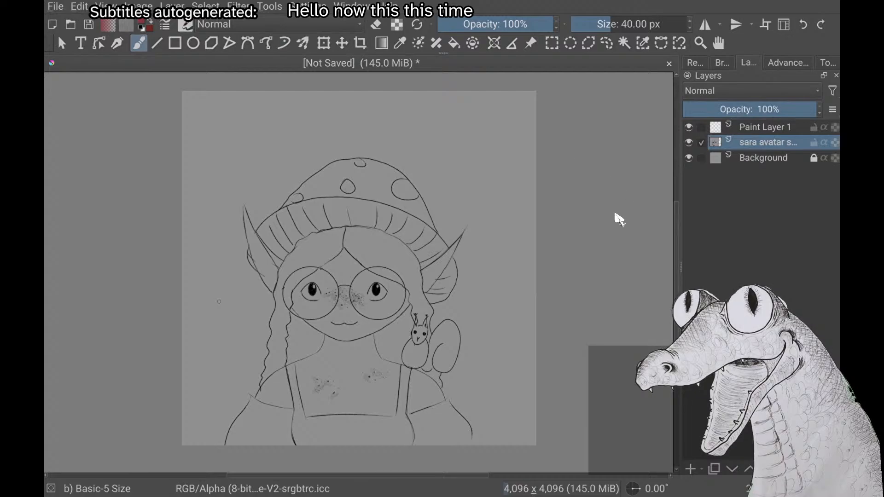
{"action": "right_click", "coordinate": [630, 222]}
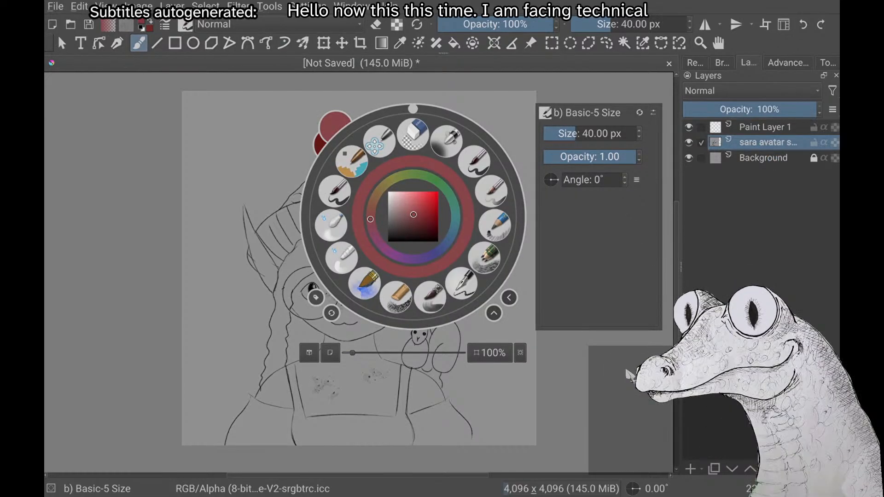
{"action": "key", "text": "Escape"}
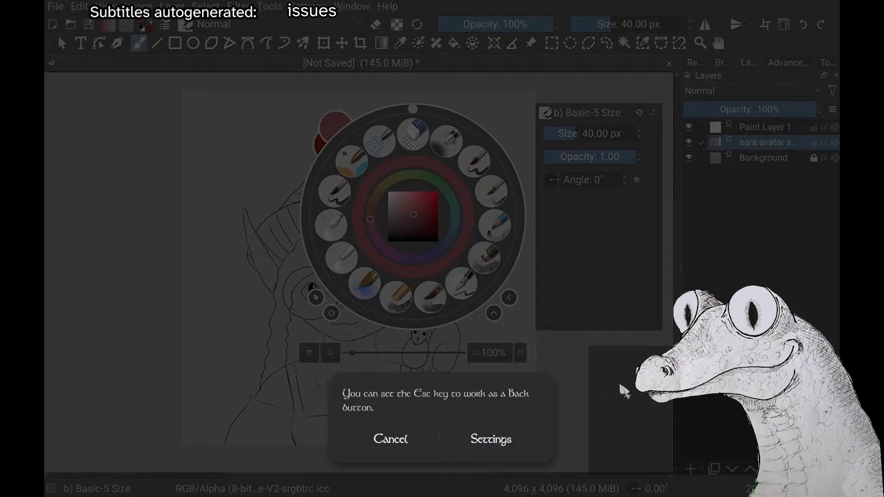
{"action": "left_click", "coordinate": [392, 445]}
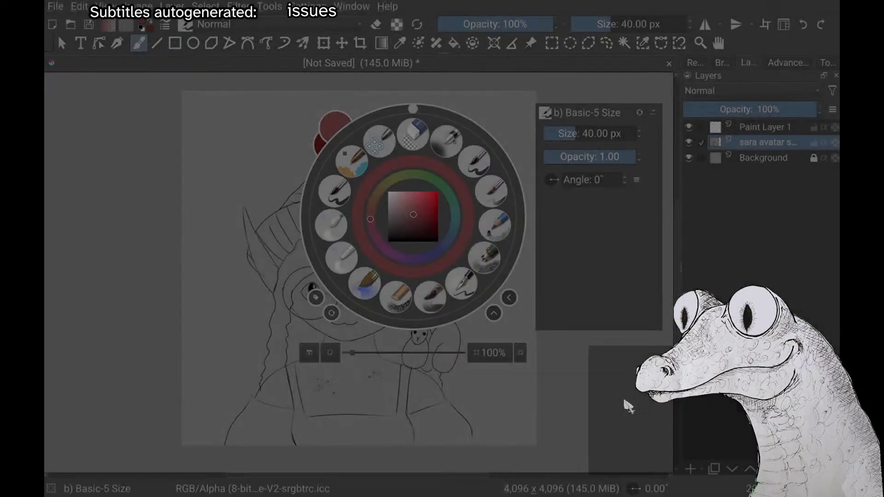
{"action": "left_click", "coordinate": [219, 302]}
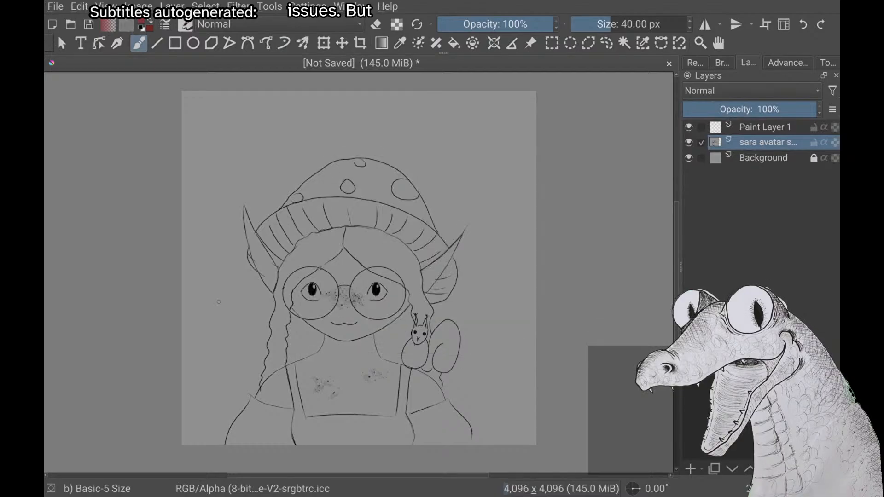
Test the red 40 px brush with scribbles beside the character's face and undo each stroke
{"action": "mouse_move", "coordinate": [252, 305]}
{"action": "left_mouse_down"}
{"action": "mouse_move", "coordinate": [317, 360]}
{"action": "mouse_move", "coordinate": [301, 309]}
{"action": "left_mouse_up"}
{"action": "key", "text": "ctrl+z"}
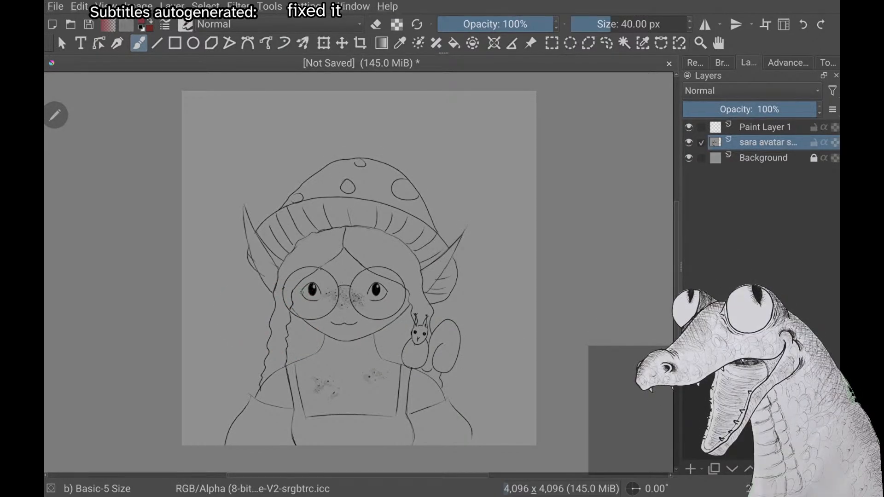
{"action": "left_click_drag", "start_coordinate": [260, 284], "coordinate": [237, 339]}
{"action": "key", "text": "ctrl+z"}
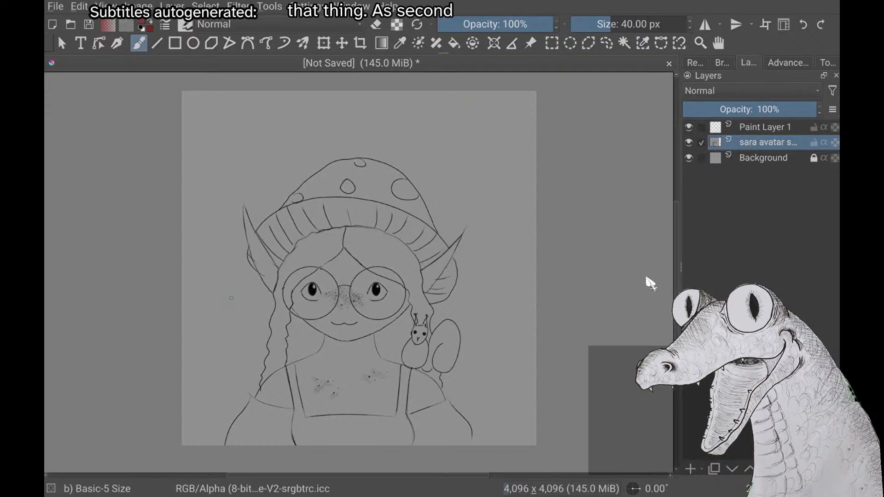
{"action": "mouse_move", "coordinate": [215, 302]}
{"action": "left_mouse_down"}
{"action": "mouse_move", "coordinate": [227, 303]}
{"action": "mouse_move", "coordinate": [204, 348]}
{"action": "mouse_move", "coordinate": [244, 364]}
{"action": "left_mouse_up"}
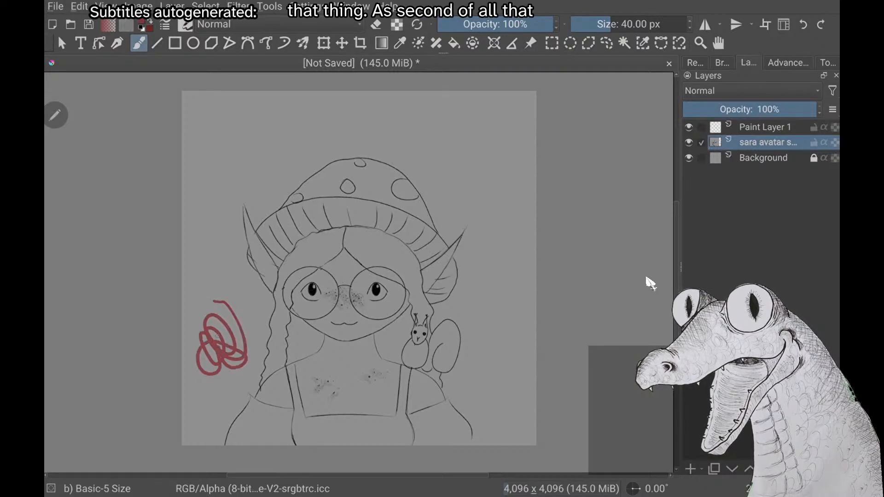
{"action": "key", "text": "ctrl+z"}
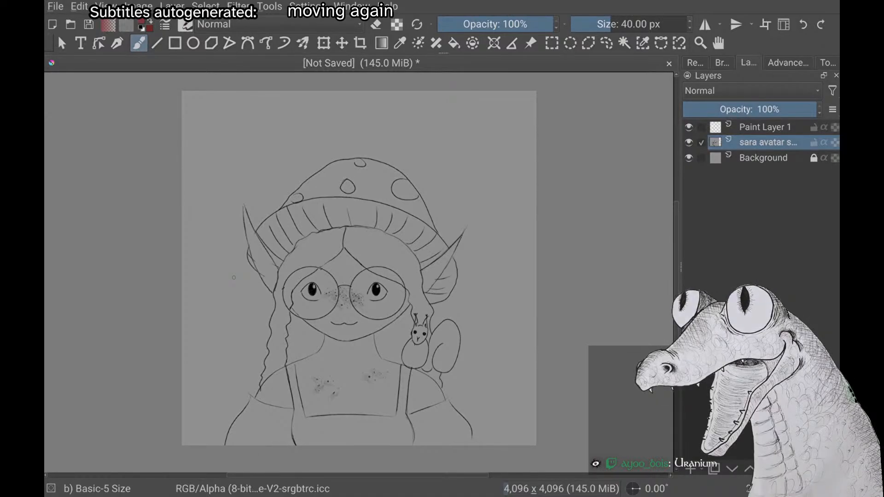
{"action": "scroll", "coordinate": [427, 179], "scroll_direction": "down", "scroll_amount": 2}
{"action": "scroll", "coordinate": [426, 179], "scroll_direction": "down", "scroll_amount": 1}
{"action": "scroll", "coordinate": [427, 179], "scroll_direction": "up", "scroll_amount": 2}
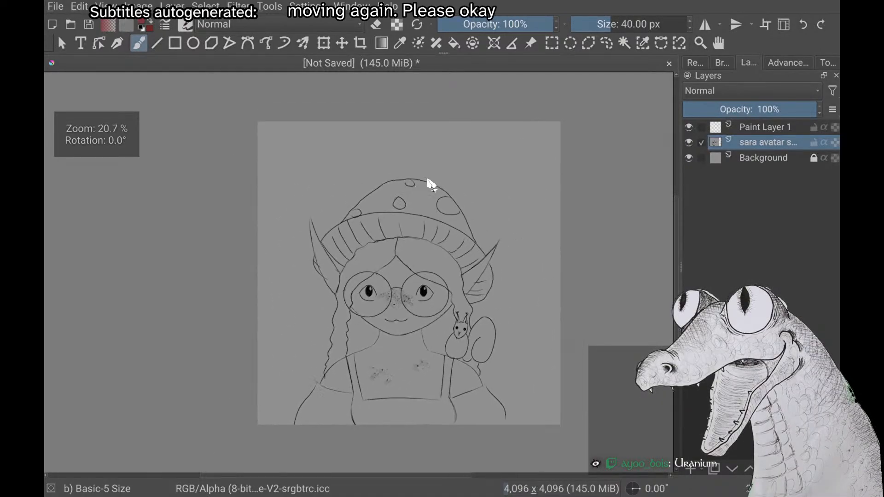
{"action": "scroll", "coordinate": [427, 179], "scroll_direction": "down", "scroll_amount": 2}
{"action": "scroll", "coordinate": [427, 179], "scroll_direction": "up", "scroll_amount": 1}
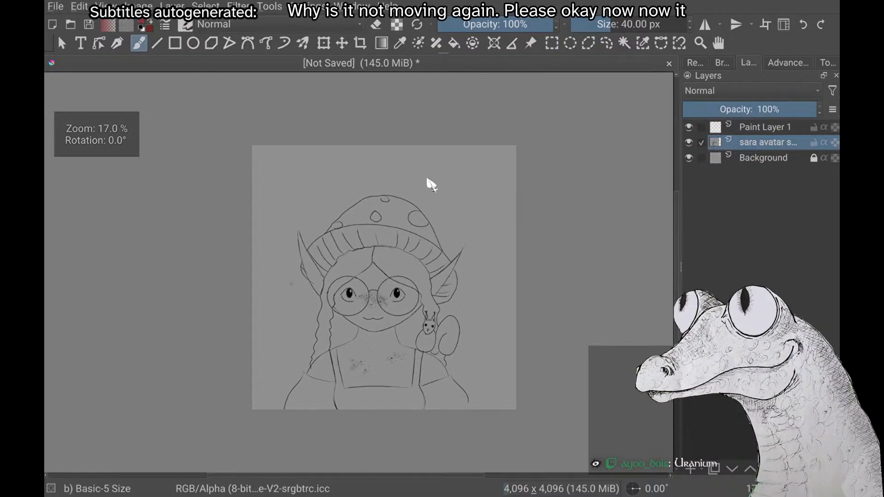
{"action": "scroll", "coordinate": [431, 184], "scroll_direction": "up", "scroll_amount": 1}
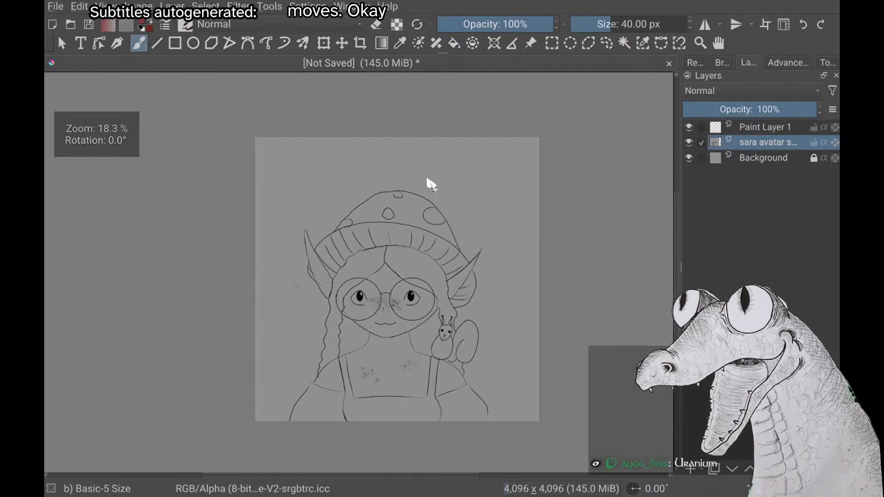
{"action": "scroll", "coordinate": [426, 179], "scroll_direction": "up", "scroll_amount": 2}
{"action": "scroll", "coordinate": [427, 179], "scroll_direction": "down", "scroll_amount": 3}
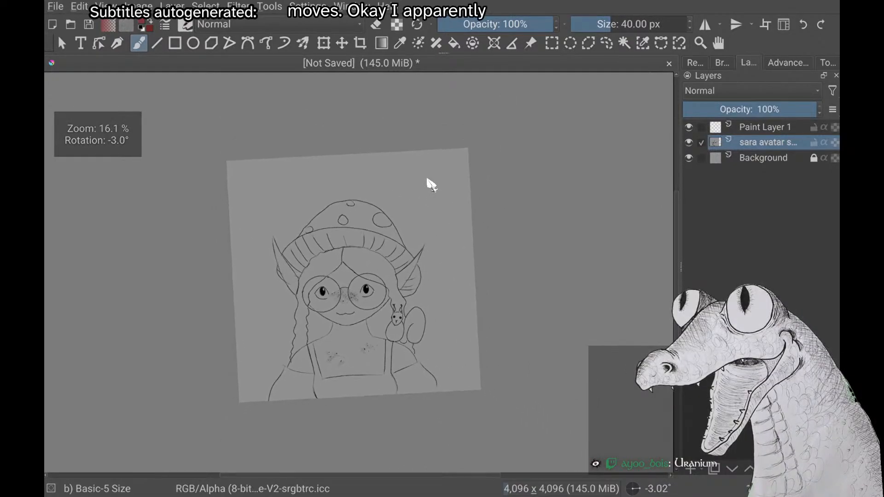
{"action": "scroll", "coordinate": [427, 179], "scroll_direction": "up", "scroll_amount": 1}
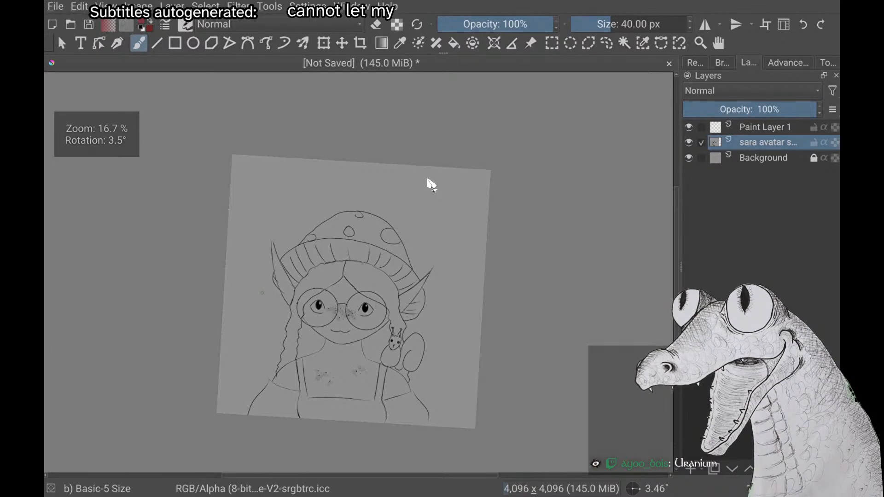
{"action": "scroll", "coordinate": [426, 179], "scroll_direction": "up", "scroll_amount": 2}
{"action": "scroll", "coordinate": [427, 179], "scroll_direction": "down", "scroll_amount": 2}
{"action": "scroll", "coordinate": [427, 180], "scroll_direction": "up", "scroll_amount": 1}
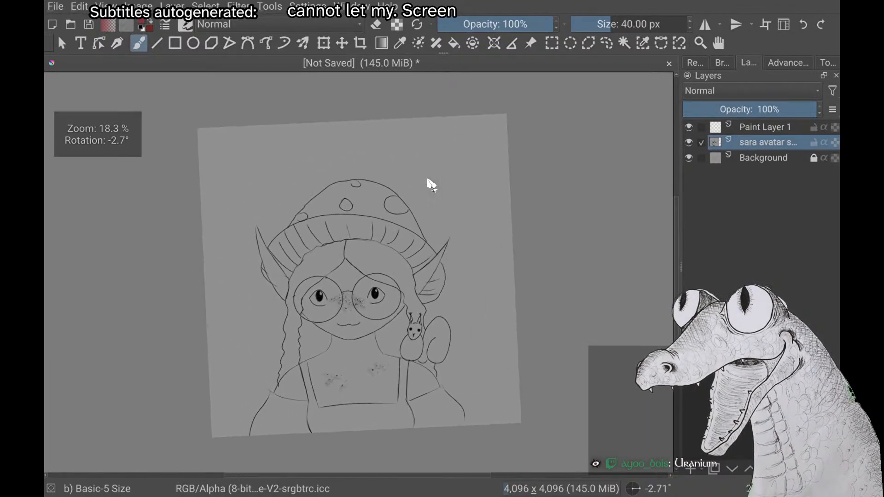
{"action": "scroll", "coordinate": [427, 179], "scroll_direction": "down", "scroll_amount": 1}
{"action": "scroll", "coordinate": [427, 179], "scroll_direction": "up", "scroll_amount": 1}
{"action": "scroll", "coordinate": [426, 179], "scroll_direction": "down", "scroll_amount": 1}
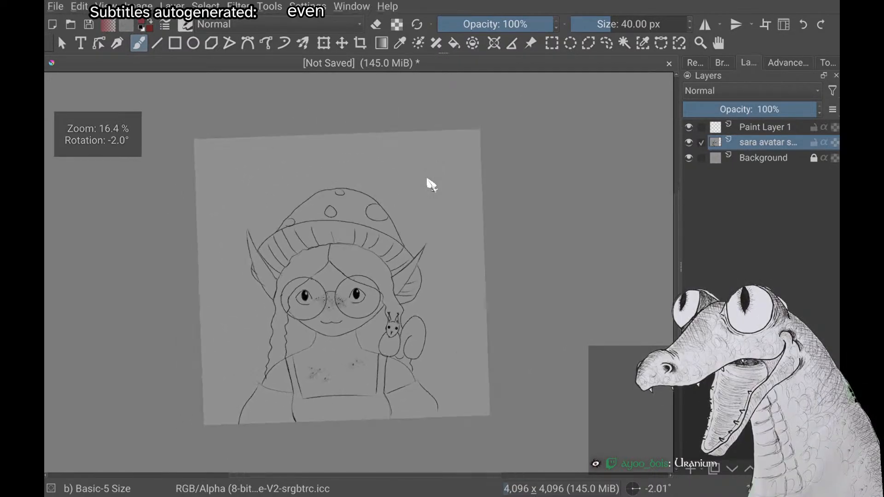
{"action": "scroll", "coordinate": [426, 179], "scroll_direction": "down", "scroll_amount": 2}
{"action": "scroll", "coordinate": [427, 180], "scroll_direction": "up", "scroll_amount": 1}
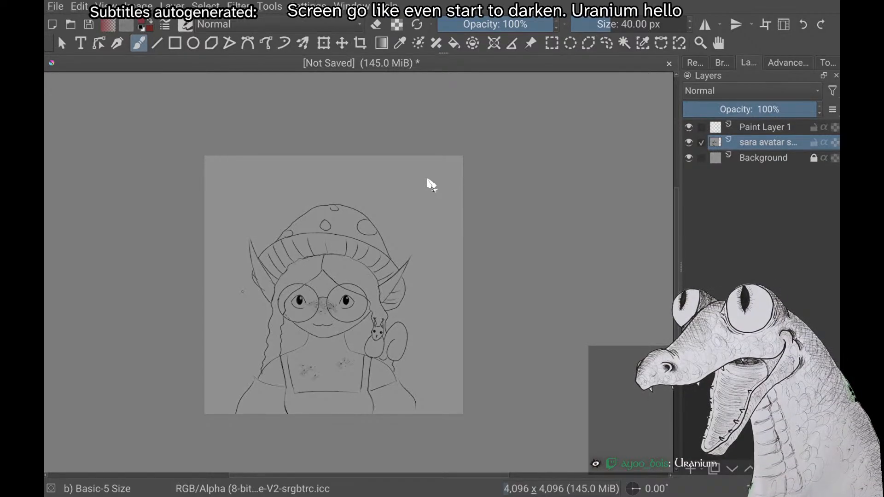
{"action": "key", "text": "minus"}
{"action": "key", "text": "minus"}
{"action": "scroll", "coordinate": [427, 179], "scroll_direction": "up", "scroll_amount": 1}
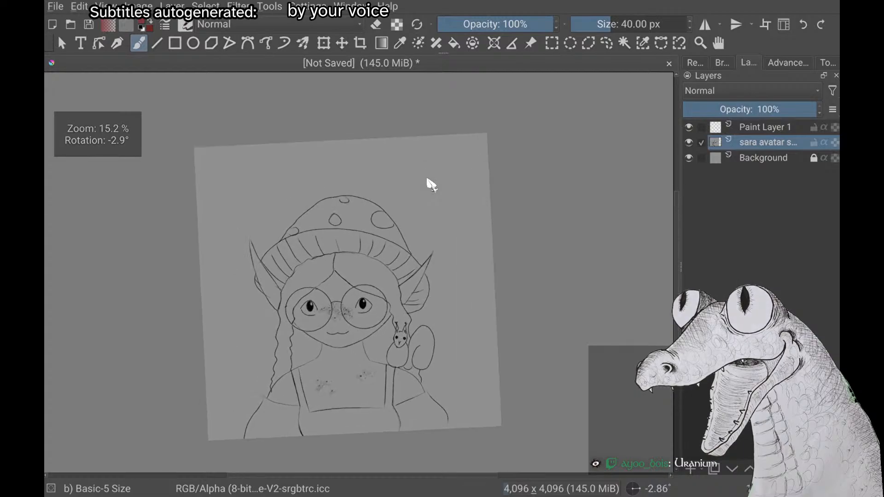
{"action": "scroll", "coordinate": [426, 179], "scroll_direction": "down", "scroll_amount": 1}
{"action": "scroll", "coordinate": [427, 178], "scroll_direction": "up", "scroll_amount": 2}
{"action": "scroll", "coordinate": [427, 178], "scroll_direction": "up", "scroll_amount": 1}
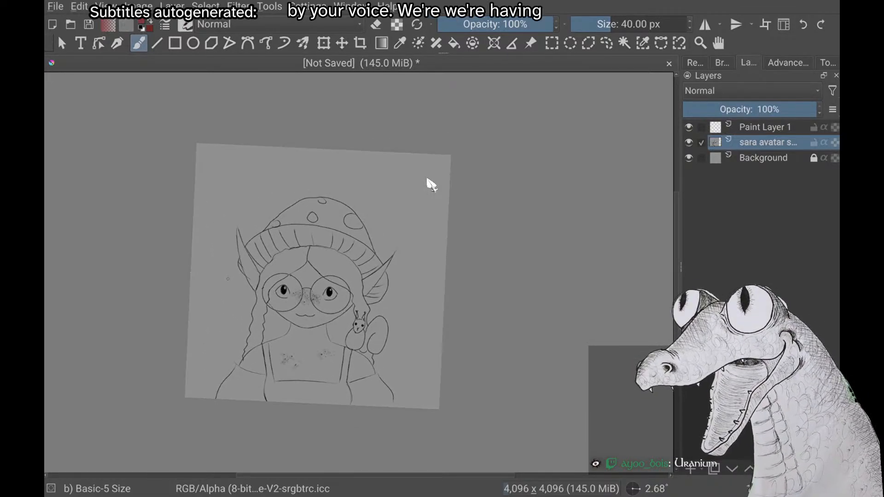
{"action": "scroll", "coordinate": [427, 179], "scroll_direction": "up", "scroll_amount": 1}
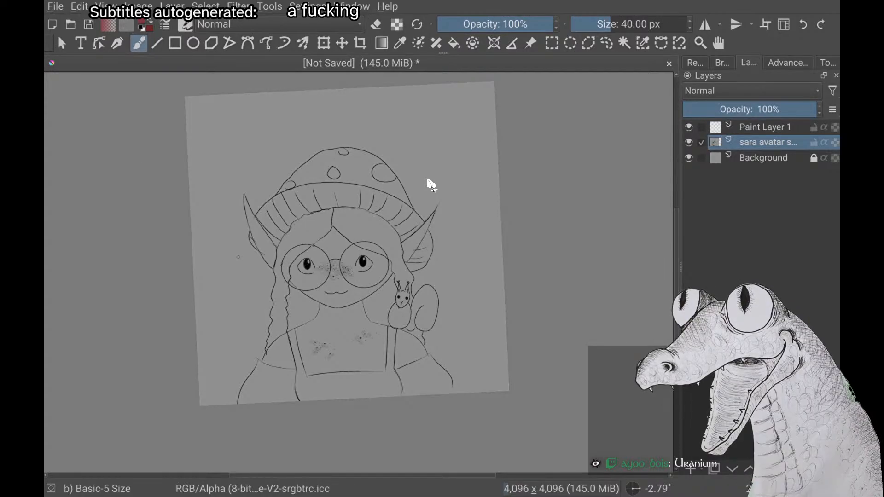
{"action": "scroll", "coordinate": [427, 179], "scroll_direction": "down", "scroll_amount": 1}
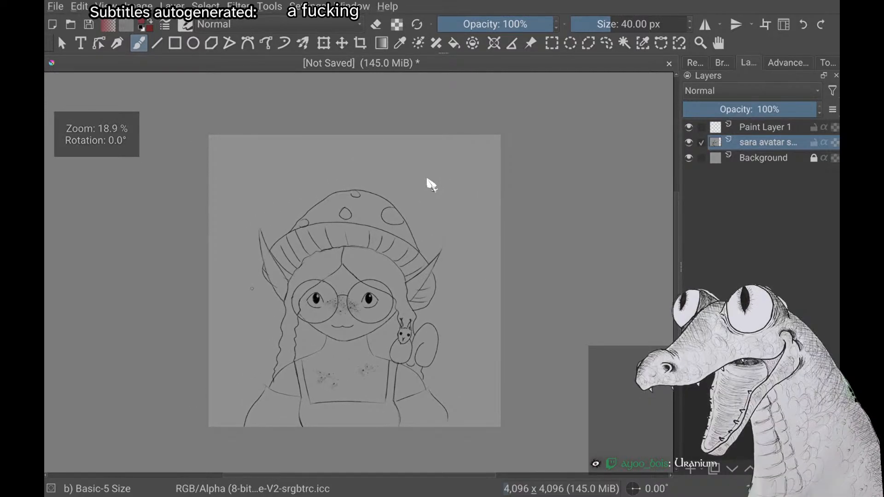
{"action": "scroll", "coordinate": [427, 179], "scroll_direction": "up", "scroll_amount": 1}
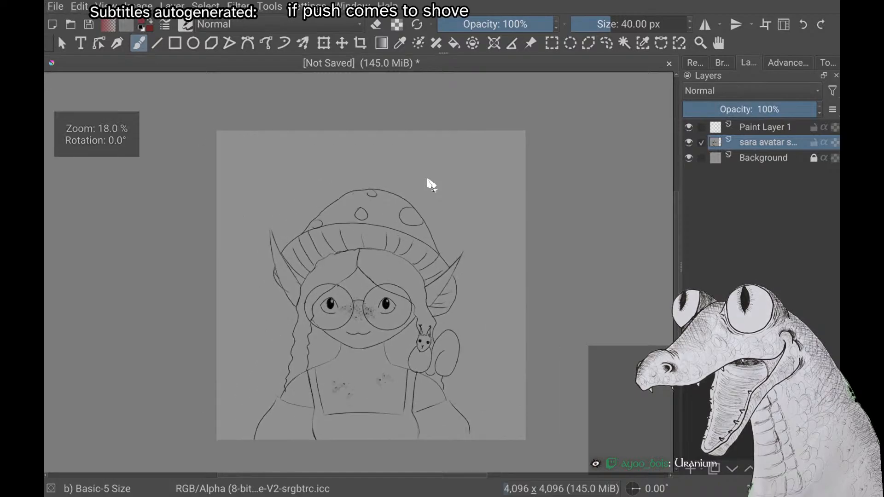
{"action": "scroll", "coordinate": [431, 185], "scroll_direction": "down", "scroll_amount": 1}
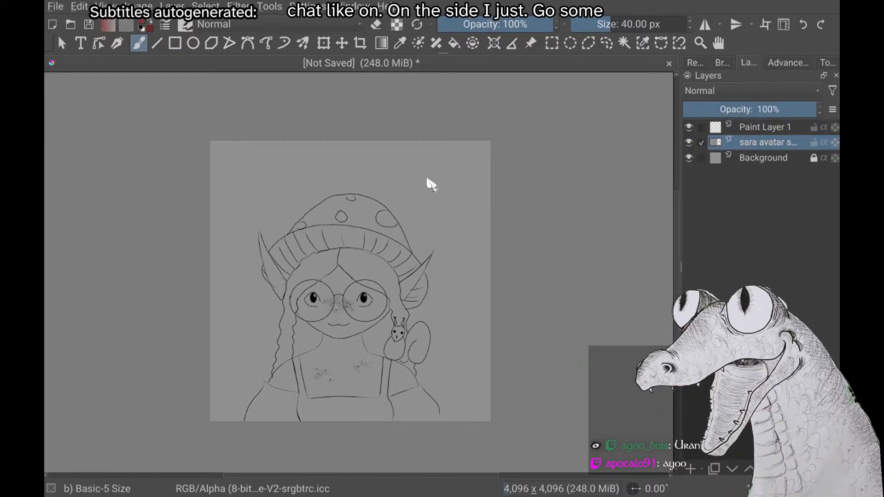
Move the avatar sketch layer above Paint Layer 1 and return it below that layer
{"action": "key", "text": "ctrl+Page_Up"}
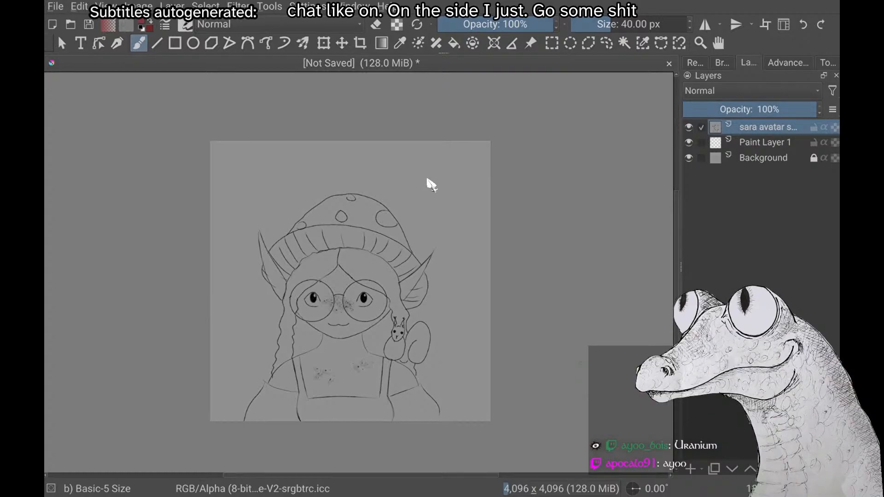
{"action": "key", "text": "ctrl+Page_Down"}
Make Paint Layer 1 the active layer
{"action": "scroll", "coordinate": [427, 179], "scroll_direction": "up", "scroll_amount": 2}
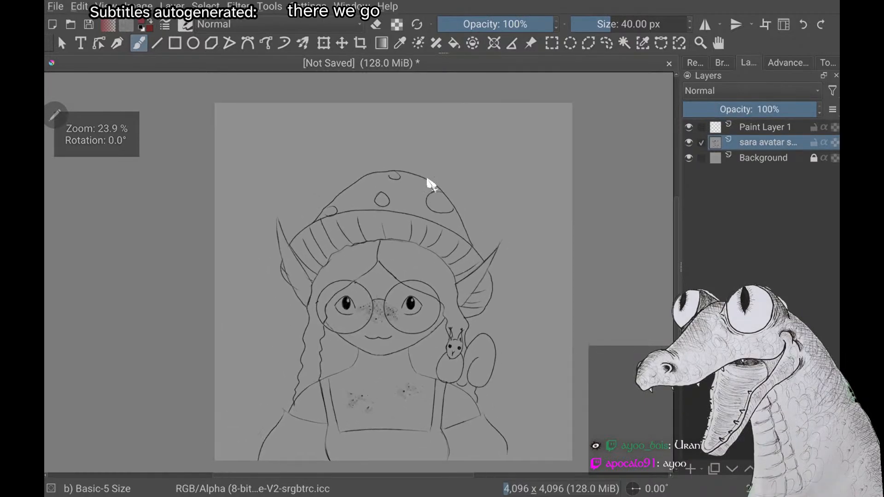
{"action": "scroll", "coordinate": [427, 179], "scroll_direction": "down", "scroll_amount": 2}
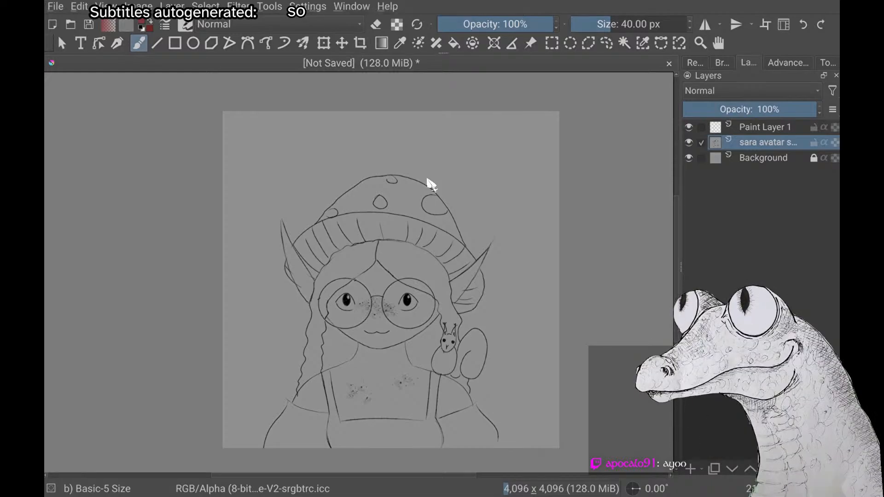
{"action": "scroll", "coordinate": [427, 180], "scroll_direction": "up", "scroll_amount": 4}
{"action": "scroll", "coordinate": [426, 179], "scroll_direction": "down", "scroll_amount": 3}
{"action": "scroll", "coordinate": [427, 180], "scroll_direction": "up", "scroll_amount": 1}
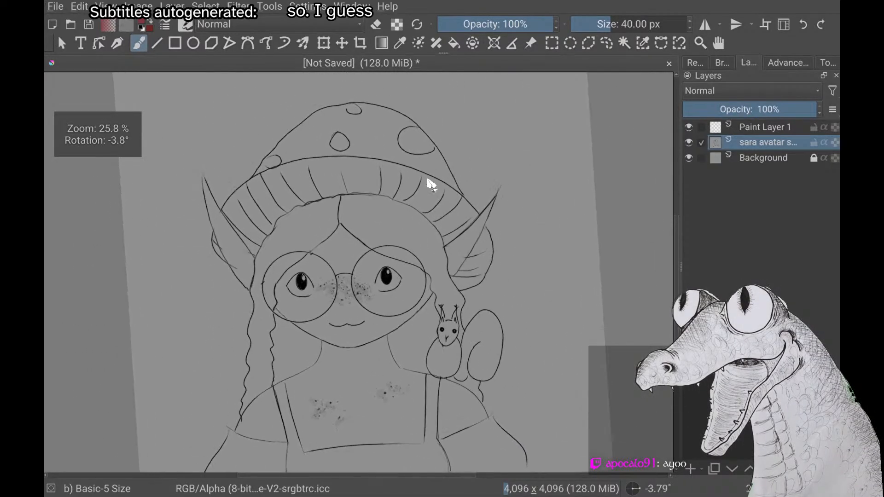
{"action": "scroll", "coordinate": [427, 179], "scroll_direction": "down", "scroll_amount": 2}
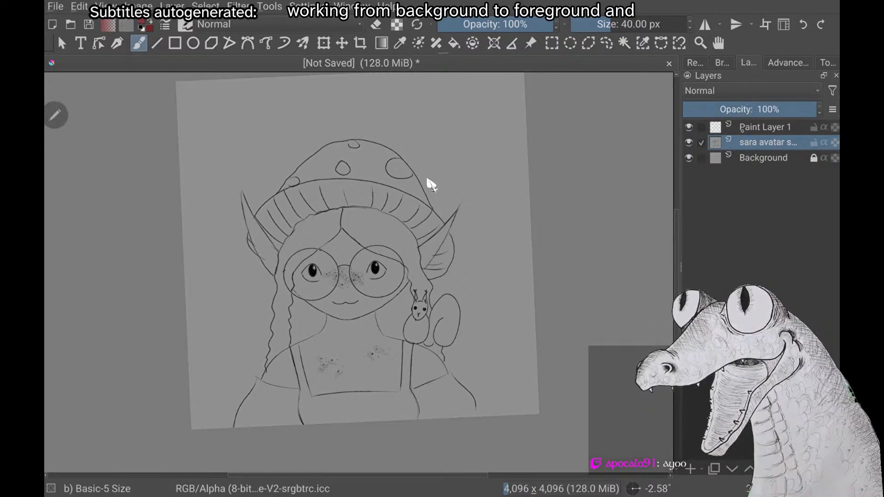
{"action": "key", "text": "Page_Up"}
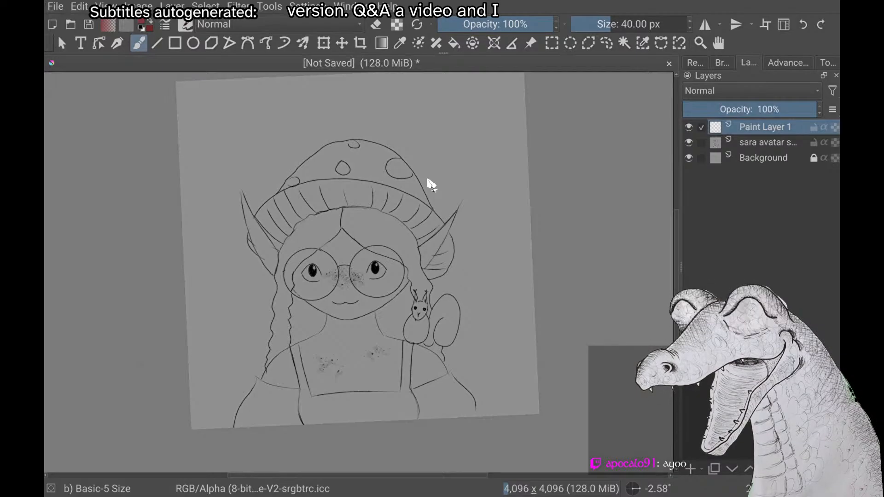
{"action": "scroll", "coordinate": [428, 182], "scroll_direction": "up", "scroll_amount": 2}
{"action": "scroll", "coordinate": [429, 182], "scroll_direction": "down", "scroll_amount": 2}
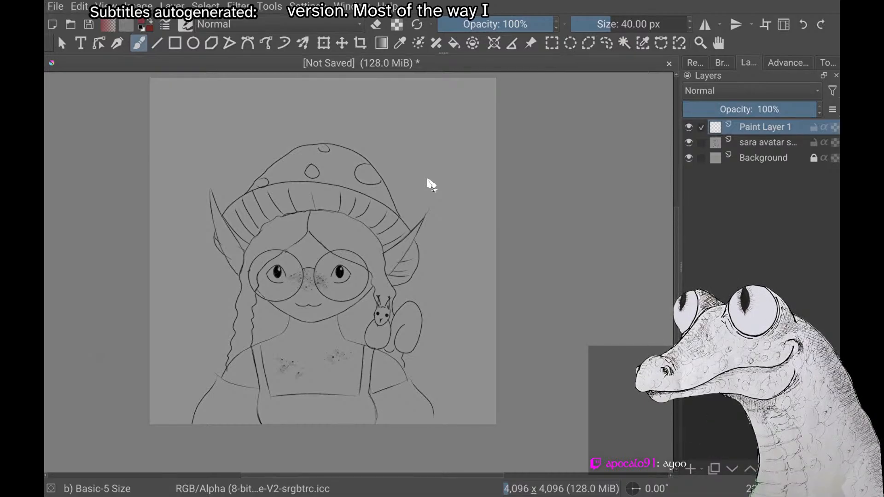
{"action": "scroll", "coordinate": [428, 180], "scroll_direction": "up", "scroll_amount": 2}
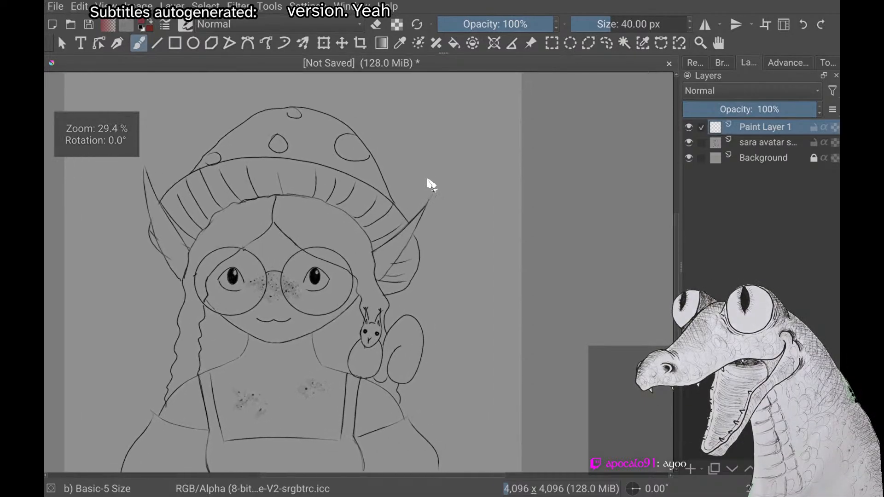
{"action": "scroll", "coordinate": [427, 180], "scroll_direction": "down", "scroll_amount": 2}
{"action": "scroll", "coordinate": [427, 180], "scroll_direction": "up", "scroll_amount": 1}
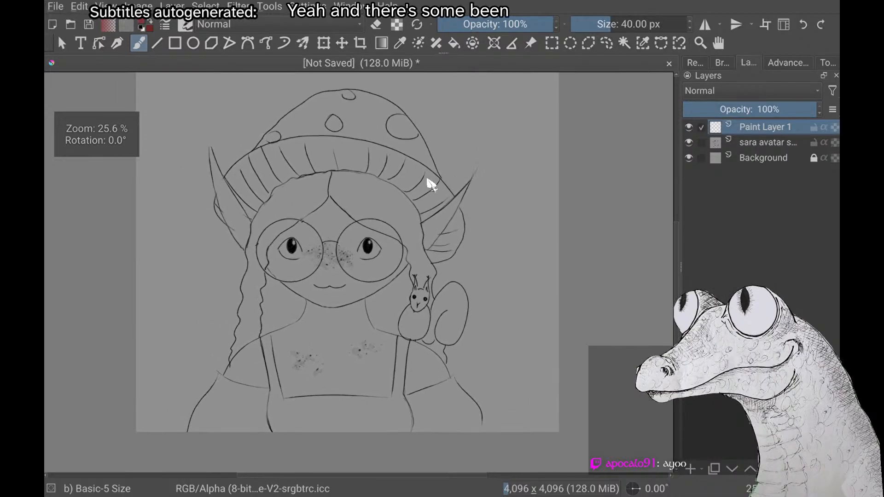
{"action": "scroll", "coordinate": [427, 180], "scroll_direction": "down", "scroll_amount": 2}
{"action": "scroll", "coordinate": [428, 179], "scroll_direction": "up", "scroll_amount": 2}
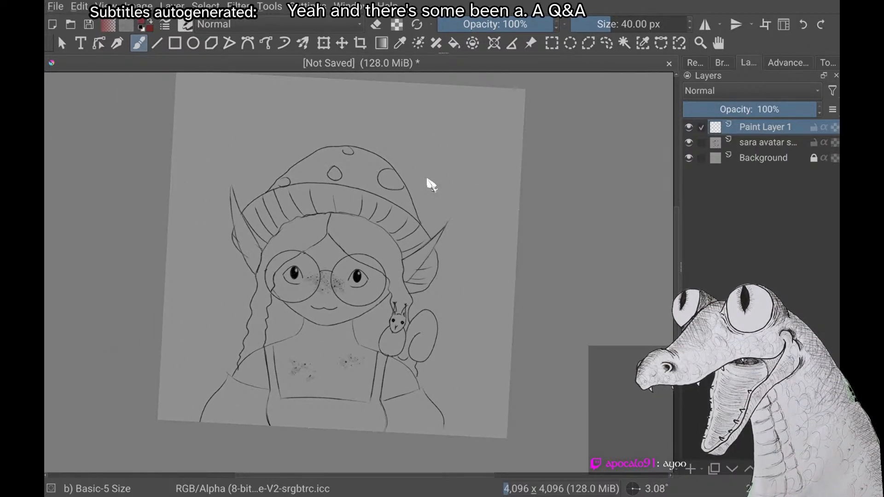
{"action": "scroll", "coordinate": [428, 179], "scroll_direction": "right", "scroll_amount": 1}
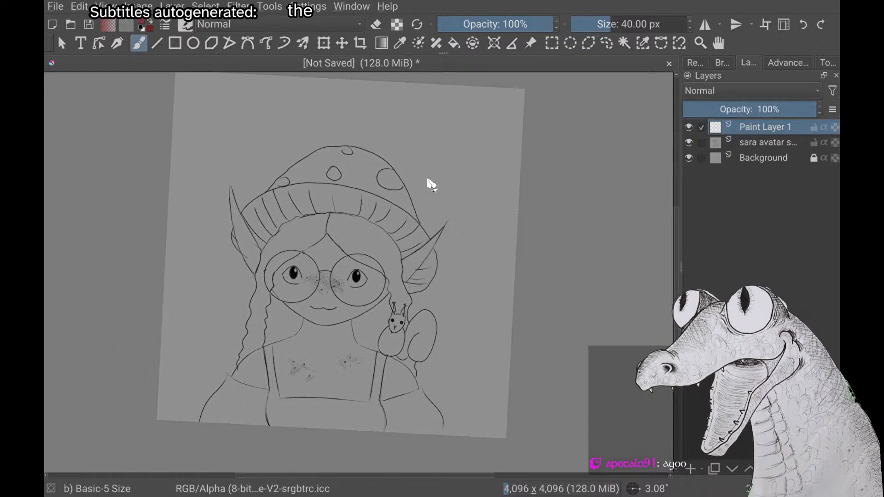
{"action": "scroll", "coordinate": [427, 179], "scroll_direction": "up", "scroll_amount": 1}
{"action": "scroll", "coordinate": [427, 179], "scroll_direction": "down", "scroll_amount": 1}
{"action": "scroll", "coordinate": [427, 179], "scroll_direction": "up", "scroll_amount": 1}
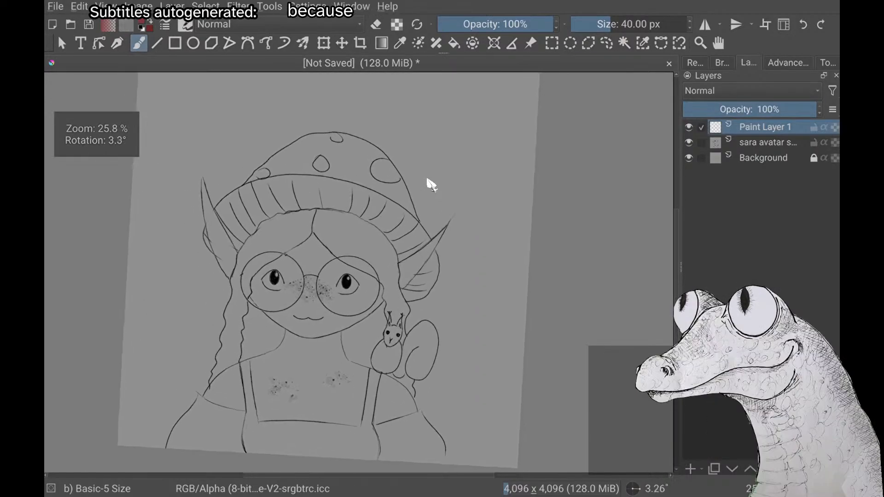
{"action": "scroll", "coordinate": [427, 180], "scroll_direction": "down", "scroll_amount": 1}
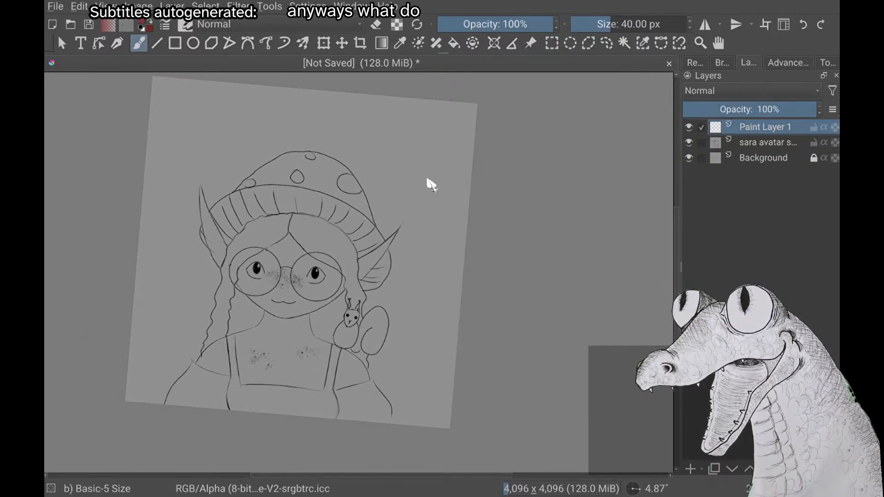
{"action": "scroll", "coordinate": [427, 180], "scroll_direction": "up", "scroll_amount": 2}
{"action": "scroll", "coordinate": [428, 179], "scroll_direction": "down", "scroll_amount": 2}
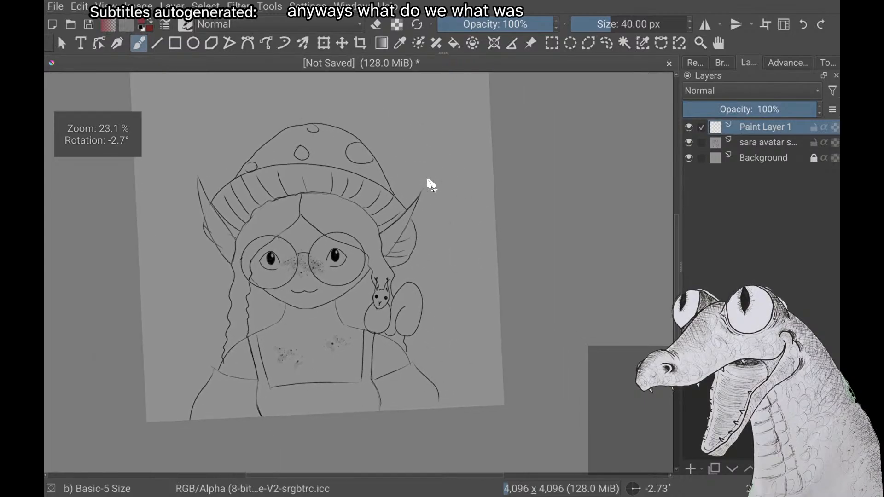
{"action": "scroll", "coordinate": [428, 180], "scroll_direction": "up", "scroll_amount": 2}
{"action": "scroll", "coordinate": [427, 179], "scroll_direction": "left", "scroll_amount": 1}
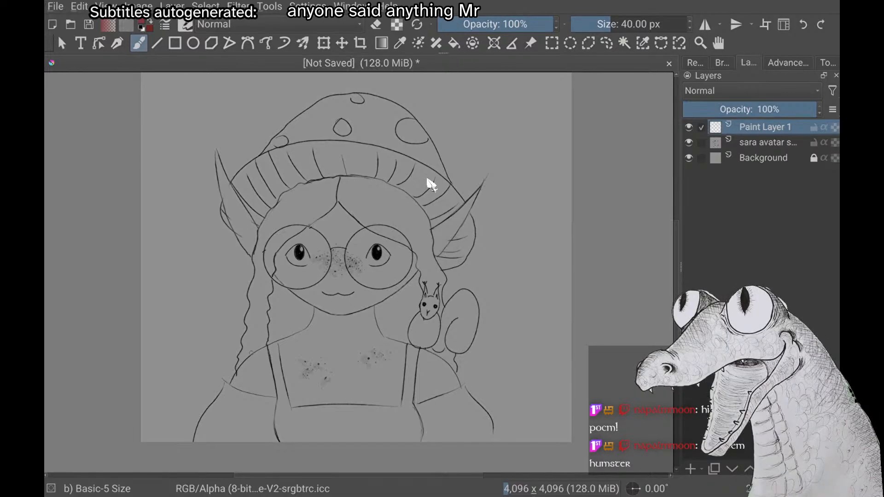
{"action": "scroll", "coordinate": [427, 179], "scroll_direction": "up", "scroll_amount": 1}
{"action": "scroll", "coordinate": [428, 179], "scroll_direction": "down", "scroll_amount": 2}
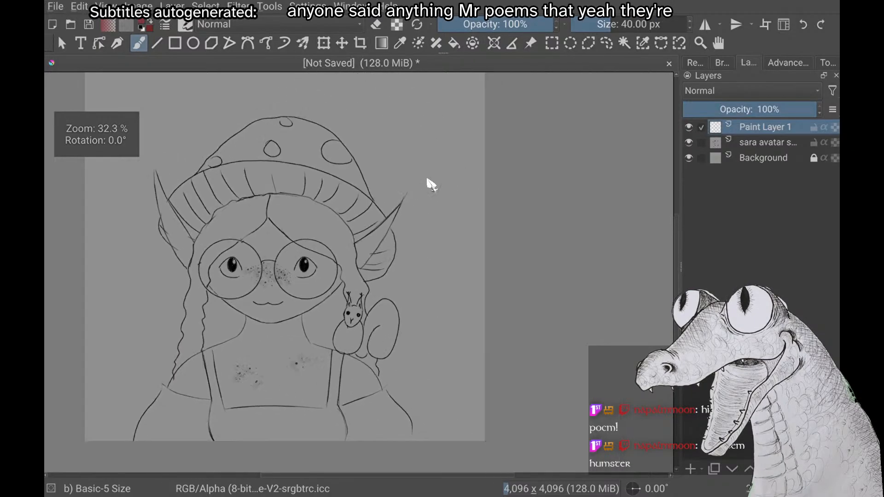
{"action": "scroll", "coordinate": [427, 180], "scroll_direction": "up", "scroll_amount": 1}
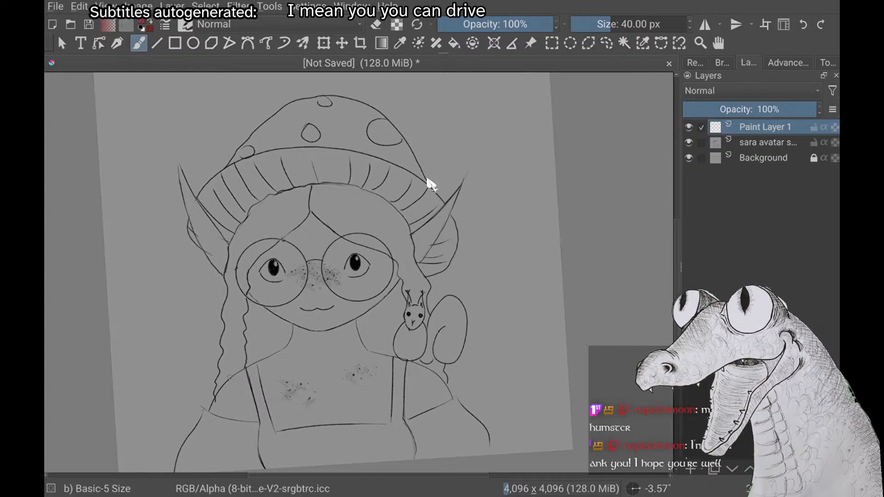
{"action": "scroll", "coordinate": [427, 179], "scroll_direction": "down", "scroll_amount": 1}
{"action": "scroll", "coordinate": [428, 179], "scroll_direction": "down", "scroll_amount": 1}
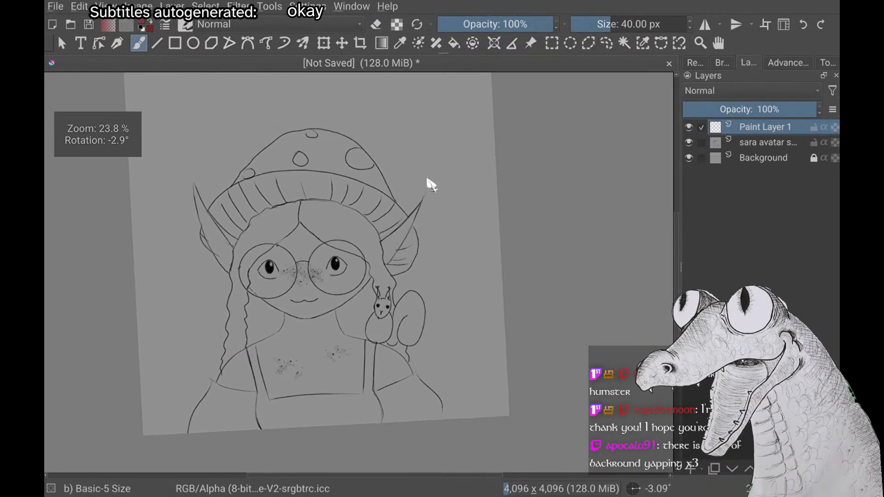
{"action": "scroll", "coordinate": [428, 179], "scroll_direction": "up", "scroll_amount": 2}
{"action": "scroll", "coordinate": [428, 179], "scroll_direction": "down", "scroll_amount": 1}
{"action": "scroll", "coordinate": [428, 179], "scroll_direction": "up", "scroll_amount": 1}
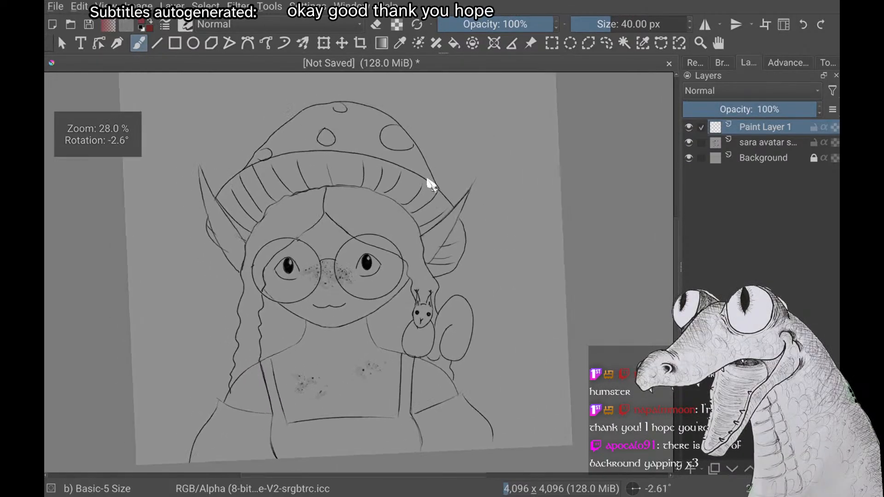
{"action": "scroll", "coordinate": [428, 179], "scroll_direction": "down", "scroll_amount": 1}
{"action": "scroll", "coordinate": [428, 179], "scroll_direction": "up", "scroll_amount": 1}
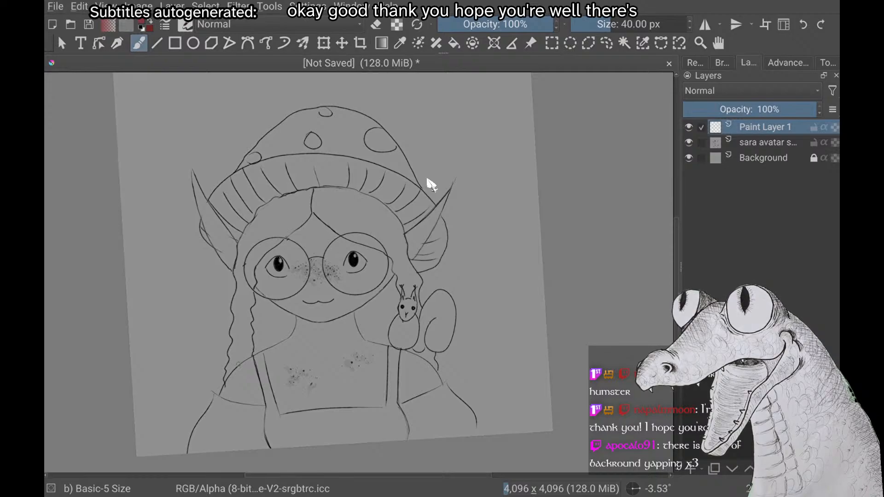
{"action": "scroll", "coordinate": [427, 179], "scroll_direction": "up", "scroll_amount": 2}
{"action": "scroll", "coordinate": [427, 179], "scroll_direction": "down", "scroll_amount": 2}
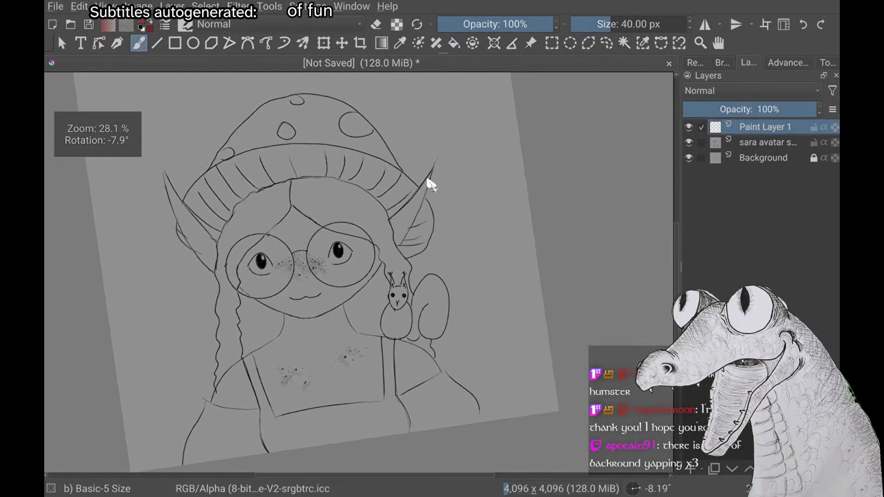
{"action": "scroll", "coordinate": [428, 179], "scroll_direction": "up", "scroll_amount": 1}
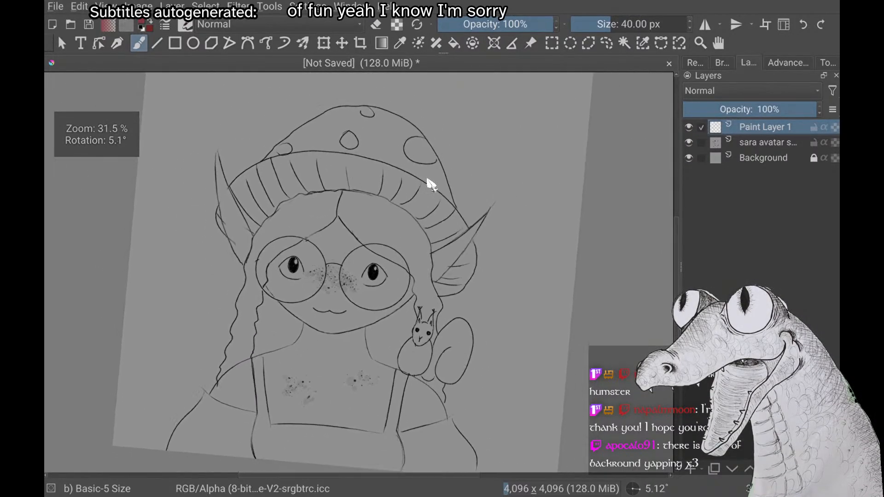
{"action": "scroll", "coordinate": [428, 179], "scroll_direction": "down", "scroll_amount": 2}
{"action": "scroll", "coordinate": [427, 179], "scroll_direction": "up", "scroll_amount": 1}
{"action": "scroll", "coordinate": [427, 179], "scroll_direction": "down", "scroll_amount": 1}
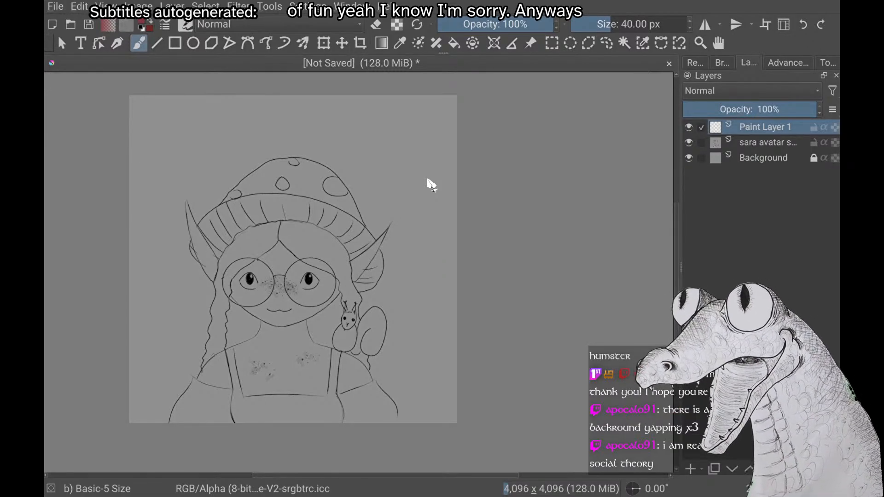
{"action": "scroll", "coordinate": [427, 179], "scroll_direction": "up", "scroll_amount": 2}
{"action": "scroll", "coordinate": [428, 179], "scroll_direction": "down", "scroll_amount": 1}
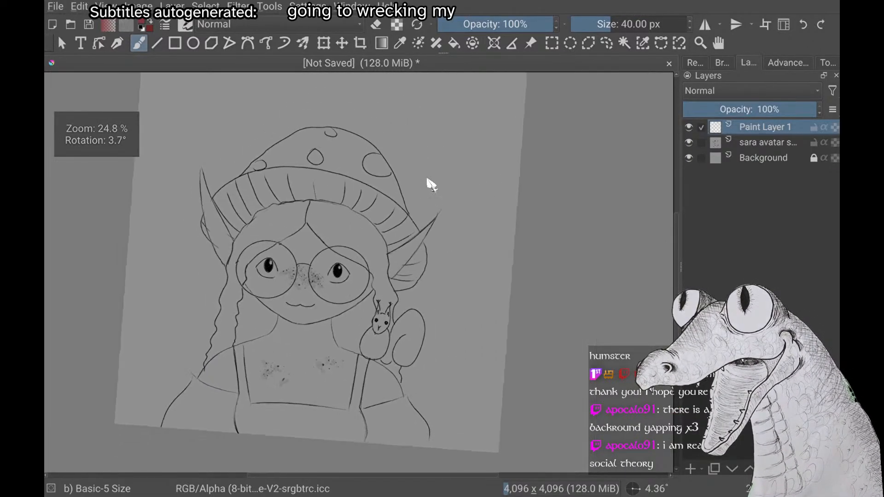
{"action": "scroll", "coordinate": [427, 180], "scroll_direction": "down", "scroll_amount": 1}
{"action": "scroll", "coordinate": [427, 179], "scroll_direction": "up", "scroll_amount": 1}
{"action": "scroll", "coordinate": [428, 179], "scroll_direction": "down", "scroll_amount": 1}
{"action": "scroll", "coordinate": [427, 179], "scroll_direction": "up", "scroll_amount": 1}
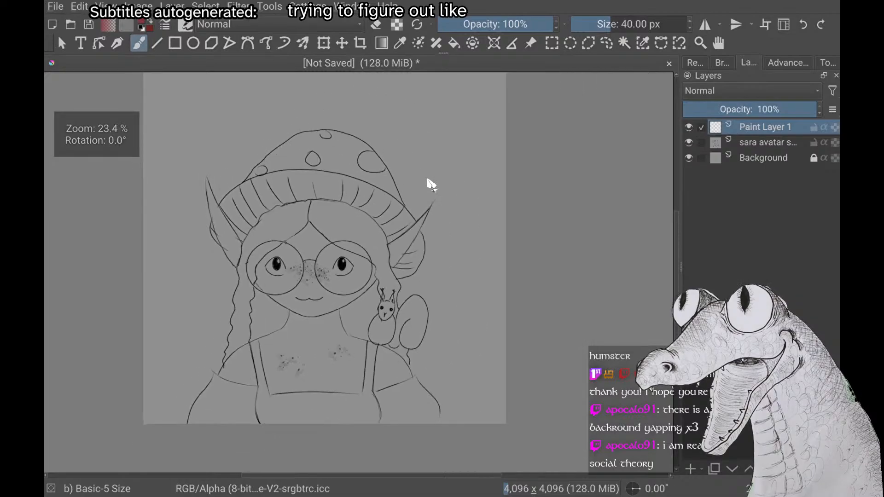
{"action": "scroll", "coordinate": [427, 180], "scroll_direction": "down", "scroll_amount": 1}
{"action": "scroll", "coordinate": [427, 180], "scroll_direction": "up", "scroll_amount": 2}
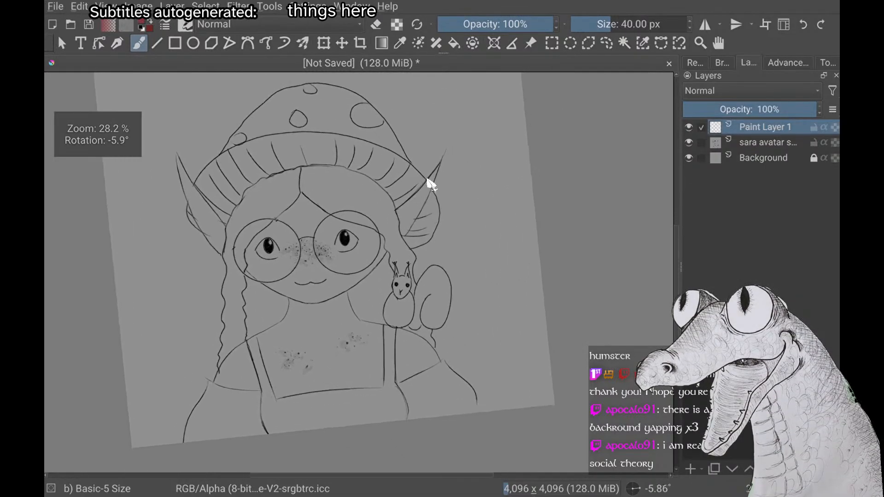
{"action": "scroll", "coordinate": [428, 180], "scroll_direction": "down", "scroll_amount": 1}
{"action": "scroll", "coordinate": [428, 180], "scroll_direction": "up", "scroll_amount": 1}
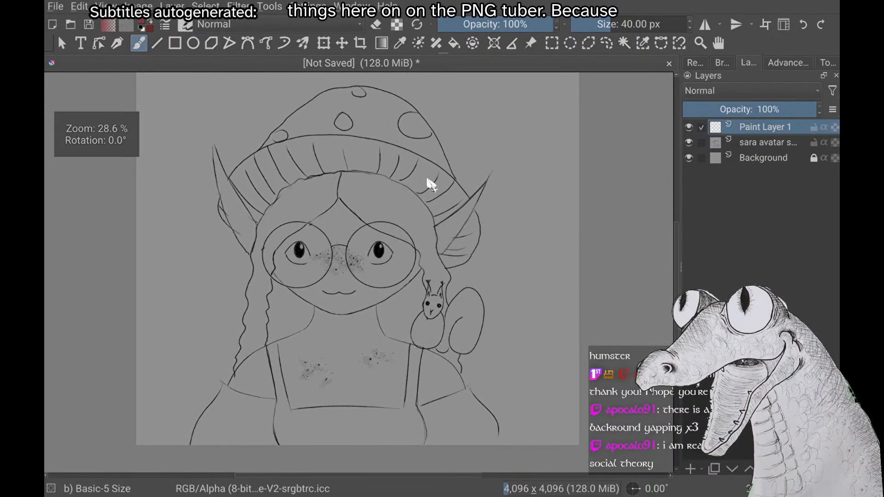
{"action": "scroll", "coordinate": [427, 179], "scroll_direction": "down", "scroll_amount": 1}
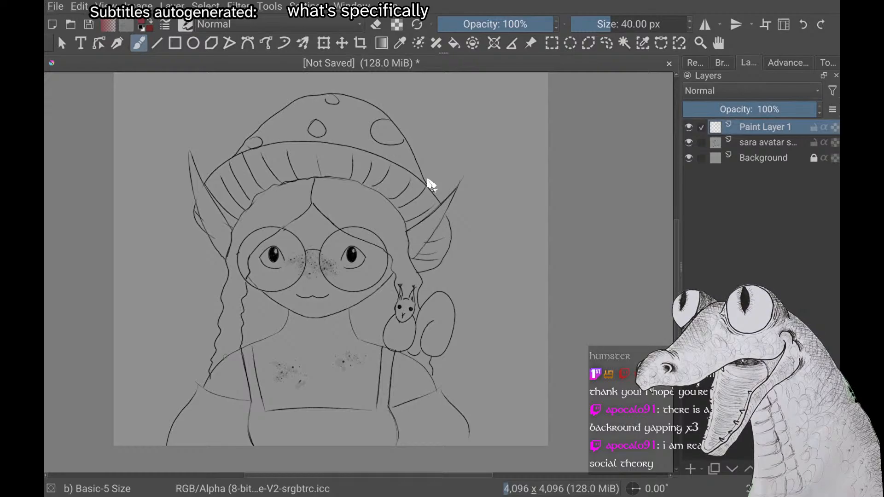
{"action": "scroll", "coordinate": [431, 185], "scroll_direction": "down", "scroll_amount": 2}
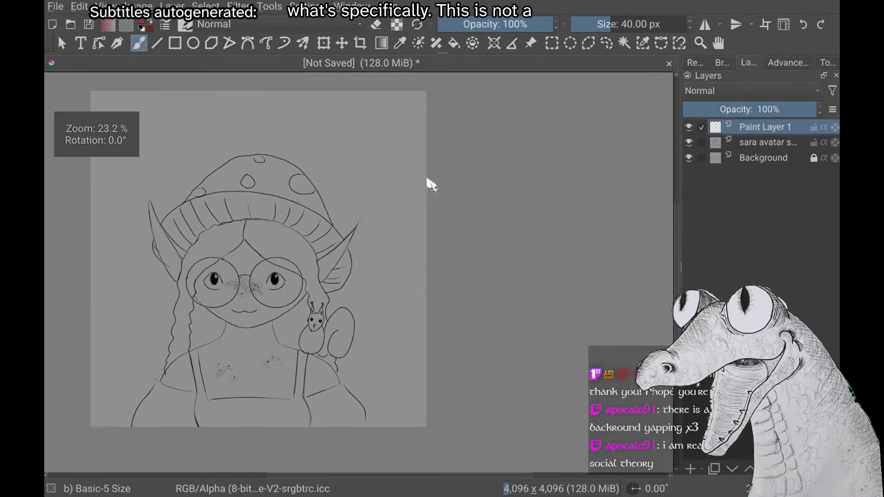
{"action": "scroll", "coordinate": [431, 185], "scroll_direction": "up", "scroll_amount": 2}
{"action": "scroll", "coordinate": [432, 185], "scroll_direction": "down", "scroll_amount": 2}
{"action": "scroll", "coordinate": [431, 186], "scroll_direction": "up", "scroll_amount": 2}
{"action": "scroll", "coordinate": [432, 185], "scroll_direction": "down", "scroll_amount": 2}
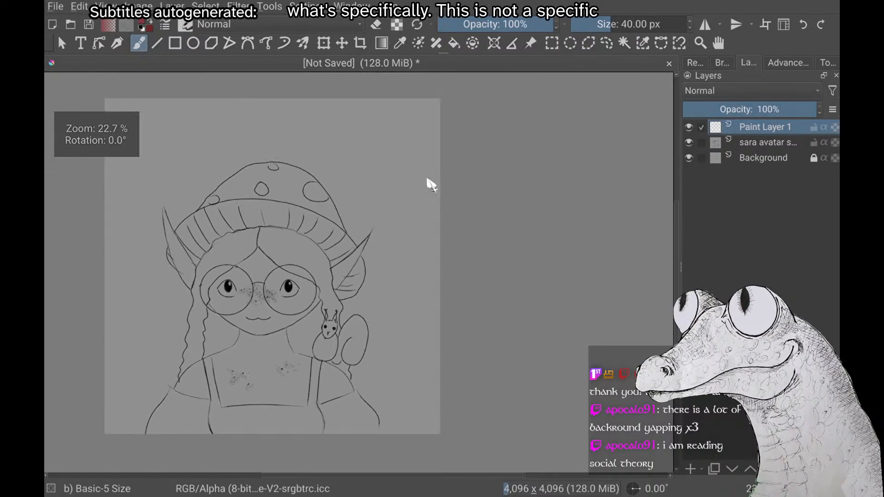
{"action": "scroll", "coordinate": [431, 185], "scroll_direction": "down", "scroll_amount": 1}
{"action": "scroll", "coordinate": [431, 186], "scroll_direction": "up", "scroll_amount": 3}
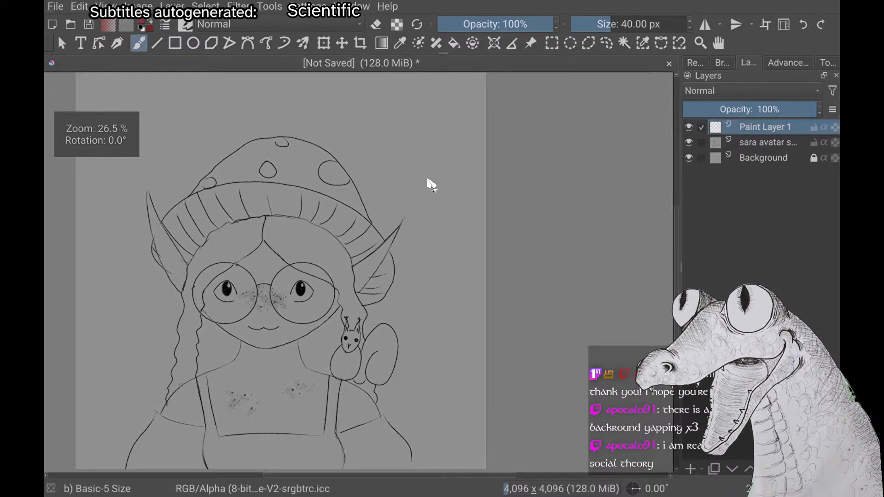
{"action": "scroll", "coordinate": [432, 185], "scroll_direction": "down", "scroll_amount": 2}
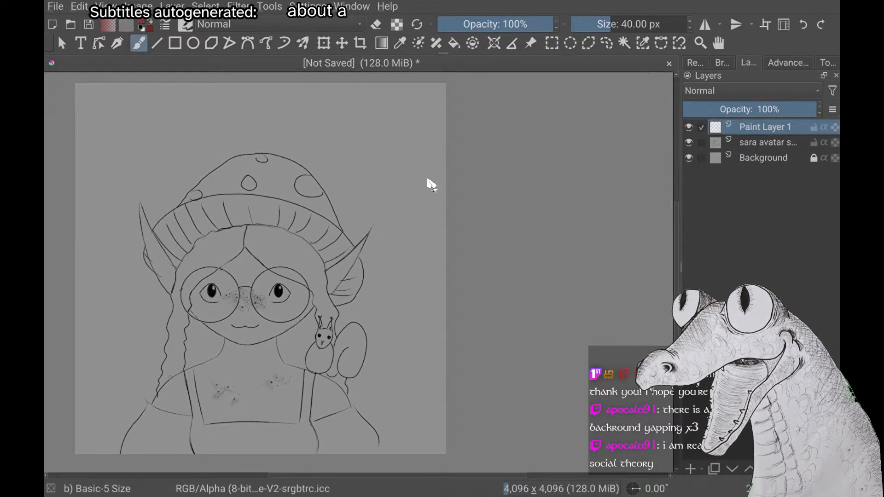
{"action": "scroll", "coordinate": [431, 185], "scroll_direction": "up", "scroll_amount": 2}
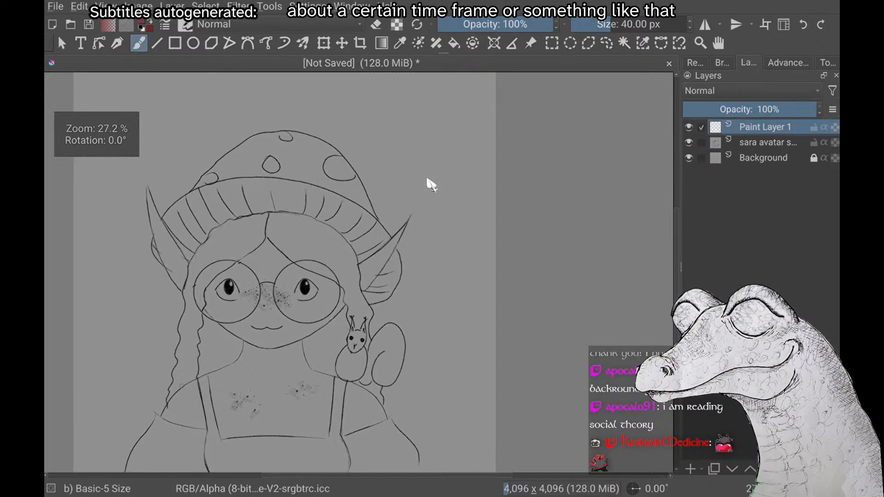
{"action": "scroll", "coordinate": [431, 186], "scroll_direction": "down", "scroll_amount": 2}
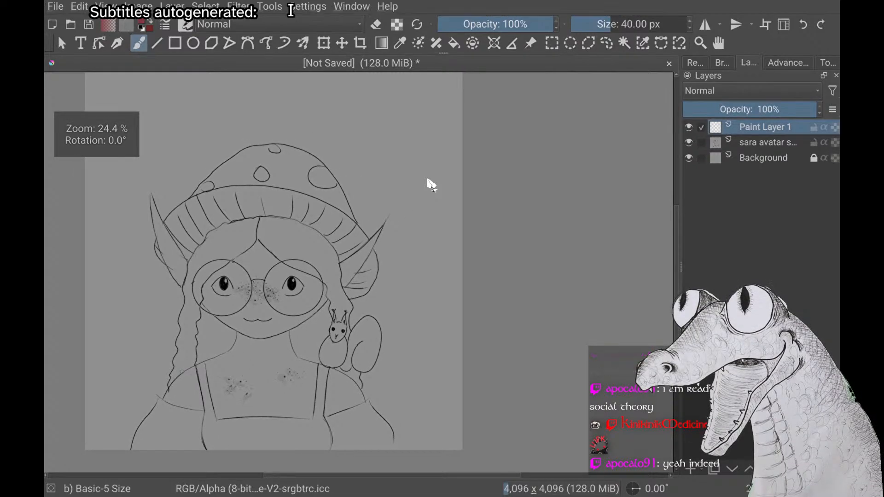
{"action": "scroll", "coordinate": [431, 185], "scroll_direction": "up", "scroll_amount": 2}
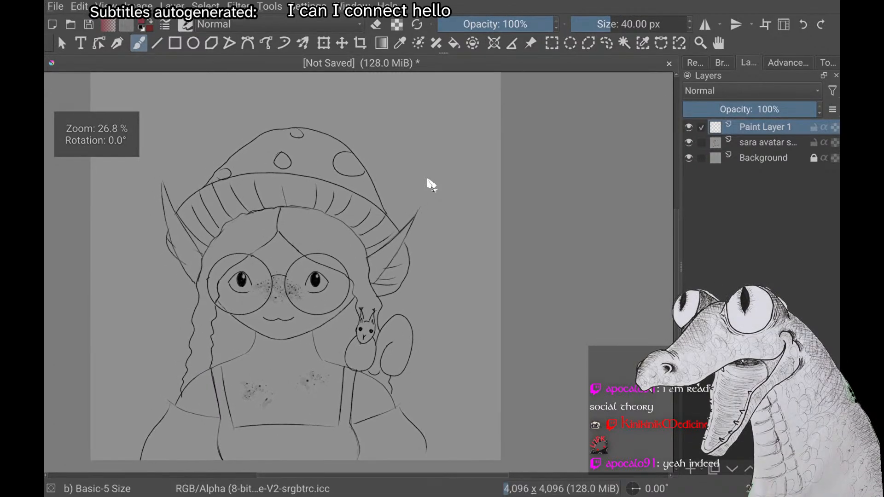
{"action": "scroll", "coordinate": [432, 185], "scroll_direction": "up", "scroll_amount": 1}
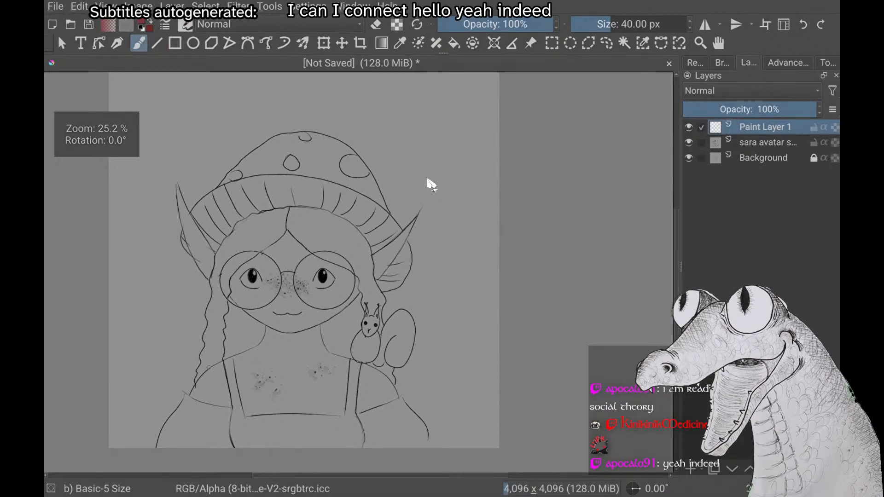
{"action": "scroll", "coordinate": [432, 185], "scroll_direction": "down", "scroll_amount": 2}
{"action": "scroll", "coordinate": [432, 185], "scroll_direction": "down", "scroll_amount": 1}
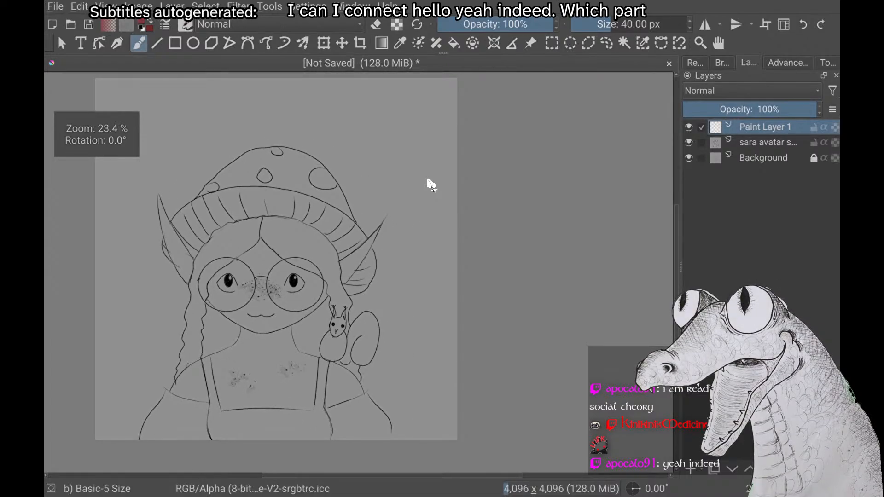
{"action": "scroll", "coordinate": [432, 185], "scroll_direction": "up", "scroll_amount": 2}
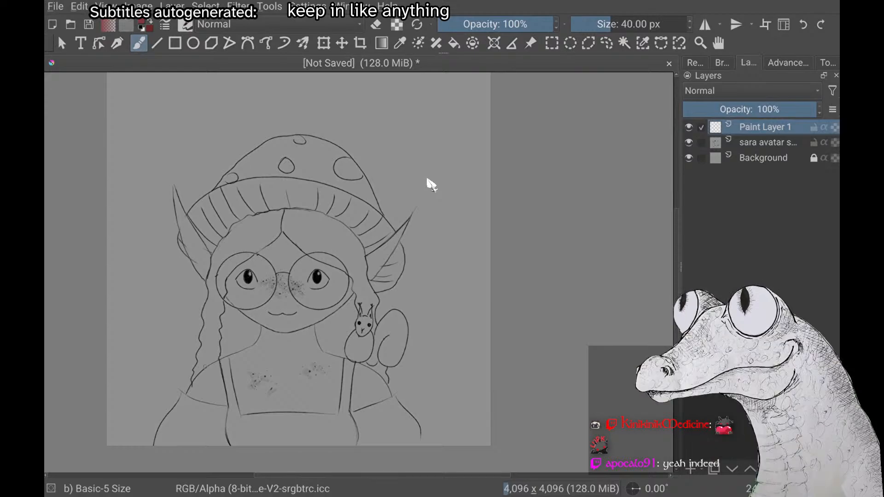
{"action": "scroll", "coordinate": [427, 180], "scroll_direction": "up", "scroll_amount": 2}
{"action": "scroll", "coordinate": [427, 179], "scroll_direction": "down", "scroll_amount": 4}
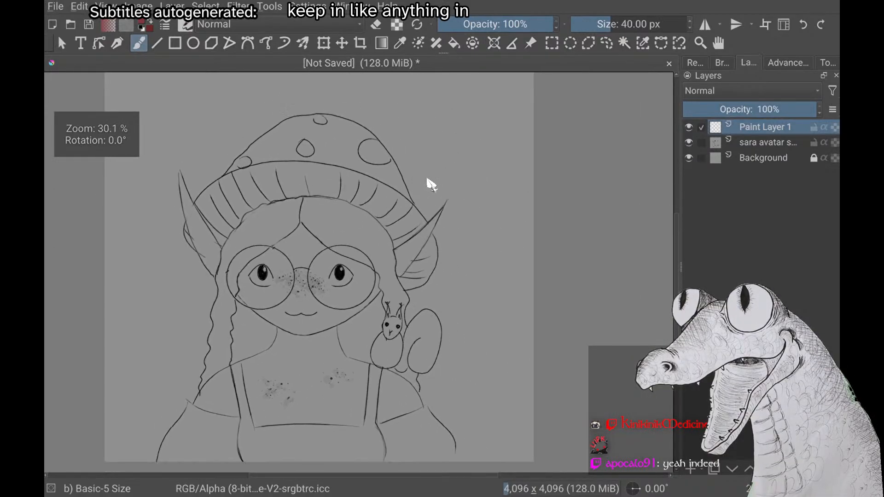
{"action": "scroll", "coordinate": [427, 179], "scroll_direction": "up", "scroll_amount": 2}
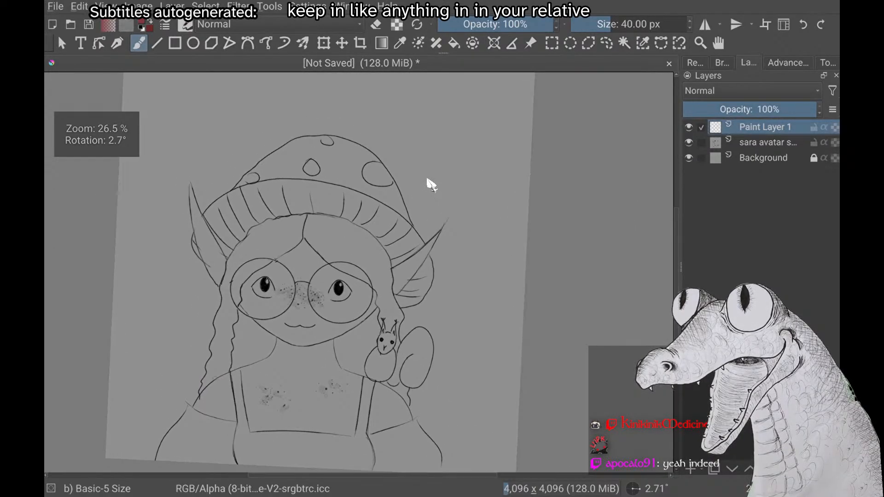
{"action": "scroll", "coordinate": [427, 180], "scroll_direction": "up", "scroll_amount": 1}
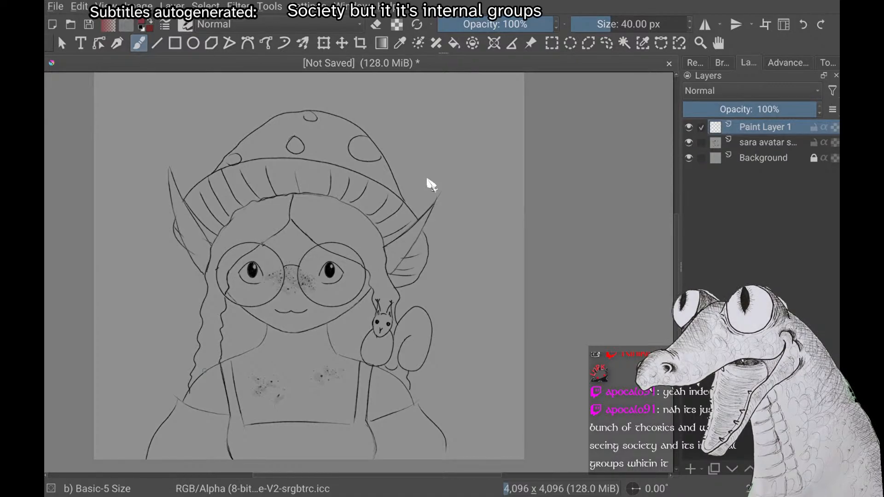
{"action": "scroll", "coordinate": [431, 184], "scroll_direction": "down", "scroll_amount": 1}
{"action": "scroll", "coordinate": [431, 184], "scroll_direction": "up", "scroll_amount": 2}
{"action": "scroll", "coordinate": [432, 184], "scroll_direction": "down", "scroll_amount": 2}
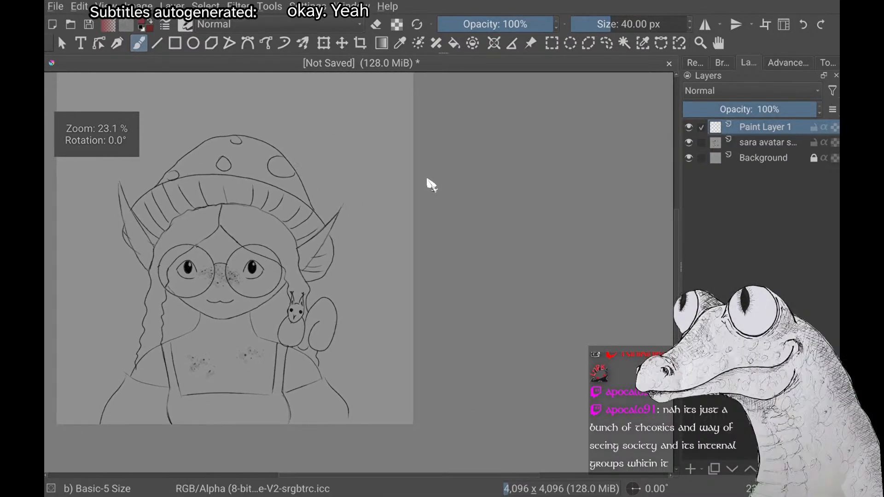
{"action": "scroll", "coordinate": [431, 184], "scroll_direction": "up", "scroll_amount": 1}
{"action": "scroll", "coordinate": [432, 184], "scroll_direction": "up", "scroll_amount": 1}
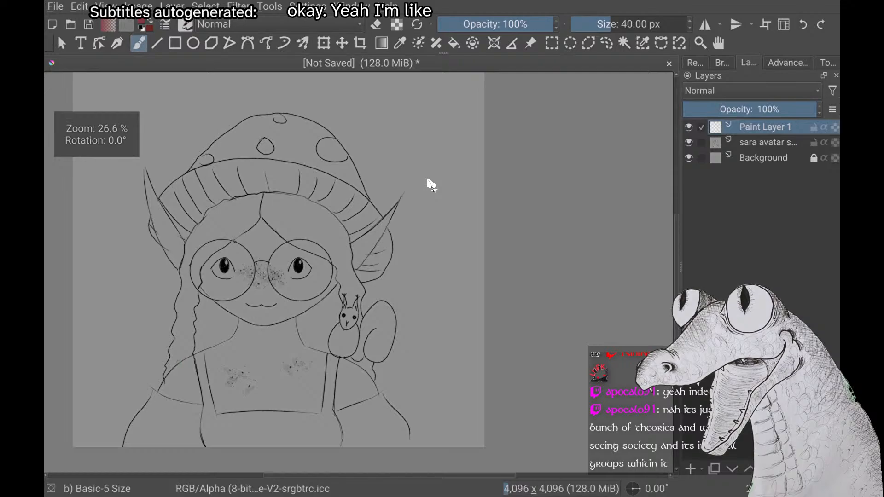
{"action": "scroll", "coordinate": [432, 184], "scroll_direction": "down", "scroll_amount": 2}
{"action": "scroll", "coordinate": [431, 184], "scroll_direction": "up", "scroll_amount": 1}
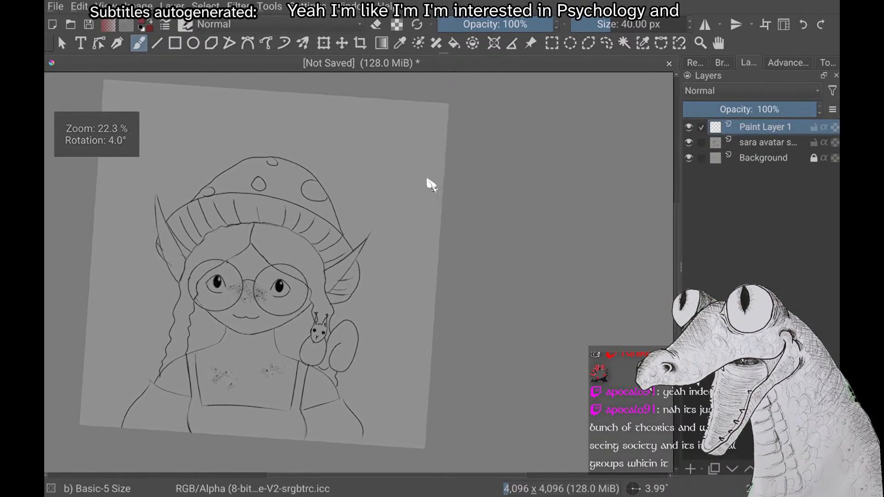
{"action": "scroll", "coordinate": [432, 184], "scroll_direction": "down", "scroll_amount": 2}
{"action": "scroll", "coordinate": [432, 185], "scroll_direction": "up", "scroll_amount": 1}
{"action": "scroll", "coordinate": [432, 184], "scroll_direction": "up", "scroll_amount": 1}
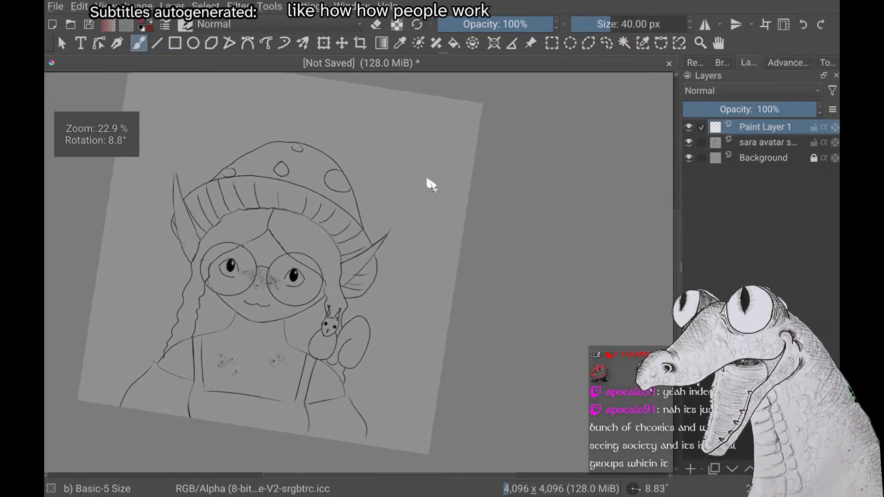
Change the foreground colour of the 40 px Basic-5 Size brush from the pop-up palette to a dark, saturated orange-brown
{"action": "right_click", "coordinate": [431, 184]}
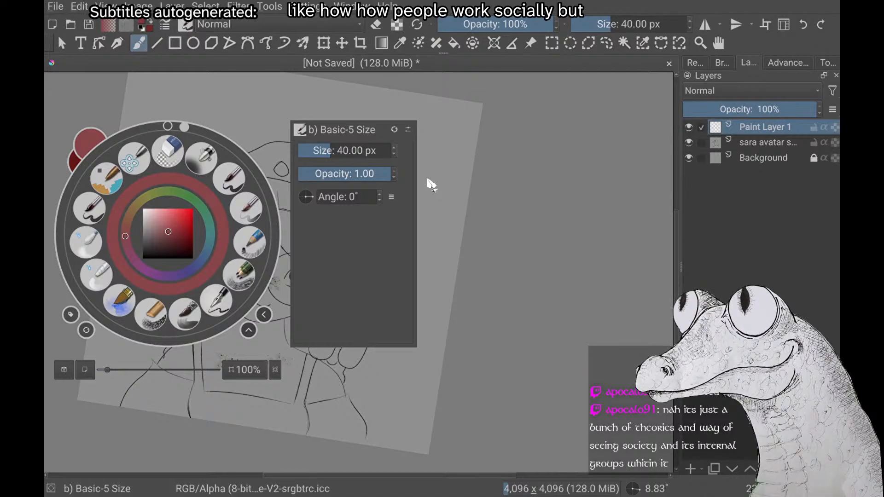
{"action": "mouse_move", "coordinate": [168, 231]}
{"action": "left_mouse_down"}
{"action": "mouse_move", "coordinate": [177, 240]}
{"action": "mouse_move", "coordinate": [128, 218]}
{"action": "left_mouse_up"}
{"action": "left_click", "coordinate": [183, 244]}
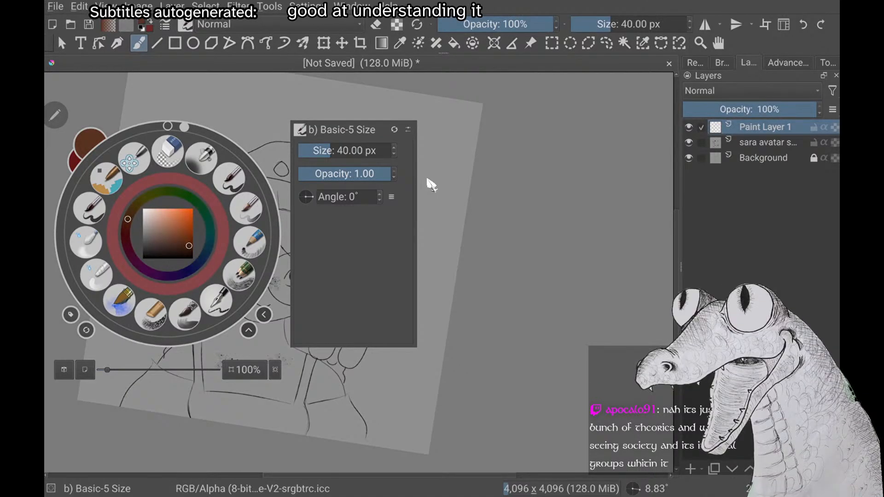
{"action": "mouse_move", "coordinate": [189, 245]}
{"action": "left_mouse_down"}
{"action": "mouse_move", "coordinate": [178, 241]}
{"action": "mouse_move", "coordinate": [188, 244]}
{"action": "left_mouse_up"}
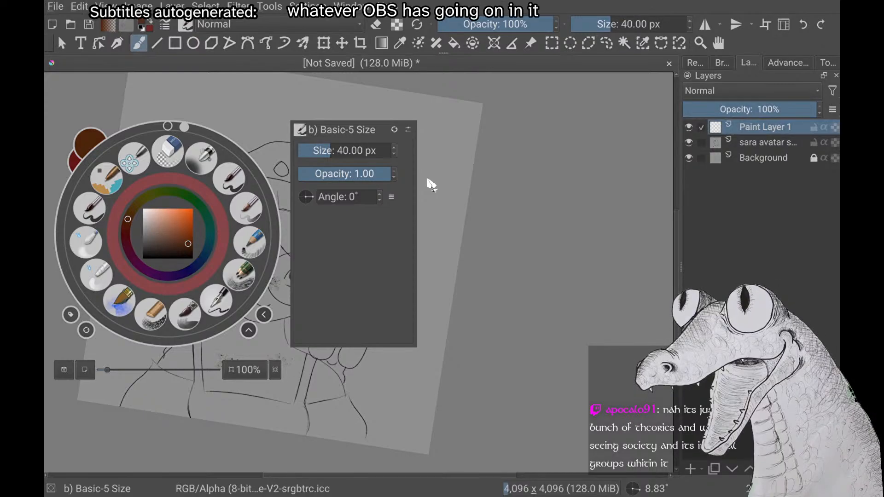
{"action": "left_click", "coordinate": [428, 180]}
{"action": "scroll", "coordinate": [428, 180], "scroll_direction": "up", "scroll_amount": 1}
{"action": "scroll", "coordinate": [428, 180], "scroll_direction": "down", "scroll_amount": 1}
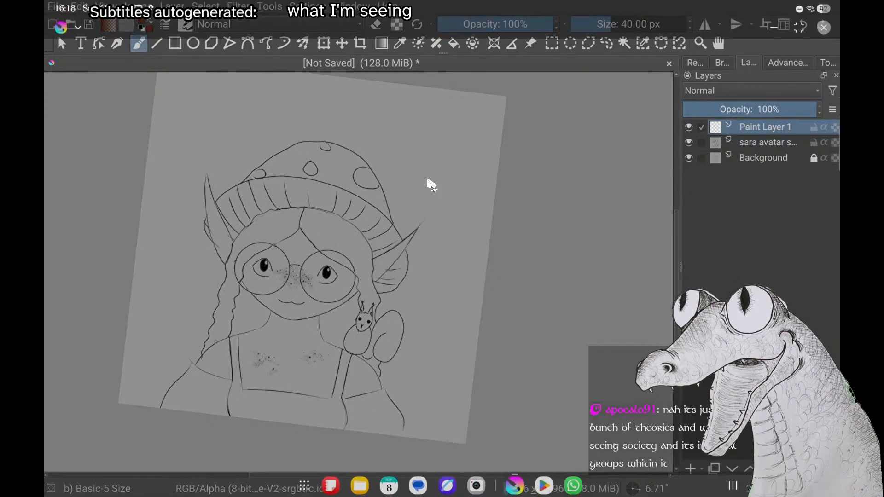
{"action": "key", "text": "super+a"}
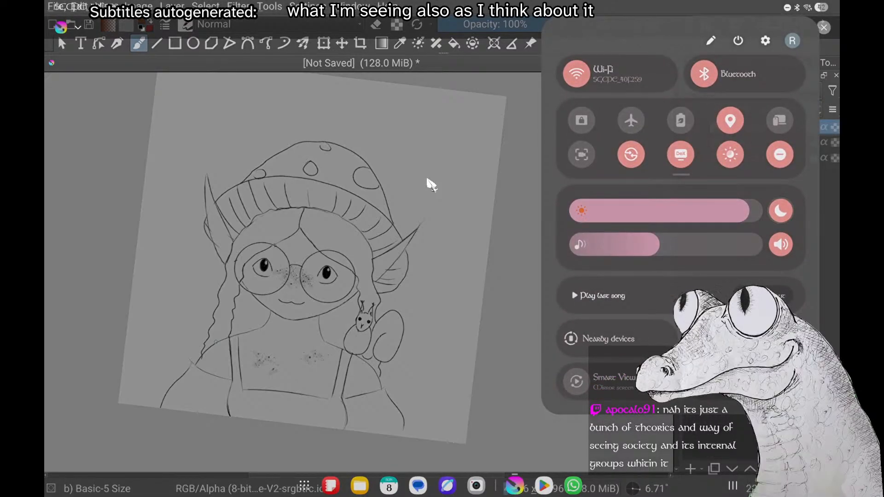
{"action": "key", "text": "Escape"}
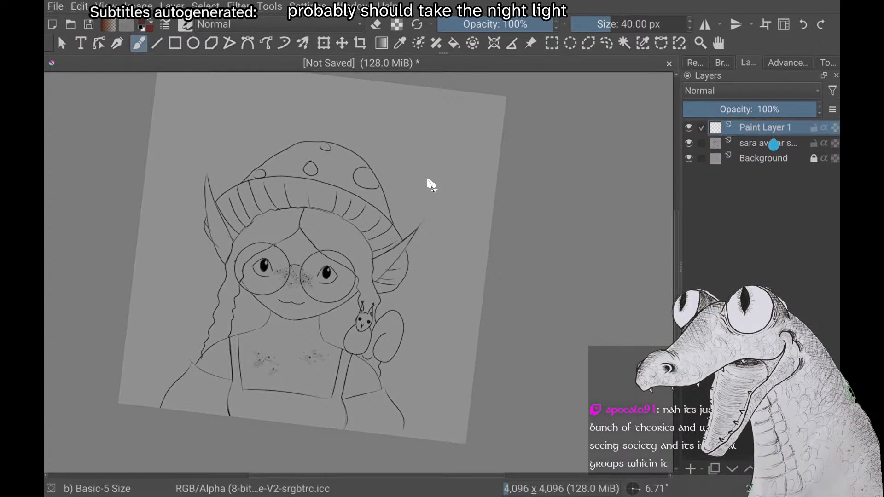
{"action": "scroll", "coordinate": [428, 180], "scroll_direction": "up", "scroll_amount": 1}
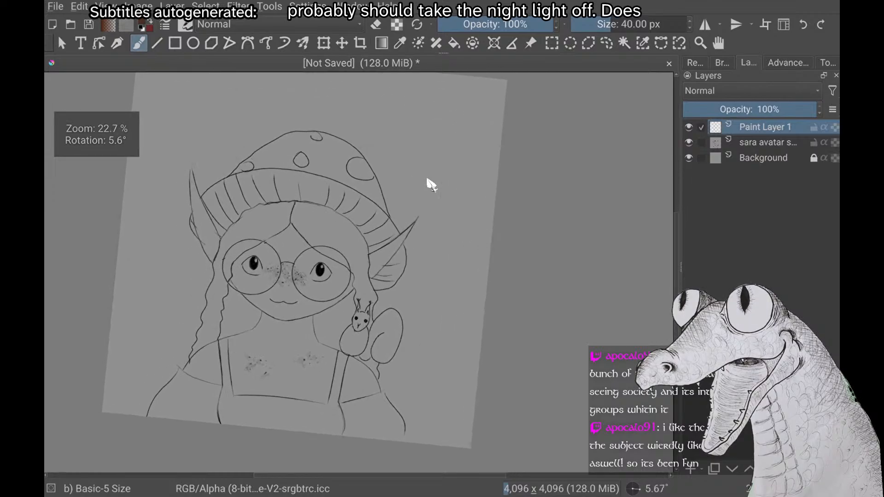
{"action": "scroll", "coordinate": [428, 179], "scroll_direction": "up", "scroll_amount": 1}
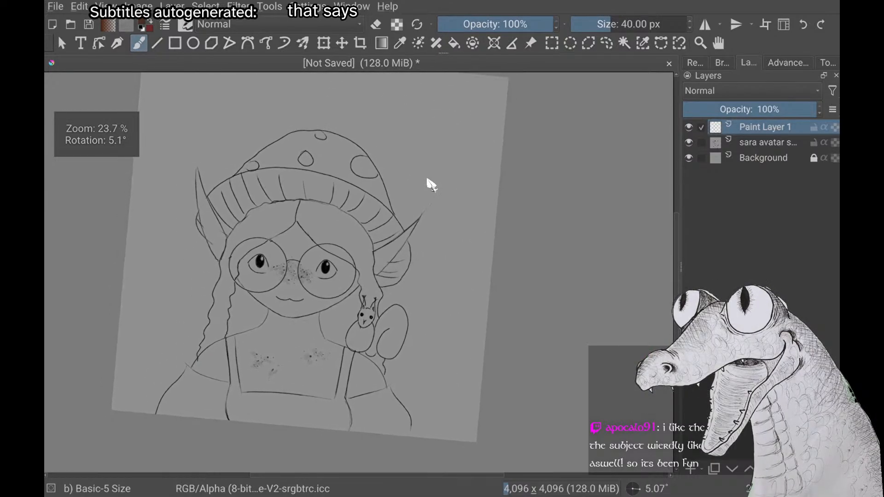
{"action": "scroll", "coordinate": [427, 179], "scroll_direction": "up", "scroll_amount": 1}
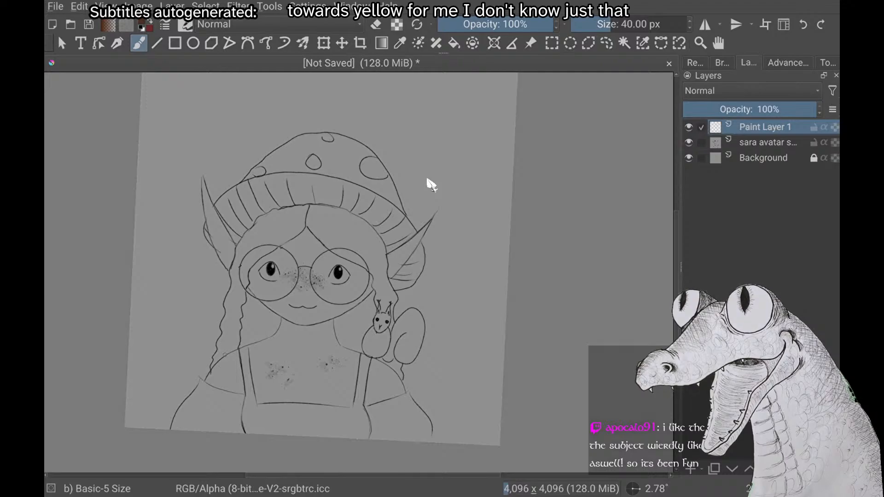
{"action": "scroll", "coordinate": [431, 184], "scroll_direction": "down", "scroll_amount": 1}
{"action": "scroll", "coordinate": [428, 180], "scroll_direction": "down", "scroll_amount": 1}
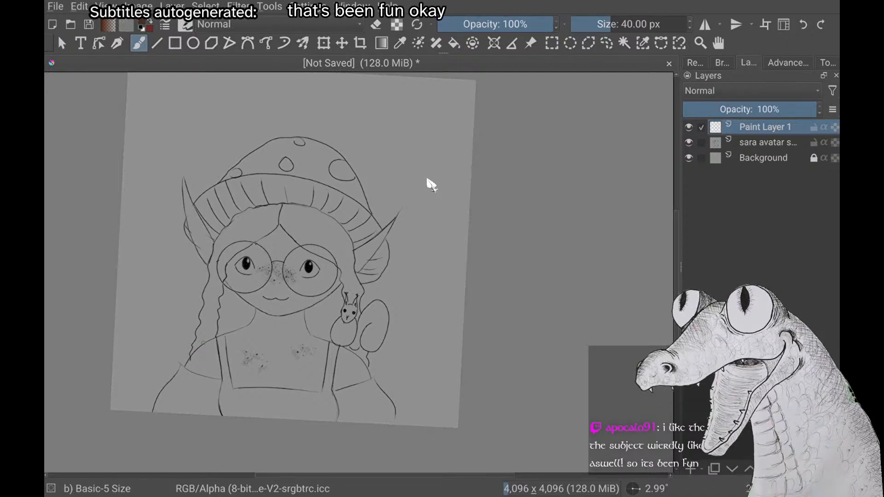
{"action": "scroll", "coordinate": [427, 180], "scroll_direction": "up", "scroll_amount": 3}
{"action": "scroll", "coordinate": [427, 180], "scroll_direction": "down", "scroll_amount": 1}
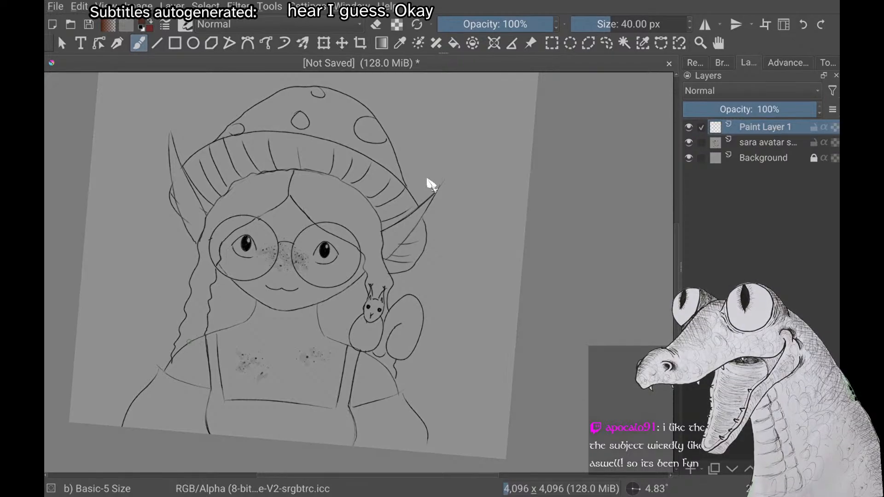
{"action": "scroll", "coordinate": [428, 180], "scroll_direction": "down", "scroll_amount": 1}
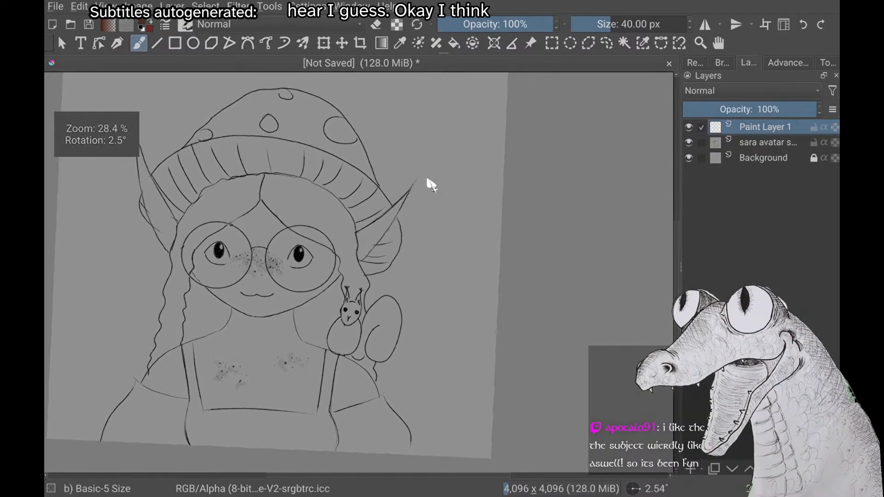
Add a new paint layer above Paint Layer 1 and make Paint Layer 1 the active layer again
{"action": "key", "text": "Insert"}
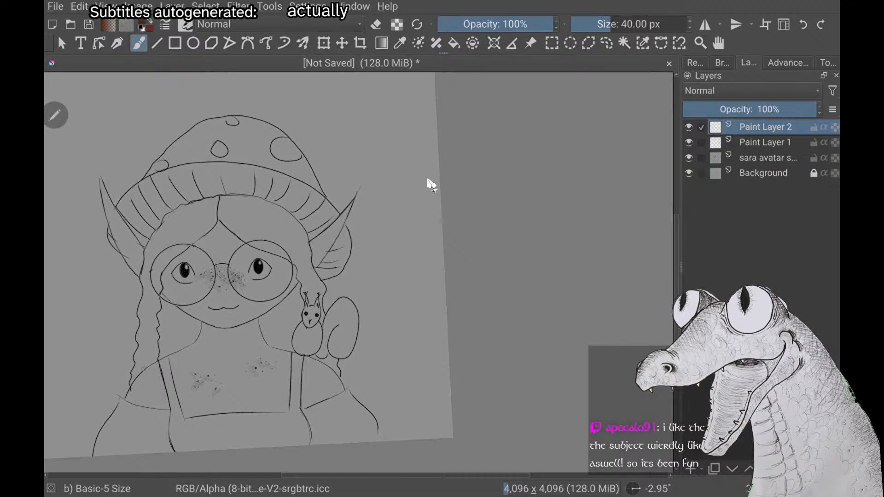
{"action": "key", "text": "Page_Down"}
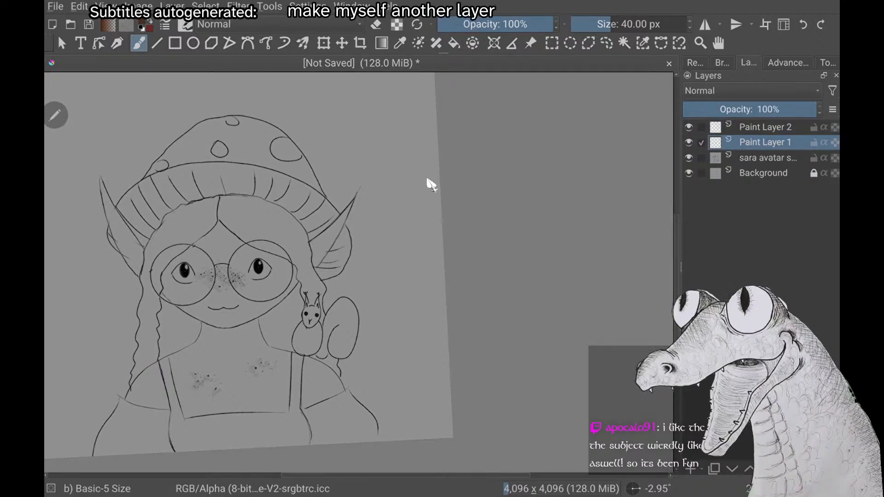
Try writing a note in the canvas's upper-right corner with the 40 px brush and undo the strokes
{"action": "scroll", "coordinate": [427, 179], "scroll_direction": "up", "scroll_amount": 2}
{"action": "scroll", "coordinate": [428, 179], "scroll_direction": "down", "scroll_amount": 1}
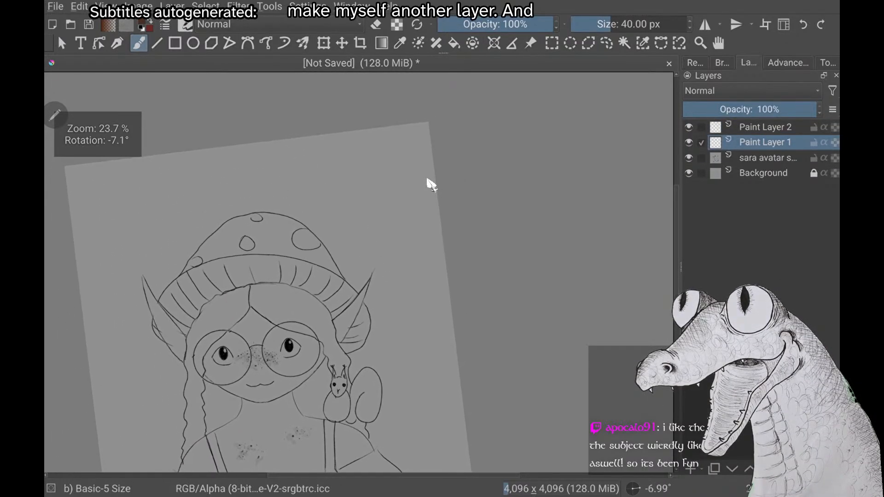
{"action": "scroll", "coordinate": [427, 180], "scroll_direction": "up", "scroll_amount": 1}
{"action": "scroll", "coordinate": [427, 179], "scroll_direction": "up", "scroll_amount": 2}
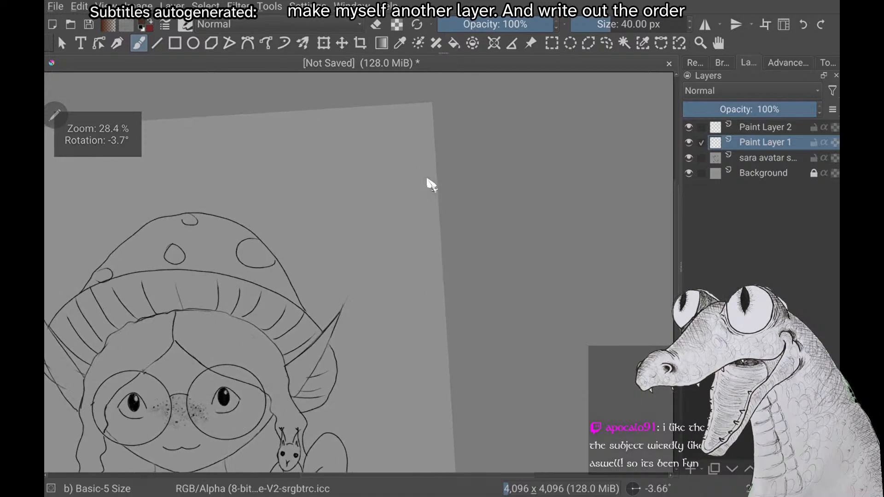
{"action": "scroll", "coordinate": [428, 179], "scroll_direction": "down", "scroll_amount": 2}
{"action": "scroll", "coordinate": [428, 180], "scroll_direction": "down", "scroll_amount": 1}
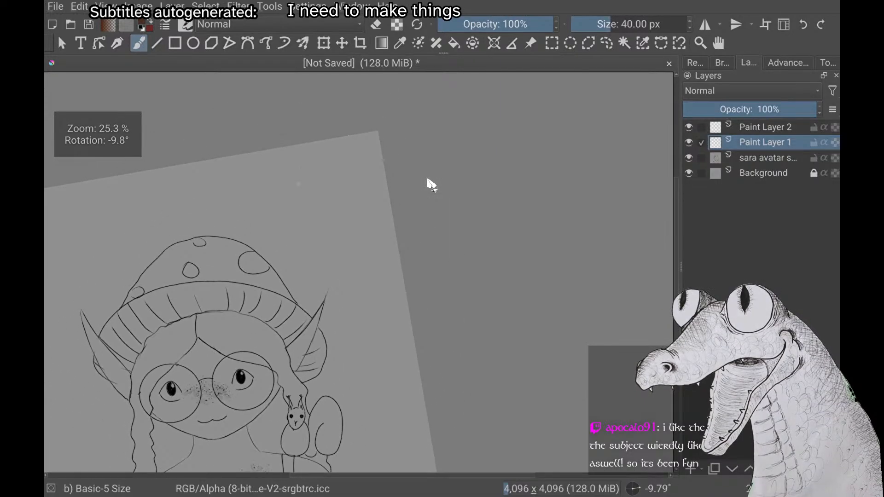
{"action": "mouse_move", "coordinate": [276, 172]}
{"action": "left_mouse_down"}
{"action": "mouse_move", "coordinate": [308, 186]}
{"action": "mouse_move", "coordinate": [288, 173]}
{"action": "mouse_move", "coordinate": [281, 180]}
{"action": "left_mouse_up"}
{"action": "key", "text": "ctrl+z"}
{"action": "key", "text": "ctrl+z"}
{"action": "key", "text": "ctrl+z"}
Reduce the brush size to 8.13 px, write "back" as a trial in the canvas's upper-right corner and undo it
{"action": "left_click", "coordinate": [594, 24]}
{"action": "left_click_drag", "start_coordinate": [303, 173], "coordinate": [309, 181]}
{"action": "left_click_drag", "start_coordinate": [318, 172], "coordinate": [316, 180]}
{"action": "left_click_drag", "start_coordinate": [328, 164], "coordinate": [330, 179]}
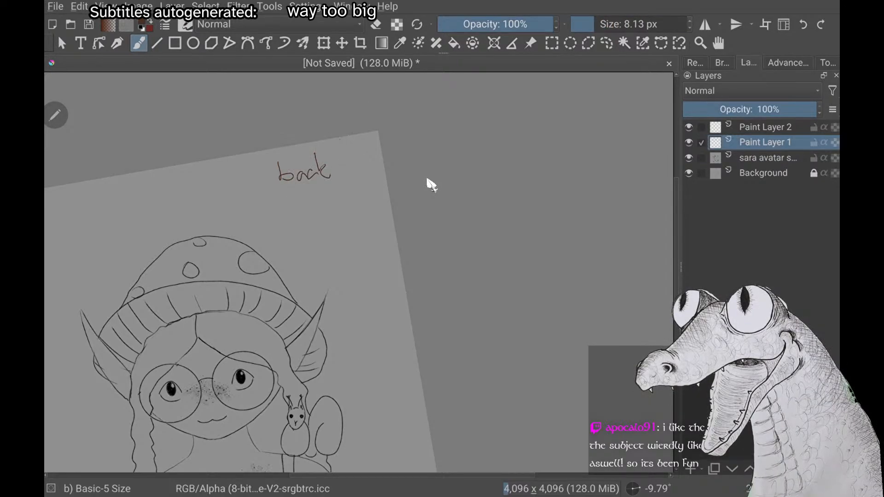
{"action": "key", "text": "ctrl+z"}
{"action": "key", "text": "ctrl+z"}
{"action": "key", "text": "ctrl+z"}
{"action": "key", "text": "ctrl+z"}
{"action": "key", "text": "ctrl+z"}
{"action": "key", "text": "ctrl+z"}
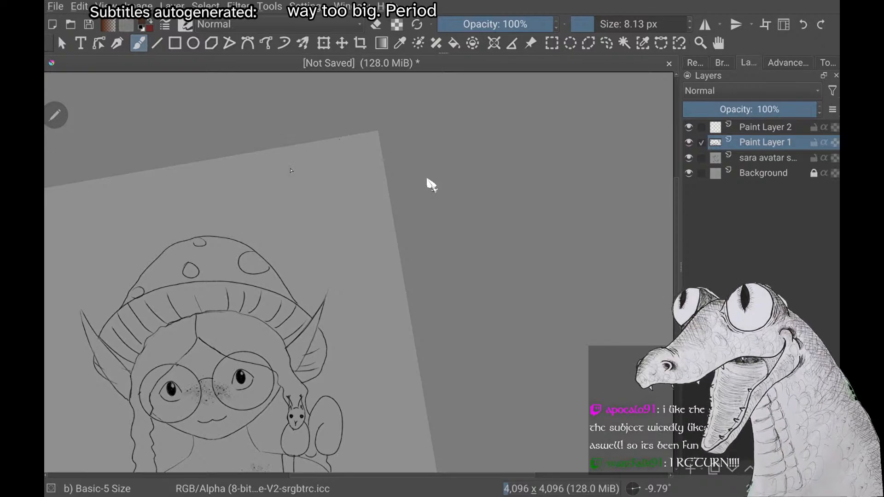
Handwrite "back hair" and "middle hair" below each other in the canvas's upper-right corner on Paint Layer 1
{"action": "mouse_move", "coordinate": [279, 159]}
{"action": "left_mouse_down"}
{"action": "mouse_move", "coordinate": [284, 175]}
{"action": "mouse_move", "coordinate": [314, 174]}
{"action": "left_mouse_up"}
{"action": "mouse_move", "coordinate": [321, 159]}
{"action": "left_mouse_down"}
{"action": "mouse_move", "coordinate": [319, 171]}
{"action": "mouse_move", "coordinate": [349, 165]}
{"action": "left_mouse_up"}
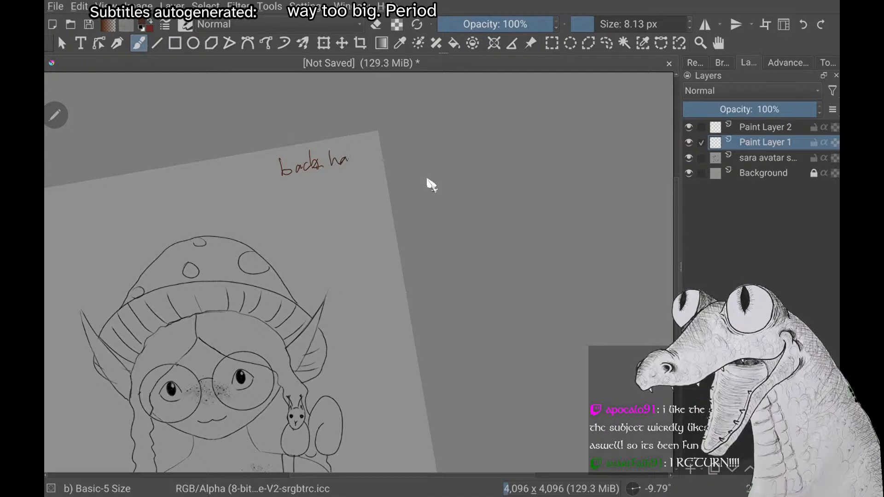
{"action": "mouse_move", "coordinate": [283, 188]}
{"action": "left_mouse_down"}
{"action": "mouse_move", "coordinate": [300, 189]}
{"action": "mouse_move", "coordinate": [317, 169]}
{"action": "mouse_move", "coordinate": [324, 184]}
{"action": "left_mouse_up"}
{"action": "left_click_drag", "start_coordinate": [326, 181], "coordinate": [364, 184]}
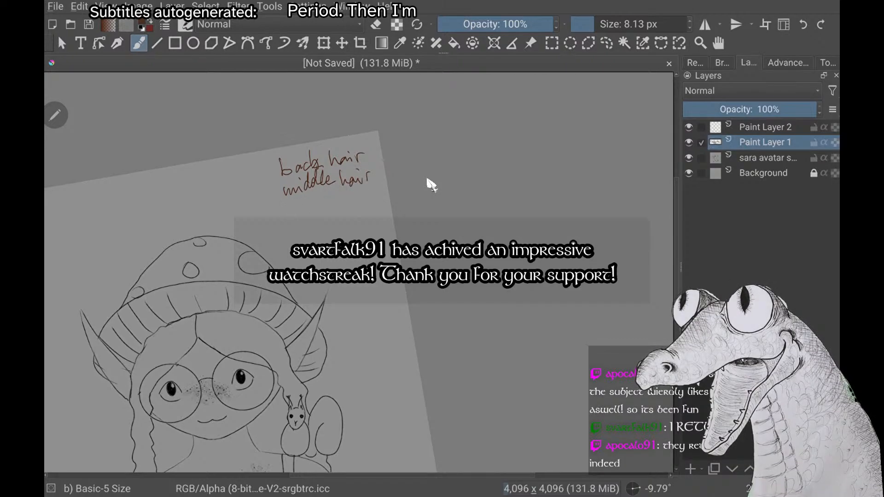
Continue the handwritten list with "face", "Body" and "front hair" below "middle hair"
{"action": "mouse_move", "coordinate": [295, 204]}
{"action": "left_mouse_down"}
{"action": "mouse_move", "coordinate": [292, 223]}
{"action": "mouse_move", "coordinate": [332, 210]}
{"action": "left_mouse_up"}
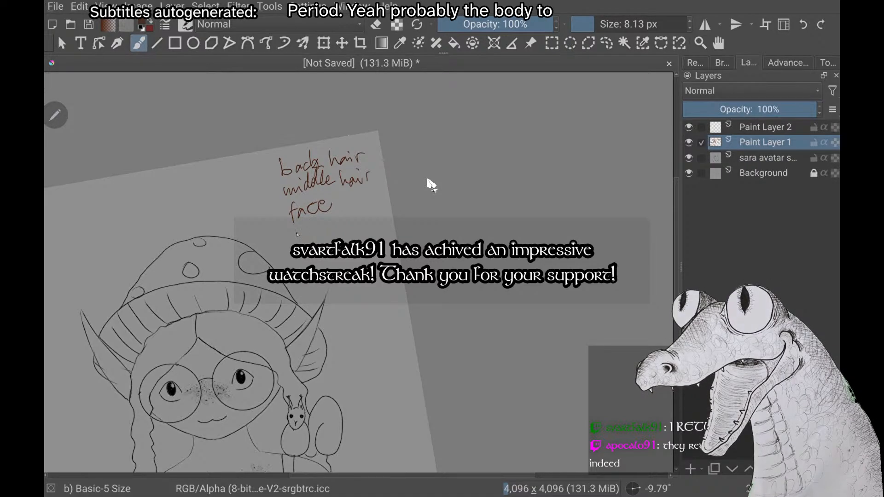
{"action": "mouse_move", "coordinate": [296, 230]}
{"action": "left_mouse_down"}
{"action": "mouse_move", "coordinate": [298, 242]}
{"action": "mouse_move", "coordinate": [322, 220]}
{"action": "mouse_move", "coordinate": [330, 242]}
{"action": "left_mouse_up"}
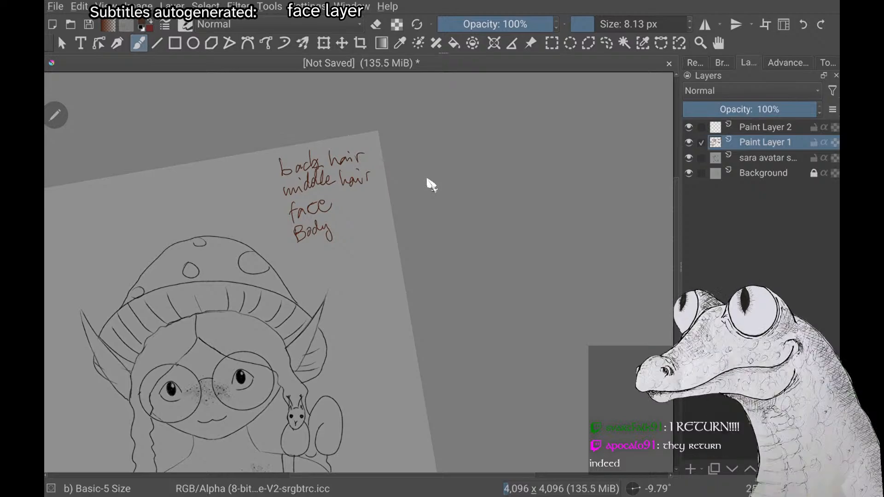
{"action": "scroll", "coordinate": [428, 180], "scroll_direction": "down", "scroll_amount": 2}
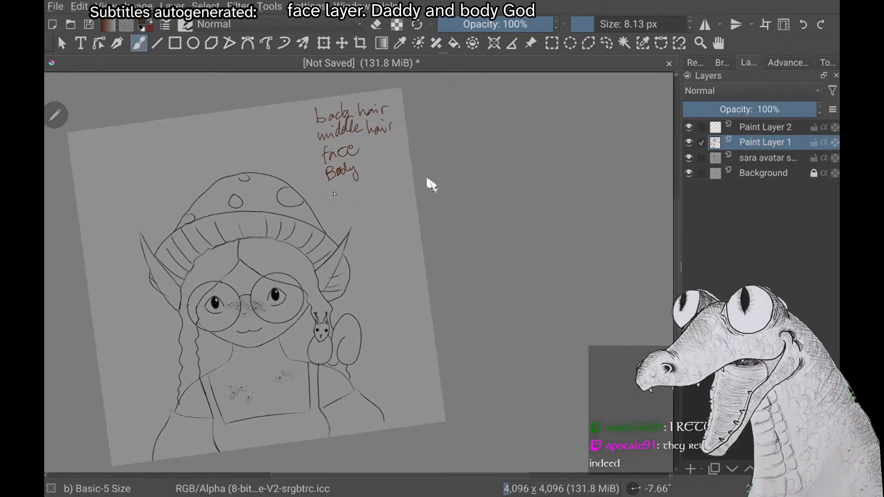
{"action": "mouse_move", "coordinate": [333, 189]}
{"action": "left_mouse_down"}
{"action": "mouse_move", "coordinate": [330, 206]}
{"action": "mouse_move", "coordinate": [352, 190]}
{"action": "left_mouse_up"}
{"action": "mouse_move", "coordinate": [353, 179]}
{"action": "left_mouse_down"}
{"action": "mouse_move", "coordinate": [355, 191]}
{"action": "mouse_move", "coordinate": [376, 188]}
{"action": "left_mouse_up"}
{"action": "left_click_drag", "start_coordinate": [379, 181], "coordinate": [385, 176]}
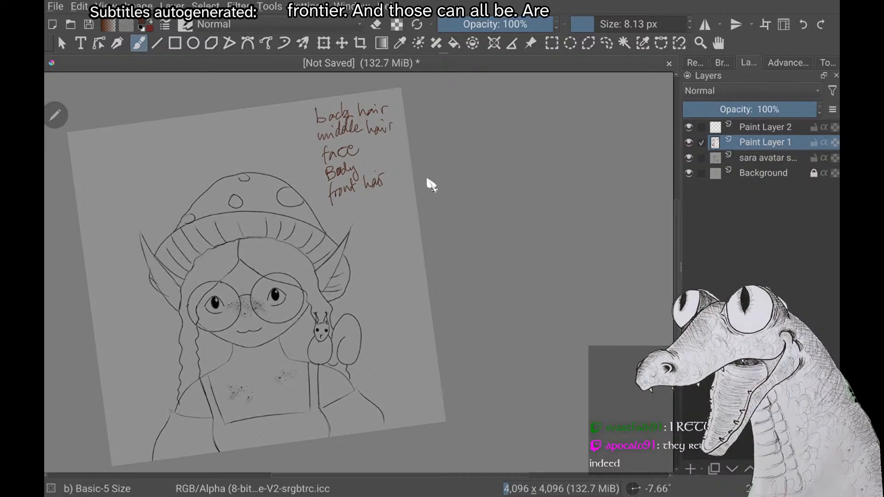
Handwrite "clothing" and "squirrel" below "front hair" in the list beside the mushroom hat
{"action": "scroll", "coordinate": [431, 185], "scroll_direction": "down", "scroll_amount": 1}
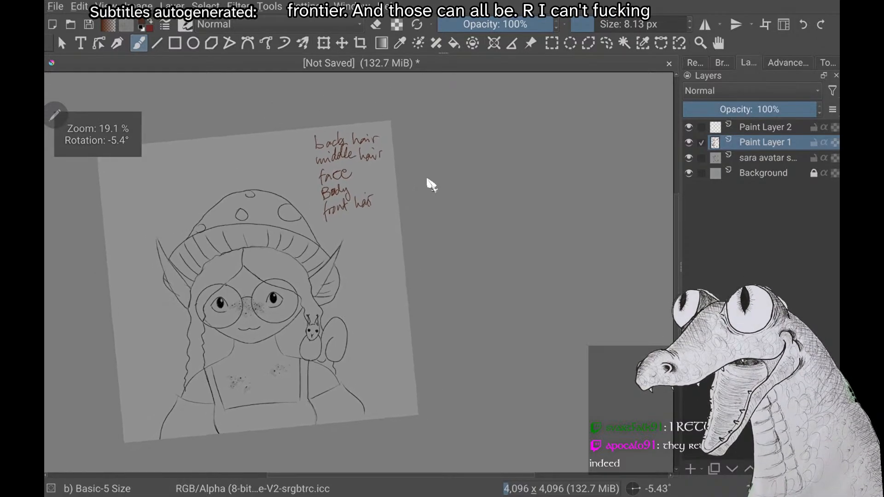
{"action": "scroll", "coordinate": [432, 185], "scroll_direction": "up", "scroll_amount": 1}
{"action": "scroll", "coordinate": [431, 185], "scroll_direction": "down", "scroll_amount": 1}
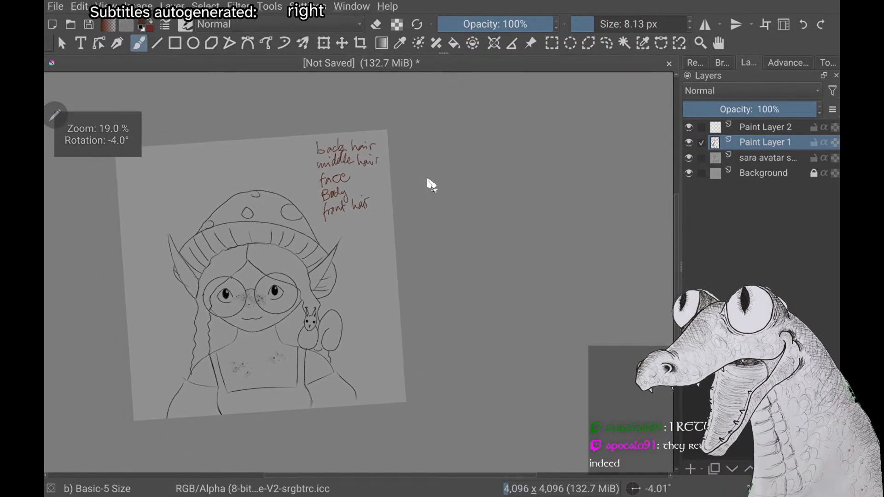
{"action": "scroll", "coordinate": [431, 185], "scroll_direction": "up", "scroll_amount": 2}
{"action": "scroll", "coordinate": [432, 186], "scroll_direction": "up", "scroll_amount": 2}
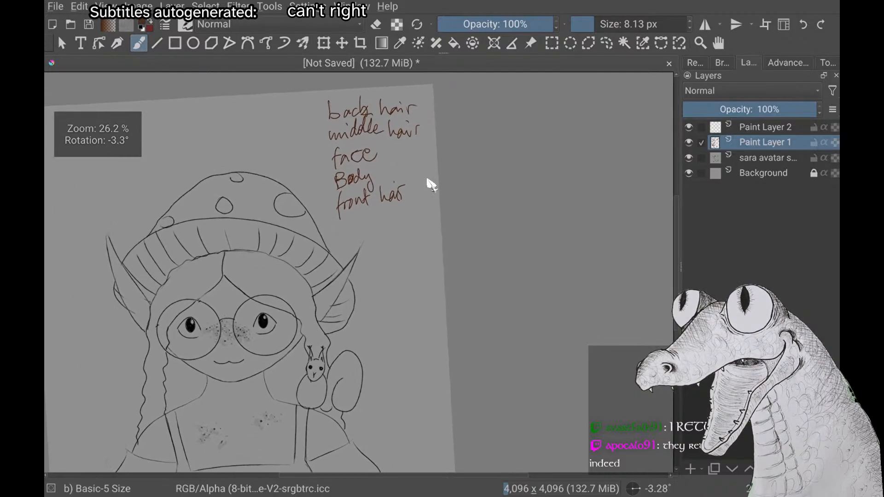
{"action": "scroll", "coordinate": [431, 185], "scroll_direction": "down", "scroll_amount": 1}
{"action": "scroll", "coordinate": [431, 185], "scroll_direction": "down", "scroll_amount": 1}
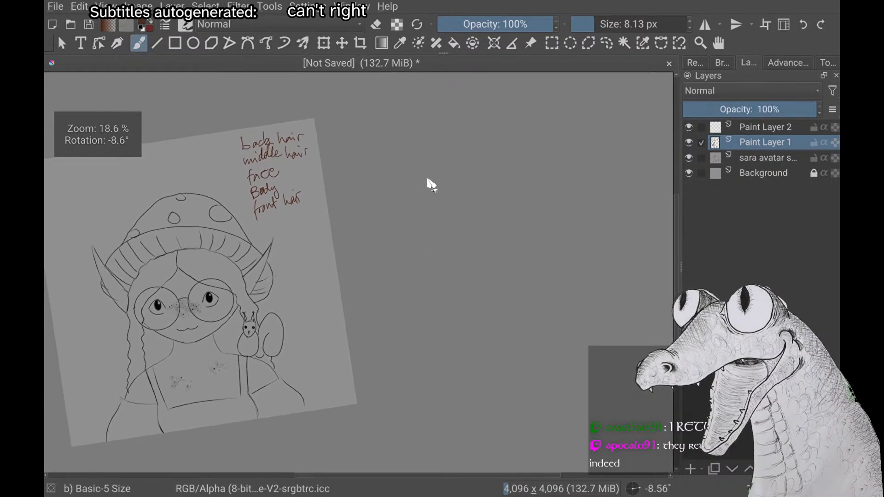
{"action": "scroll", "coordinate": [431, 185], "scroll_direction": "up", "scroll_amount": 1}
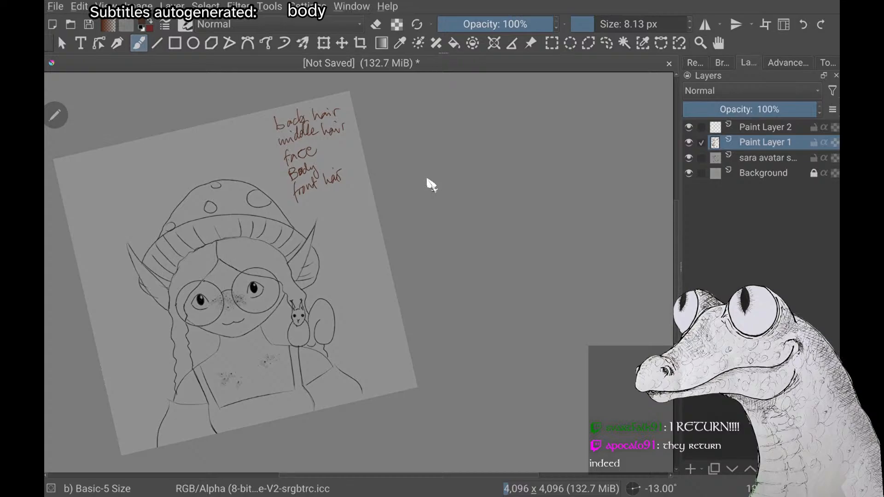
{"action": "mouse_move", "coordinate": [311, 206]}
{"action": "left_mouse_down"}
{"action": "mouse_move", "coordinate": [307, 211]}
{"action": "mouse_move", "coordinate": [329, 204]}
{"action": "left_mouse_up"}
{"action": "mouse_move", "coordinate": [332, 193]}
{"action": "left_mouse_down"}
{"action": "mouse_move", "coordinate": [337, 203]}
{"action": "mouse_move", "coordinate": [364, 191]}
{"action": "left_mouse_up"}
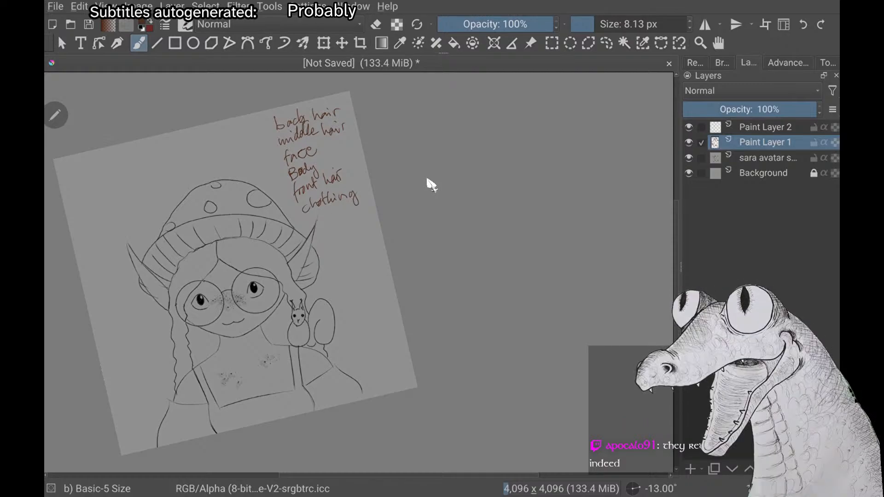
{"action": "left_click_drag", "start_coordinate": [317, 213], "coordinate": [312, 223]}
{"action": "left_click_drag", "start_coordinate": [318, 221], "coordinate": [363, 202]}
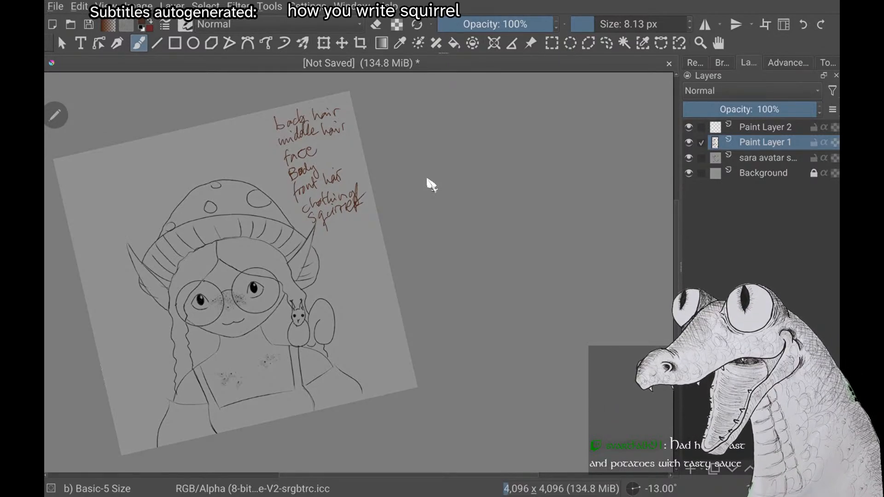
{"action": "scroll", "coordinate": [432, 185], "scroll_direction": "up", "scroll_amount": 2}
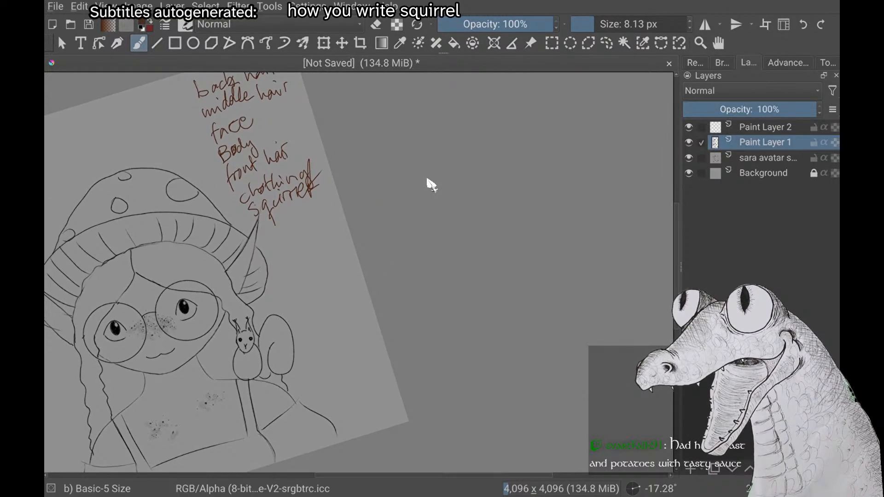
{"action": "scroll", "coordinate": [431, 185], "scroll_direction": "down", "scroll_amount": 1}
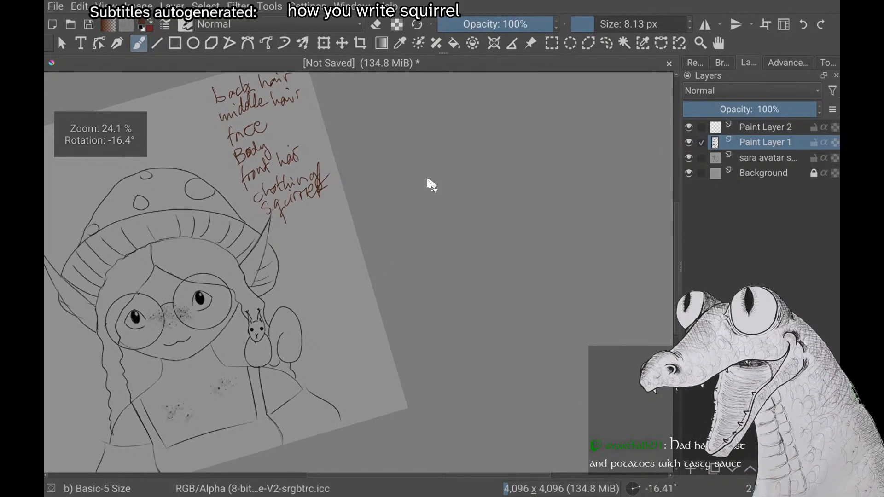
{"action": "scroll", "coordinate": [432, 185], "scroll_direction": "down", "scroll_amount": 1}
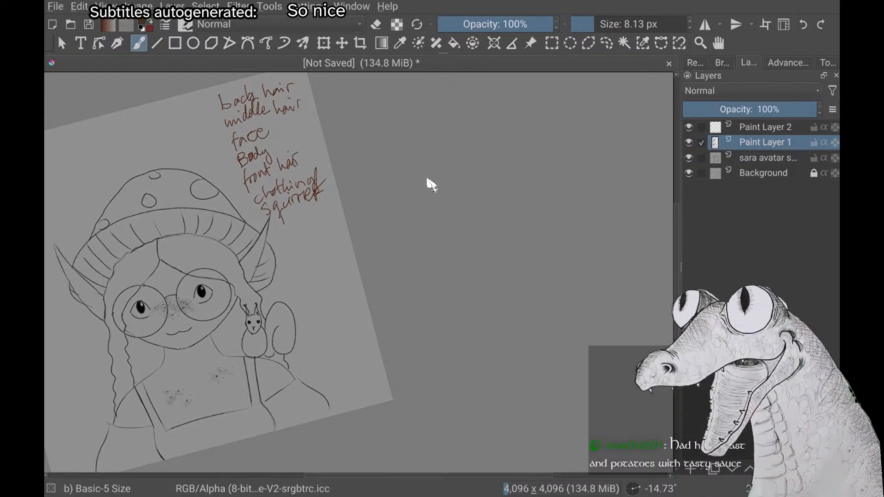
{"action": "scroll", "coordinate": [431, 185], "scroll_direction": "down", "scroll_amount": 2}
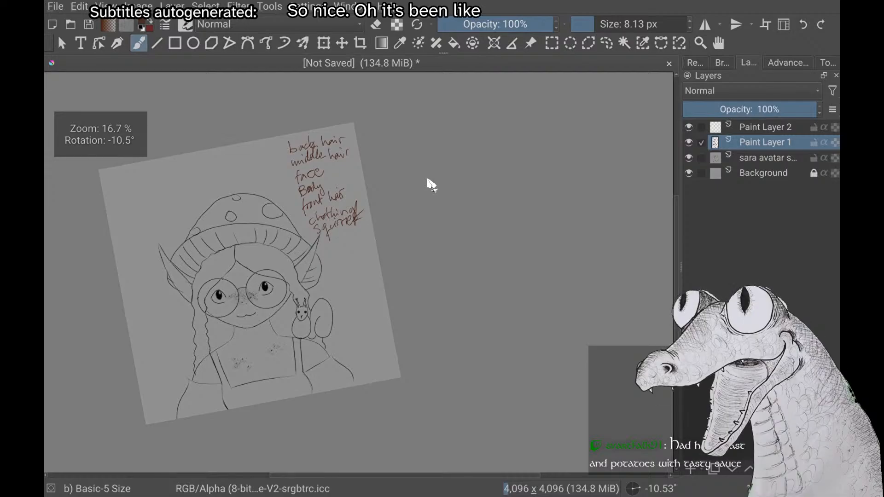
{"action": "scroll", "coordinate": [432, 186], "scroll_direction": "down", "scroll_amount": 1}
{"action": "scroll", "coordinate": [431, 185], "scroll_direction": "up", "scroll_amount": 1}
{"action": "scroll", "coordinate": [431, 185], "scroll_direction": "down", "scroll_amount": 1}
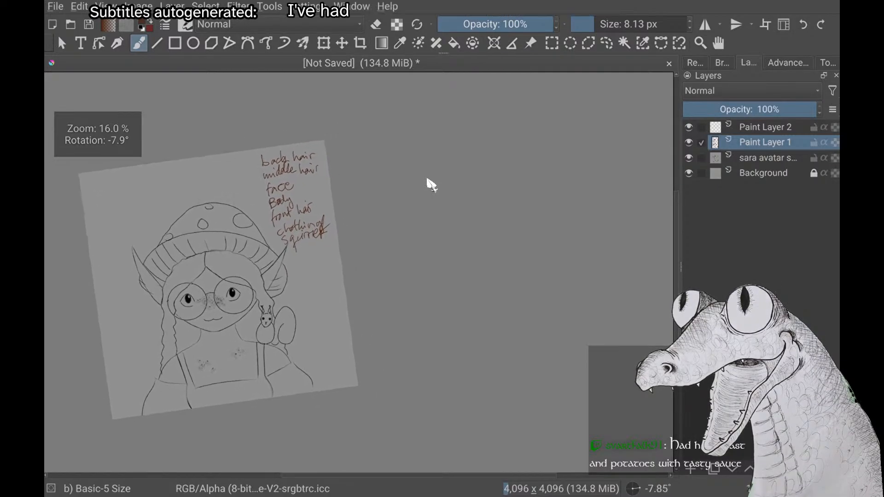
{"action": "scroll", "coordinate": [431, 185], "scroll_direction": "up", "scroll_amount": 2}
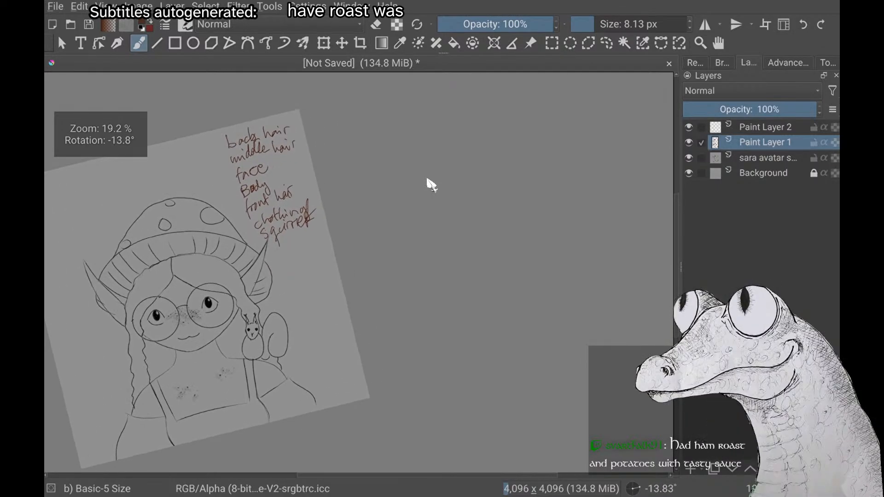
{"action": "scroll", "coordinate": [431, 185], "scroll_direction": "up", "scroll_amount": 2}
{"action": "scroll", "coordinate": [432, 185], "scroll_direction": "down", "scroll_amount": 3}
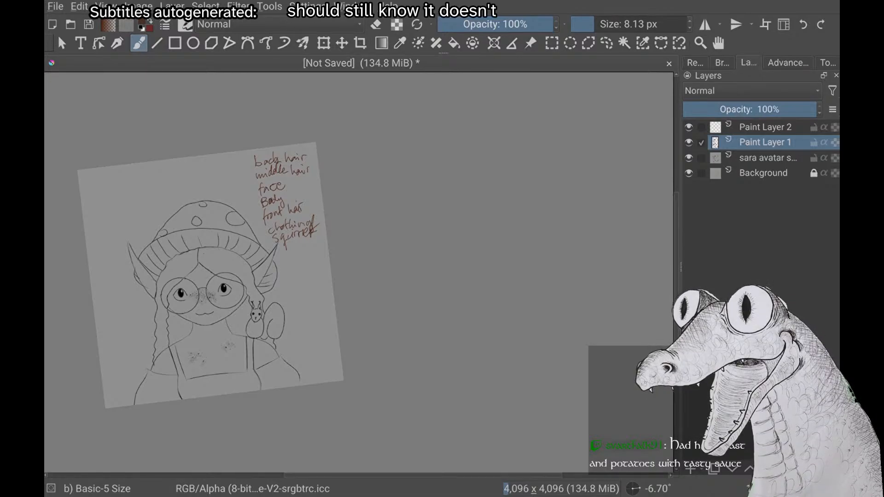
{"action": "left_click_drag", "start_coordinate": [418, 300], "coordinate": [459, 288]}
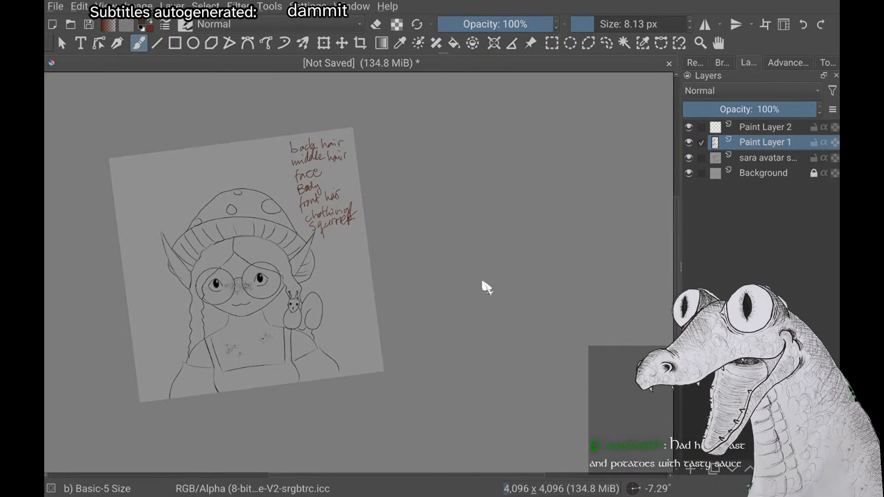
{"action": "right_click", "coordinate": [485, 287]}
{"action": "left_click", "coordinate": [596, 439]}
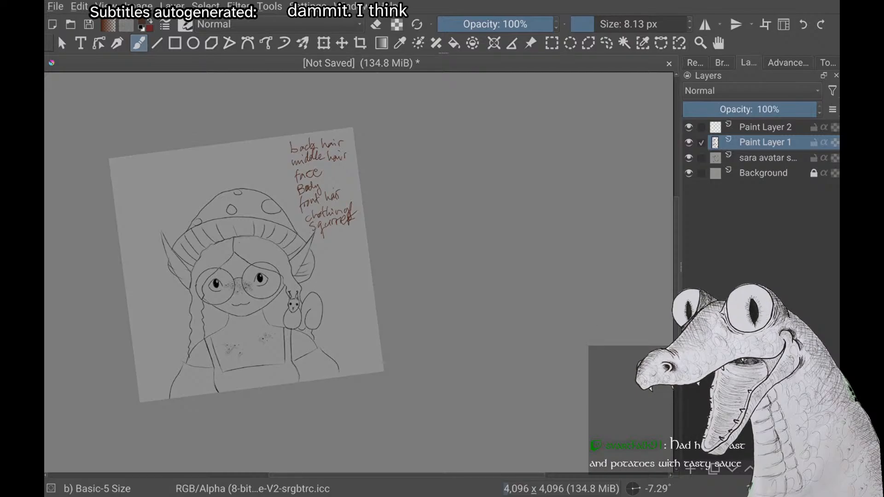
{"action": "left_click_drag", "start_coordinate": [592, 304], "coordinate": [634, 303]}
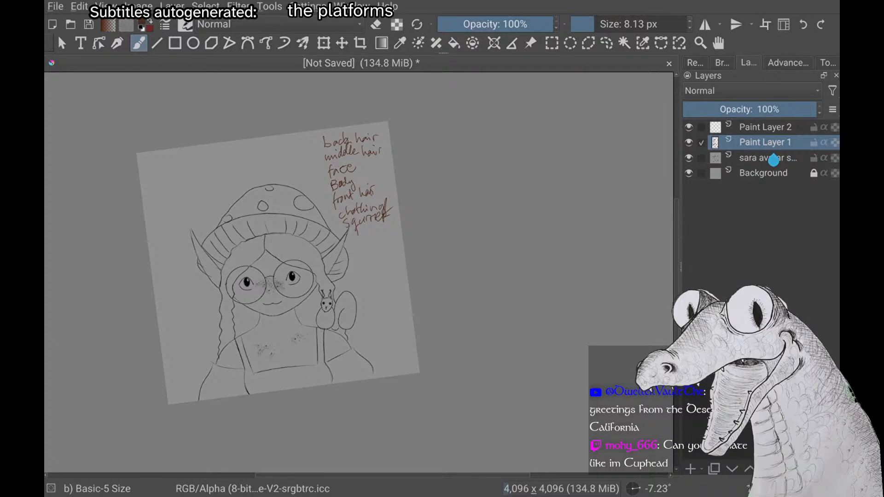
{"action": "scroll", "coordinate": [314, 276], "scroll_direction": "up", "scroll_amount": 1}
{"action": "scroll", "coordinate": [313, 276], "scroll_direction": "down", "scroll_amount": 2}
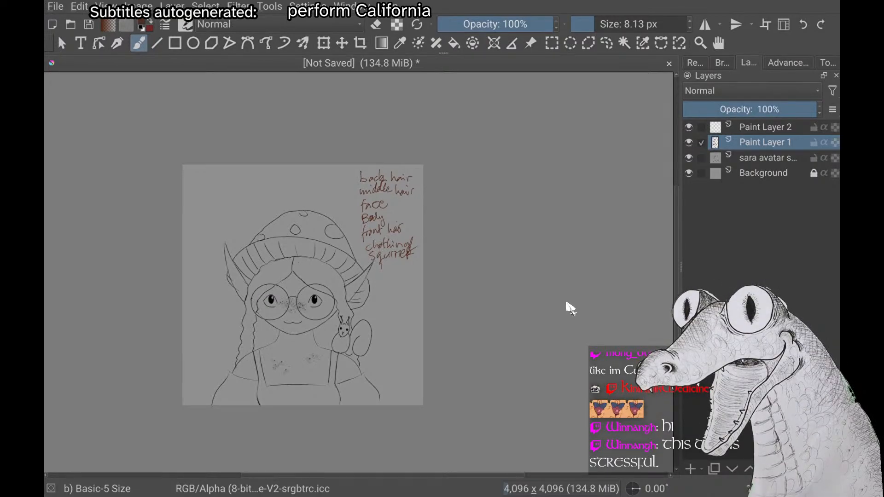
{"action": "scroll", "coordinate": [571, 308], "scroll_direction": "up", "scroll_amount": 2}
{"action": "scroll", "coordinate": [571, 309], "scroll_direction": "down", "scroll_amount": 1}
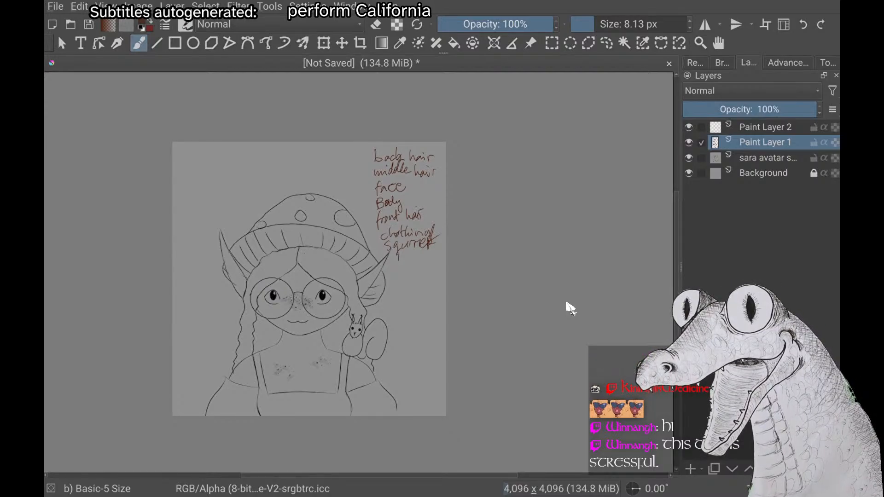
{"action": "scroll", "coordinate": [571, 309], "scroll_direction": "up", "scroll_amount": 3}
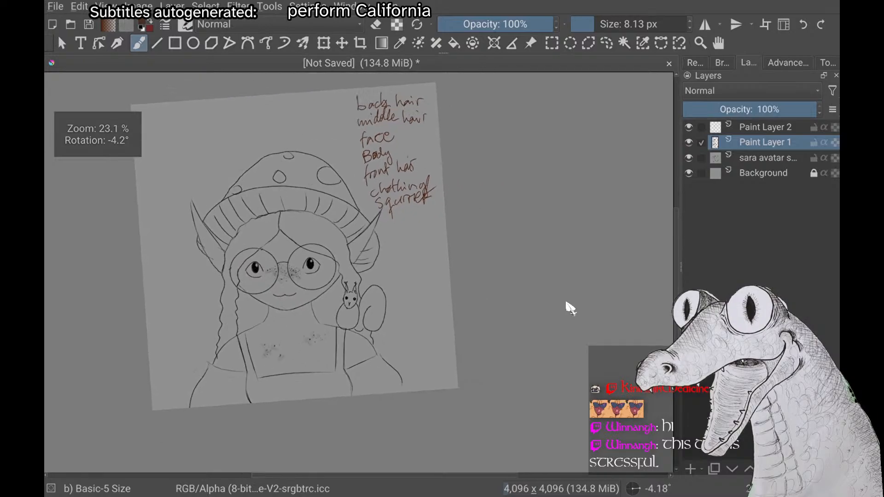
{"action": "scroll", "coordinate": [571, 308], "scroll_direction": "down", "scroll_amount": 3}
{"action": "scroll", "coordinate": [570, 308], "scroll_direction": "up", "scroll_amount": 3}
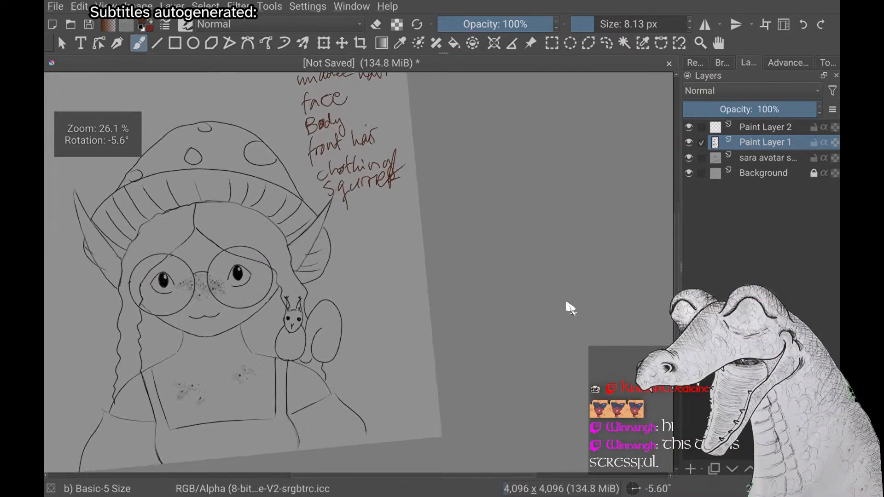
{"action": "scroll", "coordinate": [571, 309], "scroll_direction": "up", "scroll_amount": 2}
{"action": "scroll", "coordinate": [571, 308], "scroll_direction": "down", "scroll_amount": 5}
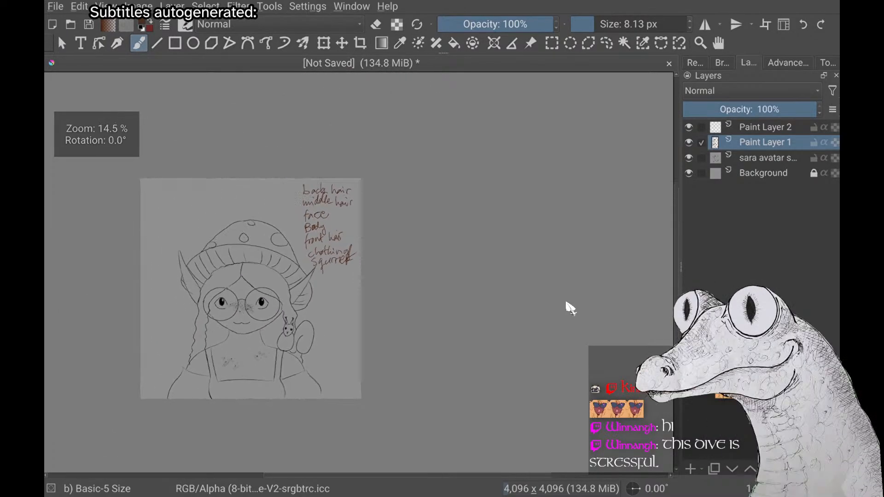
Handwrite "eyes", "glasses" and "mouth" below "squirrel" in the layer list on Paint Layer 1
{"action": "scroll", "coordinate": [571, 309], "scroll_direction": "up", "scroll_amount": 1}
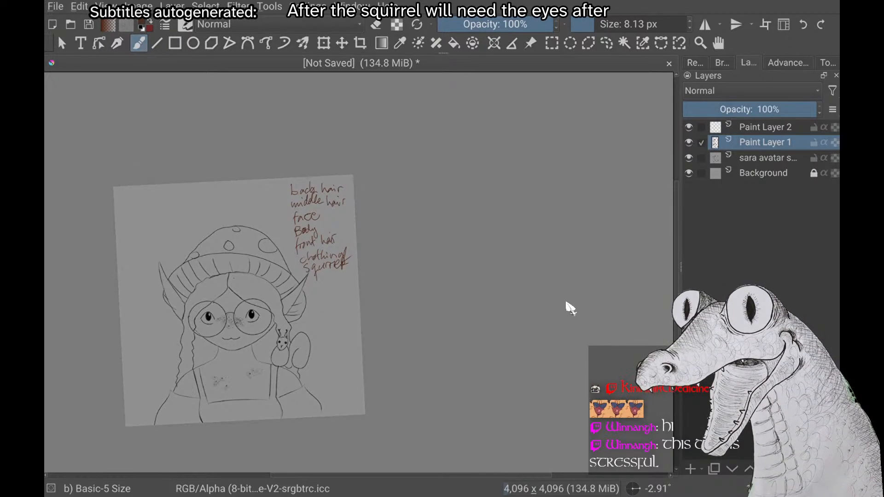
{"action": "mouse_move", "coordinate": [307, 290]}
{"action": "left_mouse_down"}
{"action": "mouse_move", "coordinate": [320, 297]}
{"action": "mouse_move", "coordinate": [326, 288]}
{"action": "mouse_move", "coordinate": [311, 321]}
{"action": "mouse_move", "coordinate": [346, 300]}
{"action": "left_mouse_up"}
{"action": "left_click_drag", "start_coordinate": [350, 296], "coordinate": [345, 305]}
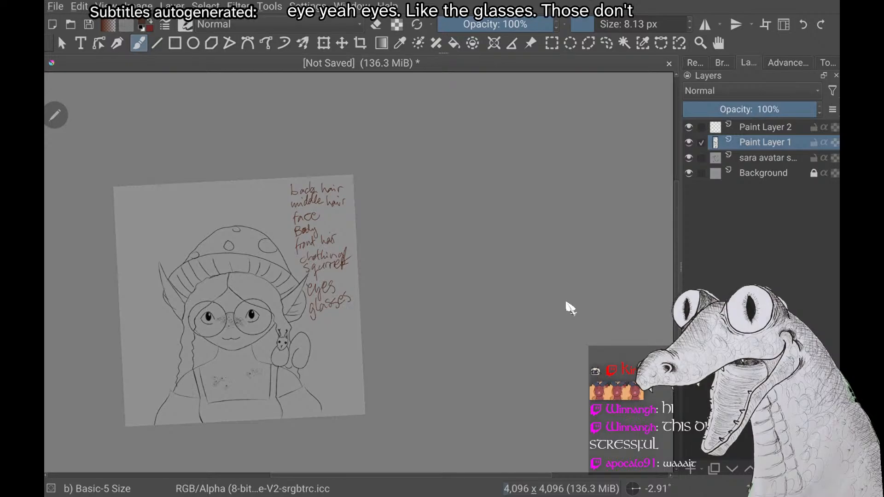
{"action": "mouse_move", "coordinate": [313, 329]}
{"action": "left_mouse_down"}
{"action": "mouse_move", "coordinate": [325, 334]}
{"action": "mouse_move", "coordinate": [356, 322]}
{"action": "left_mouse_up"}
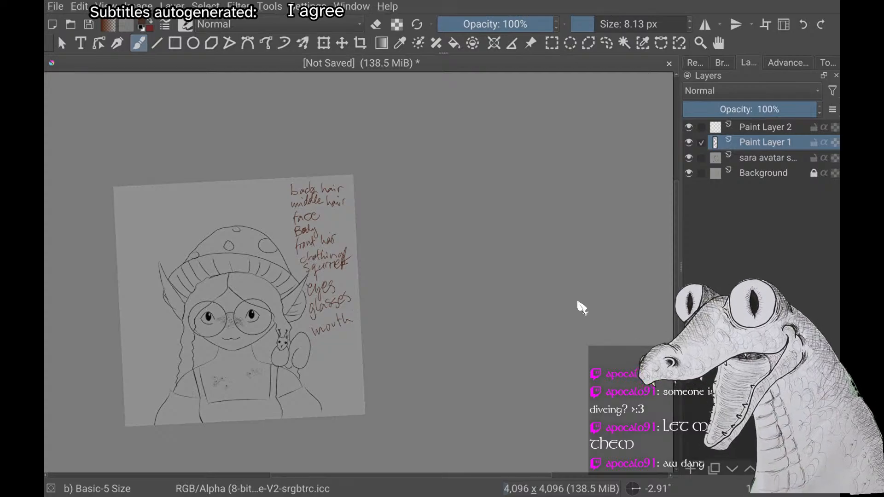
Handwrite the smaller, arrow-marked sub-items "background" and "Teeth" indented below "mouth" in the list
{"action": "scroll", "coordinate": [578, 303], "scroll_direction": "up", "scroll_amount": 1}
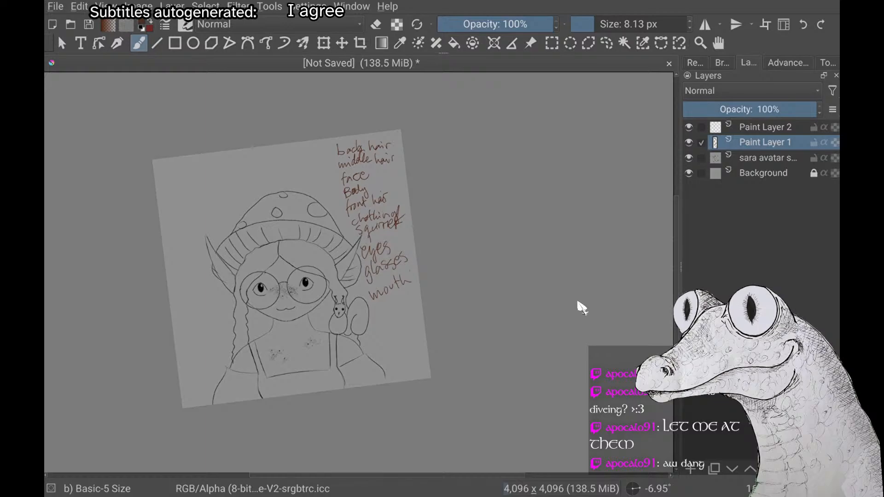
{"action": "scroll", "coordinate": [578, 302], "scroll_direction": "up", "scroll_amount": 5}
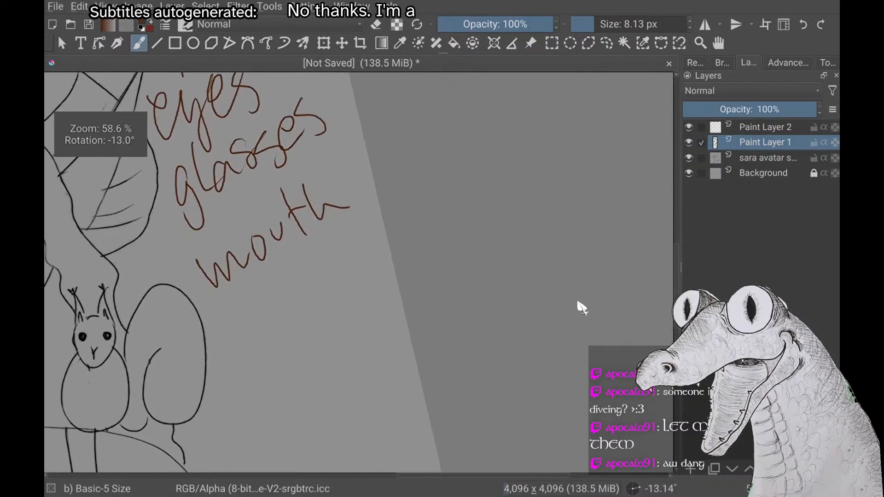
{"action": "left_click_drag", "start_coordinate": [258, 284], "coordinate": [275, 299]}
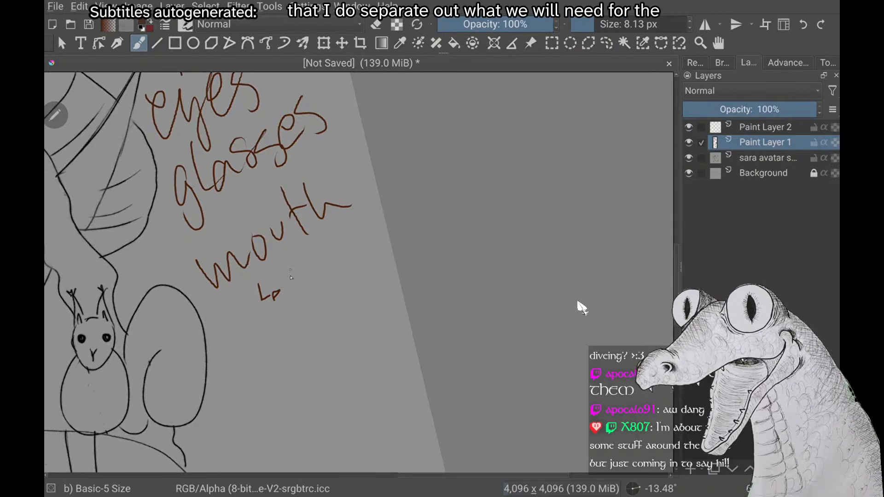
{"action": "mouse_move", "coordinate": [290, 275]}
{"action": "left_mouse_down"}
{"action": "mouse_move", "coordinate": [312, 276]}
{"action": "mouse_move", "coordinate": [315, 285]}
{"action": "mouse_move", "coordinate": [331, 265]}
{"action": "mouse_move", "coordinate": [336, 276]}
{"action": "mouse_move", "coordinate": [353, 256]}
{"action": "left_mouse_up"}
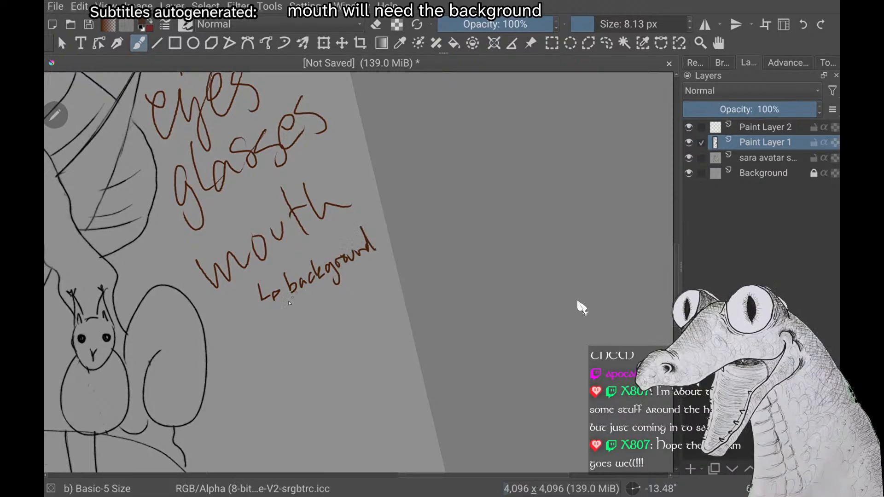
{"action": "mouse_move", "coordinate": [269, 315]}
{"action": "left_mouse_down"}
{"action": "mouse_move", "coordinate": [277, 326]}
{"action": "mouse_move", "coordinate": [282, 315]}
{"action": "left_mouse_up"}
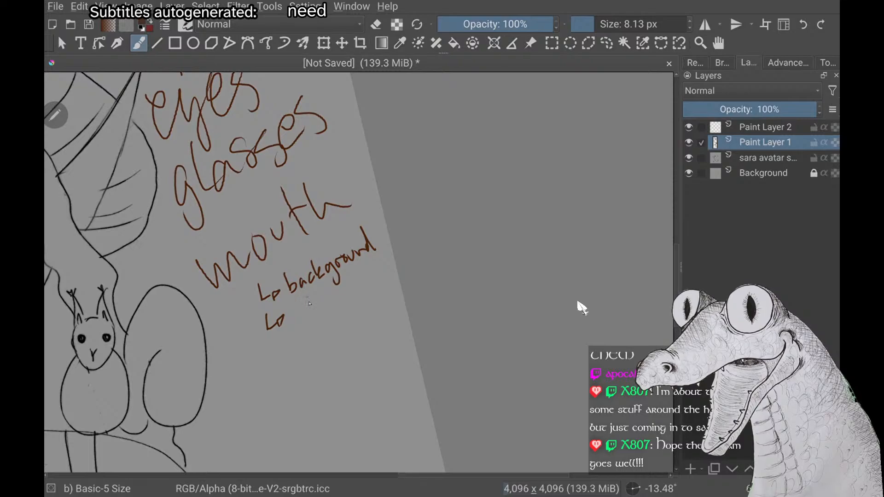
{"action": "mouse_move", "coordinate": [300, 307]}
{"action": "left_mouse_down"}
{"action": "mouse_move", "coordinate": [297, 317]}
{"action": "mouse_move", "coordinate": [315, 308]}
{"action": "left_mouse_up"}
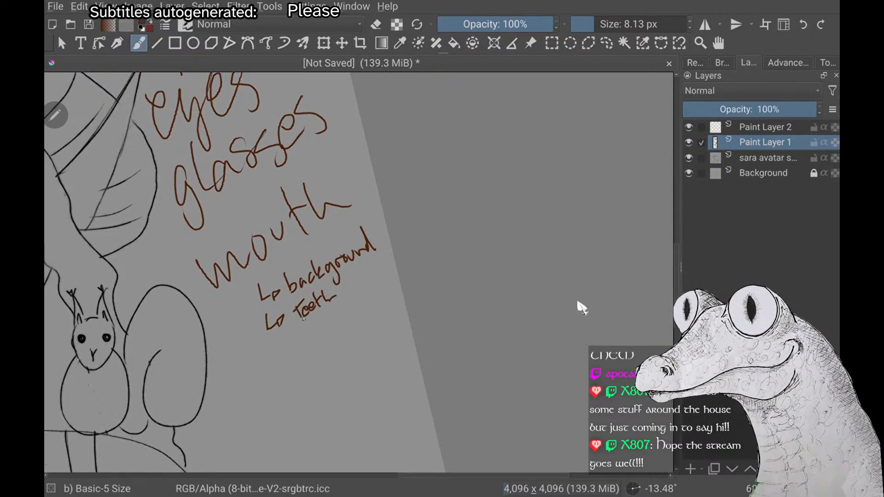
Continue the mouth sub-list with the arrow-marked entries "upper lip" and "lower lip" below "Teeth"
{"action": "mouse_move", "coordinate": [272, 347]}
{"action": "left_mouse_down"}
{"action": "mouse_move", "coordinate": [287, 356]}
{"action": "mouse_move", "coordinate": [295, 345]}
{"action": "left_mouse_up"}
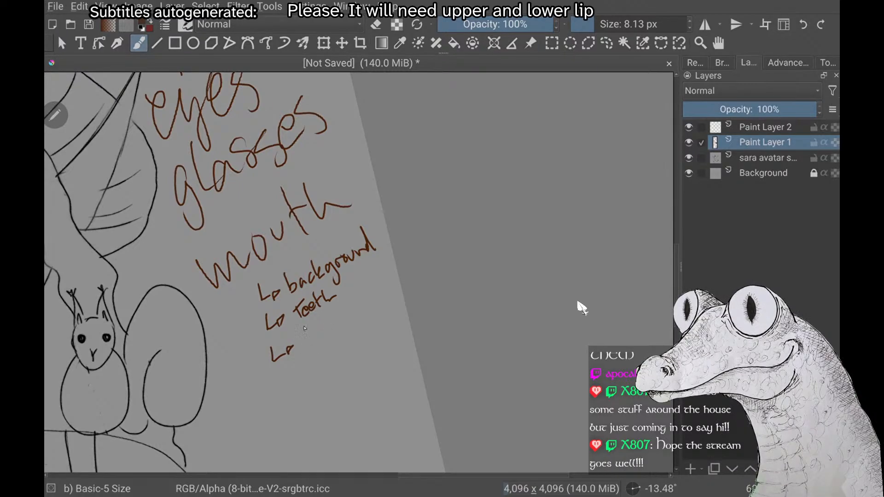
{"action": "left_click_drag", "start_coordinate": [307, 335], "coordinate": [319, 347]}
{"action": "left_click_drag", "start_coordinate": [320, 328], "coordinate": [325, 345]}
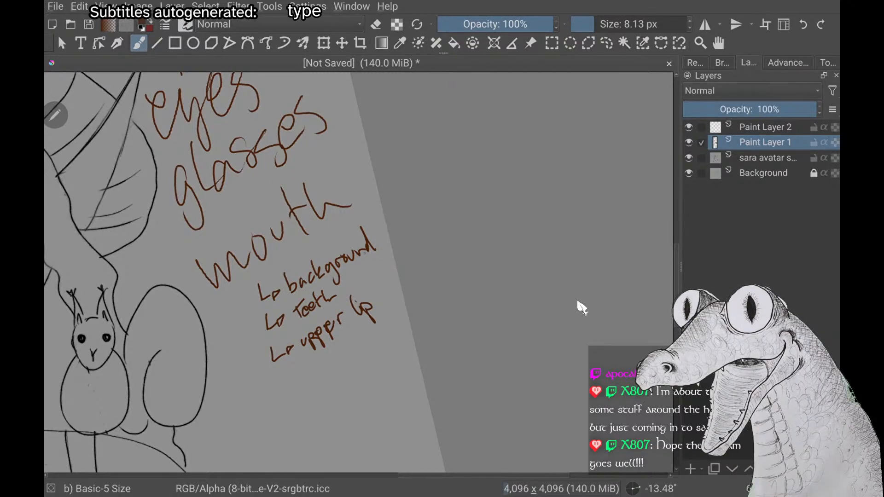
{"action": "left_click_drag", "start_coordinate": [279, 374], "coordinate": [305, 377]}
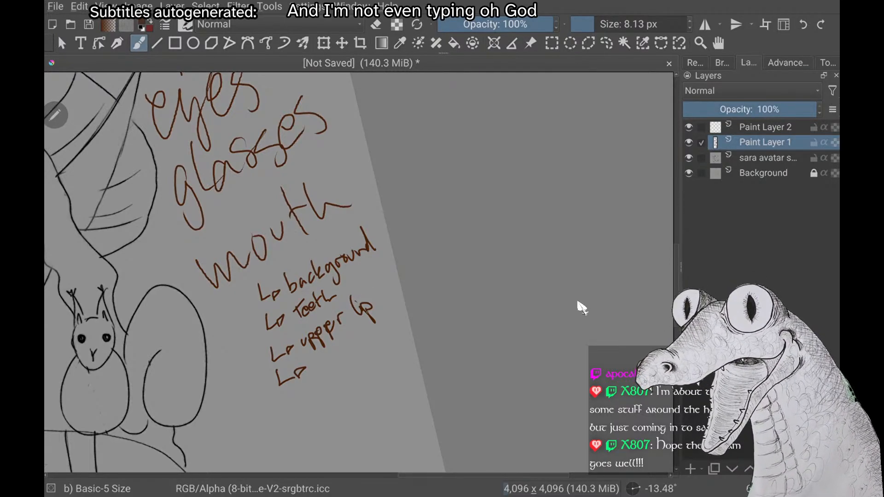
{"action": "scroll", "coordinate": [582, 308], "scroll_direction": "up", "scroll_amount": 1}
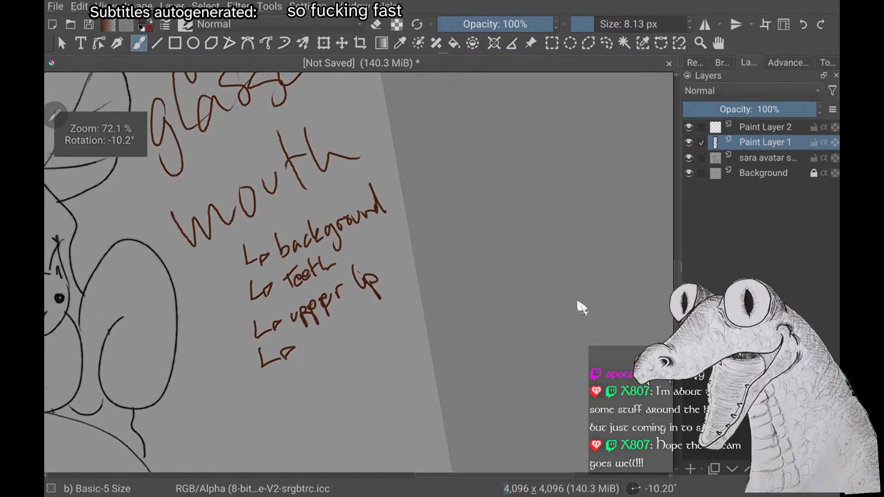
{"action": "scroll", "coordinate": [582, 307], "scroll_direction": "up", "scroll_amount": 1}
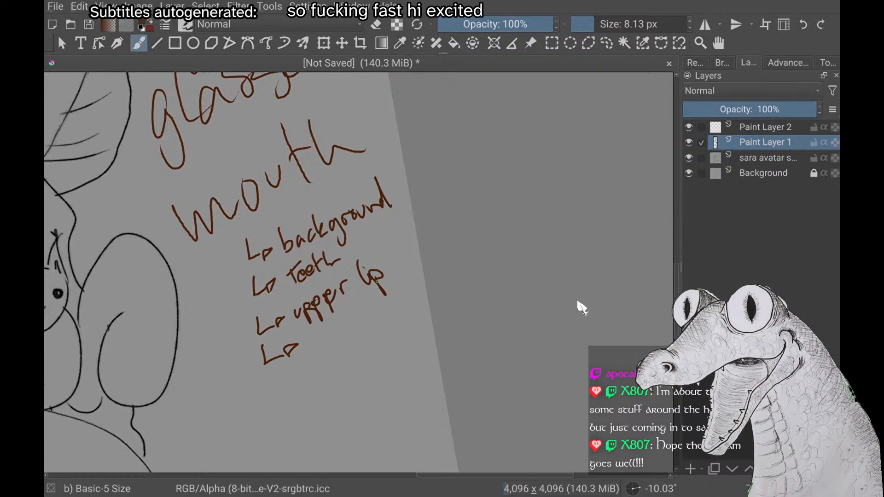
{"action": "scroll", "coordinate": [582, 307], "scroll_direction": "up", "scroll_amount": 1}
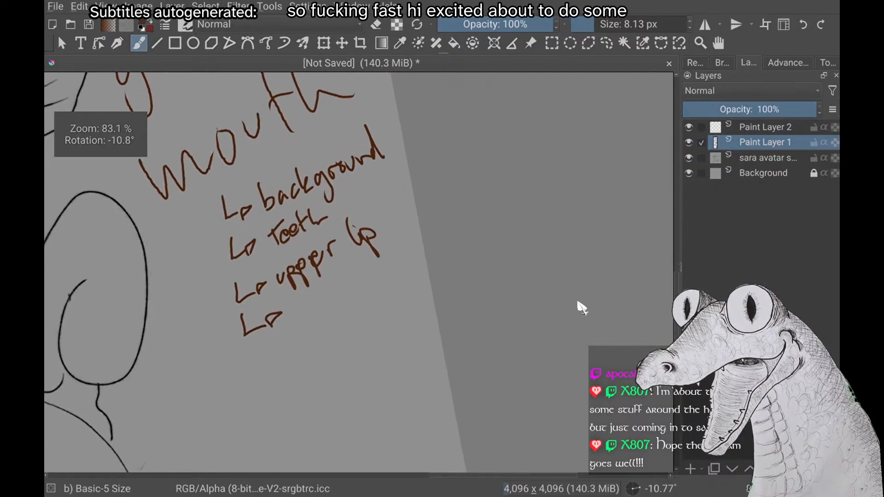
{"action": "scroll", "coordinate": [582, 307], "scroll_direction": "down", "scroll_amount": 1}
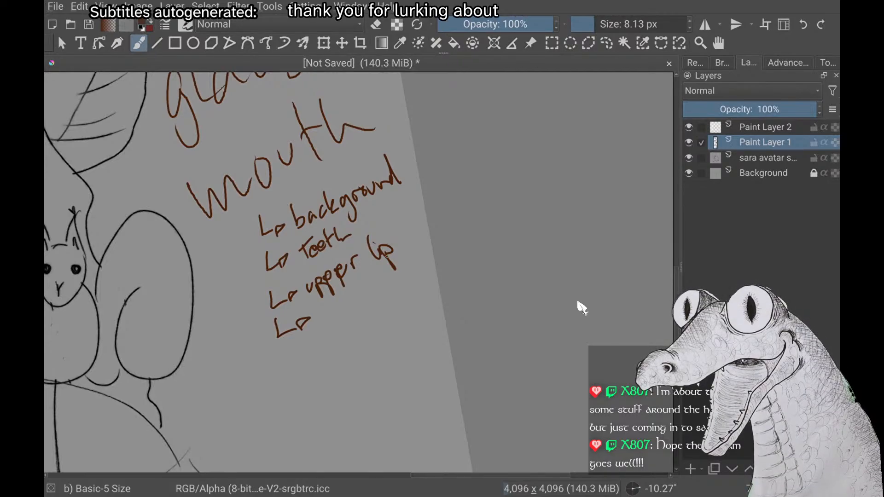
{"action": "scroll", "coordinate": [582, 308], "scroll_direction": "up", "scroll_amount": 1}
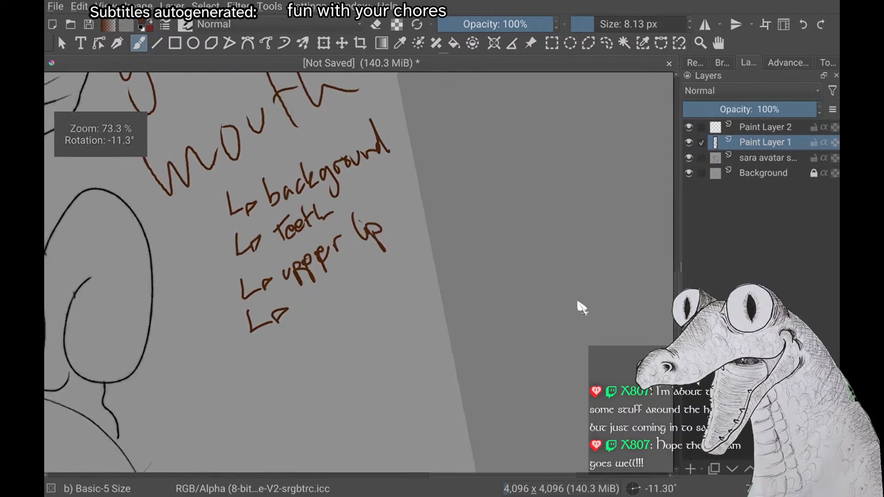
{"action": "scroll", "coordinate": [582, 308], "scroll_direction": "up", "scroll_amount": 2}
{"action": "scroll", "coordinate": [581, 308], "scroll_direction": "down", "scroll_amount": 2}
{"action": "scroll", "coordinate": [582, 307], "scroll_direction": "up", "scroll_amount": 2}
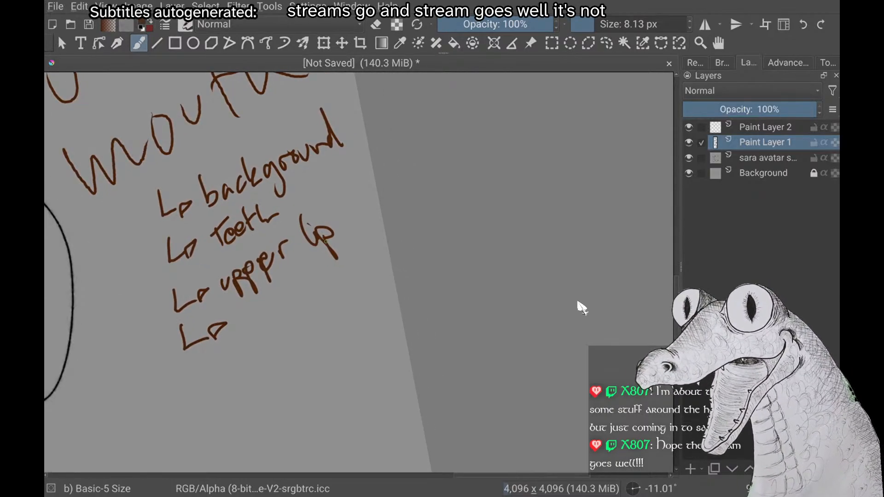
{"action": "mouse_move", "coordinate": [233, 314]}
{"action": "left_mouse_down"}
{"action": "mouse_move", "coordinate": [248, 322]}
{"action": "mouse_move", "coordinate": [267, 314]}
{"action": "left_mouse_up"}
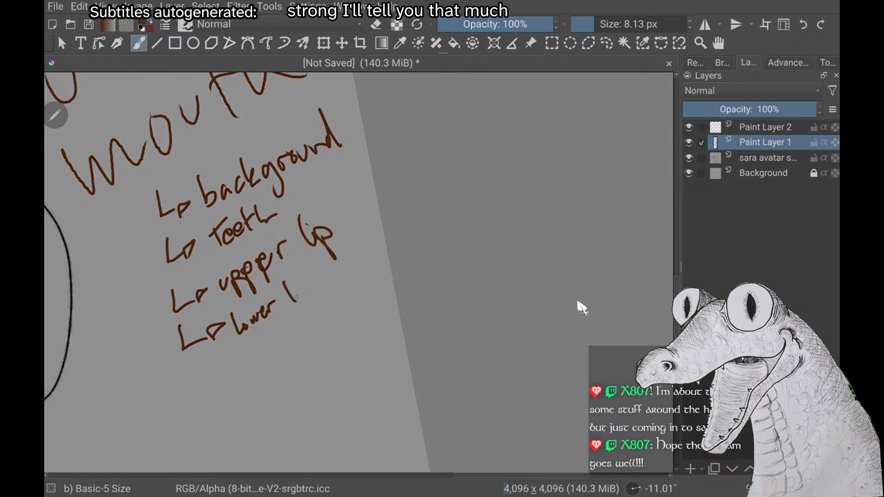
{"action": "left_click_drag", "start_coordinate": [297, 289], "coordinate": [311, 294]}
Draw a curly bracket in front of the "upper lip" and "lower lip" entries to group them
{"action": "scroll", "coordinate": [292, 170], "scroll_direction": "down", "scroll_amount": 2}
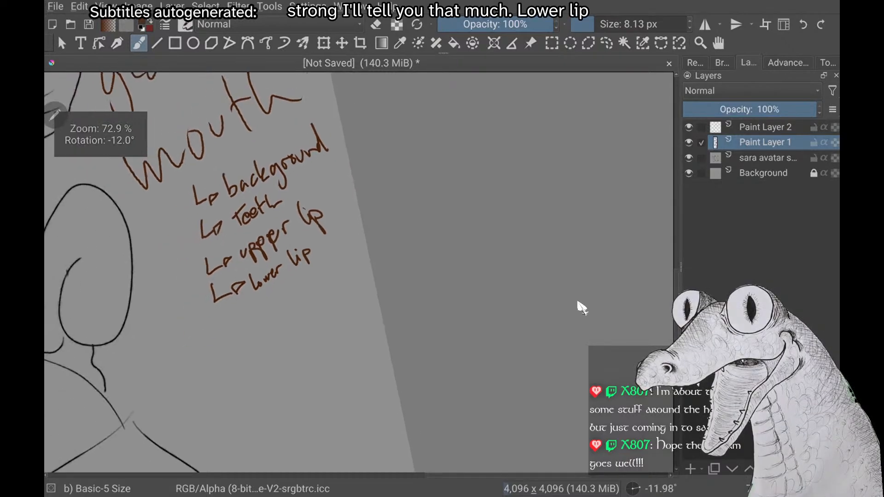
{"action": "scroll", "coordinate": [578, 303], "scroll_direction": "down", "scroll_amount": 1}
{"action": "scroll", "coordinate": [578, 303], "scroll_direction": "down", "scroll_amount": 2}
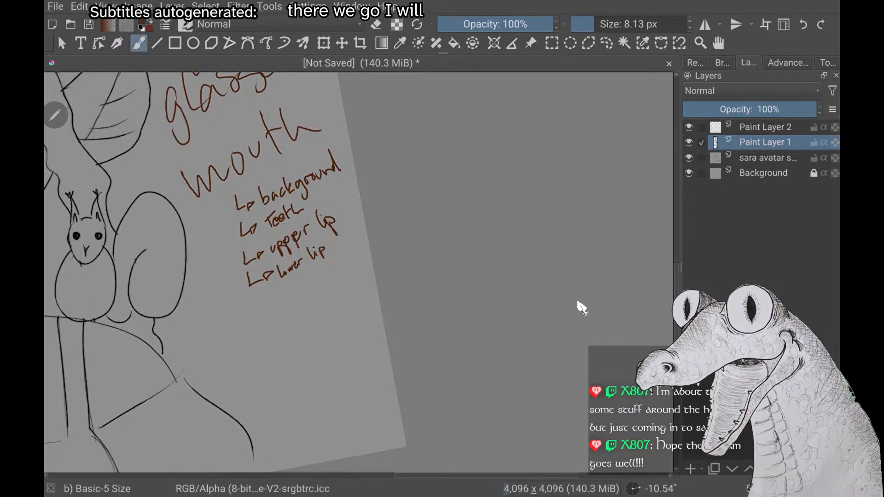
{"action": "scroll", "coordinate": [578, 303], "scroll_direction": "down", "scroll_amount": 2}
{"action": "left_click_drag", "start_coordinate": [262, 278], "coordinate": [261, 295]}
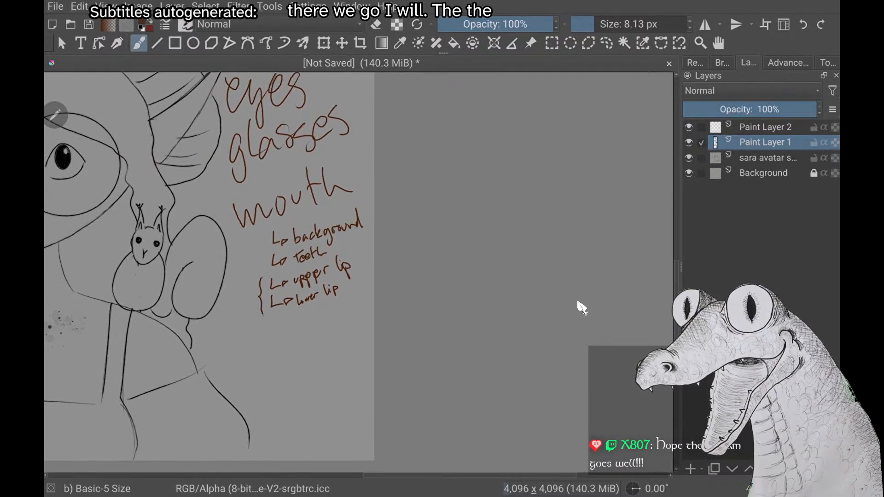
Circle the "background" sub-item under "mouth" in the handwritten layer list
{"action": "scroll", "coordinate": [579, 303], "scroll_direction": "down", "scroll_amount": 3}
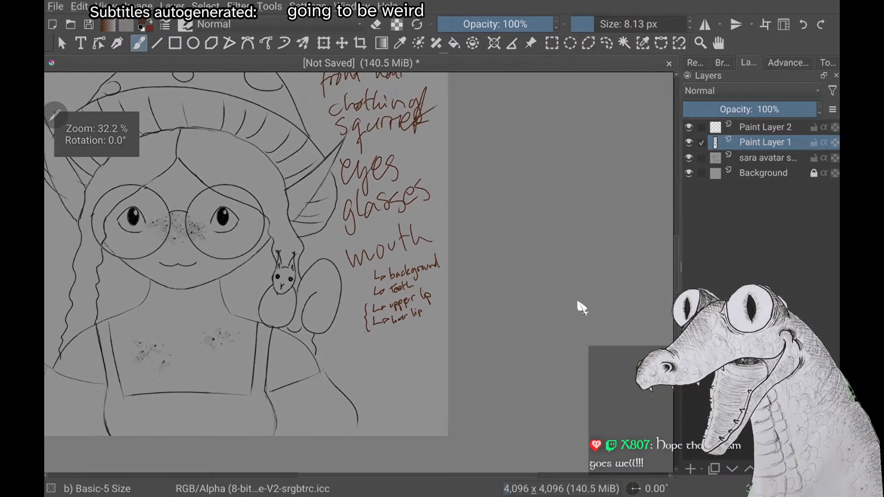
{"action": "scroll", "coordinate": [578, 303], "scroll_direction": "up", "scroll_amount": 1}
{"action": "scroll", "coordinate": [579, 304], "scroll_direction": "up", "scroll_amount": 1}
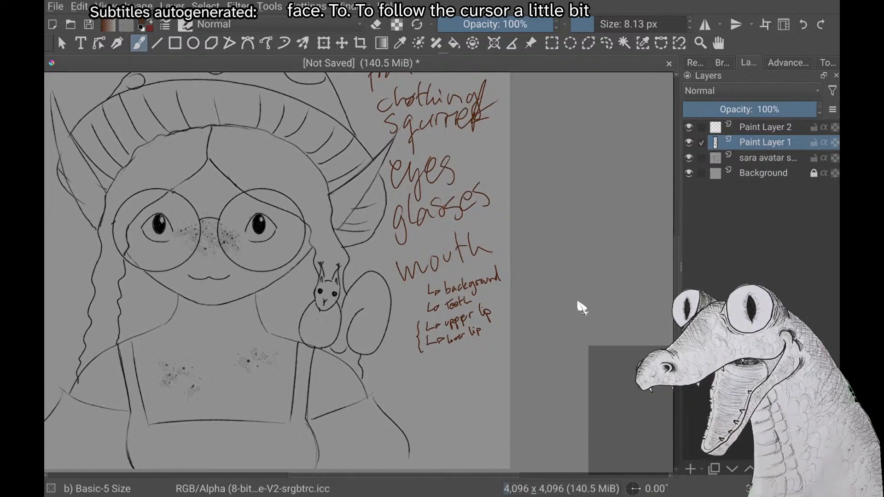
{"action": "scroll", "coordinate": [582, 308], "scroll_direction": "down", "scroll_amount": 2}
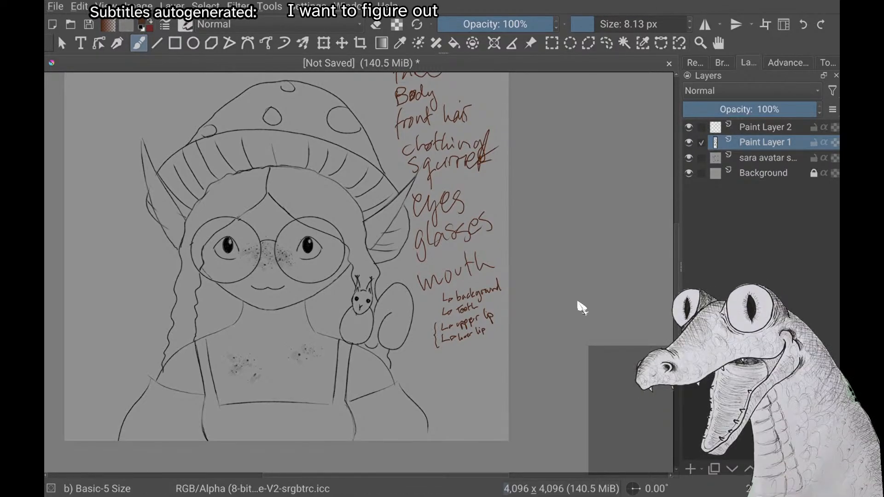
{"action": "scroll", "coordinate": [579, 302], "scroll_direction": "up", "scroll_amount": 3}
{"action": "mouse_move", "coordinate": [304, 278]}
{"action": "left_mouse_down"}
{"action": "mouse_move", "coordinate": [343, 270]}
{"action": "mouse_move", "coordinate": [313, 307]}
{"action": "mouse_move", "coordinate": [310, 269]}
{"action": "left_mouse_up"}
{"action": "scroll", "coordinate": [578, 303], "scroll_direction": "down", "scroll_amount": 3}
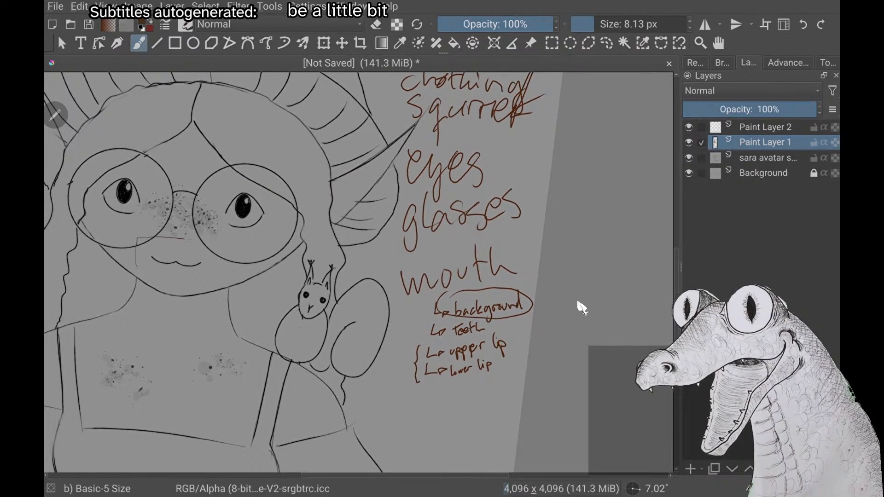
Sketch a rough boundary around the avatar's mouth for the mouth background area, and undo it
{"action": "mouse_move", "coordinate": [184, 239]}
{"action": "left_mouse_down"}
{"action": "mouse_move", "coordinate": [219, 280]}
{"action": "mouse_move", "coordinate": [134, 269]}
{"action": "left_mouse_up"}
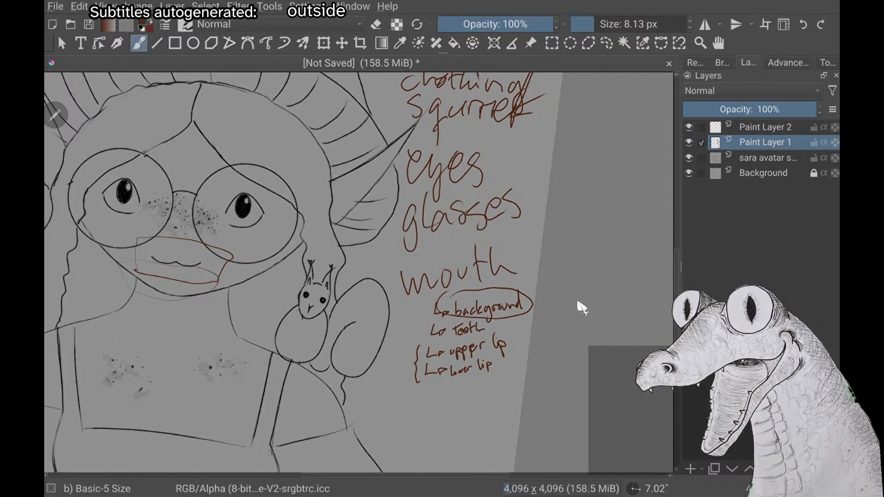
{"action": "scroll", "coordinate": [578, 303], "scroll_direction": "up", "scroll_amount": 1}
{"action": "key", "text": "ctrl+z"}
{"action": "scroll", "coordinate": [578, 303], "scroll_direction": "up", "scroll_amount": 2}
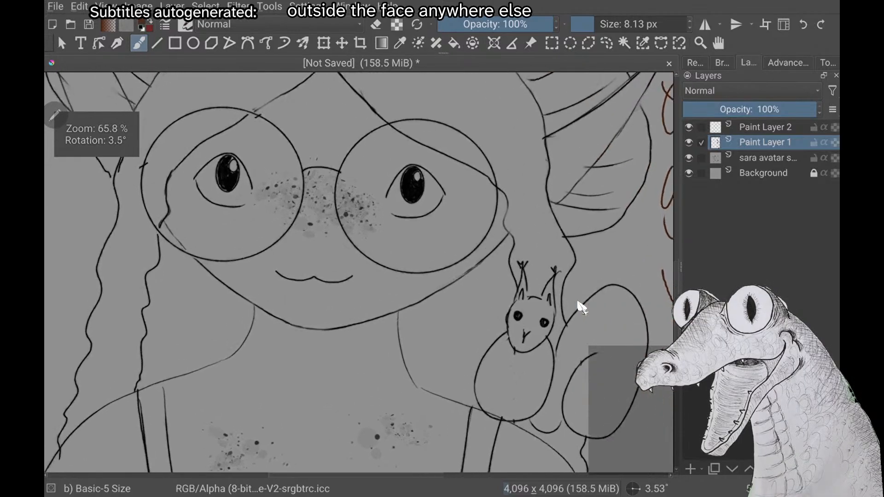
Handwrite "freckles" between "glasses" and "mouth" in the layer list
{"action": "scroll", "coordinate": [580, 305], "scroll_direction": "down", "scroll_amount": 4}
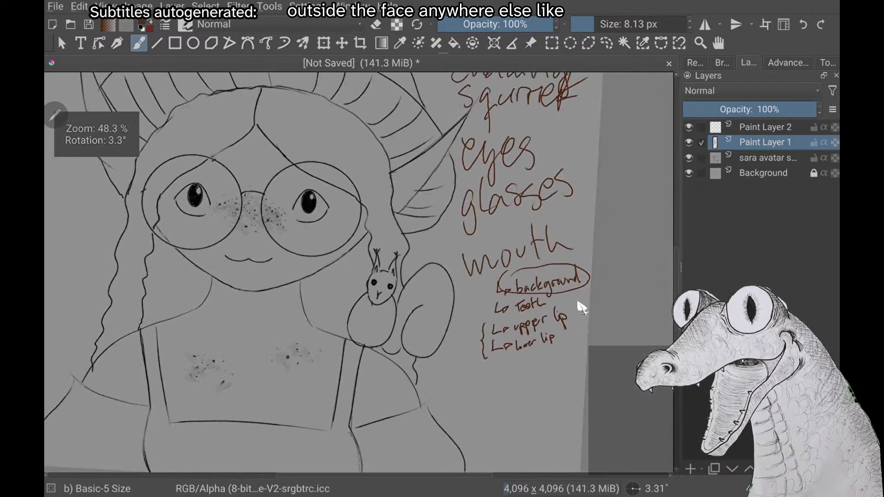
{"action": "scroll", "coordinate": [581, 308], "scroll_direction": "down", "scroll_amount": 1}
{"action": "scroll", "coordinate": [582, 308], "scroll_direction": "down", "scroll_amount": 2}
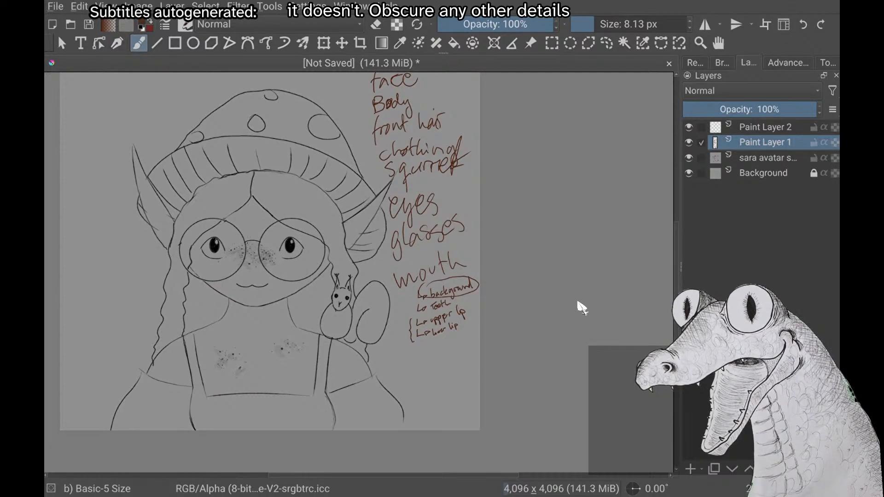
{"action": "scroll", "coordinate": [579, 304], "scroll_direction": "up", "scroll_amount": 2}
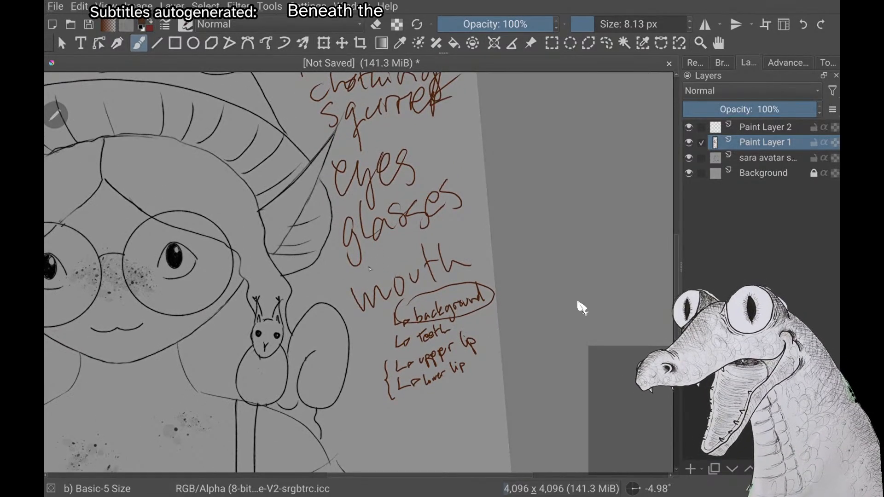
{"action": "mouse_move", "coordinate": [373, 252]}
{"action": "left_mouse_down"}
{"action": "mouse_move", "coordinate": [374, 266]}
{"action": "mouse_move", "coordinate": [413, 248]}
{"action": "left_mouse_up"}
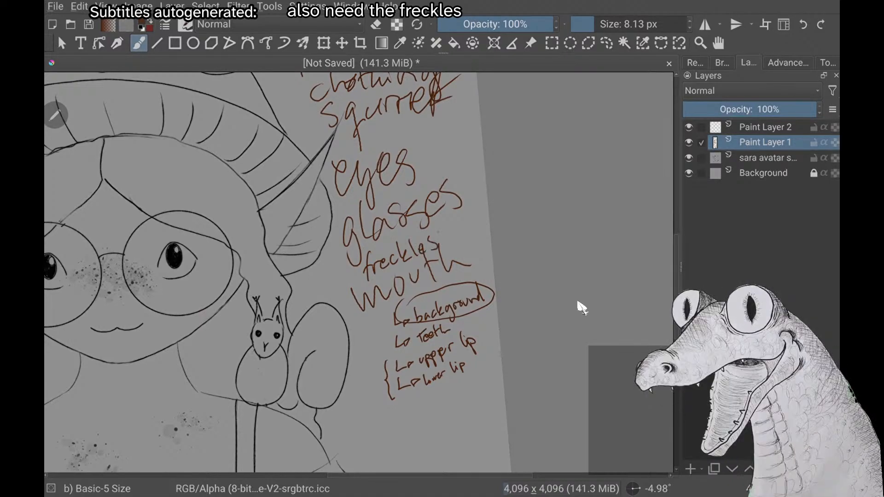
Add the handwritten note "(bird)" in parentheses just below "squirrel" in the layer list
{"action": "scroll", "coordinate": [579, 305], "scroll_direction": "down", "scroll_amount": 2}
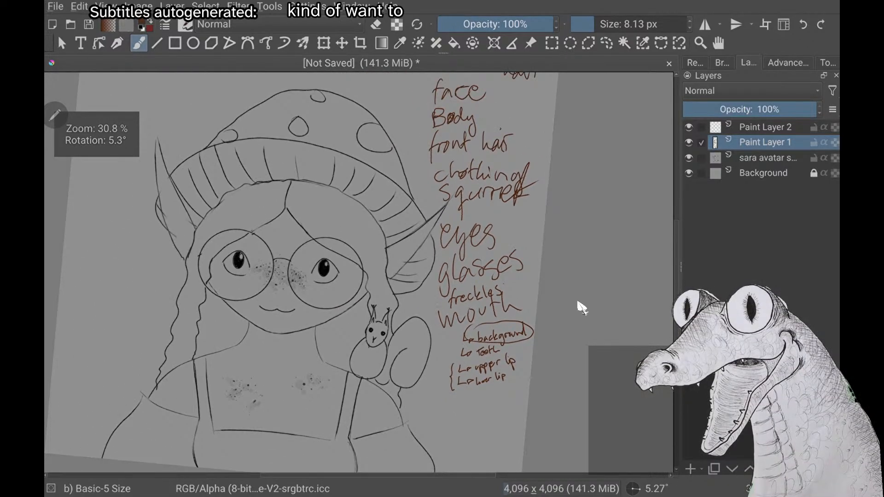
{"action": "scroll", "coordinate": [579, 305], "scroll_direction": "down", "scroll_amount": 1}
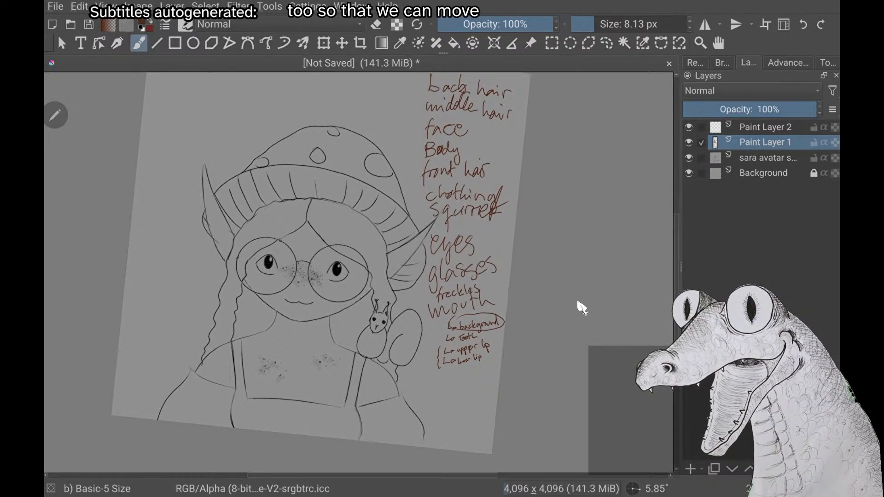
{"action": "scroll", "coordinate": [579, 305], "scroll_direction": "down", "scroll_amount": 1}
{"action": "scroll", "coordinate": [582, 308], "scroll_direction": "down", "scroll_amount": 1}
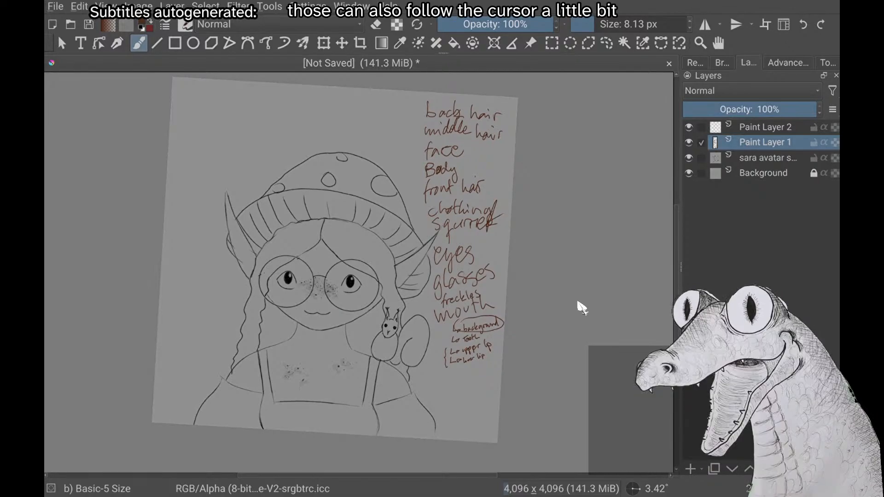
{"action": "scroll", "coordinate": [581, 308], "scroll_direction": "up", "scroll_amount": 2}
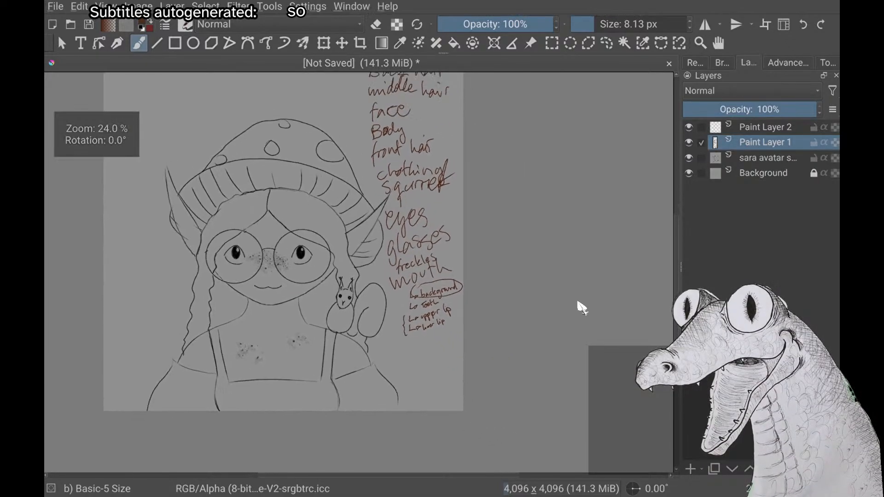
{"action": "scroll", "coordinate": [582, 308], "scroll_direction": "down", "scroll_amount": 2}
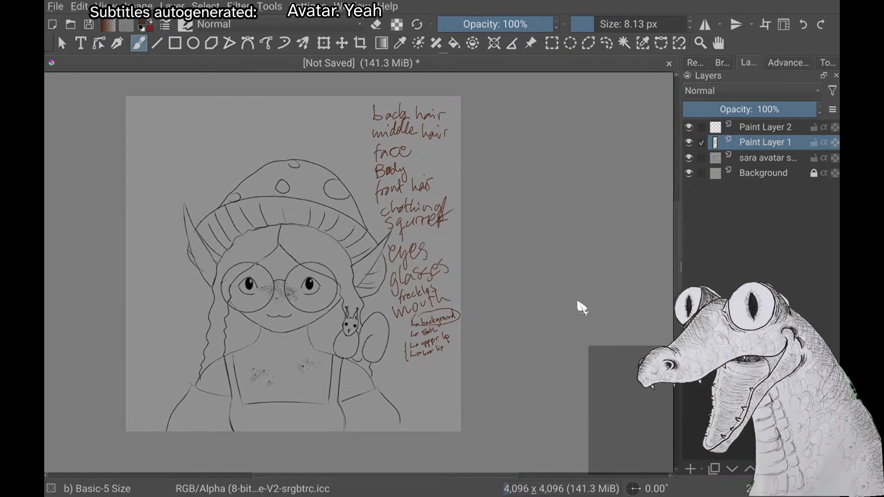
{"action": "scroll", "coordinate": [582, 308], "scroll_direction": "up", "scroll_amount": 2}
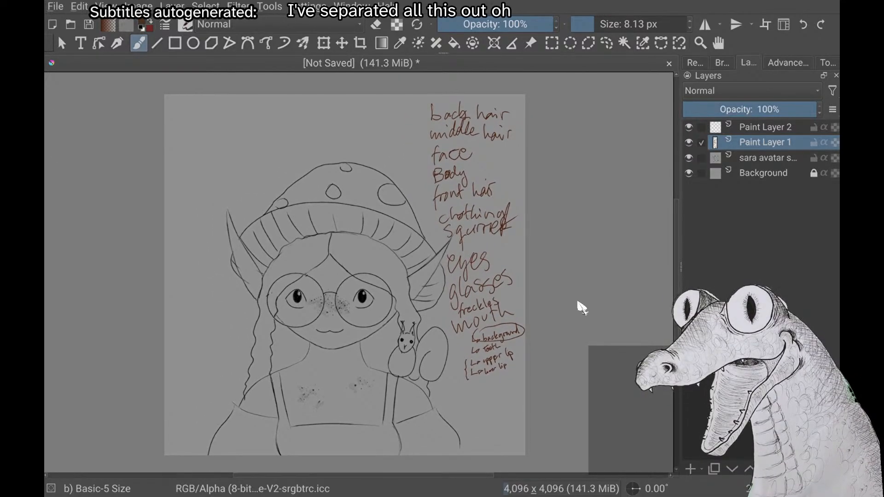
{"action": "scroll", "coordinate": [582, 308], "scroll_direction": "up", "scroll_amount": 3}
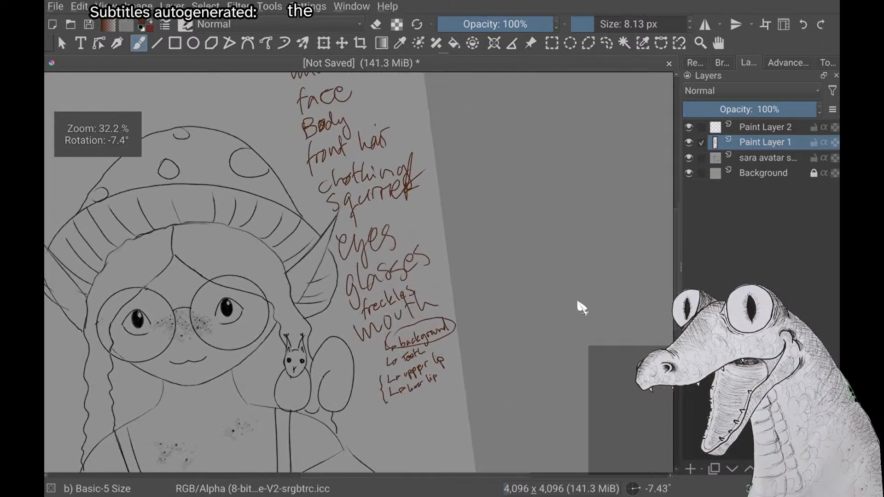
{"action": "left_click_drag", "start_coordinate": [310, 276], "coordinate": [307, 294]}
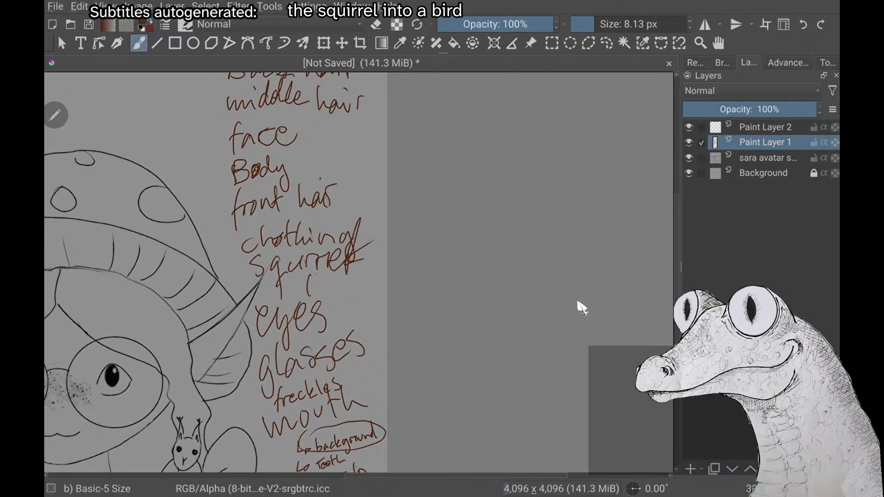
{"action": "left_click_drag", "start_coordinate": [356, 272], "coordinate": [359, 298]}
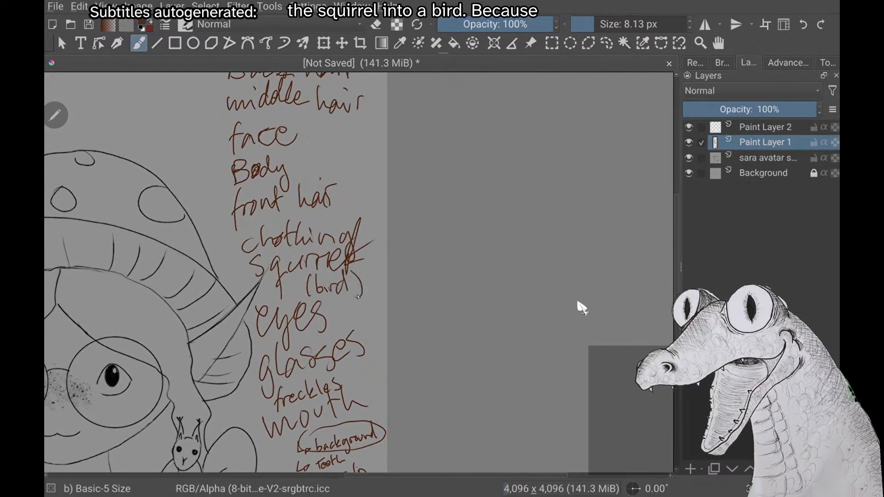
Sketch loose guide strokes around the avatar's left-hand ear, across the chest and beside the shoulder, and undo them
{"action": "scroll", "coordinate": [582, 308], "scroll_direction": "down", "scroll_amount": 4}
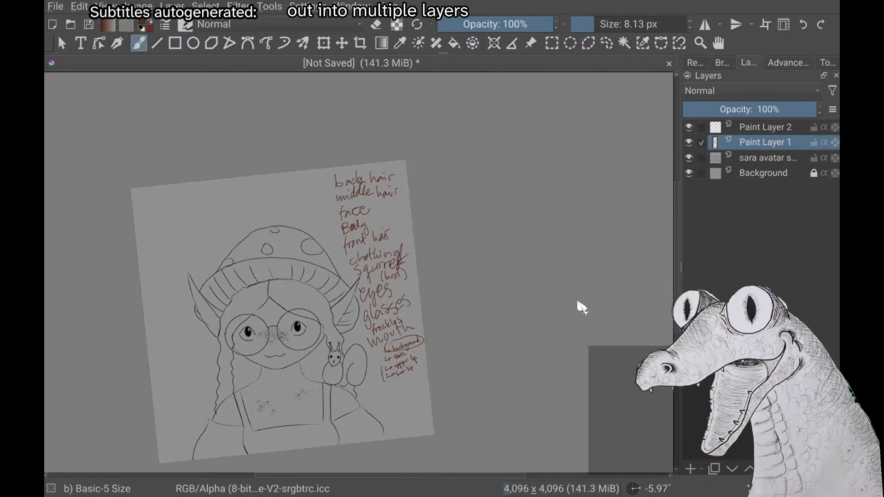
{"action": "key", "text": "5"}
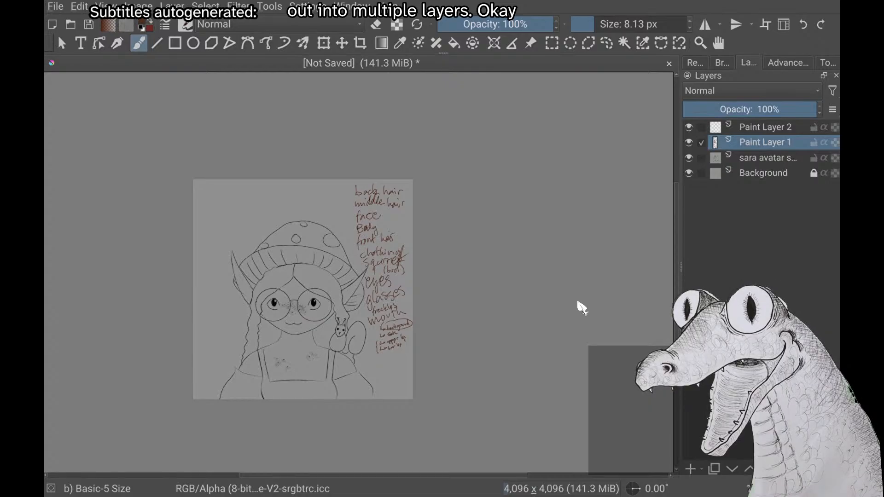
{"action": "scroll", "coordinate": [582, 307], "scroll_direction": "up", "scroll_amount": 1}
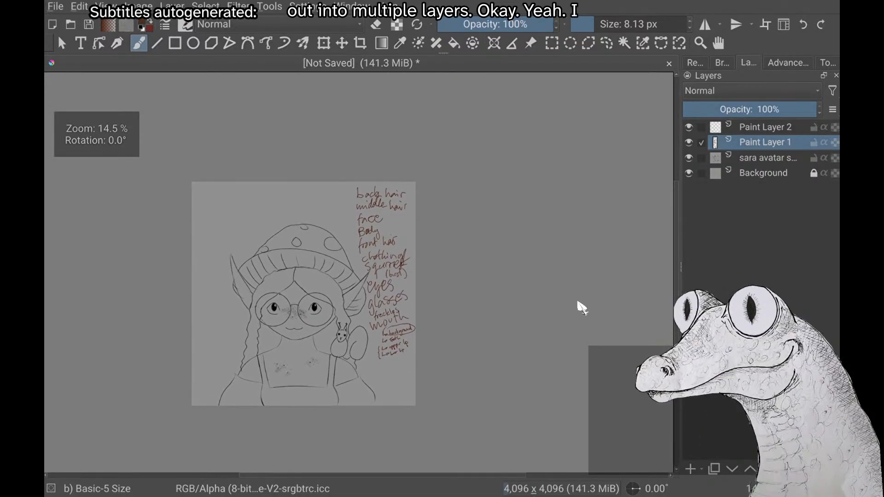
{"action": "scroll", "coordinate": [582, 308], "scroll_direction": "up", "scroll_amount": 2}
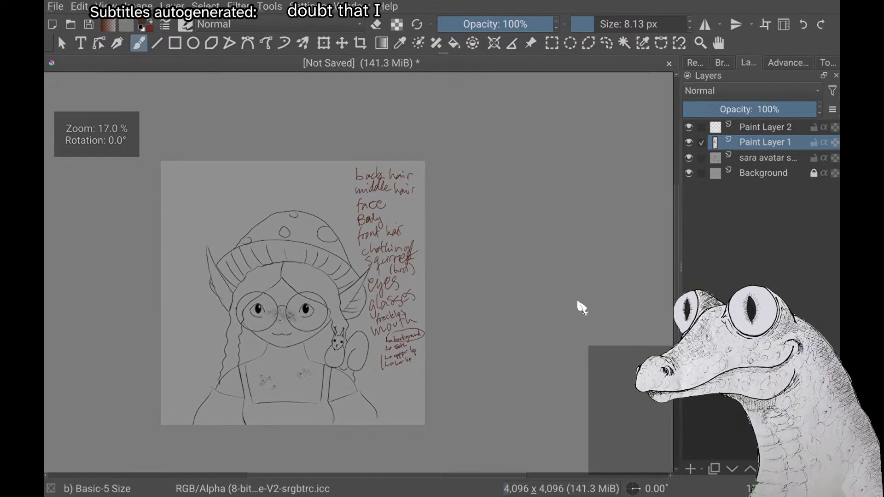
{"action": "mouse_move", "coordinate": [185, 265]}
{"action": "left_mouse_down"}
{"action": "mouse_move", "coordinate": [216, 320]}
{"action": "mouse_move", "coordinate": [226, 238]}
{"action": "left_mouse_up"}
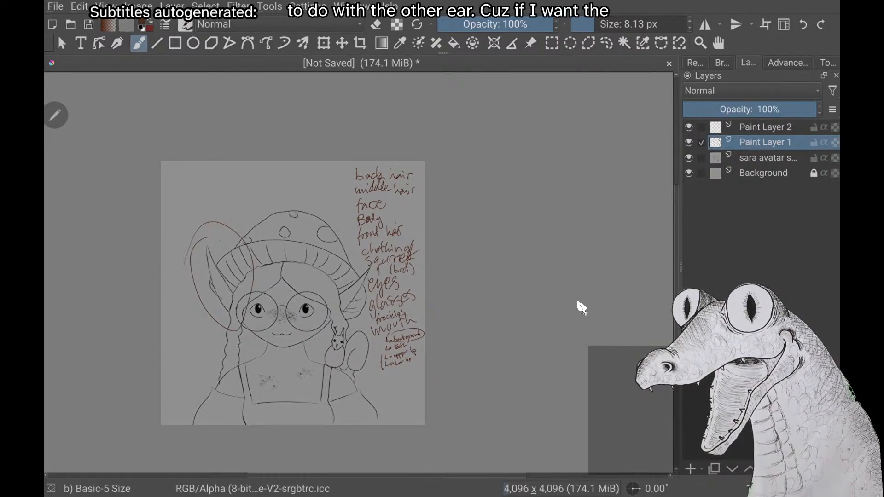
{"action": "mouse_move", "coordinate": [277, 371]}
{"action": "left_mouse_down"}
{"action": "mouse_move", "coordinate": [216, 374]}
{"action": "mouse_move", "coordinate": [219, 383]}
{"action": "mouse_move", "coordinate": [291, 379]}
{"action": "left_mouse_up"}
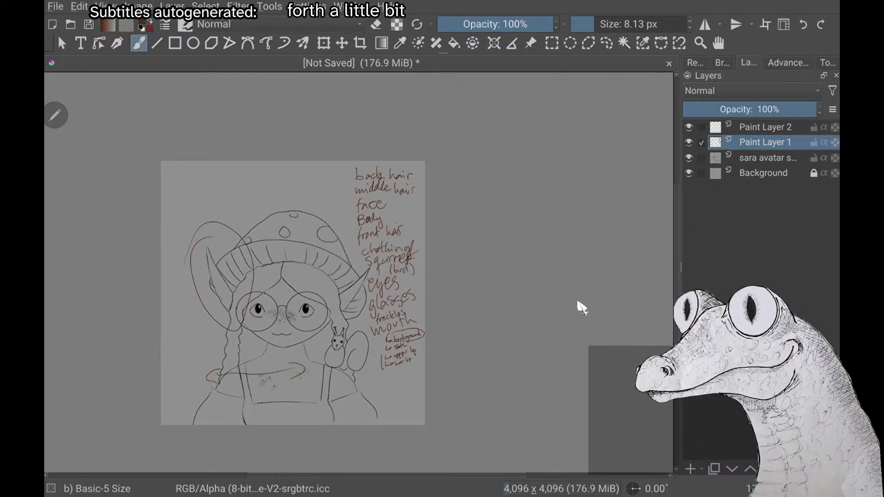
{"action": "left_click_drag", "start_coordinate": [189, 319], "coordinate": [198, 326]}
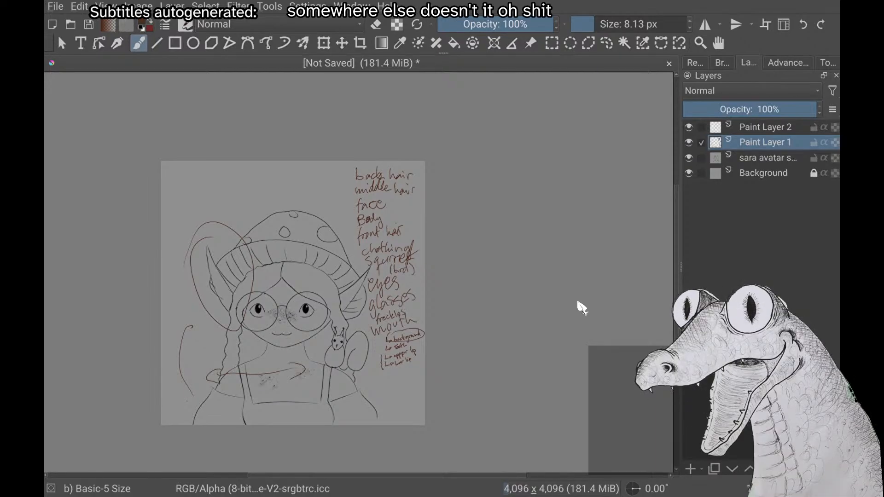
{"action": "key", "text": "ctrl+z"}
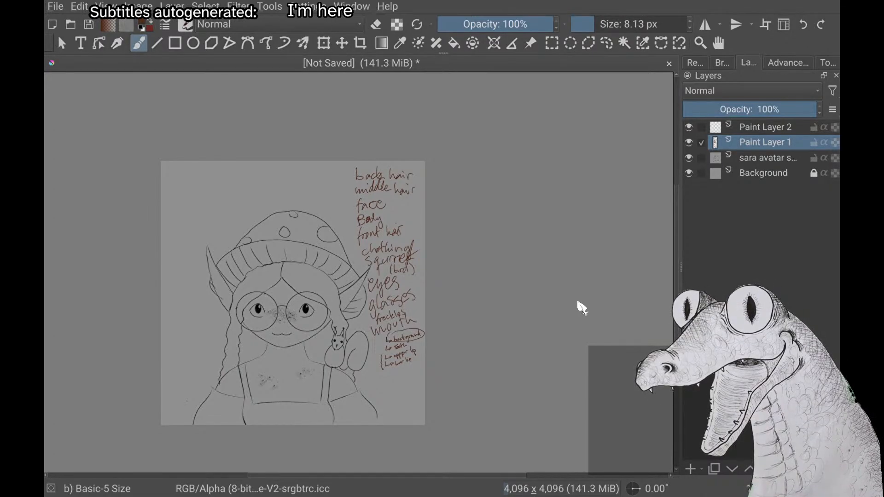
{"action": "scroll", "coordinate": [579, 303], "scroll_direction": "up", "scroll_amount": 2}
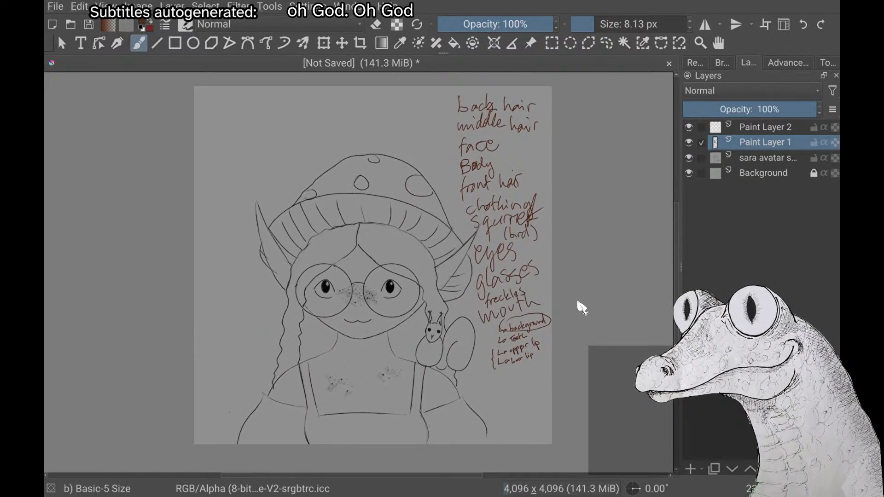
{"action": "scroll", "coordinate": [581, 307], "scroll_direction": "down", "scroll_amount": 1}
{"action": "scroll", "coordinate": [579, 303], "scroll_direction": "down", "scroll_amount": 3}
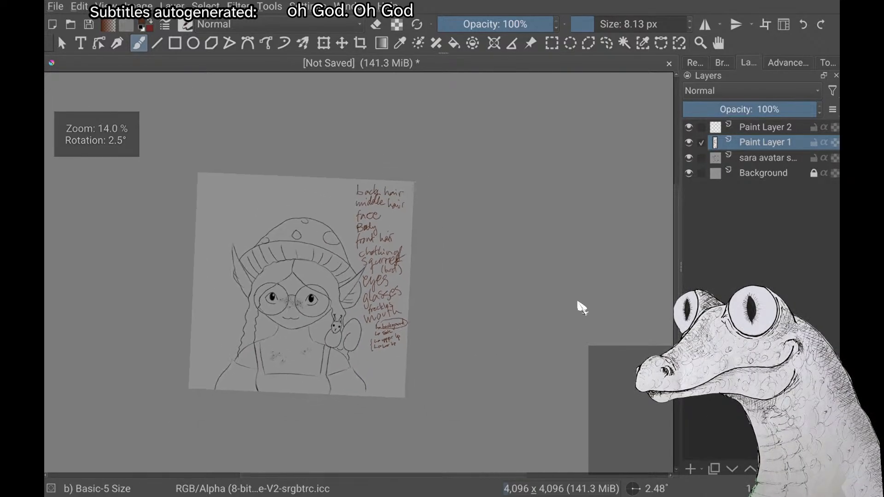
{"action": "scroll", "coordinate": [578, 303], "scroll_direction": "up", "scroll_amount": 3}
{"action": "scroll", "coordinate": [578, 303], "scroll_direction": "up", "scroll_amount": 1}
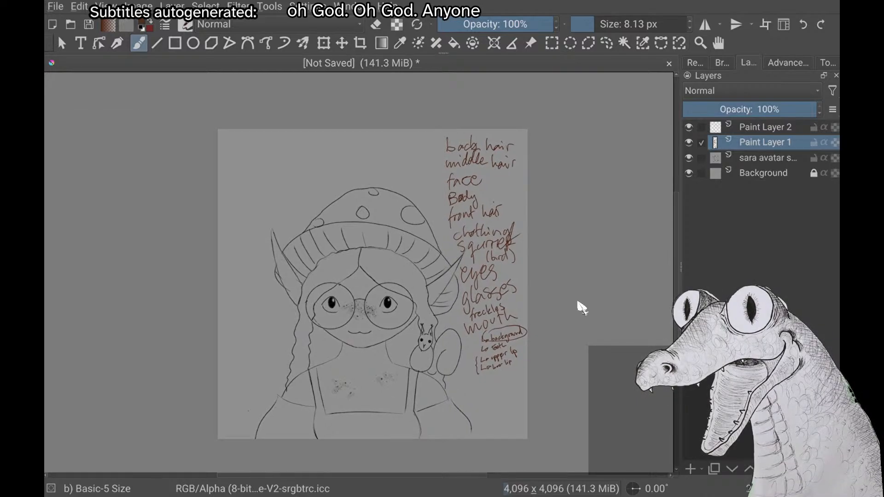
{"action": "scroll", "coordinate": [578, 303], "scroll_direction": "down", "scroll_amount": 2}
{"action": "scroll", "coordinate": [578, 303], "scroll_direction": "up", "scroll_amount": 1}
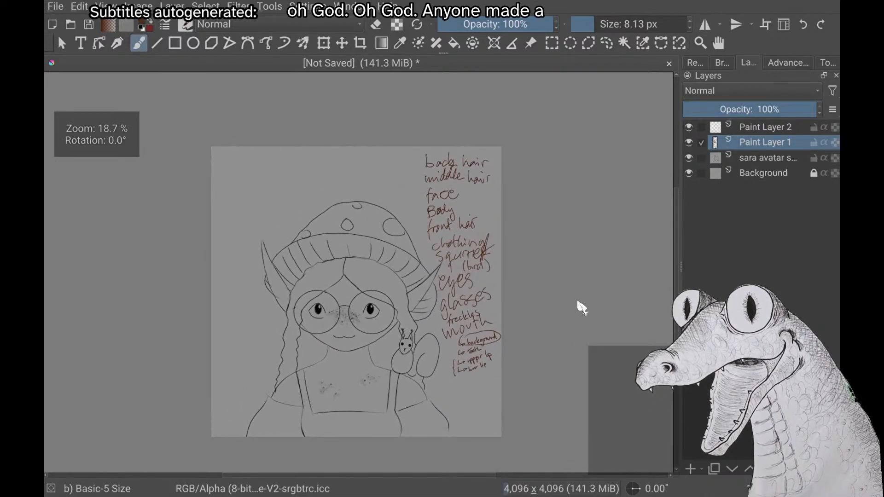
{"action": "scroll", "coordinate": [579, 303], "scroll_direction": "up", "scroll_amount": 3}
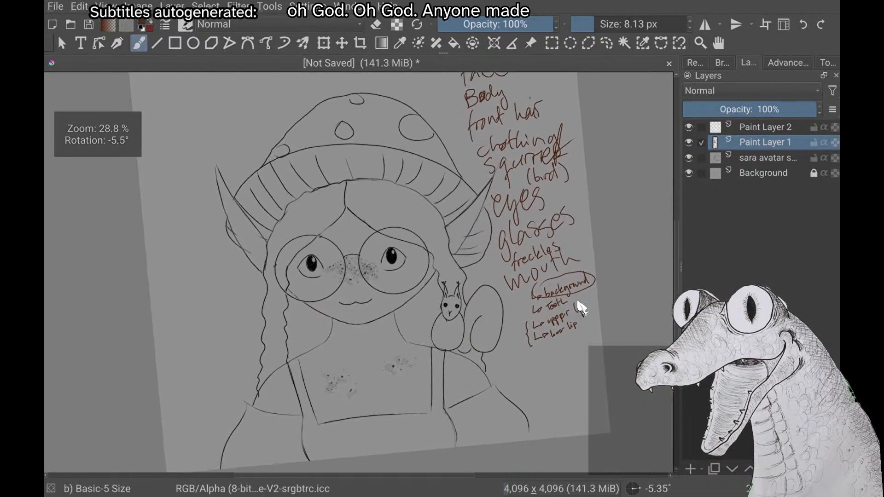
{"action": "scroll", "coordinate": [581, 307], "scroll_direction": "down", "scroll_amount": 2}
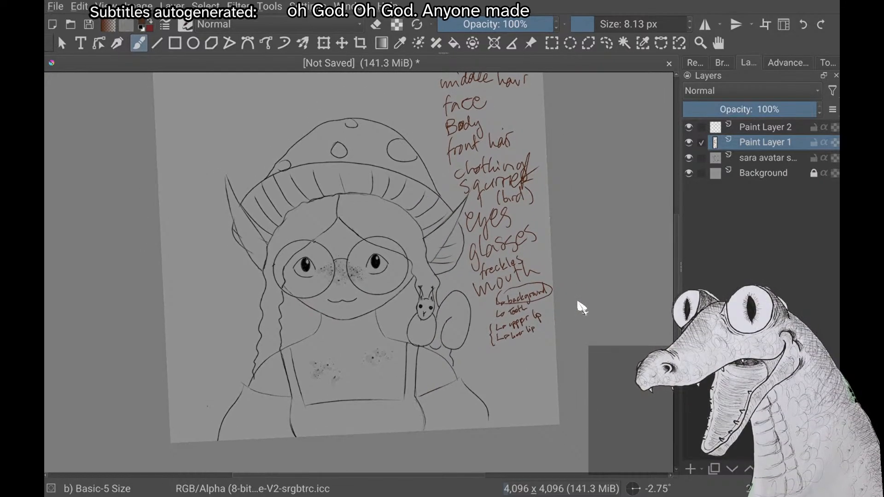
{"action": "scroll", "coordinate": [579, 303], "scroll_direction": "up", "scroll_amount": 3}
{"action": "scroll", "coordinate": [578, 303], "scroll_direction": "down", "scroll_amount": 3}
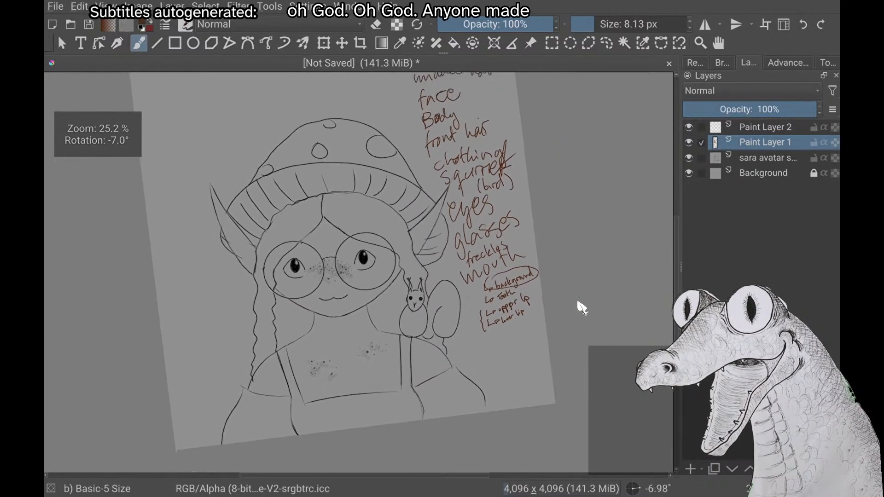
{"action": "scroll", "coordinate": [581, 307], "scroll_direction": "down", "scroll_amount": 3}
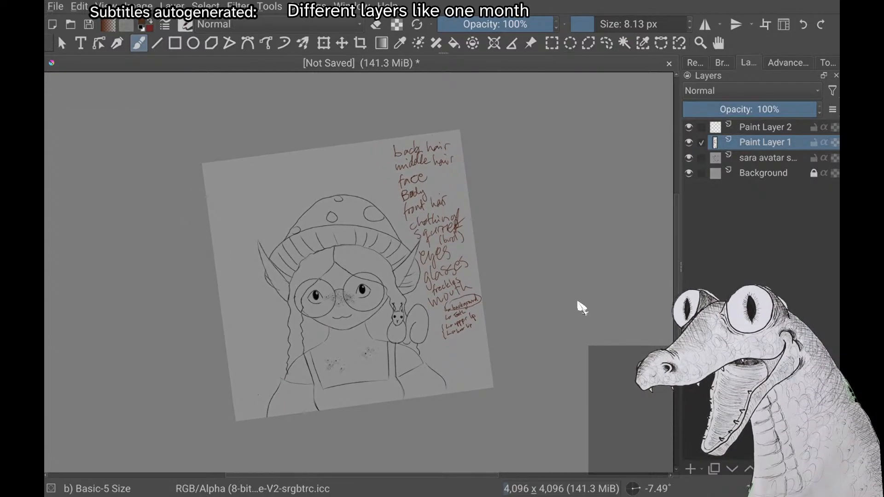
{"action": "scroll", "coordinate": [581, 307], "scroll_direction": "down", "scroll_amount": 2}
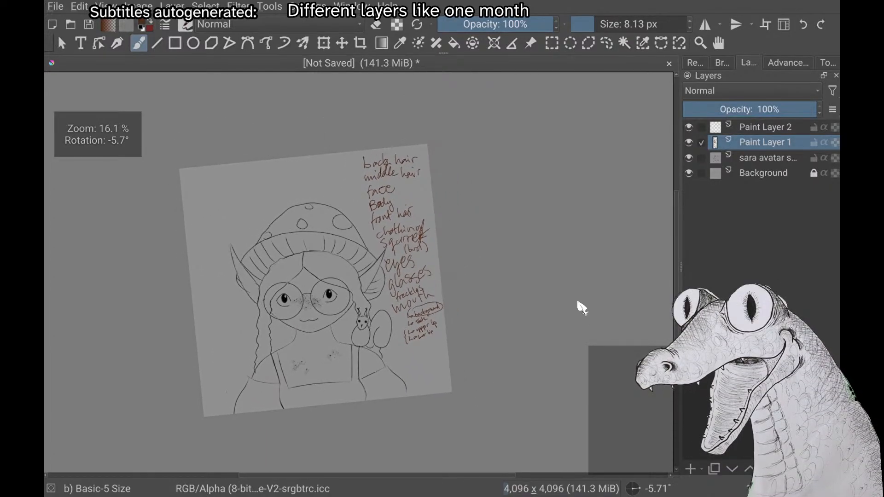
{"action": "scroll", "coordinate": [581, 307], "scroll_direction": "down", "scroll_amount": 2}
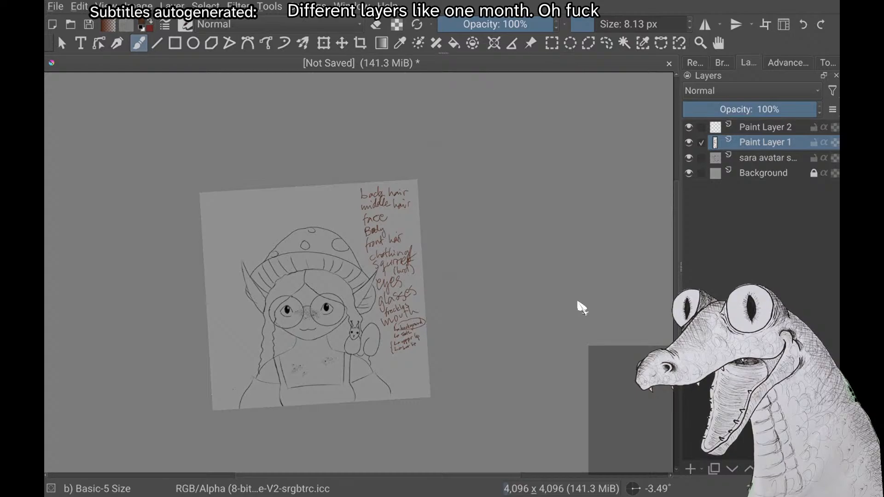
{"action": "scroll", "coordinate": [582, 308], "scroll_direction": "up", "scroll_amount": 3}
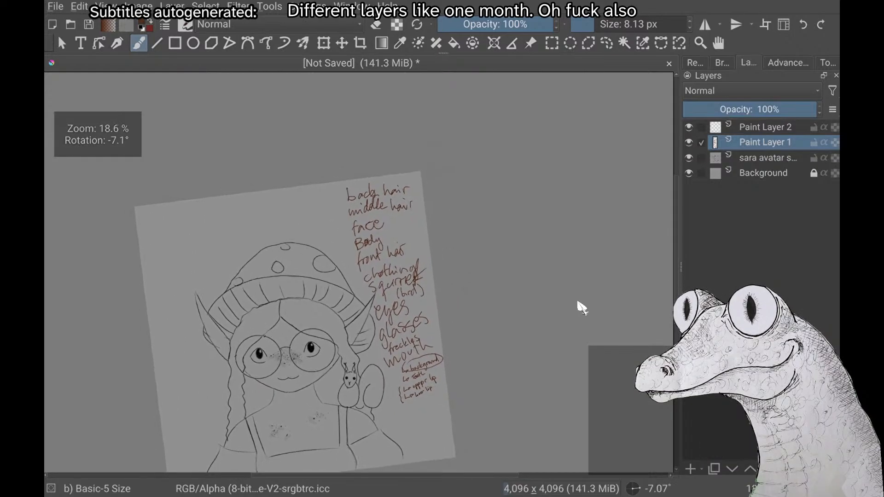
{"action": "scroll", "coordinate": [582, 308], "scroll_direction": "down", "scroll_amount": 1}
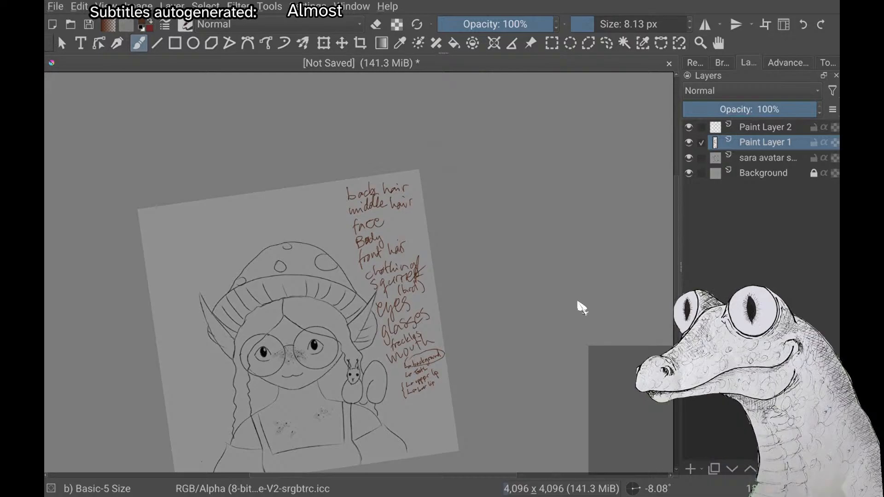
{"action": "scroll", "coordinate": [582, 308], "scroll_direction": "down", "scroll_amount": 2}
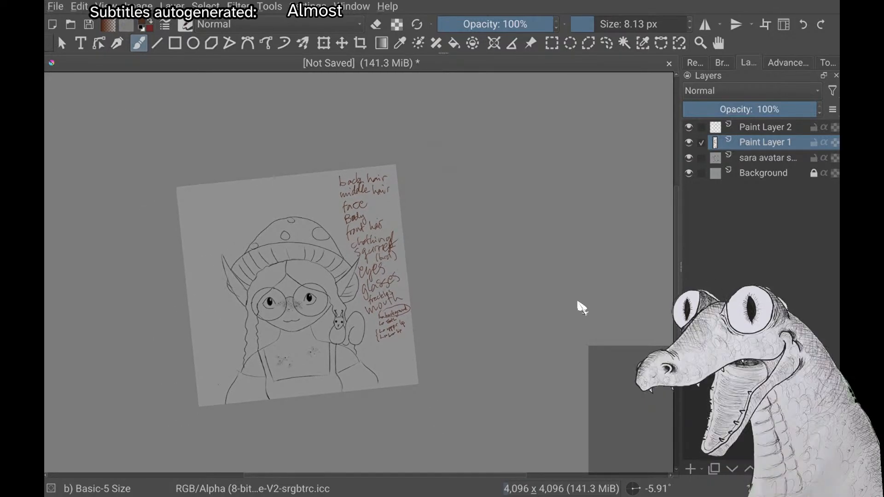
{"action": "scroll", "coordinate": [582, 308], "scroll_direction": "down", "scroll_amount": 2}
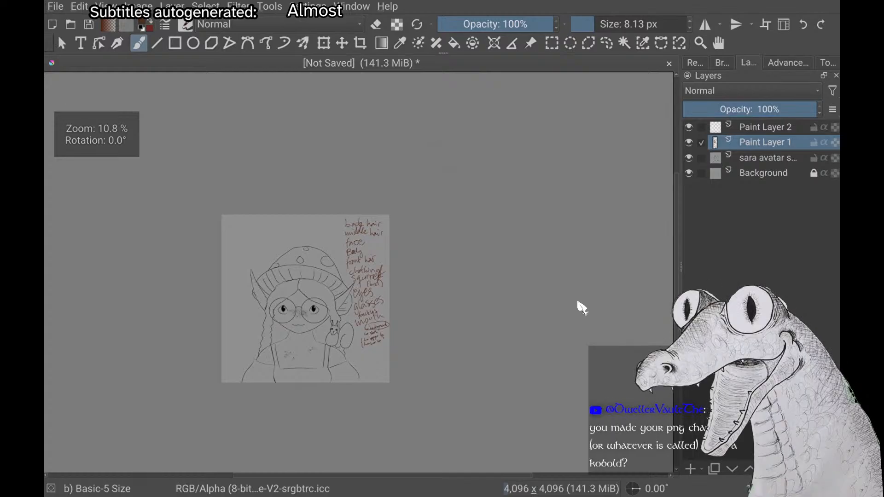
{"action": "scroll", "coordinate": [582, 308], "scroll_direction": "up", "scroll_amount": 2}
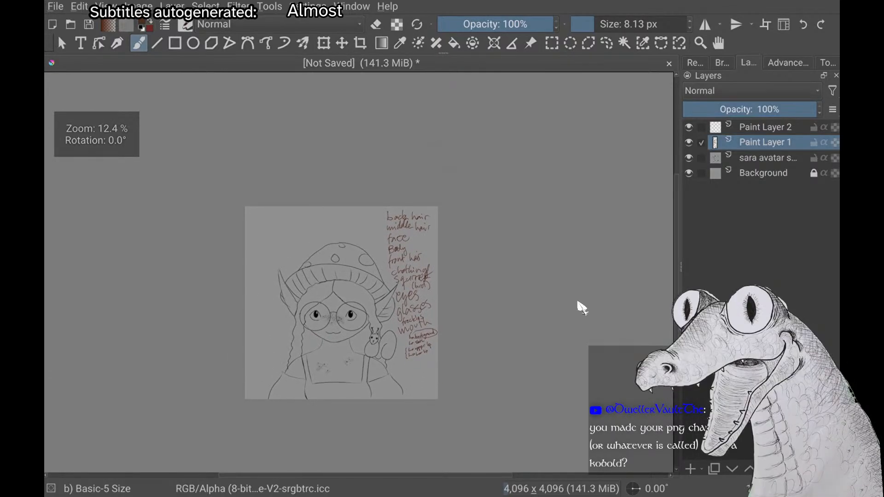
{"action": "scroll", "coordinate": [582, 307], "scroll_direction": "up", "scroll_amount": 2}
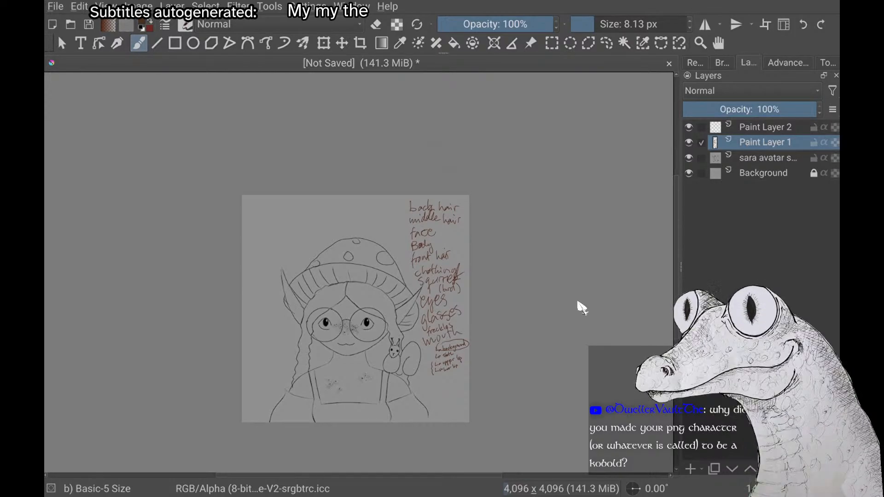
{"action": "scroll", "coordinate": [578, 303], "scroll_direction": "up", "scroll_amount": 2}
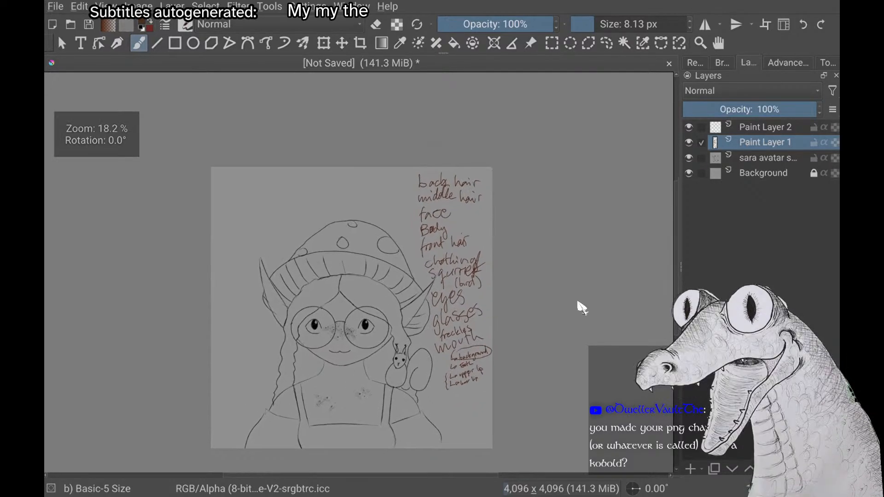
{"action": "scroll", "coordinate": [579, 302], "scroll_direction": "up", "scroll_amount": 1}
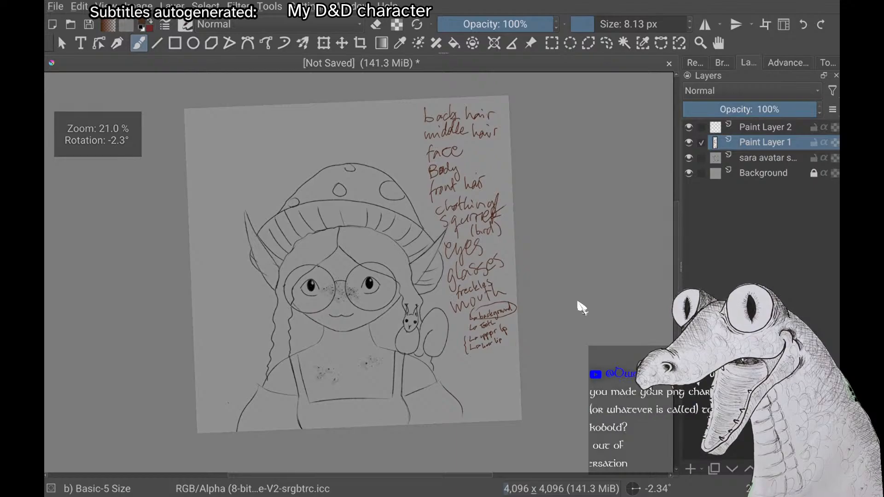
{"action": "scroll", "coordinate": [579, 303], "scroll_direction": "up", "scroll_amount": 2}
{"action": "scroll", "coordinate": [581, 307], "scroll_direction": "down", "scroll_amount": 2}
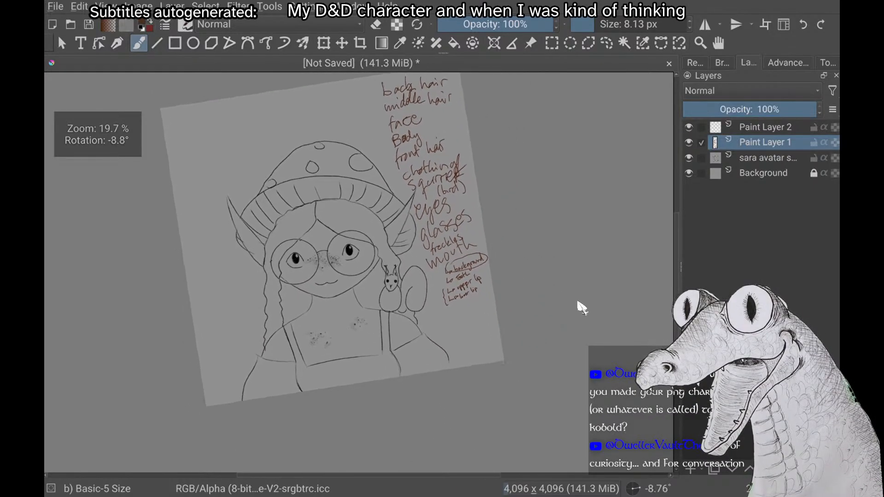
{"action": "scroll", "coordinate": [578, 303], "scroll_direction": "down", "scroll_amount": 2}
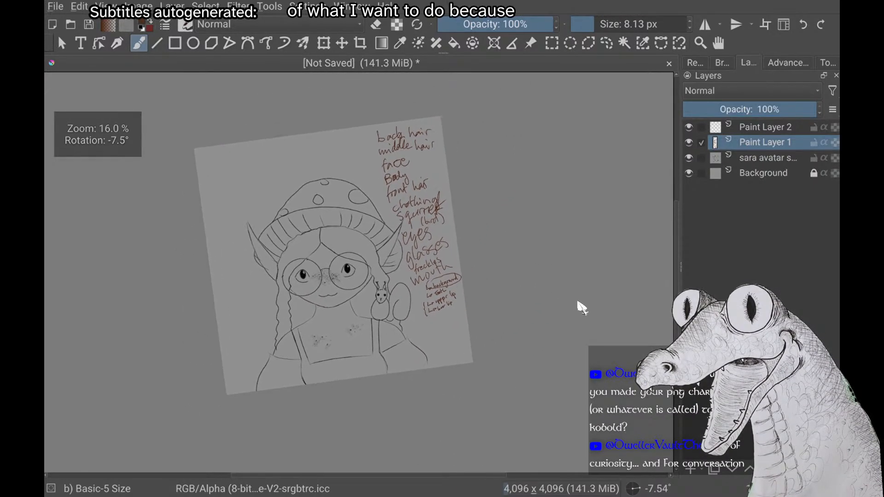
{"action": "scroll", "coordinate": [579, 303], "scroll_direction": "down", "scroll_amount": 1}
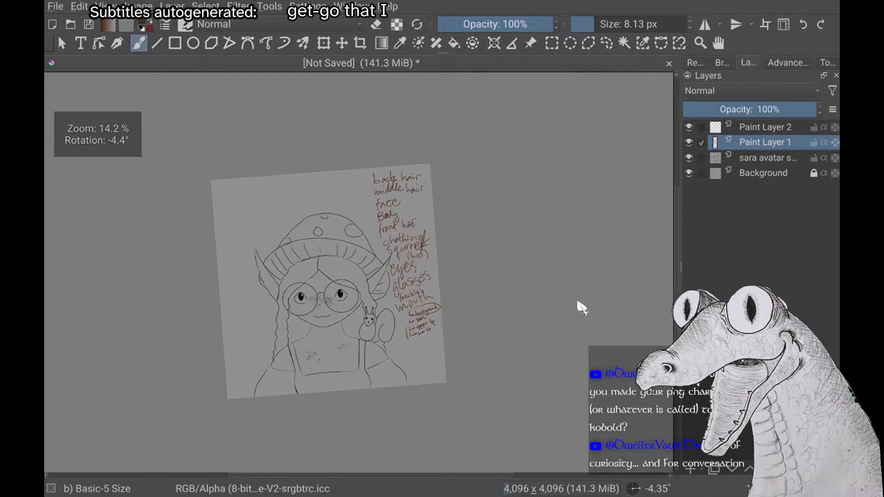
{"action": "scroll", "coordinate": [581, 307], "scroll_direction": "up", "scroll_amount": 2}
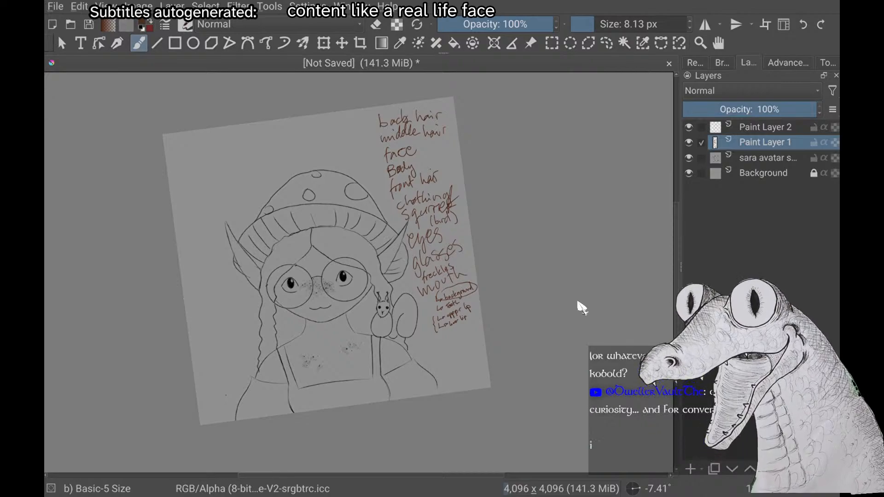
{"action": "scroll", "coordinate": [581, 308], "scroll_direction": "up", "scroll_amount": 1}
{"action": "scroll", "coordinate": [581, 307], "scroll_direction": "down", "scroll_amount": 1}
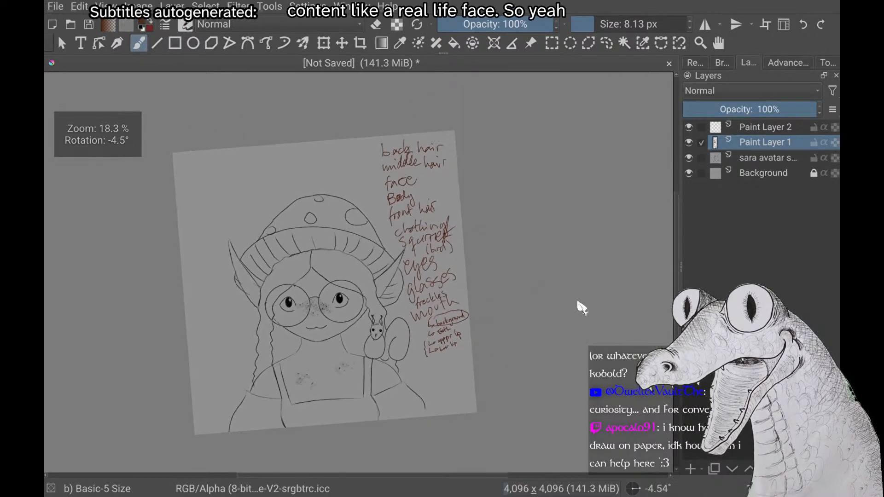
{"action": "scroll", "coordinate": [581, 308], "scroll_direction": "up", "scroll_amount": 1}
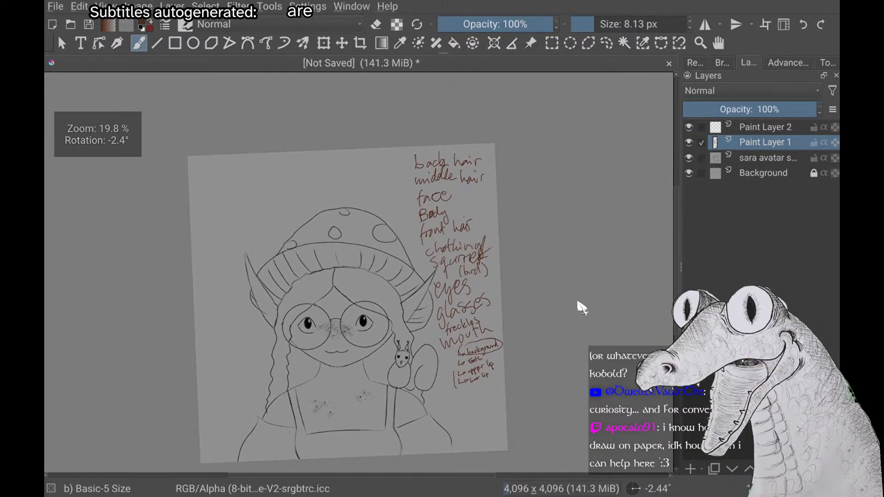
{"action": "scroll", "coordinate": [581, 308], "scroll_direction": "up", "scroll_amount": 1}
{"action": "scroll", "coordinate": [581, 307], "scroll_direction": "down", "scroll_amount": 1}
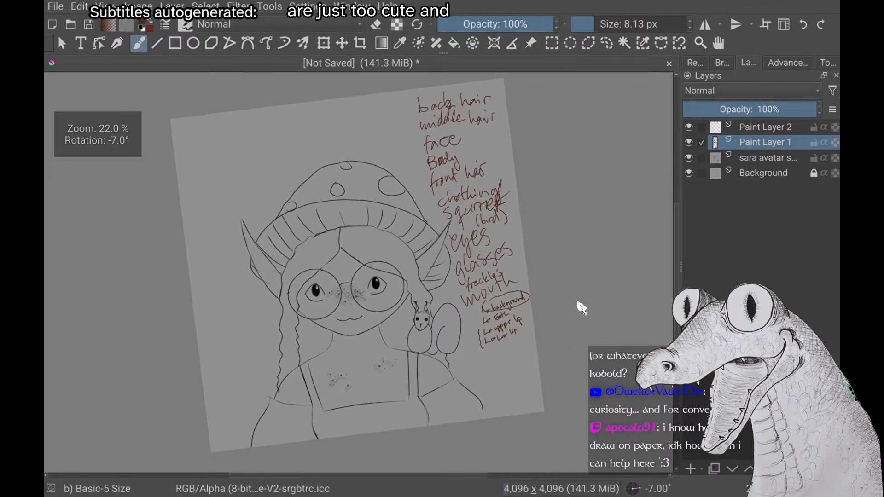
{"action": "scroll", "coordinate": [581, 308], "scroll_direction": "down", "scroll_amount": 1}
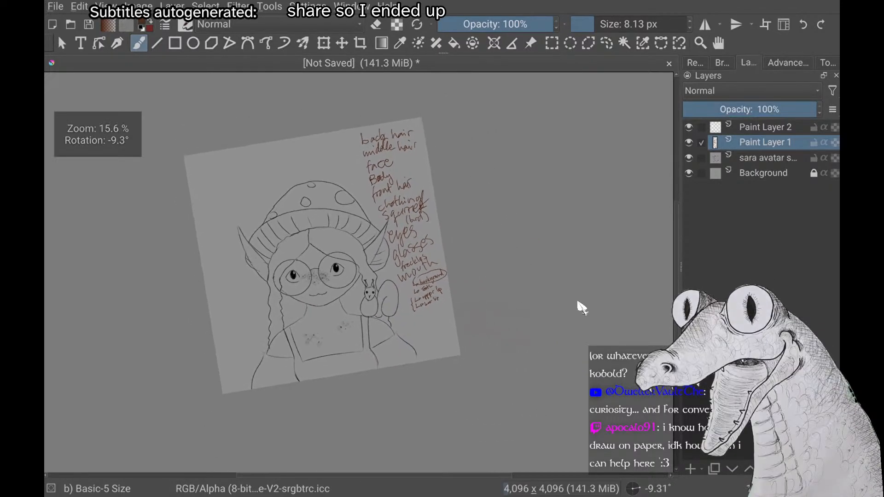
{"action": "scroll", "coordinate": [581, 307], "scroll_direction": "up", "scroll_amount": 1}
{"action": "scroll", "coordinate": [581, 308], "scroll_direction": "up", "scroll_amount": 2}
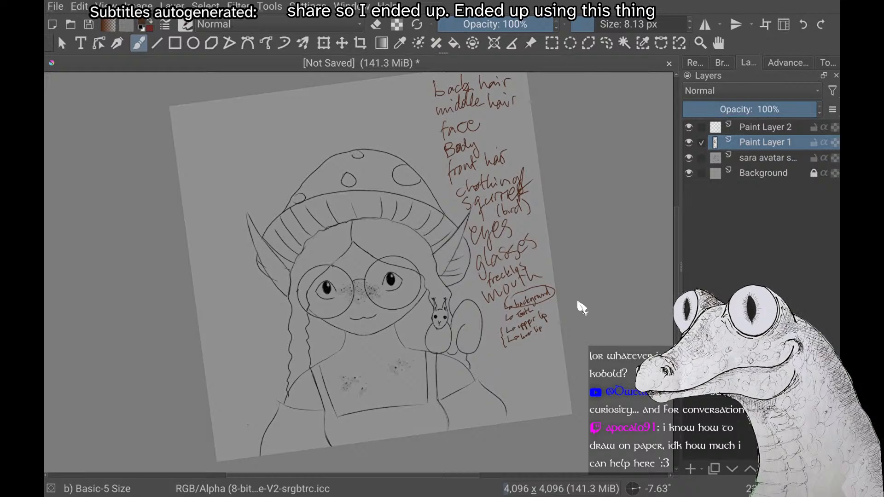
{"action": "scroll", "coordinate": [582, 308], "scroll_direction": "up", "scroll_amount": 2}
{"action": "scroll", "coordinate": [582, 307], "scroll_direction": "down", "scroll_amount": 2}
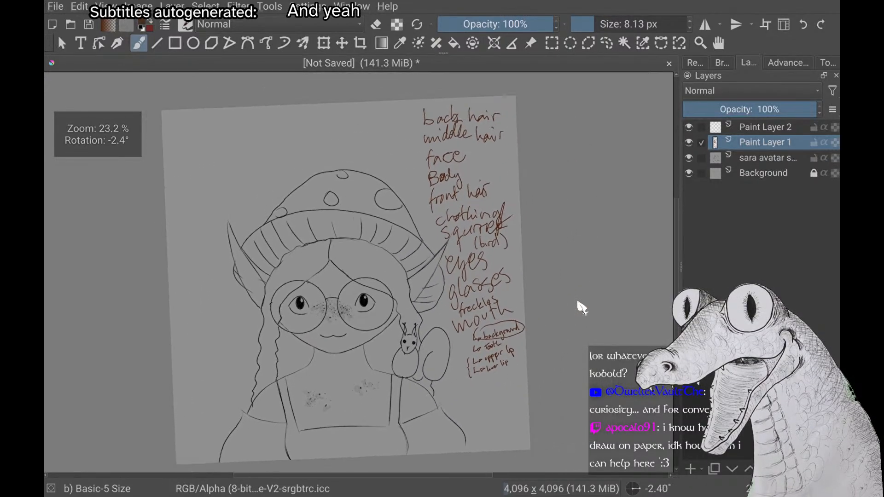
{"action": "scroll", "coordinate": [582, 308], "scroll_direction": "up", "scroll_amount": 1}
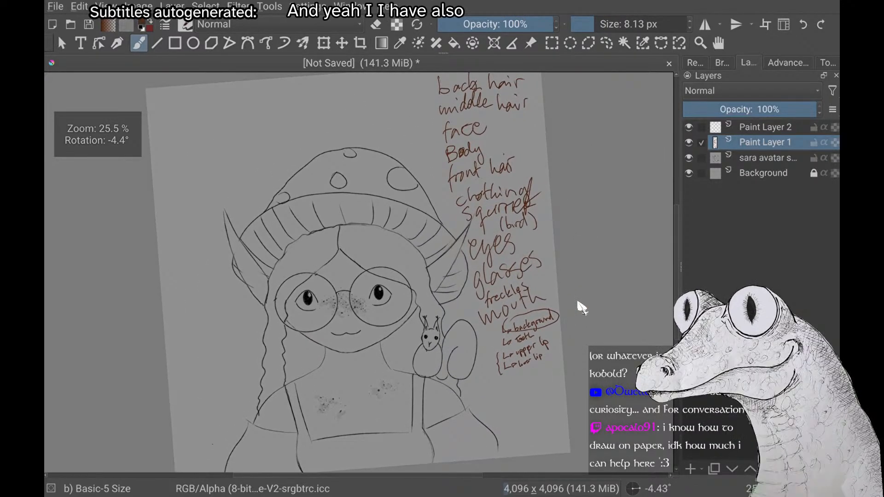
{"action": "scroll", "coordinate": [582, 307], "scroll_direction": "up", "scroll_amount": 2}
{"action": "scroll", "coordinate": [583, 307], "scroll_direction": "down", "scroll_amount": 1}
{"action": "scroll", "coordinate": [582, 308], "scroll_direction": "down", "scroll_amount": 2}
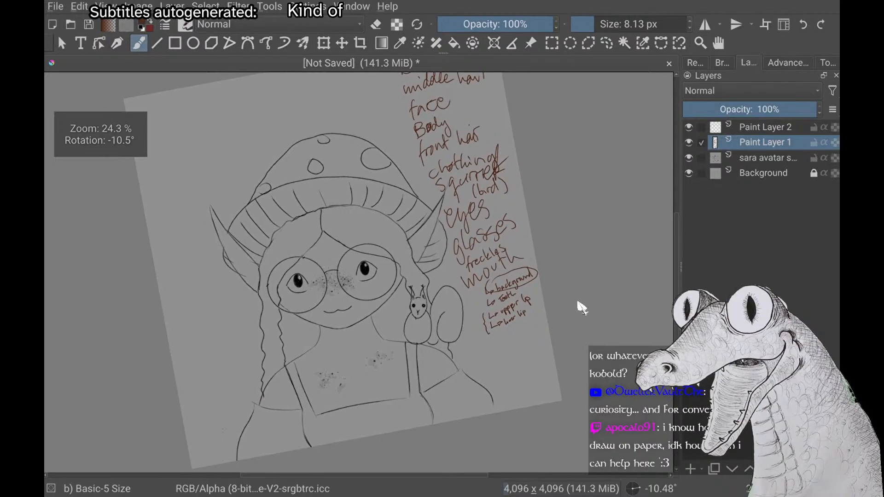
{"action": "scroll", "coordinate": [582, 308], "scroll_direction": "up", "scroll_amount": 1}
{"action": "scroll", "coordinate": [582, 307], "scroll_direction": "up", "scroll_amount": 1}
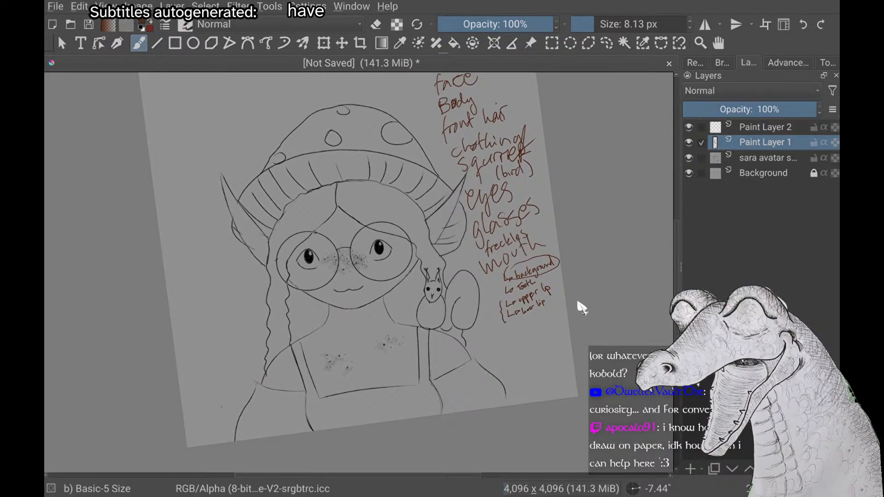
{"action": "scroll", "coordinate": [582, 307], "scroll_direction": "up", "scroll_amount": 2}
{"action": "scroll", "coordinate": [582, 308], "scroll_direction": "down", "scroll_amount": 1}
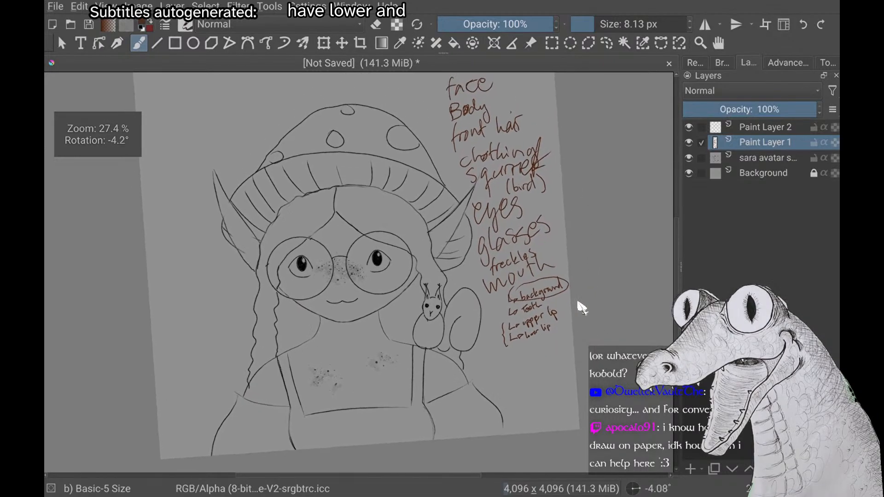
{"action": "scroll", "coordinate": [582, 308], "scroll_direction": "down", "scroll_amount": 2}
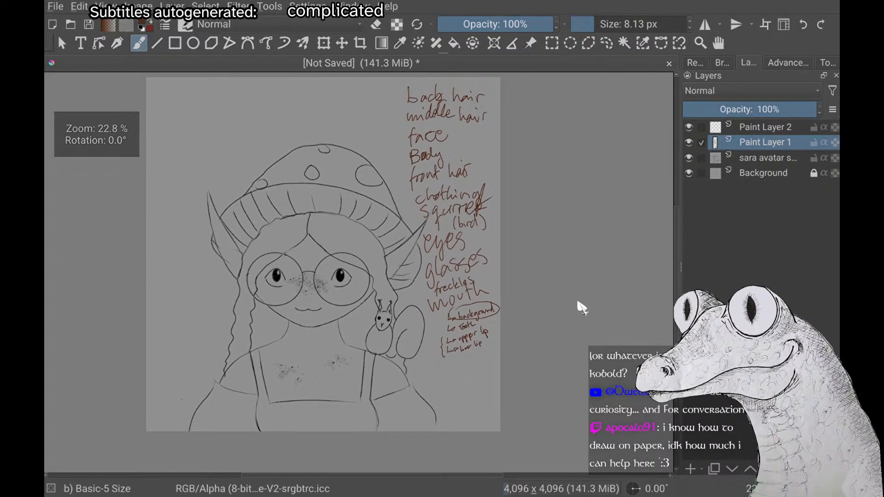
Make Paint Layer 2 the active layer instead of the layer with the handwritten part list
{"action": "key", "text": "Page_Up"}
{"action": "scroll", "coordinate": [582, 308], "scroll_direction": "up", "scroll_amount": 2}
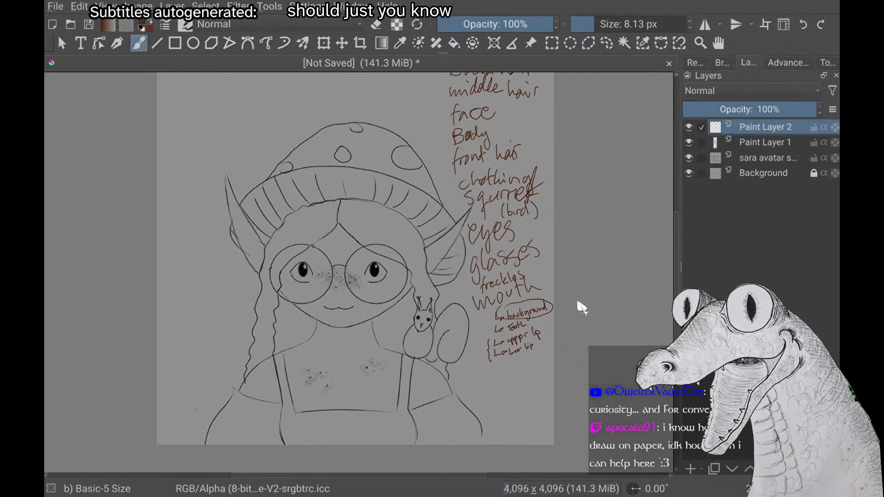
{"action": "scroll", "coordinate": [582, 308], "scroll_direction": "up", "scroll_amount": 2}
{"action": "scroll", "coordinate": [582, 308], "scroll_direction": "down", "scroll_amount": 2}
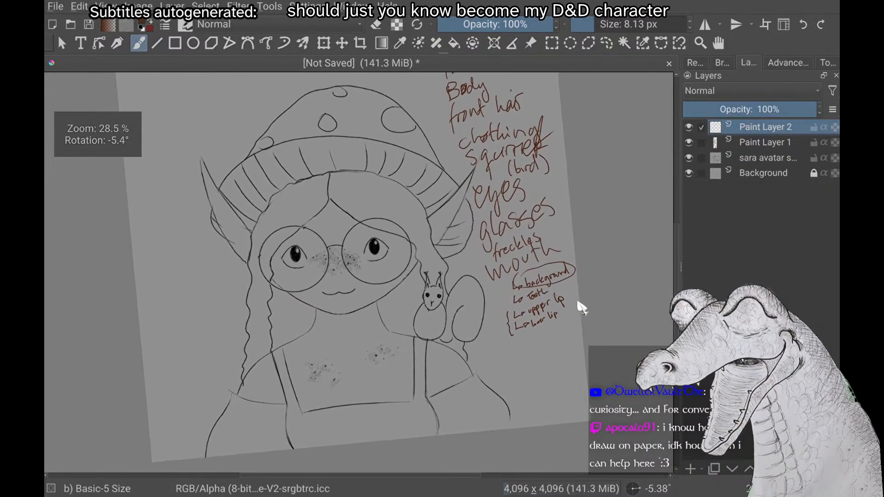
{"action": "scroll", "coordinate": [582, 308], "scroll_direction": "up", "scroll_amount": 1}
{"action": "scroll", "coordinate": [582, 308], "scroll_direction": "down", "scroll_amount": 1}
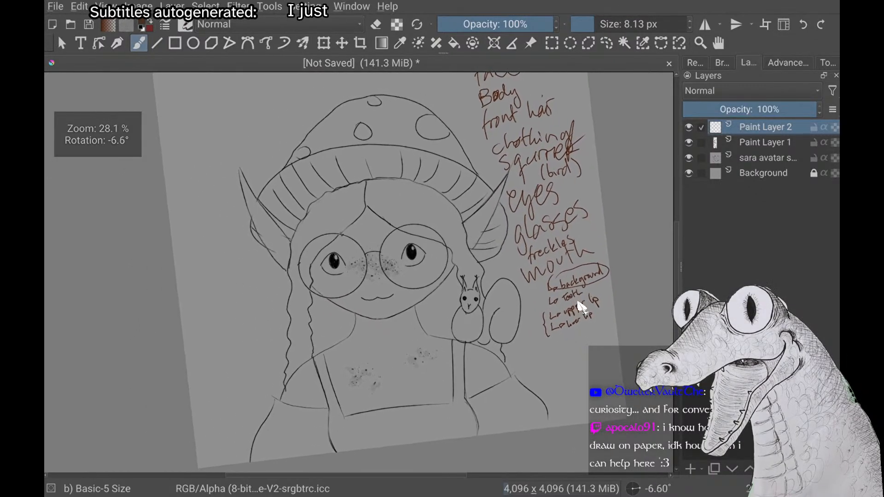
{"action": "scroll", "coordinate": [582, 308], "scroll_direction": "up", "scroll_amount": 1}
{"action": "scroll", "coordinate": [582, 308], "scroll_direction": "down", "scroll_amount": 2}
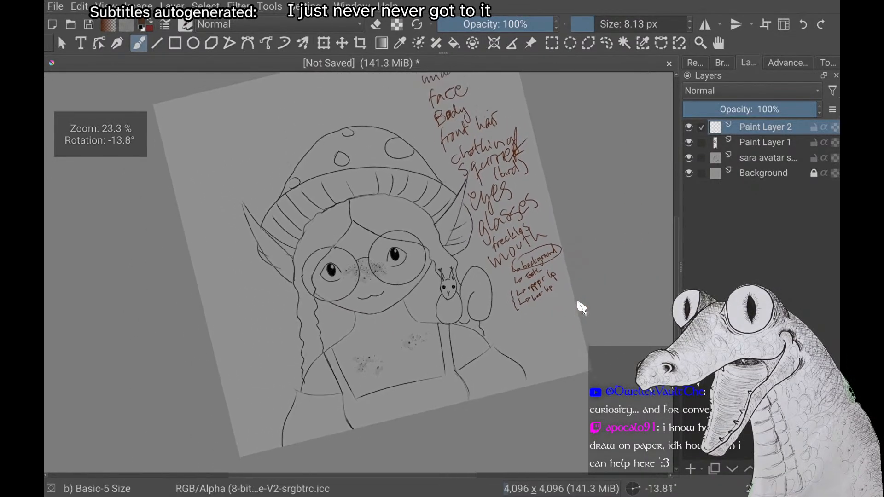
{"action": "scroll", "coordinate": [582, 307], "scroll_direction": "up", "scroll_amount": 1}
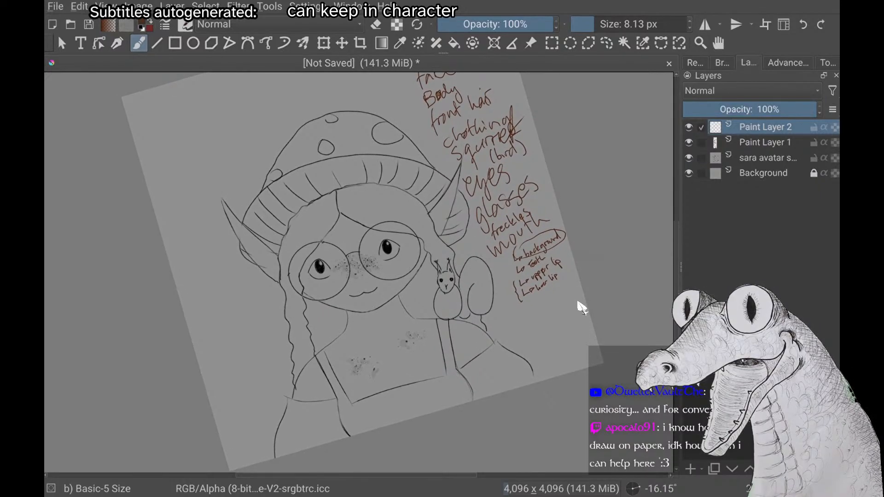
{"action": "scroll", "coordinate": [582, 307], "scroll_direction": "up", "scroll_amount": 1}
{"action": "scroll", "coordinate": [582, 307], "scroll_direction": "up", "scroll_amount": 1}
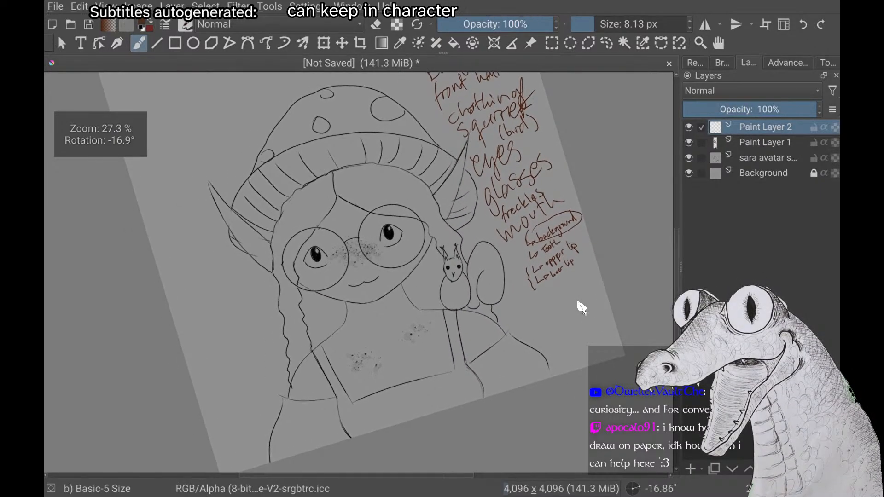
{"action": "scroll", "coordinate": [582, 308], "scroll_direction": "down", "scroll_amount": 2}
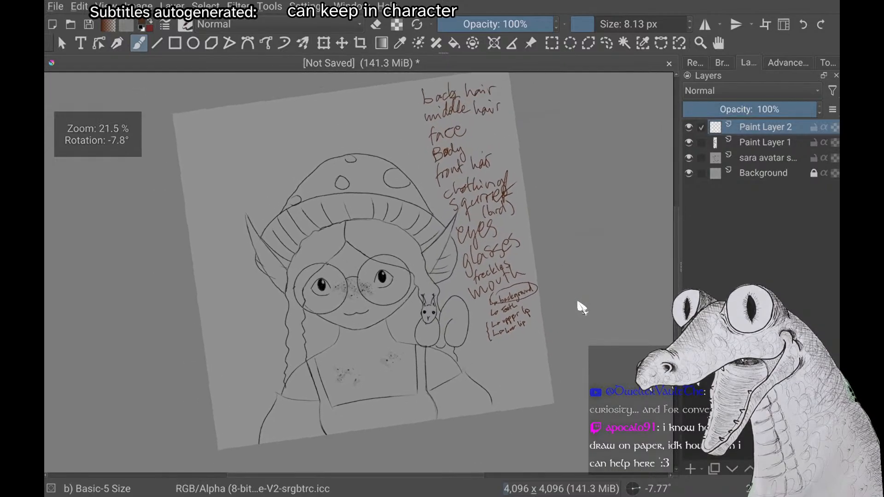
{"action": "scroll", "coordinate": [582, 308], "scroll_direction": "down", "scroll_amount": 1}
{"action": "scroll", "coordinate": [582, 307], "scroll_direction": "up", "scroll_amount": 1}
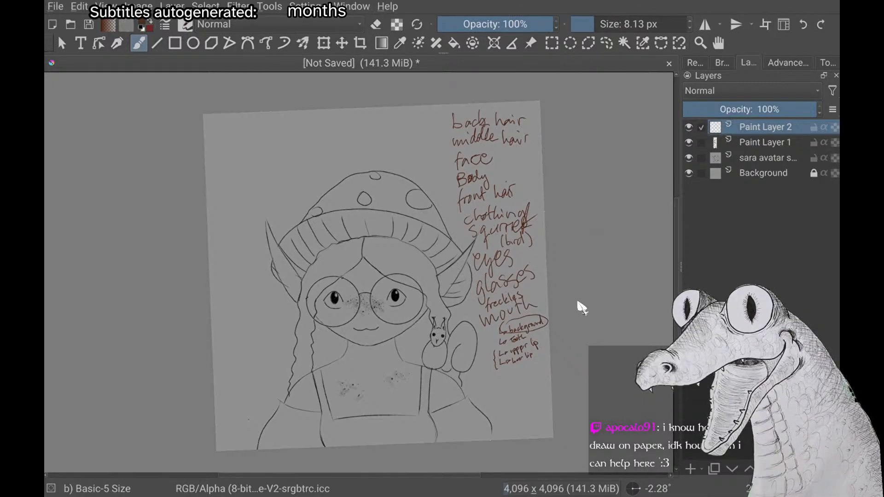
{"action": "scroll", "coordinate": [579, 303], "scroll_direction": "up", "scroll_amount": 1}
{"action": "scroll", "coordinate": [578, 303], "scroll_direction": "down", "scroll_amount": 2}
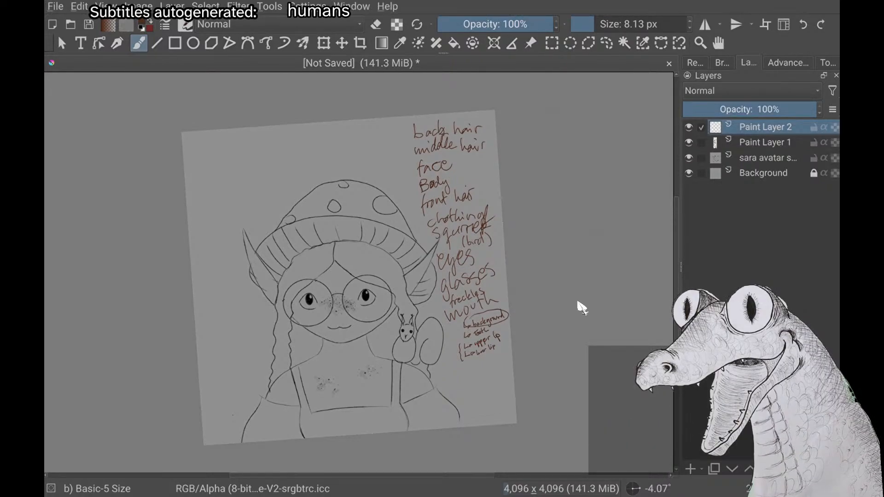
{"action": "scroll", "coordinate": [582, 307], "scroll_direction": "up", "scroll_amount": 1}
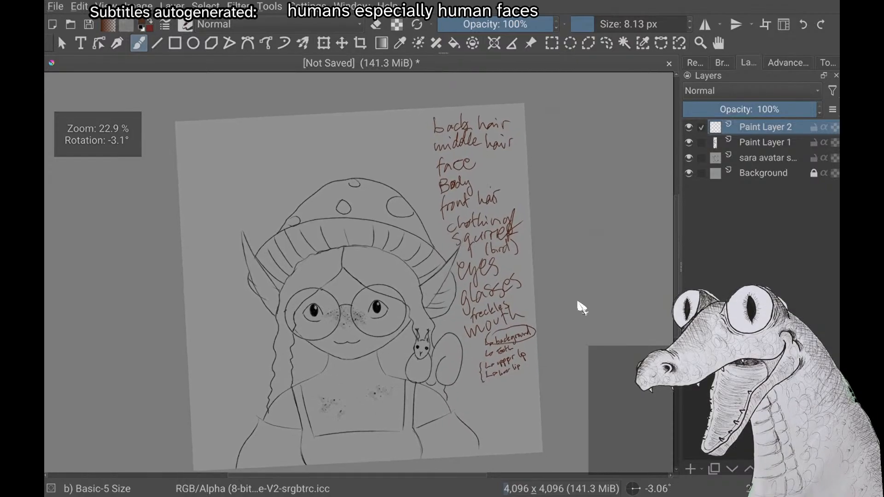
{"action": "scroll", "coordinate": [582, 308], "scroll_direction": "down", "scroll_amount": 1}
{"action": "scroll", "coordinate": [582, 308], "scroll_direction": "up", "scroll_amount": 2}
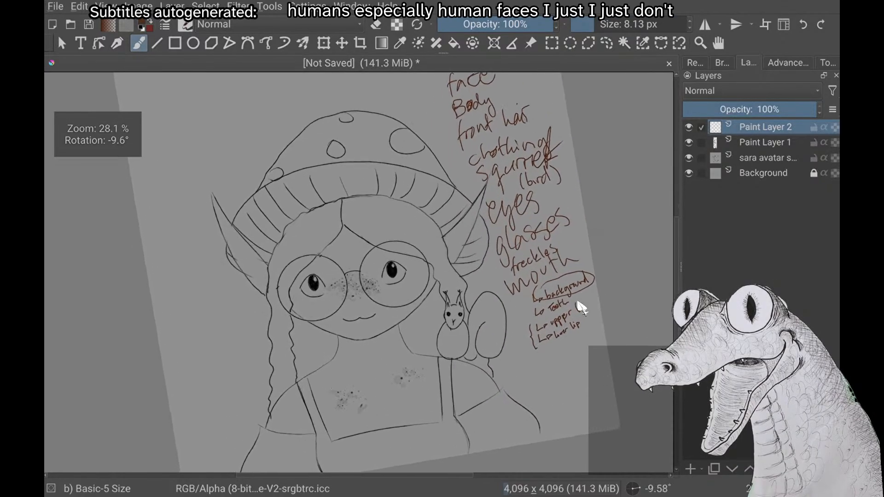
{"action": "scroll", "coordinate": [582, 307], "scroll_direction": "down", "scroll_amount": 1}
{"action": "scroll", "coordinate": [582, 307], "scroll_direction": "up", "scroll_amount": 1}
{"action": "scroll", "coordinate": [582, 308], "scroll_direction": "down", "scroll_amount": 2}
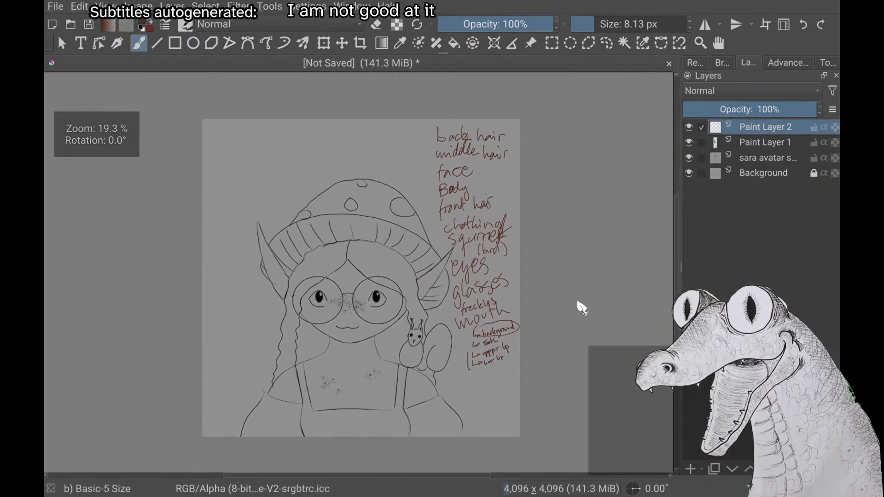
{"action": "scroll", "coordinate": [582, 308], "scroll_direction": "down", "scroll_amount": 1}
{"action": "scroll", "coordinate": [583, 308], "scroll_direction": "up", "scroll_amount": 3}
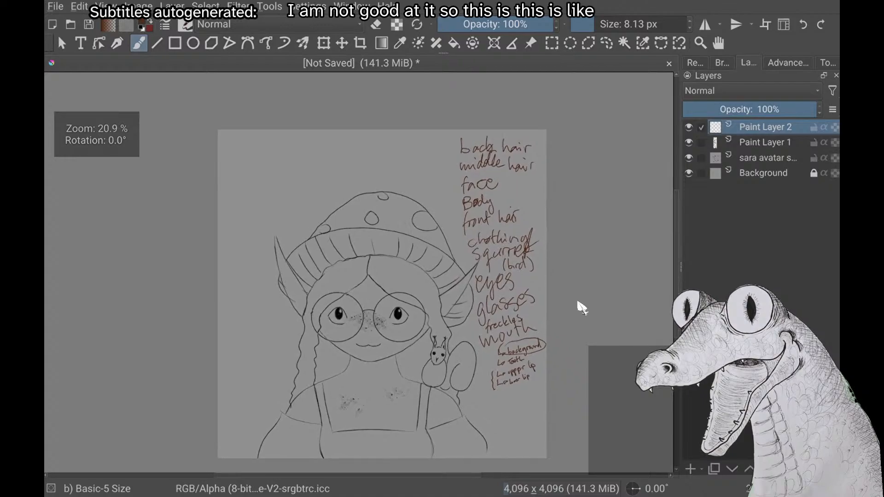
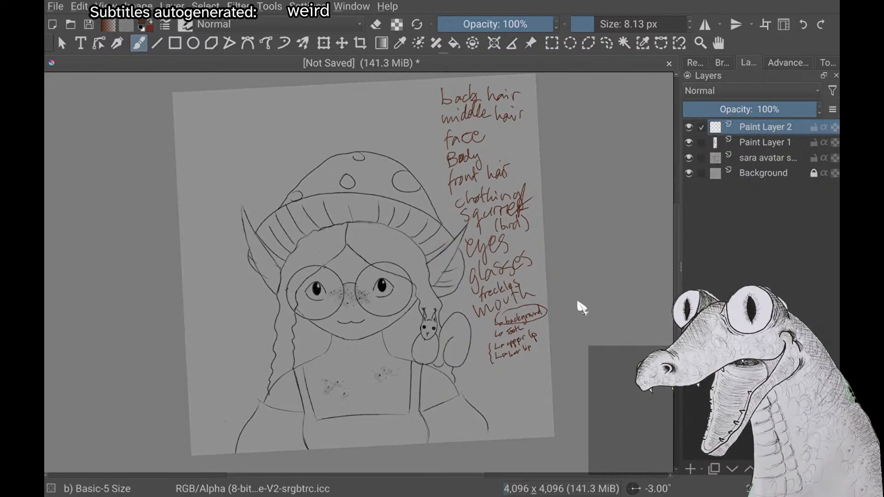
{"action": "scroll", "coordinate": [582, 308], "scroll_direction": "up", "scroll_amount": 1}
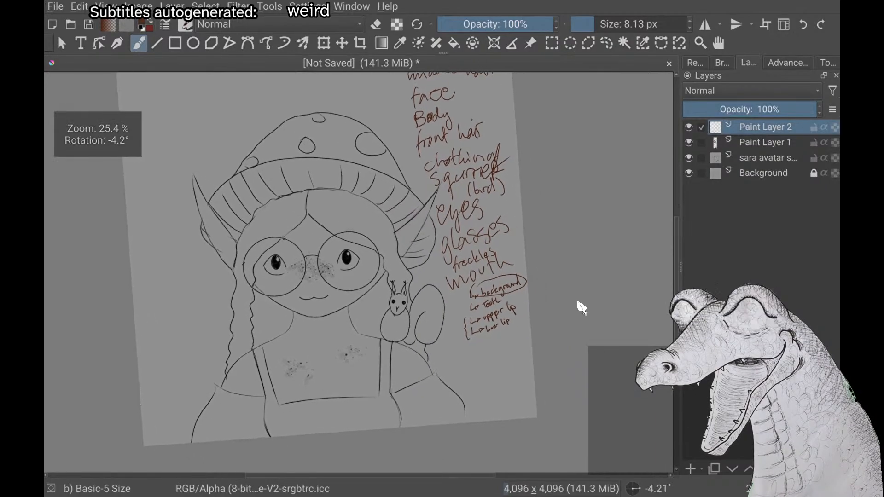
{"action": "scroll", "coordinate": [582, 308], "scroll_direction": "up", "scroll_amount": 1}
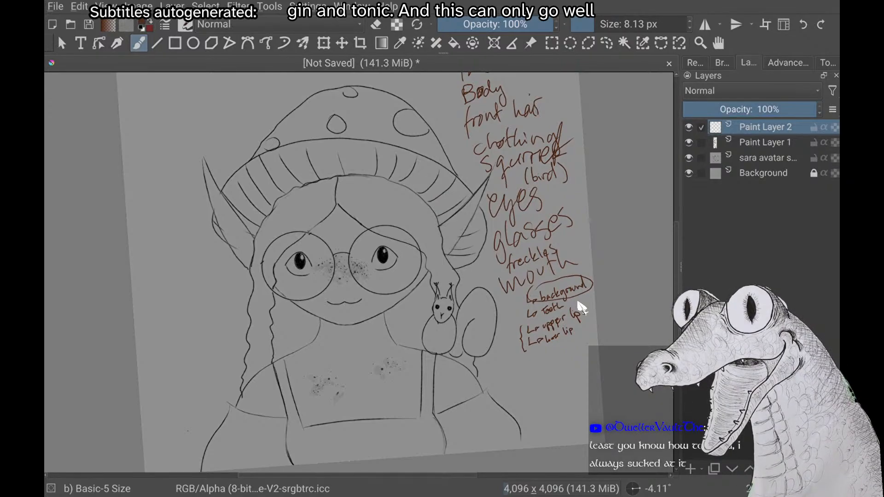
{"action": "scroll", "coordinate": [582, 308], "scroll_direction": "down", "scroll_amount": 1}
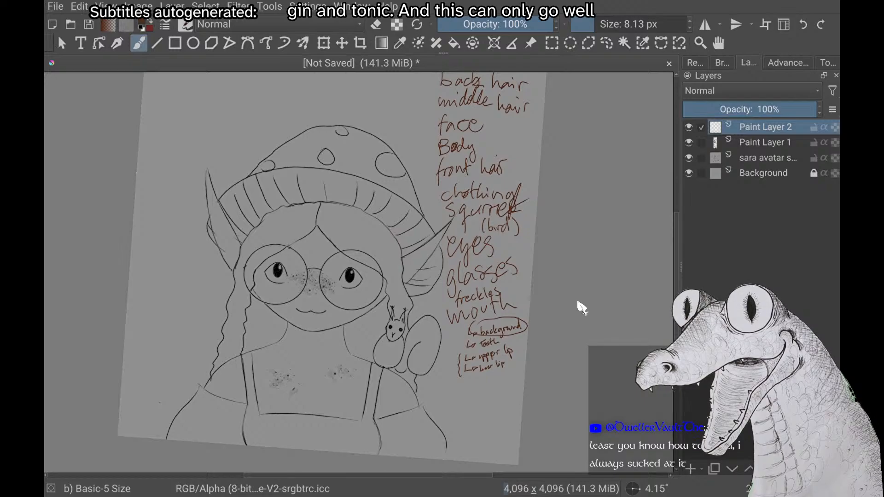
{"action": "scroll", "coordinate": [582, 308], "scroll_direction": "up", "scroll_amount": 1}
{"action": "scroll", "coordinate": [582, 308], "scroll_direction": "down", "scroll_amount": 1}
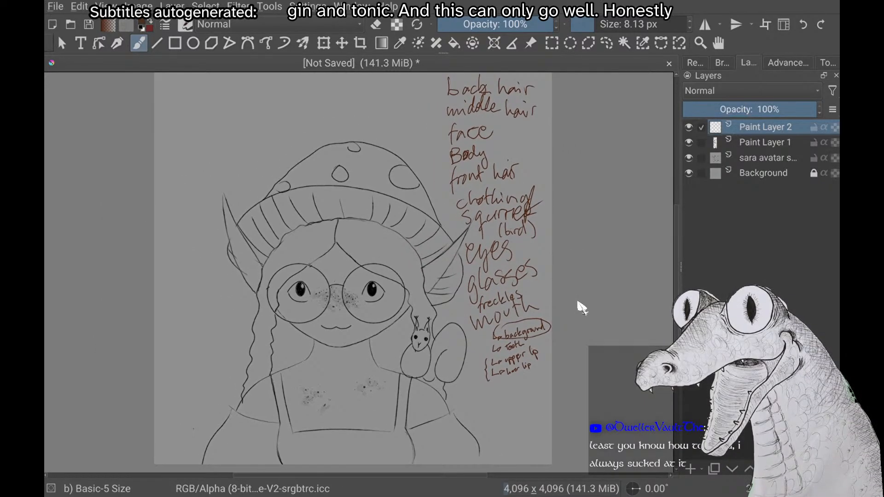
{"action": "scroll", "coordinate": [582, 308], "scroll_direction": "down", "scroll_amount": 2}
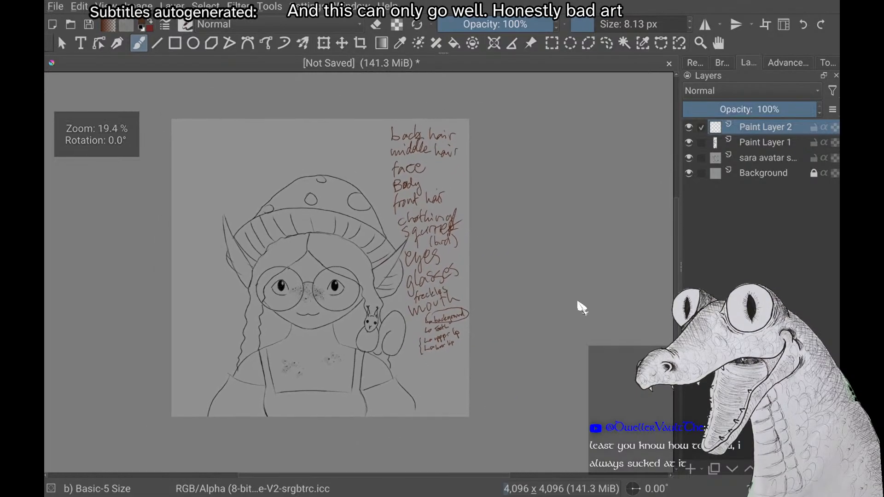
{"action": "scroll", "coordinate": [583, 308], "scroll_direction": "down", "scroll_amount": 1}
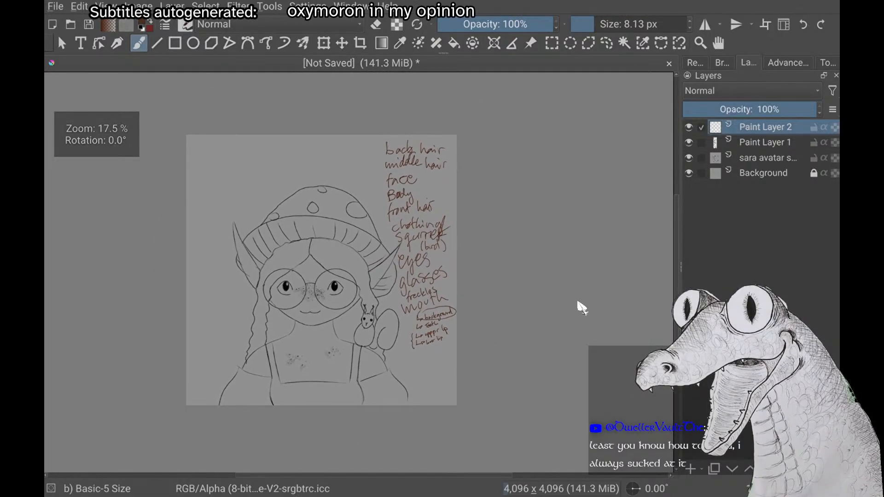
{"action": "scroll", "coordinate": [582, 308], "scroll_direction": "up", "scroll_amount": 2}
{"action": "scroll", "coordinate": [582, 308], "scroll_direction": "up", "scroll_amount": 1}
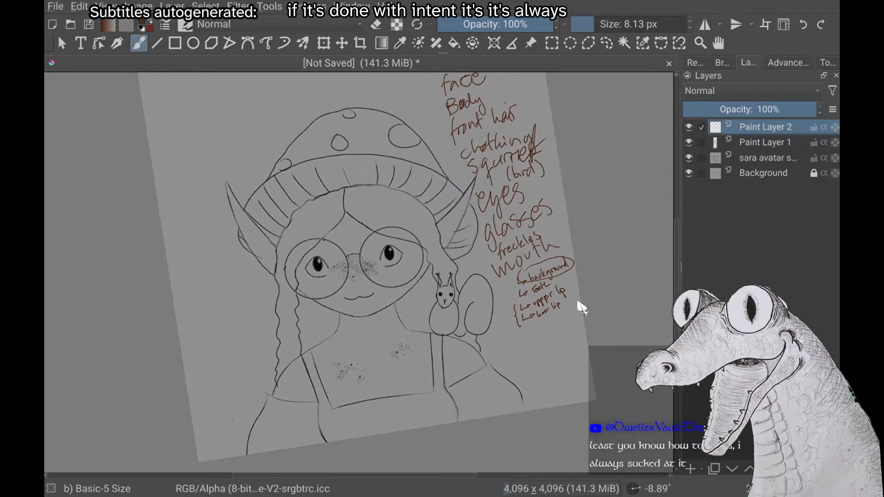
{"action": "scroll", "coordinate": [582, 308], "scroll_direction": "up", "scroll_amount": 1}
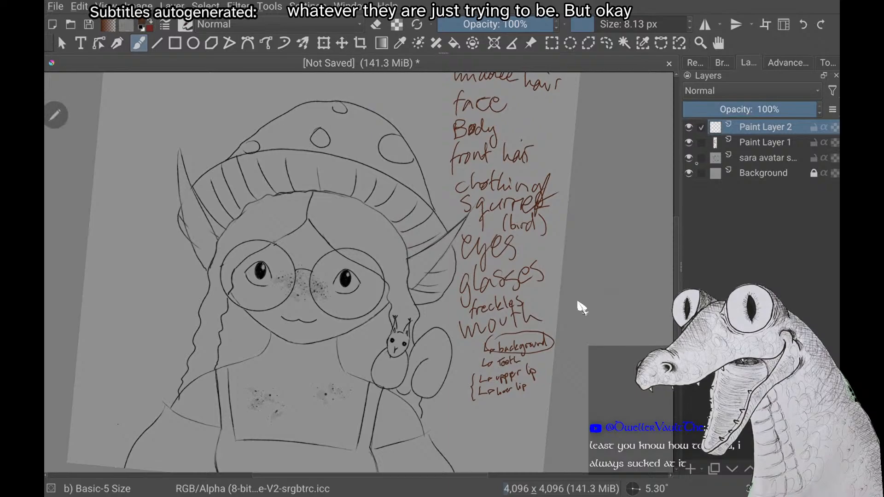
{"action": "left_click", "coordinate": [689, 158]}
{"action": "left_click", "coordinate": [689, 158]}
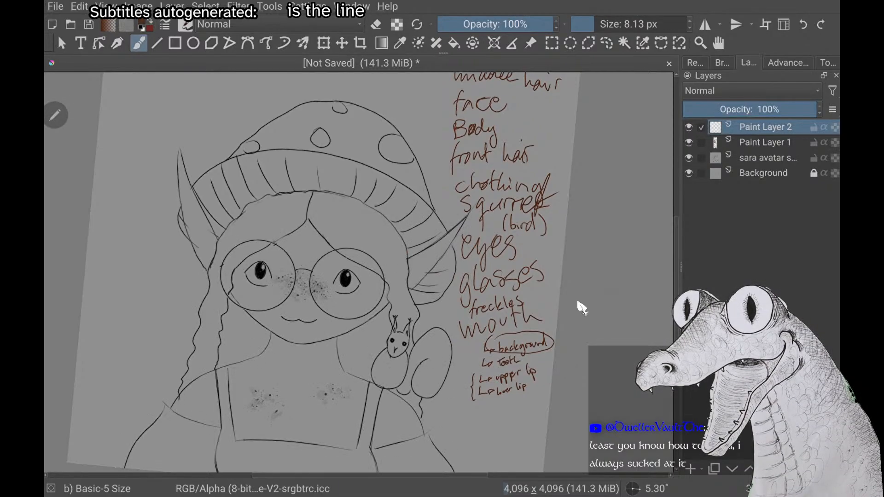
{"action": "key", "text": "5"}
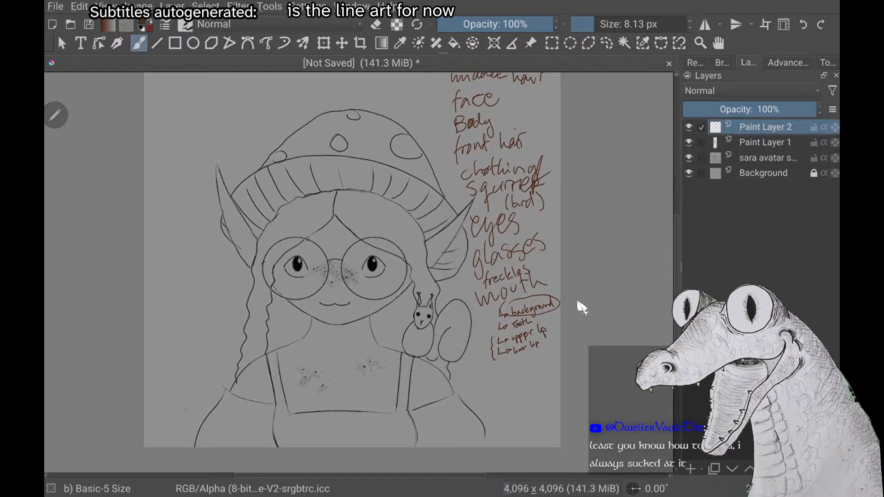
{"action": "scroll", "coordinate": [582, 308], "scroll_direction": "up", "scroll_amount": 1}
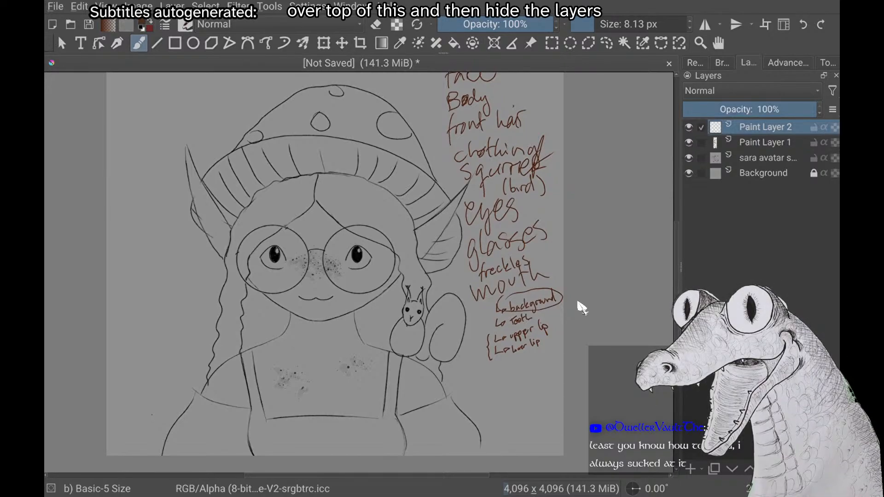
{"action": "scroll", "coordinate": [583, 307], "scroll_direction": "down", "scroll_amount": 1}
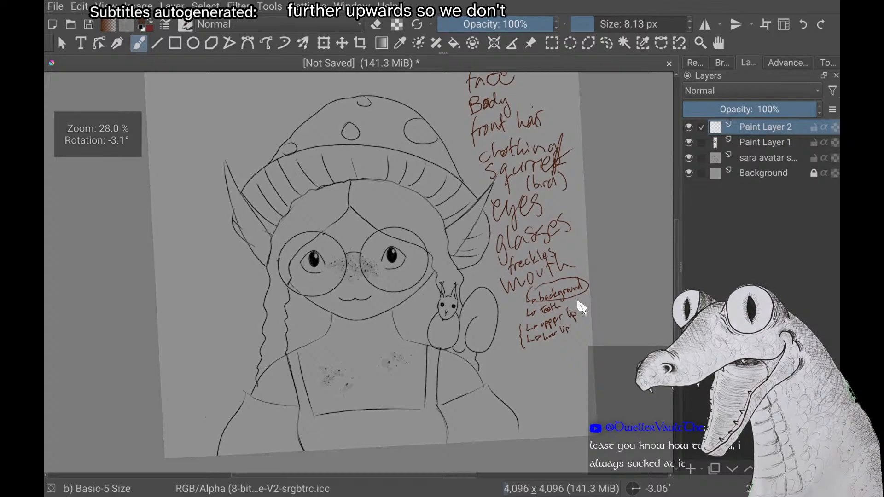
{"action": "scroll", "coordinate": [582, 308], "scroll_direction": "up", "scroll_amount": 1}
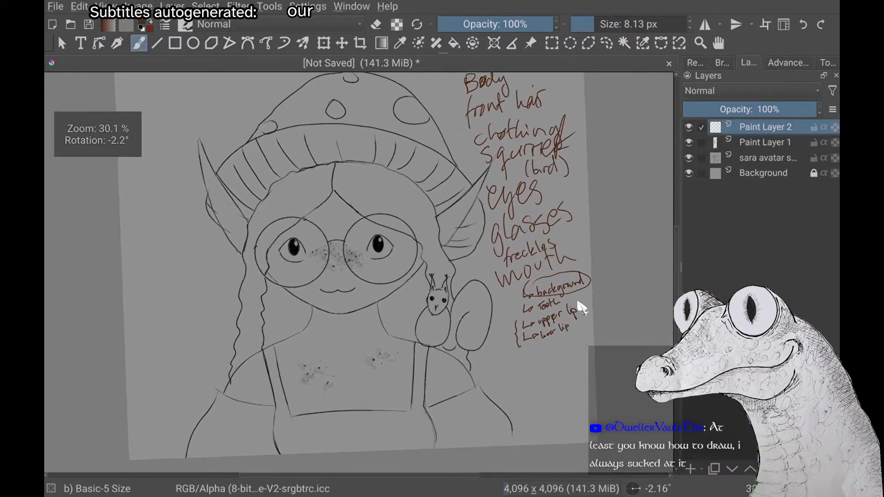
{"action": "scroll", "coordinate": [582, 308], "scroll_direction": "down", "scroll_amount": 1}
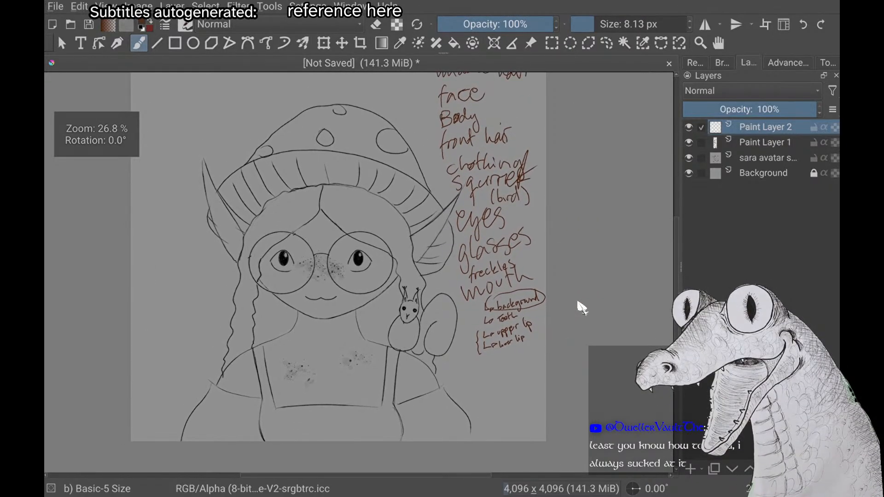
{"action": "scroll", "coordinate": [582, 308], "scroll_direction": "down", "scroll_amount": 1}
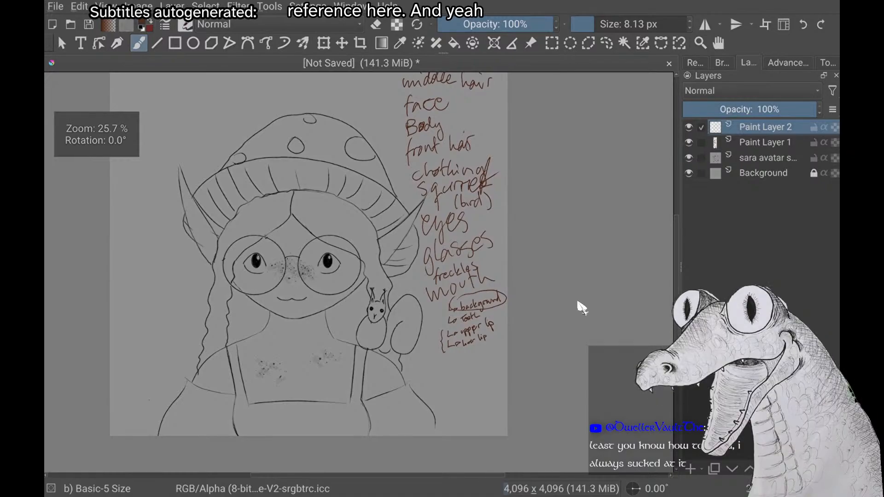
{"action": "scroll", "coordinate": [582, 308], "scroll_direction": "up", "scroll_amount": 1}
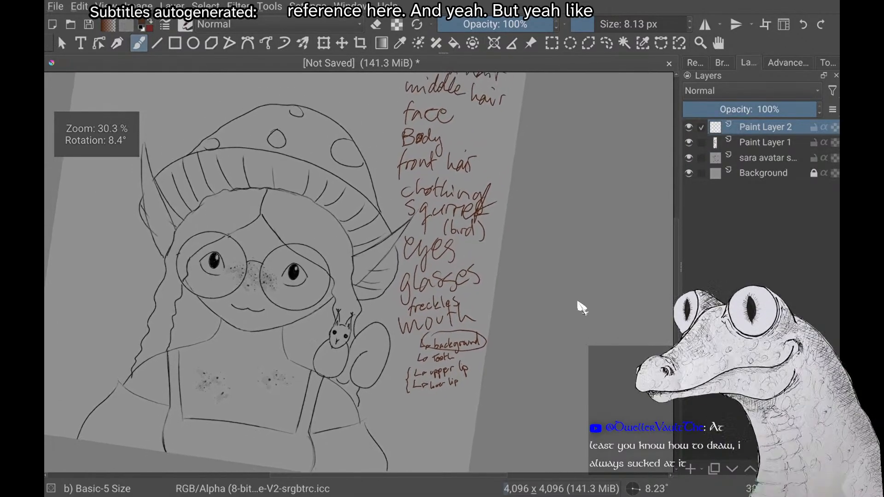
{"action": "scroll", "coordinate": [582, 307], "scroll_direction": "down", "scroll_amount": 1}
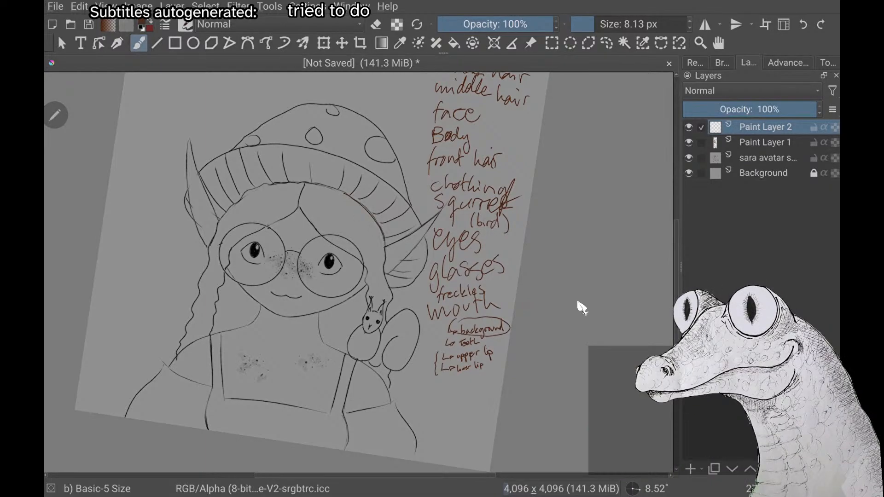
Outline the avatar's back hair in dark brown on Paint Layer 2, following the hat brim and running down both sides past the shoulders
{"action": "left_click_drag", "start_coordinate": [385, 244], "coordinate": [379, 442]}
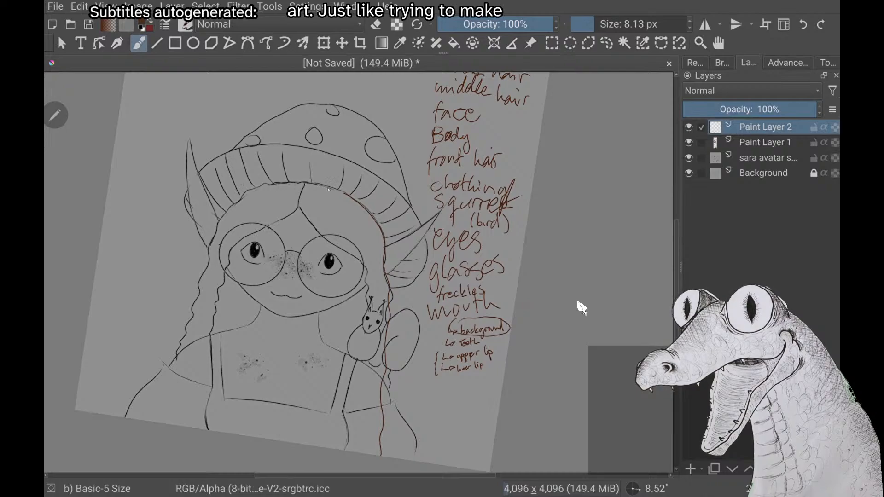
{"action": "mouse_move", "coordinate": [344, 192]}
{"action": "left_mouse_down"}
{"action": "mouse_move", "coordinate": [266, 185]}
{"action": "mouse_move", "coordinate": [223, 217]}
{"action": "left_mouse_up"}
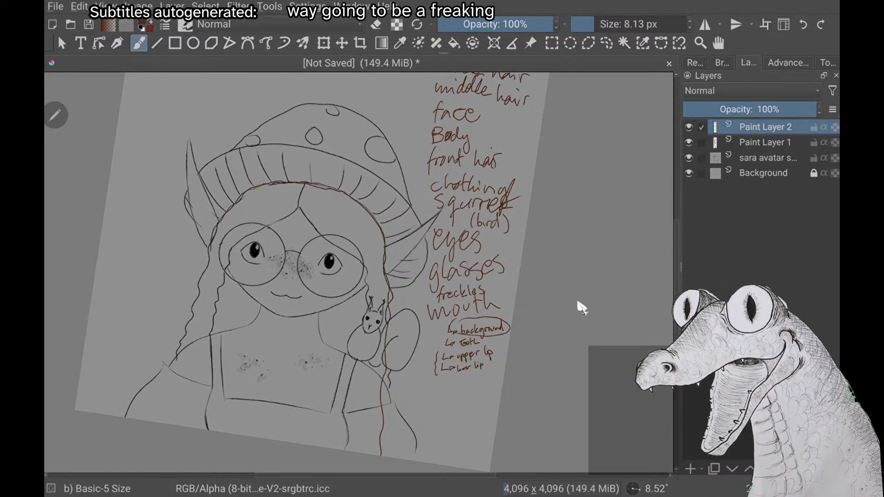
{"action": "left_click_drag", "start_coordinate": [210, 249], "coordinate": [165, 416]}
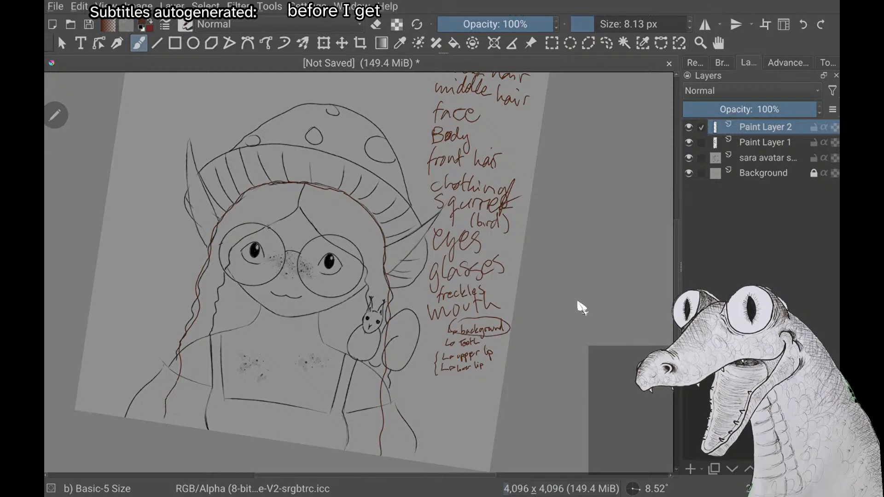
{"action": "left_click_drag", "start_coordinate": [291, 251], "coordinate": [336, 222]}
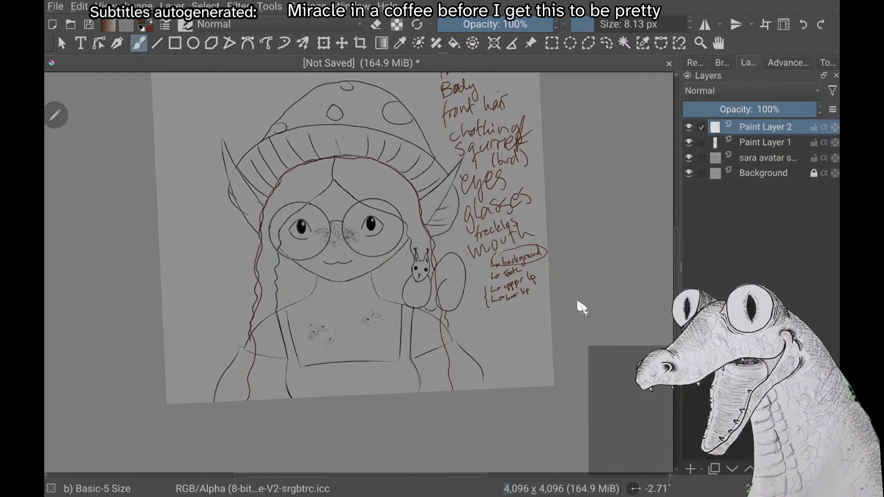
Try to fill the inside of the back hair outline with dark brown, and undo the fill
{"action": "key", "text": "f"}
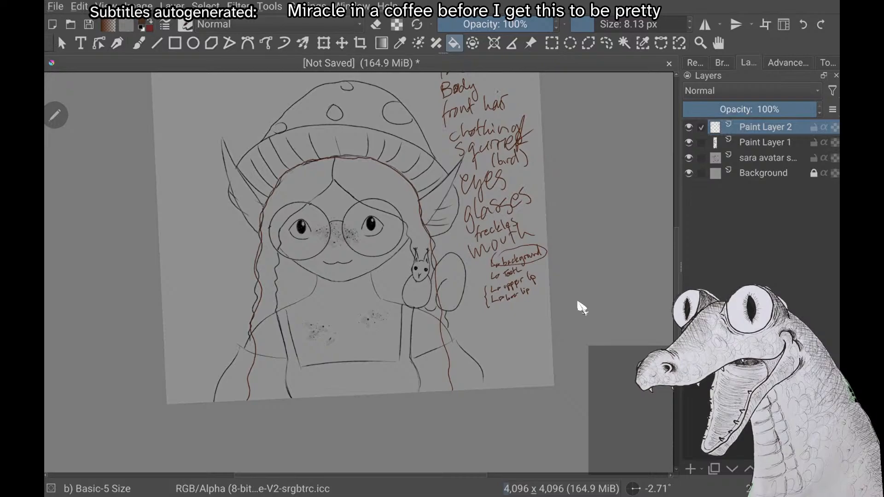
{"action": "left_click", "coordinate": [303, 290]}
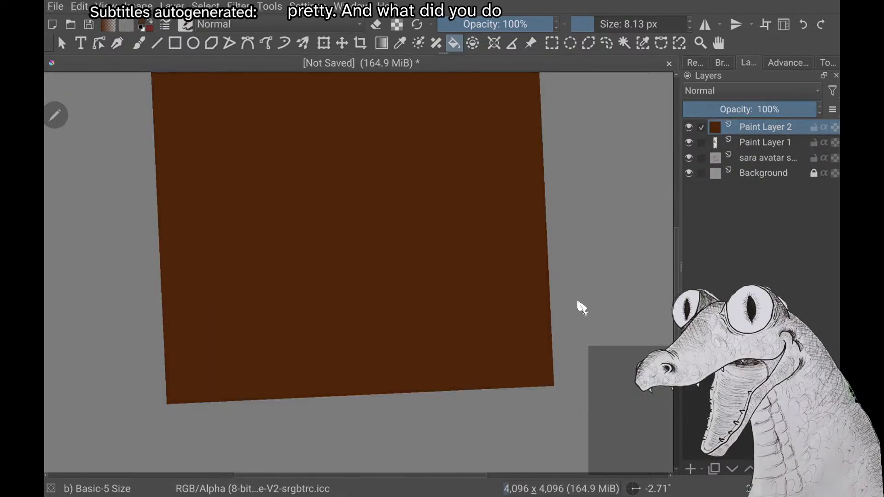
{"action": "key", "text": "ctrl+z"}
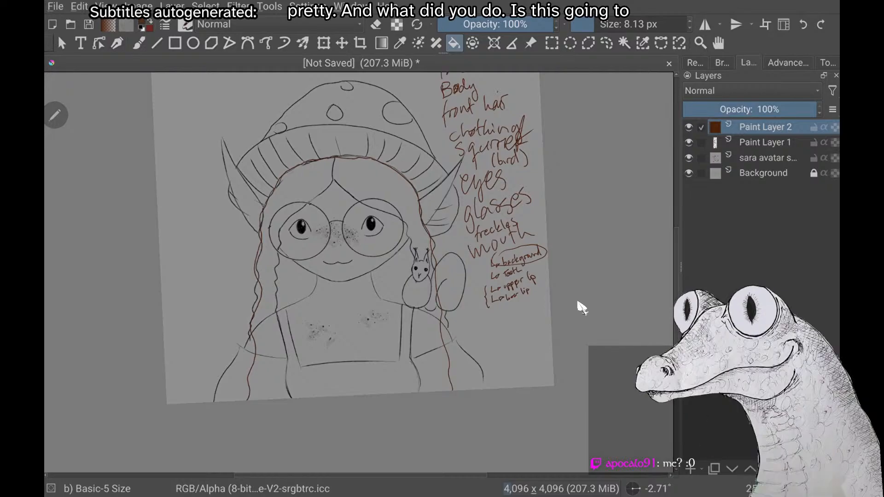
Close the gap in the brown back hair outline beneath the hat brim and check the rest of the outline for openings
{"action": "scroll", "coordinate": [581, 308], "scroll_direction": "up", "scroll_amount": 4}
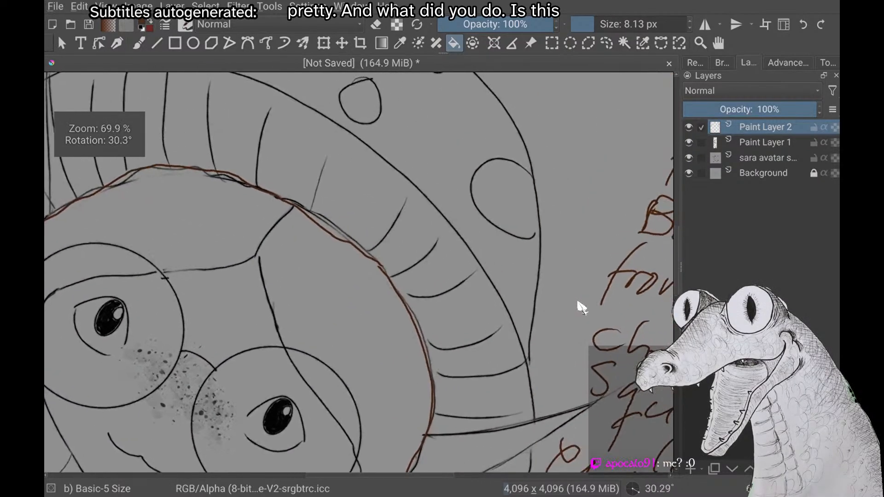
{"action": "scroll", "coordinate": [582, 307], "scroll_direction": "up", "scroll_amount": 3}
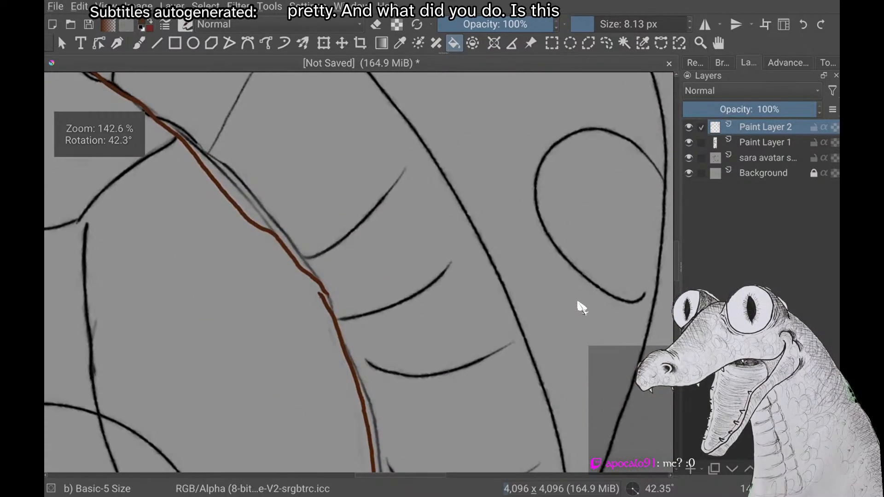
{"action": "key", "text": "b"}
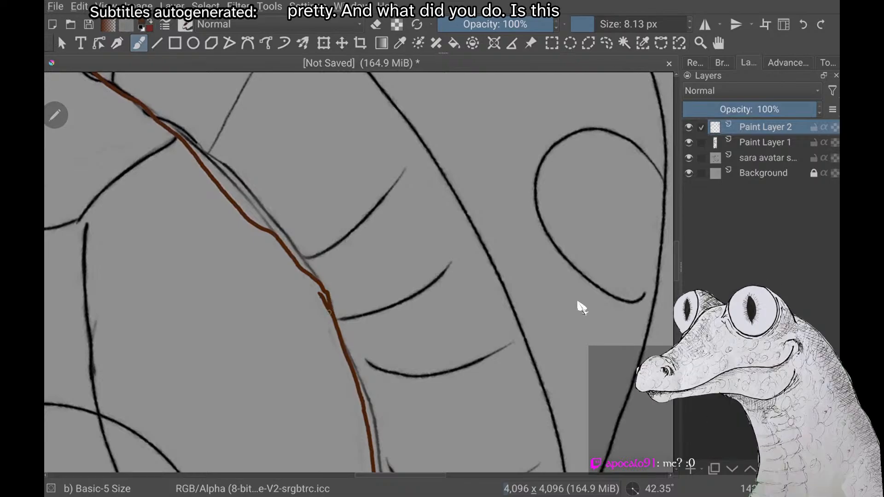
{"action": "scroll", "coordinate": [582, 307], "scroll_direction": "down", "scroll_amount": 3}
{"action": "scroll", "coordinate": [581, 307], "scroll_direction": "up", "scroll_amount": 3}
{"action": "scroll", "coordinate": [582, 308], "scroll_direction": "down", "scroll_amount": 3}
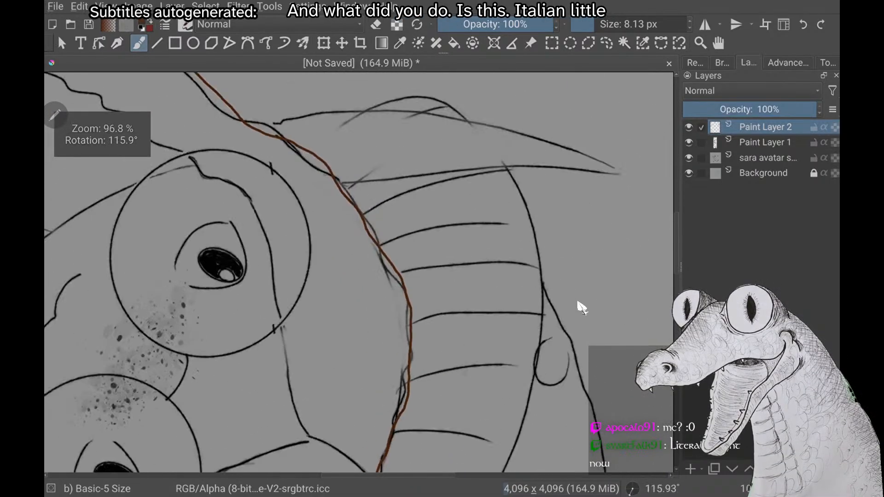
{"action": "scroll", "coordinate": [581, 308], "scroll_direction": "down", "scroll_amount": 2}
{"action": "scroll", "coordinate": [581, 308], "scroll_direction": "up", "scroll_amount": 1}
{"action": "scroll", "coordinate": [582, 307], "scroll_direction": "down", "scroll_amount": 1}
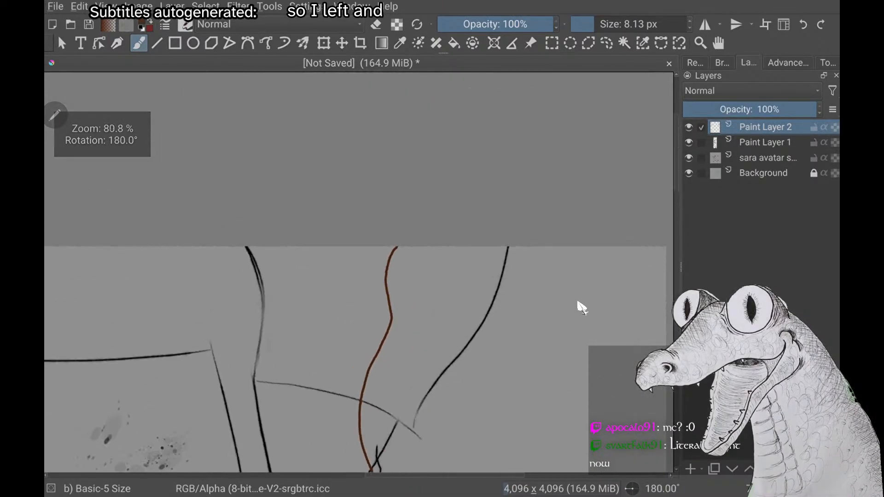
{"action": "scroll", "coordinate": [582, 308], "scroll_direction": "up", "scroll_amount": 4}
{"action": "scroll", "coordinate": [582, 308], "scroll_direction": "down", "scroll_amount": 5}
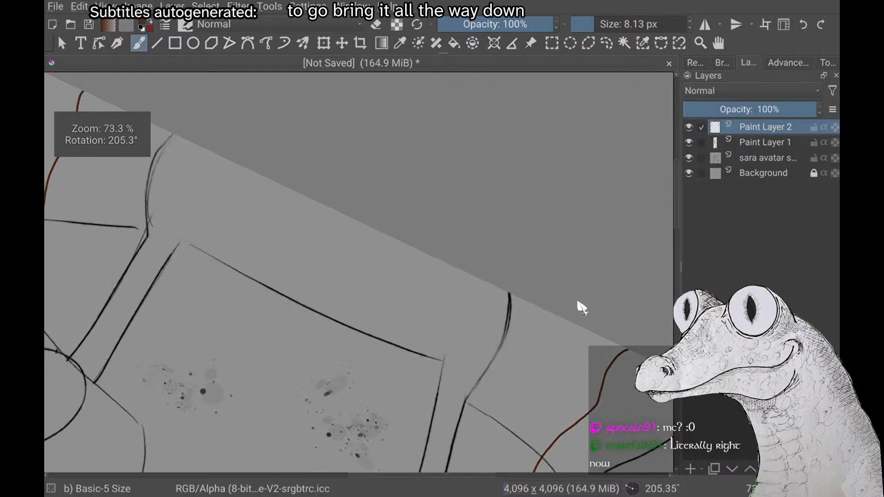
{"action": "scroll", "coordinate": [582, 307], "scroll_direction": "up", "scroll_amount": 5}
{"action": "scroll", "coordinate": [582, 307], "scroll_direction": "down", "scroll_amount": 5}
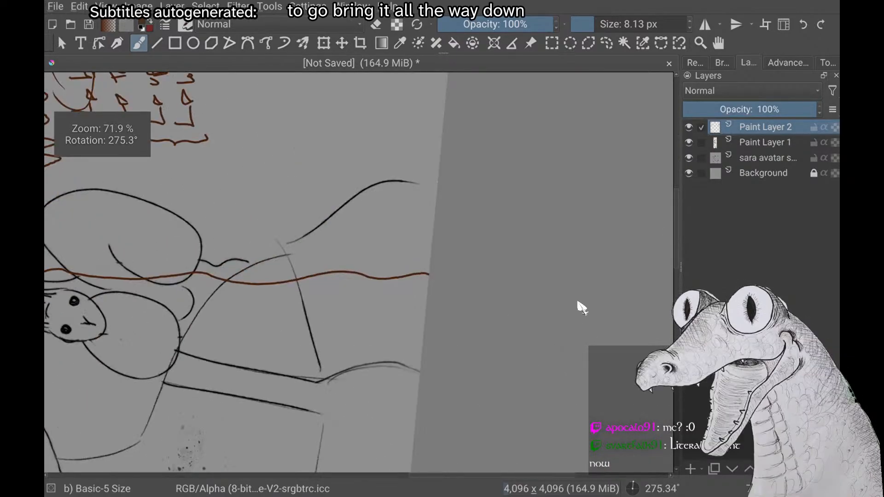
Fill the closed back hair outline with dark brown on Paint Layer 2
{"action": "scroll", "coordinate": [581, 307], "scroll_direction": "down", "scroll_amount": 4}
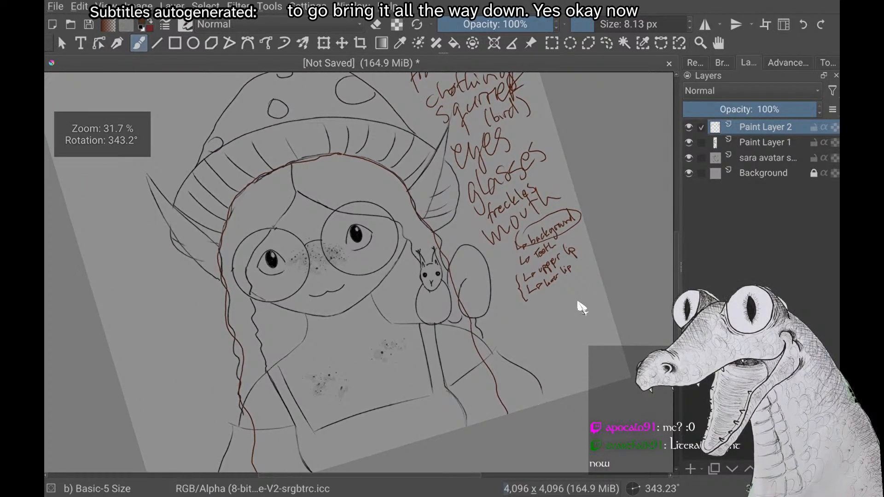
{"action": "left_click", "coordinate": [454, 43]}
{"action": "left_click", "coordinate": [346, 299]}
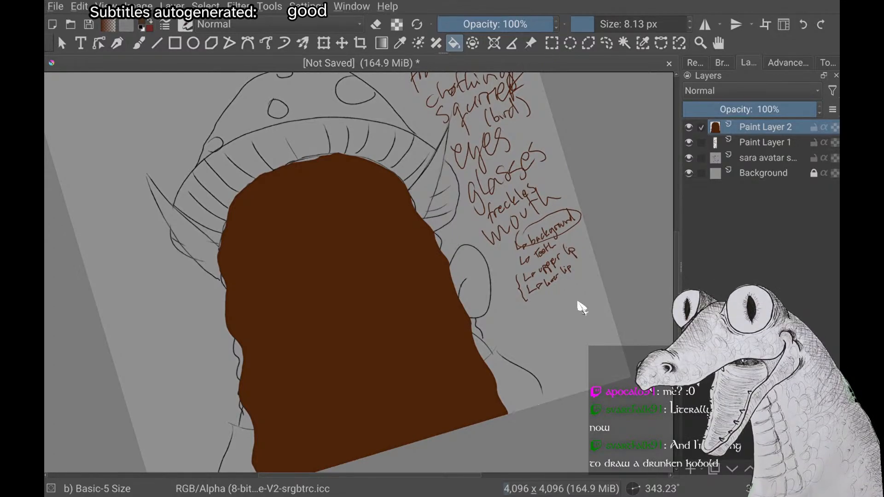
Change the foreground colour to a lighter orange-brown and switch to the freehand brush for detailing the back hair
{"action": "right_click", "coordinate": [578, 303]}
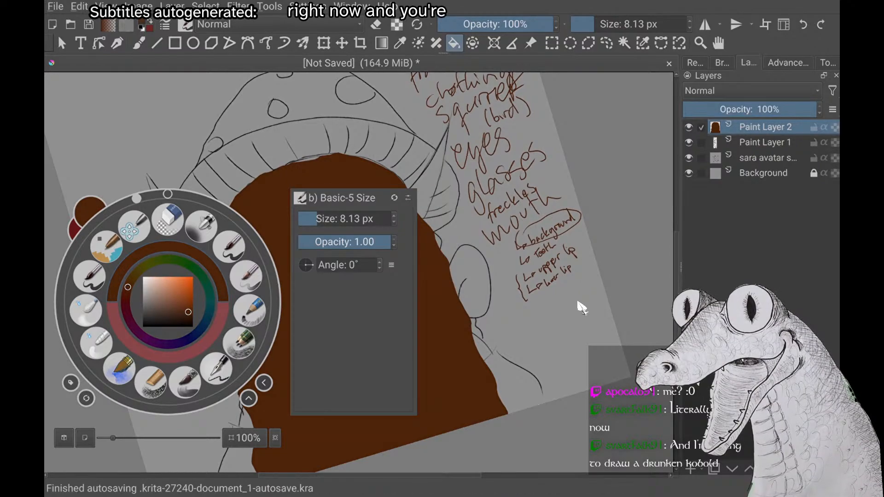
{"action": "left_click", "coordinate": [578, 303]}
{"action": "right_click", "coordinate": [581, 307]}
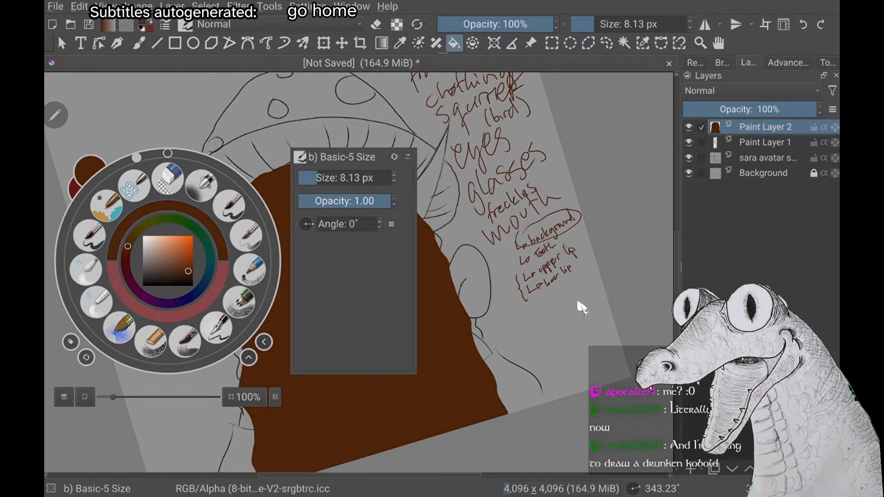
{"action": "left_click", "coordinate": [176, 259]}
{"action": "left_click", "coordinate": [177, 258]}
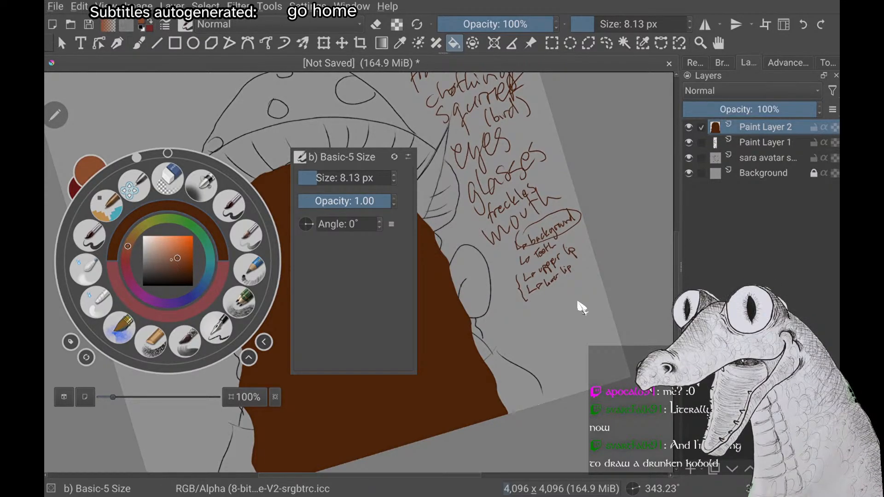
{"action": "left_click", "coordinate": [175, 256]}
{"action": "left_click", "coordinate": [578, 303]}
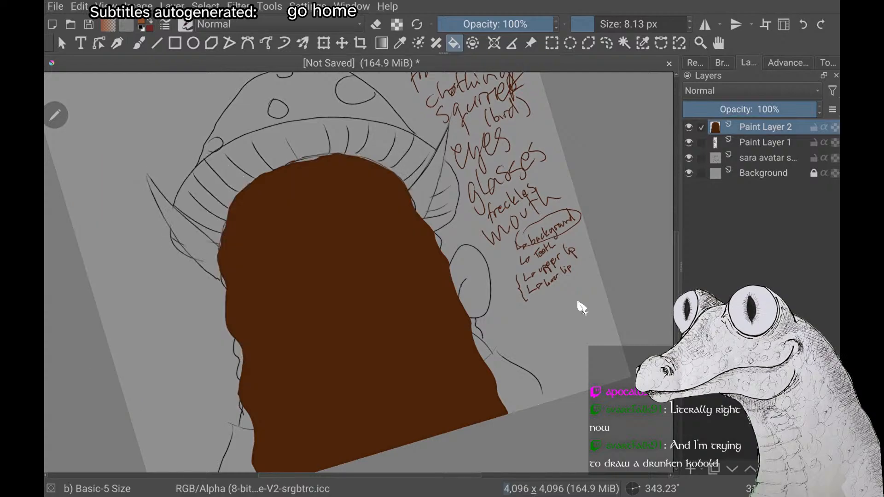
{"action": "scroll", "coordinate": [579, 303], "scroll_direction": "down", "scroll_amount": 1}
{"action": "key", "text": "b"}
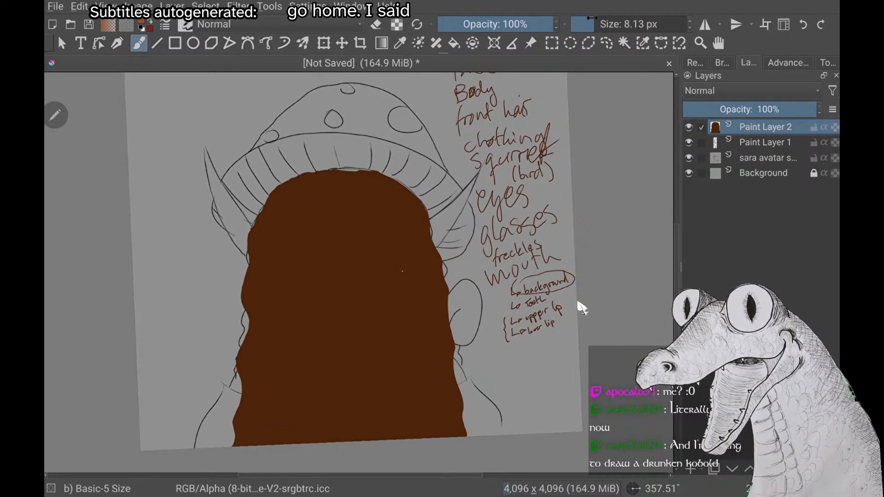
Try a wavy light brown strand down one side of the back hair with a 9.38 px brush, and undo it
{"action": "left_click_drag", "start_coordinate": [592, 18], "coordinate": [582, 19]}
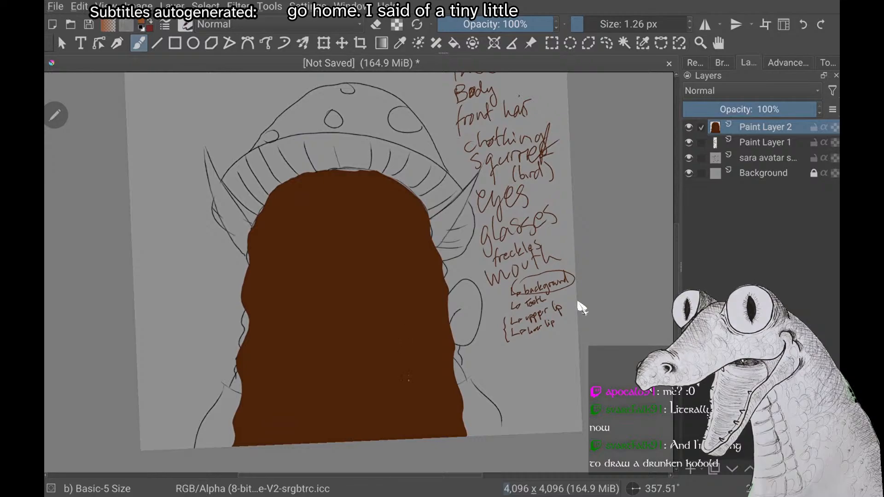
{"action": "left_click_drag", "start_coordinate": [581, 24], "coordinate": [595, 24]}
{"action": "left_click_drag", "start_coordinate": [397, 263], "coordinate": [406, 392]}
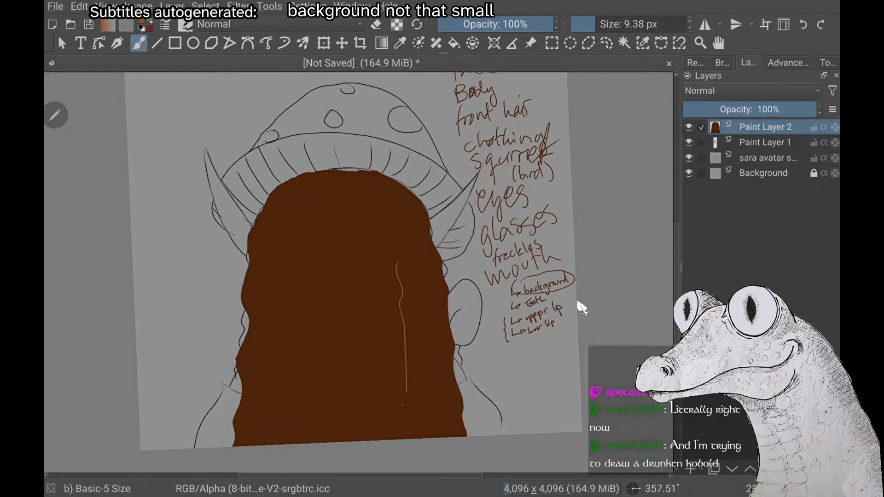
{"action": "key", "text": "ctrl+z"}
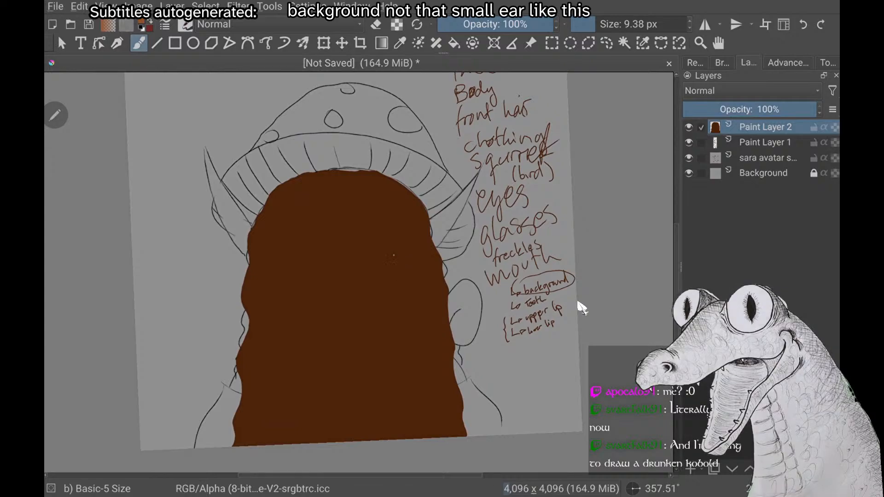
{"action": "left_click_drag", "start_coordinate": [390, 257], "coordinate": [403, 372]}
{"action": "key", "text": "ctrl+z"}
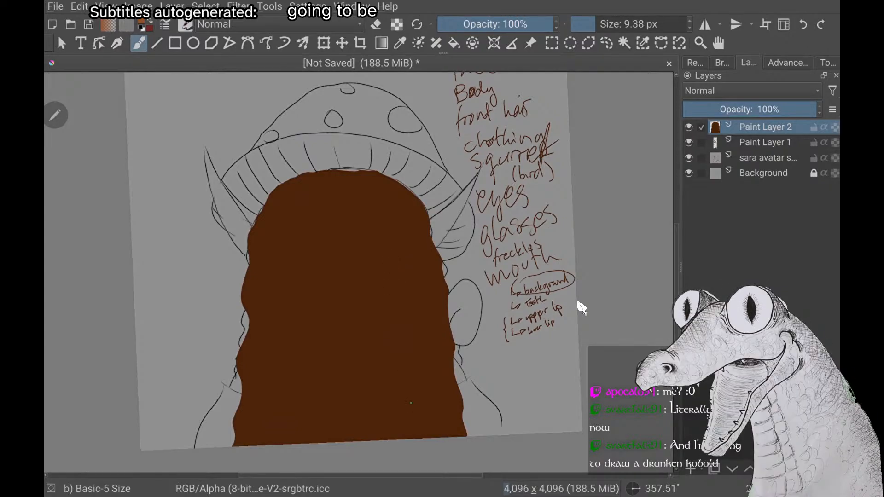
Draw two thin wavy light brown strands, one down each side of the back hair, with a 5.98 px brush
{"action": "key", "text": "bracketleft"}
{"action": "key", "text": "bracketleft"}
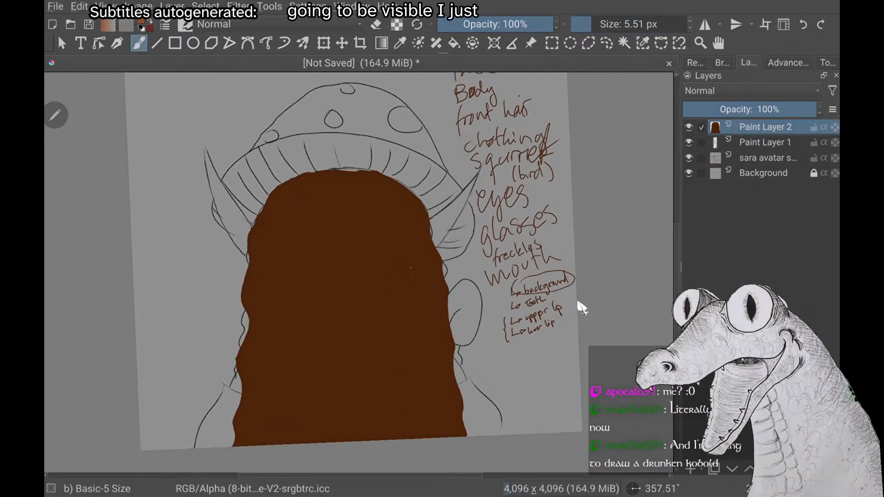
{"action": "left_click_drag", "start_coordinate": [591, 25], "coordinate": [592, 25]}
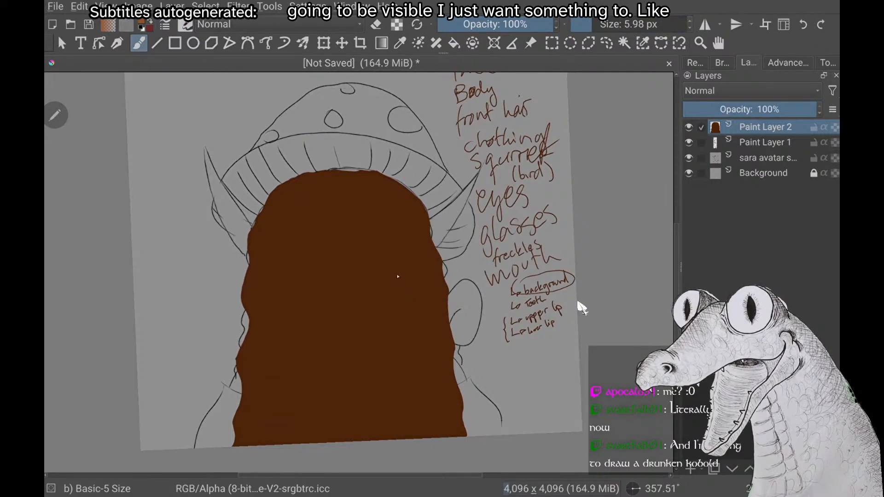
{"action": "left_click_drag", "start_coordinate": [394, 276], "coordinate": [402, 321]}
{"action": "left_click_drag", "start_coordinate": [402, 360], "coordinate": [405, 402]}
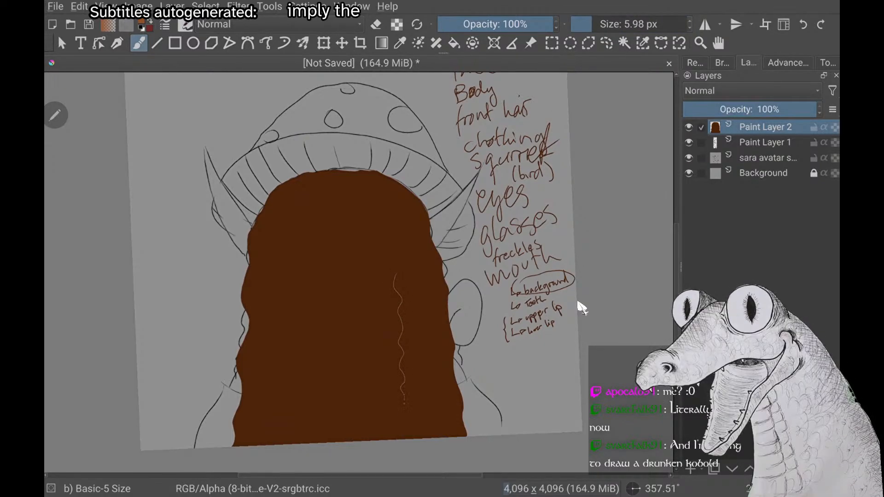
{"action": "left_click_drag", "start_coordinate": [275, 275], "coordinate": [270, 365]}
{"action": "key", "text": "ctrl+z"}
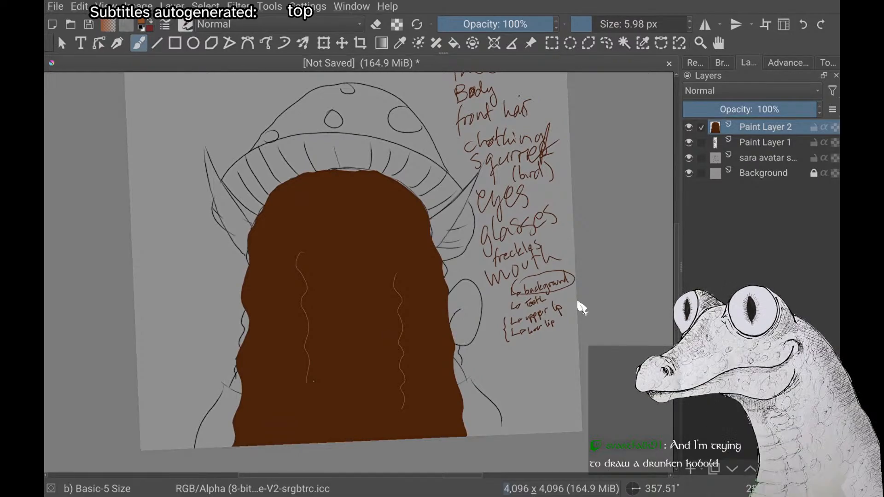
{"action": "scroll", "coordinate": [583, 307], "scroll_direction": "up", "scroll_amount": 1}
{"action": "scroll", "coordinate": [583, 308], "scroll_direction": "down", "scroll_amount": 1}
{"action": "scroll", "coordinate": [583, 308], "scroll_direction": "up", "scroll_amount": 1}
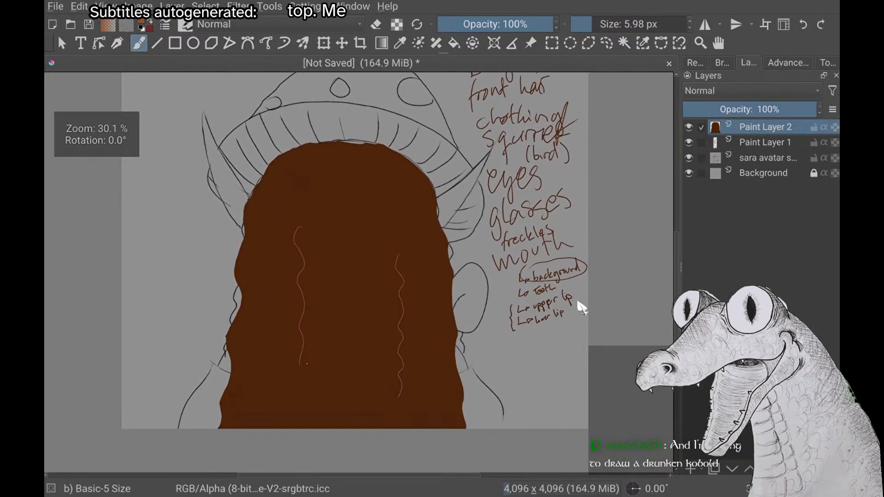
Pick a very dark brown and draw wavy shadow strands beside the two light strands in the back hair
{"action": "right_click", "coordinate": [168, 198]}
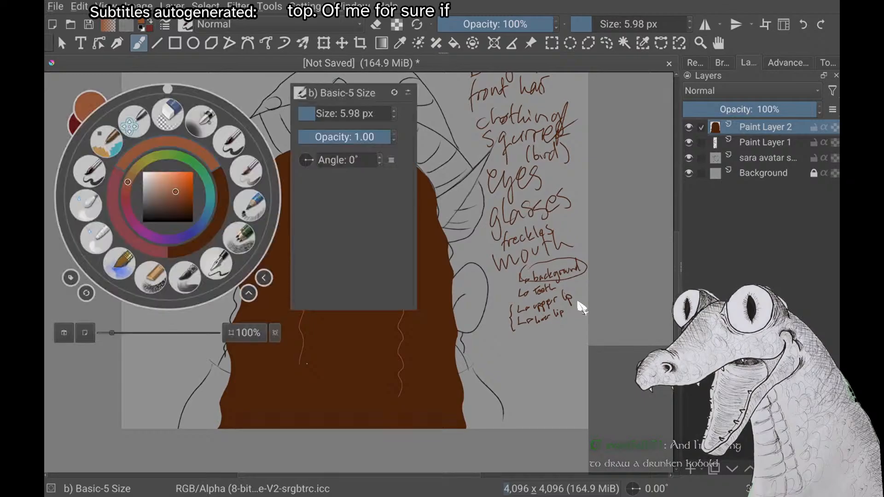
{"action": "left_click", "coordinate": [217, 225]}
{"action": "right_click", "coordinate": [167, 198]}
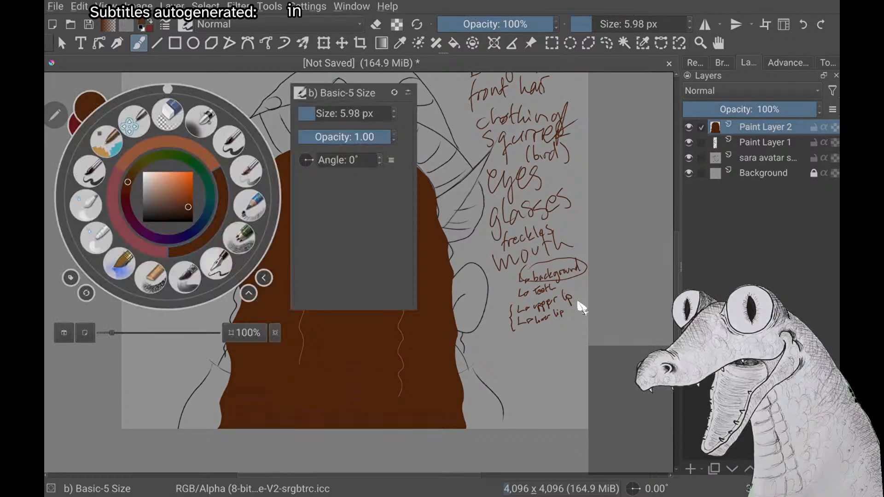
{"action": "left_click_drag", "start_coordinate": [187, 210], "coordinate": [192, 212]}
{"action": "right_click", "coordinate": [192, 211]}
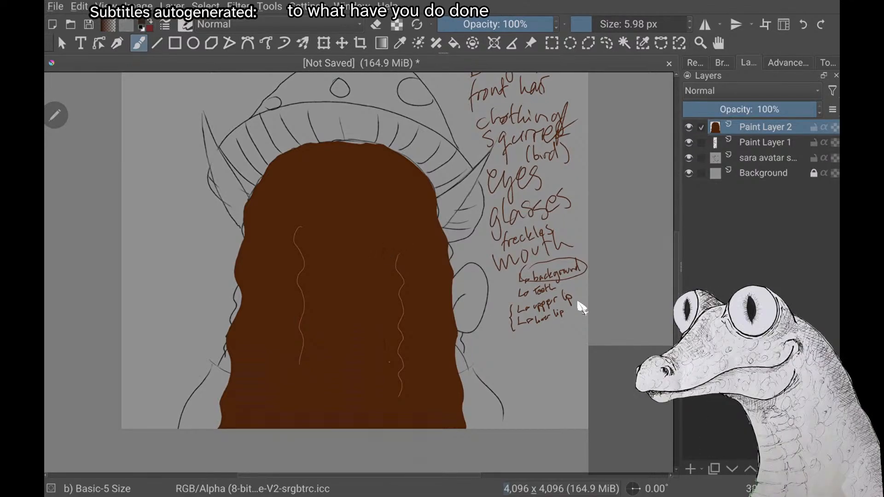
{"action": "left_click_drag", "start_coordinate": [385, 229], "coordinate": [380, 223]}
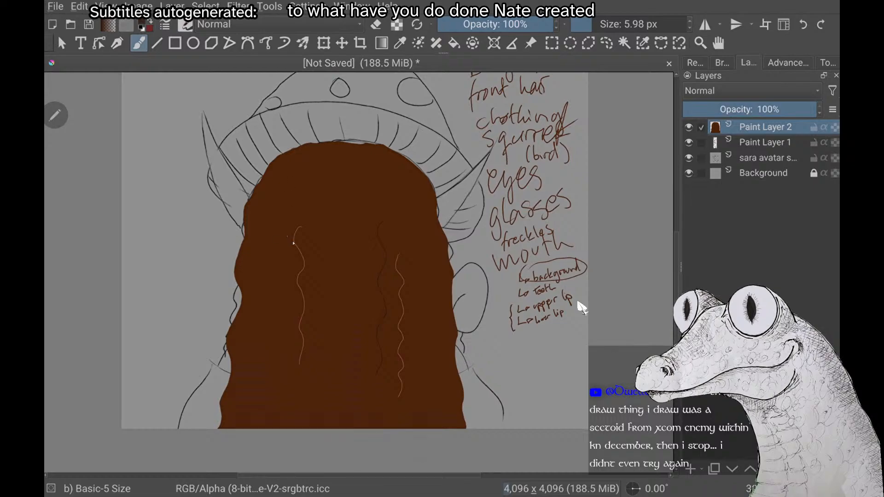
{"action": "key", "text": "ctrl+z"}
{"action": "mouse_move", "coordinate": [280, 225]}
{"action": "left_mouse_down"}
{"action": "mouse_move", "coordinate": [270, 242]}
{"action": "mouse_move", "coordinate": [277, 274]}
{"action": "left_mouse_up"}
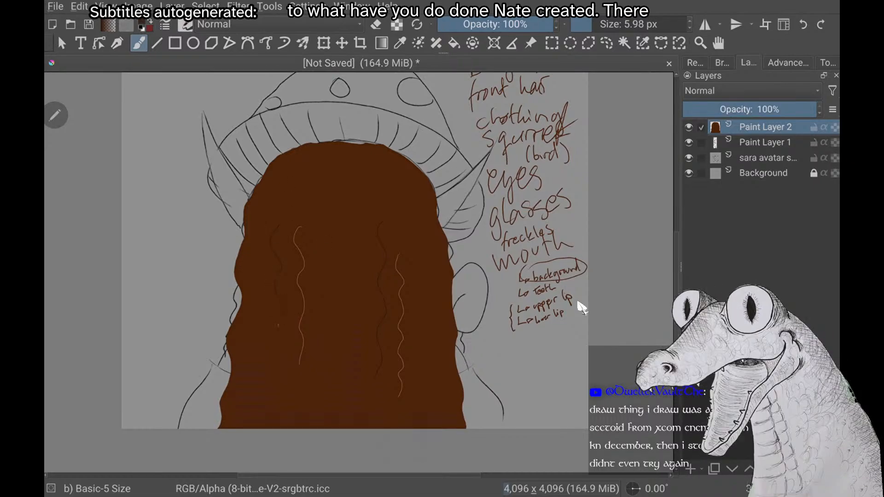
Add further dark brown wavy strands through the middle and lower part of the back hair
{"action": "scroll", "coordinate": [581, 308], "scroll_direction": "down", "scroll_amount": 3}
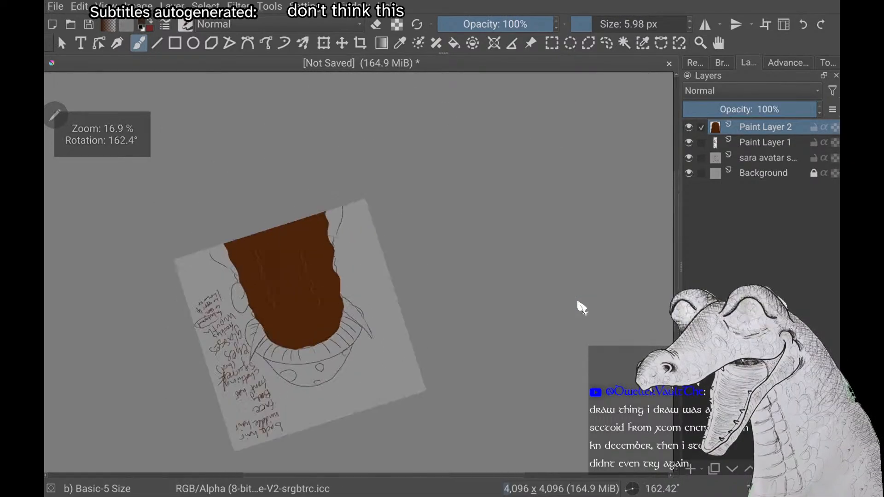
{"action": "scroll", "coordinate": [582, 308], "scroll_direction": "up", "scroll_amount": 3}
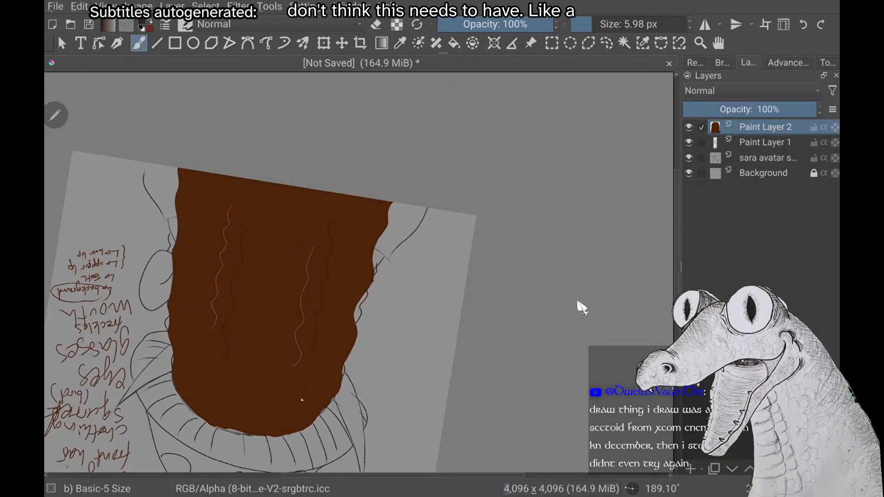
{"action": "scroll", "coordinate": [582, 308], "scroll_direction": "down", "scroll_amount": 3}
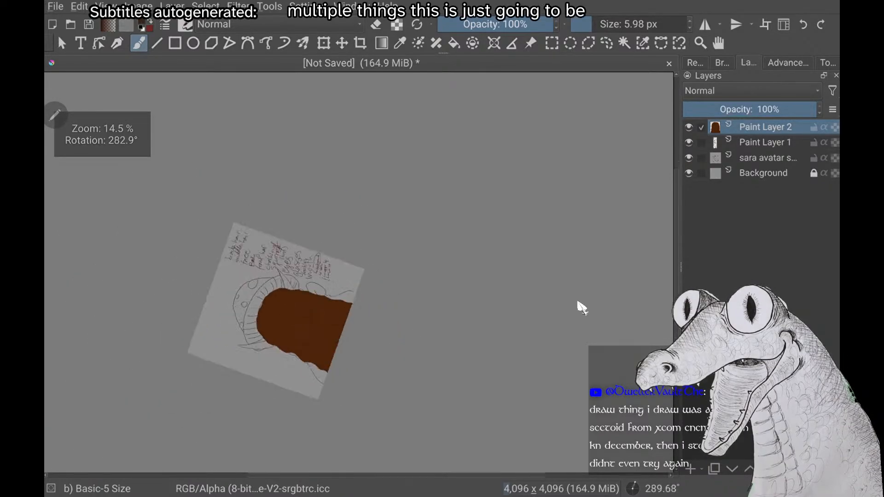
{"action": "scroll", "coordinate": [582, 307], "scroll_direction": "up", "scroll_amount": 4}
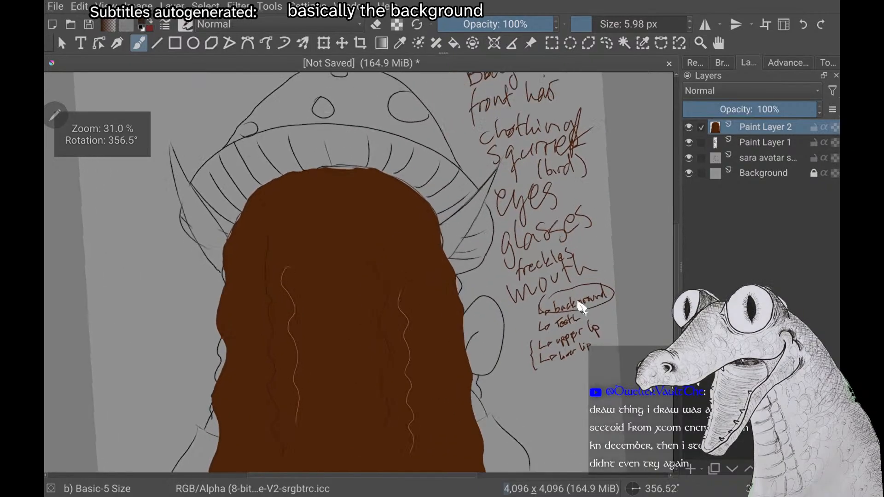
{"action": "scroll", "coordinate": [579, 303], "scroll_direction": "up", "scroll_amount": 1}
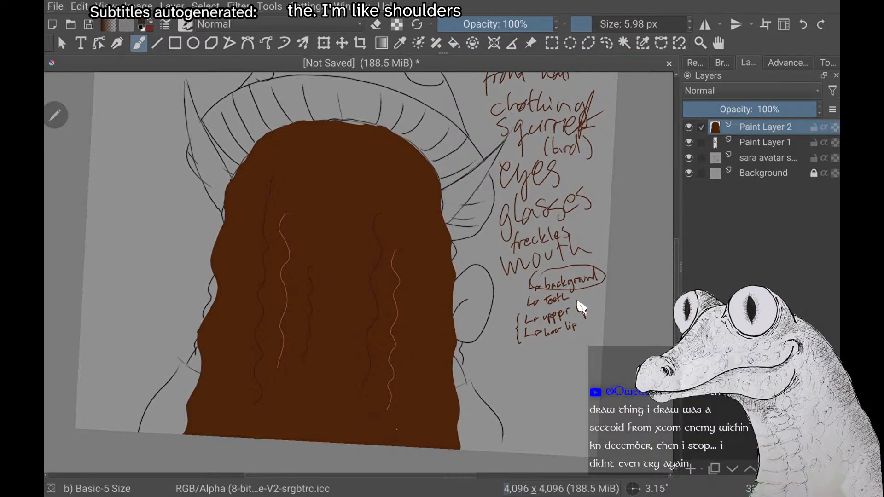
{"action": "right_click", "coordinate": [168, 197]}
{"action": "left_click", "coordinate": [282, 340]}
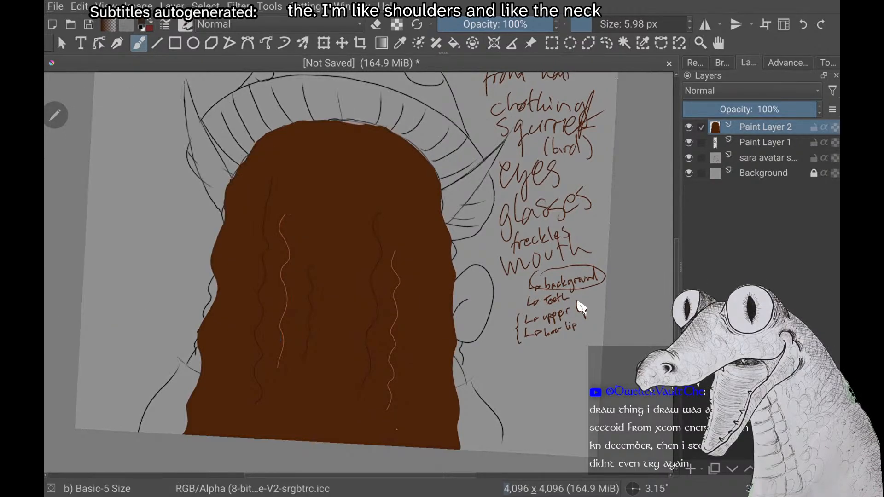
{"action": "scroll", "coordinate": [583, 307], "scroll_direction": "down", "scroll_amount": 3}
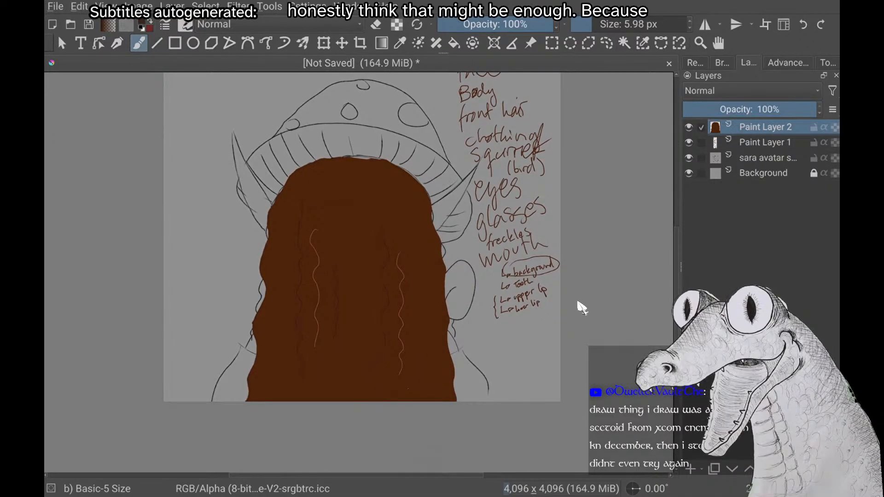
Sketch magenta guide lines over the back hair for a centre-parted front section falling down both sides, with circles near the parting
{"action": "right_click", "coordinate": [582, 307]}
{"action": "mouse_move", "coordinate": [126, 194]}
{"action": "left_mouse_down"}
{"action": "mouse_move", "coordinate": [157, 239]}
{"action": "mouse_move", "coordinate": [207, 183]}
{"action": "mouse_move", "coordinate": [125, 196]}
{"action": "mouse_move", "coordinate": [125, 187]}
{"action": "mouse_move", "coordinate": [142, 230]}
{"action": "left_mouse_up"}
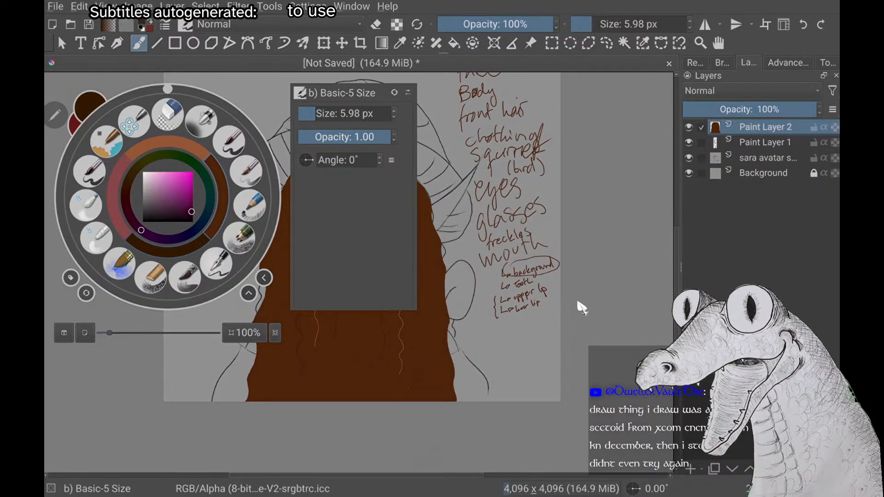
{"action": "left_click", "coordinate": [187, 173]}
{"action": "right_click", "coordinate": [186, 173]}
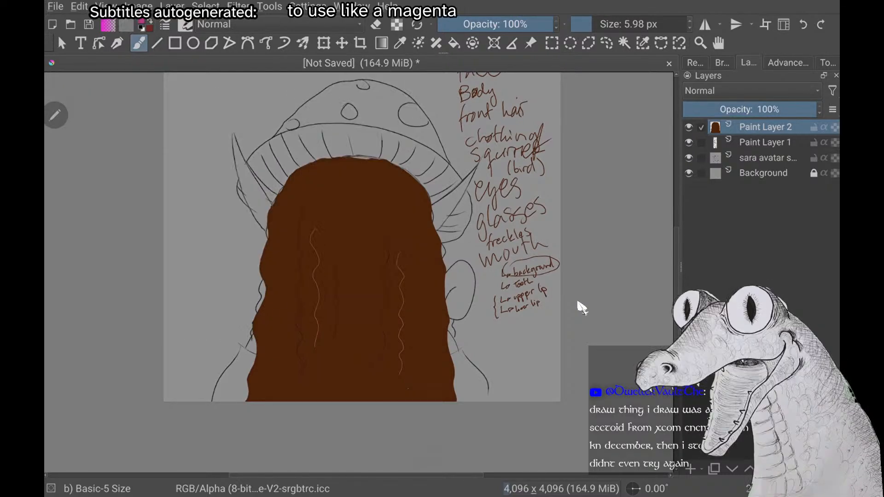
{"action": "right_click", "coordinate": [167, 315]}
{"action": "right_click", "coordinate": [168, 315]}
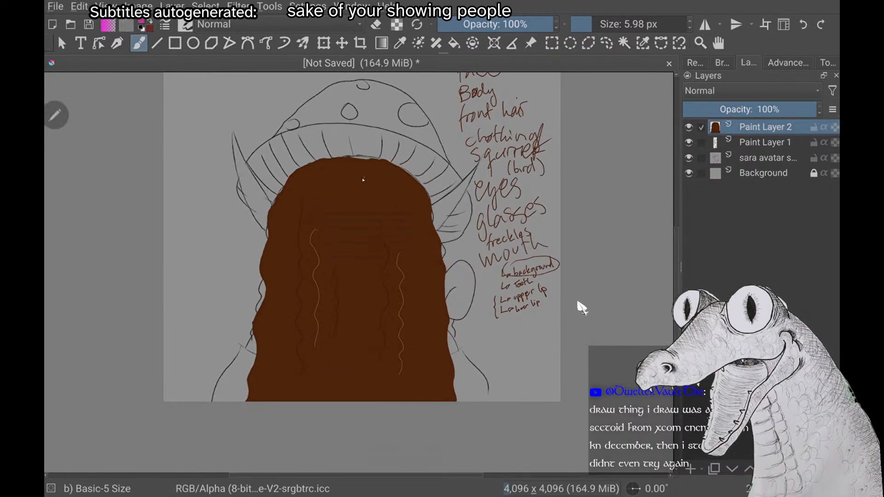
{"action": "mouse_move", "coordinate": [353, 174]}
{"action": "left_mouse_down"}
{"action": "mouse_move", "coordinate": [408, 258]}
{"action": "mouse_move", "coordinate": [415, 400]}
{"action": "left_mouse_up"}
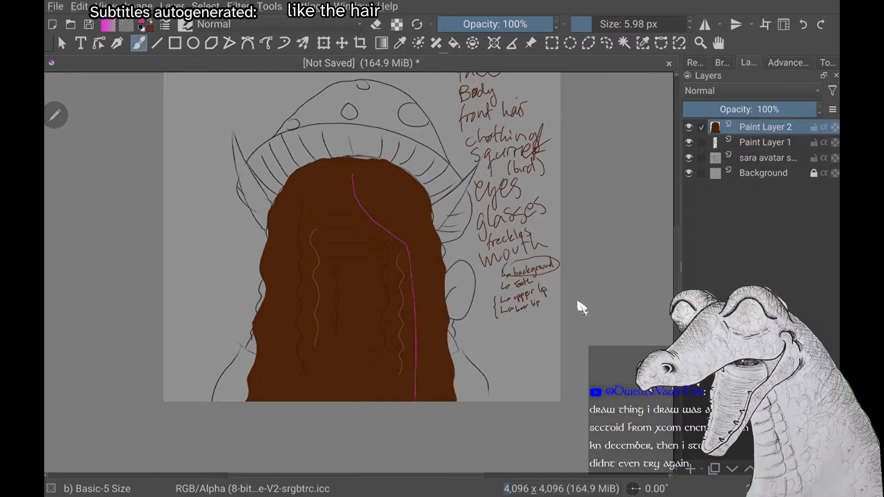
{"action": "left_click_drag", "start_coordinate": [353, 175], "coordinate": [292, 244]}
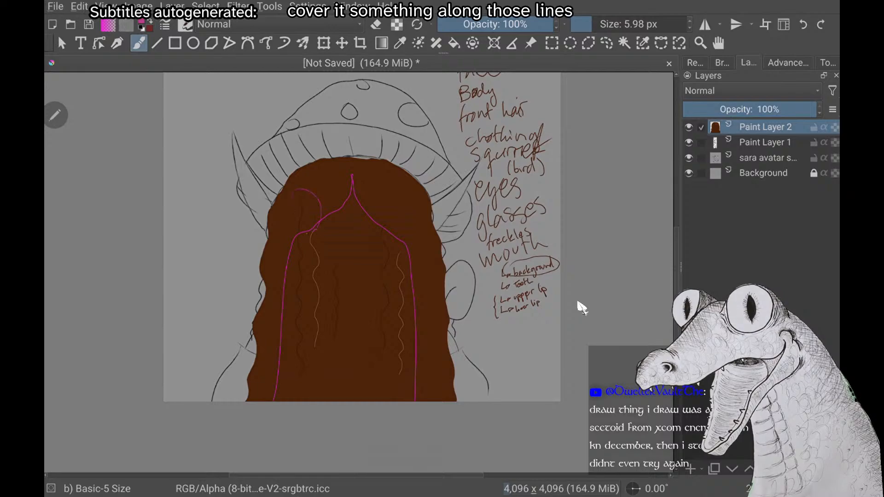
{"action": "left_click_drag", "start_coordinate": [378, 210], "coordinate": [409, 187]}
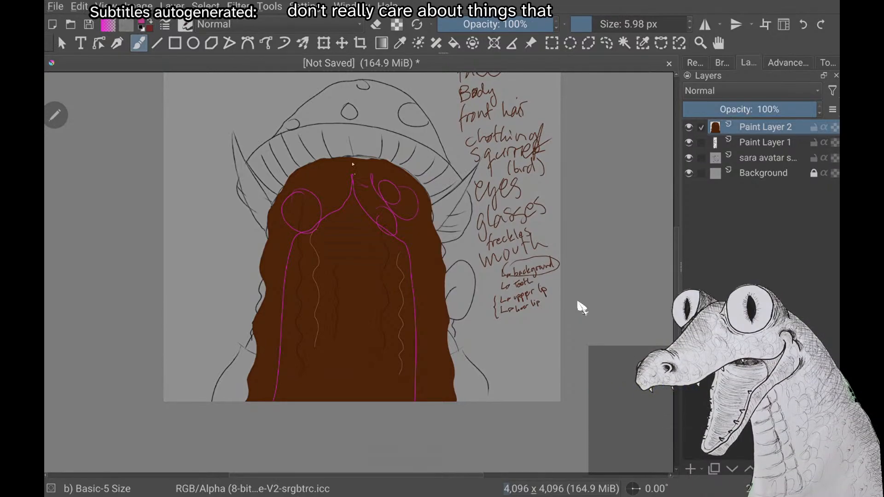
Undo all the magenta guide strokes over the back hair
{"action": "key", "text": "ctrl+z"}
{"action": "key", "text": "ctrl+z"}
{"action": "key", "text": "ctrl+z"}
{"action": "key", "text": "ctrl+z"}
{"action": "key", "text": "ctrl+z"}
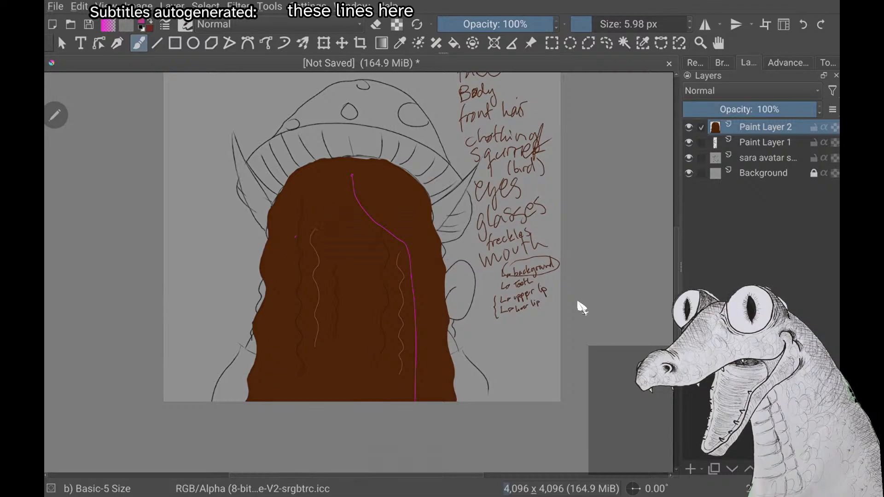
{"action": "key", "text": "ctrl+z"}
{"action": "scroll", "coordinate": [582, 308], "scroll_direction": "down", "scroll_amount": 2}
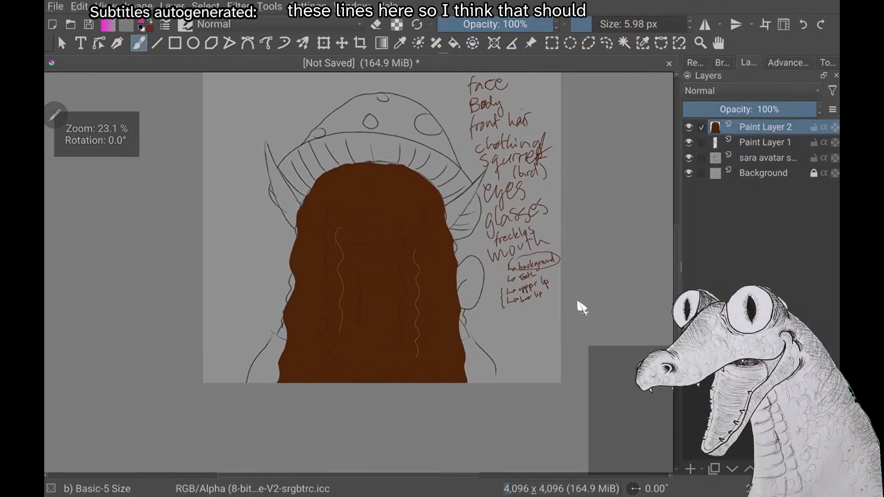
{"action": "scroll", "coordinate": [581, 307], "scroll_direction": "down", "scroll_amount": 1}
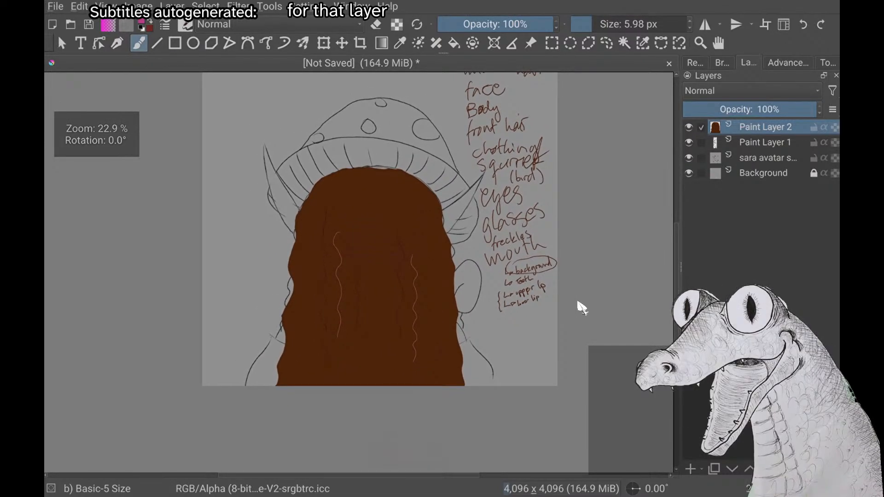
{"action": "scroll", "coordinate": [581, 308], "scroll_direction": "up", "scroll_amount": 2}
{"action": "scroll", "coordinate": [582, 308], "scroll_direction": "down", "scroll_amount": 1}
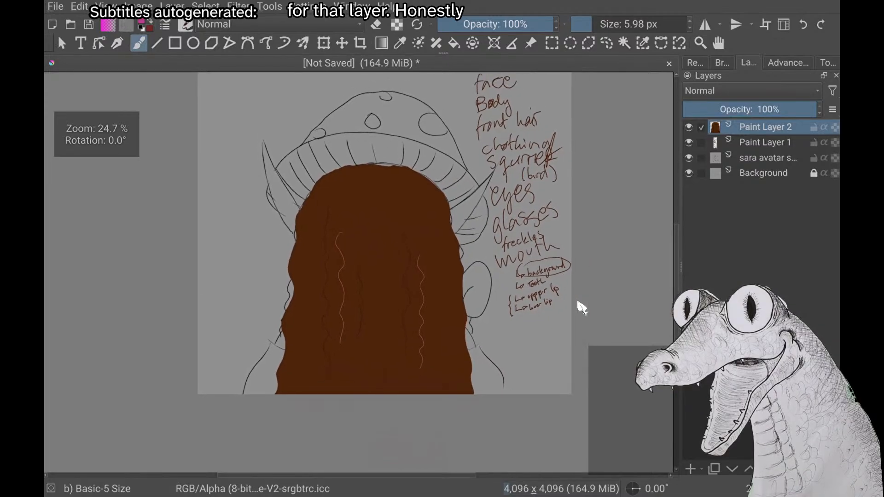
{"action": "scroll", "coordinate": [581, 307], "scroll_direction": "down", "scroll_amount": 3}
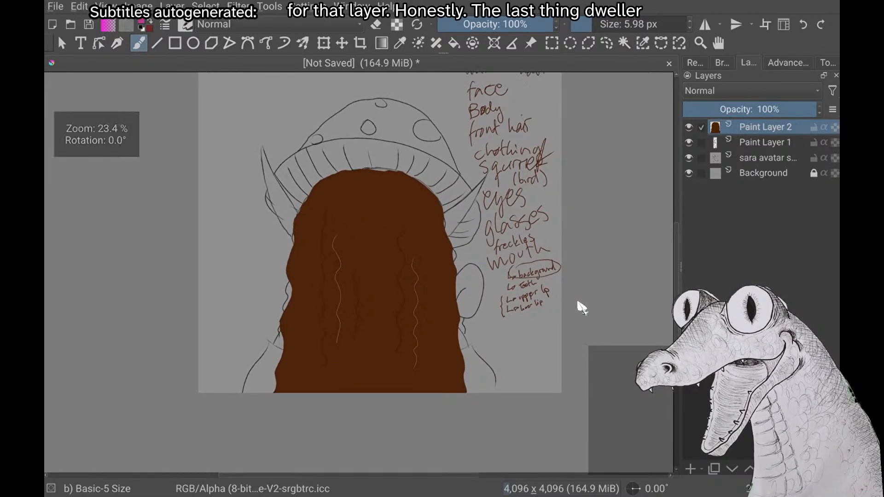
{"action": "scroll", "coordinate": [582, 308], "scroll_direction": "up", "scroll_amount": 3}
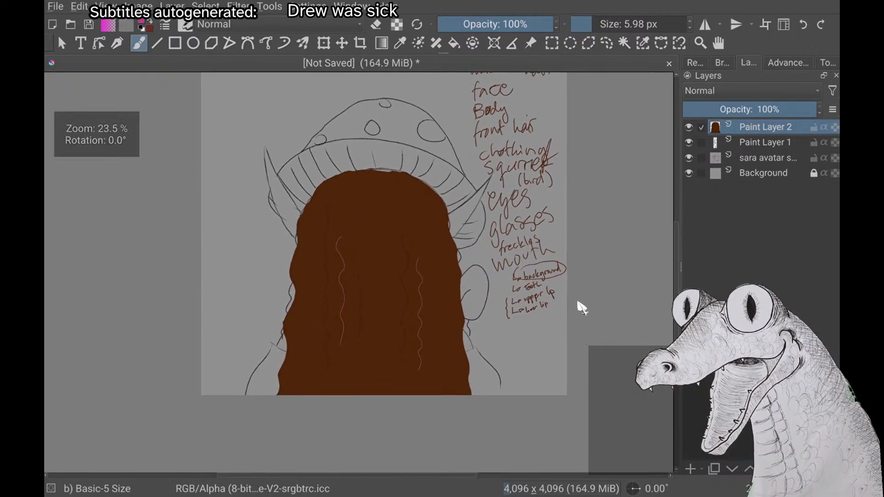
{"action": "scroll", "coordinate": [582, 308], "scroll_direction": "up", "scroll_amount": 2}
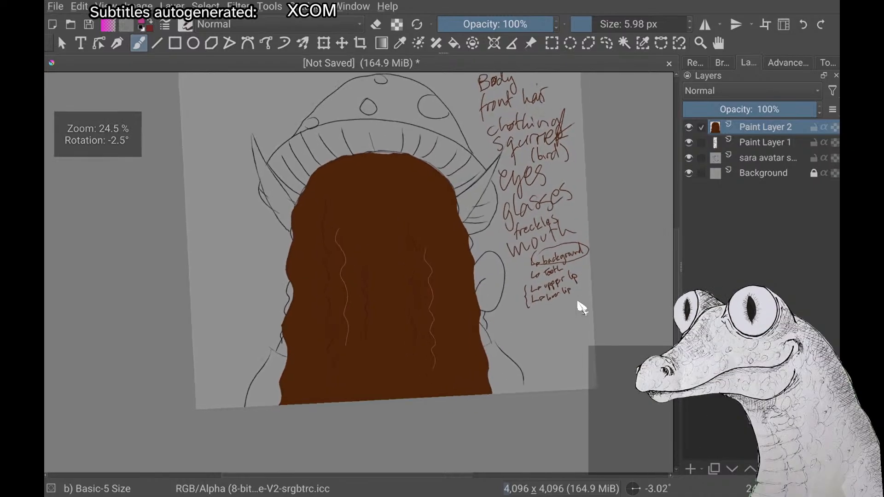
{"action": "scroll", "coordinate": [582, 308], "scroll_direction": "down", "scroll_amount": 2}
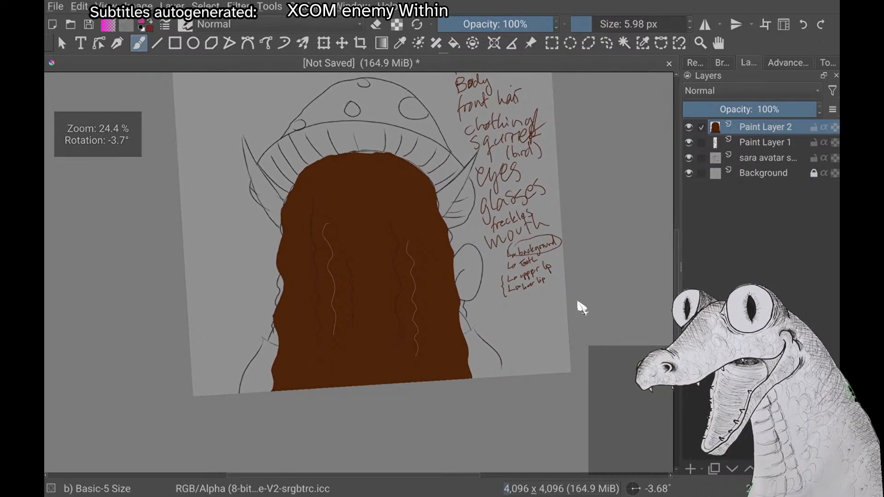
{"action": "scroll", "coordinate": [582, 308], "scroll_direction": "down", "scroll_amount": 1}
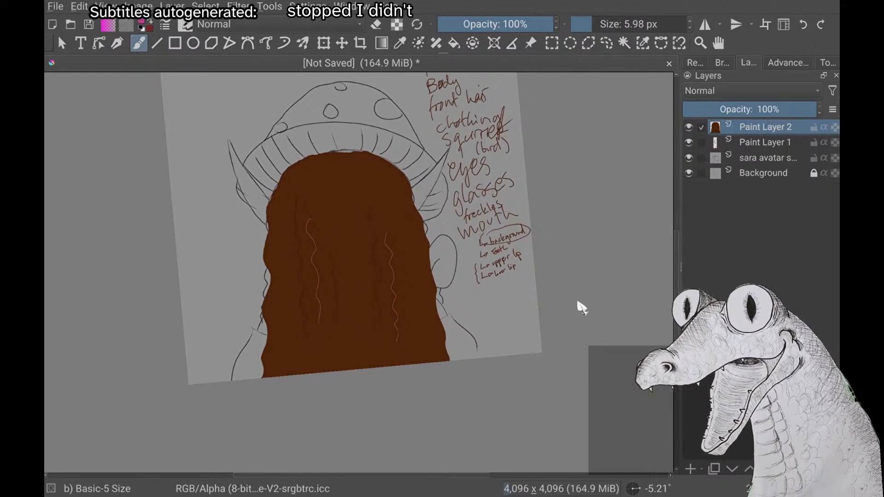
Add a new paint layer above Paint Layer 2 and hide the back hair on Paint Layer 2
{"action": "key", "text": "Insert"}
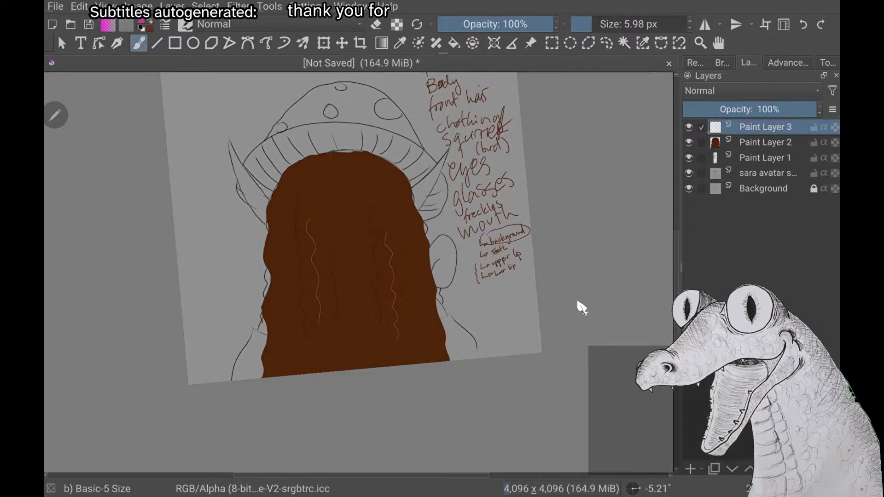
{"action": "left_click", "coordinate": [689, 142]}
{"action": "scroll", "coordinate": [368, 248], "scroll_direction": "up", "scroll_amount": 1}
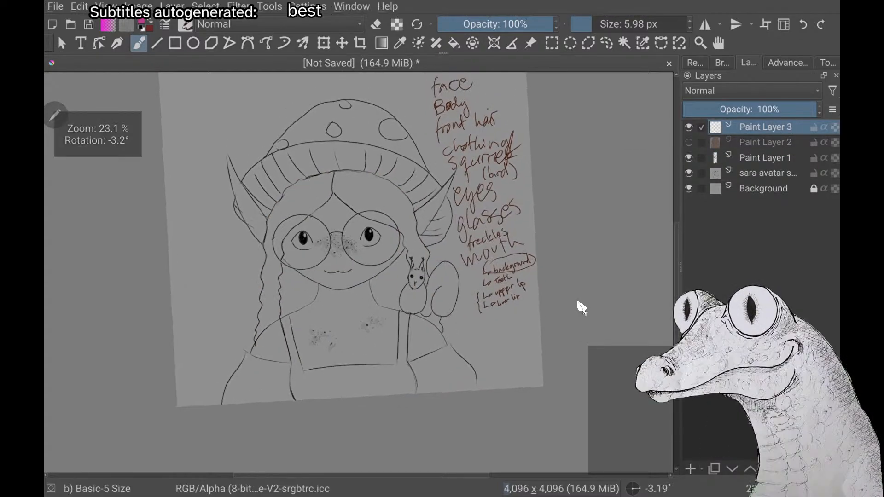
Change the brush colour to dark brown for painting on the new layer
{"action": "right_click", "coordinate": [168, 260]}
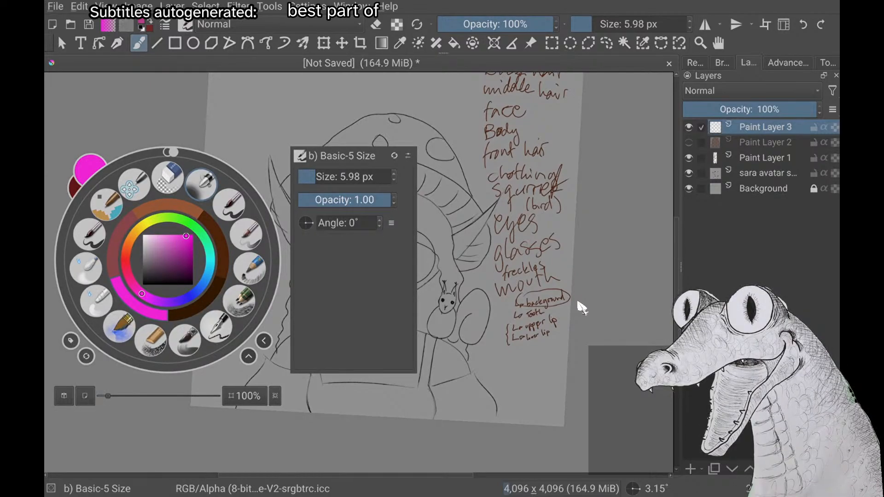
{"action": "left_click", "coordinate": [581, 308]}
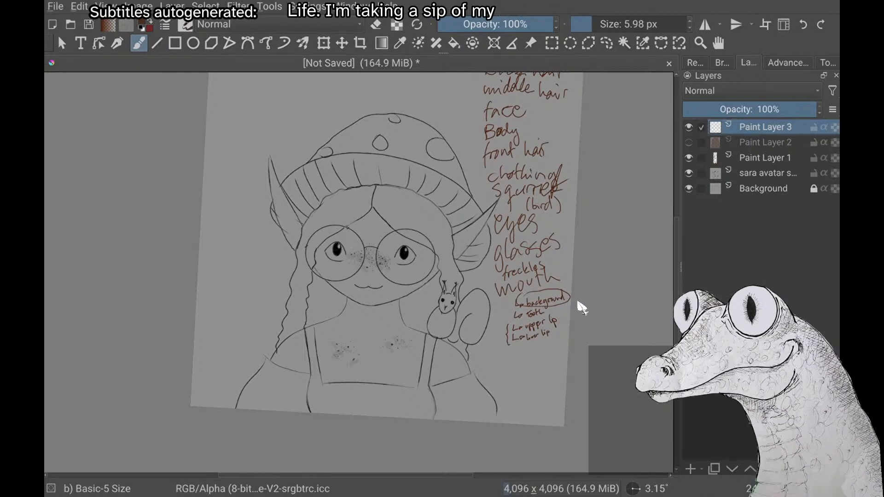
{"action": "scroll", "coordinate": [578, 302], "scroll_direction": "up", "scroll_amount": 2}
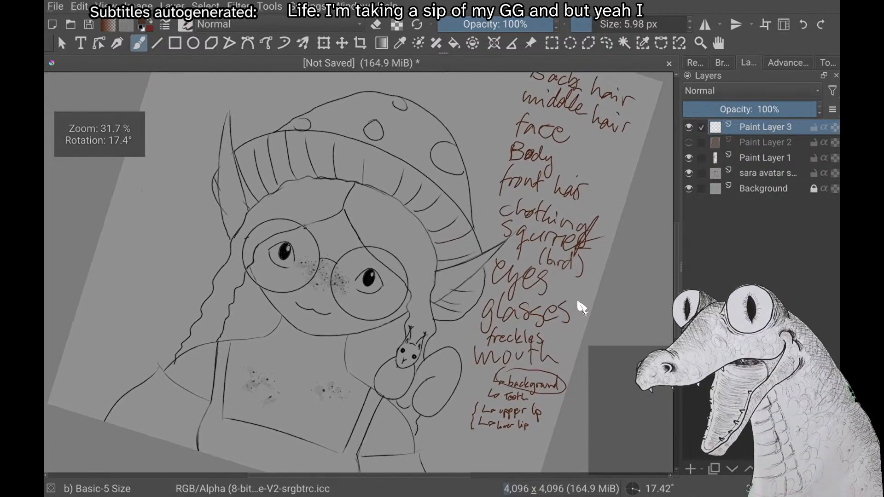
{"action": "scroll", "coordinate": [579, 302], "scroll_direction": "up", "scroll_amount": 2}
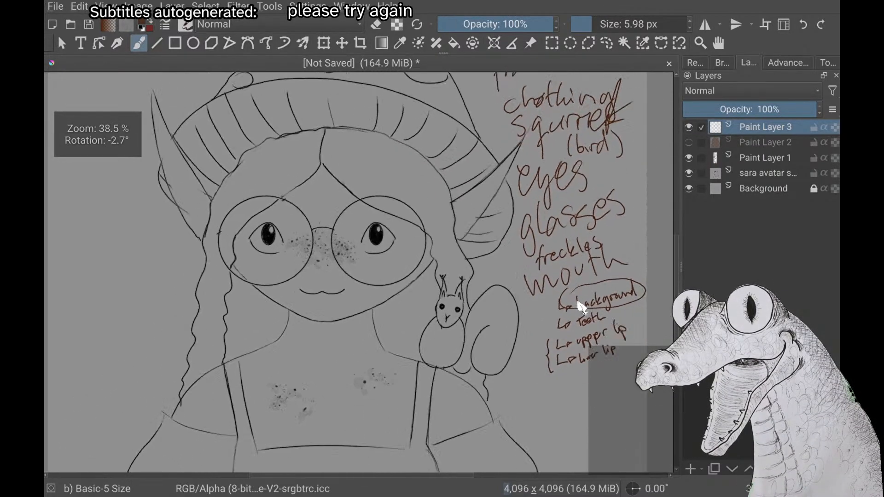
{"action": "scroll", "coordinate": [578, 302], "scroll_direction": "down", "scroll_amount": 3}
{"action": "scroll", "coordinate": [579, 306], "scroll_direction": "up", "scroll_amount": 1}
Try lighter and darker shades of brown for the brush colour
{"action": "right_click", "coordinate": [579, 306]}
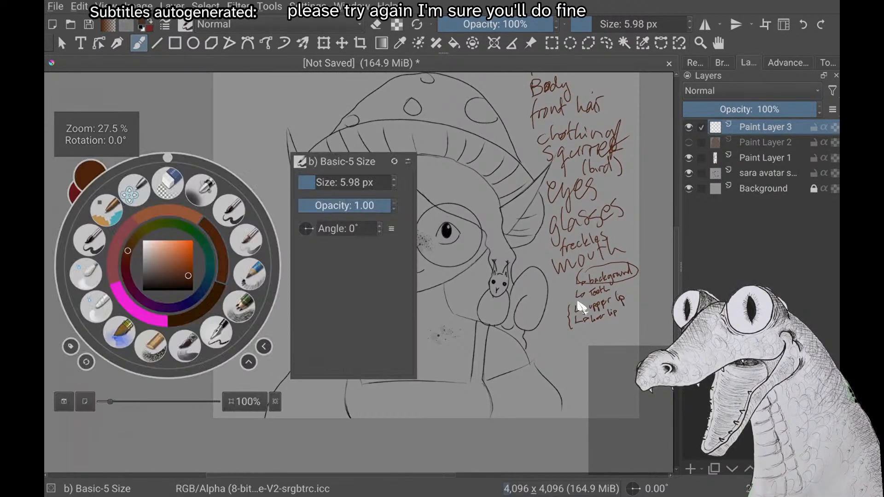
{"action": "right_click", "coordinate": [579, 306]}
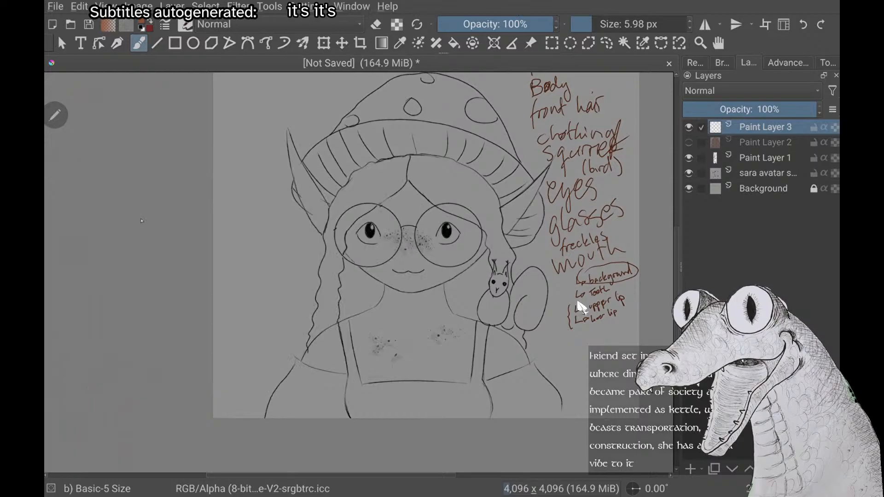
{"action": "right_click", "coordinate": [579, 306]}
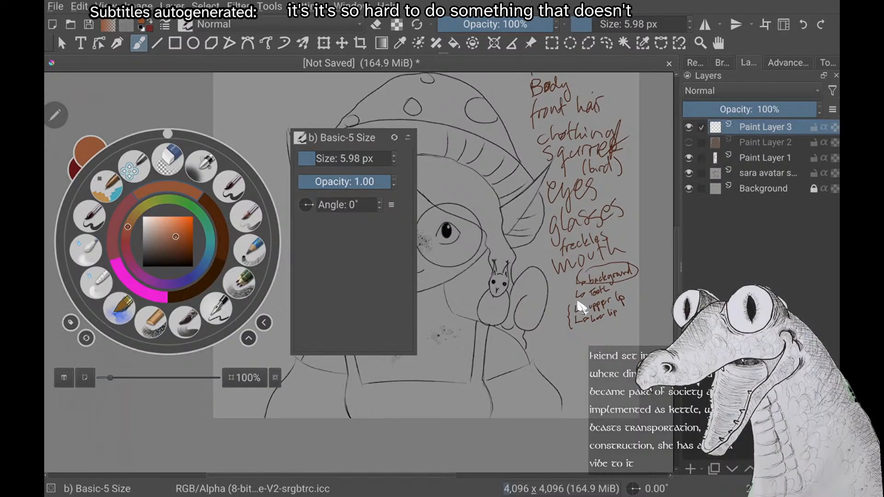
{"action": "right_click", "coordinate": [579, 305]}
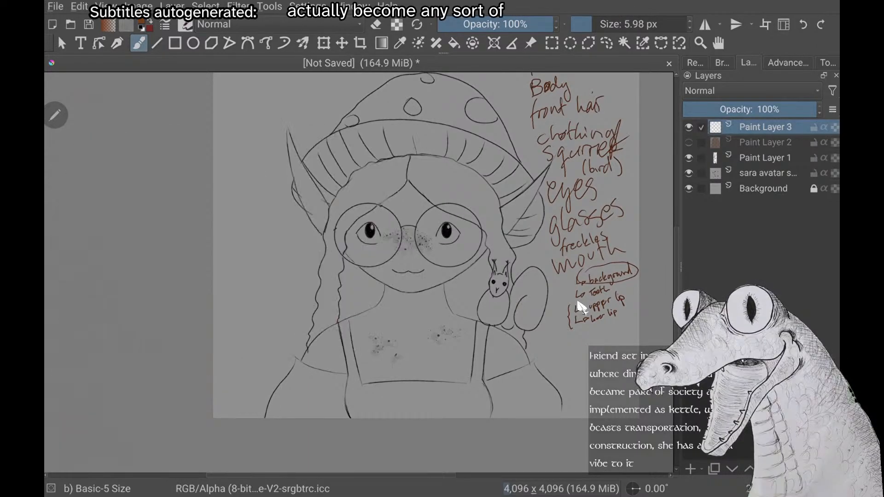
{"action": "right_click", "coordinate": [579, 305]}
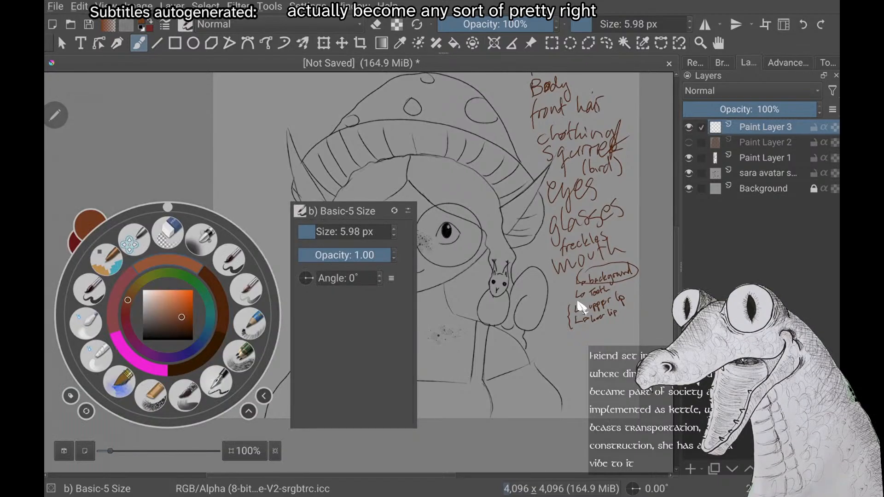
{"action": "left_click_drag", "start_coordinate": [182, 318], "coordinate": [186, 322]}
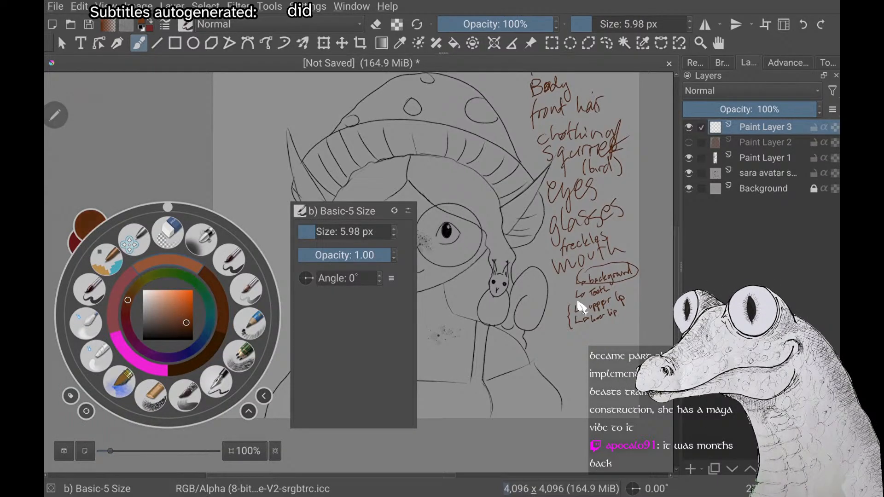
{"action": "right_click", "coordinate": [579, 305]}
{"action": "right_click", "coordinate": [579, 305]}
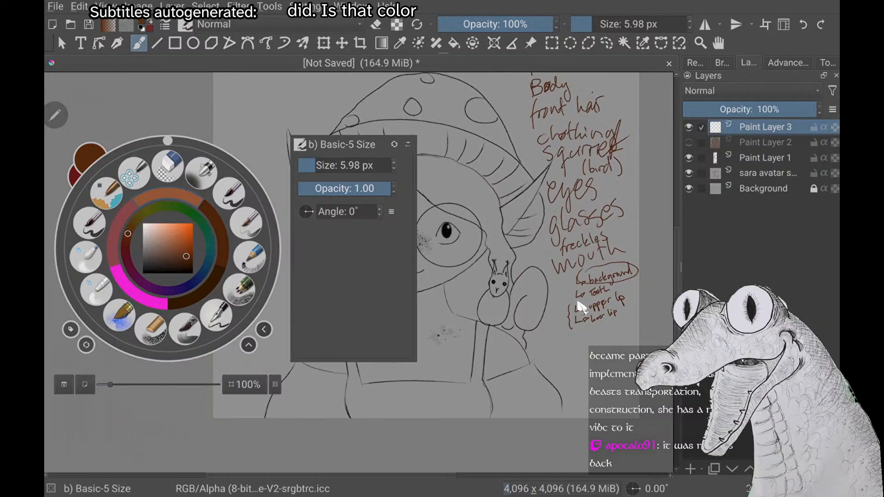
{"action": "right_click", "coordinate": [579, 305]}
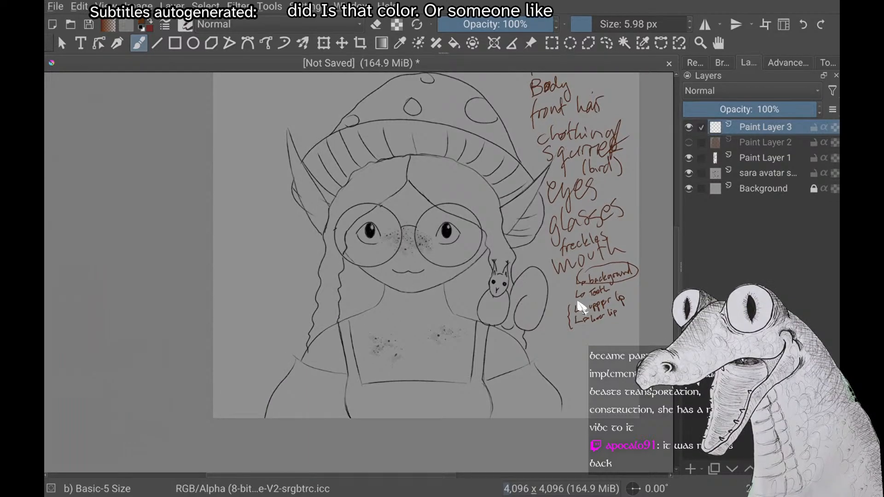
Compare a pale and a medium brown, and set the brush colour to a saturated dark brown
{"action": "scroll", "coordinate": [579, 305], "scroll_direction": "down", "scroll_amount": 1}
{"action": "scroll", "coordinate": [579, 306], "scroll_direction": "up", "scroll_amount": 1}
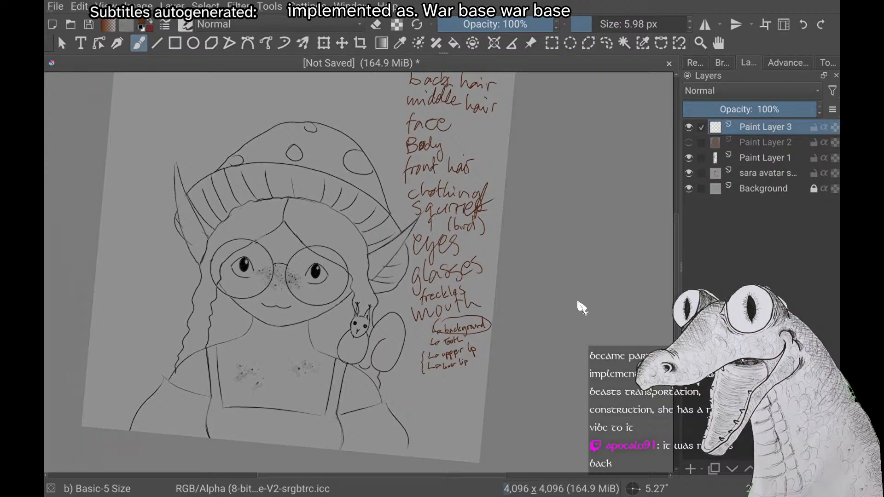
{"action": "scroll", "coordinate": [579, 303], "scroll_direction": "down", "scroll_amount": 1}
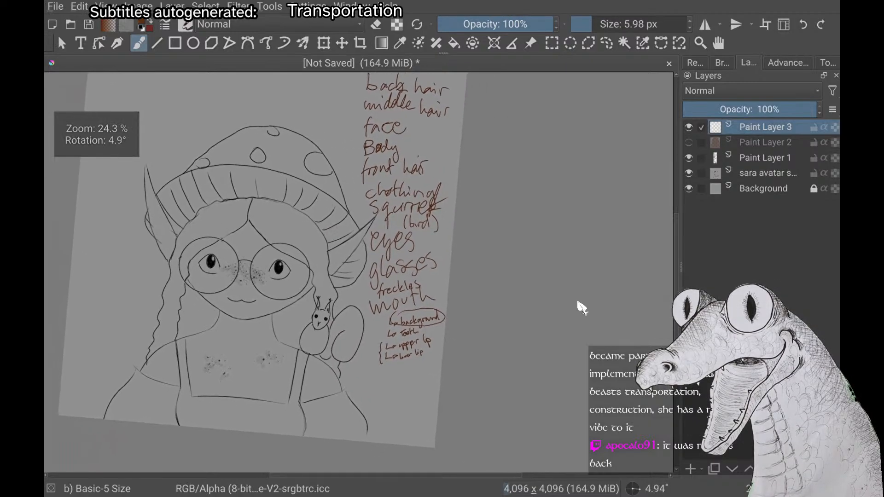
{"action": "scroll", "coordinate": [579, 303], "scroll_direction": "up", "scroll_amount": 1}
{"action": "scroll", "coordinate": [579, 303], "scroll_direction": "up", "scroll_amount": 1}
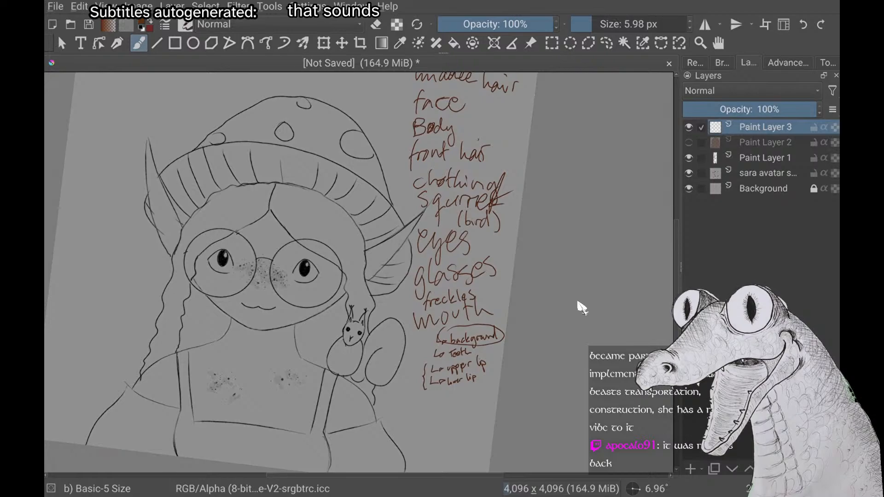
{"action": "right_click", "coordinate": [244, 218]}
{"action": "left_click", "coordinate": [239, 209]}
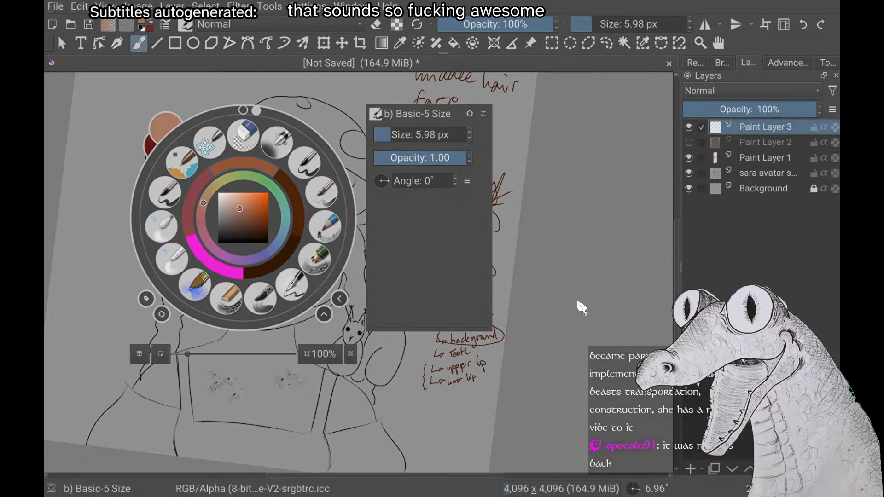
{"action": "left_click", "coordinate": [257, 222]}
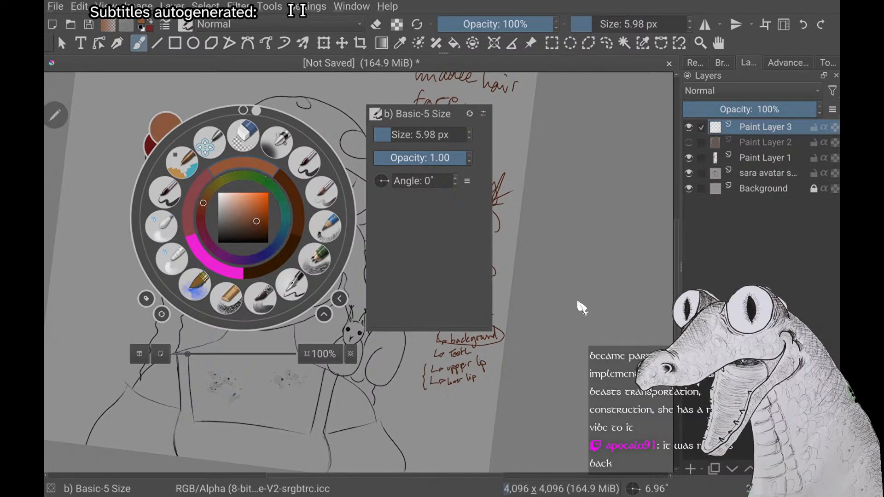
{"action": "left_click", "coordinate": [264, 227]}
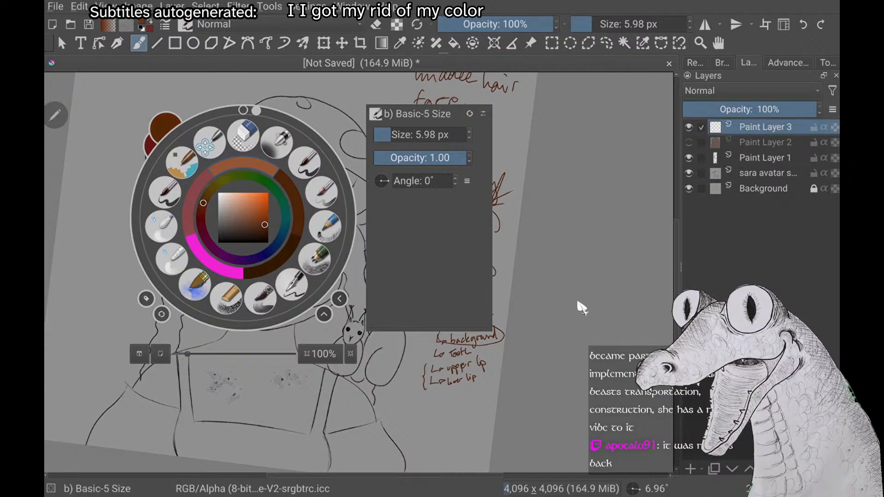
{"action": "left_click", "coordinate": [581, 308]}
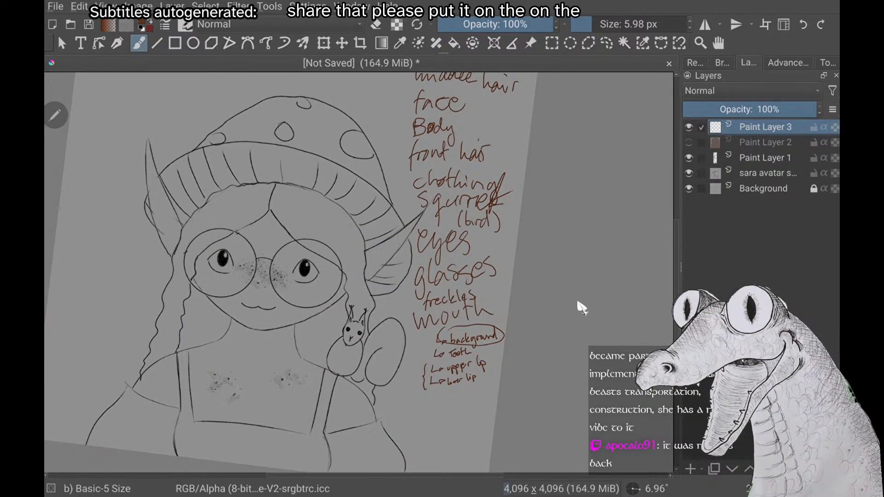
Show the back hair on Paint Layer 2 again over the avatar sketch
{"action": "scroll", "coordinate": [582, 308], "scroll_direction": "down", "scroll_amount": 1}
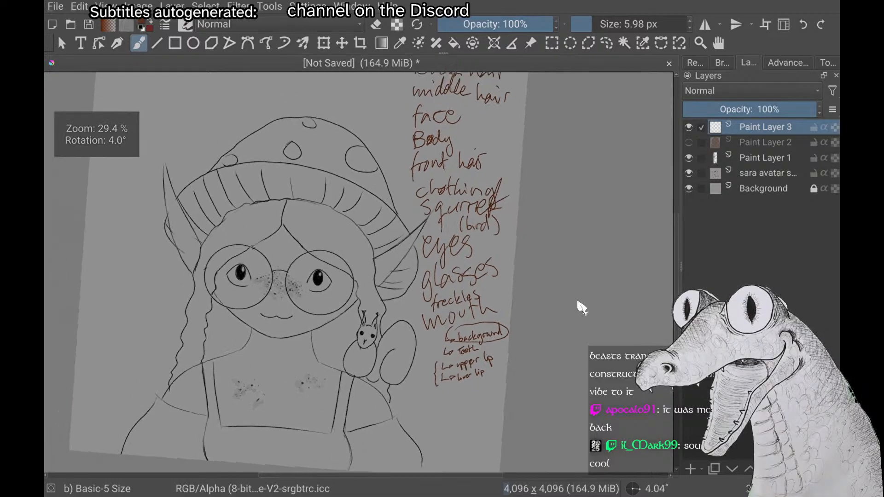
{"action": "scroll", "coordinate": [582, 307], "scroll_direction": "up", "scroll_amount": 1}
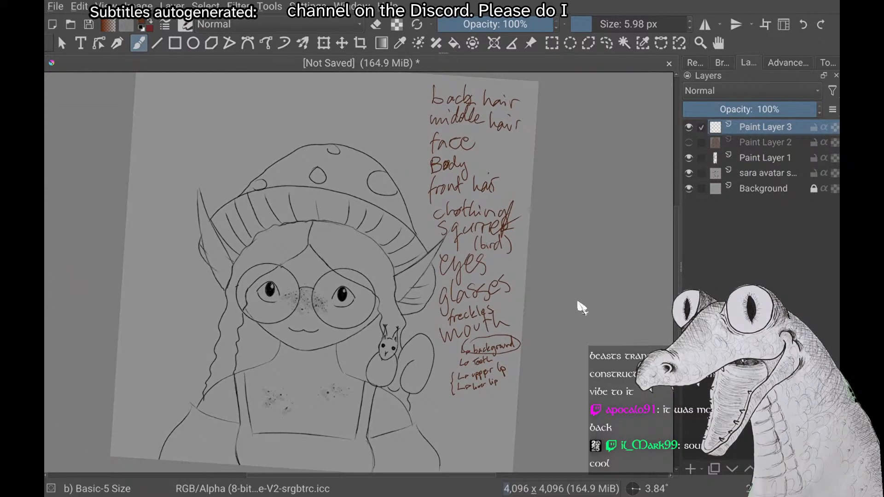
{"action": "scroll", "coordinate": [582, 308], "scroll_direction": "down", "scroll_amount": 1}
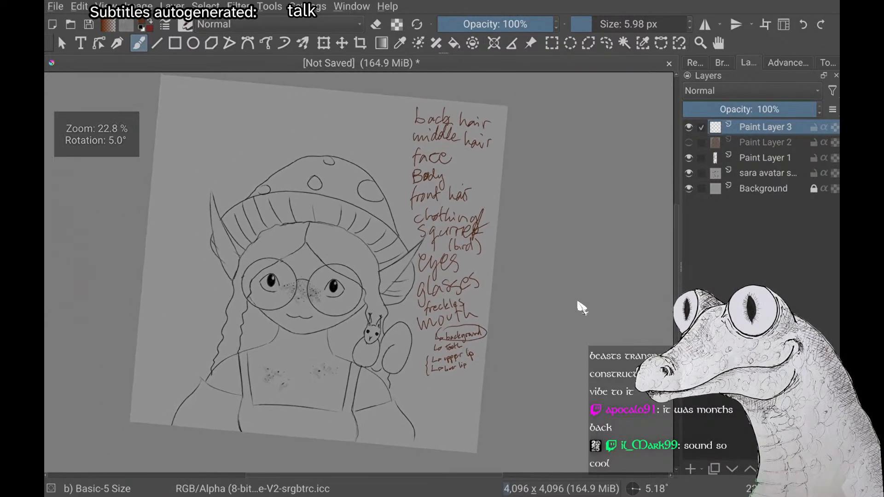
{"action": "scroll", "coordinate": [582, 308], "scroll_direction": "down", "scroll_amount": 1}
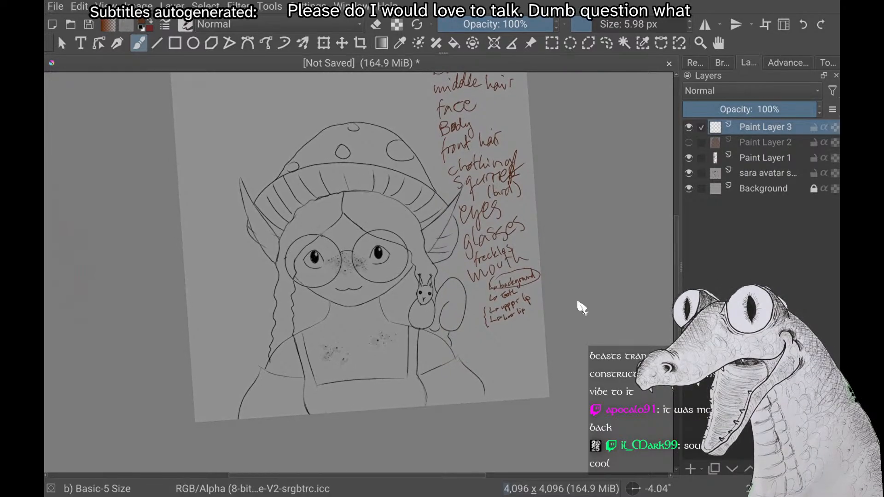
{"action": "scroll", "coordinate": [582, 307], "scroll_direction": "down", "scroll_amount": 1}
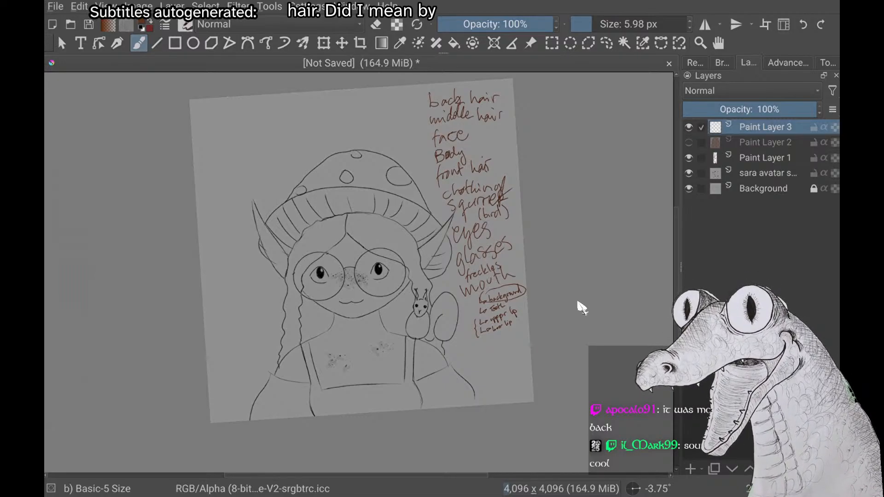
{"action": "scroll", "coordinate": [582, 308], "scroll_direction": "down", "scroll_amount": 2}
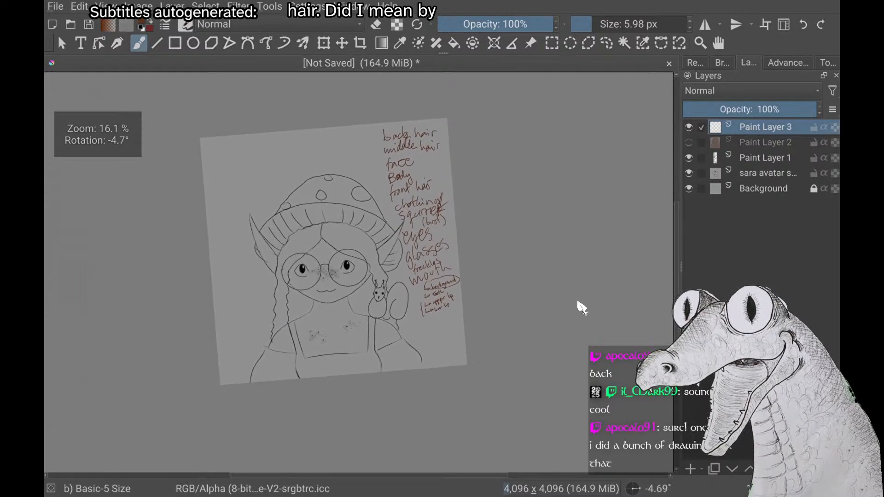
{"action": "scroll", "coordinate": [582, 307], "scroll_direction": "down", "scroll_amount": 1}
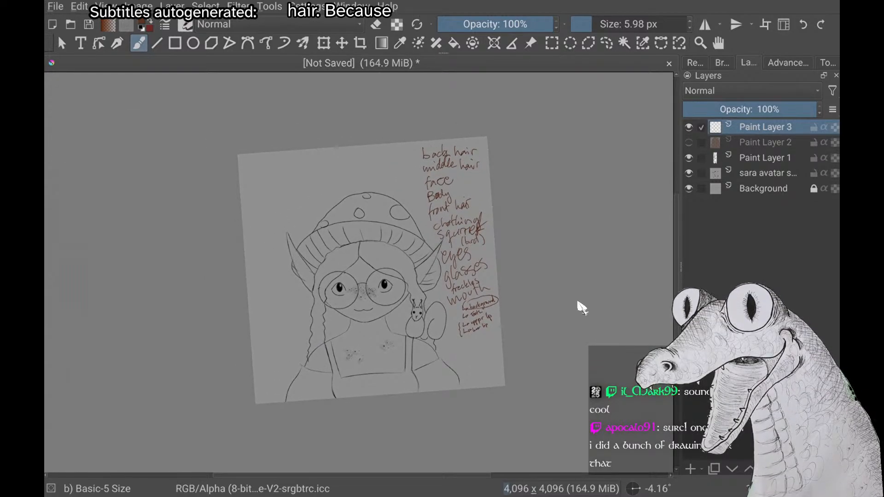
{"action": "left_click", "coordinate": [689, 142]}
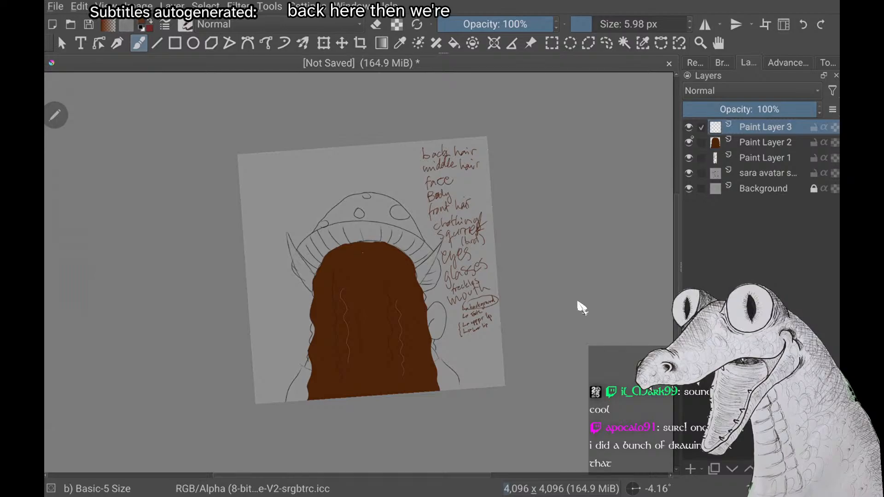
Hide the back hair on Paint Layer 2 and switch the brush colour to magenta
{"action": "left_click", "coordinate": [689, 142]}
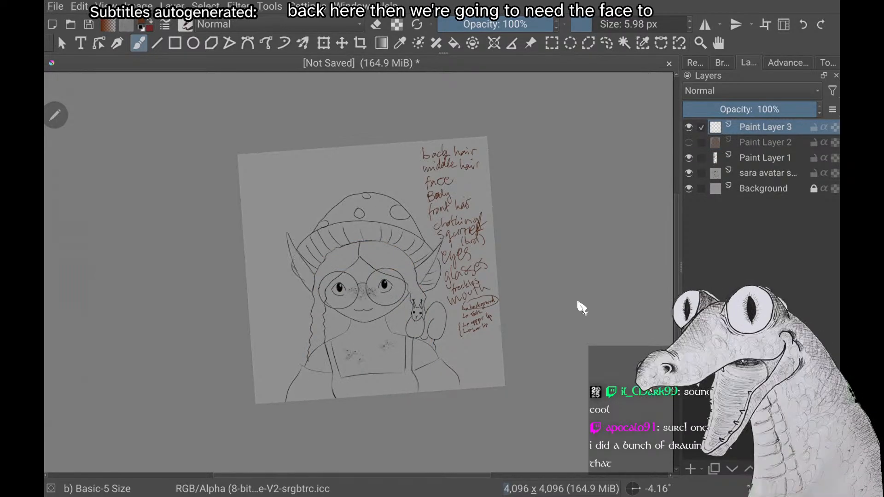
{"action": "right_click", "coordinate": [152, 193]}
{"action": "left_click", "coordinate": [143, 242]}
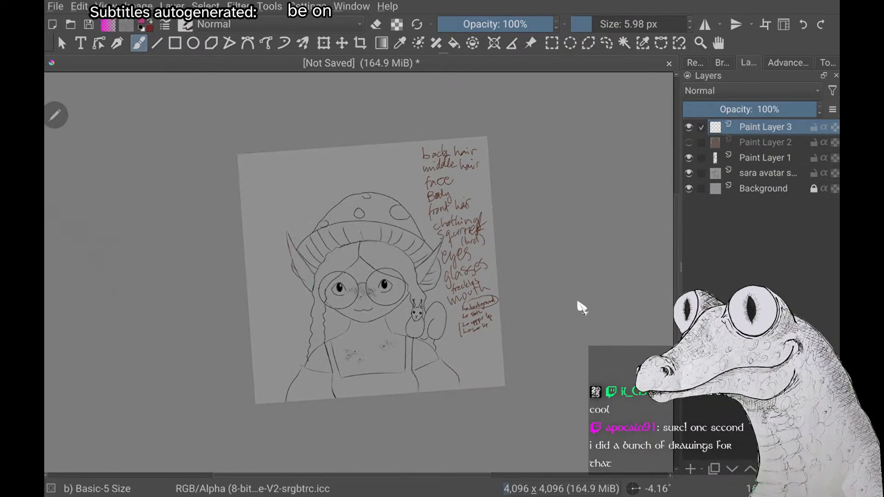
Try a magenta outline of the middle hair from the parting down the braid on one side of the face
{"action": "scroll", "coordinate": [373, 259], "scroll_direction": "down", "scroll_amount": 1}
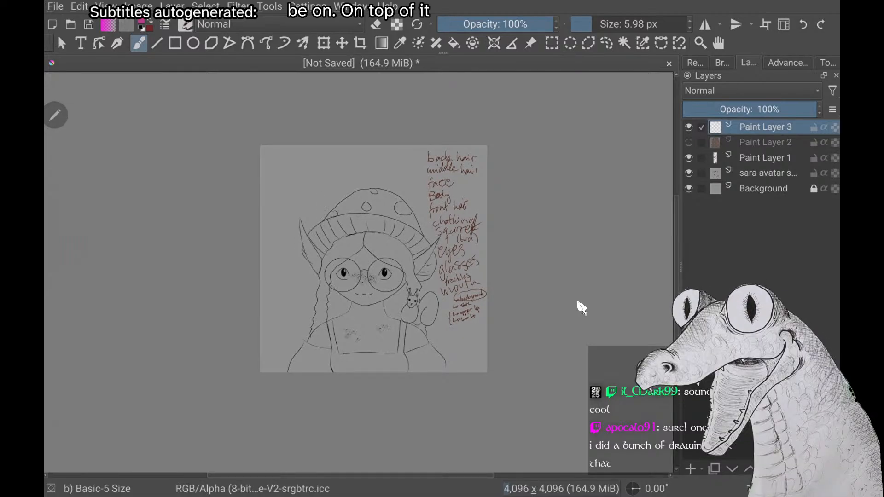
{"action": "left_click_drag", "start_coordinate": [364, 233], "coordinate": [361, 250]}
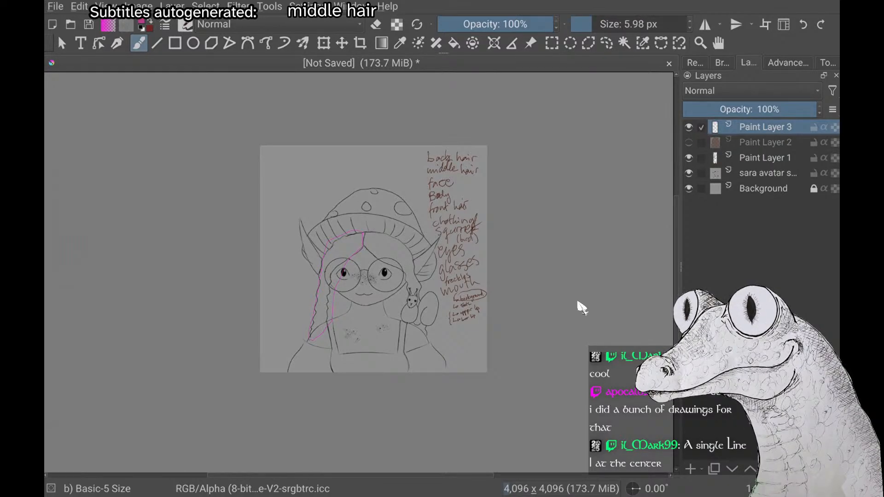
{"action": "right_click", "coordinate": [172, 226]}
{"action": "right_click", "coordinate": [171, 226]}
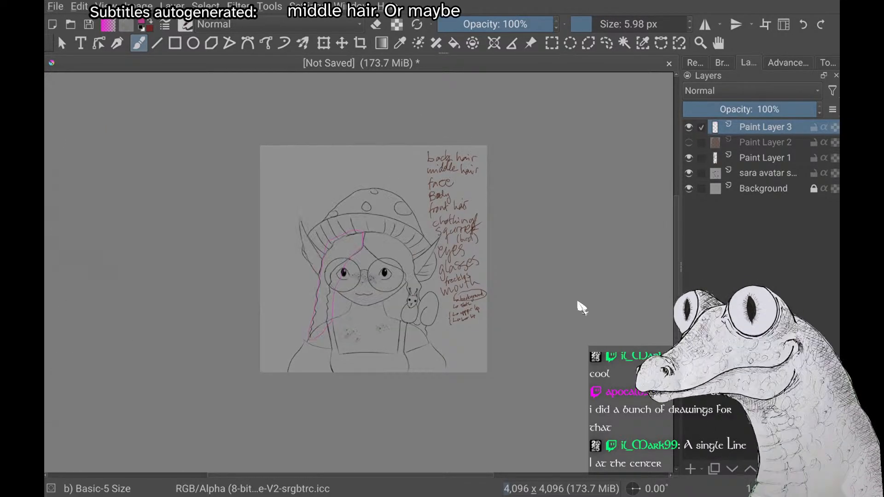
{"action": "key", "text": "ctrl+z"}
Try a magenta loop around the hanging braid beside the face, with trial marks near the mushroom hat
{"action": "left_click_drag", "start_coordinate": [315, 277], "coordinate": [328, 324]}
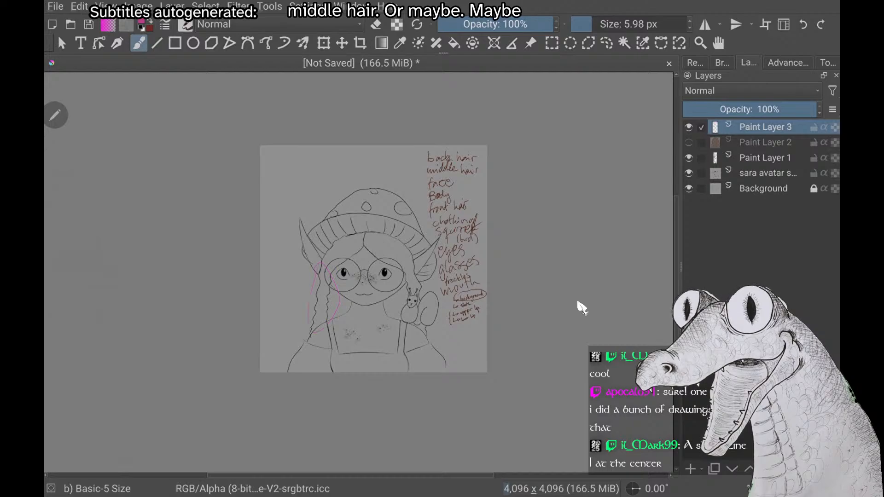
{"action": "left_click_drag", "start_coordinate": [325, 225], "coordinate": [351, 219]}
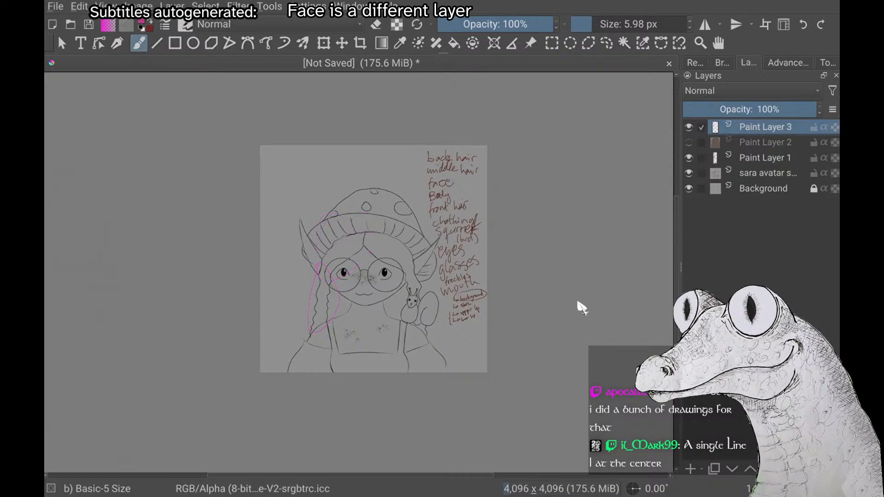
{"action": "scroll", "coordinate": [578, 303], "scroll_direction": "down", "scroll_amount": 1}
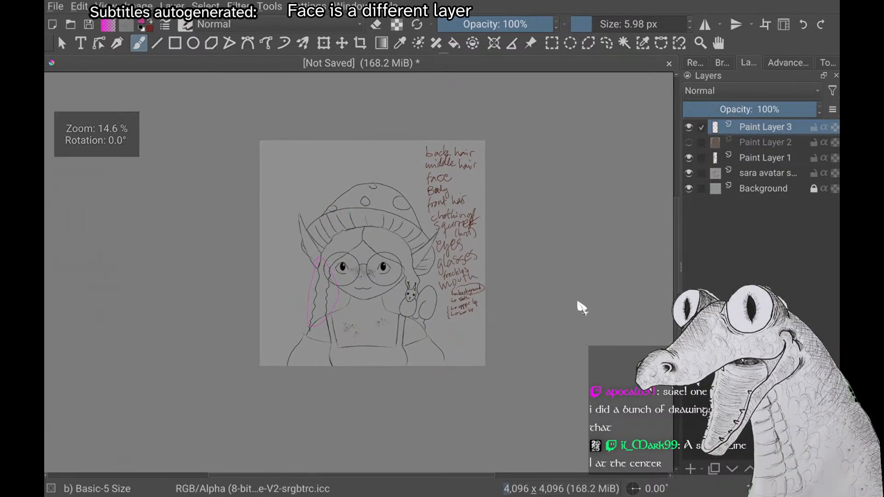
Undo the magenta loop around the braid on Paint Layer 3
{"action": "scroll", "coordinate": [579, 303], "scroll_direction": "up", "scroll_amount": 1}
{"action": "scroll", "coordinate": [579, 303], "scroll_direction": "up", "scroll_amount": 1}
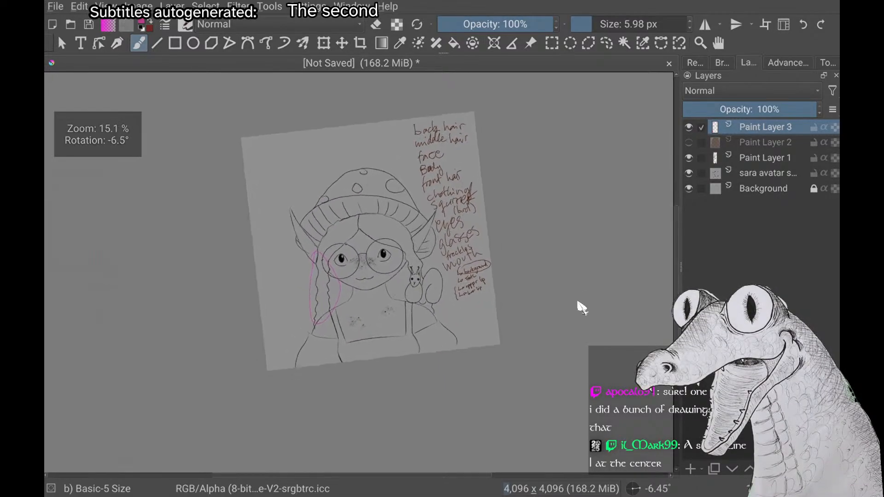
{"action": "scroll", "coordinate": [578, 303], "scroll_direction": "down", "scroll_amount": 1}
{"action": "scroll", "coordinate": [578, 304], "scroll_direction": "up", "scroll_amount": 1}
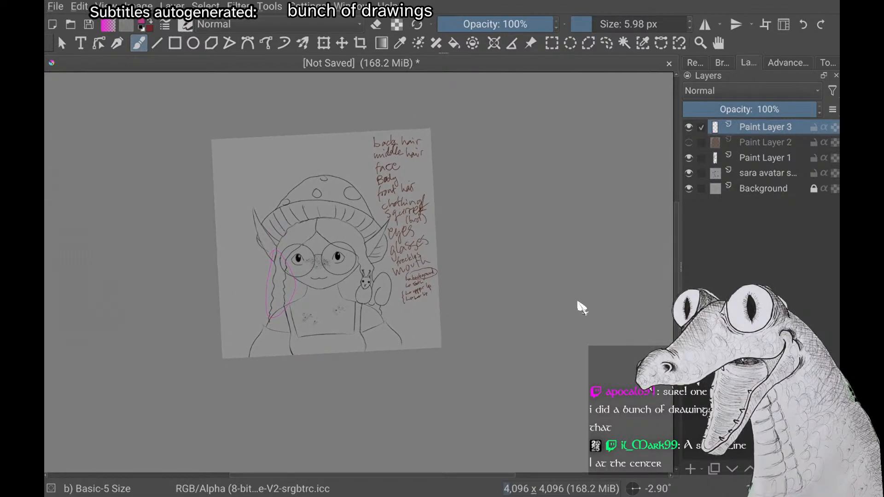
{"action": "scroll", "coordinate": [578, 303], "scroll_direction": "up", "scroll_amount": 5}
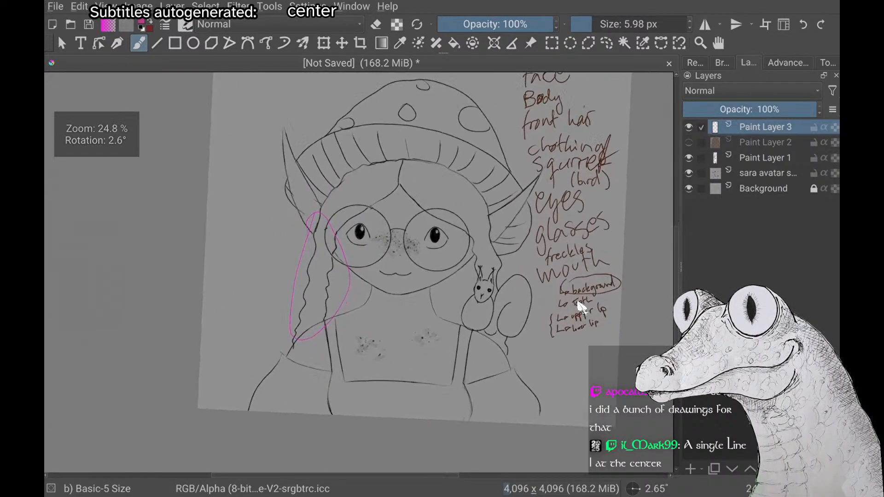
{"action": "scroll", "coordinate": [578, 303], "scroll_direction": "down", "scroll_amount": 3}
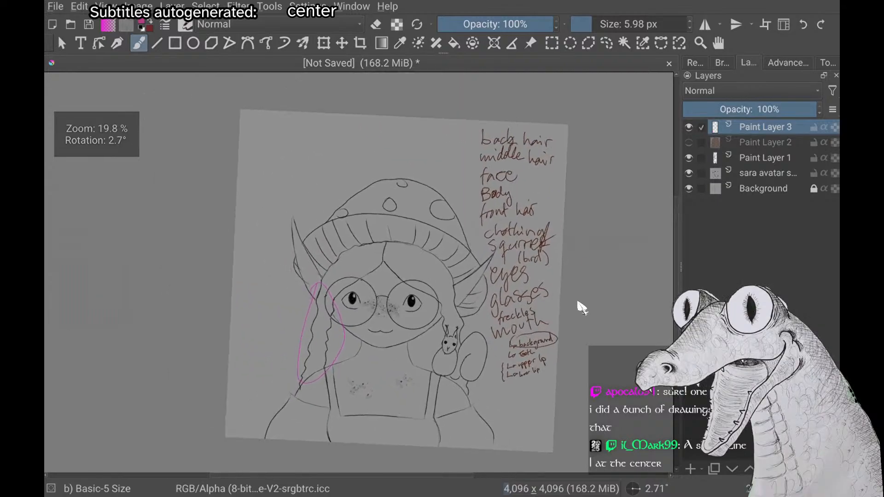
{"action": "scroll", "coordinate": [578, 303], "scroll_direction": "up", "scroll_amount": 2}
{"action": "scroll", "coordinate": [579, 303], "scroll_direction": "down", "scroll_amount": 1}
{"action": "scroll", "coordinate": [578, 303], "scroll_direction": "up", "scroll_amount": 2}
{"action": "scroll", "coordinate": [578, 303], "scroll_direction": "down", "scroll_amount": 3}
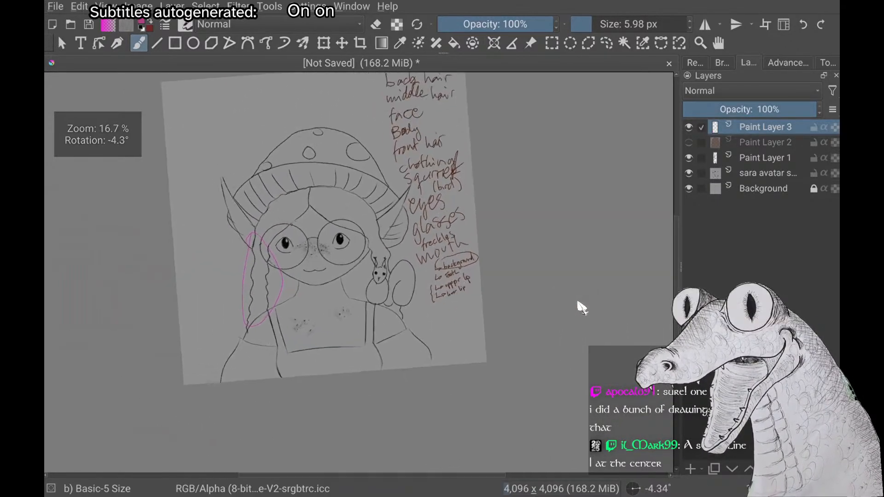
{"action": "scroll", "coordinate": [579, 303], "scroll_direction": "up", "scroll_amount": 1}
{"action": "key", "text": "ctrl+z"}
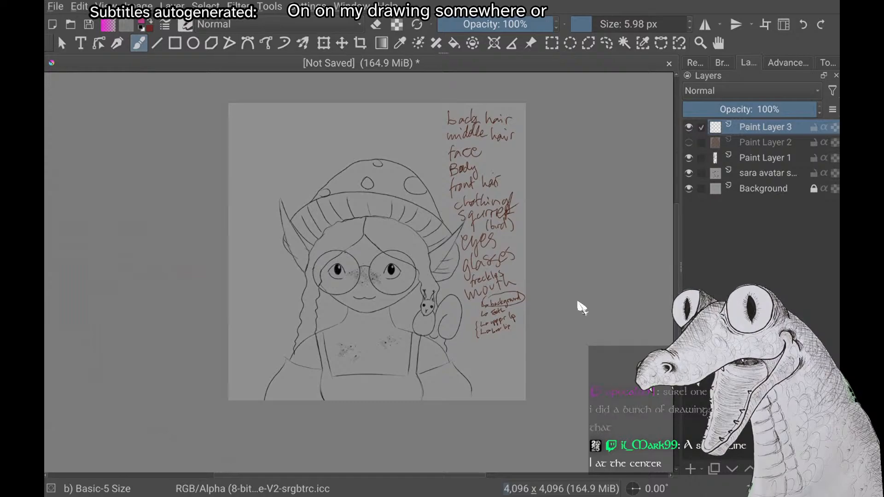
Switch the brush colour to brown and try strokes along the outer edge of the braid and near the ear
{"action": "scroll", "coordinate": [580, 305], "scroll_direction": "up", "scroll_amount": 3}
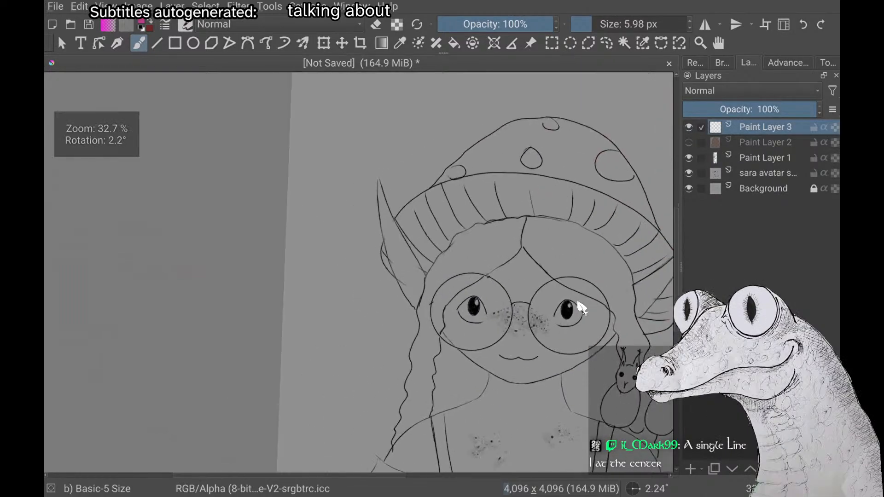
{"action": "scroll", "coordinate": [579, 305], "scroll_direction": "down", "scroll_amount": 3}
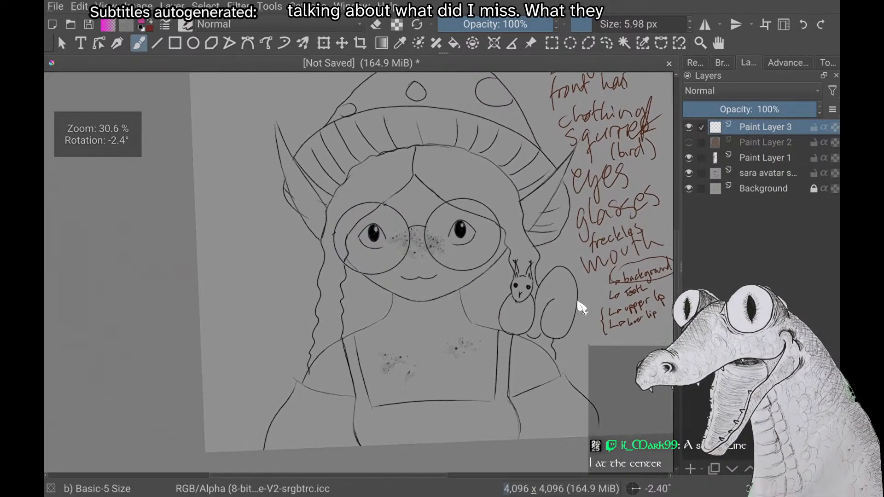
{"action": "scroll", "coordinate": [579, 306], "scroll_direction": "down", "scroll_amount": 2}
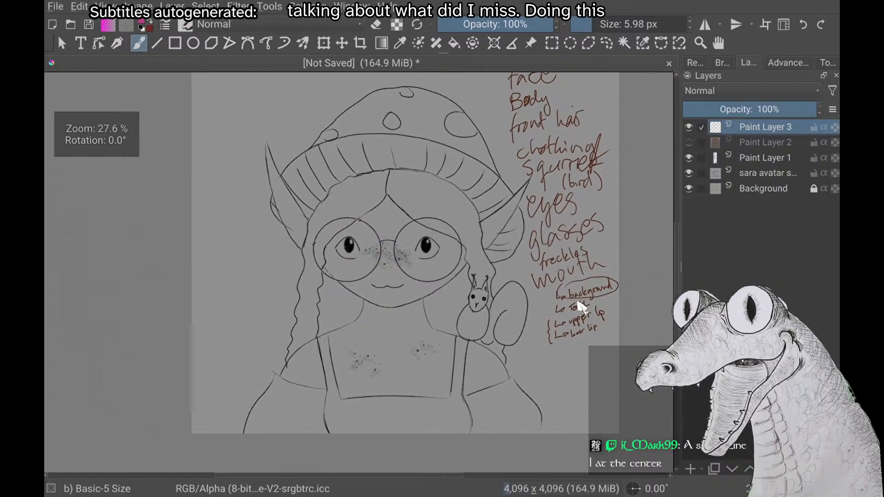
{"action": "scroll", "coordinate": [579, 306], "scroll_direction": "up", "scroll_amount": 1}
{"action": "right_click", "coordinate": [579, 305]}
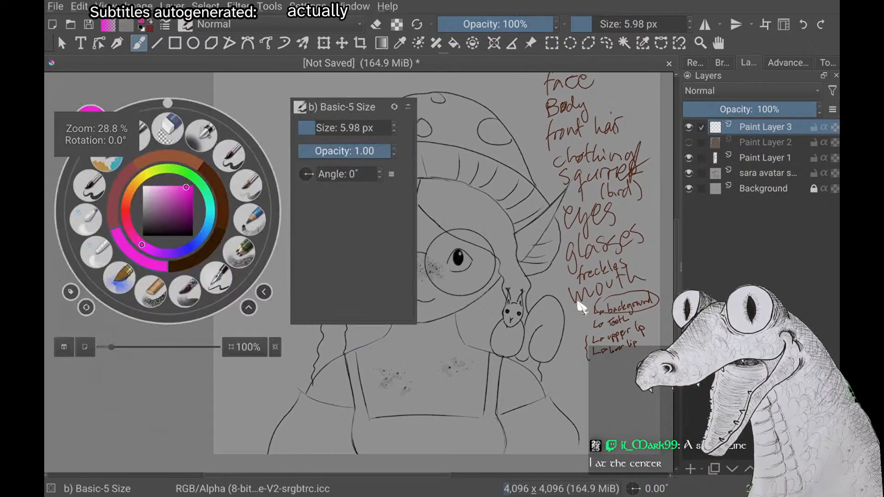
{"action": "left_click", "coordinate": [579, 306]}
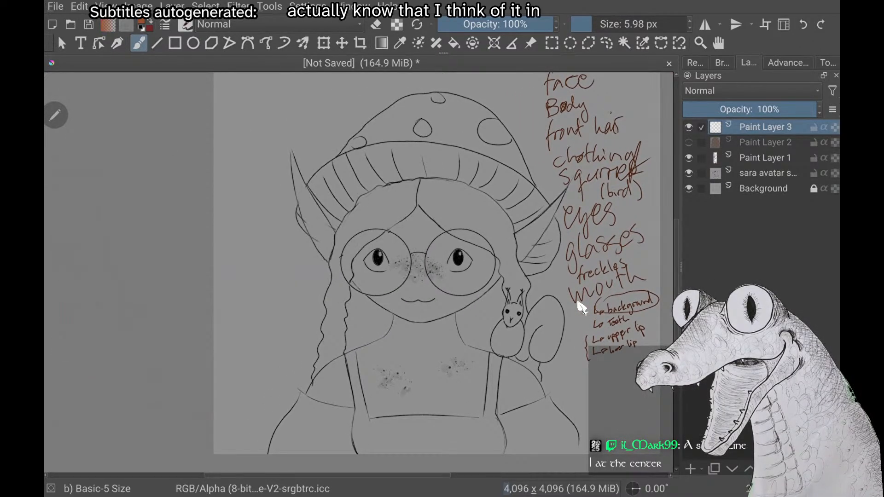
{"action": "left_click_drag", "start_coordinate": [341, 222], "coordinate": [318, 352]}
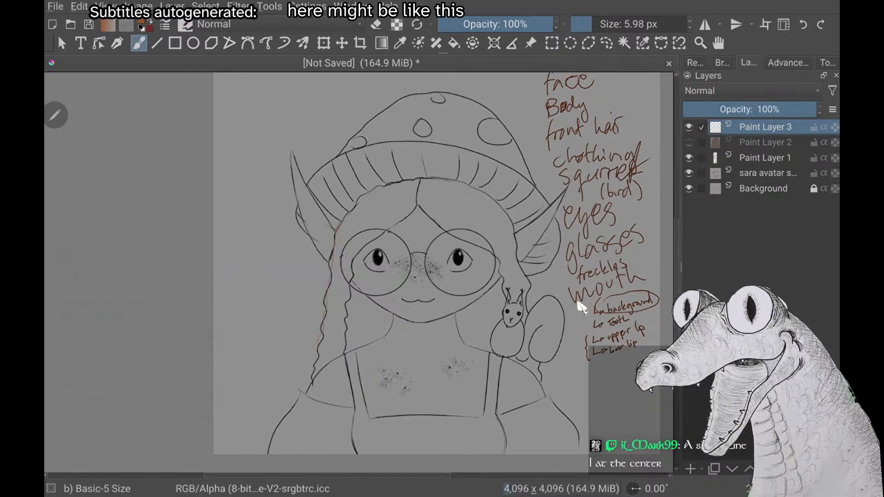
{"action": "key", "text": "ctrl+z"}
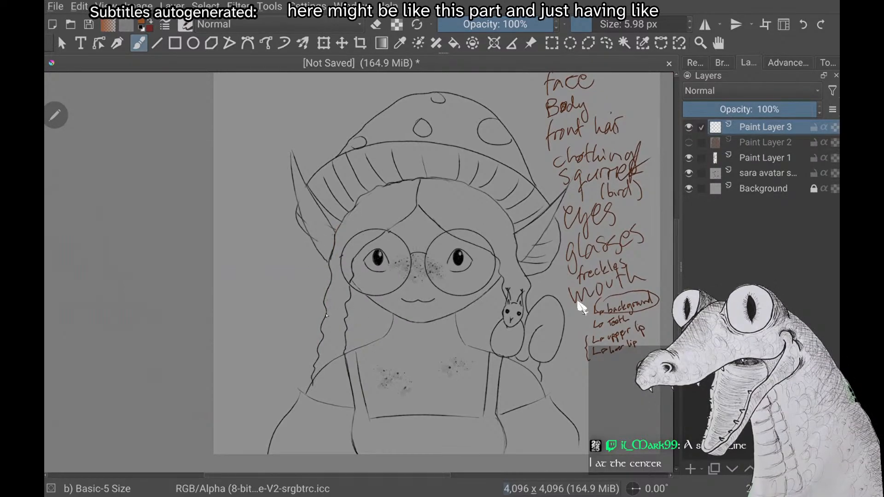
{"action": "mouse_move", "coordinate": [281, 138]}
{"action": "left_mouse_down"}
{"action": "mouse_move", "coordinate": [299, 142]}
{"action": "mouse_move", "coordinate": [267, 162]}
{"action": "left_mouse_up"}
{"action": "key", "text": "ctrl+z"}
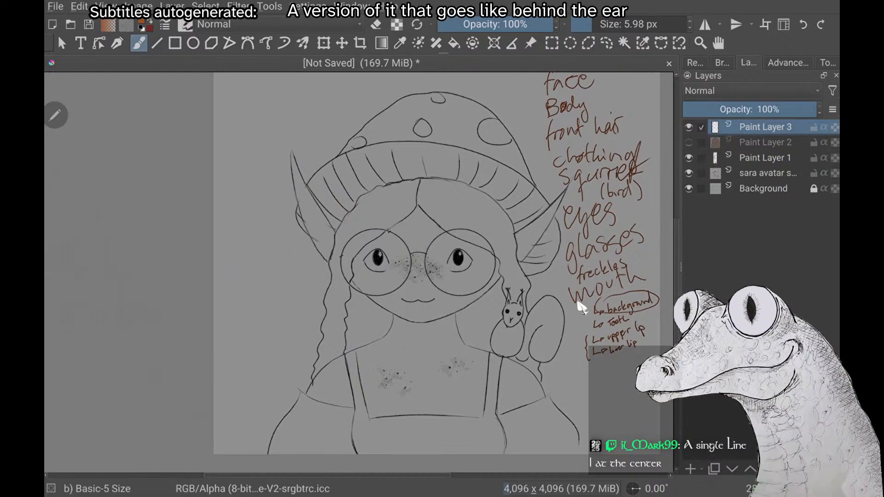
Try circling the hair parting below the hat brim in brown, and undo the marks
{"action": "scroll", "coordinate": [578, 303], "scroll_direction": "down", "scroll_amount": 3}
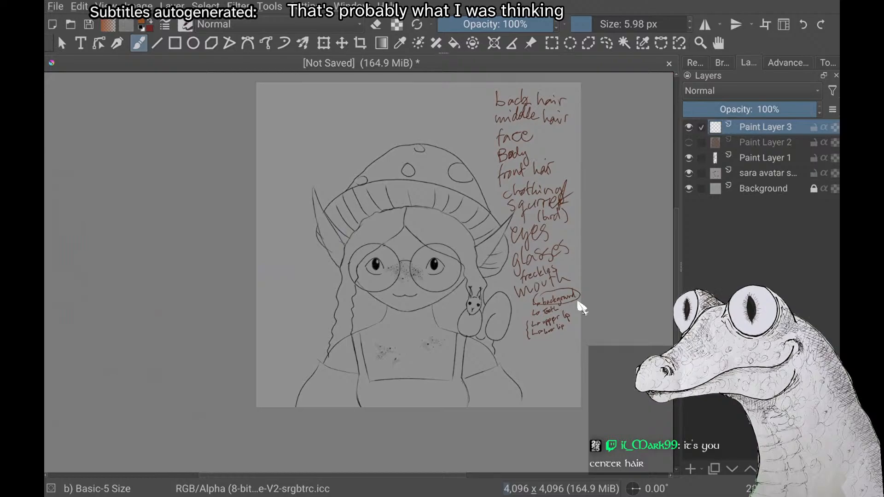
{"action": "scroll", "coordinate": [578, 302], "scroll_direction": "down", "scroll_amount": 1}
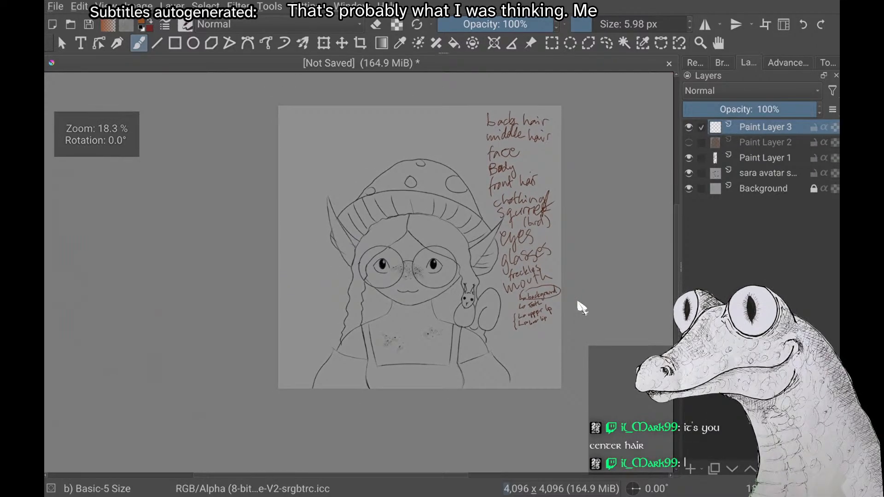
{"action": "left_click_drag", "start_coordinate": [415, 200], "coordinate": [406, 199]}
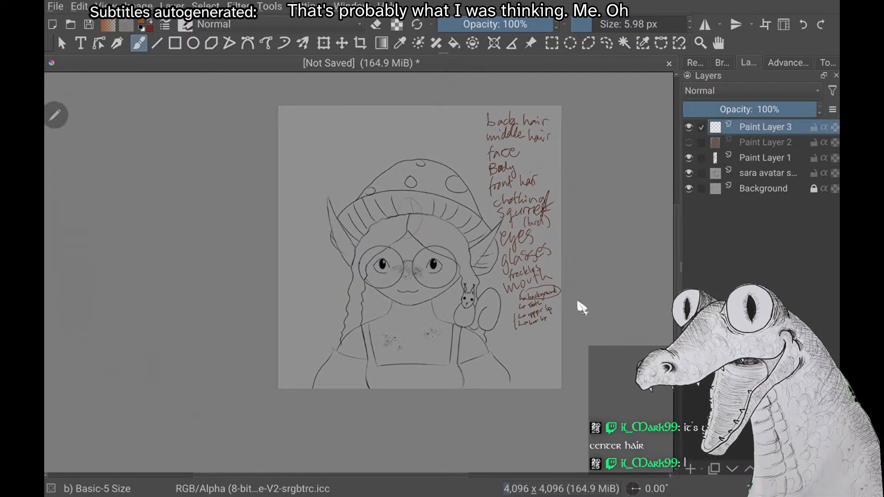
{"action": "scroll", "coordinate": [578, 302], "scroll_direction": "up", "scroll_amount": 1}
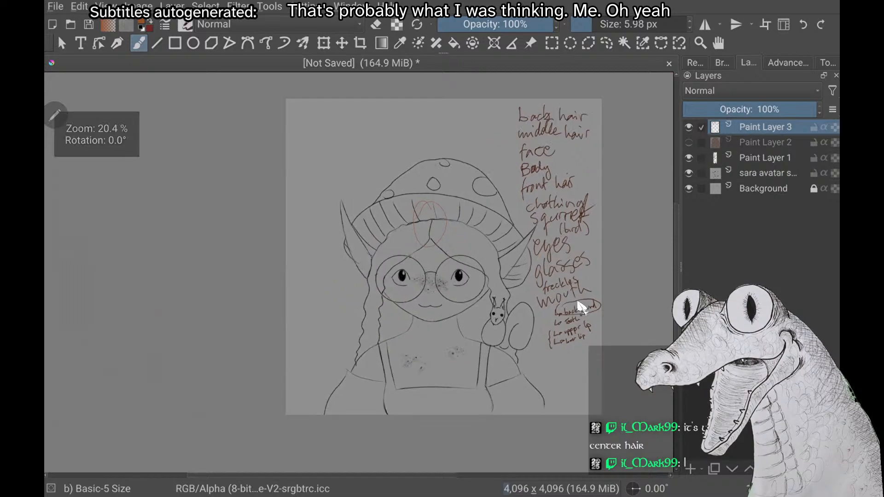
{"action": "scroll", "coordinate": [578, 302], "scroll_direction": "down", "scroll_amount": 1}
{"action": "scroll", "coordinate": [578, 302], "scroll_direction": "up", "scroll_amount": 1}
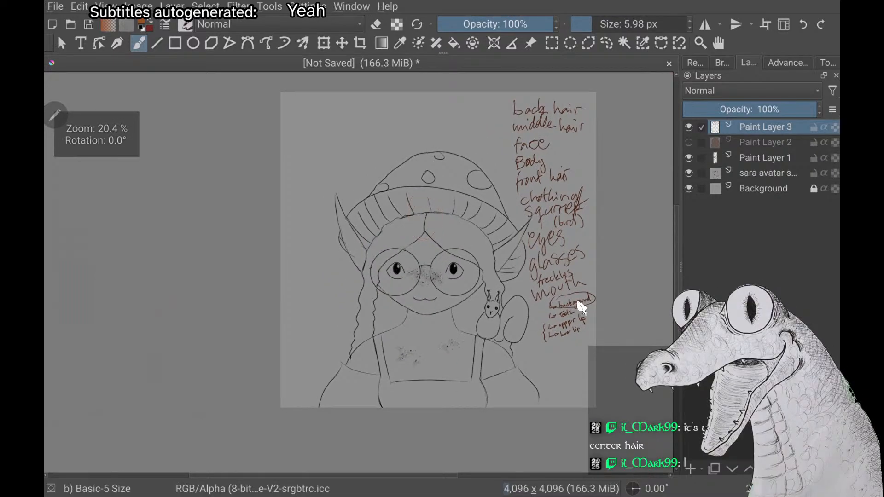
{"action": "key", "text": "ctrl+z"}
Compare darker browns and set the brush colour to a brighter medium brown
{"action": "right_click", "coordinate": [205, 196]}
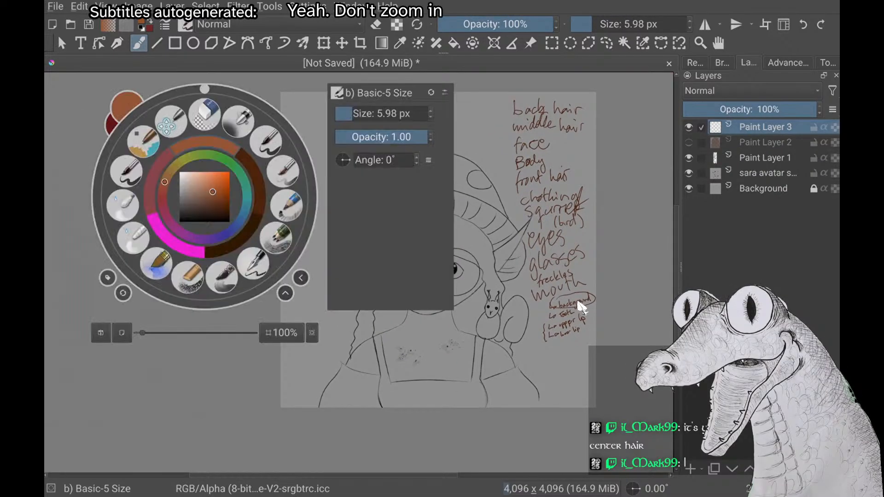
{"action": "left_click_drag", "start_coordinate": [212, 192], "coordinate": [226, 201]}
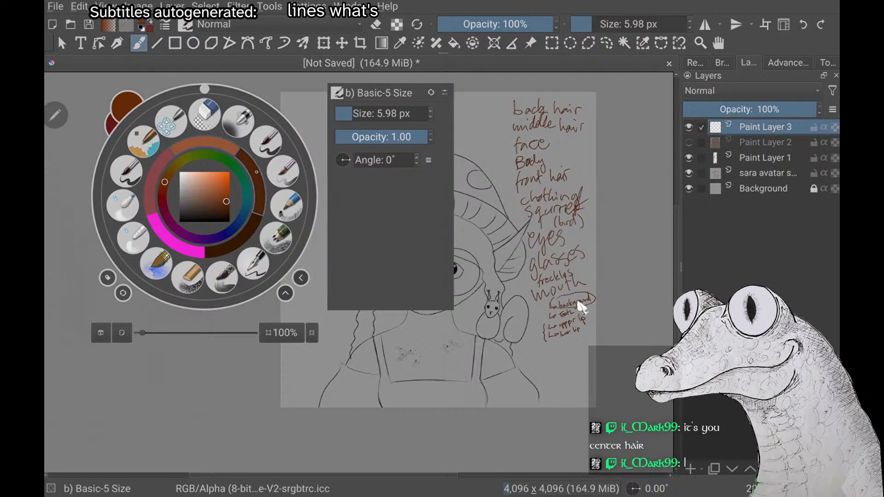
{"action": "mouse_move", "coordinate": [227, 202]}
{"action": "left_mouse_down"}
{"action": "mouse_move", "coordinate": [229, 192]}
{"action": "mouse_move", "coordinate": [228, 200]}
{"action": "left_mouse_up"}
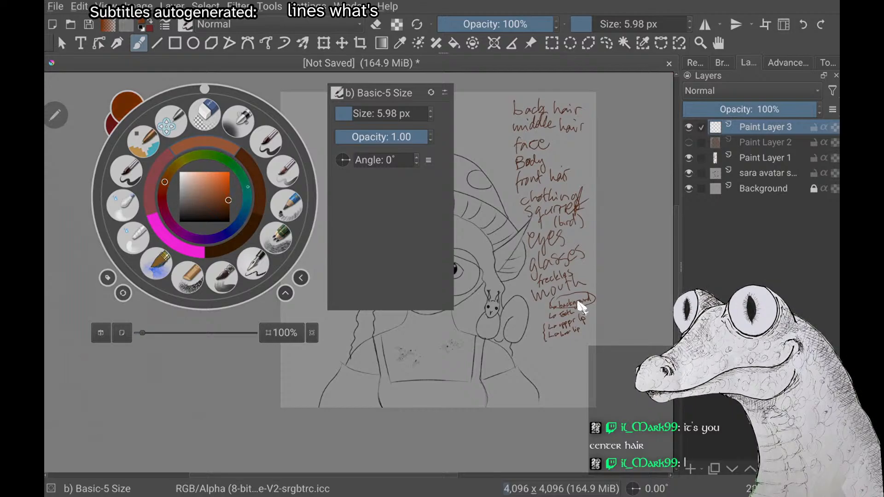
{"action": "right_click", "coordinate": [240, 192]}
{"action": "right_click", "coordinate": [240, 193]}
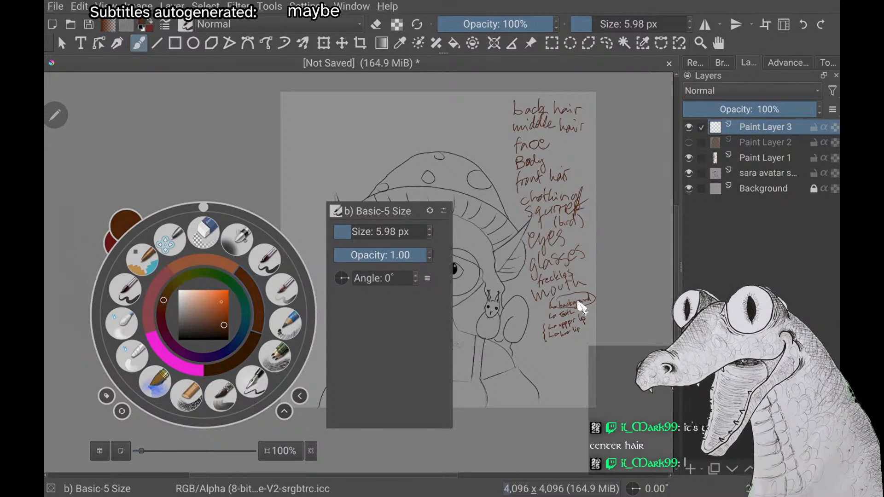
{"action": "left_click_drag", "start_coordinate": [227, 325], "coordinate": [226, 313]}
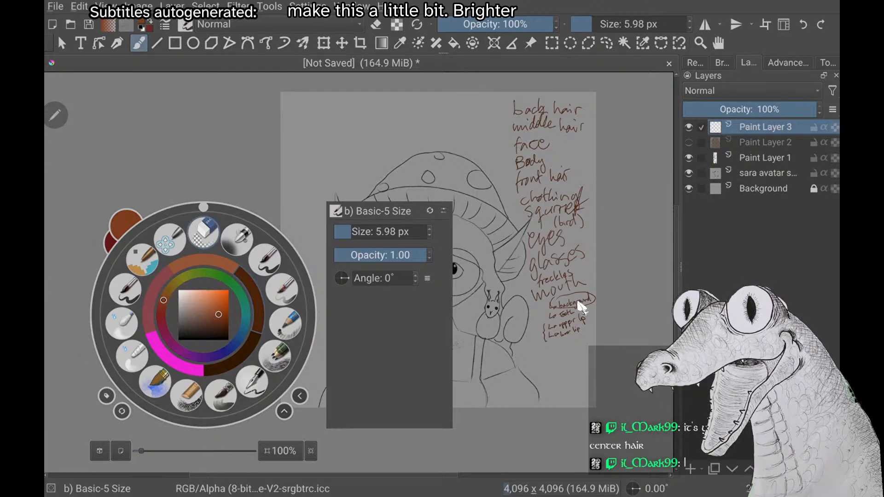
{"action": "left_click", "coordinate": [579, 302]}
Try tracing the inner edge of the braid beside the face in medium brown
{"action": "scroll", "coordinate": [579, 302], "scroll_direction": "up", "scroll_amount": 2}
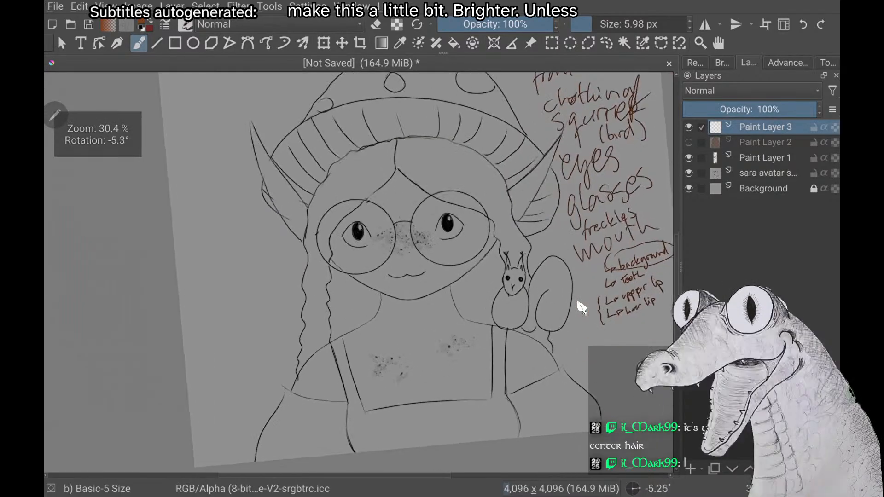
{"action": "scroll", "coordinate": [579, 302], "scroll_direction": "up", "scroll_amount": 1}
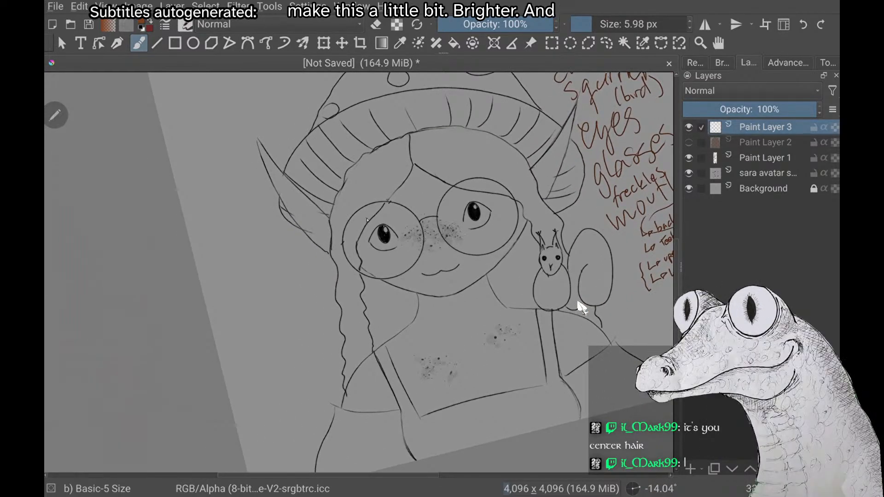
{"action": "left_click_drag", "start_coordinate": [363, 251], "coordinate": [376, 350]}
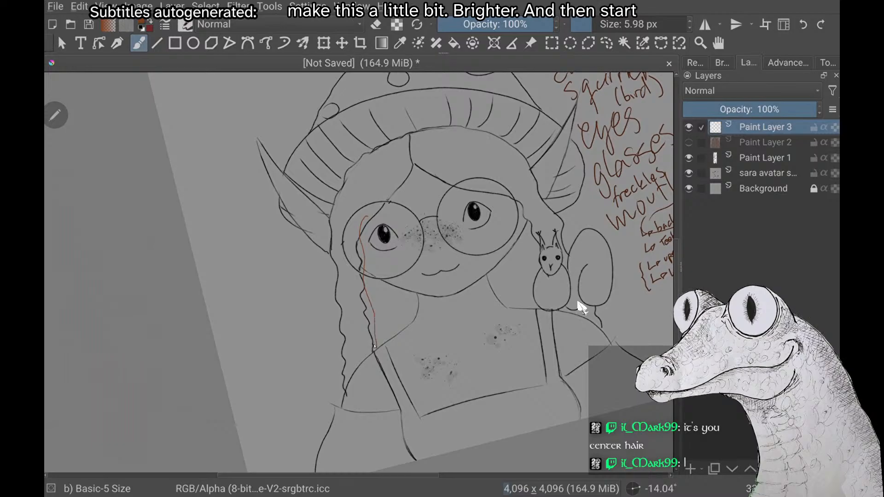
{"action": "scroll", "coordinate": [579, 303], "scroll_direction": "down", "scroll_amount": 2}
Outline the outer edge of the braid in brown, from the hair under the hat brim down past the shoulder
{"action": "scroll", "coordinate": [579, 303], "scroll_direction": "up", "scroll_amount": 4}
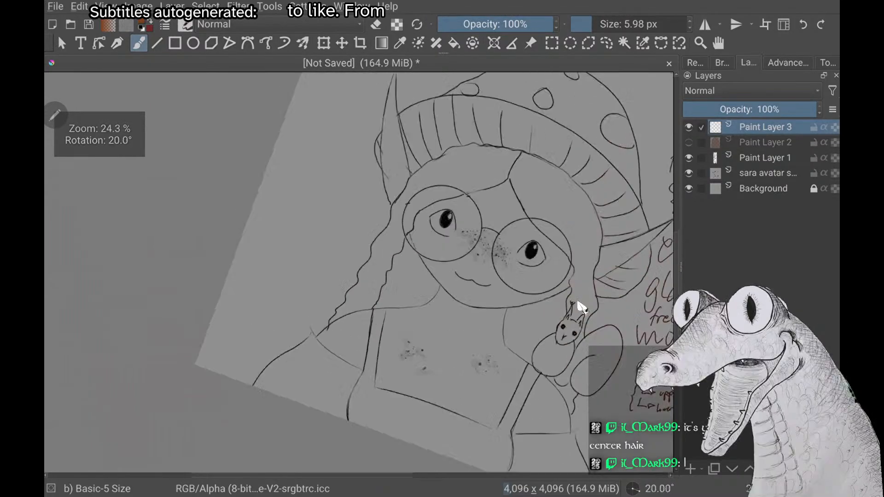
{"action": "scroll", "coordinate": [578, 303], "scroll_direction": "down", "scroll_amount": 4}
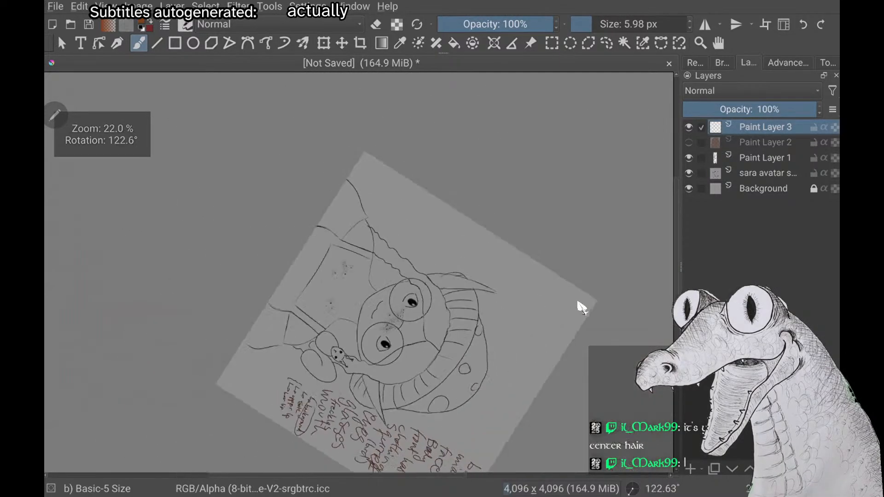
{"action": "scroll", "coordinate": [578, 303], "scroll_direction": "up", "scroll_amount": 4}
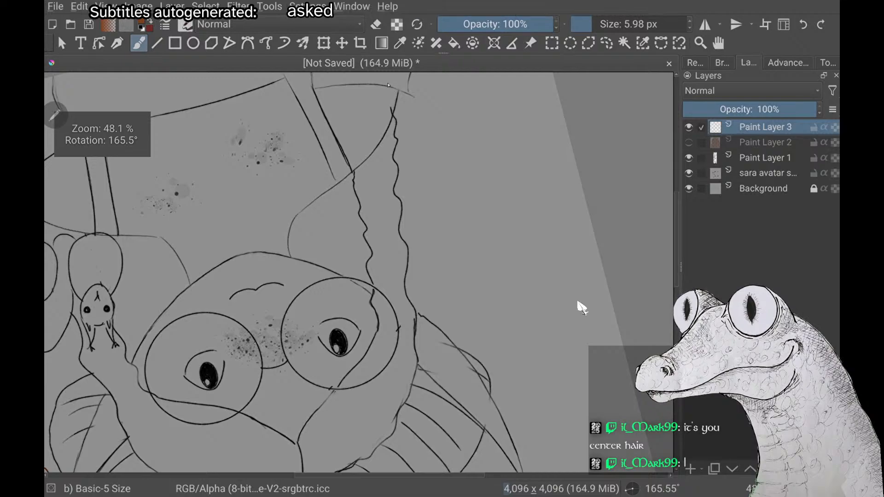
{"action": "left_click_drag", "start_coordinate": [394, 133], "coordinate": [408, 289]}
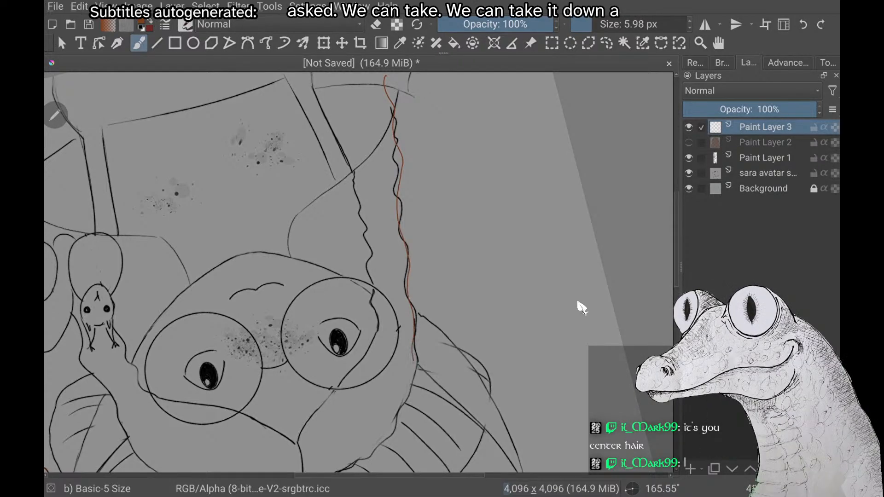
{"action": "left_click_drag", "start_coordinate": [415, 322], "coordinate": [398, 407]}
{"action": "scroll", "coordinate": [582, 308], "scroll_direction": "down", "scroll_amount": 1}
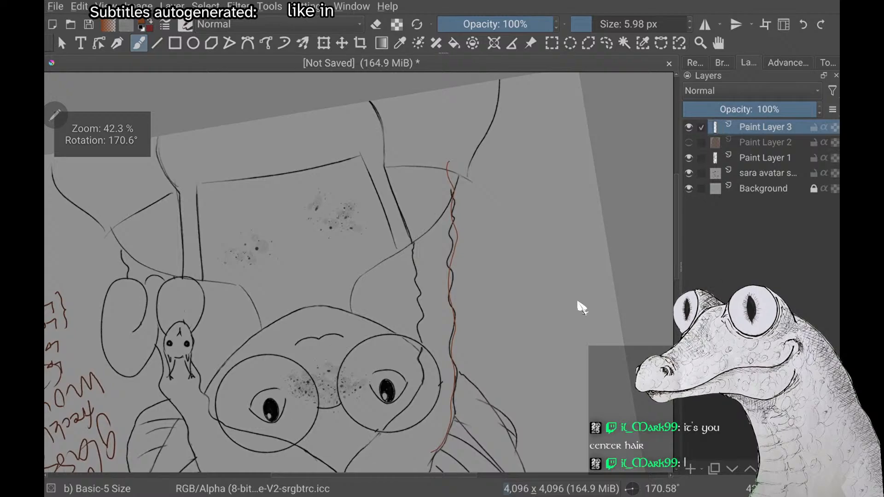
{"action": "left_click_drag", "start_coordinate": [449, 103], "coordinate": [448, 159]}
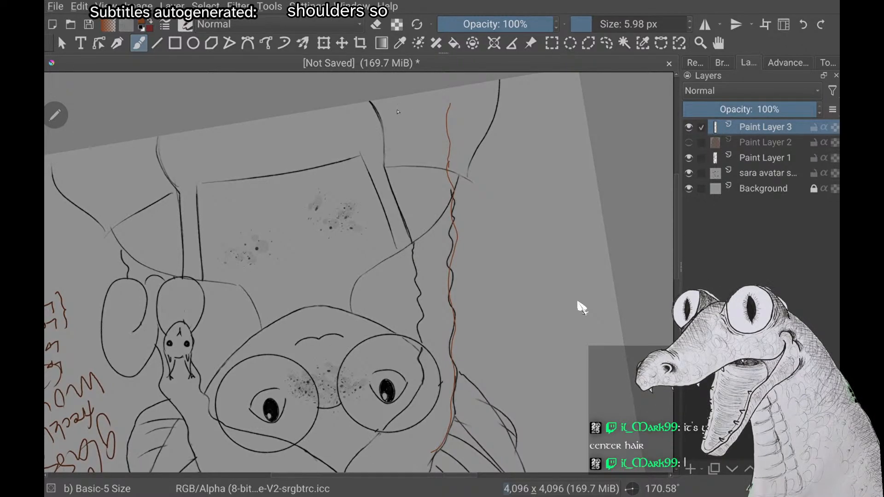
Outline the inner edge of the braid in brown and join it to the outer line under the hat brim
{"action": "left_click_drag", "start_coordinate": [394, 103], "coordinate": [411, 211]}
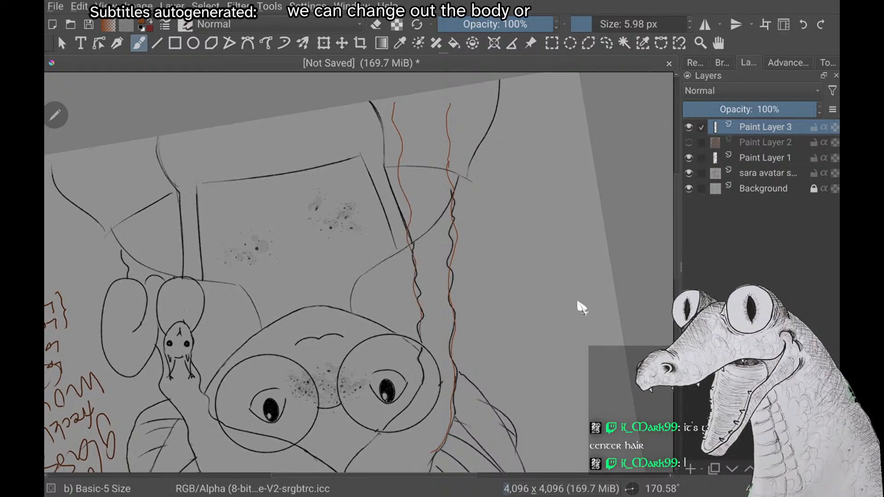
{"action": "left_click_drag", "start_coordinate": [420, 343], "coordinate": [426, 446]}
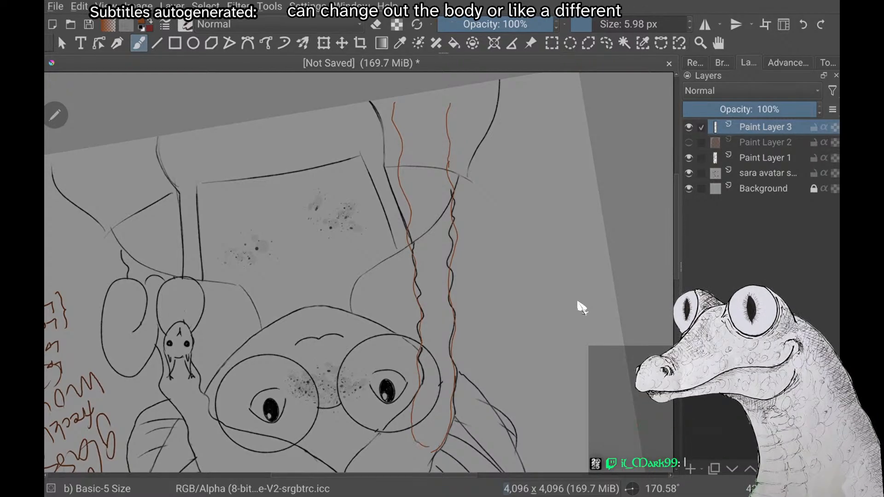
{"action": "scroll", "coordinate": [578, 303], "scroll_direction": "down", "scroll_amount": 2}
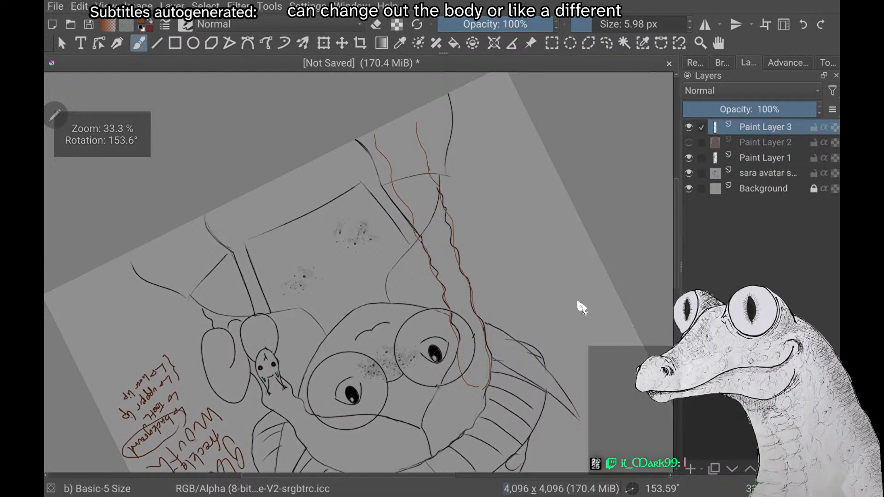
{"action": "scroll", "coordinate": [578, 303], "scroll_direction": "down", "scroll_amount": 1}
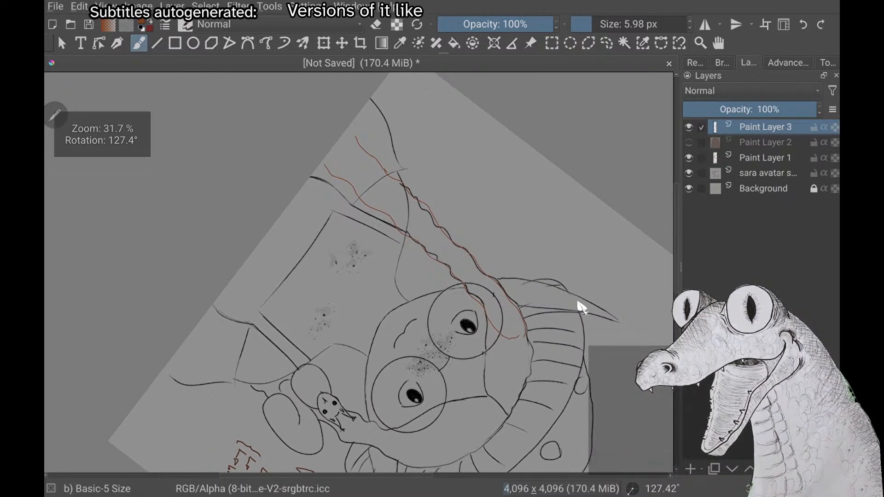
{"action": "scroll", "coordinate": [578, 302], "scroll_direction": "up", "scroll_amount": 1}
{"action": "scroll", "coordinate": [578, 303], "scroll_direction": "up", "scroll_amount": 4}
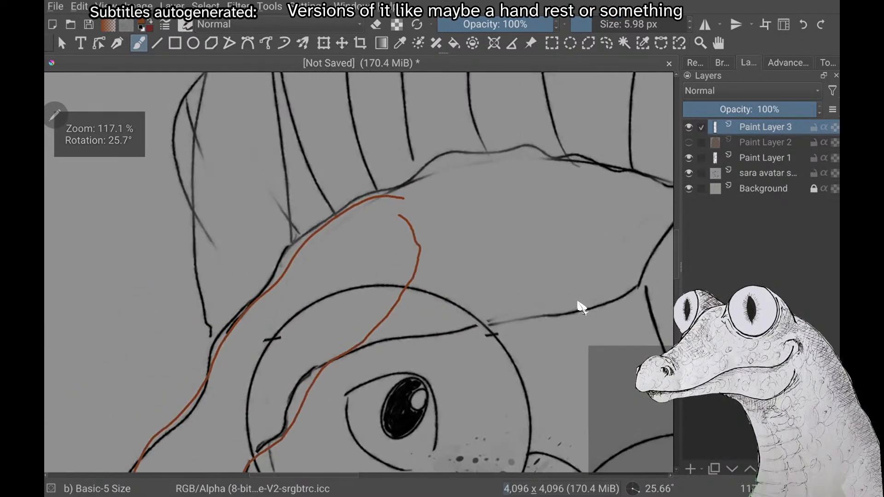
{"action": "left_click_drag", "start_coordinate": [404, 199], "coordinate": [416, 271]}
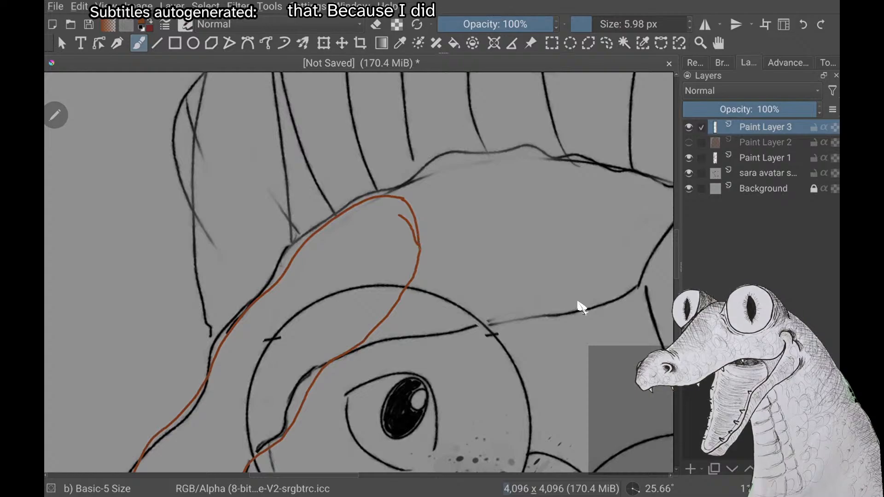
Extend both braid outlines to the lower edge of the canvas and erase the stray overlap on the outer line below the shoulder
{"action": "scroll", "coordinate": [579, 303], "scroll_direction": "down", "scroll_amount": 5}
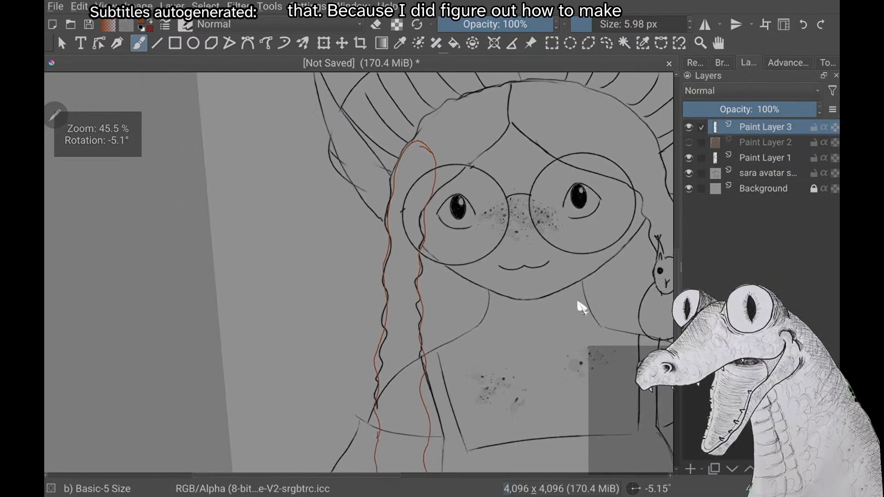
{"action": "scroll", "coordinate": [578, 303], "scroll_direction": "up", "scroll_amount": 5}
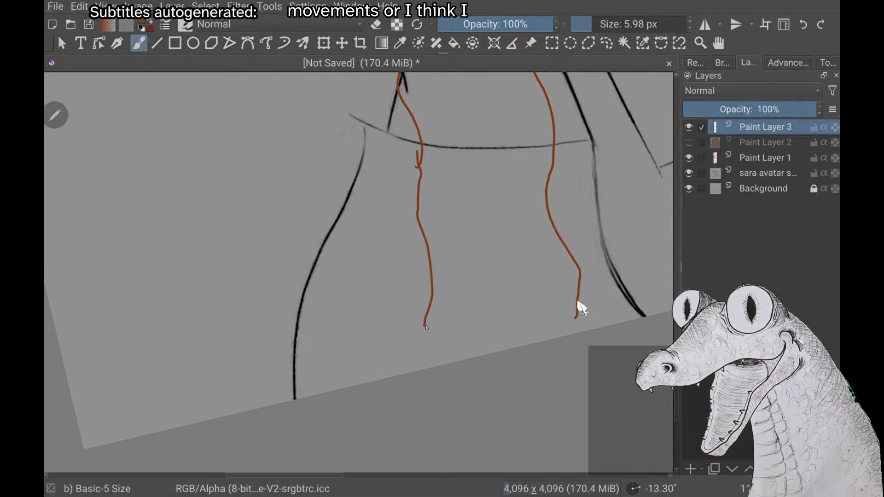
{"action": "left_click_drag", "start_coordinate": [424, 325], "coordinate": [428, 367]}
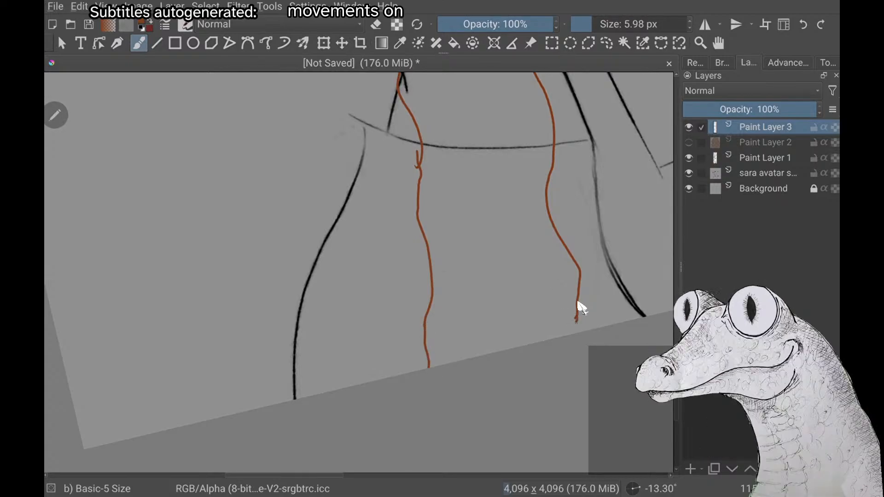
{"action": "left_click_drag", "start_coordinate": [577, 321], "coordinate": [577, 332]}
{"action": "scroll", "coordinate": [579, 303], "scroll_direction": "down", "scroll_amount": 1}
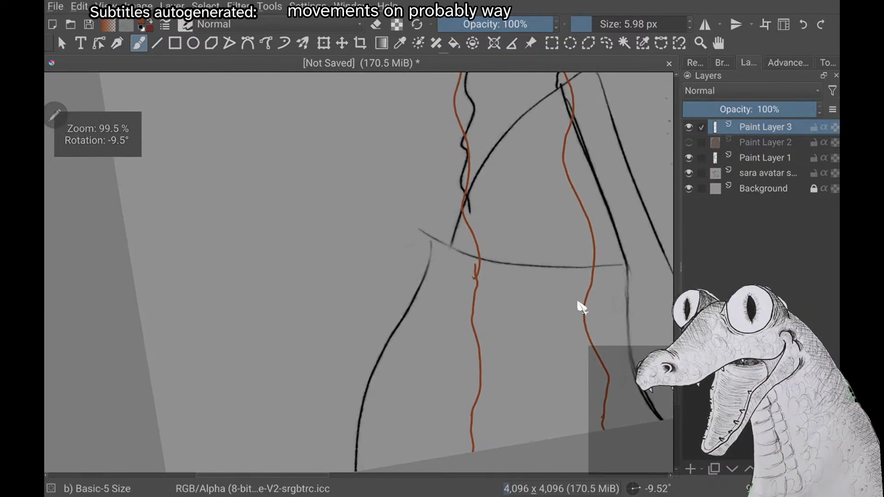
{"action": "key", "text": "e"}
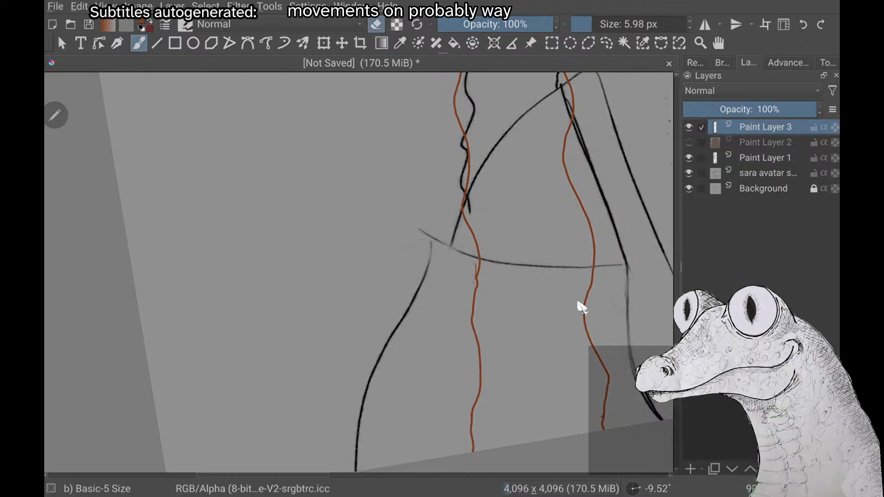
{"action": "left_click_drag", "start_coordinate": [479, 272], "coordinate": [477, 282]}
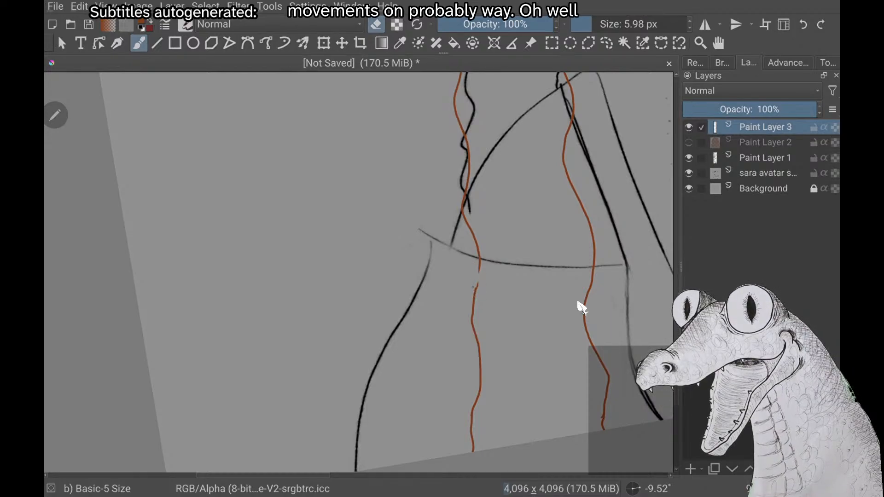
{"action": "key", "text": "e"}
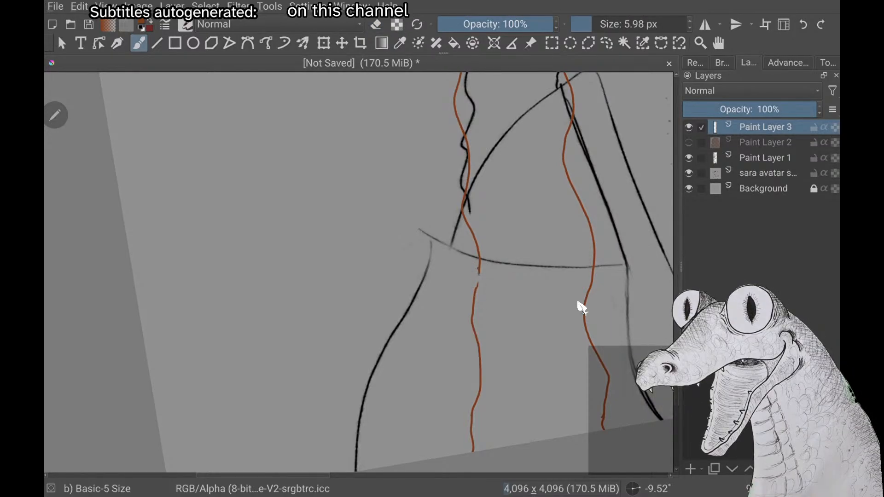
Try filling the outlined braid with medium brown, and undo the fill and the braid outlines
{"action": "scroll", "coordinate": [579, 303], "scroll_direction": "down", "scroll_amount": 5}
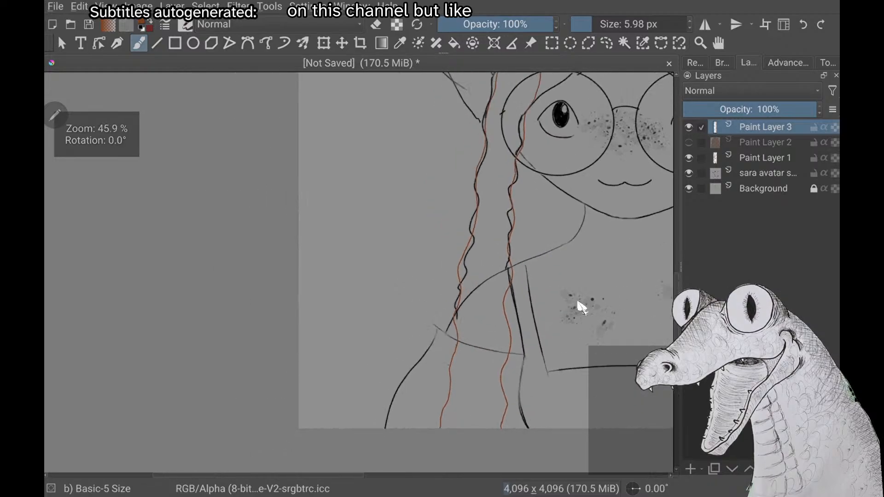
{"action": "scroll", "coordinate": [578, 305], "scroll_direction": "down", "scroll_amount": 2}
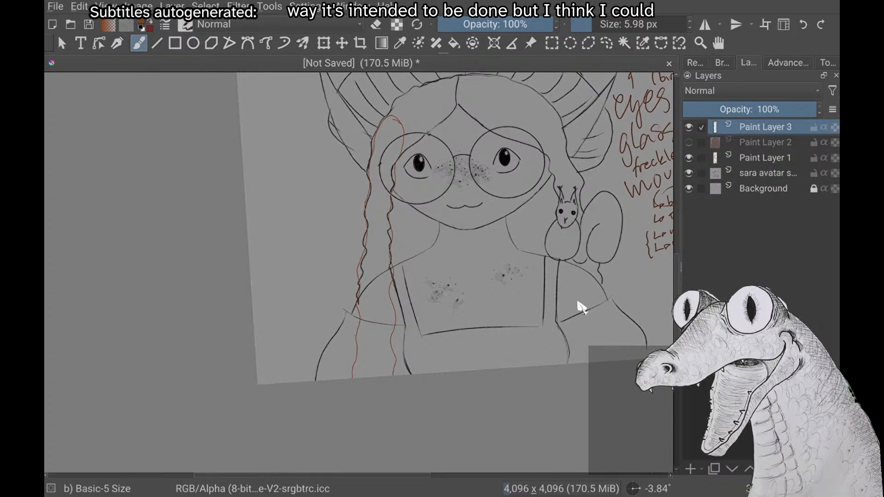
{"action": "scroll", "coordinate": [578, 304], "scroll_direction": "down", "scroll_amount": 1}
{"action": "scroll", "coordinate": [578, 303], "scroll_direction": "down", "scroll_amount": 1}
{"action": "scroll", "coordinate": [579, 303], "scroll_direction": "up", "scroll_amount": 1}
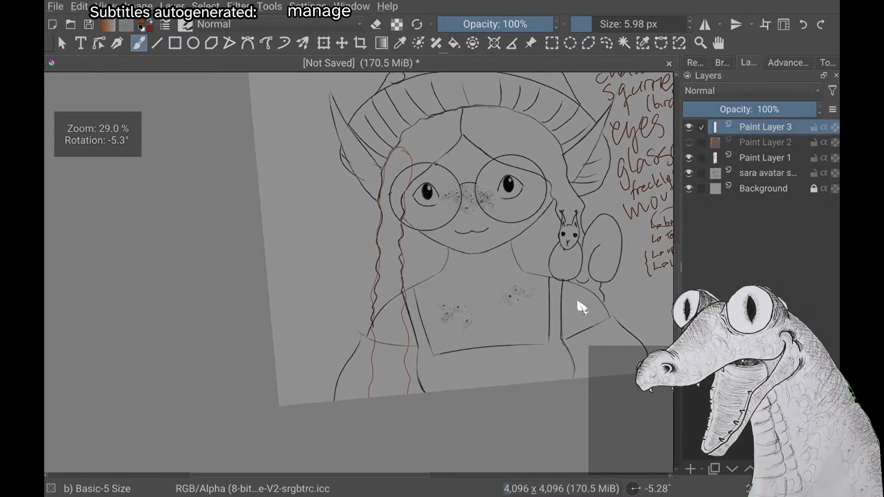
{"action": "key", "text": "f"}
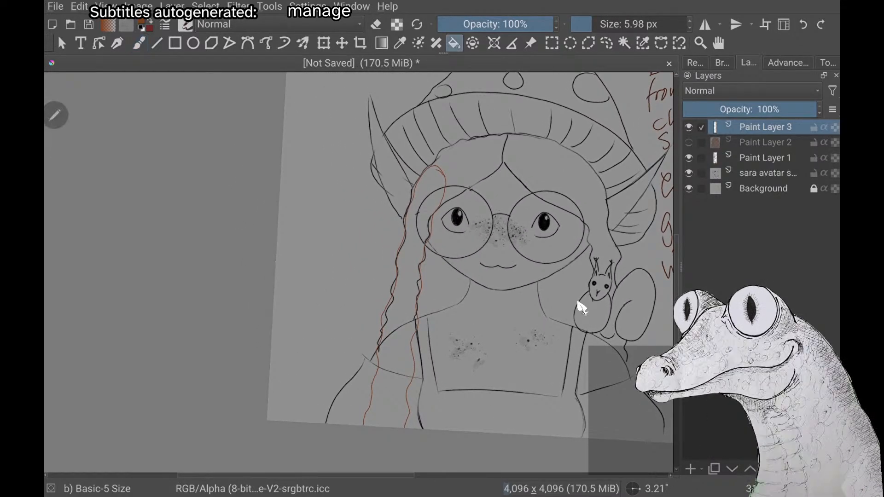
{"action": "left_click", "coordinate": [410, 270]}
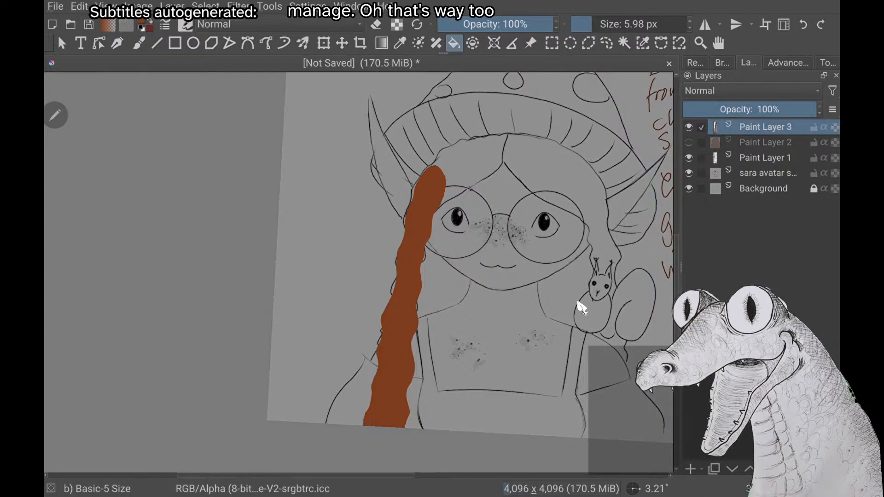
{"action": "key", "text": "ctrl+z"}
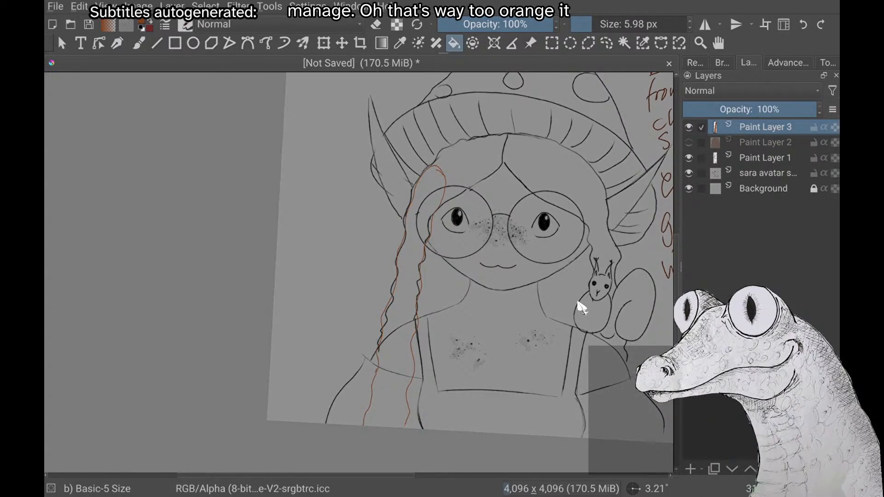
{"action": "key", "text": "ctrl+z"}
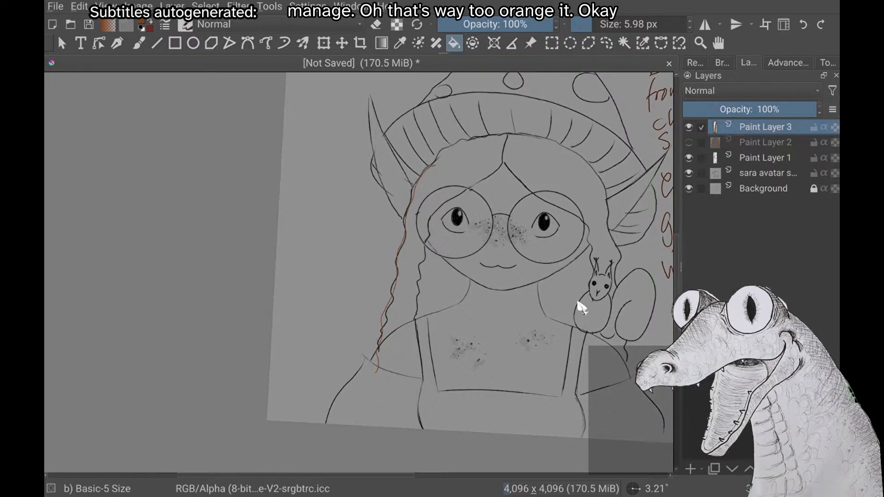
{"action": "key", "text": "ctrl+z"}
Set the painting colour to a darker brown for the hair
{"action": "right_click", "coordinate": [184, 197]}
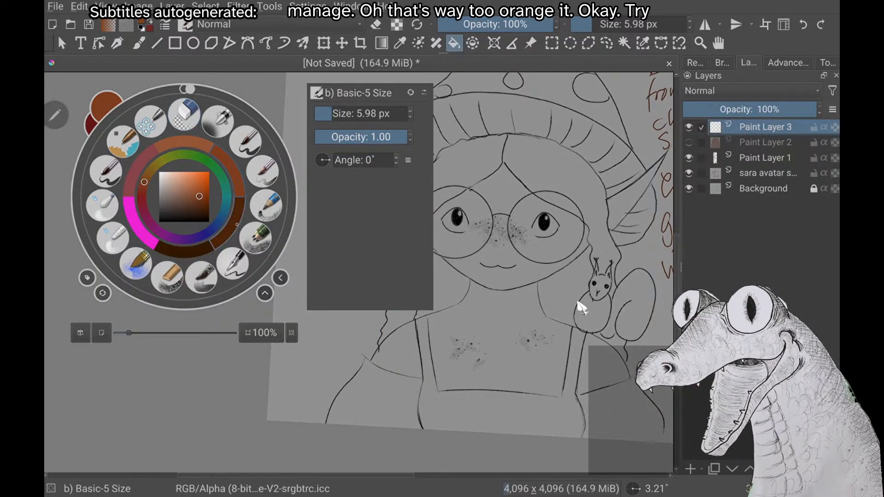
{"action": "right_click", "coordinate": [239, 233]}
{"action": "right_click", "coordinate": [221, 215]}
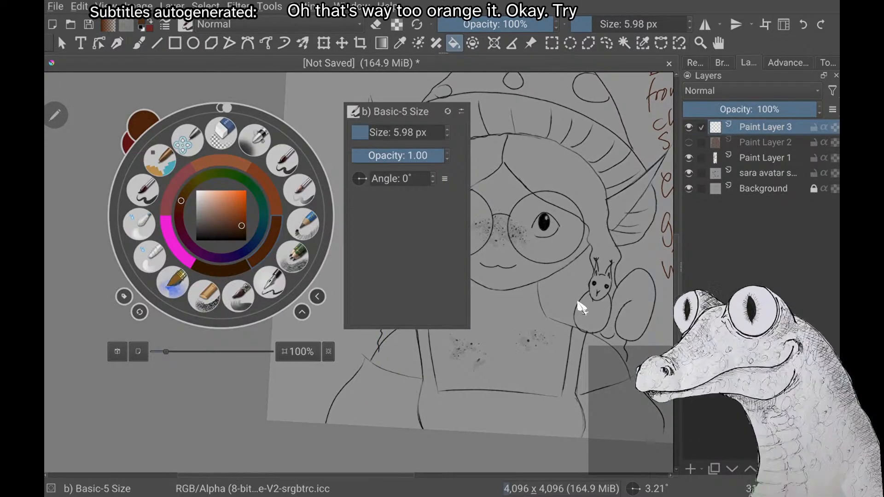
{"action": "left_click", "coordinate": [581, 308]}
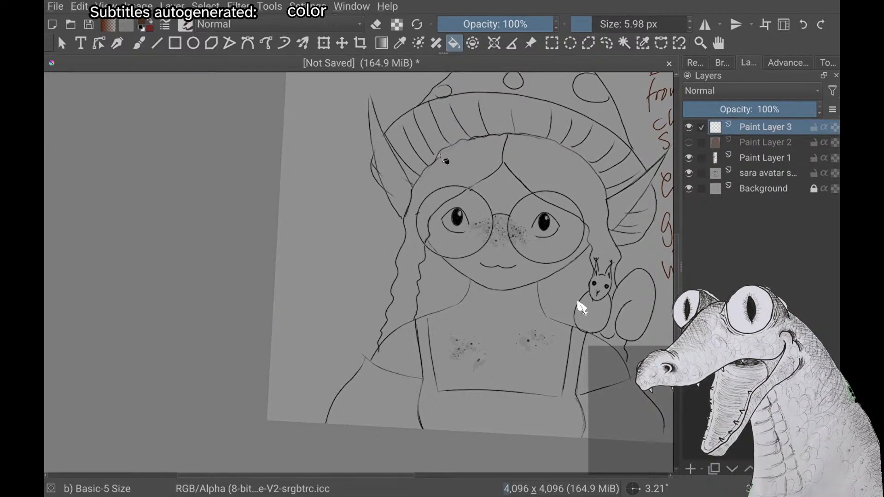
Try outlining the braid's outer edge in dark brown with the freehand brush, and undo the stroke
{"action": "key", "text": "b"}
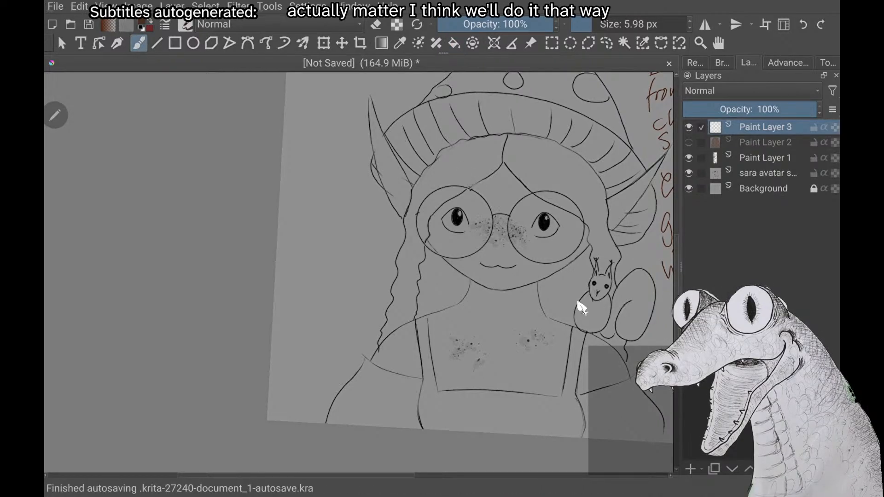
{"action": "left_click_drag", "start_coordinate": [420, 174], "coordinate": [364, 425]}
{"action": "key", "text": "ctrl+z"}
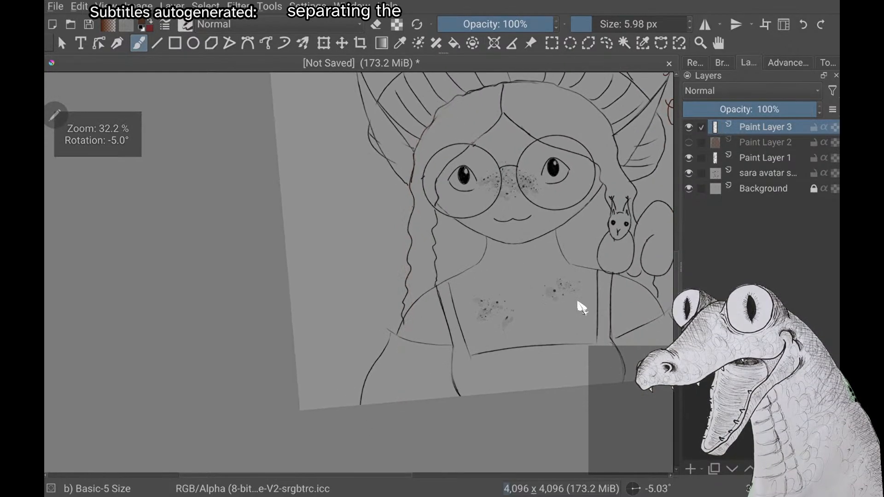
{"action": "scroll", "coordinate": [578, 301], "scroll_direction": "down", "scroll_amount": 3}
{"action": "scroll", "coordinate": [578, 302], "scroll_direction": "up", "scroll_amount": 3}
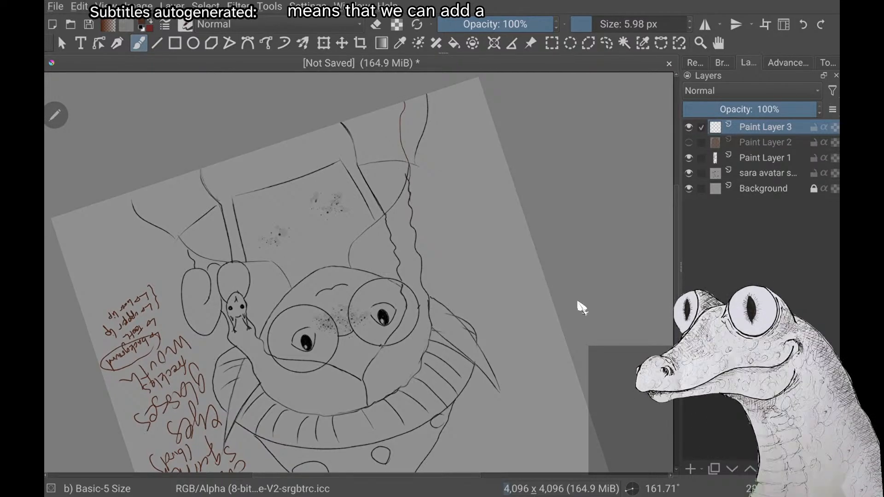
Outline the braid on the side without the squirrel in dark brown, continuing both edges down to the canvas's lower edge
{"action": "mouse_move", "coordinate": [411, 209]}
{"action": "left_mouse_down"}
{"action": "mouse_move", "coordinate": [431, 337]}
{"action": "mouse_move", "coordinate": [417, 373]}
{"action": "mouse_move", "coordinate": [373, 354]}
{"action": "mouse_move", "coordinate": [399, 291]}
{"action": "left_mouse_up"}
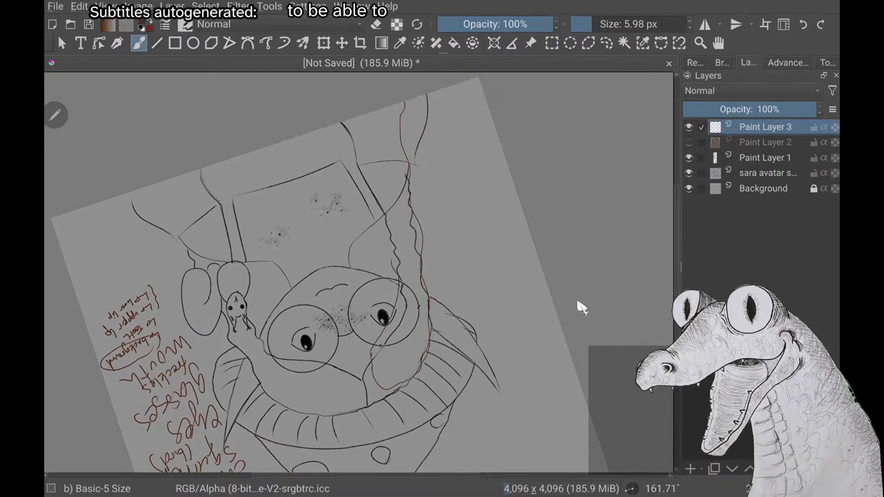
{"action": "left_click_drag", "start_coordinate": [353, 145], "coordinate": [342, 123]}
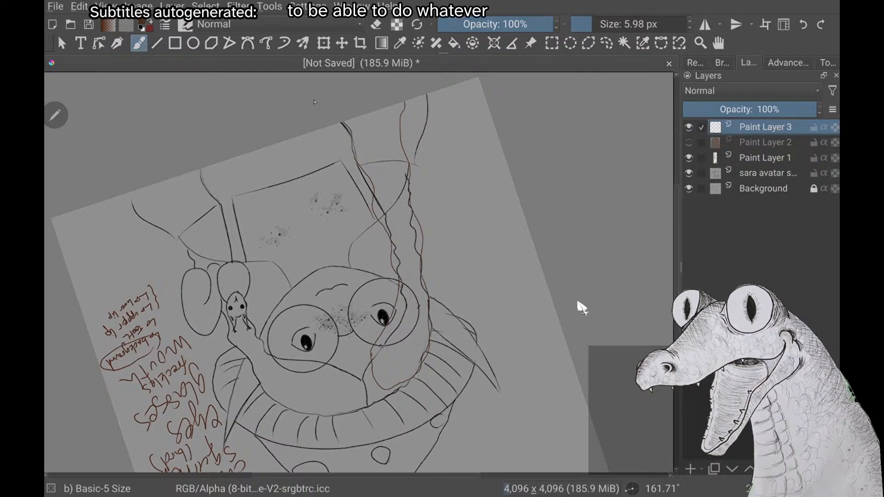
{"action": "scroll", "coordinate": [582, 308], "scroll_direction": "down", "scroll_amount": 1}
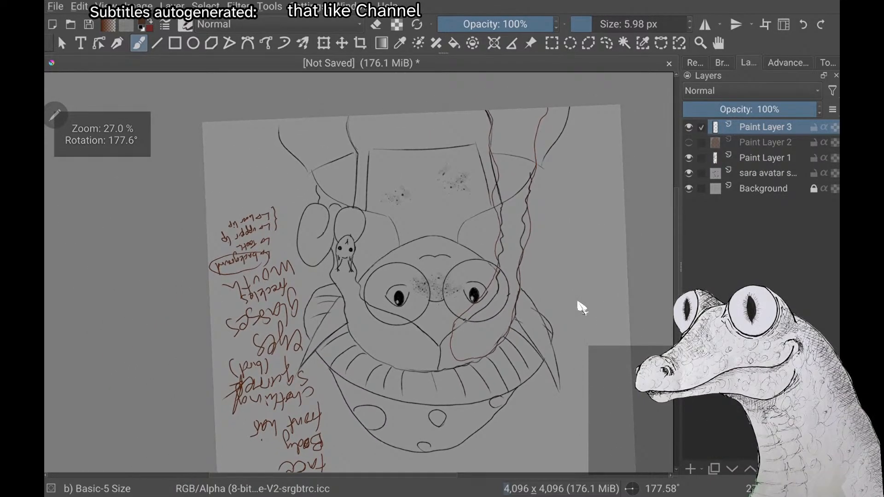
Undo the outline strokes of the squirrel-side braid and redraw its inner edge in dark brown
{"action": "scroll", "coordinate": [582, 307], "scroll_direction": "up", "scroll_amount": 1}
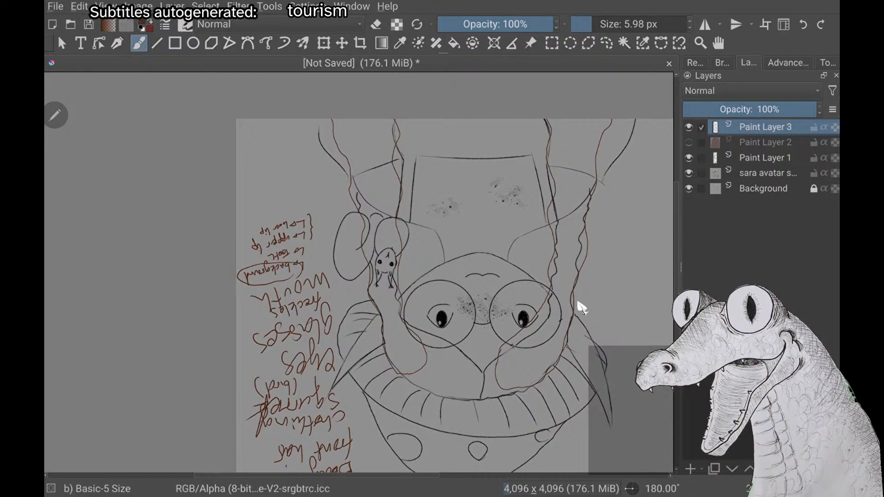
{"action": "key", "text": "ctrl+z"}
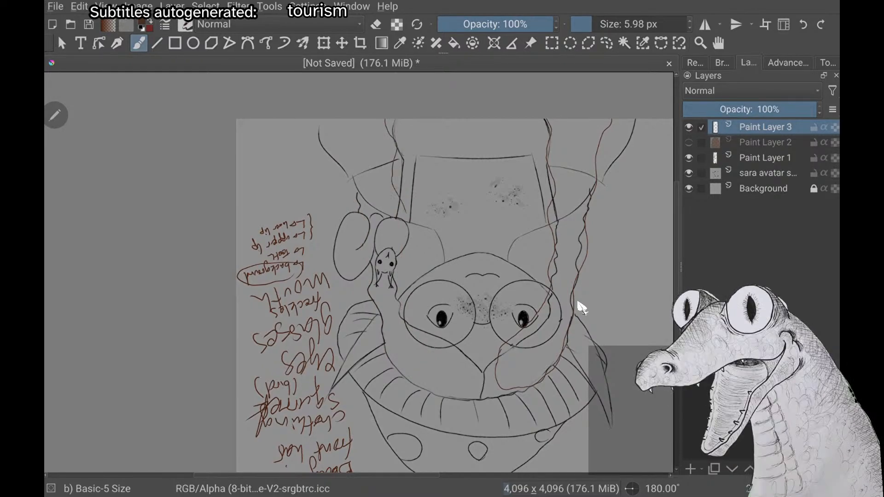
{"action": "right_click", "coordinate": [322, 195]}
{"action": "key", "text": "ctrl+z"}
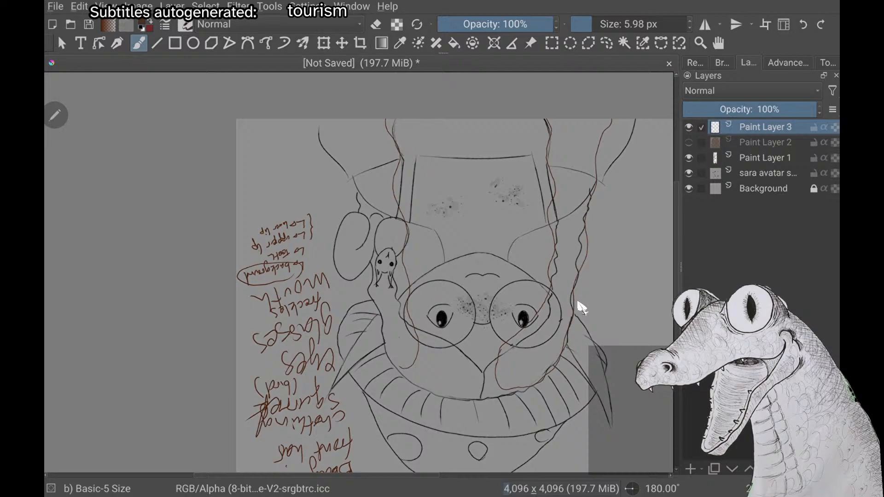
Outline the outer edge of the squirrel-side braid from its rounded top down to the canvas's lower edge
{"action": "scroll", "coordinate": [578, 303], "scroll_direction": "up", "scroll_amount": 1}
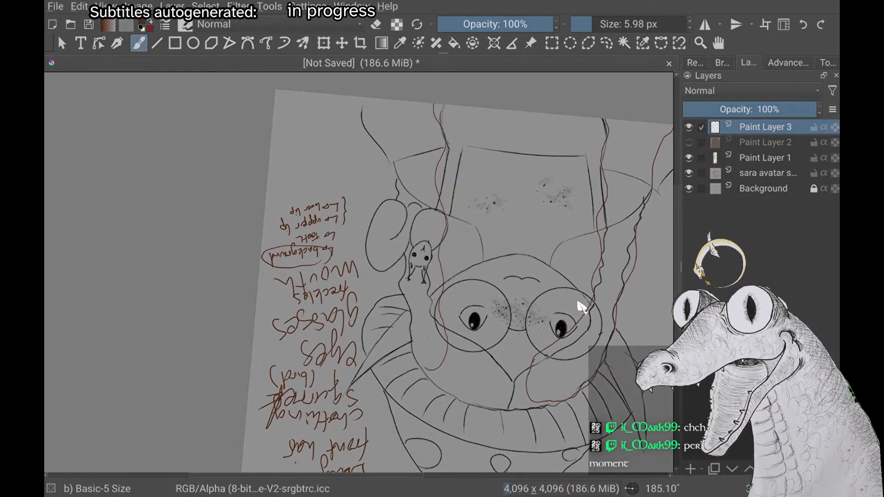
{"action": "left_click", "coordinate": [581, 306]}
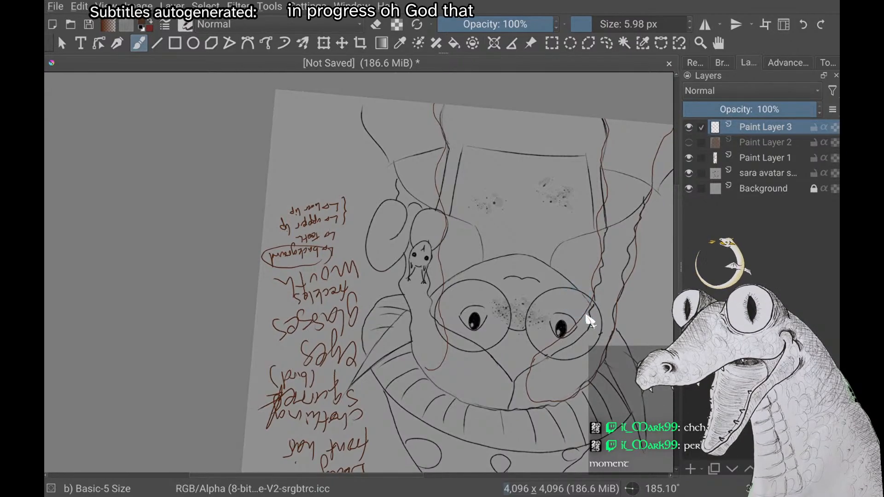
{"action": "right_click", "coordinate": [587, 316]}
{"action": "right_click", "coordinate": [587, 315]}
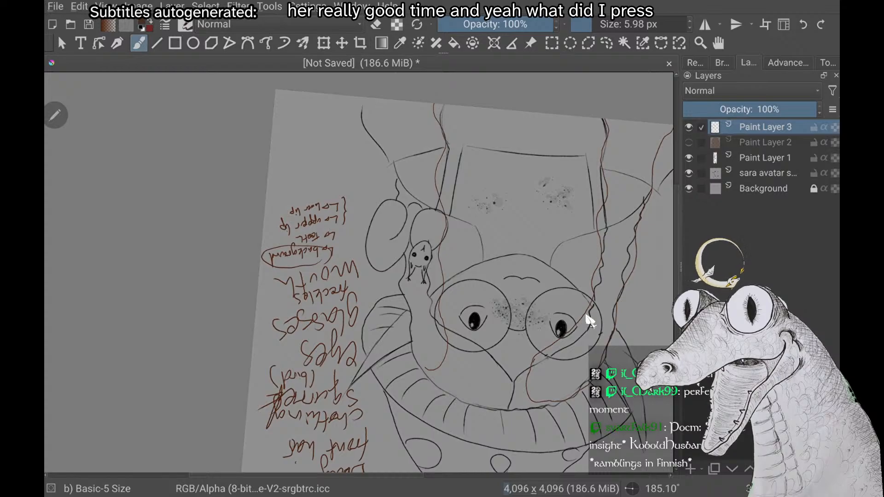
{"action": "scroll", "coordinate": [586, 315], "scroll_direction": "down", "scroll_amount": 4}
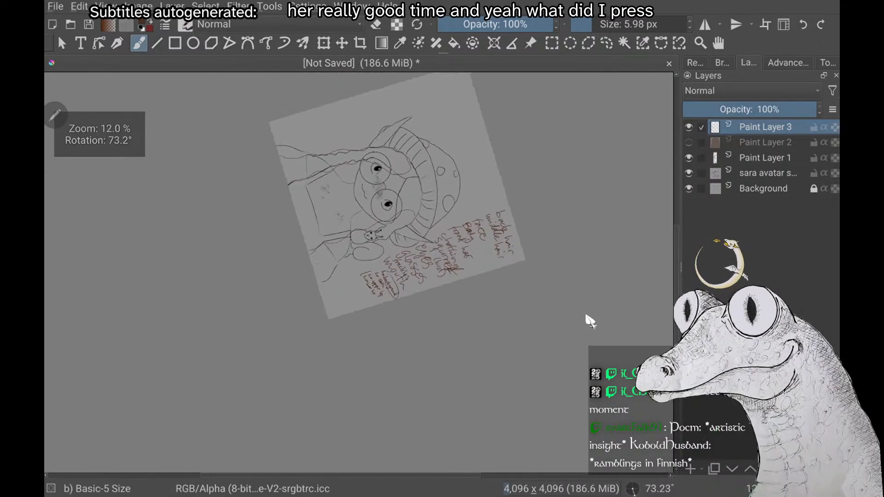
{"action": "scroll", "coordinate": [587, 316], "scroll_direction": "up", "scroll_amount": 1}
{"action": "scroll", "coordinate": [586, 316], "scroll_direction": "up", "scroll_amount": 3}
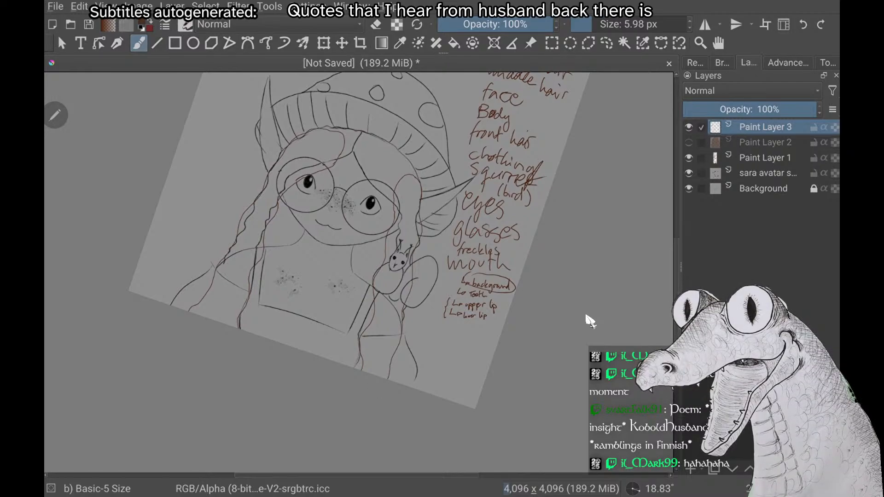
{"action": "scroll", "coordinate": [587, 316], "scroll_direction": "up", "scroll_amount": 2}
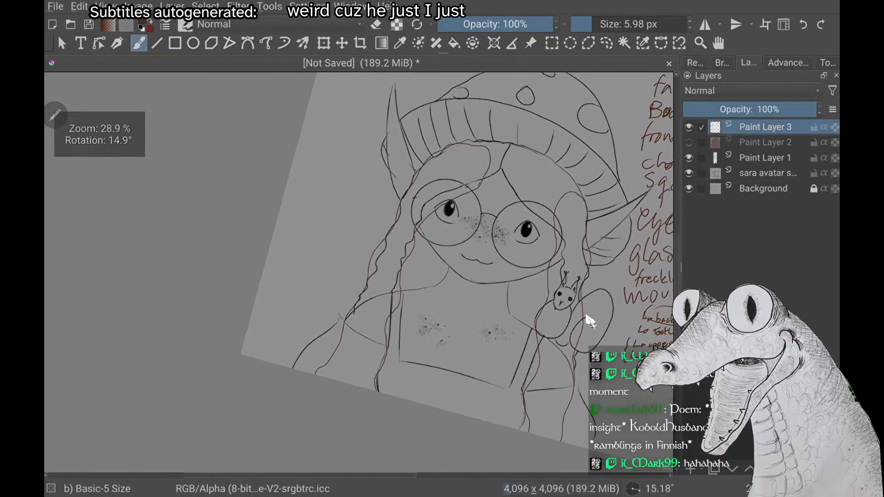
Fill the outlined braid on the side without the squirrel with dark brown on Paint Layer 3
{"action": "scroll", "coordinate": [586, 316], "scroll_direction": "down", "scroll_amount": 2}
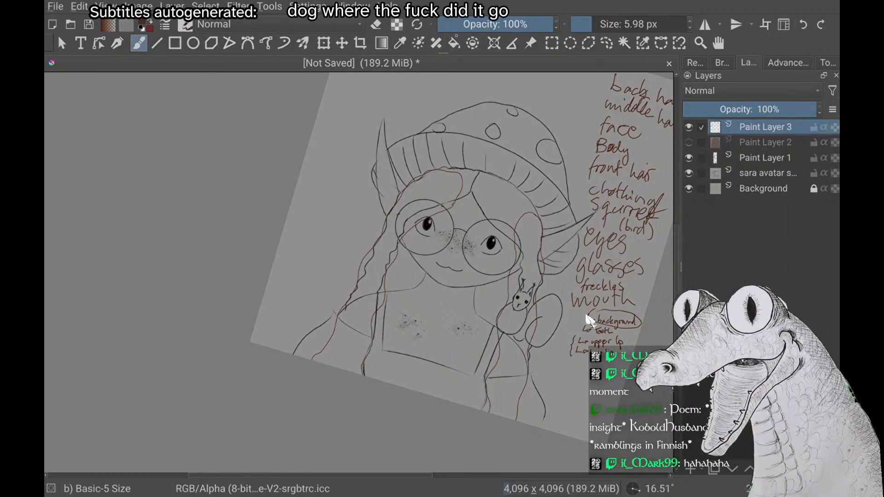
{"action": "key", "text": "f"}
{"action": "left_click", "coordinate": [589, 313]}
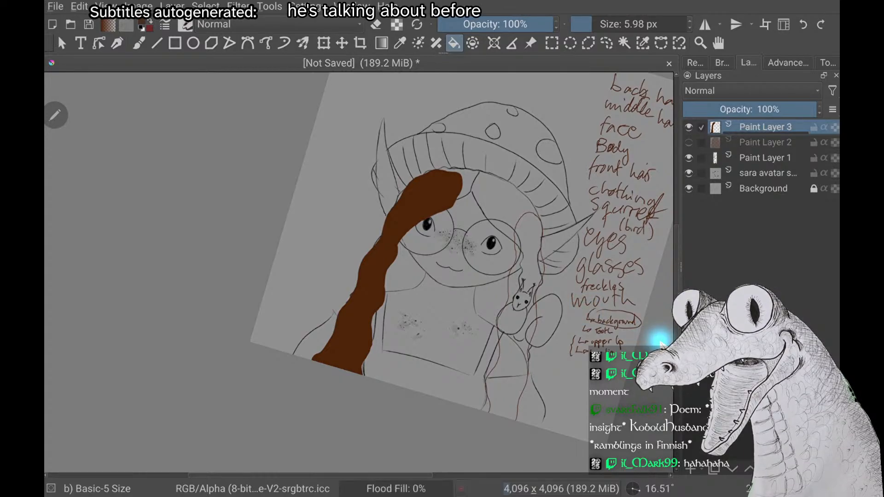
Try filling the squirrel-side braid with the same dark brown, and undo the fill
{"action": "left_click", "coordinate": [661, 343]}
{"action": "left_click_drag", "start_coordinate": [634, 341], "coordinate": [509, 309]}
{"action": "key", "text": "ctrl+z"}
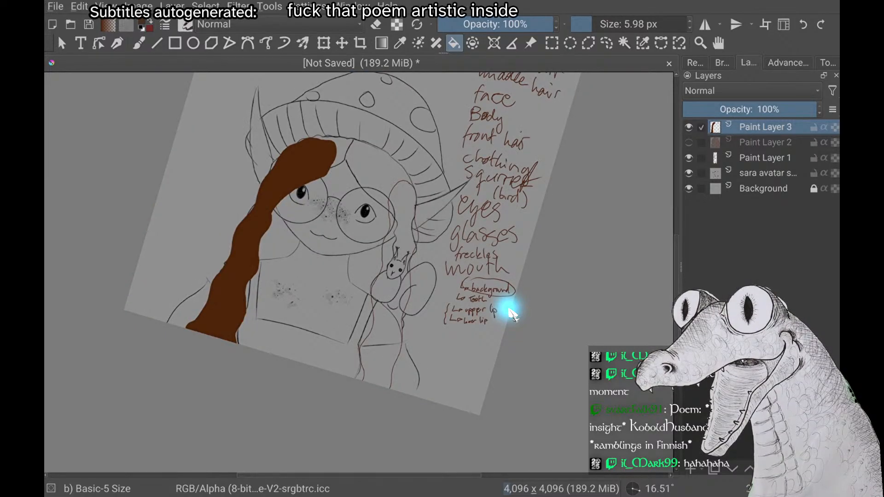
Examine the squirrel-side braid's outline closely along its full length for gaps that would let the fill leak
{"action": "scroll", "coordinate": [509, 310], "scroll_direction": "up", "scroll_amount": 3}
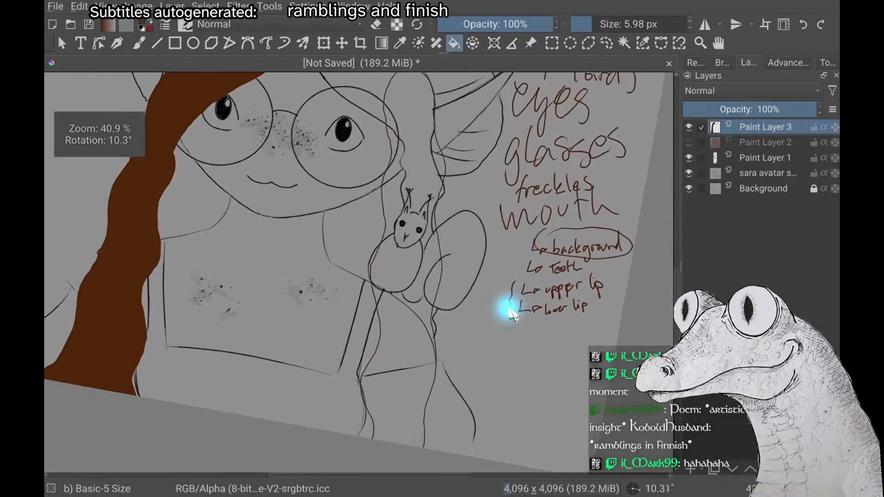
{"action": "scroll", "coordinate": [509, 310], "scroll_direction": "down", "scroll_amount": 1}
{"action": "scroll", "coordinate": [509, 309], "scroll_direction": "up", "scroll_amount": 4}
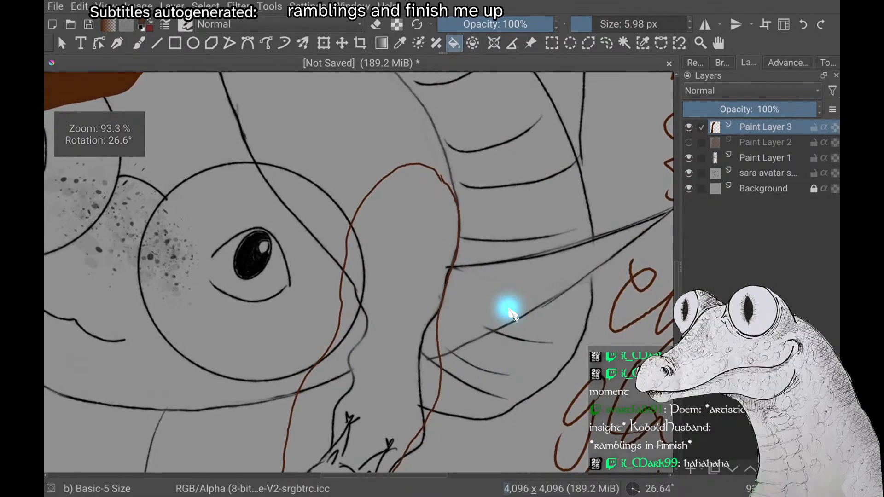
{"action": "scroll", "coordinate": [511, 313], "scroll_direction": "up", "scroll_amount": 2}
{"action": "scroll", "coordinate": [511, 313], "scroll_direction": "down", "scroll_amount": 1}
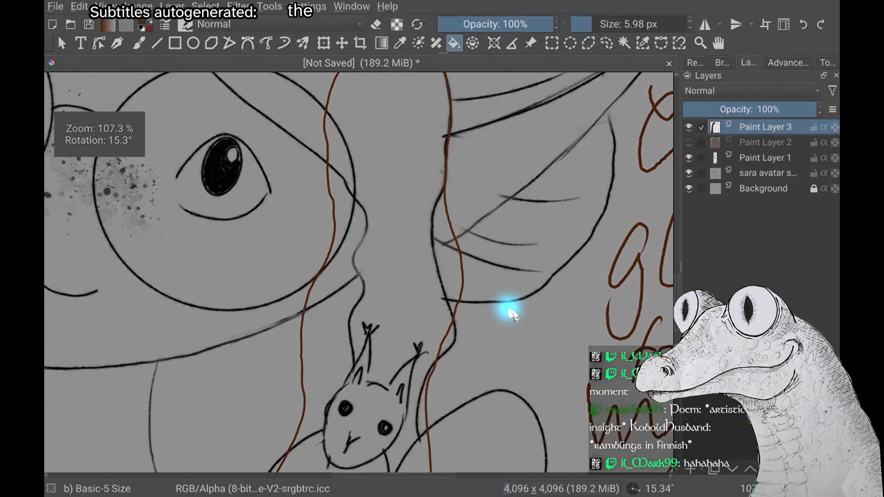
{"action": "scroll", "coordinate": [511, 314], "scroll_direction": "down", "scroll_amount": 1}
{"action": "scroll", "coordinate": [511, 314], "scroll_direction": "up", "scroll_amount": 4}
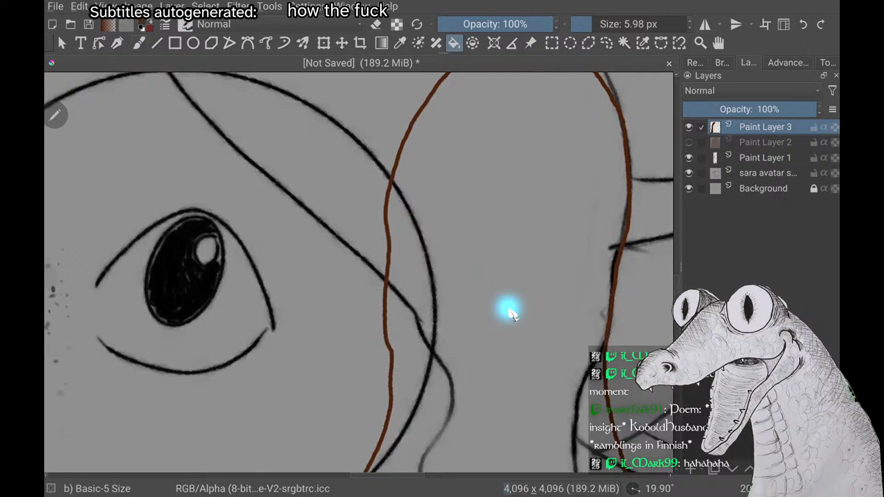
{"action": "key", "text": "b"}
{"action": "scroll", "coordinate": [511, 313], "scroll_direction": "down", "scroll_amount": 4}
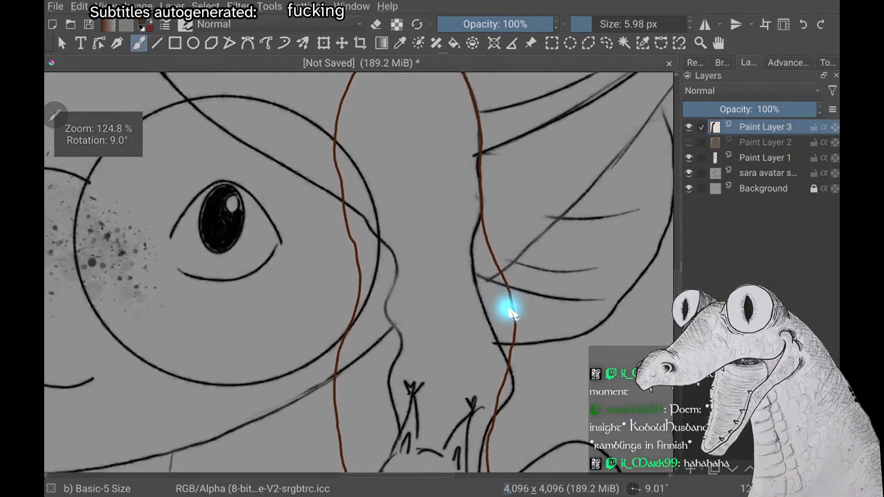
{"action": "scroll", "coordinate": [511, 313], "scroll_direction": "down", "scroll_amount": 4}
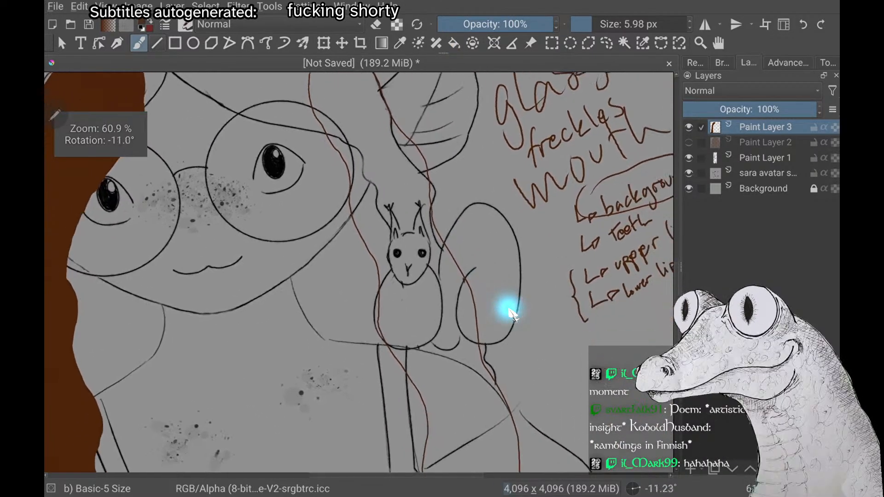
{"action": "scroll", "coordinate": [511, 313], "scroll_direction": "down", "scroll_amount": 1}
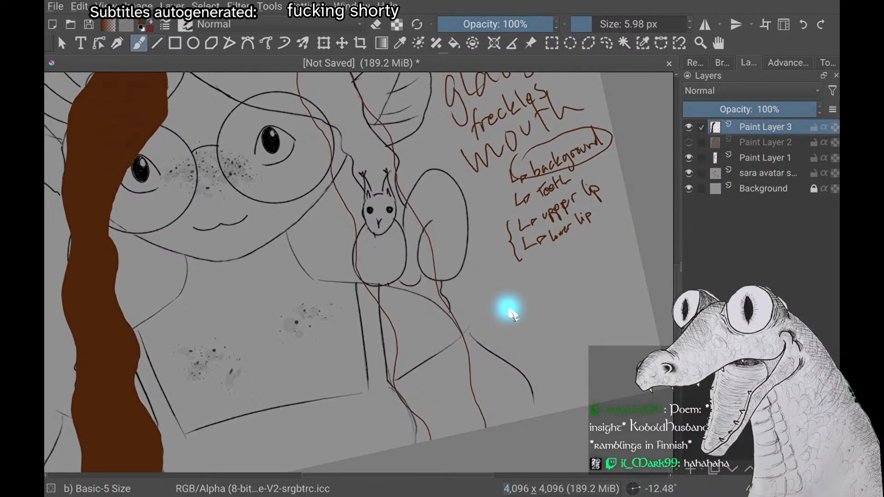
{"action": "scroll", "coordinate": [511, 314], "scroll_direction": "up", "scroll_amount": 6}
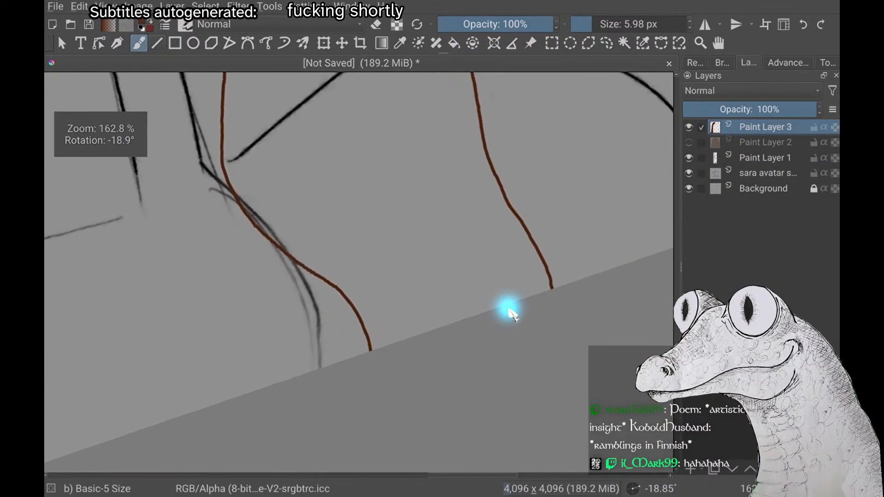
{"action": "scroll", "coordinate": [512, 314], "scroll_direction": "down", "scroll_amount": 2}
{"action": "scroll", "coordinate": [512, 315], "scroll_direction": "up", "scroll_amount": 3}
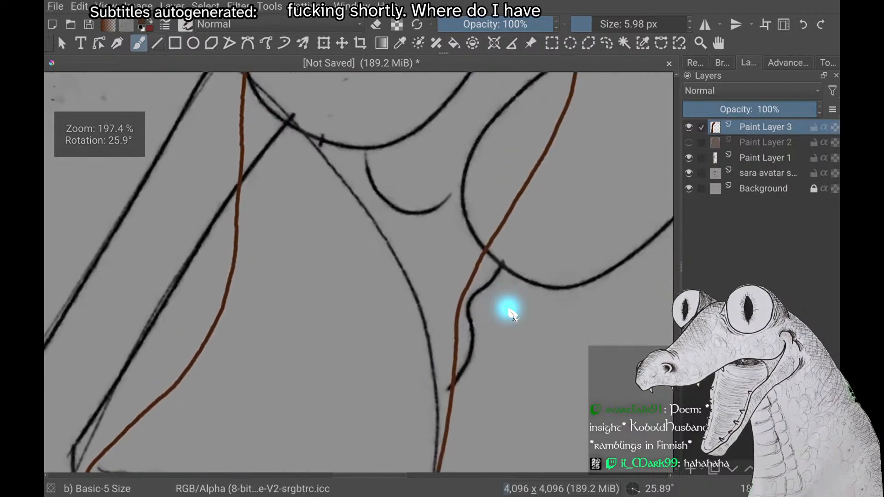
{"action": "scroll", "coordinate": [513, 315], "scroll_direction": "down", "scroll_amount": 2}
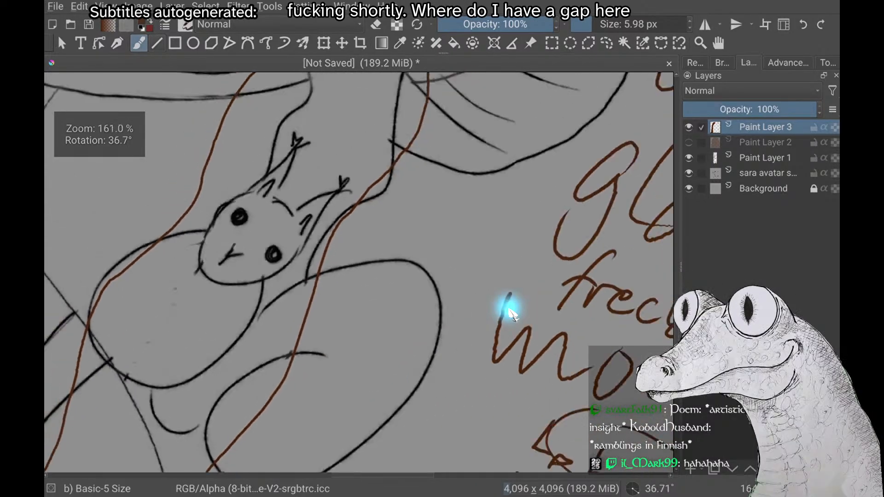
{"action": "scroll", "coordinate": [512, 315], "scroll_direction": "down", "scroll_amount": 1}
{"action": "scroll", "coordinate": [512, 315], "scroll_direction": "up", "scroll_amount": 3}
{"action": "scroll", "coordinate": [512, 314], "scroll_direction": "down", "scroll_amount": 3}
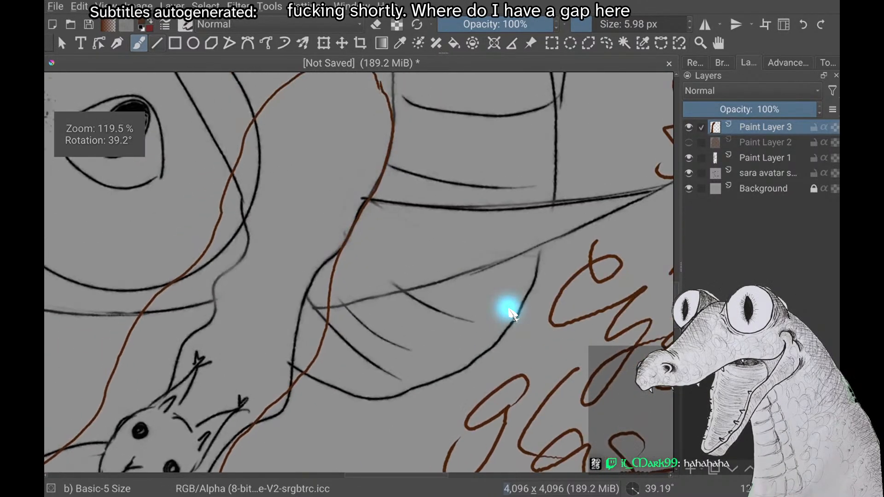
Close the gap in the outline near the top of the squirrel-side braid with dark brown brush strokes
{"action": "scroll", "coordinate": [512, 314], "scroll_direction": "up", "scroll_amount": 5}
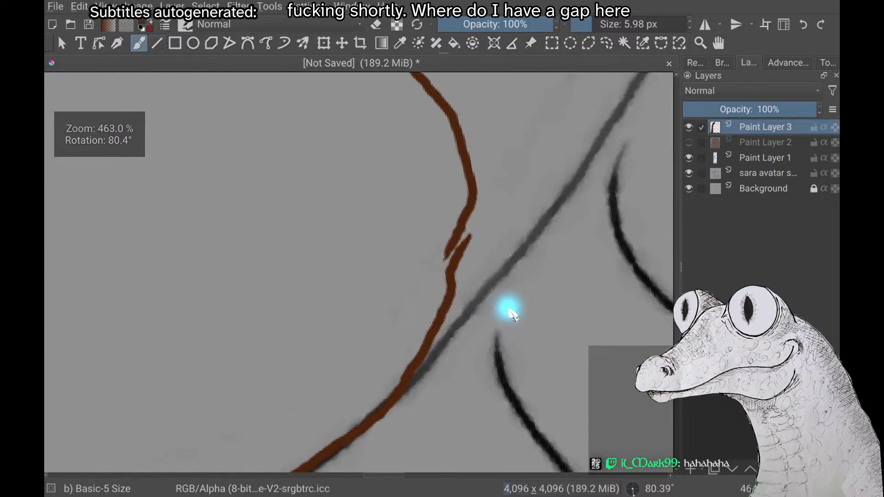
{"action": "mouse_move", "coordinate": [475, 195]}
{"action": "left_mouse_down"}
{"action": "mouse_move", "coordinate": [476, 228]}
{"action": "mouse_move", "coordinate": [454, 276]}
{"action": "left_mouse_up"}
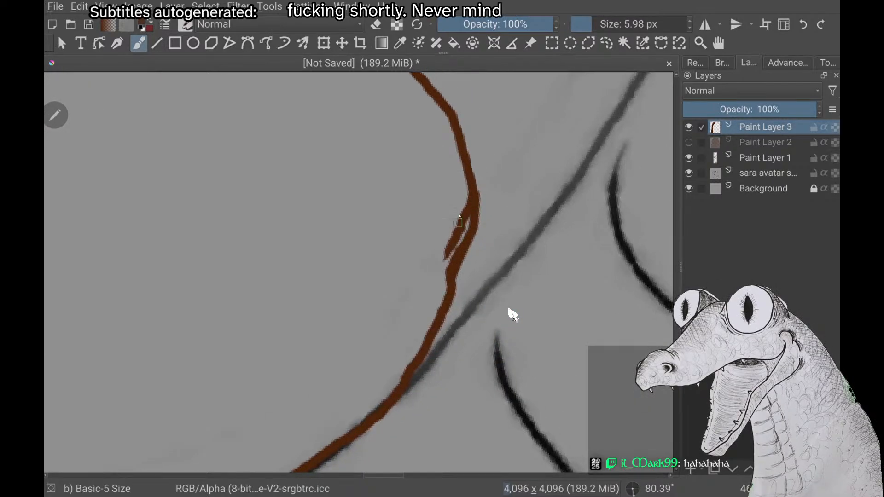
{"action": "left_click_drag", "start_coordinate": [468, 213], "coordinate": [450, 278]}
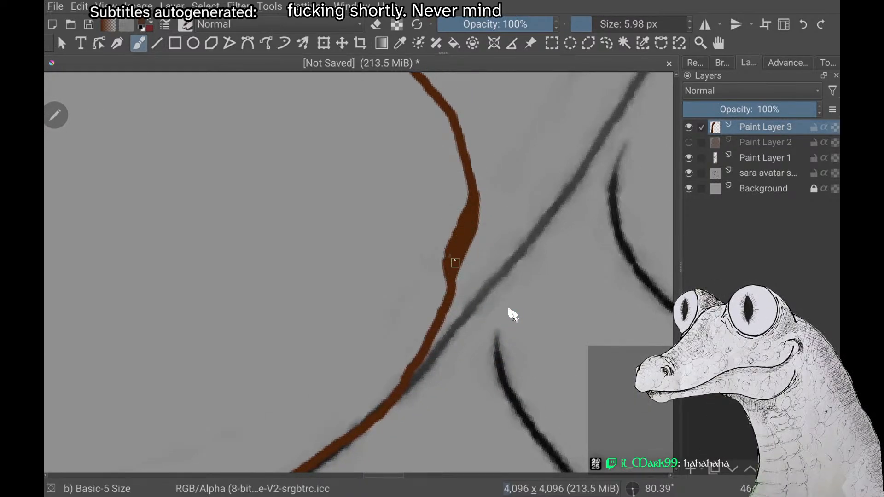
Fill the closed outline of the squirrel-side braid with dark brown
{"action": "scroll", "coordinate": [512, 314], "scroll_direction": "down", "scroll_amount": 8}
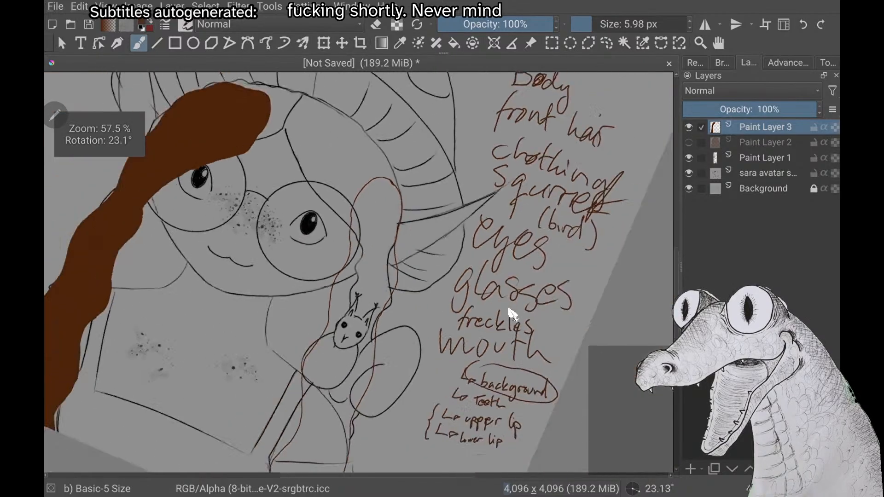
{"action": "scroll", "coordinate": [512, 314], "scroll_direction": "down", "scroll_amount": 1}
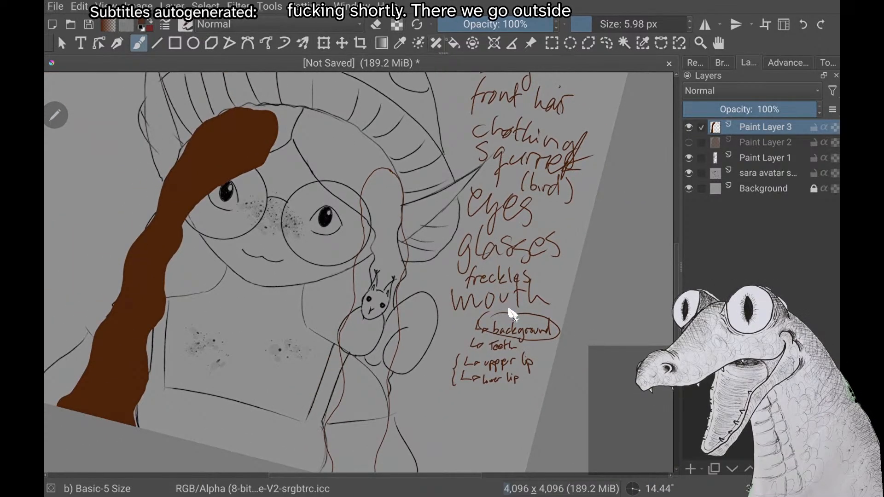
{"action": "key", "text": "f"}
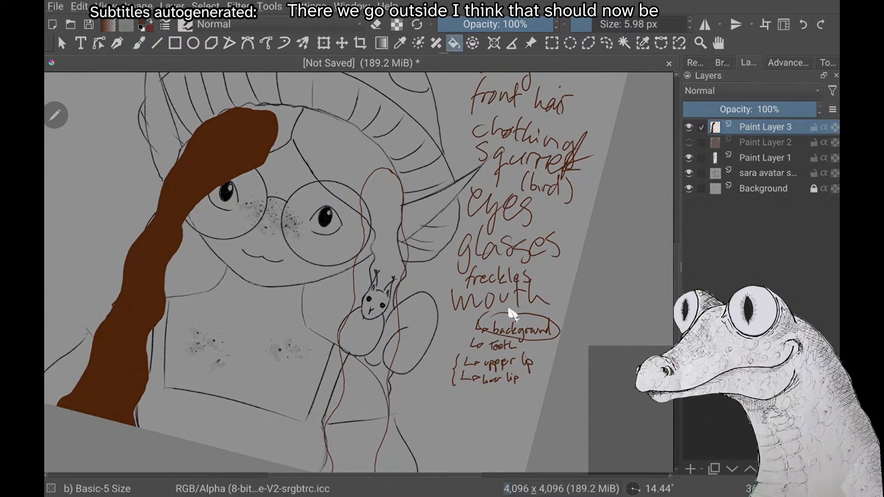
{"action": "left_click", "coordinate": [379, 217]}
Choose a lighter brown and try a thin wavy highlight strand with the brush on the squirrel-side braid
{"action": "right_click", "coordinate": [509, 309]}
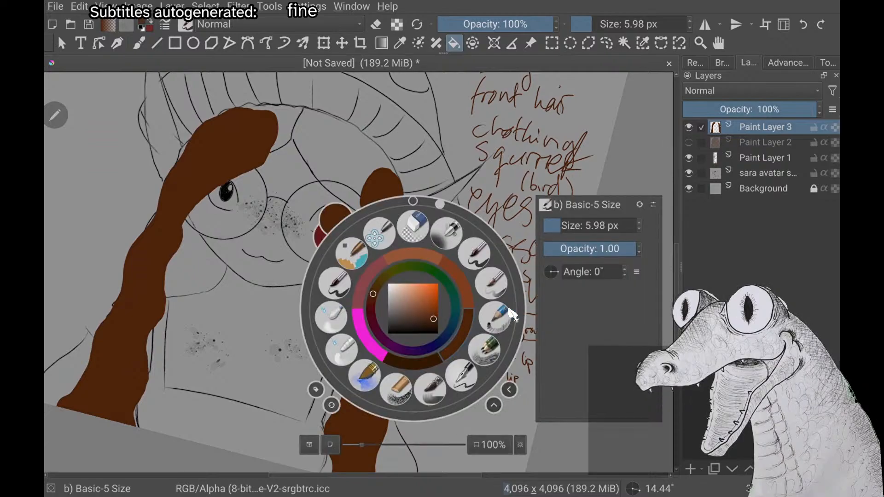
{"action": "right_click", "coordinate": [509, 309]}
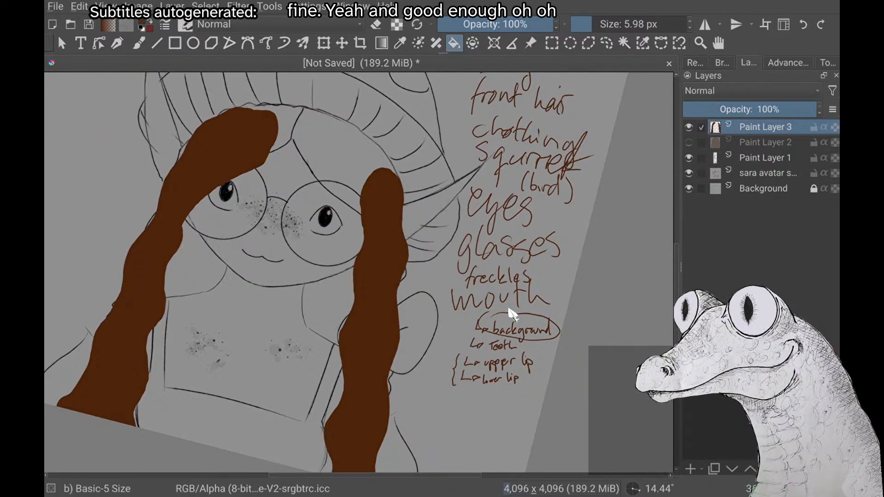
{"action": "right_click", "coordinate": [509, 313]}
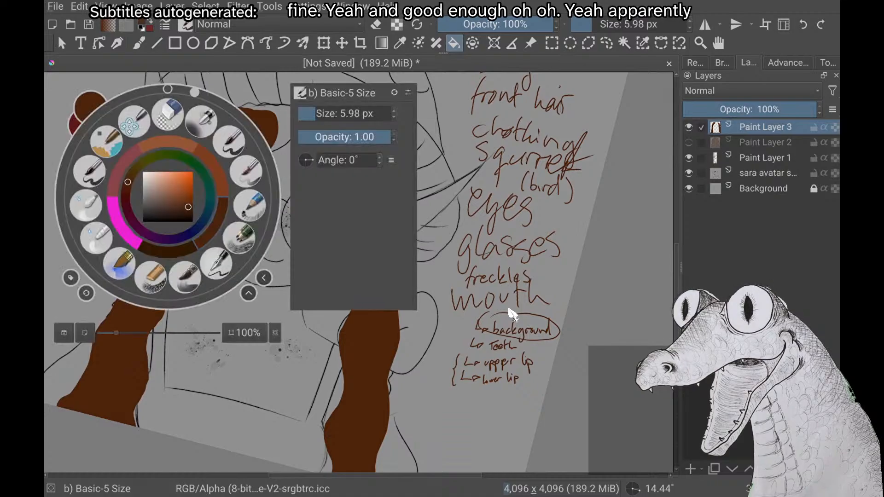
{"action": "left_click", "coordinate": [509, 313]}
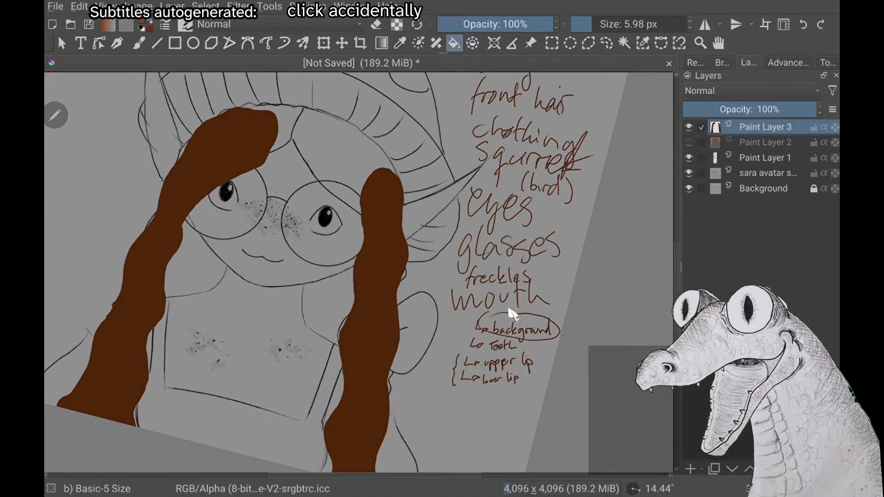
{"action": "key", "text": "b"}
{"action": "scroll", "coordinate": [510, 313], "scroll_direction": "down", "scroll_amount": 2}
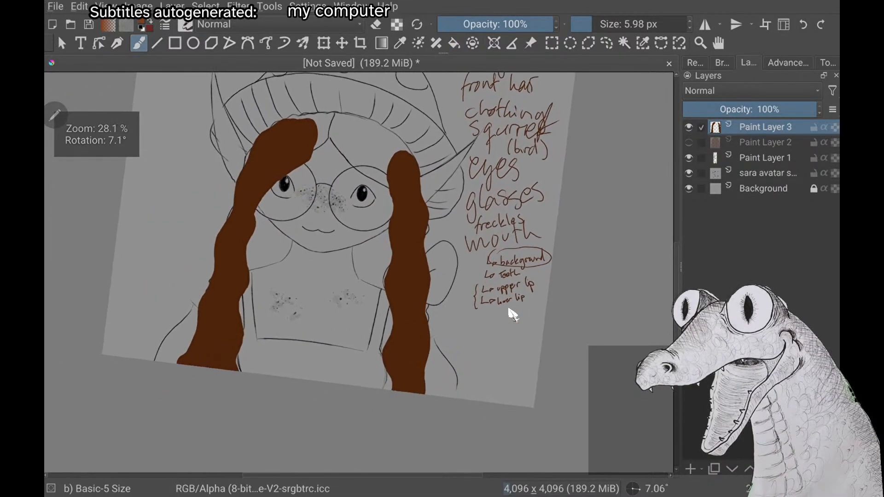
{"action": "scroll", "coordinate": [510, 313], "scroll_direction": "up", "scroll_amount": 1}
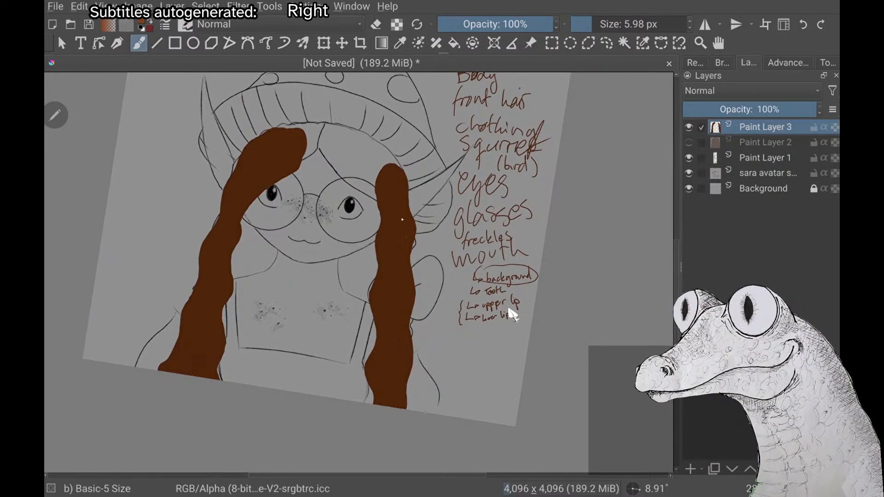
{"action": "left_click_drag", "start_coordinate": [398, 217], "coordinate": [399, 251]}
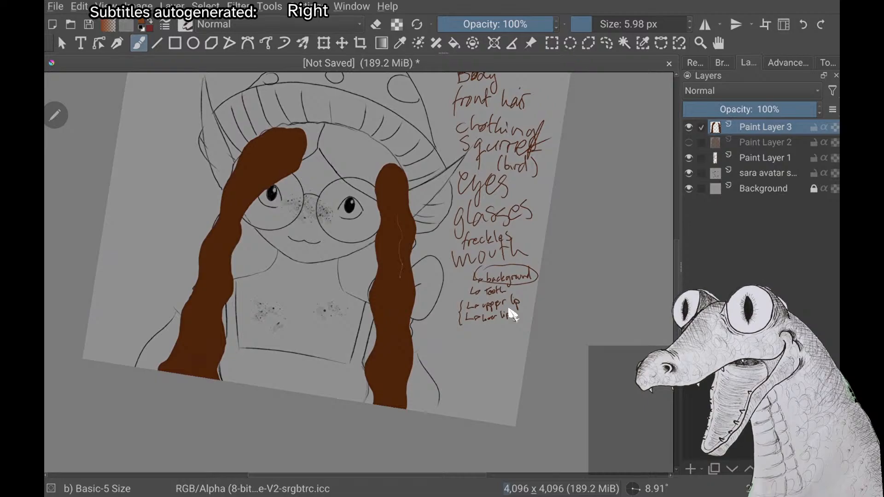
Brush one thin wavy light brown highlight down the full length of the squirrel-side braid, undoing unsatisfactory strokes
{"action": "scroll", "coordinate": [508, 309], "scroll_direction": "up", "scroll_amount": 1}
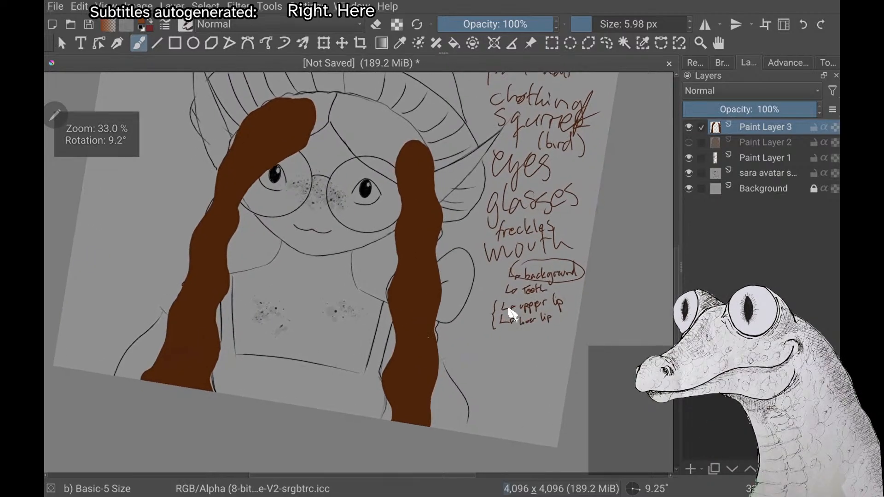
{"action": "left_click_drag", "start_coordinate": [426, 259], "coordinate": [426, 381]}
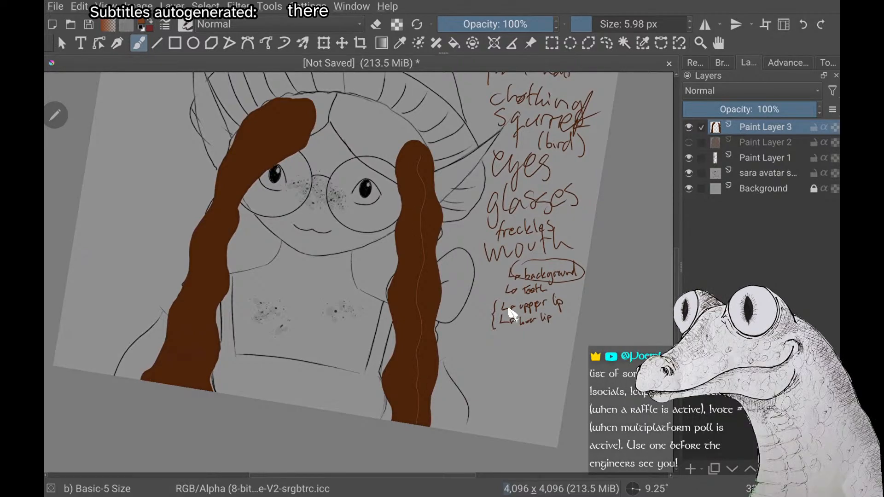
{"action": "left_click_drag", "start_coordinate": [419, 159], "coordinate": [430, 213]}
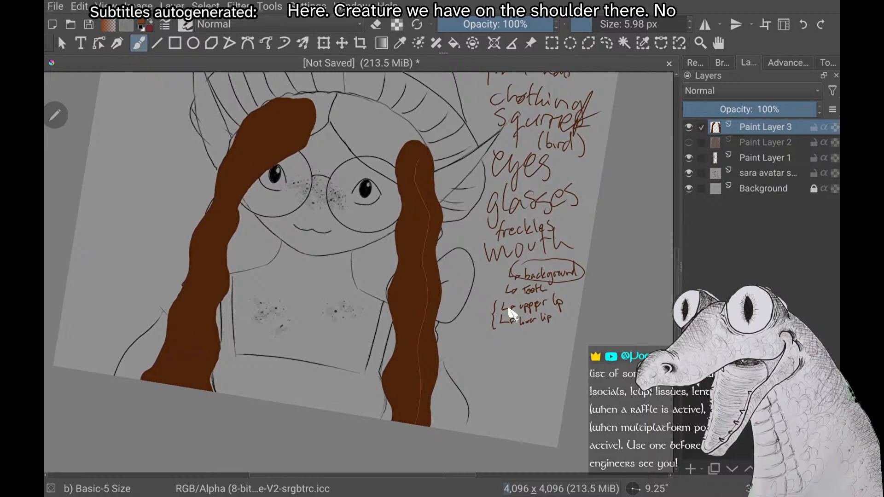
{"action": "key", "text": "ctrl+z"}
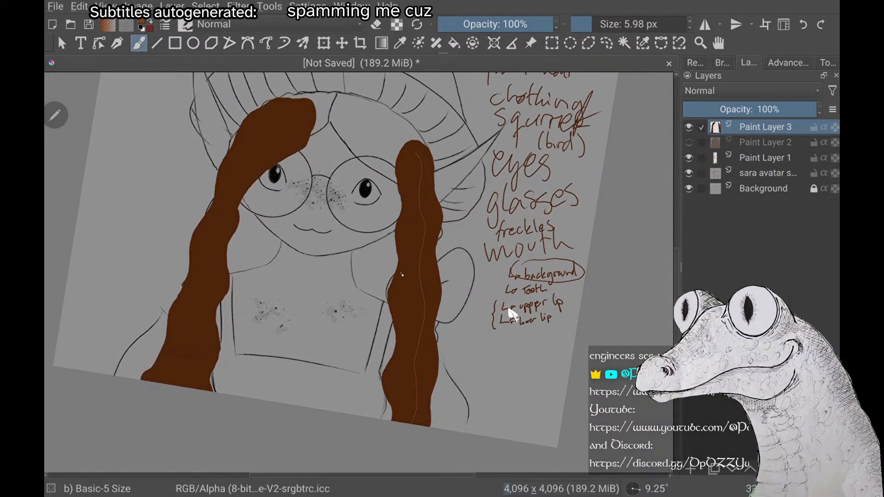
Reset the canvas rotation and brush a matching light brown highlight down the middle of the braid opposite the squirrel
{"action": "right_click", "coordinate": [511, 315]}
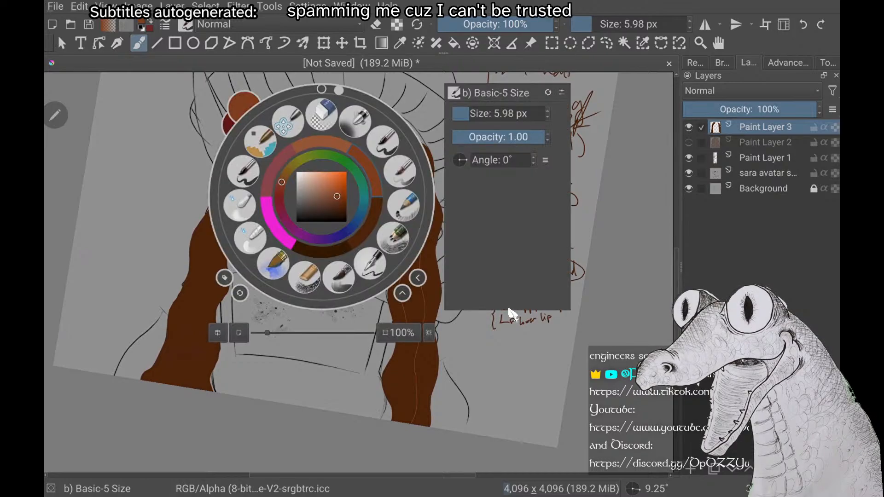
{"action": "right_click", "coordinate": [512, 314]}
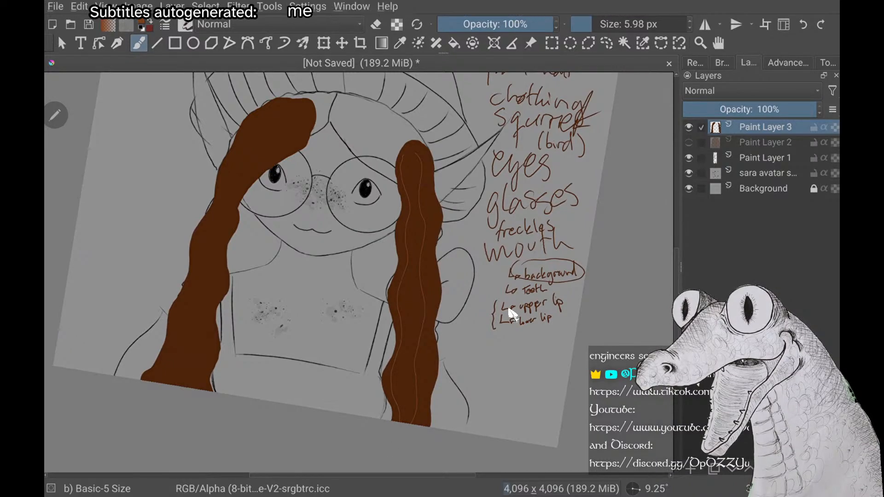
{"action": "key", "text": "5"}
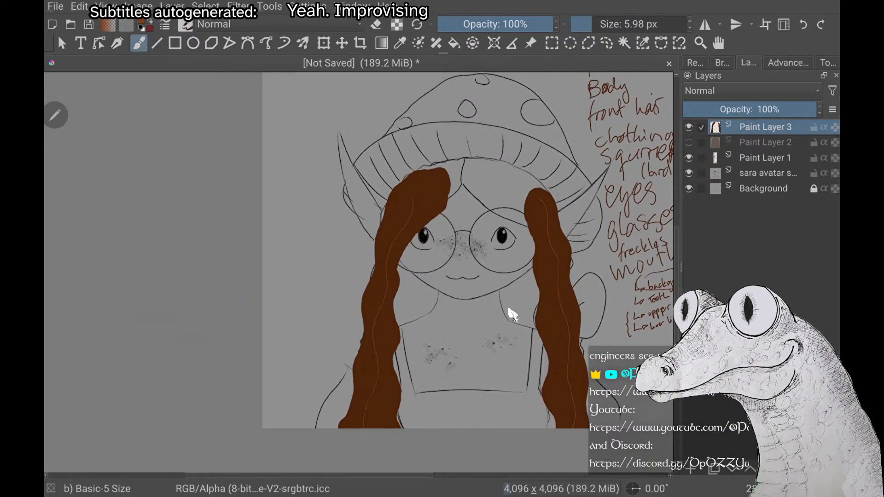
{"action": "scroll", "coordinate": [513, 315], "scroll_direction": "down", "scroll_amount": 3}
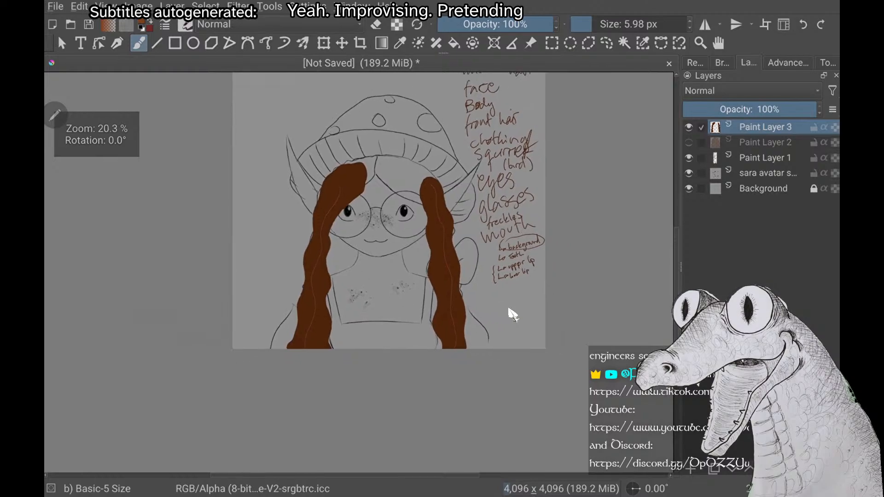
{"action": "scroll", "coordinate": [509, 309], "scroll_direction": "up", "scroll_amount": 4}
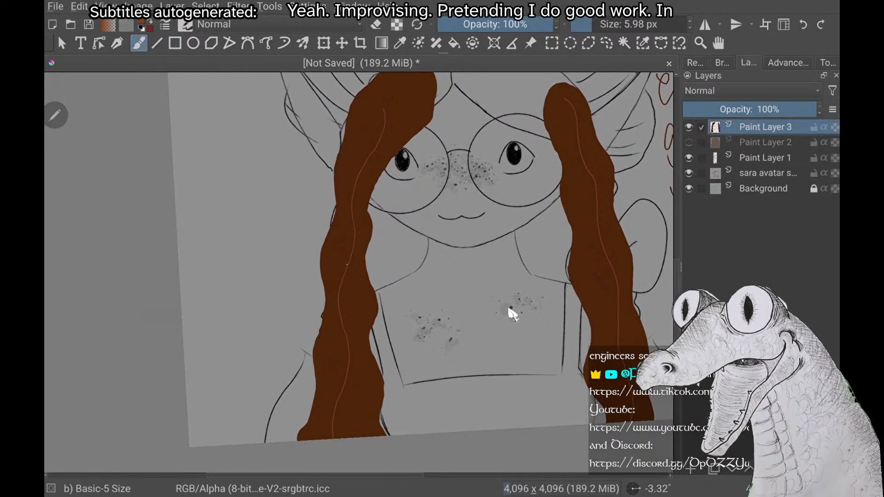
Paint dark brown wavy shadow strands along the braid opposite the squirrel, comparing them with the back hair on Paint Layer 2
{"action": "right_click", "coordinate": [513, 315]}
{"action": "right_click", "coordinate": [512, 315]}
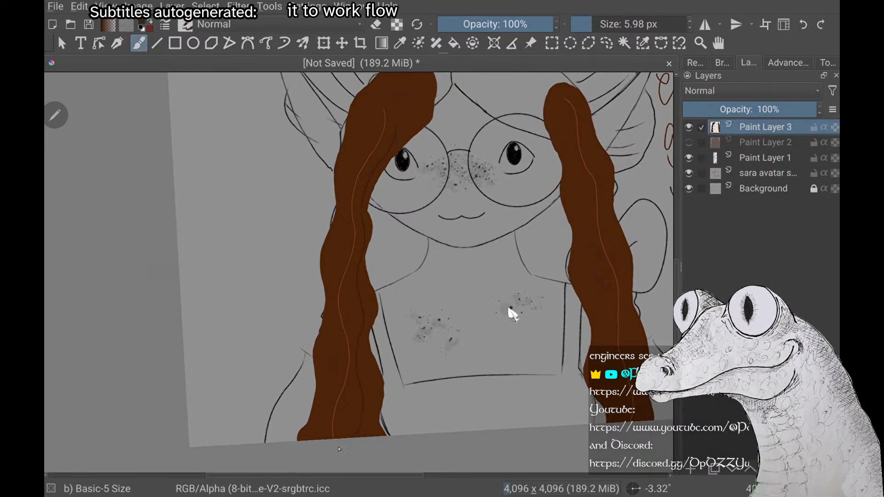
{"action": "left_click", "coordinate": [689, 143]}
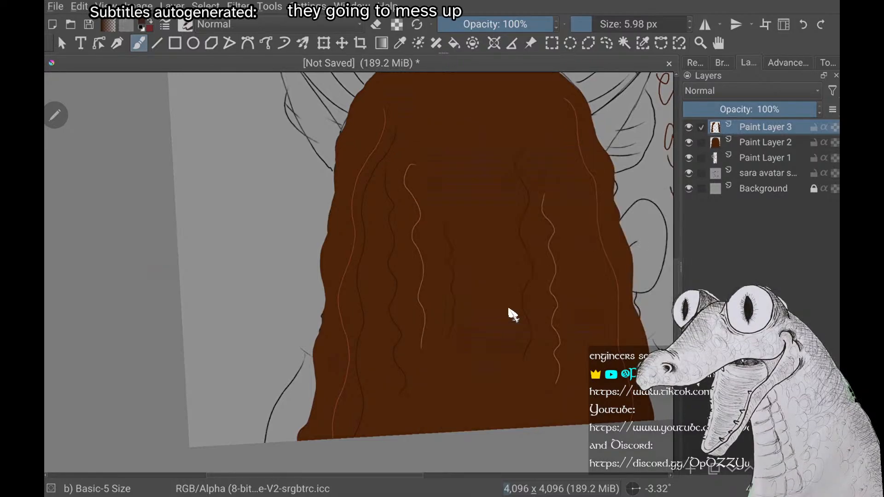
{"action": "left_click", "coordinate": [689, 142]}
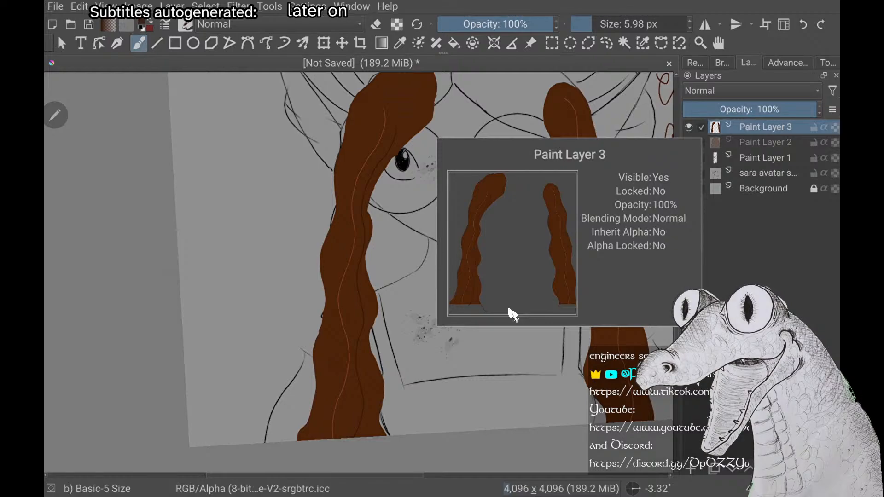
{"action": "scroll", "coordinate": [509, 309], "scroll_direction": "down", "scroll_amount": 3}
{"action": "scroll", "coordinate": [508, 309], "scroll_direction": "down", "scroll_amount": 2}
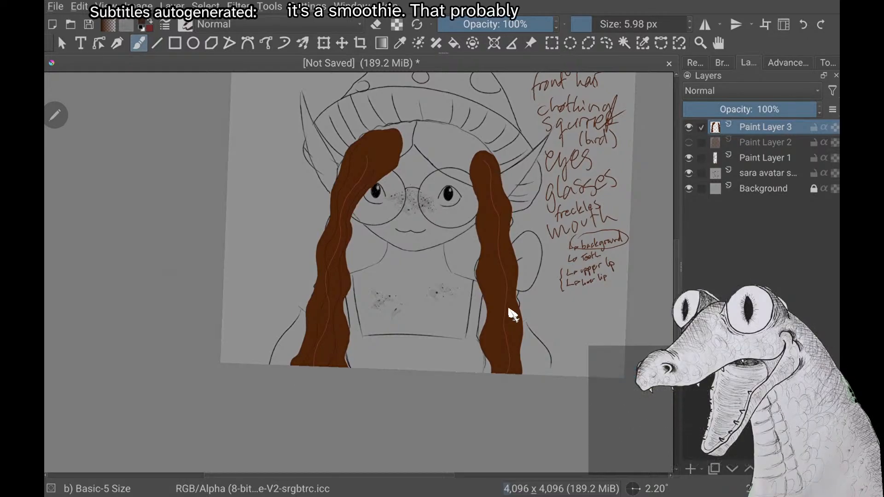
{"action": "scroll", "coordinate": [513, 315], "scroll_direction": "up", "scroll_amount": 3}
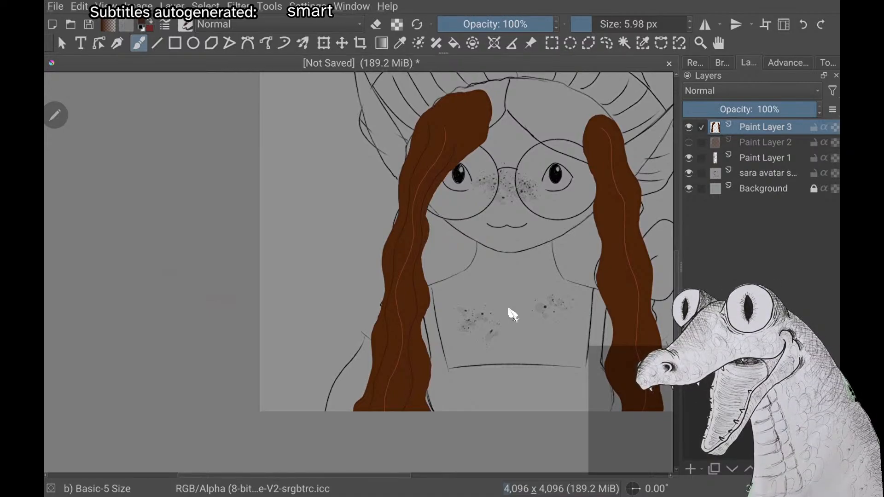
Paint dark brown wavy shadow strands on both sides of the highlight in the squirrel-side braid
{"action": "scroll", "coordinate": [509, 309], "scroll_direction": "right", "scroll_amount": 3}
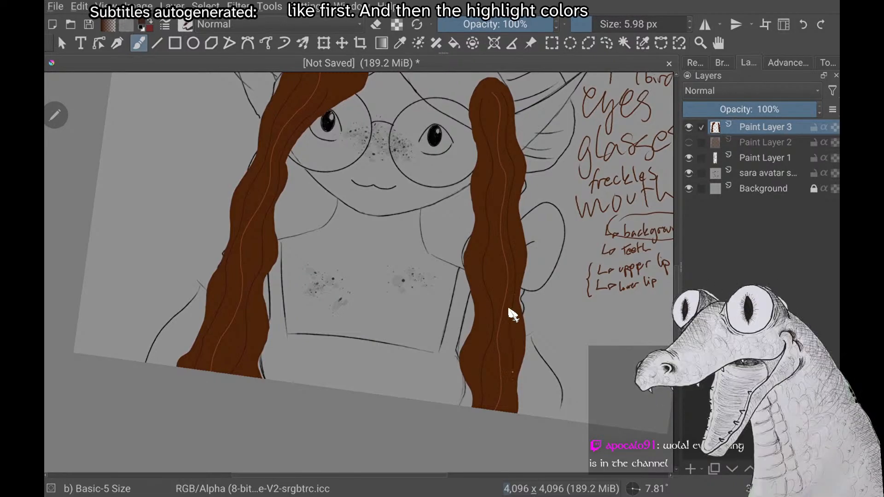
{"action": "scroll", "coordinate": [509, 310], "scroll_direction": "down", "scroll_amount": 3}
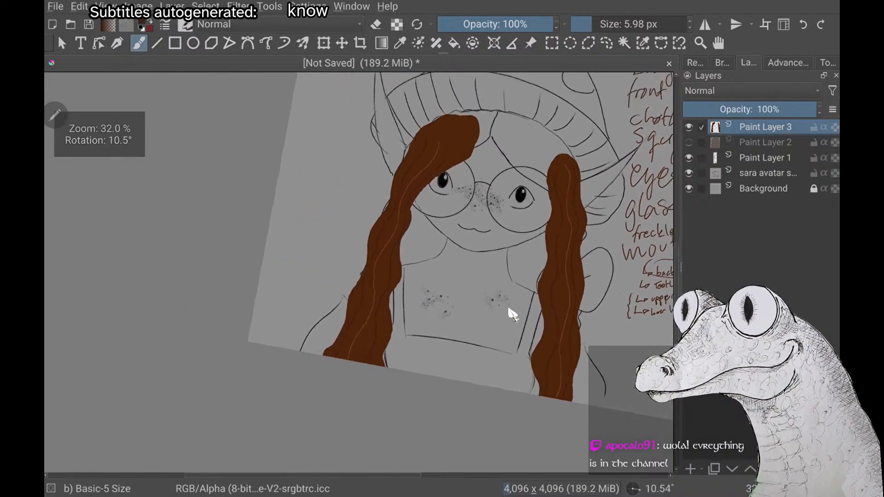
{"action": "scroll", "coordinate": [509, 310], "scroll_direction": "down", "scroll_amount": 2}
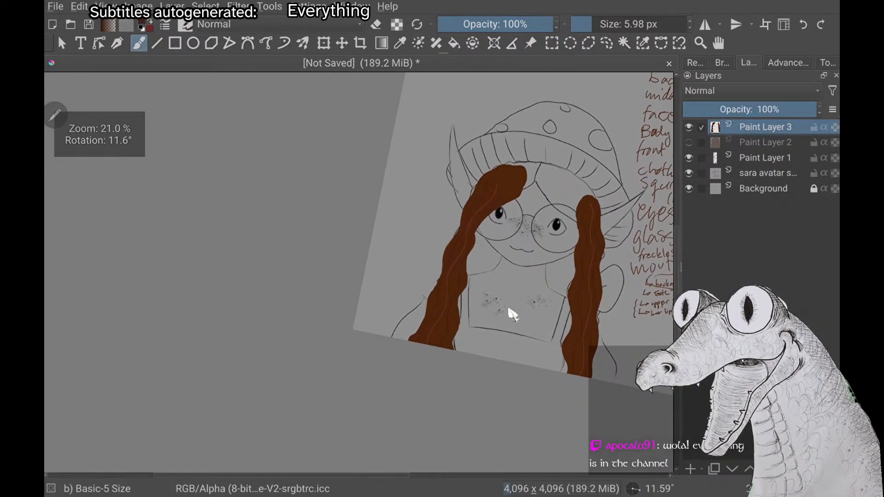
{"action": "scroll", "coordinate": [509, 309], "scroll_direction": "up", "scroll_amount": 2}
{"action": "scroll", "coordinate": [509, 310], "scroll_direction": "up", "scroll_amount": 2}
{"action": "scroll", "coordinate": [509, 310], "scroll_direction": "down", "scroll_amount": 2}
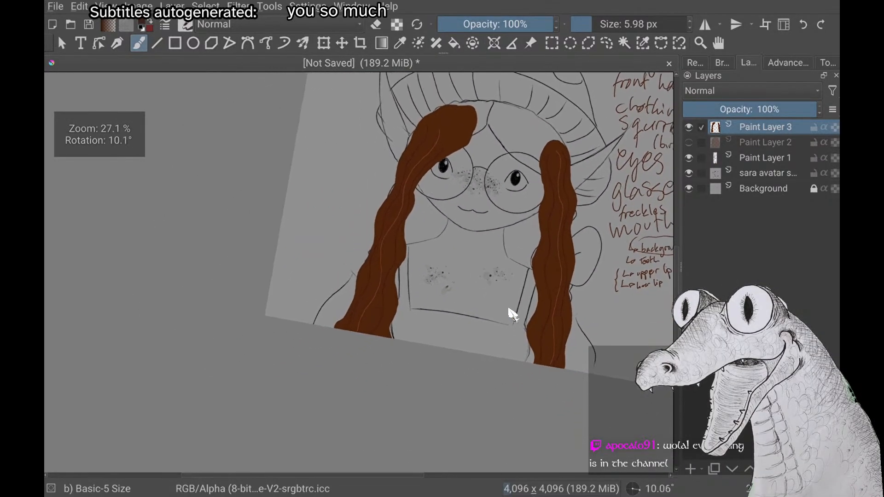
{"action": "scroll", "coordinate": [508, 310], "scroll_direction": "up", "scroll_amount": 2}
{"action": "scroll", "coordinate": [511, 314], "scroll_direction": "down", "scroll_amount": 4}
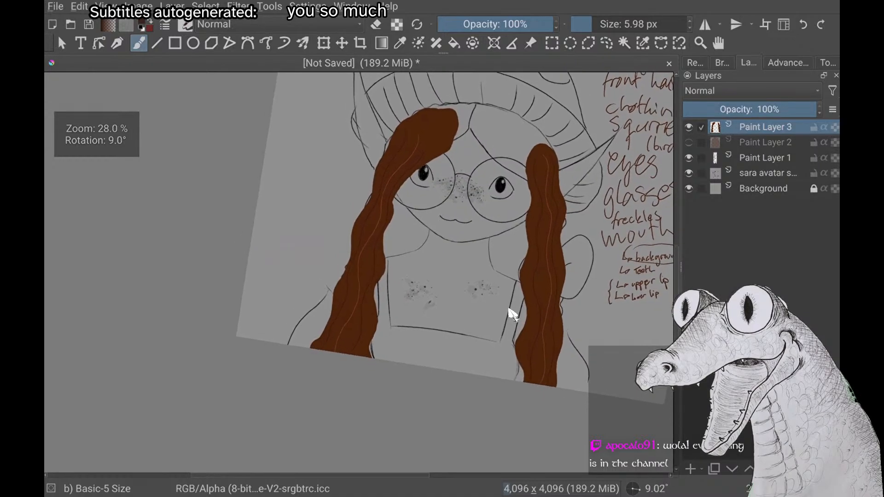
{"action": "scroll", "coordinate": [513, 315], "scroll_direction": "down", "scroll_amount": 2}
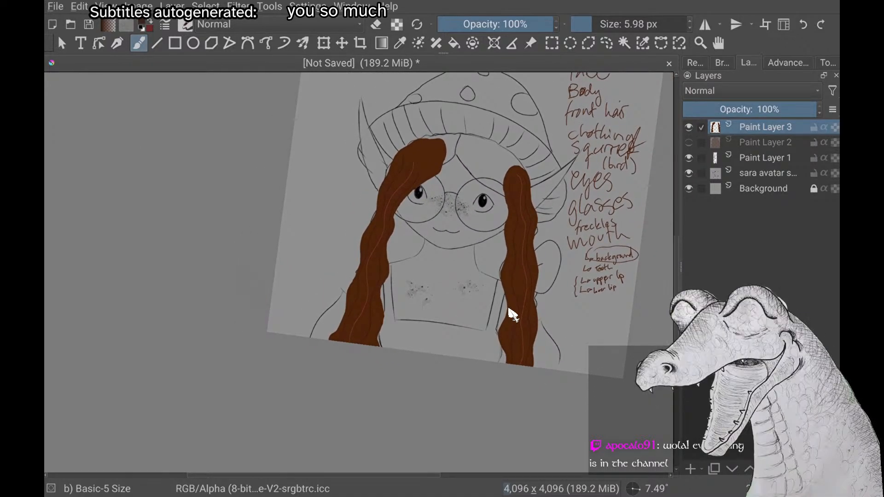
Hide Paint Layer 3 and add a new paint layer above it for the next part
{"action": "scroll", "coordinate": [513, 315], "scroll_direction": "up", "scroll_amount": 2}
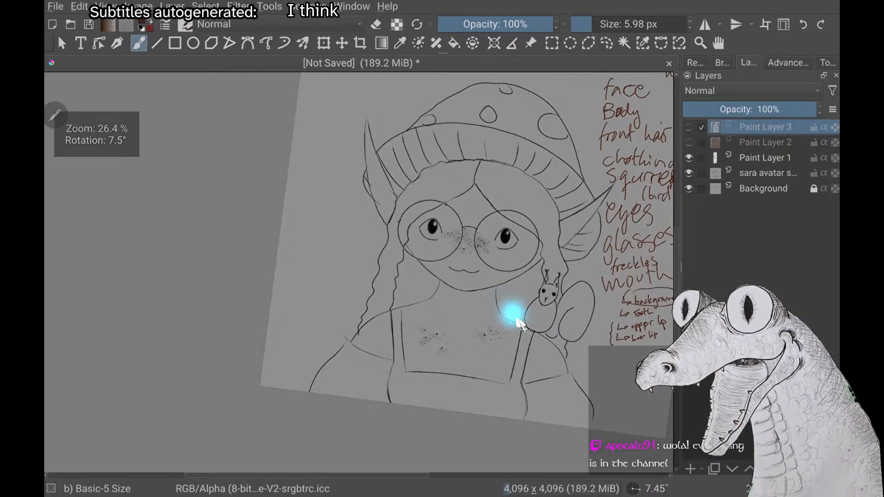
{"action": "right_click", "coordinate": [519, 324]}
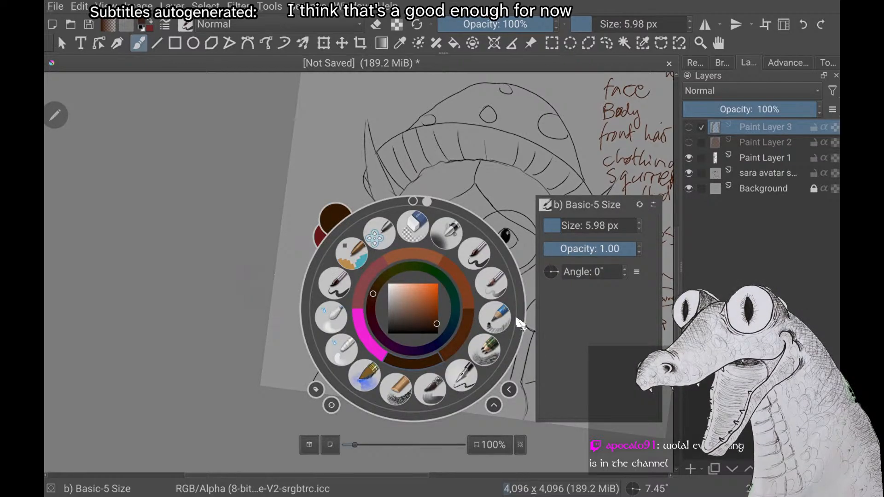
{"action": "right_click", "coordinate": [519, 324]}
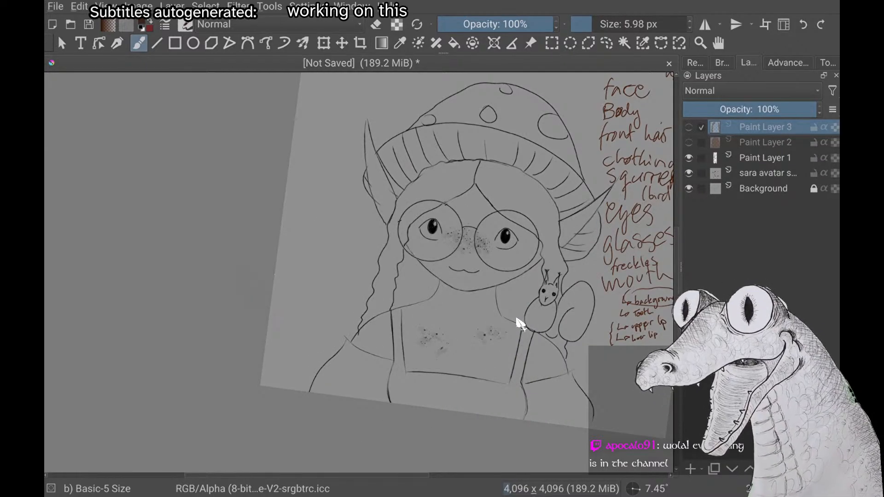
{"action": "scroll", "coordinate": [519, 323], "scroll_direction": "up", "scroll_amount": 2}
{"action": "scroll", "coordinate": [519, 324], "scroll_direction": "down", "scroll_amount": 1}
{"action": "scroll", "coordinate": [519, 323], "scroll_direction": "down", "scroll_amount": 1}
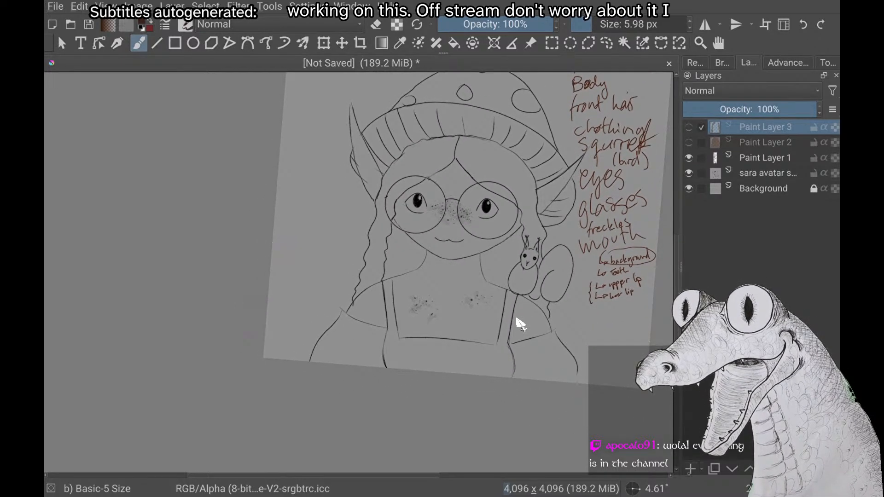
{"action": "key", "text": "Insert"}
Try a freehand outline around the squirrel-side ear on Paint Layer 4, and undo the stroke
{"action": "scroll", "coordinate": [519, 323], "scroll_direction": "down", "scroll_amount": 1}
{"action": "scroll", "coordinate": [519, 323], "scroll_direction": "up", "scroll_amount": 1}
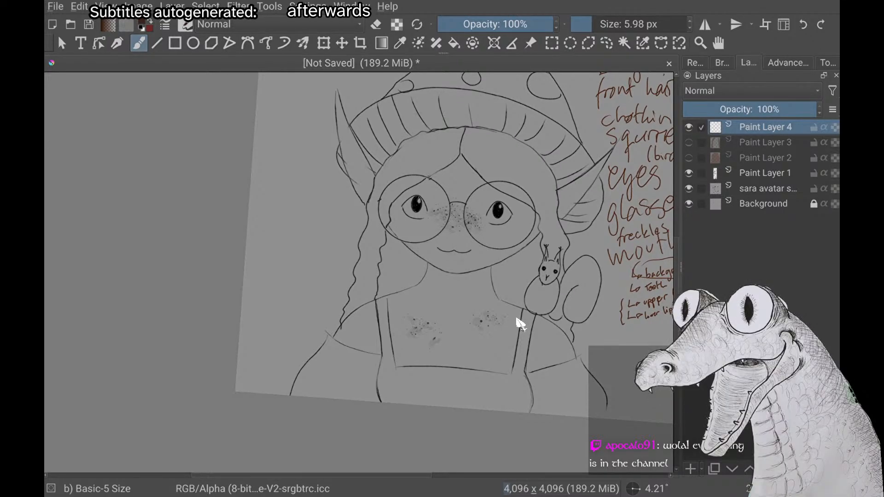
{"action": "scroll", "coordinate": [519, 323], "scroll_direction": "down", "scroll_amount": 2}
{"action": "scroll", "coordinate": [519, 324], "scroll_direction": "up", "scroll_amount": 1}
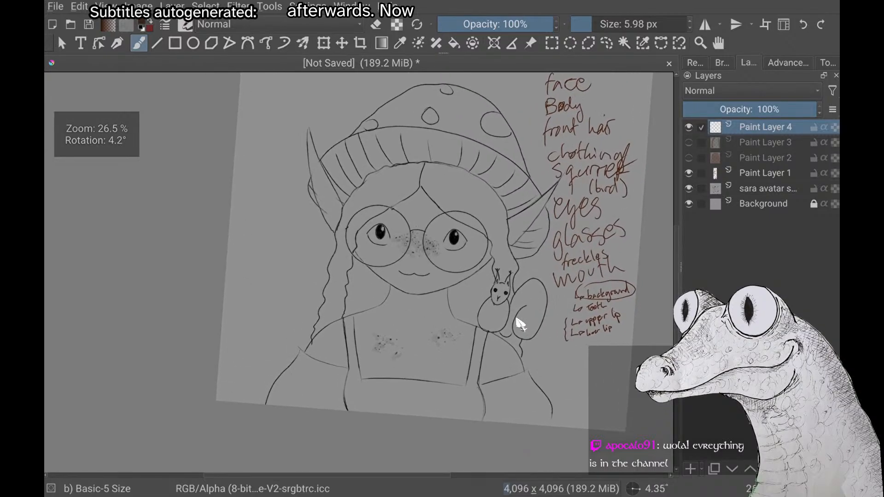
{"action": "scroll", "coordinate": [519, 323], "scroll_direction": "down", "scroll_amount": 1}
{"action": "mouse_move", "coordinate": [520, 161]}
{"action": "left_mouse_down"}
{"action": "mouse_move", "coordinate": [525, 256]}
{"action": "mouse_move", "coordinate": [551, 148]}
{"action": "left_mouse_up"}
{"action": "right_click", "coordinate": [322, 197]}
{"action": "right_click", "coordinate": [321, 197]}
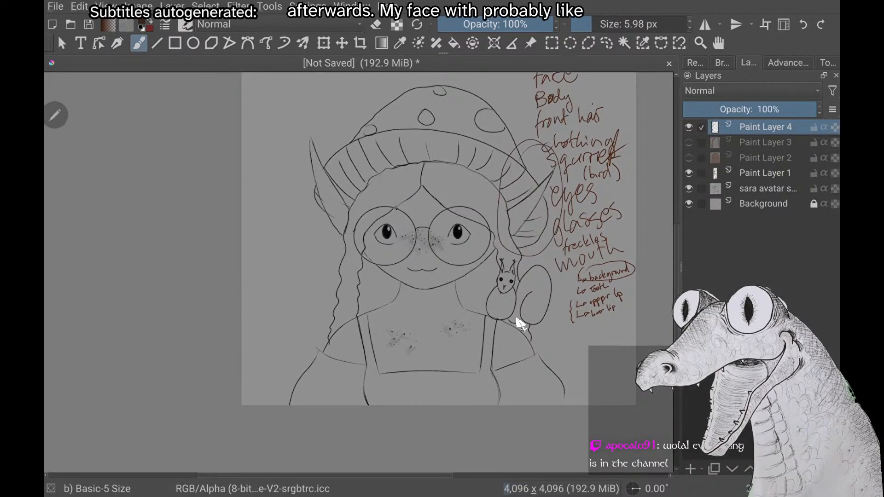
{"action": "key", "text": "ctrl+z"}
Try magenta freehand ovals around both ears on Paint Layer 4, and undo the strokes
{"action": "right_click", "coordinate": [209, 212]}
{"action": "right_click", "coordinate": [209, 212]}
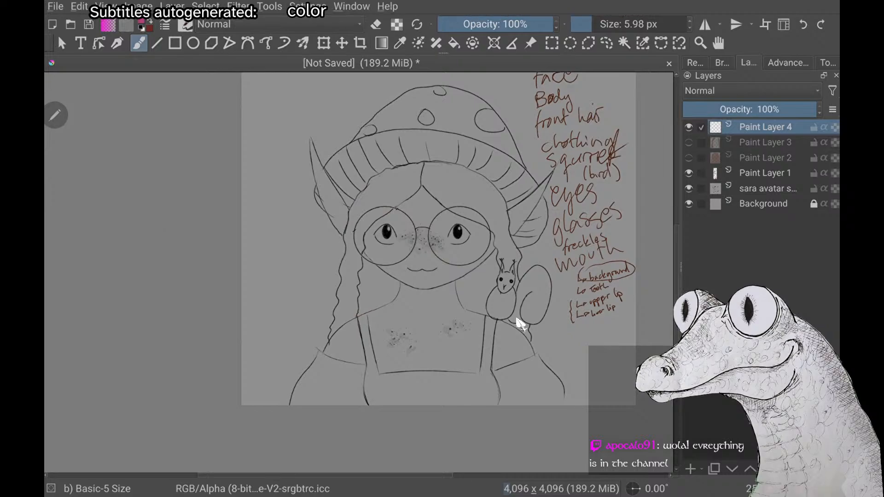
{"action": "left_click_drag", "start_coordinate": [537, 145], "coordinate": [481, 209]}
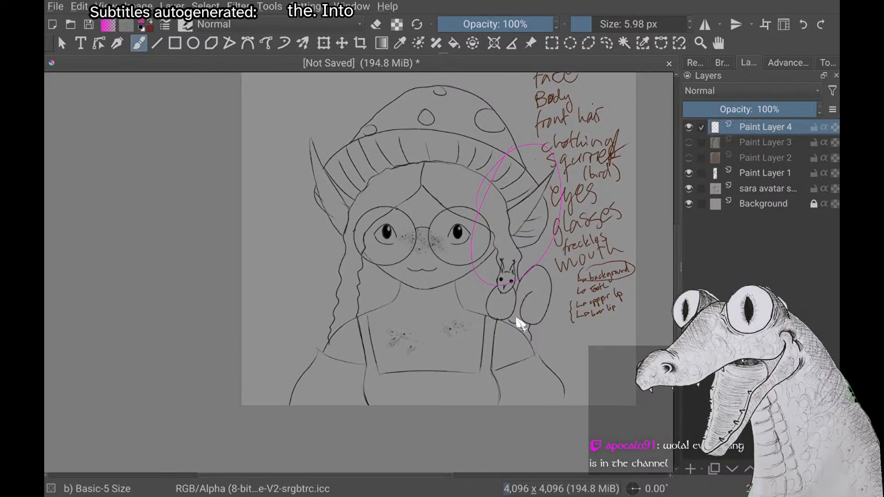
{"action": "mouse_move", "coordinate": [285, 122]}
{"action": "left_mouse_down"}
{"action": "mouse_move", "coordinate": [315, 243]}
{"action": "mouse_move", "coordinate": [315, 219]}
{"action": "left_mouse_up"}
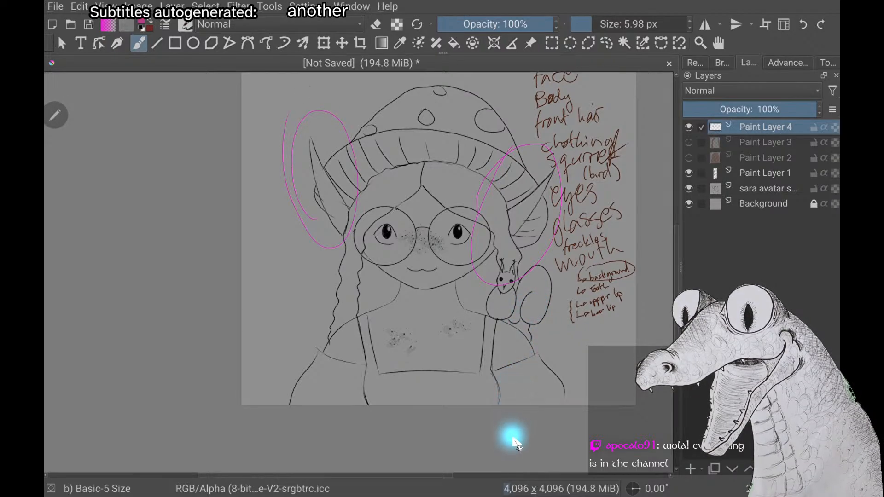
{"action": "key", "text": "ctrl+z"}
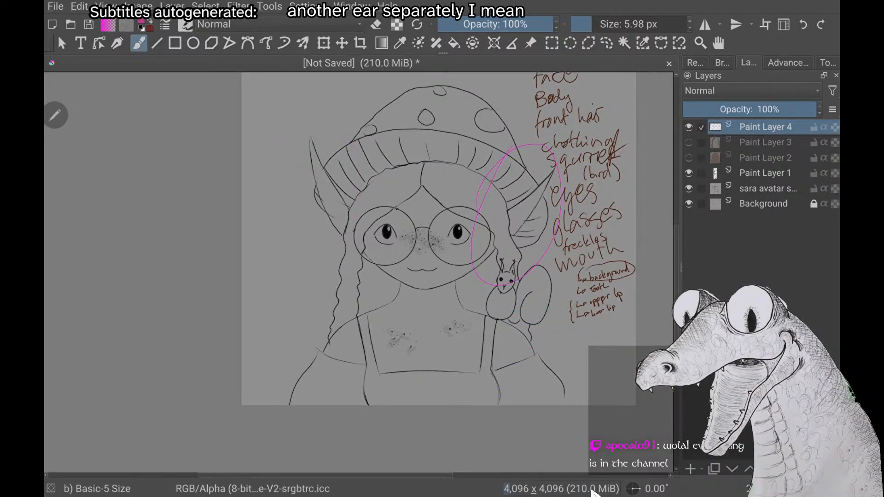
{"action": "key", "text": "ctrl+z"}
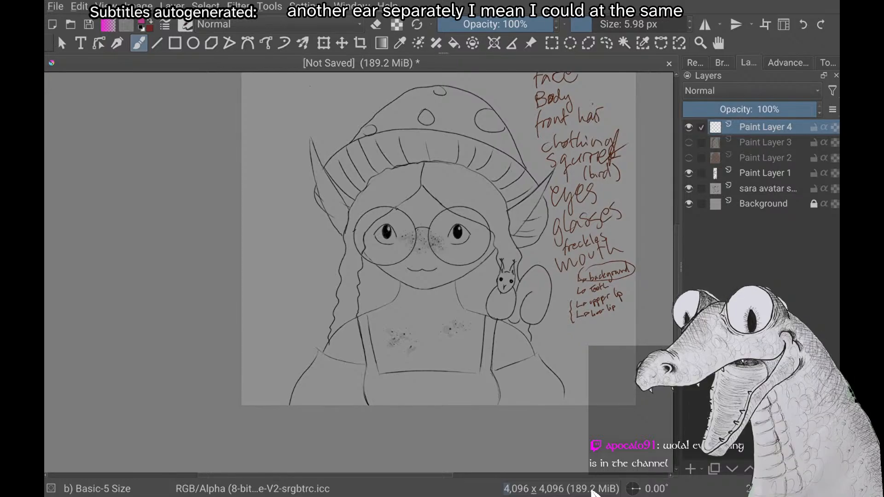
Try a rough magenta outline of the head with separate pointed ear shapes on each side, and undo the strokes
{"action": "mouse_move", "coordinate": [372, 178]}
{"action": "left_mouse_down"}
{"action": "mouse_move", "coordinate": [489, 194]}
{"action": "mouse_move", "coordinate": [355, 198]}
{"action": "mouse_move", "coordinate": [489, 204]}
{"action": "mouse_move", "coordinate": [534, 246]}
{"action": "left_mouse_up"}
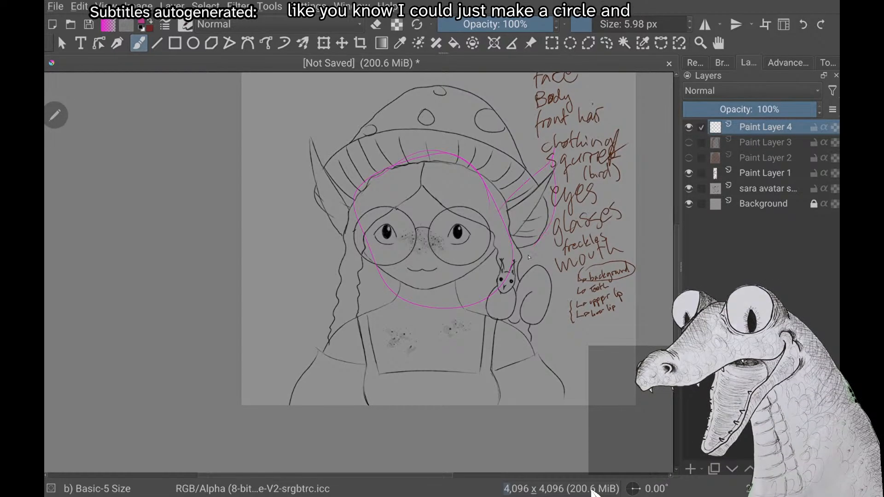
{"action": "left_click_drag", "start_coordinate": [354, 201], "coordinate": [337, 251]}
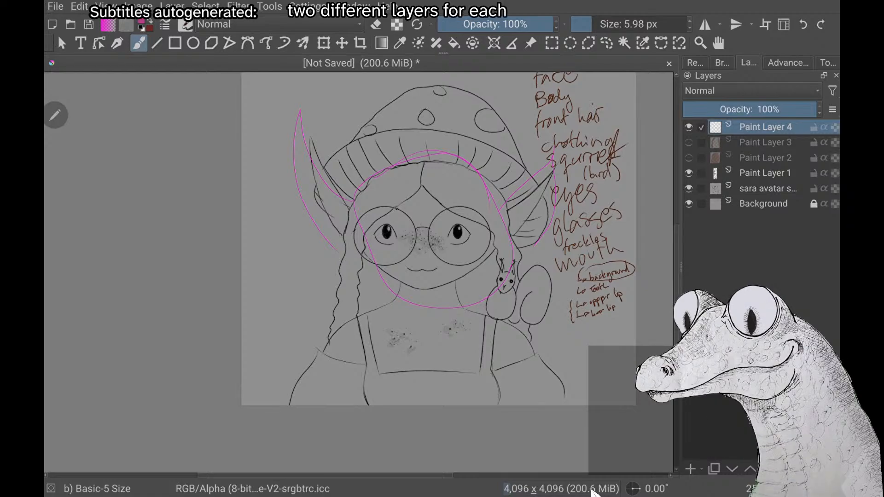
{"action": "key", "text": "ctrl+z"}
{"action": "key", "text": "ctrl+z"}
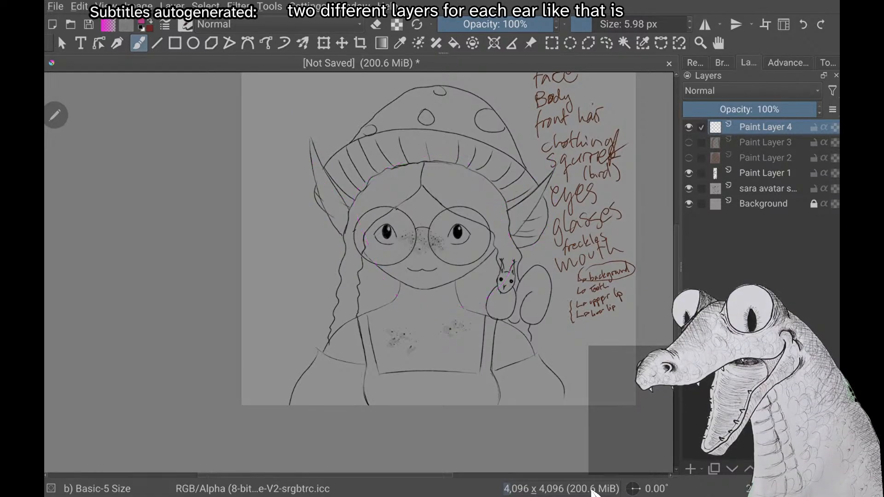
{"action": "key", "text": "ctrl+z"}
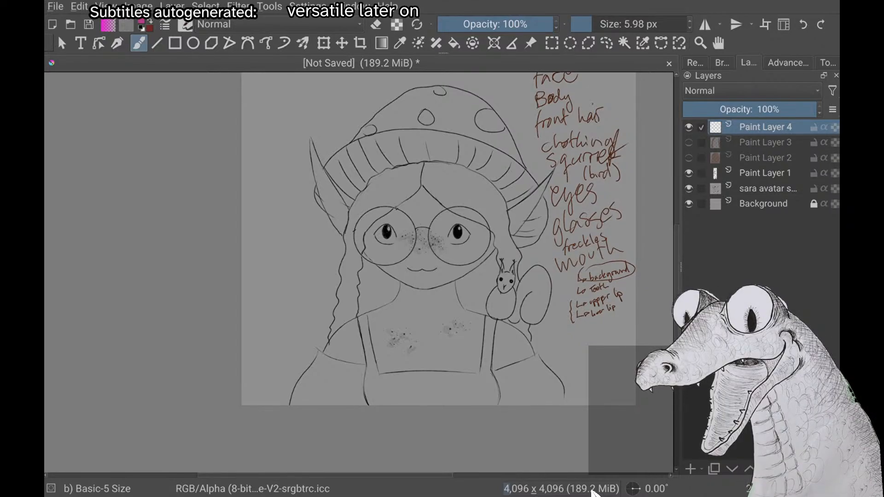
Examine the sketch's face and ears from several angles to decide how to split them into parts
{"action": "scroll", "coordinate": [411, 185], "scroll_direction": "up", "scroll_amount": 2}
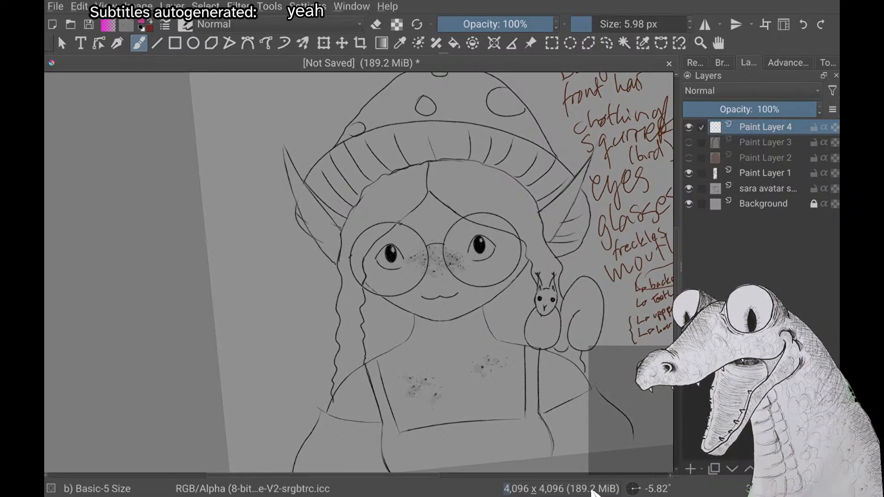
{"action": "scroll", "coordinate": [359, 272], "scroll_direction": "up", "scroll_amount": 1}
{"action": "scroll", "coordinate": [360, 272], "scroll_direction": "up", "scroll_amount": 1}
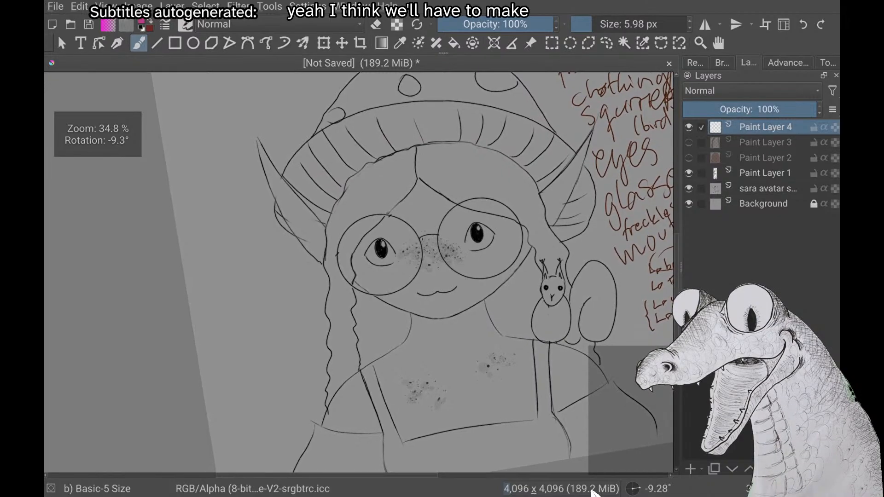
{"action": "scroll", "coordinate": [359, 272], "scroll_direction": "down", "scroll_amount": 2}
{"action": "scroll", "coordinate": [359, 272], "scroll_direction": "down", "scroll_amount": 1}
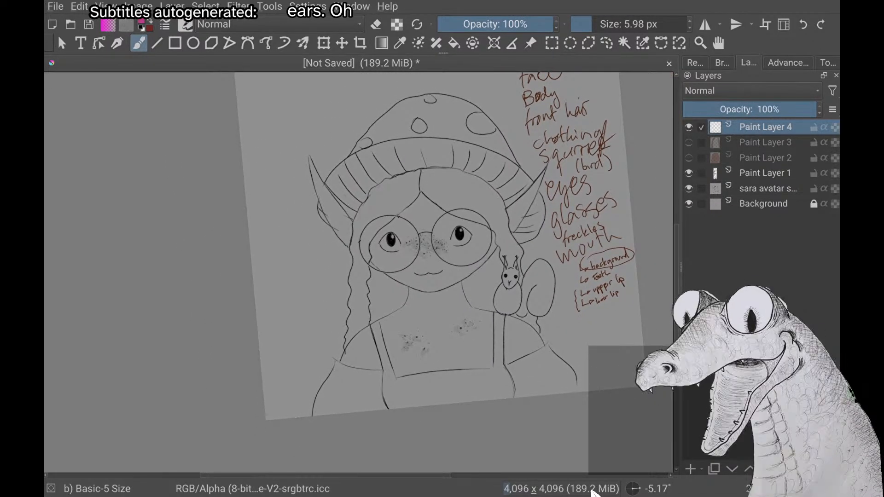
{"action": "scroll", "coordinate": [359, 272], "scroll_direction": "up", "scroll_amount": 2}
{"action": "scroll", "coordinate": [360, 271], "scroll_direction": "down", "scroll_amount": 1}
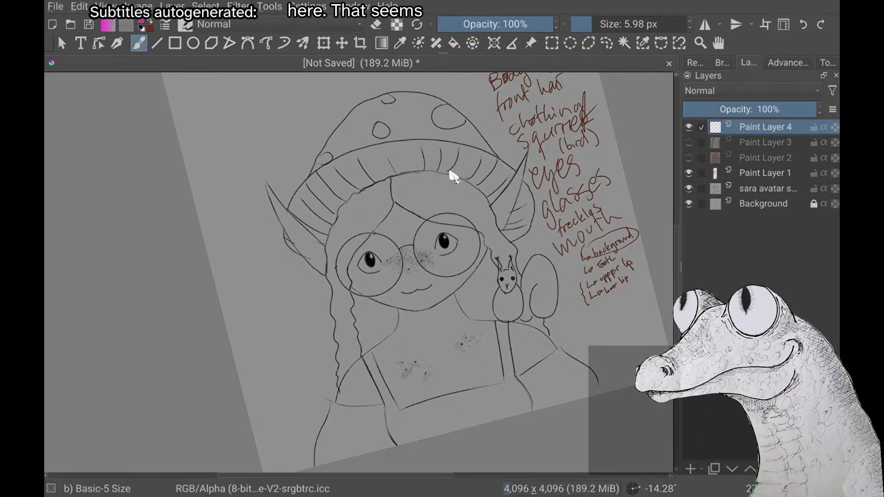
{"action": "scroll", "coordinate": [450, 171], "scroll_direction": "up", "scroll_amount": 2}
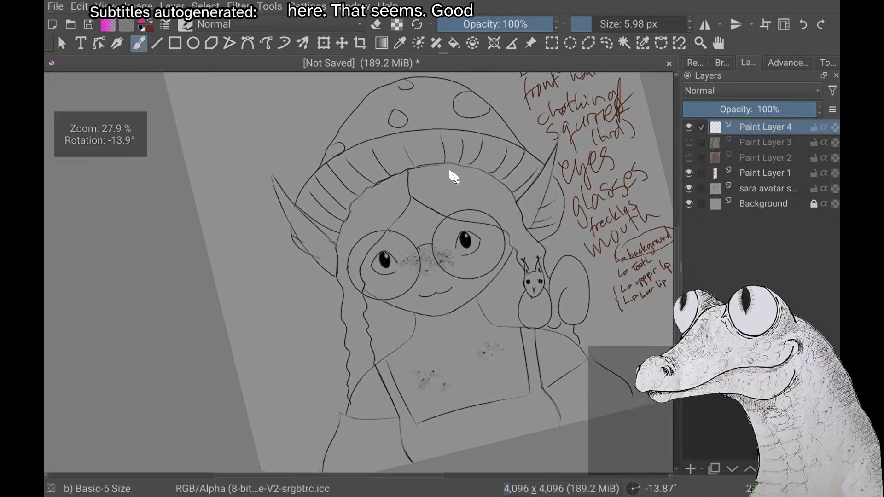
{"action": "scroll", "coordinate": [450, 171], "scroll_direction": "down", "scroll_amount": 3}
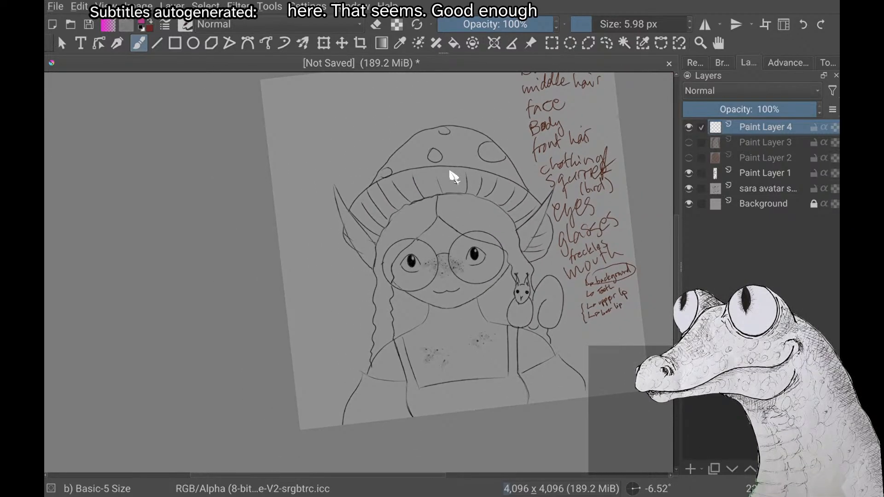
Change the brush colour from magenta to a pale pinkish-beige skin tone
{"action": "right_click", "coordinate": [454, 176]}
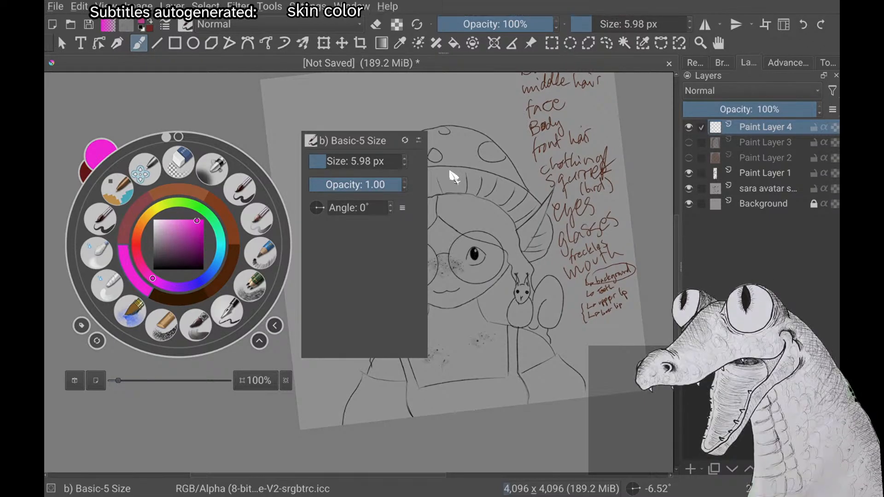
{"action": "right_click", "coordinate": [454, 176]}
{"action": "right_click", "coordinate": [454, 177]}
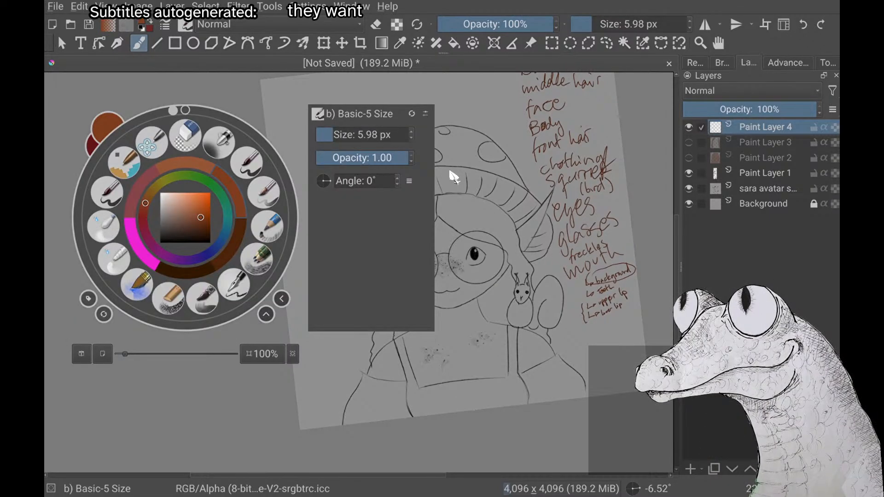
{"action": "left_click_drag", "start_coordinate": [201, 217], "coordinate": [175, 206]}
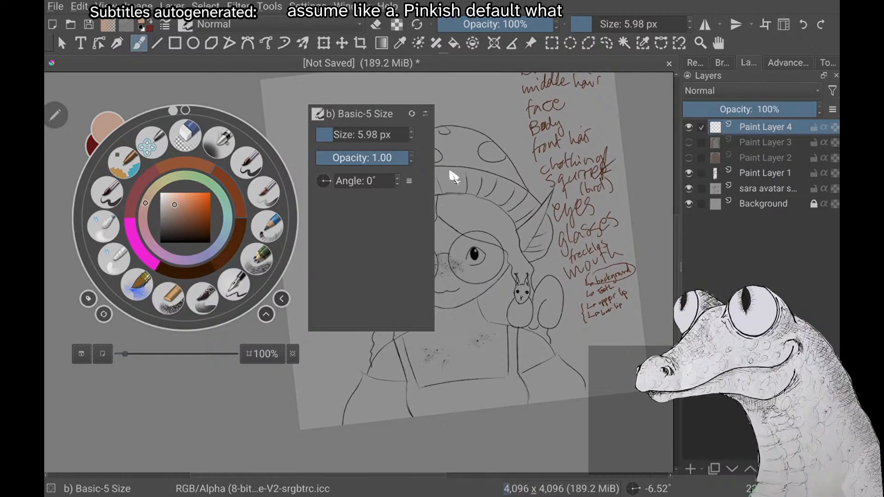
{"action": "left_click", "coordinate": [450, 171]}
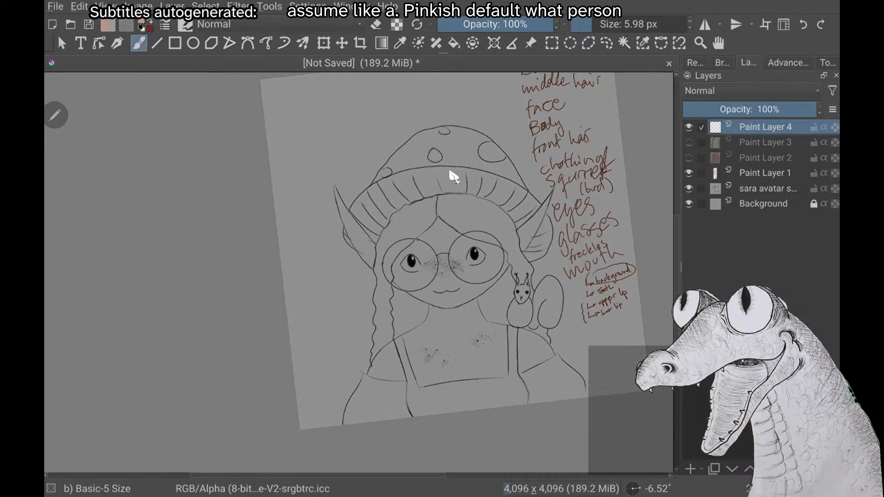
{"action": "right_click", "coordinate": [451, 171]}
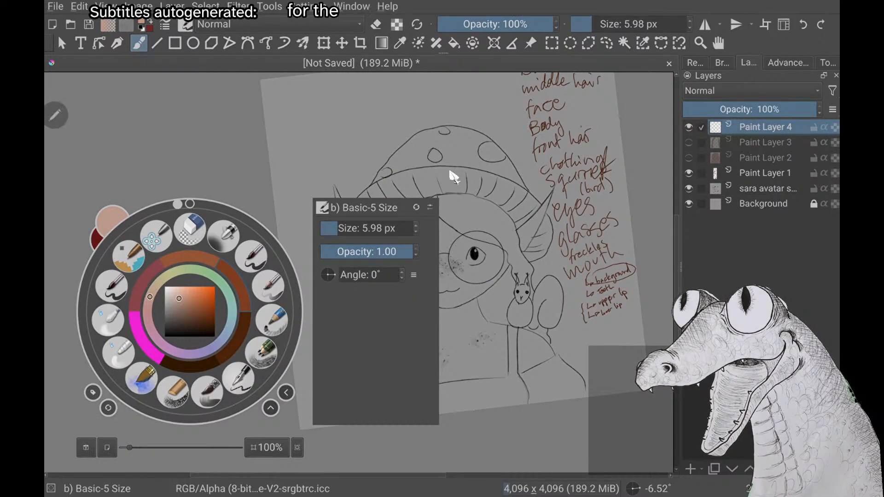
{"action": "left_click_drag", "start_coordinate": [179, 298], "coordinate": [182, 299]}
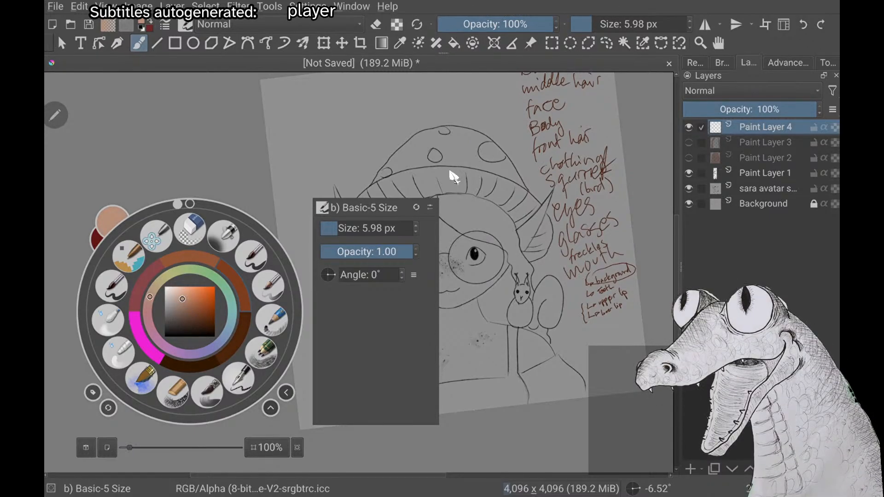
{"action": "left_click", "coordinate": [450, 171]}
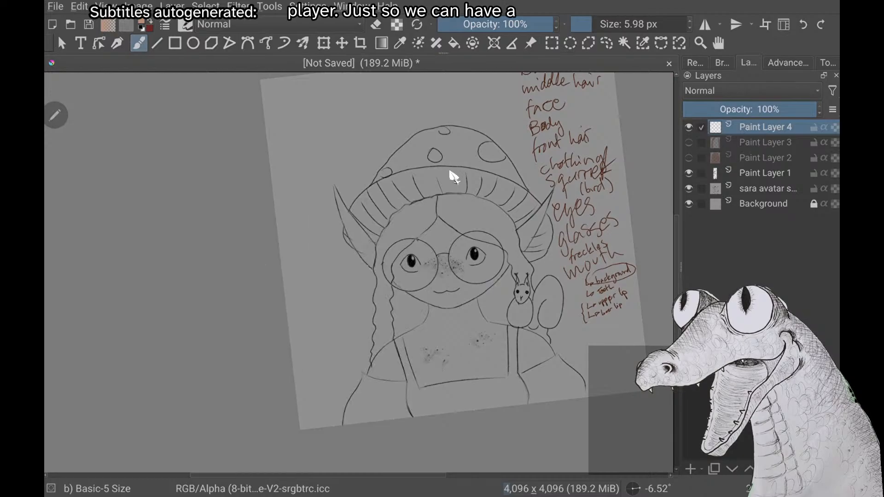
Shift the skin colour to a more saturated peach-orange for outlining the face
{"action": "scroll", "coordinate": [450, 171], "scroll_direction": "up", "scroll_amount": 4}
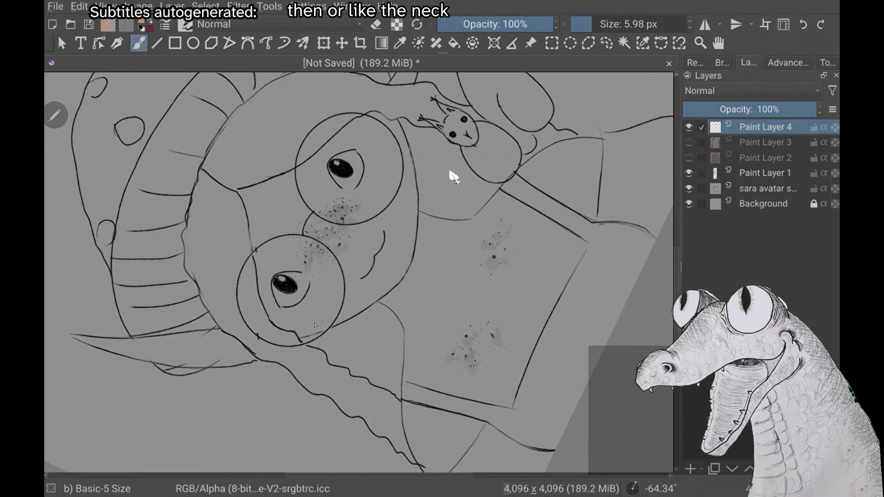
{"action": "scroll", "coordinate": [450, 171], "scroll_direction": "up", "scroll_amount": 2}
{"action": "scroll", "coordinate": [450, 172], "scroll_direction": "up", "scroll_amount": 3}
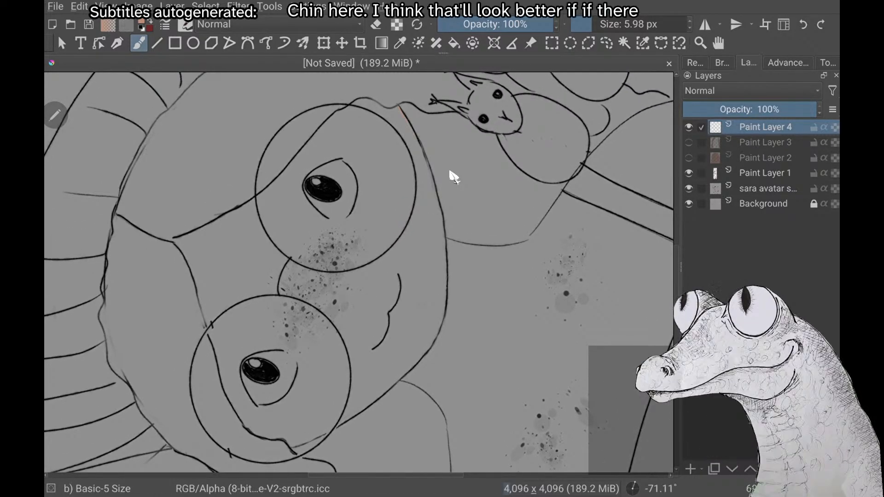
{"action": "scroll", "coordinate": [450, 171], "scroll_direction": "down", "scroll_amount": 3}
{"action": "right_click", "coordinate": [454, 177]}
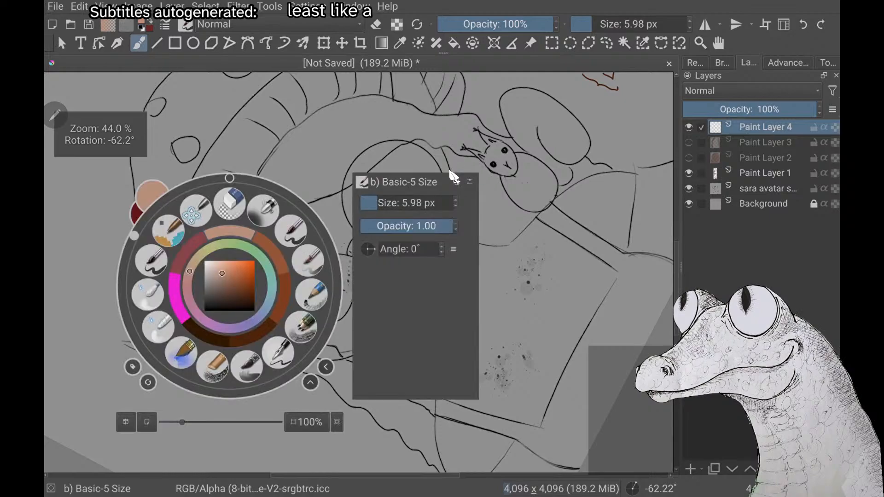
{"action": "left_click_drag", "start_coordinate": [226, 271], "coordinate": [228, 270]}
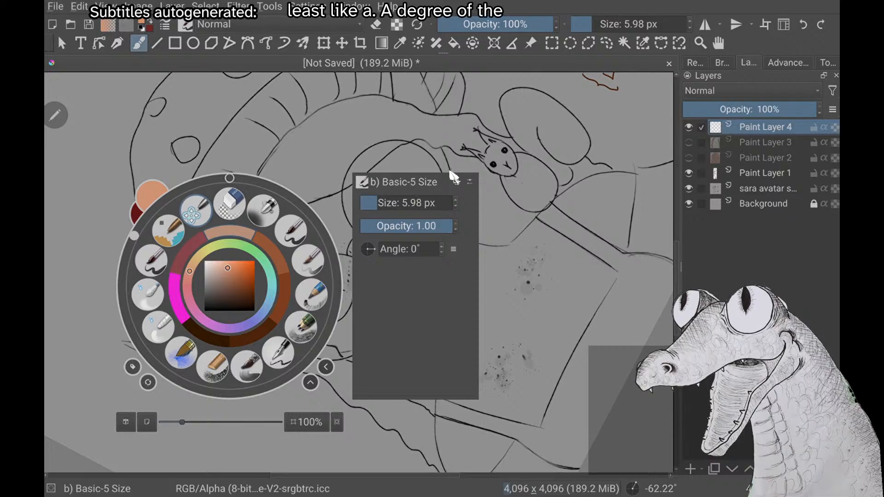
{"action": "right_click", "coordinate": [196, 217]}
{"action": "scroll", "coordinate": [359, 272], "scroll_direction": "up", "scroll_amount": 1}
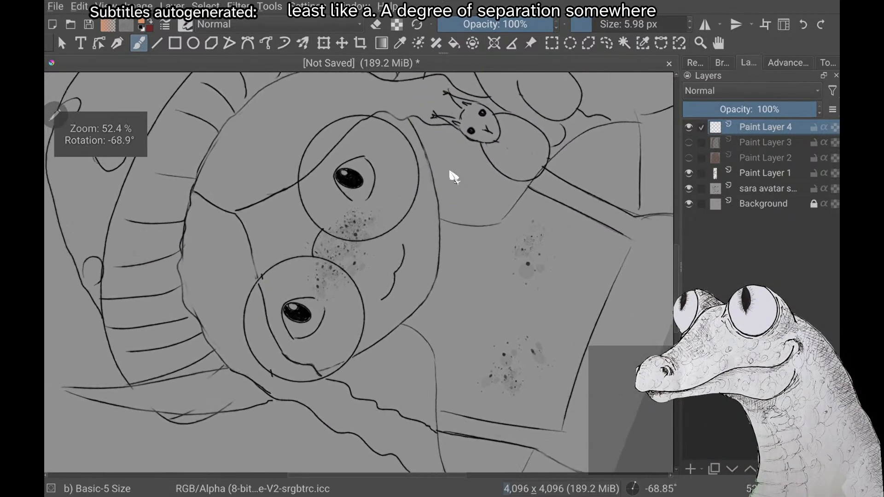
{"action": "scroll", "coordinate": [359, 271], "scroll_direction": "down", "scroll_amount": 1}
{"action": "right_click", "coordinate": [239, 197]}
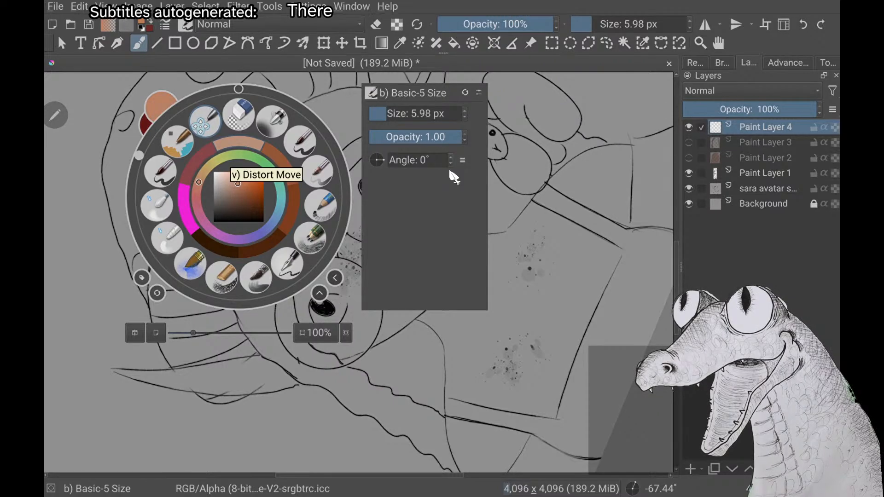
{"action": "right_click", "coordinate": [453, 178]}
{"action": "scroll", "coordinate": [454, 177], "scroll_direction": "up", "scroll_amount": 1}
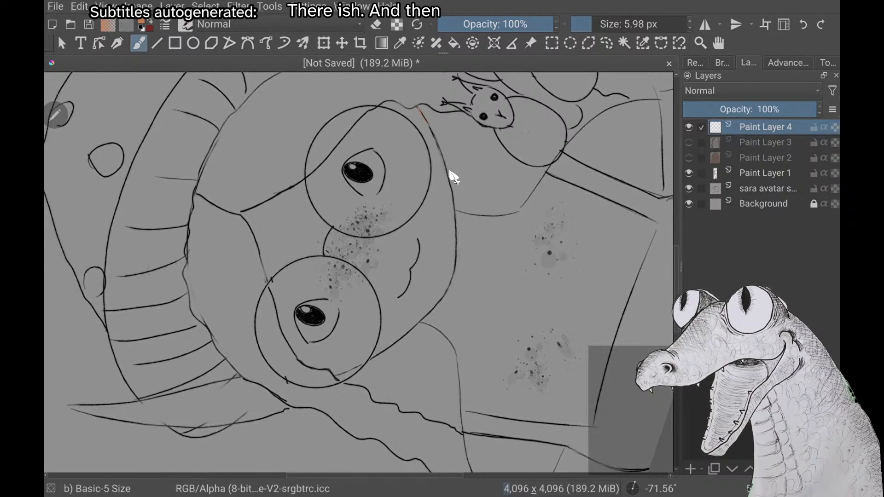
Outline the jaw and chin in peach-orange on Paint Layer 4, from the squirrel-side cheek to beneath the opposite glasses lens
{"action": "mouse_move", "coordinate": [454, 178]}
{"action": "left_mouse_down"}
{"action": "mouse_move", "coordinate": [459, 253]}
{"action": "mouse_move", "coordinate": [449, 293]}
{"action": "mouse_move", "coordinate": [353, 370]}
{"action": "mouse_move", "coordinate": [286, 380]}
{"action": "left_mouse_up"}
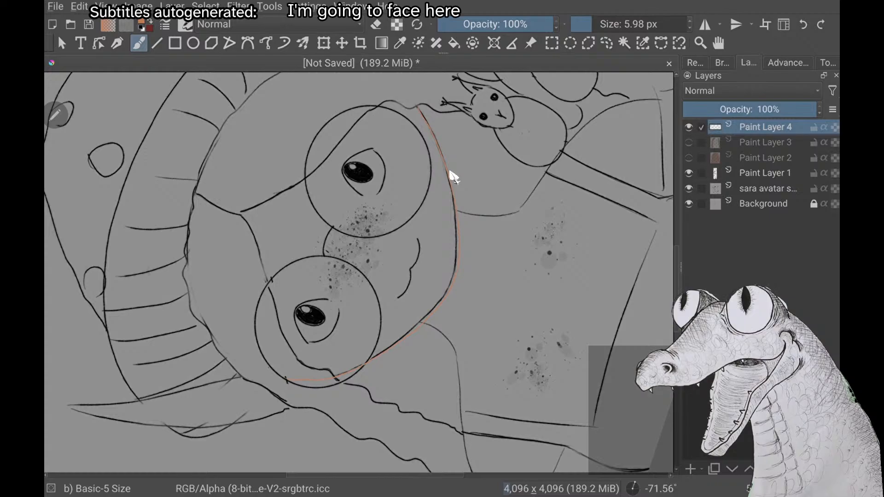
{"action": "scroll", "coordinate": [453, 177], "scroll_direction": "up", "scroll_amount": 2}
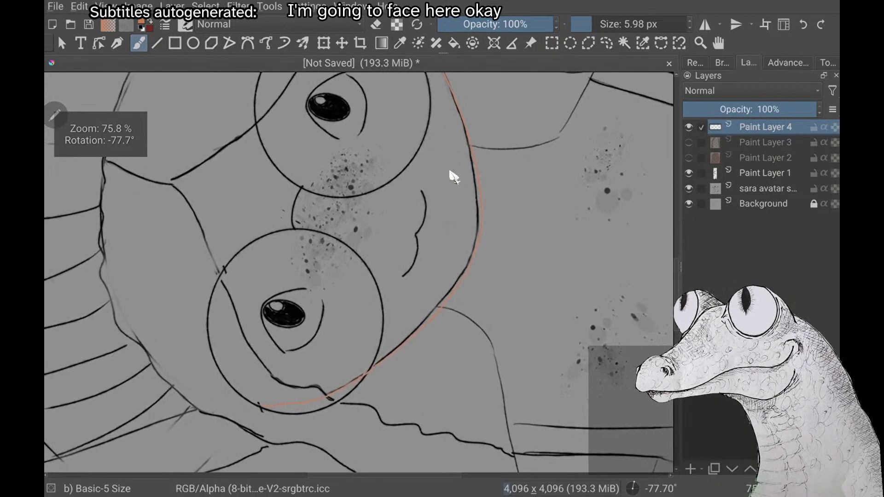
{"action": "scroll", "coordinate": [453, 176], "scroll_direction": "down", "scroll_amount": 4}
{"action": "scroll", "coordinate": [453, 177], "scroll_direction": "up", "scroll_amount": 3}
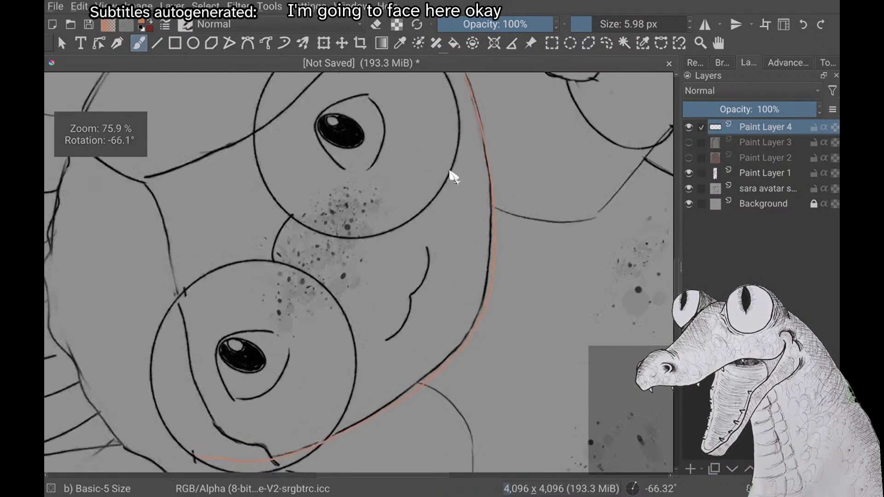
{"action": "scroll", "coordinate": [453, 177], "scroll_direction": "down", "scroll_amount": 1}
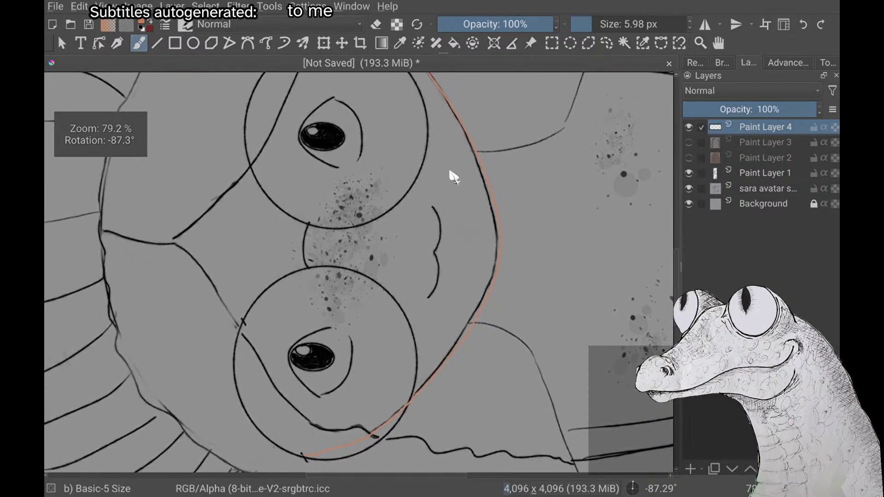
{"action": "scroll", "coordinate": [453, 176], "scroll_direction": "down", "scroll_amount": 4}
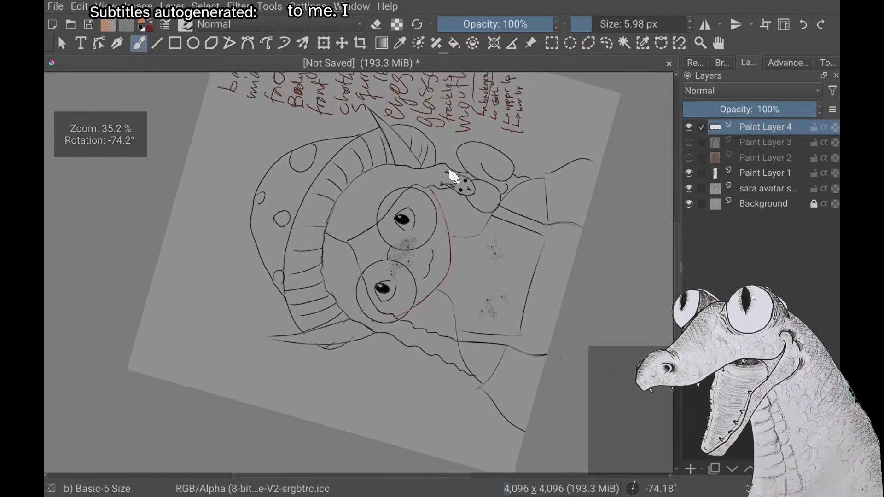
{"action": "scroll", "coordinate": [453, 177], "scroll_direction": "up", "scroll_amount": 3}
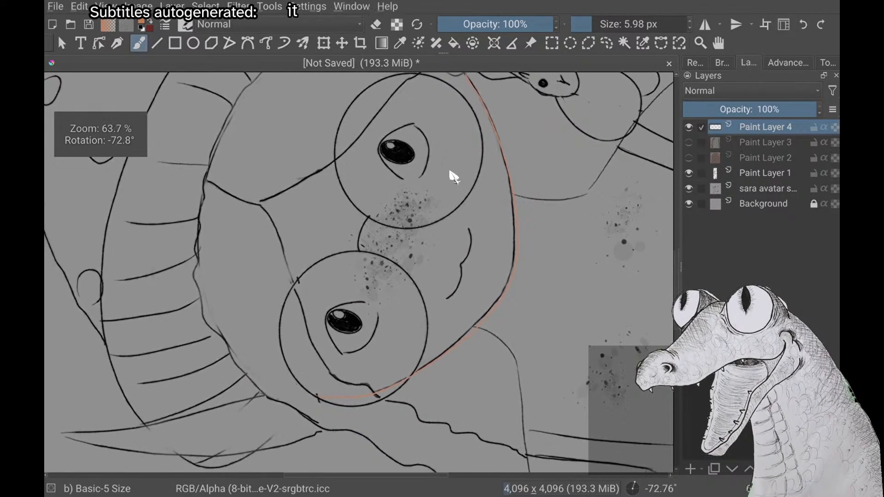
Circle the chin section where the peach-orange outline runs beside the black sketch line
{"action": "scroll", "coordinate": [453, 177], "scroll_direction": "up", "scroll_amount": 1}
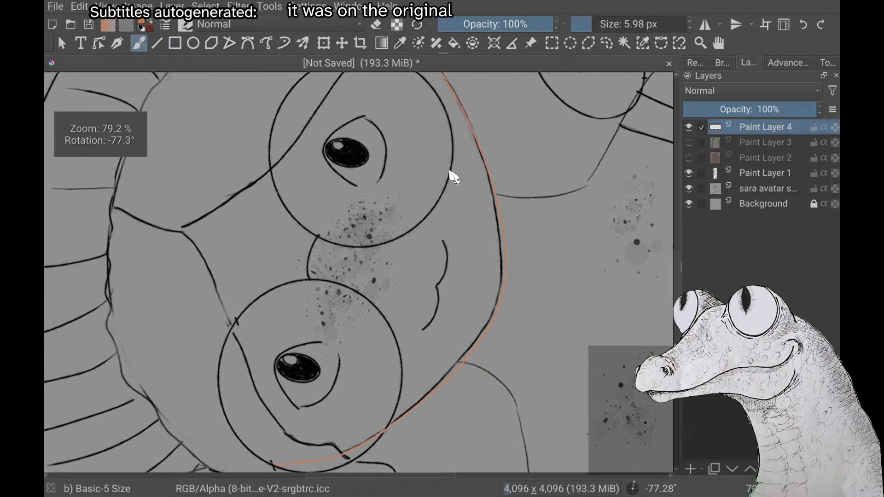
{"action": "scroll", "coordinate": [453, 177], "scroll_direction": "up", "scroll_amount": 4}
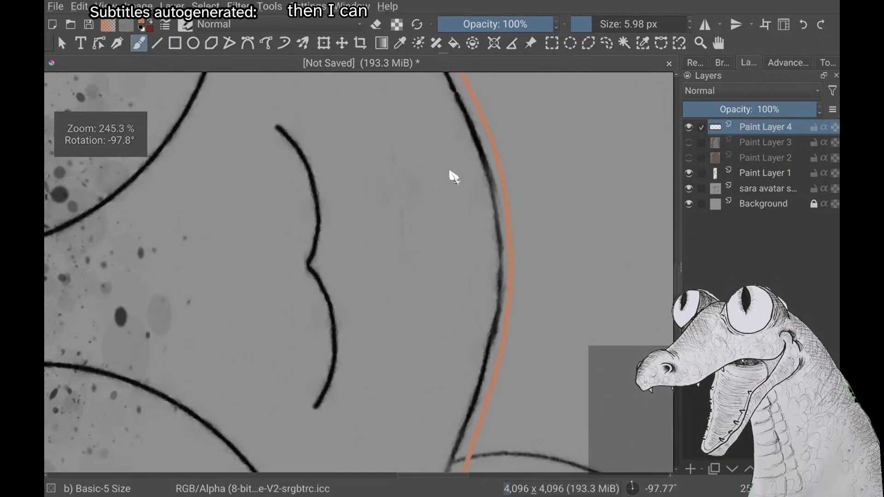
{"action": "mouse_move", "coordinate": [451, 275]}
{"action": "left_mouse_down"}
{"action": "mouse_move", "coordinate": [506, 173]}
{"action": "mouse_move", "coordinate": [451, 185]}
{"action": "left_mouse_up"}
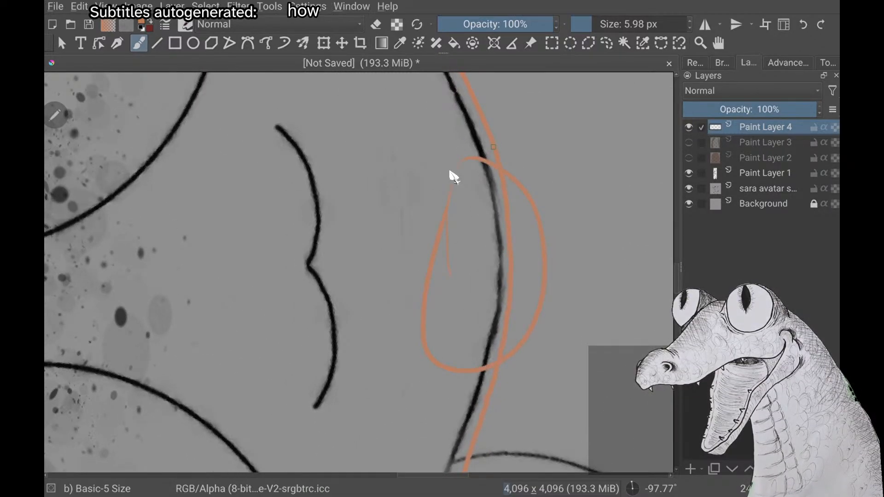
Examine the peach-orange jaw outline against the sketch, up close along the chin and cheeks and across the whole face
{"action": "scroll", "coordinate": [453, 177], "scroll_direction": "down", "scroll_amount": 3}
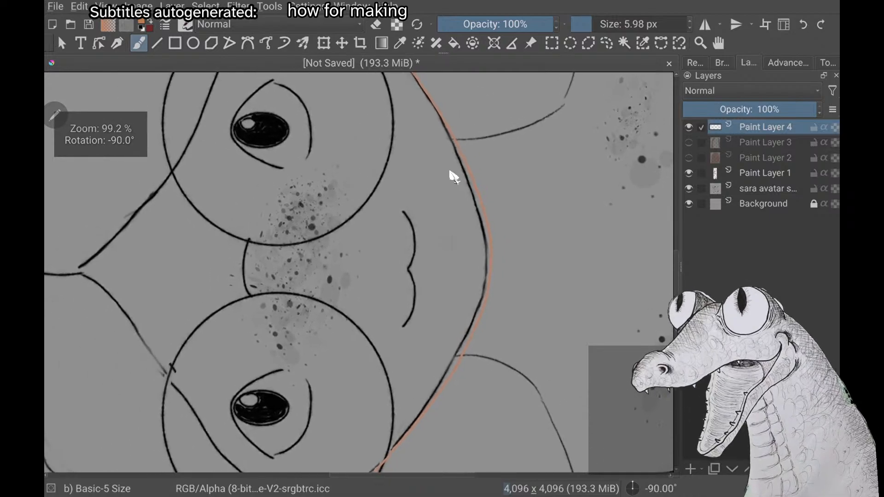
{"action": "scroll", "coordinate": [453, 177], "scroll_direction": "up", "scroll_amount": 2}
{"action": "scroll", "coordinate": [453, 176], "scroll_direction": "up", "scroll_amount": 4}
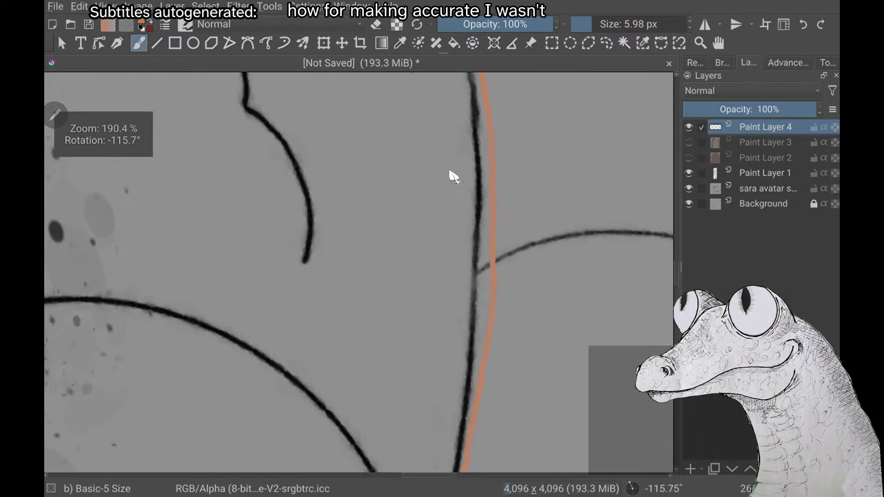
{"action": "scroll", "coordinate": [453, 177], "scroll_direction": "down", "scroll_amount": 2}
{"action": "scroll", "coordinate": [453, 177], "scroll_direction": "up", "scroll_amount": 2}
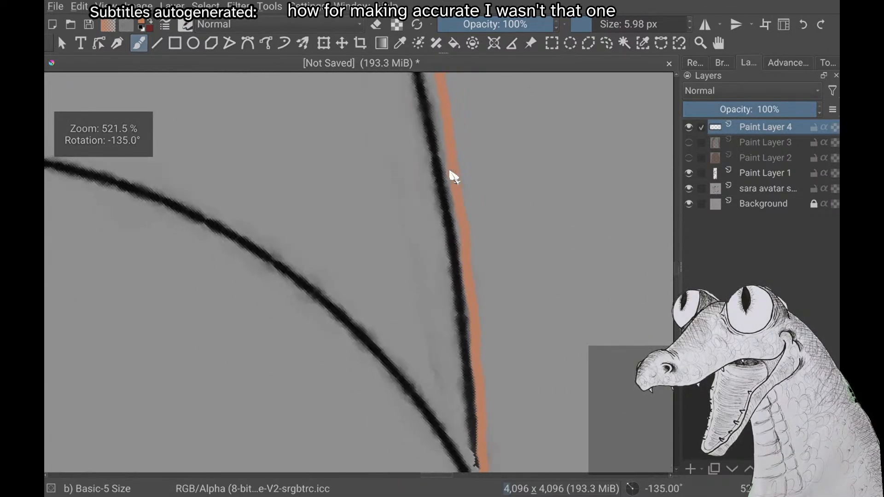
{"action": "scroll", "coordinate": [454, 177], "scroll_direction": "down", "scroll_amount": 1}
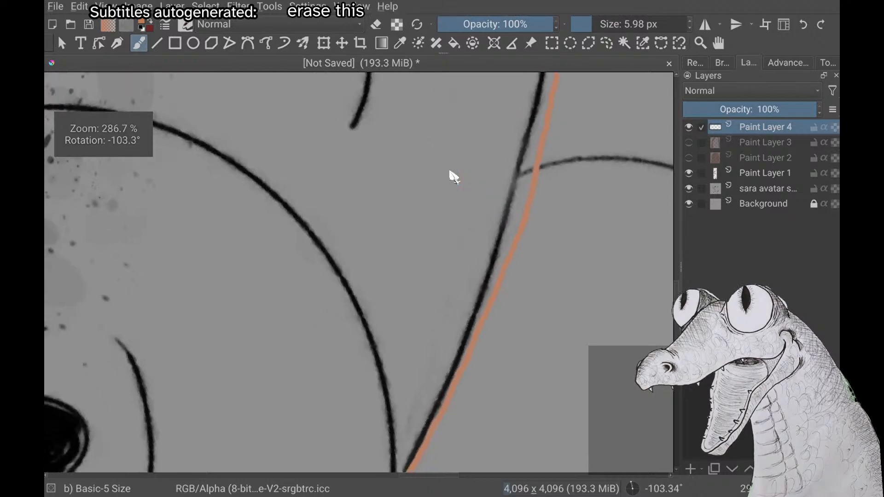
{"action": "scroll", "coordinate": [453, 177], "scroll_direction": "down", "scroll_amount": 4}
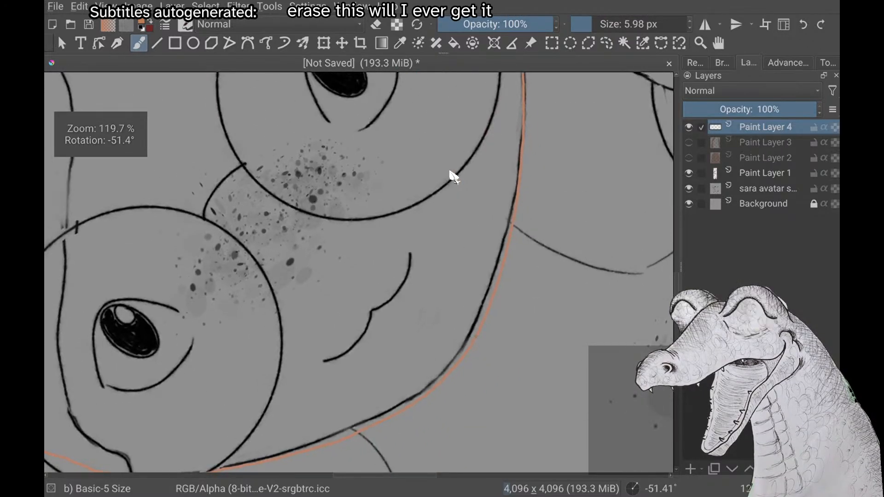
{"action": "scroll", "coordinate": [453, 177], "scroll_direction": "down", "scroll_amount": 3}
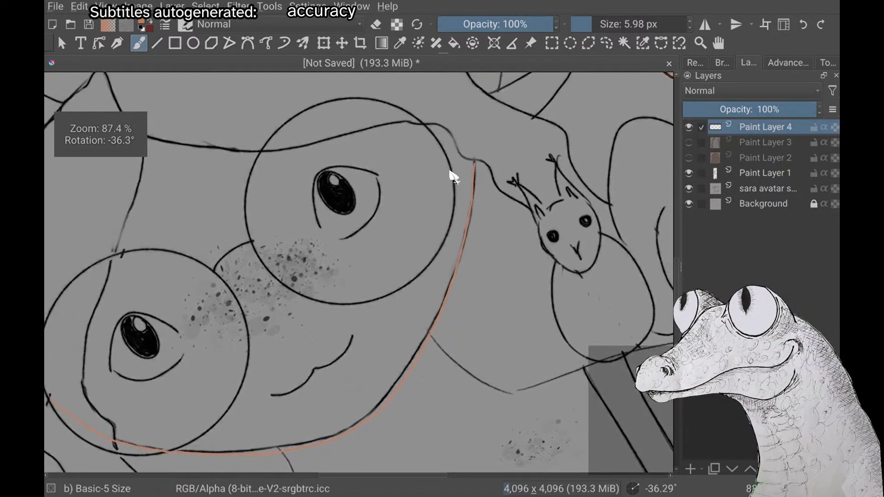
{"action": "scroll", "coordinate": [453, 177], "scroll_direction": "up", "scroll_amount": 1}
{"action": "scroll", "coordinate": [454, 177], "scroll_direction": "down", "scroll_amount": 1}
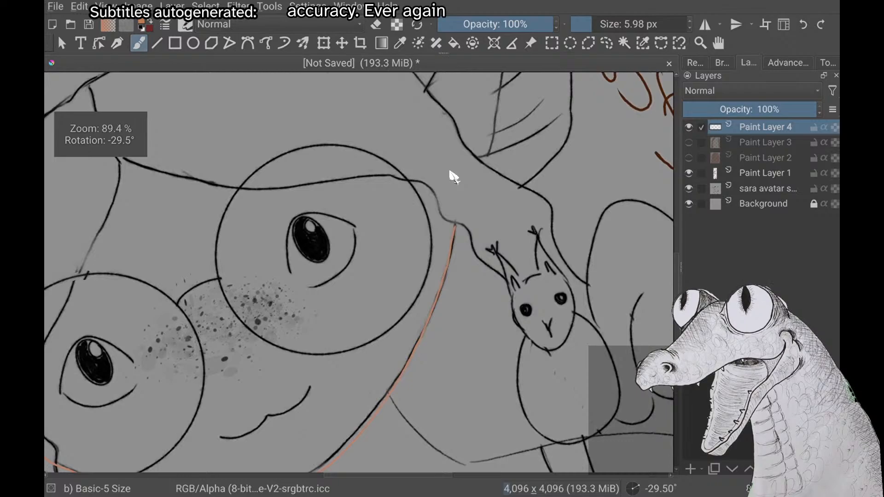
{"action": "scroll", "coordinate": [454, 177], "scroll_direction": "up", "scroll_amount": 3}
{"action": "scroll", "coordinate": [453, 177], "scroll_direction": "down", "scroll_amount": 5}
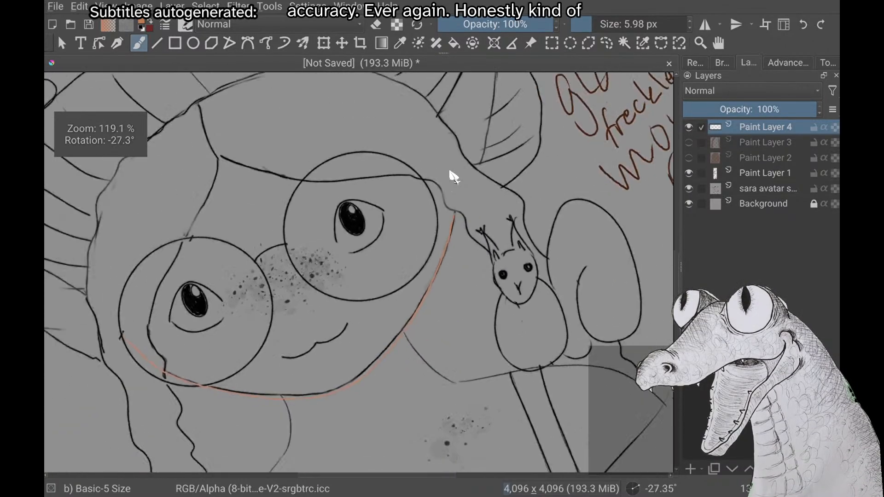
{"action": "scroll", "coordinate": [453, 177], "scroll_direction": "up", "scroll_amount": 2}
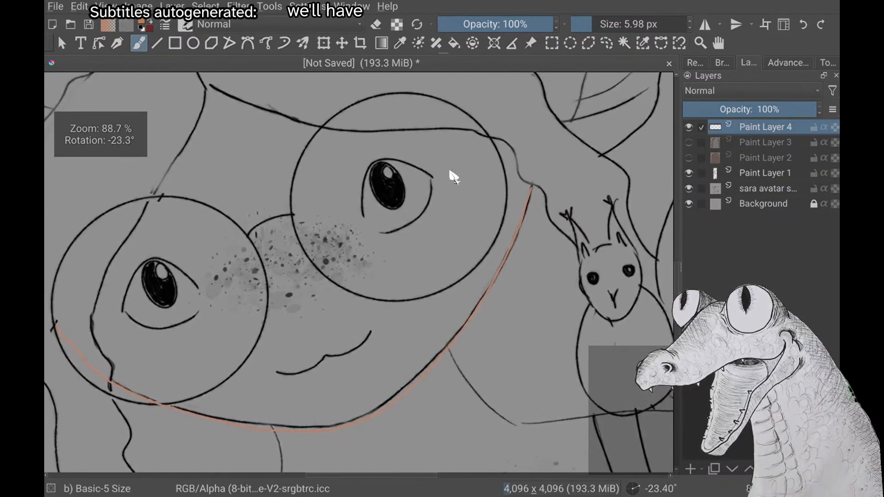
{"action": "scroll", "coordinate": [454, 177], "scroll_direction": "up", "scroll_amount": 1}
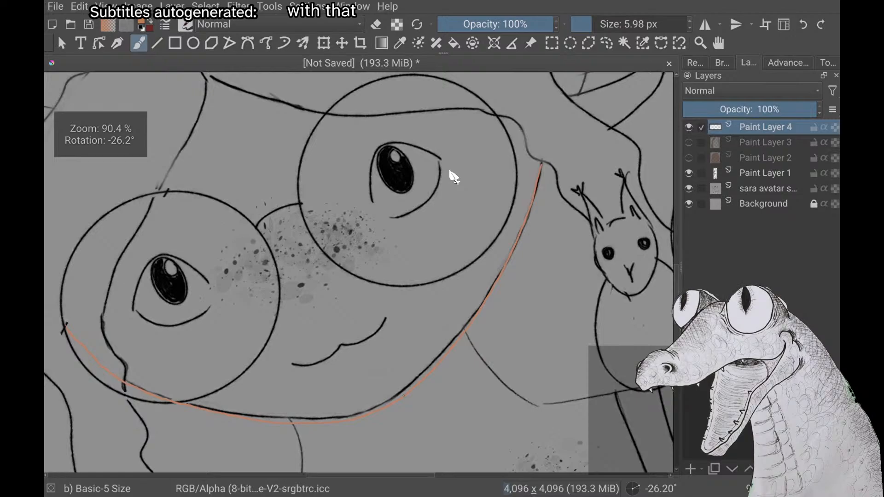
{"action": "scroll", "coordinate": [454, 177], "scroll_direction": "down", "scroll_amount": 3}
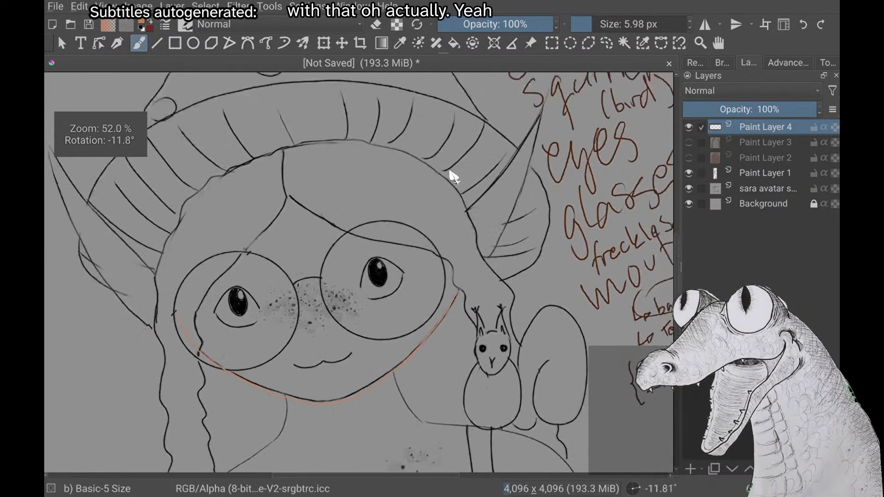
{"action": "scroll", "coordinate": [454, 176], "scroll_direction": "down", "scroll_amount": 1}
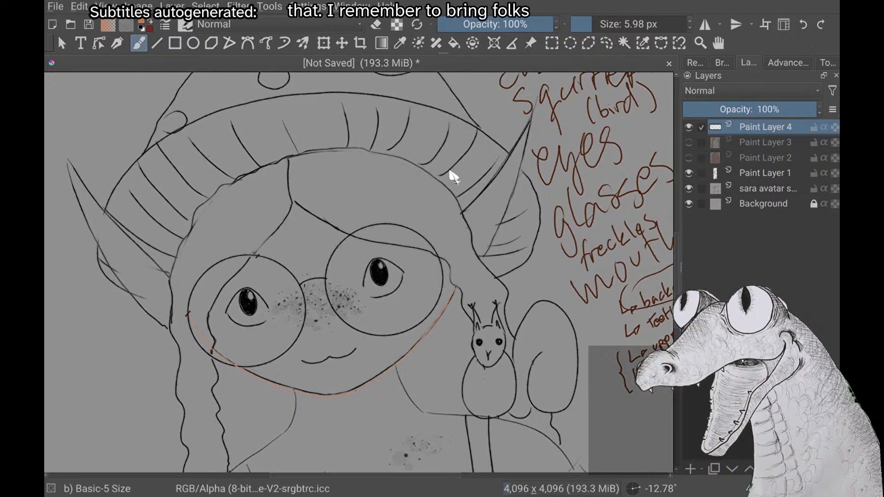
{"action": "scroll", "coordinate": [454, 177], "scroll_direction": "up", "scroll_amount": 2}
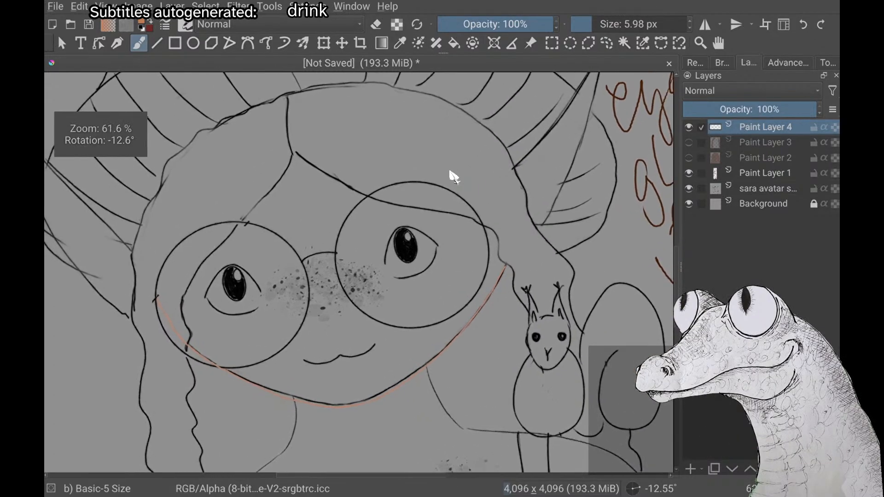
Try outlining the squirrel-side of the head from hat brim to cheek, and sketch rough circles over the opposite hairline
{"action": "scroll", "coordinate": [454, 177], "scroll_direction": "down", "scroll_amount": 1}
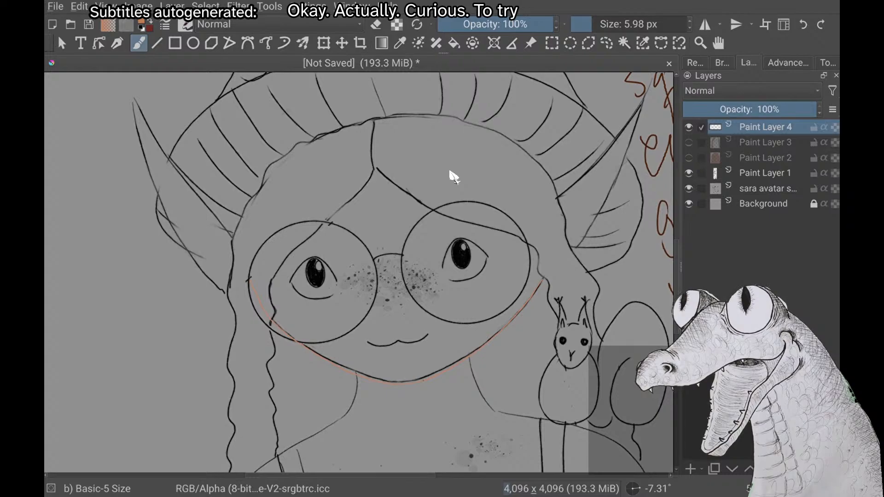
{"action": "left_click_drag", "start_coordinate": [520, 141], "coordinate": [546, 174]}
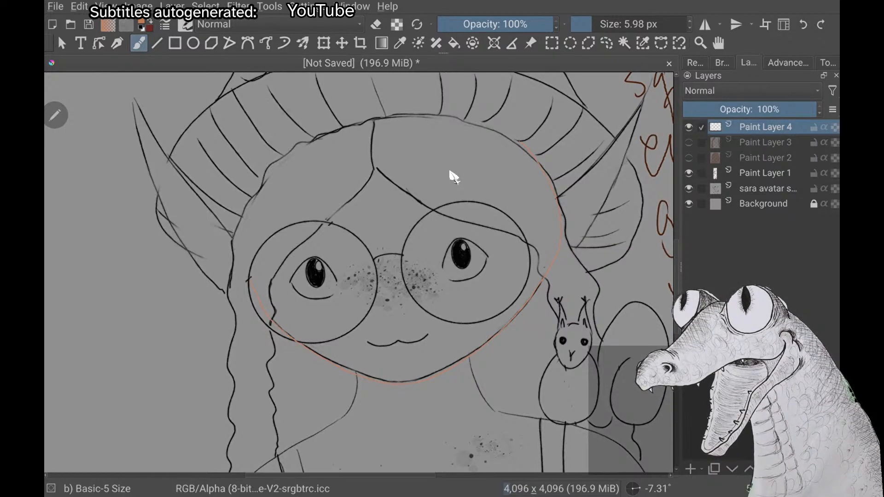
{"action": "scroll", "coordinate": [450, 173], "scroll_direction": "up", "scroll_amount": 2}
{"action": "scroll", "coordinate": [450, 173], "scroll_direction": "down", "scroll_amount": 4}
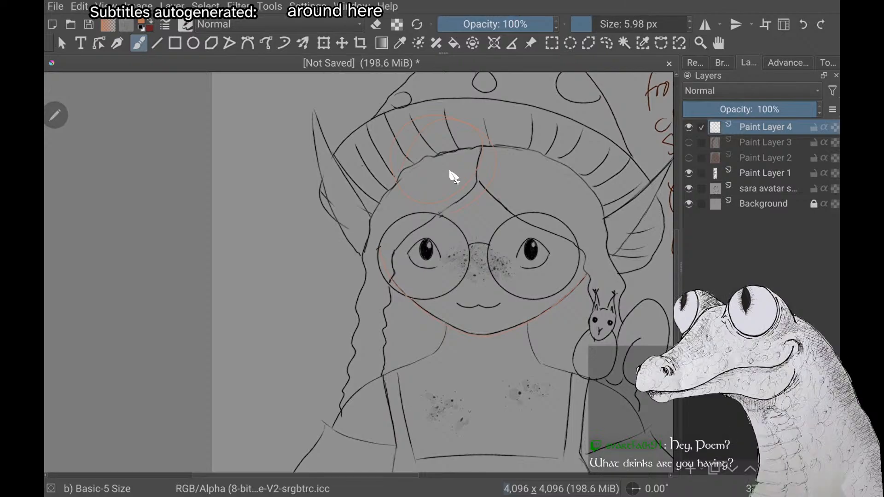
{"action": "left_click_drag", "start_coordinate": [450, 171], "coordinate": [451, 174]}
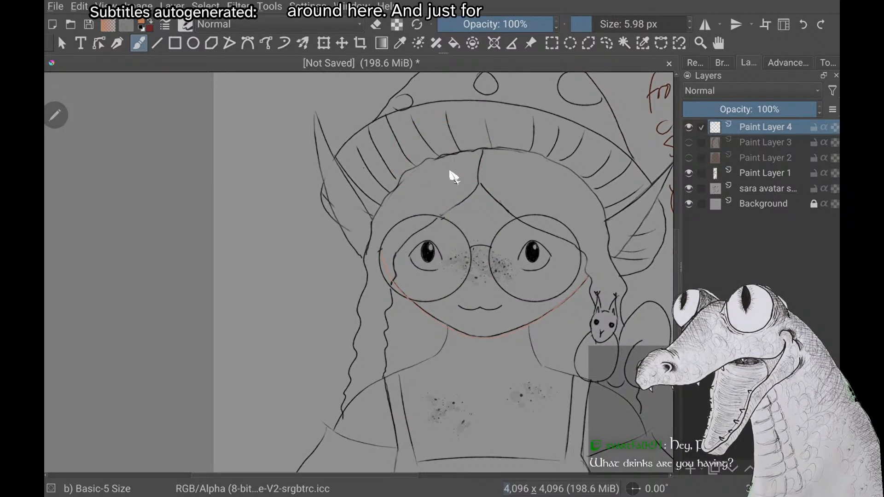
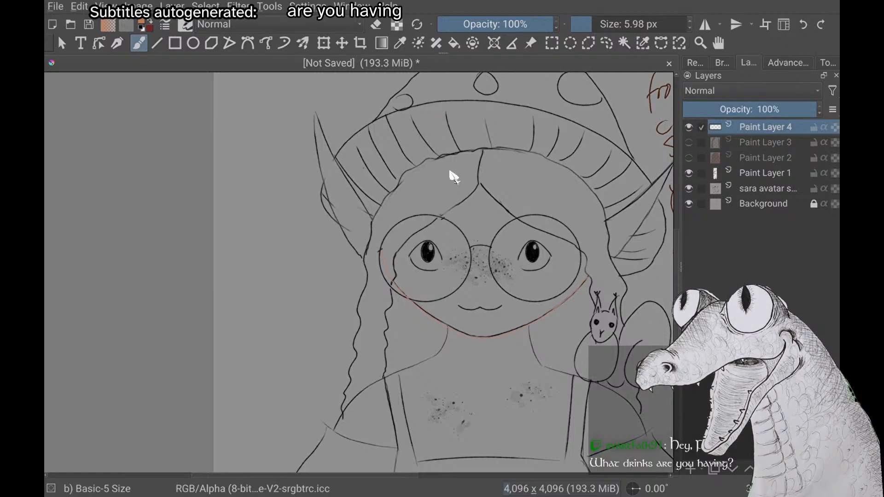
Outline the squirrel-side of the head in peach-orange on Paint Layer 4, from the jaw outline up to the hat brim
{"action": "scroll", "coordinate": [451, 171], "scroll_direction": "up", "scroll_amount": 4}
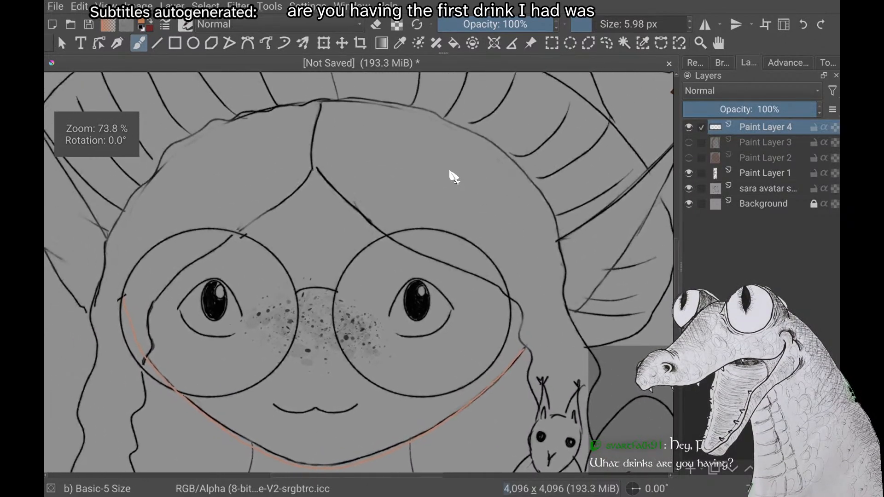
{"action": "scroll", "coordinate": [451, 171], "scroll_direction": "down", "scroll_amount": 1}
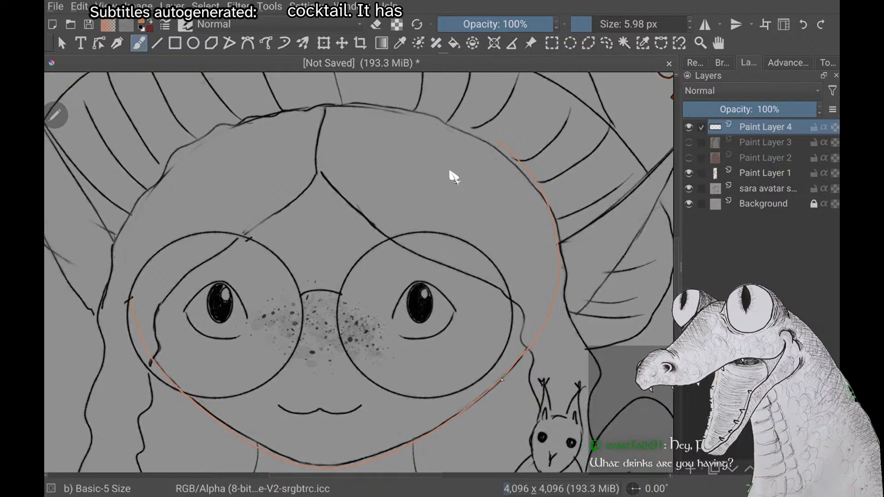
{"action": "scroll", "coordinate": [453, 177], "scroll_direction": "up", "scroll_amount": 2}
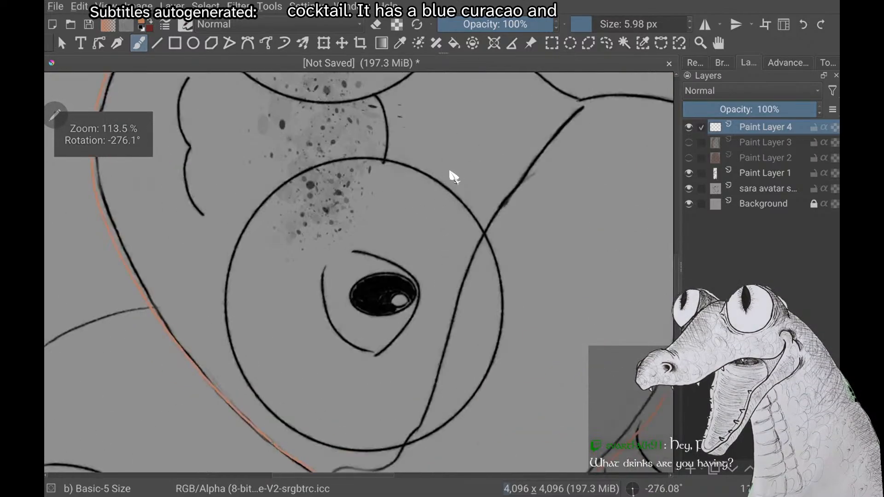
Outline the opposite side of the head in peach-orange, from the glasses lens around the temple and along the hat brim past the hair parting
{"action": "scroll", "coordinate": [453, 177], "scroll_direction": "down", "scroll_amount": 4}
{"action": "scroll", "coordinate": [454, 177], "scroll_direction": "up", "scroll_amount": 3}
{"action": "scroll", "coordinate": [453, 176], "scroll_direction": "down", "scroll_amount": 2}
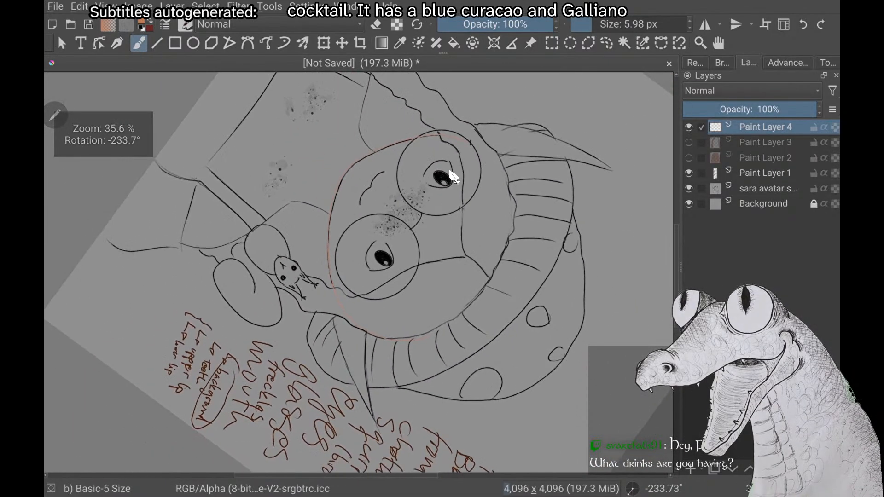
{"action": "scroll", "coordinate": [454, 177], "scroll_direction": "up", "scroll_amount": 4}
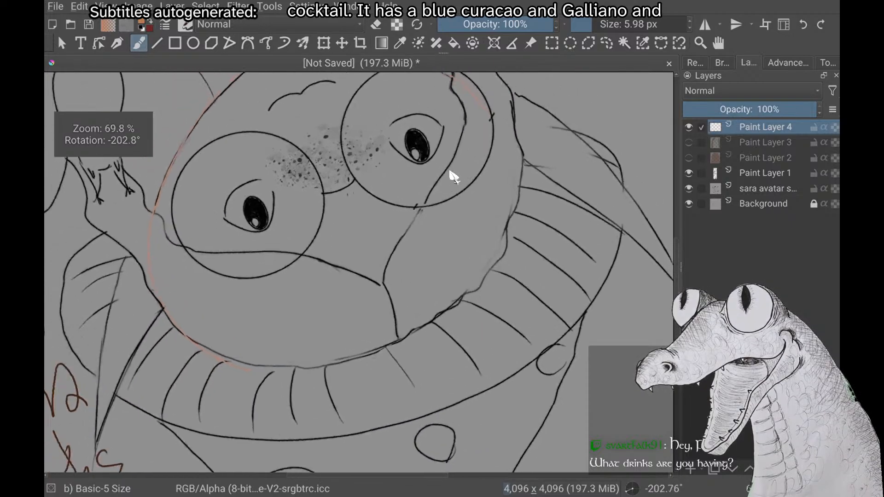
{"action": "scroll", "coordinate": [454, 176], "scroll_direction": "down", "scroll_amount": 1}
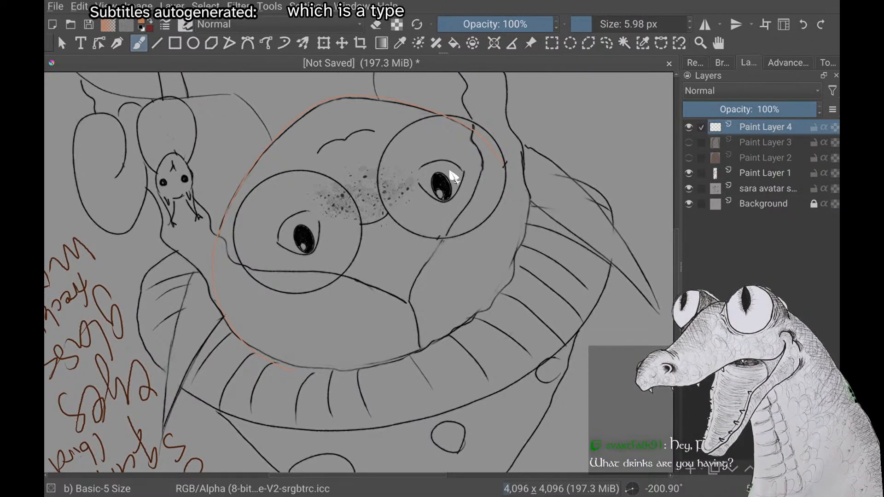
{"action": "scroll", "coordinate": [451, 171], "scroll_direction": "up", "scroll_amount": 1}
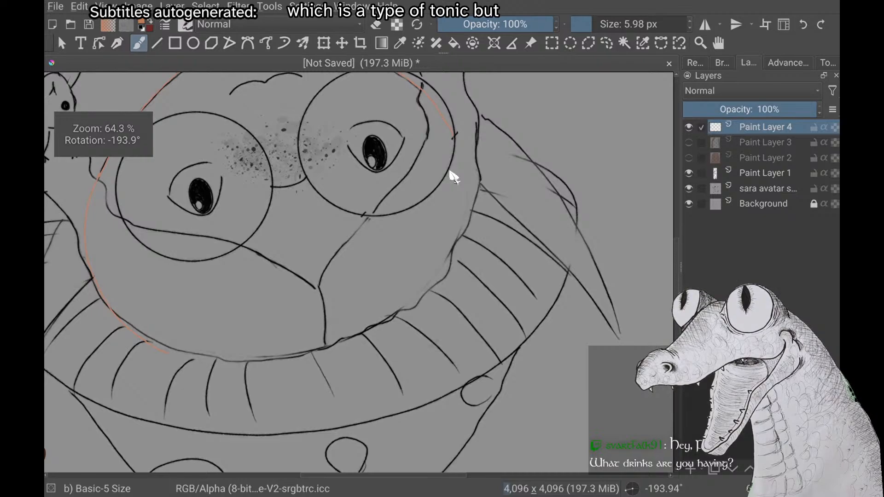
{"action": "scroll", "coordinate": [450, 171], "scroll_direction": "up", "scroll_amount": 1}
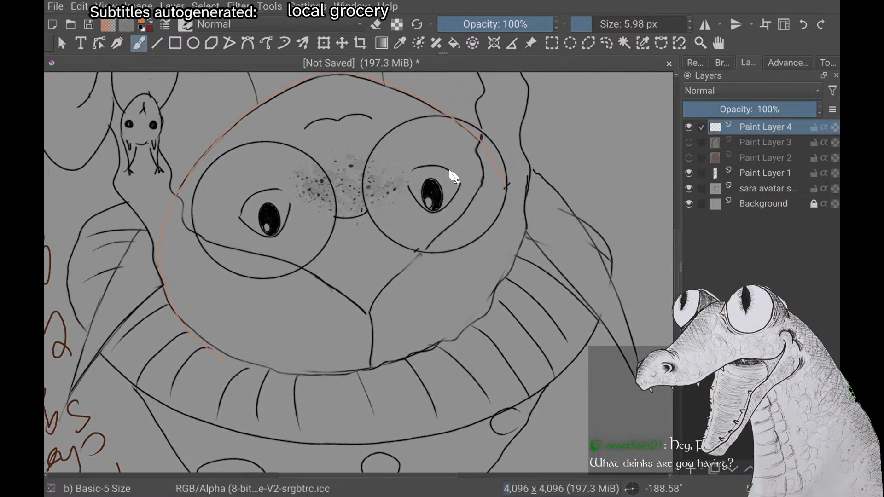
{"action": "scroll", "coordinate": [450, 170], "scroll_direction": "up", "scroll_amount": 1}
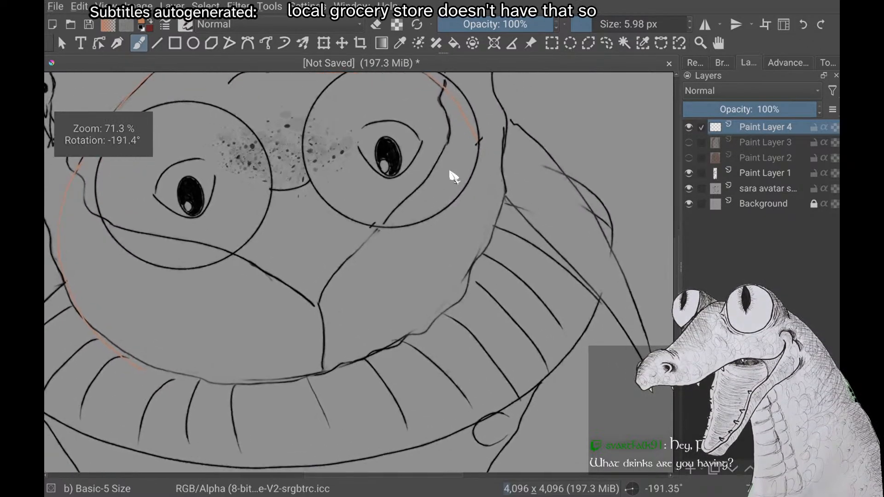
{"action": "scroll", "coordinate": [450, 171], "scroll_direction": "down", "scroll_amount": 1}
{"action": "scroll", "coordinate": [450, 171], "scroll_direction": "down", "scroll_amount": 1}
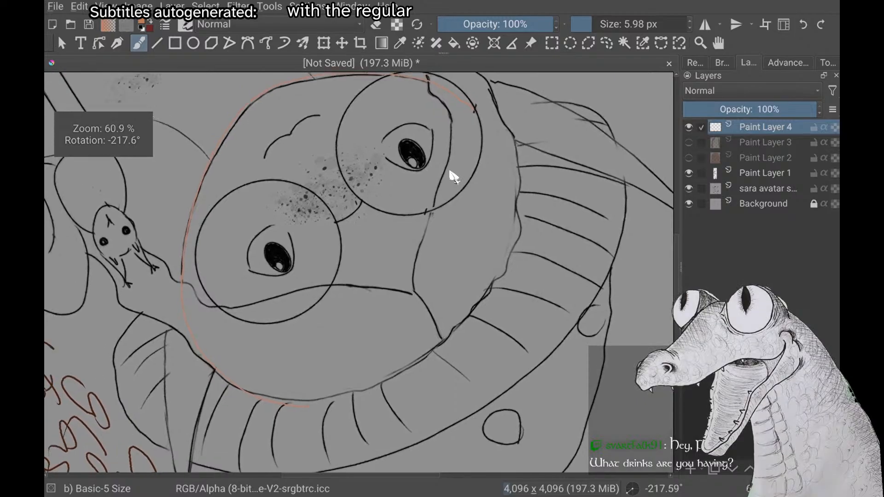
{"action": "scroll", "coordinate": [450, 171], "scroll_direction": "up", "scroll_amount": 1}
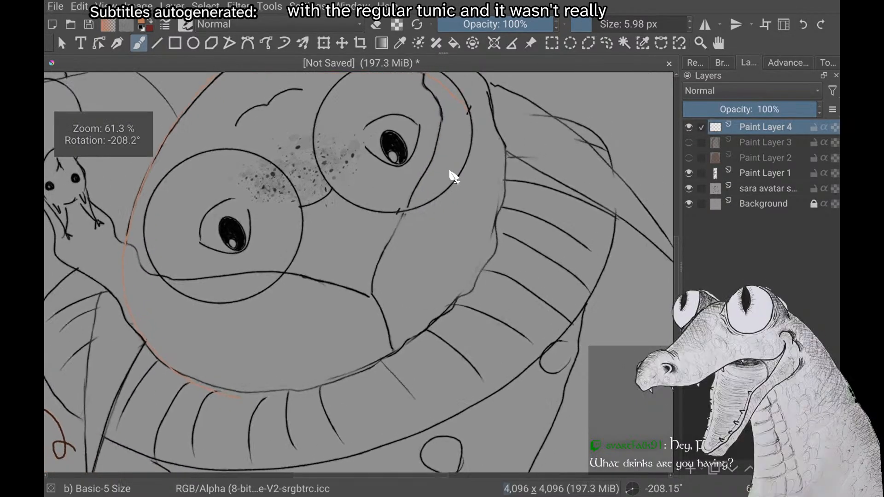
{"action": "scroll", "coordinate": [450, 170], "scroll_direction": "down", "scroll_amount": 2}
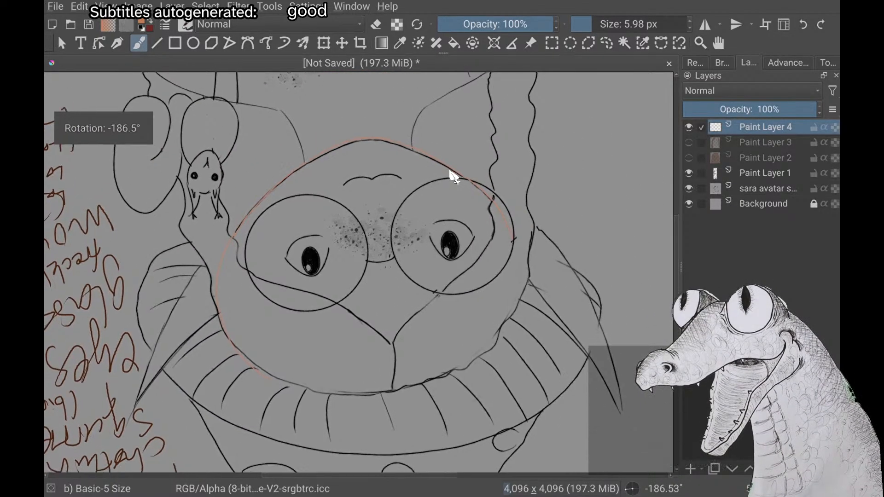
{"action": "scroll", "coordinate": [450, 171], "scroll_direction": "up", "scroll_amount": 1}
{"action": "scroll", "coordinate": [451, 171], "scroll_direction": "up", "scroll_amount": 1}
{"action": "scroll", "coordinate": [450, 171], "scroll_direction": "down", "scroll_amount": 1}
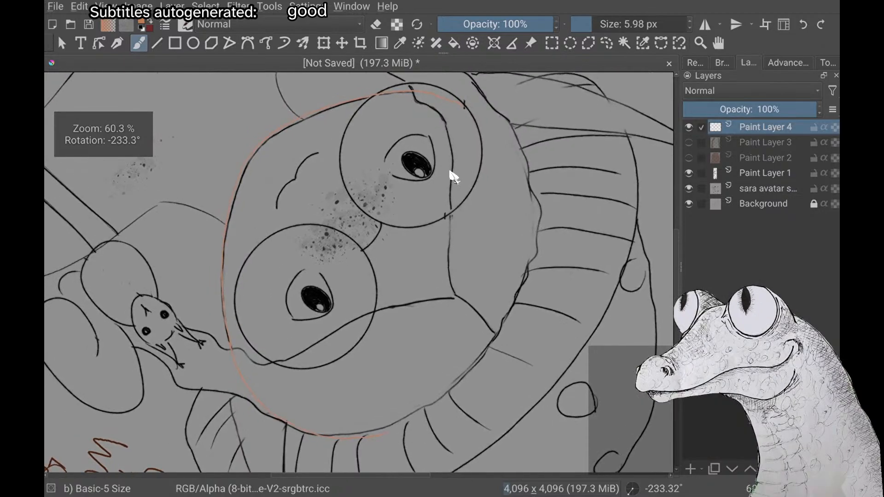
{"action": "scroll", "coordinate": [450, 171], "scroll_direction": "up", "scroll_amount": 1}
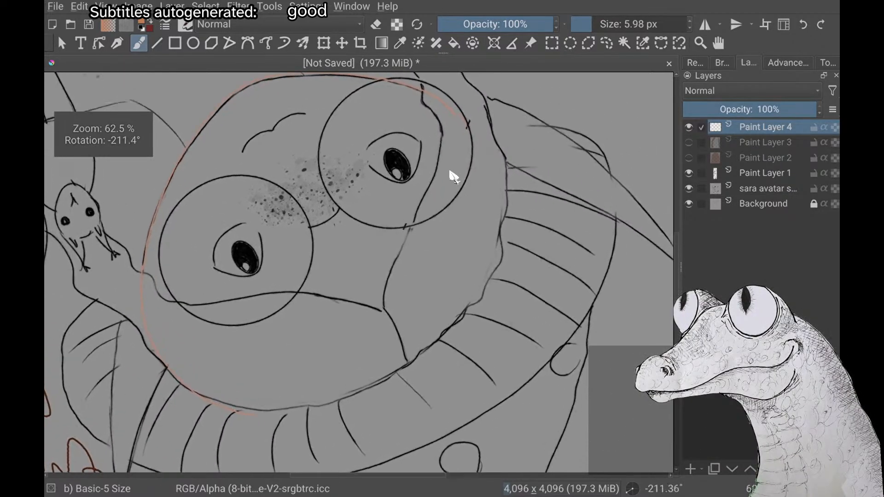
{"action": "scroll", "coordinate": [454, 177], "scroll_direction": "up", "scroll_amount": 1}
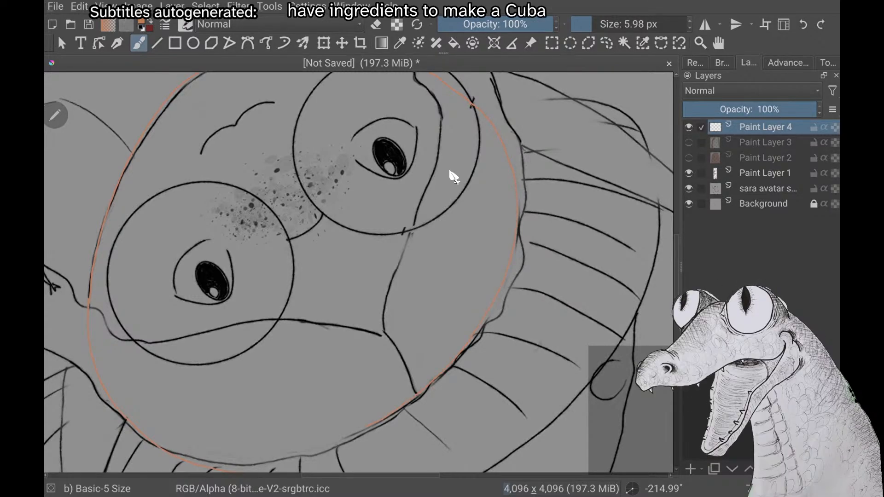
Close the remaining gap in the peach-orange head outline along the hat brim on the squirrel side
{"action": "scroll", "coordinate": [454, 177], "scroll_direction": "down", "scroll_amount": 2}
{"action": "scroll", "coordinate": [454, 177], "scroll_direction": "up", "scroll_amount": 3}
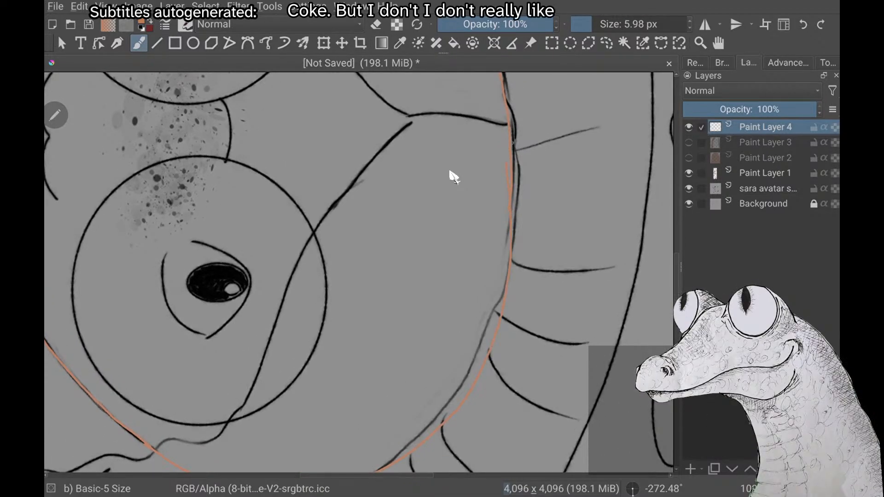
{"action": "scroll", "coordinate": [454, 176], "scroll_direction": "down", "scroll_amount": 2}
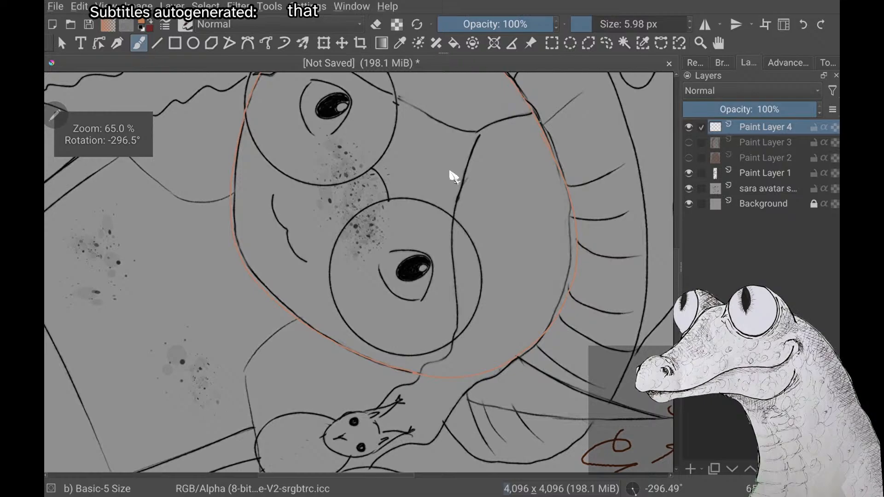
{"action": "scroll", "coordinate": [453, 177], "scroll_direction": "down", "scroll_amount": 3}
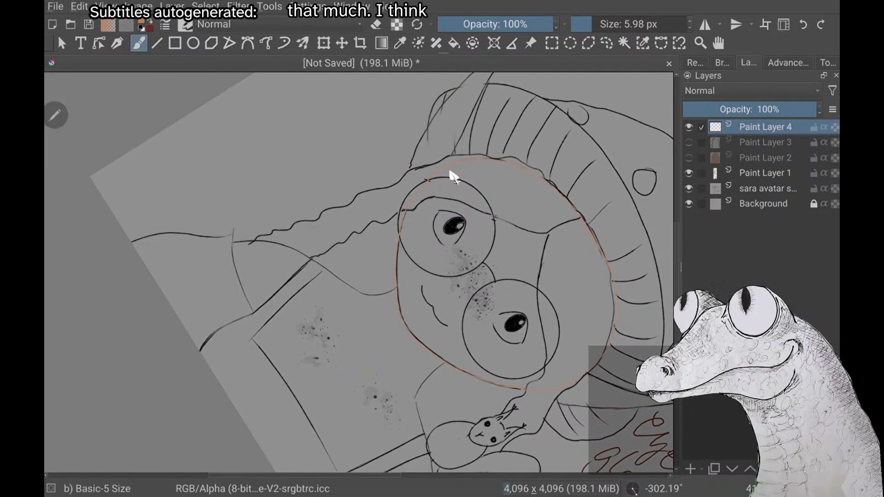
Show and hide Paint Layer 2 repeatedly to compare the closed head outline with the brown back hair
{"action": "left_click", "coordinate": [689, 157]}
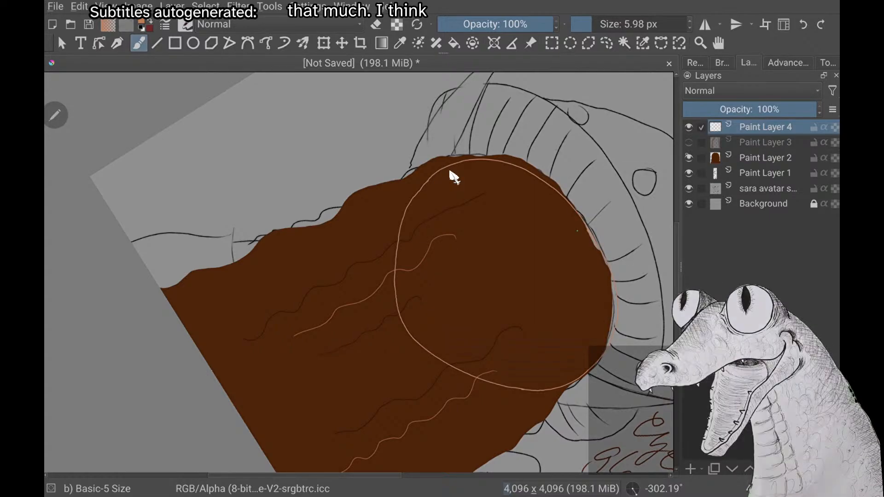
{"action": "left_click", "coordinate": [688, 157]}
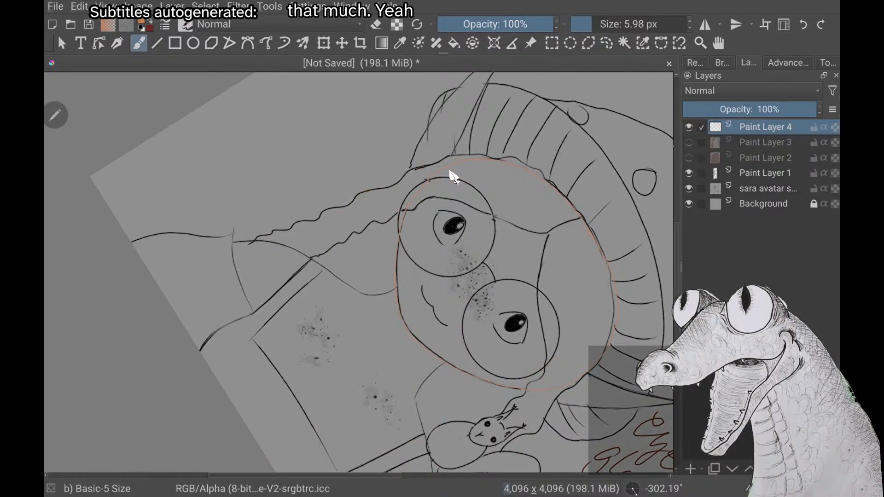
{"action": "left_click", "coordinate": [689, 157]}
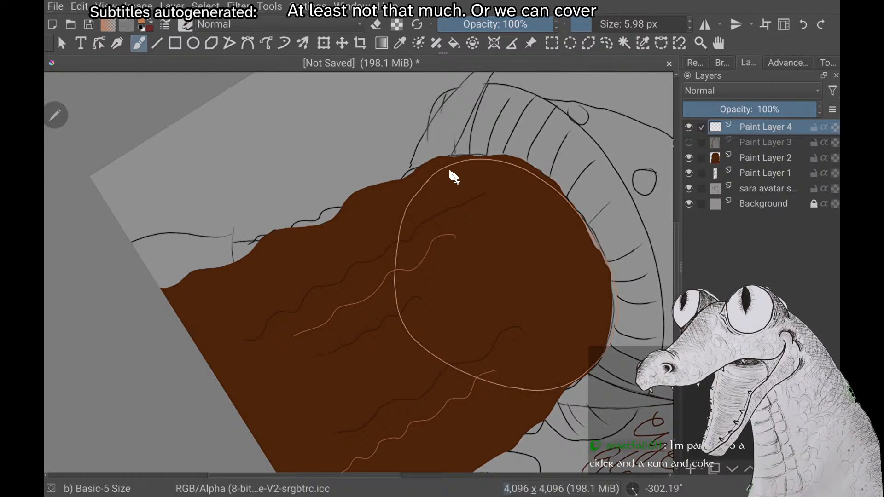
{"action": "left_click", "coordinate": [689, 157]}
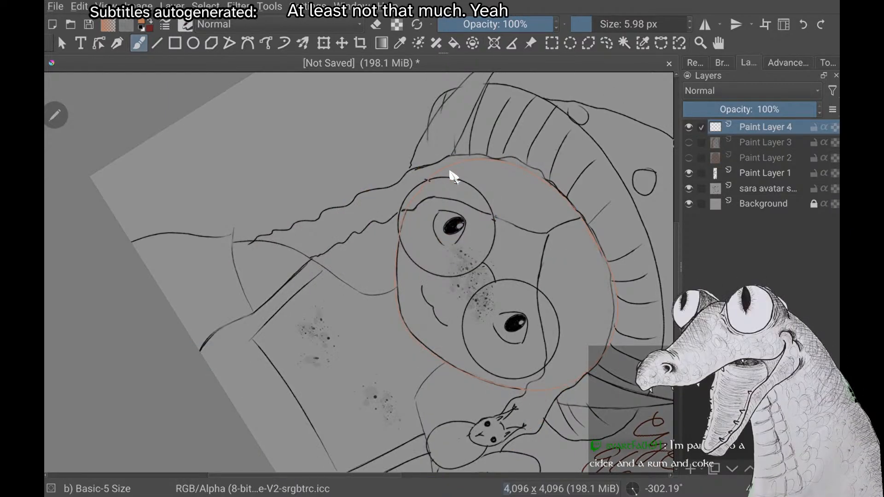
{"action": "scroll", "coordinate": [454, 177], "scroll_direction": "down", "scroll_amount": 2}
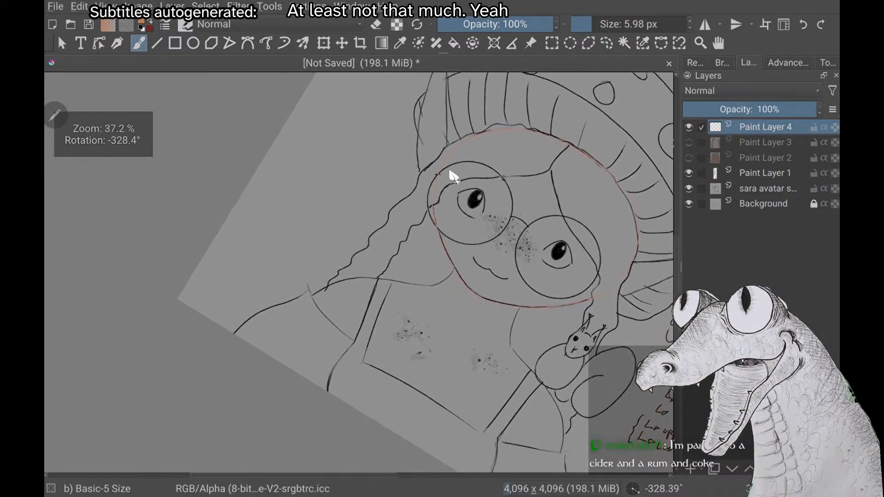
{"action": "scroll", "coordinate": [453, 177], "scroll_direction": "down", "scroll_amount": 1}
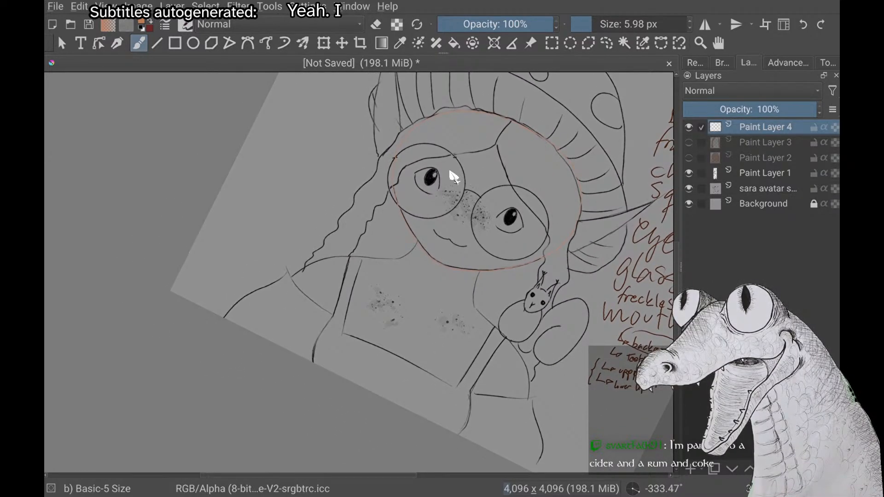
{"action": "left_click", "coordinate": [689, 157]}
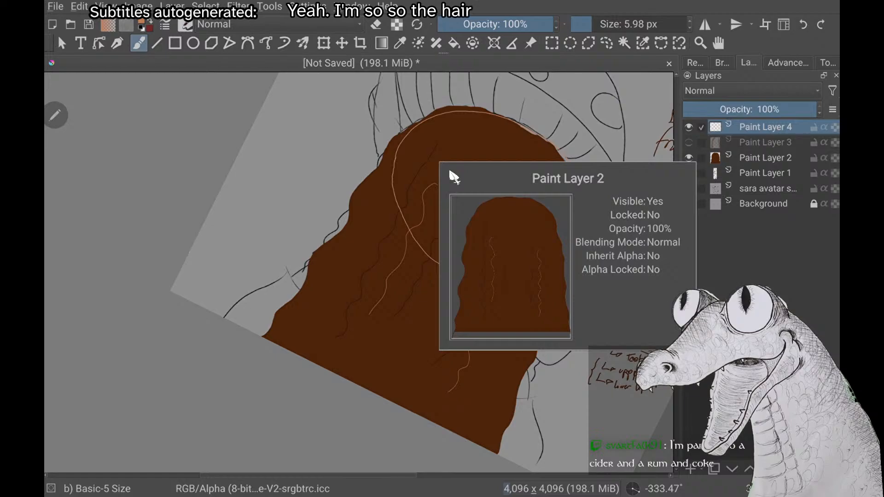
{"action": "left_click", "coordinate": [689, 157]}
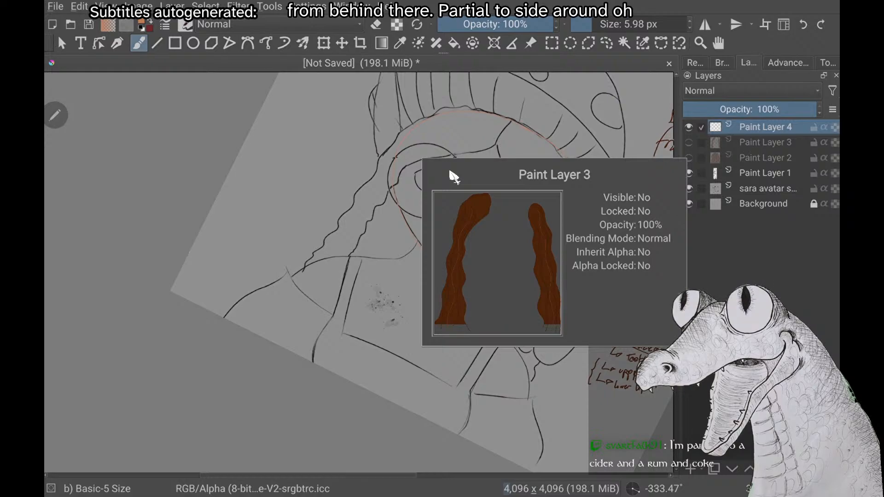
Fill the closed head outline on Paint Layer 4 with the peach-orange skin colour
{"action": "scroll", "coordinate": [454, 177], "scroll_direction": "up", "scroll_amount": 1}
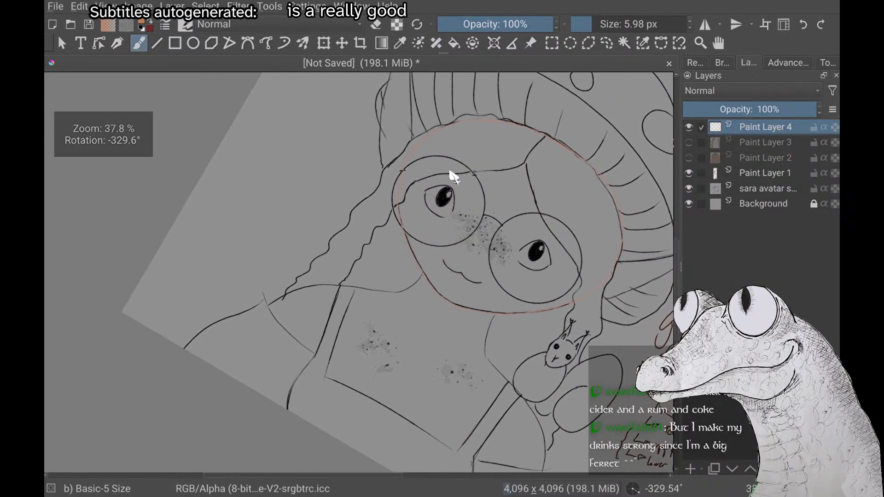
{"action": "scroll", "coordinate": [453, 177], "scroll_direction": "up", "scroll_amount": 2}
{"action": "scroll", "coordinate": [454, 177], "scroll_direction": "down", "scroll_amount": 1}
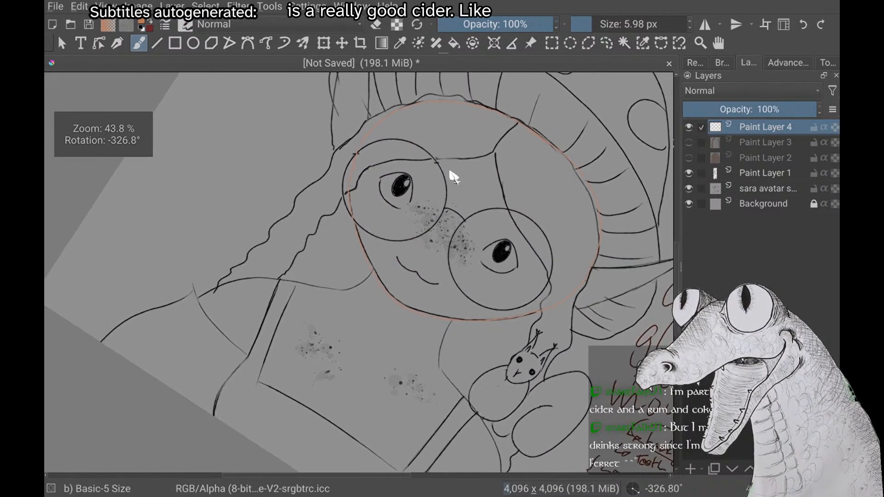
{"action": "scroll", "coordinate": [454, 177], "scroll_direction": "down", "scroll_amount": 1}
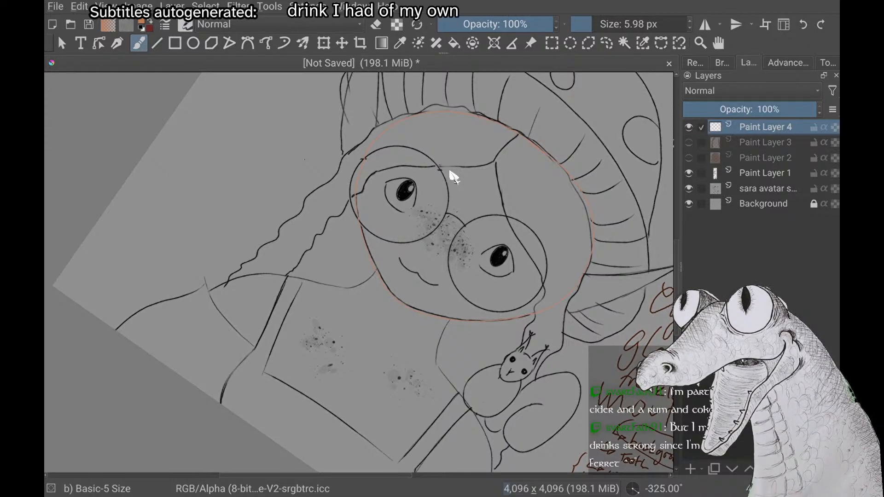
{"action": "scroll", "coordinate": [453, 177], "scroll_direction": "up", "scroll_amount": 1}
{"action": "scroll", "coordinate": [454, 177], "scroll_direction": "up", "scroll_amount": 2}
{"action": "scroll", "coordinate": [454, 177], "scroll_direction": "down", "scroll_amount": 4}
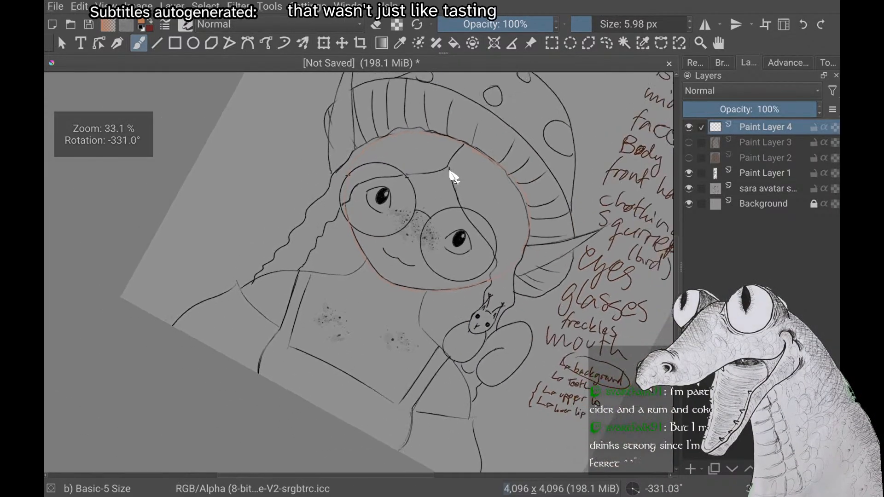
{"action": "scroll", "coordinate": [453, 178], "scroll_direction": "up", "scroll_amount": 2}
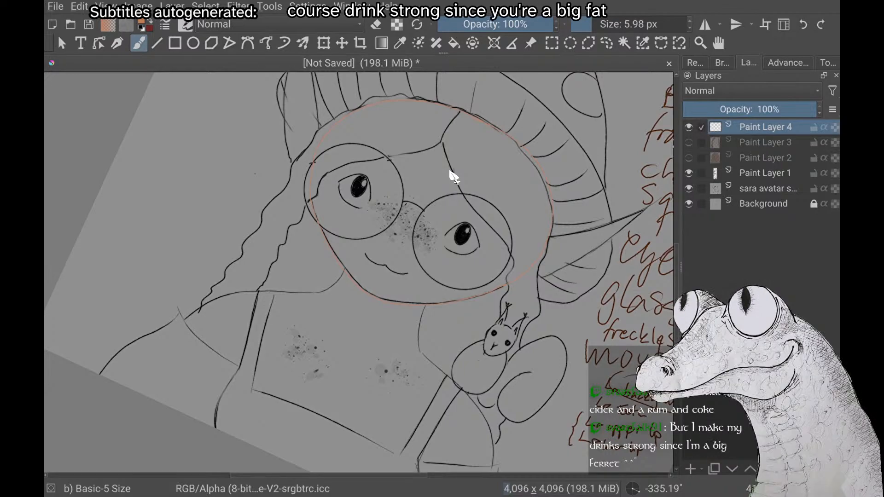
{"action": "left_click", "coordinate": [453, 43]}
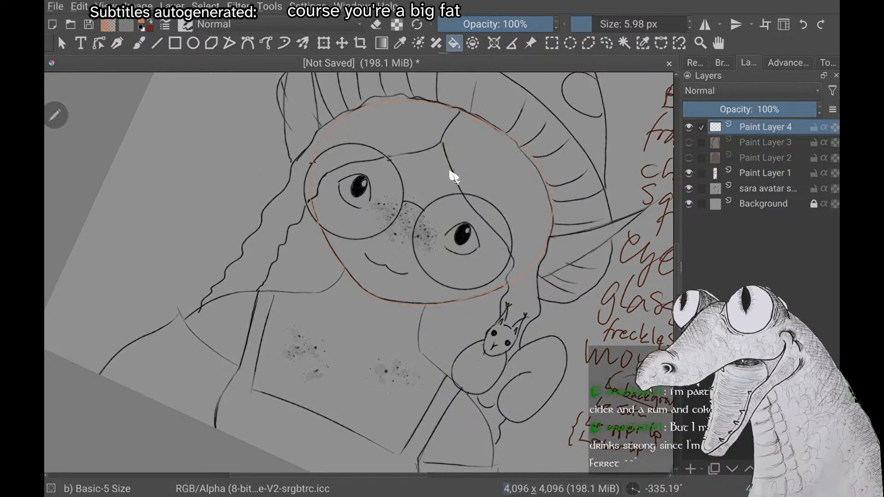
{"action": "left_click", "coordinate": [454, 177]}
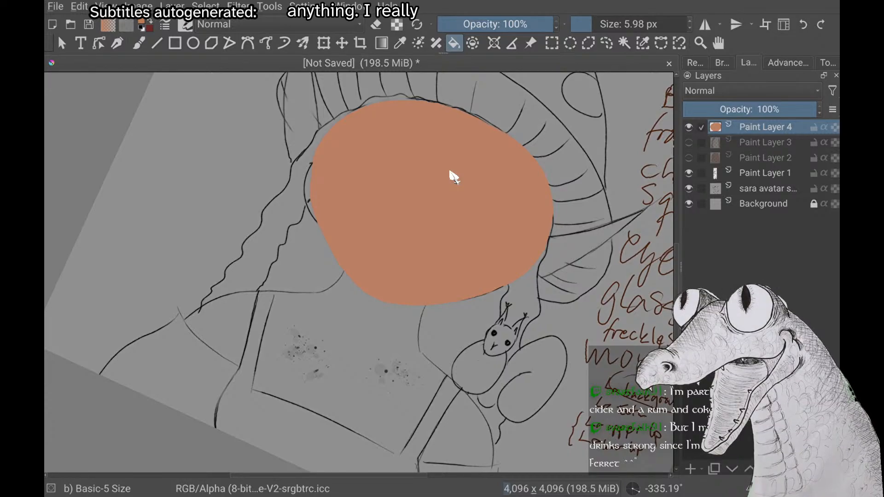
{"action": "scroll", "coordinate": [450, 173], "scroll_direction": "up", "scroll_amount": 2}
{"action": "scroll", "coordinate": [451, 173], "scroll_direction": "down", "scroll_amount": 2}
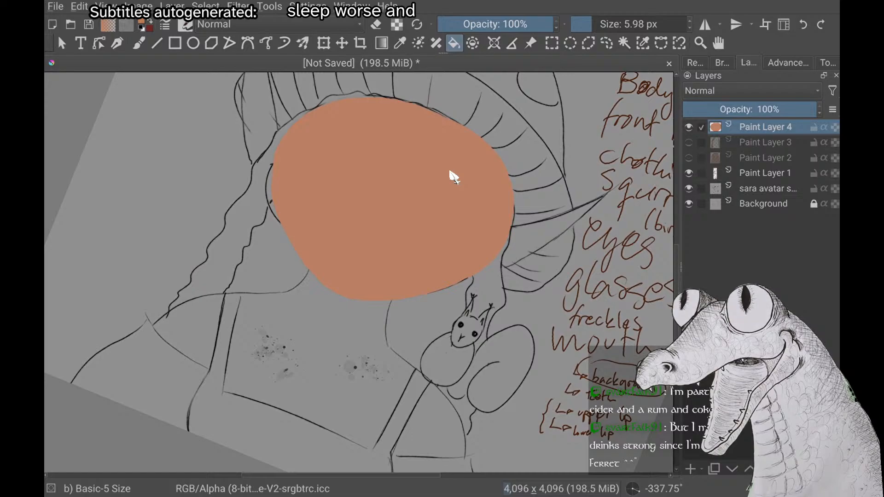
{"action": "scroll", "coordinate": [450, 172], "scroll_direction": "down", "scroll_amount": 1}
{"action": "scroll", "coordinate": [450, 173], "scroll_direction": "down", "scroll_amount": 1}
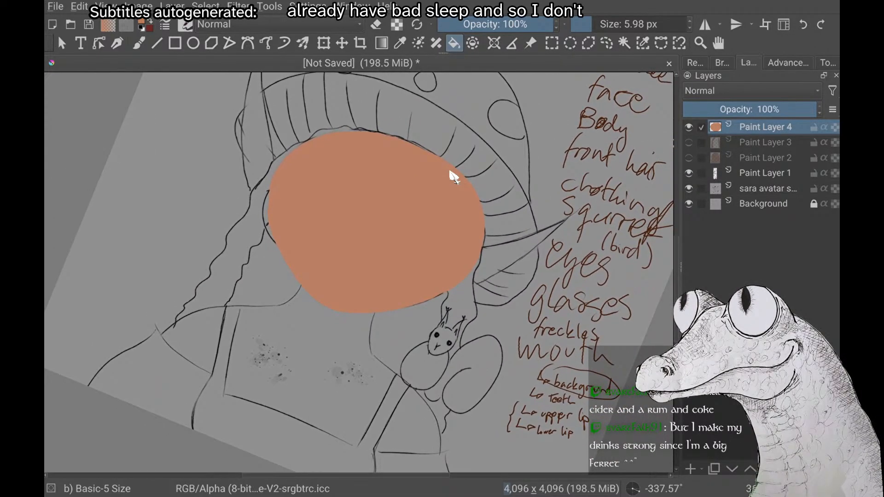
Examine the filled face against the whole sketch and the handwritten parts list
{"action": "scroll", "coordinate": [451, 173], "scroll_direction": "up", "scroll_amount": 1}
{"action": "scroll", "coordinate": [450, 173], "scroll_direction": "down", "scroll_amount": 2}
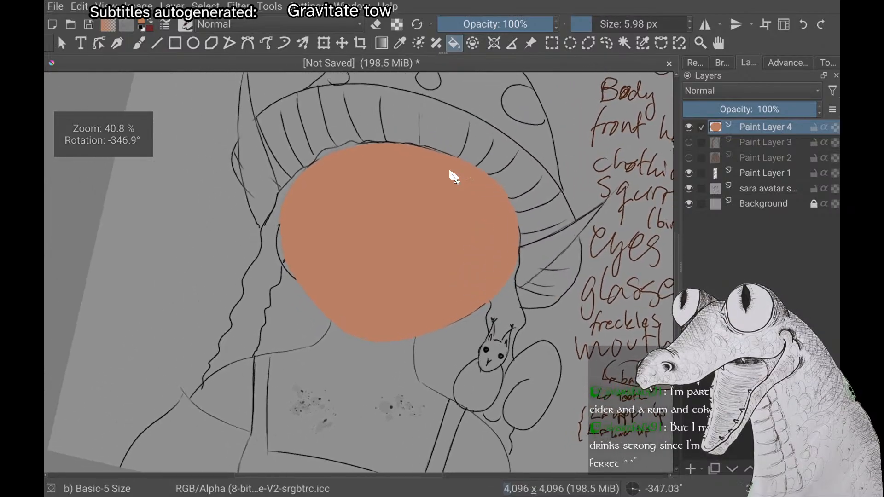
{"action": "scroll", "coordinate": [450, 173], "scroll_direction": "down", "scroll_amount": 1}
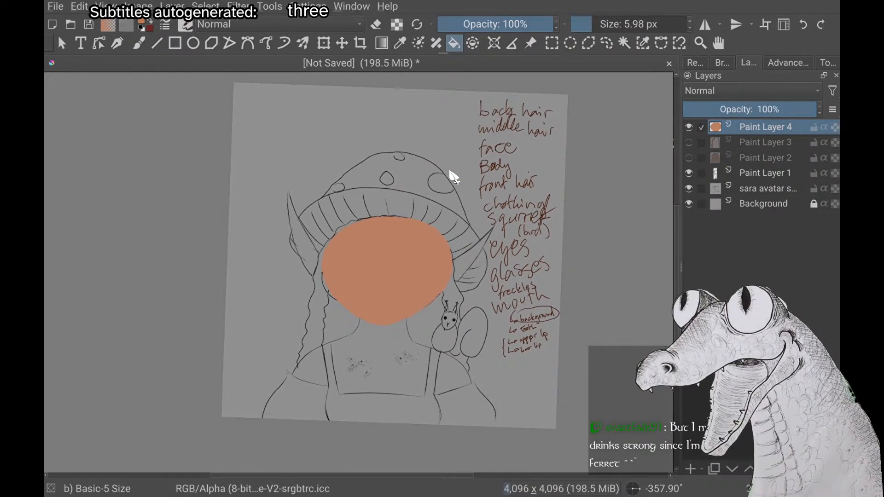
{"action": "scroll", "coordinate": [451, 173], "scroll_direction": "down", "scroll_amount": 1}
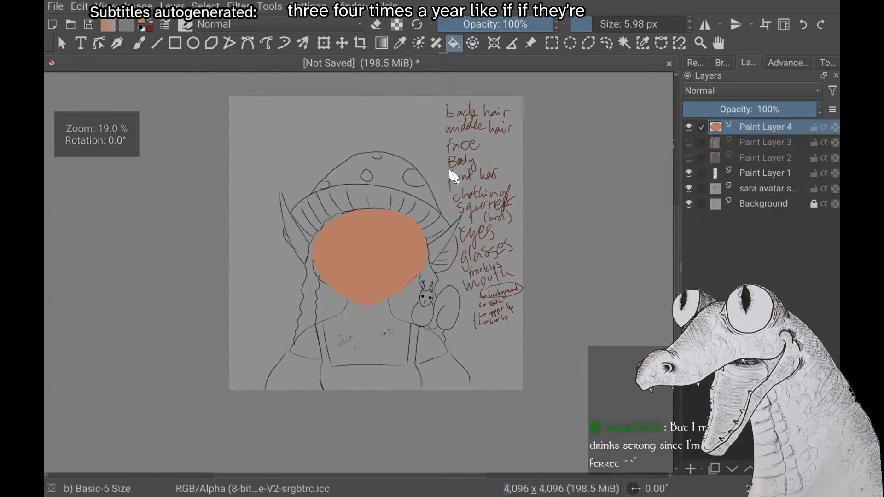
{"action": "scroll", "coordinate": [450, 173], "scroll_direction": "up", "scroll_amount": 1}
{"action": "scroll", "coordinate": [450, 173], "scroll_direction": "up", "scroll_amount": 1}
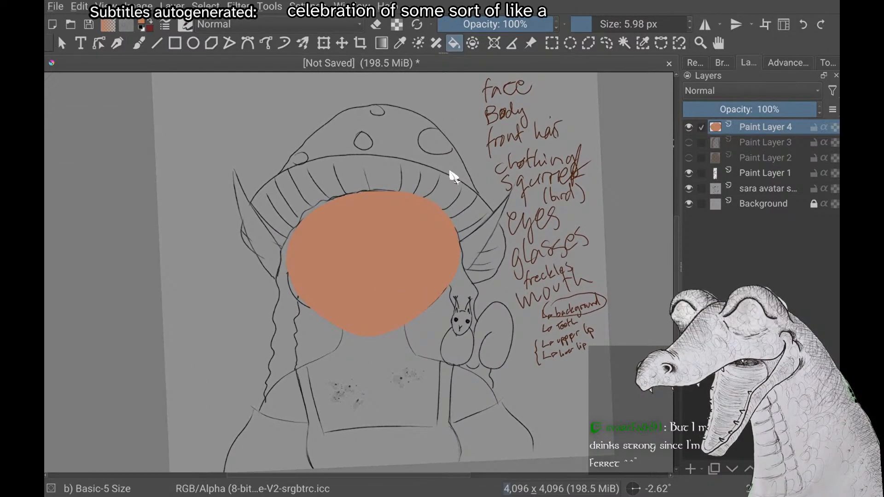
{"action": "scroll", "coordinate": [450, 172], "scroll_direction": "up", "scroll_amount": 1}
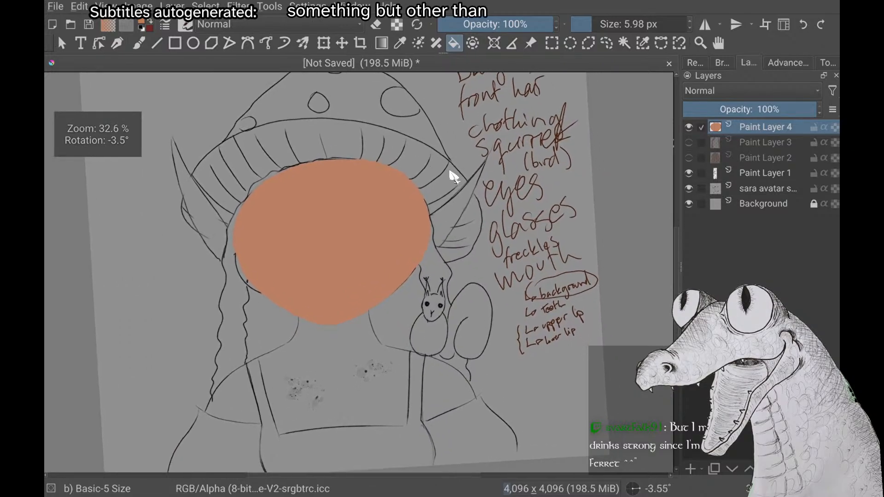
{"action": "scroll", "coordinate": [450, 173], "scroll_direction": "down", "scroll_amount": 1}
{"action": "scroll", "coordinate": [450, 173], "scroll_direction": "up", "scroll_amount": 1}
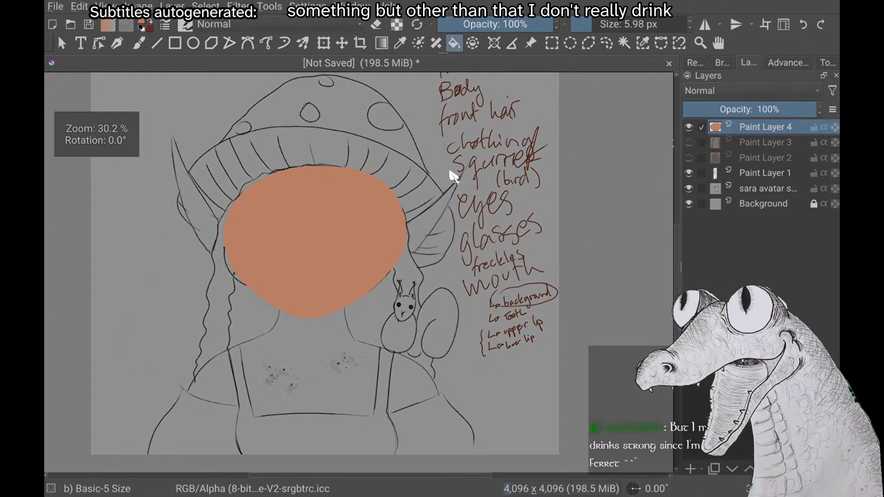
Add a new paint layer above the filled face and outline the squirrel-side elf ear on it in peach-orange with the freehand brush
{"action": "key", "text": "b"}
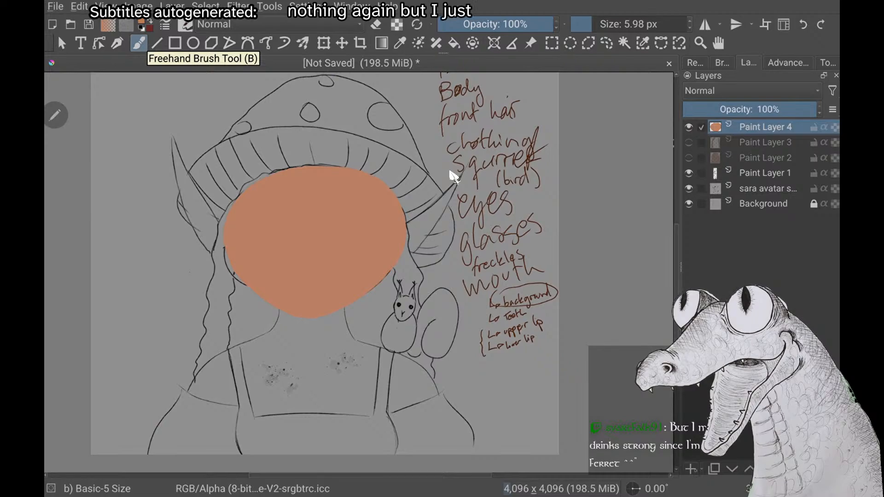
{"action": "key", "text": "Insert"}
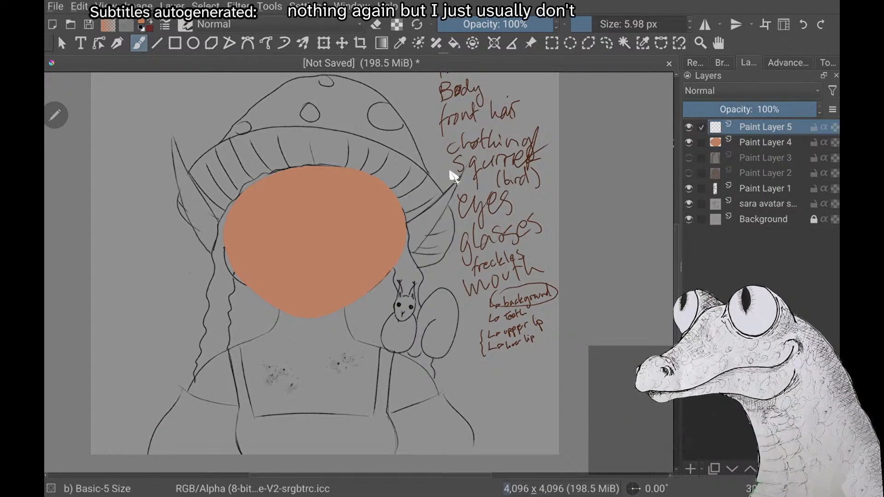
{"action": "scroll", "coordinate": [451, 171], "scroll_direction": "up", "scroll_amount": 3}
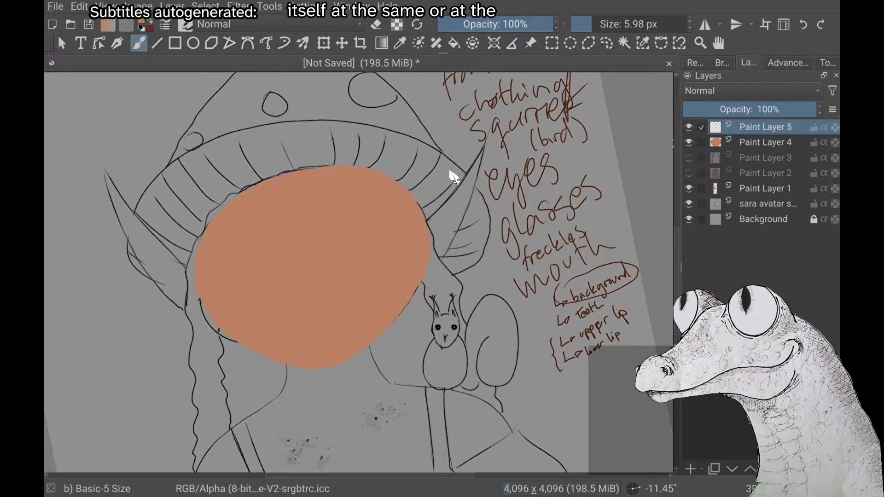
{"action": "scroll", "coordinate": [454, 177], "scroll_direction": "up", "scroll_amount": 2}
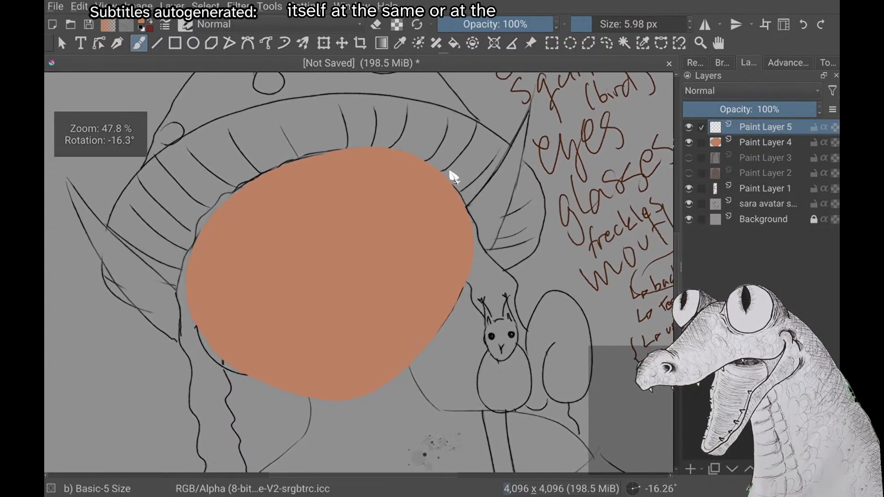
{"action": "scroll", "coordinate": [454, 177], "scroll_direction": "down", "scroll_amount": 1}
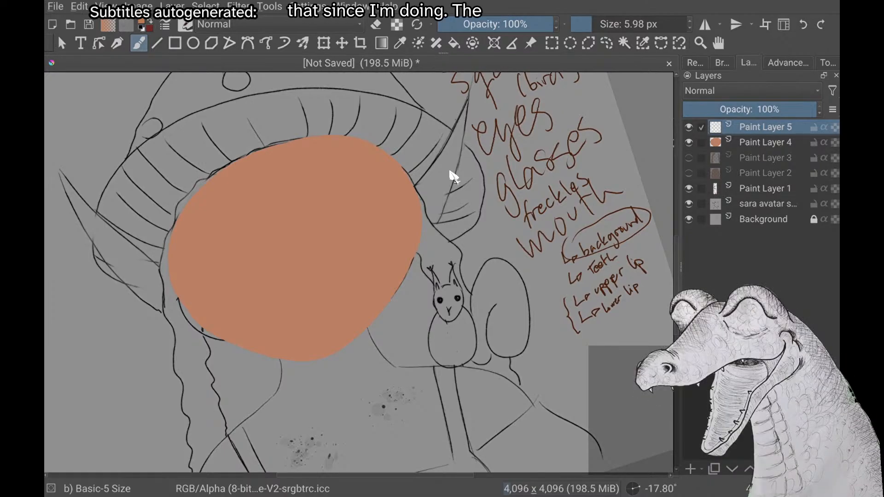
{"action": "scroll", "coordinate": [454, 176], "scroll_direction": "down", "scroll_amount": 3}
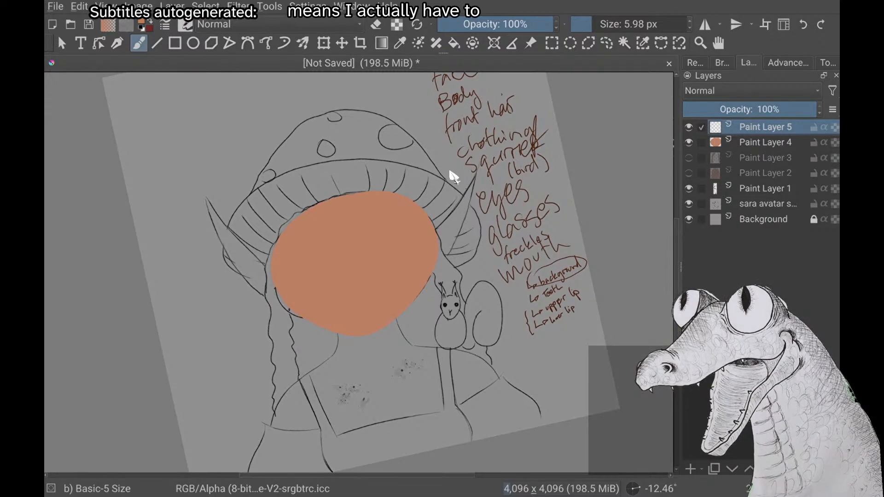
{"action": "scroll", "coordinate": [453, 177], "scroll_direction": "up", "scroll_amount": 3}
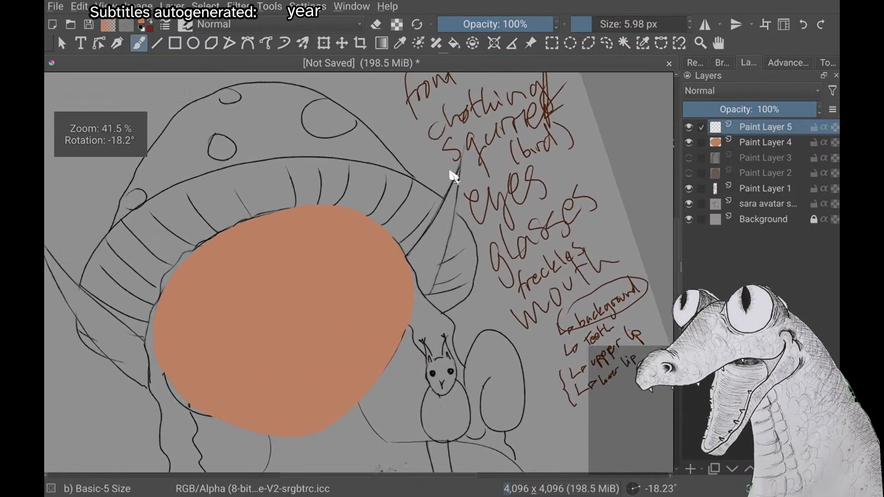
{"action": "scroll", "coordinate": [453, 177], "scroll_direction": "up", "scroll_amount": 3}
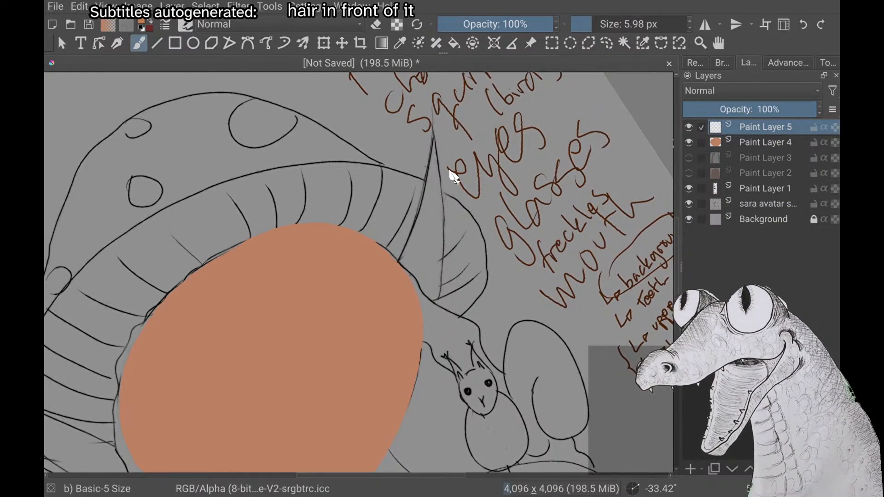
{"action": "scroll", "coordinate": [453, 177], "scroll_direction": "up", "scroll_amount": 3}
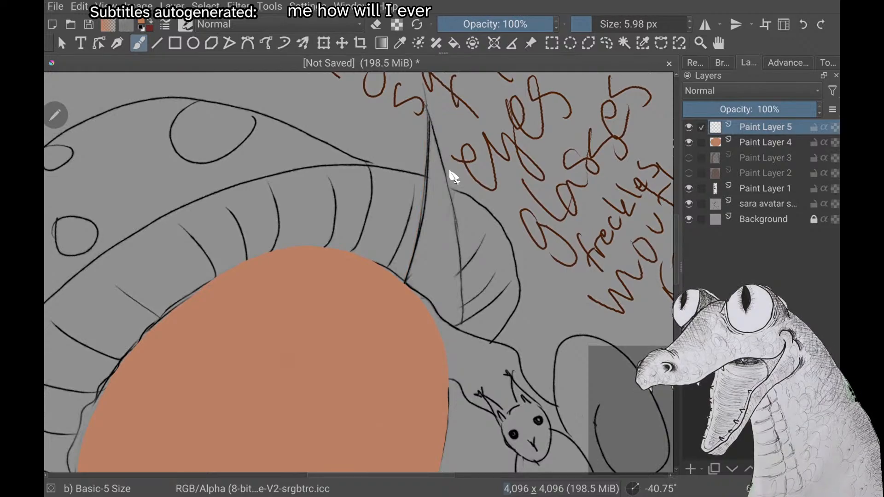
{"action": "left_click_drag", "start_coordinate": [425, 181], "coordinate": [428, 117]}
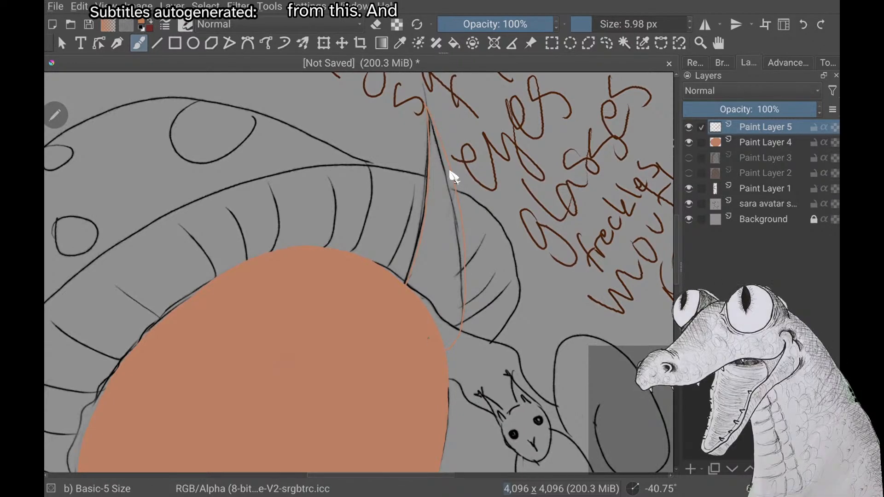
Hide Paint Layer 4 and extend the ear outline inward past the hair edge, undoing the line that closes its base
{"action": "left_click", "coordinate": [689, 142]}
{"action": "scroll", "coordinate": [450, 172], "scroll_direction": "down", "scroll_amount": 3}
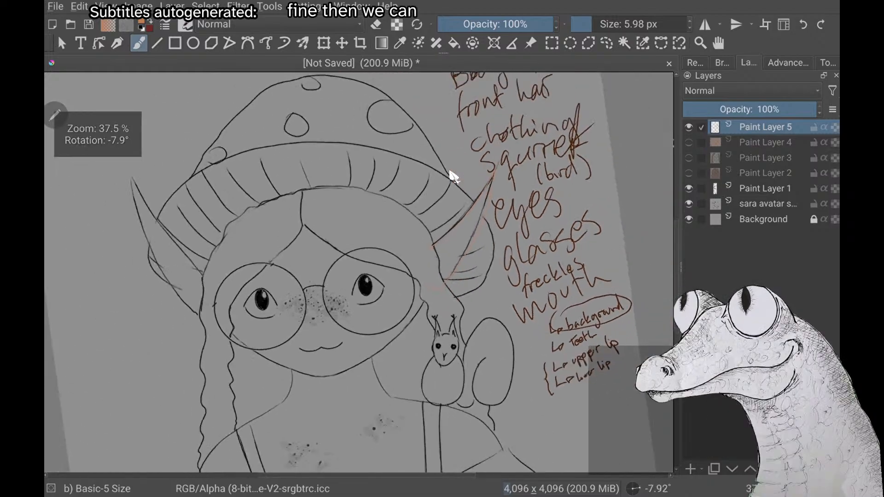
{"action": "scroll", "coordinate": [451, 173], "scroll_direction": "up", "scroll_amount": 4}
{"action": "scroll", "coordinate": [451, 172], "scroll_direction": "up", "scroll_amount": 4}
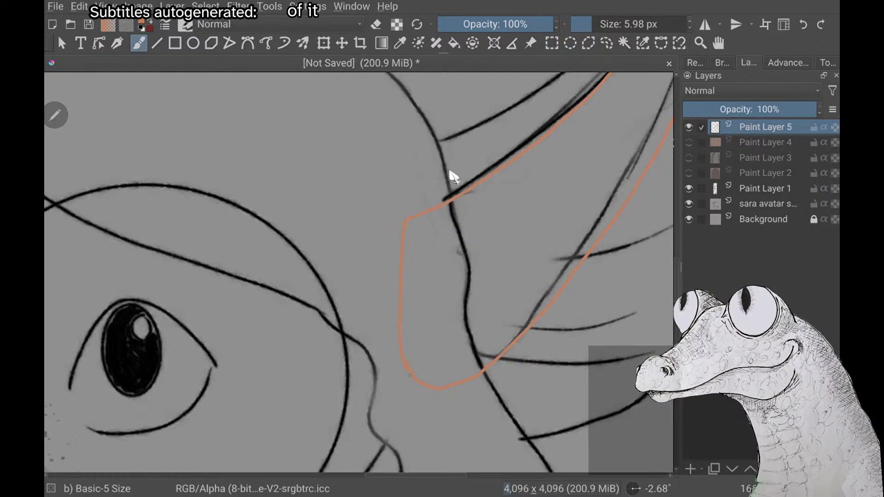
{"action": "scroll", "coordinate": [450, 173], "scroll_direction": "up", "scroll_amount": 3}
{"action": "scroll", "coordinate": [450, 174], "scroll_direction": "down", "scroll_amount": 1}
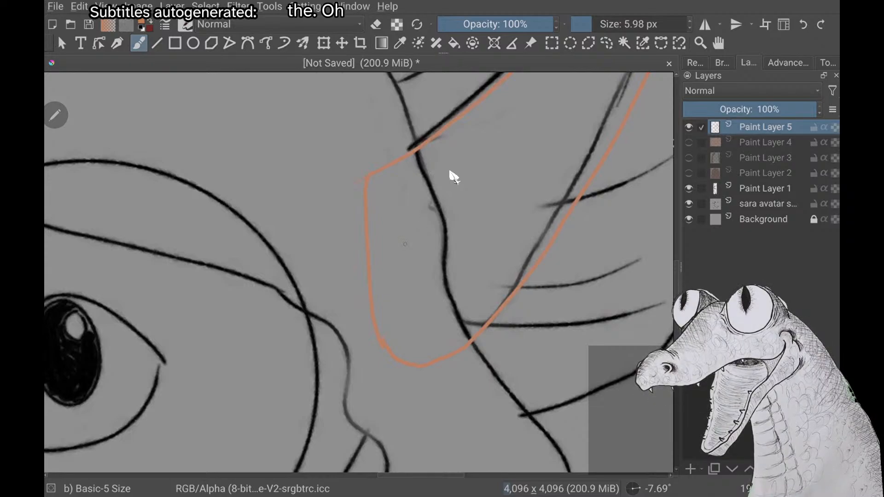
{"action": "key", "text": "ctrl+z"}
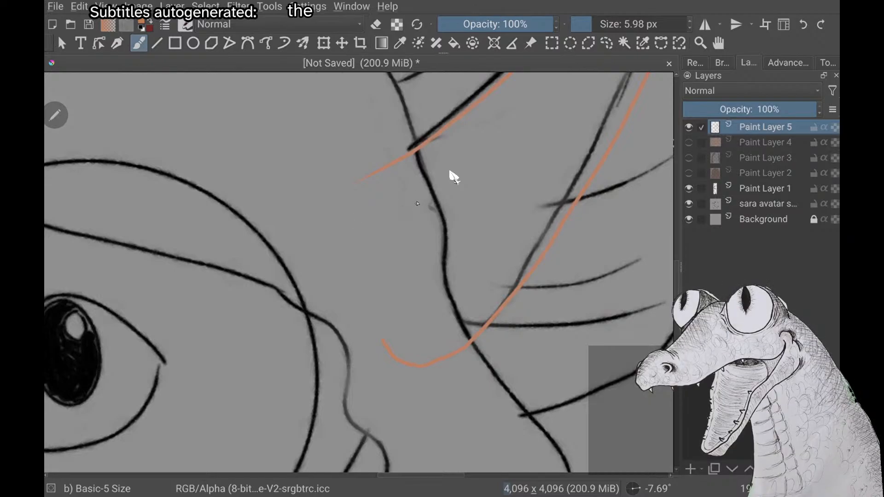
{"action": "left_click_drag", "start_coordinate": [414, 192], "coordinate": [422, 277]}
{"action": "key", "text": "ctrl+z"}
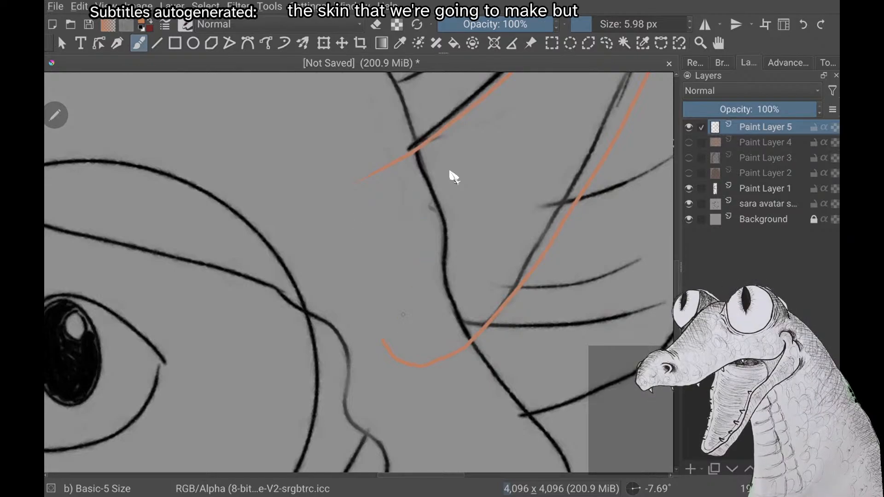
{"action": "left_click_drag", "start_coordinate": [413, 212], "coordinate": [405, 297]}
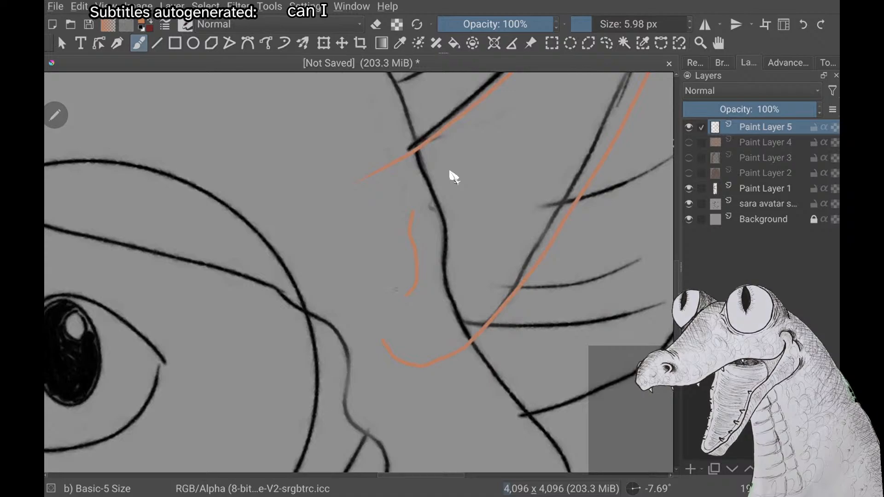
{"action": "right_click", "coordinate": [453, 176]}
{"action": "right_click", "coordinate": [454, 176]}
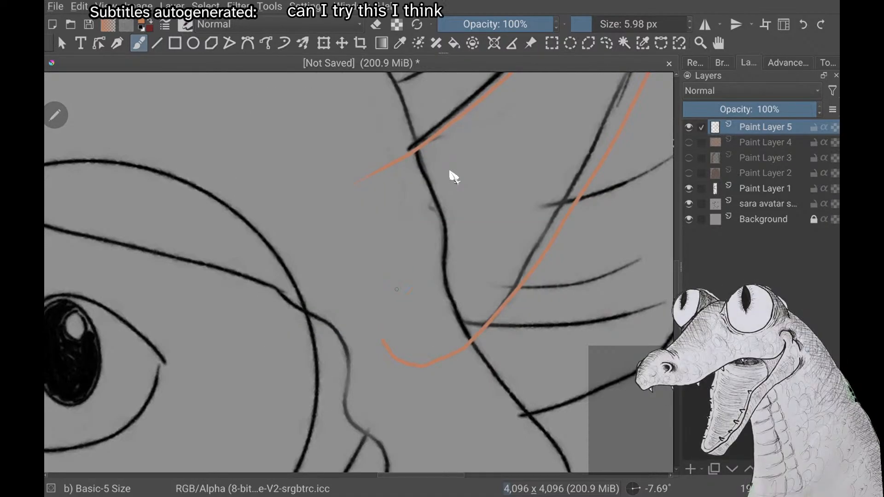
{"action": "left_click_drag", "start_coordinate": [411, 210], "coordinate": [392, 281]}
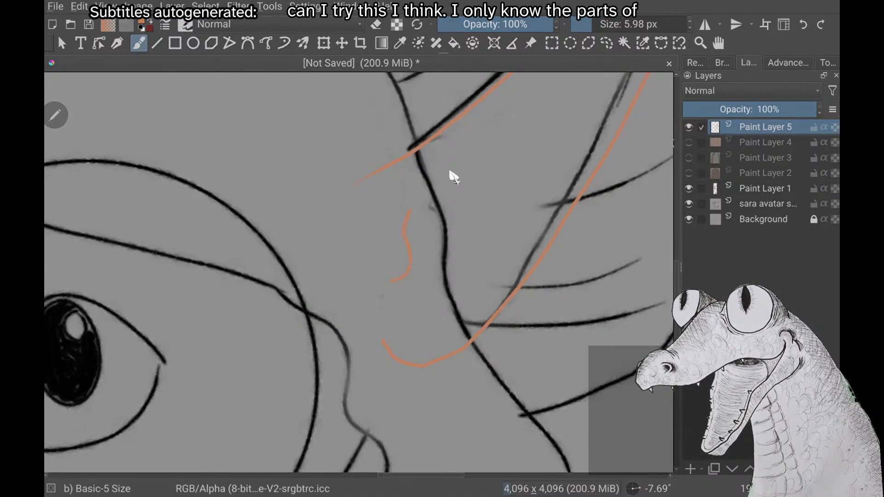
{"action": "key", "text": "ctrl+z"}
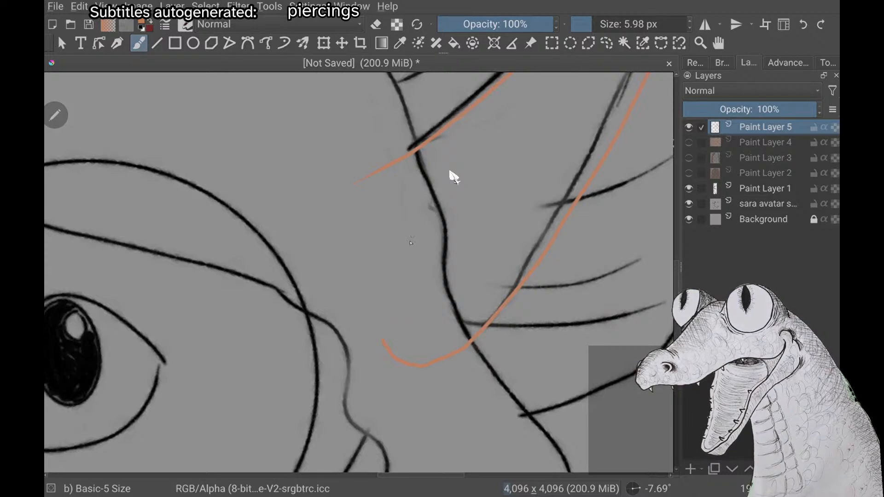
{"action": "left_click_drag", "start_coordinate": [411, 219], "coordinate": [419, 277]}
{"action": "right_click", "coordinate": [302, 197]}
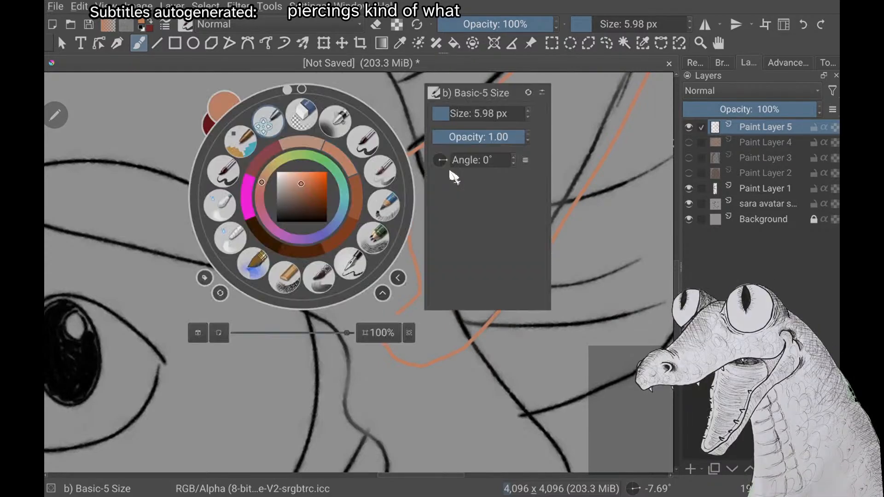
{"action": "key", "text": "ctrl+z"}
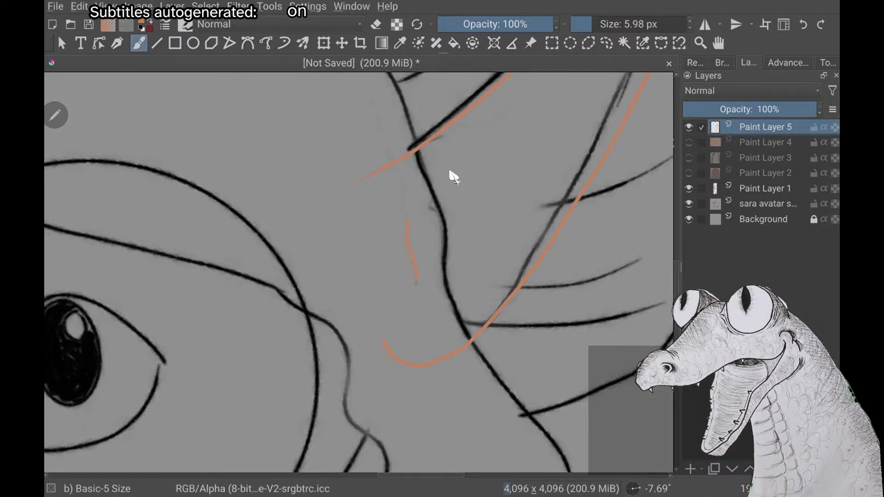
{"action": "key", "text": "ctrl+z"}
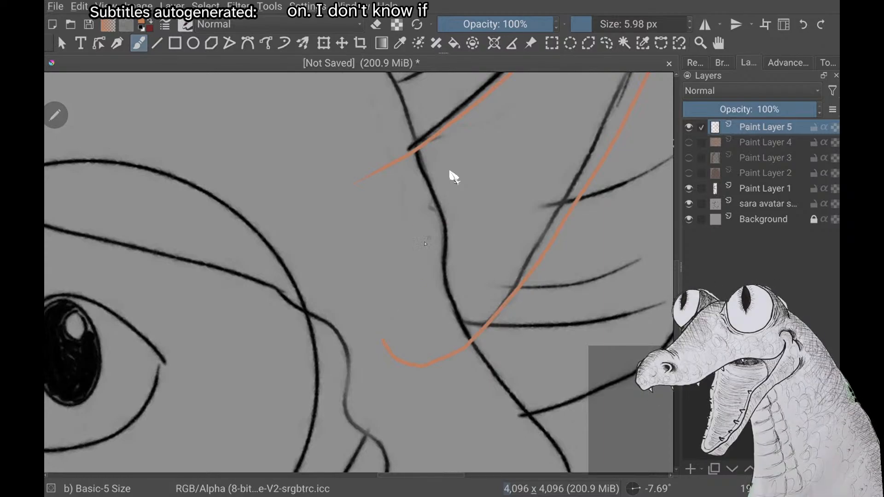
Draw a small wavy curve with a hooked lower end inside the ear base and a short stroke facing it
{"action": "left_click_drag", "start_coordinate": [415, 222], "coordinate": [415, 233]}
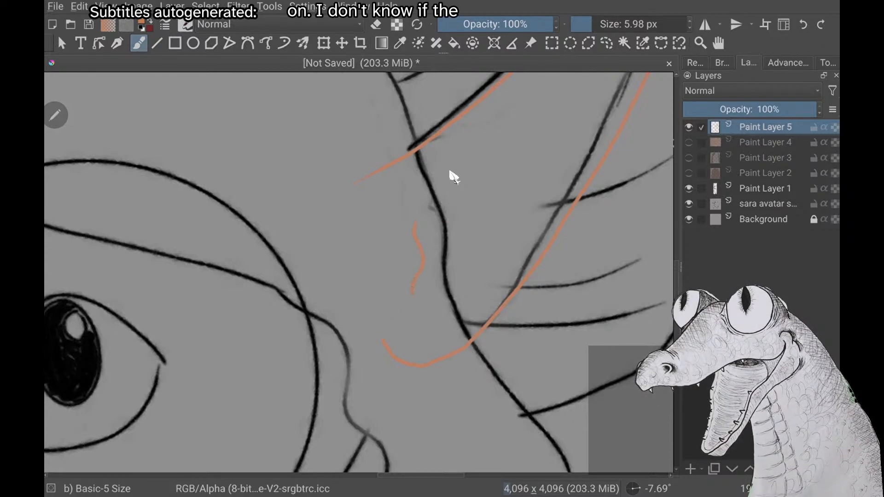
{"action": "left_click_drag", "start_coordinate": [412, 293], "coordinate": [440, 298]}
{"action": "left_click_drag", "start_coordinate": [457, 238], "coordinate": [452, 275]}
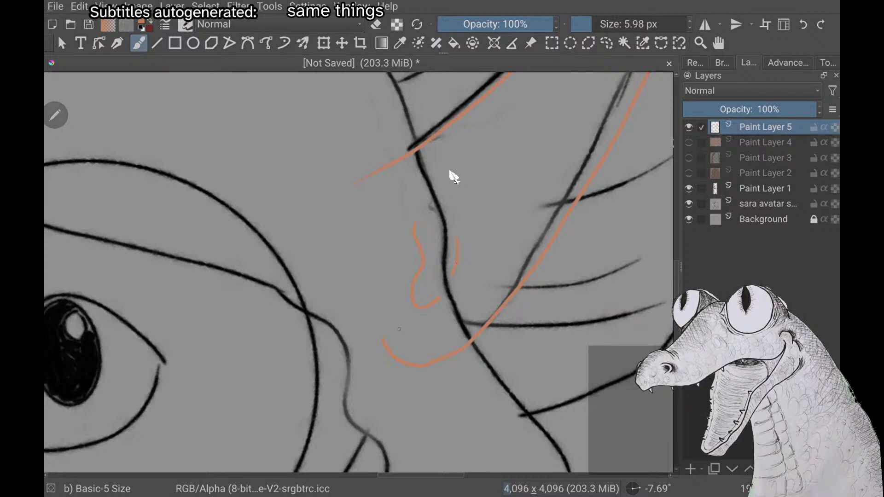
Draw the inner-ear fold as a long line following the hat-side ear edge down to the small wavy curve
{"action": "scroll", "coordinate": [454, 177], "scroll_direction": "up", "scroll_amount": 2}
{"action": "scroll", "coordinate": [453, 178], "scroll_direction": "down", "scroll_amount": 3}
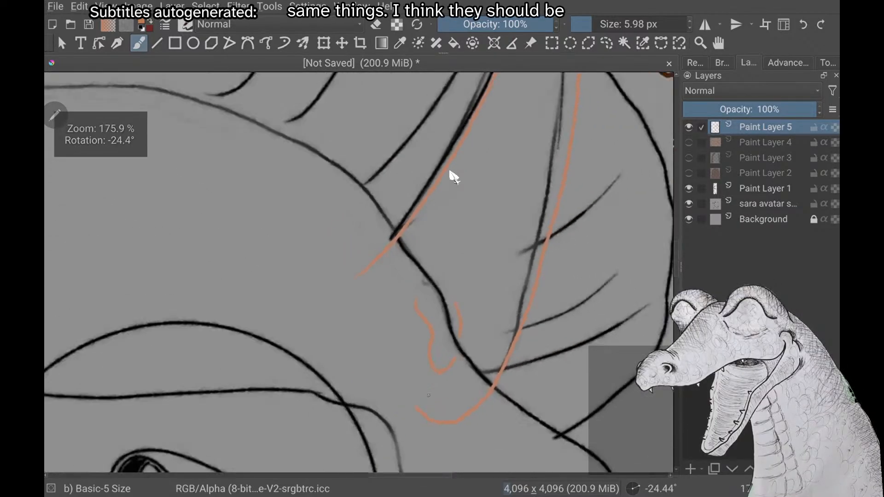
{"action": "scroll", "coordinate": [453, 177], "scroll_direction": "down", "scroll_amount": 1}
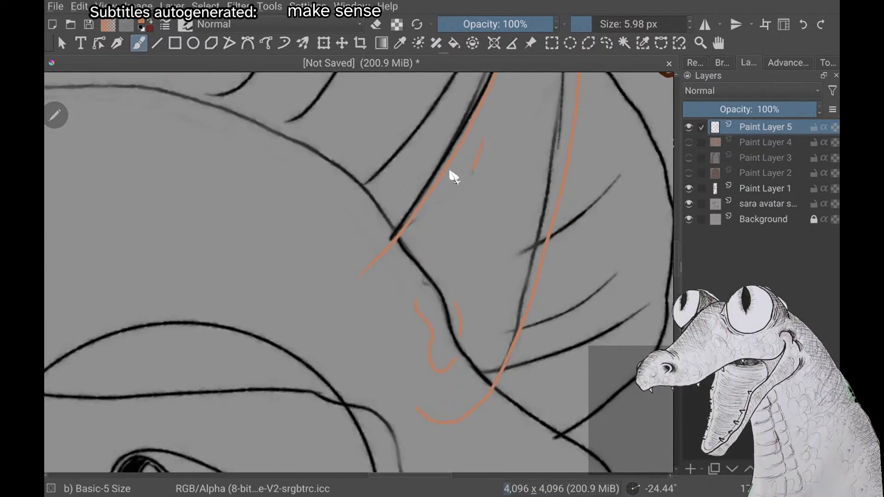
{"action": "left_click_drag", "start_coordinate": [473, 173], "coordinate": [415, 289]}
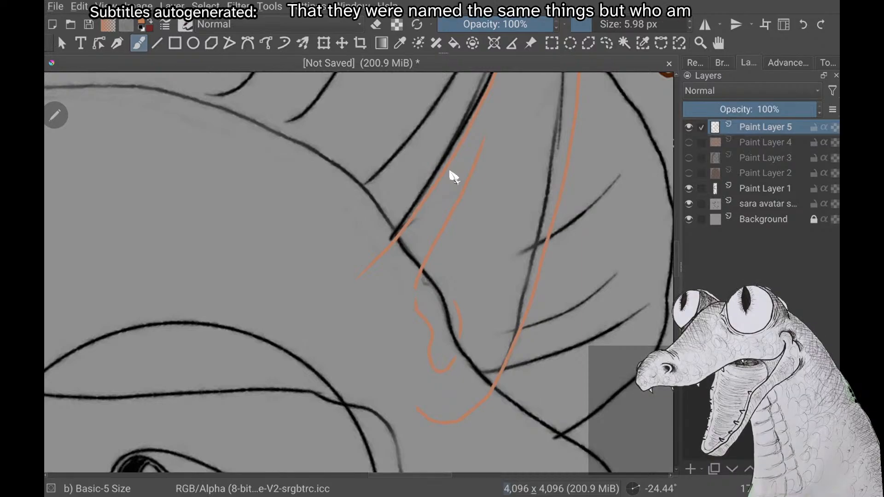
{"action": "scroll", "coordinate": [451, 171], "scroll_direction": "down", "scroll_amount": 2}
{"action": "scroll", "coordinate": [451, 171], "scroll_direction": "up", "scroll_amount": 2}
{"action": "scroll", "coordinate": [450, 171], "scroll_direction": "down", "scroll_amount": 1}
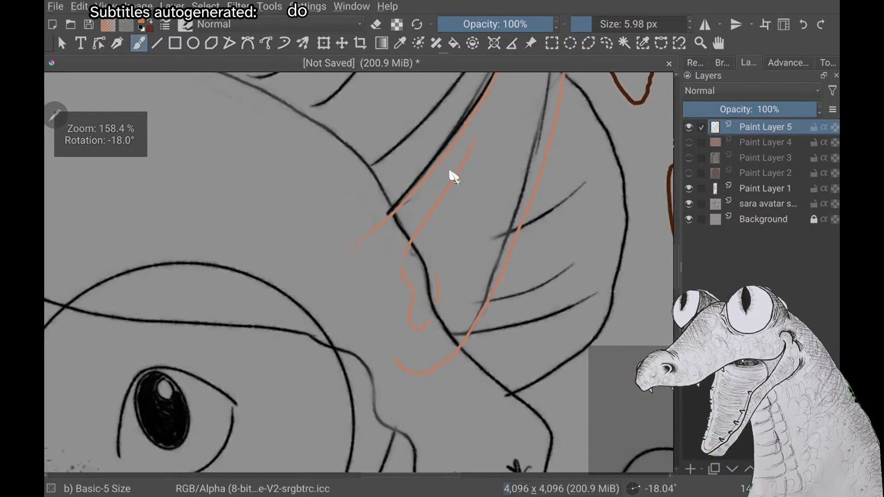
{"action": "scroll", "coordinate": [450, 172], "scroll_direction": "up", "scroll_amount": 2}
{"action": "scroll", "coordinate": [450, 172], "scroll_direction": "down", "scroll_amount": 4}
{"action": "scroll", "coordinate": [450, 172], "scroll_direction": "down", "scroll_amount": 1}
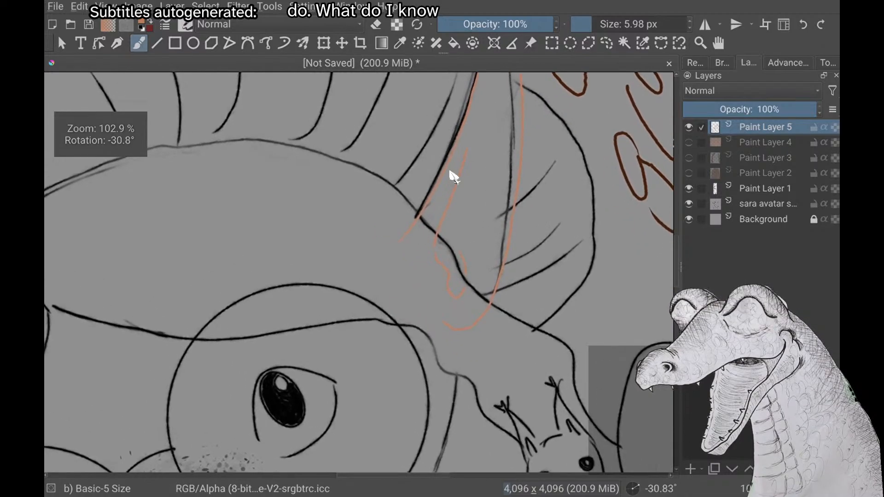
Examine the orange elf-ear outline against the whole avatar sketch and look over the elf ear on the opposite side
{"action": "scroll", "coordinate": [451, 171], "scroll_direction": "down", "scroll_amount": 2}
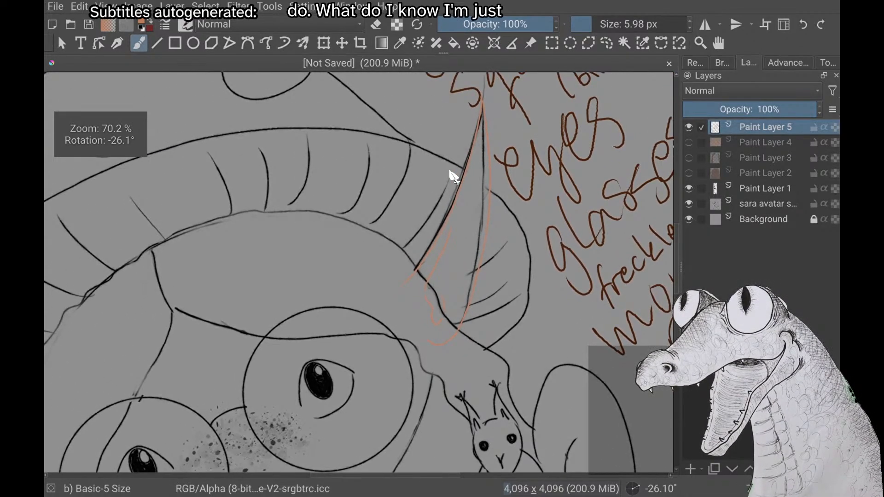
{"action": "scroll", "coordinate": [450, 171], "scroll_direction": "up", "scroll_amount": 3}
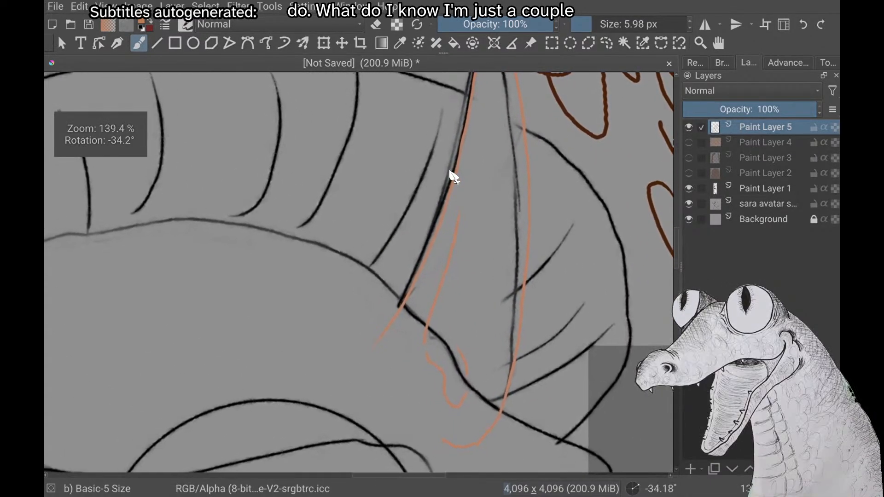
{"action": "scroll", "coordinate": [450, 172], "scroll_direction": "down", "scroll_amount": 1}
{"action": "scroll", "coordinate": [450, 171], "scroll_direction": "down", "scroll_amount": 4}
{"action": "scroll", "coordinate": [454, 177], "scroll_direction": "down", "scroll_amount": 1}
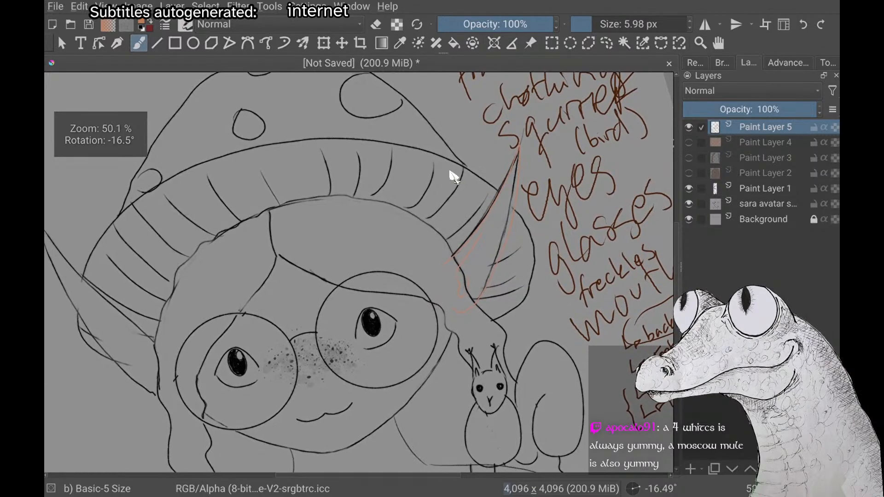
{"action": "scroll", "coordinate": [454, 177], "scroll_direction": "down", "scroll_amount": 4}
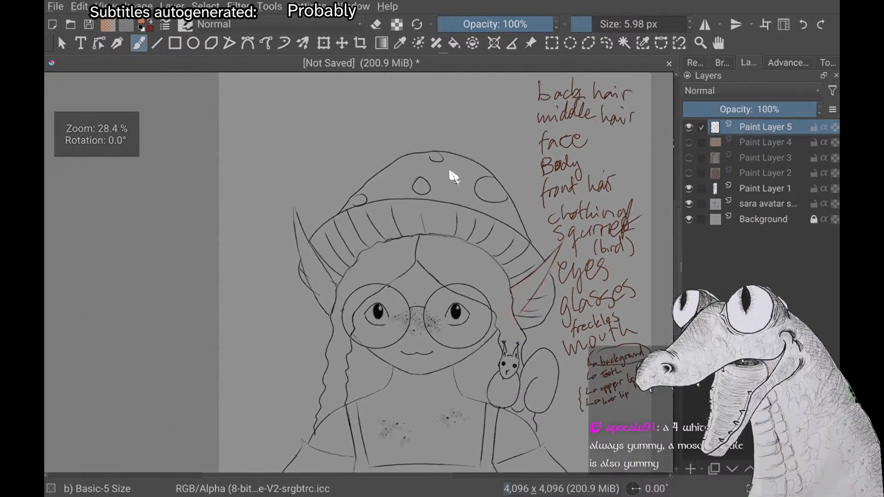
{"action": "scroll", "coordinate": [454, 176], "scroll_direction": "up", "scroll_amount": 1}
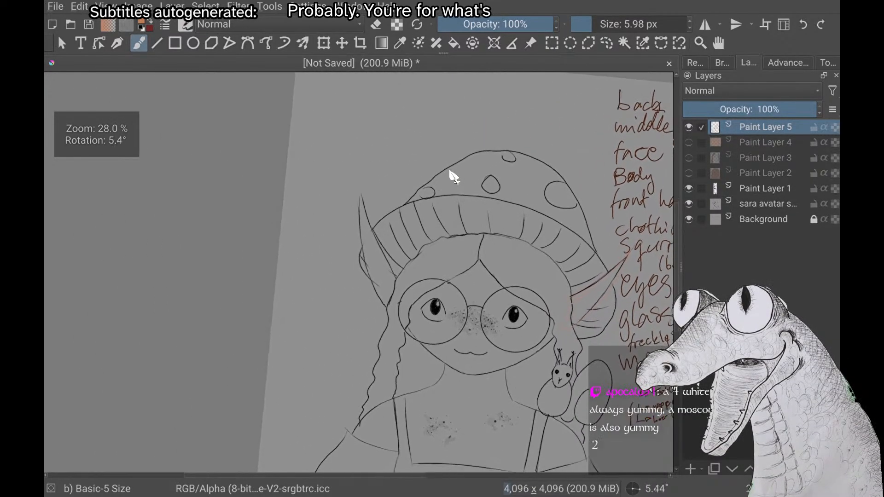
{"action": "scroll", "coordinate": [454, 177], "scroll_direction": "up", "scroll_amount": 2}
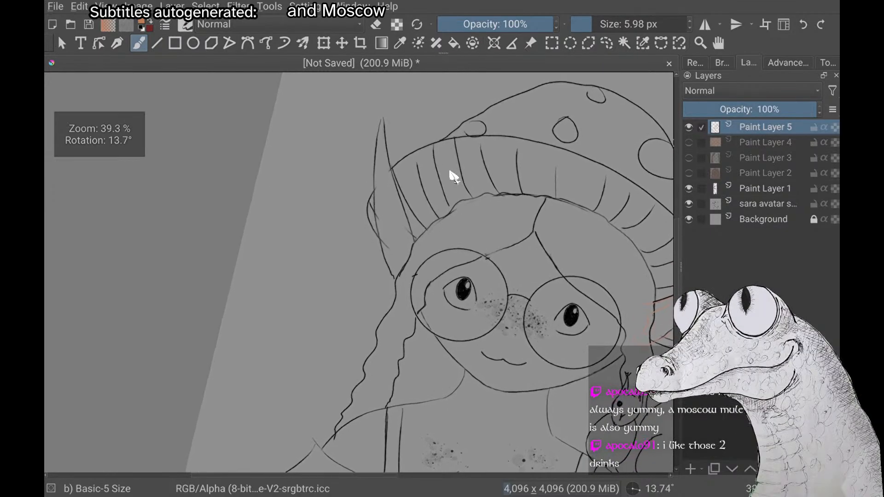
{"action": "scroll", "coordinate": [454, 176], "scroll_direction": "up", "scroll_amount": 1}
{"action": "scroll", "coordinate": [453, 177], "scroll_direction": "down", "scroll_amount": 2}
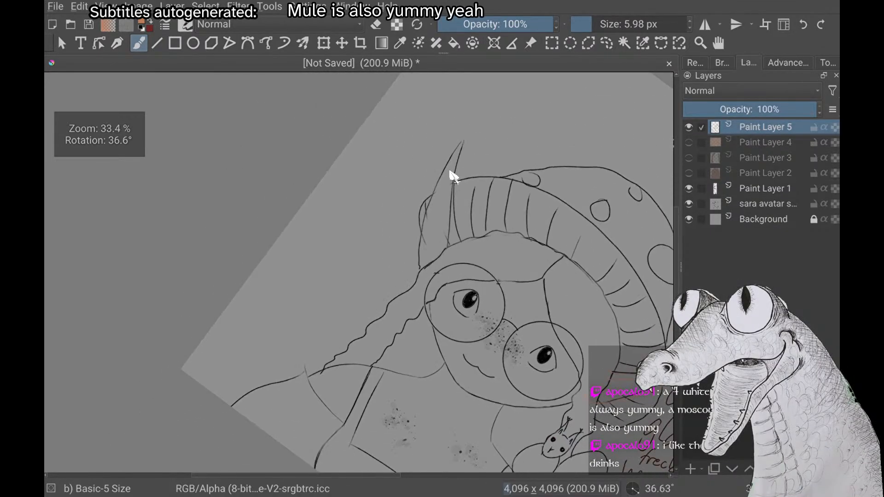
{"action": "scroll", "coordinate": [453, 177], "scroll_direction": "up", "scroll_amount": 2}
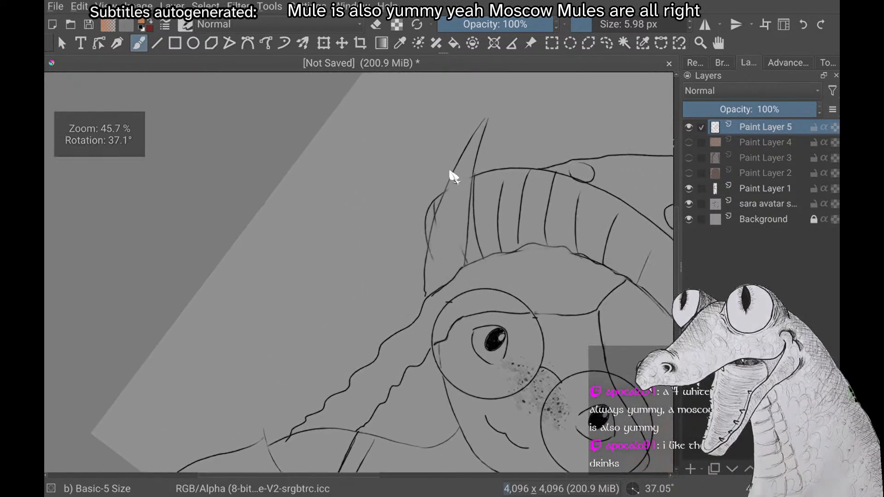
{"action": "scroll", "coordinate": [454, 177], "scroll_direction": "up", "scroll_amount": 2}
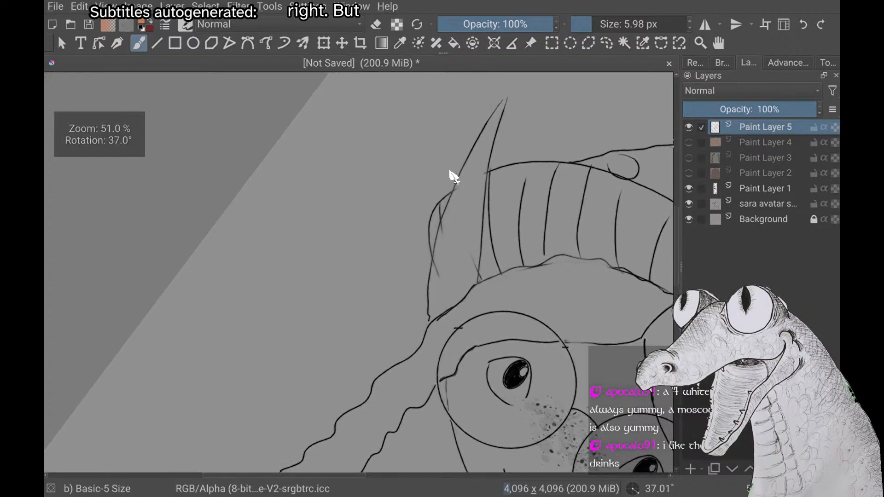
{"action": "scroll", "coordinate": [453, 176], "scroll_direction": "down", "scroll_amount": 1}
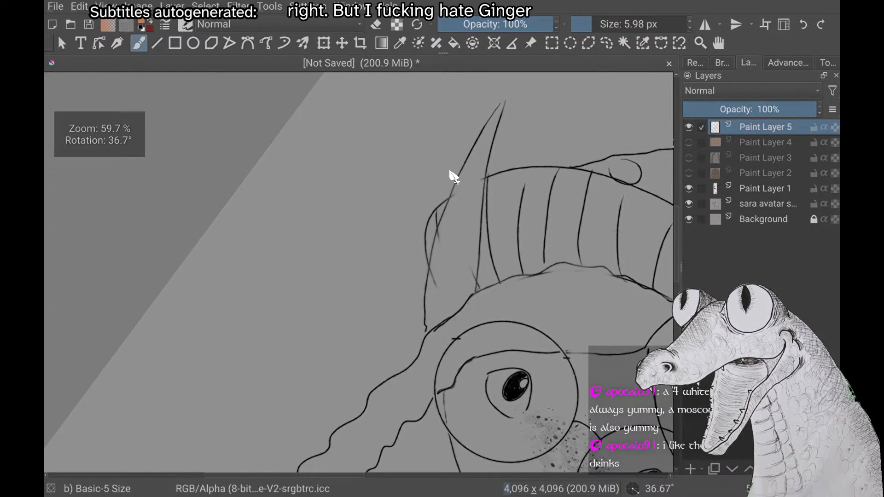
{"action": "scroll", "coordinate": [454, 177], "scroll_direction": "down", "scroll_amount": 1}
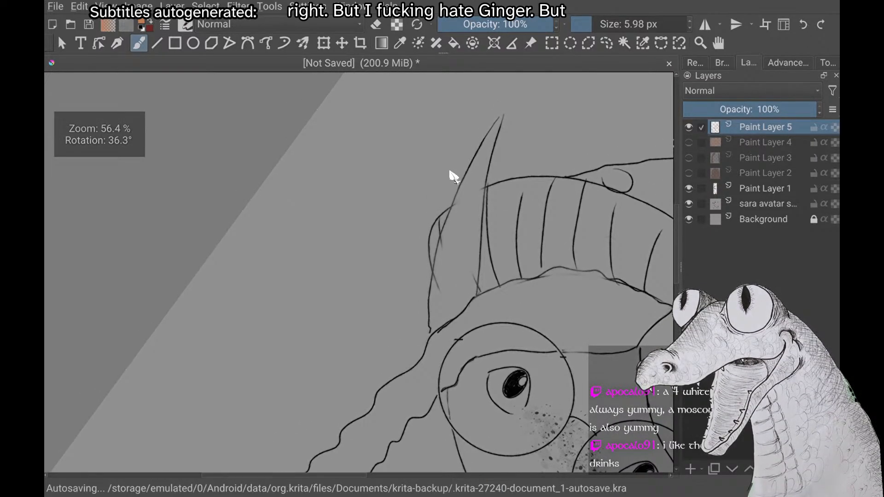
{"action": "scroll", "coordinate": [454, 177], "scroll_direction": "up", "scroll_amount": 2}
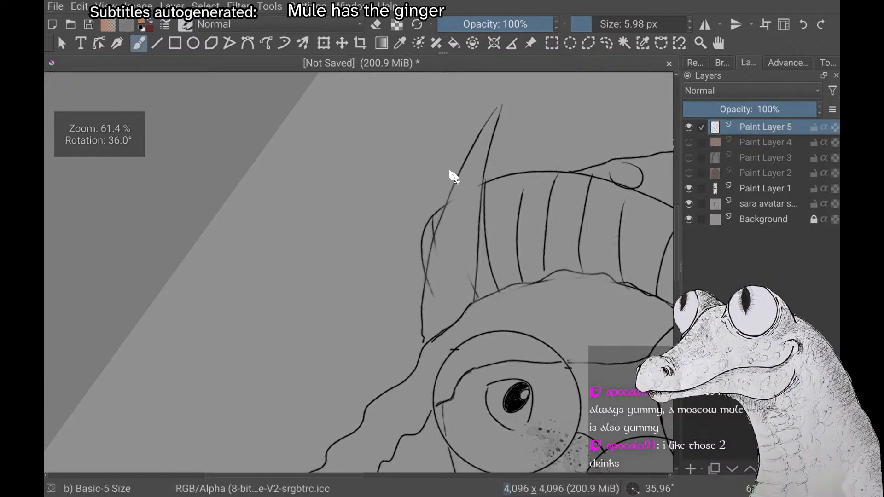
{"action": "scroll", "coordinate": [453, 176], "scroll_direction": "down", "scroll_amount": 5}
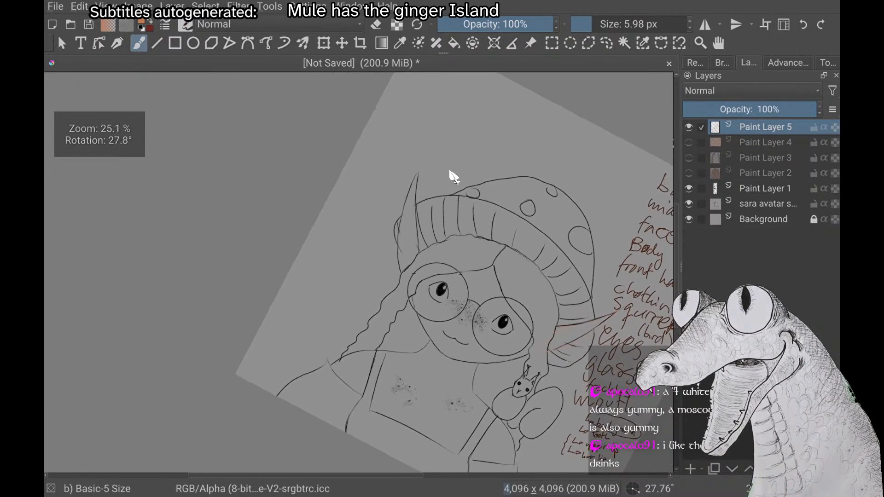
{"action": "scroll", "coordinate": [454, 176], "scroll_direction": "up", "scroll_amount": 1}
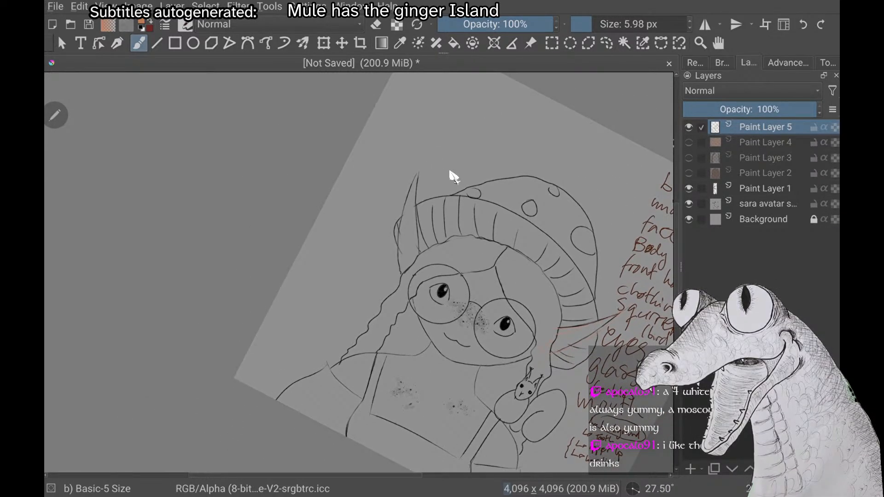
Add a new paint layer above the ear outline on Paint Layer 5
{"action": "key", "text": "Insert"}
{"action": "scroll", "coordinate": [454, 177], "scroll_direction": "up", "scroll_amount": 3}
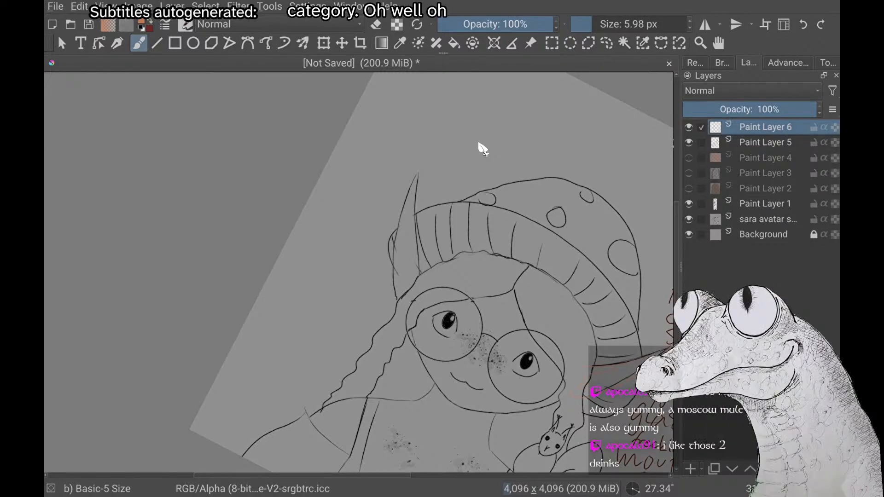
{"action": "scroll", "coordinate": [479, 144], "scroll_direction": "up", "scroll_amount": 2}
{"action": "scroll", "coordinate": [479, 144], "scroll_direction": "down", "scroll_amount": 2}
{"action": "scroll", "coordinate": [479, 144], "scroll_direction": "down", "scroll_amount": 3}
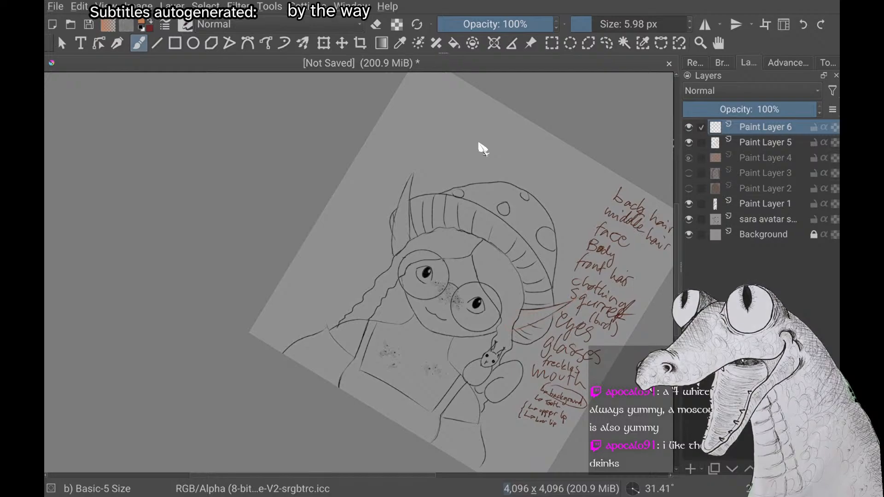
Select and show Paint Layer 4, and undo the history back to the unfilled face outline, before the ear layers were added
{"action": "left_click", "coordinate": [765, 157]}
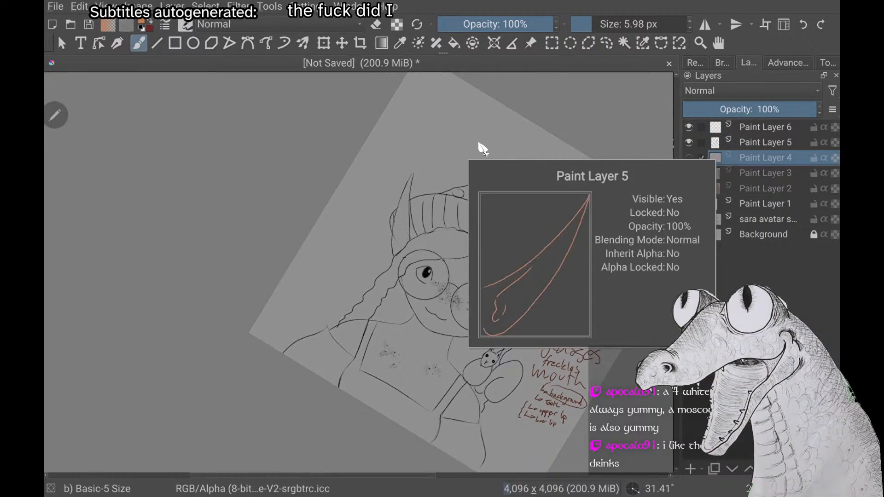
{"action": "left_click", "coordinate": [689, 158]}
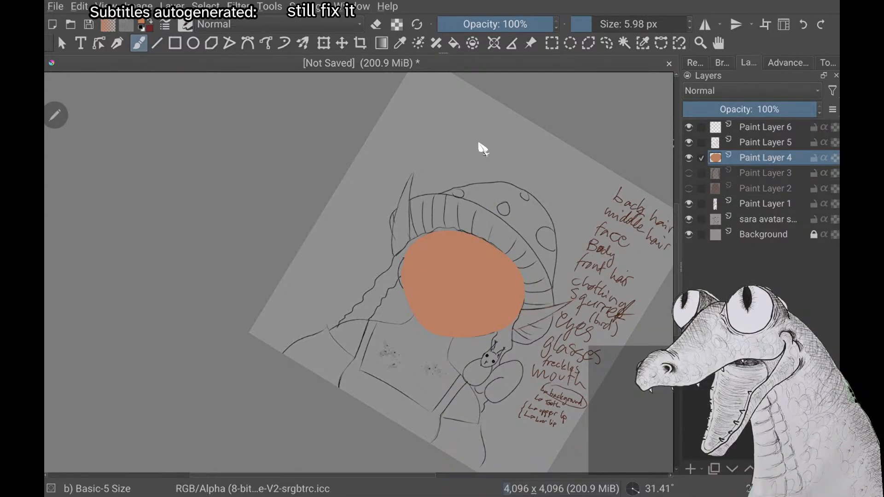
{"action": "key", "text": "ctrl+z"}
{"action": "key", "text": "ctrl+z"}
{"action": "key", "text": "ctrl+z"}
{"action": "key", "text": "ctrl+shift+z"}
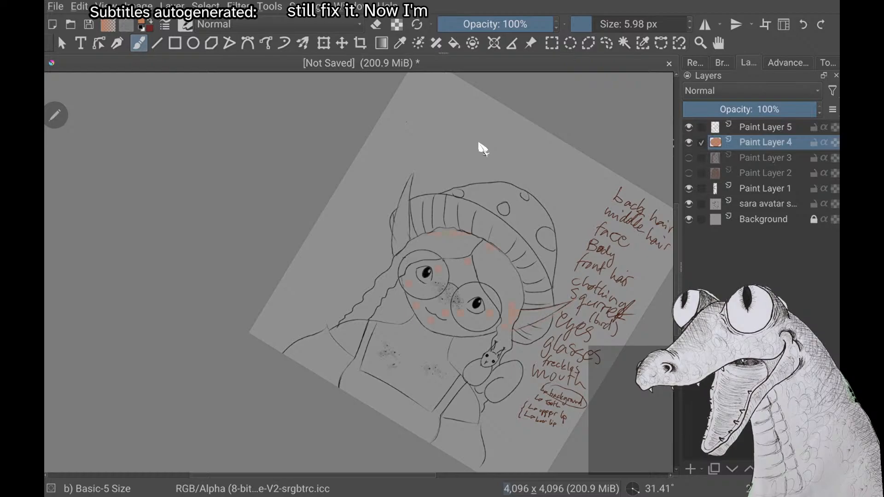
{"action": "key", "text": "ctrl+shift+z"}
{"action": "key", "text": "ctrl+z"}
{"action": "key", "text": "ctrl+z"}
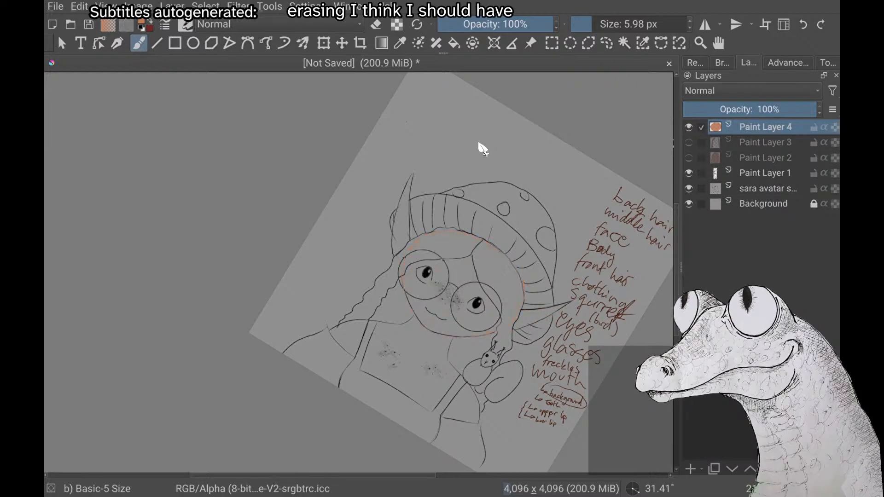
Redo one freehand brush stroke to close the orange face outline on Paint Layer 4
{"action": "scroll", "coordinate": [483, 149], "scroll_direction": "up", "scroll_amount": 3}
{"action": "scroll", "coordinate": [483, 149], "scroll_direction": "up", "scroll_amount": 4}
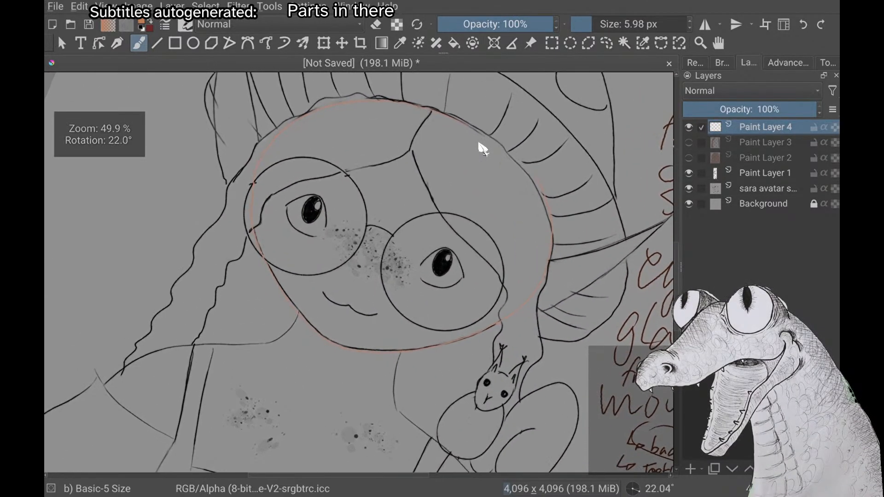
{"action": "scroll", "coordinate": [483, 149], "scroll_direction": "up", "scroll_amount": 4}
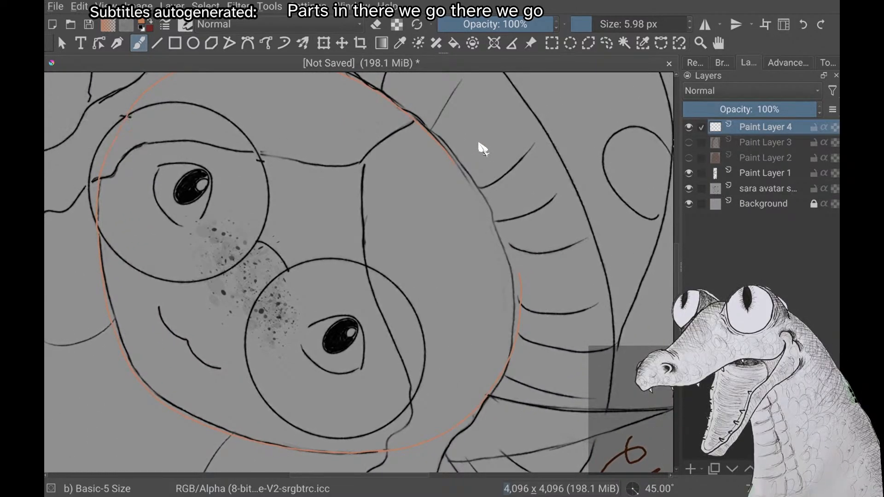
{"action": "key", "text": "alt+e"}
{"action": "key", "text": "Down"}
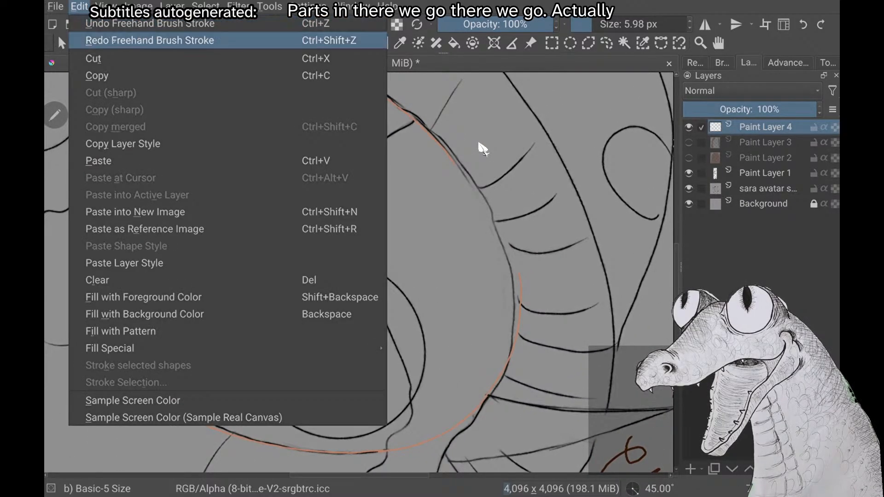
{"action": "key", "text": "Return"}
{"action": "scroll", "coordinate": [483, 150], "scroll_direction": "down", "scroll_amount": 4}
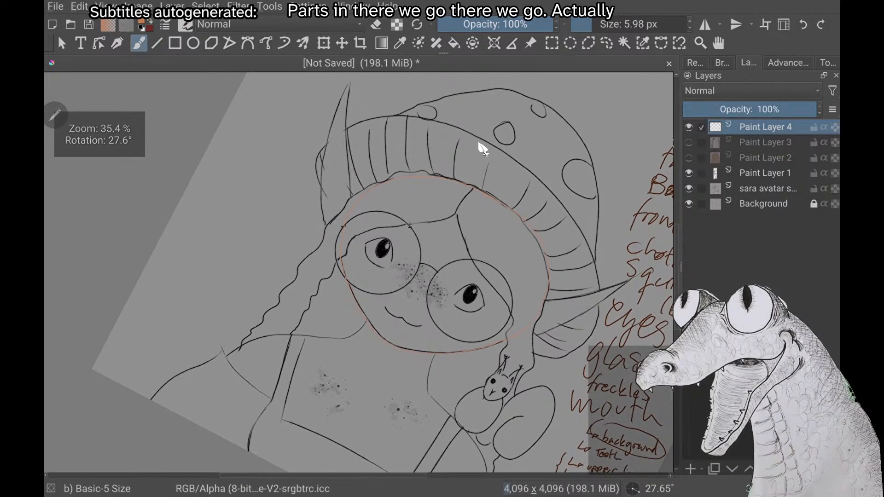
Choose a paler, less saturated peach and fill the face outline on Paint Layer 4 with it
{"action": "key", "text": "f"}
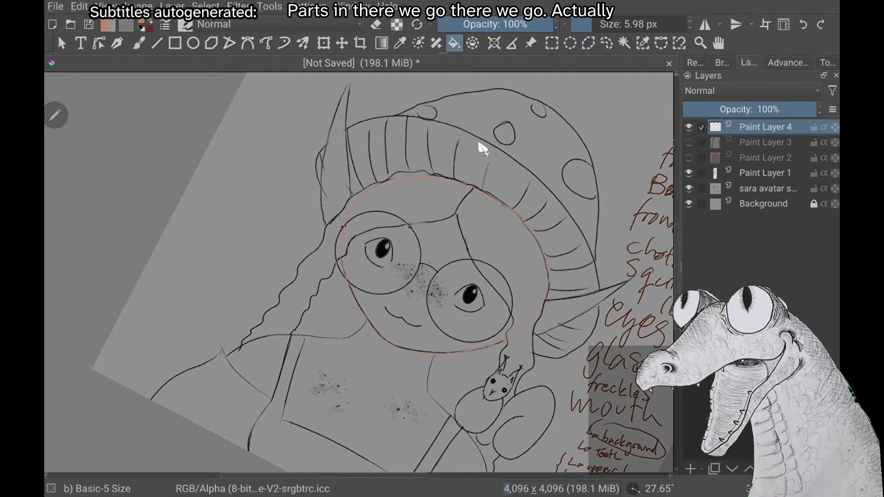
{"action": "right_click", "coordinate": [482, 150]}
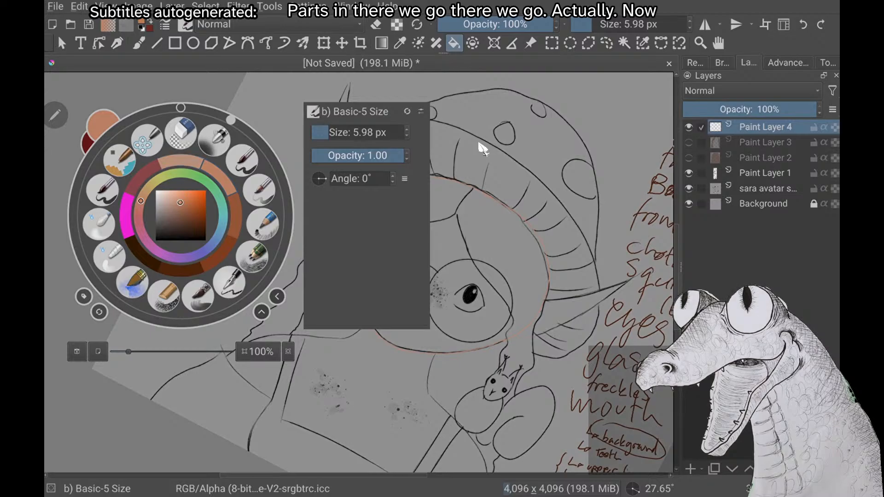
{"action": "left_click_drag", "start_coordinate": [177, 200], "coordinate": [169, 196]}
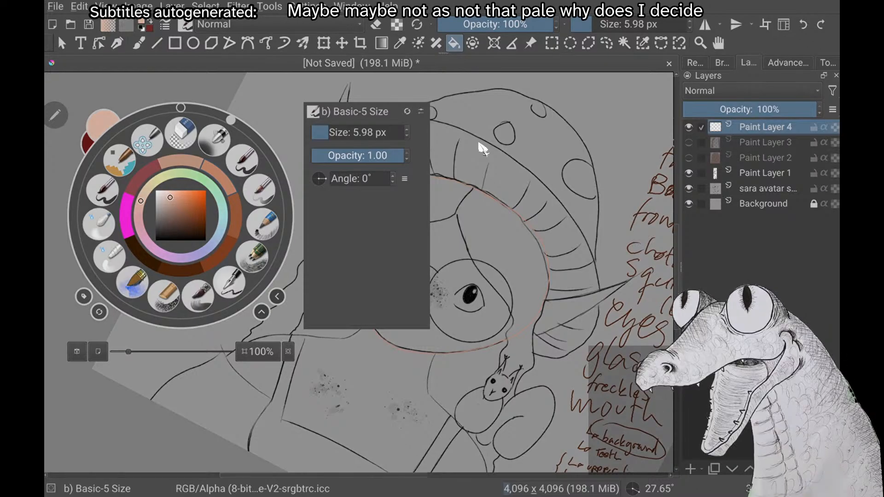
{"action": "left_click", "coordinate": [479, 148]}
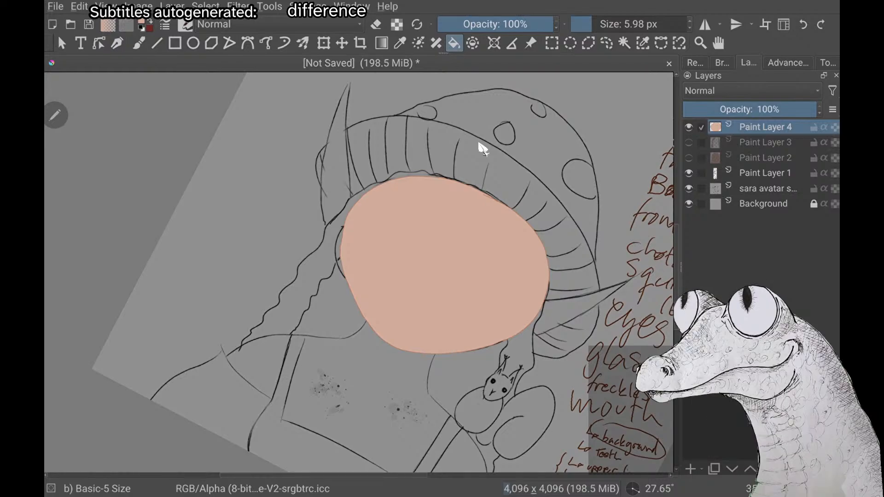
Inspect the pale peach face fill along its darker outline and within the whole avatar sketch
{"action": "scroll", "coordinate": [479, 143], "scroll_direction": "up", "scroll_amount": 2}
{"action": "scroll", "coordinate": [479, 144], "scroll_direction": "up", "scroll_amount": 4}
{"action": "scroll", "coordinate": [479, 143], "scroll_direction": "down", "scroll_amount": 3}
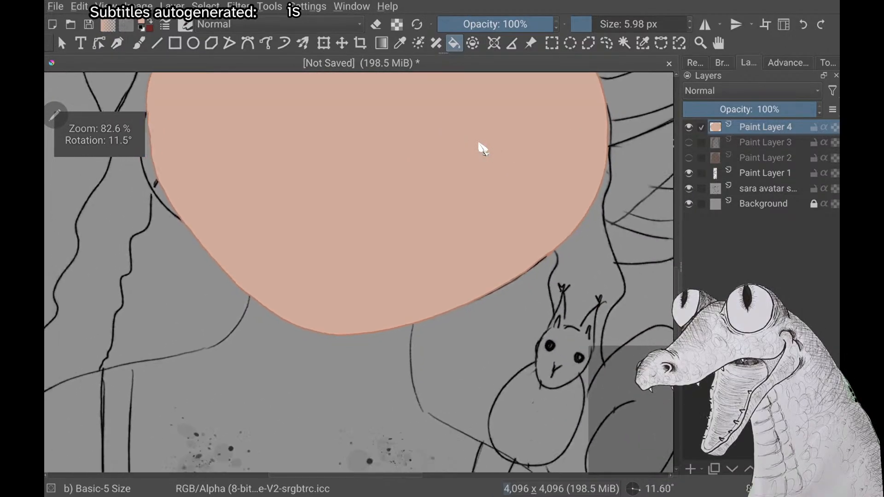
{"action": "scroll", "coordinate": [482, 149], "scroll_direction": "down", "scroll_amount": 3}
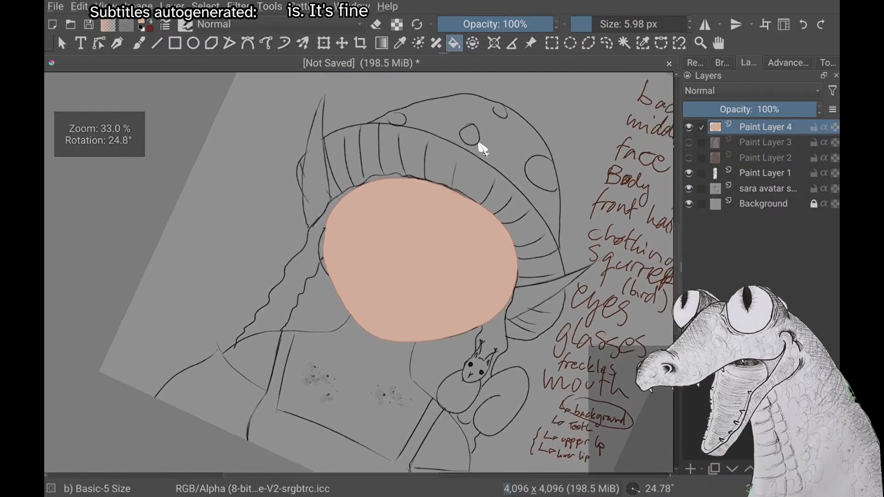
{"action": "scroll", "coordinate": [482, 149], "scroll_direction": "down", "scroll_amount": 3}
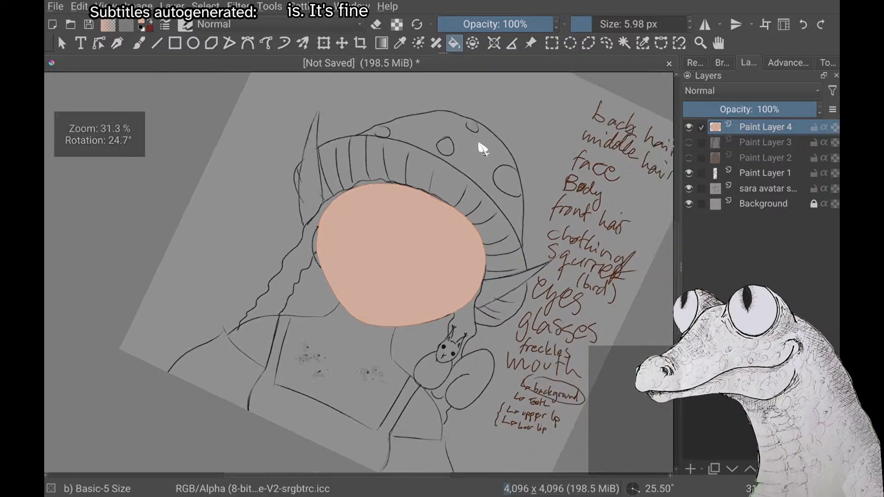
{"action": "scroll", "coordinate": [482, 149], "scroll_direction": "up", "scroll_amount": 3}
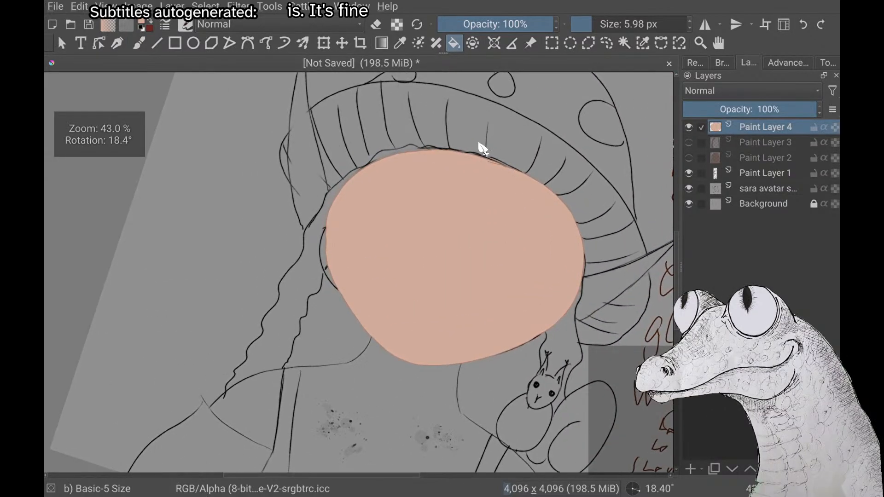
{"action": "scroll", "coordinate": [482, 148], "scroll_direction": "down", "scroll_amount": 1}
{"action": "scroll", "coordinate": [482, 148], "scroll_direction": "down", "scroll_amount": 1}
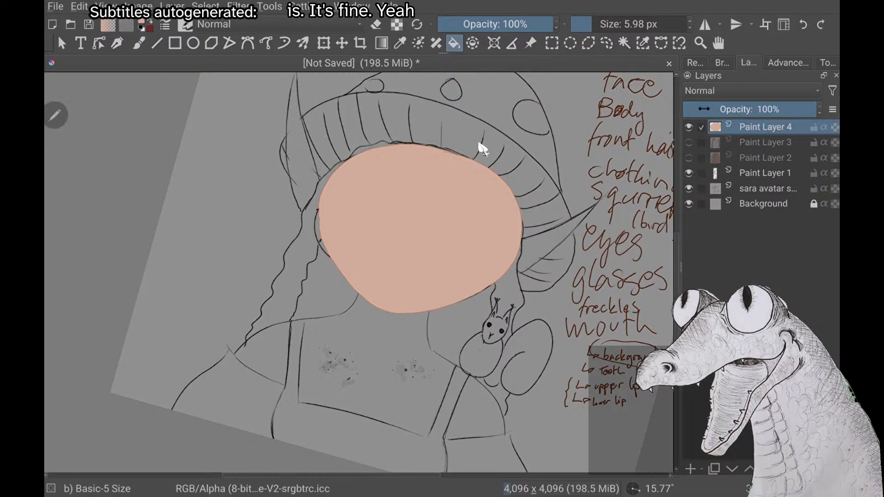
Add a new paint layer above the face fill and sample the darker orange of the face outline for the brush
{"action": "key", "text": "Insert"}
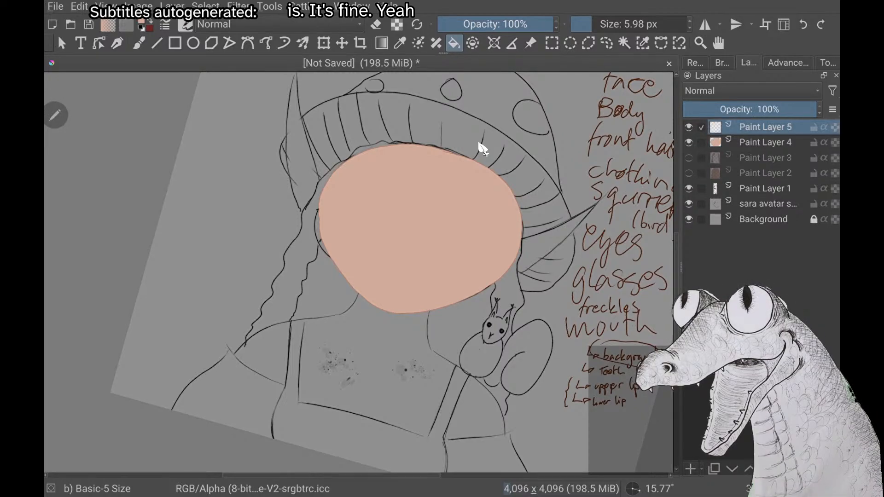
{"action": "scroll", "coordinate": [482, 148], "scroll_direction": "up", "scroll_amount": 2}
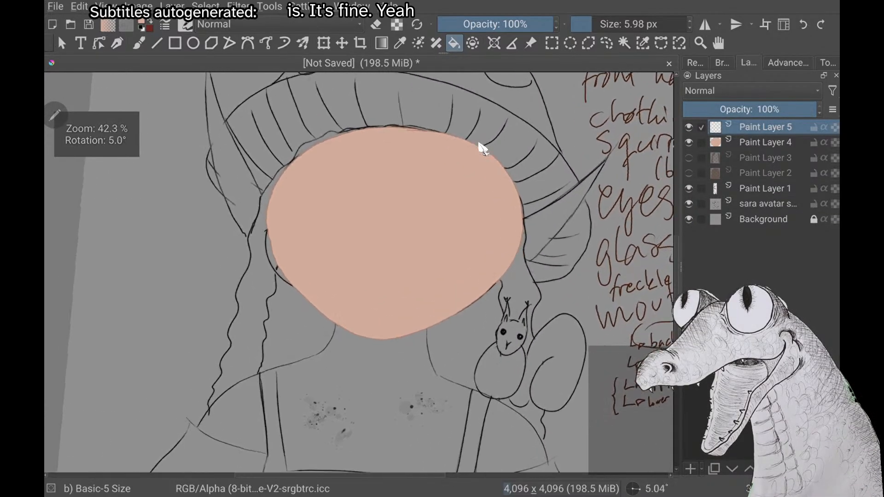
{"action": "key", "text": "F6"}
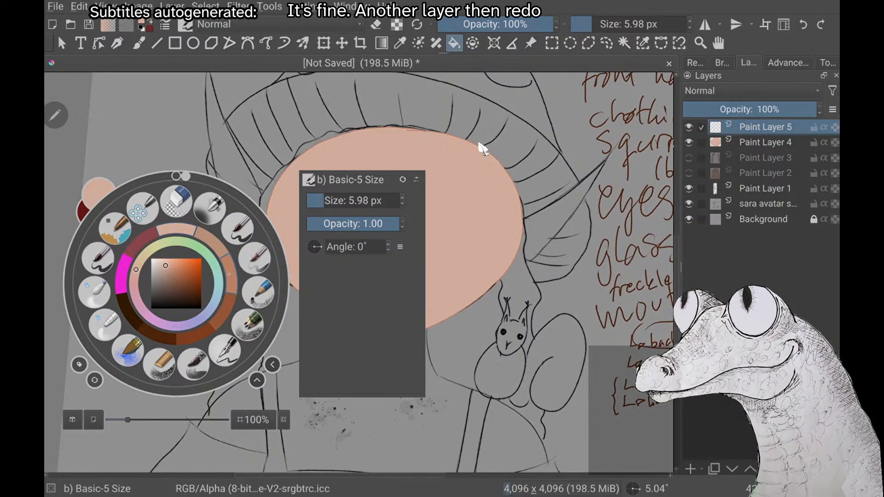
{"action": "left_click", "coordinate": [482, 148]}
{"action": "scroll", "coordinate": [482, 148], "scroll_direction": "up", "scroll_amount": 6}
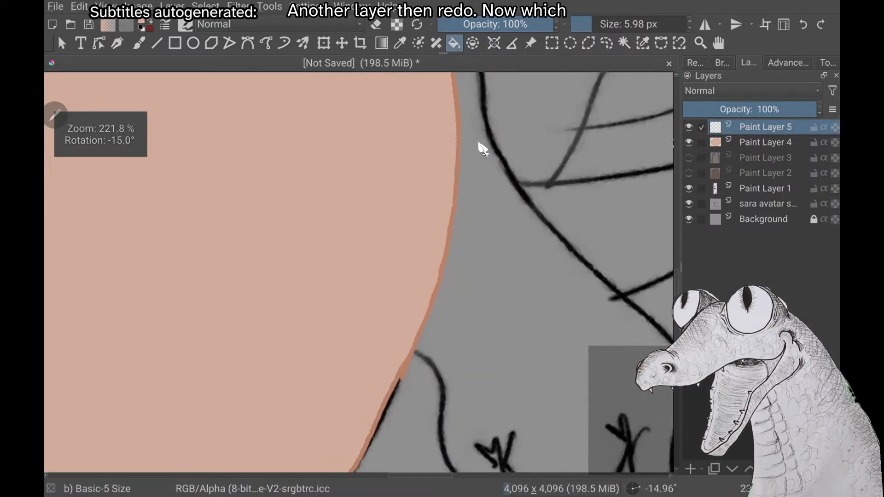
{"action": "scroll", "coordinate": [482, 148], "scroll_direction": "up", "scroll_amount": 1}
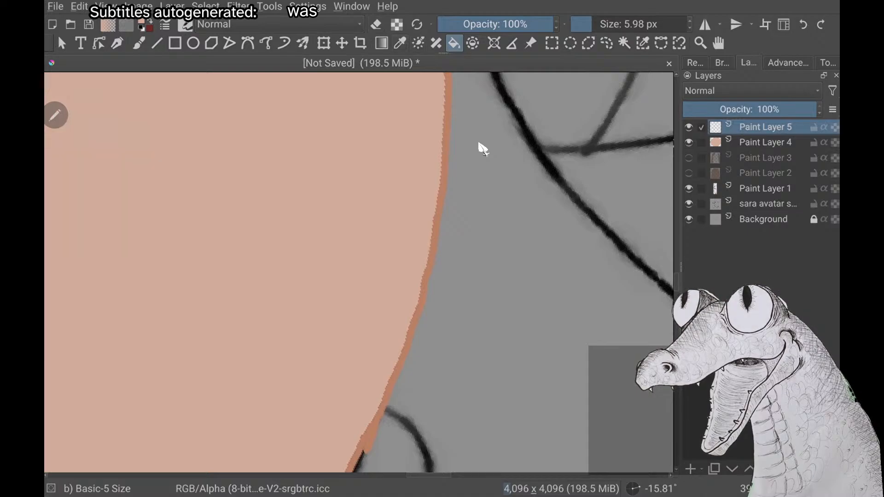
{"action": "key", "text": "p"}
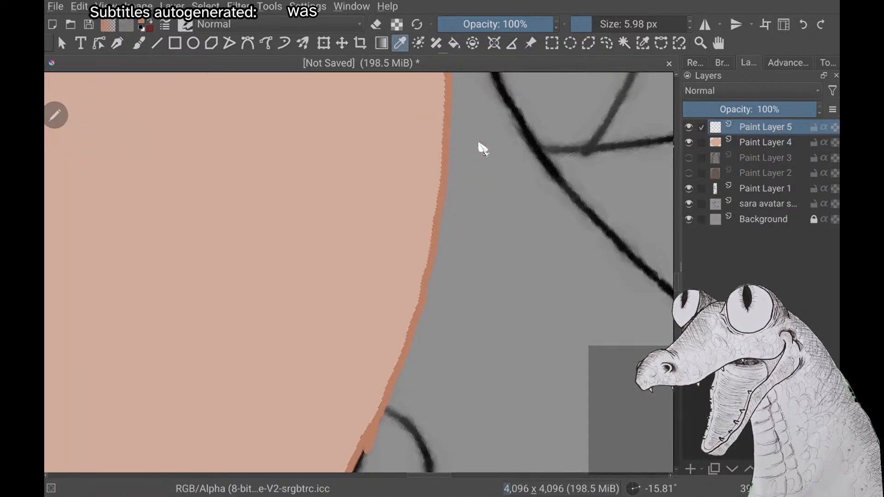
{"action": "scroll", "coordinate": [483, 148], "scroll_direction": "down", "scroll_amount": 10}
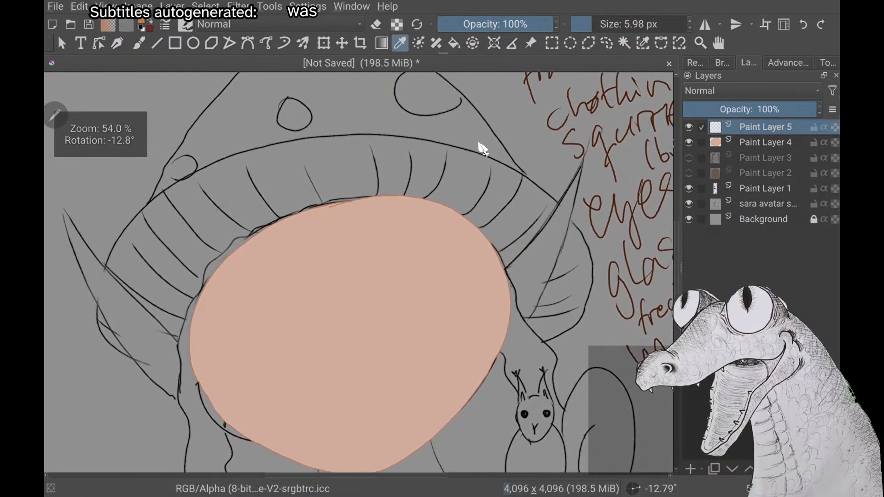
{"action": "scroll", "coordinate": [482, 148], "scroll_direction": "up", "scroll_amount": 1}
{"action": "key", "text": "b"}
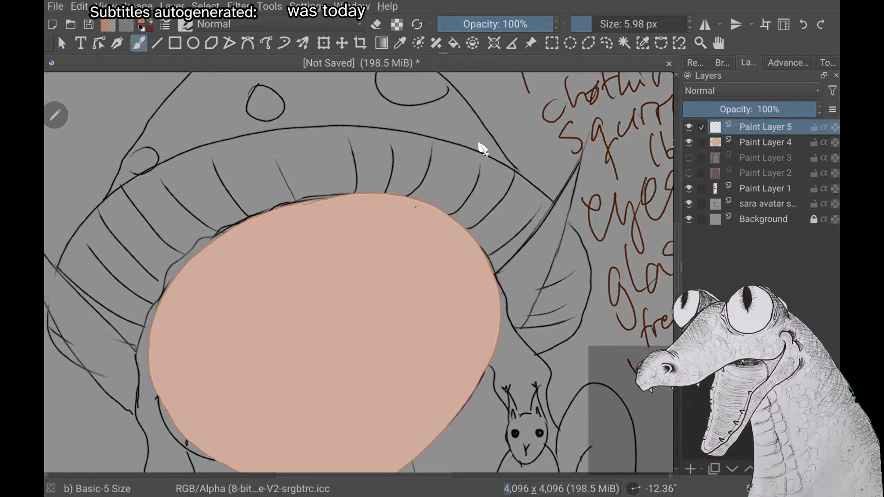
Try to trace the upper edge of the squirrel-side ear from the face out to its tip in orange
{"action": "scroll", "coordinate": [482, 148], "scroll_direction": "up", "scroll_amount": 3}
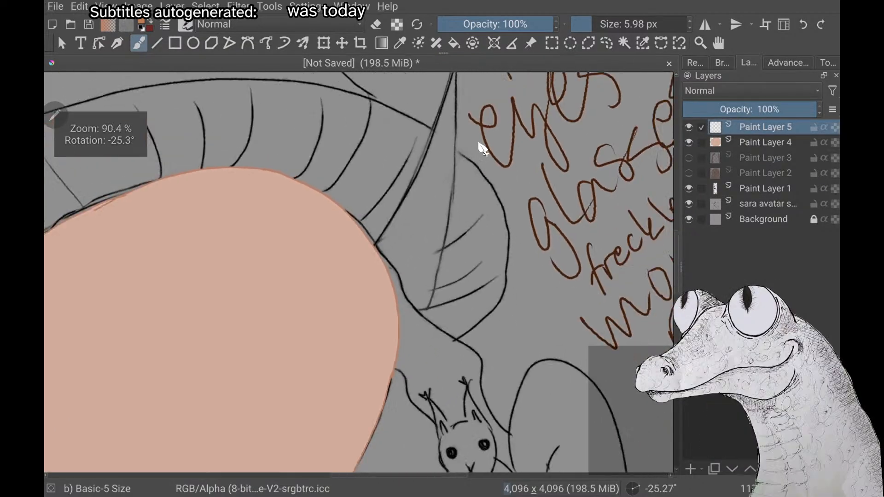
{"action": "scroll", "coordinate": [482, 148], "scroll_direction": "down", "scroll_amount": 2}
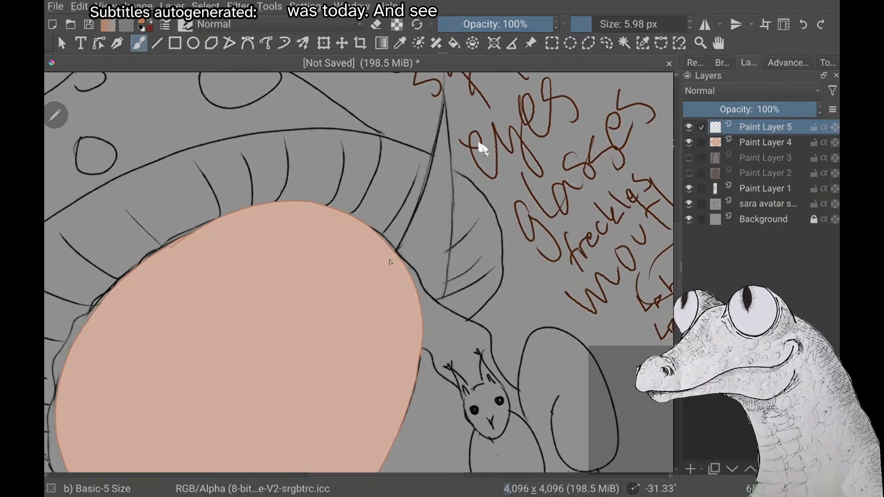
{"action": "left_click_drag", "start_coordinate": [405, 236], "coordinate": [441, 88]}
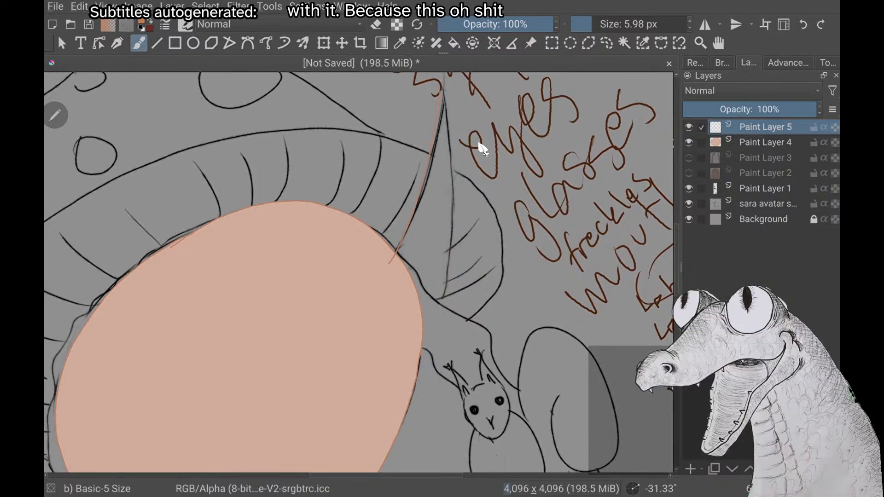
Trace the upper edge of the squirrel-side ear on Paint Layer 5, from its tip down to slightly inside the face fill
{"action": "scroll", "coordinate": [482, 148], "scroll_direction": "down", "scroll_amount": 2}
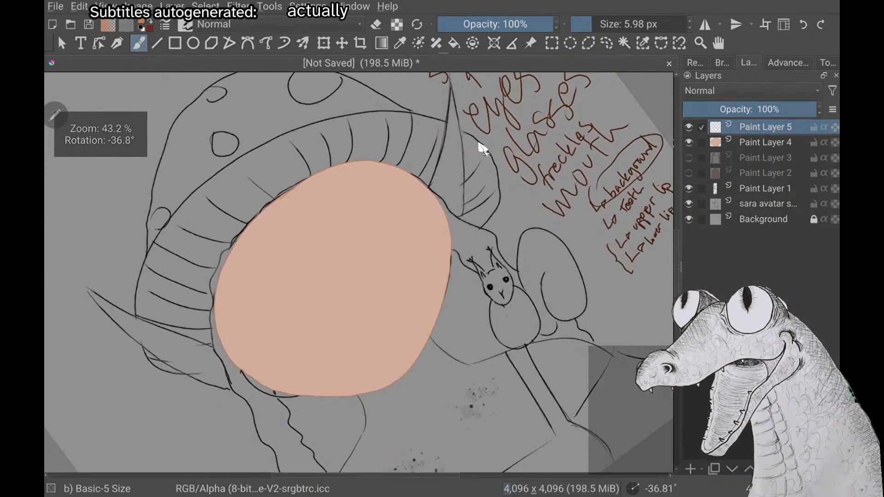
{"action": "scroll", "coordinate": [482, 148], "scroll_direction": "up", "scroll_amount": 2}
{"action": "scroll", "coordinate": [482, 148], "scroll_direction": "up", "scroll_amount": 3}
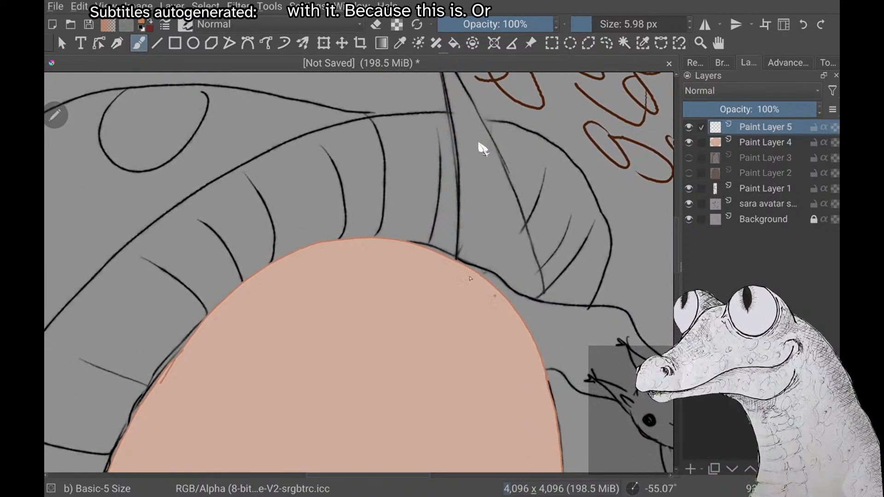
{"action": "scroll", "coordinate": [482, 148], "scroll_direction": "down", "scroll_amount": 2}
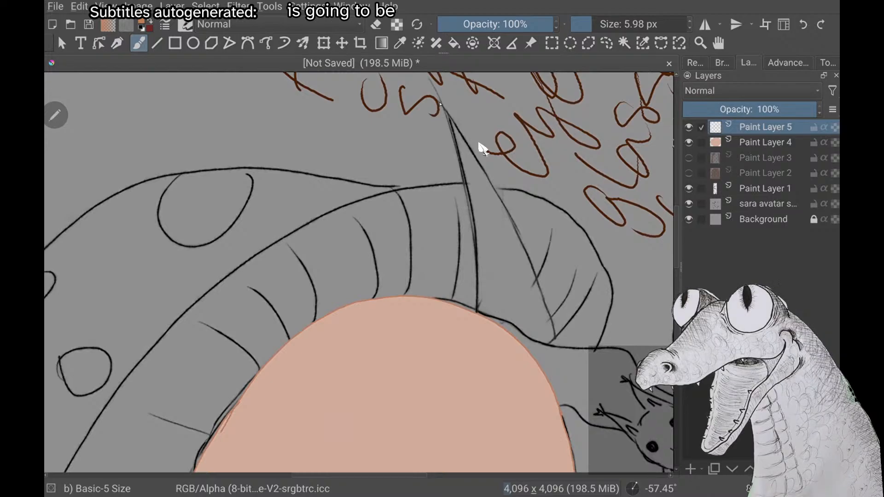
{"action": "left_click_drag", "start_coordinate": [442, 109], "coordinate": [477, 293]}
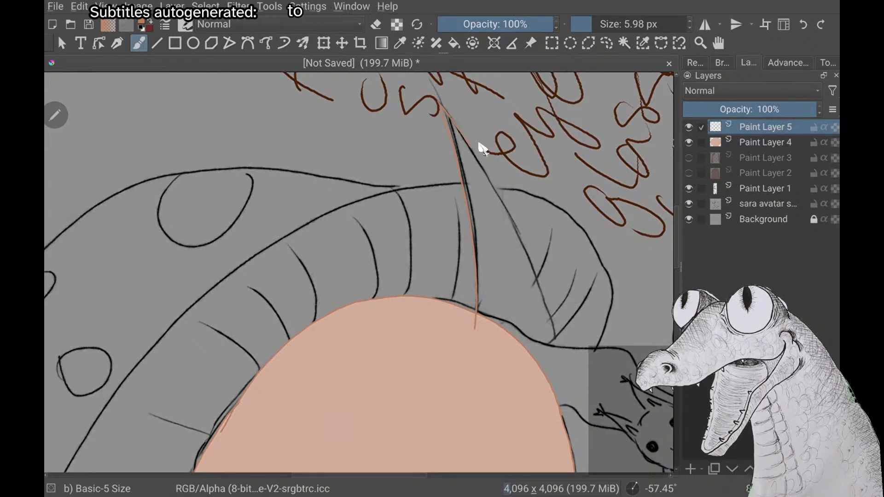
Try to trace the ear's lower edge down to the face with the orange brush and undo the strokes
{"action": "left_click_drag", "start_coordinate": [481, 152], "coordinate": [499, 193]}
{"action": "mouse_move", "coordinate": [524, 250]}
{"action": "left_mouse_down"}
{"action": "mouse_move", "coordinate": [554, 338]}
{"action": "mouse_move", "coordinate": [542, 370]}
{"action": "left_mouse_up"}
{"action": "key", "text": "ctrl+z"}
{"action": "key", "text": "ctrl+z"}
{"action": "key", "text": "ctrl+z"}
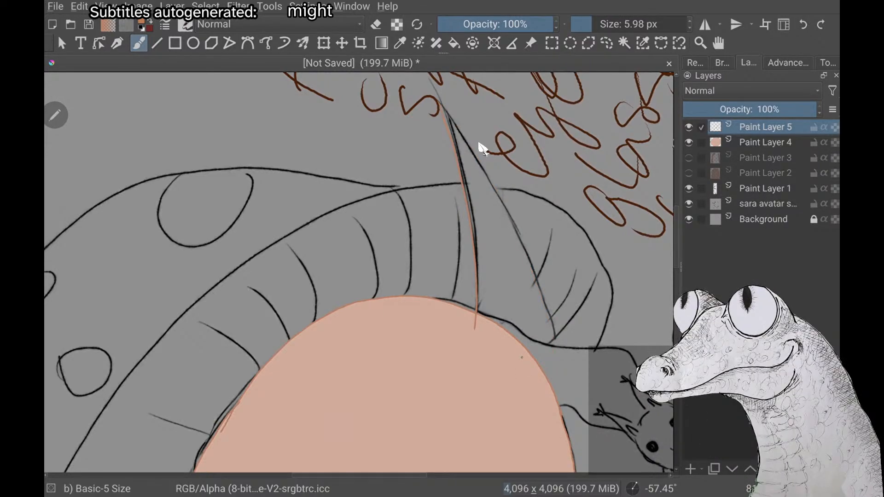
{"action": "right_click", "coordinate": [482, 148]}
{"action": "right_click", "coordinate": [482, 149]}
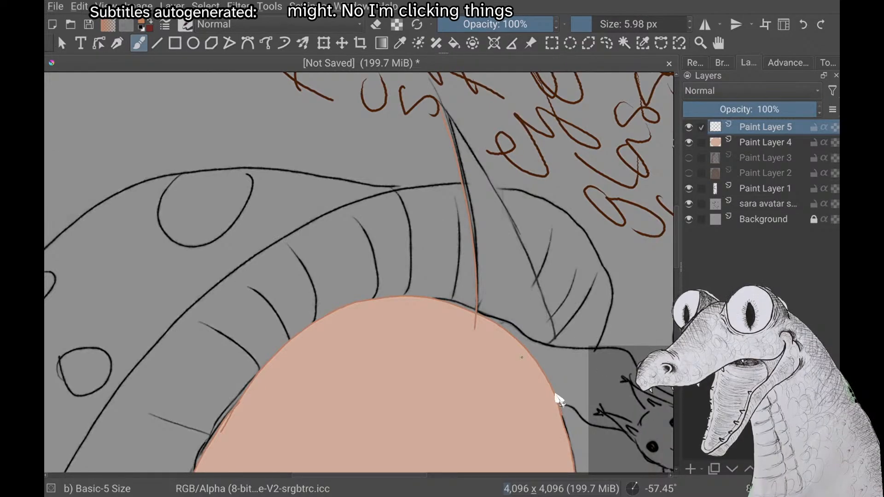
Retry the ear's lower edge with one freehand stroke toward the face and undo it
{"action": "scroll", "coordinate": [555, 395], "scroll_direction": "up", "scroll_amount": 1}
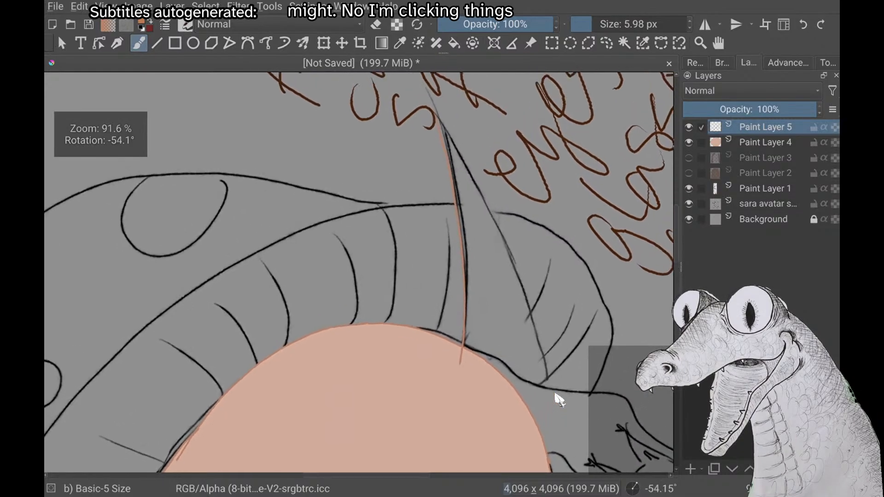
{"action": "scroll", "coordinate": [555, 395], "scroll_direction": "down", "scroll_amount": 2}
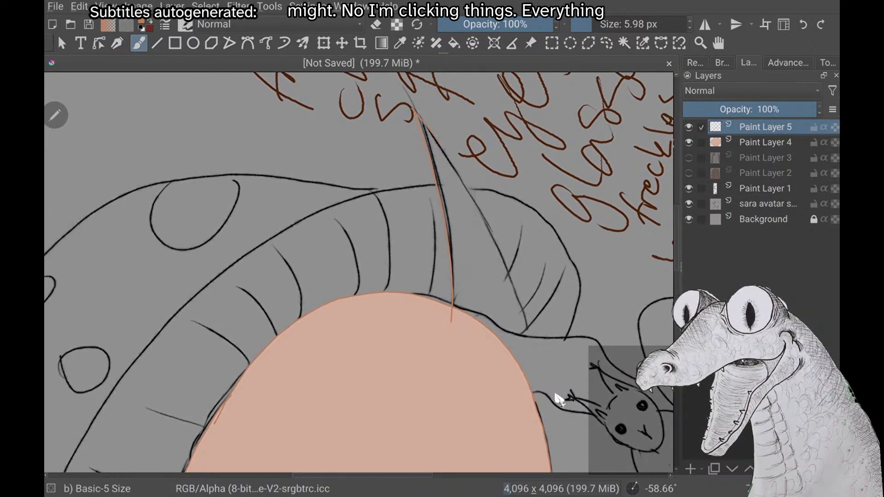
{"action": "mouse_move", "coordinate": [500, 249]}
{"action": "left_mouse_down"}
{"action": "mouse_move", "coordinate": [528, 337]}
{"action": "mouse_move", "coordinate": [507, 368]}
{"action": "left_mouse_up"}
{"action": "key", "text": "ctrl+z"}
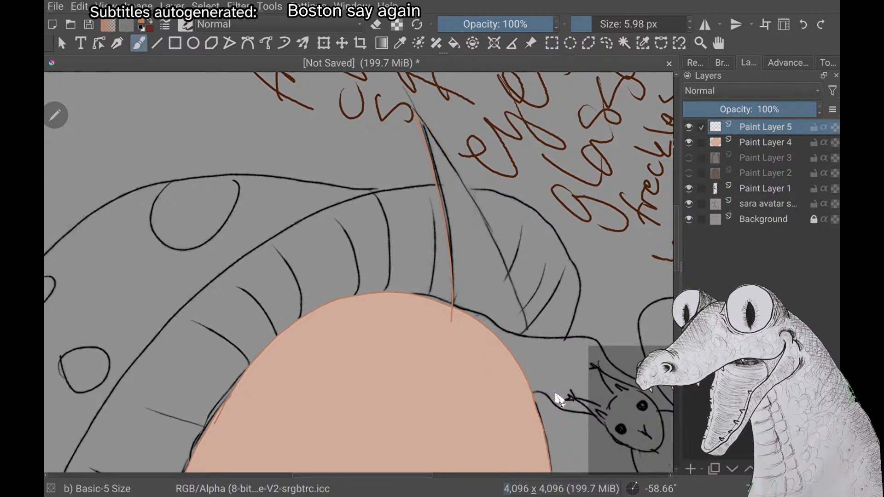
Try a lower ear edge that hooks inward over the face fill, check it against the whole sketch, and undo it
{"action": "left_click_drag", "start_coordinate": [466, 189], "coordinate": [503, 261]}
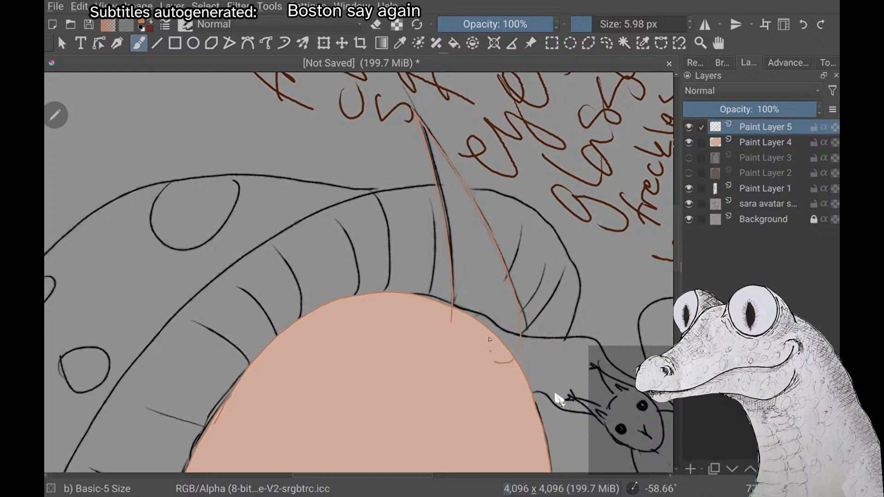
{"action": "scroll", "coordinate": [556, 394], "scroll_direction": "down", "scroll_amount": 2}
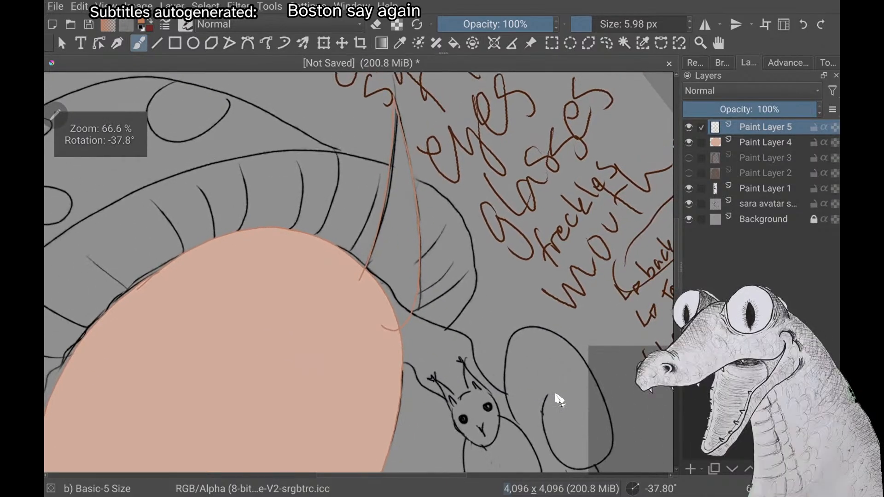
{"action": "scroll", "coordinate": [555, 395], "scroll_direction": "down", "scroll_amount": 5}
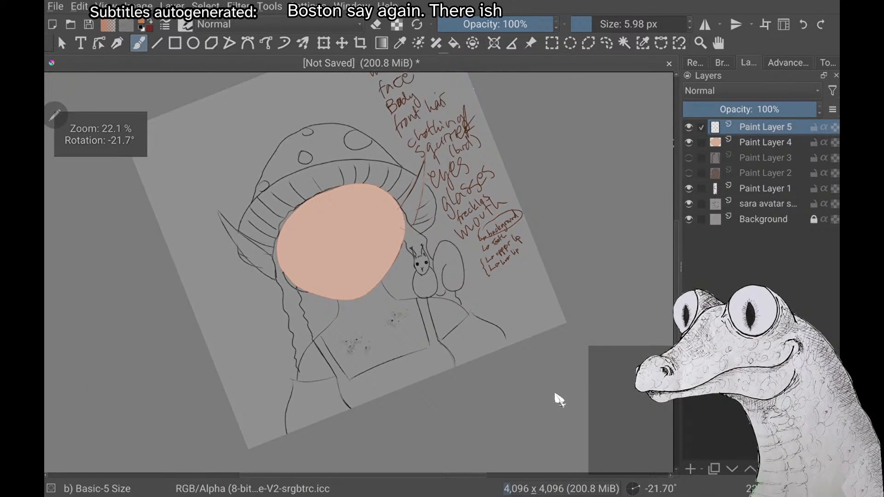
{"action": "scroll", "coordinate": [558, 398], "scroll_direction": "up", "scroll_amount": 5}
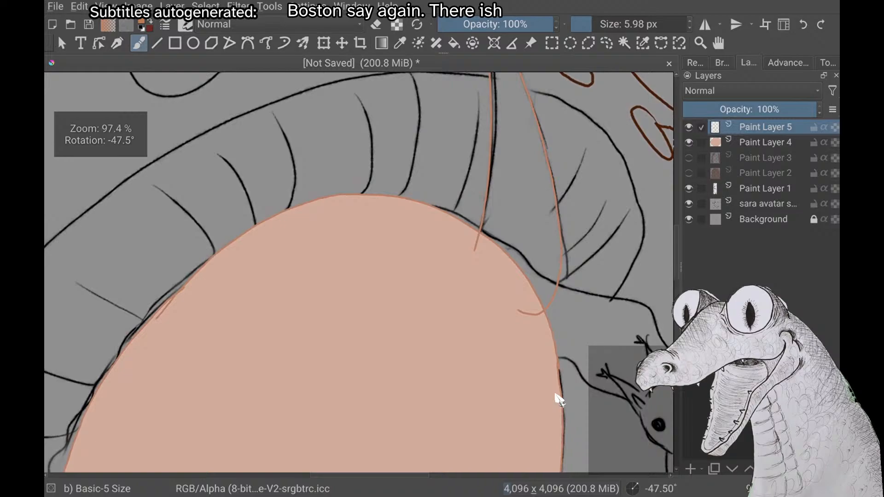
{"action": "scroll", "coordinate": [559, 399], "scroll_direction": "down", "scroll_amount": 3}
{"action": "scroll", "coordinate": [558, 399], "scroll_direction": "up", "scroll_amount": 2}
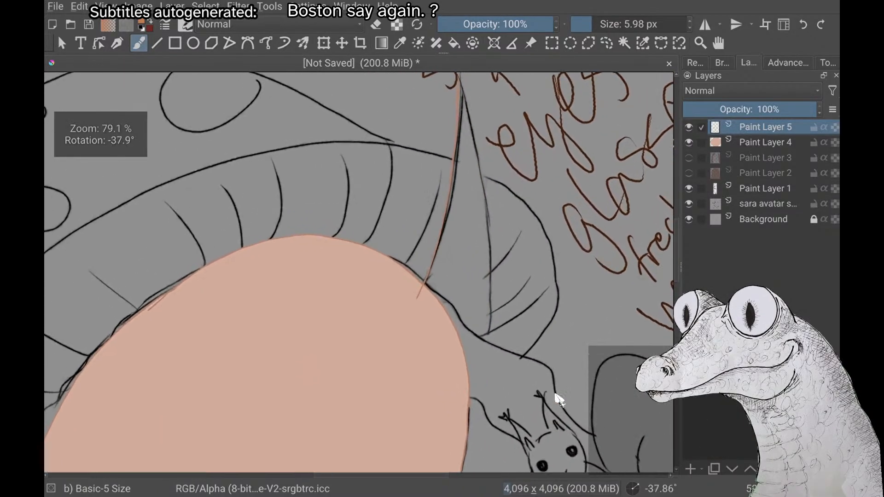
{"action": "key", "text": "ctrl+z"}
Attempt another lower ear edge from the tip down past the sketched base and undo it
{"action": "scroll", "coordinate": [559, 399], "scroll_direction": "up", "scroll_amount": 1}
{"action": "scroll", "coordinate": [559, 399], "scroll_direction": "down", "scroll_amount": 1}
{"action": "scroll", "coordinate": [559, 400], "scroll_direction": "down", "scroll_amount": 1}
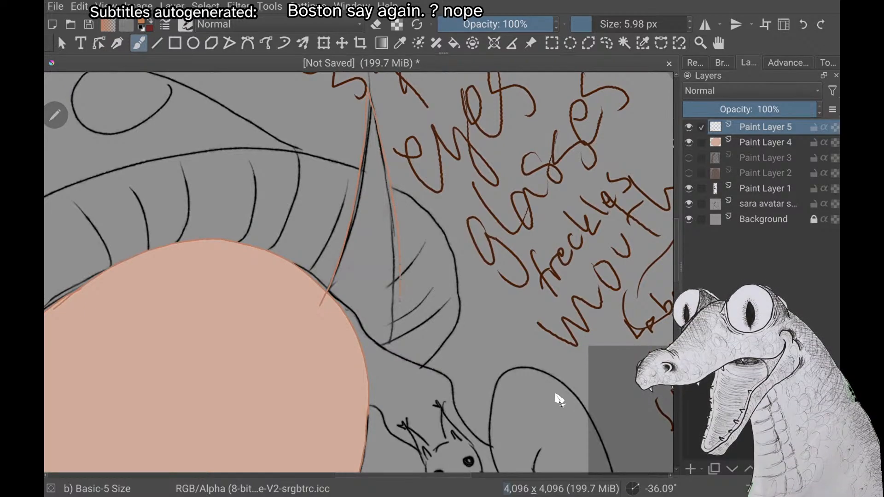
{"action": "mouse_move", "coordinate": [398, 338]}
{"action": "left_mouse_down"}
{"action": "mouse_move", "coordinate": [394, 372]}
{"action": "mouse_move", "coordinate": [378, 388]}
{"action": "left_mouse_up"}
{"action": "key", "text": "ctrl+z"}
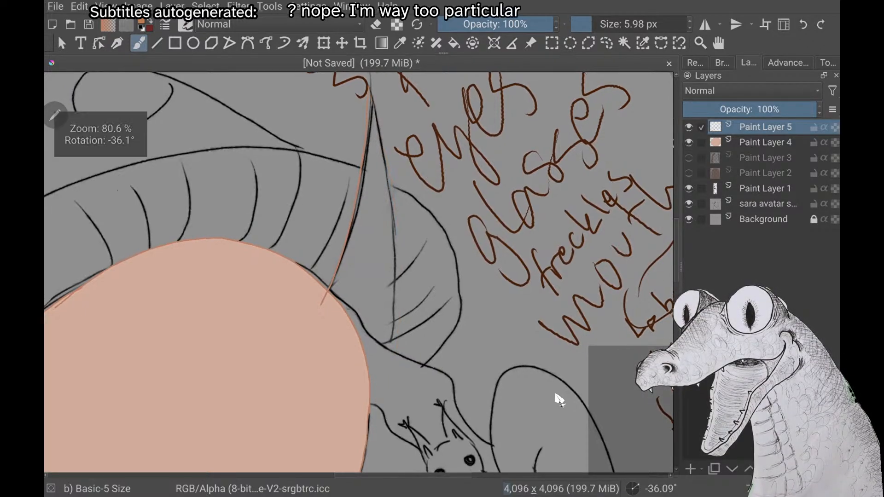
Try tracing the lower ear edge in the opposite direction, from the face toward the tip, and undo the stroke
{"action": "scroll", "coordinate": [559, 399], "scroll_direction": "down", "scroll_amount": 3}
{"action": "scroll", "coordinate": [559, 400], "scroll_direction": "up", "scroll_amount": 3}
{"action": "scroll", "coordinate": [559, 400], "scroll_direction": "up", "scroll_amount": 3}
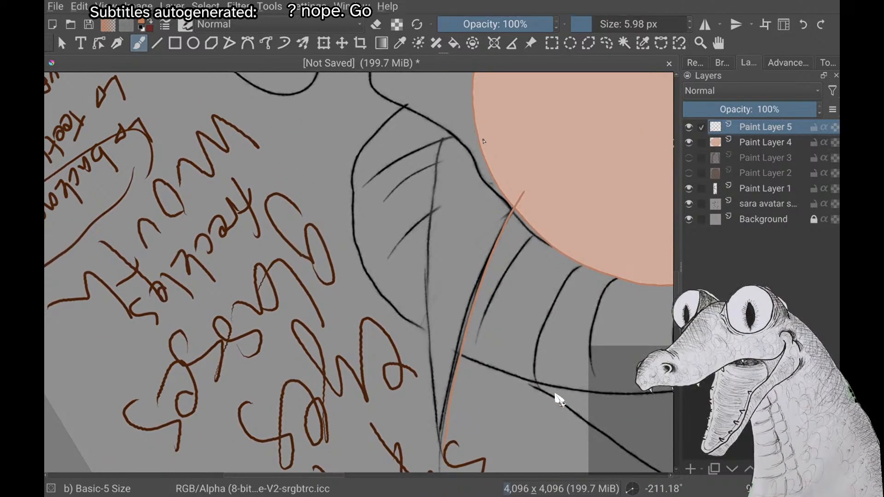
{"action": "mouse_move", "coordinate": [483, 141]}
{"action": "left_mouse_down"}
{"action": "mouse_move", "coordinate": [457, 129]}
{"action": "mouse_move", "coordinate": [443, 146]}
{"action": "mouse_move", "coordinate": [428, 266]}
{"action": "left_mouse_up"}
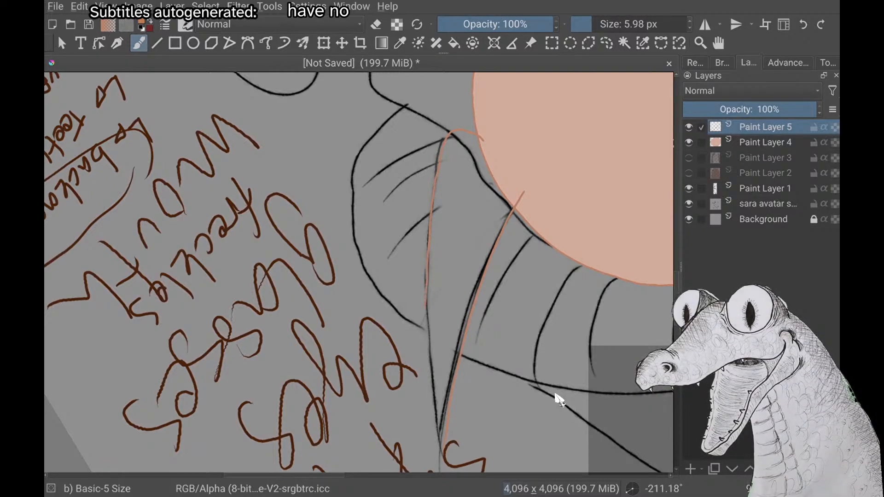
{"action": "left_click_drag", "start_coordinate": [426, 302], "coordinate": [445, 456]}
{"action": "key", "text": "ctrl+z"}
Trace the ear's lower edge along the sketch from the tip down, curving its end inward onto the face fill
{"action": "scroll", "coordinate": [559, 400], "scroll_direction": "down", "scroll_amount": 5}
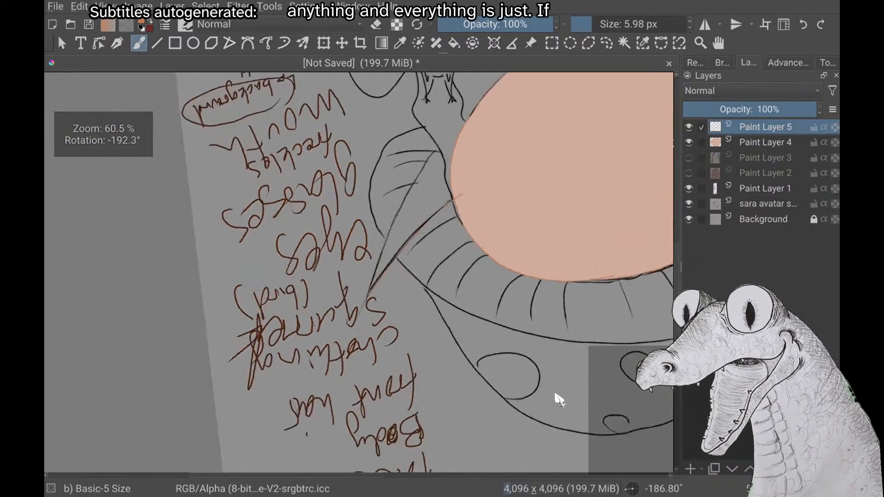
{"action": "scroll", "coordinate": [558, 400], "scroll_direction": "up", "scroll_amount": 5}
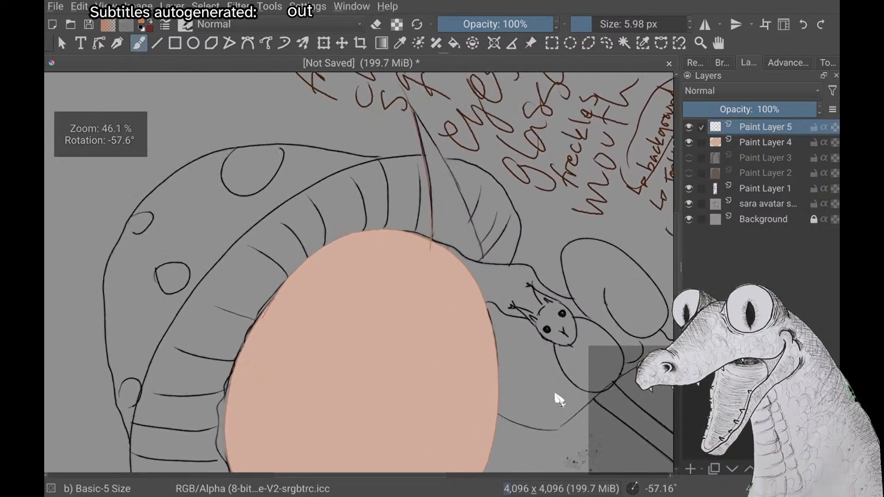
{"action": "scroll", "coordinate": [559, 399], "scroll_direction": "up", "scroll_amount": 4}
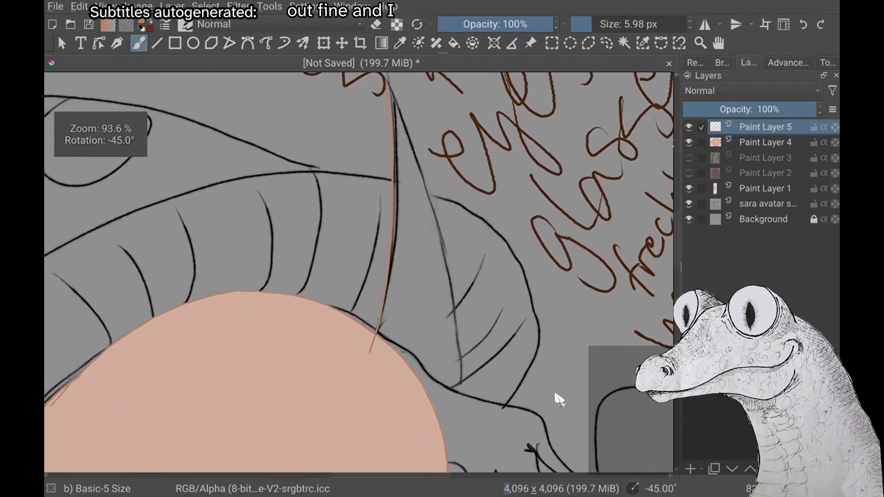
{"action": "scroll", "coordinate": [559, 400], "scroll_direction": "up", "scroll_amount": 3}
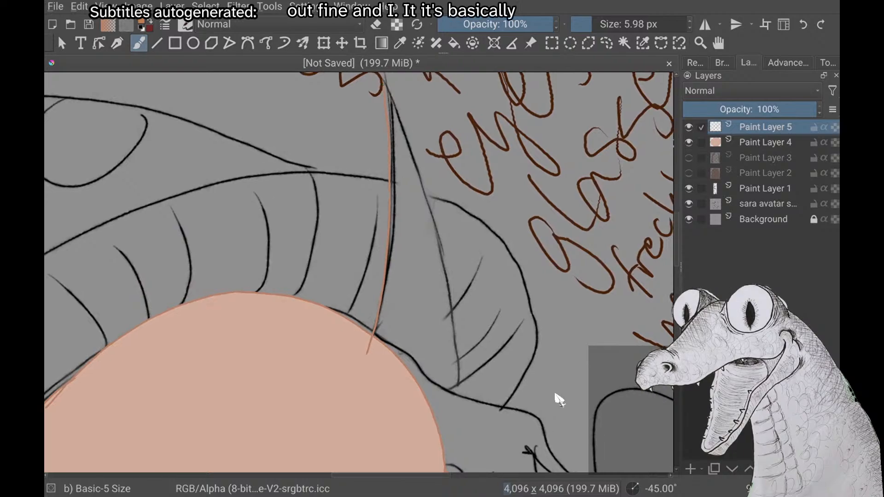
{"action": "scroll", "coordinate": [558, 400], "scroll_direction": "up", "scroll_amount": 1}
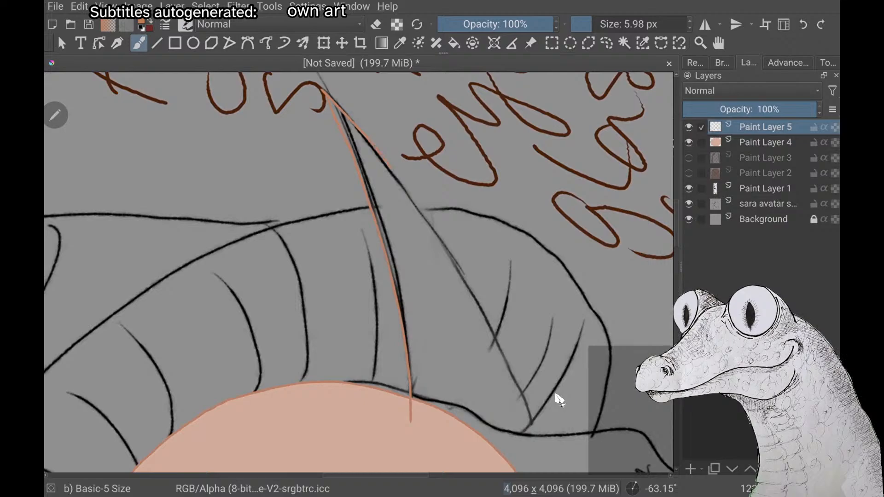
{"action": "mouse_move", "coordinate": [416, 205]}
{"action": "left_mouse_down"}
{"action": "mouse_move", "coordinate": [515, 382]}
{"action": "mouse_move", "coordinate": [483, 452]}
{"action": "left_mouse_up"}
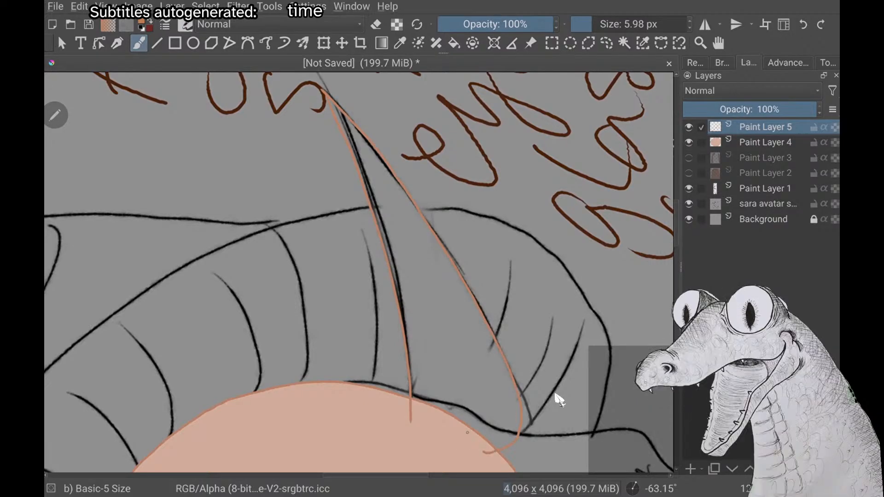
Examine the ear outline where its base overlaps the face fill, both close up and against the surrounding sketch
{"action": "scroll", "coordinate": [555, 395], "scroll_direction": "down", "scroll_amount": 2}
{"action": "scroll", "coordinate": [556, 395], "scroll_direction": "up", "scroll_amount": 5}
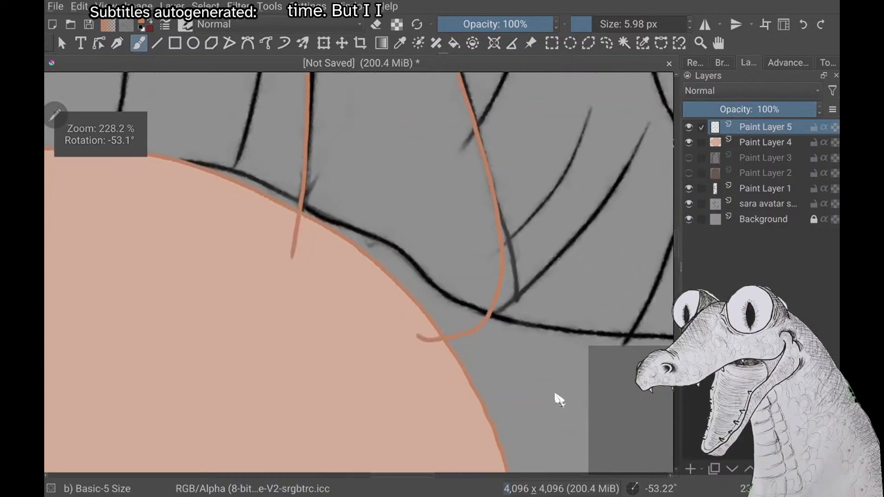
{"action": "scroll", "coordinate": [555, 395], "scroll_direction": "down", "scroll_amount": 2}
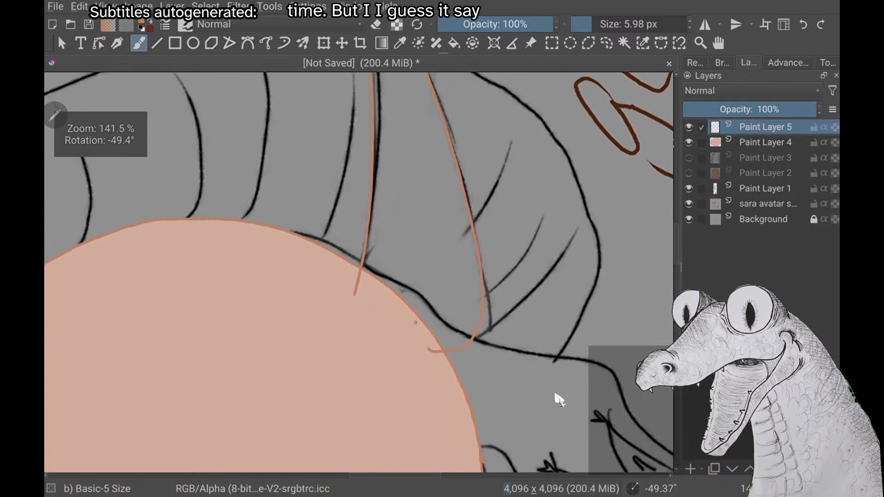
{"action": "scroll", "coordinate": [556, 395], "scroll_direction": "up", "scroll_amount": 2}
{"action": "scroll", "coordinate": [555, 395], "scroll_direction": "down", "scroll_amount": 3}
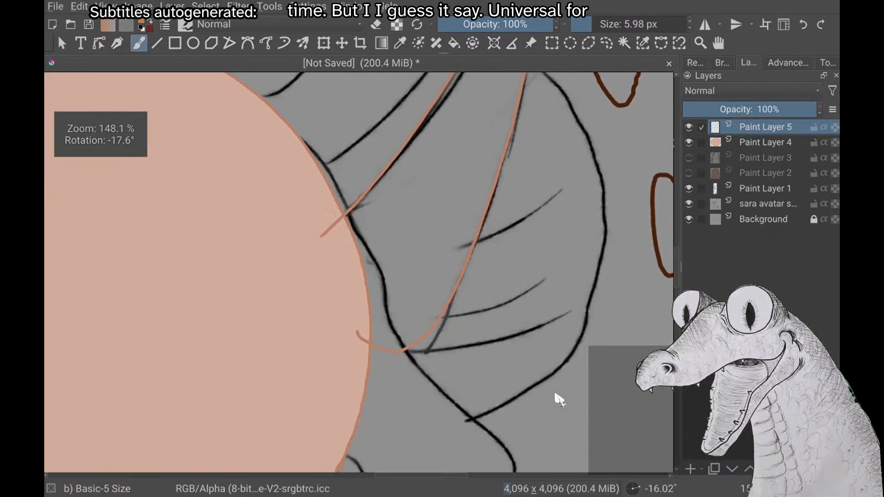
{"action": "scroll", "coordinate": [556, 395], "scroll_direction": "up", "scroll_amount": 2}
{"action": "scroll", "coordinate": [556, 395], "scroll_direction": "up", "scroll_amount": 1}
{"action": "scroll", "coordinate": [556, 394], "scroll_direction": "down", "scroll_amount": 3}
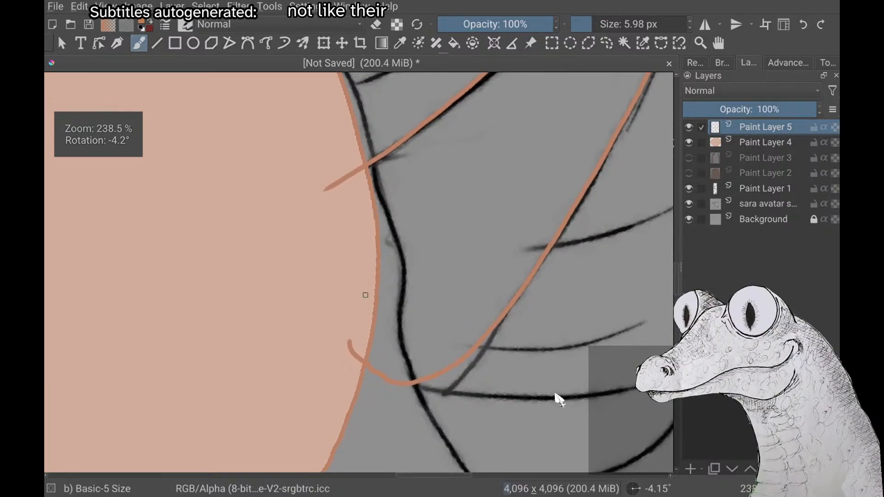
{"action": "scroll", "coordinate": [555, 394], "scroll_direction": "down", "scroll_amount": 4}
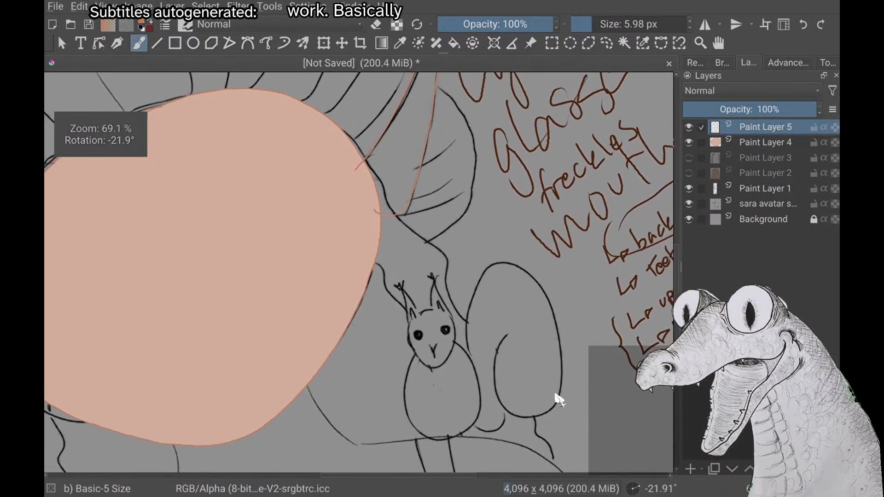
{"action": "scroll", "coordinate": [555, 395], "scroll_direction": "up", "scroll_amount": 2}
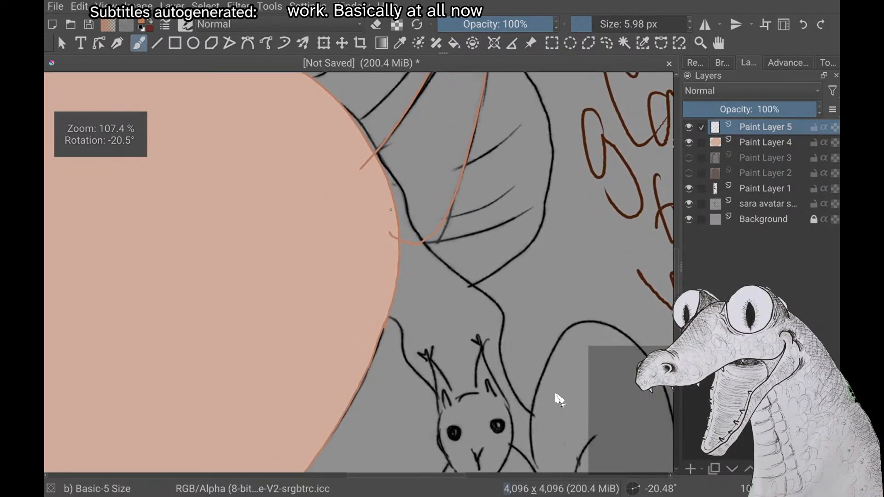
Draw a short wavy tragus line on the face fill between the two ear edges, undoing its hooked tail
{"action": "scroll", "coordinate": [555, 394], "scroll_direction": "up", "scroll_amount": 2}
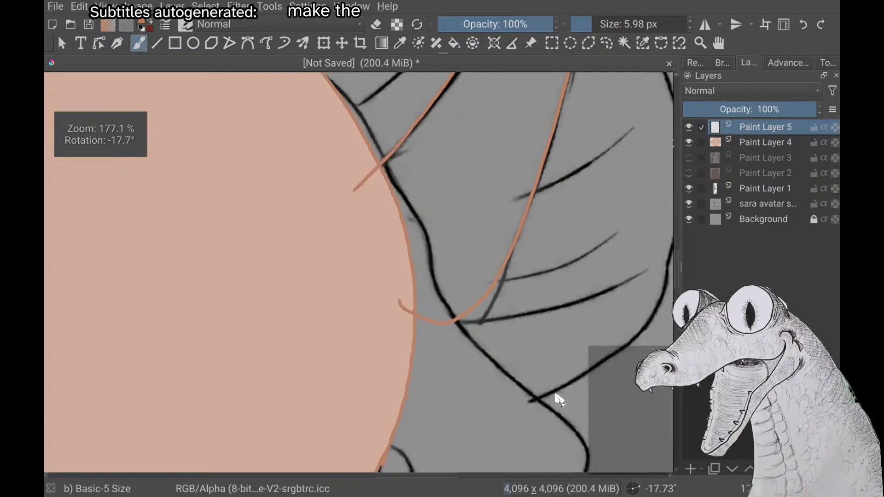
{"action": "scroll", "coordinate": [555, 395], "scroll_direction": "up", "scroll_amount": 3}
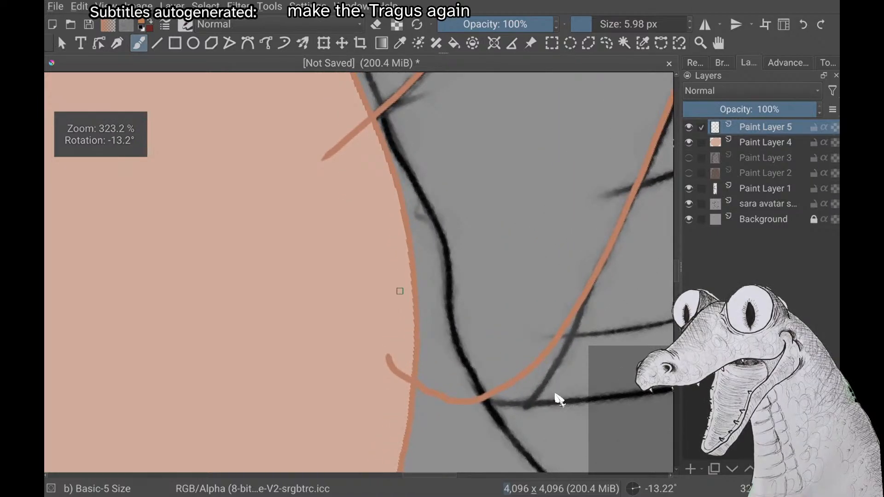
{"action": "scroll", "coordinate": [559, 399], "scroll_direction": "down", "scroll_amount": 1}
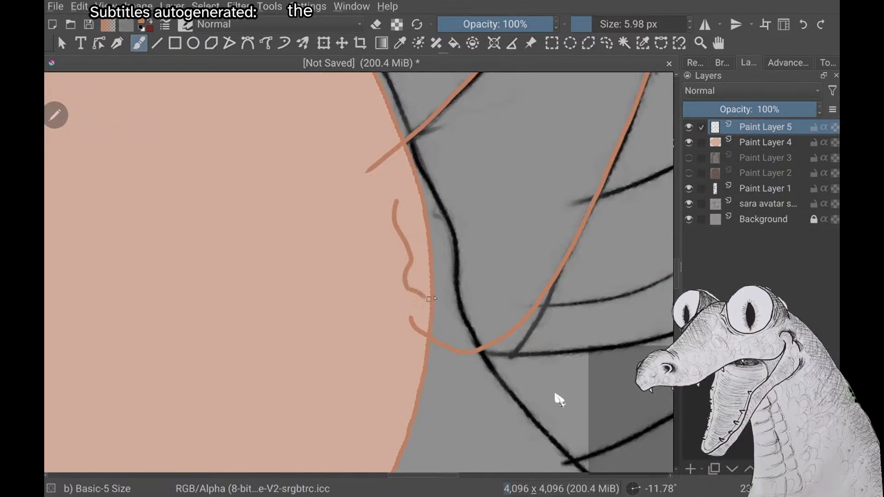
{"action": "key", "text": "ctrl+z"}
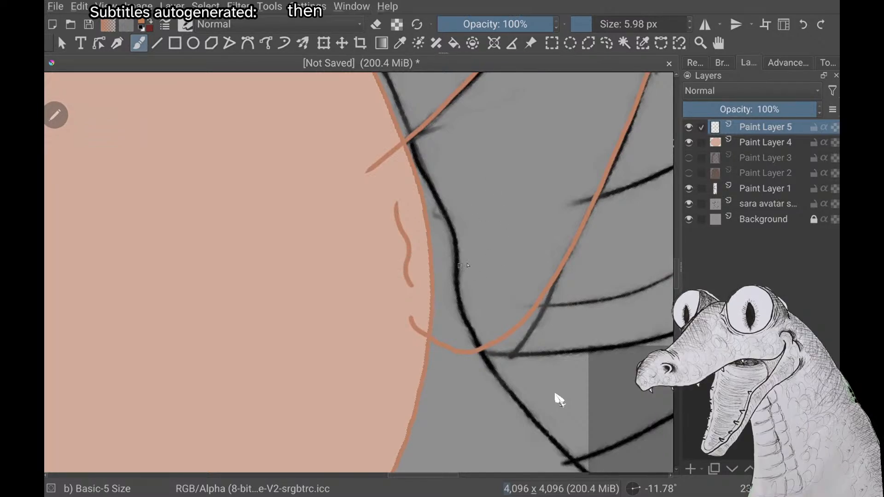
Undo a short trial stroke beside the wavy line, and draw a small inward-hooking curve across the face edge to shape the tragus
{"action": "left_click_drag", "start_coordinate": [502, 240], "coordinate": [488, 266]}
{"action": "key", "text": "ctrl+z"}
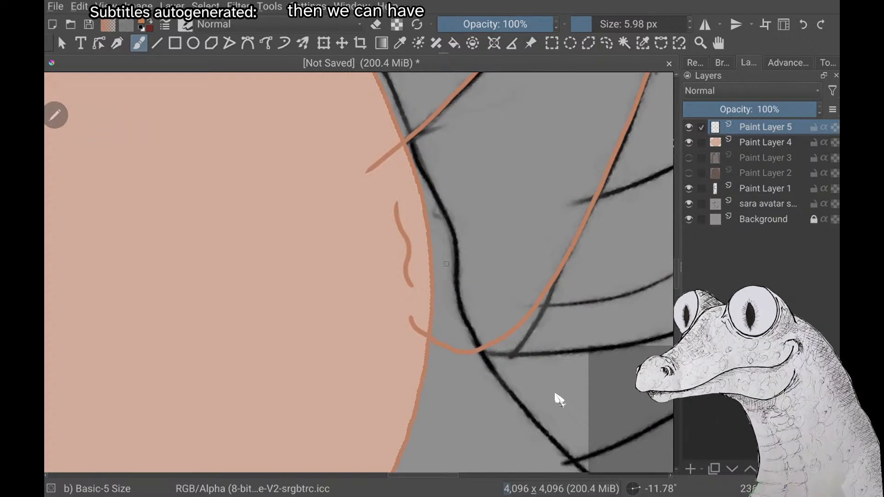
{"action": "scroll", "coordinate": [500, 270], "scroll_direction": "up", "scroll_amount": 3}
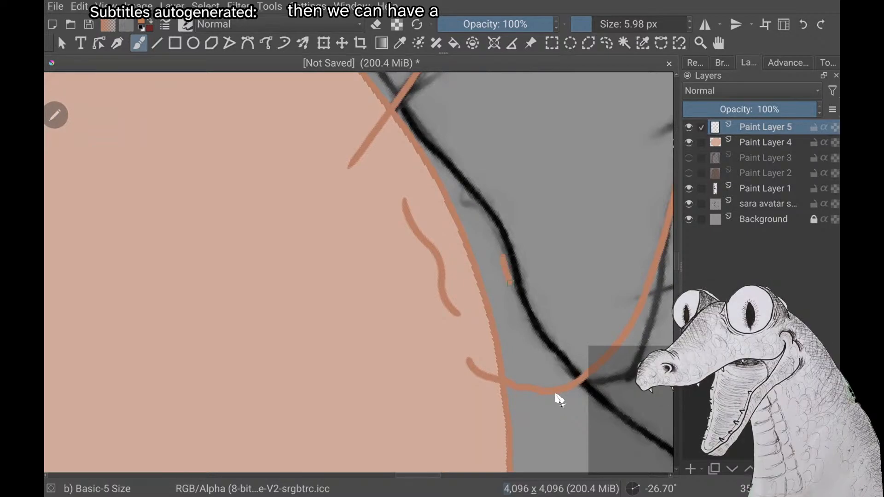
{"action": "left_click_drag", "start_coordinate": [495, 315], "coordinate": [469, 318]}
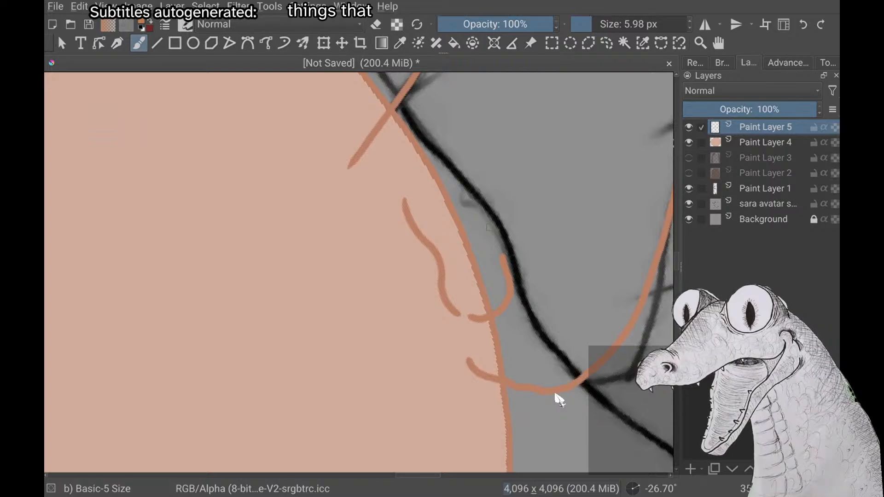
Check the new tragus lines and ear outline against the hat, face and squirrel sketch from several angles
{"action": "scroll", "coordinate": [556, 394], "scroll_direction": "up", "scroll_amount": 1}
{"action": "scroll", "coordinate": [556, 395], "scroll_direction": "up", "scroll_amount": 1}
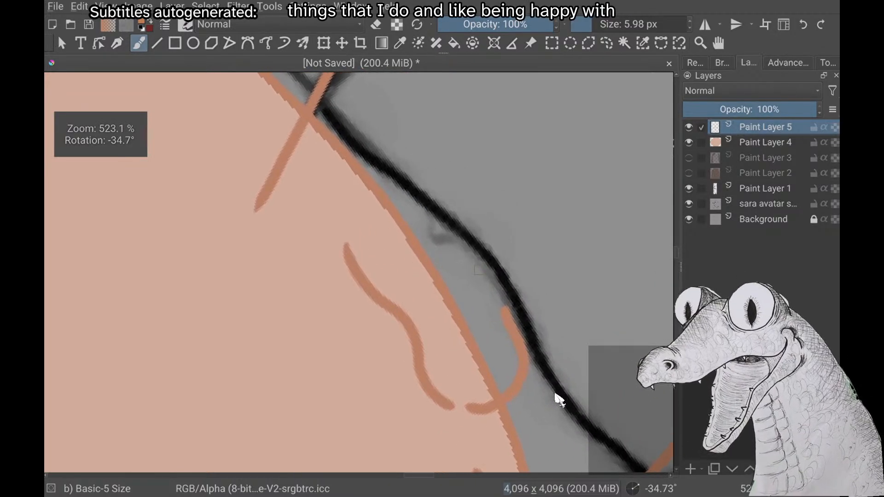
{"action": "scroll", "coordinate": [556, 395], "scroll_direction": "down", "scroll_amount": 5}
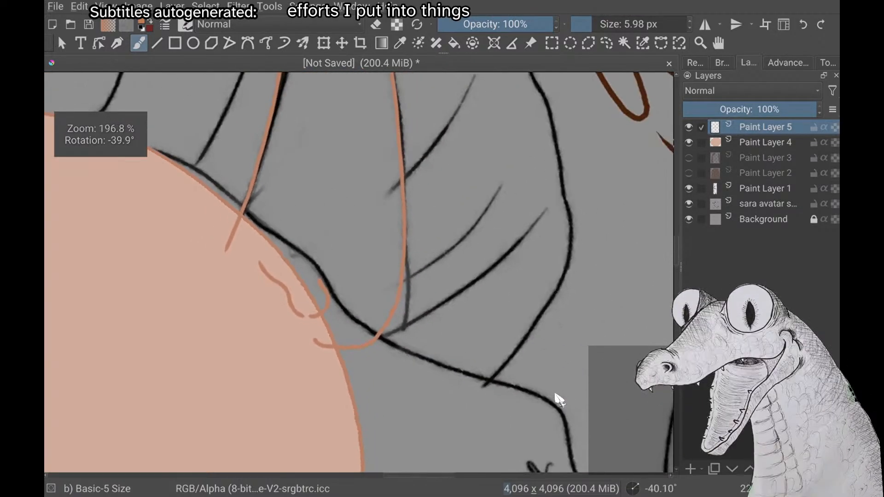
{"action": "scroll", "coordinate": [559, 399], "scroll_direction": "down", "scroll_amount": 1}
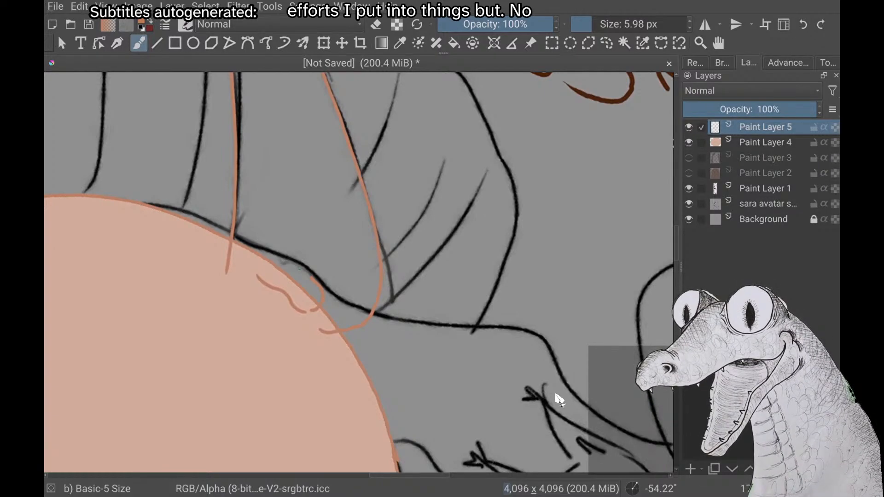
{"action": "scroll", "coordinate": [558, 398], "scroll_direction": "up", "scroll_amount": 1}
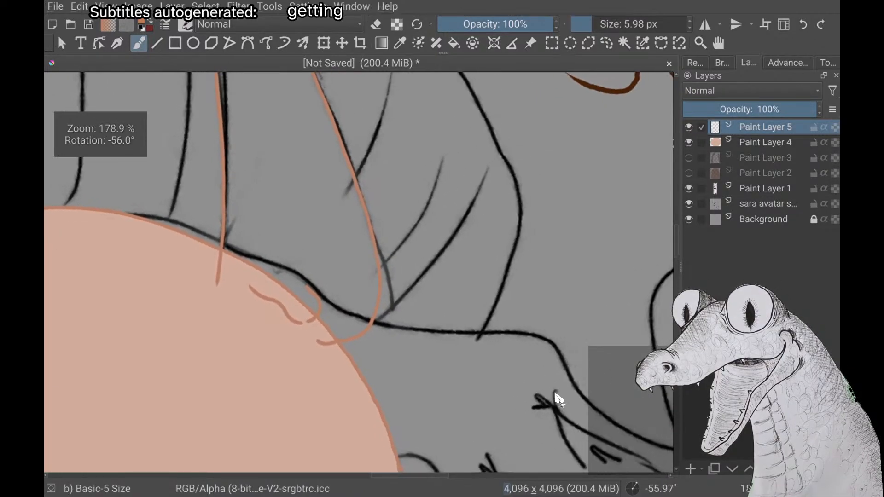
{"action": "scroll", "coordinate": [558, 399], "scroll_direction": "down", "scroll_amount": 4}
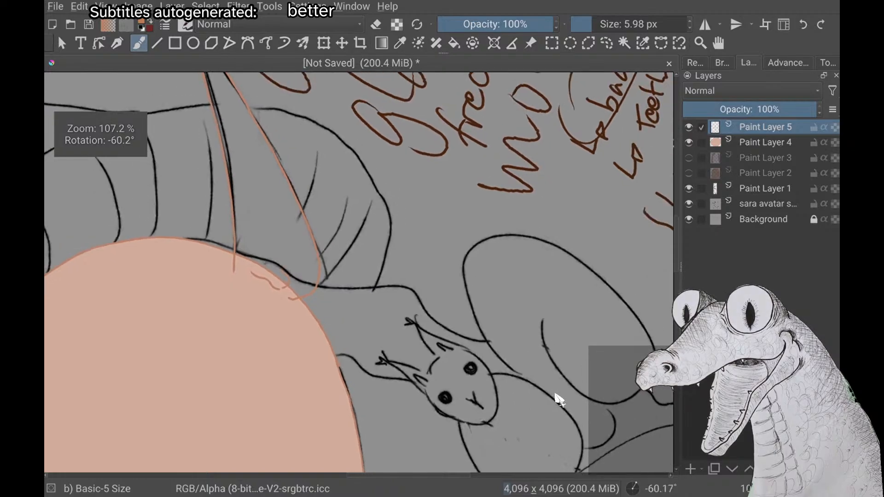
{"action": "scroll", "coordinate": [558, 399], "scroll_direction": "down", "scroll_amount": 1}
{"action": "scroll", "coordinate": [558, 399], "scroll_direction": "up", "scroll_amount": 2}
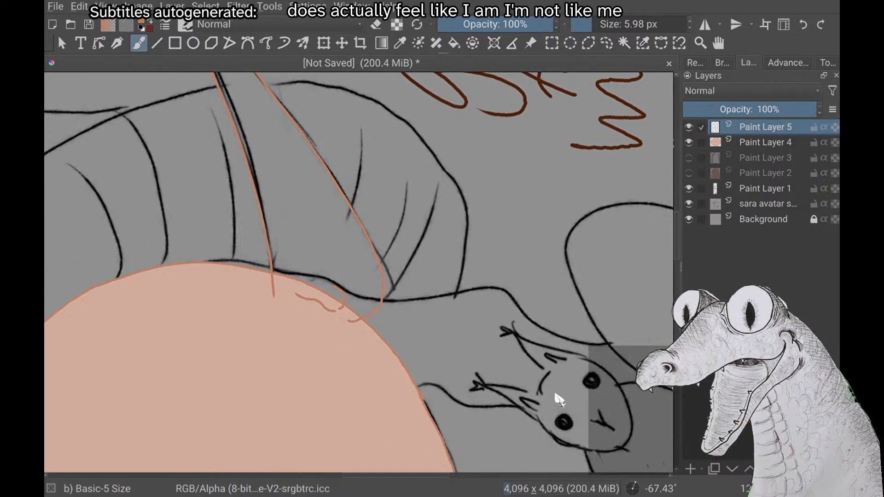
{"action": "scroll", "coordinate": [558, 399], "scroll_direction": "down", "scroll_amount": 4}
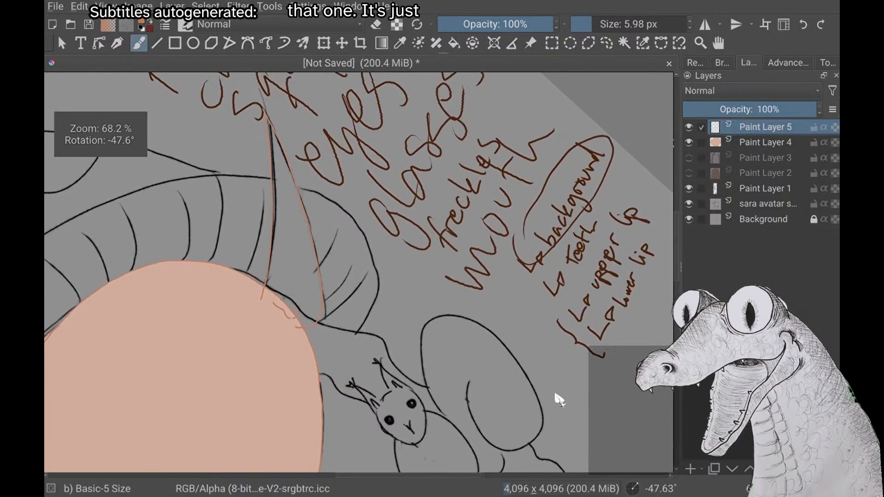
{"action": "scroll", "coordinate": [558, 398], "scroll_direction": "up", "scroll_amount": 1}
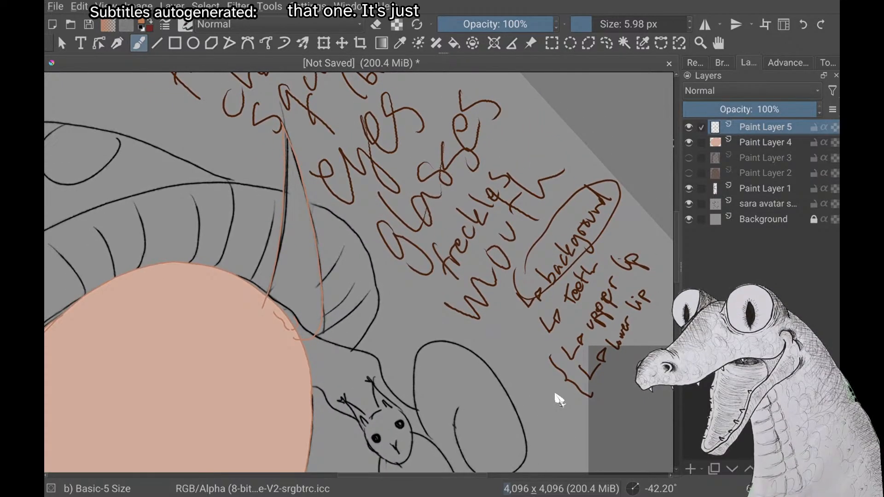
{"action": "scroll", "coordinate": [558, 399], "scroll_direction": "up", "scroll_amount": 3}
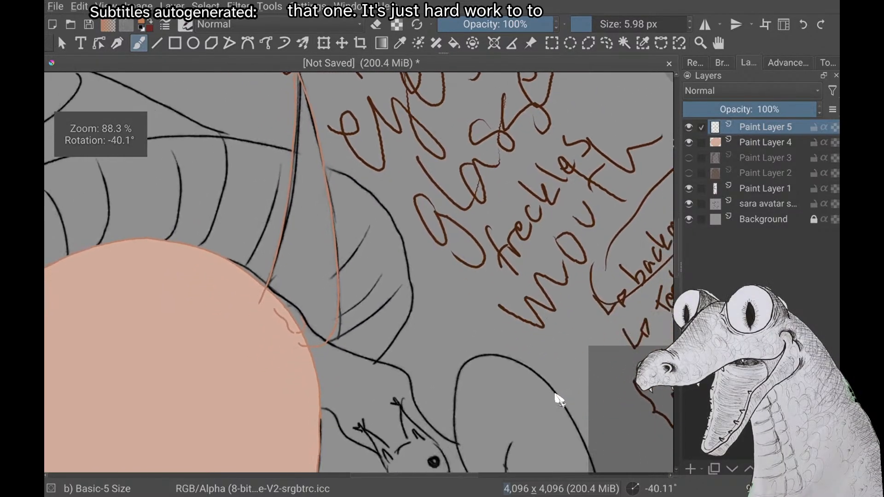
{"action": "scroll", "coordinate": [558, 399], "scroll_direction": "up", "scroll_amount": 2}
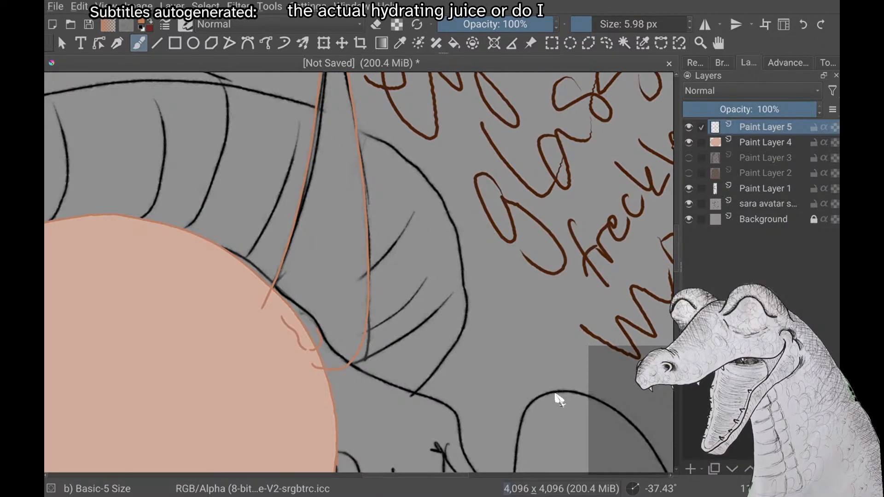
{"action": "scroll", "coordinate": [555, 394], "scroll_direction": "up", "scroll_amount": 2}
{"action": "scroll", "coordinate": [555, 393], "scroll_direction": "down", "scroll_amount": 2}
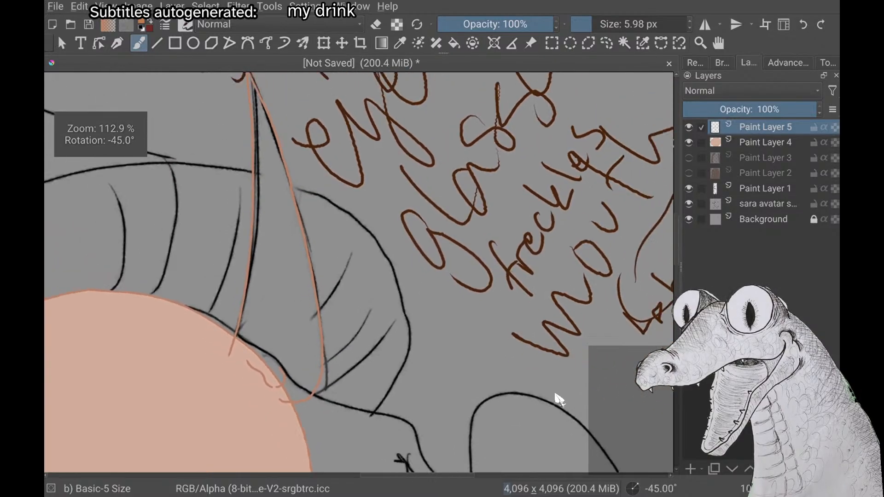
{"action": "scroll", "coordinate": [555, 393], "scroll_direction": "up", "scroll_amount": 3}
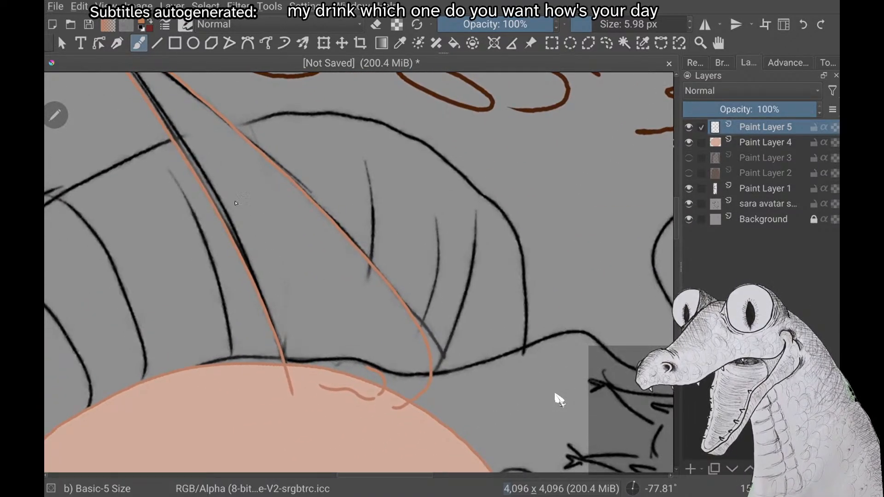
{"action": "left_click_drag", "start_coordinate": [237, 207], "coordinate": [308, 381]}
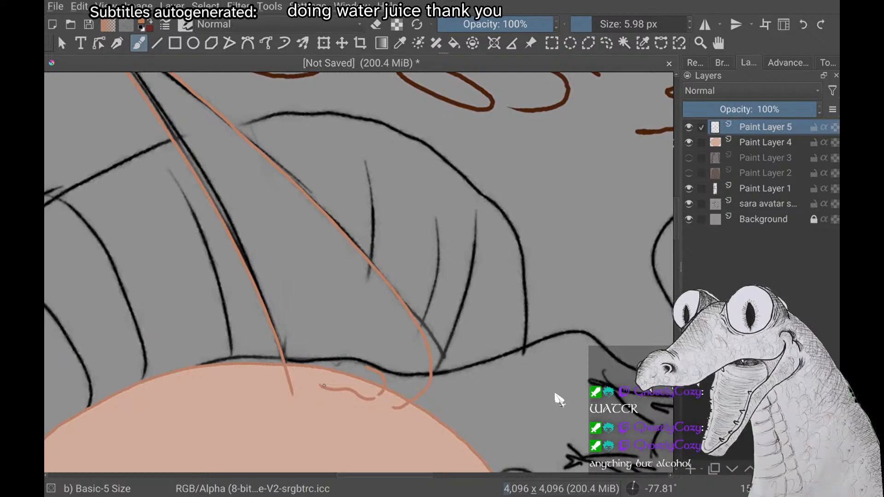
Toggle the ear layer Paint Layer 5 off and on to check it, and hide the face fill on Paint Layer 4
{"action": "scroll", "coordinate": [558, 400], "scroll_direction": "down", "scroll_amount": 2}
{"action": "scroll", "coordinate": [559, 400], "scroll_direction": "up", "scroll_amount": 1}
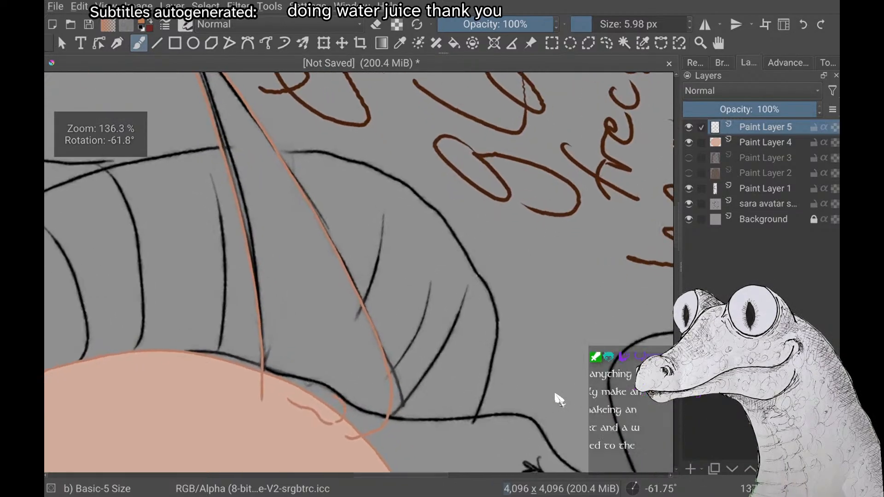
{"action": "scroll", "coordinate": [558, 399], "scroll_direction": "down", "scroll_amount": 6}
{"action": "scroll", "coordinate": [559, 399], "scroll_direction": "down", "scroll_amount": 3}
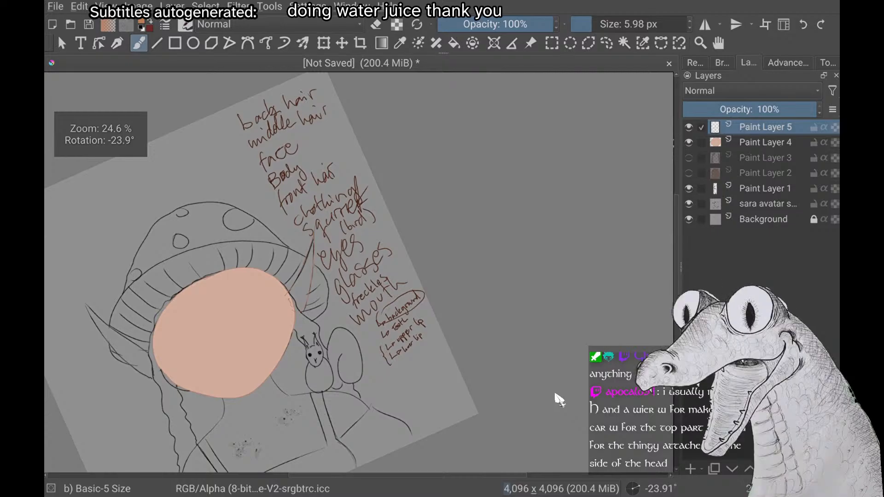
{"action": "left_click", "coordinate": [689, 127]}
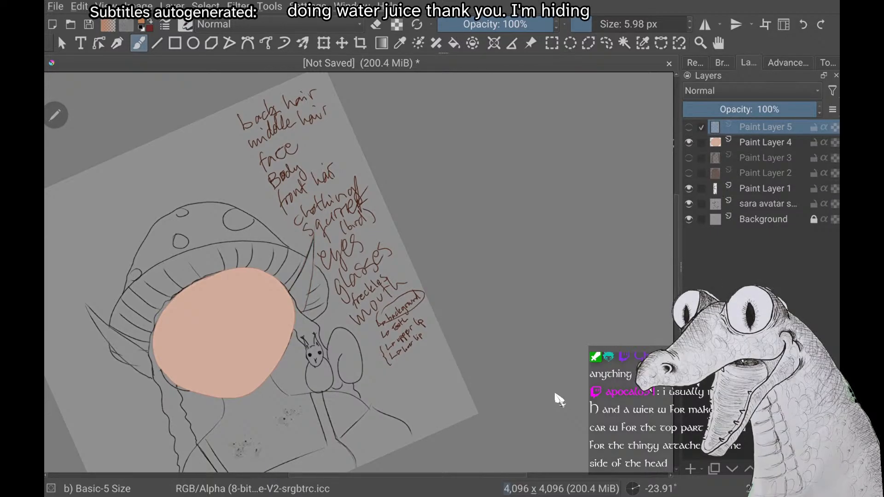
{"action": "left_click", "coordinate": [689, 127]}
{"action": "left_click", "coordinate": [689, 143]}
Compare the ear with the uncovered sketch, switch the brush colour to magenta and mark a short guide line just inside the ear base
{"action": "scroll", "coordinate": [559, 399], "scroll_direction": "up", "scroll_amount": 5}
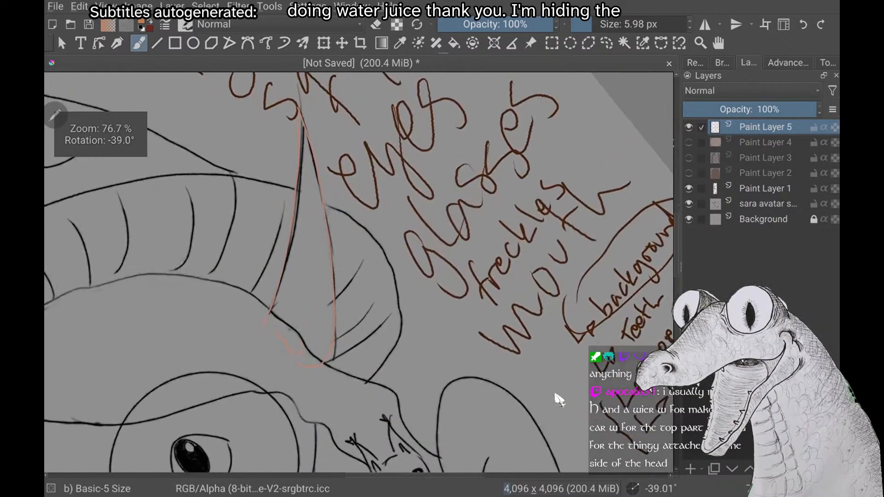
{"action": "scroll", "coordinate": [559, 400], "scroll_direction": "down", "scroll_amount": 5}
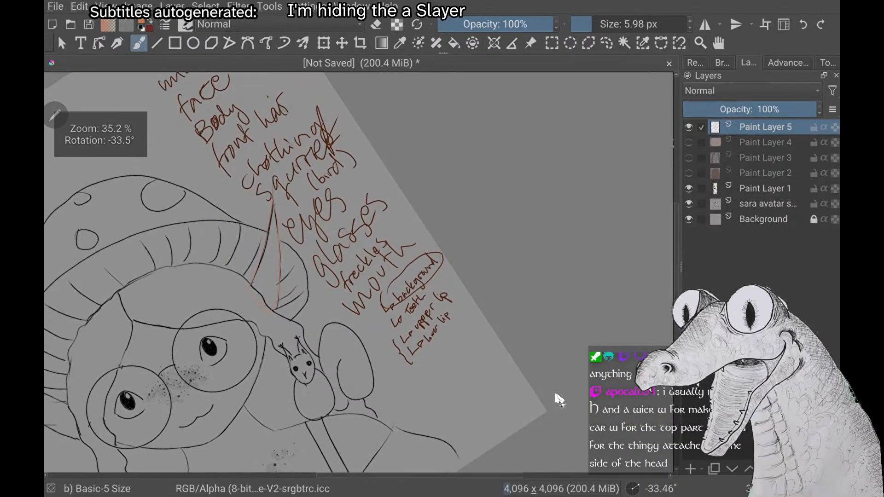
{"action": "scroll", "coordinate": [559, 400], "scroll_direction": "up", "scroll_amount": 4}
{"action": "scroll", "coordinate": [558, 400], "scroll_direction": "down", "scroll_amount": 1}
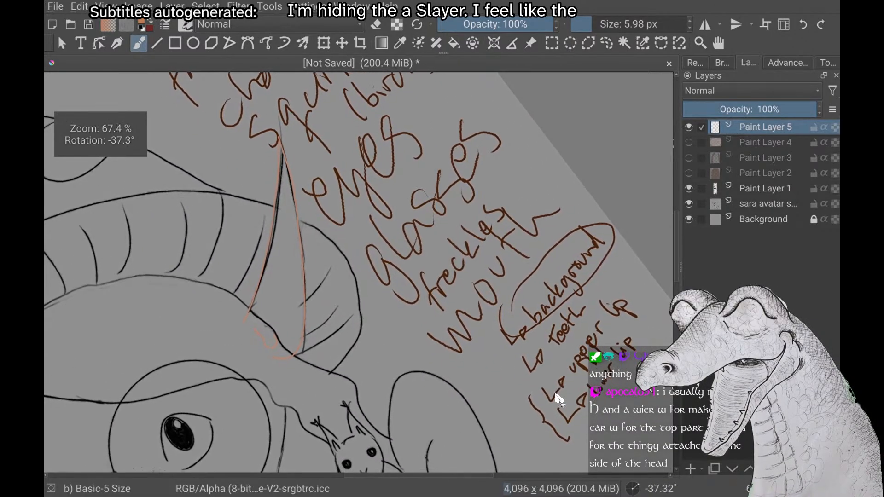
{"action": "scroll", "coordinate": [559, 399], "scroll_direction": "down", "scroll_amount": 3}
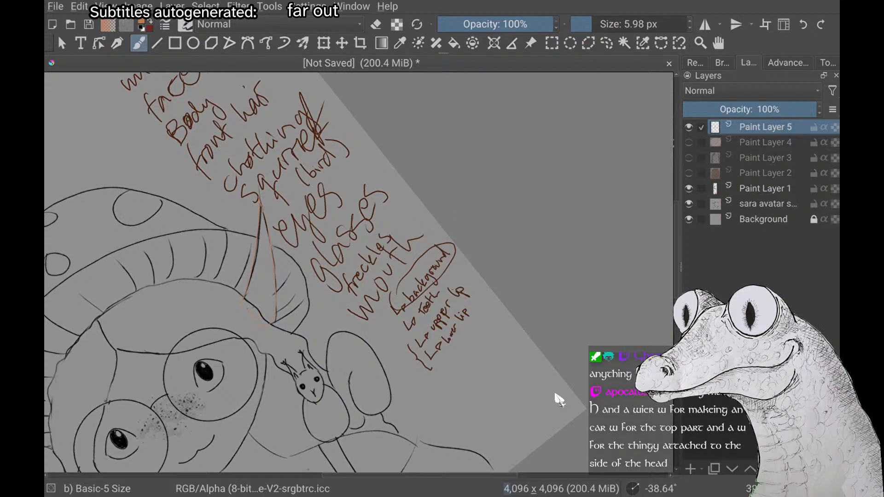
{"action": "scroll", "coordinate": [559, 400], "scroll_direction": "up", "scroll_amount": 5}
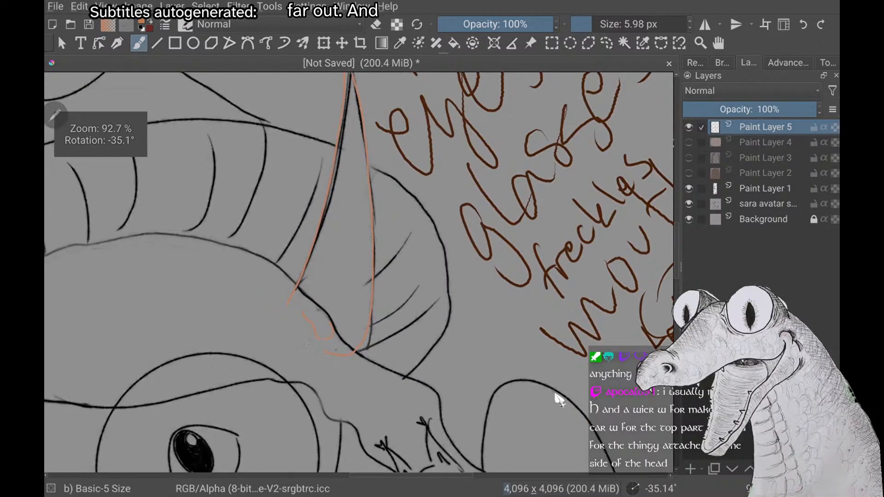
{"action": "right_click", "coordinate": [336, 350]}
{"action": "left_click", "coordinate": [122, 218]}
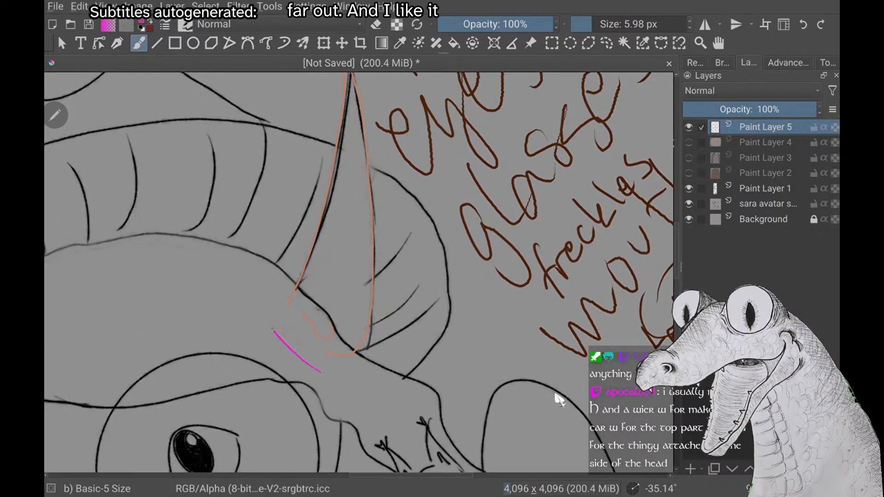
Try a closed magenta guide loop around the base of the ear, and undo it
{"action": "left_click_drag", "start_coordinate": [321, 372], "coordinate": [273, 328]}
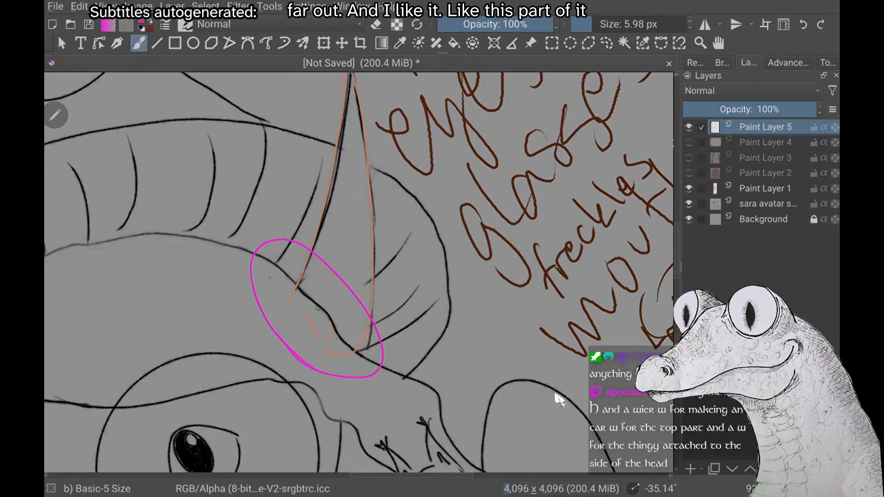
{"action": "key", "text": "ctrl+z"}
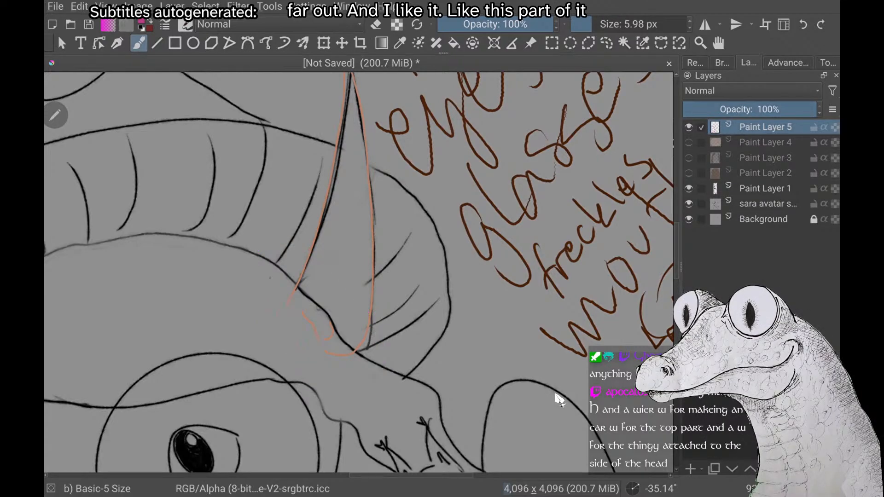
Select a rectangle about 497 by 527 px around the ear base, move its lines down onto the face, and deselect
{"action": "scroll", "coordinate": [555, 394], "scroll_direction": "down", "scroll_amount": 2}
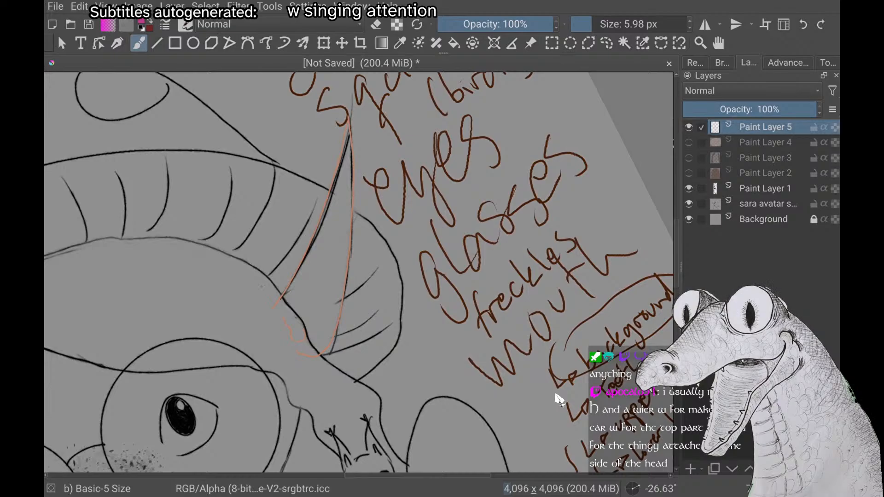
{"action": "scroll", "coordinate": [559, 400], "scroll_direction": "down", "scroll_amount": 2}
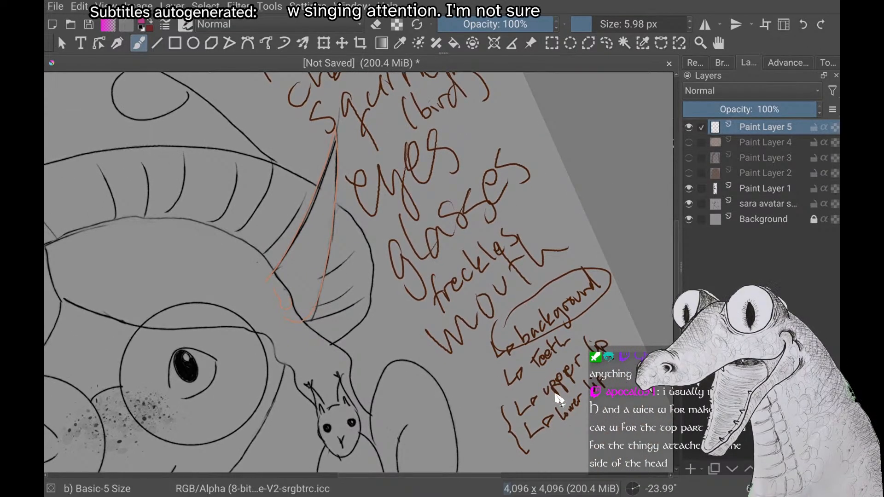
{"action": "scroll", "coordinate": [559, 400], "scroll_direction": "up", "scroll_amount": 5}
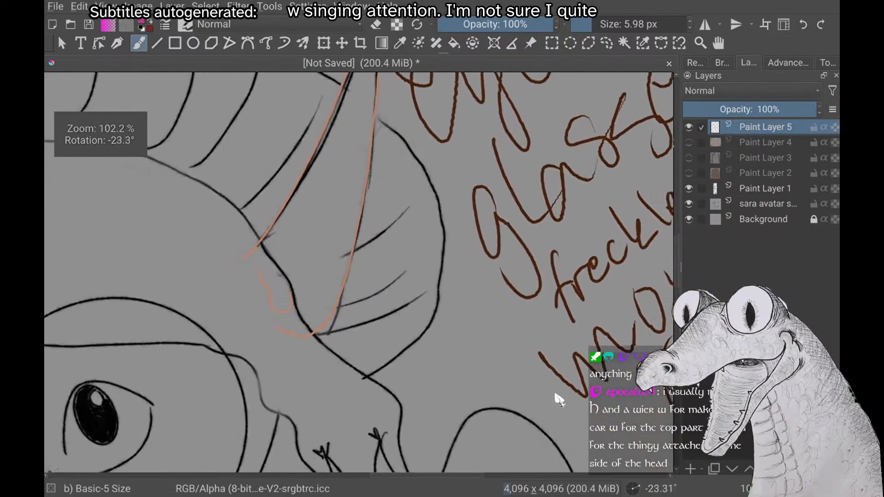
{"action": "scroll", "coordinate": [559, 400], "scroll_direction": "down", "scroll_amount": 3}
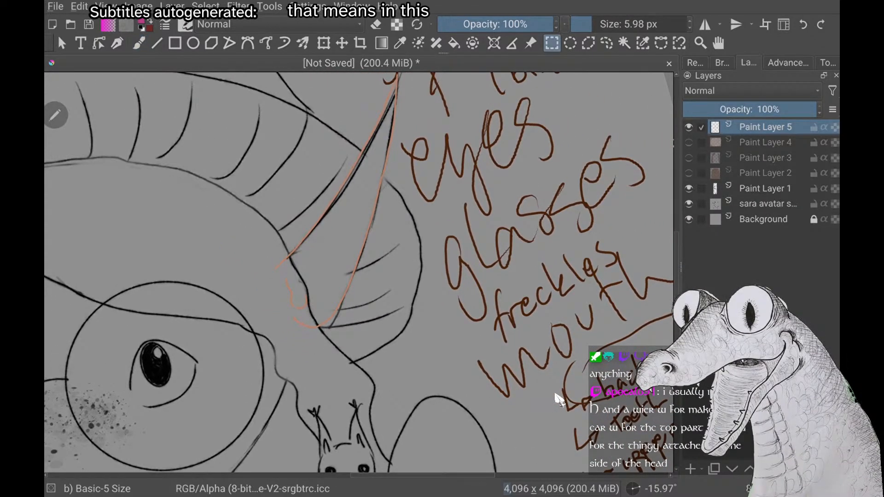
{"action": "left_click_drag", "start_coordinate": [171, 251], "coordinate": [362, 366]}
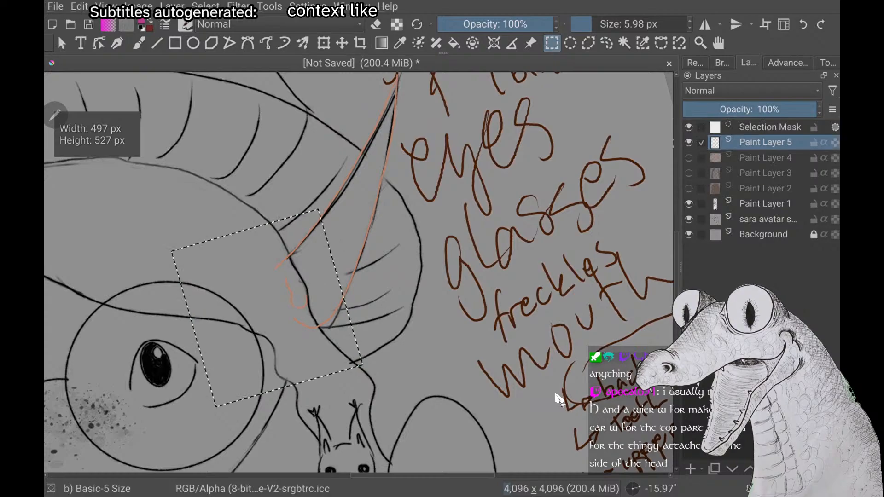
{"action": "key", "text": "t"}
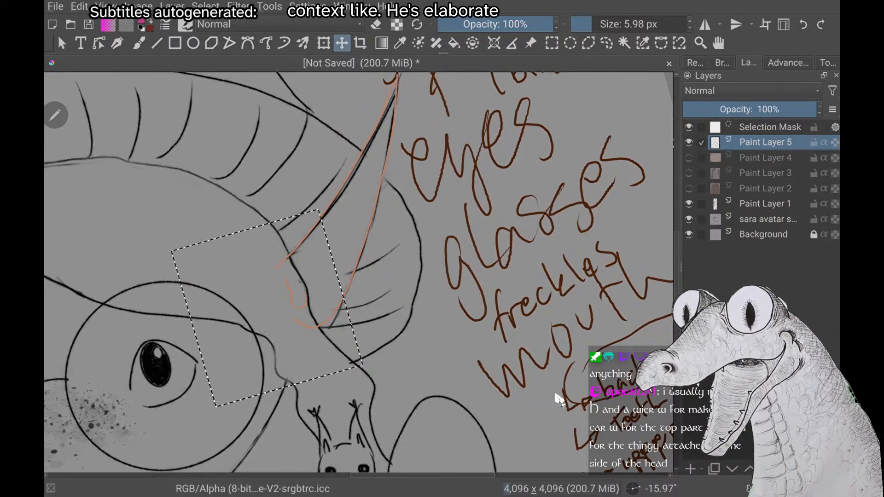
{"action": "left_click_drag", "start_coordinate": [300, 295], "coordinate": [277, 320]}
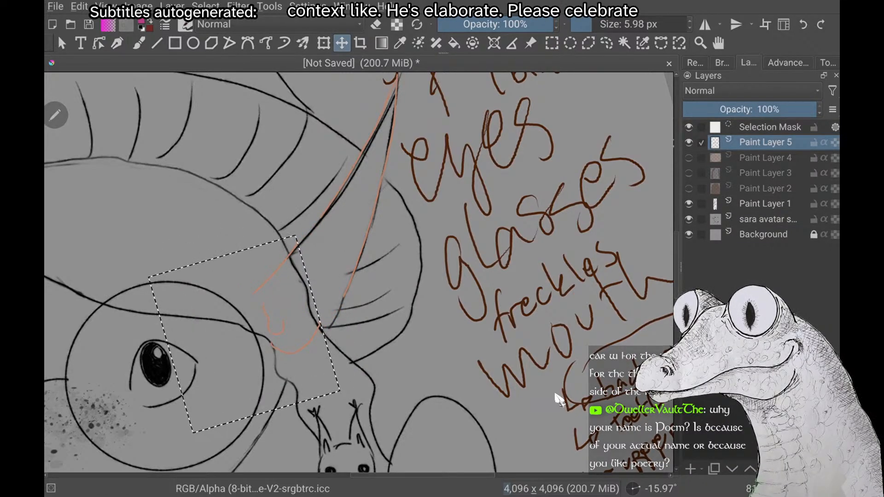
{"action": "left_click_drag", "start_coordinate": [231, 348], "coordinate": [228, 351]}
{"action": "key", "text": "alt+s"}
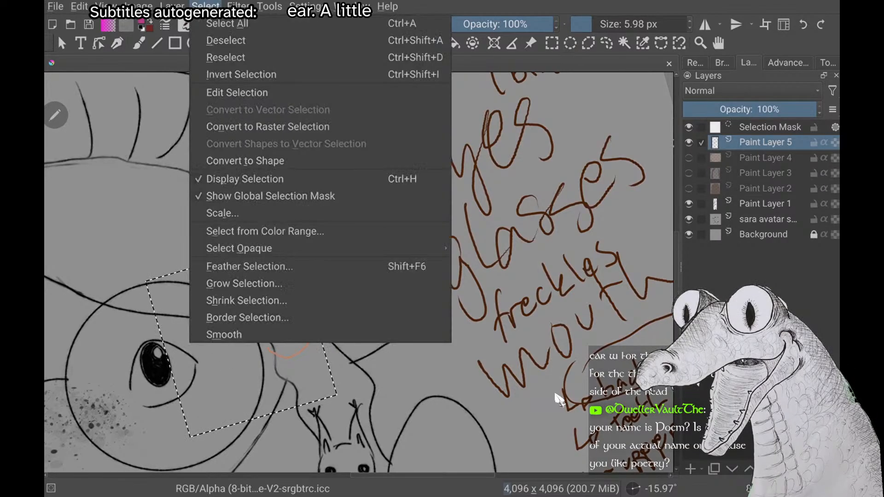
{"action": "key", "text": "Down"}
{"action": "key", "text": "Return"}
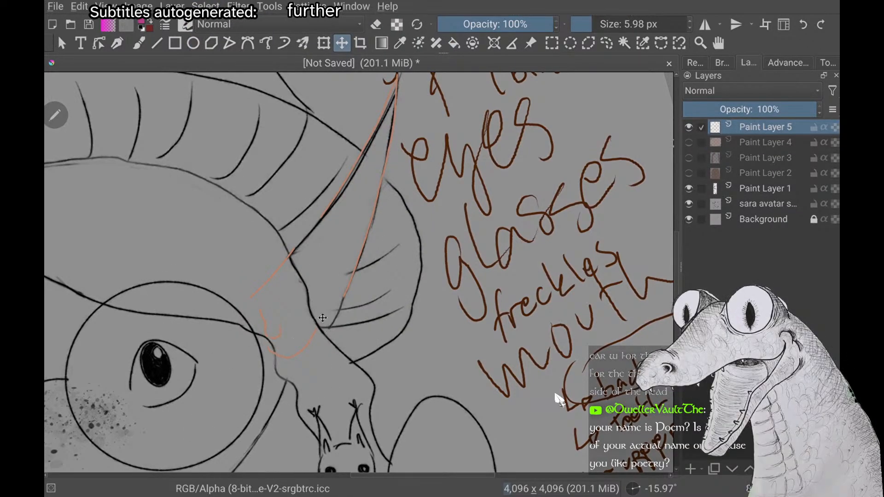
Select only the lower ear base with the tragus, shift it slightly further down to lengthen the ear, and deselect
{"action": "key", "text": "ctrl+r"}
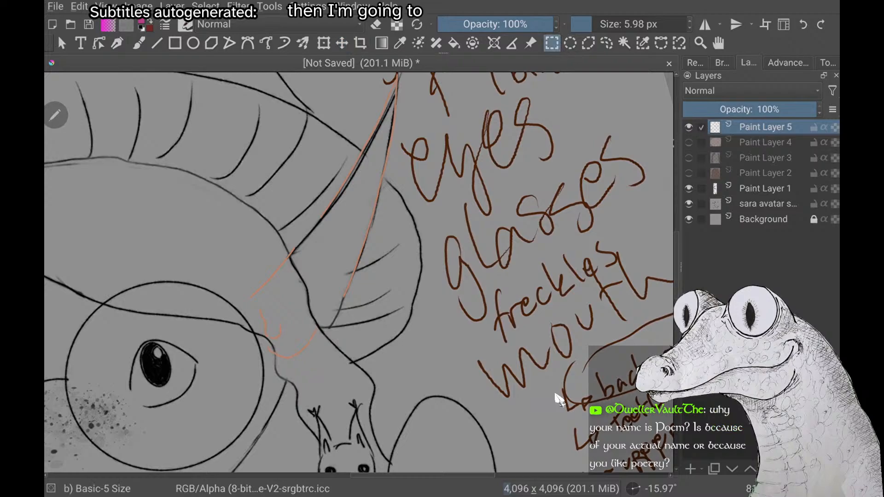
{"action": "mouse_move", "coordinate": [314, 301]}
{"action": "left_mouse_down"}
{"action": "mouse_move", "coordinate": [273, 323]}
{"action": "mouse_move", "coordinate": [249, 373]}
{"action": "mouse_move", "coordinate": [254, 383]}
{"action": "left_mouse_up"}
{"action": "left_click_drag", "start_coordinate": [284, 341], "coordinate": [291, 354]}
{"action": "key", "text": "t"}
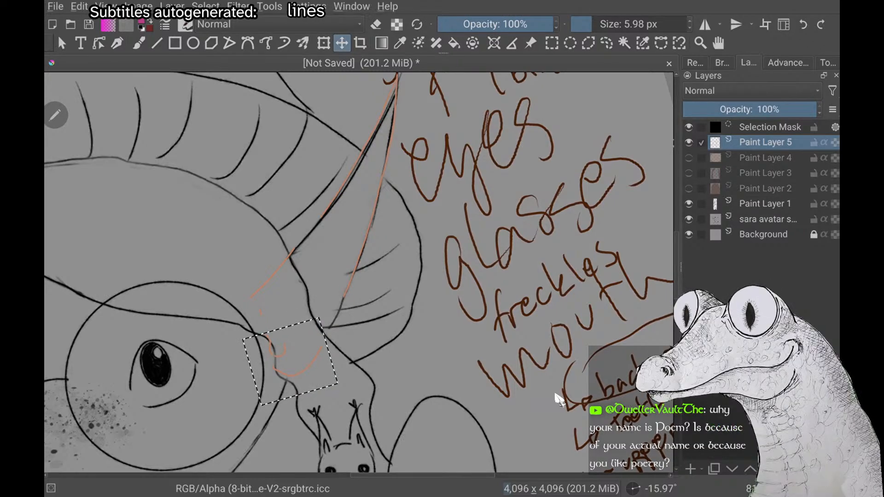
{"action": "left_click", "coordinate": [205, 6]}
{"action": "key", "text": "Return"}
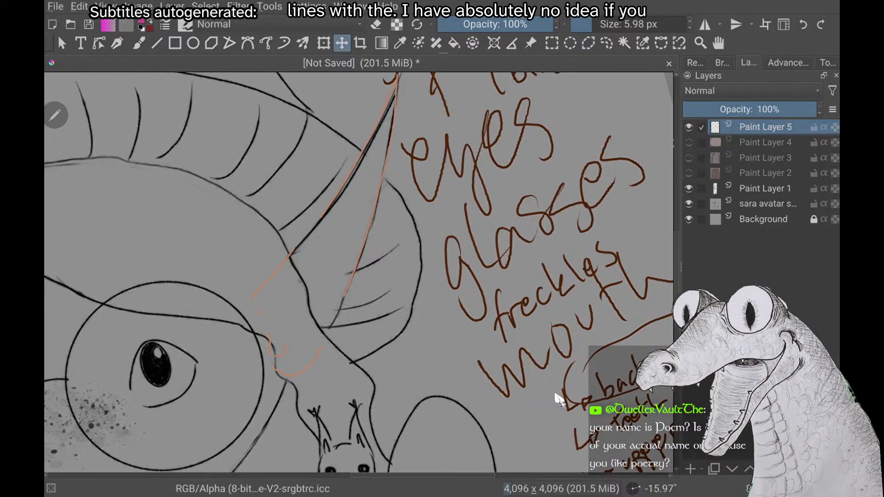
Return to the brush, remove the stray magenta stroke on the ear's outer edge, and switch the colour to the outline's orange
{"action": "key", "text": "b"}
{"action": "scroll", "coordinate": [558, 399], "scroll_direction": "up", "scroll_amount": 3}
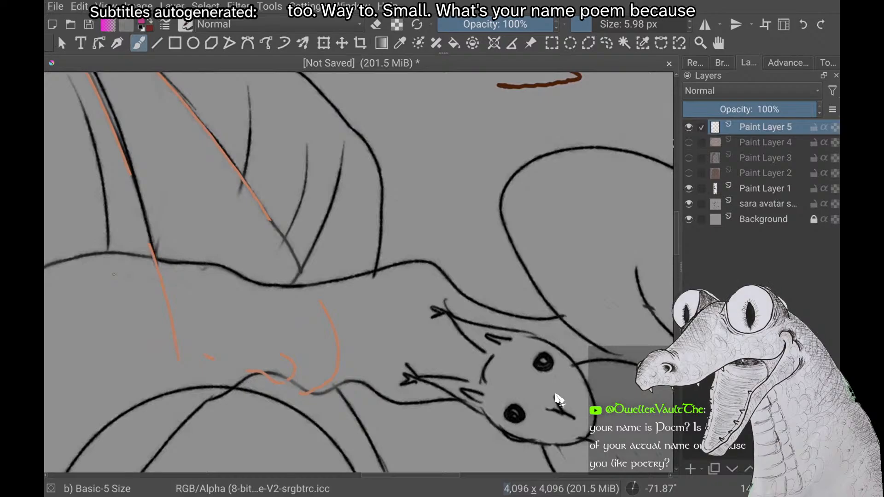
{"action": "scroll", "coordinate": [556, 395], "scroll_direction": "up", "scroll_amount": 2}
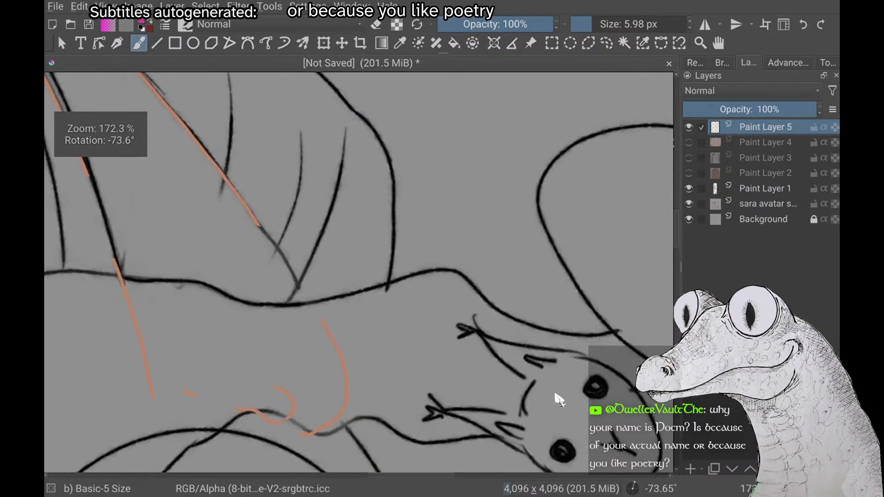
{"action": "scroll", "coordinate": [555, 395], "scroll_direction": "up", "scroll_amount": 1}
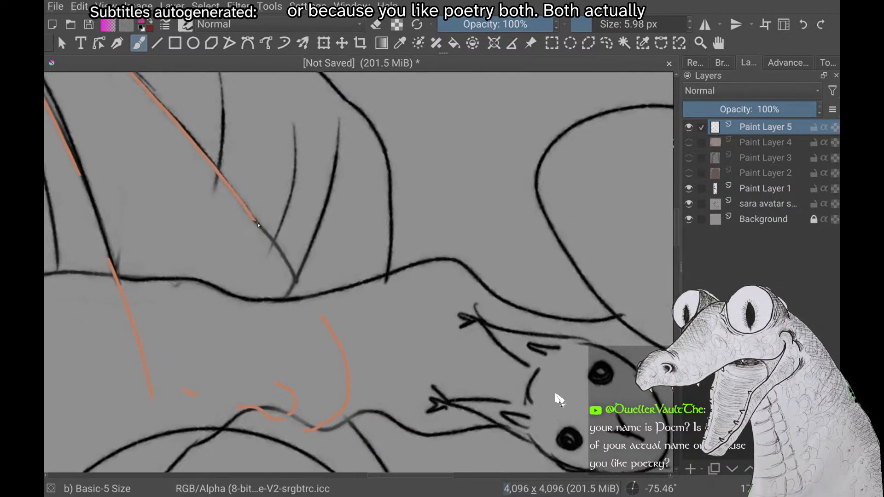
{"action": "right_click", "coordinate": [186, 249]}
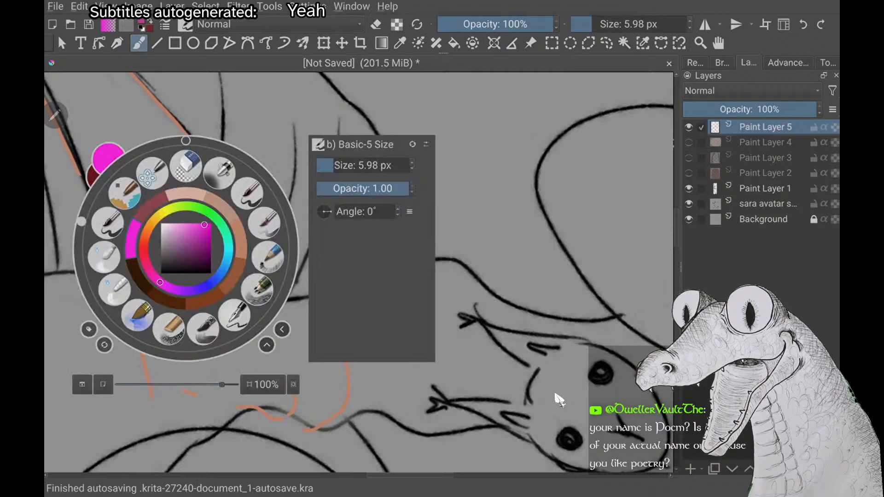
{"action": "left_click_drag", "start_coordinate": [251, 216], "coordinate": [264, 233]}
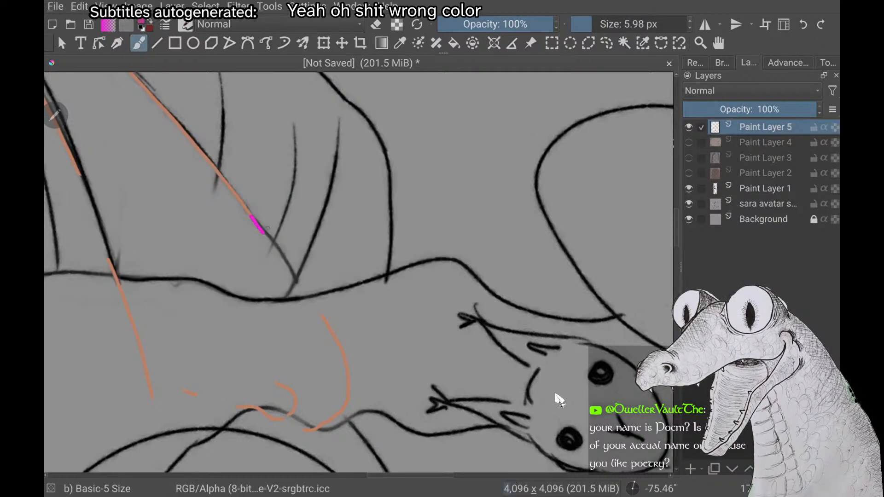
{"action": "right_click", "coordinate": [189, 249]}
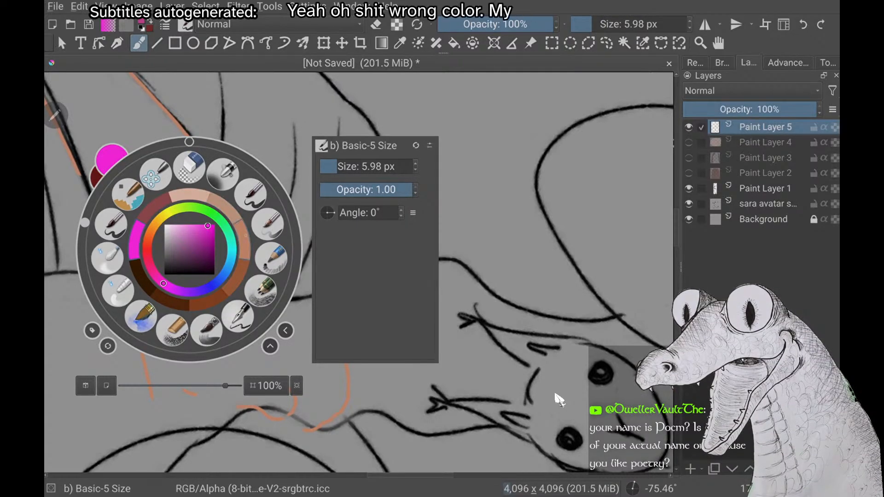
{"action": "left_click", "coordinate": [245, 241]}
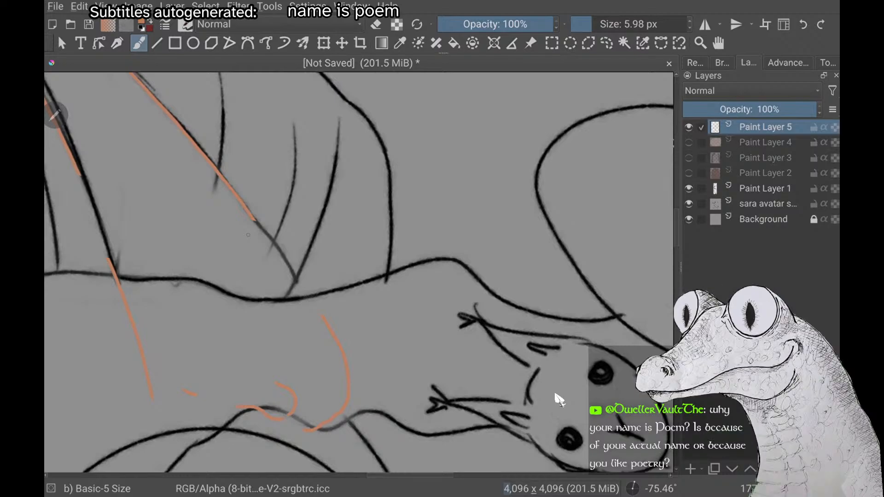
Redraw the missing part of the ear's outer edge, retrying strokes until it runs smoothly into the moved base curve
{"action": "scroll", "coordinate": [248, 235], "scroll_direction": "up", "scroll_amount": 1}
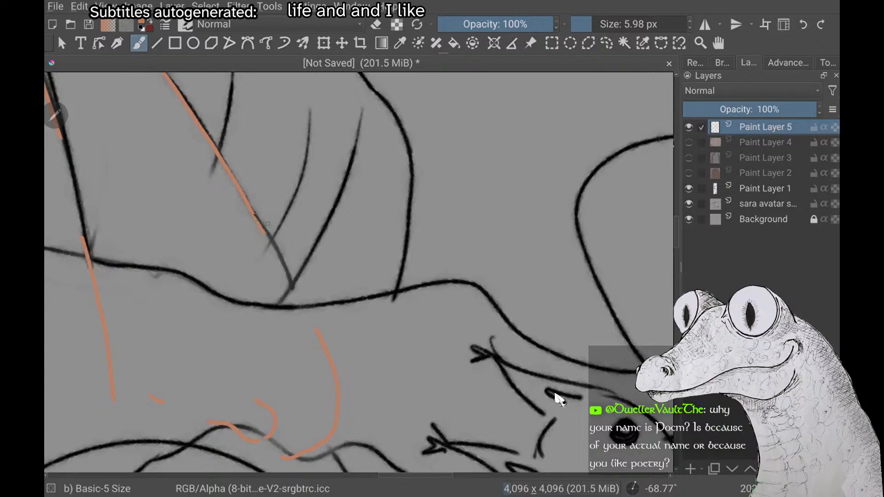
{"action": "left_click_drag", "start_coordinate": [252, 211], "coordinate": [261, 228]}
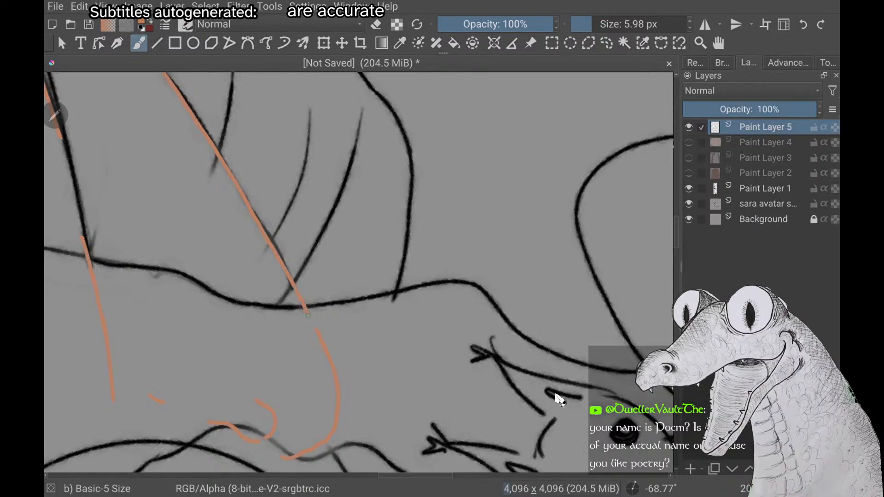
{"action": "key", "text": "ctrl+z"}
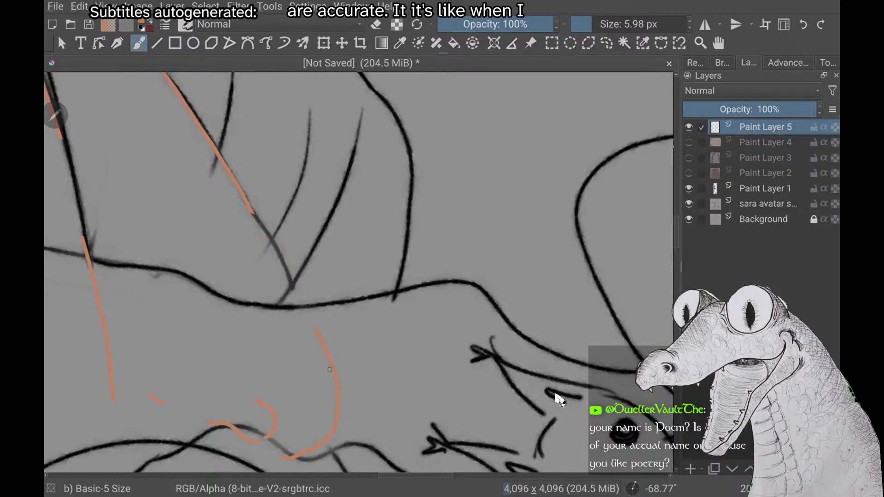
{"action": "left_click_drag", "start_coordinate": [253, 212], "coordinate": [274, 243]}
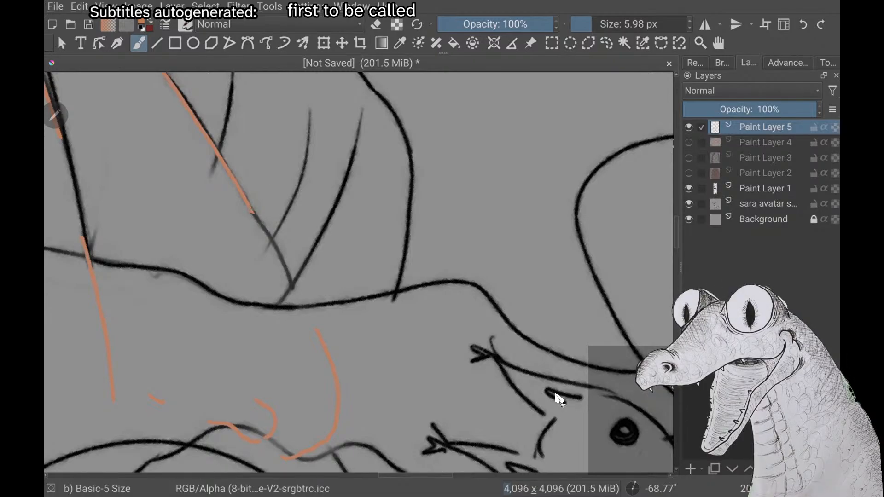
{"action": "left_click_drag", "start_coordinate": [259, 224], "coordinate": [325, 344]}
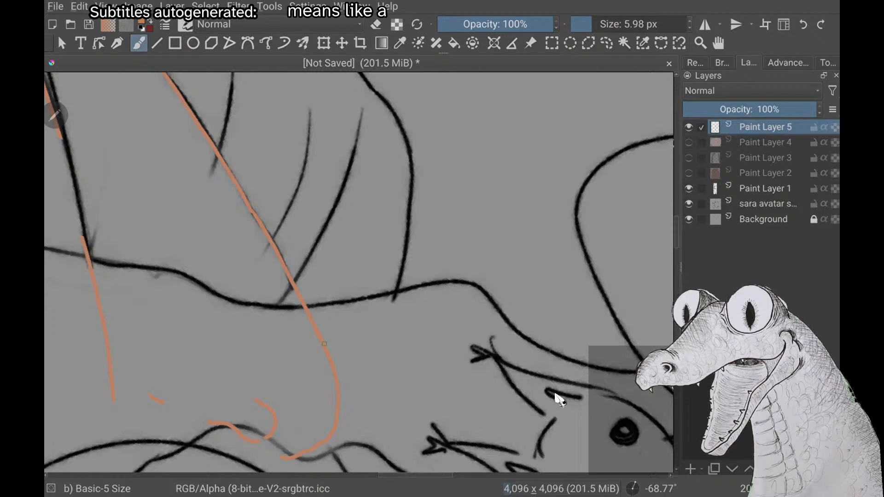
{"action": "key", "text": "ctrl+z"}
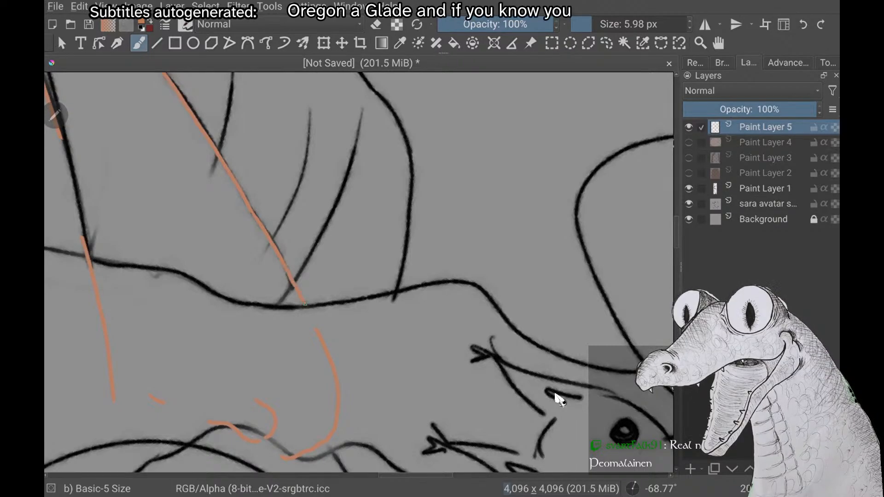
{"action": "left_click_drag", "start_coordinate": [284, 263], "coordinate": [323, 357]}
Close the gap in the ear's inner edge with an orange stroke meeting the moved line at the face, retrying it as needed
{"action": "scroll", "coordinate": [555, 395], "scroll_direction": "down", "scroll_amount": 2}
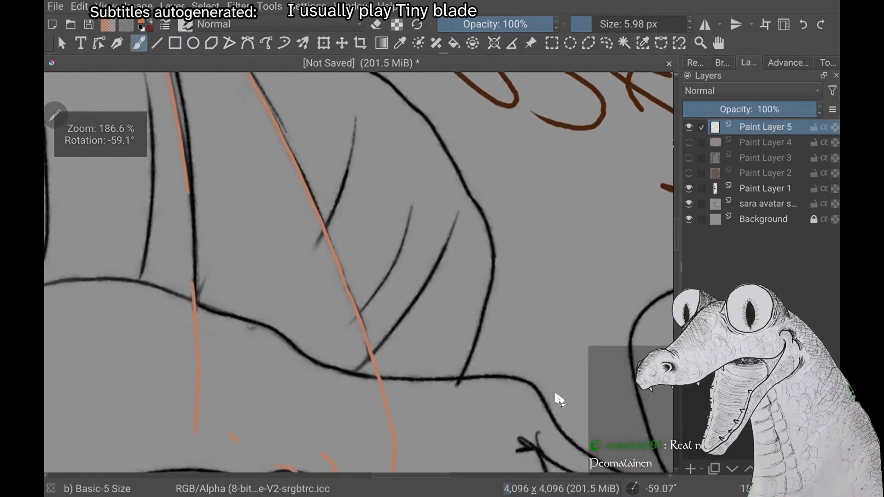
{"action": "scroll", "coordinate": [556, 395], "scroll_direction": "up", "scroll_amount": 3}
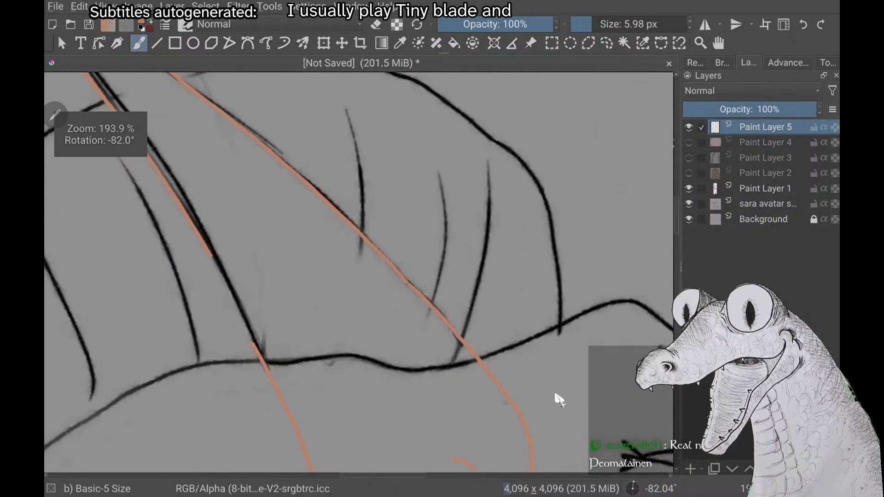
{"action": "scroll", "coordinate": [555, 395], "scroll_direction": "up", "scroll_amount": 1}
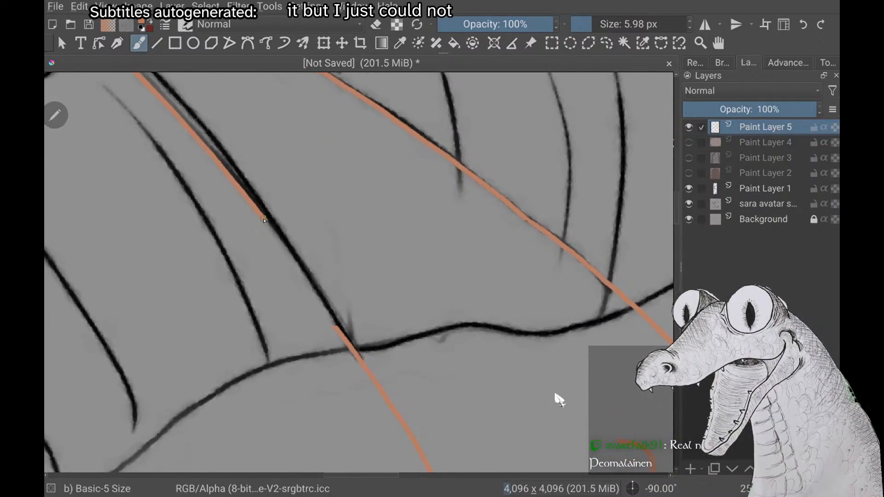
{"action": "left_click_drag", "start_coordinate": [266, 222], "coordinate": [307, 279]}
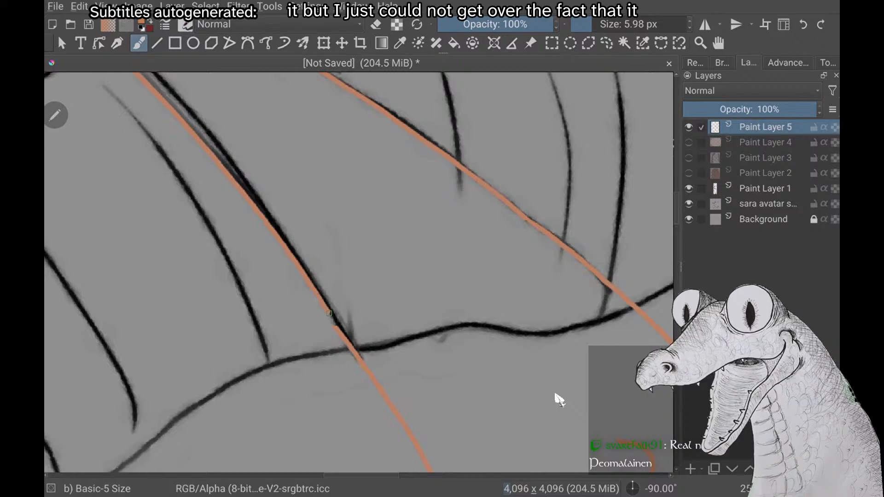
{"action": "key", "text": "ctrl+z"}
Erase the broken front fragments of the tragus line with a 38.70 px eraser and return to the brush
{"action": "scroll", "coordinate": [559, 400], "scroll_direction": "down", "scroll_amount": 2}
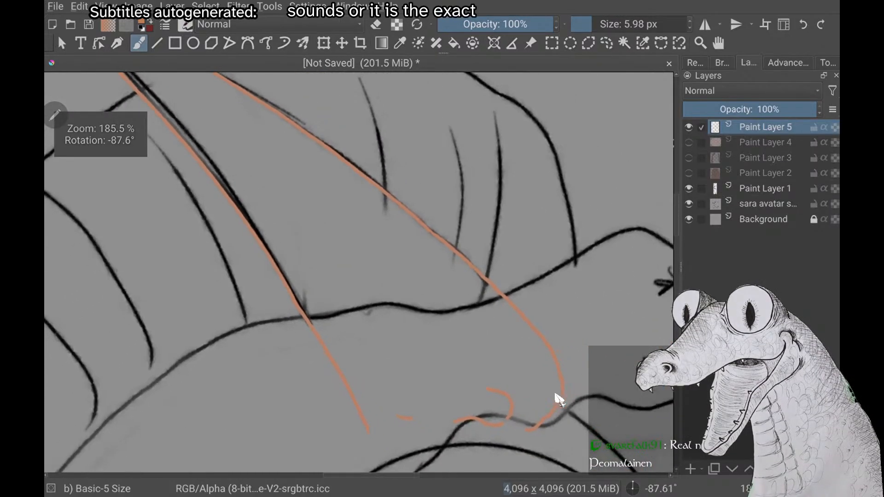
{"action": "scroll", "coordinate": [558, 400], "scroll_direction": "down", "scroll_amount": 3}
{"action": "scroll", "coordinate": [559, 400], "scroll_direction": "up", "scroll_amount": 4}
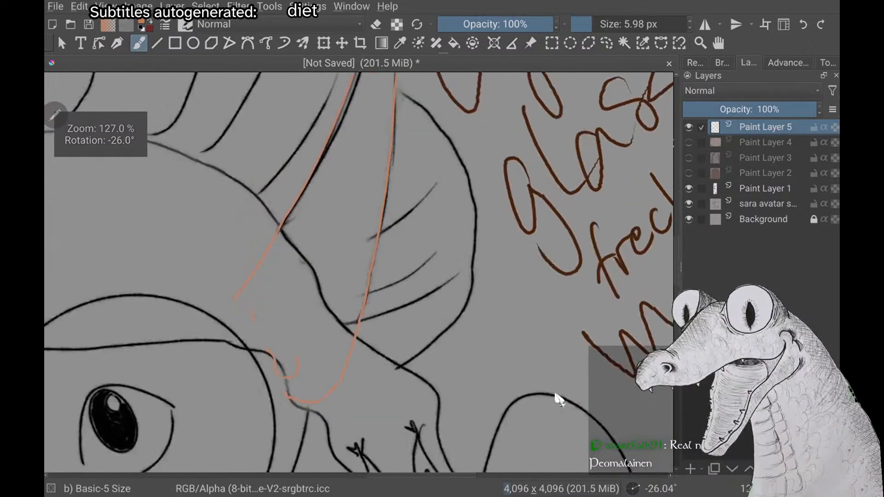
{"action": "scroll", "coordinate": [558, 400], "scroll_direction": "up", "scroll_amount": 1}
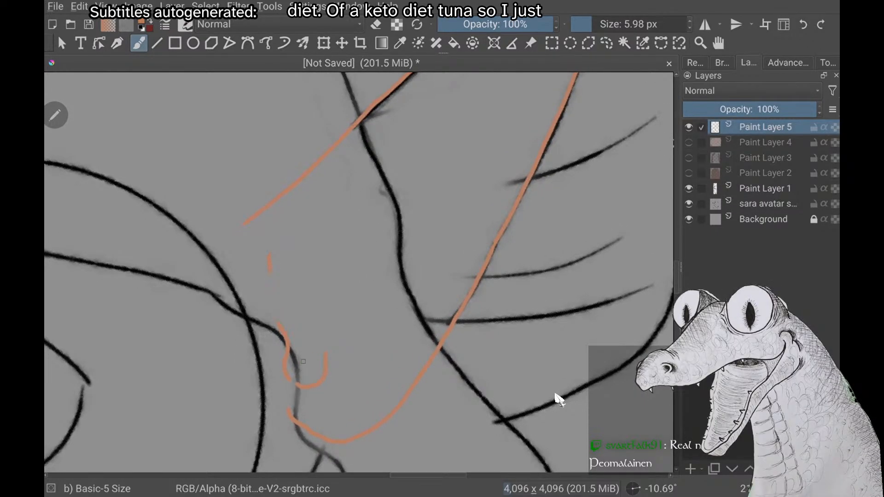
{"action": "key", "text": "e"}
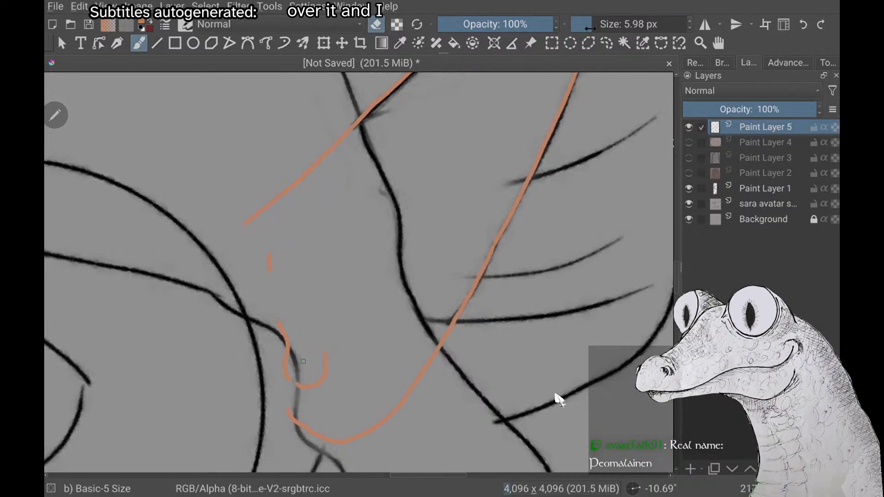
{"action": "mouse_move", "coordinate": [590, 29]}
{"action": "left_mouse_down"}
{"action": "mouse_move", "coordinate": [631, 28]}
{"action": "mouse_move", "coordinate": [608, 24]}
{"action": "left_mouse_up"}
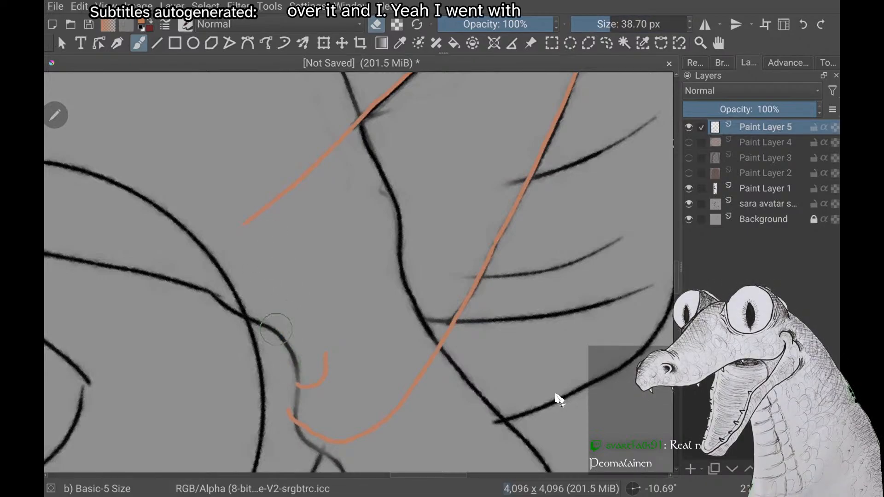
{"action": "key", "text": "e"}
Try orange strokes for the tragus's front contour, running from below the ear's inner edge into the small hook
{"action": "scroll", "coordinate": [276, 330], "scroll_direction": "up", "scroll_amount": 2}
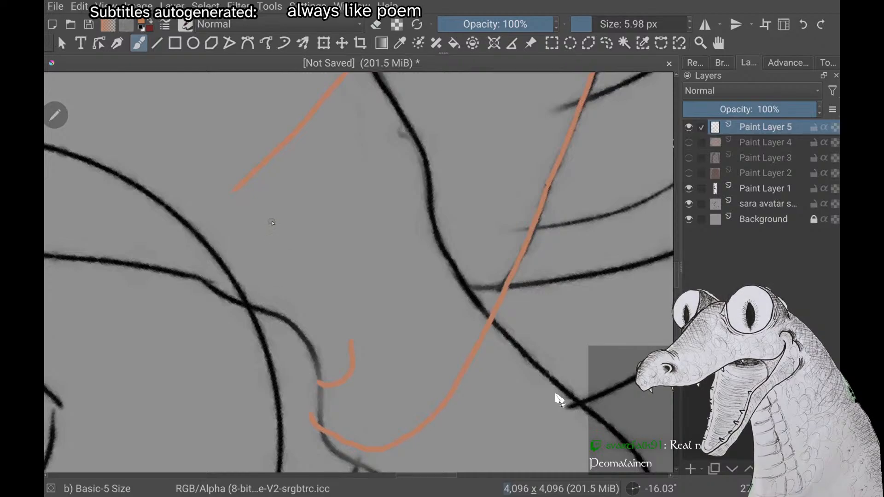
{"action": "mouse_move", "coordinate": [266, 239]}
{"action": "left_mouse_down"}
{"action": "mouse_move", "coordinate": [267, 279]}
{"action": "mouse_move", "coordinate": [287, 336]}
{"action": "left_mouse_up"}
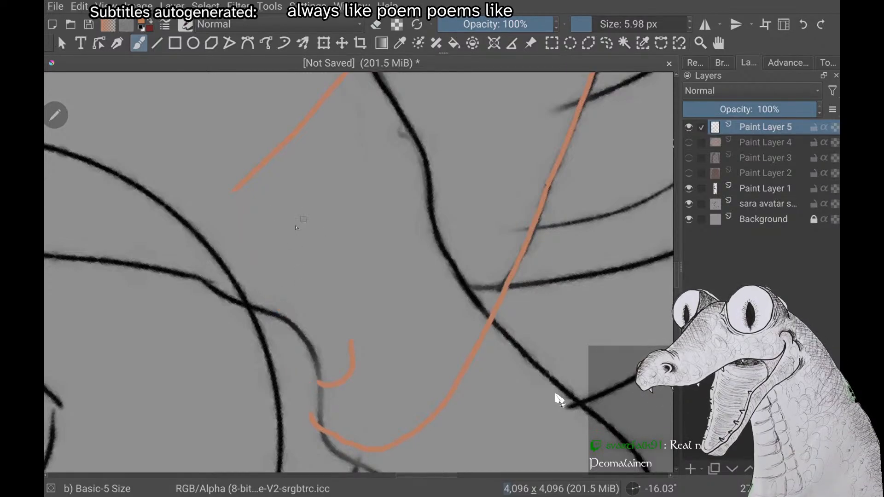
{"action": "mouse_move", "coordinate": [264, 225]}
{"action": "left_mouse_down"}
{"action": "mouse_move", "coordinate": [272, 282]}
{"action": "mouse_move", "coordinate": [292, 327]}
{"action": "left_mouse_up"}
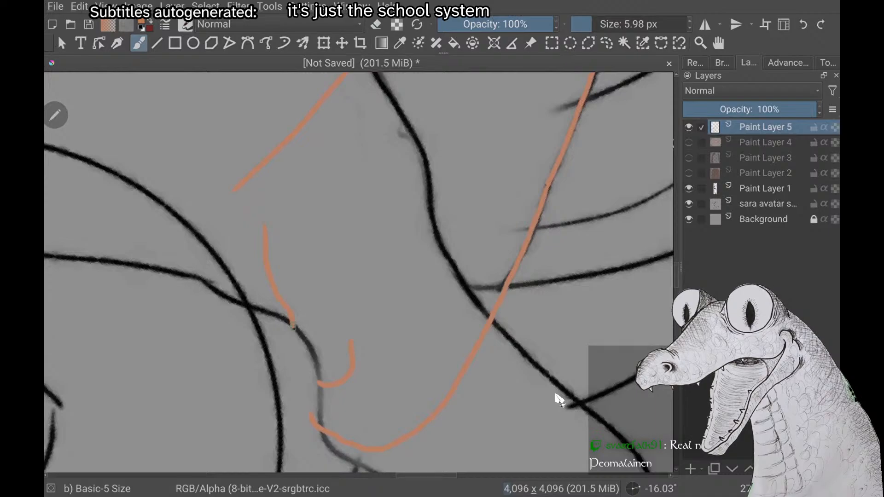
{"action": "left_click_drag", "start_coordinate": [299, 363], "coordinate": [328, 385]}
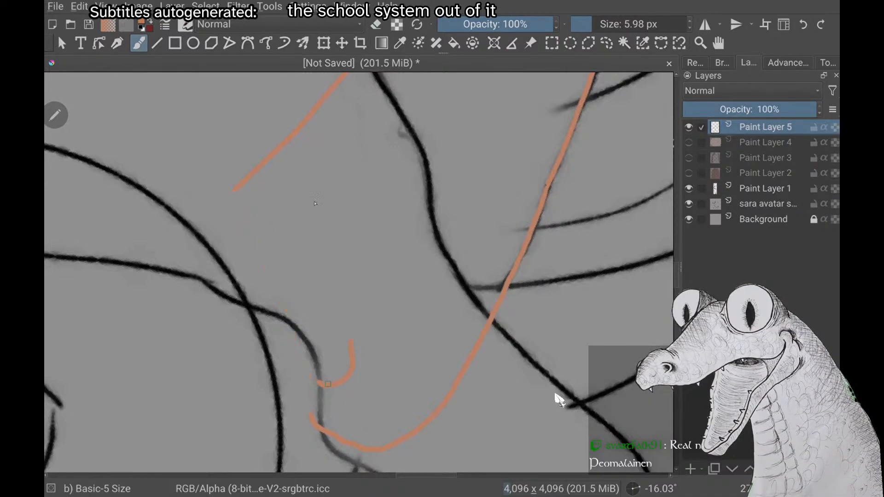
{"action": "mouse_move", "coordinate": [264, 238]}
{"action": "left_mouse_down"}
{"action": "mouse_move", "coordinate": [266, 267]}
{"action": "mouse_move", "coordinate": [294, 316]}
{"action": "mouse_move", "coordinate": [303, 360]}
{"action": "mouse_move", "coordinate": [327, 386]}
{"action": "left_mouse_up"}
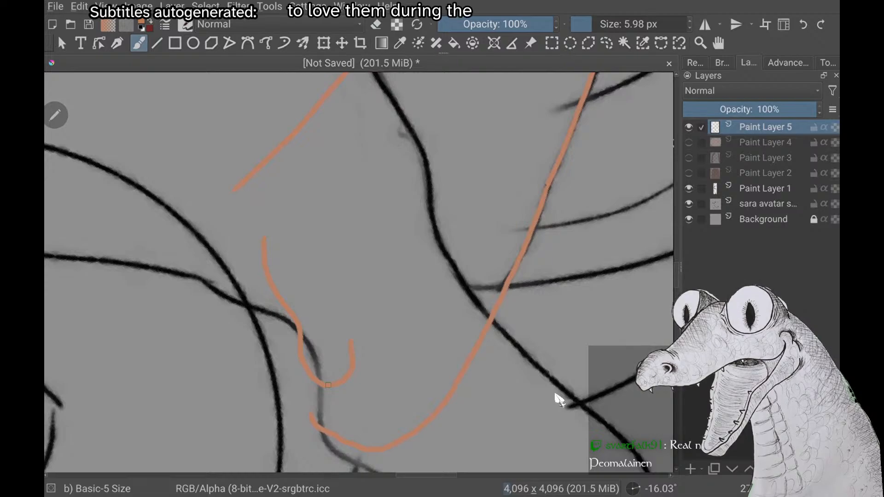
{"action": "scroll", "coordinate": [360, 272], "scroll_direction": "down", "scroll_amount": 2}
{"action": "key", "text": "ctrl+z"}
Retry the tragus's front contour in two parts, curving down to the face line and joining the hook at the ear base
{"action": "scroll", "coordinate": [360, 271], "scroll_direction": "up", "scroll_amount": 3}
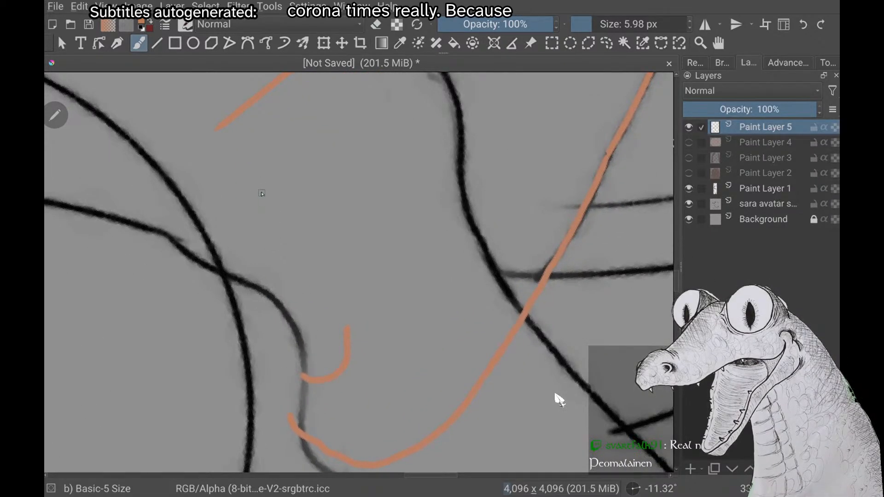
{"action": "mouse_move", "coordinate": [269, 281]}
{"action": "left_mouse_down"}
{"action": "mouse_move", "coordinate": [281, 298]}
{"action": "mouse_move", "coordinate": [286, 350]}
{"action": "mouse_move", "coordinate": [318, 380]}
{"action": "left_mouse_up"}
{"action": "key", "text": "ctrl+z"}
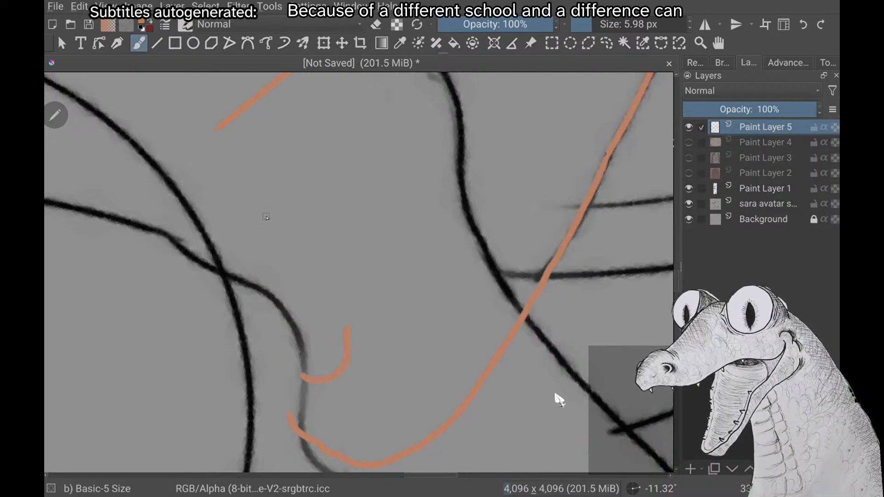
{"action": "left_click_drag", "start_coordinate": [261, 202], "coordinate": [261, 225]}
{"action": "mouse_move", "coordinate": [273, 281]}
{"action": "left_mouse_down"}
{"action": "mouse_move", "coordinate": [286, 299]}
{"action": "mouse_move", "coordinate": [291, 355]}
{"action": "mouse_move", "coordinate": [314, 380]}
{"action": "left_mouse_up"}
{"action": "key", "text": "ctrl+z"}
{"action": "mouse_move", "coordinate": [259, 215]}
{"action": "left_mouse_down"}
{"action": "mouse_move", "coordinate": [262, 272]}
{"action": "mouse_move", "coordinate": [288, 334]}
{"action": "left_mouse_up"}
{"action": "key", "text": "ctrl+z"}
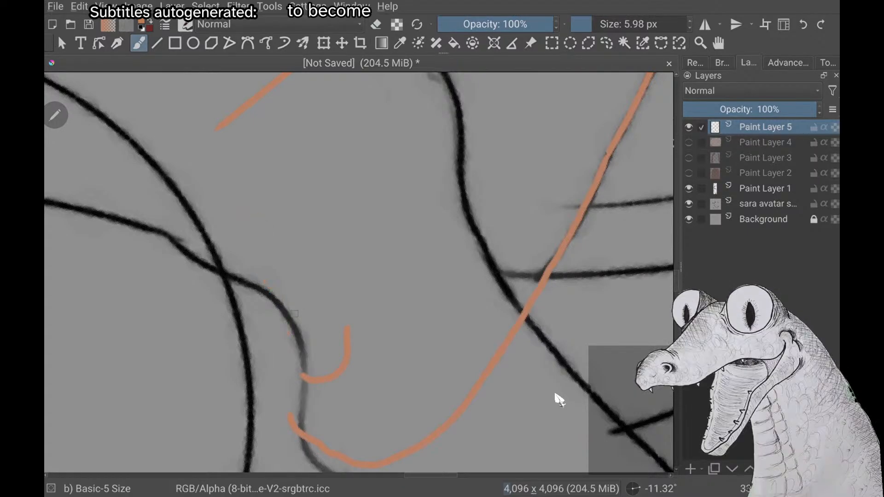
{"action": "left_click_drag", "start_coordinate": [259, 201], "coordinate": [266, 253]}
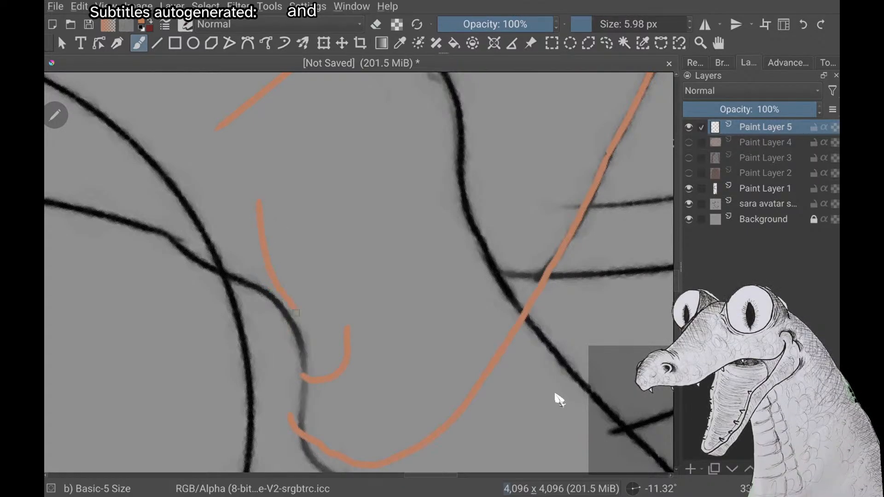
{"action": "mouse_move", "coordinate": [296, 314]}
{"action": "left_mouse_down"}
{"action": "mouse_move", "coordinate": [292, 335]}
{"action": "mouse_move", "coordinate": [318, 381]}
{"action": "left_mouse_up"}
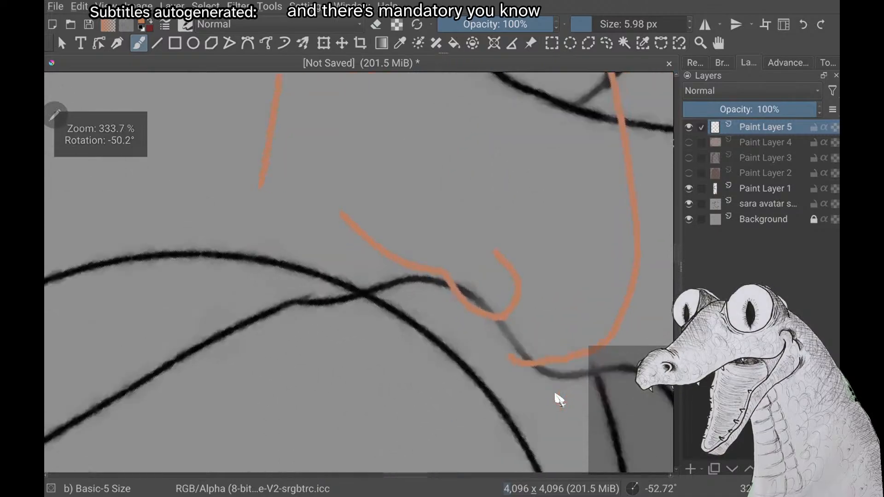
Erase the whole tragus, including its hook and front contour, keeping the ear's outer base curve, and return to the brush
{"action": "scroll", "coordinate": [556, 395], "scroll_direction": "down", "scroll_amount": 4}
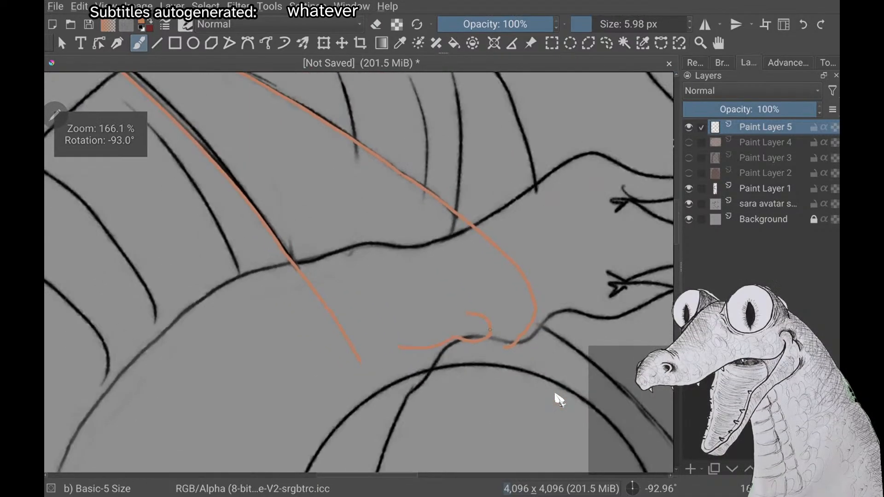
{"action": "scroll", "coordinate": [555, 395], "scroll_direction": "down", "scroll_amount": 1}
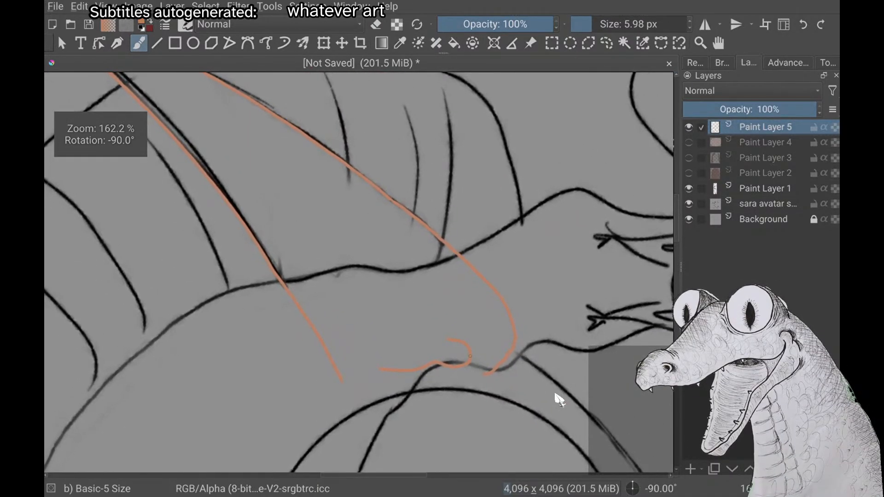
{"action": "scroll", "coordinate": [560, 399], "scroll_direction": "up", "scroll_amount": 4}
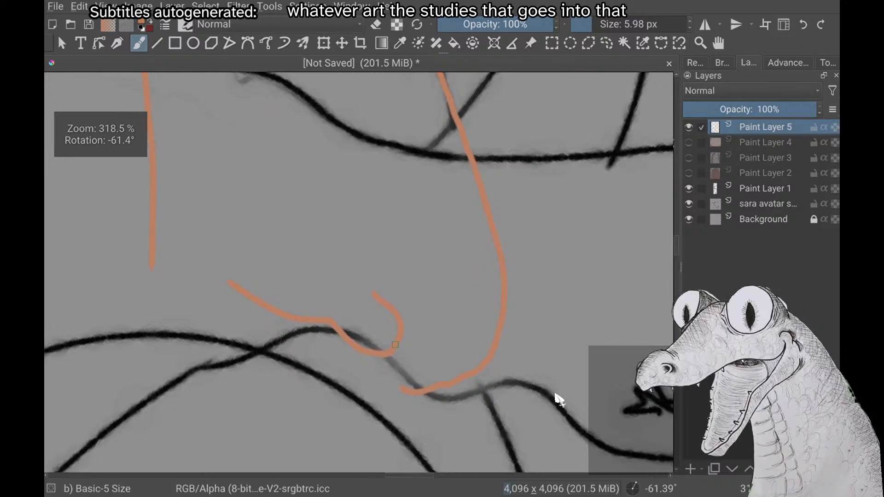
{"action": "scroll", "coordinate": [560, 400], "scroll_direction": "up", "scroll_amount": 2}
{"action": "scroll", "coordinate": [559, 399], "scroll_direction": "down", "scroll_amount": 1}
{"action": "key", "text": "e"}
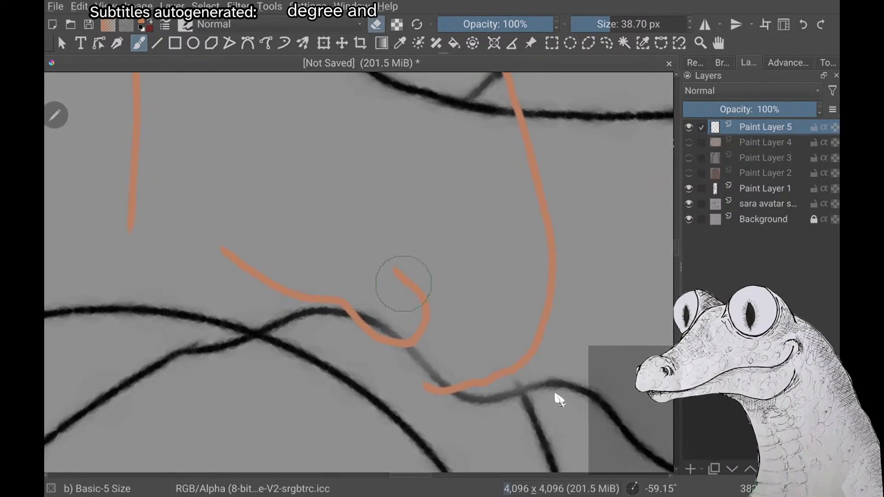
{"action": "mouse_move", "coordinate": [403, 283]}
{"action": "left_mouse_down"}
{"action": "mouse_move", "coordinate": [412, 249]}
{"action": "mouse_move", "coordinate": [424, 328]}
{"action": "mouse_move", "coordinate": [389, 338]}
{"action": "mouse_move", "coordinate": [347, 278]}
{"action": "mouse_move", "coordinate": [318, 270]}
{"action": "mouse_move", "coordinate": [294, 240]}
{"action": "mouse_move", "coordinate": [268, 265]}
{"action": "mouse_move", "coordinate": [236, 241]}
{"action": "left_mouse_up"}
{"action": "key", "text": "e"}
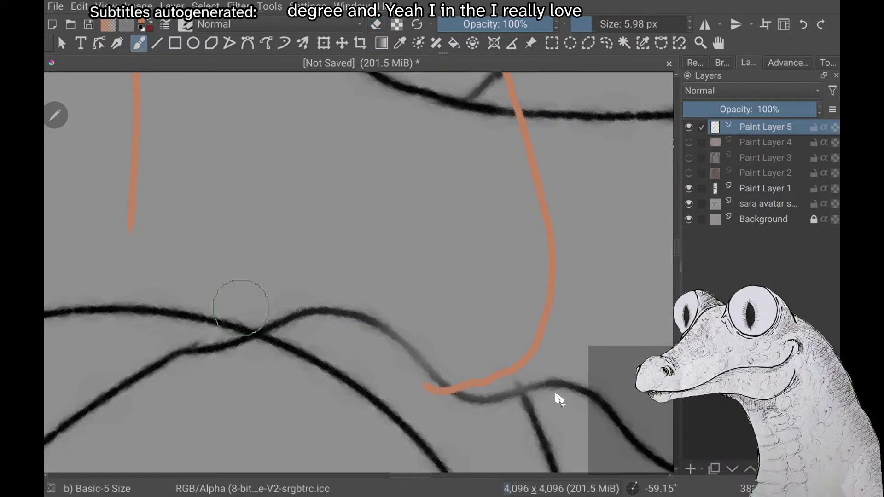
Examine the empty ear base between the inner edge and the outer curve from several angles to judge the tragus placement
{"action": "scroll", "coordinate": [359, 273], "scroll_direction": "down", "scroll_amount": 2}
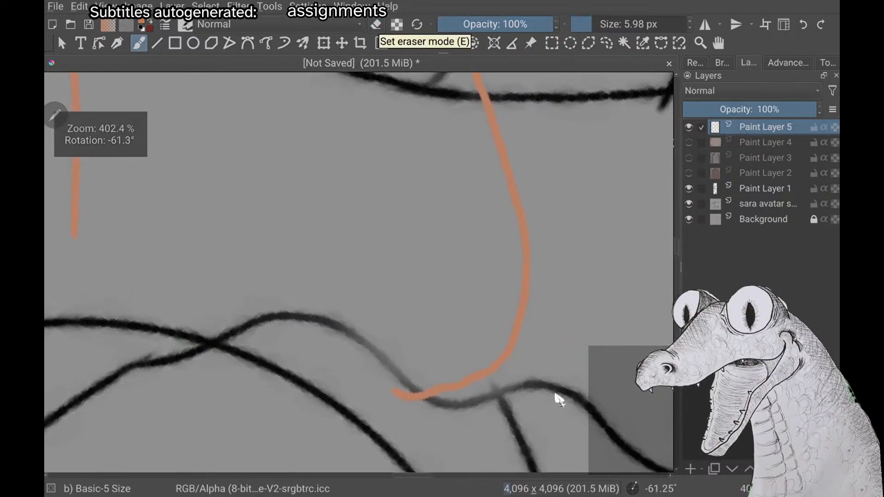
{"action": "scroll", "coordinate": [555, 396], "scroll_direction": "up", "scroll_amount": 1}
{"action": "scroll", "coordinate": [556, 396], "scroll_direction": "down", "scroll_amount": 2}
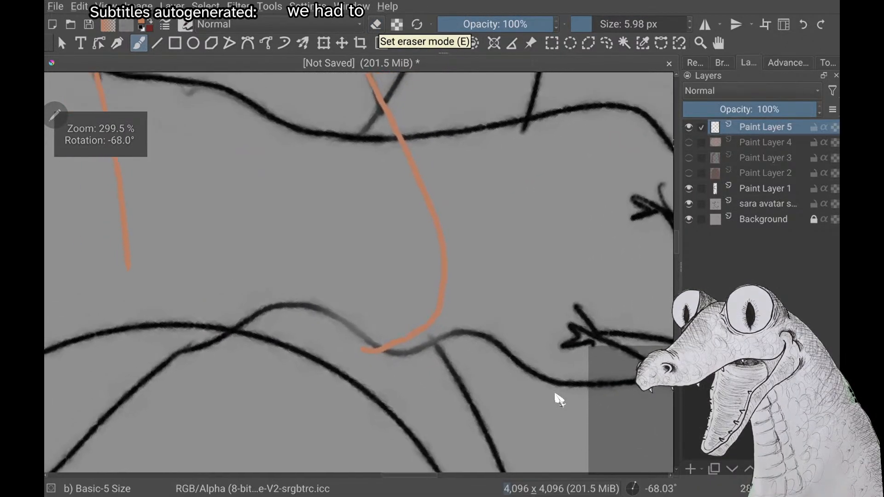
{"action": "scroll", "coordinate": [556, 395], "scroll_direction": "up", "scroll_amount": 1}
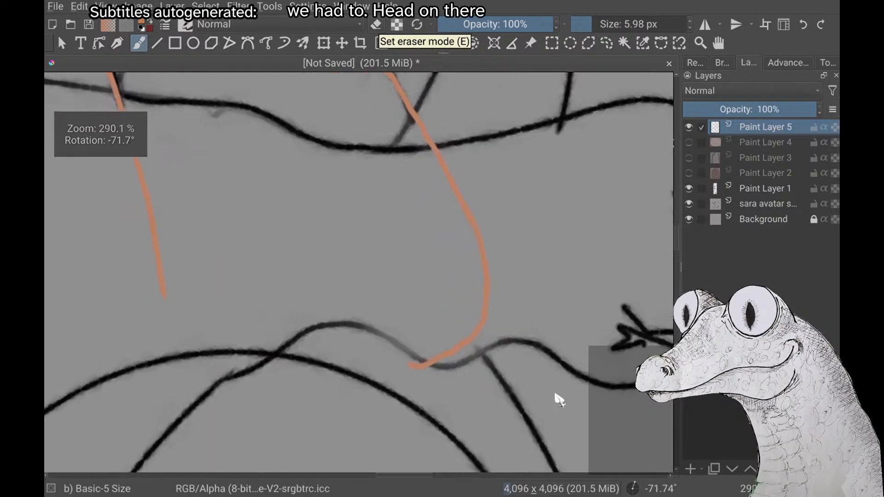
{"action": "scroll", "coordinate": [556, 395], "scroll_direction": "down", "scroll_amount": 1}
{"action": "scroll", "coordinate": [559, 400], "scroll_direction": "down", "scroll_amount": 3}
{"action": "scroll", "coordinate": [560, 399], "scroll_direction": "up", "scroll_amount": 3}
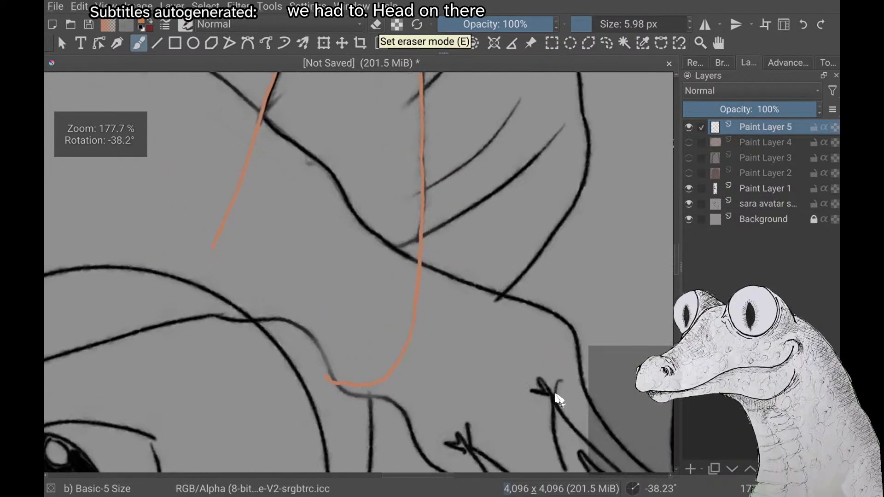
{"action": "scroll", "coordinate": [560, 400], "scroll_direction": "up", "scroll_amount": 1}
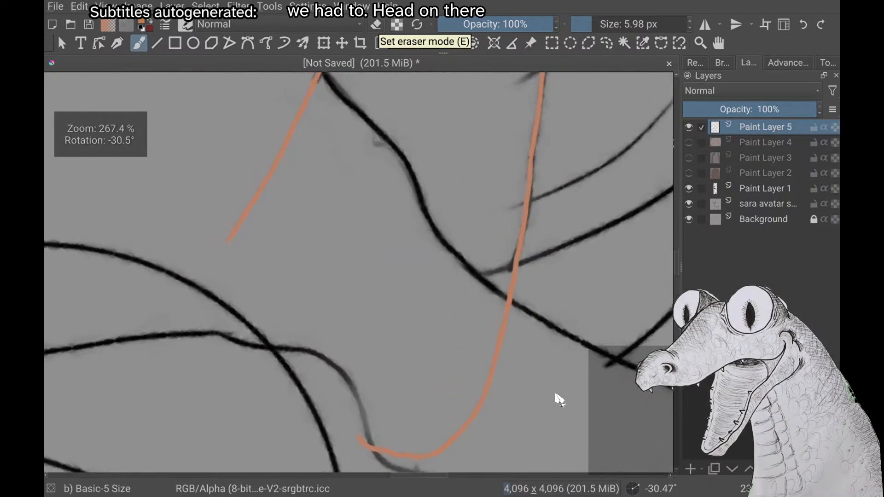
{"action": "scroll", "coordinate": [559, 400], "scroll_direction": "down", "scroll_amount": 1}
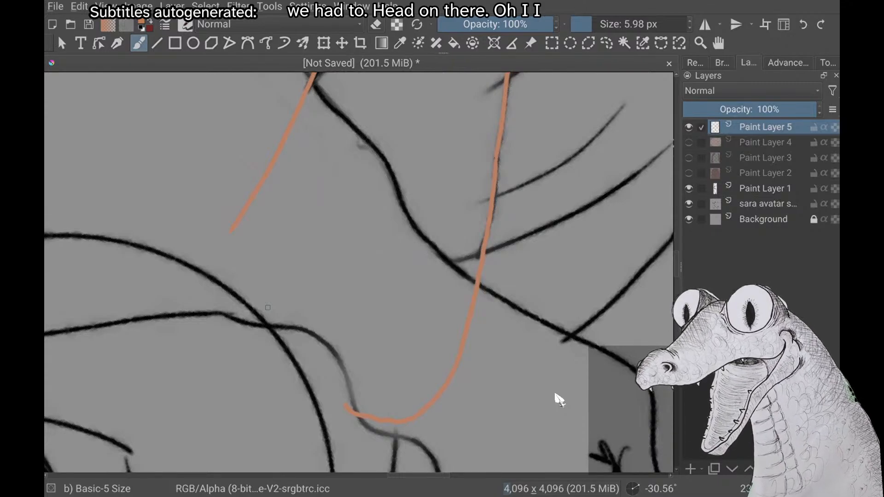
{"action": "scroll", "coordinate": [560, 399], "scroll_direction": "up", "scroll_amount": 1}
{"action": "scroll", "coordinate": [559, 400], "scroll_direction": "down", "scroll_amount": 1}
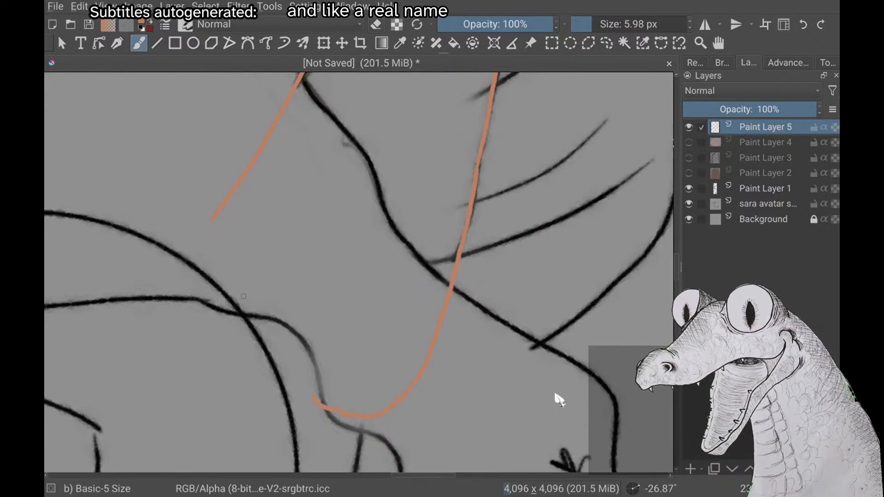
{"action": "scroll", "coordinate": [555, 395], "scroll_direction": "up", "scroll_amount": 2}
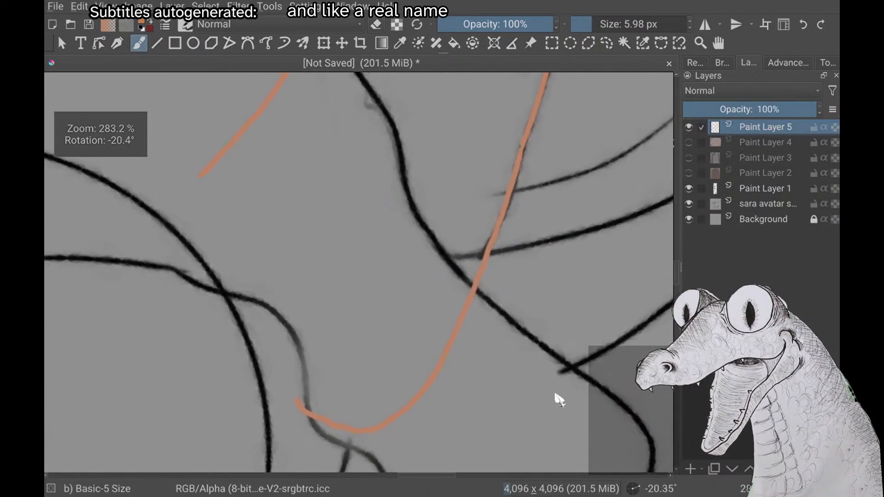
{"action": "scroll", "coordinate": [556, 398], "scroll_direction": "down", "scroll_amount": 3}
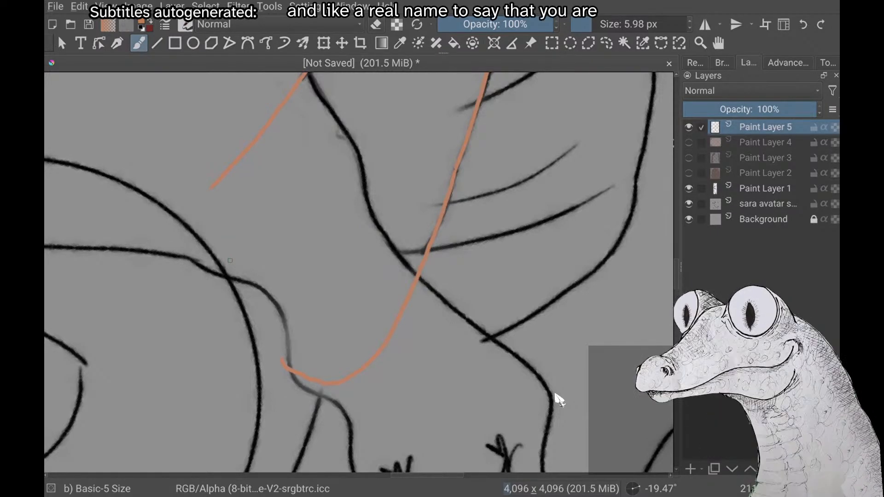
{"action": "scroll", "coordinate": [558, 399], "scroll_direction": "up", "scroll_amount": 2}
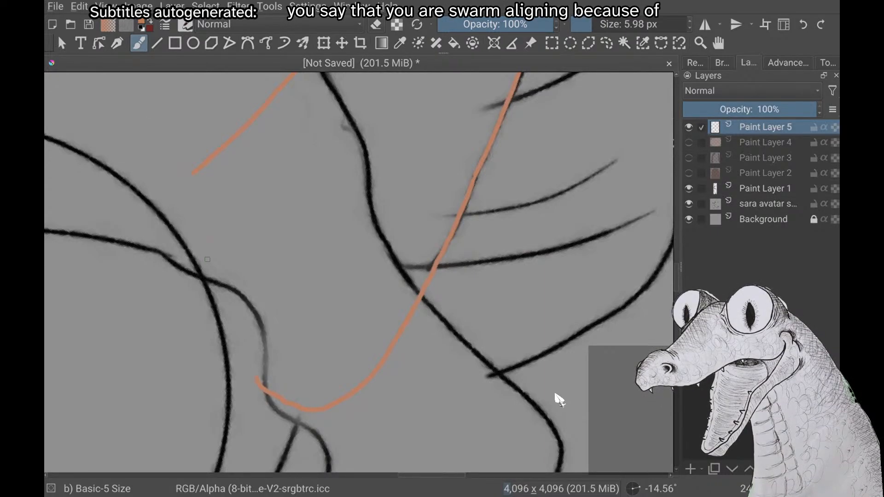
{"action": "scroll", "coordinate": [556, 395], "scroll_direction": "up", "scroll_amount": 1}
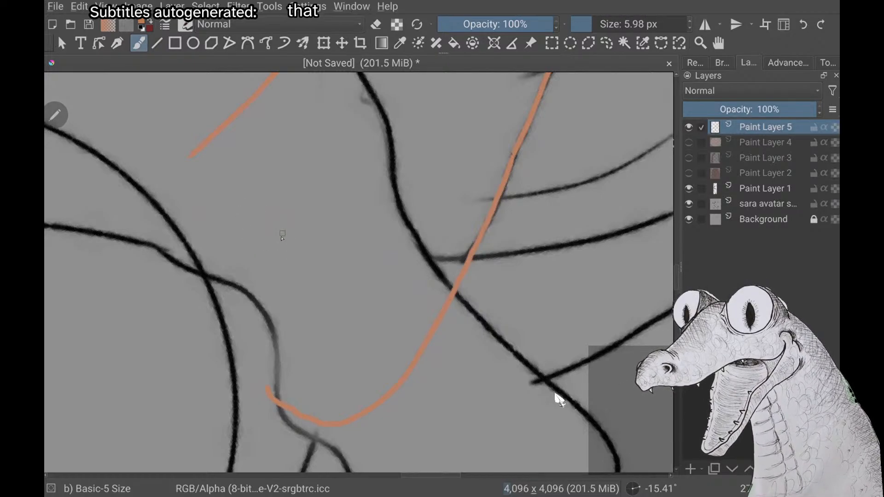
Draw a new orange tragus with an angular front contour by the face and a separate curved stroke inside the ear base
{"action": "mouse_move", "coordinate": [256, 196]}
{"action": "left_mouse_down"}
{"action": "mouse_move", "coordinate": [251, 216]}
{"action": "mouse_move", "coordinate": [281, 292]}
{"action": "mouse_move", "coordinate": [276, 314]}
{"action": "left_mouse_up"}
{"action": "key", "text": "ctrl+z"}
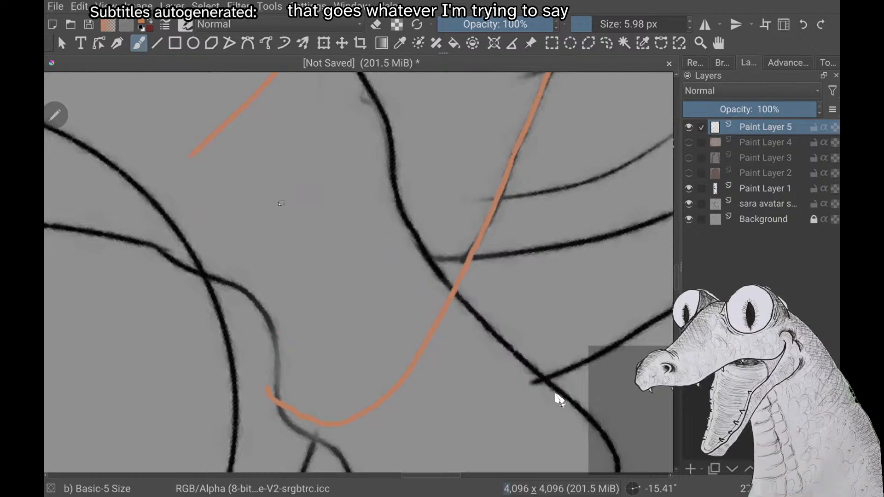
{"action": "left_click_drag", "start_coordinate": [249, 208], "coordinate": [281, 327]}
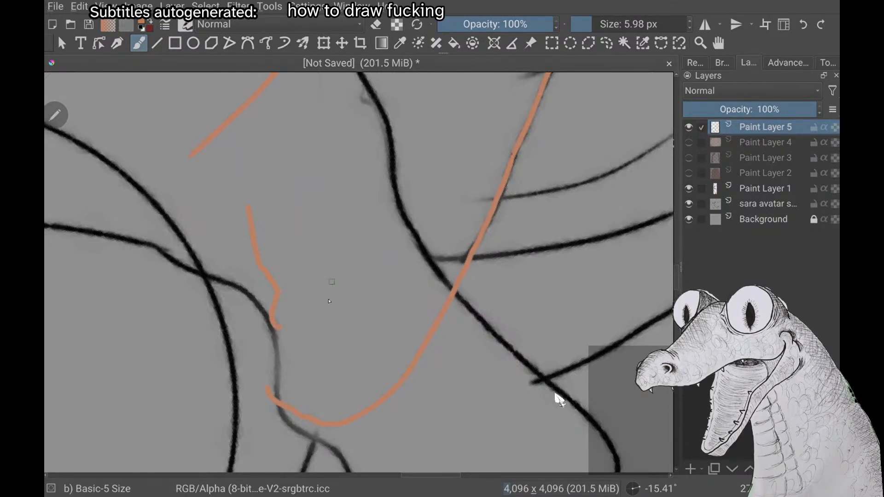
{"action": "mouse_move", "coordinate": [362, 265]}
{"action": "left_mouse_down"}
{"action": "mouse_move", "coordinate": [366, 284]}
{"action": "mouse_move", "coordinate": [338, 328]}
{"action": "left_mouse_up"}
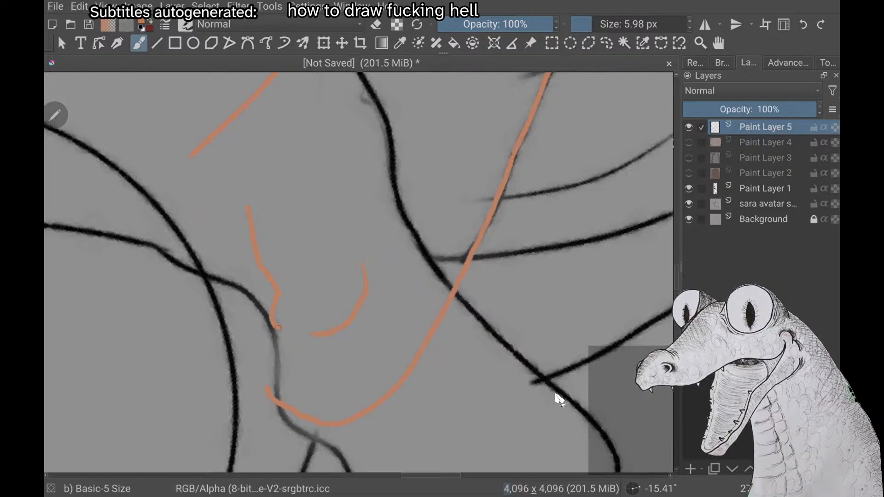
{"action": "scroll", "coordinate": [558, 400], "scroll_direction": "down", "scroll_amount": 3}
{"action": "scroll", "coordinate": [558, 400], "scroll_direction": "up", "scroll_amount": 2}
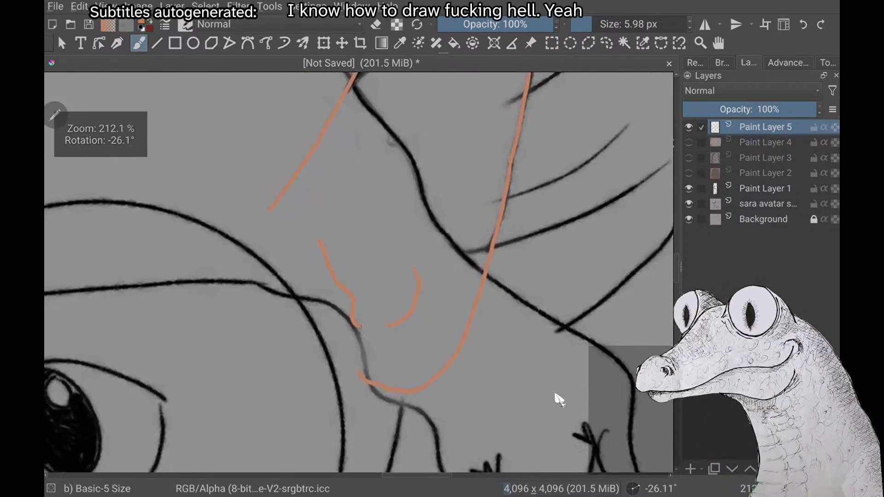
Undo the new tragus strokes and examine the empty ear base between the inner edge and outer curve from different angles
{"action": "scroll", "coordinate": [559, 399], "scroll_direction": "down", "scroll_amount": 2}
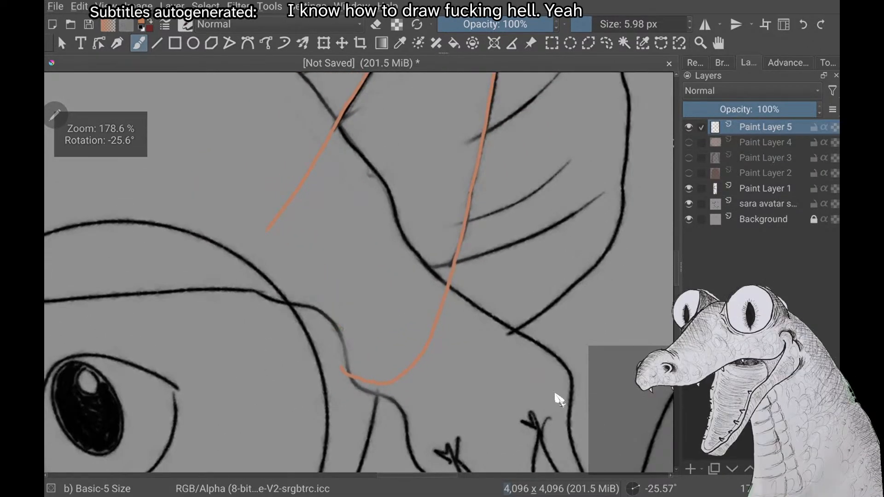
{"action": "scroll", "coordinate": [559, 399], "scroll_direction": "down", "scroll_amount": 1}
{"action": "scroll", "coordinate": [558, 399], "scroll_direction": "up", "scroll_amount": 3}
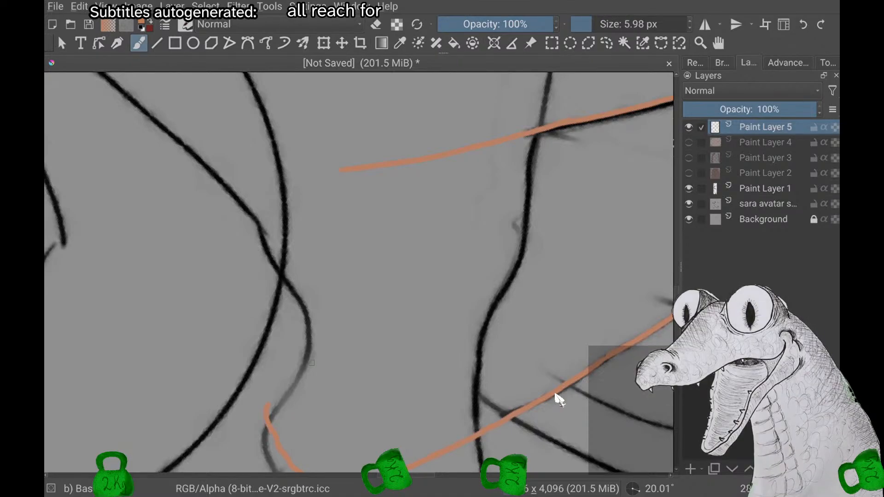
{"action": "scroll", "coordinate": [559, 399], "scroll_direction": "up", "scroll_amount": 1}
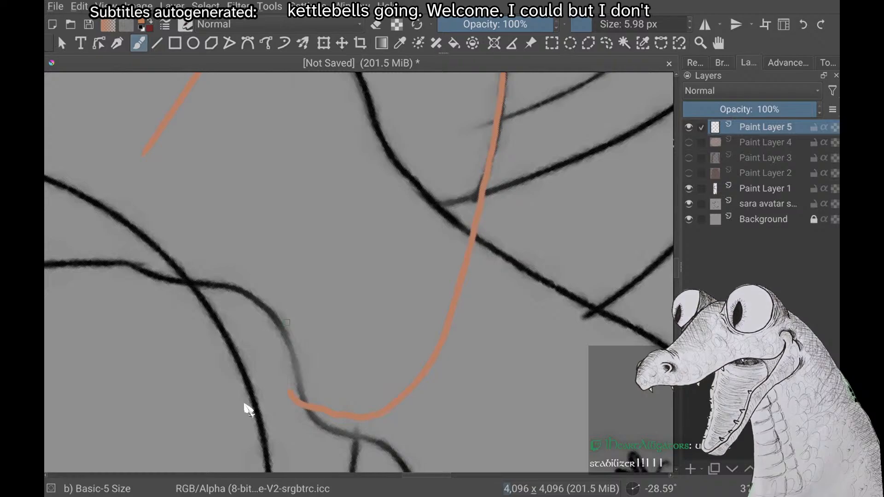
{"action": "key", "text": "alt+e"}
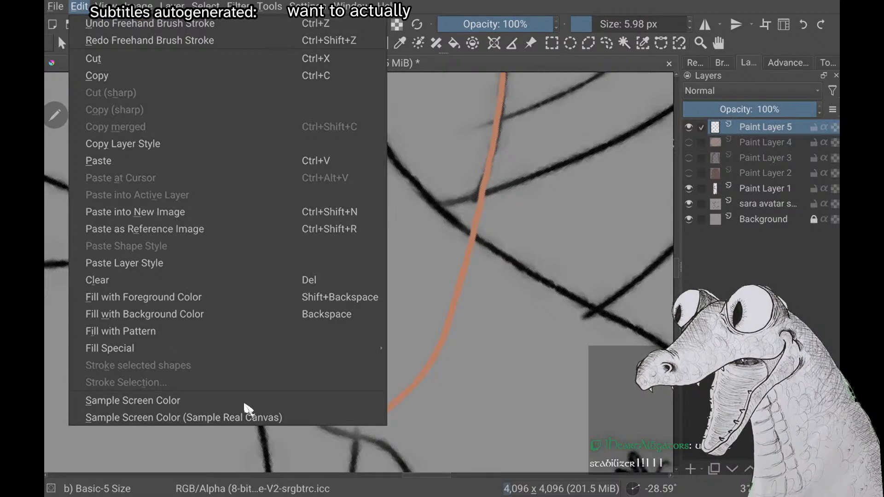
{"action": "right_click", "coordinate": [412, 315]}
{"action": "key", "text": "Escape"}
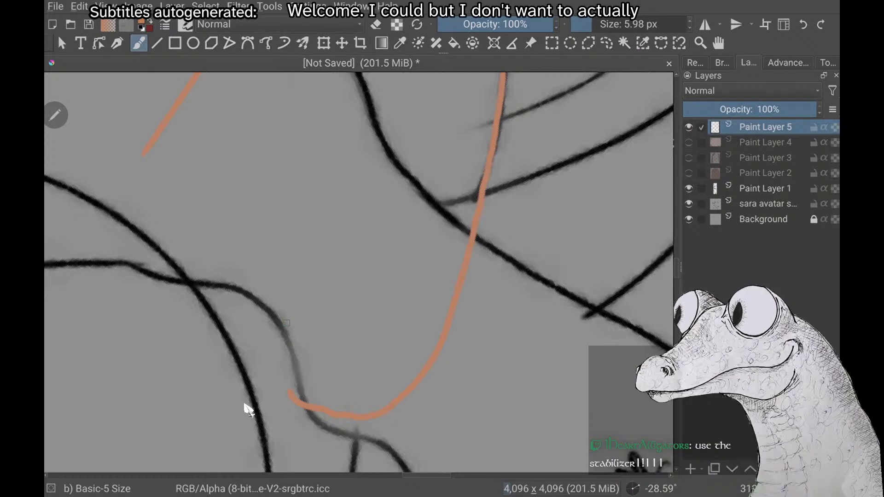
Open the brush settings editor for the Basic-5 Size brush
{"action": "key", "text": "F6"}
{"action": "key", "text": "F5"}
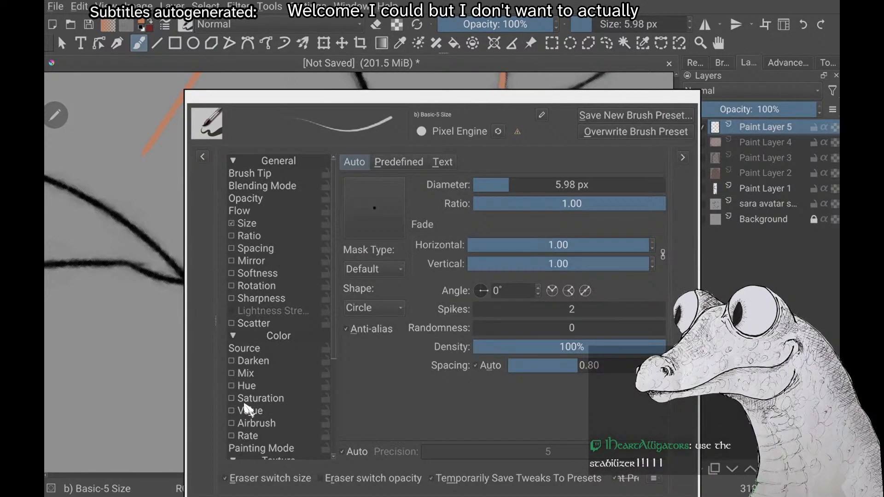
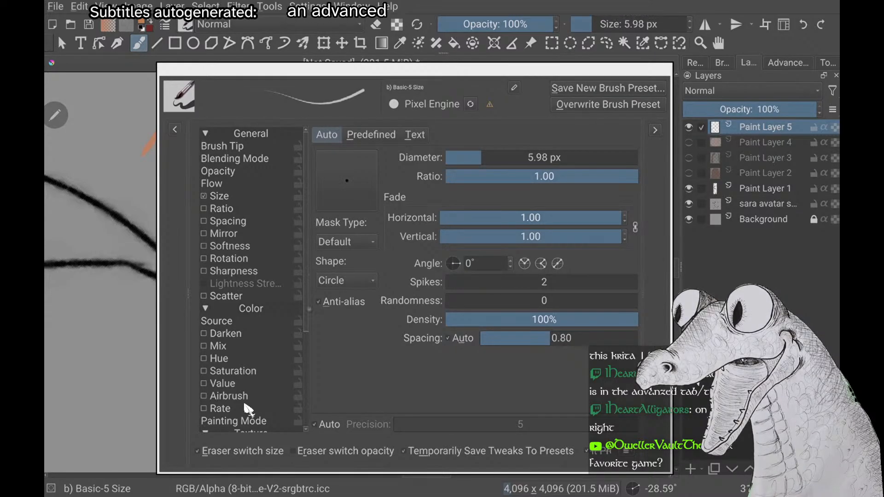
Examine the brush's option list from the general settings through colour and texture to the masked brush section
{"action": "scroll", "coordinate": [249, 408], "scroll_direction": "down", "scroll_amount": 2}
{"action": "scroll", "coordinate": [248, 409], "scroll_direction": "down", "scroll_amount": 3}
{"action": "scroll", "coordinate": [249, 408], "scroll_direction": "up", "scroll_amount": 1}
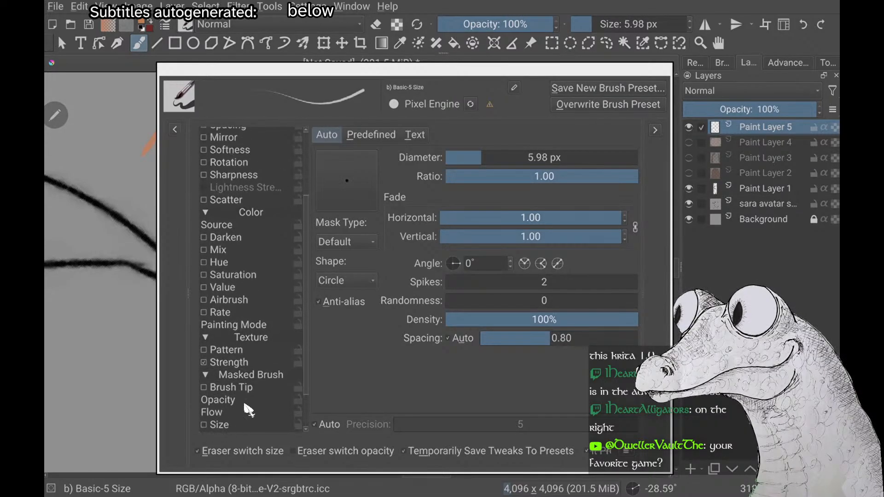
{"action": "scroll", "coordinate": [249, 408], "scroll_direction": "down", "scroll_amount": 1}
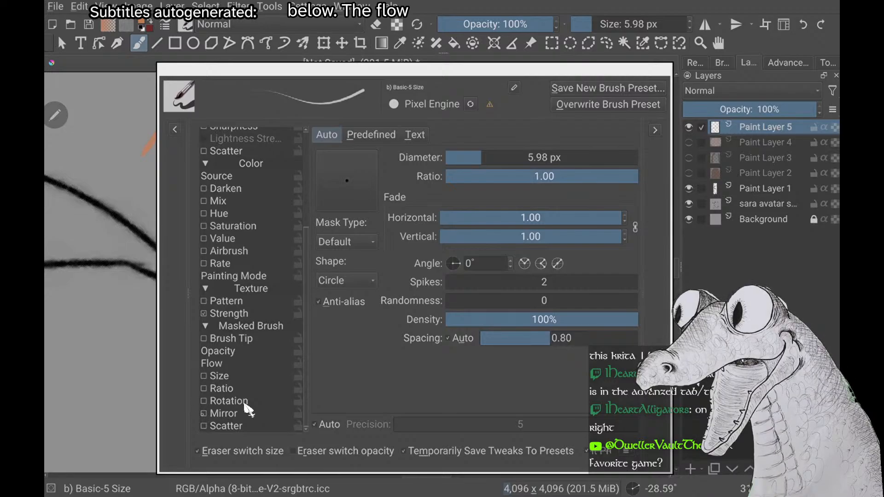
{"action": "scroll", "coordinate": [249, 409], "scroll_direction": "up", "scroll_amount": 2}
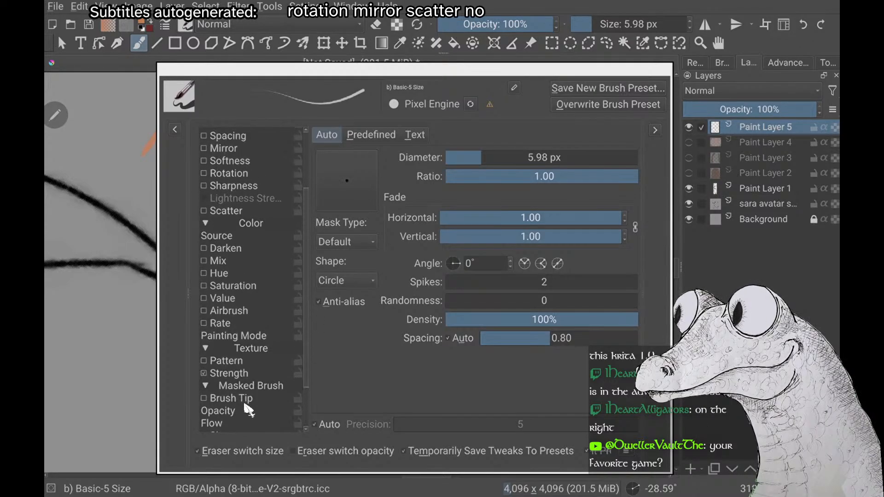
{"action": "scroll", "coordinate": [249, 409], "scroll_direction": "up", "scroll_amount": 3}
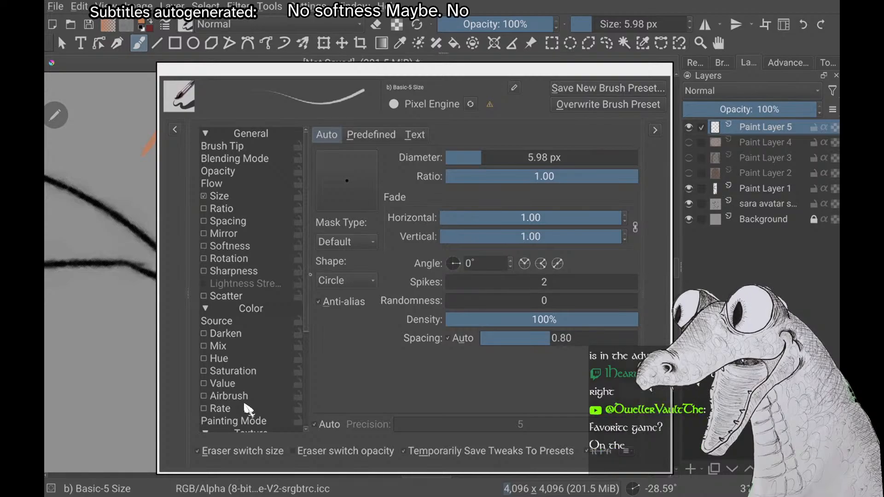
{"action": "scroll", "coordinate": [248, 409], "scroll_direction": "down", "scroll_amount": 3}
{"action": "scroll", "coordinate": [248, 409], "scroll_direction": "down", "scroll_amount": 1}
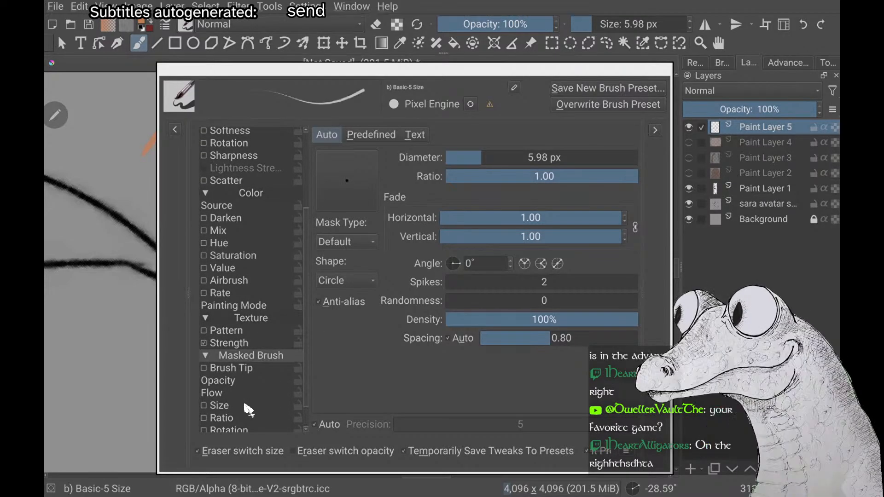
Compare the predefined and text tips with the brush's auto tip and close the brush editor
{"action": "left_click", "coordinate": [373, 137]}
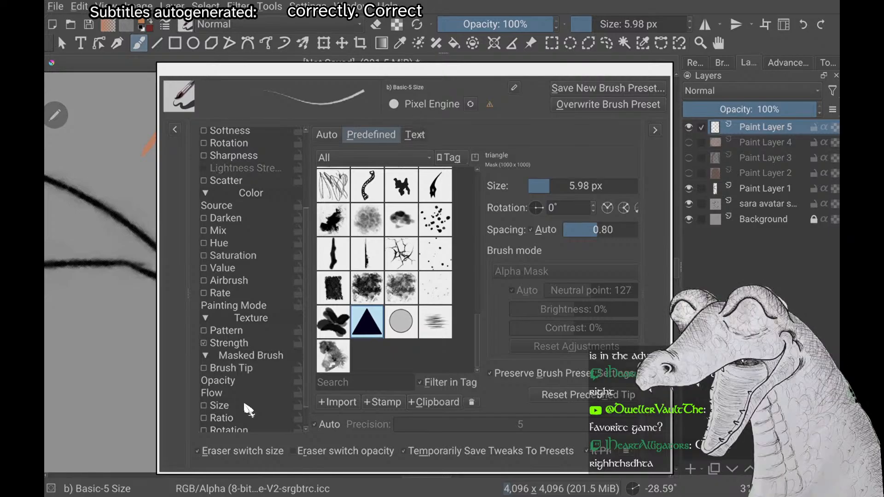
{"action": "left_click", "coordinate": [414, 134]}
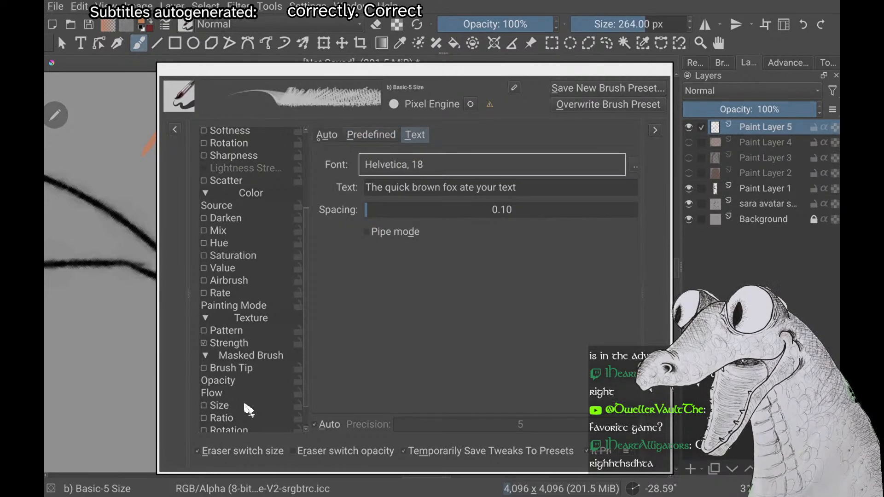
{"action": "left_click", "coordinate": [330, 135]}
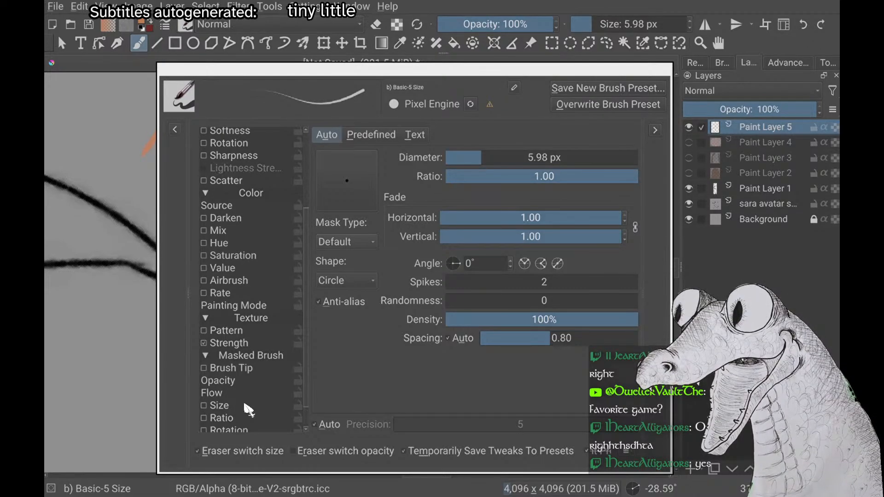
{"action": "left_click_drag", "start_coordinate": [415, 69], "coordinate": [362, 64]}
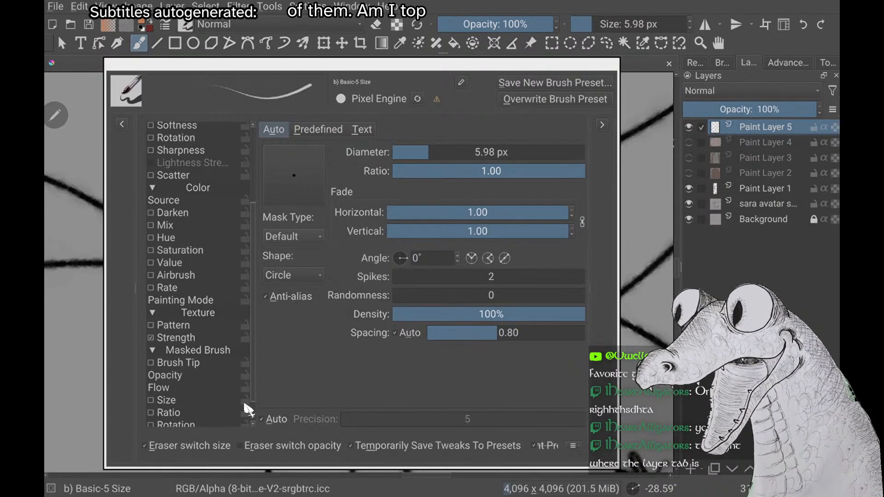
{"action": "left_click_drag", "start_coordinate": [619, 267], "coordinate": [690, 267]}
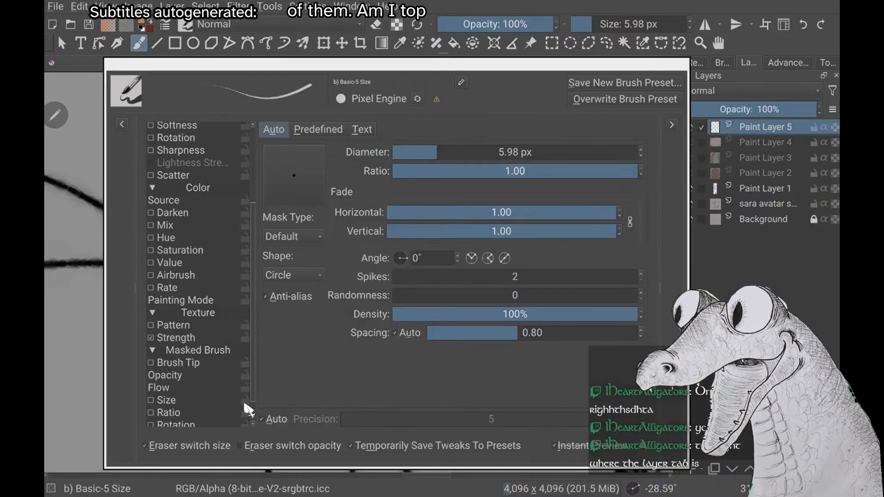
{"action": "key", "text": "F5"}
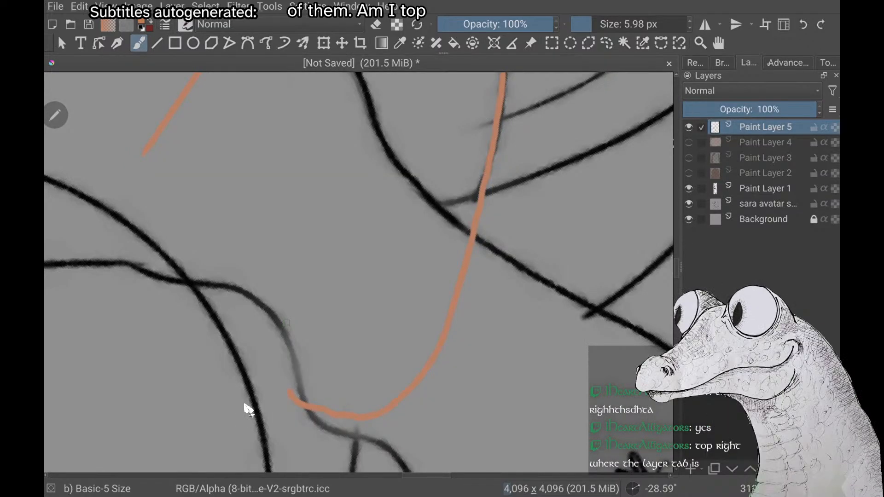
Set the freehand brush's smoothing to Basic
{"action": "left_click", "coordinate": [787, 63]}
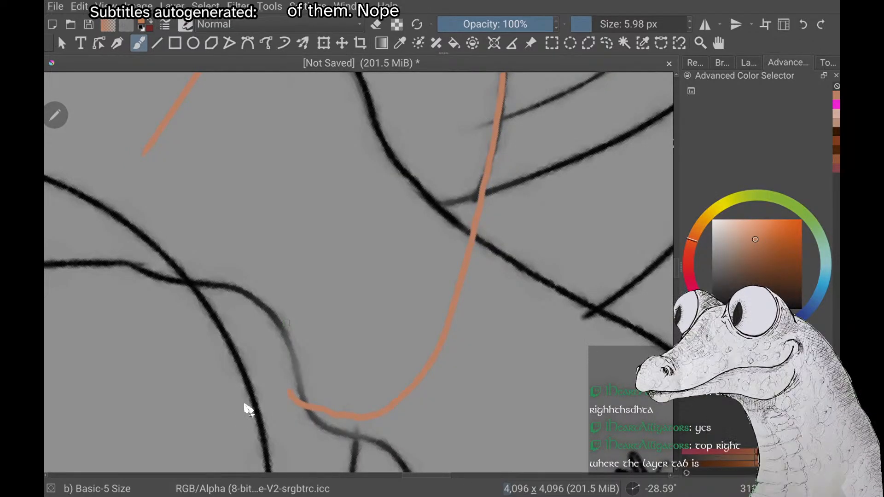
{"action": "left_click", "coordinate": [827, 63]}
{"action": "left_click", "coordinate": [793, 94]}
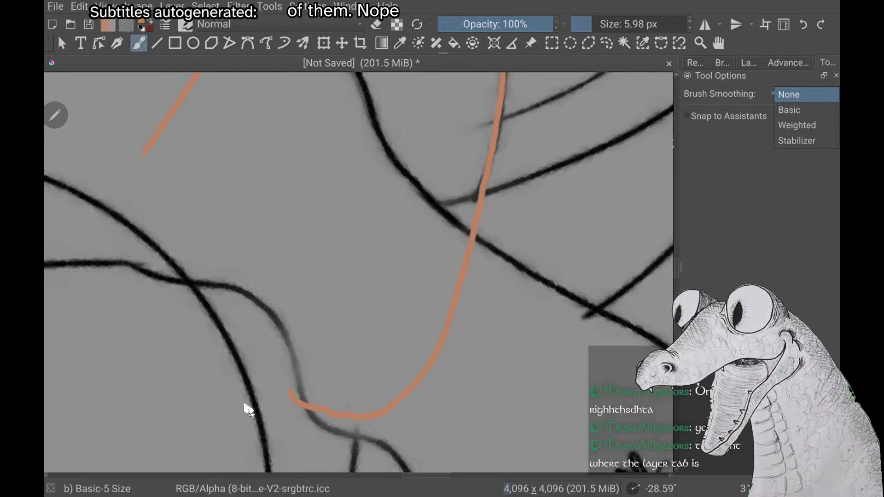
{"action": "left_click", "coordinate": [789, 109]}
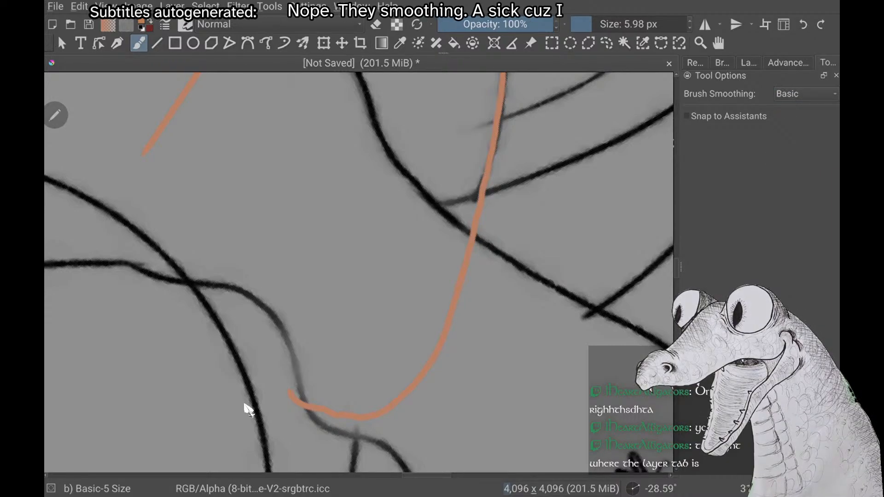
Try to draw the tragus as one bent orange stroke between the inner ear edge and the face outline
{"action": "scroll", "coordinate": [245, 405], "scroll_direction": "down", "scroll_amount": 1}
{"action": "scroll", "coordinate": [244, 405], "scroll_direction": "down", "scroll_amount": 2}
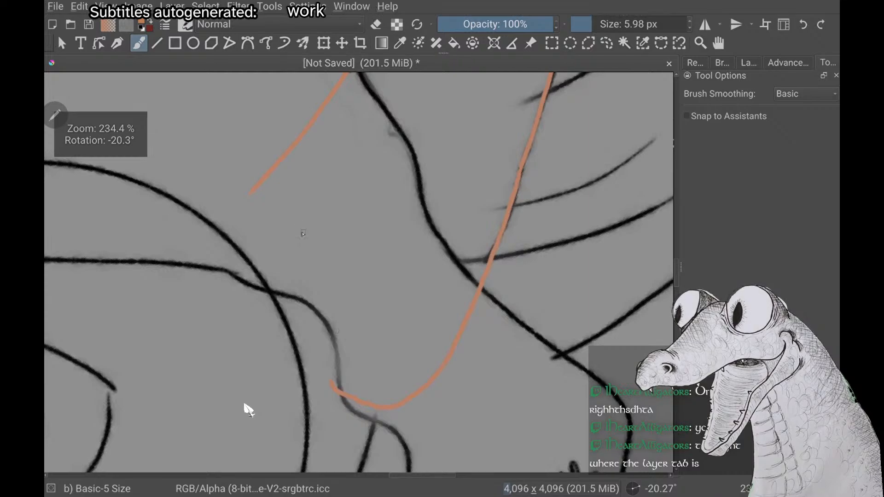
{"action": "mouse_move", "coordinate": [293, 222]}
{"action": "left_mouse_down"}
{"action": "mouse_move", "coordinate": [301, 279]}
{"action": "mouse_move", "coordinate": [332, 335]}
{"action": "left_mouse_up"}
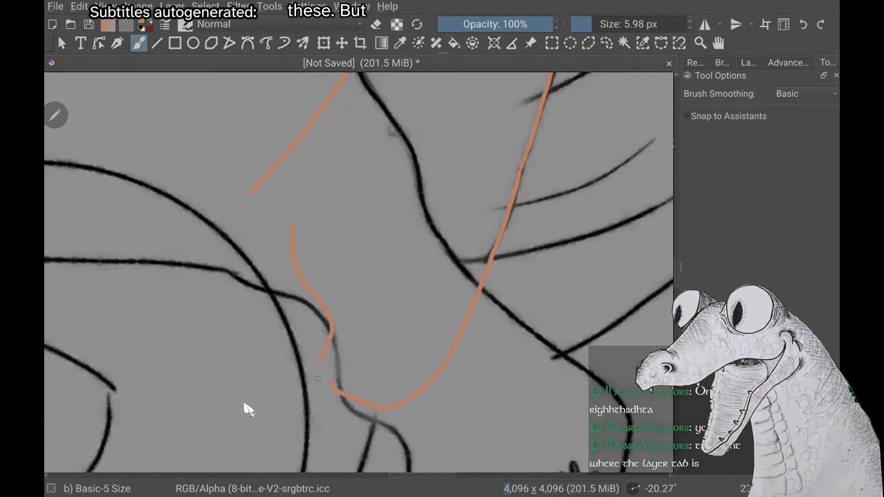
{"action": "scroll", "coordinate": [245, 405], "scroll_direction": "down", "scroll_amount": 1}
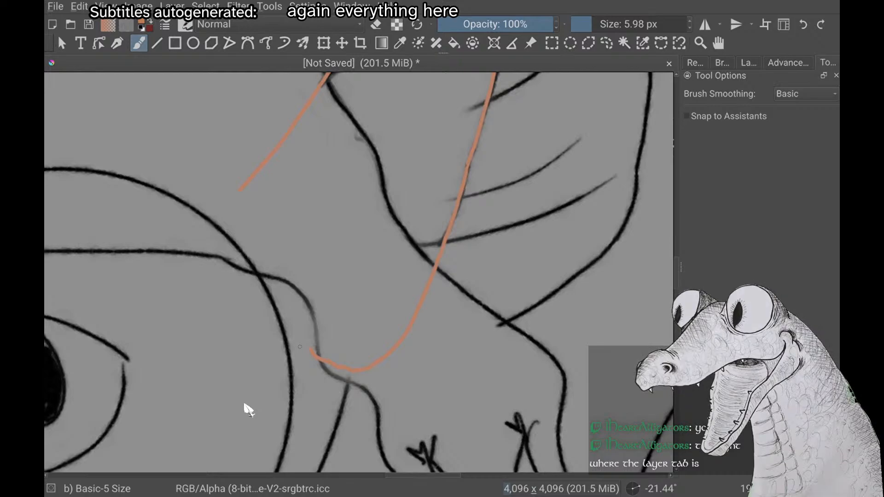
Draw the tragus's front contour at the ear base with short orange strokes beside the glasses rim
{"action": "left_click_drag", "start_coordinate": [300, 347], "coordinate": [244, 370]}
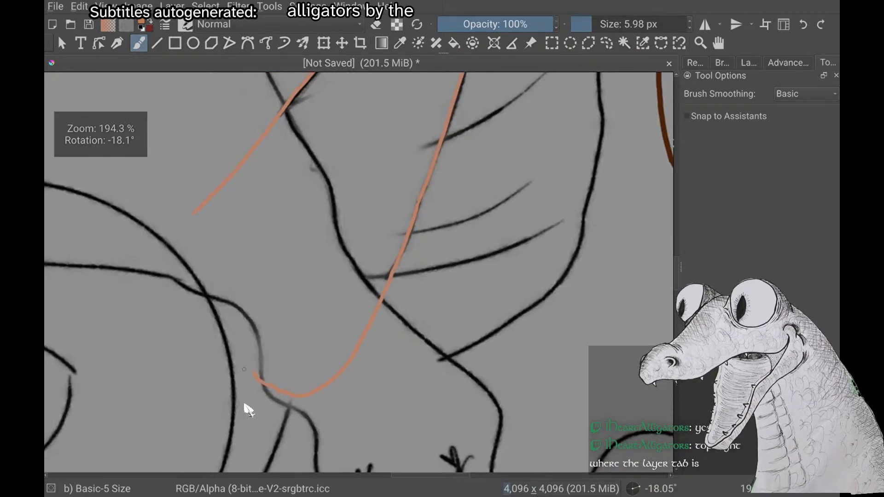
{"action": "scroll", "coordinate": [244, 404], "scroll_direction": "up", "scroll_amount": 2}
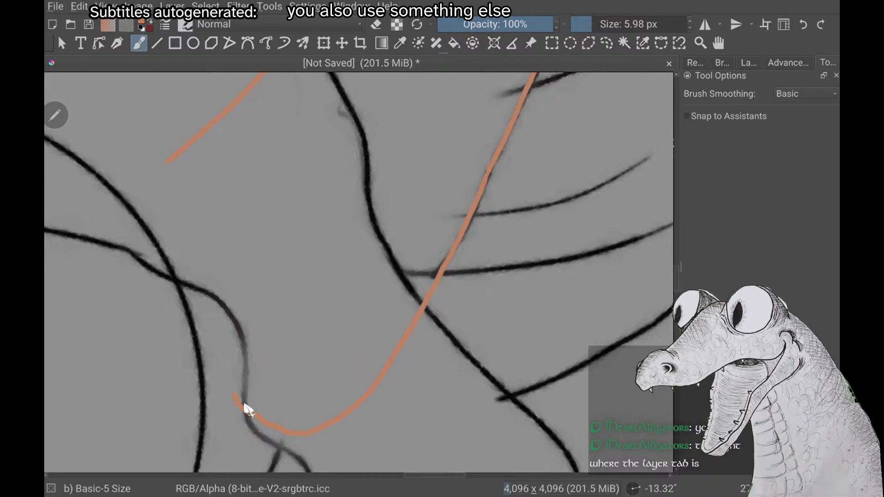
{"action": "scroll", "coordinate": [248, 410], "scroll_direction": "down", "scroll_amount": 6}
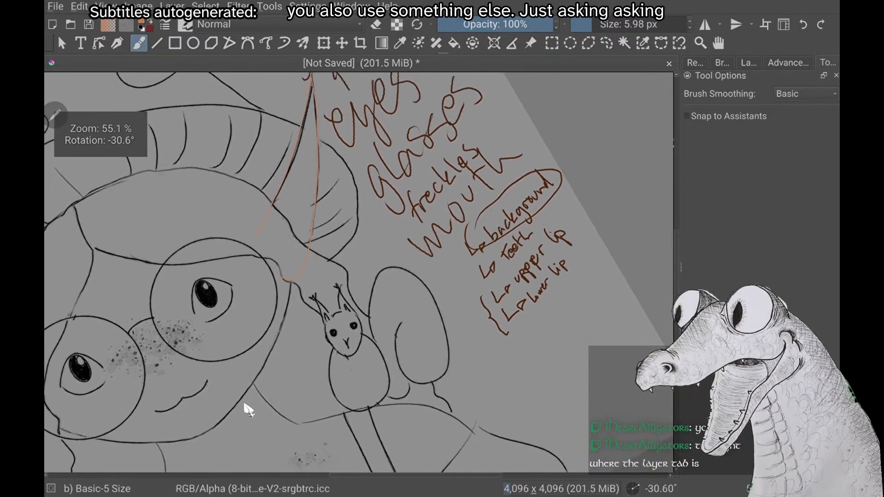
{"action": "scroll", "coordinate": [248, 409], "scroll_direction": "up", "scroll_amount": 3}
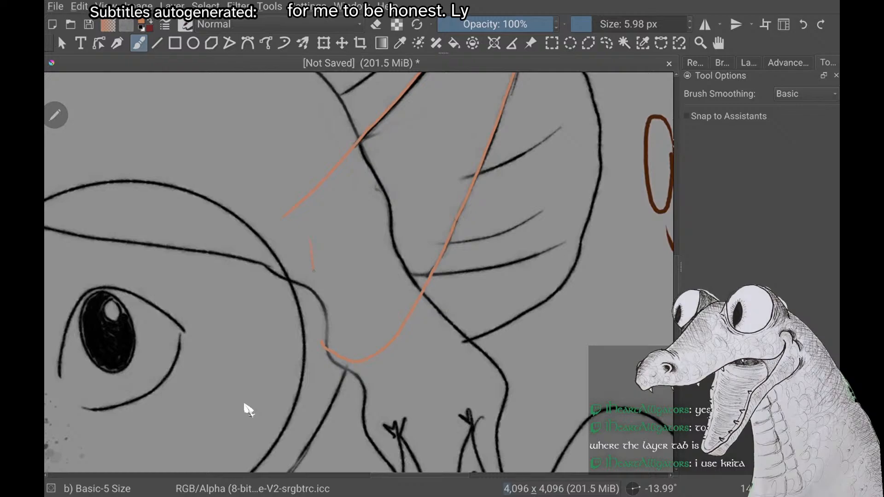
{"action": "left_click_drag", "start_coordinate": [325, 303], "coordinate": [323, 320]}
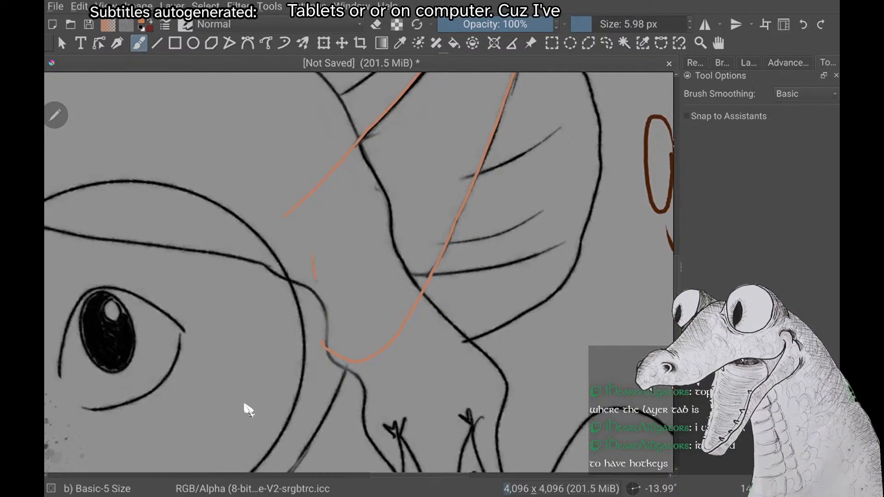
{"action": "left_click_drag", "start_coordinate": [316, 282], "coordinate": [329, 320]}
{"action": "scroll", "coordinate": [239, 259], "scroll_direction": "down", "scroll_amount": 1}
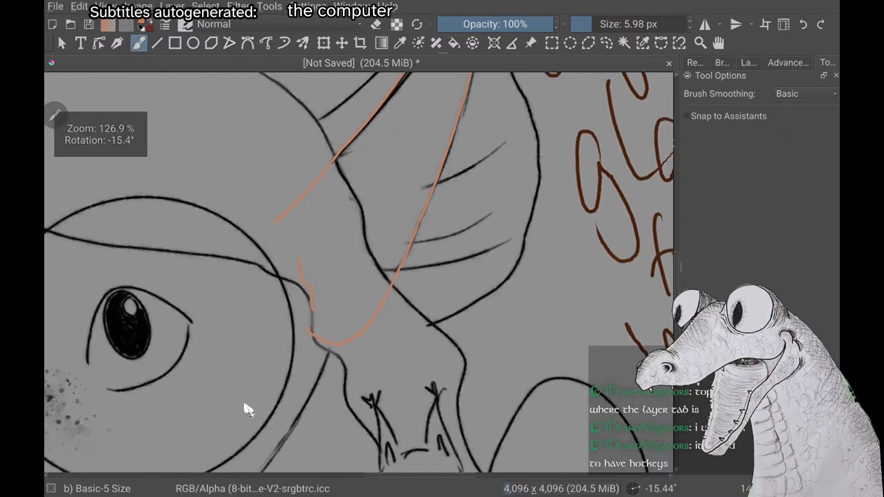
{"action": "scroll", "coordinate": [221, 261], "scroll_direction": "down", "scroll_amount": 1}
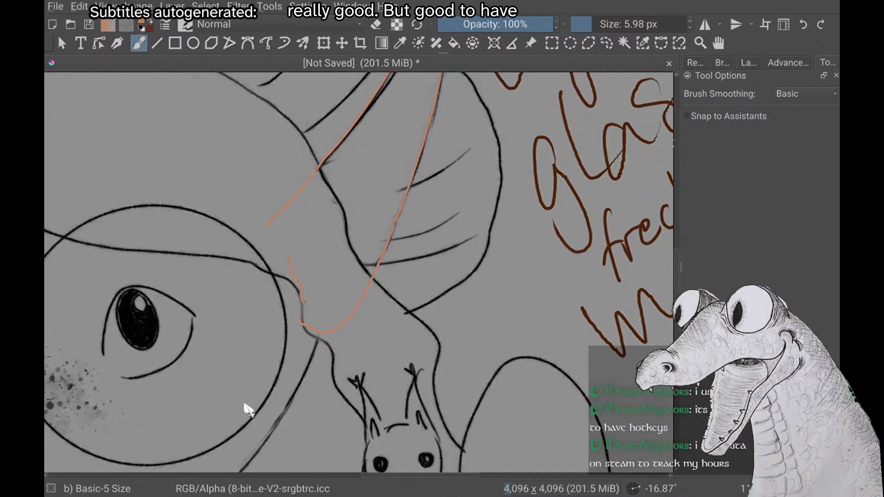
{"action": "scroll", "coordinate": [244, 404], "scroll_direction": "down", "scroll_amount": 1}
{"action": "scroll", "coordinate": [248, 409], "scroll_direction": "down", "scroll_amount": 1}
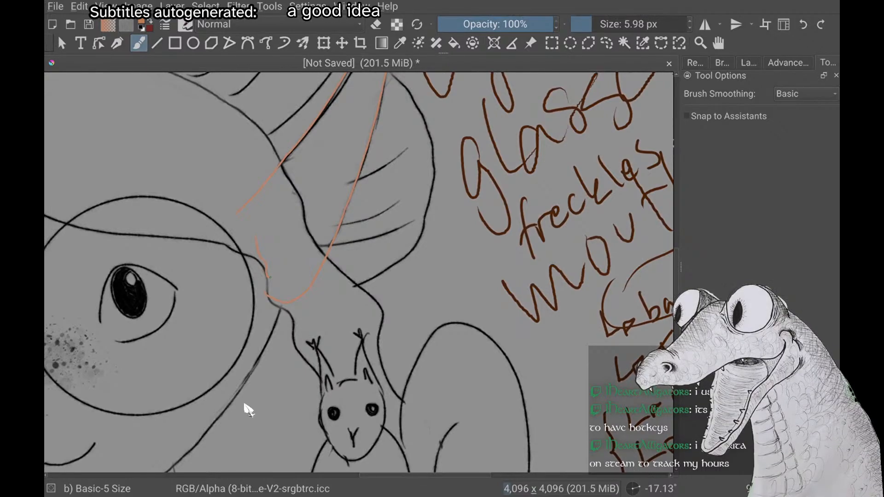
Show the Recorder's timelapse capture settings and look up the Recorder's entry in the list of available dockers
{"action": "left_click", "coordinate": [699, 64]}
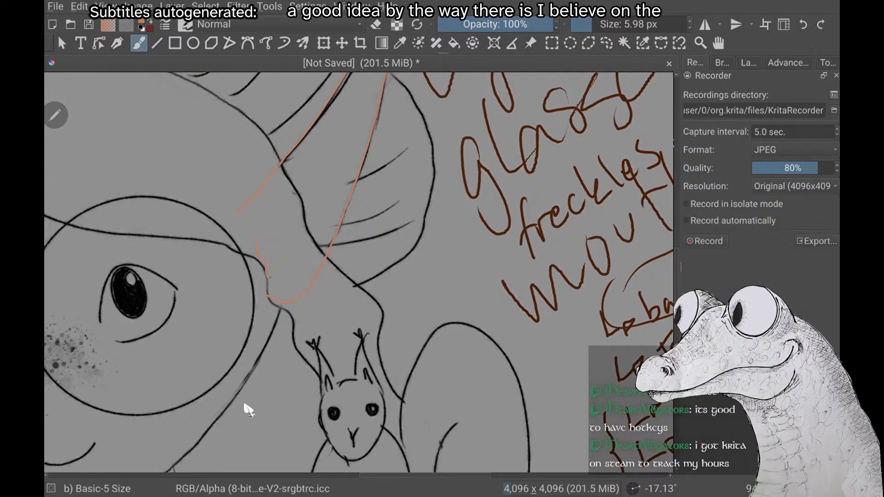
{"action": "left_click", "coordinate": [270, 6]}
{"action": "left_click", "coordinate": [308, 7]}
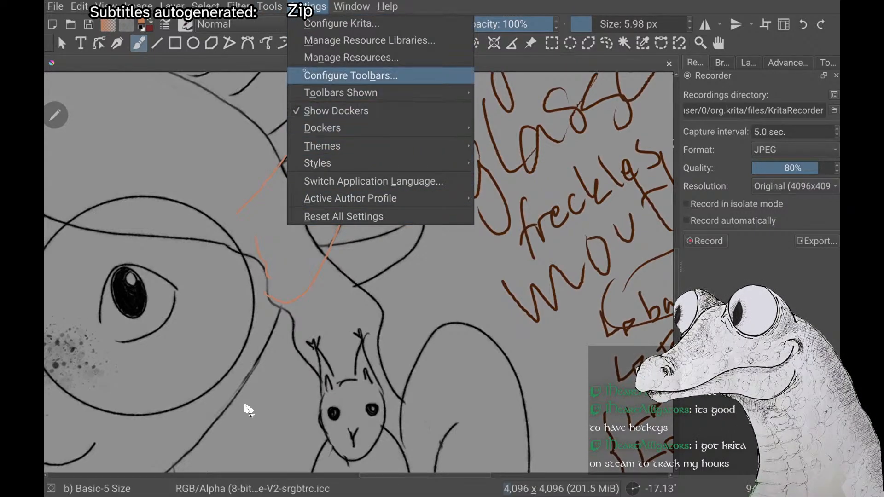
{"action": "mouse_move", "coordinate": [341, 93]}
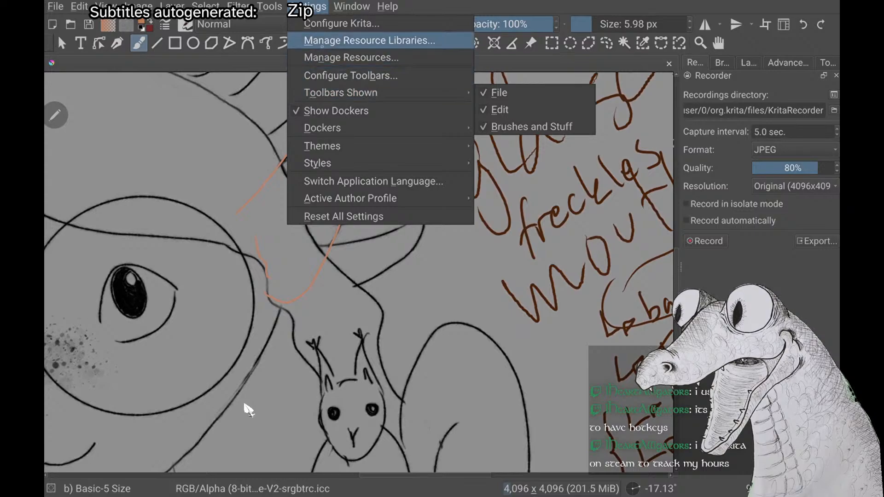
{"action": "mouse_move", "coordinate": [351, 7]}
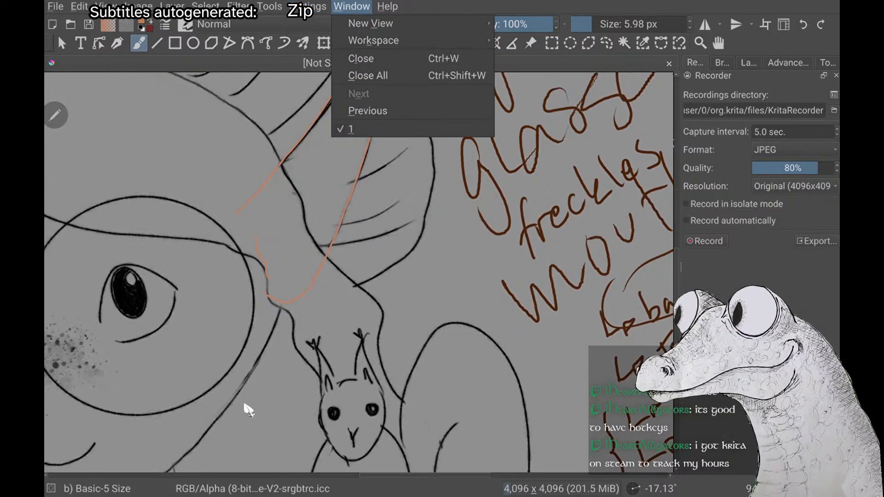
{"action": "mouse_move", "coordinate": [238, 7]}
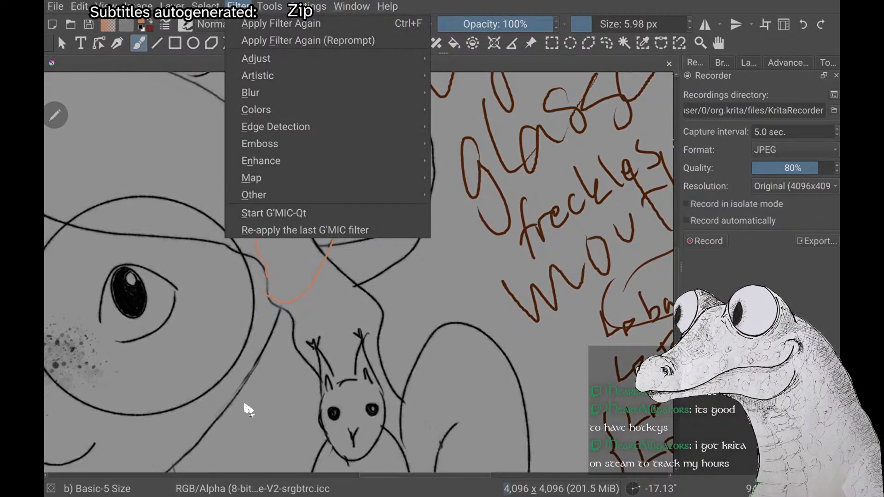
{"action": "mouse_move", "coordinate": [205, 6]}
{"action": "mouse_move", "coordinate": [307, 7]}
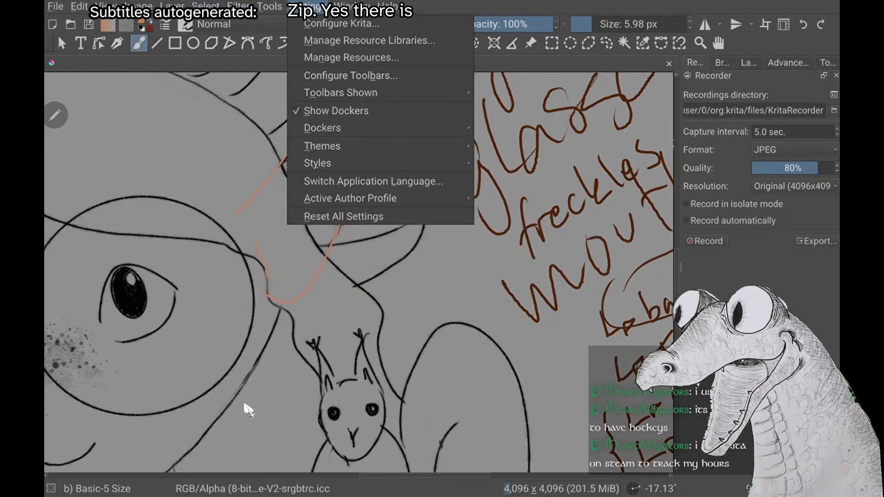
{"action": "mouse_move", "coordinate": [322, 128]}
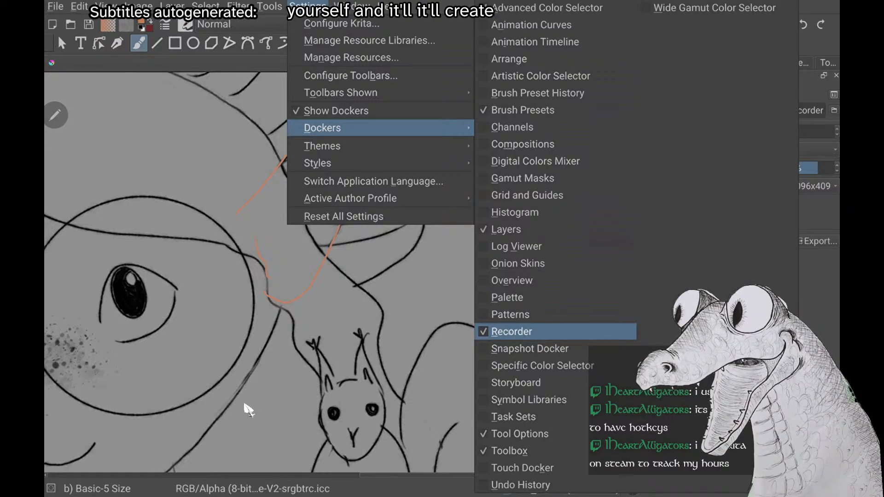
{"action": "key", "text": "Down"}
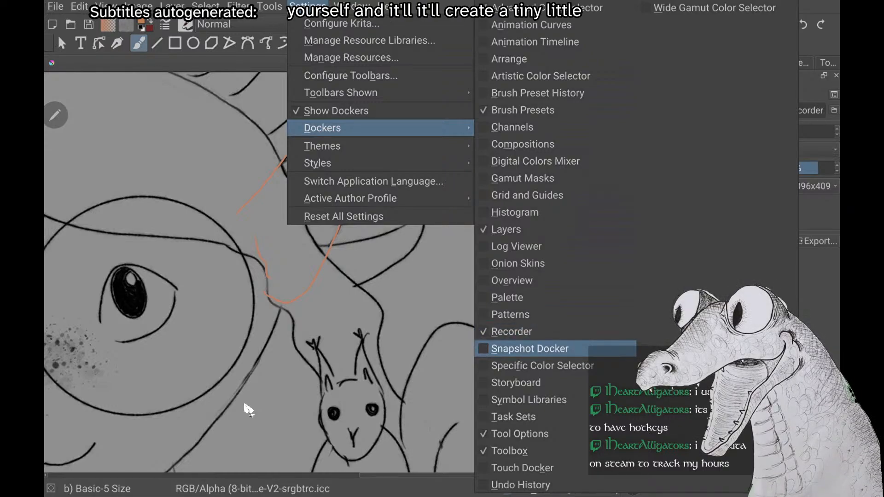
{"action": "key", "text": "Up"}
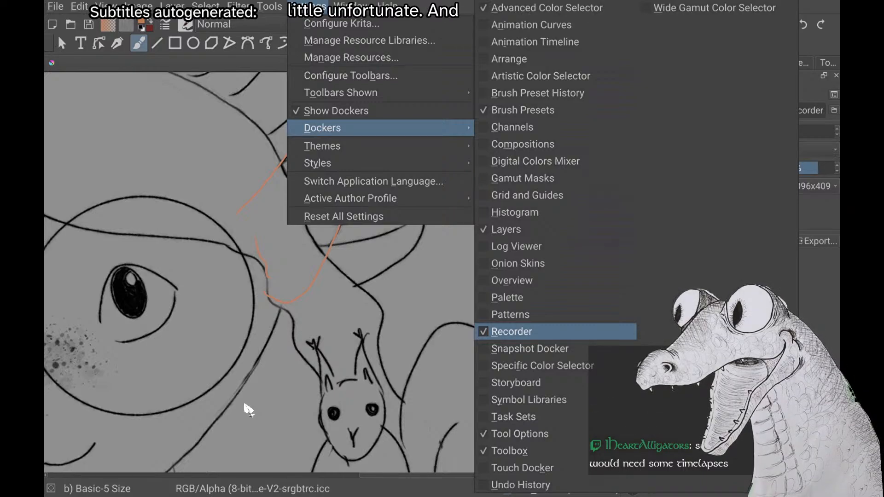
{"action": "left_click", "coordinate": [244, 405]}
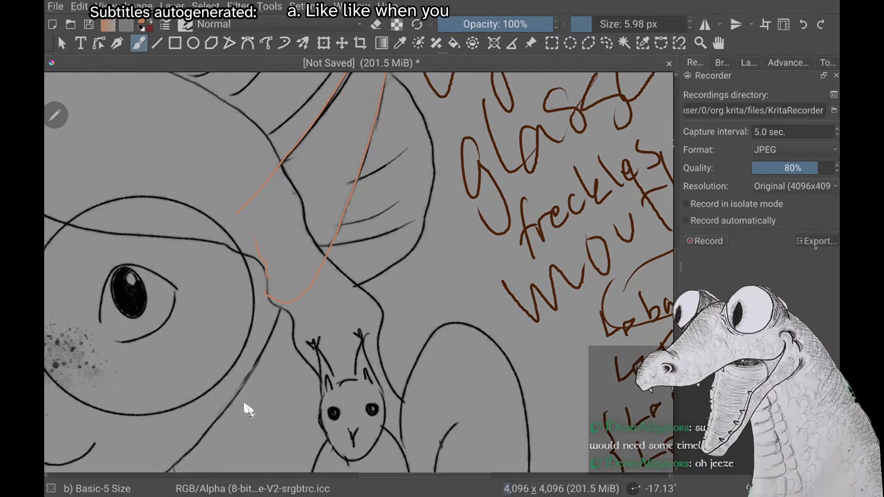
Check the Recorder's video export settings, and hide the Recorder docker so the layer list is shown instead
{"action": "left_click", "coordinate": [816, 241]}
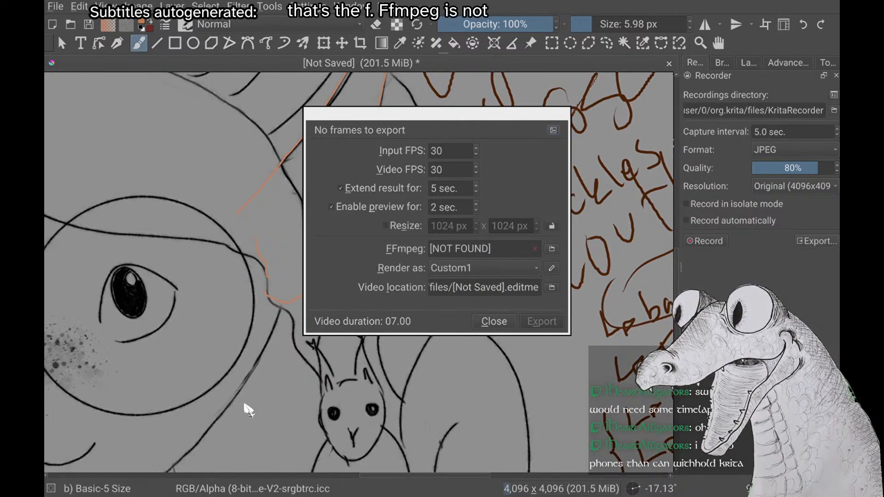
{"action": "left_click", "coordinate": [494, 323]}
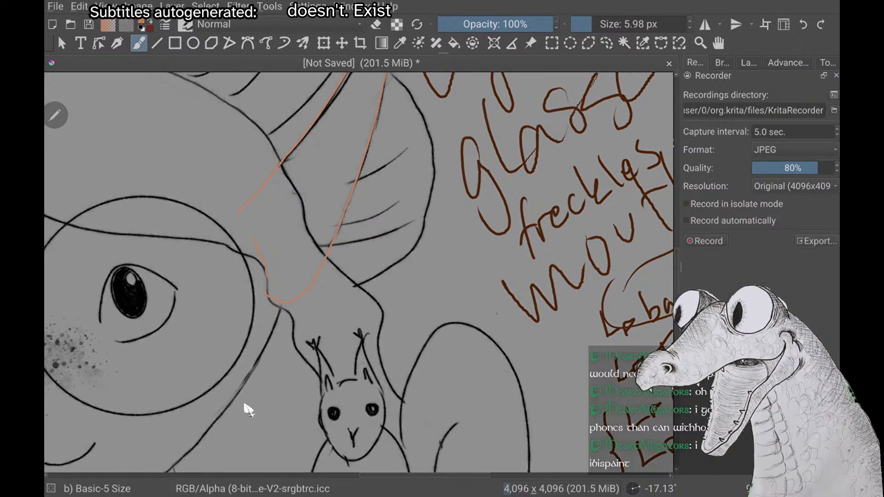
{"action": "key", "text": "alt+n"}
{"action": "mouse_move", "coordinate": [381, 128]}
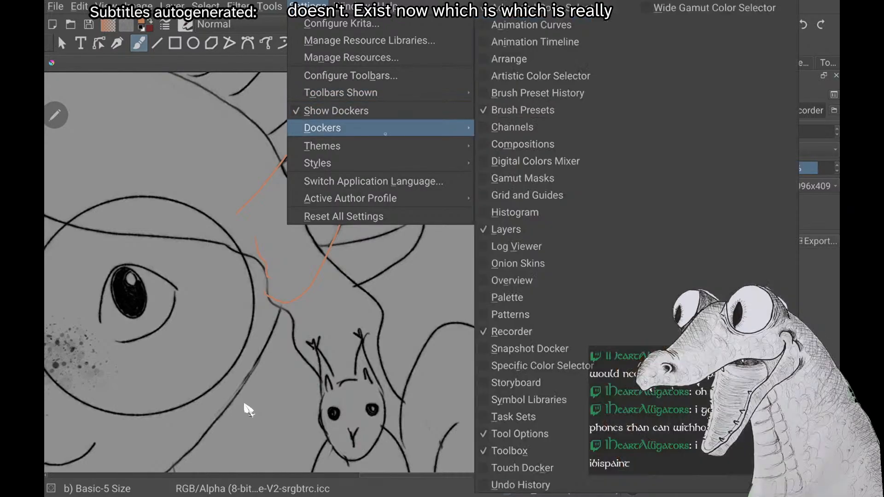
{"action": "left_click", "coordinate": [512, 331]}
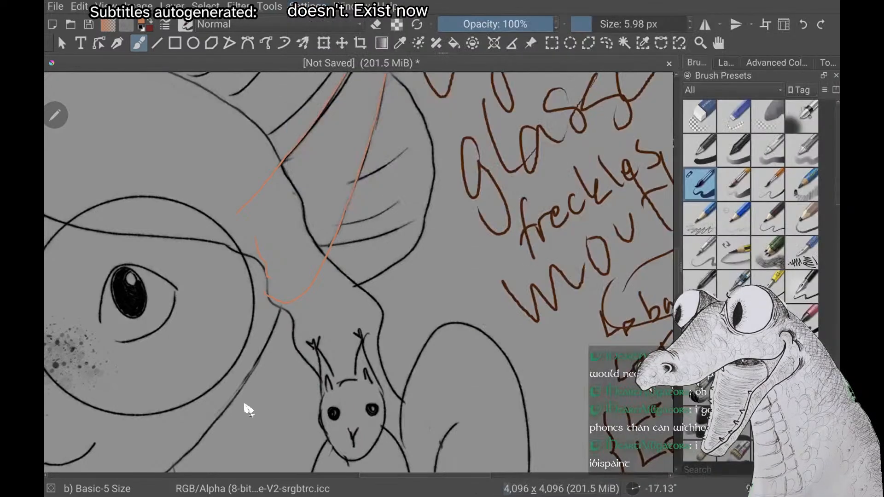
{"action": "left_click", "coordinate": [725, 67]}
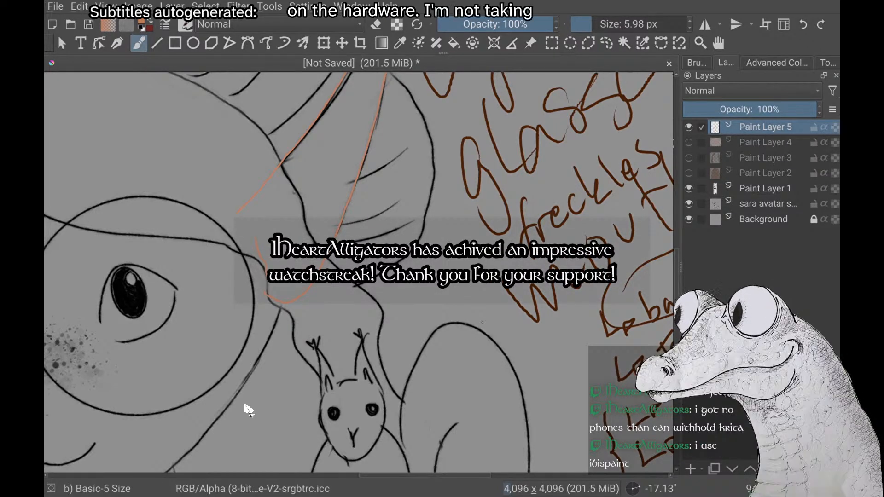
Set the freehand brush's smoothing to None and return to the layer list
{"action": "scroll", "coordinate": [249, 410], "scroll_direction": "up", "scroll_amount": 5}
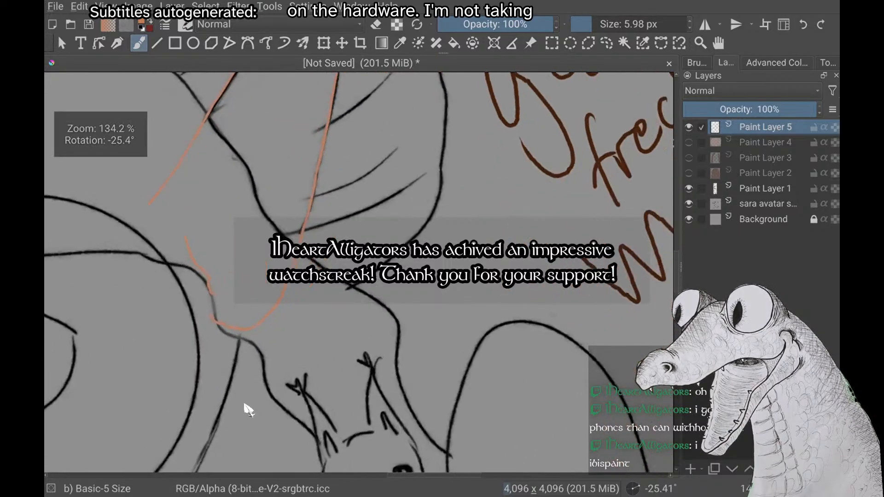
{"action": "scroll", "coordinate": [248, 410], "scroll_direction": "up", "scroll_amount": 8}
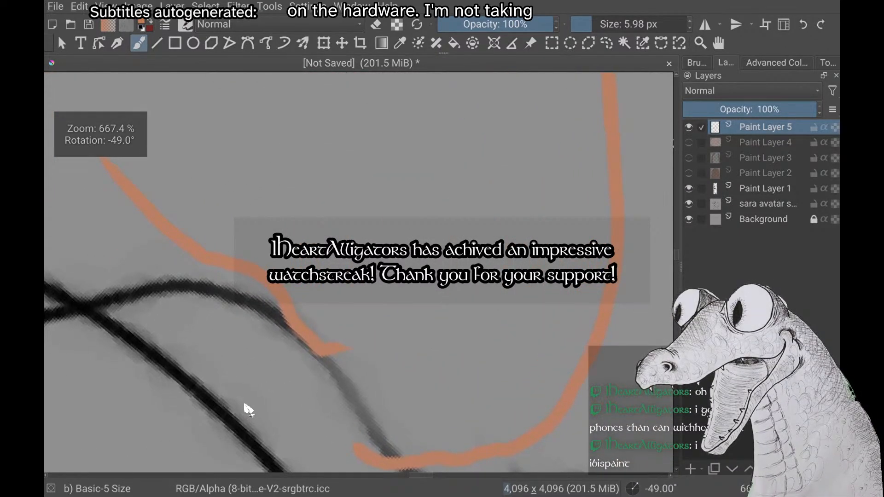
{"action": "scroll", "coordinate": [249, 409], "scroll_direction": "up", "scroll_amount": 1}
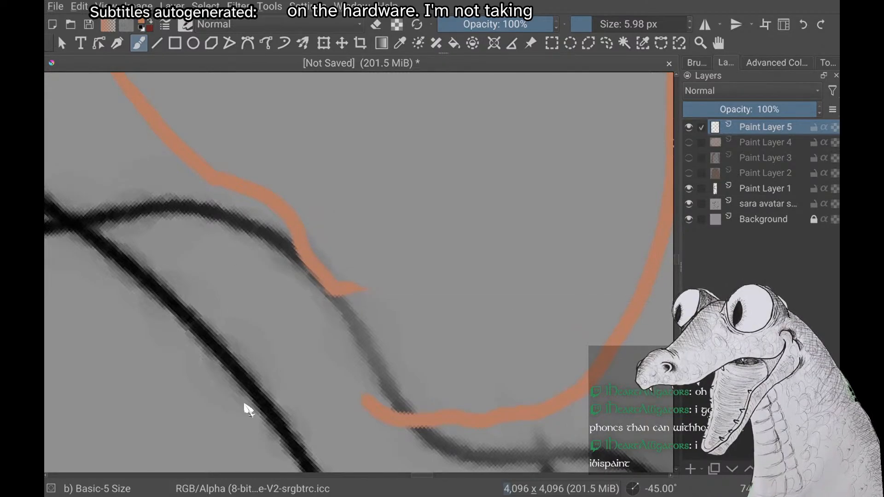
{"action": "left_click", "coordinate": [829, 63]}
{"action": "left_click", "coordinate": [789, 94]}
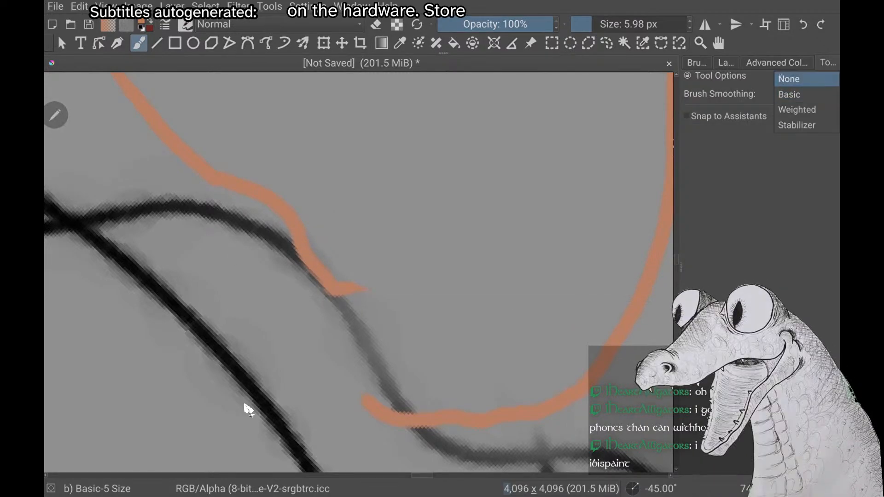
{"action": "left_click", "coordinate": [789, 79]}
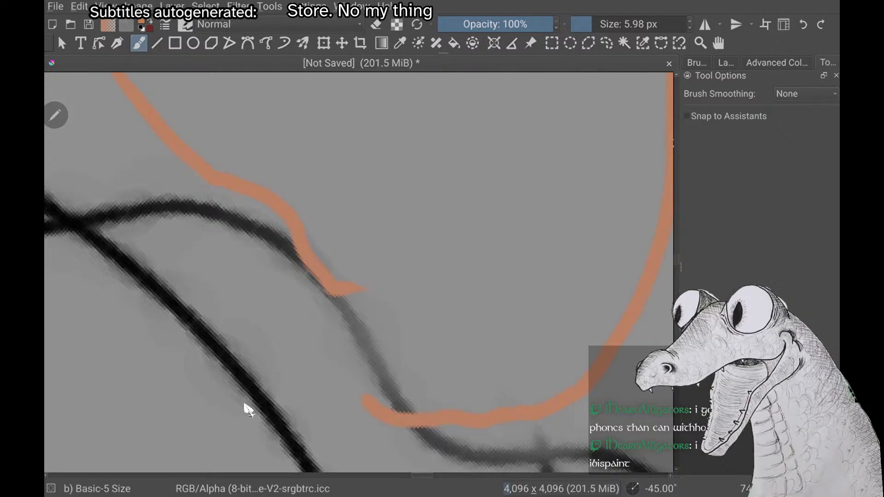
{"action": "left_click", "coordinate": [726, 63]}
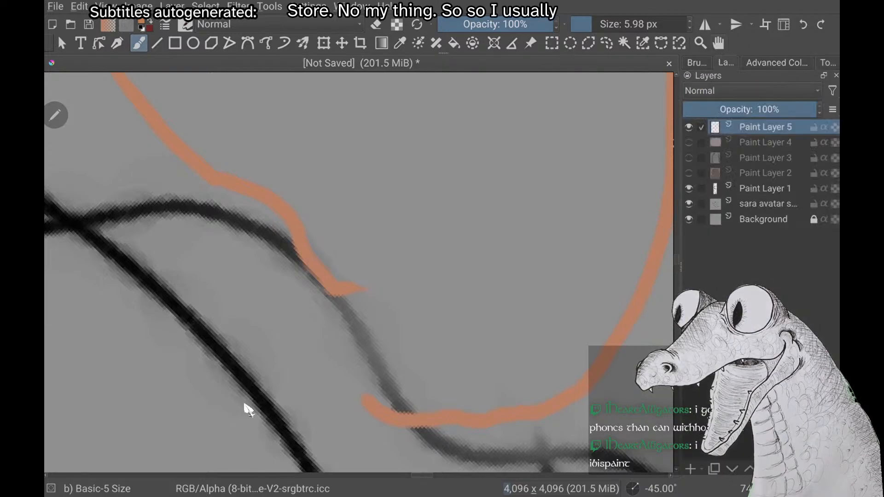
Erase the jagged lower end of the tragus's front contour, and undo back past that contour's orange strokes
{"action": "key", "text": "e"}
{"action": "mouse_move", "coordinate": [366, 289]}
{"action": "left_mouse_down"}
{"action": "mouse_move", "coordinate": [317, 266]}
{"action": "mouse_move", "coordinate": [288, 286]}
{"action": "mouse_move", "coordinate": [308, 225]}
{"action": "left_mouse_up"}
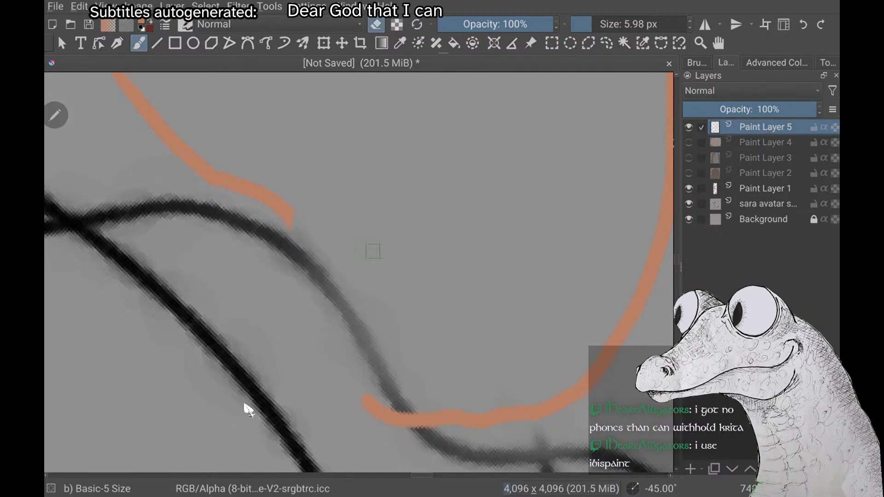
{"action": "scroll", "coordinate": [382, 250], "scroll_direction": "down", "scroll_amount": 2}
{"action": "scroll", "coordinate": [300, 399], "scroll_direction": "down", "scroll_amount": 2}
{"action": "key", "text": "ctrl+z"}
{"action": "key", "text": "ctrl+z"}
{"action": "key", "text": "ctrl+z"}
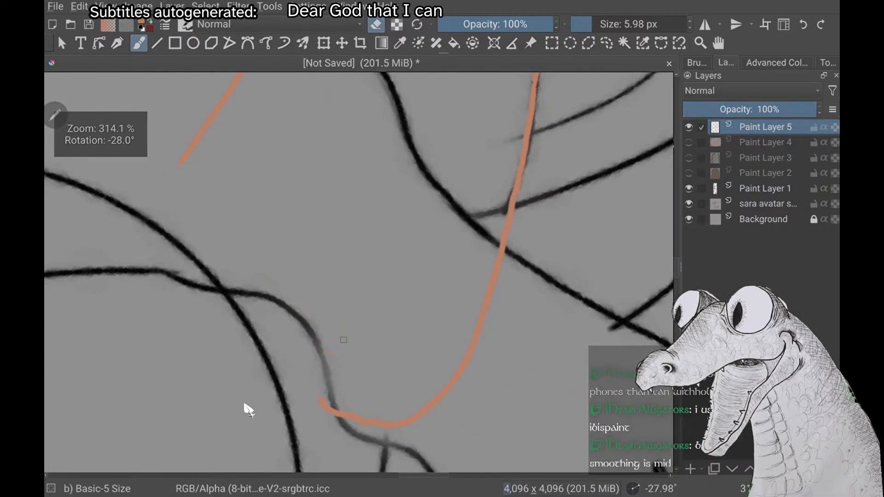
{"action": "left_click", "coordinate": [376, 25]}
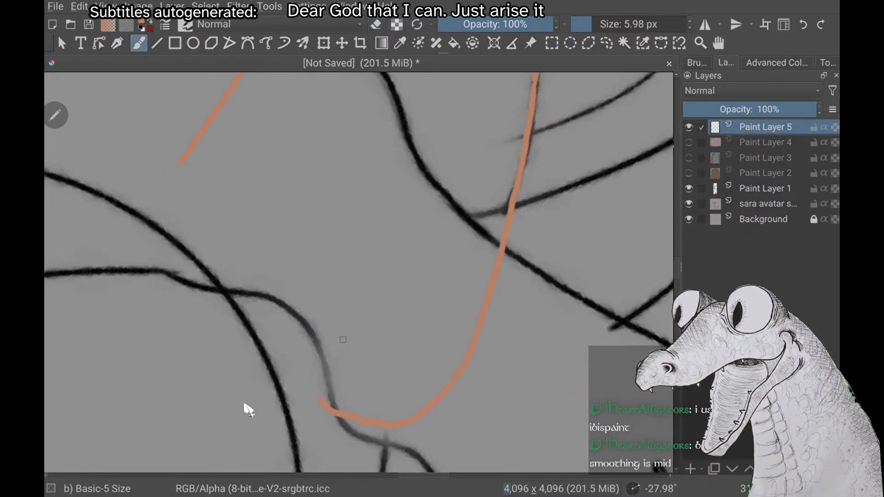
Redraw the tragus's front contour as one wavy orange stroke meeting the face outline beside the glasses rim
{"action": "scroll", "coordinate": [360, 271], "scroll_direction": "up", "scroll_amount": 1}
{"action": "scroll", "coordinate": [245, 406], "scroll_direction": "up", "scroll_amount": 1}
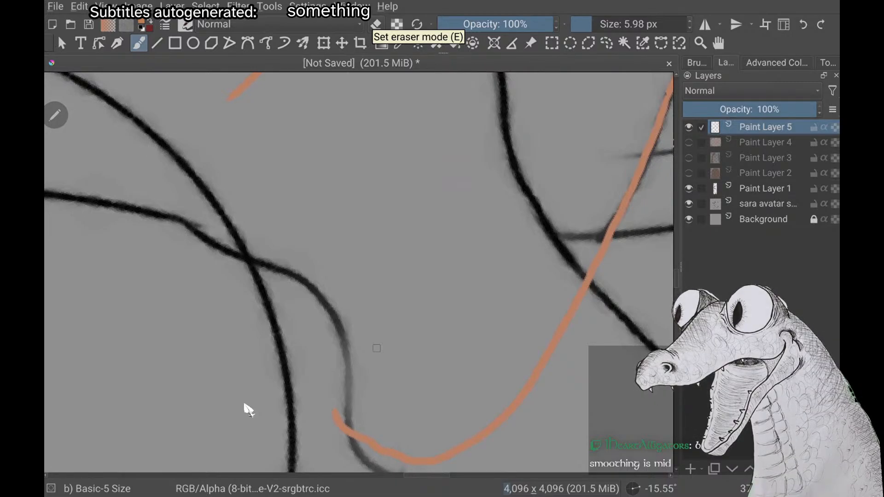
{"action": "scroll", "coordinate": [245, 405], "scroll_direction": "up", "scroll_amount": 1}
{"action": "scroll", "coordinate": [245, 406], "scroll_direction": "up", "scroll_amount": 1}
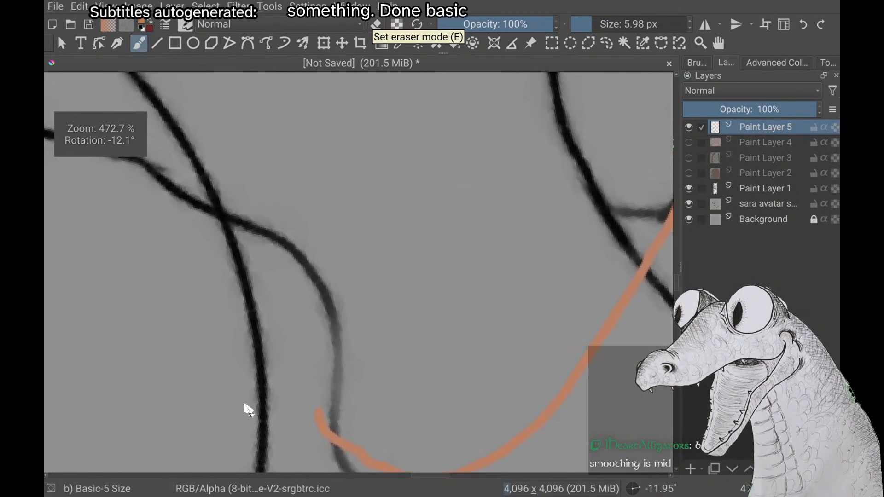
{"action": "scroll", "coordinate": [245, 406], "scroll_direction": "down", "scroll_amount": 2}
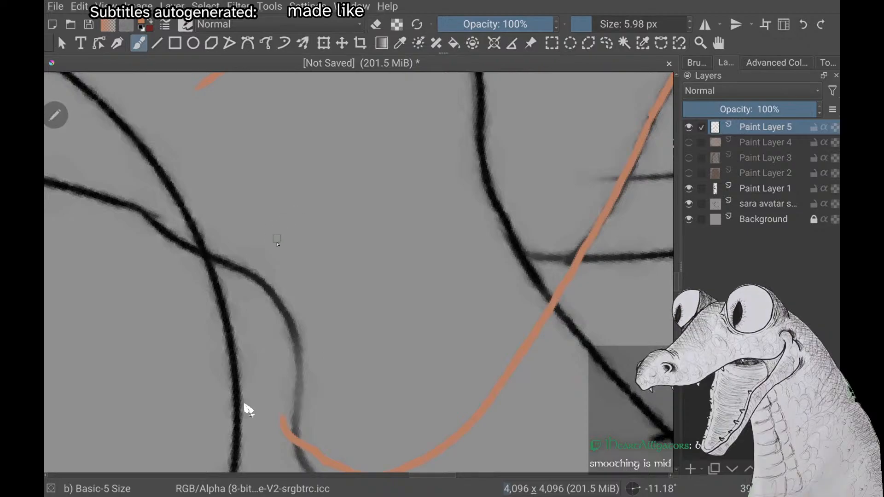
{"action": "left_click_drag", "start_coordinate": [258, 187], "coordinate": [259, 195]}
{"action": "left_click_drag", "start_coordinate": [286, 267], "coordinate": [307, 365]}
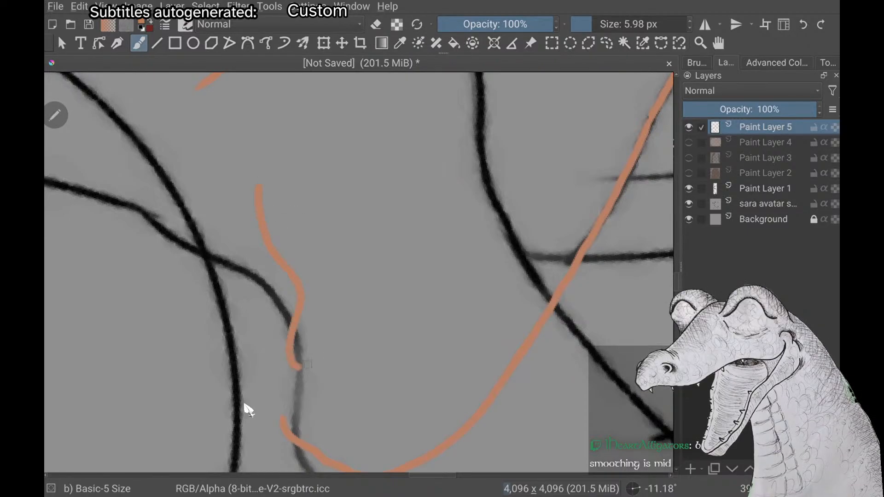
Try to draw an arched orange stroke from inside the ear to the lower end of the tragus's front contour
{"action": "scroll", "coordinate": [310, 364], "scroll_direction": "up", "scroll_amount": 3}
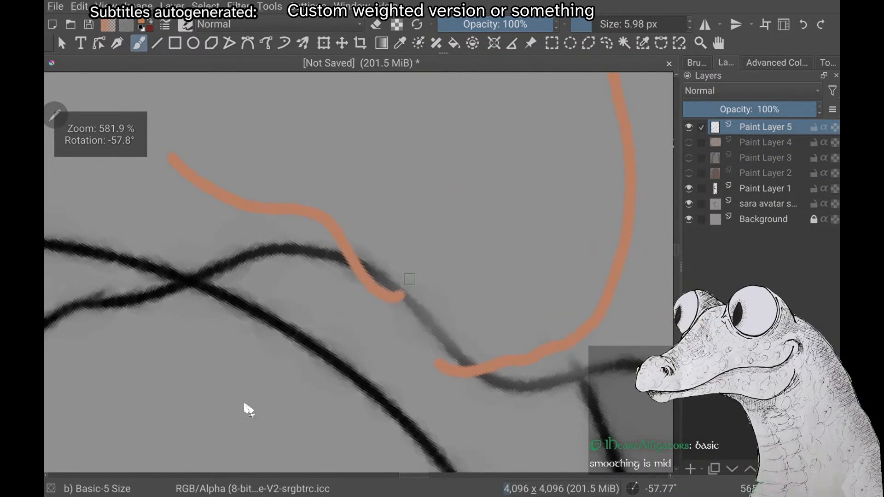
{"action": "left_click_drag", "start_coordinate": [450, 113], "coordinate": [467, 189]}
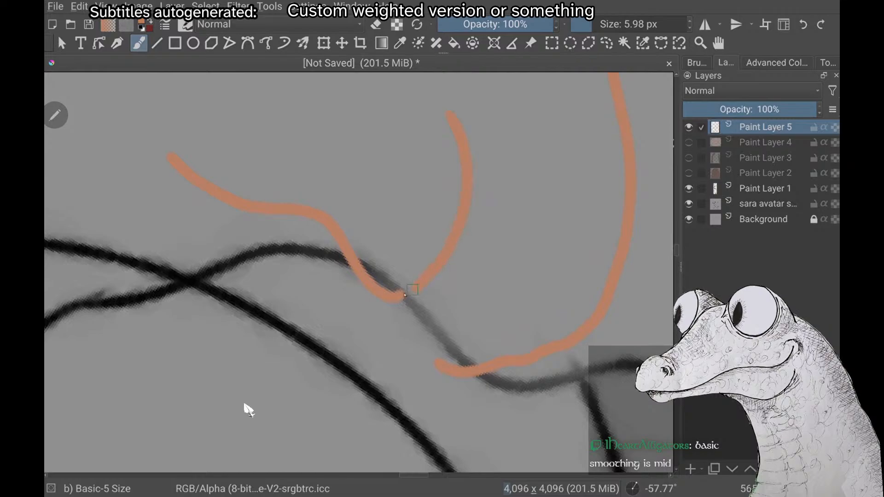
{"action": "key", "text": "ctrl+z"}
{"action": "scroll", "coordinate": [245, 404], "scroll_direction": "down", "scroll_amount": 2}
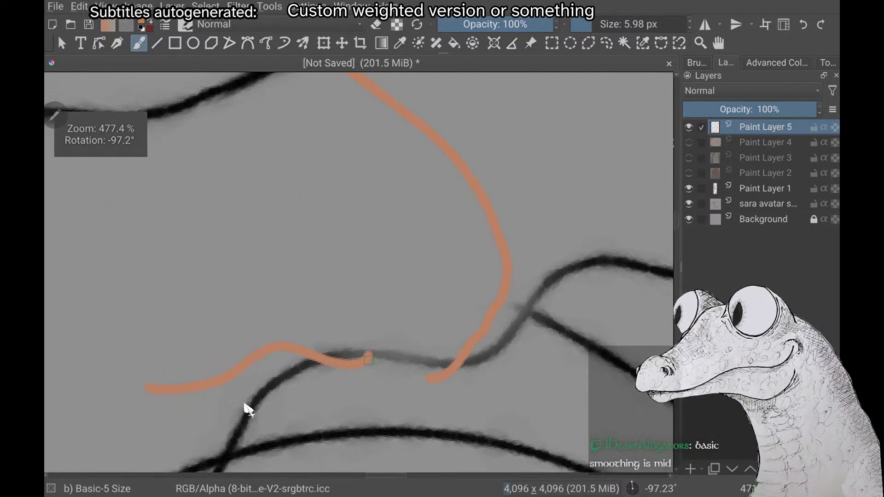
{"action": "left_click_drag", "start_coordinate": [329, 226], "coordinate": [368, 331]}
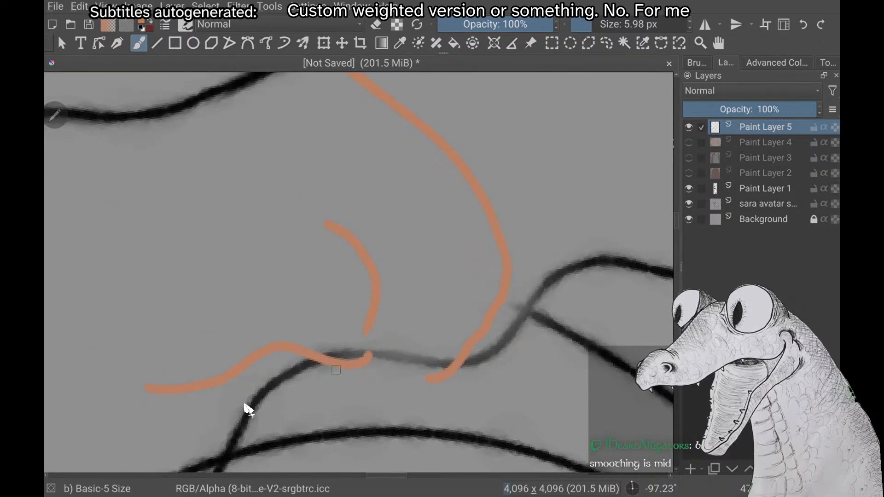
{"action": "key", "text": "ctrl+z"}
{"action": "mouse_move", "coordinate": [336, 226]}
{"action": "left_mouse_down"}
{"action": "mouse_move", "coordinate": [355, 229]}
{"action": "mouse_move", "coordinate": [367, 343]}
{"action": "left_mouse_up"}
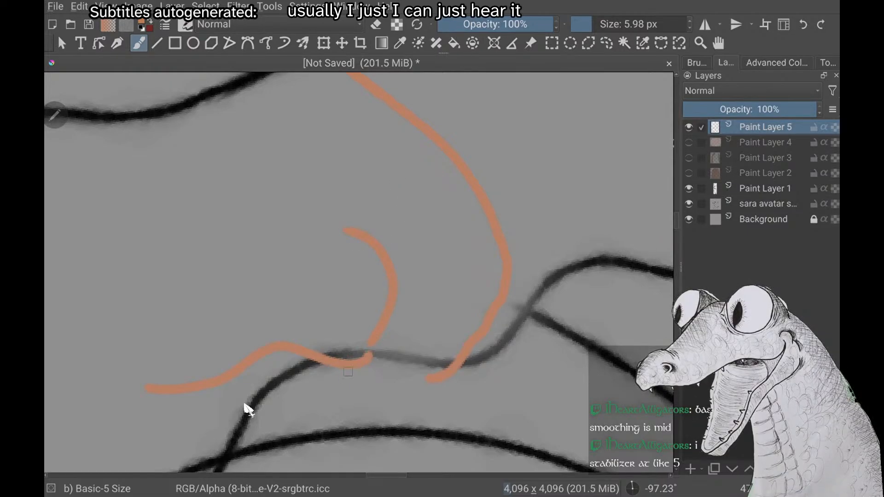
{"action": "scroll", "coordinate": [245, 404], "scroll_direction": "up", "scroll_amount": 1}
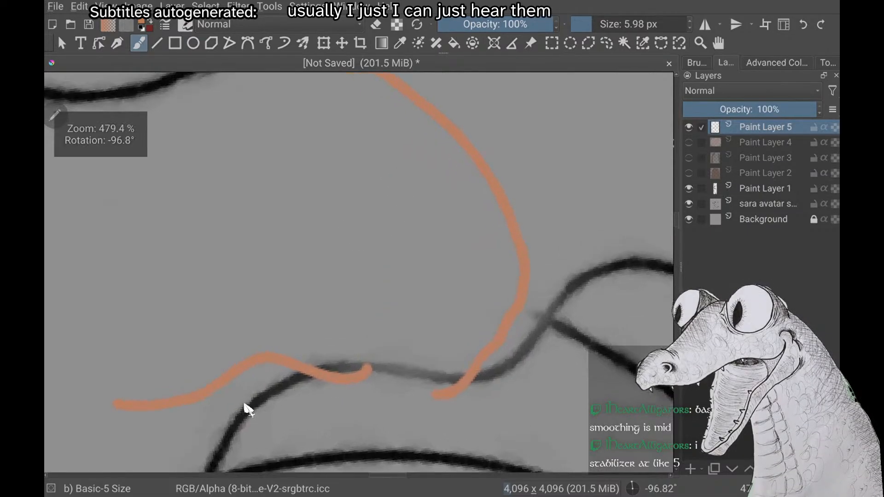
Draw a curved orange stroke inside the ear that hooks into the lower end of the tragus's front contour
{"action": "scroll", "coordinate": [244, 404], "scroll_direction": "down", "scroll_amount": 1}
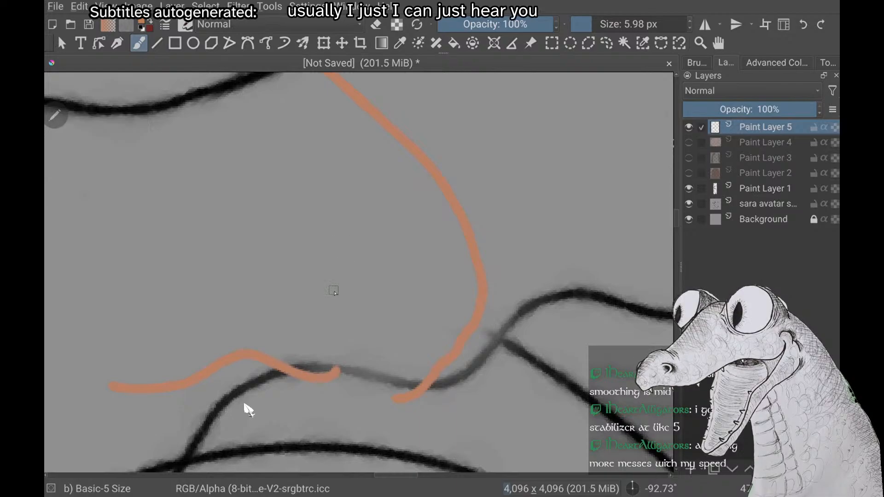
{"action": "mouse_move", "coordinate": [321, 256]}
{"action": "left_mouse_down"}
{"action": "mouse_move", "coordinate": [356, 282]}
{"action": "mouse_move", "coordinate": [362, 343]}
{"action": "mouse_move", "coordinate": [302, 402]}
{"action": "left_mouse_up"}
{"action": "key", "text": "ctrl+z"}
{"action": "scroll", "coordinate": [302, 401], "scroll_direction": "up", "scroll_amount": 5}
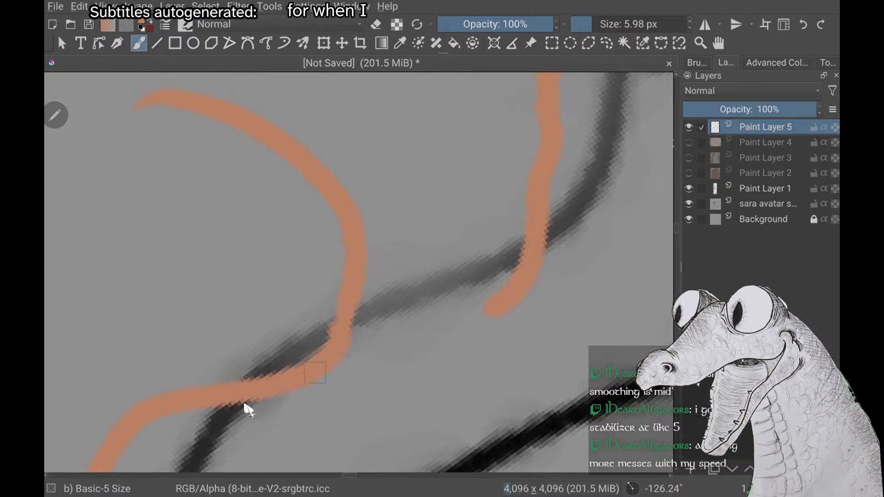
Draw the inner ear fold as a long orange curve beside the ear's upper edge, joining the tragus's upper end
{"action": "scroll", "coordinate": [342, 333], "scroll_direction": "down", "scroll_amount": 5}
{"action": "scroll", "coordinate": [248, 410], "scroll_direction": "down", "scroll_amount": 2}
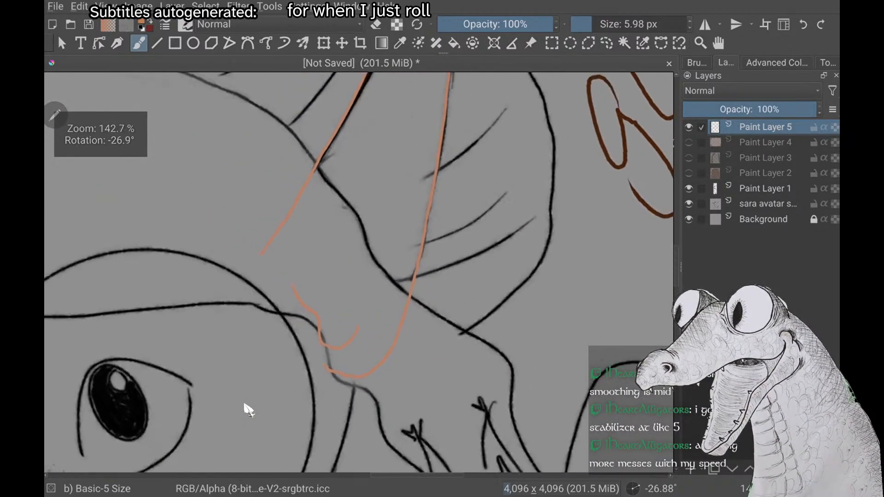
{"action": "scroll", "coordinate": [249, 410], "scroll_direction": "down", "scroll_amount": 3}
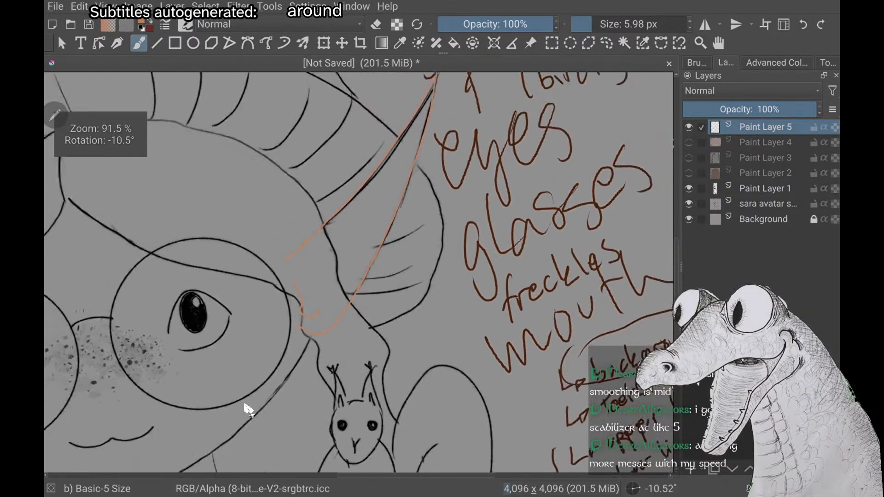
{"action": "scroll", "coordinate": [249, 410], "scroll_direction": "up", "scroll_amount": 3}
{"action": "scroll", "coordinate": [249, 410], "scroll_direction": "up", "scroll_amount": 3}
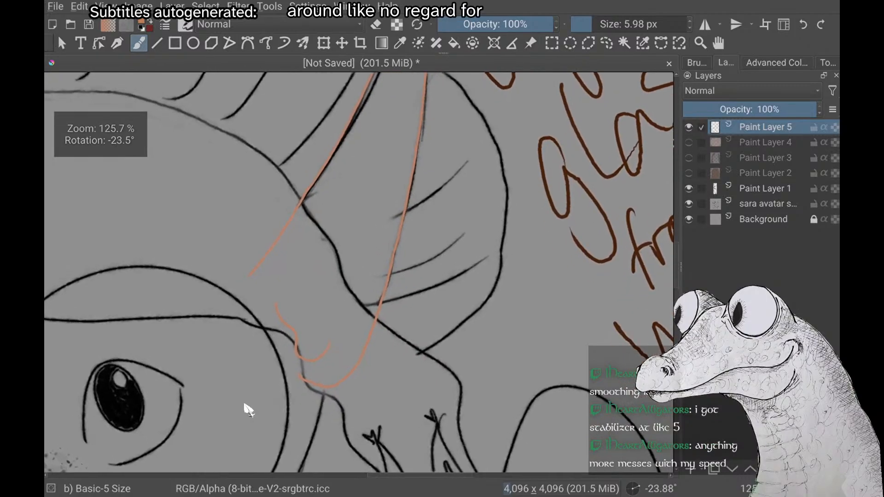
{"action": "scroll", "coordinate": [249, 410], "scroll_direction": "up", "scroll_amount": 1}
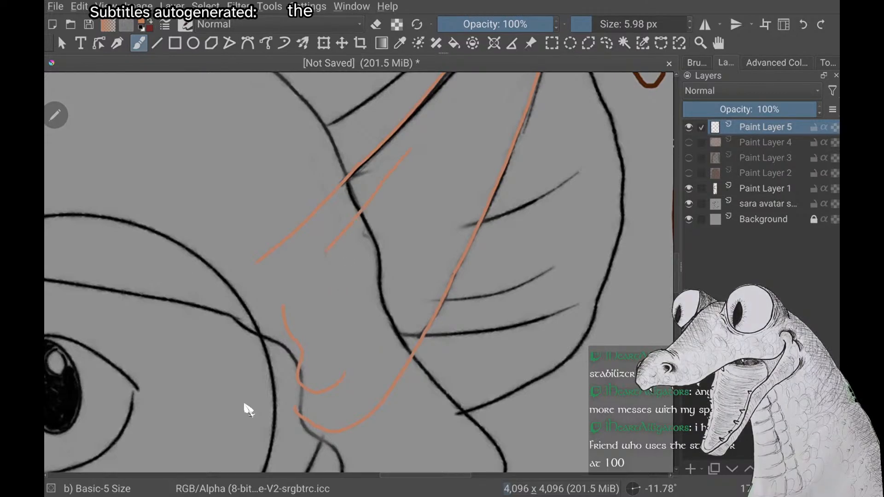
{"action": "key", "text": "ctrl+z"}
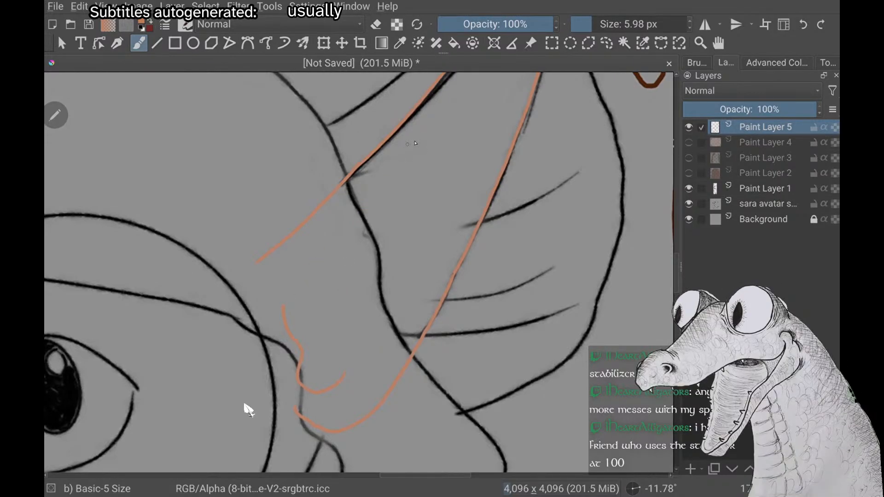
{"action": "left_click_drag", "start_coordinate": [296, 272], "coordinate": [286, 314]}
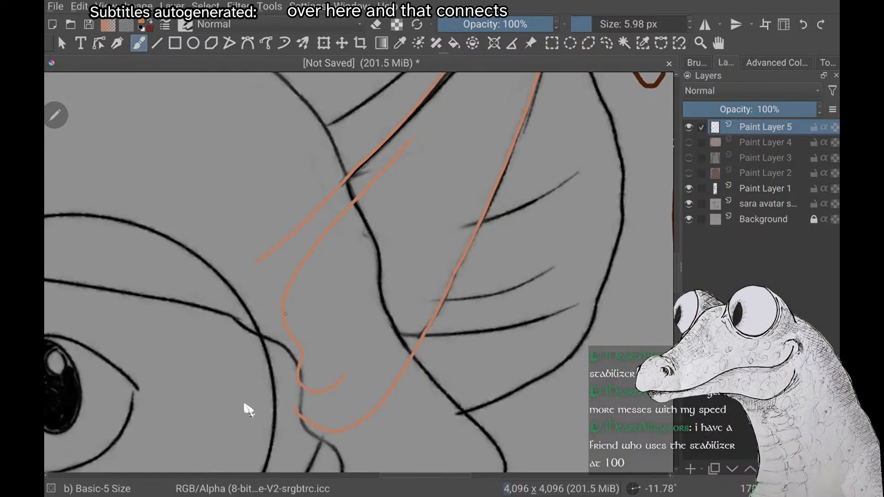
{"action": "scroll", "coordinate": [285, 314], "scroll_direction": "up", "scroll_amount": 2}
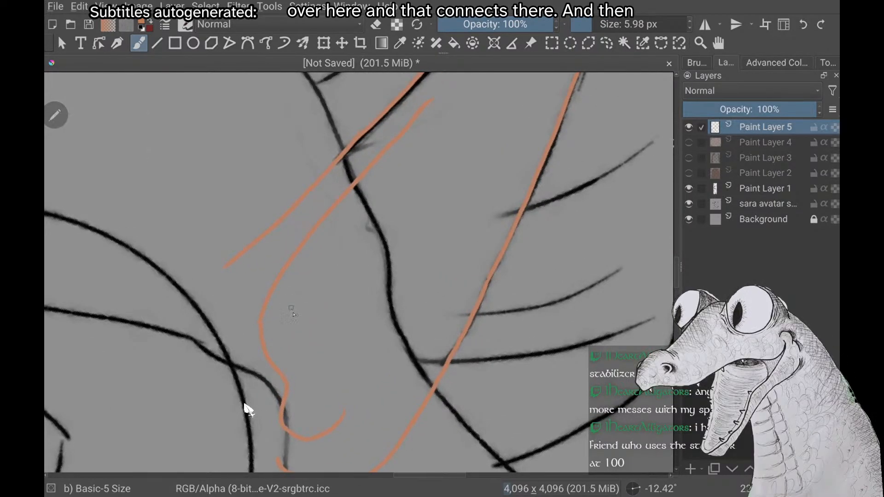
{"action": "right_click", "coordinate": [244, 405]}
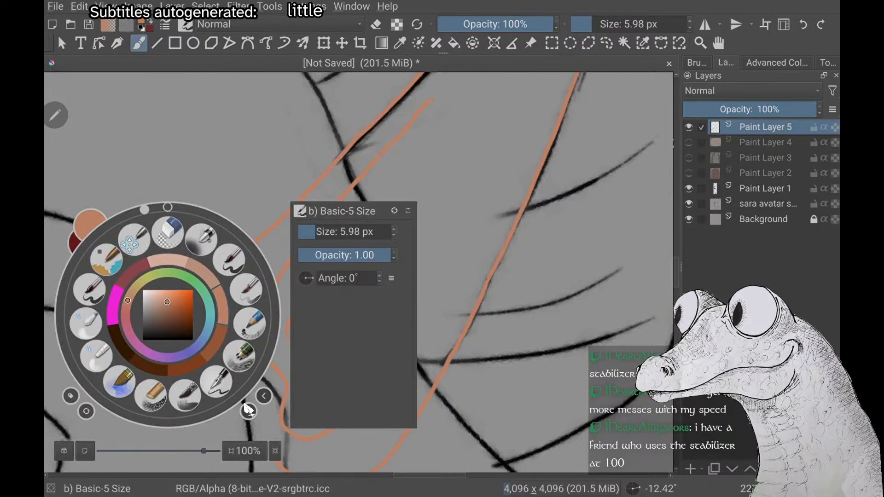
{"action": "right_click", "coordinate": [244, 406]}
{"action": "key", "text": "ctrl+z"}
{"action": "scroll", "coordinate": [244, 405], "scroll_direction": "up", "scroll_amount": 1}
{"action": "scroll", "coordinate": [244, 407], "scroll_direction": "up", "scroll_amount": 1}
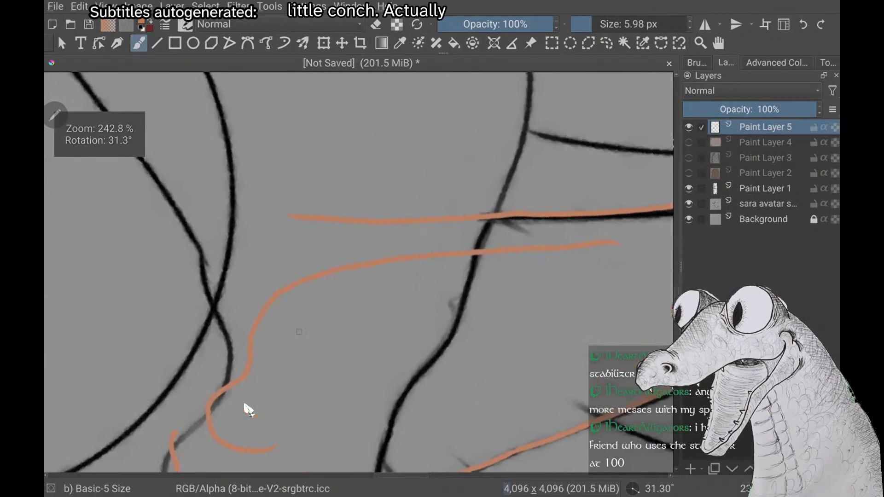
Draw a short curved orange ridge branching from the inner ear fold, with two thin accent strokes beside it
{"action": "mouse_move", "coordinate": [317, 366]}
{"action": "left_mouse_down"}
{"action": "mouse_move", "coordinate": [300, 286]}
{"action": "mouse_move", "coordinate": [342, 322]}
{"action": "left_mouse_up"}
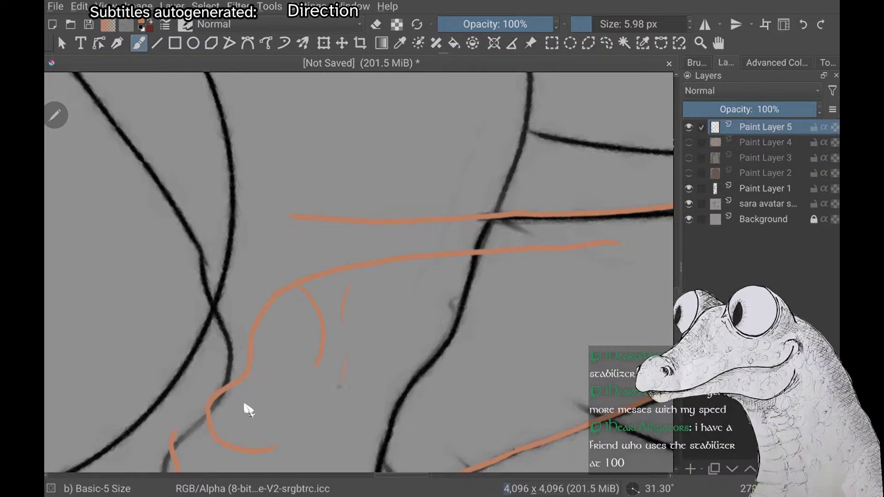
{"action": "scroll", "coordinate": [245, 406], "scroll_direction": "down", "scroll_amount": 2}
{"action": "scroll", "coordinate": [244, 406], "scroll_direction": "up", "scroll_amount": 2}
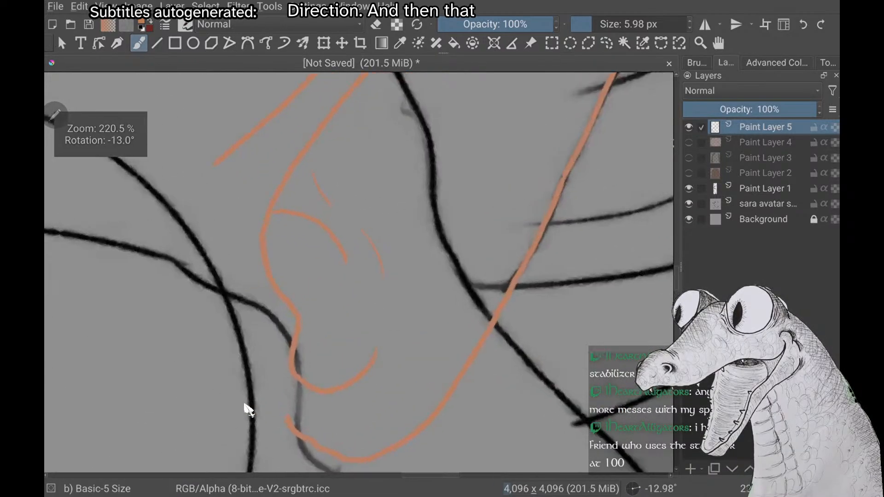
{"action": "left_click_drag", "start_coordinate": [341, 268], "coordinate": [341, 318]}
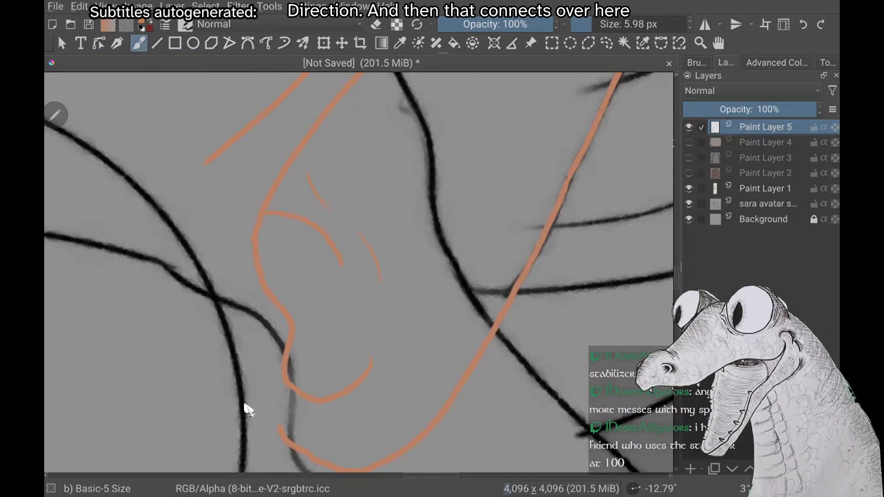
Examine the ear's outline and inner folds from different distances and angles against the face, glasses and hat brim
{"action": "scroll", "coordinate": [244, 405], "scroll_direction": "down", "scroll_amount": 3}
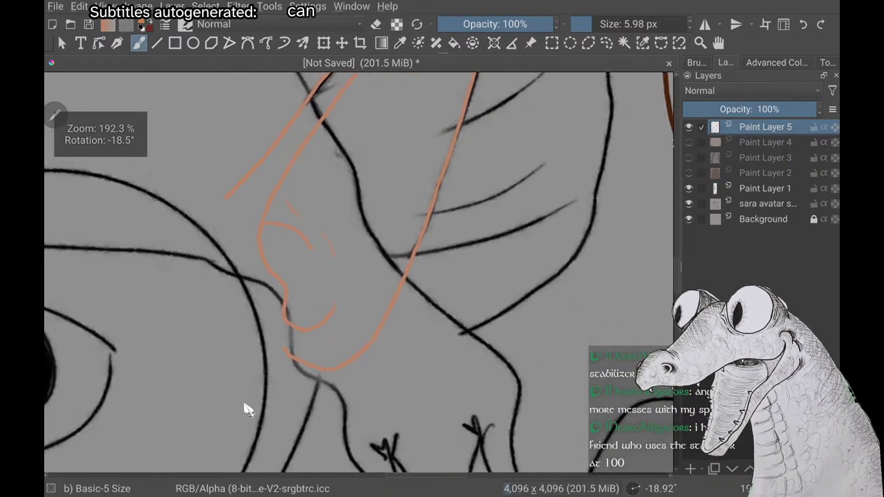
{"action": "scroll", "coordinate": [244, 405], "scroll_direction": "down", "scroll_amount": 3}
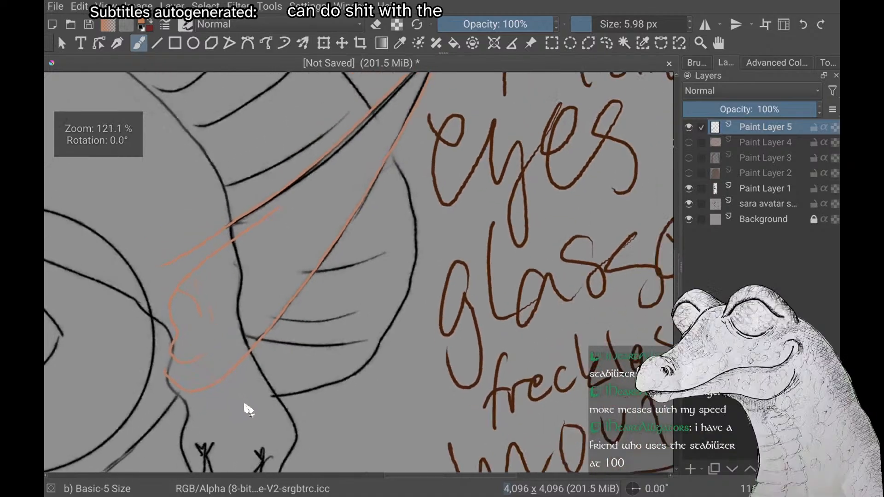
{"action": "scroll", "coordinate": [244, 405], "scroll_direction": "down", "scroll_amount": 1}
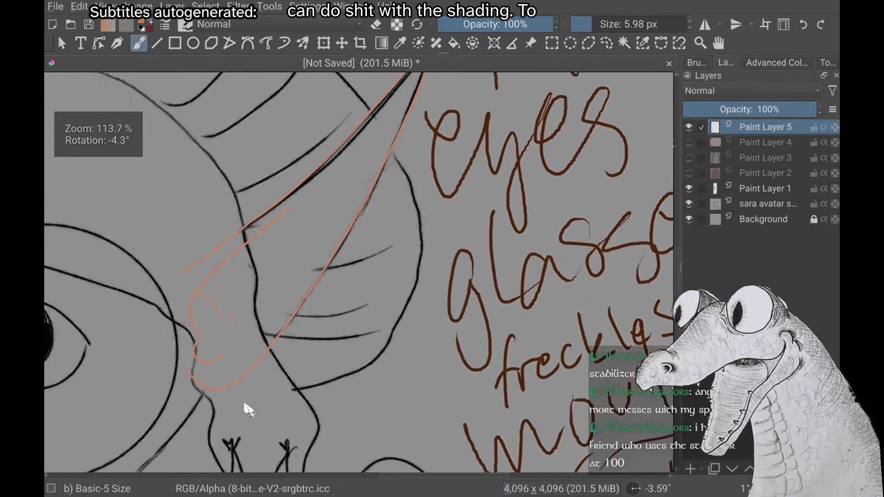
{"action": "scroll", "coordinate": [244, 406], "scroll_direction": "down", "scroll_amount": 3}
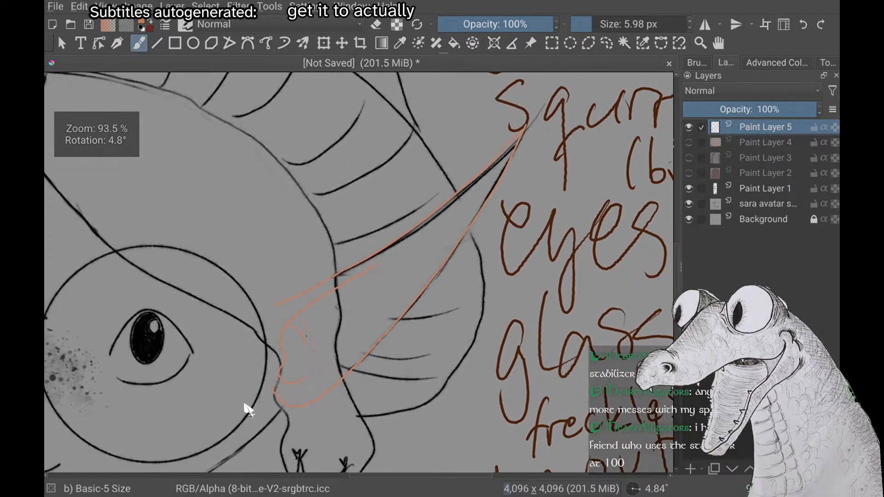
{"action": "scroll", "coordinate": [244, 405], "scroll_direction": "up", "scroll_amount": 2}
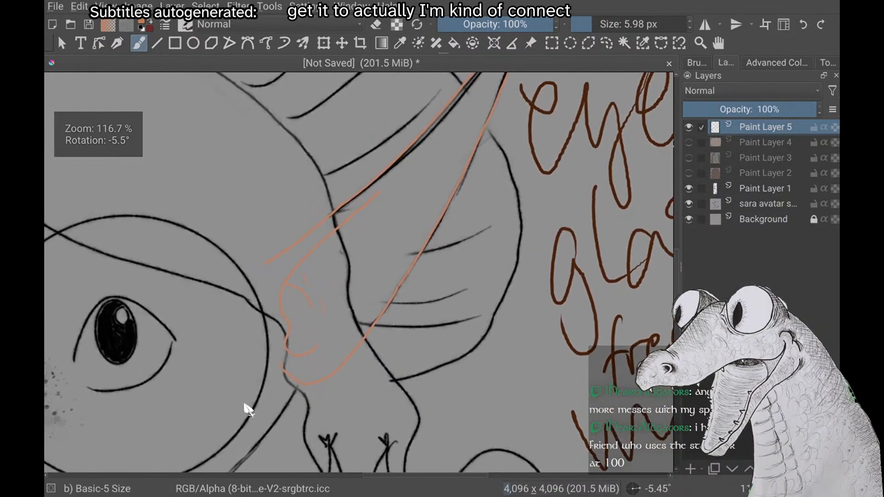
{"action": "scroll", "coordinate": [245, 405], "scroll_direction": "down", "scroll_amount": 1}
{"action": "scroll", "coordinate": [245, 405], "scroll_direction": "down", "scroll_amount": 1}
{"action": "scroll", "coordinate": [245, 405], "scroll_direction": "up", "scroll_amount": 4}
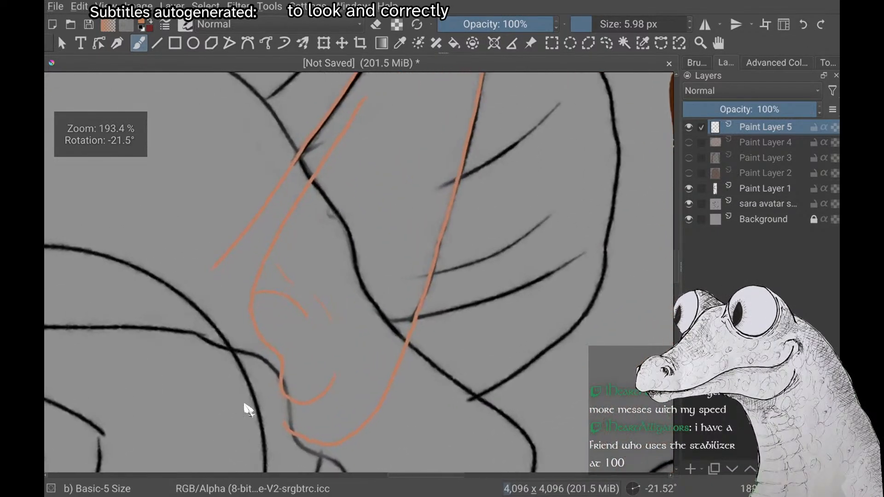
{"action": "scroll", "coordinate": [244, 405], "scroll_direction": "down", "scroll_amount": 3}
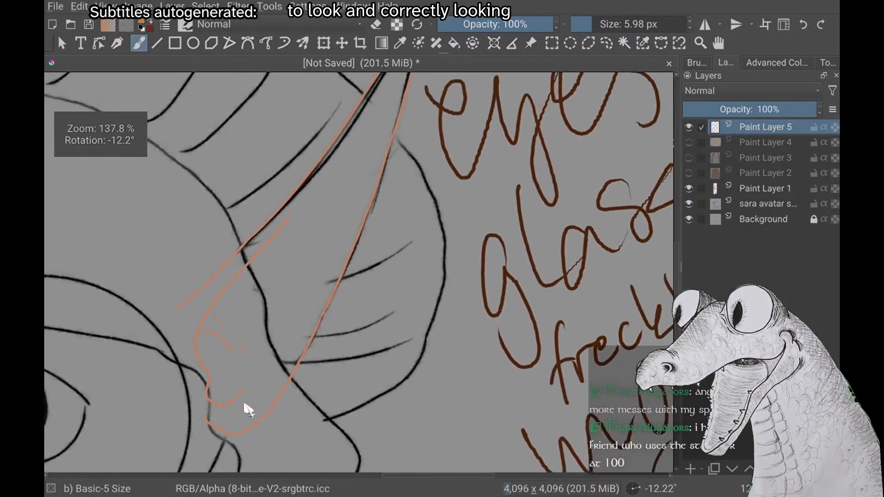
{"action": "scroll", "coordinate": [244, 405], "scroll_direction": "up", "scroll_amount": 1}
{"action": "scroll", "coordinate": [244, 405], "scroll_direction": "down", "scroll_amount": 2}
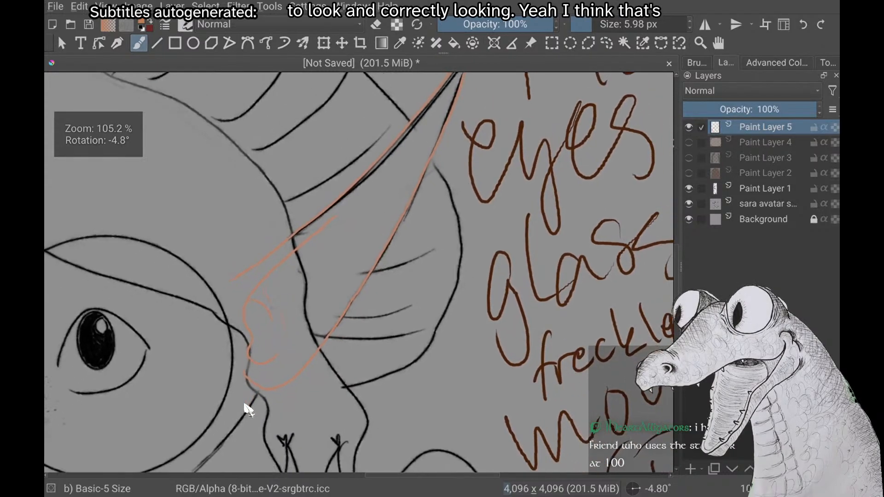
{"action": "scroll", "coordinate": [244, 405], "scroll_direction": "down", "scroll_amount": 1}
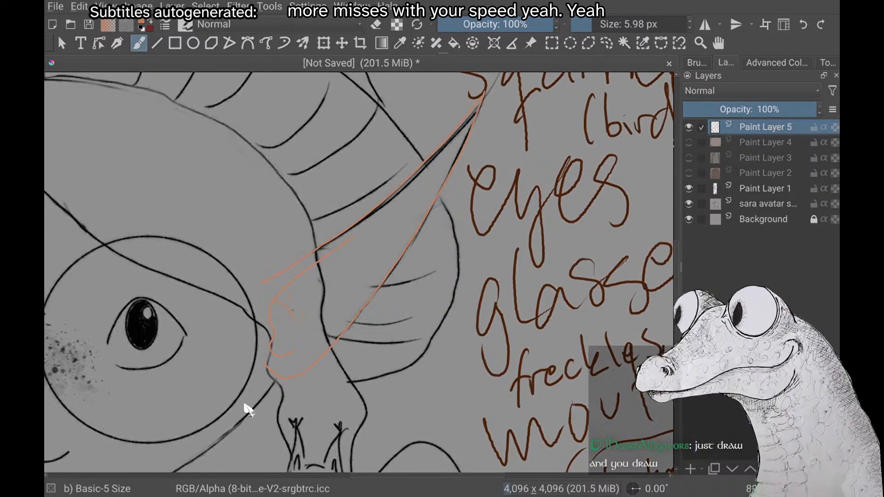
{"action": "scroll", "coordinate": [248, 410], "scroll_direction": "up", "scroll_amount": 2}
{"action": "scroll", "coordinate": [248, 409], "scroll_direction": "down", "scroll_amount": 1}
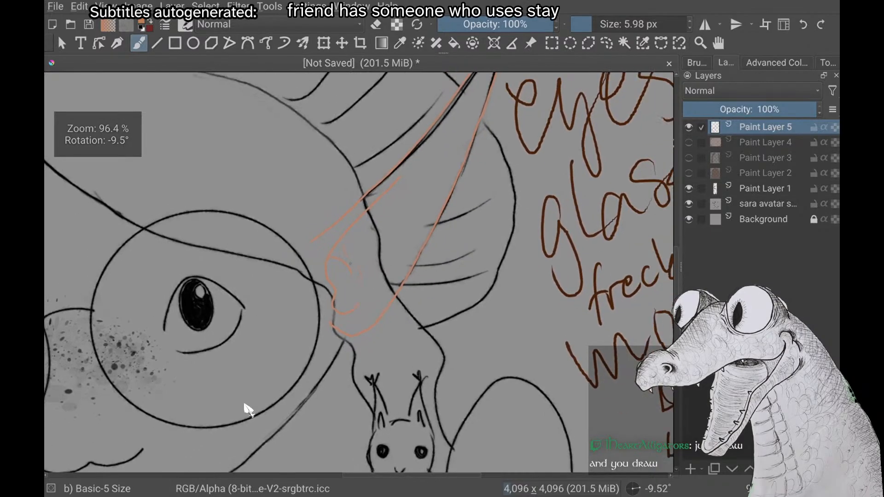
{"action": "scroll", "coordinate": [248, 409], "scroll_direction": "up", "scroll_amount": 2}
{"action": "scroll", "coordinate": [248, 409], "scroll_direction": "down", "scroll_amount": 1}
{"action": "scroll", "coordinate": [248, 410], "scroll_direction": "up", "scroll_amount": 1}
{"action": "scroll", "coordinate": [247, 409], "scroll_direction": "down", "scroll_amount": 1}
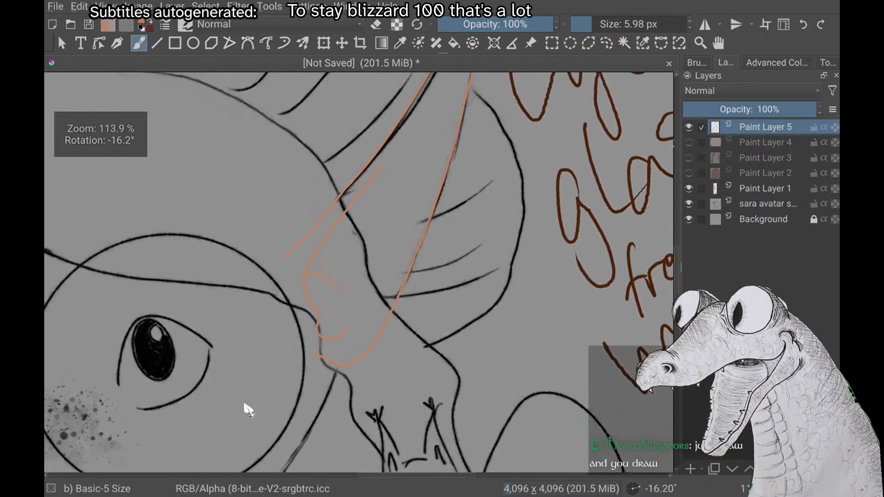
{"action": "scroll", "coordinate": [247, 409], "scroll_direction": "down", "scroll_amount": 1}
{"action": "scroll", "coordinate": [248, 410], "scroll_direction": "up", "scroll_amount": 1}
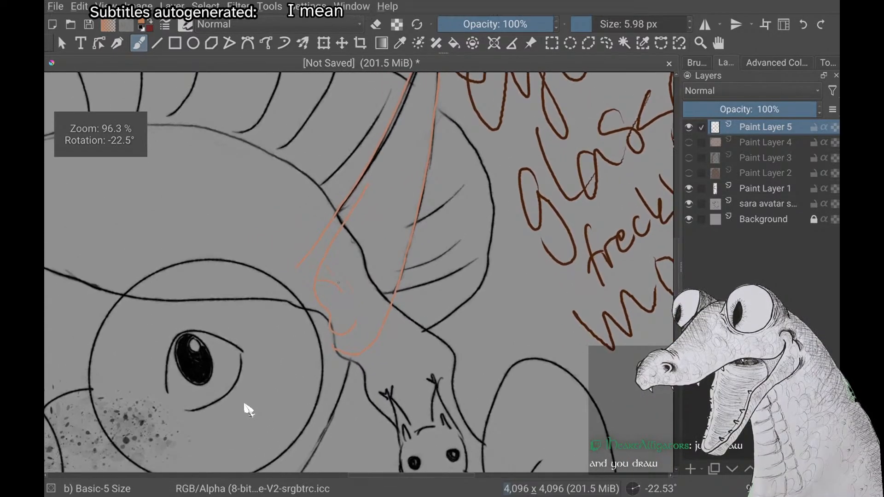
Close the ear's open front edge with a light peach stroke from the upper outline's end to the lobe
{"action": "right_click", "coordinate": [247, 410]}
{"action": "left_click", "coordinate": [159, 211]}
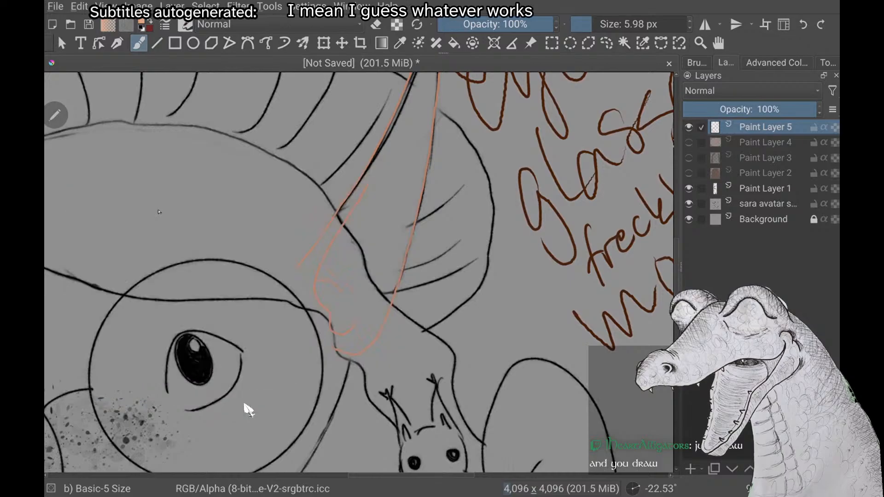
{"action": "scroll", "coordinate": [248, 410], "scroll_direction": "up", "scroll_amount": 2}
{"action": "scroll", "coordinate": [247, 410], "scroll_direction": "down", "scroll_amount": 1}
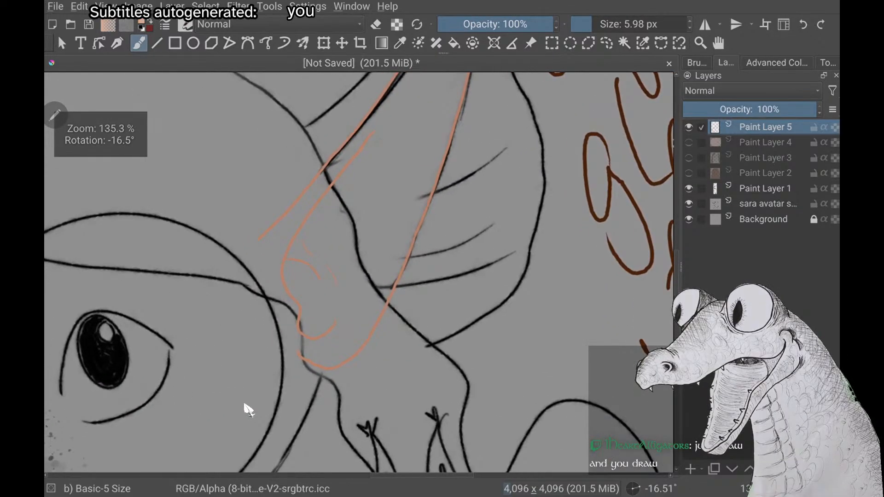
{"action": "scroll", "coordinate": [248, 410], "scroll_direction": "up", "scroll_amount": 2}
{"action": "scroll", "coordinate": [248, 409], "scroll_direction": "down", "scroll_amount": 1}
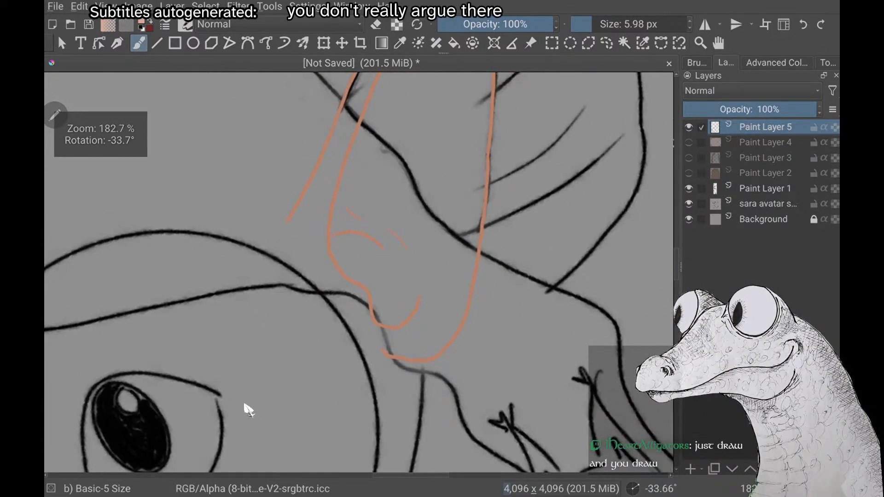
{"action": "scroll", "coordinate": [248, 409], "scroll_direction": "up", "scroll_amount": 2}
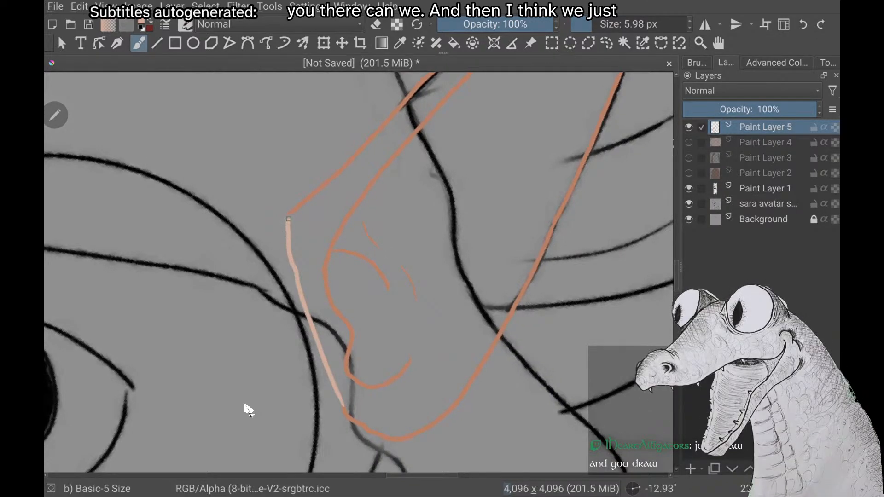
{"action": "scroll", "coordinate": [247, 410], "scroll_direction": "down", "scroll_amount": 3}
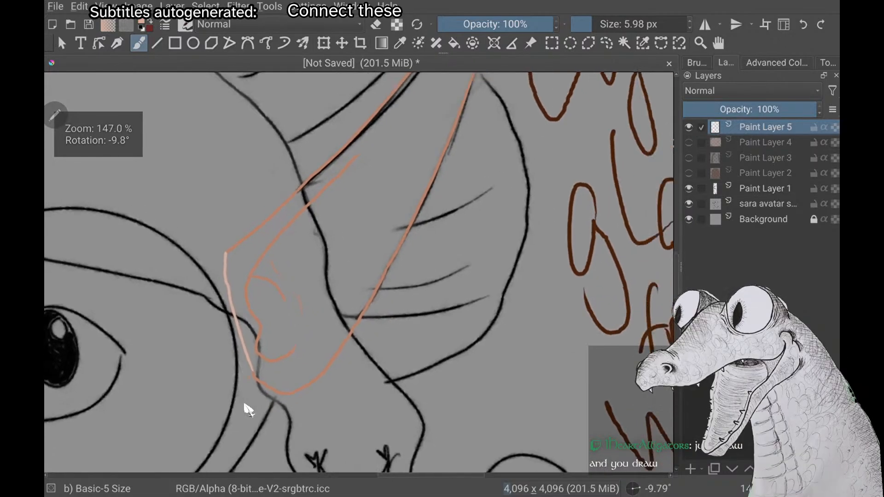
Fill the closed ear shape with the light peach skin colour
{"action": "scroll", "coordinate": [248, 410], "scroll_direction": "down", "scroll_amount": 2}
{"action": "left_click", "coordinate": [454, 43]}
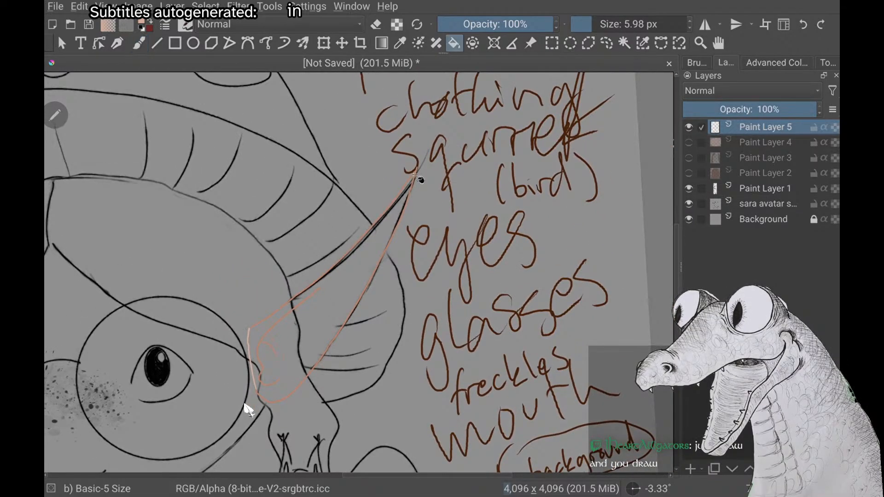
{"action": "left_click", "coordinate": [260, 393]}
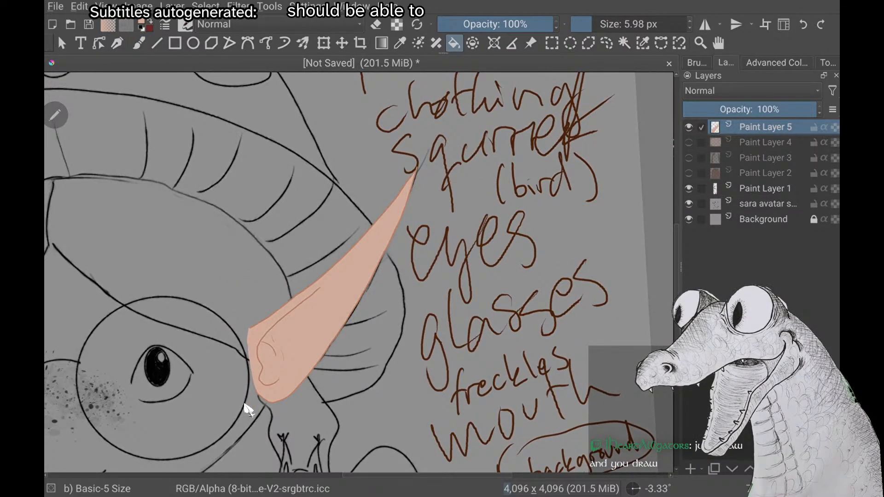
{"action": "scroll", "coordinate": [248, 409], "scroll_direction": "down", "scroll_amount": 2}
{"action": "scroll", "coordinate": [248, 409], "scroll_direction": "down", "scroll_amount": 1}
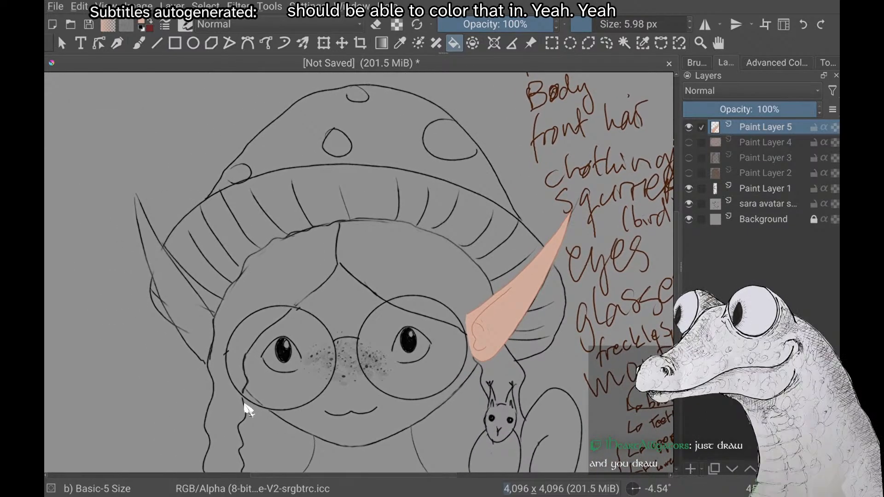
Add a new paint layer above the finished ear and sample the darker orange from its outline as the painting colour
{"action": "key", "text": "Insert"}
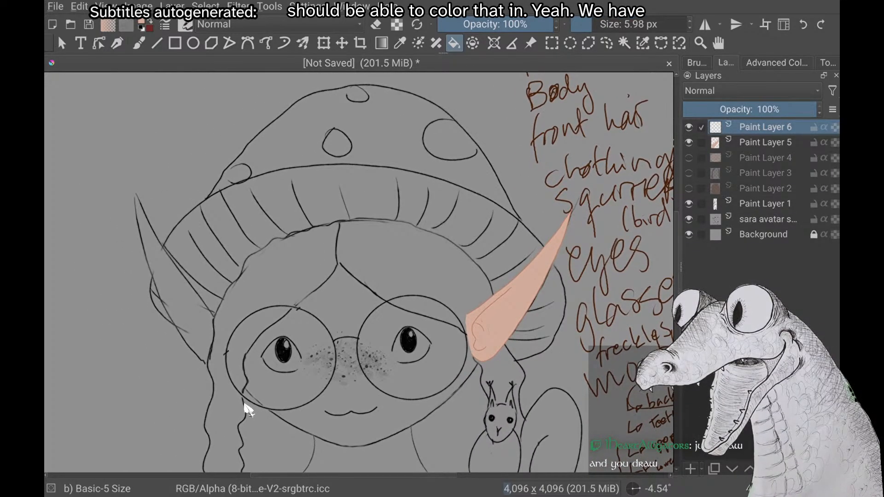
{"action": "right_click", "coordinate": [248, 410]}
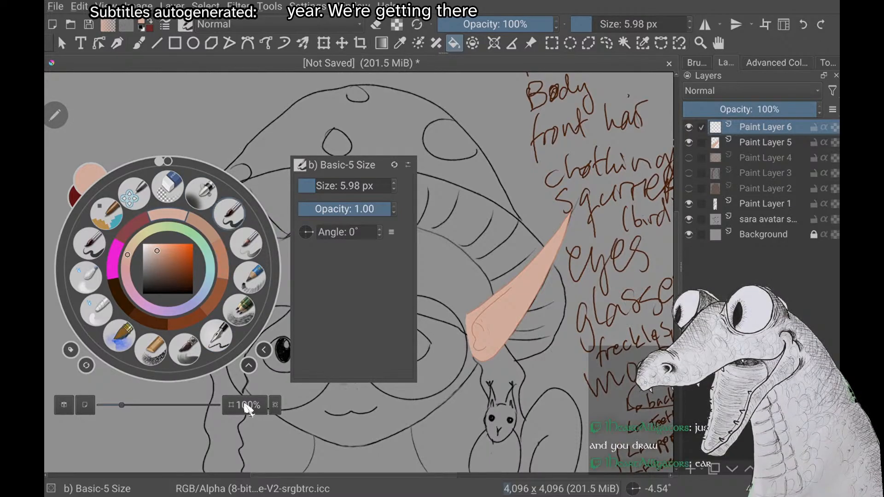
{"action": "left_click", "coordinate": [223, 256]}
{"action": "scroll", "coordinate": [248, 409], "scroll_direction": "up", "scroll_amount": 3}
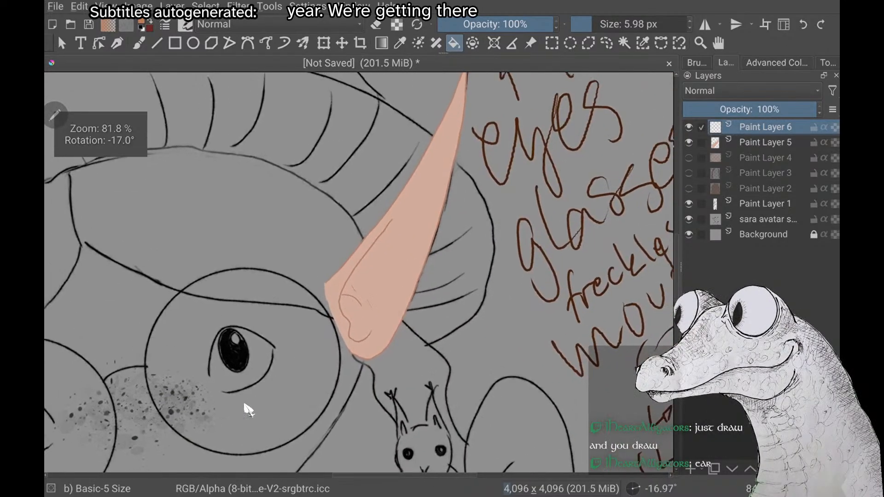
{"action": "scroll", "coordinate": [248, 410], "scroll_direction": "up", "scroll_amount": 1}
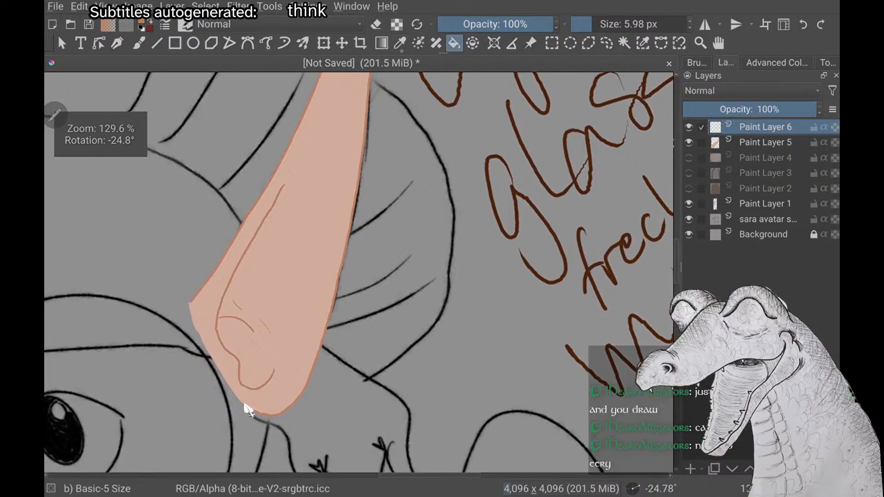
{"action": "key", "text": "p"}
{"action": "left_click", "coordinate": [200, 291]}
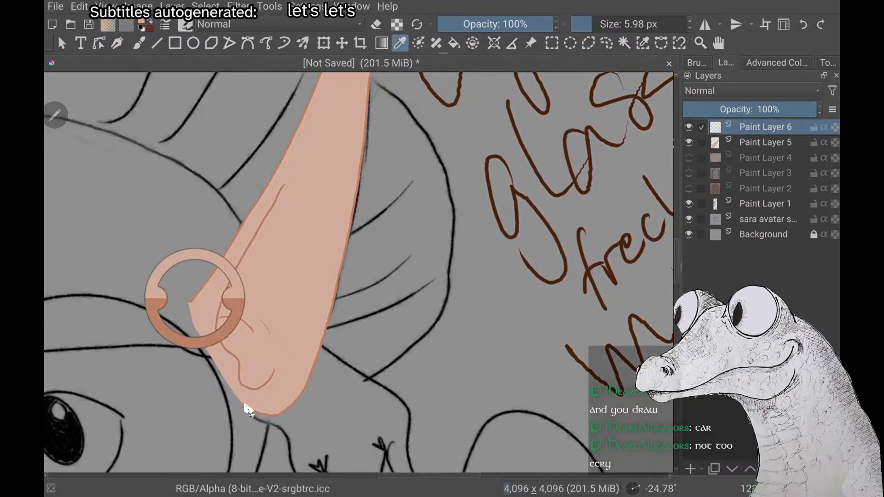
Circle the end of the hat brim beside the unfinished ear with a magenta brush loop, and undo the loop
{"action": "scroll", "coordinate": [248, 410], "scroll_direction": "up", "scroll_amount": 2}
{"action": "scroll", "coordinate": [248, 409], "scroll_direction": "down", "scroll_amount": 3}
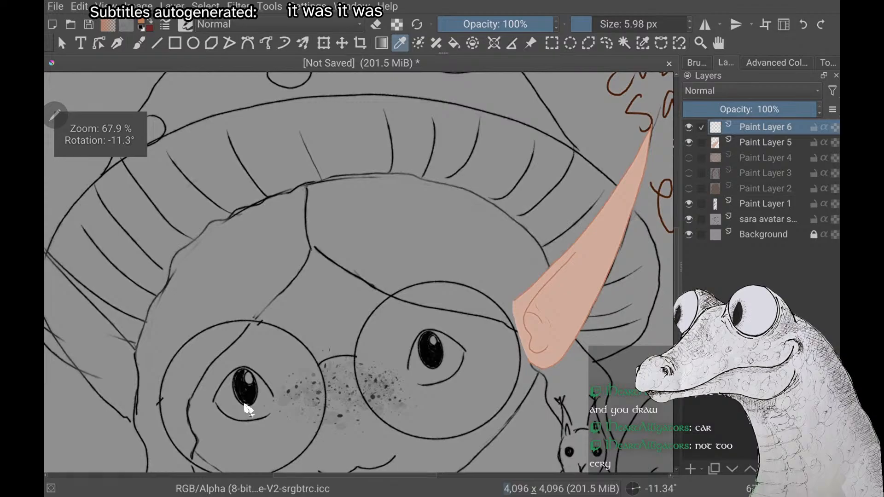
{"action": "scroll", "coordinate": [247, 410], "scroll_direction": "down", "scroll_amount": 2}
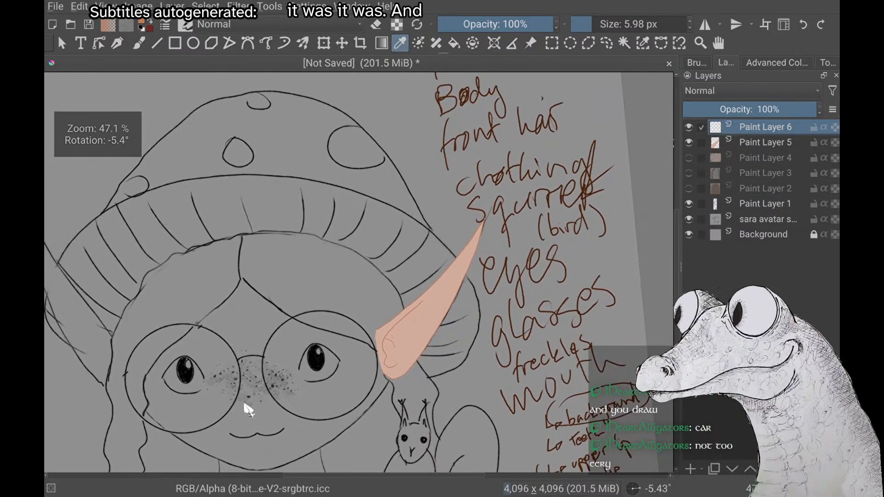
{"action": "scroll", "coordinate": [247, 410], "scroll_direction": "up", "scroll_amount": 3}
{"action": "scroll", "coordinate": [248, 409], "scroll_direction": "down", "scroll_amount": 2}
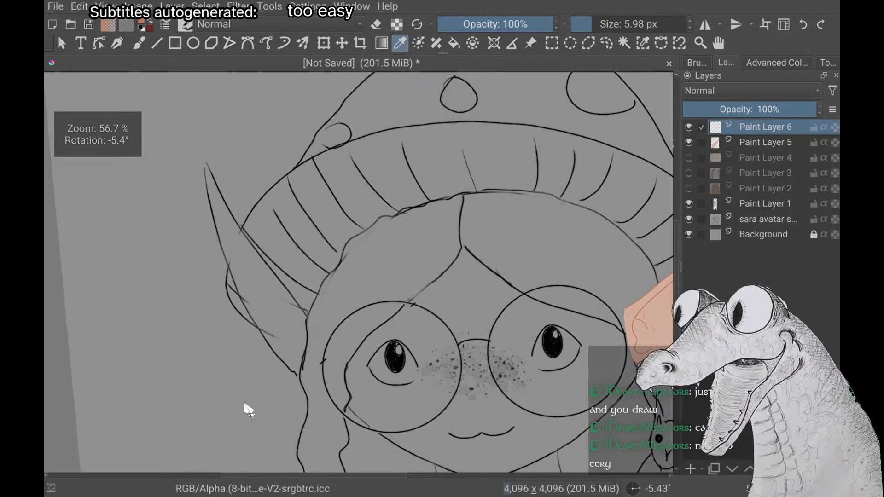
{"action": "scroll", "coordinate": [248, 410], "scroll_direction": "up", "scroll_amount": 3}
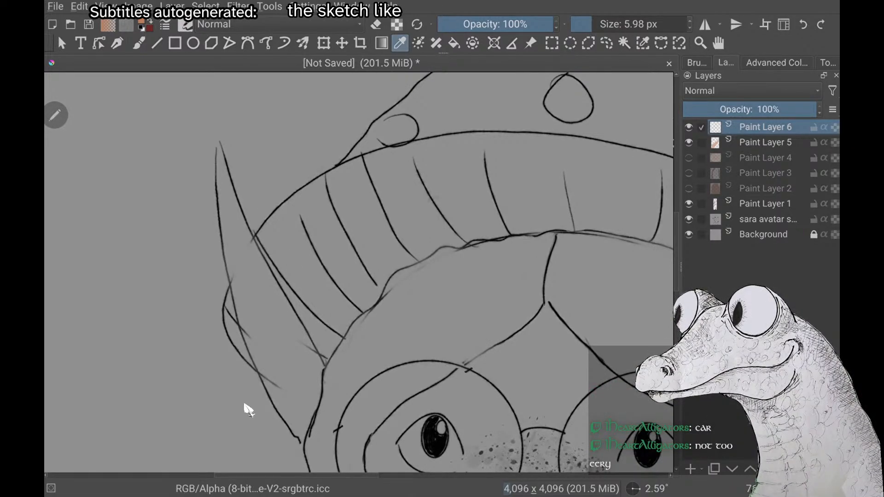
{"action": "key", "text": "b"}
{"action": "right_click", "coordinate": [247, 410]}
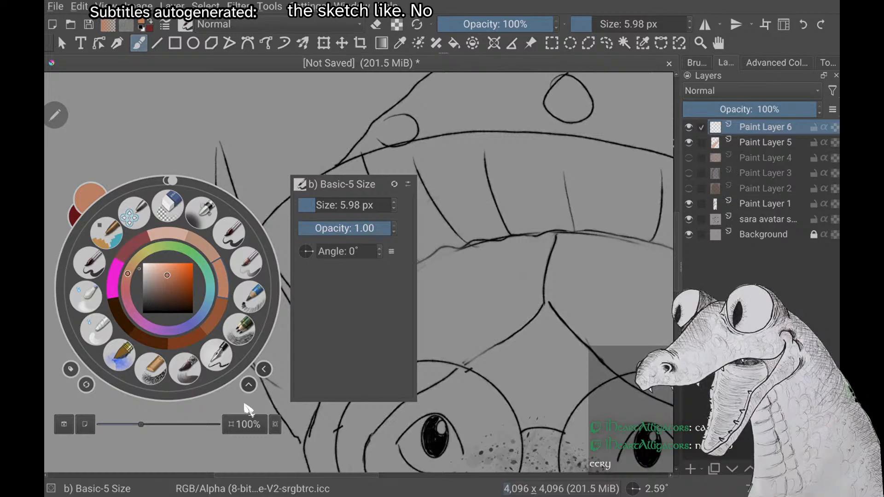
{"action": "right_click", "coordinate": [248, 409]}
{"action": "left_click_drag", "start_coordinate": [338, 345], "coordinate": [336, 287]}
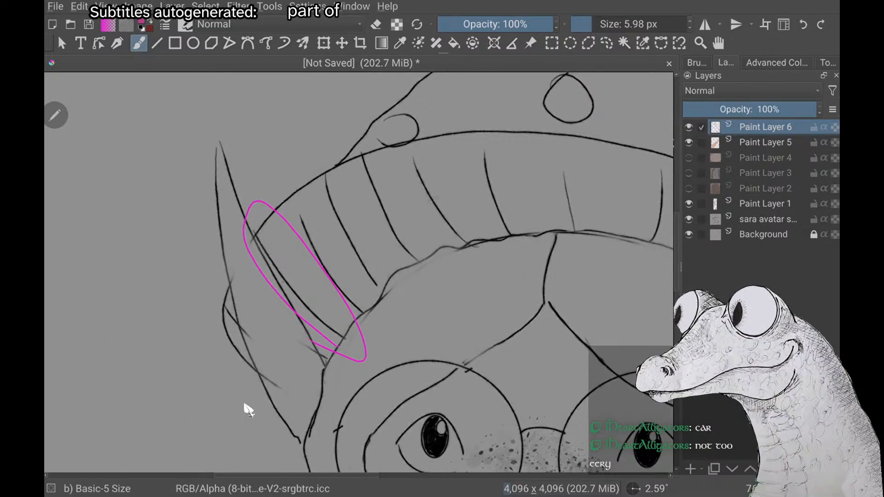
{"action": "key", "text": "ctrl+z"}
{"action": "scroll", "coordinate": [248, 409], "scroll_direction": "down", "scroll_amount": 3}
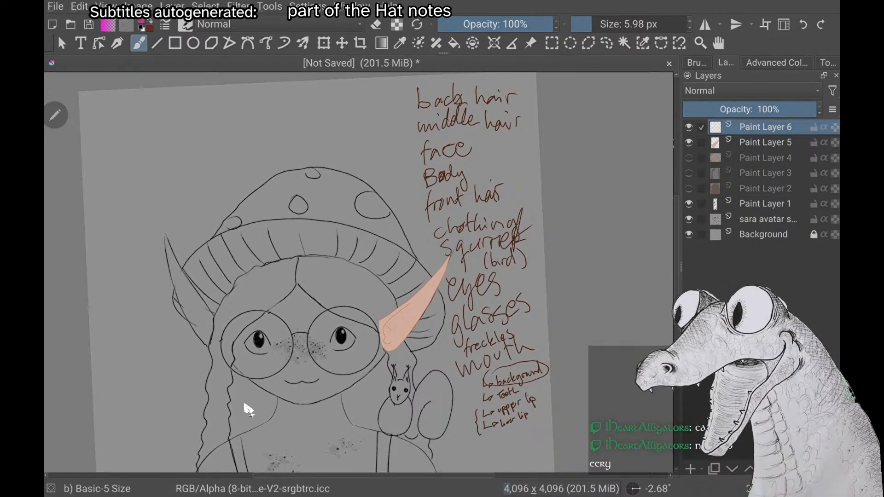
Pick the orange outline colour and trace the second ear's upper edge from the pointed tip down to the hairline
{"action": "right_click", "coordinate": [247, 409]}
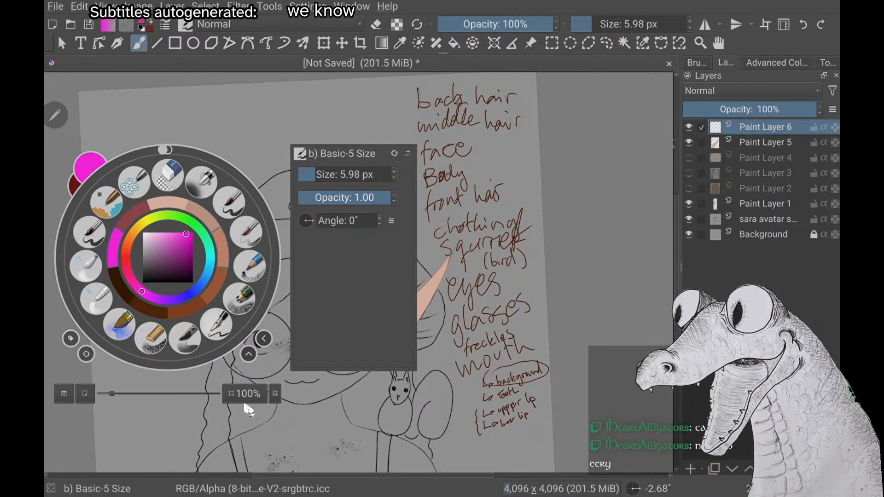
{"action": "left_click", "coordinate": [220, 249]}
{"action": "scroll", "coordinate": [248, 409], "scroll_direction": "up", "scroll_amount": 3}
{"action": "scroll", "coordinate": [248, 409], "scroll_direction": "down", "scroll_amount": 1}
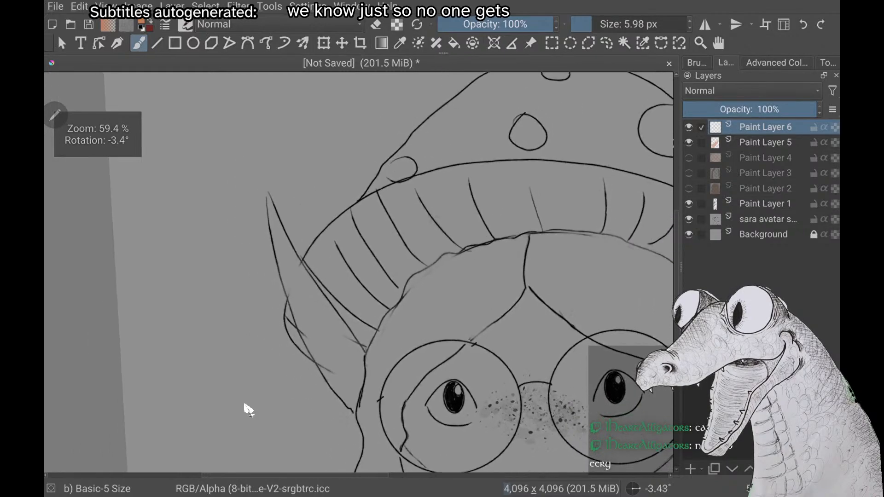
{"action": "scroll", "coordinate": [248, 409], "scroll_direction": "down", "scroll_amount": 1}
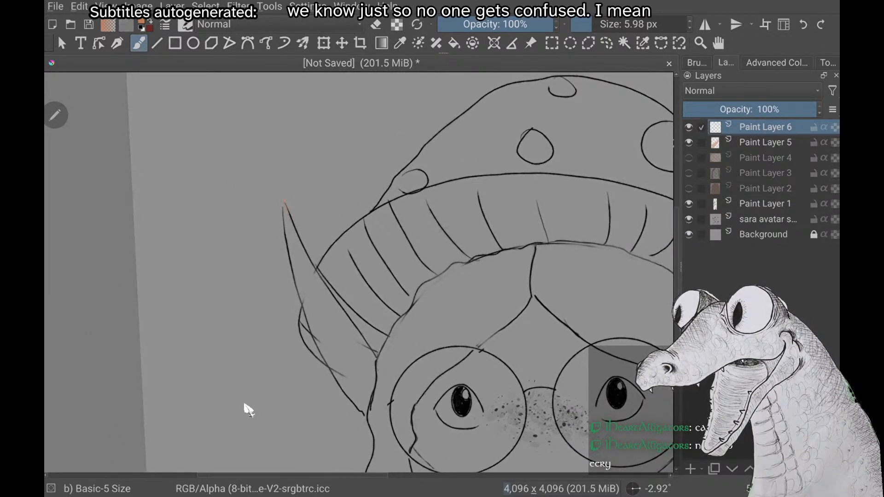
{"action": "left_click_drag", "start_coordinate": [284, 201], "coordinate": [303, 247]}
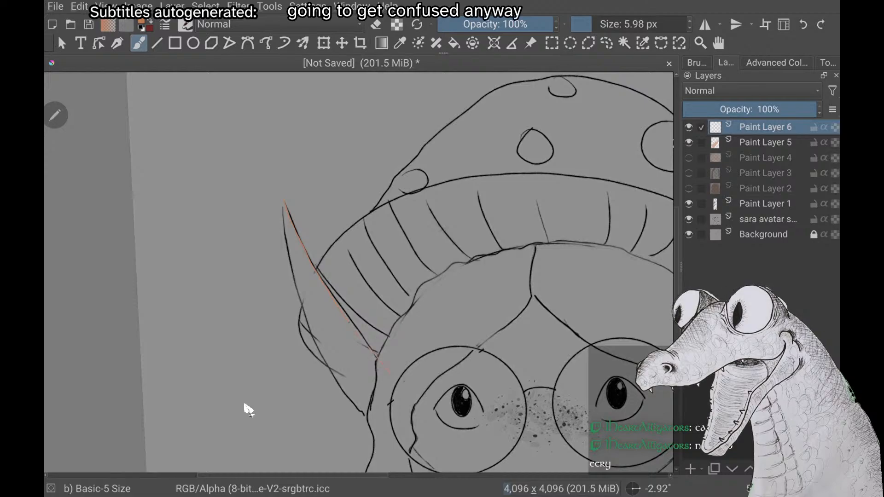
Compare the second ear's new upper edge with the finished ear across the whole head
{"action": "scroll", "coordinate": [248, 409], "scroll_direction": "down", "scroll_amount": 3}
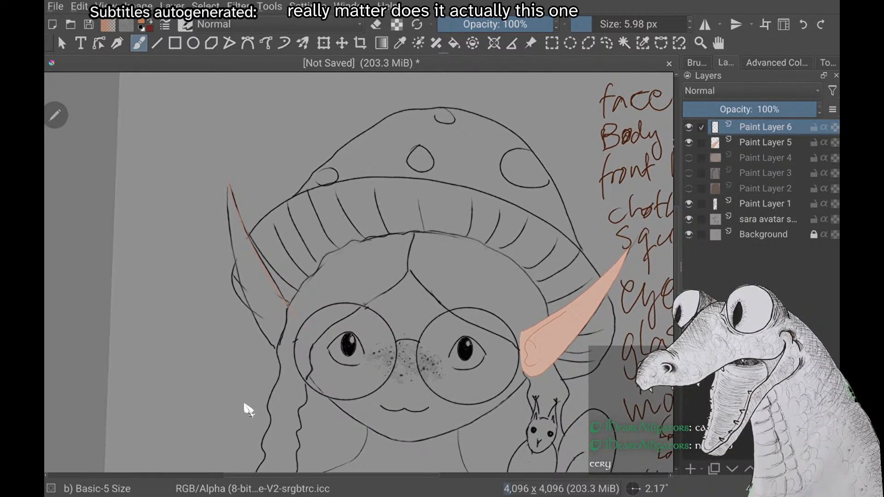
{"action": "scroll", "coordinate": [248, 410], "scroll_direction": "up", "scroll_amount": 1}
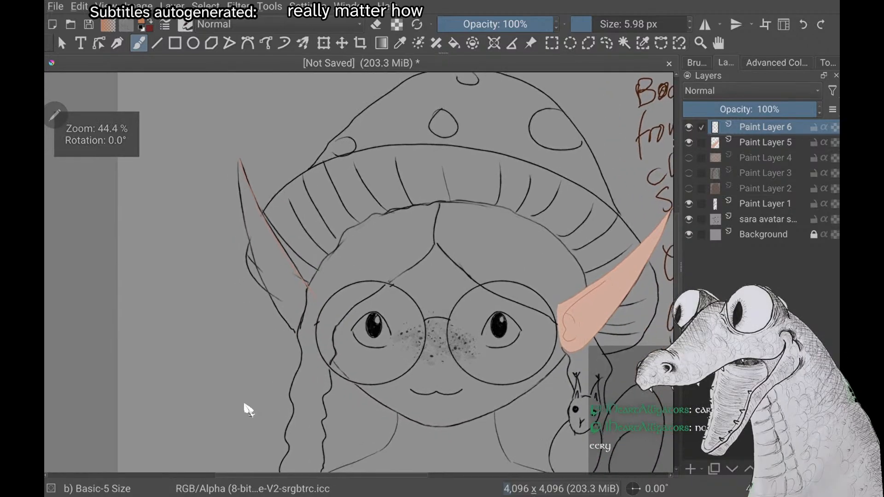
{"action": "scroll", "coordinate": [247, 410], "scroll_direction": "down", "scroll_amount": 1}
{"action": "scroll", "coordinate": [248, 410], "scroll_direction": "down", "scroll_amount": 1}
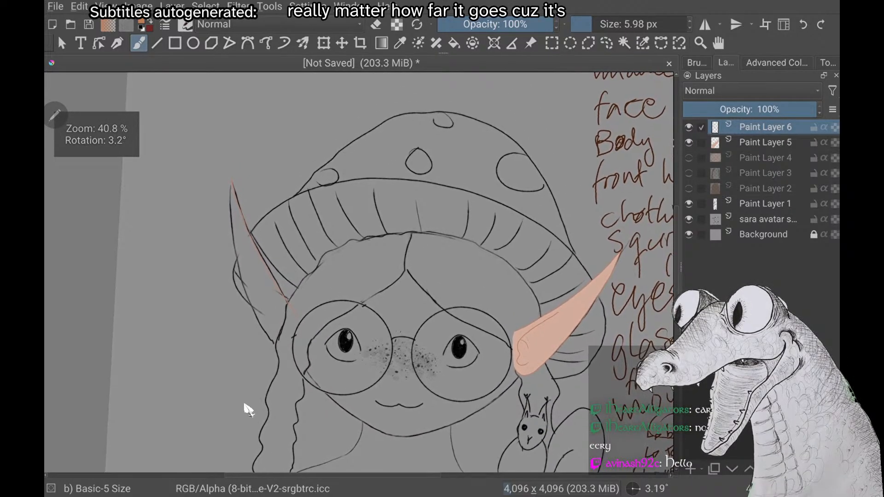
{"action": "scroll", "coordinate": [248, 410], "scroll_direction": "up", "scroll_amount": 3}
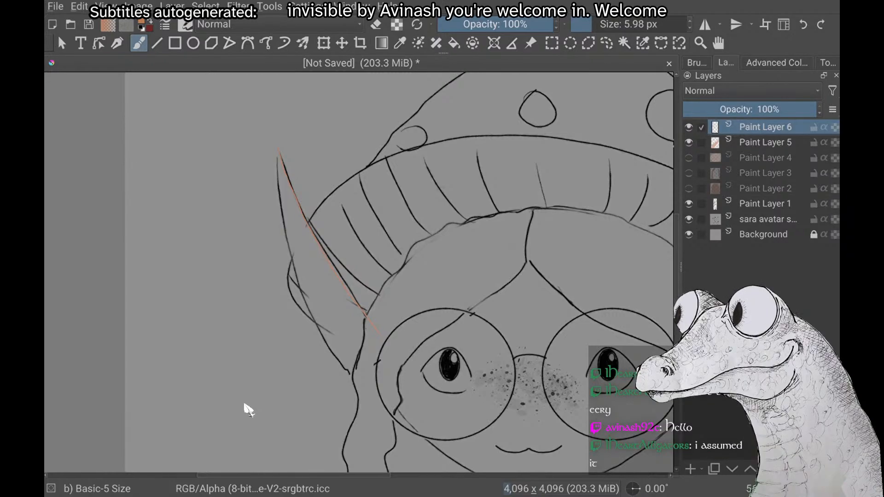
{"action": "scroll", "coordinate": [248, 410], "scroll_direction": "down", "scroll_amount": 1}
{"action": "scroll", "coordinate": [248, 409], "scroll_direction": "down", "scroll_amount": 2}
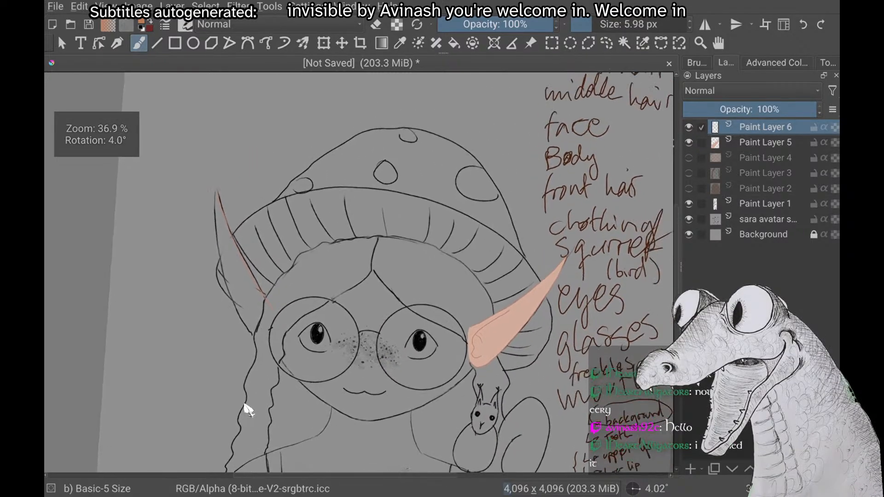
{"action": "scroll", "coordinate": [247, 410], "scroll_direction": "up", "scroll_amount": 2}
{"action": "scroll", "coordinate": [248, 410], "scroll_direction": "up", "scroll_amount": 3}
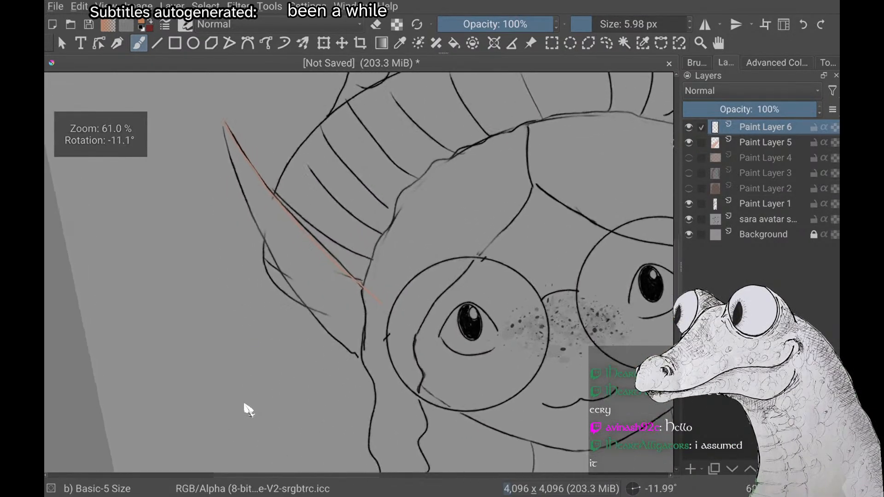
{"action": "scroll", "coordinate": [248, 410], "scroll_direction": "down", "scroll_amount": 2}
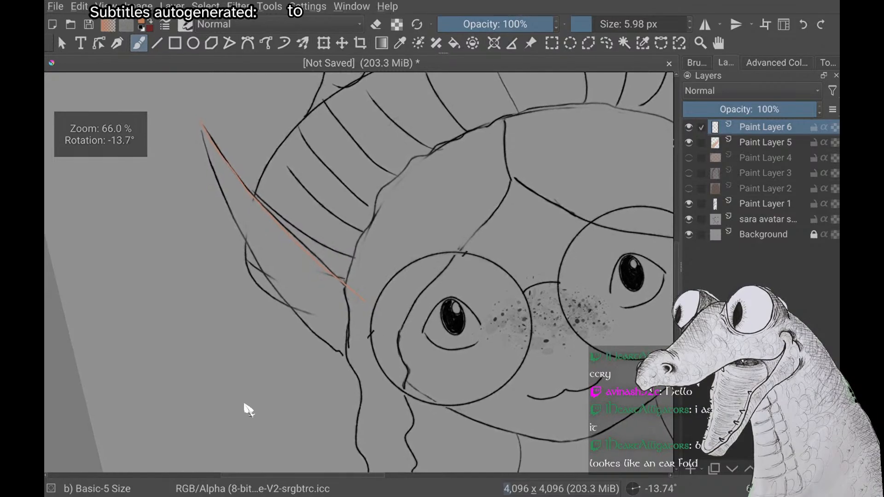
{"action": "scroll", "coordinate": [248, 409], "scroll_direction": "down", "scroll_amount": 2}
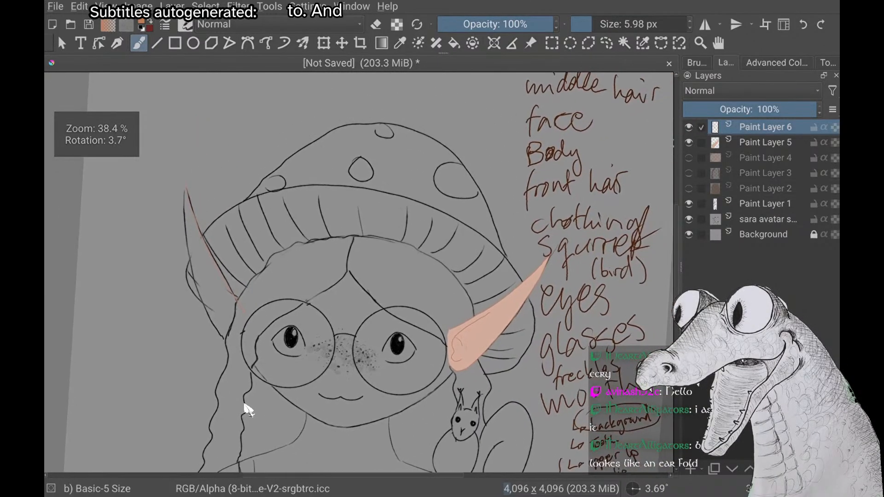
Trace the second ear's lower edge in orange from the tip down past the braid into the glasses rim
{"action": "scroll", "coordinate": [247, 409], "scroll_direction": "up", "scroll_amount": 2}
{"action": "scroll", "coordinate": [248, 409], "scroll_direction": "up", "scroll_amount": 3}
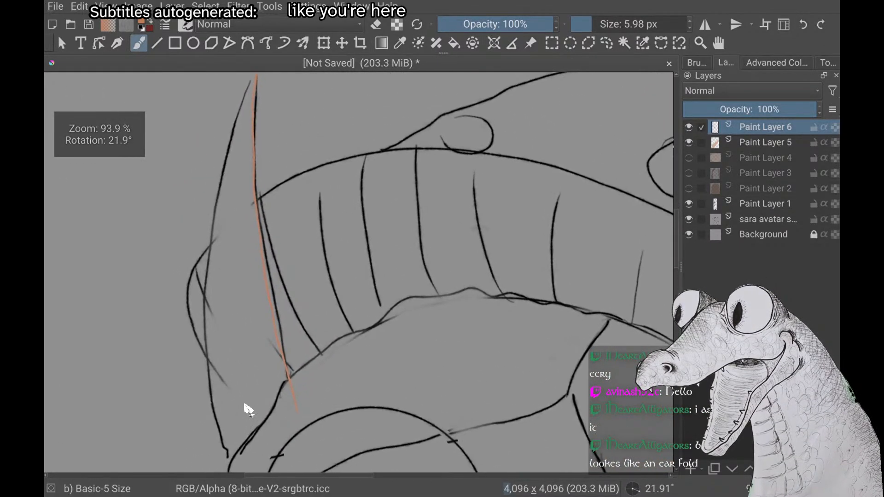
{"action": "scroll", "coordinate": [248, 410], "scroll_direction": "down", "scroll_amount": 2}
{"action": "scroll", "coordinate": [247, 409], "scroll_direction": "up", "scroll_amount": 2}
{"action": "scroll", "coordinate": [248, 410], "scroll_direction": "down", "scroll_amount": 2}
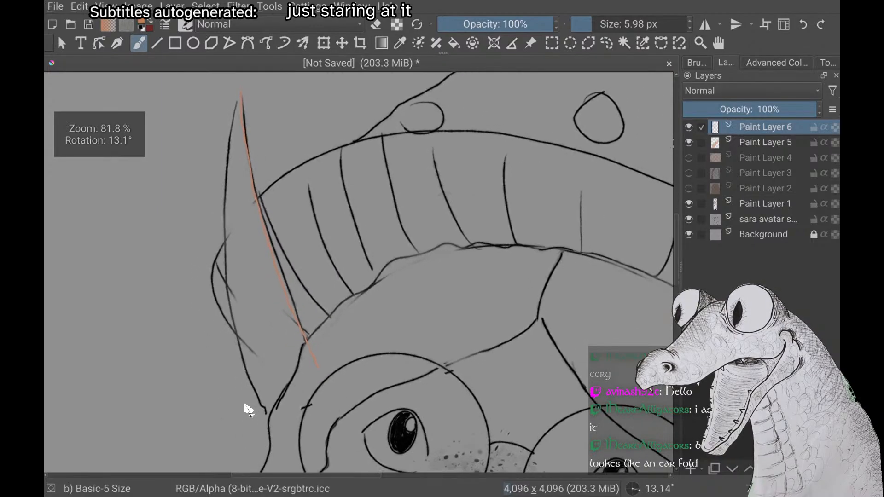
{"action": "scroll", "coordinate": [247, 410], "scroll_direction": "down", "scroll_amount": 2}
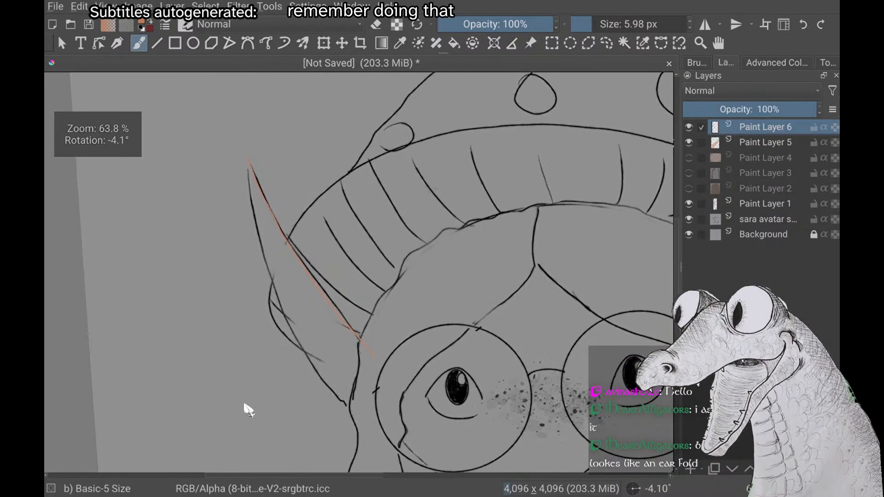
{"action": "scroll", "coordinate": [248, 410], "scroll_direction": "down", "scroll_amount": 1}
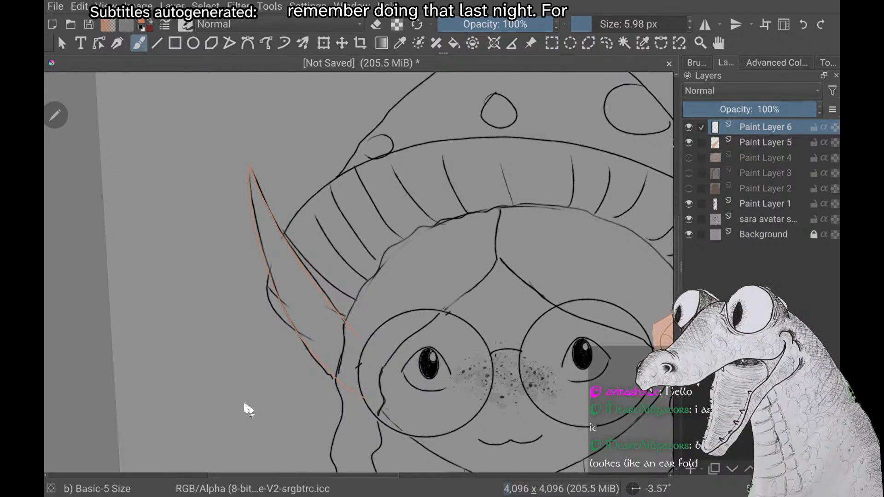
Examine how the second ear's two outline strokes end at the hair and glasses
{"action": "scroll", "coordinate": [248, 409], "scroll_direction": "up", "scroll_amount": 2}
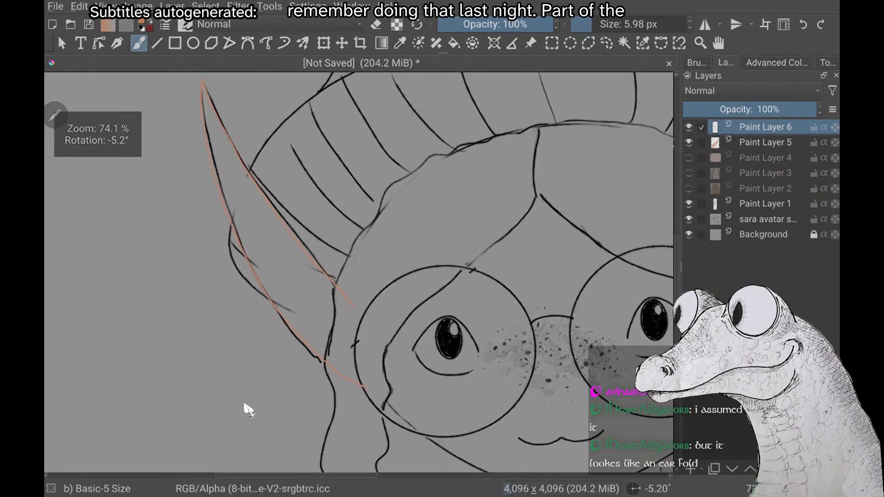
{"action": "scroll", "coordinate": [248, 410], "scroll_direction": "up", "scroll_amount": 3}
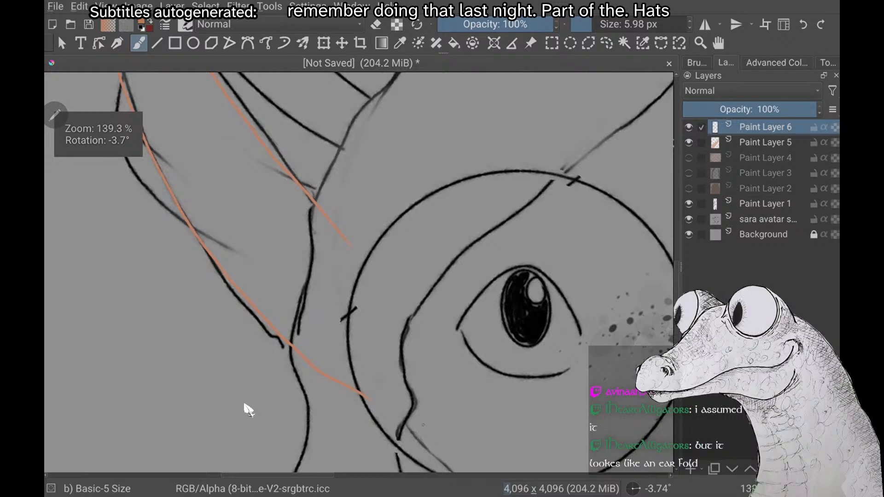
{"action": "scroll", "coordinate": [248, 409], "scroll_direction": "up", "scroll_amount": 3}
{"action": "scroll", "coordinate": [248, 410], "scroll_direction": "down", "scroll_amount": 2}
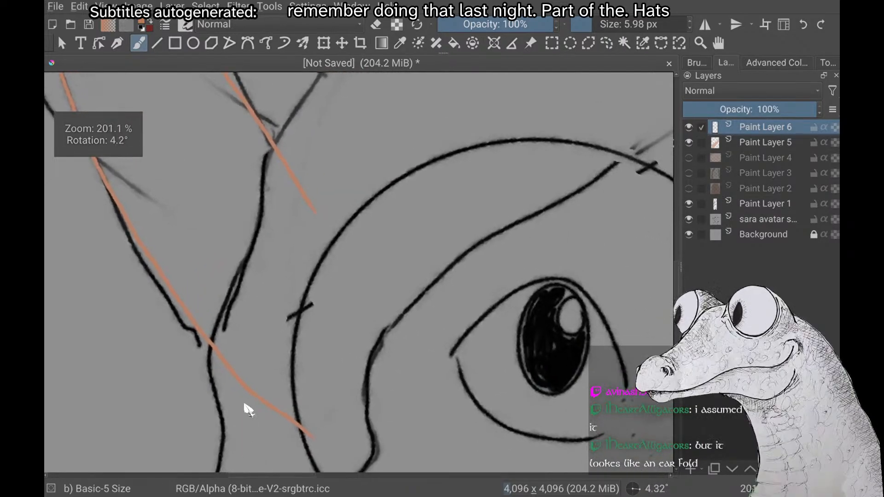
{"action": "scroll", "coordinate": [248, 410], "scroll_direction": "down", "scroll_amount": 3}
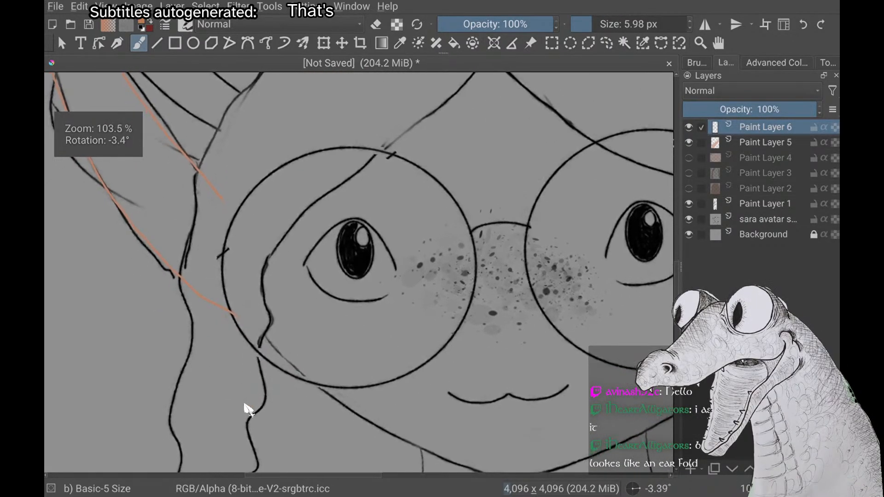
{"action": "scroll", "coordinate": [248, 410], "scroll_direction": "down", "scroll_amount": 2}
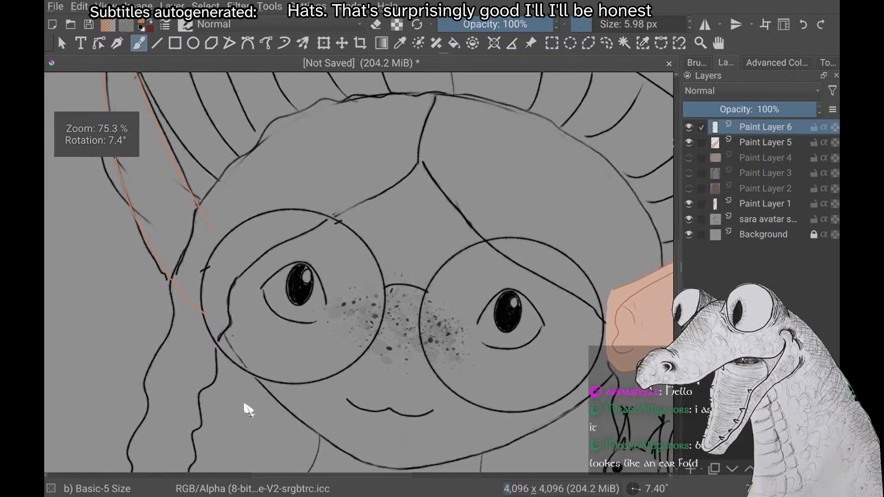
{"action": "scroll", "coordinate": [248, 410], "scroll_direction": "up", "scroll_amount": 2}
{"action": "scroll", "coordinate": [248, 409], "scroll_direction": "down", "scroll_amount": 2}
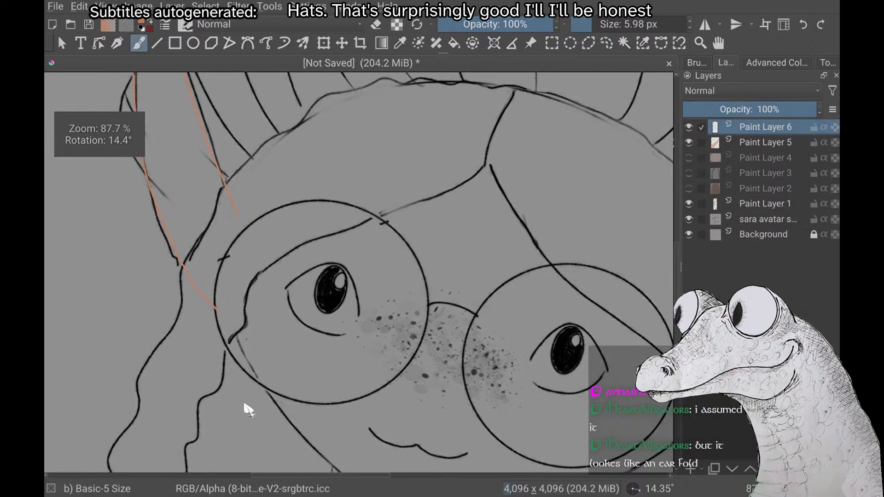
{"action": "scroll", "coordinate": [248, 409], "scroll_direction": "down", "scroll_amount": 2}
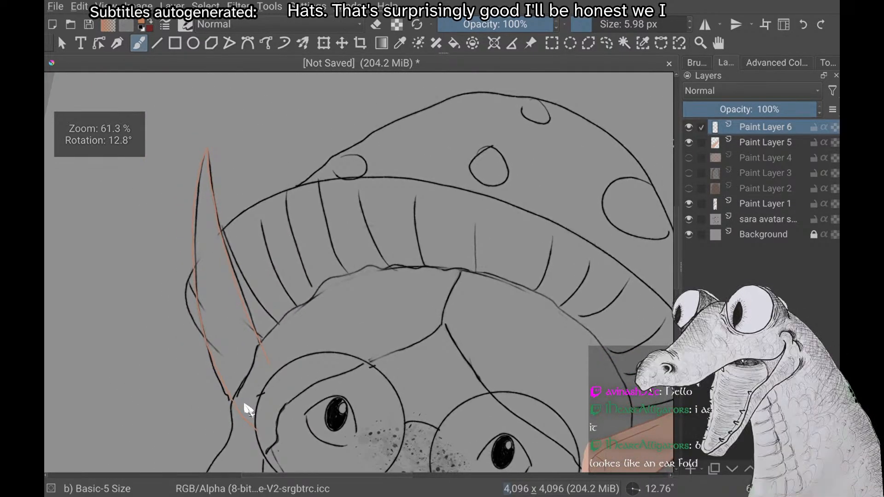
{"action": "scroll", "coordinate": [247, 410], "scroll_direction": "up", "scroll_amount": 3}
{"action": "scroll", "coordinate": [248, 409], "scroll_direction": "down", "scroll_amount": 1}
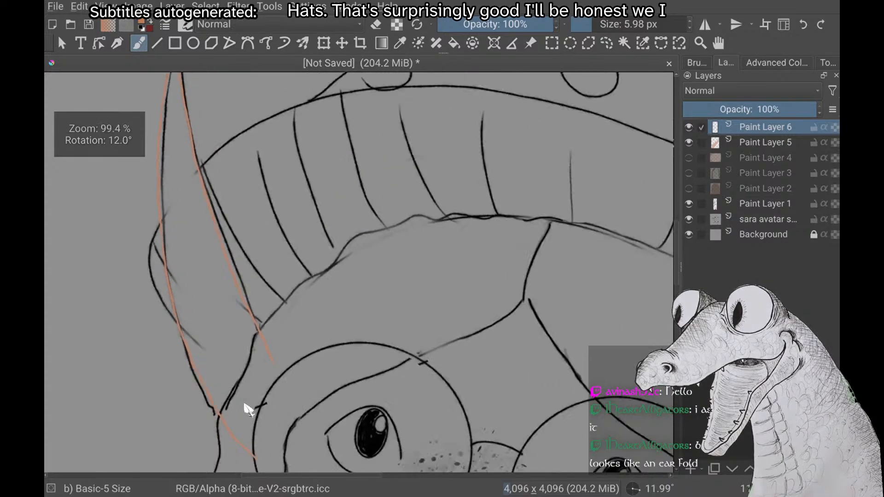
Add another orange stroke over the second ear's upper edge, ending slightly further into the face
{"action": "scroll", "coordinate": [248, 410], "scroll_direction": "down", "scroll_amount": 2}
{"action": "scroll", "coordinate": [248, 409], "scroll_direction": "up", "scroll_amount": 3}
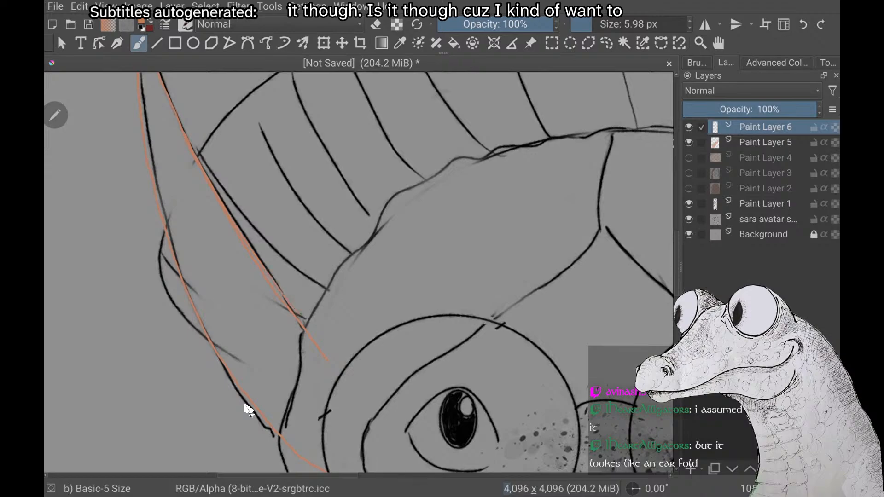
{"action": "scroll", "coordinate": [248, 409], "scroll_direction": "down", "scroll_amount": 1}
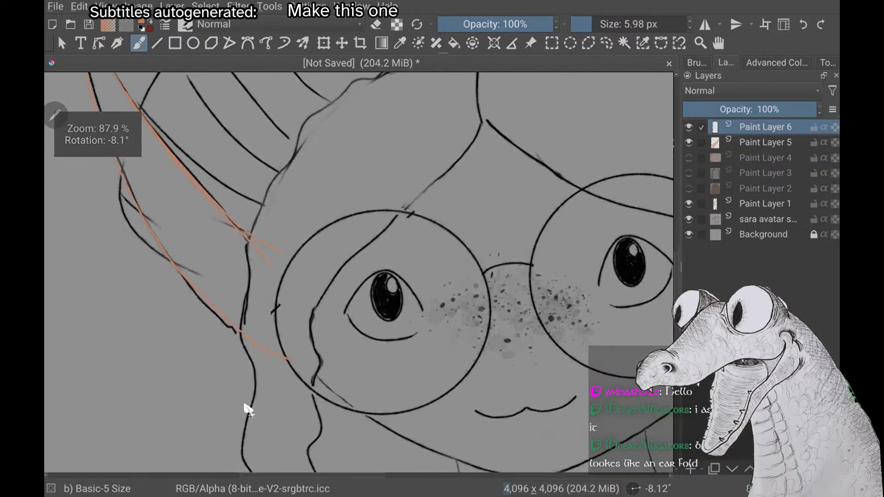
Sketch a quick orange curve across the braid toward the neck to illustrate the head turn, and undo it
{"action": "scroll", "coordinate": [247, 410], "scroll_direction": "down", "scroll_amount": 3}
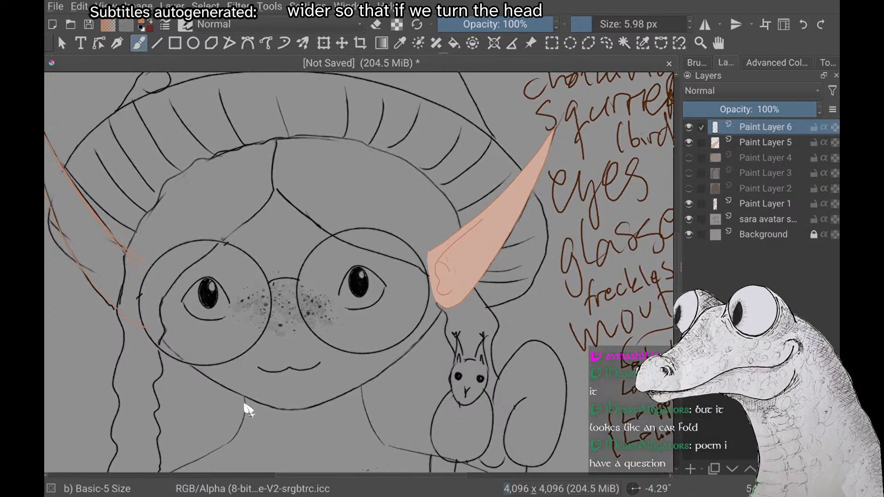
{"action": "scroll", "coordinate": [248, 409], "scroll_direction": "up", "scroll_amount": 2}
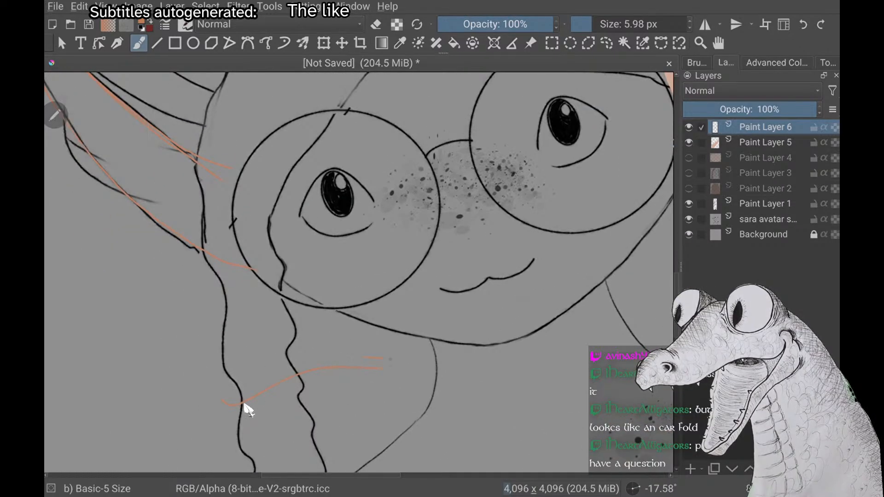
{"action": "scroll", "coordinate": [248, 409], "scroll_direction": "down", "scroll_amount": 3}
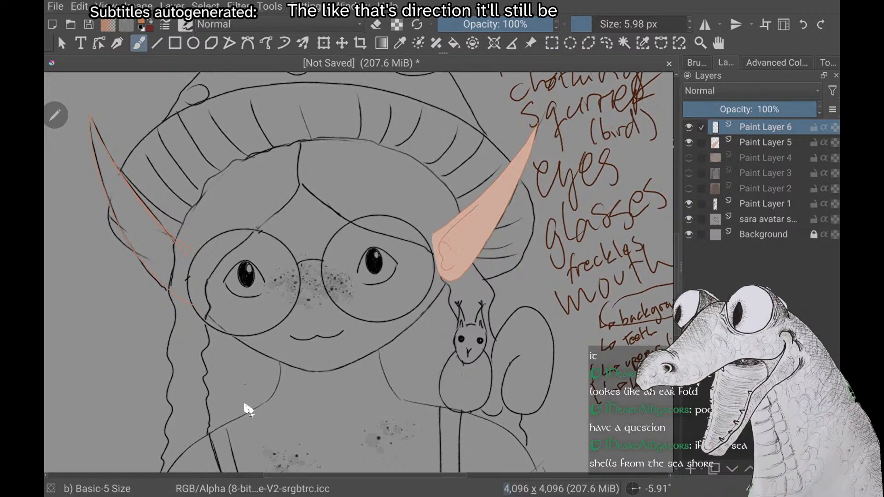
Show the filled face on Paint Layer 4 to check the ear outline against it
{"action": "scroll", "coordinate": [248, 410], "scroll_direction": "up", "scroll_amount": 2}
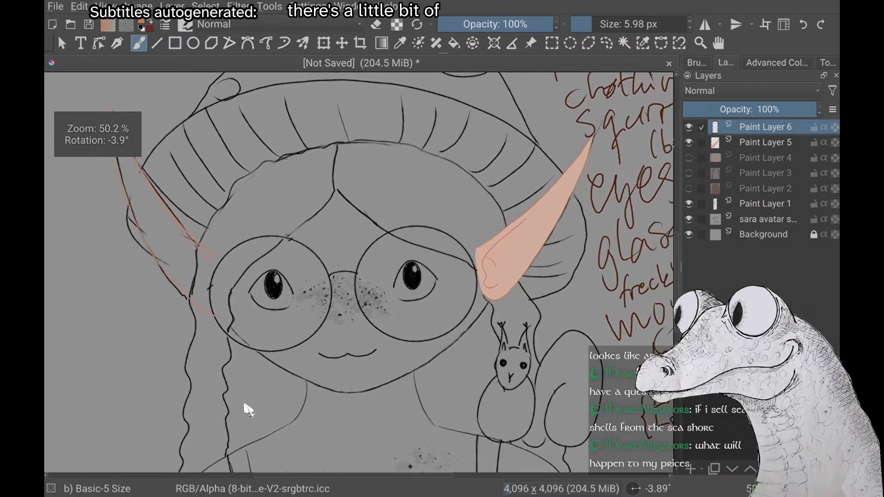
{"action": "scroll", "coordinate": [248, 409], "scroll_direction": "down", "scroll_amount": 1}
{"action": "left_click", "coordinate": [689, 158]}
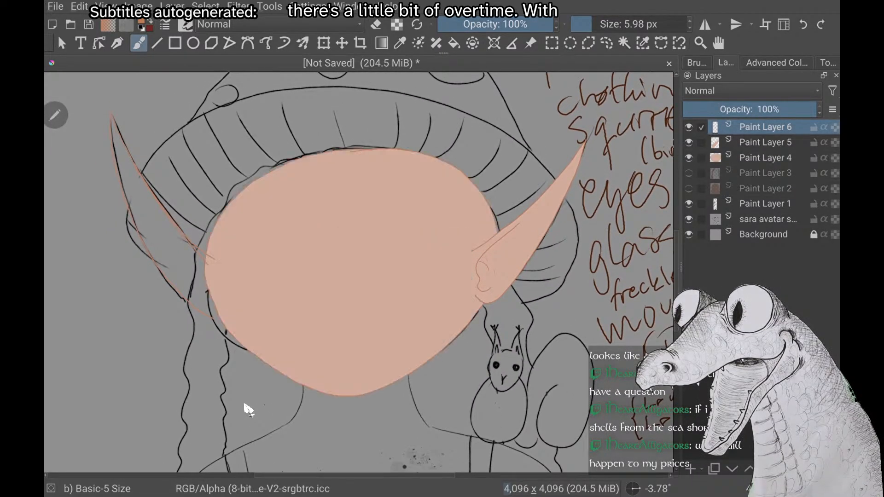
Circle the gap between the second ear's lower end and the face with an orange loop, and undo the loop
{"action": "scroll", "coordinate": [193, 333], "scroll_direction": "up", "scroll_amount": 2}
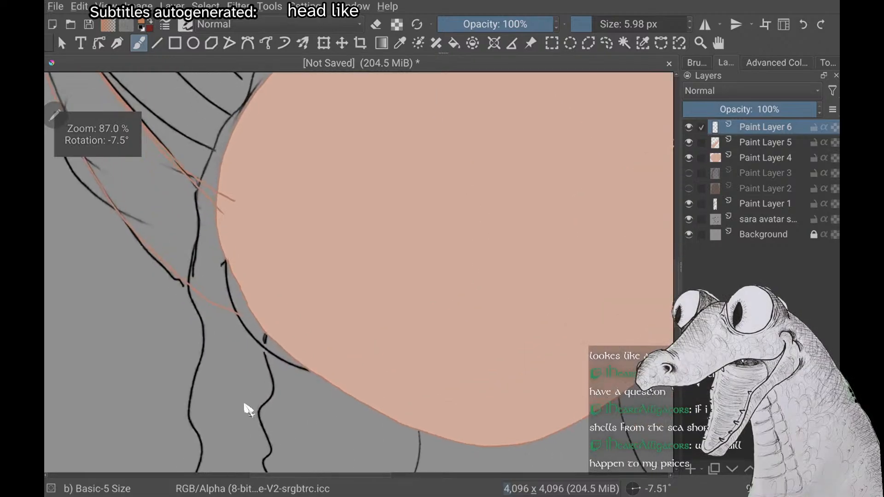
{"action": "mouse_move", "coordinate": [226, 268]}
{"action": "left_mouse_down"}
{"action": "mouse_move", "coordinate": [281, 327]}
{"action": "mouse_move", "coordinate": [277, 368]}
{"action": "left_mouse_up"}
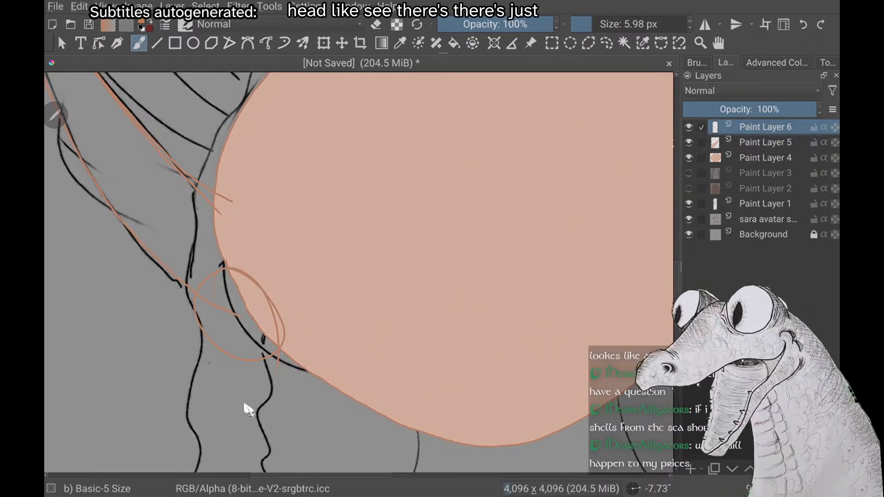
{"action": "key", "text": "ctrl+z"}
{"action": "scroll", "coordinate": [247, 409], "scroll_direction": "down", "scroll_amount": 2}
{"action": "scroll", "coordinate": [249, 410], "scroll_direction": "down", "scroll_amount": 2}
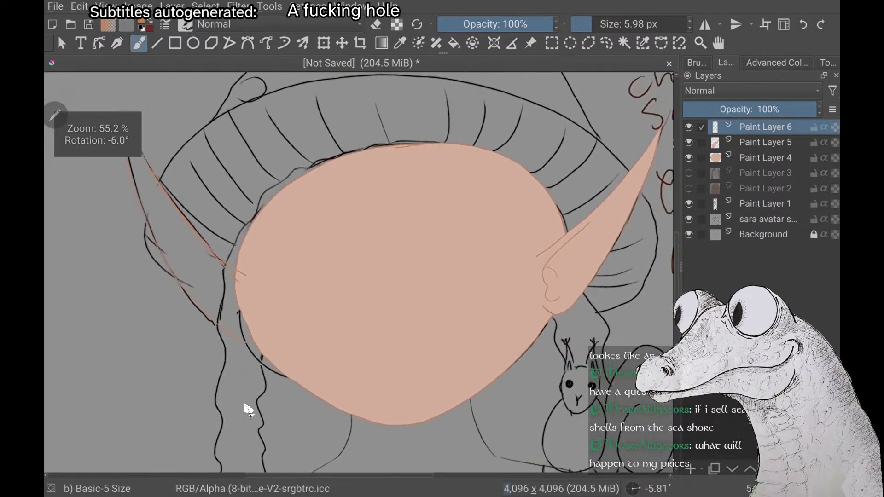
{"action": "scroll", "coordinate": [248, 409], "scroll_direction": "down", "scroll_amount": 1}
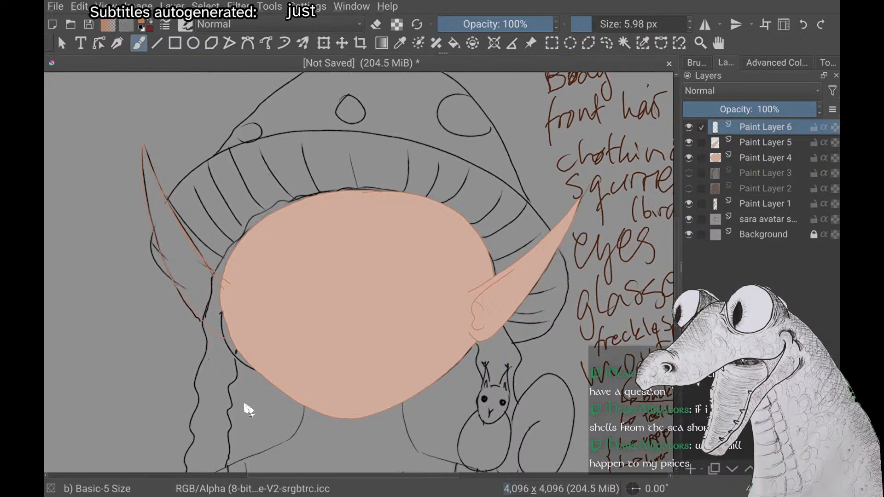
Hide the filled face on Paint Layer 4
{"action": "scroll", "coordinate": [245, 404], "scroll_direction": "down", "scroll_amount": 2}
{"action": "left_click", "coordinate": [689, 158]}
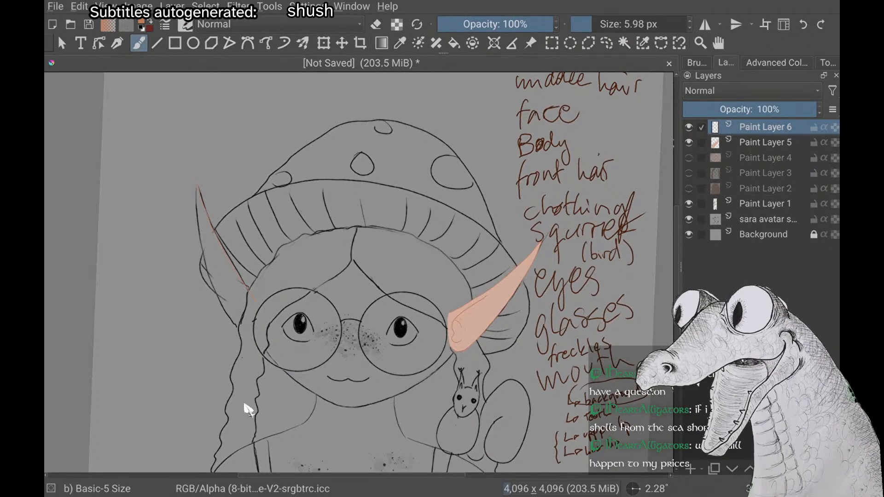
{"action": "scroll", "coordinate": [249, 410], "scroll_direction": "up", "scroll_amount": 1}
{"action": "scroll", "coordinate": [248, 410], "scroll_direction": "down", "scroll_amount": 2}
{"action": "scroll", "coordinate": [249, 410], "scroll_direction": "up", "scroll_amount": 1}
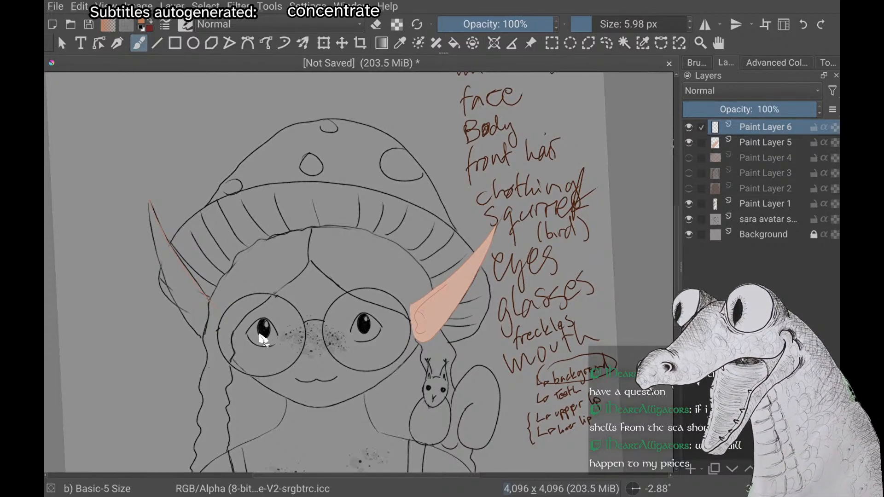
{"action": "mouse_move", "coordinate": [346, 235]}
{"action": "left_mouse_down"}
{"action": "mouse_move", "coordinate": [361, 191]}
{"action": "mouse_move", "coordinate": [515, 71]}
{"action": "mouse_move", "coordinate": [433, 237]}
{"action": "mouse_move", "coordinate": [414, 225]}
{"action": "mouse_move", "coordinate": [410, 209]}
{"action": "left_mouse_up"}
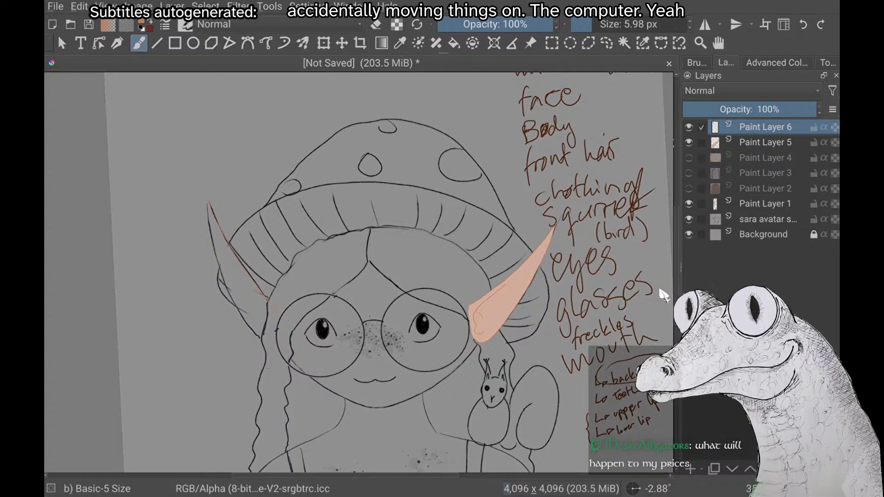
Select the second ear's orange upper-edge stroke on Paint Layer 6 with a rectangular selection and move it slightly toward the hat
{"action": "scroll", "coordinate": [664, 295], "scroll_direction": "up", "scroll_amount": 4}
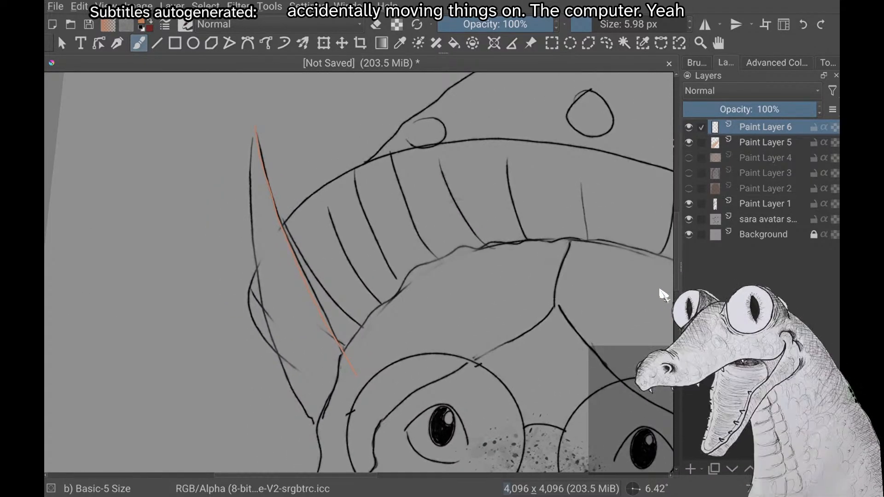
{"action": "scroll", "coordinate": [663, 295], "scroll_direction": "up", "scroll_amount": 1}
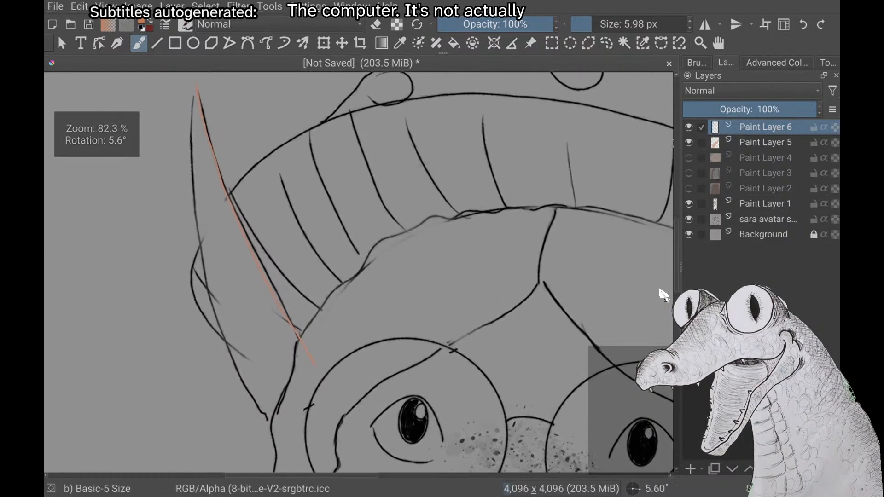
{"action": "scroll", "coordinate": [663, 295], "scroll_direction": "down", "scroll_amount": 3}
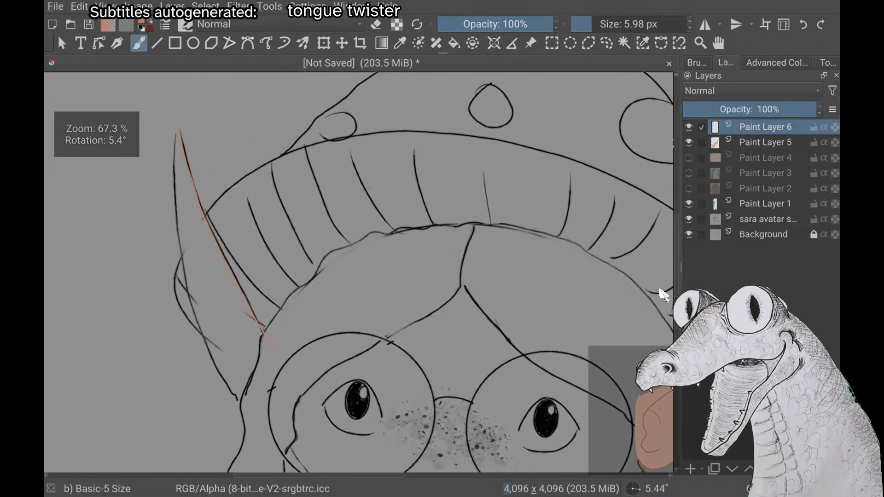
{"action": "scroll", "coordinate": [664, 295], "scroll_direction": "down", "scroll_amount": 2}
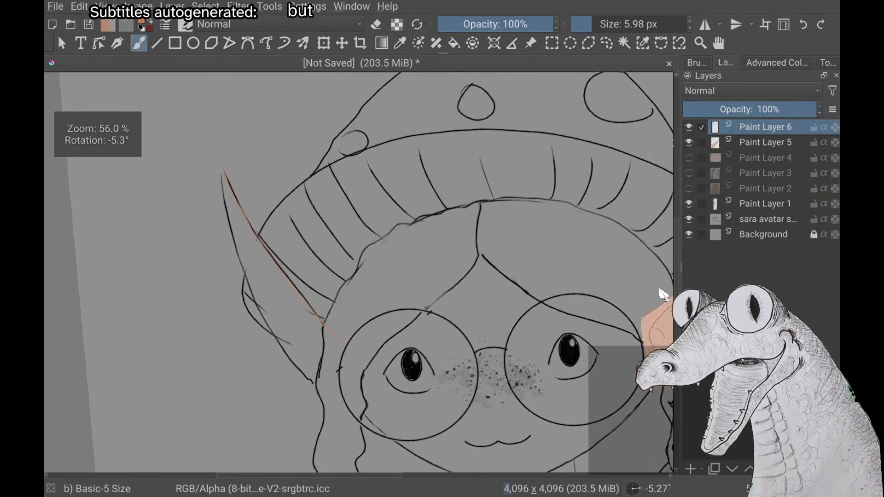
{"action": "scroll", "coordinate": [664, 295], "scroll_direction": "up", "scroll_amount": 2}
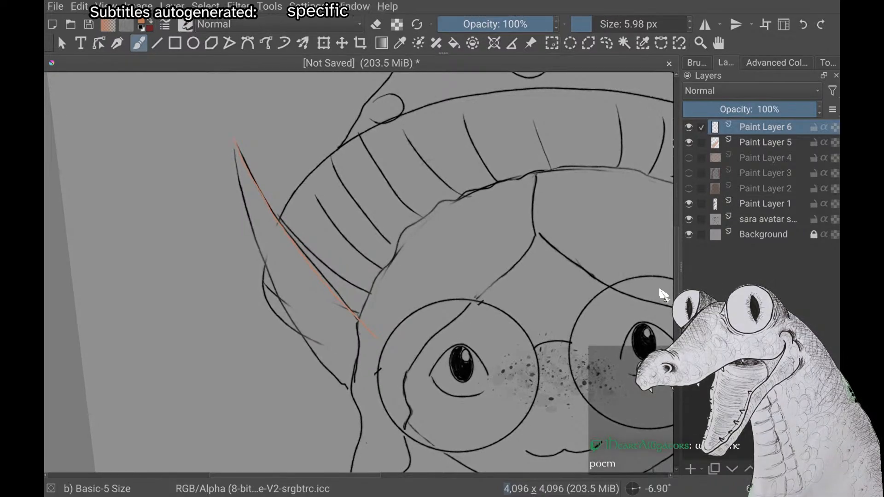
{"action": "key", "text": "ctrl+r"}
{"action": "left_click_drag", "start_coordinate": [194, 110], "coordinate": [393, 381]}
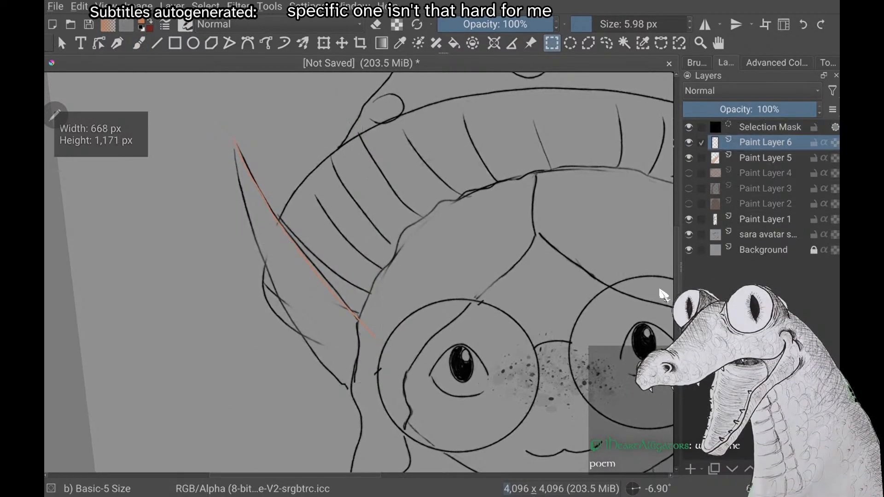
{"action": "key", "text": "t"}
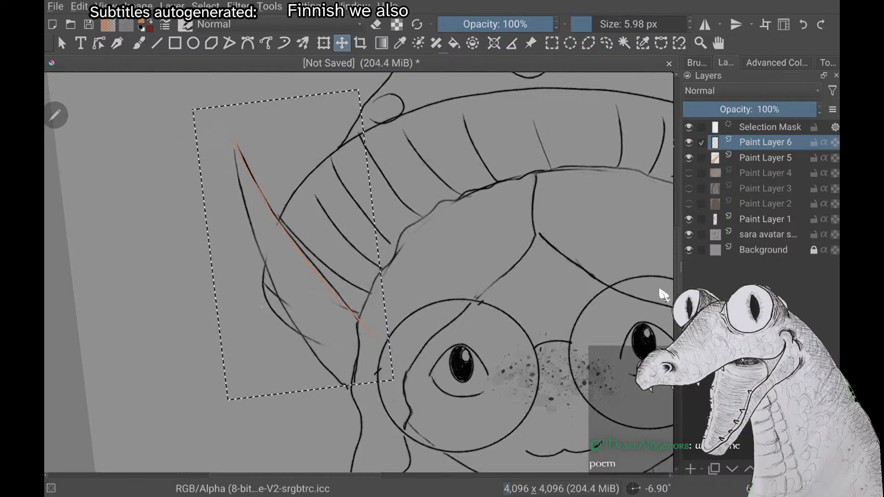
{"action": "left_click_drag", "start_coordinate": [299, 249], "coordinate": [312, 243]}
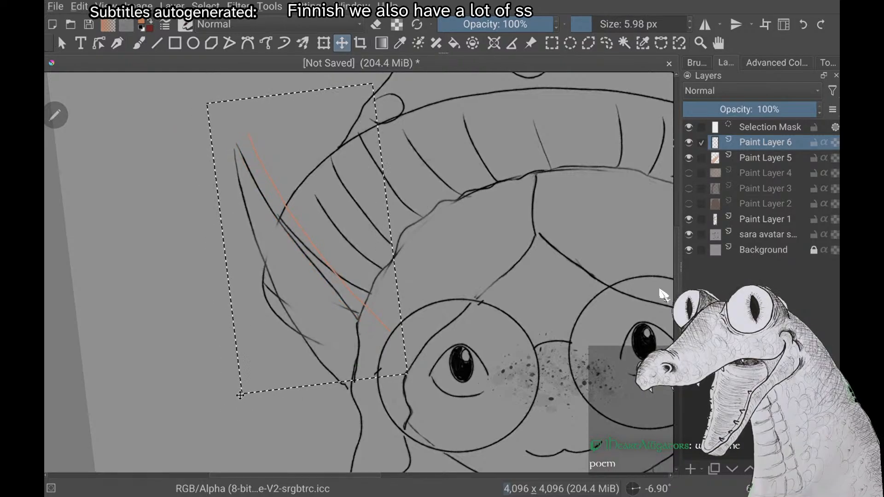
Rotate the selected ear stroke slightly counterclockwise so its tip meets the sketched ear tip, and deselect it
{"action": "key", "text": "ctrl+t"}
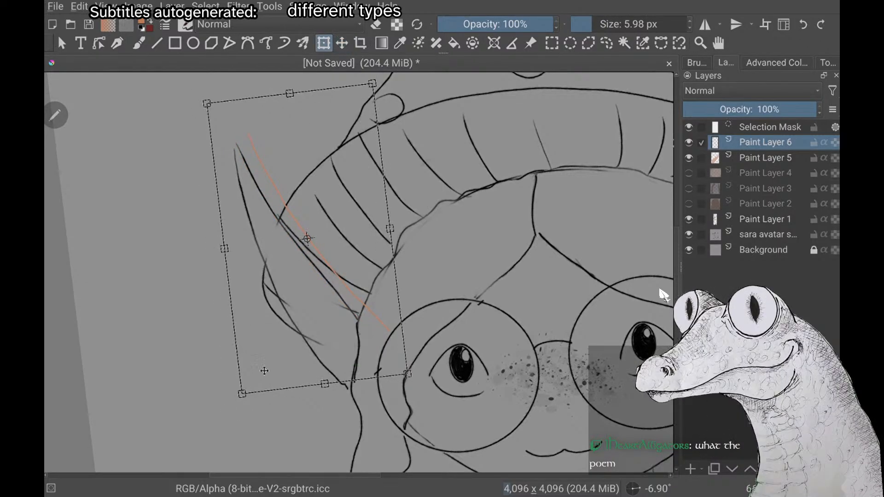
{"action": "left_click_drag", "start_coordinate": [237, 401], "coordinate": [253, 406]}
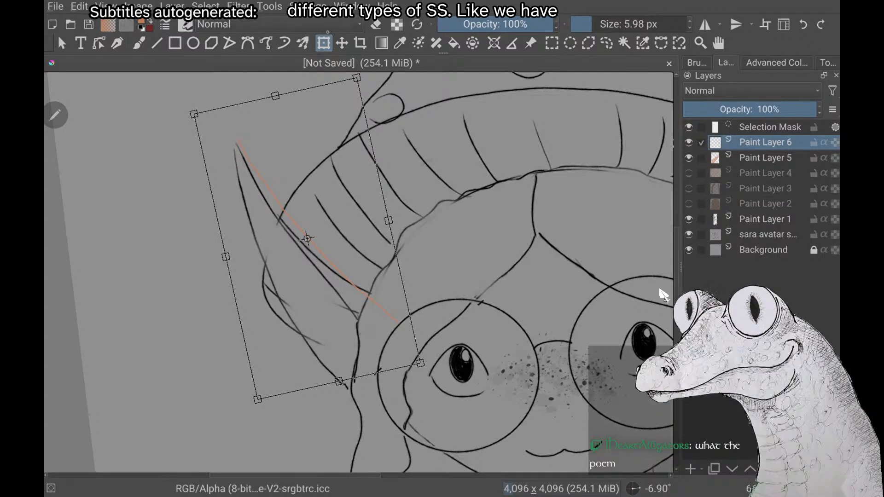
{"action": "left_click", "coordinate": [139, 43]}
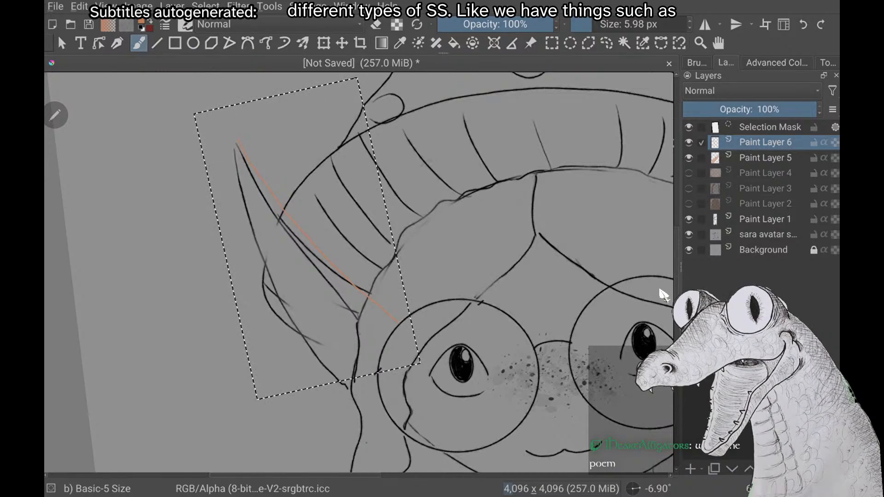
{"action": "key", "text": "alt+s"}
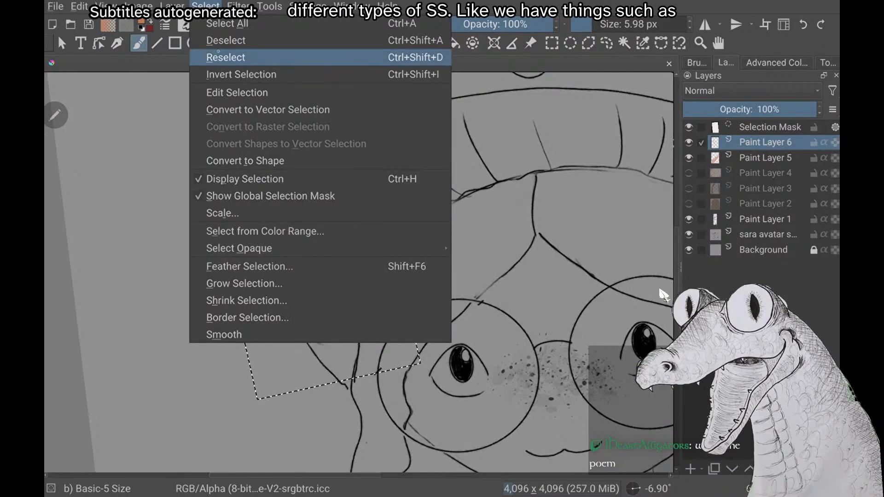
{"action": "left_click", "coordinate": [225, 40]}
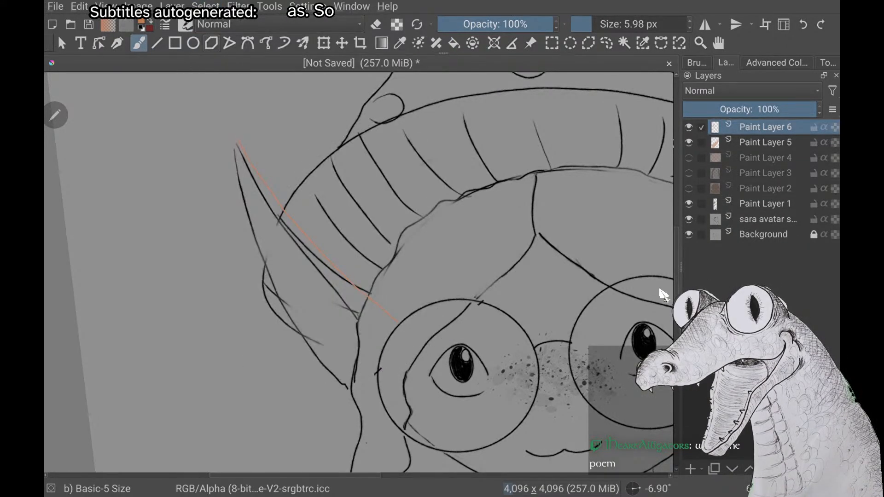
Try an orange stroke along the second ear's outer lower edge from the face to the tip, and undo it
{"action": "scroll", "coordinate": [663, 294], "scroll_direction": "down", "scroll_amount": 1}
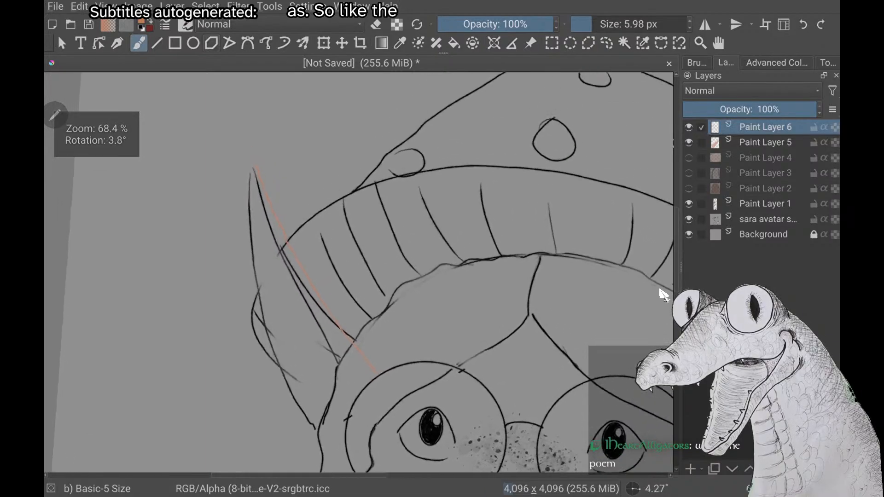
{"action": "scroll", "coordinate": [663, 295], "scroll_direction": "up", "scroll_amount": 3}
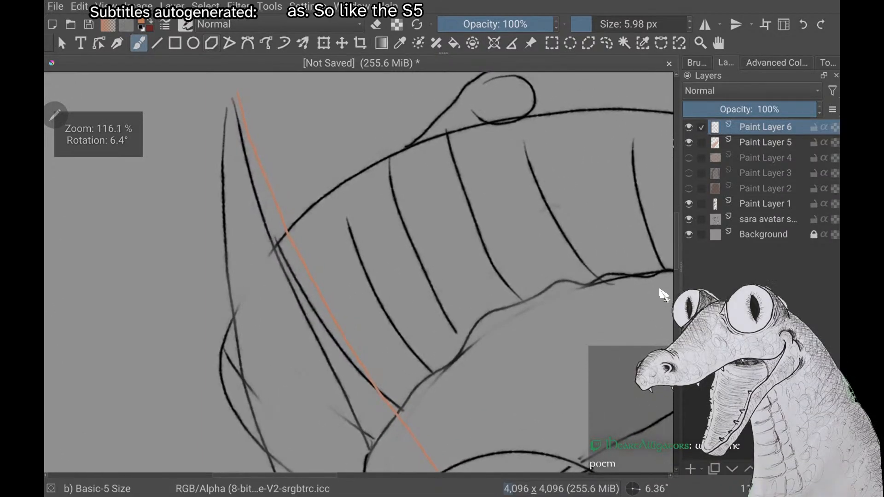
{"action": "scroll", "coordinate": [663, 295], "scroll_direction": "down", "scroll_amount": 4}
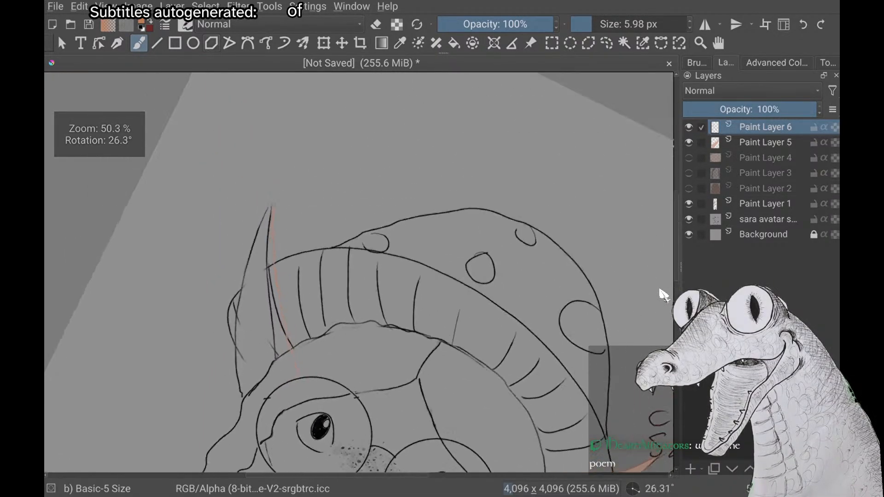
{"action": "scroll", "coordinate": [664, 295], "scroll_direction": "down", "scroll_amount": 2}
{"action": "scroll", "coordinate": [663, 295], "scroll_direction": "up", "scroll_amount": 1}
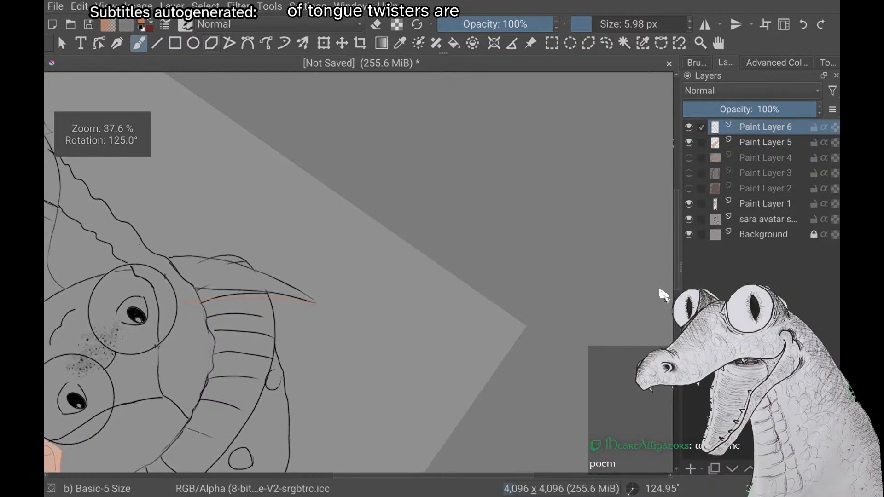
{"action": "scroll", "coordinate": [663, 295], "scroll_direction": "down", "scroll_amount": 1}
{"action": "scroll", "coordinate": [664, 295], "scroll_direction": "up", "scroll_amount": 2}
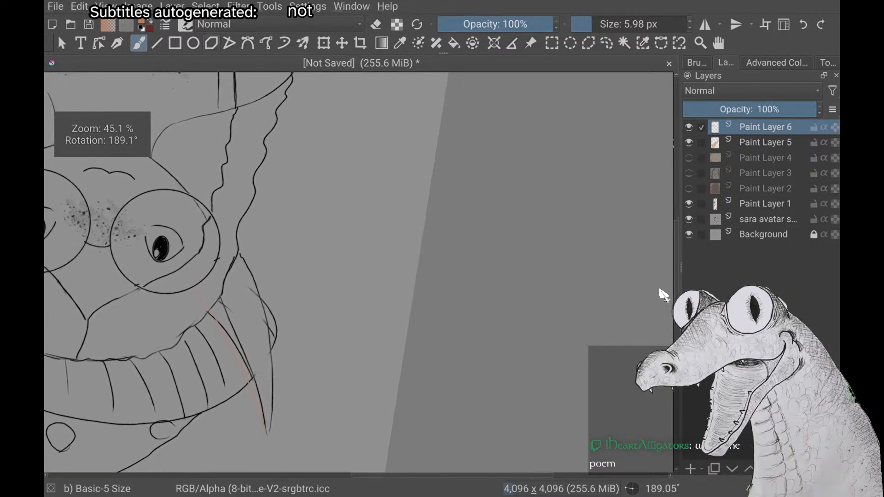
{"action": "scroll", "coordinate": [664, 295], "scroll_direction": "up", "scroll_amount": 1}
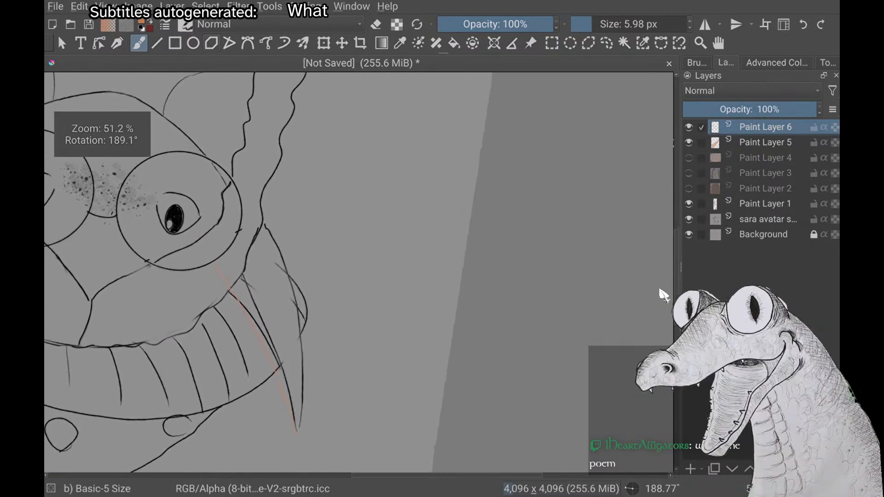
{"action": "scroll", "coordinate": [664, 296], "scroll_direction": "down", "scroll_amount": 1}
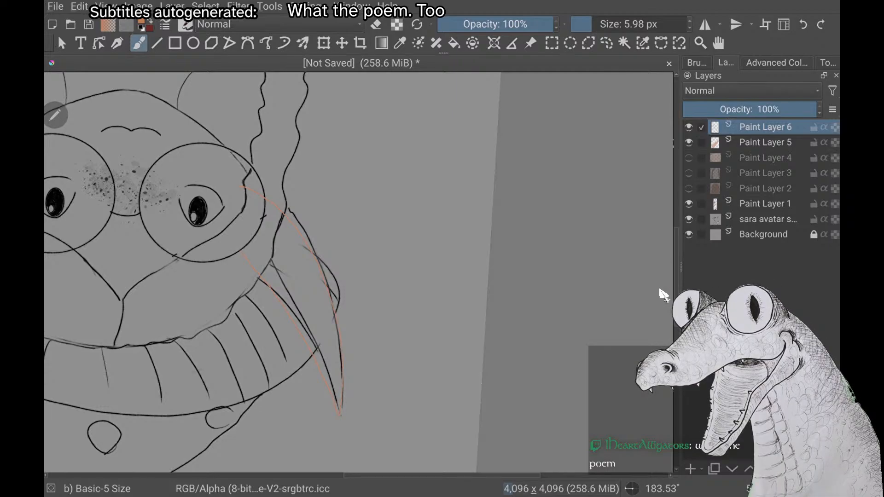
{"action": "scroll", "coordinate": [663, 295], "scroll_direction": "up", "scroll_amount": 2}
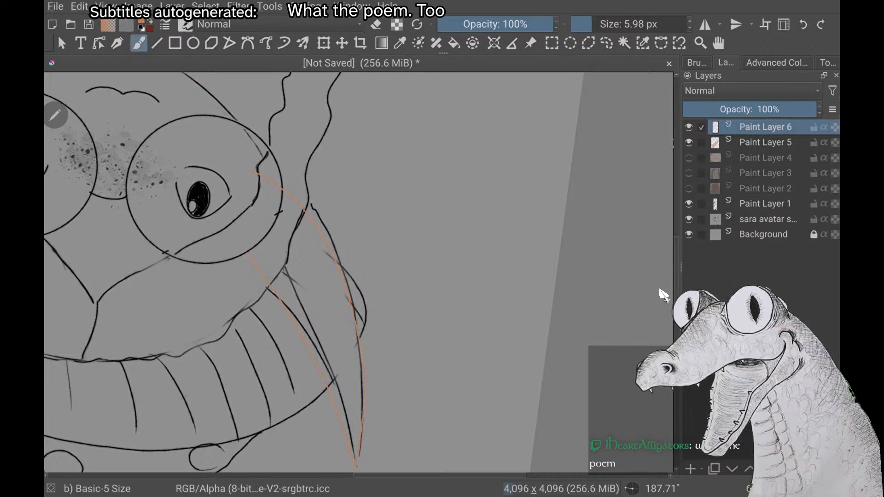
{"action": "key", "text": "ctrl+z"}
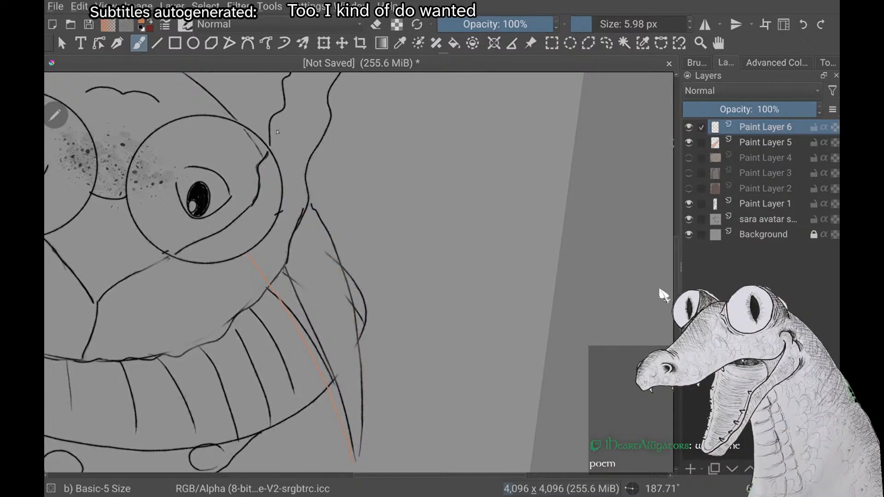
Draw the second ear's outer lower edge in orange, starting inside the glasses lens and following the sketch to the ear tip
{"action": "left_click_drag", "start_coordinate": [265, 167], "coordinate": [322, 220]}
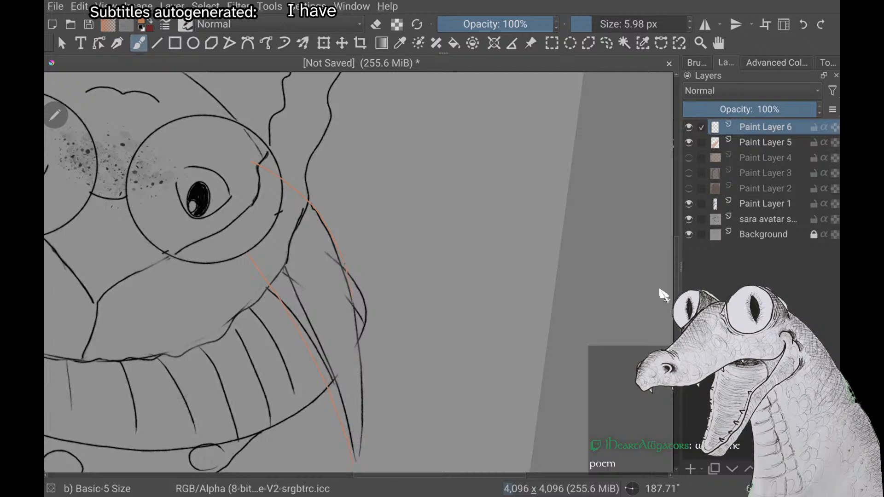
{"action": "left_click_drag", "start_coordinate": [353, 302], "coordinate": [359, 351]}
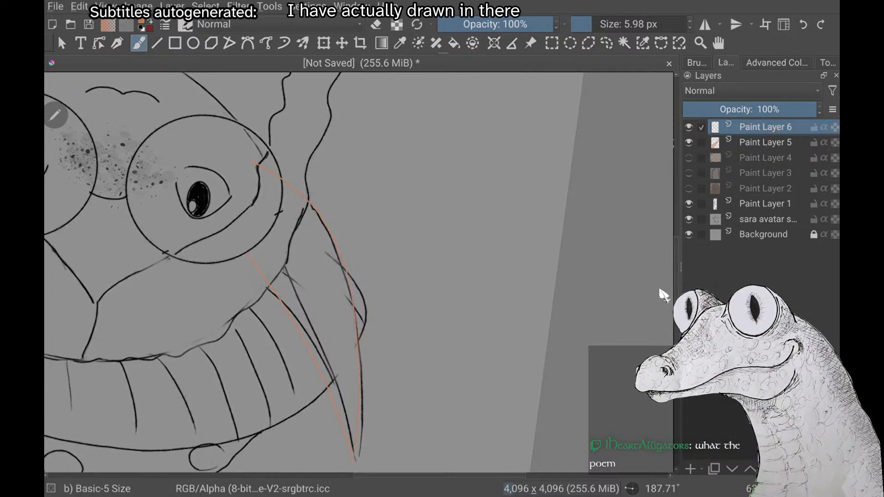
{"action": "scroll", "coordinate": [359, 272], "scroll_direction": "down", "scroll_amount": 2}
{"action": "scroll", "coordinate": [359, 272], "scroll_direction": "up", "scroll_amount": 4}
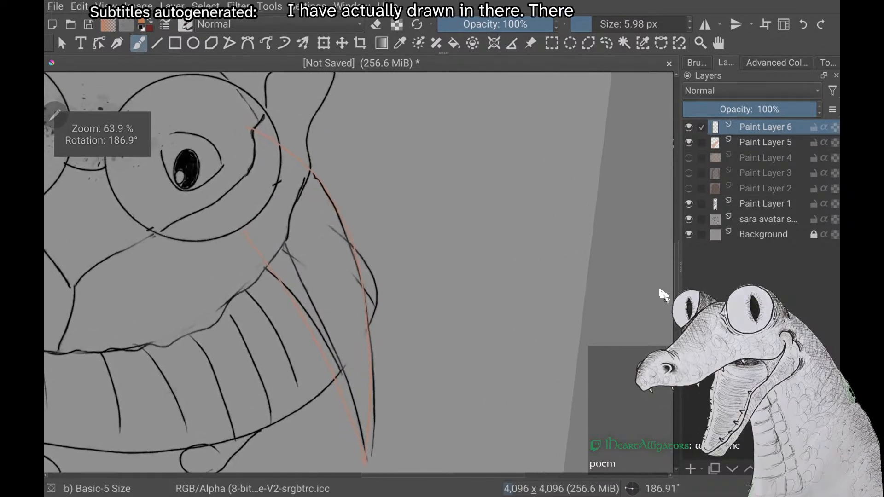
Draw a short orange line just inside the second ear's upper edge near the face as inner-ear detail
{"action": "scroll", "coordinate": [359, 272], "scroll_direction": "down", "scroll_amount": 2}
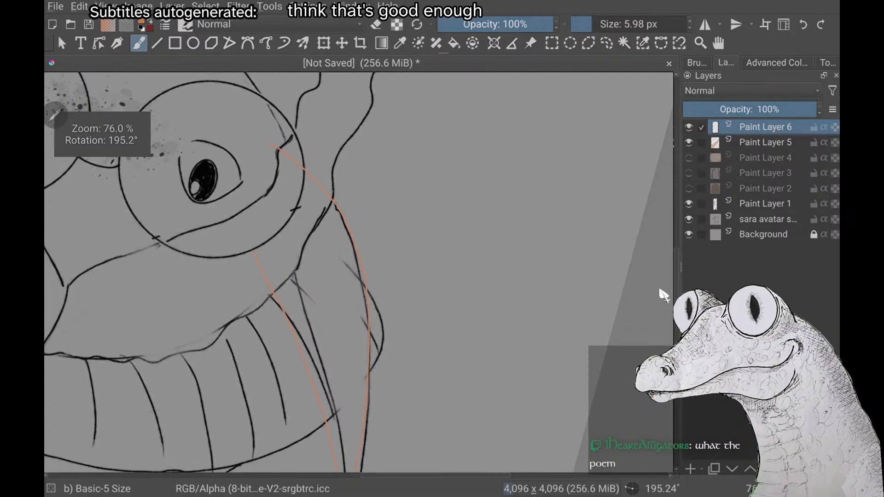
{"action": "scroll", "coordinate": [359, 272], "scroll_direction": "up", "scroll_amount": 4}
{"action": "scroll", "coordinate": [359, 272], "scroll_direction": "down", "scroll_amount": 4}
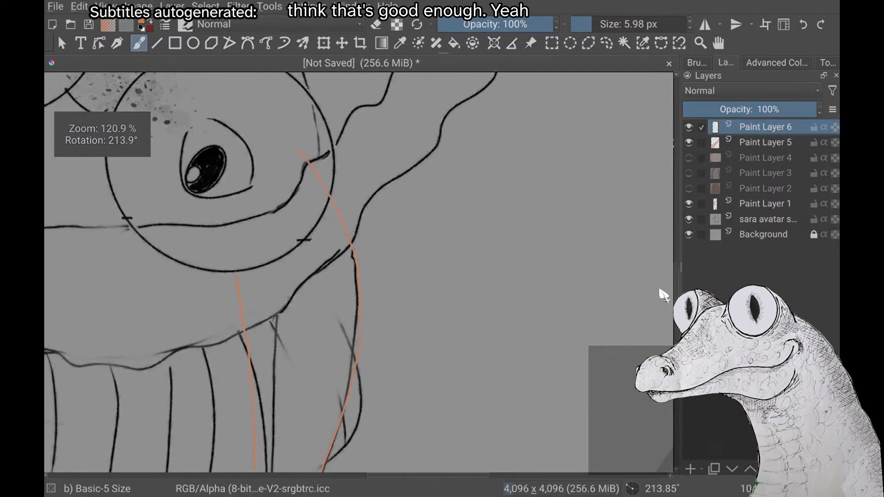
{"action": "scroll", "coordinate": [360, 272], "scroll_direction": "up", "scroll_amount": 2}
{"action": "scroll", "coordinate": [663, 294], "scroll_direction": "up", "scroll_amount": 1}
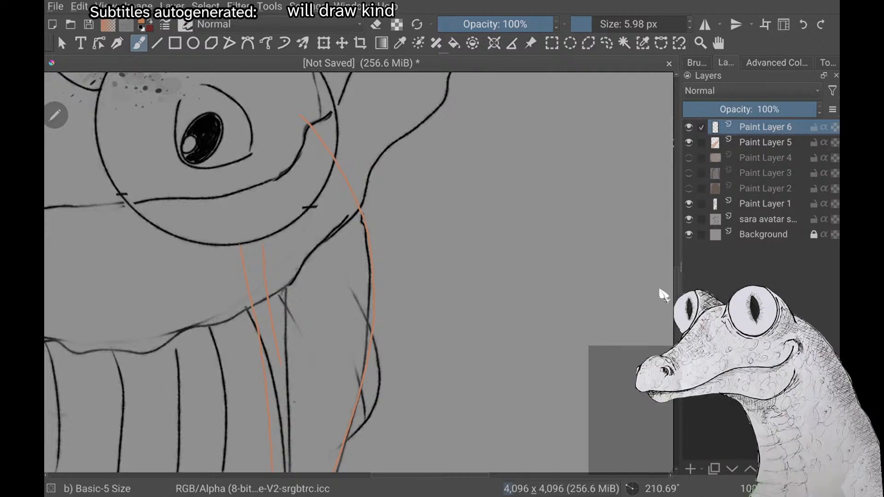
{"action": "scroll", "coordinate": [359, 271], "scroll_direction": "up", "scroll_amount": 3}
{"action": "scroll", "coordinate": [359, 272], "scroll_direction": "down", "scroll_amount": 4}
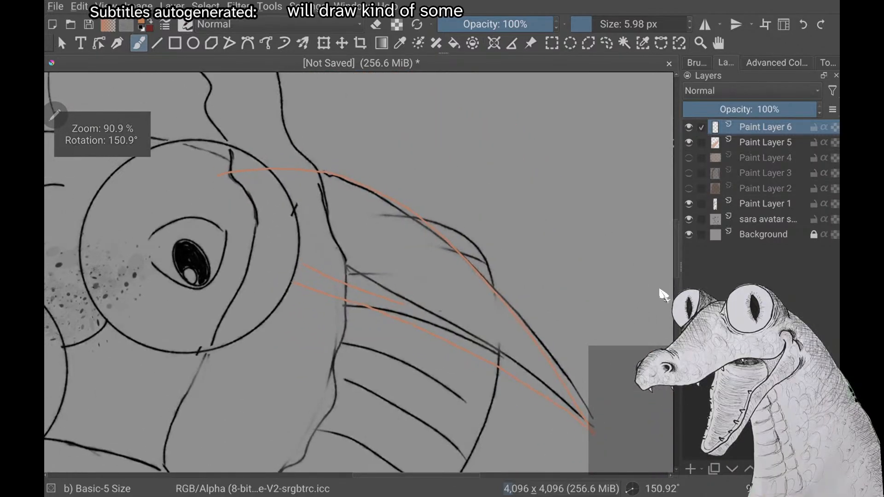
{"action": "scroll", "coordinate": [359, 272], "scroll_direction": "up", "scroll_amount": 2}
{"action": "scroll", "coordinate": [360, 272], "scroll_direction": "up", "scroll_amount": 3}
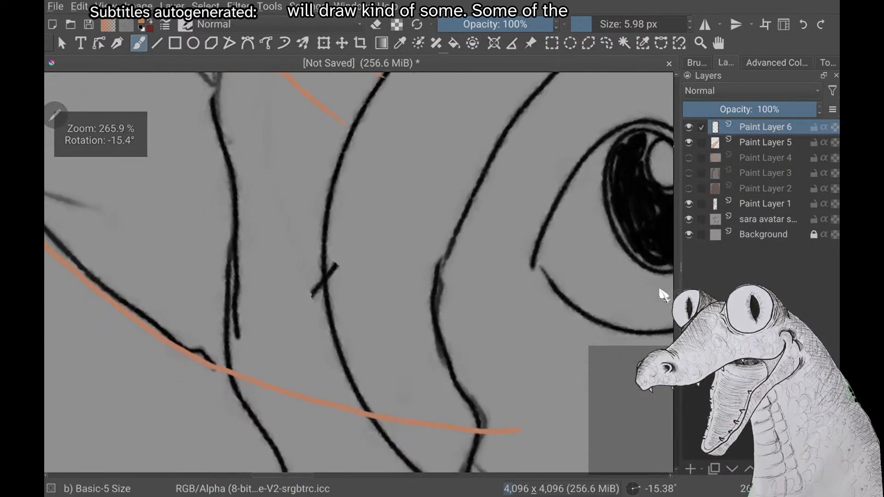
{"action": "scroll", "coordinate": [663, 295], "scroll_direction": "down", "scroll_amount": 3}
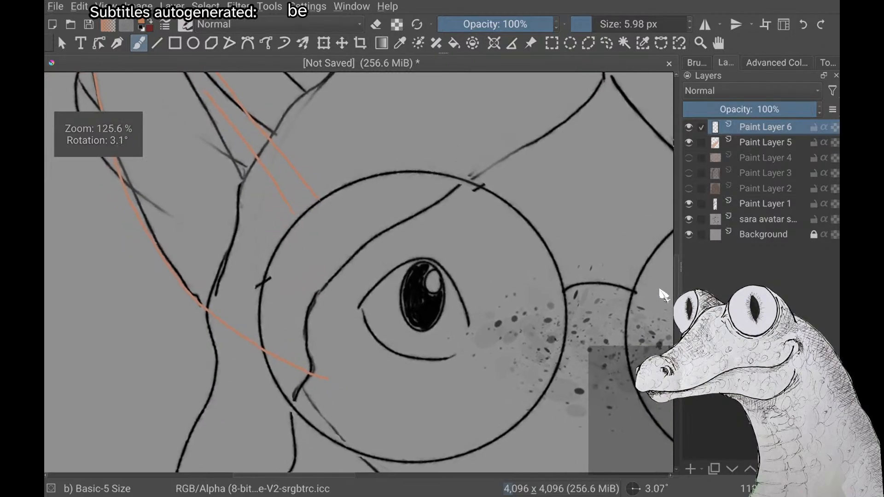
{"action": "scroll", "coordinate": [663, 294], "scroll_direction": "down", "scroll_amount": 2}
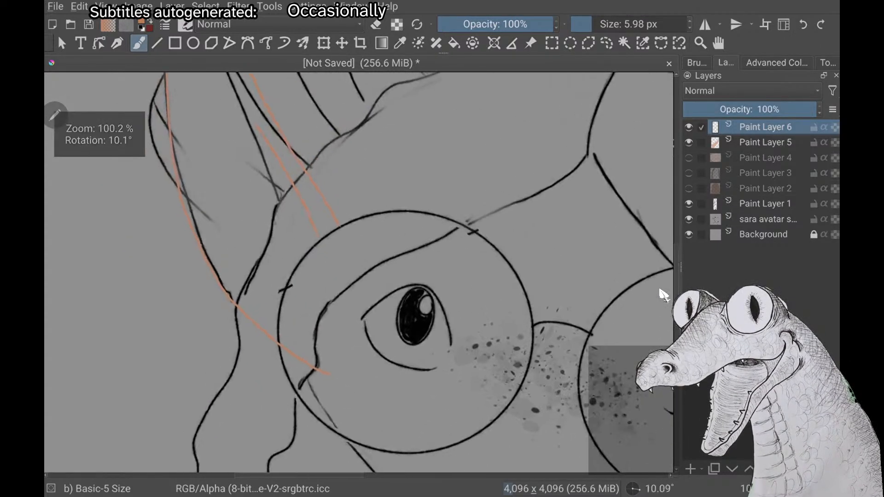
{"action": "scroll", "coordinate": [663, 295], "scroll_direction": "down", "scroll_amount": 2}
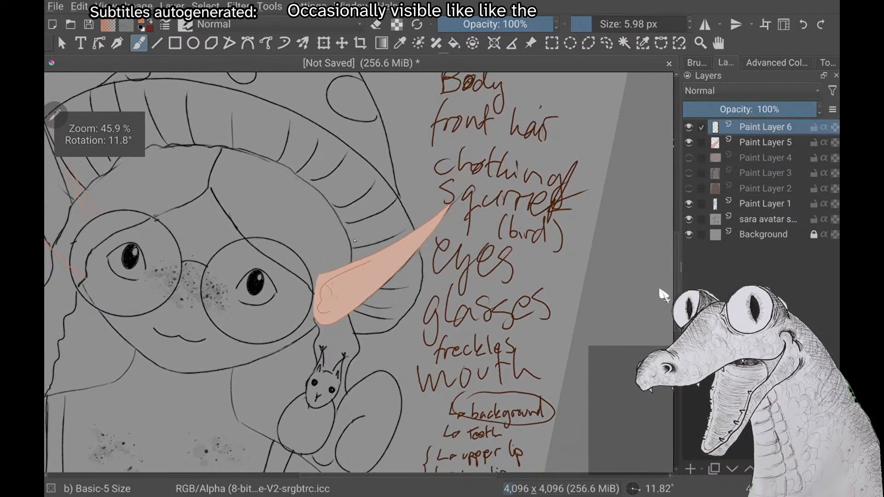
{"action": "scroll", "coordinate": [663, 294], "scroll_direction": "left", "scroll_amount": 5}
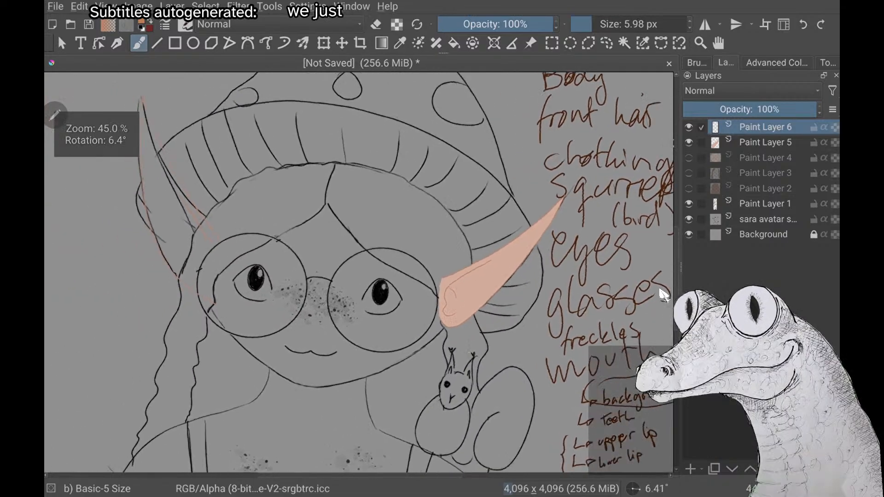
{"action": "scroll", "coordinate": [663, 294], "scroll_direction": "up", "scroll_amount": 3}
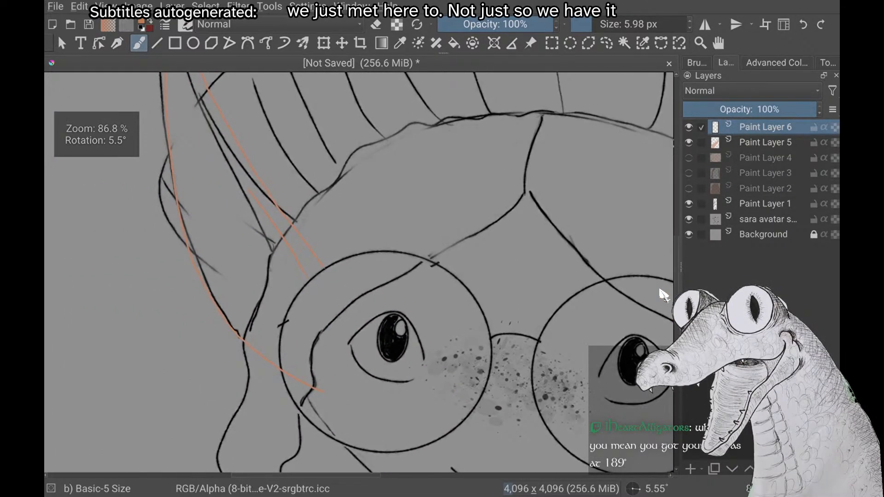
{"action": "scroll", "coordinate": [663, 294], "scroll_direction": "up", "scroll_amount": 2}
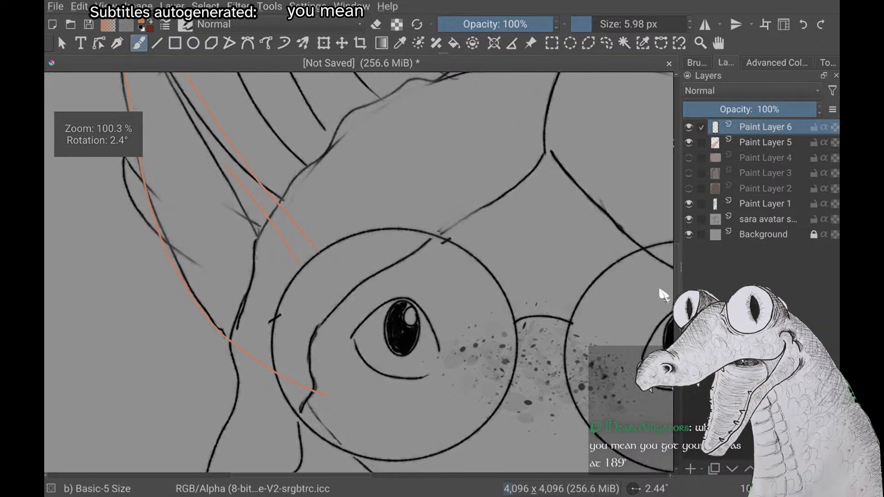
{"action": "scroll", "coordinate": [663, 295], "scroll_direction": "down", "scroll_amount": 3}
{"action": "scroll", "coordinate": [663, 294], "scroll_direction": "up", "scroll_amount": 2}
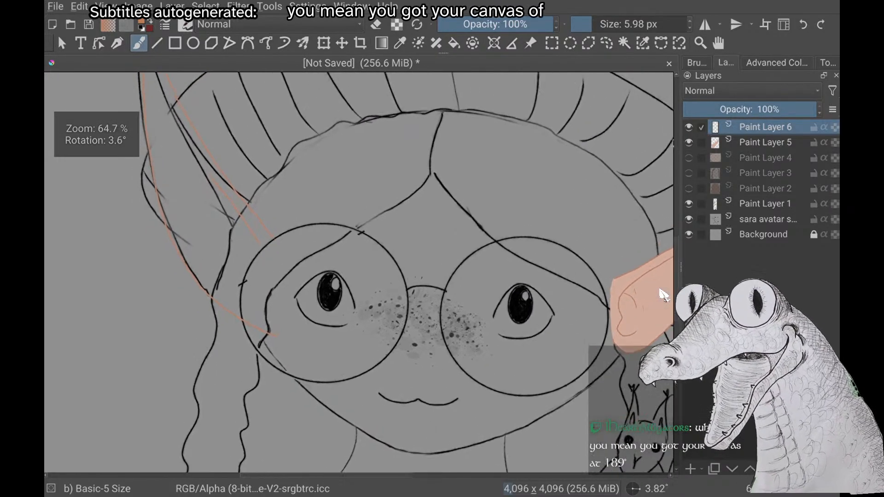
{"action": "scroll", "coordinate": [663, 295], "scroll_direction": "down", "scroll_amount": 3}
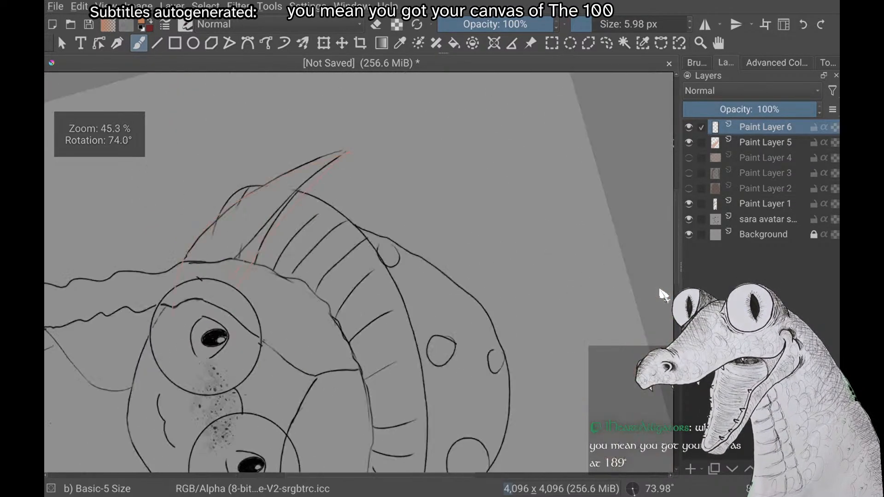
{"action": "scroll", "coordinate": [664, 295], "scroll_direction": "down", "scroll_amount": 5}
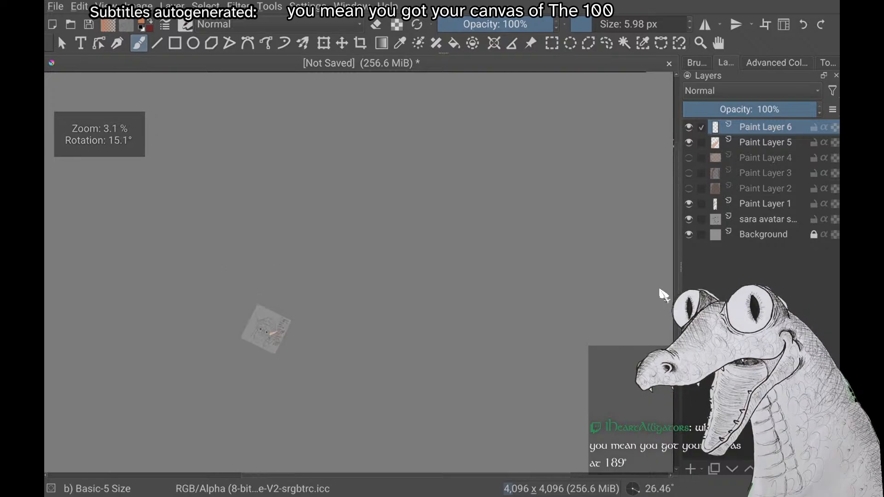
{"action": "scroll", "coordinate": [663, 295], "scroll_direction": "up", "scroll_amount": 3}
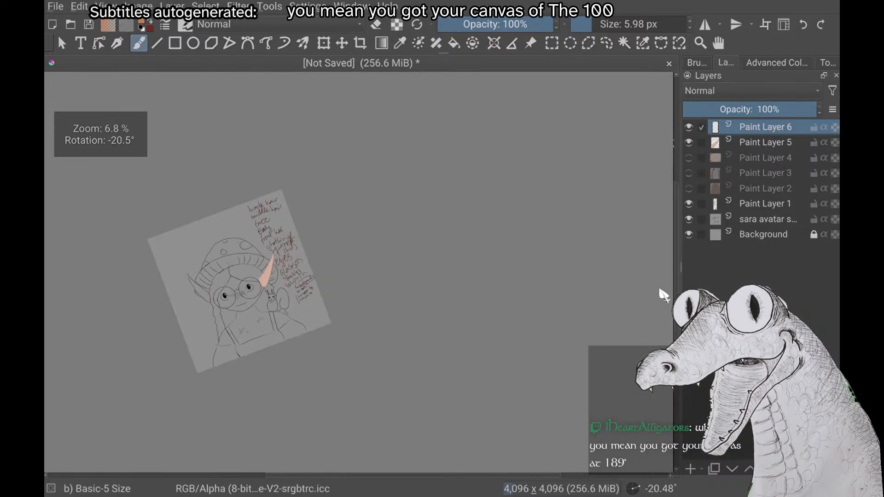
{"action": "scroll", "coordinate": [664, 295], "scroll_direction": "up", "scroll_amount": 4}
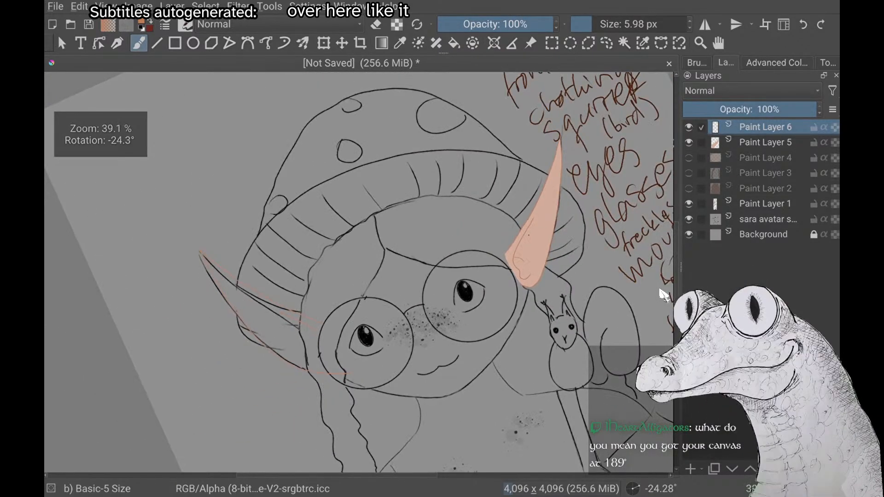
{"action": "scroll", "coordinate": [663, 295], "scroll_direction": "up", "scroll_amount": 2}
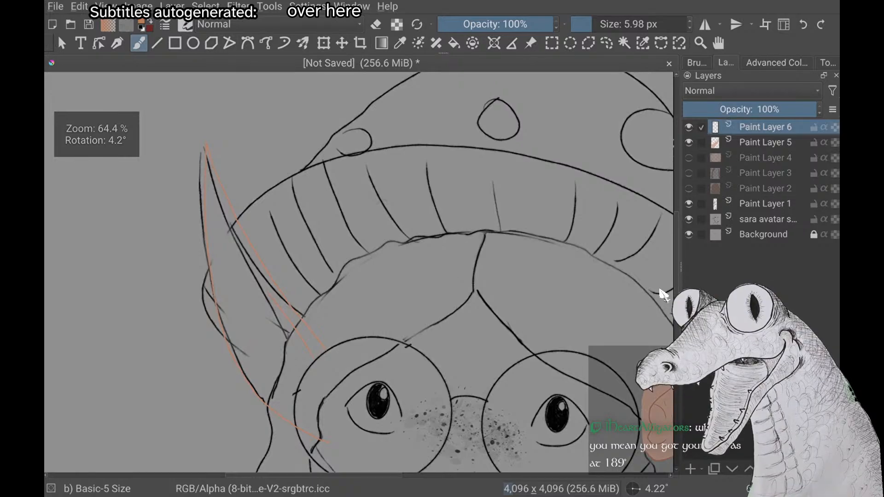
Draw the second ear's inner detail in orange inside the glasses lens: a wavy line below the inner-ear line and a short curve near the lower edge
{"action": "scroll", "coordinate": [663, 295], "scroll_direction": "up", "scroll_amount": 4}
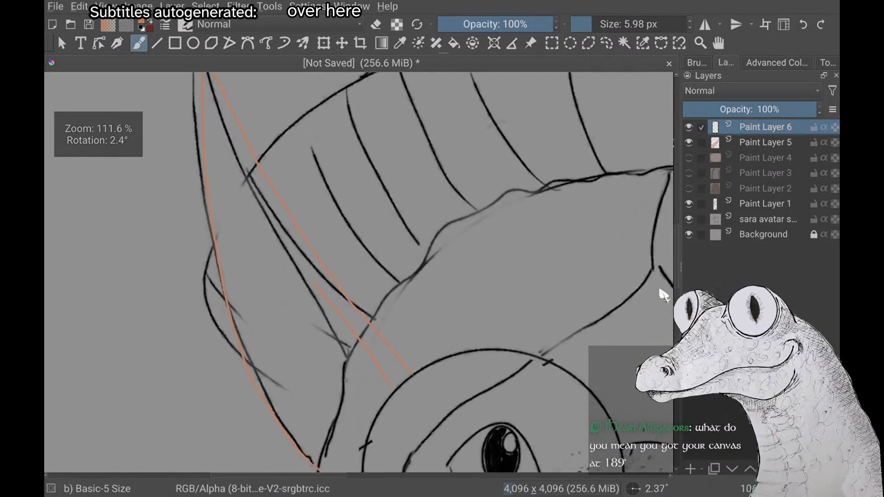
{"action": "scroll", "coordinate": [663, 294], "scroll_direction": "down", "scroll_amount": 2}
{"action": "scroll", "coordinate": [663, 295], "scroll_direction": "up", "scroll_amount": 4}
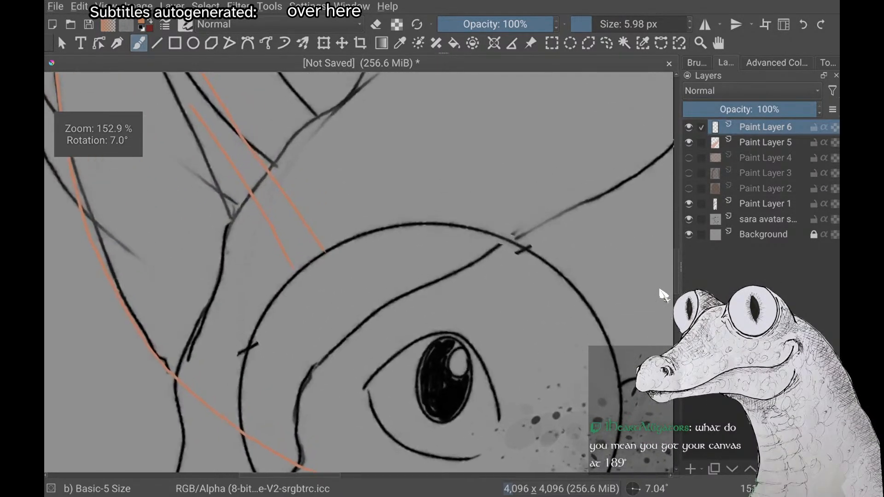
{"action": "scroll", "coordinate": [663, 295], "scroll_direction": "up", "scroll_amount": 2}
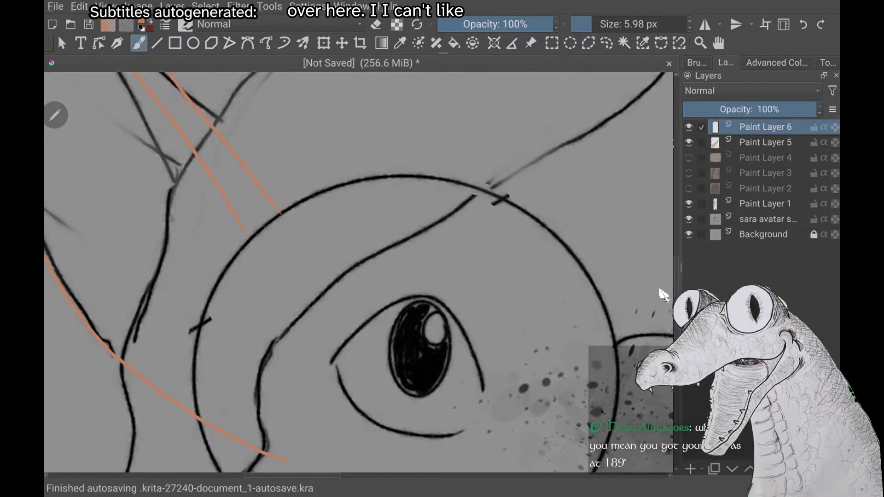
{"action": "left_click_drag", "start_coordinate": [266, 256], "coordinate": [271, 371]}
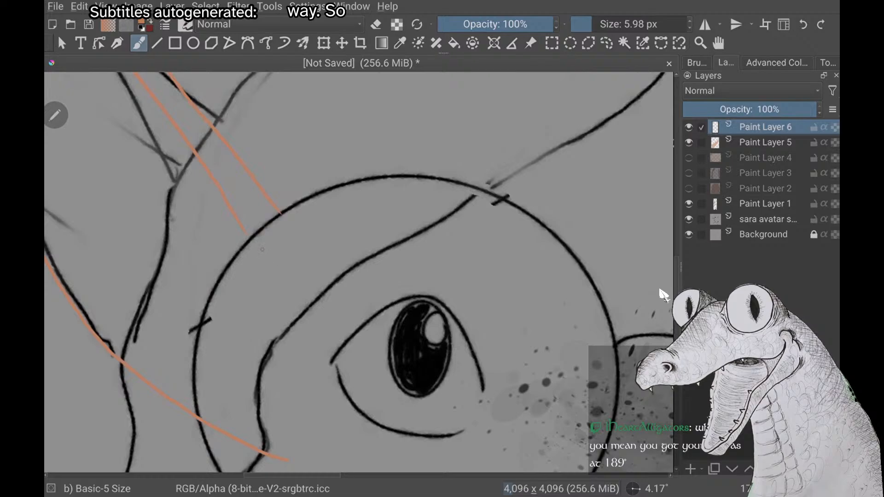
{"action": "left_click_drag", "start_coordinate": [261, 356], "coordinate": [268, 410]}
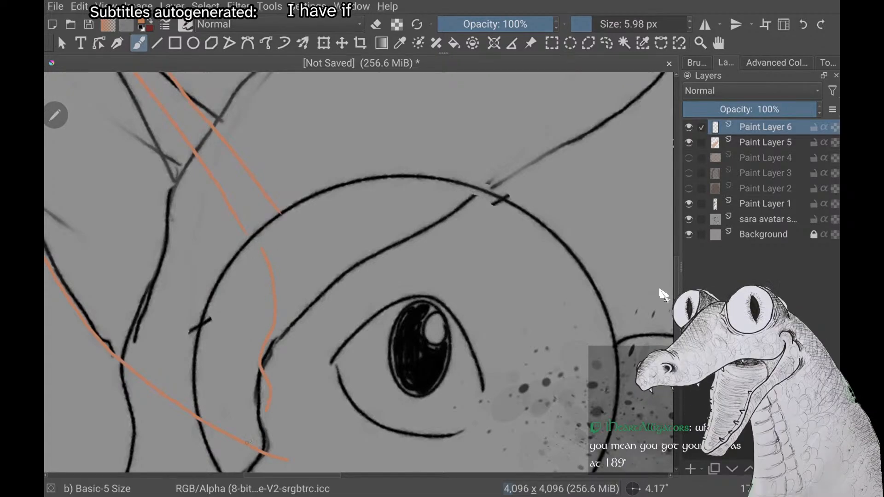
{"action": "scroll", "coordinate": [246, 443], "scroll_direction": "down", "scroll_amount": 3}
{"action": "scroll", "coordinate": [262, 396], "scroll_direction": "up", "scroll_amount": 2}
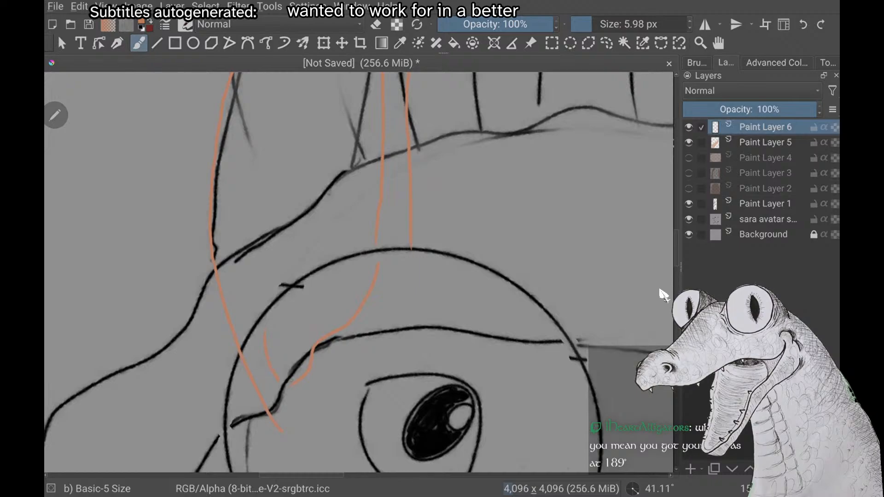
{"action": "scroll", "coordinate": [292, 381], "scroll_direction": "up", "scroll_amount": 2}
{"action": "scroll", "coordinate": [291, 382], "scroll_direction": "down", "scroll_amount": 3}
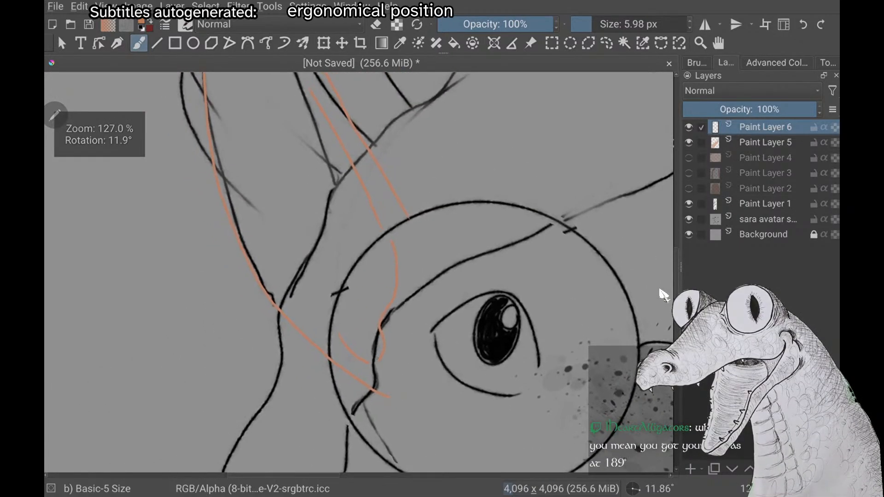
{"action": "scroll", "coordinate": [377, 358], "scroll_direction": "down", "scroll_amount": 4}
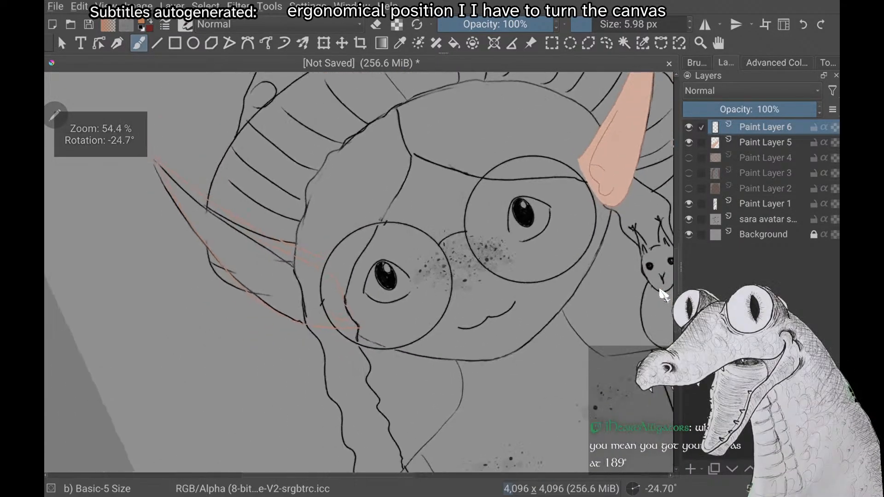
{"action": "scroll", "coordinate": [663, 295], "scroll_direction": "down", "scroll_amount": 3}
{"action": "scroll", "coordinate": [663, 295], "scroll_direction": "up", "scroll_amount": 2}
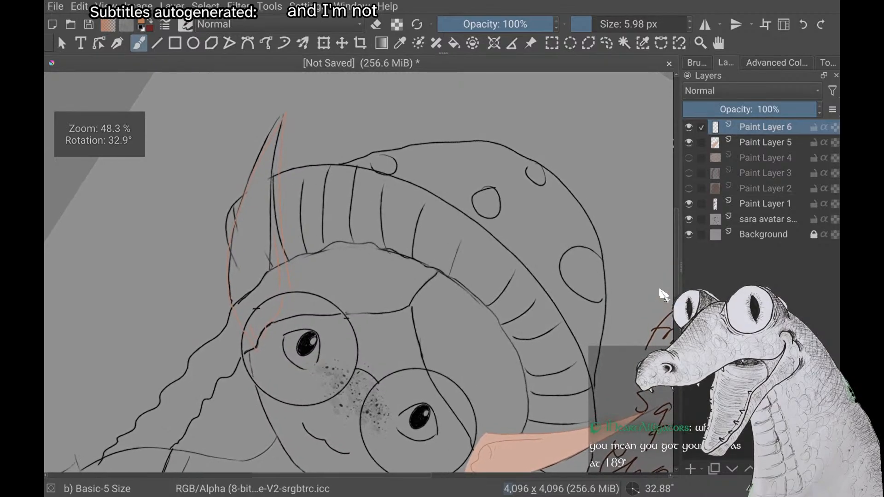
Switch to the light skin colour and draw a curve inside the glasses lens from the ear's upper edge down toward its lower edge
{"action": "scroll", "coordinate": [663, 294], "scroll_direction": "up", "scroll_amount": 2}
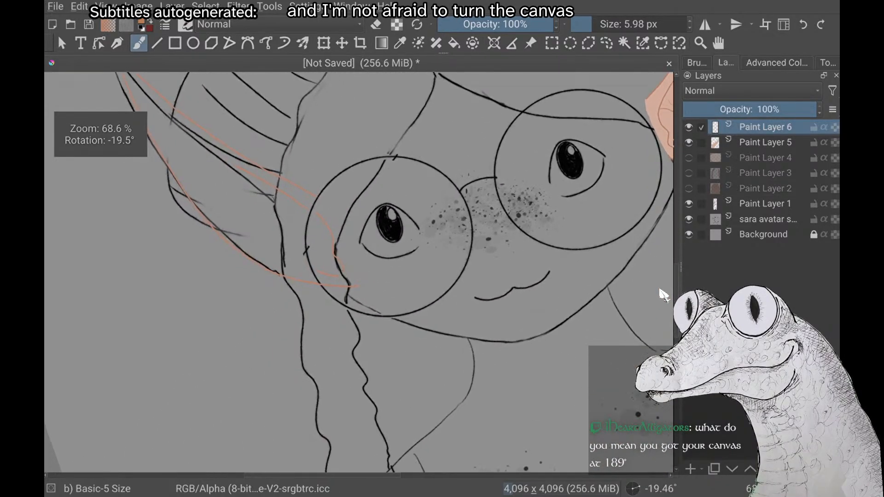
{"action": "right_click", "coordinate": [167, 316]}
{"action": "left_click", "coordinate": [663, 295]}
{"action": "scroll", "coordinate": [663, 294], "scroll_direction": "up", "scroll_amount": 3}
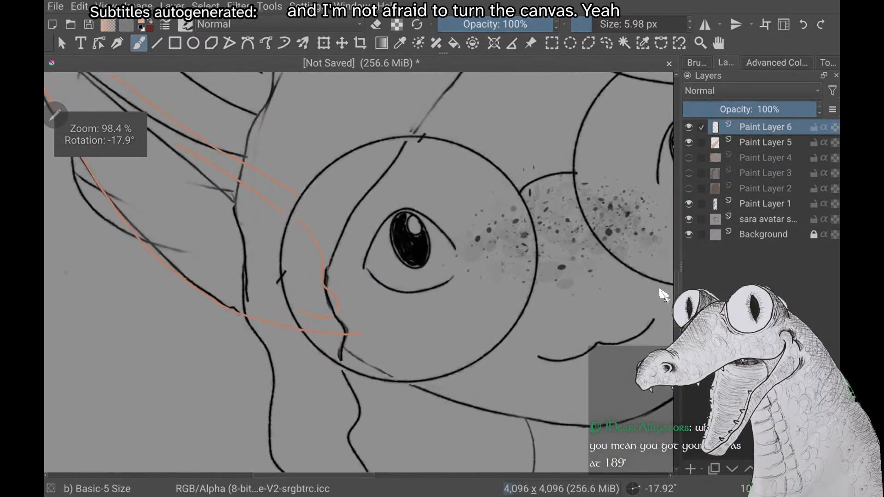
{"action": "scroll", "coordinate": [663, 295], "scroll_direction": "up", "scroll_amount": 2}
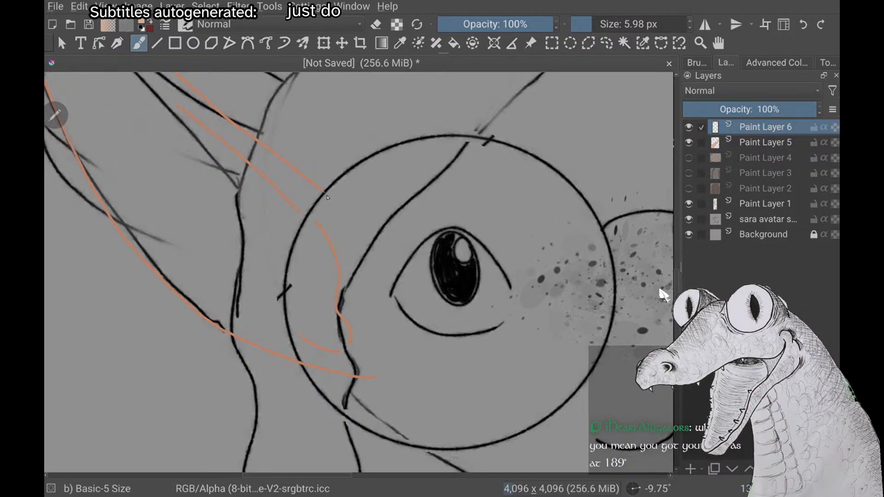
{"action": "left_click_drag", "start_coordinate": [324, 195], "coordinate": [358, 280]}
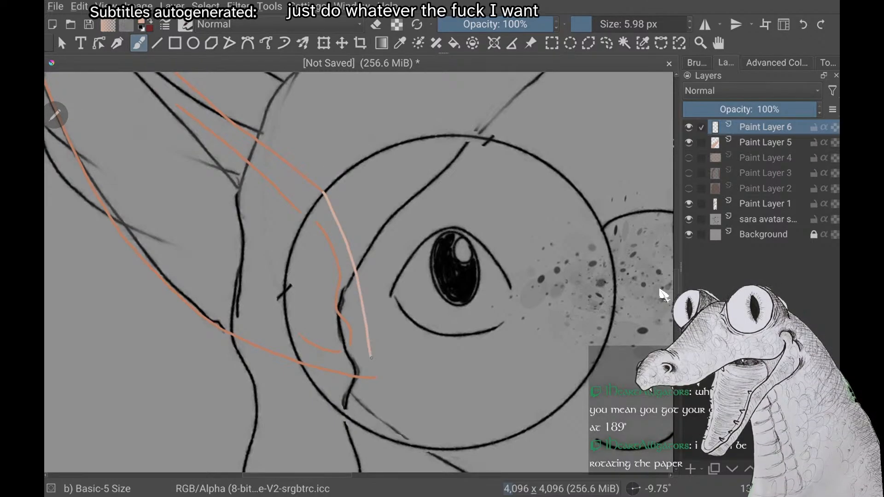
Join the light closing stroke to the end of the ear's orange upper edge with a small light dab, sealing the outline
{"action": "scroll", "coordinate": [664, 294], "scroll_direction": "up", "scroll_amount": 3}
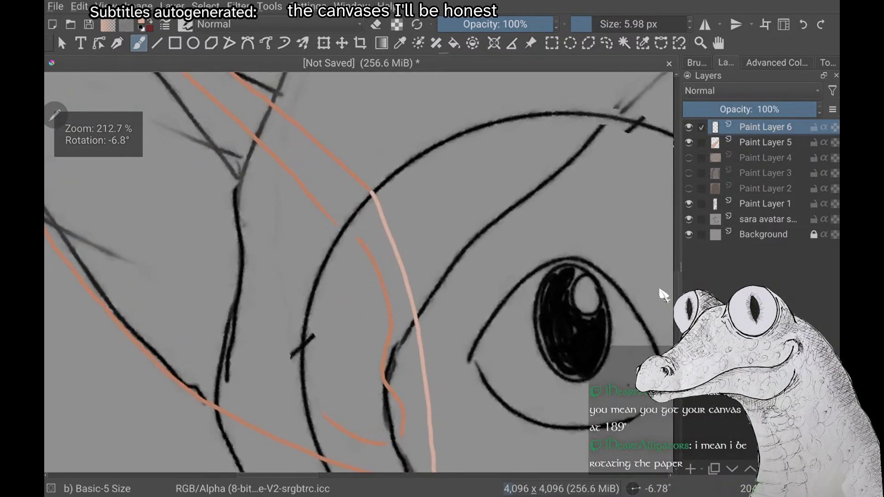
{"action": "scroll", "coordinate": [664, 296], "scroll_direction": "up", "scroll_amount": 4}
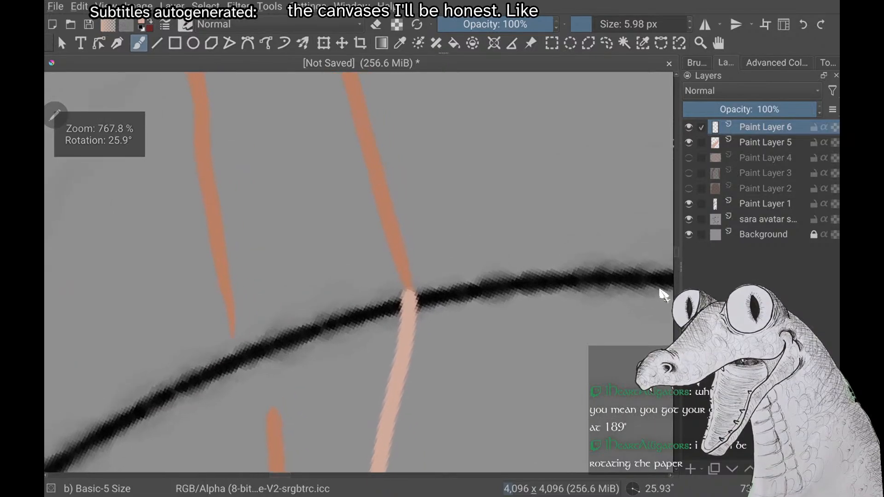
{"action": "scroll", "coordinate": [664, 295], "scroll_direction": "up", "scroll_amount": 1}
{"action": "left_click_drag", "start_coordinate": [383, 285], "coordinate": [388, 288]}
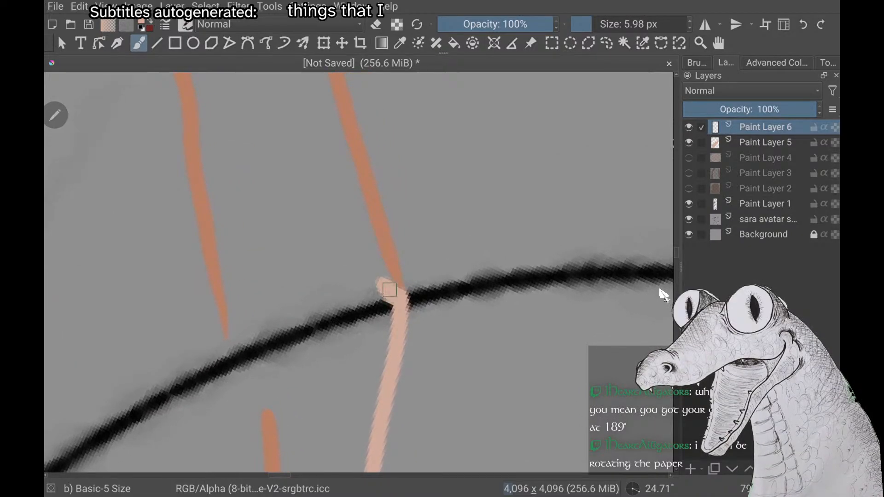
{"action": "scroll", "coordinate": [390, 277], "scroll_direction": "down", "scroll_amount": 4}
{"action": "scroll", "coordinate": [360, 272], "scroll_direction": "down", "scroll_amount": 6}
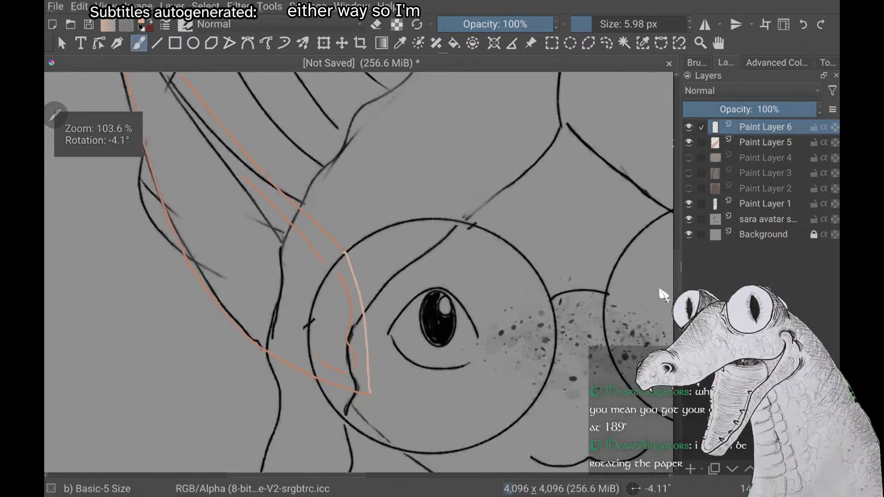
{"action": "scroll", "coordinate": [663, 295], "scroll_direction": "down", "scroll_amount": 2}
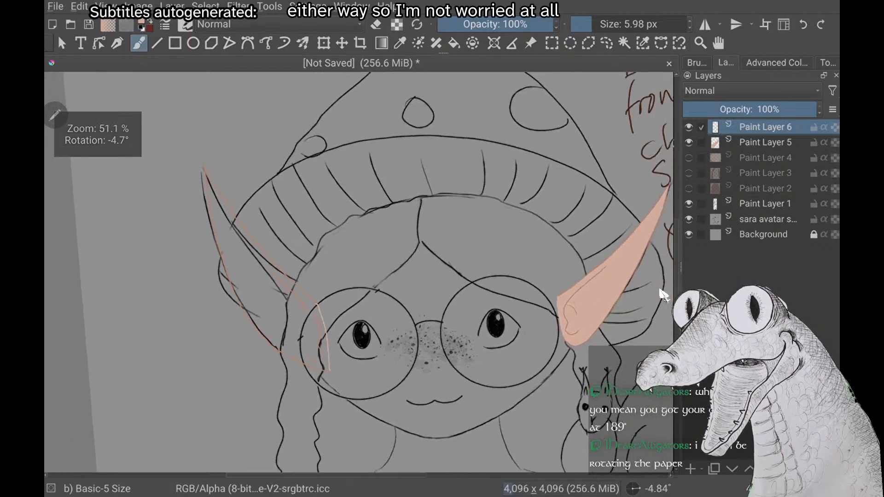
Erase the stray orange marks beside the second ear's tip and trim the tip's outer side clean
{"action": "scroll", "coordinate": [663, 295], "scroll_direction": "up", "scroll_amount": 6}
{"action": "scroll", "coordinate": [663, 294], "scroll_direction": "up", "scroll_amount": 6}
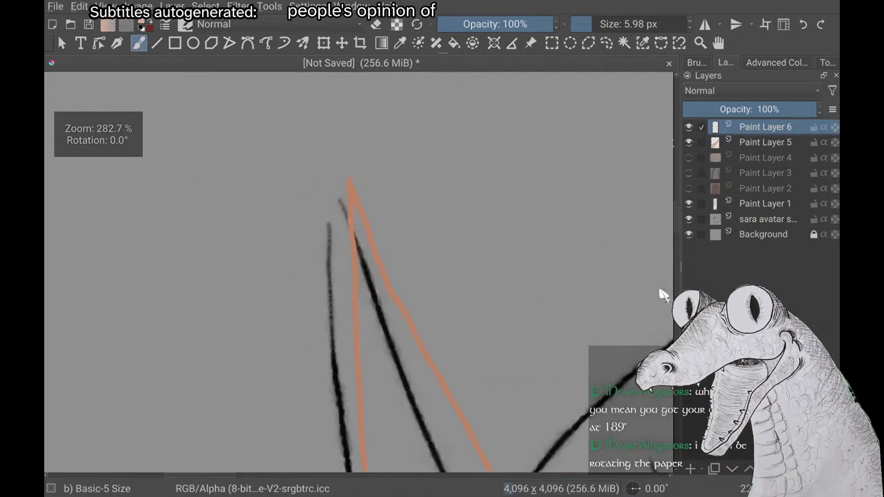
{"action": "scroll", "coordinate": [663, 295], "scroll_direction": "up", "scroll_amount": 6}
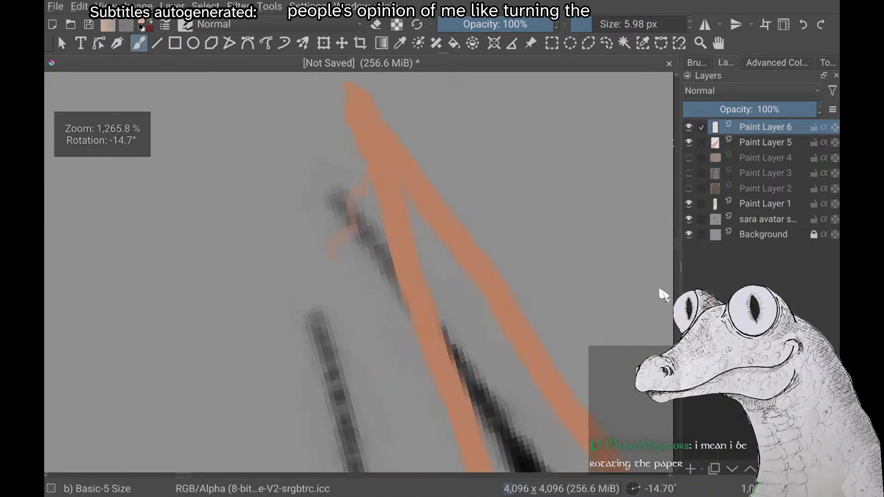
{"action": "scroll", "coordinate": [664, 295], "scroll_direction": "up", "scroll_amount": 1}
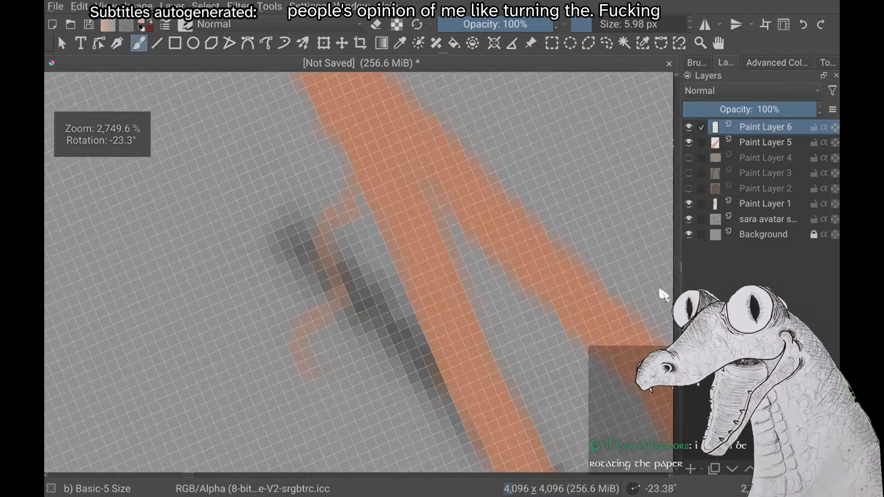
{"action": "scroll", "coordinate": [663, 295], "scroll_direction": "down", "scroll_amount": 3}
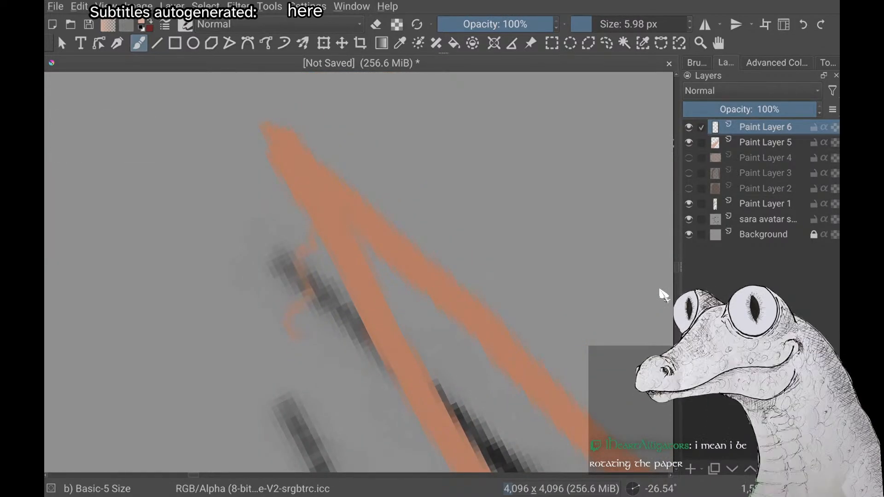
{"action": "key", "text": "e"}
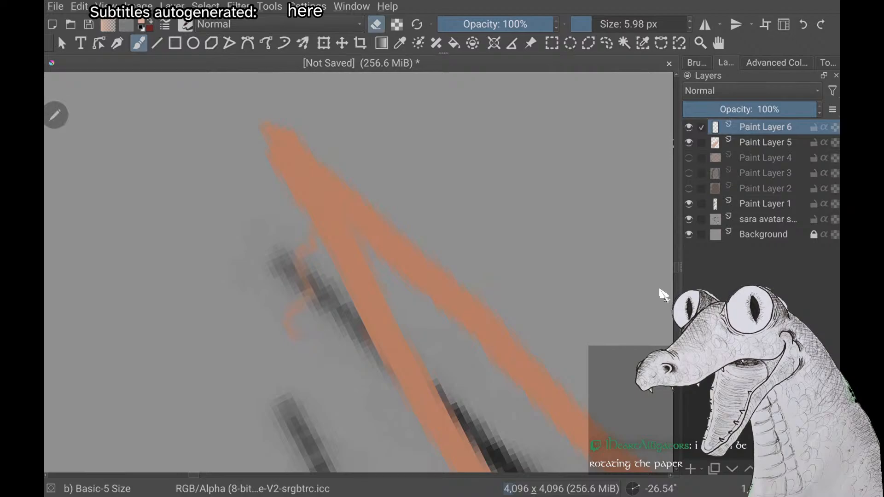
{"action": "left_click_drag", "start_coordinate": [299, 305], "coordinate": [301, 260]}
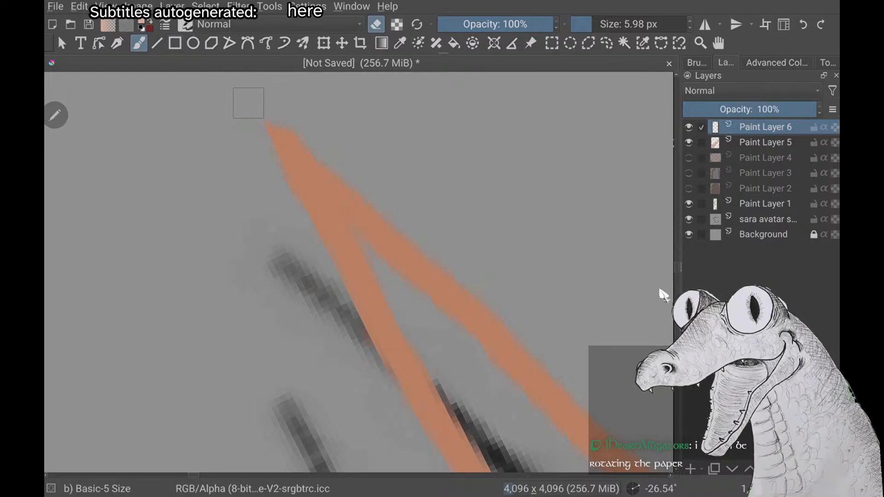
Fill the closed second ear outline with the light skin colour
{"action": "key", "text": "f"}
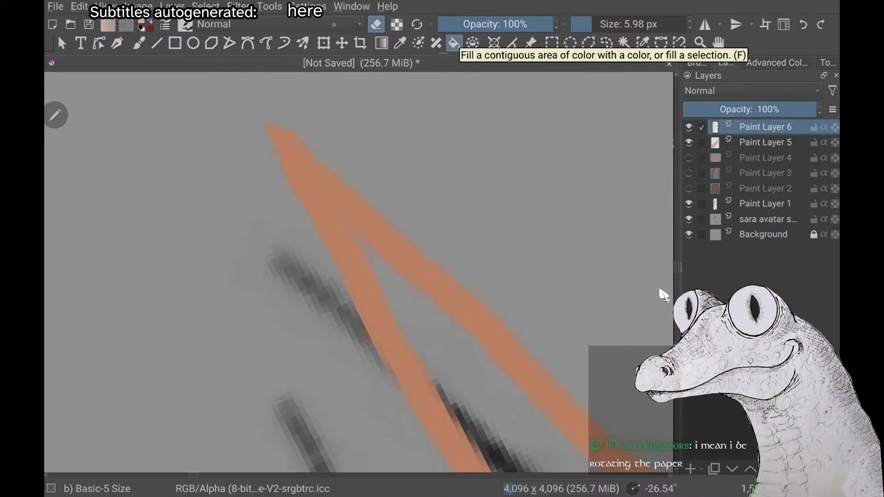
{"action": "scroll", "coordinate": [660, 290], "scroll_direction": "down", "scroll_amount": 8}
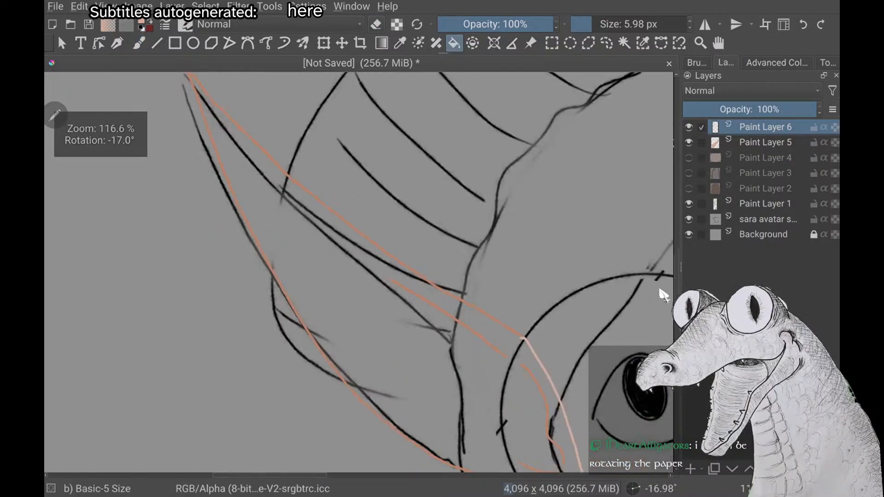
{"action": "left_click", "coordinate": [364, 318]}
{"action": "scroll", "coordinate": [660, 290], "scroll_direction": "down", "scroll_amount": 4}
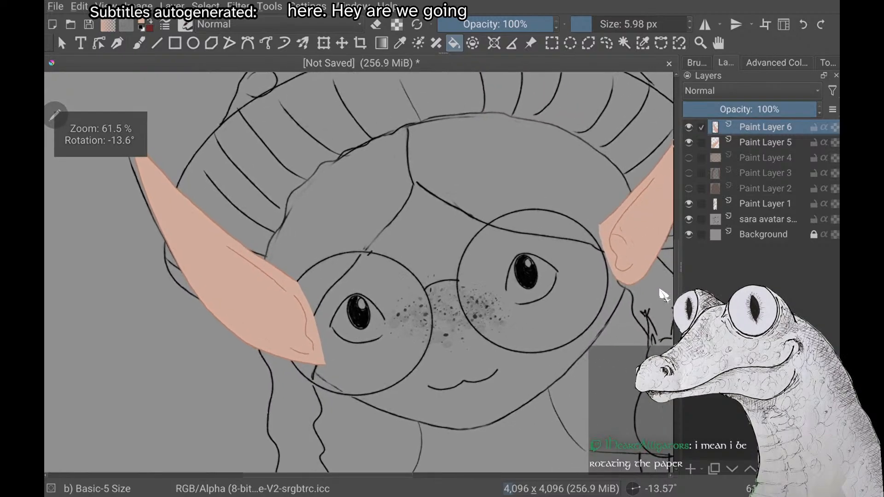
{"action": "scroll", "coordinate": [660, 290], "scroll_direction": "down", "scroll_amount": 5}
{"action": "scroll", "coordinate": [660, 290], "scroll_direction": "up", "scroll_amount": 3}
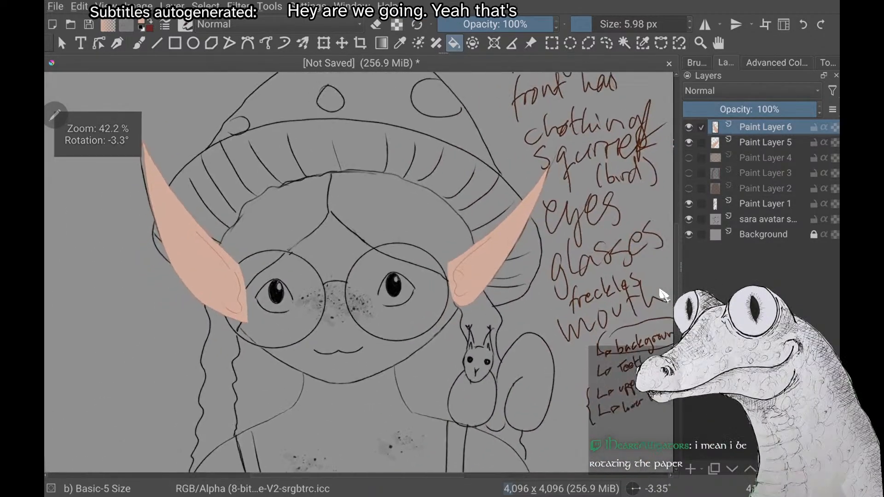
Show the face layer, Paint Layer 4, and try Paint Layer 6 beneath it before returning Paint Layer 6 to the top
{"action": "left_click", "coordinate": [688, 158]}
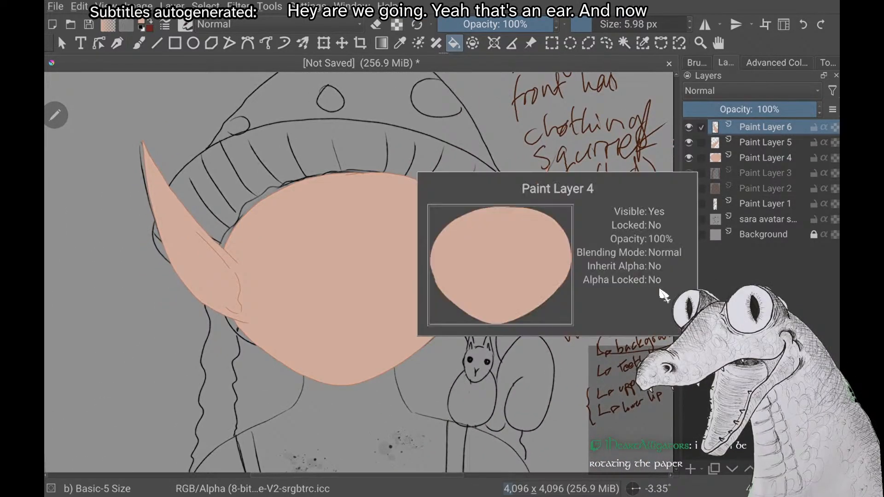
{"action": "scroll", "coordinate": [663, 295], "scroll_direction": "up", "scroll_amount": 3}
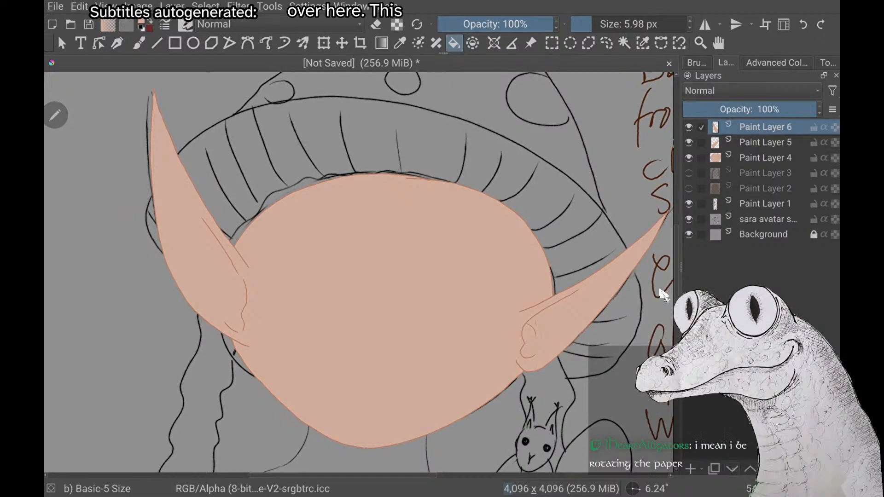
{"action": "left_click", "coordinate": [732, 469]}
{"action": "left_click", "coordinate": [732, 469]}
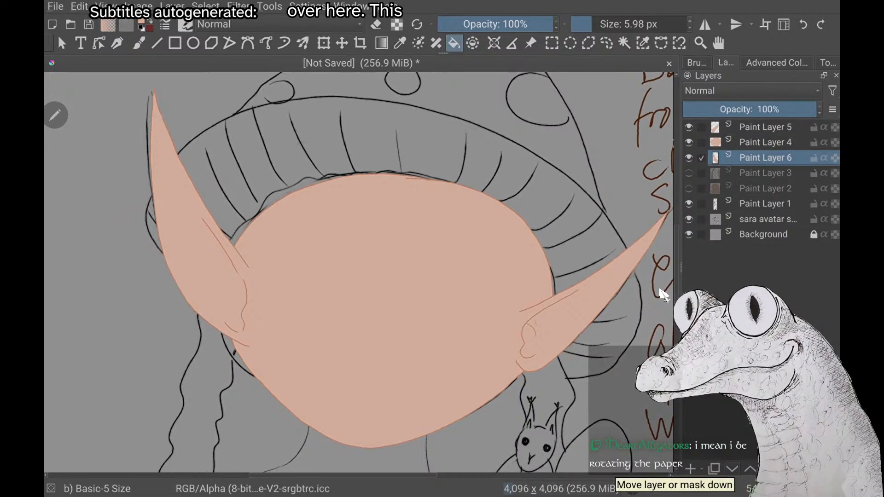
{"action": "left_click", "coordinate": [749, 469]}
{"action": "left_click", "coordinate": [750, 469]}
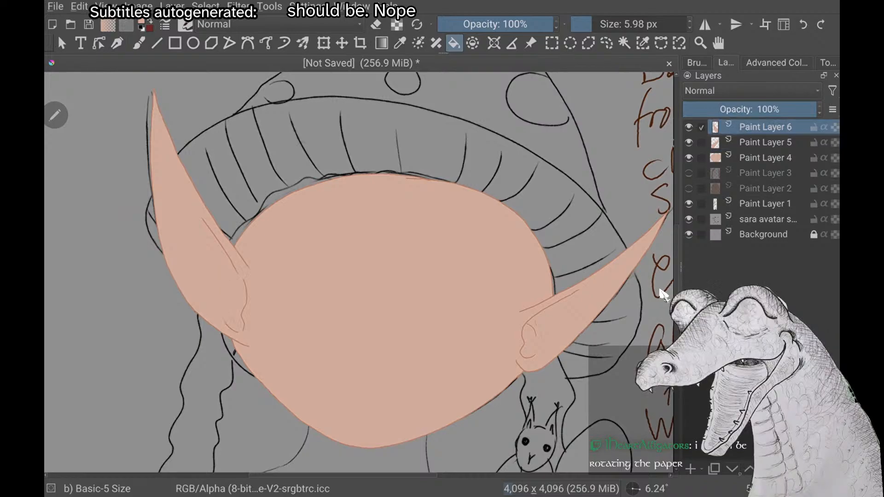
Try the first ear's layer, Paint Layer 5, beneath the face layer and move it back above
{"action": "key", "text": "Page_Down"}
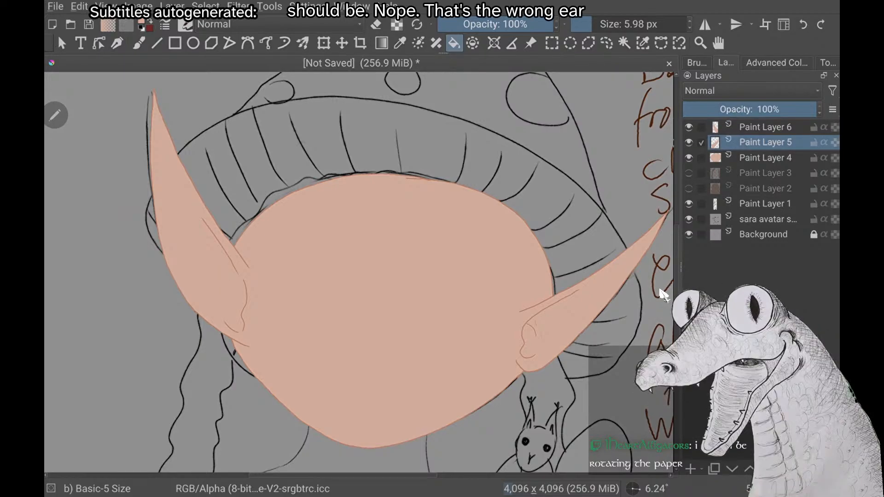
{"action": "key", "text": "ctrl+Page_Down"}
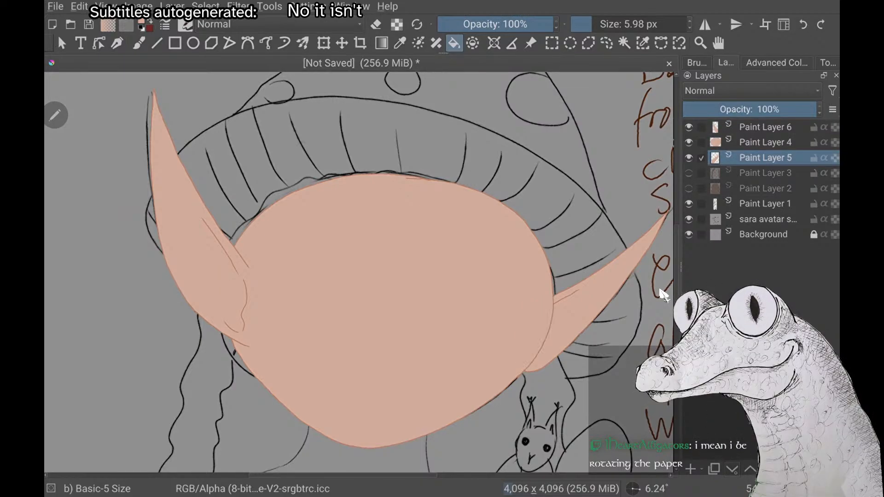
{"action": "key", "text": "ctrl+Page_Up"}
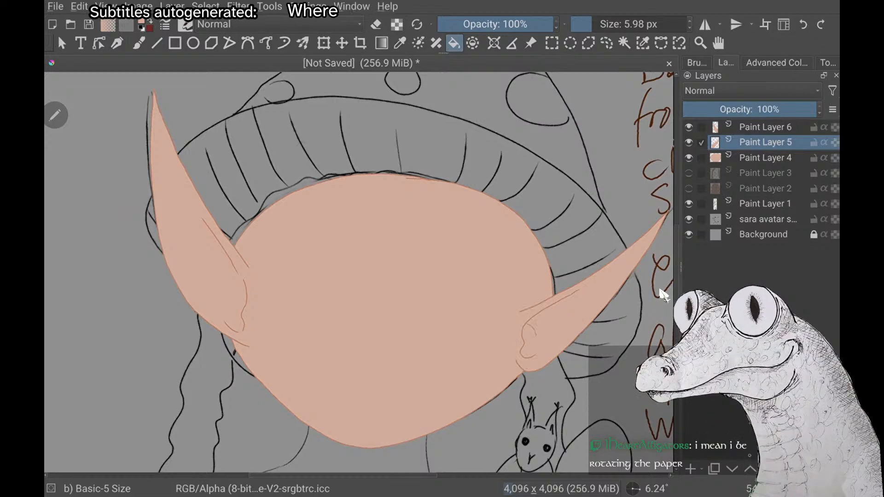
Move the second ear's layer, Paint Layer 6, two places down to sit beneath the face layer
{"action": "key", "text": "Page_Up"}
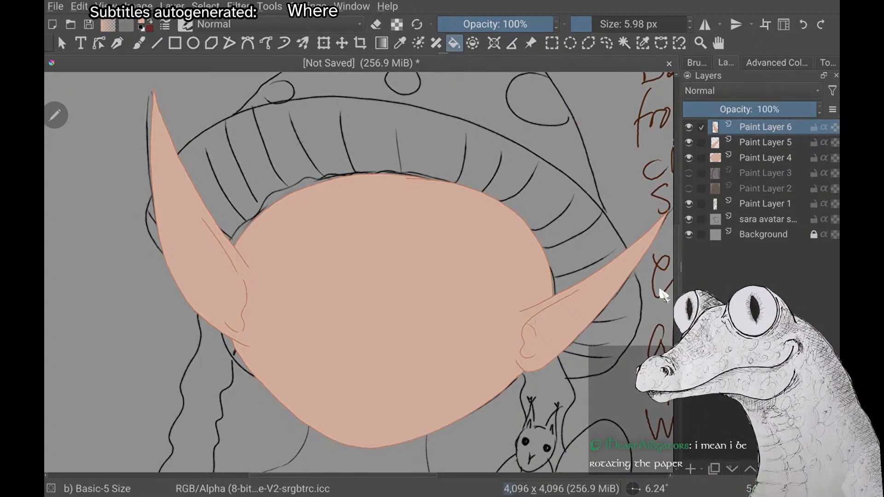
{"action": "key", "text": "ctrl+Page_Down"}
{"action": "key", "text": "ctrl+Page_Down"}
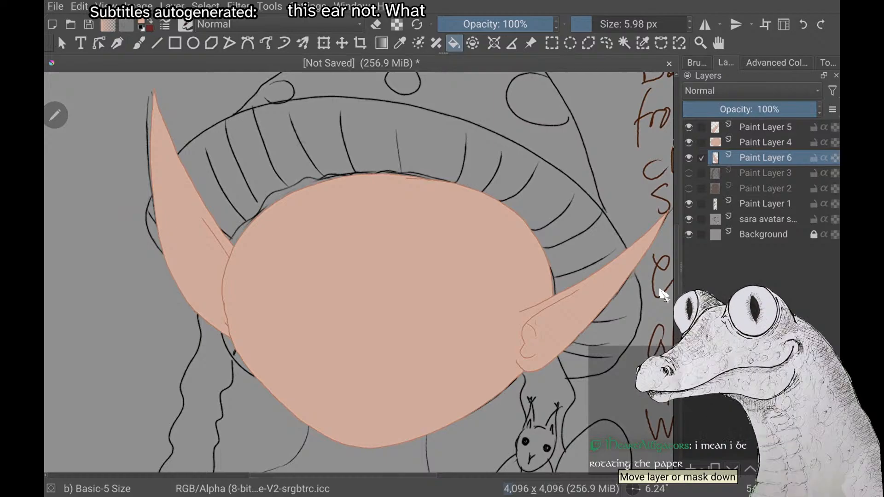
{"action": "key", "text": "5"}
{"action": "scroll", "coordinate": [661, 291], "scroll_direction": "down", "scroll_amount": 2}
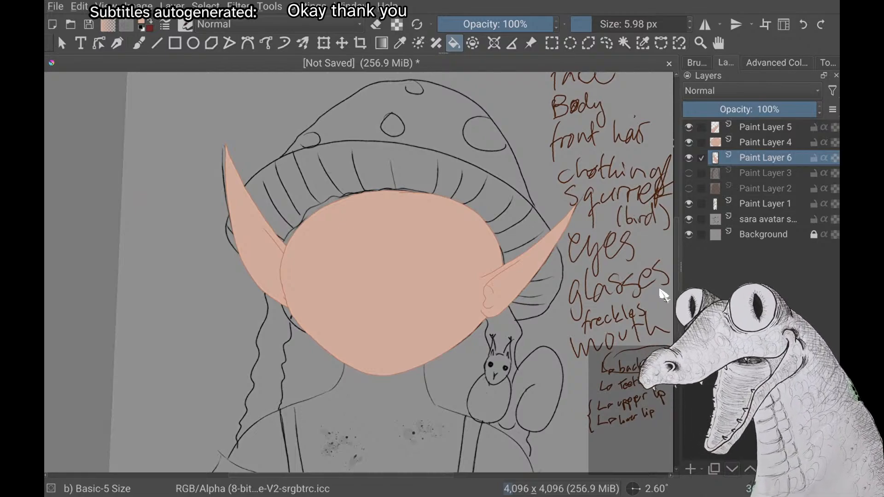
{"action": "scroll", "coordinate": [661, 290], "scroll_direction": "up", "scroll_amount": 3}
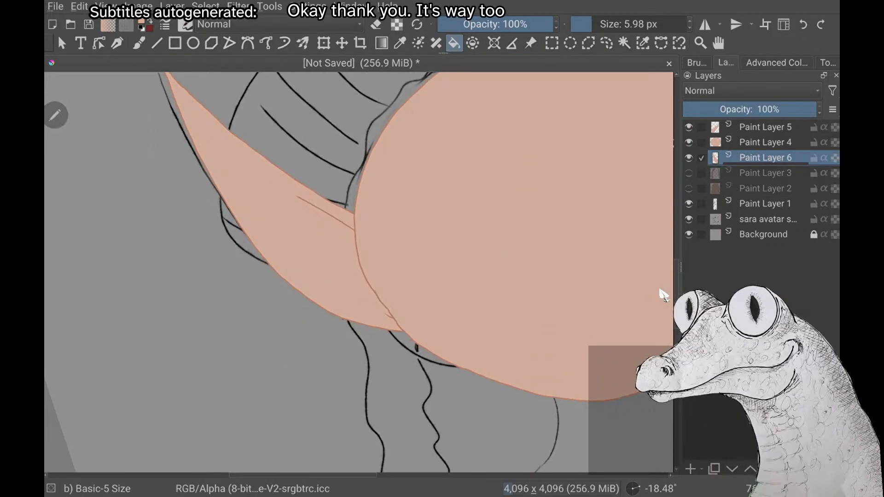
Try a skin-colour fill on Paint Layer 6 beneath the face and undo it
{"action": "left_click", "coordinate": [663, 294]}
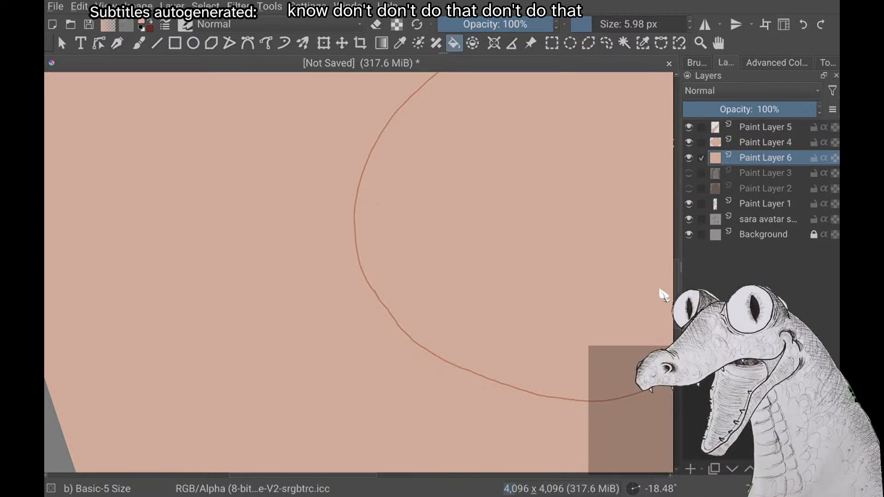
{"action": "key", "text": "ctrl+z"}
{"action": "scroll", "coordinate": [663, 294], "scroll_direction": "down", "scroll_amount": 3}
{"action": "scroll", "coordinate": [663, 294], "scroll_direction": "up", "scroll_amount": 1}
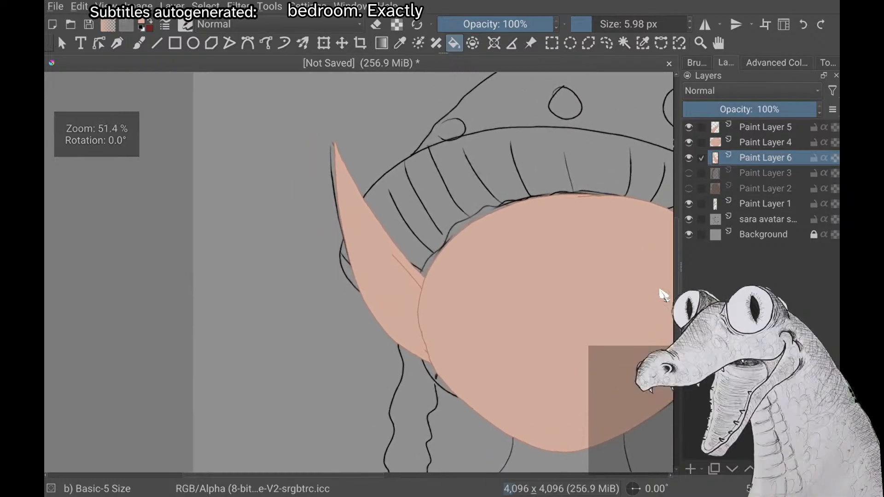
{"action": "scroll", "coordinate": [663, 295], "scroll_direction": "up", "scroll_amount": 2}
{"action": "scroll", "coordinate": [663, 295], "scroll_direction": "down", "scroll_amount": 1}
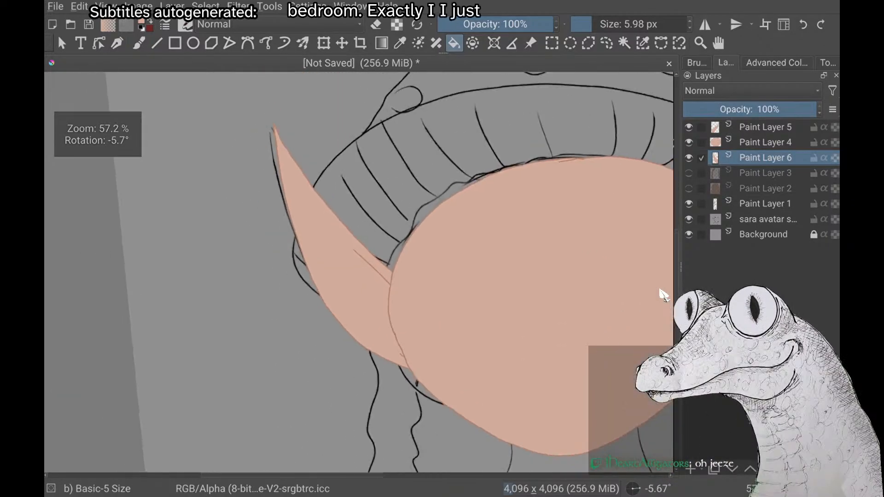
{"action": "scroll", "coordinate": [663, 294], "scroll_direction": "up", "scroll_amount": 2}
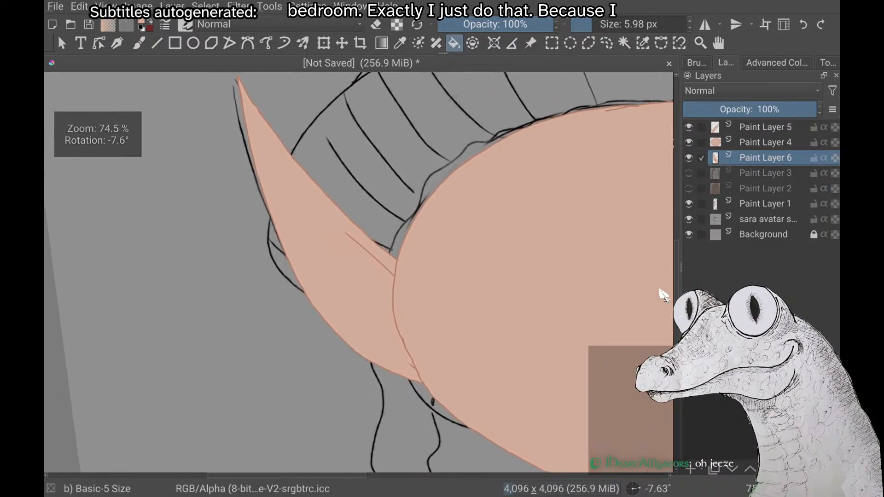
{"action": "scroll", "coordinate": [663, 295], "scroll_direction": "up", "scroll_amount": 1}
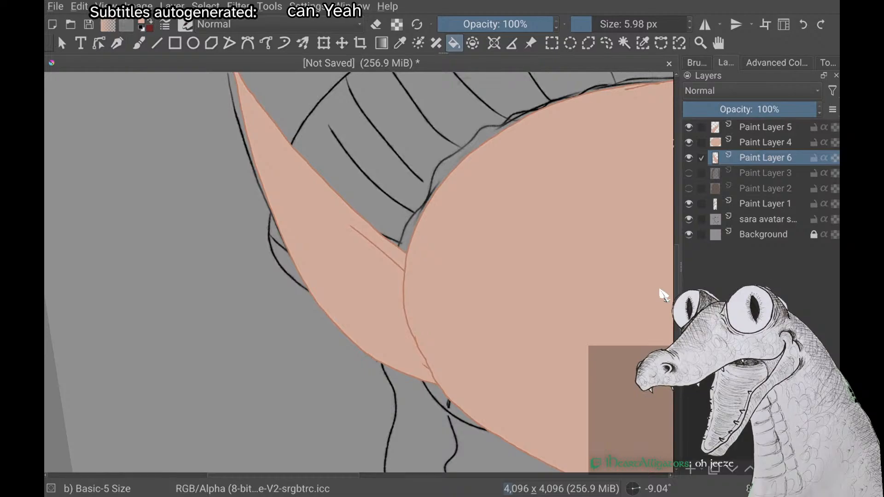
Raise Paint Layer 6 back to the top and test Paint Layer 5 beneath the face layer, restoring it above the face
{"action": "key", "text": "ctrl+Page_Up"}
{"action": "key", "text": "ctrl+Page_Up"}
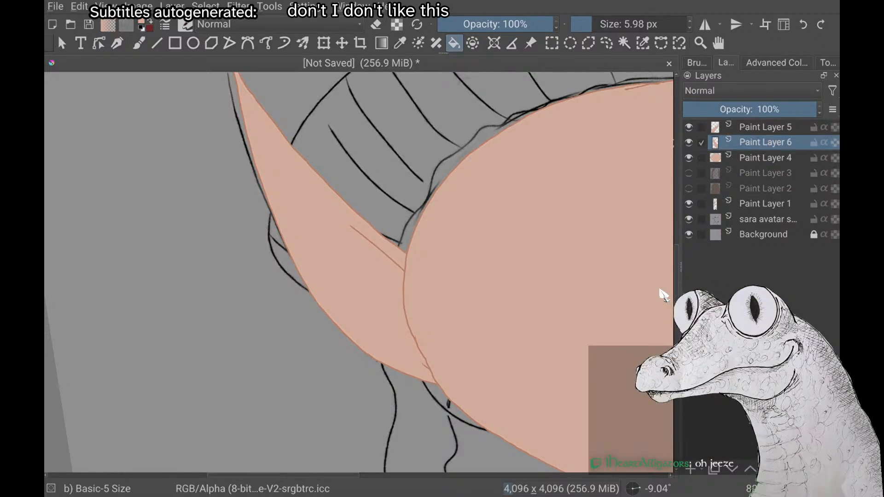
{"action": "key", "text": "Page_Down"}
{"action": "key", "text": "ctrl+Page_Down"}
{"action": "key", "text": "ctrl+Page_Up"}
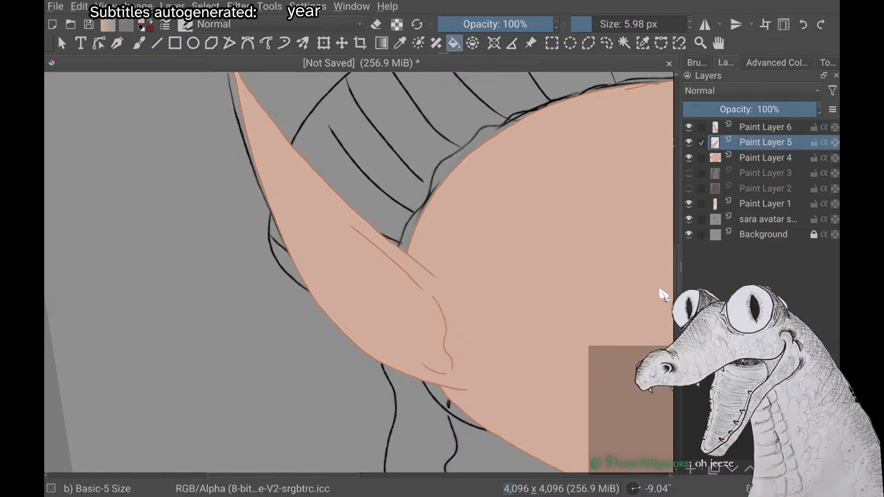
Place Paint Layer 6 beneath the face layer again
{"action": "key", "text": "Page_Up"}
{"action": "key", "text": "ctrl+Page_Down"}
{"action": "key", "text": "ctrl+Page_Down"}
Undo the layer reordering, the face layer's visibility change, and the second ear's fill, closing stroke, inner detail and lower edge, keeping its upper edge
{"action": "key", "text": "ctrl+z"}
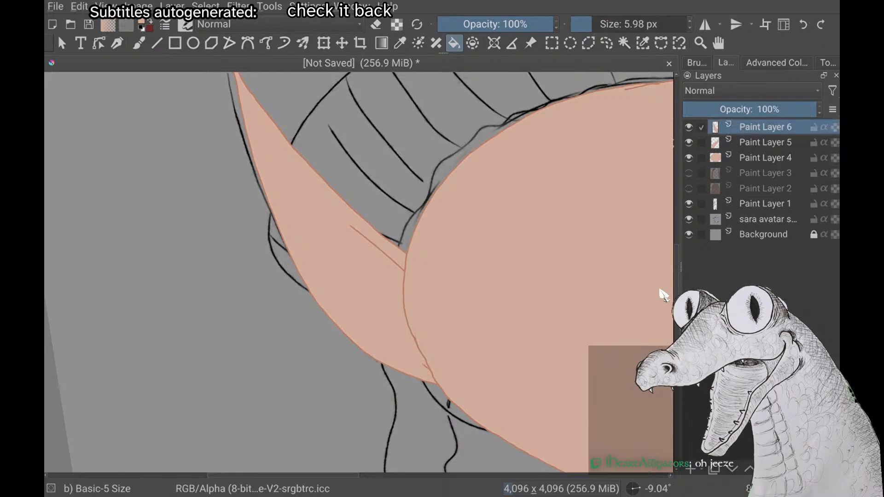
{"action": "key", "text": "ctrl+z"}
{"action": "key", "text": "ctrl+z"}
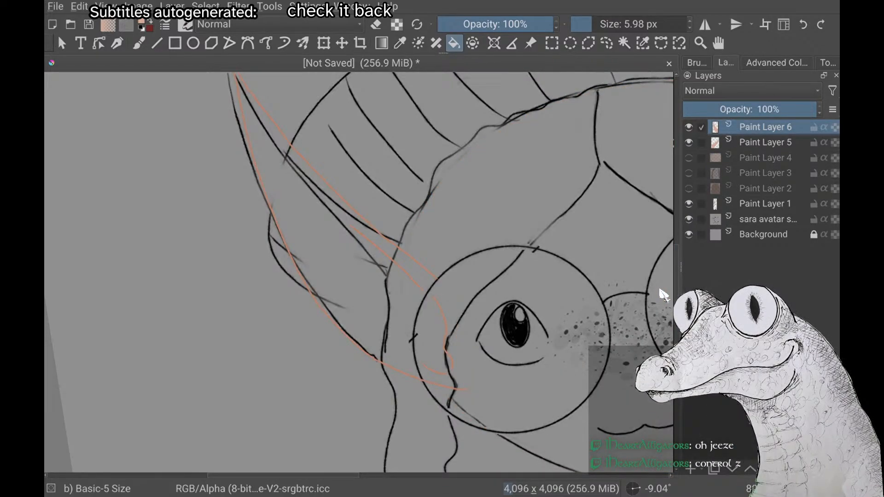
{"action": "key", "text": "ctrl+z"}
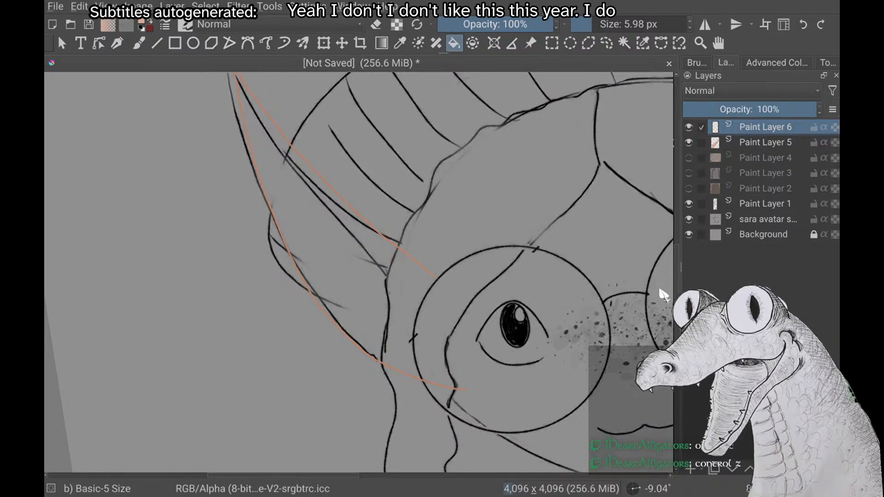
{"action": "scroll", "coordinate": [360, 272], "scroll_direction": "down", "scroll_amount": 5}
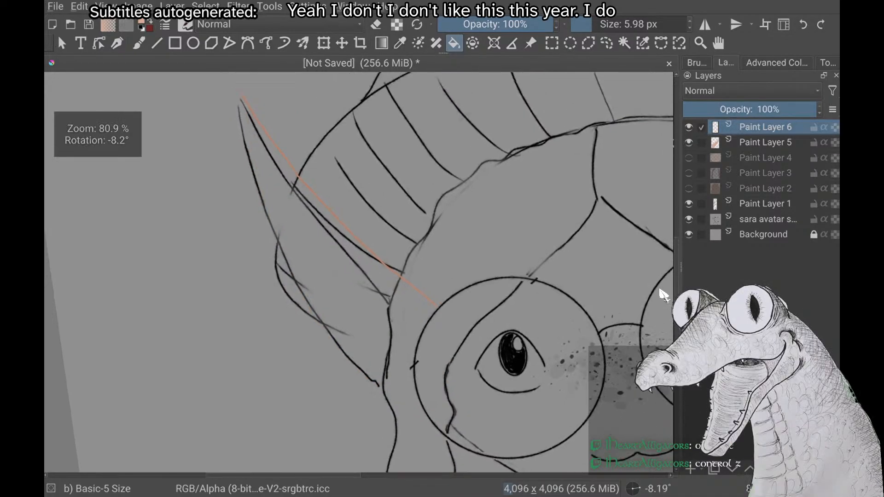
Choose the orange outline colour and switch from filling to the freehand brush for the second ear
{"action": "right_click", "coordinate": [186, 306]}
{"action": "left_click", "coordinate": [222, 264]}
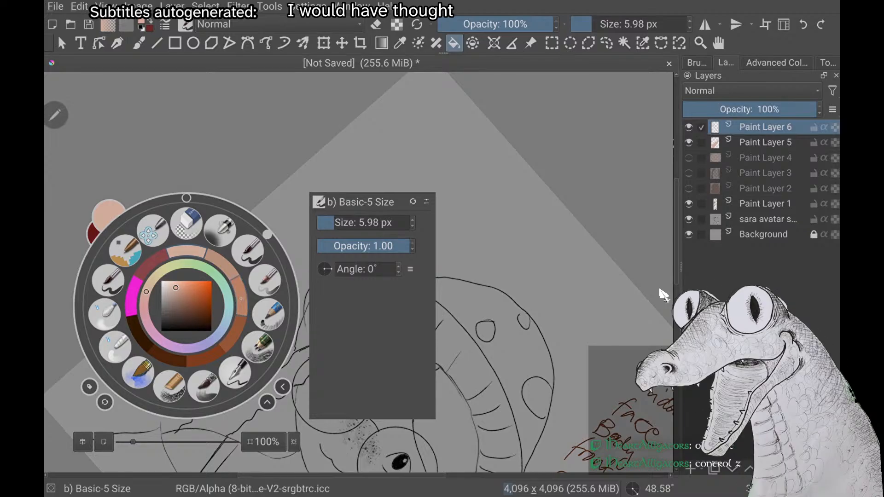
{"action": "left_click", "coordinate": [506, 207]}
{"action": "scroll", "coordinate": [359, 272], "scroll_direction": "down", "scroll_amount": 2}
{"action": "scroll", "coordinate": [359, 272], "scroll_direction": "down", "scroll_amount": 1}
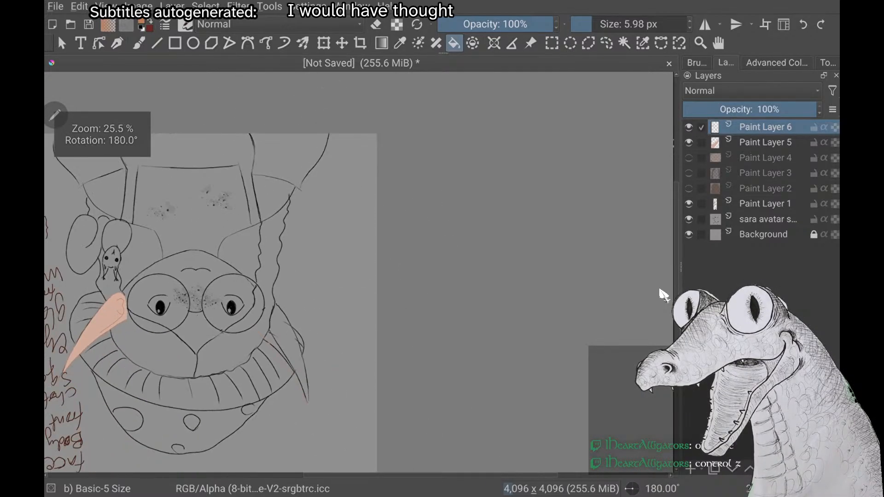
{"action": "scroll", "coordinate": [359, 272], "scroll_direction": "up", "scroll_amount": 5}
{"action": "scroll", "coordinate": [359, 272], "scroll_direction": "down", "scroll_amount": 1}
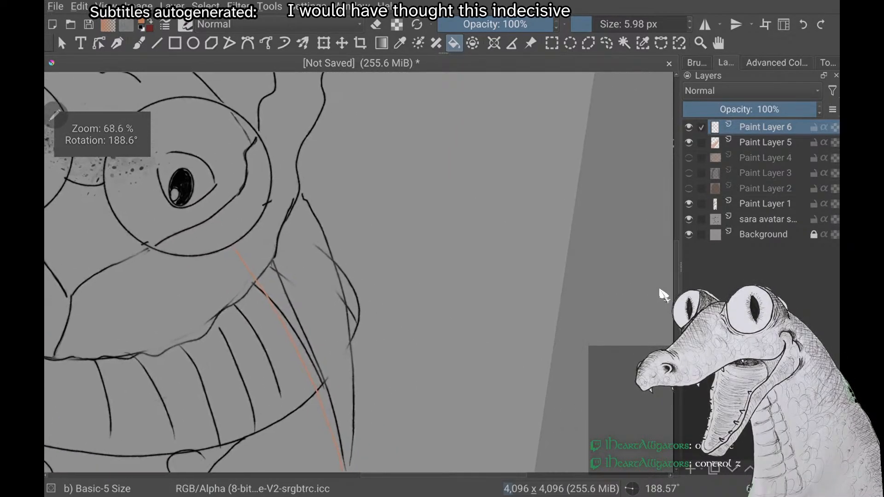
{"action": "key", "text": "b"}
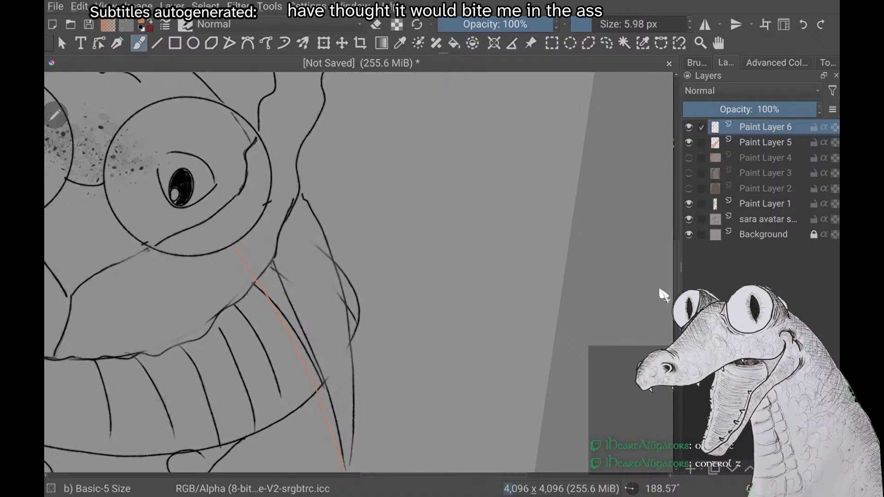
Try an orange lower-edge curve for the second ear from inside the glasses lens to the tip, and undo it
{"action": "left_click_drag", "start_coordinate": [290, 215], "coordinate": [345, 470]}
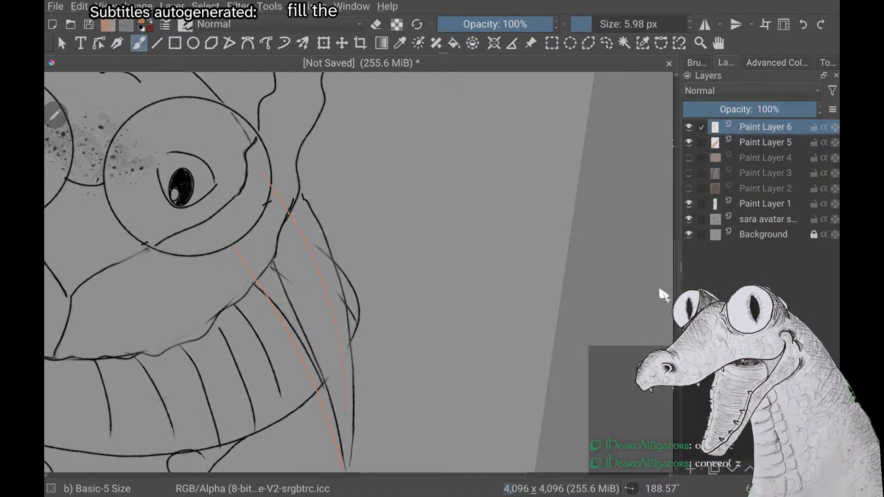
{"action": "scroll", "coordinate": [359, 272], "scroll_direction": "up", "scroll_amount": 1}
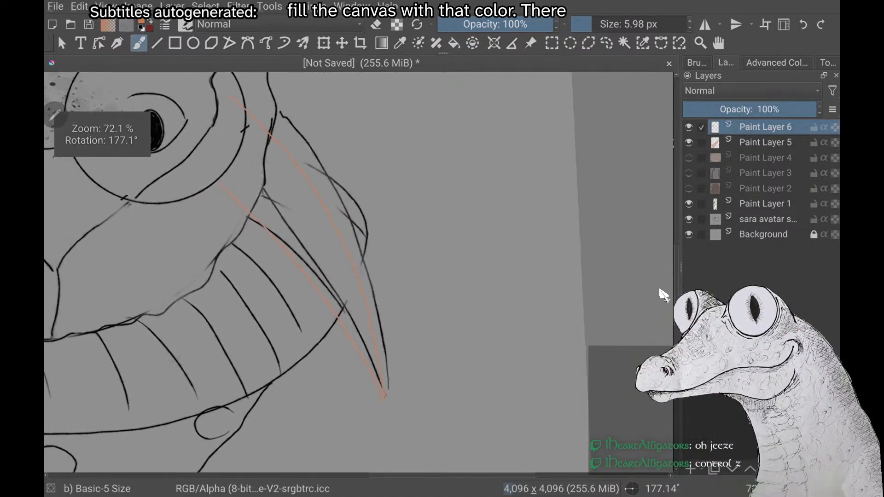
{"action": "key", "text": "ctrl+z"}
Redraw the second ear's lower edge as one orange curve from inside the glasses lens to meet the upper edge at the tip
{"action": "scroll", "coordinate": [359, 271], "scroll_direction": "up", "scroll_amount": 1}
{"action": "scroll", "coordinate": [359, 272], "scroll_direction": "down", "scroll_amount": 1}
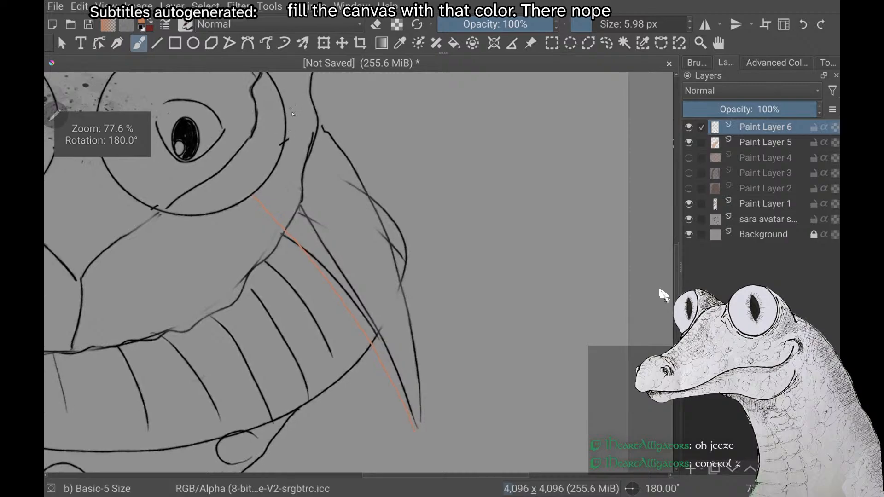
{"action": "mouse_move", "coordinate": [304, 145]}
{"action": "left_mouse_down"}
{"action": "mouse_move", "coordinate": [359, 232]}
{"action": "mouse_move", "coordinate": [386, 304]}
{"action": "left_mouse_up"}
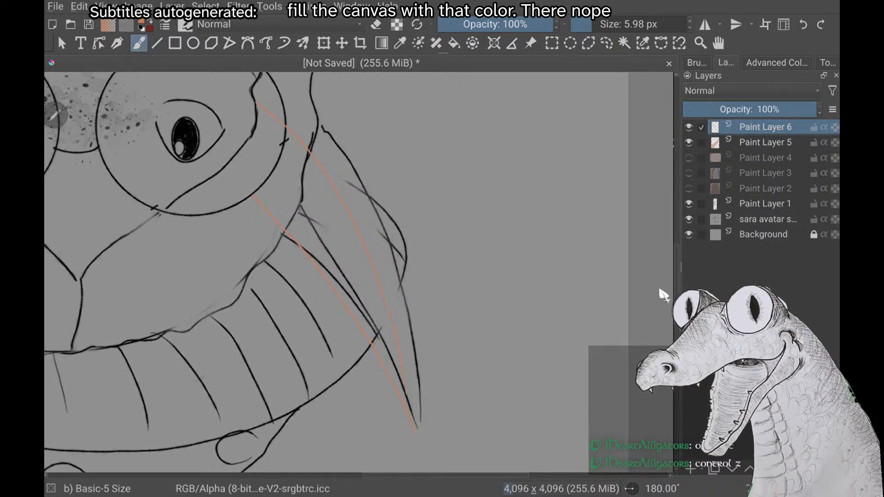
Draw an orange inner-ear line parallel to the second ear's upper edge, ending near the rim of the glasses lens
{"action": "right_click", "coordinate": [169, 183]}
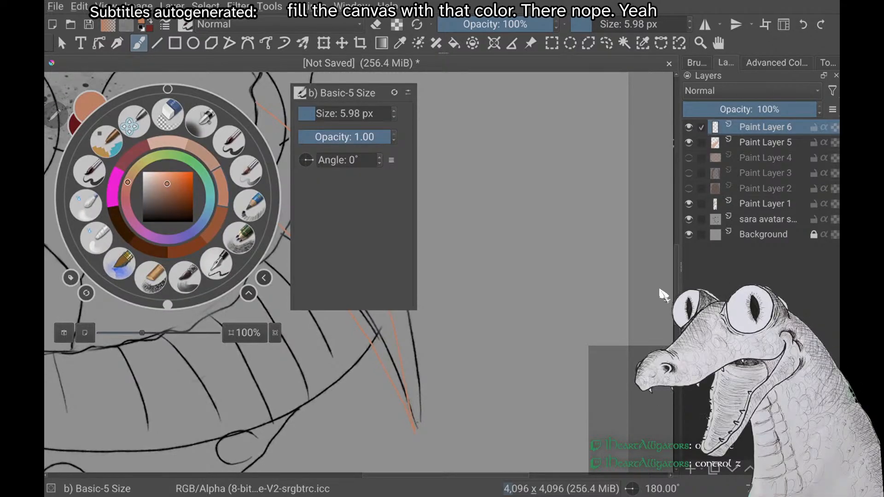
{"action": "right_click", "coordinate": [168, 183]}
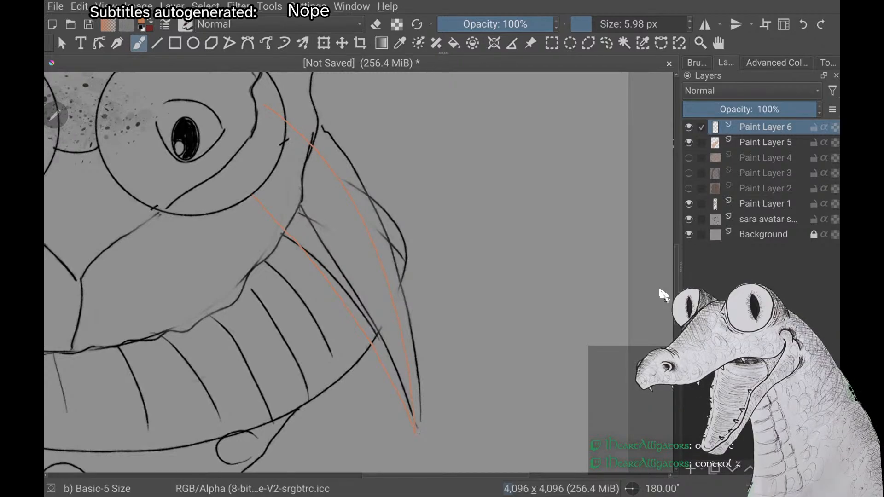
{"action": "scroll", "coordinate": [359, 272], "scroll_direction": "up", "scroll_amount": 3}
{"action": "scroll", "coordinate": [359, 272], "scroll_direction": "down", "scroll_amount": 3}
{"action": "scroll", "coordinate": [661, 290], "scroll_direction": "down", "scroll_amount": 4}
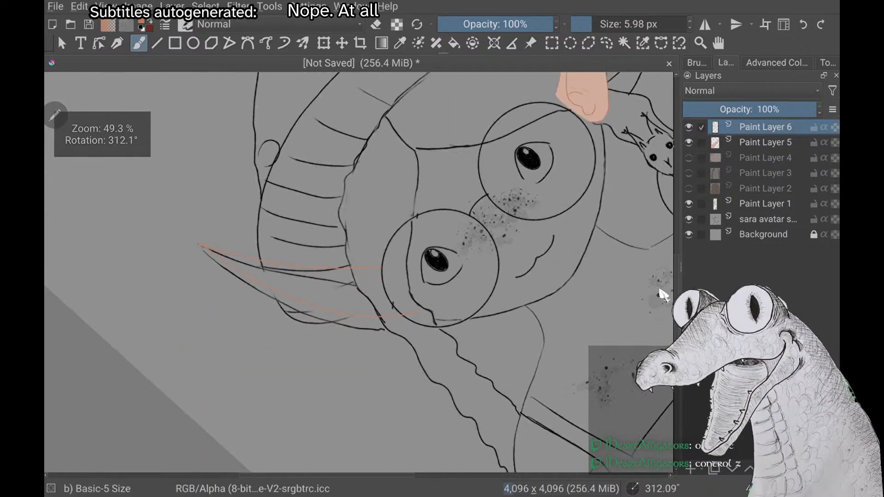
{"action": "scroll", "coordinate": [660, 290], "scroll_direction": "up", "scroll_amount": 3}
{"action": "scroll", "coordinate": [664, 295], "scroll_direction": "up", "scroll_amount": 4}
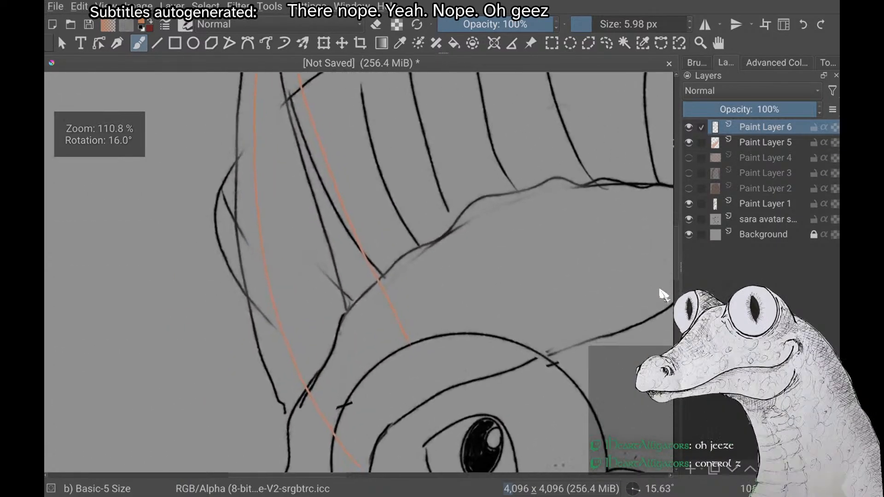
{"action": "scroll", "coordinate": [664, 295], "scroll_direction": "down", "scroll_amount": 2}
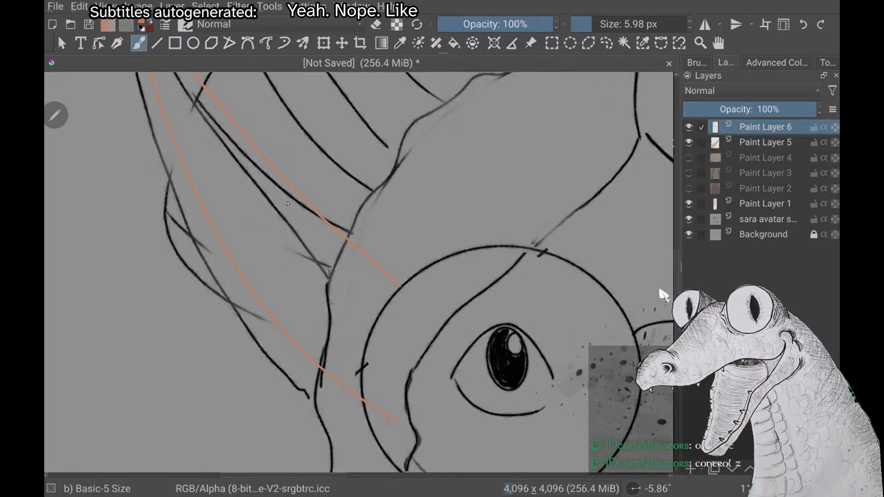
{"action": "left_click_drag", "start_coordinate": [323, 242], "coordinate": [373, 292]}
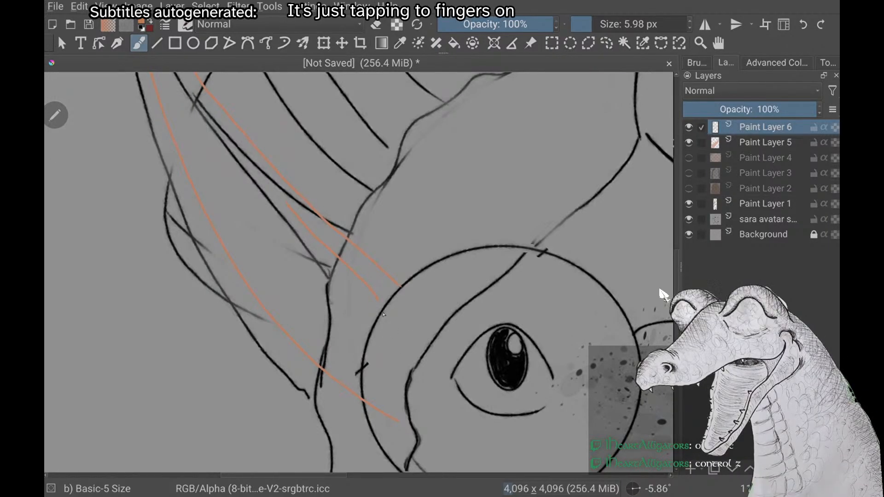
Try a curved orange stroke continuing the second ear's inner line down inside the glasses lens, and undo it
{"action": "left_click_drag", "start_coordinate": [385, 346], "coordinate": [383, 375]}
{"action": "key", "text": "ctrl+z"}
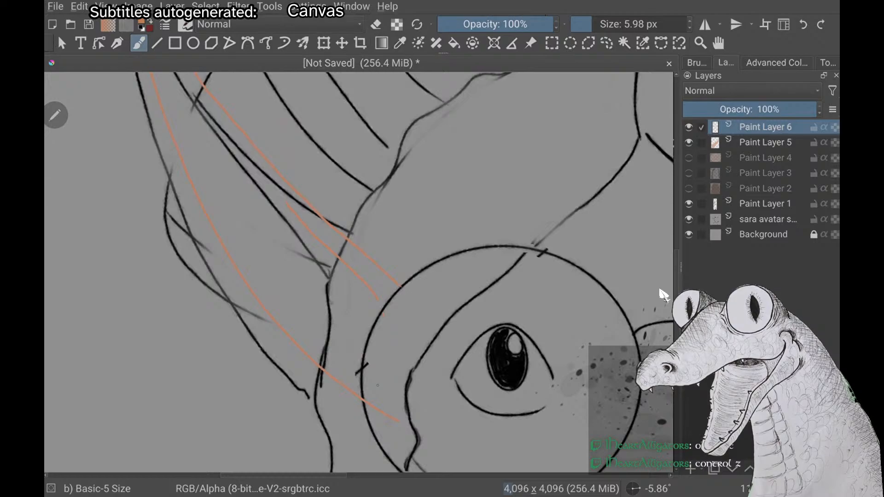
{"action": "left_click_drag", "start_coordinate": [384, 309], "coordinate": [394, 342]}
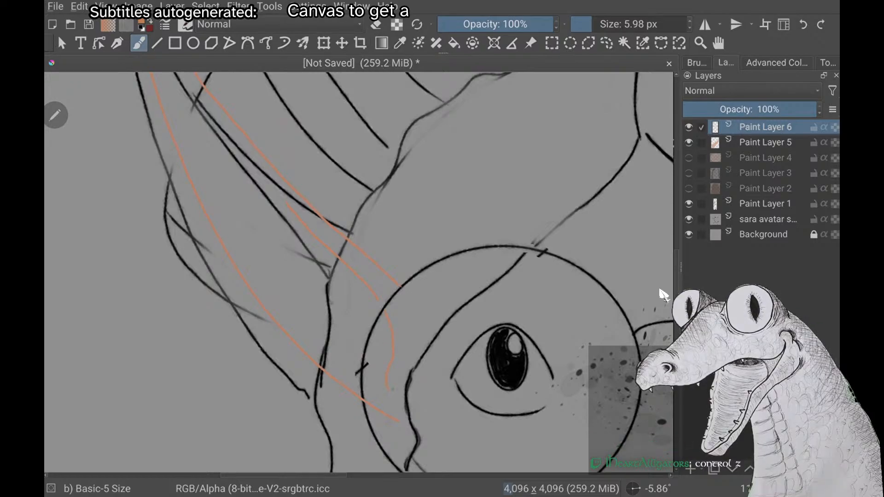
{"action": "key", "text": "ctrl+z"}
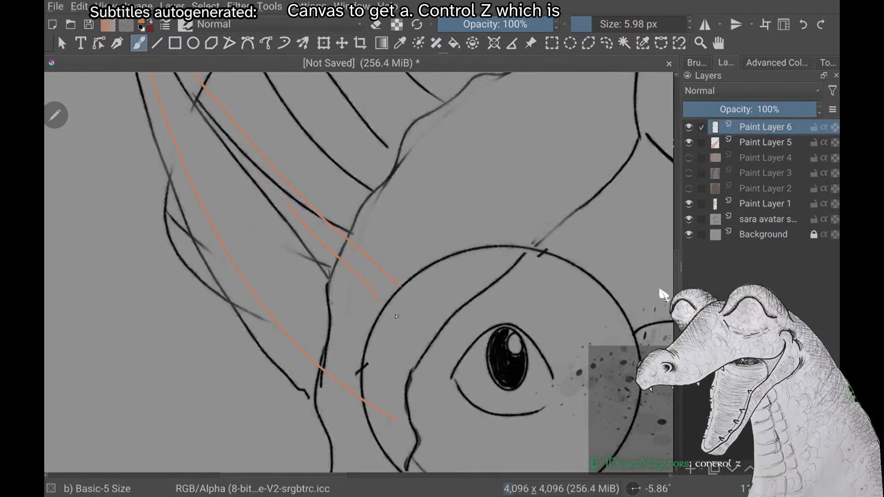
Continue the second ear's inner line as an orange curve inside the lens, hooking back to the lens rim near the lower edge
{"action": "left_click_drag", "start_coordinate": [389, 309], "coordinate": [391, 381]}
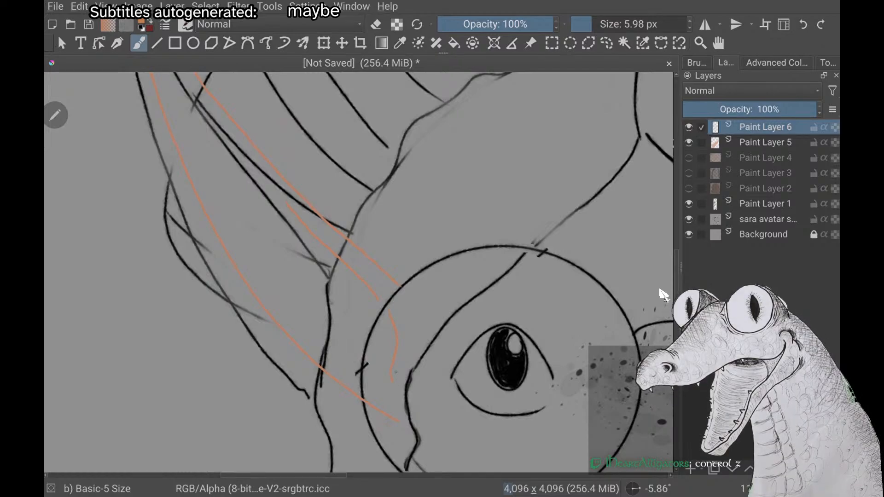
{"action": "left_click_drag", "start_coordinate": [396, 372], "coordinate": [350, 410]}
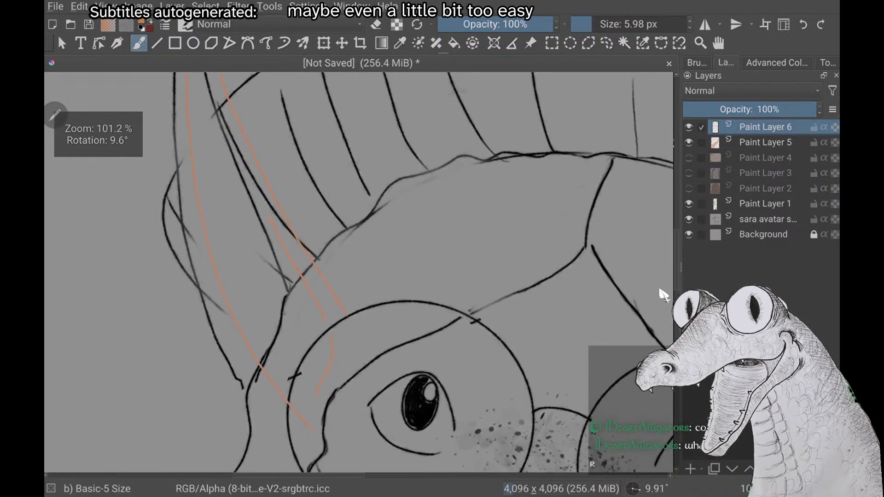
{"action": "scroll", "coordinate": [395, 292], "scroll_direction": "up", "scroll_amount": 4}
{"action": "left_click_drag", "start_coordinate": [396, 292], "coordinate": [316, 202]}
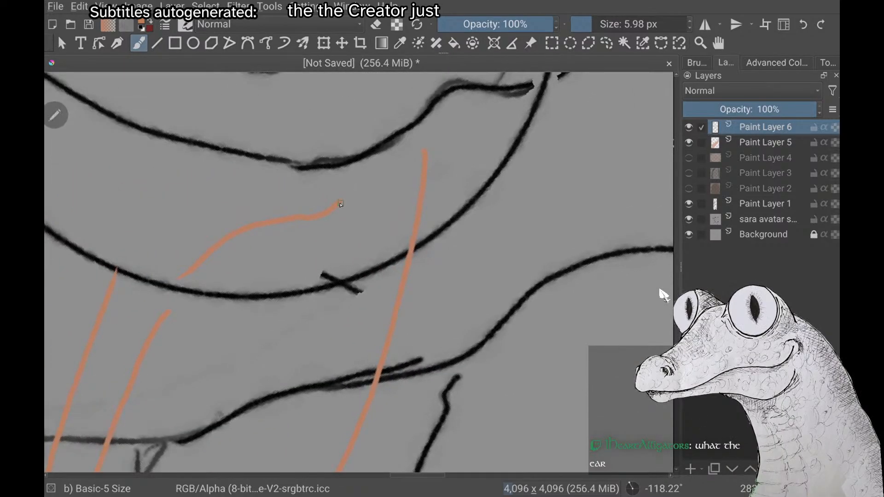
Choose the light peach skin colour and close the second ear's base with a curve joining its upper and lower edges inside the lens
{"action": "scroll", "coordinate": [328, 337], "scroll_direction": "down", "scroll_amount": 8}
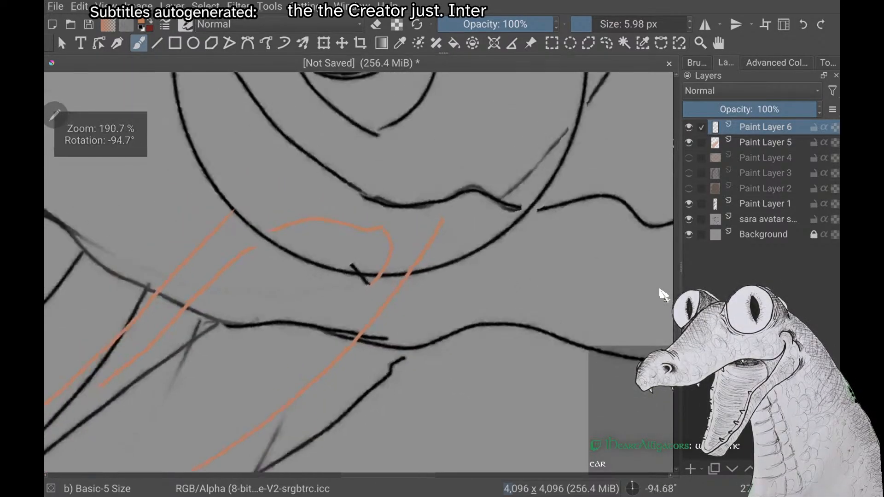
{"action": "scroll", "coordinate": [660, 290], "scroll_direction": "down", "scroll_amount": 1}
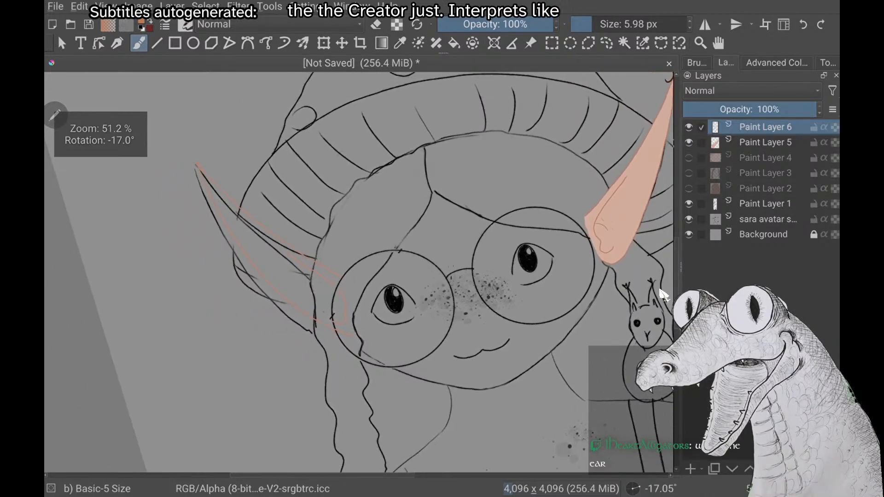
{"action": "scroll", "coordinate": [661, 290], "scroll_direction": "up", "scroll_amount": 1}
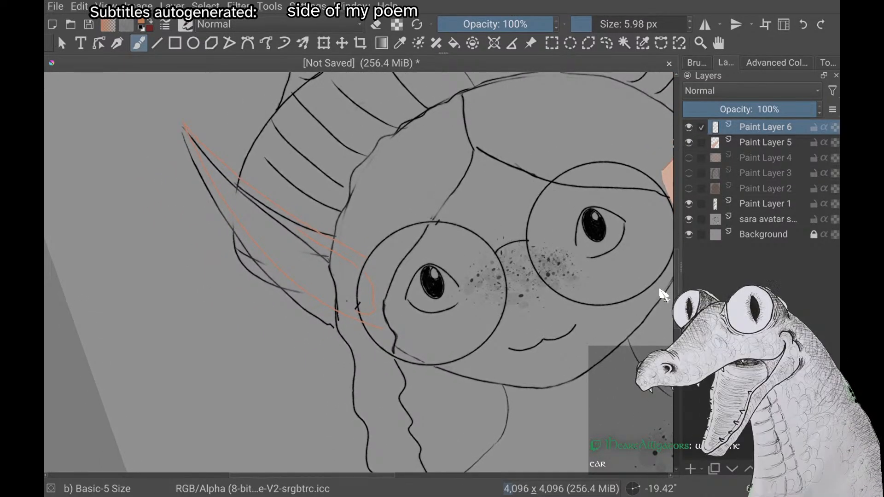
{"action": "scroll", "coordinate": [661, 290], "scroll_direction": "up", "scroll_amount": 2}
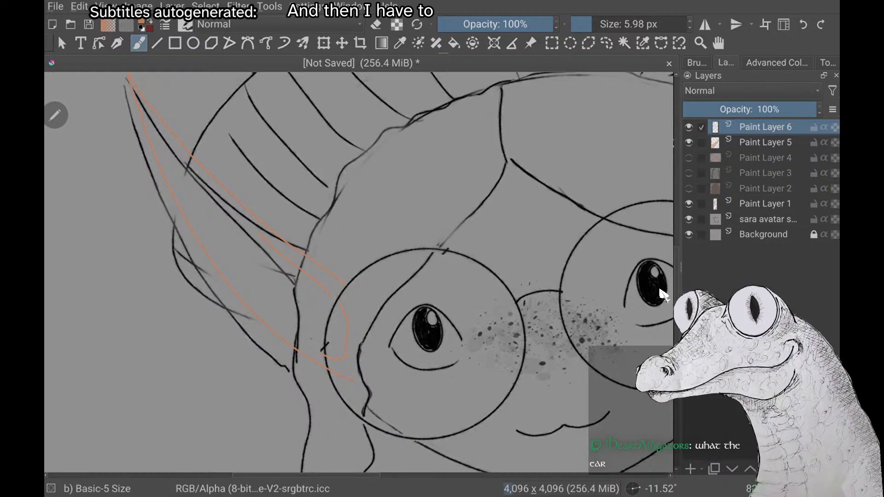
{"action": "right_click", "coordinate": [168, 232]}
{"action": "left_click", "coordinate": [168, 177]}
{"action": "scroll", "coordinate": [664, 294], "scroll_direction": "up", "scroll_amount": 3}
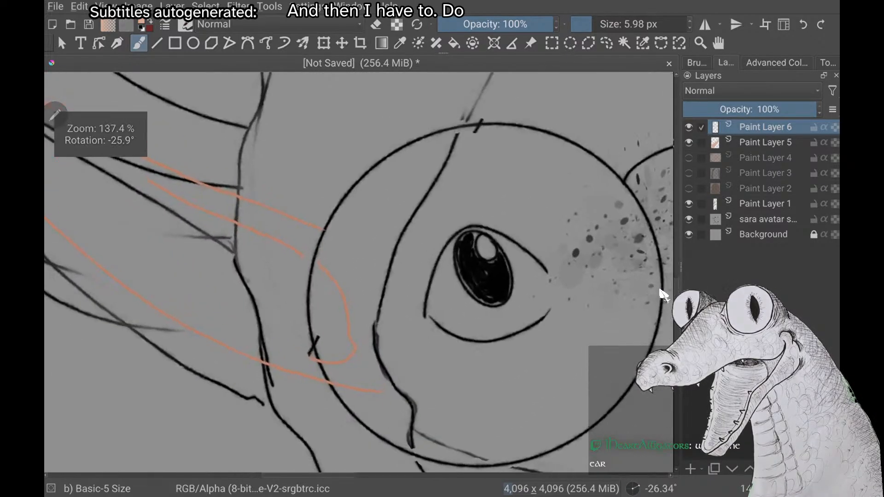
{"action": "scroll", "coordinate": [663, 295], "scroll_direction": "up", "scroll_amount": 3}
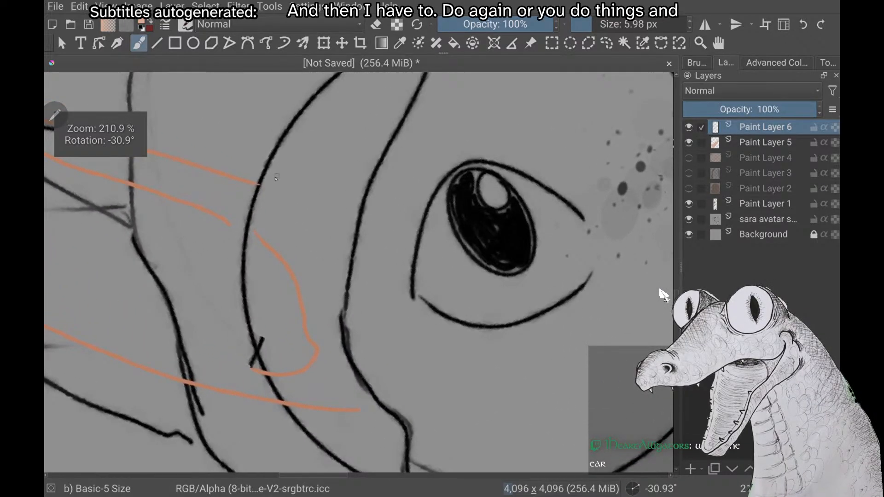
{"action": "left_click_drag", "start_coordinate": [288, 216], "coordinate": [337, 314]}
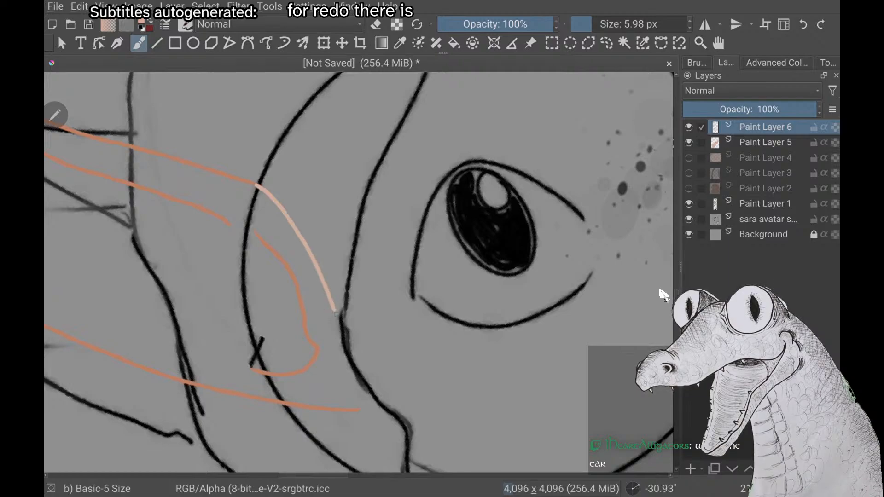
{"action": "left_click_drag", "start_coordinate": [359, 395], "coordinate": [359, 407]}
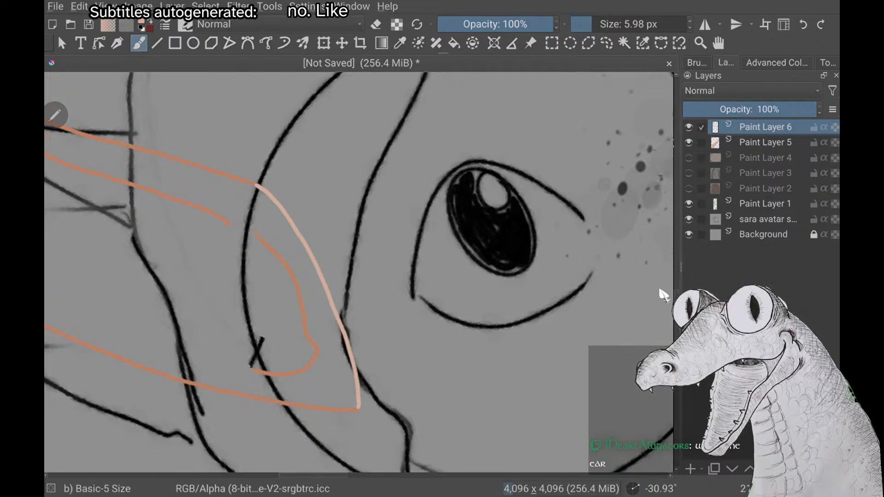
Switch to the Fill tool and fill the second ear's closed outline with light peach
{"action": "scroll", "coordinate": [360, 272], "scroll_direction": "down", "scroll_amount": 5}
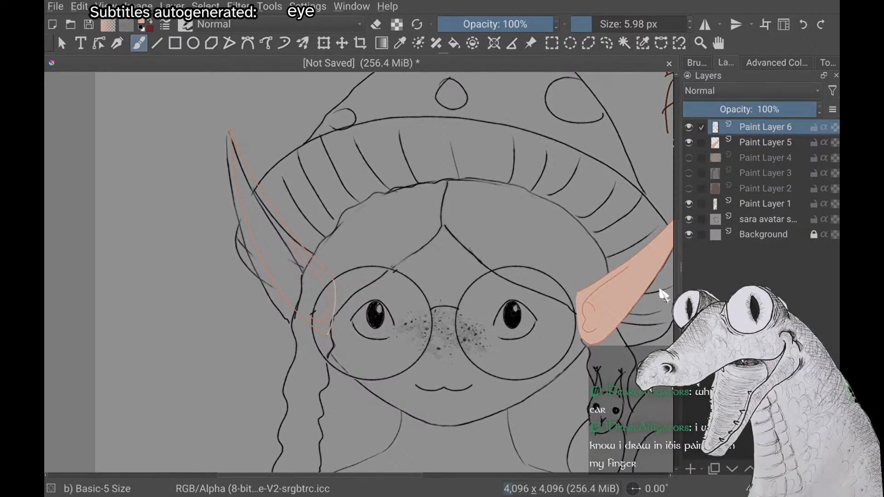
{"action": "scroll", "coordinate": [664, 295], "scroll_direction": "up", "scroll_amount": 4}
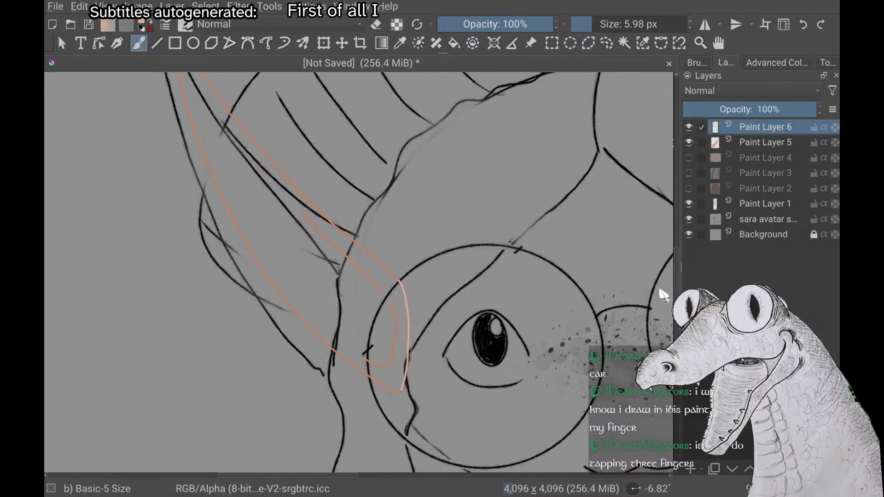
{"action": "scroll", "coordinate": [403, 251], "scroll_direction": "down", "scroll_amount": 2}
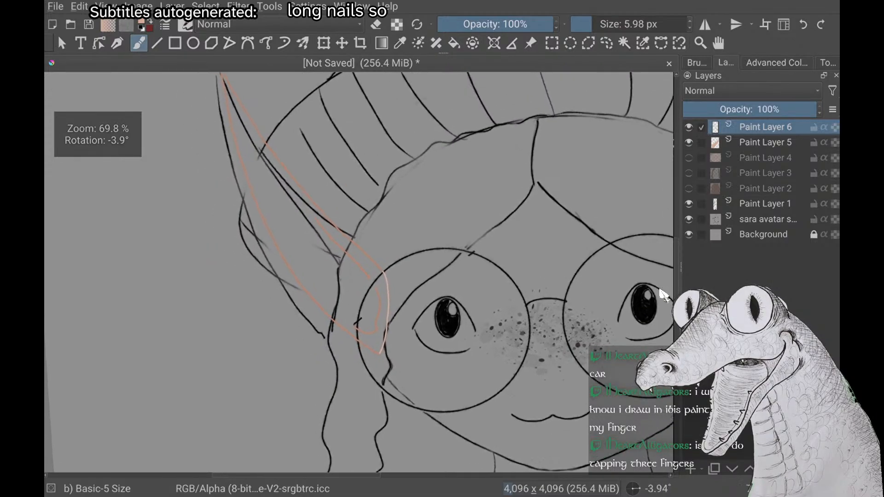
{"action": "scroll", "coordinate": [403, 251], "scroll_direction": "up", "scroll_amount": 1}
{"action": "scroll", "coordinate": [661, 290], "scroll_direction": "up", "scroll_amount": 2}
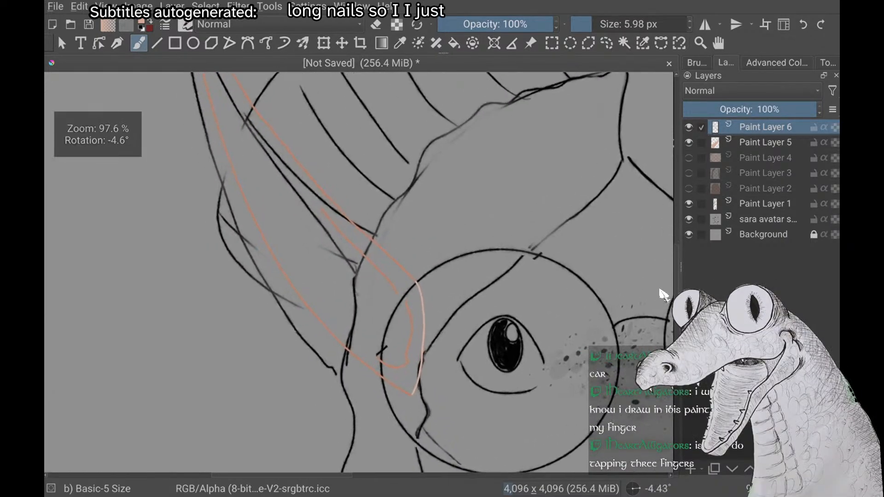
{"action": "scroll", "coordinate": [660, 290], "scroll_direction": "down", "scroll_amount": 1}
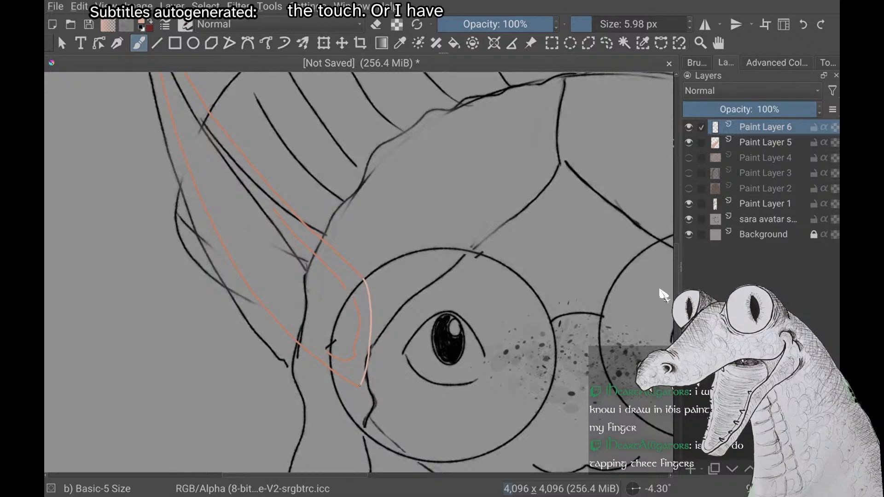
{"action": "scroll", "coordinate": [663, 295], "scroll_direction": "up", "scroll_amount": 2}
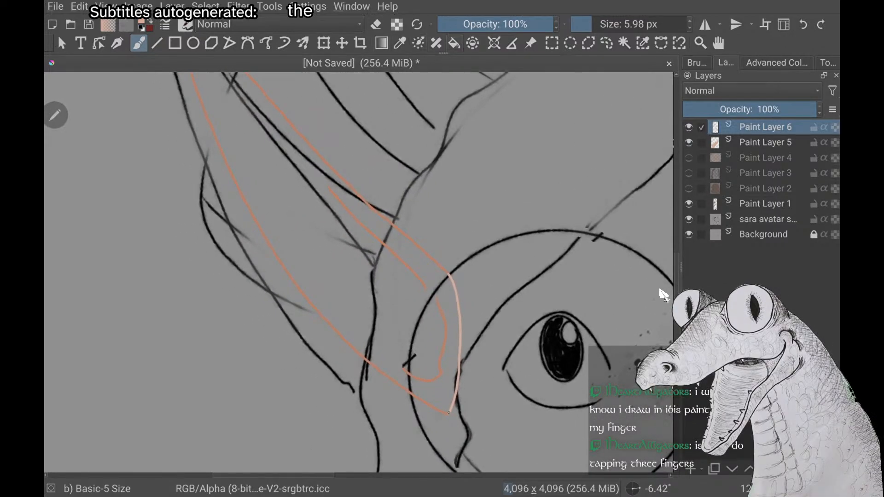
{"action": "key", "text": "f"}
{"action": "left_click", "coordinate": [348, 274]}
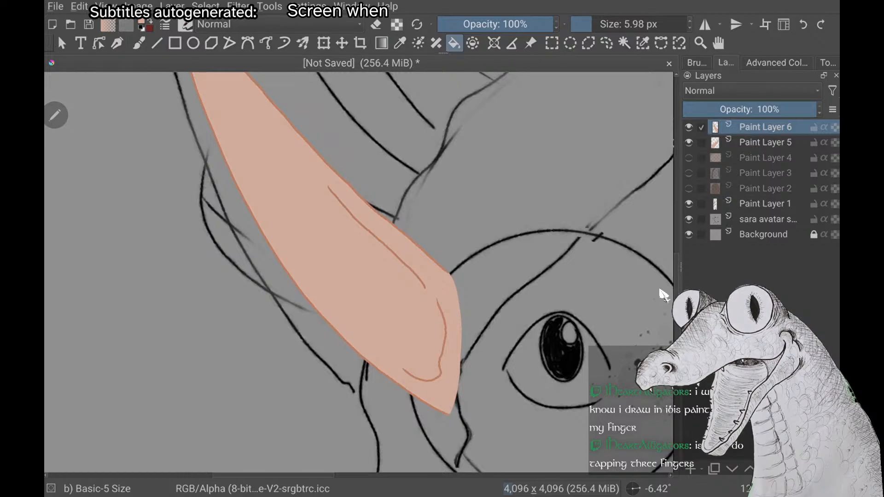
Compare both ears on the whole avatar, and undo the second ear's peach fill
{"action": "scroll", "coordinate": [663, 295], "scroll_direction": "down", "scroll_amount": 4}
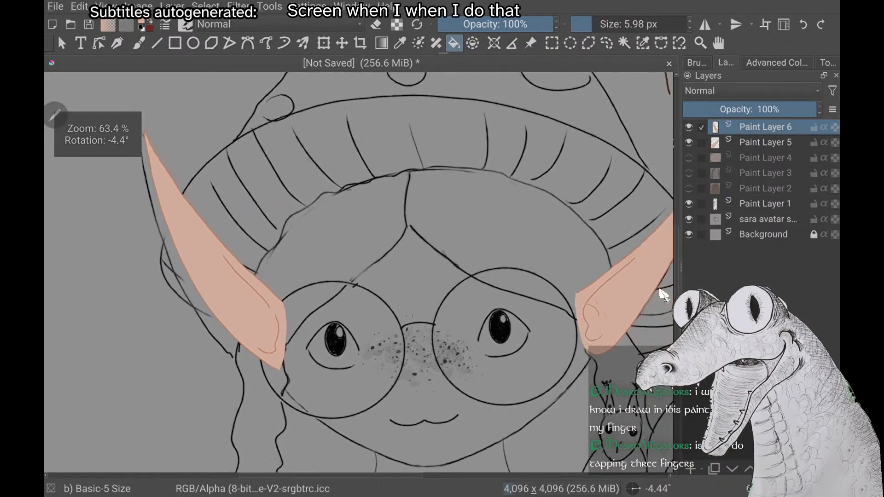
{"action": "scroll", "coordinate": [663, 295], "scroll_direction": "down", "scroll_amount": 4}
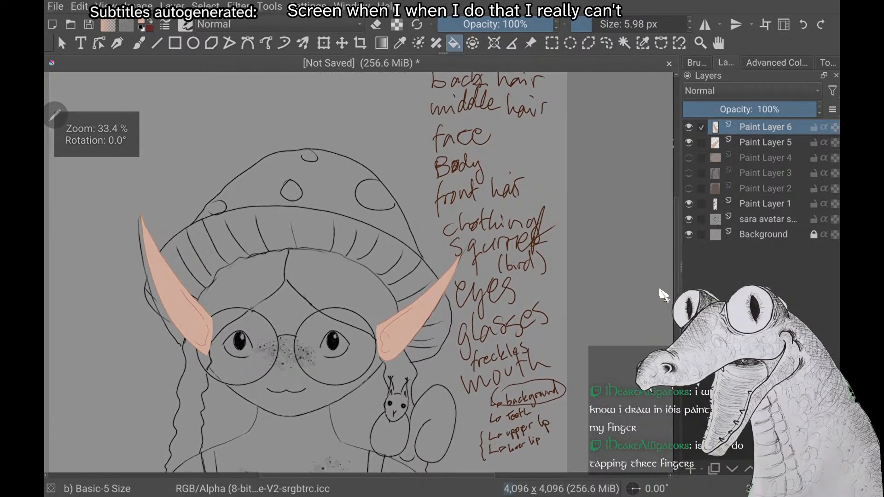
{"action": "scroll", "coordinate": [663, 295], "scroll_direction": "down", "scroll_amount": 1}
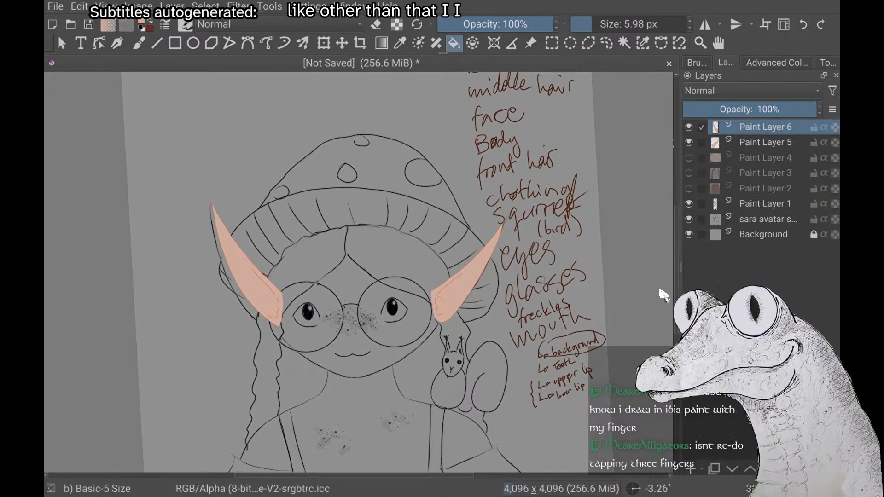
{"action": "scroll", "coordinate": [663, 295], "scroll_direction": "down", "scroll_amount": 1}
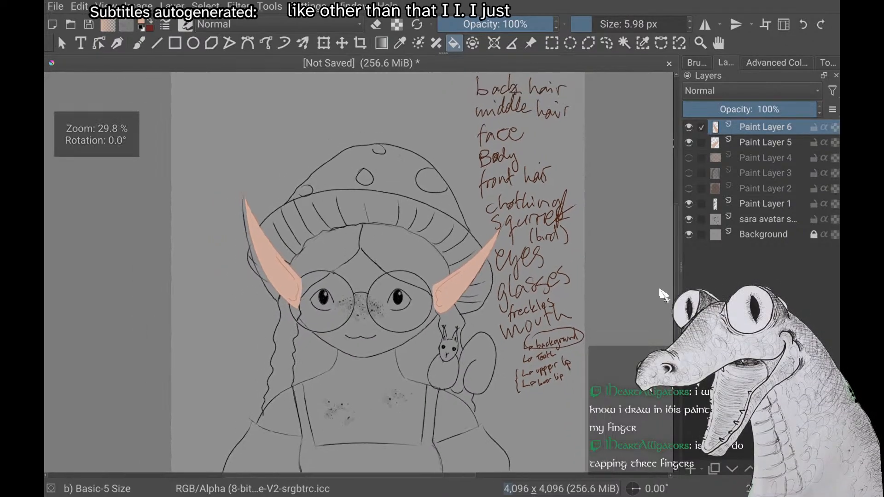
{"action": "scroll", "coordinate": [664, 296], "scroll_direction": "up", "scroll_amount": 1}
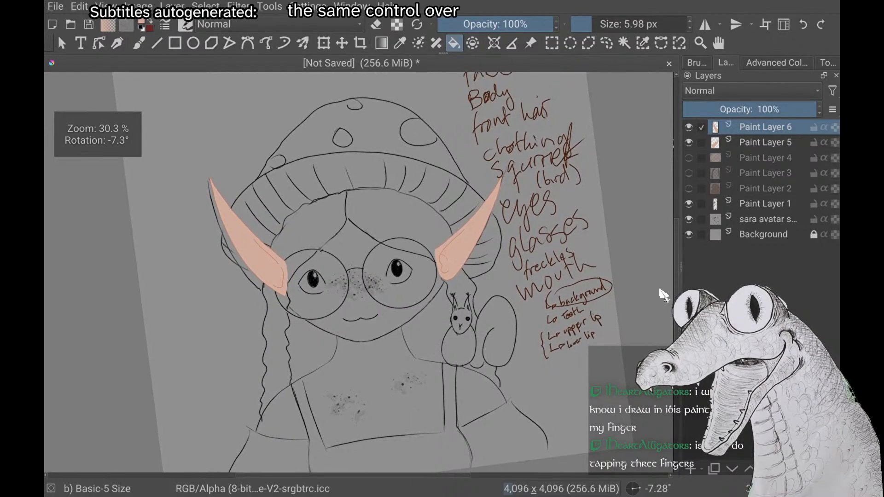
{"action": "scroll", "coordinate": [663, 295], "scroll_direction": "down", "scroll_amount": 1}
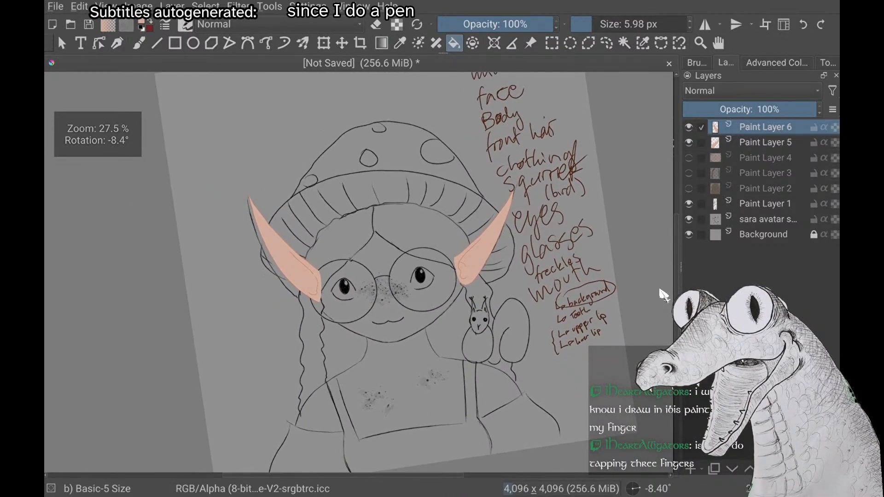
{"action": "scroll", "coordinate": [664, 295], "scroll_direction": "down", "scroll_amount": 1}
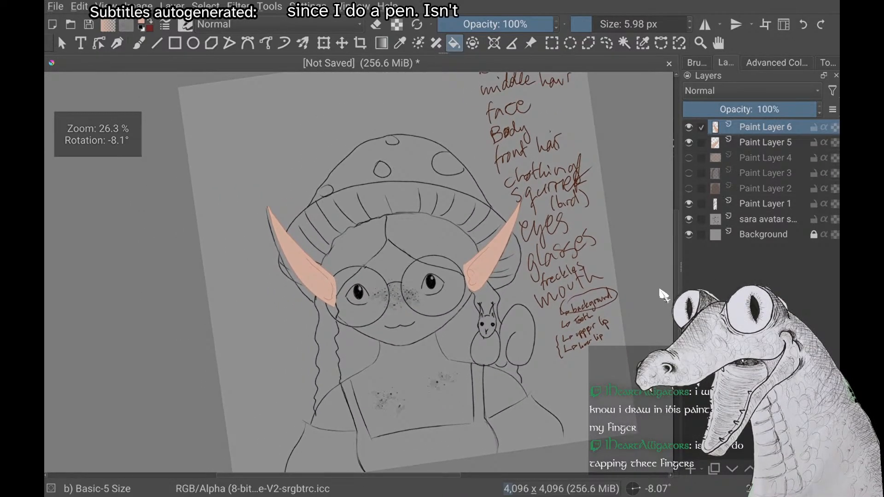
{"action": "key", "text": "ctrl+z"}
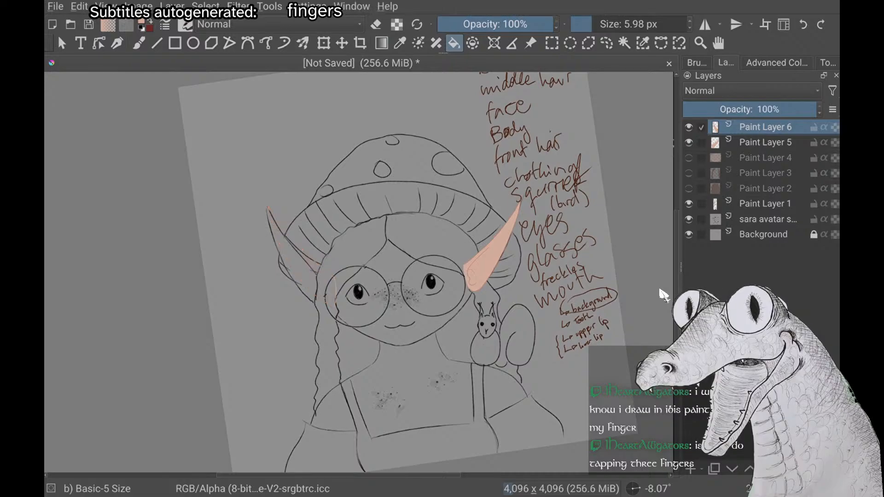
Restore the undone light peach fill of the second ear and view it alongside the first ear
{"action": "key", "text": "ctrl+shift+z"}
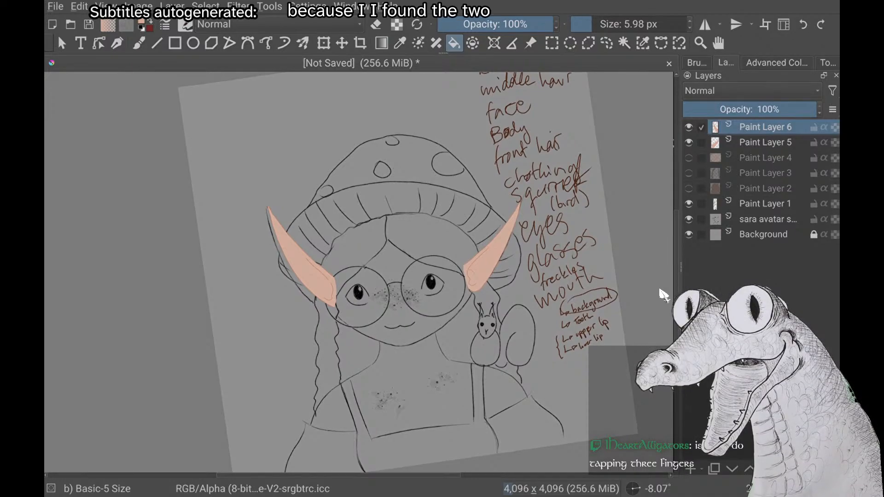
{"action": "scroll", "coordinate": [663, 295], "scroll_direction": "down", "scroll_amount": 1}
{"action": "scroll", "coordinate": [663, 295], "scroll_direction": "up", "scroll_amount": 3}
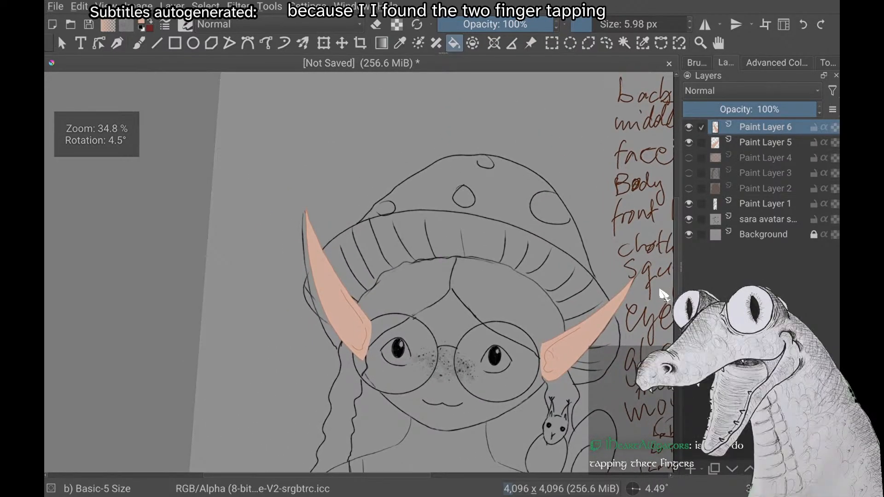
Look through the Krita configuration's keyboard shortcuts and tablet settings for finger-tap gestures, and close it without changing anything
{"action": "key", "text": "alt+f"}
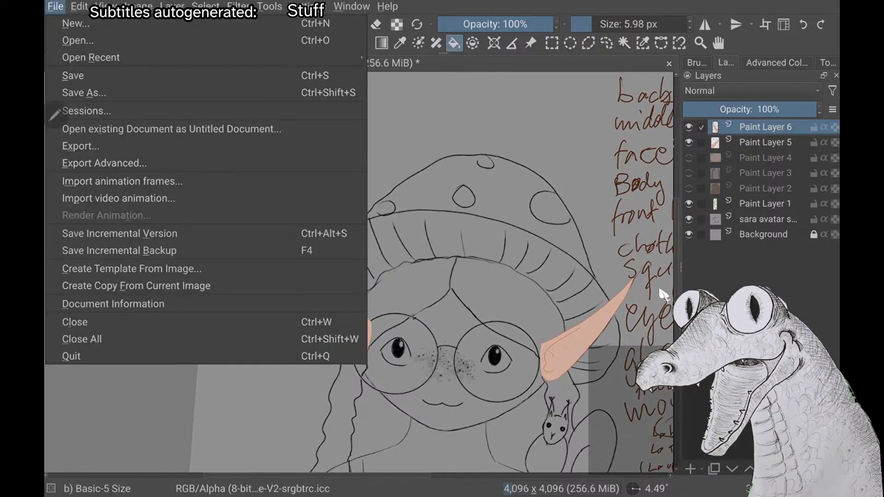
{"action": "key", "text": "Right"}
{"action": "key", "text": "Right"}
{"action": "key", "text": "Right"}
{"action": "key", "text": "Right"}
{"action": "key", "text": "Left"}
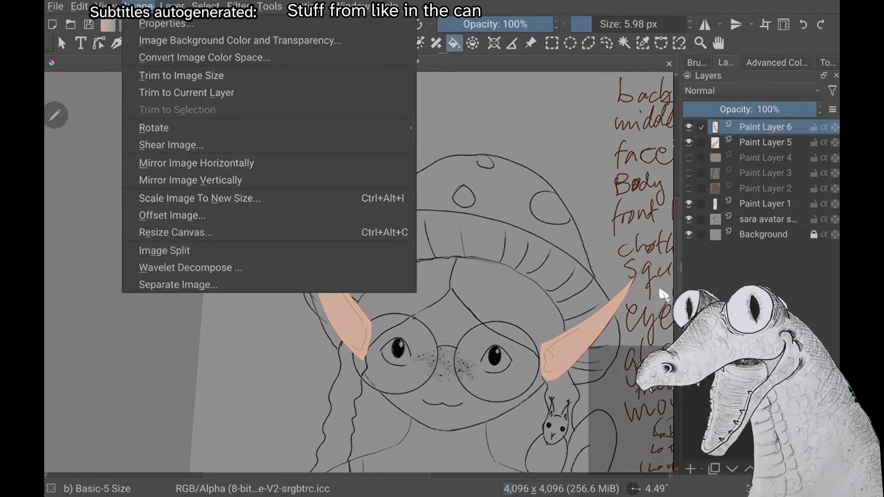
{"action": "key", "text": "Right"}
{"action": "key", "text": "Right"}
{"action": "key", "text": "Right"}
{"action": "key", "text": "Right"}
{"action": "key", "text": "Right"}
{"action": "key", "text": "Down"}
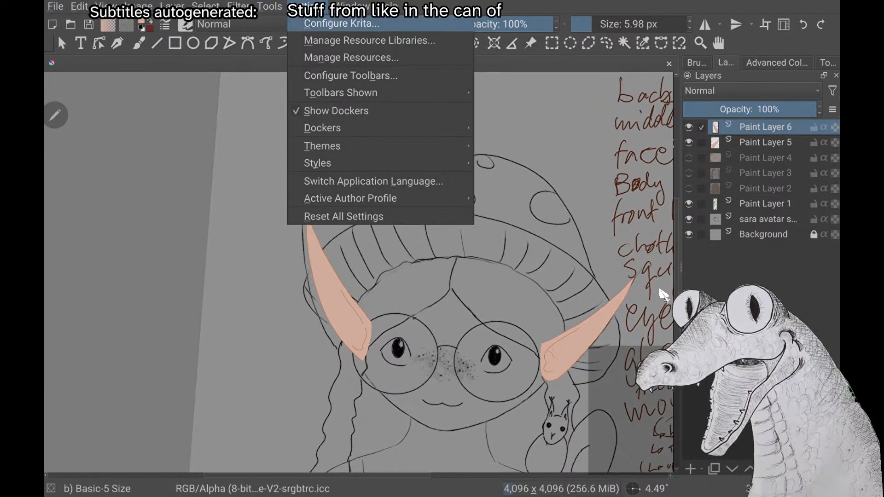
{"action": "key", "text": "Return"}
{"action": "scroll", "coordinate": [663, 295], "scroll_direction": "down", "scroll_amount": 2}
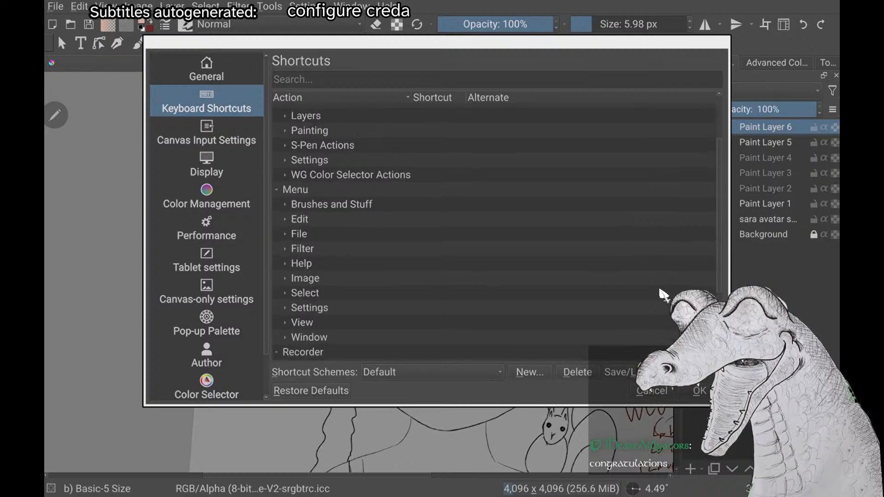
{"action": "scroll", "coordinate": [663, 295], "scroll_direction": "up", "scroll_amount": 2}
{"action": "scroll", "coordinate": [663, 295], "scroll_direction": "down", "scroll_amount": 4}
{"action": "scroll", "coordinate": [663, 294], "scroll_direction": "down", "scroll_amount": 1}
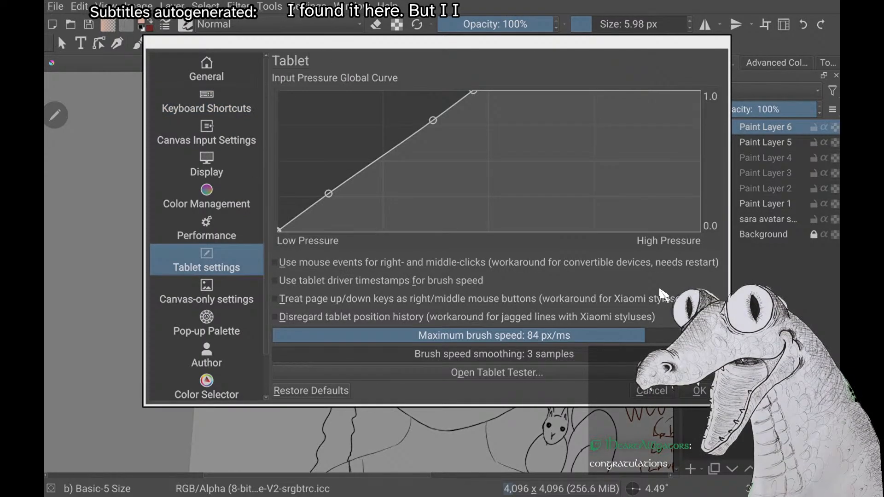
{"action": "key", "text": "Escape"}
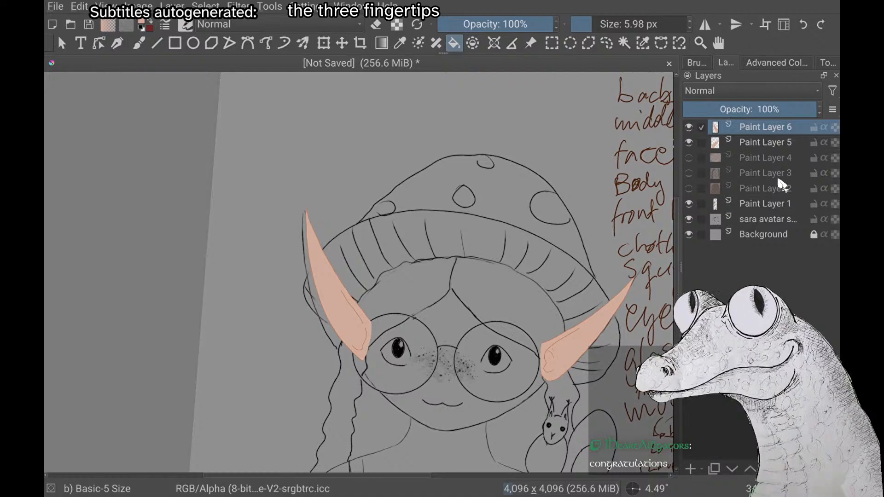
Briefly show the face fill on Paint Layer 4 against both ears, and hide Paint Layers 4, 5 and 6
{"action": "key", "text": "5"}
{"action": "scroll", "coordinate": [359, 273], "scroll_direction": "down", "scroll_amount": 2}
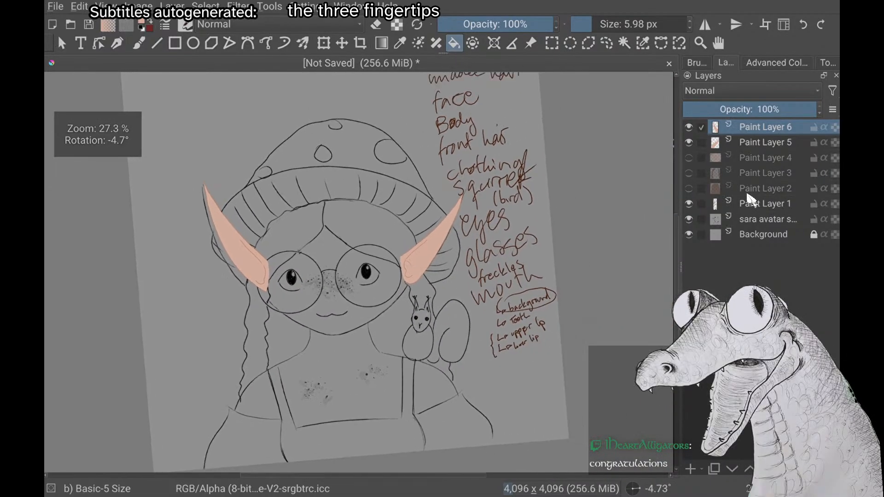
{"action": "left_click", "coordinate": [689, 158]}
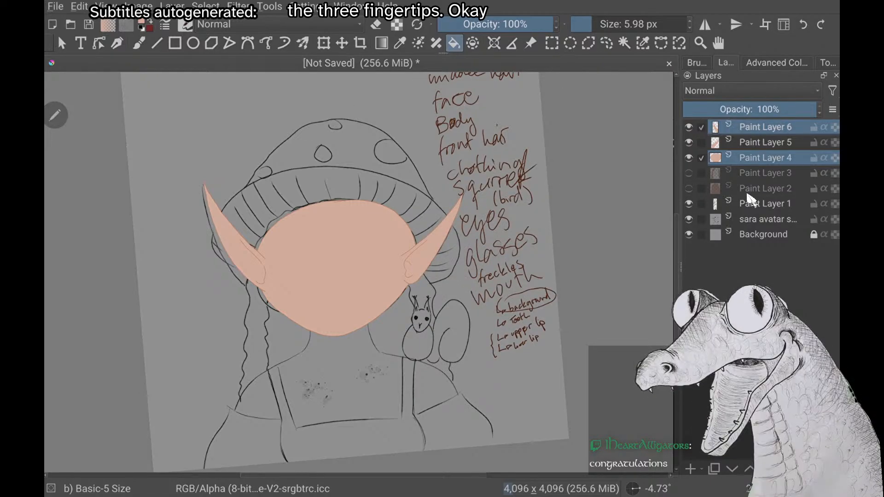
{"action": "left_click", "coordinate": [689, 158]}
{"action": "left_click", "coordinate": [689, 142]}
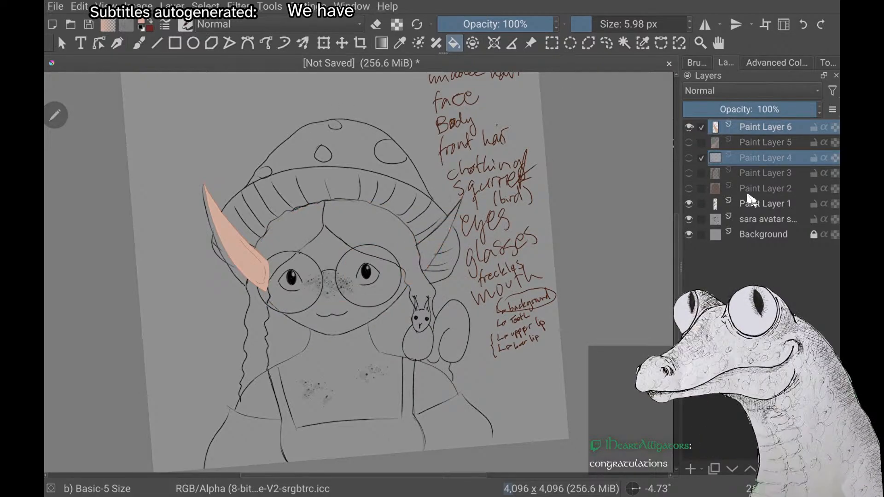
{"action": "left_click", "coordinate": [689, 127]}
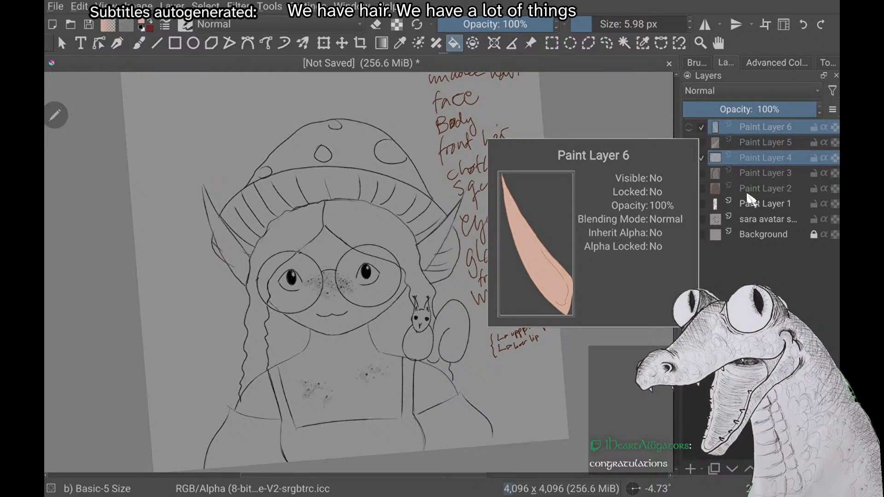
Examine the sketch's body, clothing and shoulder squirrel up close and within the whole avatar, alongside the handwritten parts list
{"action": "scroll", "coordinate": [359, 272], "scroll_direction": "up", "scroll_amount": 2}
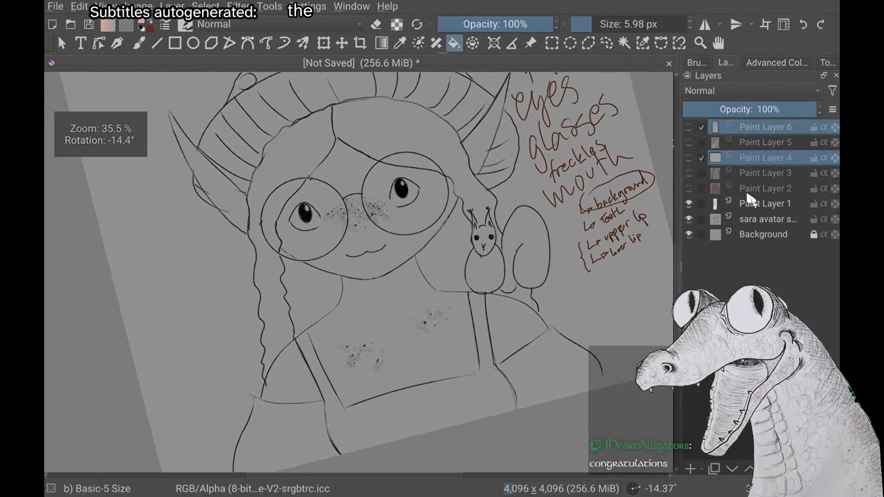
{"action": "right_click", "coordinate": [167, 289]}
{"action": "right_click", "coordinate": [168, 290]}
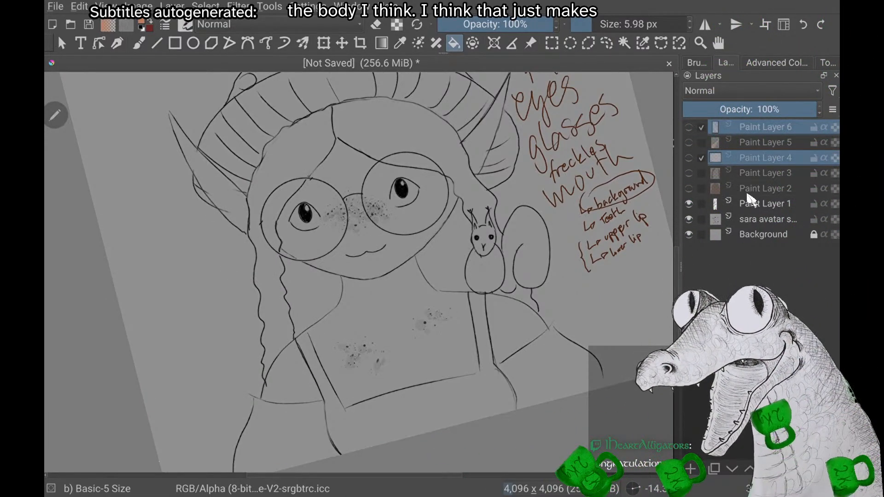
{"action": "scroll", "coordinate": [359, 272], "scroll_direction": "up", "scroll_amount": 2}
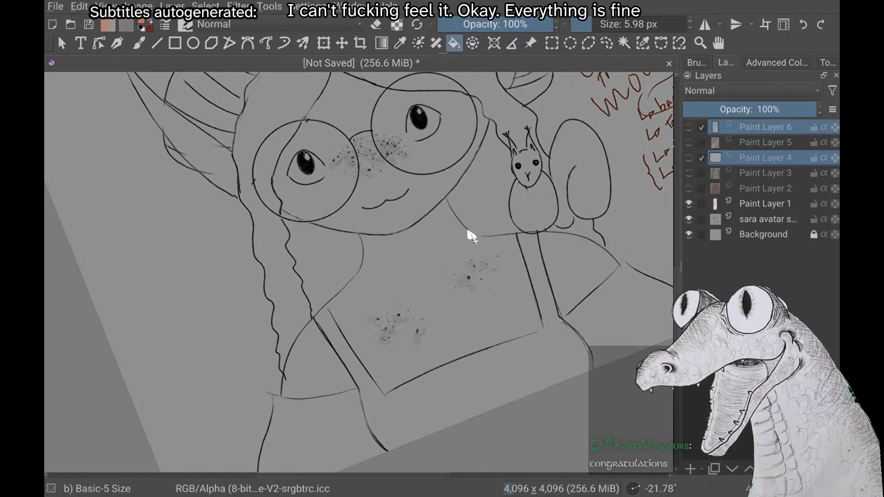
{"action": "scroll", "coordinate": [468, 231], "scroll_direction": "down", "scroll_amount": 3}
{"action": "scroll", "coordinate": [468, 232], "scroll_direction": "down", "scroll_amount": 2}
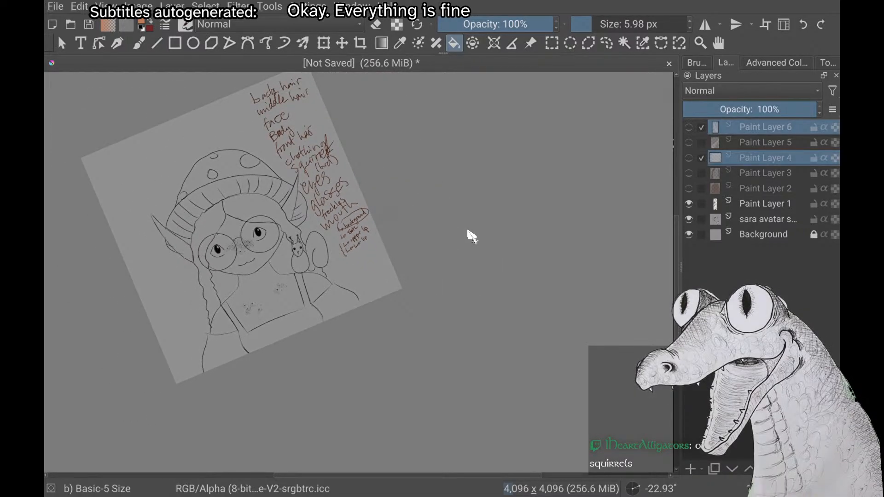
{"action": "scroll", "coordinate": [468, 231], "scroll_direction": "up", "scroll_amount": 5}
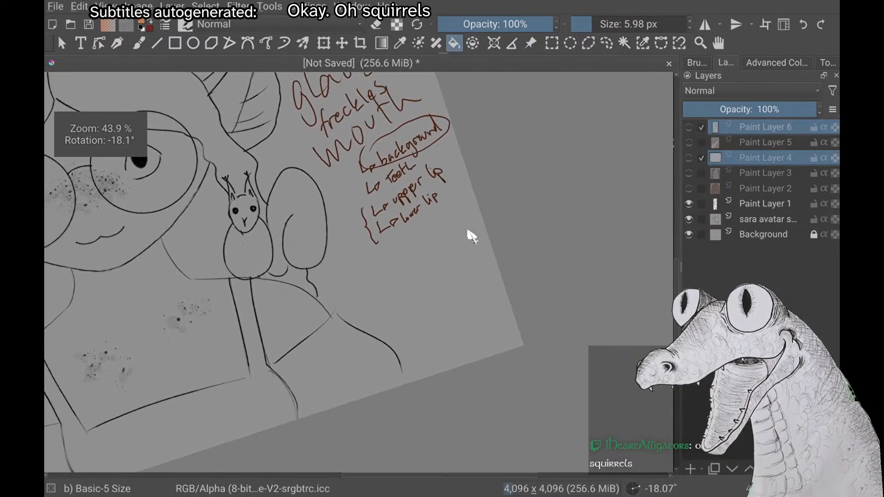
{"action": "scroll", "coordinate": [471, 236], "scroll_direction": "down", "scroll_amount": 1}
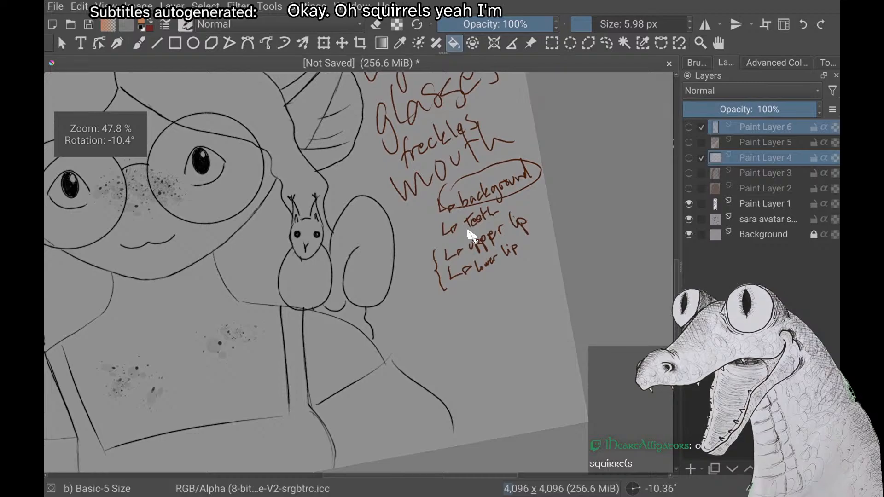
{"action": "scroll", "coordinate": [471, 236], "scroll_direction": "down", "scroll_amount": 2}
{"action": "scroll", "coordinate": [470, 235], "scroll_direction": "down", "scroll_amount": 1}
{"action": "scroll", "coordinate": [471, 236], "scroll_direction": "down", "scroll_amount": 2}
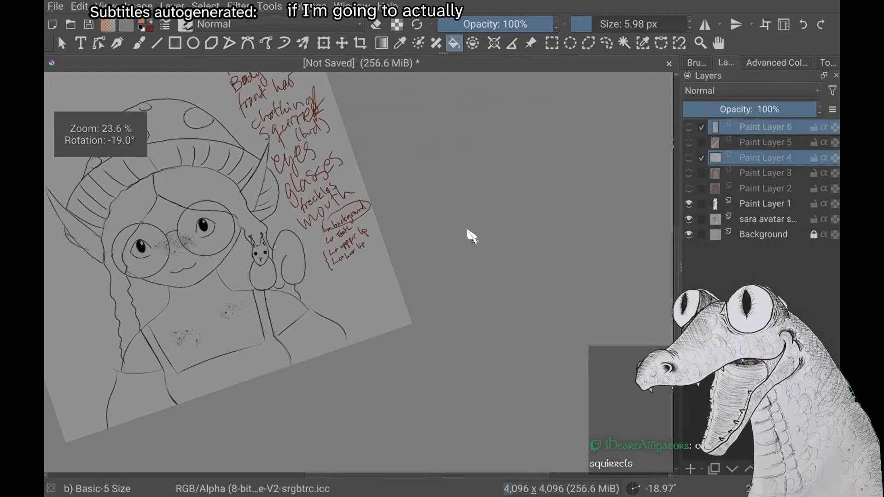
{"action": "scroll", "coordinate": [469, 233], "scroll_direction": "up", "scroll_amount": 5}
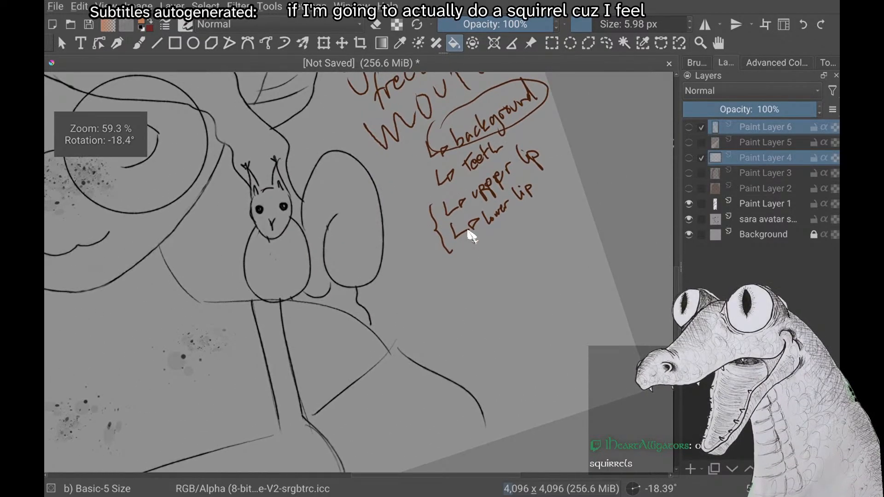
{"action": "scroll", "coordinate": [471, 236], "scroll_direction": "down", "scroll_amount": 8}
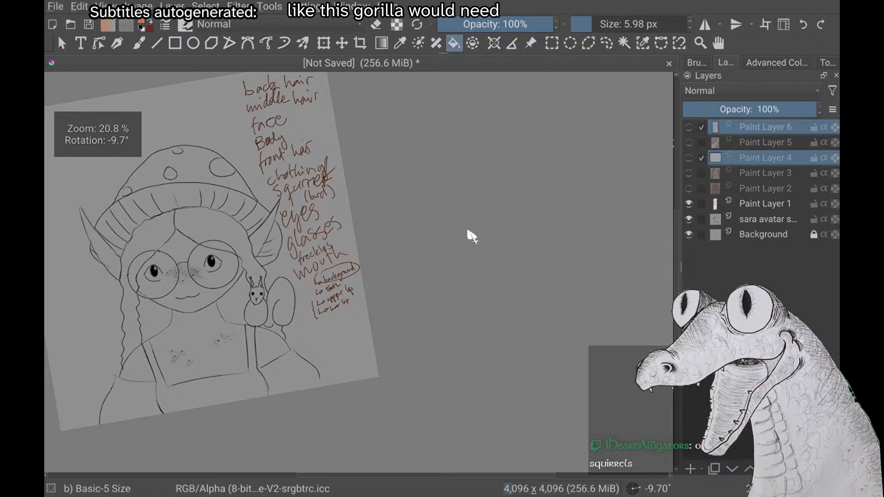
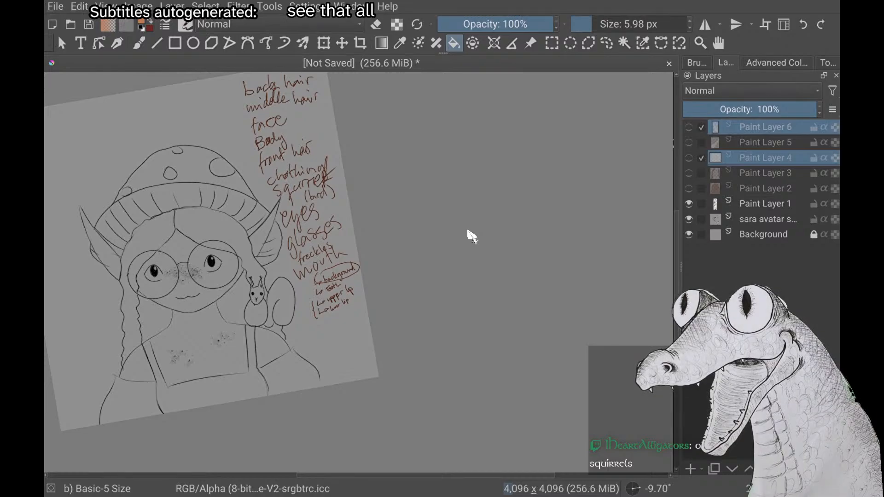
Set the brush colour to magenta and switch to the Freehand Brush tool
{"action": "scroll", "coordinate": [468, 231], "scroll_direction": "down", "scroll_amount": 1}
{"action": "scroll", "coordinate": [468, 231], "scroll_direction": "up", "scroll_amount": 2}
{"action": "scroll", "coordinate": [468, 231], "scroll_direction": "up", "scroll_amount": 1}
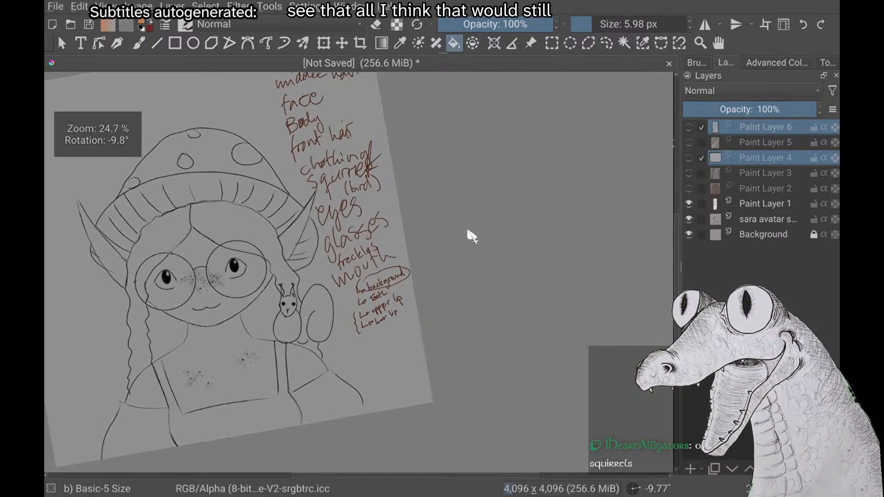
{"action": "right_click", "coordinate": [168, 286]}
{"action": "left_click", "coordinate": [112, 281]}
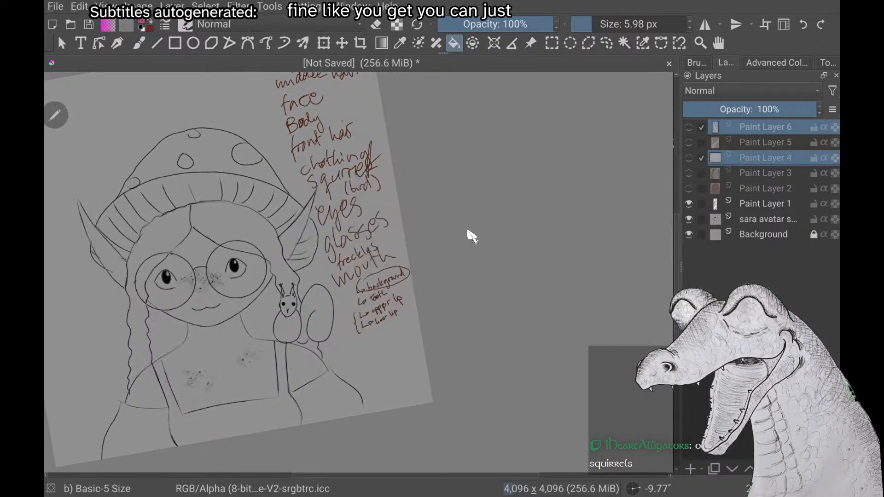
{"action": "key", "text": "b"}
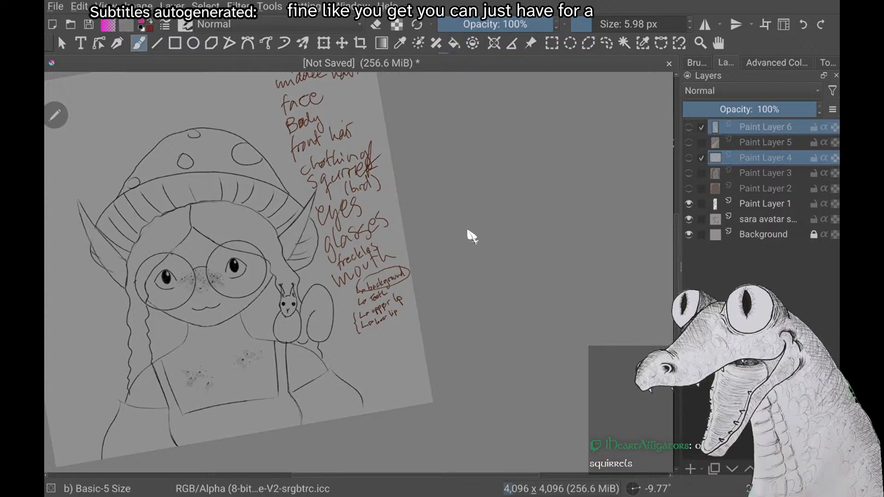
{"action": "left_click", "coordinate": [285, 350]}
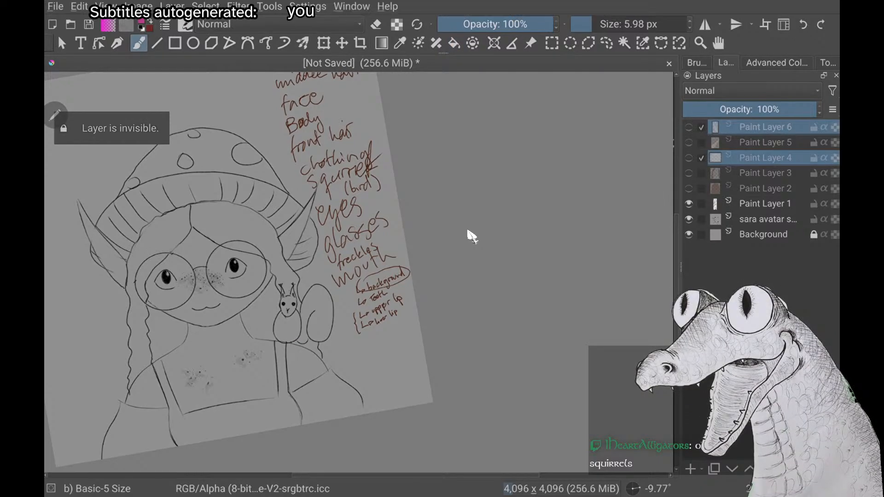
{"action": "scroll", "coordinate": [472, 236], "scroll_direction": "down", "scroll_amount": 1}
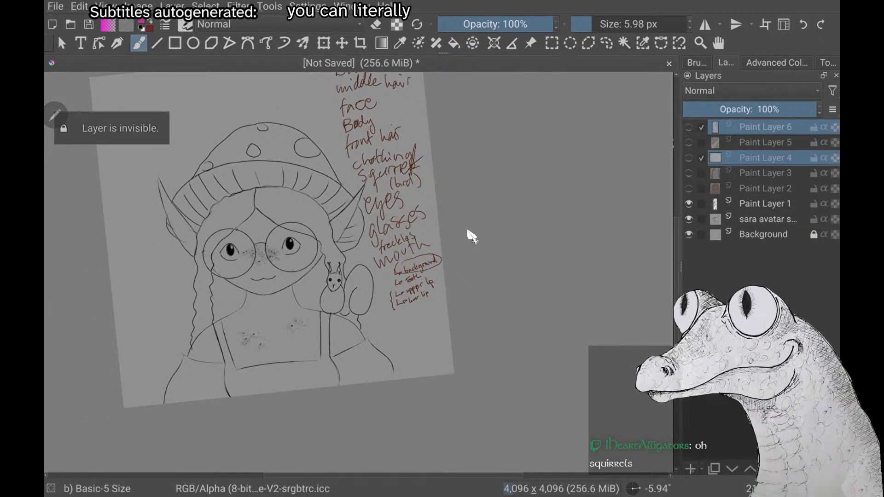
{"action": "key", "text": "ctrl+g"}
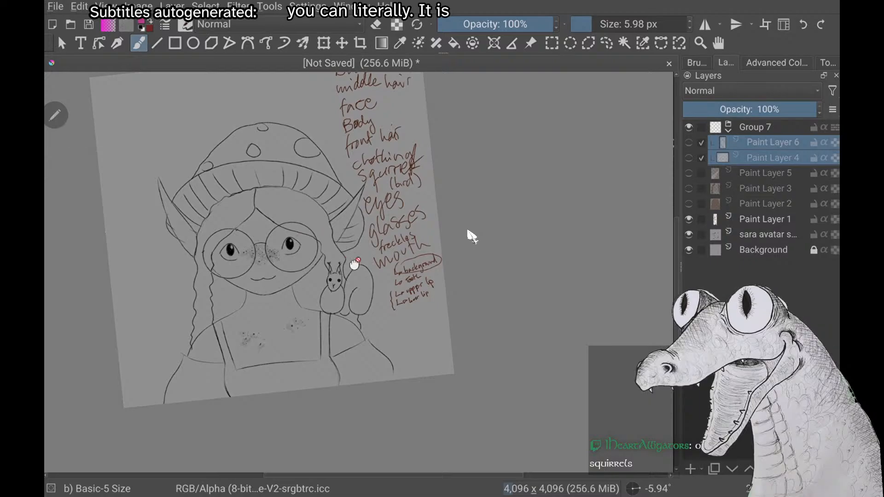
{"action": "left_click", "coordinate": [751, 123]}
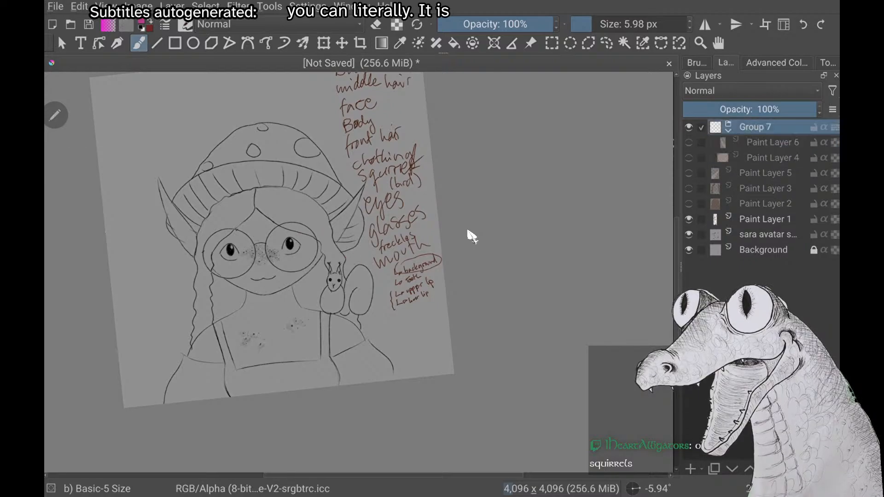
{"action": "right_click", "coordinate": [472, 237]}
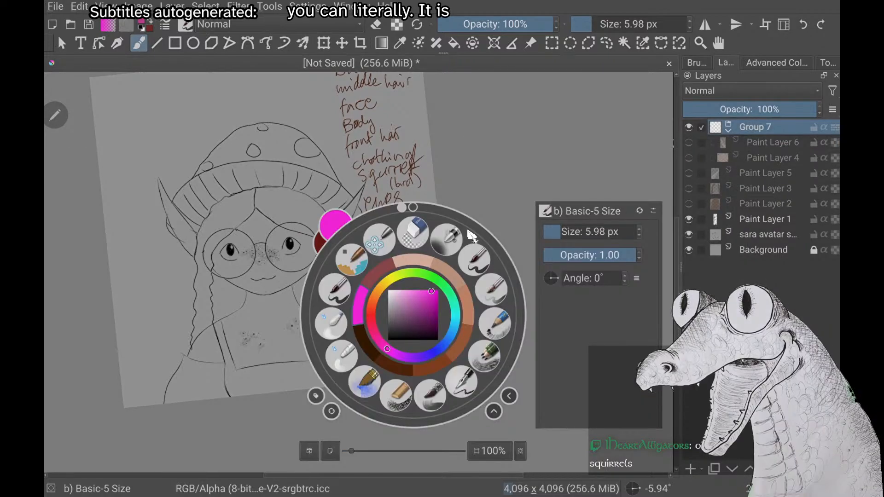
{"action": "right_click", "coordinate": [472, 236]}
{"action": "key", "text": "ctrl+z"}
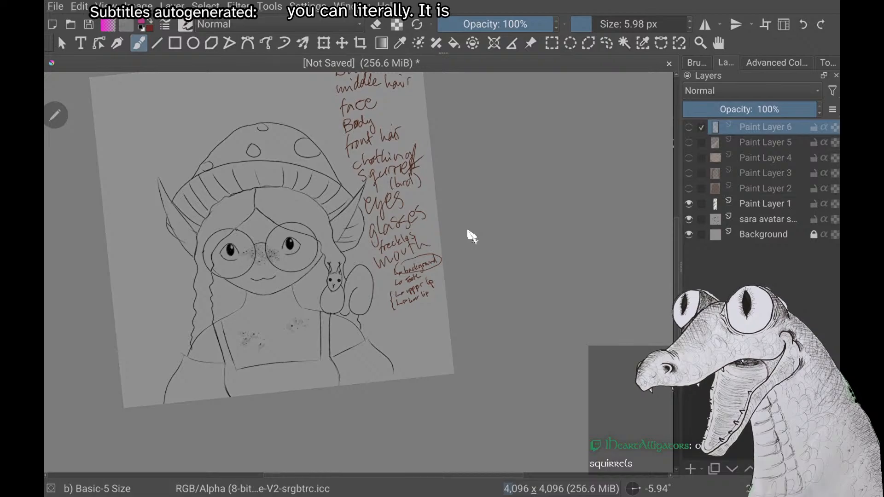
Add a new paint layer above Paint Layer 6
{"action": "key", "text": "Insert"}
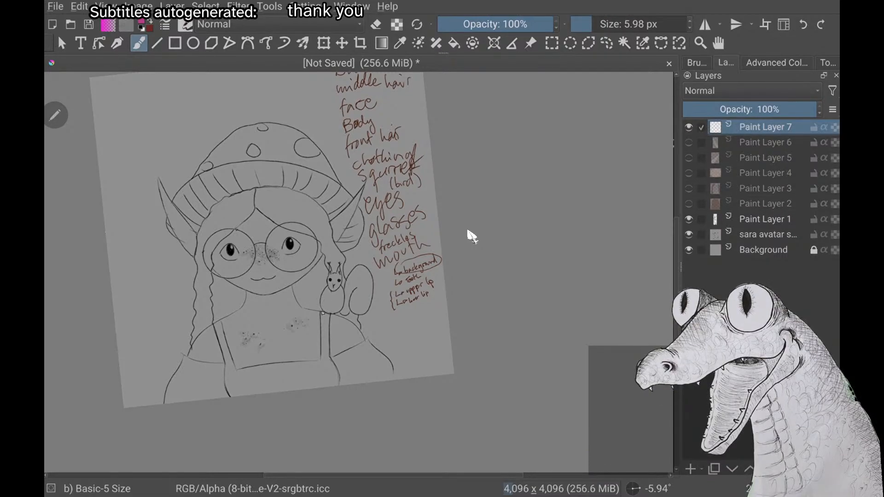
{"action": "left_click_drag", "start_coordinate": [311, 293], "coordinate": [333, 278]}
{"action": "key", "text": "ctrl+z"}
{"action": "scroll", "coordinate": [468, 232], "scroll_direction": "up", "scroll_amount": 5}
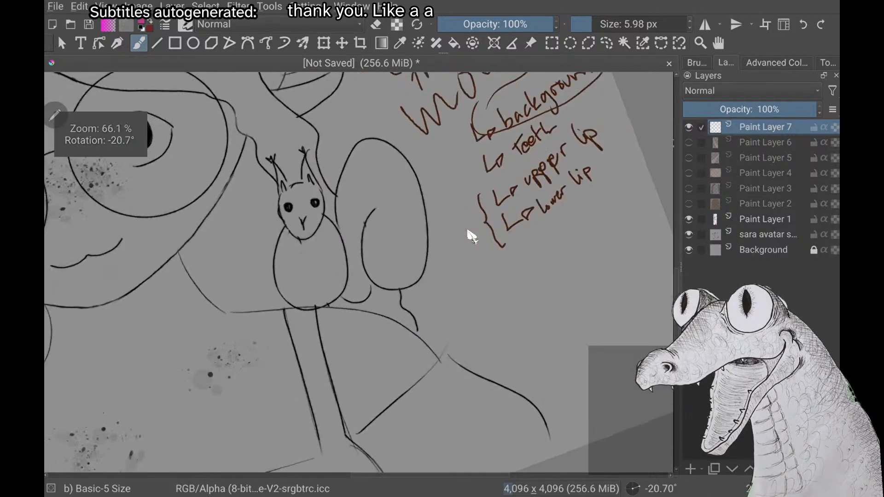
Sketch a round bird body over the squirrel's body in magenta and try a long-beaked head on it
{"action": "mouse_move", "coordinate": [308, 331]}
{"action": "left_mouse_down"}
{"action": "mouse_move", "coordinate": [296, 227]}
{"action": "mouse_move", "coordinate": [318, 335]}
{"action": "left_mouse_up"}
{"action": "mouse_move", "coordinate": [353, 206]}
{"action": "left_mouse_down"}
{"action": "mouse_move", "coordinate": [311, 158]}
{"action": "mouse_move", "coordinate": [256, 220]}
{"action": "left_mouse_up"}
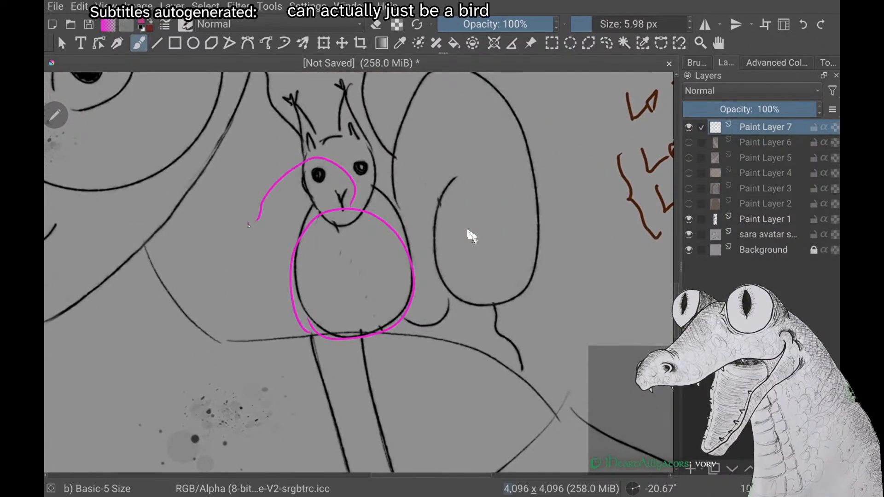
{"action": "scroll", "coordinate": [467, 232], "scroll_direction": "up", "scroll_amount": 6}
{"action": "key", "text": "ctrl+z"}
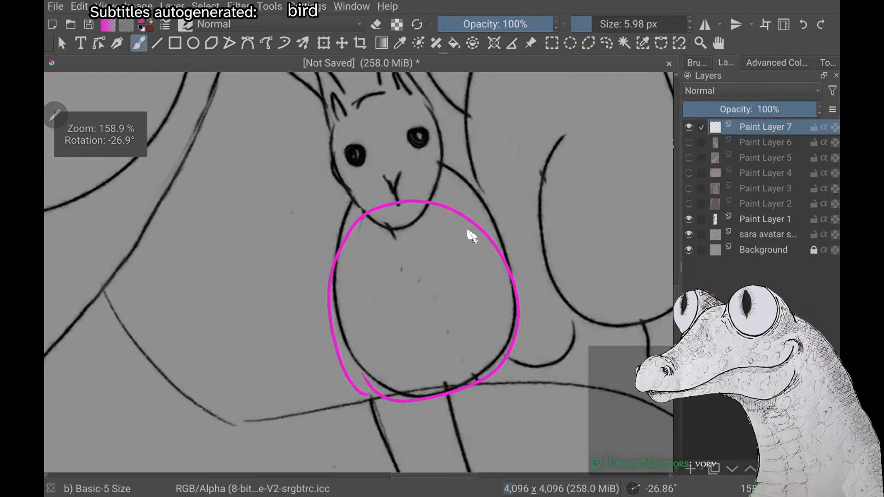
{"action": "mouse_move", "coordinate": [398, 201]}
{"action": "left_mouse_down"}
{"action": "mouse_move", "coordinate": [280, 173]}
{"action": "mouse_move", "coordinate": [232, 220]}
{"action": "mouse_move", "coordinate": [334, 214]}
{"action": "left_mouse_up"}
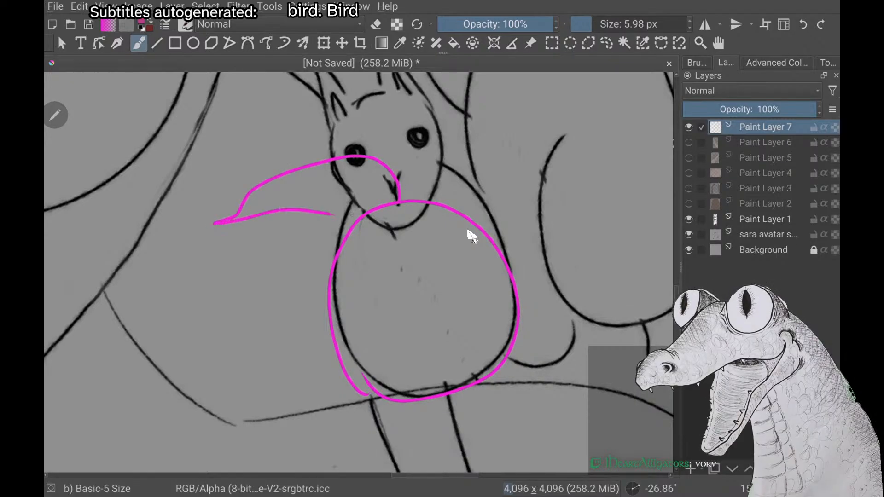
{"action": "key", "text": "ctrl+z"}
{"action": "scroll", "coordinate": [468, 231], "scroll_direction": "down", "scroll_amount": 6}
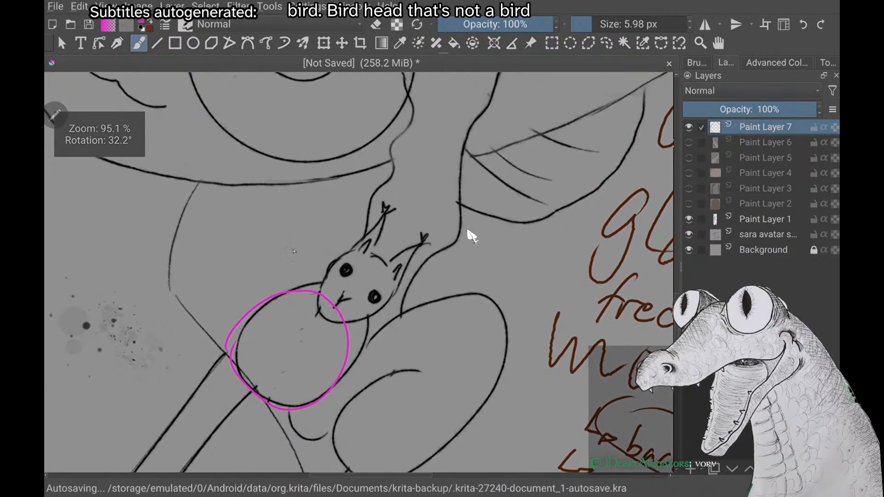
Draw the bird's head with a pointed beak, a tail hanging below the body and a wing line
{"action": "mouse_move", "coordinate": [305, 257]}
{"action": "left_mouse_down"}
{"action": "mouse_move", "coordinate": [255, 239]}
{"action": "mouse_move", "coordinate": [275, 271]}
{"action": "mouse_move", "coordinate": [349, 306]}
{"action": "left_mouse_up"}
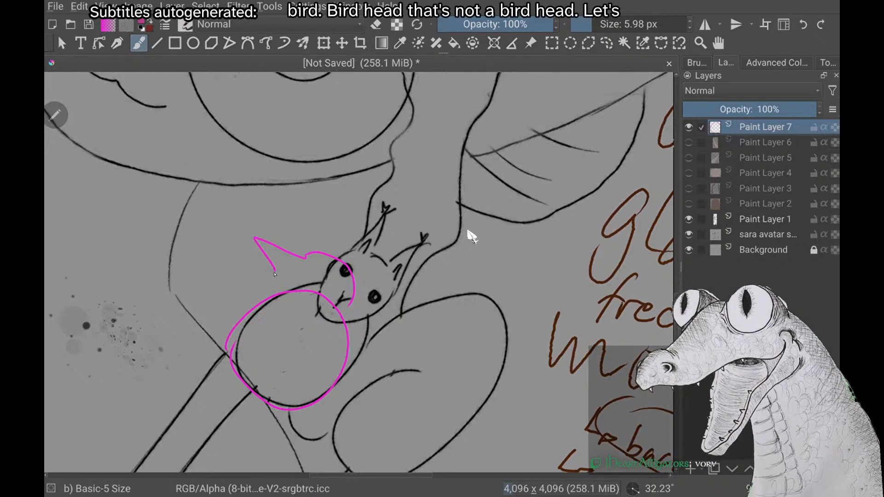
{"action": "left_click_drag", "start_coordinate": [275, 271], "coordinate": [313, 320]}
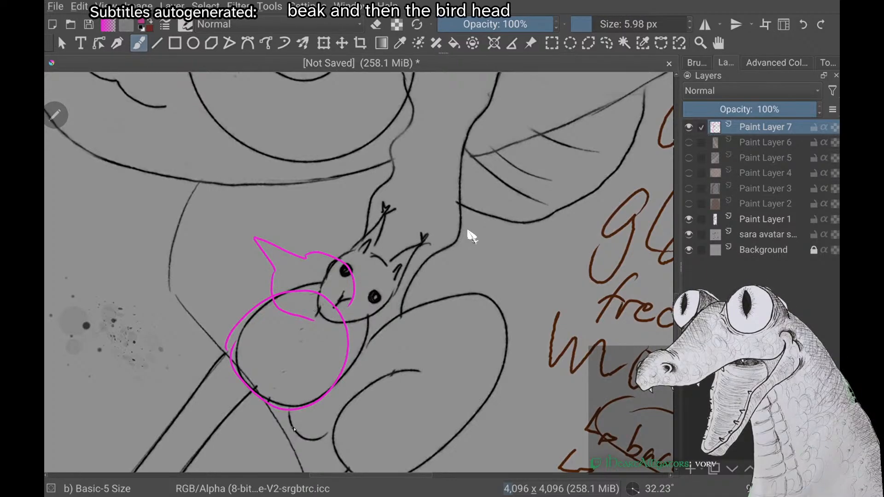
{"action": "left_click_drag", "start_coordinate": [308, 408], "coordinate": [283, 472]}
{"action": "scroll", "coordinate": [467, 231], "scroll_direction": "down", "scroll_amount": 2}
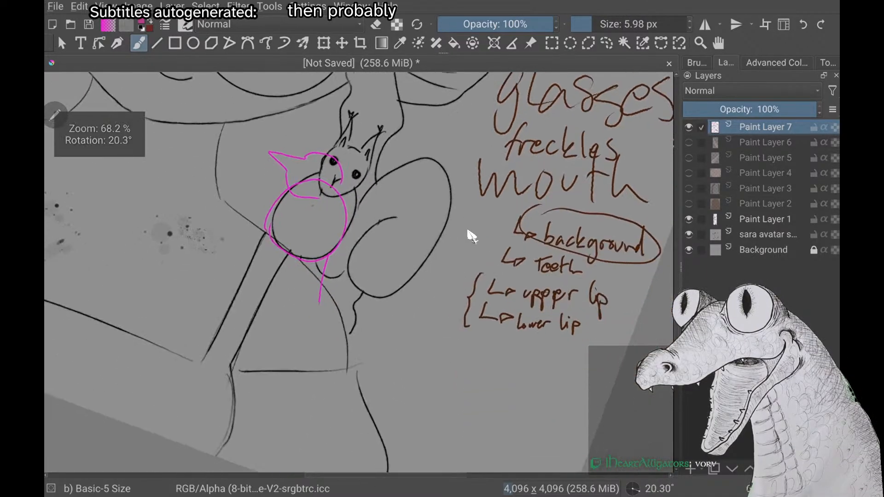
{"action": "left_click_drag", "start_coordinate": [277, 279], "coordinate": [294, 263]}
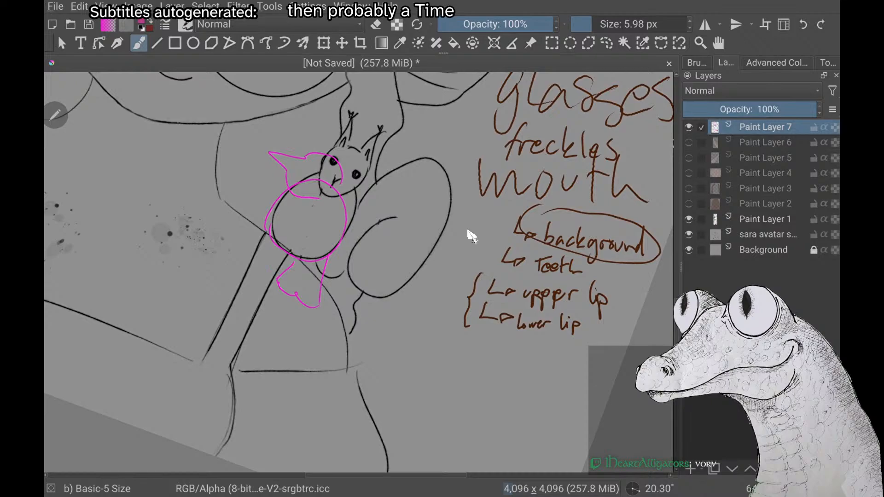
{"action": "left_click_drag", "start_coordinate": [321, 207], "coordinate": [332, 257]}
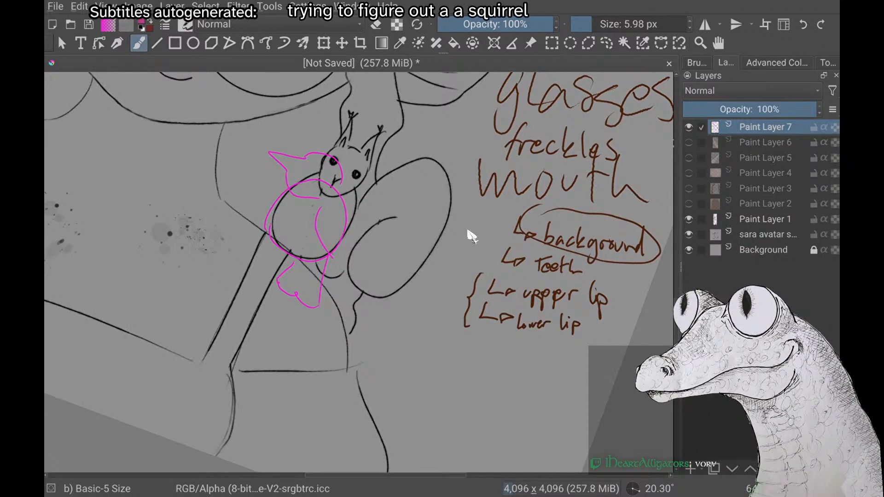
Undo all the magenta bird strokes over the squirrel
{"action": "key", "text": "ctrl+z"}
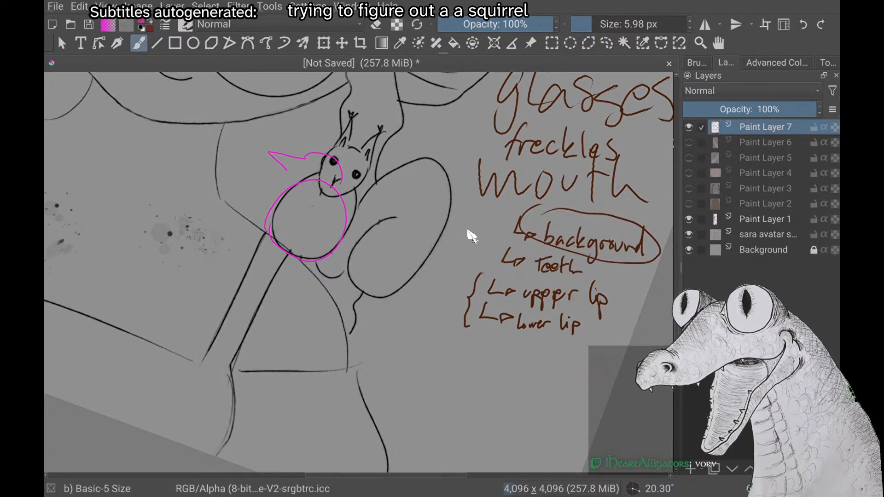
{"action": "key", "text": "ctrl+z"}
{"action": "key", "text": "ctrl+z"}
{"action": "key", "text": "ctrl+z"}
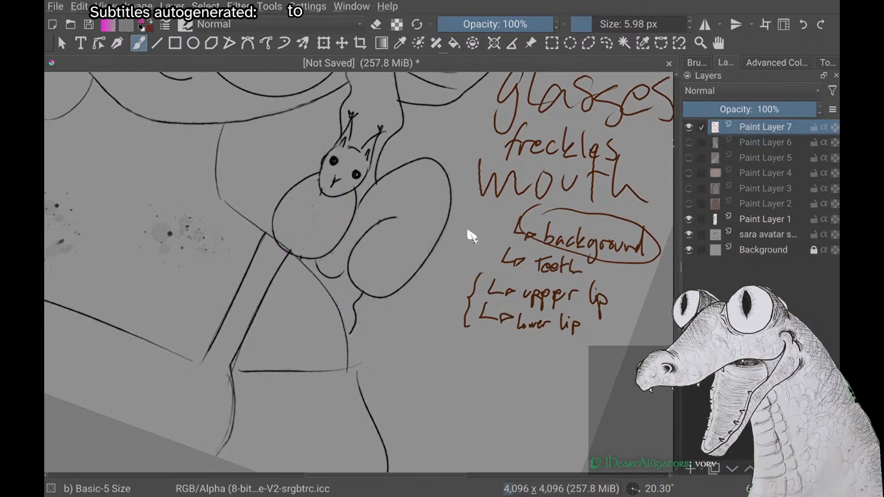
{"action": "scroll", "coordinate": [468, 231], "scroll_direction": "down", "scroll_amount": 5}
{"action": "scroll", "coordinate": [468, 231], "scroll_direction": "up", "scroll_amount": 2}
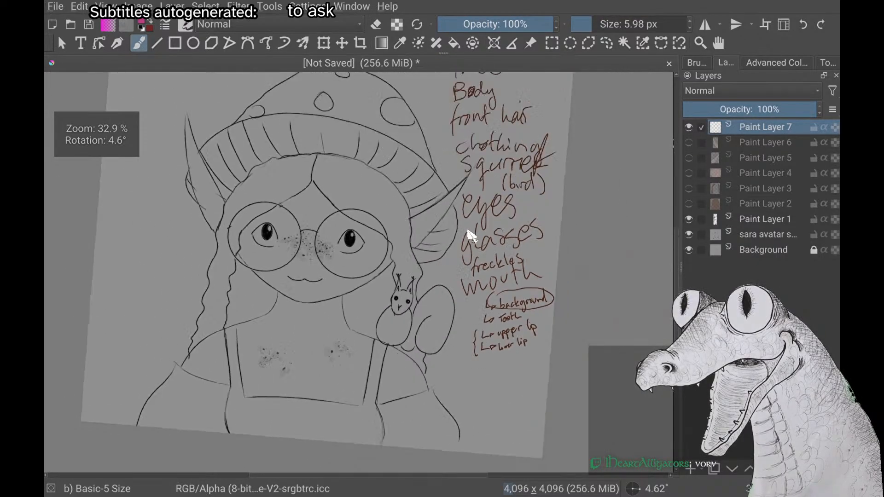
{"action": "scroll", "coordinate": [468, 231], "scroll_direction": "down", "scroll_amount": 2}
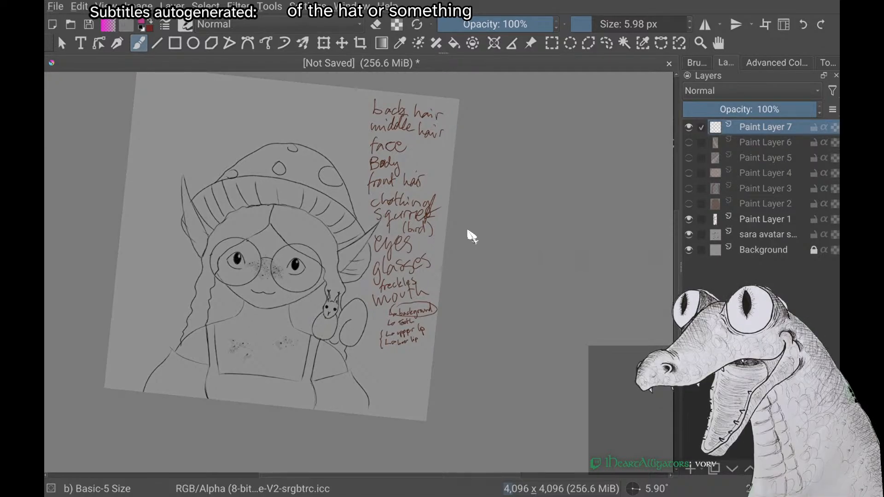
Trace the character's neck and shoulder outlines and both sides of the torso in magenta
{"action": "right_click", "coordinate": [168, 250]}
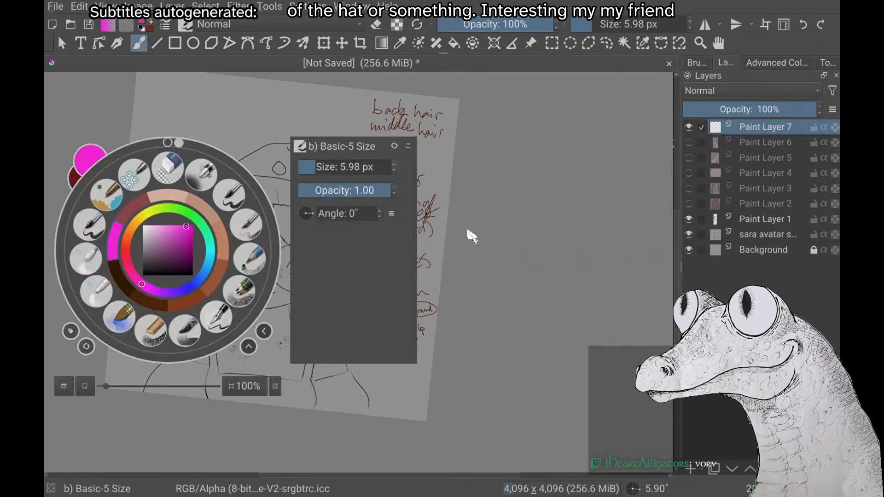
{"action": "left_click", "coordinate": [225, 241]}
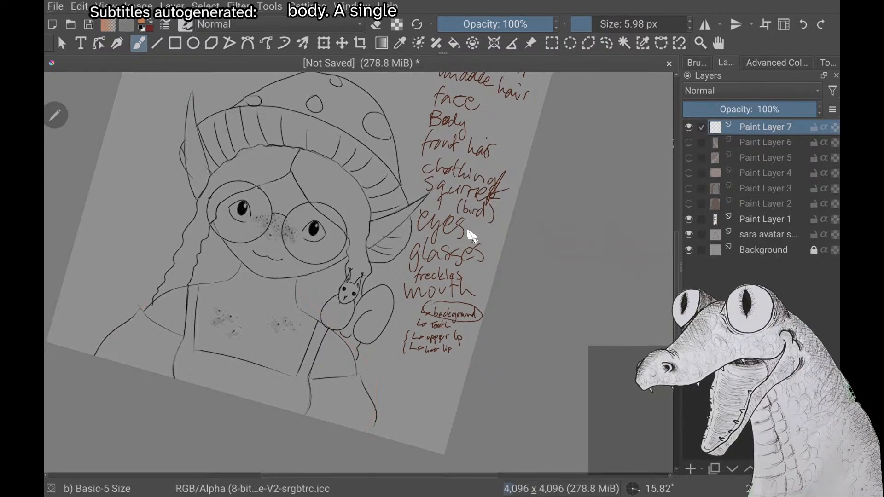
{"action": "right_click", "coordinate": [167, 214]}
{"action": "left_click", "coordinate": [114, 205]}
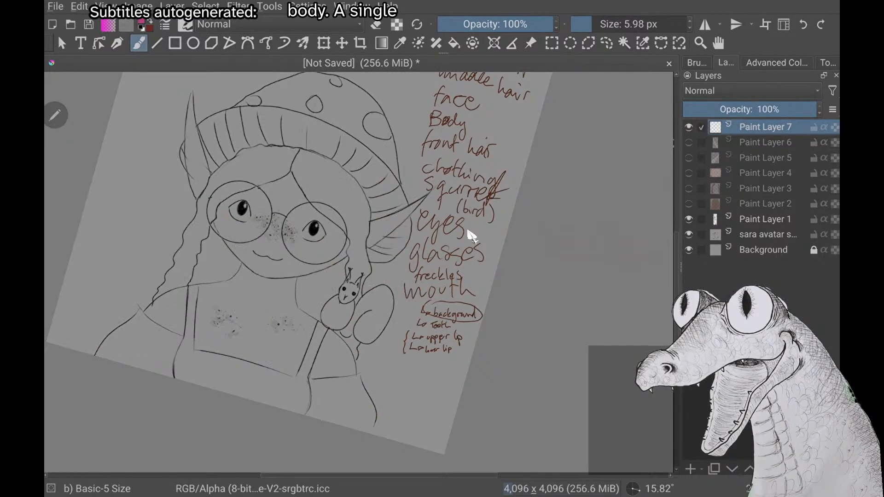
{"action": "left_click_drag", "start_coordinate": [295, 261], "coordinate": [372, 432]}
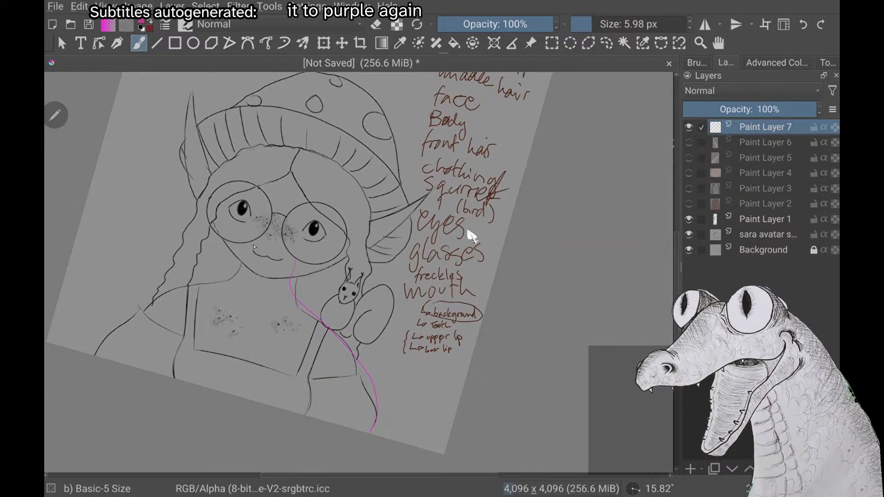
{"action": "mouse_move", "coordinate": [198, 293]}
{"action": "left_mouse_down"}
{"action": "mouse_move", "coordinate": [104, 332]}
{"action": "mouse_move", "coordinate": [90, 354]}
{"action": "left_mouse_up"}
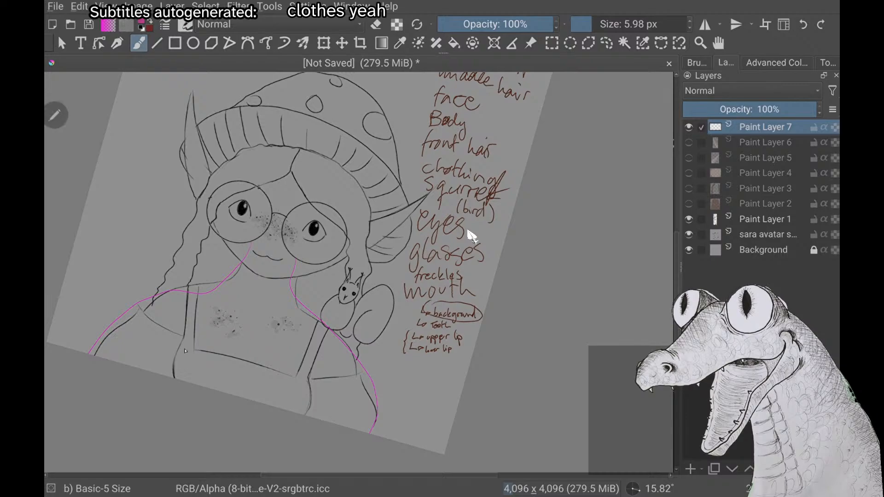
{"action": "left_click_drag", "start_coordinate": [180, 341], "coordinate": [174, 377]}
{"action": "left_click_drag", "start_coordinate": [313, 377], "coordinate": [310, 416]}
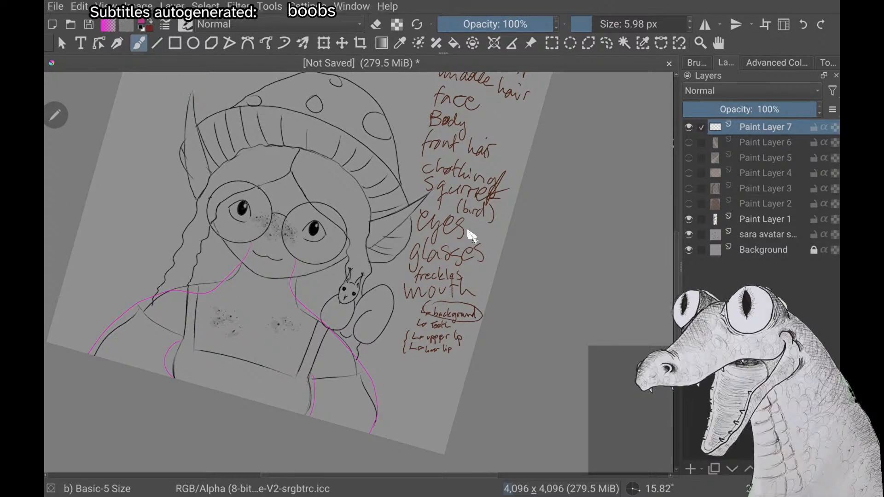
Undo all the magenta body outline strokes on the character
{"action": "key", "text": "ctrl+z"}
{"action": "key", "text": "ctrl+z"}
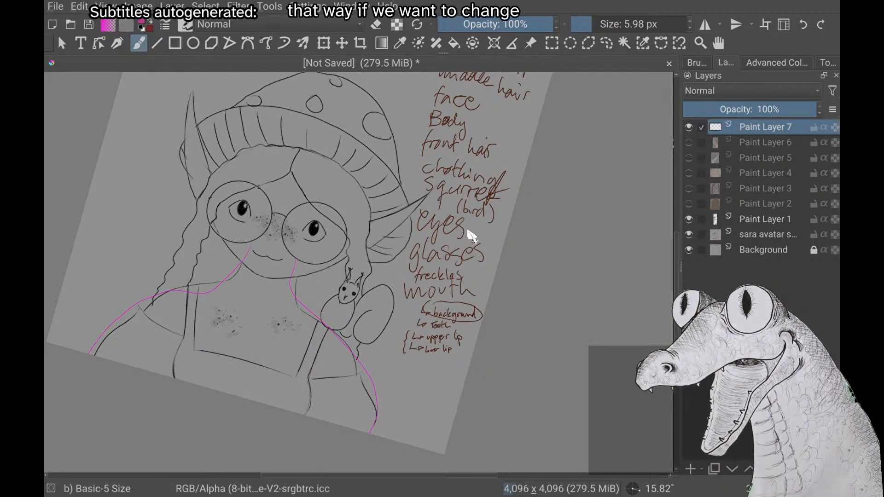
{"action": "key", "text": "ctrl+z"}
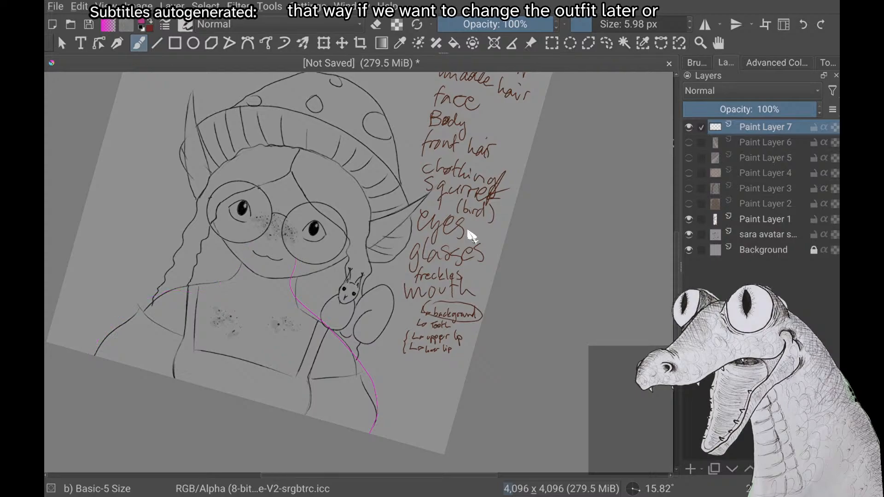
{"action": "key", "text": "ctrl+z"}
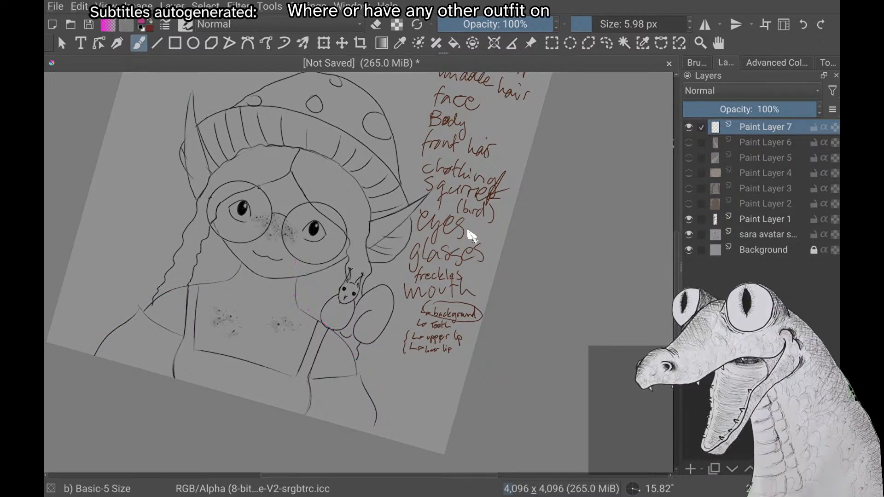
{"action": "key", "text": "ctrl+z"}
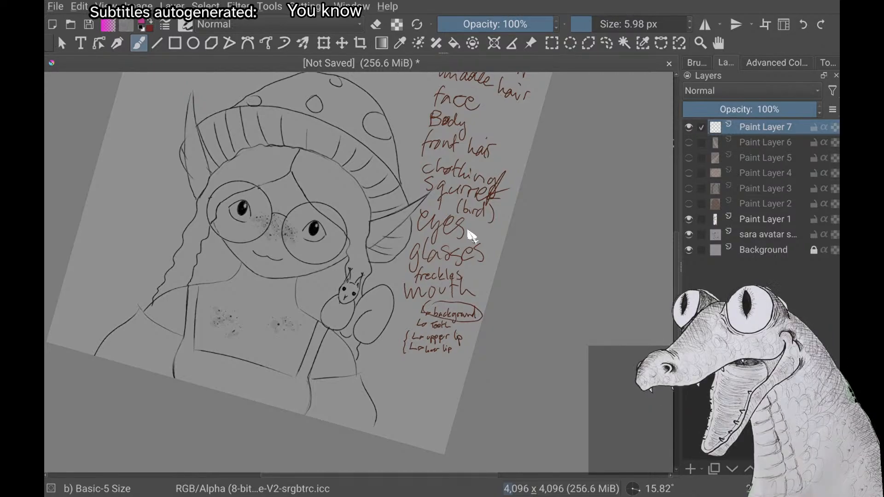
{"action": "right_click", "coordinate": [470, 234]}
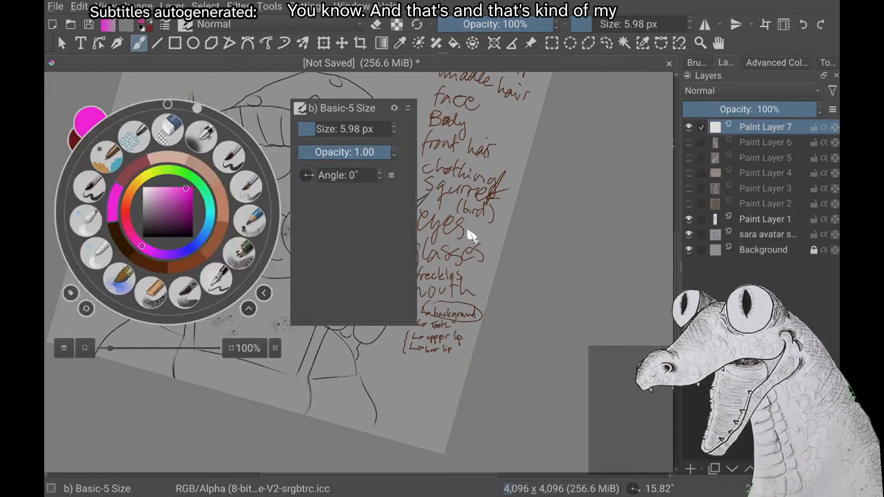
Draw magenta arrows beside the character's braid and across her chin to mark sideways movement
{"action": "left_click", "coordinate": [470, 235]}
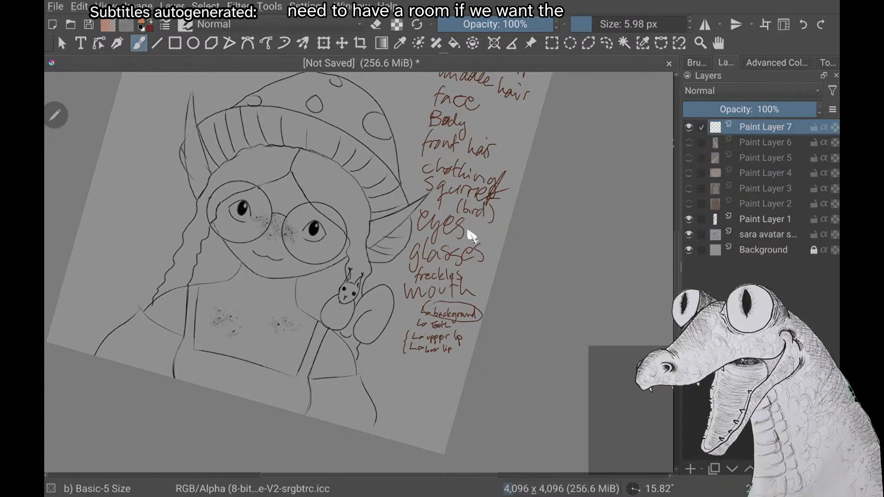
{"action": "right_click", "coordinate": [168, 201]}
{"action": "left_click", "coordinate": [116, 198]}
{"action": "right_click", "coordinate": [116, 198]}
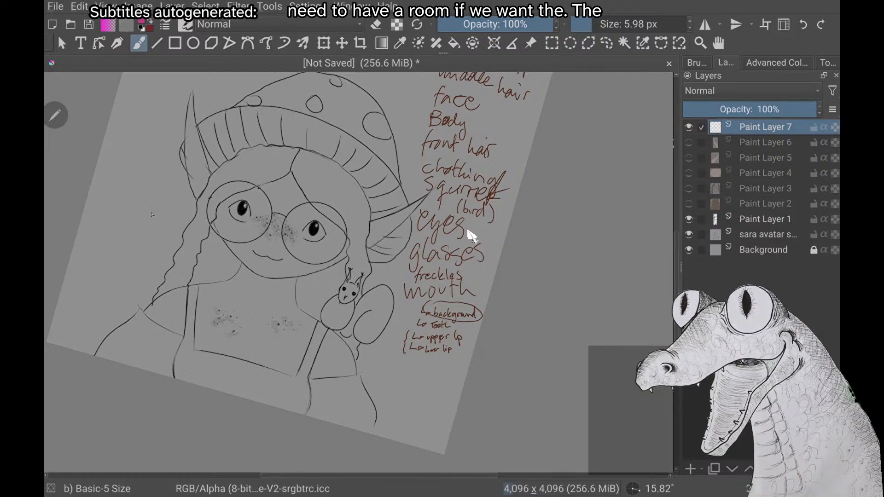
{"action": "mouse_move", "coordinate": [149, 278]}
{"action": "left_mouse_down"}
{"action": "mouse_move", "coordinate": [171, 264]}
{"action": "mouse_move", "coordinate": [289, 287]}
{"action": "left_mouse_up"}
{"action": "mouse_move", "coordinate": [286, 280]}
{"action": "left_mouse_down"}
{"action": "mouse_move", "coordinate": [297, 291]}
{"action": "mouse_move", "coordinate": [281, 292]}
{"action": "left_mouse_up"}
{"action": "left_click_drag", "start_coordinate": [197, 238], "coordinate": [192, 259]}
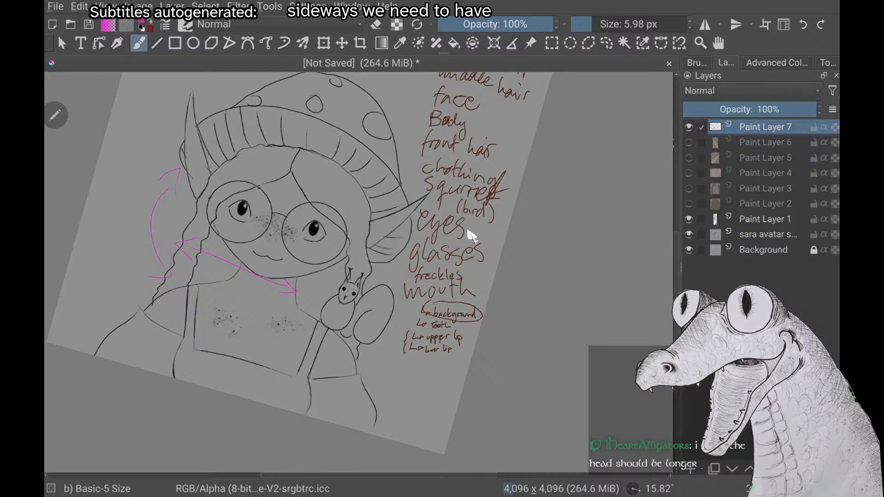
Undo all the magenta arrow strokes around the head
{"action": "key", "text": "ctrl+z"}
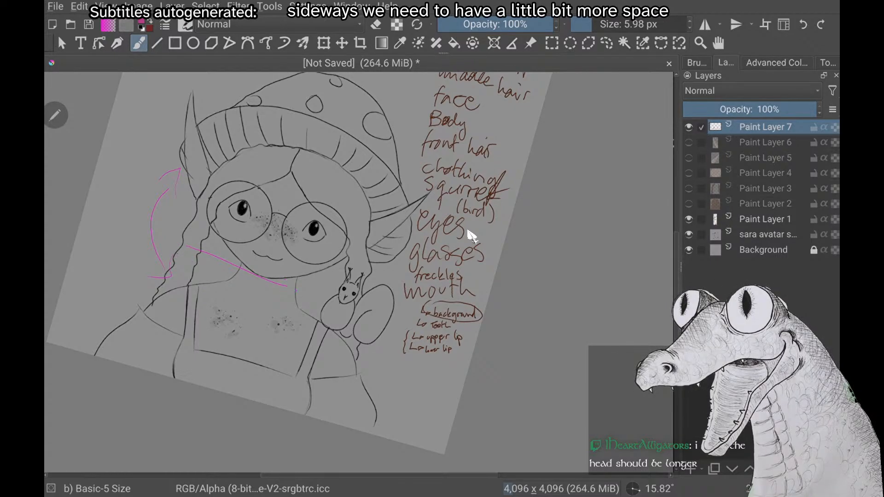
{"action": "key", "text": "ctrl+z"}
{"action": "key", "text": "ctrl+z"}
{"action": "key", "text": "ctrl+z"}
{"action": "key", "text": "ctrl+z"}
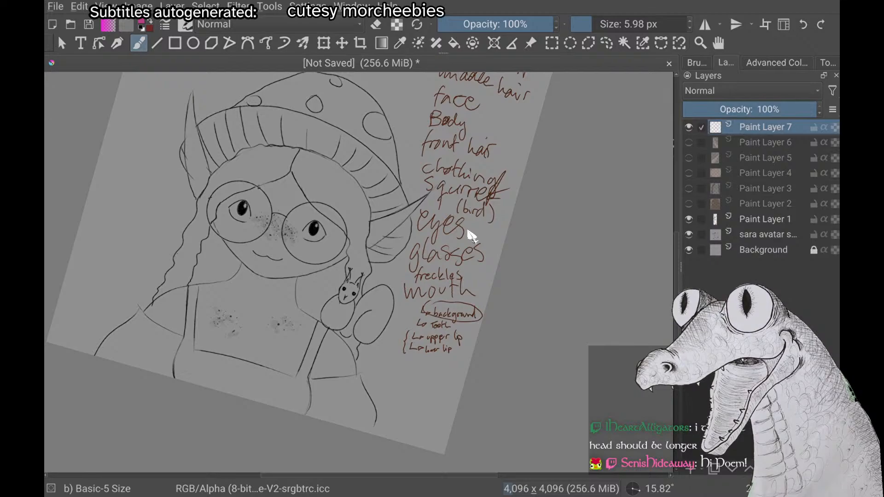
Try a wavy magenta nose line with curved side strokes between the freckles and the mouth
{"action": "scroll", "coordinate": [468, 231], "scroll_direction": "up", "scroll_amount": 5}
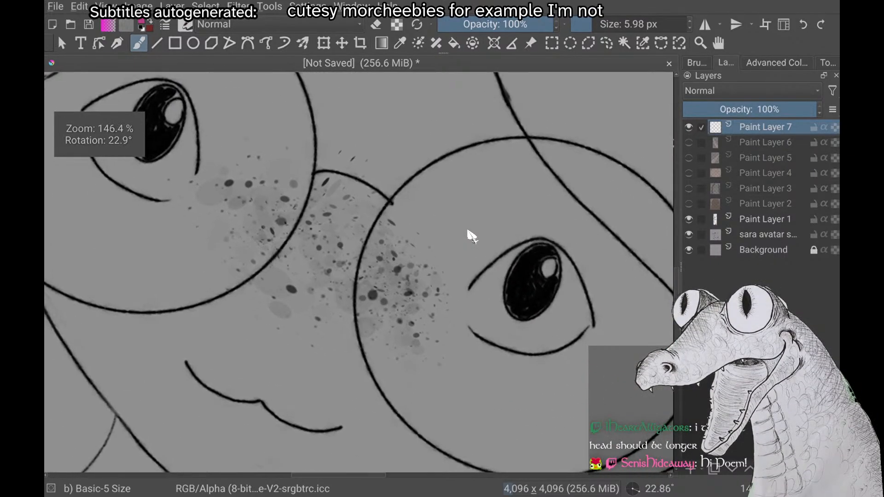
{"action": "left_click_drag", "start_coordinate": [353, 368], "coordinate": [249, 322]}
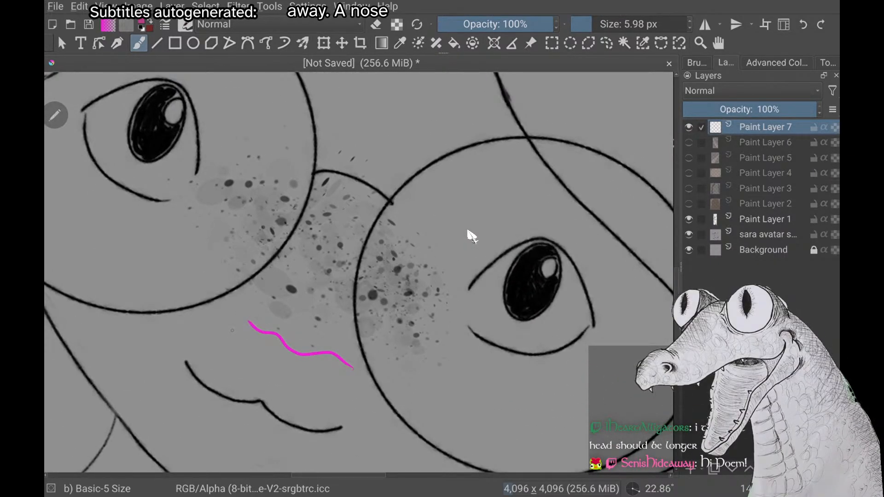
{"action": "left_click_drag", "start_coordinate": [368, 333], "coordinate": [364, 379]}
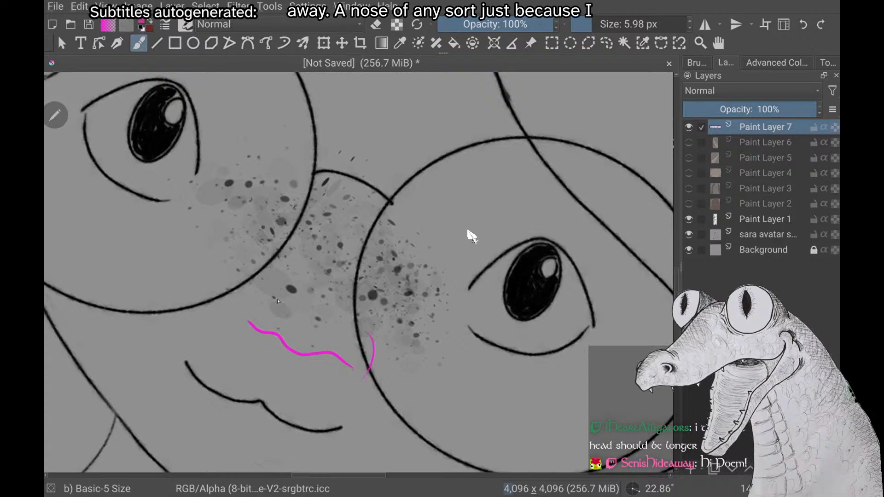
{"action": "left_click_drag", "start_coordinate": [252, 308], "coordinate": [261, 296]}
{"action": "key", "text": "ctrl+z"}
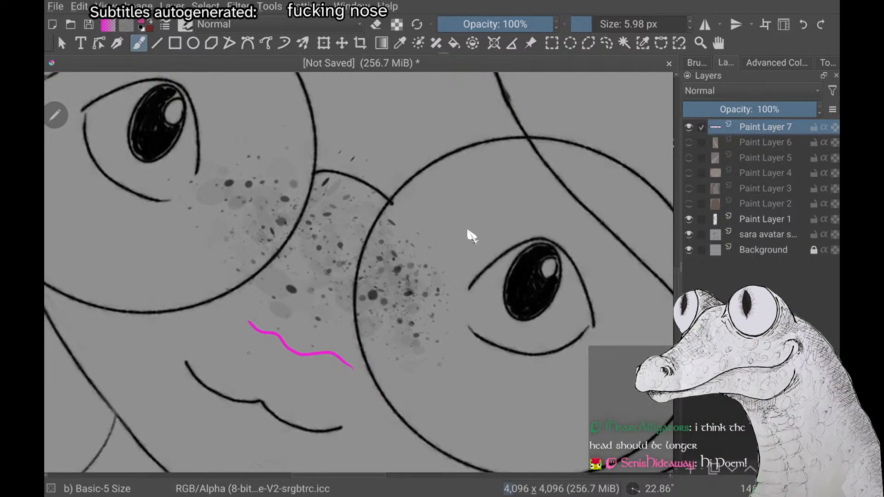
{"action": "scroll", "coordinate": [472, 236], "scroll_direction": "down", "scroll_amount": 3}
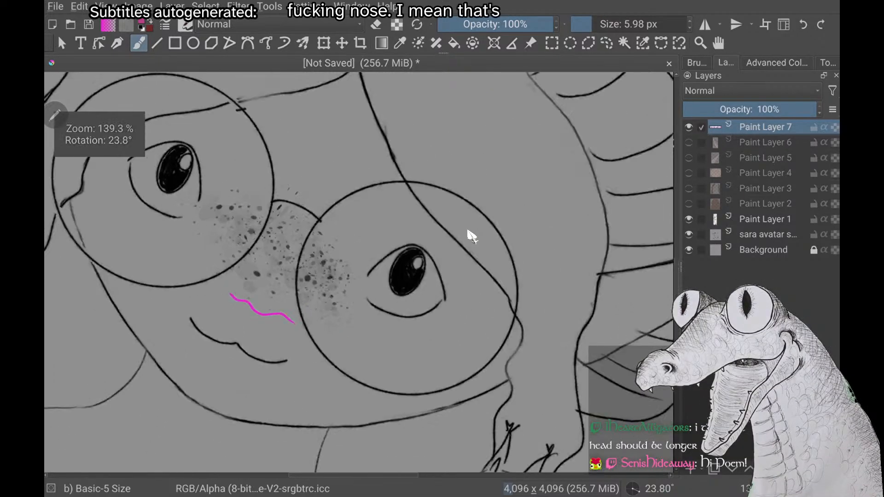
{"action": "key", "text": "ctrl+z"}
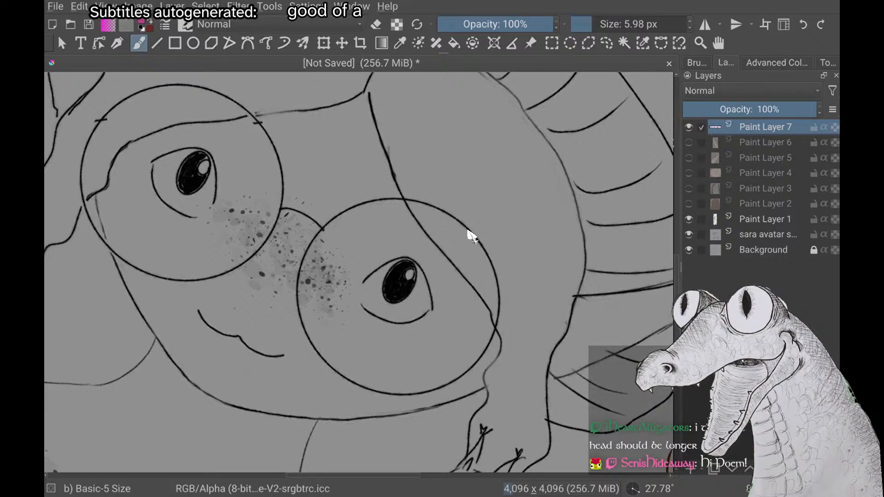
Try tracing the mouth in magenta as a sideways number three
{"action": "scroll", "coordinate": [472, 236], "scroll_direction": "up", "scroll_amount": 4}
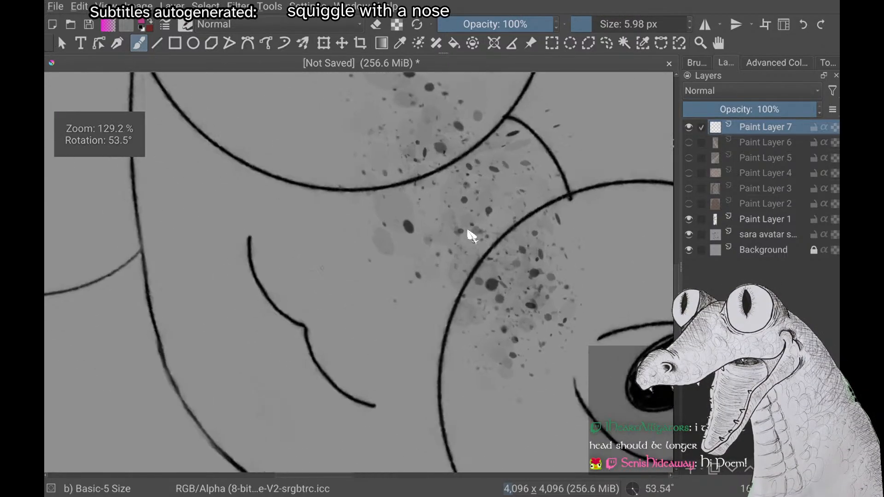
{"action": "scroll", "coordinate": [472, 236], "scroll_direction": "down", "scroll_amount": 3}
{"action": "scroll", "coordinate": [472, 237], "scroll_direction": "up", "scroll_amount": 2}
{"action": "scroll", "coordinate": [472, 236], "scroll_direction": "up", "scroll_amount": 1}
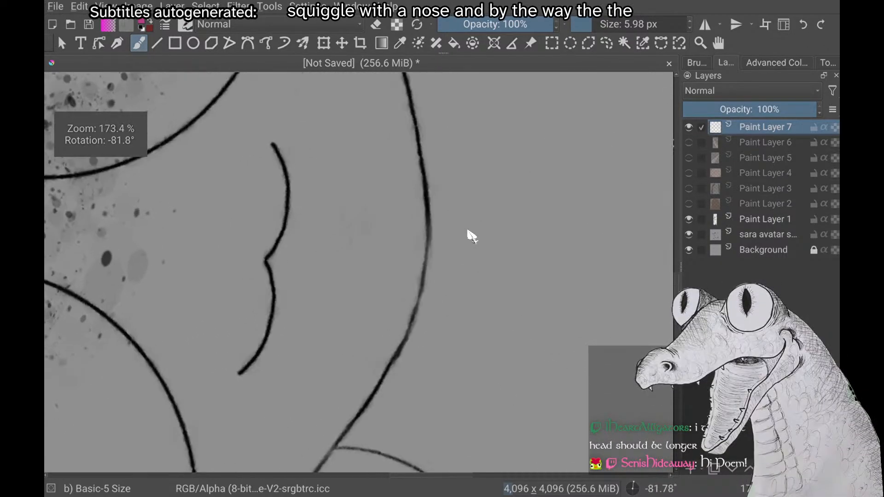
{"action": "mouse_move", "coordinate": [272, 154]}
{"action": "left_mouse_down"}
{"action": "mouse_move", "coordinate": [317, 164]}
{"action": "mouse_move", "coordinate": [274, 261]}
{"action": "mouse_move", "coordinate": [214, 359]}
{"action": "left_mouse_up"}
{"action": "key", "text": "ctrl+z"}
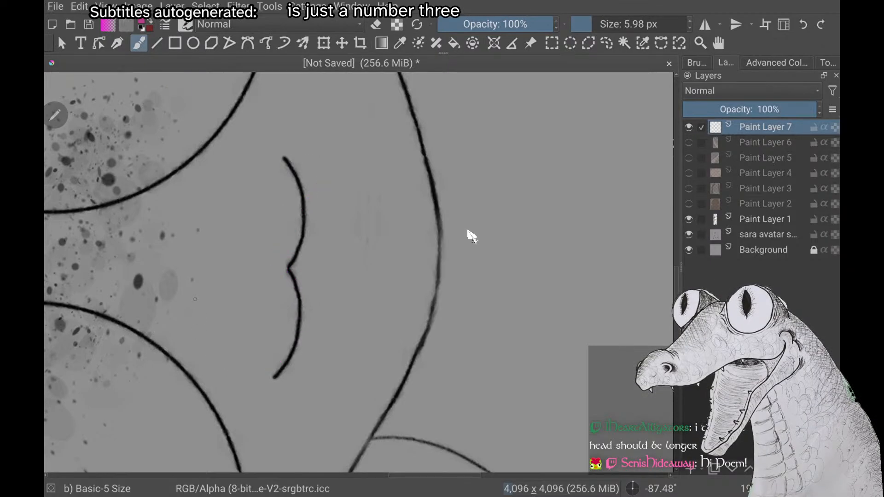
Set the brush colour to the light skin tone
{"action": "scroll", "coordinate": [472, 237], "scroll_direction": "down", "scroll_amount": 8}
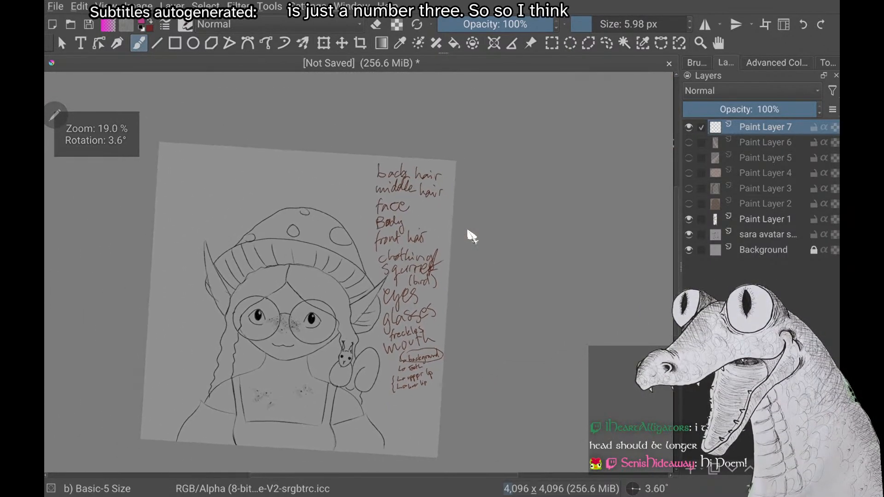
{"action": "scroll", "coordinate": [472, 236], "scroll_direction": "up", "scroll_amount": 1}
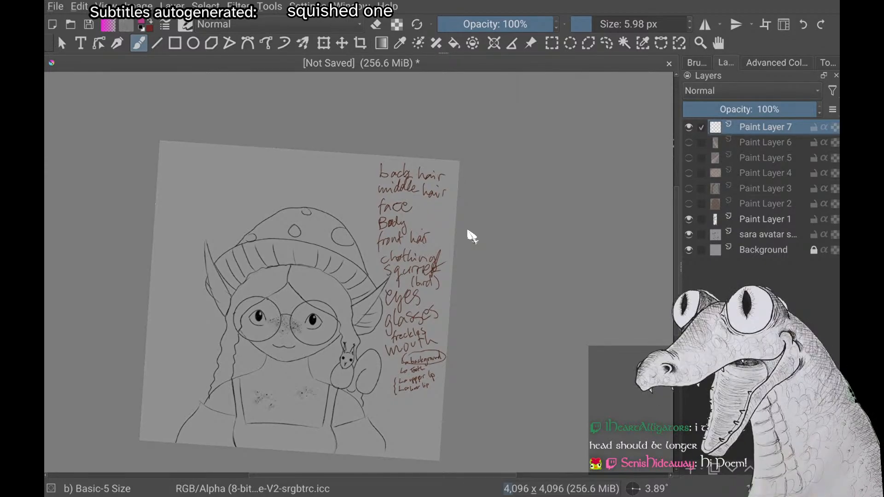
{"action": "right_click", "coordinate": [168, 215]}
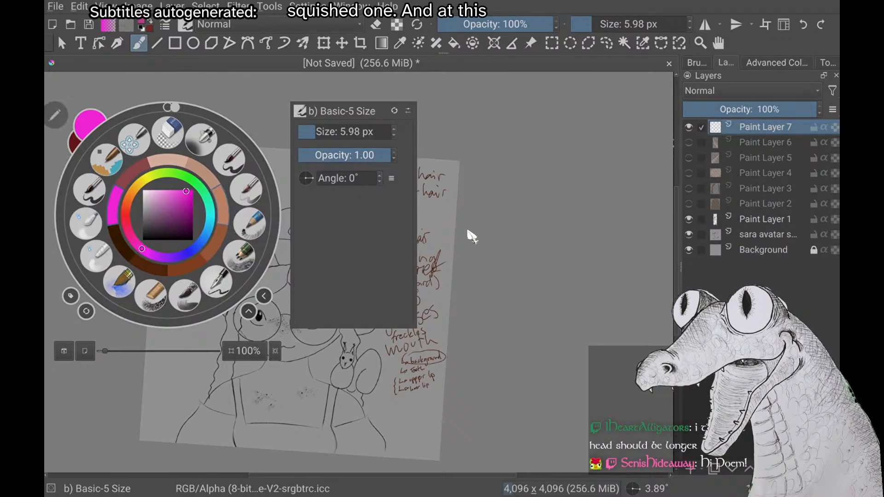
{"action": "left_click", "coordinate": [203, 159]}
{"action": "scroll", "coordinate": [468, 232], "scroll_direction": "up", "scroll_amount": 4}
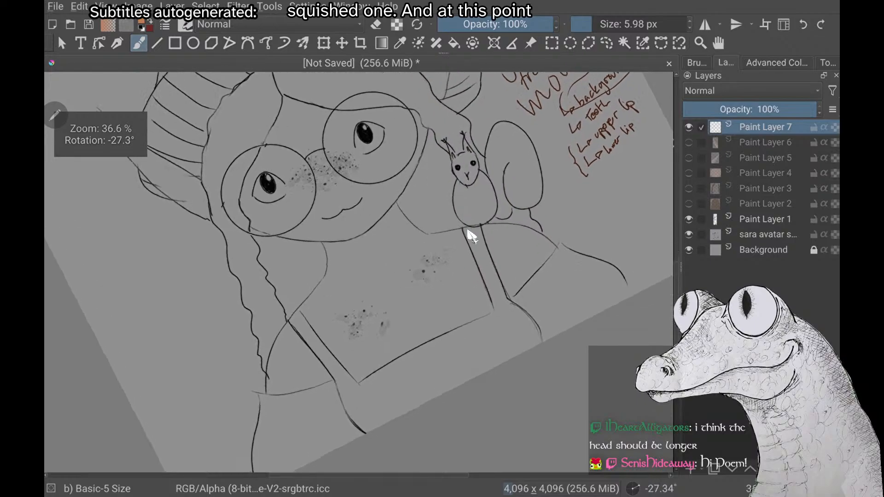
{"action": "scroll", "coordinate": [469, 232], "scroll_direction": "up", "scroll_amount": 1}
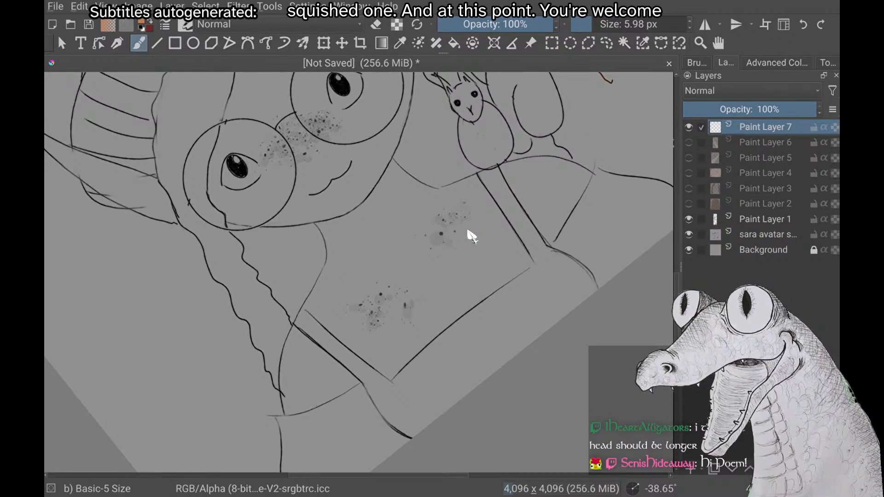
{"action": "scroll", "coordinate": [468, 232], "scroll_direction": "up", "scroll_amount": 2}
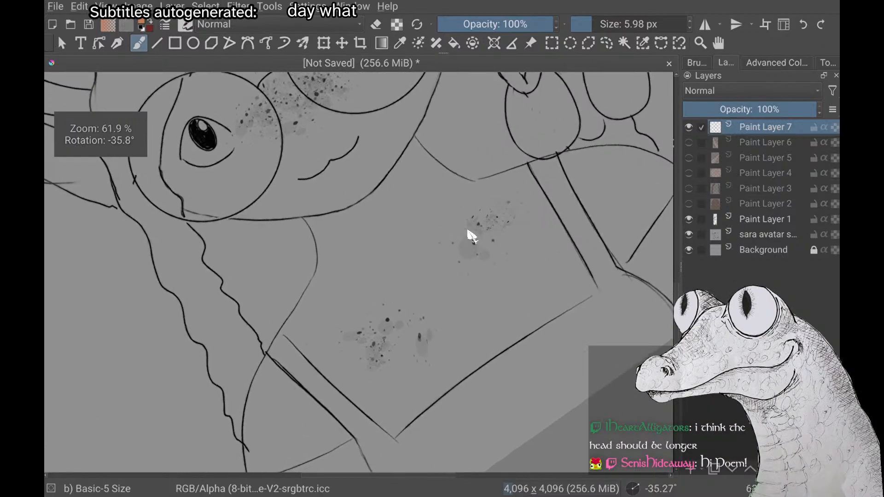
{"action": "scroll", "coordinate": [472, 236], "scroll_direction": "down", "scroll_amount": 2}
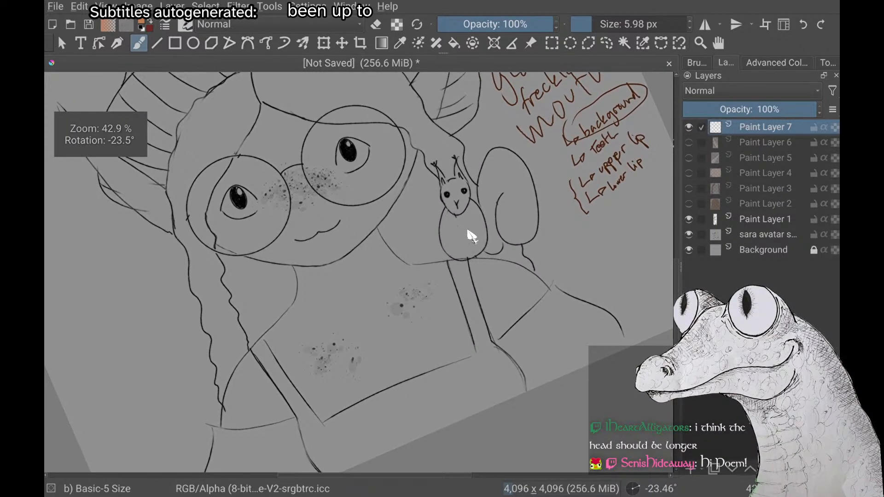
{"action": "scroll", "coordinate": [471, 236], "scroll_direction": "down", "scroll_amount": 3}
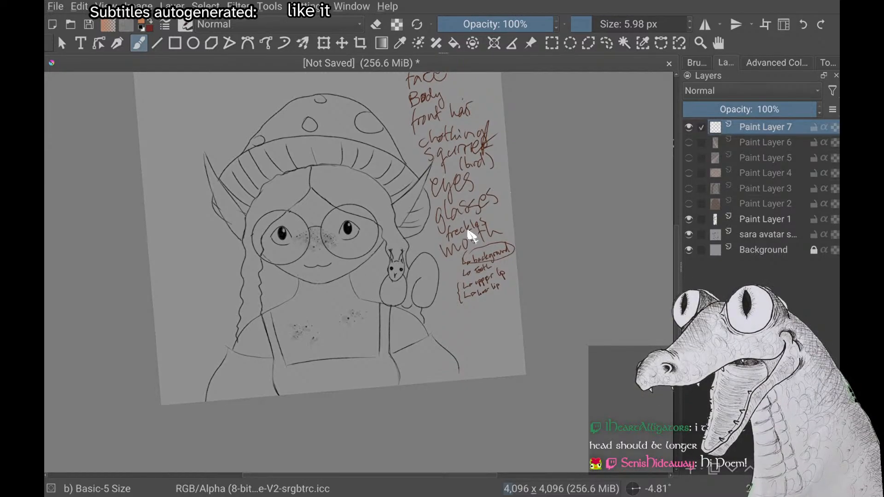
{"action": "scroll", "coordinate": [472, 236], "scroll_direction": "up", "scroll_amount": 2}
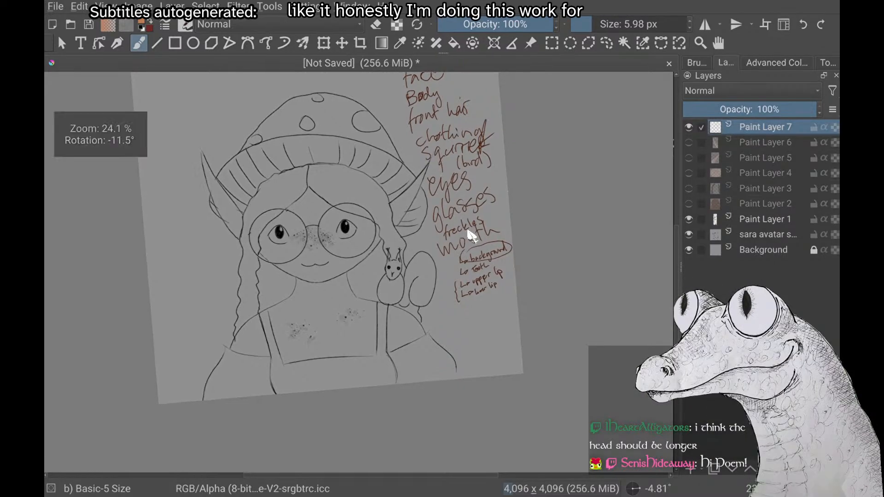
{"action": "scroll", "coordinate": [472, 237], "scroll_direction": "down", "scroll_amount": 1}
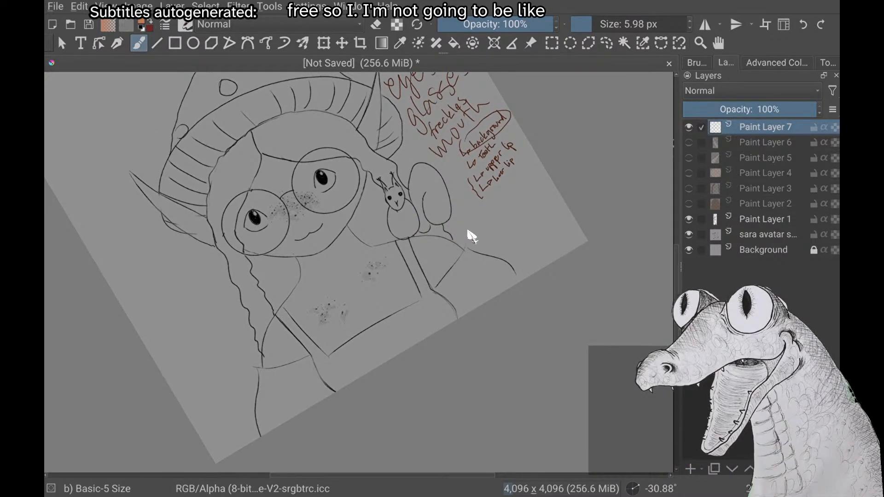
{"action": "scroll", "coordinate": [472, 236], "scroll_direction": "up", "scroll_amount": 3}
{"action": "scroll", "coordinate": [472, 237], "scroll_direction": "down", "scroll_amount": 1}
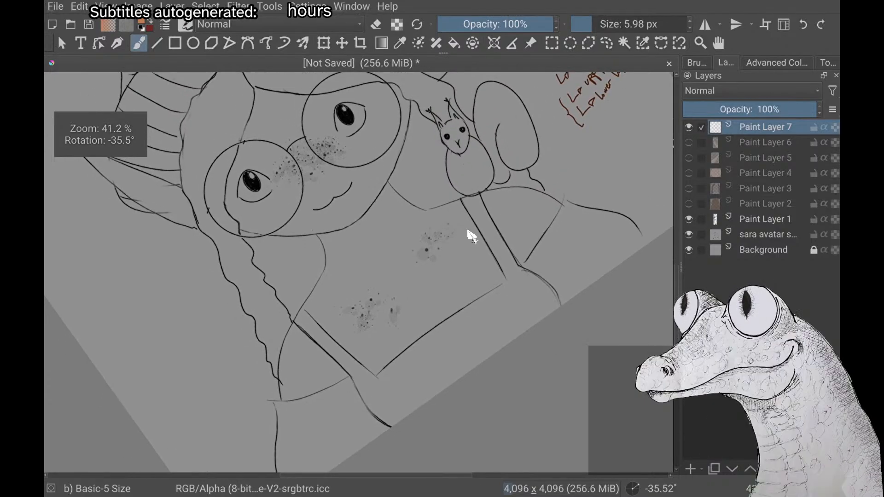
{"action": "scroll", "coordinate": [472, 236], "scroll_direction": "up", "scroll_amount": 1}
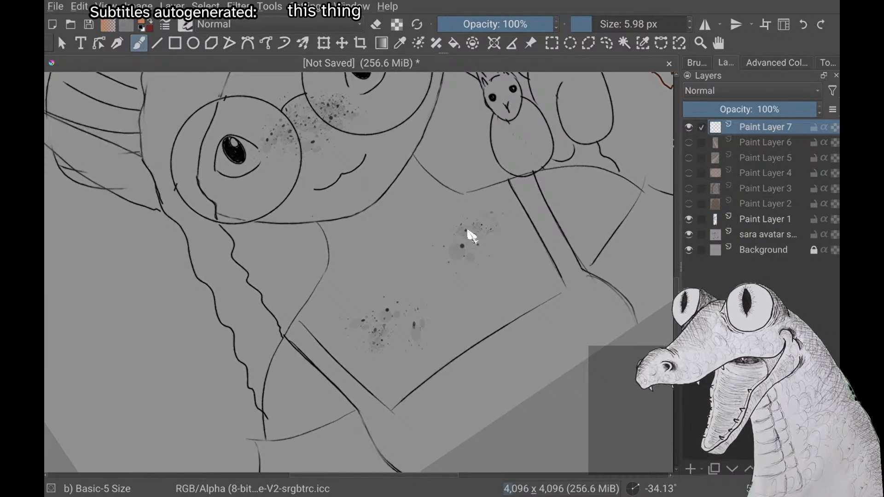
{"action": "scroll", "coordinate": [471, 236], "scroll_direction": "down", "scroll_amount": 5}
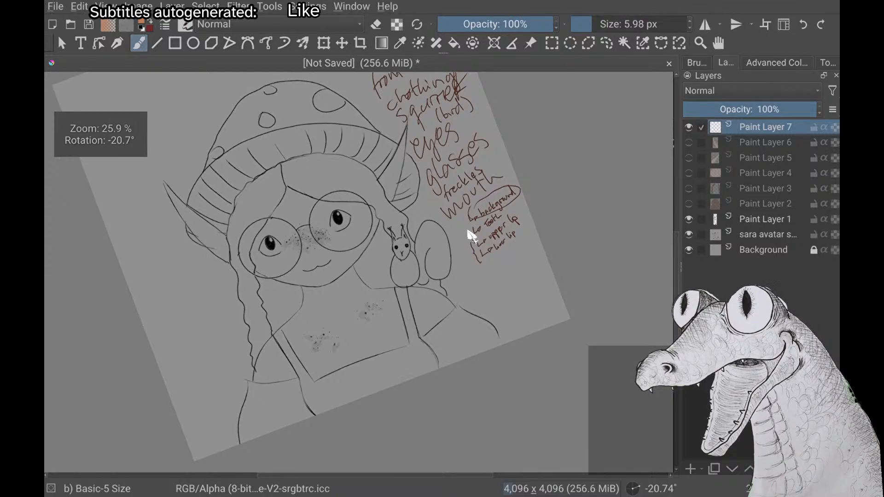
{"action": "scroll", "coordinate": [471, 237], "scroll_direction": "down", "scroll_amount": 2}
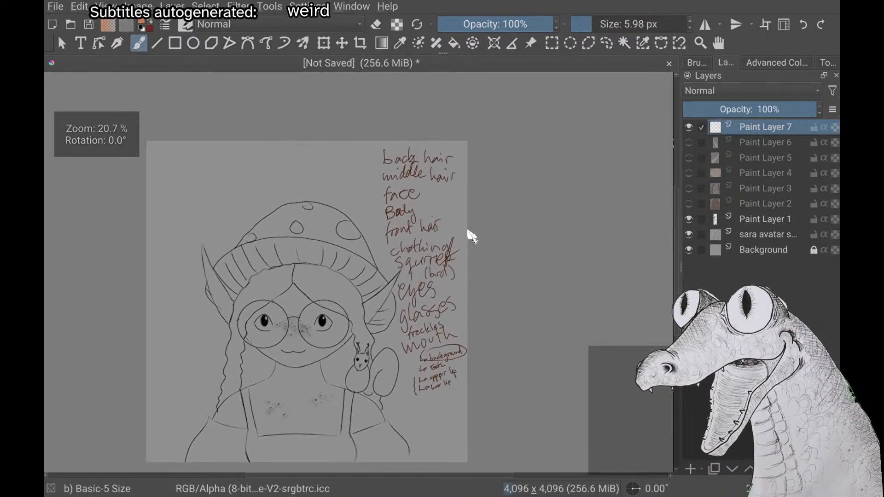
{"action": "scroll", "coordinate": [471, 236], "scroll_direction": "up", "scroll_amount": 1}
{"action": "scroll", "coordinate": [472, 236], "scroll_direction": "down", "scroll_amount": 1}
{"action": "scroll", "coordinate": [472, 236], "scroll_direction": "down", "scroll_amount": 1}
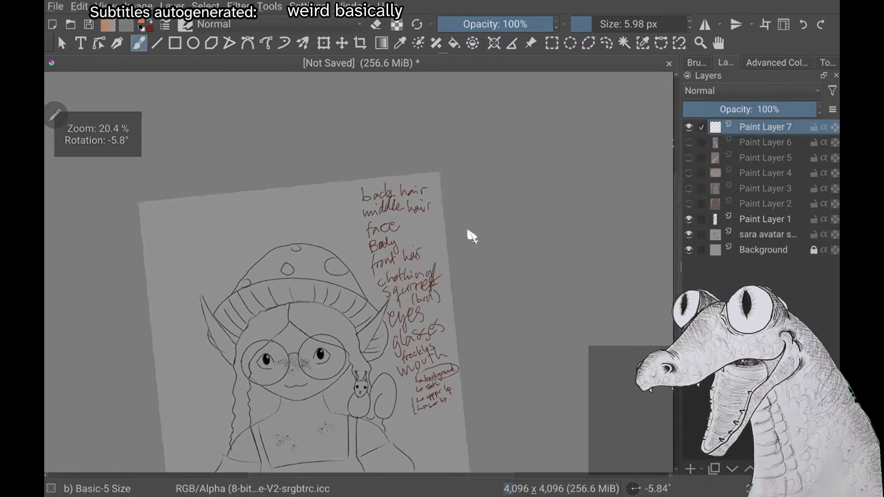
Add magenta tick marks on Paint Layer 1 beside the back hair, middle hair and face list entries
{"action": "left_click", "coordinate": [765, 219]}
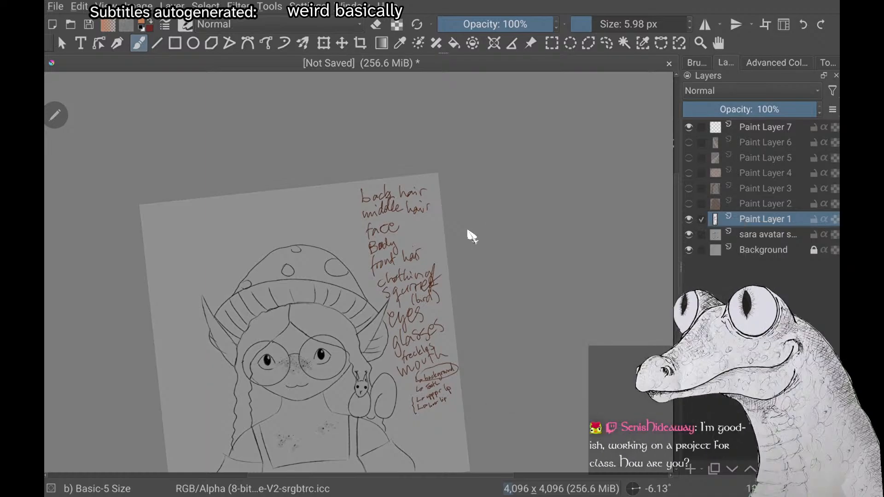
{"action": "right_click", "coordinate": [117, 217]}
{"action": "left_click", "coordinate": [117, 217]}
{"action": "left_click_drag", "start_coordinate": [352, 199], "coordinate": [356, 183]}
{"action": "left_click_drag", "start_coordinate": [353, 216], "coordinate": [358, 209]}
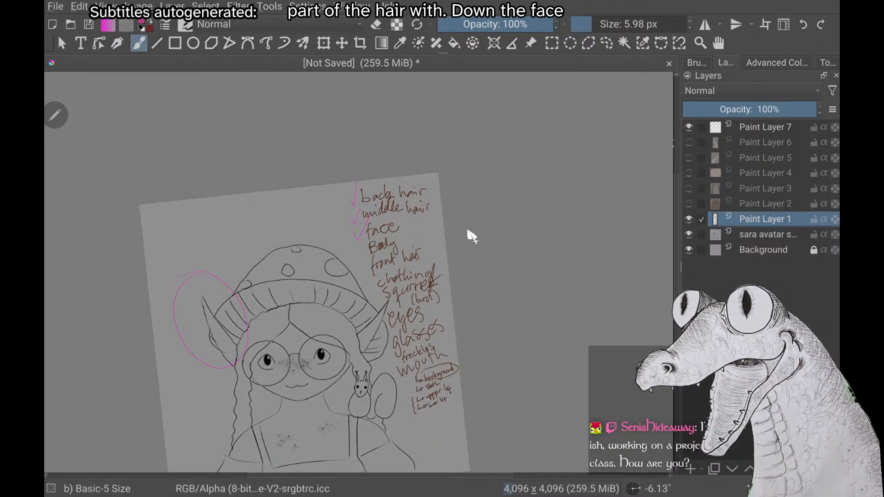
Try circling the pointed ear and the face on the sketch in magenta
{"action": "left_click_drag", "start_coordinate": [295, 275], "coordinate": [266, 277]}
{"action": "key", "text": "ctrl+z"}
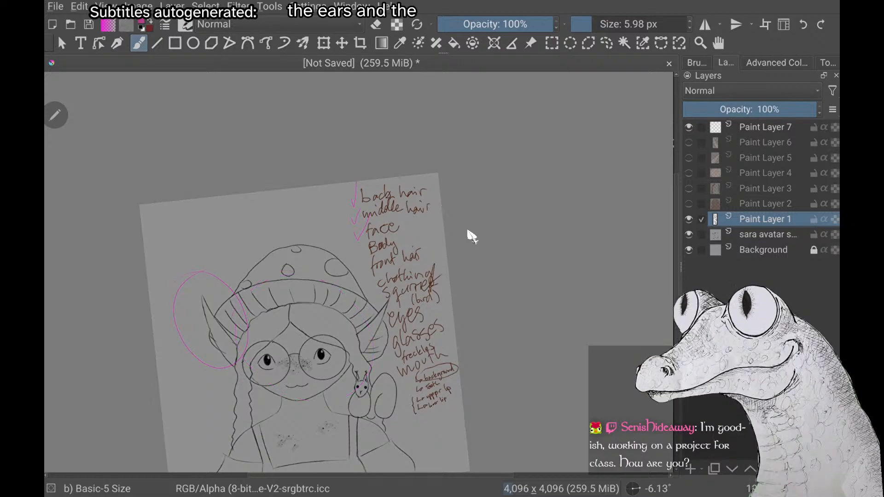
{"action": "key", "text": "ctrl+z"}
Draw a magenta bracket beside the unticked list entries, from Body down to the lower lip
{"action": "scroll", "coordinate": [468, 232], "scroll_direction": "down", "scroll_amount": 3}
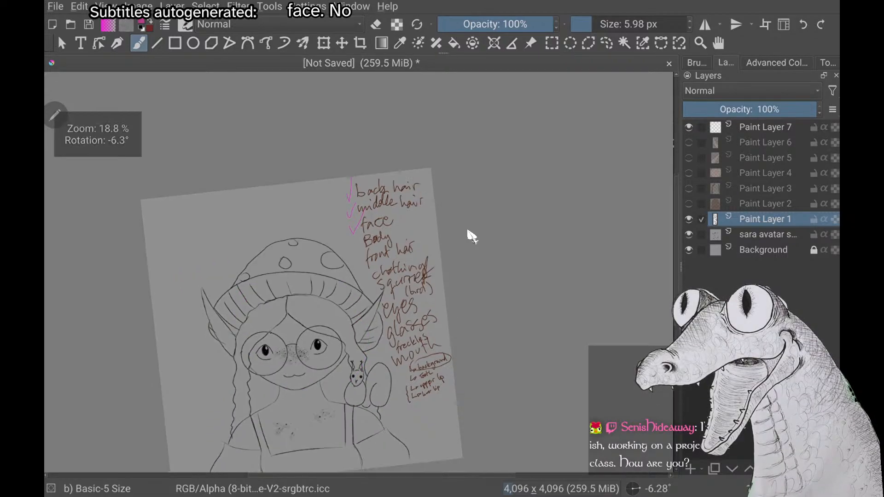
{"action": "scroll", "coordinate": [468, 232], "scroll_direction": "up", "scroll_amount": 4}
{"action": "scroll", "coordinate": [468, 232], "scroll_direction": "down", "scroll_amount": 2}
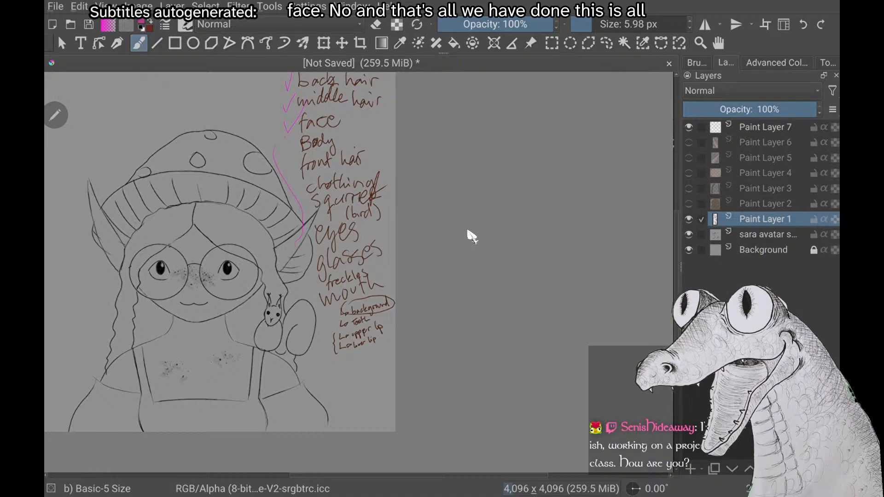
{"action": "left_click_drag", "start_coordinate": [296, 244], "coordinate": [327, 368]}
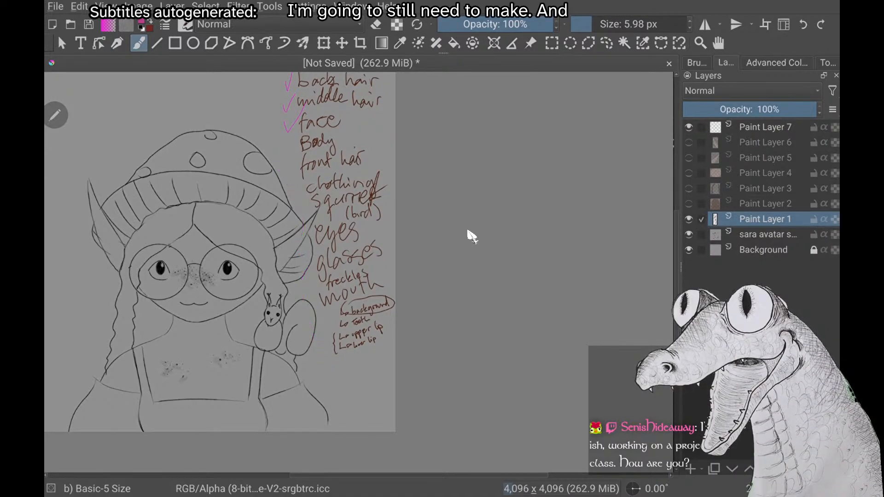
Show Paint Layer 2 briefly to check the brown back hair against the sketch, and hide it again
{"action": "scroll", "coordinate": [467, 231], "scroll_direction": "down", "scroll_amount": 2}
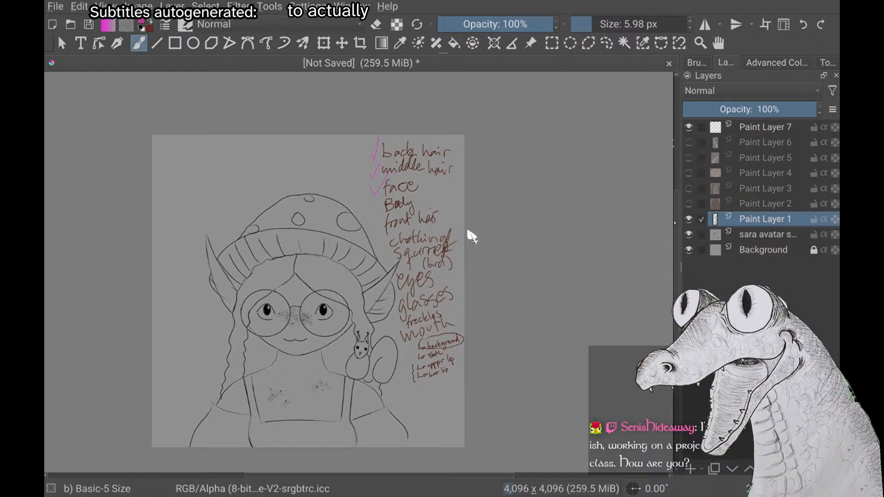
{"action": "left_click", "coordinate": [689, 204]}
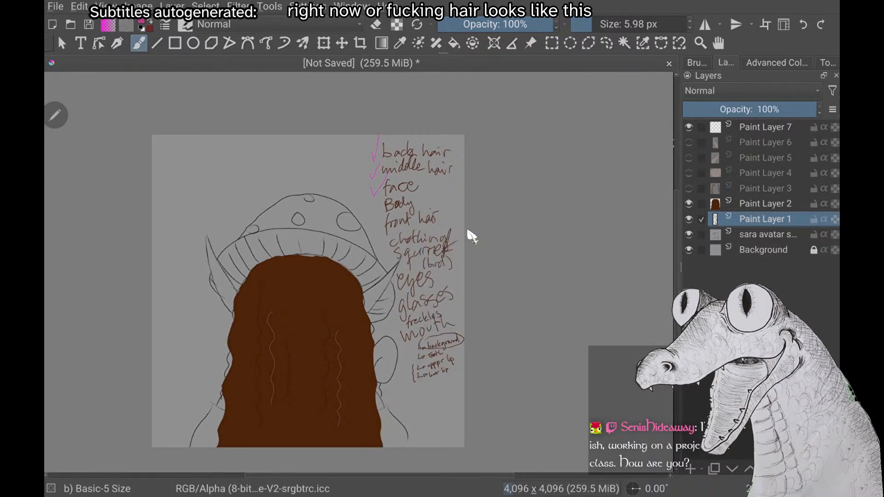
{"action": "left_click", "coordinate": [689, 203]}
Make Paint Layer 7 the active layer and set the brush colour to the orange-tan skin tone
{"action": "left_click", "coordinate": [754, 127]}
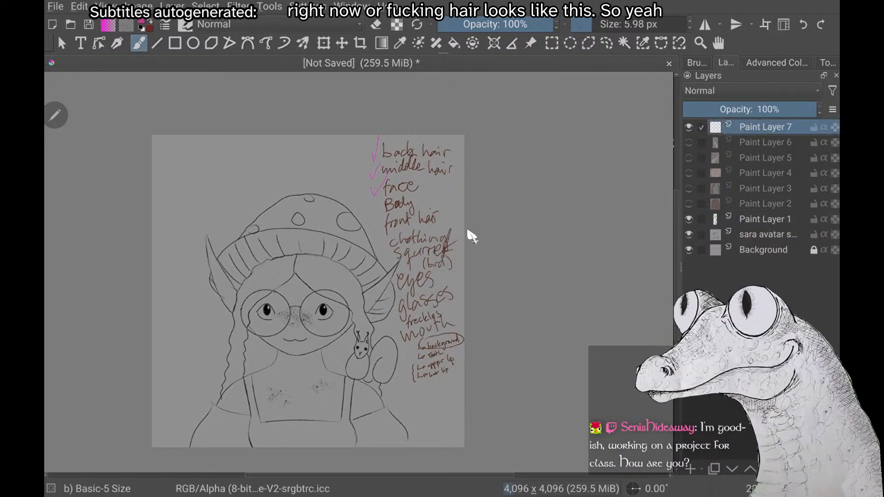
{"action": "right_click", "coordinate": [168, 197]}
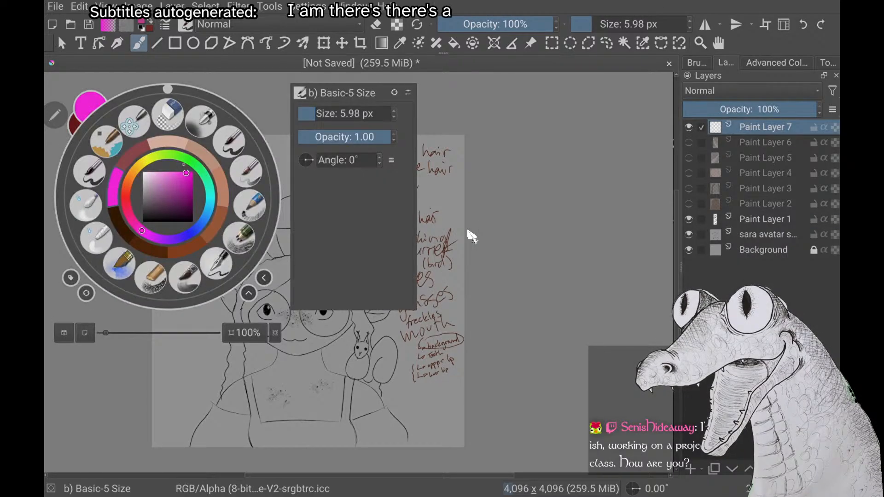
{"action": "left_click", "coordinate": [219, 147]}
Try tracing the neck and shoulder line on the braid side in the skin tone, and undo it
{"action": "scroll", "coordinate": [468, 236], "scroll_direction": "up", "scroll_amount": 3}
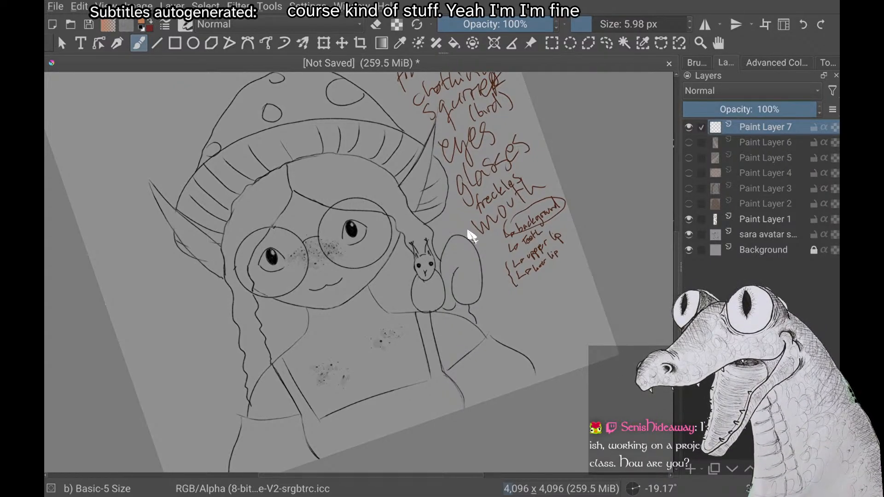
{"action": "scroll", "coordinate": [468, 231], "scroll_direction": "up", "scroll_amount": 4}
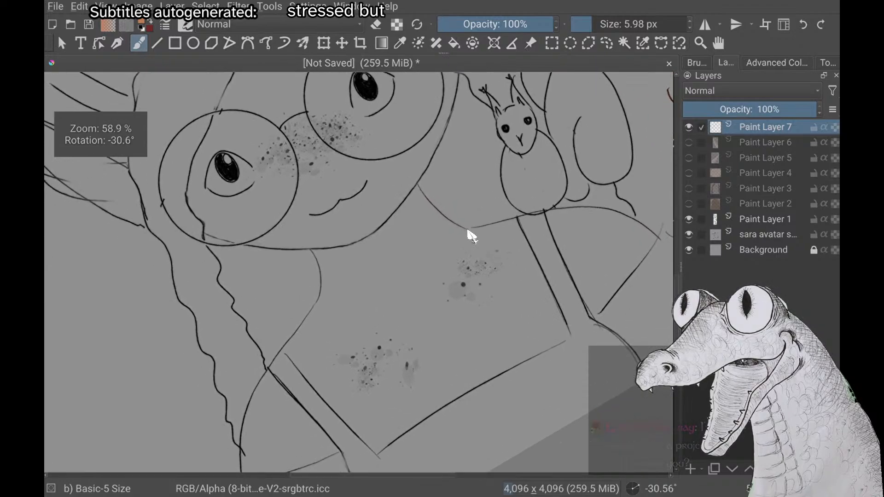
{"action": "scroll", "coordinate": [468, 231], "scroll_direction": "down", "scroll_amount": 2}
{"action": "scroll", "coordinate": [468, 231], "scroll_direction": "up", "scroll_amount": 2}
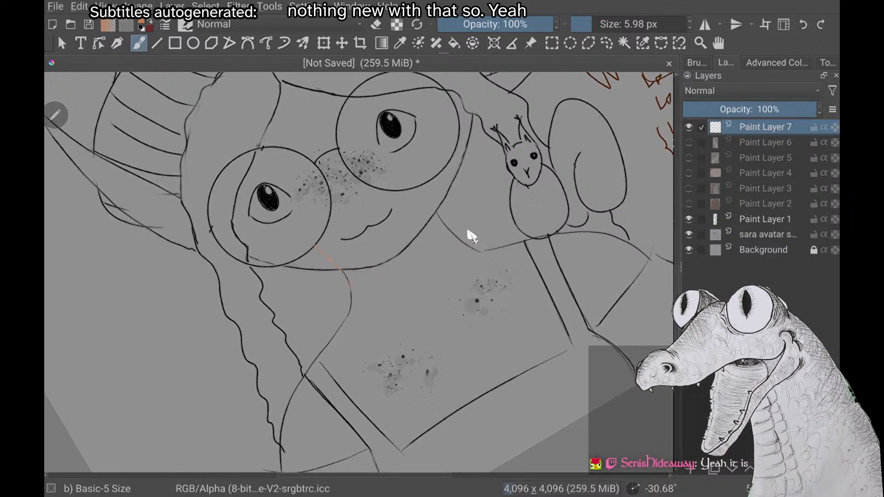
{"action": "left_click_drag", "start_coordinate": [350, 308], "coordinate": [317, 358]}
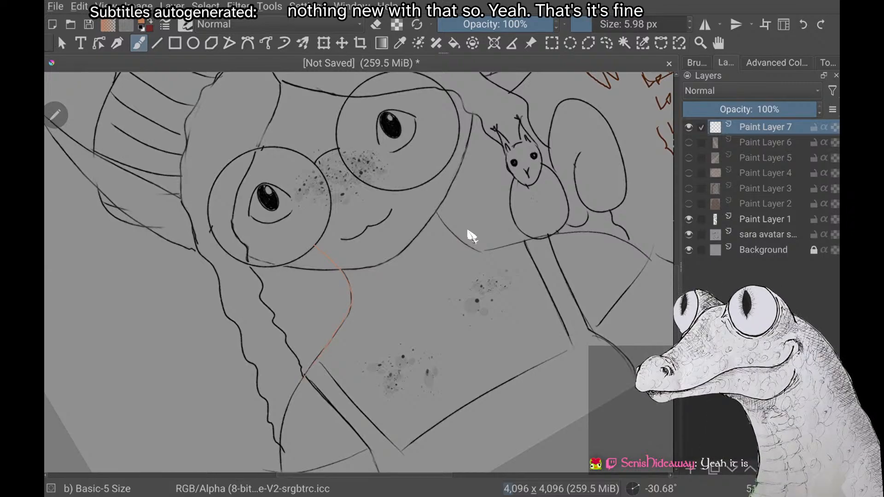
{"action": "scroll", "coordinate": [468, 231], "scroll_direction": "down", "scroll_amount": 2}
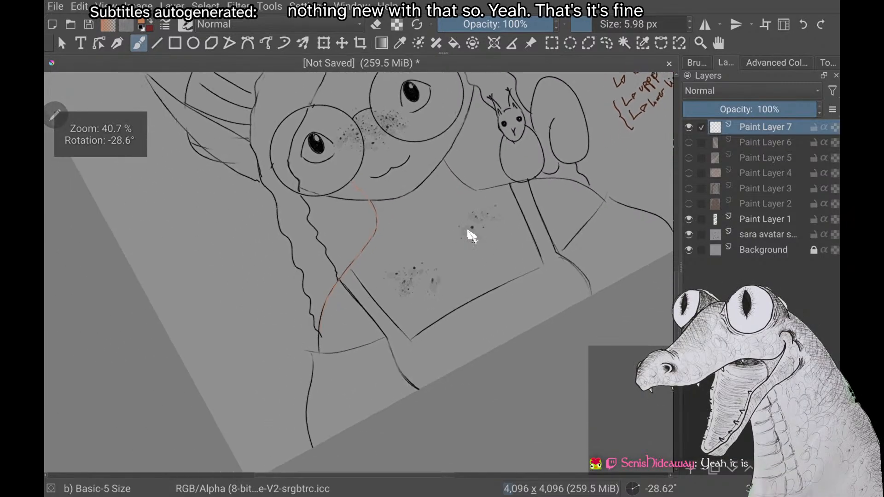
{"action": "key", "text": "ctrl+z"}
Trace the body outline opposite the squirrel on Paint Layer 7, from the canvas's lower edge over shoulder and neck to slightly behind the face
{"action": "scroll", "coordinate": [468, 231], "scroll_direction": "up", "scroll_amount": 3}
{"action": "scroll", "coordinate": [468, 231], "scroll_direction": "down", "scroll_amount": 3}
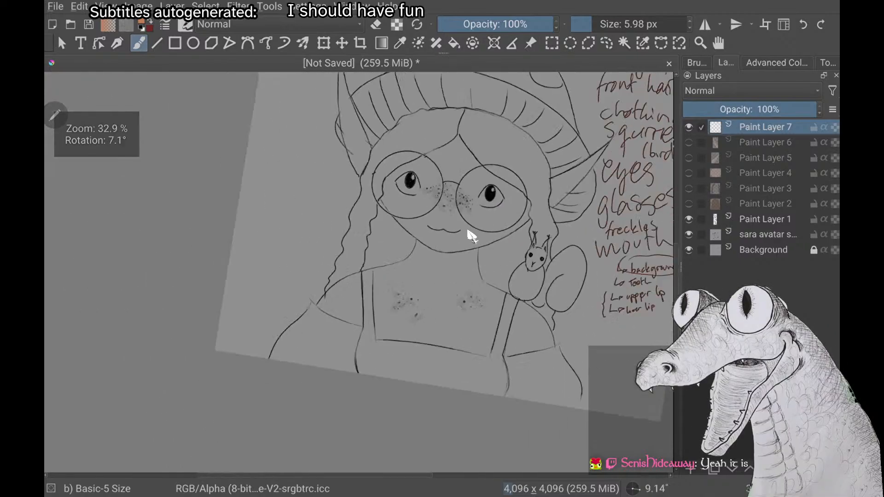
{"action": "scroll", "coordinate": [468, 231], "scroll_direction": "up", "scroll_amount": 2}
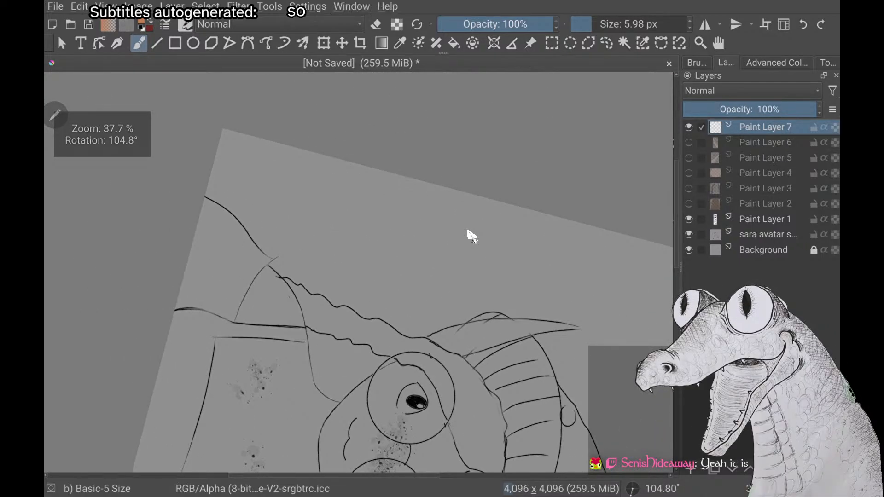
{"action": "scroll", "coordinate": [467, 231], "scroll_direction": "up", "scroll_amount": 3}
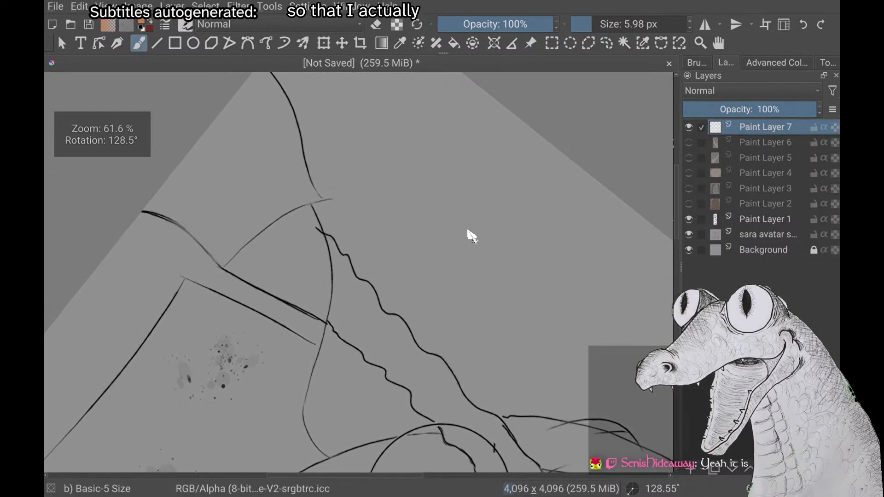
{"action": "scroll", "coordinate": [468, 231], "scroll_direction": "up", "scroll_amount": 1}
{"action": "scroll", "coordinate": [468, 231], "scroll_direction": "down", "scroll_amount": 1}
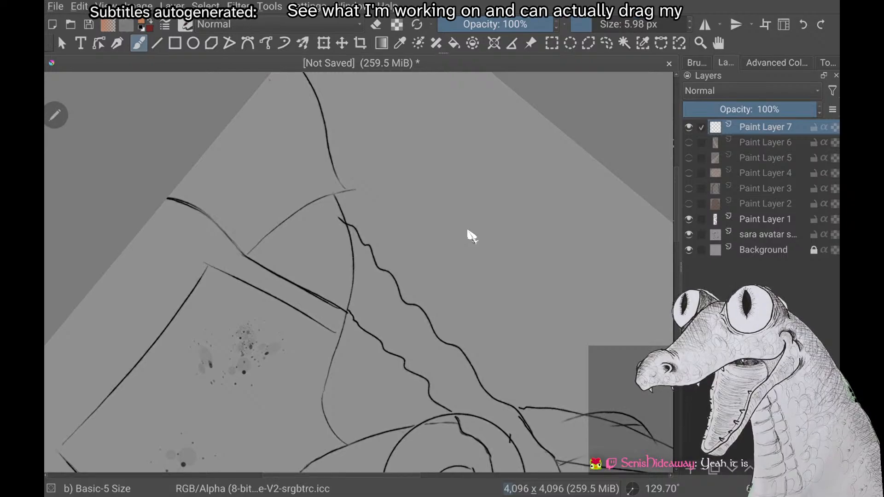
{"action": "left_click_drag", "start_coordinate": [269, 79], "coordinate": [331, 190]}
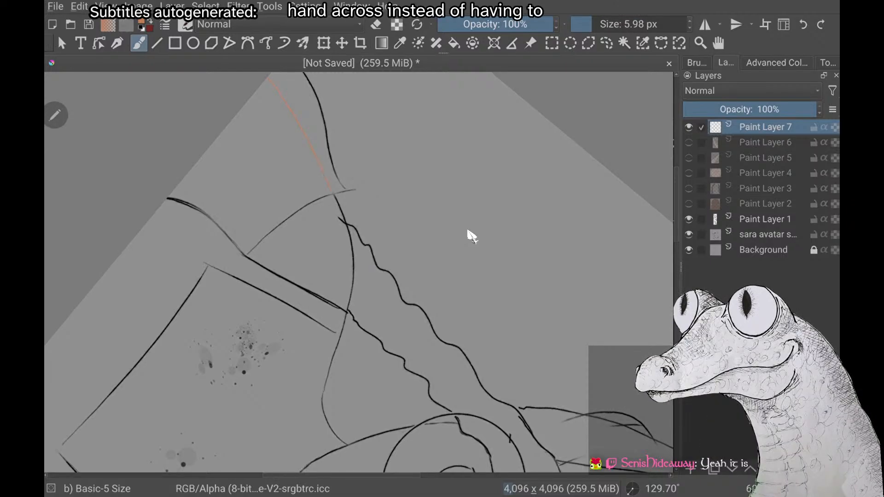
{"action": "left_click_drag", "start_coordinate": [354, 271], "coordinate": [350, 300]}
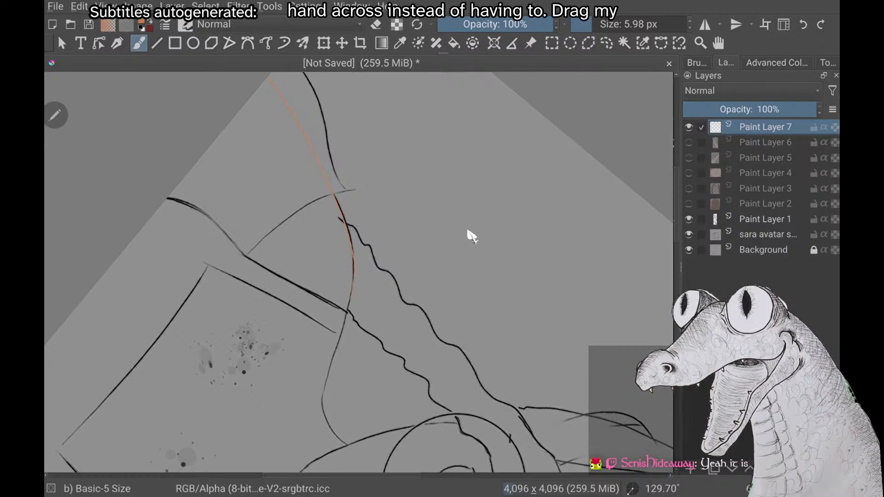
{"action": "left_click_drag", "start_coordinate": [342, 331], "coordinate": [328, 420]}
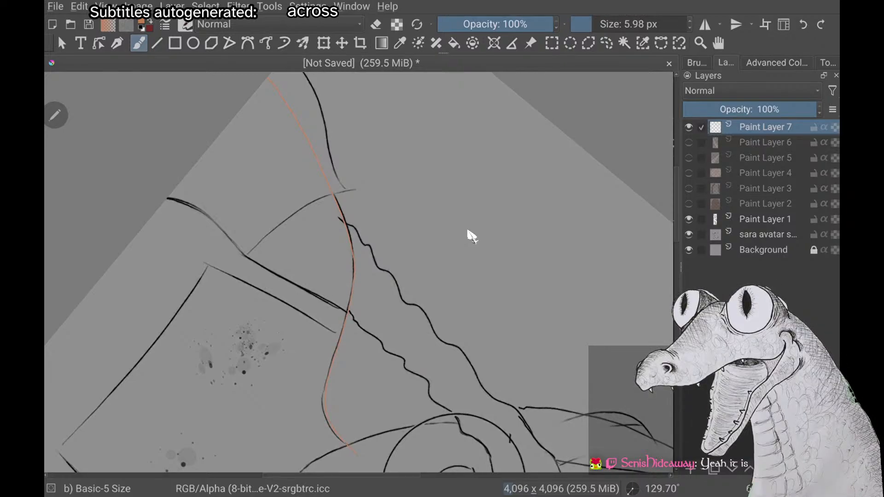
{"action": "scroll", "coordinate": [468, 231], "scroll_direction": "down", "scroll_amount": 2}
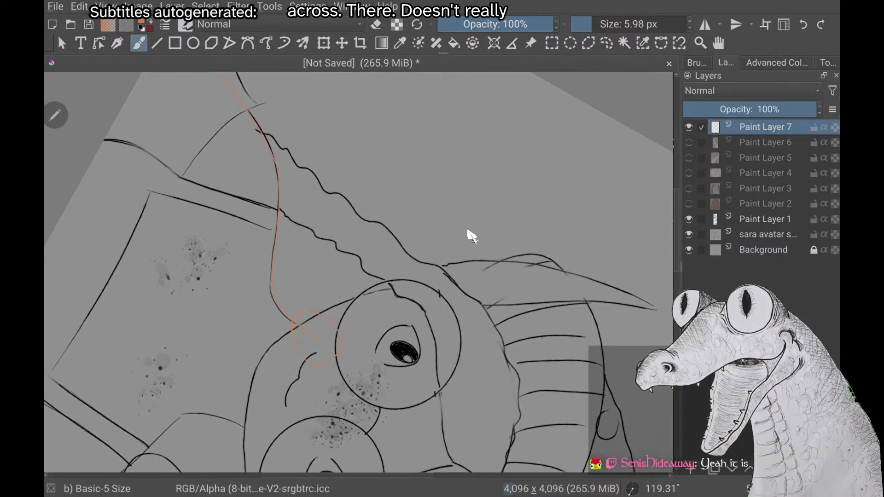
{"action": "left_click_drag", "start_coordinate": [299, 313], "coordinate": [293, 326]}
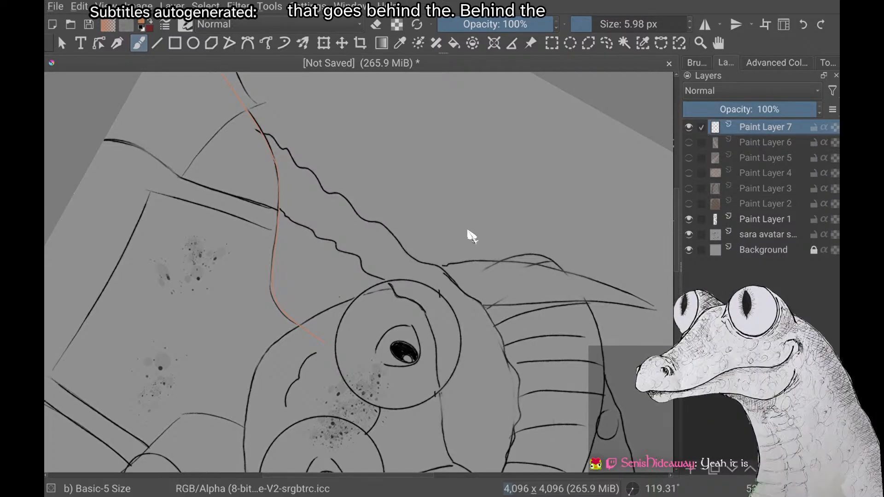
Trace the squirrel-side body outline on Paint Layer 7, from behind the face down the neck, over the shoulder and along the arm
{"action": "scroll", "coordinate": [467, 231], "scroll_direction": "up", "scroll_amount": 3}
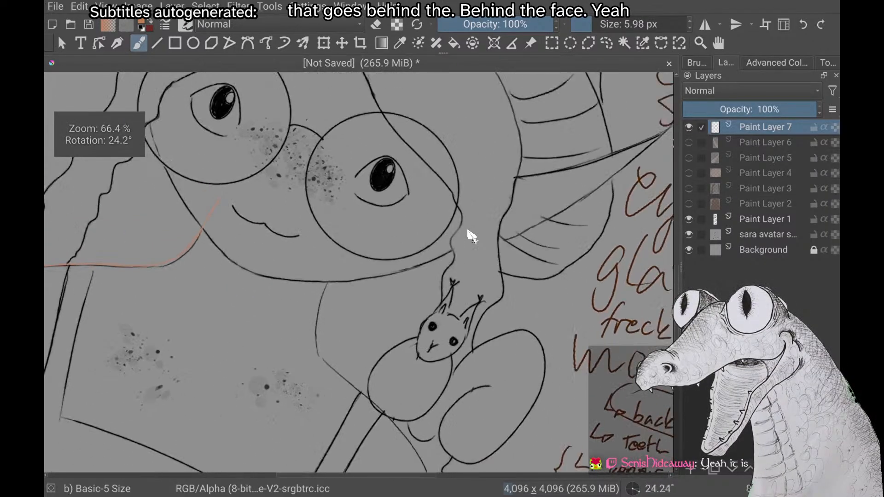
{"action": "scroll", "coordinate": [468, 231], "scroll_direction": "down", "scroll_amount": 1}
{"action": "scroll", "coordinate": [467, 232], "scroll_direction": "up", "scroll_amount": 1}
{"action": "scroll", "coordinate": [467, 231], "scroll_direction": "down", "scroll_amount": 2}
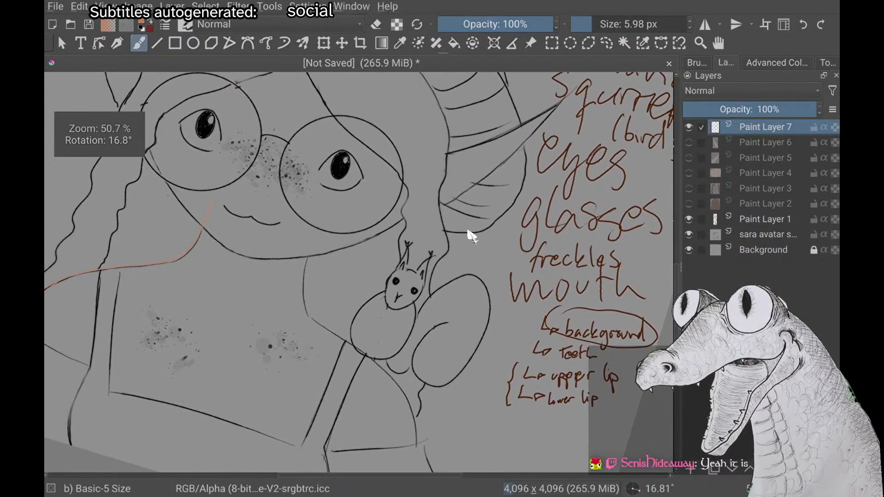
{"action": "scroll", "coordinate": [471, 235], "scroll_direction": "down", "scroll_amount": 2}
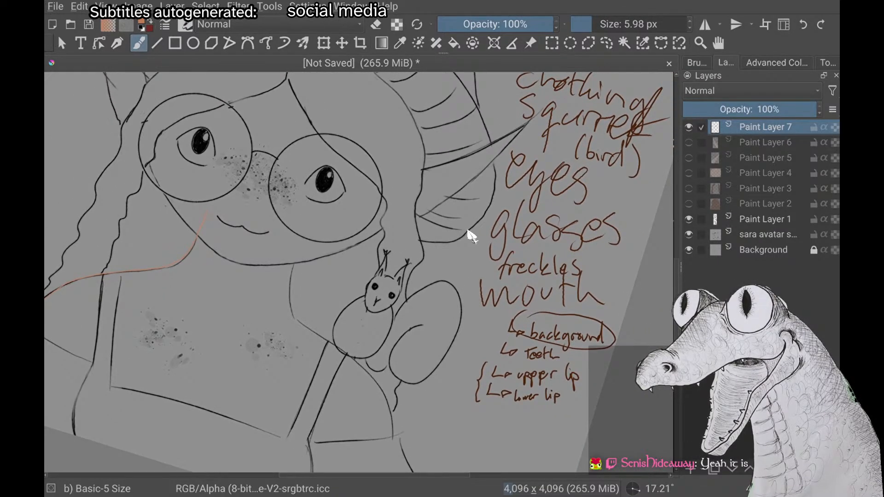
{"action": "scroll", "coordinate": [470, 235], "scroll_direction": "down", "scroll_amount": 3}
{"action": "scroll", "coordinate": [470, 235], "scroll_direction": "up", "scroll_amount": 3}
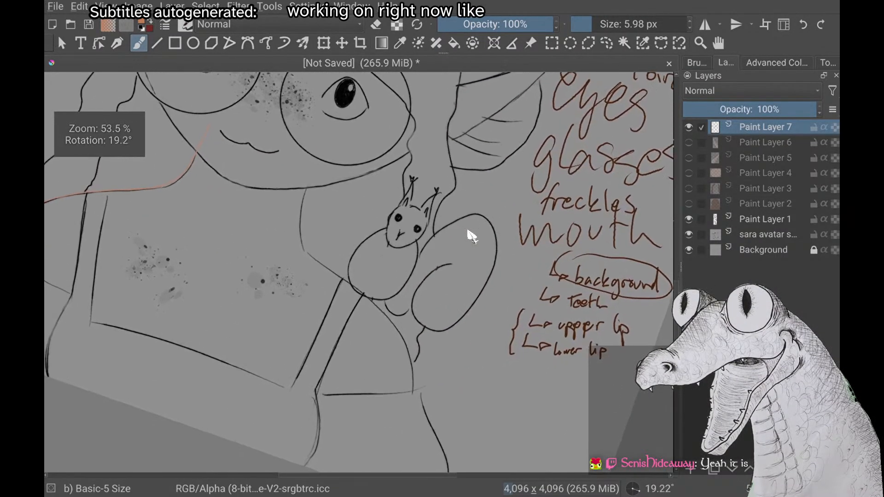
{"action": "scroll", "coordinate": [470, 235], "scroll_direction": "up", "scroll_amount": 1}
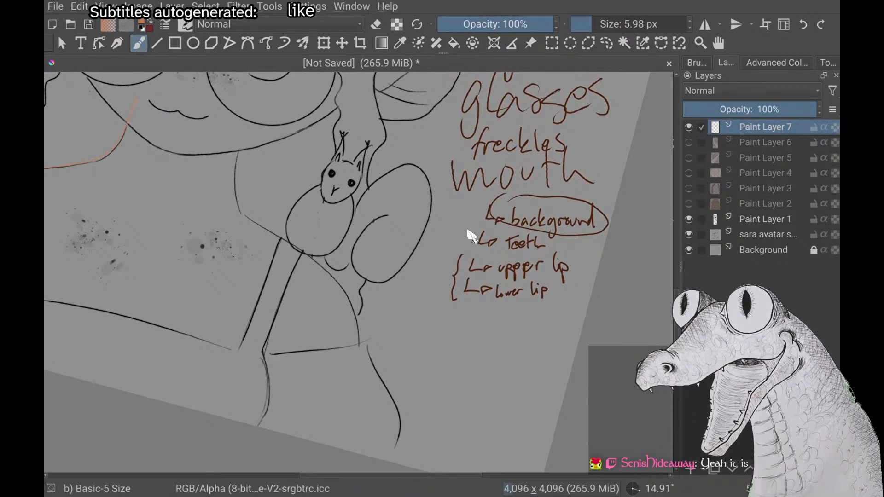
{"action": "scroll", "coordinate": [470, 235], "scroll_direction": "up", "scroll_amount": 1}
{"action": "scroll", "coordinate": [471, 235], "scroll_direction": "down", "scroll_amount": 1}
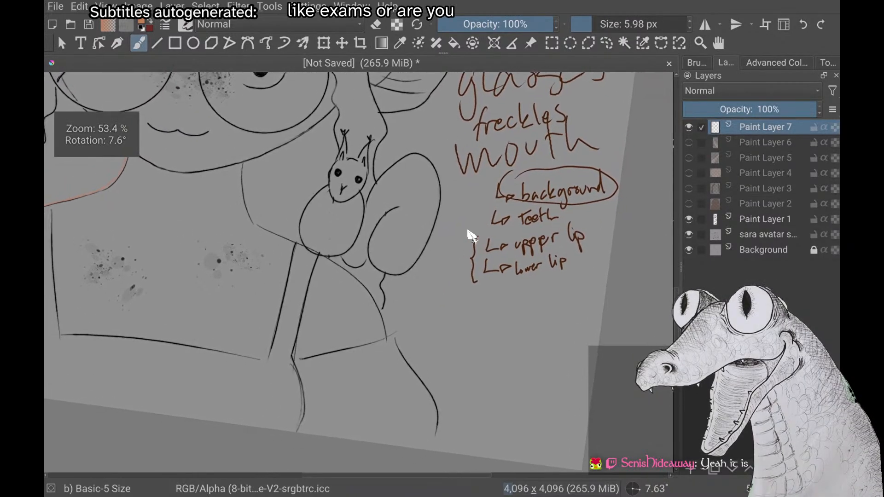
{"action": "scroll", "coordinate": [471, 235], "scroll_direction": "up", "scroll_amount": 2}
{"action": "scroll", "coordinate": [471, 236], "scroll_direction": "down", "scroll_amount": 1}
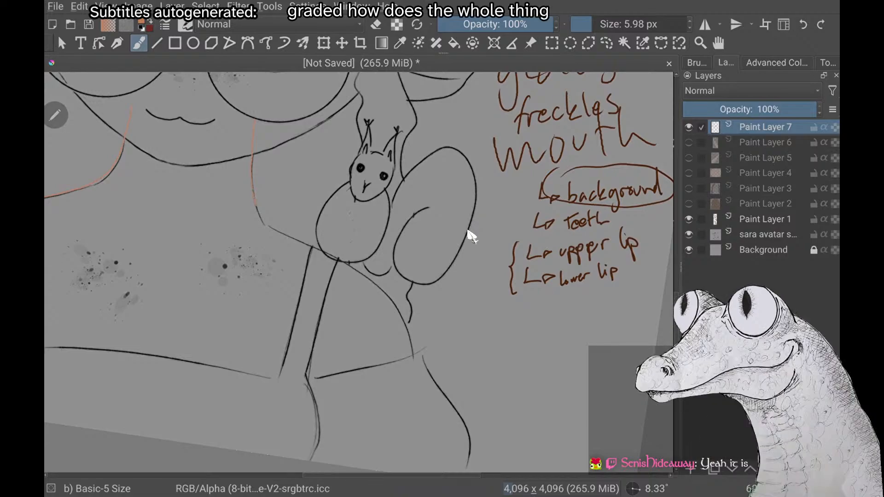
{"action": "mouse_move", "coordinate": [314, 250]}
{"action": "left_mouse_down"}
{"action": "mouse_move", "coordinate": [382, 290]}
{"action": "mouse_move", "coordinate": [406, 323]}
{"action": "mouse_move", "coordinate": [426, 418]}
{"action": "left_mouse_up"}
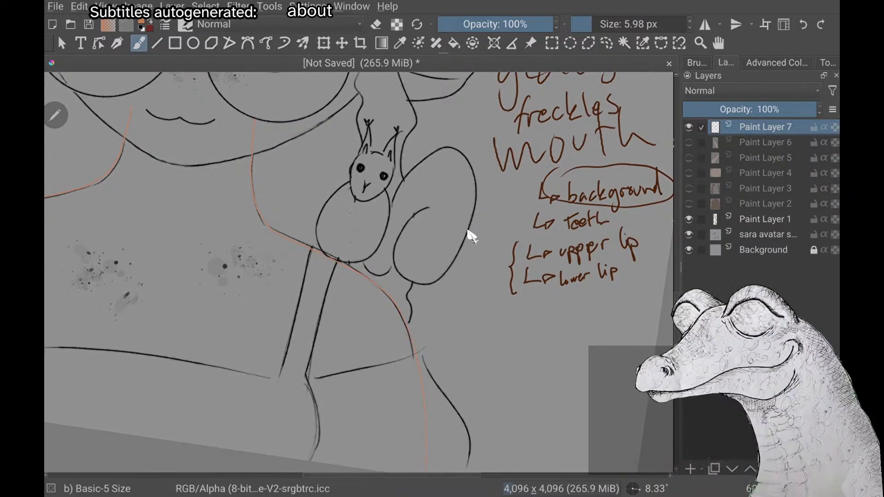
Examine the traced neck, shoulder and arm lines close up and against the whole character
{"action": "scroll", "coordinate": [468, 232], "scroll_direction": "down", "scroll_amount": 2}
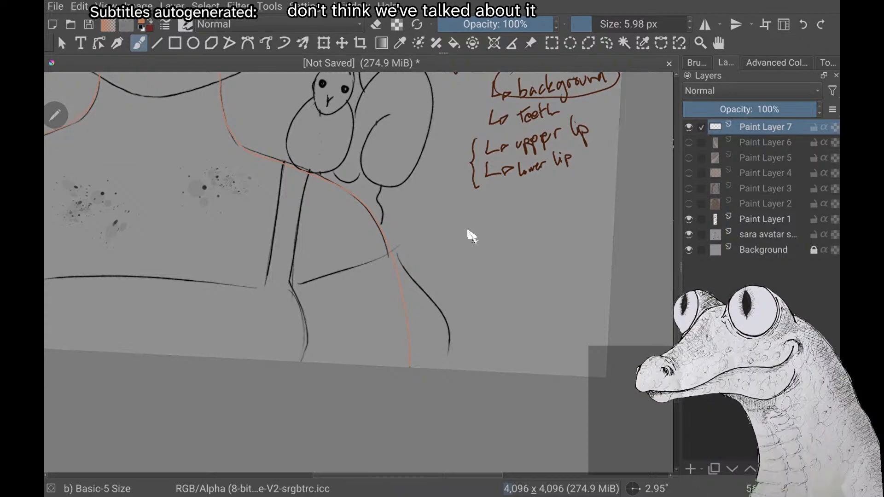
{"action": "scroll", "coordinate": [468, 231], "scroll_direction": "down", "scroll_amount": 1}
{"action": "scroll", "coordinate": [468, 232], "scroll_direction": "up", "scroll_amount": 4}
{"action": "scroll", "coordinate": [467, 231], "scroll_direction": "down", "scroll_amount": 1}
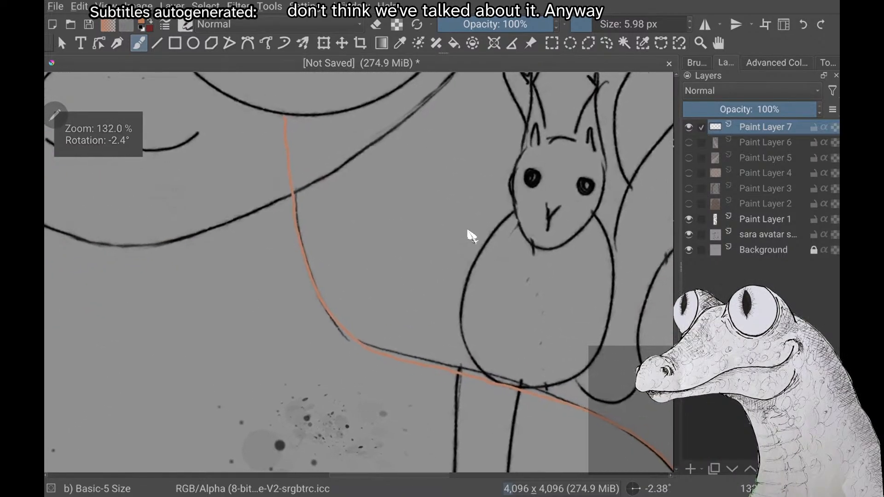
{"action": "scroll", "coordinate": [468, 231], "scroll_direction": "up", "scroll_amount": 3}
{"action": "scroll", "coordinate": [467, 231], "scroll_direction": "down", "scroll_amount": 1}
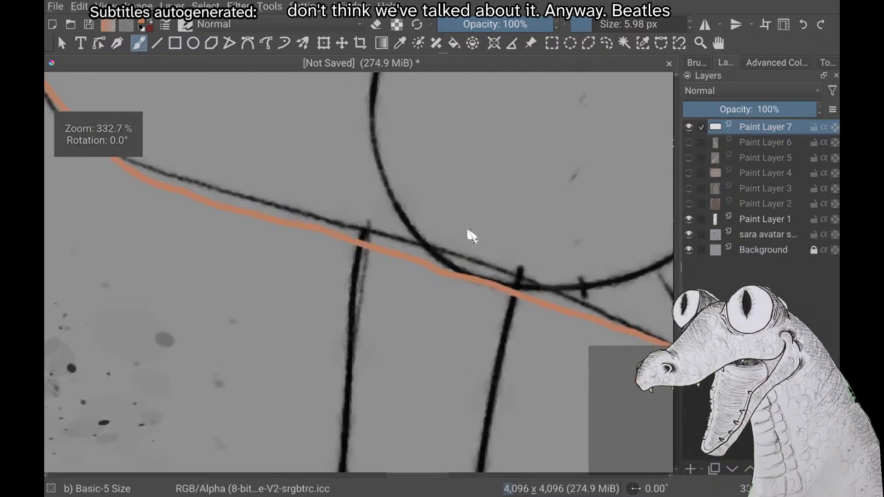
{"action": "scroll", "coordinate": [469, 234], "scroll_direction": "down", "scroll_amount": 4}
{"action": "scroll", "coordinate": [469, 234], "scroll_direction": "down", "scroll_amount": 3}
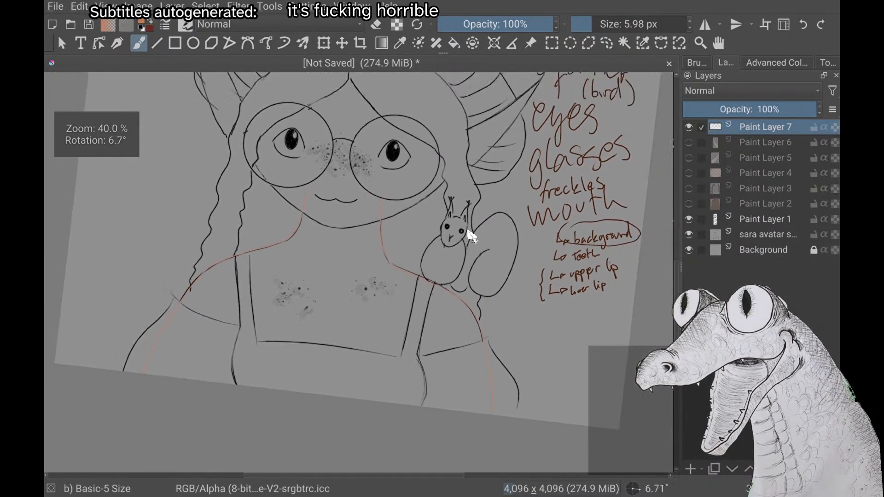
{"action": "scroll", "coordinate": [472, 236], "scroll_direction": "down", "scroll_amount": 2}
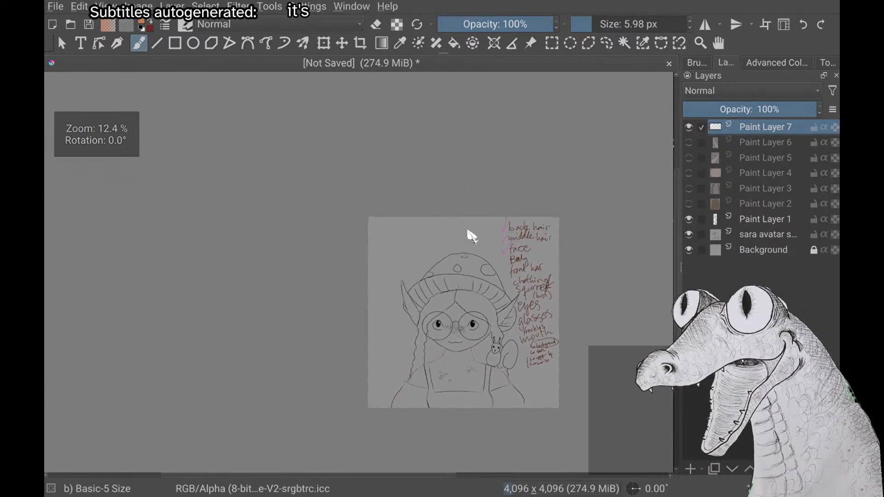
{"action": "scroll", "coordinate": [468, 231], "scroll_direction": "up", "scroll_amount": 2}
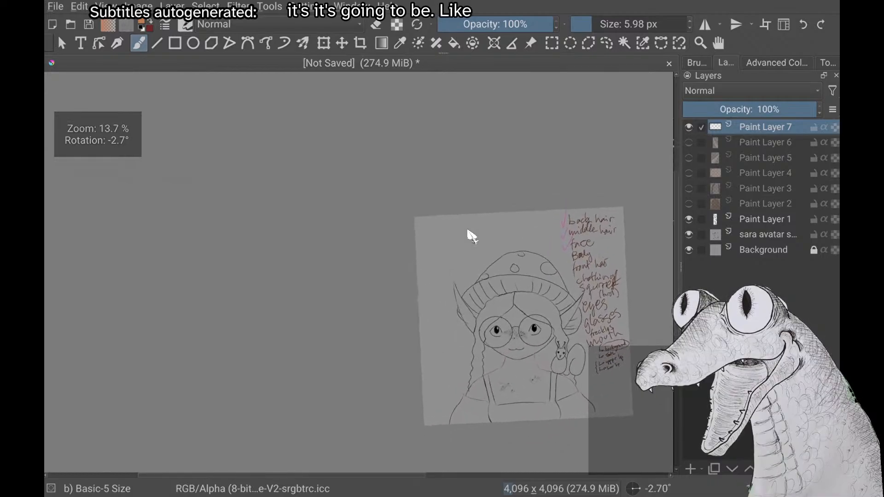
{"action": "scroll", "coordinate": [469, 234], "scroll_direction": "up", "scroll_amount": 2}
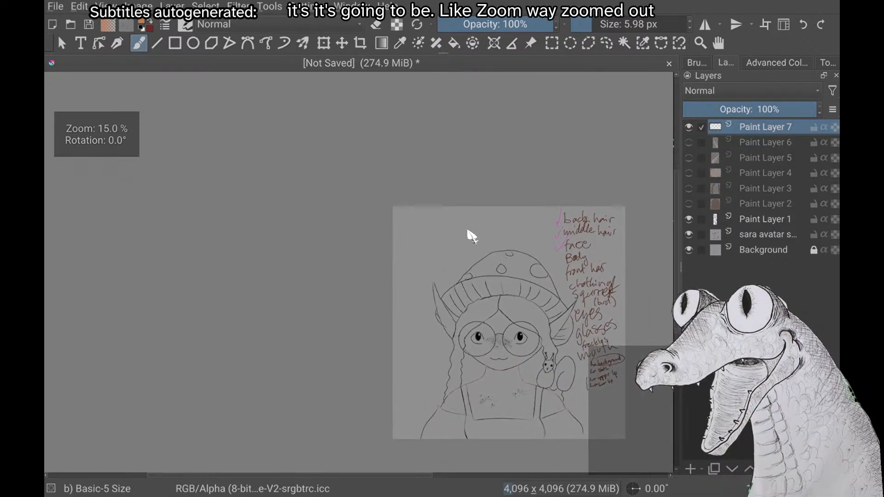
{"action": "scroll", "coordinate": [467, 232], "scroll_direction": "up", "scroll_amount": 1}
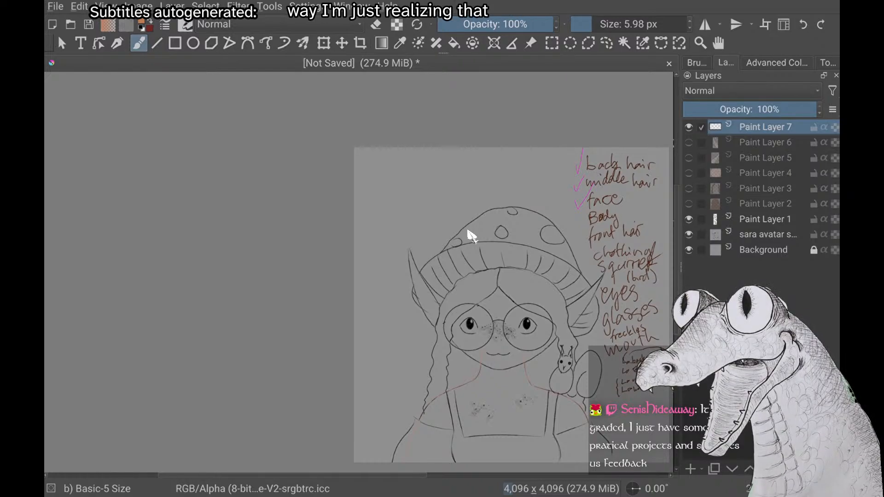
{"action": "scroll", "coordinate": [468, 231], "scroll_direction": "up", "scroll_amount": 3}
{"action": "scroll", "coordinate": [468, 231], "scroll_direction": "down", "scroll_amount": 2}
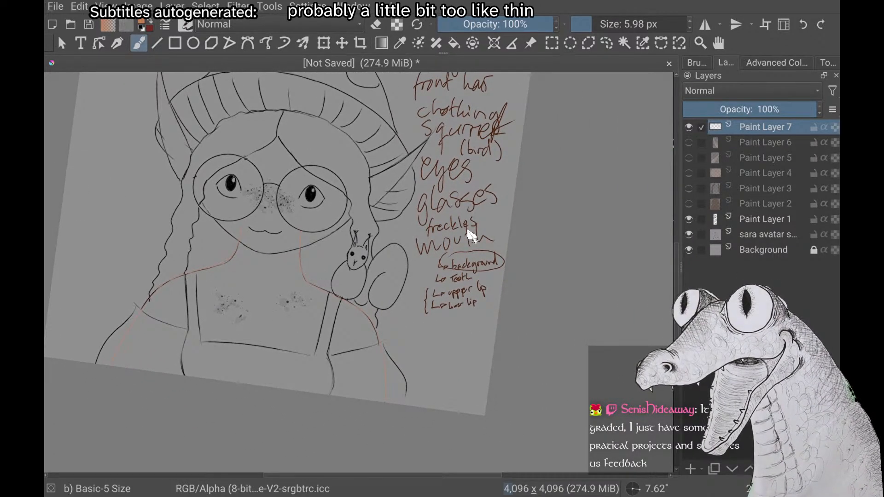
Examine the traced body outline close up, from the squirrel-side arm's lower end to the open neck ends behind the face
{"action": "scroll", "coordinate": [468, 231], "scroll_direction": "up", "scroll_amount": 6}
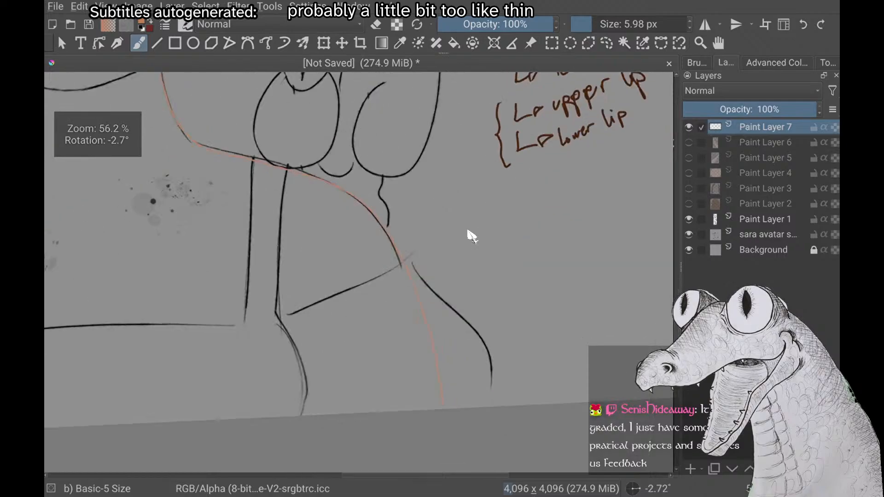
{"action": "scroll", "coordinate": [468, 232], "scroll_direction": "up", "scroll_amount": 8}
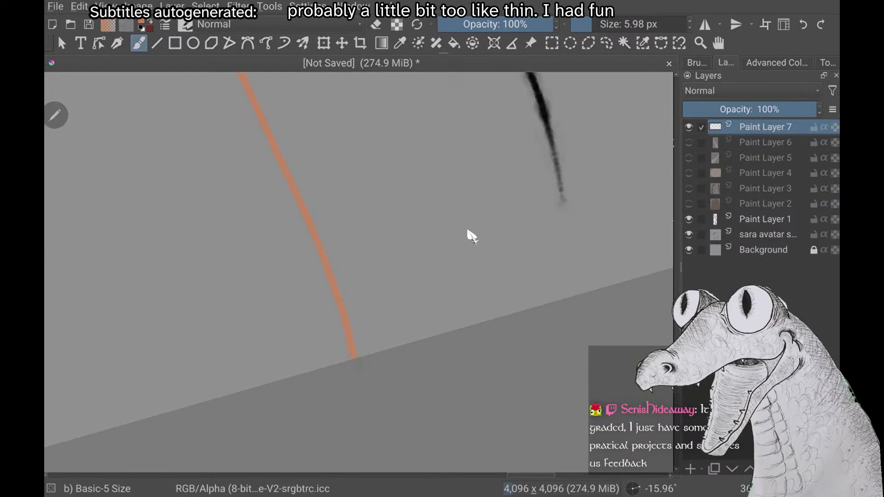
{"action": "scroll", "coordinate": [472, 236], "scroll_direction": "down", "scroll_amount": 8}
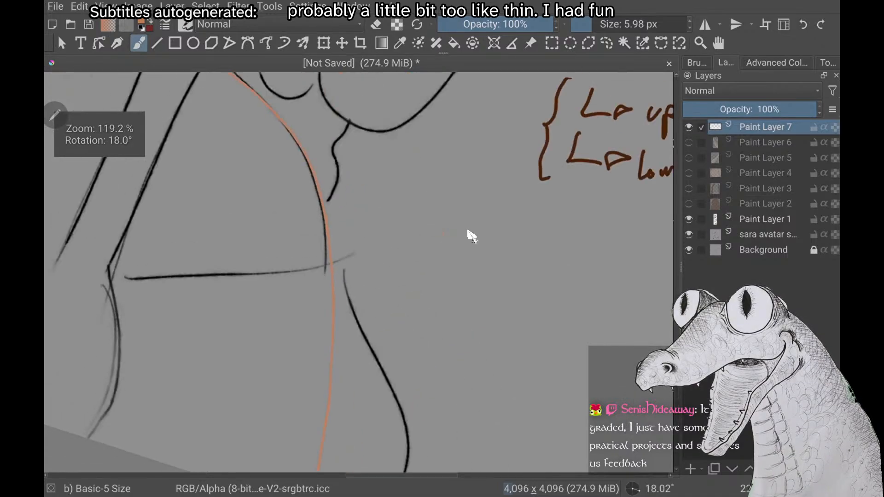
{"action": "scroll", "coordinate": [468, 232], "scroll_direction": "down", "scroll_amount": 4}
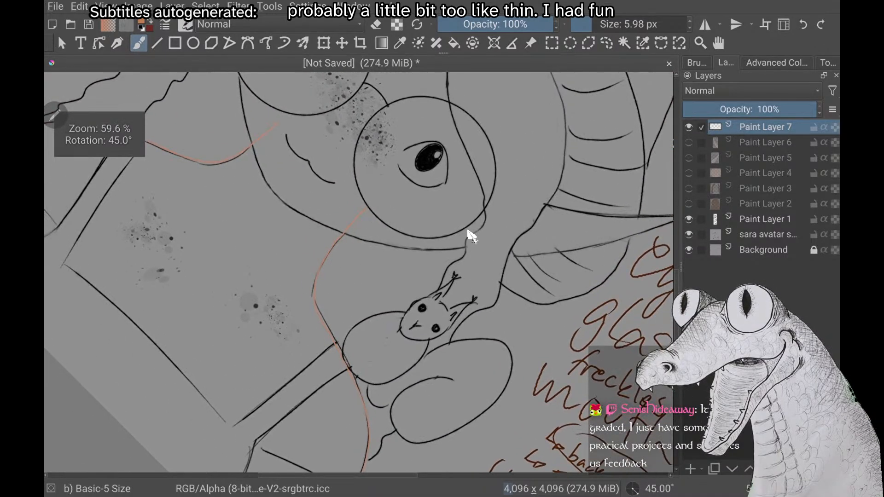
{"action": "scroll", "coordinate": [468, 232], "scroll_direction": "up", "scroll_amount": 2}
{"action": "scroll", "coordinate": [472, 236], "scroll_direction": "down", "scroll_amount": 1}
{"action": "scroll", "coordinate": [468, 232], "scroll_direction": "down", "scroll_amount": 1}
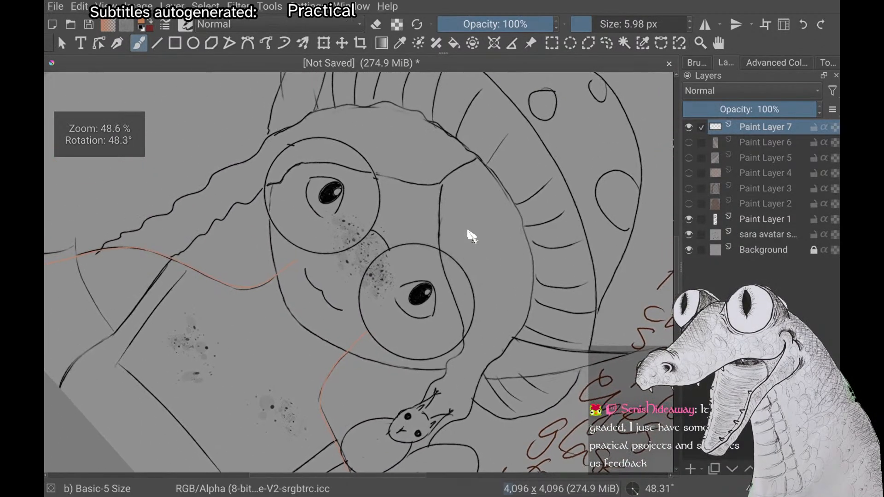
{"action": "scroll", "coordinate": [468, 232], "scroll_direction": "up", "scroll_amount": 5}
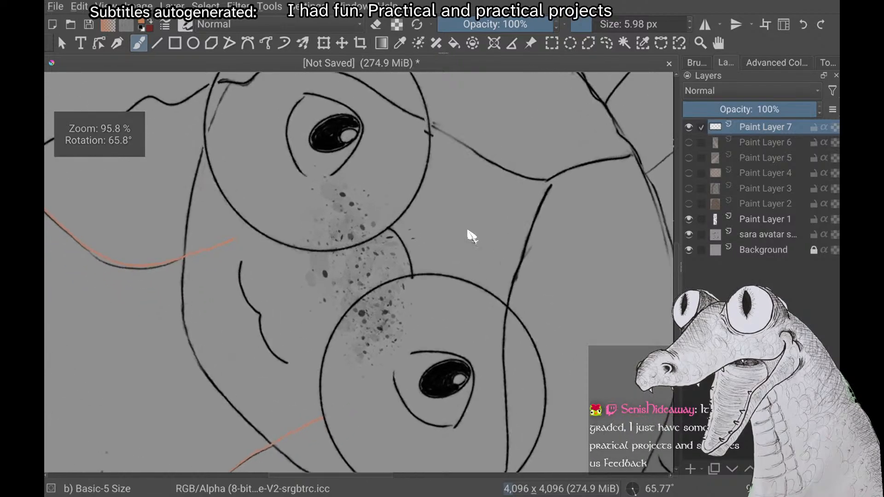
{"action": "scroll", "coordinate": [468, 231], "scroll_direction": "up", "scroll_amount": 1}
{"action": "scroll", "coordinate": [468, 232], "scroll_direction": "down", "scroll_amount": 1}
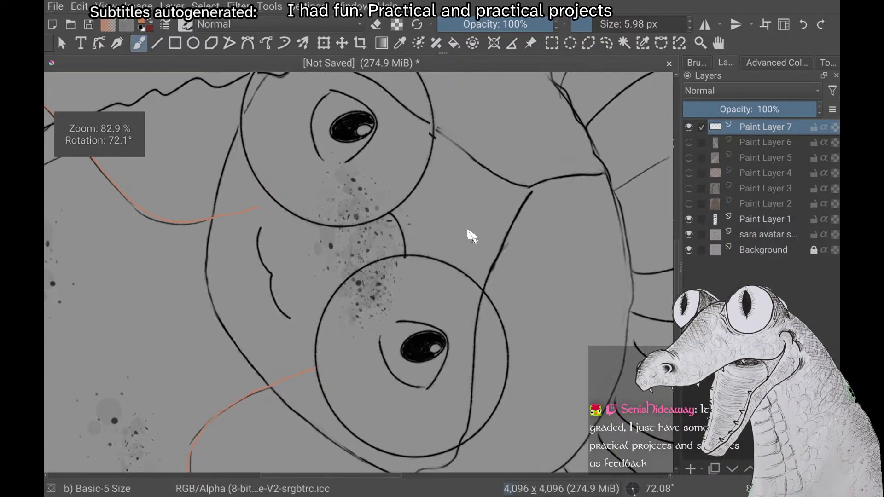
Try a lighter peach skin tone as the brush colour
{"action": "right_click", "coordinate": [168, 295]}
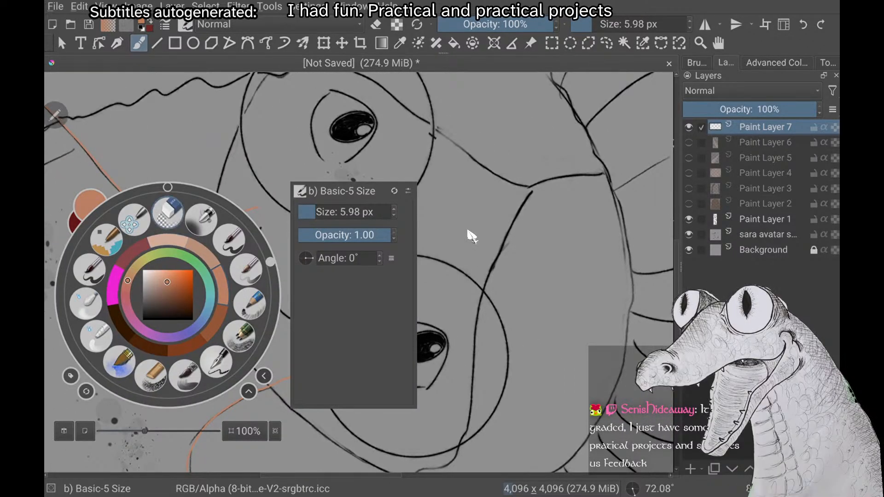
{"action": "left_click", "coordinate": [470, 236]}
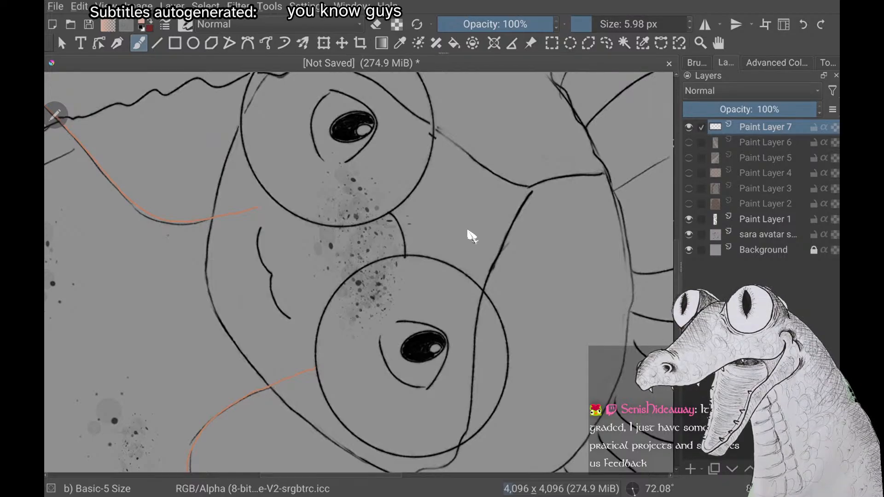
{"action": "scroll", "coordinate": [472, 236], "scroll_direction": "down", "scroll_amount": 2}
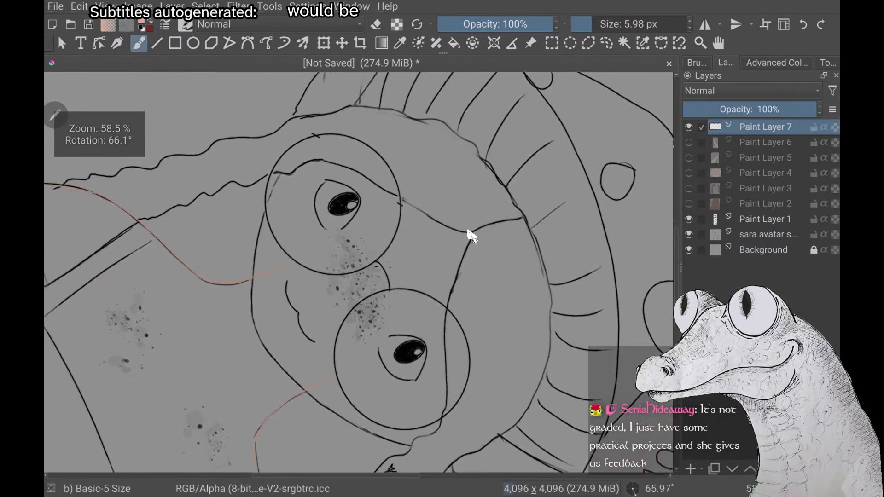
{"action": "scroll", "coordinate": [471, 236], "scroll_direction": "up", "scroll_amount": 5}
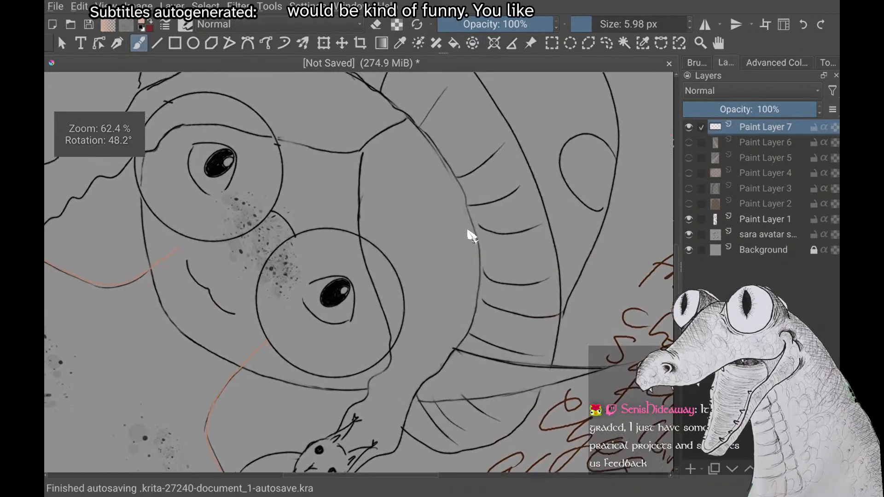
{"action": "scroll", "coordinate": [472, 236], "scroll_direction": "down", "scroll_amount": 3}
{"action": "scroll", "coordinate": [472, 236], "scroll_direction": "up", "scroll_amount": 2}
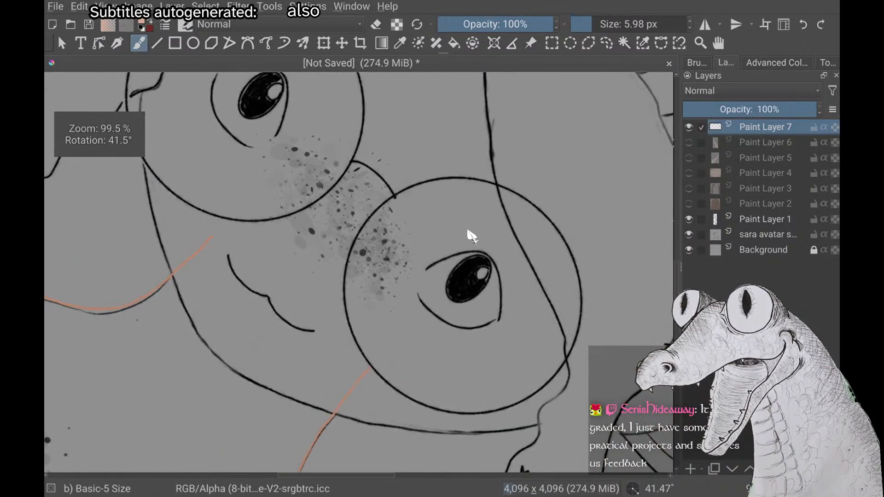
Choose the darker orange skin tone and draw an oval cut surface joining the neck lines' upper ends around the mouth
{"action": "right_click", "coordinate": [221, 315]}
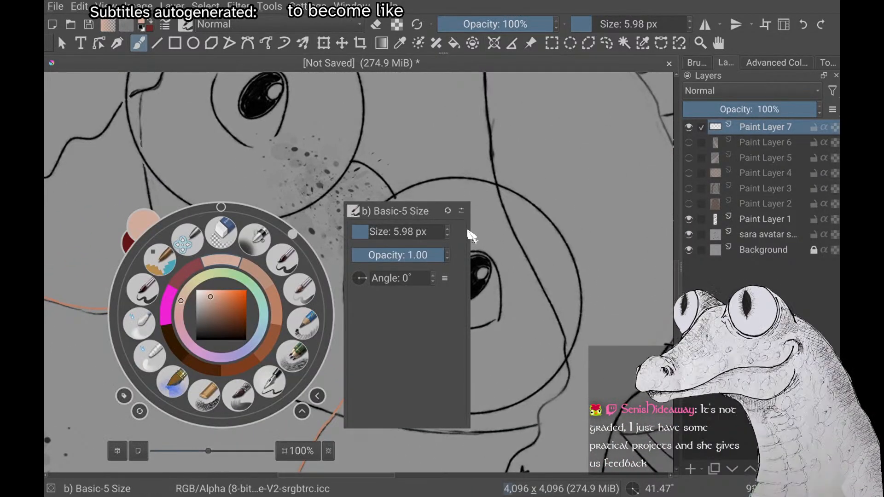
{"action": "left_click", "coordinate": [275, 304]}
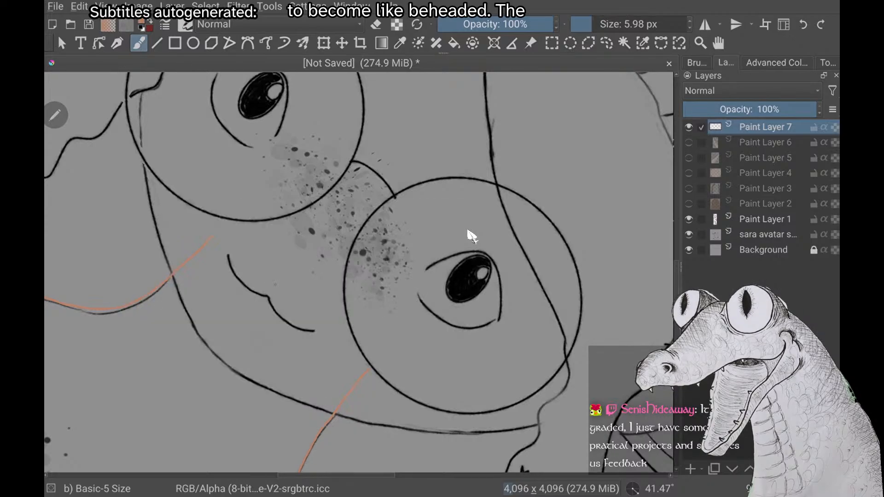
{"action": "scroll", "coordinate": [472, 236], "scroll_direction": "up", "scroll_amount": 1}
{"action": "left_click_drag", "start_coordinate": [215, 196], "coordinate": [239, 294]}
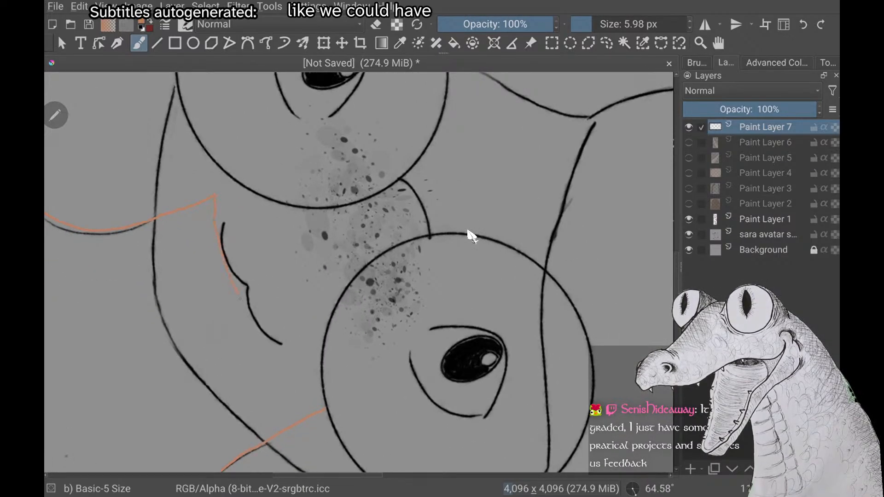
{"action": "mouse_move", "coordinate": [308, 396]}
{"action": "left_mouse_down"}
{"action": "mouse_move", "coordinate": [324, 408]}
{"action": "mouse_move", "coordinate": [322, 378]}
{"action": "left_mouse_up"}
{"action": "left_click_drag", "start_coordinate": [242, 210], "coordinate": [215, 196]}
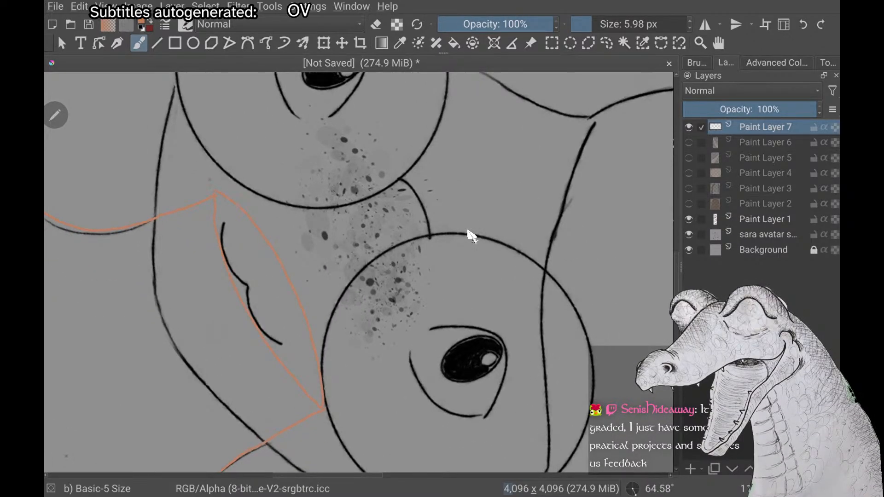
Draw a bone sticking up from the neck oval over the freckled nose area in the orange skin tone
{"action": "scroll", "coordinate": [471, 236], "scroll_direction": "up", "scroll_amount": 2}
{"action": "left_click_drag", "start_coordinate": [335, 182], "coordinate": [308, 277]}
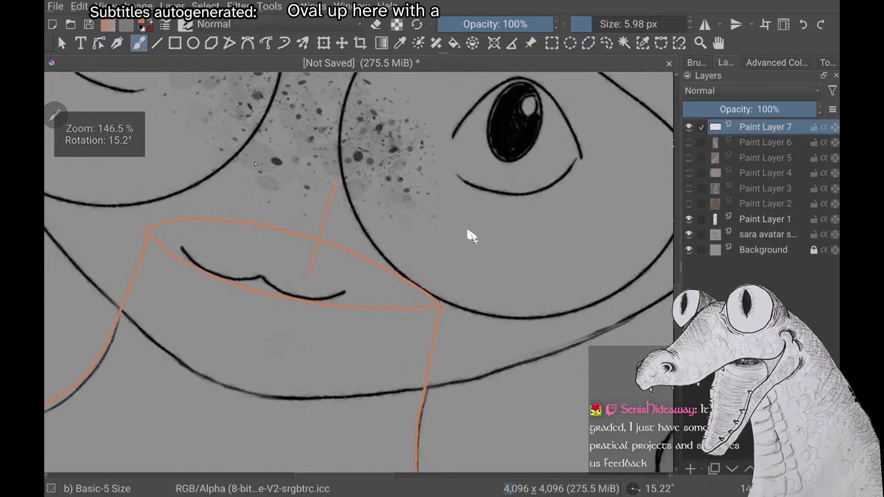
{"action": "left_click_drag", "start_coordinate": [264, 173], "coordinate": [247, 241]}
{"action": "left_click_drag", "start_coordinate": [371, 129], "coordinate": [335, 190]}
{"action": "mouse_move", "coordinate": [302, 111]}
{"action": "left_mouse_down"}
{"action": "mouse_move", "coordinate": [239, 92]}
{"action": "mouse_move", "coordinate": [262, 173]}
{"action": "left_mouse_up"}
{"action": "scroll", "coordinate": [470, 234], "scroll_direction": "down", "scroll_amount": 4}
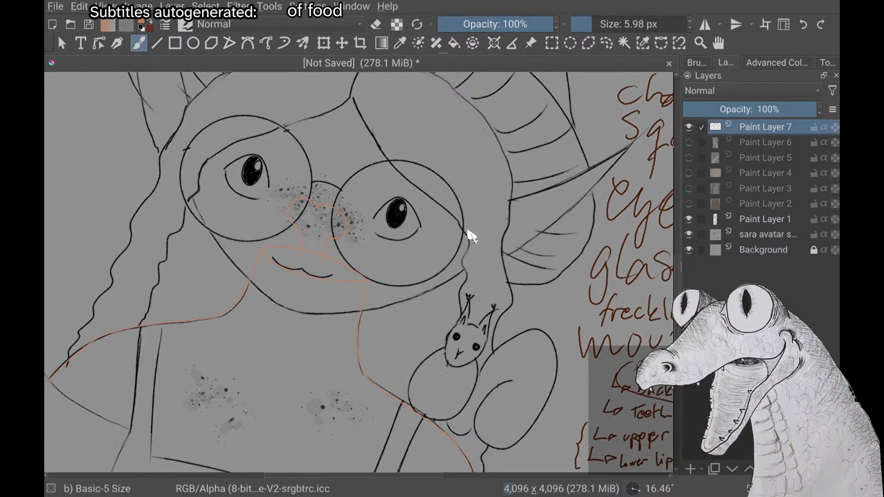
Undo the bone and the oval drawn at the neck's upper end
{"action": "right_click", "coordinate": [252, 316]}
{"action": "right_click", "coordinate": [252, 316]}
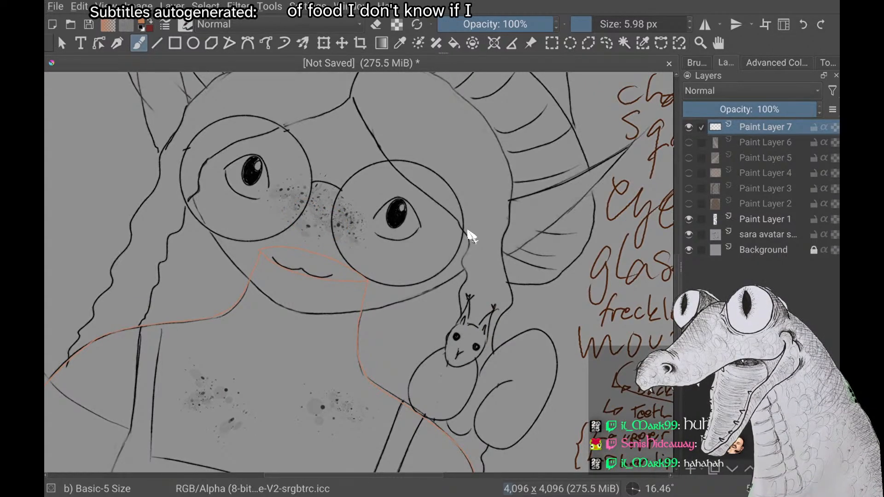
{"action": "key", "text": "ctrl+z"}
{"action": "key", "text": "ctrl+z"}
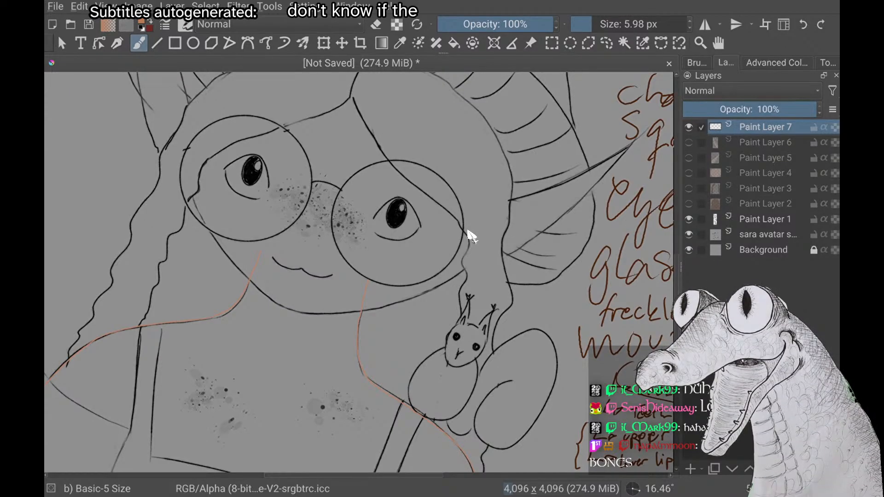
Close the neck on Paint Layer 7 with a curved line arching above the mouth between the two neck lines' upper ends
{"action": "scroll", "coordinate": [468, 231], "scroll_direction": "up", "scroll_amount": 3}
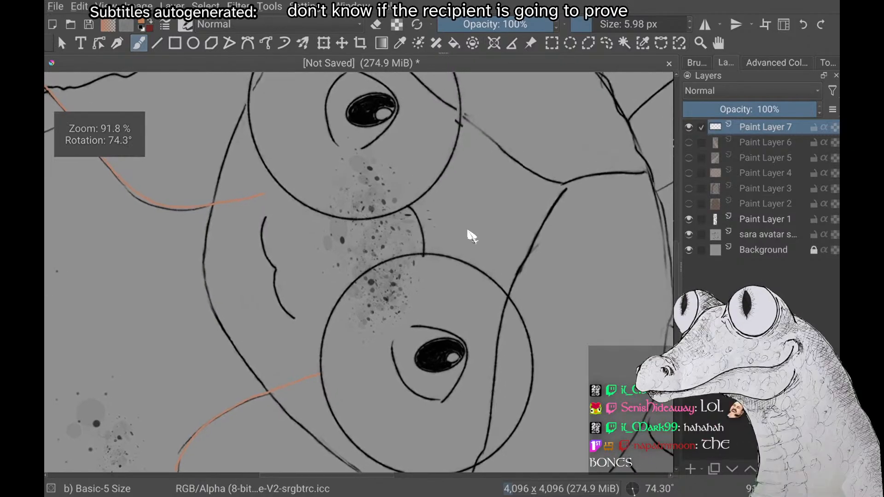
{"action": "scroll", "coordinate": [467, 232], "scroll_direction": "down", "scroll_amount": 1}
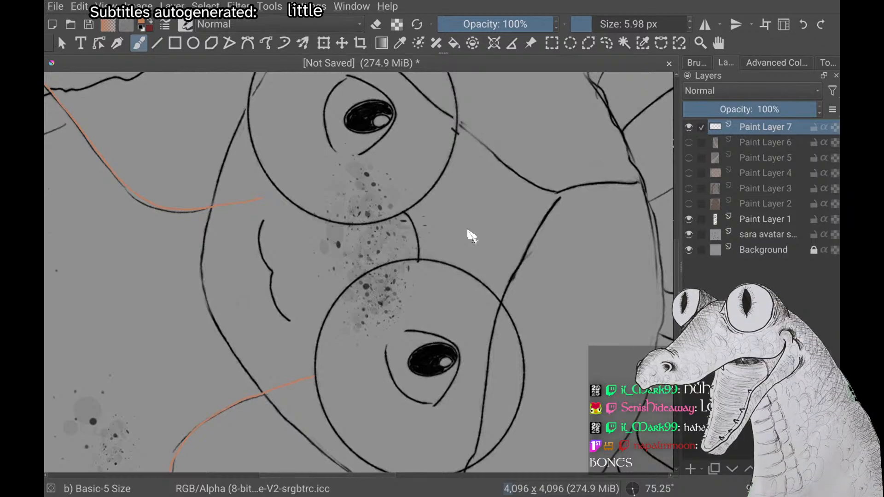
{"action": "right_click", "coordinate": [170, 306]}
{"action": "right_click", "coordinate": [169, 306]}
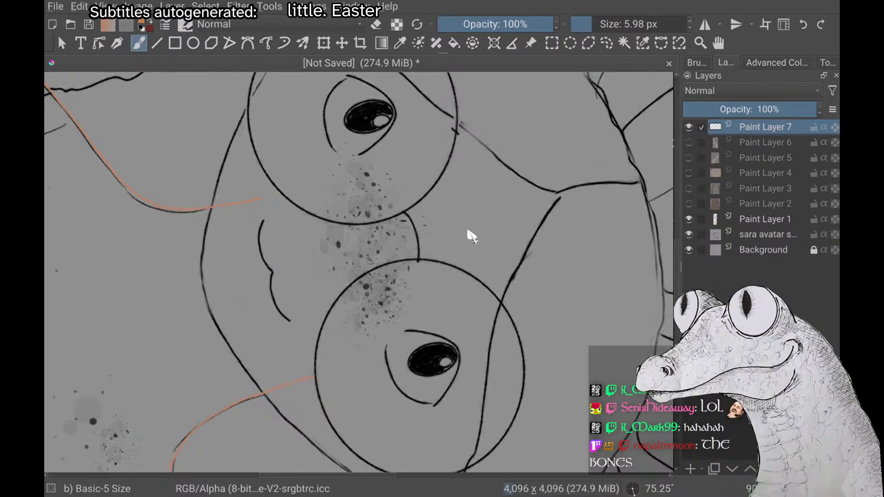
{"action": "left_click_drag", "start_coordinate": [258, 201], "coordinate": [266, 181]}
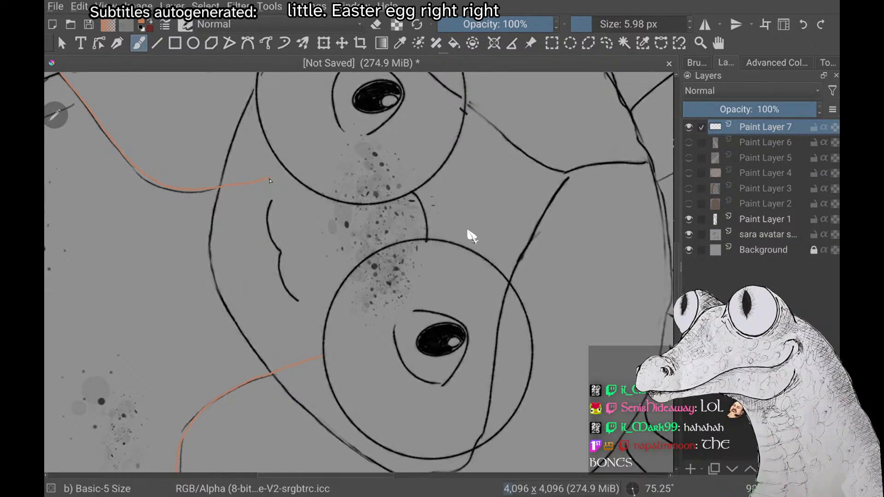
{"action": "mouse_move", "coordinate": [315, 236]}
{"action": "left_mouse_down"}
{"action": "mouse_move", "coordinate": [331, 279]}
{"action": "mouse_move", "coordinate": [323, 355]}
{"action": "left_mouse_up"}
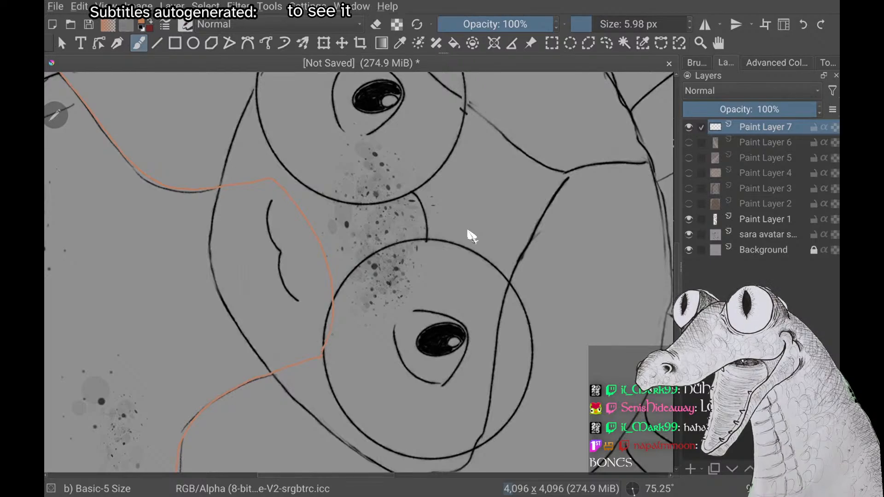
{"action": "key", "text": "ctrl+z"}
{"action": "scroll", "coordinate": [468, 231], "scroll_direction": "up", "scroll_amount": 3}
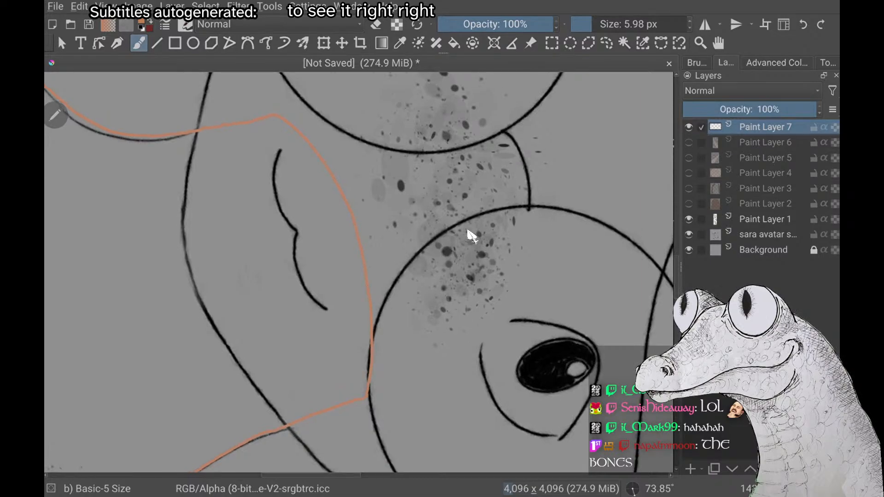
Examine the closed neck curve and the body outline from several angles, close up and against the character sketch
{"action": "scroll", "coordinate": [468, 231], "scroll_direction": "down", "scroll_amount": 3}
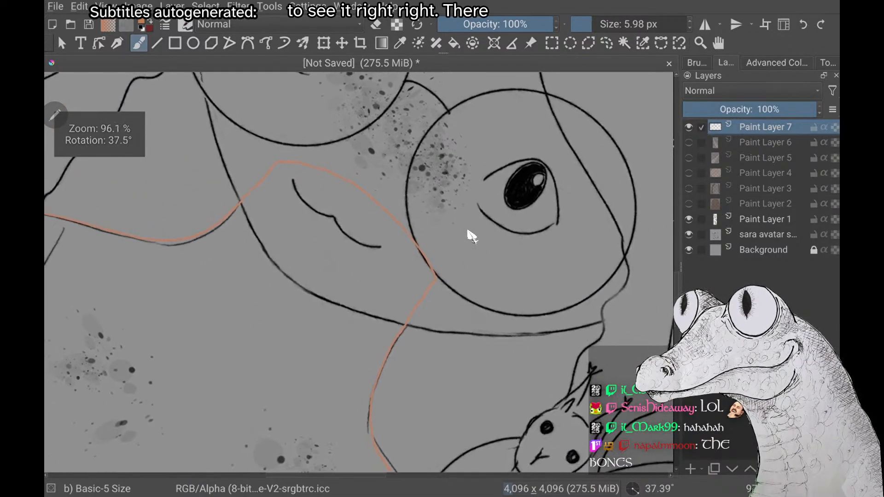
{"action": "scroll", "coordinate": [467, 231], "scroll_direction": "up", "scroll_amount": 2}
{"action": "scroll", "coordinate": [468, 231], "scroll_direction": "down", "scroll_amount": 1}
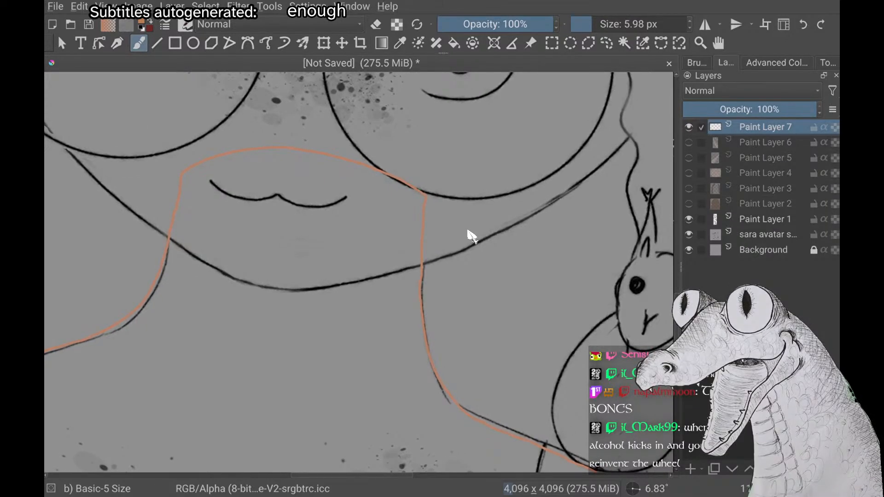
{"action": "scroll", "coordinate": [468, 231], "scroll_direction": "down", "scroll_amount": 4}
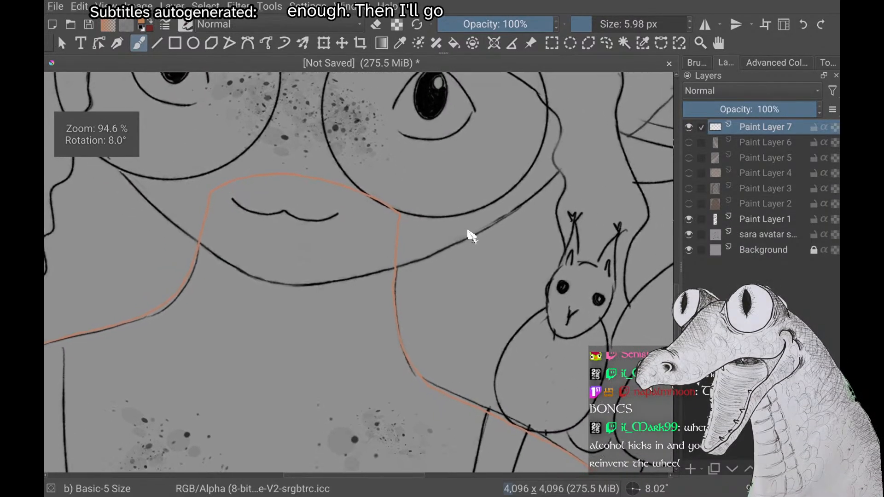
{"action": "scroll", "coordinate": [468, 232], "scroll_direction": "down", "scroll_amount": 3}
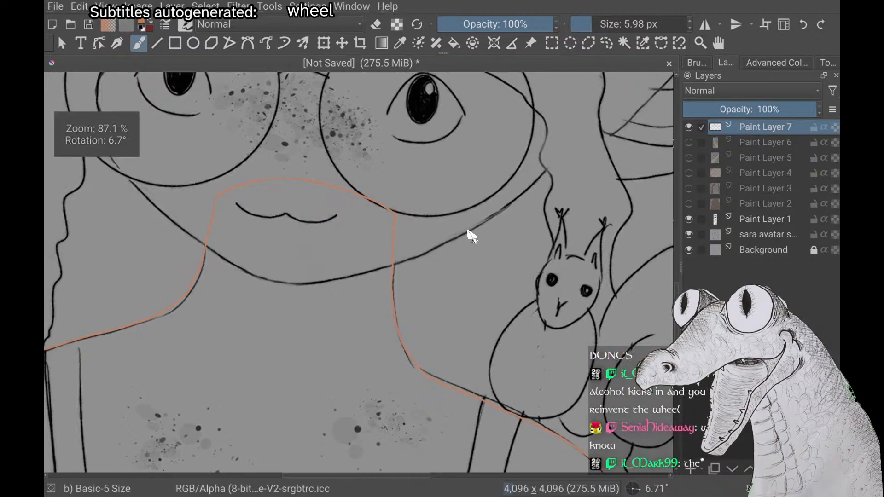
{"action": "scroll", "coordinate": [468, 231], "scroll_direction": "down", "scroll_amount": 1}
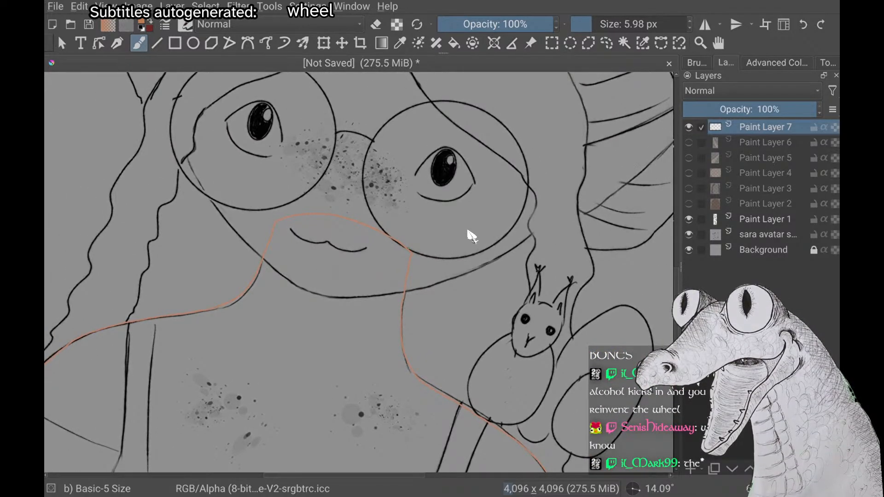
{"action": "scroll", "coordinate": [470, 236], "scroll_direction": "down", "scroll_amount": 5}
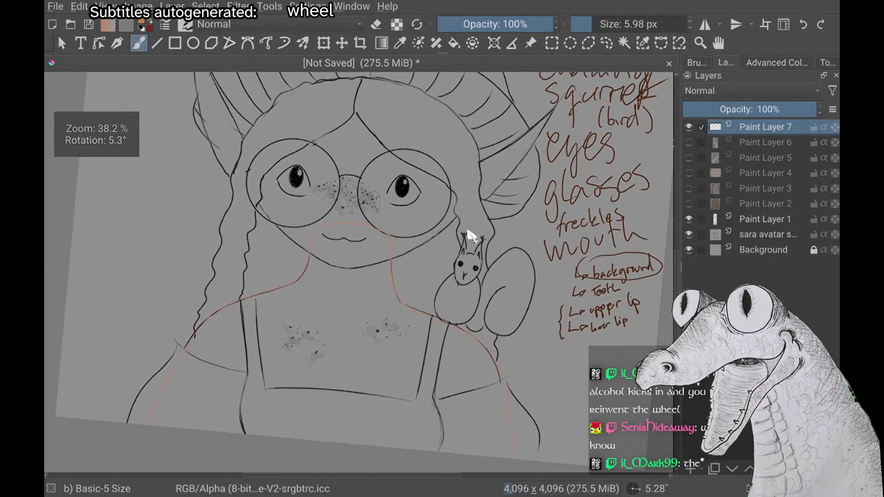
{"action": "scroll", "coordinate": [470, 236], "scroll_direction": "up", "scroll_amount": 5}
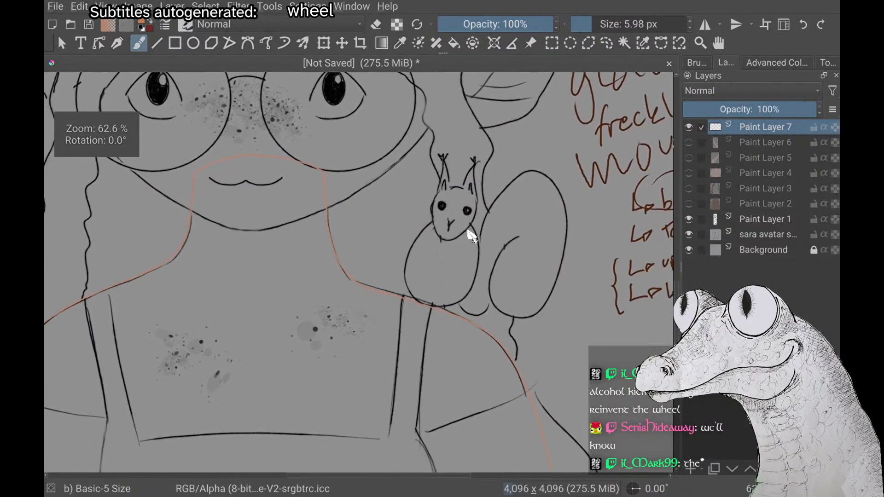
{"action": "scroll", "coordinate": [469, 234], "scroll_direction": "up", "scroll_amount": 2}
{"action": "scroll", "coordinate": [469, 234], "scroll_direction": "down", "scroll_amount": 4}
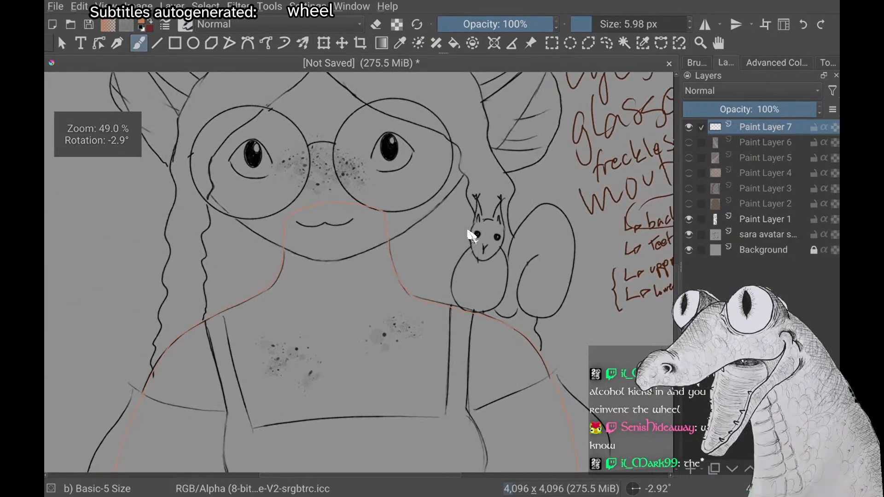
{"action": "scroll", "coordinate": [469, 234], "scroll_direction": "up", "scroll_amount": 3}
{"action": "scroll", "coordinate": [469, 234], "scroll_direction": "up", "scroll_amount": 3}
{"action": "scroll", "coordinate": [469, 234], "scroll_direction": "down", "scroll_amount": 3}
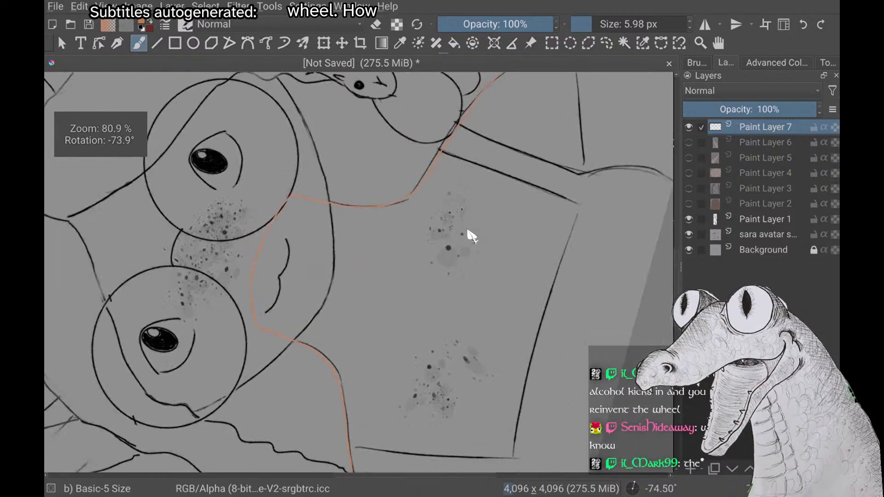
Examine the neck curve and the space between mouth and glasses at several zoom levels and rotations
{"action": "scroll", "coordinate": [468, 233], "scroll_direction": "up", "scroll_amount": 4}
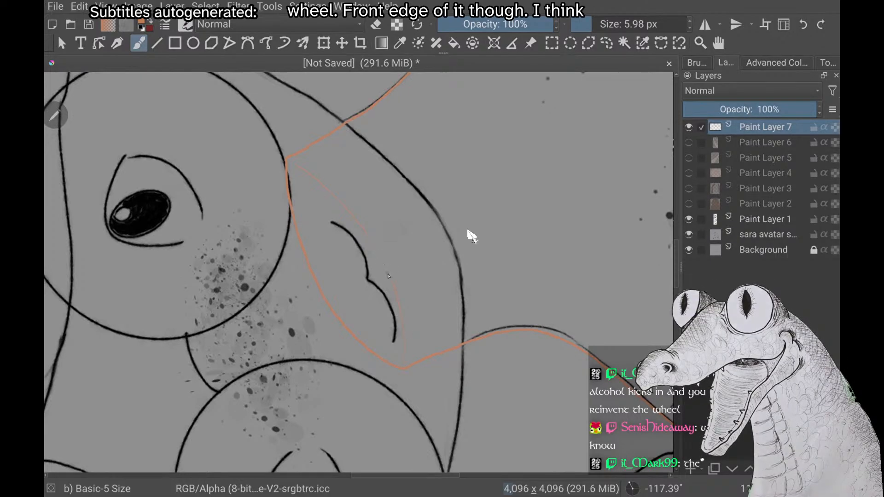
{"action": "scroll", "coordinate": [469, 234], "scroll_direction": "down", "scroll_amount": 4}
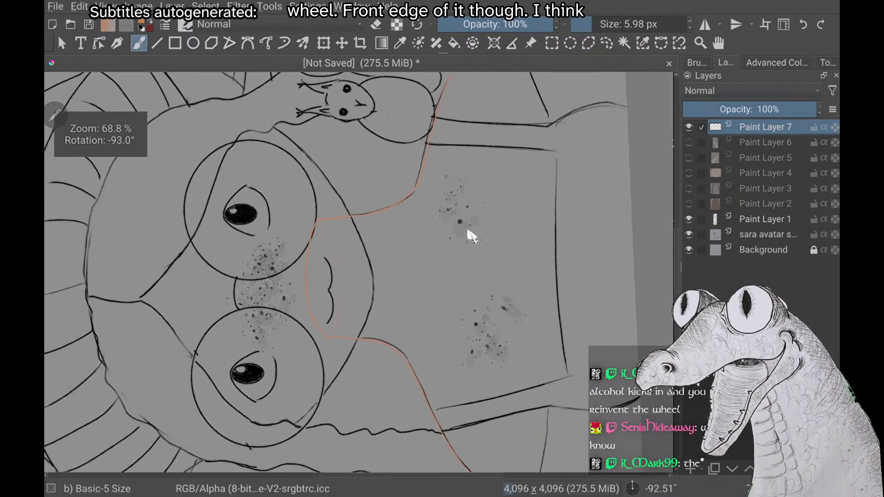
{"action": "scroll", "coordinate": [469, 233], "scroll_direction": "up", "scroll_amount": 4}
{"action": "scroll", "coordinate": [468, 233], "scroll_direction": "down", "scroll_amount": 4}
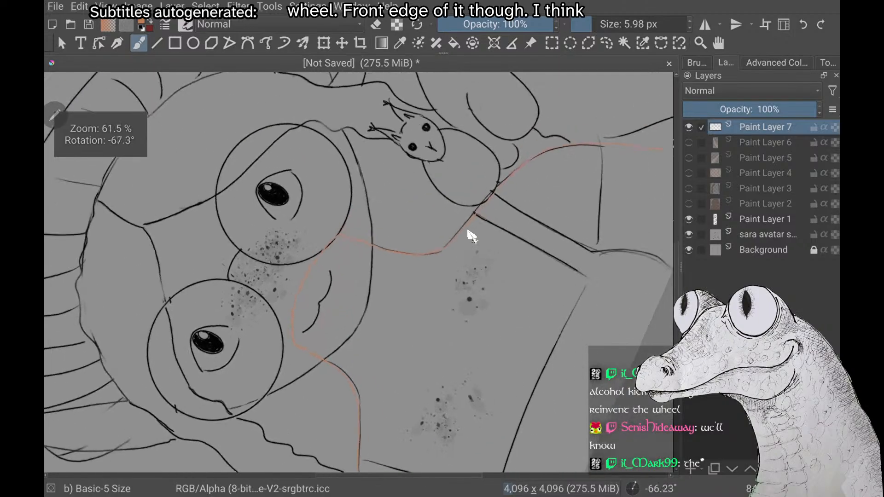
{"action": "scroll", "coordinate": [471, 236], "scroll_direction": "down", "scroll_amount": 2}
{"action": "scroll", "coordinate": [471, 235], "scroll_direction": "up", "scroll_amount": 5}
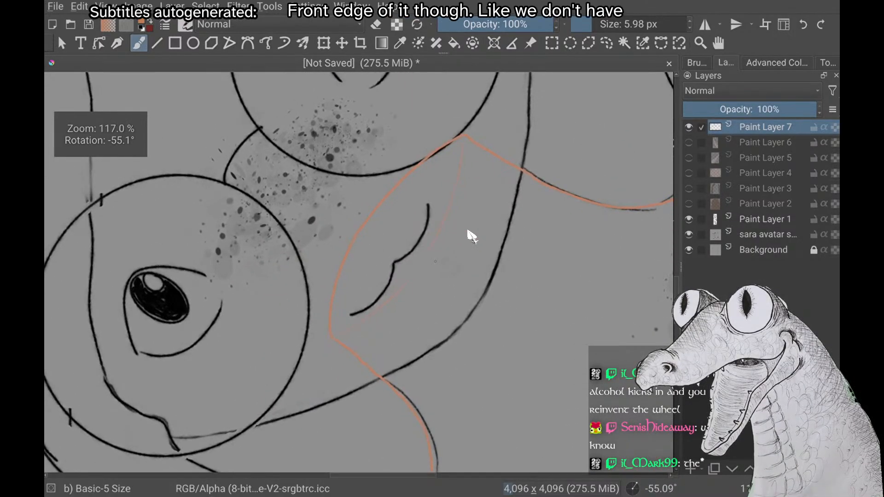
{"action": "scroll", "coordinate": [469, 234], "scroll_direction": "down", "scroll_amount": 1}
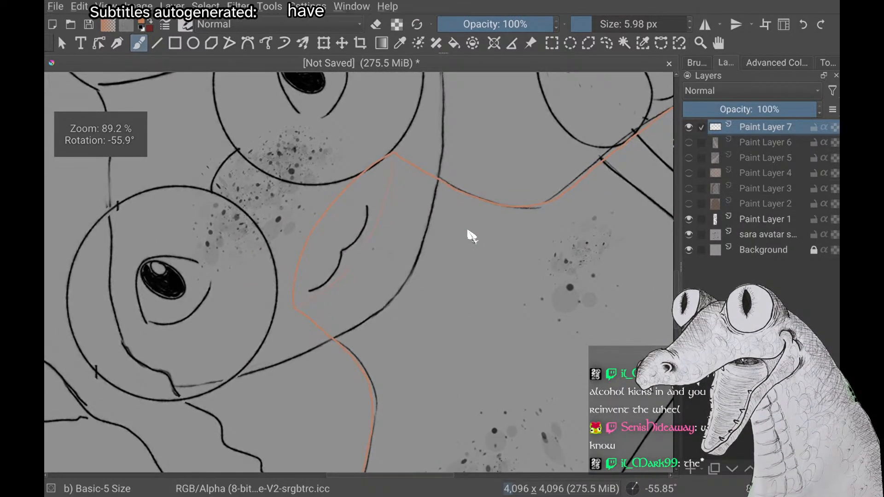
{"action": "scroll", "coordinate": [468, 233], "scroll_direction": "down", "scroll_amount": 2}
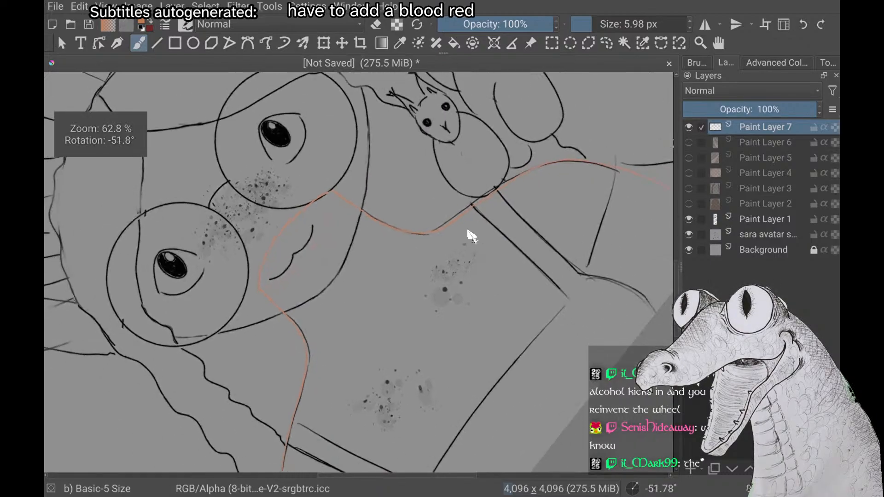
{"action": "scroll", "coordinate": [469, 233], "scroll_direction": "up", "scroll_amount": 1}
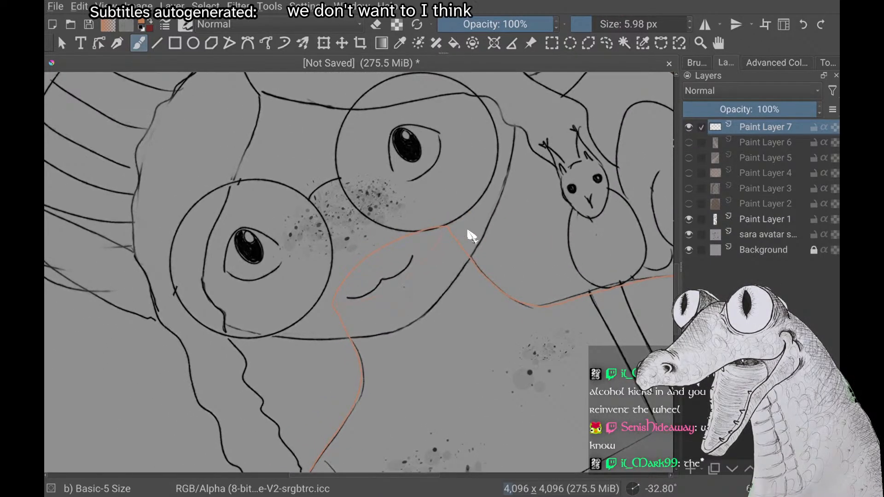
{"action": "scroll", "coordinate": [468, 234], "scroll_direction": "down", "scroll_amount": 4}
{"action": "scroll", "coordinate": [469, 234], "scroll_direction": "up", "scroll_amount": 5}
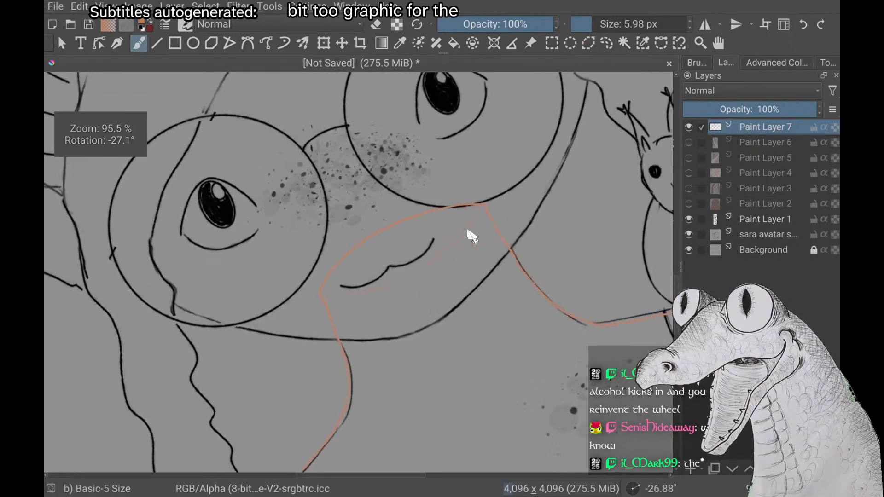
{"action": "scroll", "coordinate": [469, 233], "scroll_direction": "down", "scroll_amount": 1}
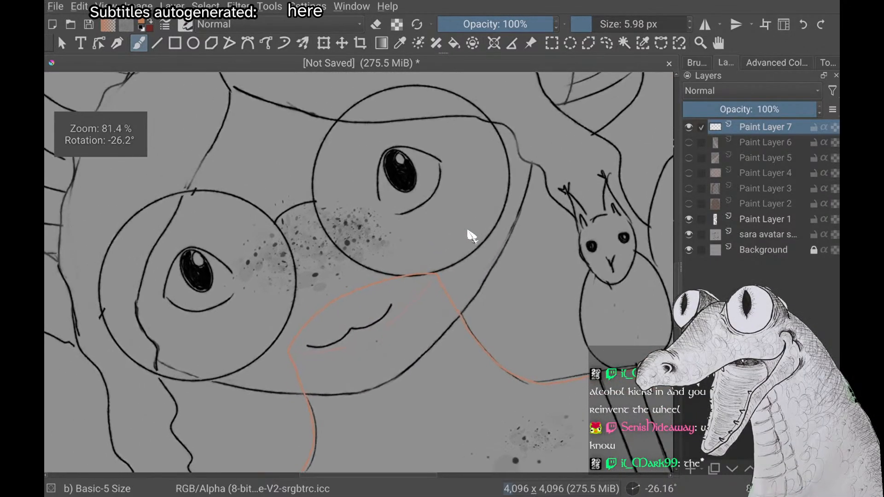
Set the brush colour to a pale pinkish white and draw the bone's two shaft lines crossing the neck curve above the mouth
{"action": "right_click", "coordinate": [178, 253]}
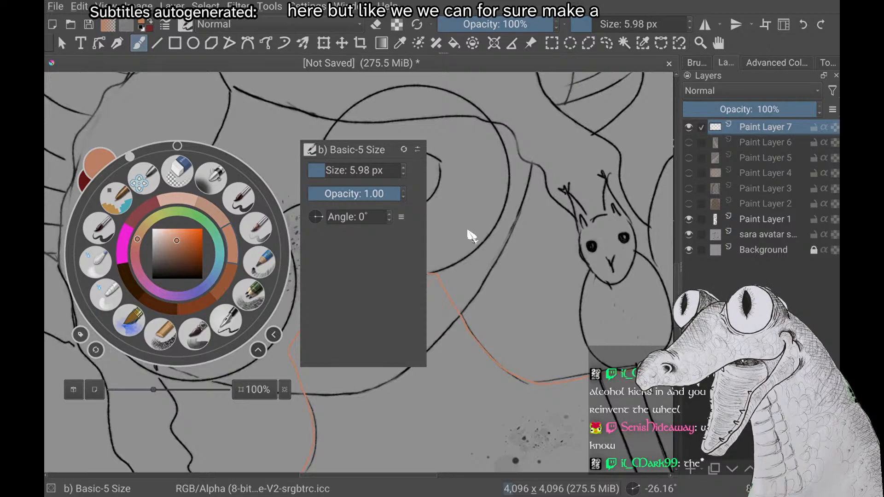
{"action": "right_click", "coordinate": [188, 315]}
{"action": "right_click", "coordinate": [187, 315]}
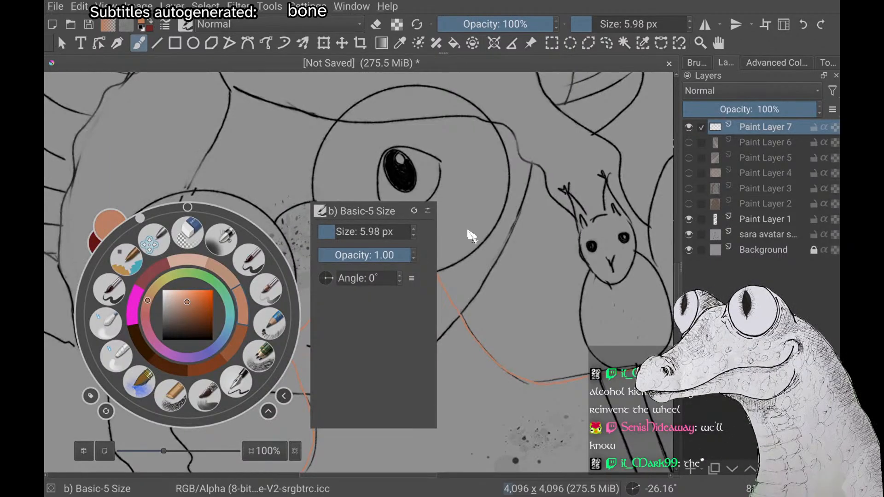
{"action": "left_click_drag", "start_coordinate": [187, 302], "coordinate": [168, 291]}
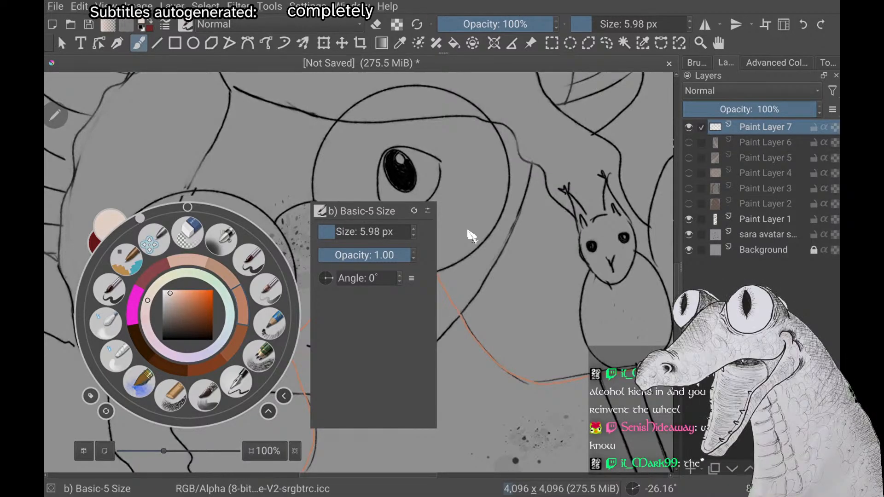
{"action": "left_click", "coordinate": [468, 231]}
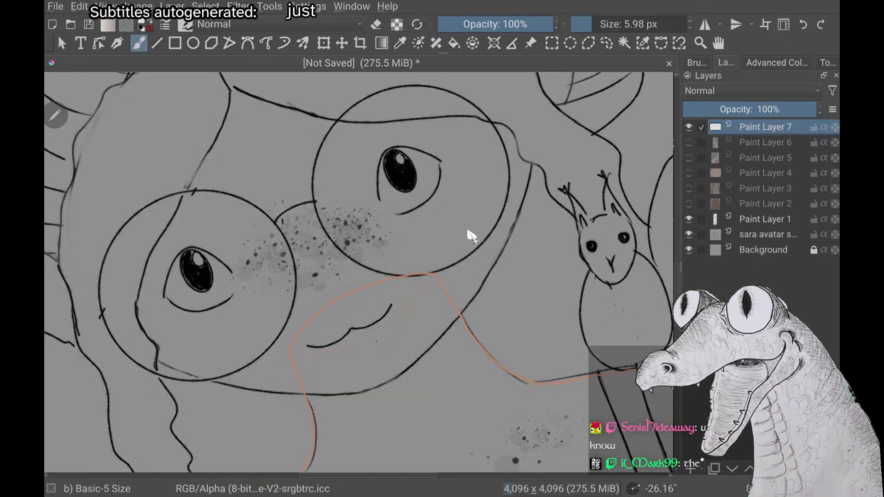
{"action": "scroll", "coordinate": [468, 231], "scroll_direction": "up", "scroll_amount": 2}
{"action": "scroll", "coordinate": [467, 231], "scroll_direction": "up", "scroll_amount": 1}
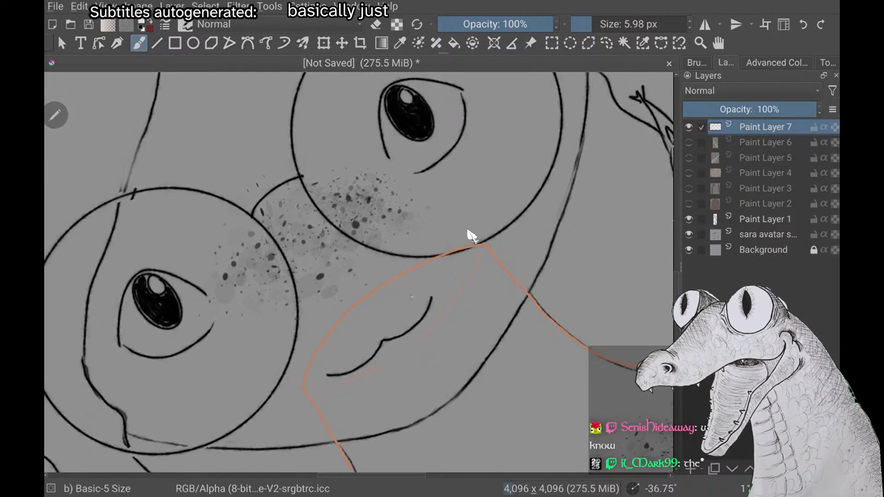
{"action": "left_click_drag", "start_coordinate": [413, 297], "coordinate": [368, 240]}
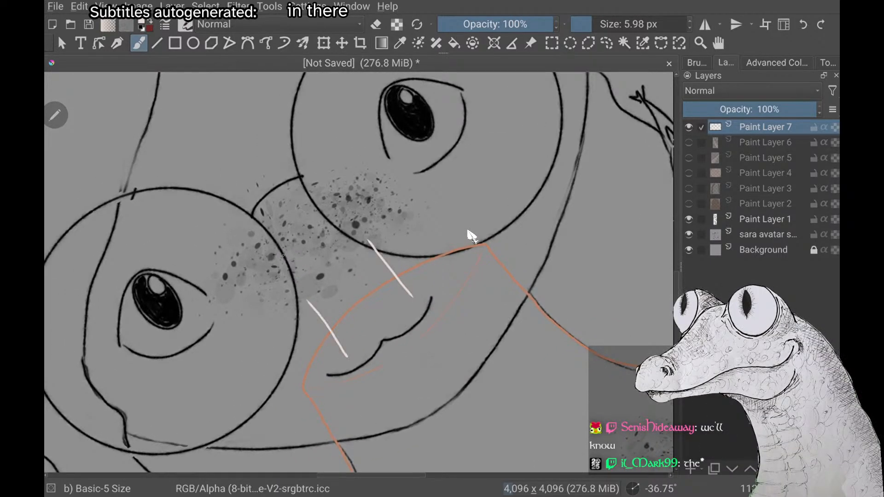
Try to draw large round knobs over the freckled nose area as the bone's end above the two shaft lines
{"action": "mouse_move", "coordinate": [315, 225]}
{"action": "left_mouse_down"}
{"action": "mouse_move", "coordinate": [313, 187]}
{"action": "mouse_move", "coordinate": [370, 175]}
{"action": "mouse_move", "coordinate": [379, 236]}
{"action": "left_mouse_up"}
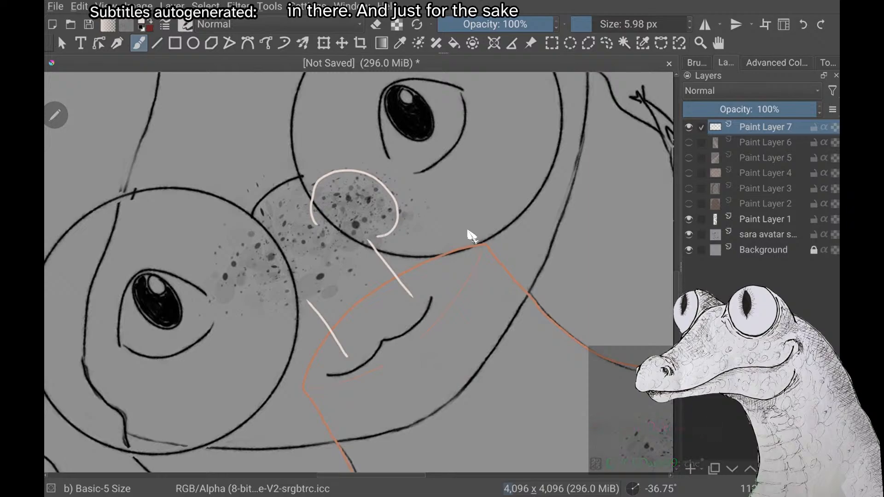
{"action": "key", "text": "ctrl+z"}
{"action": "scroll", "coordinate": [468, 231], "scroll_direction": "down", "scroll_amount": 3}
{"action": "scroll", "coordinate": [468, 231], "scroll_direction": "up", "scroll_amount": 3}
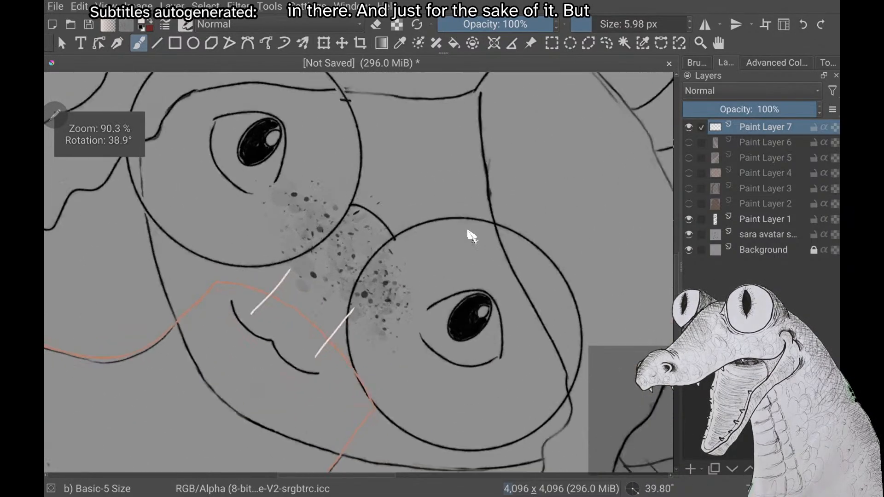
{"action": "mouse_move", "coordinate": [342, 254]}
{"action": "left_mouse_down"}
{"action": "mouse_move", "coordinate": [327, 215]}
{"action": "mouse_move", "coordinate": [280, 196]}
{"action": "mouse_move", "coordinate": [254, 225]}
{"action": "mouse_move", "coordinate": [257, 248]}
{"action": "mouse_move", "coordinate": [288, 273]}
{"action": "left_mouse_up"}
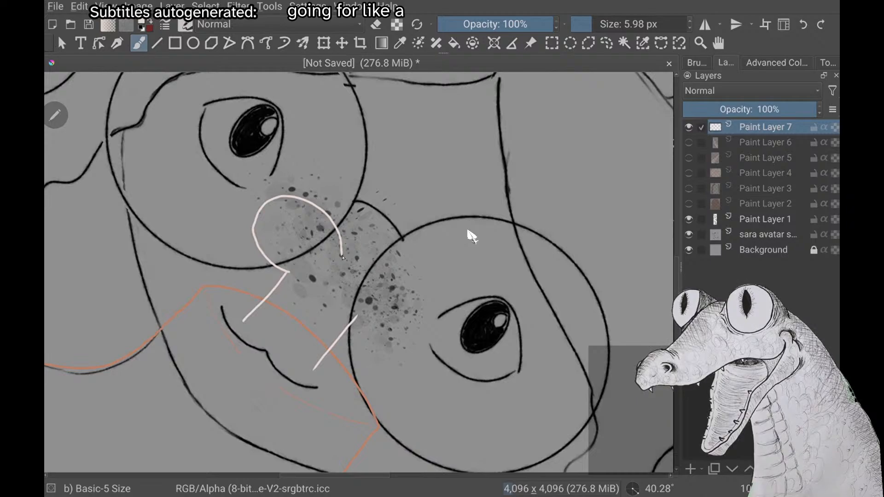
{"action": "mouse_move", "coordinate": [371, 265]}
{"action": "left_mouse_down"}
{"action": "mouse_move", "coordinate": [407, 310]}
{"action": "mouse_move", "coordinate": [397, 342]}
{"action": "mouse_move", "coordinate": [376, 343]}
{"action": "mouse_move", "coordinate": [358, 318]}
{"action": "left_mouse_up"}
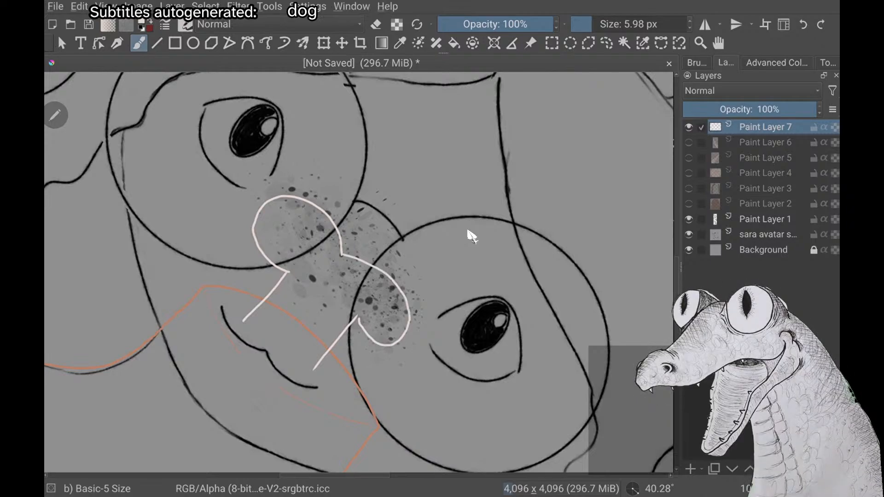
{"action": "key", "text": "ctrl+z"}
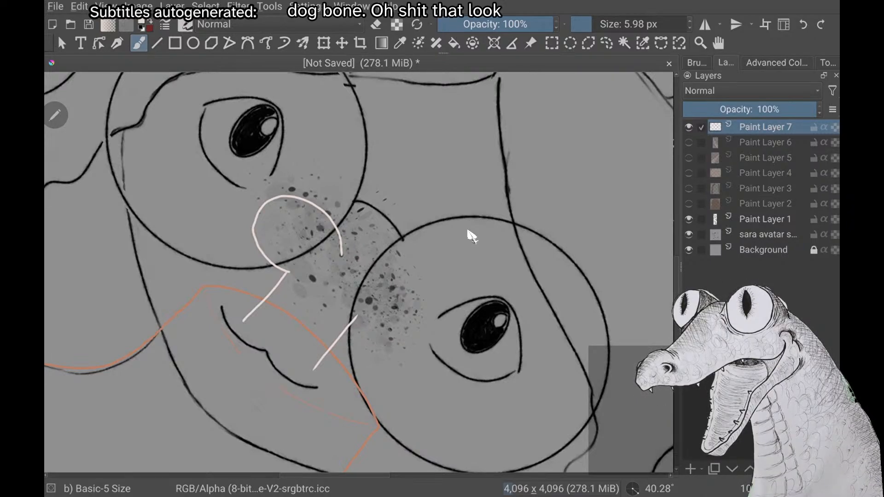
{"action": "key", "text": "ctrl+z"}
Try to draw a flatter bone end with a shallow dip over the freckles, joined to both shaft lines
{"action": "scroll", "coordinate": [468, 231], "scroll_direction": "up", "scroll_amount": 2}
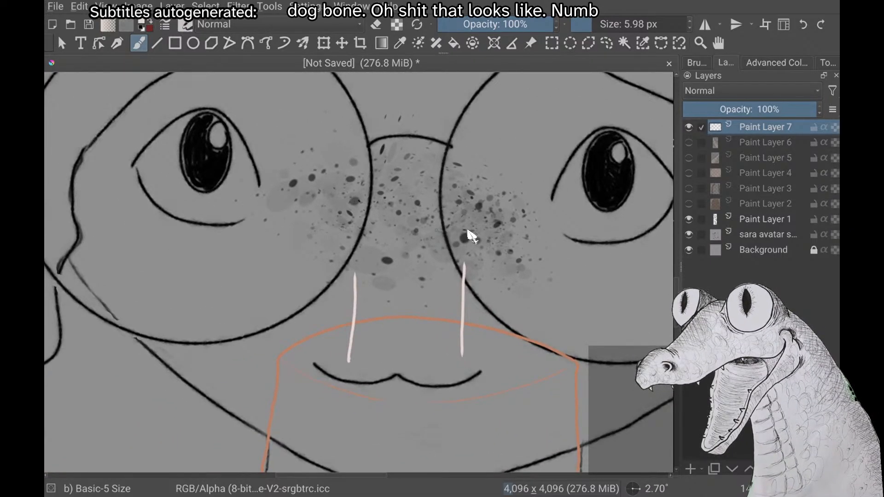
{"action": "left_click_drag", "start_coordinate": [357, 284], "coordinate": [334, 198]}
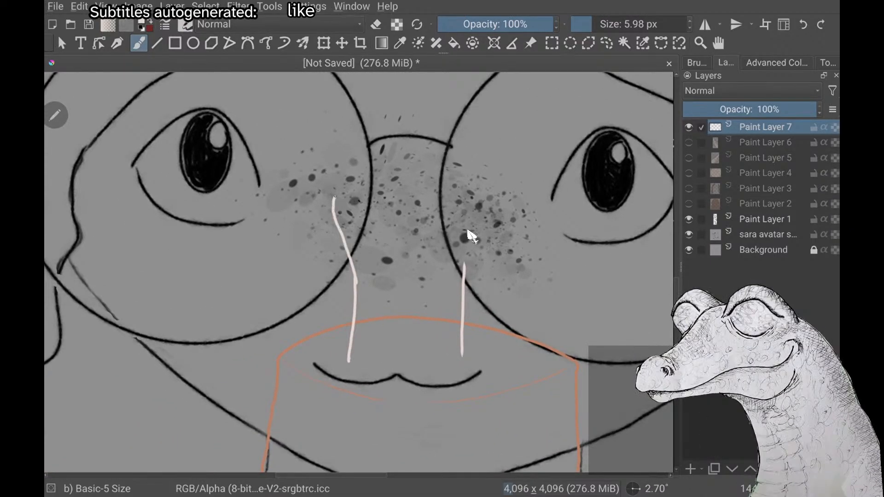
{"action": "mouse_move", "coordinate": [470, 190]}
{"action": "left_mouse_down"}
{"action": "mouse_move", "coordinate": [493, 210]}
{"action": "mouse_move", "coordinate": [464, 272]}
{"action": "left_mouse_up"}
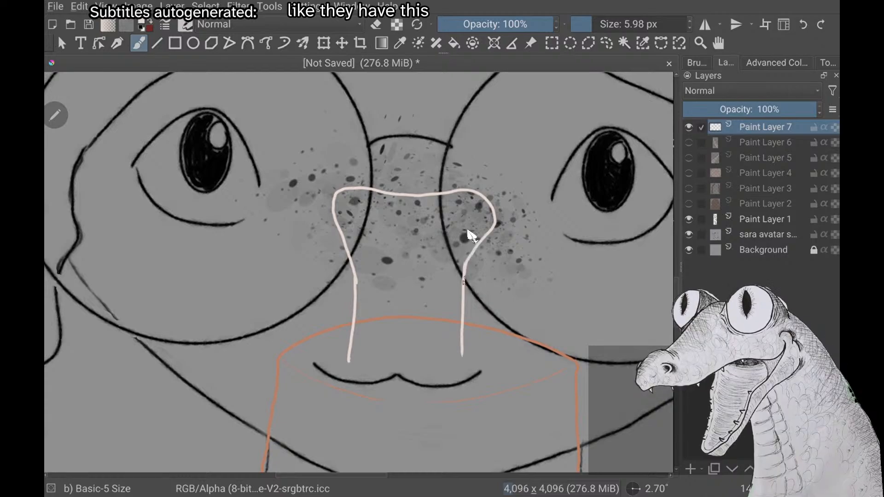
{"action": "left_click_drag", "start_coordinate": [418, 220], "coordinate": [394, 226]}
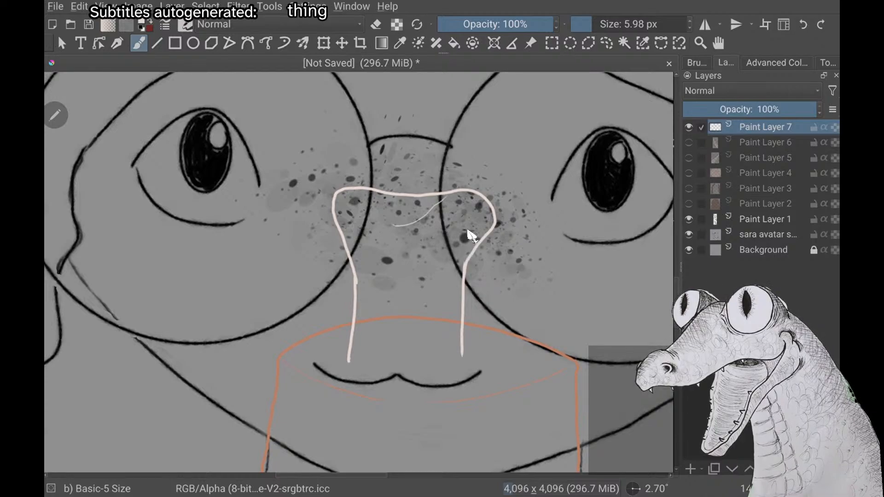
{"action": "scroll", "coordinate": [467, 231], "scroll_direction": "up", "scroll_amount": 2}
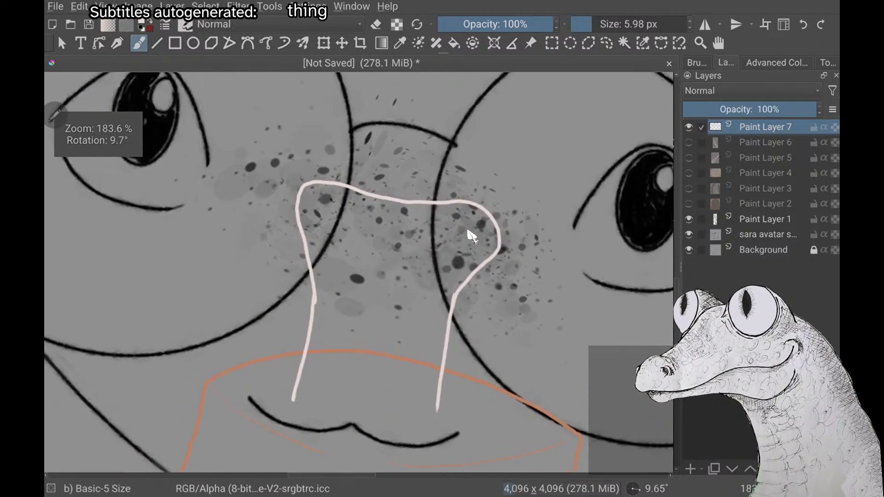
{"action": "key", "text": "ctrl+z"}
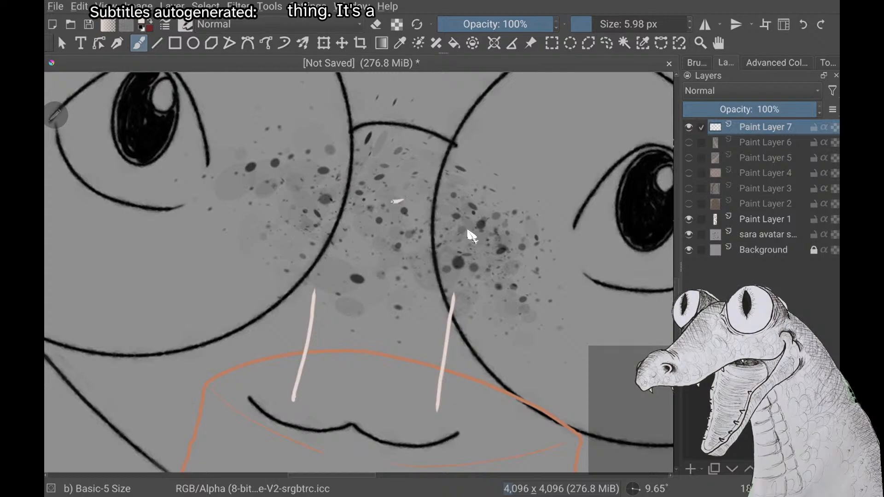
Try to draw one rounded bone knob curving from the middle of the freckles down to its shaft line
{"action": "mouse_move", "coordinate": [398, 201]}
{"action": "left_mouse_down"}
{"action": "mouse_move", "coordinate": [318, 182]}
{"action": "mouse_move", "coordinate": [284, 197]}
{"action": "mouse_move", "coordinate": [281, 213]}
{"action": "mouse_move", "coordinate": [303, 259]}
{"action": "left_mouse_up"}
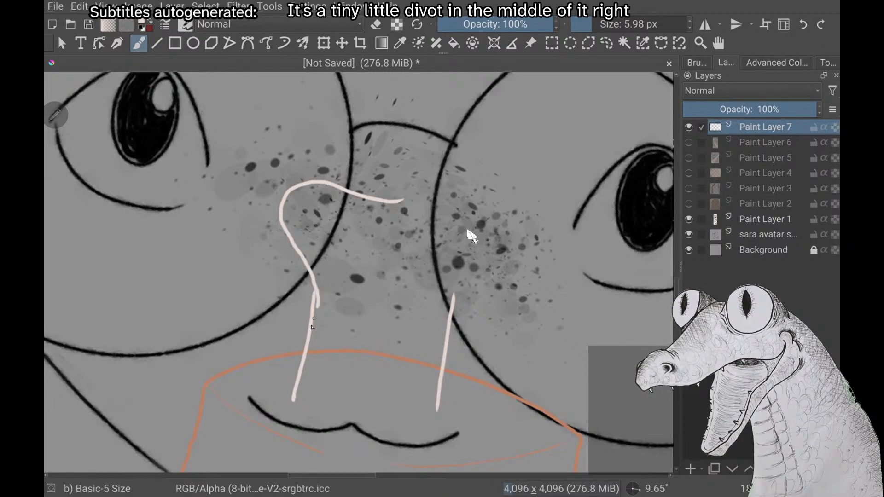
{"action": "key", "text": "ctrl+z"}
{"action": "mouse_move", "coordinate": [397, 208]}
{"action": "left_mouse_down"}
{"action": "mouse_move", "coordinate": [345, 199]}
{"action": "mouse_move", "coordinate": [298, 178]}
{"action": "mouse_move", "coordinate": [280, 201]}
{"action": "left_mouse_up"}
{"action": "key", "text": "ctrl+z"}
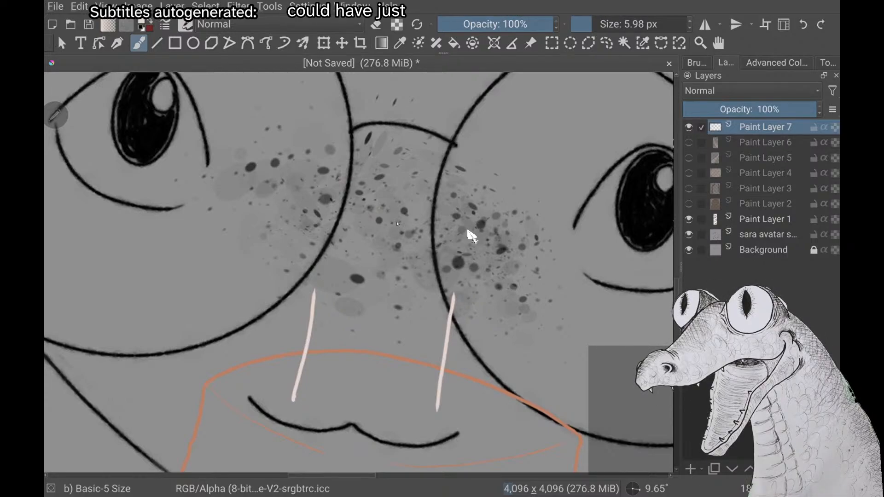
Draw two rounded knobs with a dip between them over the freckled nose area, connecting them to the bone's shaft lines
{"action": "mouse_move", "coordinate": [348, 205]}
{"action": "left_mouse_down"}
{"action": "mouse_move", "coordinate": [316, 192]}
{"action": "mouse_move", "coordinate": [283, 206]}
{"action": "mouse_move", "coordinate": [285, 239]}
{"action": "left_mouse_up"}
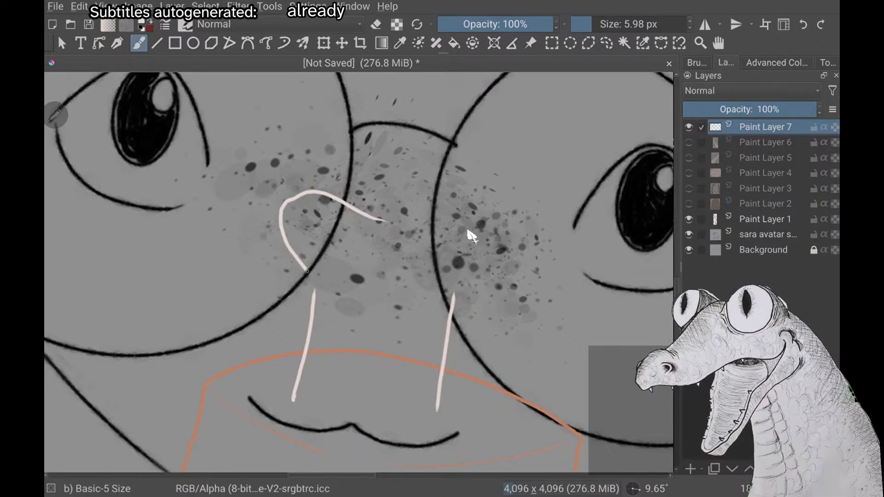
{"action": "left_click_drag", "start_coordinate": [307, 271], "coordinate": [307, 306]}
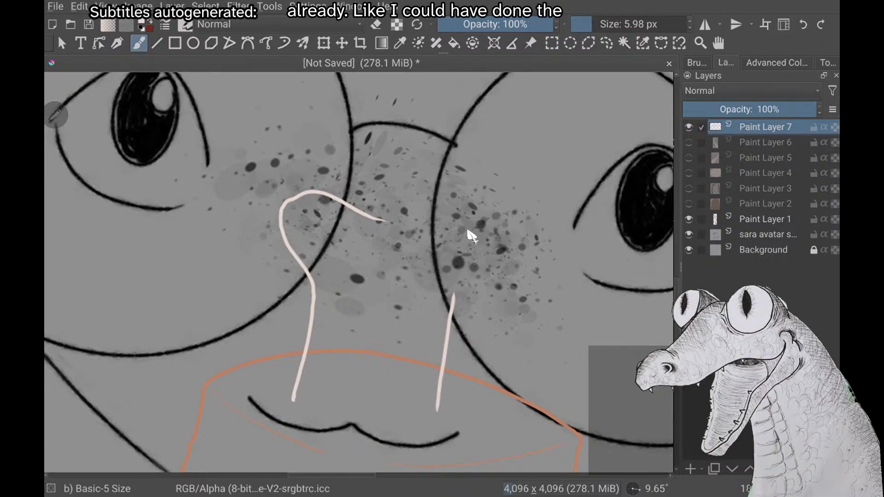
{"action": "scroll", "coordinate": [468, 231], "scroll_direction": "up", "scroll_amount": 2}
{"action": "scroll", "coordinate": [468, 231], "scroll_direction": "up", "scroll_amount": 1}
{"action": "scroll", "coordinate": [468, 231], "scroll_direction": "down", "scroll_amount": 1}
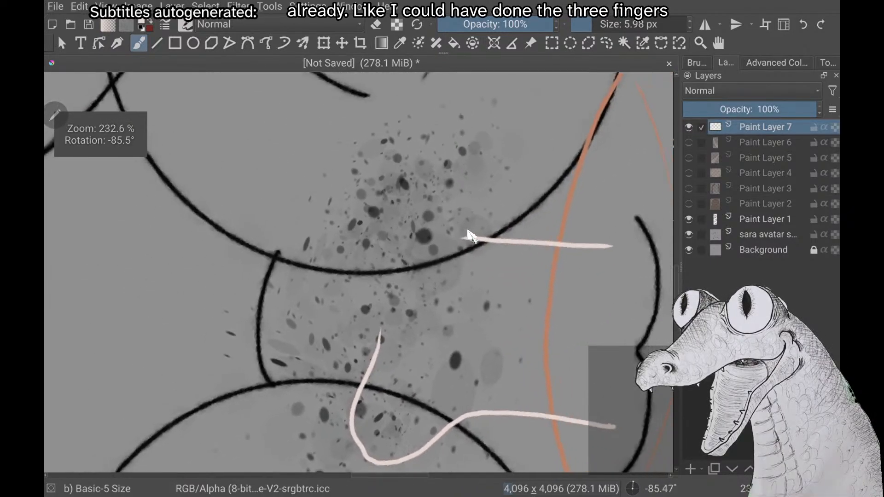
{"action": "left_click_drag", "start_coordinate": [456, 241], "coordinate": [436, 224]}
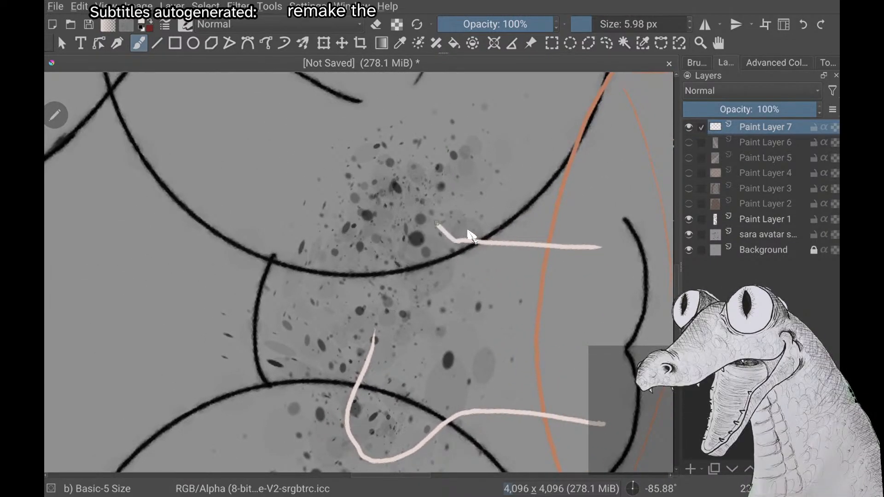
{"action": "key", "text": "ctrl+z"}
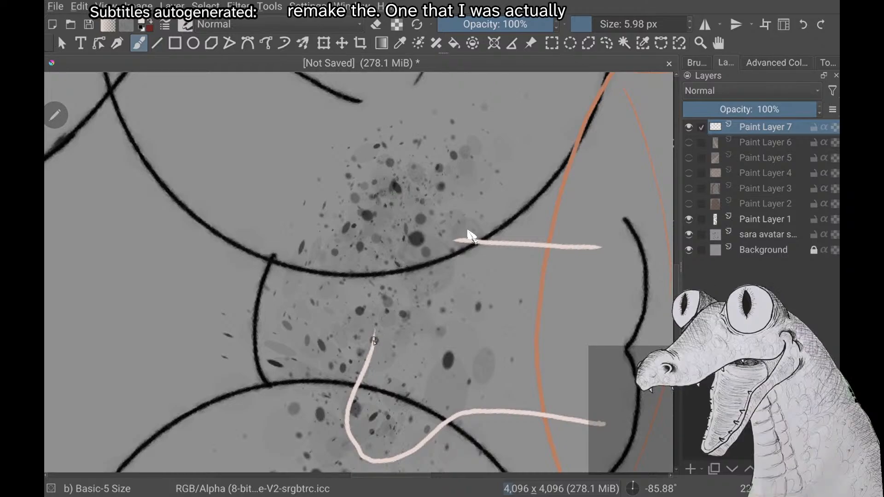
{"action": "mouse_move", "coordinate": [371, 355]}
{"action": "left_mouse_down"}
{"action": "mouse_move", "coordinate": [353, 180]}
{"action": "mouse_move", "coordinate": [366, 169]}
{"action": "mouse_move", "coordinate": [432, 186]}
{"action": "left_mouse_up"}
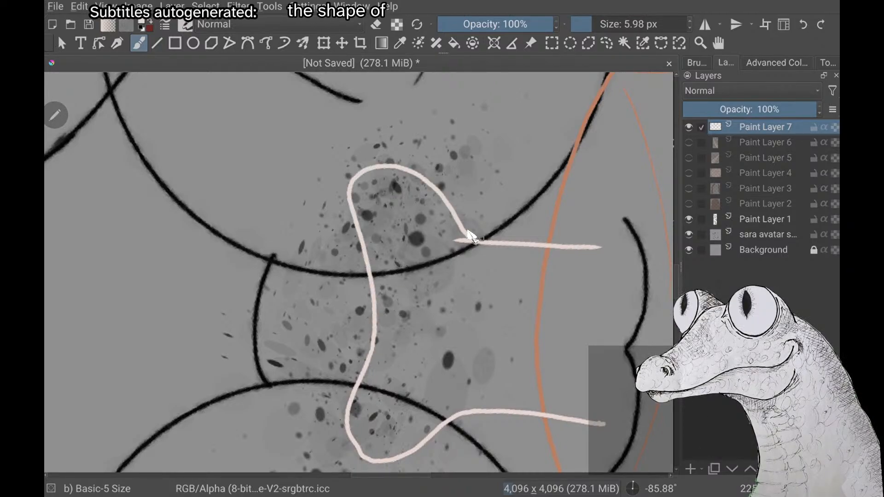
{"action": "scroll", "coordinate": [472, 236], "scroll_direction": "down", "scroll_amount": 3}
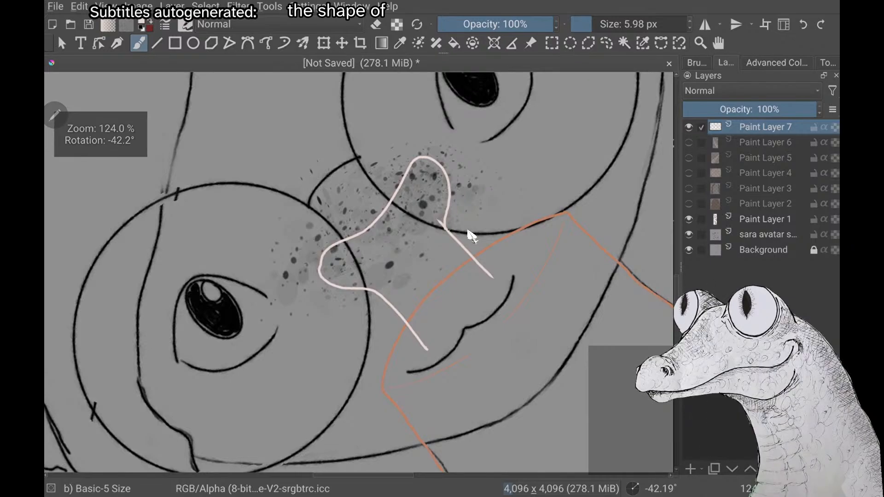
Close the bone's lower end with a slightly curved line joining the two shaft lines above the mouth
{"action": "scroll", "coordinate": [472, 236], "scroll_direction": "down", "scroll_amount": 3}
{"action": "scroll", "coordinate": [472, 236], "scroll_direction": "up", "scroll_amount": 4}
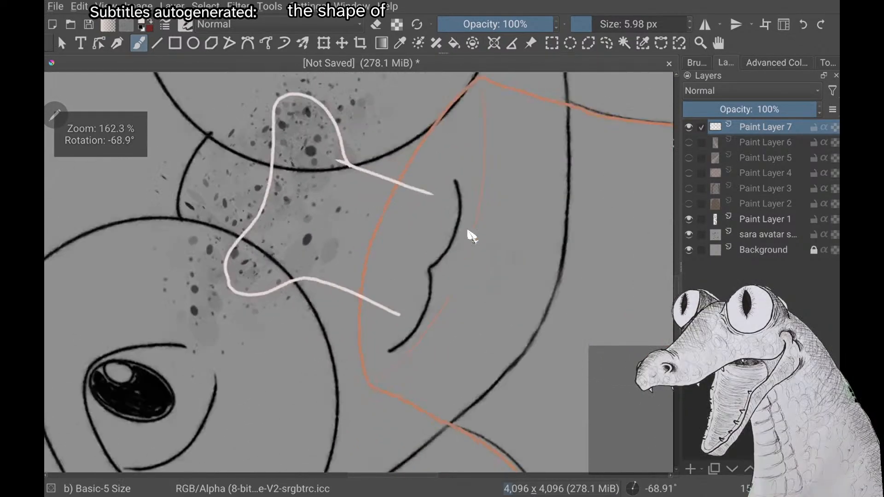
{"action": "scroll", "coordinate": [472, 236], "scroll_direction": "up", "scroll_amount": 2}
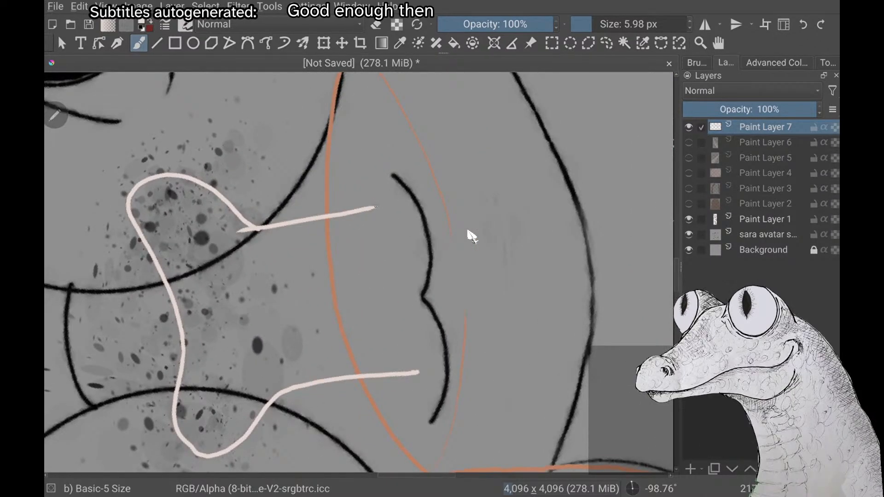
{"action": "mouse_move", "coordinate": [375, 207]}
{"action": "left_mouse_down"}
{"action": "mouse_move", "coordinate": [406, 262]}
{"action": "mouse_move", "coordinate": [418, 372]}
{"action": "left_mouse_up"}
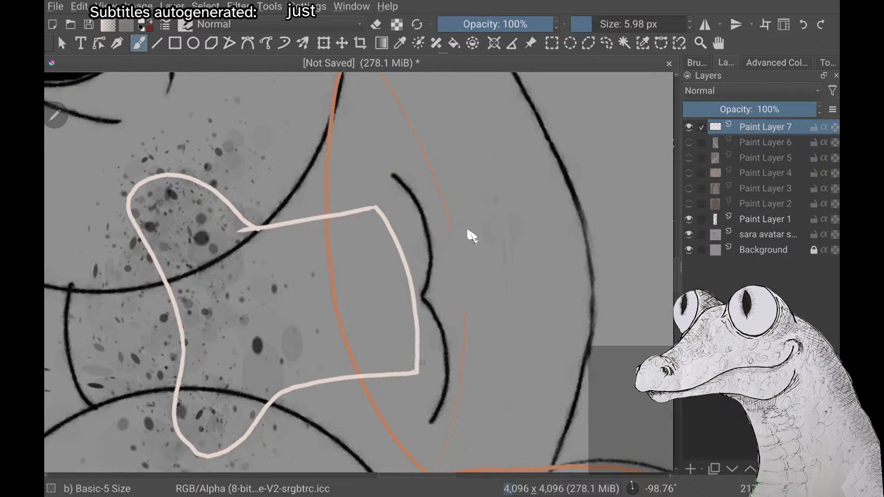
Erase the orange neck outline where it crosses the inside of the bone's shaft
{"action": "key", "text": "e"}
{"action": "scroll", "coordinate": [472, 236], "scroll_direction": "down", "scroll_amount": 1}
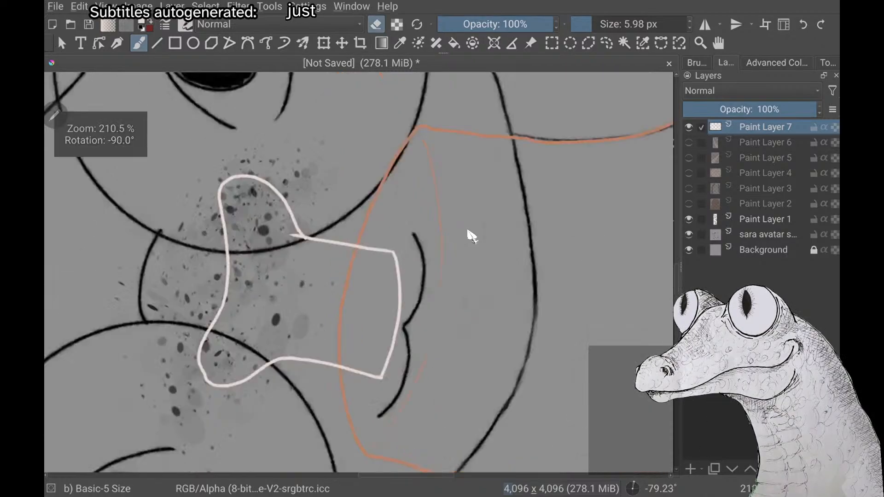
{"action": "scroll", "coordinate": [472, 236], "scroll_direction": "down", "scroll_amount": 2}
{"action": "scroll", "coordinate": [472, 236], "scroll_direction": "up", "scroll_amount": 2}
{"action": "mouse_move", "coordinate": [448, 234]}
{"action": "left_mouse_down"}
{"action": "mouse_move", "coordinate": [431, 223]}
{"action": "mouse_move", "coordinate": [445, 241]}
{"action": "mouse_move", "coordinate": [422, 239]}
{"action": "mouse_move", "coordinate": [417, 261]}
{"action": "mouse_move", "coordinate": [402, 242]}
{"action": "mouse_move", "coordinate": [407, 268]}
{"action": "mouse_move", "coordinate": [385, 282]}
{"action": "left_mouse_up"}
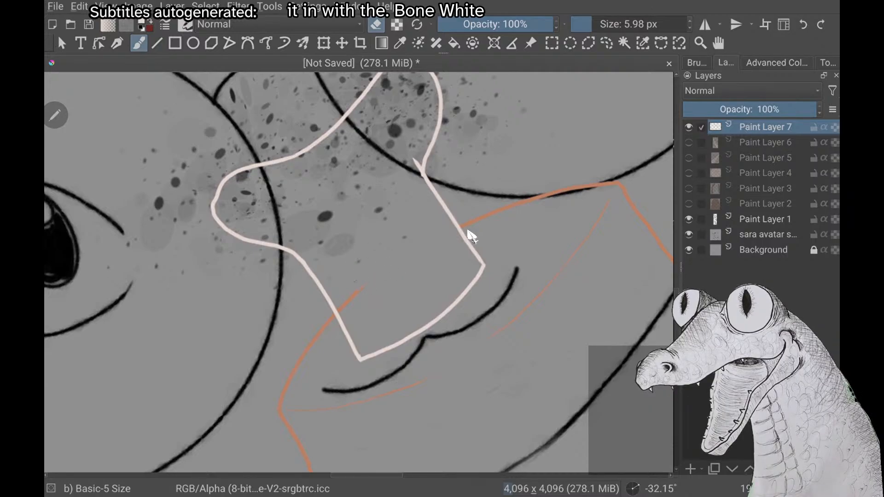
{"action": "mouse_move", "coordinate": [355, 281]}
{"action": "left_mouse_down"}
{"action": "mouse_move", "coordinate": [359, 290]}
{"action": "mouse_move", "coordinate": [347, 302]}
{"action": "mouse_move", "coordinate": [337, 297]}
{"action": "left_mouse_up"}
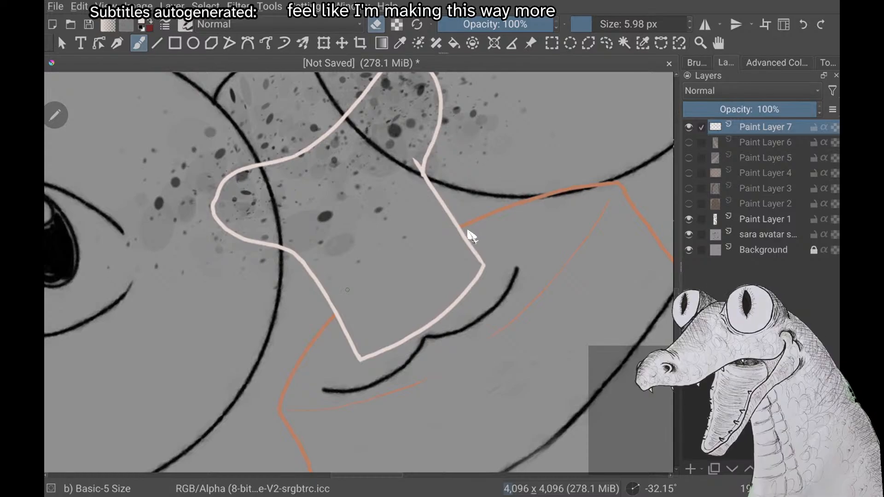
{"action": "scroll", "coordinate": [347, 290], "scroll_direction": "down", "scroll_amount": 3}
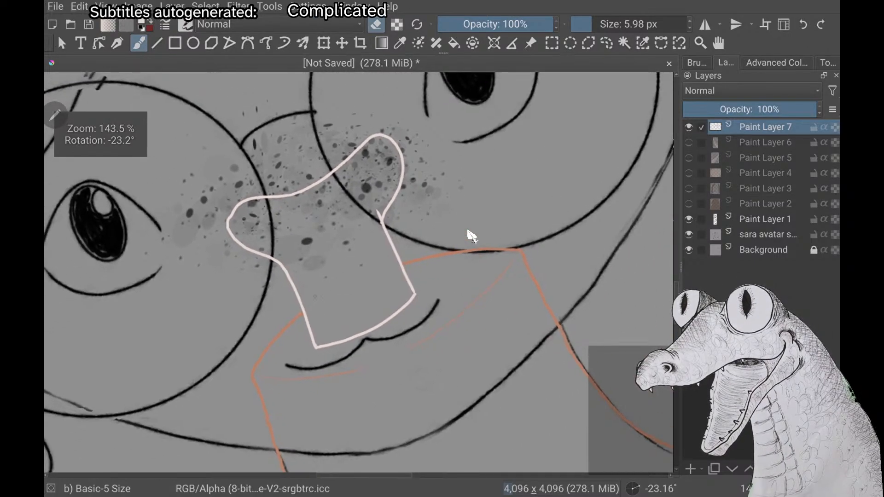
{"action": "scroll", "coordinate": [347, 290], "scroll_direction": "down", "scroll_amount": 1}
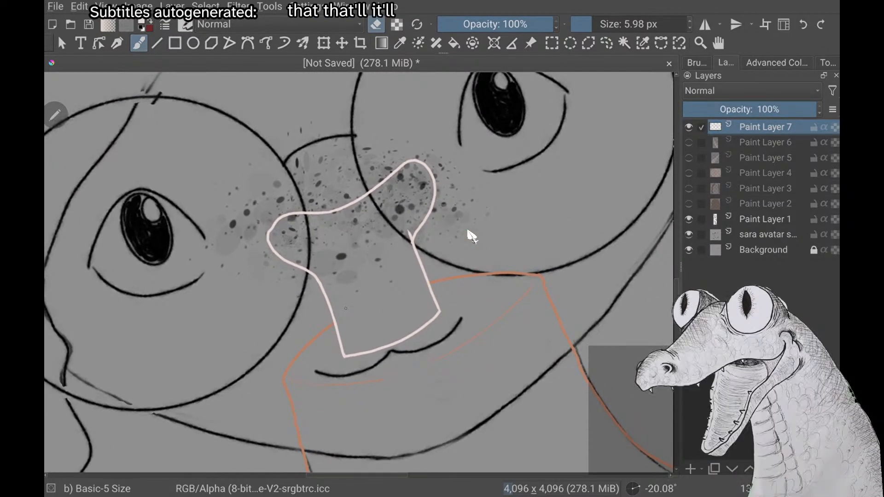
{"action": "key", "text": "e"}
Fill the closed bone outline with the pale bone white
{"action": "key", "text": "f"}
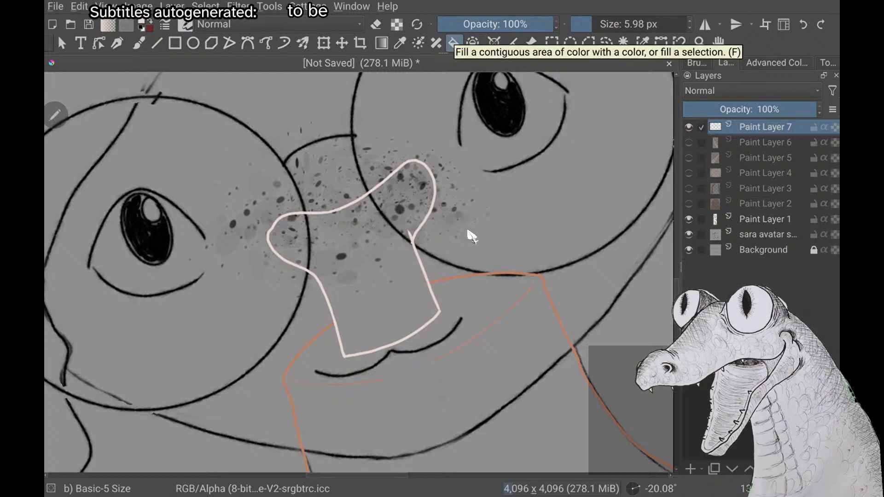
{"action": "left_click", "coordinate": [375, 263]}
{"action": "scroll", "coordinate": [468, 232], "scroll_direction": "down", "scroll_amount": 4}
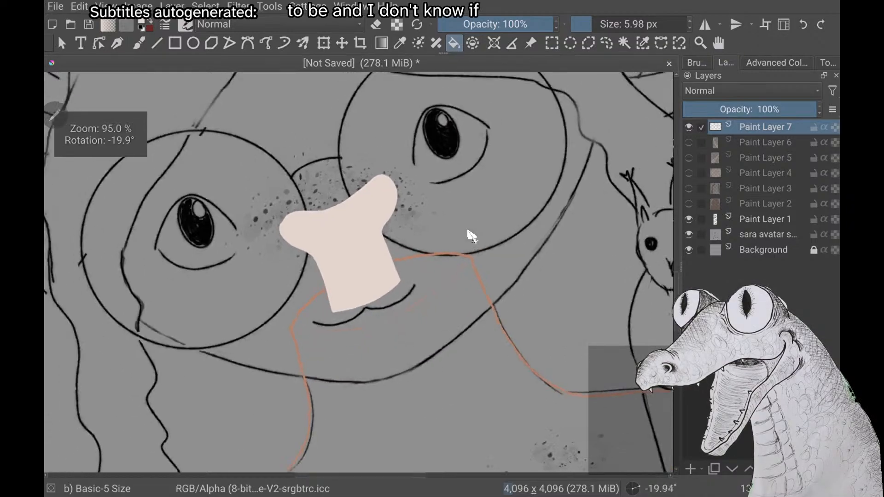
Fill the neck and shoulders with the peach skin colour and compare them with the face on Paint Layer 4
{"action": "right_click", "coordinate": [184, 267]}
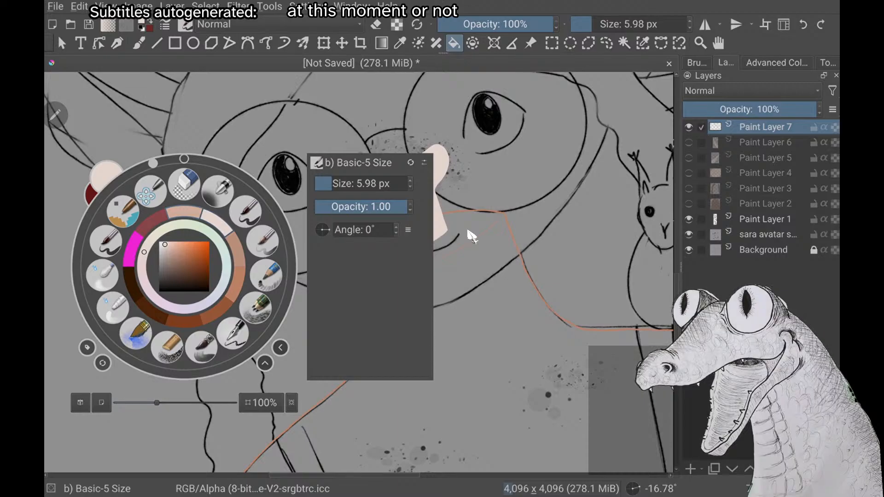
{"action": "left_click", "coordinate": [469, 234]}
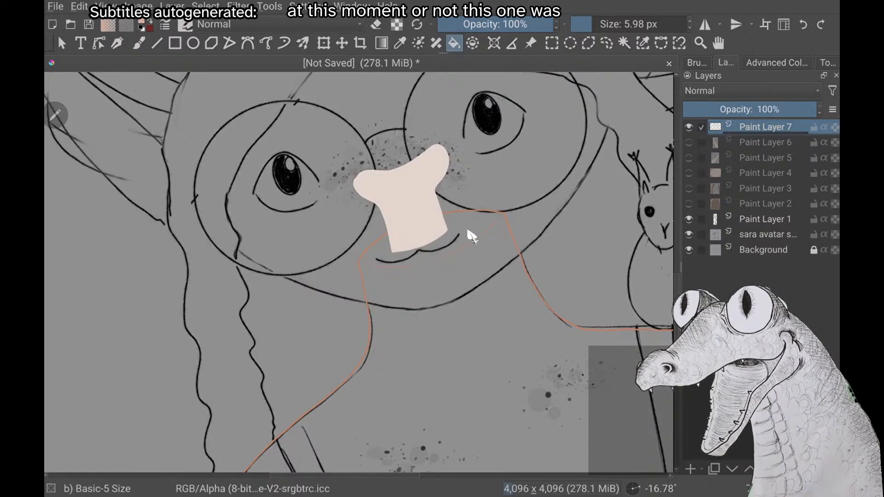
{"action": "left_click", "coordinate": [469, 235]}
{"action": "scroll", "coordinate": [468, 234], "scroll_direction": "down", "scroll_amount": 5}
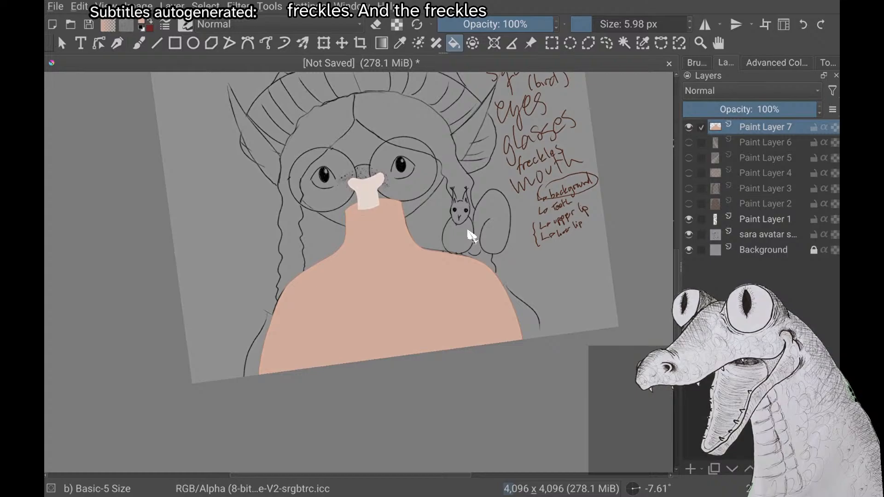
{"action": "left_click", "coordinate": [689, 173]}
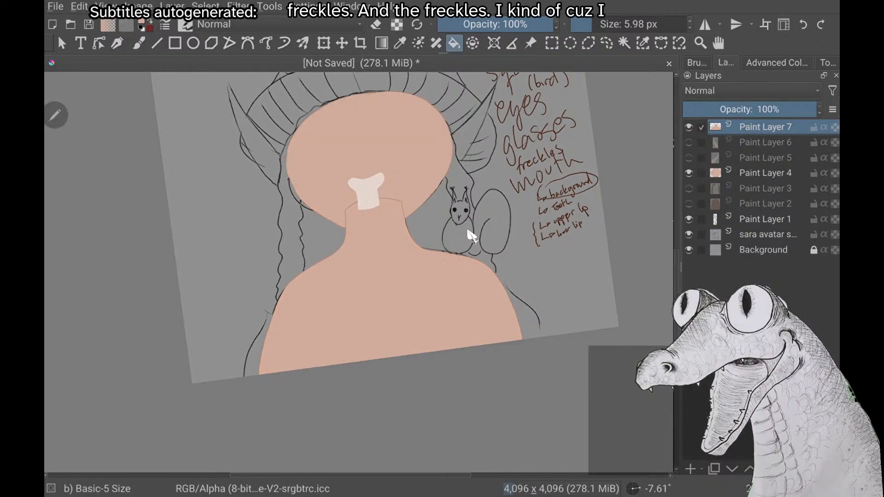
{"action": "left_click", "coordinate": [689, 173]}
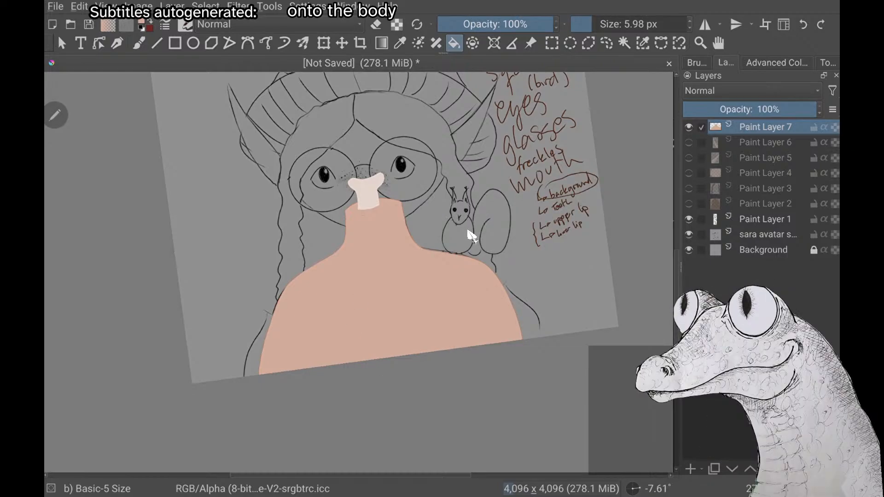
Choose the watercolour splats brush preset for painting freckles, at 506.60 px
{"action": "key", "text": "b"}
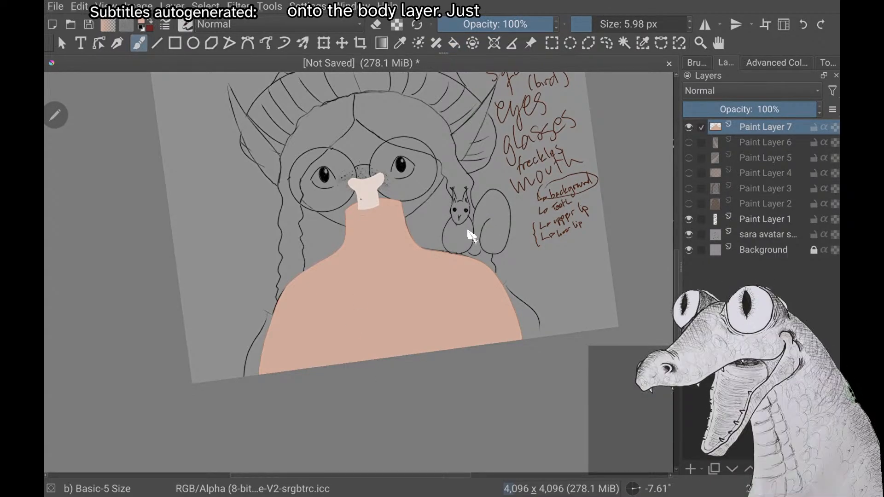
{"action": "right_click", "coordinate": [468, 231]}
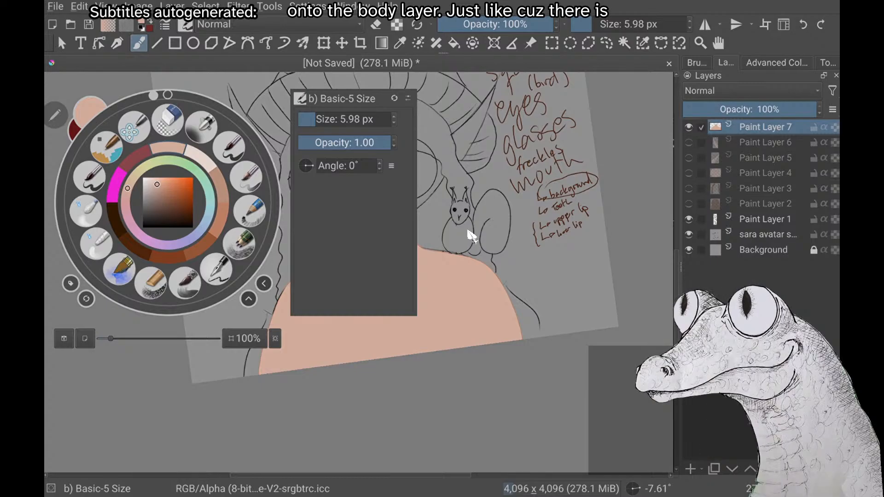
{"action": "right_click", "coordinate": [468, 231]}
{"action": "key", "text": "F6"}
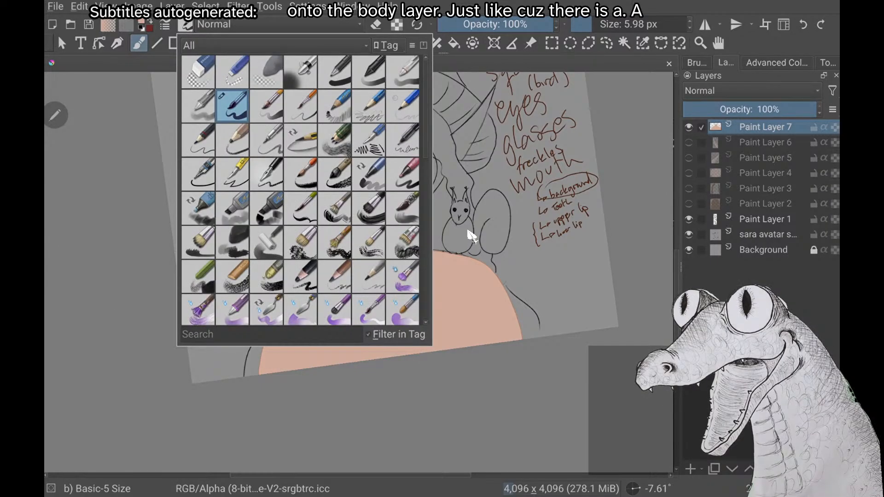
{"action": "scroll", "coordinate": [301, 190], "scroll_direction": "down", "scroll_amount": 5}
{"action": "left_click", "coordinate": [335, 158]}
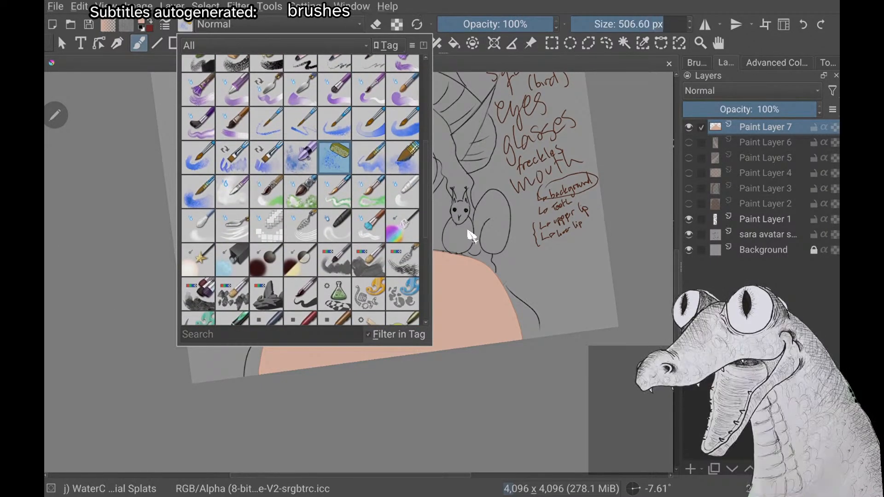
{"action": "right_click", "coordinate": [190, 316]}
{"action": "right_click", "coordinate": [191, 315]}
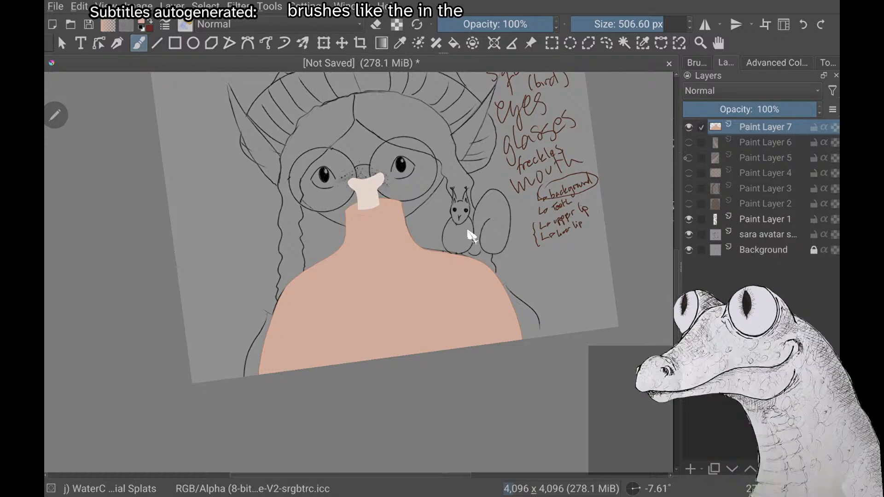
Check the sketch's freckles beneath Paint Layer 7 and try to splatter darker brown freckles across the chest
{"action": "left_click", "coordinate": [689, 127]}
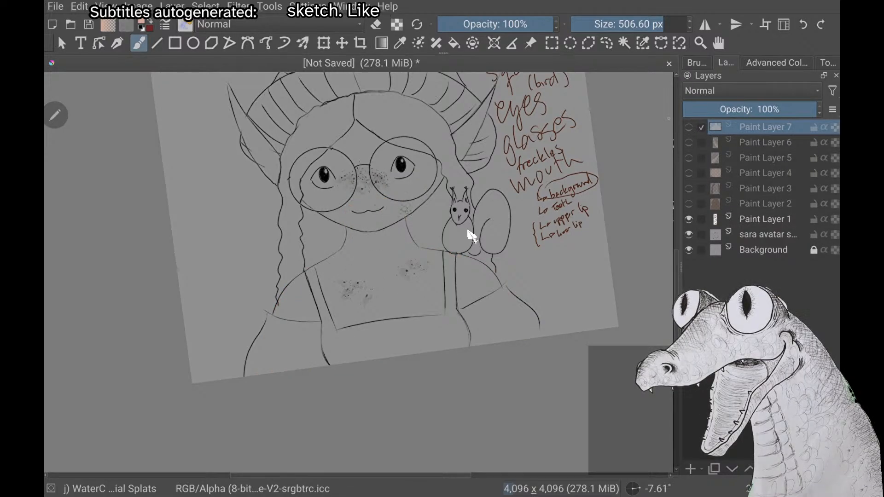
{"action": "left_click", "coordinate": [689, 127]}
{"action": "right_click", "coordinate": [168, 236]}
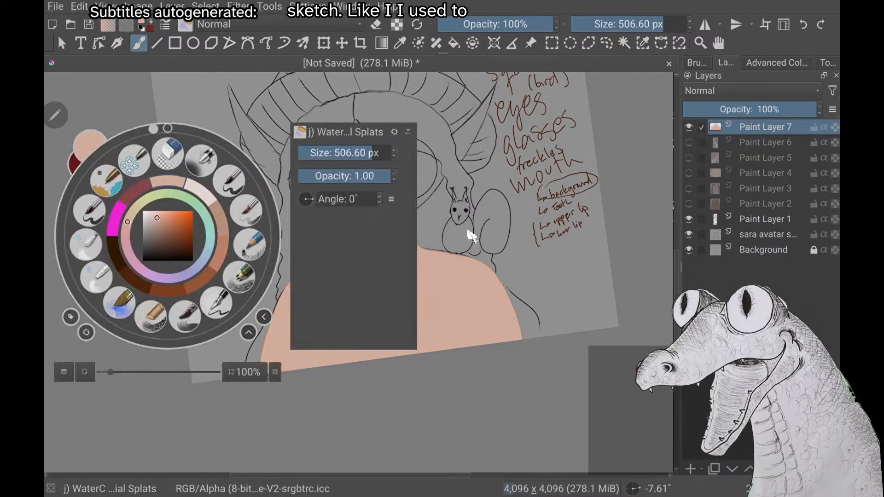
{"action": "right_click", "coordinate": [205, 285]}
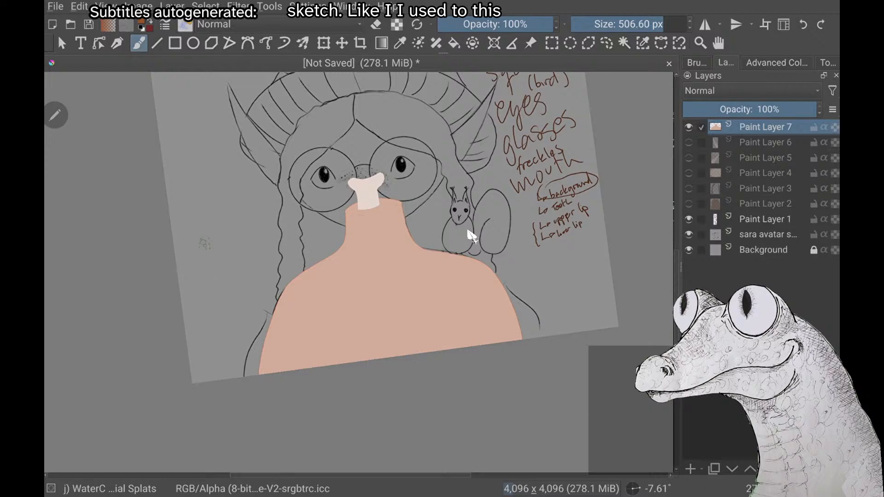
{"action": "mouse_move", "coordinate": [414, 297]}
{"action": "left_mouse_down"}
{"action": "mouse_move", "coordinate": [431, 283]}
{"action": "mouse_move", "coordinate": [375, 321]}
{"action": "mouse_move", "coordinate": [316, 339]}
{"action": "left_mouse_up"}
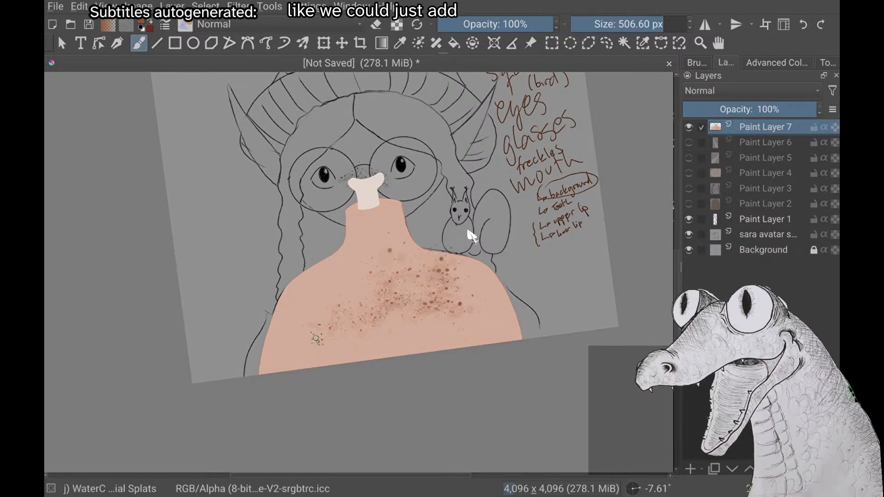
{"action": "key", "text": "ctrl+z"}
{"action": "key", "text": "ctrl+z"}
{"action": "key", "text": "ctrl+z"}
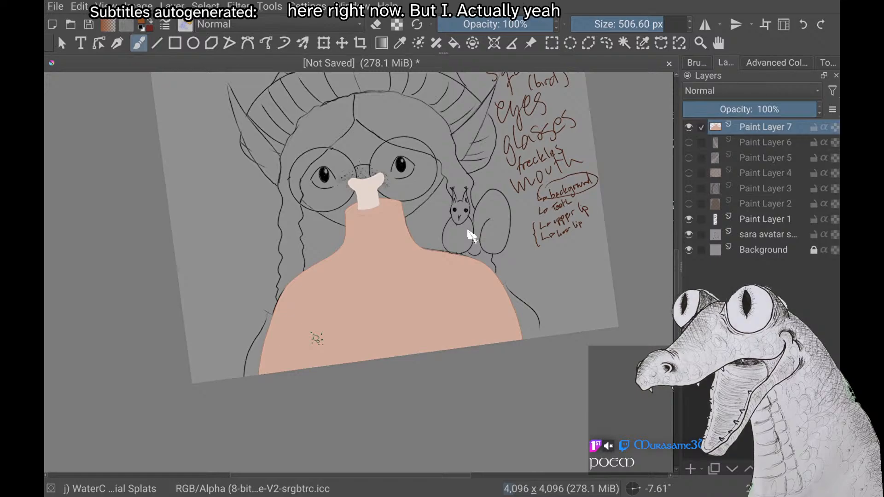
Examine the filled body and the bone in the neck, up close and against the whole character sketch
{"action": "scroll", "coordinate": [468, 233], "scroll_direction": "up", "scroll_amount": 1}
{"action": "scroll", "coordinate": [468, 233], "scroll_direction": "down", "scroll_amount": 1}
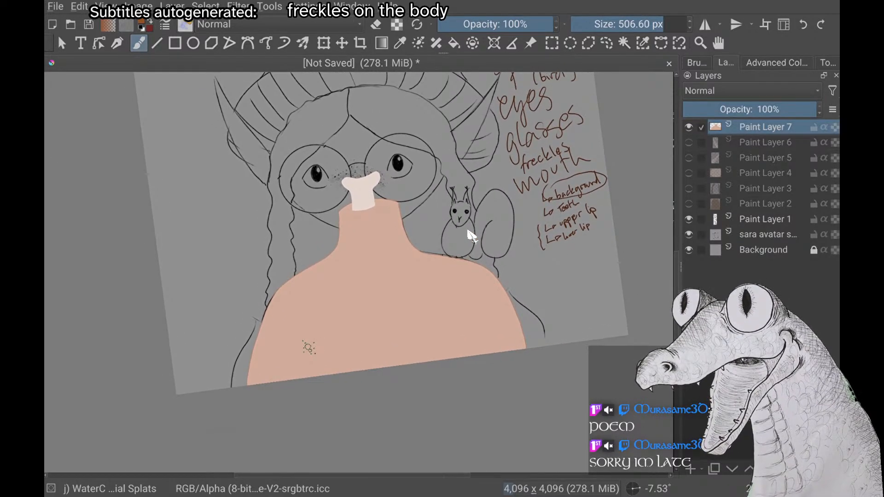
{"action": "scroll", "coordinate": [470, 236], "scroll_direction": "up", "scroll_amount": 2}
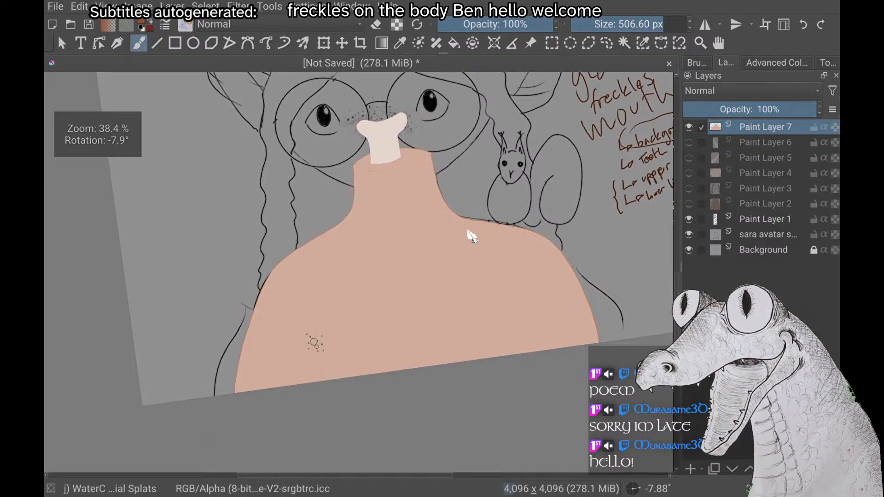
{"action": "scroll", "coordinate": [469, 234], "scroll_direction": "up", "scroll_amount": 1}
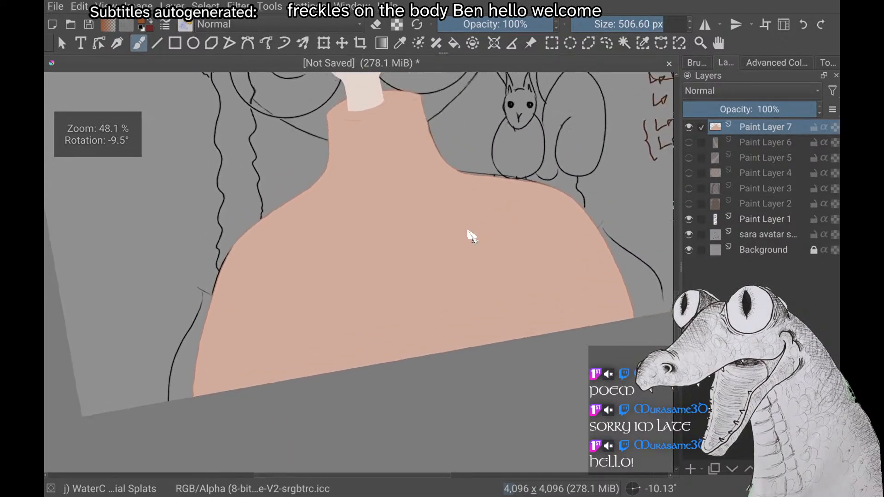
{"action": "scroll", "coordinate": [468, 233], "scroll_direction": "down", "scroll_amount": 3}
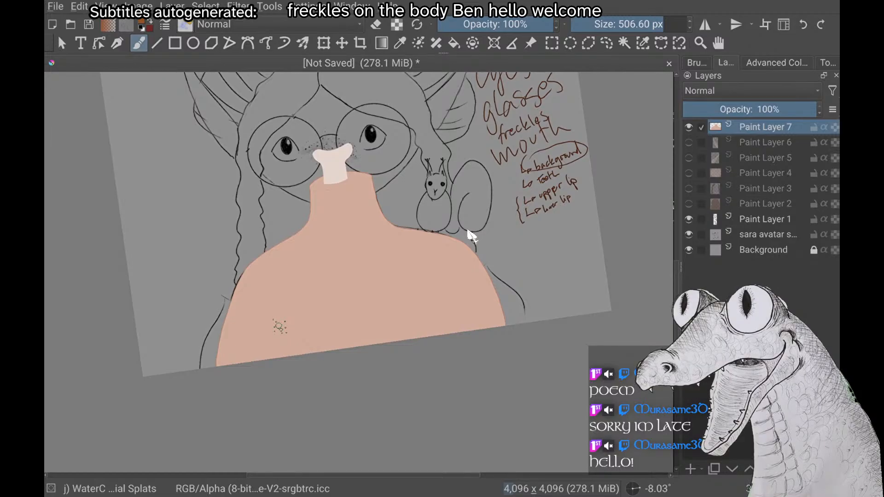
{"action": "scroll", "coordinate": [468, 234], "scroll_direction": "down", "scroll_amount": 1}
{"action": "scroll", "coordinate": [469, 234], "scroll_direction": "up", "scroll_amount": 1}
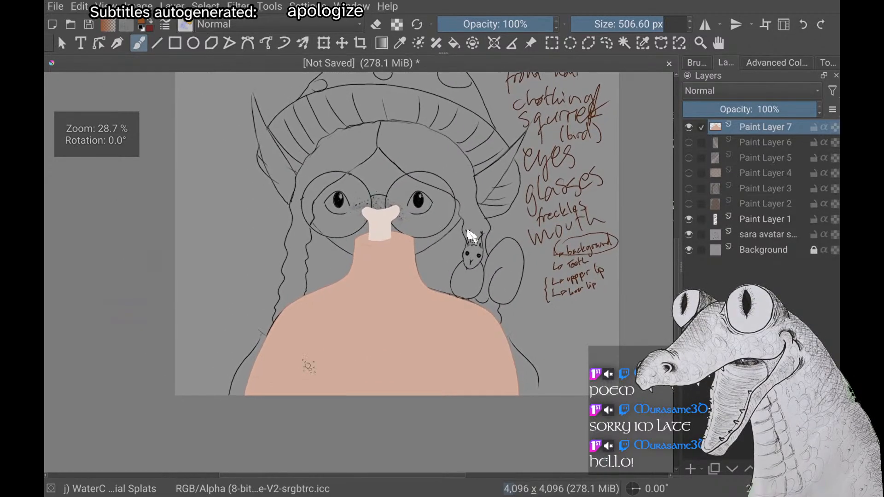
{"action": "scroll", "coordinate": [468, 231], "scroll_direction": "up", "scroll_amount": 6}
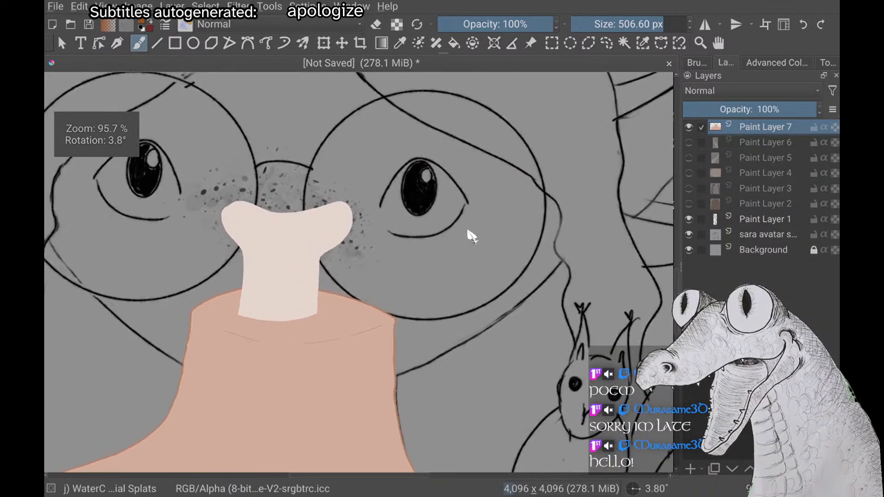
{"action": "scroll", "coordinate": [471, 235], "scroll_direction": "down", "scroll_amount": 6}
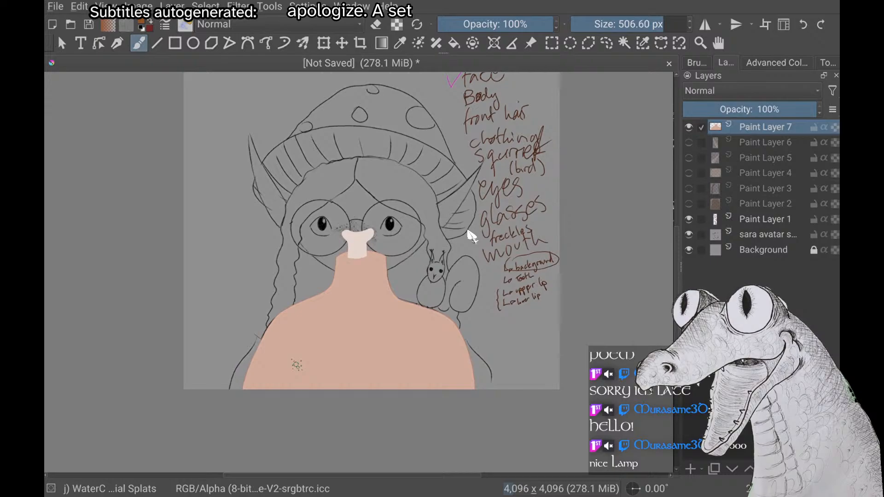
{"action": "scroll", "coordinate": [471, 236], "scroll_direction": "up", "scroll_amount": 5}
{"action": "scroll", "coordinate": [471, 236], "scroll_direction": "up", "scroll_amount": 1}
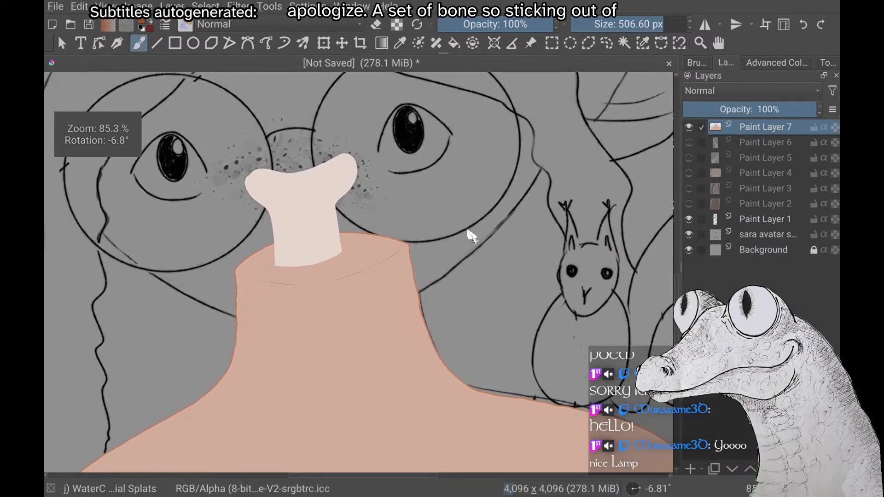
{"action": "scroll", "coordinate": [470, 236], "scroll_direction": "up", "scroll_amount": 2}
{"action": "scroll", "coordinate": [470, 235], "scroll_direction": "down", "scroll_amount": 3}
{"action": "scroll", "coordinate": [470, 236], "scroll_direction": "down", "scroll_amount": 4}
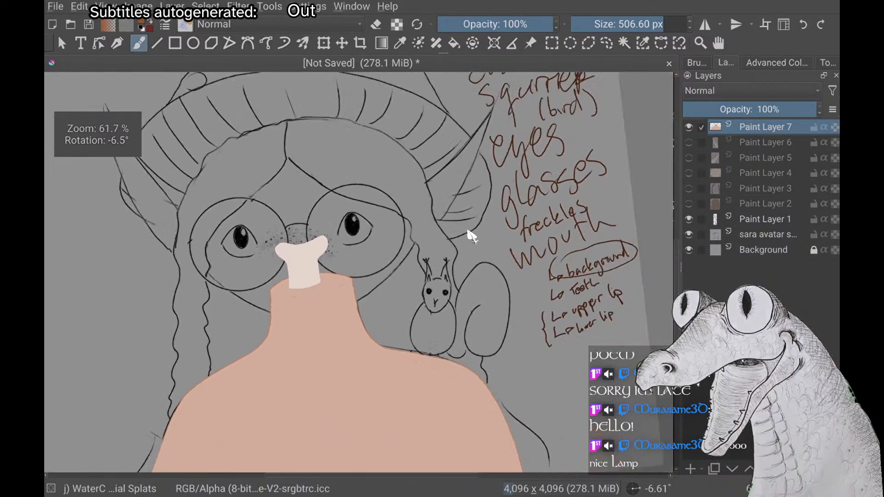
{"action": "scroll", "coordinate": [470, 236], "scroll_direction": "down", "scroll_amount": 1}
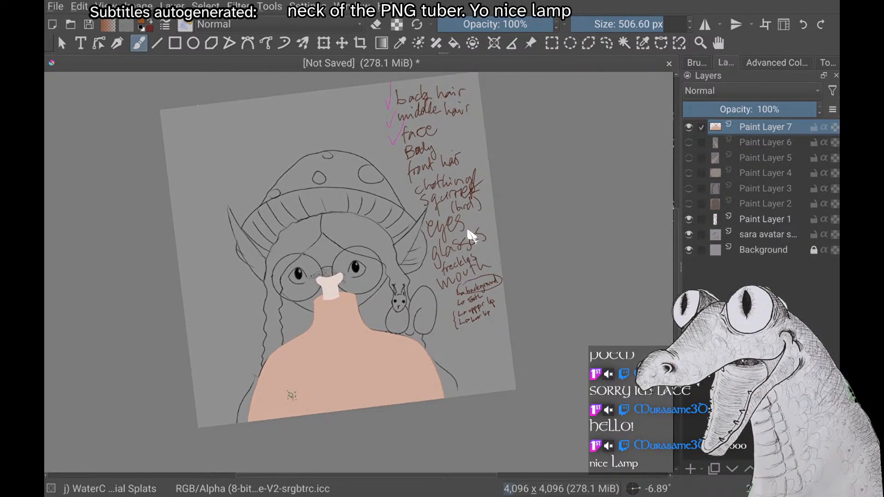
Switch to Paint Layer 1 and the Basic-5 Size brush, and try a brown light-bulb outline beside the mushroom hat
{"action": "left_click", "coordinate": [726, 218]}
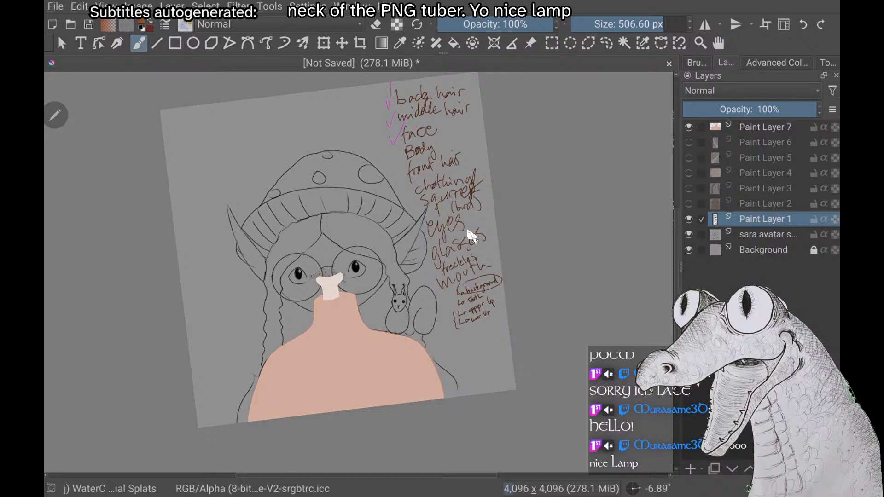
{"action": "scroll", "coordinate": [468, 231], "scroll_direction": "up", "scroll_amount": 2}
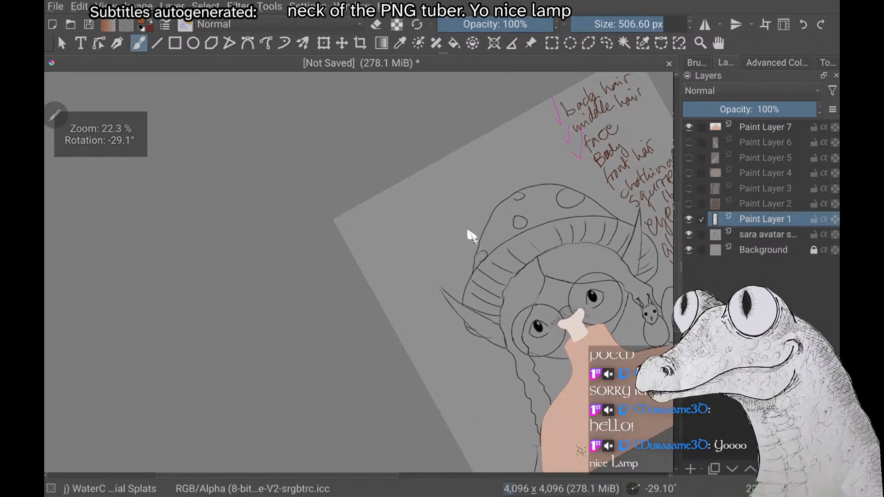
{"action": "right_click", "coordinate": [241, 197]}
{"action": "left_click", "coordinate": [303, 141]}
{"action": "scroll", "coordinate": [468, 231], "scroll_direction": "up", "scroll_amount": 2}
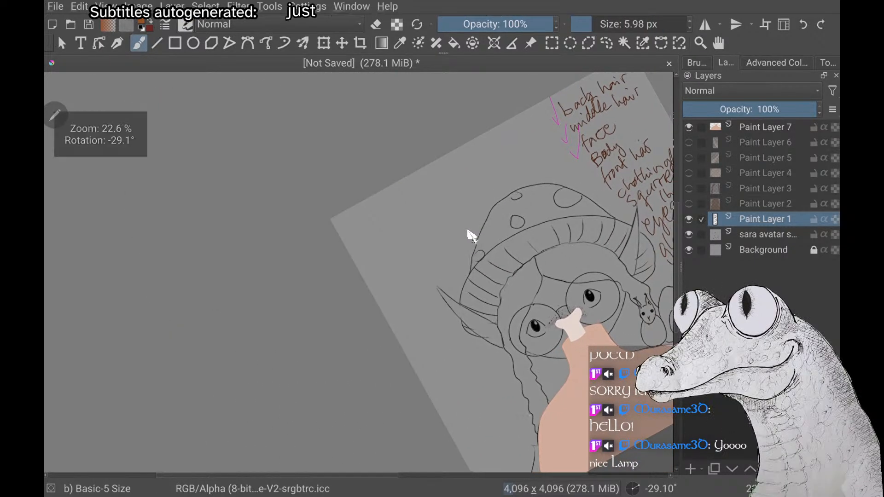
{"action": "left_click_drag", "start_coordinate": [340, 199], "coordinate": [376, 281]}
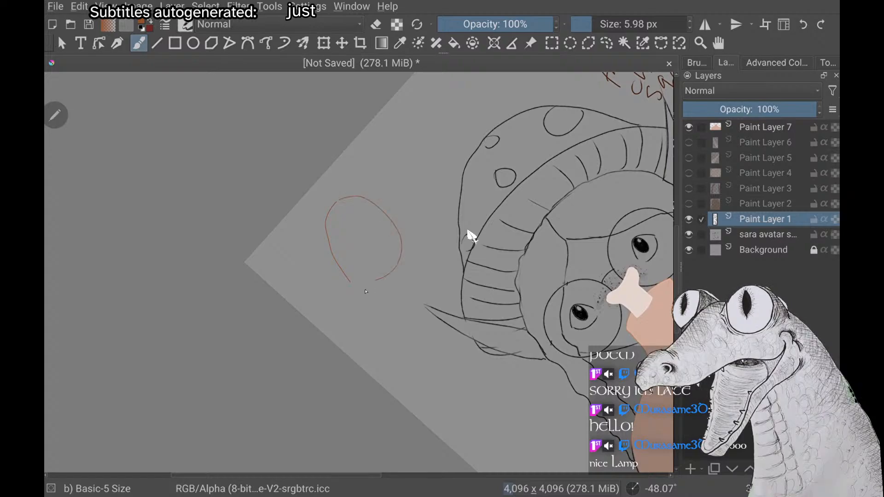
{"action": "key", "text": "ctrl+z"}
Draw a light bulb with a threaded base and coiled filament beside the mushroom hat in the pale bone colour
{"action": "right_click", "coordinate": [283, 315]}
{"action": "left_click", "coordinate": [285, 260]}
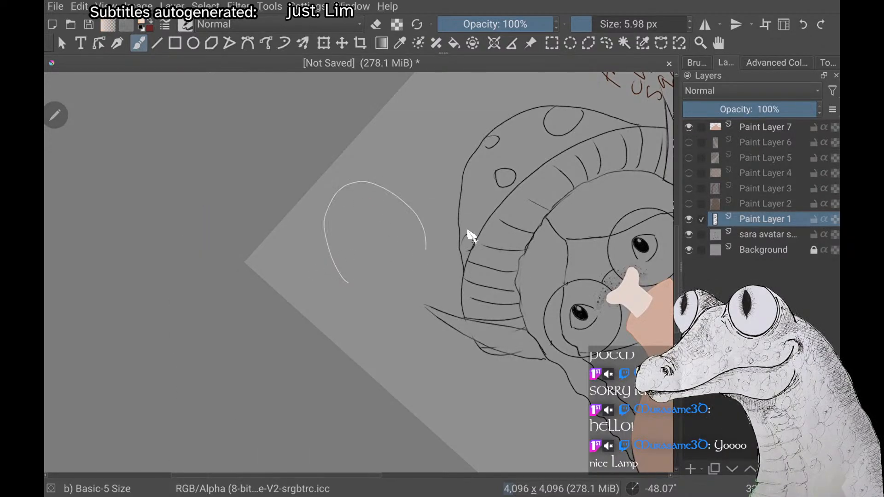
{"action": "mouse_move", "coordinate": [347, 286]}
{"action": "left_mouse_down"}
{"action": "mouse_move", "coordinate": [328, 306]}
{"action": "mouse_move", "coordinate": [371, 320]}
{"action": "left_mouse_up"}
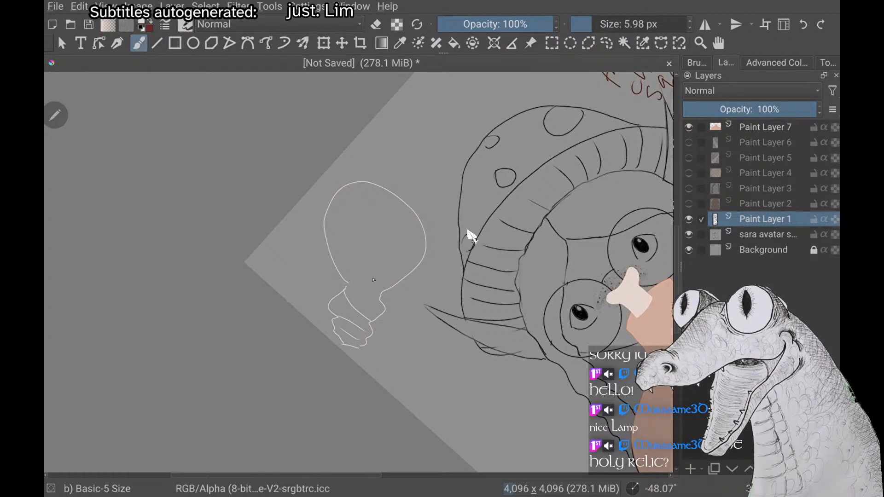
{"action": "left_click_drag", "start_coordinate": [372, 281], "coordinate": [405, 213]}
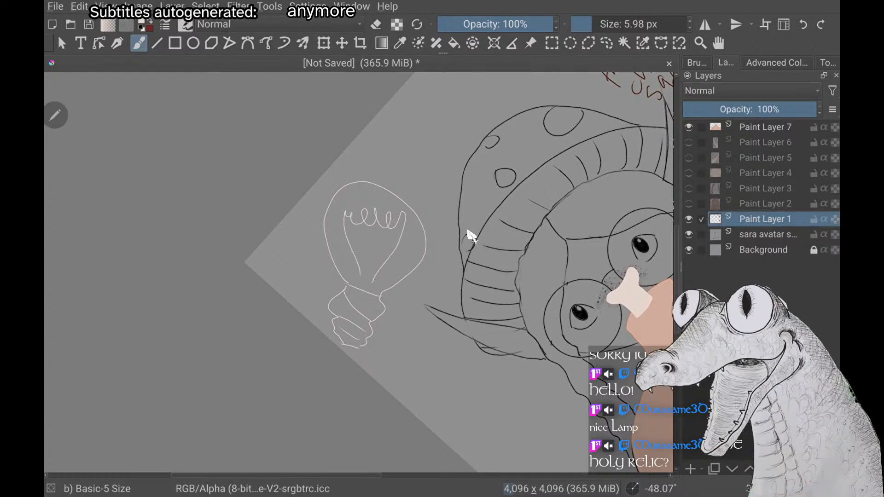
Return to Paint Layer 7 with the body in view and pick a medium brown as the painting colour
{"action": "scroll", "coordinate": [472, 236], "scroll_direction": "down", "scroll_amount": 5}
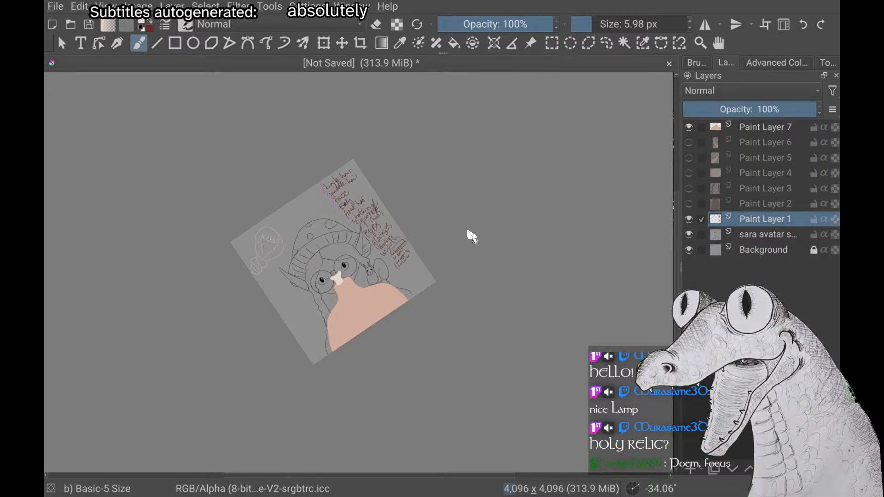
{"action": "scroll", "coordinate": [467, 231], "scroll_direction": "up", "scroll_amount": 2}
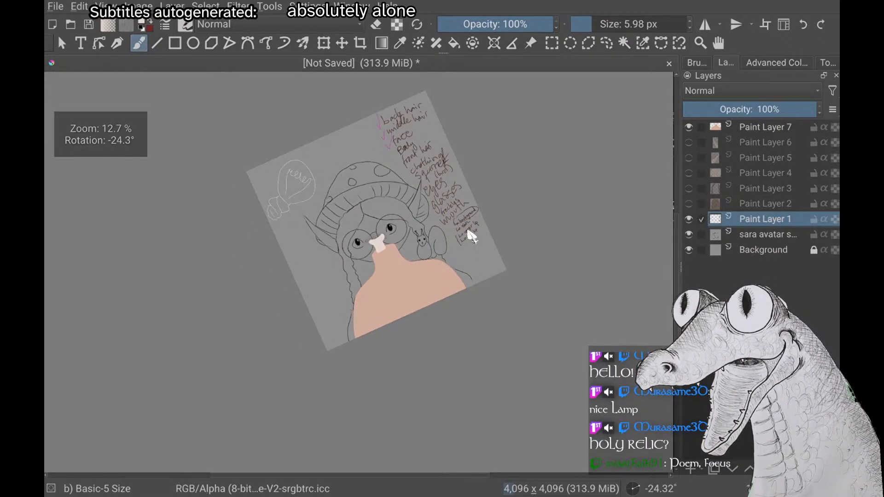
{"action": "scroll", "coordinate": [468, 231], "scroll_direction": "up", "scroll_amount": 3}
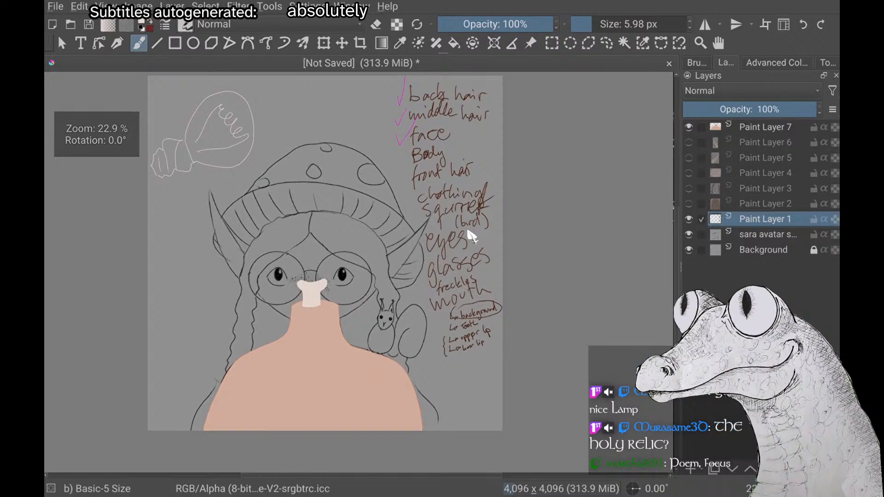
{"action": "scroll", "coordinate": [468, 231], "scroll_direction": "up", "scroll_amount": 2}
{"action": "scroll", "coordinate": [468, 231], "scroll_direction": "down", "scroll_amount": 1}
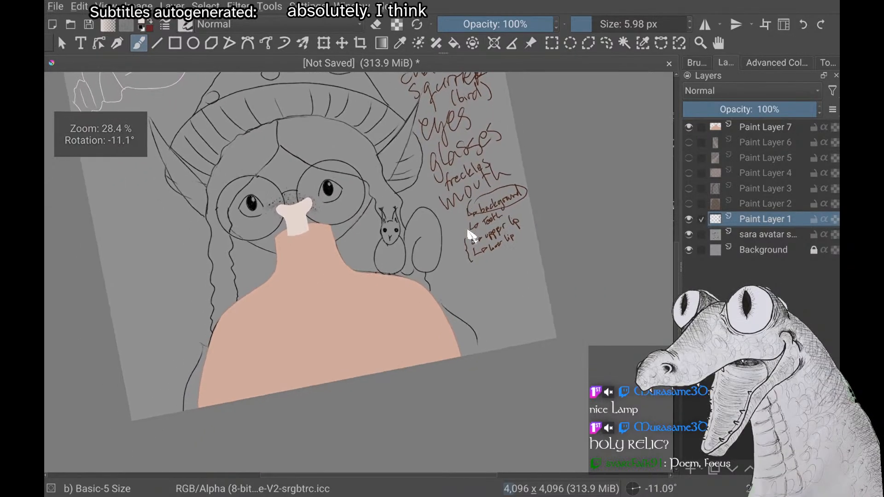
{"action": "left_click", "coordinate": [765, 127]}
{"action": "scroll", "coordinate": [468, 231], "scroll_direction": "up", "scroll_amount": 1}
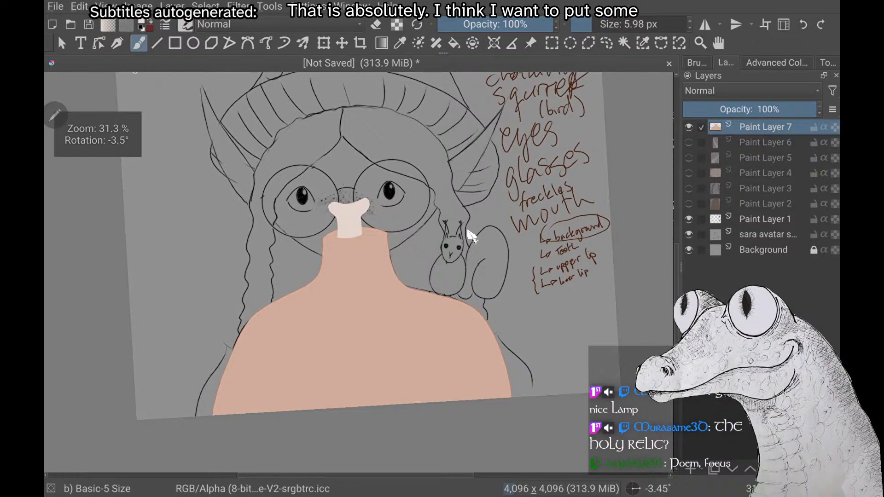
{"action": "right_click", "coordinate": [168, 283]}
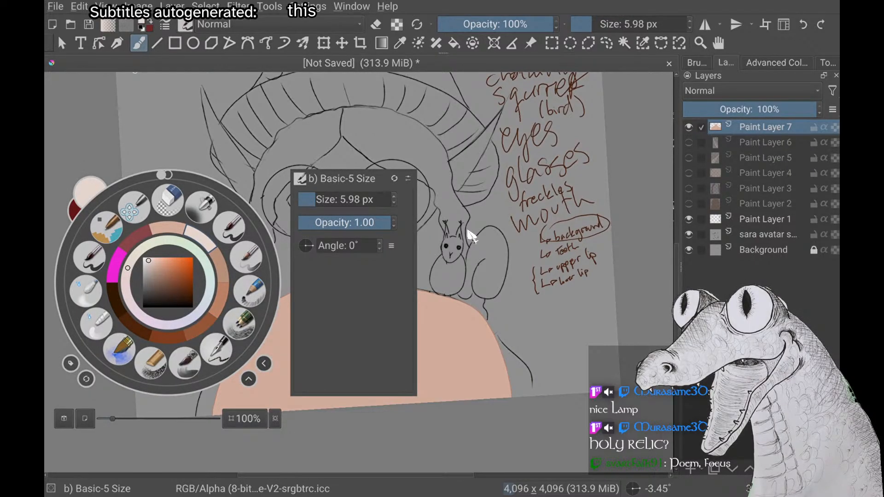
{"action": "left_click", "coordinate": [200, 328]}
{"action": "right_click", "coordinate": [168, 205]}
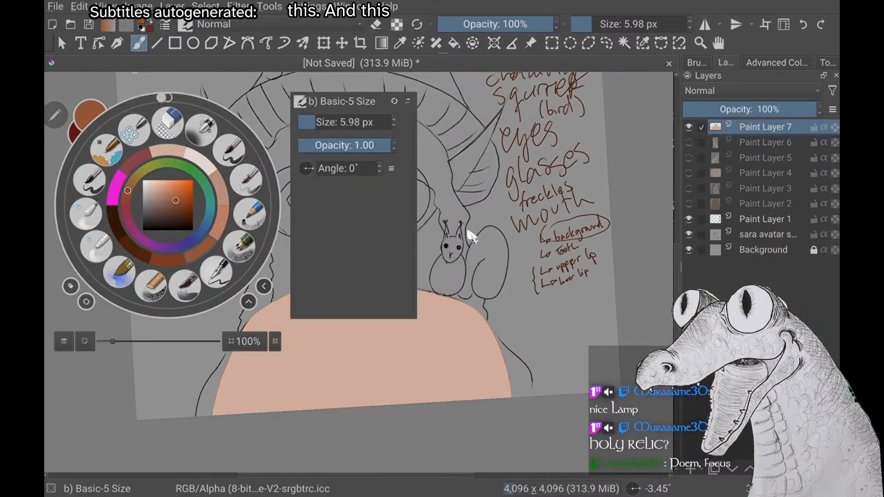
{"action": "left_click", "coordinate": [468, 231]}
Switch from the Basic-5 Size brush to the watercolour special splats preset for freckling the body
{"action": "key", "text": "F6"}
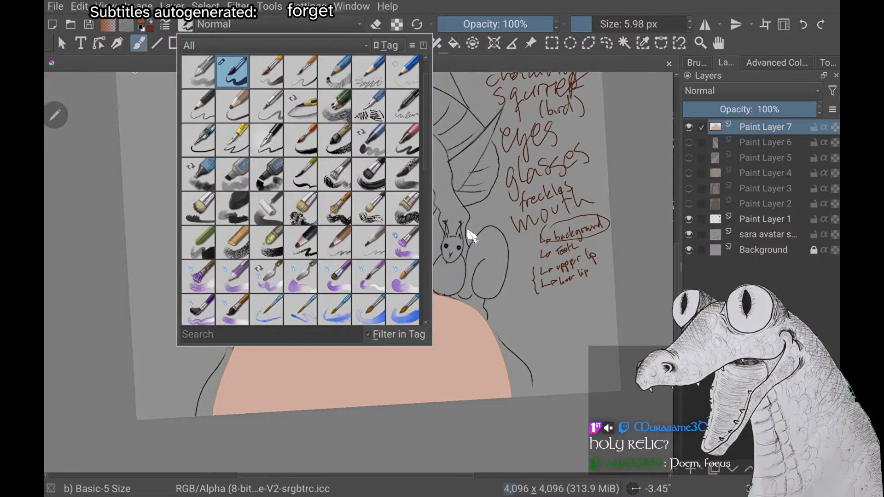
{"action": "left_click", "coordinate": [232, 242]}
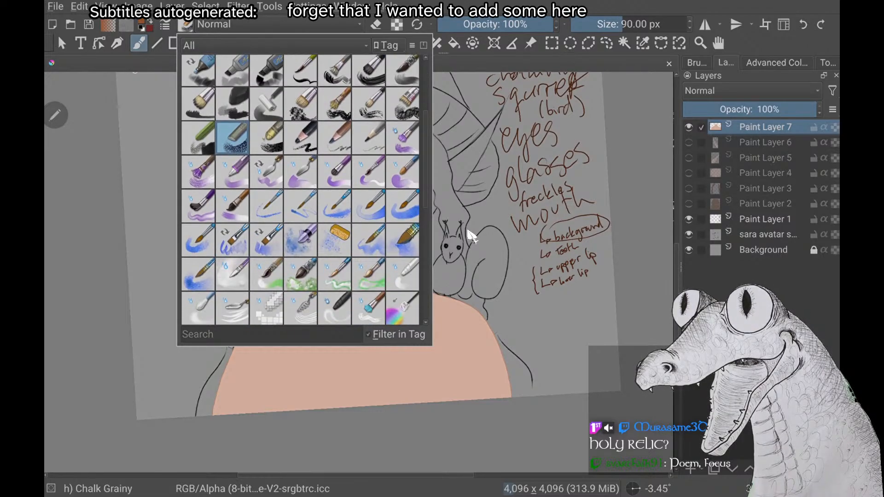
{"action": "left_click", "coordinate": [335, 241]}
{"action": "right_click", "coordinate": [167, 316]}
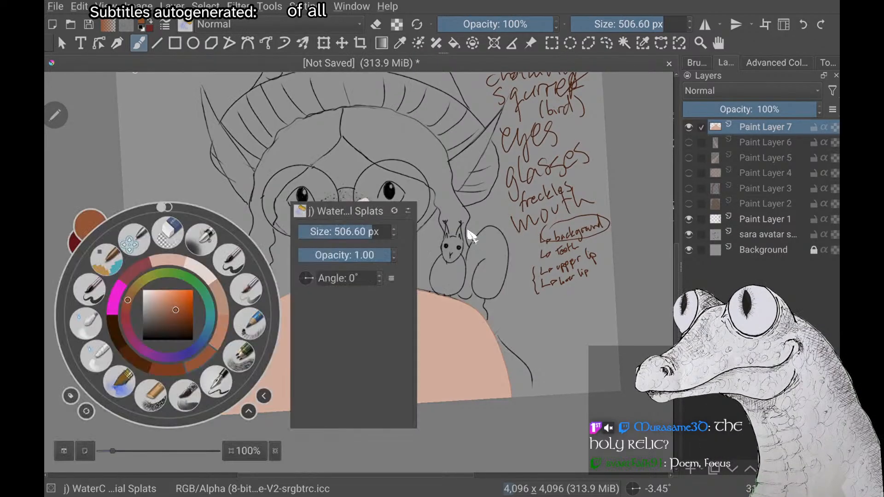
{"action": "right_click", "coordinate": [207, 310]}
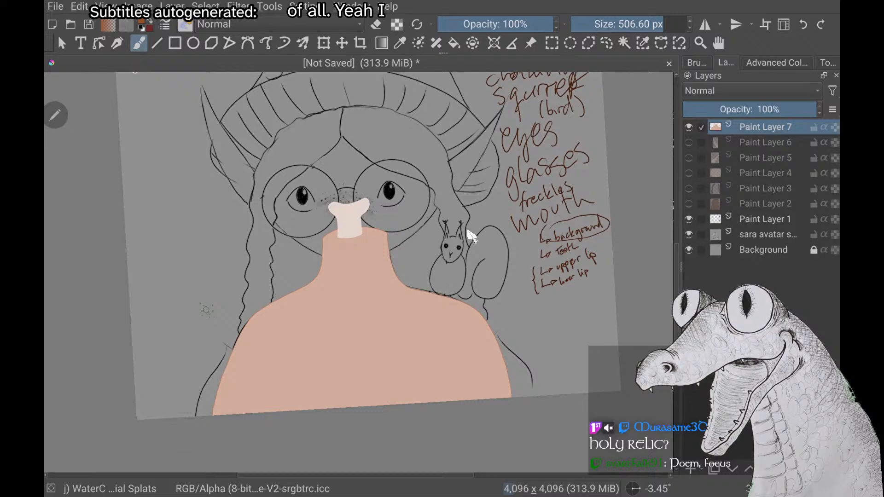
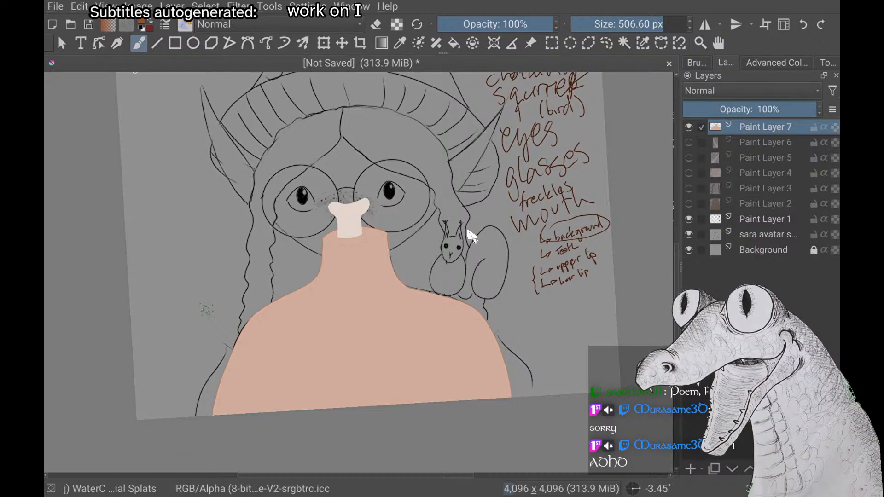
Try brown splats across the chest with the 506.60 px splats brush, inspect them up close, and undo them
{"action": "scroll", "coordinate": [468, 232], "scroll_direction": "up", "scroll_amount": 2}
{"action": "scroll", "coordinate": [468, 231], "scroll_direction": "down", "scroll_amount": 2}
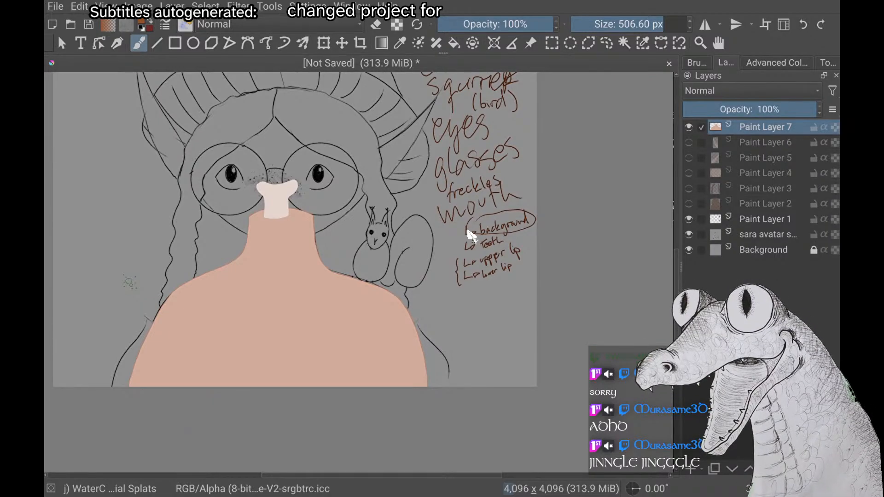
{"action": "scroll", "coordinate": [467, 231], "scroll_direction": "up", "scroll_amount": 1}
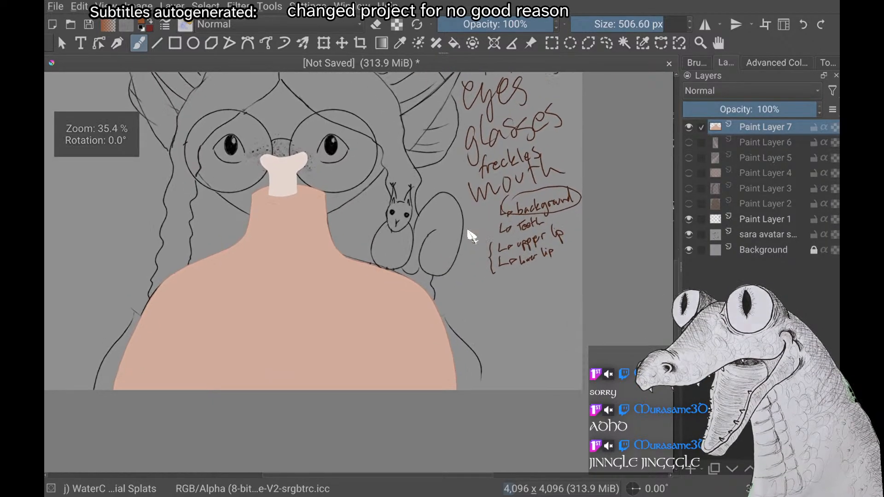
{"action": "scroll", "coordinate": [468, 230], "scroll_direction": "down", "scroll_amount": 2}
{"action": "scroll", "coordinate": [468, 230], "scroll_direction": "up", "scroll_amount": 1}
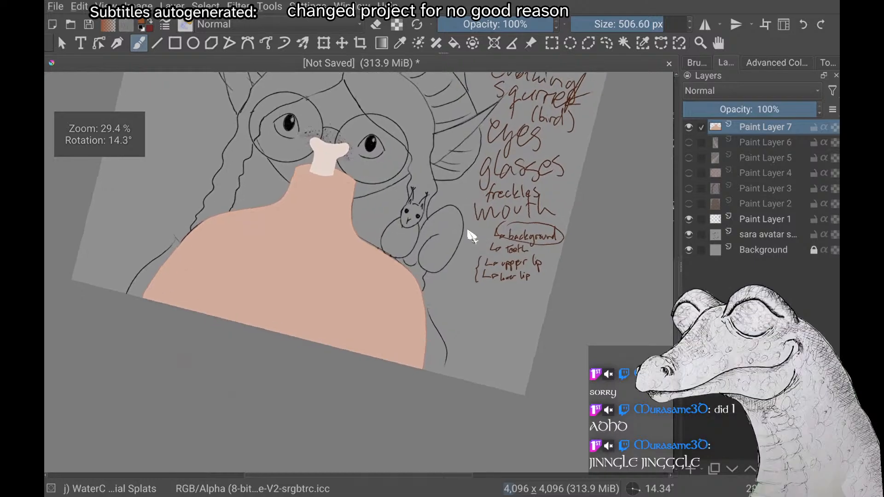
{"action": "scroll", "coordinate": [468, 230], "scroll_direction": "down", "scroll_amount": 1}
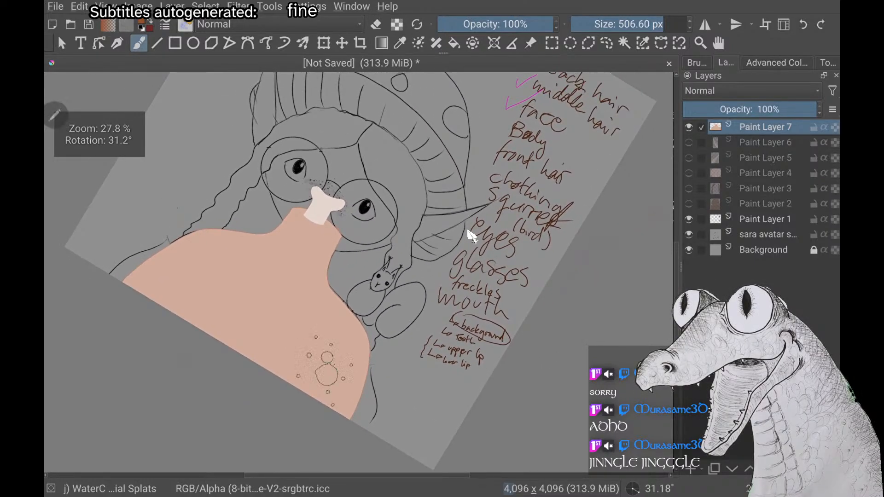
{"action": "left_click_drag", "start_coordinate": [325, 368], "coordinate": [235, 282]}
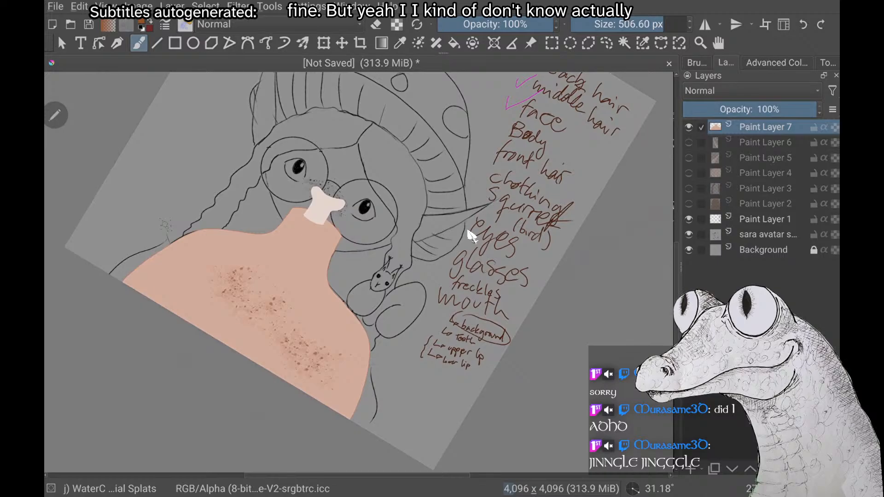
{"action": "scroll", "coordinate": [468, 230], "scroll_direction": "up", "scroll_amount": 7}
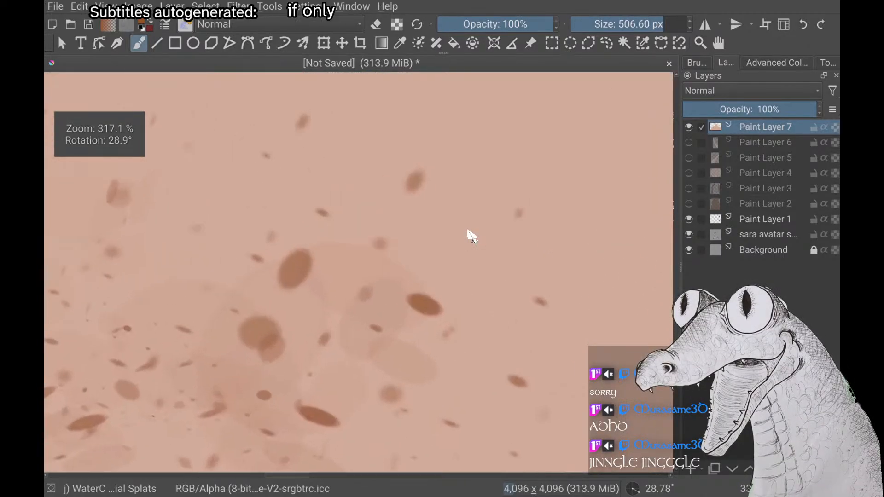
{"action": "scroll", "coordinate": [468, 231], "scroll_direction": "down", "scroll_amount": 1}
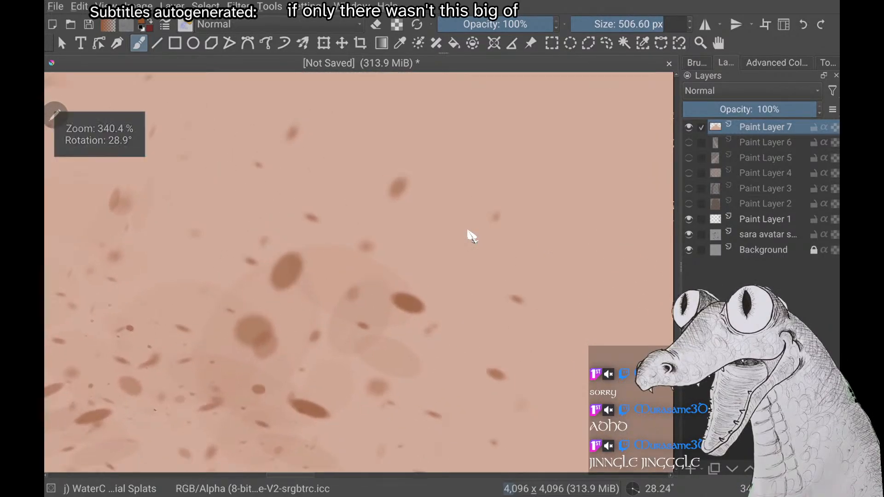
{"action": "scroll", "coordinate": [470, 235], "scroll_direction": "down", "scroll_amount": 7}
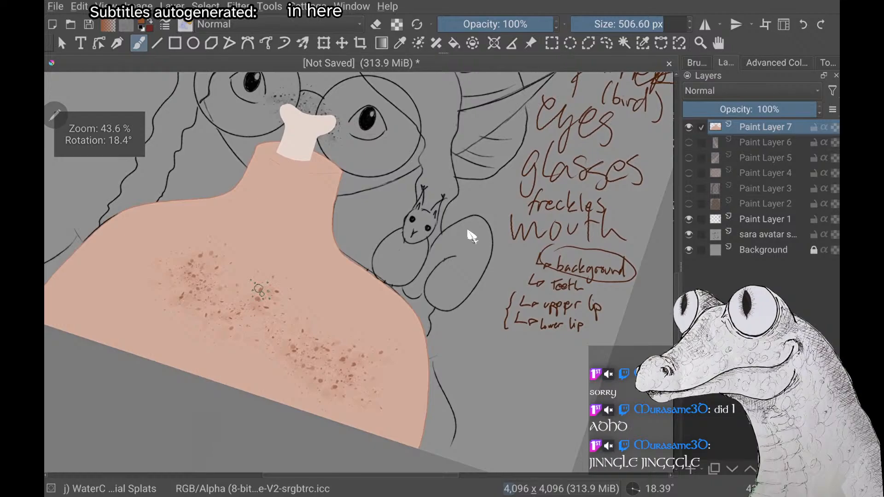
{"action": "key", "text": "ctrl+z"}
Try a zigzag freckle stroke across the chest with the brush size at 37.05 px, and undo it
{"action": "left_click_drag", "start_coordinate": [619, 25], "coordinate": [610, 24]}
{"action": "mouse_move", "coordinate": [158, 322]}
{"action": "left_mouse_down"}
{"action": "mouse_move", "coordinate": [288, 328]}
{"action": "mouse_move", "coordinate": [312, 292]}
{"action": "left_mouse_up"}
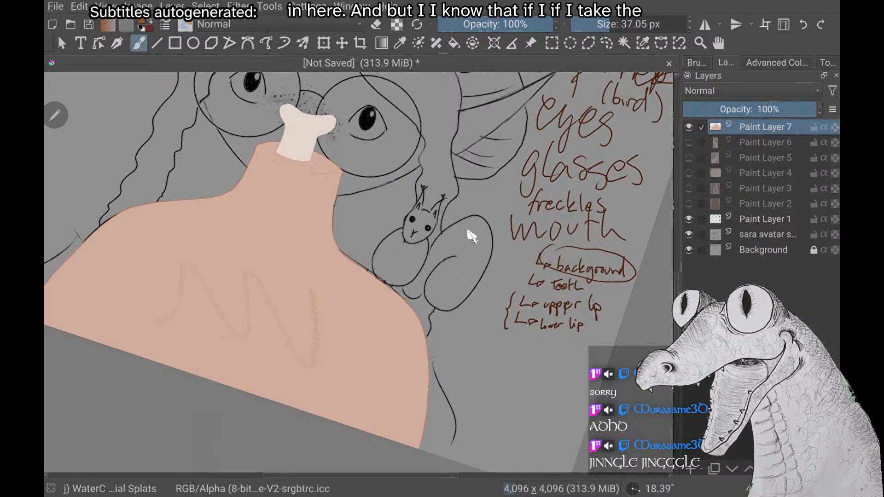
{"action": "key", "text": "ctrl+z"}
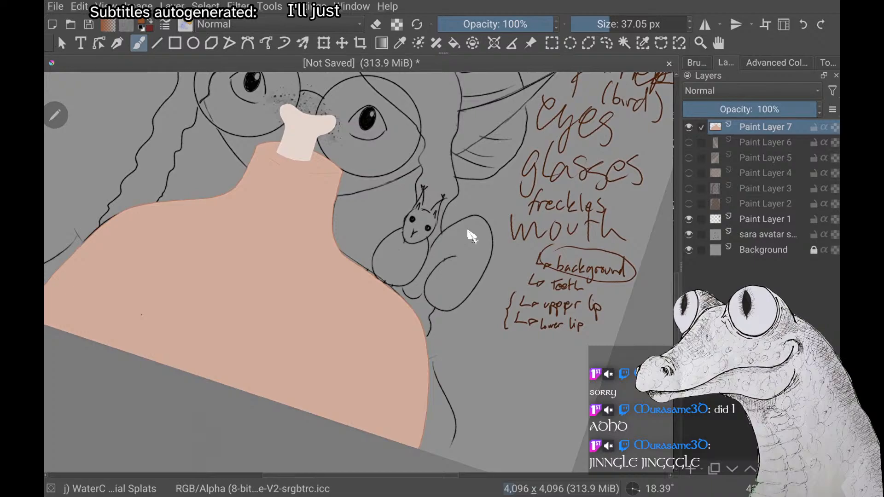
Enlarge the splats brush to 420.73 px and change its predefined brush tip to starfield
{"action": "left_click_drag", "start_coordinate": [636, 24], "coordinate": [659, 25]}
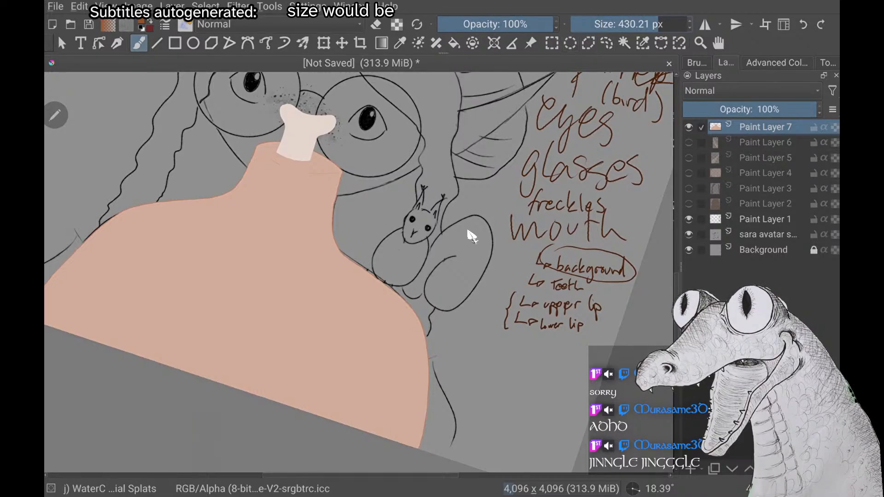
{"action": "key", "text": "F6"}
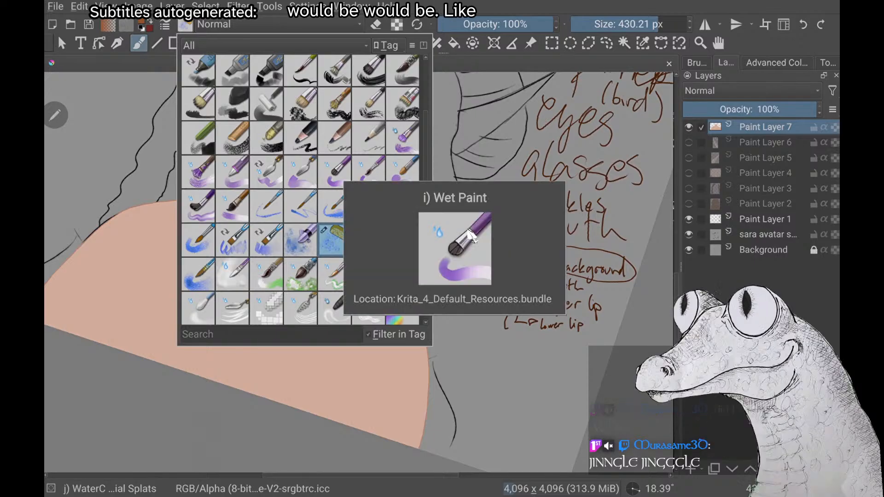
{"action": "right_click", "coordinate": [177, 189]}
{"action": "key", "text": "F5"}
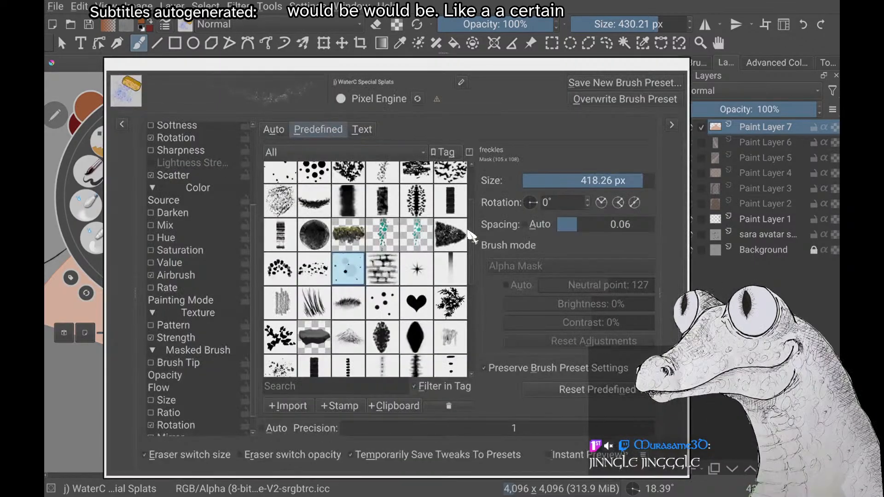
{"action": "scroll", "coordinate": [306, 371], "scroll_direction": "down", "scroll_amount": 6}
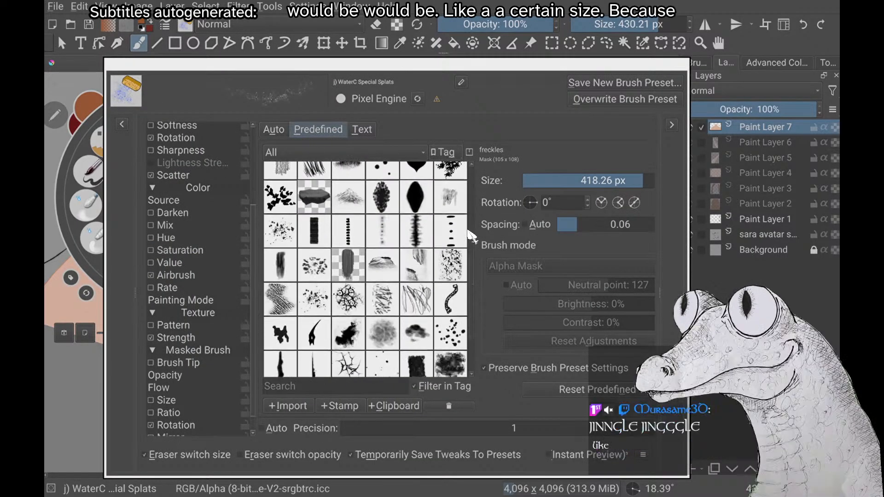
{"action": "left_click", "coordinate": [314, 326]}
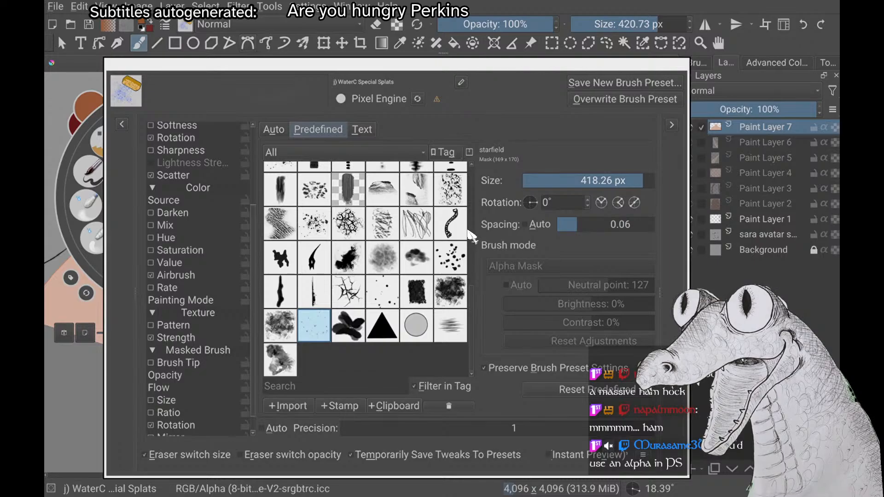
{"action": "left_click", "coordinate": [185, 25]}
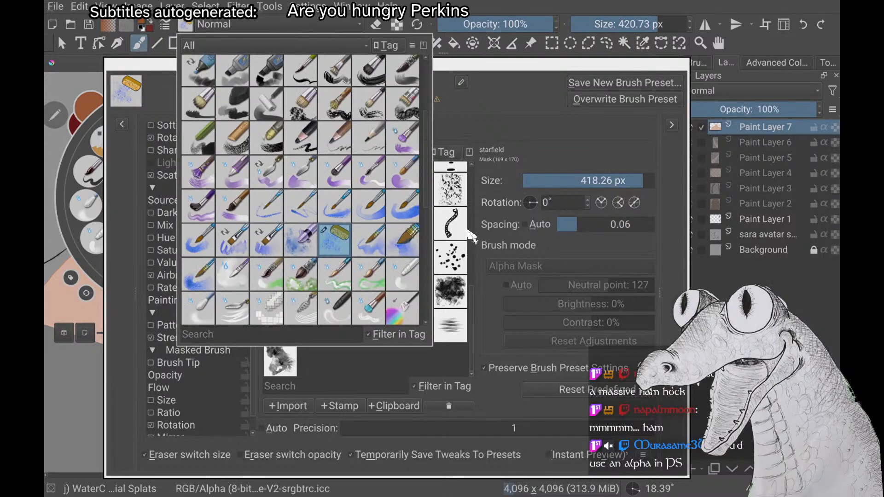
{"action": "left_click", "coordinate": [276, 25]}
{"action": "key", "text": "Escape"}
{"action": "left_click", "coordinate": [185, 24]}
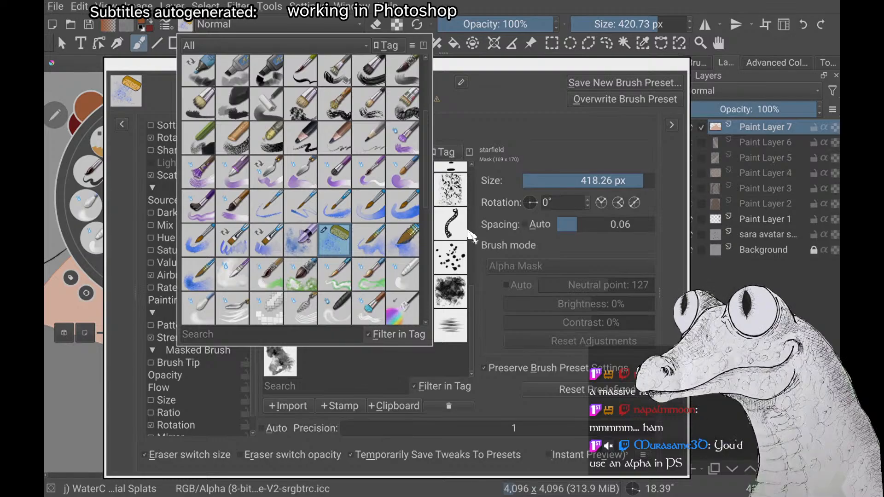
{"action": "left_click", "coordinate": [165, 24]}
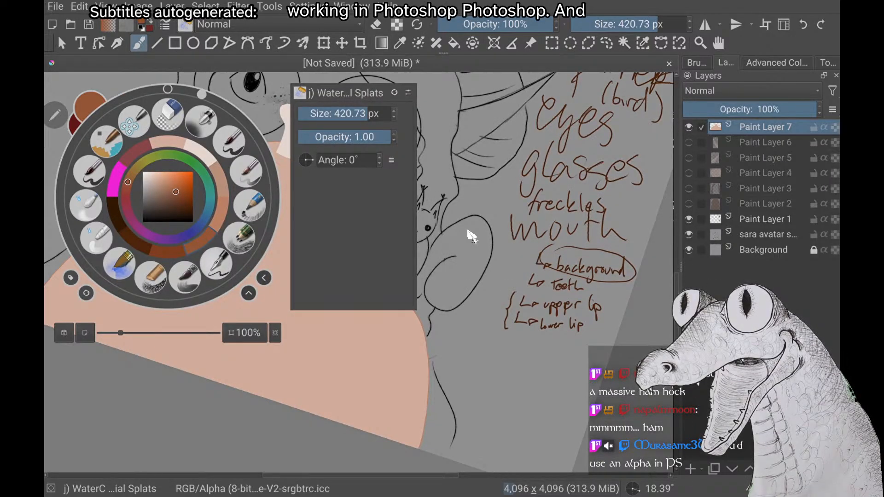
Paint a patch of fine brown freckles across the chest on Paint Layer 7 with the starfield-tipped brush
{"action": "left_click", "coordinate": [141, 314]}
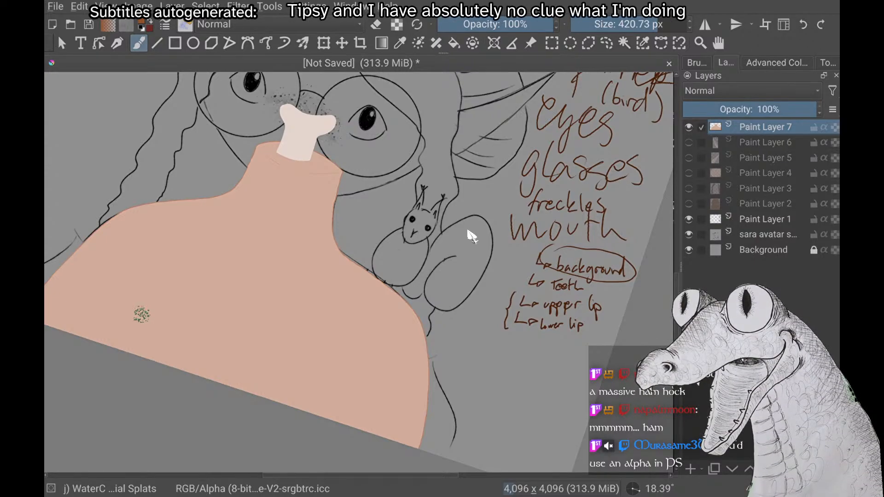
{"action": "scroll", "coordinate": [468, 232], "scroll_direction": "down", "scroll_amount": 3}
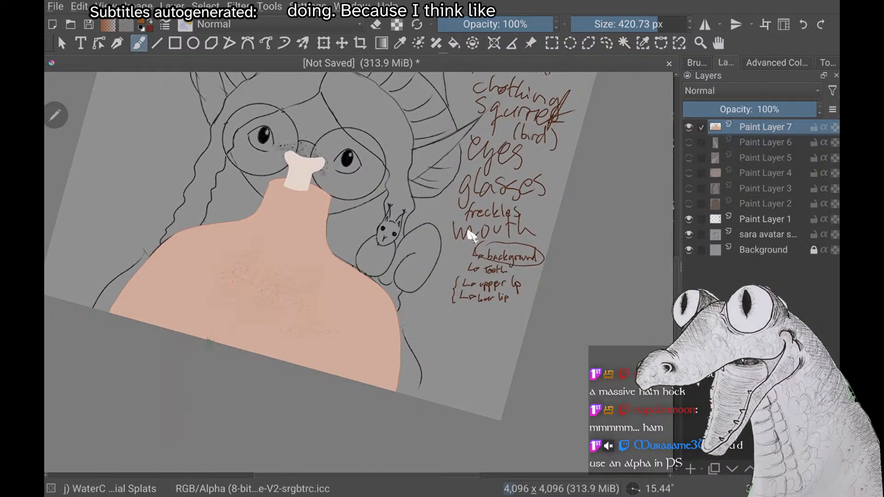
{"action": "scroll", "coordinate": [470, 234], "scroll_direction": "up", "scroll_amount": 3}
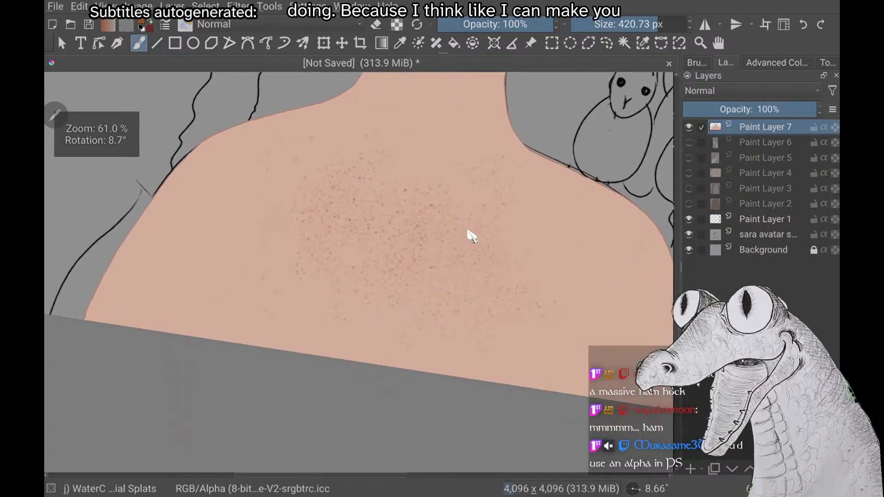
{"action": "scroll", "coordinate": [469, 232], "scroll_direction": "down", "scroll_amount": 3}
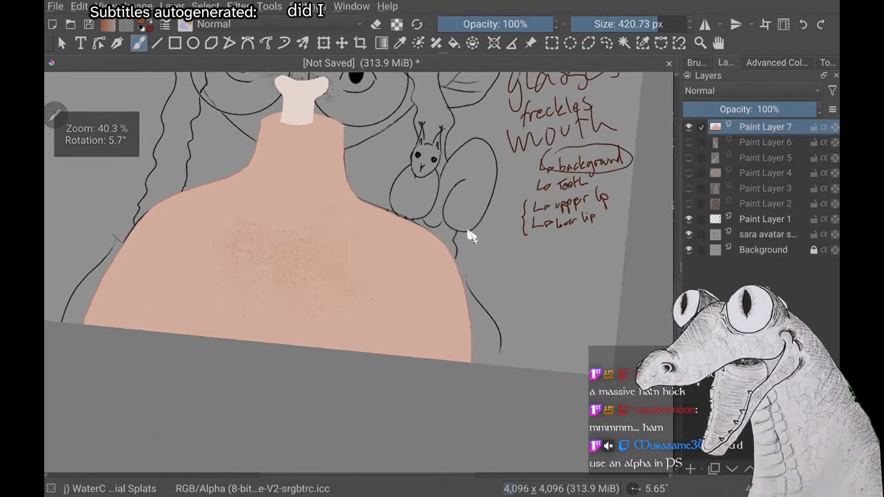
Examine the density and spread of the chest freckles both up close and against the whole body
{"action": "scroll", "coordinate": [469, 234], "scroll_direction": "up", "scroll_amount": 4}
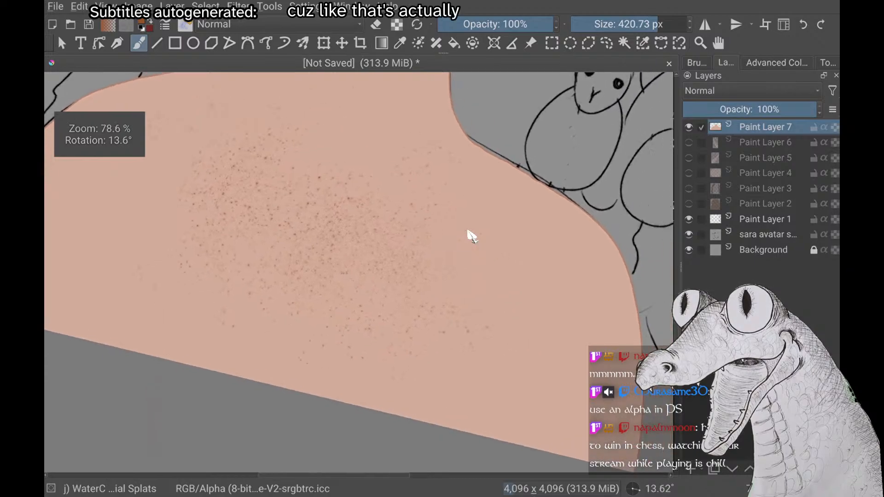
{"action": "scroll", "coordinate": [469, 233], "scroll_direction": "down", "scroll_amount": 3}
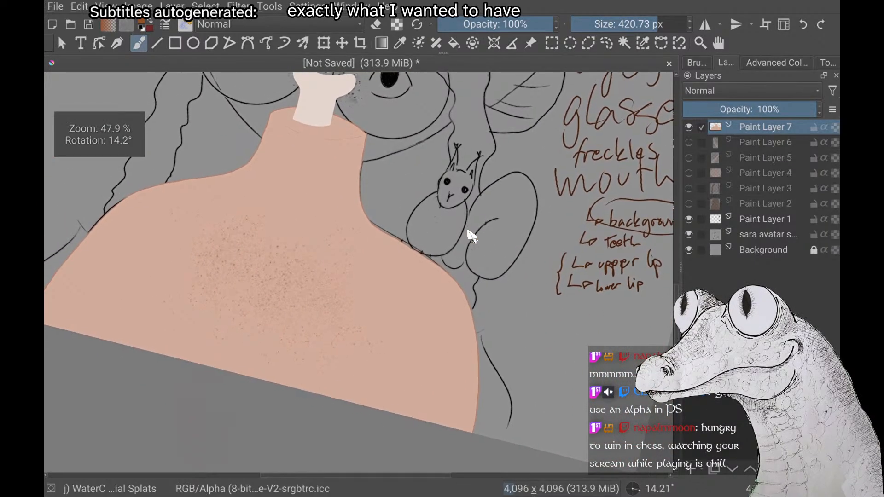
{"action": "scroll", "coordinate": [470, 235], "scroll_direction": "down", "scroll_amount": 4}
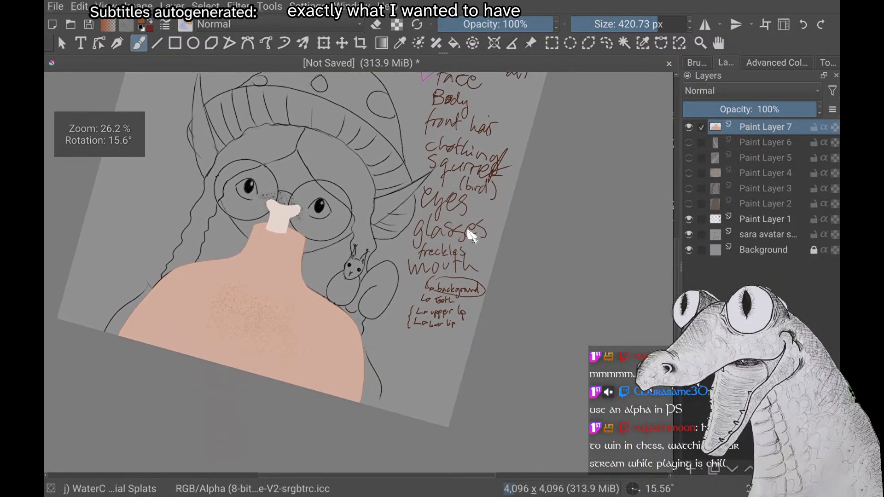
{"action": "scroll", "coordinate": [470, 235], "scroll_direction": "up", "scroll_amount": 5}
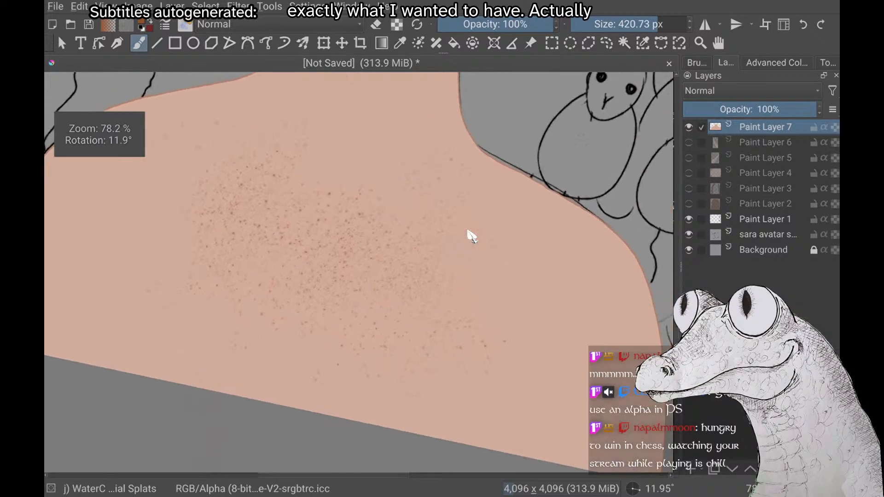
{"action": "scroll", "coordinate": [471, 236], "scroll_direction": "down", "scroll_amount": 2}
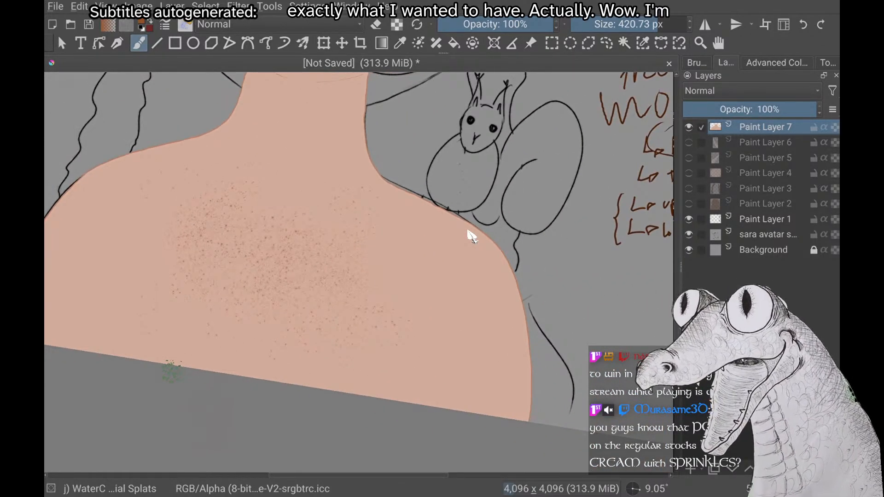
{"action": "scroll", "coordinate": [471, 236], "scroll_direction": "down", "scroll_amount": 3}
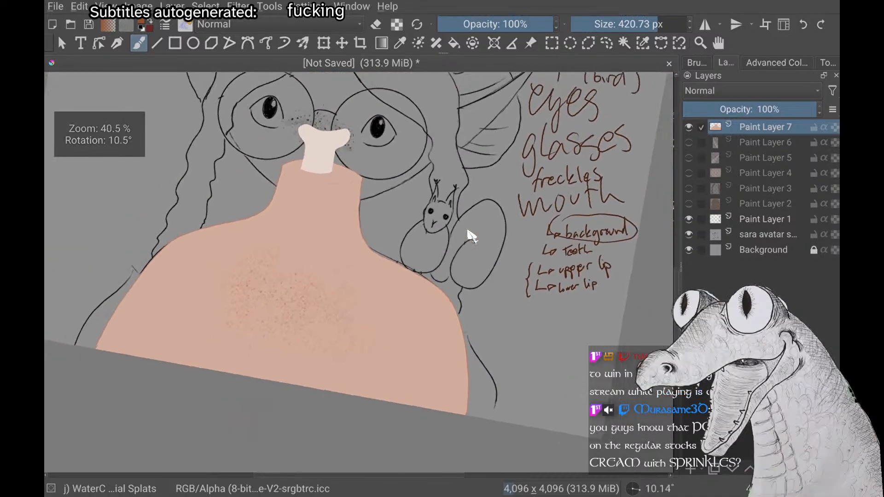
{"action": "scroll", "coordinate": [470, 236], "scroll_direction": "down", "scroll_amount": 1}
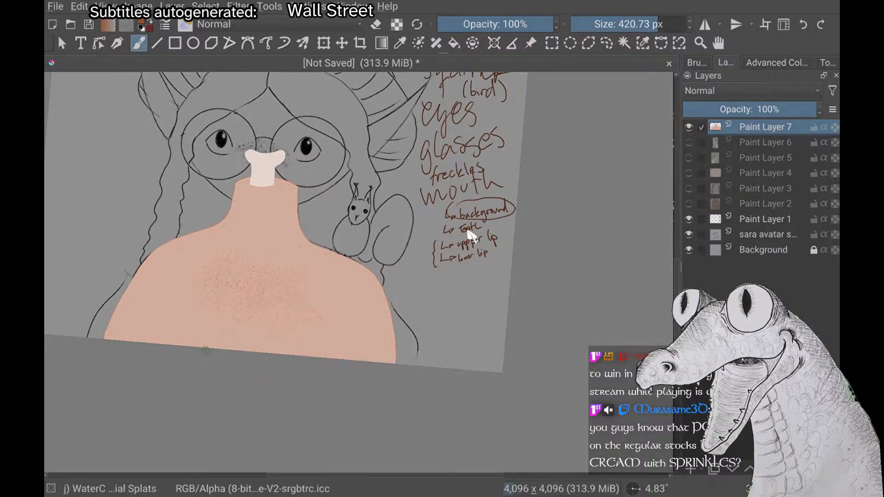
{"action": "scroll", "coordinate": [468, 231], "scroll_direction": "down", "scroll_amount": 2}
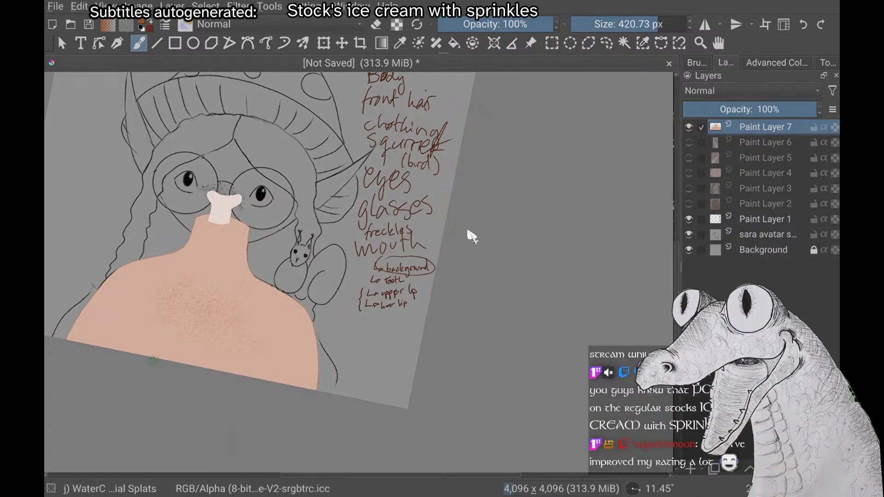
{"action": "scroll", "coordinate": [468, 231], "scroll_direction": "up", "scroll_amount": 2}
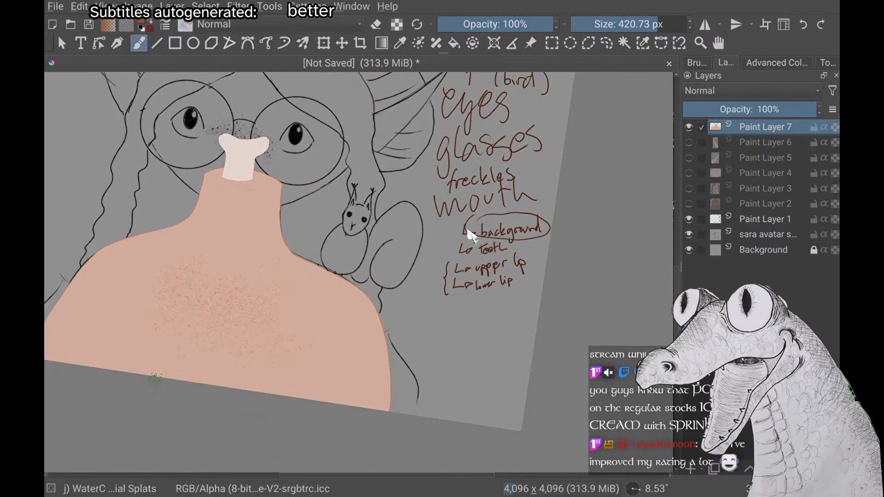
{"action": "scroll", "coordinate": [471, 235], "scroll_direction": "down", "scroll_amount": 3}
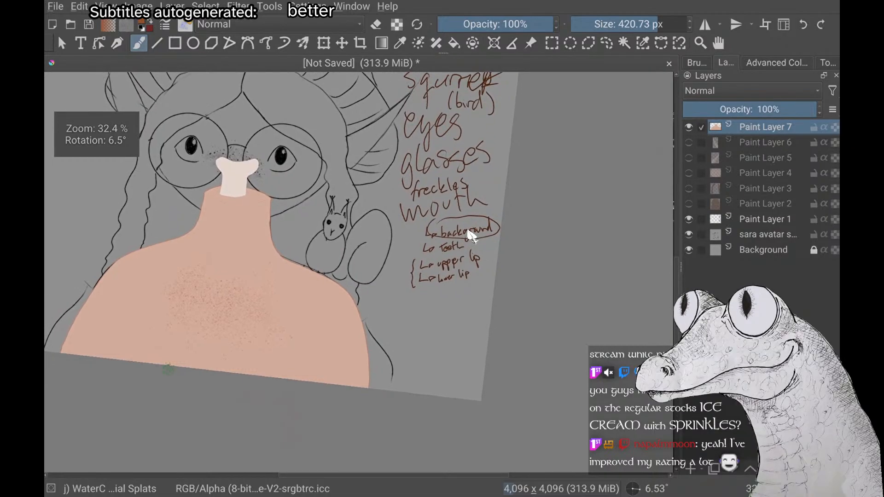
{"action": "scroll", "coordinate": [470, 236], "scroll_direction": "up", "scroll_amount": 3}
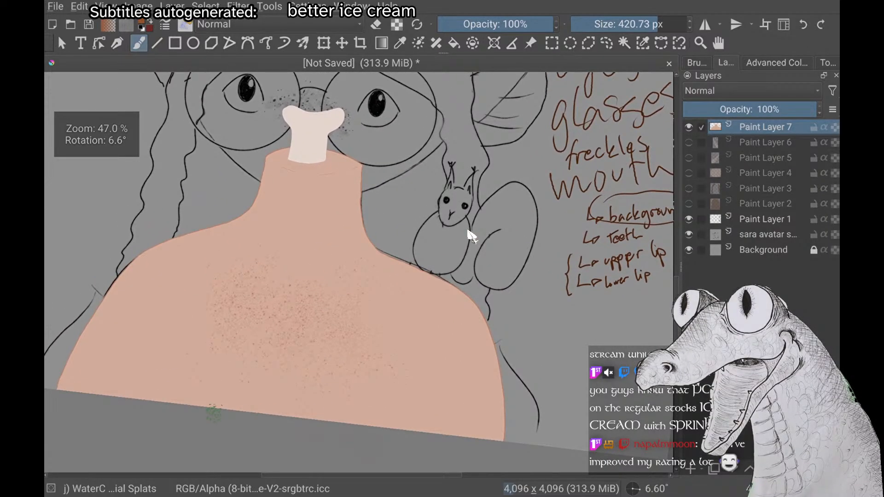
{"action": "scroll", "coordinate": [471, 236], "scroll_direction": "down", "scroll_amount": 3}
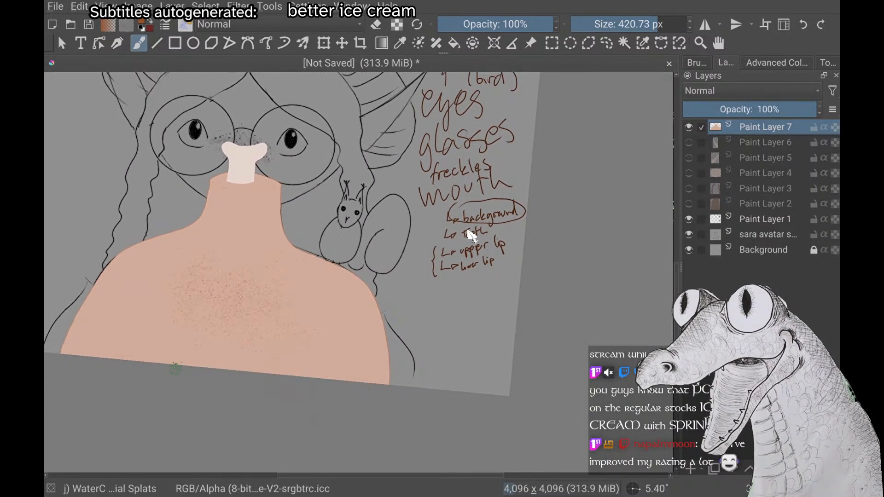
{"action": "scroll", "coordinate": [471, 236], "scroll_direction": "down", "scroll_amount": 3}
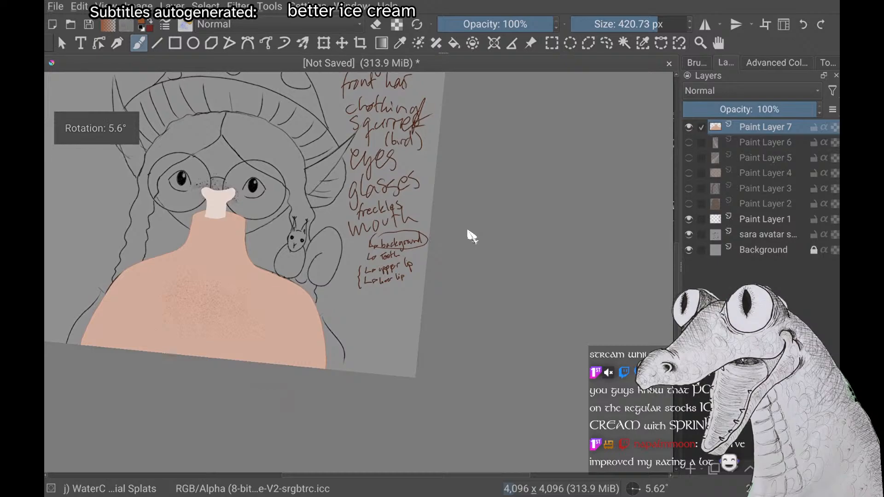
{"action": "scroll", "coordinate": [471, 235], "scroll_direction": "up", "scroll_amount": 3}
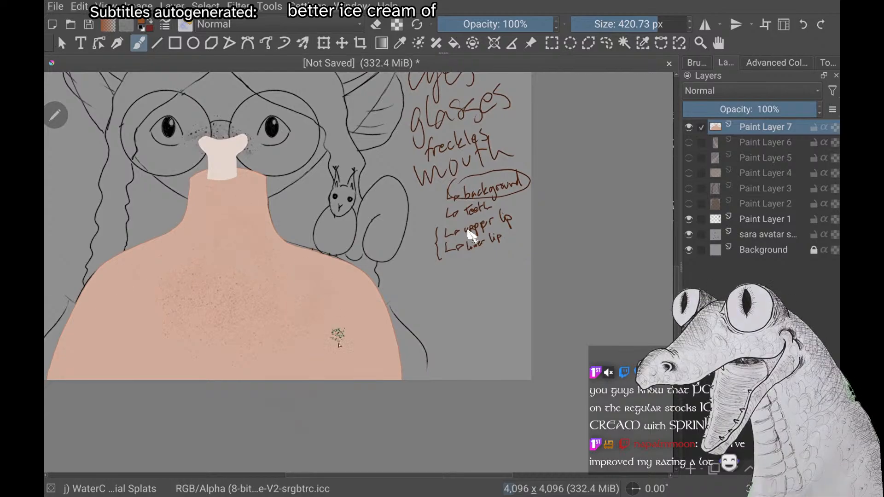
{"action": "scroll", "coordinate": [332, 332], "scroll_direction": "down", "scroll_amount": 2}
{"action": "scroll", "coordinate": [471, 236], "scroll_direction": "down", "scroll_amount": 1}
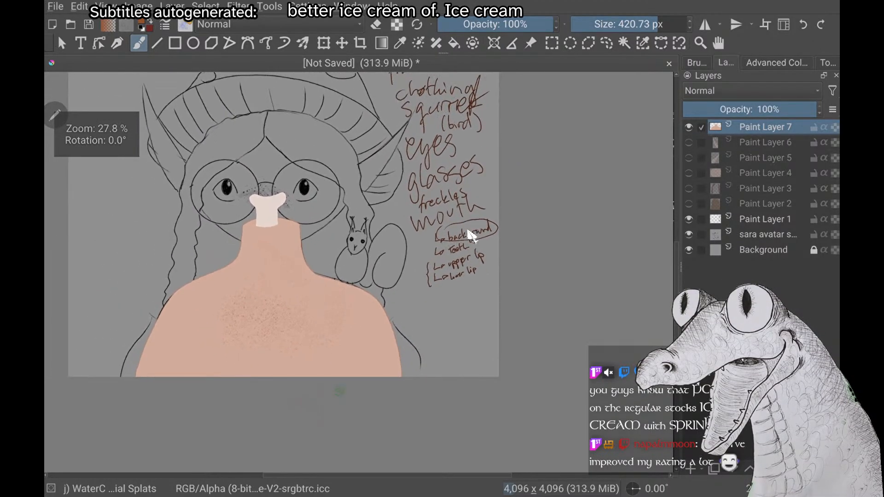
{"action": "scroll", "coordinate": [472, 236], "scroll_direction": "down", "scroll_amount": 1}
{"action": "scroll", "coordinate": [471, 236], "scroll_direction": "down", "scroll_amount": 3}
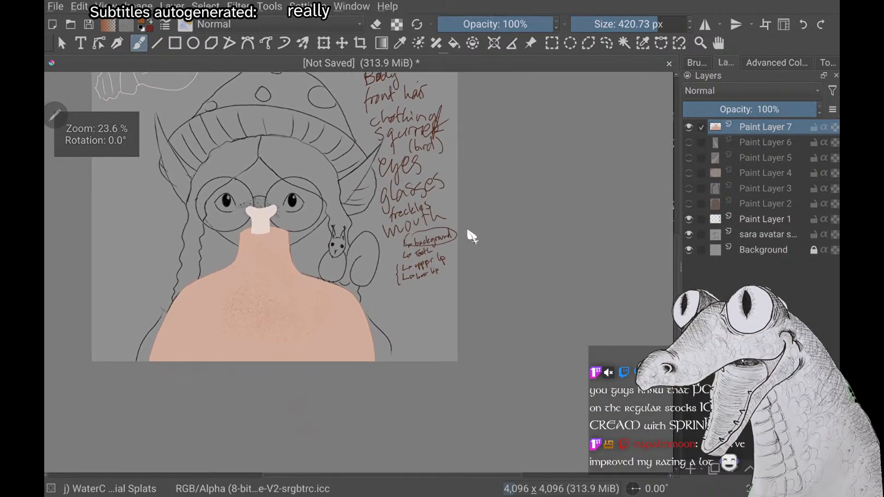
{"action": "scroll", "coordinate": [471, 236], "scroll_direction": "down", "scroll_amount": 2}
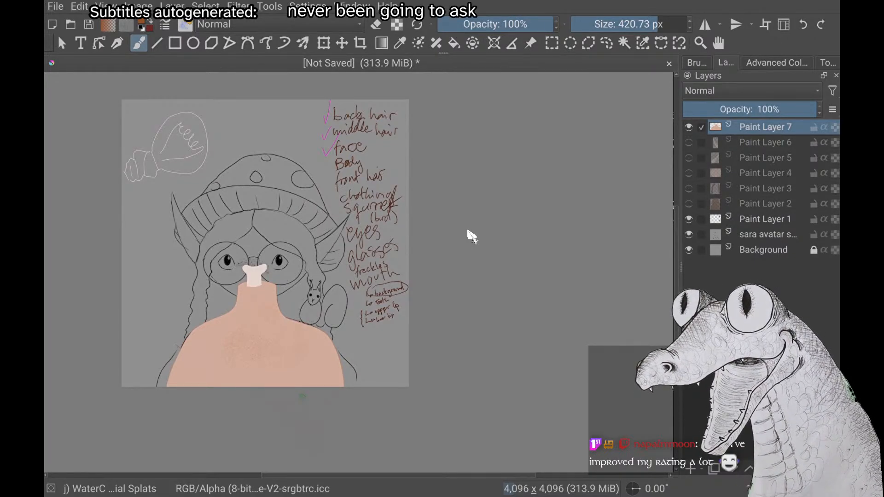
{"action": "scroll", "coordinate": [472, 236], "scroll_direction": "up", "scroll_amount": 3}
{"action": "scroll", "coordinate": [472, 237], "scroll_direction": "down", "scroll_amount": 2}
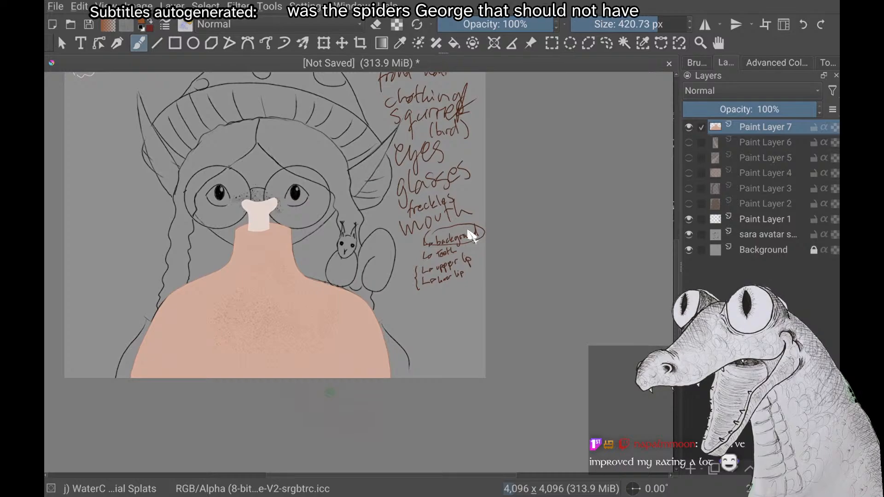
{"action": "scroll", "coordinate": [472, 236], "scroll_direction": "up", "scroll_amount": 1}
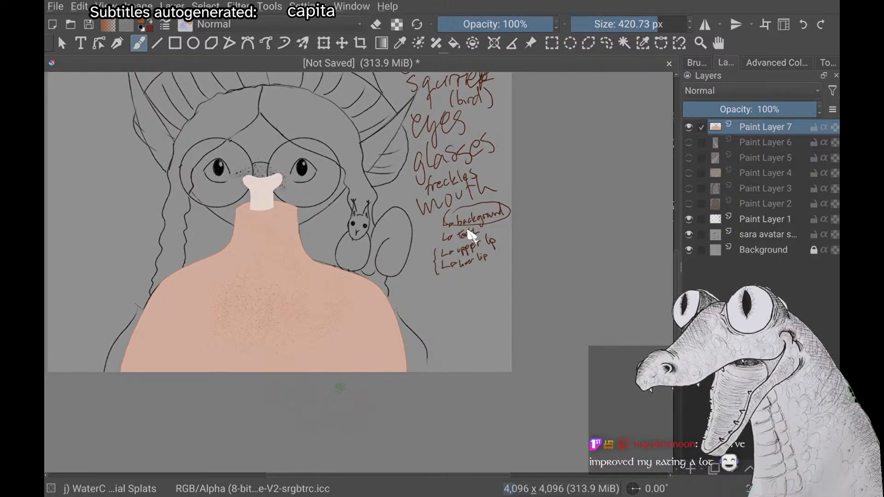
{"action": "scroll", "coordinate": [472, 236], "scroll_direction": "up", "scroll_amount": 1}
{"action": "scroll", "coordinate": [472, 236], "scroll_direction": "down", "scroll_amount": 1}
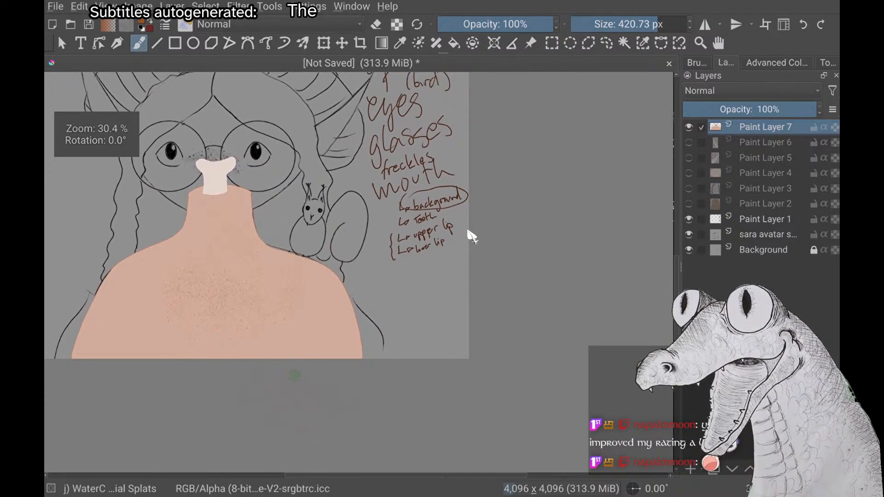
{"action": "scroll", "coordinate": [472, 236], "scroll_direction": "up", "scroll_amount": 1}
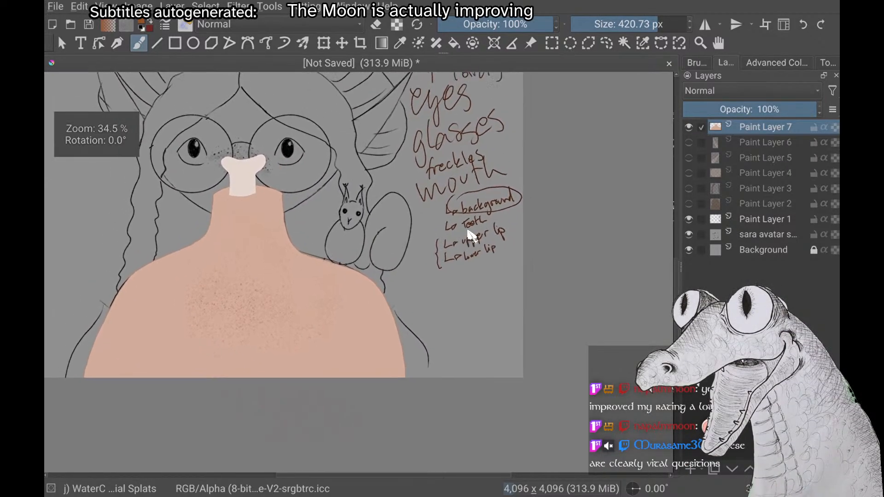
{"action": "scroll", "coordinate": [472, 236], "scroll_direction": "down", "scroll_amount": 1}
{"action": "scroll", "coordinate": [472, 236], "scroll_direction": "up", "scroll_amount": 2}
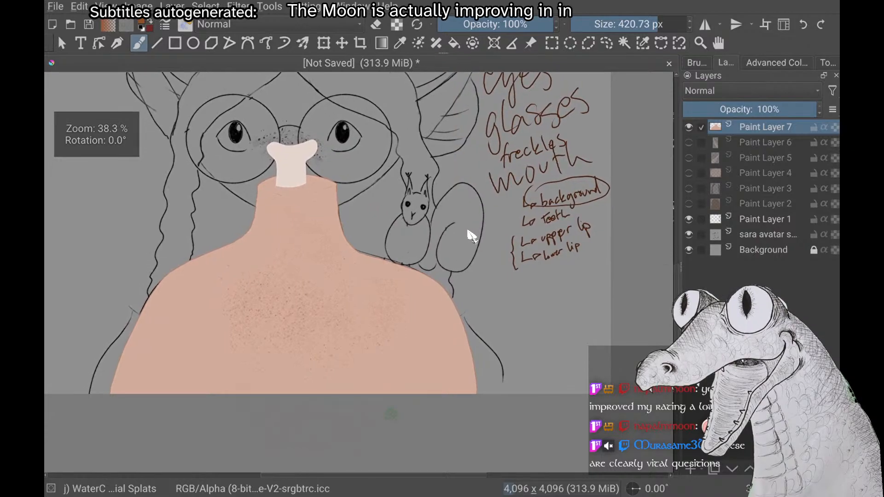
{"action": "scroll", "coordinate": [472, 235], "scroll_direction": "up", "scroll_amount": 2}
{"action": "scroll", "coordinate": [472, 236], "scroll_direction": "up", "scroll_amount": 1}
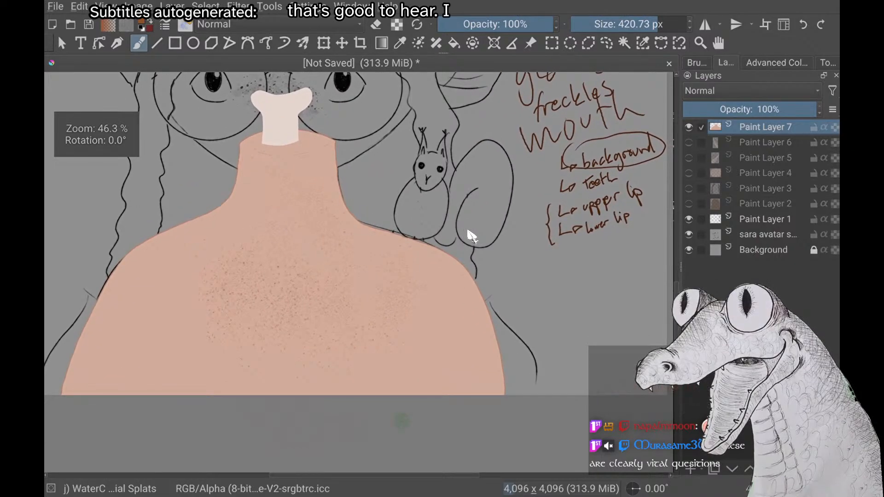
{"action": "scroll", "coordinate": [472, 236], "scroll_direction": "down", "scroll_amount": 3}
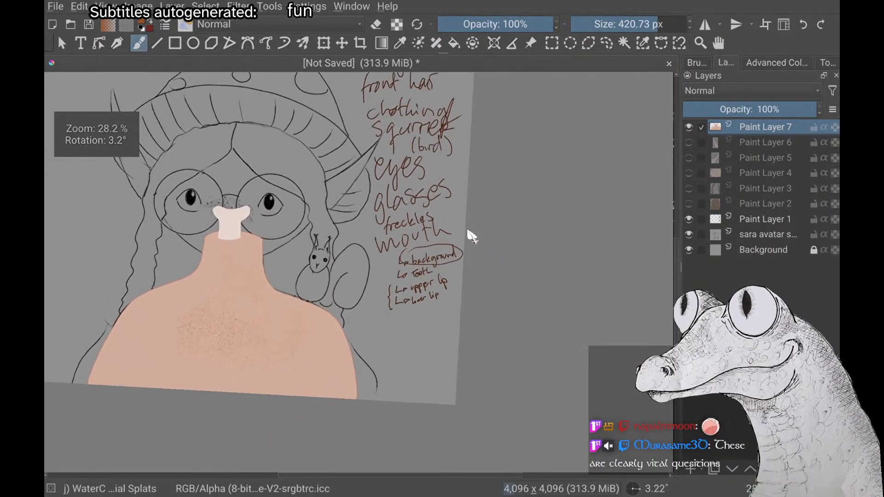
{"action": "scroll", "coordinate": [472, 236], "scroll_direction": "up", "scroll_amount": 1}
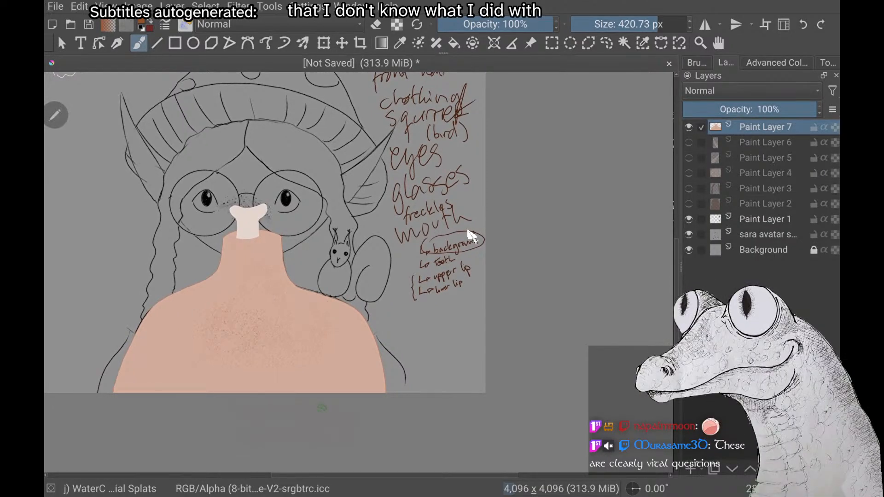
Add a new paint layer above Paint Layer 7, show the face on Paint Layer 4 and hide the body on Paint Layer 7
{"action": "key", "text": "Insert"}
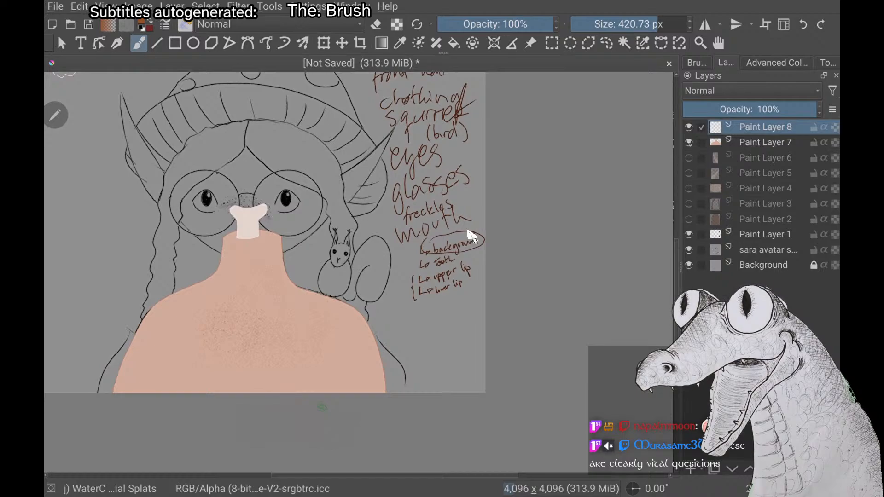
{"action": "left_click", "coordinate": [689, 189]}
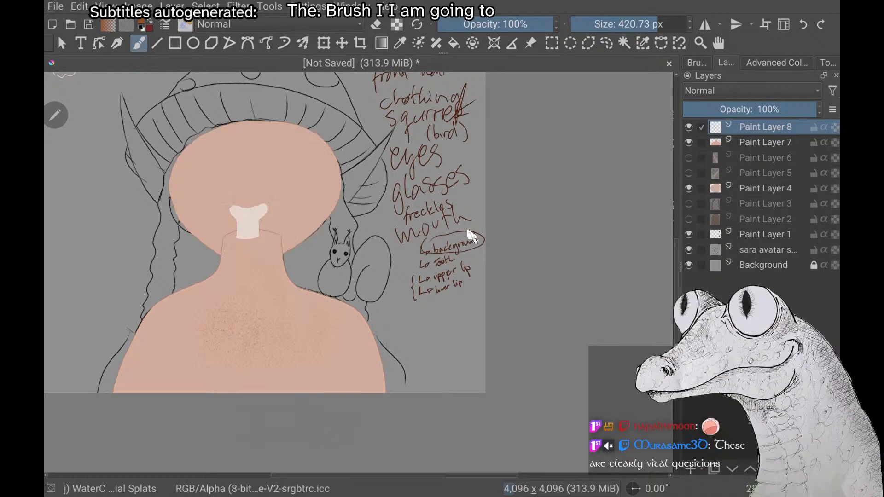
{"action": "left_click", "coordinate": [689, 142]}
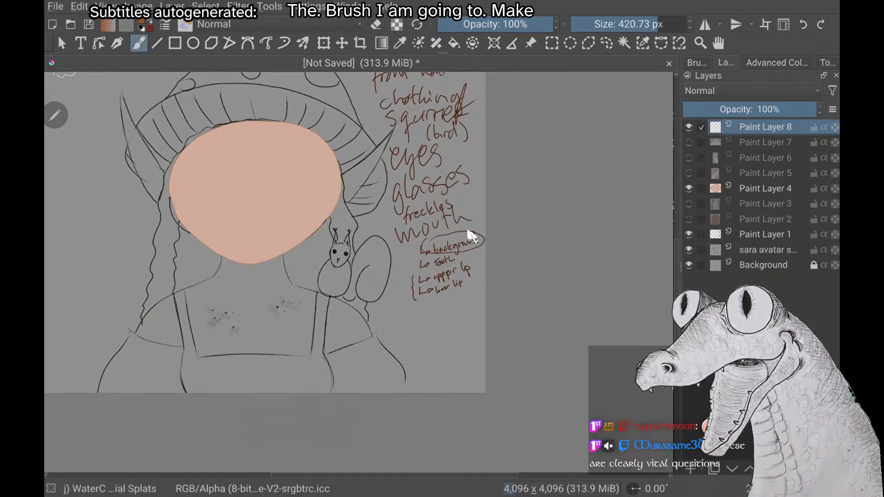
Paint a patch of fine reddish-brown freckles across the middle of the face on Paint Layer 8 with the 420.73 px splats brush
{"action": "scroll", "coordinate": [468, 232], "scroll_direction": "up", "scroll_amount": 3}
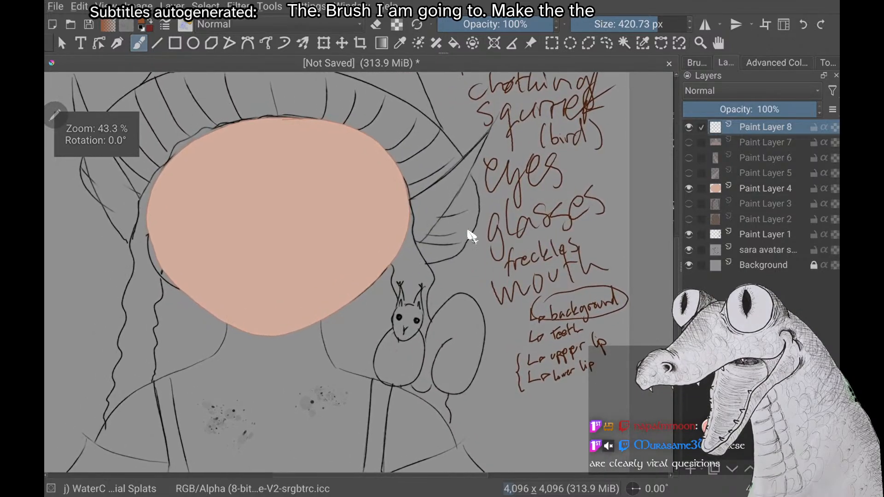
{"action": "left_click_drag", "start_coordinate": [296, 223], "coordinate": [268, 229]}
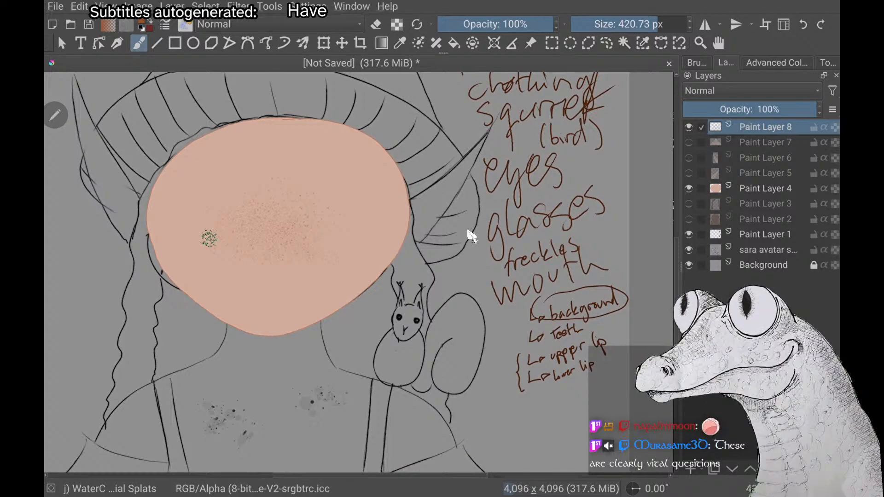
{"action": "scroll", "coordinate": [468, 231], "scroll_direction": "down", "scroll_amount": 3}
{"action": "scroll", "coordinate": [468, 231], "scroll_direction": "up", "scroll_amount": 1}
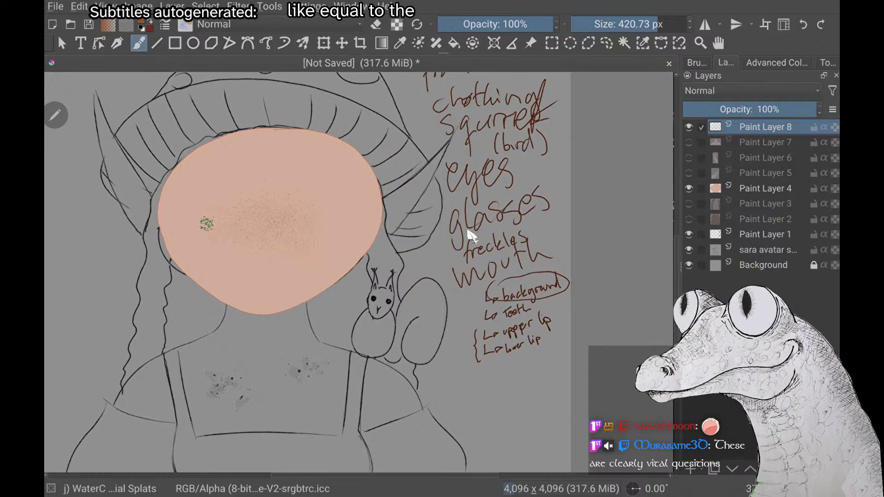
{"action": "left_click", "coordinate": [209, 236]}
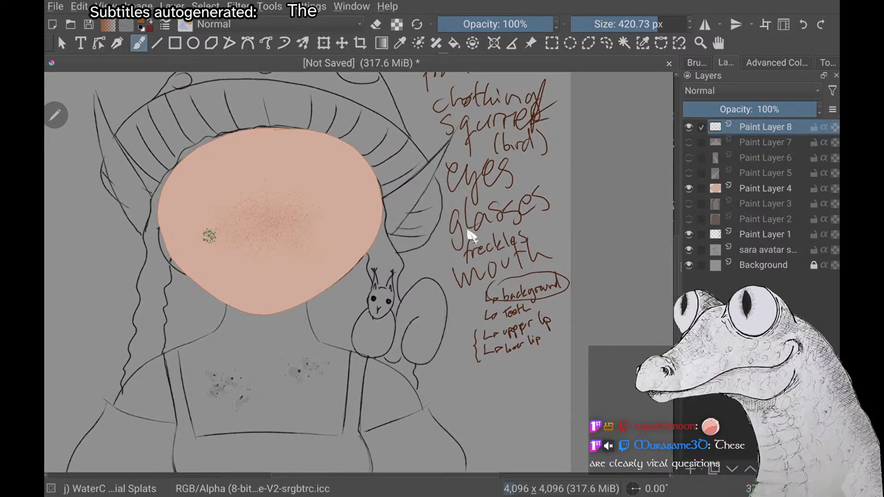
Examine the density and spread of the face freckles up close and against the whole head
{"action": "scroll", "coordinate": [468, 230], "scroll_direction": "down", "scroll_amount": 2}
{"action": "scroll", "coordinate": [468, 230], "scroll_direction": "up", "scroll_amount": 5}
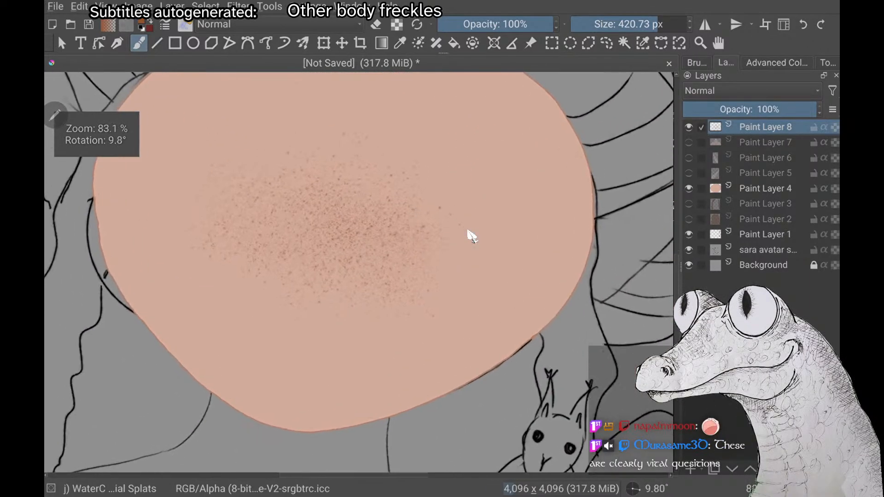
{"action": "scroll", "coordinate": [467, 230], "scroll_direction": "down", "scroll_amount": 1}
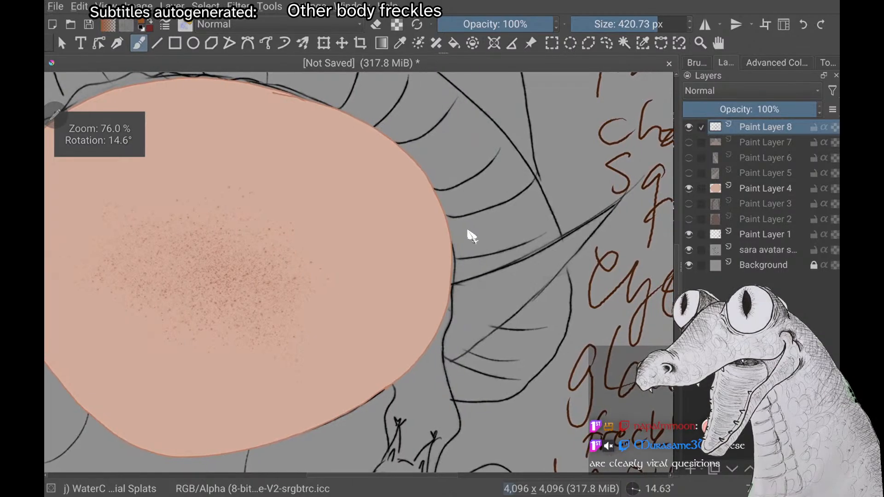
{"action": "scroll", "coordinate": [467, 230], "scroll_direction": "down", "scroll_amount": 3}
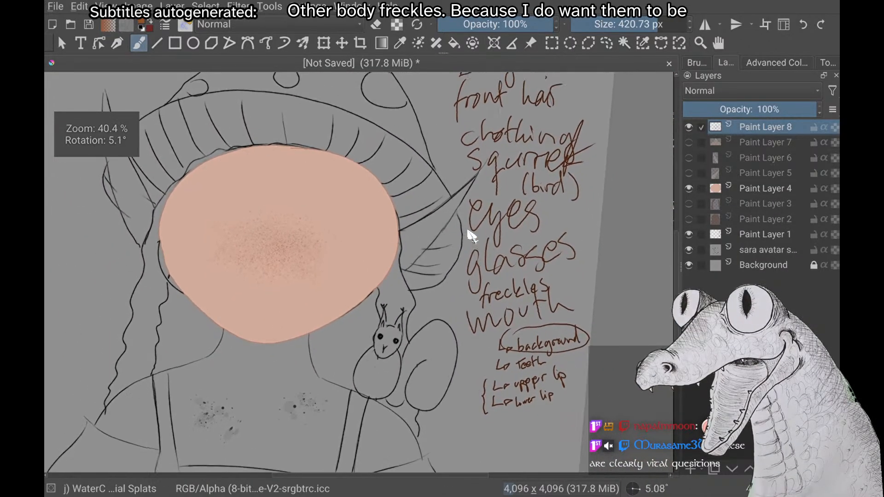
{"action": "scroll", "coordinate": [468, 231], "scroll_direction": "down", "scroll_amount": 1}
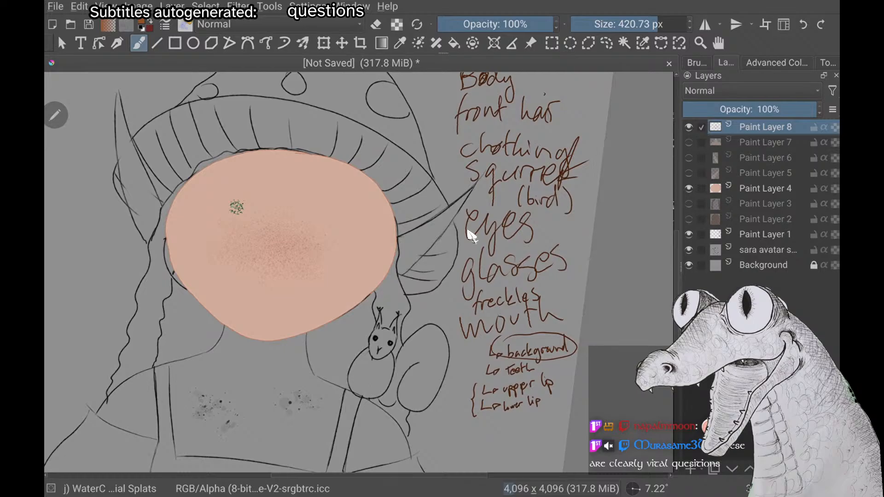
{"action": "scroll", "coordinate": [469, 231], "scroll_direction": "down", "scroll_amount": 3}
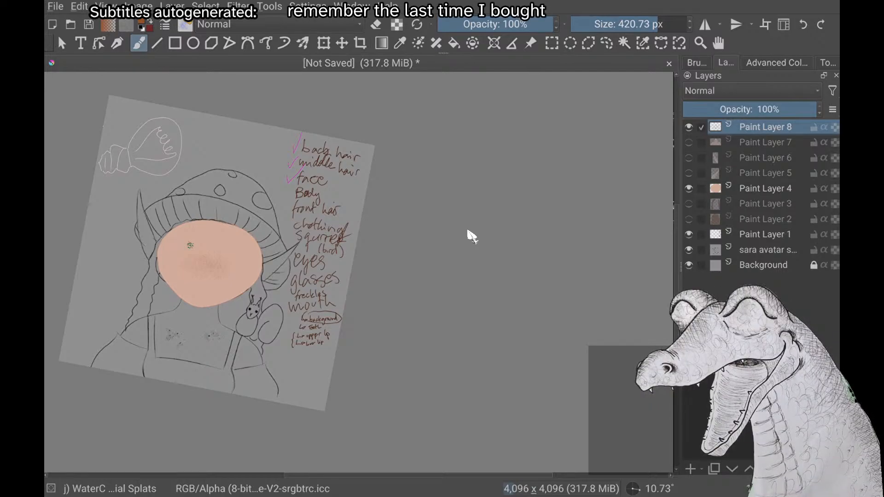
{"action": "scroll", "coordinate": [190, 246], "scroll_direction": "up", "scroll_amount": 2}
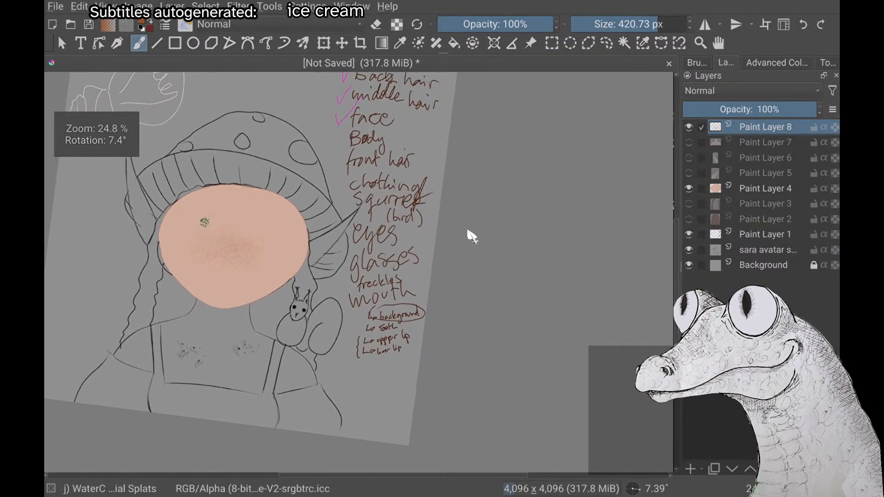
{"action": "scroll", "coordinate": [190, 246], "scroll_direction": "down", "scroll_amount": 1}
{"action": "scroll", "coordinate": [468, 231], "scroll_direction": "down", "scroll_amount": 1}
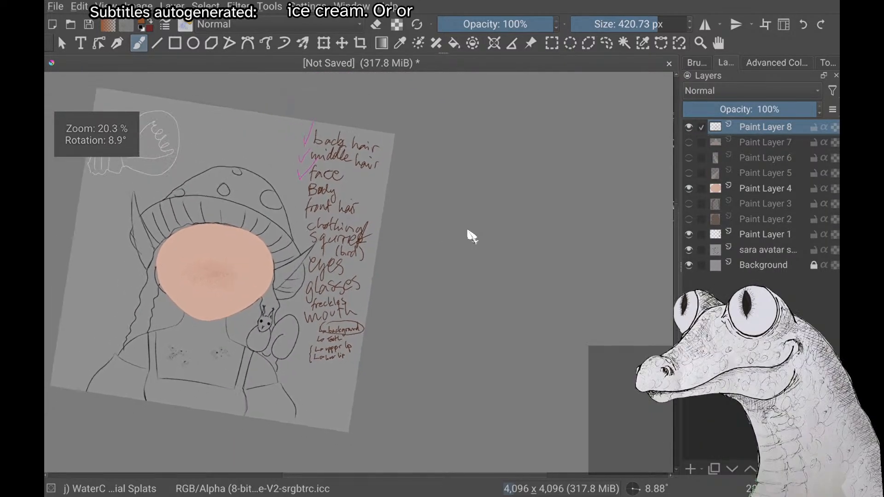
{"action": "scroll", "coordinate": [468, 231], "scroll_direction": "down", "scroll_amount": 1}
{"action": "scroll", "coordinate": [467, 231], "scroll_direction": "up", "scroll_amount": 1}
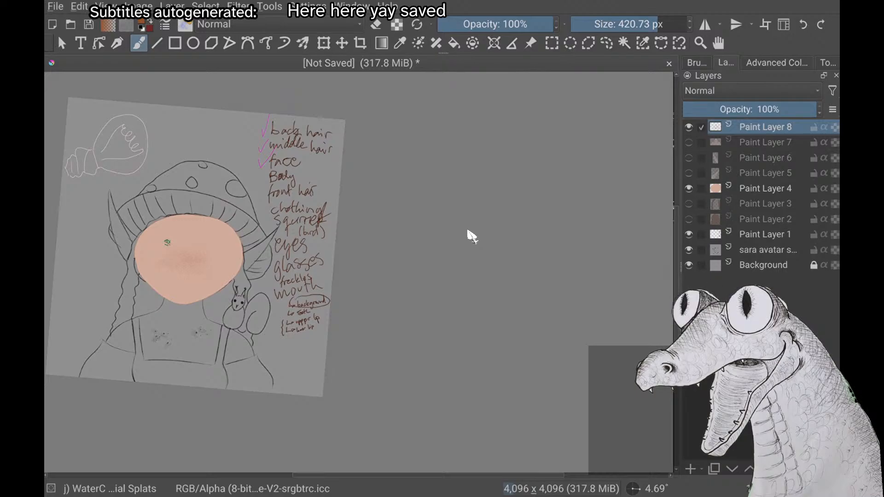
{"action": "scroll", "coordinate": [468, 232], "scroll_direction": "up", "scroll_amount": 1}
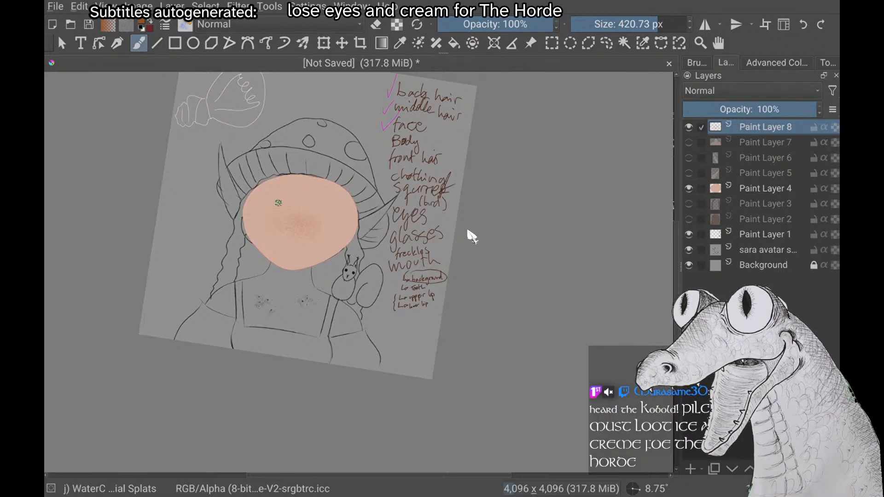
{"action": "scroll", "coordinate": [468, 232], "scroll_direction": "up", "scroll_amount": 3}
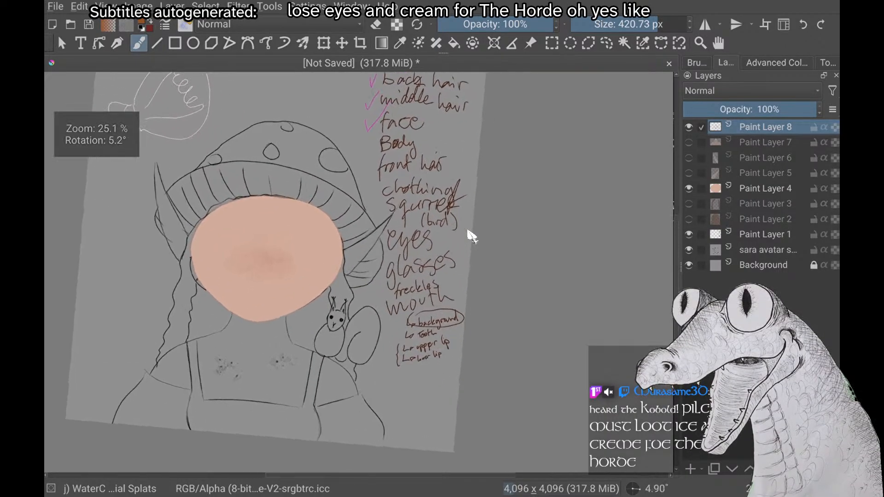
{"action": "scroll", "coordinate": [468, 231], "scroll_direction": "down", "scroll_amount": 5}
{"action": "scroll", "coordinate": [468, 232], "scroll_direction": "up", "scroll_amount": 4}
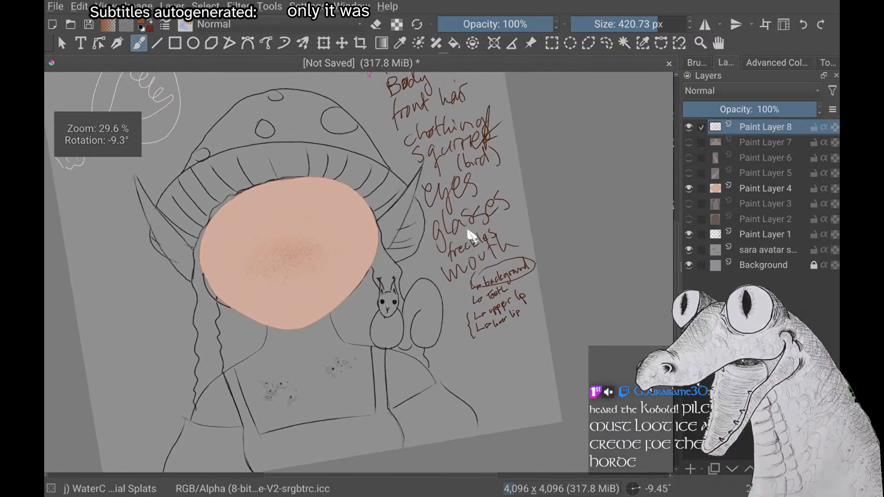
{"action": "scroll", "coordinate": [468, 232], "scroll_direction": "down", "scroll_amount": 1}
{"action": "scroll", "coordinate": [467, 232], "scroll_direction": "up", "scroll_amount": 2}
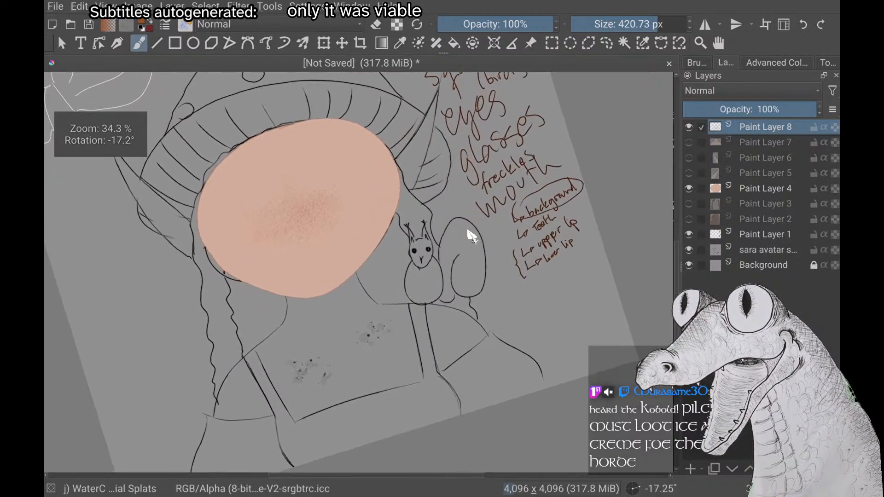
{"action": "scroll", "coordinate": [468, 232], "scroll_direction": "down", "scroll_amount": 4}
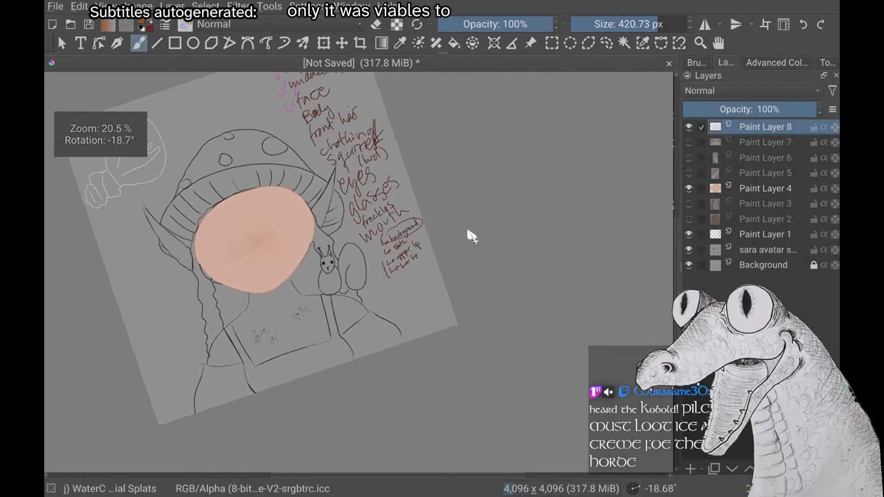
{"action": "scroll", "coordinate": [468, 231], "scroll_direction": "down", "scroll_amount": 1}
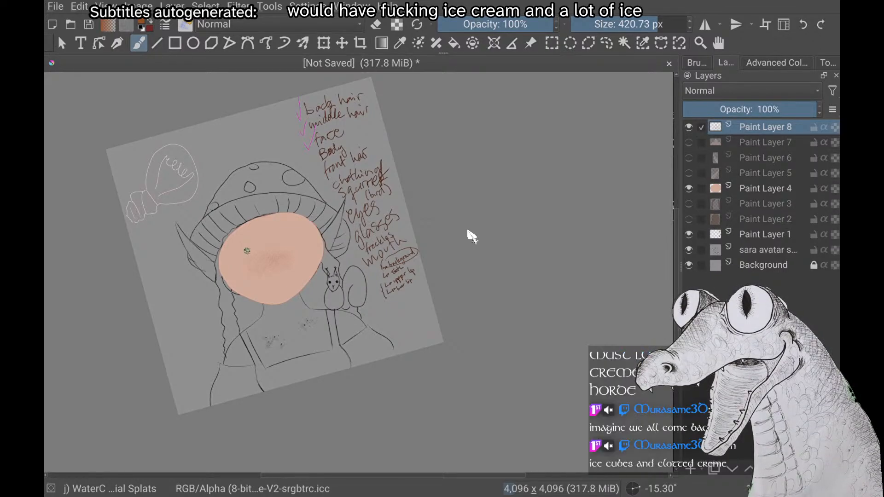
{"action": "scroll", "coordinate": [468, 231], "scroll_direction": "down", "scroll_amount": 2}
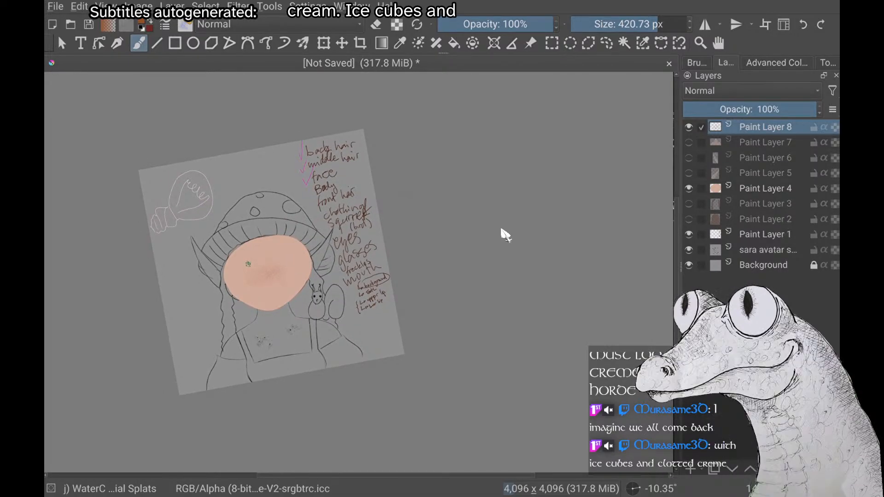
{"action": "scroll", "coordinate": [505, 237], "scroll_direction": "down", "scroll_amount": 1}
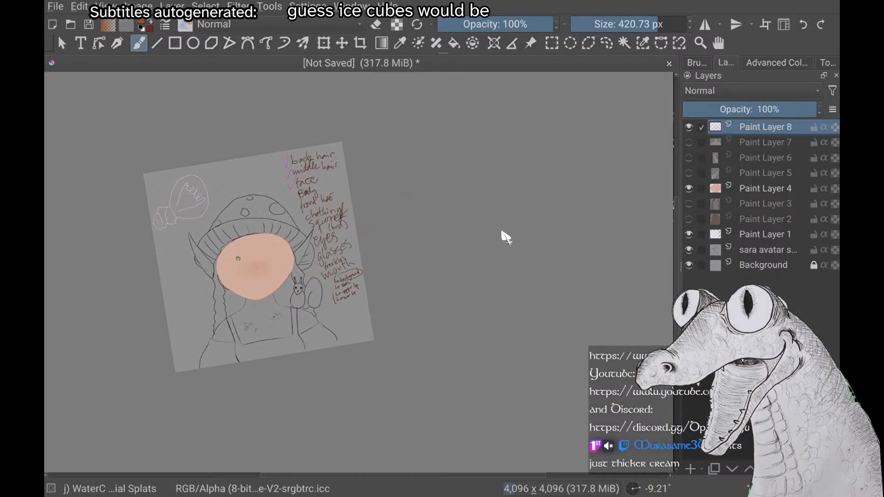
Show the body on Paint Layer 7 to view it together with the freckled face
{"action": "scroll", "coordinate": [506, 237], "scroll_direction": "up", "scroll_amount": 3}
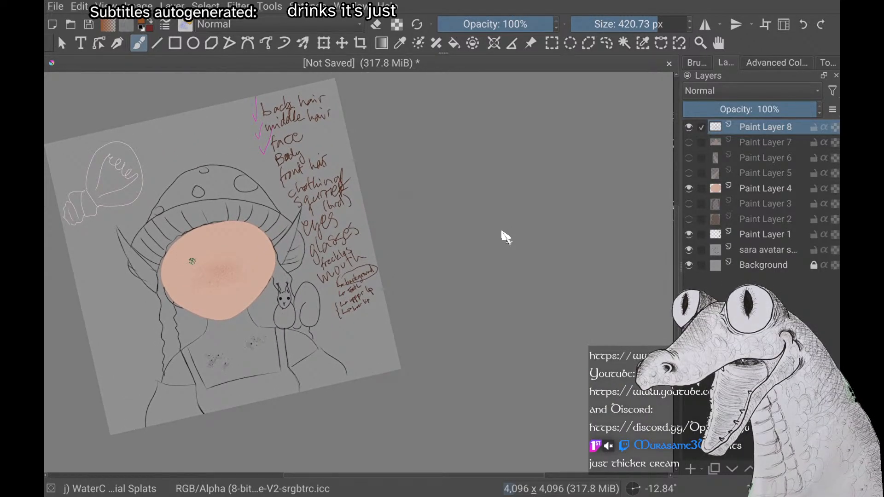
{"action": "scroll", "coordinate": [505, 237], "scroll_direction": "up", "scroll_amount": 5}
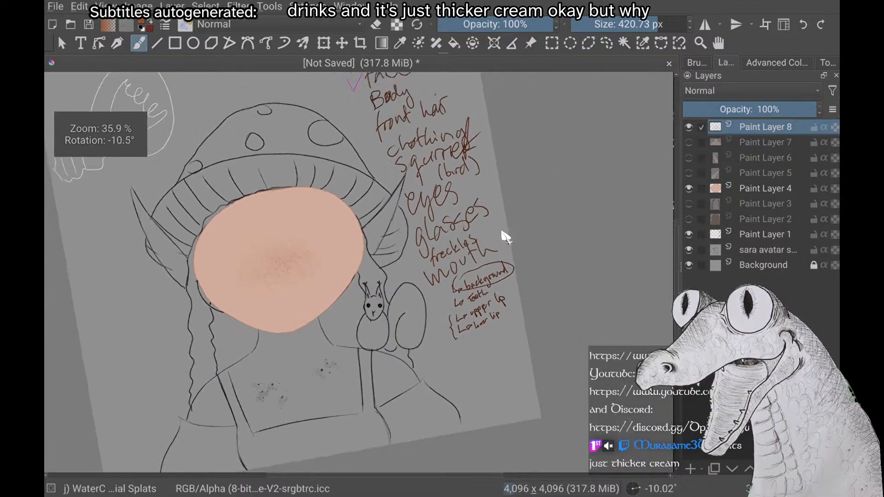
{"action": "scroll", "coordinate": [505, 237], "scroll_direction": "down", "scroll_amount": 3}
{"action": "scroll", "coordinate": [506, 237], "scroll_direction": "up", "scroll_amount": 3}
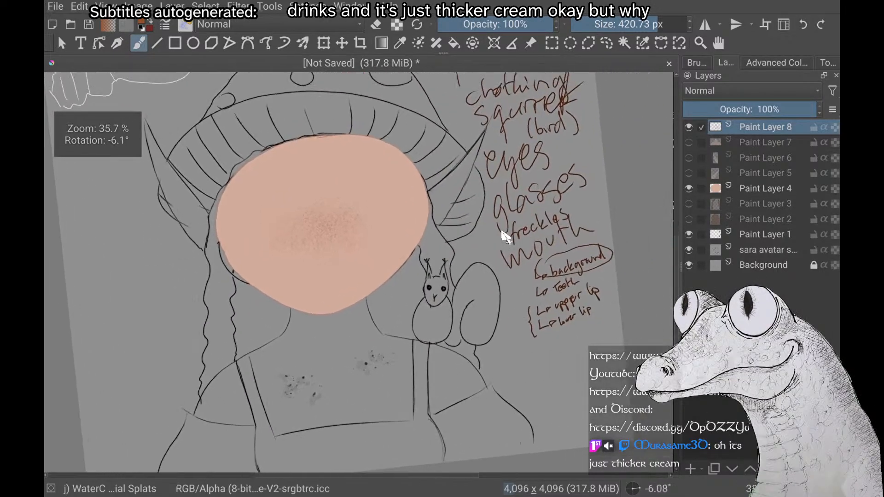
{"action": "scroll", "coordinate": [506, 237], "scroll_direction": "down", "scroll_amount": 3}
{"action": "scroll", "coordinate": [505, 238], "scroll_direction": "up", "scroll_amount": 1}
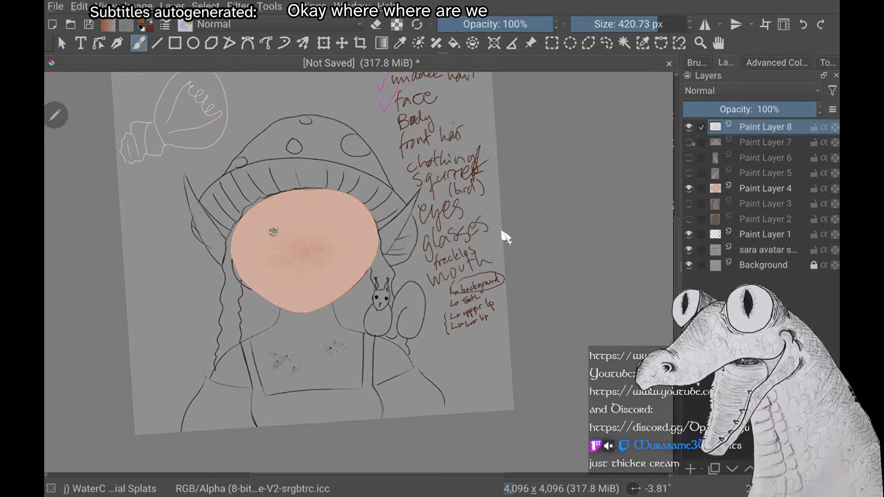
{"action": "left_click", "coordinate": [689, 142]}
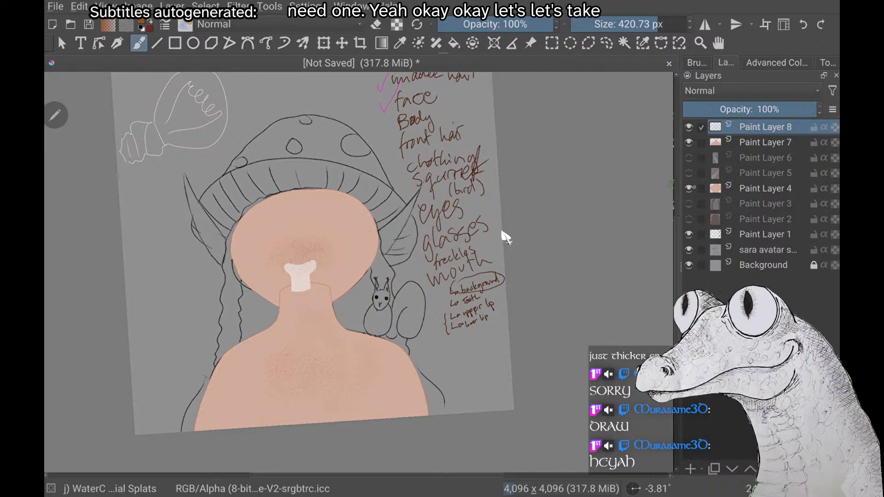
Tick off "Body" in the handwritten checklist on Paint Layer 1 in magenta with the 5.98 px Basic-5 Size brush
{"action": "key", "text": "Page_Down"}
{"action": "key", "text": "Page_Down"}
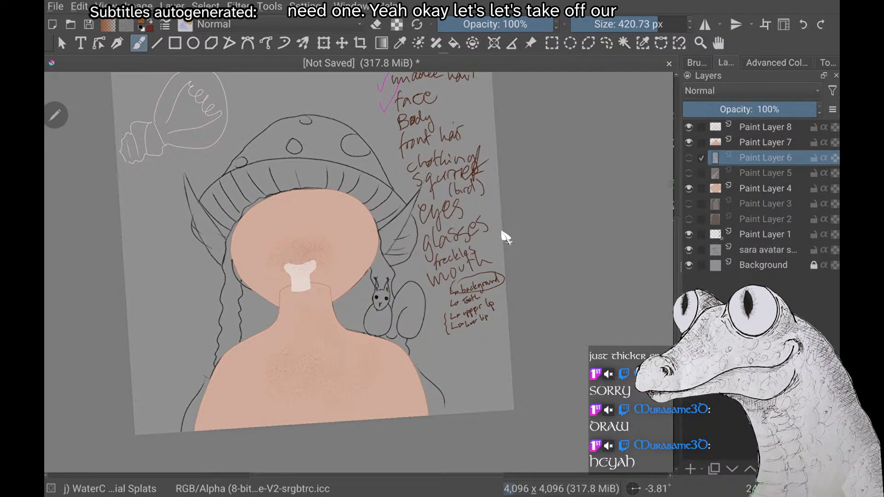
{"action": "key", "text": "Page_Down"}
{"action": "key", "text": "Page_Down"}
{"action": "key", "text": "Page_Down"}
{"action": "key", "text": "Page_Down"}
{"action": "key", "text": "Page_Down"}
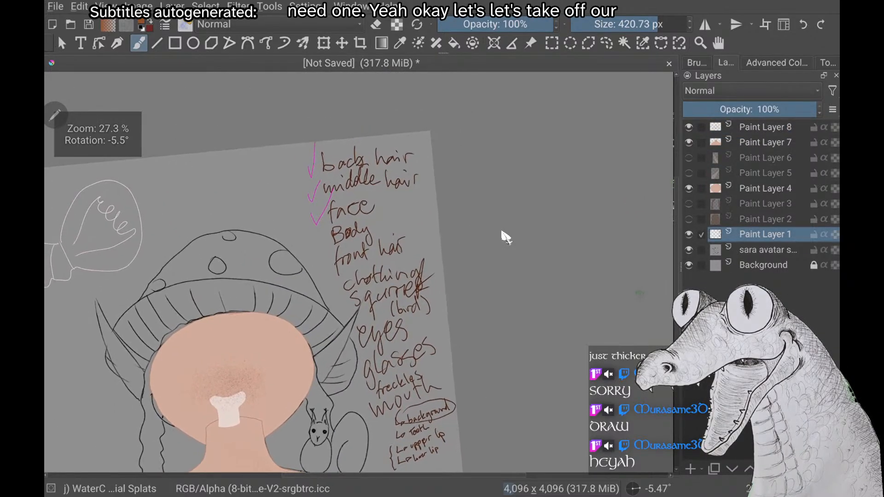
{"action": "right_click", "coordinate": [200, 195]}
{"action": "left_click", "coordinate": [142, 175]}
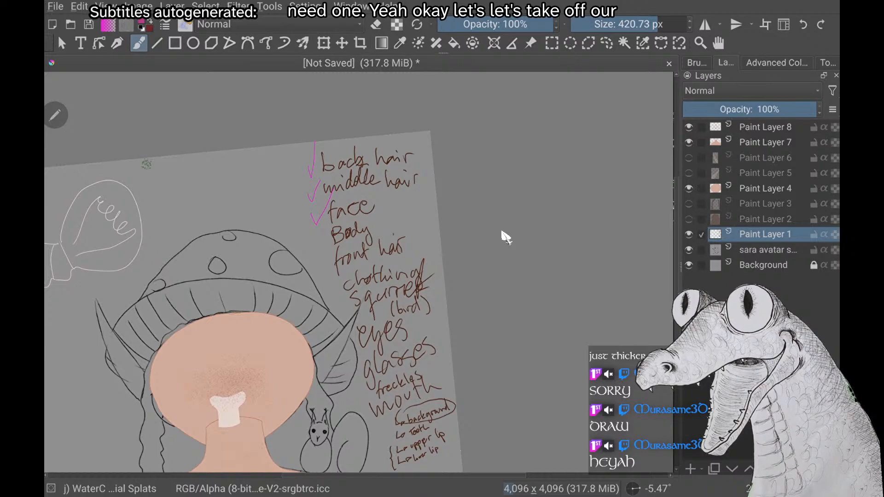
{"action": "scroll", "coordinate": [506, 238], "scroll_direction": "down", "scroll_amount": 2}
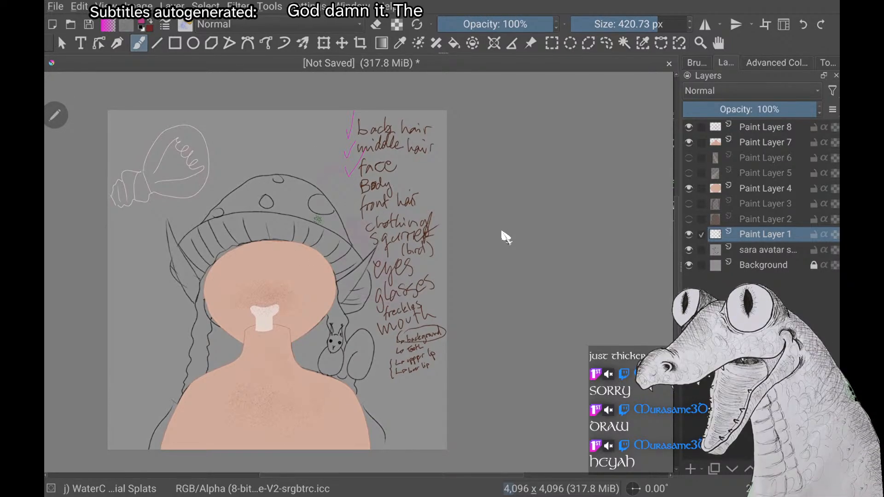
{"action": "right_click", "coordinate": [168, 252]}
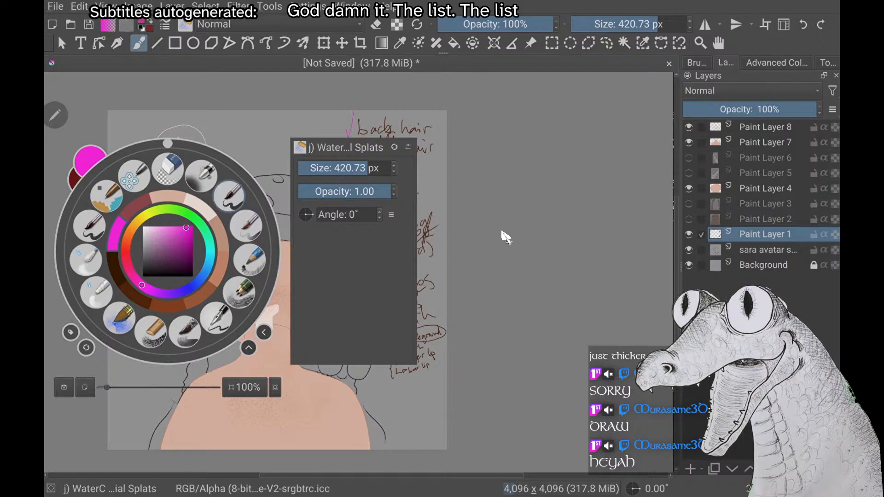
{"action": "left_click", "coordinate": [230, 195]}
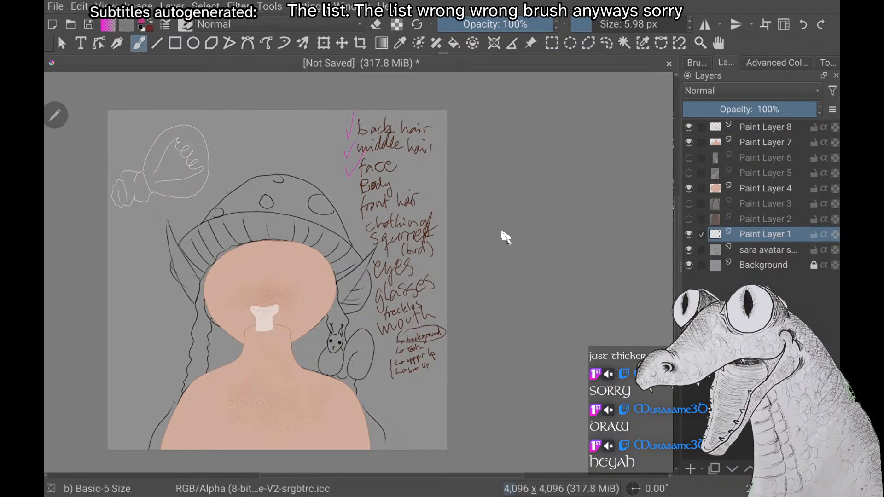
{"action": "scroll", "coordinate": [506, 237], "scroll_direction": "up", "scroll_amount": 4}
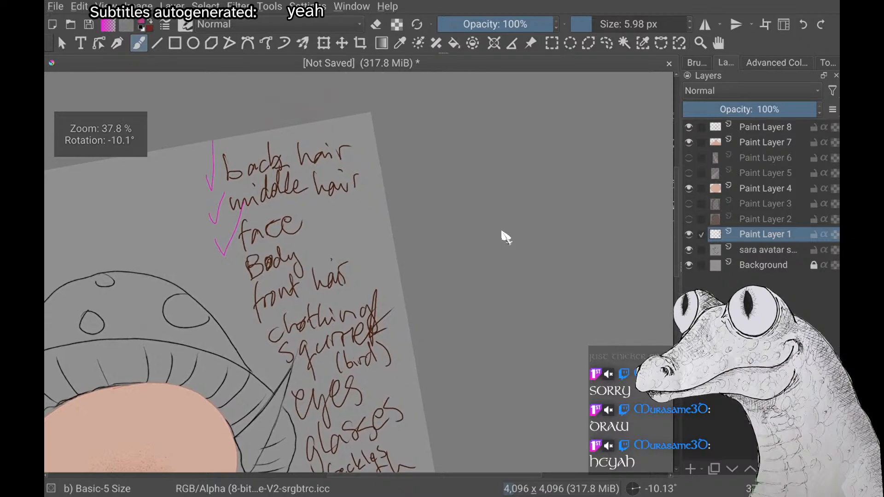
{"action": "left_click_drag", "start_coordinate": [235, 271], "coordinate": [261, 206]}
{"action": "scroll", "coordinate": [506, 237], "scroll_direction": "down", "scroll_amount": 2}
{"action": "scroll", "coordinate": [506, 237], "scroll_direction": "down", "scroll_amount": 2}
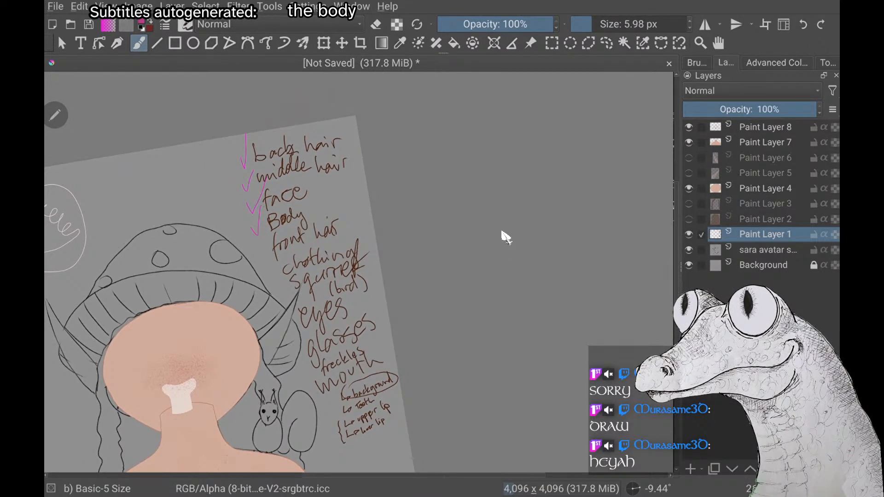
{"action": "scroll", "coordinate": [505, 237], "scroll_direction": "down", "scroll_amount": 3}
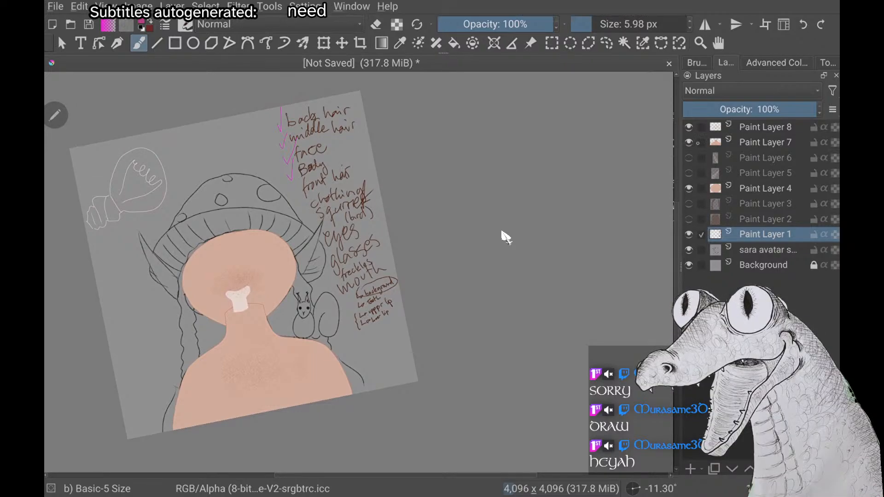
Hide the body on Paint Layer 7, add a new paint layer and raise it in the stack to directly above Paint Layer 7
{"action": "left_click", "coordinate": [689, 142]}
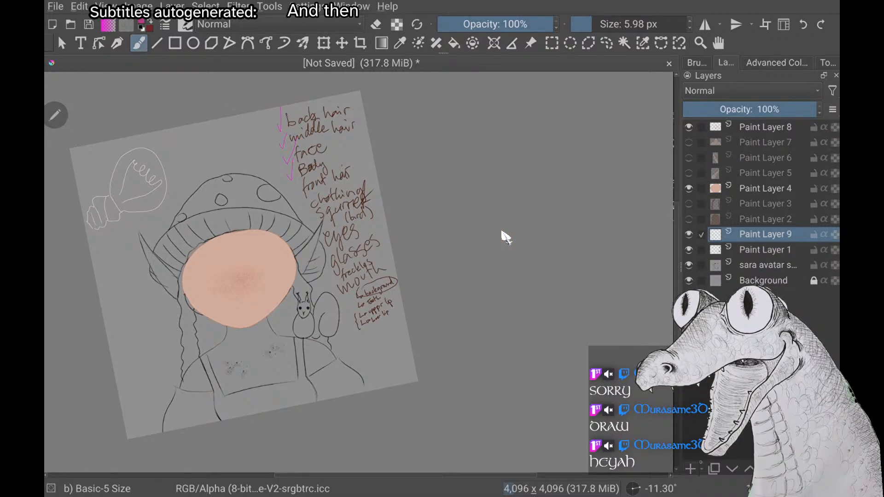
{"action": "key", "text": "ctrl+Page_Up"}
{"action": "key", "text": "ctrl+Page_Up"}
{"action": "key", "text": "ctrl+Page_Up"}
{"action": "key", "text": "ctrl+Page_Up"}
{"action": "key", "text": "ctrl+Page_Up"}
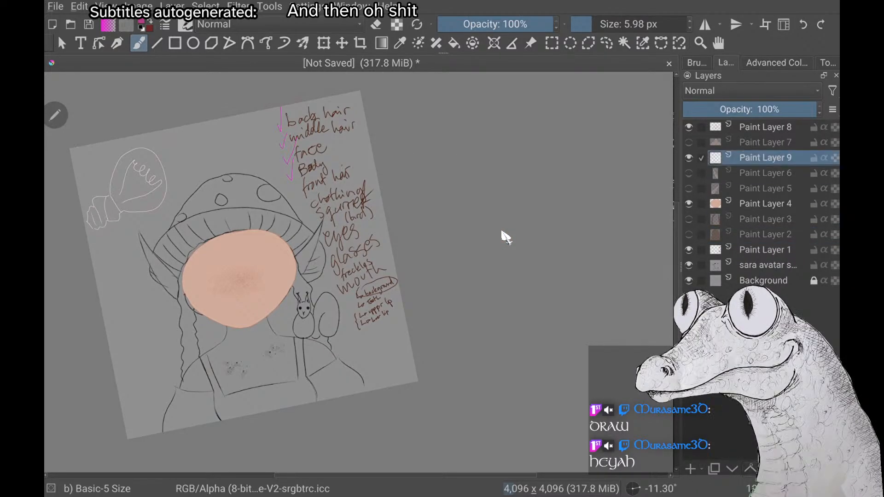
{"action": "left_click", "coordinate": [750, 469]}
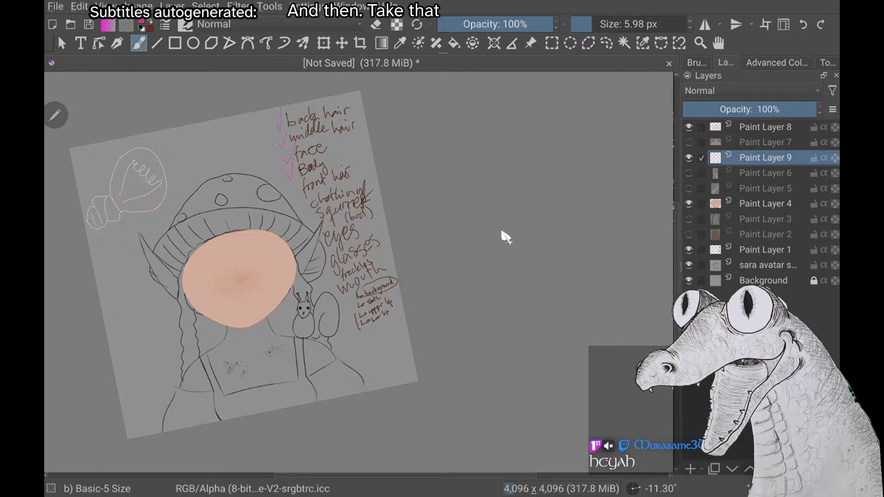
Try Paint Layer 6 at other places in the layer order, from directly below Paint Layer 1 to directly above Paint Layer 7
{"action": "left_click", "coordinate": [750, 469]}
{"action": "left_click", "coordinate": [750, 469]}
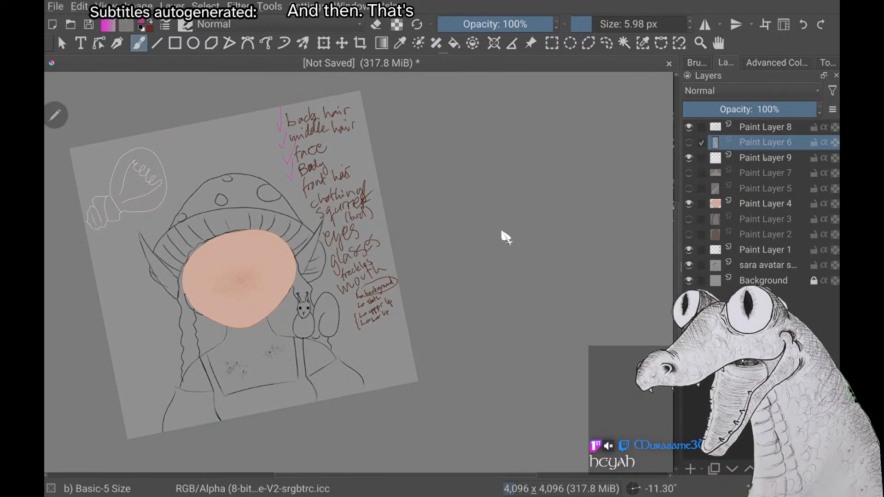
{"action": "key", "text": "ctrl+Page_Down"}
{"action": "key", "text": "ctrl+Page_Down"}
{"action": "key", "text": "ctrl+Page_Down"}
{"action": "key", "text": "ctrl+Page_Down"}
{"action": "key", "text": "ctrl+Page_Down"}
{"action": "key", "text": "ctrl+Page_Down"}
{"action": "key", "text": "ctrl+Page_Down"}
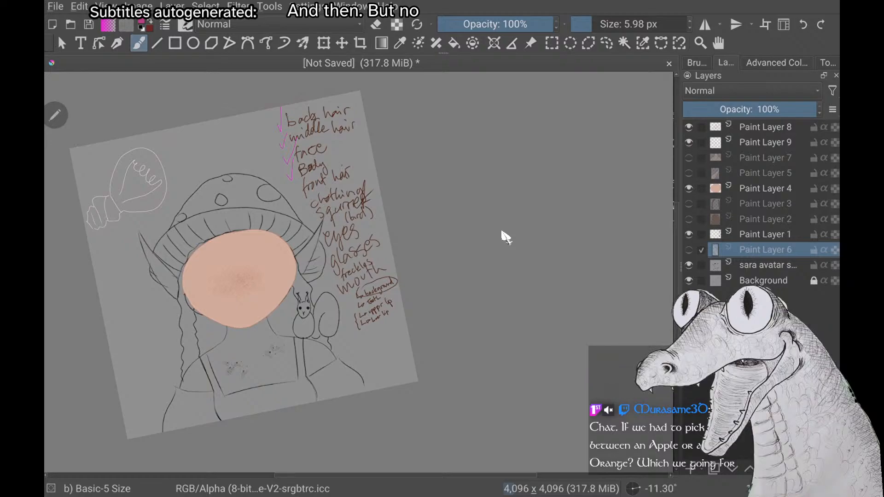
{"action": "key", "text": "Page_Up"}
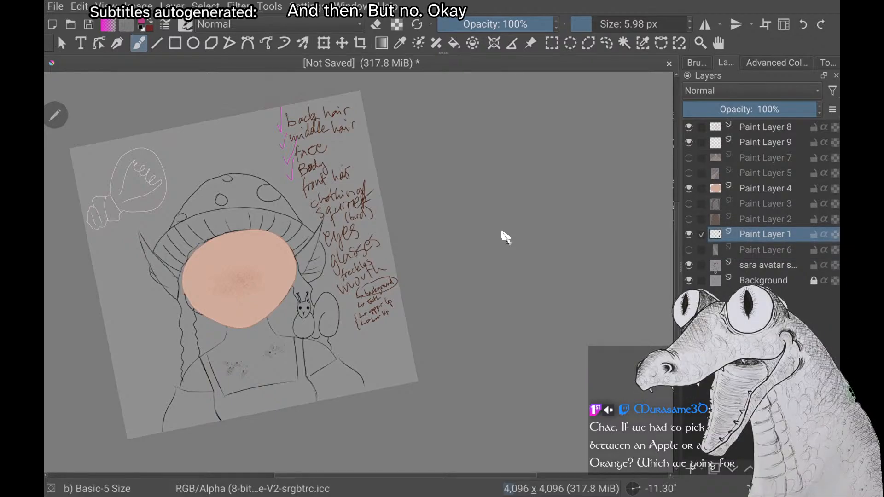
{"action": "key", "text": "Page_Down"}
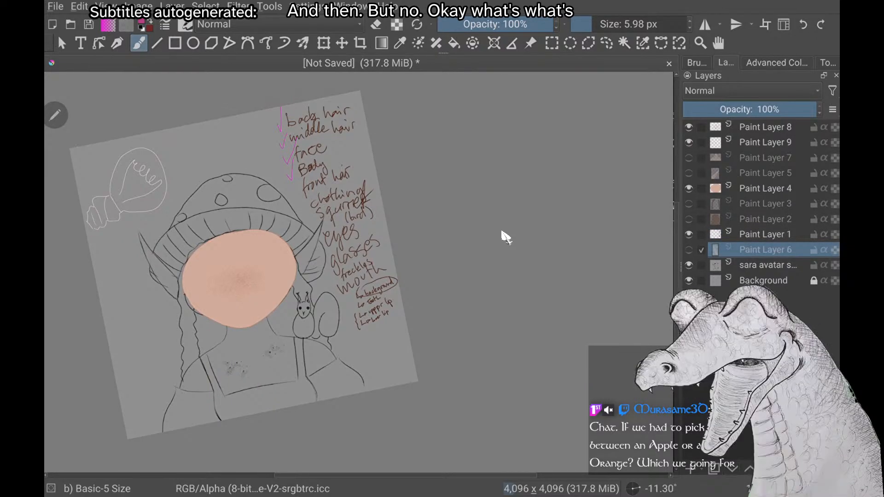
{"action": "key", "text": "ctrl+Page_Up"}
{"action": "key", "text": "ctrl+Page_Up"}
{"action": "key", "text": "ctrl+Page_Up"}
{"action": "key", "text": "ctrl+Page_Up"}
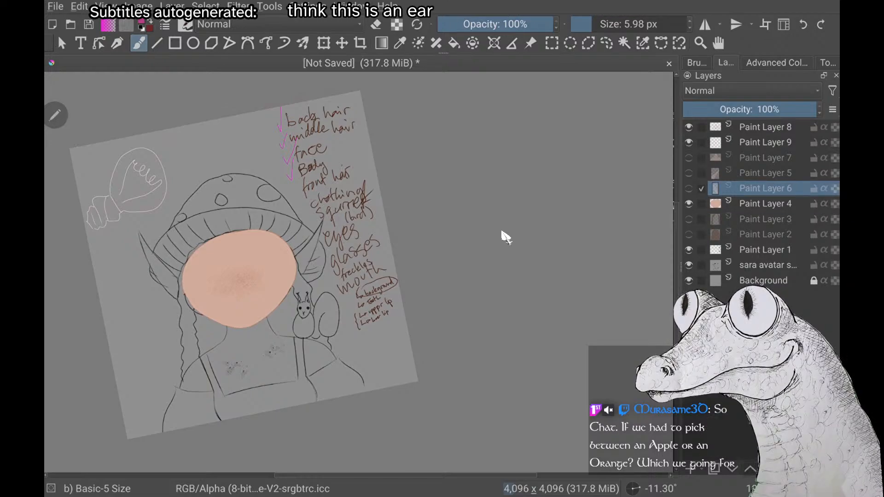
{"action": "key", "text": "ctrl+Page_Up"}
{"action": "key", "text": "ctrl+Page_Up"}
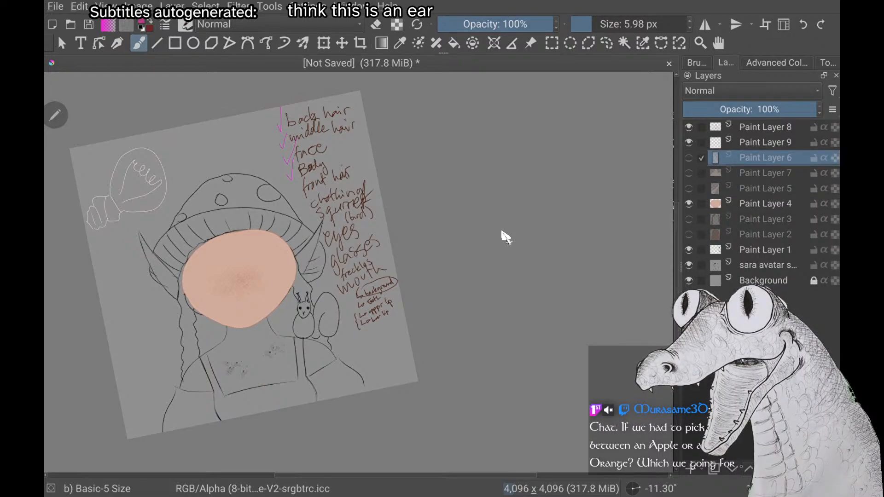
Lower Paint Layer 6 in the stack to directly beneath the face on Paint Layer 4
{"action": "key", "text": "ctrl+Page_Down"}
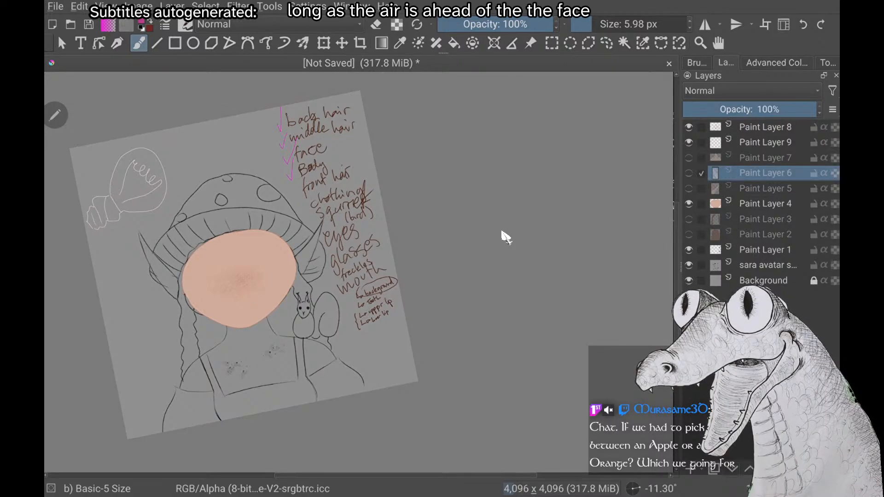
{"action": "key", "text": "ctrl+Page_Down"}
{"action": "key", "text": "ctrl+Page_Down"}
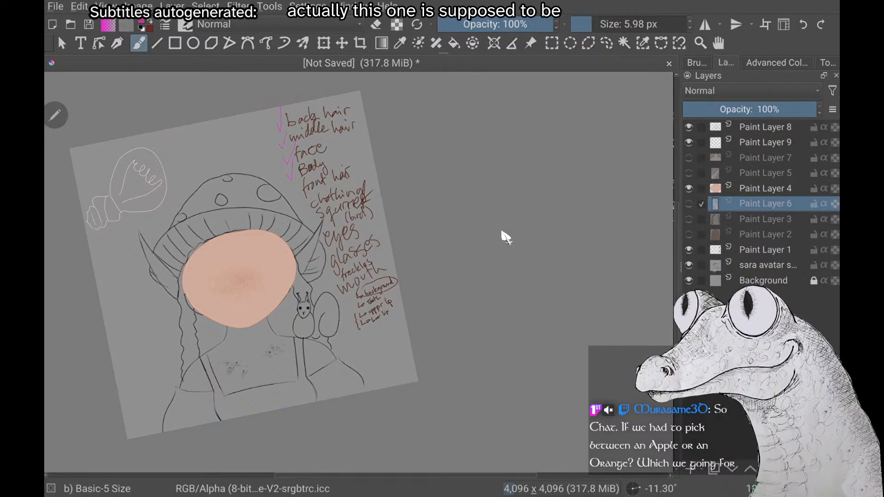
Hide and show Paint Layer 1 to check which part of the drawing it holds
{"action": "key", "text": "Page_Down"}
{"action": "left_click", "coordinate": [689, 249]}
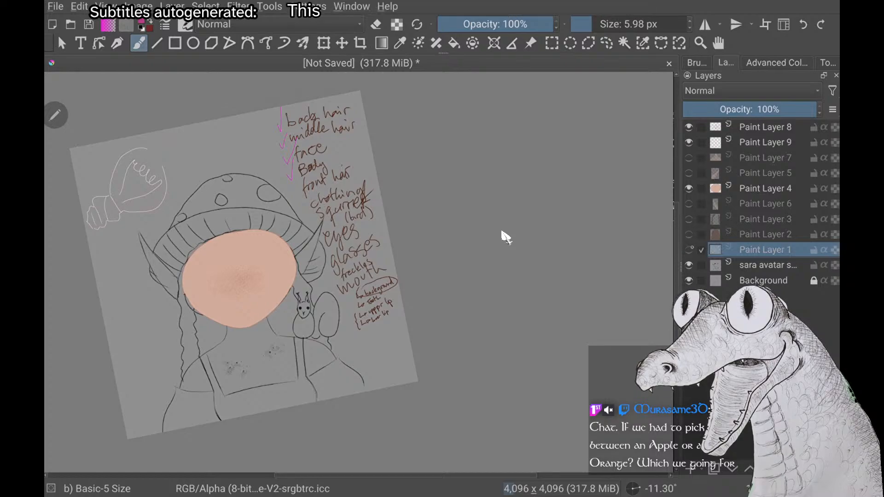
{"action": "left_click", "coordinate": [688, 250]}
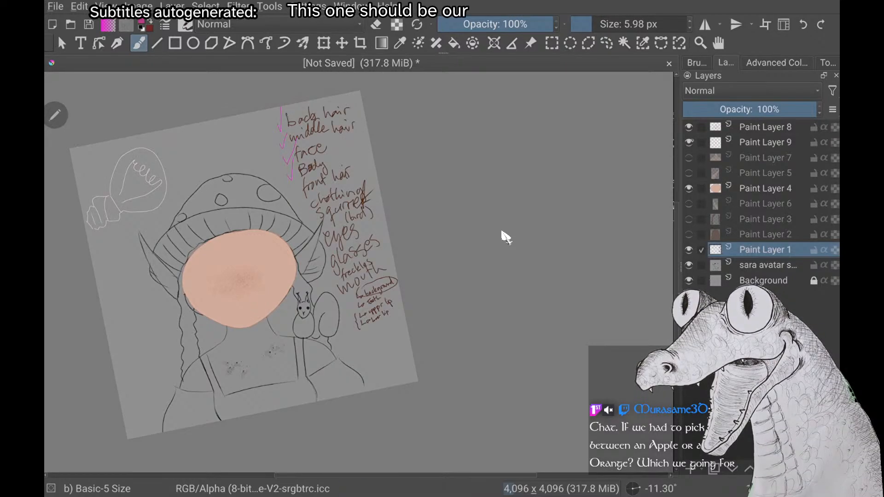
Move the empty Paint Layer 9 to the top of the stack and hide the face freckles on Paint Layer 8
{"action": "key", "text": "Page_Up"}
{"action": "key", "text": "Page_Up"}
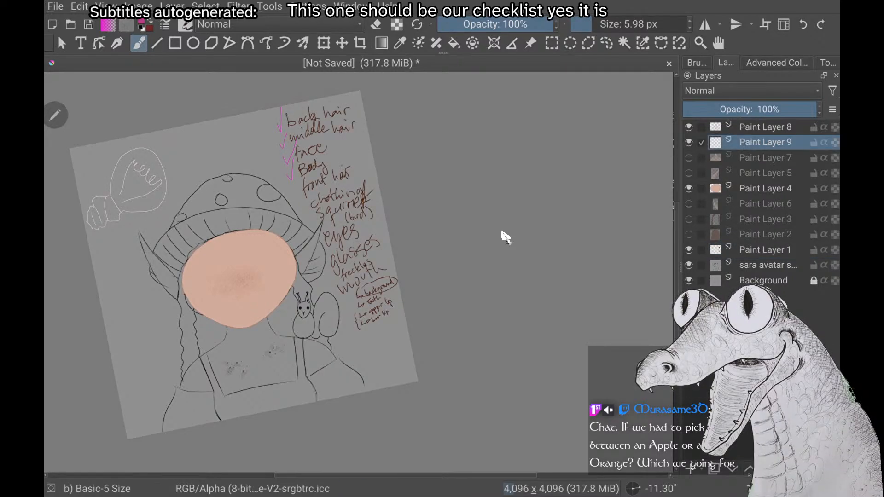
{"action": "key", "text": "ctrl+Page_Up"}
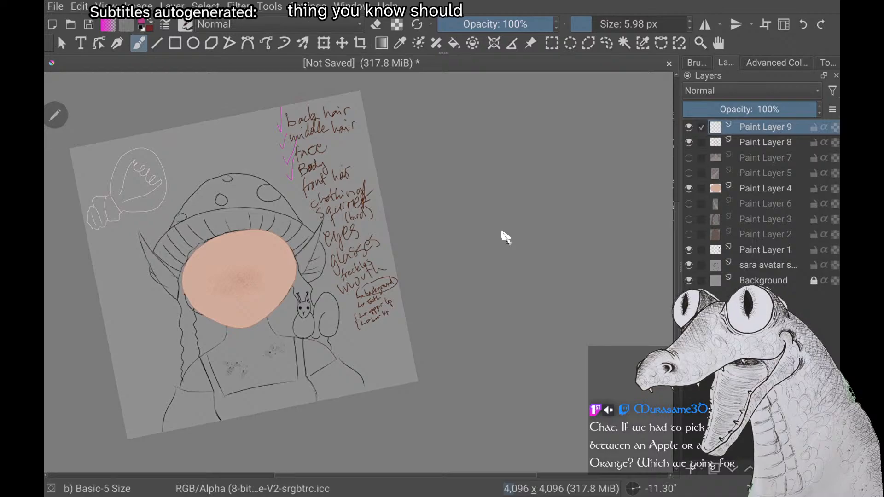
{"action": "left_click", "coordinate": [688, 143]}
{"action": "left_click", "coordinate": [689, 143]}
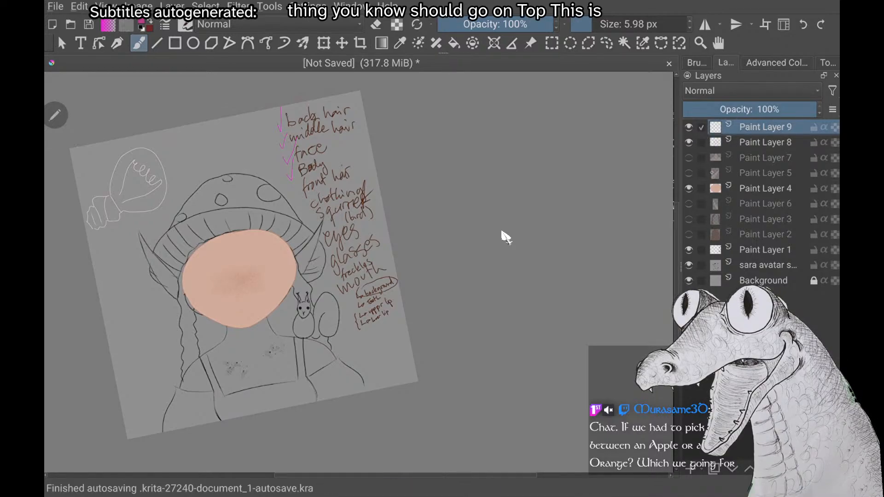
{"action": "left_click", "coordinate": [688, 143]}
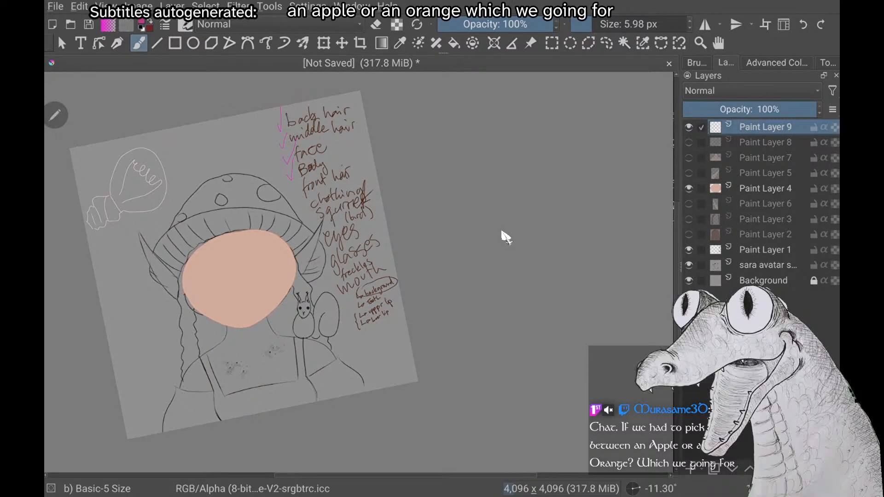
{"action": "scroll", "coordinate": [505, 237], "scroll_direction": "up", "scroll_amount": 2}
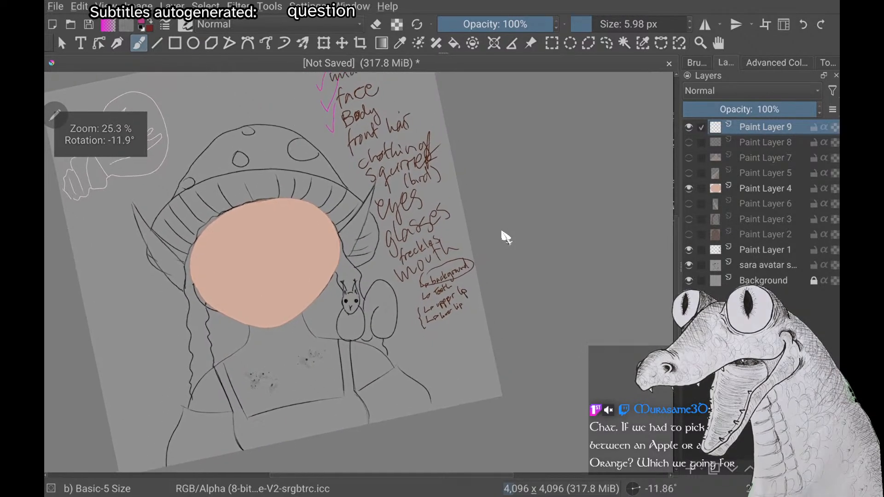
{"action": "scroll", "coordinate": [505, 237], "scroll_direction": "up", "scroll_amount": 1}
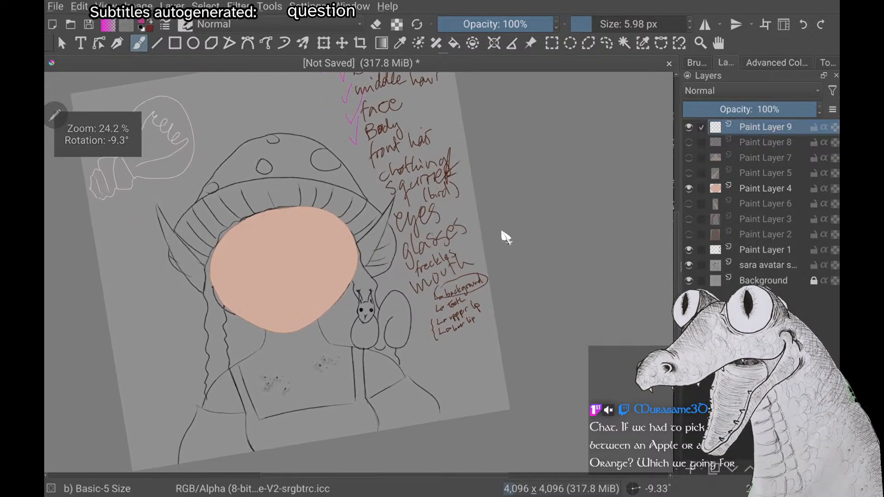
{"action": "scroll", "coordinate": [506, 237], "scroll_direction": "up", "scroll_amount": 3}
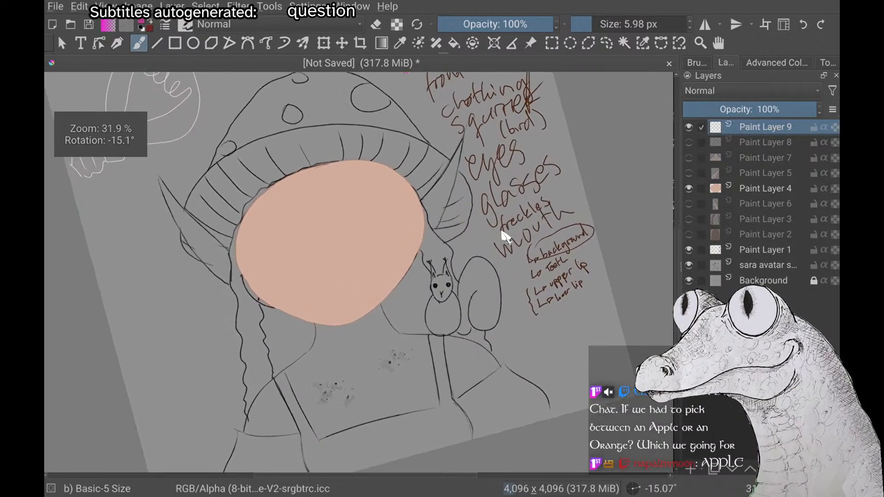
{"action": "scroll", "coordinate": [506, 237], "scroll_direction": "up", "scroll_amount": 1}
{"action": "scroll", "coordinate": [506, 237], "scroll_direction": "down", "scroll_amount": 2}
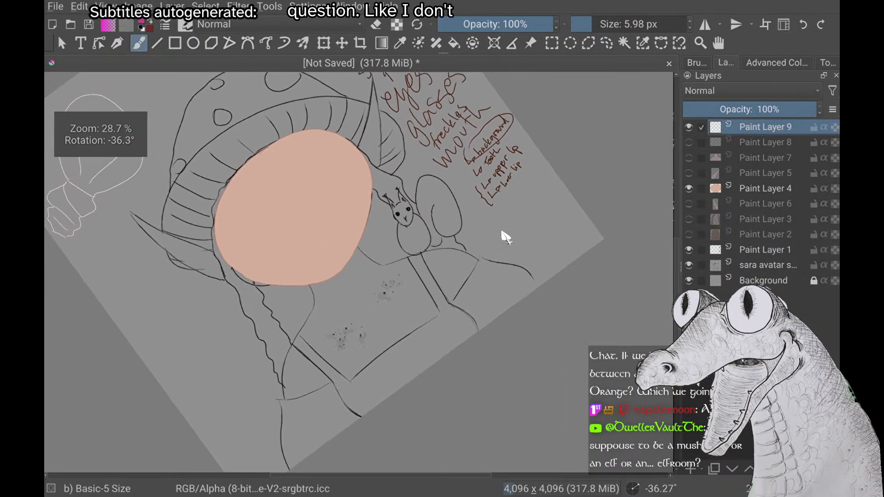
{"action": "scroll", "coordinate": [506, 238], "scroll_direction": "up", "scroll_amount": 1}
{"action": "scroll", "coordinate": [505, 237], "scroll_direction": "up", "scroll_amount": 1}
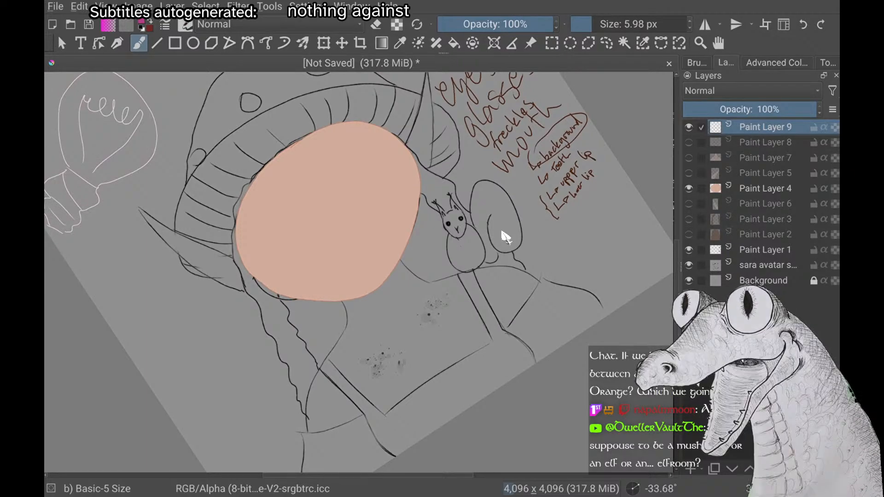
{"action": "scroll", "coordinate": [505, 237], "scroll_direction": "up", "scroll_amount": 2}
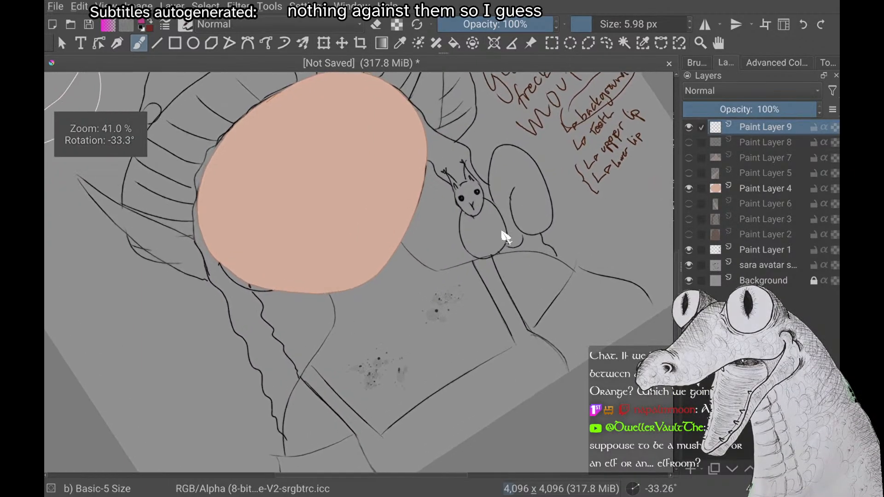
{"action": "scroll", "coordinate": [505, 237], "scroll_direction": "down", "scroll_amount": 2}
{"action": "scroll", "coordinate": [505, 237], "scroll_direction": "up", "scroll_amount": 1}
{"action": "scroll", "coordinate": [505, 237], "scroll_direction": "down", "scroll_amount": 3}
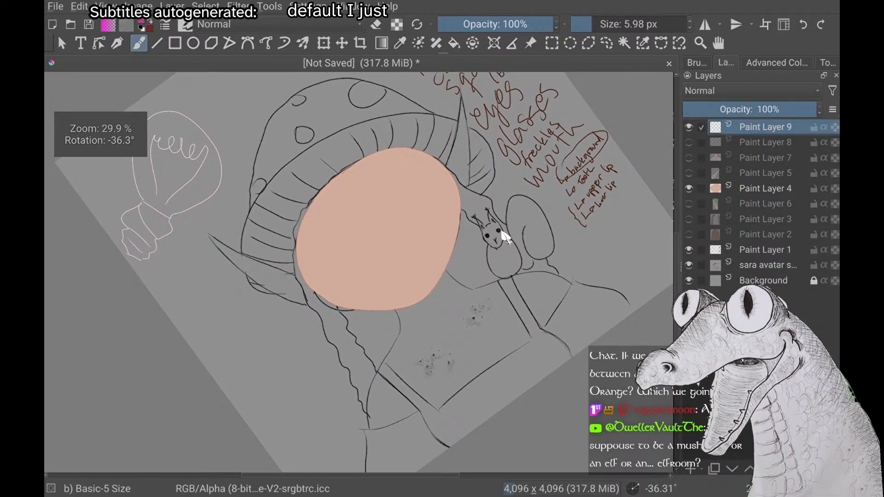
{"action": "scroll", "coordinate": [506, 237], "scroll_direction": "down", "scroll_amount": 3}
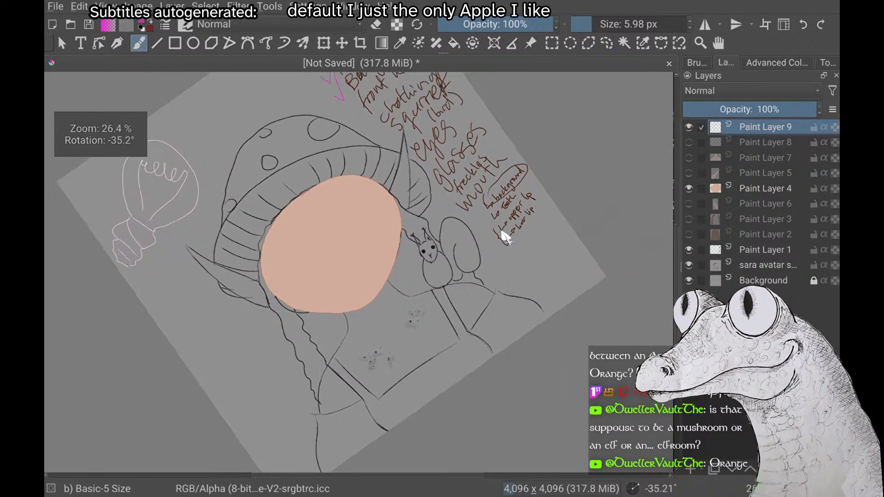
{"action": "scroll", "coordinate": [506, 237], "scroll_direction": "down", "scroll_amount": 2}
{"action": "scroll", "coordinate": [506, 238], "scroll_direction": "up", "scroll_amount": 2}
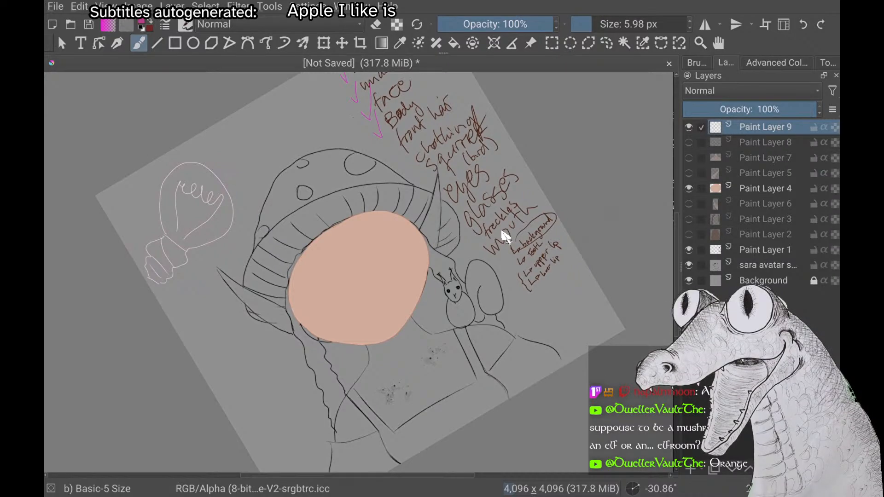
{"action": "scroll", "coordinate": [506, 237], "scroll_direction": "down", "scroll_amount": 3}
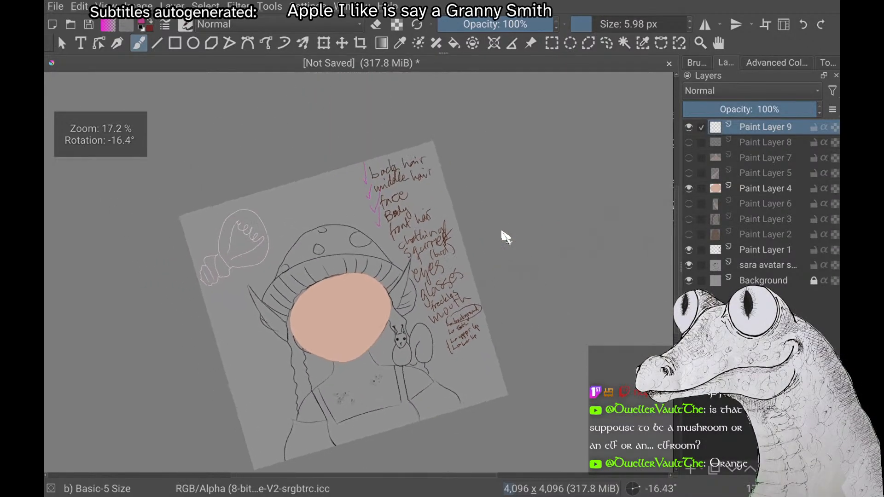
{"action": "scroll", "coordinate": [505, 237], "scroll_direction": "up", "scroll_amount": 3}
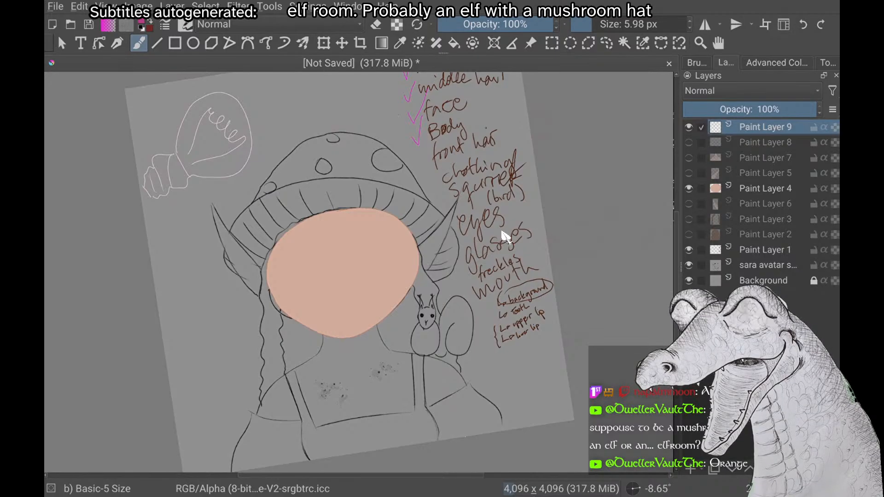
{"action": "scroll", "coordinate": [506, 236], "scroll_direction": "up", "scroll_amount": 2}
{"action": "scroll", "coordinate": [505, 237], "scroll_direction": "down", "scroll_amount": 2}
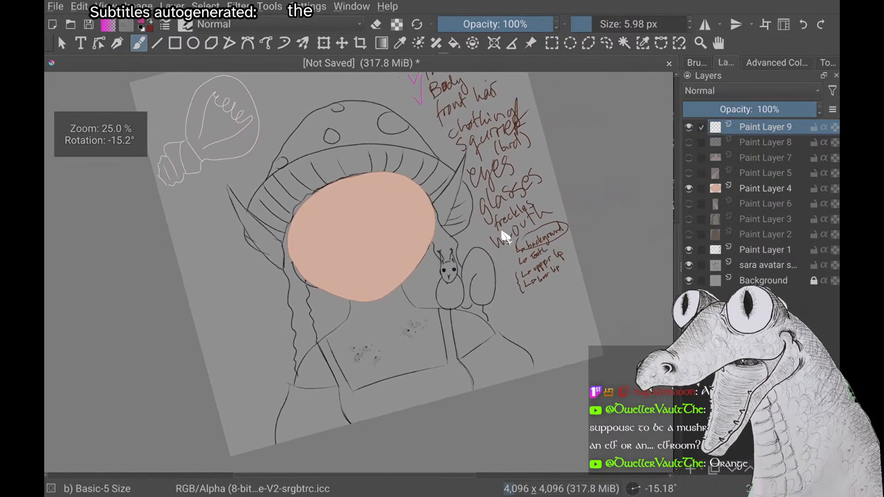
{"action": "scroll", "coordinate": [505, 237], "scroll_direction": "up", "scroll_amount": 1}
{"action": "scroll", "coordinate": [506, 236], "scroll_direction": "up", "scroll_amount": 1}
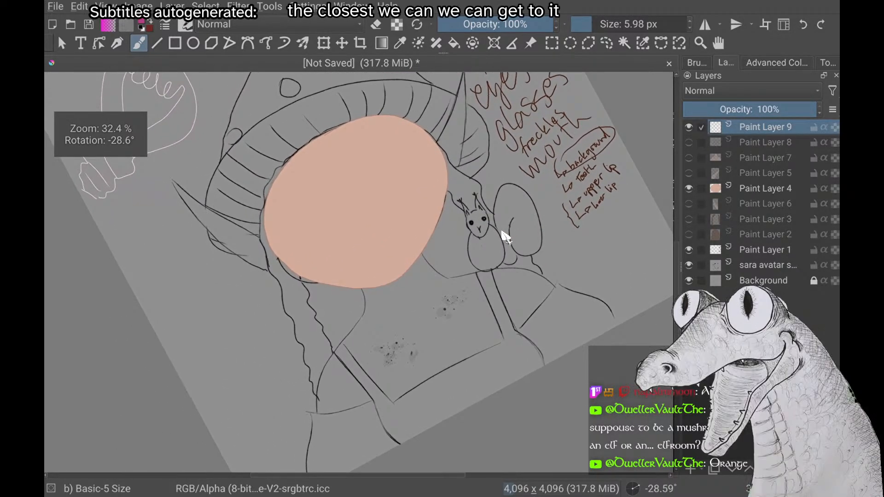
{"action": "scroll", "coordinate": [506, 236], "scroll_direction": "up", "scroll_amount": 2}
{"action": "scroll", "coordinate": [506, 237], "scroll_direction": "down", "scroll_amount": 2}
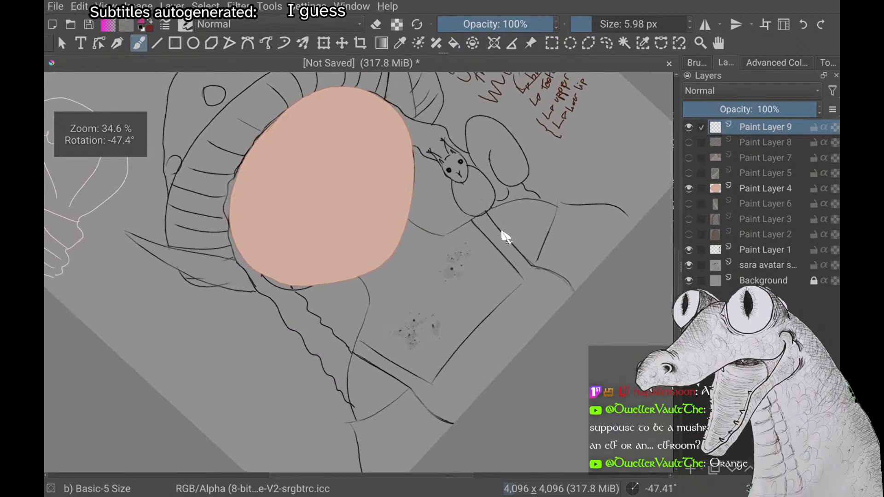
{"action": "scroll", "coordinate": [506, 236], "scroll_direction": "down", "scroll_amount": 2}
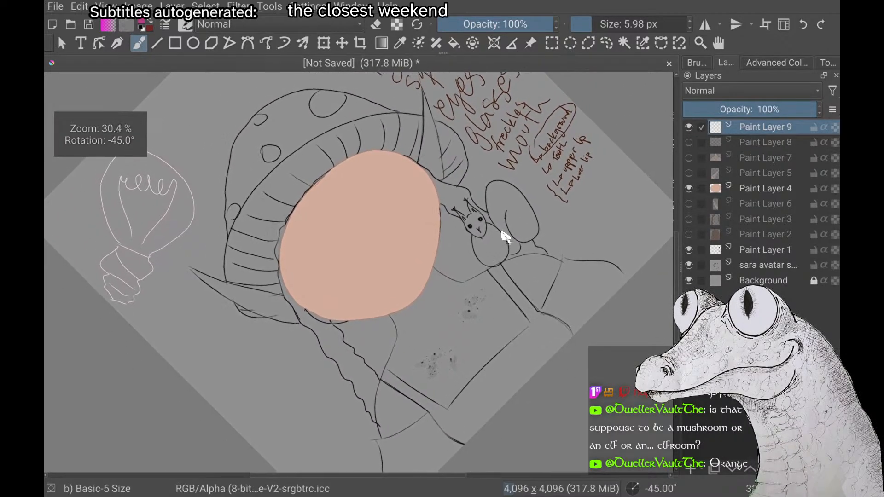
{"action": "scroll", "coordinate": [506, 237], "scroll_direction": "down", "scroll_amount": 4}
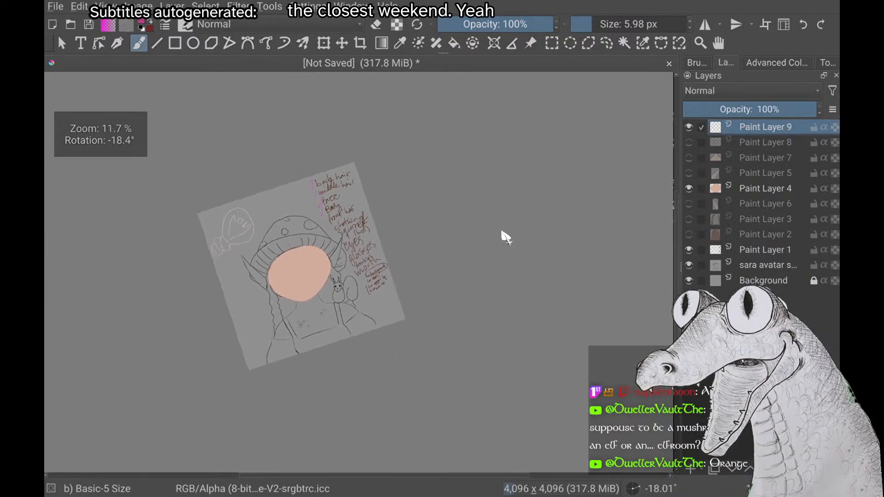
{"action": "scroll", "coordinate": [506, 237], "scroll_direction": "down", "scroll_amount": 3}
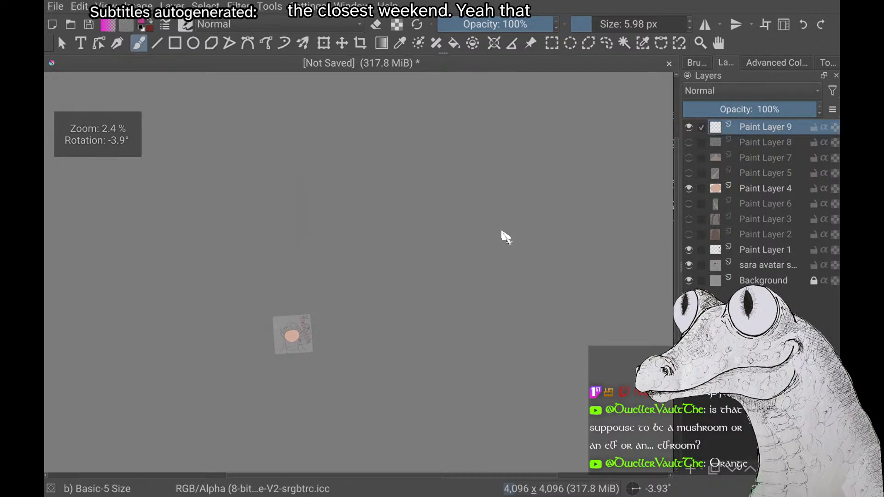
{"action": "scroll", "coordinate": [506, 237], "scroll_direction": "up", "scroll_amount": 6}
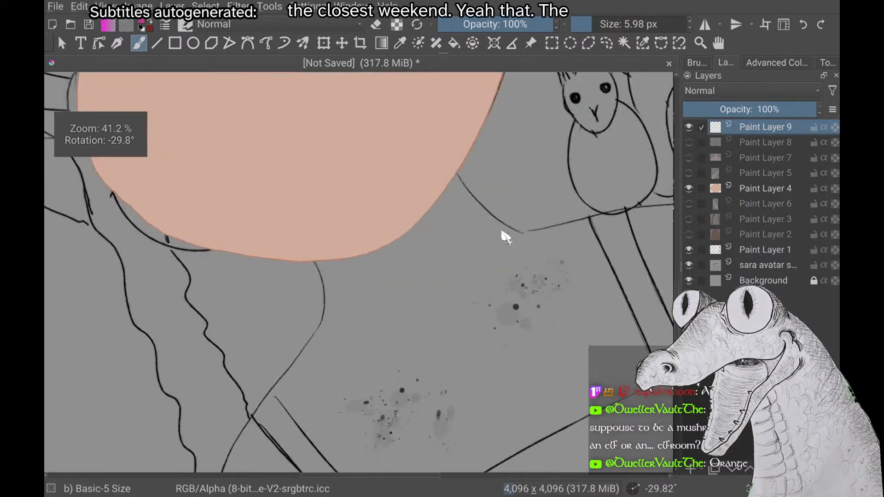
{"action": "scroll", "coordinate": [506, 237], "scroll_direction": "up", "scroll_amount": 3}
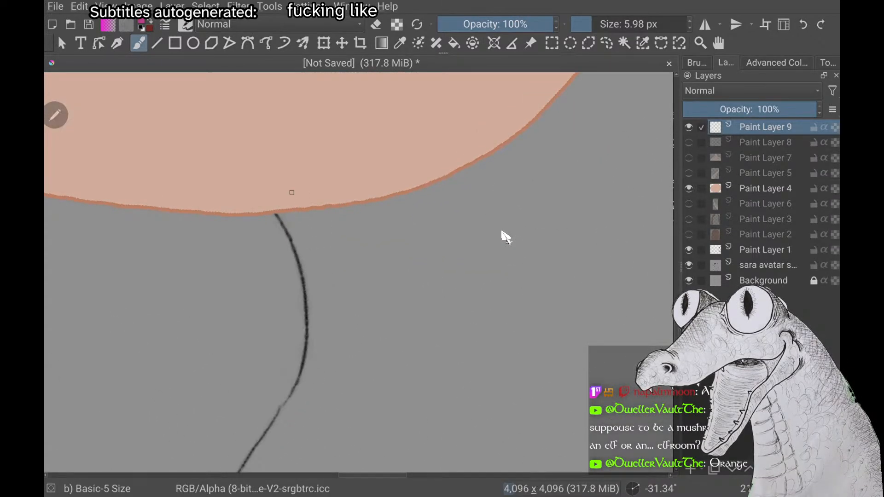
{"action": "scroll", "coordinate": [506, 236], "scroll_direction": "down", "scroll_amount": 5}
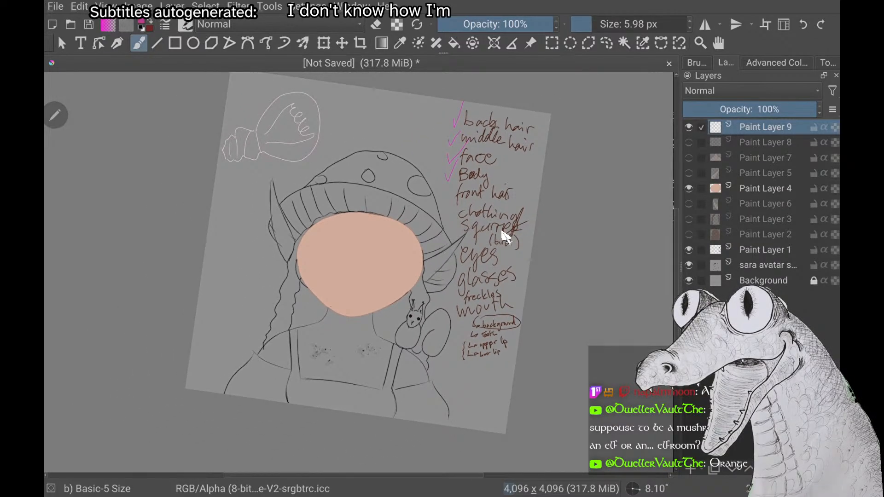
{"action": "scroll", "coordinate": [505, 237], "scroll_direction": "up", "scroll_amount": 2}
{"action": "scroll", "coordinate": [505, 237], "scroll_direction": "down", "scroll_amount": 1}
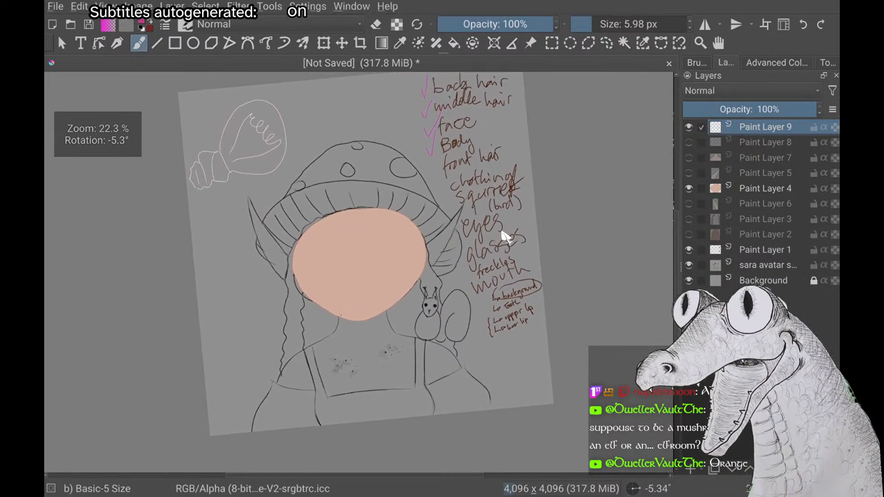
{"action": "scroll", "coordinate": [505, 236], "scroll_direction": "up", "scroll_amount": 1}
{"action": "scroll", "coordinate": [506, 237], "scroll_direction": "down", "scroll_amount": 1}
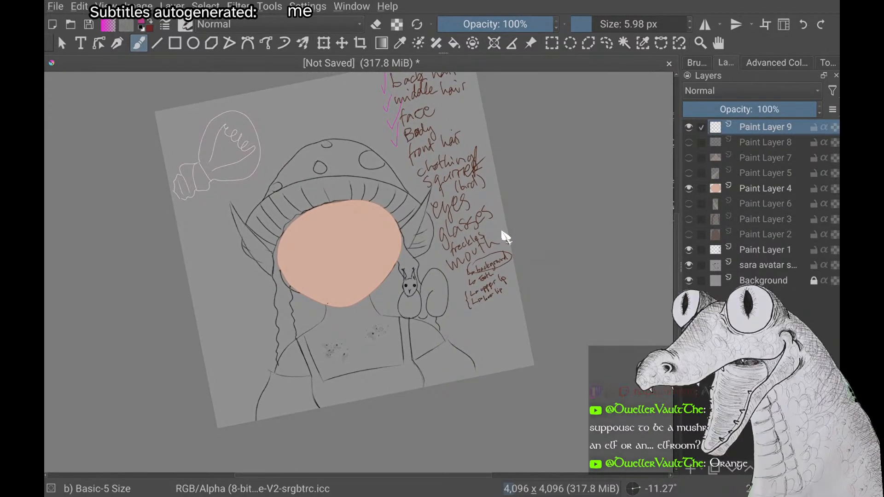
{"action": "scroll", "coordinate": [506, 237], "scroll_direction": "down", "scroll_amount": 1}
{"action": "scroll", "coordinate": [506, 236], "scroll_direction": "up", "scroll_amount": 1}
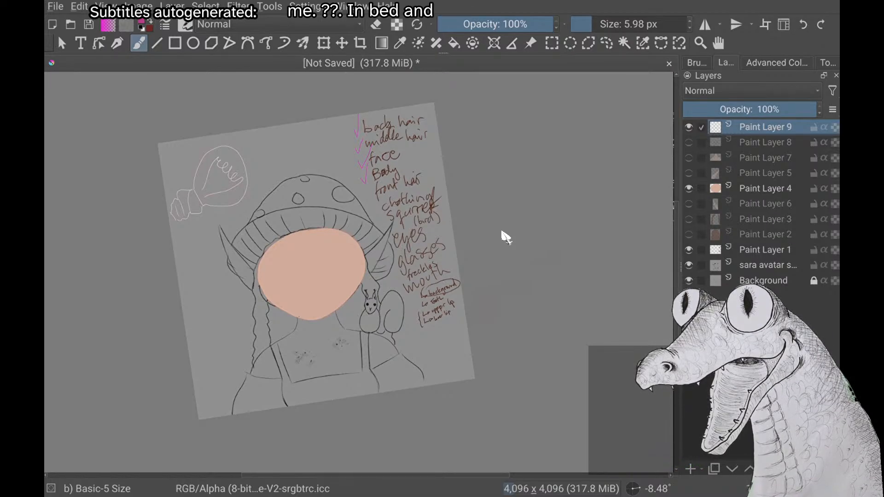
{"action": "key", "text": "5"}
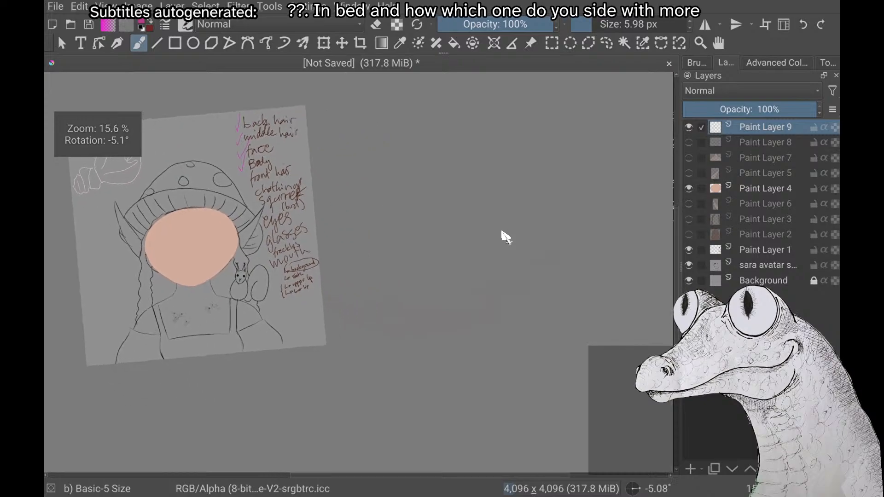
{"action": "scroll", "coordinate": [505, 237], "scroll_direction": "up", "scroll_amount": 5}
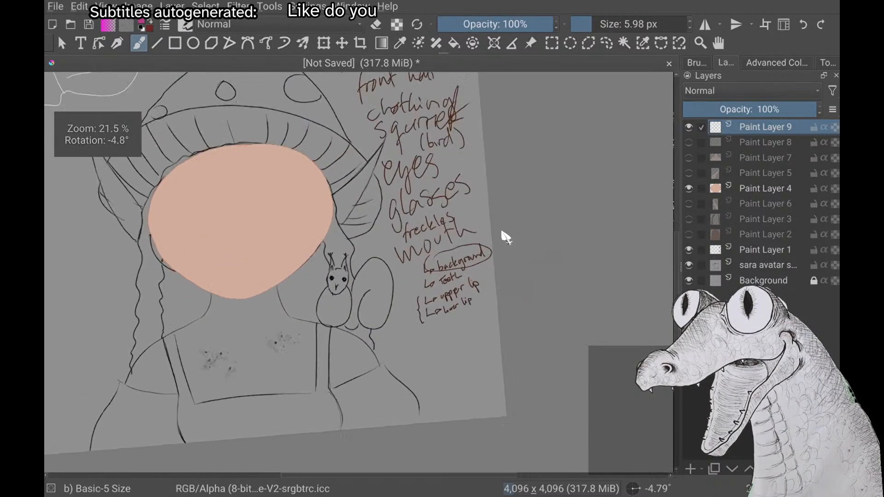
{"action": "scroll", "coordinate": [505, 237], "scroll_direction": "down", "scroll_amount": 2}
{"action": "scroll", "coordinate": [506, 237], "scroll_direction": "down", "scroll_amount": 2}
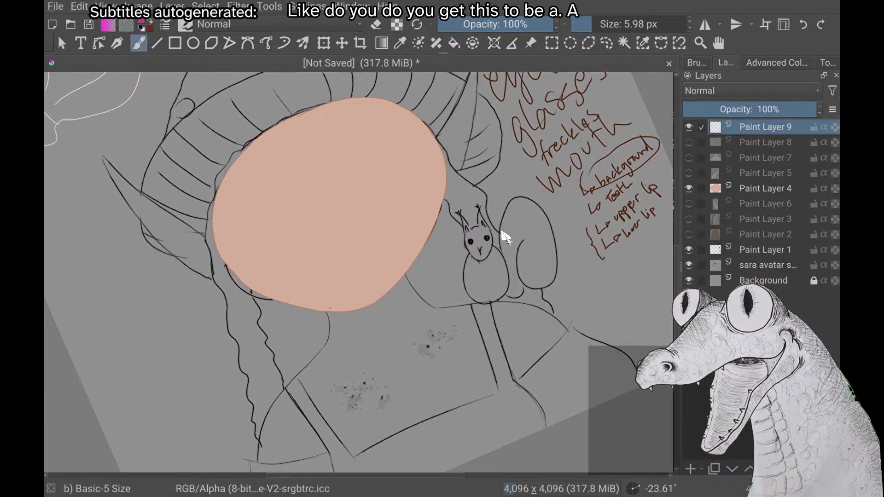
{"action": "scroll", "coordinate": [506, 237], "scroll_direction": "up", "scroll_amount": 2}
{"action": "scroll", "coordinate": [505, 237], "scroll_direction": "down", "scroll_amount": 2}
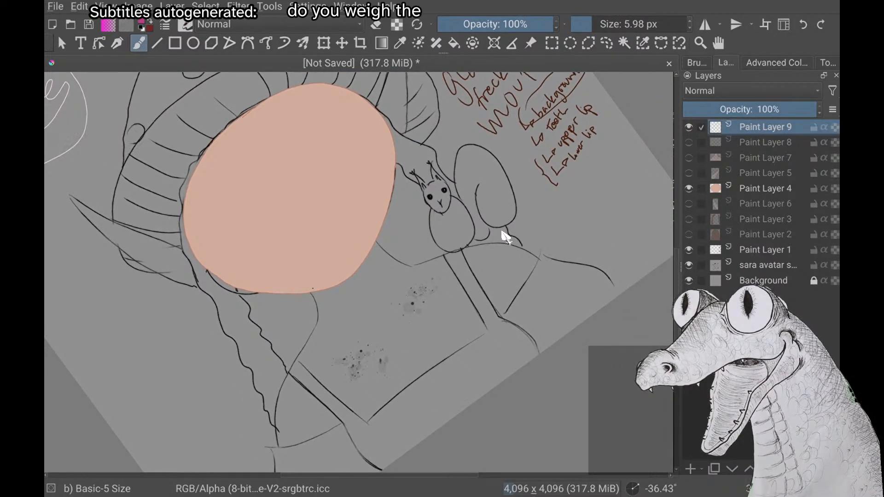
{"action": "scroll", "coordinate": [506, 237], "scroll_direction": "down", "scroll_amount": 3}
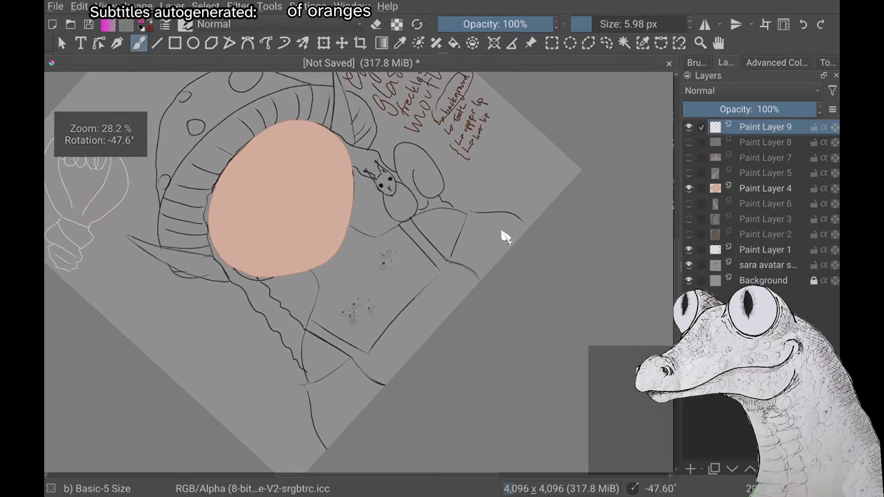
{"action": "scroll", "coordinate": [506, 238], "scroll_direction": "down", "scroll_amount": 2}
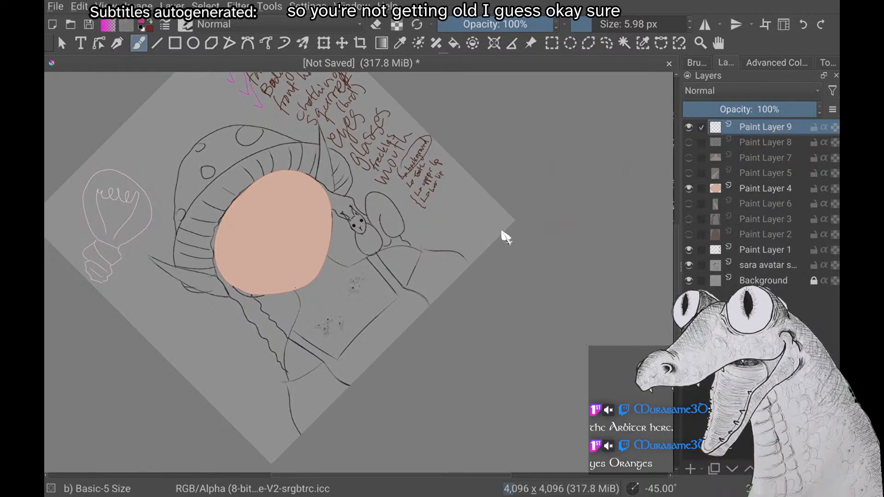
{"action": "scroll", "coordinate": [506, 237], "scroll_direction": "up", "scroll_amount": 1}
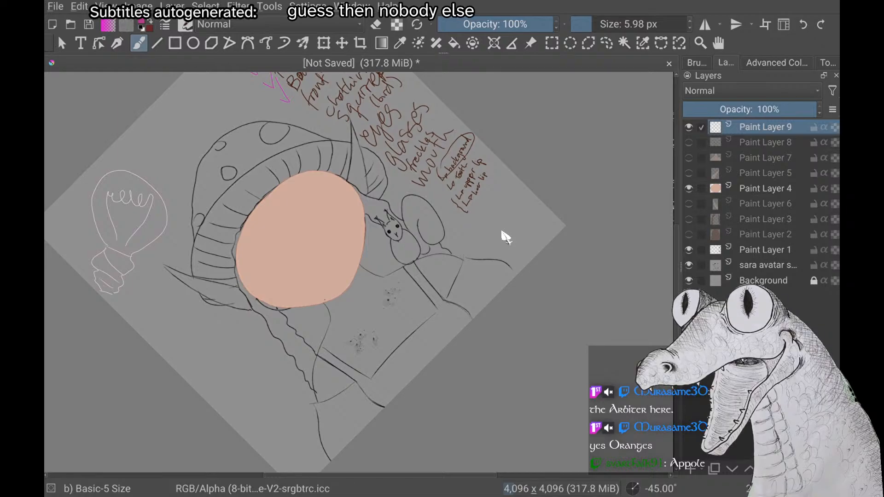
{"action": "scroll", "coordinate": [506, 237], "scroll_direction": "up", "scroll_amount": 2}
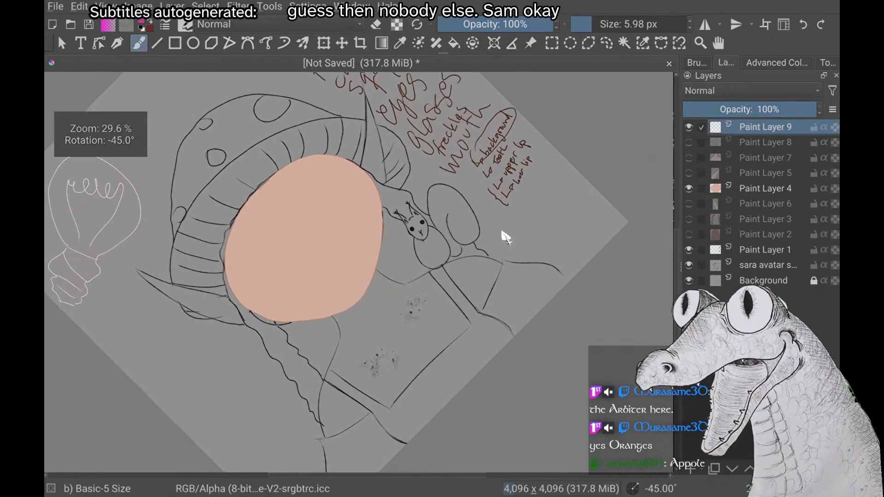
{"action": "scroll", "coordinate": [506, 237], "scroll_direction": "down", "scroll_amount": 2}
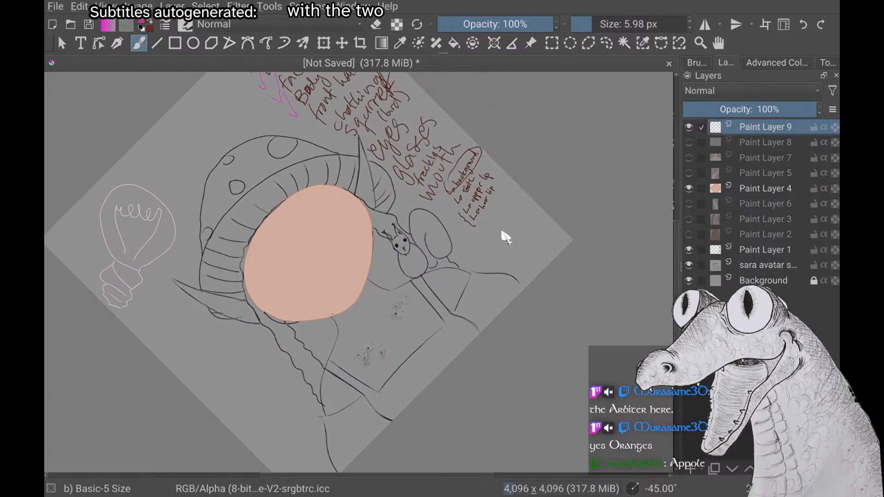
{"action": "scroll", "coordinate": [505, 237], "scroll_direction": "up", "scroll_amount": 3}
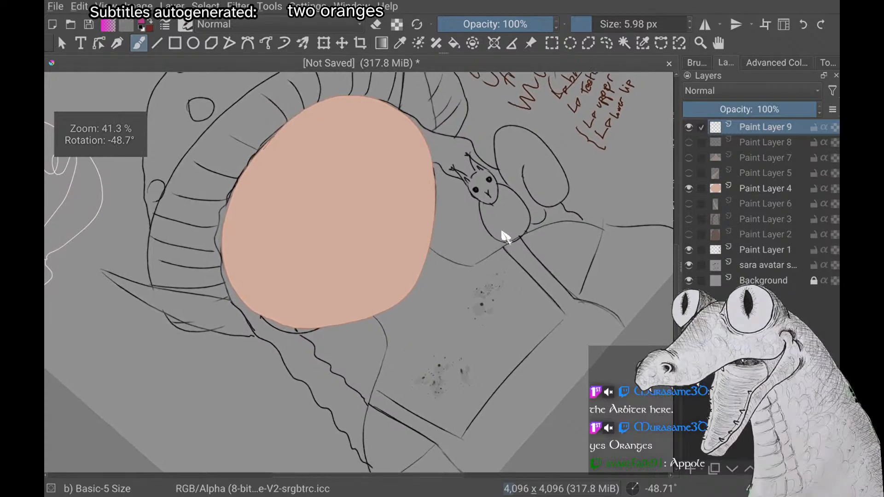
{"action": "scroll", "coordinate": [505, 237], "scroll_direction": "down", "scroll_amount": 4}
Switch the brush colour from magenta to one of the recently used dark browns for painting on Paint Layer 9
{"action": "right_click", "coordinate": [168, 315]}
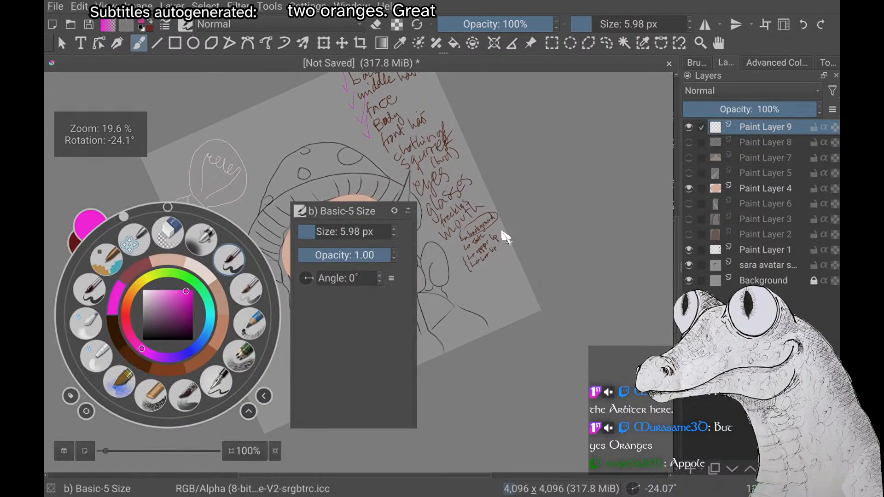
{"action": "left_click", "coordinate": [121, 337]}
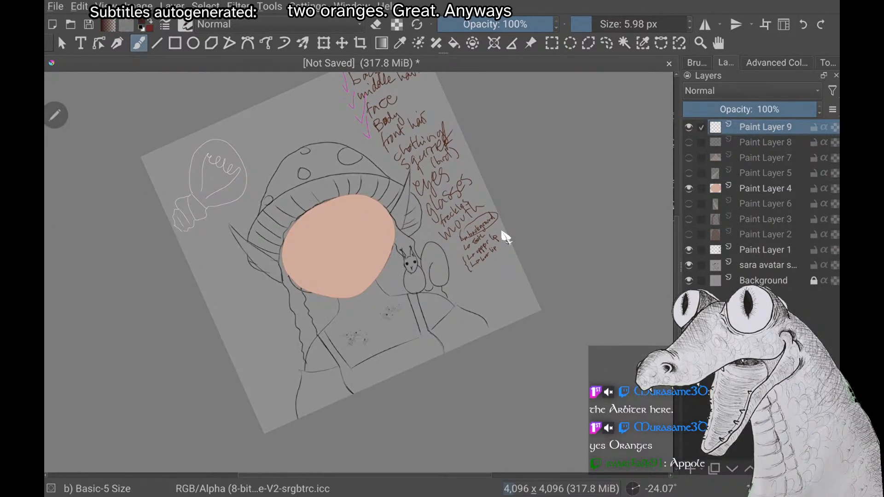
{"action": "right_click", "coordinate": [169, 254]}
{"action": "left_click", "coordinate": [141, 300]}
{"action": "scroll", "coordinate": [506, 237], "scroll_direction": "up", "scroll_amount": 2}
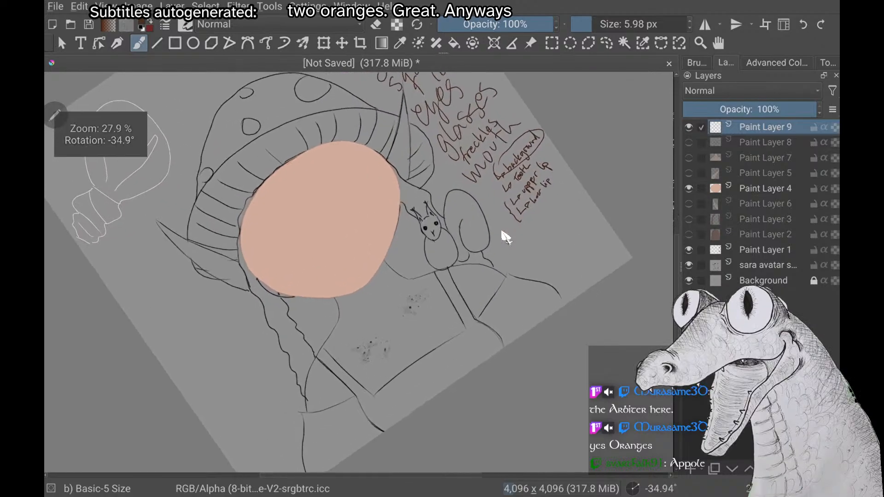
{"action": "scroll", "coordinate": [506, 237], "scroll_direction": "up", "scroll_amount": 2}
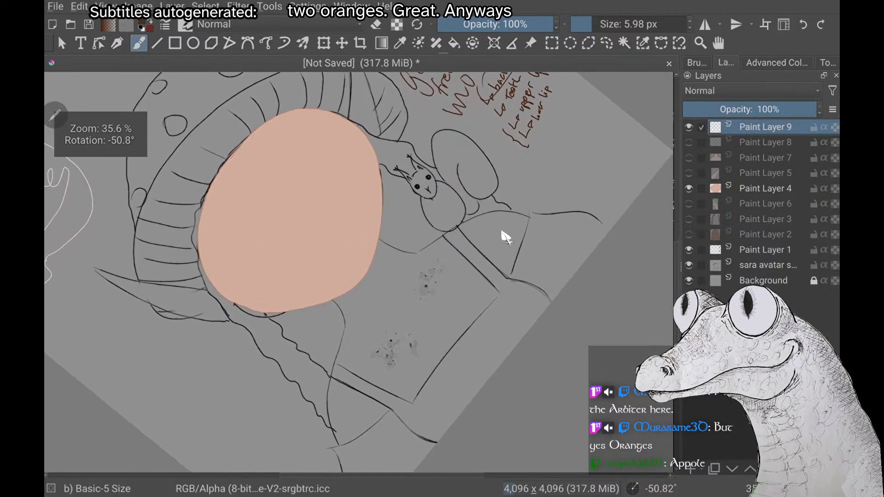
{"action": "scroll", "coordinate": [506, 237], "scroll_direction": "down", "scroll_amount": 1}
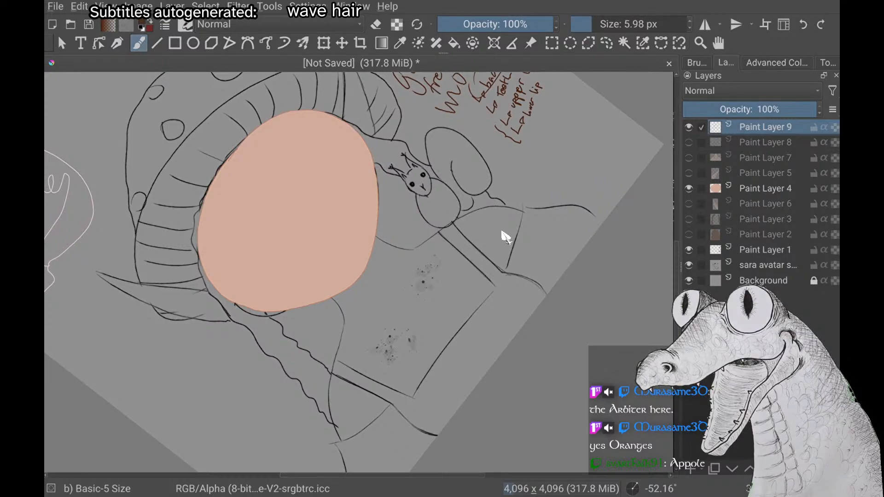
{"action": "scroll", "coordinate": [506, 238], "scroll_direction": "up", "scroll_amount": 1}
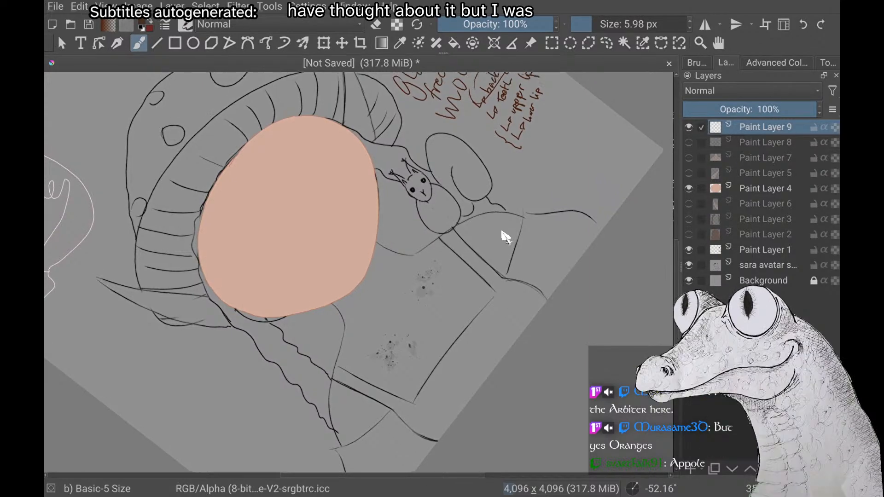
Show the hair on Paint Layers 2 and 3 and raise Paint Layer 3 to directly above the face on Paint Layer 4
{"action": "scroll", "coordinate": [506, 237], "scroll_direction": "up", "scroll_amount": 2}
{"action": "scroll", "coordinate": [505, 237], "scroll_direction": "down", "scroll_amount": 1}
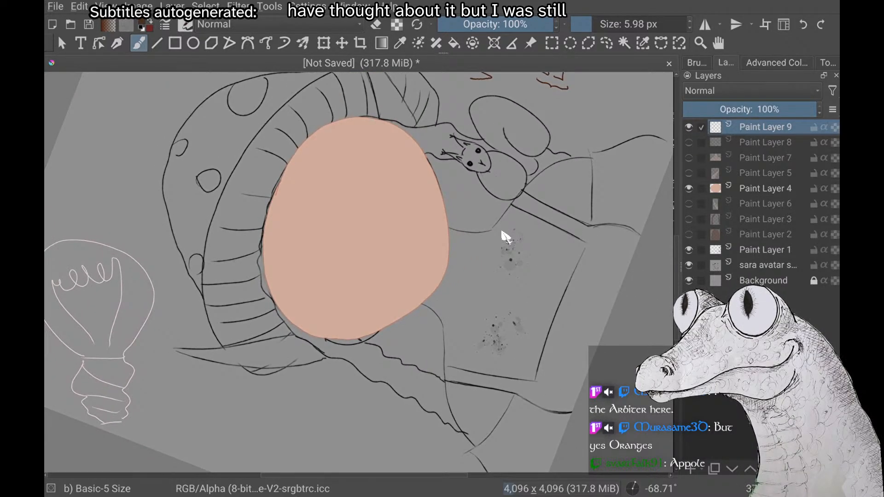
{"action": "scroll", "coordinate": [505, 237], "scroll_direction": "up", "scroll_amount": 2}
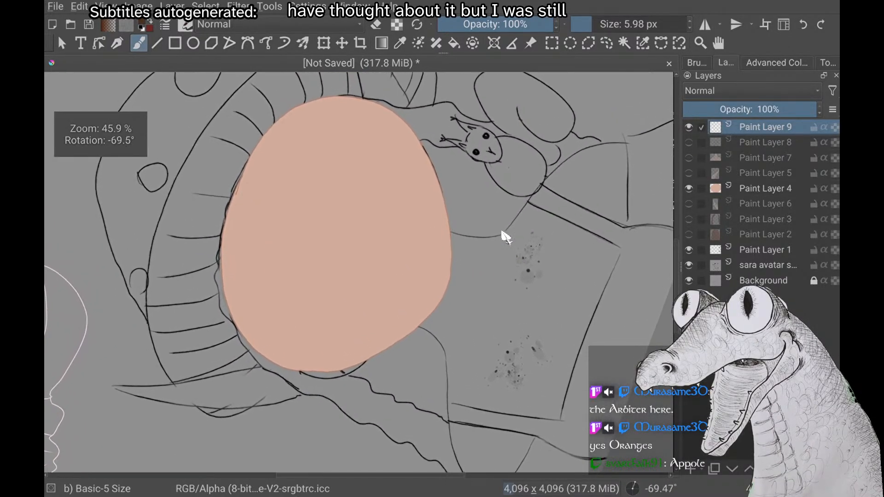
{"action": "scroll", "coordinate": [506, 237], "scroll_direction": "up", "scroll_amount": 1}
{"action": "left_click", "coordinate": [690, 220]}
{"action": "left_click", "coordinate": [690, 234]}
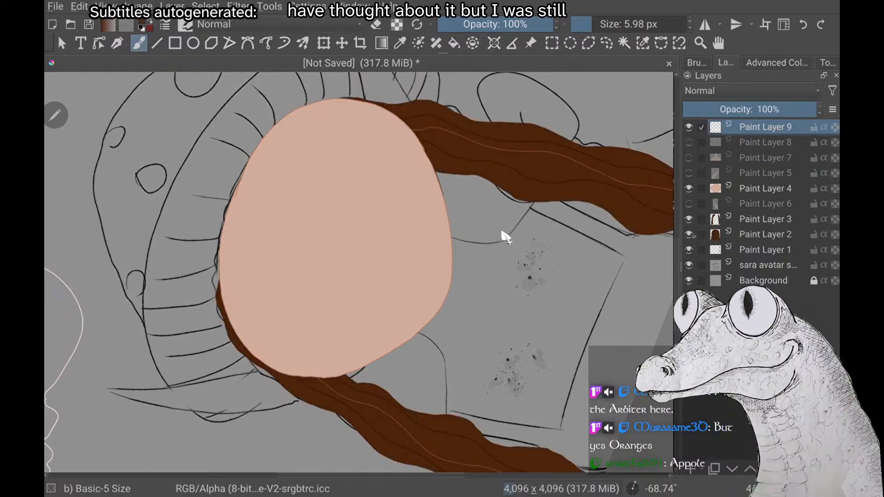
{"action": "left_click", "coordinate": [754, 219]}
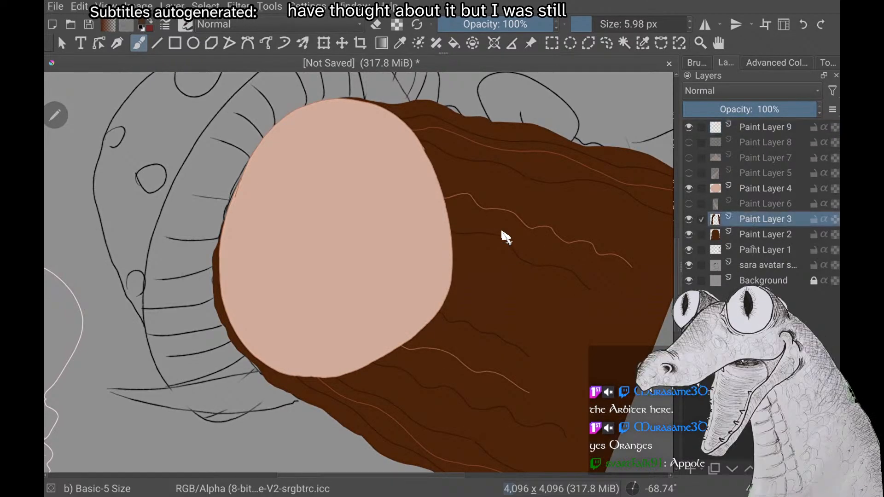
{"action": "key", "text": "ctrl+Page_Up"}
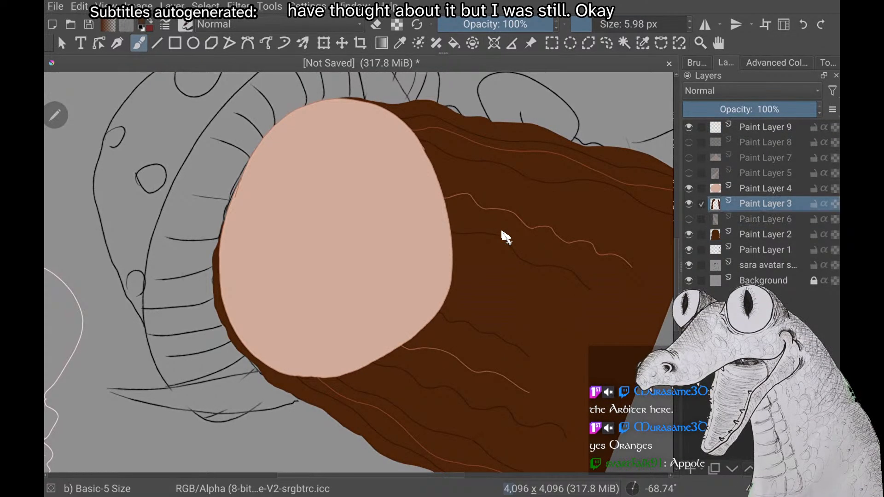
{"action": "key", "text": "ctrl+Page_Up"}
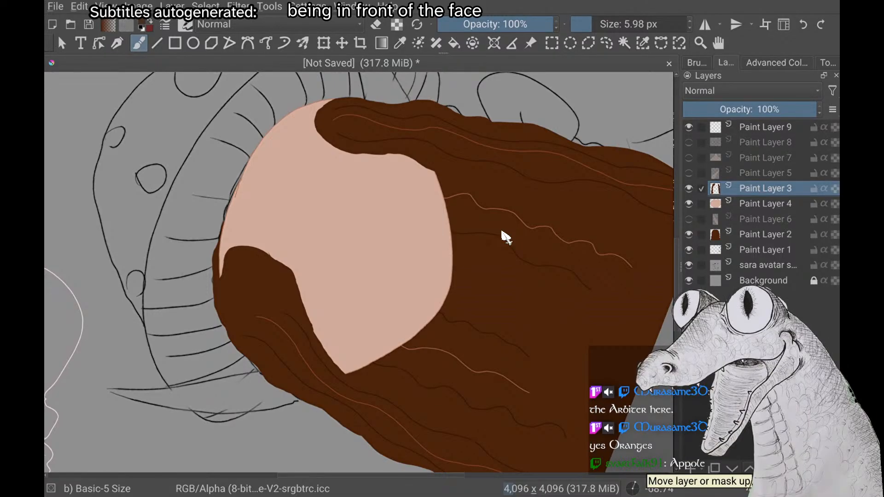
Try circling the front hair in magenta and lowering Paint Layer 3 beneath the face, then revert both
{"action": "right_click", "coordinate": [506, 238]}
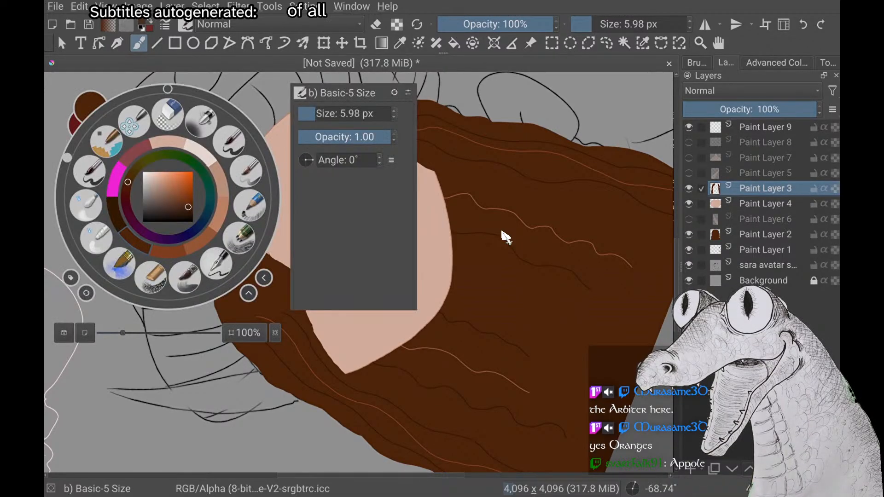
{"action": "left_click", "coordinate": [117, 180]}
{"action": "left_click_drag", "start_coordinate": [351, 179], "coordinate": [339, 183]}
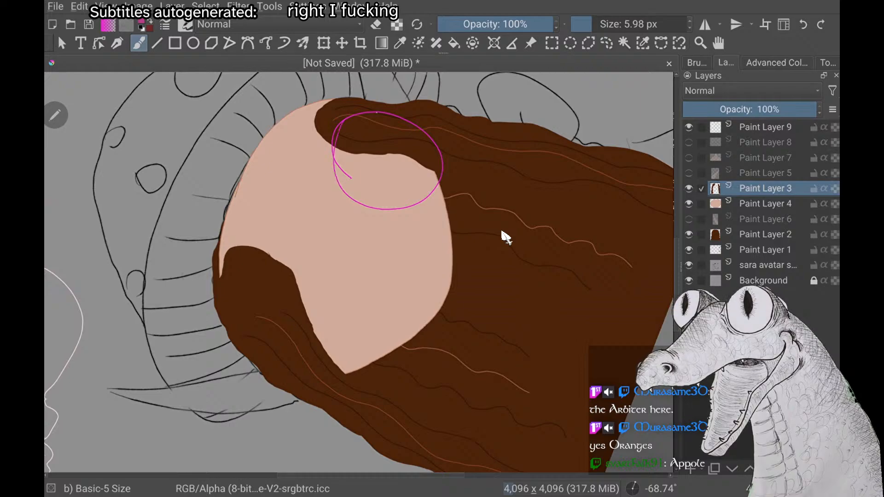
{"action": "key", "text": "ctrl+z"}
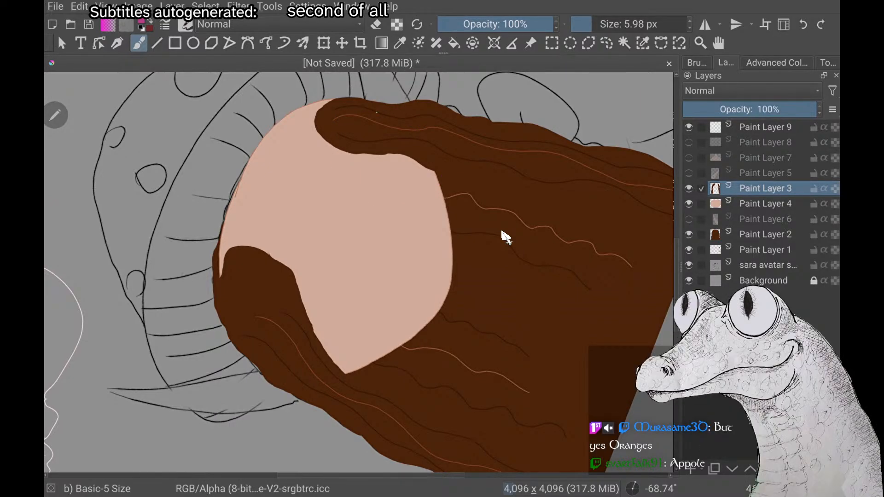
{"action": "key", "text": "ctrl+Page_Down"}
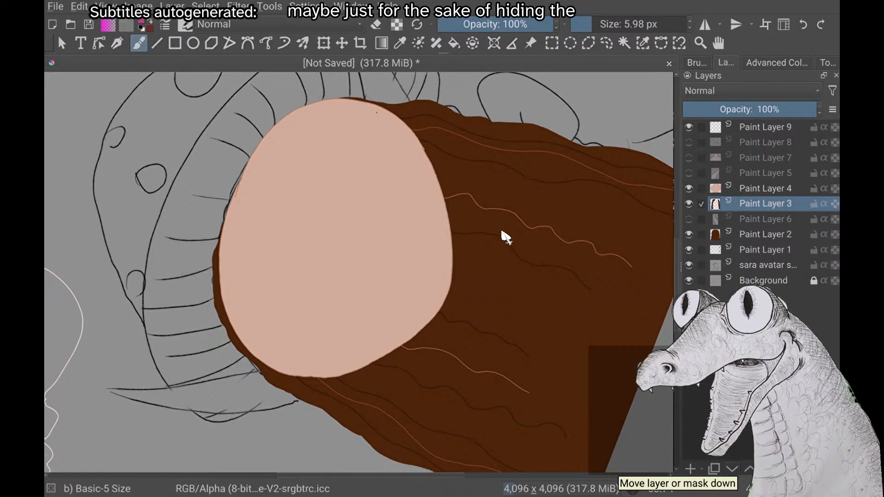
{"action": "key", "text": "ctrl+Page_Up"}
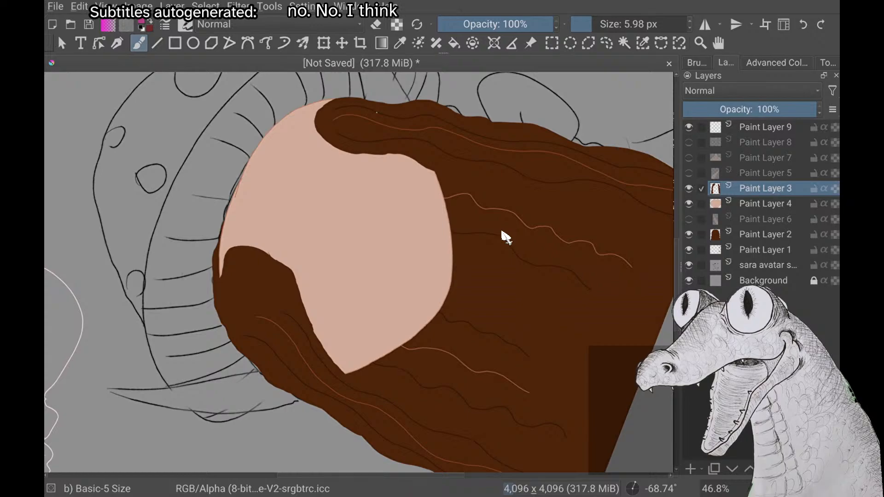
Switch back to a recent brown, enlarge the brush to 26.75 px and smooth the inner edge of the left front hair strand
{"action": "right_click", "coordinate": [502, 232]}
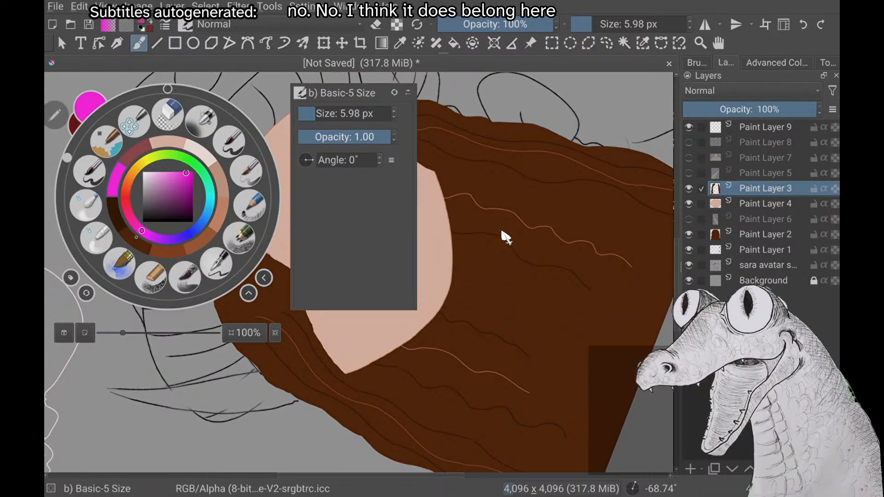
{"action": "left_click", "coordinate": [168, 251]}
{"action": "scroll", "coordinate": [502, 232], "scroll_direction": "up", "scroll_amount": 4}
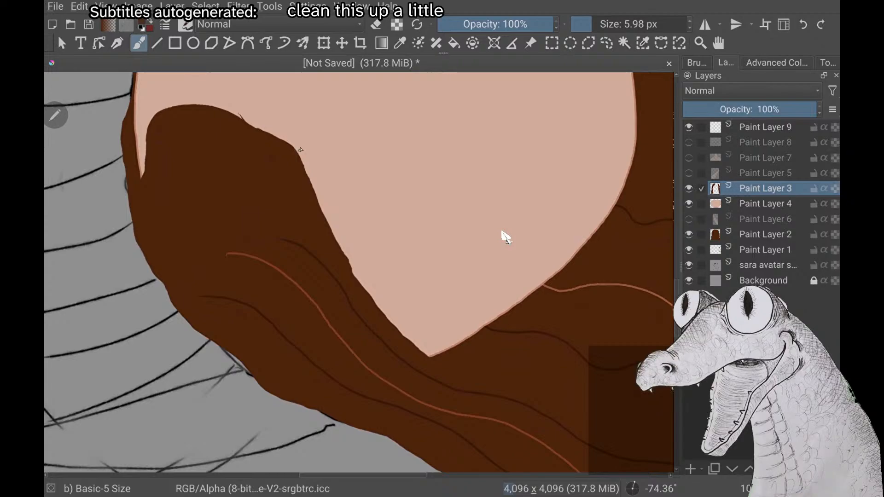
{"action": "key", "text": "bracketright"}
{"action": "key", "text": "bracketright"}
{"action": "key", "text": "bracketright"}
{"action": "key", "text": "bracketright"}
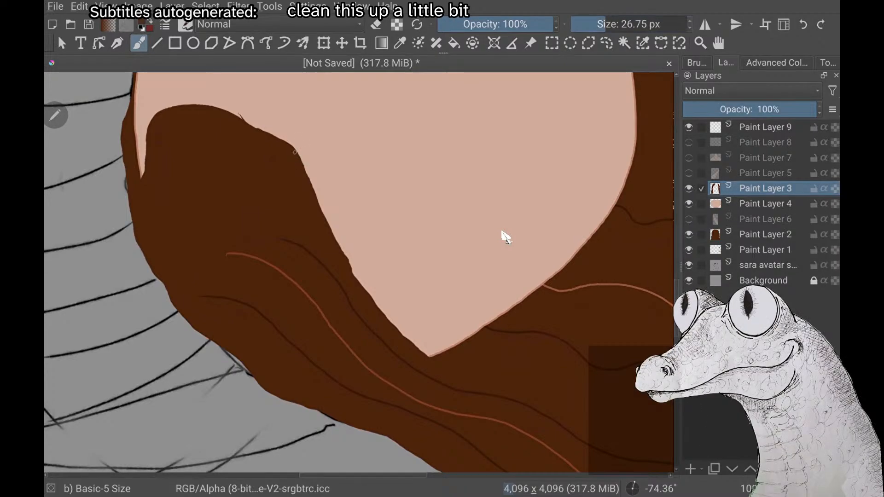
{"action": "mouse_move", "coordinate": [302, 166]}
{"action": "left_mouse_down"}
{"action": "mouse_move", "coordinate": [375, 300]}
{"action": "mouse_move", "coordinate": [434, 359]}
{"action": "mouse_move", "coordinate": [477, 384]}
{"action": "mouse_move", "coordinate": [367, 310]}
{"action": "mouse_move", "coordinate": [328, 258]}
{"action": "left_mouse_up"}
Hide the back hair on Paint Layer 2 and smooth the inner edge of the right front hair strand on Paint Layer 3
{"action": "left_click", "coordinate": [689, 235]}
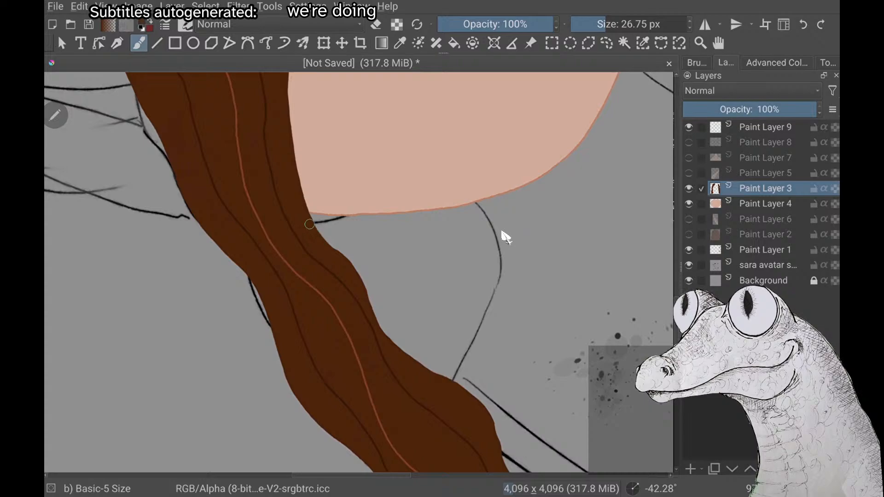
{"action": "scroll", "coordinate": [502, 232], "scroll_direction": "down", "scroll_amount": 4}
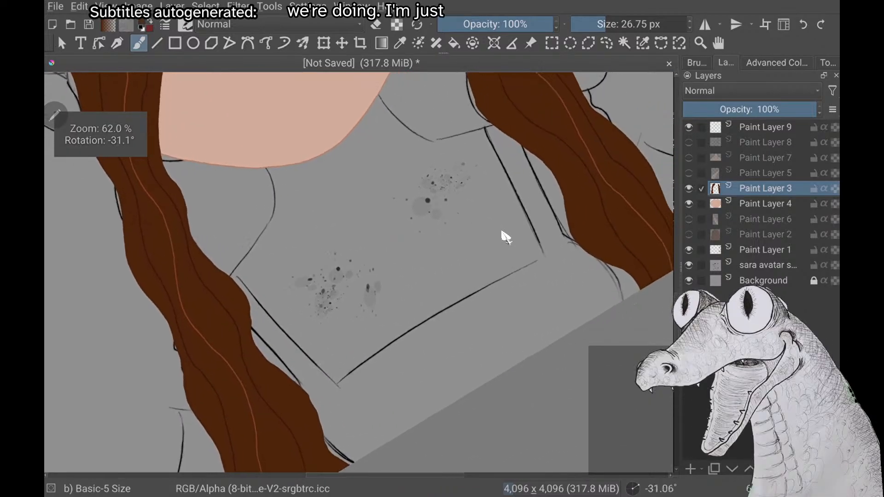
{"action": "scroll", "coordinate": [502, 232], "scroll_direction": "down", "scroll_amount": 3}
{"action": "scroll", "coordinate": [502, 231], "scroll_direction": "up", "scroll_amount": 5}
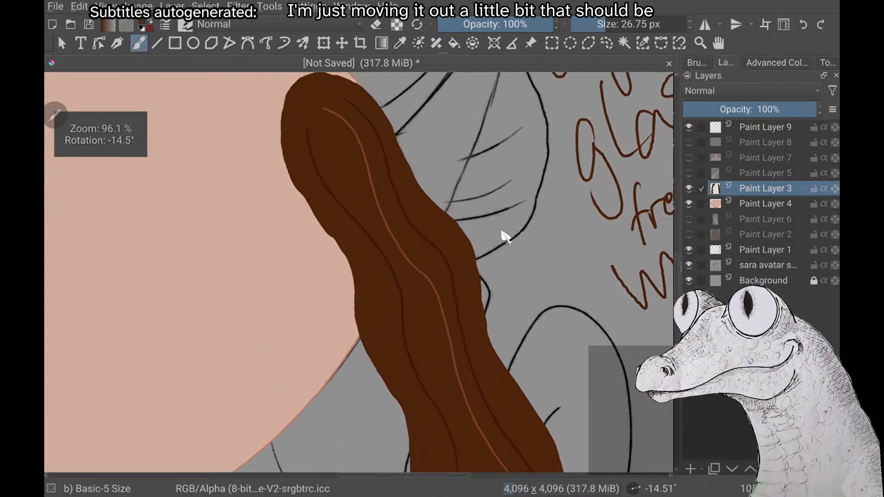
{"action": "scroll", "coordinate": [502, 232], "scroll_direction": "down", "scroll_amount": 1}
{"action": "mouse_move", "coordinate": [311, 93]}
{"action": "left_mouse_down"}
{"action": "mouse_move", "coordinate": [301, 118]}
{"action": "mouse_move", "coordinate": [301, 167]}
{"action": "mouse_move", "coordinate": [363, 253]}
{"action": "left_mouse_up"}
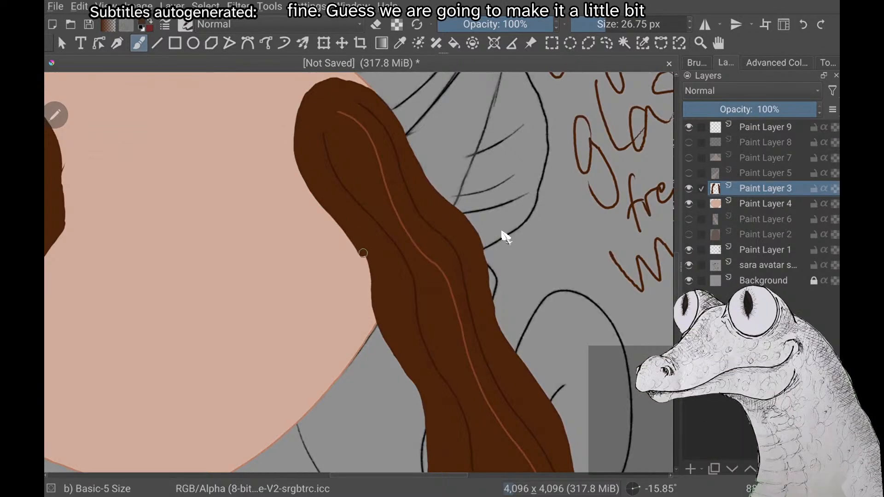
{"action": "mouse_move", "coordinate": [373, 288]}
{"action": "left_mouse_down"}
{"action": "mouse_move", "coordinate": [390, 320]}
{"action": "mouse_move", "coordinate": [376, 306]}
{"action": "mouse_move", "coordinate": [379, 321]}
{"action": "left_mouse_up"}
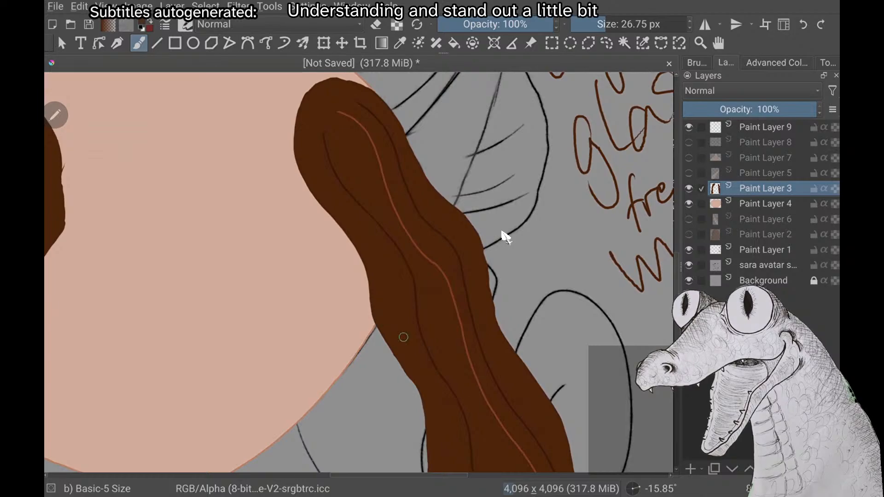
{"action": "scroll", "coordinate": [404, 338], "scroll_direction": "down", "scroll_amount": 7}
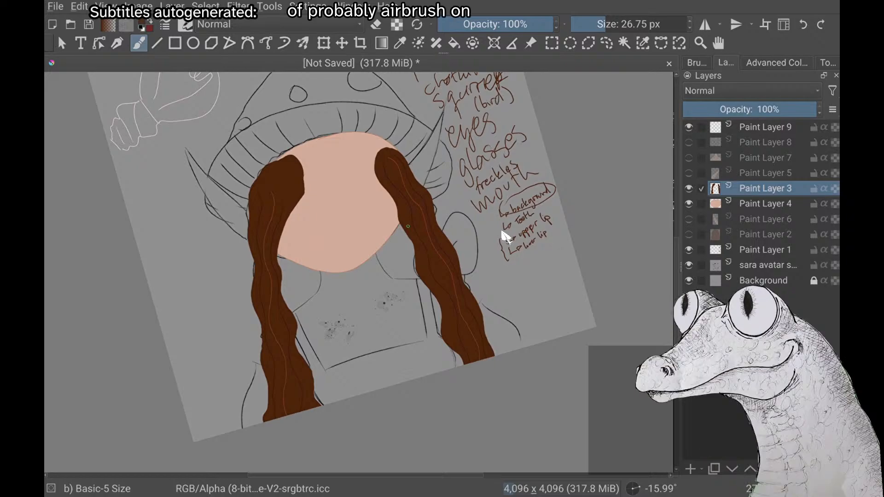
Outline a curved bang on Paint Layer 9 from the hat rim across the left side of the face to the left hair strand
{"action": "left_click", "coordinate": [752, 129]}
{"action": "scroll", "coordinate": [505, 237], "scroll_direction": "up", "scroll_amount": 3}
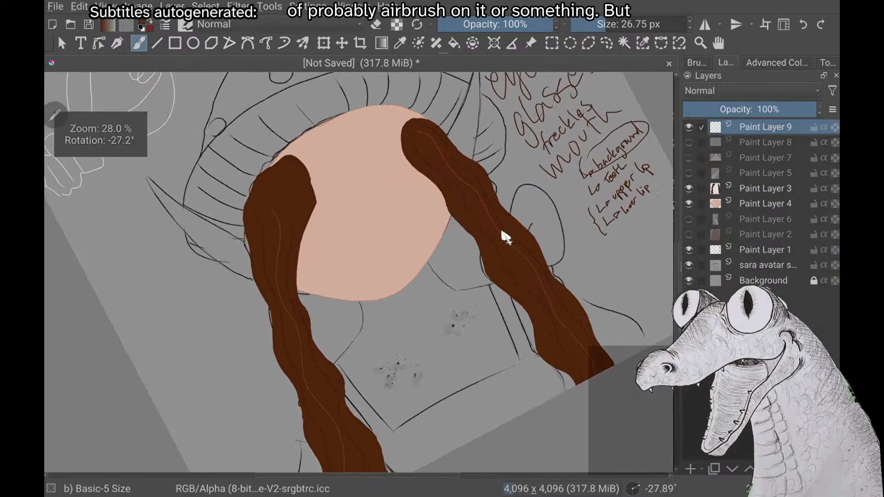
{"action": "scroll", "coordinate": [505, 237], "scroll_direction": "down", "scroll_amount": 1}
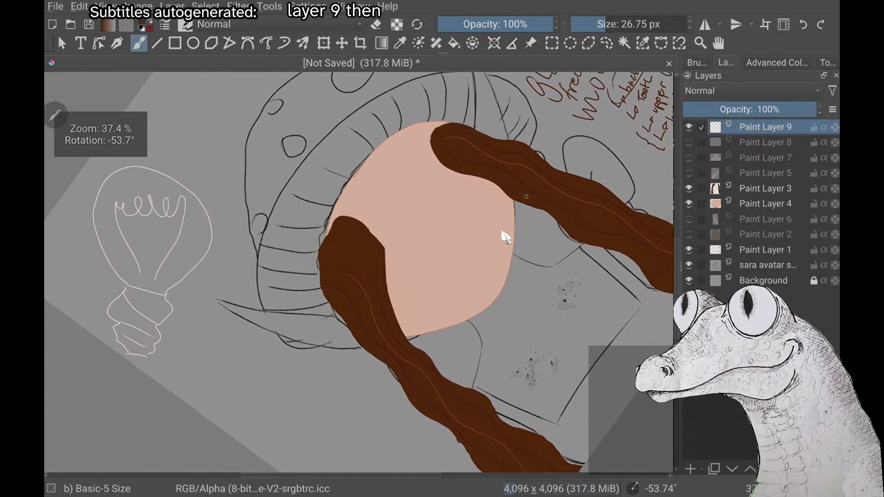
{"action": "left_click_drag", "start_coordinate": [388, 222], "coordinate": [388, 286]}
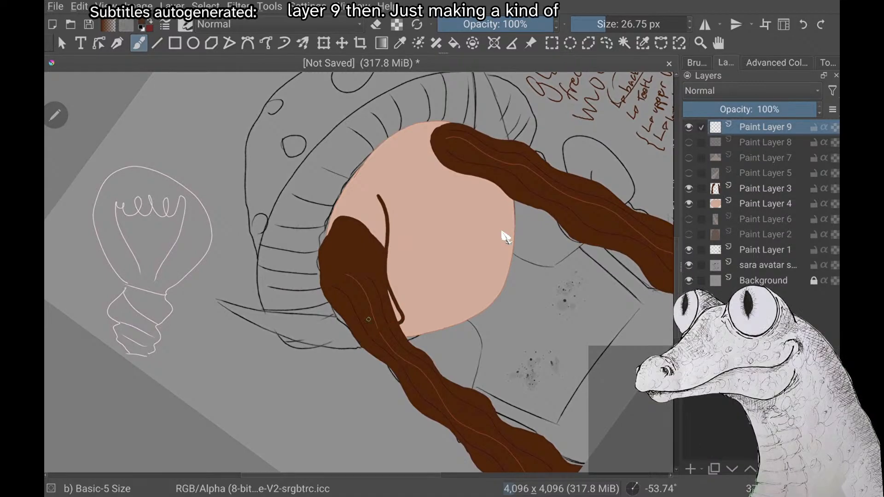
{"action": "key", "text": "ctrl+z"}
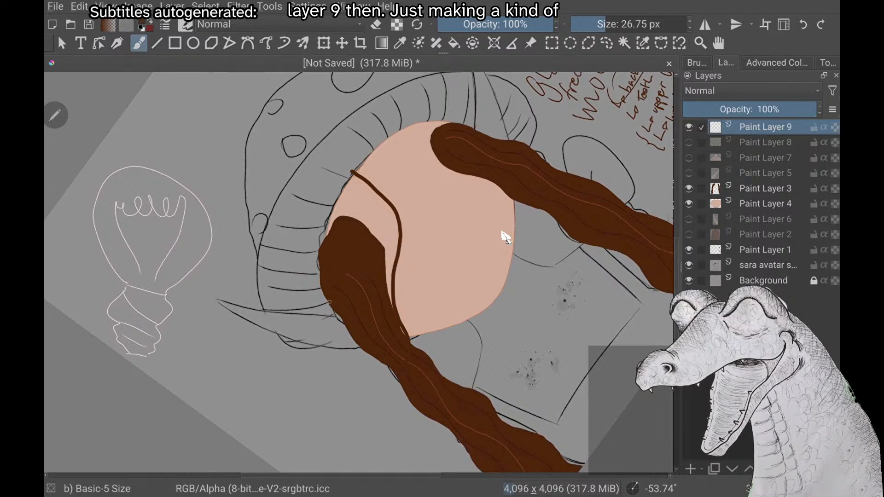
{"action": "left_click_drag", "start_coordinate": [321, 243], "coordinate": [351, 168]}
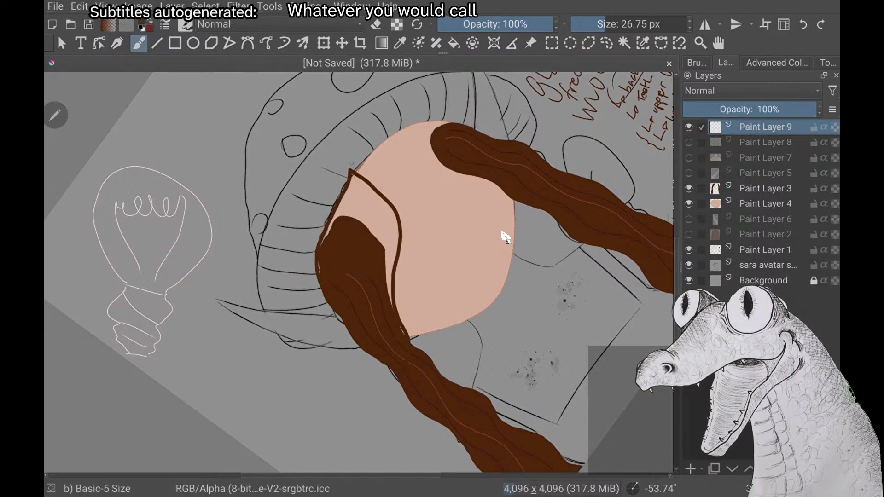
Extend the bang's outline below the face into a tapering pointed lock and hide the front hair on Paint Layer 3
{"action": "scroll", "coordinate": [505, 237], "scroll_direction": "up", "scroll_amount": 2}
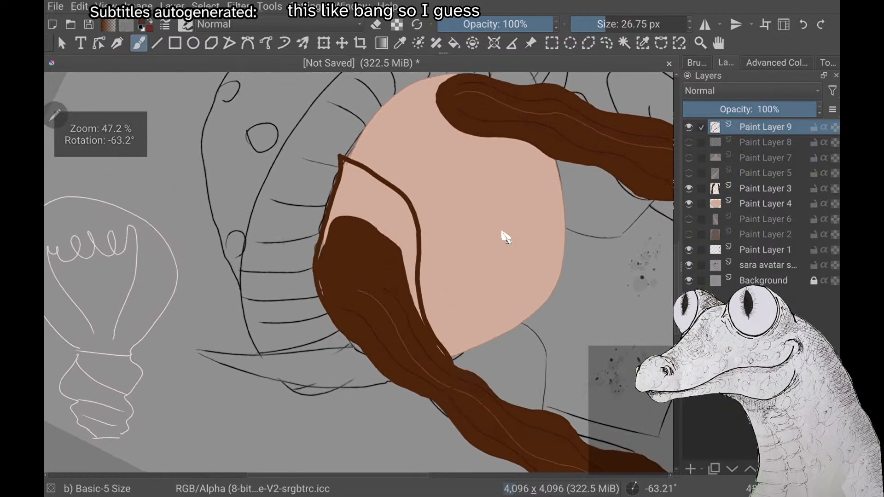
{"action": "scroll", "coordinate": [506, 237], "scroll_direction": "down", "scroll_amount": 3}
{"action": "scroll", "coordinate": [506, 237], "scroll_direction": "down", "scroll_amount": 1}
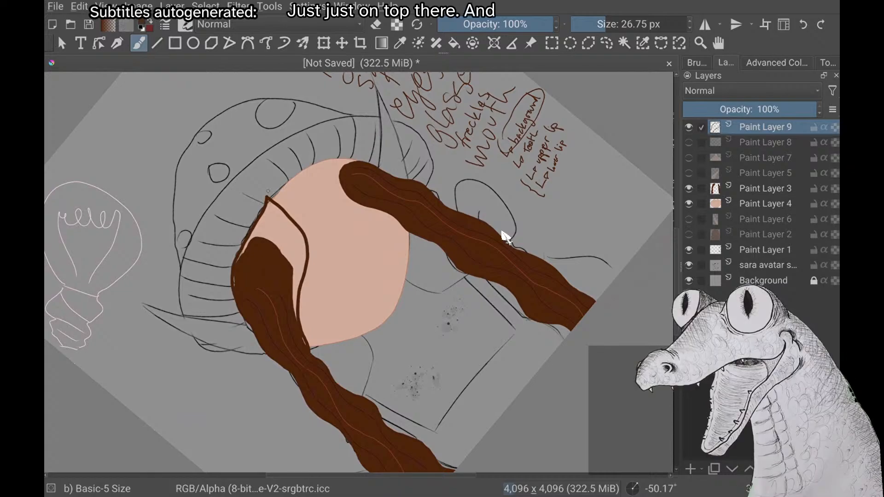
{"action": "scroll", "coordinate": [506, 237], "scroll_direction": "up", "scroll_amount": 3}
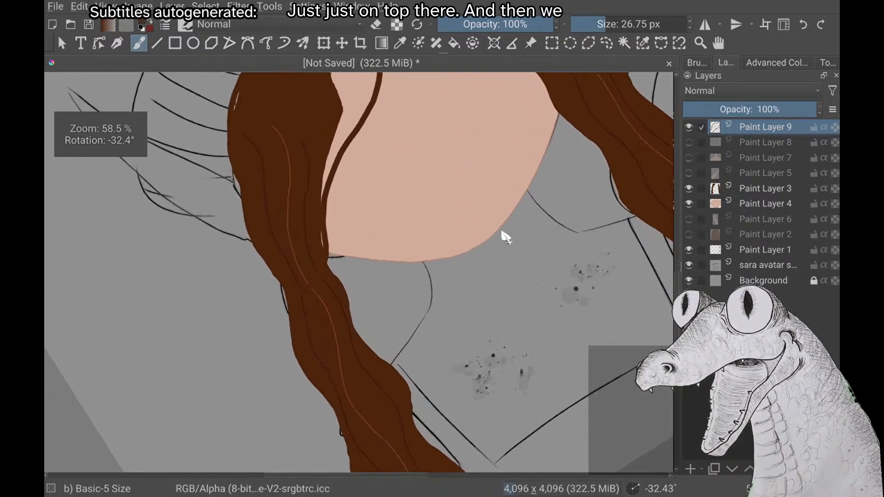
{"action": "mouse_move", "coordinate": [327, 258]}
{"action": "left_mouse_down"}
{"action": "mouse_move", "coordinate": [355, 310]}
{"action": "mouse_move", "coordinate": [371, 385]}
{"action": "mouse_move", "coordinate": [390, 415]}
{"action": "left_mouse_up"}
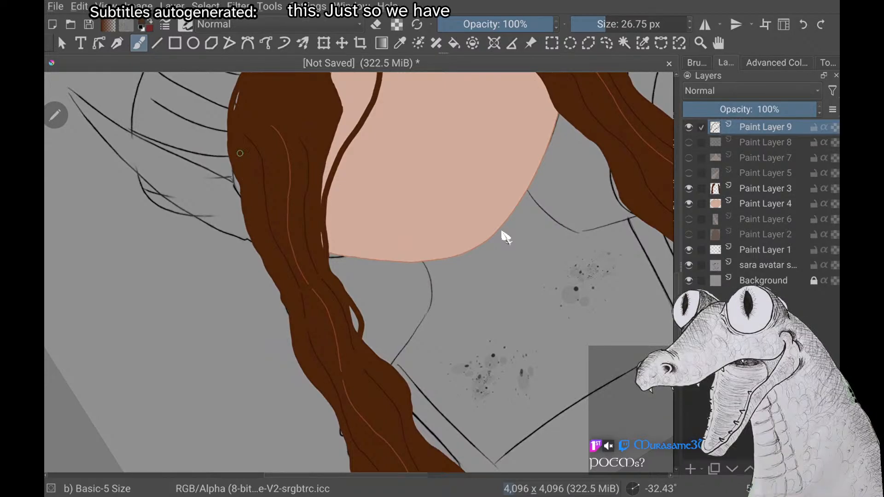
{"action": "left_click", "coordinate": [688, 188]}
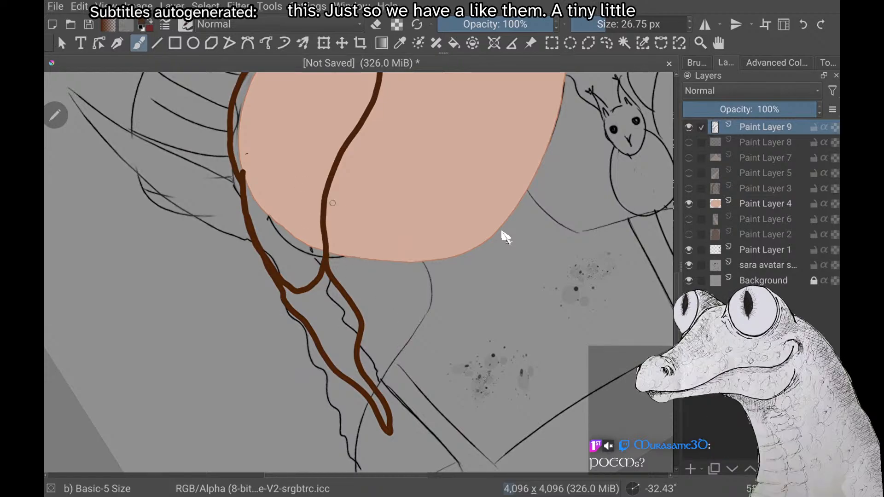
Add a second brown outline stroke just outside the bang's outer edge, from its upper tip down along the hat rim
{"action": "scroll", "coordinate": [502, 232], "scroll_direction": "down", "scroll_amount": 3}
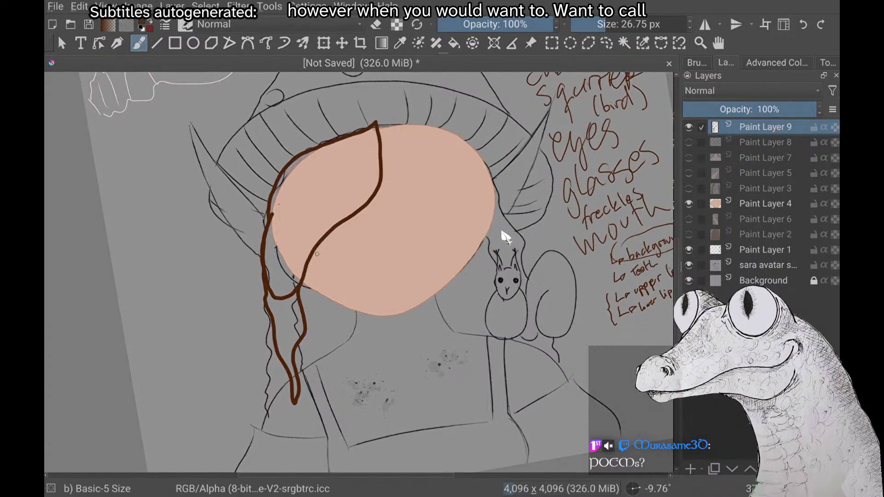
{"action": "scroll", "coordinate": [502, 231], "scroll_direction": "up", "scroll_amount": 1}
{"action": "scroll", "coordinate": [501, 232], "scroll_direction": "down", "scroll_amount": 2}
{"action": "scroll", "coordinate": [502, 231], "scroll_direction": "up", "scroll_amount": 2}
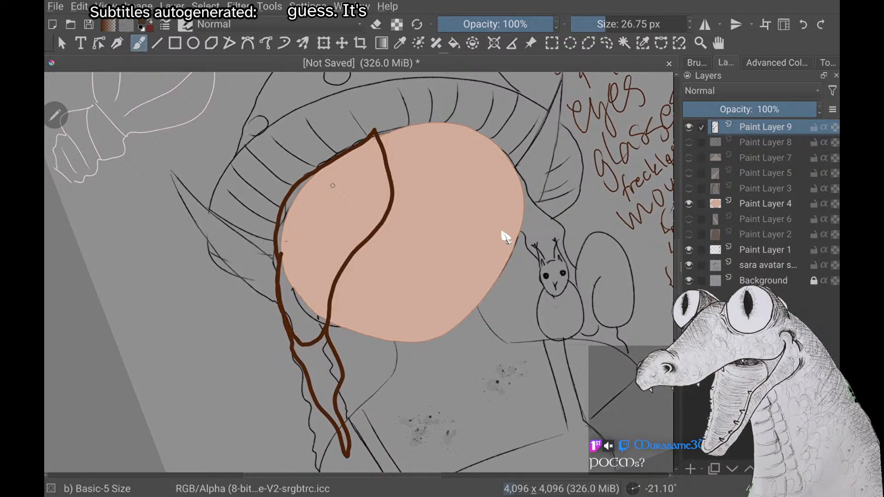
{"action": "scroll", "coordinate": [502, 232], "scroll_direction": "up", "scroll_amount": 1}
{"action": "scroll", "coordinate": [502, 232], "scroll_direction": "down", "scroll_amount": 1}
{"action": "scroll", "coordinate": [502, 231], "scroll_direction": "up", "scroll_amount": 2}
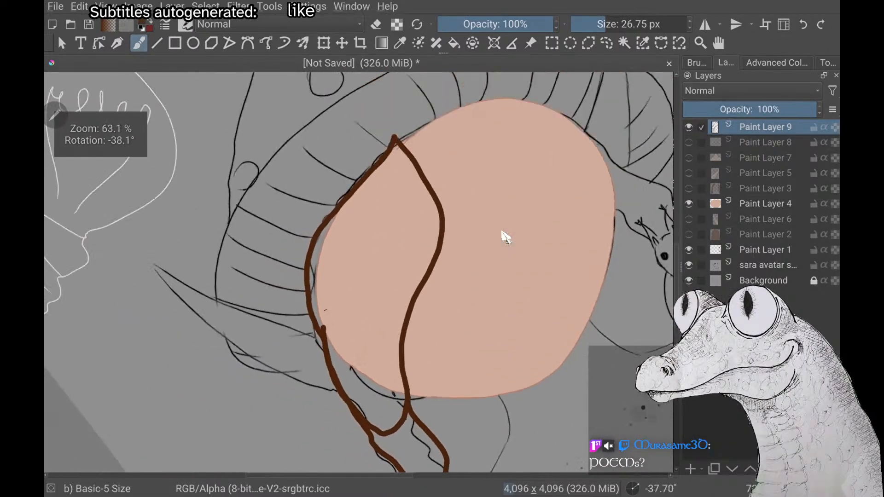
{"action": "scroll", "coordinate": [502, 232], "scroll_direction": "down", "scroll_amount": 1}
{"action": "scroll", "coordinate": [502, 231], "scroll_direction": "up", "scroll_amount": 2}
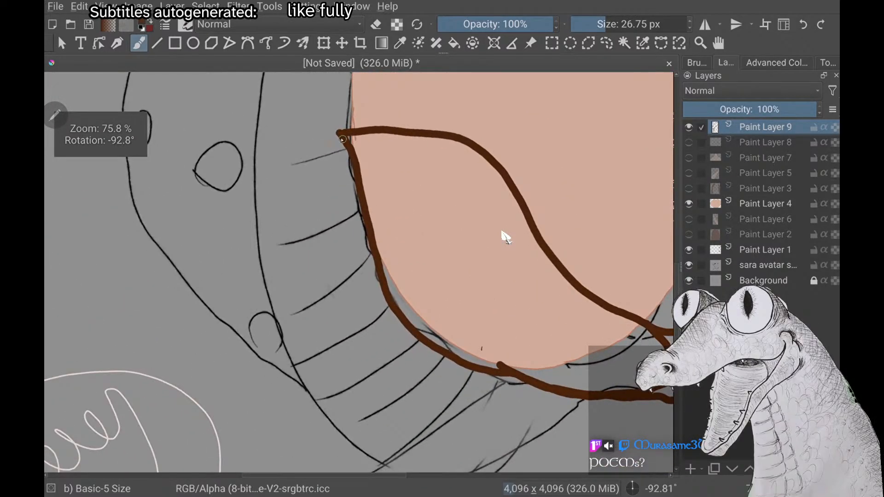
{"action": "left_click_drag", "start_coordinate": [339, 134], "coordinate": [352, 222]}
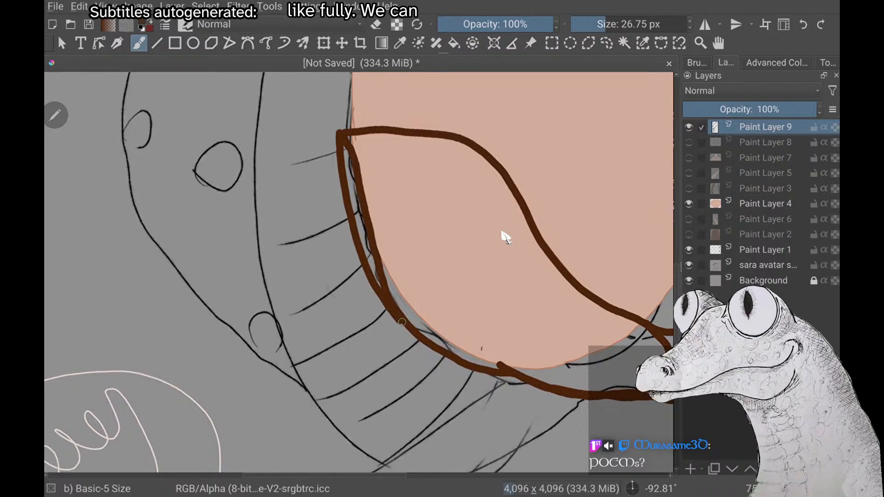
Fill the gap between the two brown outline strokes along the hat rim on Paint Layer 9
{"action": "left_click_drag", "start_coordinate": [402, 322], "coordinate": [444, 342]}
{"action": "left_click_drag", "start_coordinate": [344, 148], "coordinate": [350, 180]}
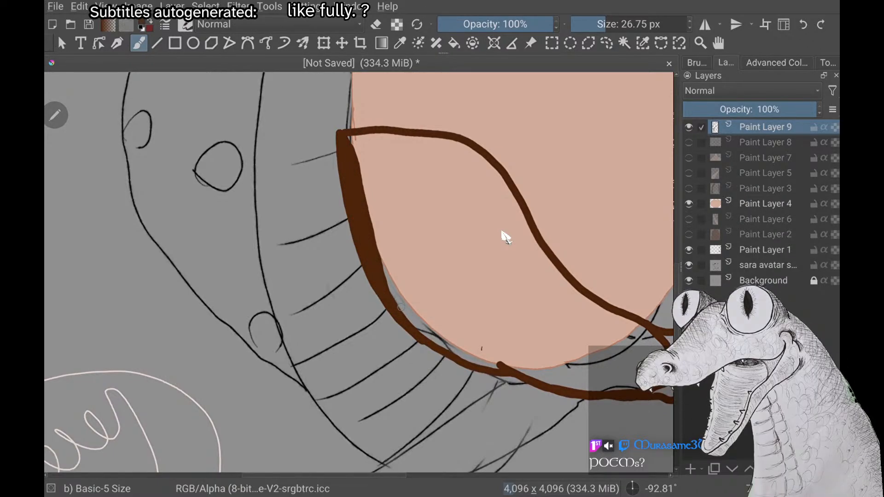
{"action": "scroll", "coordinate": [502, 231], "scroll_direction": "down", "scroll_amount": 5}
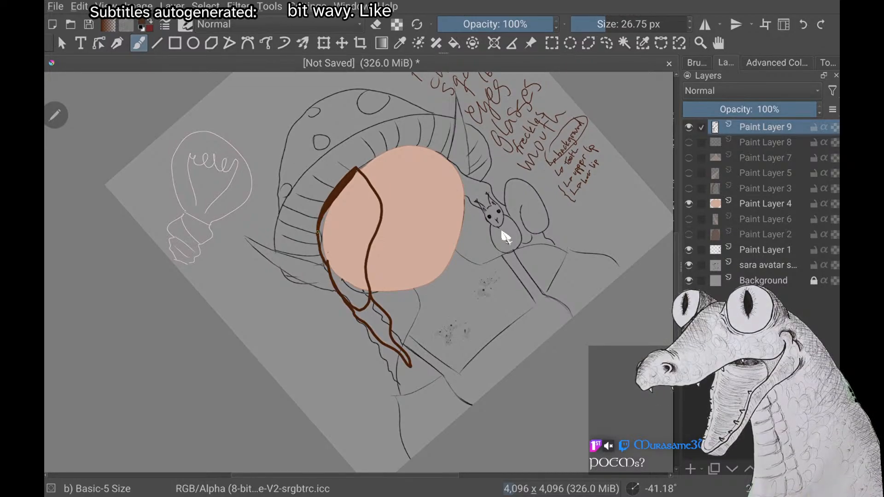
{"action": "scroll", "coordinate": [502, 233], "scroll_direction": "up", "scroll_amount": 3}
{"action": "scroll", "coordinate": [502, 232], "scroll_direction": "down", "scroll_amount": 2}
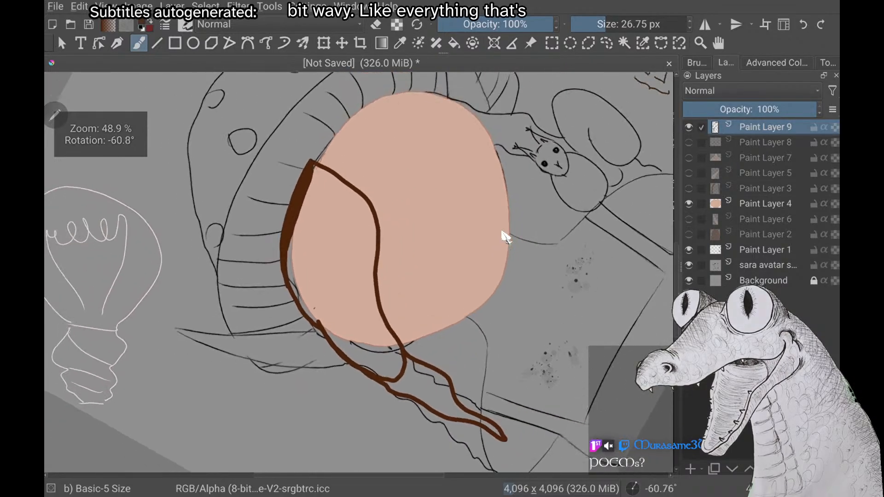
{"action": "mouse_move", "coordinate": [223, 227]}
{"action": "left_mouse_down"}
{"action": "mouse_move", "coordinate": [224, 179]}
{"action": "mouse_move", "coordinate": [210, 187]}
{"action": "left_mouse_up"}
{"action": "key", "text": "ctrl+z"}
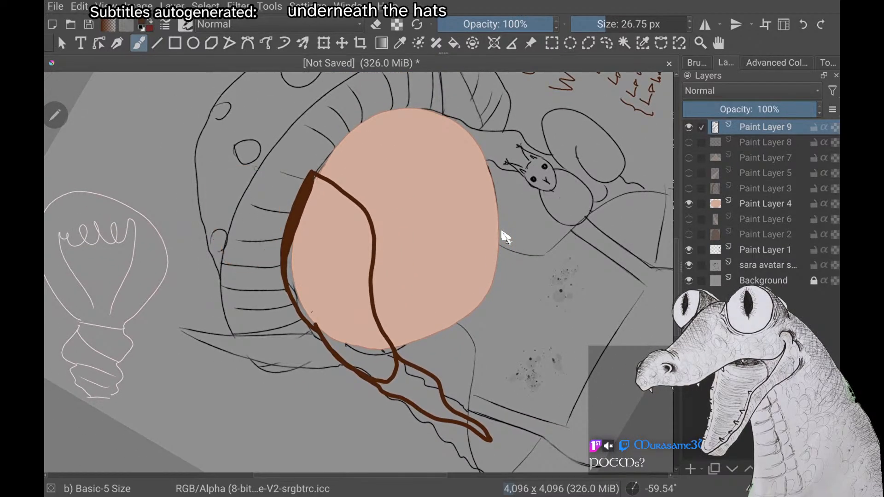
{"action": "scroll", "coordinate": [502, 232], "scroll_direction": "up", "scroll_amount": 1}
{"action": "scroll", "coordinate": [504, 236], "scroll_direction": "down", "scroll_amount": 1}
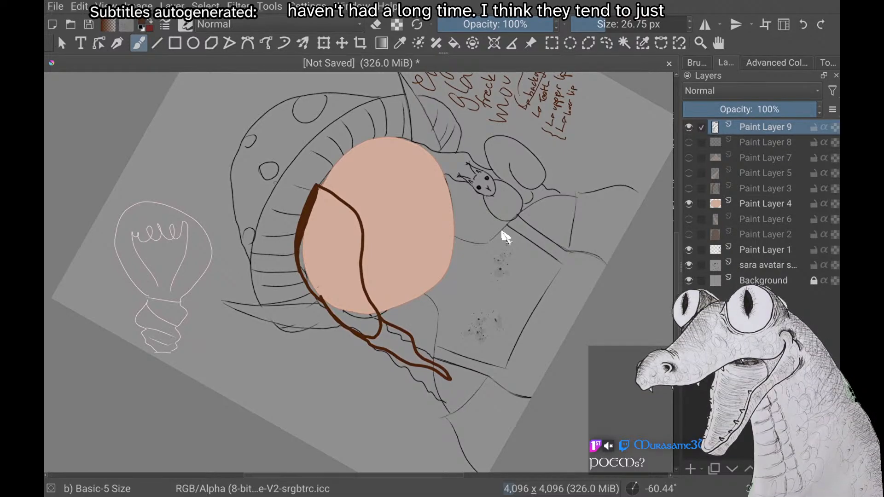
{"action": "left_click_drag", "start_coordinate": [414, 325], "coordinate": [399, 415]}
{"action": "key", "text": "ctrl+z"}
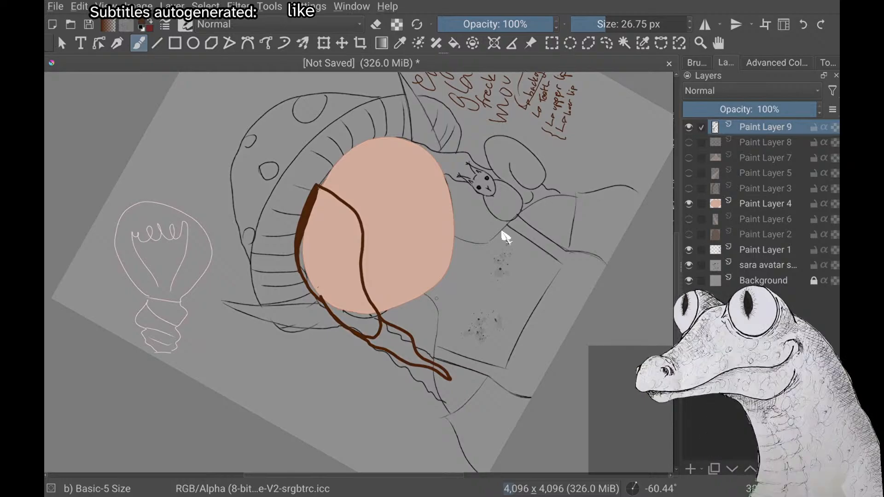
{"action": "mouse_move", "coordinate": [324, 222]}
{"action": "left_mouse_down"}
{"action": "mouse_move", "coordinate": [288, 203]}
{"action": "mouse_move", "coordinate": [307, 156]}
{"action": "left_mouse_up"}
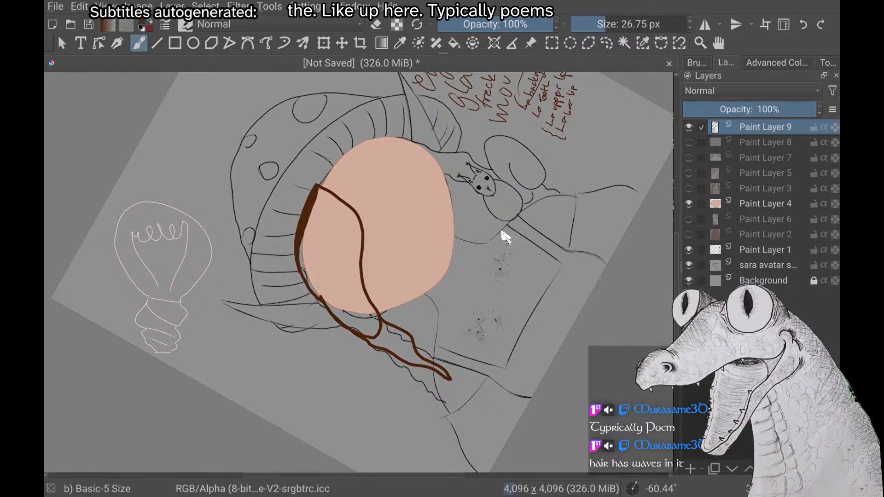
Fill the outlined bang and its pointed lock below the face with solid brown on Paint Layer 9
{"action": "key", "text": "f"}
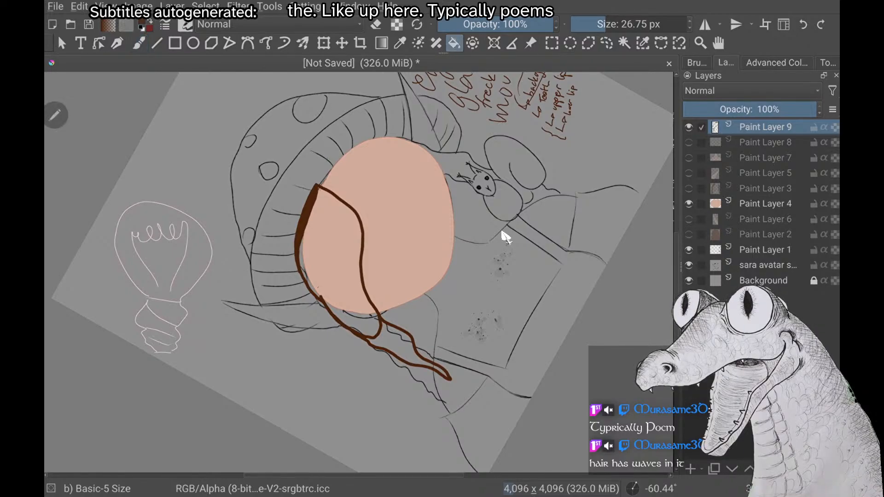
{"action": "left_click", "coordinate": [336, 258]}
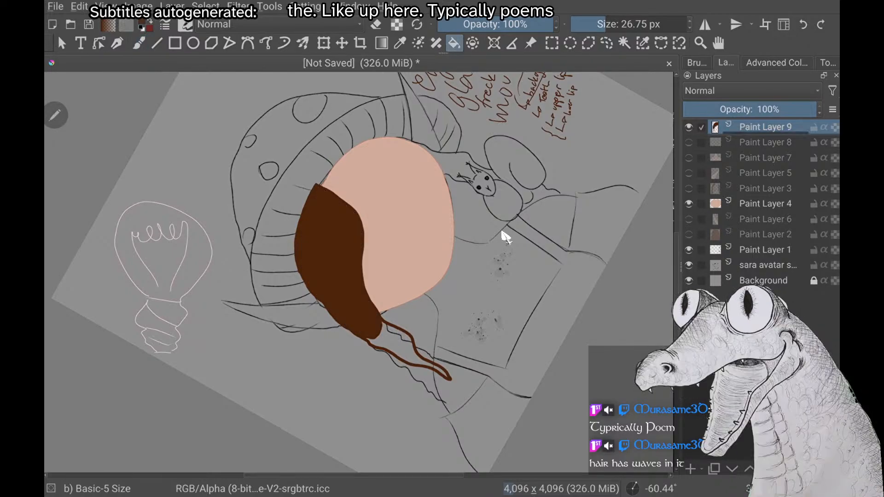
{"action": "left_click", "coordinate": [397, 344]}
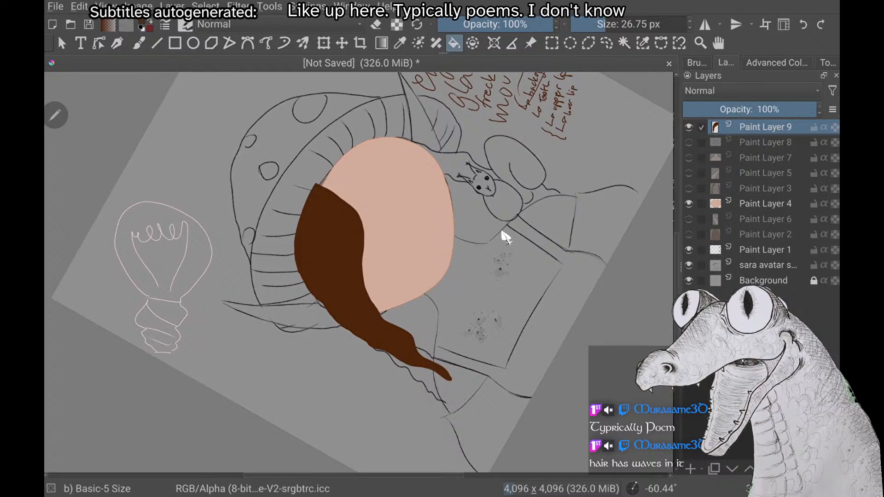
{"action": "scroll", "coordinate": [506, 238], "scroll_direction": "down", "scroll_amount": 1}
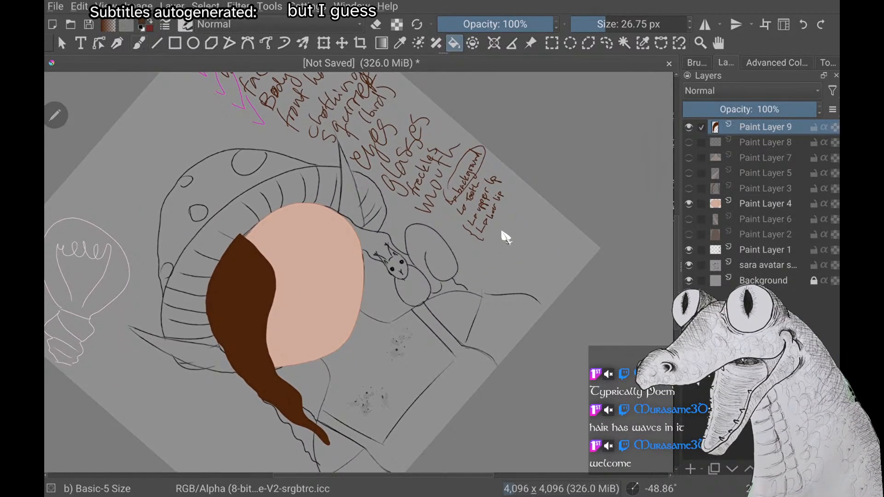
{"action": "key", "text": "b"}
{"action": "scroll", "coordinate": [506, 237], "scroll_direction": "down", "scroll_amount": 1}
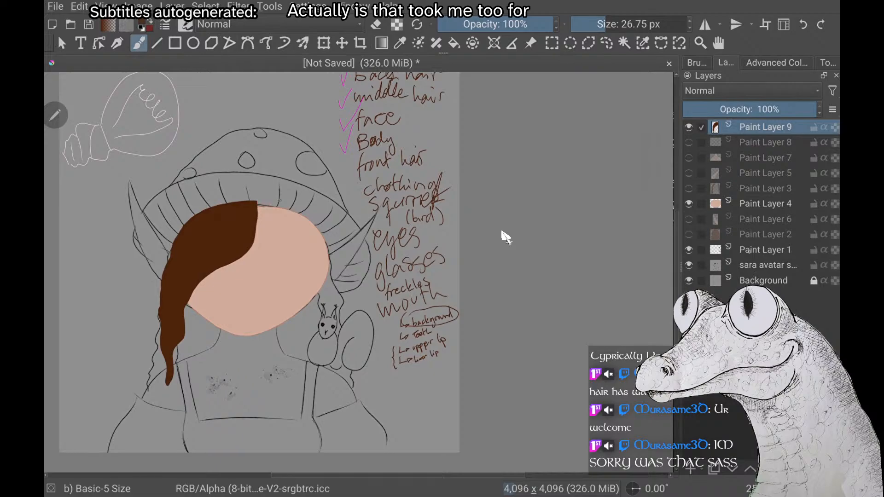
Hide the face on Paint Layer 4 and erase a strip of the bang's inner edge with a 60.32 px eraser, uncovering the left eye
{"action": "left_click", "coordinate": [689, 203]}
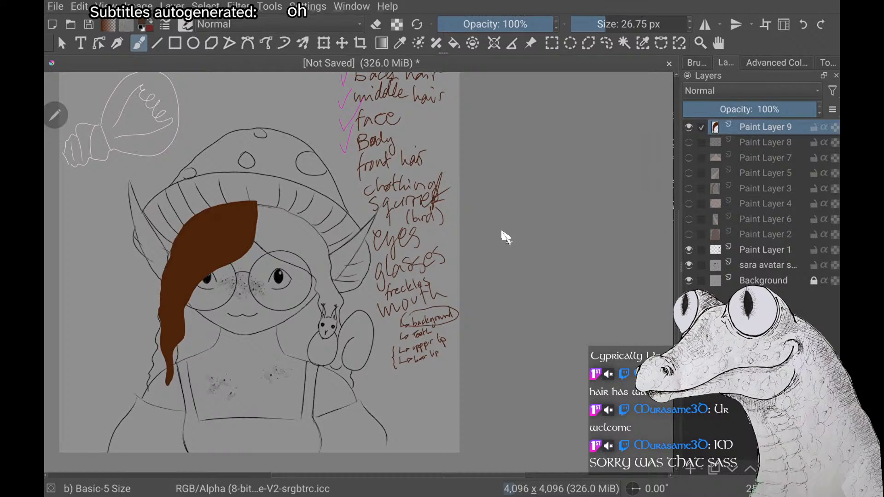
{"action": "scroll", "coordinate": [505, 237], "scroll_direction": "up", "scroll_amount": 2}
{"action": "scroll", "coordinate": [505, 238], "scroll_direction": "down", "scroll_amount": 1}
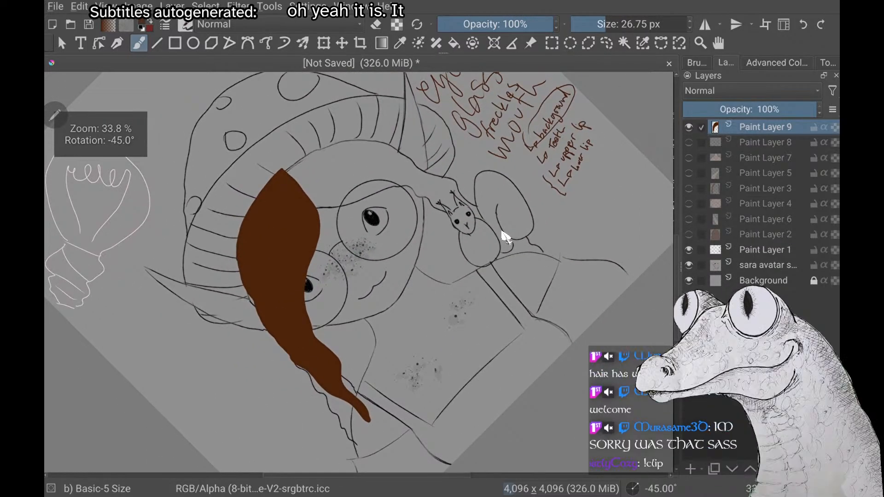
{"action": "key", "text": "e"}
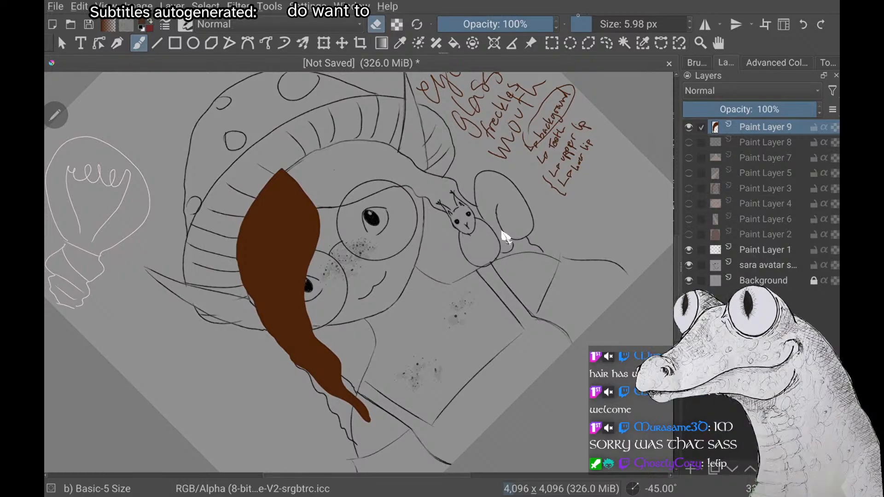
{"action": "left_click_drag", "start_coordinate": [594, 25], "coordinate": [616, 24]}
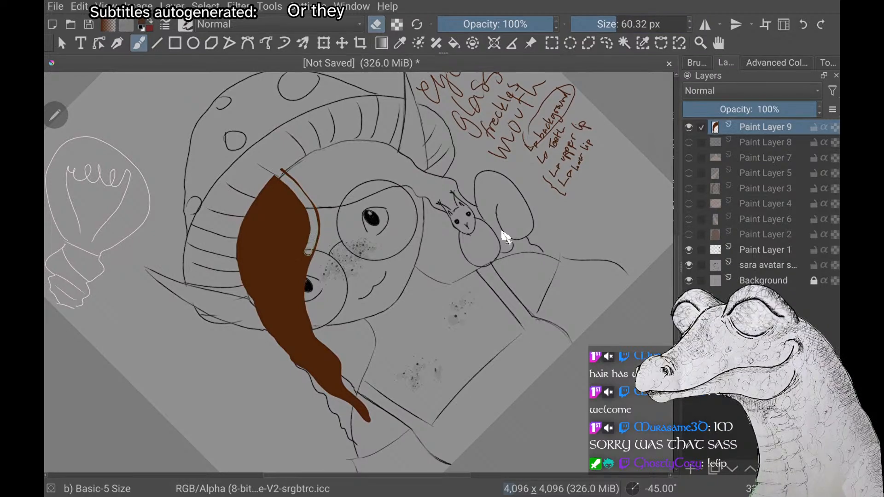
{"action": "left_click_drag", "start_coordinate": [309, 252], "coordinate": [298, 280]}
{"action": "left_click_drag", "start_coordinate": [310, 334], "coordinate": [340, 370]}
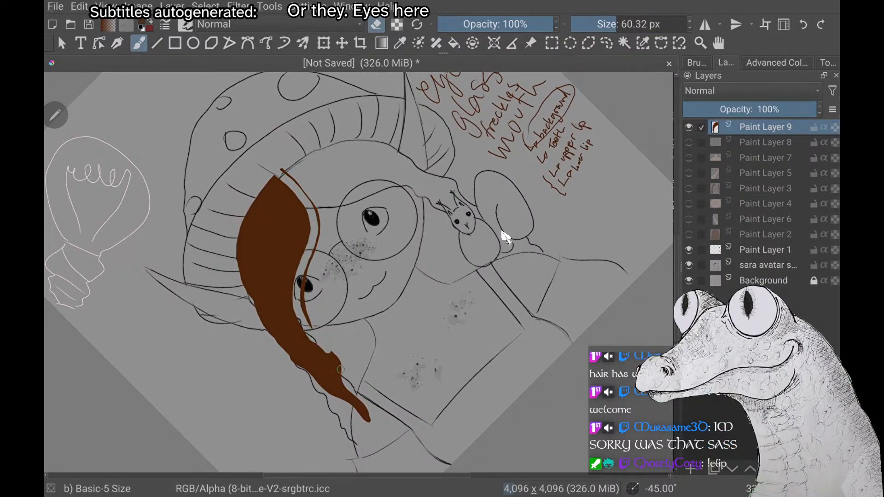
{"action": "left_click_drag", "start_coordinate": [290, 176], "coordinate": [298, 181]}
{"action": "mouse_move", "coordinate": [318, 239]}
{"action": "left_mouse_down"}
{"action": "mouse_move", "coordinate": [304, 311]}
{"action": "mouse_move", "coordinate": [316, 334]}
{"action": "left_mouse_up"}
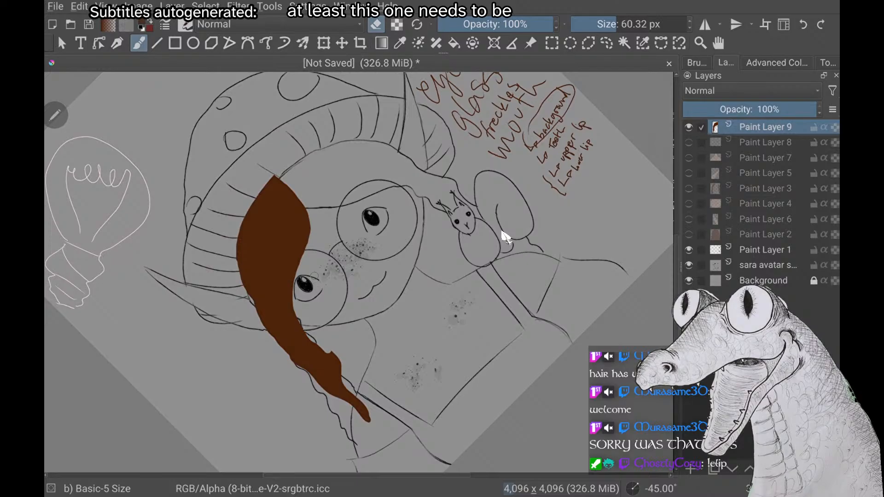
Erase along the bang's inner edge beside the left eye and carve waves into the inner side of the lock below
{"action": "scroll", "coordinate": [503, 232], "scroll_direction": "down", "scroll_amount": 1}
{"action": "scroll", "coordinate": [502, 232], "scroll_direction": "up", "scroll_amount": 2}
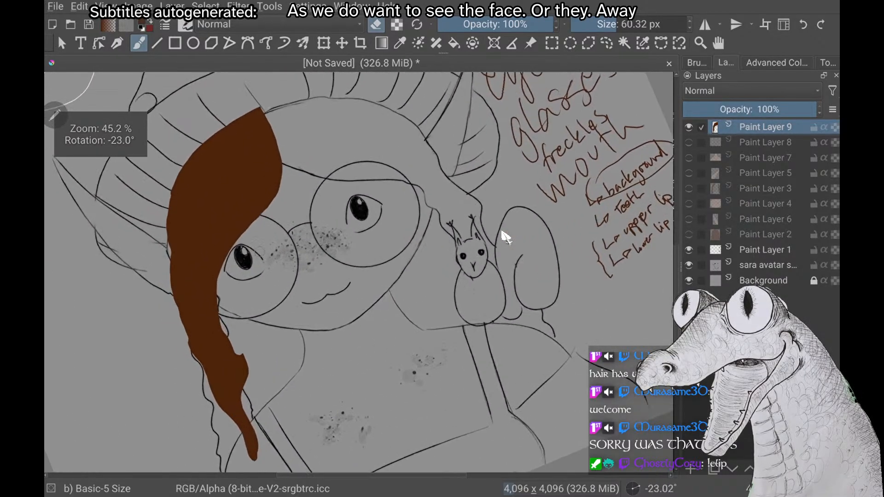
{"action": "scroll", "coordinate": [503, 232], "scroll_direction": "up", "scroll_amount": 2}
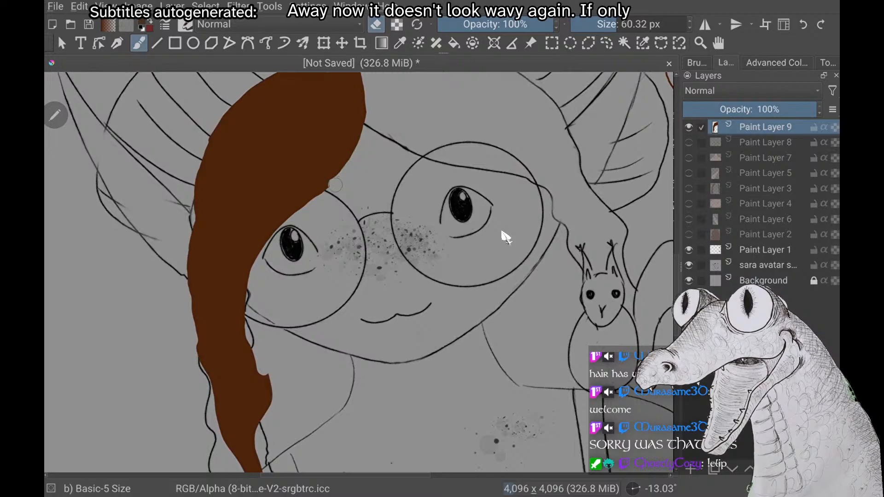
{"action": "mouse_move", "coordinate": [305, 205]}
{"action": "left_mouse_down"}
{"action": "mouse_move", "coordinate": [255, 243]}
{"action": "mouse_move", "coordinate": [235, 281]}
{"action": "mouse_move", "coordinate": [238, 314]}
{"action": "left_mouse_up"}
{"action": "mouse_move", "coordinate": [242, 354]}
{"action": "left_mouse_down"}
{"action": "mouse_move", "coordinate": [265, 393]}
{"action": "mouse_move", "coordinate": [251, 442]}
{"action": "left_mouse_up"}
{"action": "left_click_drag", "start_coordinate": [261, 253], "coordinate": [245, 297]}
{"action": "left_click_drag", "start_coordinate": [253, 348], "coordinate": [273, 391]}
{"action": "scroll", "coordinate": [502, 232], "scroll_direction": "down", "scroll_amount": 3}
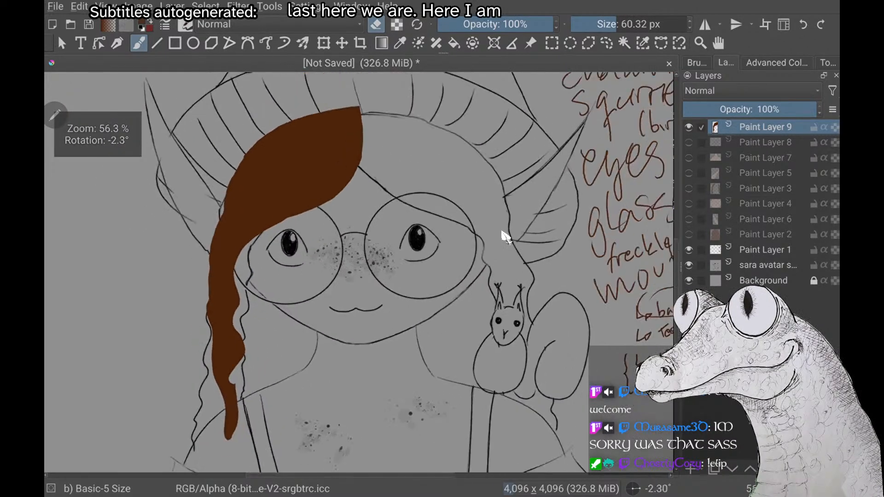
Erase the lock's end to a shorter point and trim its outer edge from the left ear downwards
{"action": "scroll", "coordinate": [502, 232], "scroll_direction": "up", "scroll_amount": 1}
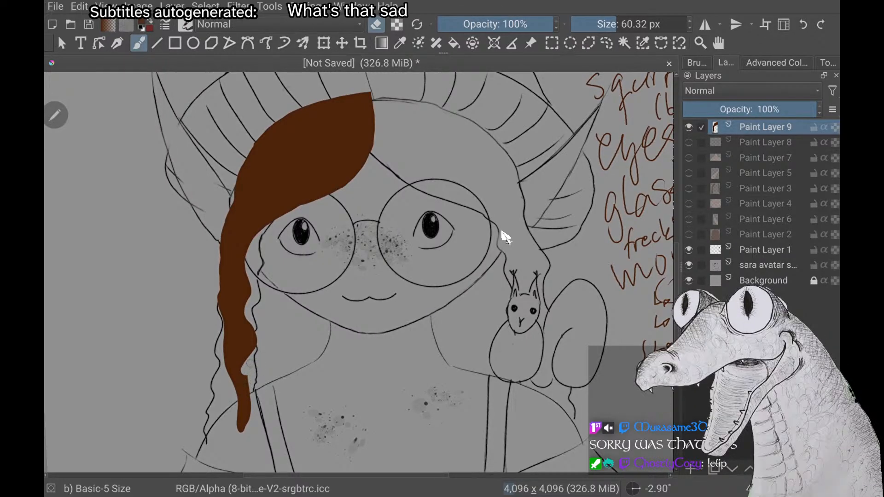
{"action": "mouse_move", "coordinate": [246, 374]}
{"action": "left_mouse_down"}
{"action": "mouse_move", "coordinate": [249, 430]}
{"action": "mouse_move", "coordinate": [255, 360]}
{"action": "mouse_move", "coordinate": [243, 427]}
{"action": "mouse_move", "coordinate": [243, 408]}
{"action": "left_mouse_up"}
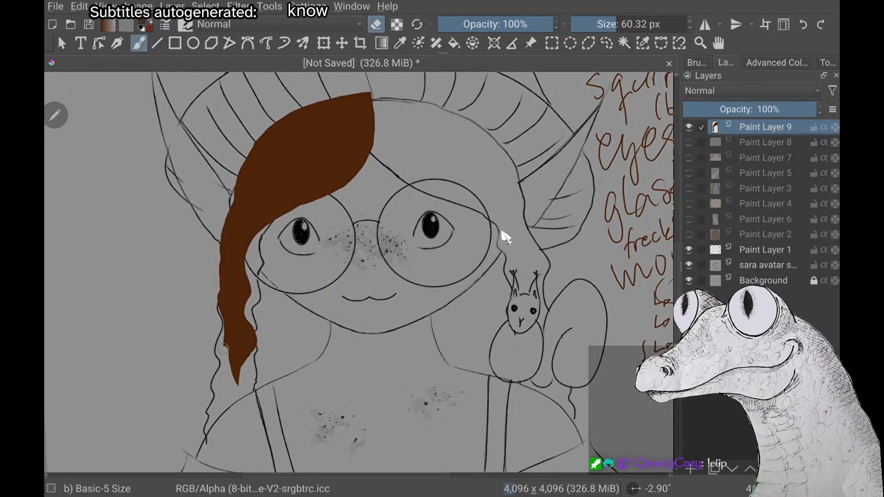
{"action": "left_click_drag", "start_coordinate": [216, 277], "coordinate": [218, 269]}
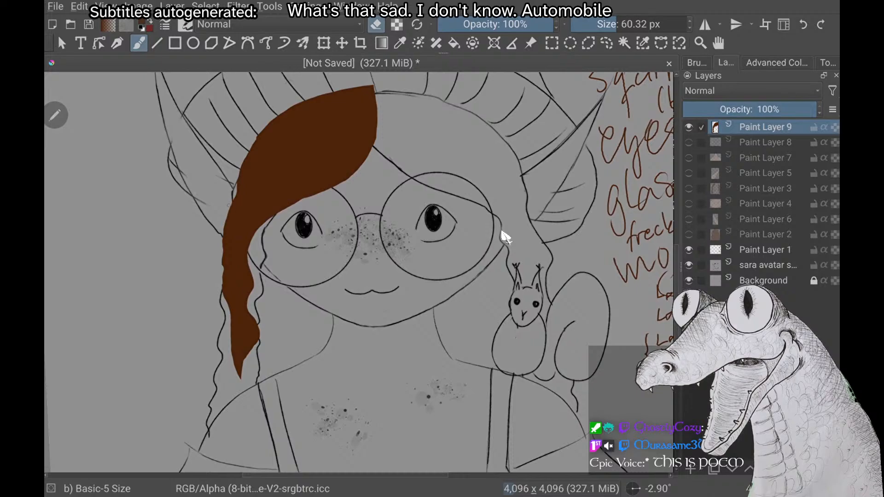
{"action": "left_click_drag", "start_coordinate": [228, 206], "coordinate": [225, 236]}
{"action": "left_click_drag", "start_coordinate": [226, 268], "coordinate": [227, 308]}
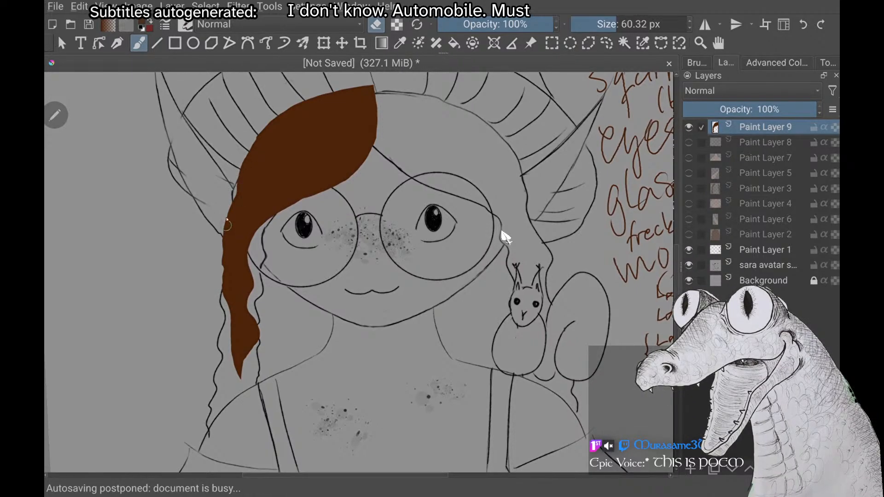
{"action": "left_click_drag", "start_coordinate": [226, 217], "coordinate": [223, 269]}
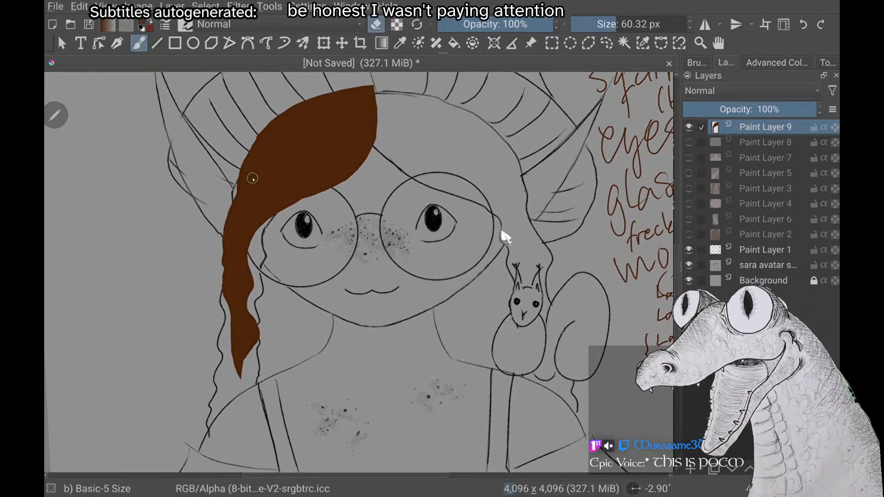
{"action": "mouse_move", "coordinate": [235, 186]}
{"action": "left_mouse_down"}
{"action": "mouse_move", "coordinate": [217, 242]}
{"action": "mouse_move", "coordinate": [220, 285]}
{"action": "left_mouse_up"}
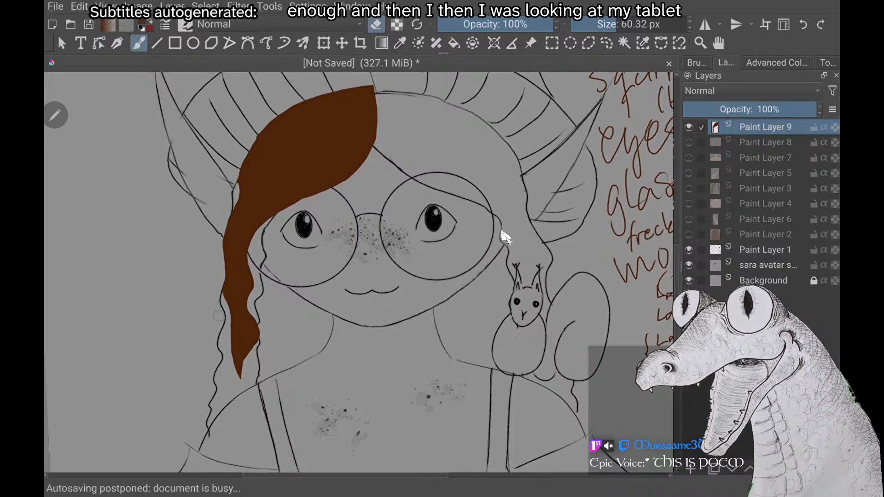
Trim the upper bang's inner edge from its tip at the hat rim down to the left glasses lens
{"action": "scroll", "coordinate": [218, 316], "scroll_direction": "down", "scroll_amount": 4}
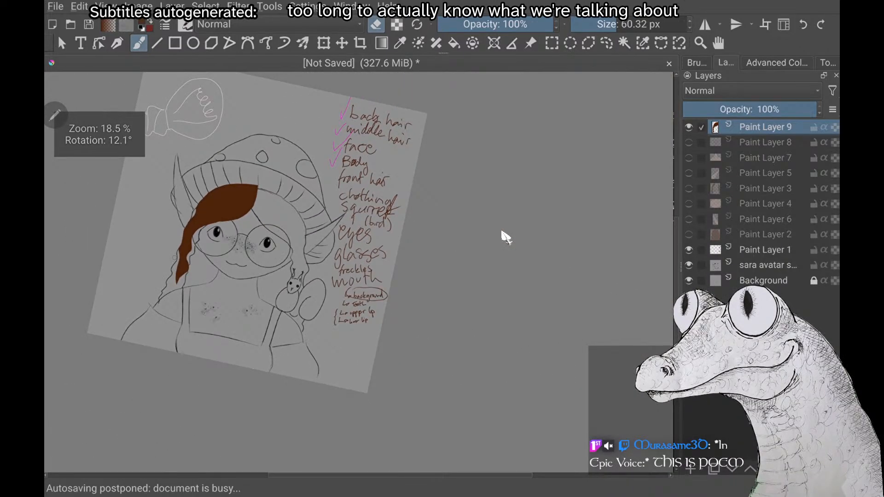
{"action": "scroll", "coordinate": [174, 258], "scroll_direction": "down", "scroll_amount": 3}
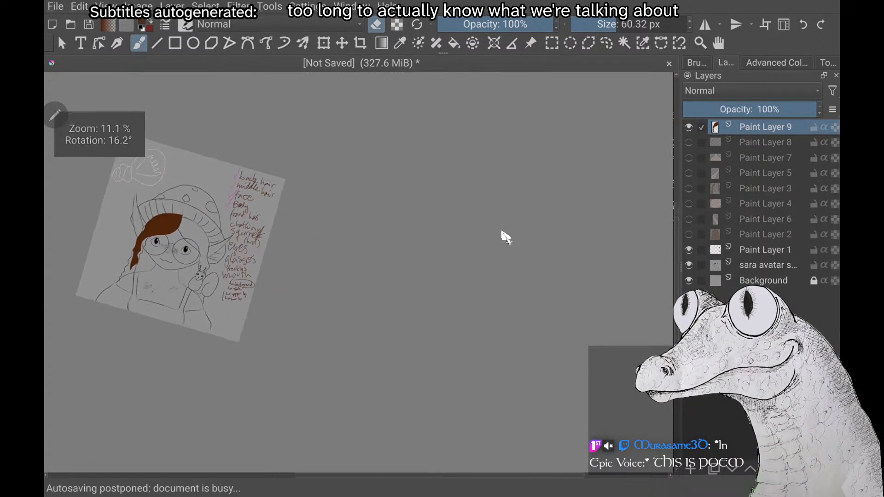
{"action": "scroll", "coordinate": [175, 257], "scroll_direction": "up", "scroll_amount": 5}
{"action": "scroll", "coordinate": [502, 232], "scroll_direction": "up", "scroll_amount": 3}
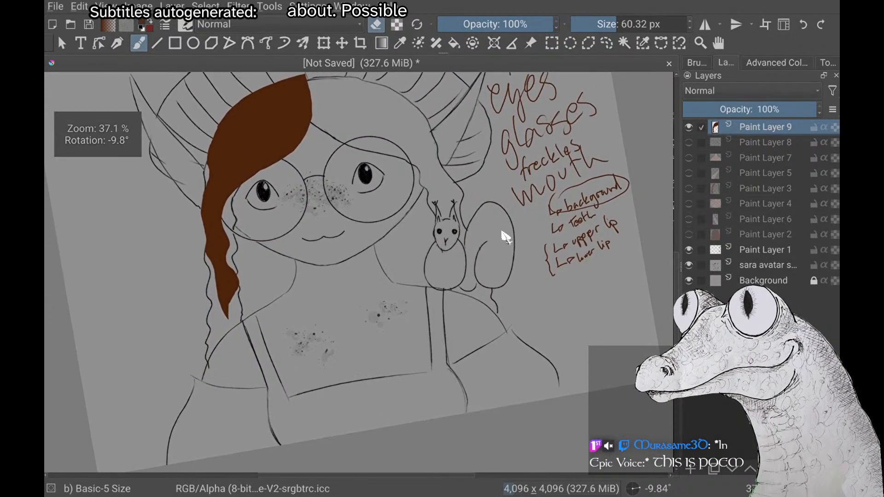
{"action": "scroll", "coordinate": [502, 232], "scroll_direction": "down", "scroll_amount": 2}
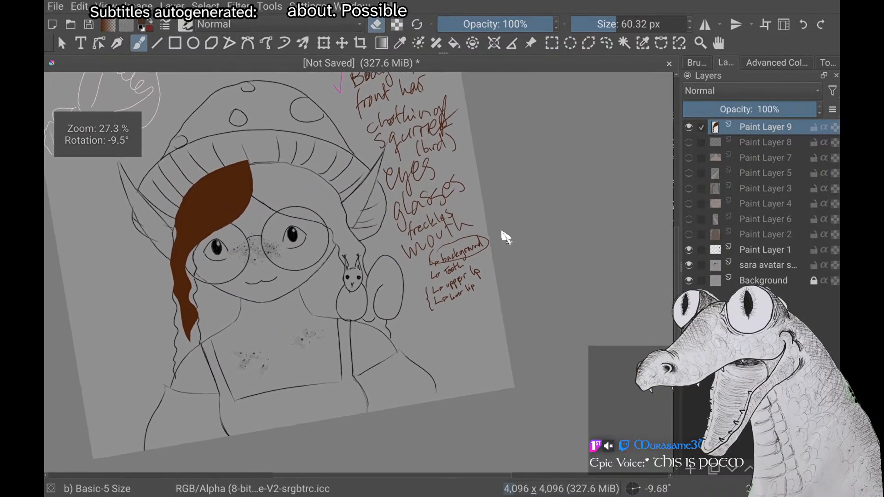
{"action": "scroll", "coordinate": [502, 232], "scroll_direction": "up", "scroll_amount": 1}
{"action": "scroll", "coordinate": [504, 235], "scroll_direction": "up", "scroll_amount": 3}
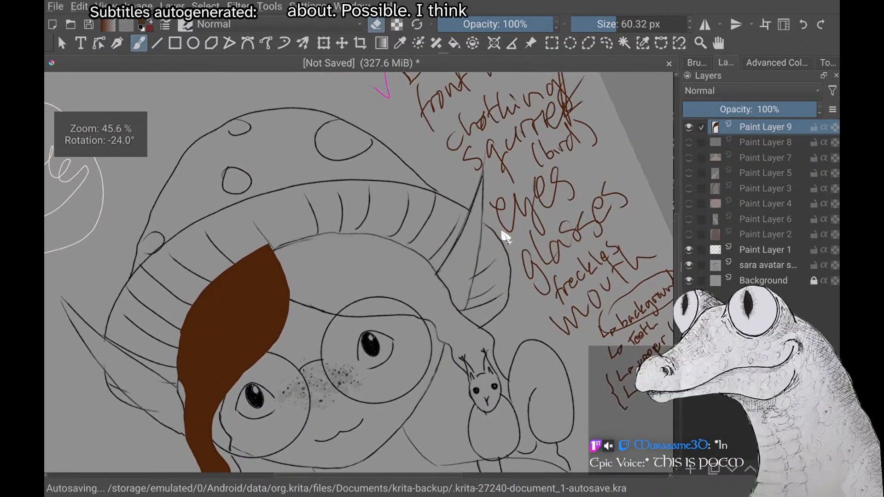
{"action": "mouse_move", "coordinate": [268, 256]}
{"action": "left_mouse_down"}
{"action": "mouse_move", "coordinate": [280, 315]}
{"action": "mouse_move", "coordinate": [247, 377]}
{"action": "left_mouse_up"}
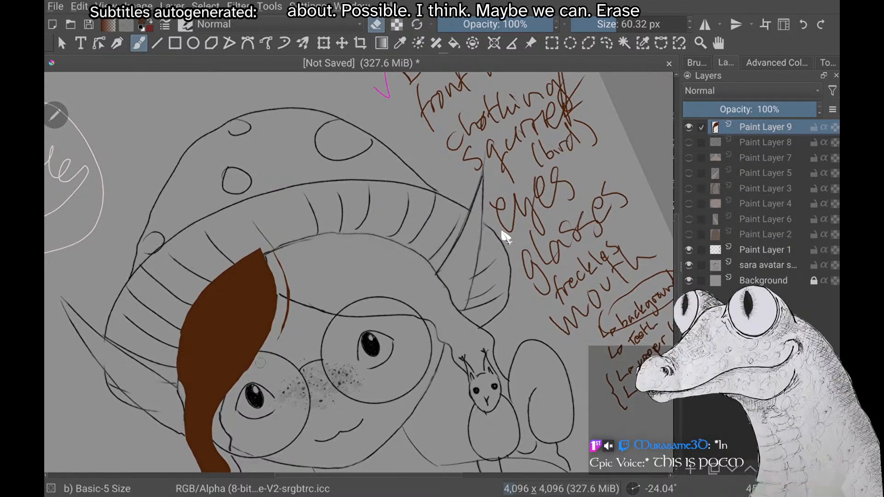
{"action": "left_click_drag", "start_coordinate": [275, 331], "coordinate": [253, 366]}
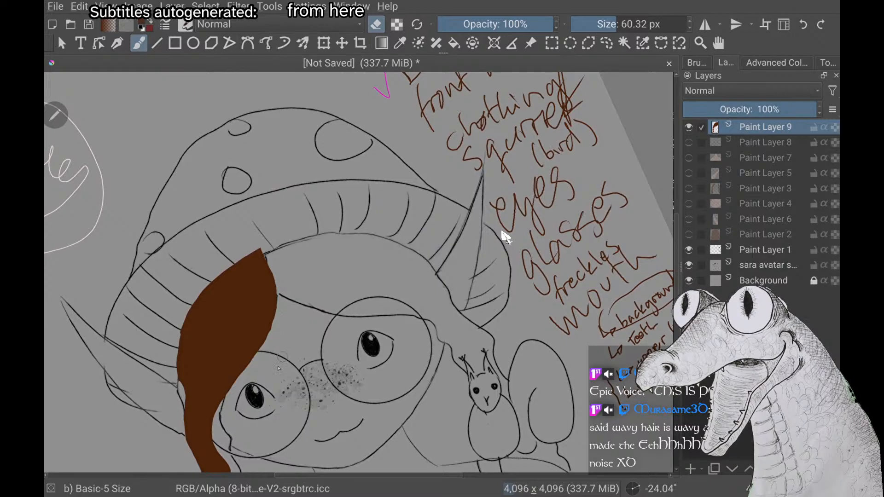
{"action": "scroll", "coordinate": [282, 358], "scroll_direction": "down", "scroll_amount": 3}
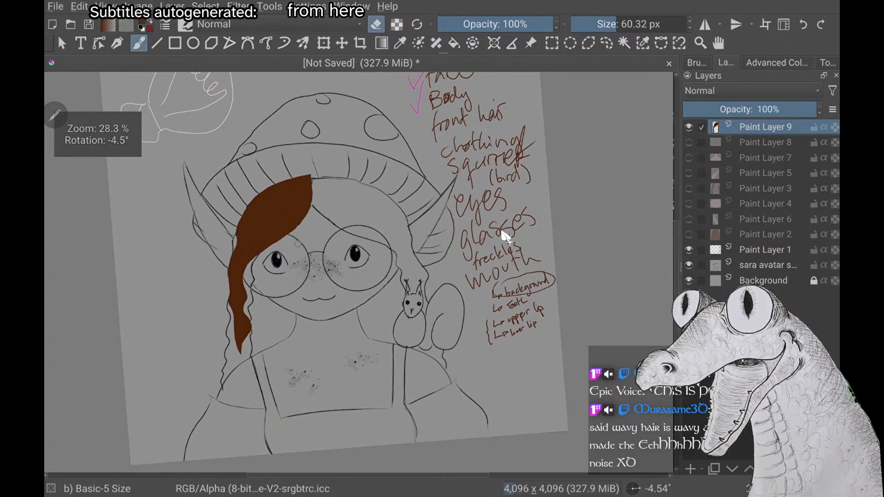
Examine the brown front bang against the whole sketch and up close along its inner edge beside the left eye
{"action": "scroll", "coordinate": [298, 244], "scroll_direction": "down", "scroll_amount": 3}
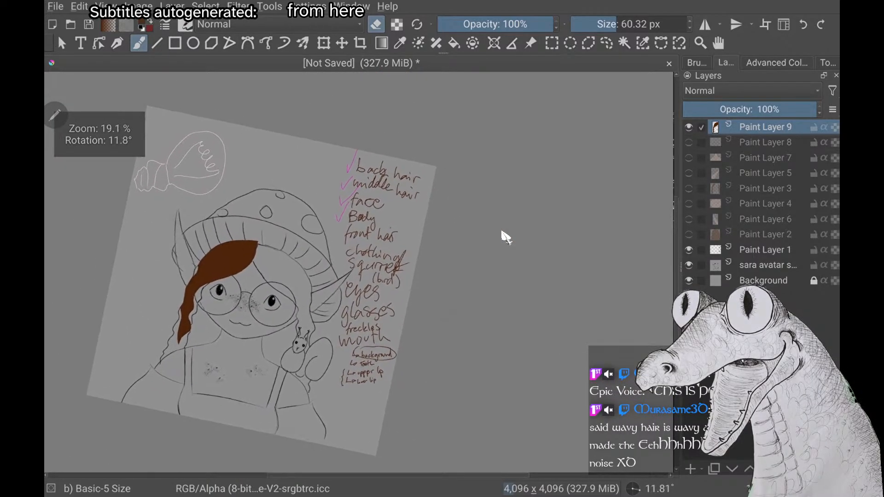
{"action": "scroll", "coordinate": [502, 232], "scroll_direction": "down", "scroll_amount": 1}
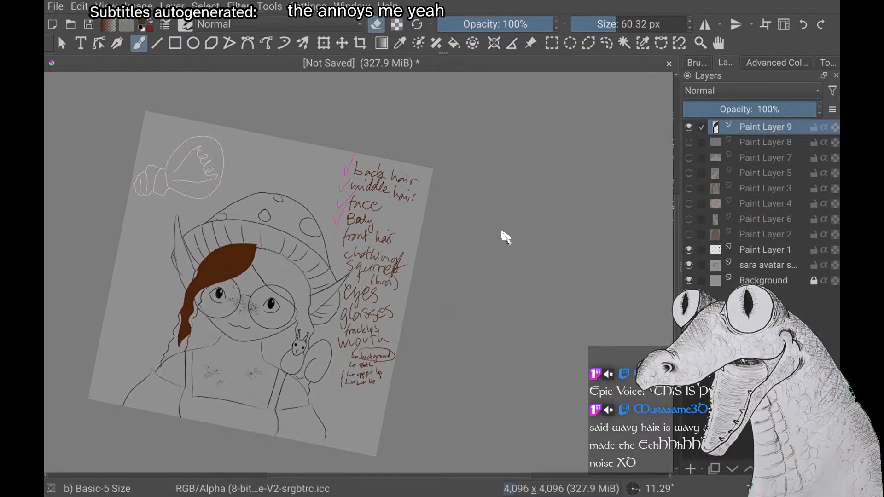
{"action": "scroll", "coordinate": [505, 237], "scroll_direction": "up", "scroll_amount": 5}
{"action": "scroll", "coordinate": [505, 237], "scroll_direction": "down", "scroll_amount": 3}
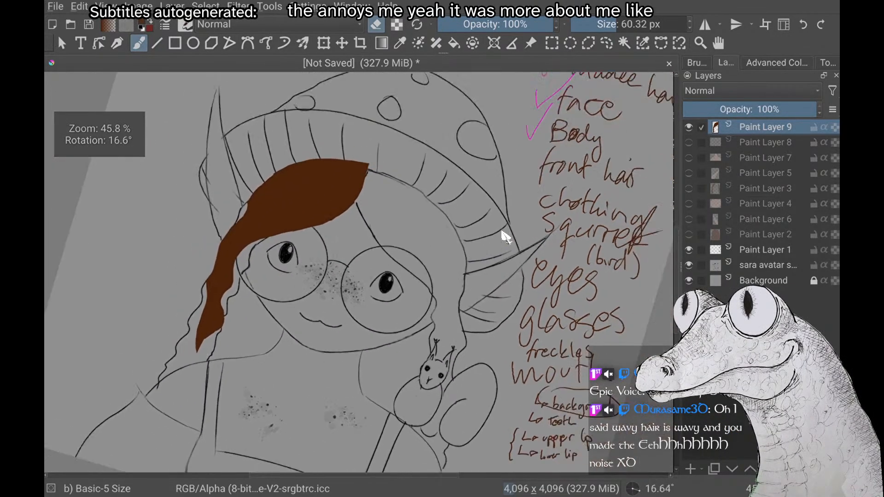
{"action": "scroll", "coordinate": [506, 237], "scroll_direction": "up", "scroll_amount": 3}
{"action": "scroll", "coordinate": [506, 237], "scroll_direction": "down", "scroll_amount": 1}
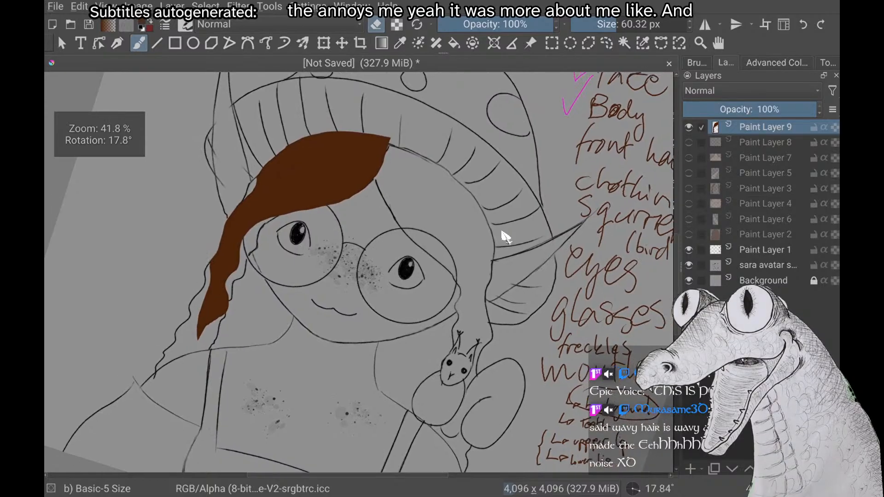
{"action": "scroll", "coordinate": [505, 238], "scroll_direction": "up", "scroll_amount": 4}
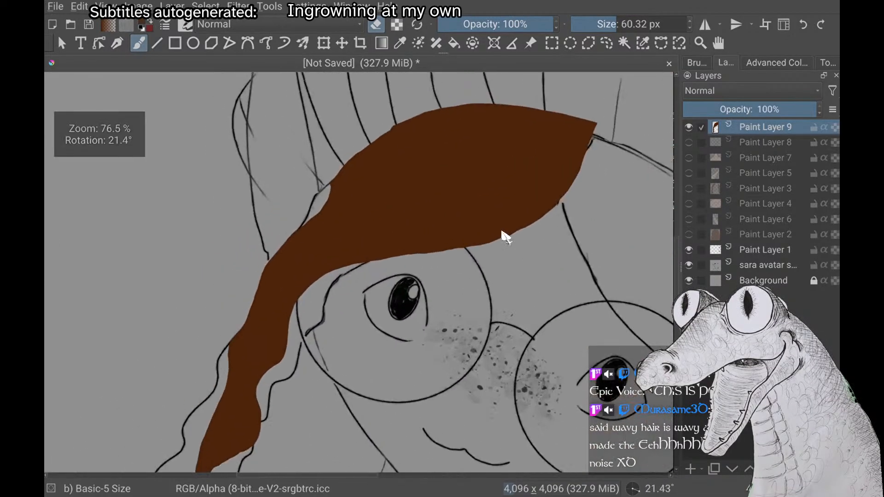
{"action": "scroll", "coordinate": [505, 237], "scroll_direction": "up", "scroll_amount": 5}
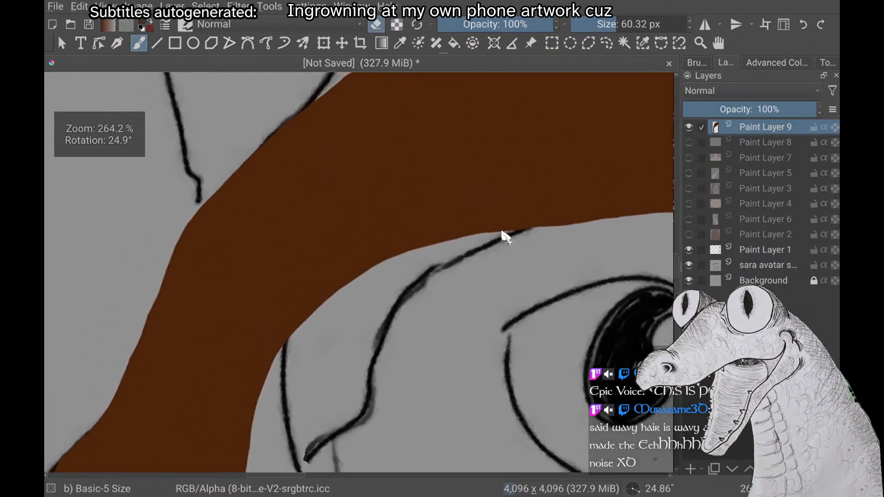
{"action": "scroll", "coordinate": [505, 237], "scroll_direction": "down", "scroll_amount": 8}
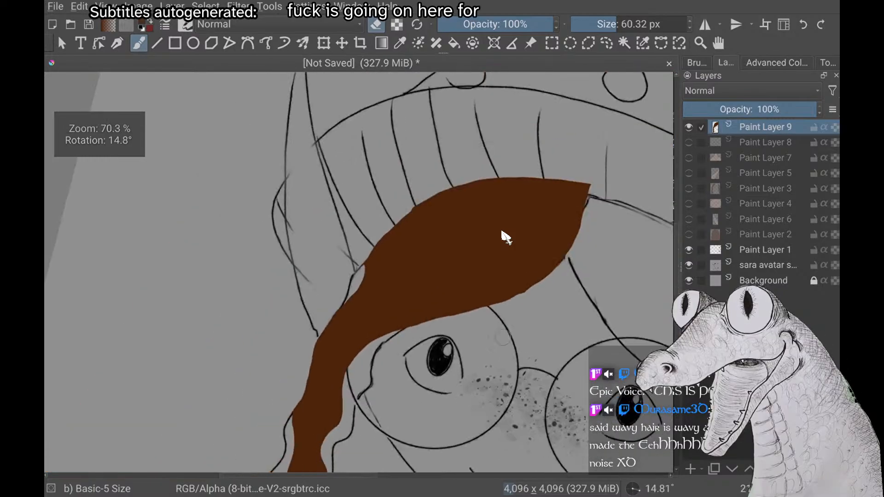
{"action": "scroll", "coordinate": [506, 237], "scroll_direction": "down", "scroll_amount": 2}
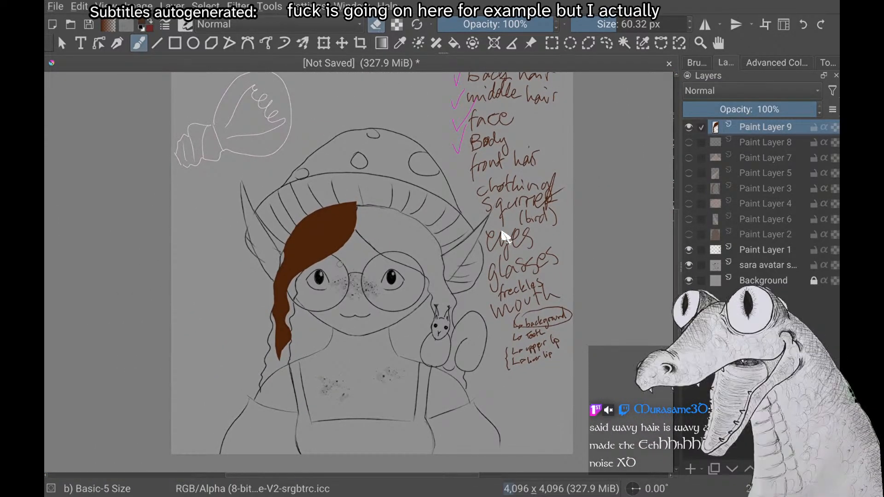
Extend the bang's lock down over the shoulder as a wavy, narrowing brown strand, painting with the 26.75 px brush
{"action": "key", "text": "e"}
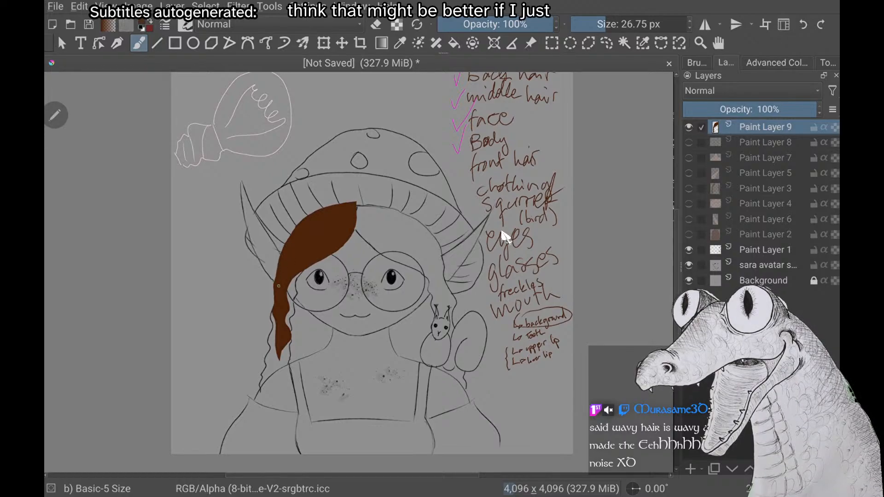
{"action": "scroll", "coordinate": [505, 237], "scroll_direction": "down", "scroll_amount": 2}
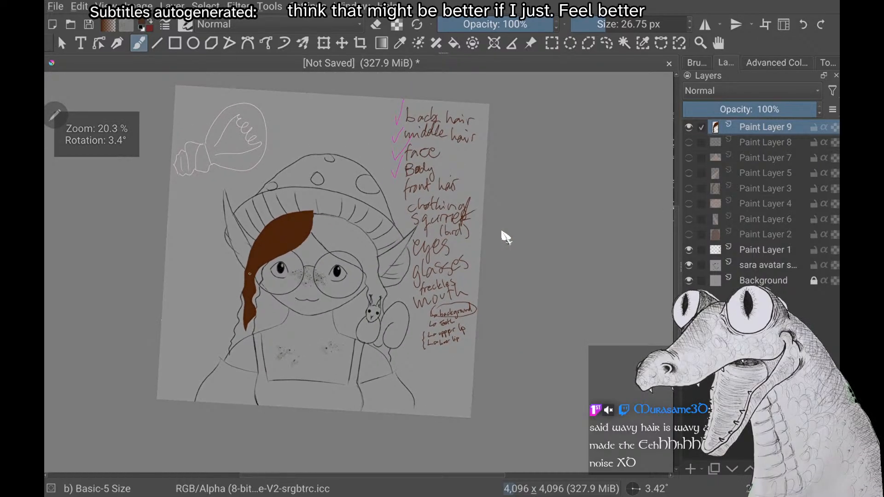
{"action": "scroll", "coordinate": [506, 237], "scroll_direction": "up", "scroll_amount": 5}
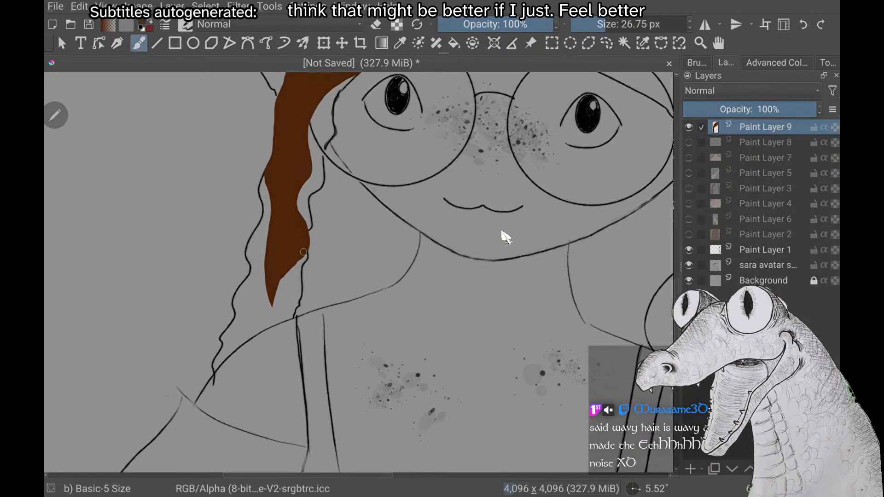
{"action": "mouse_move", "coordinate": [285, 323]}
{"action": "left_mouse_down"}
{"action": "mouse_move", "coordinate": [292, 369]}
{"action": "mouse_move", "coordinate": [264, 468]}
{"action": "left_mouse_up"}
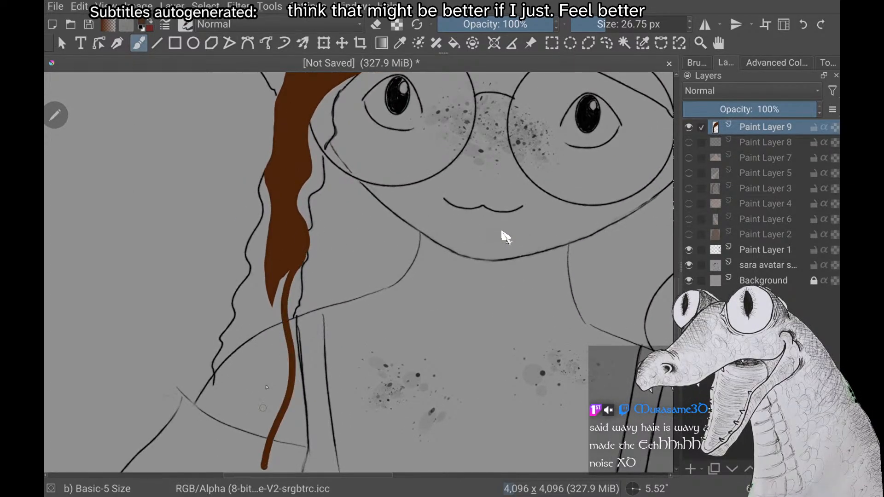
{"action": "left_click_drag", "start_coordinate": [281, 276], "coordinate": [277, 319]}
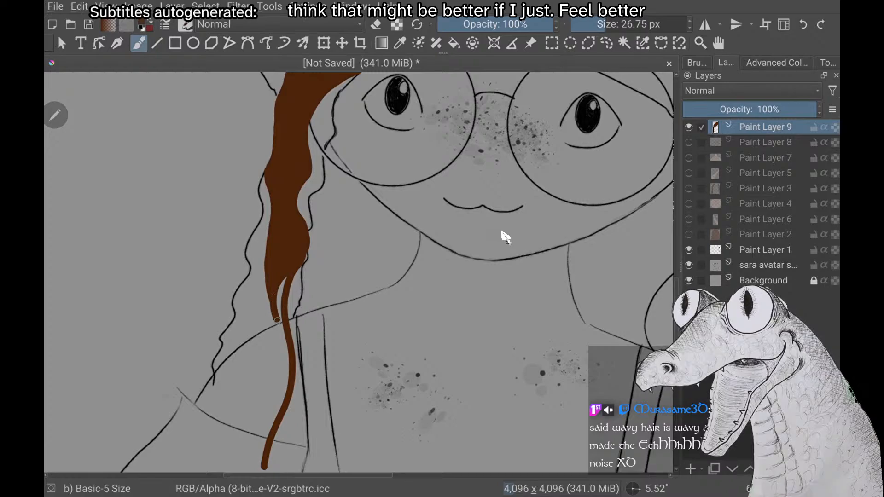
{"action": "left_click_drag", "start_coordinate": [283, 360], "coordinate": [263, 458]}
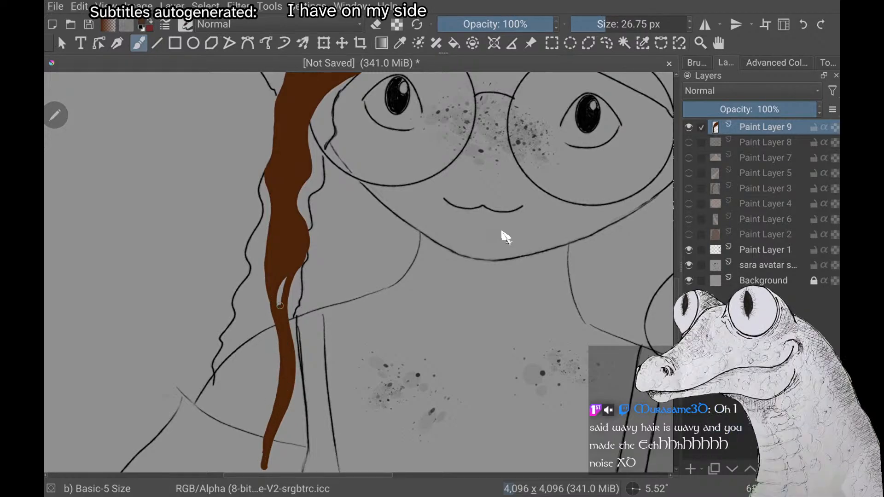
Lengthen the strand below the sleeve line and taper its end to a sharper point
{"action": "scroll", "coordinate": [280, 303], "scroll_direction": "down", "scroll_amount": 5}
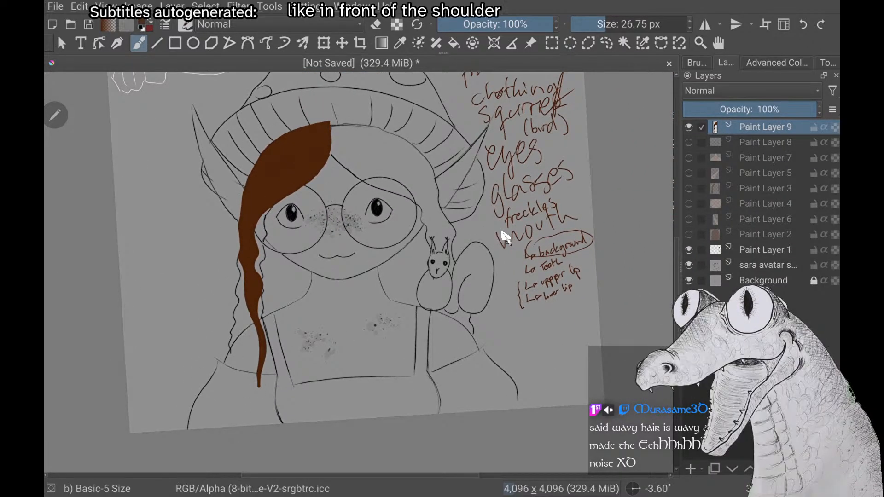
{"action": "scroll", "coordinate": [502, 232], "scroll_direction": "up", "scroll_amount": 4}
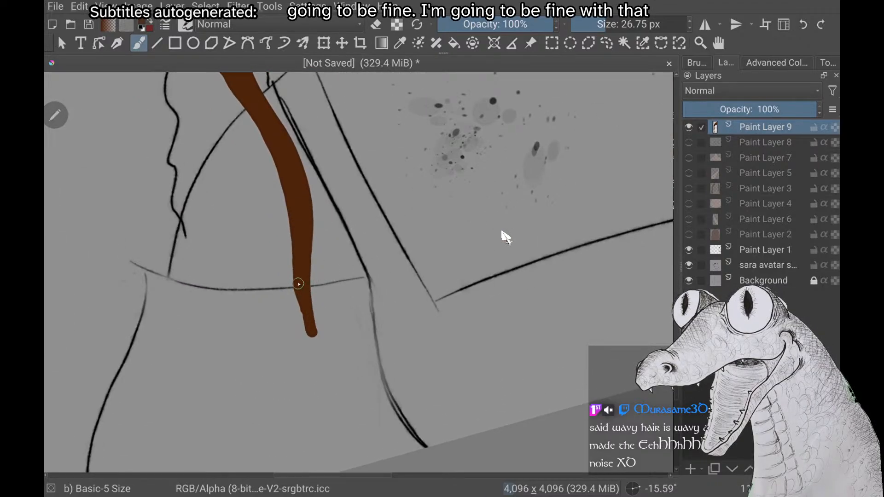
{"action": "left_click_drag", "start_coordinate": [310, 328], "coordinate": [322, 366]}
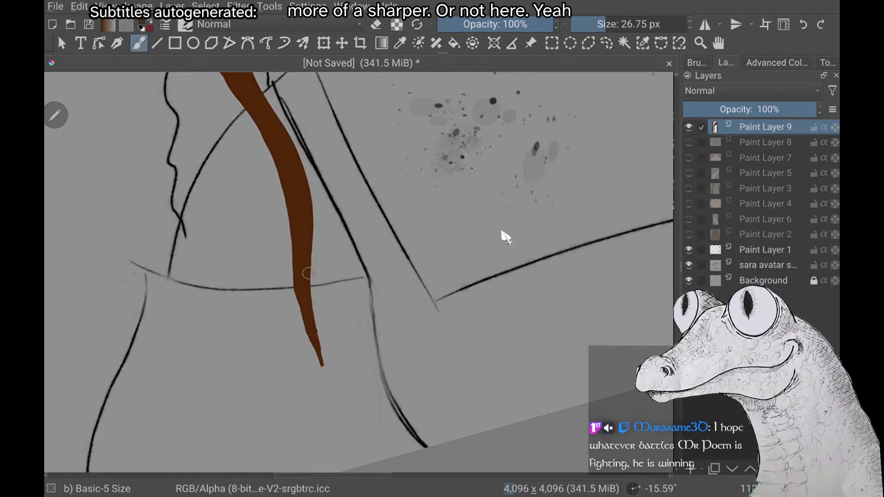
{"action": "scroll", "coordinate": [309, 274], "scroll_direction": "up", "scroll_amount": 3}
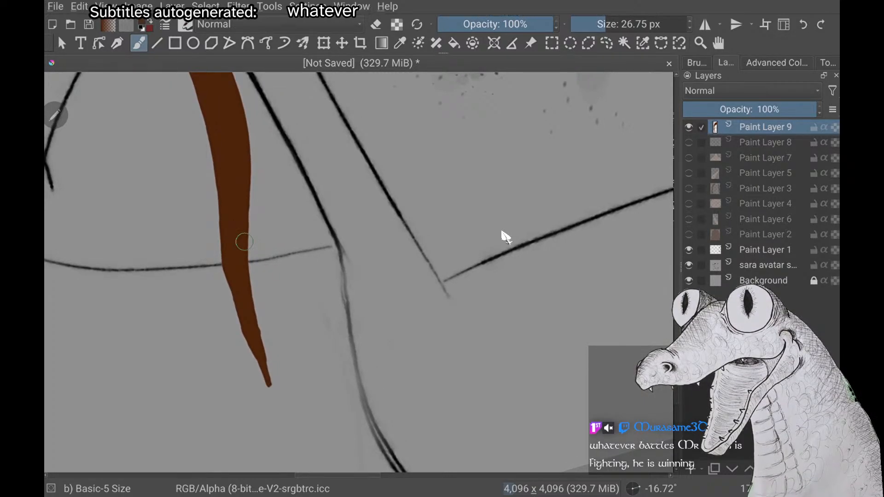
{"action": "scroll", "coordinate": [425, 276], "scroll_direction": "up", "scroll_amount": 1}
{"action": "scroll", "coordinate": [243, 218], "scroll_direction": "up", "scroll_amount": 1}
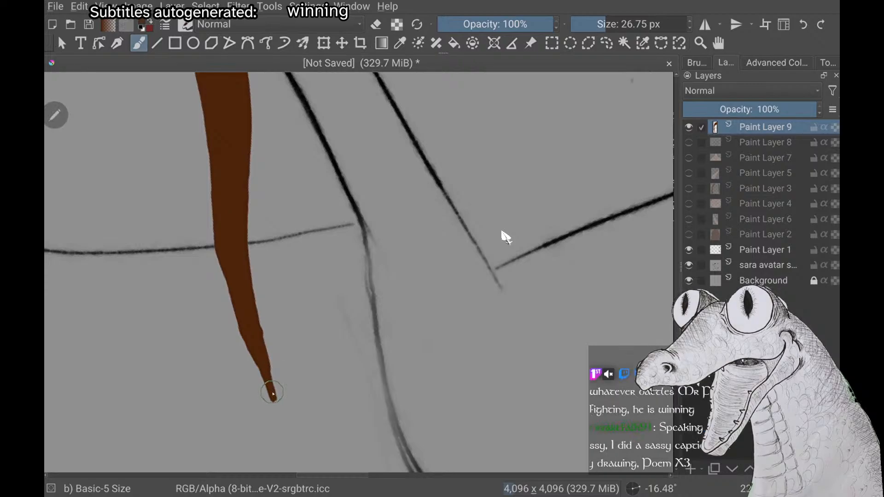
Try to widen the strand's inner edge just above its tip, then undo the strokes
{"action": "left_click_drag", "start_coordinate": [270, 365], "coordinate": [258, 320]}
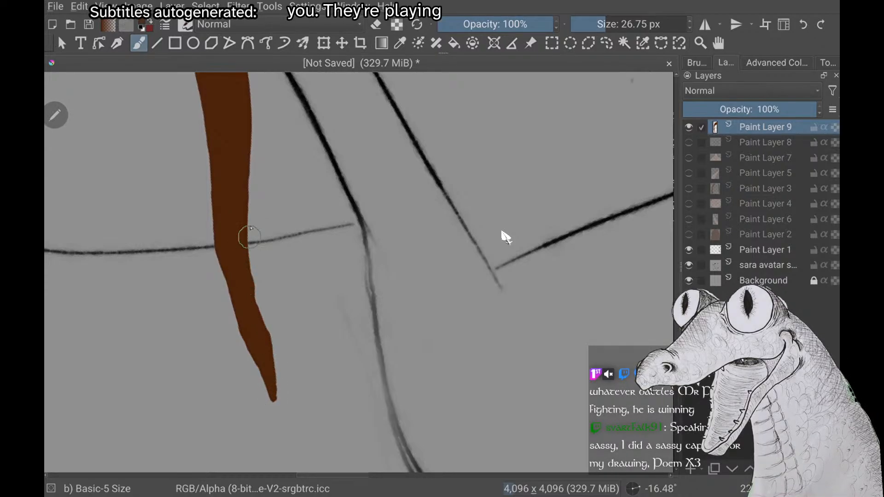
{"action": "key", "text": "ctrl+z"}
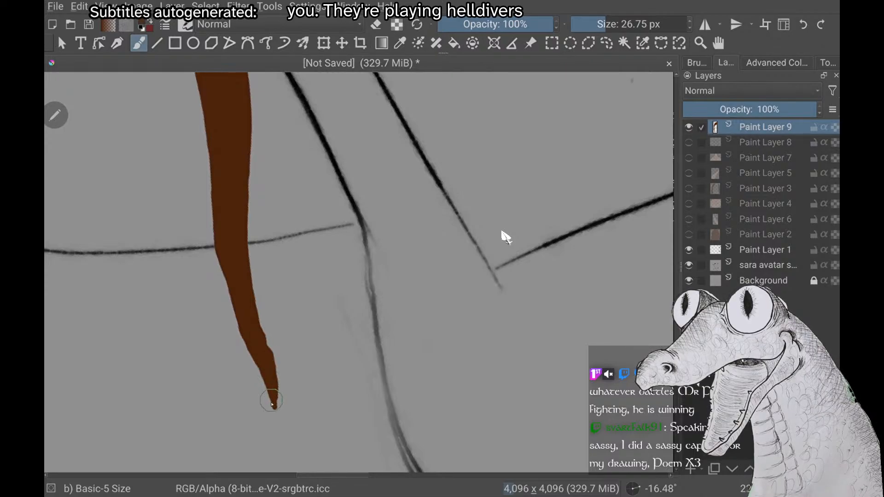
{"action": "left_click_drag", "start_coordinate": [272, 404], "coordinate": [272, 395]}
{"action": "key", "text": "ctrl+z"}
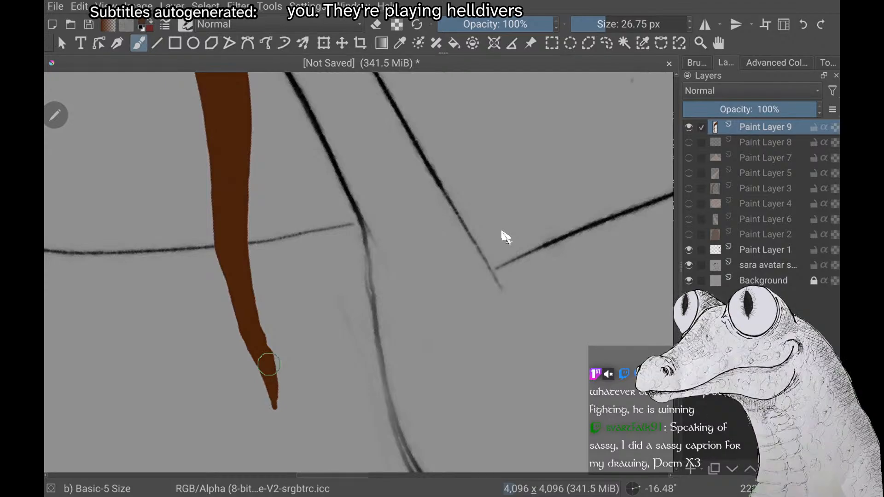
{"action": "key", "text": "ctrl+z"}
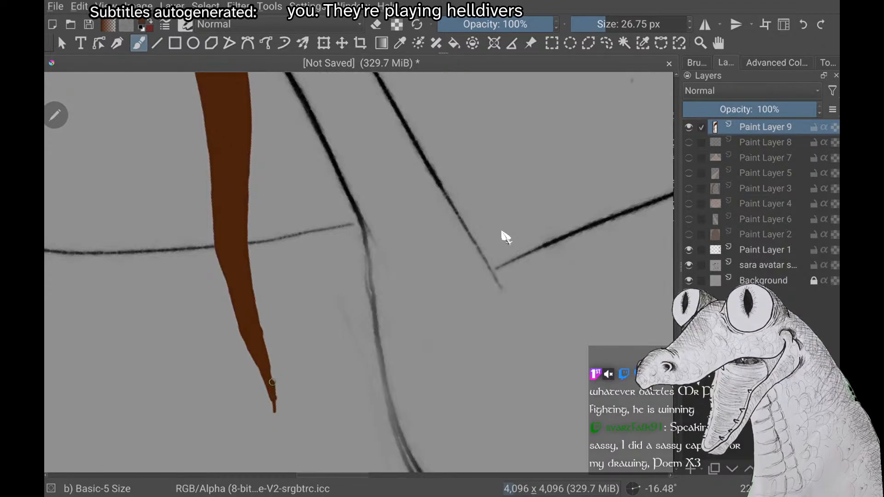
{"action": "left_click_drag", "start_coordinate": [272, 372], "coordinate": [267, 332]}
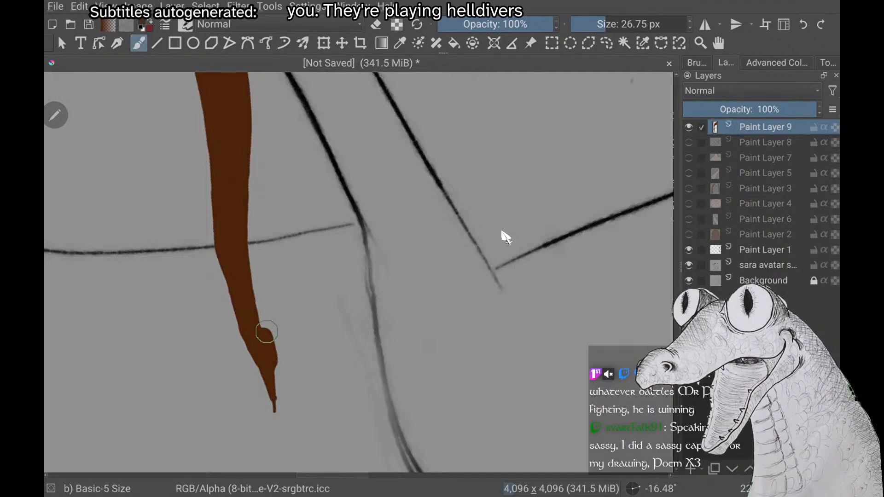
{"action": "key", "text": "ctrl+z"}
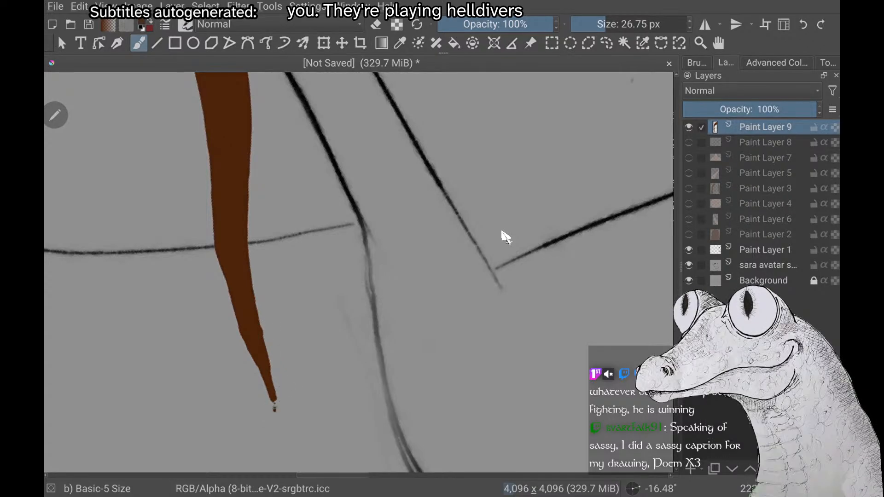
Thicken the strand's inner edge above the tip into a smooth curve and refine the pointed end
{"action": "left_click_drag", "start_coordinate": [274, 384], "coordinate": [247, 295]}
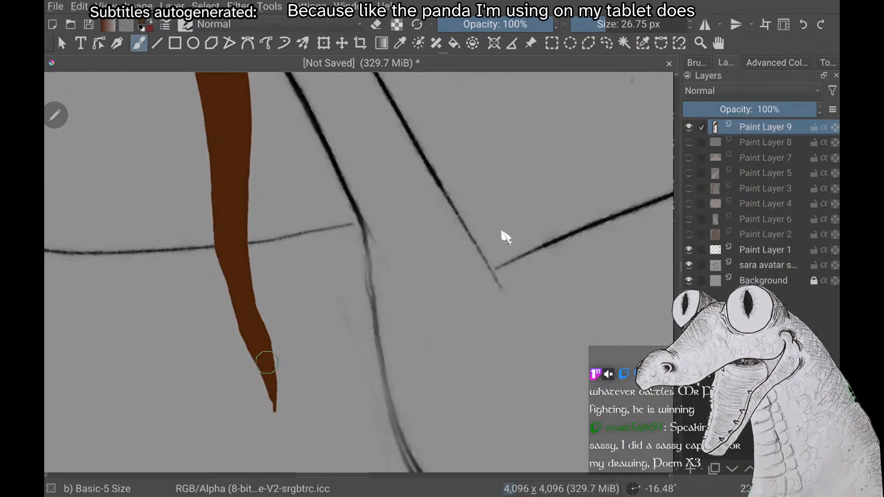
{"action": "left_click_drag", "start_coordinate": [276, 411], "coordinate": [276, 412]}
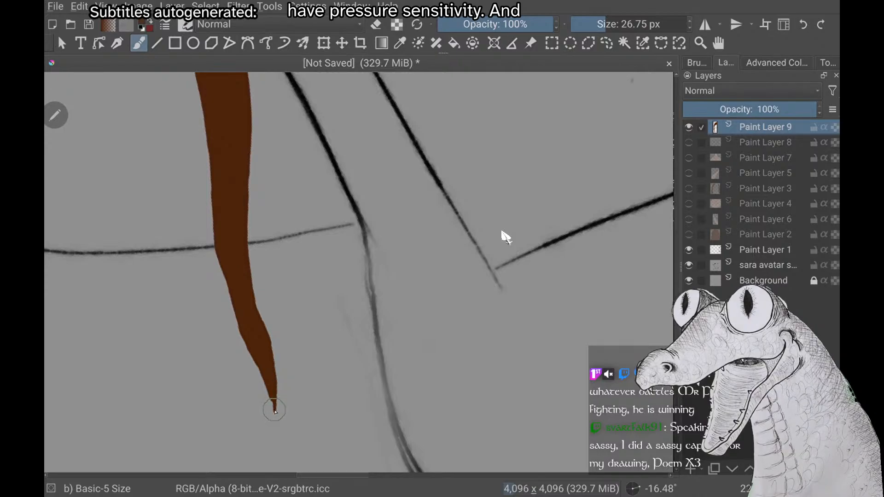
{"action": "left_click_drag", "start_coordinate": [274, 411], "coordinate": [275, 391]}
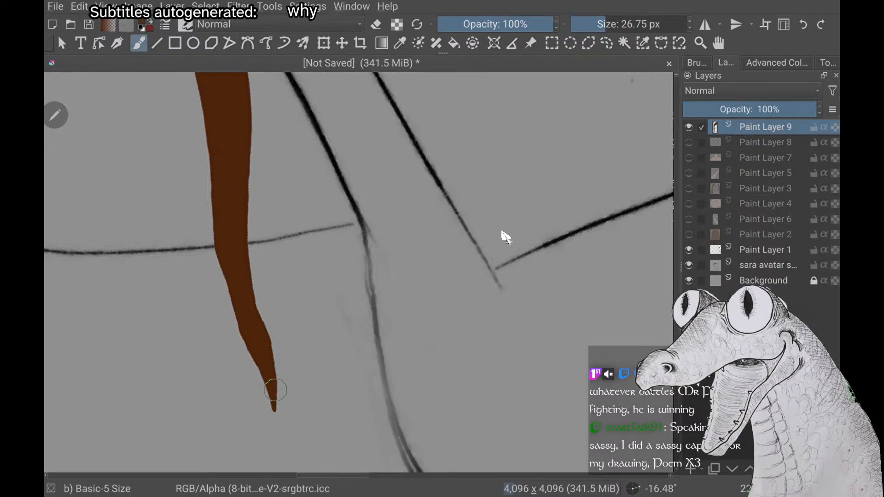
Examine the lengthened lock against the whole sketch and the upper bang's tip at the hat rim
{"action": "scroll", "coordinate": [505, 238], "scroll_direction": "down", "scroll_amount": 5}
{"action": "scroll", "coordinate": [506, 237], "scroll_direction": "down", "scroll_amount": 5}
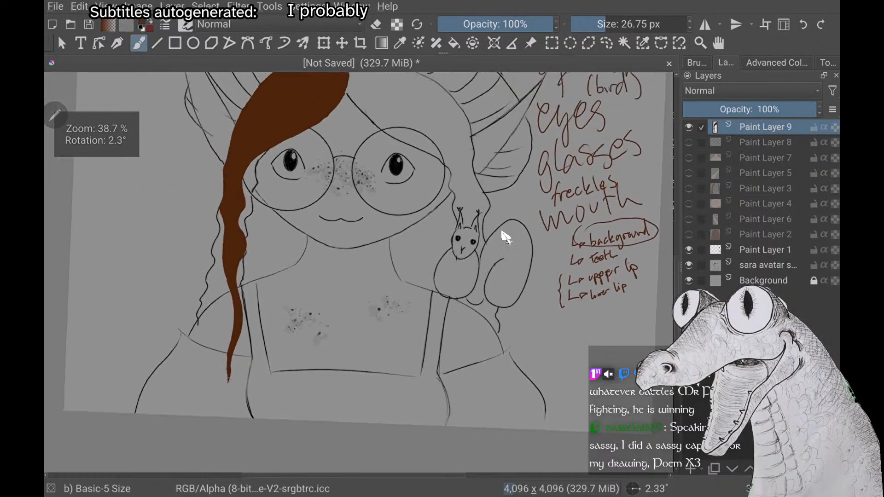
{"action": "scroll", "coordinate": [505, 237], "scroll_direction": "down", "scroll_amount": 5}
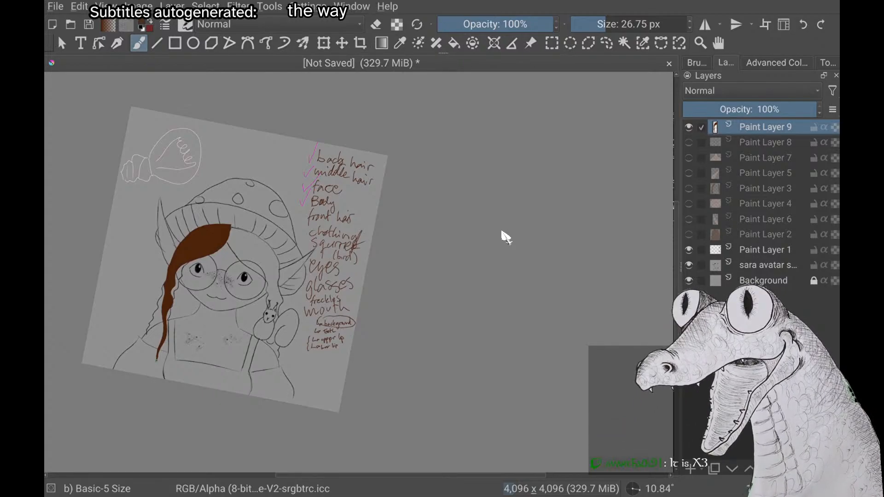
{"action": "scroll", "coordinate": [505, 237], "scroll_direction": "up", "scroll_amount": 2}
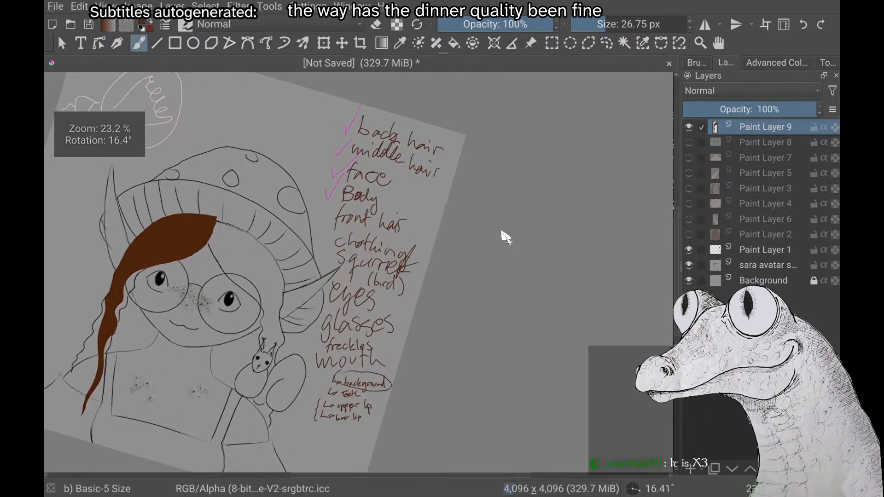
{"action": "scroll", "coordinate": [506, 238], "scroll_direction": "up", "scroll_amount": 5}
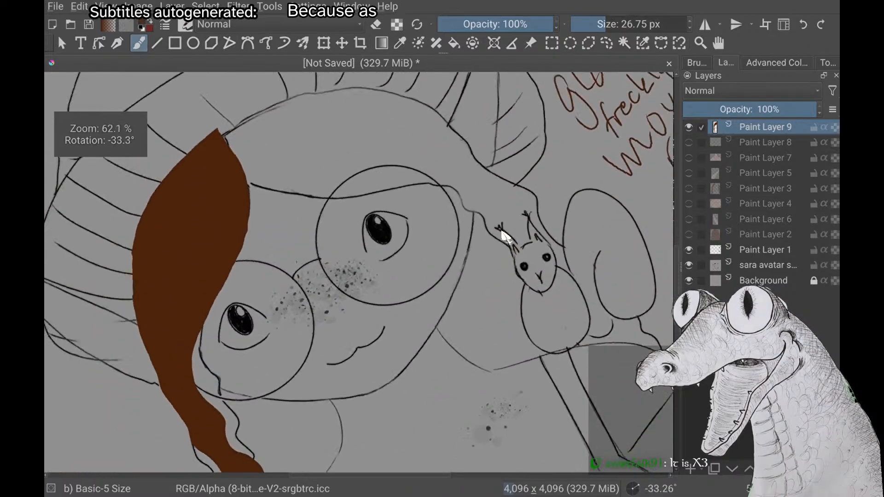
{"action": "scroll", "coordinate": [506, 238], "scroll_direction": "up", "scroll_amount": 4}
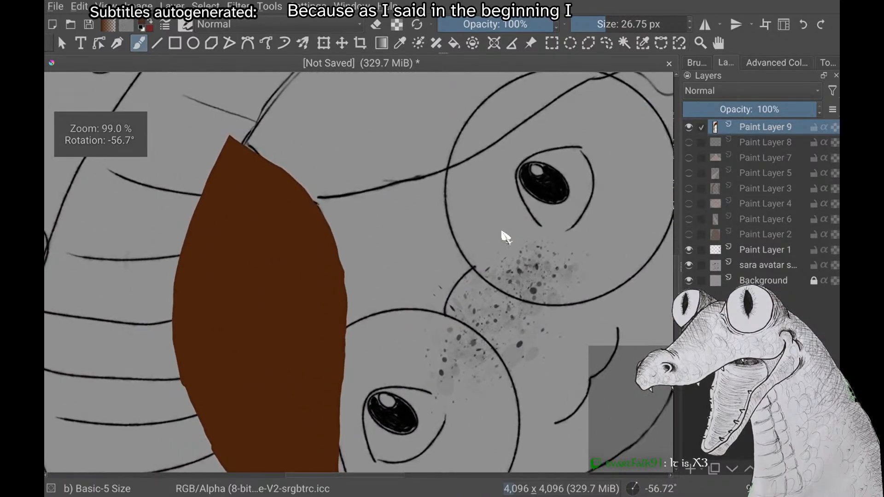
{"action": "left_click_drag", "start_coordinate": [506, 238], "coordinate": [513, 243]}
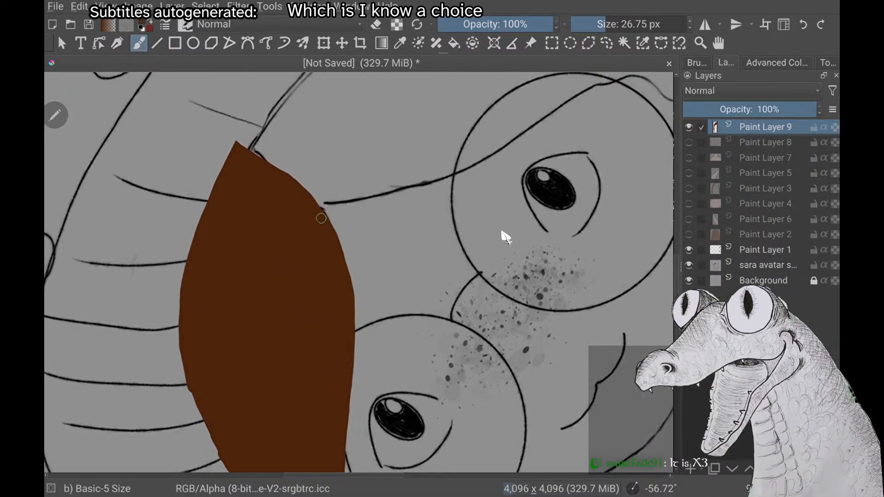
{"action": "scroll", "coordinate": [257, 173], "scroll_direction": "down", "scroll_amount": 3}
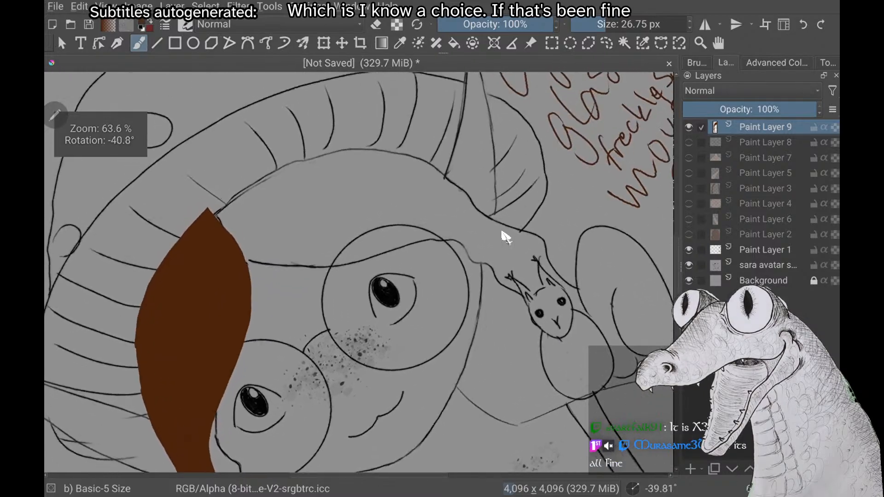
Examine the finished bang against the whole sketch and the uncolored hair section beside its tip
{"action": "scroll", "coordinate": [212, 232], "scroll_direction": "down", "scroll_amount": 5}
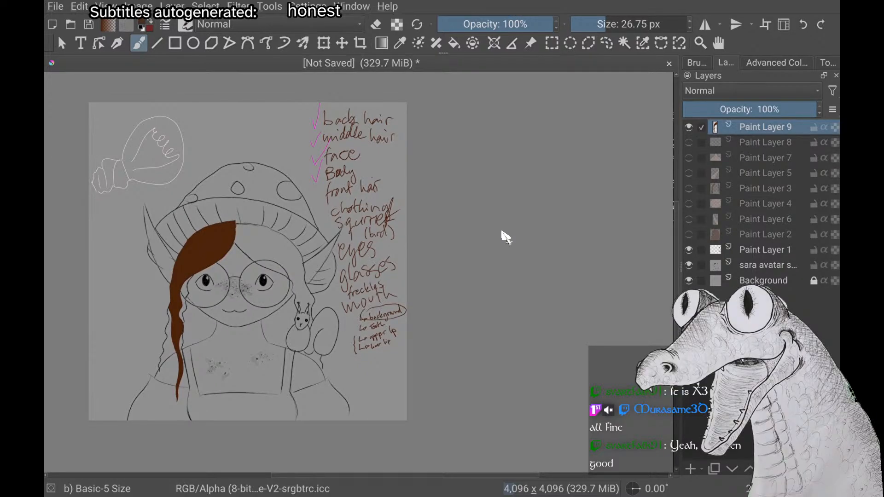
{"action": "scroll", "coordinate": [505, 237], "scroll_direction": "up", "scroll_amount": 4}
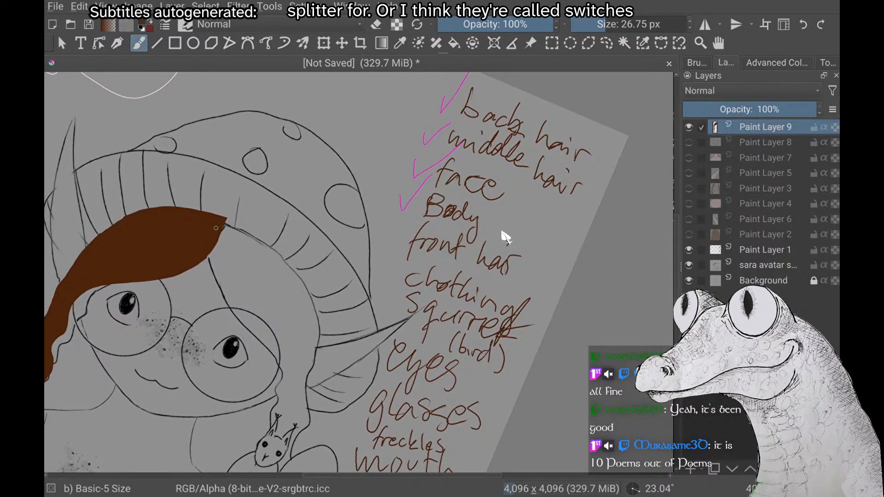
{"action": "scroll", "coordinate": [506, 238], "scroll_direction": "up", "scroll_amount": 4}
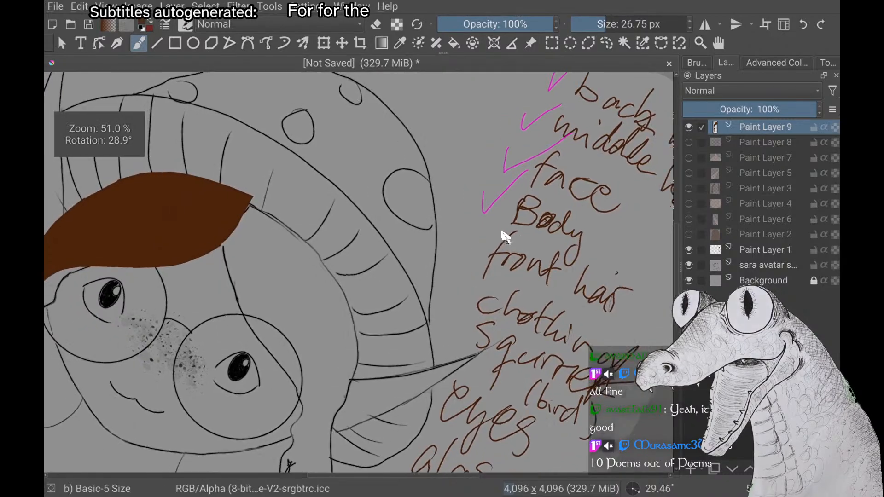
{"action": "scroll", "coordinate": [506, 237], "scroll_direction": "down", "scroll_amount": 1}
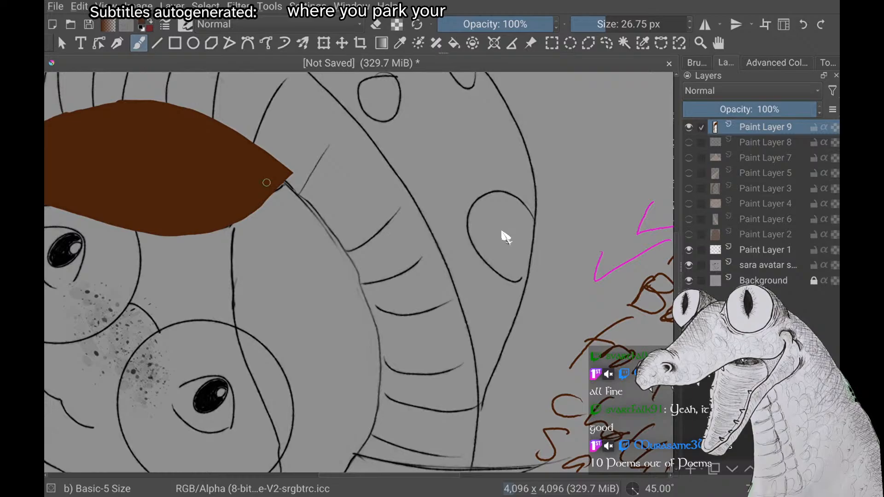
{"action": "scroll", "coordinate": [503, 233], "scroll_direction": "up", "scroll_amount": 1}
{"action": "scroll", "coordinate": [502, 233], "scroll_direction": "down", "scroll_amount": 3}
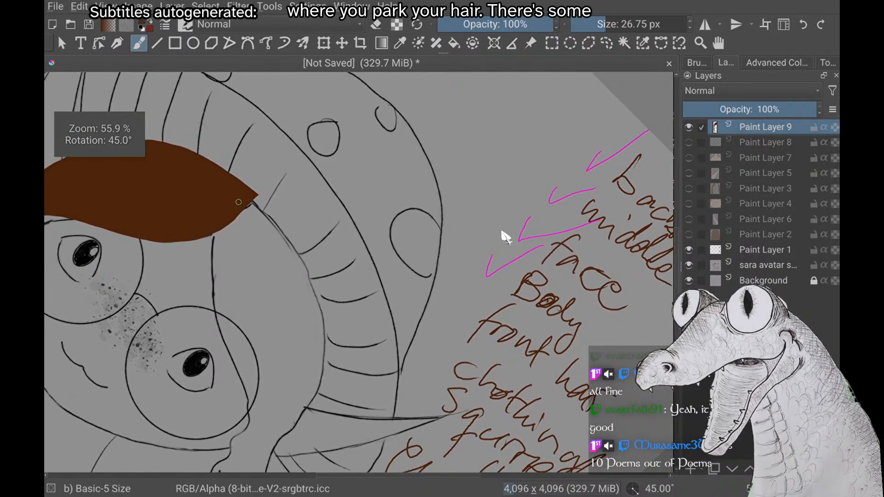
{"action": "scroll", "coordinate": [502, 232], "scroll_direction": "up", "scroll_amount": 2}
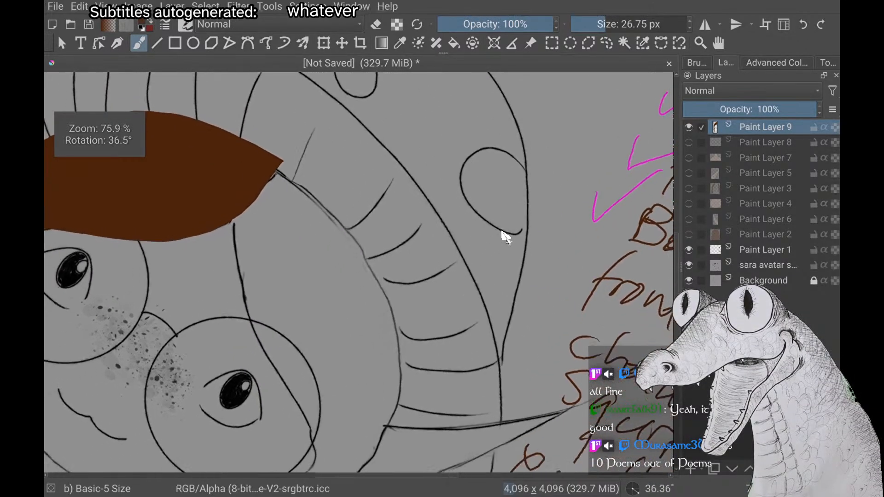
Outline the second bang's lower edge in brown, following the sketch line from the first bang's tip across the glasses lens
{"action": "scroll", "coordinate": [503, 233], "scroll_direction": "up", "scroll_amount": 2}
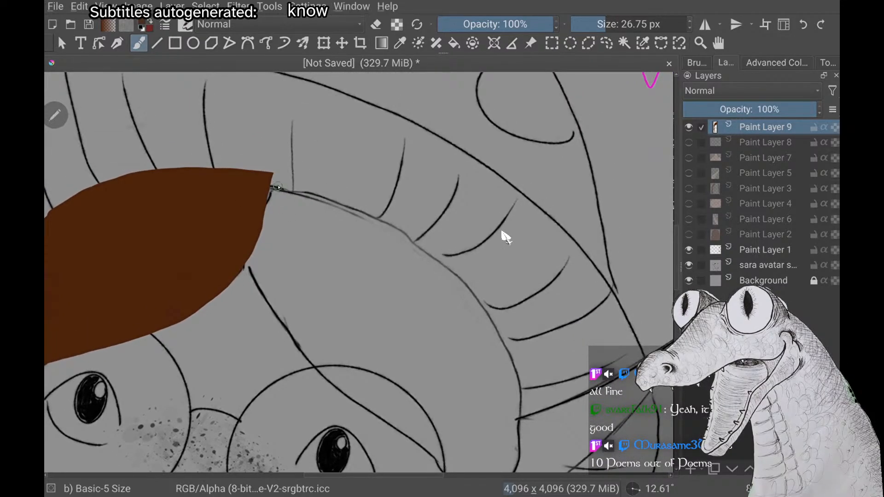
{"action": "mouse_move", "coordinate": [276, 199]}
{"action": "left_mouse_down"}
{"action": "mouse_move", "coordinate": [278, 177]}
{"action": "mouse_move", "coordinate": [260, 285]}
{"action": "left_mouse_up"}
{"action": "scroll", "coordinate": [503, 232], "scroll_direction": "down", "scroll_amount": 2}
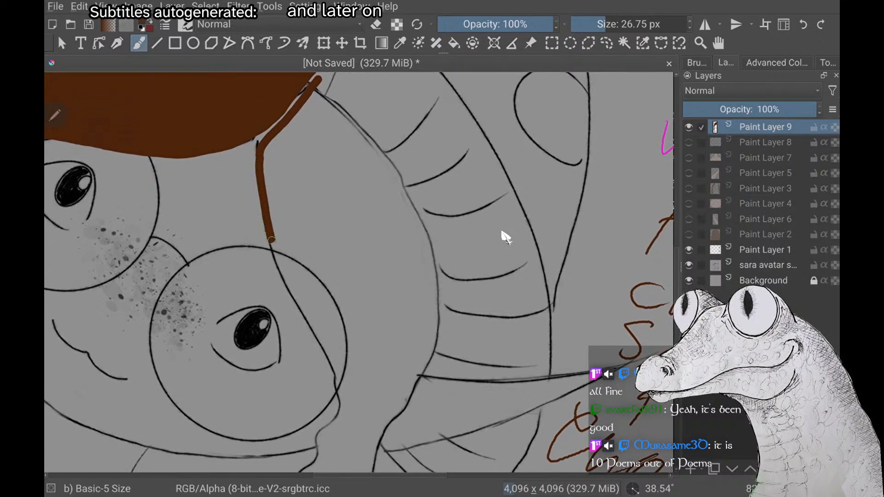
{"action": "mouse_move", "coordinate": [272, 240]}
{"action": "left_mouse_down"}
{"action": "mouse_move", "coordinate": [332, 382]}
{"action": "mouse_move", "coordinate": [320, 443]}
{"action": "left_mouse_up"}
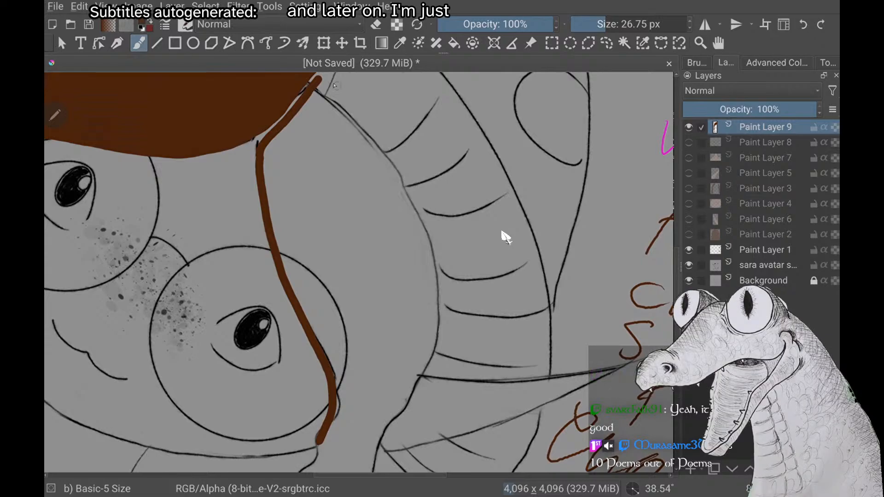
Try to trace the second bang's upper edge along the hat rim, then undo the strokes
{"action": "scroll", "coordinate": [503, 235], "scroll_direction": "down", "scroll_amount": 1}
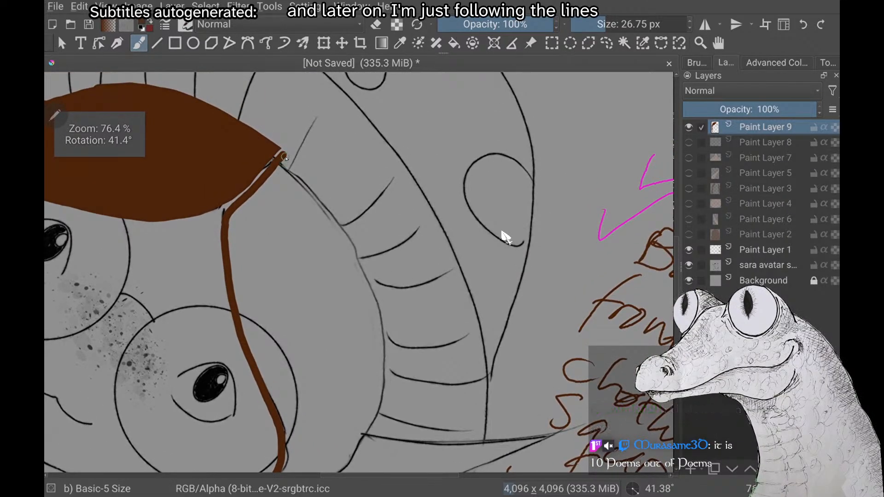
{"action": "left_click_drag", "start_coordinate": [284, 156], "coordinate": [335, 225]}
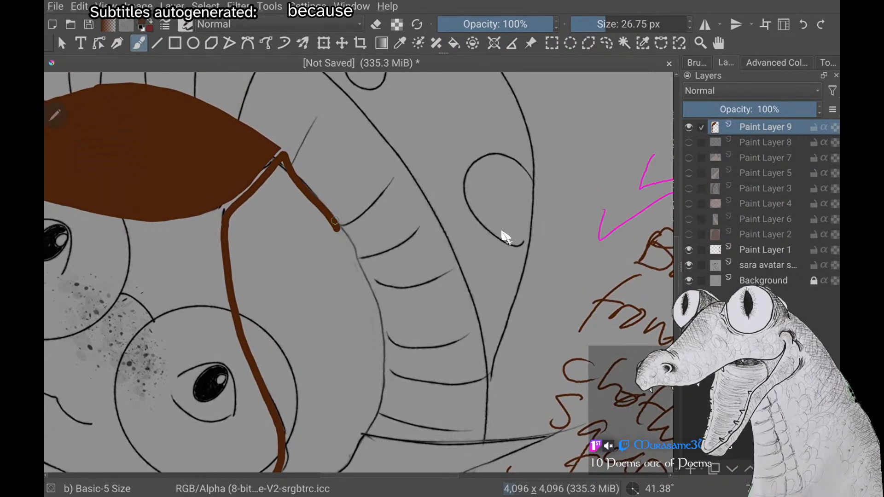
{"action": "key", "text": "ctrl+z"}
{"action": "mouse_move", "coordinate": [284, 155]}
{"action": "left_mouse_down"}
{"action": "mouse_move", "coordinate": [363, 282]}
{"action": "mouse_move", "coordinate": [375, 396]}
{"action": "mouse_move", "coordinate": [341, 457]}
{"action": "left_mouse_up"}
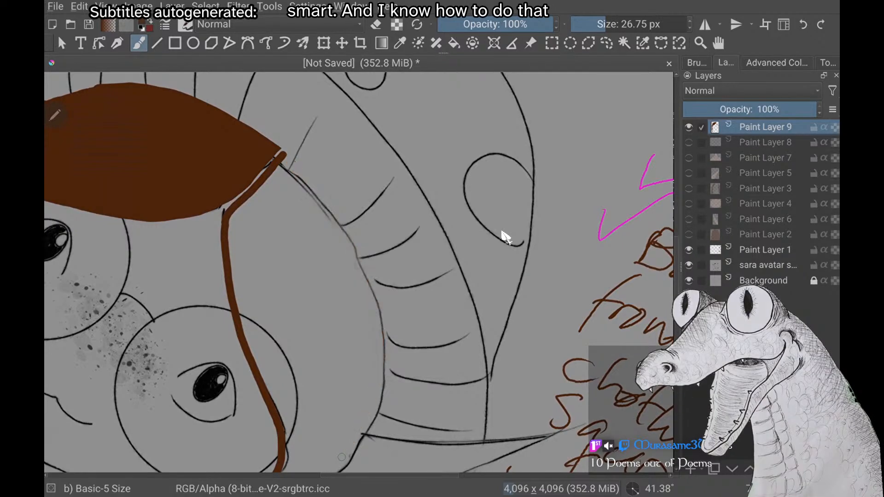
{"action": "mouse_move", "coordinate": [285, 155]}
{"action": "left_mouse_down"}
{"action": "mouse_move", "coordinate": [356, 264]}
{"action": "mouse_move", "coordinate": [375, 360]}
{"action": "left_mouse_up"}
{"action": "key", "text": "ctrl+z"}
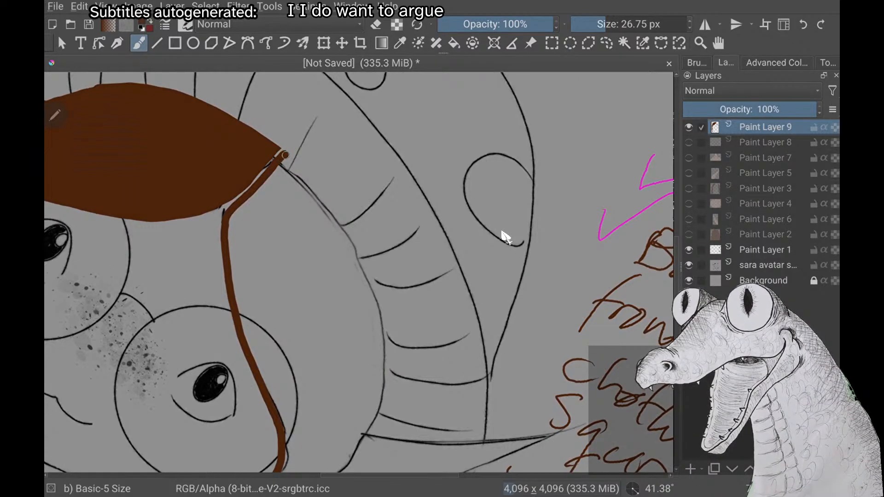
Trace the second bang's upper edge along the hat rim in one brown curve from the first bang's tip to the ear
{"action": "mouse_move", "coordinate": [286, 155]}
{"action": "left_mouse_down"}
{"action": "mouse_move", "coordinate": [350, 246]}
{"action": "mouse_move", "coordinate": [381, 344]}
{"action": "mouse_move", "coordinate": [381, 380]}
{"action": "mouse_move", "coordinate": [351, 467]}
{"action": "left_mouse_up"}
{"action": "scroll", "coordinate": [359, 271], "scroll_direction": "down", "scroll_amount": 1}
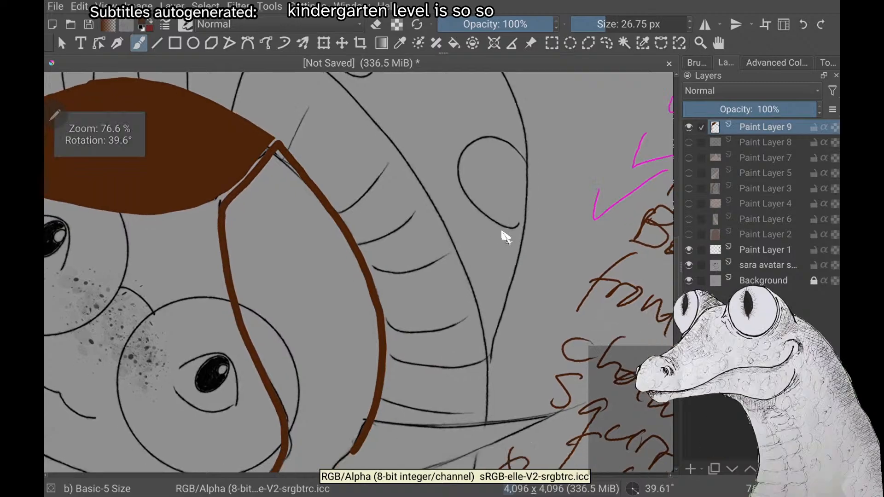
{"action": "scroll", "coordinate": [359, 271], "scroll_direction": "down", "scroll_amount": 2}
Try to continue the hair's outer edge down over the squirrel and circle the squirrel, then undo the strokes
{"action": "scroll", "coordinate": [359, 272], "scroll_direction": "up", "scroll_amount": 2}
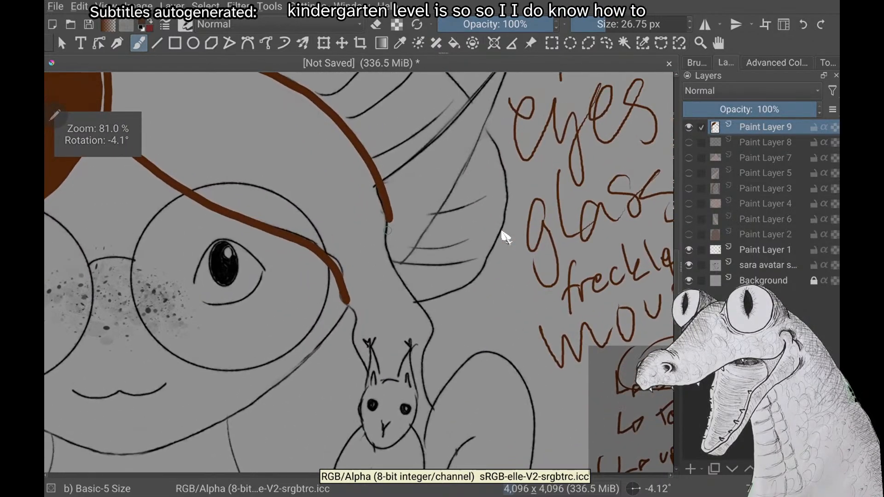
{"action": "scroll", "coordinate": [502, 232], "scroll_direction": "up", "scroll_amount": 1}
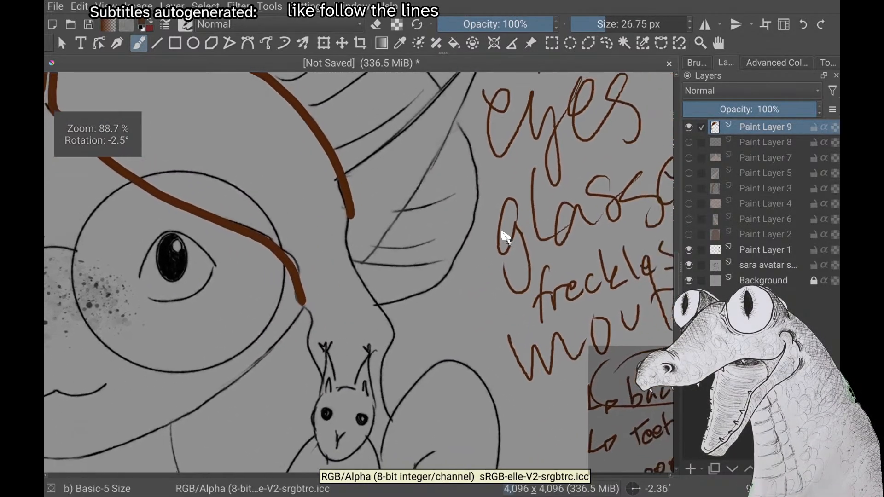
{"action": "scroll", "coordinate": [502, 231], "scroll_direction": "down", "scroll_amount": 4}
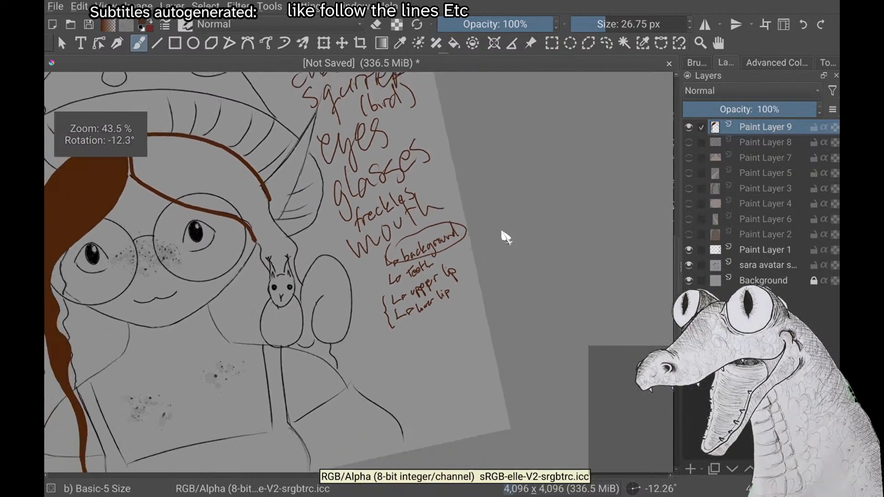
{"action": "scroll", "coordinate": [502, 232], "scroll_direction": "down", "scroll_amount": 1}
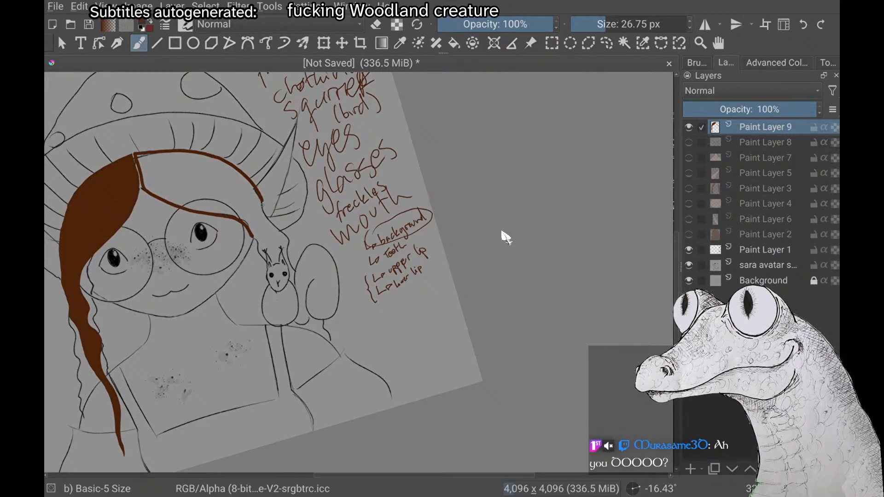
{"action": "scroll", "coordinate": [505, 237], "scroll_direction": "up", "scroll_amount": 3}
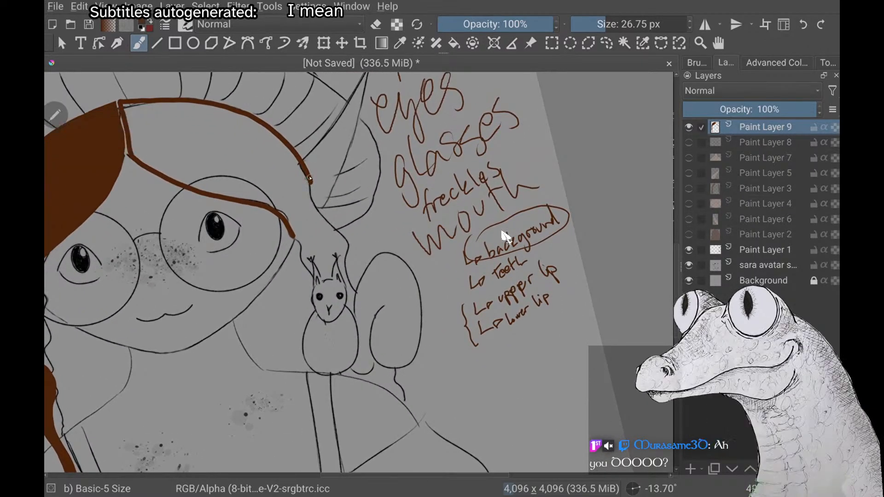
{"action": "mouse_move", "coordinate": [309, 175]}
{"action": "left_mouse_down"}
{"action": "mouse_move", "coordinate": [330, 278]}
{"action": "mouse_move", "coordinate": [329, 379]}
{"action": "left_mouse_up"}
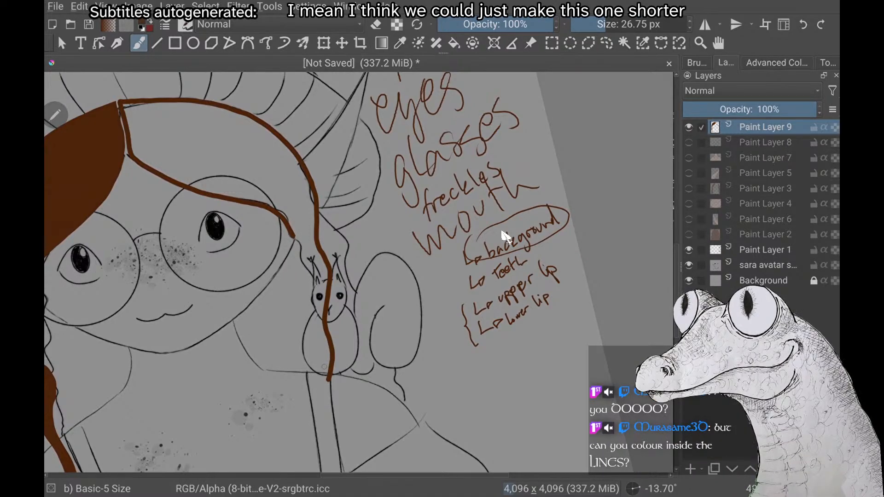
{"action": "key", "text": "ctrl+z"}
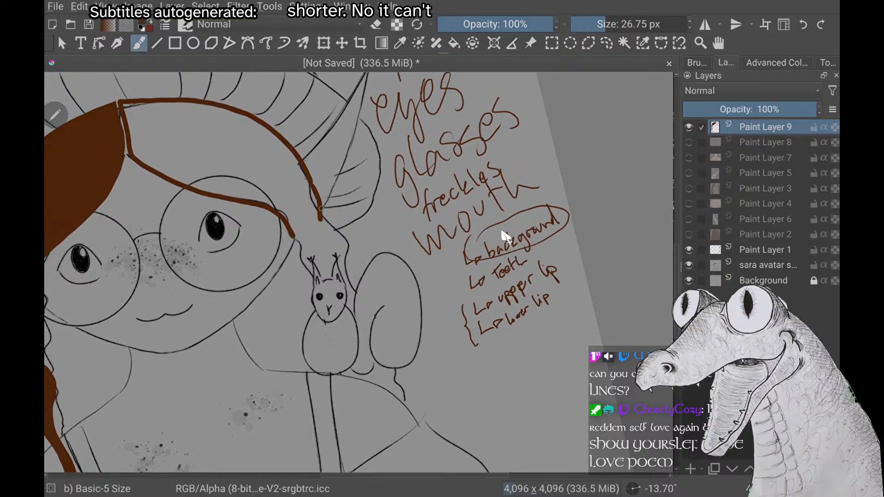
{"action": "key", "text": "ctrl+z"}
{"action": "mouse_move", "coordinate": [341, 233]}
{"action": "left_mouse_down"}
{"action": "mouse_move", "coordinate": [272, 322]}
{"action": "mouse_move", "coordinate": [288, 354]}
{"action": "left_mouse_up"}
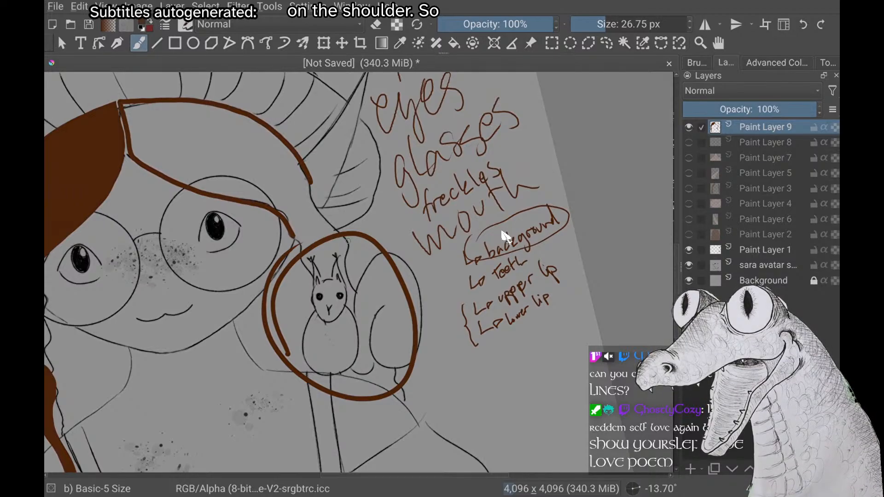
{"action": "key", "text": "ctrl+z"}
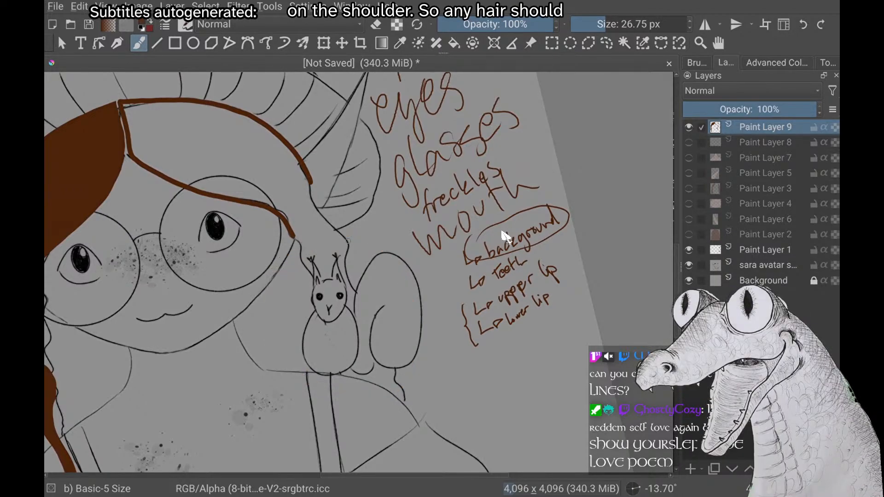
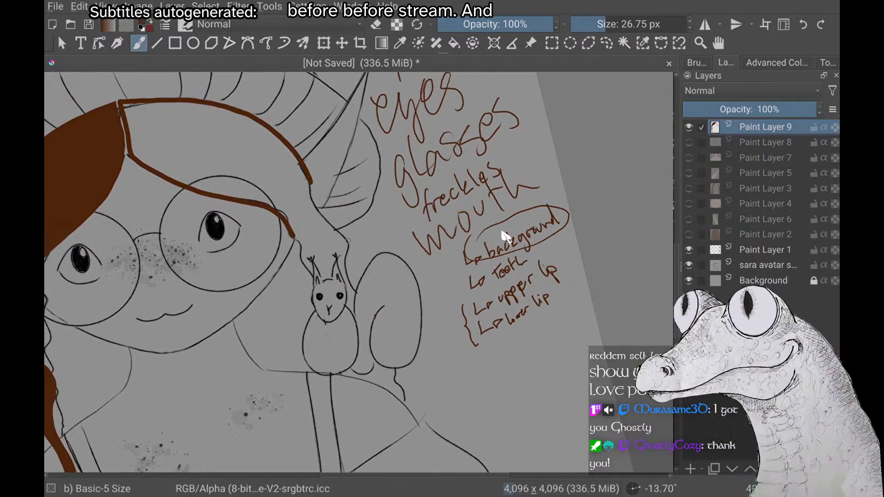
{"action": "scroll", "coordinate": [505, 237], "scroll_direction": "up", "scroll_amount": 2}
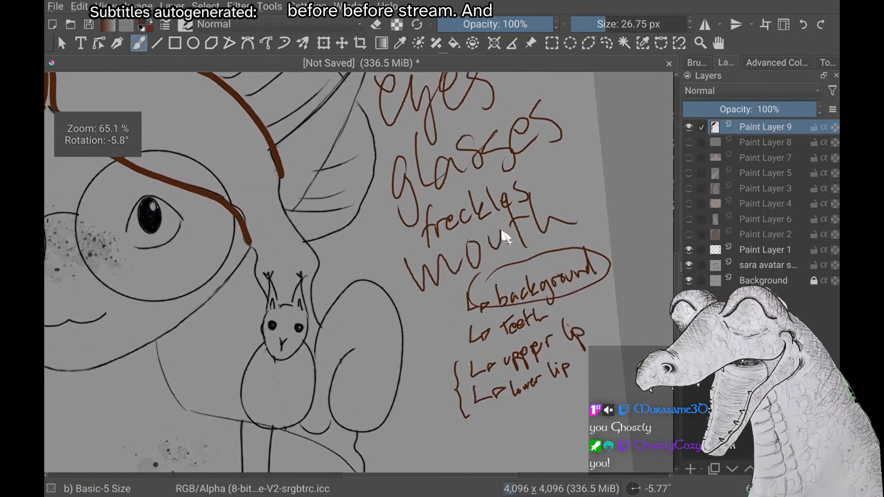
{"action": "scroll", "coordinate": [505, 236], "scroll_direction": "up", "scroll_amount": 1}
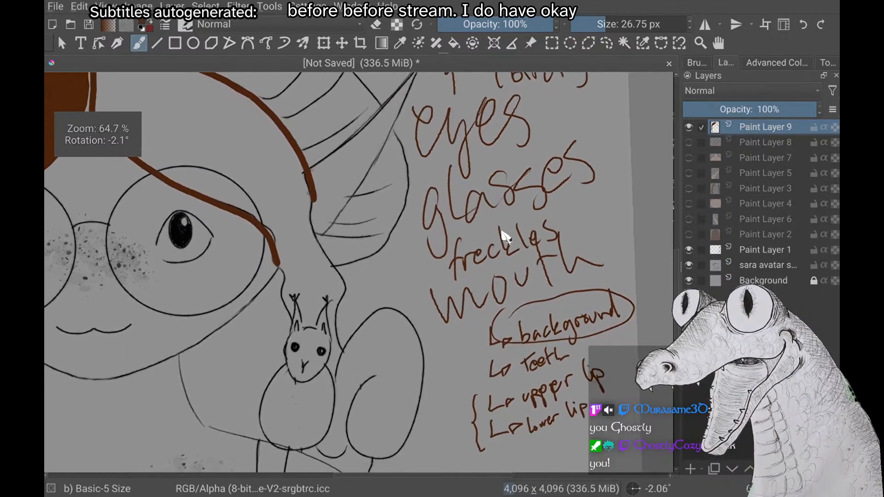
{"action": "scroll", "coordinate": [506, 237], "scroll_direction": "down", "scroll_amount": 3}
{"action": "scroll", "coordinate": [506, 236], "scroll_direction": "down", "scroll_amount": 1}
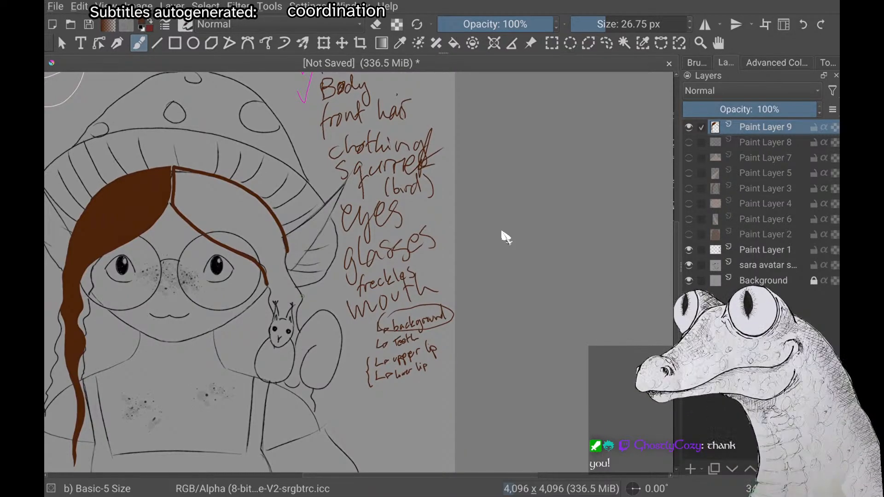
{"action": "scroll", "coordinate": [506, 238], "scroll_direction": "up", "scroll_amount": 2}
{"action": "scroll", "coordinate": [506, 237], "scroll_direction": "down", "scroll_amount": 5}
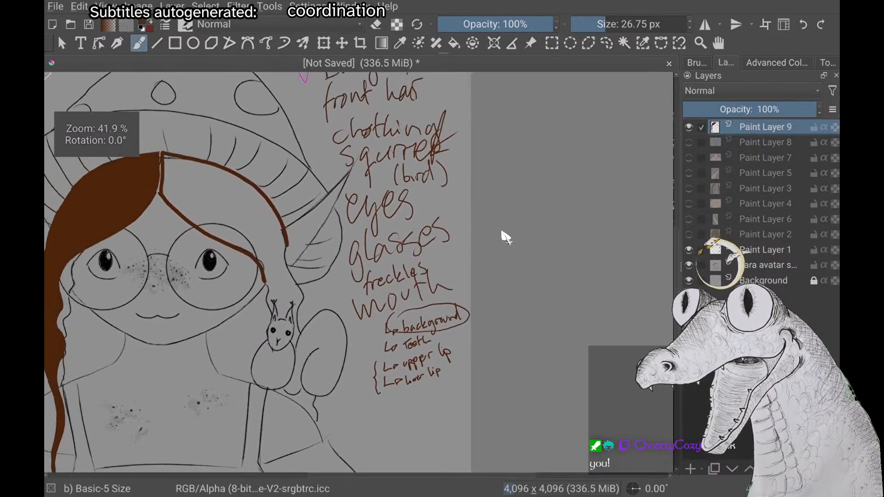
{"action": "scroll", "coordinate": [506, 237], "scroll_direction": "down", "scroll_amount": 2}
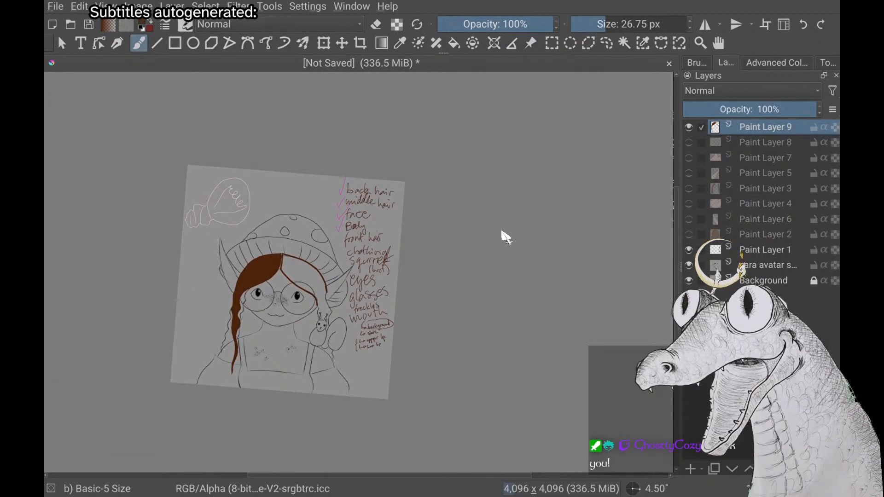
{"action": "scroll", "coordinate": [506, 237], "scroll_direction": "up", "scroll_amount": 3}
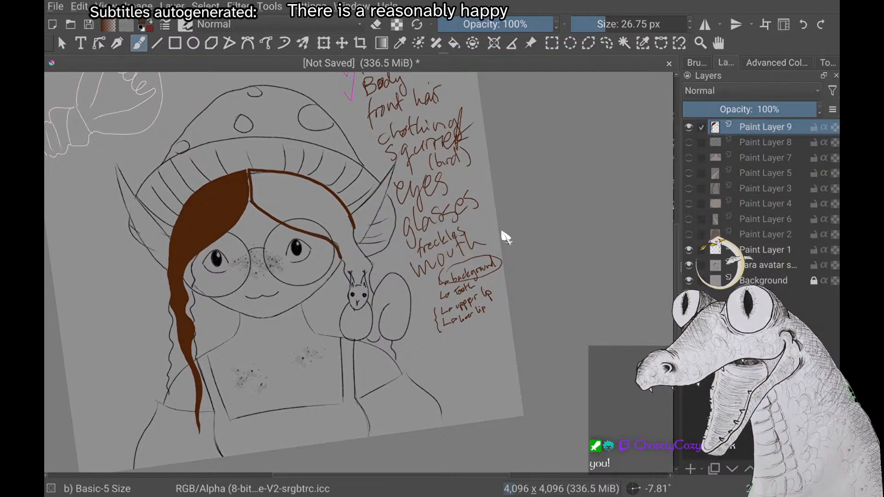
Continue both brown edges of the second bang down past the squirrel's face until they meet in a point on the squirrel's body
{"action": "scroll", "coordinate": [506, 237], "scroll_direction": "up", "scroll_amount": 3}
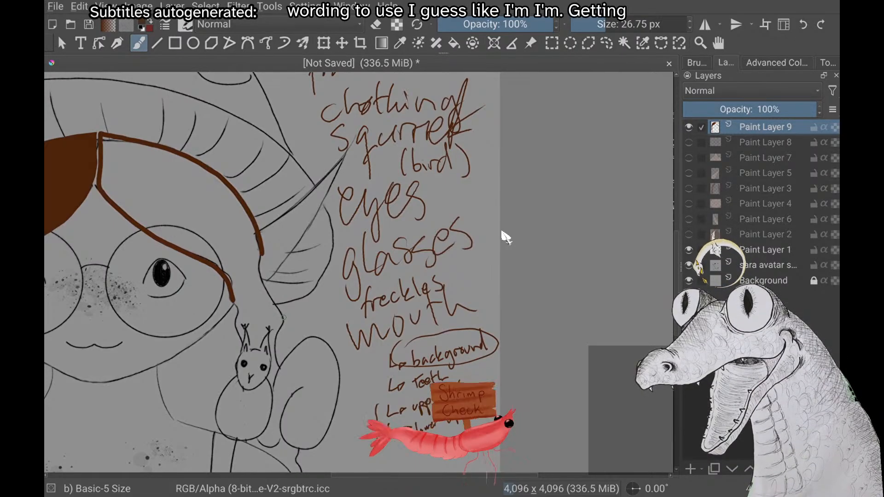
{"action": "scroll", "coordinate": [283, 318], "scroll_direction": "up", "scroll_amount": 2}
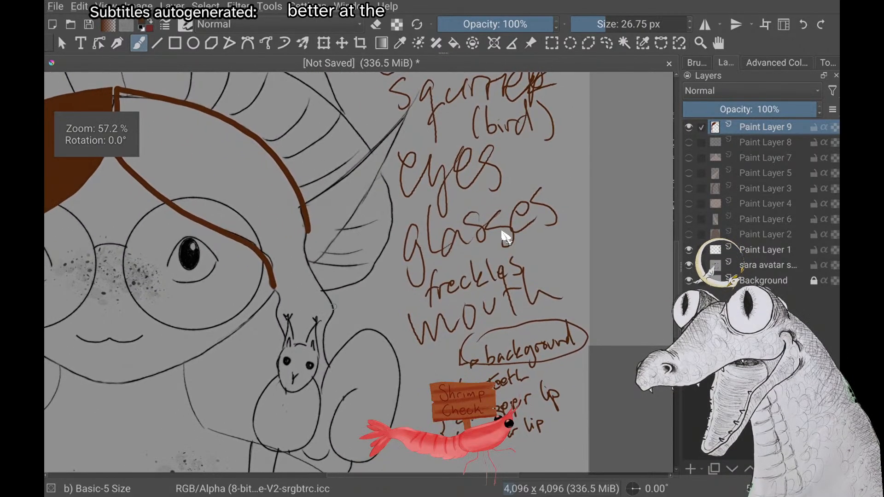
{"action": "mouse_move", "coordinate": [308, 229]}
{"action": "left_mouse_down"}
{"action": "mouse_move", "coordinate": [318, 324]}
{"action": "mouse_move", "coordinate": [297, 412]}
{"action": "left_mouse_up"}
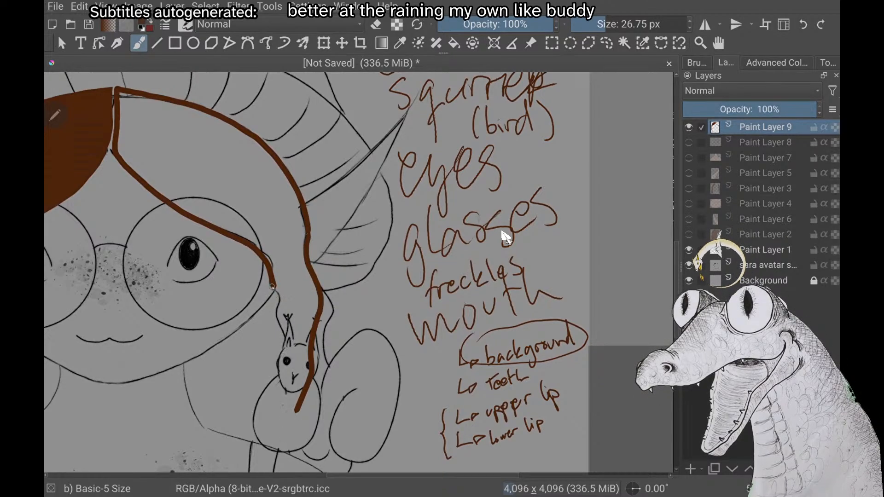
{"action": "key", "text": "ctrl+z"}
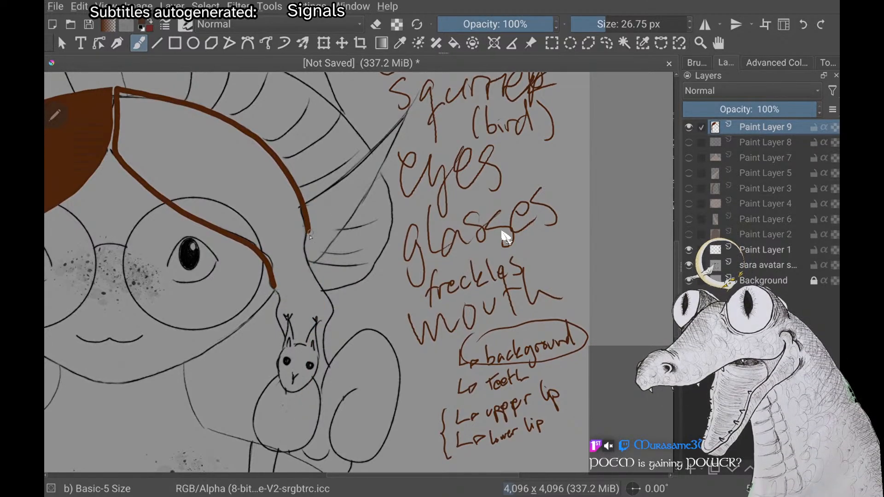
{"action": "mouse_move", "coordinate": [309, 232]}
{"action": "left_mouse_down"}
{"action": "mouse_move", "coordinate": [297, 316]}
{"action": "mouse_move", "coordinate": [261, 426]}
{"action": "left_mouse_up"}
{"action": "mouse_move", "coordinate": [279, 285]}
{"action": "left_mouse_down"}
{"action": "mouse_move", "coordinate": [267, 405]}
{"action": "mouse_move", "coordinate": [258, 437]}
{"action": "left_mouse_up"}
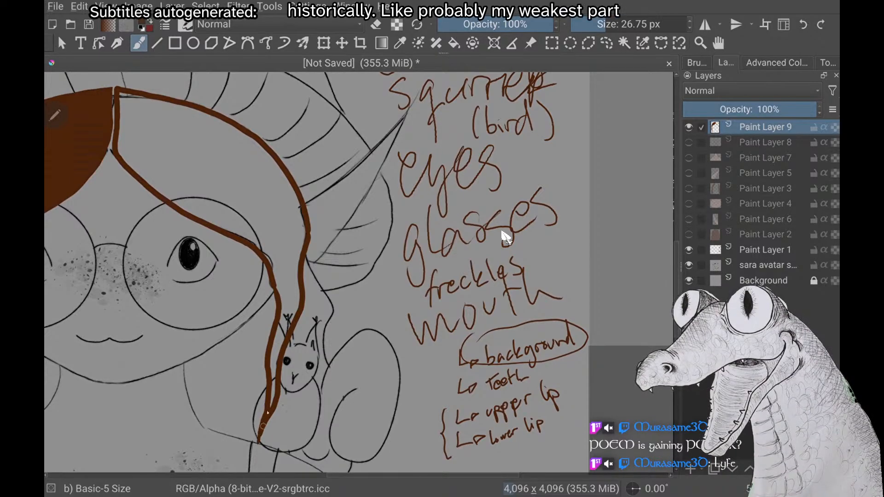
Try to colour in the second bang with brown brush strokes from the tip up towards the hat rim, then undo the strokes
{"action": "mouse_move", "coordinate": [270, 406]}
{"action": "left_mouse_down"}
{"action": "mouse_move", "coordinate": [280, 322]}
{"action": "mouse_move", "coordinate": [288, 311]}
{"action": "mouse_move", "coordinate": [286, 330]}
{"action": "mouse_move", "coordinate": [296, 293]}
{"action": "mouse_move", "coordinate": [275, 265]}
{"action": "mouse_move", "coordinate": [280, 298]}
{"action": "mouse_move", "coordinate": [279, 242]}
{"action": "mouse_move", "coordinate": [290, 272]}
{"action": "mouse_move", "coordinate": [302, 222]}
{"action": "mouse_move", "coordinate": [305, 243]}
{"action": "mouse_move", "coordinate": [305, 227]}
{"action": "mouse_move", "coordinate": [289, 220]}
{"action": "mouse_move", "coordinate": [268, 258]}
{"action": "mouse_move", "coordinate": [251, 228]}
{"action": "mouse_move", "coordinate": [271, 263]}
{"action": "left_mouse_up"}
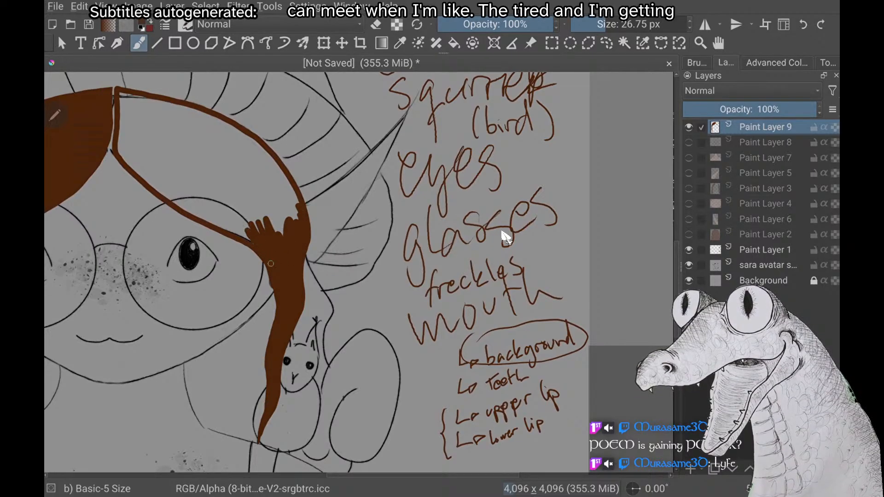
{"action": "scroll", "coordinate": [359, 271], "scroll_direction": "up", "scroll_amount": 3}
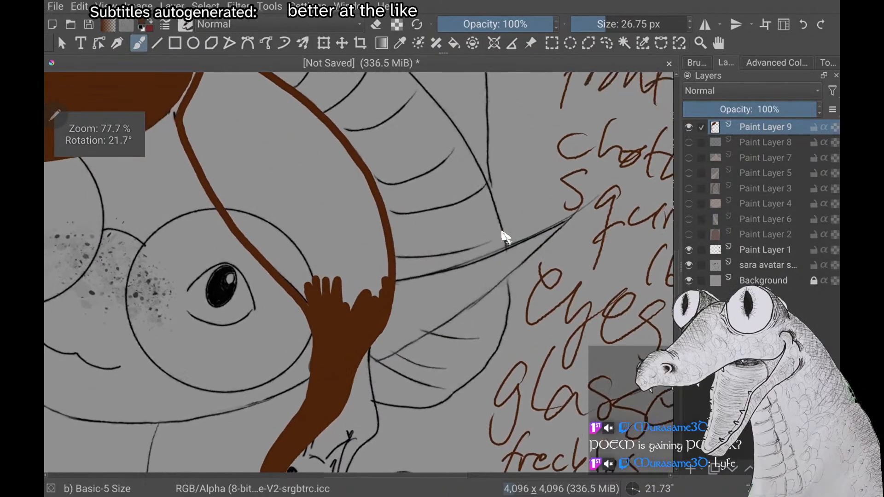
{"action": "scroll", "coordinate": [359, 272], "scroll_direction": "down", "scroll_amount": 3}
{"action": "mouse_move", "coordinate": [357, 244]}
{"action": "left_mouse_down"}
{"action": "mouse_move", "coordinate": [368, 315]}
{"action": "mouse_move", "coordinate": [381, 320]}
{"action": "mouse_move", "coordinate": [389, 318]}
{"action": "mouse_move", "coordinate": [392, 249]}
{"action": "left_mouse_up"}
{"action": "mouse_move", "coordinate": [391, 304]}
{"action": "left_mouse_down"}
{"action": "mouse_move", "coordinate": [395, 310]}
{"action": "mouse_move", "coordinate": [391, 225]}
{"action": "left_mouse_up"}
{"action": "mouse_move", "coordinate": [376, 271]}
{"action": "left_mouse_down"}
{"action": "mouse_move", "coordinate": [368, 236]}
{"action": "mouse_move", "coordinate": [367, 246]}
{"action": "left_mouse_up"}
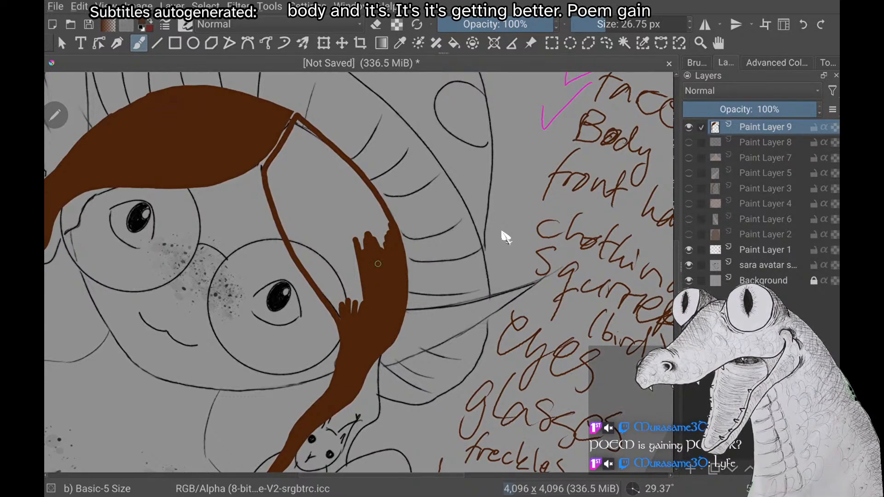
{"action": "mouse_move", "coordinate": [347, 238]}
{"action": "left_mouse_down"}
{"action": "mouse_move", "coordinate": [360, 285]}
{"action": "mouse_move", "coordinate": [343, 258]}
{"action": "mouse_move", "coordinate": [332, 294]}
{"action": "mouse_move", "coordinate": [329, 277]}
{"action": "mouse_move", "coordinate": [342, 317]}
{"action": "mouse_move", "coordinate": [292, 225]}
{"action": "mouse_move", "coordinate": [299, 272]}
{"action": "mouse_move", "coordinate": [302, 223]}
{"action": "left_mouse_up"}
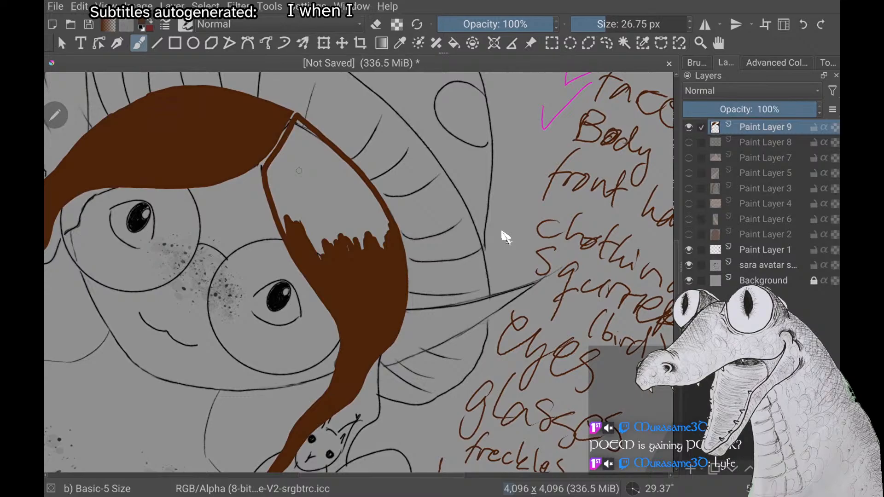
{"action": "key", "text": "ctrl+z"}
{"action": "key", "text": "ctrl+z"}
{"action": "key", "text": "ctrl+z"}
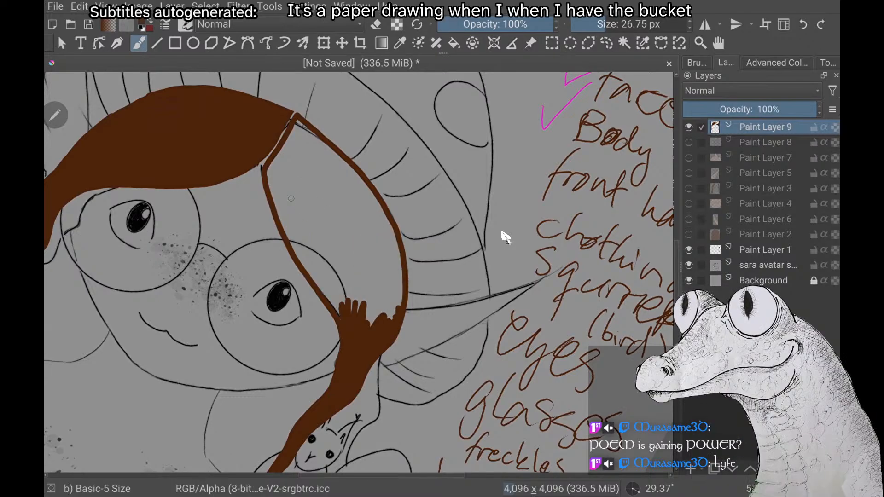
Fill the outlined second bang with brown using the Fill tool
{"action": "scroll", "coordinate": [291, 199], "scroll_direction": "down", "scroll_amount": 2}
{"action": "scroll", "coordinate": [291, 198], "scroll_direction": "up", "scroll_amount": 2}
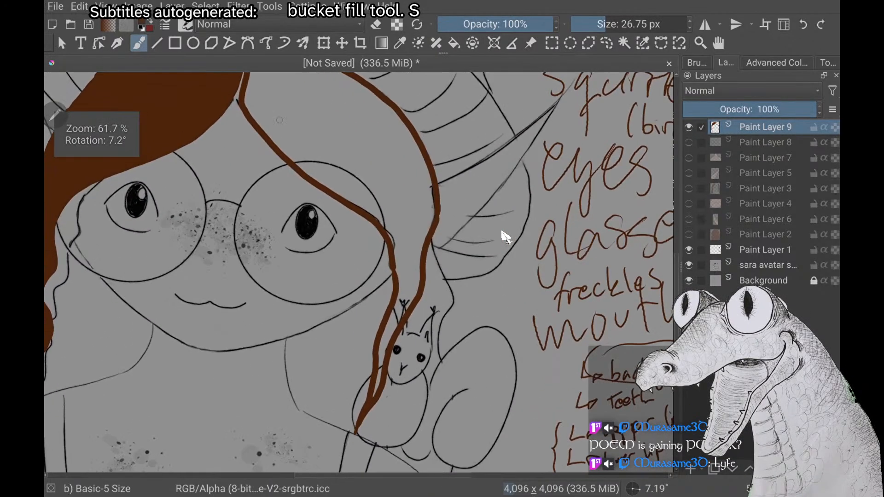
{"action": "key", "text": "f"}
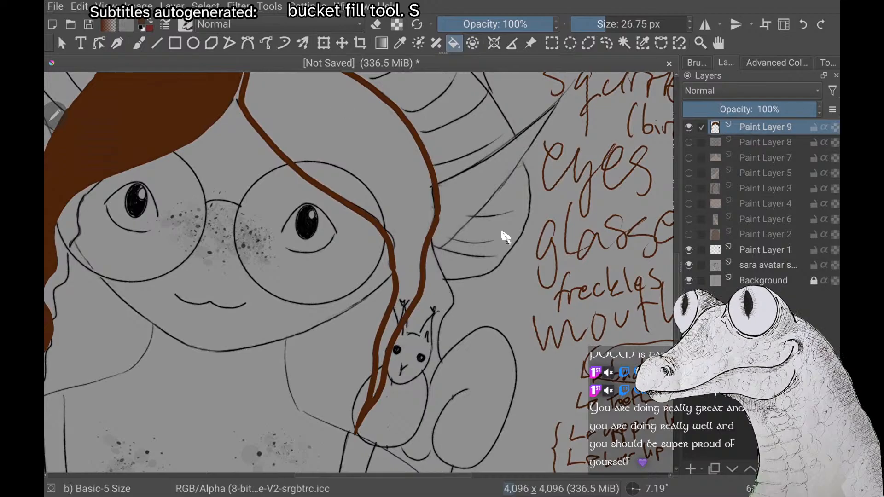
{"action": "left_click", "coordinate": [354, 148]}
{"action": "scroll", "coordinate": [506, 237], "scroll_direction": "down", "scroll_amount": 1}
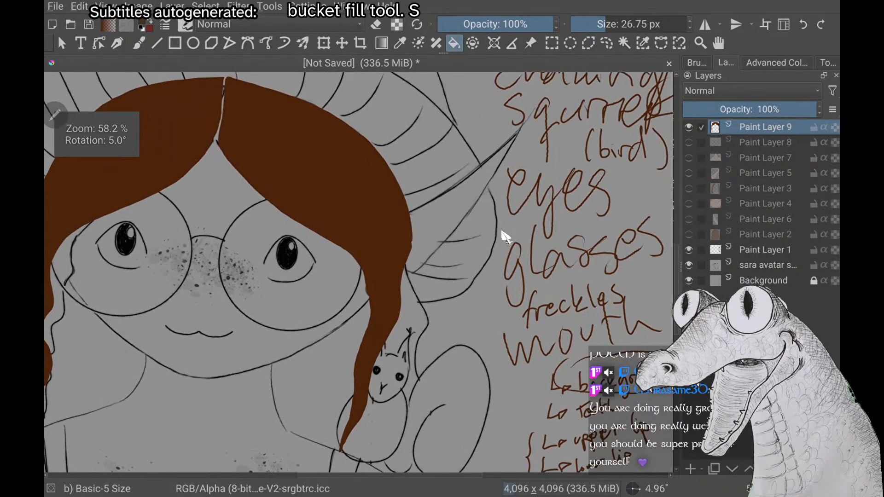
Smooth the second bang's outer edge beside the ear and along the hat rim with brown brush strokes
{"action": "key", "text": "b"}
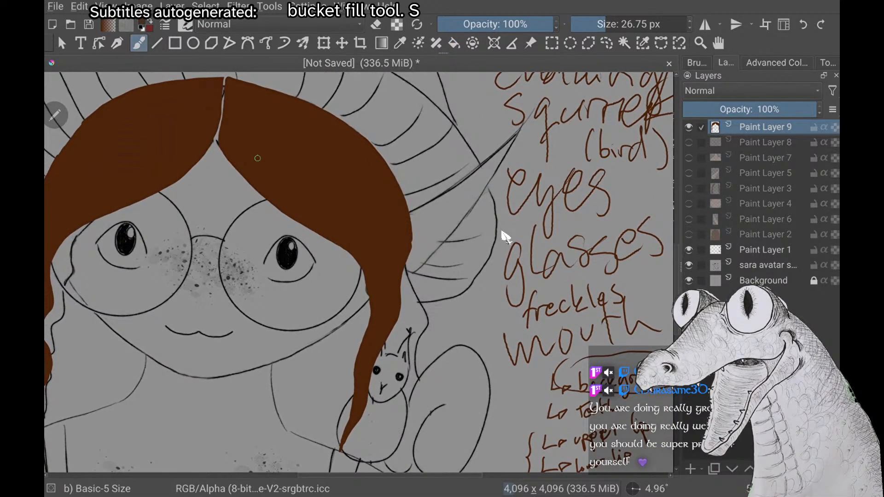
{"action": "scroll", "coordinate": [506, 237], "scroll_direction": "up", "scroll_amount": 5}
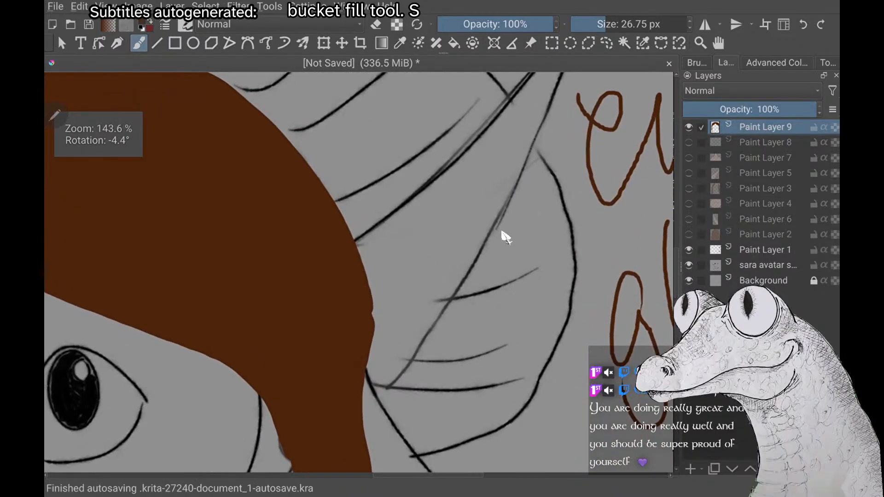
{"action": "mouse_move", "coordinate": [365, 338]}
{"action": "left_mouse_down"}
{"action": "mouse_move", "coordinate": [363, 280]}
{"action": "mouse_move", "coordinate": [341, 227]}
{"action": "mouse_move", "coordinate": [271, 144]}
{"action": "left_mouse_up"}
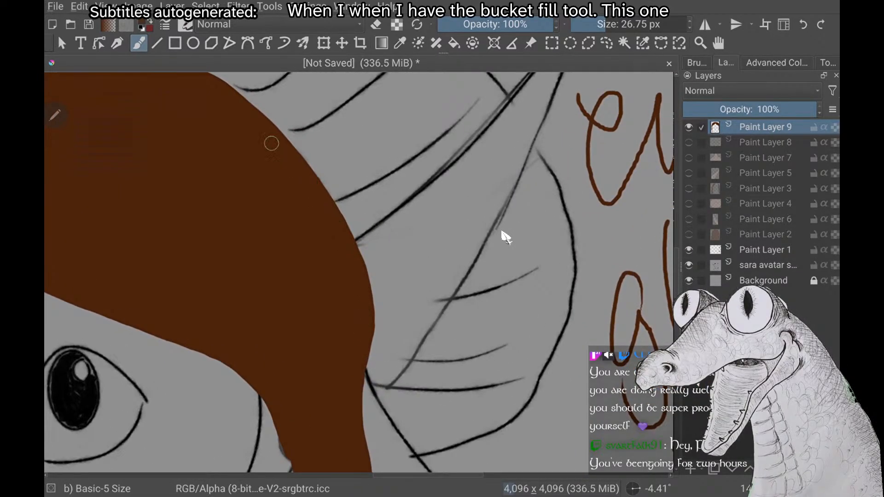
{"action": "scroll", "coordinate": [505, 237], "scroll_direction": "down", "scroll_amount": 5}
{"action": "scroll", "coordinate": [506, 237], "scroll_direction": "up", "scroll_amount": 1}
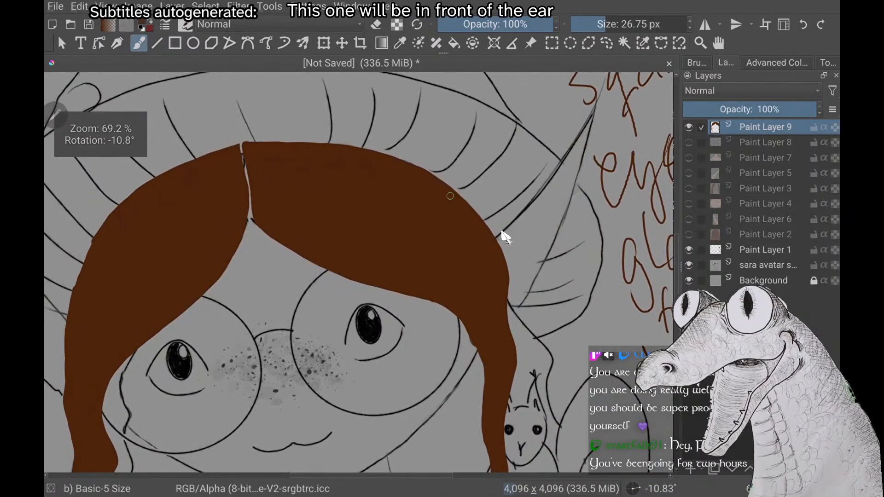
Reduce the brush size to 8.13 px and choose a lighter brown for the hair details
{"action": "scroll", "coordinate": [506, 237], "scroll_direction": "down", "scroll_amount": 5}
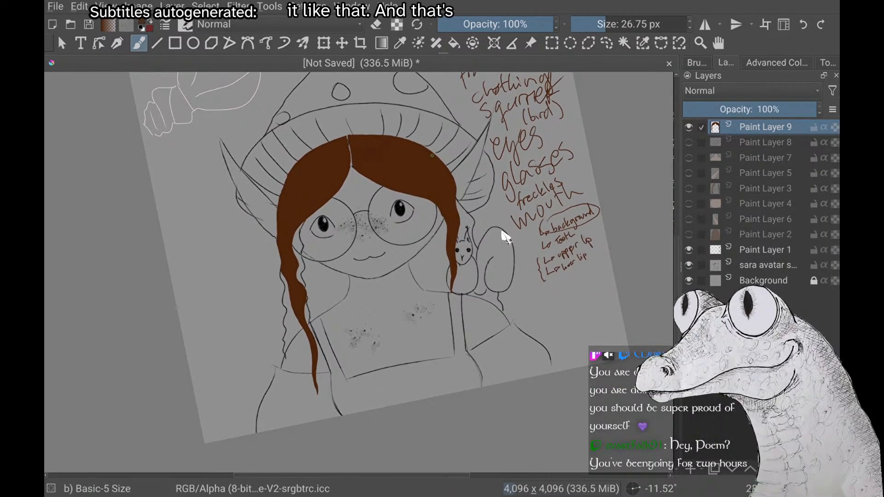
{"action": "scroll", "coordinate": [506, 237], "scroll_direction": "down", "scroll_amount": 3}
{"action": "scroll", "coordinate": [505, 237], "scroll_direction": "up", "scroll_amount": 4}
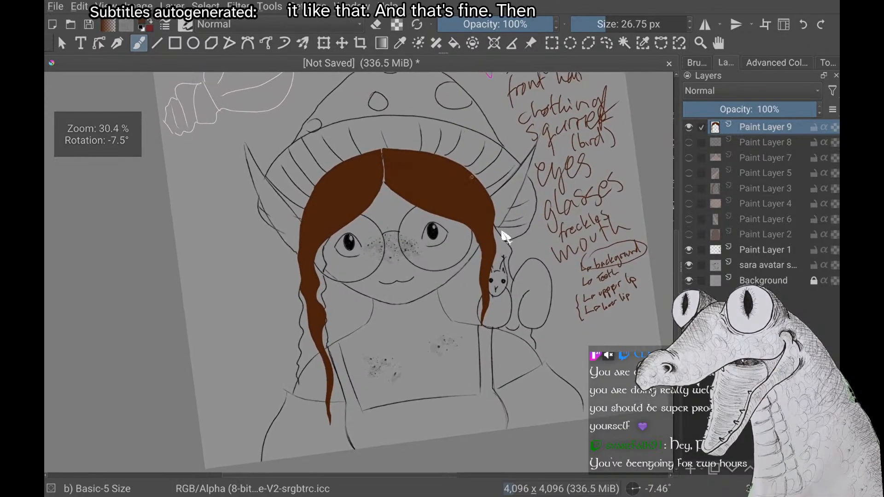
{"action": "right_click", "coordinate": [168, 287]}
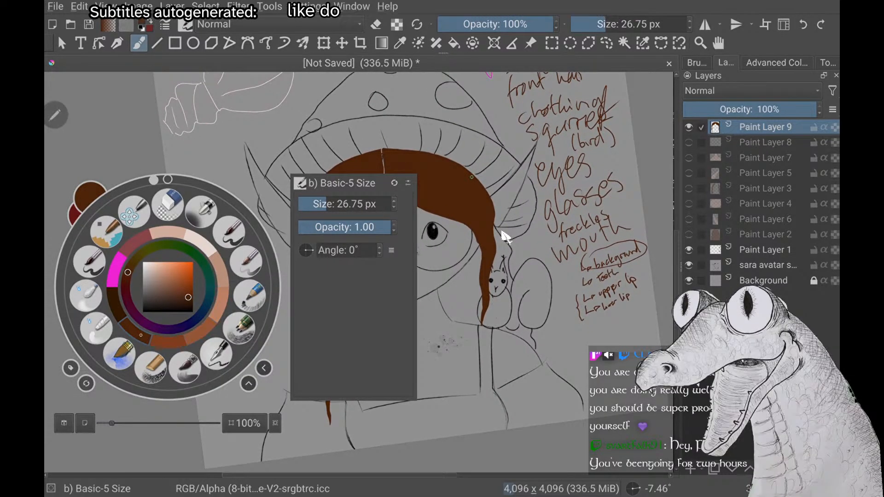
{"action": "right_click", "coordinate": [168, 287]}
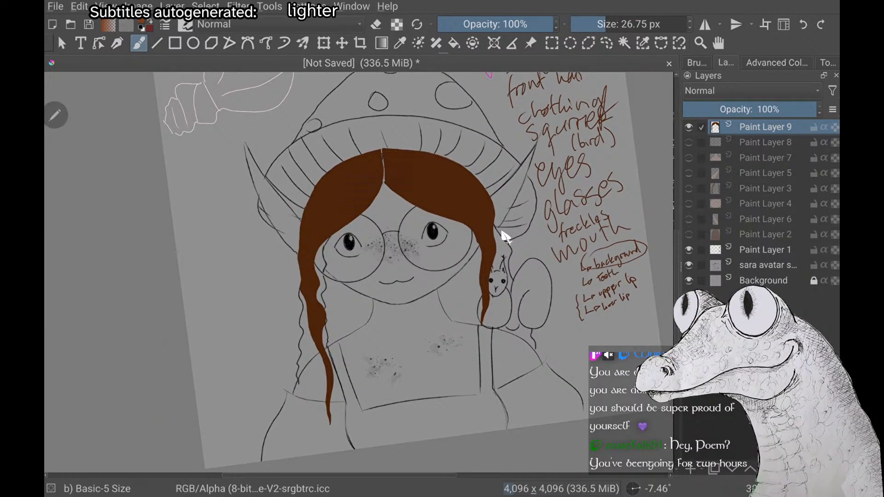
{"action": "key", "text": "bracketleft"}
{"action": "key", "text": "bracketleft"}
{"action": "key", "text": "bracketleft"}
{"action": "key", "text": "bracketleft"}
{"action": "key", "text": "bracketleft"}
{"action": "key", "text": "bracketleft"}
{"action": "key", "text": "bracketleft"}
{"action": "key", "text": "bracketleft"}
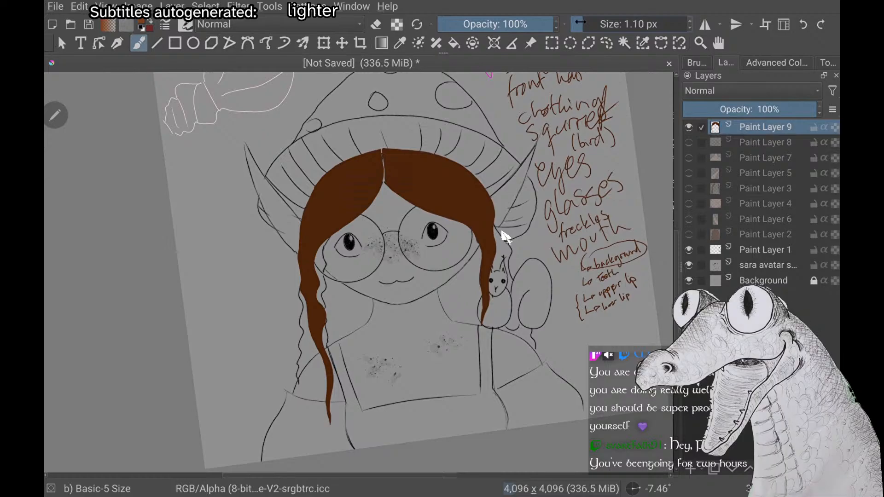
{"action": "key", "text": "bracketright"}
{"action": "key", "text": "bracketright"}
{"action": "key", "text": "bracketright"}
{"action": "key", "text": "bracketright"}
{"action": "key", "text": "bracketright"}
{"action": "key", "text": "bracketright"}
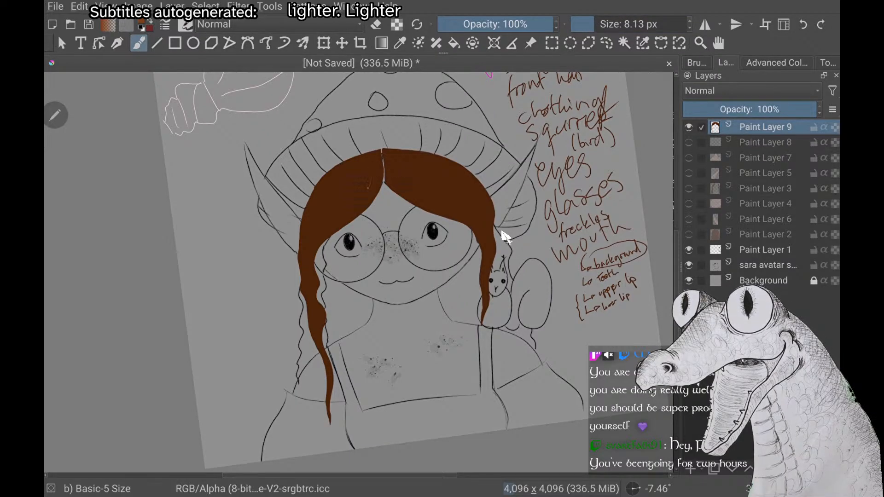
{"action": "right_click", "coordinate": [505, 238]}
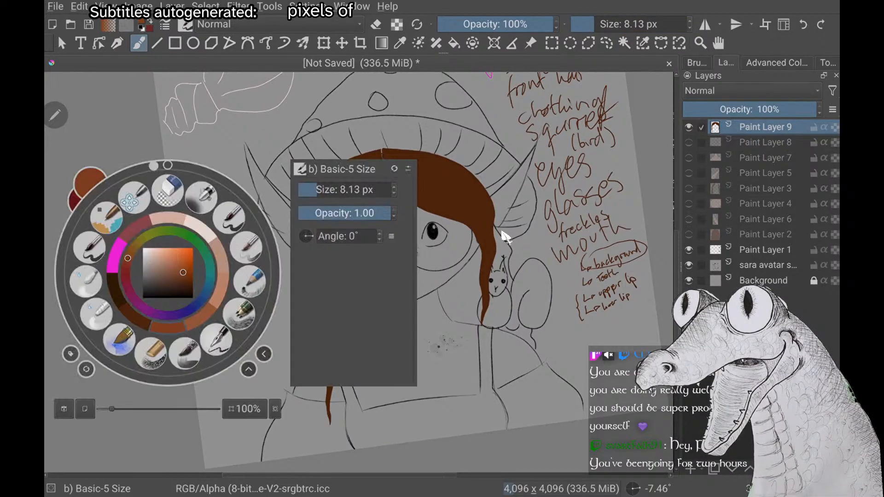
{"action": "right_click", "coordinate": [505, 237]}
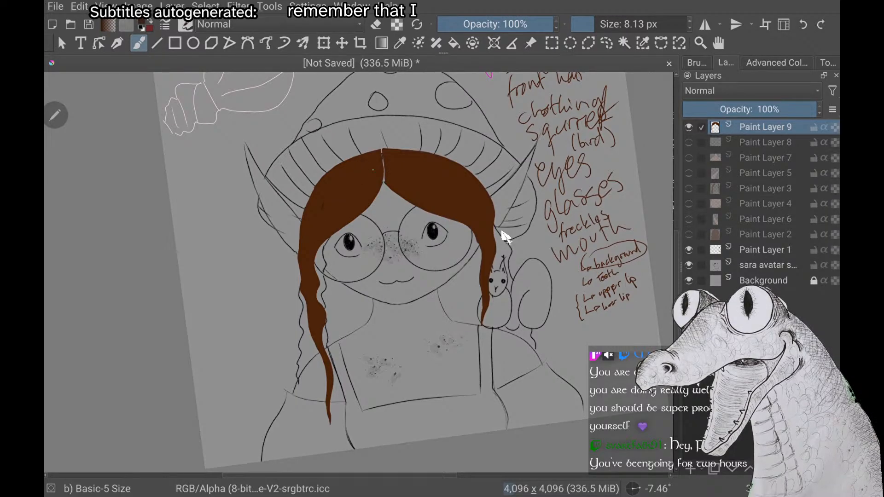
Change the brush colour to a darker brown than the hair for painting its shadows
{"action": "scroll", "coordinate": [505, 237], "scroll_direction": "up", "scroll_amount": 2}
{"action": "scroll", "coordinate": [505, 237], "scroll_direction": "up", "scroll_amount": 2}
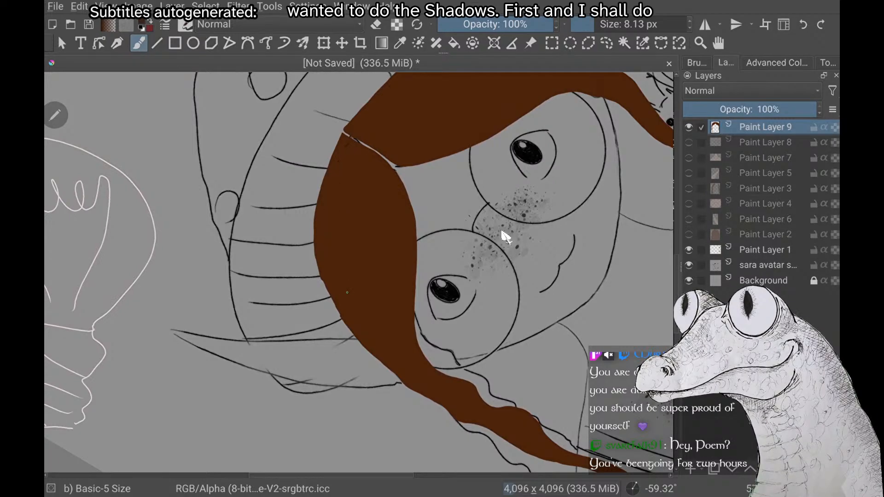
{"action": "right_click", "coordinate": [167, 276]}
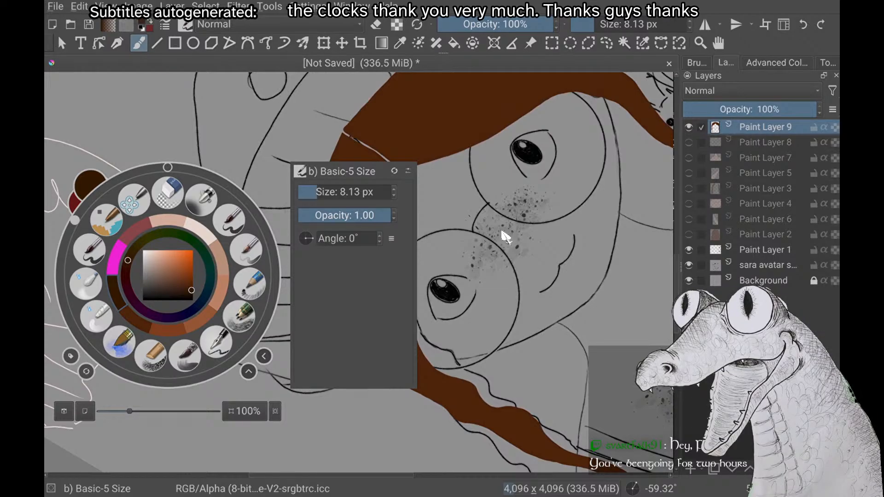
{"action": "scroll", "coordinate": [505, 237], "scroll_direction": "down", "scroll_amount": 4}
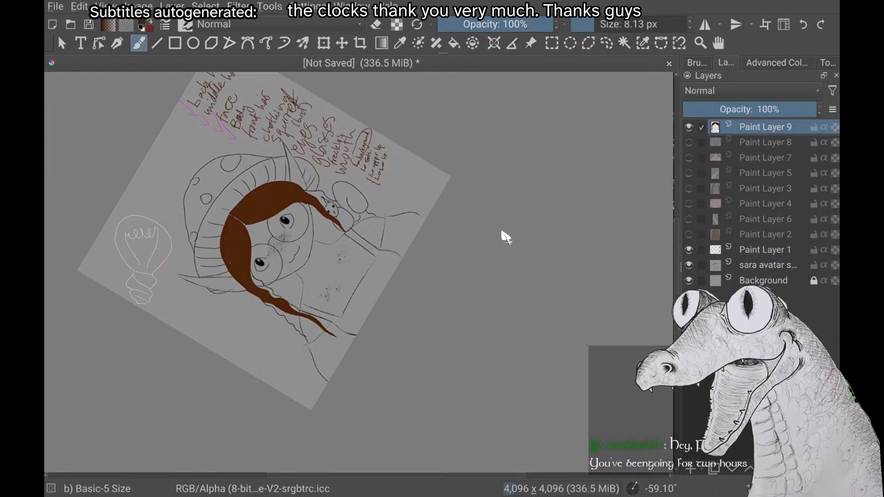
{"action": "scroll", "coordinate": [506, 237], "scroll_direction": "down", "scroll_amount": 2}
{"action": "scroll", "coordinate": [505, 237], "scroll_direction": "up", "scroll_amount": 3}
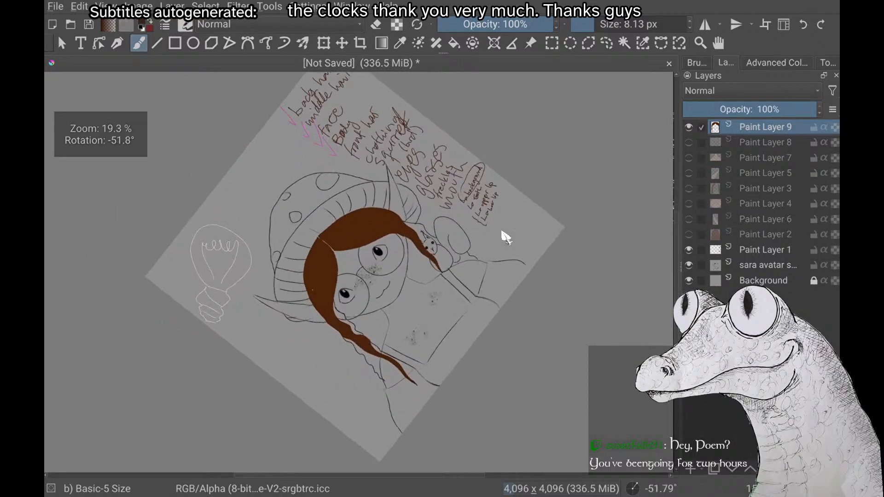
{"action": "scroll", "coordinate": [506, 237], "scroll_direction": "up", "scroll_amount": 1}
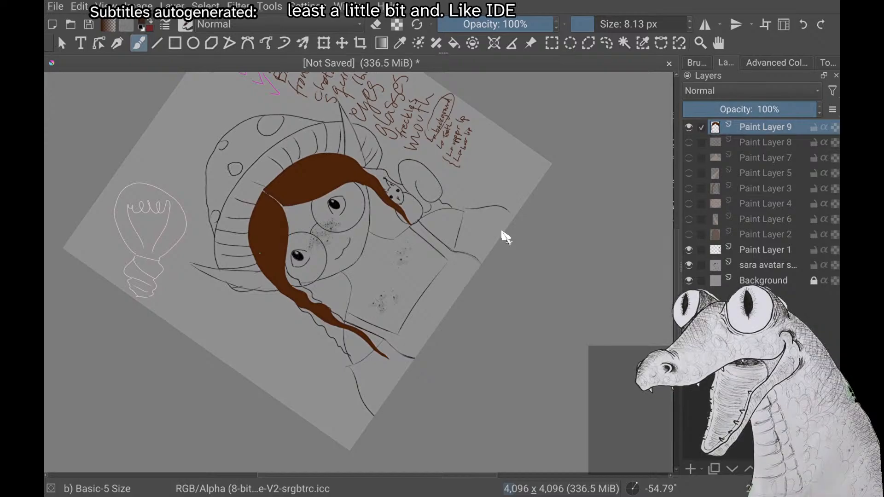
{"action": "scroll", "coordinate": [502, 232], "scroll_direction": "down", "scroll_amount": 2}
{"action": "scroll", "coordinate": [502, 232], "scroll_direction": "down", "scroll_amount": 2}
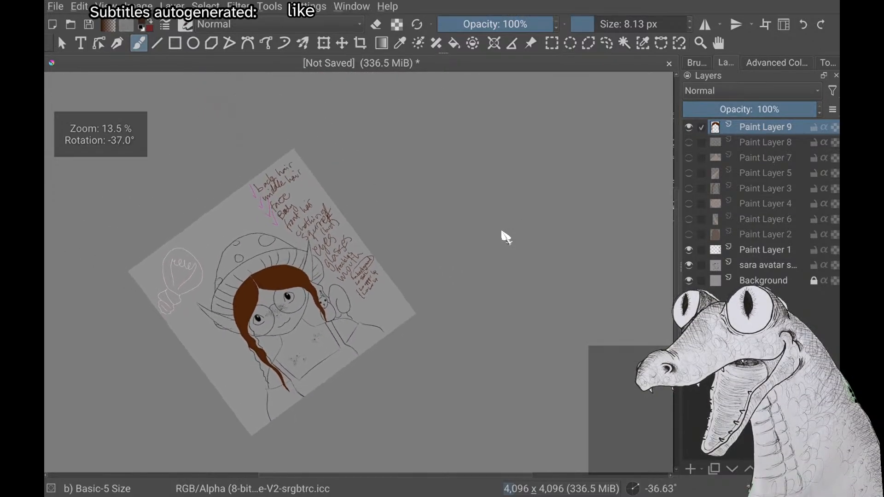
{"action": "scroll", "coordinate": [502, 231], "scroll_direction": "up", "scroll_amount": 3}
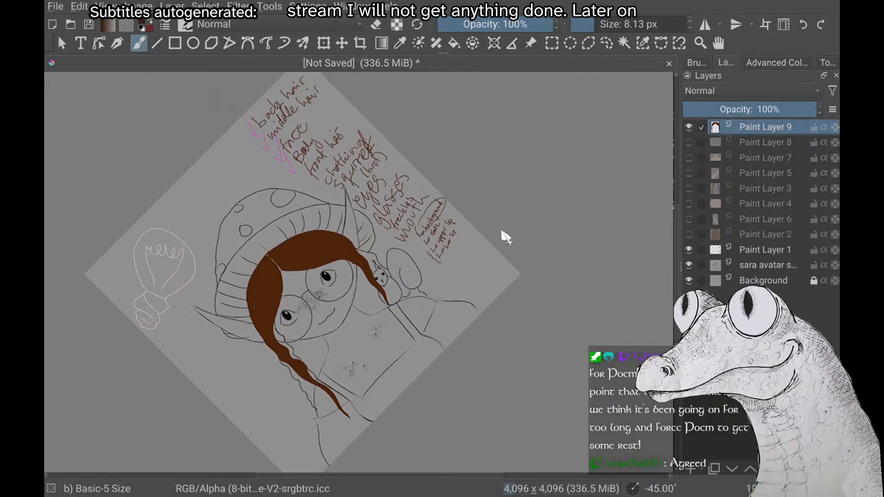
{"action": "scroll", "coordinate": [505, 237], "scroll_direction": "up", "scroll_amount": 2}
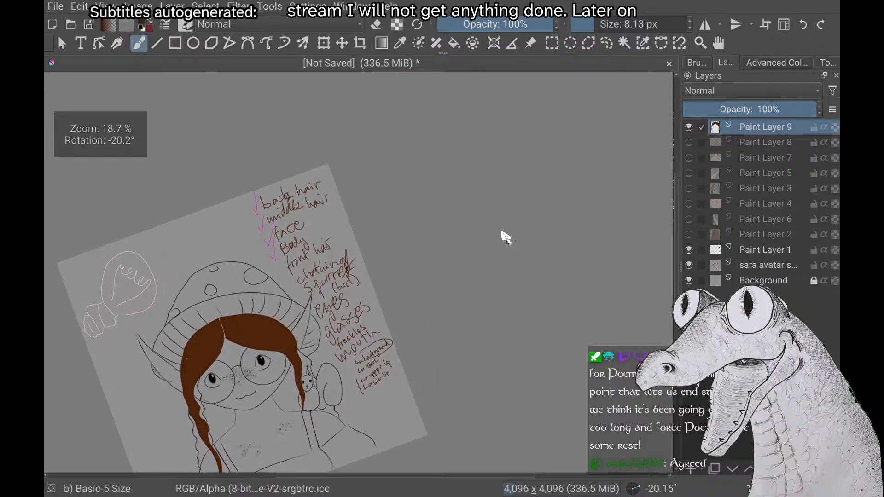
{"action": "scroll", "coordinate": [506, 238], "scroll_direction": "down", "scroll_amount": 2}
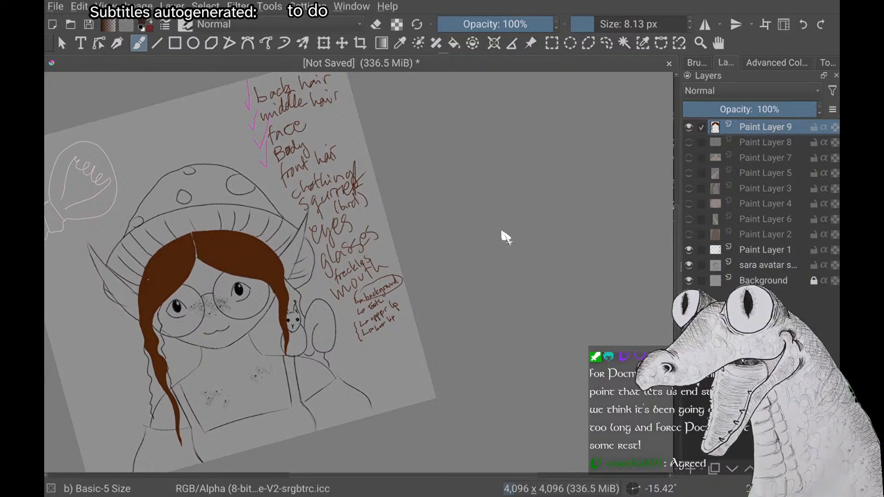
On Paint Layer 1, handwrite the sub-items "whites" and "iris" beside "eyes" in the parts list, with an arrow leading to "whites"
{"action": "left_click", "coordinate": [760, 250]}
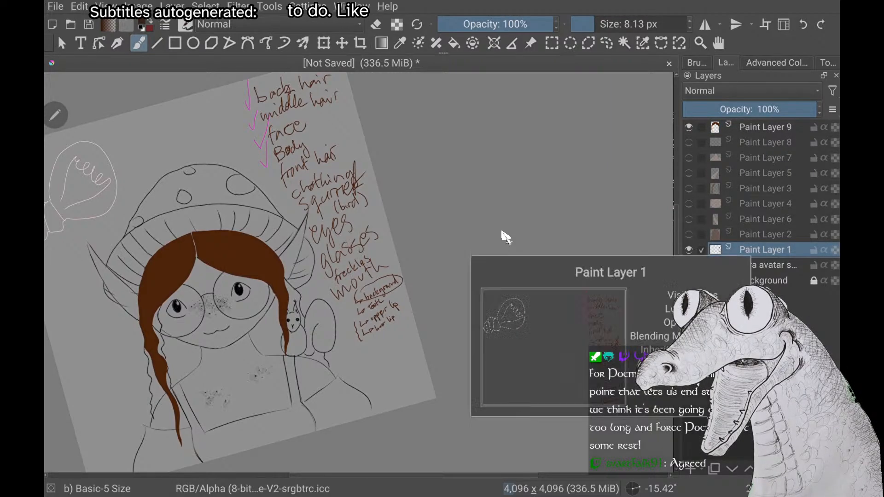
{"action": "left_click_drag", "start_coordinate": [414, 317], "coordinate": [337, 343]}
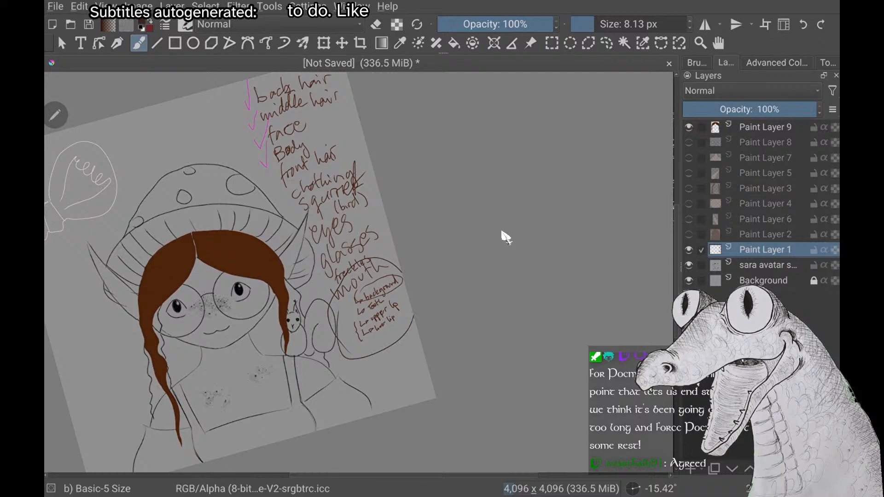
{"action": "key", "text": "ctrl+z"}
{"action": "scroll", "coordinate": [264, 273], "scroll_direction": "up", "scroll_amount": 1}
{"action": "scroll", "coordinate": [502, 232], "scroll_direction": "up", "scroll_amount": 3}
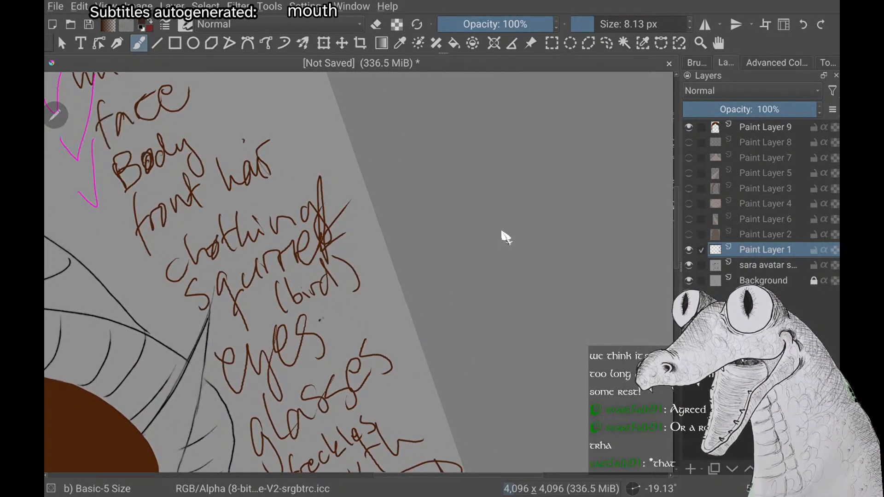
{"action": "mouse_move", "coordinate": [321, 320]}
{"action": "left_mouse_down"}
{"action": "mouse_move", "coordinate": [373, 300]}
{"action": "mouse_move", "coordinate": [376, 284]}
{"action": "left_mouse_up"}
{"action": "left_click_drag", "start_coordinate": [375, 289], "coordinate": [382, 291]}
{"action": "mouse_move", "coordinate": [345, 321]}
{"action": "left_mouse_down"}
{"action": "mouse_move", "coordinate": [348, 331]}
{"action": "mouse_move", "coordinate": [359, 313]}
{"action": "left_mouse_up"}
{"action": "left_click_drag", "start_coordinate": [361, 313], "coordinate": [363, 320]}
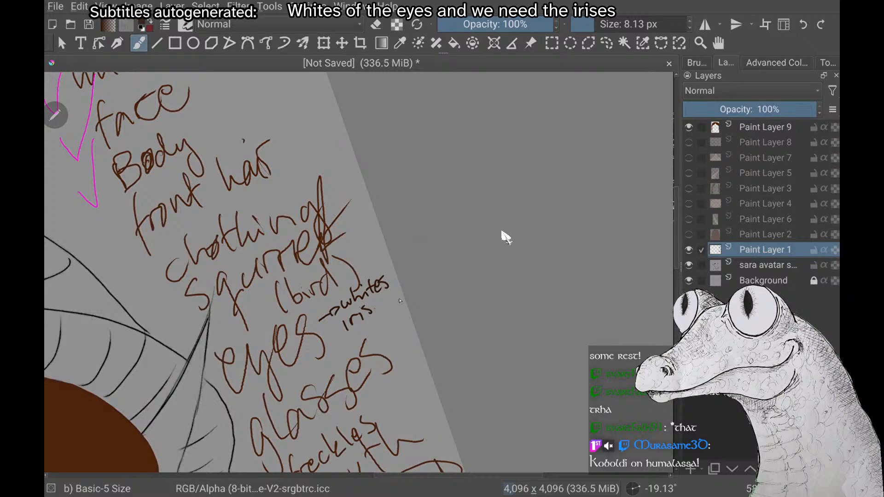
Draw an arrow in front of "iris" and handwrite "eyelid" with its own arrow beneath it in the eyes notes
{"action": "scroll", "coordinate": [505, 237], "scroll_direction": "down", "scroll_amount": 6}
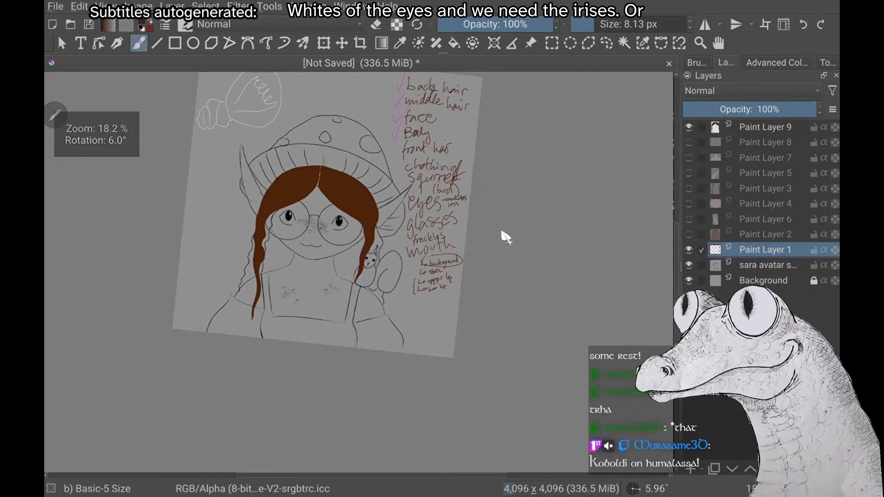
{"action": "scroll", "coordinate": [506, 237], "scroll_direction": "up", "scroll_amount": 4}
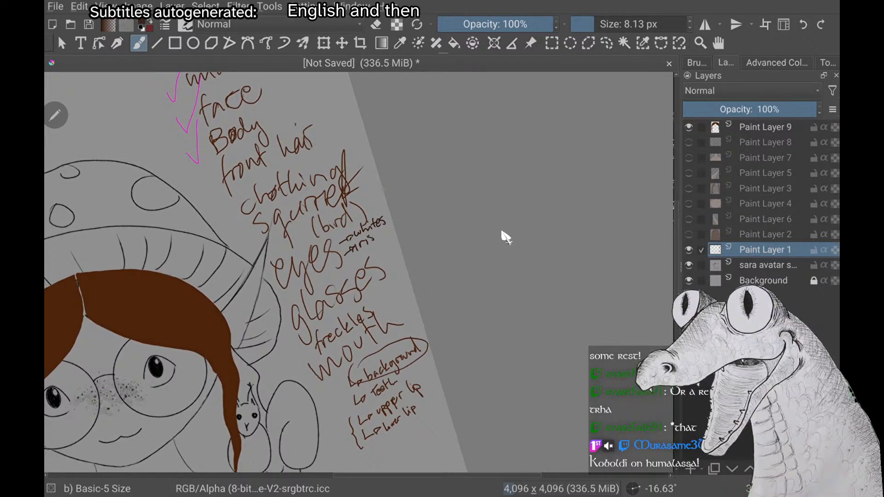
{"action": "scroll", "coordinate": [505, 238], "scroll_direction": "up", "scroll_amount": 4}
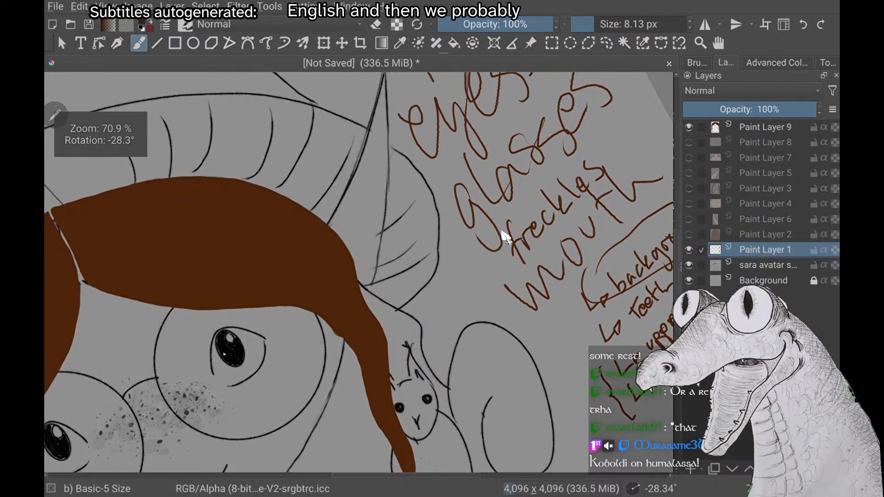
{"action": "left_click_drag", "start_coordinate": [204, 376], "coordinate": [197, 362]}
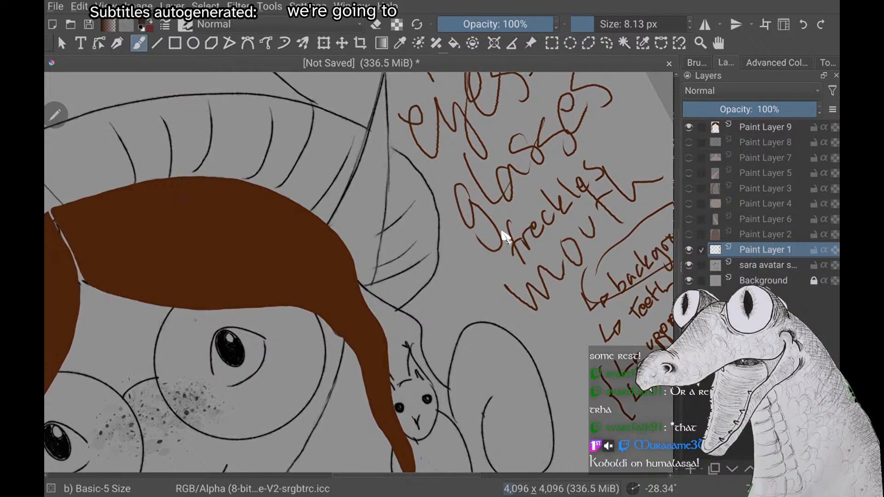
{"action": "scroll", "coordinate": [505, 237], "scroll_direction": "up", "scroll_amount": 3}
{"action": "scroll", "coordinate": [506, 238], "scroll_direction": "down", "scroll_amount": 3}
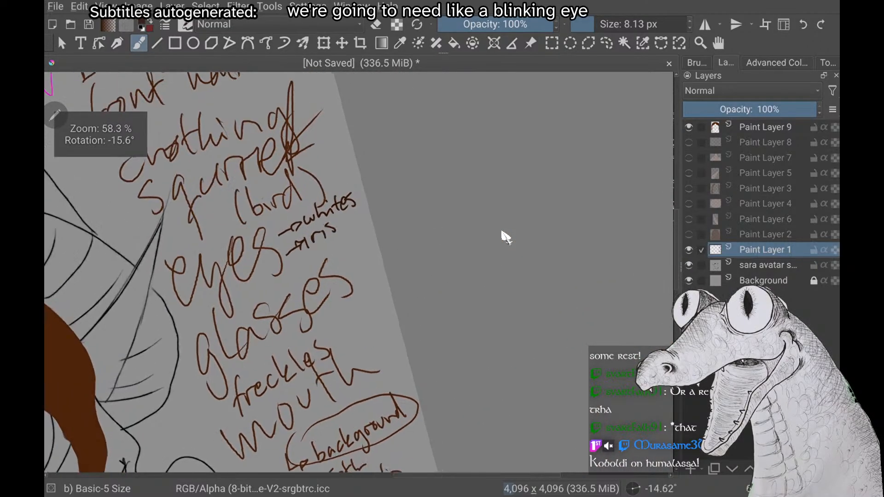
{"action": "scroll", "coordinate": [505, 238], "scroll_direction": "up", "scroll_amount": 2}
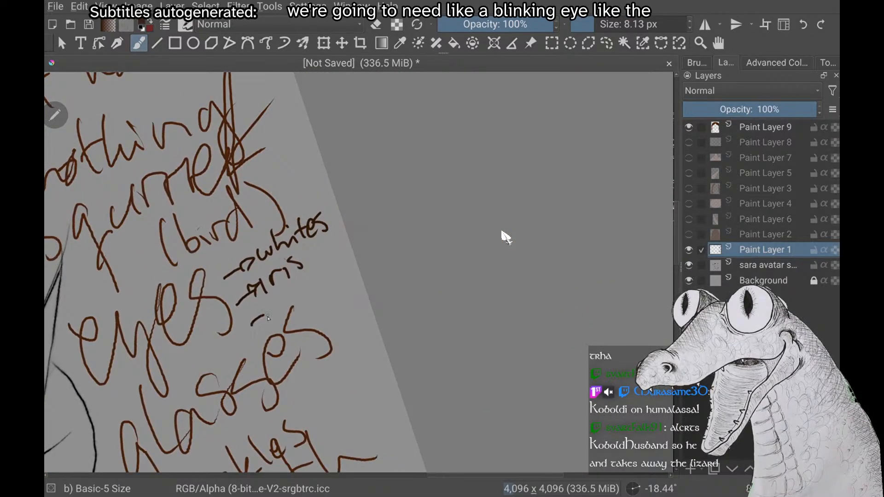
{"action": "left_click_drag", "start_coordinate": [268, 319], "coordinate": [275, 306]}
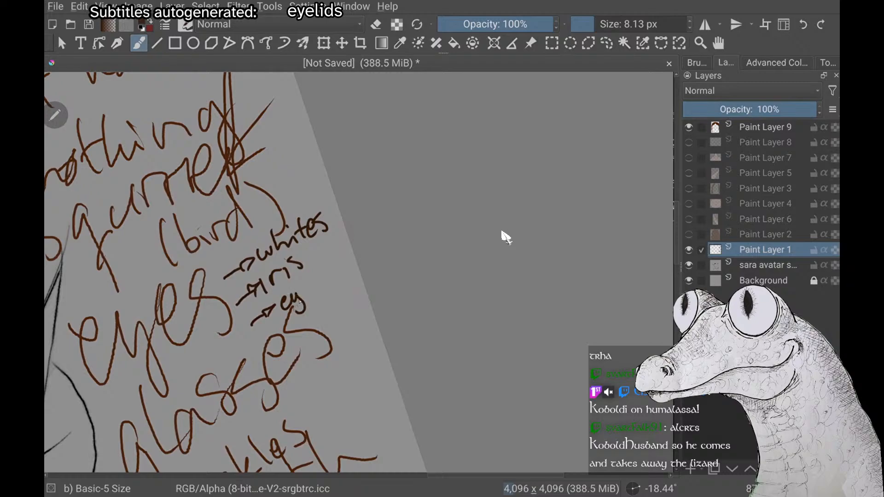
{"action": "left_click_drag", "start_coordinate": [329, 271], "coordinate": [335, 273]}
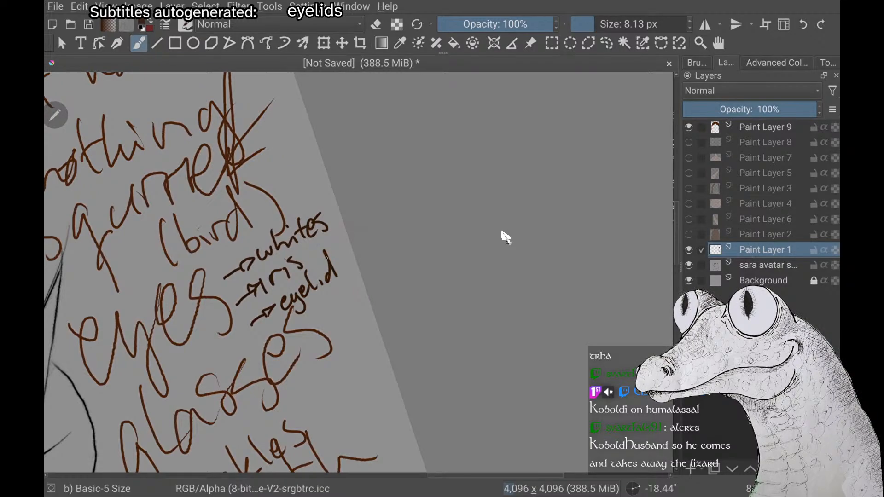
{"action": "scroll", "coordinate": [502, 232], "scroll_direction": "down", "scroll_amount": 5}
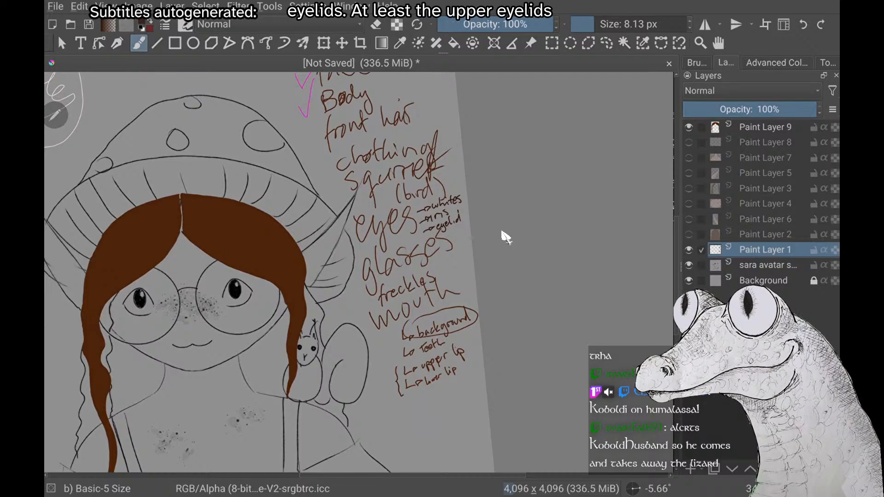
{"action": "scroll", "coordinate": [502, 232], "scroll_direction": "down", "scroll_amount": 3}
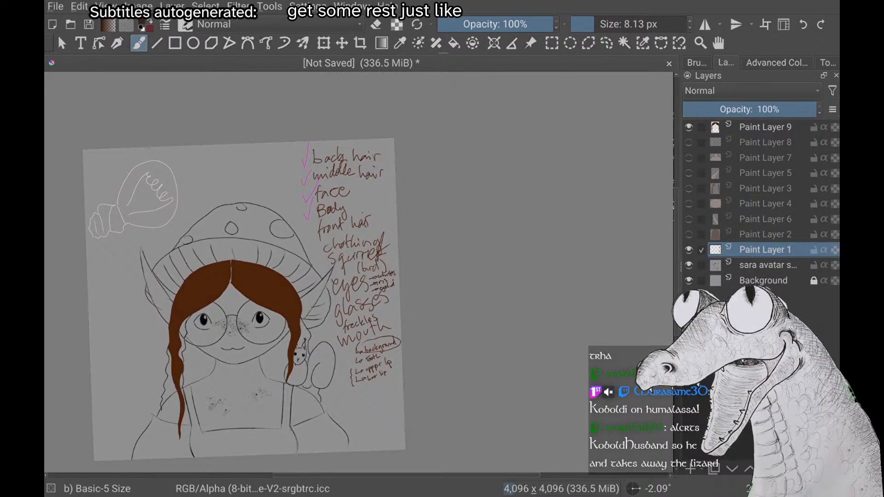
{"action": "right_click", "coordinate": [608, 227]}
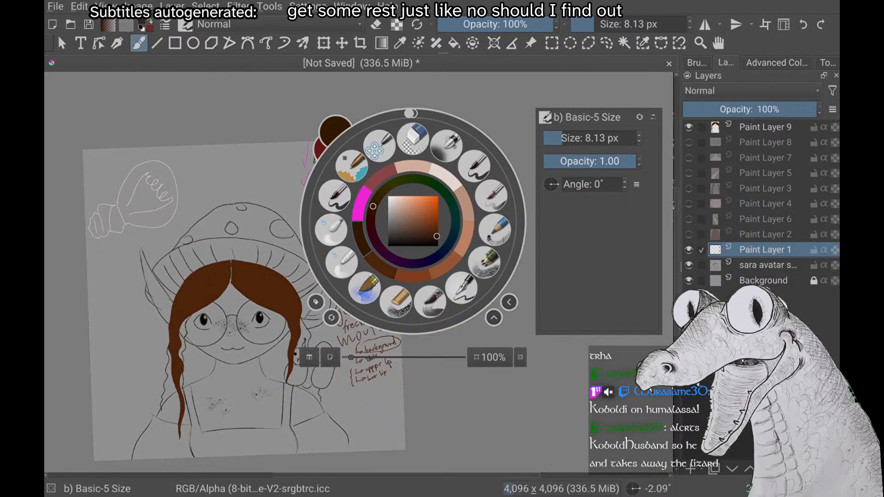
{"action": "key", "text": "Escape"}
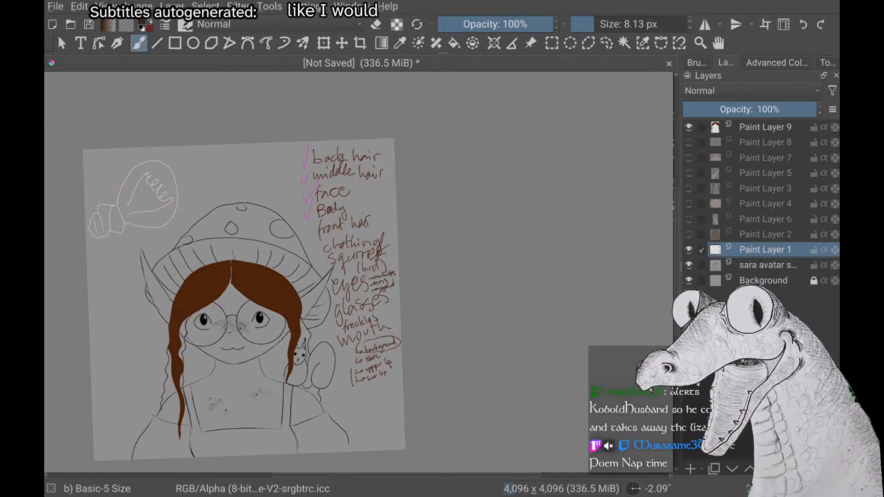
{"action": "scroll", "coordinate": [318, 273], "scroll_direction": "up", "scroll_amount": 3}
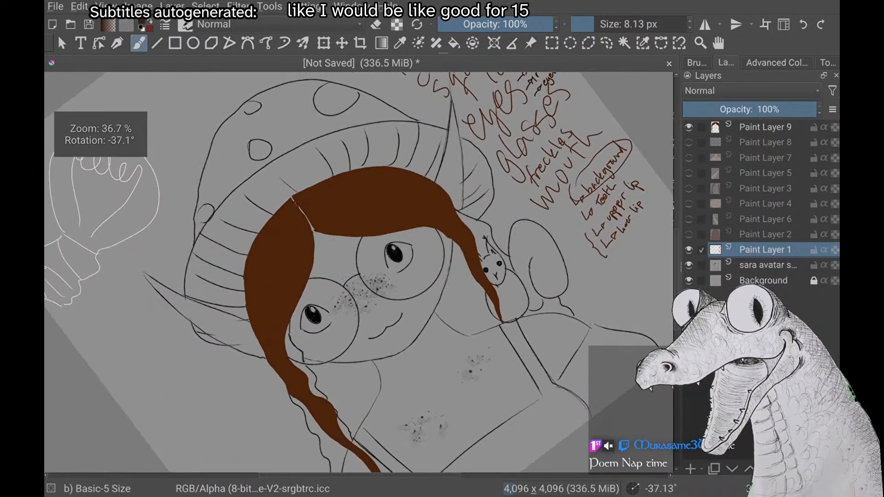
{"action": "scroll", "coordinate": [318, 273], "scroll_direction": "down", "scroll_amount": 2}
{"action": "scroll", "coordinate": [317, 273], "scroll_direction": "up", "scroll_amount": 2}
{"action": "scroll", "coordinate": [318, 272], "scroll_direction": "down", "scroll_amount": 2}
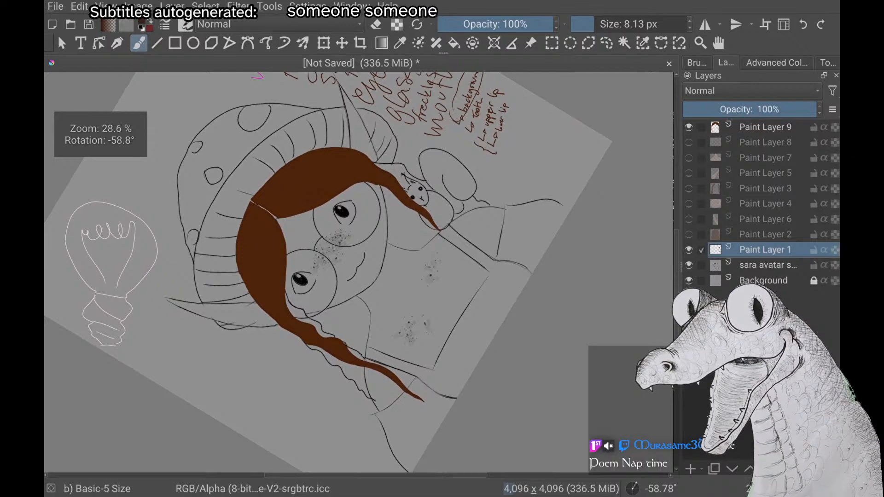
{"action": "scroll", "coordinate": [318, 273], "scroll_direction": "up", "scroll_amount": 2}
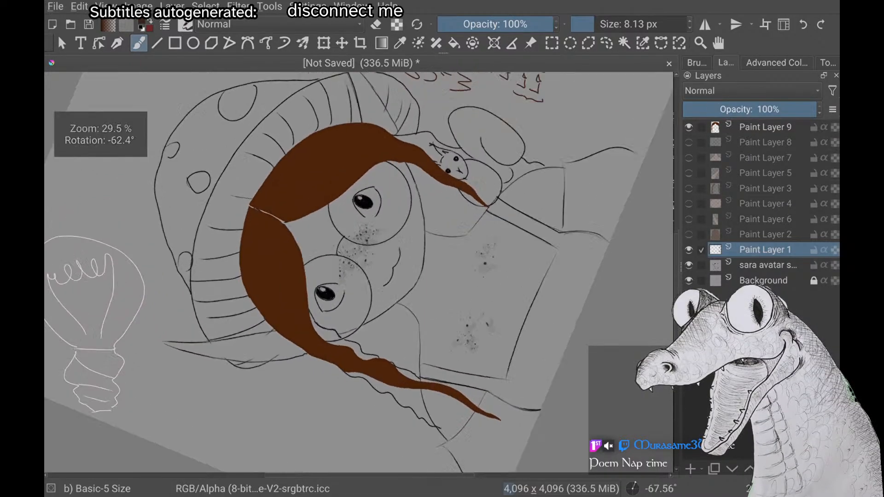
{"action": "scroll", "coordinate": [318, 273], "scroll_direction": "up", "scroll_amount": 4}
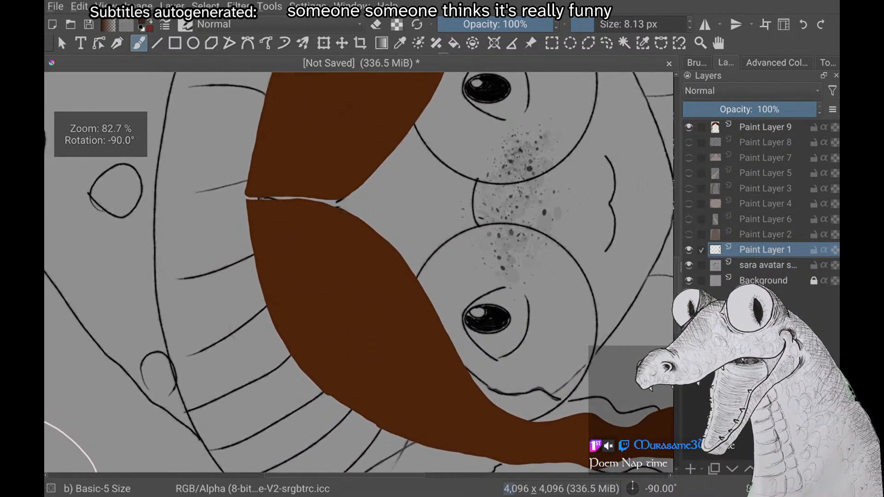
{"action": "scroll", "coordinate": [359, 272], "scroll_direction": "down", "scroll_amount": 2}
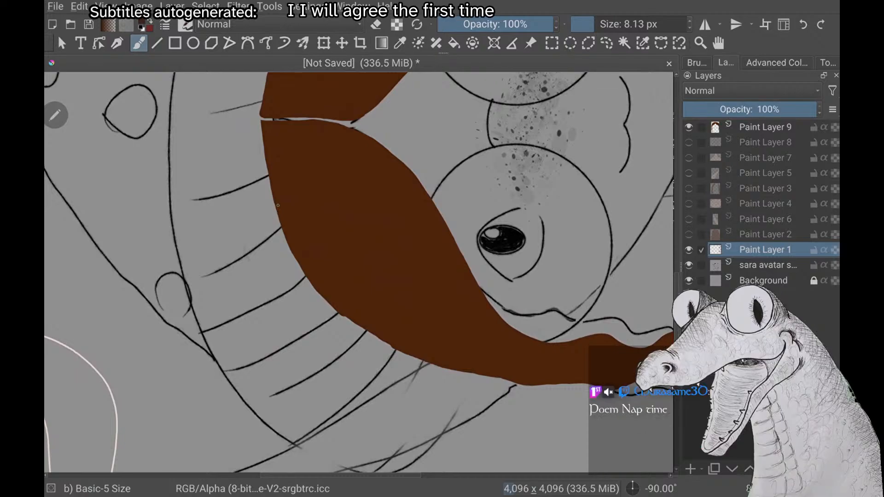
{"action": "scroll", "coordinate": [359, 272], "scroll_direction": "up", "scroll_amount": 1}
{"action": "scroll", "coordinate": [359, 273], "scroll_direction": "up", "scroll_amount": 1}
Make Paint Layer 9 the active layer for adding detail to the front hair
{"action": "left_click", "coordinate": [765, 127]}
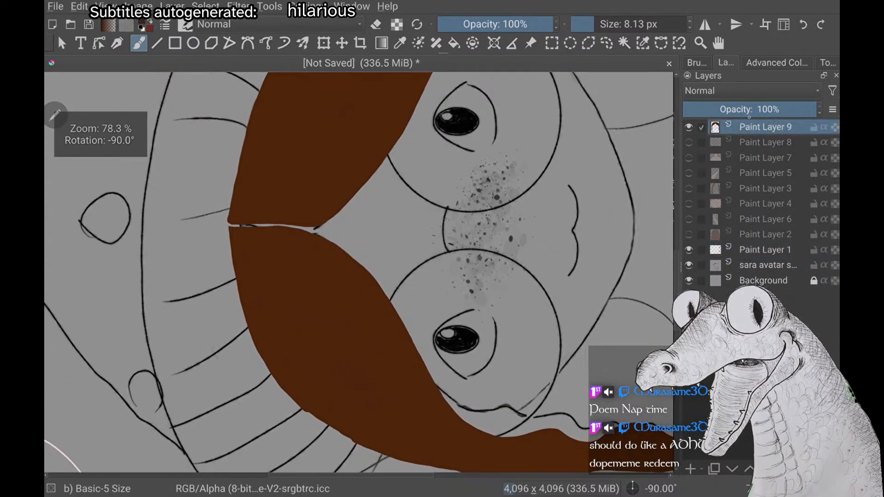
{"action": "scroll", "coordinate": [359, 272], "scroll_direction": "up", "scroll_amount": 2}
{"action": "scroll", "coordinate": [359, 272], "scroll_direction": "down", "scroll_amount": 1}
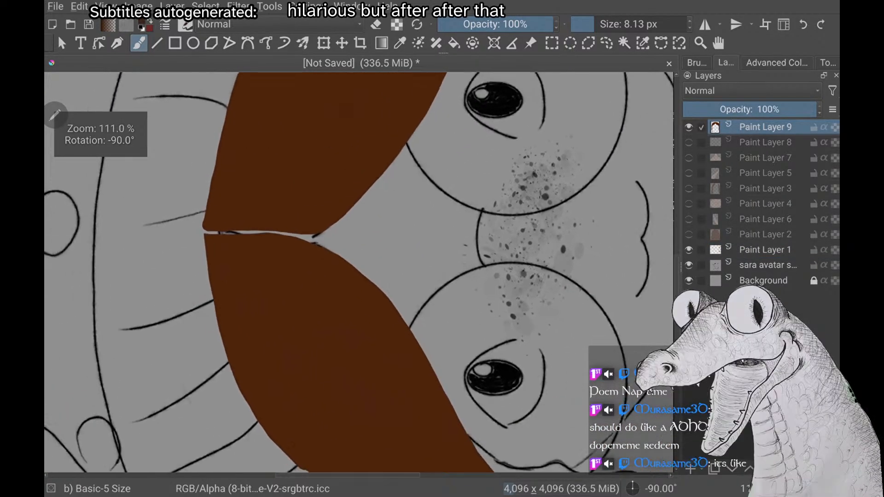
{"action": "scroll", "coordinate": [232, 324], "scroll_direction": "down", "scroll_amount": 1}
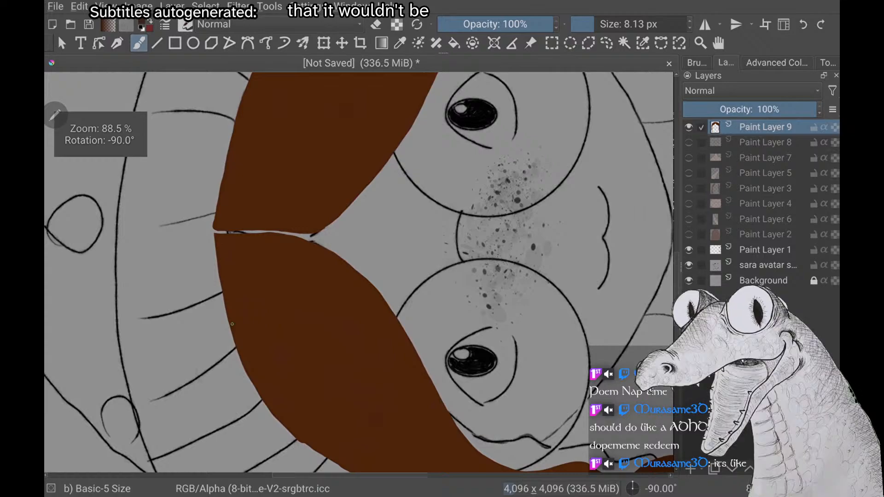
{"action": "right_click", "coordinate": [232, 323]}
{"action": "right_click", "coordinate": [232, 324]}
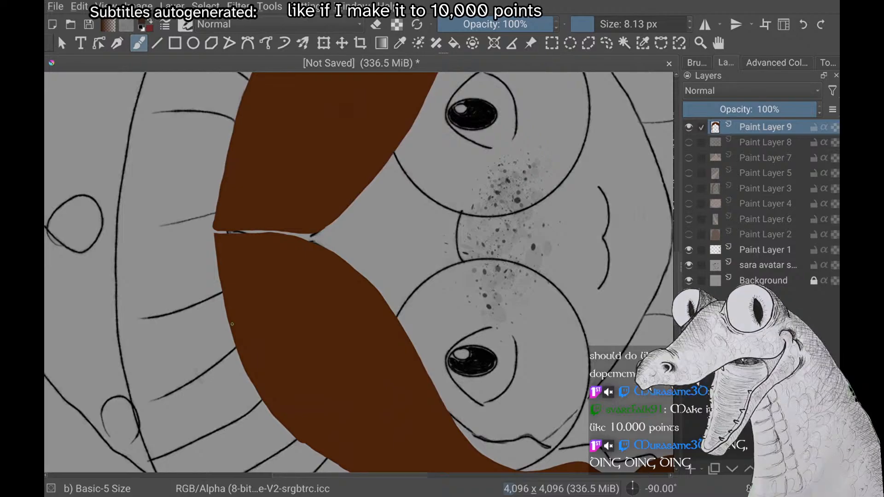
{"action": "scroll", "coordinate": [232, 323], "scroll_direction": "down", "scroll_amount": 3}
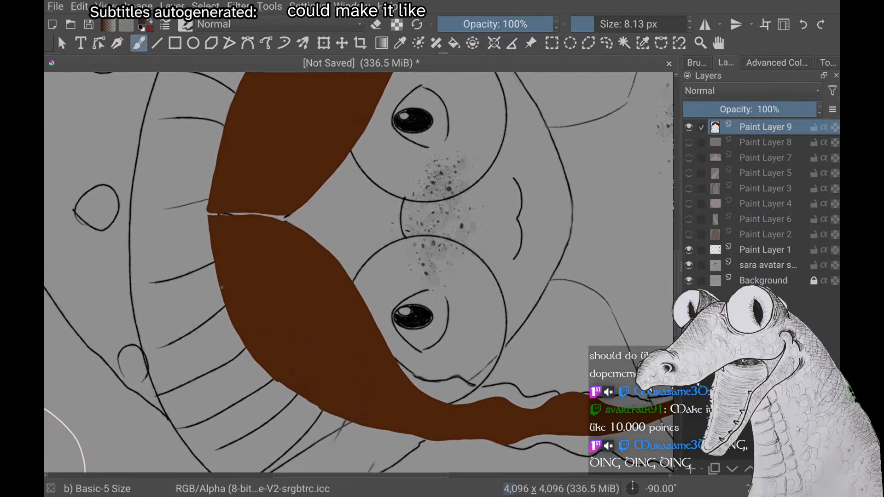
{"action": "scroll", "coordinate": [221, 287], "scroll_direction": "down", "scroll_amount": 3}
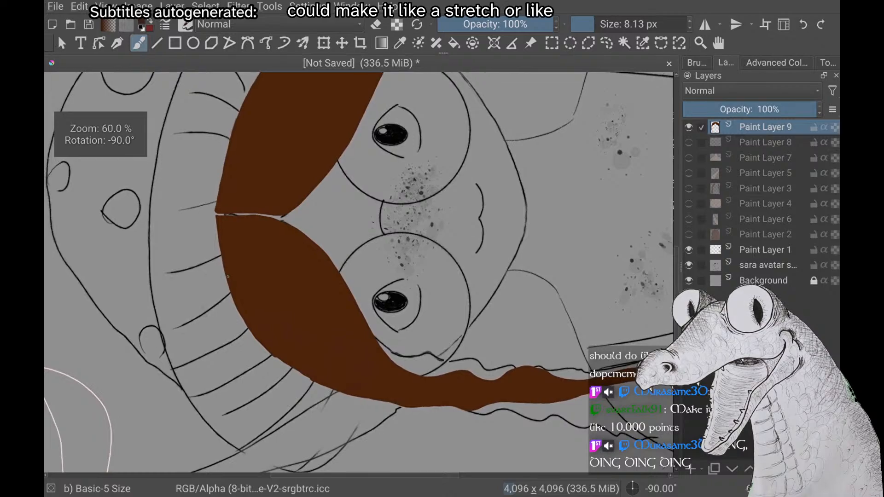
{"action": "scroll", "coordinate": [228, 276], "scroll_direction": "up", "scroll_amount": 3}
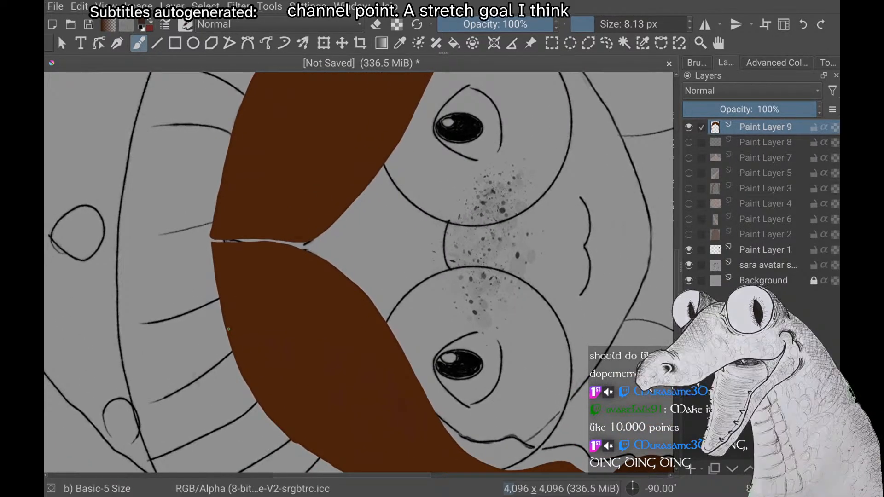
{"action": "left_click_drag", "start_coordinate": [229, 329], "coordinate": [235, 334]}
{"action": "left_click_drag", "start_coordinate": [229, 251], "coordinate": [238, 315]}
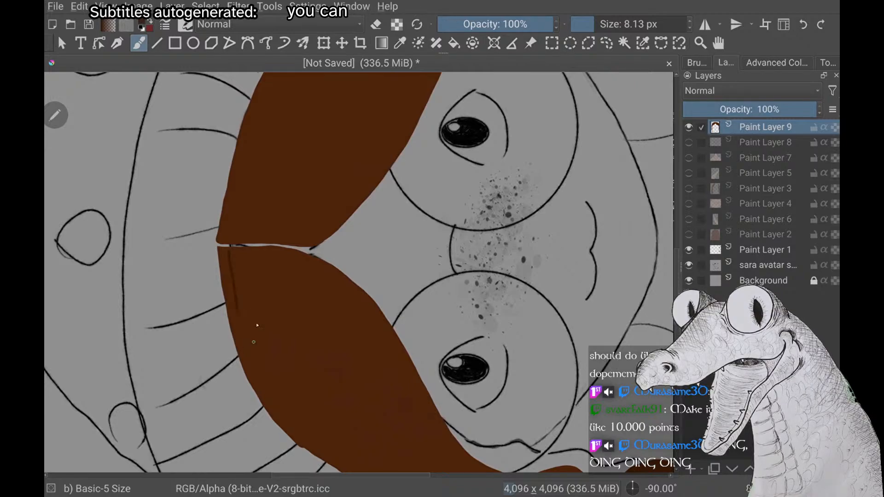
{"action": "key", "text": "ctrl+z"}
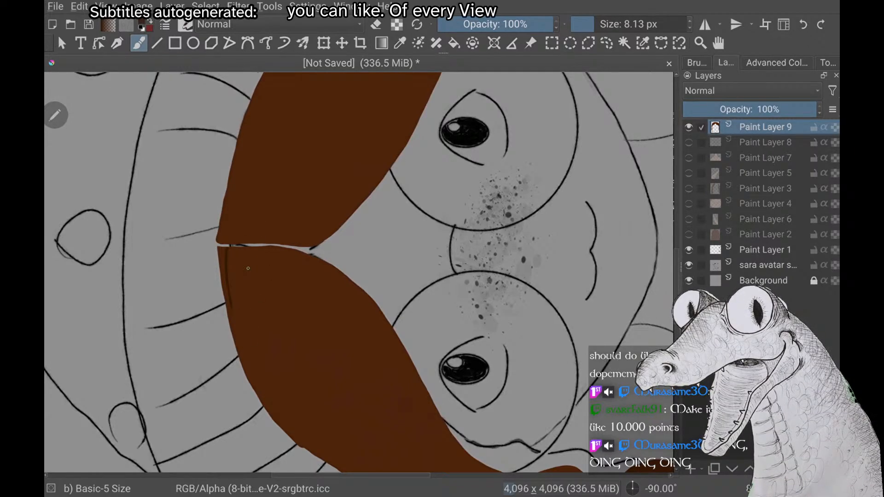
{"action": "key", "text": "ctrl+z"}
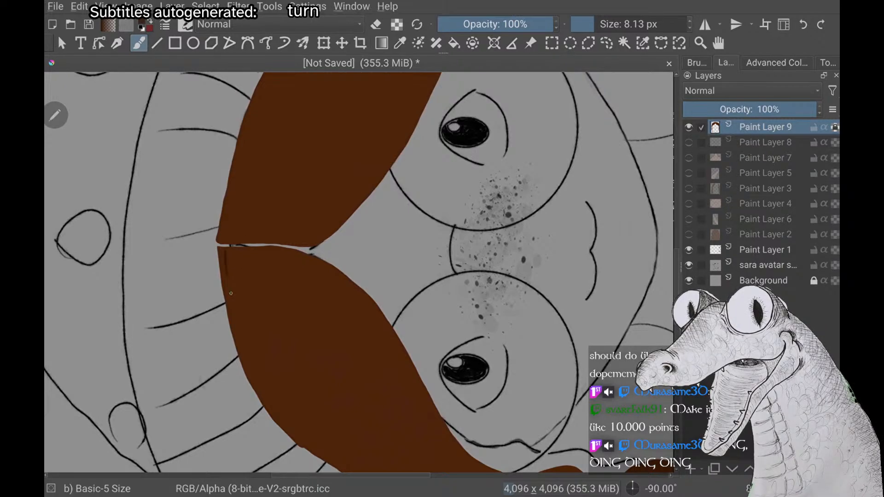
{"action": "left_click_drag", "start_coordinate": [220, 251], "coordinate": [239, 346]}
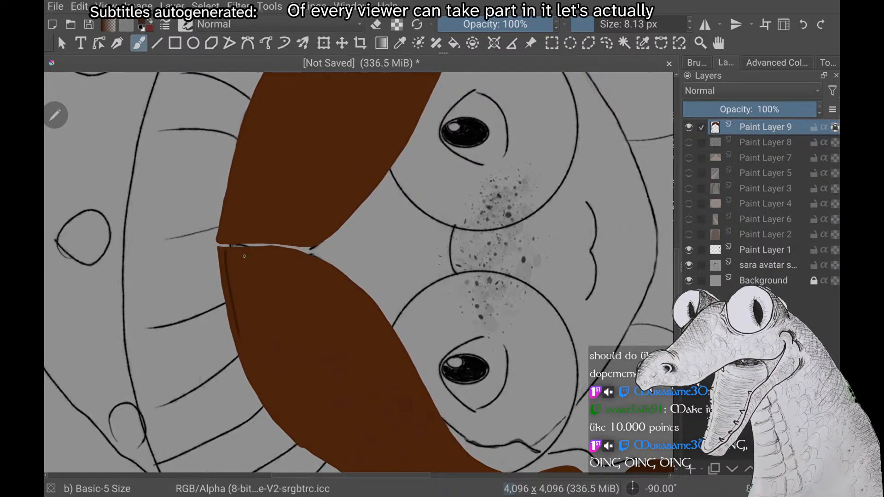
{"action": "mouse_move", "coordinate": [834, 127]}
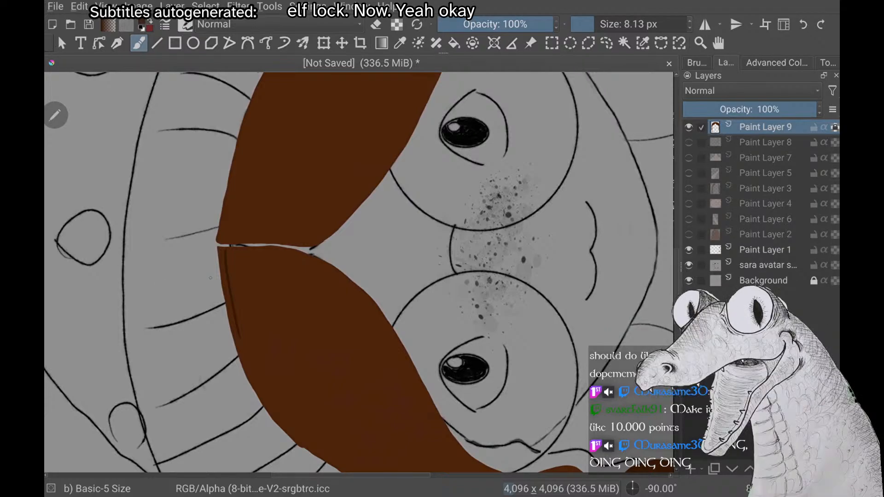
{"action": "key", "text": "ctrl+z"}
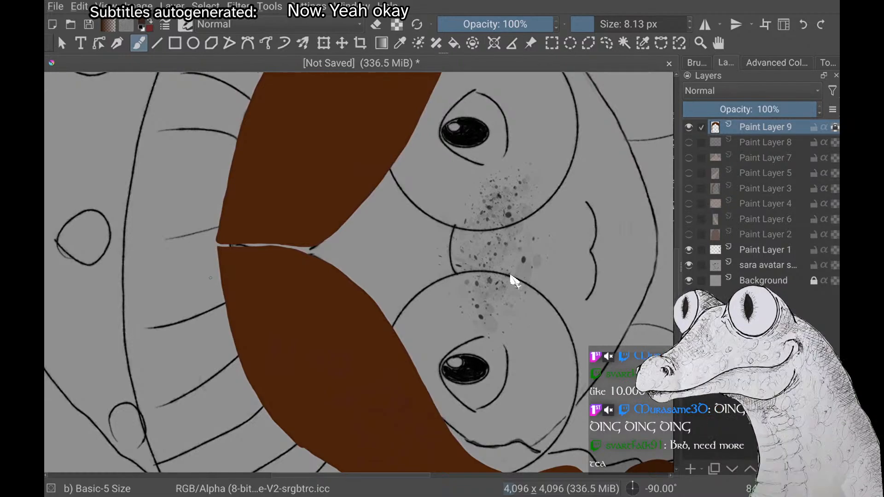
Paint thin dark strand lines fanning from the parting into the viewer's-left front hair section, including a long one near the forehead edge
{"action": "scroll", "coordinate": [514, 280], "scroll_direction": "up", "scroll_amount": 2}
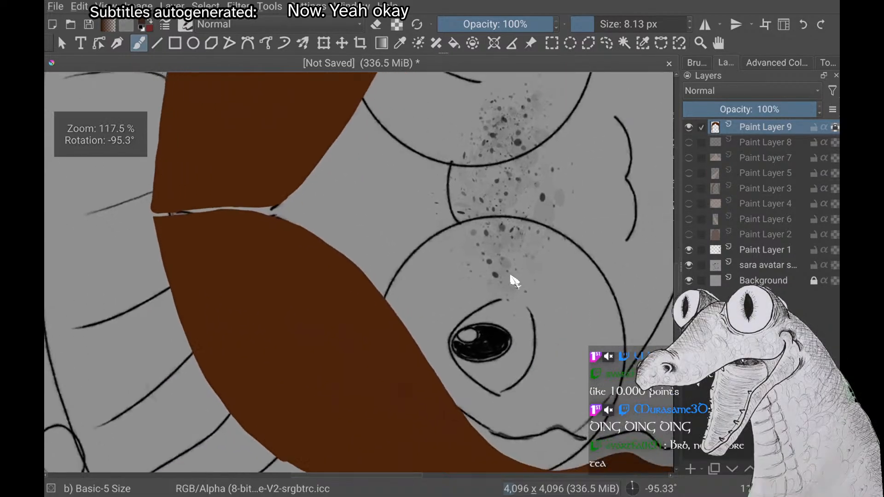
{"action": "scroll", "coordinate": [515, 281], "scroll_direction": "down", "scroll_amount": 1}
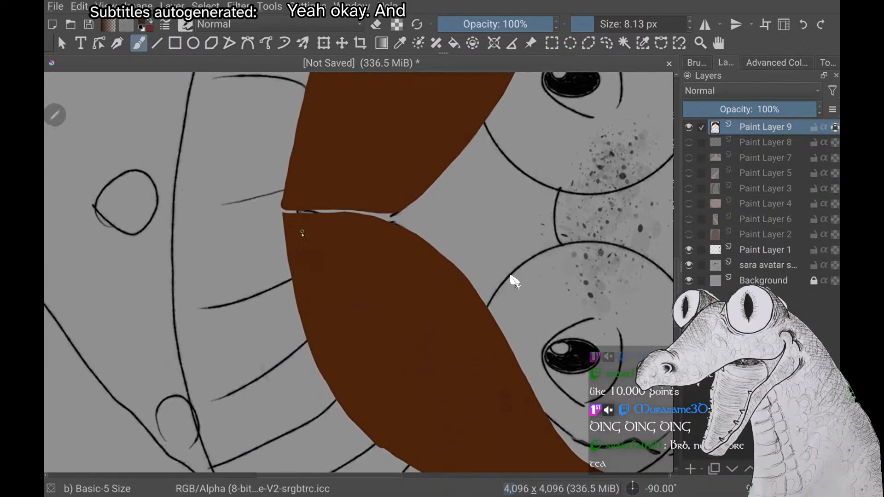
{"action": "left_click_drag", "start_coordinate": [293, 214], "coordinate": [297, 303]}
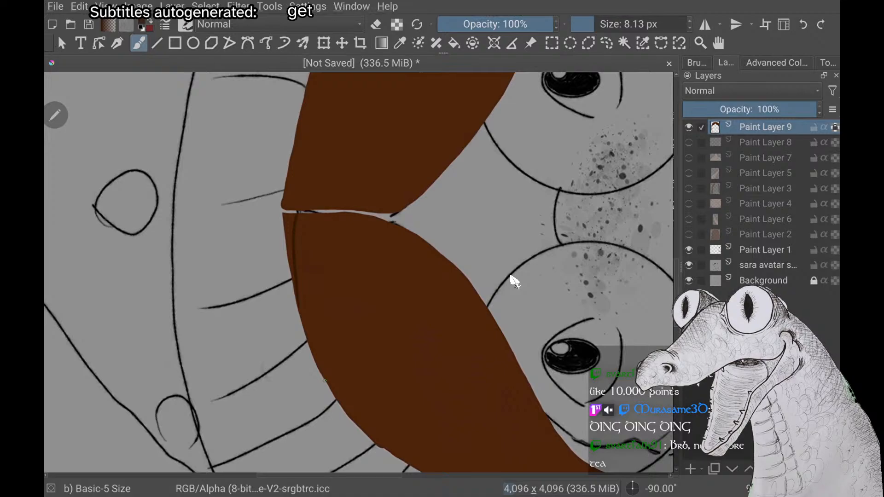
{"action": "left_click_drag", "start_coordinate": [318, 217], "coordinate": [322, 317]}
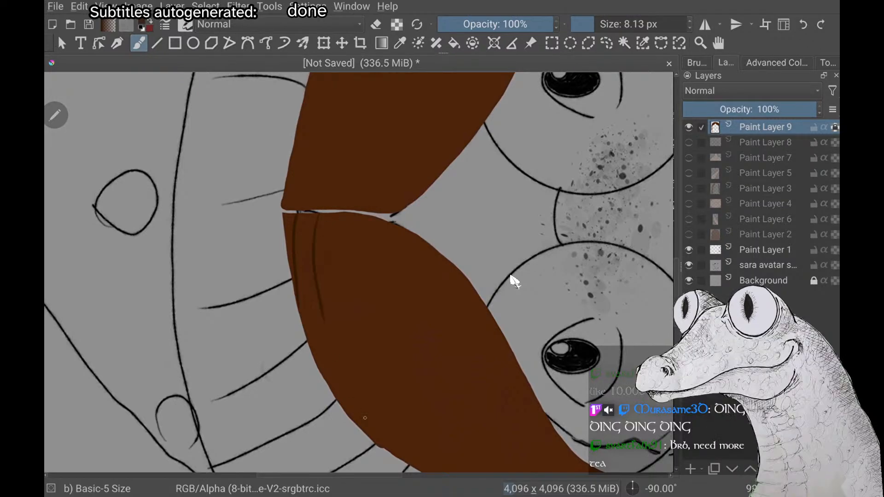
{"action": "left_click_drag", "start_coordinate": [336, 215], "coordinate": [354, 317]}
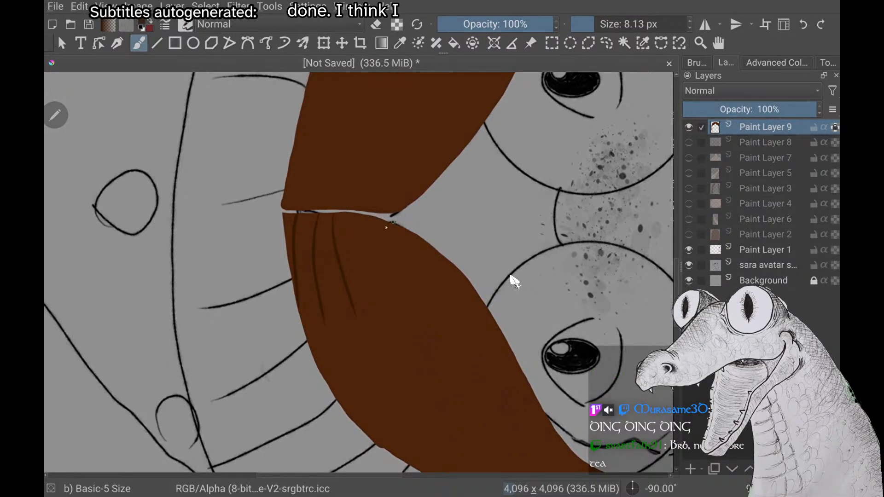
{"action": "scroll", "coordinate": [362, 260], "scroll_direction": "down", "scroll_amount": 3}
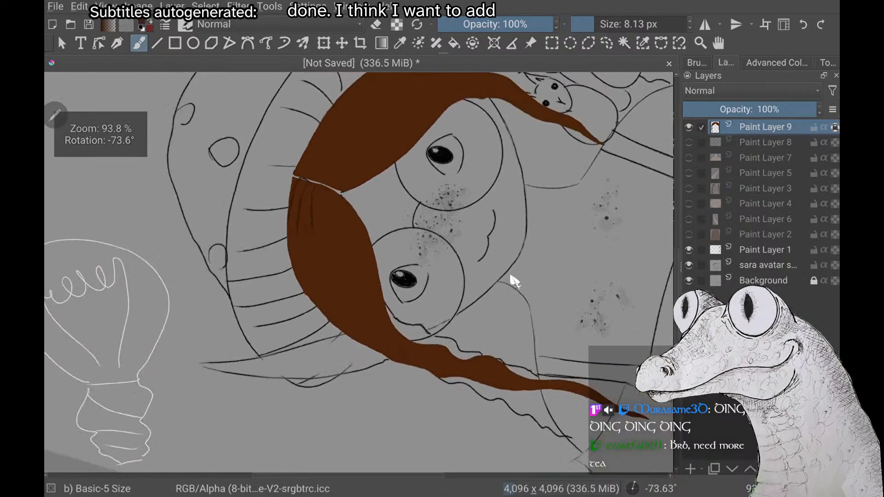
{"action": "scroll", "coordinate": [362, 260], "scroll_direction": "up", "scroll_amount": 1}
{"action": "scroll", "coordinate": [359, 272], "scroll_direction": "up", "scroll_amount": 2}
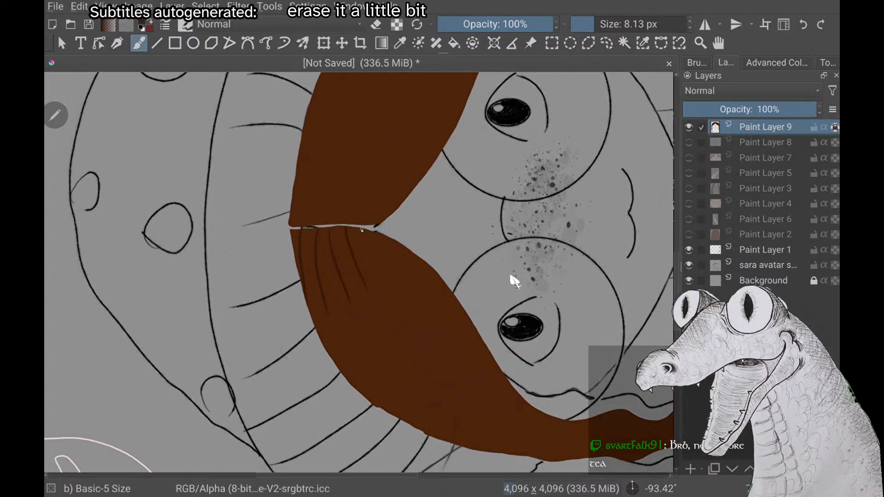
{"action": "left_click_drag", "start_coordinate": [364, 233], "coordinate": [440, 336]}
Paint dark strand lines from the hat-side end of the parting down the viewer's-right front hair section
{"action": "scroll", "coordinate": [359, 271], "scroll_direction": "down", "scroll_amount": 5}
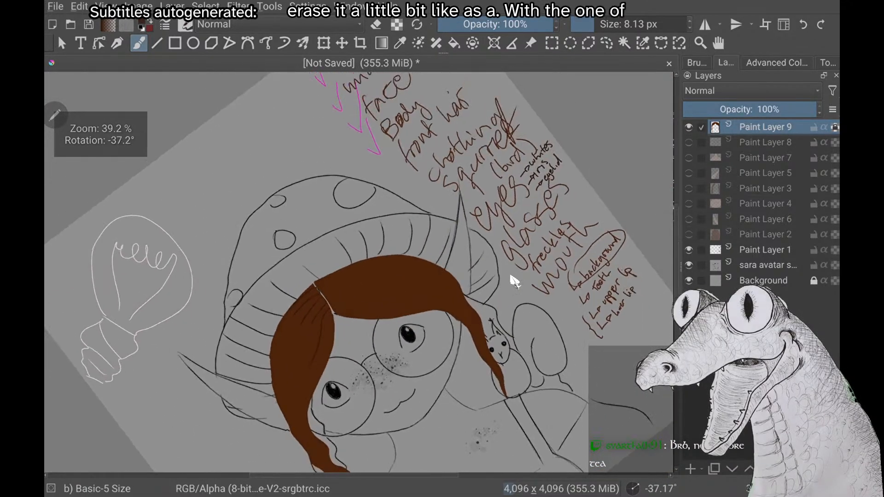
{"action": "scroll", "coordinate": [511, 277], "scroll_direction": "down", "scroll_amount": 4}
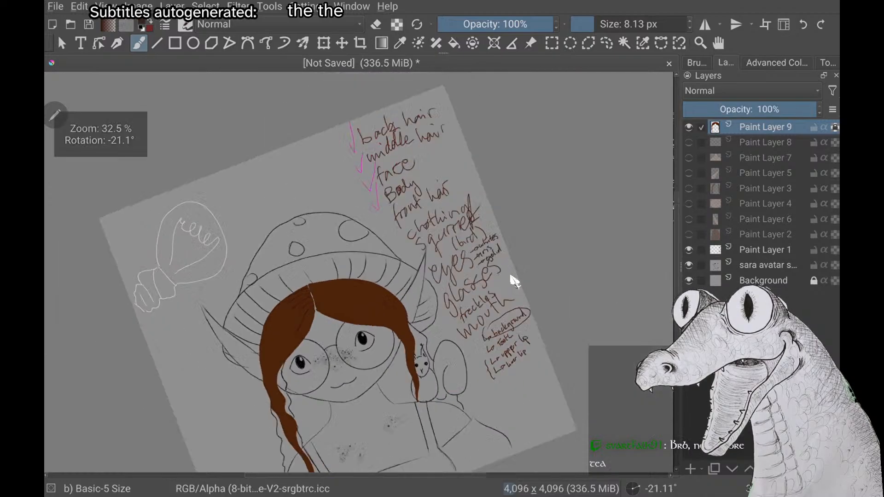
{"action": "scroll", "coordinate": [514, 280], "scroll_direction": "up", "scroll_amount": 5}
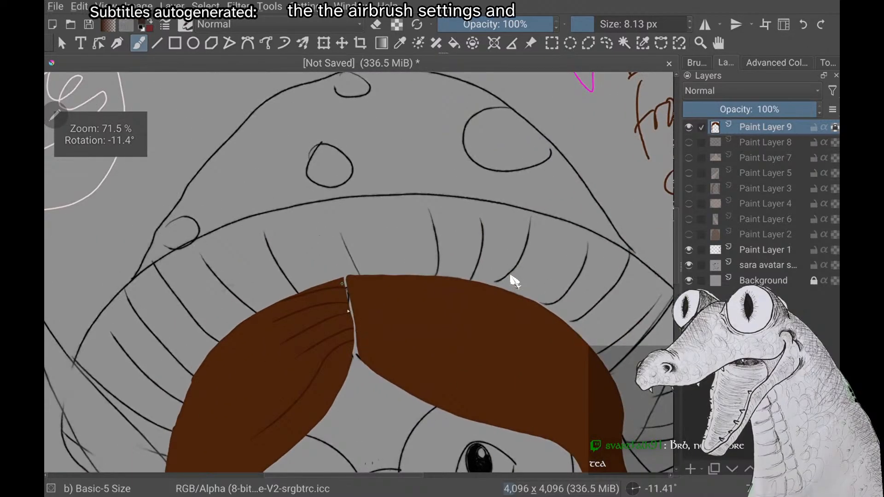
{"action": "scroll", "coordinate": [511, 276], "scroll_direction": "down", "scroll_amount": 3}
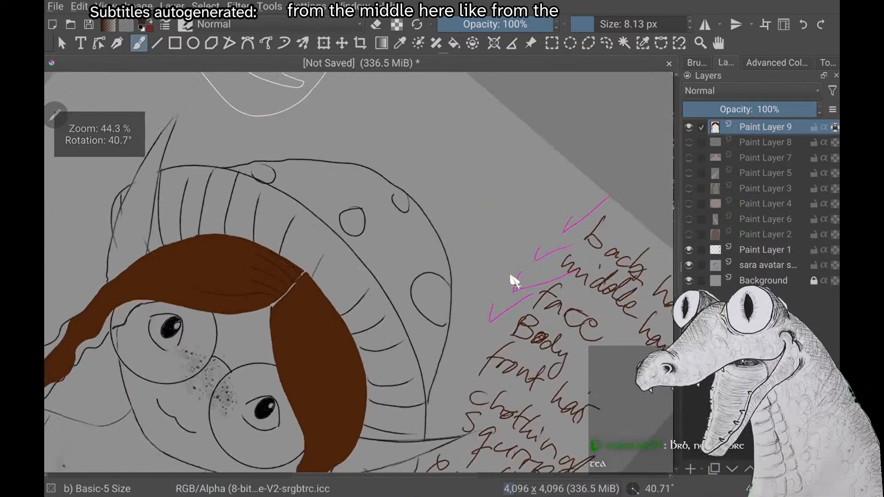
{"action": "scroll", "coordinate": [514, 281], "scroll_direction": "up", "scroll_amount": 4}
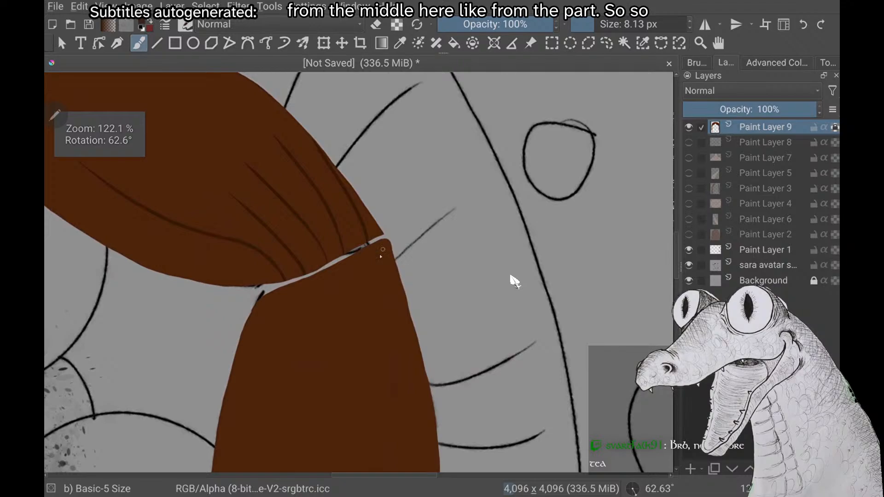
{"action": "left_click_drag", "start_coordinate": [371, 247], "coordinate": [393, 395]}
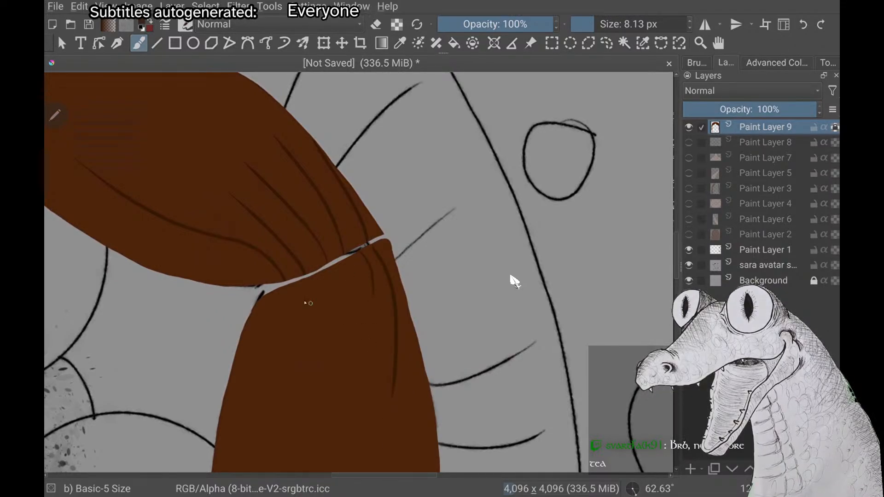
{"action": "left_click_drag", "start_coordinate": [353, 267], "coordinate": [346, 393]}
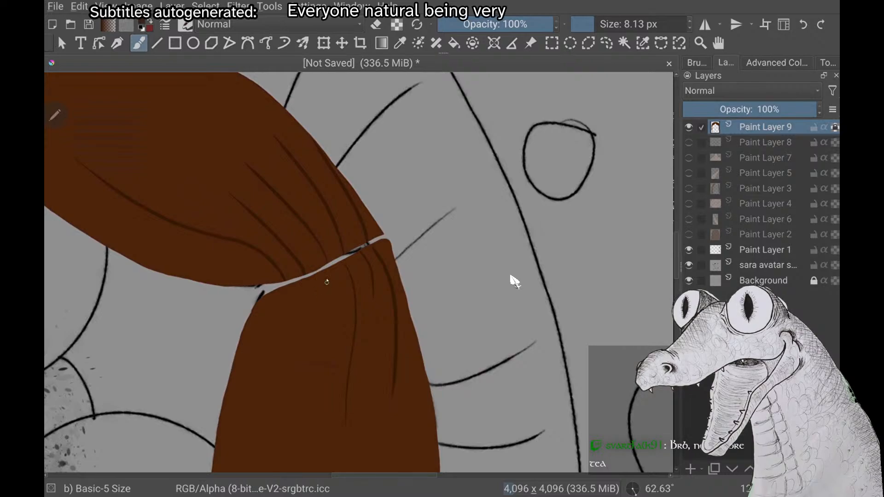
Add curved dark strand lines from the forehead-side end of the parting down the viewer's-right hair section
{"action": "left_click_drag", "start_coordinate": [331, 273], "coordinate": [313, 379]}
{"action": "key", "text": "ctrl+z"}
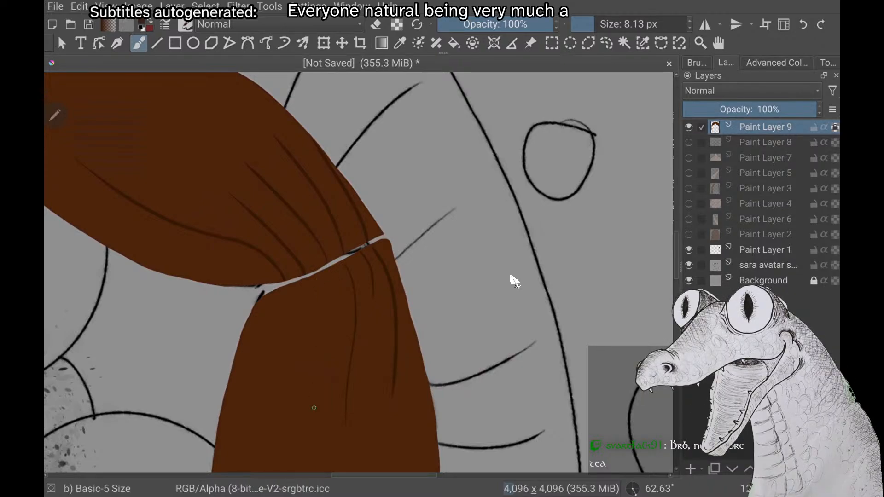
{"action": "left_click_drag", "start_coordinate": [336, 270], "coordinate": [321, 332]}
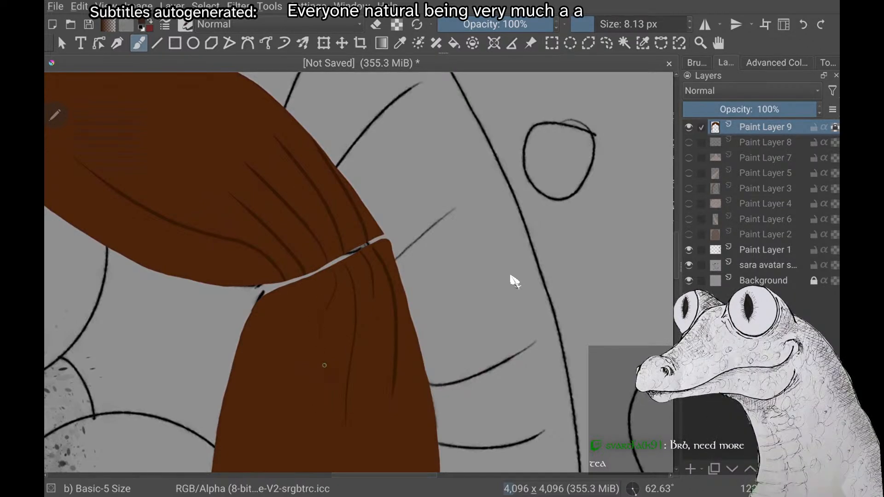
{"action": "left_click_drag", "start_coordinate": [343, 304], "coordinate": [311, 410]}
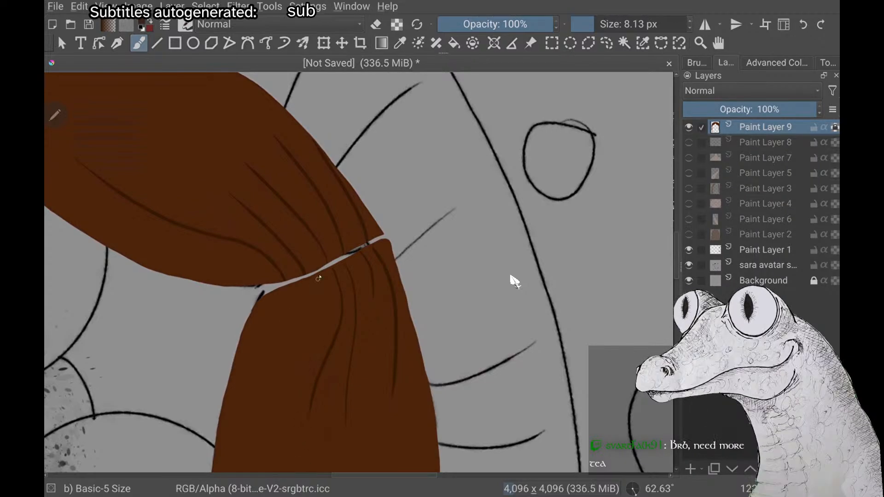
{"action": "left_click_drag", "start_coordinate": [307, 288], "coordinate": [305, 331]}
{"action": "left_click_drag", "start_coordinate": [284, 292], "coordinate": [243, 472]}
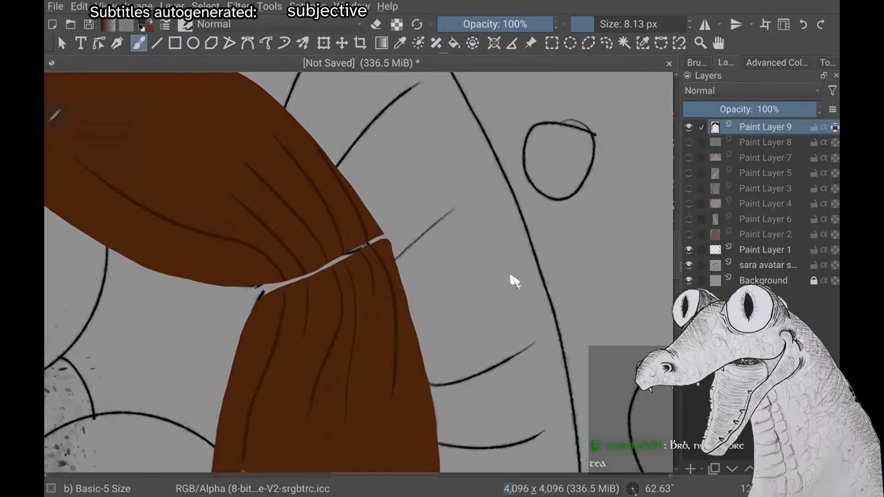
Extend the face-side strand line down the viewer's-right hair section, past the eye, to where the lock narrows
{"action": "scroll", "coordinate": [511, 276], "scroll_direction": "down", "scroll_amount": 2}
{"action": "scroll", "coordinate": [511, 277], "scroll_direction": "up", "scroll_amount": 2}
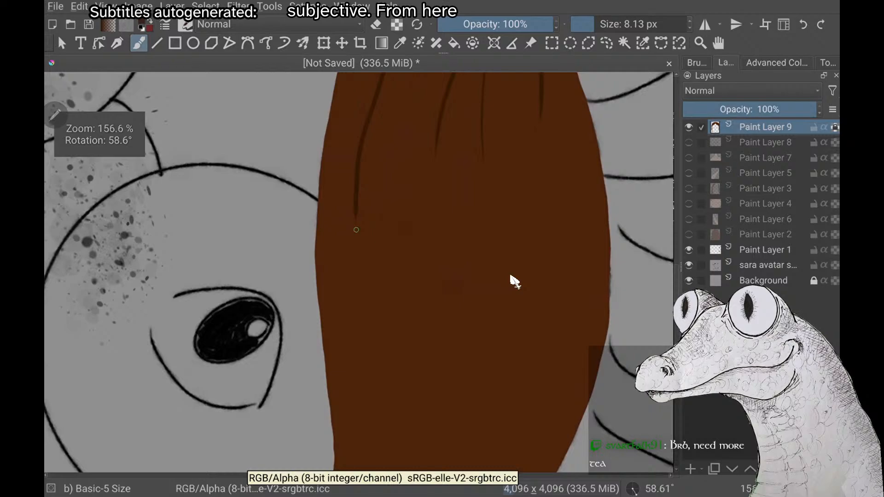
{"action": "scroll", "coordinate": [511, 276], "scroll_direction": "down", "scroll_amount": 2}
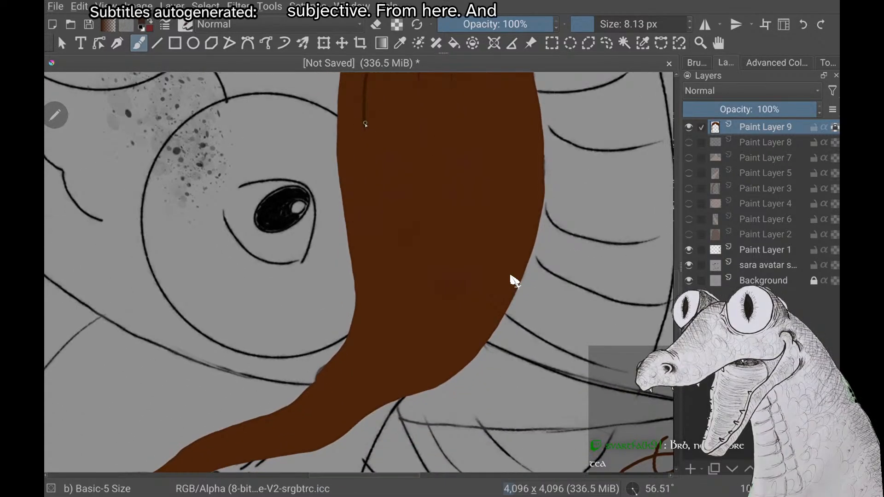
{"action": "mouse_move", "coordinate": [365, 123]}
{"action": "left_mouse_down"}
{"action": "mouse_move", "coordinate": [386, 322]}
{"action": "mouse_move", "coordinate": [362, 363]}
{"action": "left_mouse_up"}
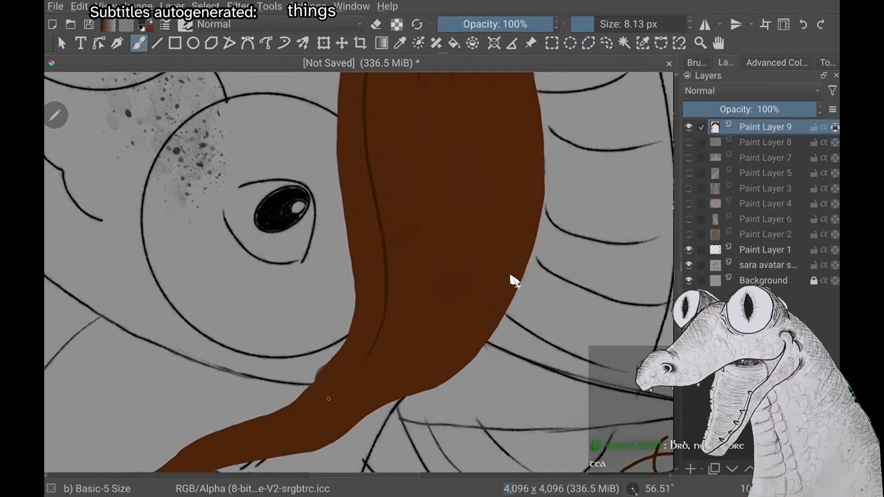
{"action": "scroll", "coordinate": [514, 281], "scroll_direction": "down", "scroll_amount": 2}
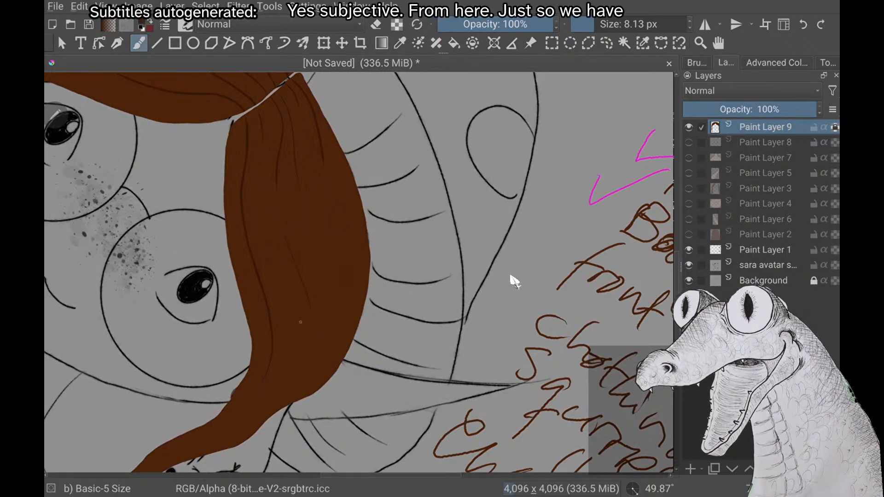
Fill the wide middle of the viewer's-right front hair section with long dark strand lines running down toward the narrowing lock
{"action": "left_click_drag", "start_coordinate": [282, 202], "coordinate": [297, 322]}
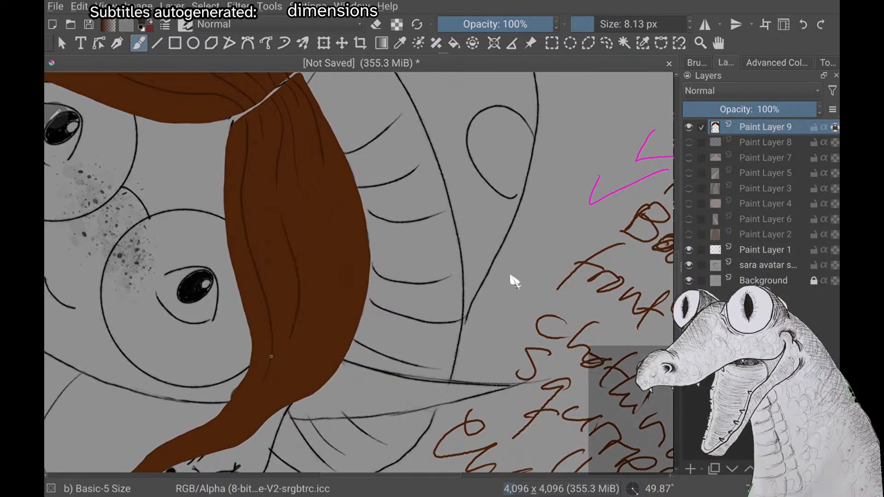
{"action": "left_click_drag", "start_coordinate": [312, 209], "coordinate": [313, 306]}
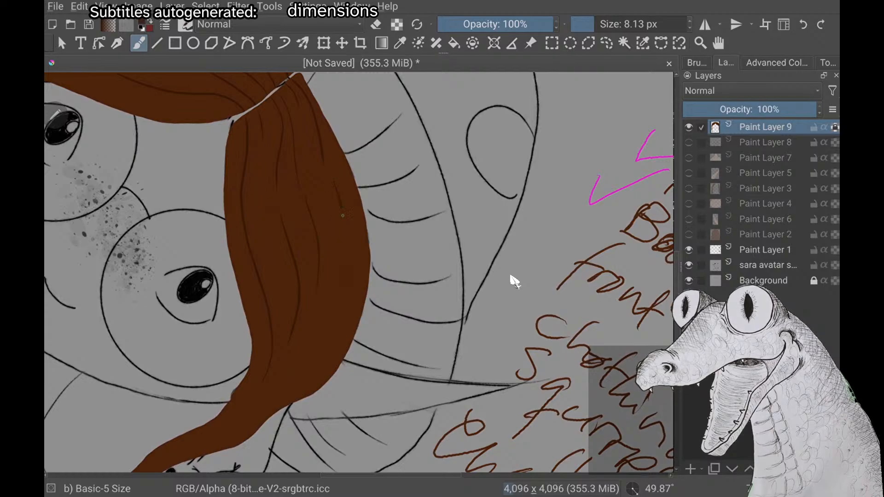
{"action": "left_click_drag", "start_coordinate": [342, 216], "coordinate": [331, 352]}
{"action": "scroll", "coordinate": [515, 280], "scroll_direction": "down", "scroll_amount": 6}
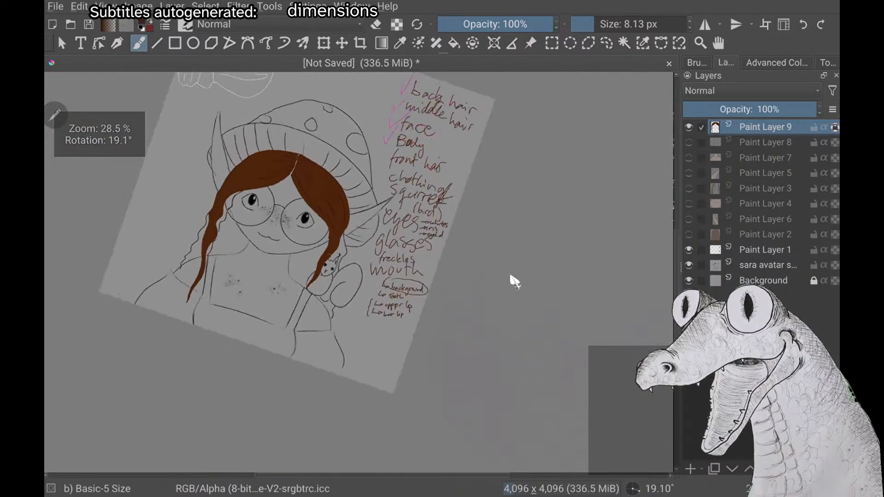
Continue the dark strand lines down the narrow viewer's-right lock beside the squirrel, undoing the last stroke
{"action": "scroll", "coordinate": [515, 280], "scroll_direction": "up", "scroll_amount": 2}
{"action": "scroll", "coordinate": [515, 280], "scroll_direction": "up", "scroll_amount": 4}
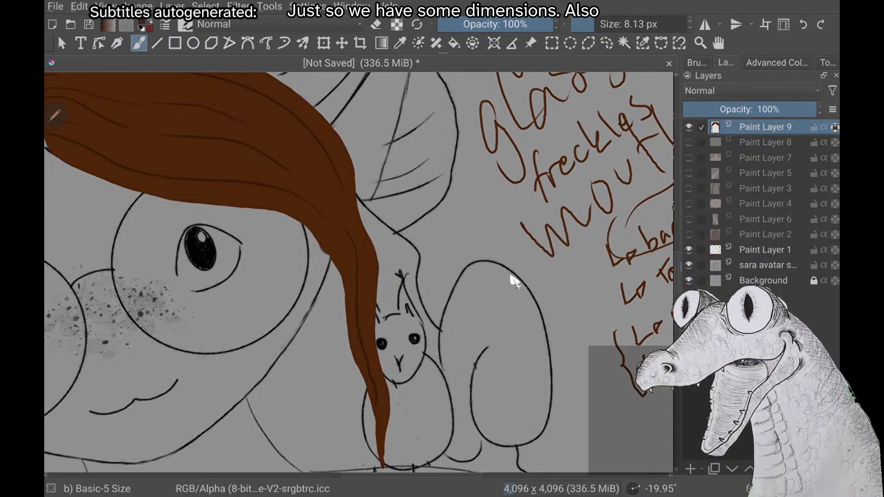
{"action": "mouse_move", "coordinate": [349, 237]}
{"action": "left_mouse_down"}
{"action": "mouse_move", "coordinate": [356, 321]}
{"action": "mouse_move", "coordinate": [379, 405]}
{"action": "left_mouse_up"}
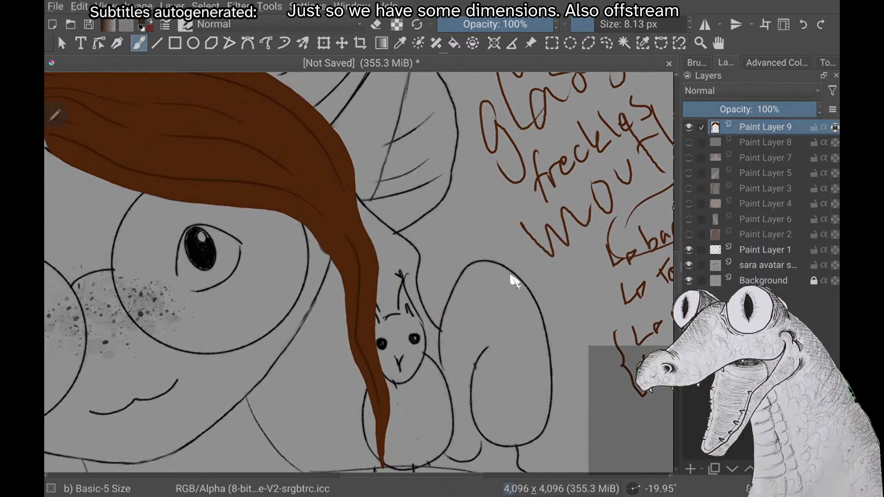
{"action": "key", "text": "ctrl+z"}
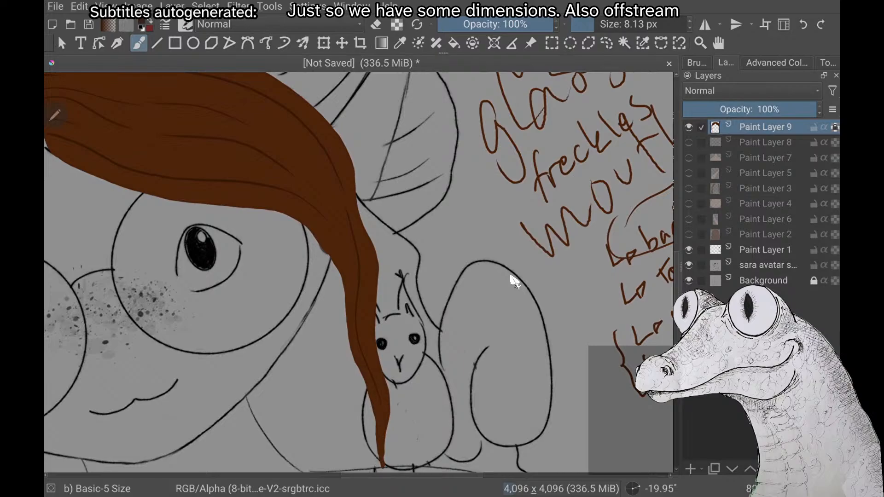
{"action": "scroll", "coordinate": [514, 282], "scroll_direction": "down", "scroll_amount": 3}
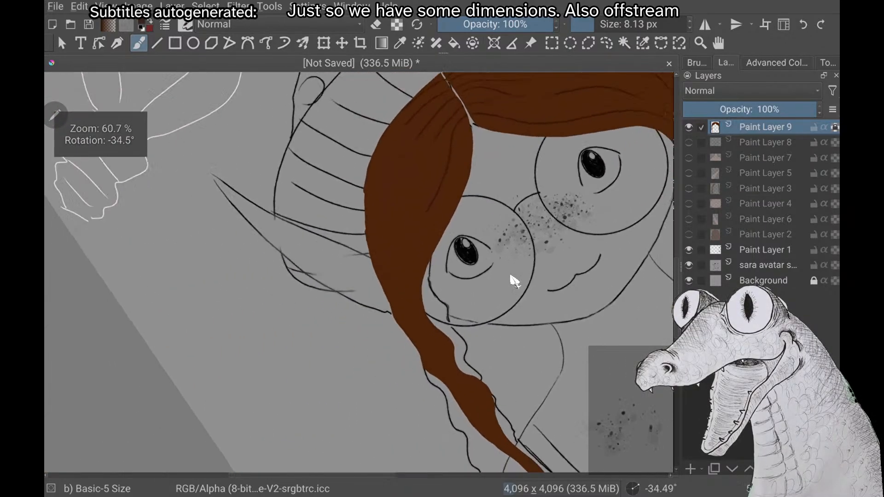
Paint dark strand lines along the hat side of the viewer's-left hair section and down into the lock beside the glasses
{"action": "scroll", "coordinate": [515, 281], "scroll_direction": "down", "scroll_amount": 3}
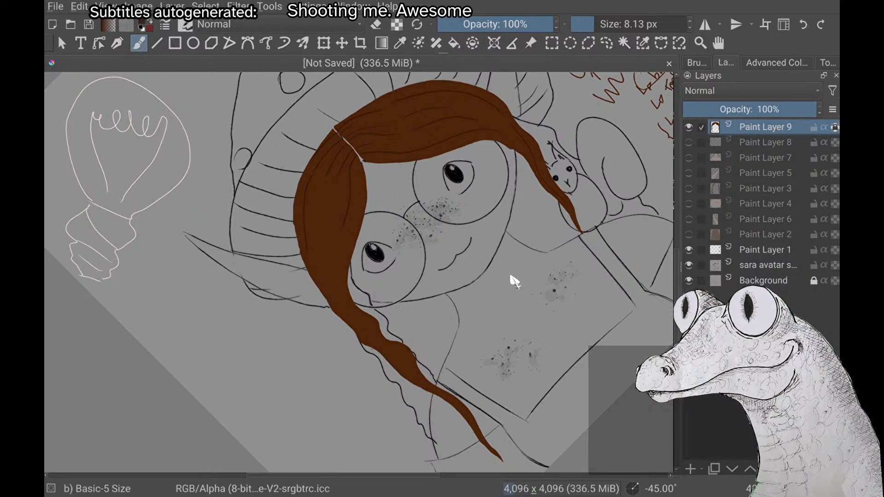
{"action": "scroll", "coordinate": [510, 275], "scroll_direction": "up", "scroll_amount": 3}
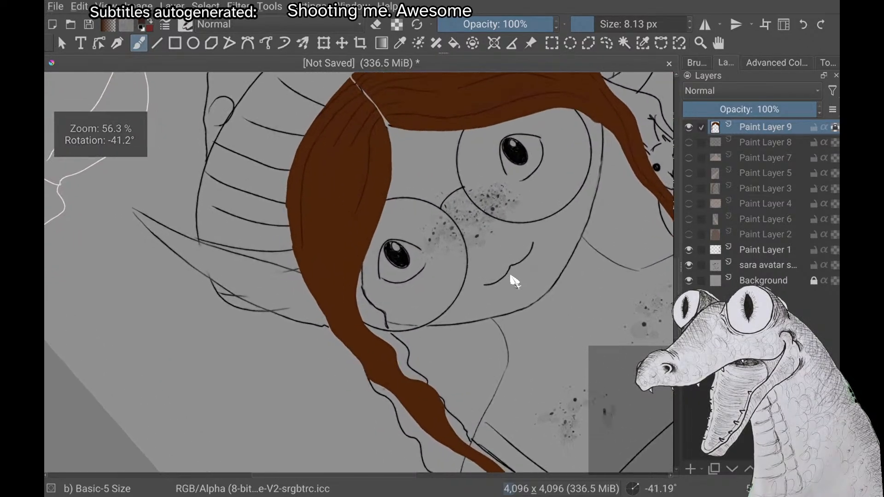
{"action": "scroll", "coordinate": [510, 276], "scroll_direction": "down", "scroll_amount": 1}
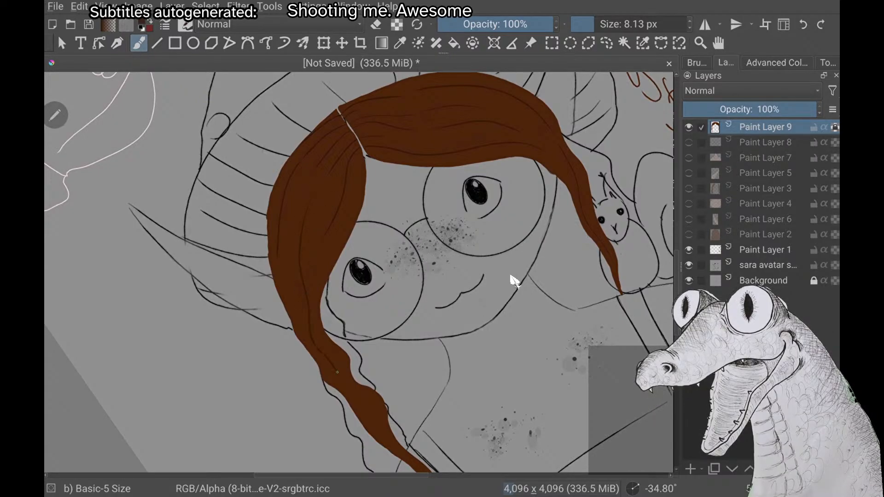
{"action": "key", "text": "ctrl+z"}
{"action": "scroll", "coordinate": [510, 276], "scroll_direction": "down", "scroll_amount": 2}
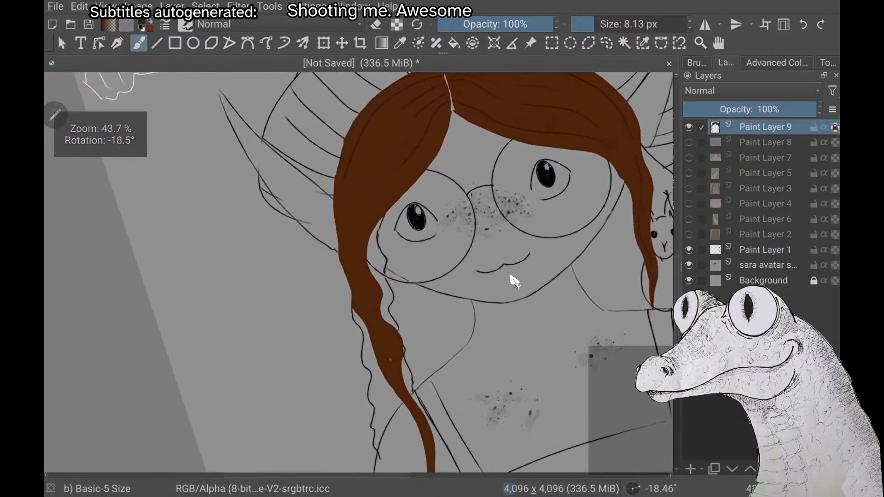
{"action": "scroll", "coordinate": [510, 276], "scroll_direction": "up", "scroll_amount": 1}
{"action": "scroll", "coordinate": [515, 281], "scroll_direction": "down", "scroll_amount": 2}
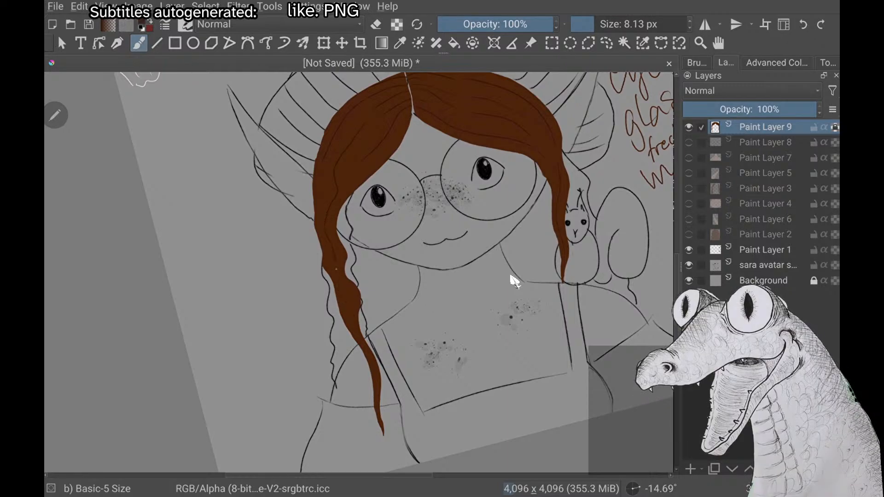
Extend the dark strand lines down the wavy viewer's-left lock to its pointed tip over the shoulder
{"action": "scroll", "coordinate": [511, 276], "scroll_direction": "down", "scroll_amount": 2}
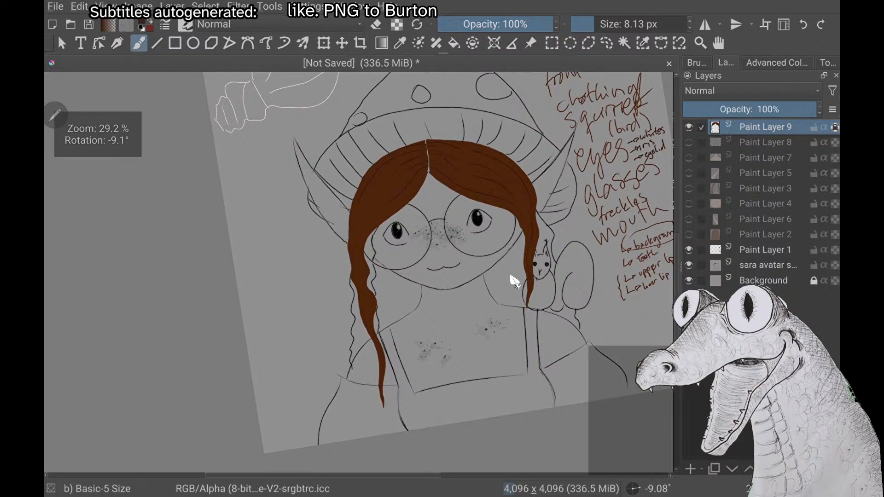
{"action": "scroll", "coordinate": [513, 280], "scroll_direction": "up", "scroll_amount": 3}
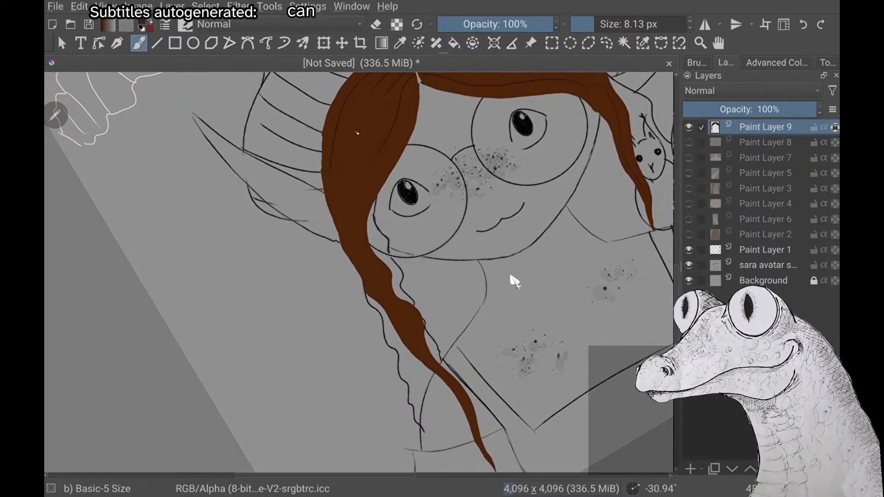
{"action": "key", "text": "ctrl+z"}
{"action": "left_click_drag", "start_coordinate": [350, 209], "coordinate": [332, 214]}
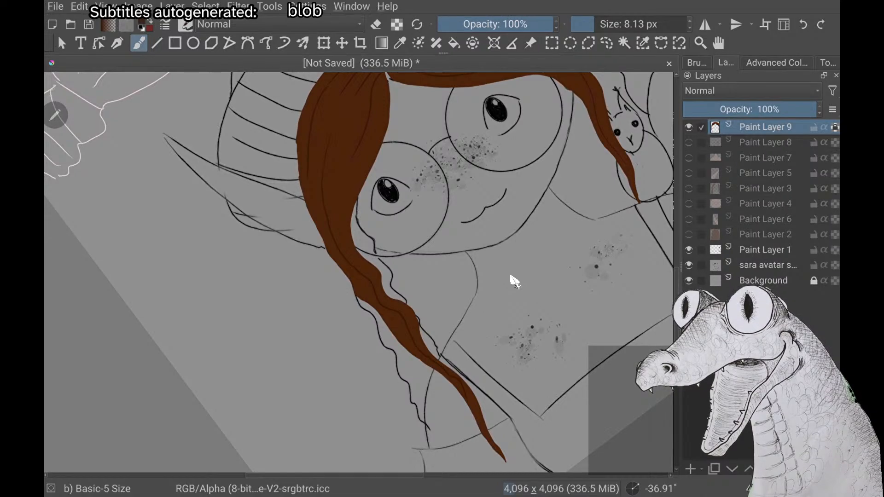
{"action": "scroll", "coordinate": [515, 282], "scroll_direction": "down", "scroll_amount": 2}
{"action": "scroll", "coordinate": [514, 282], "scroll_direction": "up", "scroll_amount": 1}
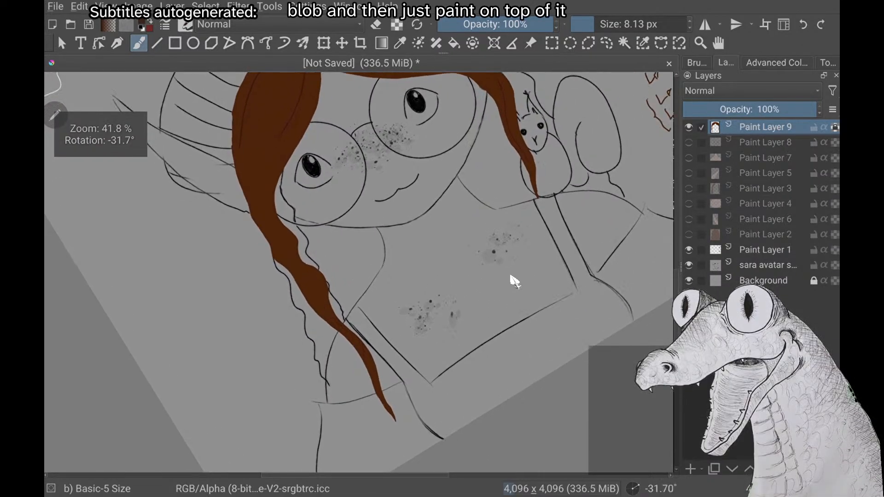
{"action": "scroll", "coordinate": [514, 282], "scroll_direction": "down", "scroll_amount": 2}
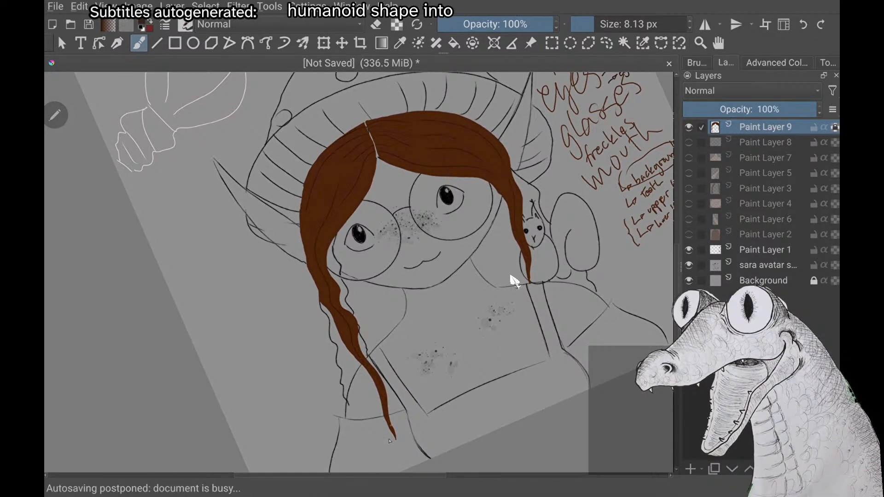
{"action": "scroll", "coordinate": [514, 282], "scroll_direction": "down", "scroll_amount": 4}
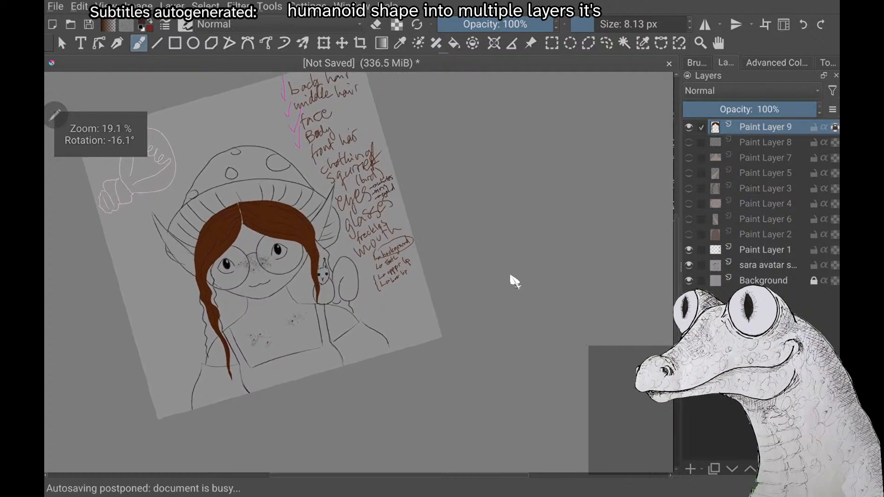
{"action": "scroll", "coordinate": [515, 282], "scroll_direction": "up", "scroll_amount": 4}
{"action": "scroll", "coordinate": [515, 282], "scroll_direction": "down", "scroll_amount": 2}
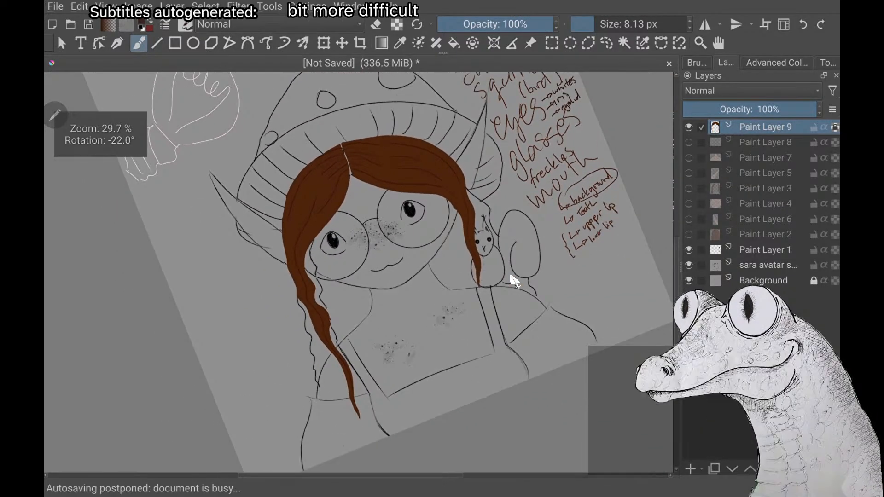
Switch the brush colour to the light reddish-brown hair highlight, keeping the 8.13 px brush size
{"action": "right_click", "coordinate": [515, 282]}
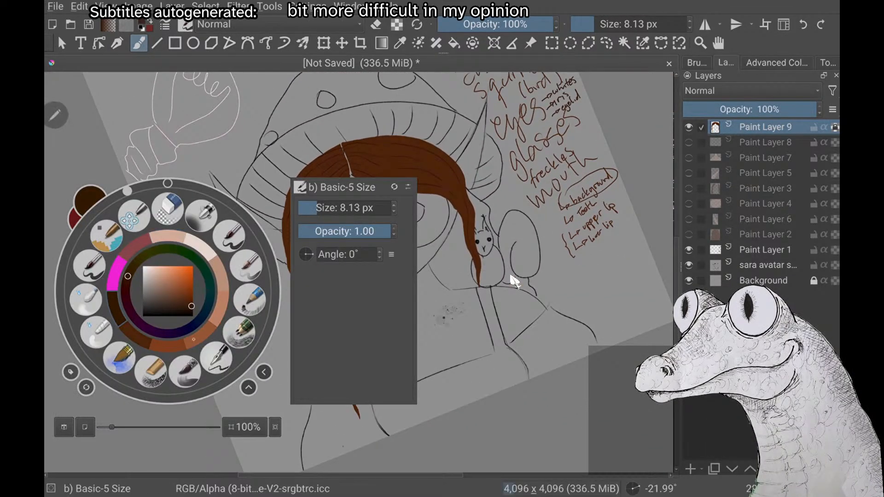
{"action": "left_click", "coordinate": [193, 339]}
{"action": "scroll", "coordinate": [515, 282], "scroll_direction": "up", "scroll_amount": 2}
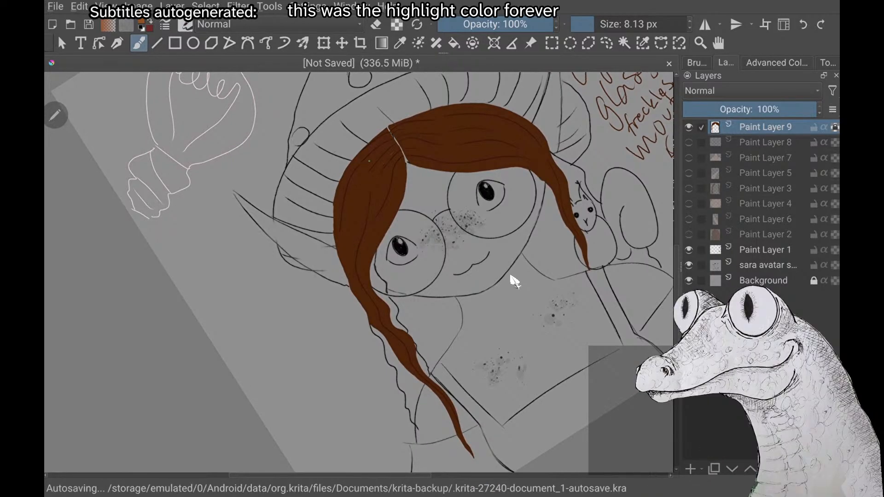
{"action": "left_click_drag", "start_coordinate": [385, 155], "coordinate": [356, 230]}
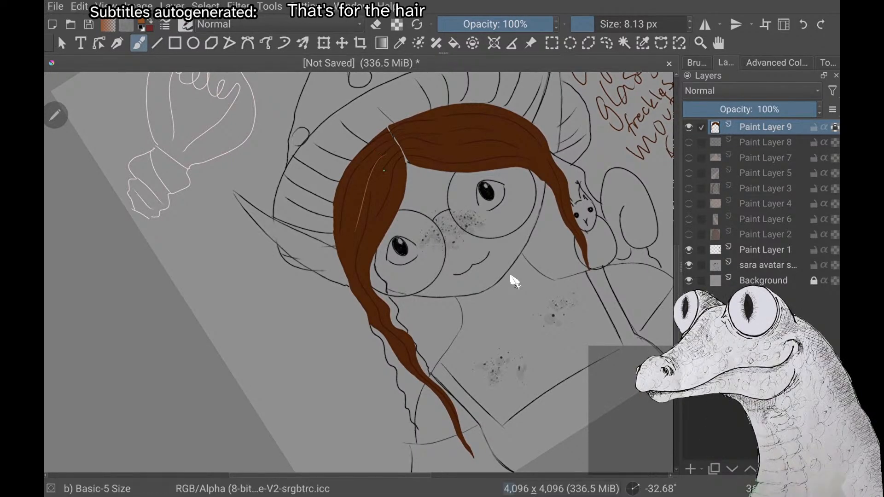
{"action": "mouse_move", "coordinate": [399, 167]}
{"action": "left_mouse_down"}
{"action": "mouse_move", "coordinate": [367, 253]}
{"action": "mouse_move", "coordinate": [370, 299]}
{"action": "left_mouse_up"}
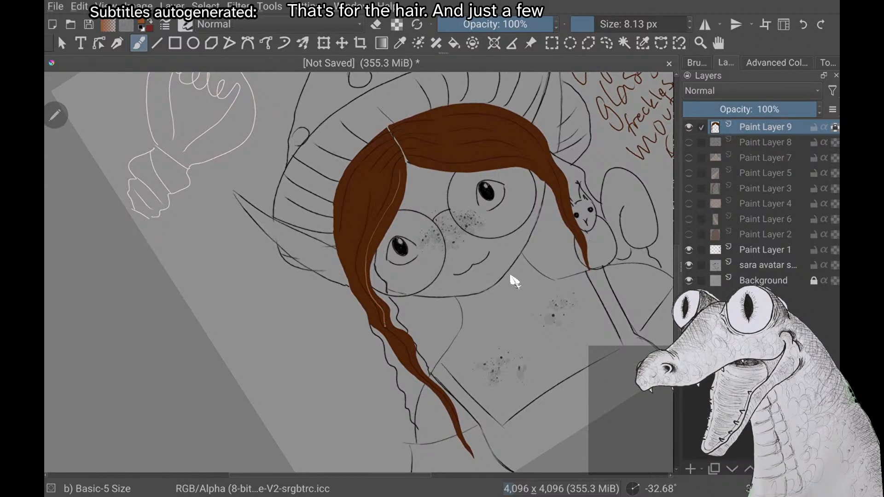
{"action": "left_click_drag", "start_coordinate": [387, 333], "coordinate": [401, 348]}
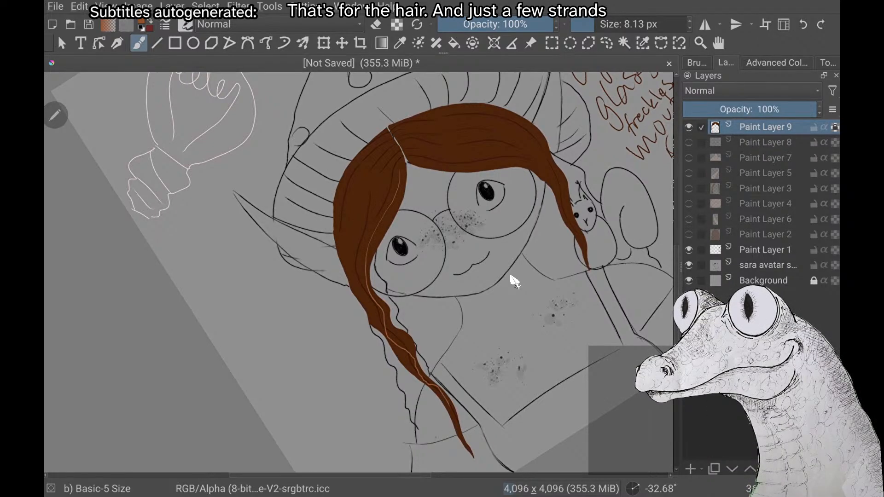
{"action": "scroll", "coordinate": [515, 281], "scroll_direction": "up", "scroll_amount": 6}
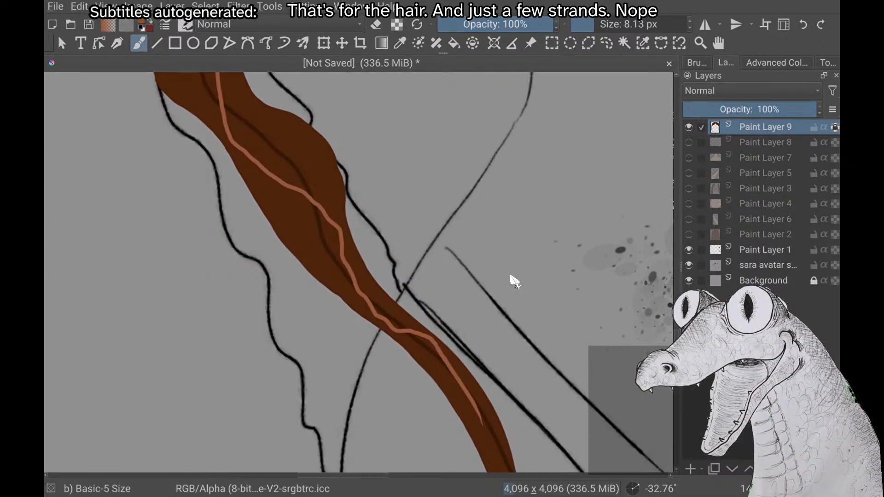
{"action": "scroll", "coordinate": [515, 281], "scroll_direction": "down", "scroll_amount": 8}
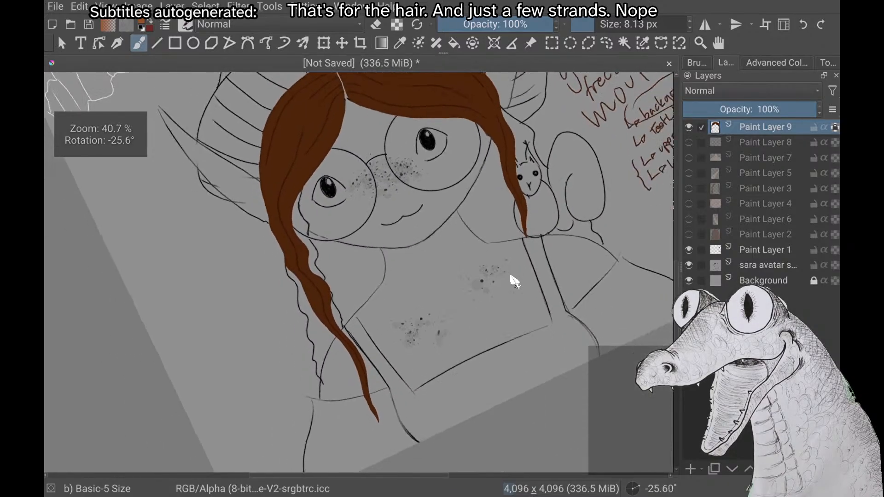
Paint one long light highlight strand along the viewer's-left hair section, from near the lock's tip up toward the parting
{"action": "scroll", "coordinate": [511, 277], "scroll_direction": "down", "scroll_amount": 5}
{"action": "scroll", "coordinate": [511, 277], "scroll_direction": "up", "scroll_amount": 1}
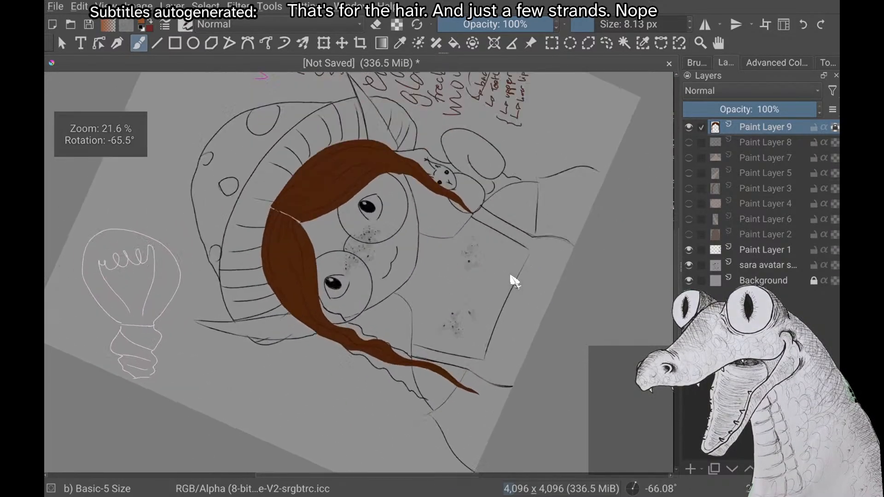
{"action": "scroll", "coordinate": [511, 277], "scroll_direction": "up", "scroll_amount": 3}
{"action": "scroll", "coordinate": [511, 276], "scroll_direction": "down", "scroll_amount": 3}
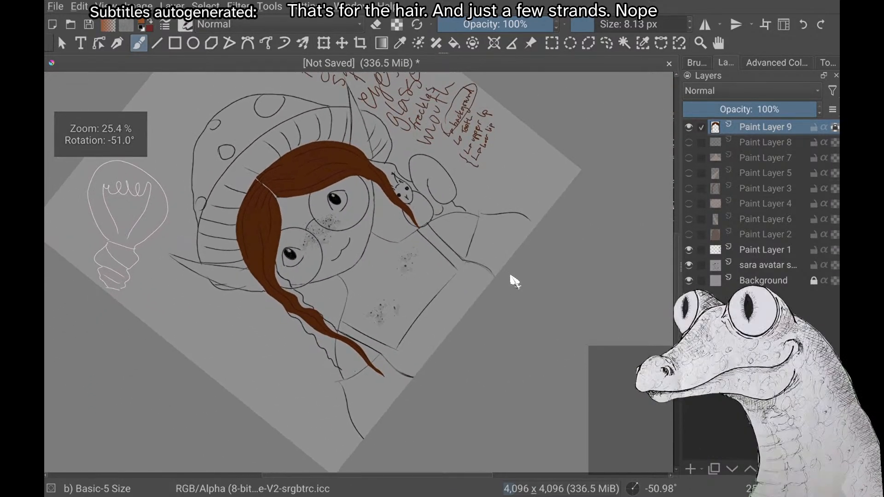
{"action": "scroll", "coordinate": [515, 281], "scroll_direction": "down", "scroll_amount": 6}
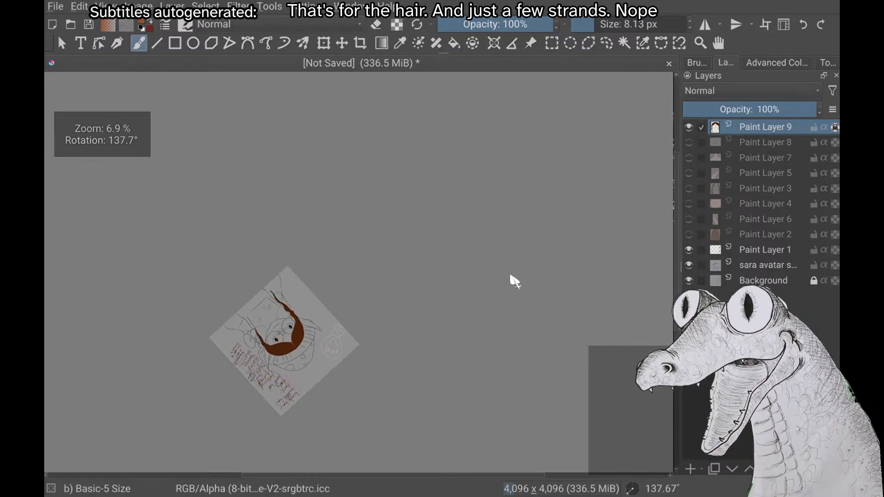
{"action": "scroll", "coordinate": [515, 281], "scroll_direction": "up", "scroll_amount": 5}
{"action": "scroll", "coordinate": [511, 276], "scroll_direction": "up", "scroll_amount": 1}
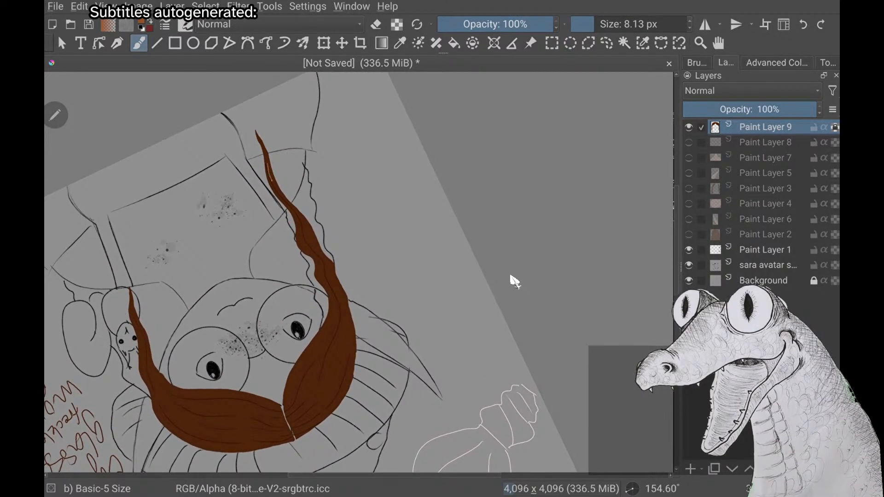
{"action": "left_click_drag", "start_coordinate": [272, 181], "coordinate": [303, 225]}
{"action": "key", "text": "ctrl+z"}
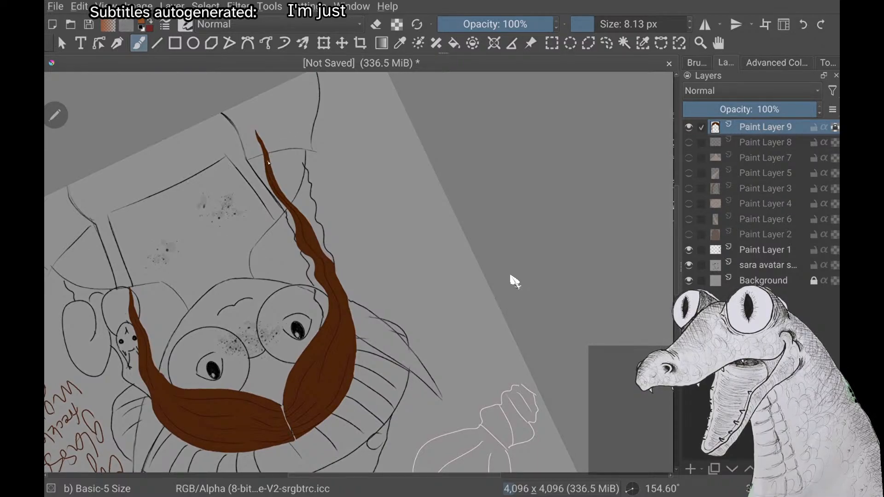
{"action": "left_click_drag", "start_coordinate": [274, 182], "coordinate": [330, 274]}
{"action": "left_click_drag", "start_coordinate": [344, 356], "coordinate": [318, 402]}
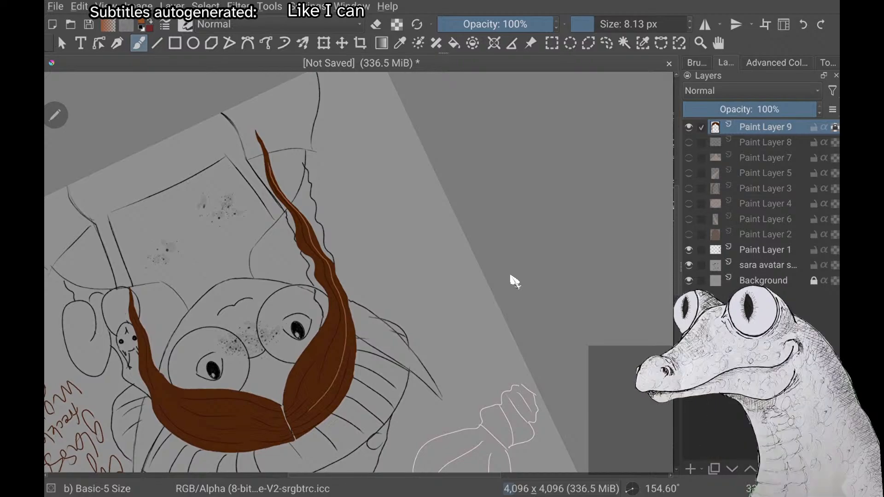
{"action": "scroll", "coordinate": [512, 276], "scroll_direction": "up", "scroll_amount": 4}
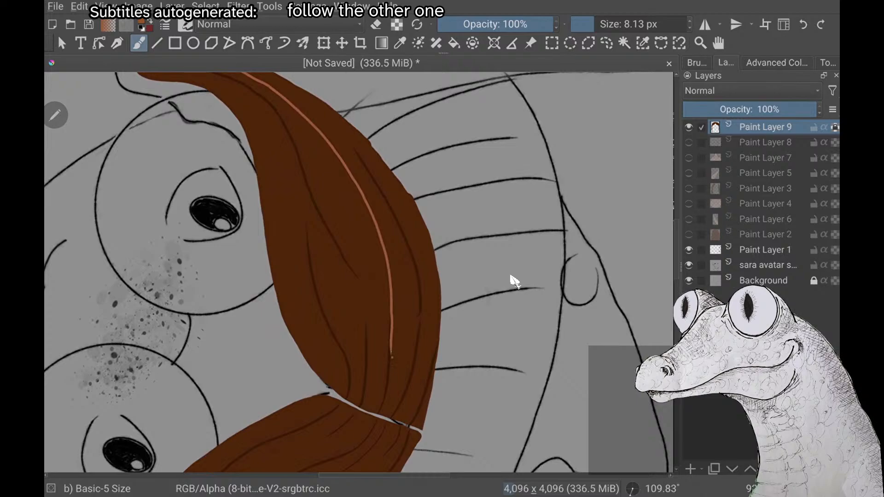
Paint a light highlight strand along the face-side edge of the viewer's-left hair section, beside the glasses, redoing the first stroke
{"action": "scroll", "coordinate": [511, 277], "scroll_direction": "down", "scroll_amount": 4}
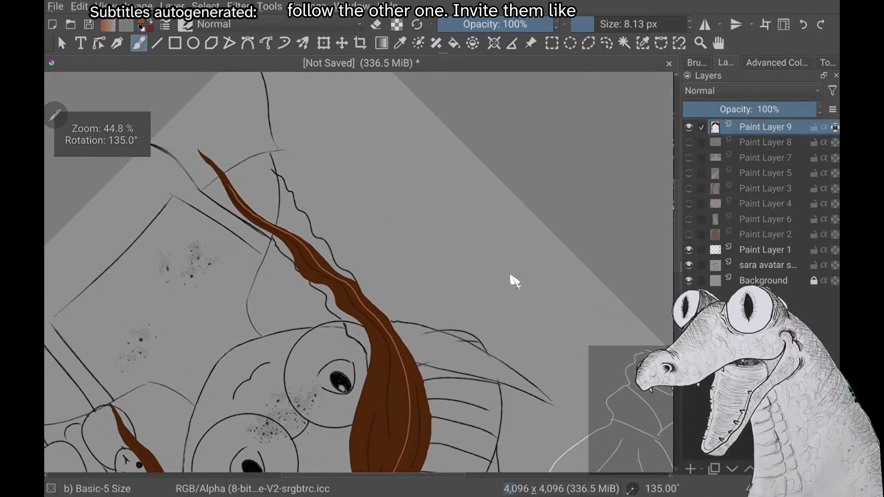
{"action": "scroll", "coordinate": [511, 276], "scroll_direction": "up", "scroll_amount": 2}
{"action": "left_click_drag", "start_coordinate": [412, 277], "coordinate": [400, 382]}
{"action": "key", "text": "ctrl+z"}
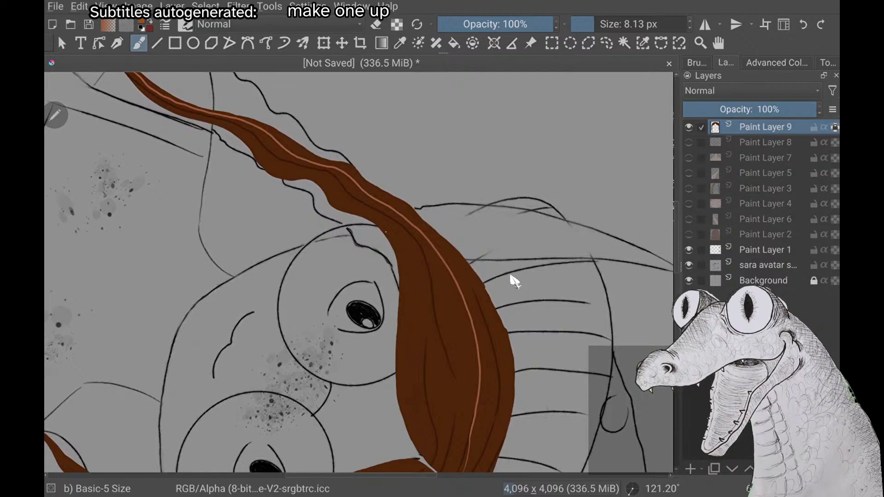
{"action": "mouse_move", "coordinate": [385, 231]}
{"action": "left_mouse_down"}
{"action": "mouse_move", "coordinate": [404, 261]}
{"action": "mouse_move", "coordinate": [408, 294]}
{"action": "mouse_move", "coordinate": [400, 379]}
{"action": "left_mouse_up"}
{"action": "scroll", "coordinate": [515, 281], "scroll_direction": "down", "scroll_amount": 4}
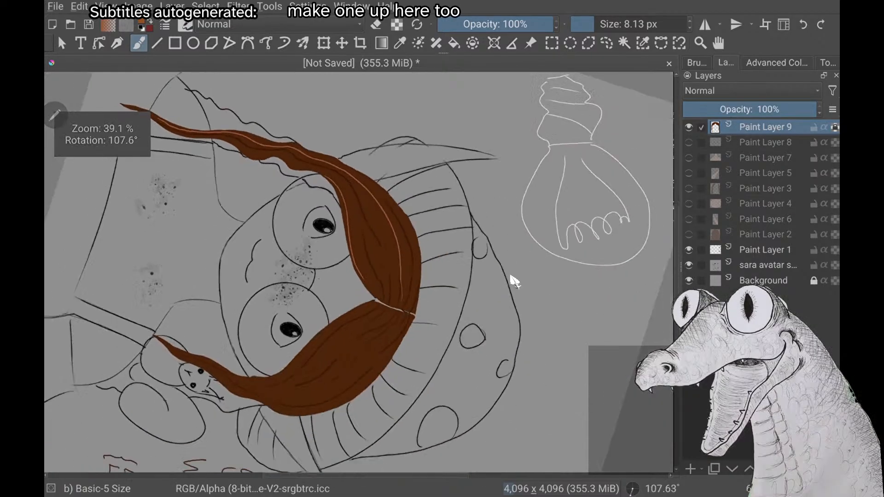
Paint two long light highlight strands down the viewer's-right hair section, from near the parting toward the lock
{"action": "scroll", "coordinate": [515, 282], "scroll_direction": "up", "scroll_amount": 1}
{"action": "scroll", "coordinate": [515, 282], "scroll_direction": "up", "scroll_amount": 3}
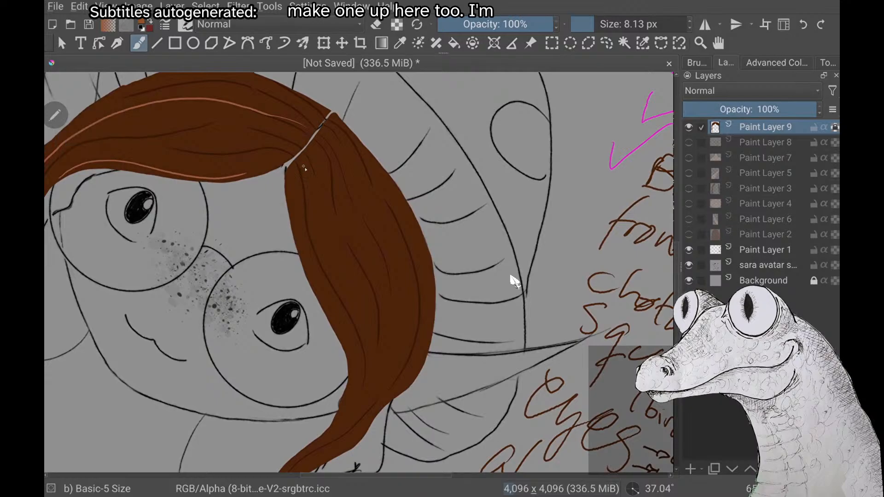
{"action": "left_click_drag", "start_coordinate": [307, 171], "coordinate": [319, 222]}
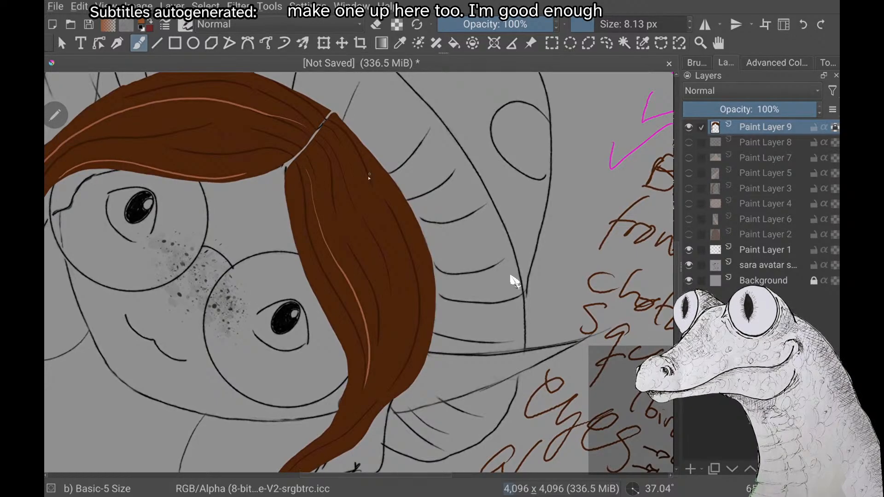
{"action": "mouse_move", "coordinate": [352, 164]}
{"action": "left_mouse_down"}
{"action": "mouse_move", "coordinate": [400, 299]}
{"action": "mouse_move", "coordinate": [343, 430]}
{"action": "mouse_move", "coordinate": [308, 458]}
{"action": "left_mouse_up"}
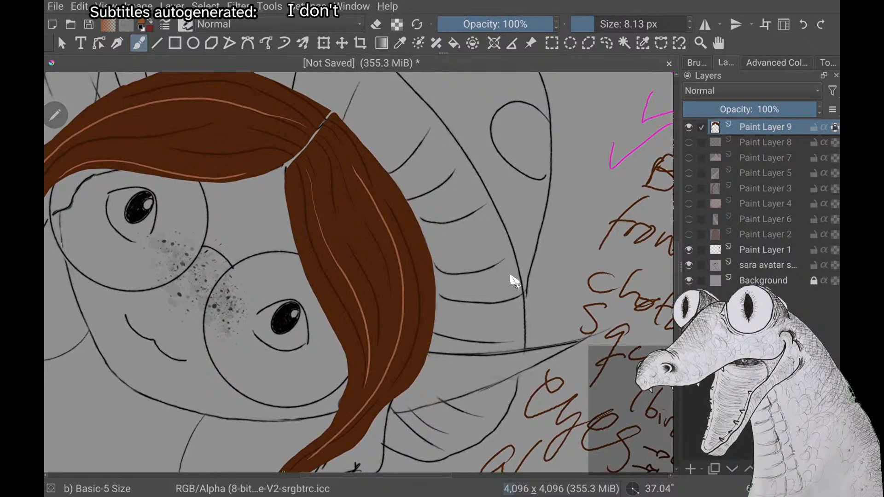
Continue the light highlight strands down the viewer's-right lock to its pointed tip beside the squirrel
{"action": "scroll", "coordinate": [515, 281], "scroll_direction": "up", "scroll_amount": 2}
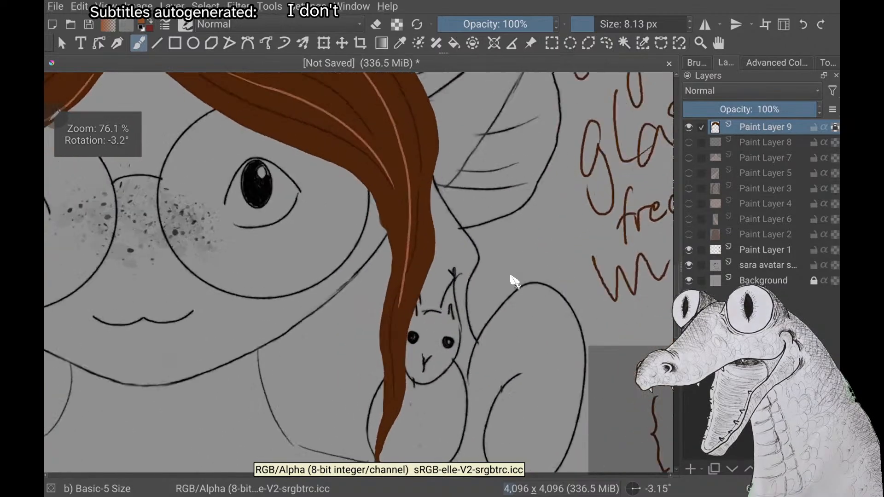
{"action": "scroll", "coordinate": [514, 281], "scroll_direction": "down", "scroll_amount": 1}
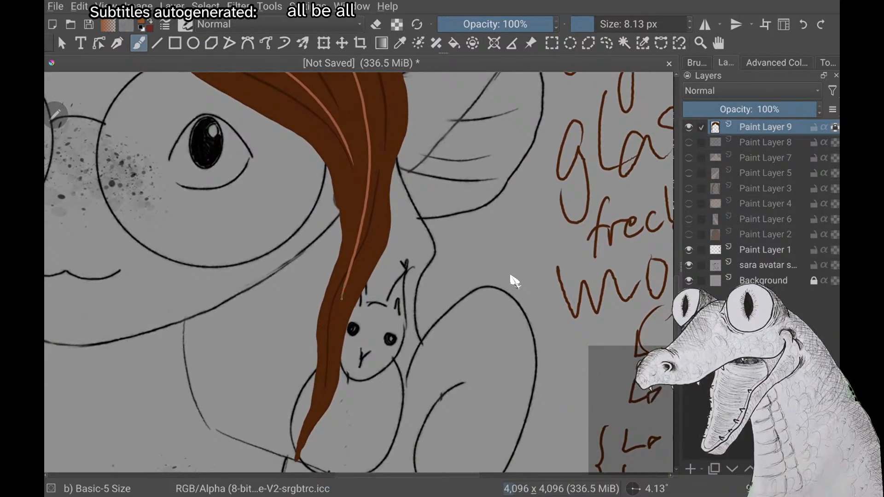
{"action": "scroll", "coordinate": [515, 281], "scroll_direction": "down", "scroll_amount": 3}
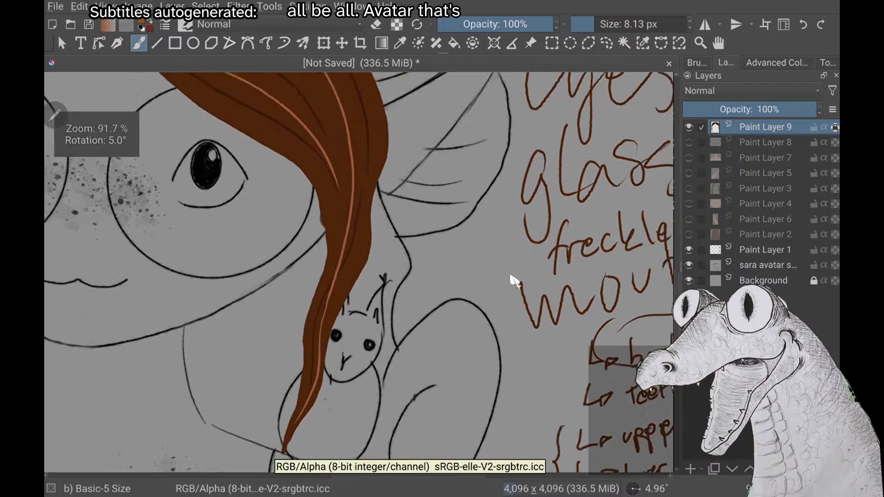
{"action": "scroll", "coordinate": [515, 281], "scroll_direction": "down", "scroll_amount": 1}
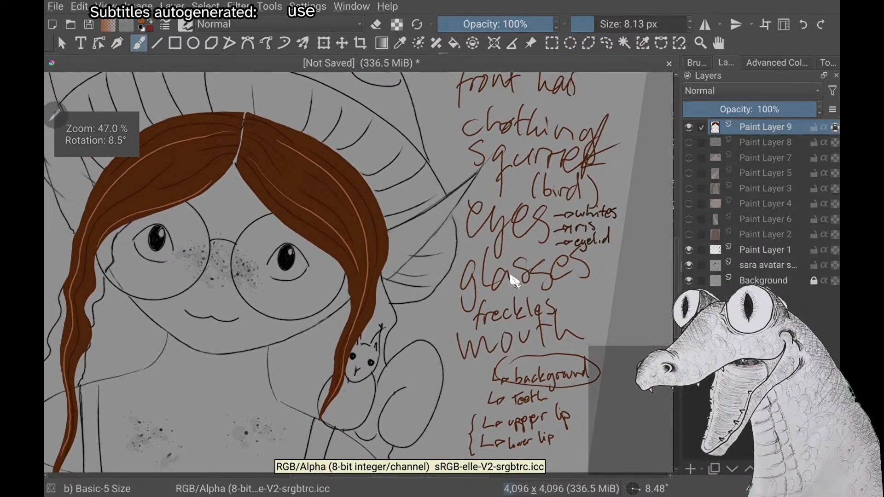
Add a short light highlight strand in the middle of the viewer's-left hair section, between the two long strands
{"action": "scroll", "coordinate": [514, 282], "scroll_direction": "down", "scroll_amount": 3}
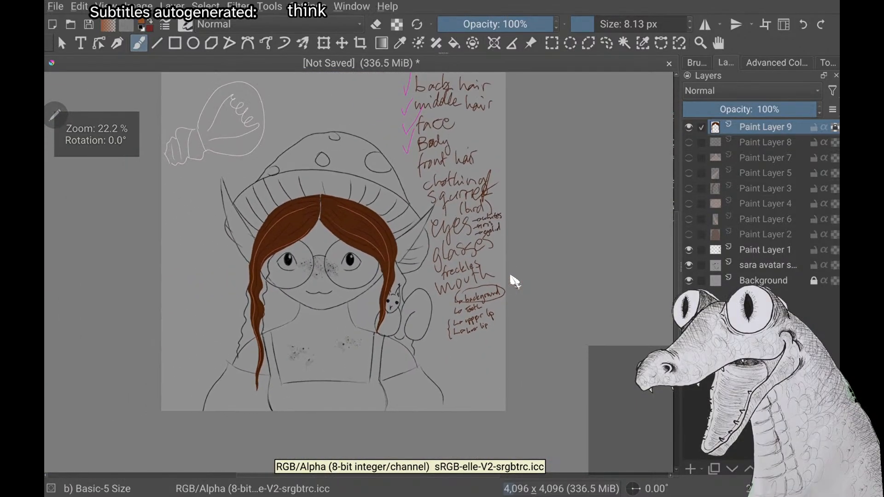
{"action": "scroll", "coordinate": [515, 281], "scroll_direction": "down", "scroll_amount": 1}
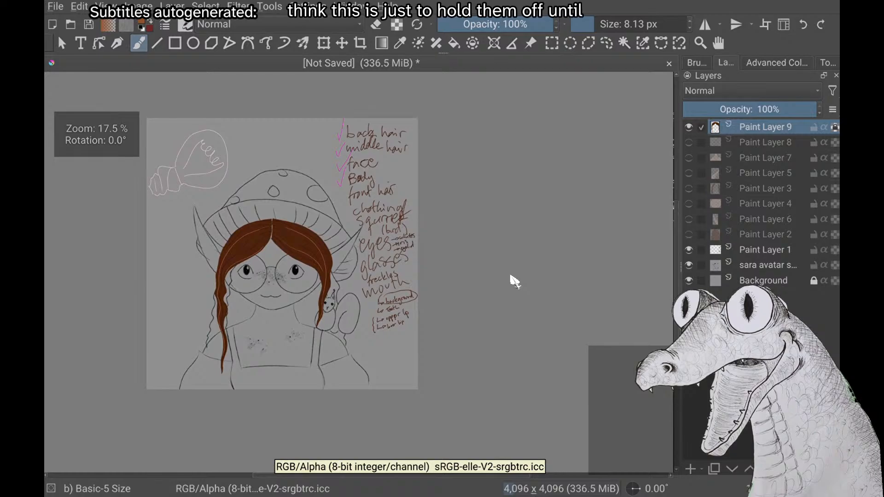
{"action": "scroll", "coordinate": [514, 281], "scroll_direction": "up", "scroll_amount": 1}
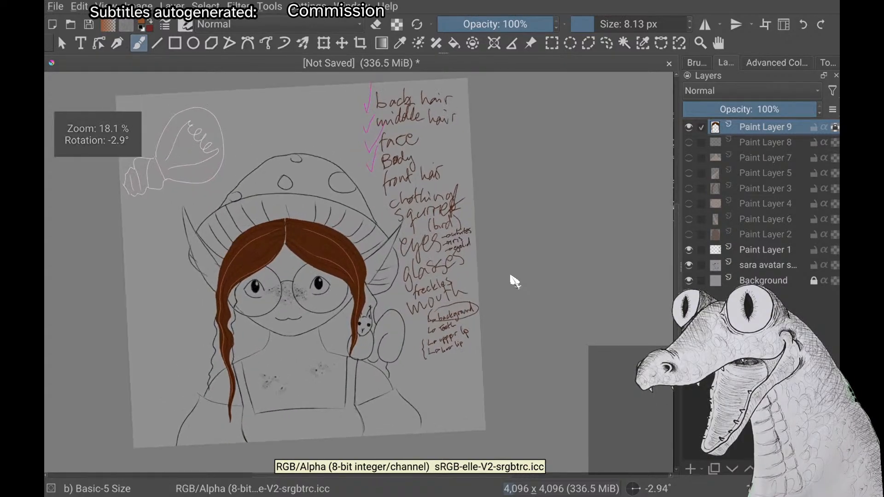
{"action": "scroll", "coordinate": [515, 281], "scroll_direction": "up", "scroll_amount": 1}
{"action": "scroll", "coordinate": [515, 281], "scroll_direction": "down", "scroll_amount": 1}
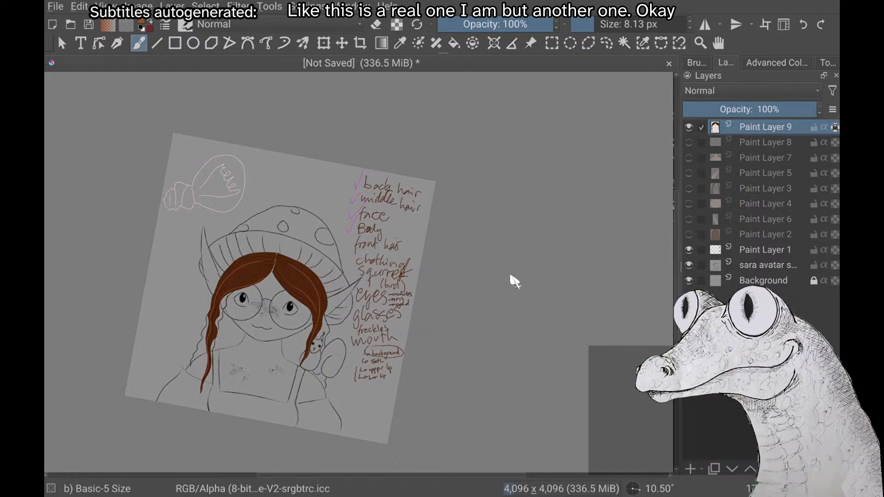
{"action": "scroll", "coordinate": [511, 276], "scroll_direction": "up", "scroll_amount": 4}
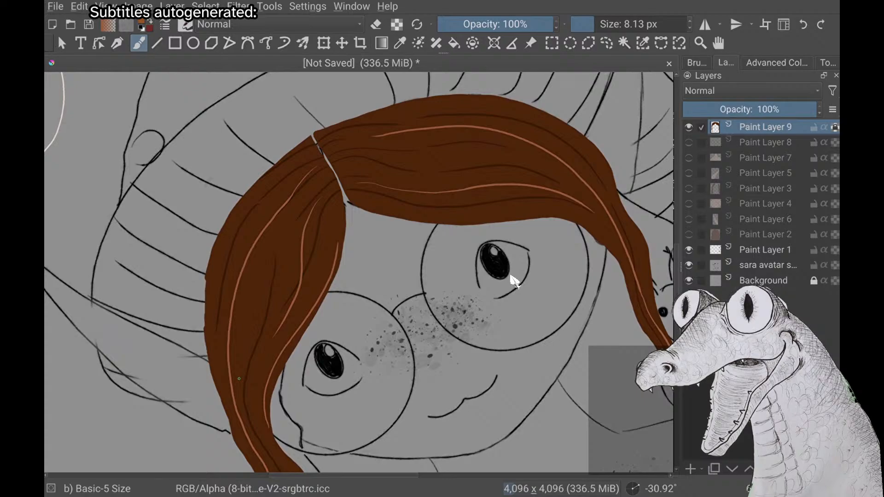
{"action": "scroll", "coordinate": [511, 277], "scroll_direction": "down", "scroll_amount": 5}
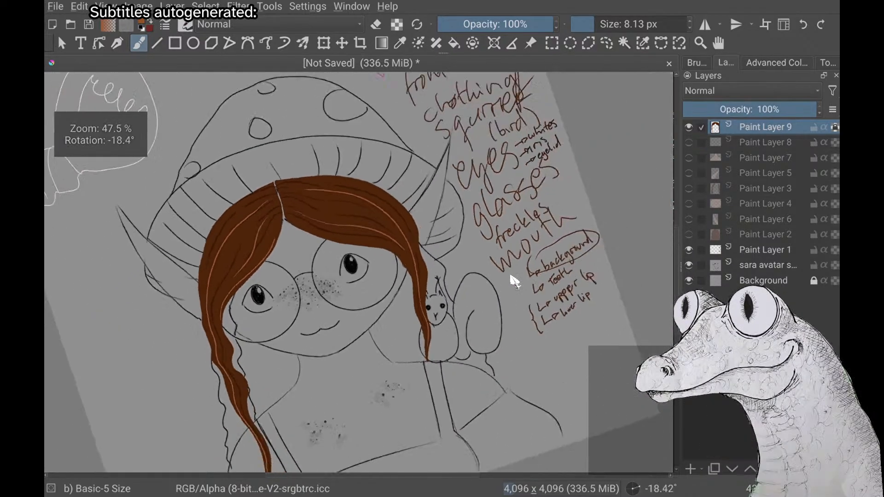
Examine the highlights and dark strand lines of the front hair against the whole character sketch
{"action": "scroll", "coordinate": [511, 277], "scroll_direction": "down", "scroll_amount": 2}
{"action": "scroll", "coordinate": [511, 277], "scroll_direction": "down", "scroll_amount": 2}
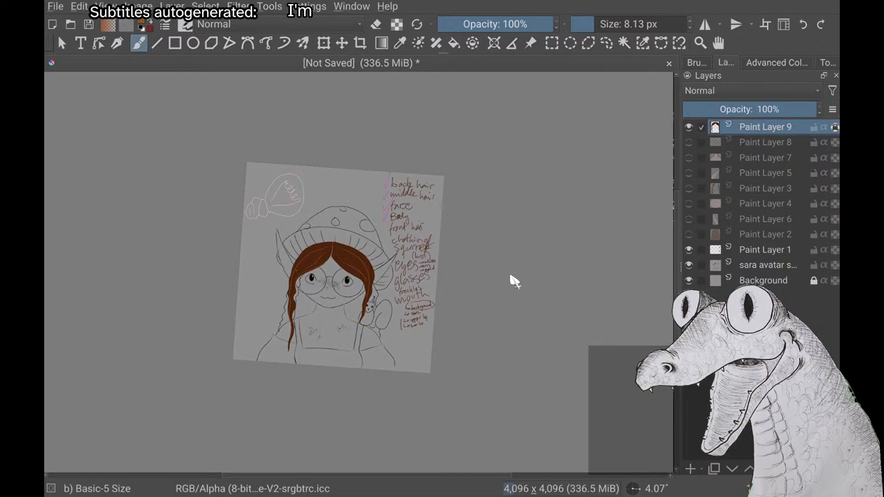
{"action": "scroll", "coordinate": [514, 281], "scroll_direction": "up", "scroll_amount": 4}
{"action": "scroll", "coordinate": [515, 281], "scroll_direction": "down", "scroll_amount": 2}
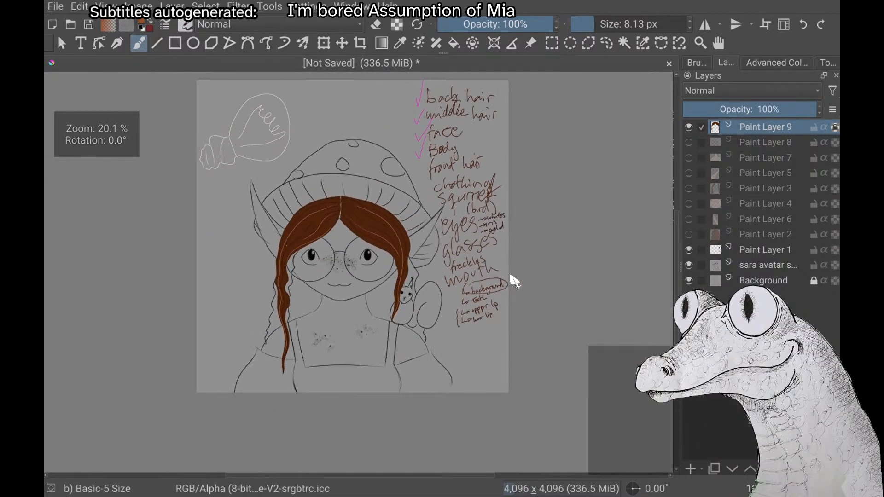
{"action": "scroll", "coordinate": [515, 281], "scroll_direction": "up", "scroll_amount": 2}
{"action": "scroll", "coordinate": [515, 280], "scroll_direction": "up", "scroll_amount": 3}
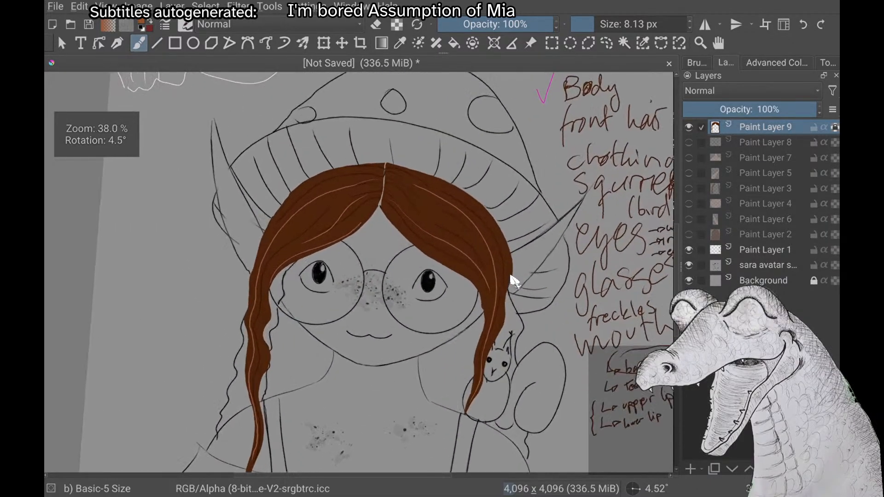
{"action": "scroll", "coordinate": [514, 280], "scroll_direction": "down", "scroll_amount": 2}
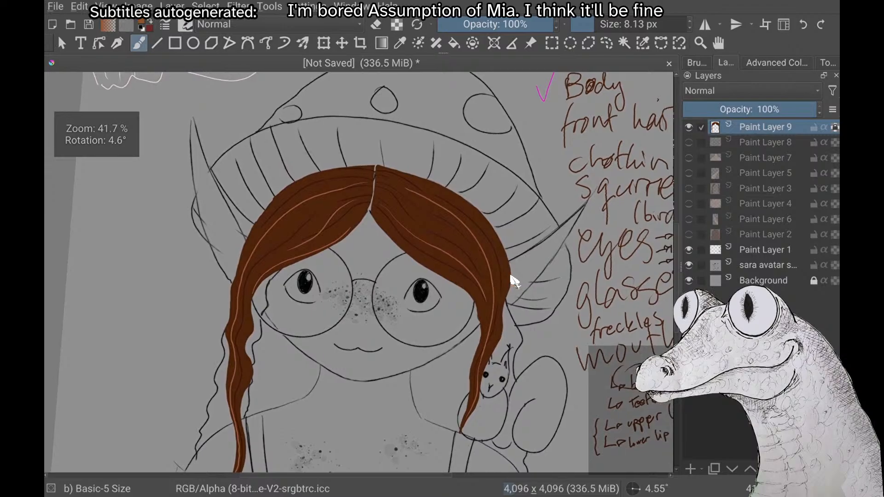
{"action": "scroll", "coordinate": [514, 281], "scroll_direction": "down", "scroll_amount": 2}
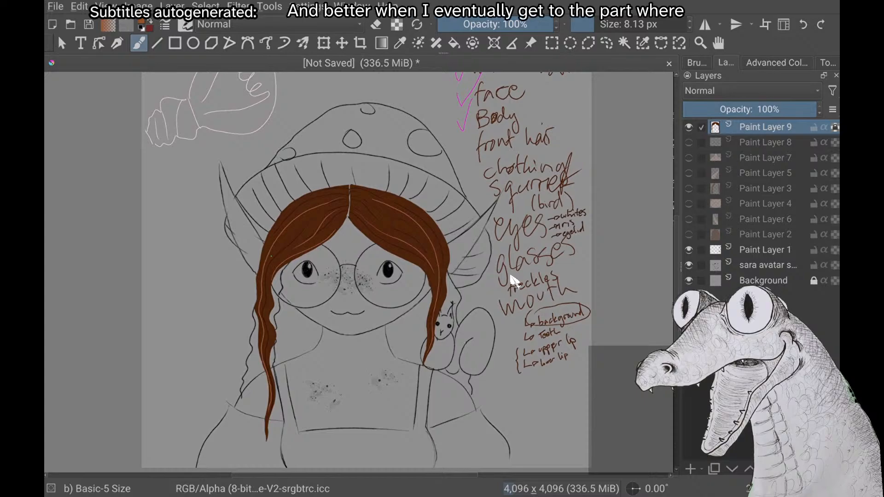
Try shading the hair around the parting with a 600 px Airbrush Soft in dark brown Multiply, then restore the 8.13 px Basic-5 Size brush
{"action": "right_click", "coordinate": [173, 194]}
{"action": "left_click", "coordinate": [231, 258]}
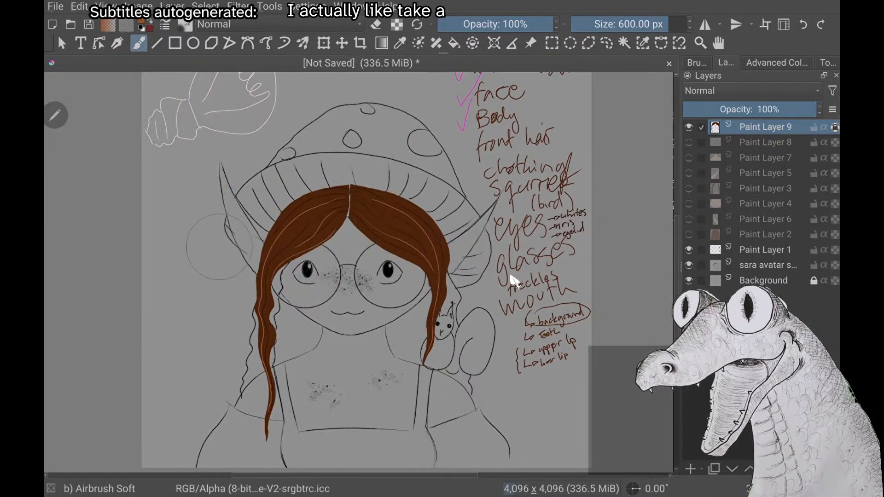
{"action": "right_click", "coordinate": [167, 196]}
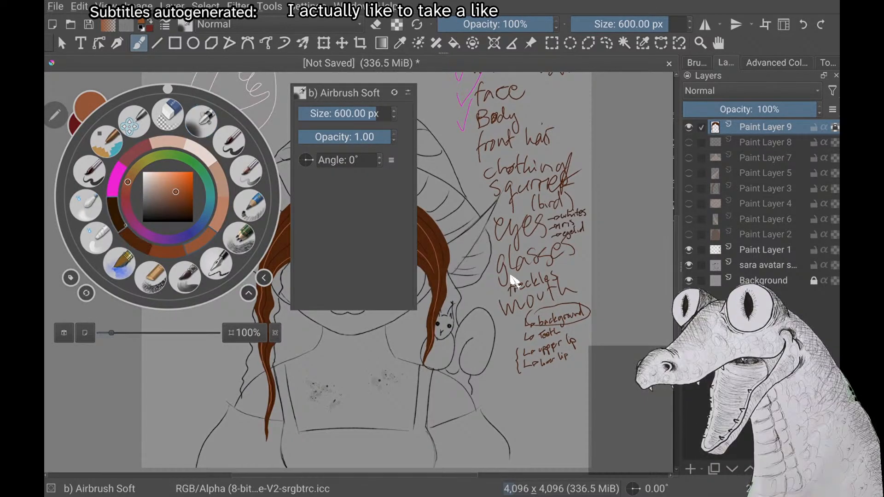
{"action": "left_click", "coordinate": [116, 215]}
{"action": "left_click", "coordinate": [278, 24]}
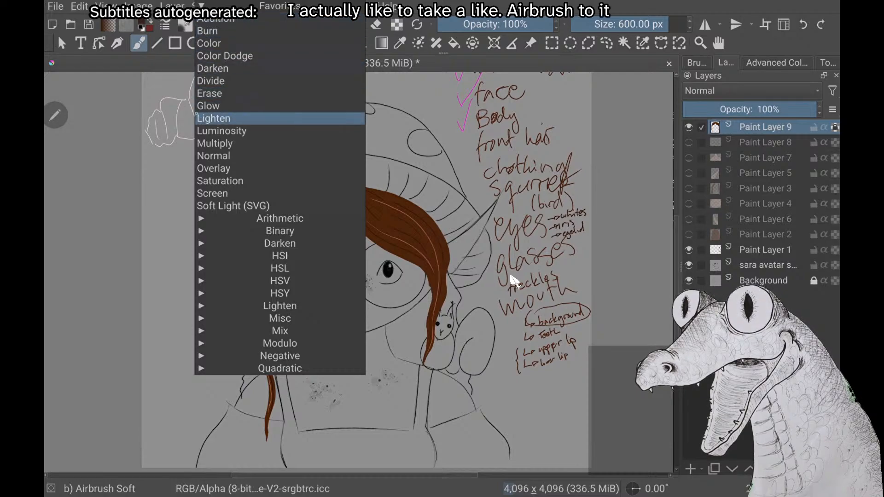
{"action": "left_click", "coordinate": [354, 143]}
{"action": "left_click_drag", "start_coordinate": [349, 191], "coordinate": [340, 196]}
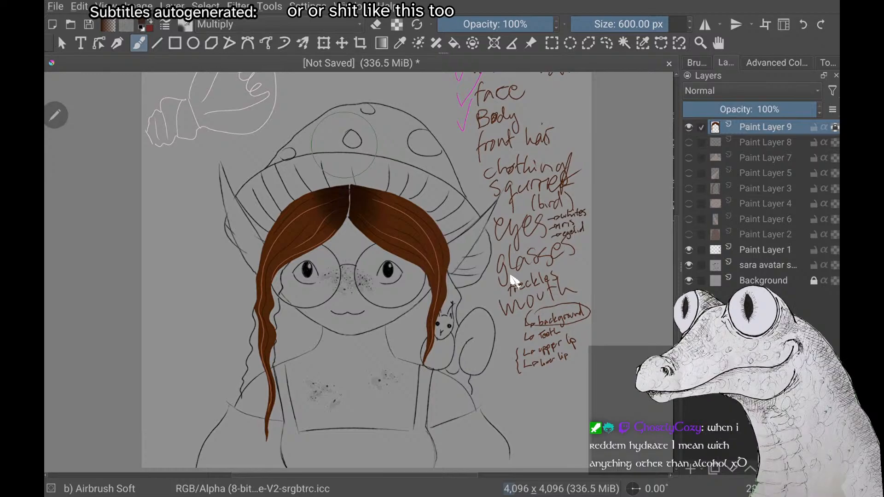
{"action": "key", "text": "ctrl+z"}
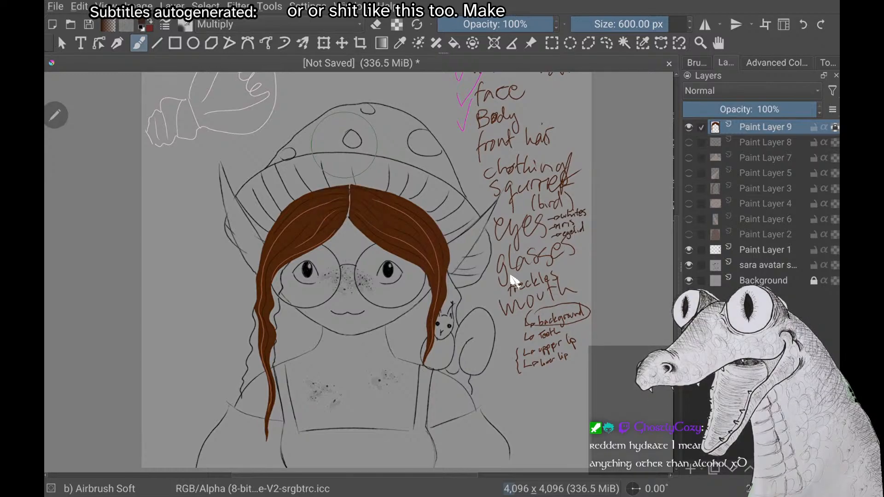
{"action": "right_click", "coordinate": [168, 197]}
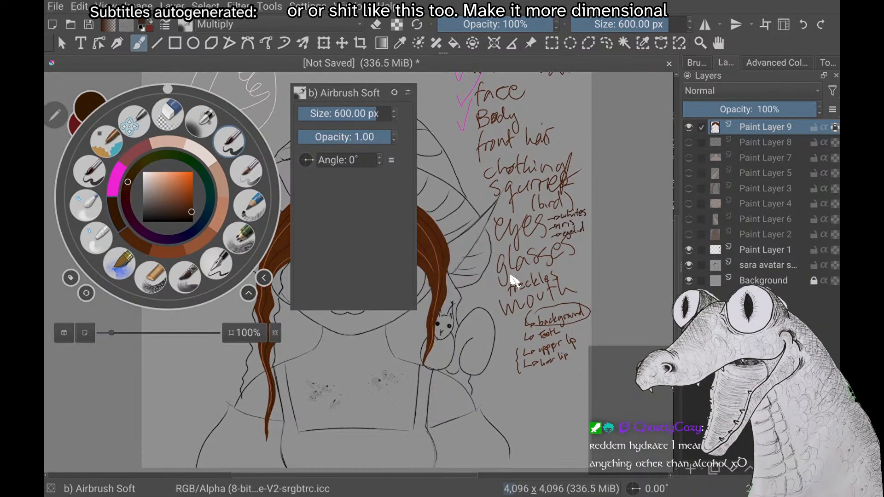
{"action": "left_click", "coordinate": [229, 142]}
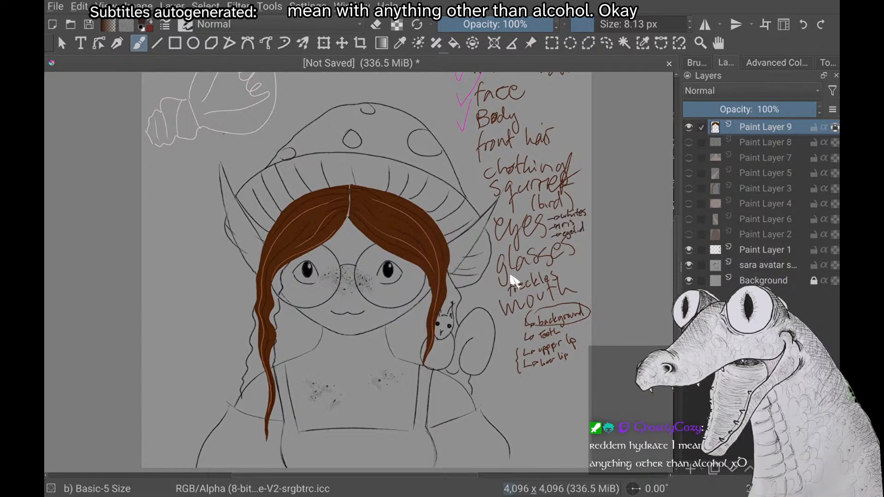
Tick off "front hair" in the handwritten layer list on Paint Layer 1 with a magenta check mark
{"action": "left_click", "coordinate": [510, 275]}
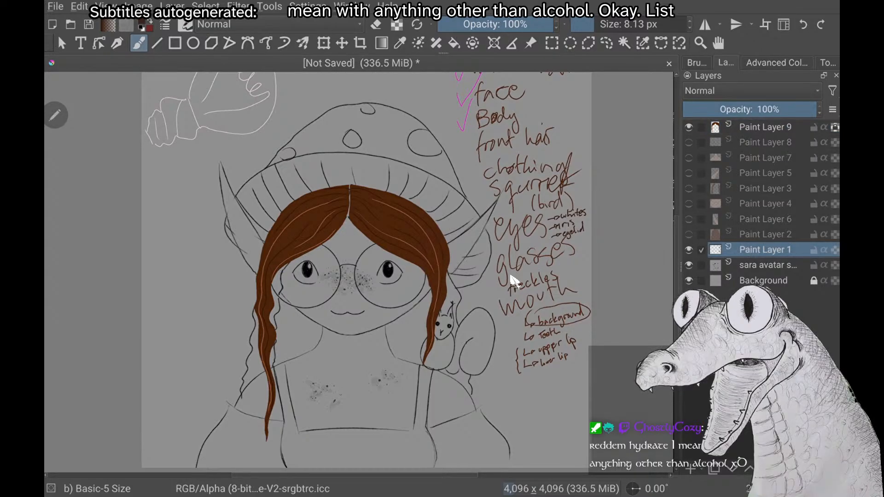
{"action": "right_click", "coordinate": [167, 244]}
{"action": "left_click", "coordinate": [117, 224]}
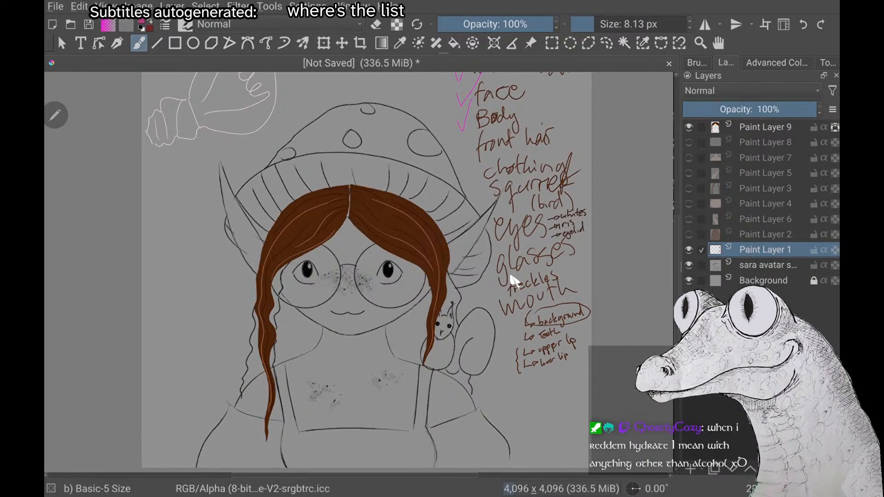
{"action": "scroll", "coordinate": [510, 275], "scroll_direction": "up", "scroll_amount": 2}
{"action": "scroll", "coordinate": [511, 276], "scroll_direction": "up", "scroll_amount": 2}
{"action": "left_click_drag", "start_coordinate": [435, 196], "coordinate": [443, 191]}
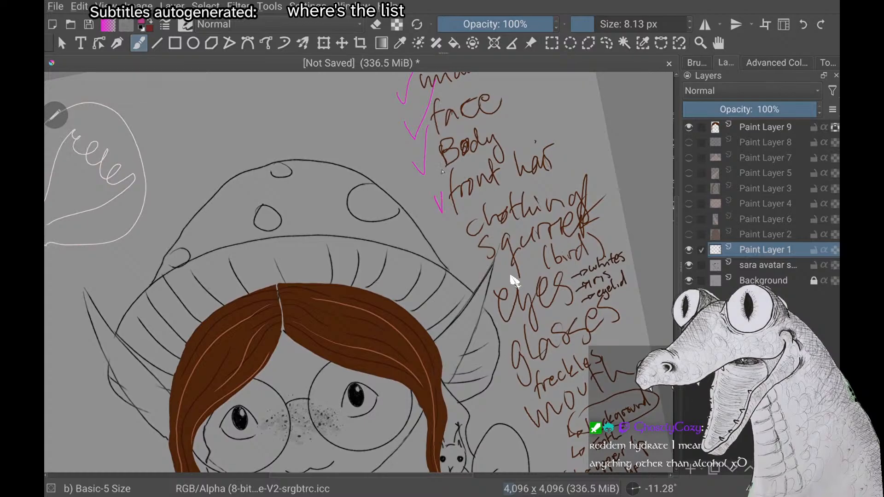
Make Paint Layer 9 the active layer again, with the whole sketch in view
{"action": "scroll", "coordinate": [515, 281], "scroll_direction": "down", "scroll_amount": 4}
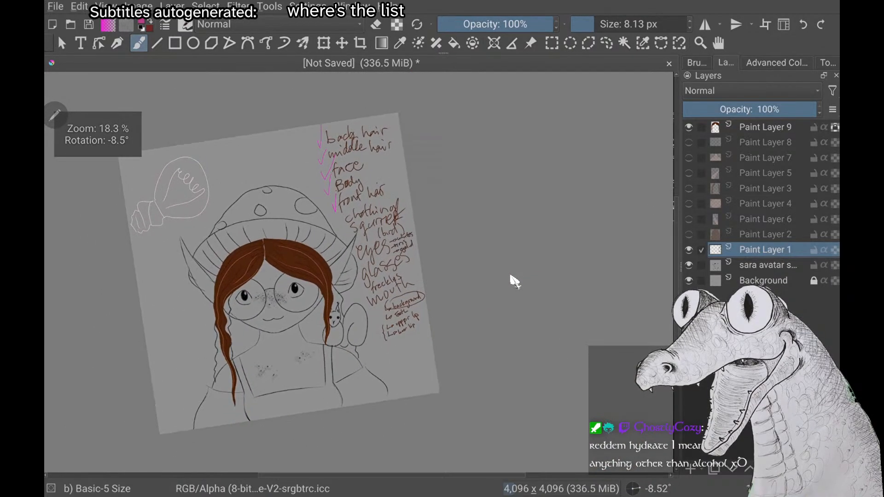
{"action": "scroll", "coordinate": [514, 281], "scroll_direction": "down", "scroll_amount": 1}
{"action": "scroll", "coordinate": [514, 281], "scroll_direction": "up", "scroll_amount": 2}
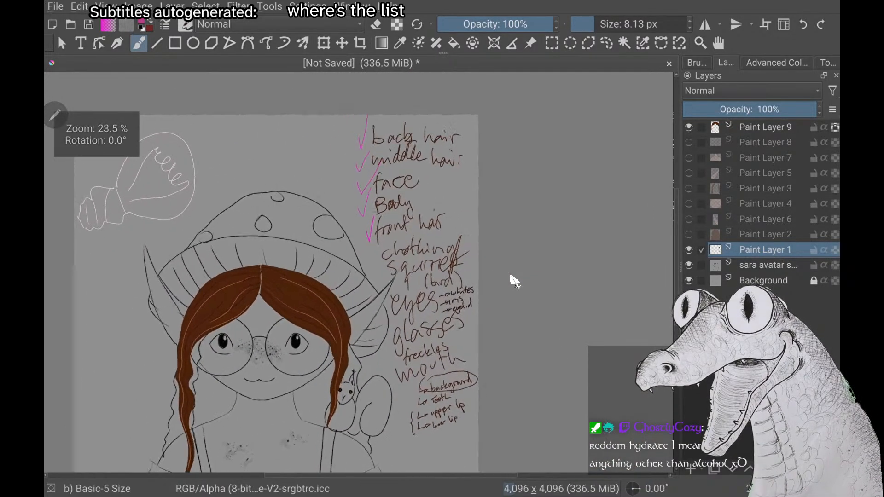
{"action": "scroll", "coordinate": [515, 281], "scroll_direction": "up", "scroll_amount": 2}
{"action": "scroll", "coordinate": [514, 281], "scroll_direction": "down", "scroll_amount": 2}
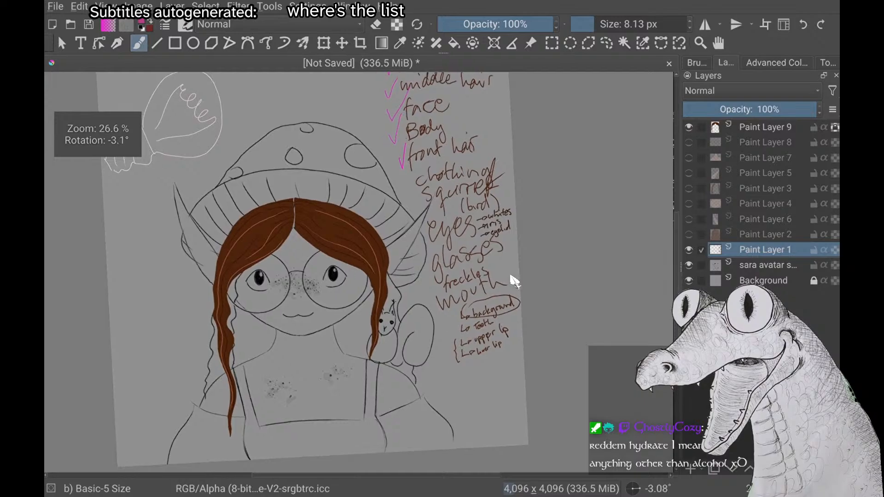
{"action": "left_click", "coordinate": [766, 127]}
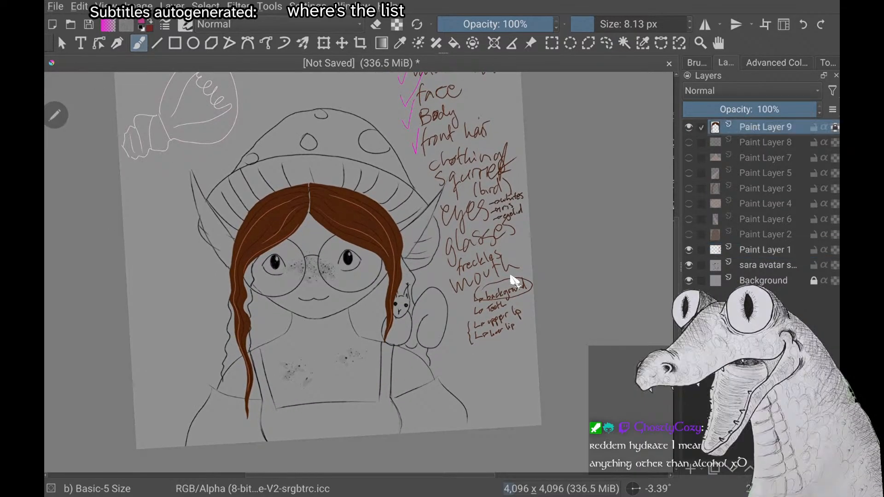
Add a new paint layer, hide Paint Layer 9 with the front hair, and move the new layer directly above Paint Layer 7
{"action": "key", "text": "Insert"}
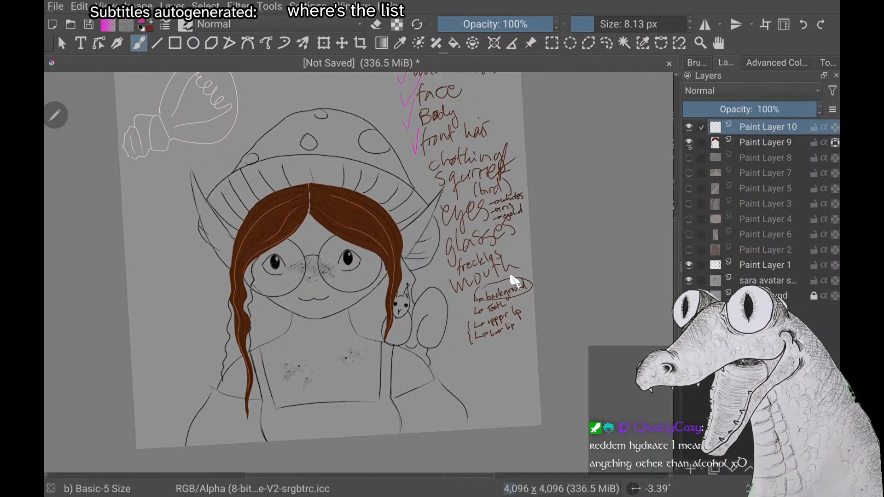
{"action": "left_click", "coordinate": [689, 142]}
{"action": "scroll", "coordinate": [514, 281], "scroll_direction": "up", "scroll_amount": 1}
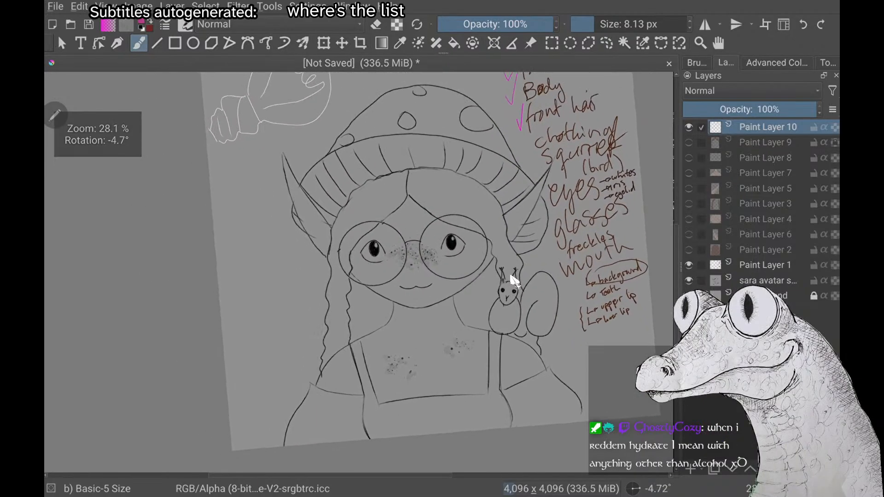
{"action": "scroll", "coordinate": [514, 282], "scroll_direction": "up", "scroll_amount": 1}
{"action": "scroll", "coordinate": [514, 281], "scroll_direction": "down", "scroll_amount": 2}
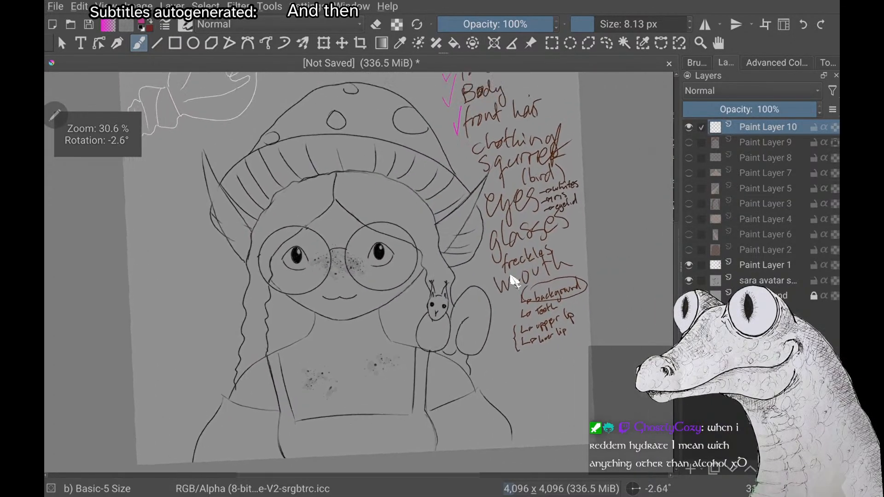
{"action": "scroll", "coordinate": [514, 281], "scroll_direction": "up", "scroll_amount": 1}
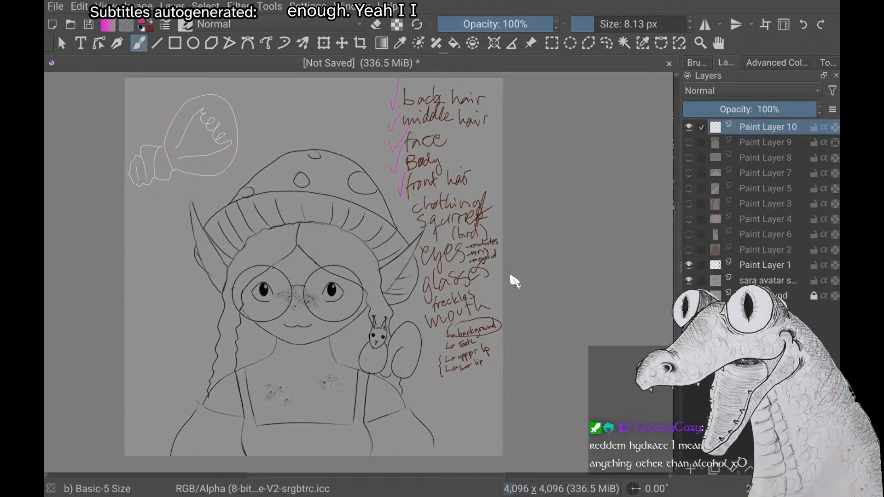
{"action": "key", "text": "ctrl+Page_Down"}
{"action": "key", "text": "ctrl+Page_Down"}
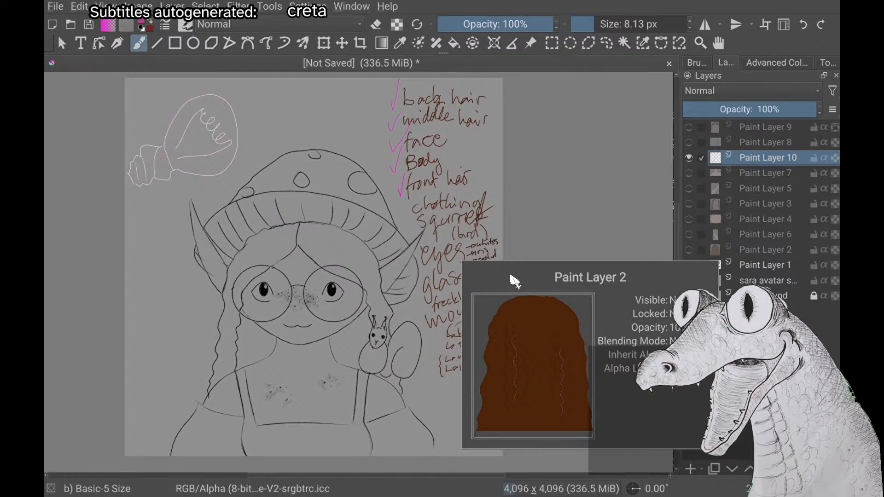
Pick a pale off-white brush colour and scribble zigzag colour notes on both sleeves with the 8.13 px Basic-5 Size brush
{"action": "right_click", "coordinate": [168, 298]}
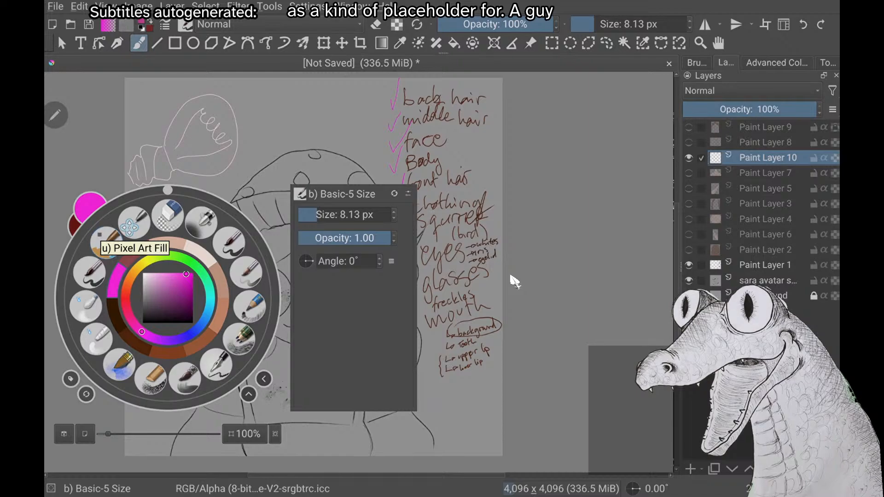
{"action": "left_click", "coordinate": [194, 250]}
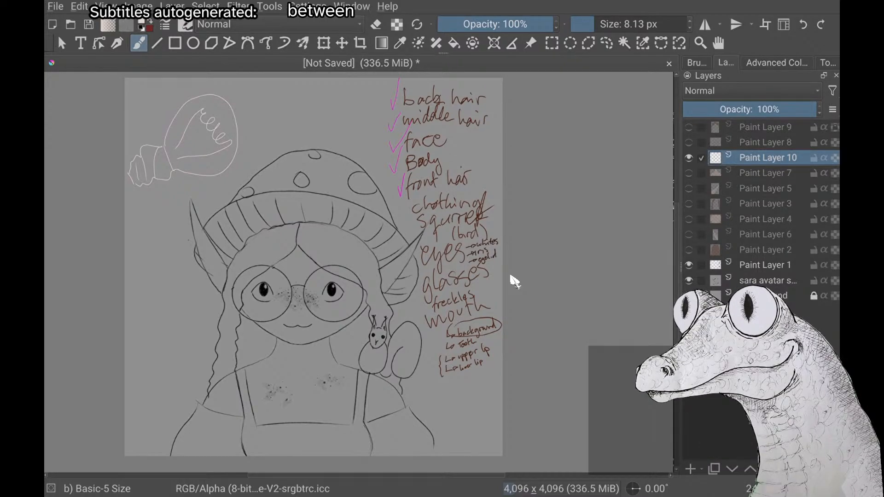
{"action": "scroll", "coordinate": [511, 276], "scroll_direction": "up", "scroll_amount": 3}
{"action": "scroll", "coordinate": [511, 275], "scroll_direction": "down", "scroll_amount": 3}
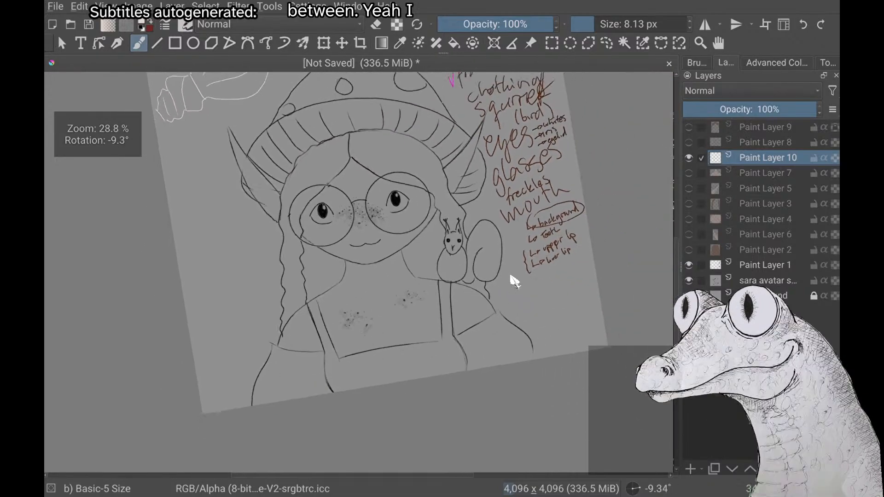
{"action": "scroll", "coordinate": [510, 275], "scroll_direction": "up", "scroll_amount": 2}
{"action": "scroll", "coordinate": [510, 276], "scroll_direction": "down", "scroll_amount": 2}
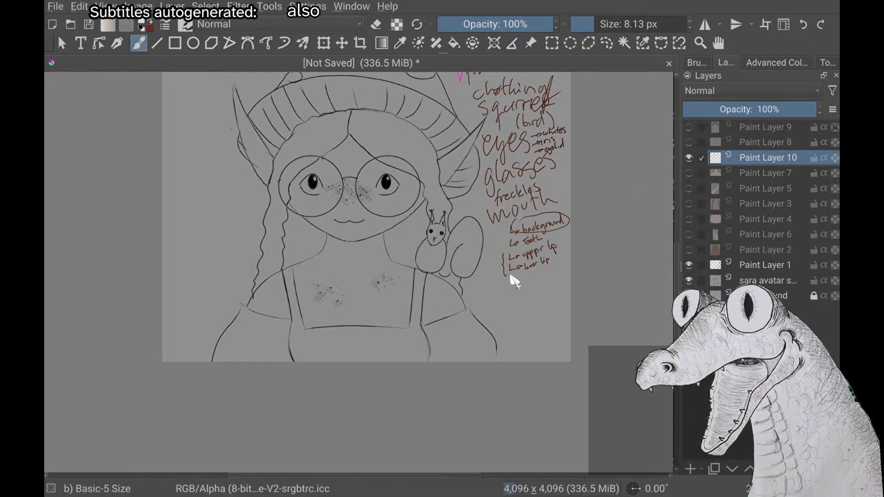
{"action": "scroll", "coordinate": [514, 280], "scroll_direction": "up", "scroll_amount": 3}
{"action": "scroll", "coordinate": [511, 276], "scroll_direction": "down", "scroll_amount": 2}
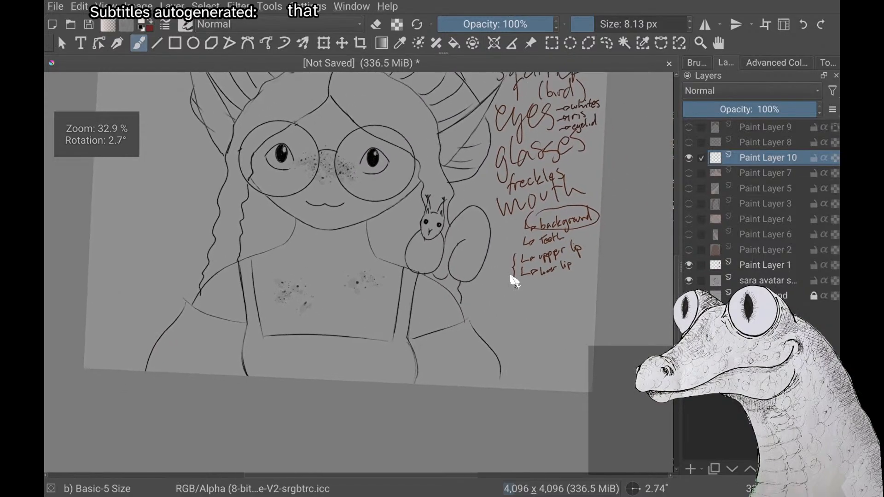
{"action": "scroll", "coordinate": [511, 276], "scroll_direction": "up", "scroll_amount": 1}
{"action": "scroll", "coordinate": [514, 280], "scroll_direction": "up", "scroll_amount": 1}
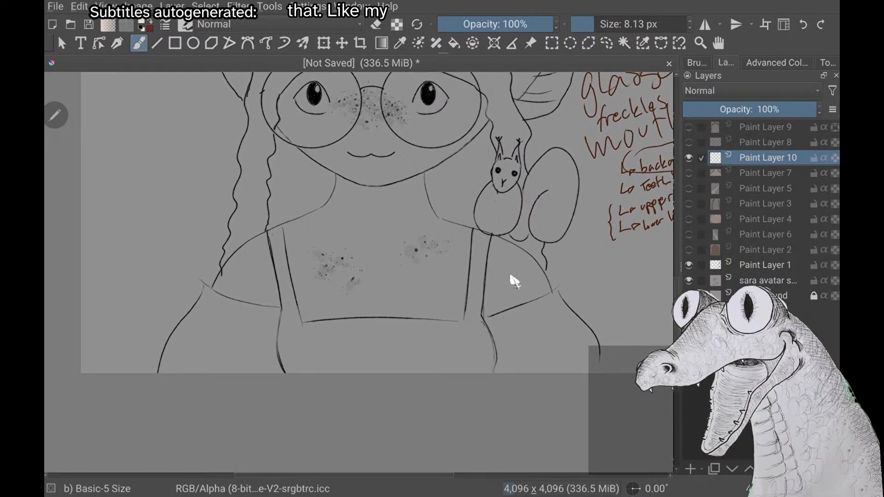
{"action": "left_click_drag", "start_coordinate": [266, 319], "coordinate": [221, 317]}
{"action": "mouse_move", "coordinate": [550, 320]}
{"action": "left_mouse_down"}
{"action": "mouse_move", "coordinate": [563, 326]}
{"action": "mouse_move", "coordinate": [514, 365]}
{"action": "left_mouse_up"}
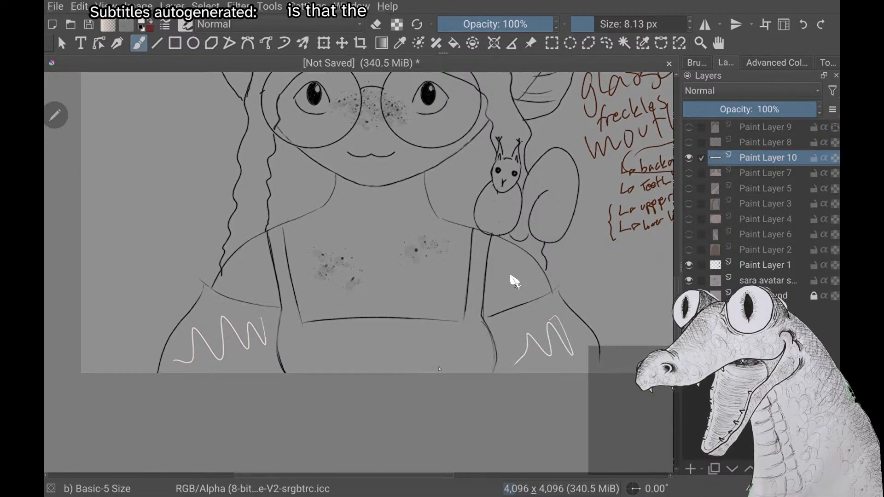
Change the brush colour to a dark green for the dress
{"action": "right_click", "coordinate": [168, 196]}
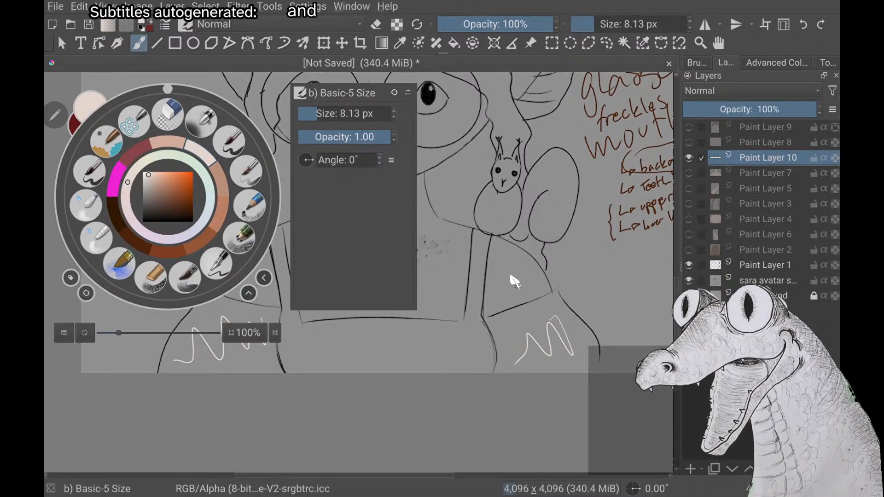
{"action": "left_click_drag", "start_coordinate": [178, 188], "coordinate": [189, 200]}
{"action": "left_click", "coordinate": [183, 158]}
{"action": "left_click", "coordinate": [189, 202]}
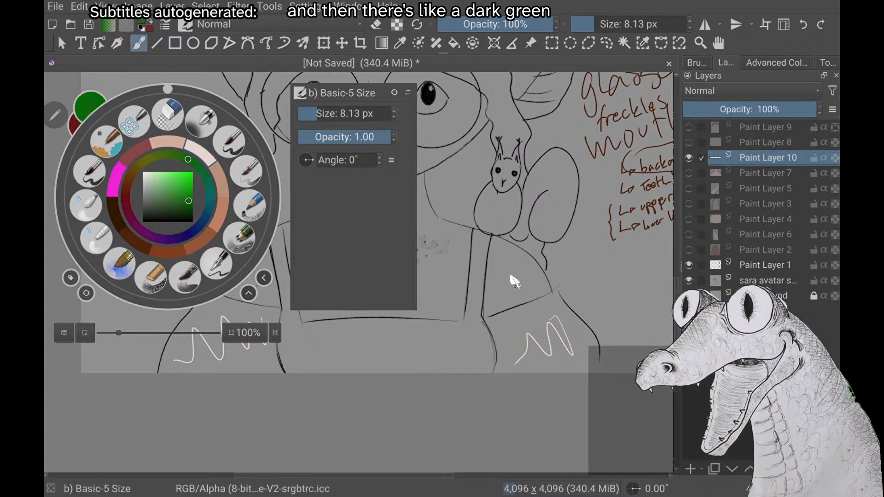
{"action": "left_click", "coordinate": [511, 276]}
{"action": "right_click", "coordinate": [515, 281]}
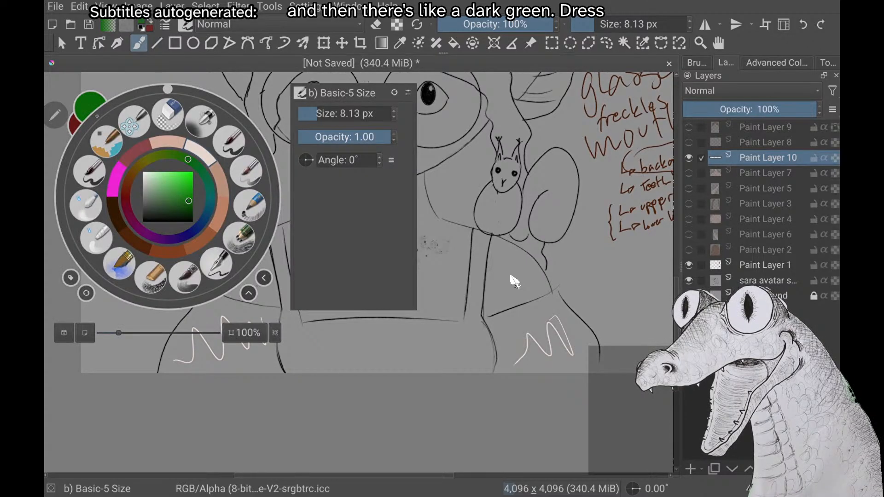
{"action": "left_click_drag", "start_coordinate": [185, 202], "coordinate": [187, 209]}
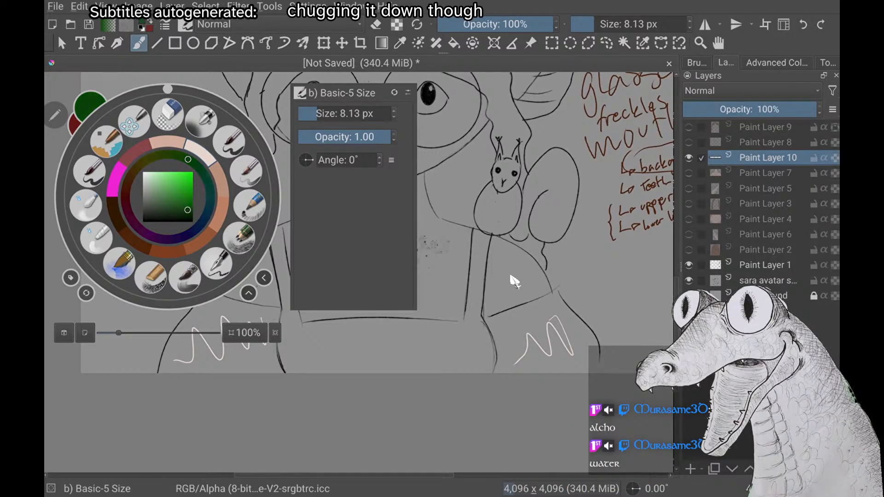
{"action": "left_click", "coordinate": [515, 281]}
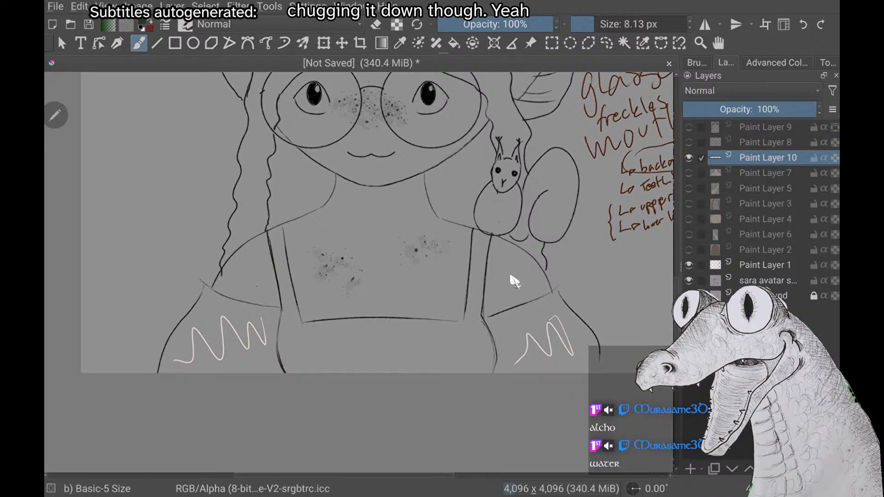
Try a dark green scribble over the back hair on Paint Layer 2 to test the contrast, then undo it and hide the hair
{"action": "left_click", "coordinate": [690, 250]}
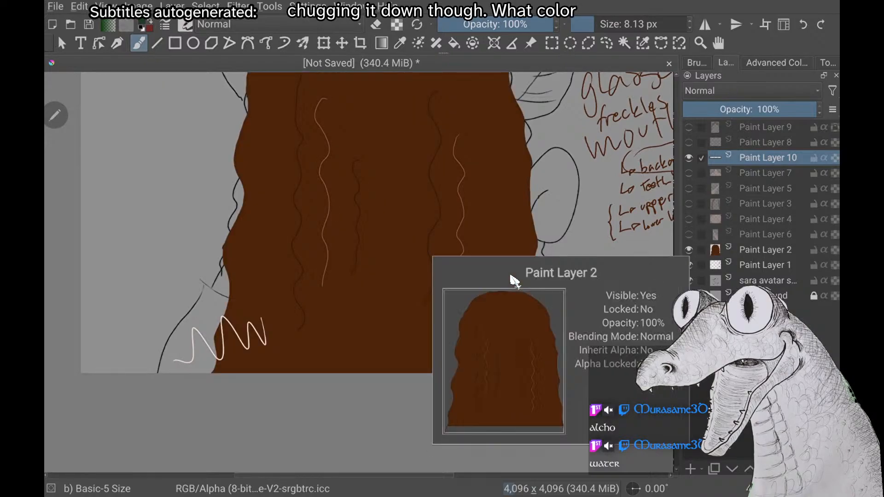
{"action": "left_click_drag", "start_coordinate": [222, 289], "coordinate": [255, 304]}
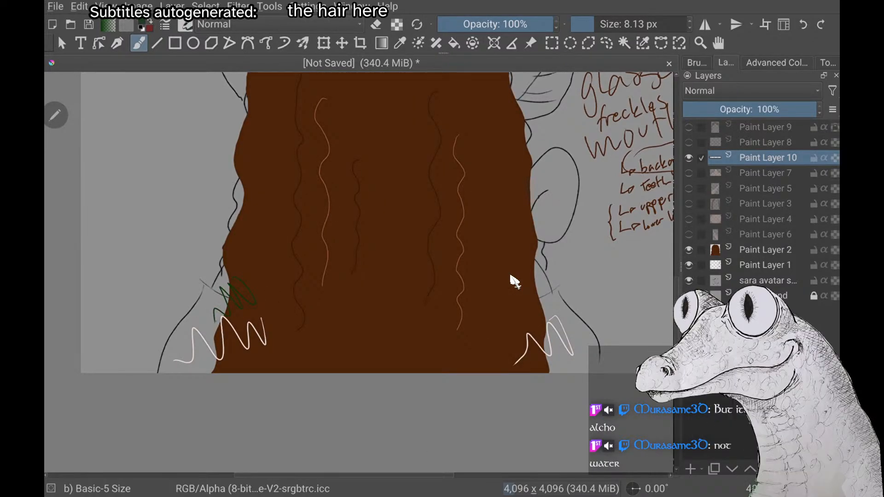
{"action": "key", "text": "ctrl+z"}
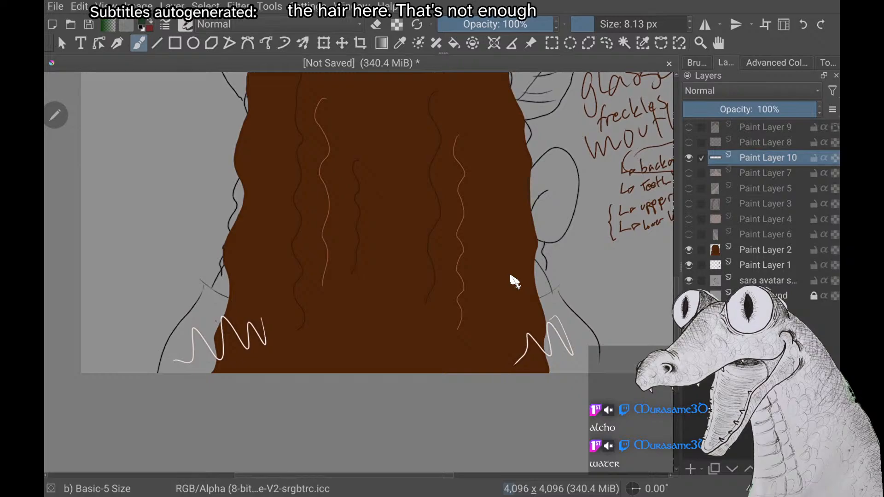
{"action": "left_click", "coordinate": [689, 250]}
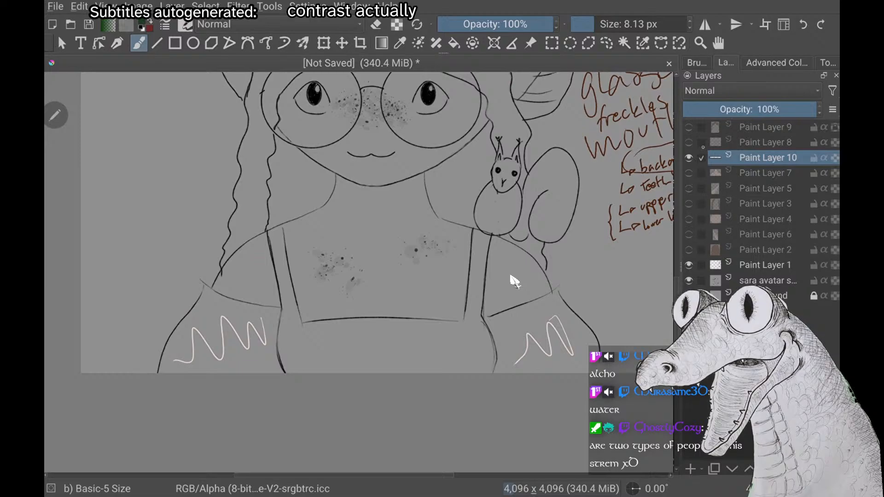
Try dark green dress strap strokes over the visible body on Paint Layer 7 and the back hair, then undo them
{"action": "left_click", "coordinate": [689, 174]}
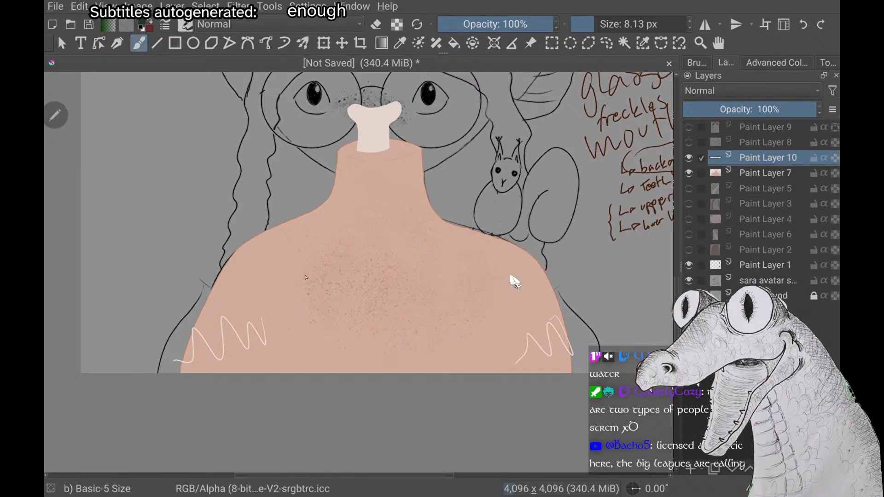
{"action": "mouse_move", "coordinate": [285, 230]}
{"action": "left_mouse_down"}
{"action": "mouse_move", "coordinate": [308, 373]}
{"action": "mouse_move", "coordinate": [313, 363]}
{"action": "mouse_move", "coordinate": [320, 373]}
{"action": "left_mouse_up"}
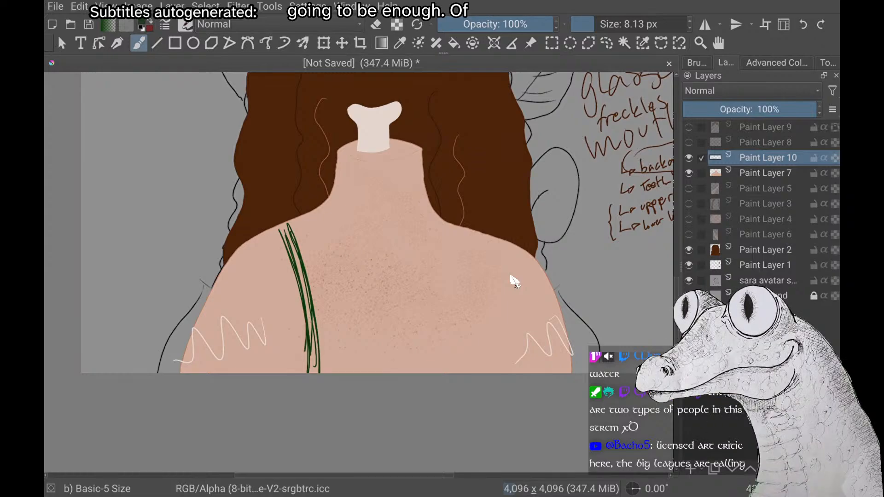
{"action": "key", "text": "ctrl+z"}
{"action": "key", "text": "ctrl+z"}
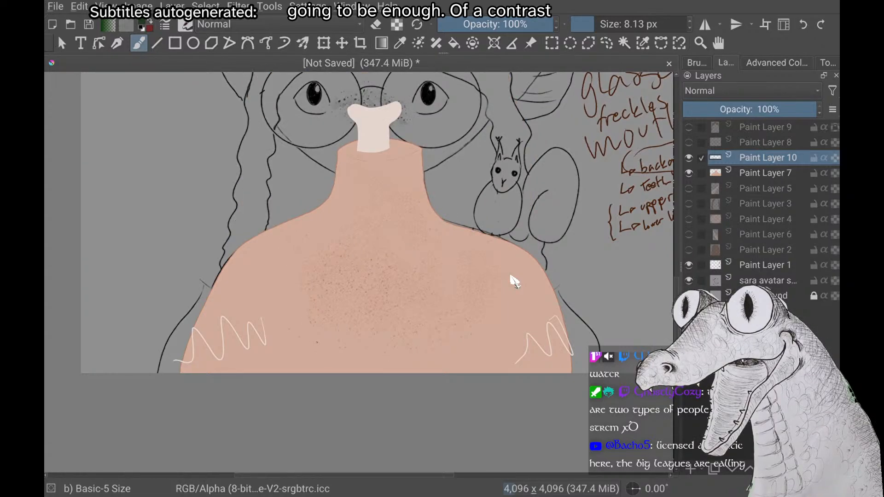
{"action": "right_click", "coordinate": [168, 198]}
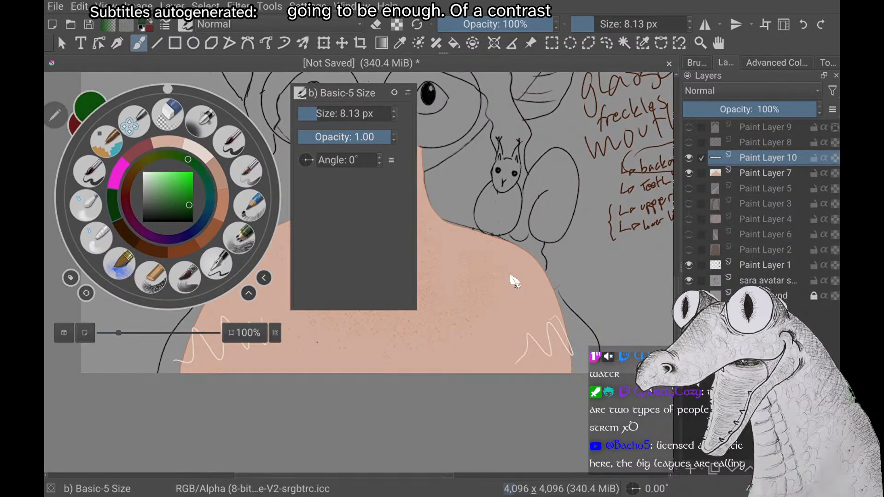
{"action": "left_click", "coordinate": [511, 276]}
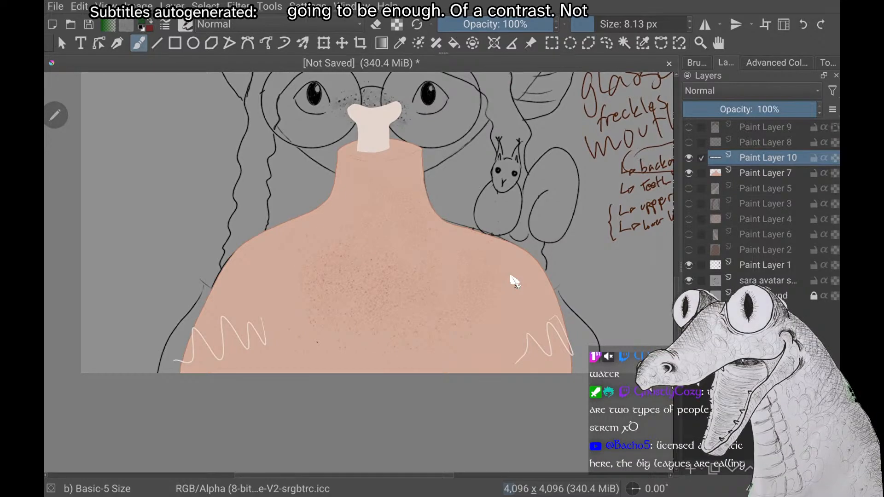
Try circling the handwritten layer list in green, then undo the circle
{"action": "scroll", "coordinate": [510, 276], "scroll_direction": "down", "scroll_amount": 3}
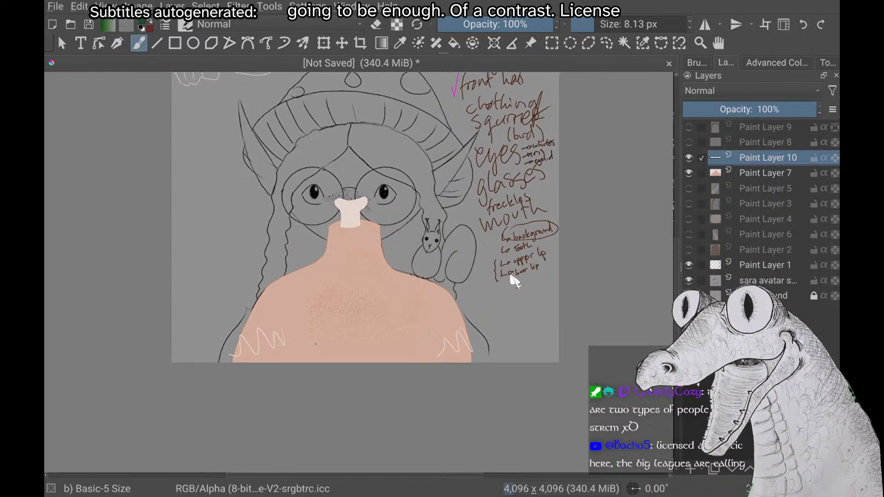
{"action": "scroll", "coordinate": [515, 280], "scroll_direction": "down", "scroll_amount": 3}
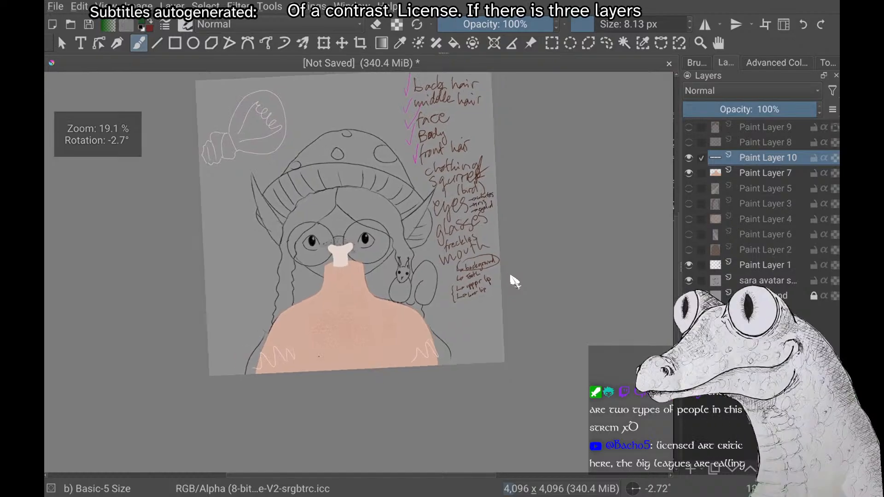
{"action": "mouse_move", "coordinate": [403, 189]}
{"action": "left_mouse_down"}
{"action": "mouse_move", "coordinate": [497, 269]}
{"action": "mouse_move", "coordinate": [439, 280]}
{"action": "left_mouse_up"}
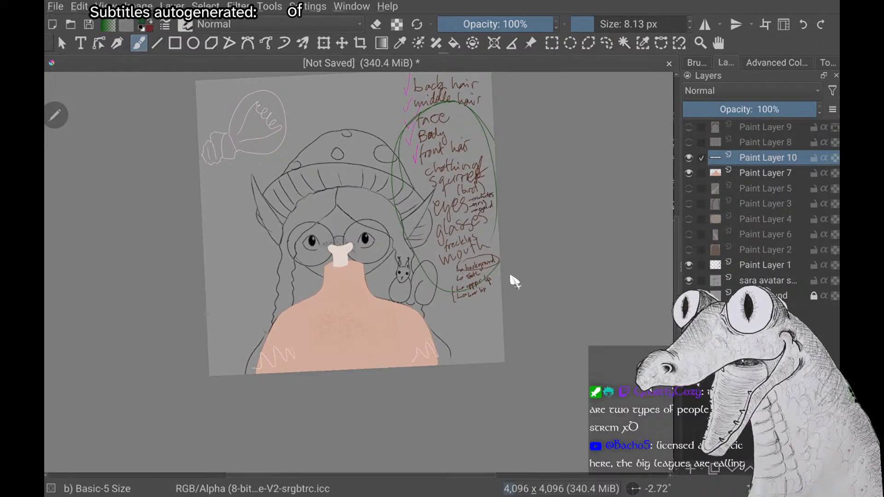
{"action": "key", "text": "ctrl+z"}
Hide the body on Paint Layer 7, with the character's dress and sleeves in view
{"action": "scroll", "coordinate": [515, 281], "scroll_direction": "up", "scroll_amount": 3}
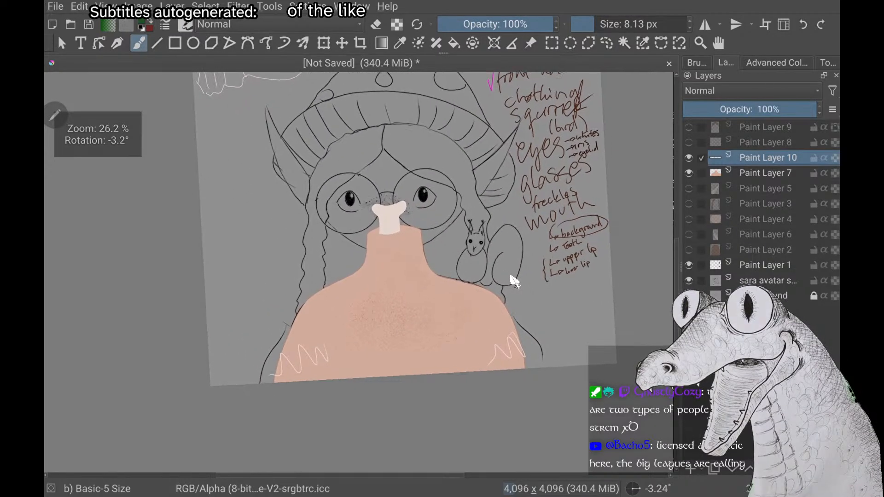
{"action": "scroll", "coordinate": [515, 281], "scroll_direction": "down", "scroll_amount": 2}
{"action": "scroll", "coordinate": [515, 281], "scroll_direction": "up", "scroll_amount": 2}
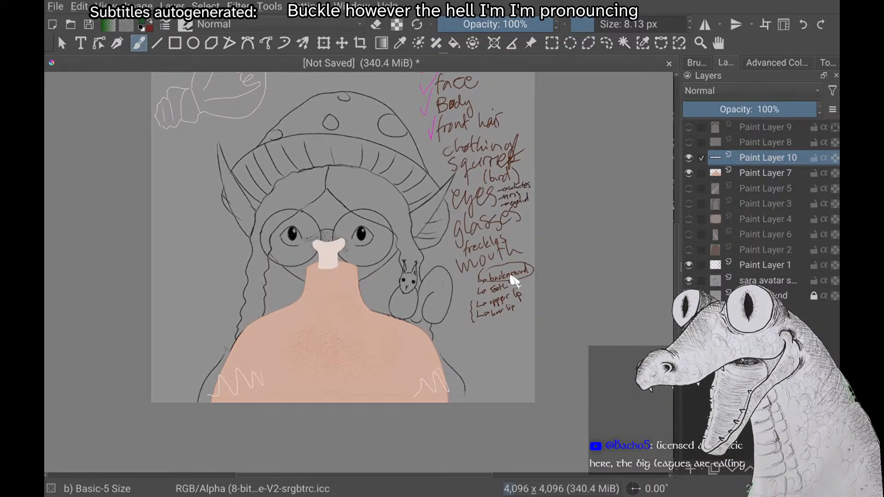
{"action": "scroll", "coordinate": [511, 276], "scroll_direction": "up", "scroll_amount": 2}
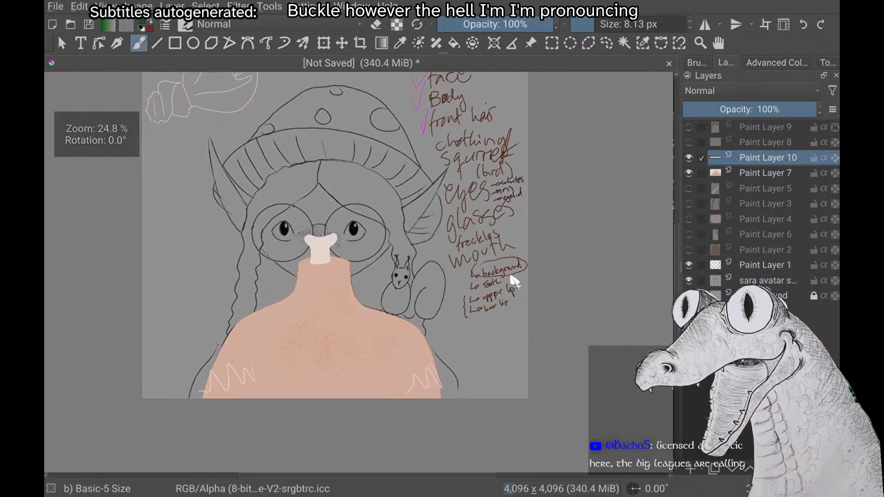
{"action": "scroll", "coordinate": [512, 276], "scroll_direction": "up", "scroll_amount": 3}
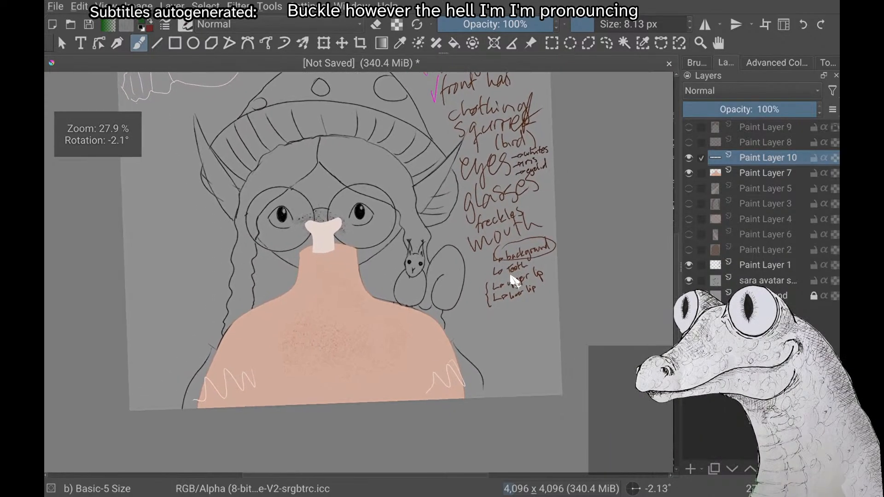
{"action": "scroll", "coordinate": [512, 276], "scroll_direction": "up", "scroll_amount": 1}
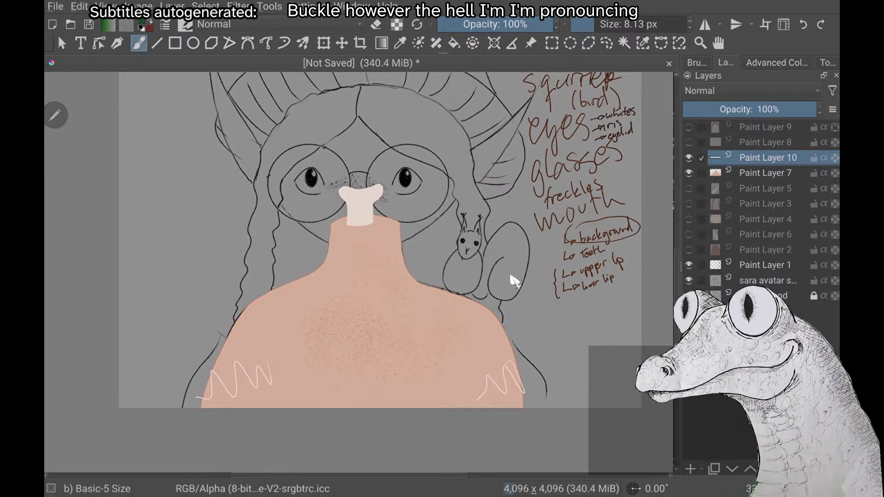
{"action": "left_click", "coordinate": [689, 173]}
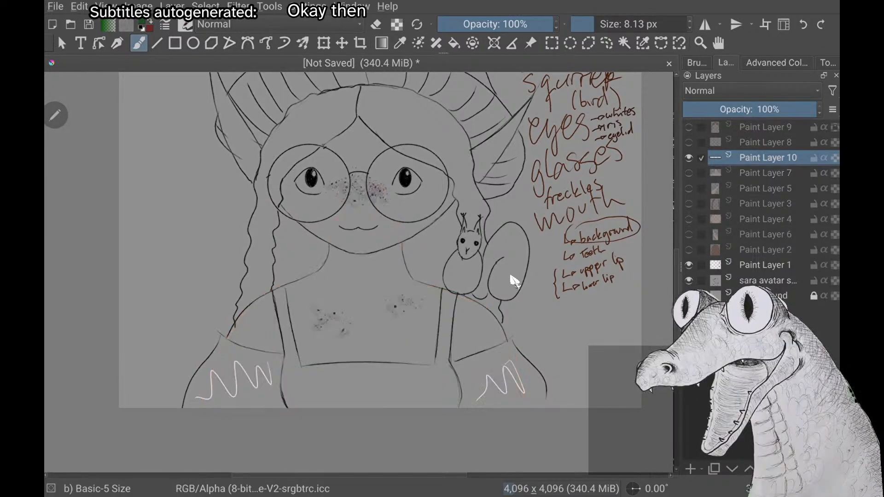
Examine the dress and sleeve sketch up close, briefly showing the body on Paint Layer 7 for comparison
{"action": "scroll", "coordinate": [511, 276], "scroll_direction": "up", "scroll_amount": 3}
{"action": "scroll", "coordinate": [511, 276], "scroll_direction": "up", "scroll_amount": 3}
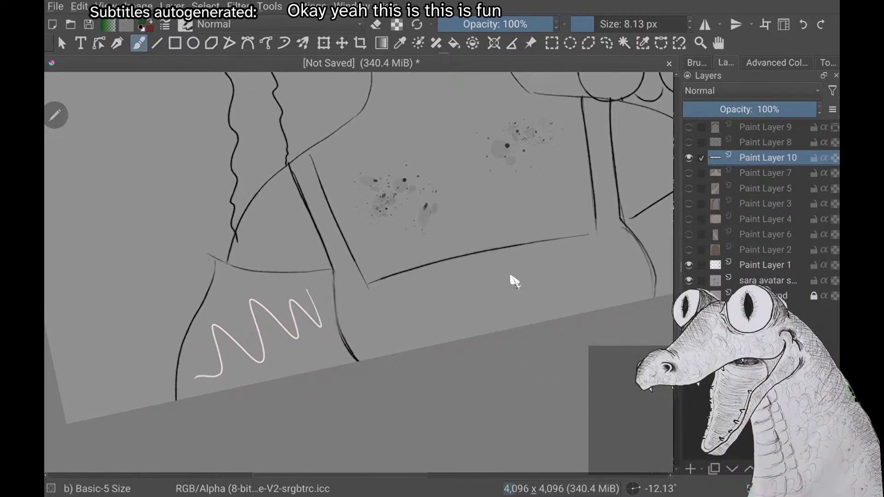
{"action": "scroll", "coordinate": [511, 276], "scroll_direction": "down", "scroll_amount": 2}
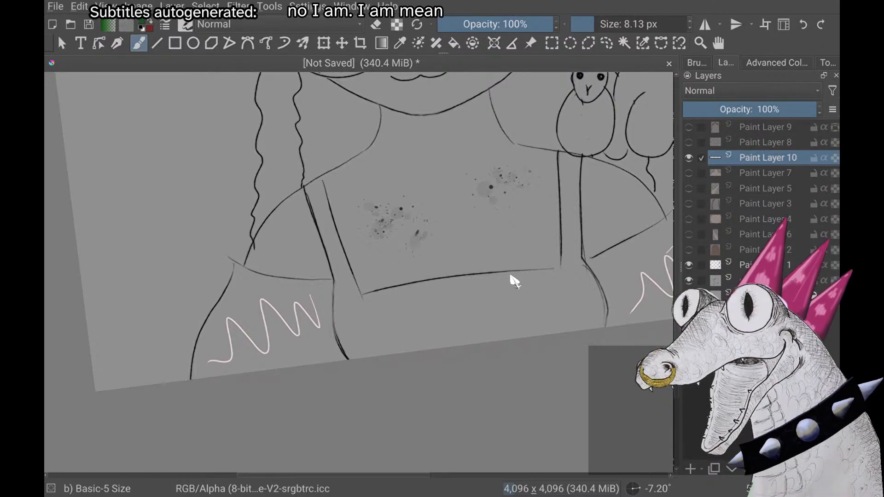
{"action": "key", "text": "5"}
{"action": "scroll", "coordinate": [510, 277], "scroll_direction": "down", "scroll_amount": 1}
{"action": "scroll", "coordinate": [510, 277], "scroll_direction": "up", "scroll_amount": 2}
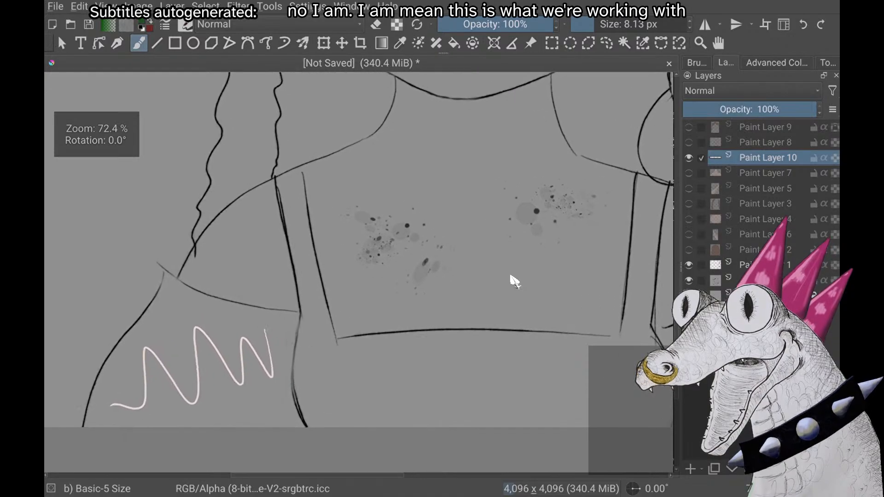
{"action": "scroll", "coordinate": [511, 276], "scroll_direction": "down", "scroll_amount": 4}
{"action": "scroll", "coordinate": [510, 276], "scroll_direction": "up", "scroll_amount": 1}
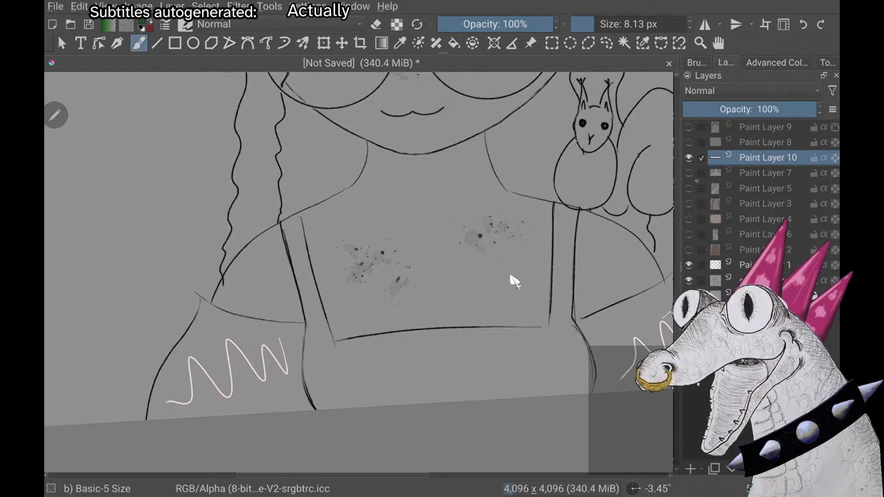
{"action": "left_click", "coordinate": [688, 173]}
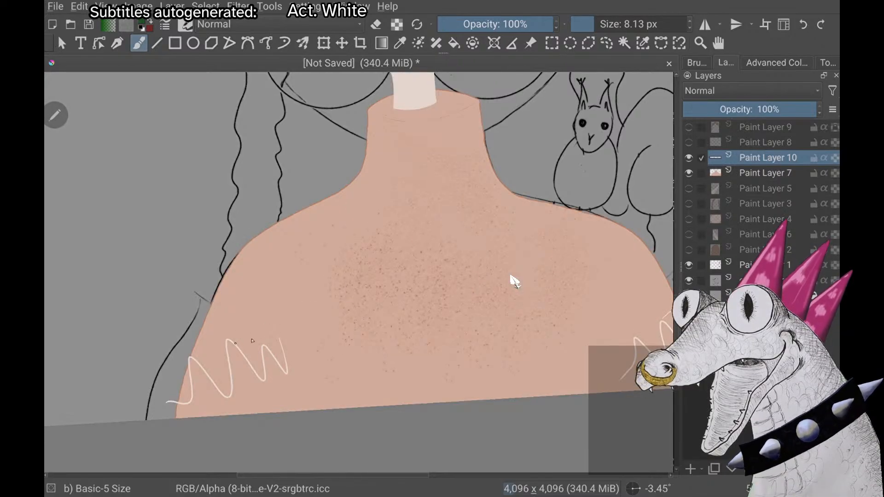
{"action": "left_click", "coordinate": [689, 173]}
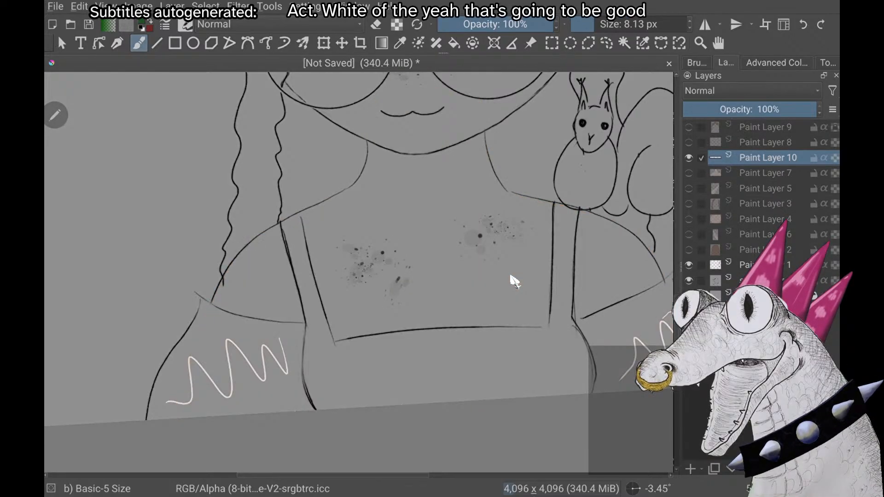
Trace the dress's two outer side lines in dark green on Paint Layer 10, from each shoulder to the canvas edge, redoing the squirrel-side line
{"action": "scroll", "coordinate": [511, 278], "scroll_direction": "up", "scroll_amount": 2}
{"action": "scroll", "coordinate": [513, 280], "scroll_direction": "down", "scroll_amount": 2}
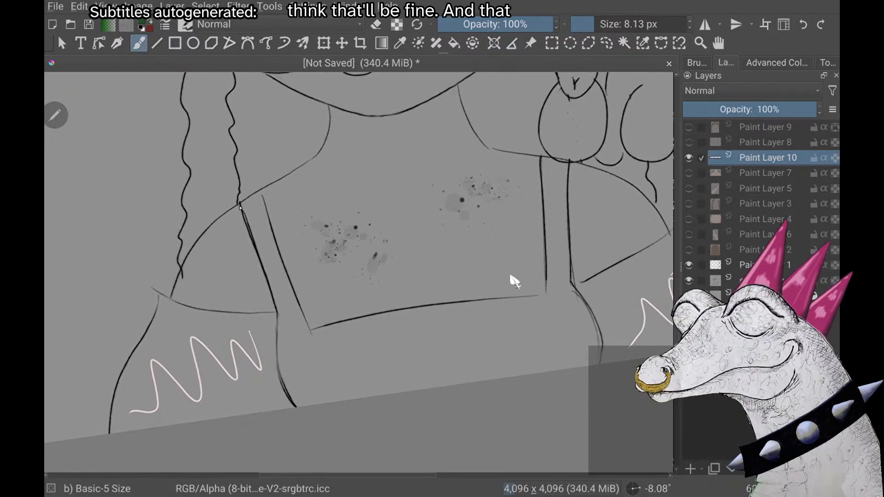
{"action": "mouse_move", "coordinate": [239, 205]}
{"action": "left_mouse_down"}
{"action": "mouse_move", "coordinate": [276, 307]}
{"action": "mouse_move", "coordinate": [283, 385]}
{"action": "left_mouse_up"}
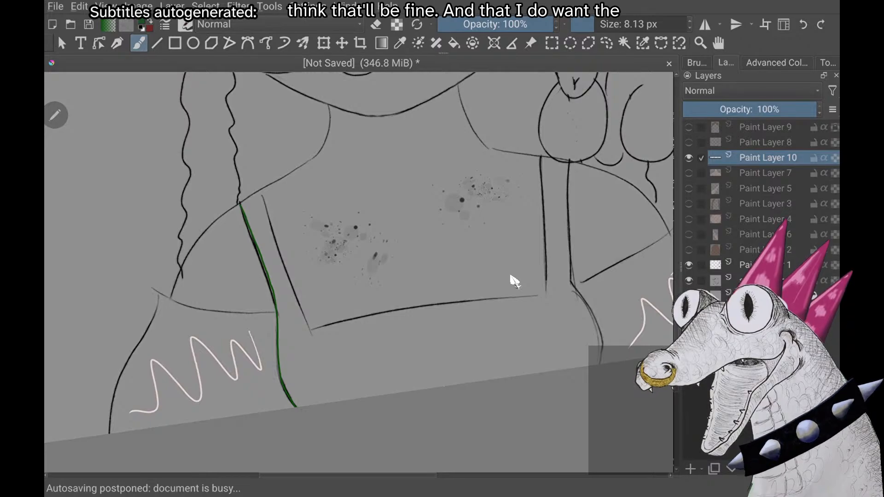
{"action": "scroll", "coordinate": [514, 282], "scroll_direction": "right", "scroll_amount": 3}
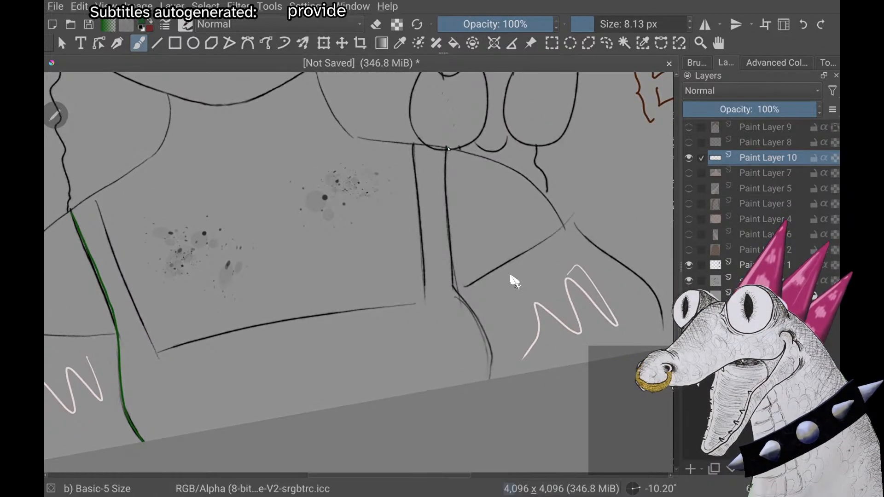
{"action": "mouse_move", "coordinate": [444, 187]}
{"action": "left_mouse_down"}
{"action": "mouse_move", "coordinate": [445, 237]}
{"action": "mouse_move", "coordinate": [485, 353]}
{"action": "left_mouse_up"}
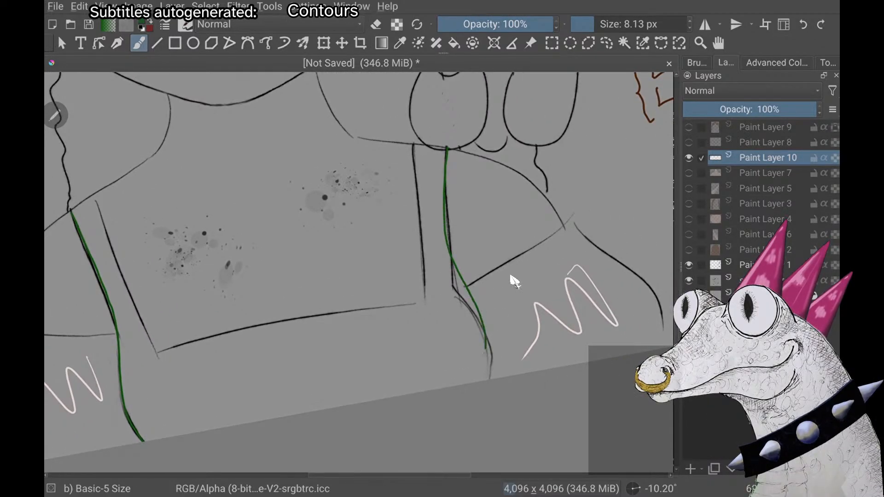
{"action": "key", "text": "ctrl+z"}
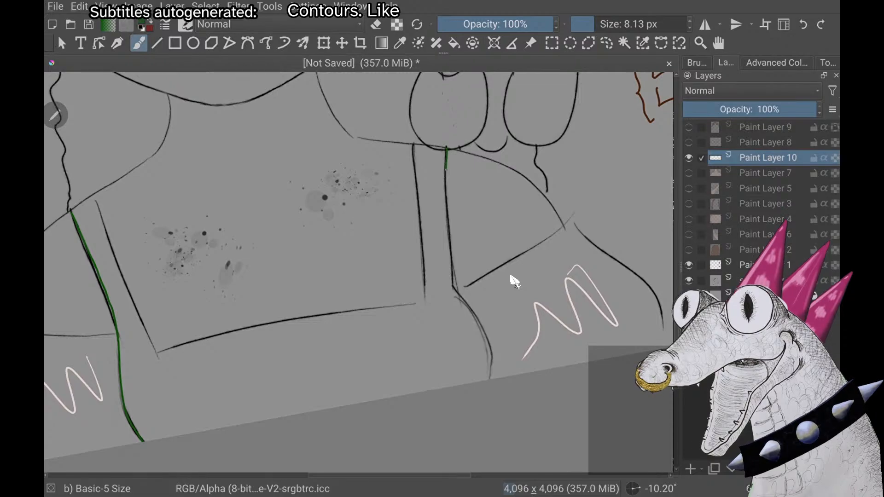
{"action": "mouse_move", "coordinate": [446, 170]}
{"action": "left_mouse_down"}
{"action": "mouse_move", "coordinate": [449, 228]}
{"action": "mouse_move", "coordinate": [490, 339]}
{"action": "mouse_move", "coordinate": [490, 378]}
{"action": "left_mouse_up"}
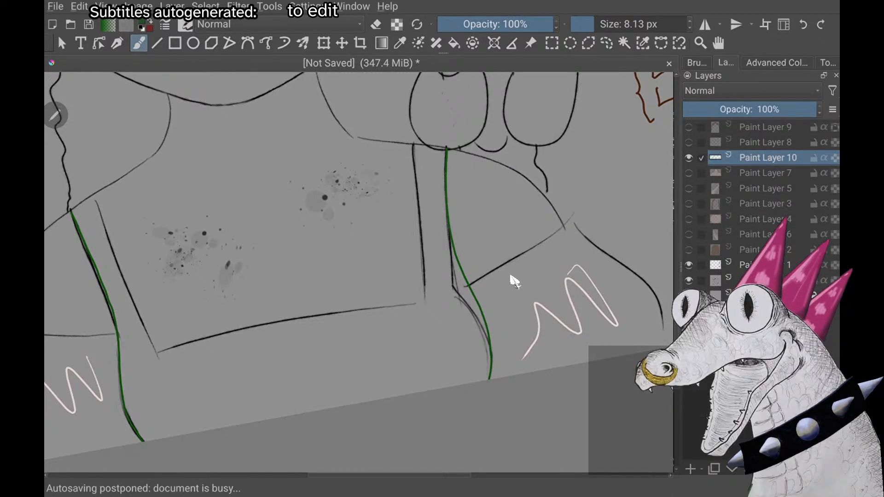
Try a green stroke and a large green circle over the chest area, undoing each one
{"action": "scroll", "coordinate": [514, 282], "scroll_direction": "up", "scroll_amount": 2}
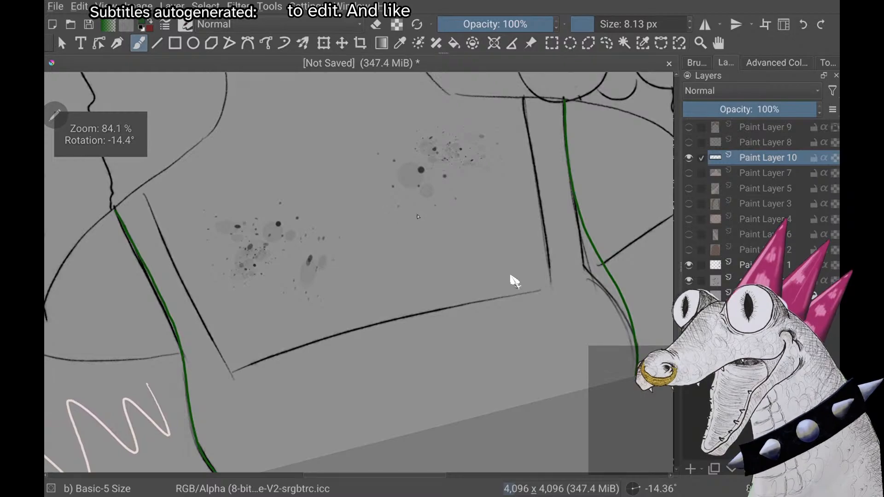
{"action": "mouse_move", "coordinate": [419, 211]}
{"action": "left_mouse_down"}
{"action": "mouse_move", "coordinate": [381, 238]}
{"action": "mouse_move", "coordinate": [360, 295]}
{"action": "mouse_move", "coordinate": [259, 246]}
{"action": "mouse_move", "coordinate": [249, 265]}
{"action": "left_mouse_up"}
{"action": "key", "text": "ctrl+z"}
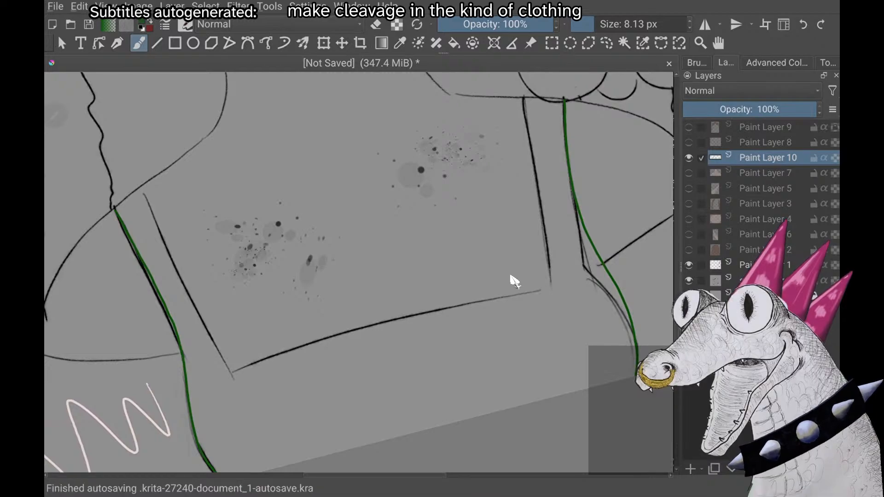
{"action": "scroll", "coordinate": [515, 282], "scroll_direction": "down", "scroll_amount": 2}
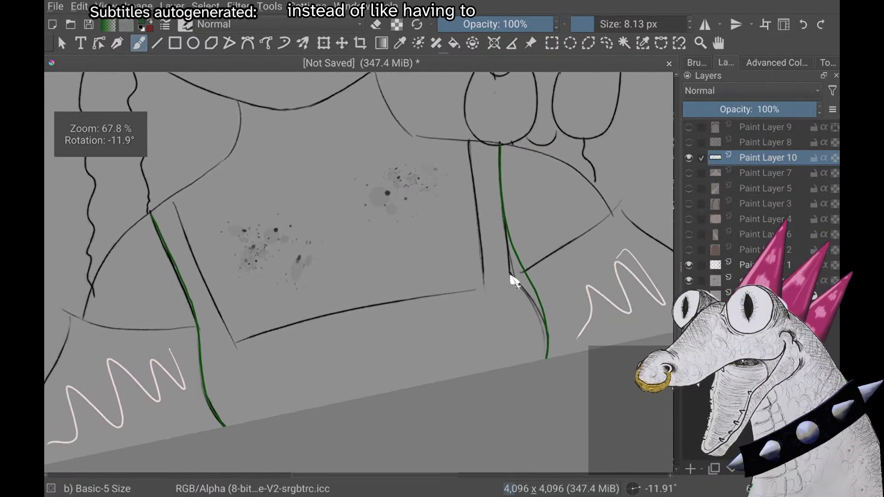
{"action": "scroll", "coordinate": [515, 281], "scroll_direction": "down", "scroll_amount": 1}
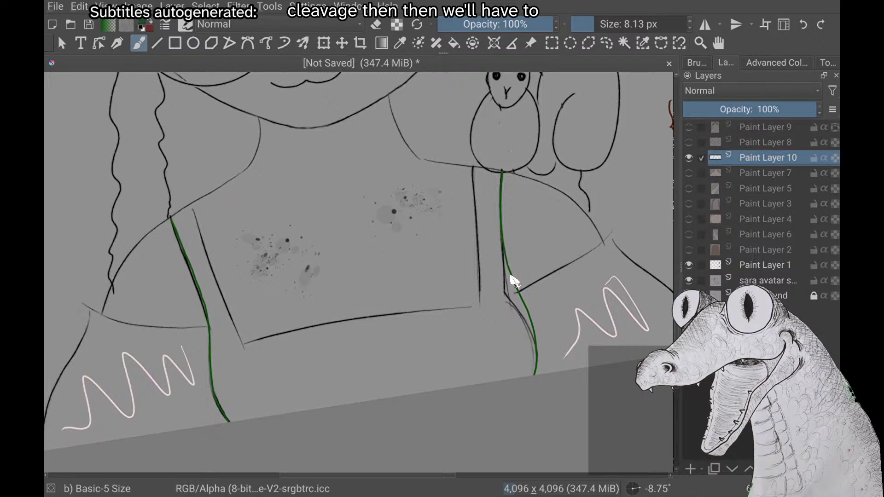
{"action": "mouse_move", "coordinate": [345, 292]}
{"action": "left_mouse_down"}
{"action": "mouse_move", "coordinate": [299, 175]}
{"action": "mouse_move", "coordinate": [395, 340]}
{"action": "mouse_move", "coordinate": [298, 223]}
{"action": "left_mouse_up"}
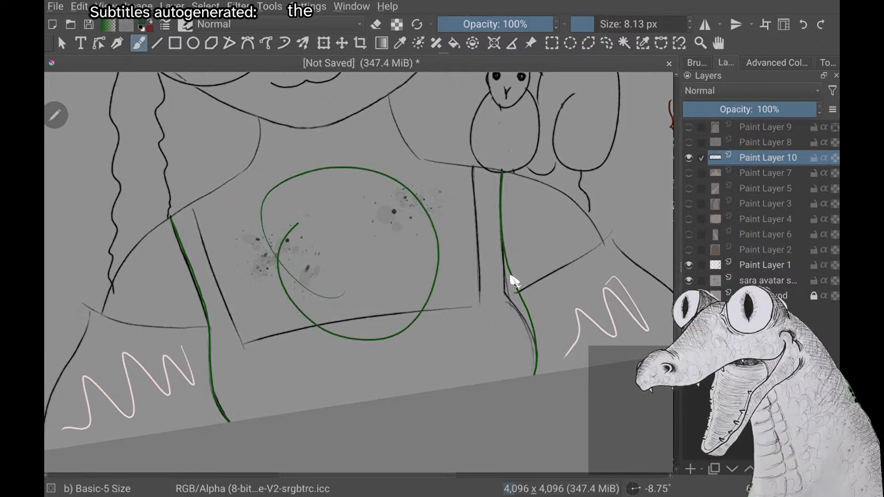
{"action": "key", "text": "ctrl+z"}
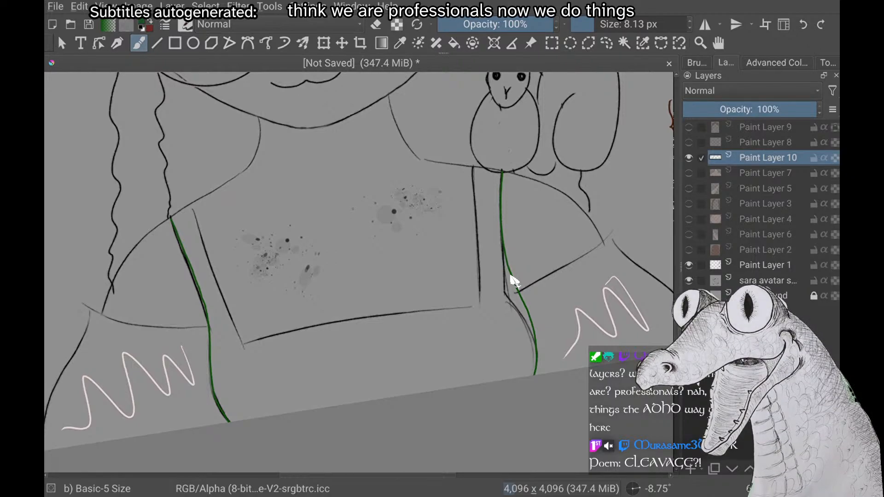
Show the body on Paint Layer 7 and draw the green top edge of the squirrel-side strap along the shoulder
{"action": "scroll", "coordinate": [511, 277], "scroll_direction": "down", "scroll_amount": 1}
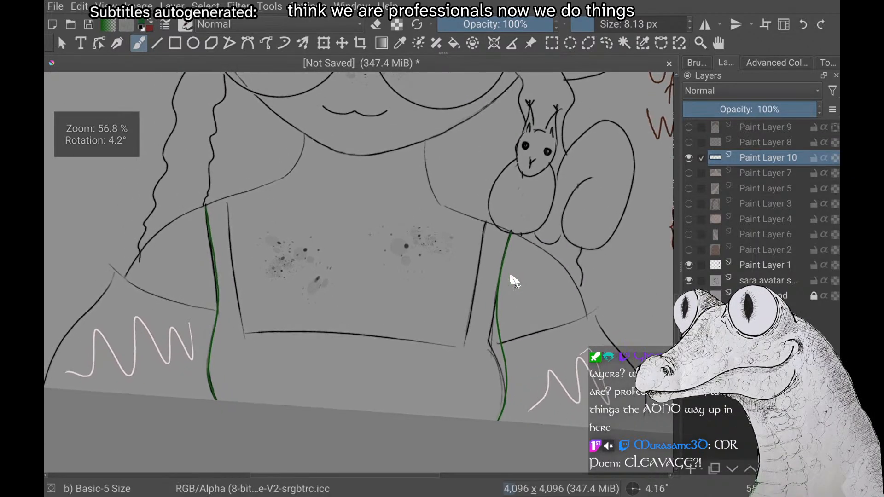
{"action": "scroll", "coordinate": [511, 276], "scroll_direction": "down", "scroll_amount": 2}
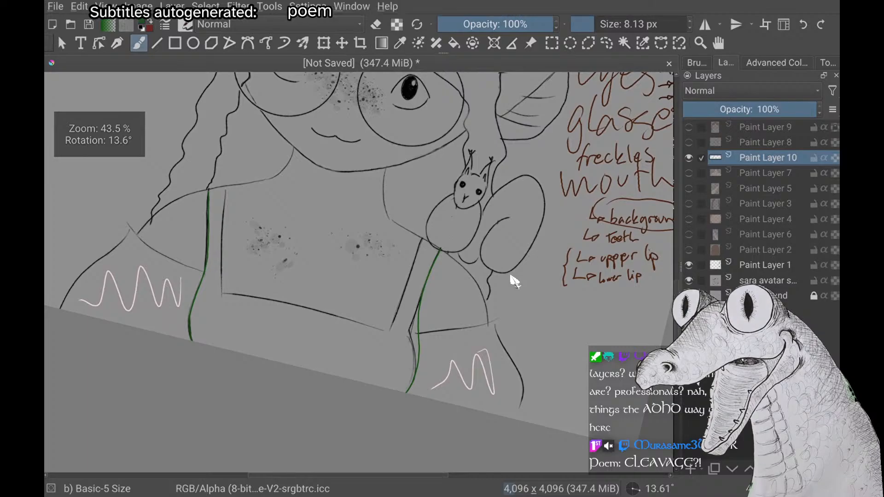
{"action": "scroll", "coordinate": [515, 281], "scroll_direction": "up", "scroll_amount": 3}
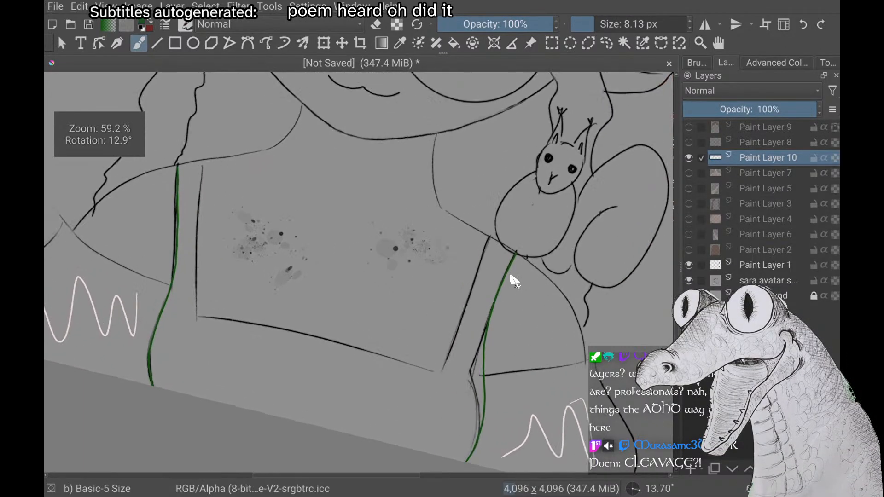
{"action": "scroll", "coordinate": [515, 281], "scroll_direction": "up", "scroll_amount": 1}
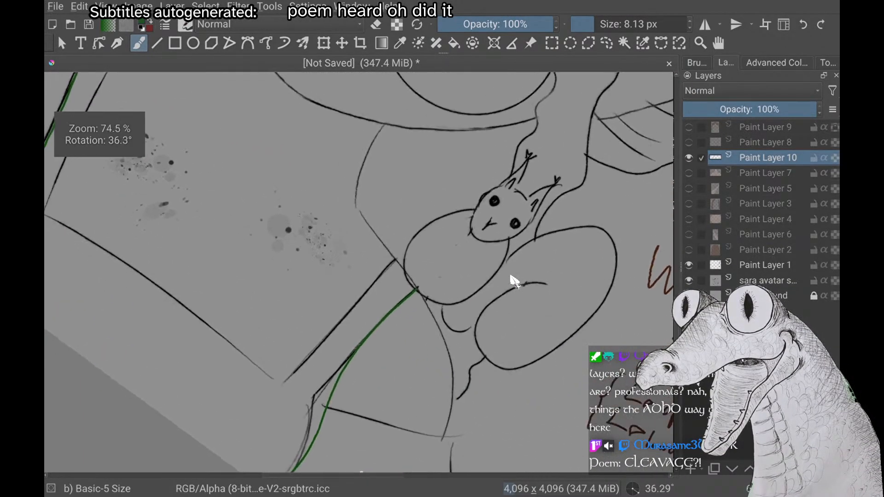
{"action": "scroll", "coordinate": [515, 281], "scroll_direction": "up", "scroll_amount": 2}
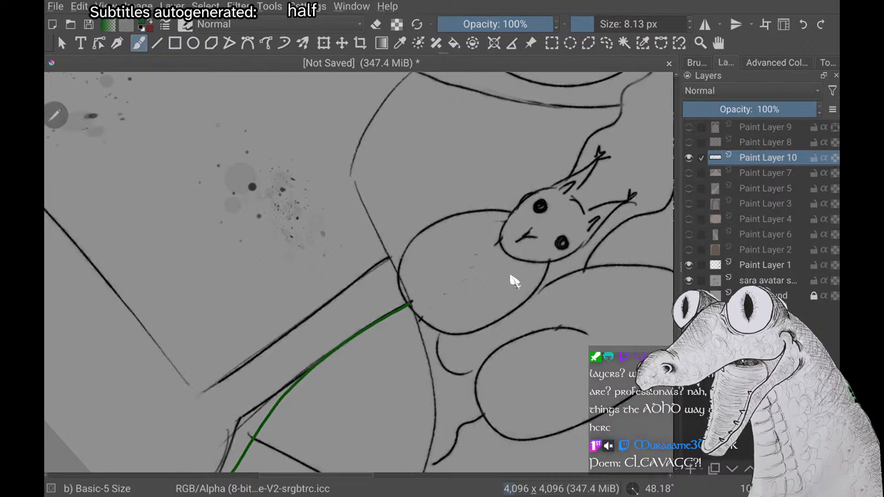
{"action": "left_click", "coordinate": [689, 173]}
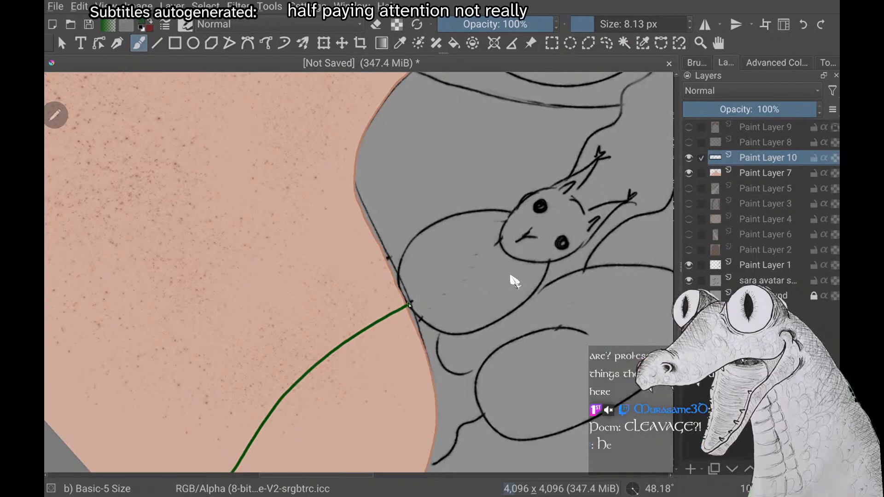
{"action": "left_click_drag", "start_coordinate": [410, 304], "coordinate": [405, 291]}
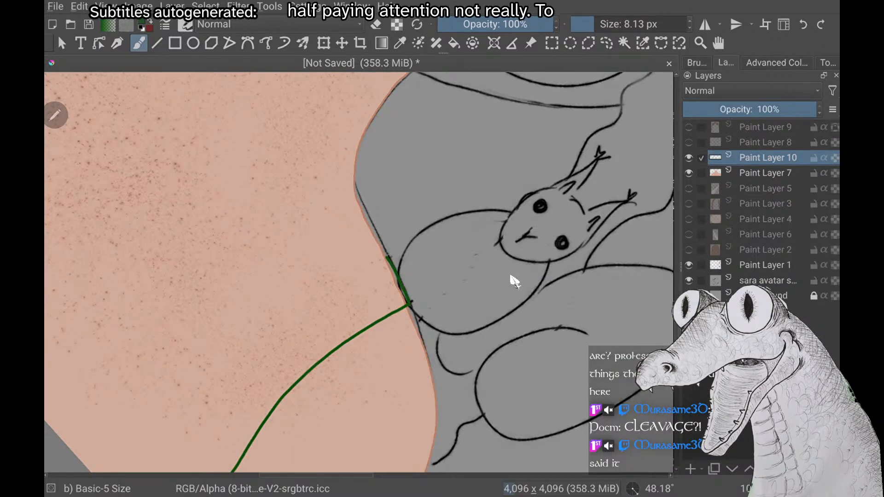
Extend the outer green dress line on the shoulder opposite the squirrel to the body's edge
{"action": "scroll", "coordinate": [514, 281], "scroll_direction": "down", "scroll_amount": 3}
{"action": "scroll", "coordinate": [515, 281], "scroll_direction": "up", "scroll_amount": 3}
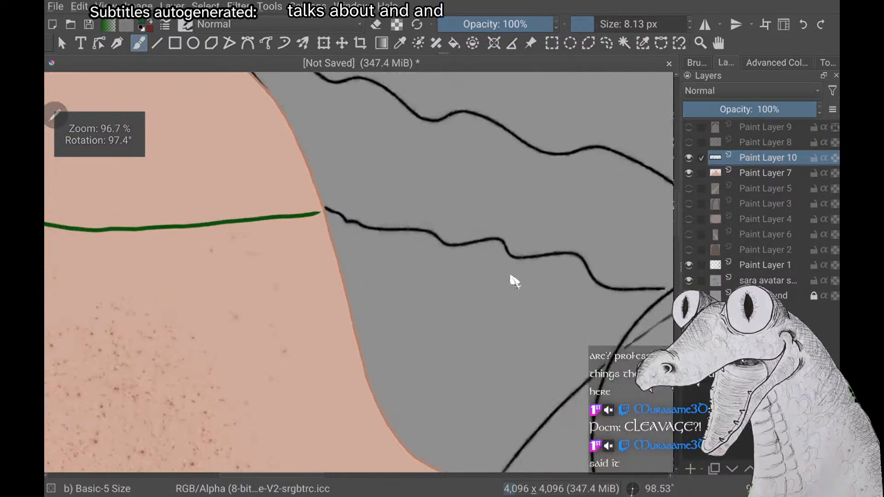
{"action": "scroll", "coordinate": [515, 280], "scroll_direction": "up", "scroll_amount": 3}
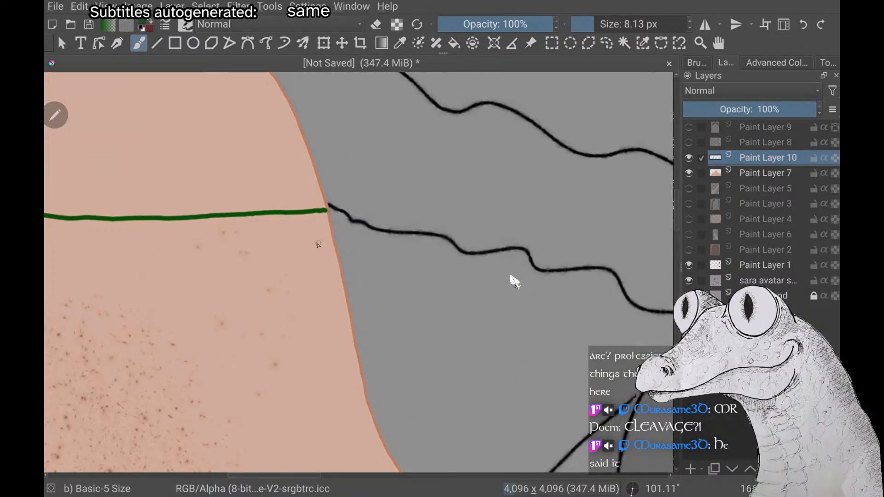
{"action": "scroll", "coordinate": [515, 281], "scroll_direction": "down", "scroll_amount": 1}
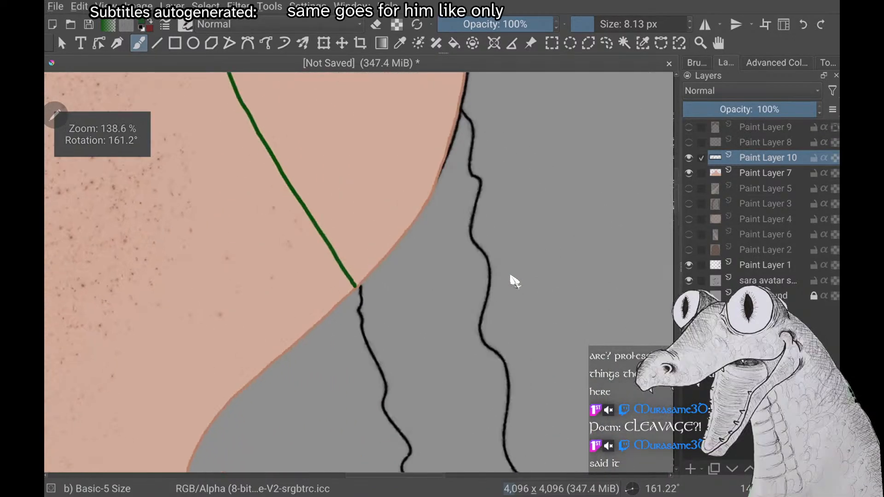
{"action": "scroll", "coordinate": [515, 281], "scroll_direction": "up", "scroll_amount": 4}
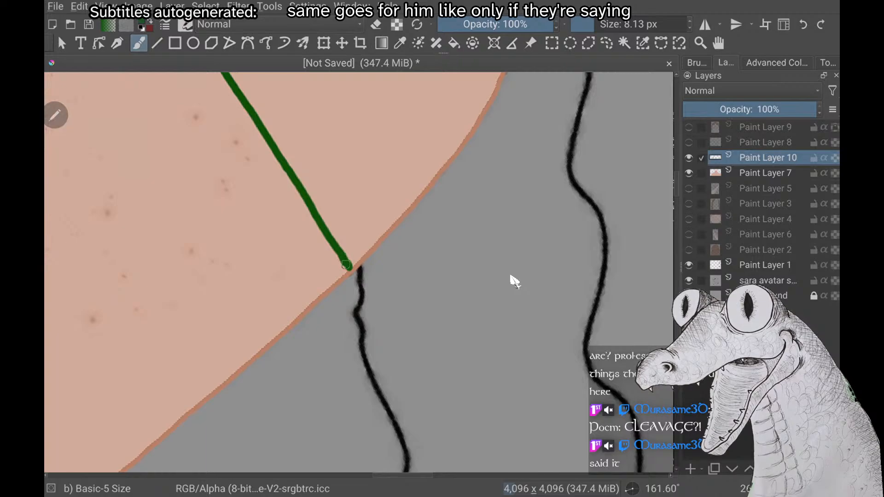
{"action": "scroll", "coordinate": [515, 281], "scroll_direction": "up", "scroll_amount": 2}
{"action": "scroll", "coordinate": [515, 281], "scroll_direction": "down", "scroll_amount": 4}
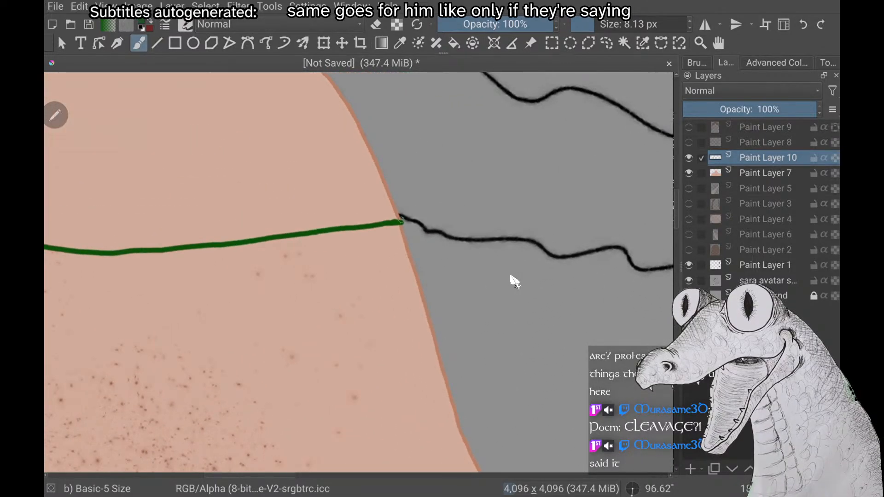
Start the inner strap line opposite the squirrel with the body hidden, and close the strap's top along the shoulder with the body shown
{"action": "left_click", "coordinate": [689, 173]}
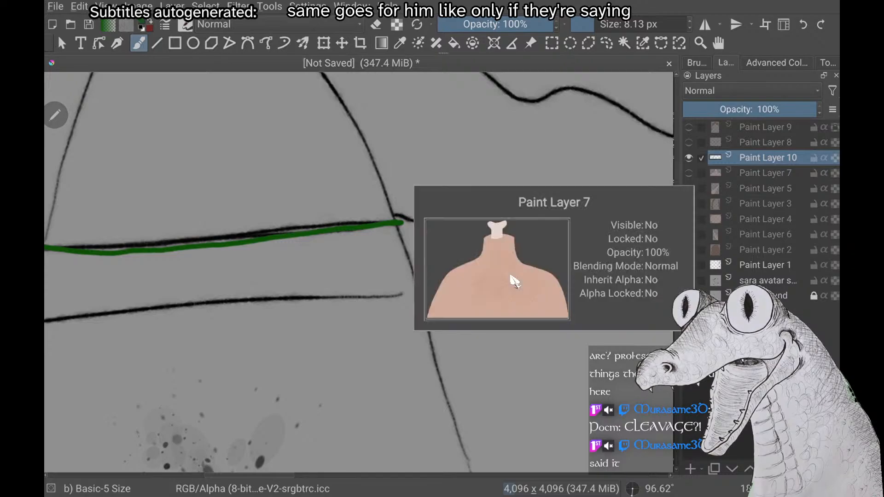
{"action": "scroll", "coordinate": [515, 281], "scroll_direction": "down", "scroll_amount": 2}
{"action": "left_click_drag", "start_coordinate": [431, 339], "coordinate": [416, 295]}
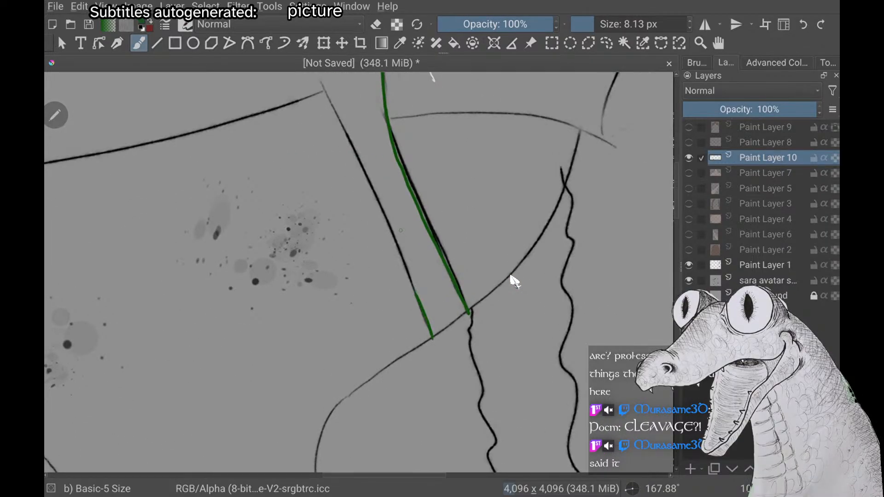
{"action": "left_click", "coordinate": [689, 173]}
{"action": "scroll", "coordinate": [511, 277], "scroll_direction": "up", "scroll_amount": 3}
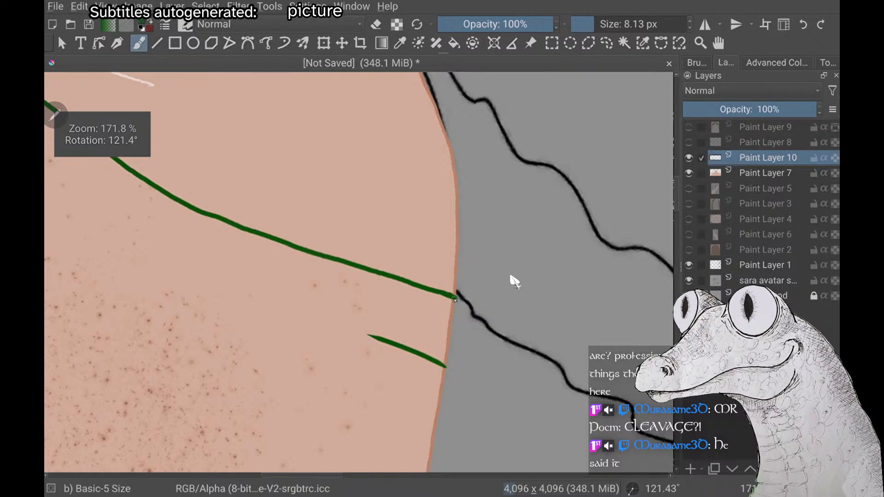
{"action": "left_click_drag", "start_coordinate": [455, 298], "coordinate": [454, 315]}
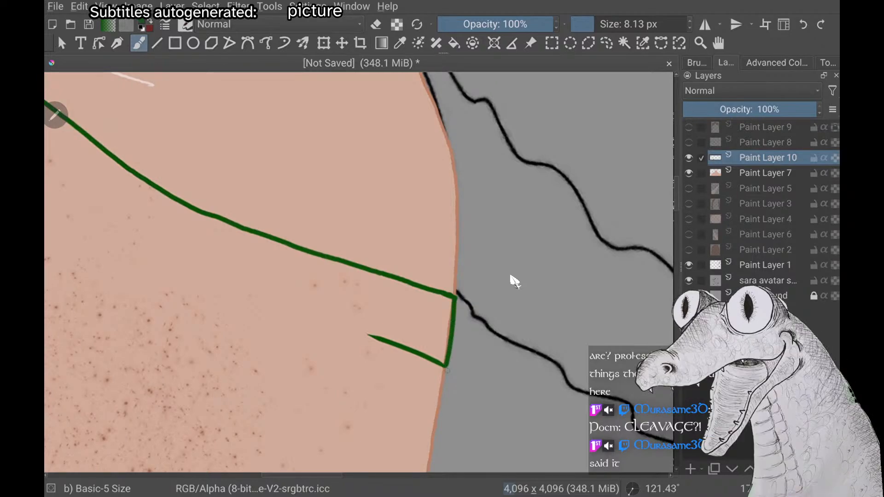
{"action": "scroll", "coordinate": [515, 282], "scroll_direction": "down", "scroll_amount": 4}
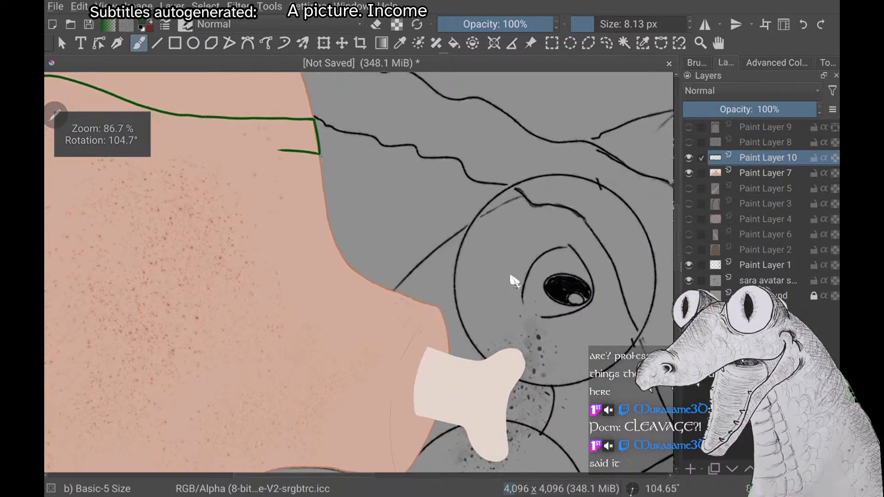
Hide the body on Paint Layer 7, draw the upper part of the squirrel-side strap's inner green line, and show the body again
{"action": "scroll", "coordinate": [515, 281], "scroll_direction": "up", "scroll_amount": 2}
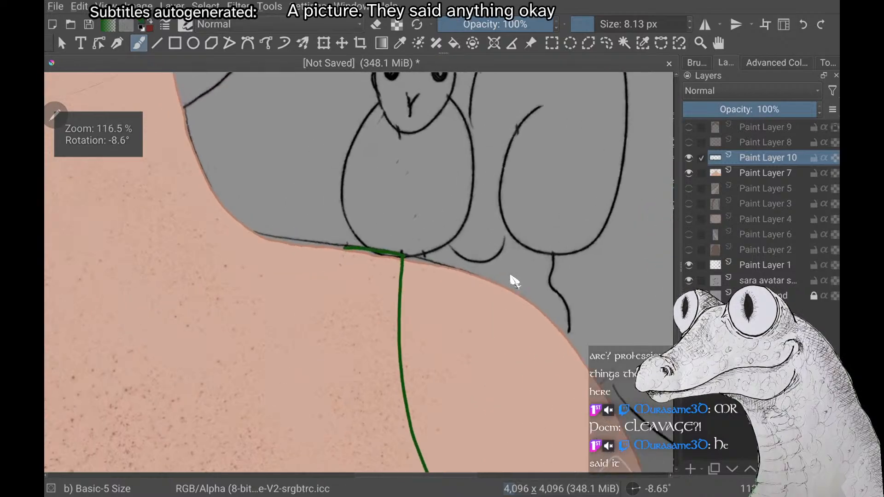
{"action": "left_click", "coordinate": [688, 173]}
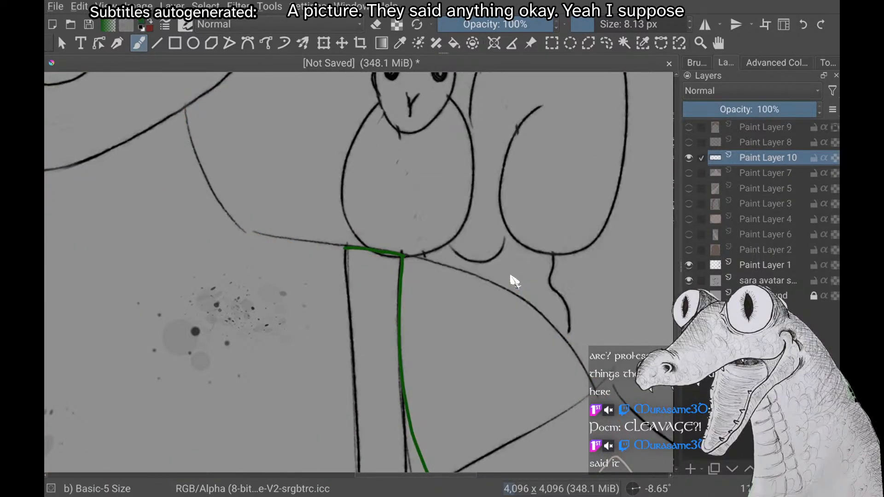
{"action": "left_click_drag", "start_coordinate": [345, 249], "coordinate": [351, 313]}
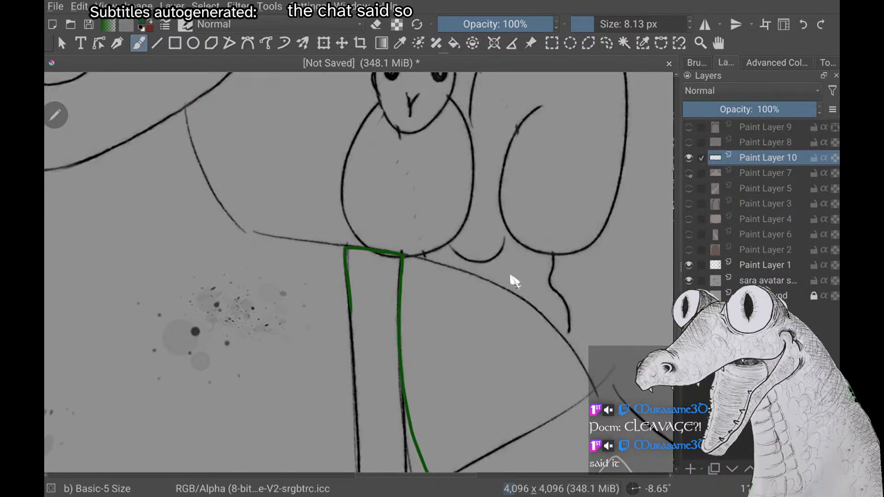
{"action": "left_click", "coordinate": [689, 174]}
Examine the green dress lines and both shoulder straps against the whole character for balance between the two sides
{"action": "scroll", "coordinate": [515, 281], "scroll_direction": "down", "scroll_amount": 5}
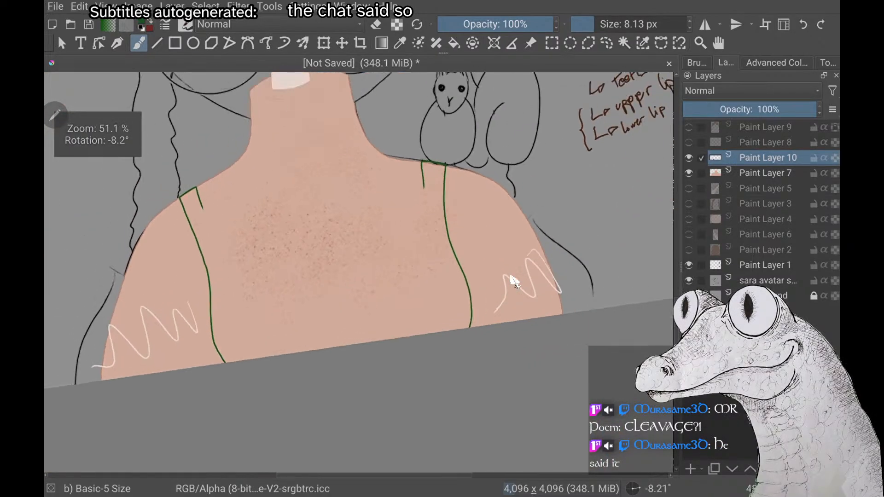
{"action": "scroll", "coordinate": [515, 281], "scroll_direction": "down", "scroll_amount": 6}
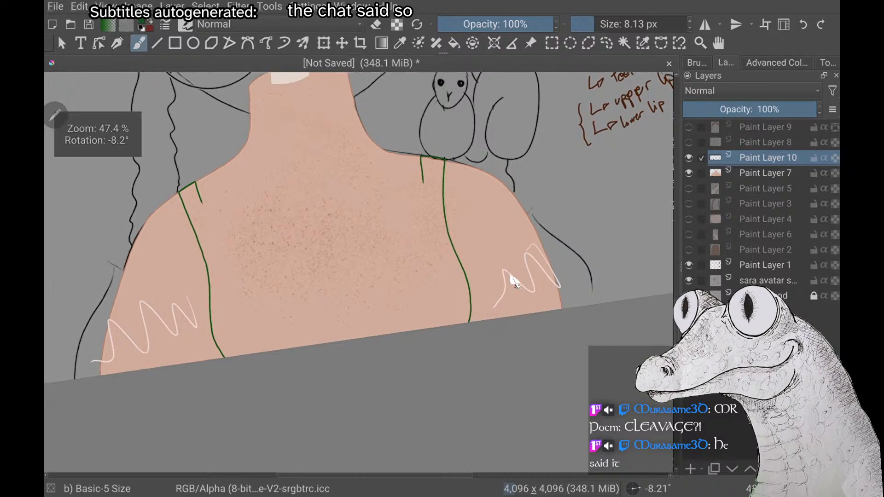
{"action": "scroll", "coordinate": [515, 281], "scroll_direction": "up", "scroll_amount": 1}
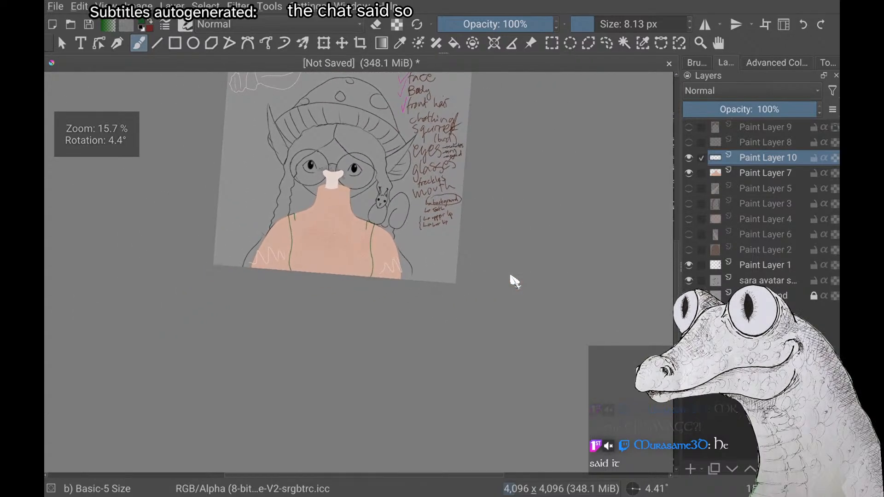
{"action": "scroll", "coordinate": [514, 281], "scroll_direction": "up", "scroll_amount": 2}
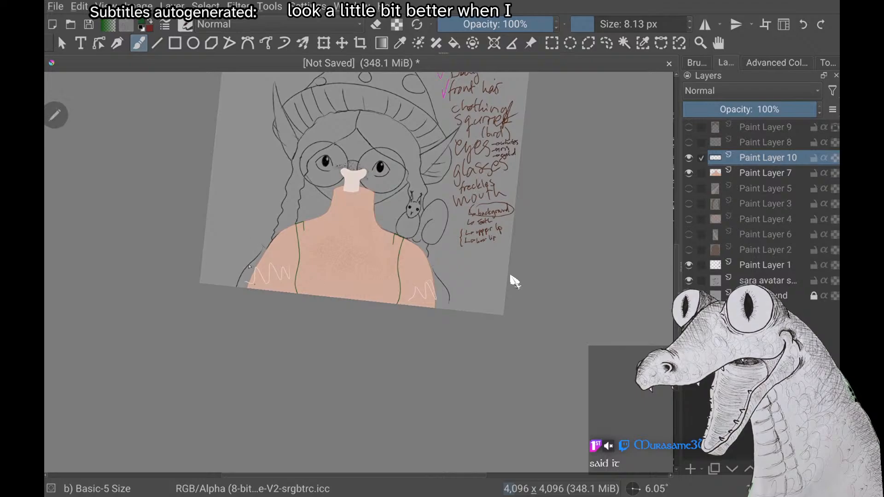
{"action": "scroll", "coordinate": [515, 281], "scroll_direction": "up", "scroll_amount": 3}
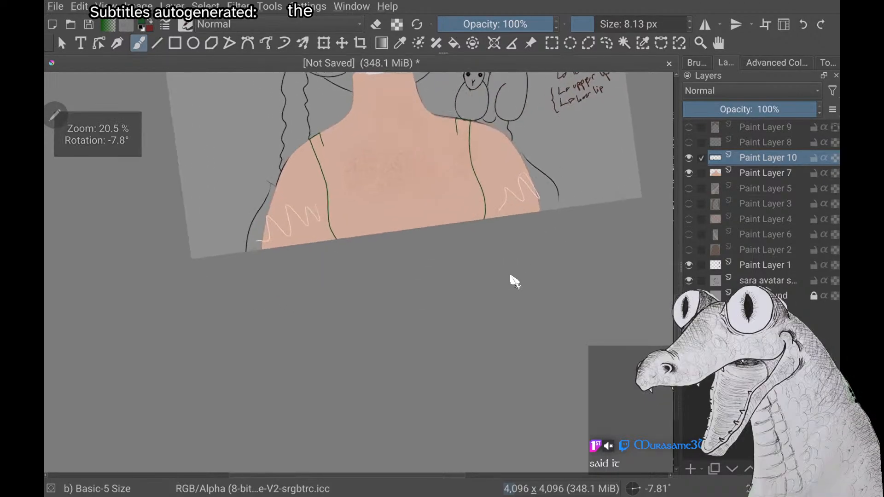
{"action": "scroll", "coordinate": [515, 281], "scroll_direction": "down", "scroll_amount": 3}
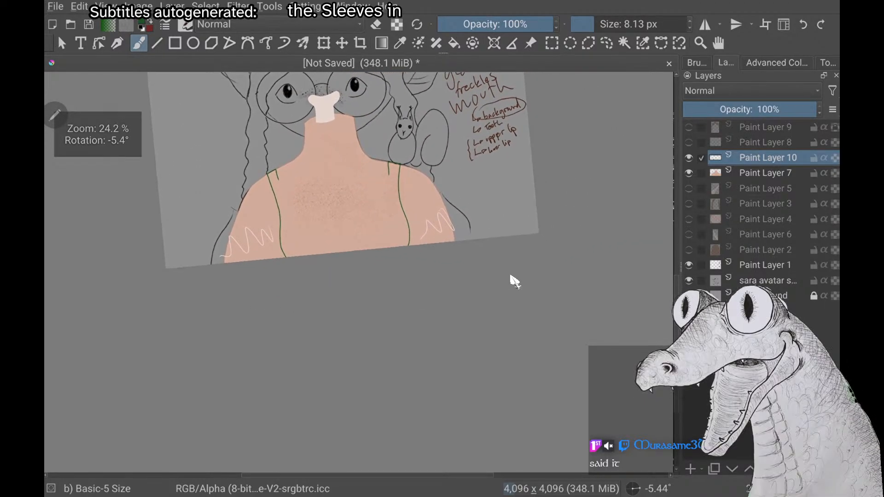
{"action": "scroll", "coordinate": [515, 281], "scroll_direction": "down", "scroll_amount": 3}
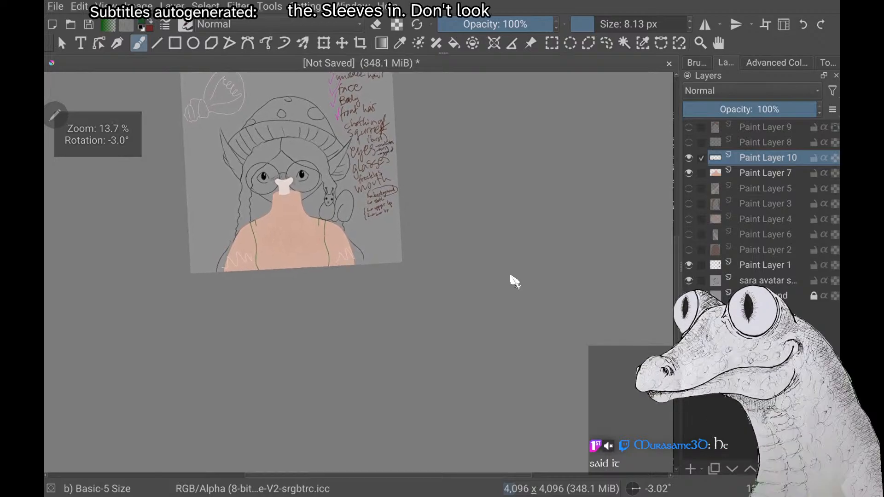
{"action": "scroll", "coordinate": [515, 281], "scroll_direction": "down", "scroll_amount": 4}
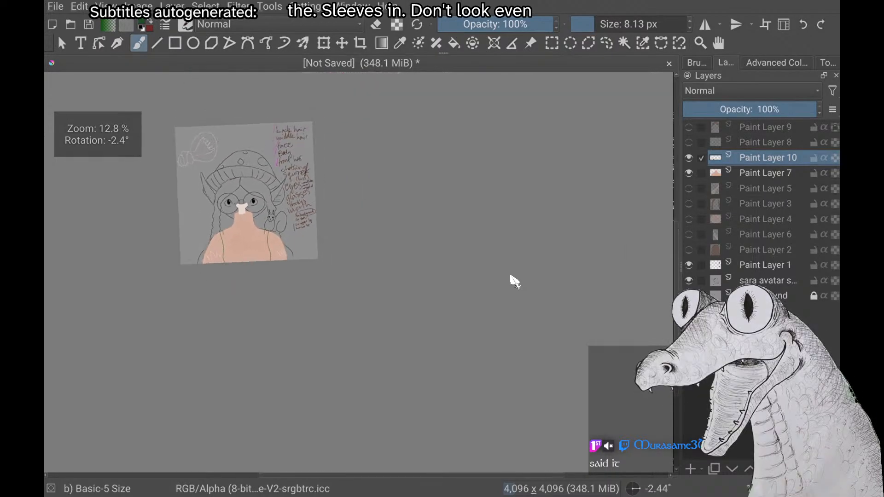
{"action": "scroll", "coordinate": [515, 281], "scroll_direction": "up", "scroll_amount": 5}
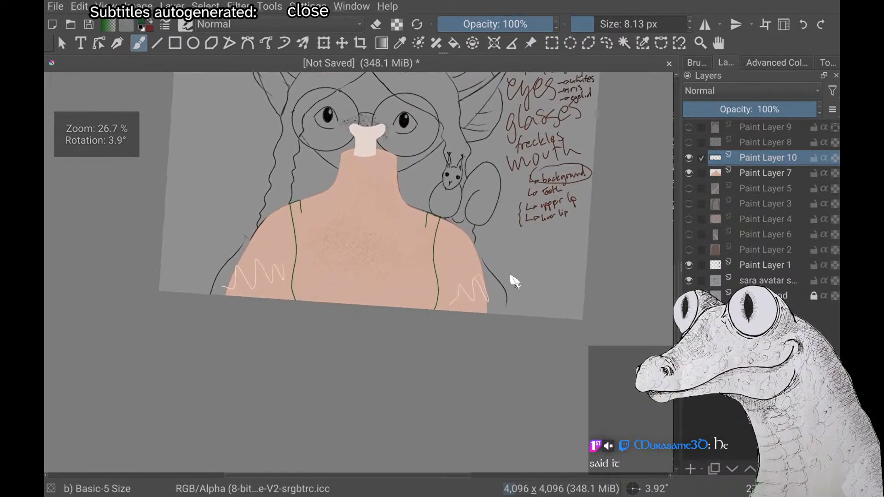
{"action": "scroll", "coordinate": [515, 281], "scroll_direction": "up", "scroll_amount": 2}
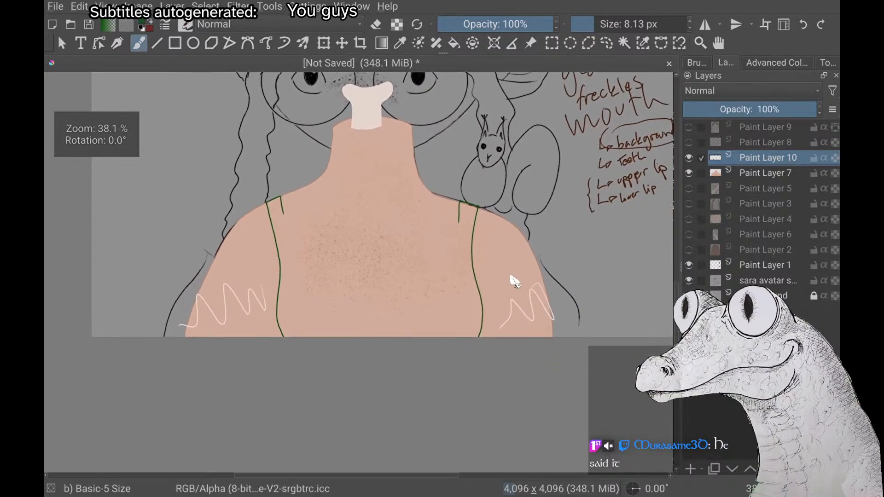
Undo the green strap and outer dress lines on Paint Layer 10 and hide the body on Paint Layer 7
{"action": "left_click", "coordinate": [689, 173]}
{"action": "left_click", "coordinate": [689, 173]}
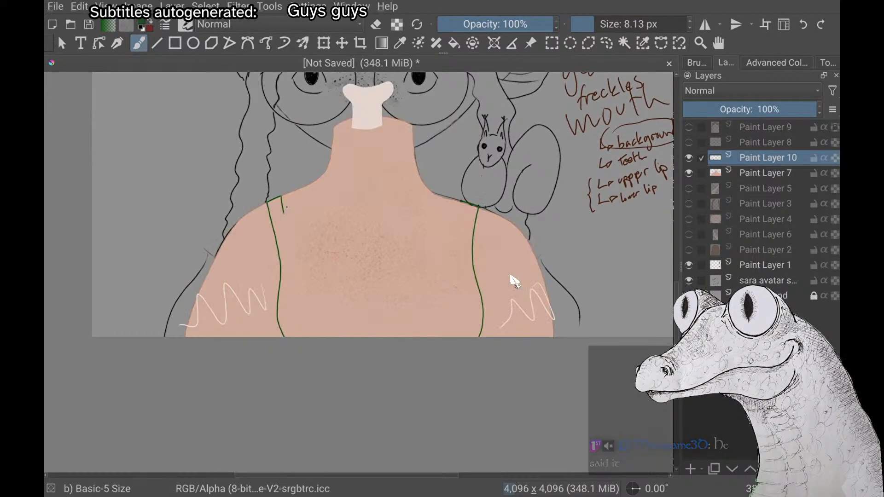
{"action": "left_click", "coordinate": [689, 173]}
{"action": "left_click", "coordinate": [689, 173]}
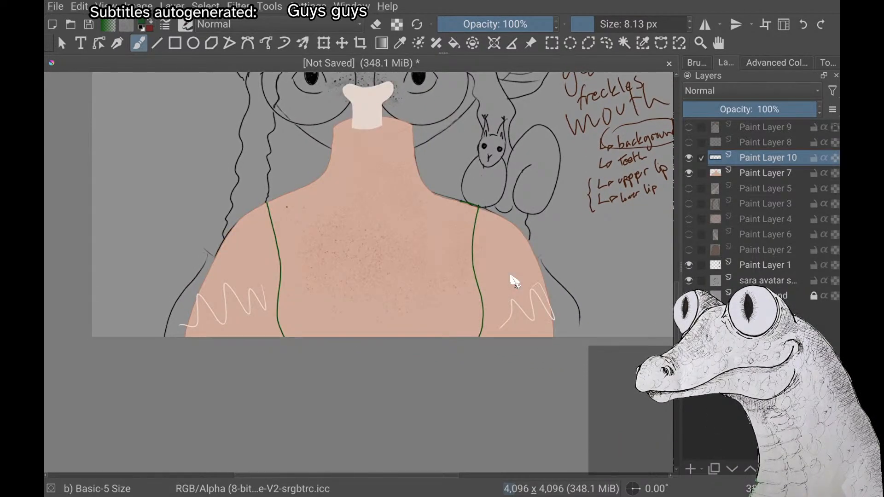
{"action": "left_click", "coordinate": [689, 173]}
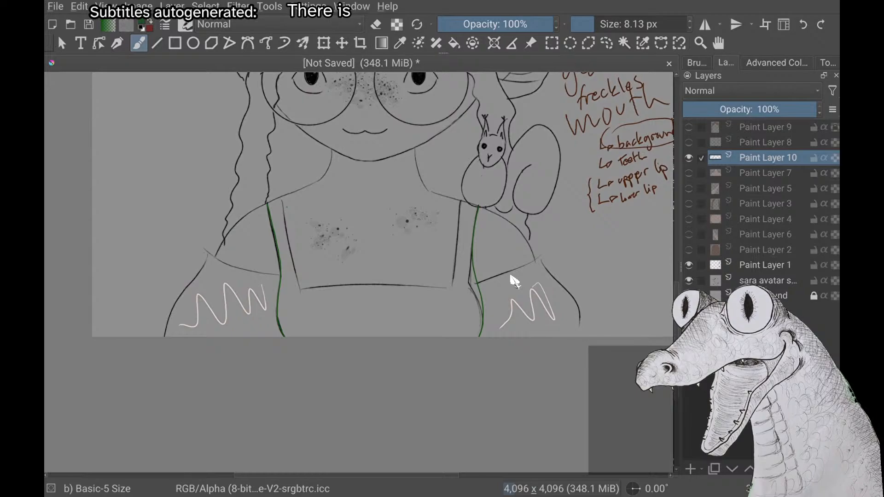
{"action": "scroll", "coordinate": [511, 276], "scroll_direction": "up", "scroll_amount": 3}
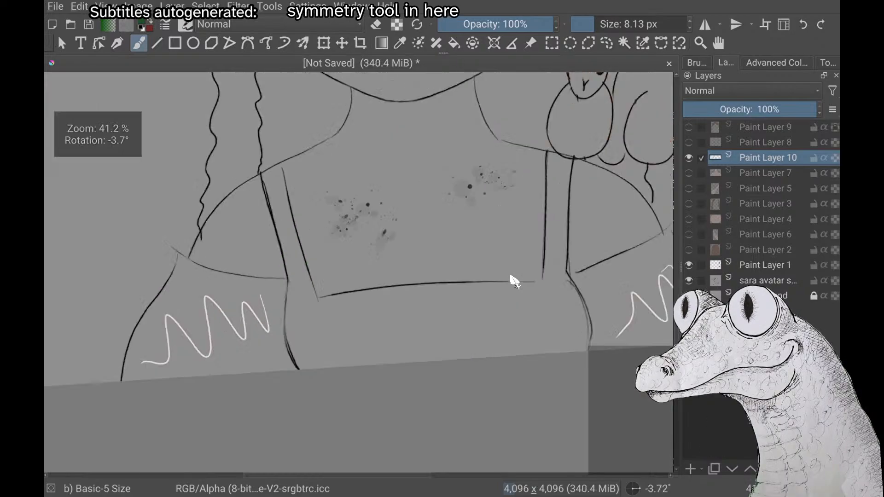
{"action": "scroll", "coordinate": [514, 281], "scroll_direction": "down", "scroll_amount": 4}
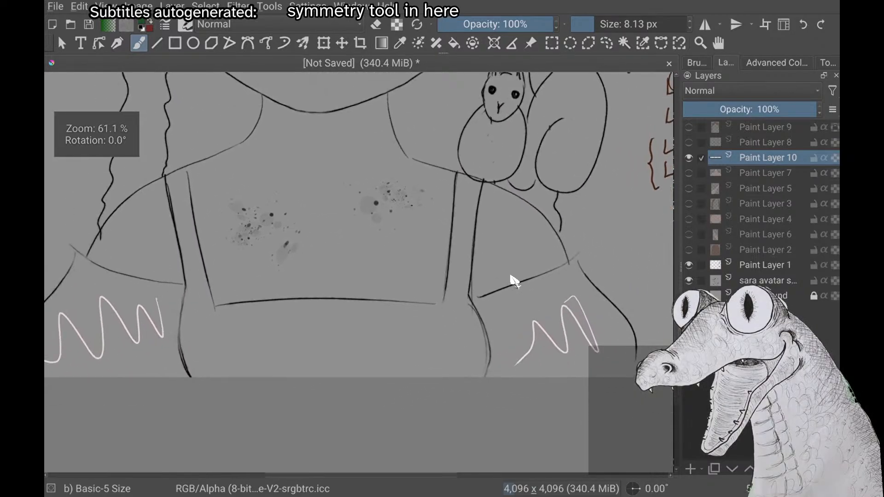
Enable horizontal mirror painting and centre its axis on the torso, comparing it with the body on Paint Layer 7 hidden and shown
{"action": "left_click", "coordinate": [705, 24]}
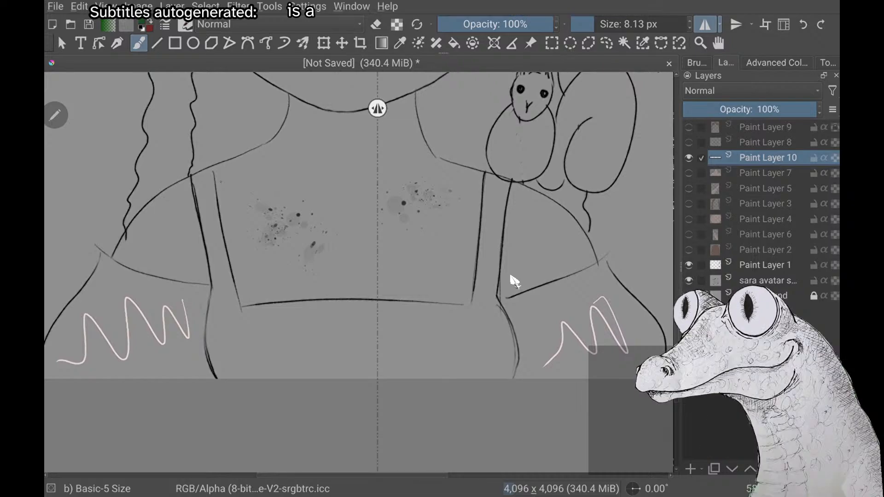
{"action": "left_click_drag", "start_coordinate": [378, 109], "coordinate": [353, 216]}
{"action": "left_click", "coordinate": [690, 174]}
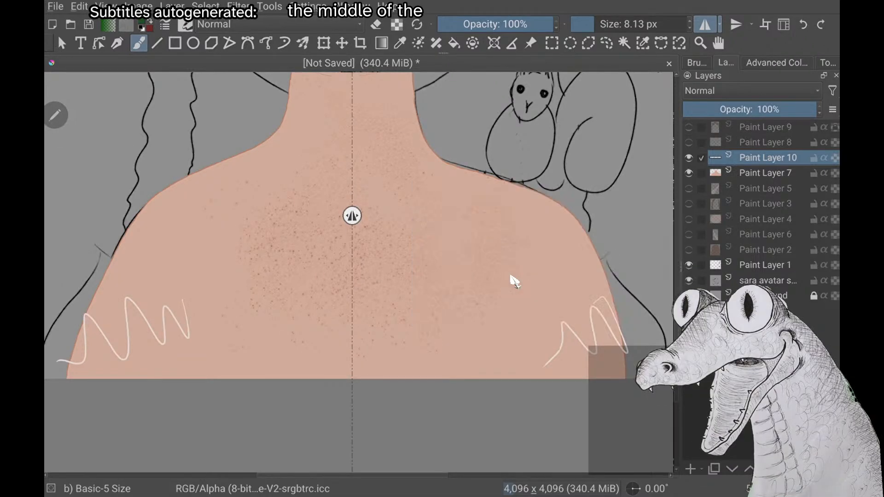
{"action": "left_click", "coordinate": [690, 173]}
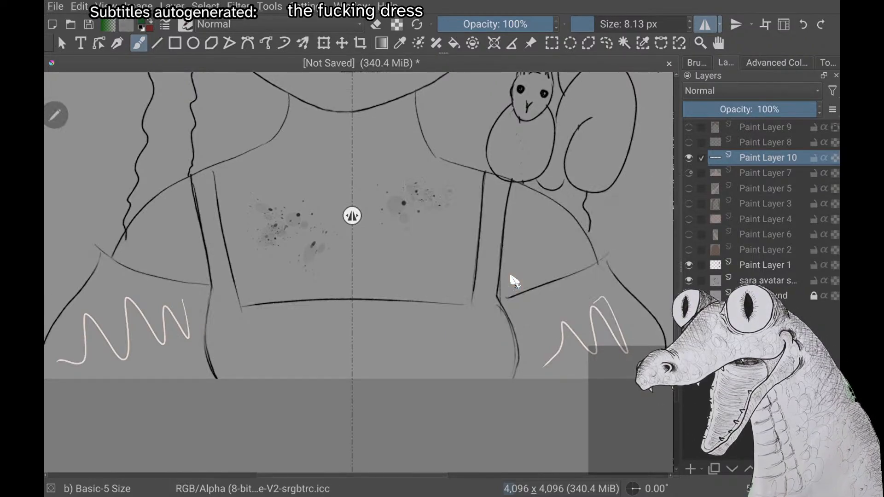
{"action": "left_click", "coordinate": [689, 173]}
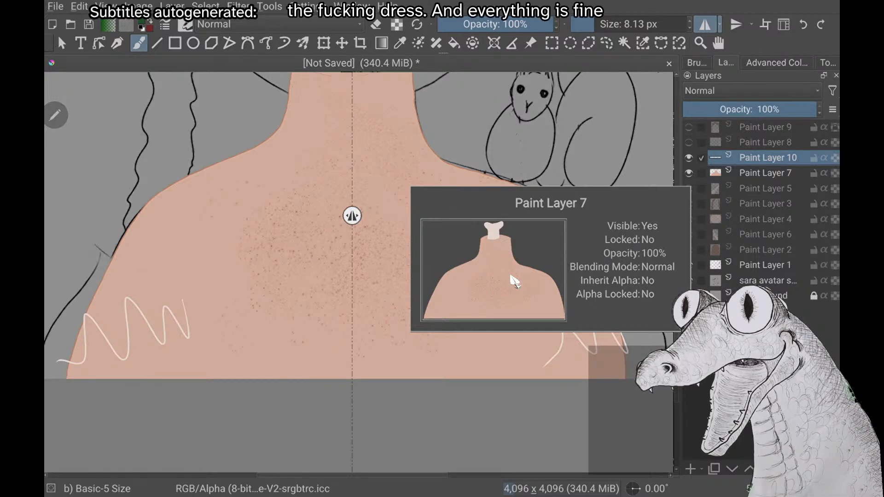
Draw the mirrored inner and outer green strap lines down from the squirrel-side shoulder over the body
{"action": "scroll", "coordinate": [510, 275], "scroll_direction": "up", "scroll_amount": 2}
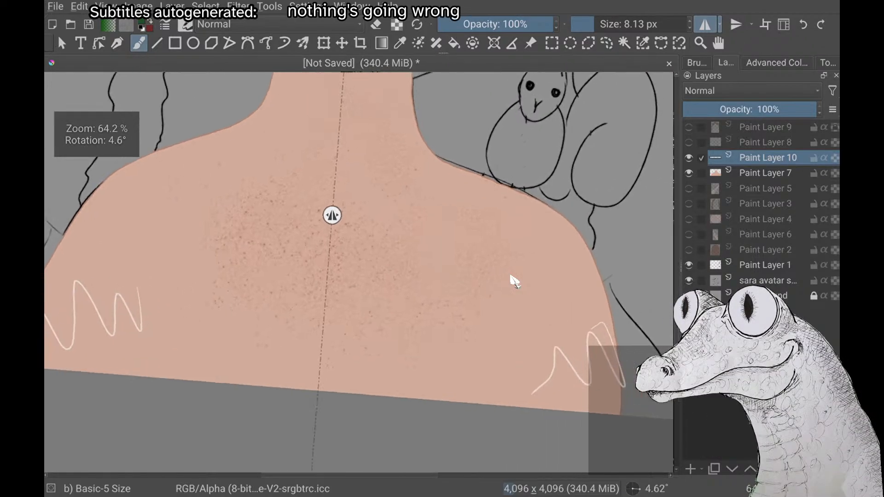
{"action": "scroll", "coordinate": [511, 276], "scroll_direction": "down", "scroll_amount": 2}
{"action": "scroll", "coordinate": [510, 276], "scroll_direction": "up", "scroll_amount": 3}
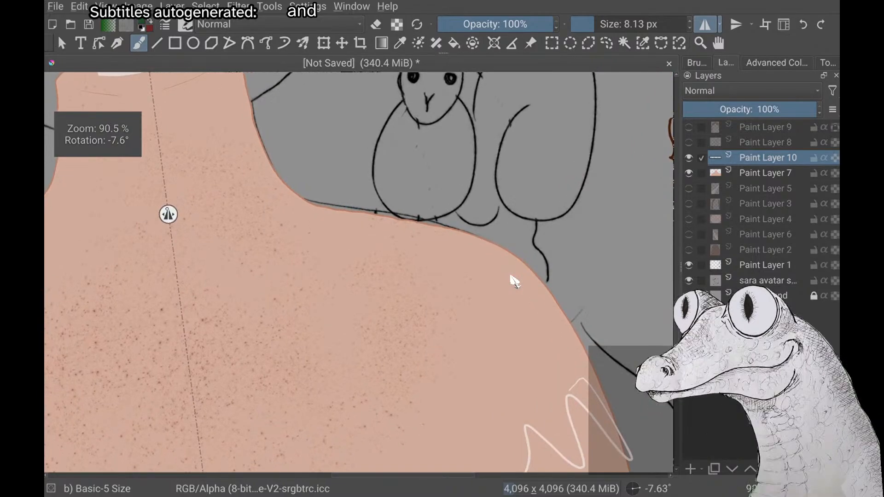
{"action": "left_click_drag", "start_coordinate": [376, 212], "coordinate": [379, 267]}
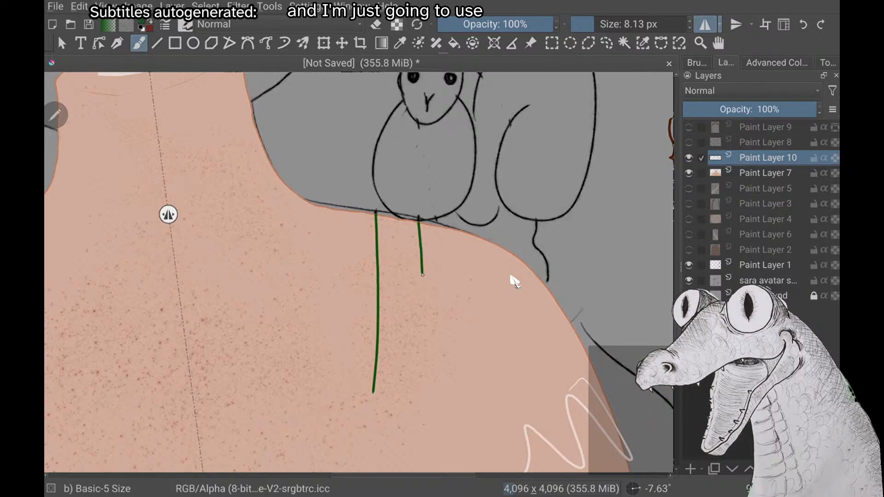
{"action": "left_click_drag", "start_coordinate": [424, 320], "coordinate": [427, 385]}
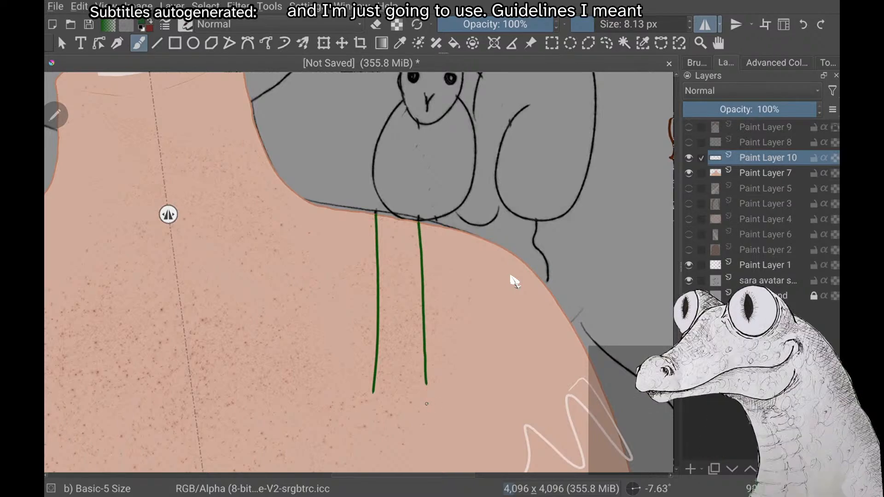
Try short green neckline strokes between the symmetry axis and the inner strap line's lower end, undoing each one
{"action": "scroll", "coordinate": [510, 276], "scroll_direction": "down", "scroll_amount": 3}
{"action": "scroll", "coordinate": [510, 276], "scroll_direction": "up", "scroll_amount": 3}
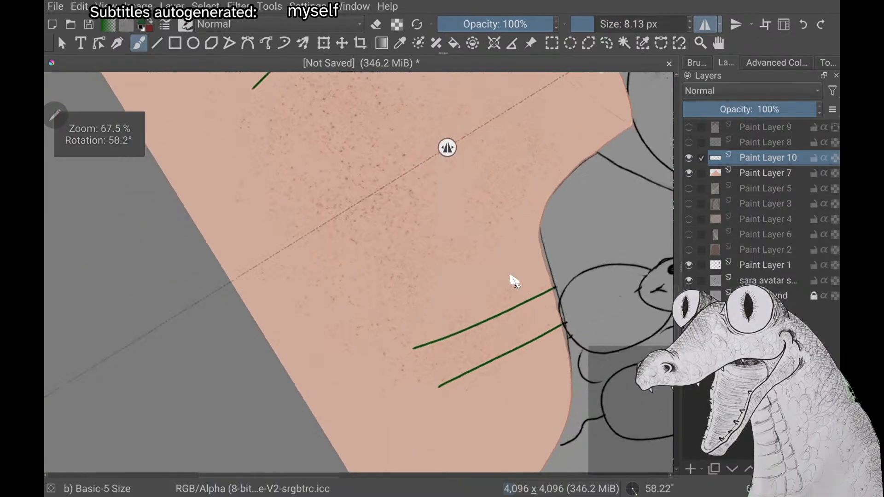
{"action": "scroll", "coordinate": [510, 275], "scroll_direction": "down", "scroll_amount": 1}
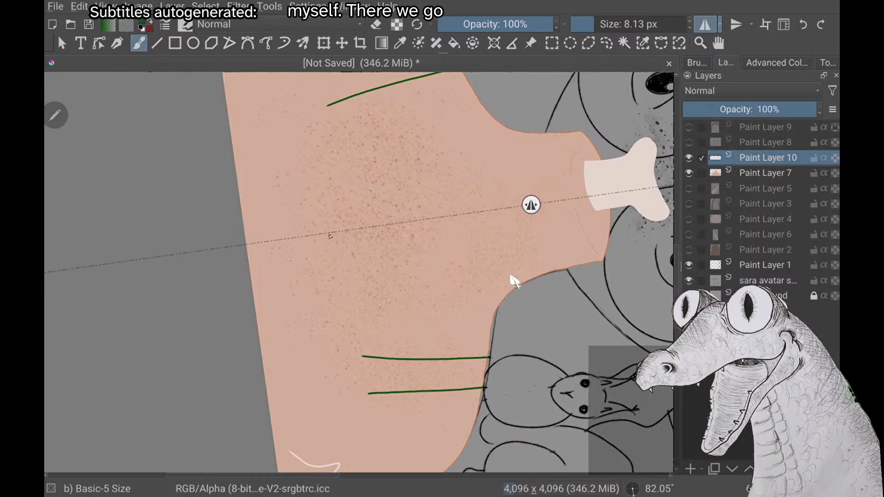
{"action": "left_click_drag", "start_coordinate": [330, 247], "coordinate": [362, 358]}
{"action": "key", "text": "ctrl+z"}
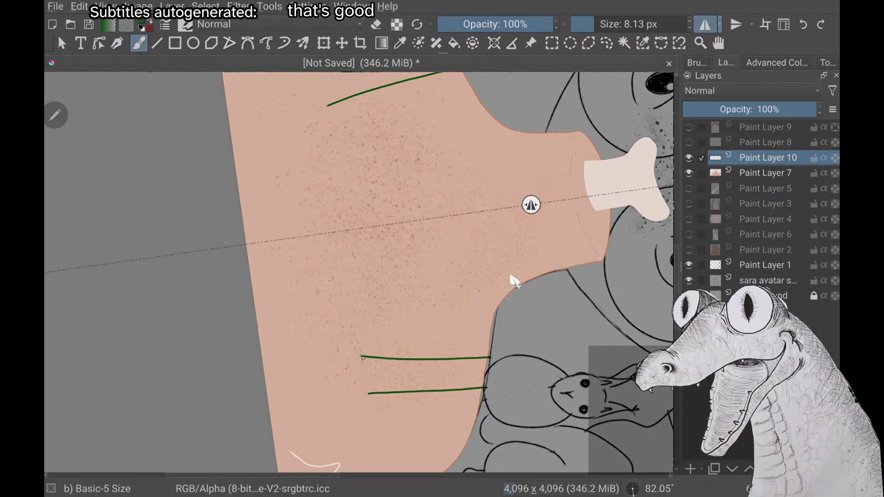
{"action": "left_click_drag", "start_coordinate": [363, 357], "coordinate": [355, 349]}
{"action": "key", "text": "ctrl+z"}
Try a mirrored green neckline that curves up into the inner strap line near its end, and undo it
{"action": "scroll", "coordinate": [510, 277], "scroll_direction": "up", "scroll_amount": 2}
{"action": "scroll", "coordinate": [510, 277], "scroll_direction": "up", "scroll_amount": 2}
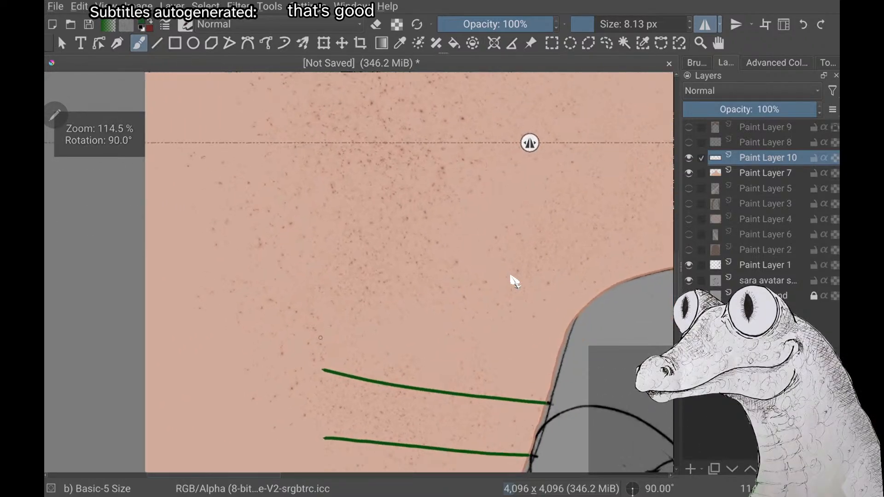
{"action": "mouse_move", "coordinate": [305, 144]}
{"action": "left_mouse_down"}
{"action": "mouse_move", "coordinate": [304, 300]}
{"action": "mouse_move", "coordinate": [315, 352]}
{"action": "left_mouse_up"}
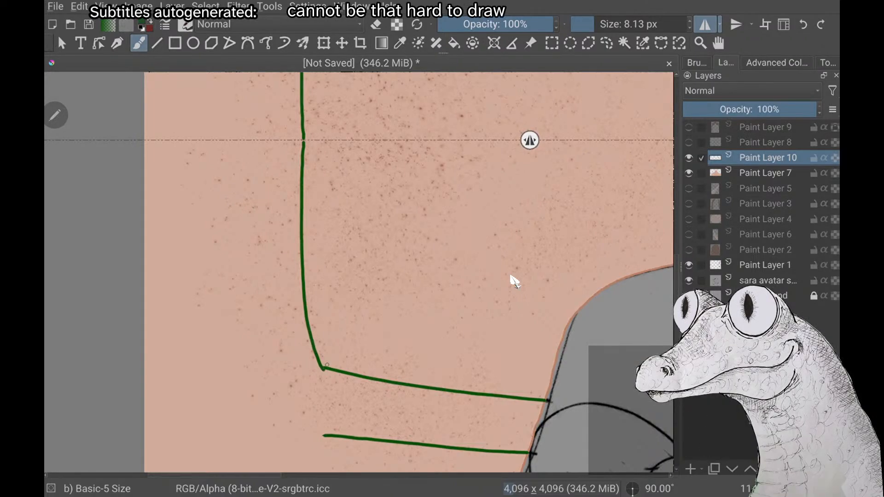
{"action": "scroll", "coordinate": [510, 276], "scroll_direction": "up", "scroll_amount": 2}
{"action": "scroll", "coordinate": [510, 275], "scroll_direction": "down", "scroll_amount": 5}
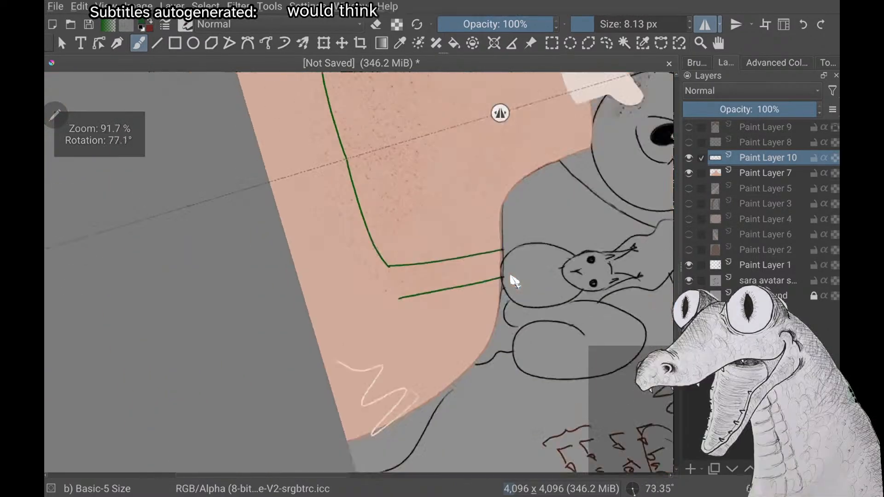
{"action": "scroll", "coordinate": [515, 281], "scroll_direction": "down", "scroll_amount": 4}
{"action": "key", "text": "ctrl+z"}
Draw the mirrored green neckline from the symmetry axis to the lower end of the inner strap line, angled at the middle
{"action": "scroll", "coordinate": [514, 281], "scroll_direction": "up", "scroll_amount": 2}
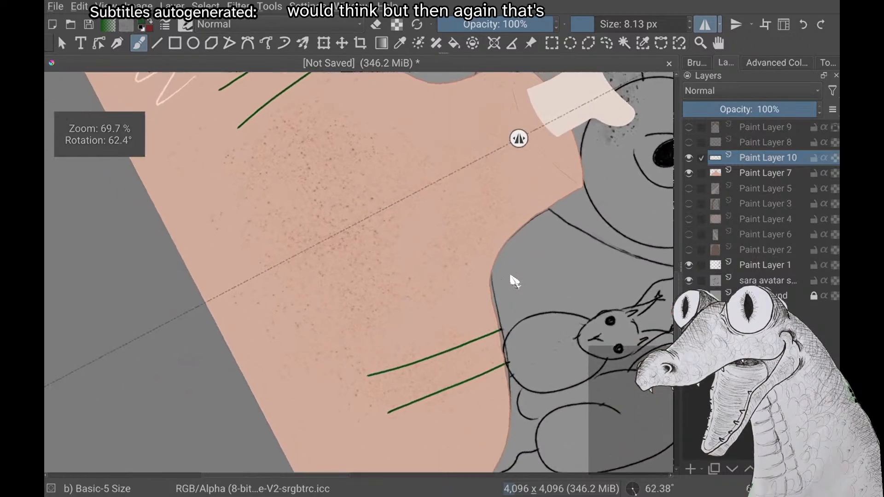
{"action": "scroll", "coordinate": [510, 276], "scroll_direction": "up", "scroll_amount": 2}
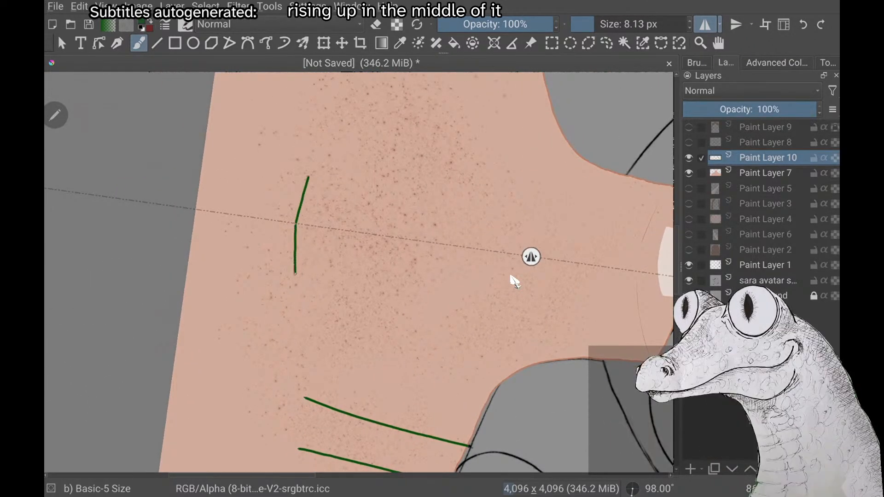
{"action": "left_click_drag", "start_coordinate": [303, 360], "coordinate": [304, 387]}
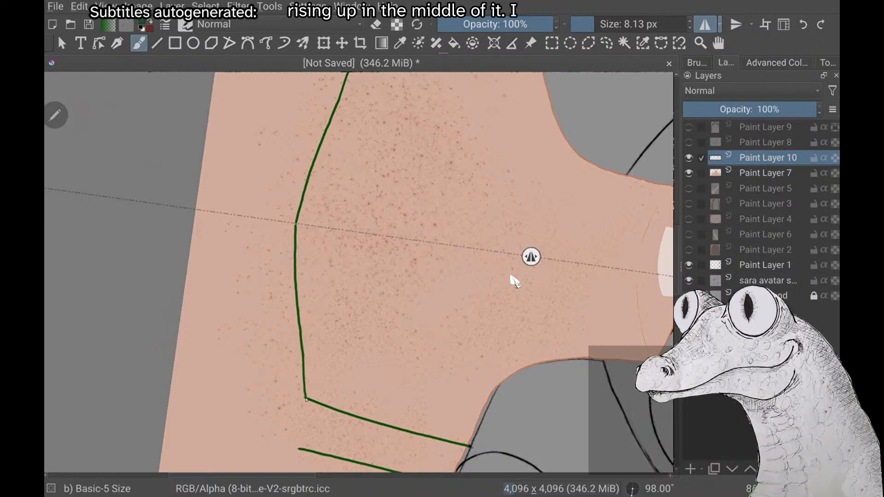
Close the small gap in the green neckline where its two halves meet on the symmetry axis
{"action": "scroll", "coordinate": [510, 276], "scroll_direction": "up", "scroll_amount": 4}
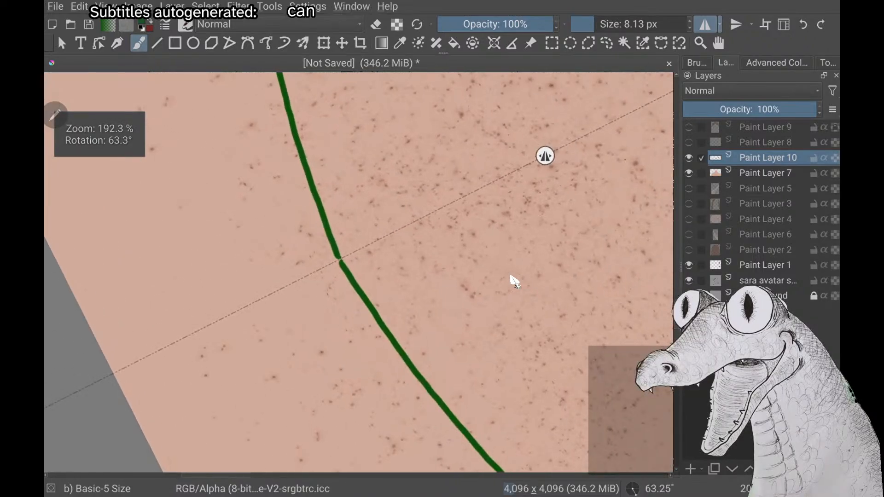
{"action": "scroll", "coordinate": [510, 276], "scroll_direction": "up", "scroll_amount": 4}
{"action": "left_click_drag", "start_coordinate": [332, 297], "coordinate": [335, 313]}
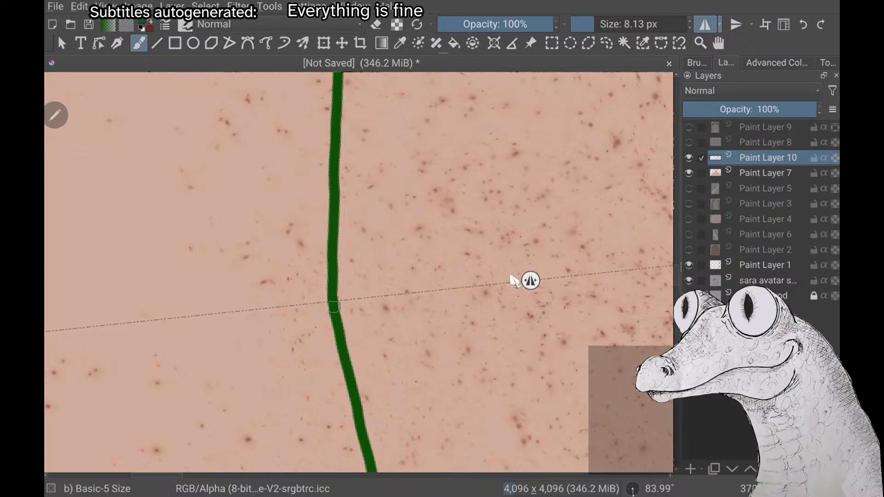
Examine the symmetry of the green neckline and straps against the shoulders from several zoom levels and rotations
{"action": "scroll", "coordinate": [511, 279], "scroll_direction": "down", "scroll_amount": 5}
{"action": "scroll", "coordinate": [511, 276], "scroll_direction": "down", "scroll_amount": 3}
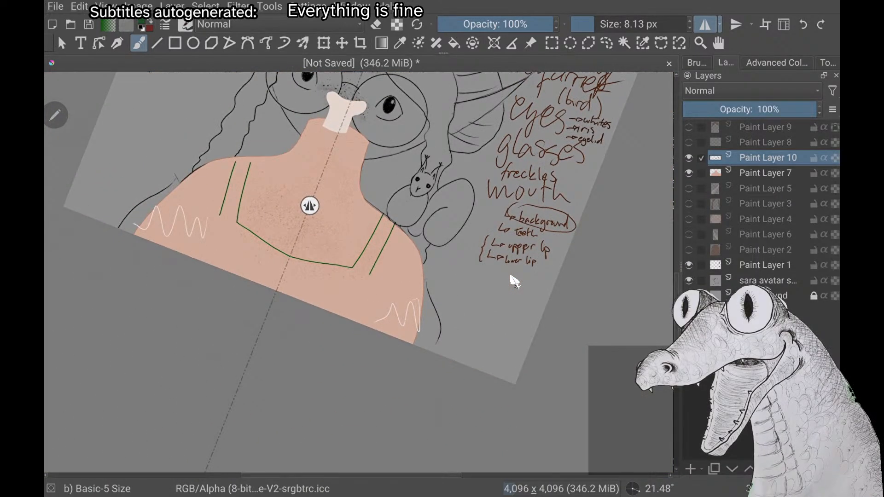
{"action": "scroll", "coordinate": [511, 276], "scroll_direction": "up", "scroll_amount": 4}
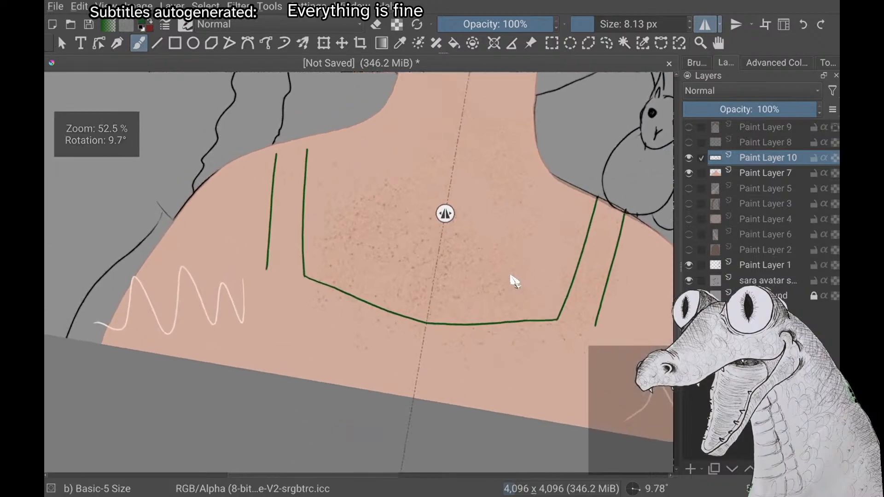
{"action": "scroll", "coordinate": [511, 276], "scroll_direction": "down", "scroll_amount": 2}
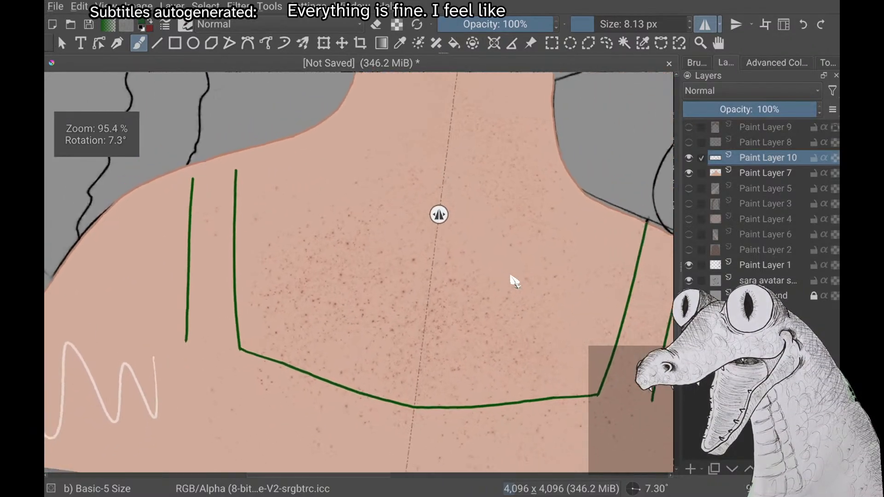
{"action": "scroll", "coordinate": [514, 281], "scroll_direction": "down", "scroll_amount": 2}
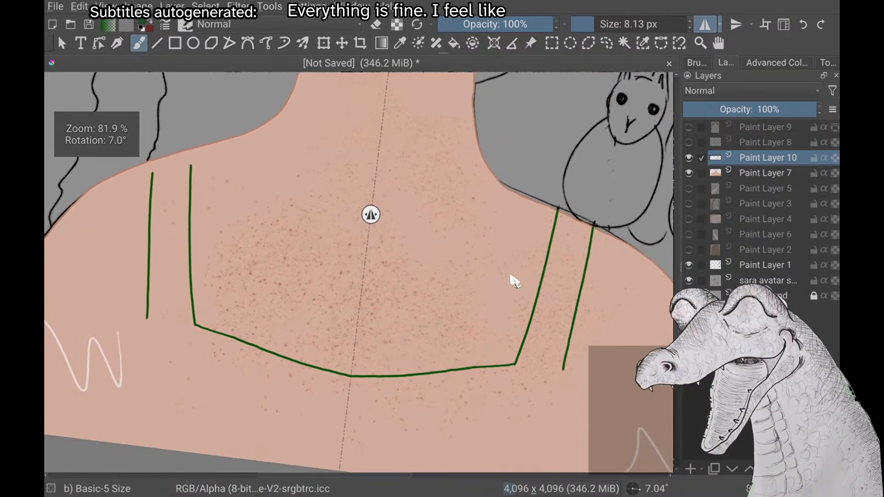
{"action": "scroll", "coordinate": [514, 280], "scroll_direction": "up", "scroll_amount": 4}
{"action": "scroll", "coordinate": [515, 282], "scroll_direction": "down", "scroll_amount": 2}
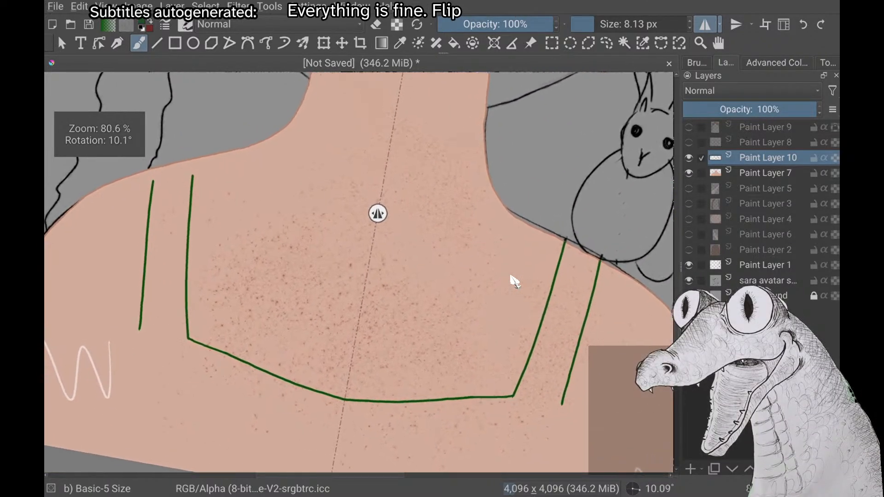
{"action": "scroll", "coordinate": [515, 281], "scroll_direction": "up", "scroll_amount": 2}
{"action": "scroll", "coordinate": [515, 282], "scroll_direction": "down", "scroll_amount": 1}
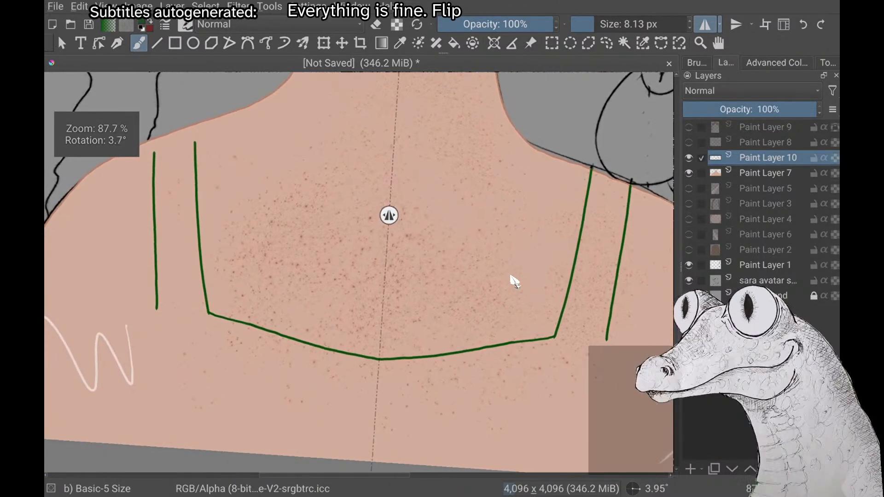
Try a mirrored green side line curving from the outer strap line's lower end down to the canvas edge, and undo it
{"action": "scroll", "coordinate": [515, 281], "scroll_direction": "down", "scroll_amount": 1}
{"action": "scroll", "coordinate": [515, 282], "scroll_direction": "up", "scroll_amount": 2}
{"action": "scroll", "coordinate": [515, 282], "scroll_direction": "down", "scroll_amount": 1}
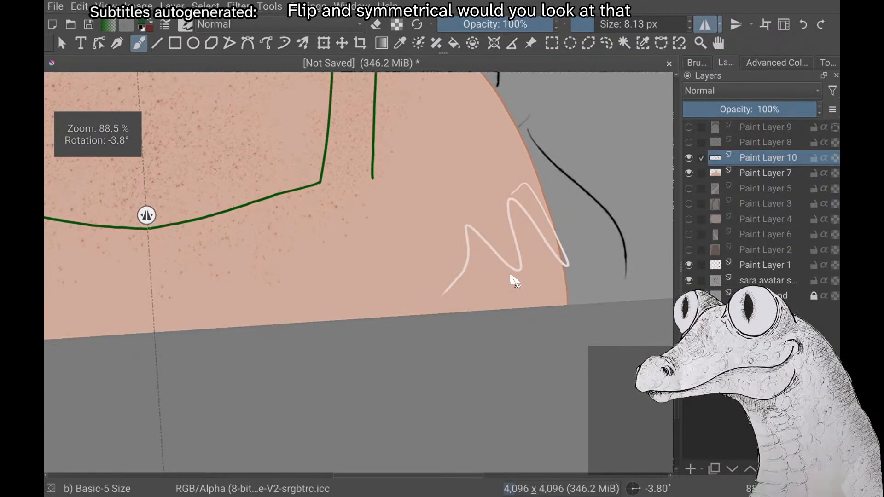
{"action": "mouse_move", "coordinate": [401, 228]}
{"action": "left_mouse_down"}
{"action": "mouse_move", "coordinate": [414, 277]}
{"action": "mouse_move", "coordinate": [399, 357]}
{"action": "left_mouse_up"}
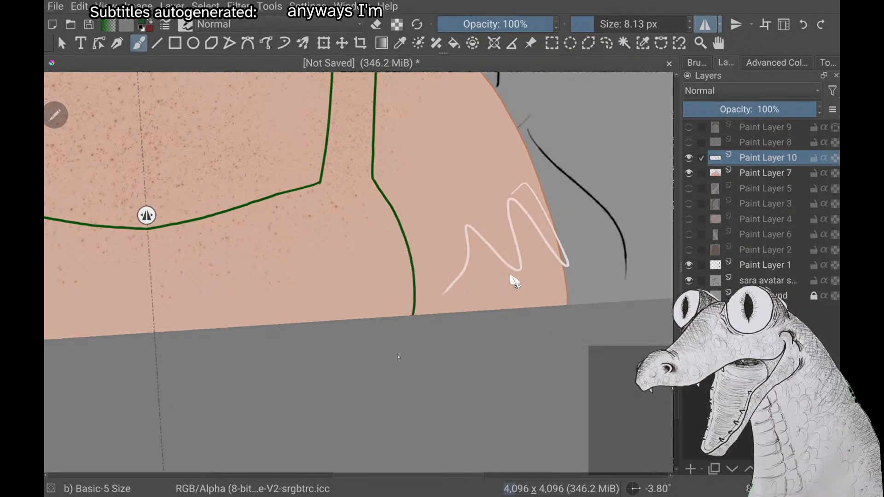
{"action": "scroll", "coordinate": [515, 282], "scroll_direction": "down", "scroll_amount": 3}
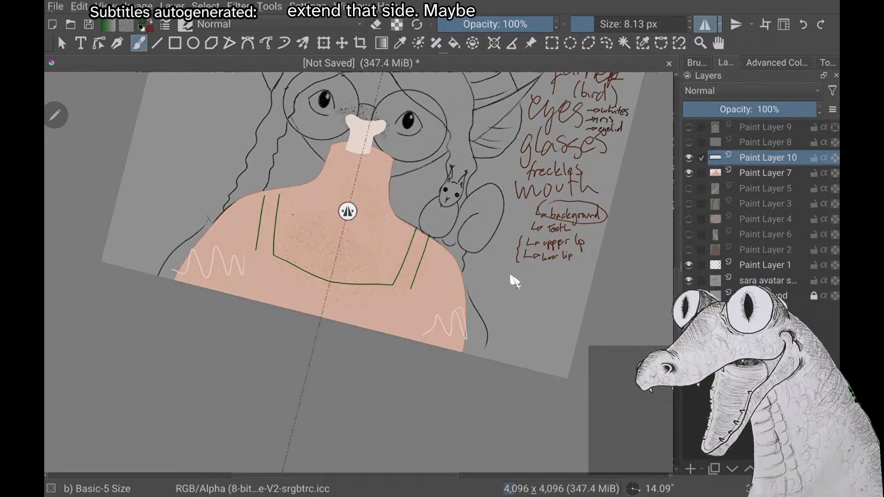
Draw the mirrored green side line from the outer strap line's lower end, bulging outward and curving back in at the canvas edge
{"action": "scroll", "coordinate": [512, 276], "scroll_direction": "up", "scroll_amount": 5}
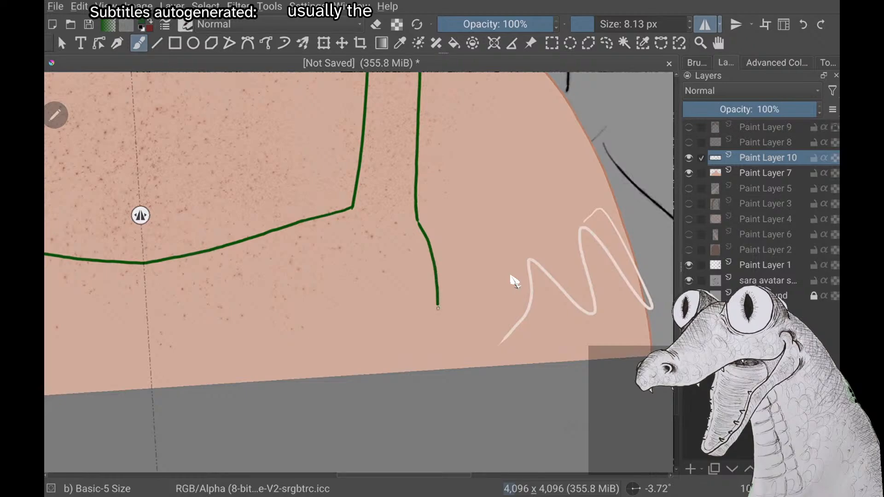
{"action": "mouse_move", "coordinate": [438, 308]}
{"action": "left_mouse_down"}
{"action": "mouse_move", "coordinate": [432, 346]}
{"action": "mouse_move", "coordinate": [377, 430]}
{"action": "left_mouse_up"}
{"action": "scroll", "coordinate": [515, 281], "scroll_direction": "down", "scroll_amount": 2}
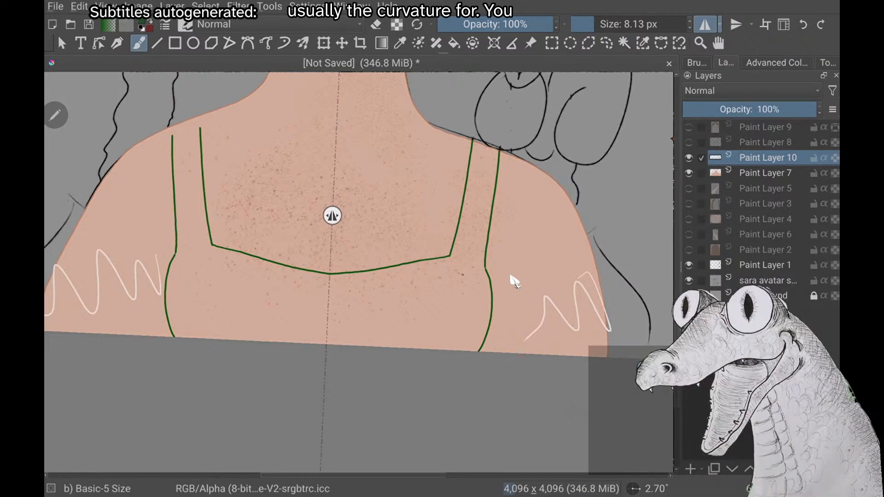
Examine the green dress outline's side curves up close and its overall shape against the whole character sketch
{"action": "scroll", "coordinate": [514, 281], "scroll_direction": "up", "scroll_amount": 3}
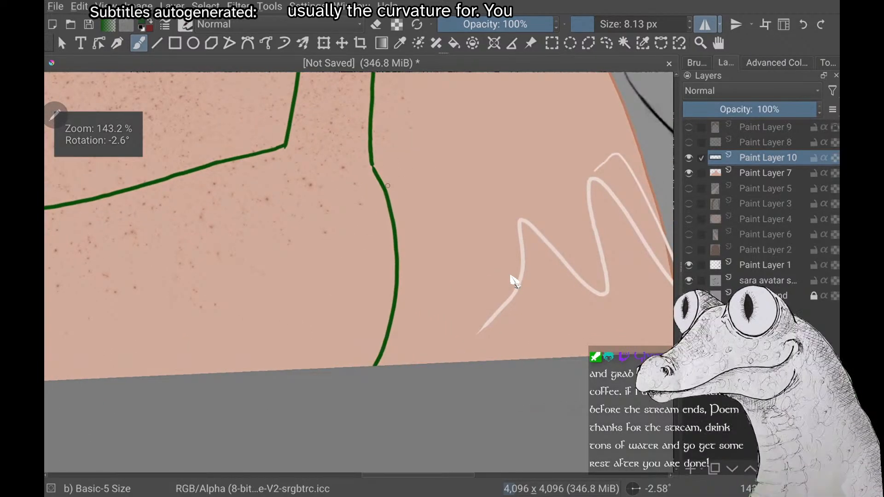
{"action": "scroll", "coordinate": [515, 281], "scroll_direction": "down", "scroll_amount": 4}
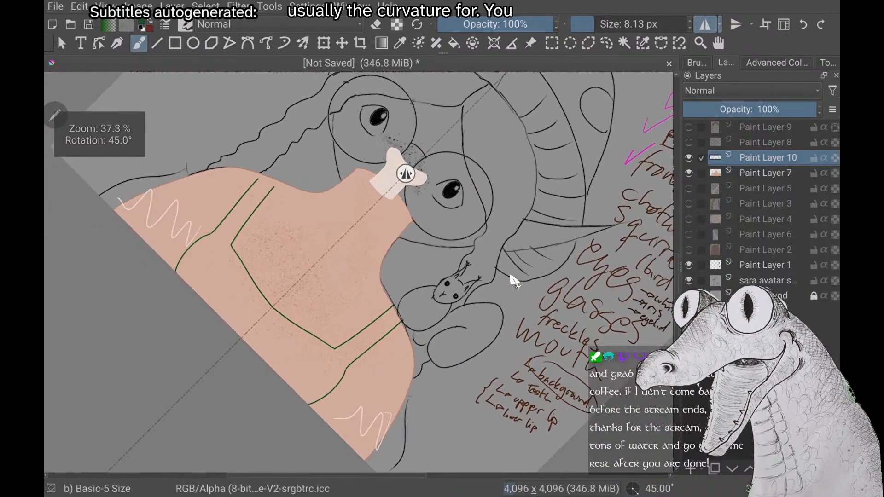
{"action": "scroll", "coordinate": [514, 281], "scroll_direction": "down", "scroll_amount": 2}
{"action": "scroll", "coordinate": [515, 281], "scroll_direction": "down", "scroll_amount": 4}
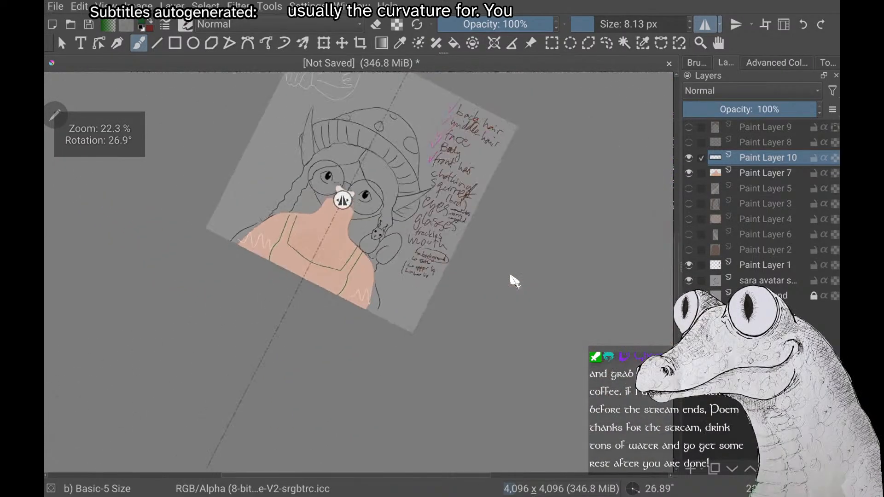
{"action": "scroll", "coordinate": [515, 281], "scroll_direction": "down", "scroll_amount": 3}
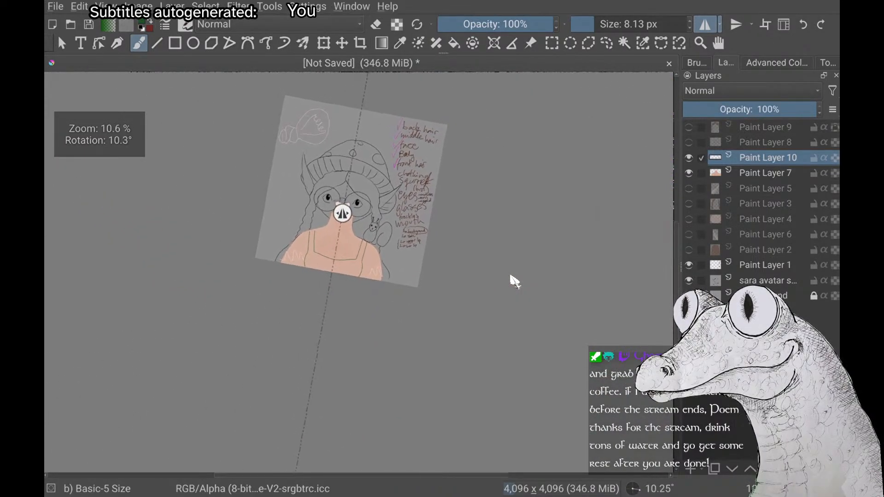
{"action": "scroll", "coordinate": [515, 281], "scroll_direction": "down", "scroll_amount": 2}
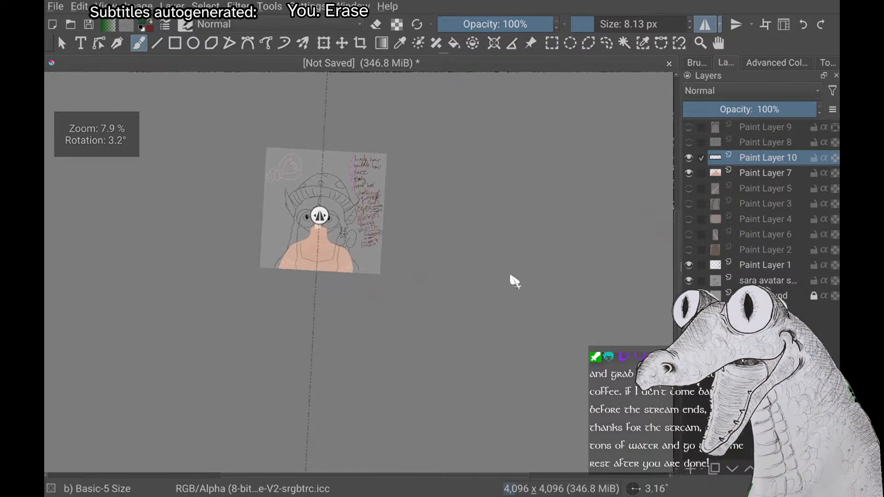
{"action": "scroll", "coordinate": [515, 282], "scroll_direction": "down", "scroll_amount": 1}
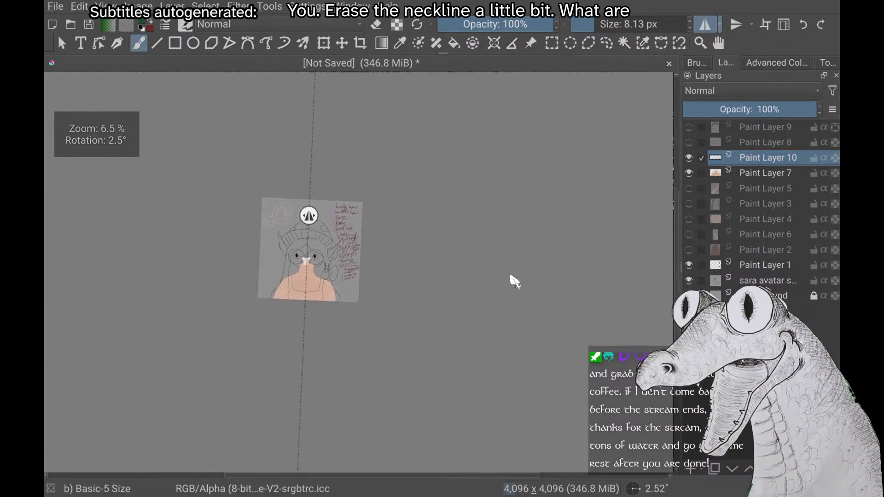
{"action": "scroll", "coordinate": [515, 281], "scroll_direction": "up", "scroll_amount": 3}
{"action": "scroll", "coordinate": [514, 281], "scroll_direction": "up", "scroll_amount": 1}
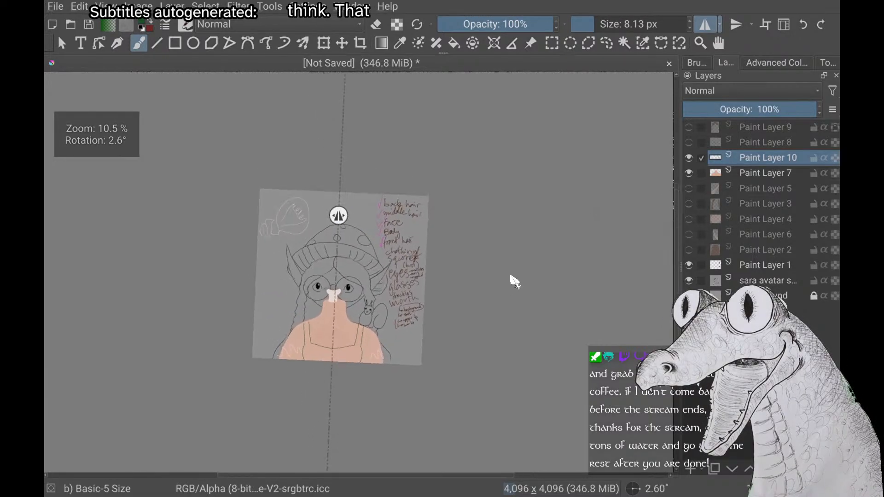
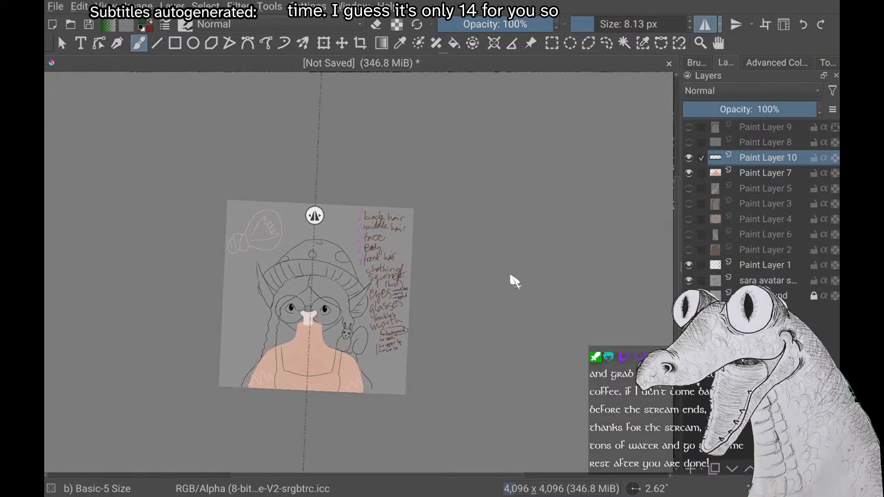
Examine the neckline, straps and sides of the green outline close up and against the full sketch
{"action": "scroll", "coordinate": [515, 281], "scroll_direction": "up", "scroll_amount": 2}
{"action": "scroll", "coordinate": [514, 281], "scroll_direction": "up", "scroll_amount": 1}
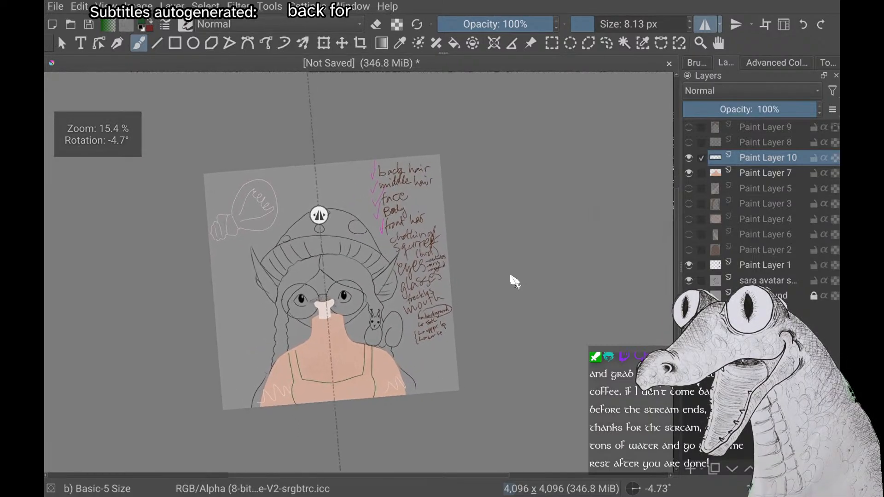
{"action": "scroll", "coordinate": [514, 281], "scroll_direction": "down", "scroll_amount": 1}
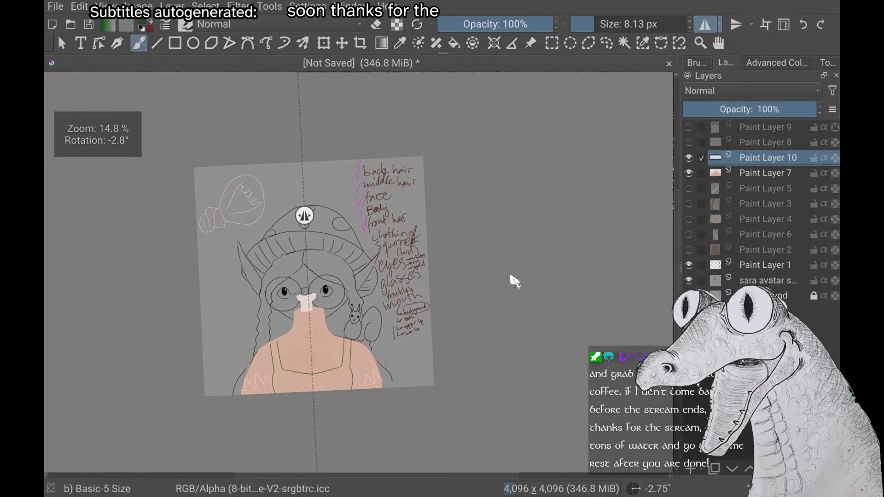
{"action": "scroll", "coordinate": [514, 281], "scroll_direction": "up", "scroll_amount": 2}
{"action": "scroll", "coordinate": [515, 281], "scroll_direction": "up", "scroll_amount": 3}
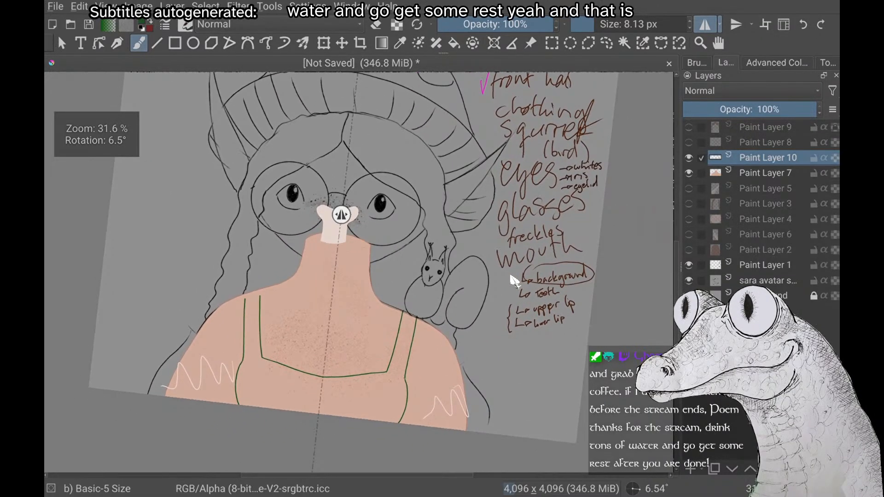
{"action": "scroll", "coordinate": [514, 281], "scroll_direction": "up", "scroll_amount": 3}
{"action": "scroll", "coordinate": [515, 281], "scroll_direction": "up", "scroll_amount": 3}
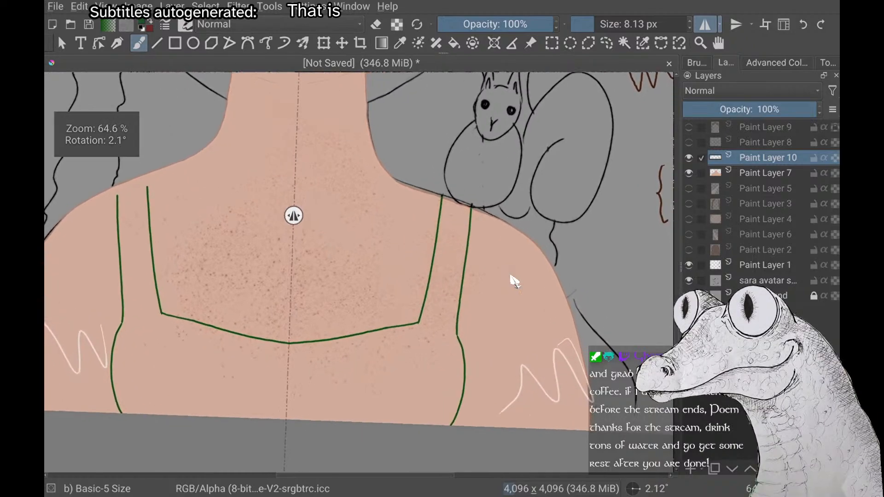
{"action": "scroll", "coordinate": [514, 282], "scroll_direction": "down", "scroll_amount": 3}
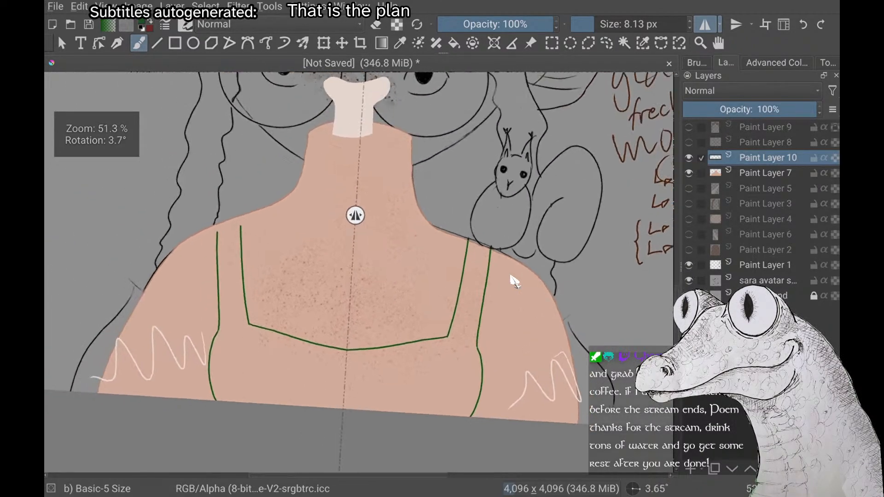
{"action": "scroll", "coordinate": [515, 281], "scroll_direction": "up", "scroll_amount": 5}
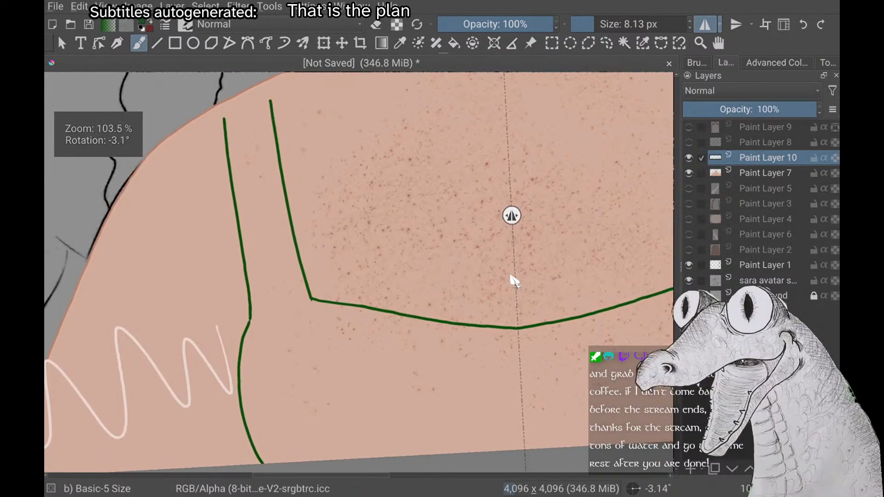
{"action": "scroll", "coordinate": [514, 281], "scroll_direction": "up", "scroll_amount": 4}
{"action": "scroll", "coordinate": [511, 276], "scroll_direction": "up", "scroll_amount": 1}
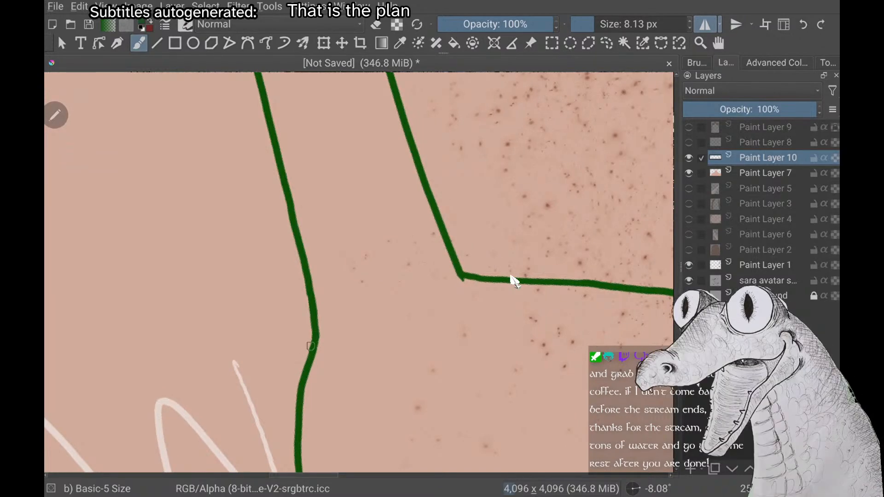
{"action": "scroll", "coordinate": [514, 282], "scroll_direction": "down", "scroll_amount": 4}
{"action": "scroll", "coordinate": [514, 281], "scroll_direction": "up", "scroll_amount": 1}
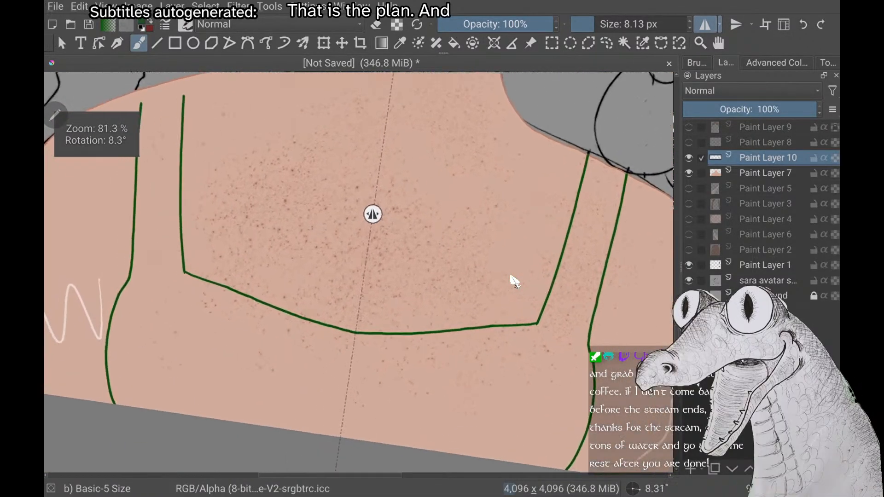
{"action": "scroll", "coordinate": [514, 281], "scroll_direction": "down", "scroll_amount": 3}
{"action": "scroll", "coordinate": [515, 281], "scroll_direction": "down", "scroll_amount": 1}
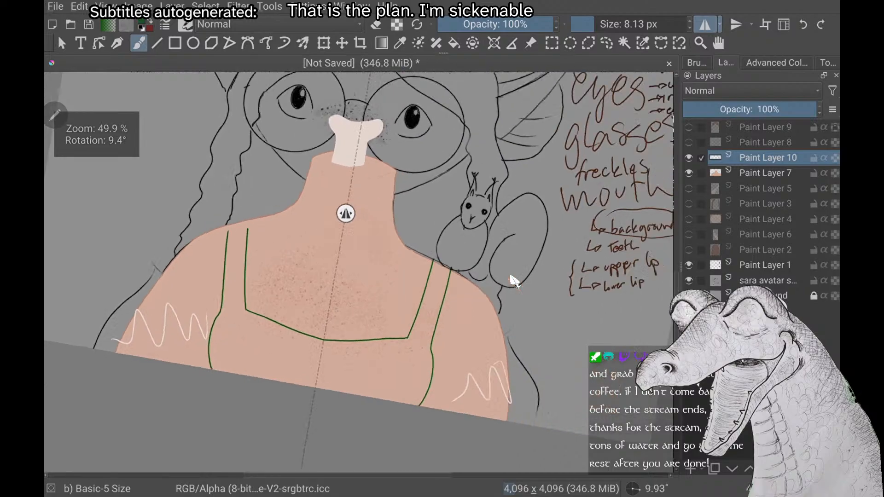
{"action": "scroll", "coordinate": [514, 281], "scroll_direction": "down", "scroll_amount": 1}
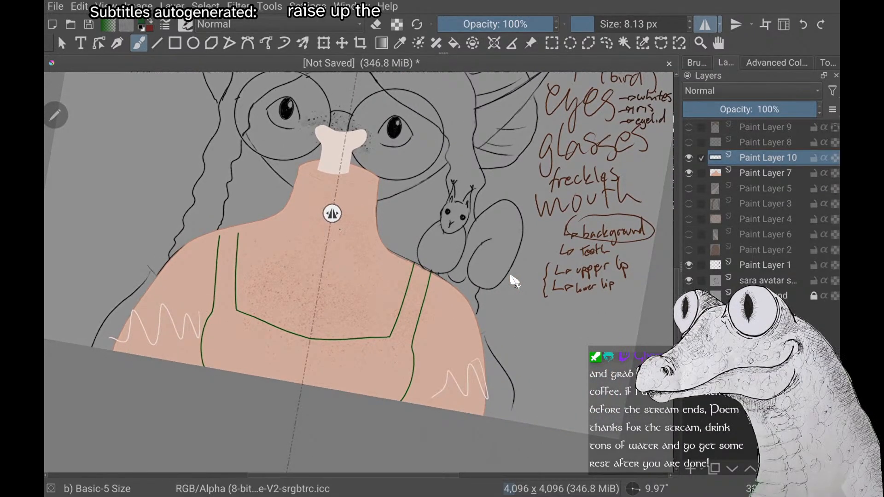
Try a mirrored second green line just above the neckline, running between the inner strap lines and meeting at the symmetry axis
{"action": "scroll", "coordinate": [515, 281], "scroll_direction": "up", "scroll_amount": 5}
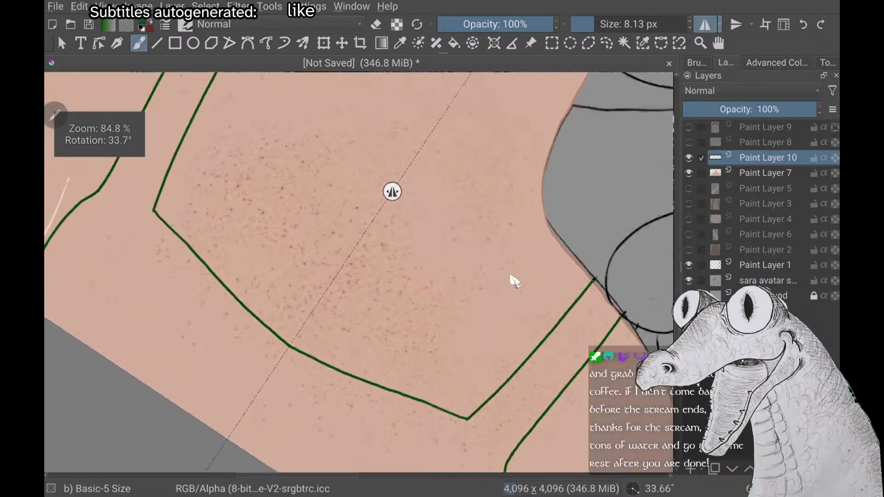
{"action": "scroll", "coordinate": [515, 282], "scroll_direction": "down", "scroll_amount": 2}
{"action": "scroll", "coordinate": [515, 281], "scroll_direction": "down", "scroll_amount": 2}
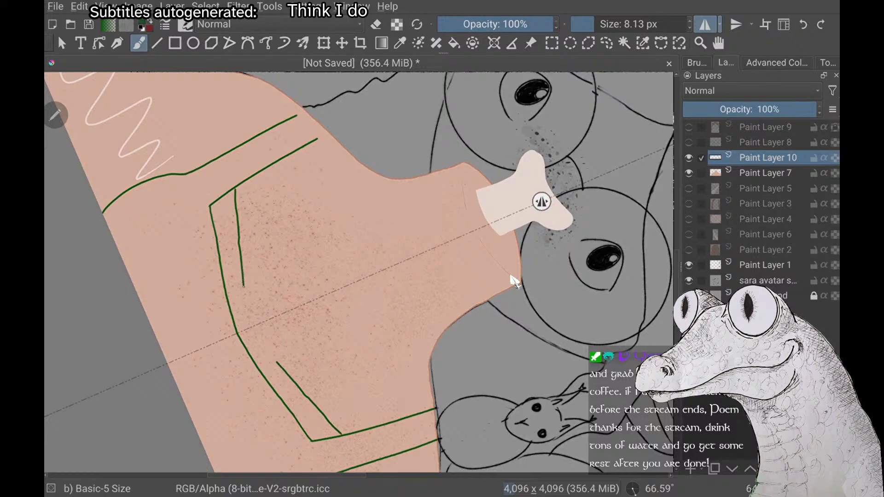
{"action": "left_click_drag", "start_coordinate": [243, 286], "coordinate": [247, 306]}
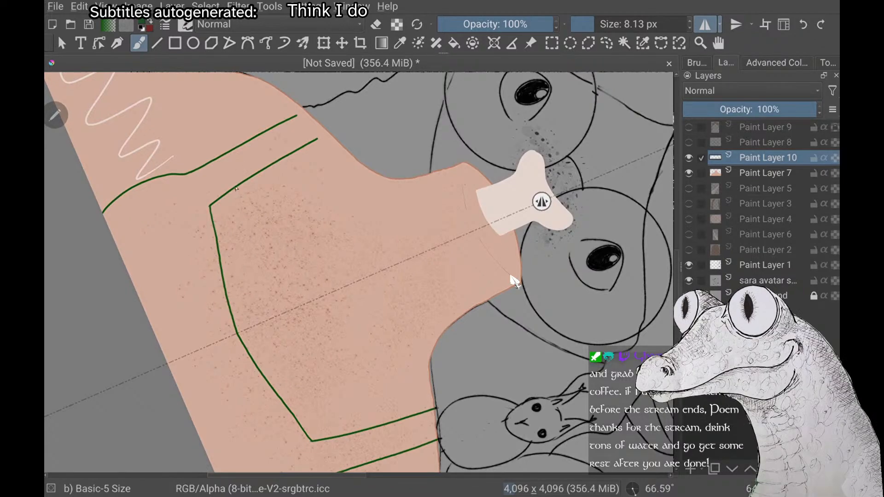
{"action": "left_click_drag", "start_coordinate": [236, 187], "coordinate": [239, 216]}
{"action": "left_click_drag", "start_coordinate": [242, 249], "coordinate": [249, 289]}
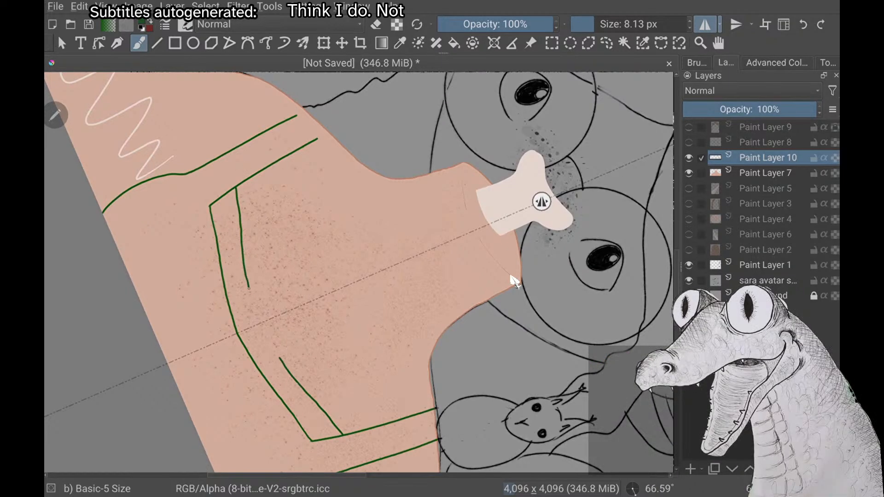
{"action": "left_click_drag", "start_coordinate": [258, 322], "coordinate": [261, 329]}
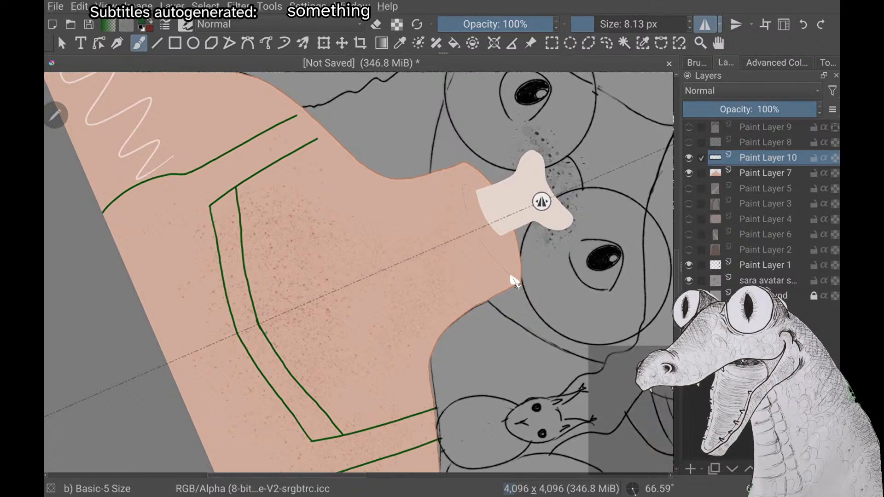
Check the second neckline line's spacing and centre join, and undo it
{"action": "scroll", "coordinate": [514, 281], "scroll_direction": "up", "scroll_amount": 3}
{"action": "scroll", "coordinate": [514, 281], "scroll_direction": "down", "scroll_amount": 5}
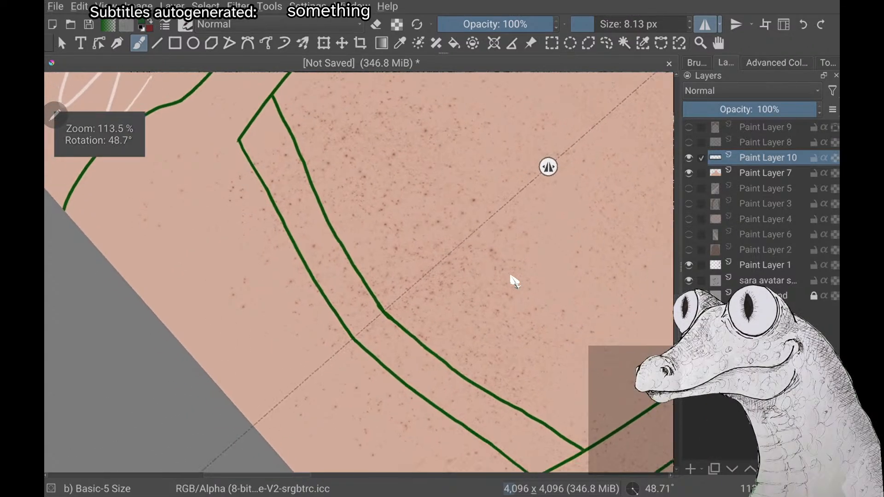
{"action": "scroll", "coordinate": [515, 281], "scroll_direction": "down", "scroll_amount": 1}
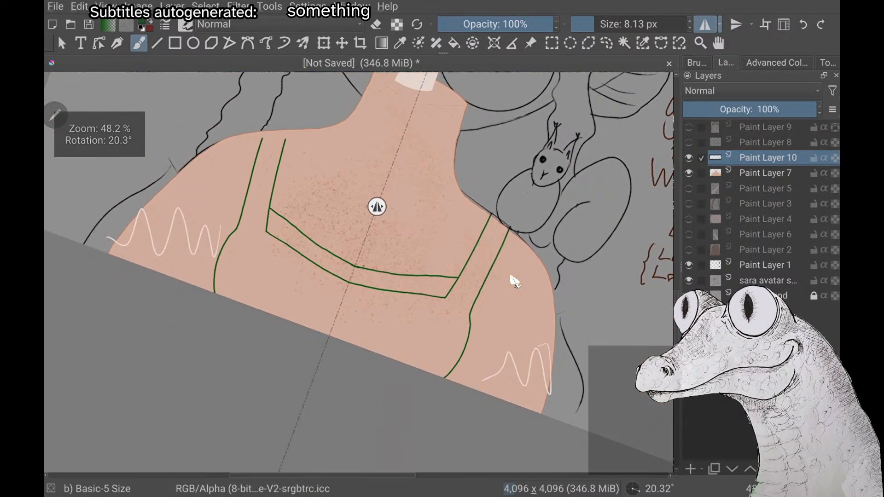
{"action": "scroll", "coordinate": [514, 280], "scroll_direction": "up", "scroll_amount": 5}
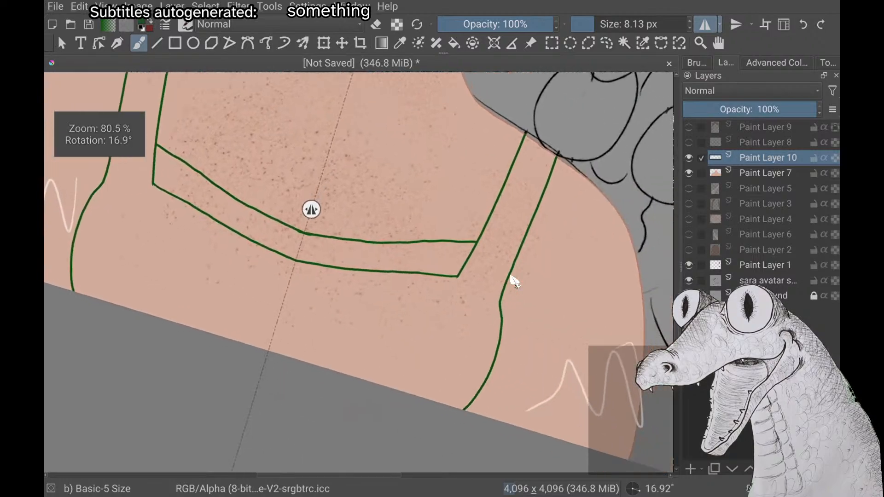
{"action": "scroll", "coordinate": [514, 281], "scroll_direction": "down", "scroll_amount": 3}
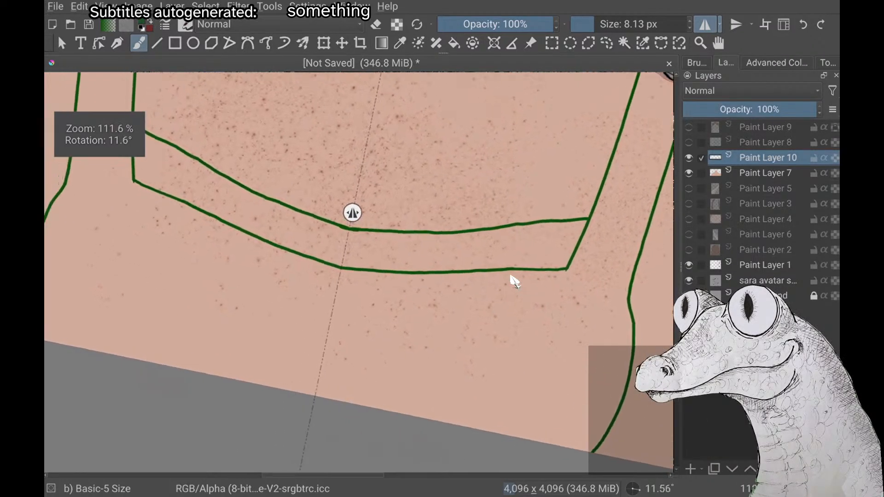
{"action": "key", "text": "ctrl+z"}
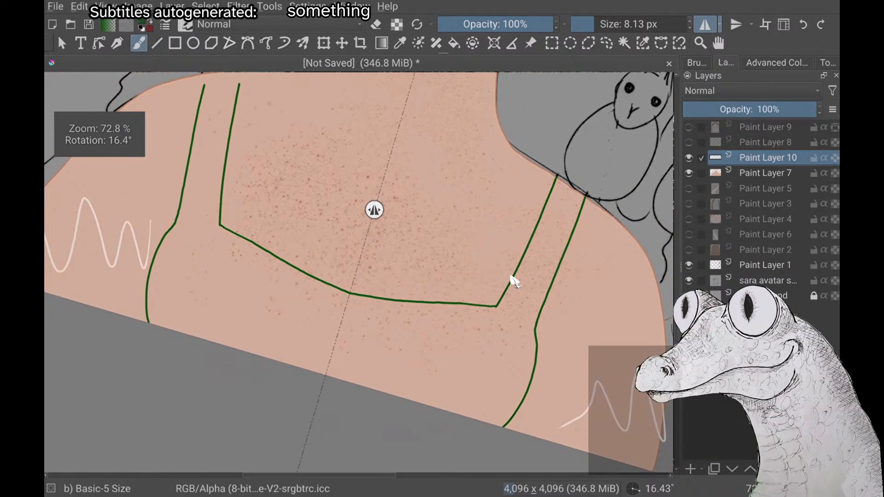
Draw a mirrored second green line above the neckline from the symmetry axis out to the inner strap lines, and tidy its centre join
{"action": "scroll", "coordinate": [515, 281], "scroll_direction": "up", "scroll_amount": 3}
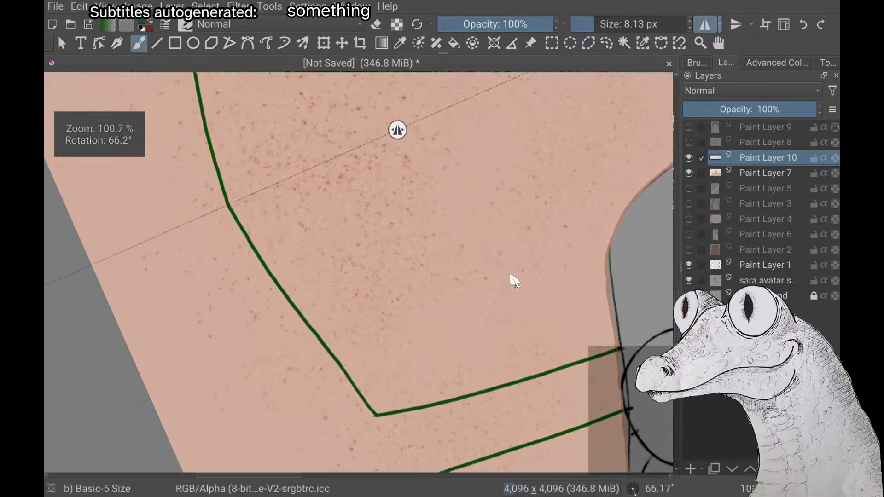
{"action": "scroll", "coordinate": [514, 281], "scroll_direction": "up", "scroll_amount": 3}
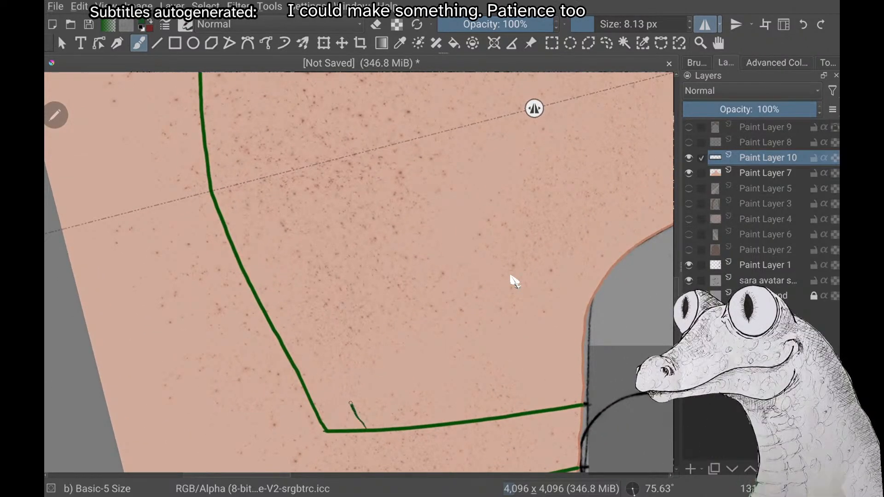
{"action": "scroll", "coordinate": [514, 282], "scroll_direction": "up", "scroll_amount": 1}
{"action": "scroll", "coordinate": [515, 282], "scroll_direction": "down", "scroll_amount": 3}
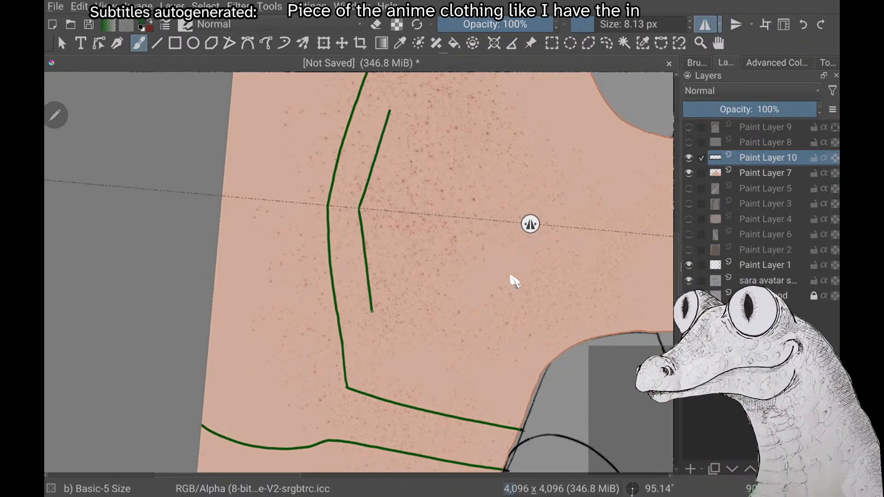
{"action": "left_click_drag", "start_coordinate": [372, 311], "coordinate": [393, 403]}
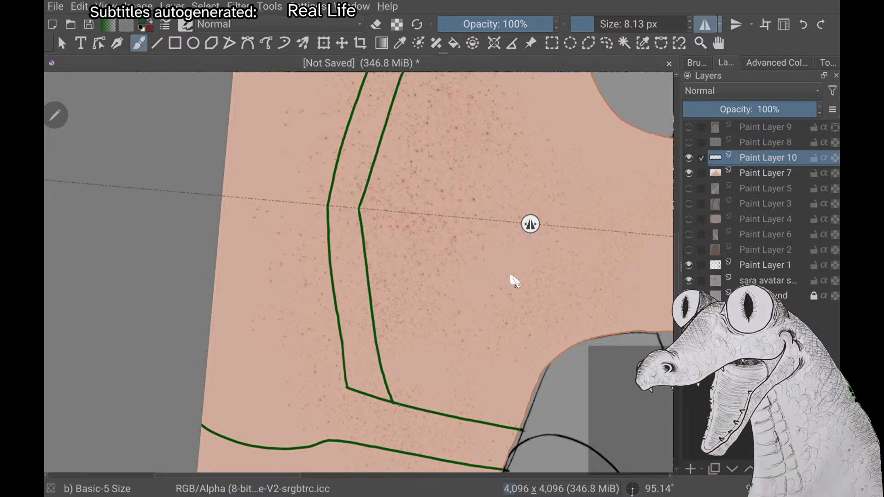
{"action": "scroll", "coordinate": [359, 202], "scroll_direction": "up", "scroll_amount": 4}
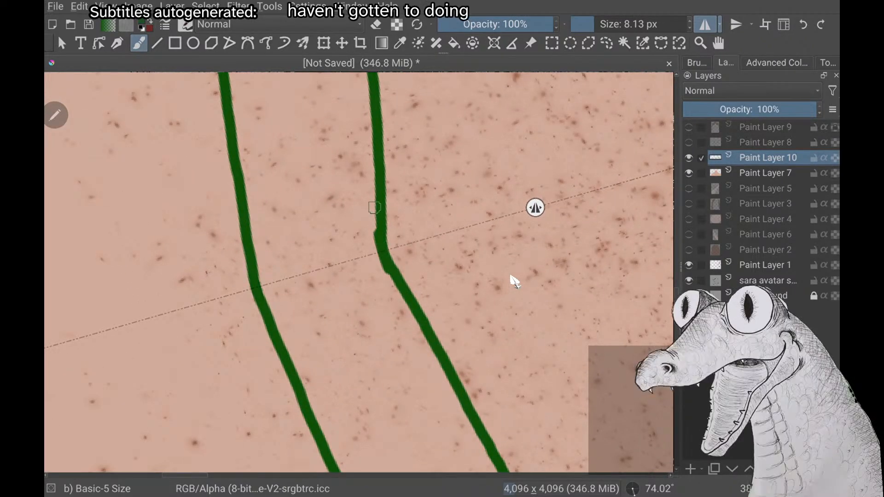
Examine the new neckline band, its joins with the inner strap lines and its fit on the chest
{"action": "scroll", "coordinate": [375, 209], "scroll_direction": "down", "scroll_amount": 5}
{"action": "scroll", "coordinate": [511, 277], "scroll_direction": "up", "scroll_amount": 4}
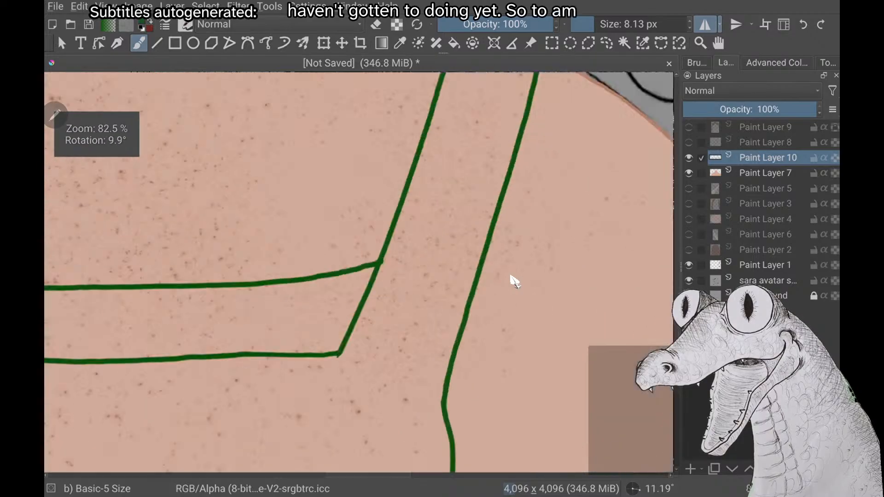
{"action": "scroll", "coordinate": [511, 276], "scroll_direction": "down", "scroll_amount": 1}
{"action": "scroll", "coordinate": [511, 276], "scroll_direction": "down", "scroll_amount": 3}
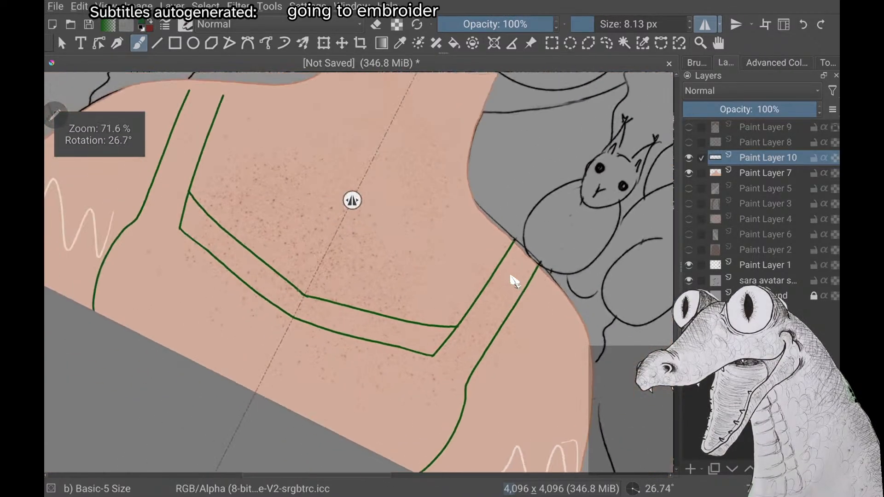
{"action": "scroll", "coordinate": [511, 277], "scroll_direction": "up", "scroll_amount": 2}
{"action": "scroll", "coordinate": [515, 281], "scroll_direction": "down", "scroll_amount": 3}
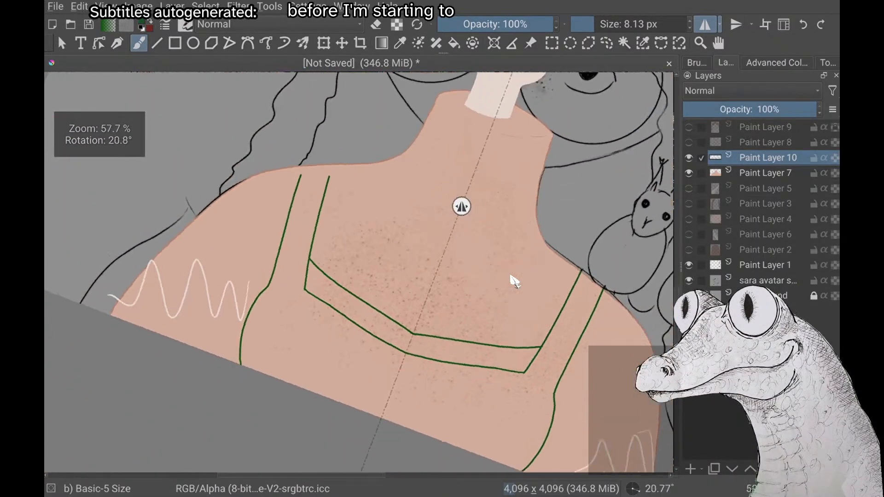
{"action": "scroll", "coordinate": [514, 281], "scroll_direction": "up", "scroll_amount": 2}
{"action": "scroll", "coordinate": [514, 280], "scroll_direction": "down", "scroll_amount": 2}
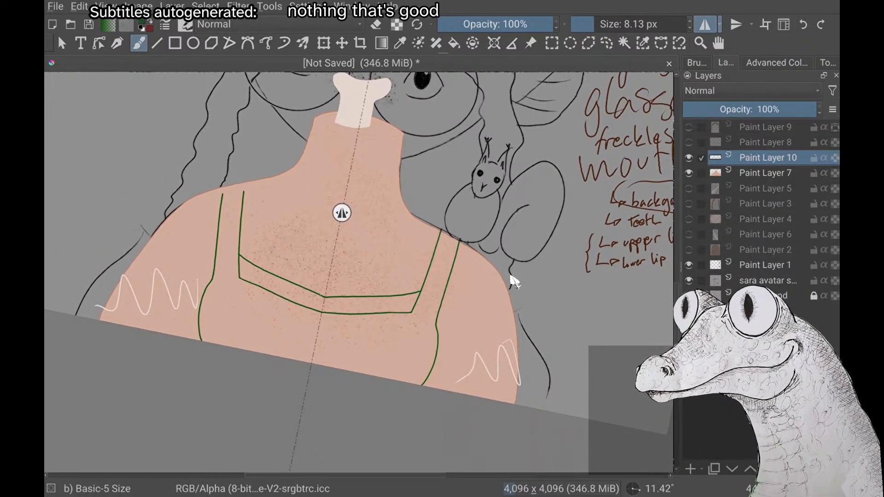
Turn off horizontal mirroring and extend both green strap lines up to the shoulder edge on the side opposite the squirrel
{"action": "left_click", "coordinate": [705, 25]}
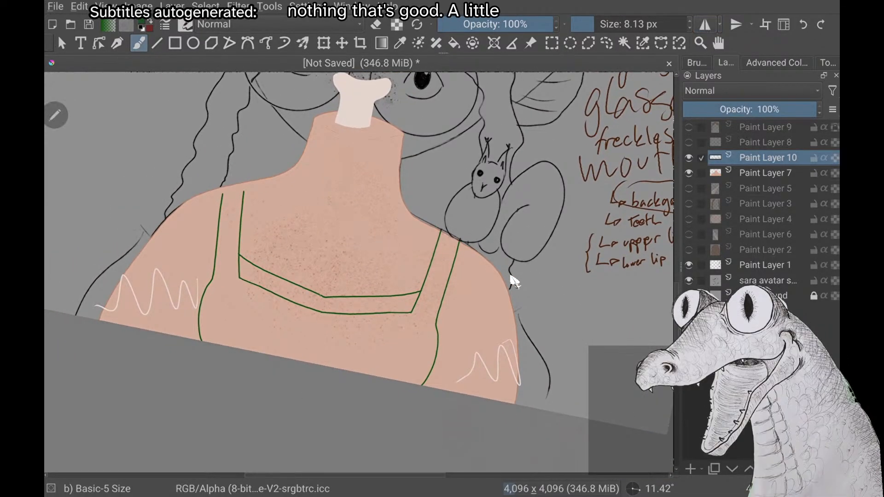
{"action": "scroll", "coordinate": [515, 281], "scroll_direction": "up", "scroll_amount": 4}
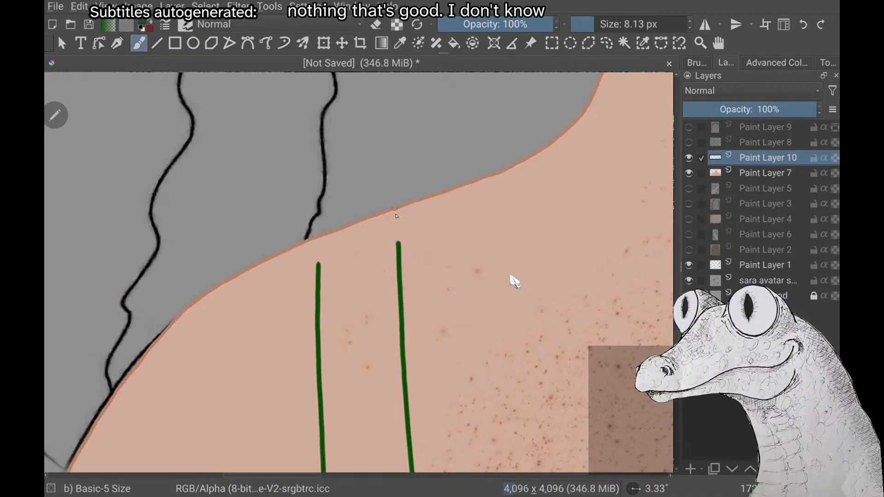
{"action": "left_click_drag", "start_coordinate": [399, 209], "coordinate": [399, 216]}
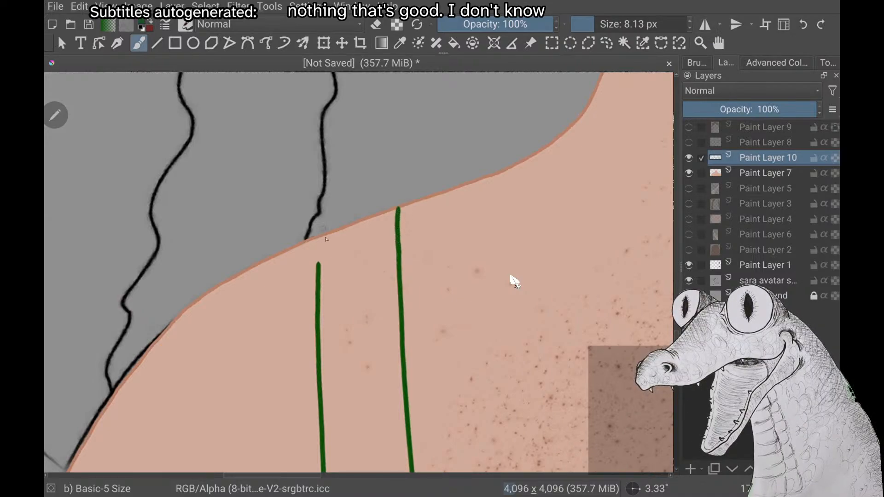
{"action": "left_click_drag", "start_coordinate": [316, 236], "coordinate": [316, 244]}
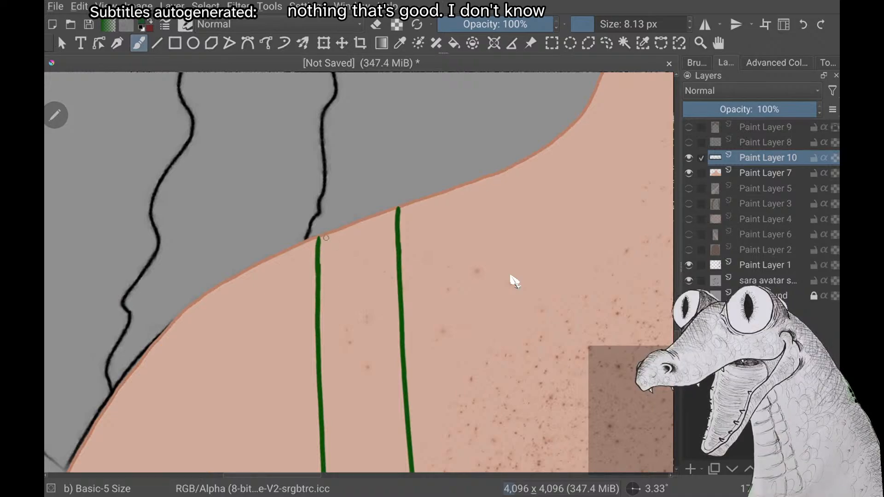
{"action": "scroll", "coordinate": [511, 276], "scroll_direction": "up", "scroll_amount": 2}
{"action": "scroll", "coordinate": [510, 276], "scroll_direction": "down", "scroll_amount": 5}
{"action": "scroll", "coordinate": [510, 276], "scroll_direction": "up", "scroll_amount": 3}
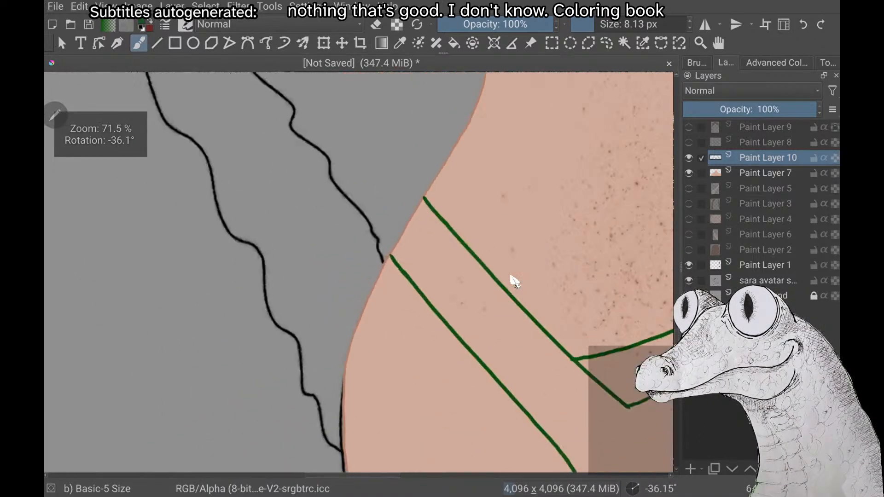
{"action": "scroll", "coordinate": [511, 276], "scroll_direction": "up", "scroll_amount": 5}
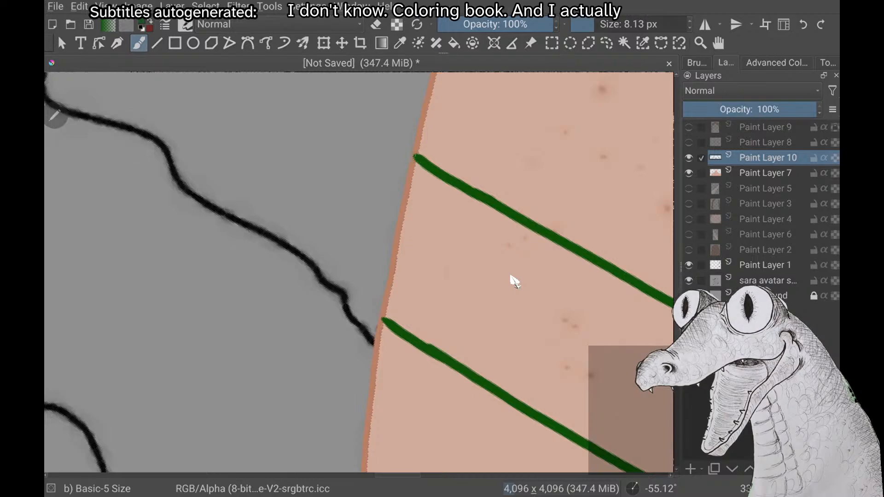
Close the green strap's end with a line along the shoulder edge on the side opposite the squirrel
{"action": "left_click_drag", "start_coordinate": [417, 157], "coordinate": [384, 279]}
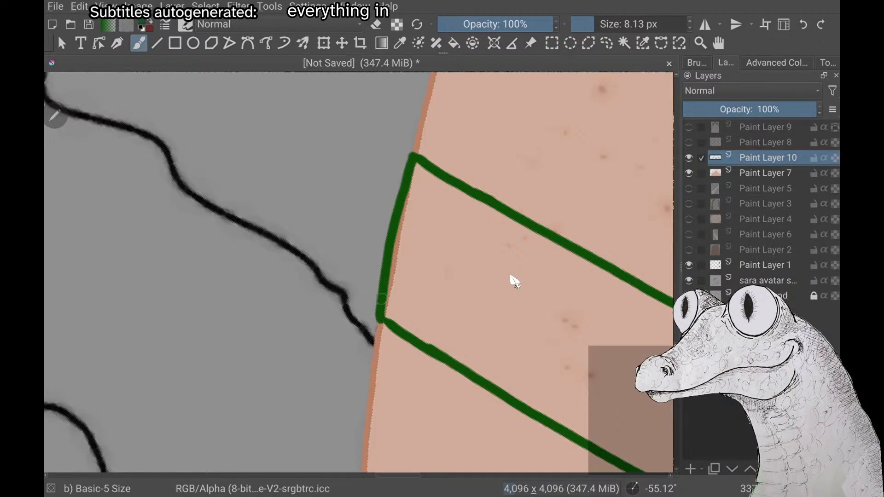
{"action": "key", "text": "ctrl+z"}
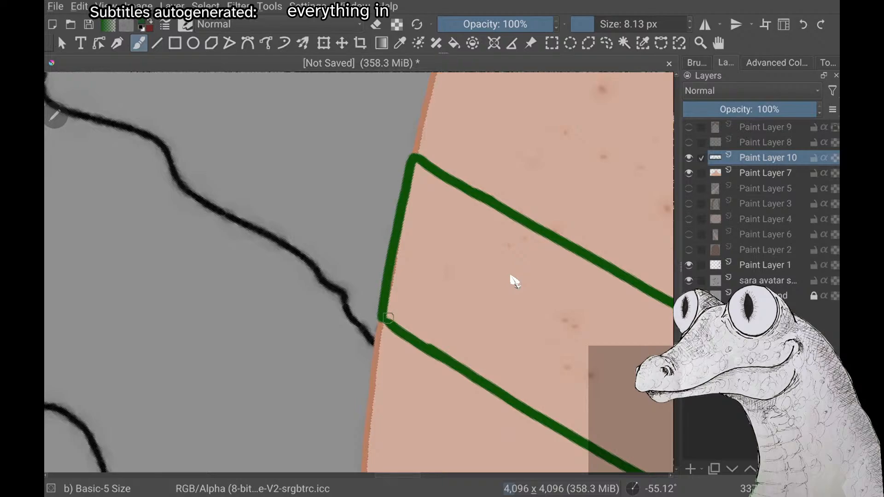
{"action": "scroll", "coordinate": [514, 281], "scroll_direction": "down", "scroll_amount": 10}
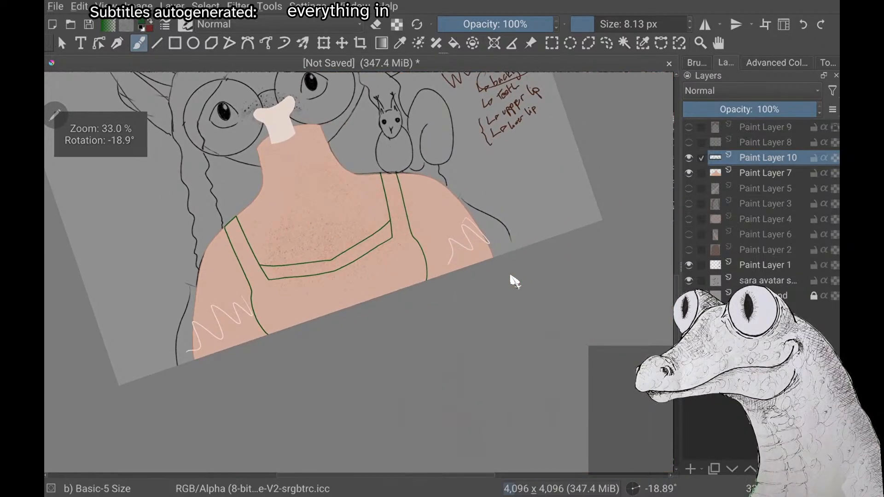
Close the squirrel-side strap's end with a green line along the shoulder edge and thicken it to cover the skin's edge
{"action": "scroll", "coordinate": [515, 281], "scroll_direction": "up", "scroll_amount": 10}
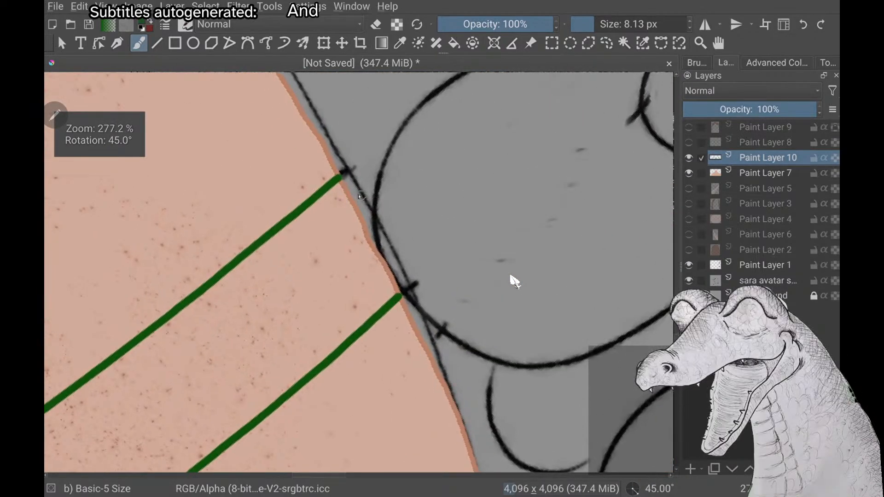
{"action": "left_click_drag", "start_coordinate": [341, 178], "coordinate": [345, 189]}
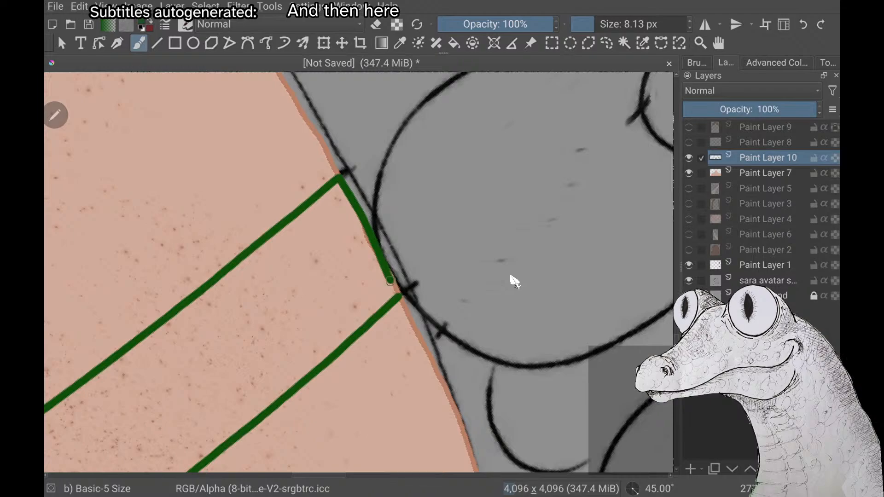
{"action": "left_click_drag", "start_coordinate": [380, 254], "coordinate": [359, 211]}
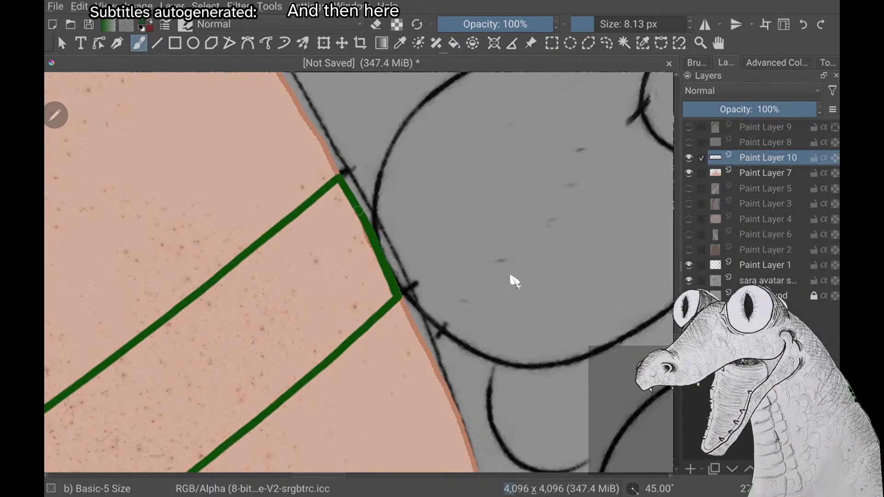
{"action": "left_click_drag", "start_coordinate": [343, 182], "coordinate": [397, 289]}
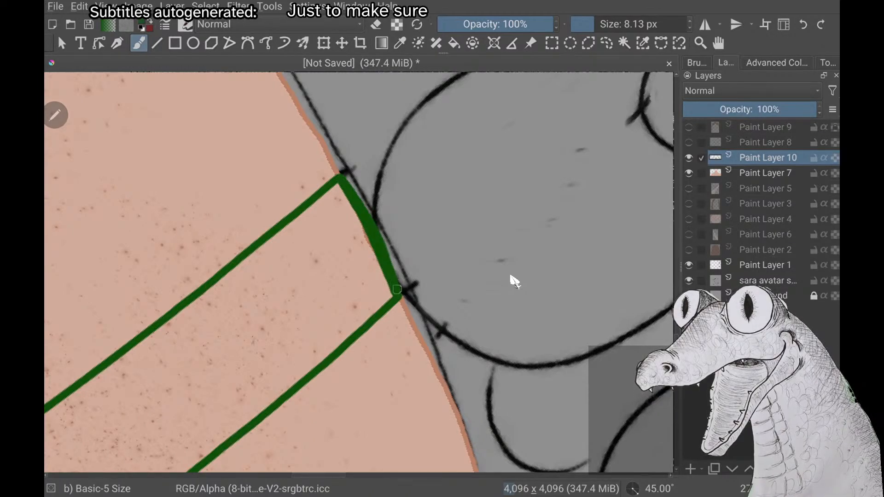
{"action": "scroll", "coordinate": [514, 282], "scroll_direction": "down", "scroll_amount": 5}
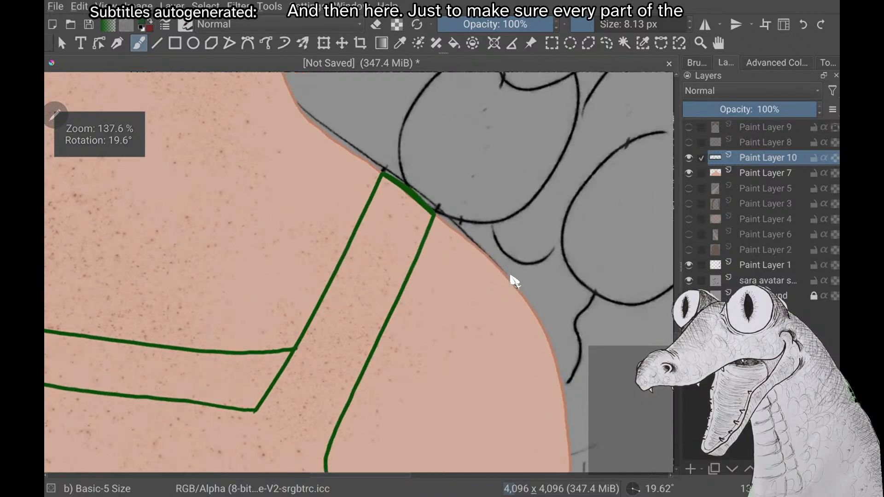
Fill the enclosed bodice, neckline band and straps of the dress with the dark green
{"action": "scroll", "coordinate": [515, 282], "scroll_direction": "down", "scroll_amount": 3}
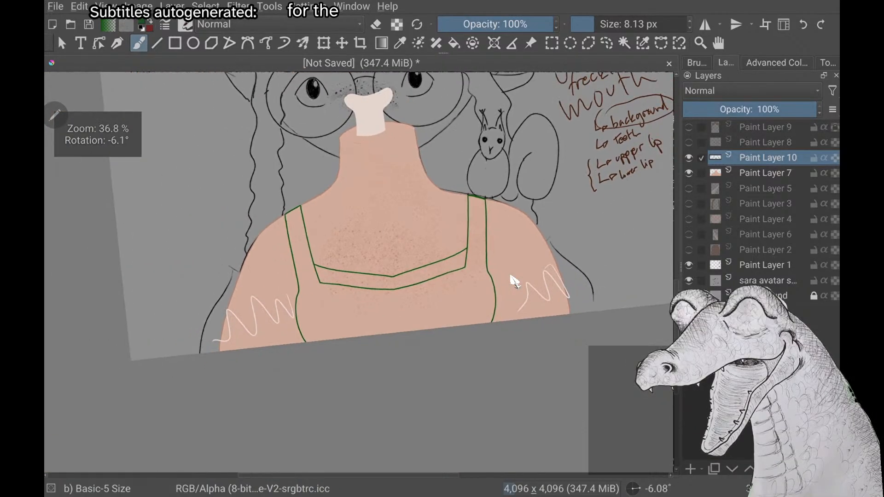
{"action": "scroll", "coordinate": [515, 281], "scroll_direction": "up", "scroll_amount": 5}
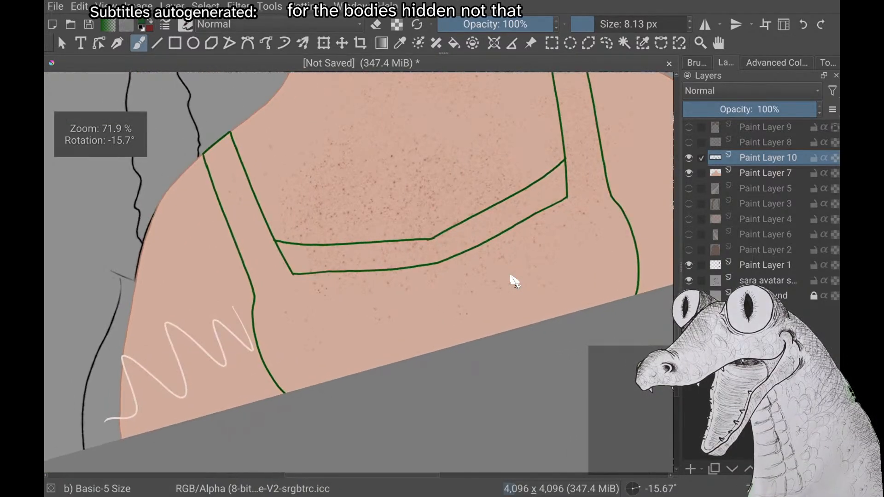
{"action": "scroll", "coordinate": [514, 281], "scroll_direction": "down", "scroll_amount": 2}
{"action": "scroll", "coordinate": [515, 281], "scroll_direction": "down", "scroll_amount": 2}
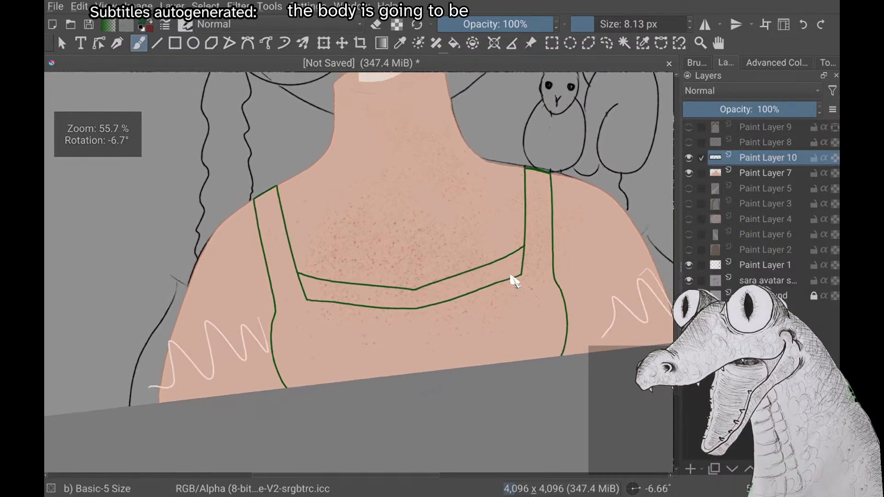
{"action": "key", "text": "f"}
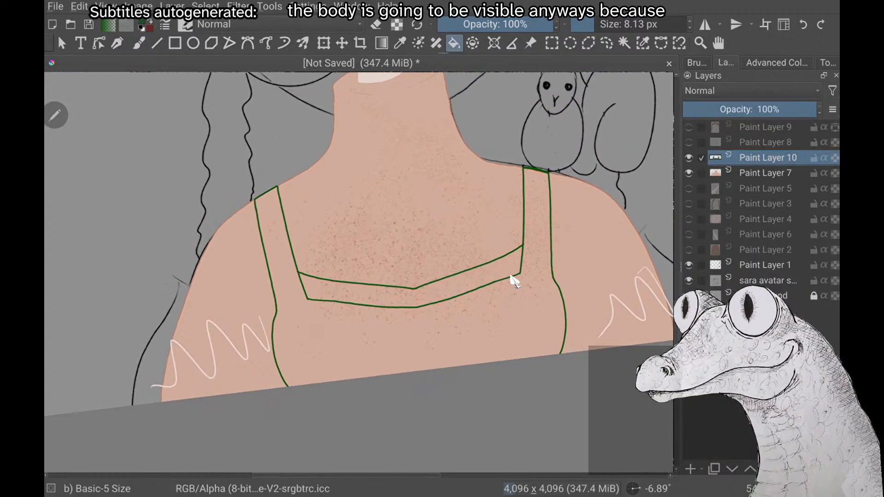
{"action": "left_click", "coordinate": [515, 282]}
{"action": "left_click", "coordinate": [310, 279]}
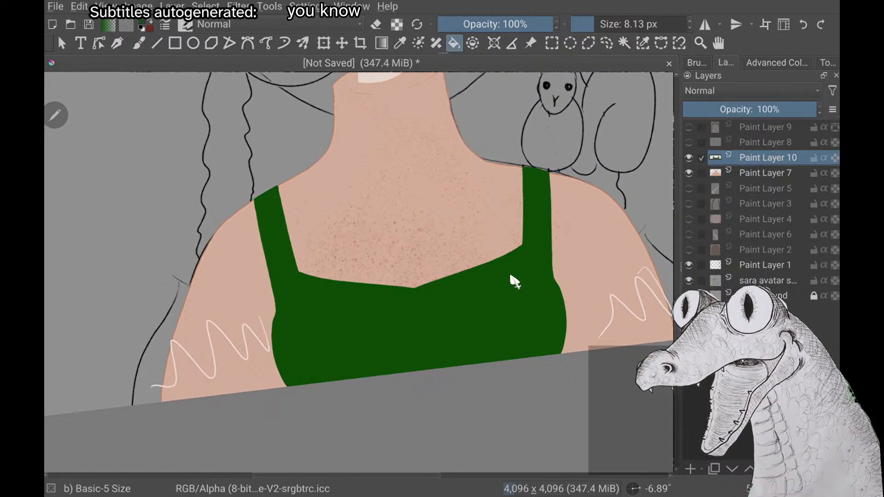
Examine the filled green dress against the whole character, checking its straps, neckline and fit on the chest
{"action": "scroll", "coordinate": [514, 281], "scroll_direction": "down", "scroll_amount": 7}
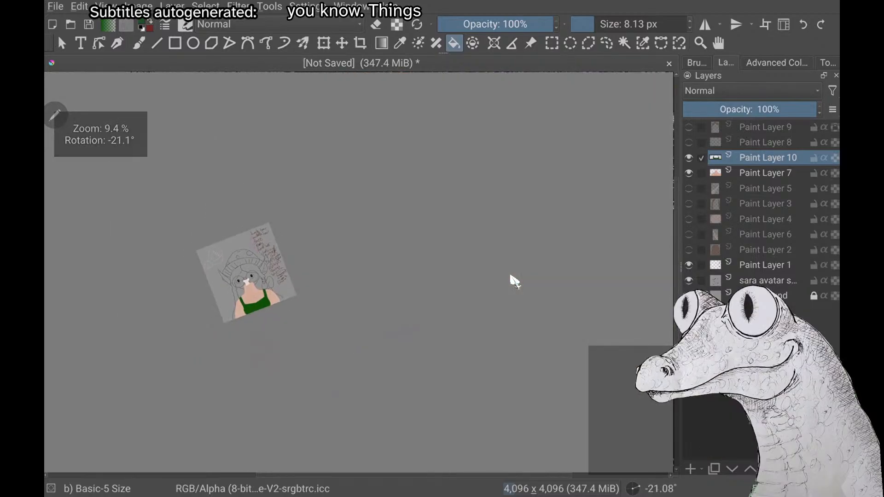
{"action": "scroll", "coordinate": [514, 281], "scroll_direction": "up", "scroll_amount": 4}
{"action": "scroll", "coordinate": [515, 281], "scroll_direction": "up", "scroll_amount": 2}
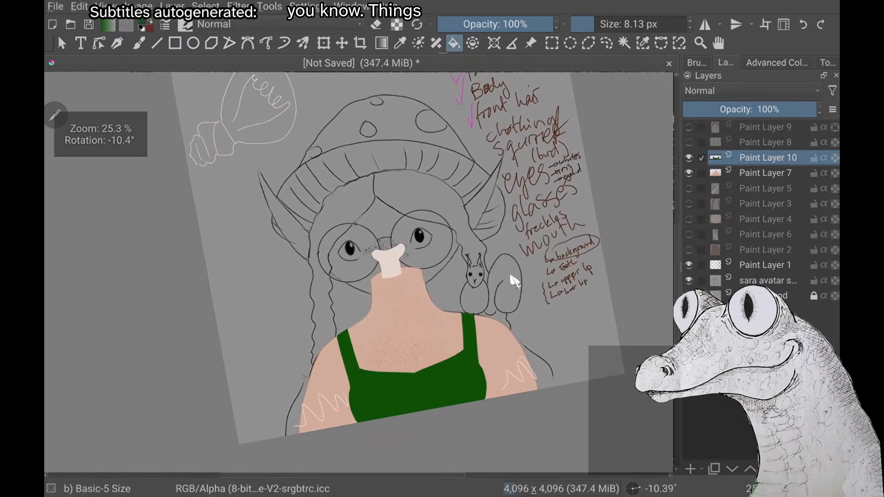
{"action": "scroll", "coordinate": [514, 282], "scroll_direction": "up", "scroll_amount": 2}
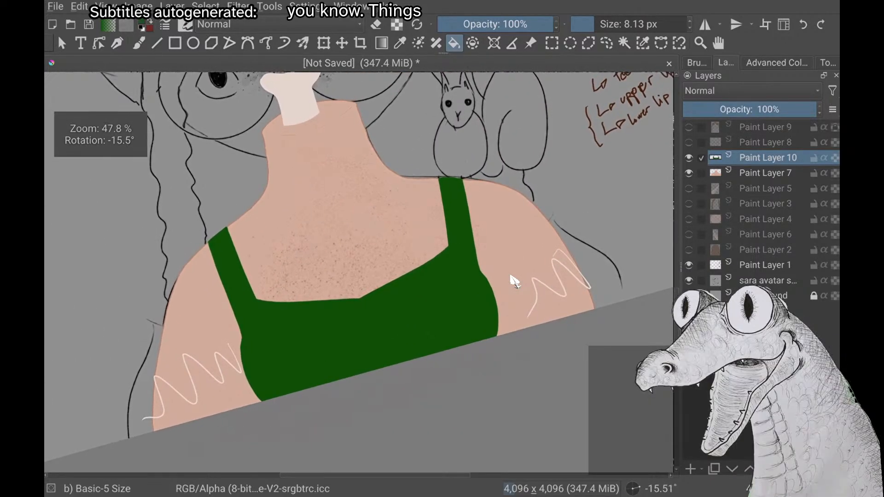
{"action": "scroll", "coordinate": [514, 281], "scroll_direction": "down", "scroll_amount": 3}
{"action": "scroll", "coordinate": [514, 282], "scroll_direction": "up", "scroll_amount": 3}
{"action": "scroll", "coordinate": [514, 281], "scroll_direction": "up", "scroll_amount": 3}
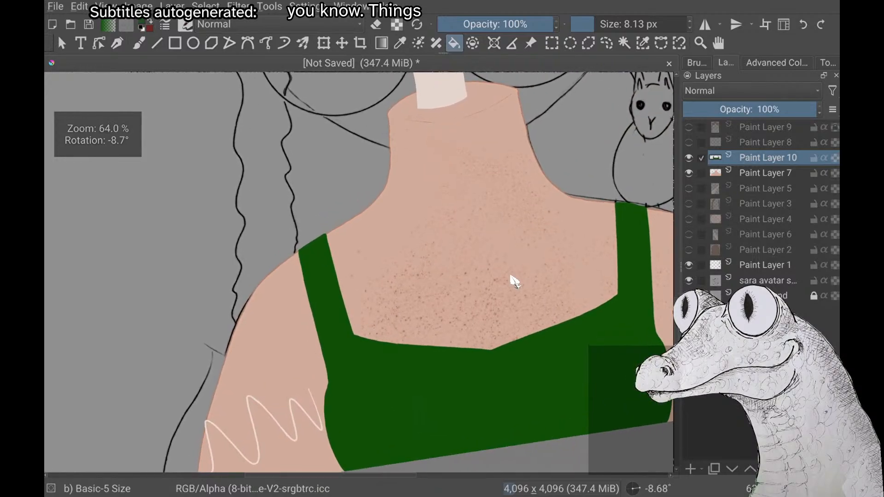
{"action": "scroll", "coordinate": [514, 281], "scroll_direction": "down", "scroll_amount": 2}
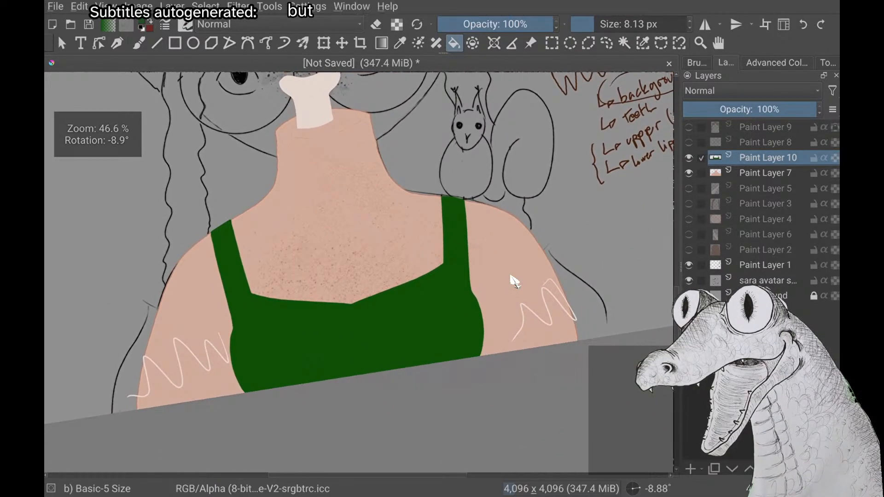
{"action": "scroll", "coordinate": [515, 282], "scroll_direction": "down", "scroll_amount": 2}
{"action": "scroll", "coordinate": [514, 282], "scroll_direction": "up", "scroll_amount": 2}
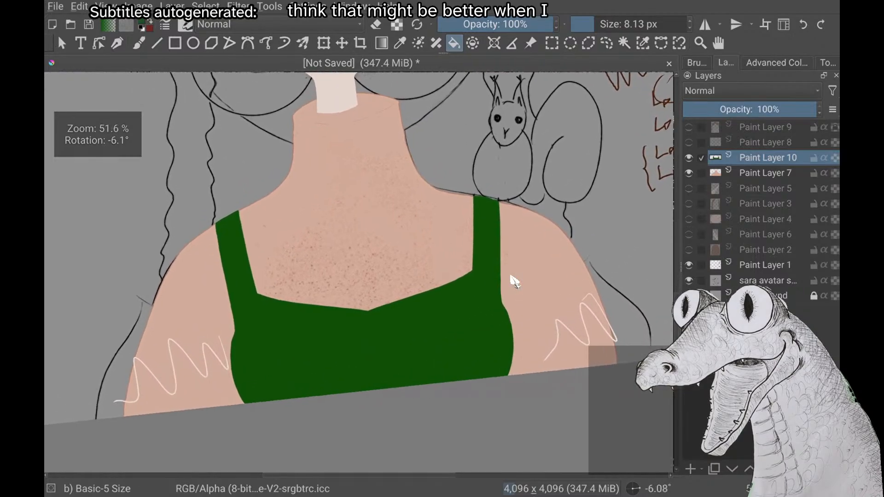
{"action": "scroll", "coordinate": [515, 282], "scroll_direction": "down", "scroll_amount": 1}
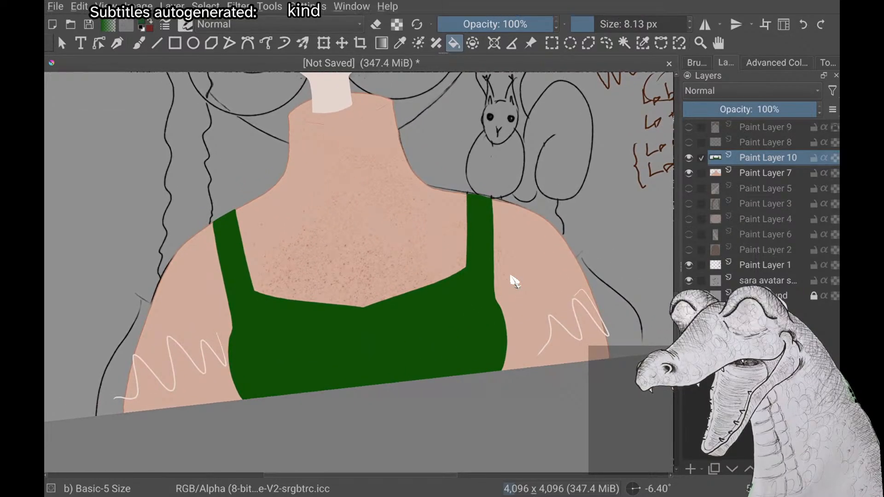
{"action": "scroll", "coordinate": [515, 282], "scroll_direction": "down", "scroll_amount": 1}
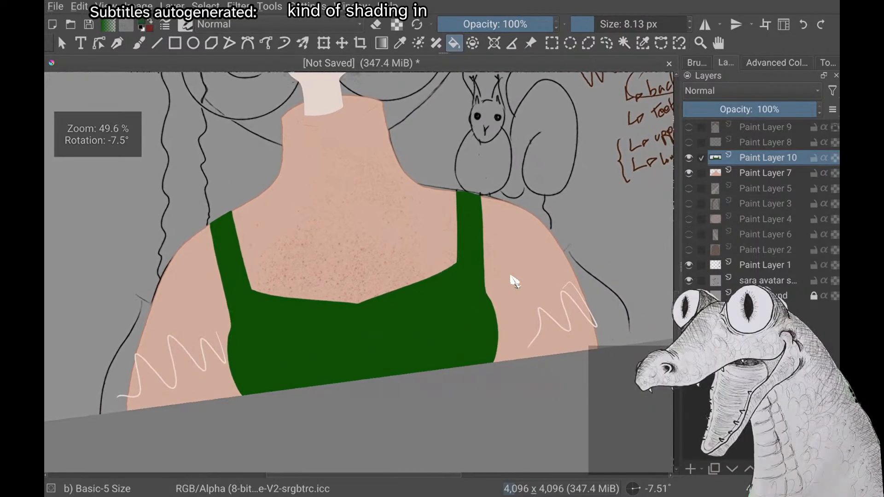
Lock Paint Layer 10's alpha, try shading the dress's squirrel-side edge with a 600 px Airbrush Soft in Multiply, and undo it
{"action": "right_click", "coordinate": [162, 223]}
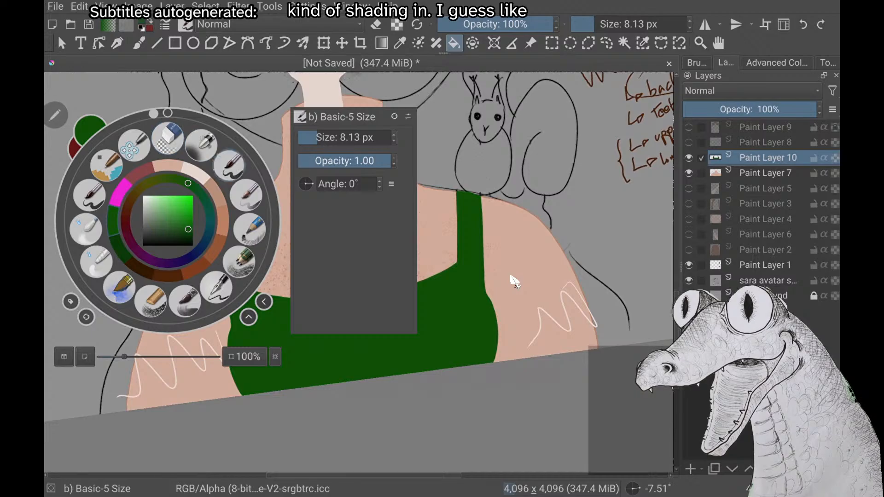
{"action": "left_click", "coordinate": [193, 139]}
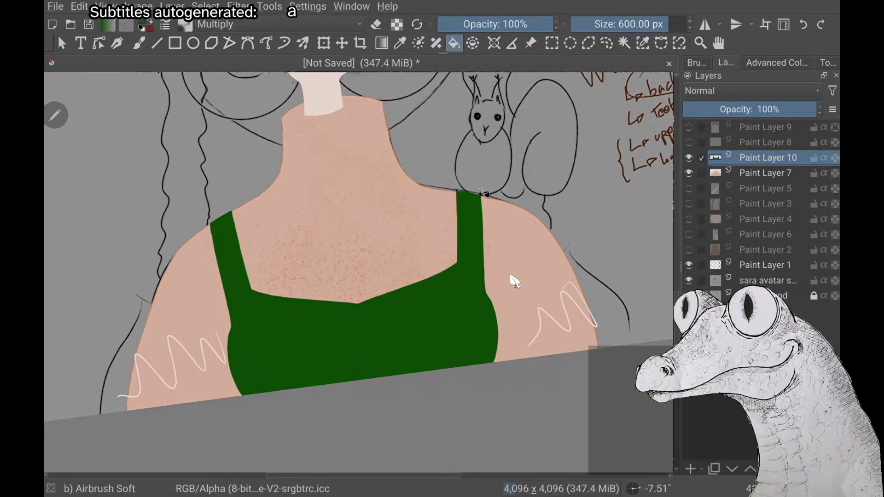
{"action": "key", "text": "b"}
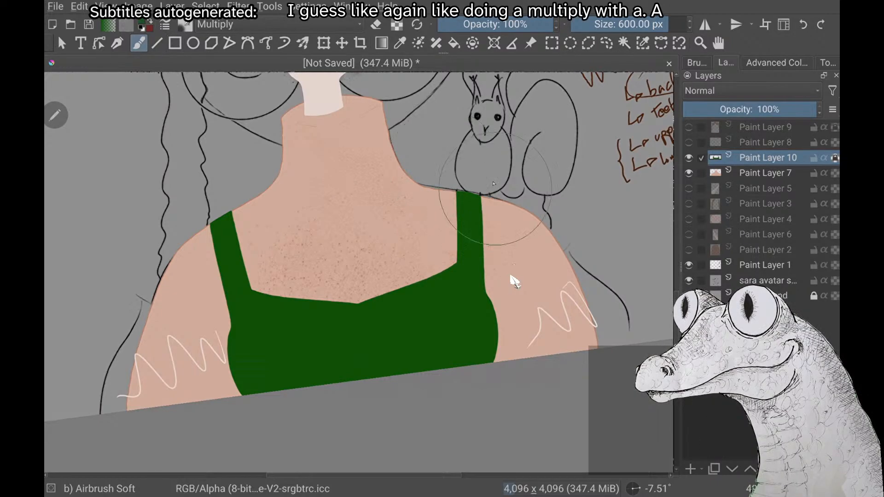
{"action": "mouse_move", "coordinate": [470, 196]}
{"action": "left_mouse_down"}
{"action": "mouse_move", "coordinate": [499, 271]}
{"action": "mouse_move", "coordinate": [472, 350]}
{"action": "mouse_move", "coordinate": [419, 403]}
{"action": "mouse_move", "coordinate": [511, 352]}
{"action": "left_mouse_up"}
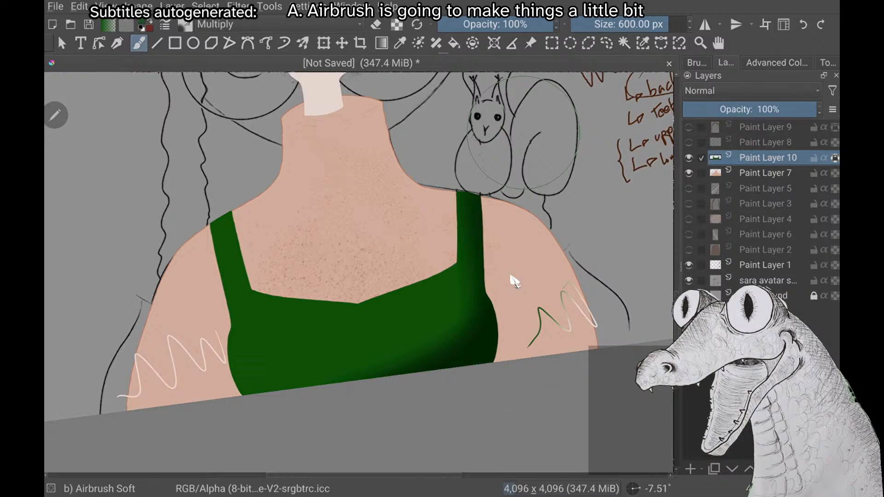
{"action": "key", "text": "ctrl+z"}
Try airbrush shading along the dress's sides and lower edge, undo it, and unlock Paint Layer 10's alpha
{"action": "mouse_move", "coordinate": [510, 311]}
{"action": "left_mouse_down"}
{"action": "mouse_move", "coordinate": [493, 363]}
{"action": "mouse_move", "coordinate": [484, 364]}
{"action": "mouse_move", "coordinate": [515, 336]}
{"action": "mouse_move", "coordinate": [288, 420]}
{"action": "mouse_move", "coordinate": [263, 377]}
{"action": "mouse_move", "coordinate": [357, 410]}
{"action": "left_mouse_up"}
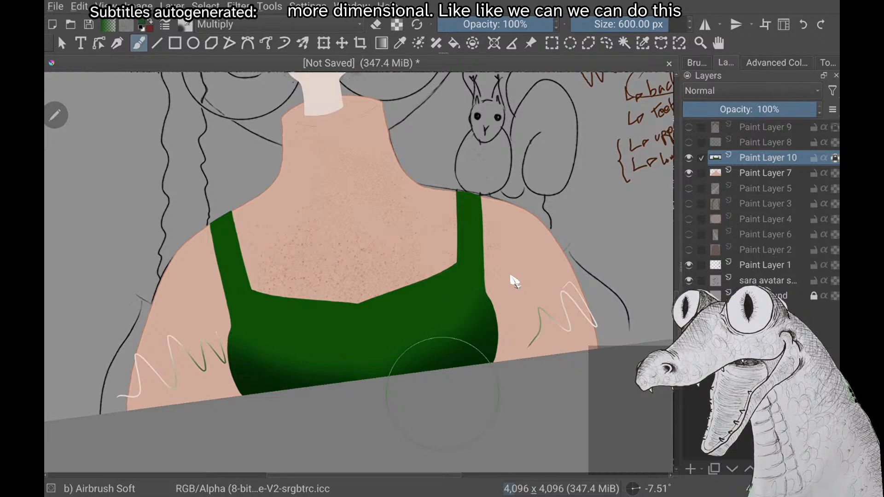
{"action": "key", "text": "ctrl+z"}
{"action": "key", "text": "ctrl+z"}
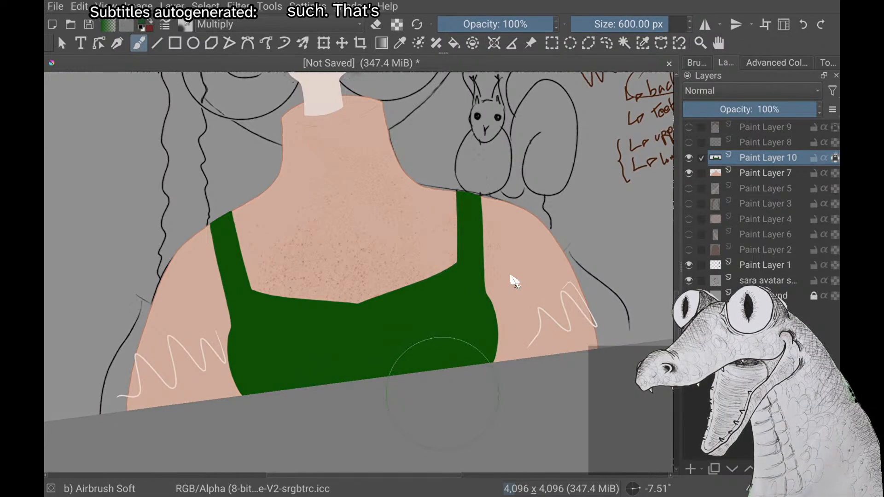
{"action": "left_click", "coordinate": [835, 157]}
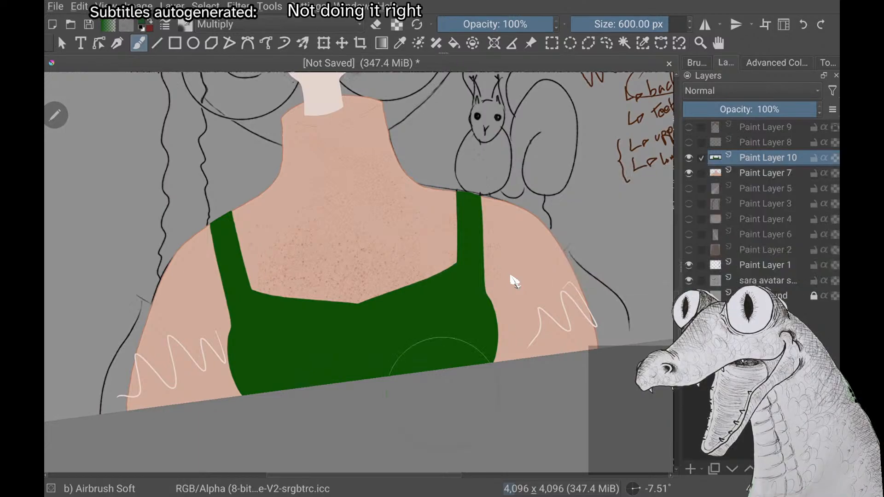
Switch back to the Basic-5 Size brush at 8.13 px and pick the off-white colour for the sleeves
{"action": "right_click", "coordinate": [167, 196]}
{"action": "left_click", "coordinate": [229, 142]}
{"action": "scroll", "coordinate": [514, 282], "scroll_direction": "up", "scroll_amount": 3}
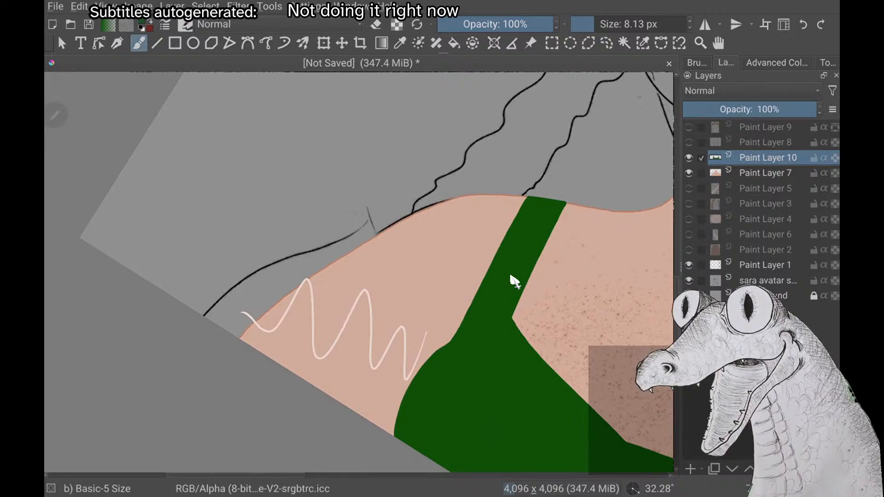
{"action": "scroll", "coordinate": [514, 281], "scroll_direction": "down", "scroll_amount": 2}
{"action": "scroll", "coordinate": [515, 281], "scroll_direction": "down", "scroll_amount": 1}
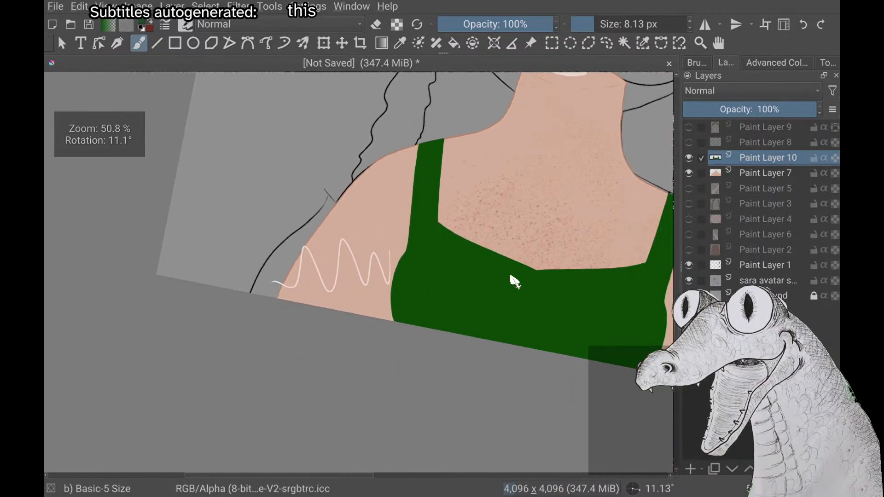
{"action": "right_click", "coordinate": [176, 271]}
{"action": "left_click", "coordinate": [204, 222]}
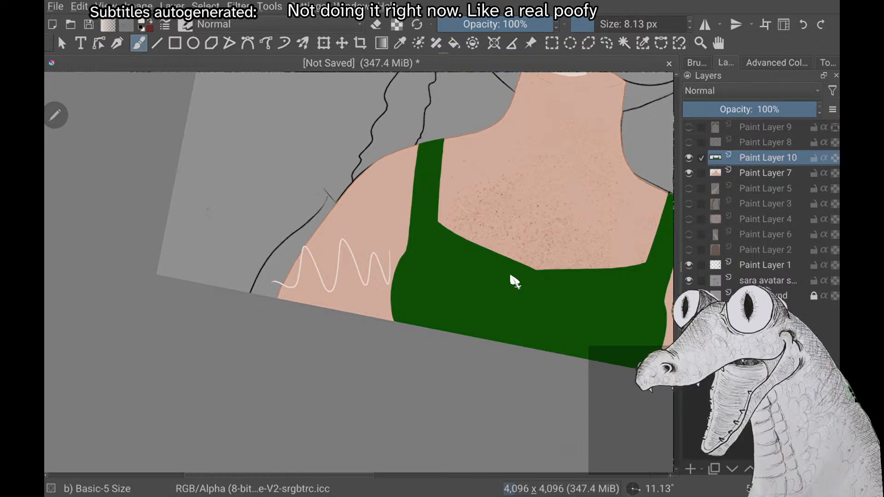
Draw the off-white upper edge of the puffy sleeve on the arm opposite the squirrel, from the sketched sleeve corner to the dress strap
{"action": "scroll", "coordinate": [514, 282], "scroll_direction": "down", "scroll_amount": 3}
{"action": "scroll", "coordinate": [515, 281], "scroll_direction": "up", "scroll_amount": 2}
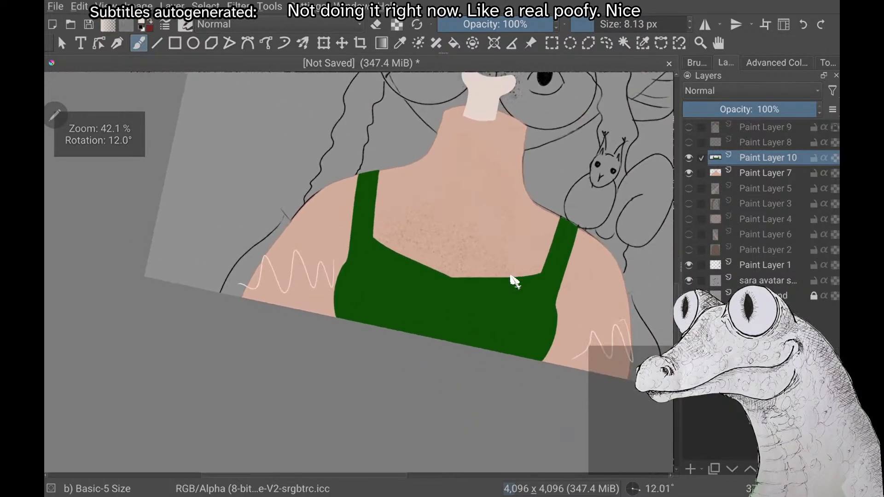
{"action": "scroll", "coordinate": [514, 281], "scroll_direction": "up", "scroll_amount": 5}
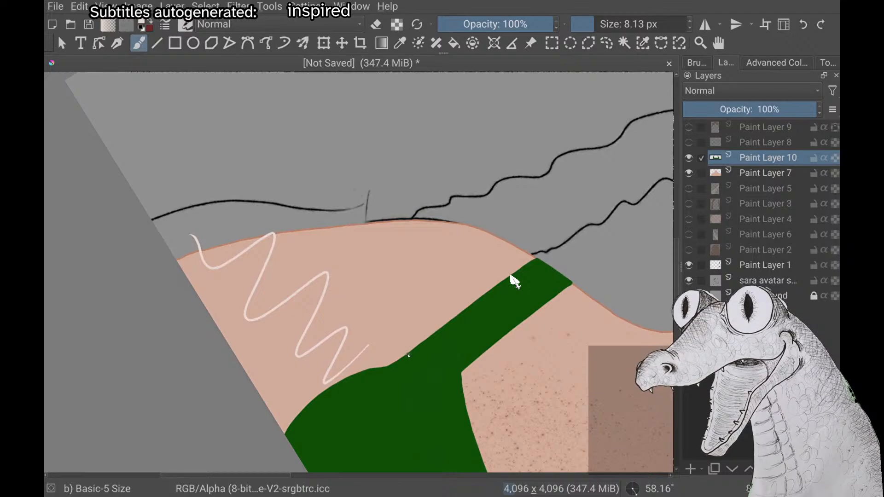
{"action": "mouse_move", "coordinate": [408, 355]}
{"action": "left_mouse_down"}
{"action": "mouse_move", "coordinate": [363, 207]}
{"action": "mouse_move", "coordinate": [270, 206]}
{"action": "left_mouse_up"}
{"action": "key", "text": "ctrl+z"}
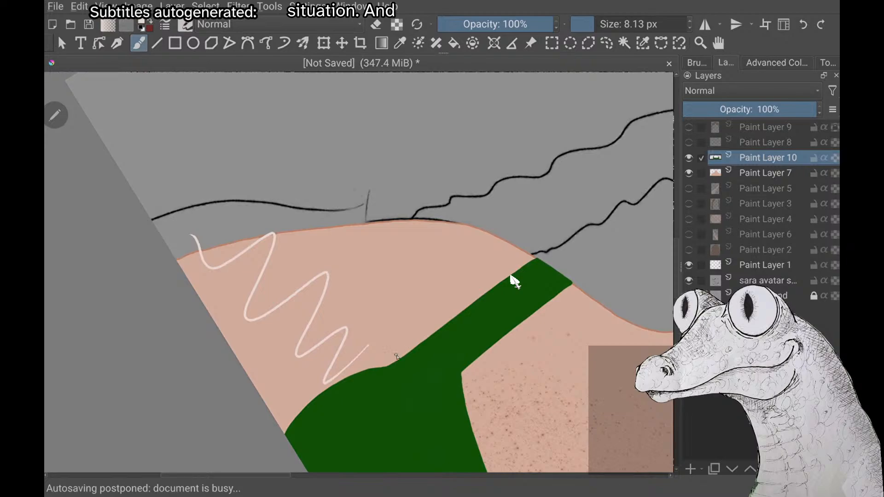
{"action": "left_click_drag", "start_coordinate": [403, 357], "coordinate": [361, 237]}
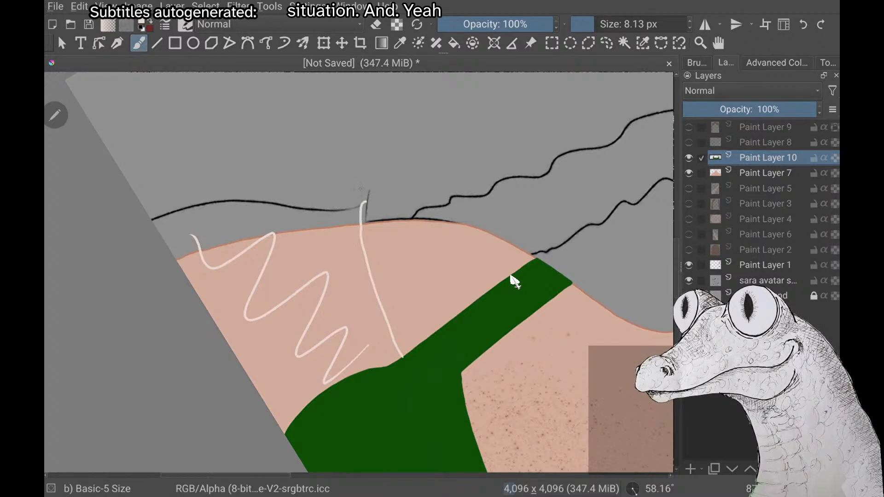
{"action": "key", "text": "ctrl+z"}
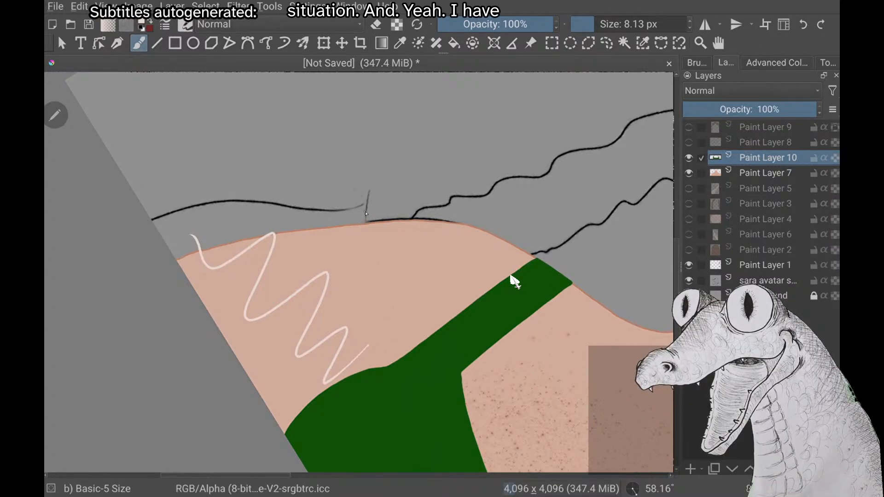
{"action": "mouse_move", "coordinate": [367, 214]}
{"action": "left_mouse_down"}
{"action": "mouse_move", "coordinate": [379, 314]}
{"action": "mouse_move", "coordinate": [404, 354]}
{"action": "left_mouse_up"}
{"action": "key", "text": "ctrl+z"}
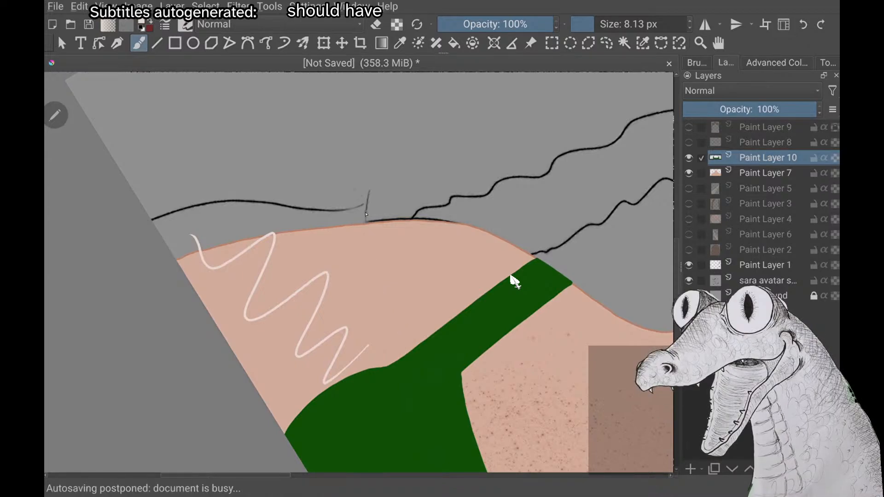
{"action": "mouse_move", "coordinate": [367, 214]}
{"action": "left_mouse_down"}
{"action": "mouse_move", "coordinate": [373, 271]}
{"action": "mouse_move", "coordinate": [401, 352]}
{"action": "left_mouse_up"}
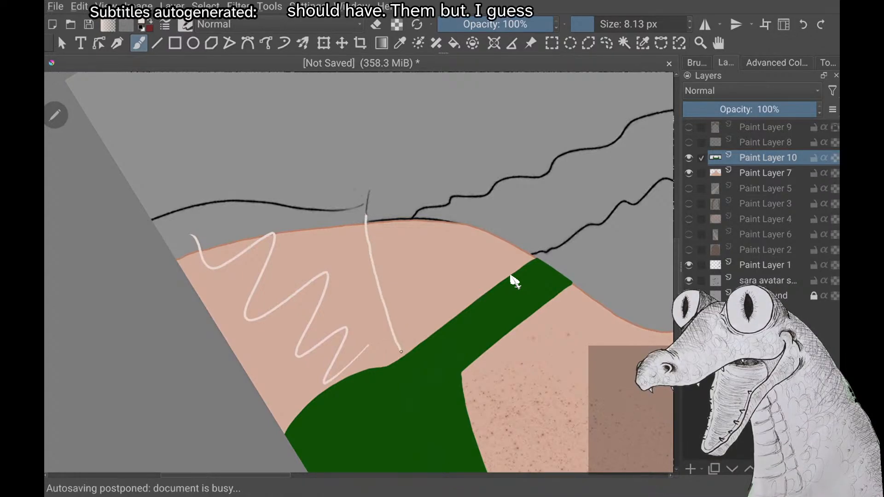
Draw the sleeve's outer edge from its upper corner down to the canvas's lower edge, roughly following the sketched sleeve line
{"action": "scroll", "coordinate": [510, 276], "scroll_direction": "down", "scroll_amount": 3}
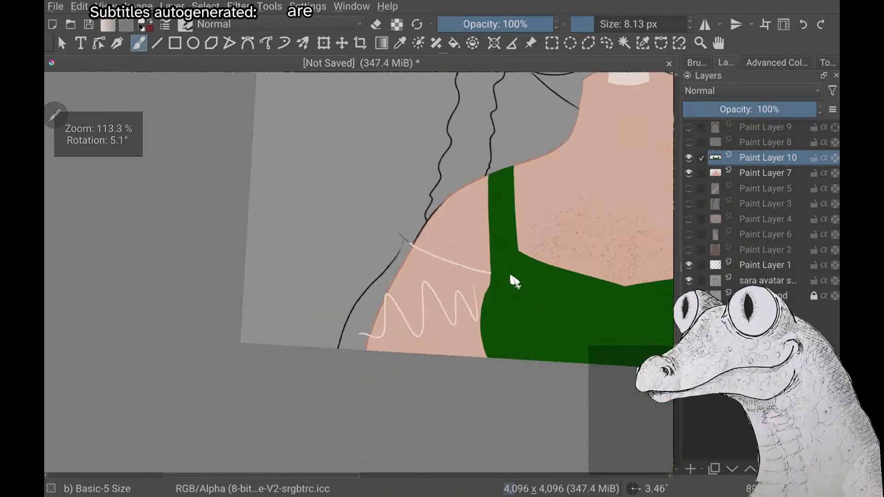
{"action": "scroll", "coordinate": [511, 277], "scroll_direction": "down", "scroll_amount": 1}
{"action": "scroll", "coordinate": [510, 276], "scroll_direction": "up", "scroll_amount": 3}
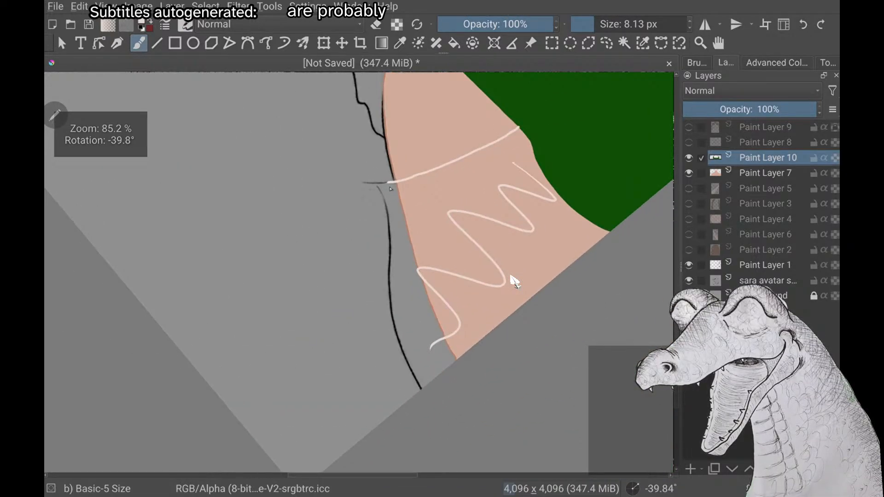
{"action": "mouse_move", "coordinate": [388, 183]}
{"action": "left_mouse_down"}
{"action": "mouse_move", "coordinate": [399, 216]}
{"action": "mouse_move", "coordinate": [399, 324]}
{"action": "left_mouse_up"}
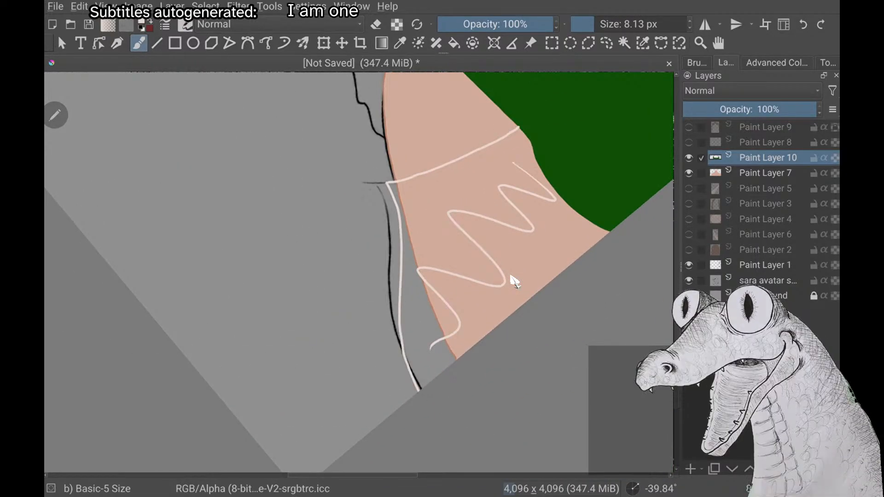
Try adding a row of off-white fold strokes hanging from the sleeve's upper edge, and undo them
{"action": "scroll", "coordinate": [511, 276], "scroll_direction": "down", "scroll_amount": 2}
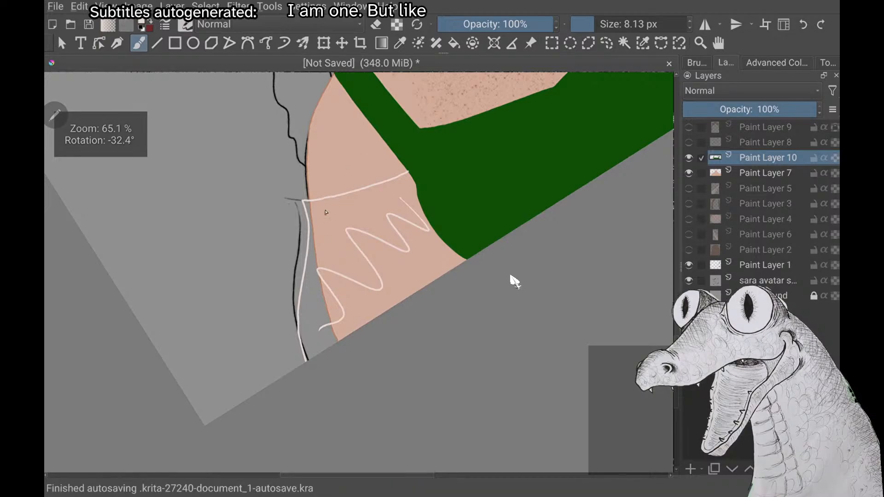
{"action": "mouse_move", "coordinate": [319, 203]}
{"action": "left_mouse_down"}
{"action": "mouse_move", "coordinate": [332, 301]}
{"action": "mouse_move", "coordinate": [362, 308]}
{"action": "left_mouse_up"}
{"action": "mouse_move", "coordinate": [361, 199]}
{"action": "left_mouse_down"}
{"action": "mouse_move", "coordinate": [380, 277]}
{"action": "mouse_move", "coordinate": [413, 271]}
{"action": "left_mouse_up"}
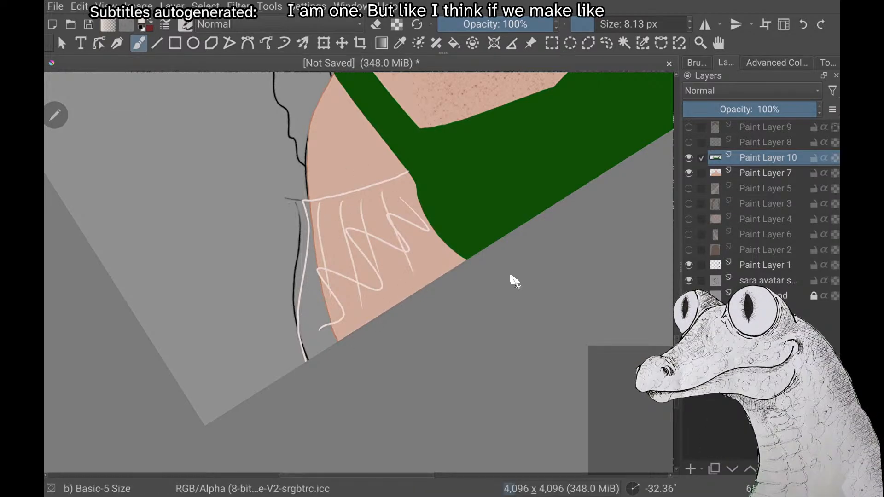
{"action": "key", "text": "ctrl+z"}
{"action": "key", "text": "ctrl+z"}
{"action": "key", "text": "ctrl+z"}
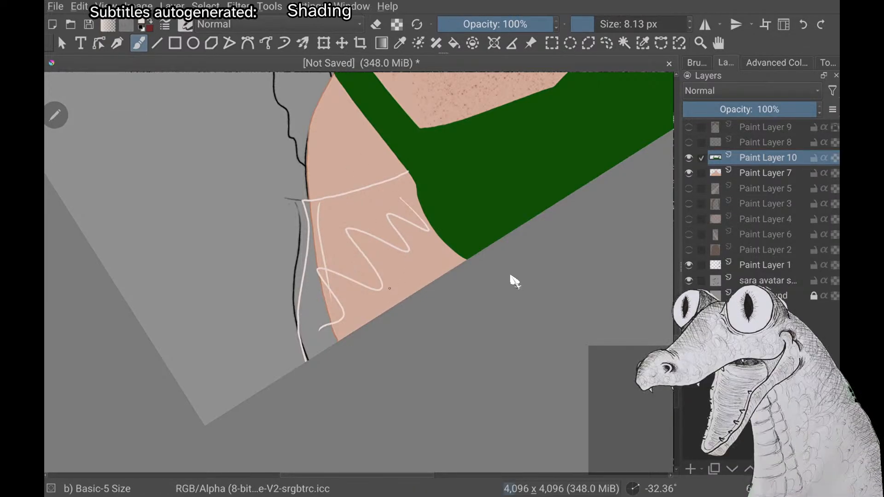
Examine the sleeve outline against the whole character and up close beside the dress
{"action": "scroll", "coordinate": [514, 282], "scroll_direction": "down", "scroll_amount": 5}
{"action": "scroll", "coordinate": [514, 282], "scroll_direction": "up", "scroll_amount": 2}
{"action": "scroll", "coordinate": [515, 282], "scroll_direction": "down", "scroll_amount": 2}
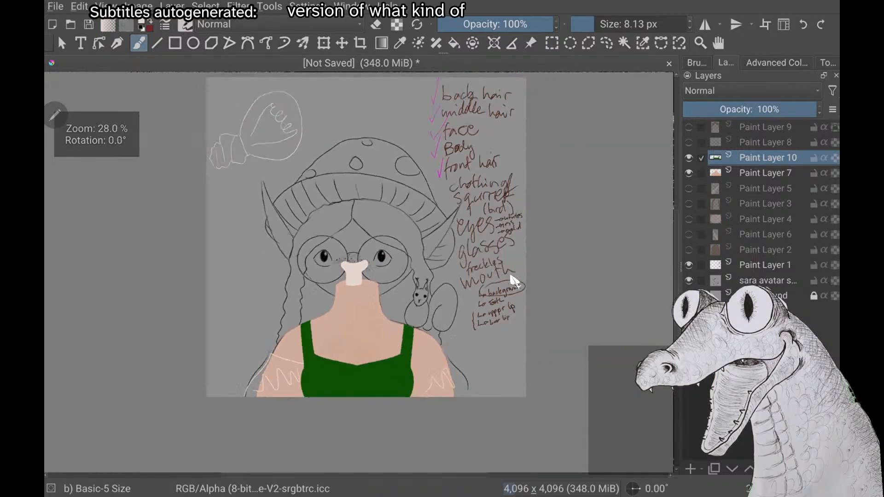
{"action": "scroll", "coordinate": [514, 282], "scroll_direction": "up", "scroll_amount": 4}
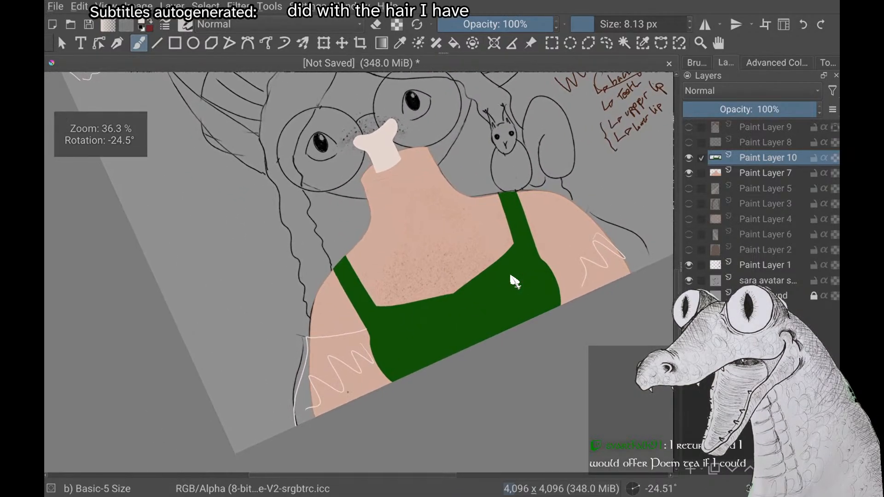
{"action": "scroll", "coordinate": [515, 282], "scroll_direction": "down", "scroll_amount": 2}
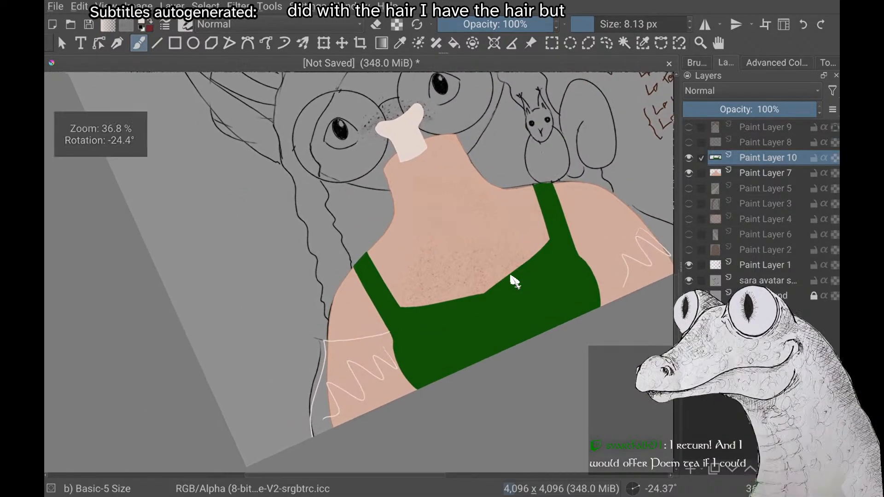
{"action": "scroll", "coordinate": [514, 282], "scroll_direction": "up", "scroll_amount": 3}
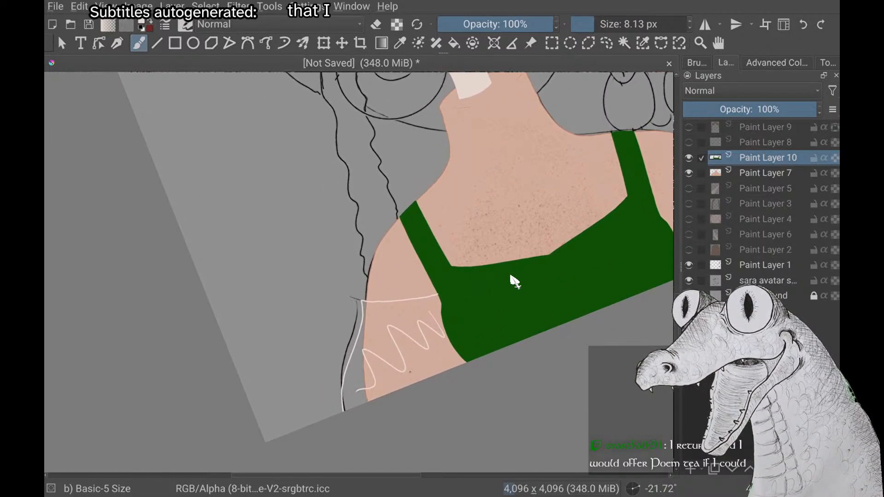
{"action": "scroll", "coordinate": [514, 282], "scroll_direction": "up", "scroll_amount": 1}
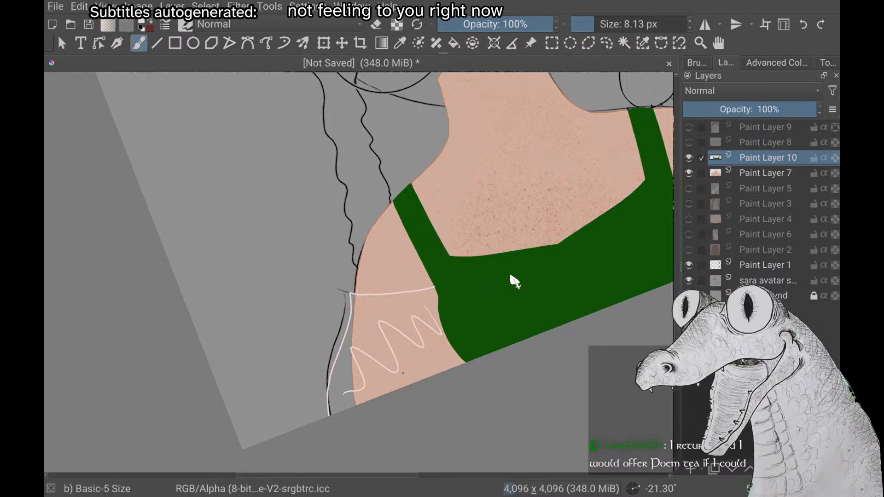
Undo the sleeve's outer edge and redraw it more closely along the sketched line, from the canvas's lower edge toward the shoulder
{"action": "scroll", "coordinate": [514, 282], "scroll_direction": "up", "scroll_amount": 2}
{"action": "scroll", "coordinate": [514, 282], "scroll_direction": "up", "scroll_amount": 3}
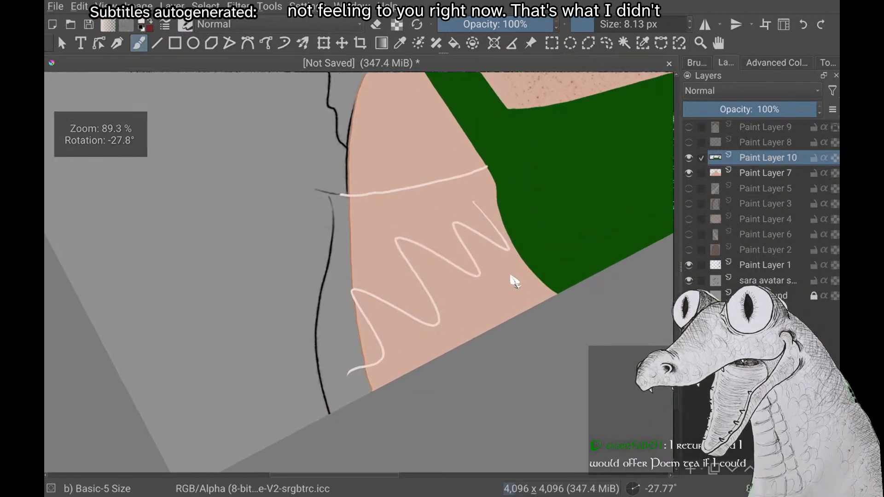
{"action": "scroll", "coordinate": [514, 282], "scroll_direction": "down", "scroll_amount": 3}
{"action": "scroll", "coordinate": [515, 282], "scroll_direction": "down", "scroll_amount": 3}
{"action": "scroll", "coordinate": [514, 282], "scroll_direction": "up", "scroll_amount": 4}
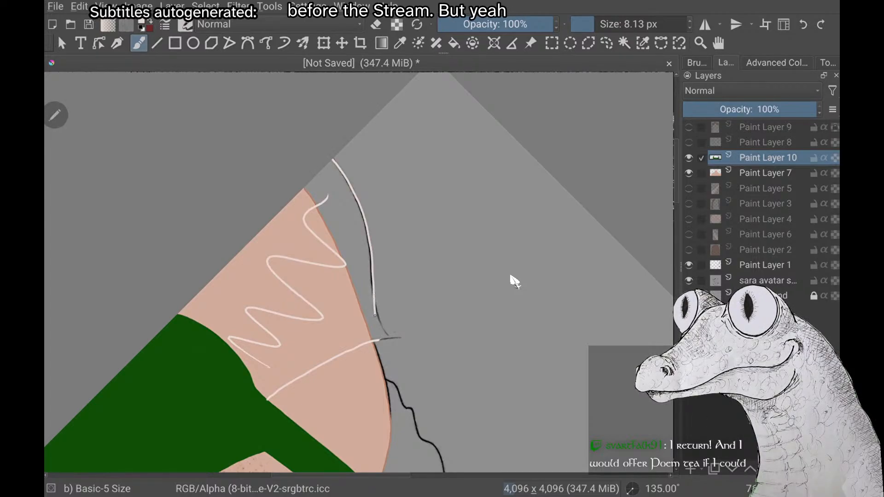
Examine the redrawn sleeve edge against the dress, the squirrel-side arm and the handwritten layer checklist
{"action": "scroll", "coordinate": [514, 282], "scroll_direction": "down", "scroll_amount": 5}
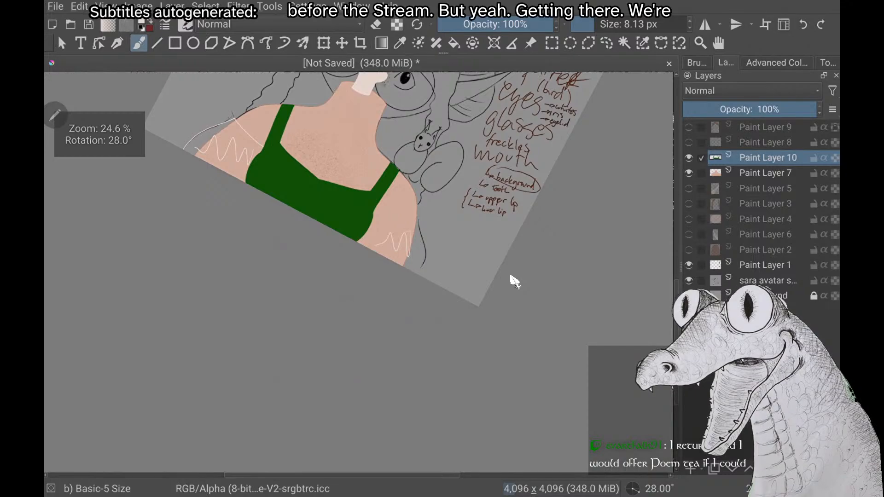
{"action": "scroll", "coordinate": [514, 281], "scroll_direction": "down", "scroll_amount": 4}
{"action": "scroll", "coordinate": [514, 282], "scroll_direction": "up", "scroll_amount": 5}
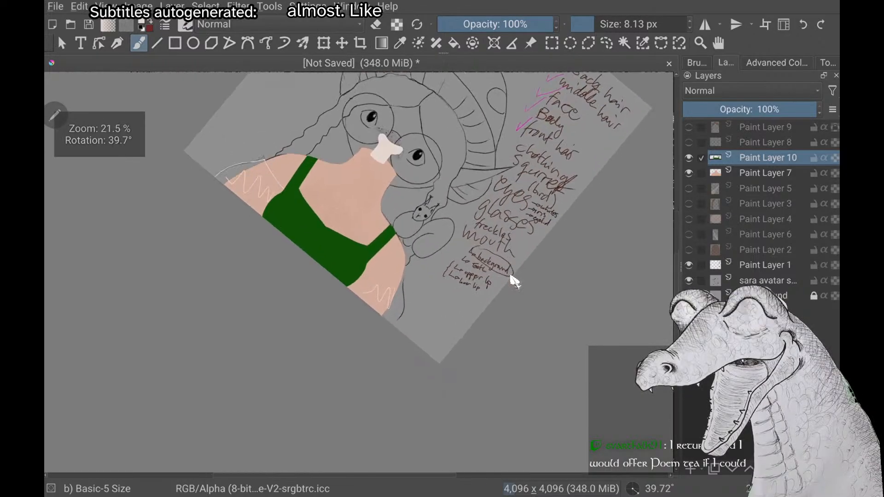
{"action": "scroll", "coordinate": [514, 282], "scroll_direction": "down", "scroll_amount": 3}
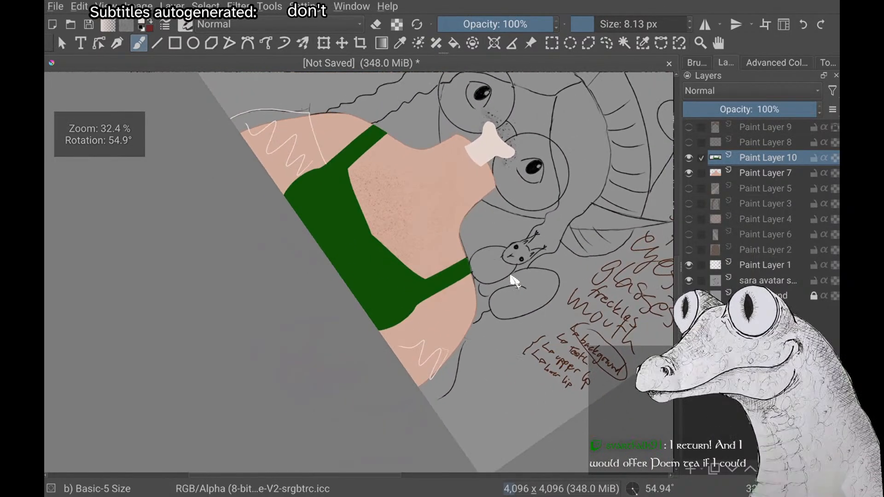
{"action": "scroll", "coordinate": [514, 281], "scroll_direction": "up", "scroll_amount": 4}
{"action": "scroll", "coordinate": [515, 282], "scroll_direction": "down", "scroll_amount": 3}
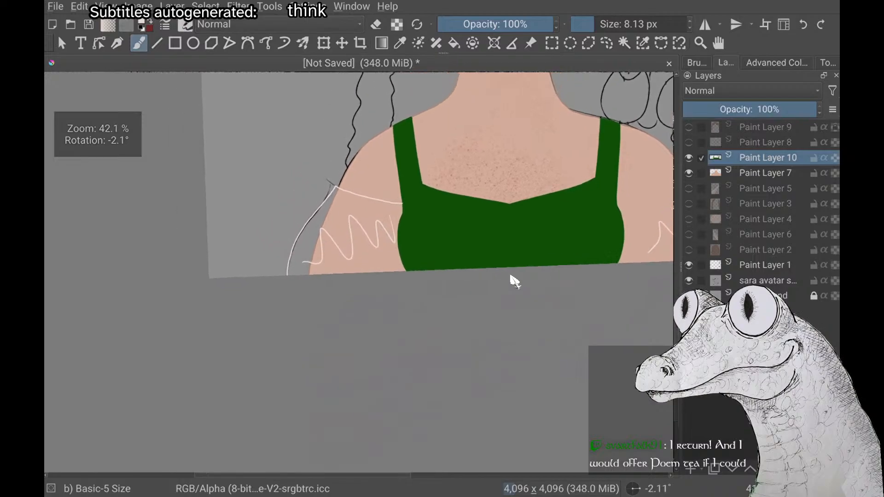
{"action": "scroll", "coordinate": [514, 282], "scroll_direction": "down", "scroll_amount": 1}
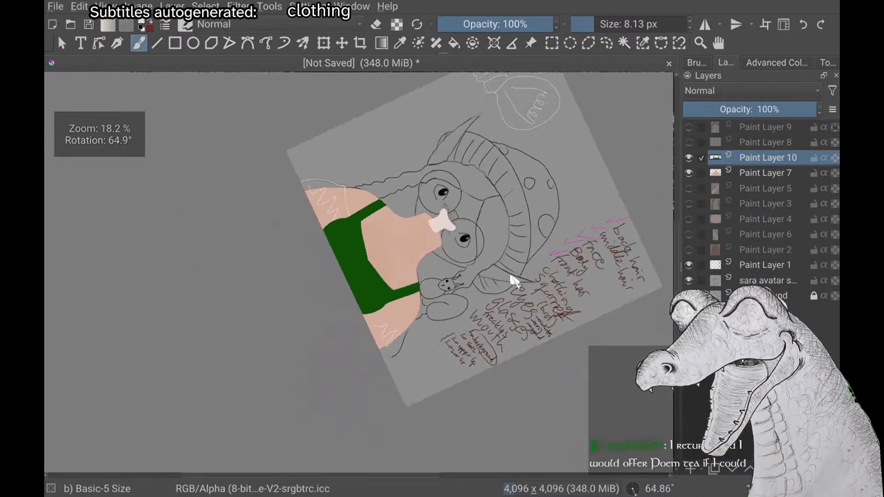
{"action": "scroll", "coordinate": [515, 282], "scroll_direction": "up", "scroll_amount": 4}
{"action": "scroll", "coordinate": [514, 282], "scroll_direction": "down", "scroll_amount": 2}
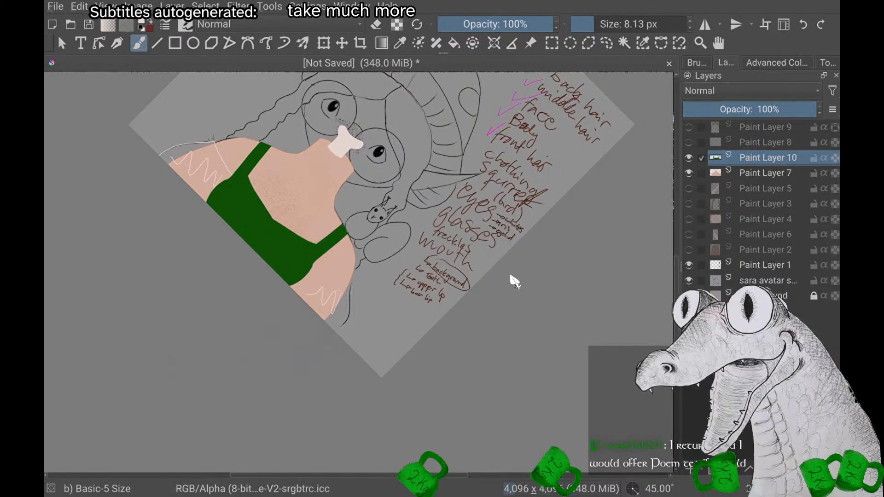
{"action": "scroll", "coordinate": [515, 282], "scroll_direction": "up", "scroll_amount": 1}
{"action": "scroll", "coordinate": [514, 282], "scroll_direction": "down", "scroll_amount": 1}
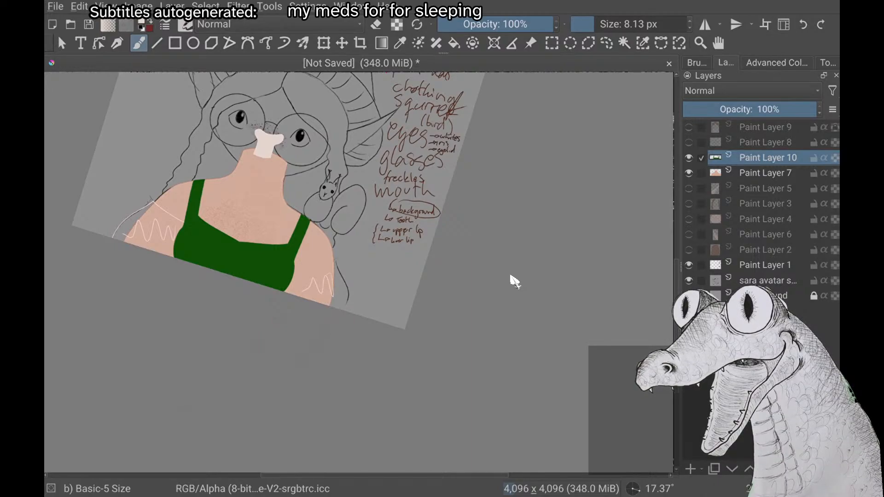
{"action": "scroll", "coordinate": [515, 281], "scroll_direction": "up", "scroll_amount": 2}
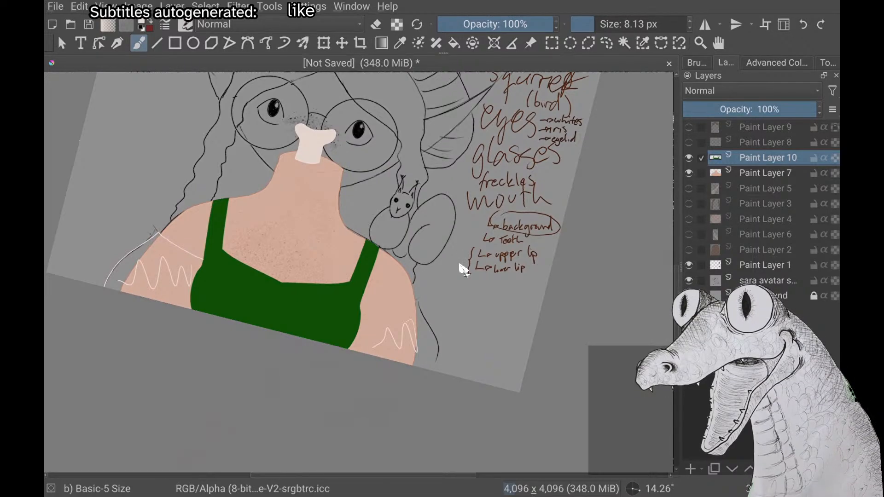
{"action": "scroll", "coordinate": [462, 270], "scroll_direction": "down", "scroll_amount": 2}
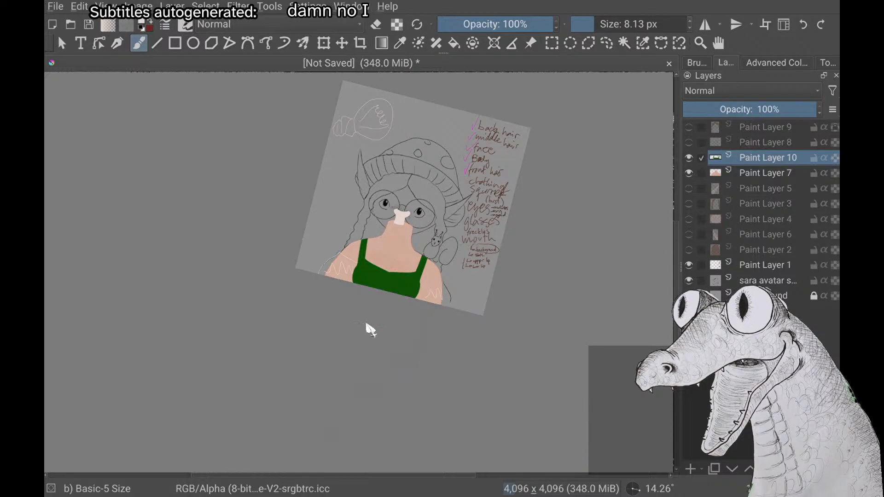
{"action": "right_click", "coordinate": [594, 407]}
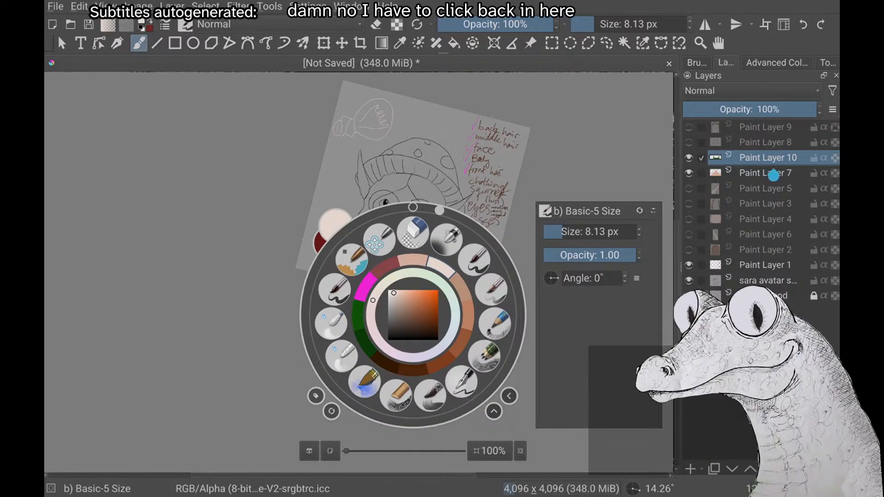
{"action": "left_click", "coordinate": [245, 351]}
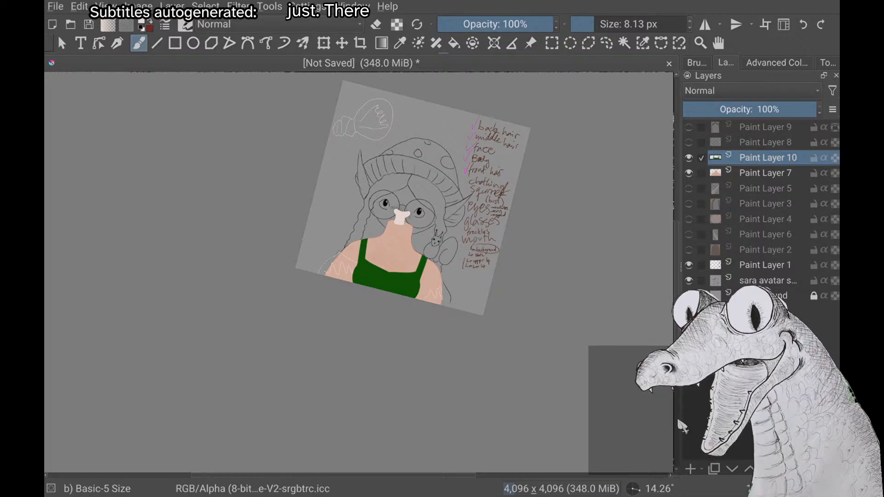
{"action": "scroll", "coordinate": [413, 198], "scroll_direction": "down", "scroll_amount": 3}
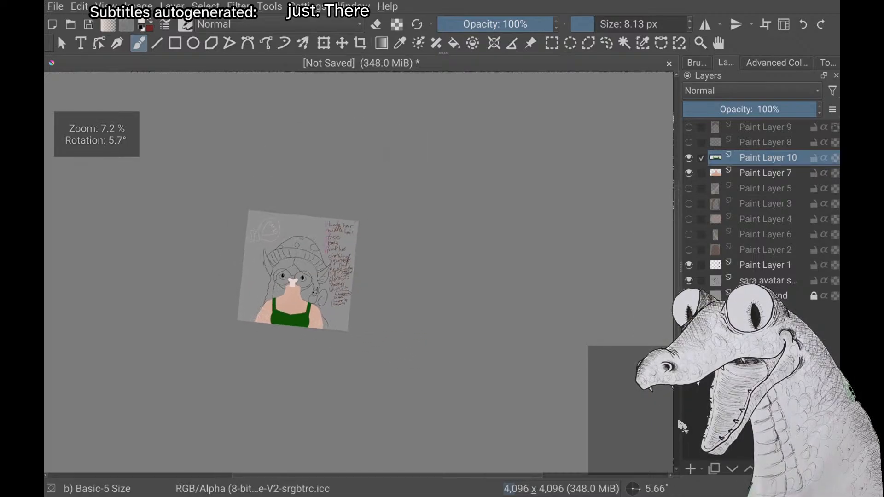
{"action": "scroll", "coordinate": [330, 225], "scroll_direction": "up", "scroll_amount": 3}
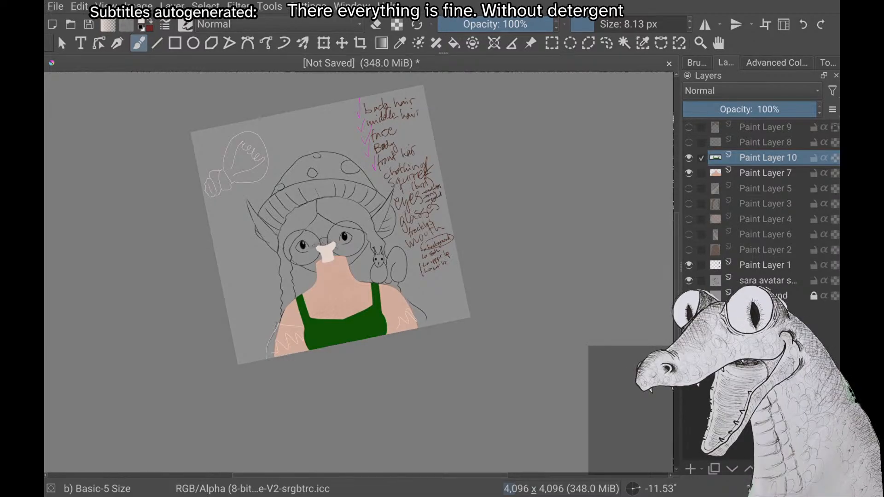
{"action": "right_click", "coordinate": [606, 361]}
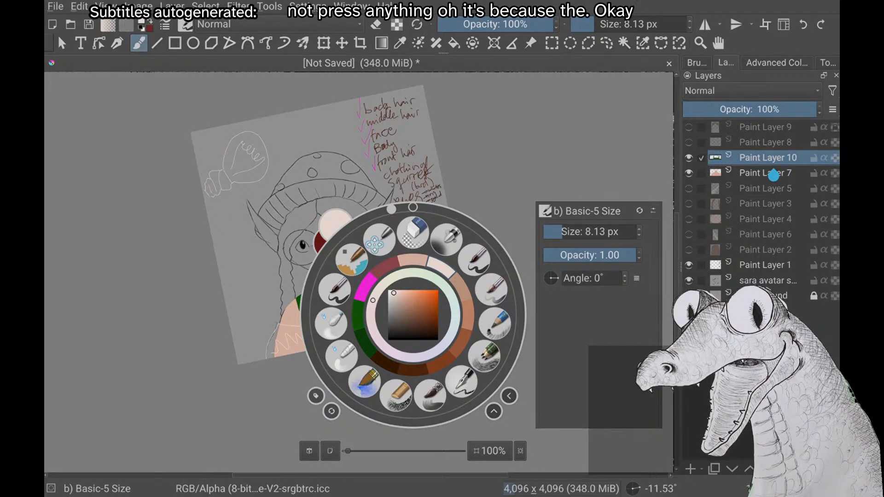
{"action": "right_click", "coordinate": [722, 495]}
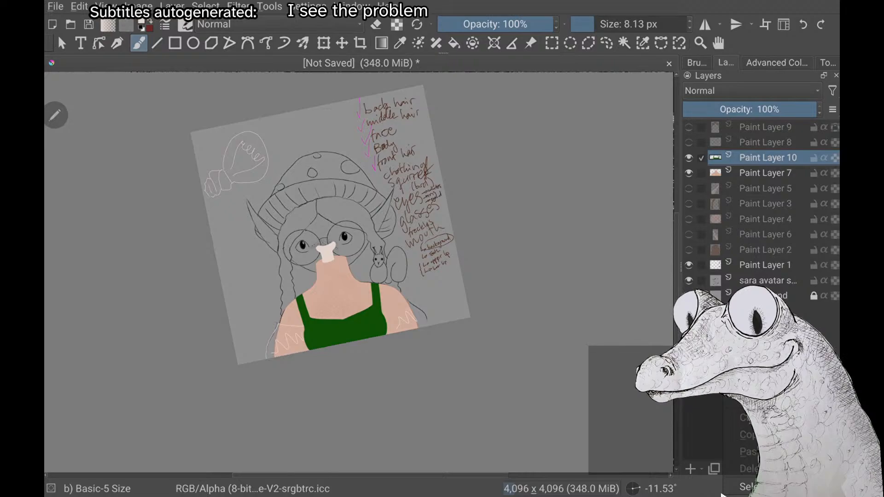
{"action": "right_click", "coordinate": [180, 249]}
{"action": "right_click", "coordinate": [181, 249]}
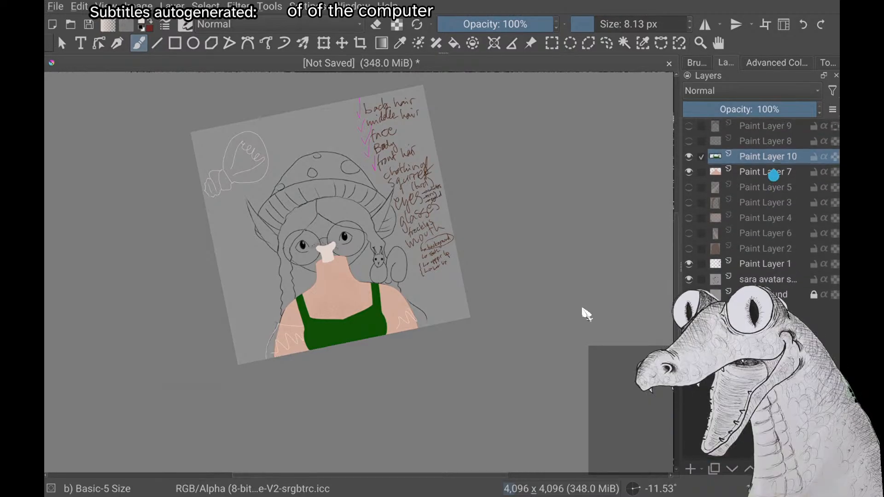
{"action": "right_click", "coordinate": [550, 297]}
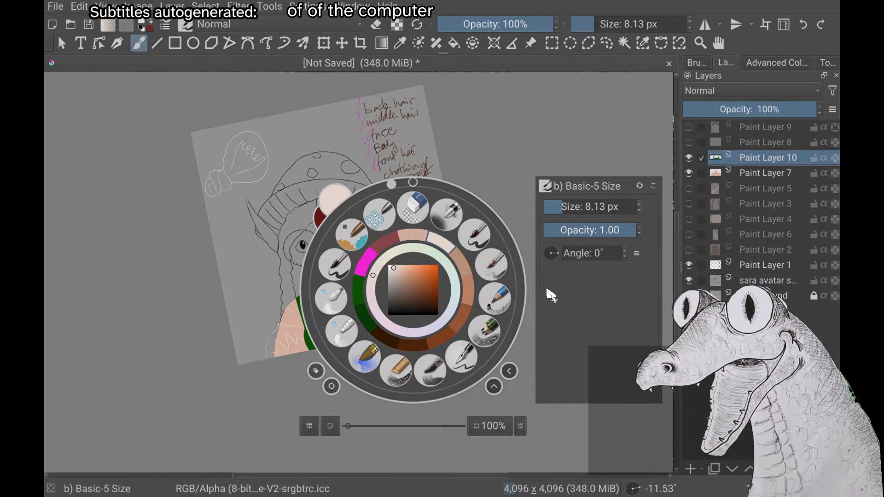
{"action": "left_click", "coordinate": [208, 372]}
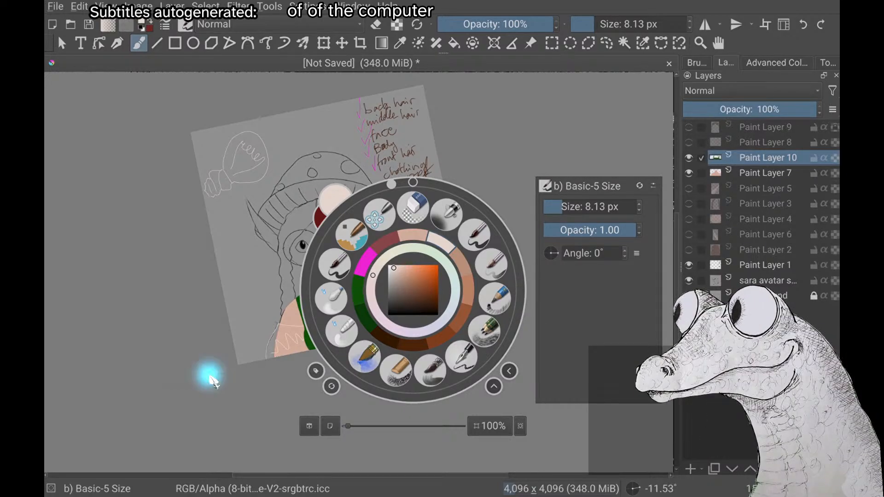
Draw the squirrel-side sleeve's upper edge as an off-white line from the base of the dress strap across to the arm's outer edge
{"action": "scroll", "coordinate": [209, 375], "scroll_direction": "down", "scroll_amount": 4}
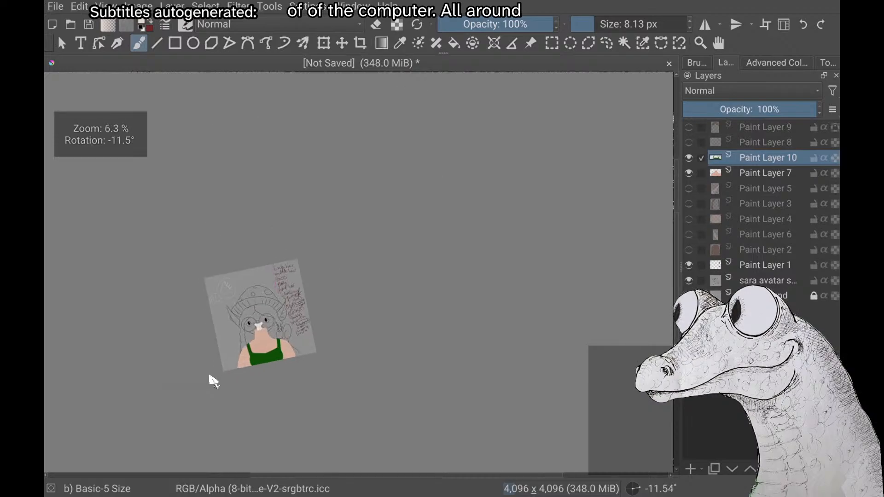
{"action": "scroll", "coordinate": [210, 376], "scroll_direction": "up", "scroll_amount": 3}
{"action": "scroll", "coordinate": [213, 381], "scroll_direction": "up", "scroll_amount": 1}
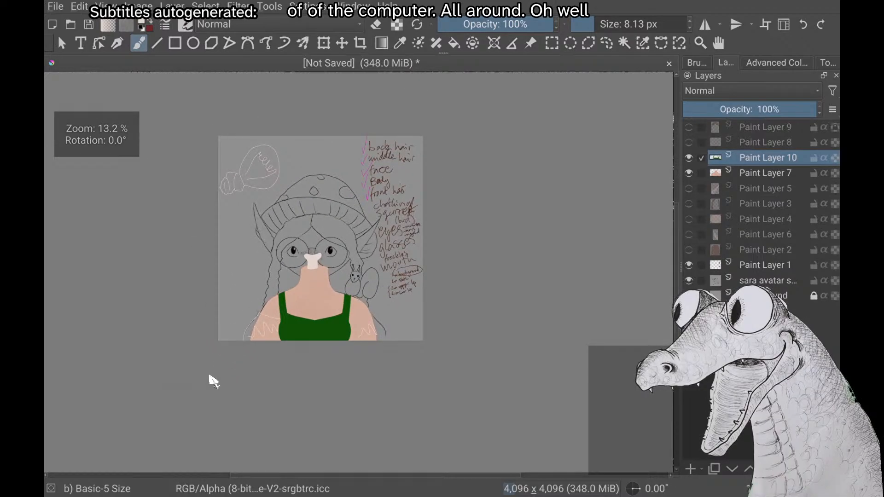
{"action": "scroll", "coordinate": [209, 376], "scroll_direction": "up", "scroll_amount": 5}
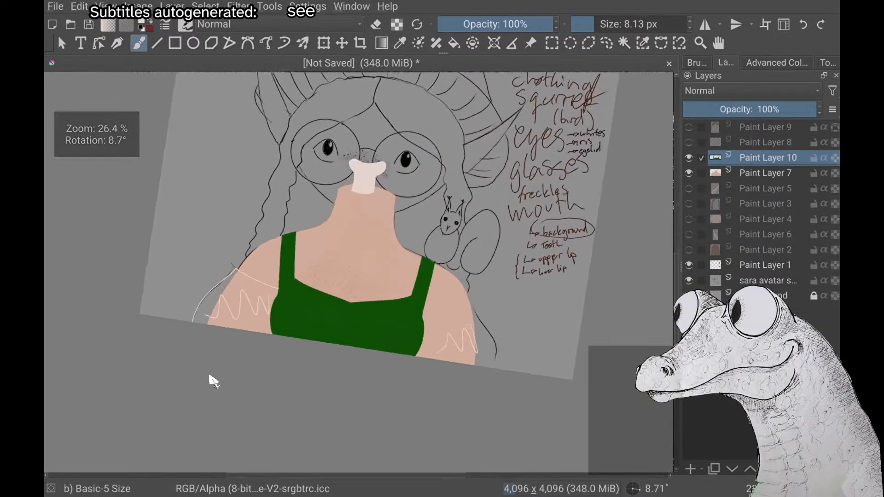
{"action": "scroll", "coordinate": [210, 375], "scroll_direction": "down", "scroll_amount": 1}
{"action": "scroll", "coordinate": [210, 376], "scroll_direction": "up", "scroll_amount": 3}
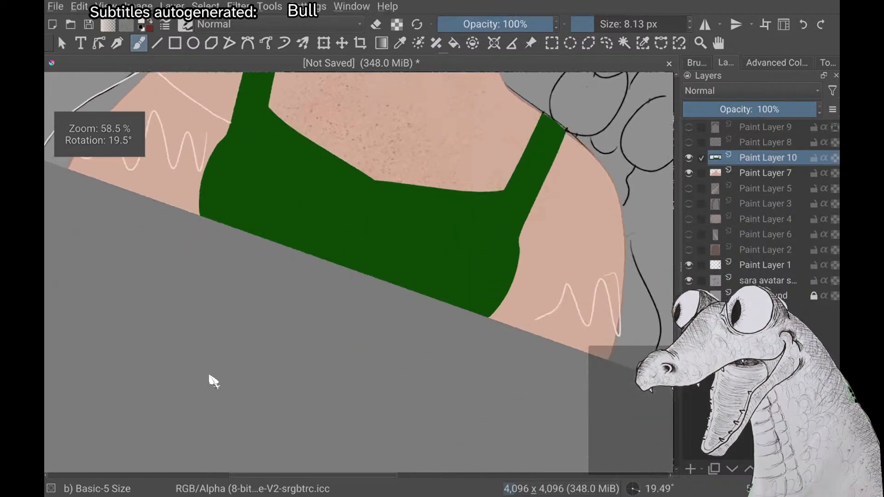
{"action": "scroll", "coordinate": [210, 376], "scroll_direction": "down", "scroll_amount": 3}
{"action": "scroll", "coordinate": [209, 376], "scroll_direction": "down", "scroll_amount": 3}
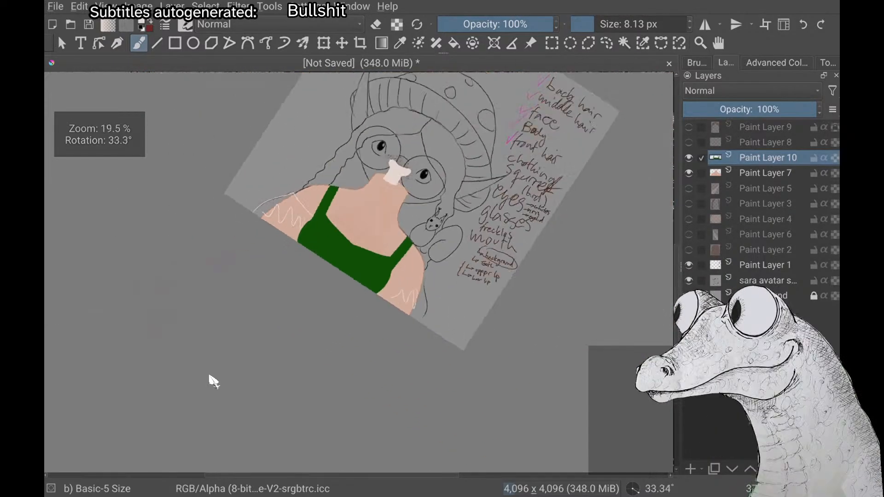
{"action": "scroll", "coordinate": [210, 376], "scroll_direction": "up", "scroll_amount": 4}
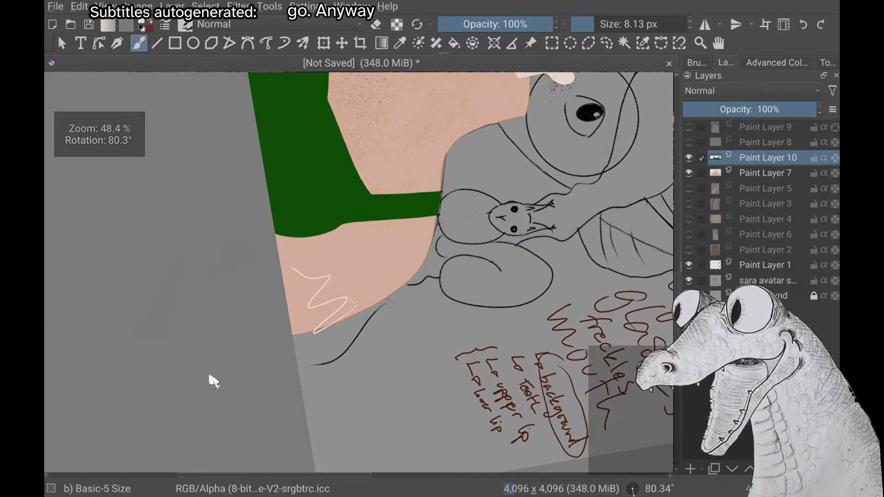
{"action": "scroll", "coordinate": [210, 376], "scroll_direction": "down", "scroll_amount": 3}
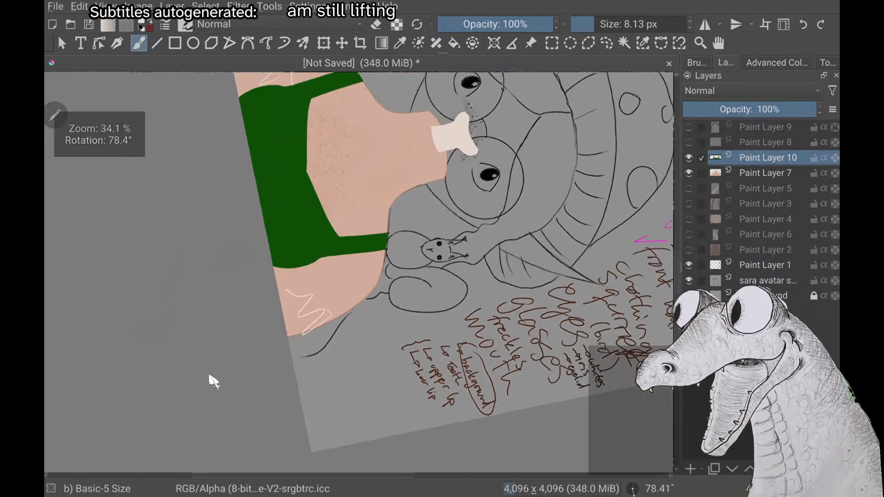
{"action": "scroll", "coordinate": [210, 375], "scroll_direction": "up", "scroll_amount": 3}
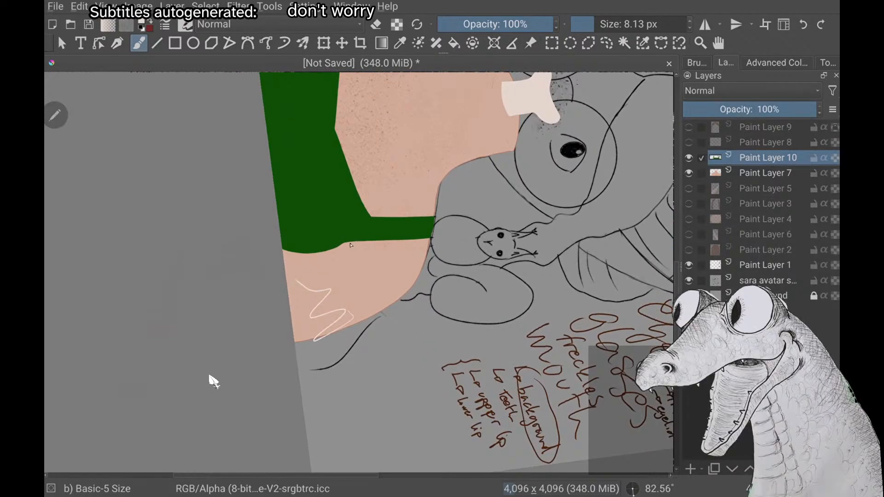
{"action": "left_click_drag", "start_coordinate": [349, 241], "coordinate": [361, 322]}
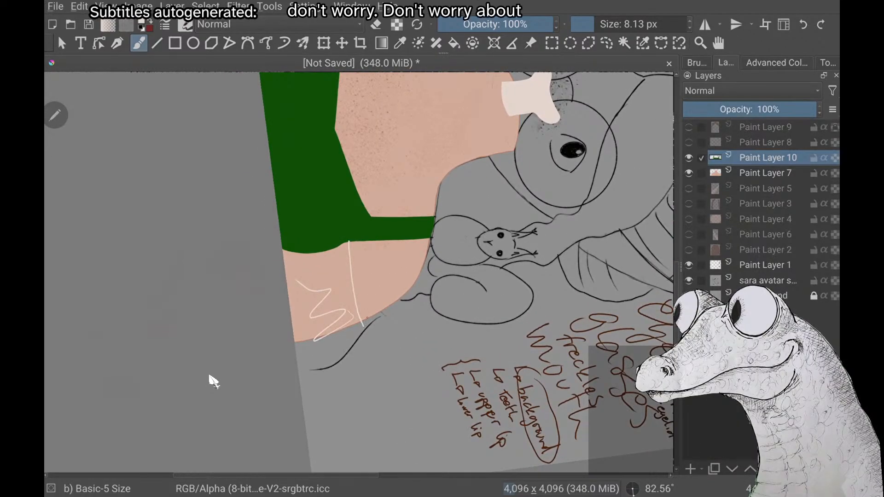
Examine up close where the new sleeve line meets the dress, and the green fill's border along the strap
{"action": "scroll", "coordinate": [209, 375], "scroll_direction": "up", "scroll_amount": 3}
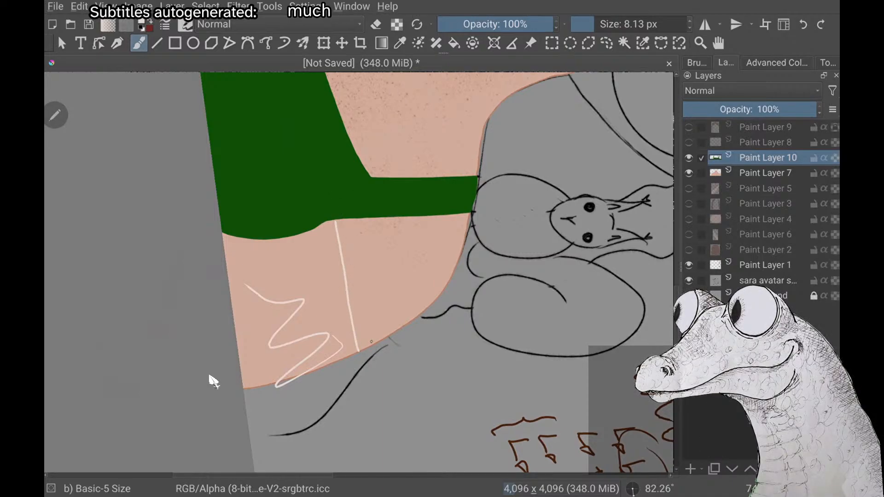
{"action": "scroll", "coordinate": [212, 381], "scroll_direction": "up", "scroll_amount": 10}
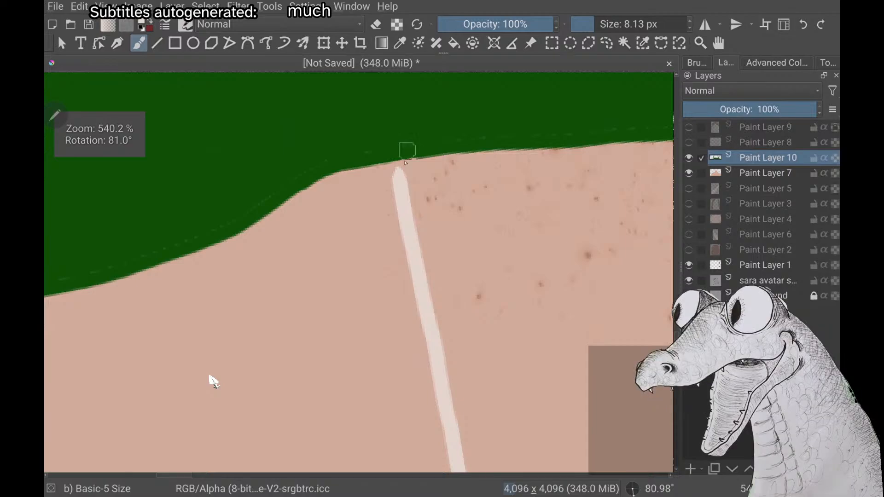
{"action": "scroll", "coordinate": [212, 380], "scroll_direction": "down", "scroll_amount": 2}
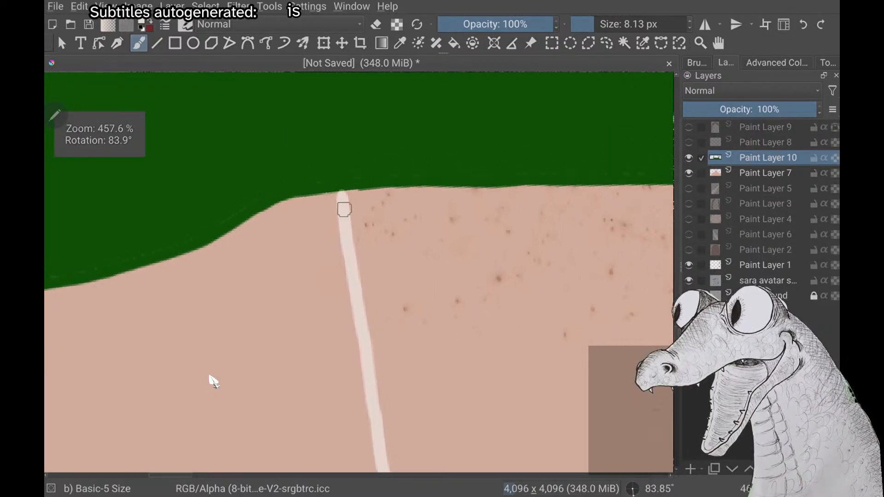
{"action": "scroll", "coordinate": [212, 380], "scroll_direction": "up", "scroll_amount": 1}
{"action": "scroll", "coordinate": [213, 381], "scroll_direction": "down", "scroll_amount": 1}
{"action": "scroll", "coordinate": [212, 381], "scroll_direction": "up", "scroll_amount": 5}
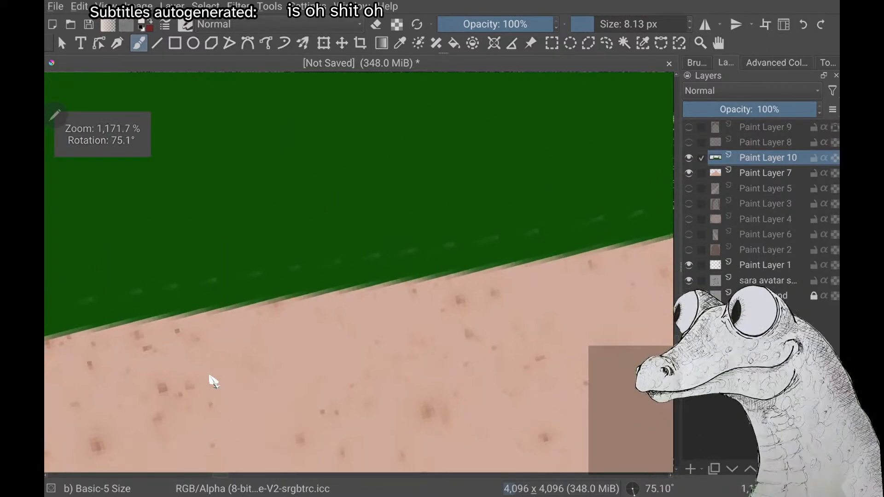
{"action": "scroll", "coordinate": [213, 381], "scroll_direction": "down", "scroll_amount": 3}
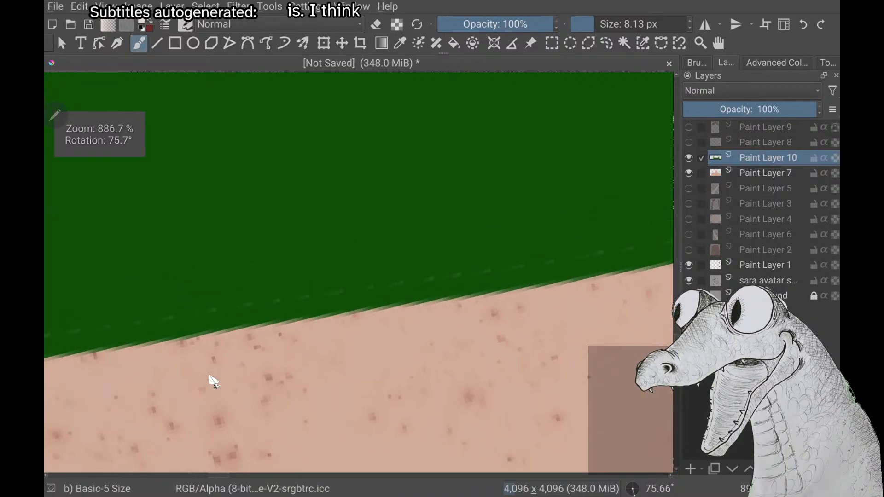
Try short off-white brush strokes over the strap's border, and undo them
{"action": "left_click_drag", "start_coordinate": [372, 294], "coordinate": [332, 321]}
{"action": "key", "text": "ctrl+z"}
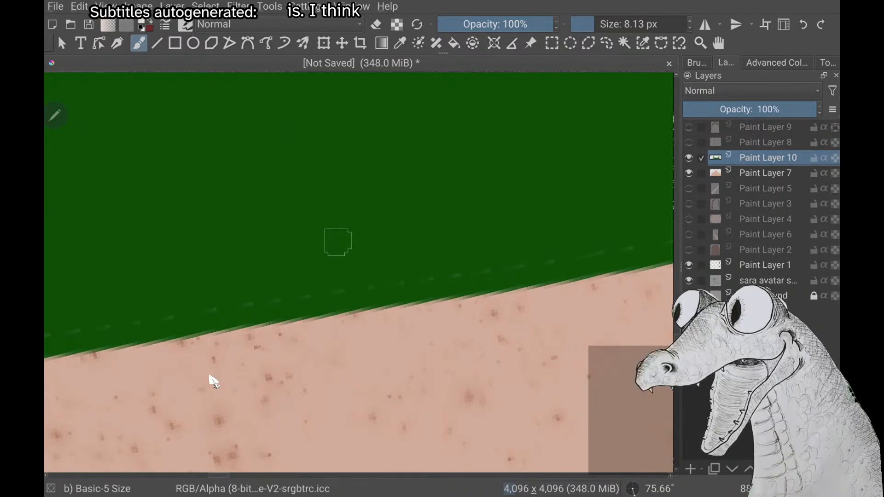
{"action": "mouse_move", "coordinate": [244, 389]}
{"action": "left_mouse_down"}
{"action": "mouse_move", "coordinate": [346, 203]}
{"action": "mouse_move", "coordinate": [193, 368]}
{"action": "left_mouse_up"}
{"action": "key", "text": "ctrl+z"}
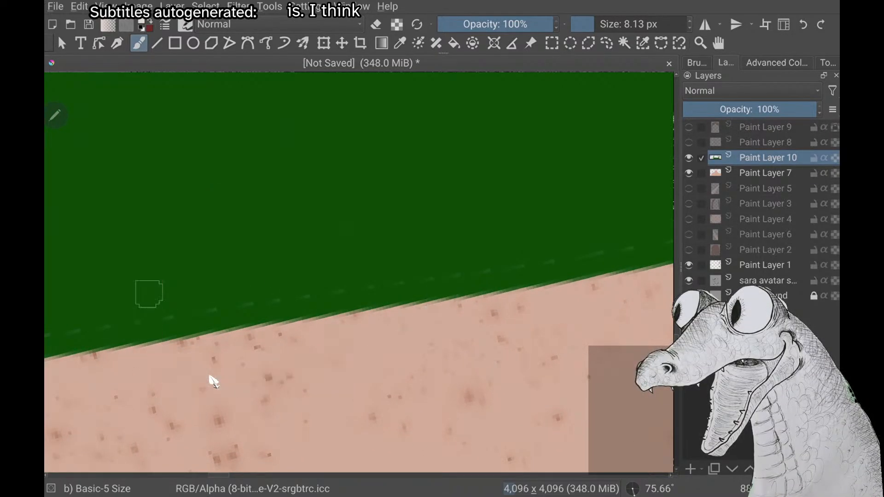
Examine both sleeve lines together with the dress, neck and squirrel-side arm
{"action": "scroll", "coordinate": [213, 381], "scroll_direction": "down", "scroll_amount": 5}
{"action": "scroll", "coordinate": [213, 381], "scroll_direction": "down", "scroll_amount": 3}
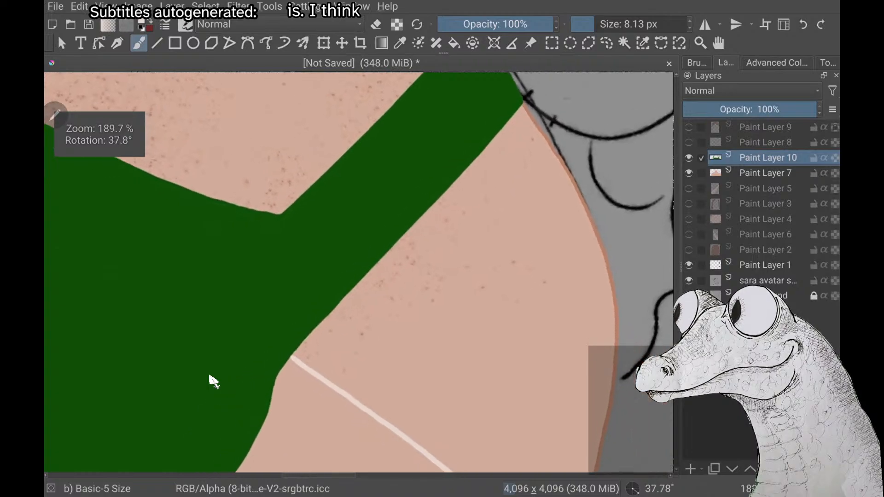
{"action": "scroll", "coordinate": [212, 381], "scroll_direction": "down", "scroll_amount": 2}
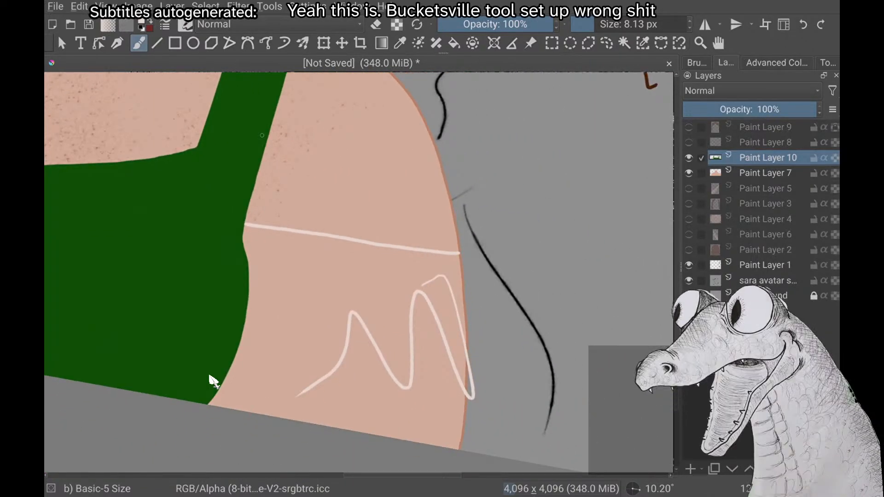
{"action": "scroll", "coordinate": [213, 381], "scroll_direction": "down", "scroll_amount": 3}
{"action": "scroll", "coordinate": [213, 381], "scroll_direction": "up", "scroll_amount": 2}
{"action": "scroll", "coordinate": [213, 381], "scroll_direction": "down", "scroll_amount": 2}
{"action": "scroll", "coordinate": [213, 381], "scroll_direction": "up", "scroll_amount": 5}
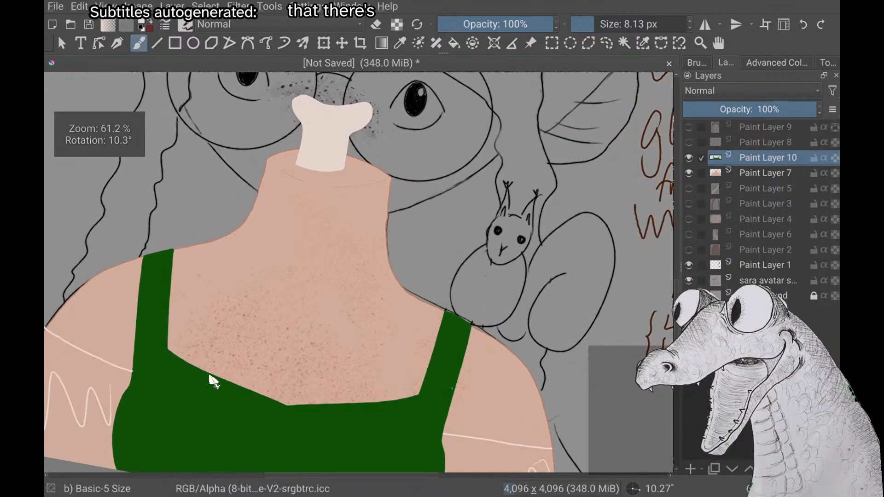
Examine the fill and darker outline of the squirrel-side shoulder up close, including where the strap meets the sketch line
{"action": "scroll", "coordinate": [213, 380], "scroll_direction": "up", "scroll_amount": 5}
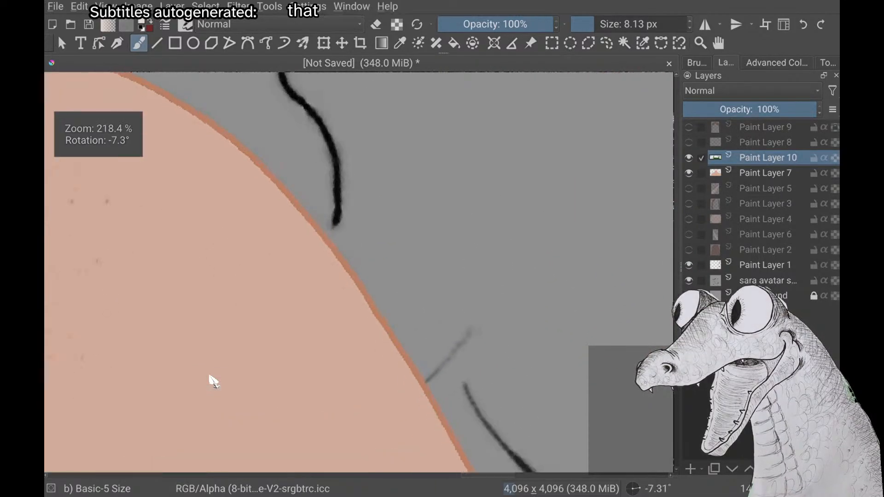
{"action": "scroll", "coordinate": [213, 381], "scroll_direction": "up", "scroll_amount": 3}
{"action": "scroll", "coordinate": [213, 381], "scroll_direction": "down", "scroll_amount": 4}
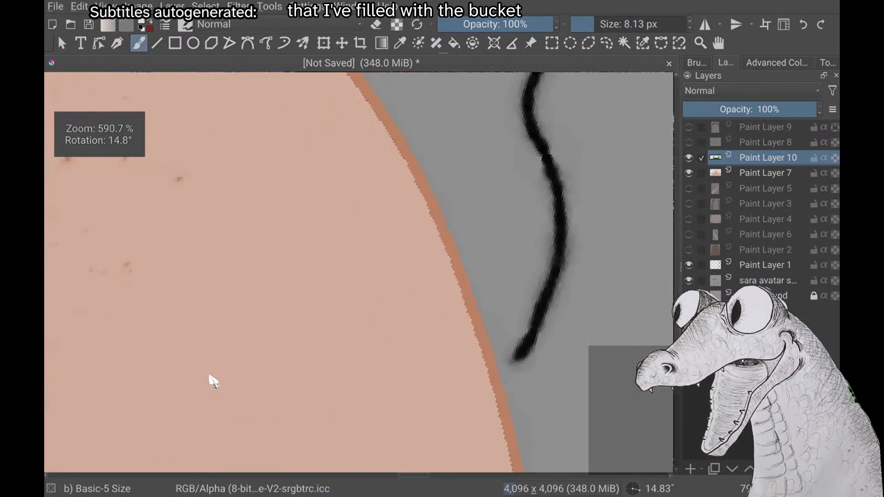
{"action": "scroll", "coordinate": [213, 381], "scroll_direction": "down", "scroll_amount": 3}
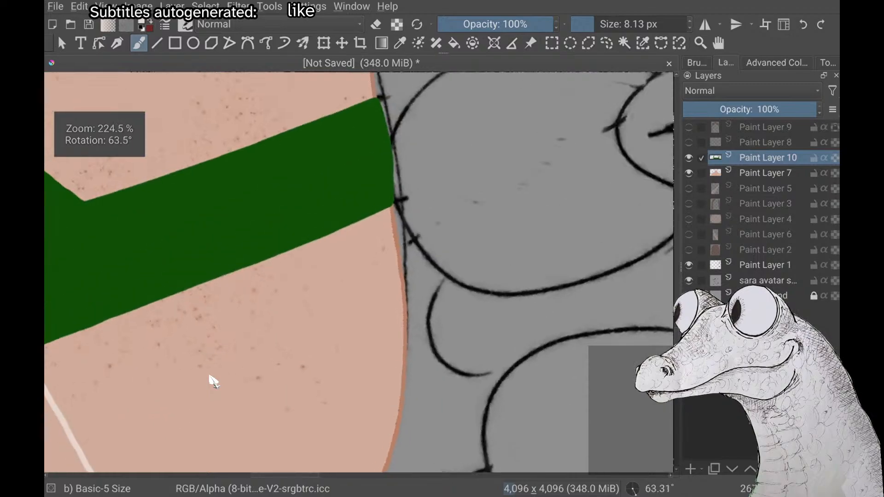
{"action": "scroll", "coordinate": [212, 381], "scroll_direction": "up", "scroll_amount": 4}
{"action": "scroll", "coordinate": [213, 381], "scroll_direction": "down", "scroll_amount": 2}
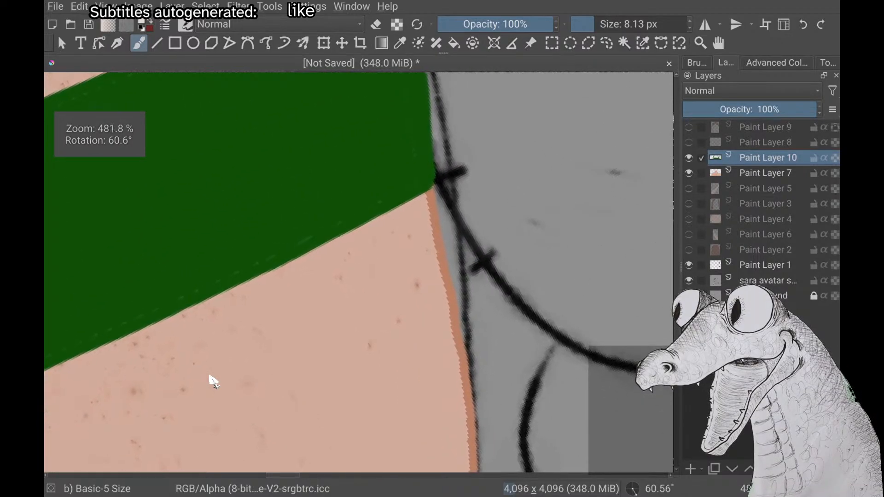
{"action": "scroll", "coordinate": [213, 381], "scroll_direction": "up", "scroll_amount": 3}
{"action": "scroll", "coordinate": [213, 381], "scroll_direction": "down", "scroll_amount": 5}
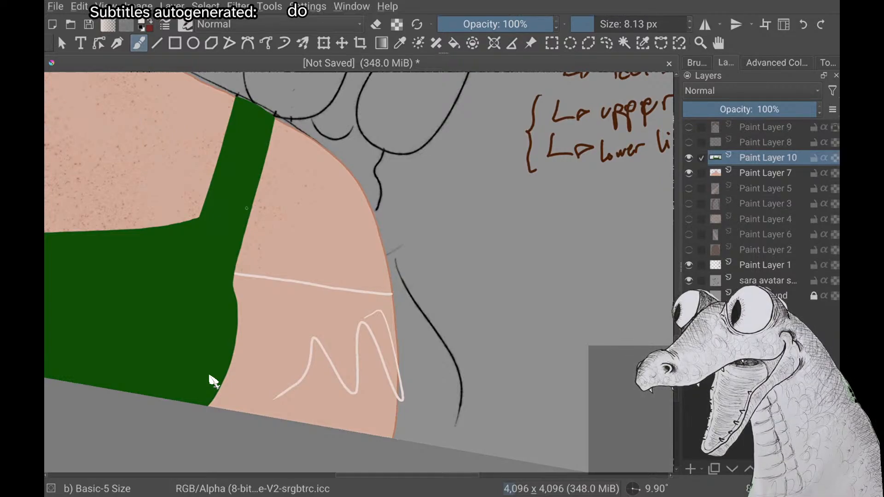
Examine the arm outline at pixel level, and check the end of the sleeve line with the canvas turned upside down
{"action": "scroll", "coordinate": [213, 381], "scroll_direction": "up", "scroll_amount": 5}
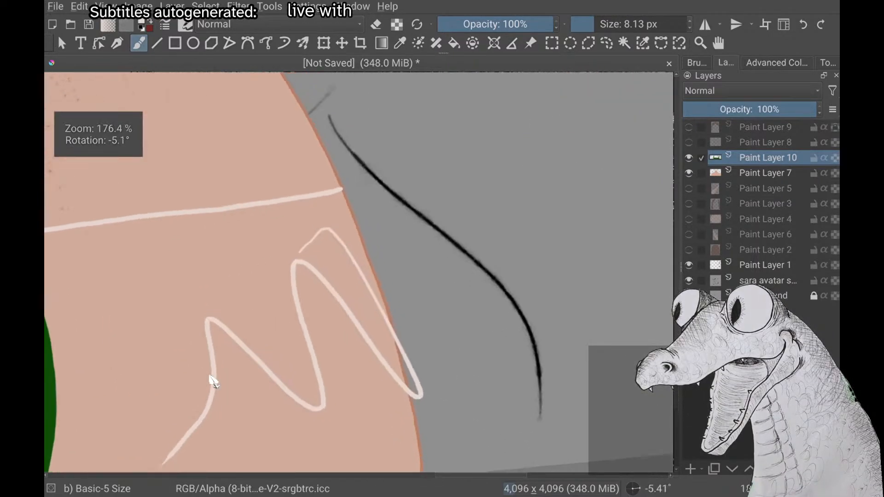
{"action": "scroll", "coordinate": [213, 380], "scroll_direction": "up", "scroll_amount": 8}
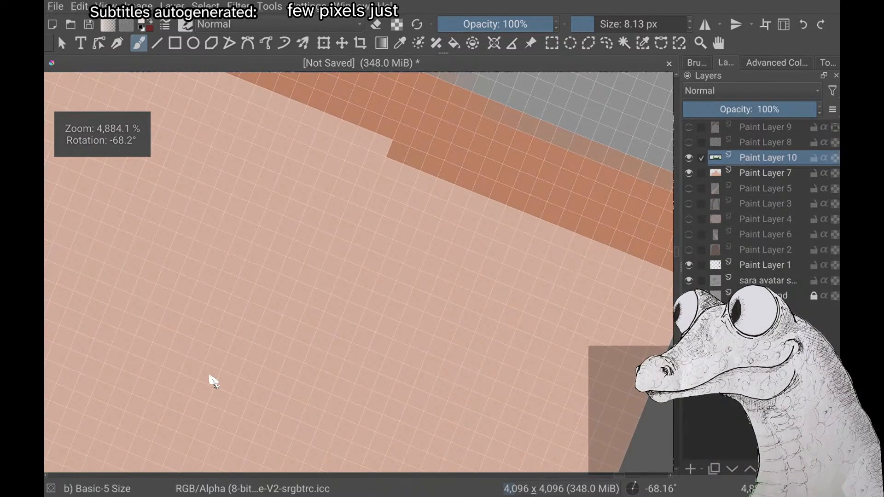
{"action": "scroll", "coordinate": [213, 380], "scroll_direction": "down", "scroll_amount": 4}
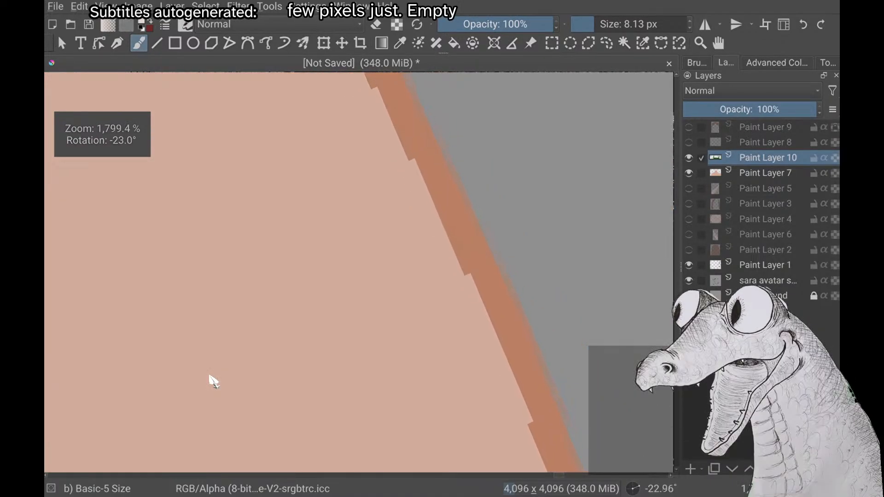
{"action": "scroll", "coordinate": [213, 381], "scroll_direction": "down", "scroll_amount": 5}
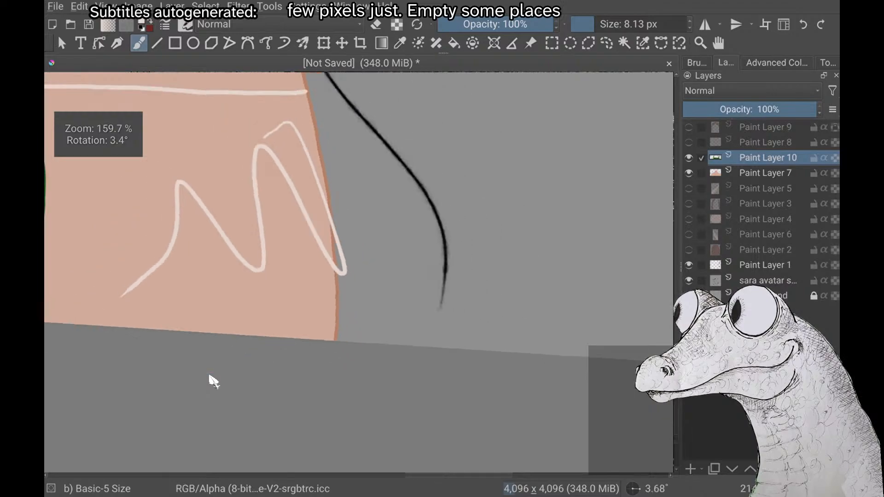
{"action": "scroll", "coordinate": [213, 380], "scroll_direction": "down", "scroll_amount": 2}
{"action": "scroll", "coordinate": [213, 381], "scroll_direction": "up", "scroll_amount": 2}
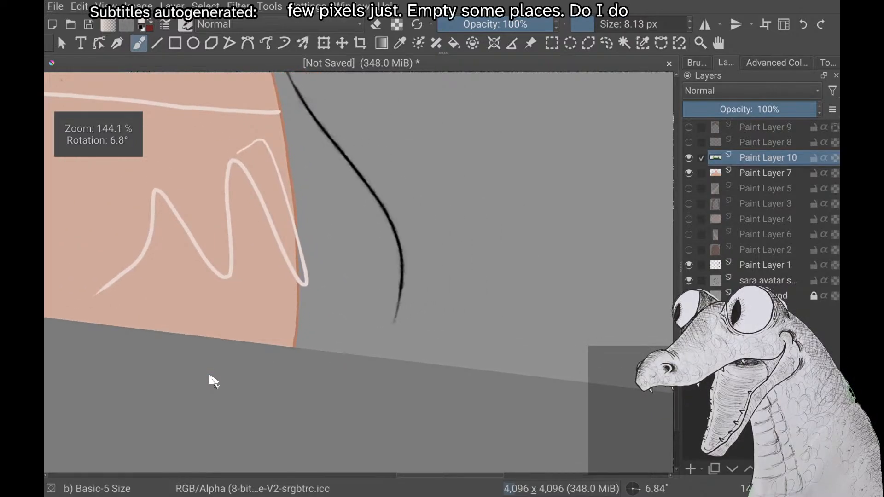
{"action": "scroll", "coordinate": [212, 381], "scroll_direction": "down", "scroll_amount": 4}
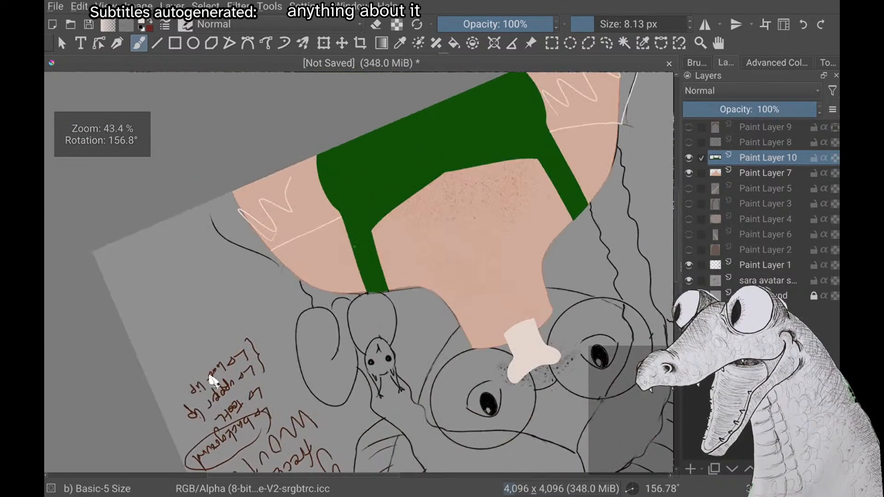
{"action": "scroll", "coordinate": [213, 381], "scroll_direction": "up", "scroll_amount": 3}
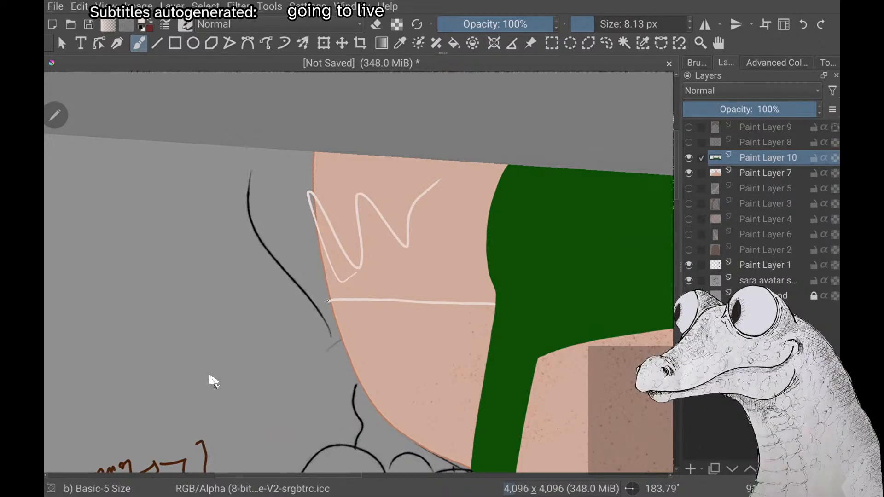
{"action": "right_click", "coordinate": [209, 375]}
{"action": "right_click", "coordinate": [210, 376]}
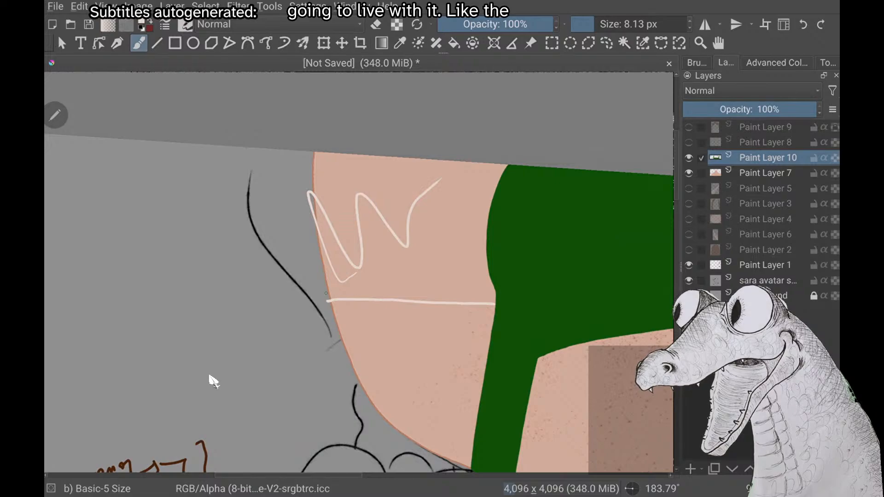
Try curved off-white strokes for the outer edge of the squirrel-side sleeve, and undo them
{"action": "scroll", "coordinate": [210, 376], "scroll_direction": "down", "scroll_amount": 5}
{"action": "scroll", "coordinate": [209, 375], "scroll_direction": "up", "scroll_amount": 5}
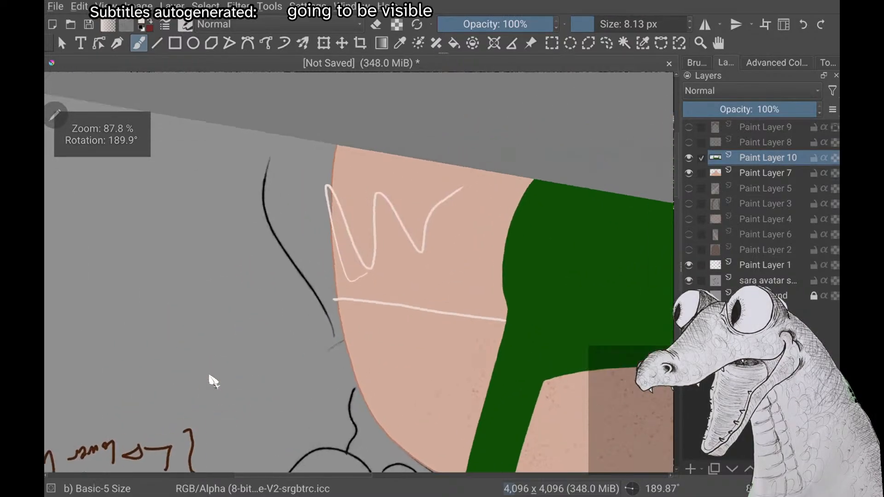
{"action": "scroll", "coordinate": [209, 375], "scroll_direction": "up", "scroll_amount": 1}
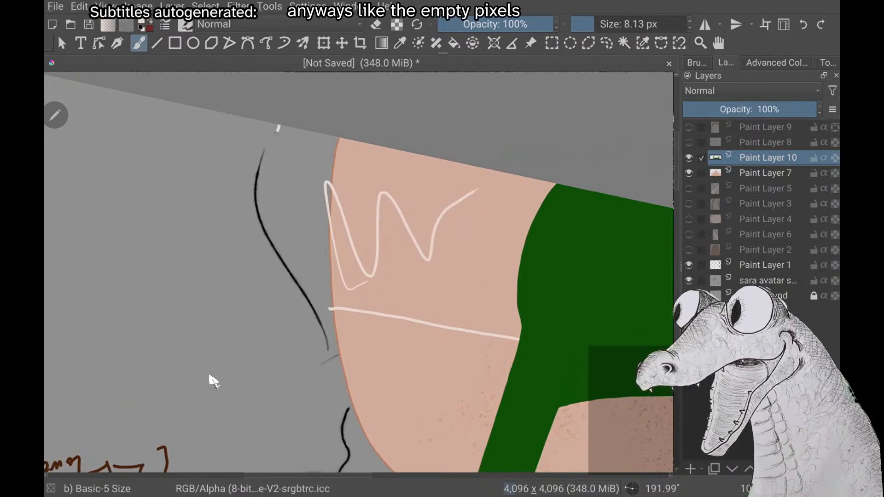
{"action": "mouse_move", "coordinate": [278, 131]}
{"action": "left_mouse_down"}
{"action": "mouse_move", "coordinate": [267, 172]}
{"action": "mouse_move", "coordinate": [276, 214]}
{"action": "left_mouse_up"}
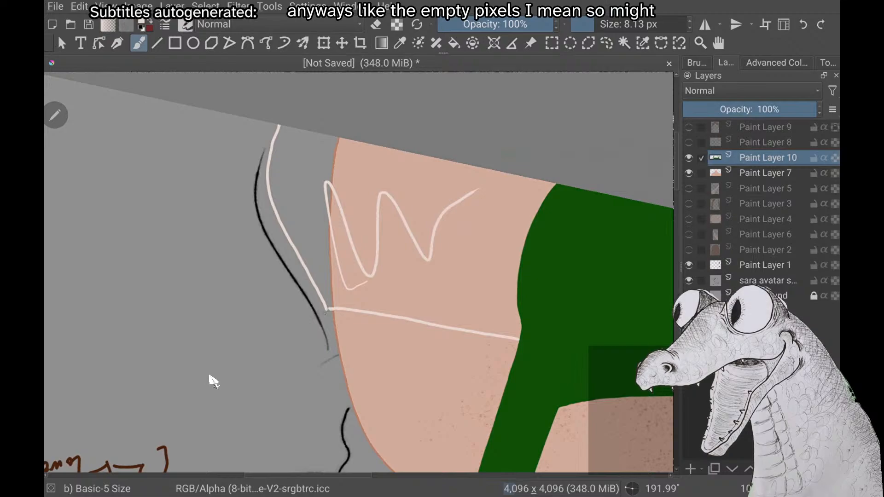
{"action": "key", "text": "ctrl+z"}
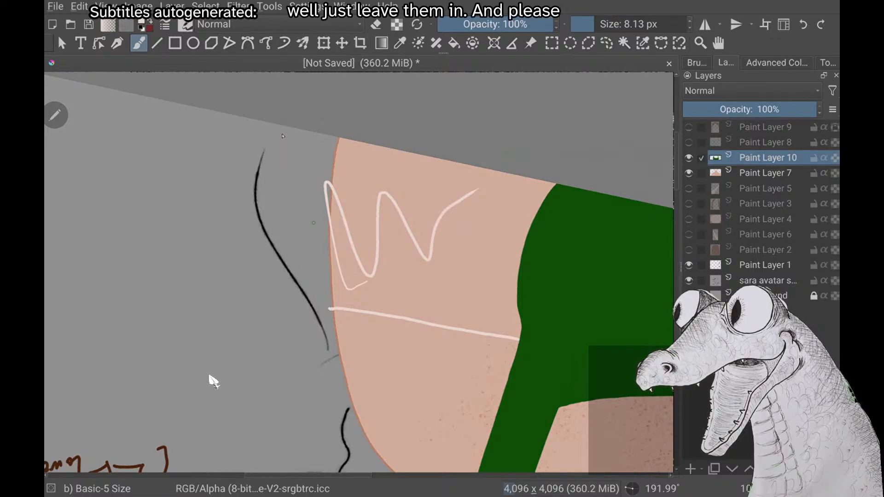
{"action": "mouse_move", "coordinate": [282, 126]}
{"action": "left_mouse_down"}
{"action": "mouse_move", "coordinate": [283, 212]}
{"action": "mouse_move", "coordinate": [307, 255]}
{"action": "left_mouse_up"}
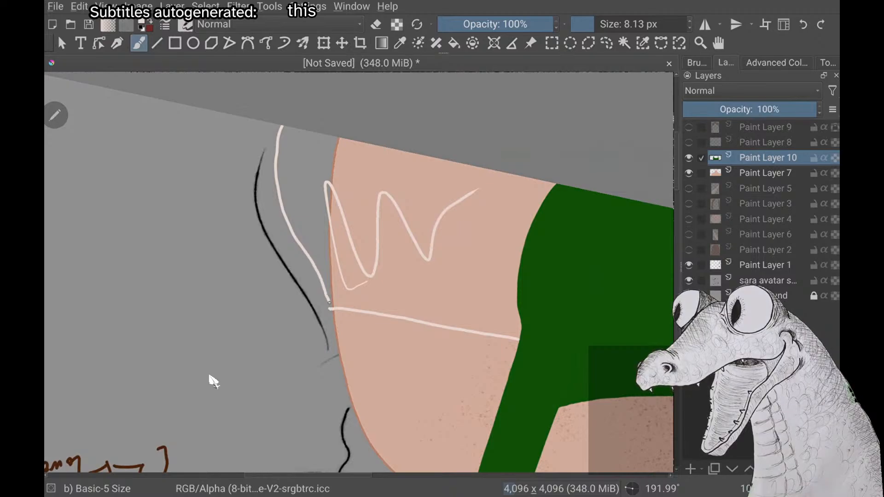
{"action": "right_click", "coordinate": [214, 381]}
{"action": "left_click", "coordinate": [213, 380]}
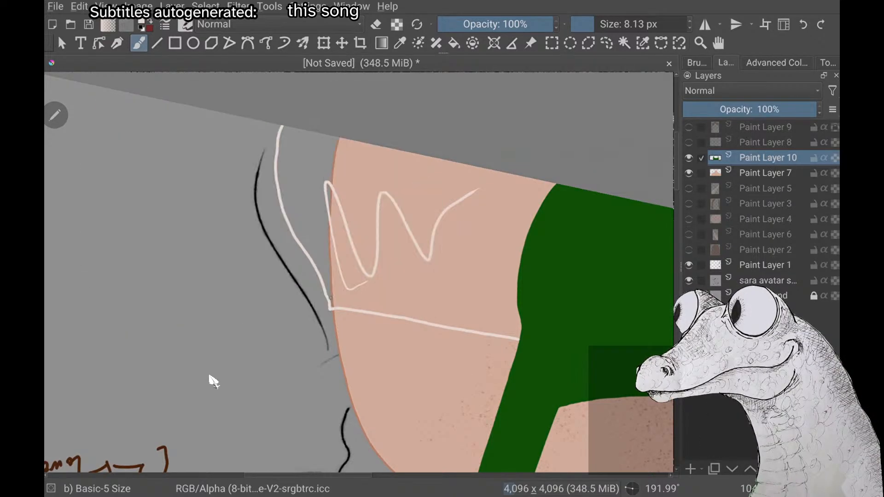
{"action": "key", "text": "ctrl+z"}
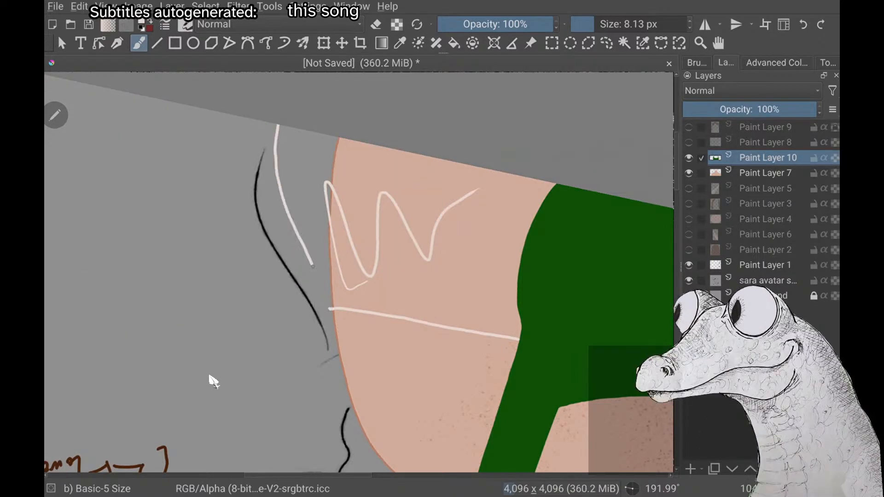
Draw the curved off-white outer edge of the squirrel-side sleeve from the canvas edge to the end of the existing sleeve line
{"action": "right_click", "coordinate": [213, 381]}
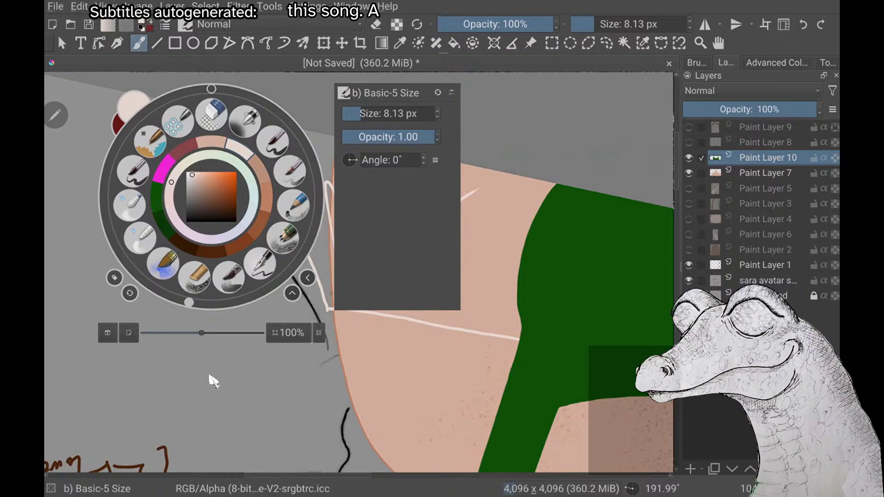
{"action": "left_click", "coordinate": [213, 381]}
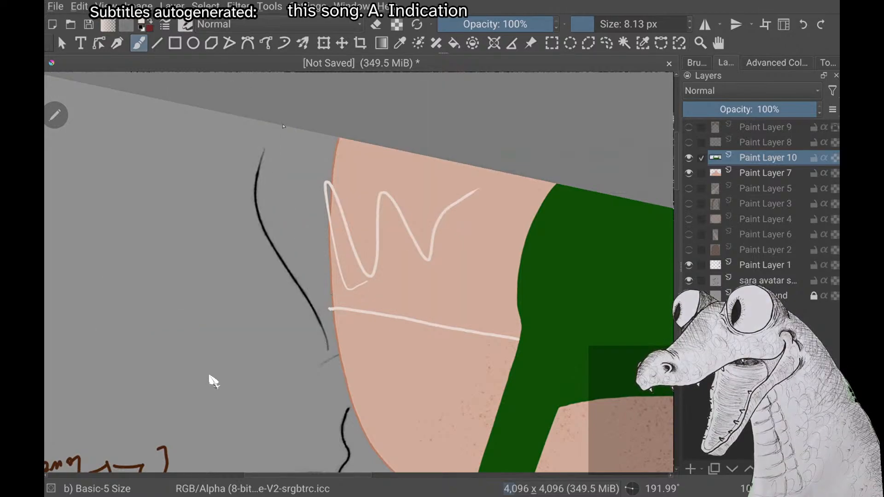
{"action": "left_click_drag", "start_coordinate": [278, 125], "coordinate": [271, 164]}
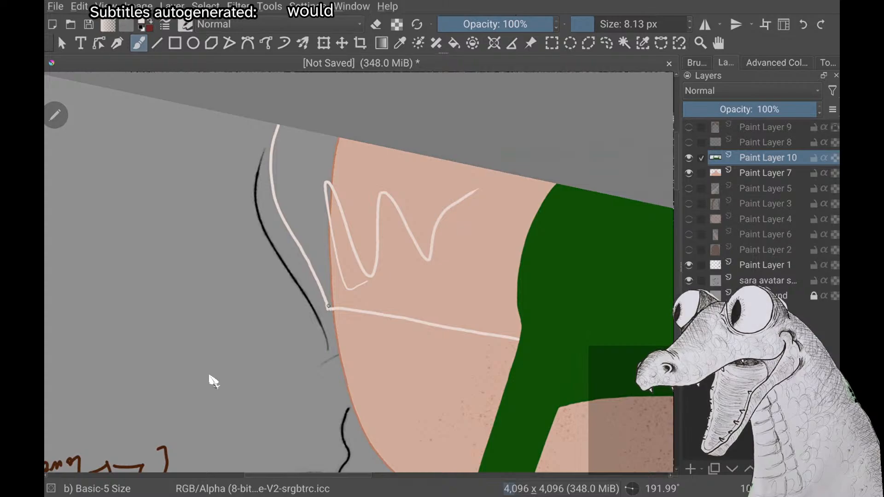
Examine both sleeve outlines, including the corner where the squirrel-side sleeve's outer edge meets its upper line
{"action": "scroll", "coordinate": [213, 381], "scroll_direction": "down", "scroll_amount": 3}
{"action": "scroll", "coordinate": [214, 382], "scroll_direction": "down", "scroll_amount": 5}
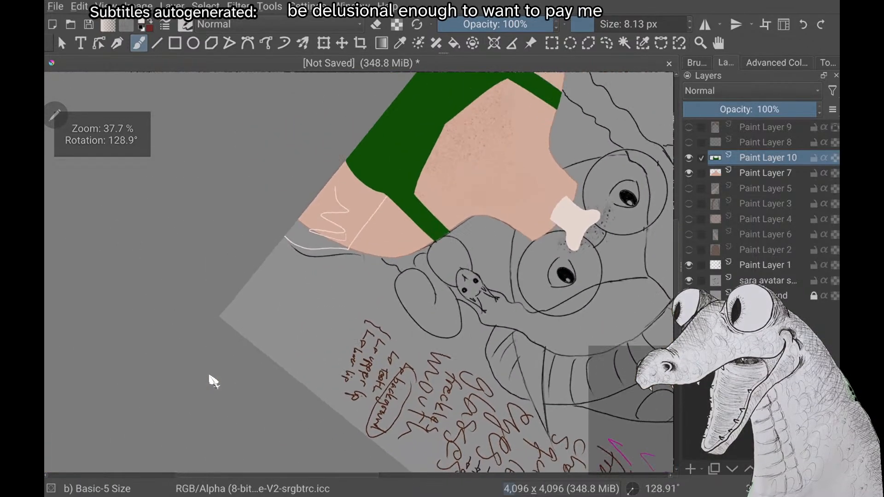
{"action": "scroll", "coordinate": [214, 381], "scroll_direction": "up", "scroll_amount": 5}
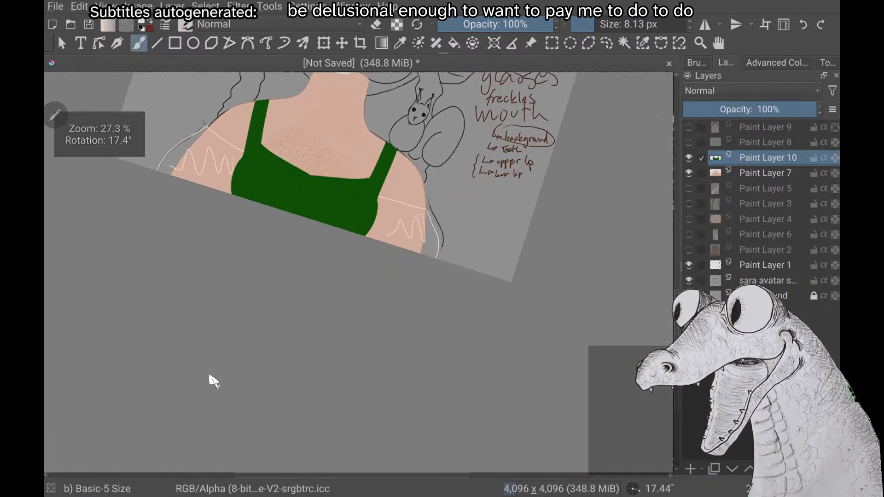
{"action": "scroll", "coordinate": [213, 381], "scroll_direction": "up", "scroll_amount": 5}
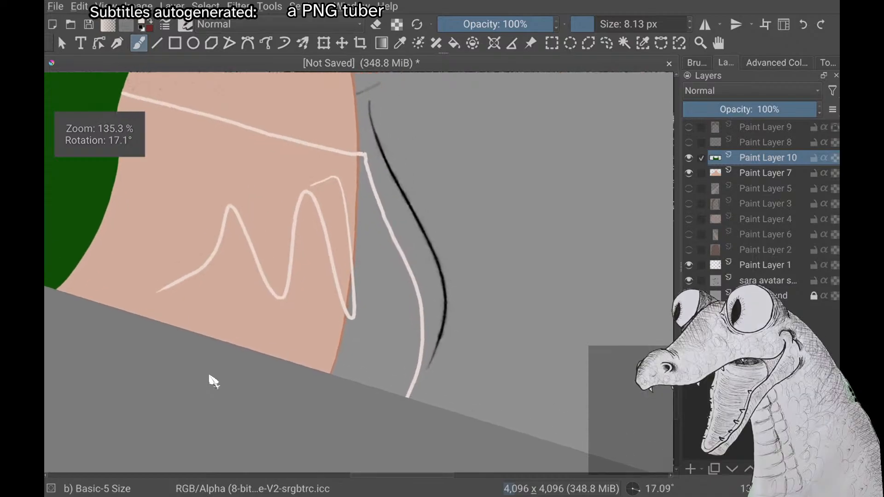
{"action": "scroll", "coordinate": [214, 382], "scroll_direction": "up", "scroll_amount": 5}
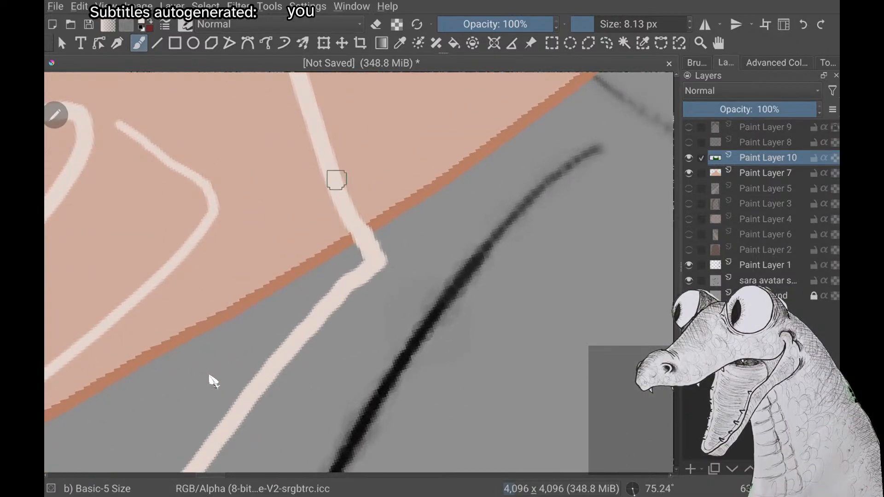
{"action": "scroll", "coordinate": [213, 382], "scroll_direction": "down", "scroll_amount": 10}
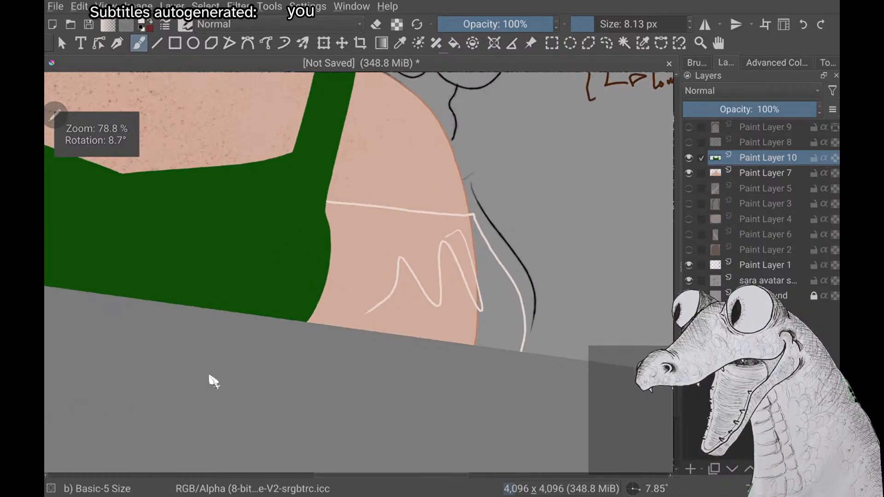
{"action": "scroll", "coordinate": [214, 381], "scroll_direction": "down", "scroll_amount": 4}
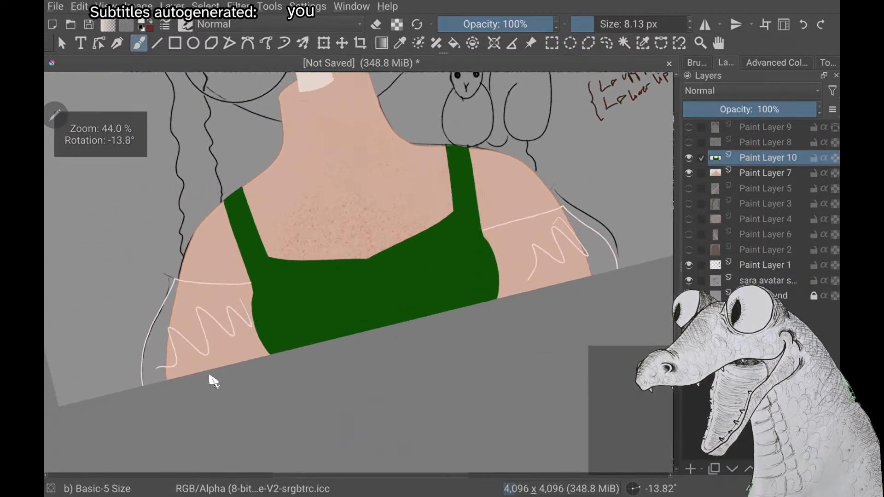
Fill both outlined sleeves with off-white on Paint Layer 10
{"action": "scroll", "coordinate": [214, 382], "scroll_direction": "up", "scroll_amount": 1}
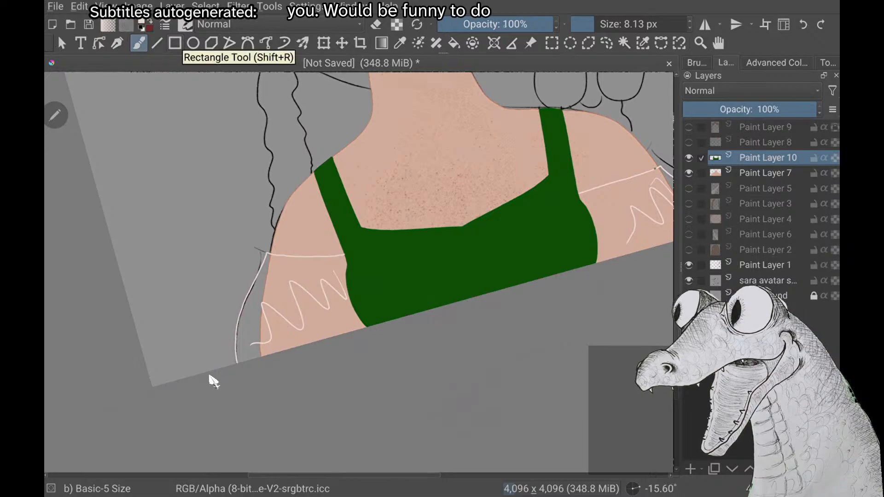
{"action": "key", "text": "f"}
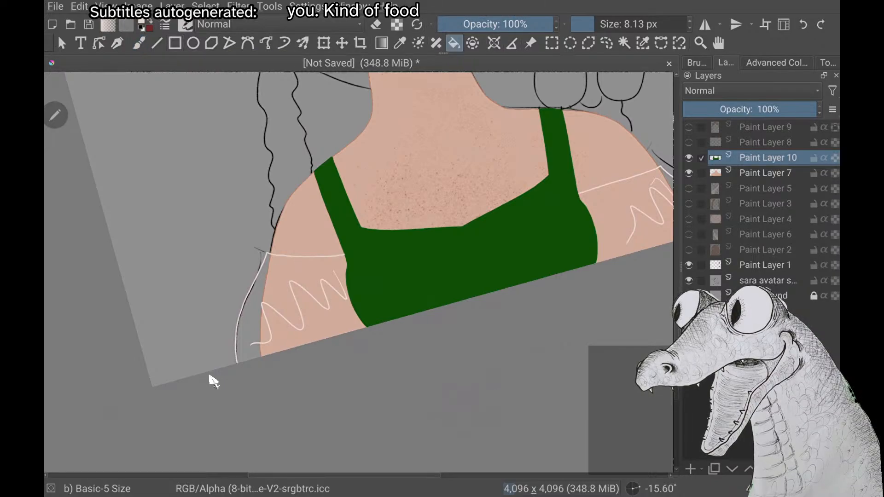
{"action": "left_click", "coordinate": [304, 299]}
{"action": "left_click_drag", "start_coordinate": [462, 226], "coordinate": [281, 249]}
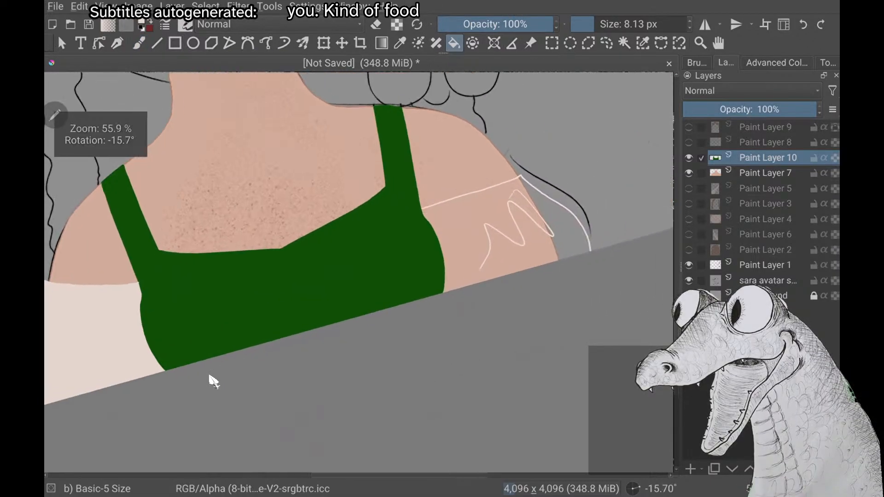
{"action": "left_click", "coordinate": [498, 231]}
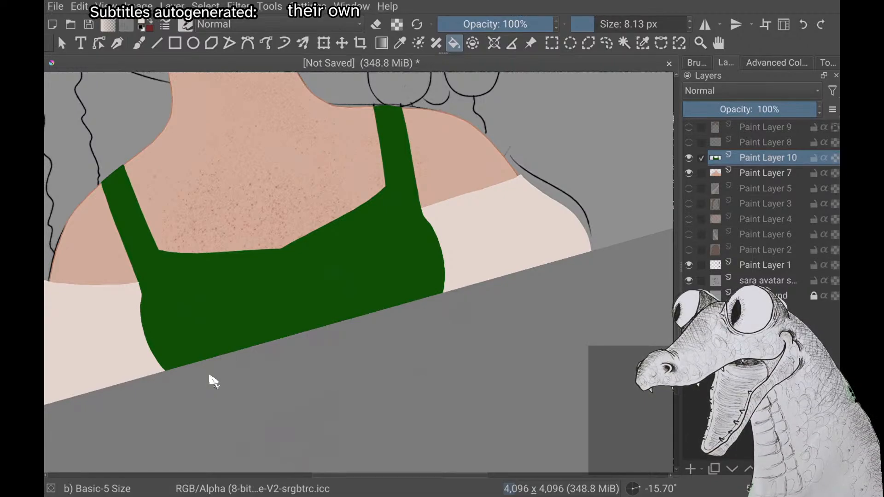
Draw thin grey fold strokes below the upper edge and at the lower outer corner of the squirrel-side sleeve
{"action": "scroll", "coordinate": [210, 376], "scroll_direction": "down", "scroll_amount": 1}
{"action": "scroll", "coordinate": [210, 376], "scroll_direction": "up", "scroll_amount": 2}
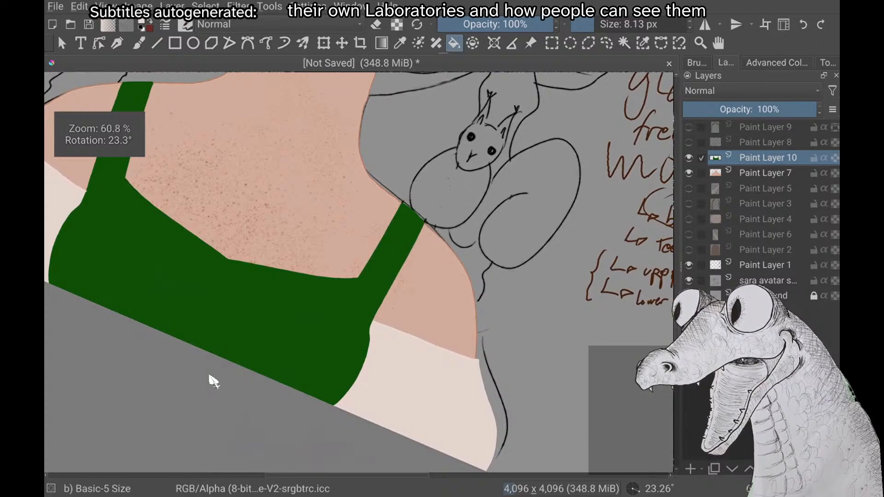
{"action": "right_click", "coordinate": [213, 381]}
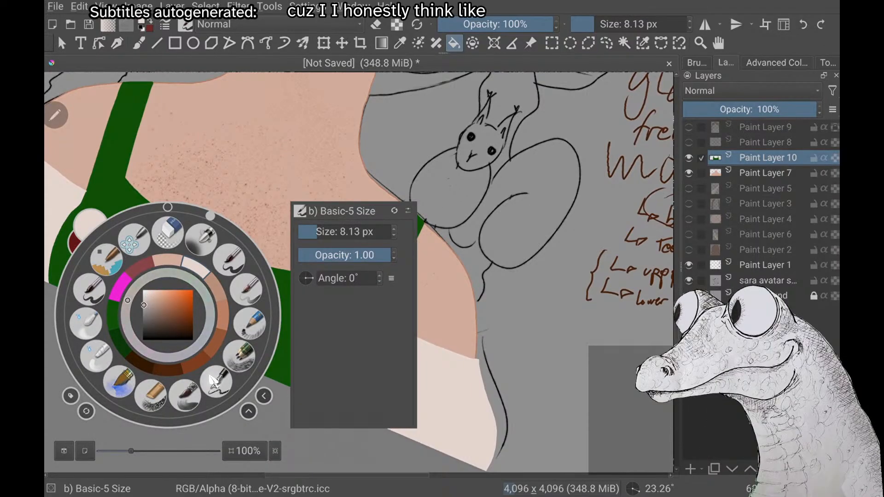
{"action": "left_click", "coordinate": [214, 381]}
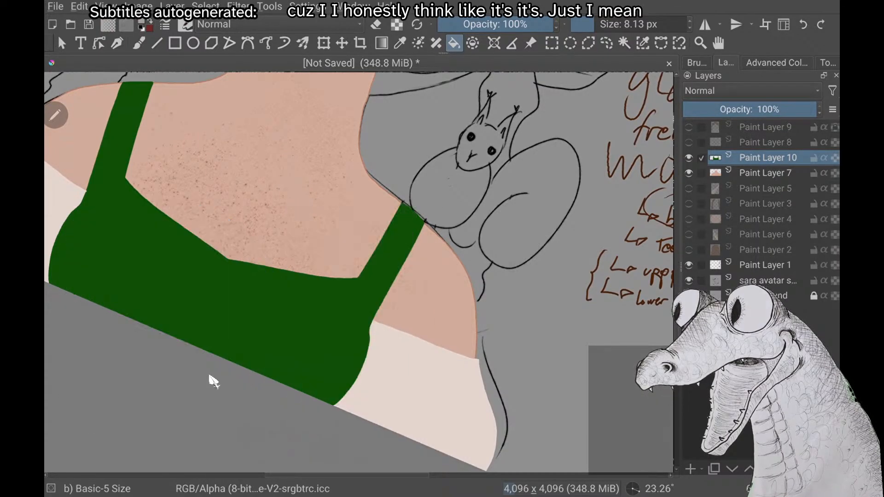
{"action": "scroll", "coordinate": [213, 382], "scroll_direction": "up", "scroll_amount": 5}
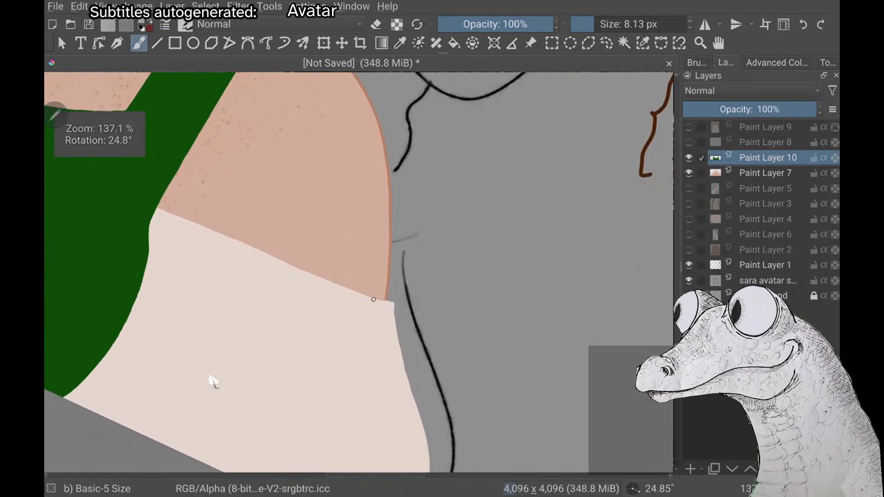
{"action": "left_click_drag", "start_coordinate": [360, 313], "coordinate": [367, 374]}
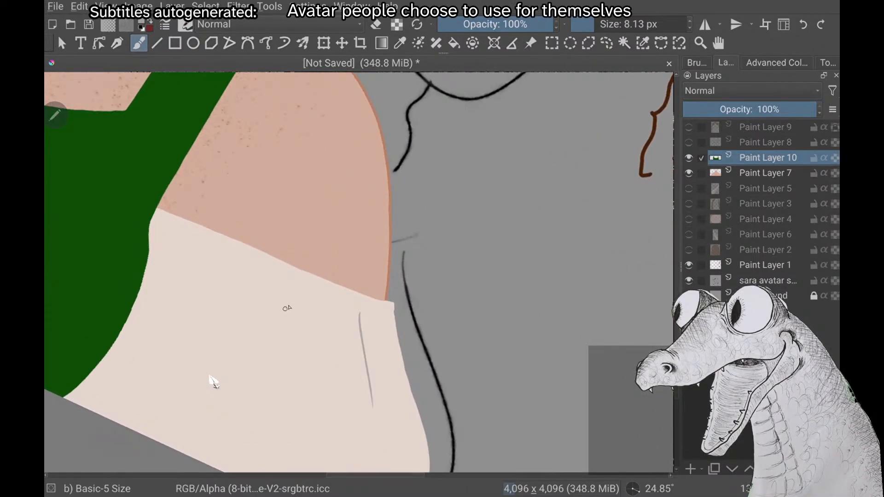
{"action": "scroll", "coordinate": [213, 381], "scroll_direction": "down", "scroll_amount": 2}
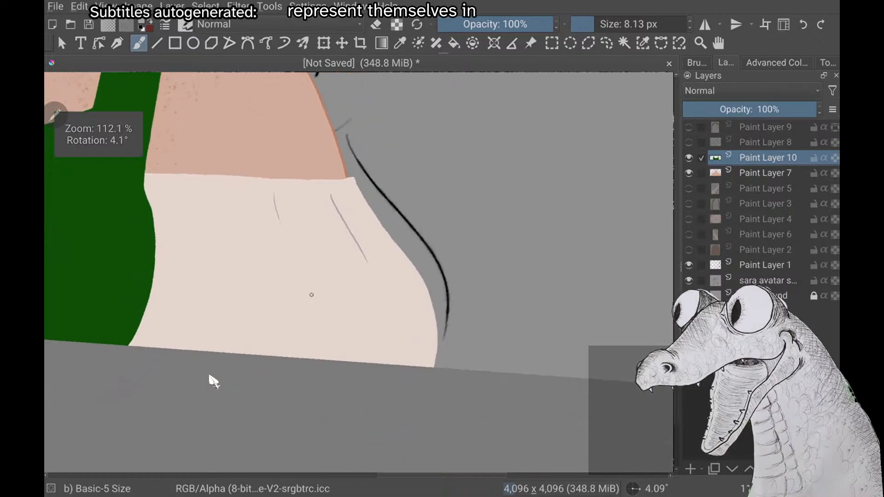
{"action": "left_click_drag", "start_coordinate": [394, 372], "coordinate": [399, 343]}
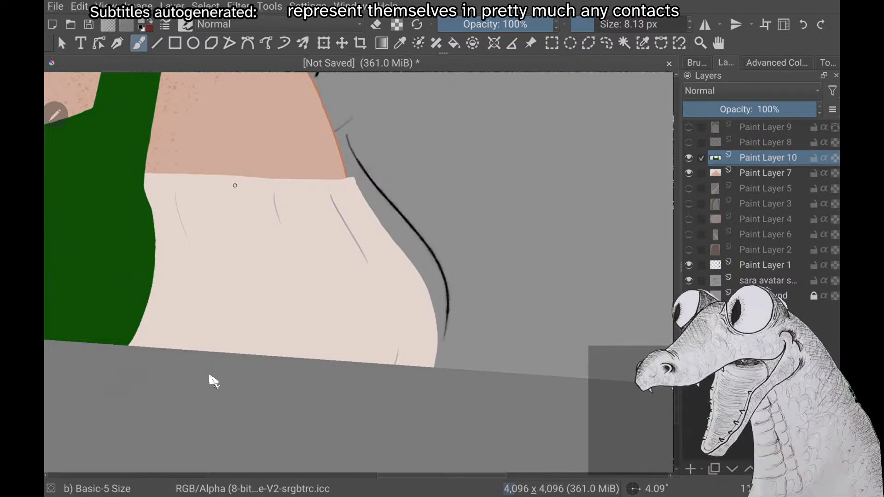
{"action": "left_click_drag", "start_coordinate": [224, 193], "coordinate": [238, 234]}
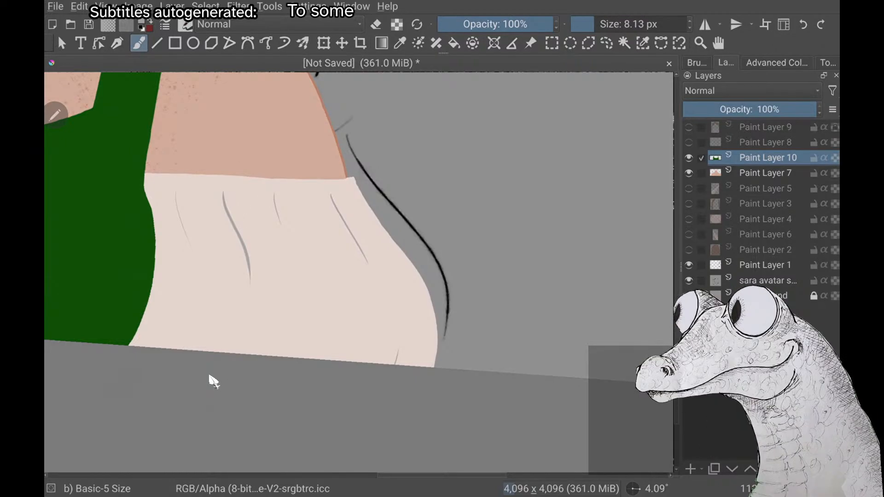
{"action": "scroll", "coordinate": [209, 376], "scroll_direction": "down", "scroll_amount": 4}
{"action": "scroll", "coordinate": [210, 376], "scroll_direction": "up", "scroll_amount": 2}
{"action": "scroll", "coordinate": [210, 376], "scroll_direction": "up", "scroll_amount": 3}
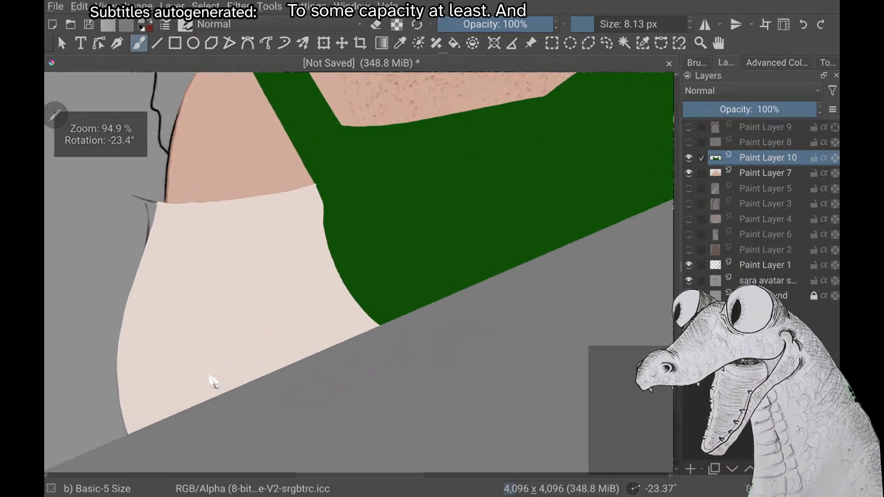
{"action": "scroll", "coordinate": [209, 377], "scroll_direction": "up", "scroll_amount": 1}
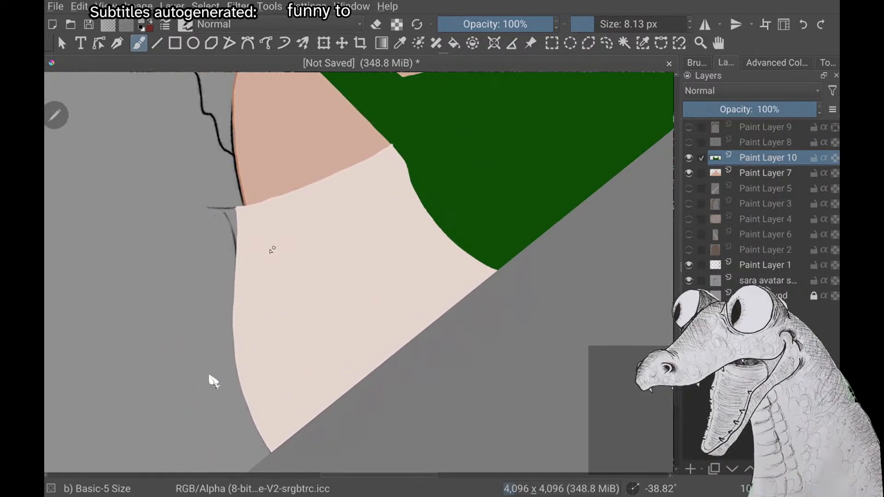
{"action": "left_click_drag", "start_coordinate": [259, 222], "coordinate": [257, 350]}
{"action": "key", "text": "ctrl+z"}
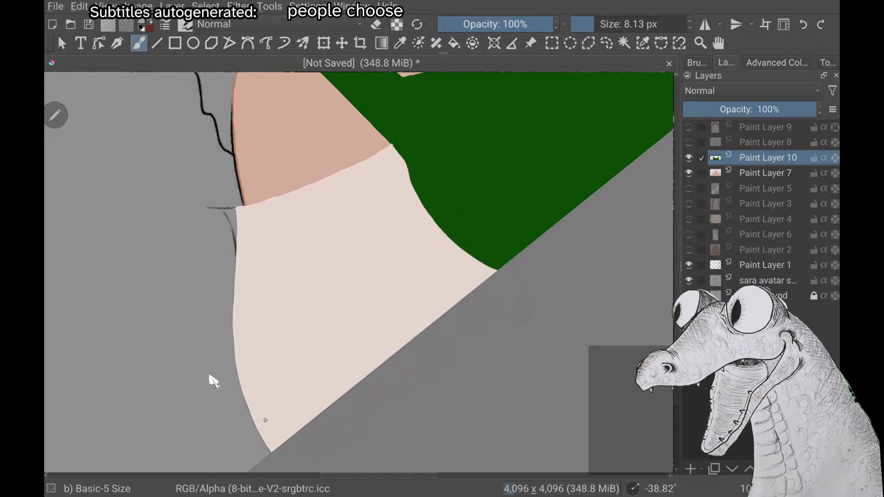
{"action": "left_click_drag", "start_coordinate": [254, 221], "coordinate": [257, 370]}
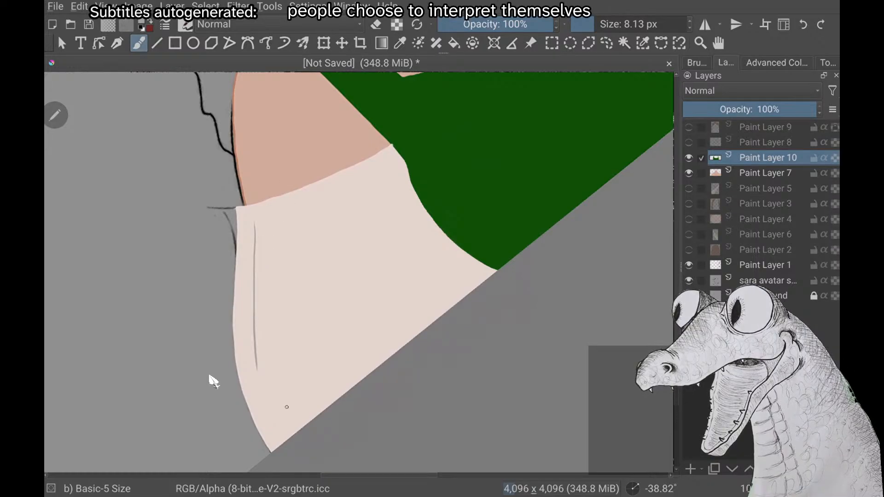
{"action": "key", "text": "ctrl+z"}
{"action": "left_click_drag", "start_coordinate": [259, 223], "coordinate": [261, 352]}
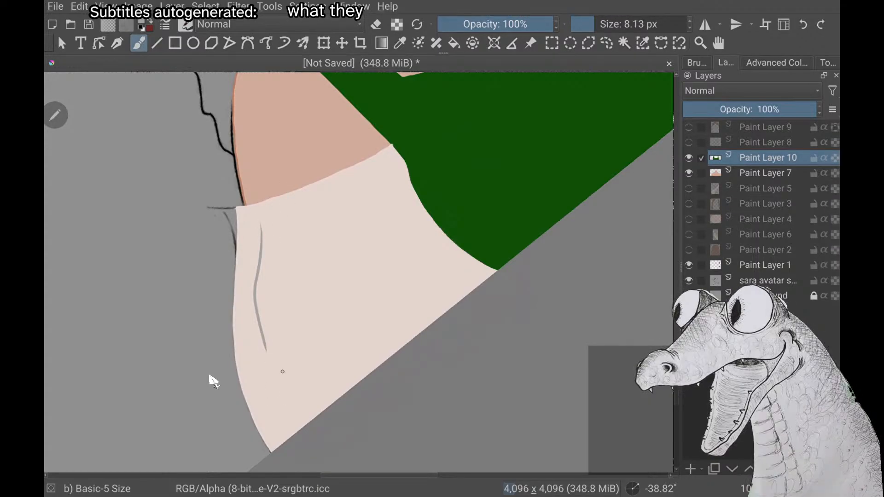
{"action": "key", "text": "ctrl+z"}
{"action": "left_click_drag", "start_coordinate": [256, 220], "coordinate": [257, 332]}
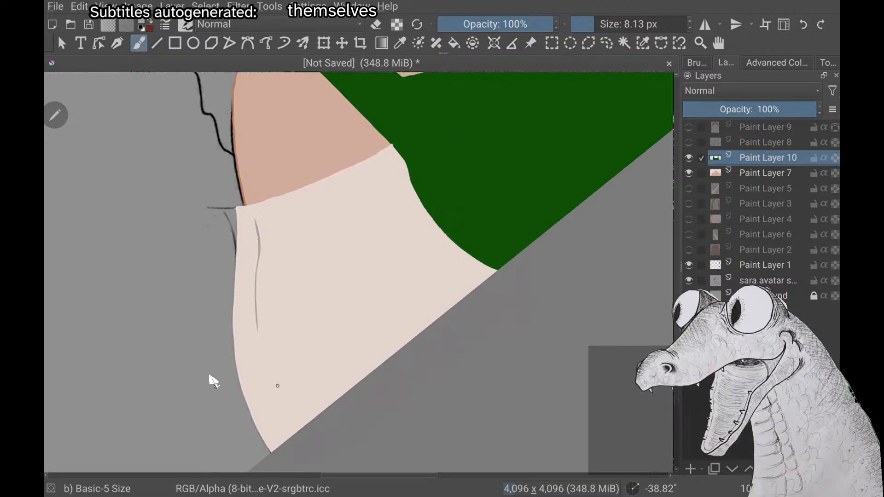
{"action": "key", "text": "ctrl+z"}
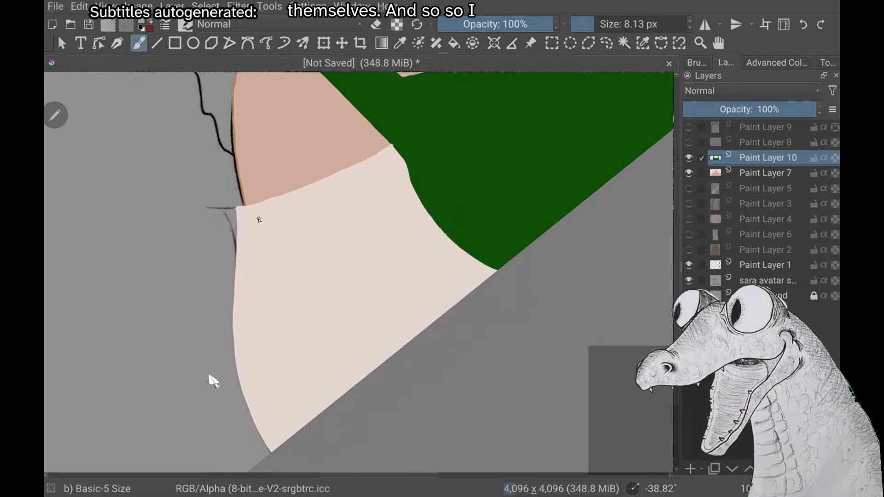
{"action": "left_click_drag", "start_coordinate": [258, 219], "coordinate": [255, 353]}
{"action": "key", "text": "ctrl+z"}
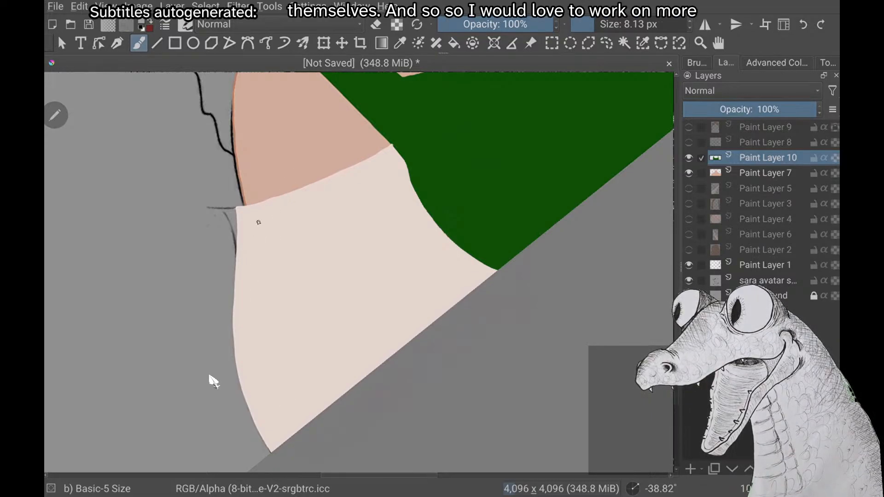
{"action": "left_click_drag", "start_coordinate": [259, 223], "coordinate": [257, 339]}
{"action": "key", "text": "ctrl+z"}
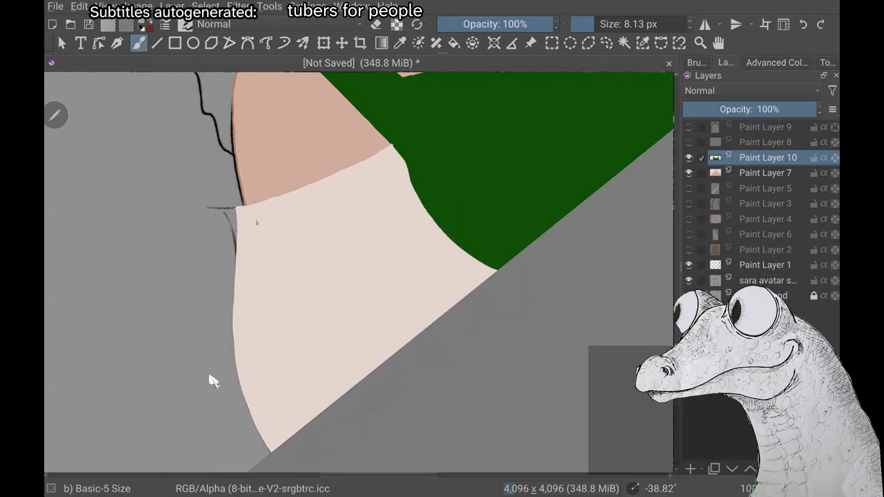
{"action": "left_click_drag", "start_coordinate": [256, 221], "coordinate": [266, 343]}
{"action": "key", "text": "ctrl+z"}
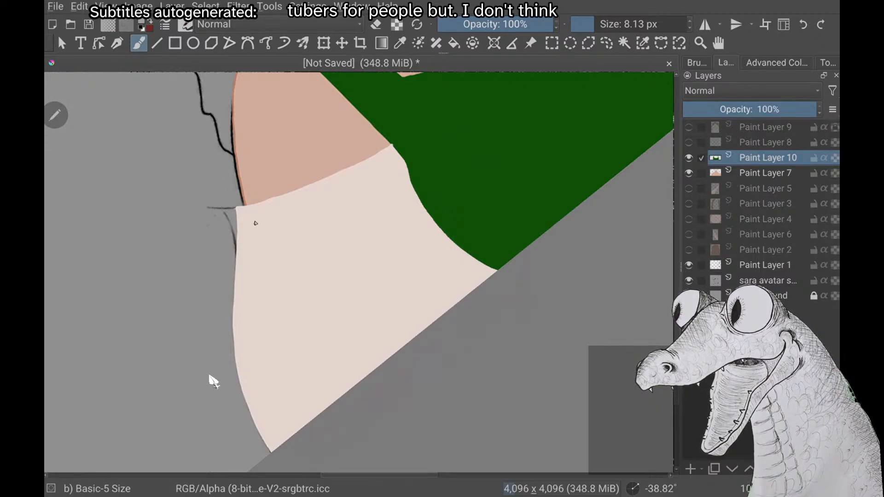
{"action": "left_click_drag", "start_coordinate": [253, 219], "coordinate": [267, 356]}
{"action": "key", "text": "ctrl+z"}
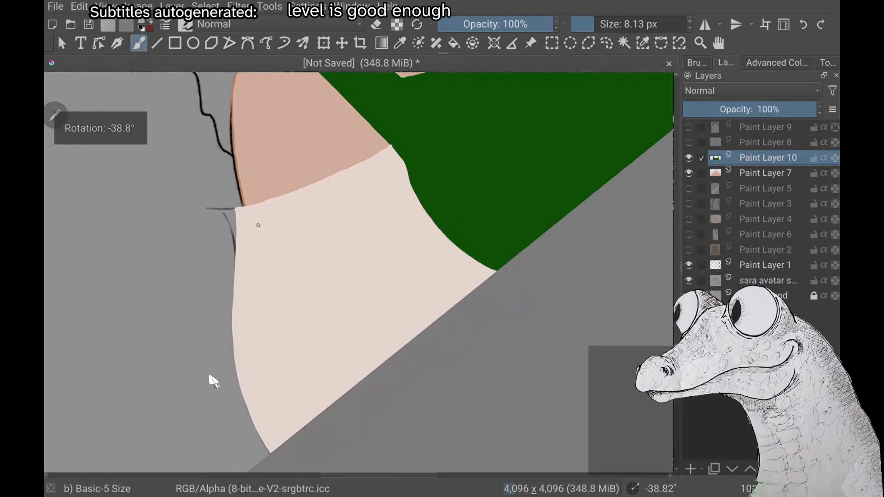
{"action": "left_click_drag", "start_coordinate": [256, 223], "coordinate": [256, 259]}
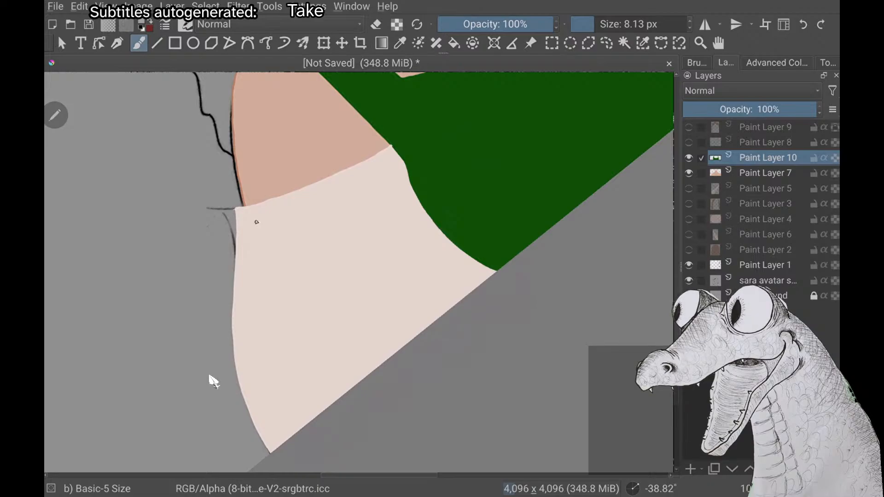
{"action": "left_click_drag", "start_coordinate": [254, 221], "coordinate": [263, 339]}
{"action": "key", "text": "ctrl+z"}
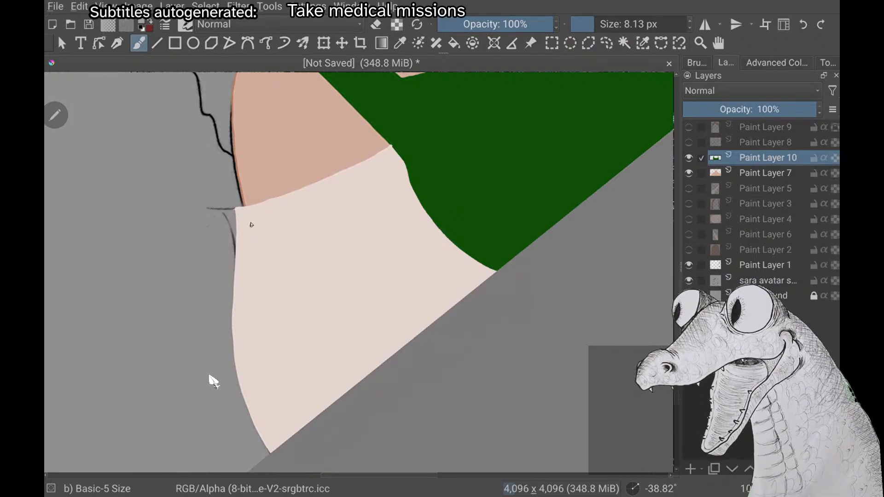
{"action": "left_click_drag", "start_coordinate": [250, 221], "coordinate": [263, 362]}
{"action": "right_click", "coordinate": [169, 281]}
{"action": "left_click", "coordinate": [290, 398]}
{"action": "key", "text": "ctrl+z"}
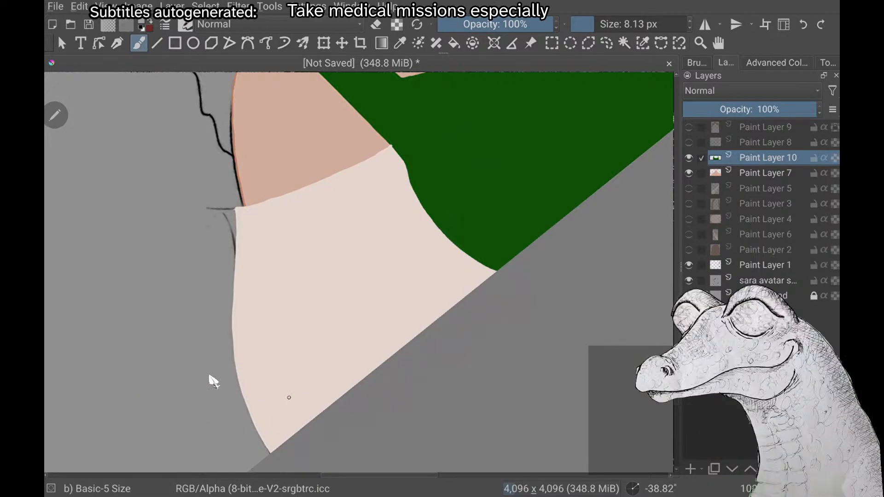
Draw a thin grey fold stroke beside the outer edge of the sleeve opposite the squirrel, starting just below its upper edge
{"action": "left_click_drag", "start_coordinate": [259, 222], "coordinate": [275, 346]}
{"action": "scroll", "coordinate": [213, 382], "scroll_direction": "down", "scroll_amount": 4}
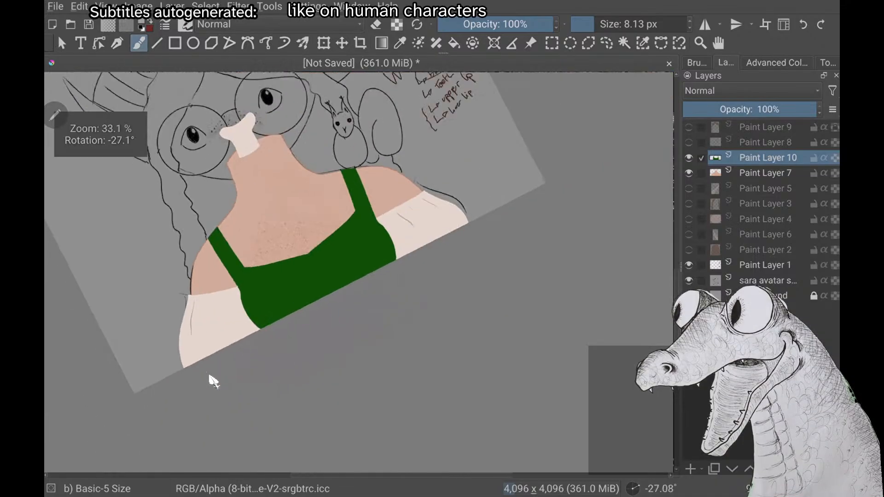
{"action": "scroll", "coordinate": [213, 382], "scroll_direction": "up", "scroll_amount": 2}
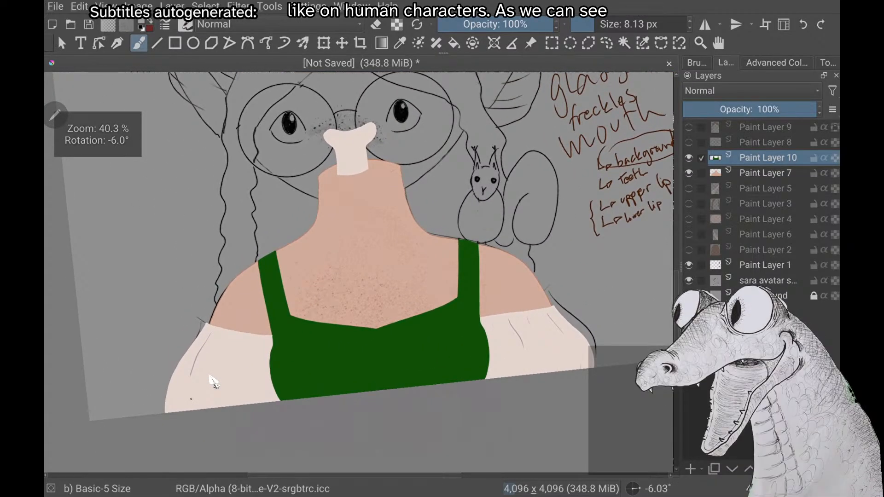
Hide Paint Layer 7 and erase the excess off-white at that sleeve's upper outer corner on Paint Layer 10, following the sketch line
{"action": "left_click", "coordinate": [689, 173]}
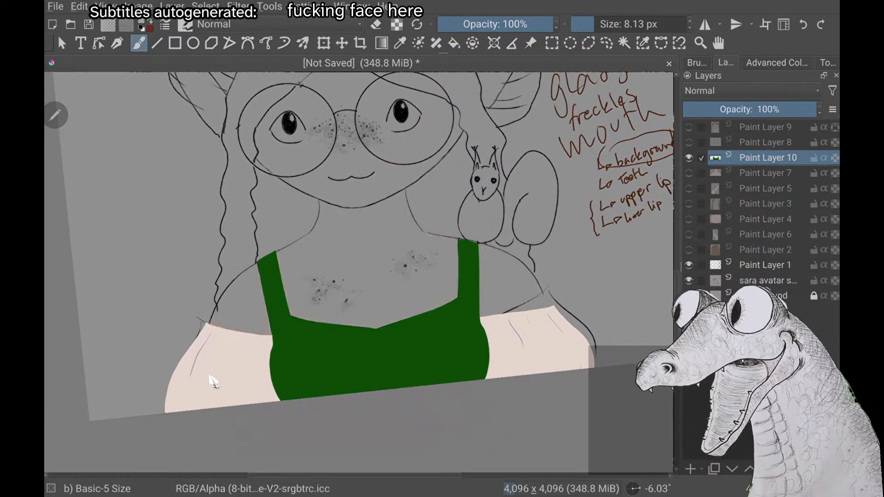
{"action": "scroll", "coordinate": [214, 382], "scroll_direction": "up", "scroll_amount": 1}
{"action": "scroll", "coordinate": [213, 382], "scroll_direction": "up", "scroll_amount": 3}
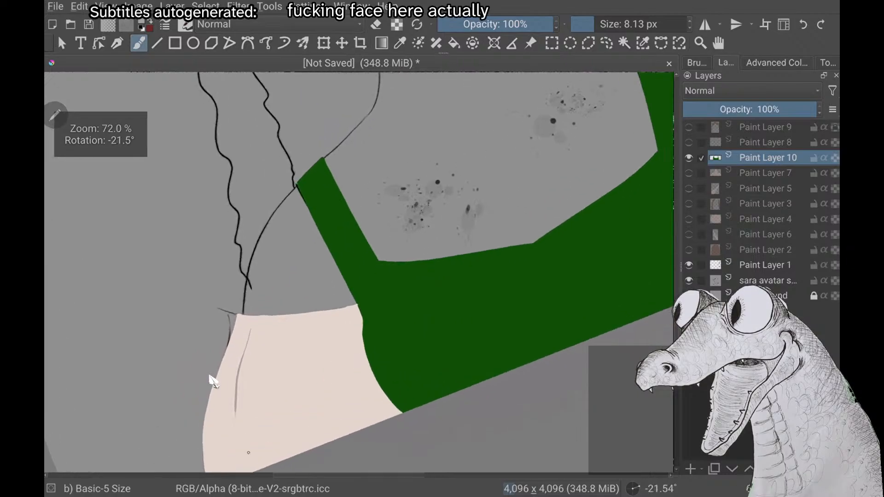
{"action": "scroll", "coordinate": [213, 382], "scroll_direction": "up", "scroll_amount": 3}
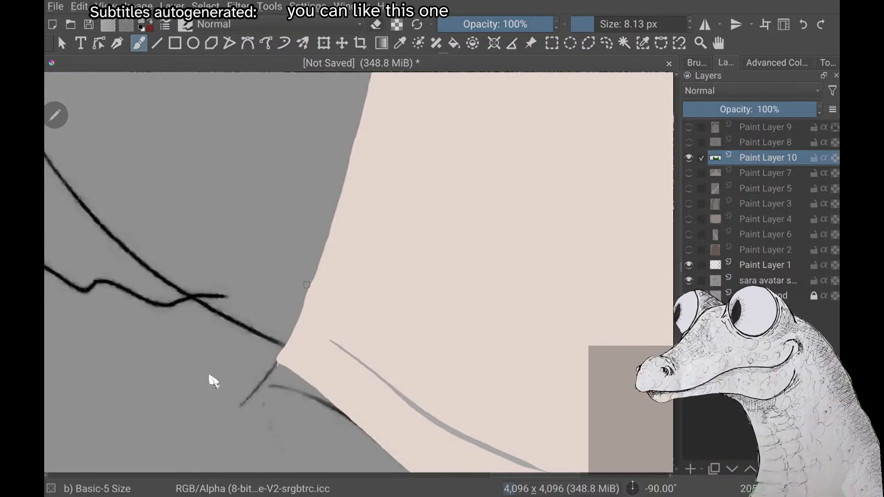
{"action": "key", "text": "e"}
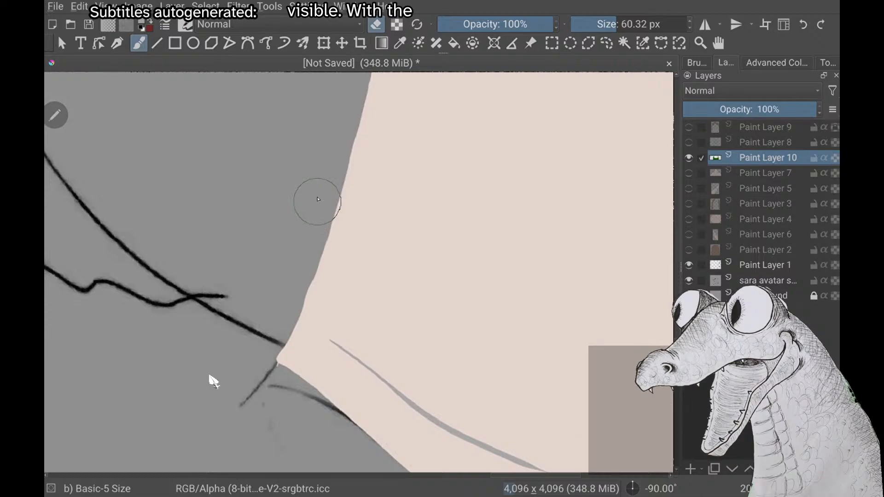
{"action": "left_click_drag", "start_coordinate": [310, 217], "coordinate": [267, 350]}
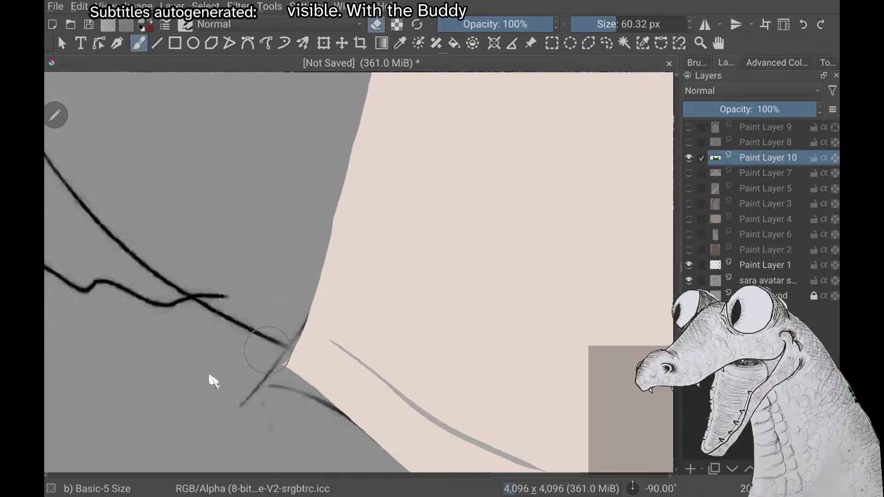
{"action": "scroll", "coordinate": [214, 381], "scroll_direction": "down", "scroll_amount": 3}
{"action": "scroll", "coordinate": [213, 381], "scroll_direction": "up", "scroll_amount": 2}
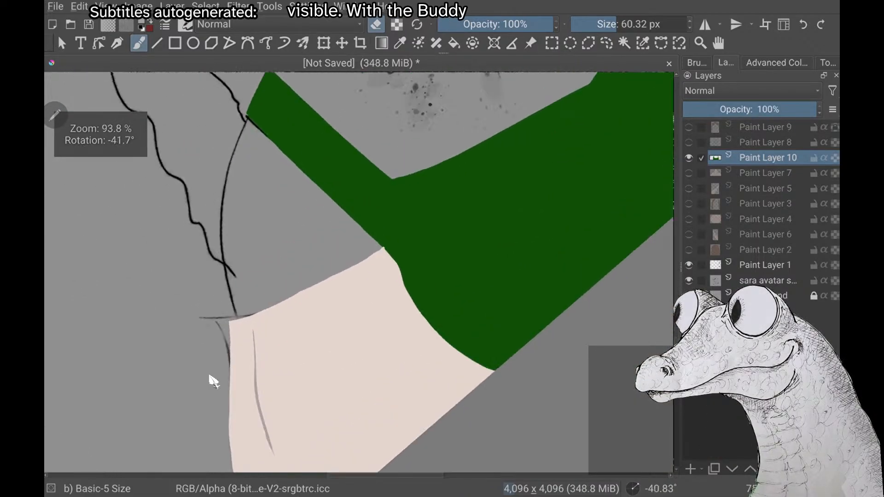
{"action": "scroll", "coordinate": [213, 381], "scroll_direction": "down", "scroll_amount": 2}
{"action": "scroll", "coordinate": [213, 382], "scroll_direction": "up", "scroll_amount": 1}
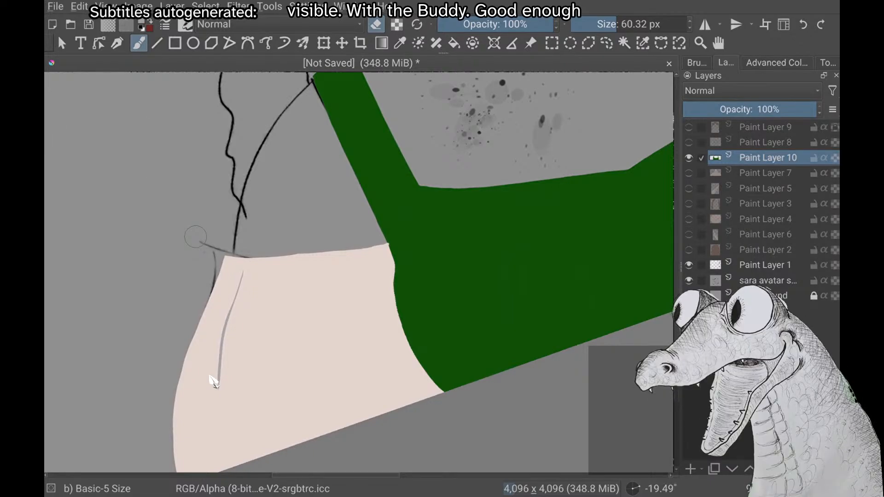
{"action": "key", "text": "e"}
{"action": "scroll", "coordinate": [213, 382], "scroll_direction": "down", "scroll_amount": 3}
{"action": "scroll", "coordinate": [213, 381], "scroll_direction": "up", "scroll_amount": 2}
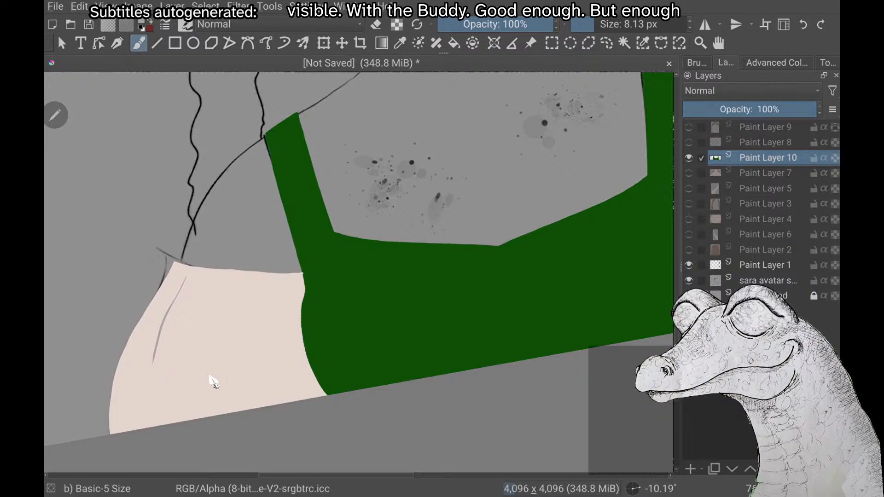
{"action": "left_click_drag", "start_coordinate": [274, 289], "coordinate": [274, 383]}
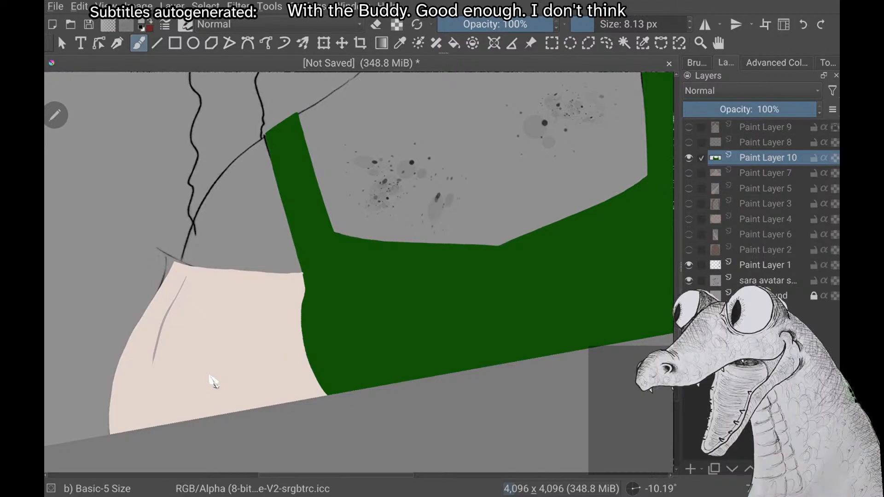
{"action": "scroll", "coordinate": [213, 382], "scroll_direction": "up", "scroll_amount": 4}
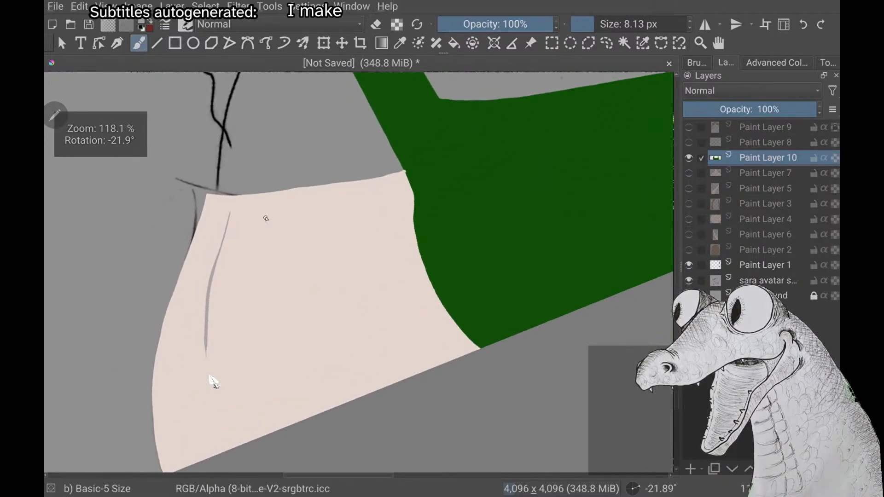
{"action": "left_click_drag", "start_coordinate": [272, 217], "coordinate": [269, 344]}
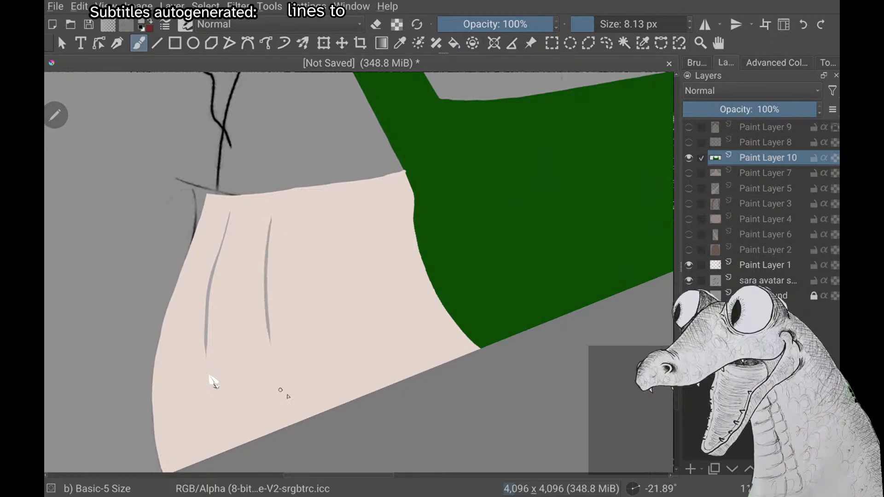
{"action": "key", "text": "ctrl+z"}
{"action": "left_click_drag", "start_coordinate": [276, 212], "coordinate": [289, 377]}
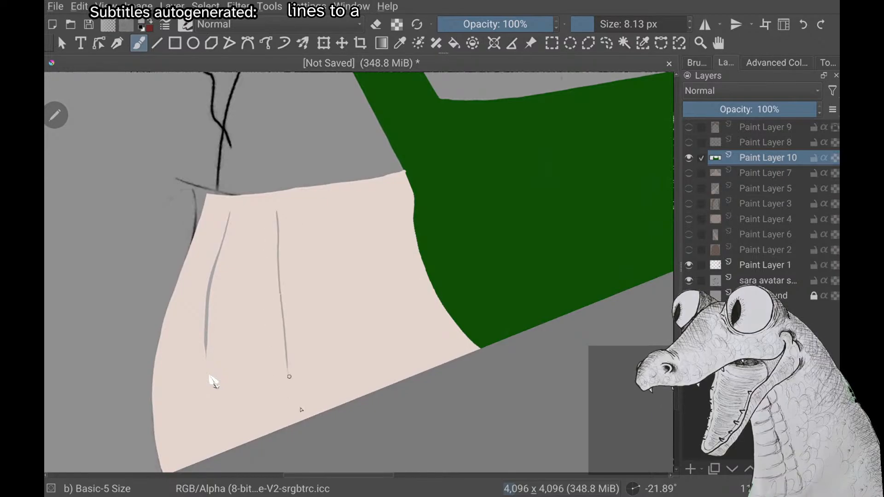
{"action": "key", "text": "ctrl+z"}
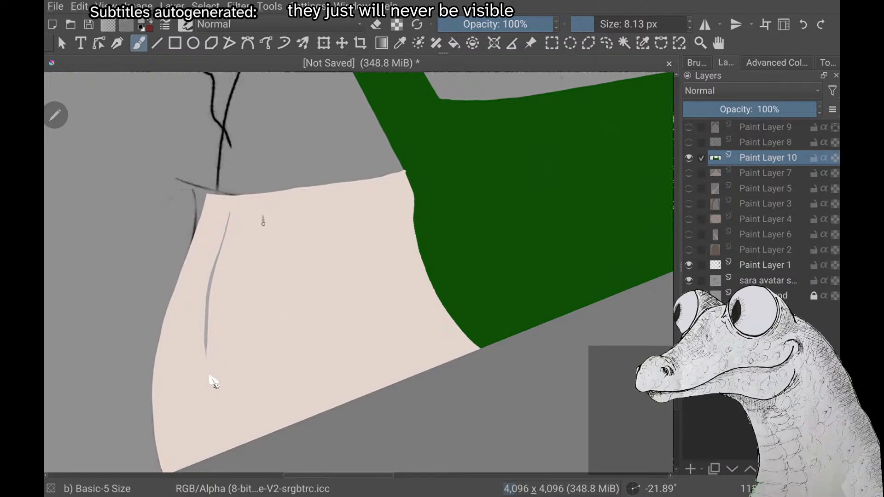
{"action": "left_click_drag", "start_coordinate": [263, 223], "coordinate": [269, 336]}
{"action": "key", "text": "ctrl+z"}
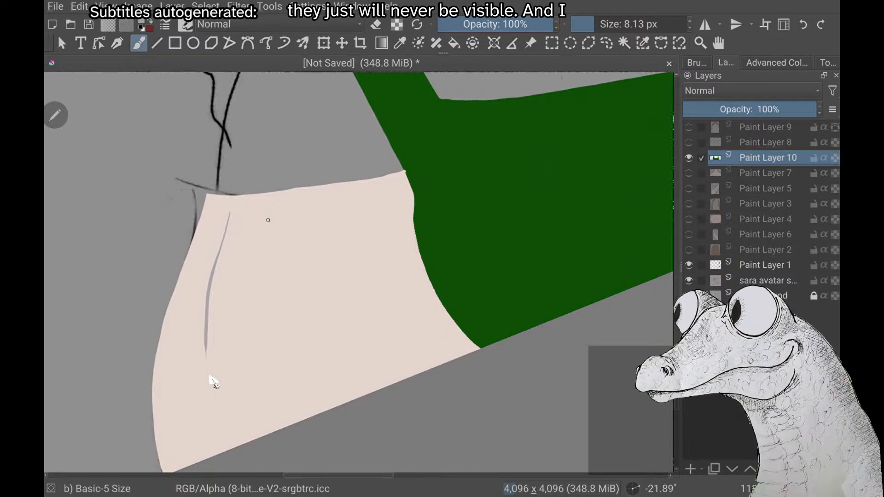
{"action": "left_click_drag", "start_coordinate": [276, 212], "coordinate": [288, 364]}
{"action": "key", "text": "ctrl+z"}
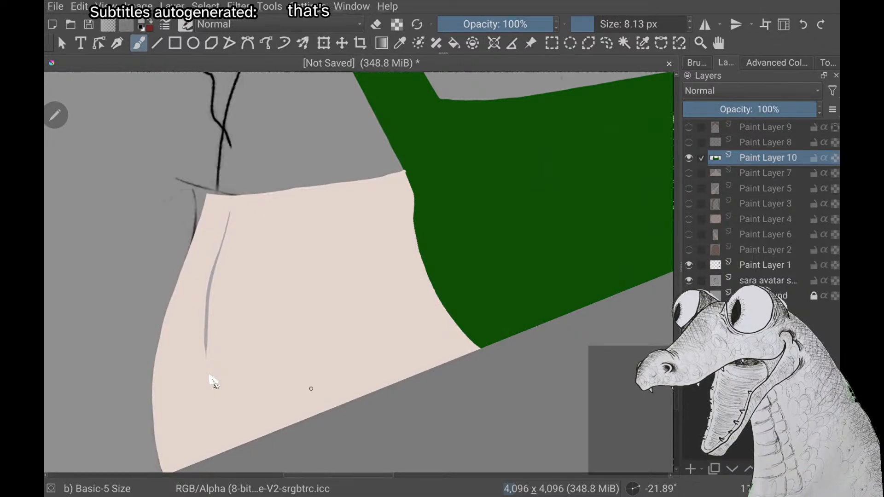
Draw a long grey fold stroke inward of the first one on that sleeve, plus a shorter vertical one closer to the green top
{"action": "left_click_drag", "start_coordinate": [270, 235], "coordinate": [284, 394]}
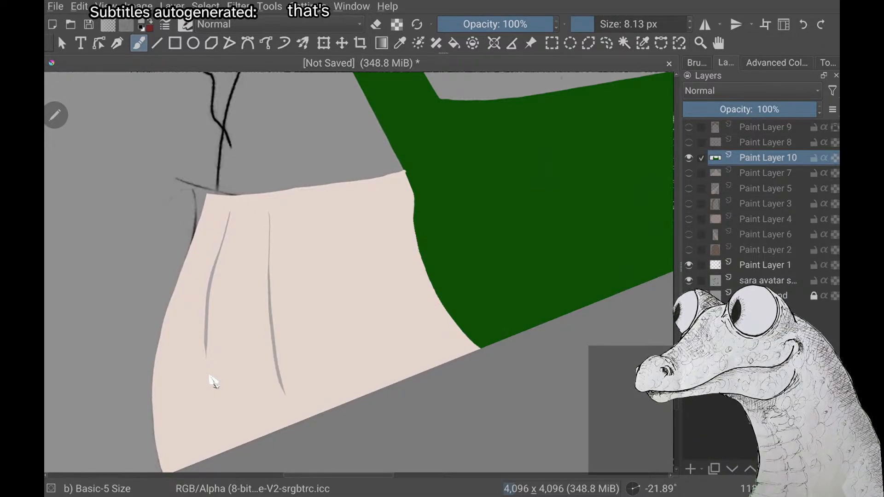
{"action": "scroll", "coordinate": [210, 376], "scroll_direction": "down", "scroll_amount": 3}
{"action": "scroll", "coordinate": [210, 376], "scroll_direction": "up", "scroll_amount": 2}
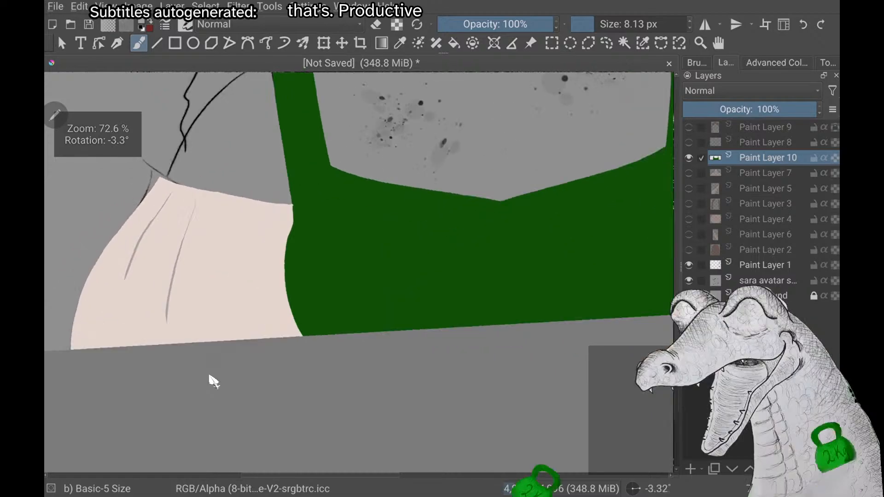
{"action": "scroll", "coordinate": [213, 381], "scroll_direction": "up", "scroll_amount": 1}
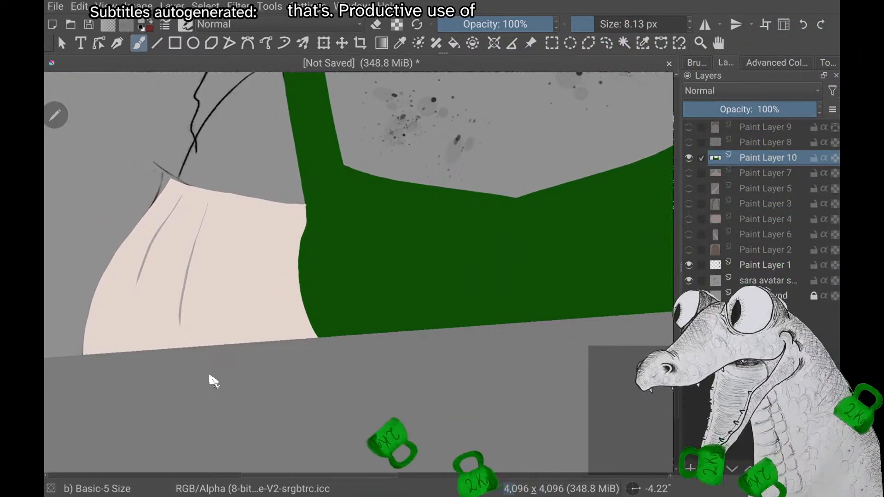
{"action": "left_click_drag", "start_coordinate": [241, 213], "coordinate": [239, 257]}
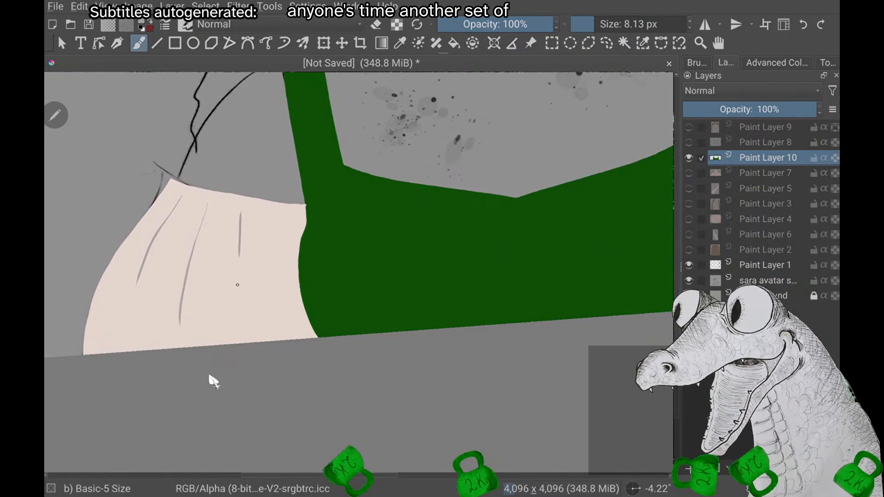
Replace the short vertical fold stroke near the green top with a longer, slightly curved thin grey one on the same sleeve
{"action": "key", "text": "ctrl+z"}
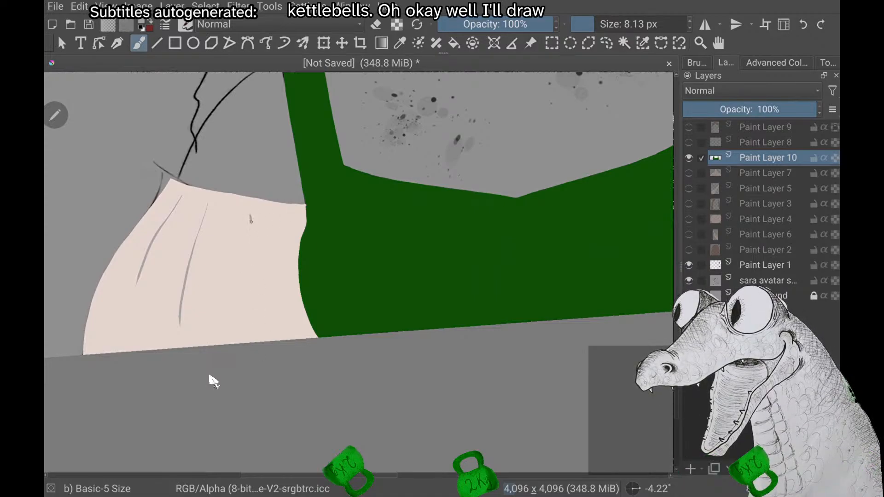
{"action": "left_click_drag", "start_coordinate": [244, 213], "coordinate": [233, 301]}
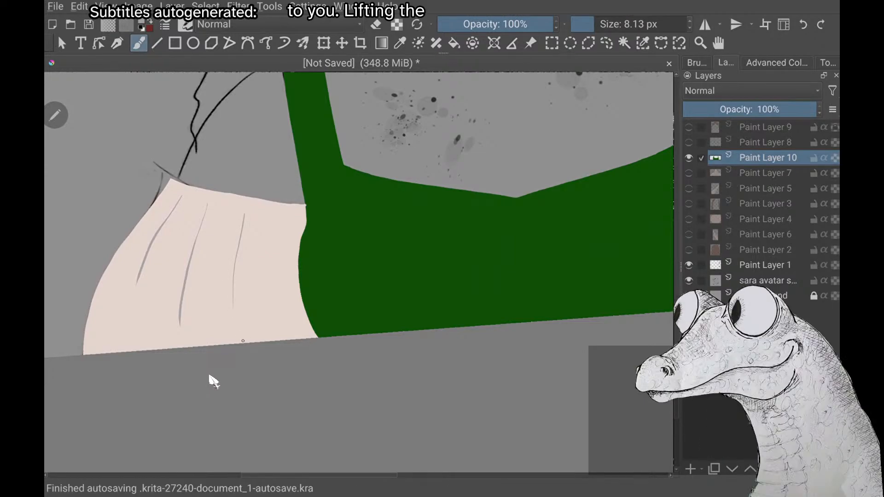
{"action": "left_click_drag", "start_coordinate": [275, 217], "coordinate": [273, 241]}
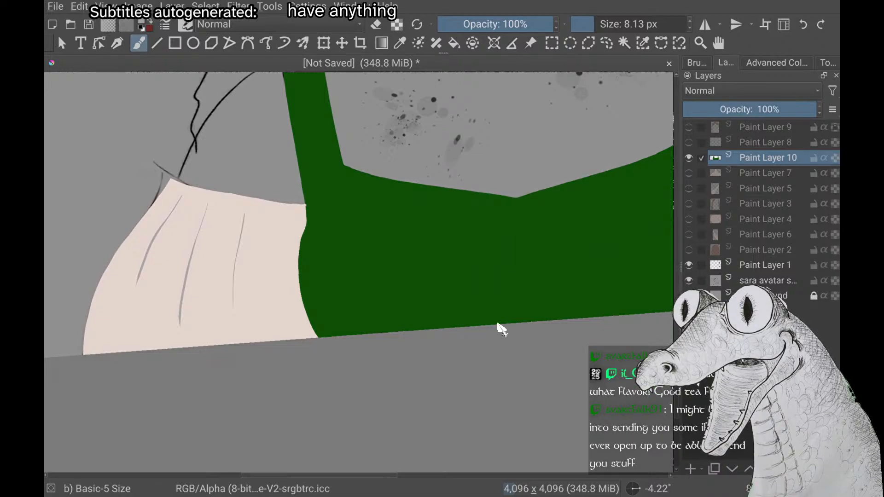
Compare the fold lines on both sleeves, up close and against the whole character
{"action": "scroll", "coordinate": [499, 325], "scroll_direction": "down", "scroll_amount": 2}
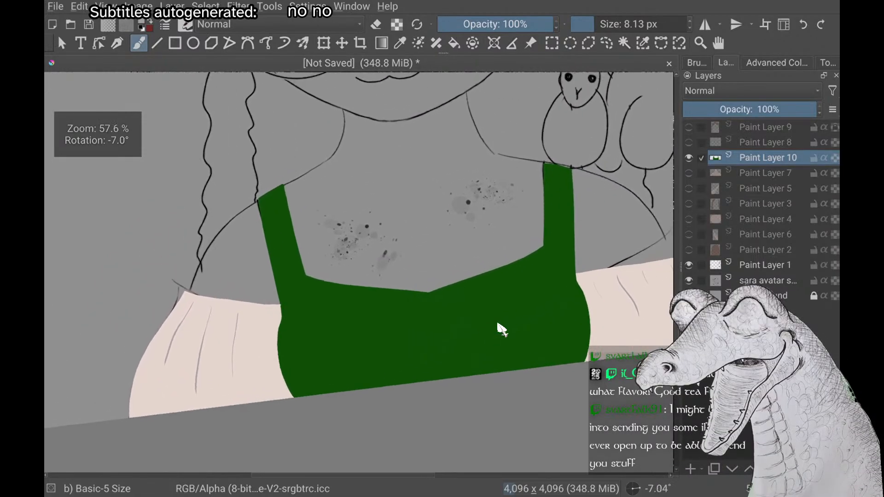
{"action": "scroll", "coordinate": [498, 325], "scroll_direction": "down", "scroll_amount": 2}
{"action": "scroll", "coordinate": [498, 326], "scroll_direction": "up", "scroll_amount": 1}
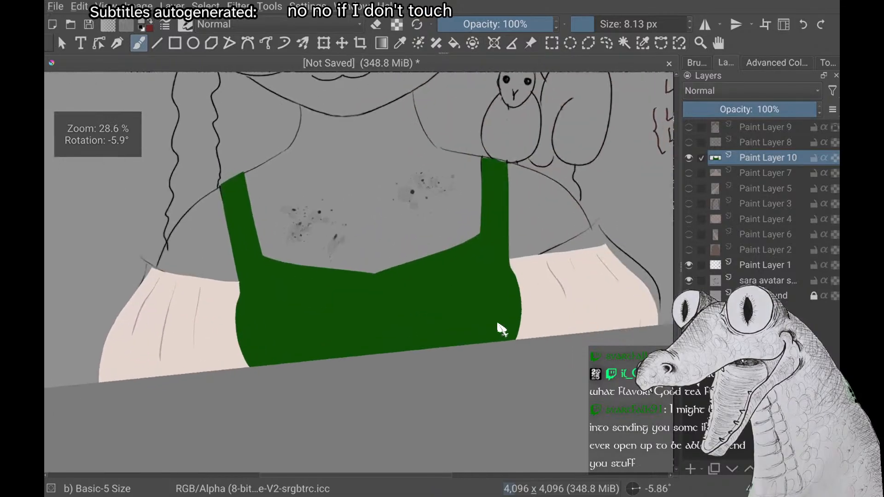
{"action": "scroll", "coordinate": [498, 325], "scroll_direction": "up", "scroll_amount": 1}
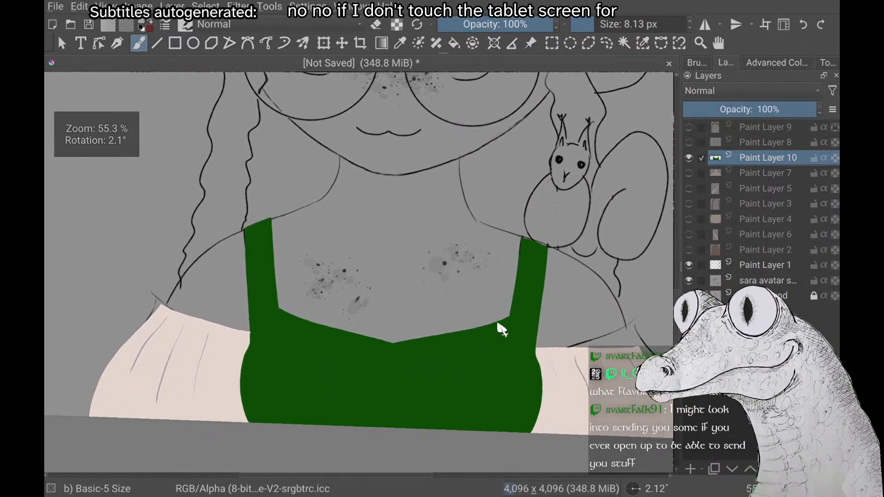
{"action": "scroll", "coordinate": [498, 325], "scroll_direction": "up", "scroll_amount": 1}
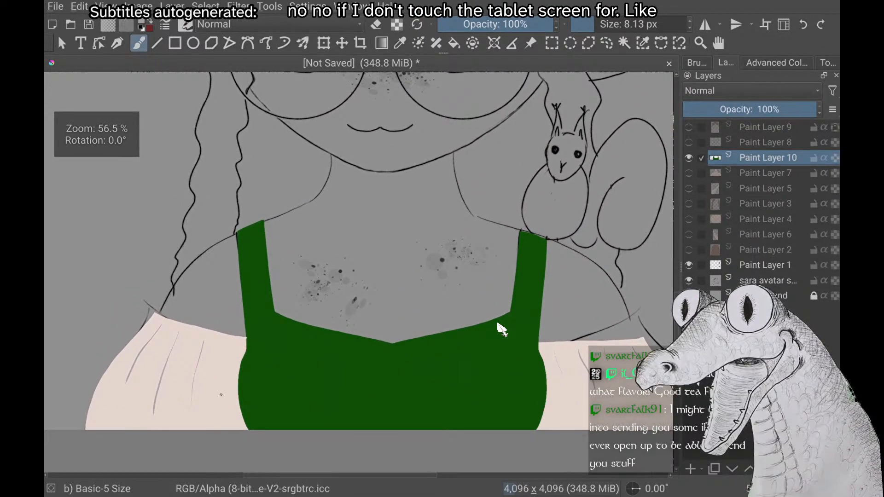
{"action": "scroll", "coordinate": [500, 328], "scroll_direction": "down", "scroll_amount": 2}
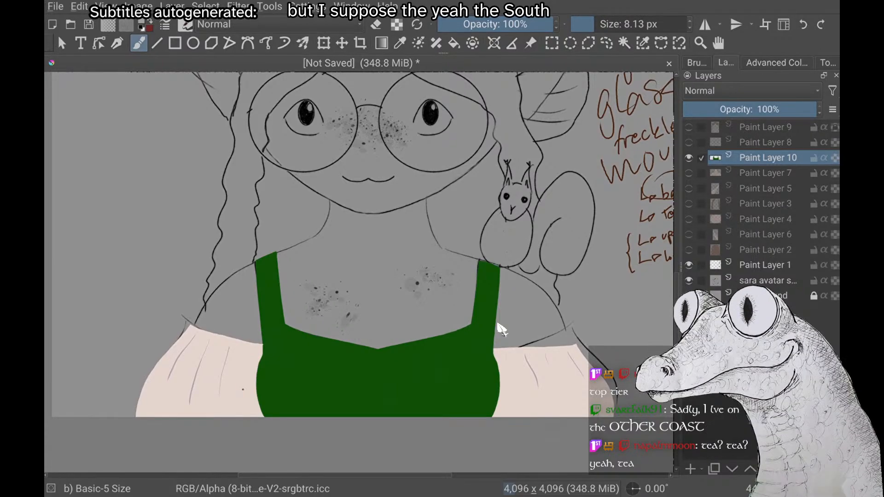
{"action": "right_click", "coordinate": [502, 330]}
{"action": "right_click", "coordinate": [502, 330]}
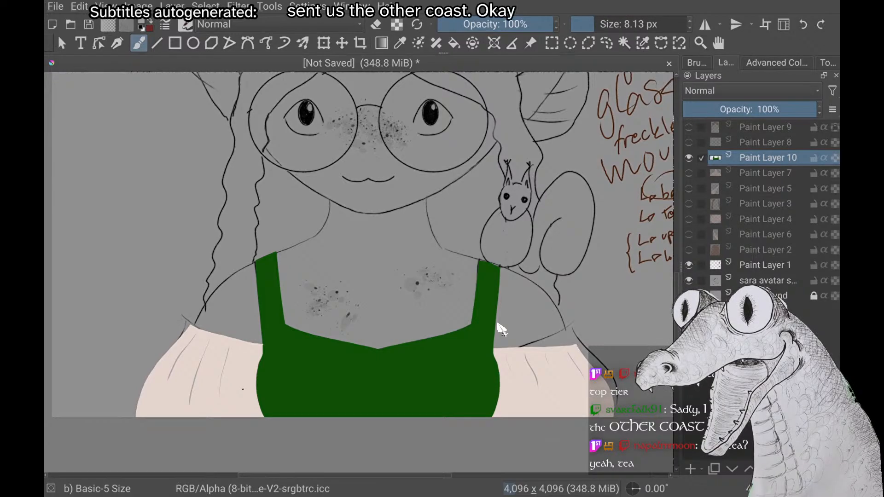
{"action": "left_click_drag", "start_coordinate": [392, 253], "coordinate": [342, 256]}
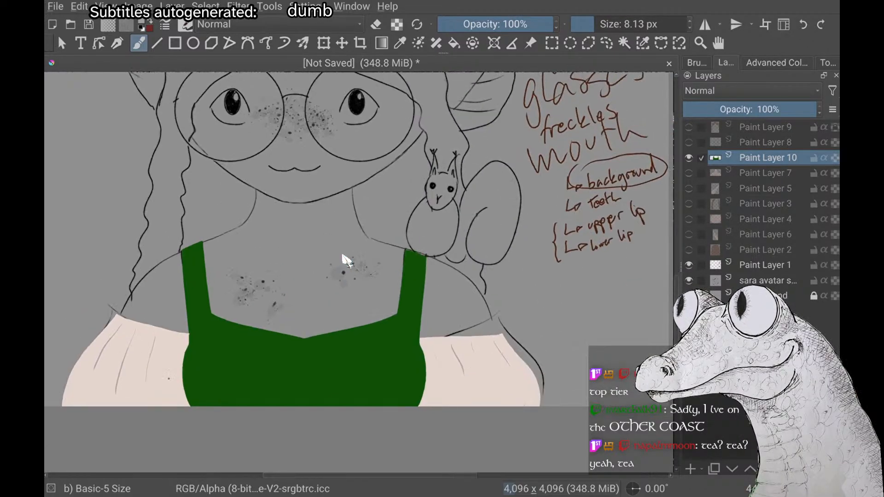
{"action": "scroll", "coordinate": [343, 257], "scroll_direction": "down", "scroll_amount": 1}
{"action": "scroll", "coordinate": [343, 260], "scroll_direction": "down", "scroll_amount": 4}
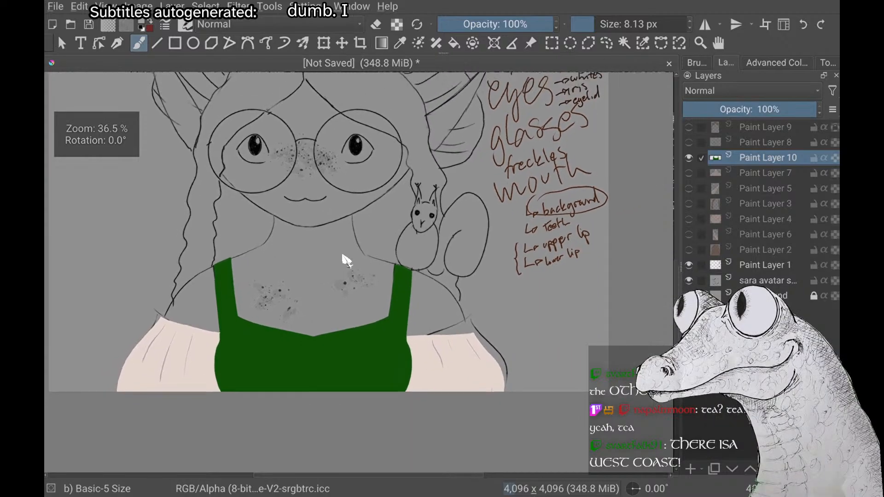
{"action": "scroll", "coordinate": [344, 260], "scroll_direction": "down", "scroll_amount": 1}
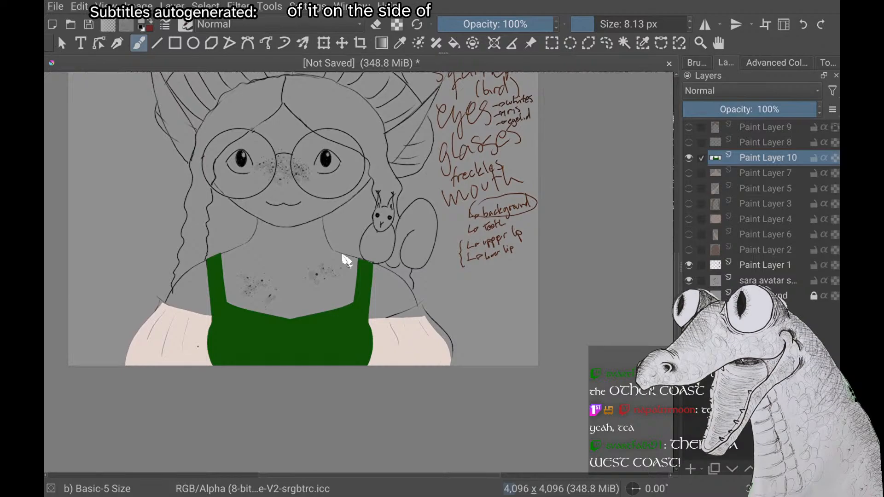
{"action": "scroll", "coordinate": [346, 260], "scroll_direction": "down", "scroll_amount": 3}
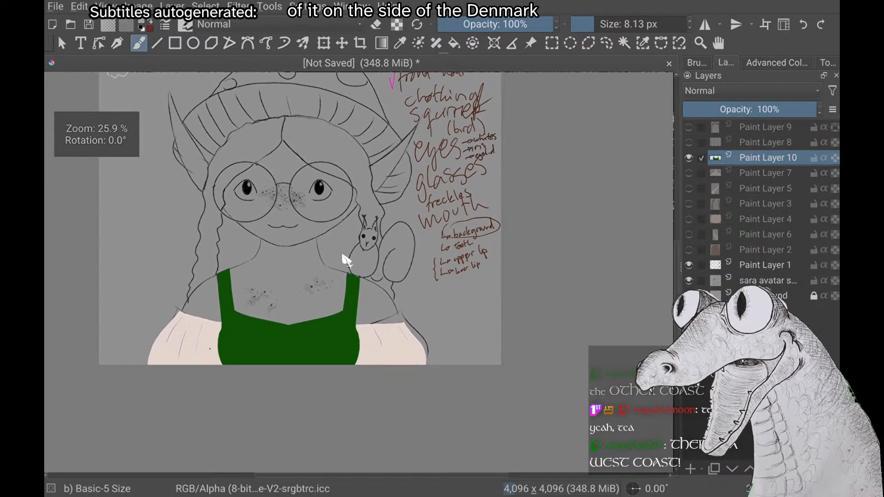
{"action": "scroll", "coordinate": [347, 260], "scroll_direction": "down", "scroll_amount": 3}
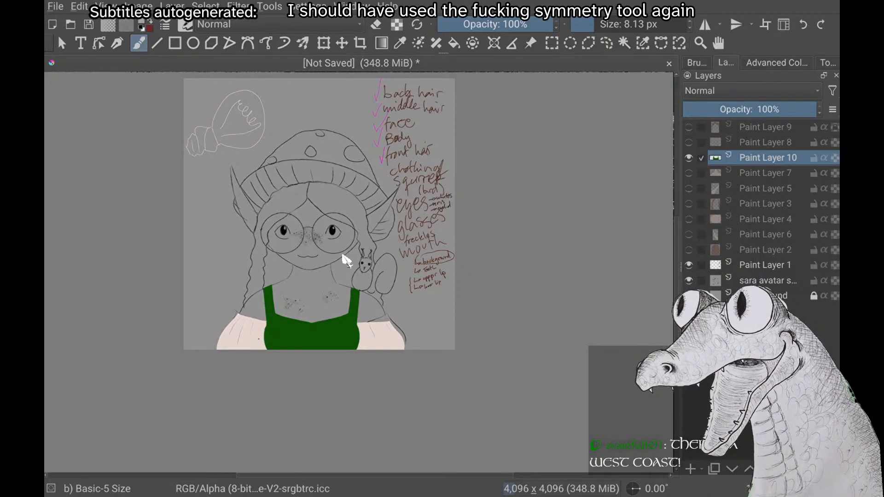
{"action": "scroll", "coordinate": [343, 256], "scroll_direction": "up", "scroll_amount": 4}
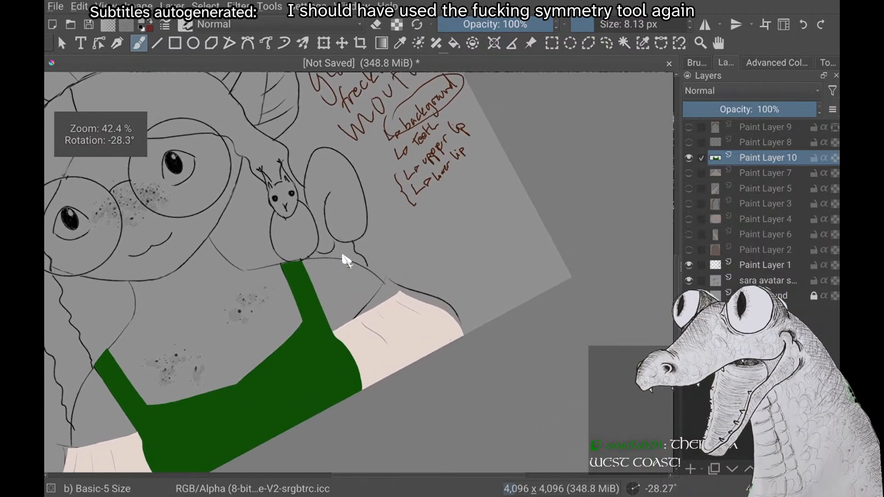
{"action": "scroll", "coordinate": [347, 260], "scroll_direction": "up", "scroll_amount": 4}
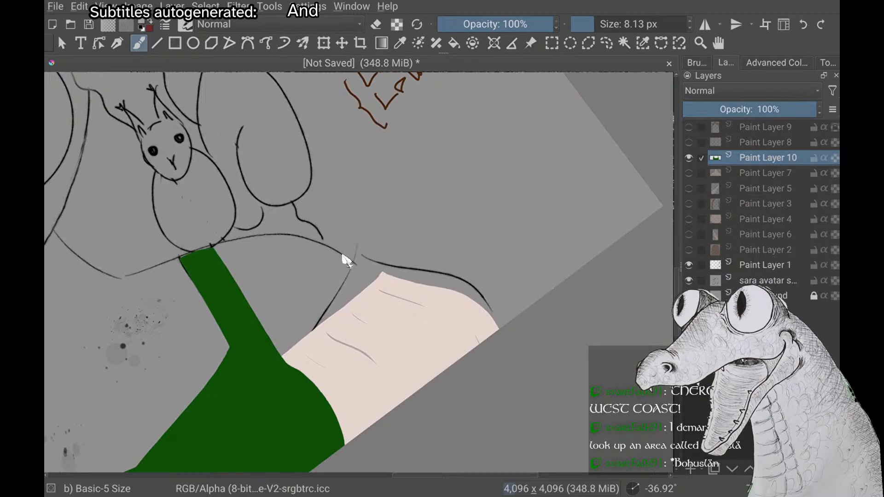
{"action": "scroll", "coordinate": [342, 254], "scroll_direction": "down", "scroll_amount": 5}
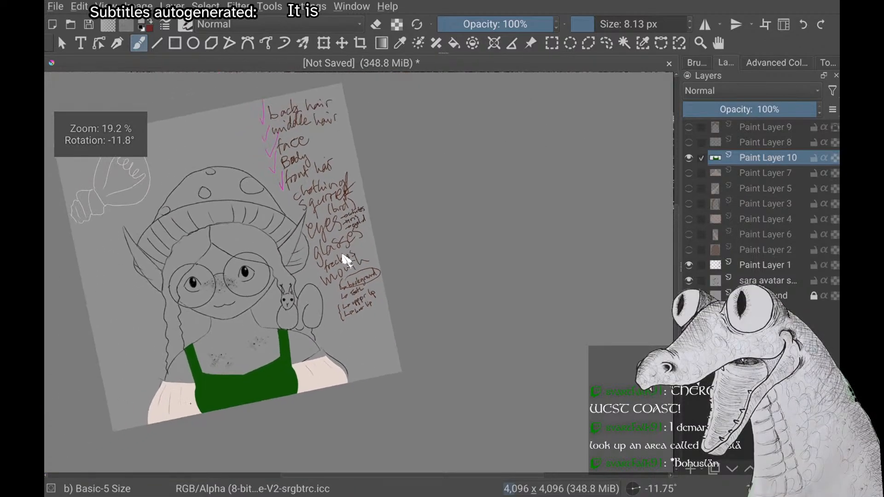
{"action": "scroll", "coordinate": [342, 255], "scroll_direction": "down", "scroll_amount": 1}
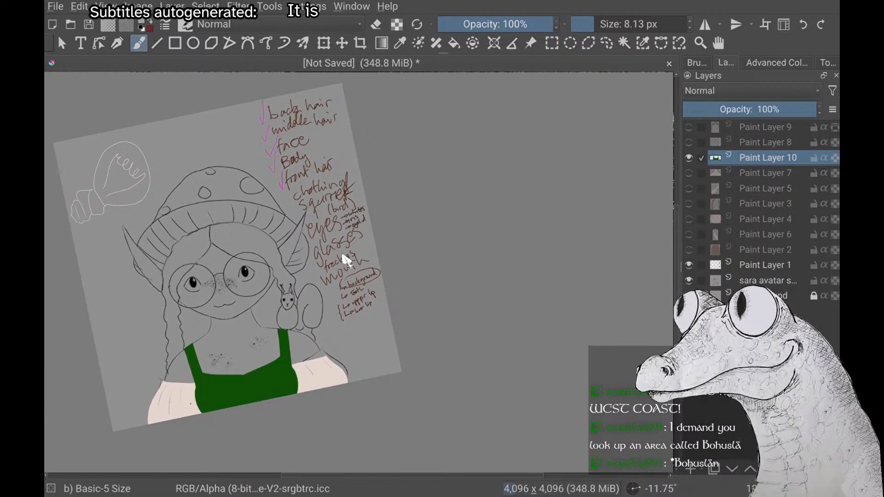
{"action": "scroll", "coordinate": [345, 260], "scroll_direction": "down", "scroll_amount": 3}
{"action": "scroll", "coordinate": [345, 260], "scroll_direction": "up", "scroll_amount": 5}
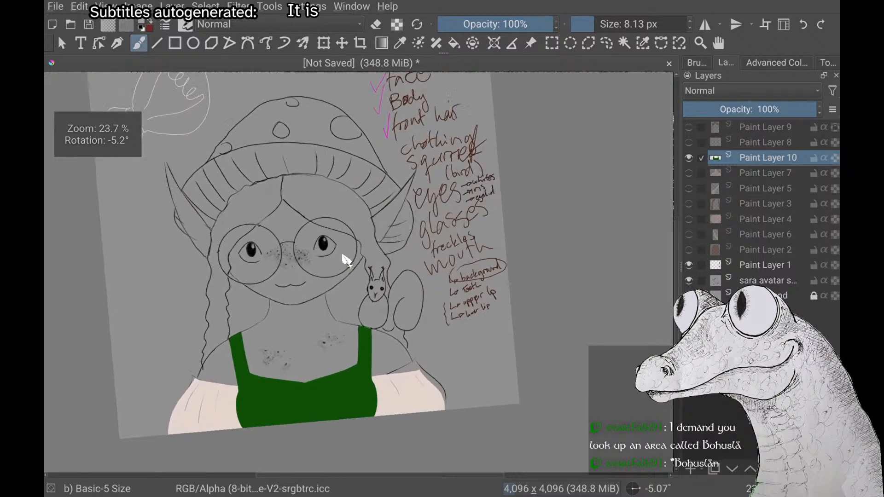
{"action": "scroll", "coordinate": [345, 260], "scroll_direction": "up", "scroll_amount": 2}
{"action": "scroll", "coordinate": [346, 260], "scroll_direction": "down", "scroll_amount": 1}
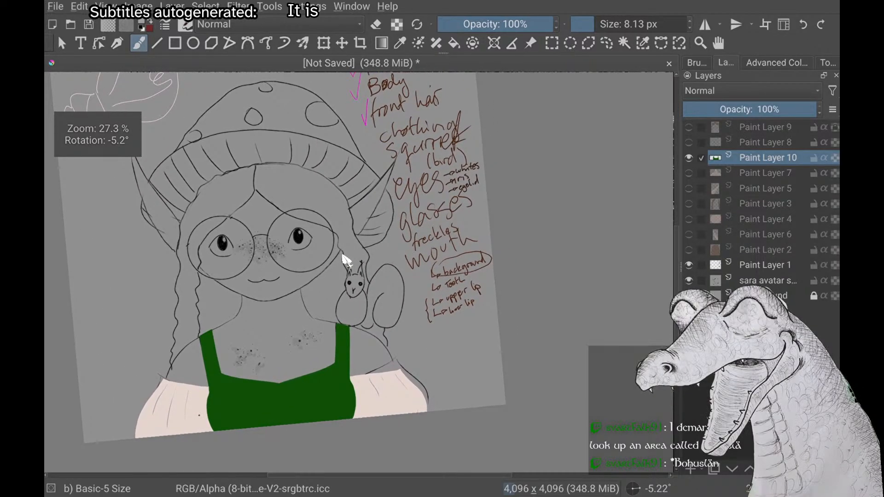
{"action": "scroll", "coordinate": [342, 255], "scroll_direction": "up", "scroll_amount": 1}
{"action": "scroll", "coordinate": [342, 255], "scroll_direction": "down", "scroll_amount": 1}
{"action": "scroll", "coordinate": [343, 255], "scroll_direction": "up", "scroll_amount": 3}
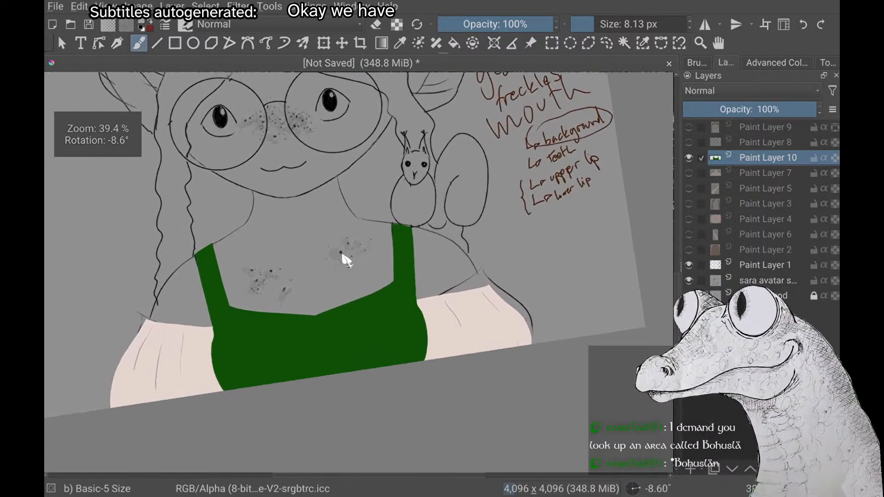
{"action": "scroll", "coordinate": [343, 255], "scroll_direction": "up", "scroll_amount": 1}
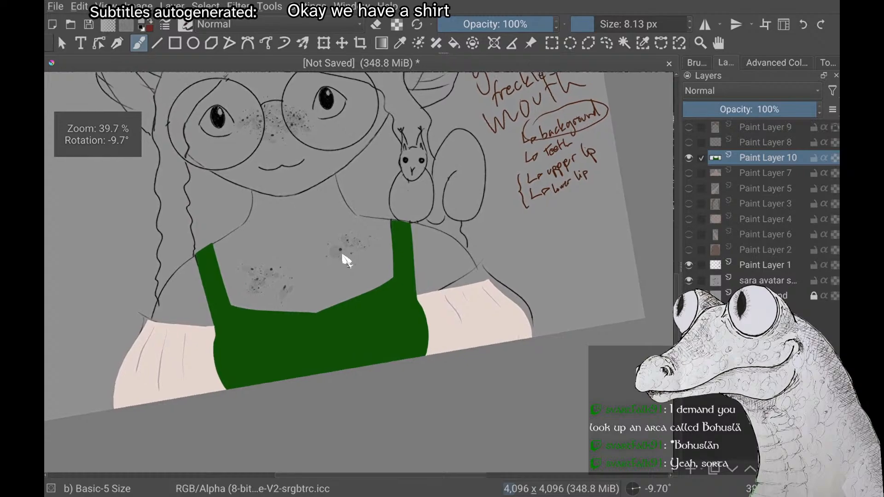
Undo the three long fold strokes on the sleeve opposite the squirrel and make Paint Layer 7 visible again
{"action": "scroll", "coordinate": [346, 260], "scroll_direction": "up", "scroll_amount": 4}
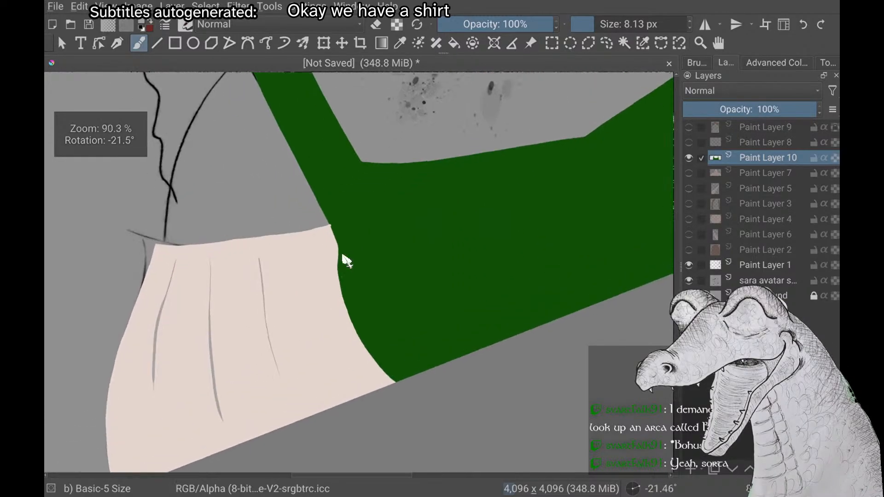
{"action": "scroll", "coordinate": [346, 260], "scroll_direction": "up", "scroll_amount": 1}
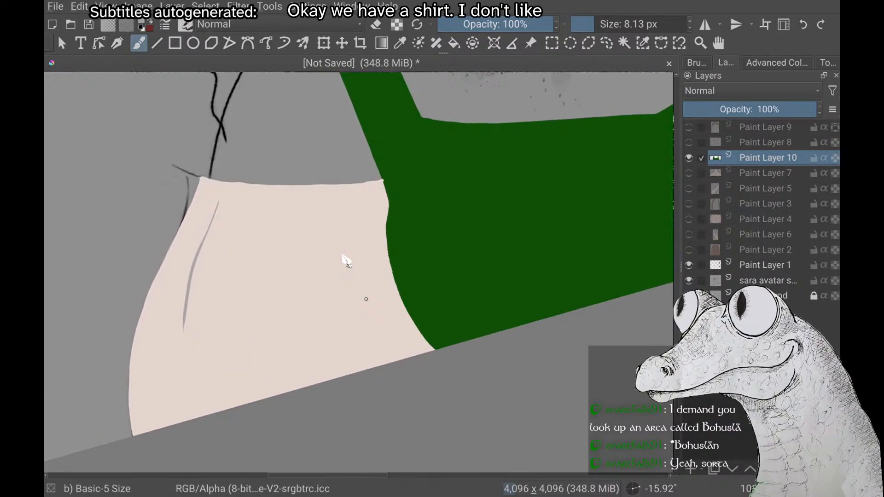
{"action": "scroll", "coordinate": [346, 261], "scroll_direction": "up", "scroll_amount": 1}
{"action": "left_click", "coordinate": [689, 173]}
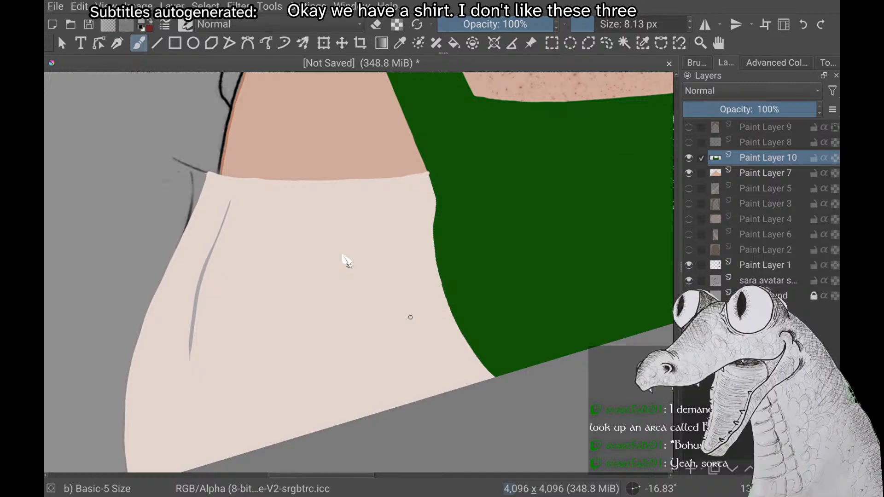
{"action": "scroll", "coordinate": [346, 261], "scroll_direction": "up", "scroll_amount": 2}
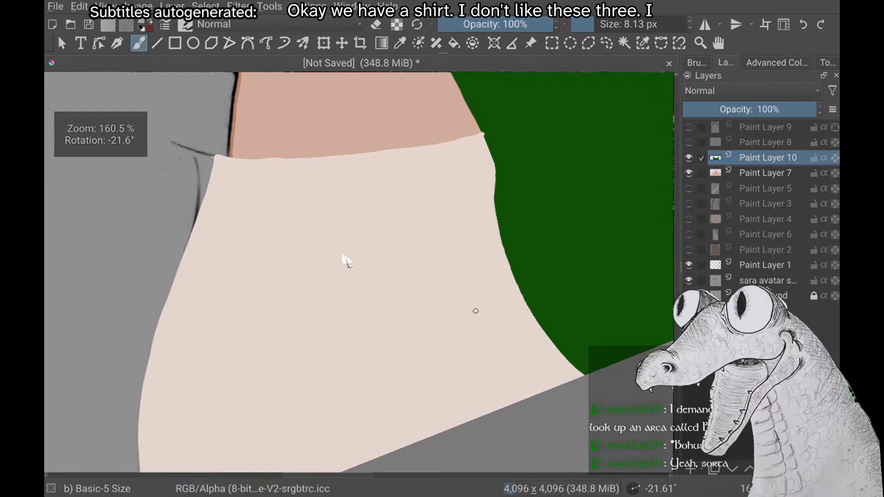
Try a single thin grey fold stroke beside the outer edge of the cleared sleeve, just below its upper corner
{"action": "mouse_move", "coordinate": [249, 187]}
{"action": "left_mouse_down"}
{"action": "mouse_move", "coordinate": [228, 239]}
{"action": "mouse_move", "coordinate": [221, 297]}
{"action": "left_mouse_up"}
{"action": "scroll", "coordinate": [347, 261], "scroll_direction": "down", "scroll_amount": 2}
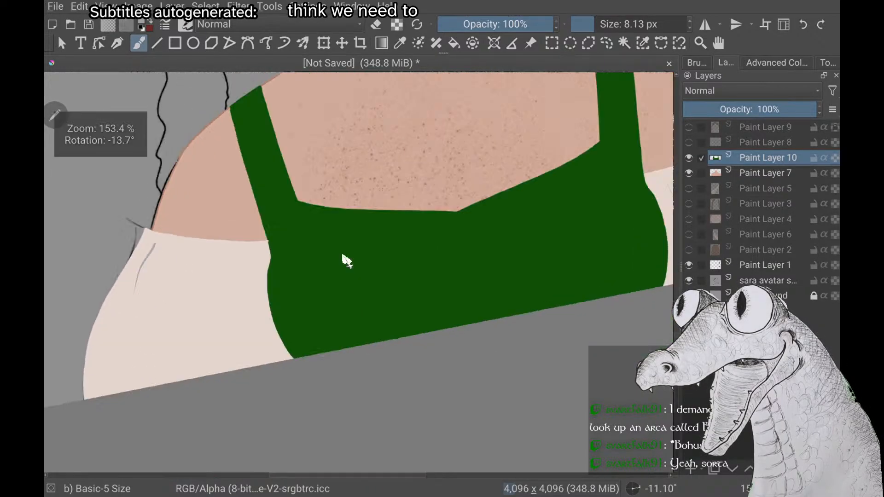
{"action": "scroll", "coordinate": [343, 256], "scroll_direction": "down", "scroll_amount": 4}
{"action": "scroll", "coordinate": [343, 256], "scroll_direction": "up", "scroll_amount": 2}
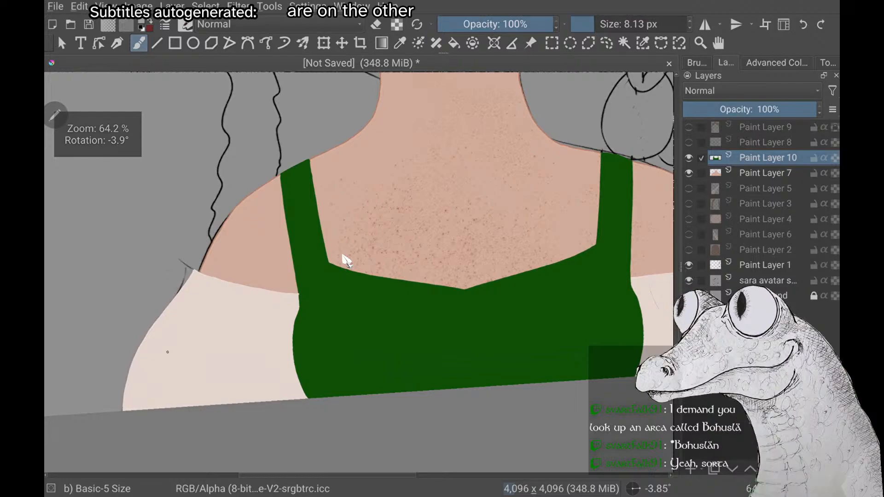
Draw three slanted thin grey fold strokes below the upper edge of the sleeve opposite the squirrel, plus a short faint one between the inner two
{"action": "left_click_drag", "start_coordinate": [202, 289], "coordinate": [171, 324]}
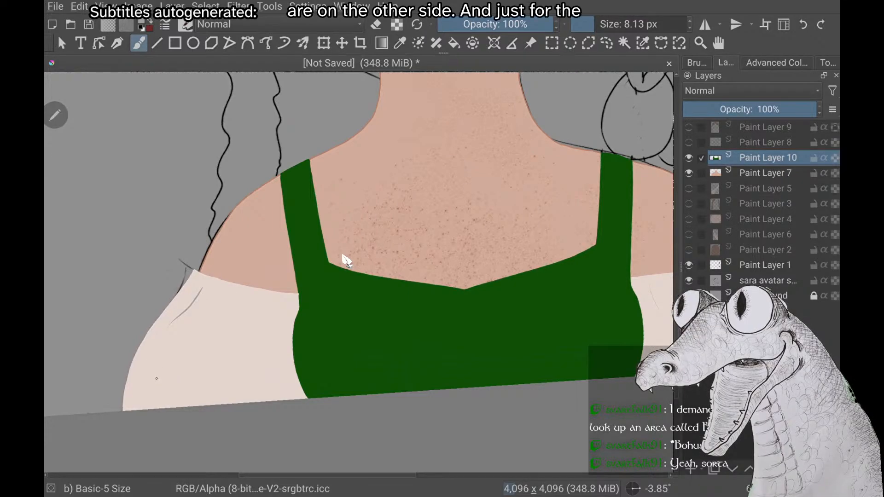
{"action": "left_click_drag", "start_coordinate": [229, 297], "coordinate": [200, 337]}
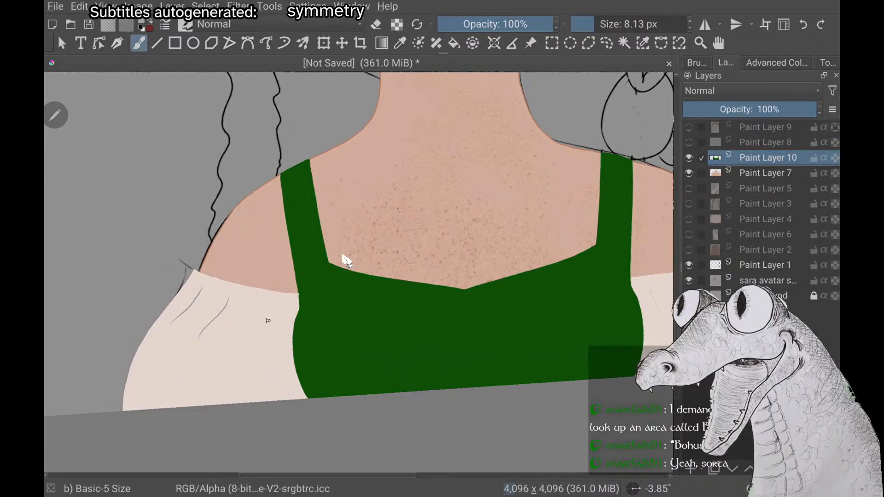
{"action": "left_click_drag", "start_coordinate": [263, 305], "coordinate": [253, 346]}
{"action": "scroll", "coordinate": [343, 256], "scroll_direction": "down", "scroll_amount": 1}
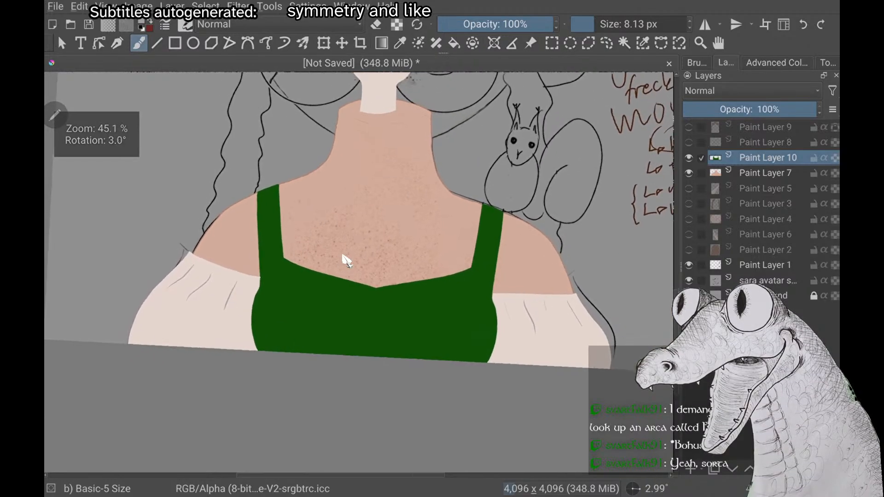
{"action": "scroll", "coordinate": [343, 257], "scroll_direction": "up", "scroll_amount": 3}
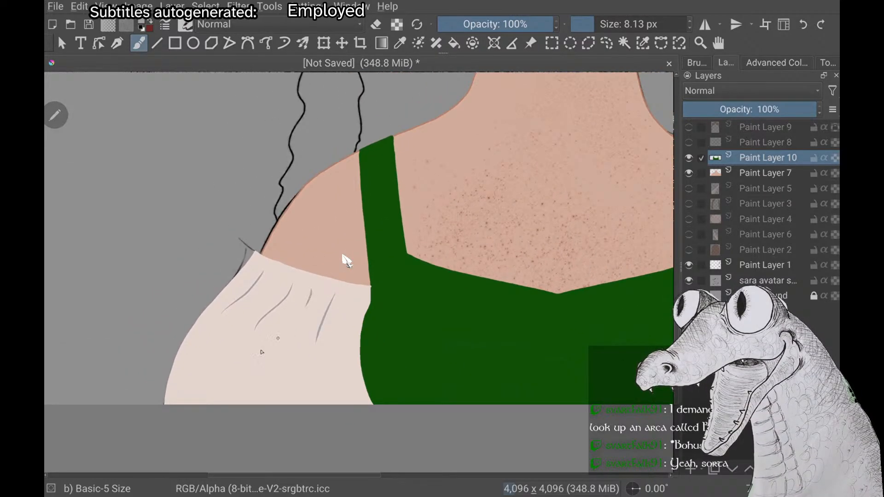
{"action": "left_click_drag", "start_coordinate": [313, 291], "coordinate": [304, 313]}
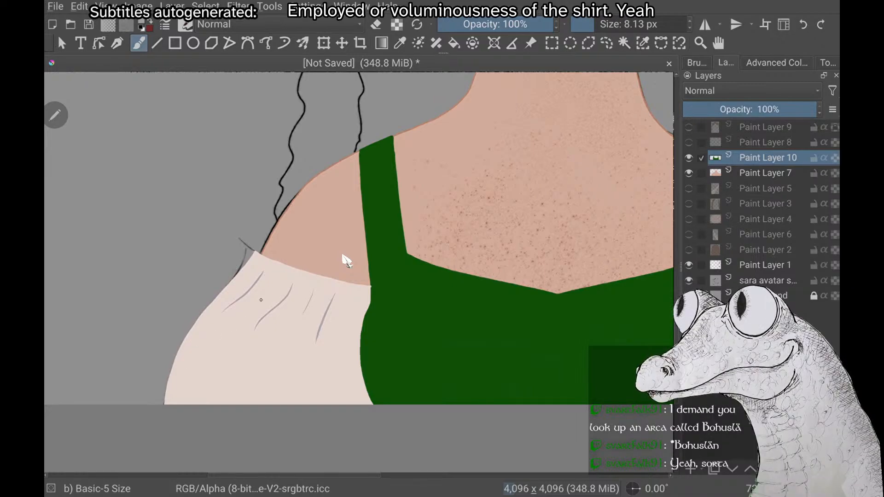
{"action": "scroll", "coordinate": [343, 256], "scroll_direction": "down", "scroll_amount": 3}
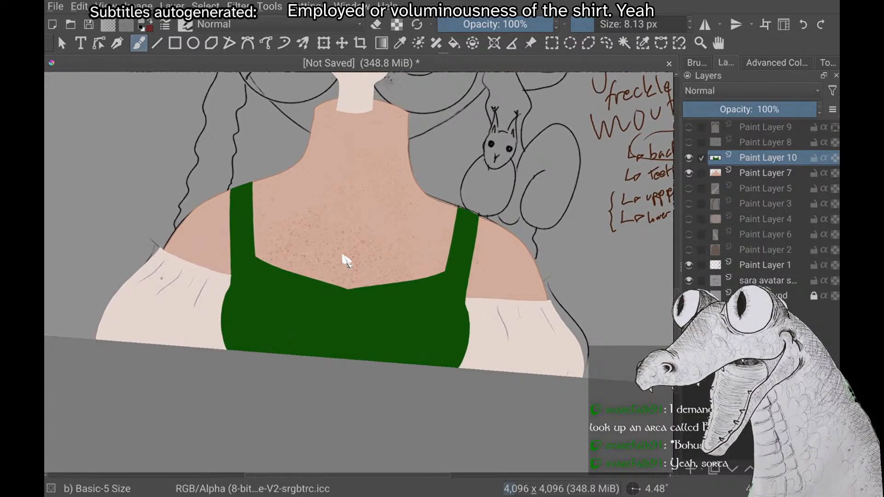
{"action": "scroll", "coordinate": [343, 256], "scroll_direction": "down", "scroll_amount": 1}
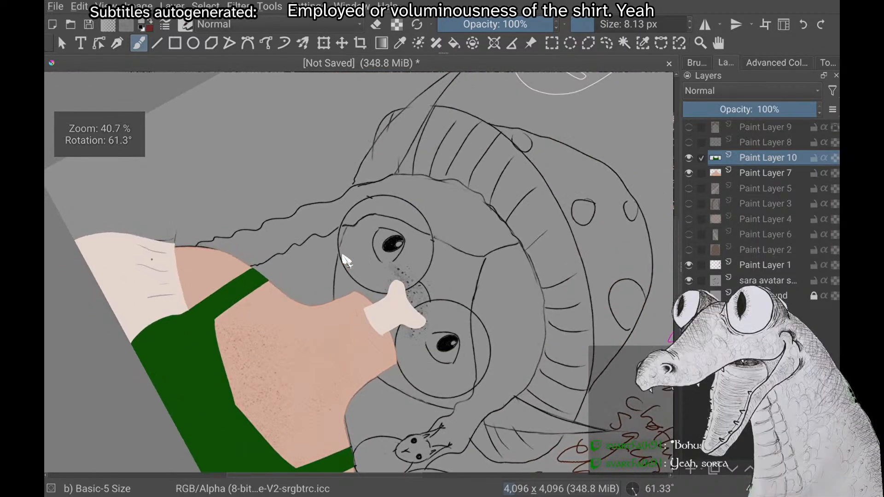
Examine the new sleeve folds and the green bodice up close and in relation to the whole figure
{"action": "scroll", "coordinate": [343, 256], "scroll_direction": "down", "scroll_amount": 3}
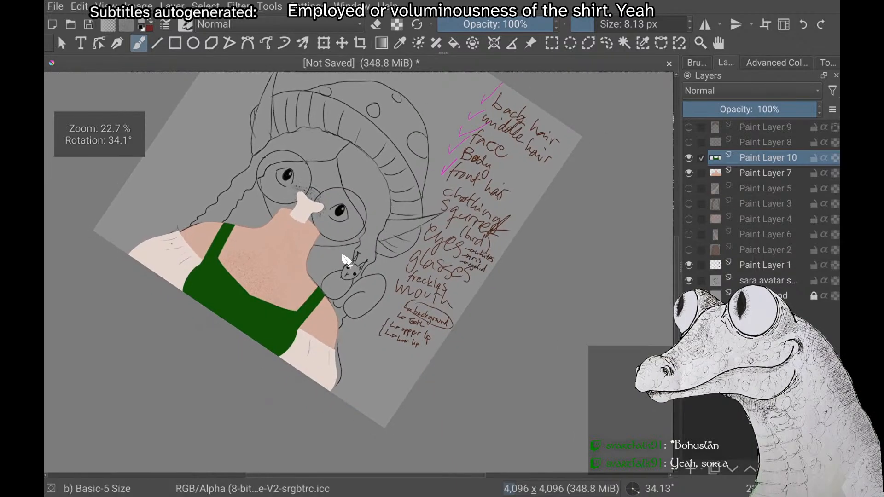
{"action": "scroll", "coordinate": [343, 257], "scroll_direction": "up", "scroll_amount": 1}
{"action": "scroll", "coordinate": [346, 261], "scroll_direction": "up", "scroll_amount": 5}
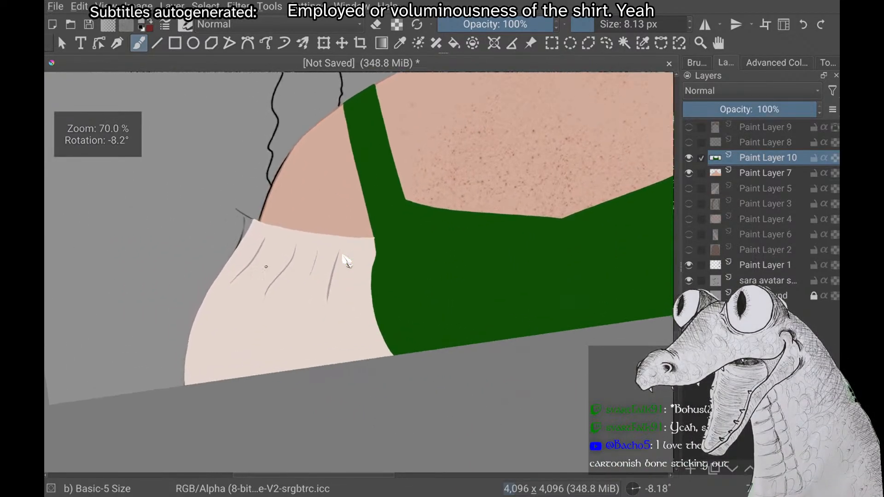
{"action": "scroll", "coordinate": [343, 256], "scroll_direction": "down", "scroll_amount": 2}
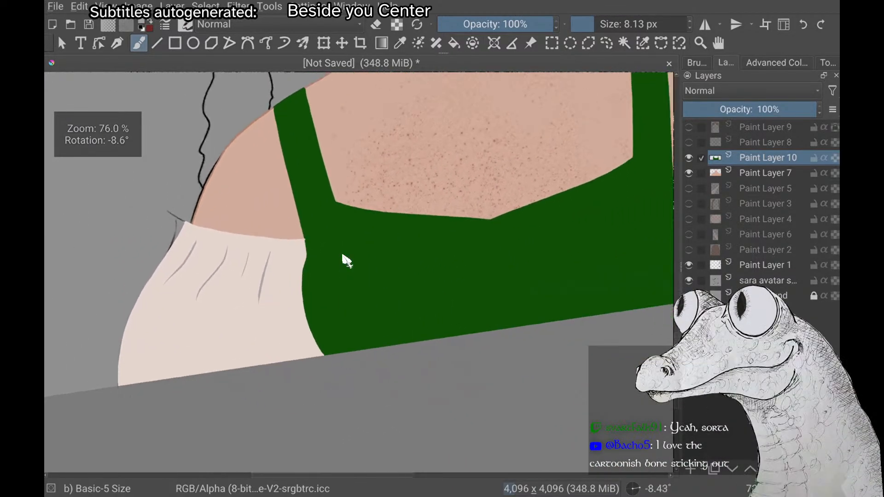
{"action": "scroll", "coordinate": [347, 261], "scroll_direction": "down", "scroll_amount": 4}
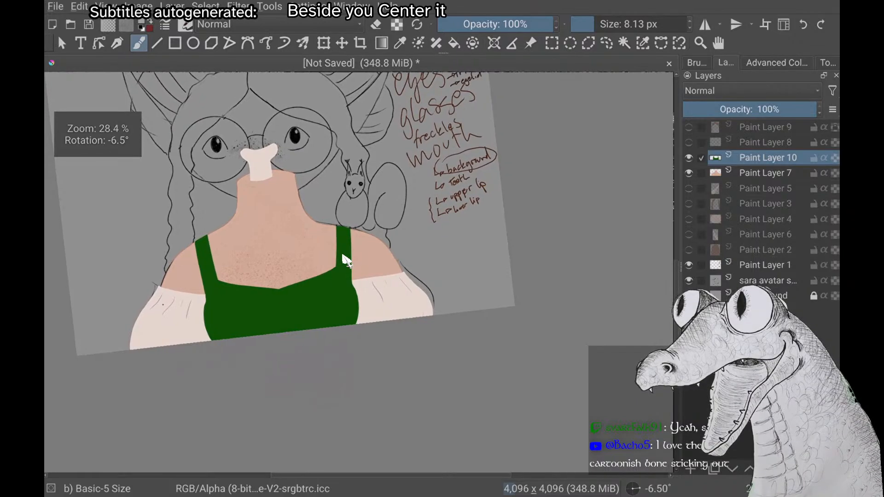
{"action": "scroll", "coordinate": [346, 261], "scroll_direction": "up", "scroll_amount": 1}
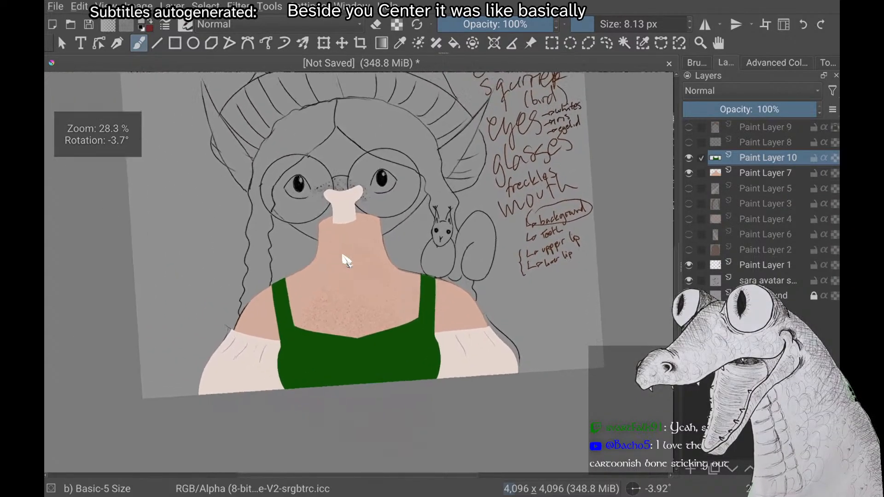
{"action": "scroll", "coordinate": [343, 256], "scroll_direction": "up", "scroll_amount": 2}
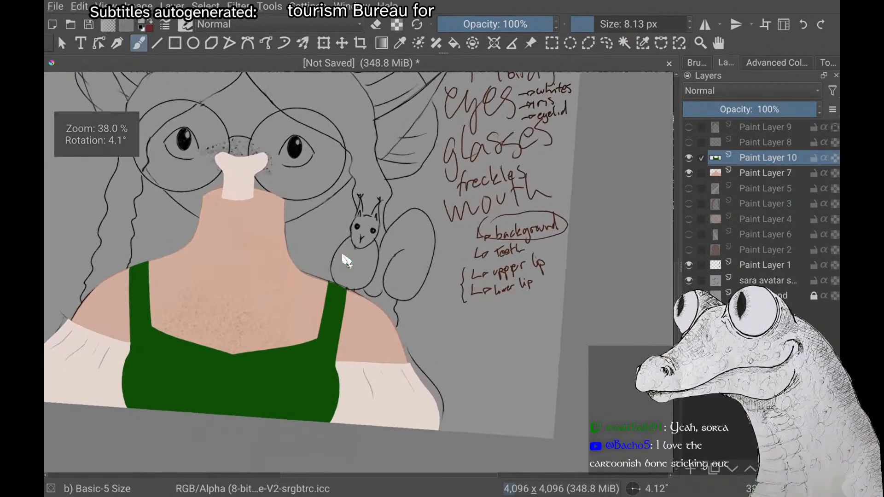
{"action": "scroll", "coordinate": [343, 256], "scroll_direction": "up", "scroll_amount": 1}
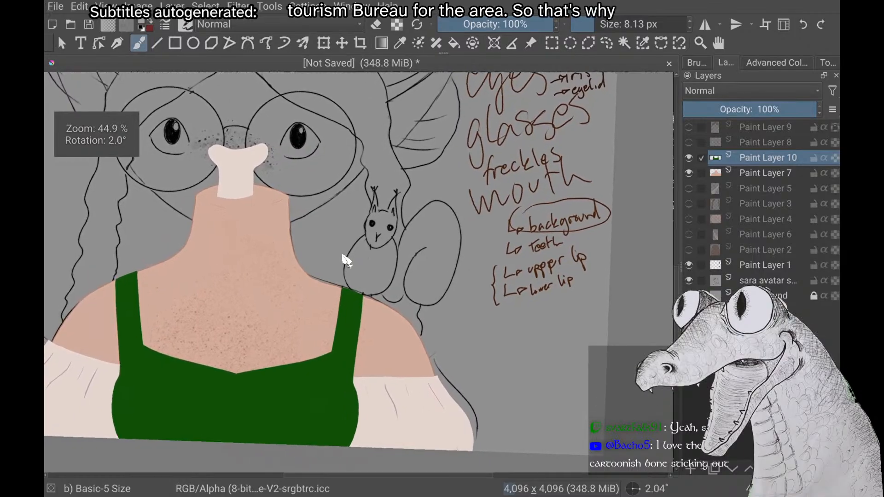
{"action": "scroll", "coordinate": [343, 255], "scroll_direction": "down", "scroll_amount": 3}
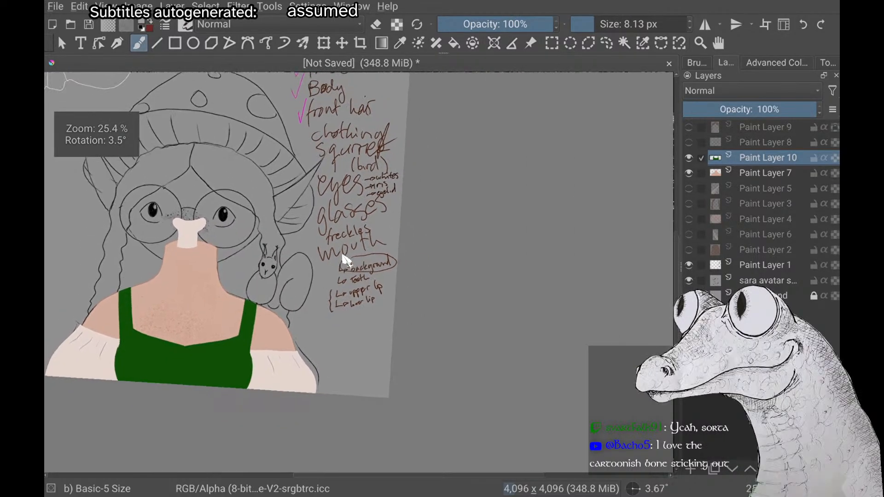
{"action": "scroll", "coordinate": [342, 255], "scroll_direction": "up", "scroll_amount": 3}
{"action": "scroll", "coordinate": [343, 256], "scroll_direction": "down", "scroll_amount": 1}
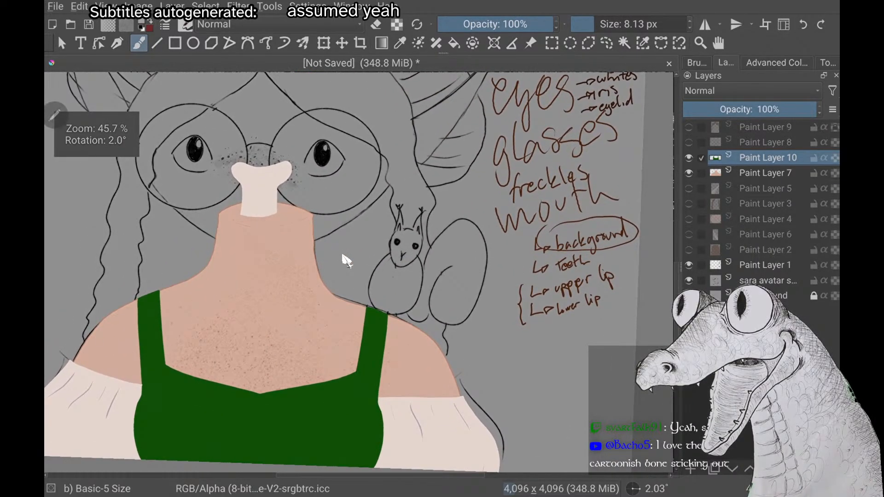
{"action": "scroll", "coordinate": [345, 261], "scroll_direction": "down", "scroll_amount": 3}
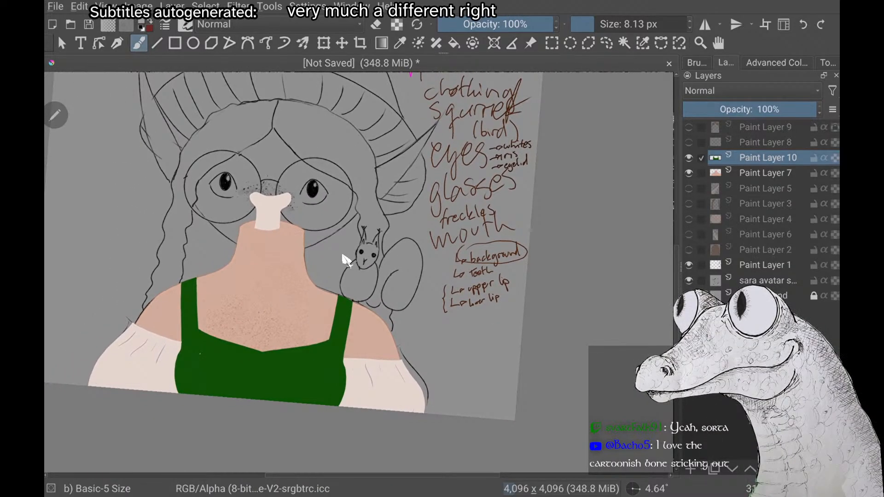
{"action": "scroll", "coordinate": [344, 260], "scroll_direction": "down", "scroll_amount": 3}
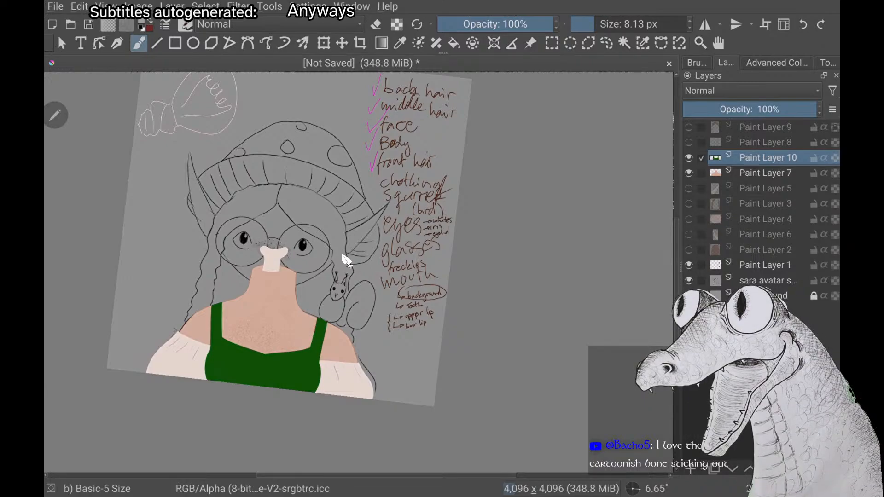
Lower Paint Layer 10 with the clothing in the layer stack so it sits directly below Paint Layer 4
{"action": "key", "text": "ctrl+Page_Down"}
{"action": "key", "text": "ctrl+Page_Down"}
{"action": "key", "text": "ctrl+Page_Down"}
{"action": "key", "text": "ctrl+Page_Down"}
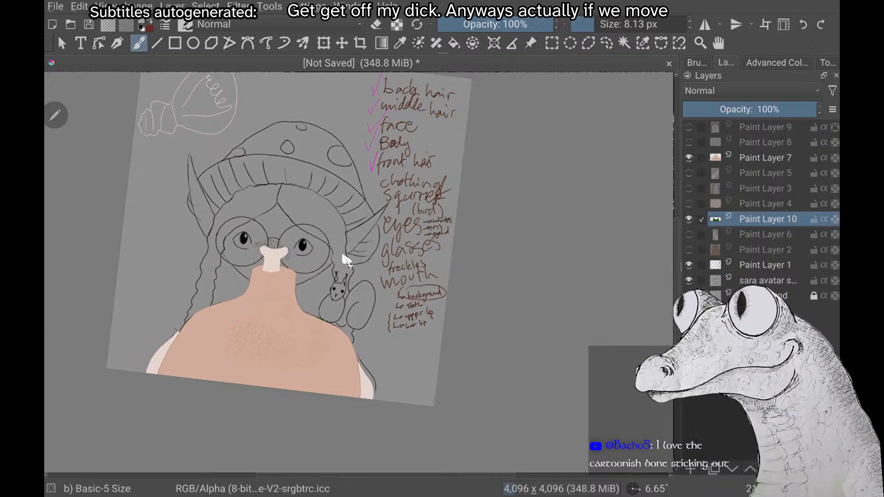
Lower Paint Layer 7 with the body in the stack so it sits between Paint Layer 10 and Paint Layer 6
{"action": "key", "text": "Page_Up"}
{"action": "key", "text": "Page_Up"}
{"action": "key", "text": "Page_Up"}
{"action": "key", "text": "Page_Up"}
{"action": "key", "text": "ctrl+Page_Down"}
{"action": "key", "text": "ctrl+Page_Down"}
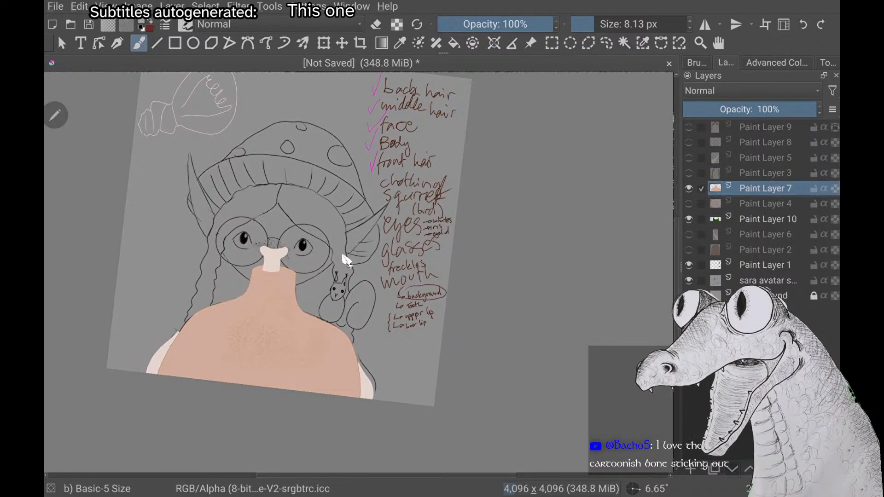
{"action": "key", "text": "ctrl+Page_Down"}
{"action": "key", "text": "ctrl+Page_Down"}
{"action": "key", "text": "ctrl+Page_Down"}
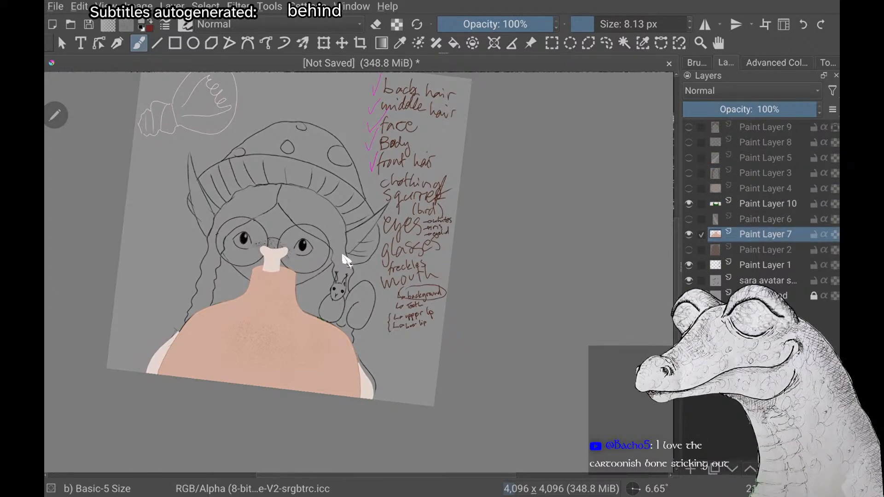
{"action": "key", "text": "ctrl+Page_Up"}
Raise Paint Layer 6 above the body and clothing layers, directly below Paint Layer 4
{"action": "key", "text": "Page_Down"}
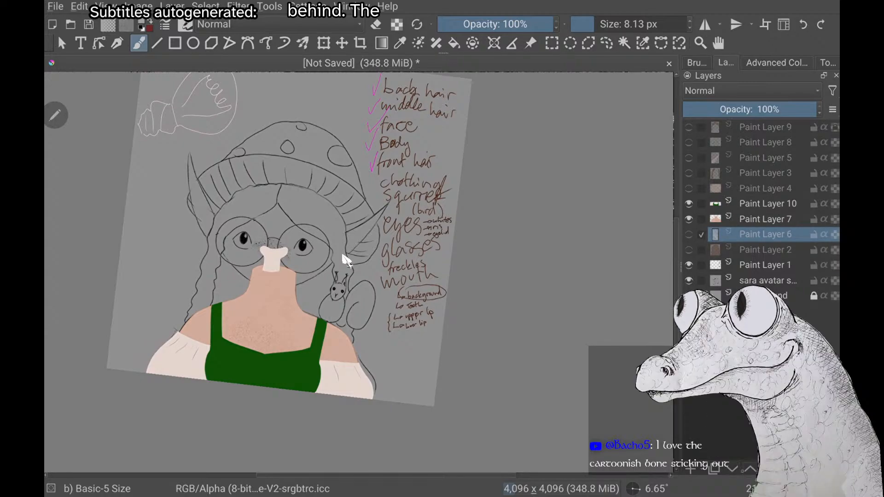
{"action": "key", "text": "ctrl+Page_Up"}
{"action": "key", "text": "ctrl+Page_Up"}
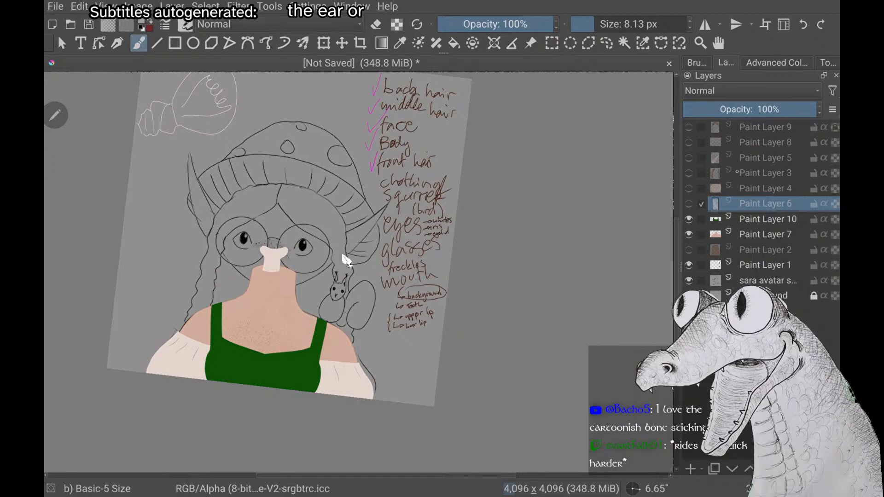
Reposition Paint Layer 3 in the stack so it sits directly above Paint Layer 5
{"action": "left_click", "coordinate": [737, 173]}
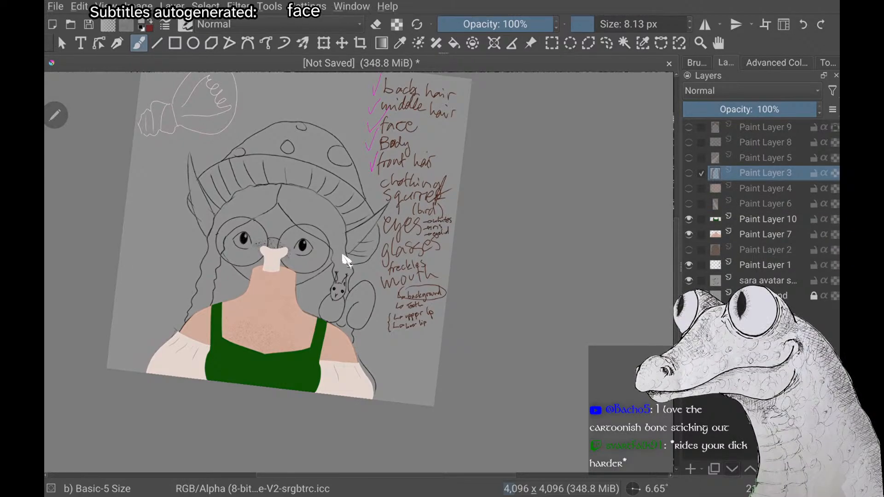
{"action": "key", "text": "ctrl+Page_Down"}
{"action": "key", "text": "ctrl+Page_Down"}
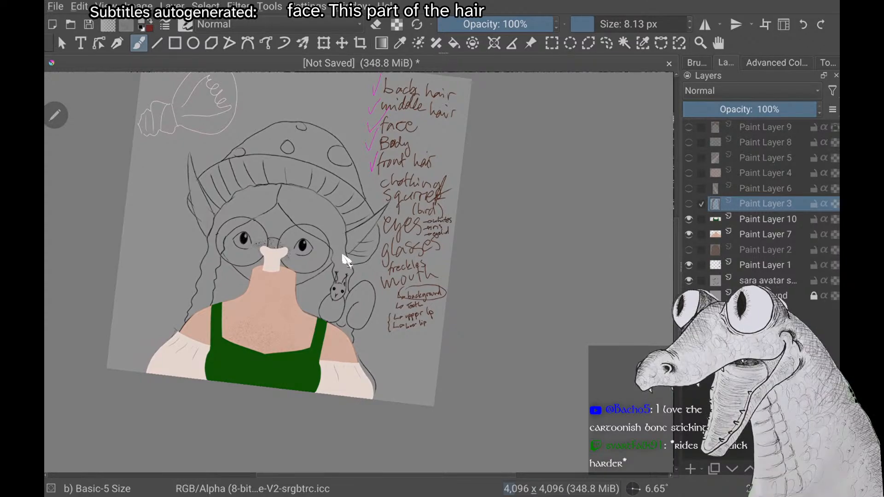
{"action": "key", "text": "ctrl+Page_Up"}
{"action": "key", "text": "ctrl+Page_Up"}
{"action": "key", "text": "ctrl+Page_Up"}
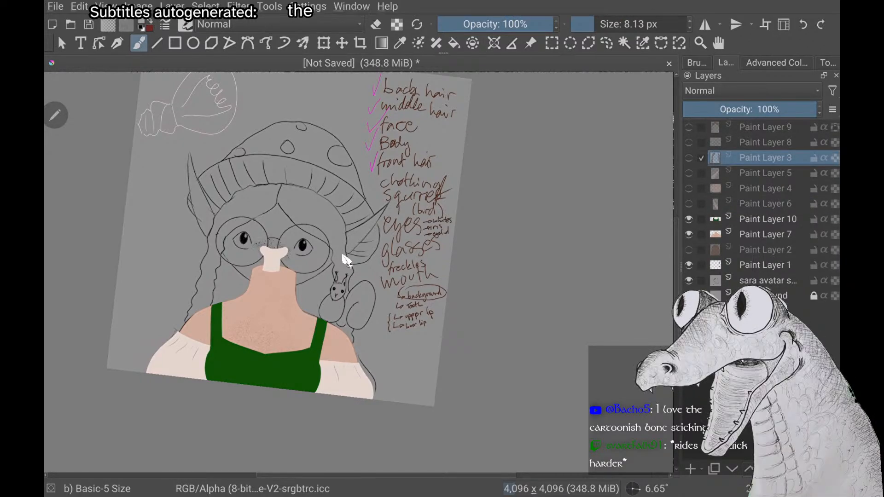
Make all hidden paint layers visible: Paint Layers 2, 6, 4, 5, 3, 8 and 9
{"action": "left_click", "coordinate": [689, 250]}
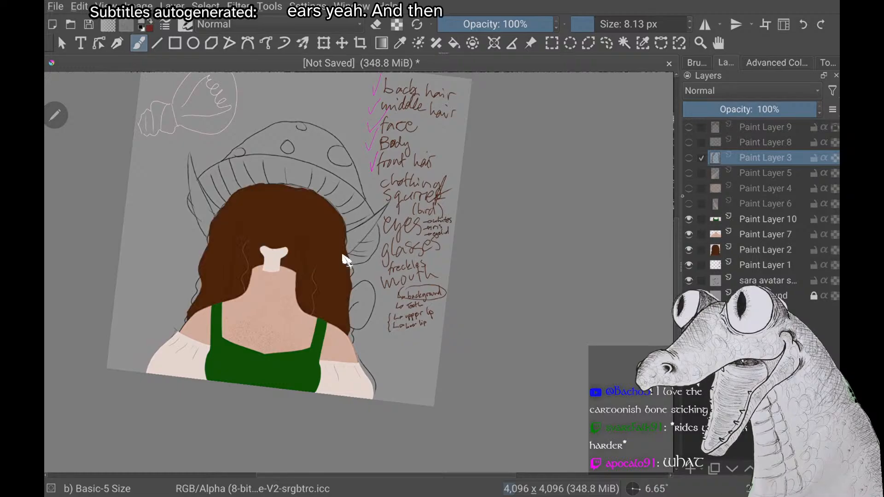
{"action": "left_click", "coordinate": [689, 204]}
{"action": "left_click", "coordinate": [689, 188]}
{"action": "left_click", "coordinate": [689, 172]}
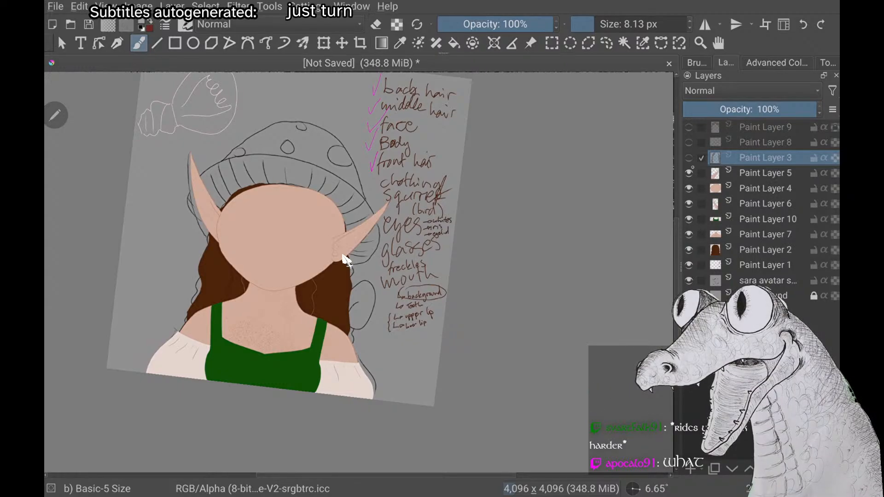
{"action": "left_click", "coordinate": [689, 157]}
{"action": "left_click", "coordinate": [689, 143]}
{"action": "left_click", "coordinate": [689, 127]}
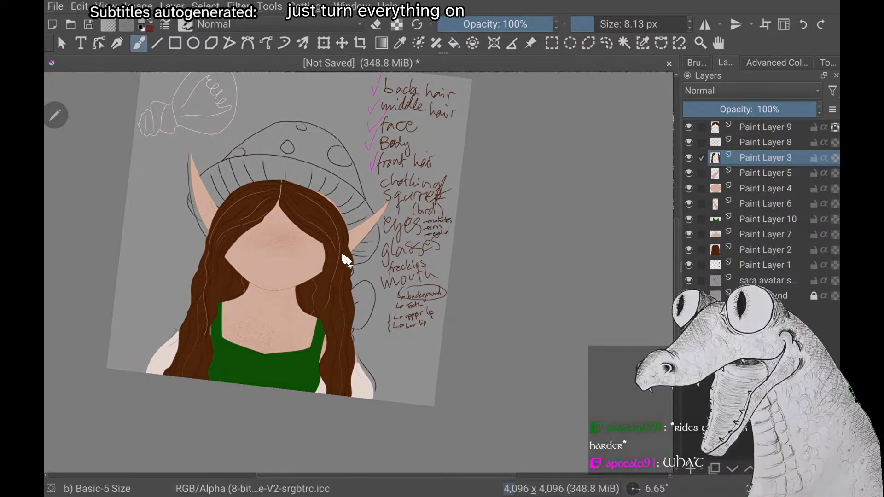
Check how the hair, face, ears, body and clothing overlap with every paint layer switched on
{"action": "scroll", "coordinate": [343, 256], "scroll_direction": "up", "scroll_amount": 1}
{"action": "scroll", "coordinate": [343, 256], "scroll_direction": "down", "scroll_amount": 1}
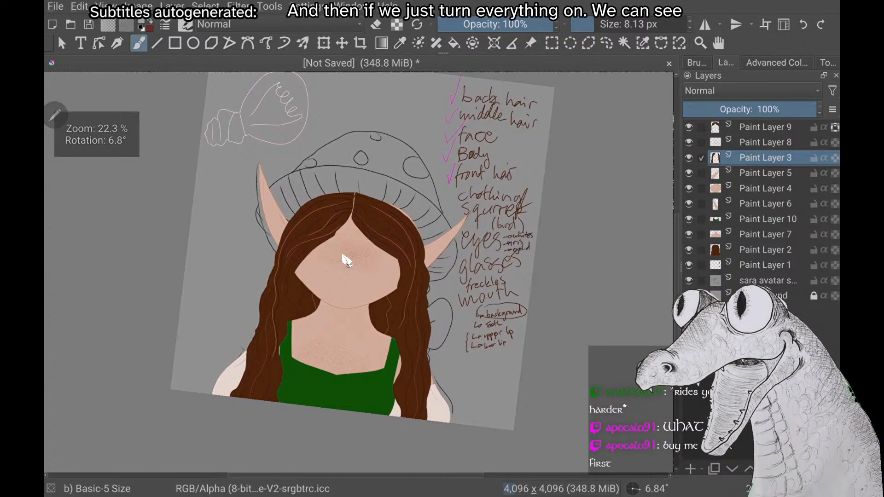
{"action": "scroll", "coordinate": [343, 256], "scroll_direction": "down", "scroll_amount": 1}
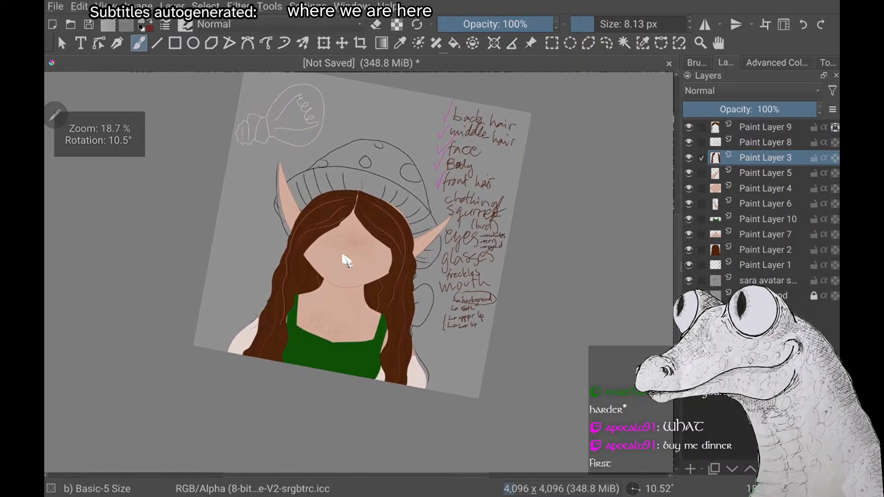
{"action": "scroll", "coordinate": [343, 256], "scroll_direction": "up", "scroll_amount": 2}
{"action": "scroll", "coordinate": [343, 256], "scroll_direction": "down", "scroll_amount": 1}
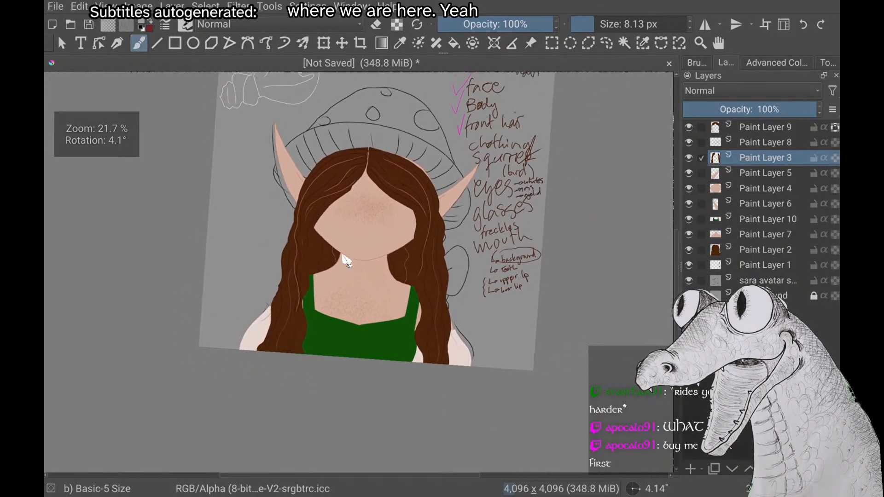
{"action": "scroll", "coordinate": [343, 256], "scroll_direction": "down", "scroll_amount": 1}
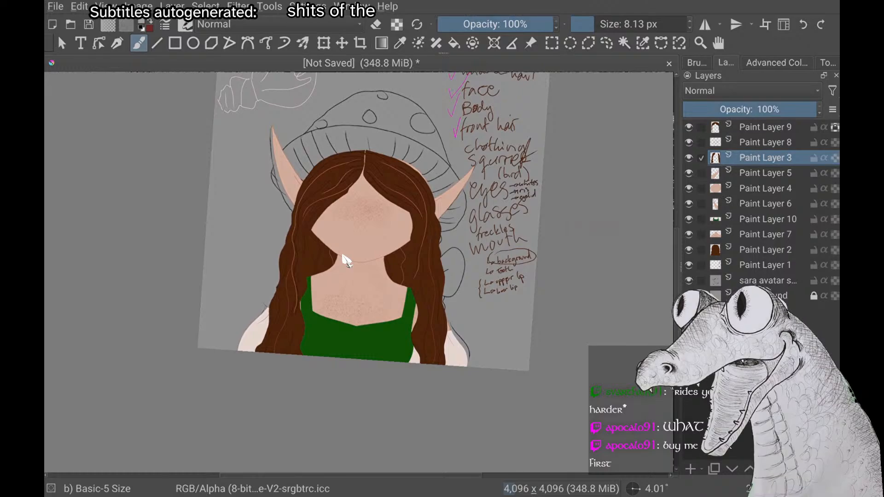
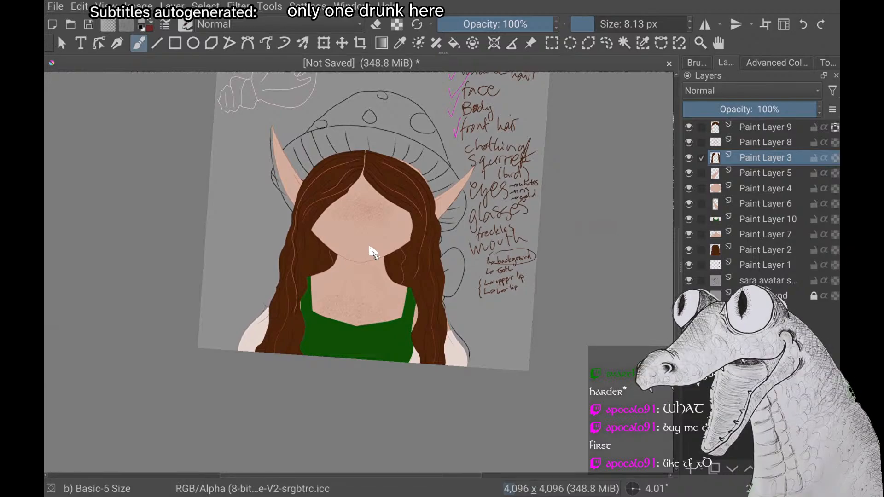
Hide Paint Layer 3 to view the portrait without the long hair lengths over the shoulders
{"action": "scroll", "coordinate": [373, 253], "scroll_direction": "down", "scroll_amount": 4}
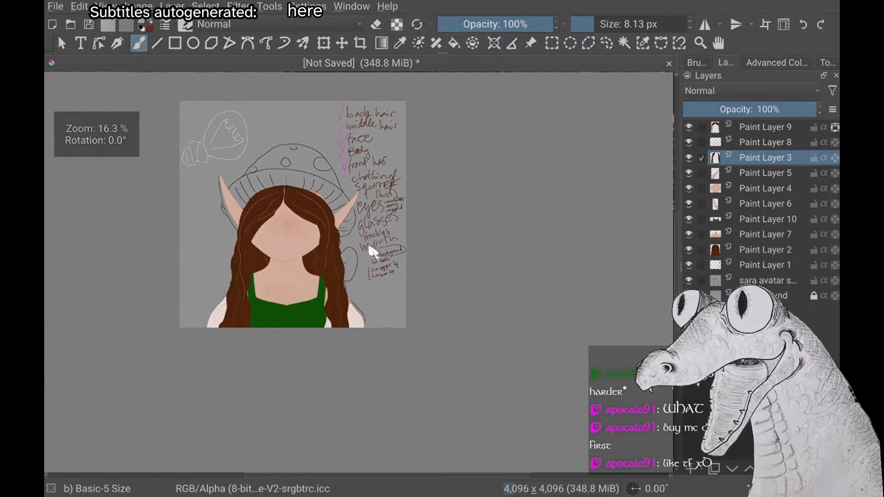
{"action": "scroll", "coordinate": [373, 252], "scroll_direction": "down", "scroll_amount": 2}
{"action": "scroll", "coordinate": [373, 253], "scroll_direction": "up", "scroll_amount": 5}
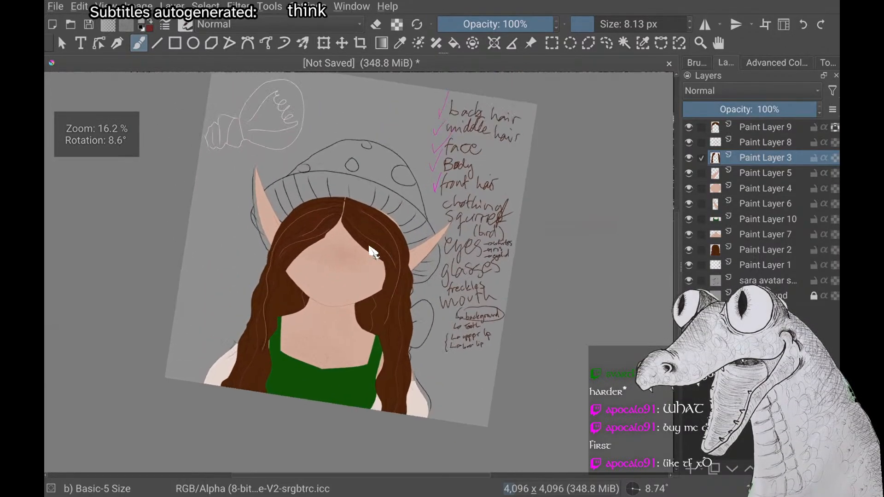
{"action": "scroll", "coordinate": [373, 253], "scroll_direction": "up", "scroll_amount": 1}
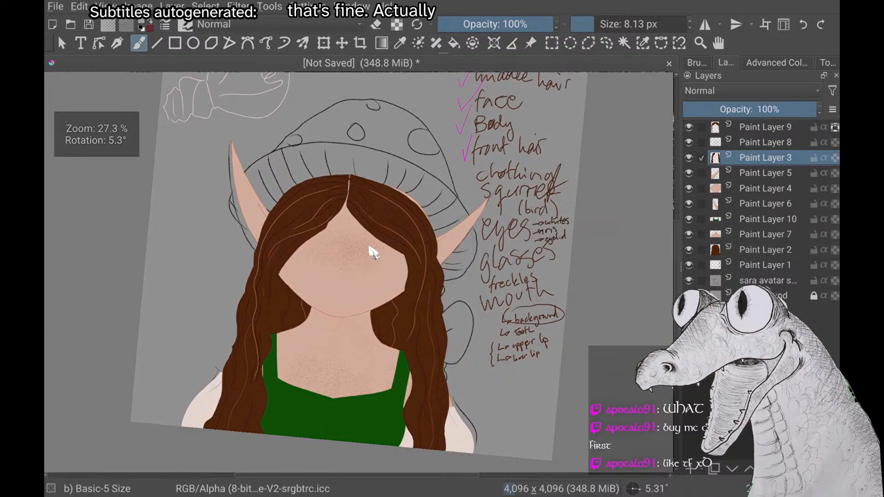
{"action": "left_click", "coordinate": [689, 157]}
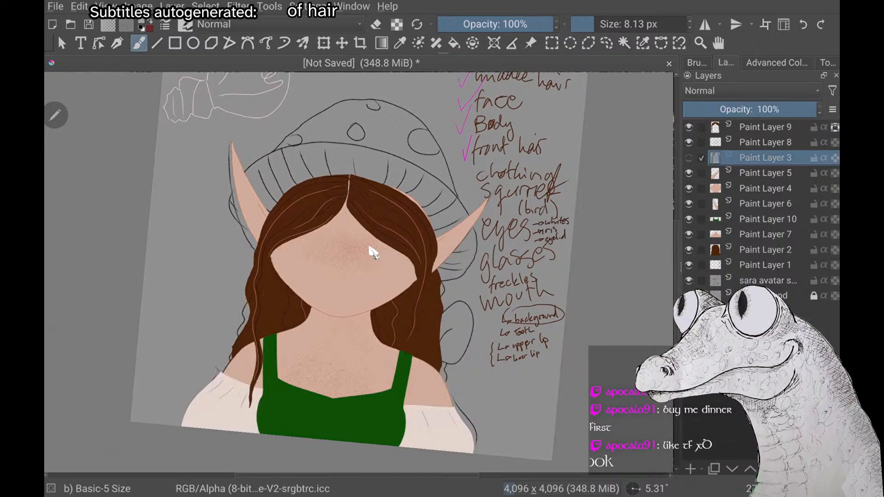
{"action": "scroll", "coordinate": [373, 252], "scroll_direction": "down", "scroll_amount": 2}
{"action": "scroll", "coordinate": [373, 252], "scroll_direction": "up", "scroll_amount": 4}
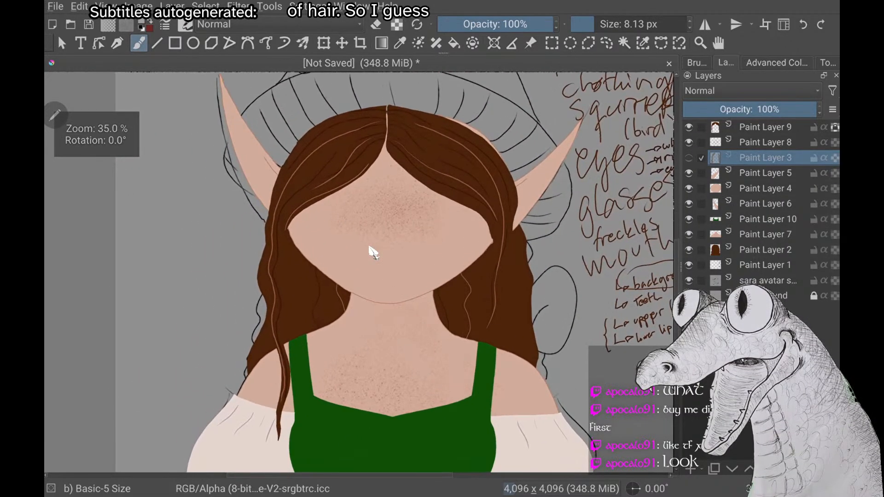
{"action": "scroll", "coordinate": [373, 252], "scroll_direction": "down", "scroll_amount": 1}
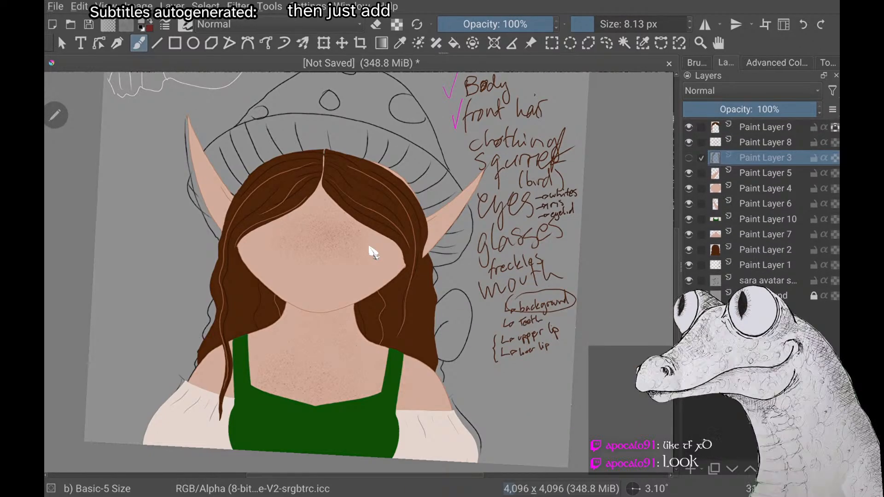
On Paint Layer 9, paint dark brown hair over the exposed skin along the head's outer edge above the right-hand ear, using a 26.75 px brush
{"action": "left_click", "coordinate": [765, 127]}
{"action": "right_click", "coordinate": [170, 259]}
{"action": "left_click", "coordinate": [120, 285]}
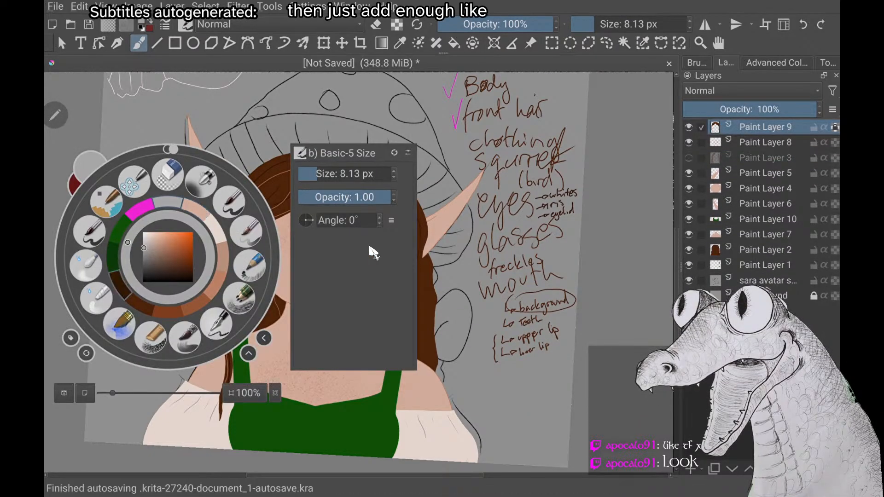
{"action": "scroll", "coordinate": [370, 251], "scroll_direction": "up", "scroll_amount": 3}
{"action": "right_click", "coordinate": [168, 283]}
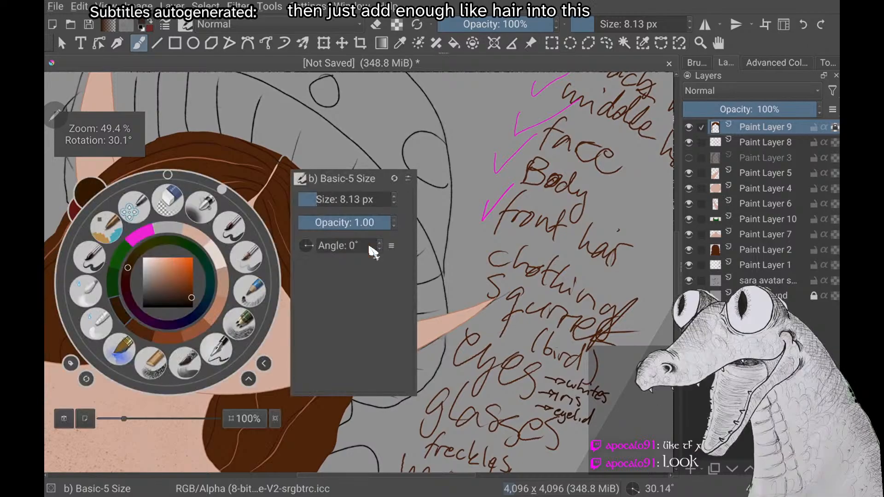
{"action": "left_click", "coordinate": [139, 330]}
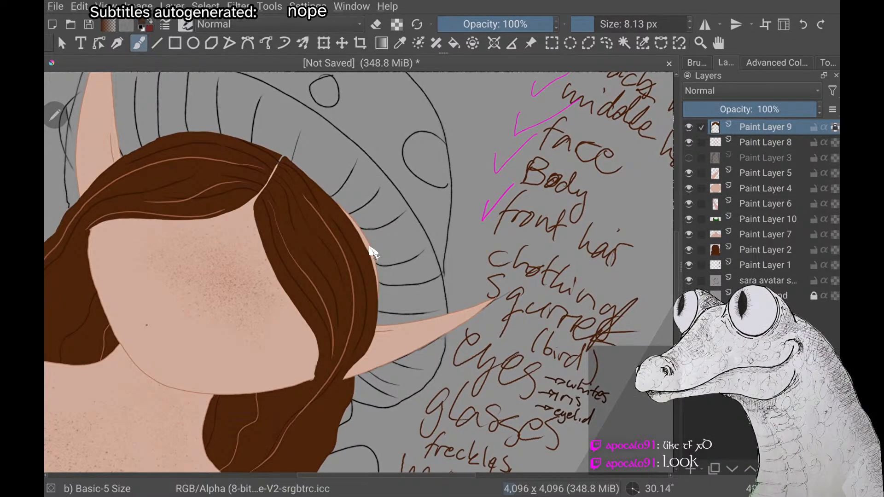
{"action": "key", "text": "bracketright"}
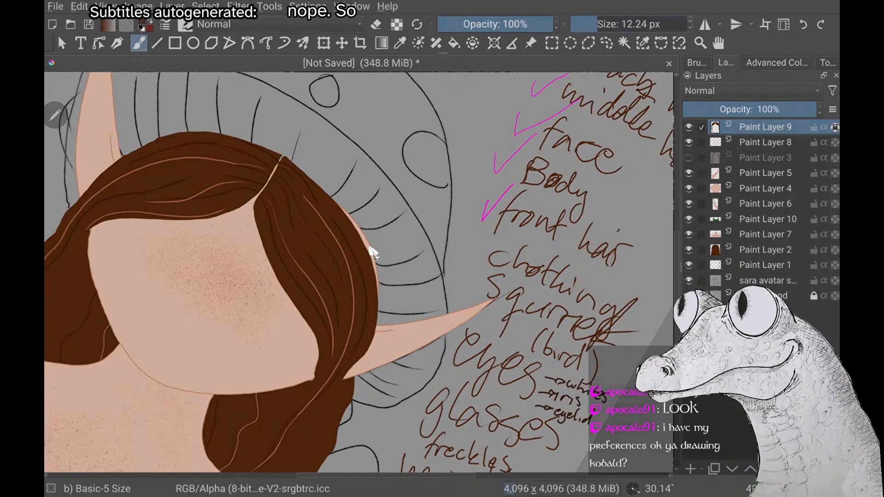
{"action": "key", "text": "bracketright"}
{"action": "key", "text": "bracketright"}
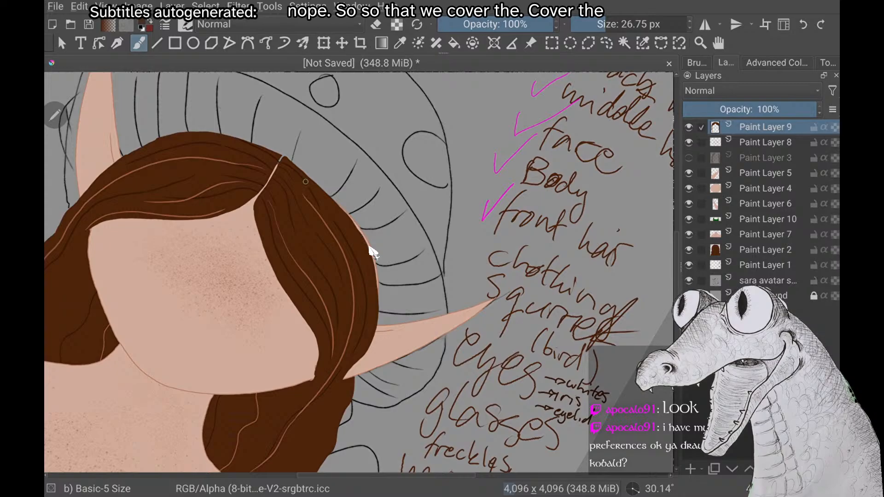
{"action": "mouse_move", "coordinate": [360, 229]}
{"action": "left_mouse_down"}
{"action": "mouse_move", "coordinate": [377, 295]}
{"action": "mouse_move", "coordinate": [371, 347]}
{"action": "mouse_move", "coordinate": [376, 275]}
{"action": "left_mouse_up"}
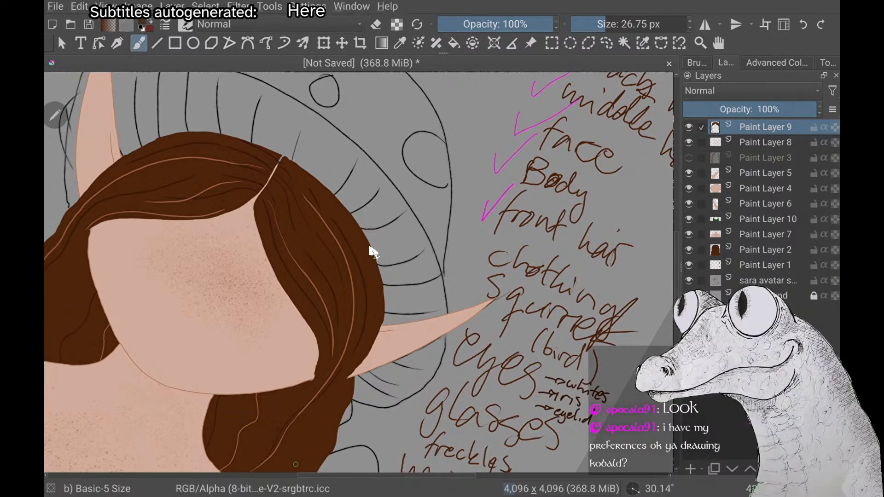
Erase the stray brown strand beside the right-hand front lock on Paint Layer 9, hiding Paint Layer 2 only while erasing
{"action": "left_click", "coordinate": [688, 249]}
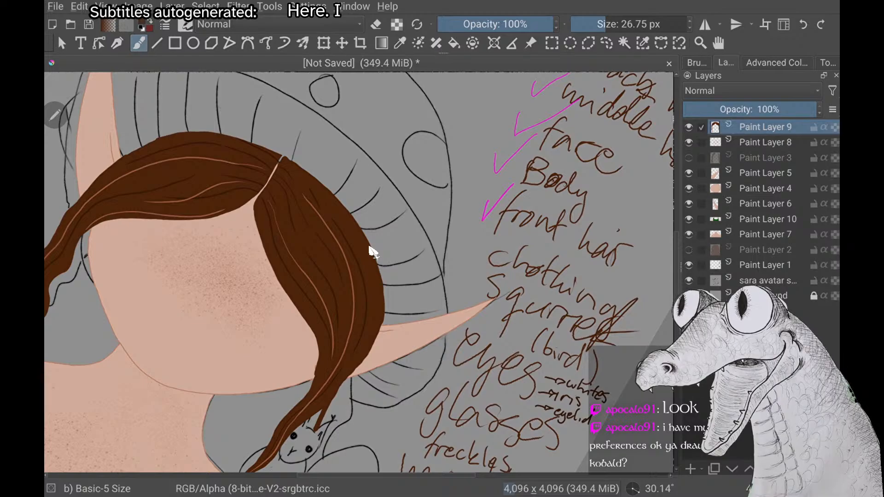
{"action": "scroll", "coordinate": [373, 252], "scroll_direction": "up", "scroll_amount": 5}
{"action": "key", "text": "e"}
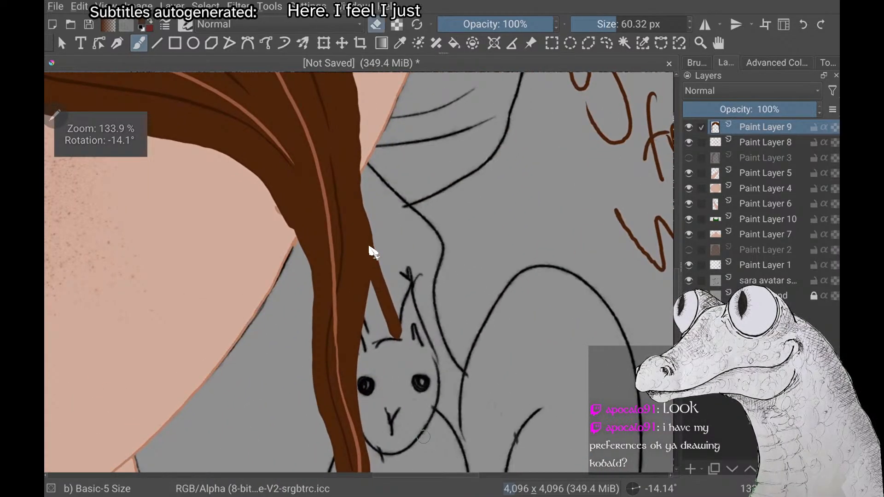
{"action": "mouse_move", "coordinate": [401, 339]}
{"action": "left_mouse_down"}
{"action": "mouse_move", "coordinate": [393, 244]}
{"action": "mouse_move", "coordinate": [383, 316]}
{"action": "mouse_move", "coordinate": [388, 269]}
{"action": "left_mouse_up"}
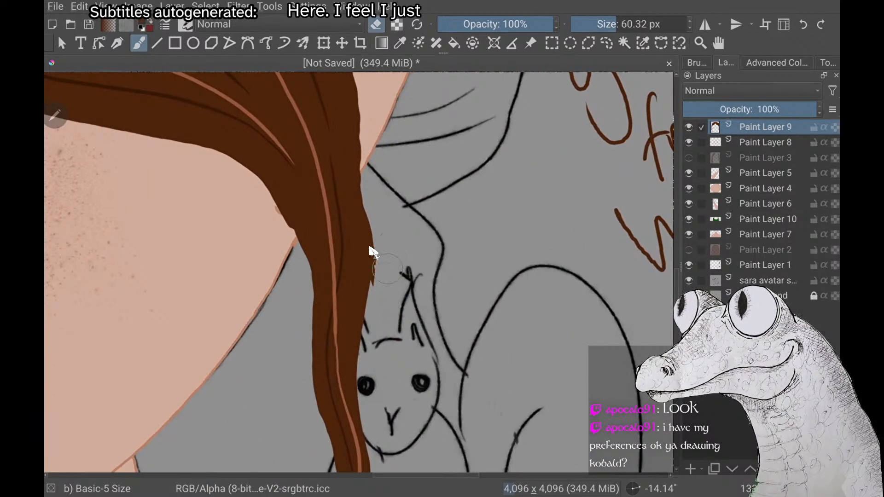
{"action": "scroll", "coordinate": [373, 253], "scroll_direction": "down", "scroll_amount": 5}
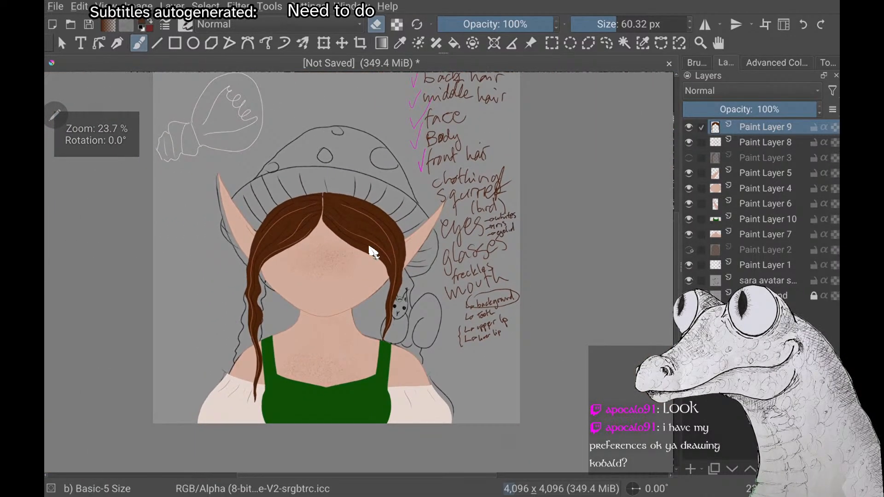
{"action": "left_click", "coordinate": [689, 250]}
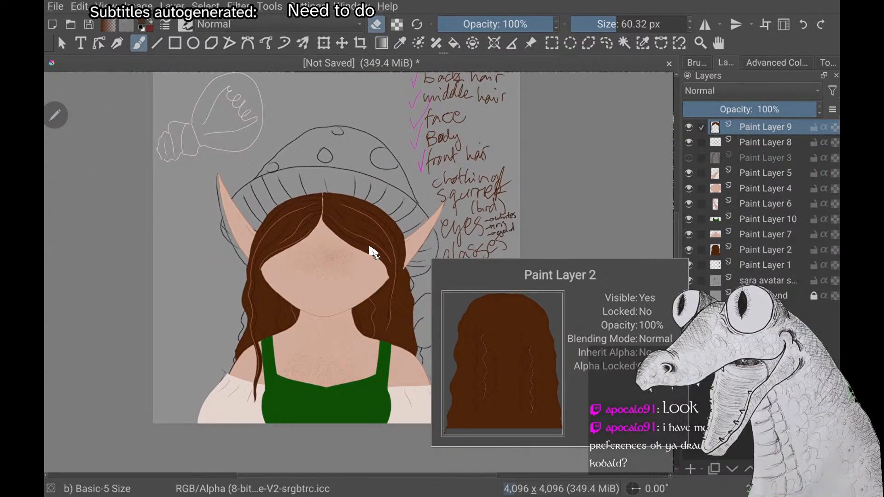
Examine the overall hair silhouette of the portrait from several zoom levels and canvas rotations
{"action": "scroll", "coordinate": [373, 252], "scroll_direction": "down", "scroll_amount": 2}
{"action": "scroll", "coordinate": [373, 252], "scroll_direction": "up", "scroll_amount": 2}
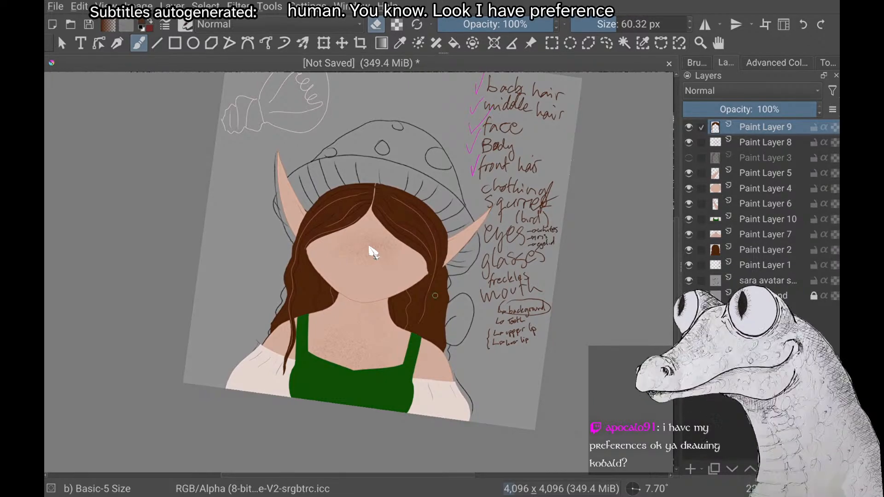
{"action": "scroll", "coordinate": [373, 253], "scroll_direction": "down", "scroll_amount": 2}
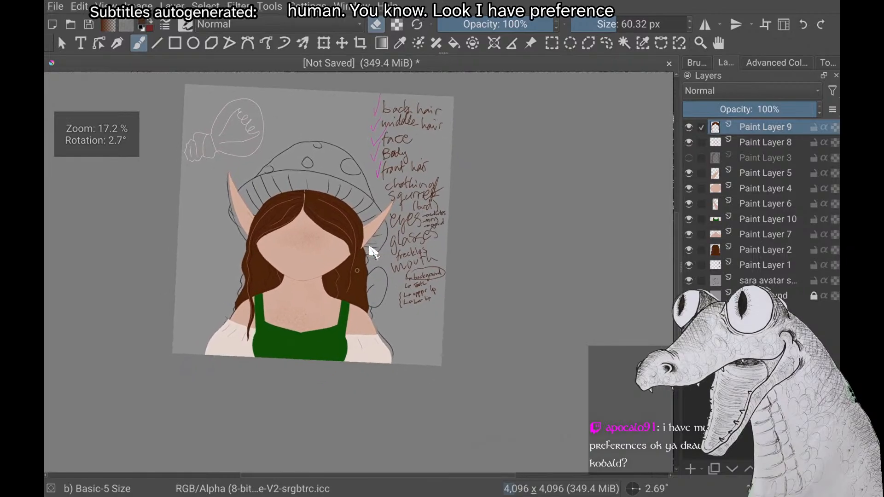
{"action": "scroll", "coordinate": [373, 252], "scroll_direction": "up", "scroll_amount": 3}
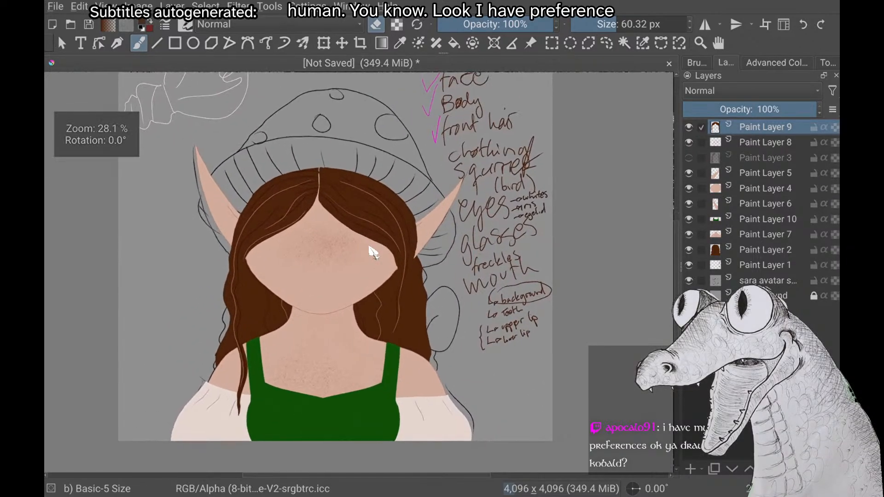
{"action": "scroll", "coordinate": [373, 252], "scroll_direction": "down", "scroll_amount": 1}
{"action": "scroll", "coordinate": [373, 253], "scroll_direction": "up", "scroll_amount": 1}
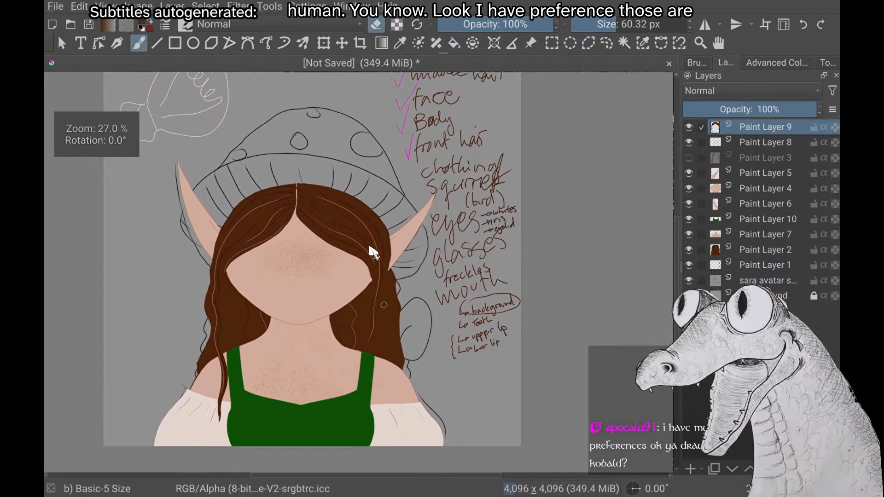
{"action": "scroll", "coordinate": [373, 252], "scroll_direction": "down", "scroll_amount": 3}
{"action": "scroll", "coordinate": [373, 253], "scroll_direction": "down", "scroll_amount": 1}
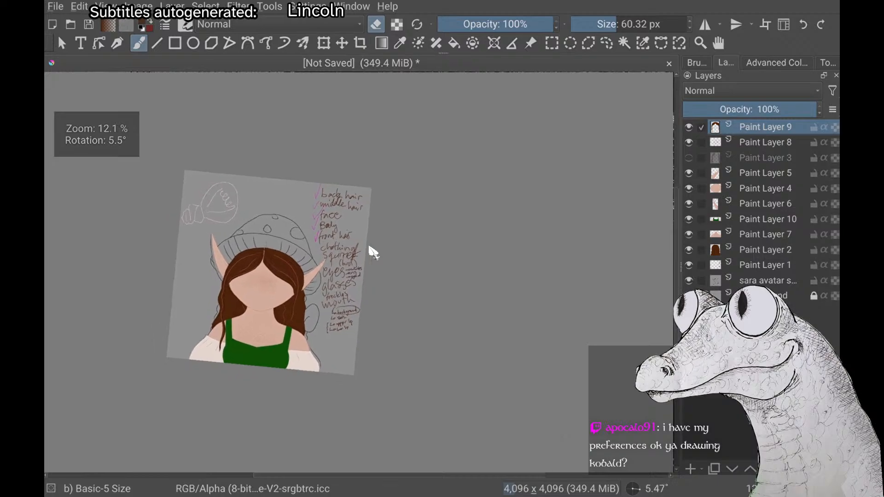
{"action": "scroll", "coordinate": [373, 252], "scroll_direction": "up", "scroll_amount": 4}
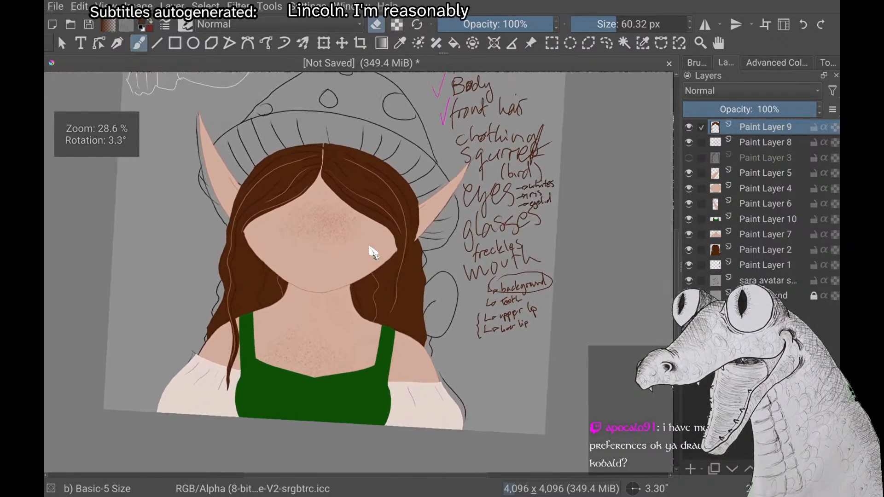
{"action": "scroll", "coordinate": [373, 252], "scroll_direction": "down", "scroll_amount": 1}
{"action": "scroll", "coordinate": [370, 247], "scroll_direction": "down", "scroll_amount": 1}
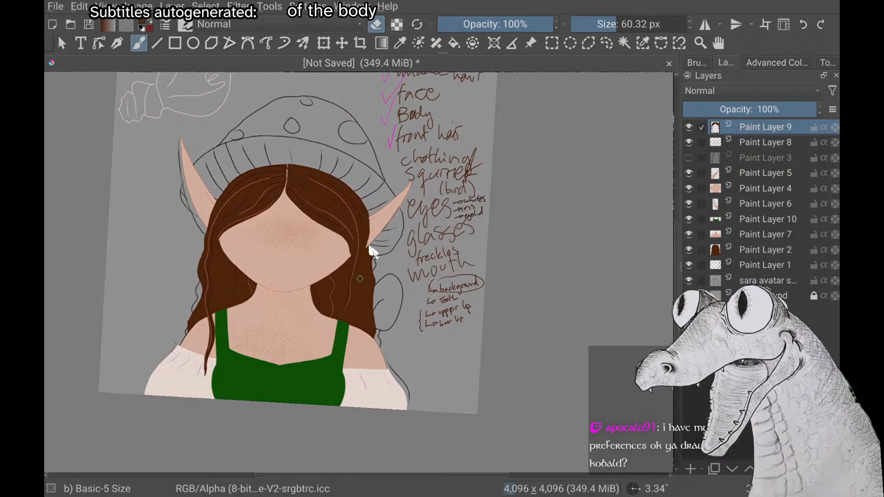
On Paint Layer 2, extend the dark brown back hair around the top and side of the head, hiding Paint Layer 9 only while painting
{"action": "left_click", "coordinate": [766, 250]}
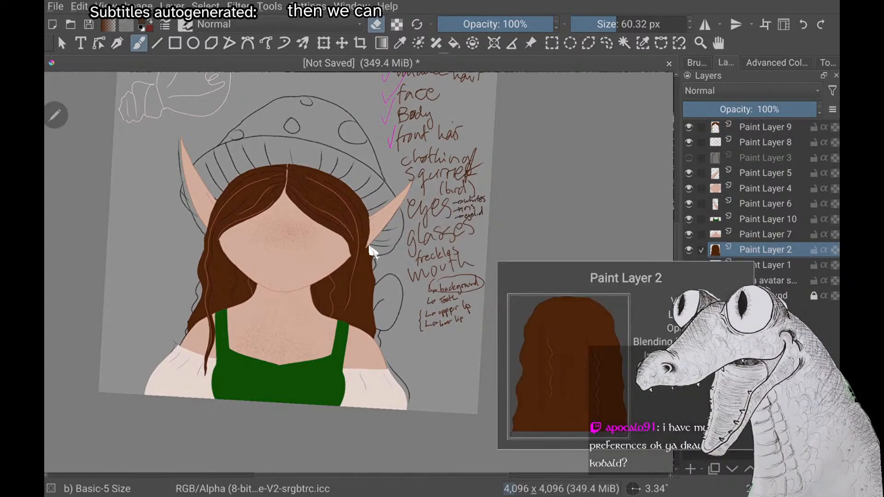
{"action": "left_click", "coordinate": [689, 127]}
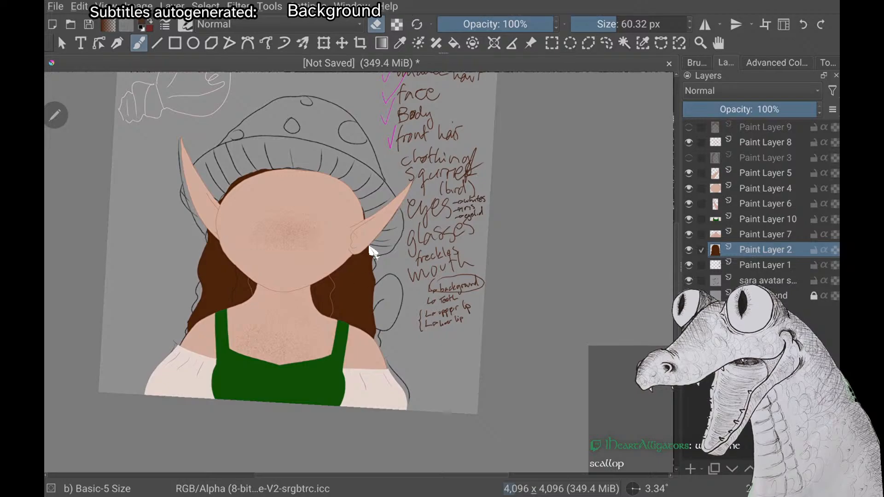
{"action": "scroll", "coordinate": [370, 247], "scroll_direction": "up", "scroll_amount": 3}
{"action": "scroll", "coordinate": [370, 248], "scroll_direction": "up", "scroll_amount": 1}
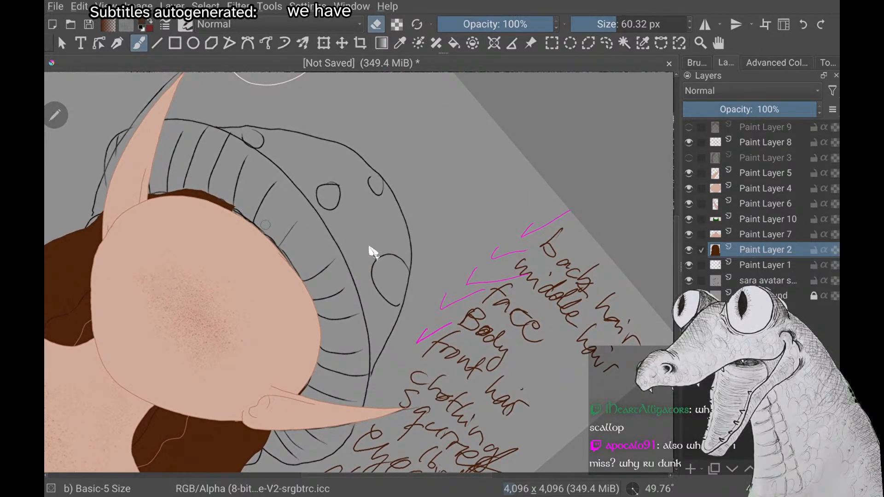
{"action": "key", "text": "e"}
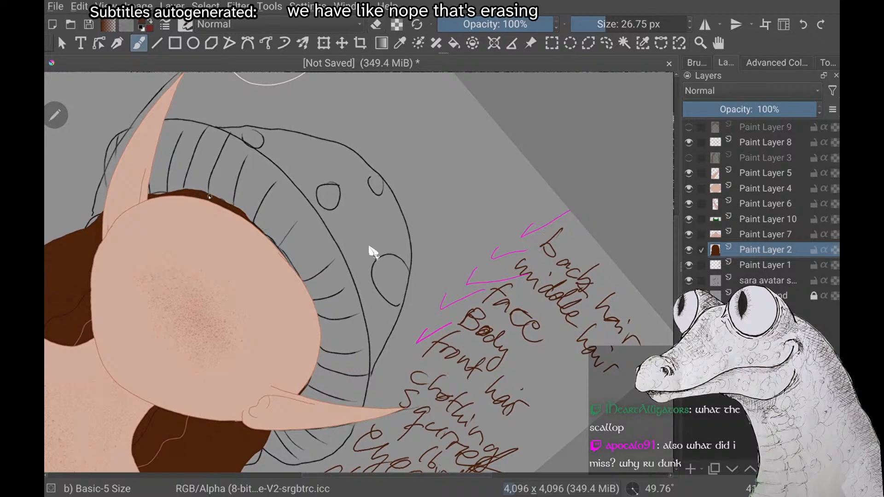
{"action": "left_click_drag", "start_coordinate": [192, 193], "coordinate": [224, 200]}
{"action": "mouse_move", "coordinate": [272, 233]}
{"action": "left_mouse_down"}
{"action": "mouse_move", "coordinate": [308, 288]}
{"action": "mouse_move", "coordinate": [317, 324]}
{"action": "mouse_move", "coordinate": [319, 357]}
{"action": "mouse_move", "coordinate": [298, 399]}
{"action": "mouse_move", "coordinate": [317, 372]}
{"action": "mouse_move", "coordinate": [320, 308]}
{"action": "left_mouse_up"}
{"action": "mouse_move", "coordinate": [285, 248]}
{"action": "left_mouse_down"}
{"action": "mouse_move", "coordinate": [225, 206]}
{"action": "mouse_move", "coordinate": [244, 216]}
{"action": "mouse_move", "coordinate": [297, 303]}
{"action": "mouse_move", "coordinate": [269, 239]}
{"action": "mouse_move", "coordinate": [298, 286]}
{"action": "left_mouse_up"}
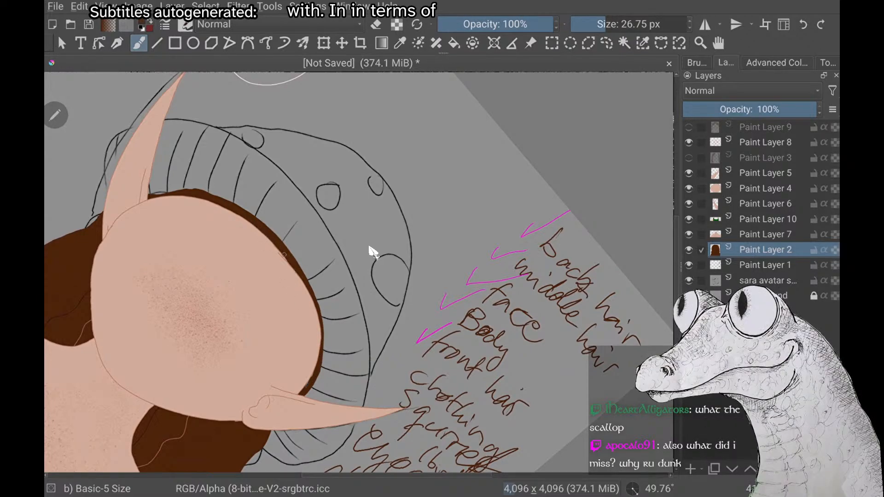
{"action": "left_click", "coordinate": [690, 128]}
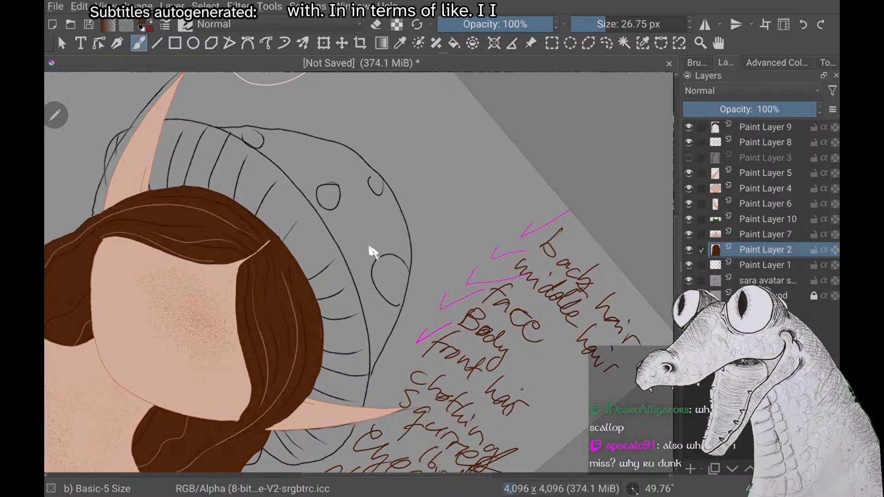
{"action": "scroll", "coordinate": [299, 293], "scroll_direction": "up", "scroll_amount": 3}
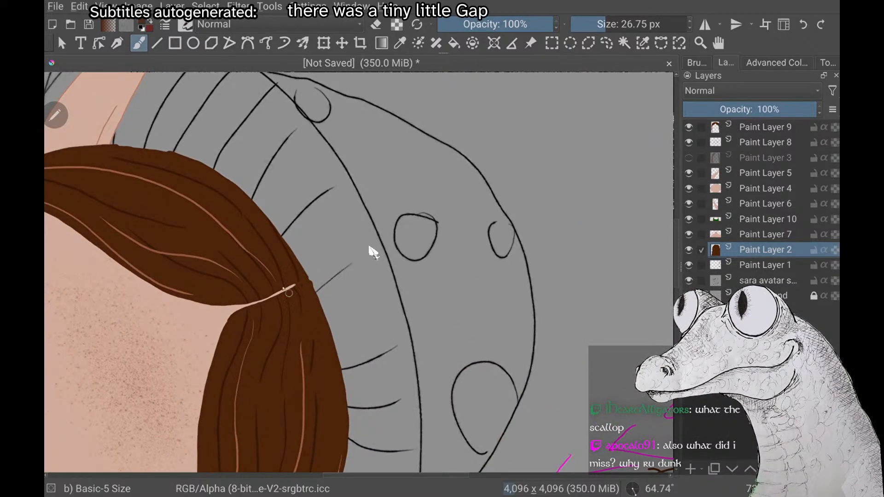
{"action": "scroll", "coordinate": [370, 247], "scroll_direction": "down", "scroll_amount": 5}
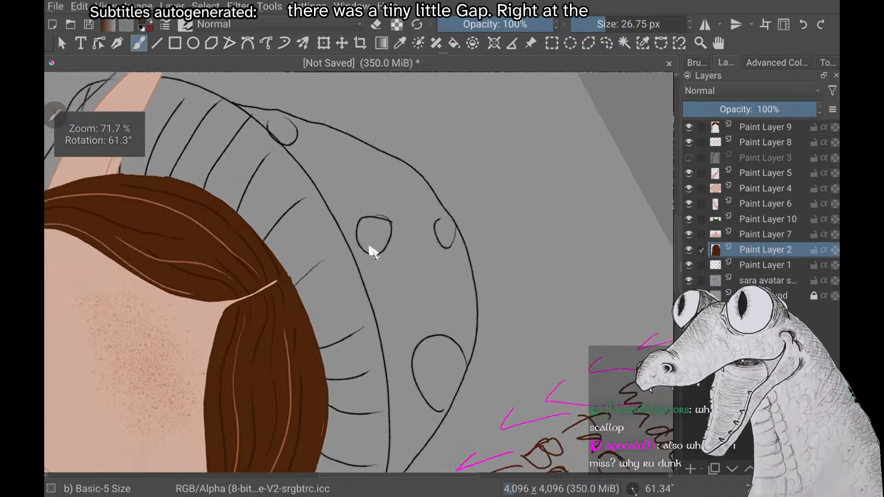
{"action": "scroll", "coordinate": [369, 247], "scroll_direction": "down", "scroll_amount": 2}
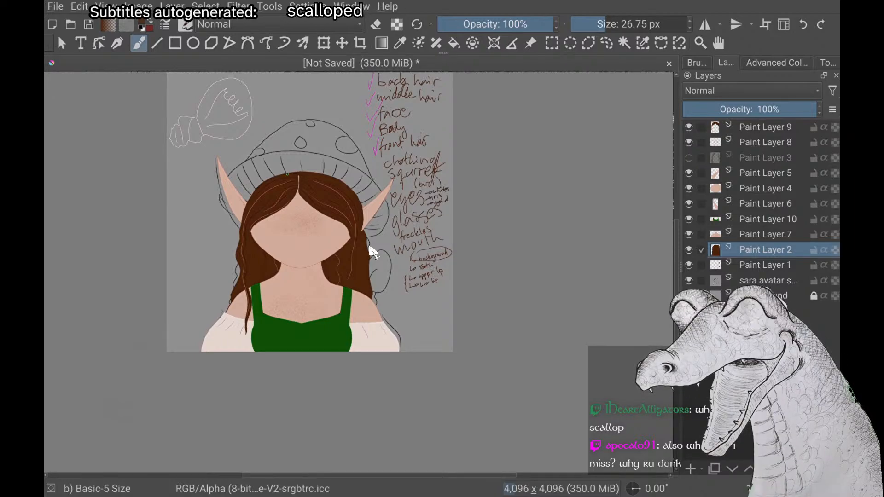
{"action": "scroll", "coordinate": [370, 247], "scroll_direction": "up", "scroll_amount": 3}
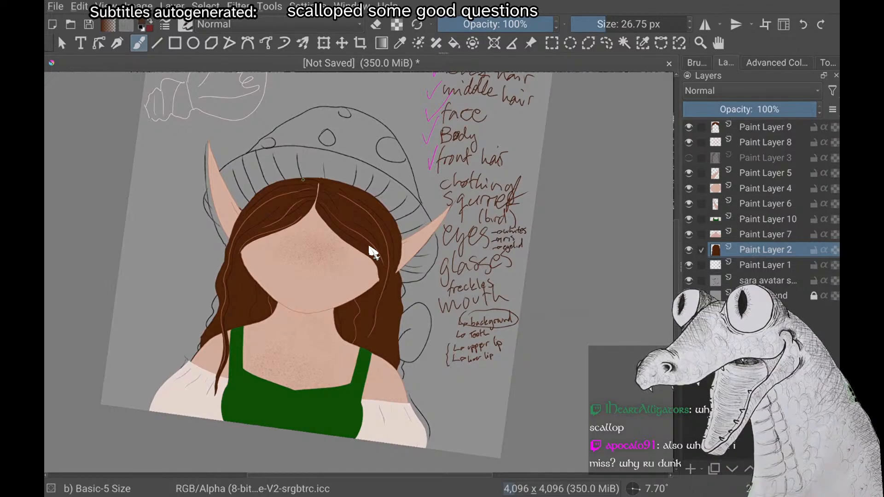
{"action": "scroll", "coordinate": [370, 248], "scroll_direction": "up", "scroll_amount": 2}
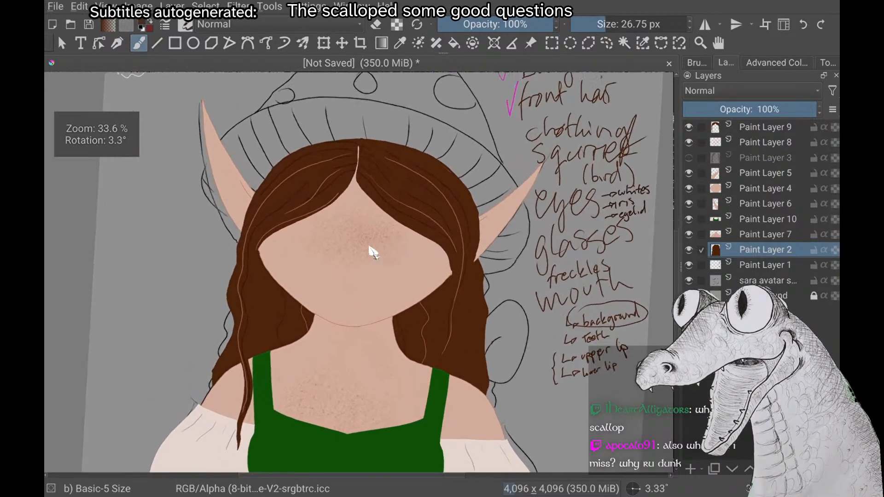
Examine the whole portrait and the written checklist from several zoom levels and canvas rotations
{"action": "scroll", "coordinate": [370, 248], "scroll_direction": "down", "scroll_amount": 3}
{"action": "scroll", "coordinate": [370, 248], "scroll_direction": "up", "scroll_amount": 1}
{"action": "scroll", "coordinate": [370, 247], "scroll_direction": "down", "scroll_amount": 1}
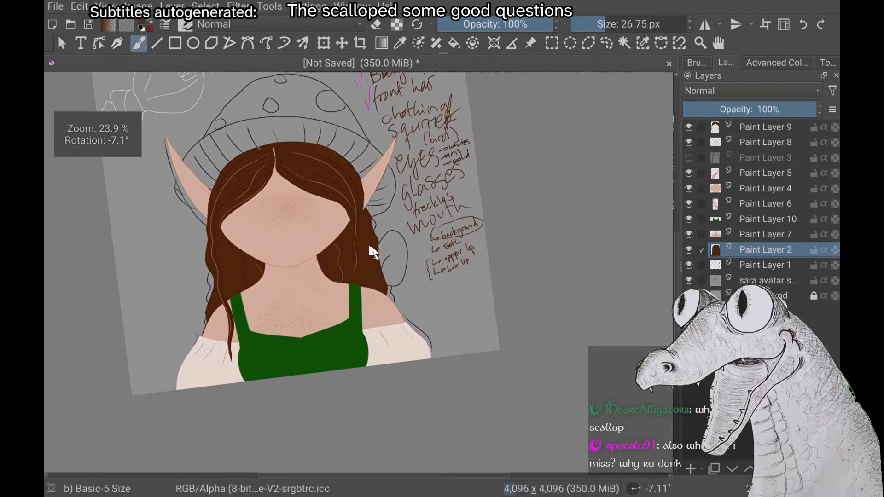
{"action": "scroll", "coordinate": [370, 251], "scroll_direction": "down", "scroll_amount": 2}
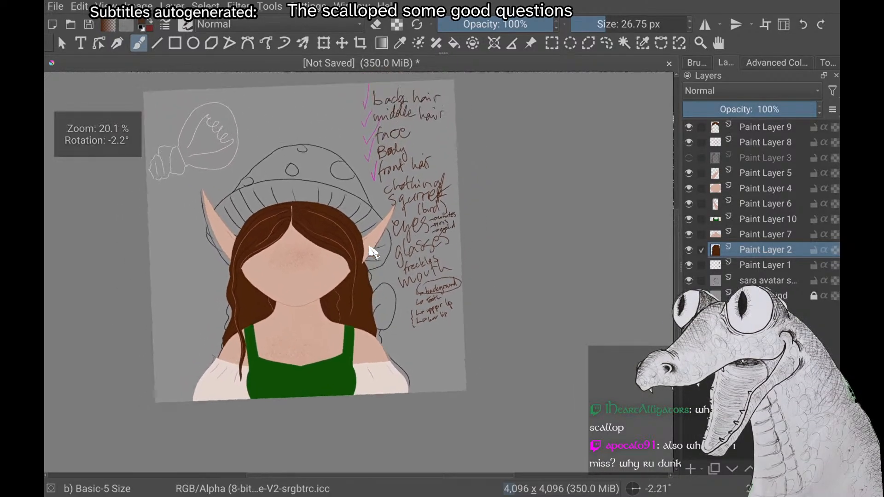
{"action": "scroll", "coordinate": [373, 251], "scroll_direction": "down", "scroll_amount": 1}
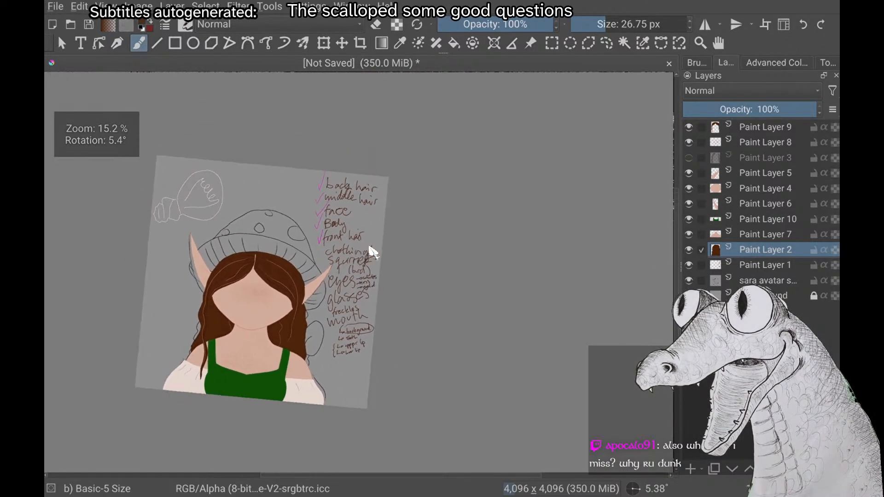
{"action": "scroll", "coordinate": [372, 251], "scroll_direction": "up", "scroll_amount": 3}
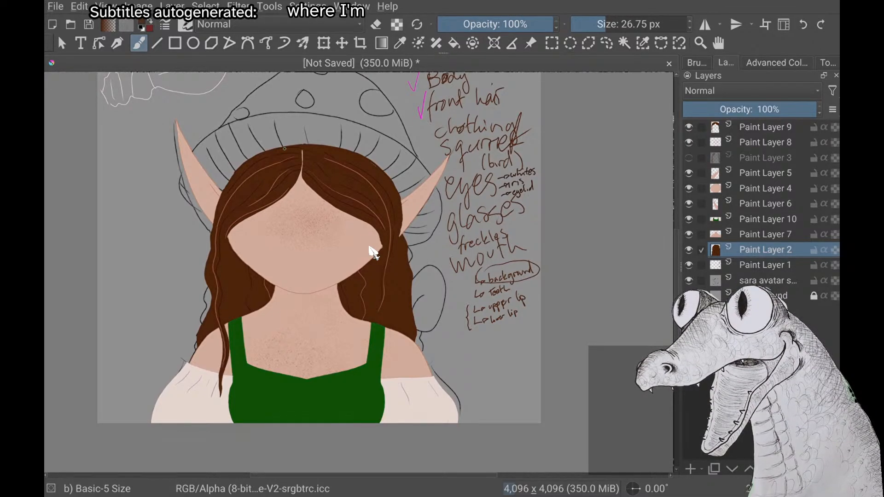
{"action": "scroll", "coordinate": [373, 253], "scroll_direction": "down", "scroll_amount": 2}
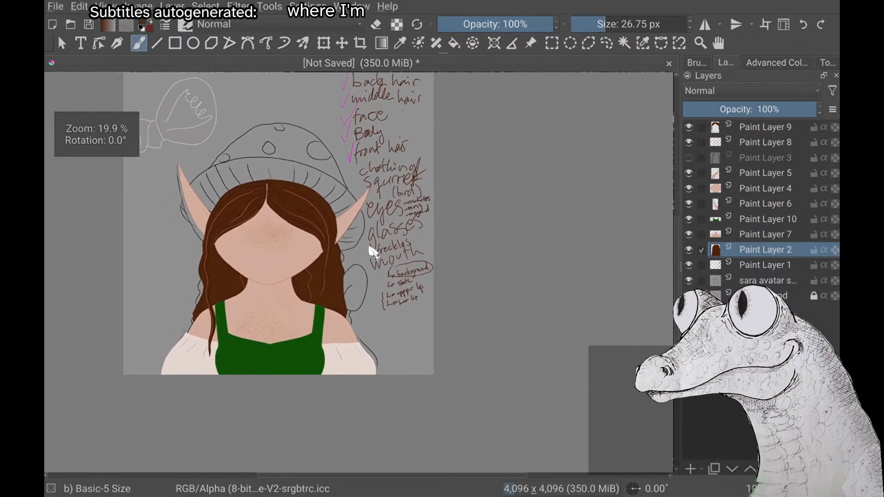
{"action": "scroll", "coordinate": [373, 253], "scroll_direction": "up", "scroll_amount": 1}
{"action": "scroll", "coordinate": [374, 253], "scroll_direction": "down", "scroll_amount": 1}
{"action": "scroll", "coordinate": [373, 253], "scroll_direction": "down", "scroll_amount": 3}
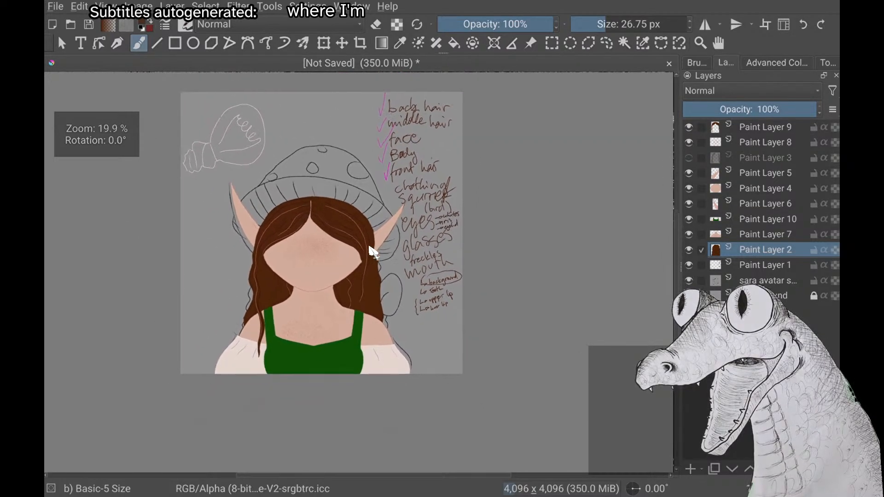
{"action": "scroll", "coordinate": [373, 253], "scroll_direction": "up", "scroll_amount": 3}
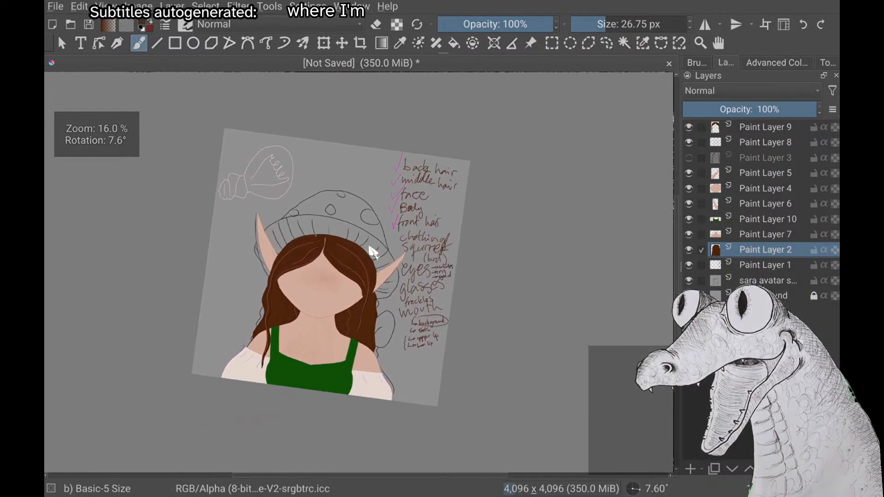
{"action": "scroll", "coordinate": [373, 253], "scroll_direction": "up", "scroll_amount": 2}
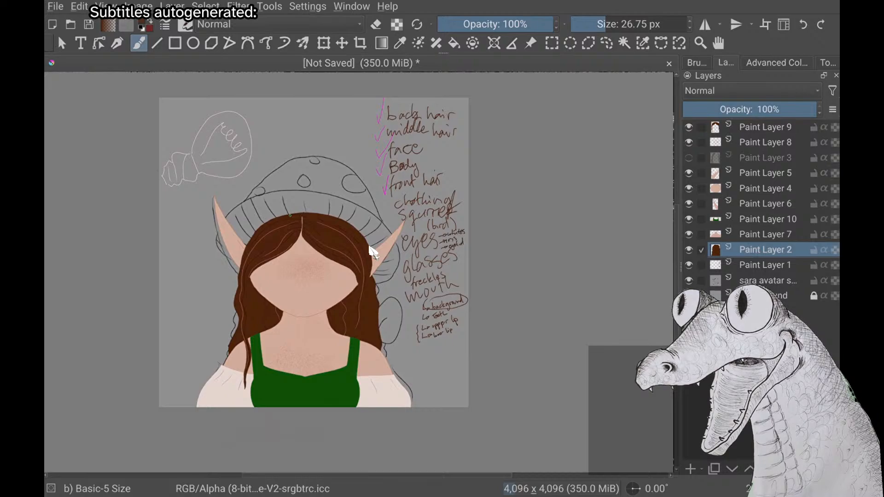
On Paint Layer 1, pick magenta as the brush colour and tick off "clothing" in the checklist
{"action": "key", "text": "Page_Down"}
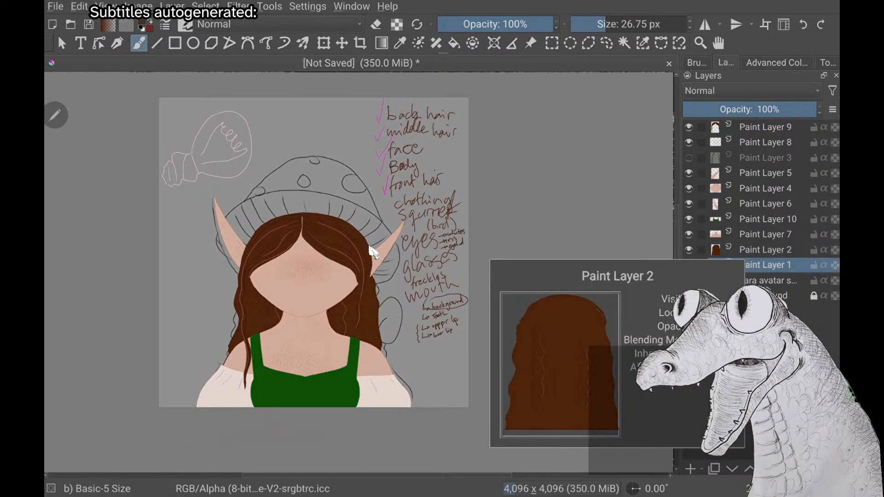
{"action": "right_click", "coordinate": [373, 252]}
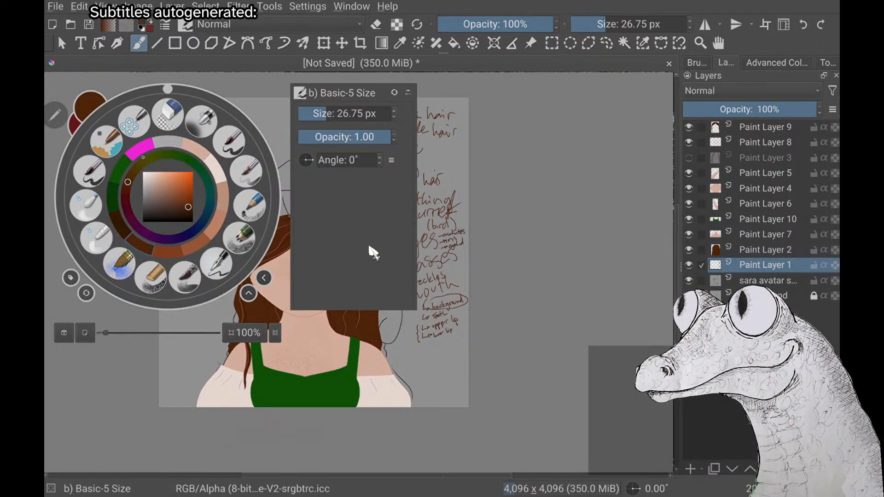
{"action": "left_click", "coordinate": [141, 149]}
{"action": "scroll", "coordinate": [373, 253], "scroll_direction": "up", "scroll_amount": 5}
{"action": "mouse_move", "coordinate": [363, 253]}
{"action": "left_mouse_down"}
{"action": "mouse_move", "coordinate": [369, 263]}
{"action": "mouse_move", "coordinate": [374, 224]}
{"action": "left_mouse_up"}
{"action": "scroll", "coordinate": [373, 252], "scroll_direction": "down", "scroll_amount": 5}
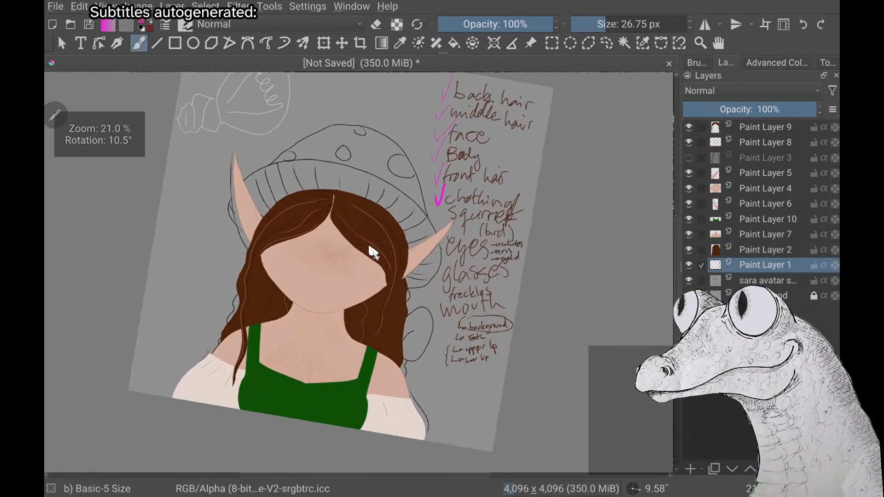
{"action": "scroll", "coordinate": [373, 252], "scroll_direction": "up", "scroll_amount": 2}
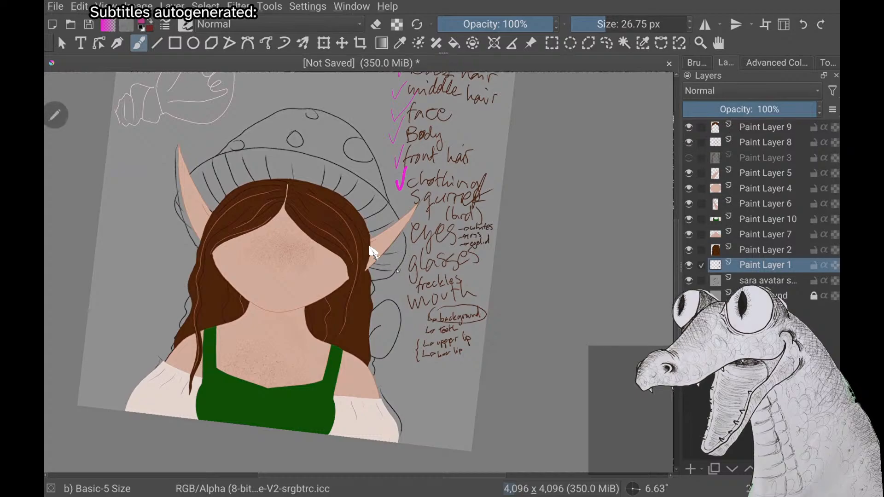
{"action": "left_click_drag", "start_coordinate": [396, 260], "coordinate": [407, 245]}
{"action": "key", "text": "ctrl+z"}
{"action": "scroll", "coordinate": [373, 252], "scroll_direction": "down", "scroll_amount": 2}
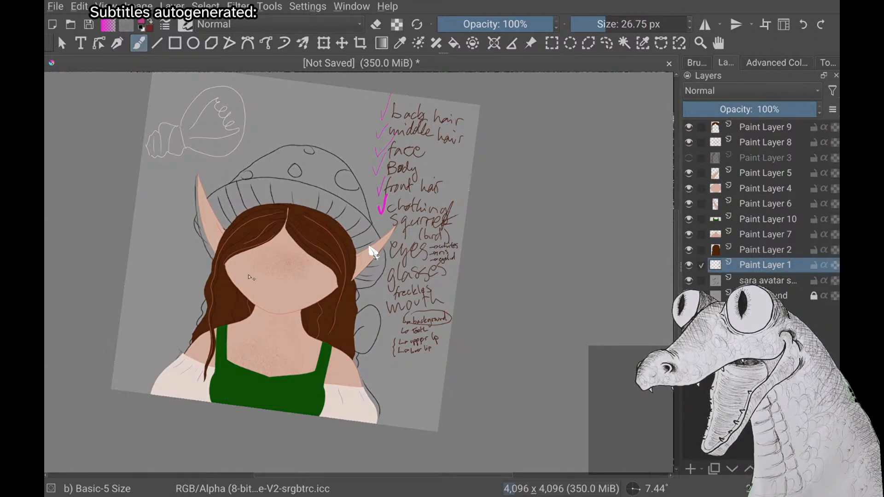
{"action": "left_click_drag", "start_coordinate": [289, 204], "coordinate": [317, 210]}
{"action": "key", "text": "ctrl+z"}
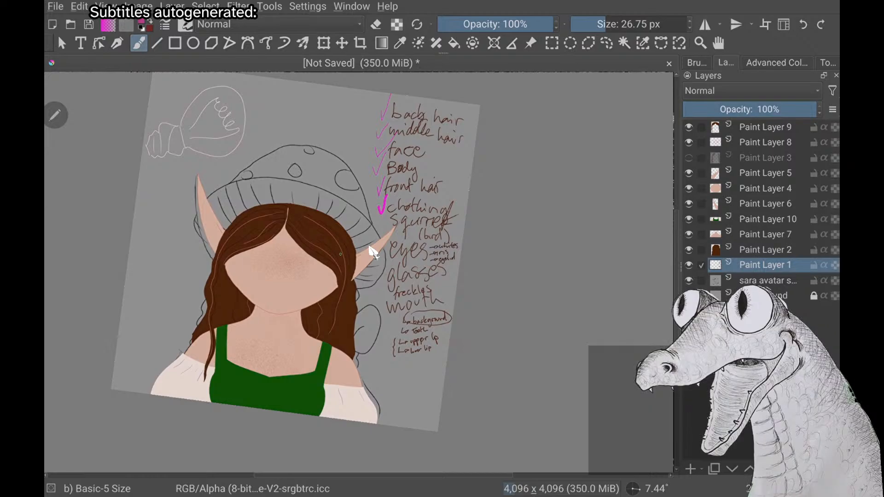
Add a new paint layer directly above Paint Layer 9
{"action": "left_click", "coordinate": [765, 127]}
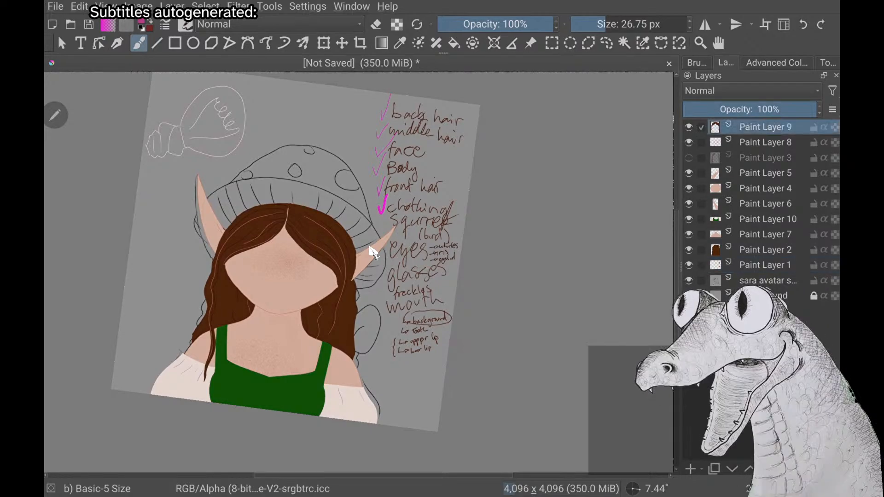
{"action": "key", "text": "Insert"}
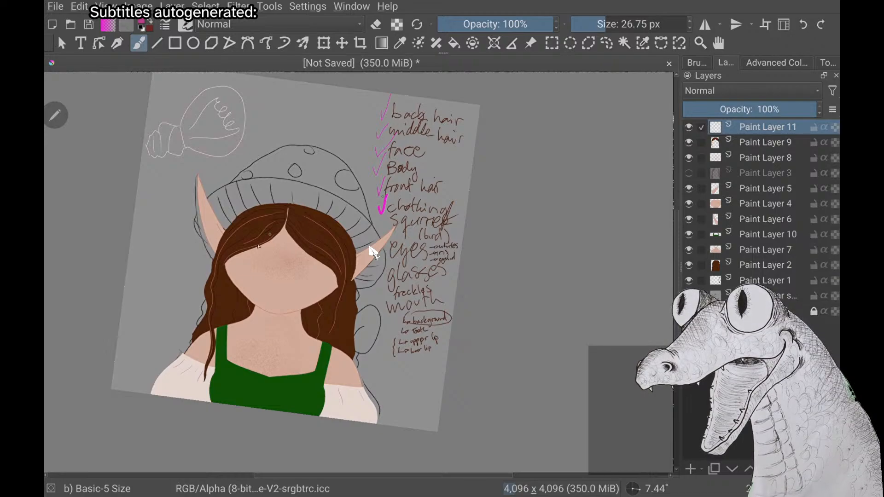
Temporarily circle the face, the chest and each elf ear in magenta on the new layer, undoing the circles
{"action": "left_click_drag", "start_coordinate": [267, 213], "coordinate": [269, 209]}
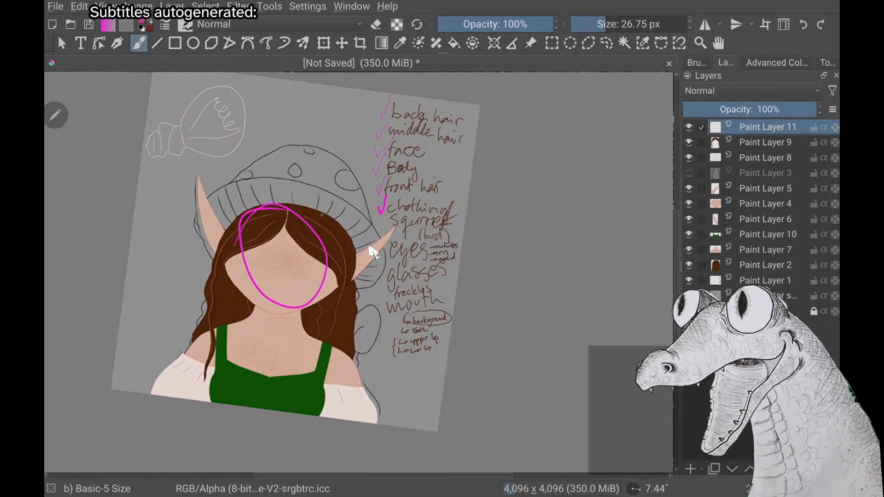
{"action": "key", "text": "ctrl+z"}
{"action": "left_click_drag", "start_coordinate": [277, 308], "coordinate": [275, 305]}
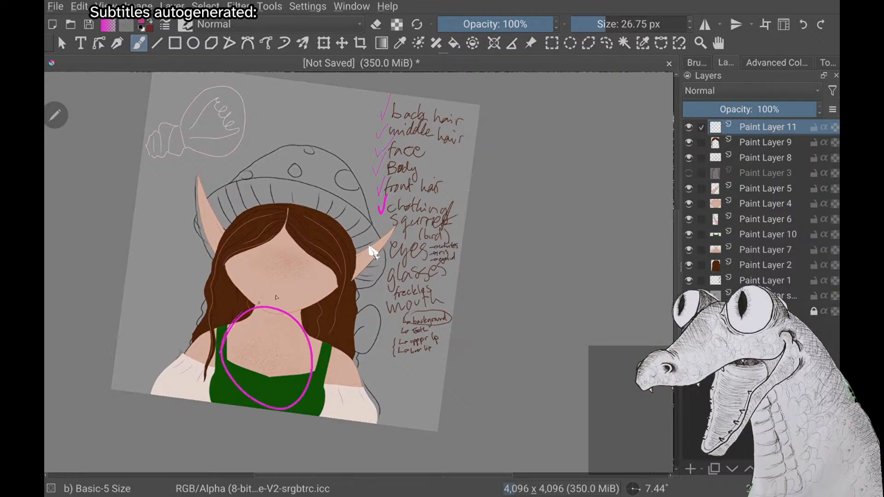
{"action": "key", "text": "ctrl+z"}
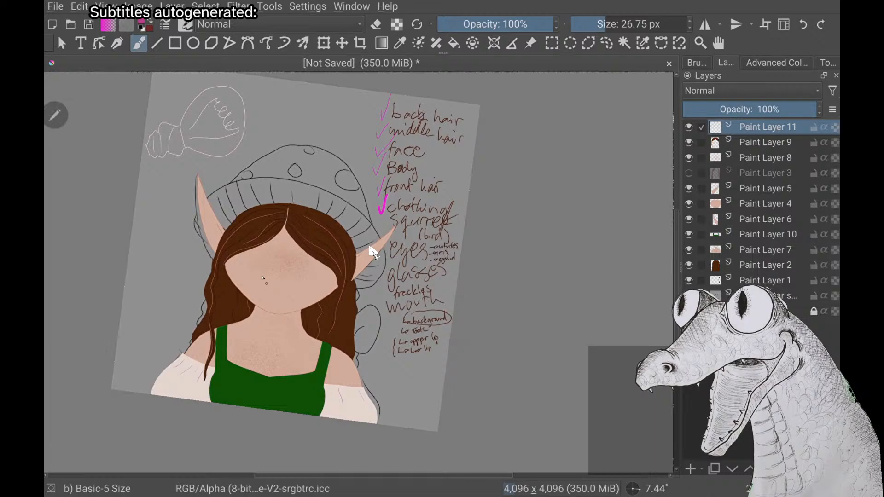
{"action": "left_click_drag", "start_coordinate": [199, 252], "coordinate": [196, 249]}
{"action": "mouse_move", "coordinate": [343, 232]}
{"action": "left_mouse_down"}
{"action": "mouse_move", "coordinate": [387, 322]}
{"action": "mouse_move", "coordinate": [350, 207]}
{"action": "left_mouse_up"}
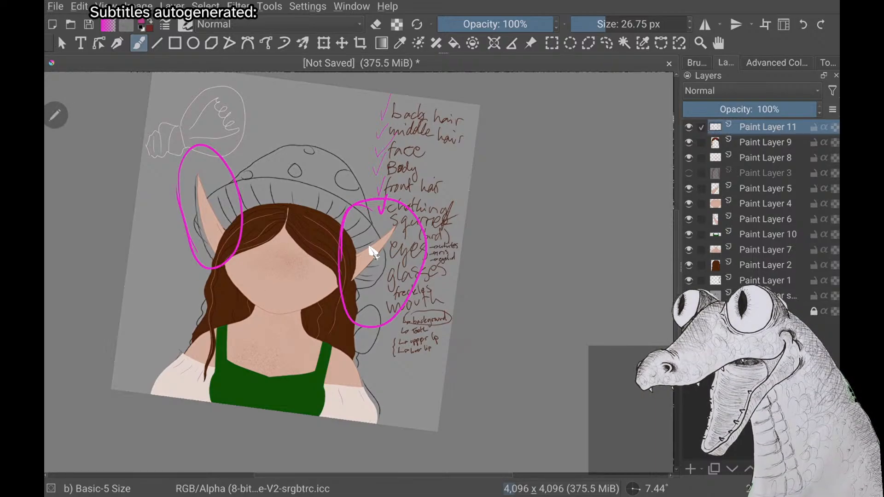
{"action": "key", "text": "ctrl+z"}
{"action": "key", "text": "ctrl+z"}
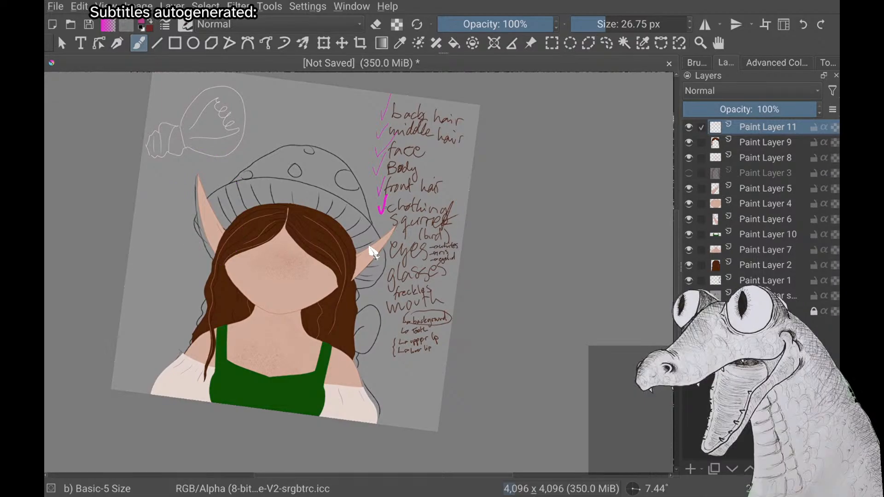
Temporarily sketch magenta arrows across the neck and past the left-hand ear on the new layer, undoing all of them
{"action": "left_click_drag", "start_coordinate": [143, 298], "coordinate": [241, 320]}
{"action": "left_click_drag", "start_coordinate": [171, 290], "coordinate": [140, 303]}
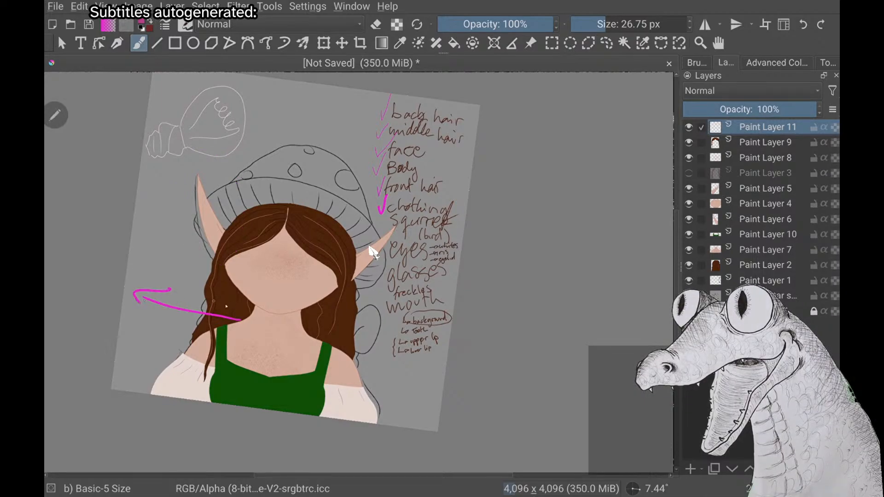
{"action": "left_click_drag", "start_coordinate": [231, 304], "coordinate": [228, 330]}
{"action": "mouse_move", "coordinate": [238, 153]}
{"action": "left_mouse_down"}
{"action": "mouse_move", "coordinate": [171, 267]}
{"action": "mouse_move", "coordinate": [189, 297]}
{"action": "left_mouse_up"}
{"action": "left_click_drag", "start_coordinate": [167, 279], "coordinate": [188, 295]}
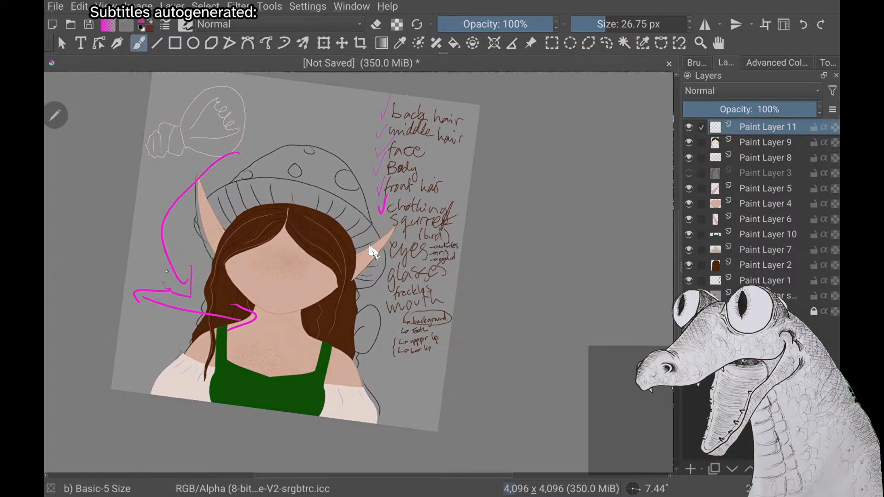
{"action": "left_click_drag", "start_coordinate": [226, 140], "coordinate": [237, 161]}
{"action": "key", "text": "ctrl+z"}
{"action": "key", "text": "ctrl+z"}
{"action": "key", "text": "ctrl+z"}
{"action": "key", "text": "ctrl+z"}
{"action": "key", "text": "ctrl+z"}
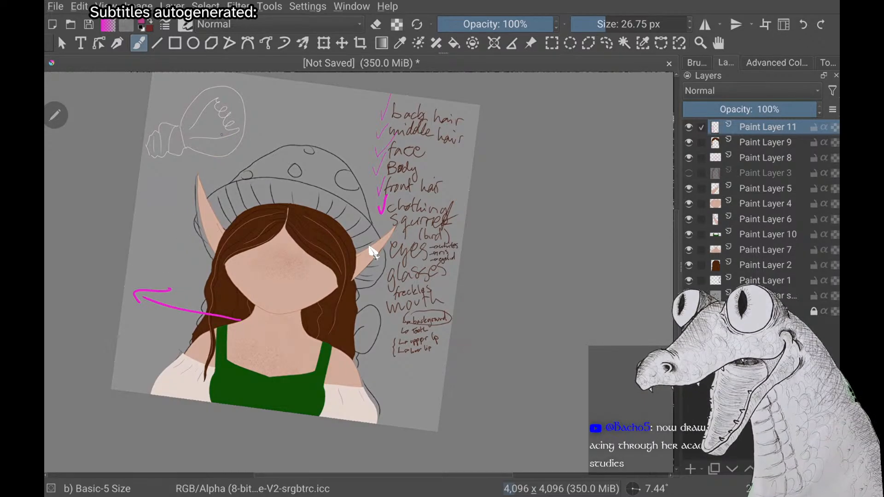
{"action": "key", "text": "ctrl+z"}
{"action": "key", "text": "ctrl+z"}
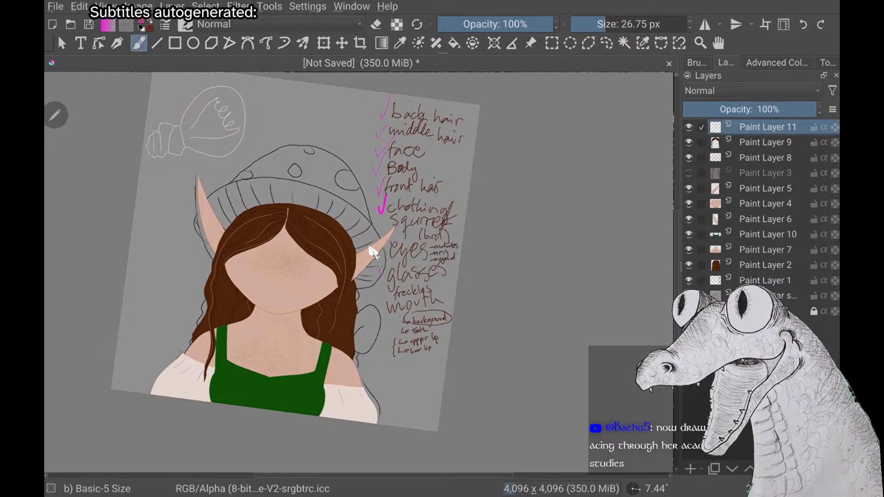
Tick off "freckles" in the checklist with magenta on the new layer, undoing trial circles around "glasses" and "squirrel"
{"action": "left_click_drag", "start_coordinate": [458, 266], "coordinate": [457, 280]}
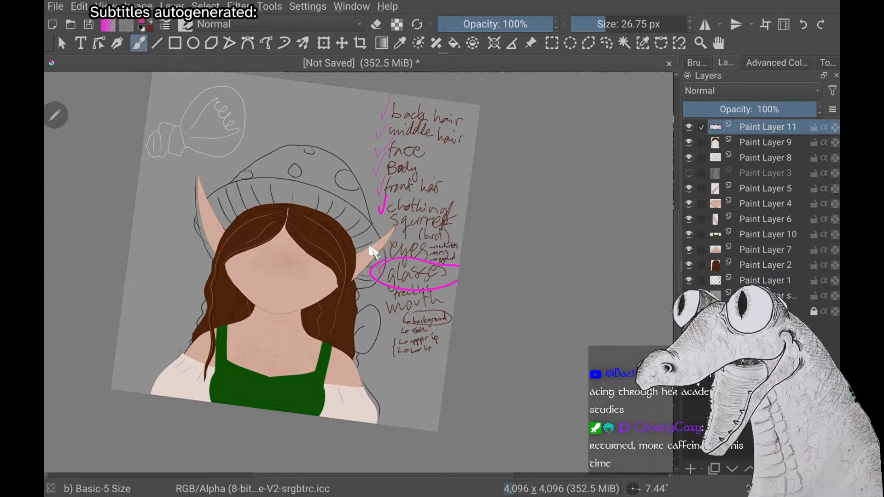
{"action": "key", "text": "ctrl+z"}
{"action": "left_click_drag", "start_coordinate": [384, 294], "coordinate": [396, 283]}
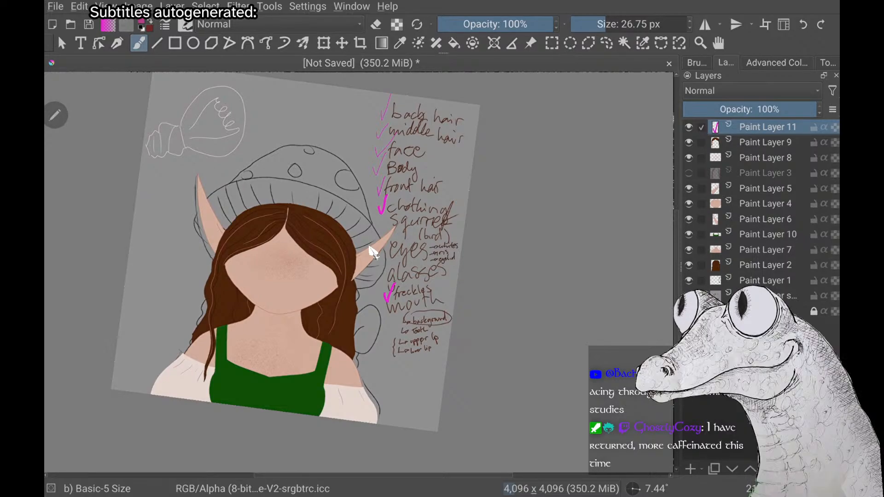
{"action": "mouse_move", "coordinate": [378, 226]}
{"action": "left_mouse_down"}
{"action": "mouse_move", "coordinate": [425, 201]}
{"action": "mouse_move", "coordinate": [385, 237]}
{"action": "left_mouse_up"}
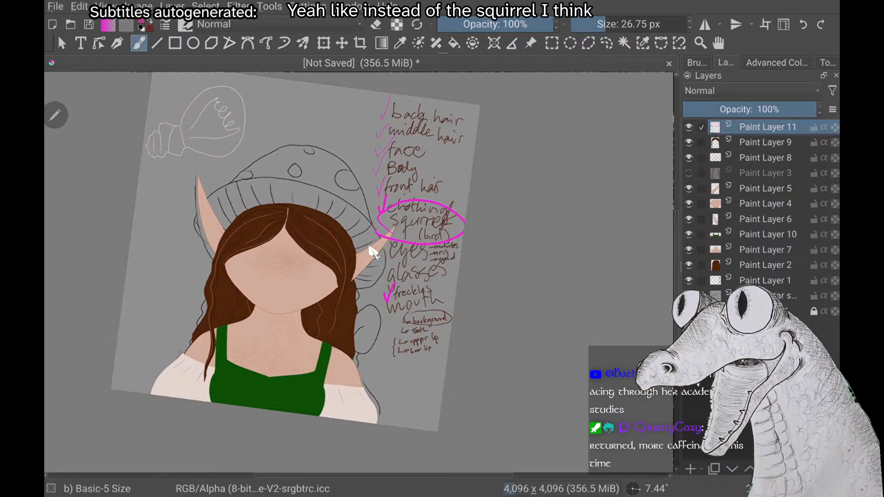
{"action": "key", "text": "ctrl+z"}
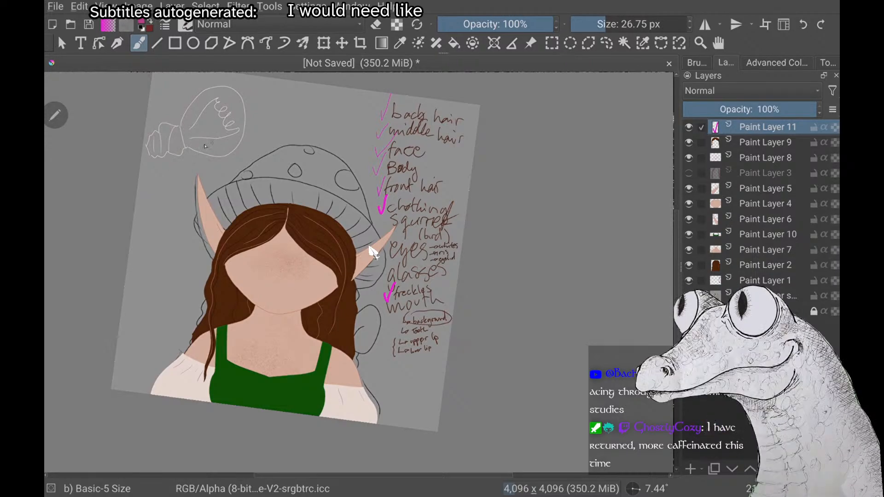
Roughly sketch a magenta squirrel over the light bulb doodle, with round body and head, pointed ears, arms, legs and curled tail
{"action": "mouse_move", "coordinate": [176, 121]}
{"action": "left_mouse_down"}
{"action": "mouse_move", "coordinate": [186, 159]}
{"action": "mouse_move", "coordinate": [198, 93]}
{"action": "mouse_move", "coordinate": [189, 81]}
{"action": "left_mouse_up"}
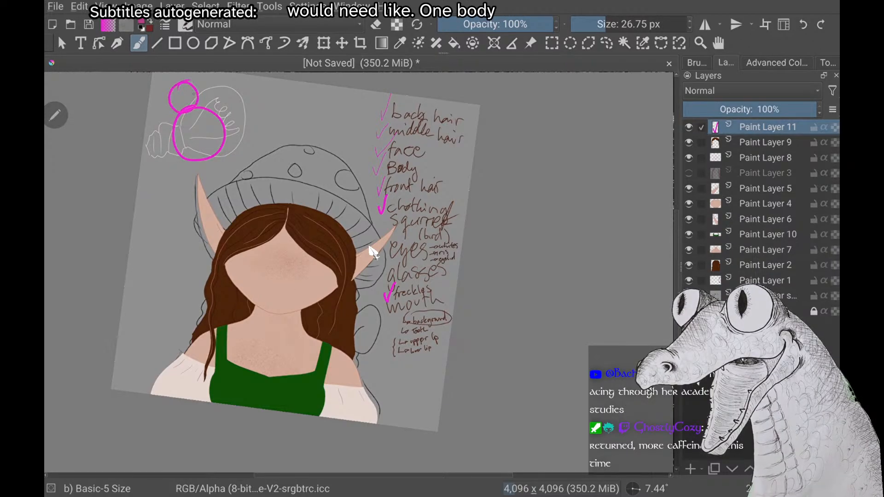
{"action": "scroll", "coordinate": [294, 272], "scroll_direction": "up", "scroll_amount": 2}
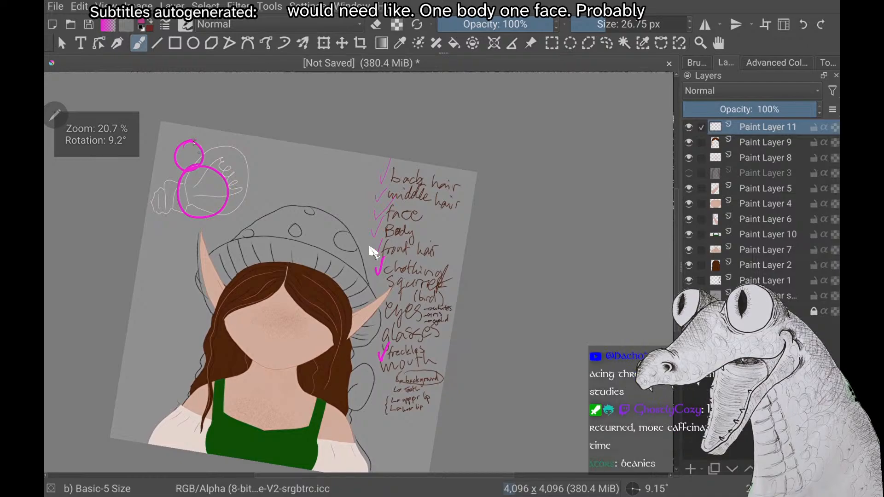
{"action": "mouse_move", "coordinate": [191, 128]}
{"action": "left_mouse_down"}
{"action": "mouse_move", "coordinate": [193, 140]}
{"action": "mouse_move", "coordinate": [164, 132]}
{"action": "mouse_move", "coordinate": [172, 151]}
{"action": "left_mouse_up"}
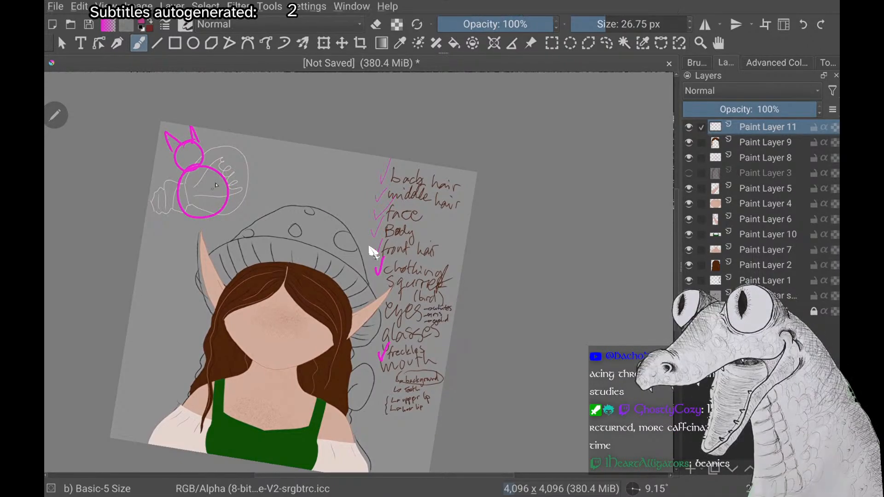
{"action": "mouse_move", "coordinate": [218, 179]}
{"action": "left_mouse_down"}
{"action": "mouse_move", "coordinate": [202, 195]}
{"action": "mouse_move", "coordinate": [173, 189]}
{"action": "mouse_move", "coordinate": [235, 191]}
{"action": "left_mouse_up"}
{"action": "left_click_drag", "start_coordinate": [218, 214], "coordinate": [216, 231]}
{"action": "mouse_move", "coordinate": [190, 206]}
{"action": "left_mouse_down"}
{"action": "mouse_move", "coordinate": [168, 210]}
{"action": "mouse_move", "coordinate": [194, 233]}
{"action": "left_mouse_up"}
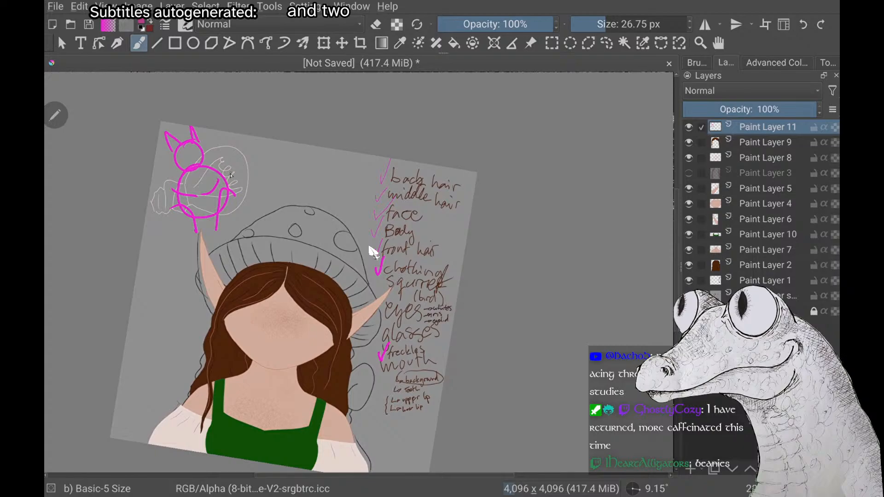
{"action": "mouse_move", "coordinate": [223, 182]}
{"action": "left_mouse_down"}
{"action": "mouse_move", "coordinate": [242, 146]}
{"action": "mouse_move", "coordinate": [248, 205]}
{"action": "mouse_move", "coordinate": [257, 171]}
{"action": "left_mouse_up"}
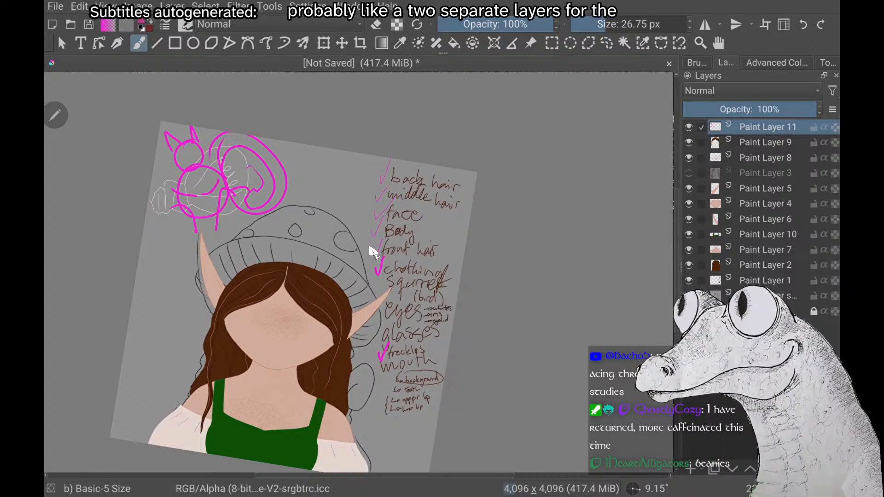
Undo the squirrel's tail, limbs and ears, keeping only the magenta head and body circles
{"action": "key", "text": "ctrl+z"}
{"action": "key", "text": "ctrl+z"}
{"action": "key", "text": "ctrl+z"}
{"action": "key", "text": "ctrl+z"}
{"action": "key", "text": "ctrl+z"}
{"action": "key", "text": "ctrl+z"}
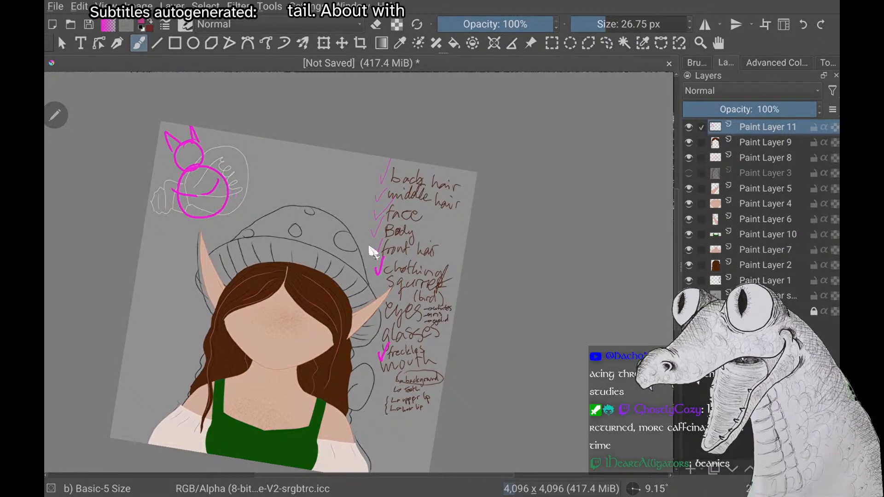
{"action": "key", "text": "ctrl+z"}
{"action": "key", "text": "ctrl+z"}
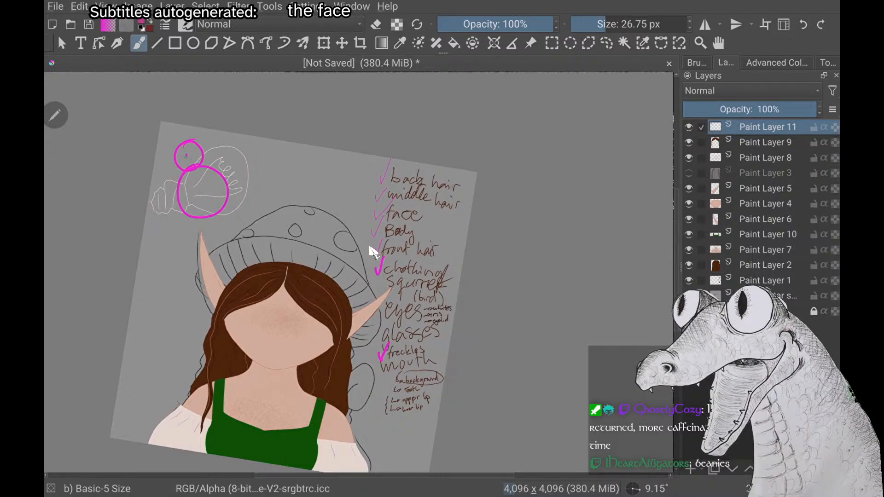
Try turning the circles into a bird with a beak, jagged tail and short feather strokes, undoing the feather strokes
{"action": "mouse_move", "coordinate": [227, 204]}
{"action": "left_mouse_down"}
{"action": "mouse_move", "coordinate": [246, 242]}
{"action": "mouse_move", "coordinate": [220, 239]}
{"action": "mouse_move", "coordinate": [200, 219]}
{"action": "left_mouse_up"}
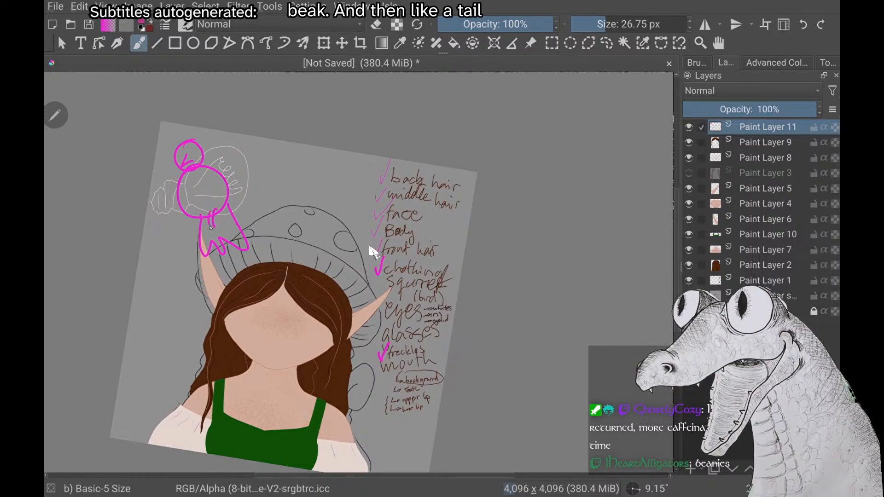
{"action": "mouse_move", "coordinate": [205, 219]}
{"action": "left_mouse_down"}
{"action": "mouse_move", "coordinate": [202, 230]}
{"action": "mouse_move", "coordinate": [184, 233]}
{"action": "left_mouse_up"}
{"action": "left_click_drag", "start_coordinate": [190, 217], "coordinate": [196, 230]}
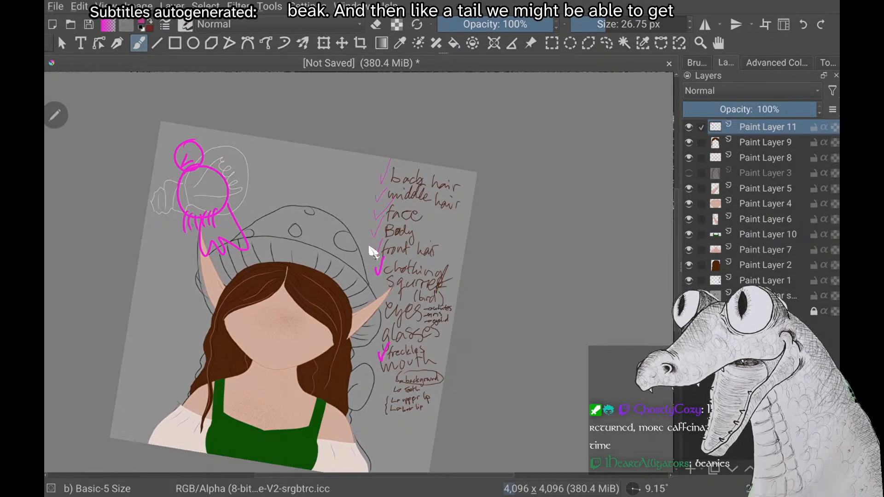
{"action": "key", "text": "ctrl+z"}
{"action": "key", "text": "ctrl+z"}
{"action": "key", "text": "ctrl+z"}
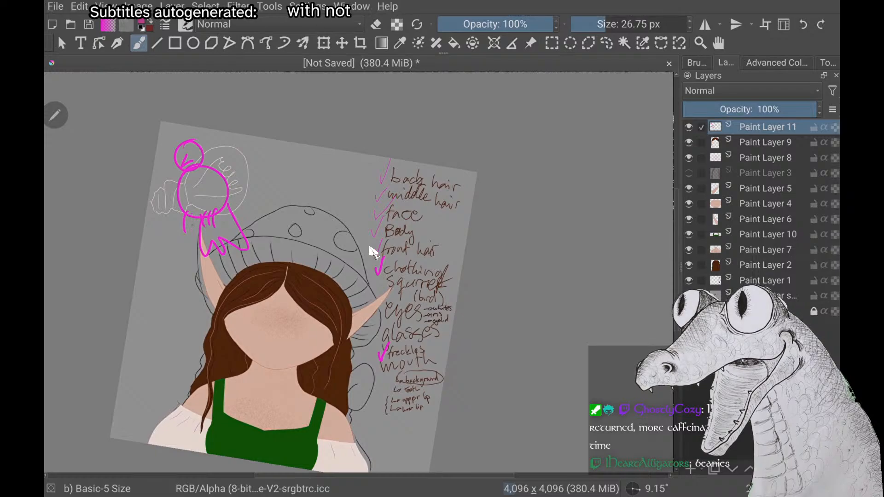
{"action": "key", "text": "ctrl+z"}
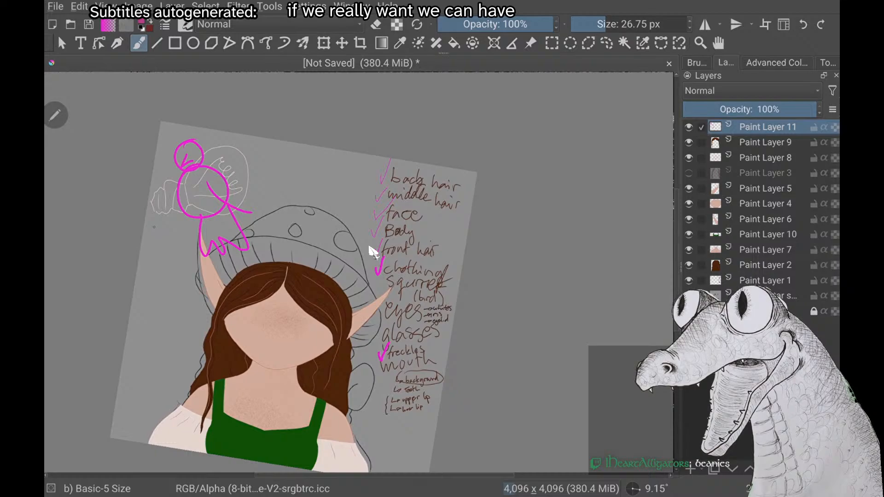
Undo the rest of the bird sketch, including the magenta head and body circles over the light bulb doodle
{"action": "key", "text": "ctrl+z"}
{"action": "key", "text": "ctrl+z"}
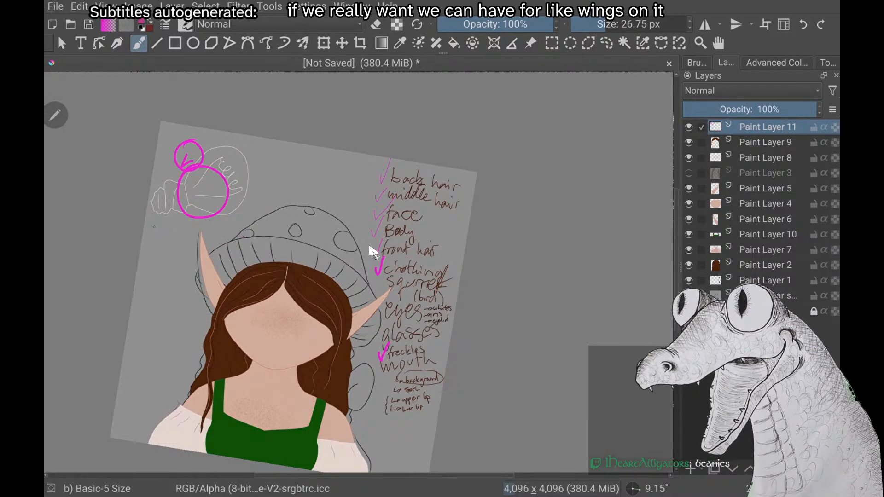
{"action": "key", "text": "ctrl+z"}
{"action": "key", "text": "ctrl+z"}
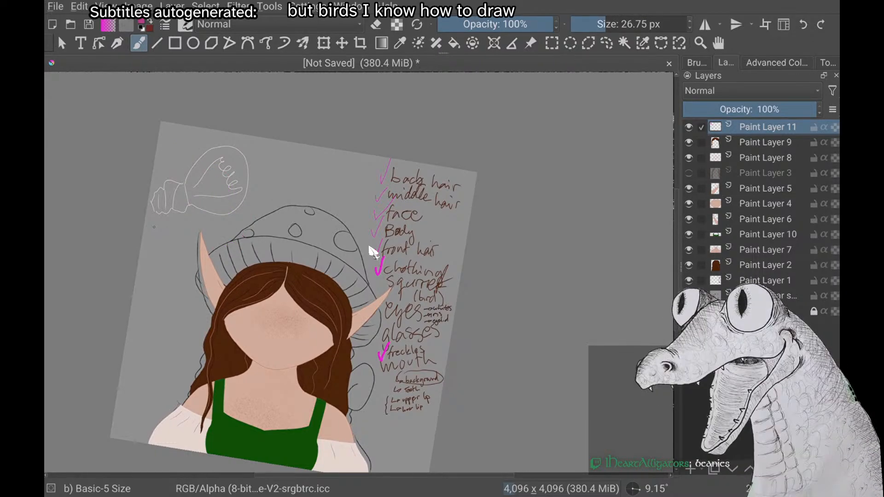
Temporarily sketch a magenta wing outline beside the light bulb doodle, undoing the strokes
{"action": "scroll", "coordinate": [373, 253], "scroll_direction": "down", "scroll_amount": 2}
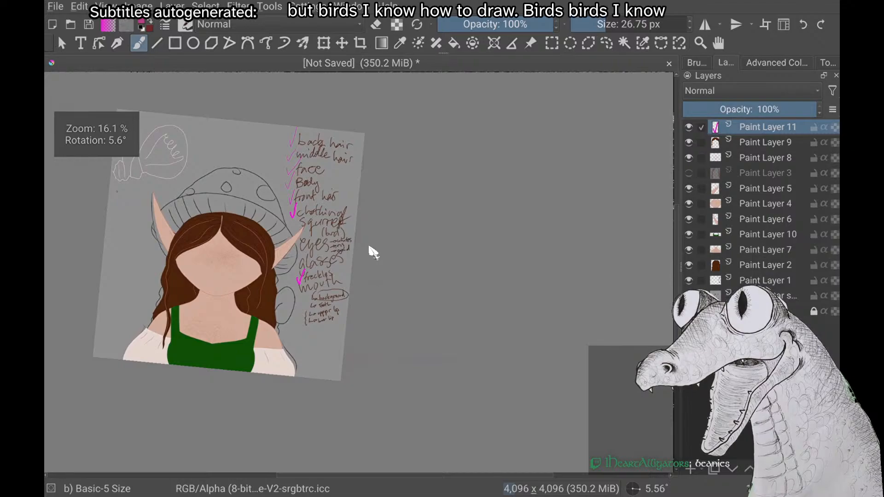
{"action": "scroll", "coordinate": [373, 252], "scroll_direction": "up", "scroll_amount": 2}
{"action": "mouse_move", "coordinate": [210, 223]}
{"action": "left_mouse_down"}
{"action": "mouse_move", "coordinate": [224, 175]}
{"action": "mouse_move", "coordinate": [346, 148]}
{"action": "mouse_move", "coordinate": [295, 172]}
{"action": "mouse_move", "coordinate": [300, 193]}
{"action": "mouse_move", "coordinate": [251, 213]}
{"action": "left_mouse_up"}
{"action": "key", "text": "ctrl+z"}
{"action": "key", "text": "ctrl+z"}
{"action": "key", "text": "ctrl+z"}
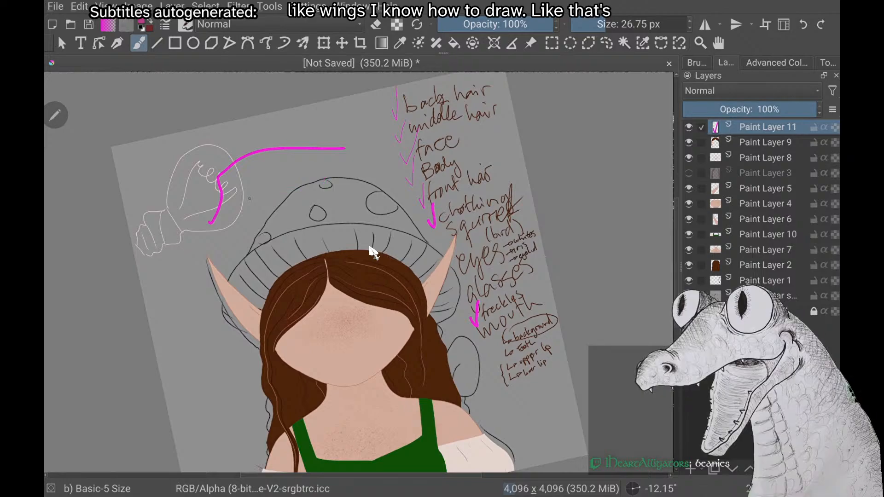
{"action": "scroll", "coordinate": [373, 252], "scroll_direction": "down", "scroll_amount": 1}
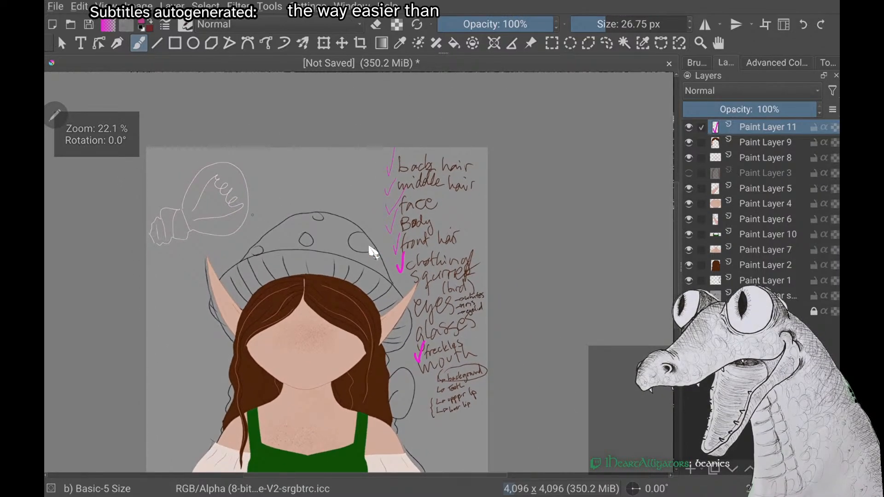
{"action": "left_click_drag", "start_coordinate": [193, 182], "coordinate": [210, 205]}
{"action": "right_click", "coordinate": [166, 198]}
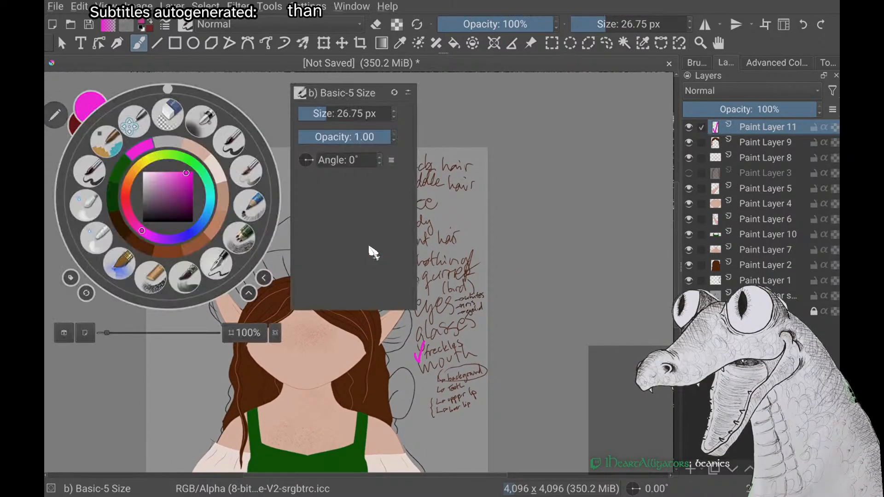
{"action": "right_click", "coordinate": [166, 197]}
{"action": "key", "text": "ctrl+z"}
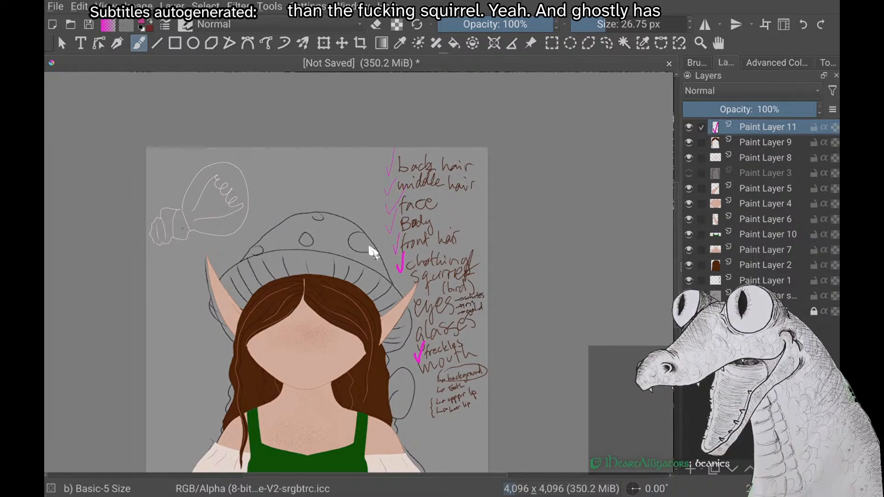
{"action": "scroll", "coordinate": [373, 252], "scroll_direction": "down", "scroll_amount": 1}
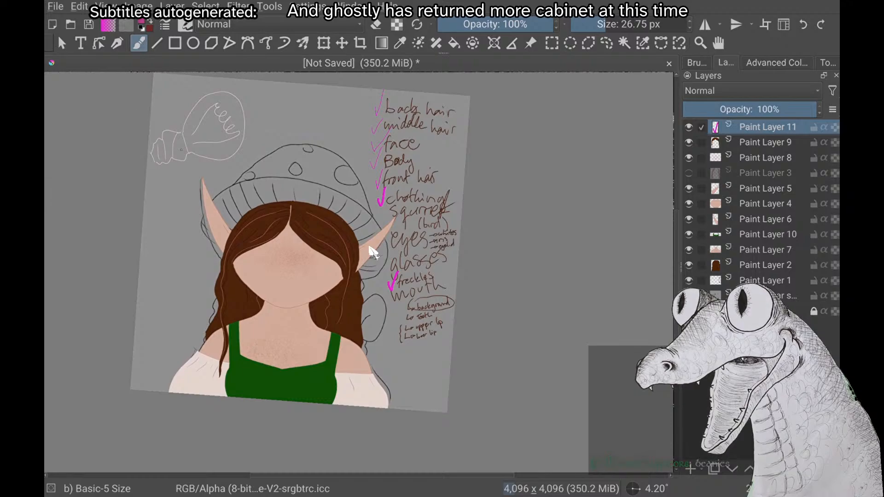
{"action": "scroll", "coordinate": [373, 252], "scroll_direction": "up", "scroll_amount": 1}
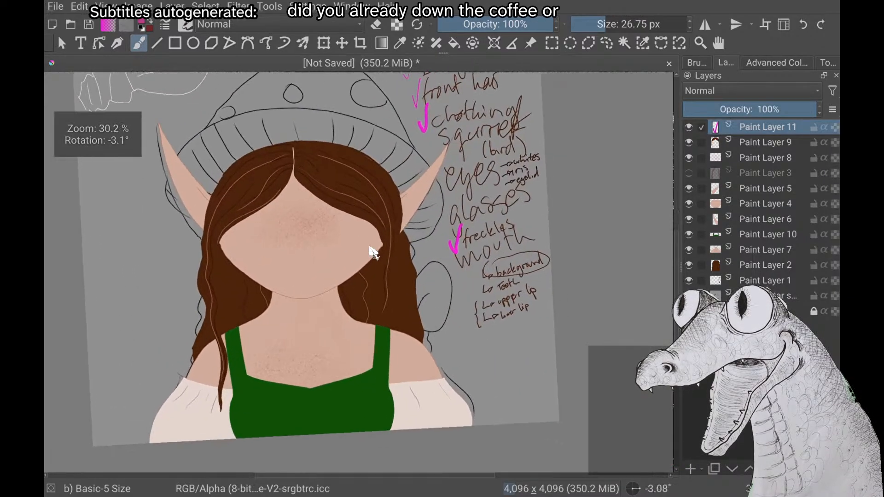
{"action": "scroll", "coordinate": [373, 253], "scroll_direction": "down", "scroll_amount": 2}
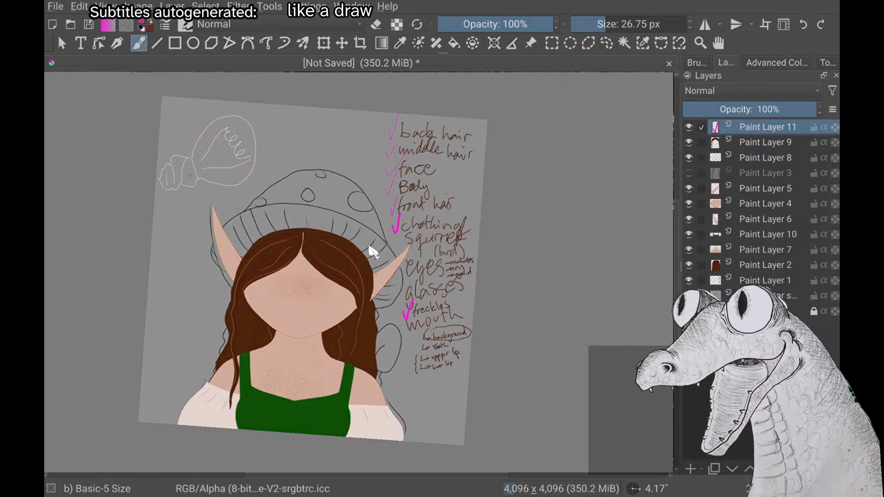
{"action": "scroll", "coordinate": [370, 247], "scroll_direction": "up", "scroll_amount": 2}
{"action": "scroll", "coordinate": [373, 251], "scroll_direction": "down", "scroll_amount": 1}
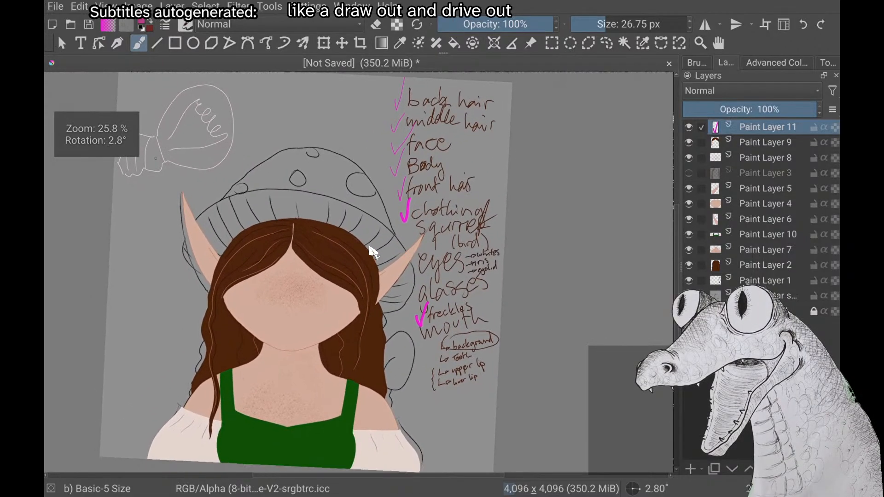
{"action": "scroll", "coordinate": [373, 250], "scroll_direction": "down", "scroll_amount": 2}
{"action": "scroll", "coordinate": [370, 247], "scroll_direction": "down", "scroll_amount": 1}
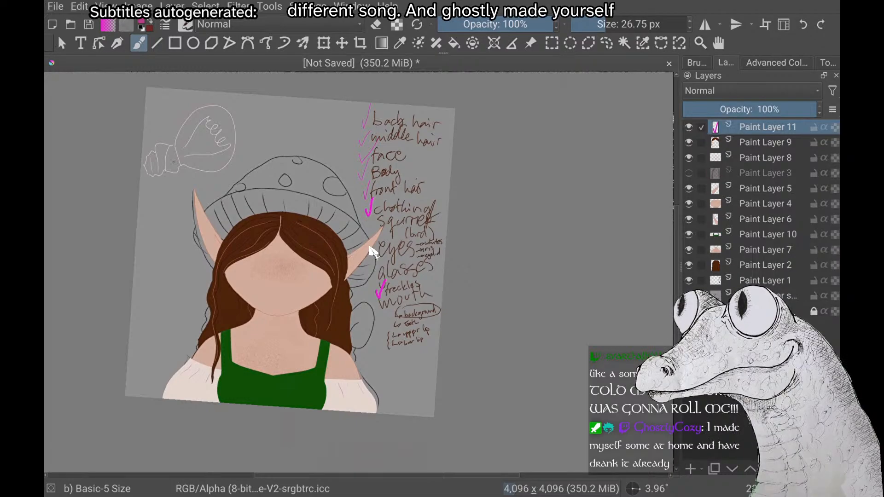
{"action": "scroll", "coordinate": [369, 248], "scroll_direction": "up", "scroll_amount": 1}
{"action": "scroll", "coordinate": [370, 248], "scroll_direction": "down", "scroll_amount": 2}
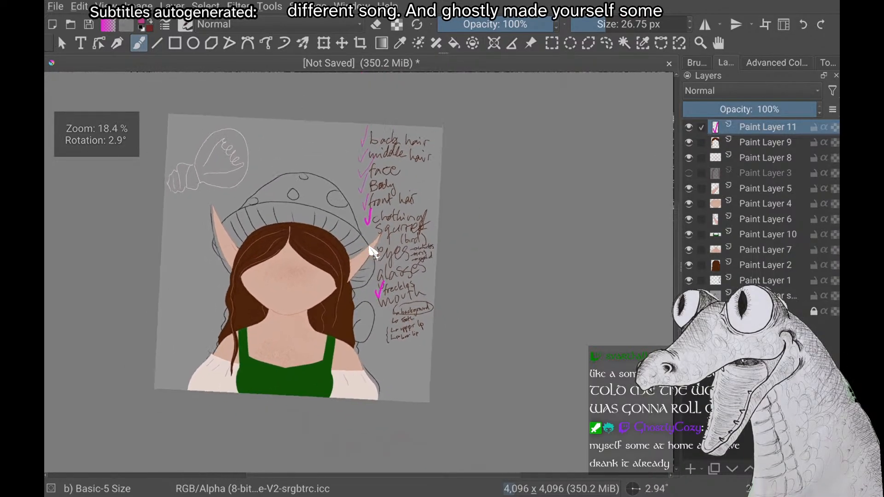
{"action": "scroll", "coordinate": [370, 248], "scroll_direction": "down", "scroll_amount": 1}
{"action": "scroll", "coordinate": [369, 248], "scroll_direction": "up", "scroll_amount": 1}
{"action": "scroll", "coordinate": [370, 248], "scroll_direction": "down", "scroll_amount": 1}
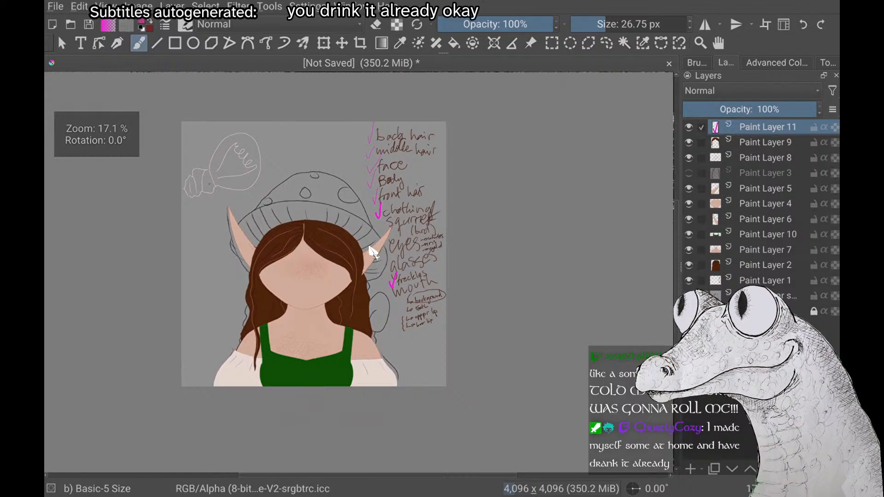
{"action": "scroll", "coordinate": [370, 247], "scroll_direction": "up", "scroll_amount": 2}
{"action": "scroll", "coordinate": [369, 247], "scroll_direction": "down", "scroll_amount": 1}
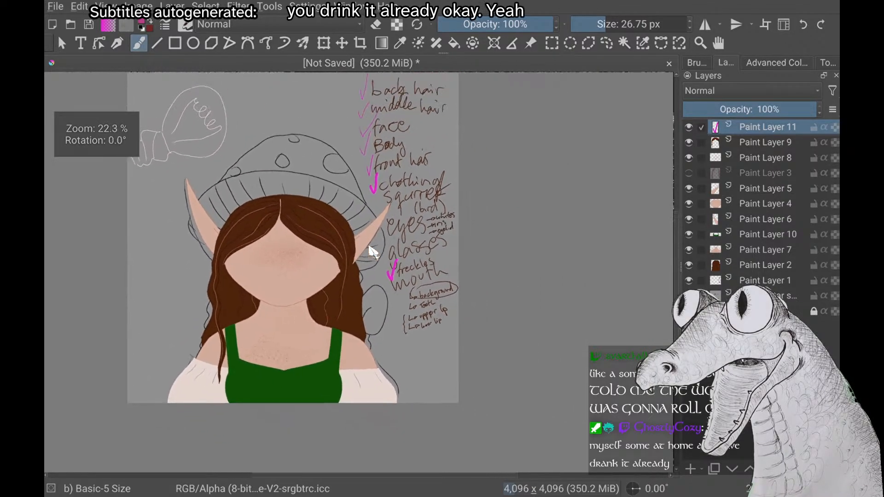
{"action": "scroll", "coordinate": [371, 252], "scroll_direction": "down", "scroll_amount": 1}
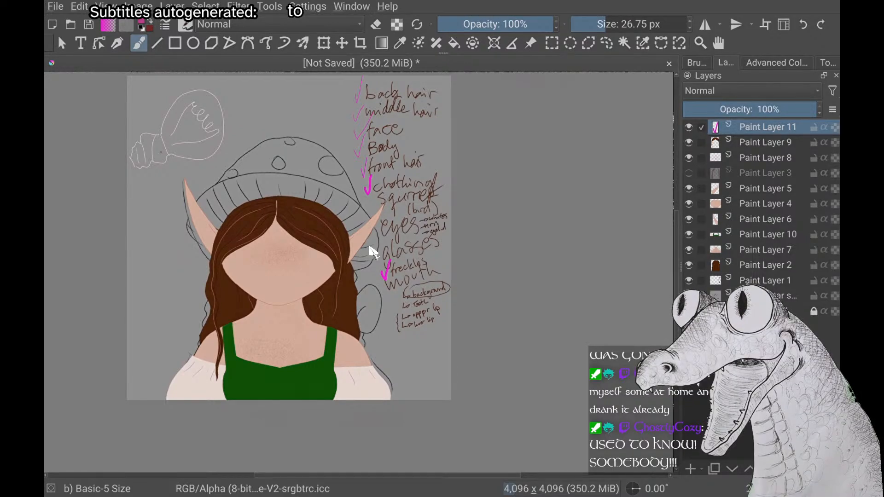
Make Paint Layer 2 with the back hair active and choose the Airbrush Soft brush with a recent brown colour
{"action": "left_click", "coordinate": [765, 265]}
{"action": "right_click", "coordinate": [167, 199]}
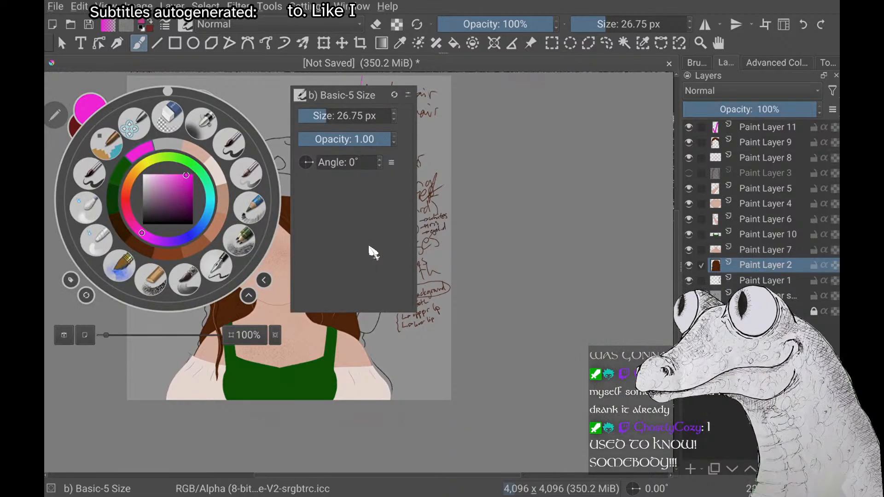
{"action": "left_click", "coordinate": [198, 130]}
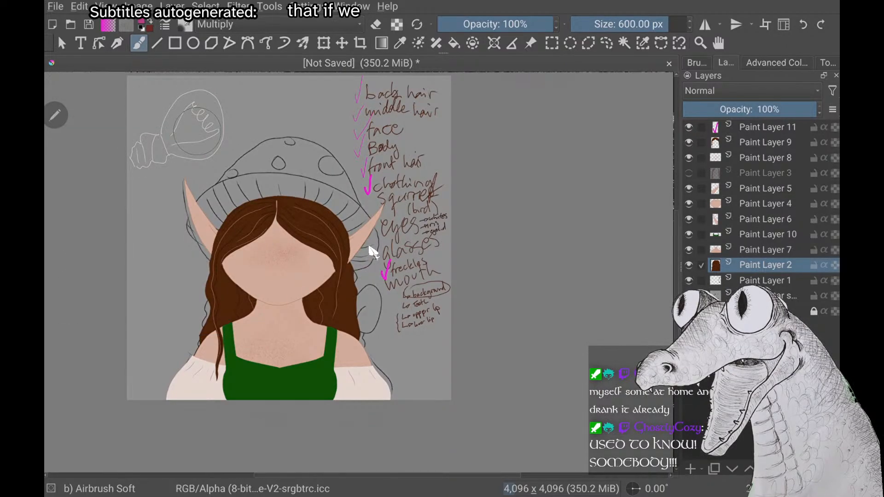
{"action": "right_click", "coordinate": [373, 252]}
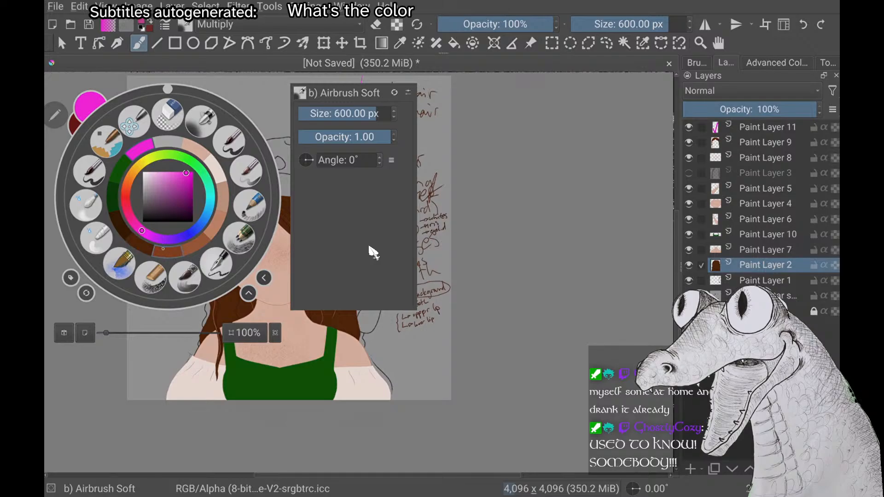
{"action": "left_click", "coordinate": [168, 252]}
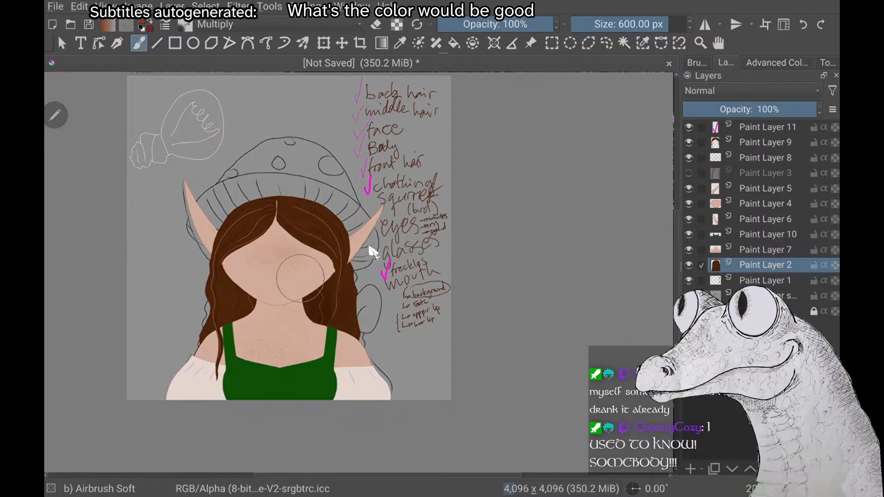
Try shading the back hair on both sides of the neck with the brown airbrush, undoing the strokes
{"action": "left_click_drag", "start_coordinate": [354, 284], "coordinate": [321, 305]}
{"action": "left_click_drag", "start_coordinate": [249, 297], "coordinate": [243, 315]}
{"action": "key", "text": "ctrl+z"}
{"action": "key", "text": "ctrl+z"}
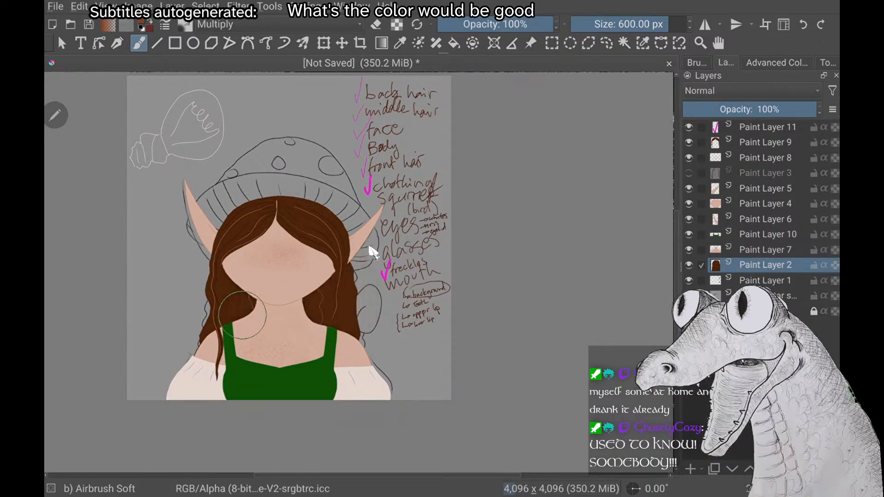
Lock the transparency of Paint Layer 2 and test airbrush shading on the hair beside the neck, undoing the test strokes
{"action": "left_click", "coordinate": [834, 264]}
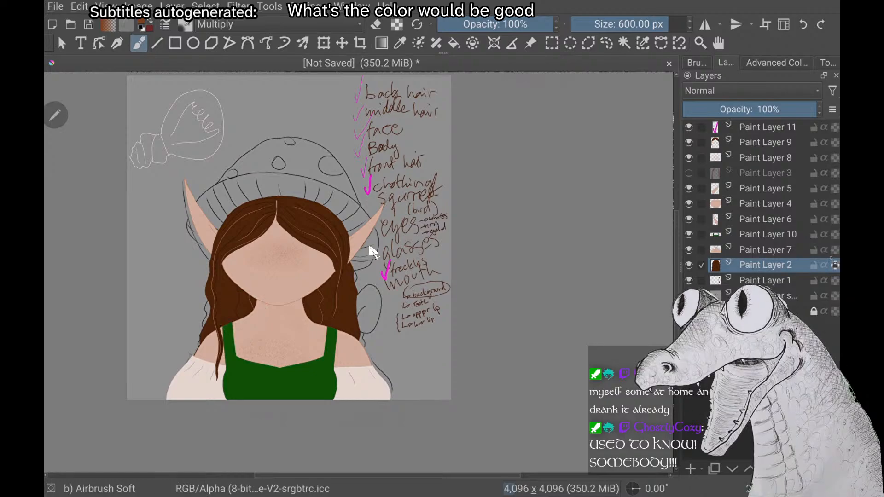
{"action": "mouse_move", "coordinate": [351, 279]}
{"action": "left_mouse_down"}
{"action": "mouse_move", "coordinate": [346, 293]}
{"action": "mouse_move", "coordinate": [318, 304]}
{"action": "left_mouse_up"}
{"action": "mouse_move", "coordinate": [246, 291]}
{"action": "left_mouse_down"}
{"action": "mouse_move", "coordinate": [230, 310]}
{"action": "mouse_move", "coordinate": [223, 297]}
{"action": "left_mouse_up"}
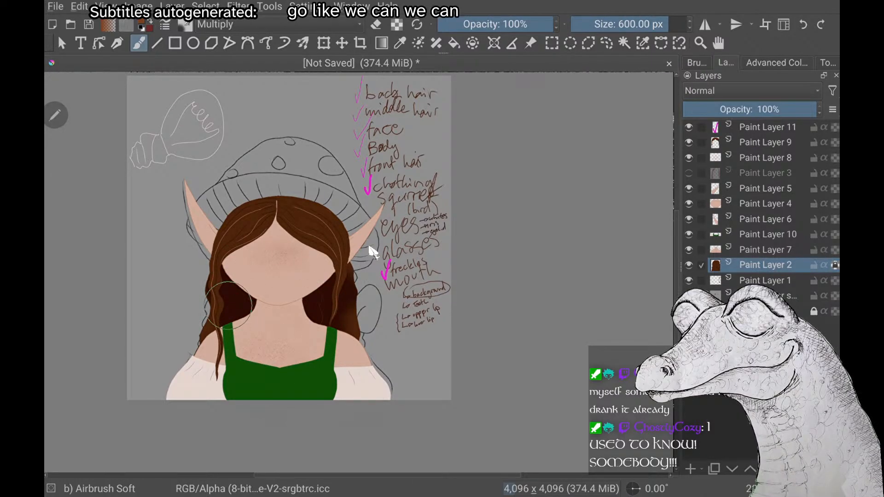
{"action": "key", "text": "ctrl+z"}
{"action": "key", "text": "ctrl+z"}
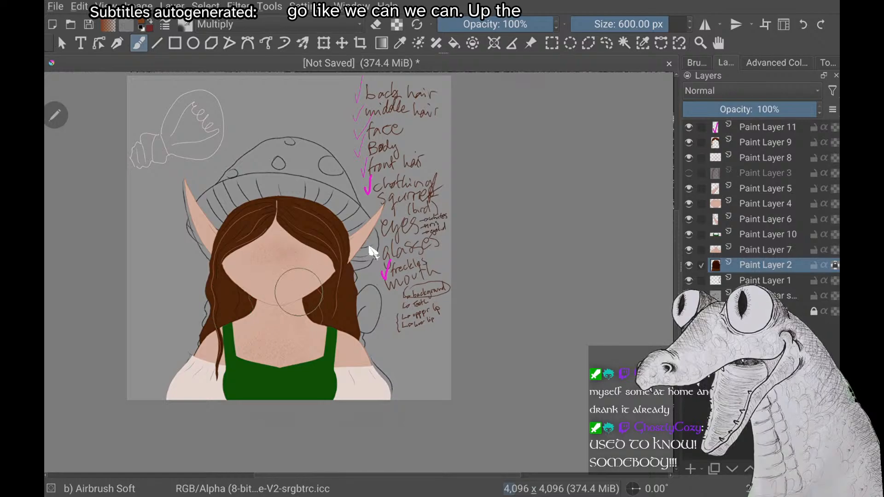
Airbrush soft brown shadows onto the back hair on both sides of the neck, and make Paint Layer 9 active
{"action": "left_click_drag", "start_coordinate": [299, 280], "coordinate": [301, 293]}
{"action": "left_click_drag", "start_coordinate": [239, 282], "coordinate": [269, 319]}
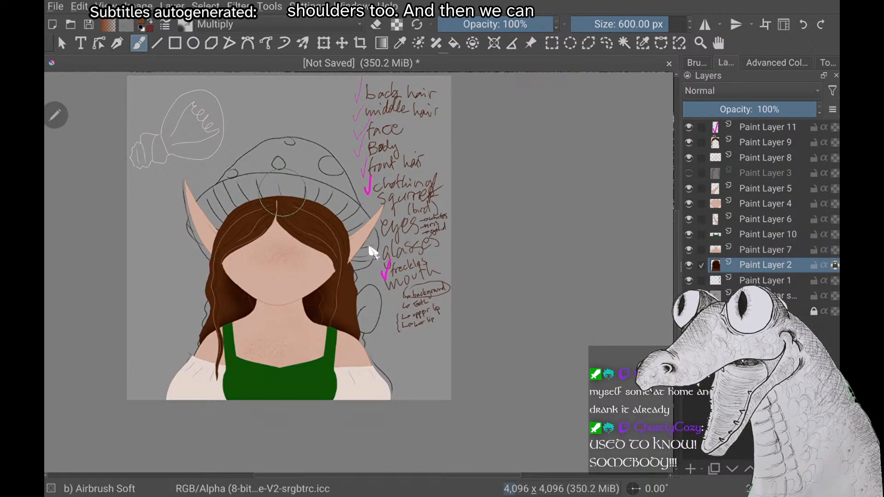
{"action": "left_click", "coordinate": [765, 142]}
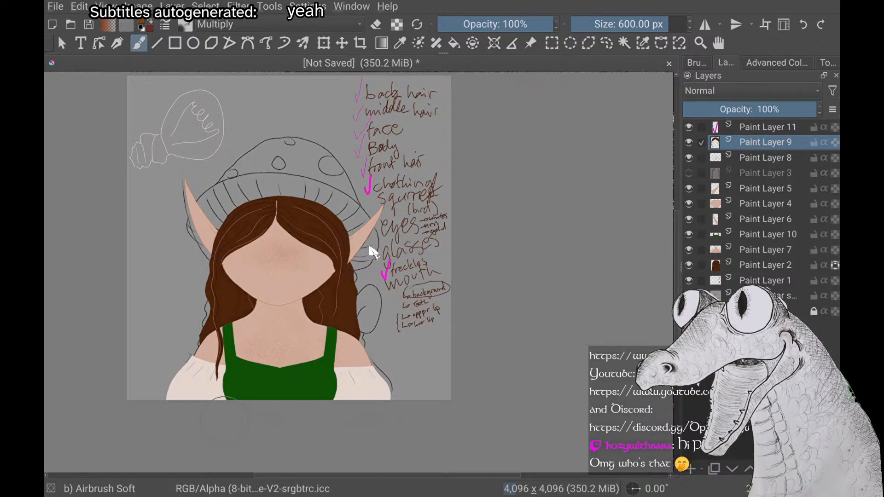
{"action": "scroll", "coordinate": [373, 253], "scroll_direction": "up", "scroll_amount": 1}
{"action": "scroll", "coordinate": [373, 252], "scroll_direction": "down", "scroll_amount": 2}
{"action": "scroll", "coordinate": [373, 252], "scroll_direction": "up", "scroll_amount": 1}
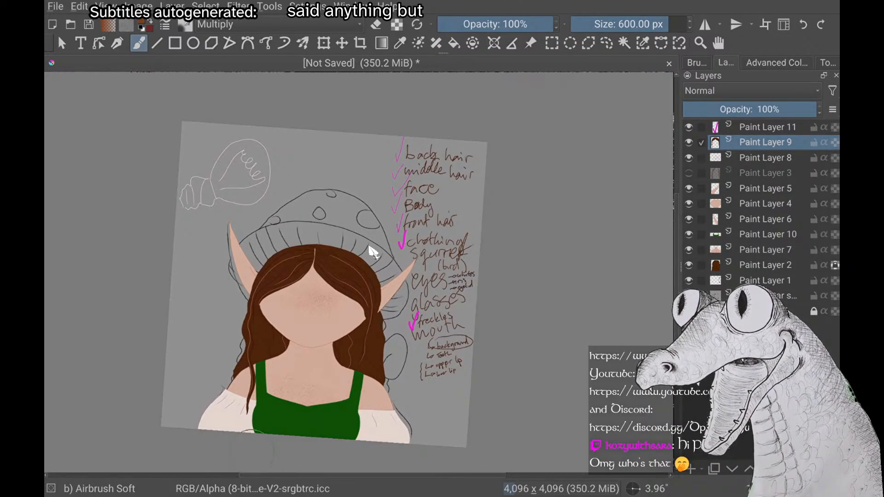
{"action": "scroll", "coordinate": [373, 252], "scroll_direction": "up", "scroll_amount": 1}
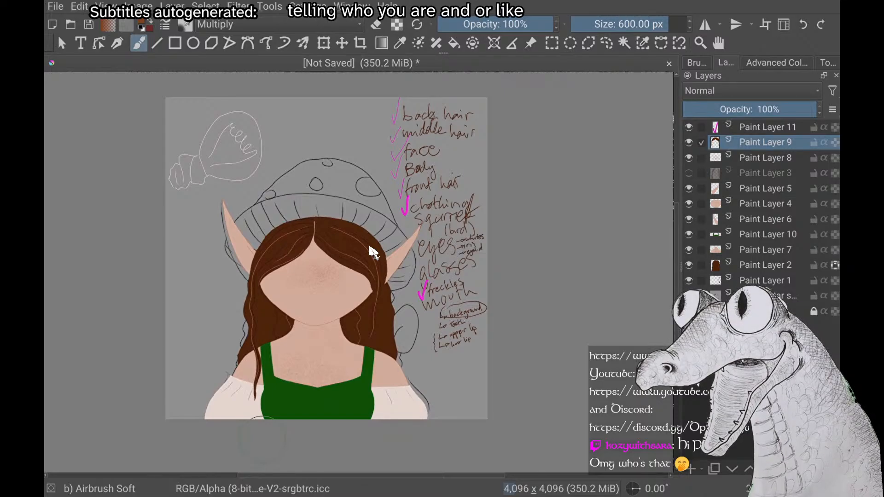
{"action": "scroll", "coordinate": [370, 247], "scroll_direction": "up", "scroll_amount": 2}
{"action": "scroll", "coordinate": [370, 247], "scroll_direction": "down", "scroll_amount": 1}
{"action": "scroll", "coordinate": [370, 247], "scroll_direction": "up", "scroll_amount": 1}
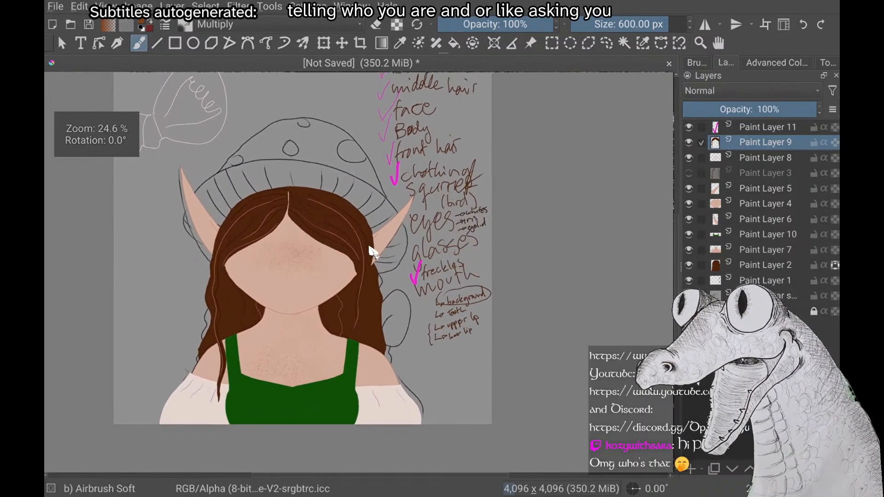
Examine the avatar and the mouth entries in the parts checklist, undoing a stray airbrush stroke over the notes
{"action": "scroll", "coordinate": [370, 247], "scroll_direction": "up", "scroll_amount": 2}
{"action": "scroll", "coordinate": [370, 247], "scroll_direction": "down", "scroll_amount": 1}
{"action": "scroll", "coordinate": [372, 251], "scroll_direction": "down", "scroll_amount": 4}
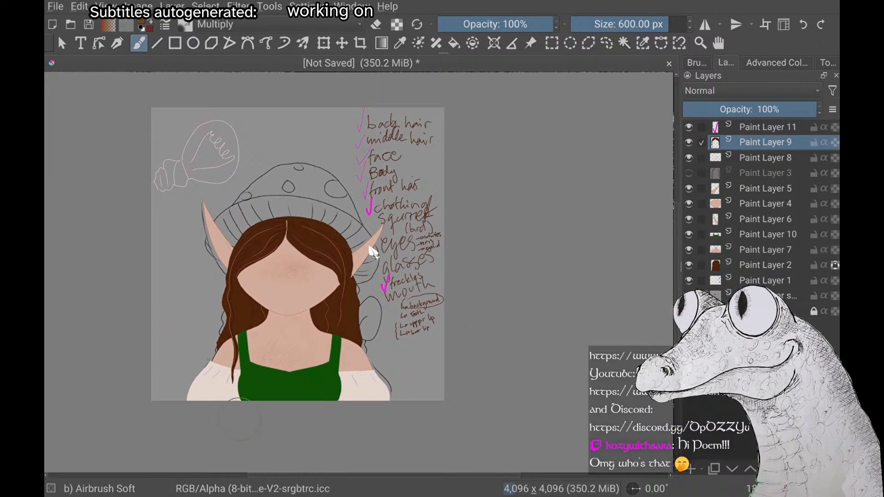
{"action": "scroll", "coordinate": [372, 251], "scroll_direction": "up", "scroll_amount": 1}
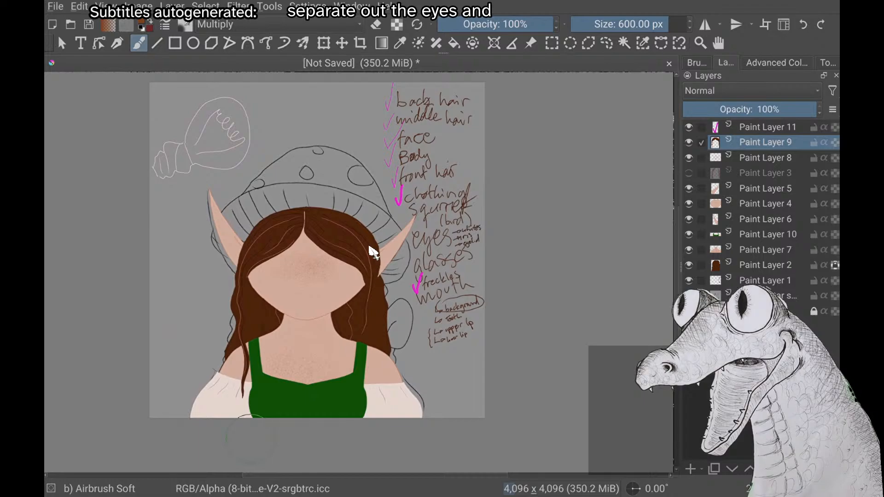
{"action": "scroll", "coordinate": [373, 252], "scroll_direction": "left", "scroll_amount": 10}
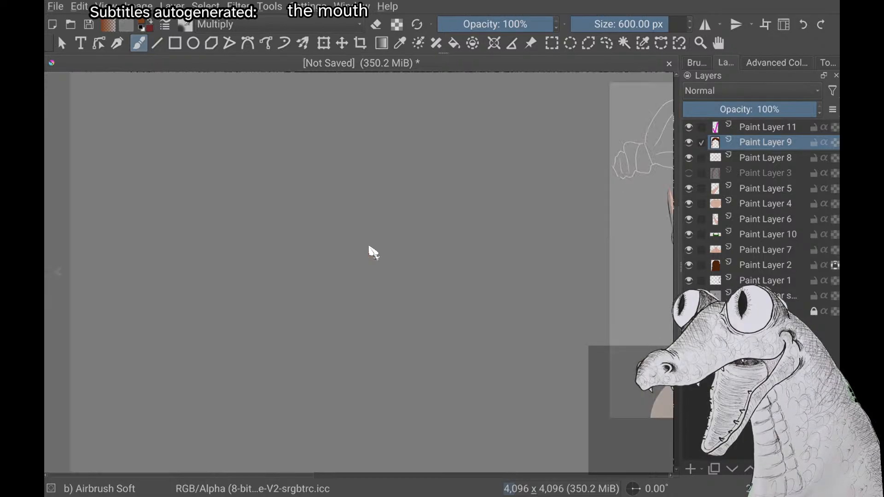
{"action": "scroll", "coordinate": [373, 253], "scroll_direction": "down", "scroll_amount": 3}
{"action": "scroll", "coordinate": [373, 252], "scroll_direction": "up", "scroll_amount": 8}
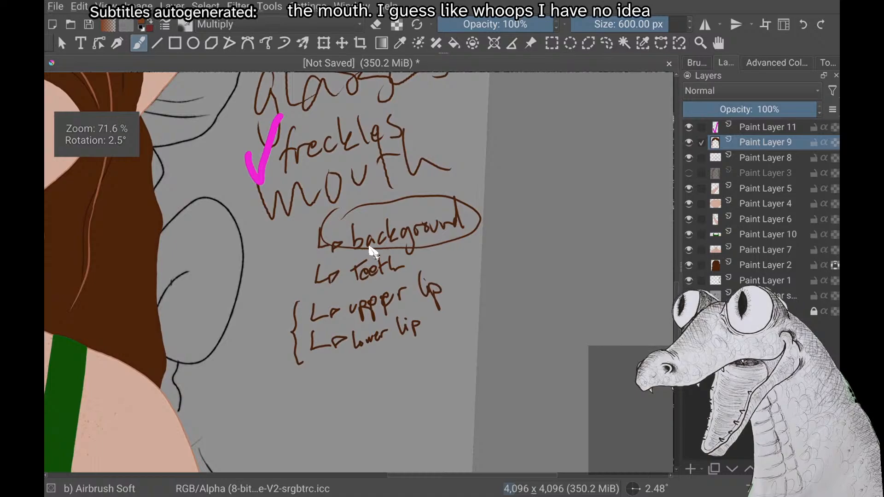
{"action": "scroll", "coordinate": [373, 252], "scroll_direction": "down", "scroll_amount": 2}
{"action": "left_click_drag", "start_coordinate": [287, 358], "coordinate": [368, 413]}
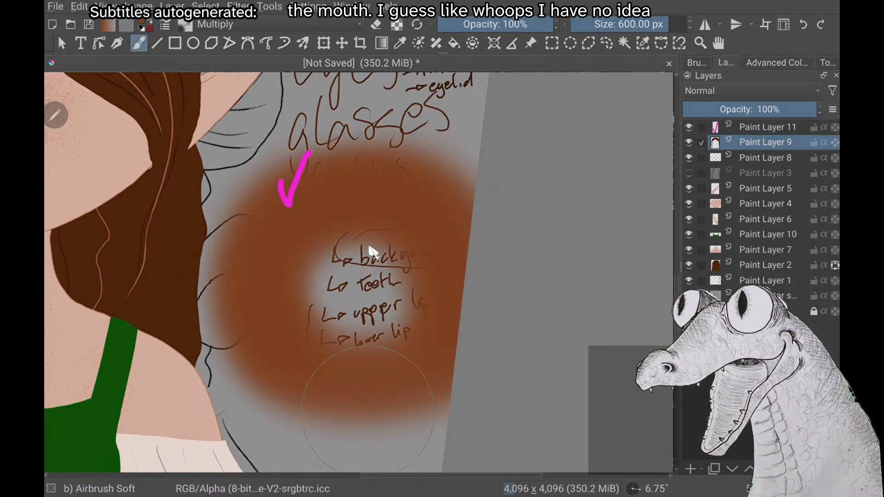
{"action": "key", "text": "ctrl+z"}
Examine the eyes entries (whites, iris, eyelid) in the parts checklist against the avatar's unfinished face
{"action": "scroll", "coordinate": [373, 253], "scroll_direction": "down", "scroll_amount": 4}
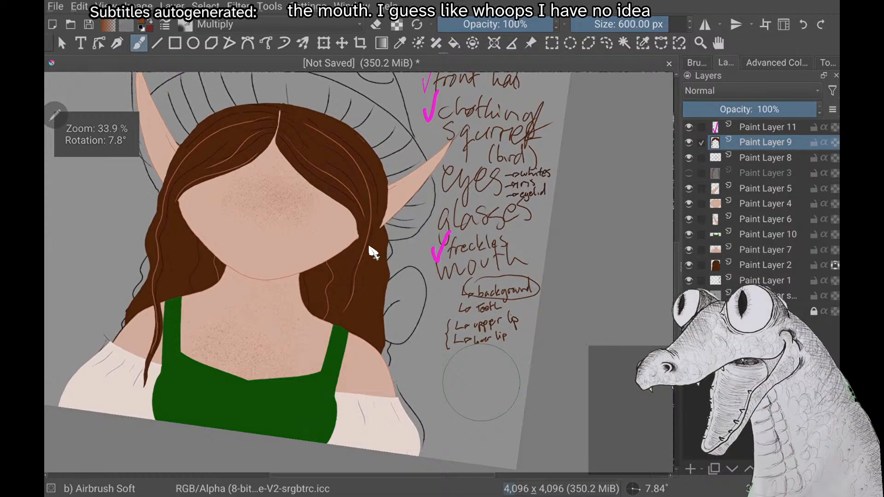
{"action": "scroll", "coordinate": [373, 253], "scroll_direction": "down", "scroll_amount": 1}
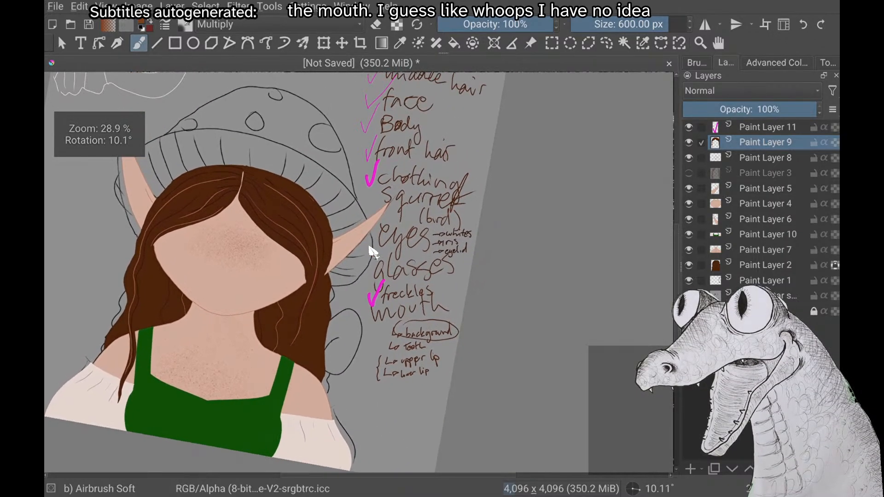
{"action": "scroll", "coordinate": [373, 252], "scroll_direction": "up", "scroll_amount": 8}
{"action": "scroll", "coordinate": [373, 252], "scroll_direction": "down", "scroll_amount": 1}
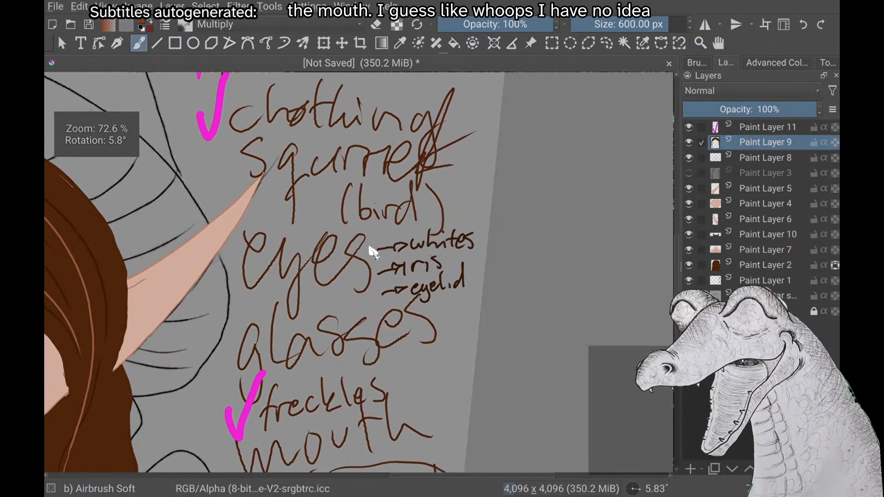
{"action": "scroll", "coordinate": [373, 253], "scroll_direction": "down", "scroll_amount": 6}
{"action": "scroll", "coordinate": [373, 252], "scroll_direction": "up", "scroll_amount": 1}
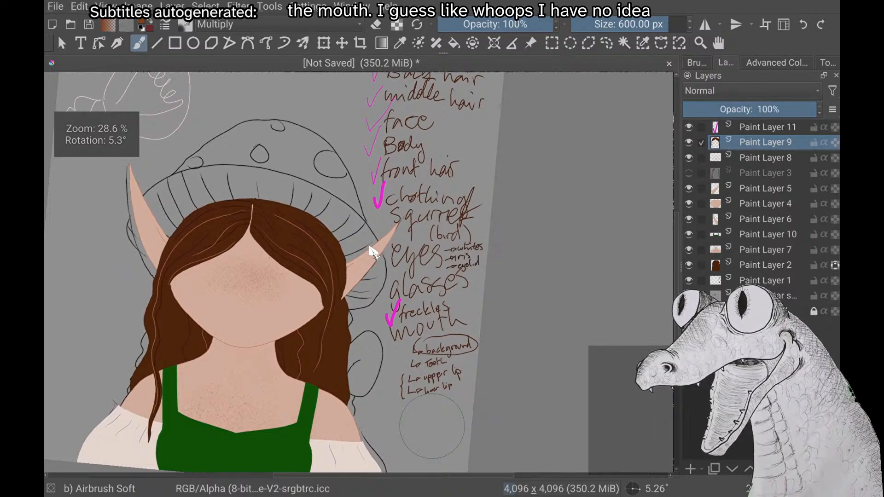
{"action": "scroll", "coordinate": [373, 253], "scroll_direction": "down", "scroll_amount": 1}
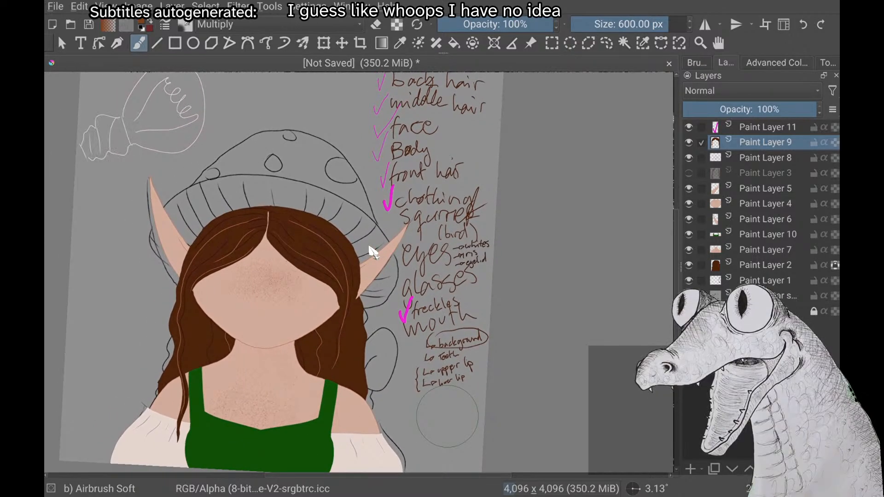
{"action": "scroll", "coordinate": [373, 252], "scroll_direction": "down", "scroll_amount": 2}
{"action": "scroll", "coordinate": [373, 253], "scroll_direction": "up", "scroll_amount": 2}
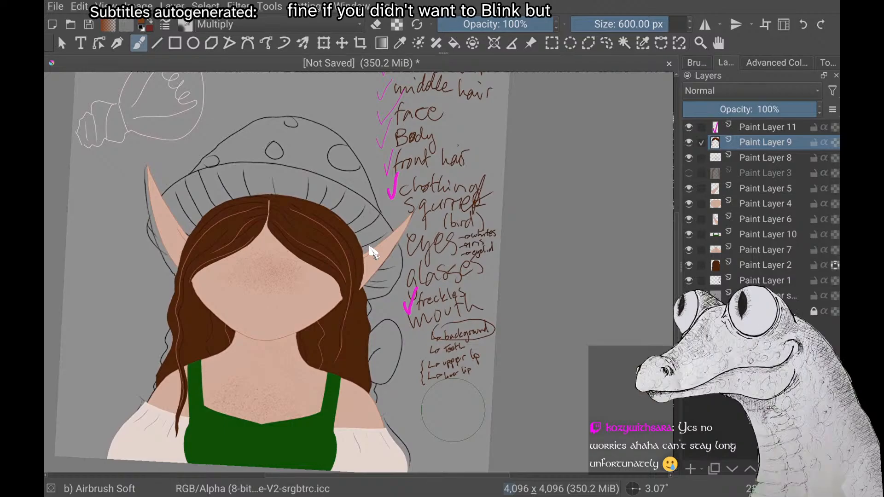
{"action": "scroll", "coordinate": [373, 252], "scroll_direction": "down", "scroll_amount": 2}
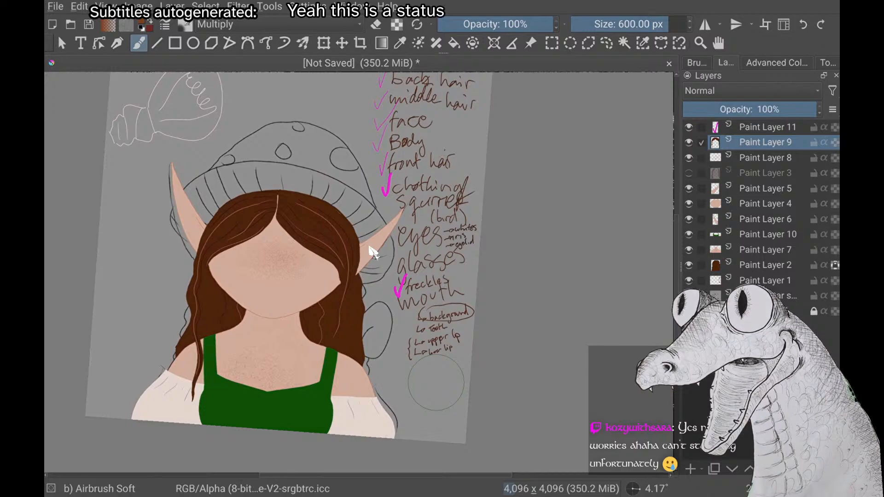
Make the layer below Paint Layer 1 active and choose the Basic-5 Size brush with the recent magenta colour
{"action": "left_click", "coordinate": [787, 296]}
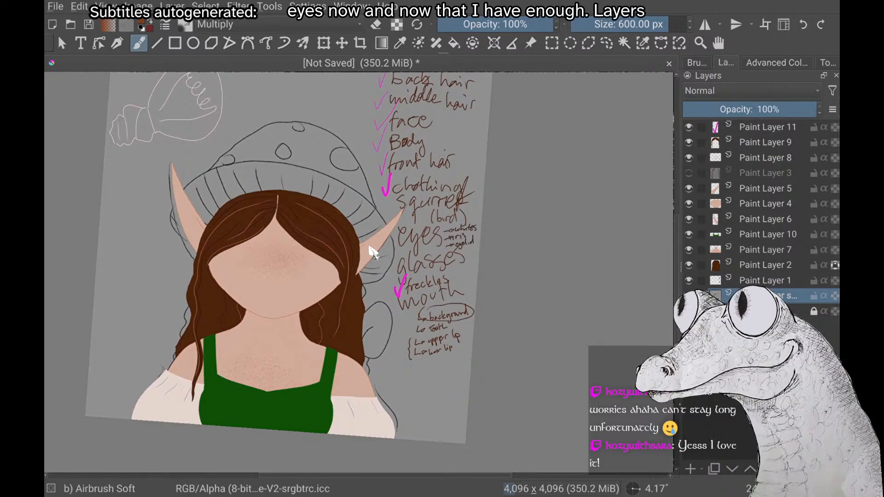
{"action": "scroll", "coordinate": [373, 252], "scroll_direction": "up", "scroll_amount": 1}
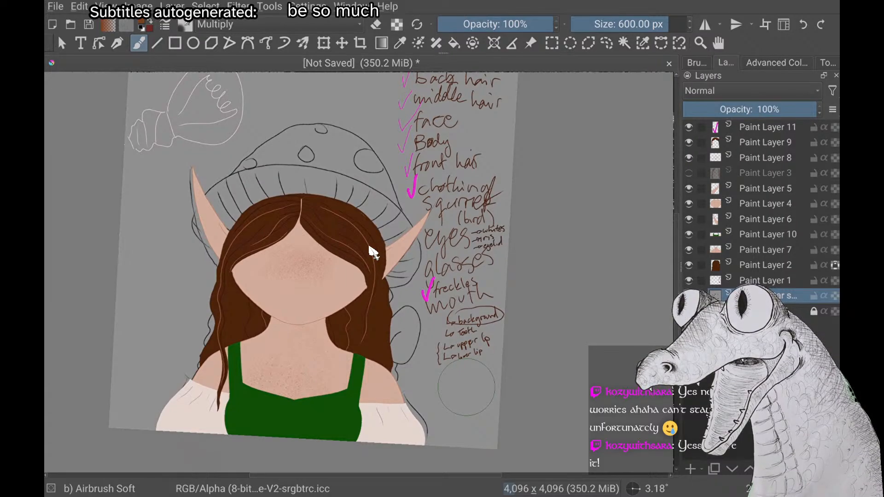
{"action": "scroll", "coordinate": [369, 247], "scroll_direction": "up", "scroll_amount": 1}
{"action": "scroll", "coordinate": [369, 247], "scroll_direction": "down", "scroll_amount": 1}
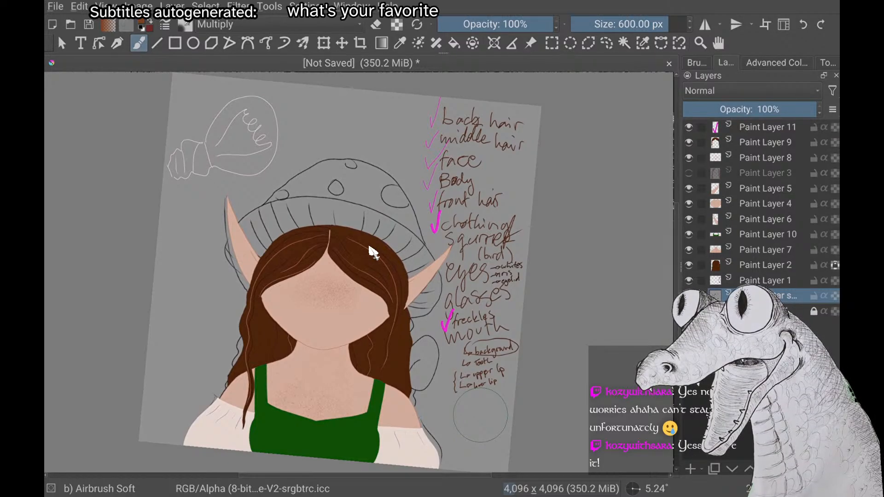
{"action": "scroll", "coordinate": [369, 247], "scroll_direction": "up", "scroll_amount": 1}
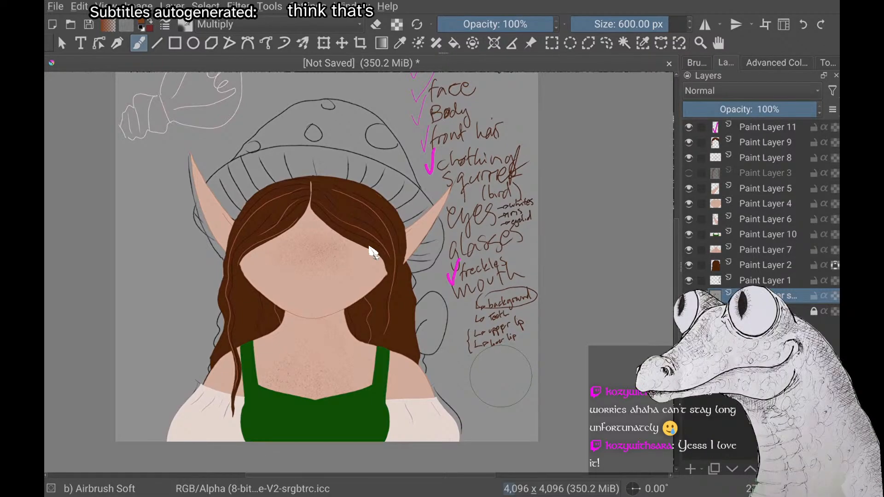
{"action": "scroll", "coordinate": [372, 252], "scroll_direction": "down", "scroll_amount": 2}
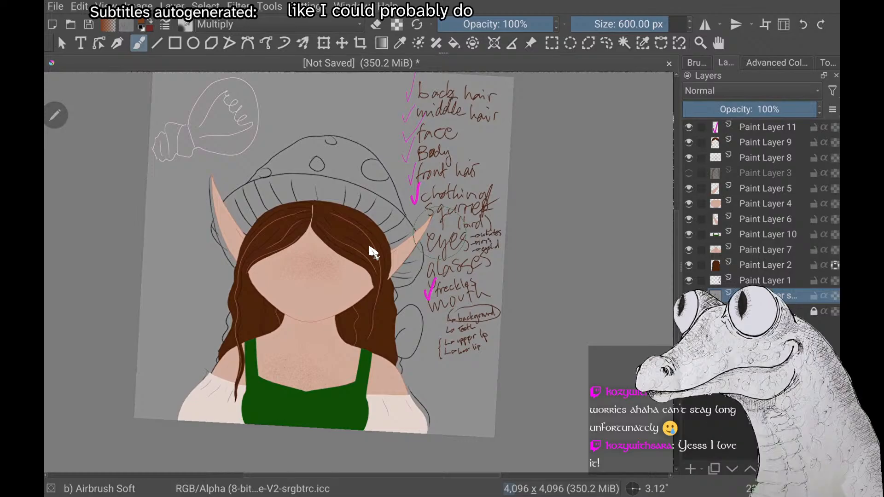
{"action": "right_click", "coordinate": [372, 252]}
{"action": "left_click", "coordinate": [140, 150]}
{"action": "right_click", "coordinate": [372, 252]}
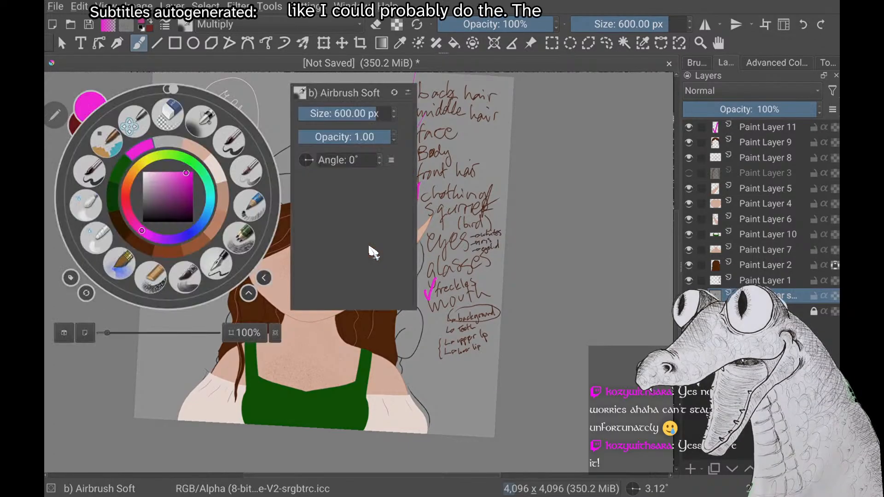
{"action": "left_click", "coordinate": [230, 142]}
{"action": "right_click", "coordinate": [372, 253]}
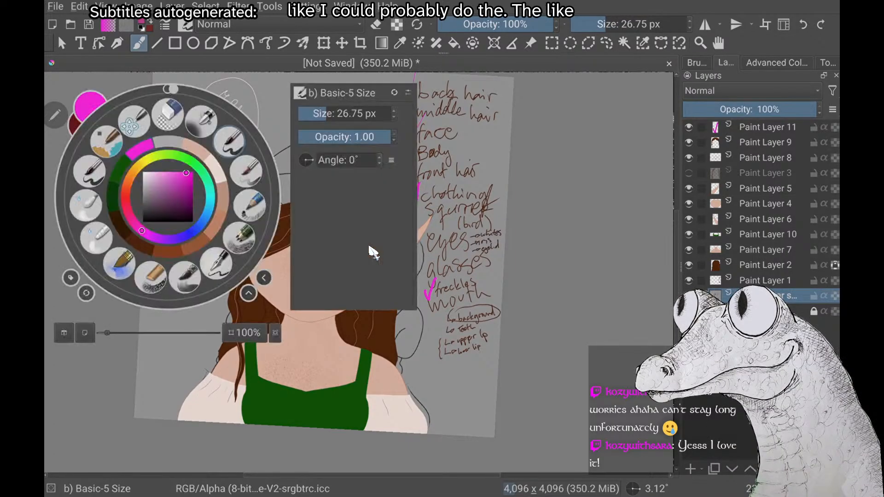
{"action": "right_click", "coordinate": [371, 251]}
{"action": "mouse_move", "coordinate": [470, 243]}
{"action": "left_mouse_down"}
{"action": "mouse_move", "coordinate": [430, 297]}
{"action": "mouse_move", "coordinate": [424, 263]}
{"action": "left_mouse_up"}
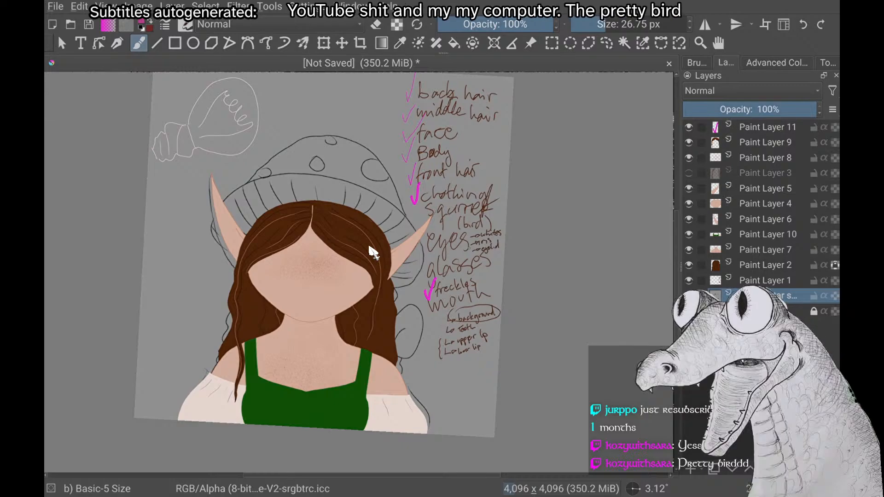
Make Paint Layer 1 active and handwrite "hat" in magenta below the mouth entries of the parts checklist
{"action": "scroll", "coordinate": [370, 248], "scroll_direction": "up", "scroll_amount": 1}
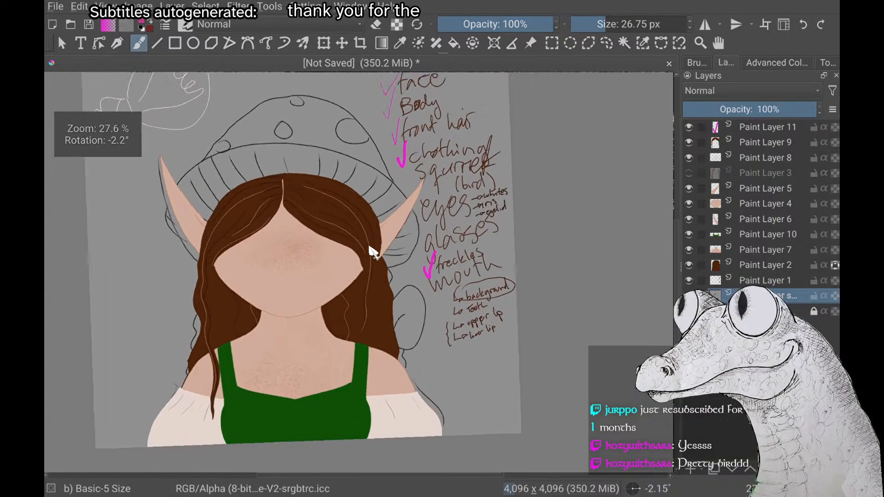
{"action": "scroll", "coordinate": [370, 248], "scroll_direction": "down", "scroll_amount": 2}
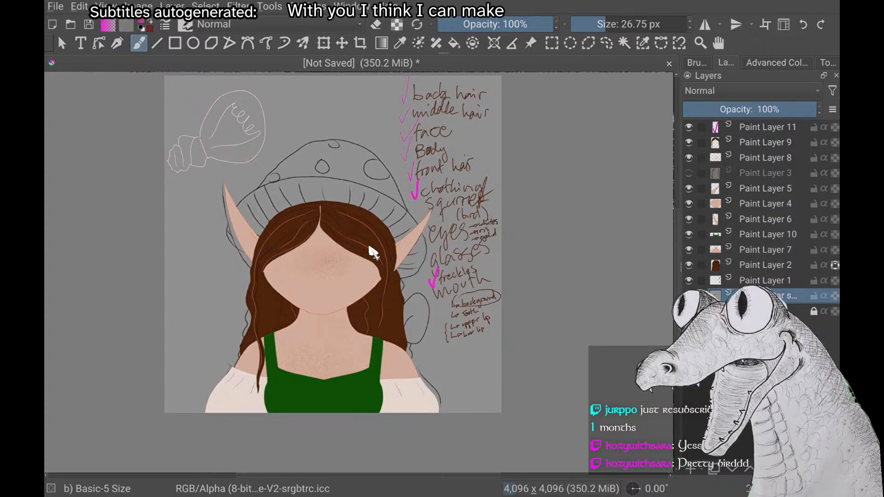
{"action": "scroll", "coordinate": [369, 248], "scroll_direction": "up", "scroll_amount": 1}
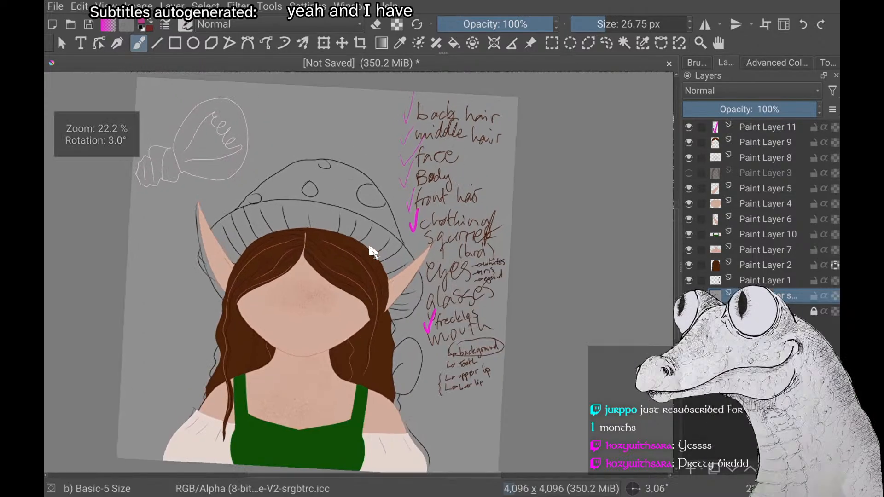
{"action": "scroll", "coordinate": [369, 247], "scroll_direction": "up", "scroll_amount": 1}
{"action": "scroll", "coordinate": [369, 248], "scroll_direction": "down", "scroll_amount": 1}
{"action": "scroll", "coordinate": [370, 247], "scroll_direction": "up", "scroll_amount": 1}
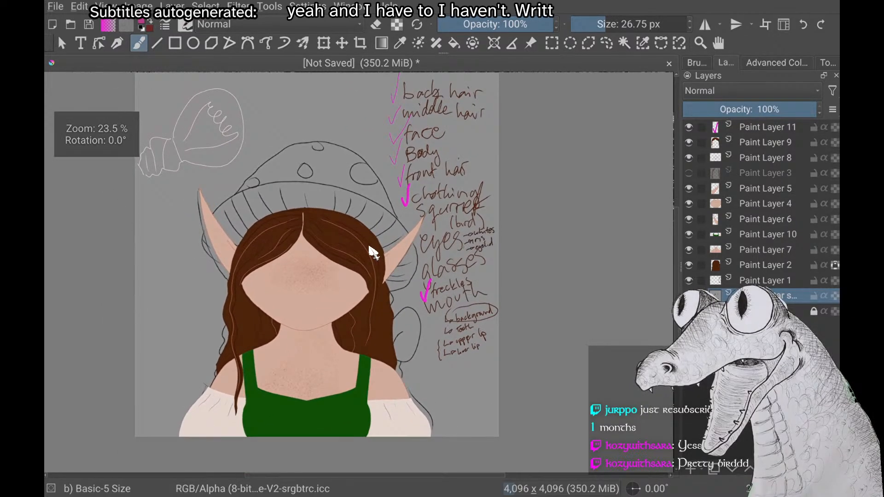
{"action": "key", "text": "Page_Up"}
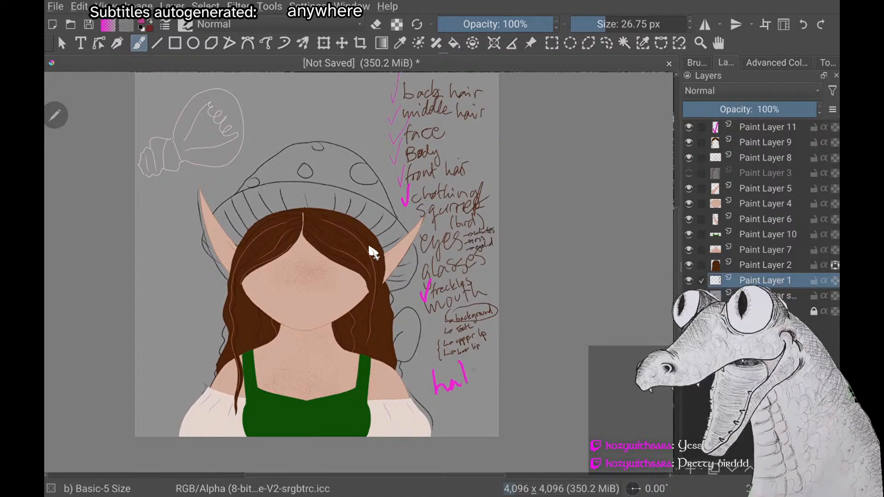
{"action": "scroll", "coordinate": [373, 251], "scroll_direction": "down", "scroll_amount": 1}
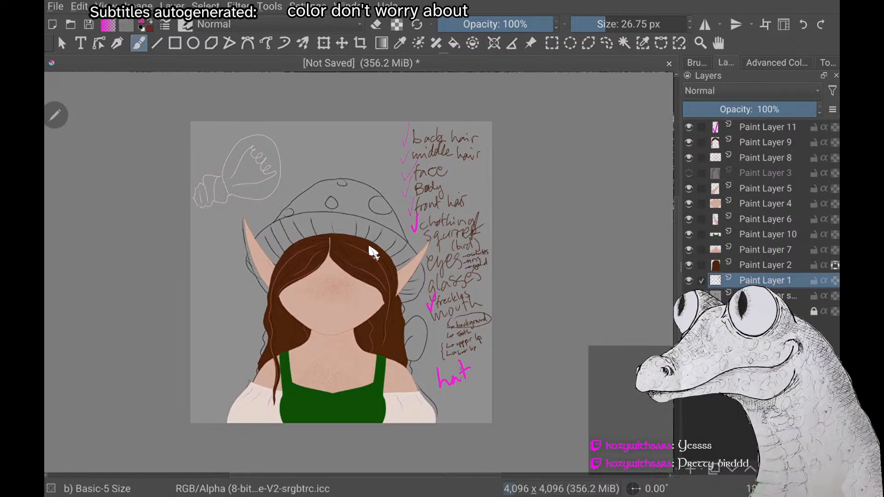
Make Paint Layer 11 the active layer and toggle its visibility to check what it holds
{"action": "left_click", "coordinate": [767, 127]}
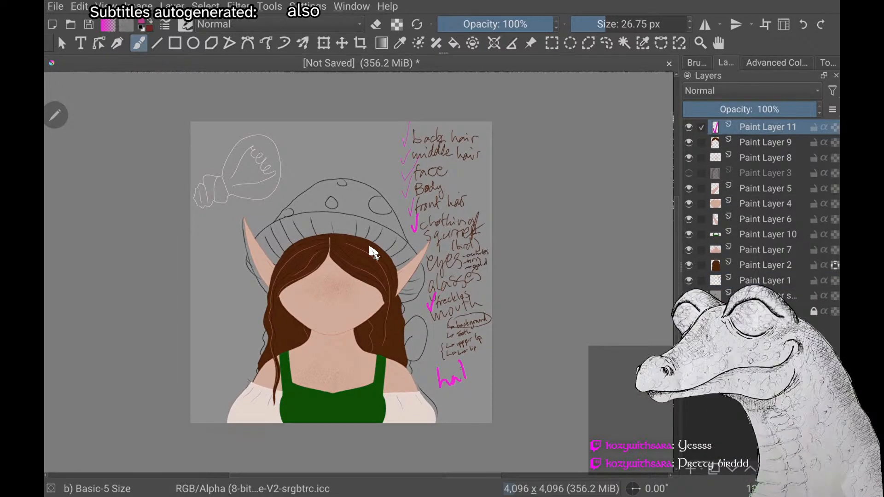
{"action": "right_click", "coordinate": [767, 128]}
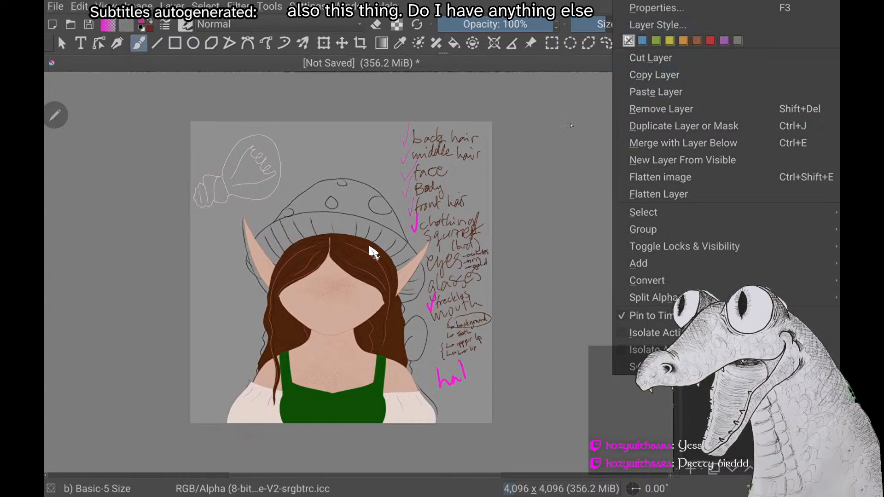
{"action": "key", "text": "Escape"}
{"action": "left_click", "coordinate": [689, 128]}
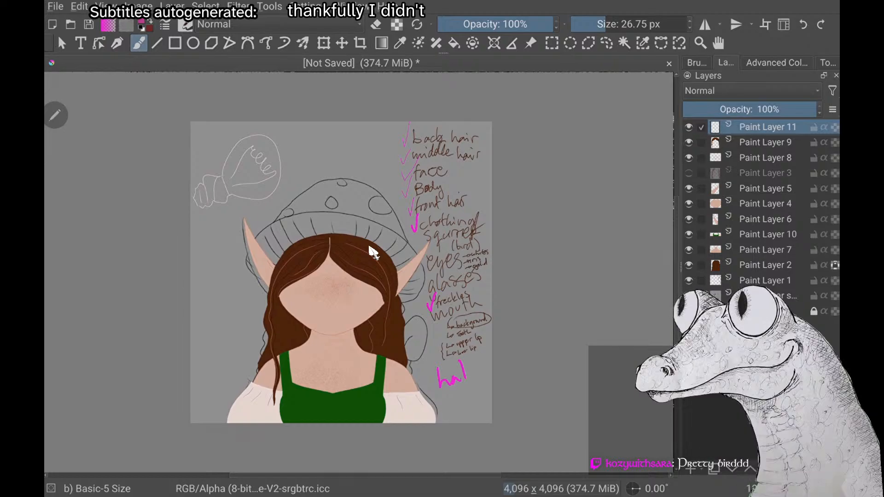
{"action": "left_click", "coordinate": [689, 127]}
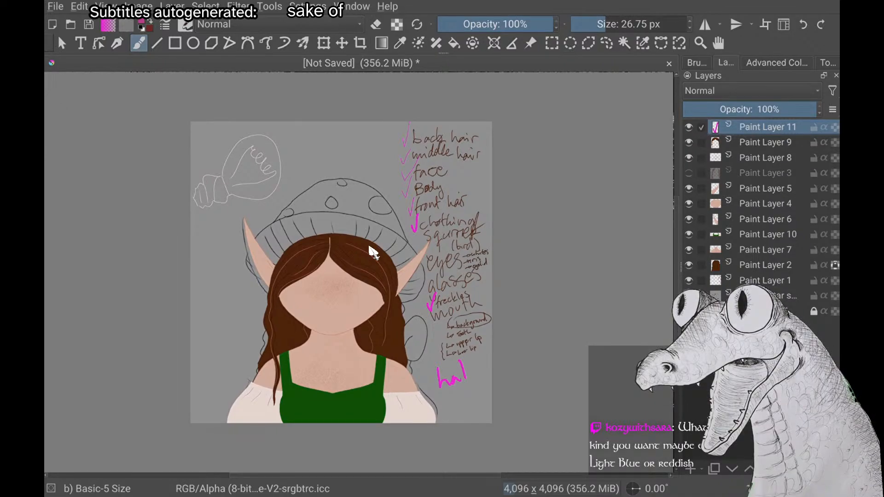
Circle the face, the mushroom hat and the hair above the shoulder with magenta strokes, undoing each one
{"action": "mouse_move", "coordinate": [298, 329]}
{"action": "left_mouse_down"}
{"action": "mouse_move", "coordinate": [355, 267]}
{"action": "mouse_move", "coordinate": [366, 364]}
{"action": "left_mouse_up"}
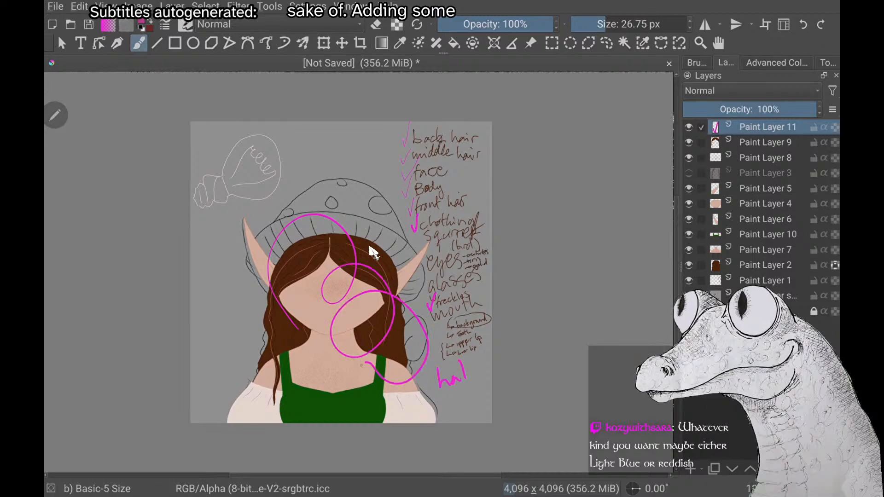
{"action": "key", "text": "ctrl+z"}
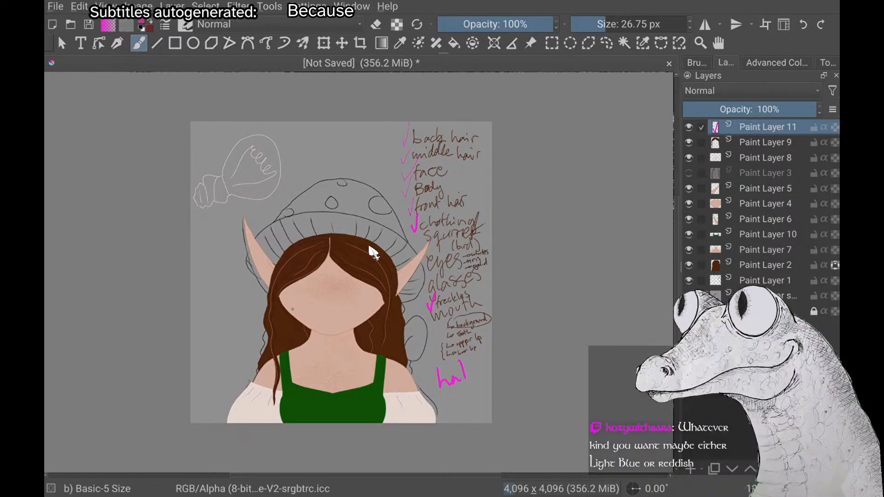
{"action": "mouse_move", "coordinate": [301, 233]}
{"action": "left_mouse_down"}
{"action": "mouse_move", "coordinate": [362, 141]}
{"action": "mouse_move", "coordinate": [317, 141]}
{"action": "left_mouse_up"}
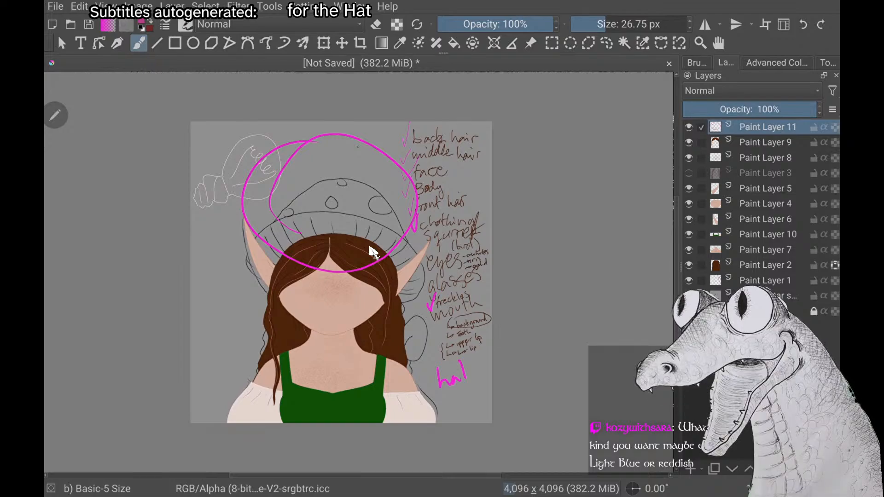
{"action": "key", "text": "ctrl+z"}
{"action": "left_click_drag", "start_coordinate": [398, 304], "coordinate": [374, 355]}
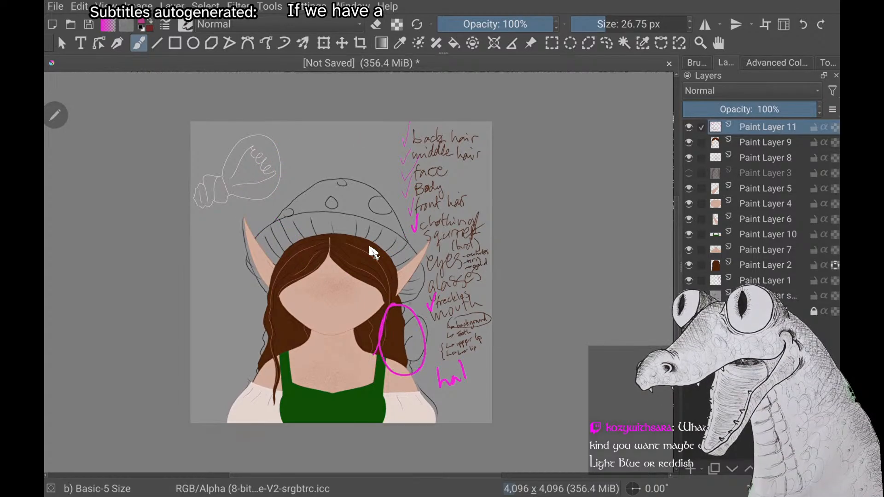
{"action": "key", "text": "ctrl+z"}
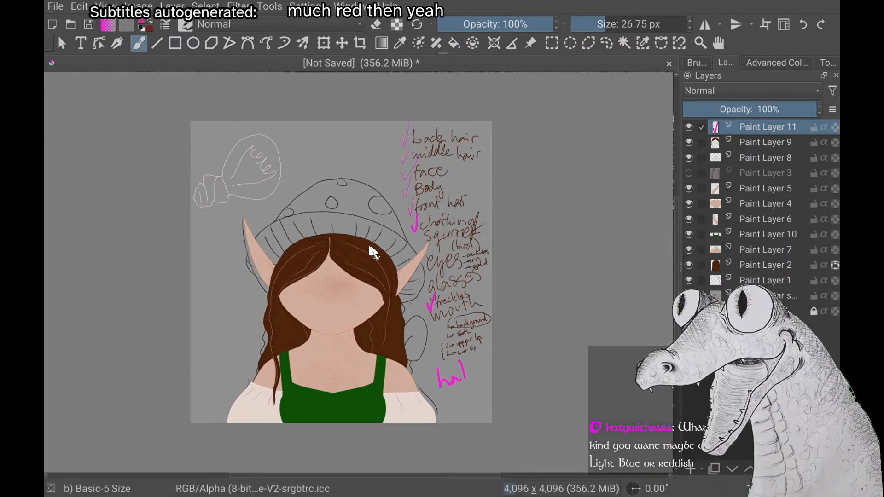
Try a magenta stroke across the shoulders, undoing it together with the last remaining letter of the handwritten word "hat"
{"action": "left_click_drag", "start_coordinate": [259, 399], "coordinate": [416, 418]}
{"action": "key", "text": "ctrl+z"}
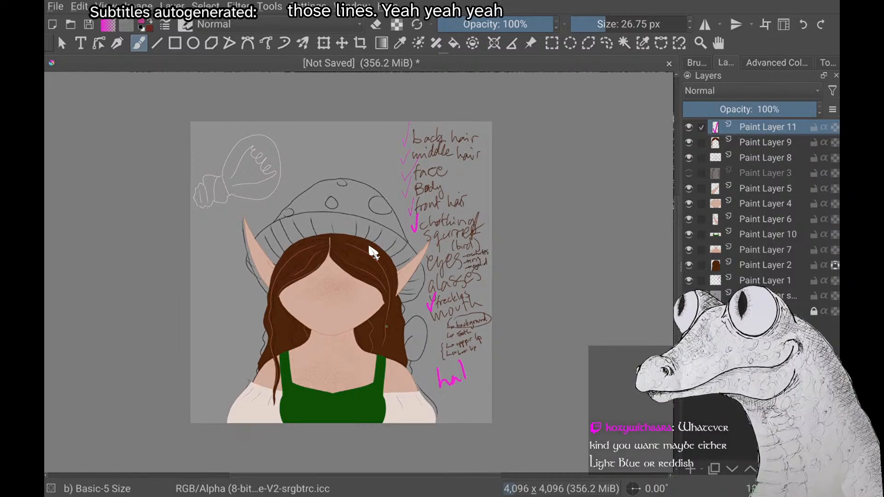
{"action": "key", "text": "minus"}
{"action": "key", "text": "minus"}
{"action": "scroll", "coordinate": [369, 247], "scroll_direction": "up", "scroll_amount": 1}
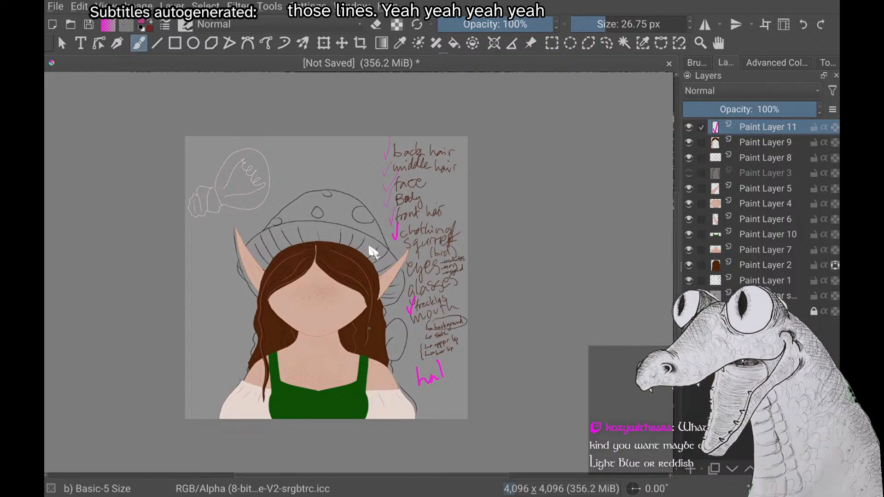
{"action": "key", "text": "ctrl+z"}
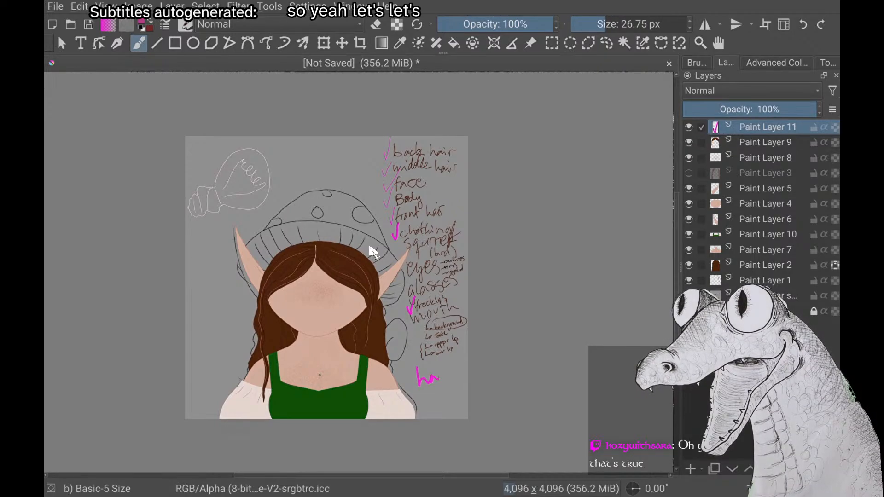
Hide all visible painted layers from Paint Layer 11 down to Paint Layer 2, keeping Paint Layer 1 and the sketch shown
{"action": "left_click", "coordinate": [690, 128]}
{"action": "left_click", "coordinate": [689, 143]}
{"action": "left_click", "coordinate": [688, 158]}
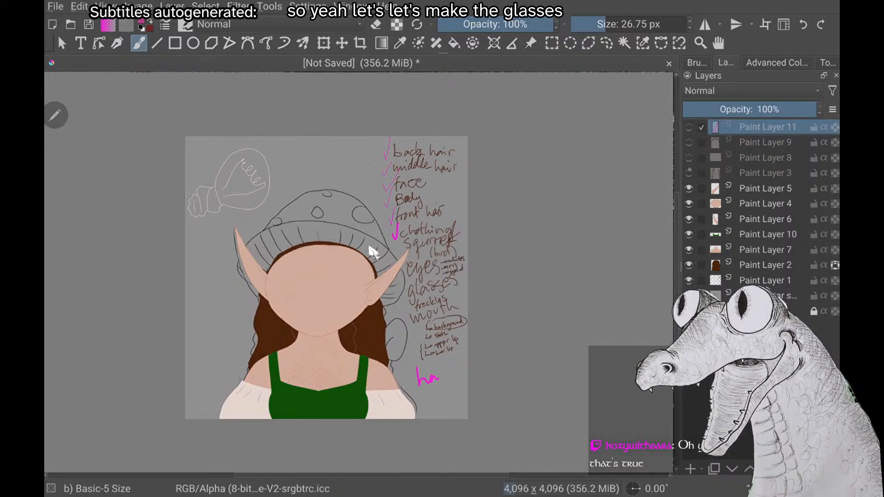
{"action": "left_click", "coordinate": [689, 189]}
{"action": "left_click", "coordinate": [689, 204]}
{"action": "left_click", "coordinate": [689, 220]}
{"action": "left_click", "coordinate": [689, 235]}
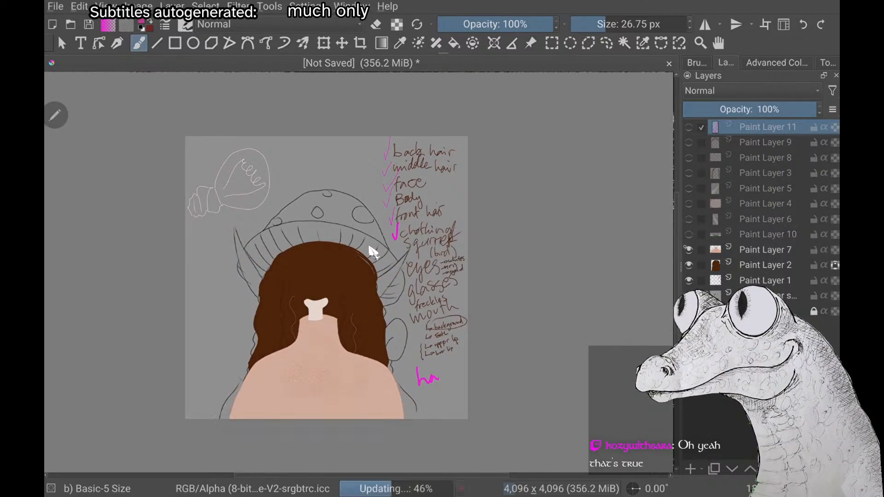
{"action": "left_click", "coordinate": [689, 250]}
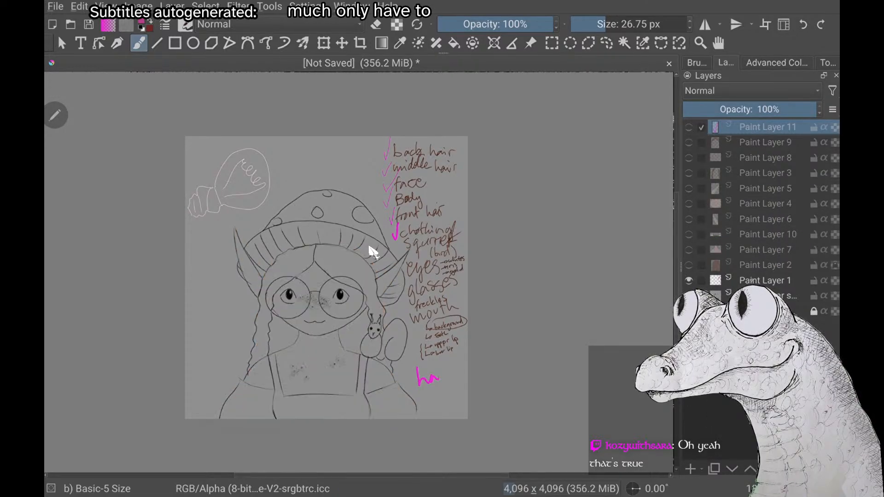
Toggle the visibility of Paint Layer 1 to check what it holds, then select the sketch layer below it
{"action": "left_click", "coordinate": [764, 280]}
{"action": "left_click", "coordinate": [689, 280]}
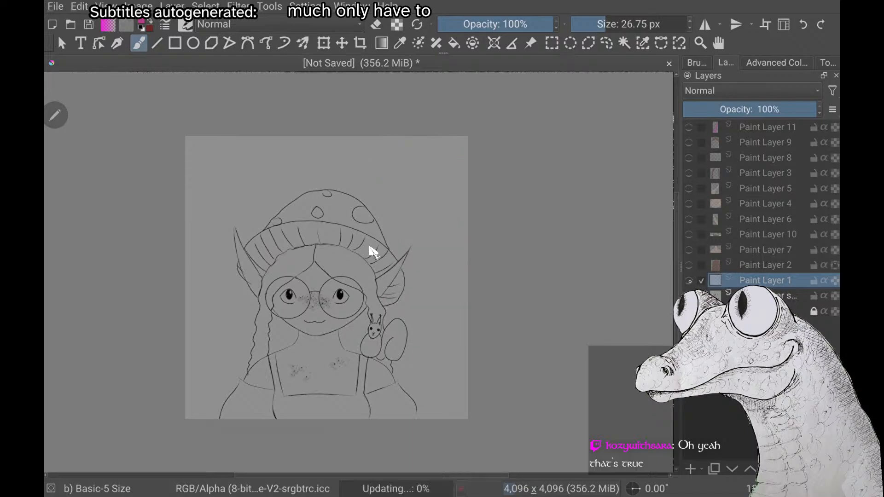
{"action": "left_click", "coordinate": [689, 280]}
{"action": "left_click", "coordinate": [783, 295]}
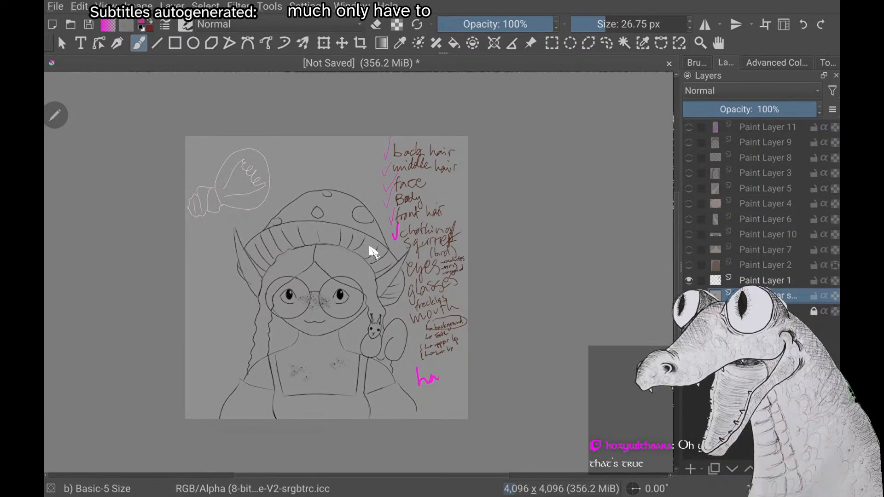
Add a new paint layer above Paint Layer 11 for the glasses
{"action": "left_click", "coordinate": [768, 127]}
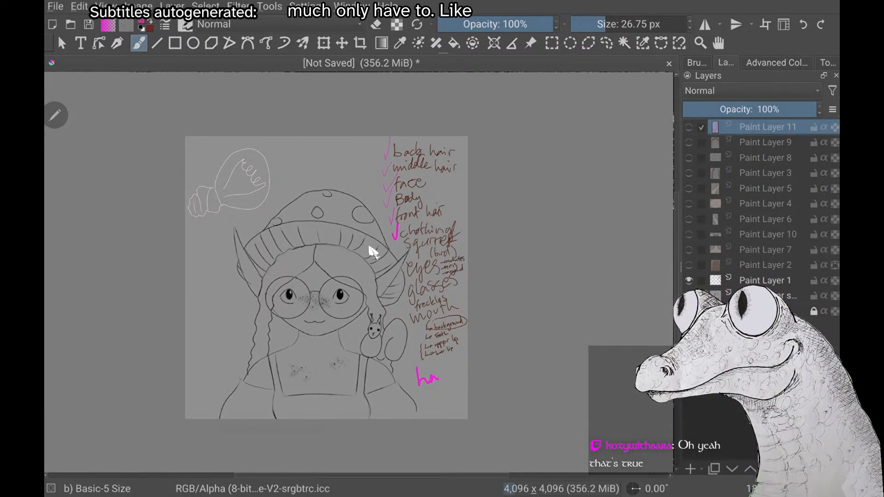
{"action": "key", "text": "Insert"}
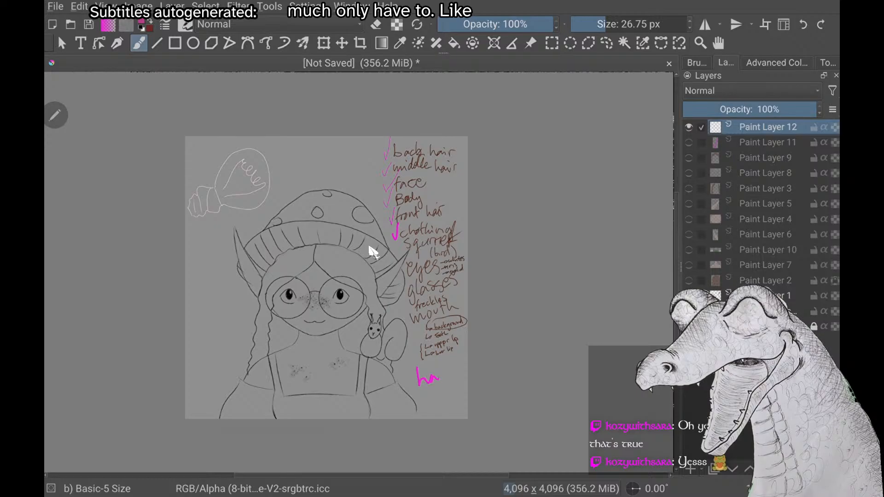
{"action": "scroll", "coordinate": [373, 252], "scroll_direction": "up", "scroll_amount": 6}
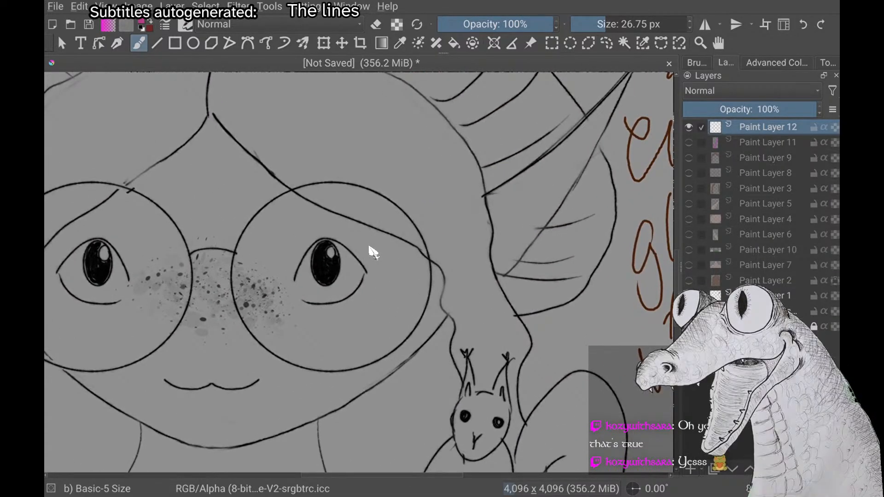
Switch the foreground colour from magenta to the dark red and darken it to a deep reddish brown
{"action": "right_click", "coordinate": [373, 253]}
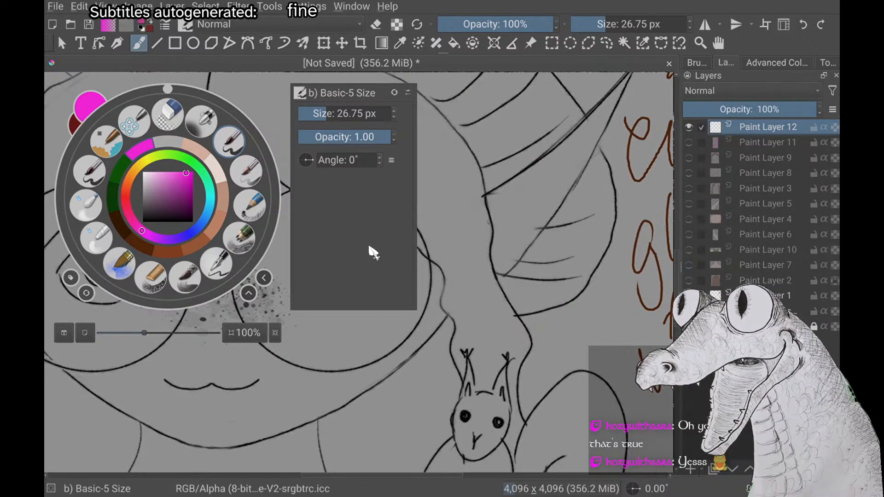
{"action": "right_click", "coordinate": [373, 253]}
{"action": "right_click", "coordinate": [373, 252]}
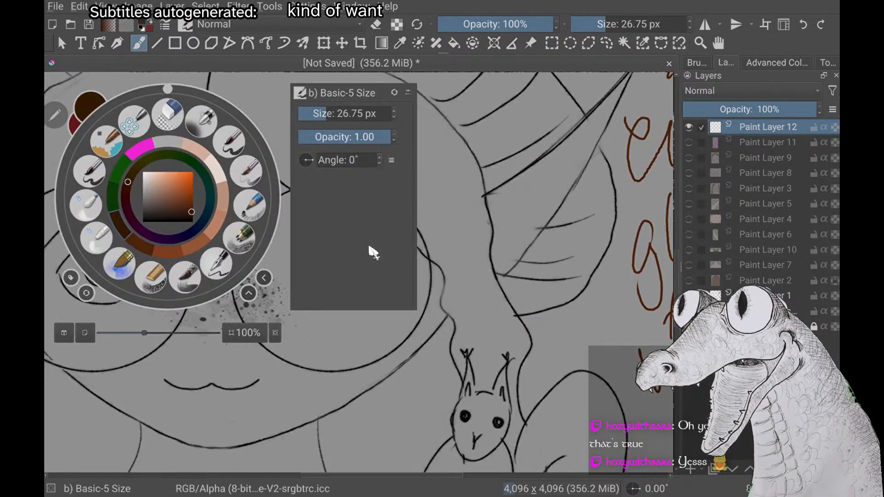
{"action": "key", "text": "x"}
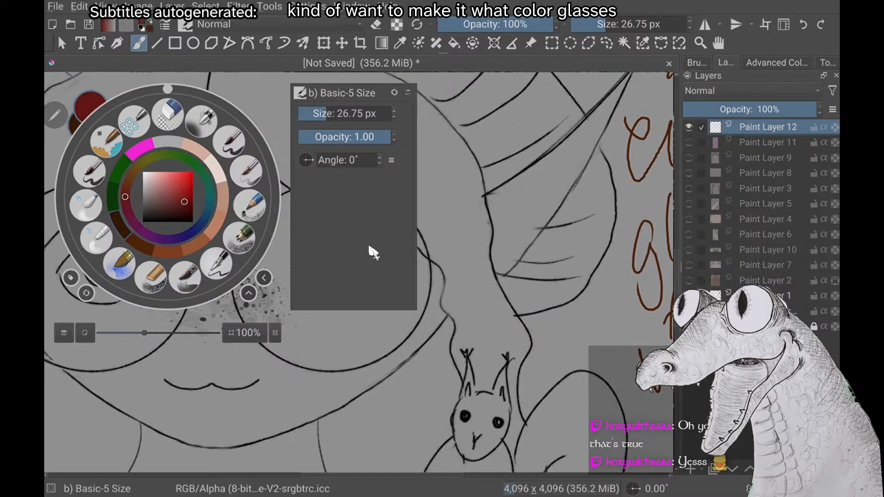
{"action": "right_click", "coordinate": [373, 253]}
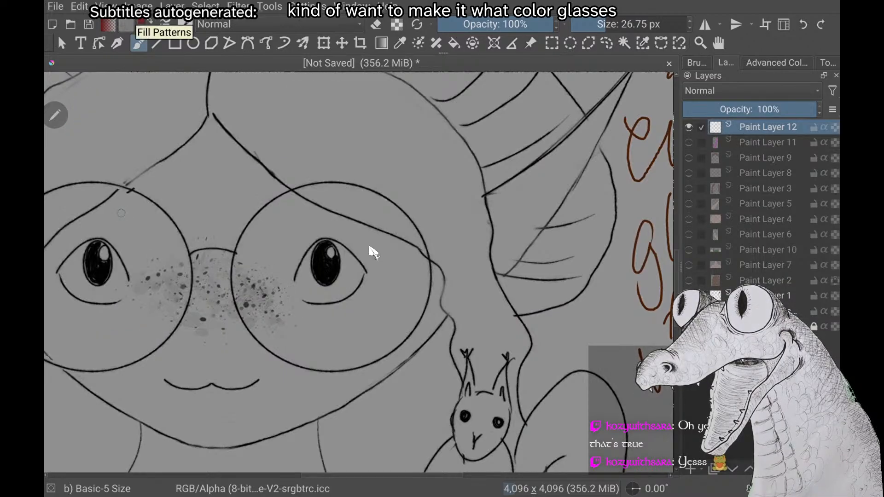
{"action": "right_click", "coordinate": [373, 252]}
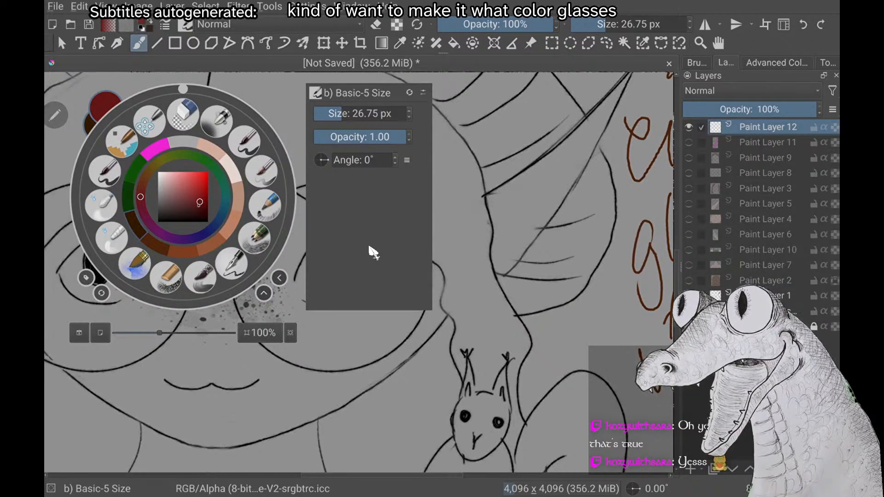
{"action": "key", "text": "k"}
{"action": "key", "text": "k"}
{"action": "key", "text": "k"}
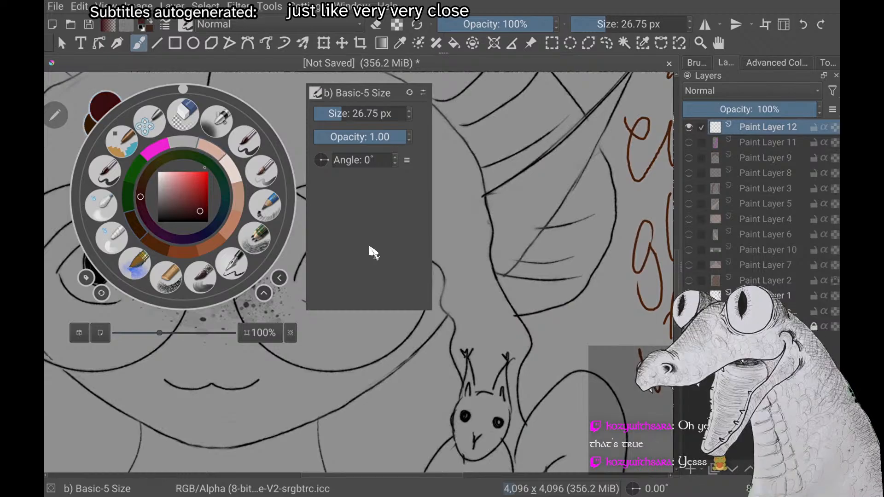
{"action": "right_click", "coordinate": [373, 252]}
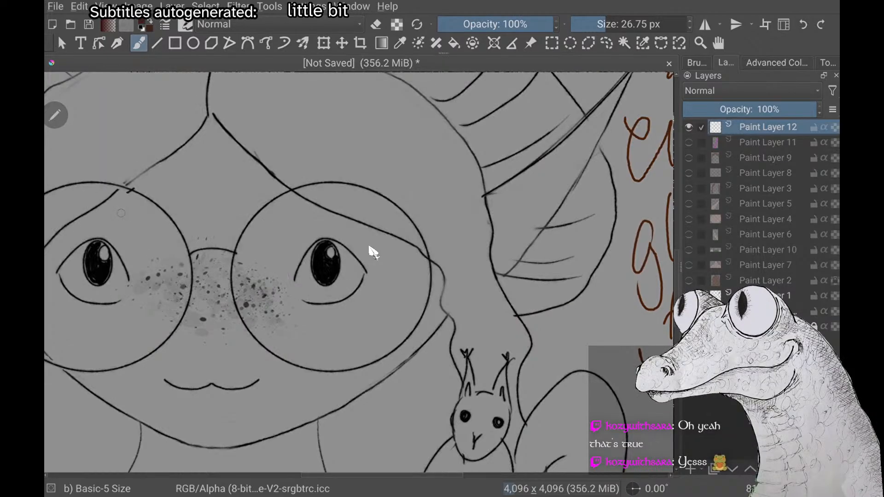
Circle the cap of the mushroom hat with a dark red stroke and undo it
{"action": "scroll", "coordinate": [373, 253], "scroll_direction": "down", "scroll_amount": 3}
{"action": "mouse_move", "coordinate": [293, 155]}
{"action": "left_mouse_down"}
{"action": "mouse_move", "coordinate": [421, 159]}
{"action": "mouse_move", "coordinate": [286, 109]}
{"action": "left_mouse_up"}
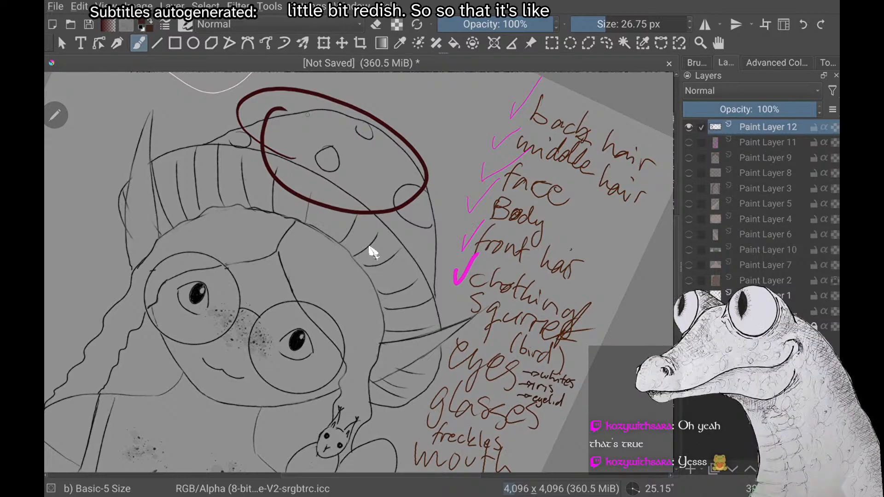
{"action": "key", "text": "ctrl+z"}
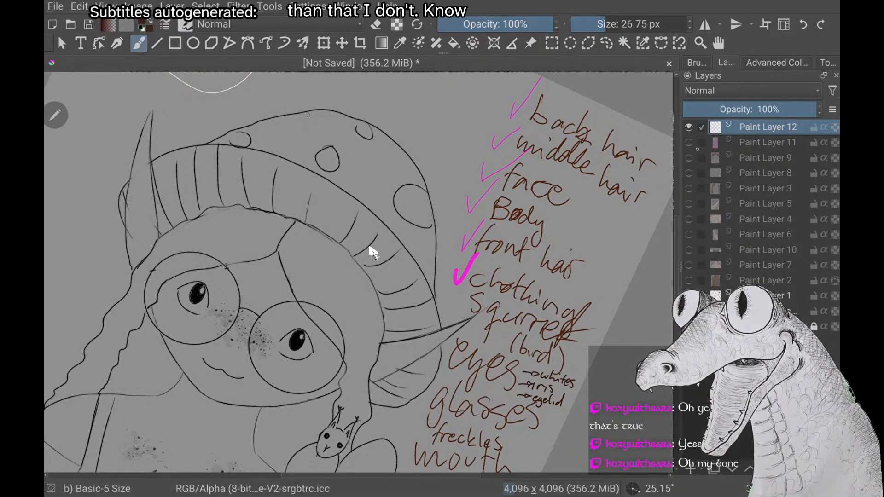
Show and hide Paint Layer 7 and Paint Layer 4 in turn to look at the painted body and face
{"action": "left_click", "coordinate": [689, 265]}
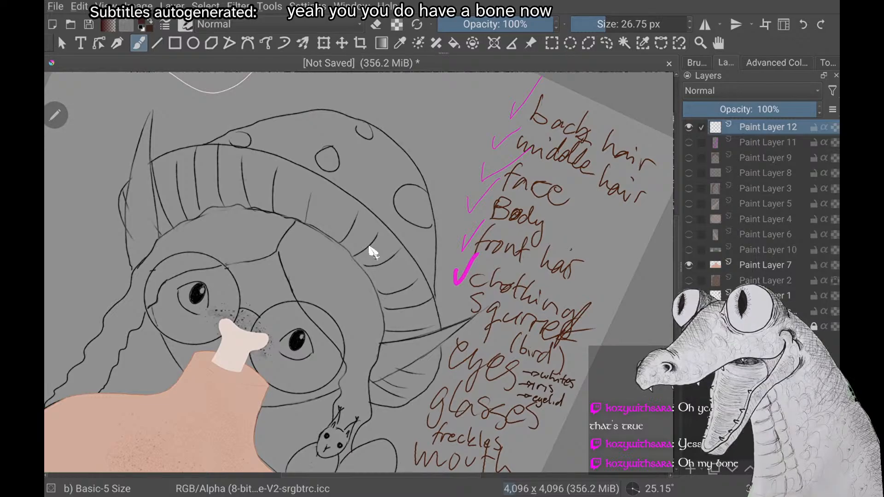
{"action": "scroll", "coordinate": [373, 253], "scroll_direction": "down", "scroll_amount": 2}
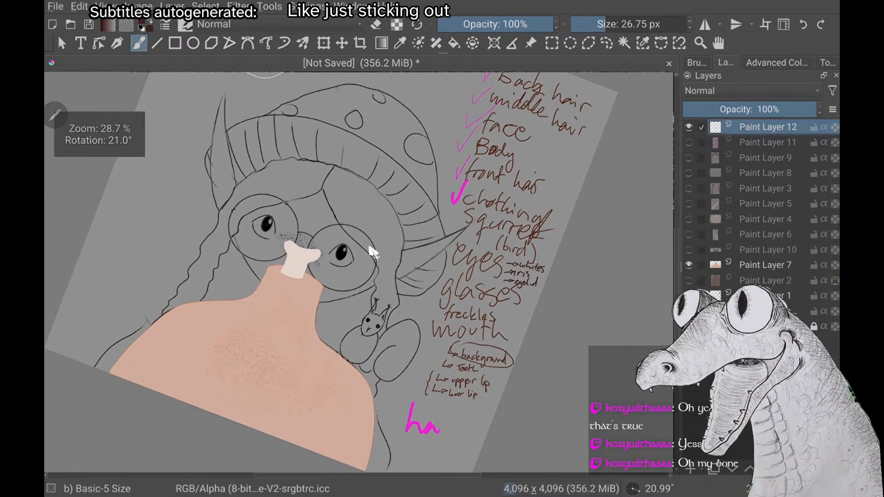
{"action": "left_click", "coordinate": [689, 264]}
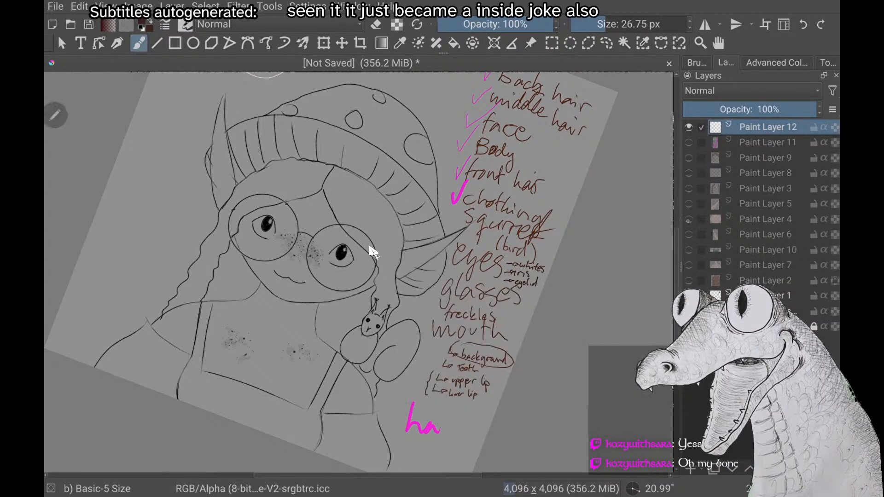
{"action": "left_click", "coordinate": [689, 220]}
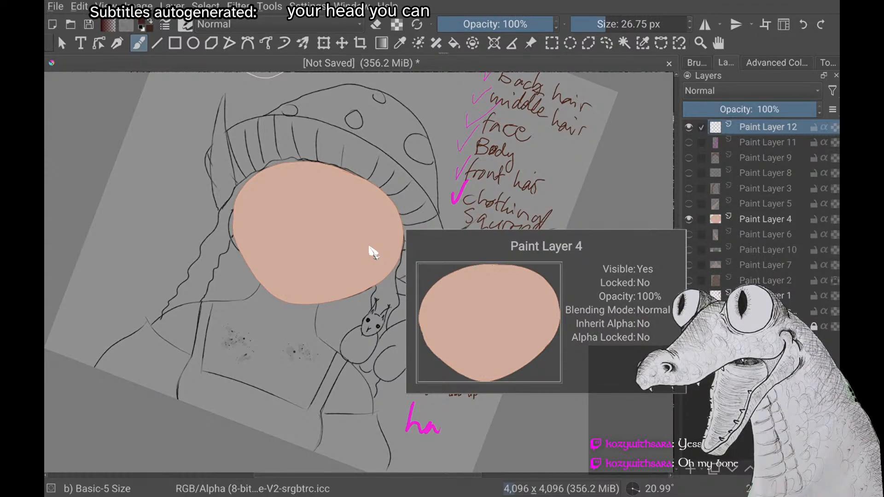
{"action": "left_click", "coordinate": [689, 219]}
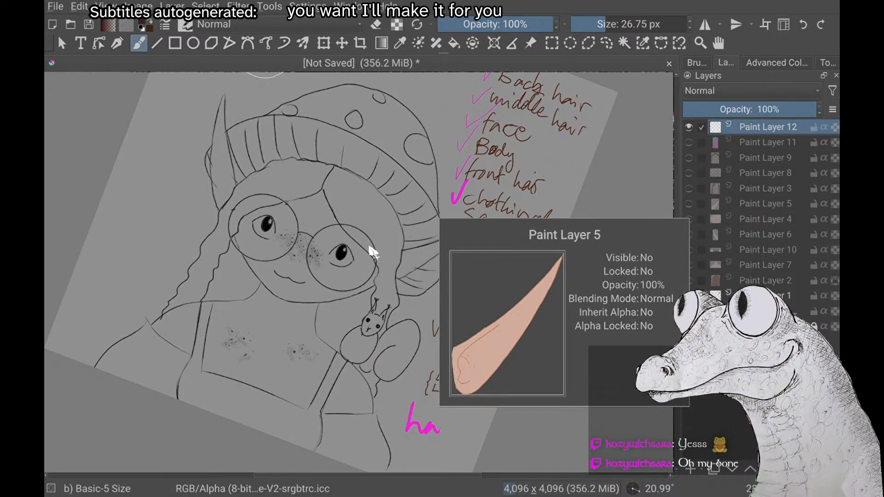
Reduce the brush size to 8.74 px
{"action": "scroll", "coordinate": [373, 252], "scroll_direction": "up", "scroll_amount": 1}
{"action": "scroll", "coordinate": [373, 252], "scroll_direction": "down", "scroll_amount": 1}
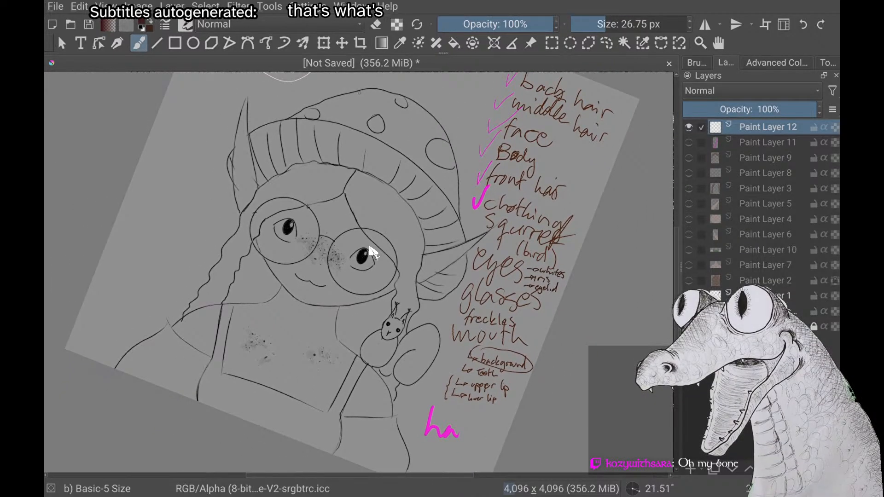
{"action": "left_click", "coordinate": [600, 25]}
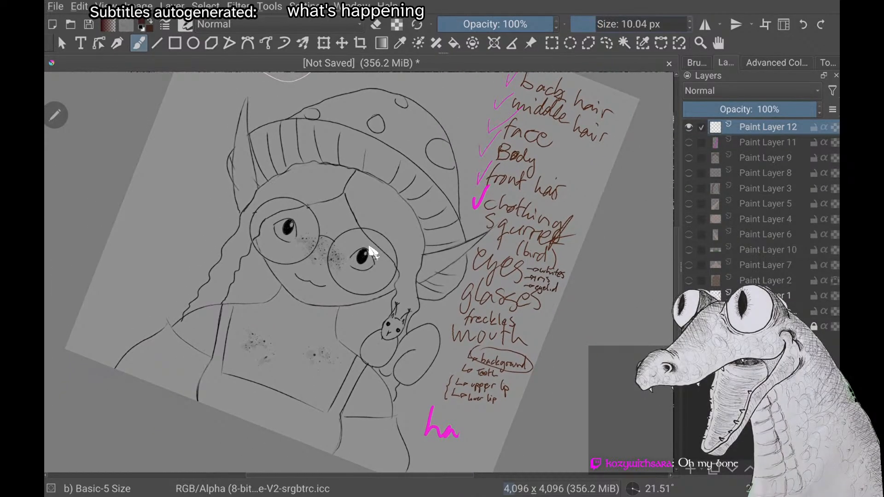
{"action": "key", "text": "bracketleft"}
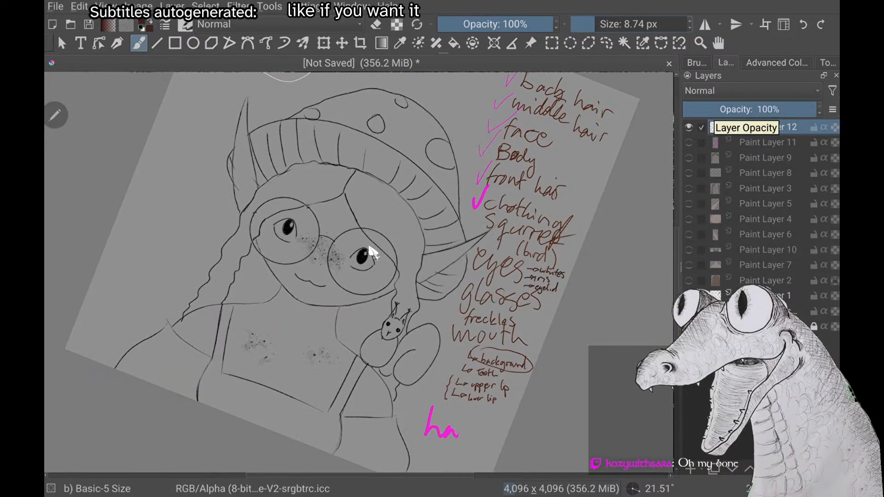
Try a stroke along the upper inner edge of one glasses lens and undo it
{"action": "scroll", "coordinate": [369, 247], "scroll_direction": "up", "scroll_amount": 2}
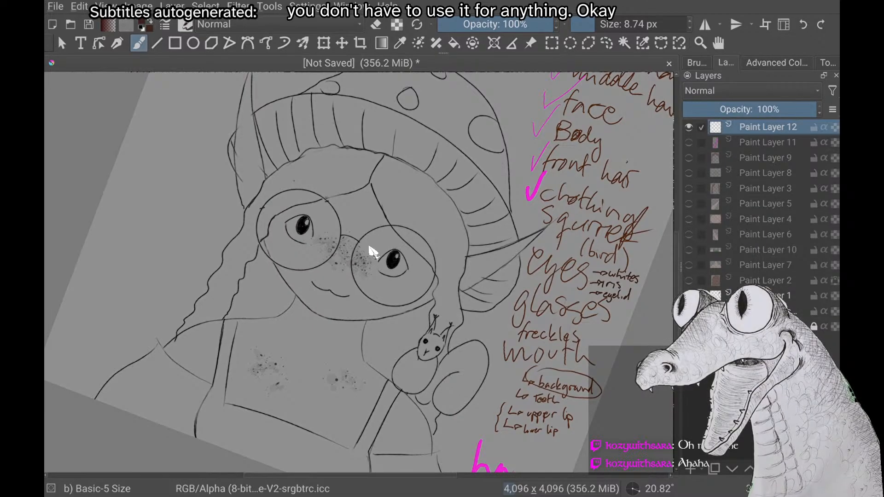
{"action": "scroll", "coordinate": [373, 253], "scroll_direction": "up", "scroll_amount": 4}
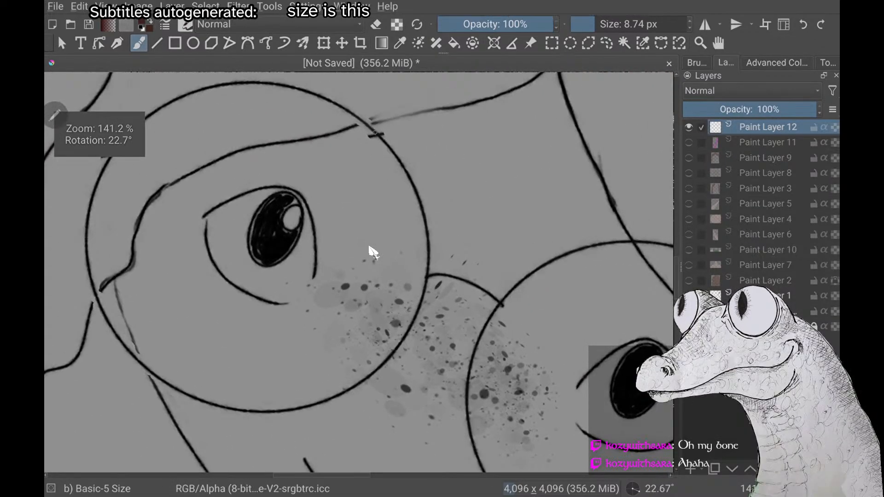
{"action": "left_click_drag", "start_coordinate": [376, 133], "coordinate": [410, 177]}
{"action": "key", "text": "ctrl+z"}
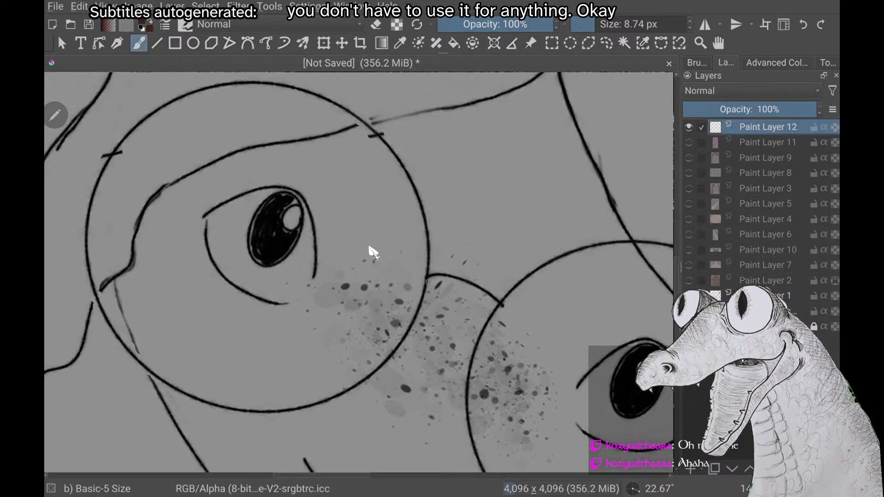
Set the brush smoothing to Stabilizer with a sample count of 40
{"action": "left_click", "coordinate": [827, 63]}
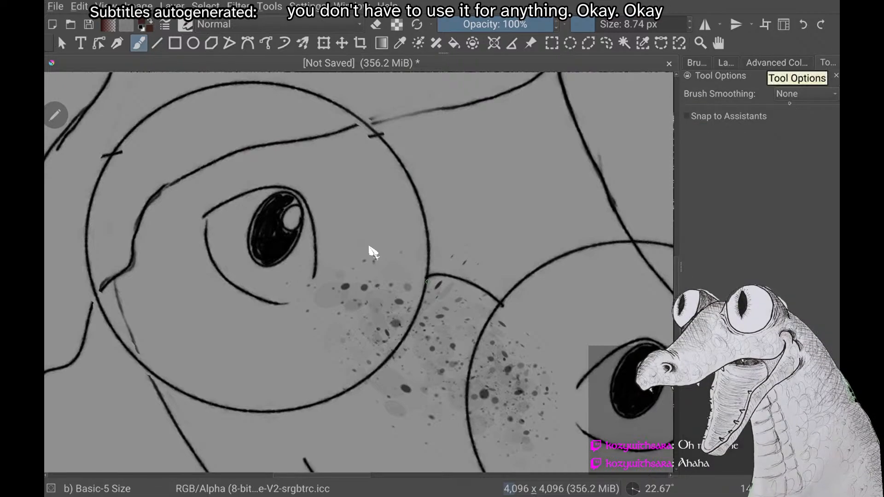
{"action": "left_click", "coordinate": [806, 95]}
{"action": "left_click", "coordinate": [797, 141]}
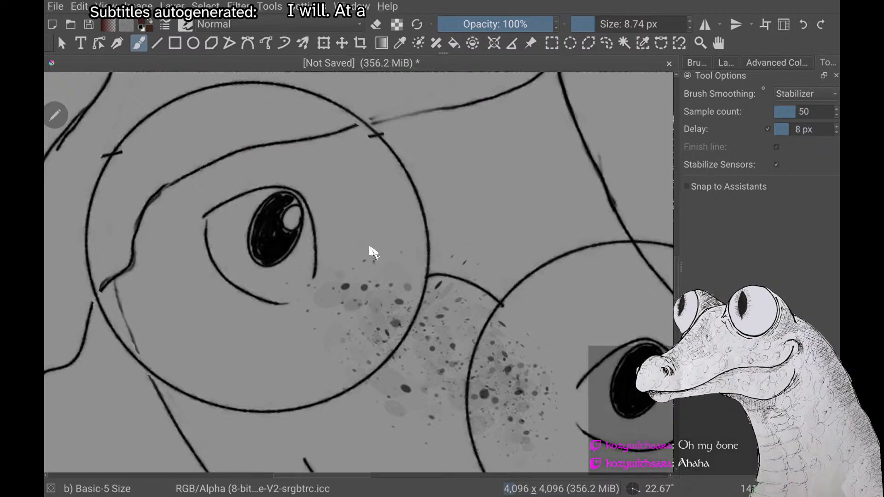
{"action": "double_click", "coordinate": [795, 112]}
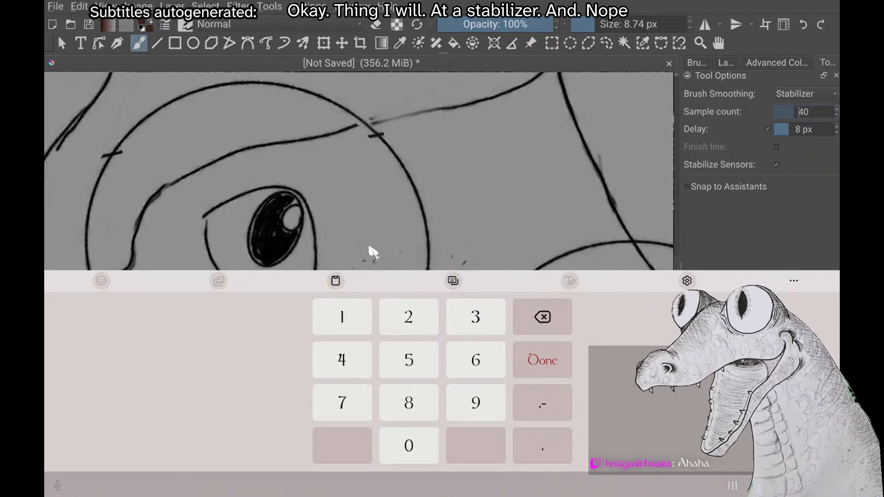
{"action": "key", "text": "Return"}
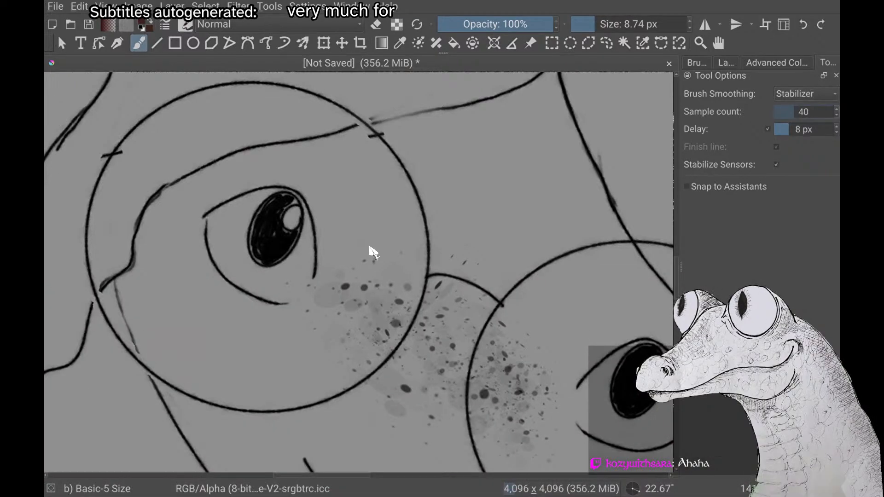
Raise the brush stabilizer's sample count to 80
{"action": "left_click", "coordinate": [806, 130]}
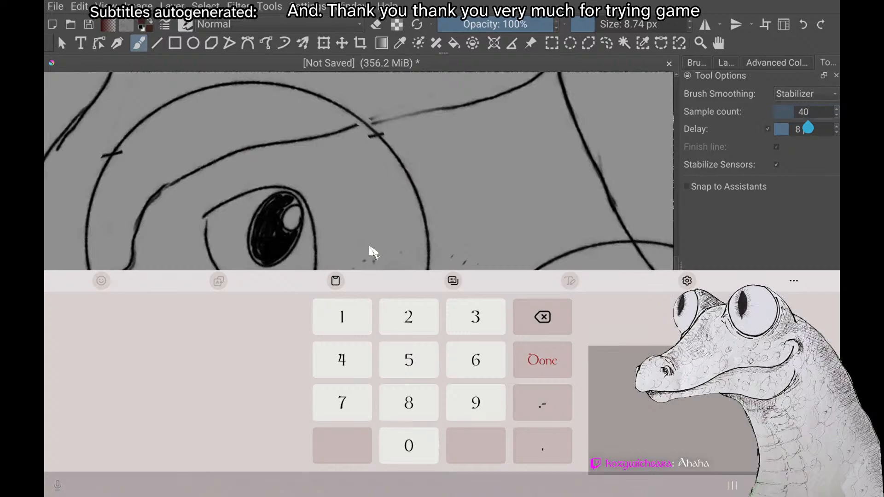
{"action": "key", "text": "BackSpace"}
{"action": "key", "text": "BackSpace"}
{"action": "type", "text": "80"}
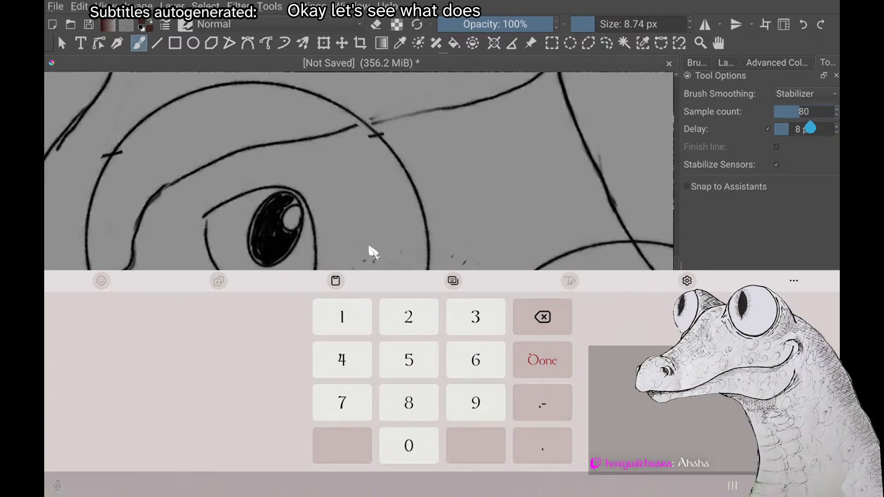
{"action": "key", "text": "Return"}
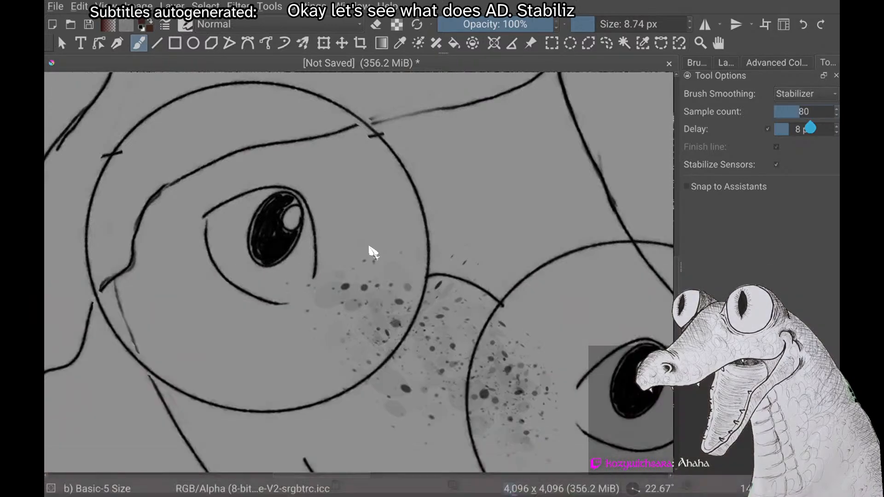
Try tracing the inner and lower edge of the first glasses lens in dark red, inspect the line, and undo it
{"action": "scroll", "coordinate": [373, 253], "scroll_direction": "up", "scroll_amount": 2}
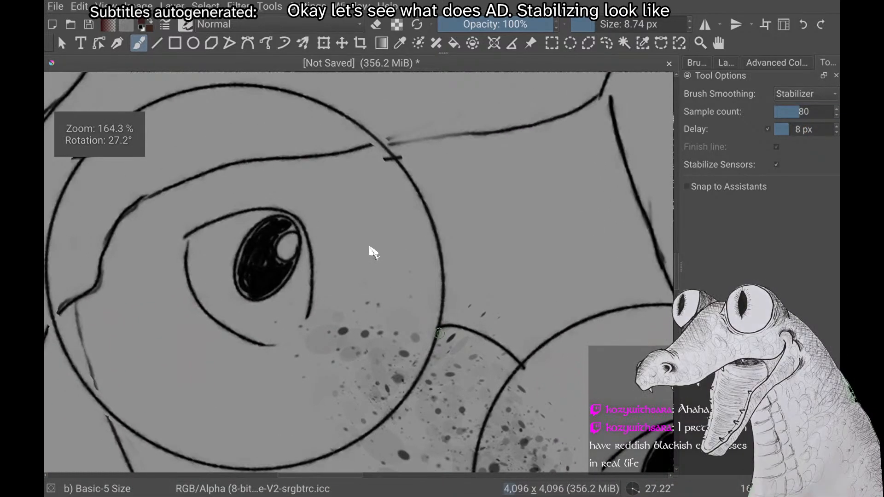
{"action": "mouse_move", "coordinate": [364, 129]}
{"action": "left_mouse_down"}
{"action": "mouse_move", "coordinate": [398, 162]}
{"action": "mouse_move", "coordinate": [434, 226]}
{"action": "left_mouse_up"}
{"action": "mouse_move", "coordinate": [443, 269]}
{"action": "left_mouse_down"}
{"action": "mouse_move", "coordinate": [442, 328]}
{"action": "mouse_move", "coordinate": [420, 378]}
{"action": "mouse_move", "coordinate": [378, 428]}
{"action": "mouse_move", "coordinate": [341, 453]}
{"action": "mouse_move", "coordinate": [232, 469]}
{"action": "left_mouse_up"}
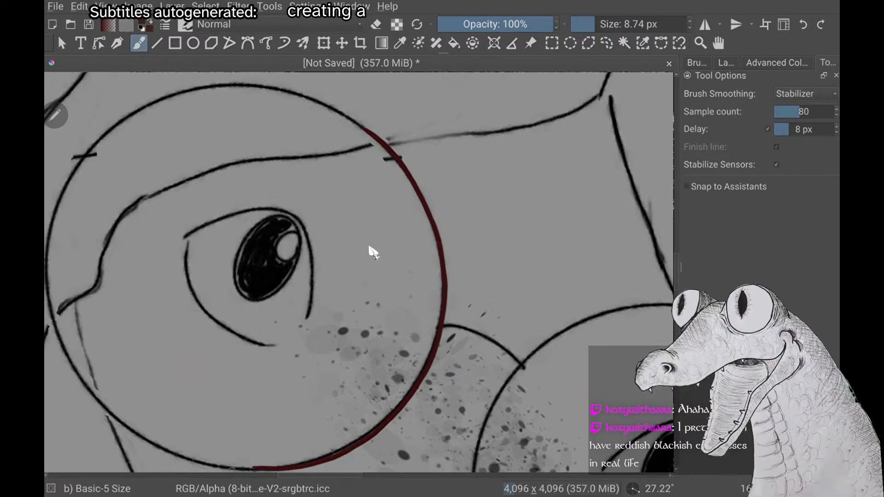
{"action": "scroll", "coordinate": [373, 253], "scroll_direction": "up", "scroll_amount": 3}
{"action": "scroll", "coordinate": [373, 253], "scroll_direction": "down", "scroll_amount": 3}
{"action": "scroll", "coordinate": [373, 253], "scroll_direction": "up", "scroll_amount": 3}
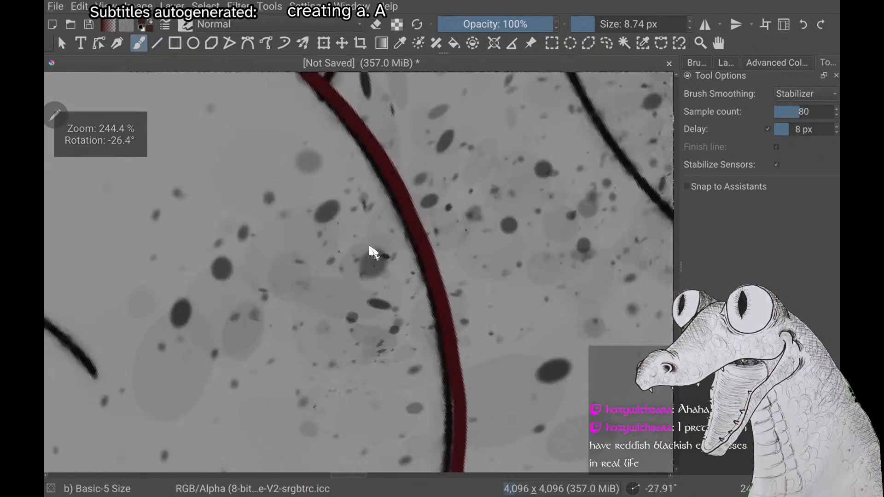
{"action": "scroll", "coordinate": [369, 247], "scroll_direction": "down", "scroll_amount": 3}
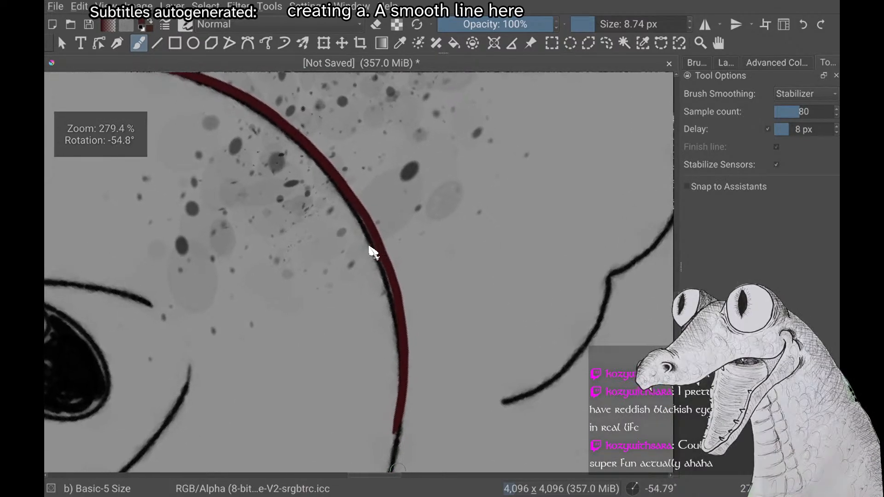
{"action": "scroll", "coordinate": [369, 248], "scroll_direction": "down", "scroll_amount": 2}
{"action": "key", "text": "ctrl+z"}
{"action": "scroll", "coordinate": [373, 253], "scroll_direction": "down", "scroll_amount": 3}
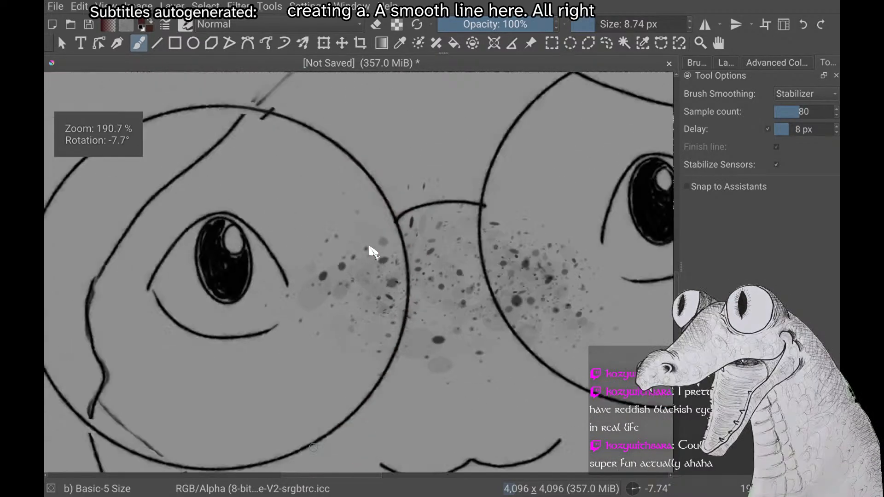
Draw an unfilled dark red ellipse about 661 by 685 px near the first sketched lens with the Ellipse tool
{"action": "left_click", "coordinate": [193, 43]}
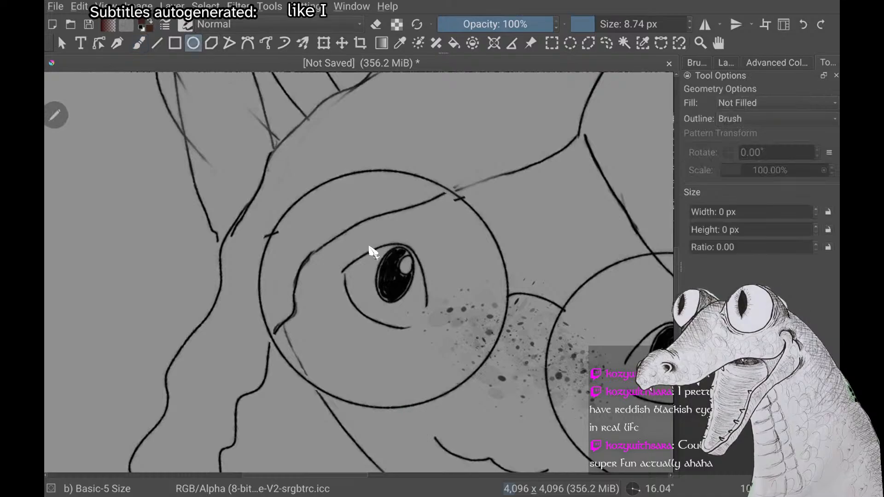
{"action": "scroll", "coordinate": [373, 253], "scroll_direction": "down", "scroll_amount": 1}
{"action": "mouse_move", "coordinate": [572, 197]}
{"action": "left_mouse_down"}
{"action": "mouse_move", "coordinate": [233, 323]}
{"action": "mouse_move", "coordinate": [288, 338]}
{"action": "mouse_move", "coordinate": [298, 326]}
{"action": "left_mouse_up"}
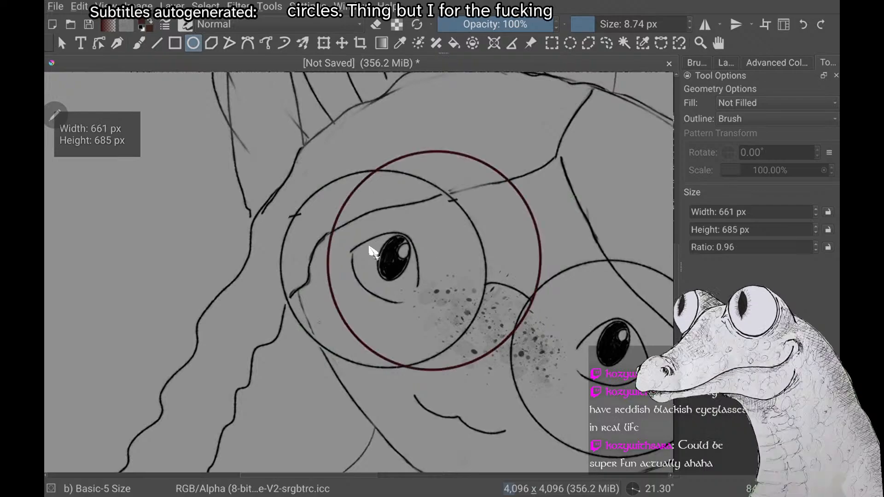
Free-transform the dark red ellipse, moving and resizing it to match the sketched outline of the first lens
{"action": "key", "text": "t"}
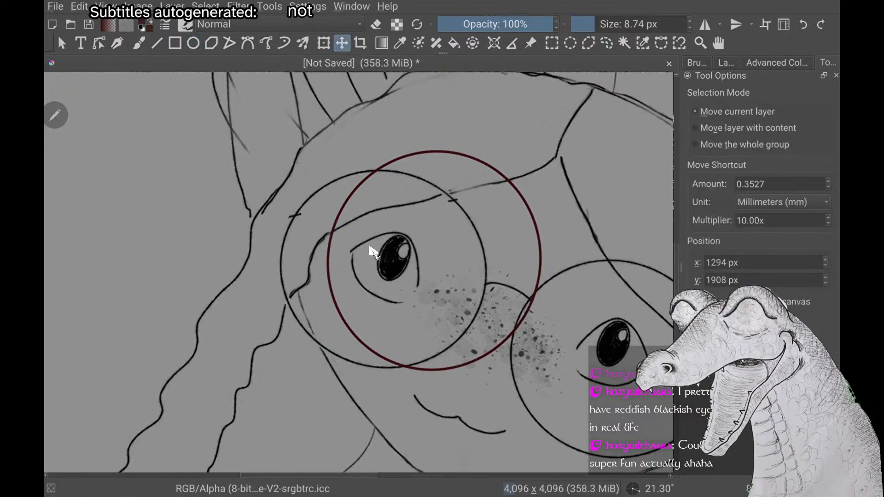
{"action": "key", "text": "ctrl+t"}
{"action": "left_click_drag", "start_coordinate": [435, 263], "coordinate": [451, 256]}
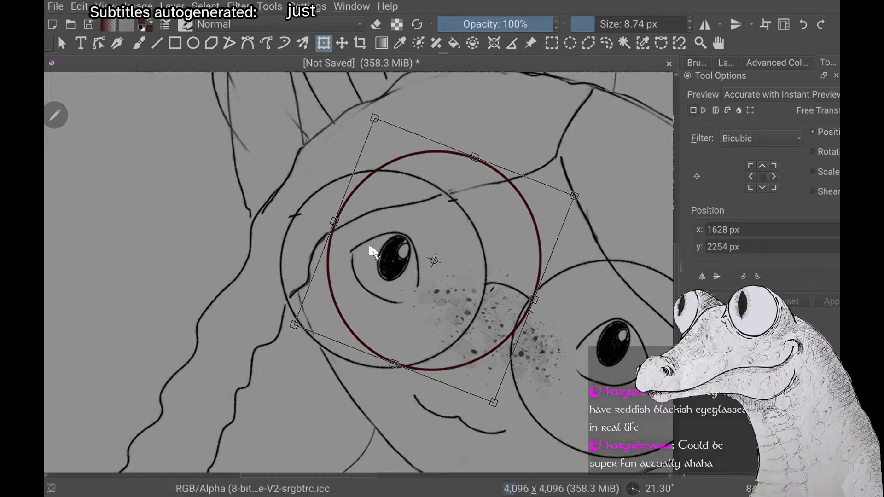
{"action": "left_click_drag", "start_coordinate": [357, 278], "coordinate": [309, 279]}
{"action": "left_click_drag", "start_coordinate": [427, 159], "coordinate": [419, 176]}
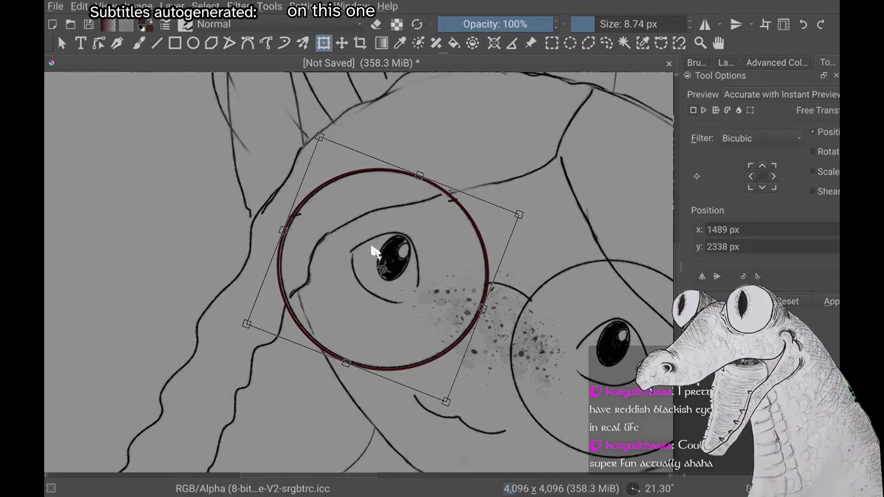
{"action": "left_click_drag", "start_coordinate": [282, 230], "coordinate": [284, 231]}
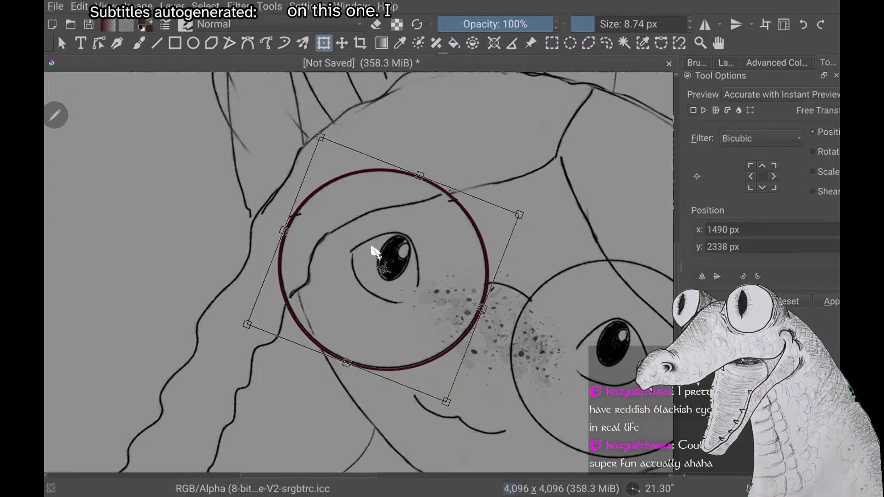
{"action": "right_click", "coordinate": [372, 248]}
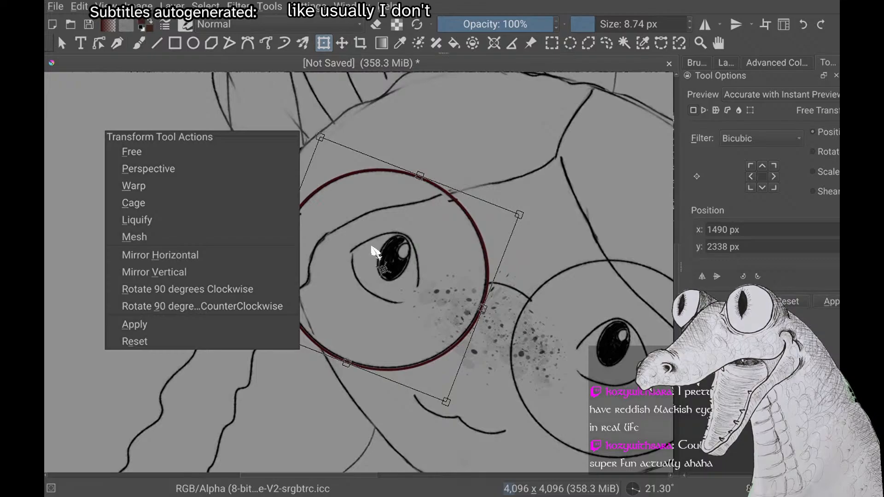
{"action": "key", "text": "Escape"}
{"action": "scroll", "coordinate": [372, 248], "scroll_direction": "right", "scroll_amount": 4}
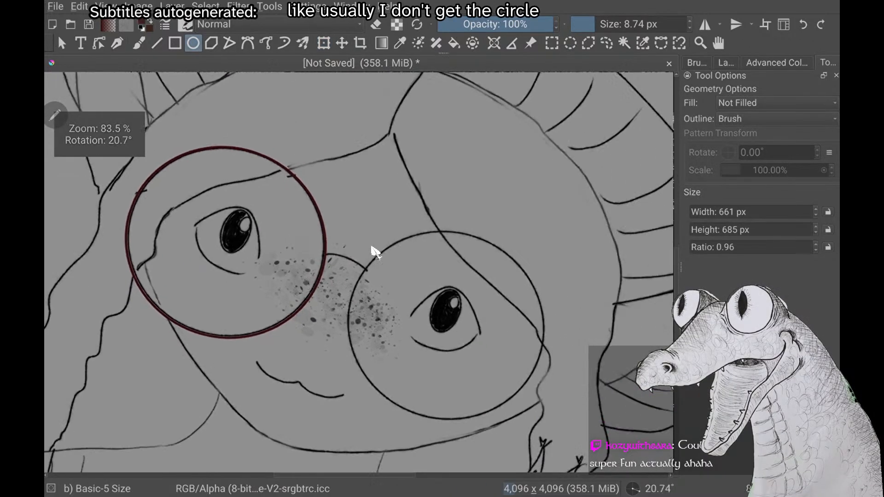
{"action": "scroll", "coordinate": [372, 248], "scroll_direction": "down", "scroll_amount": 2}
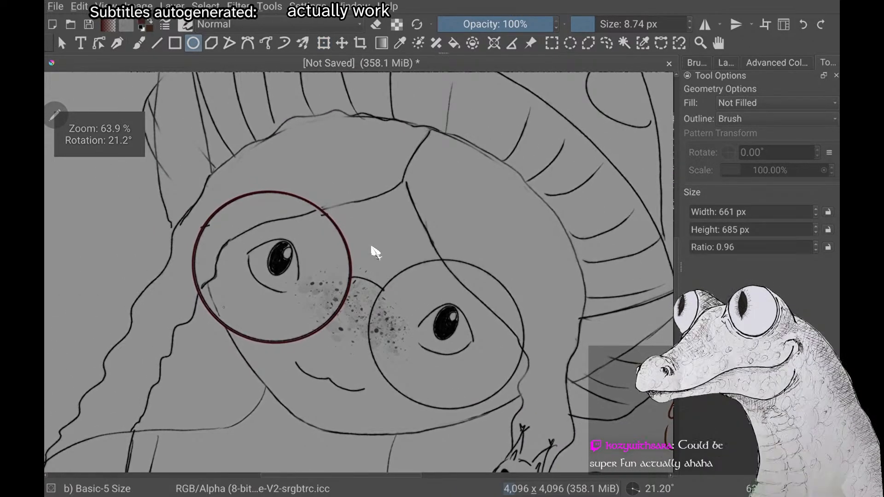
Show and hide Paint Layer 2 and show Paint Layer 9 to check the lens outline against the hair
{"action": "left_click", "coordinate": [726, 63]}
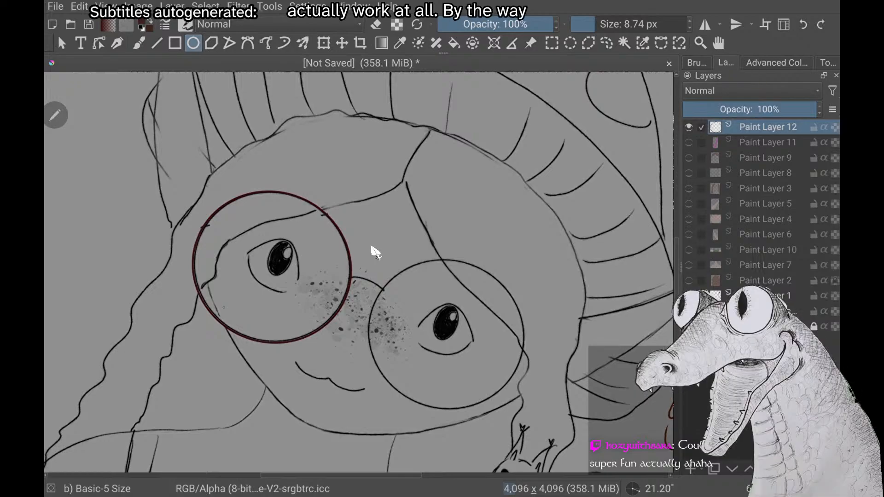
{"action": "left_click", "coordinate": [689, 281]}
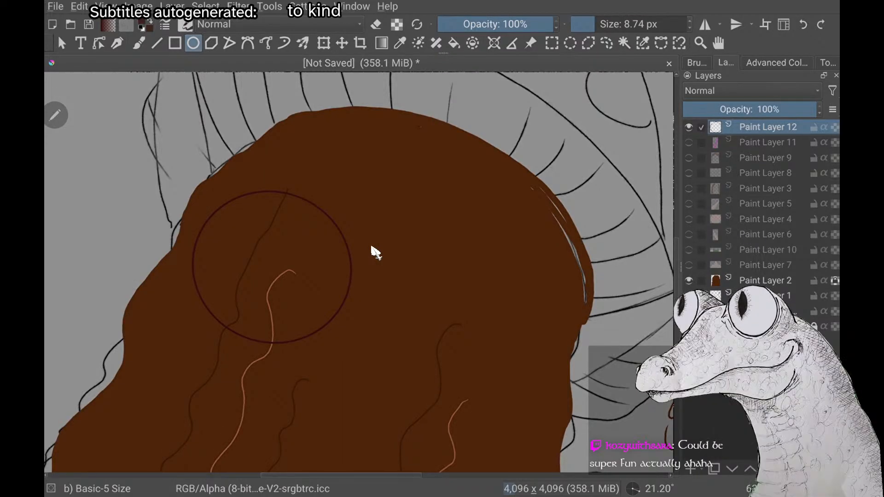
{"action": "left_click", "coordinate": [689, 281]}
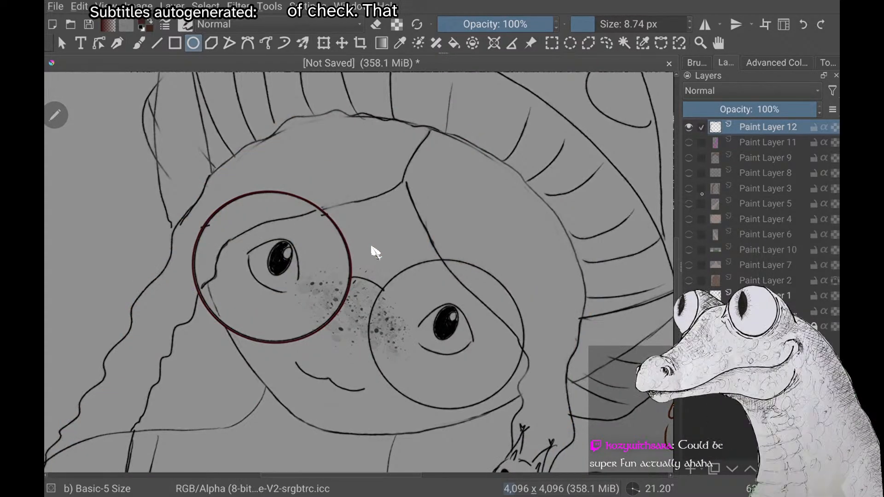
{"action": "left_click", "coordinate": [689, 158]}
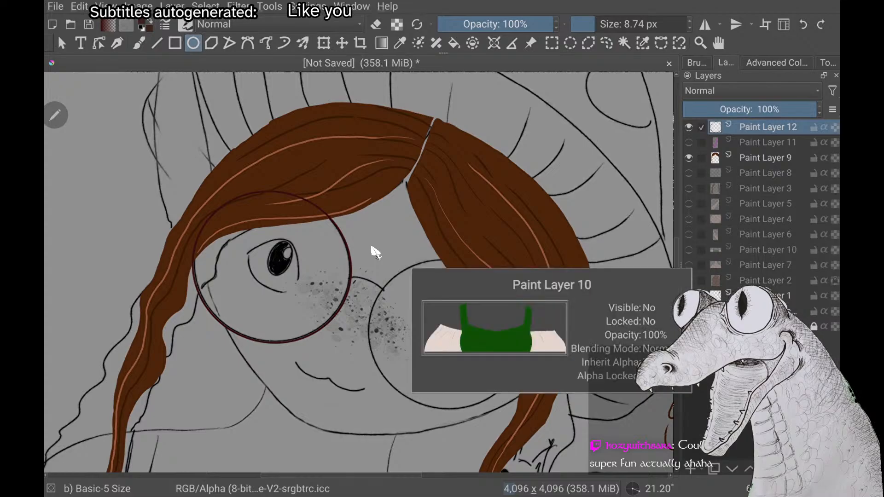
{"action": "scroll", "coordinate": [375, 253], "scroll_direction": "up", "scroll_amount": 5}
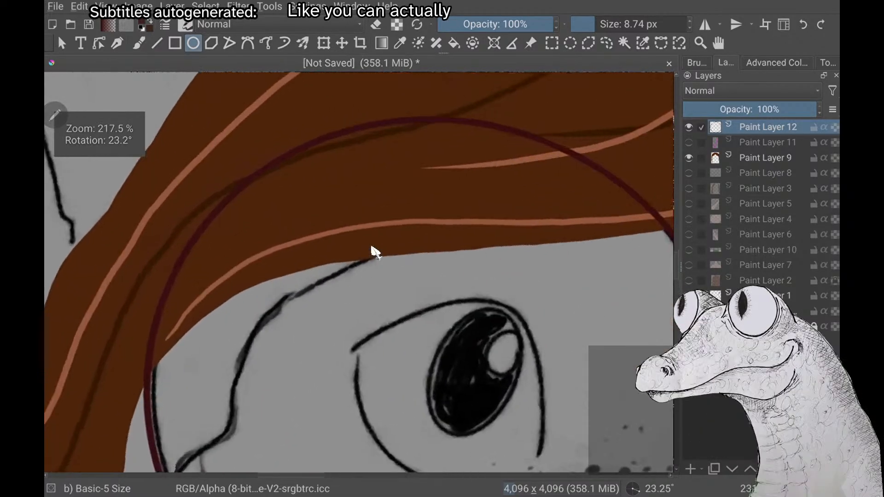
{"action": "scroll", "coordinate": [376, 252], "scroll_direction": "down", "scroll_amount": 5}
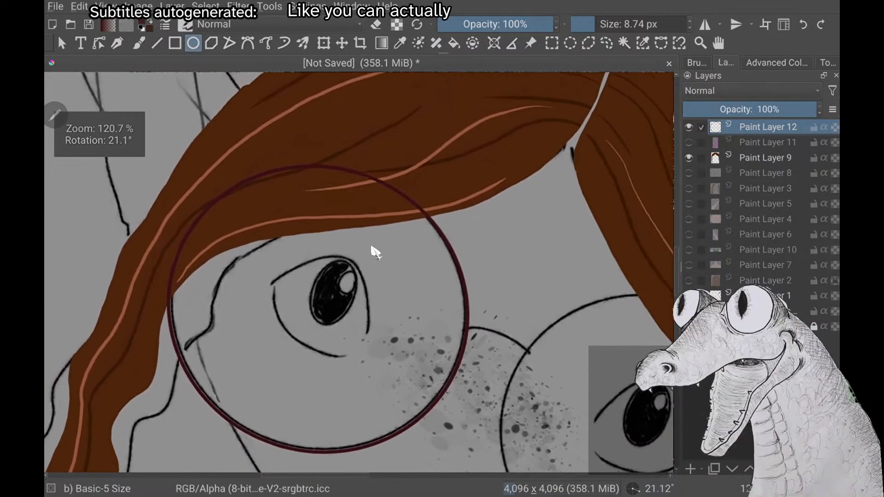
{"action": "scroll", "coordinate": [375, 252], "scroll_direction": "up", "scroll_amount": 2}
{"action": "scroll", "coordinate": [375, 253], "scroll_direction": "down", "scroll_amount": 4}
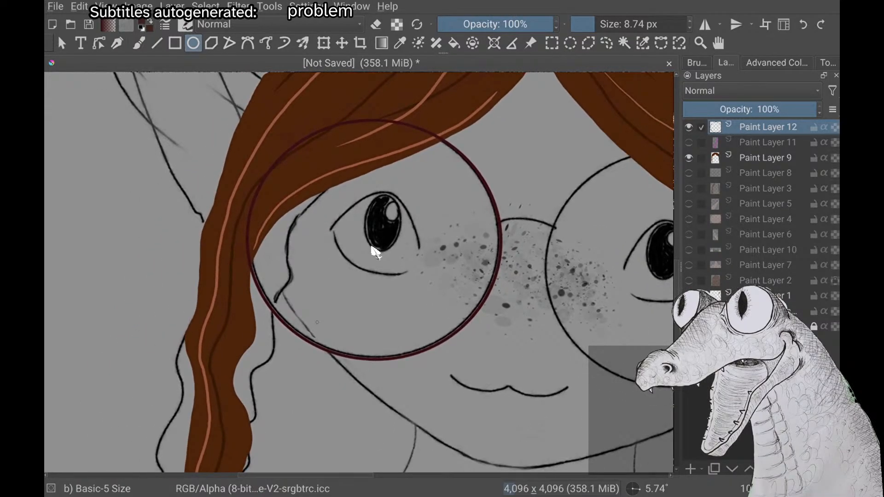
Undo the lens ellipse and redraw it in a darker red, about 714 by 660 px, around the first sketched lens
{"action": "key", "text": "ctrl+z"}
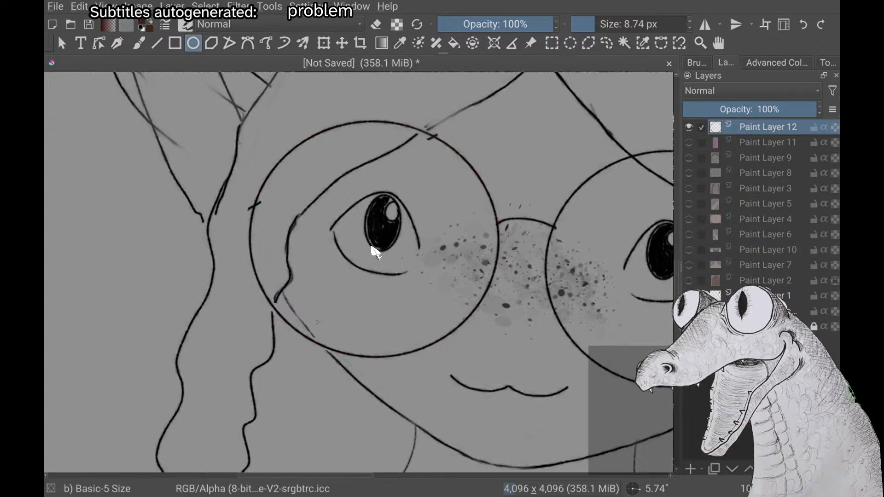
{"action": "right_click", "coordinate": [375, 253]}
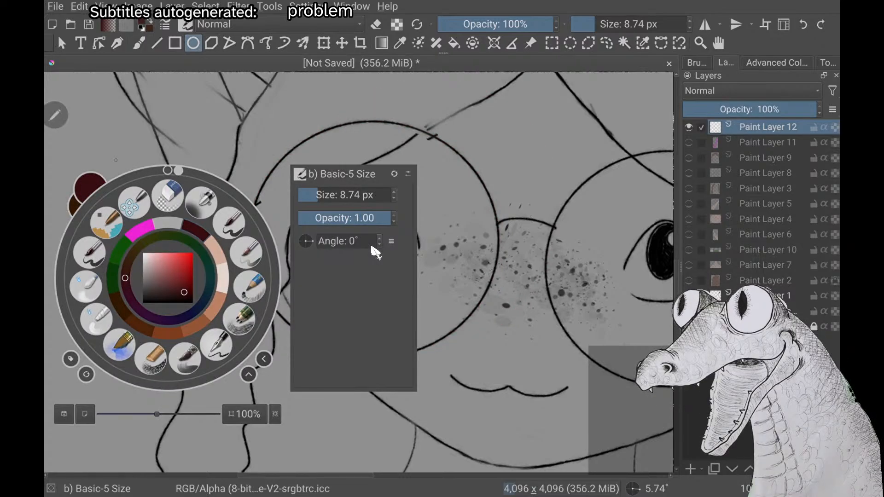
{"action": "left_click", "coordinate": [186, 296]}
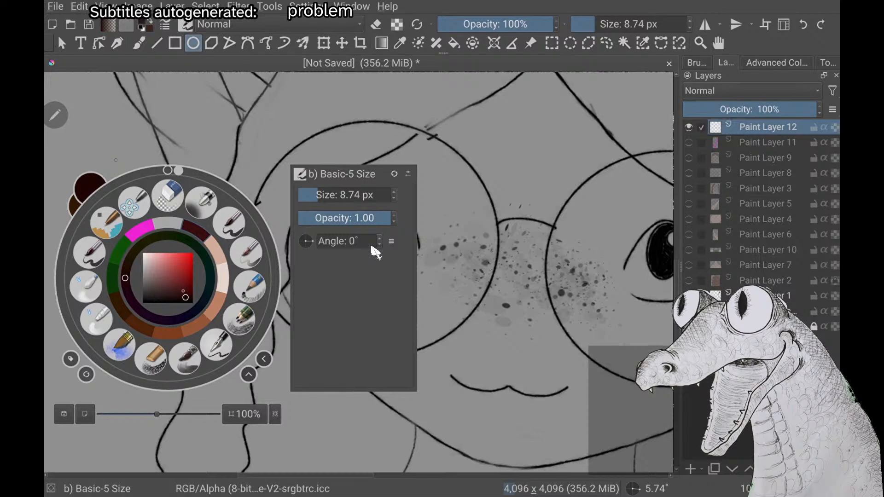
{"action": "left_click", "coordinate": [185, 300]}
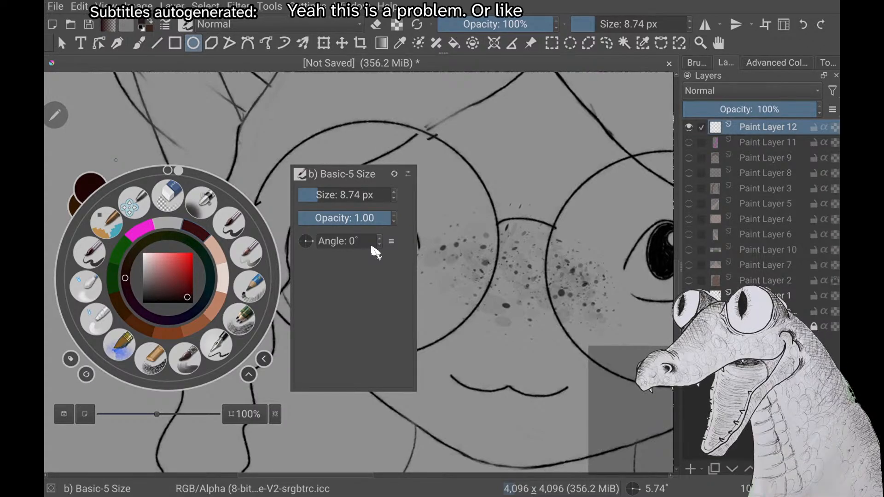
{"action": "right_click", "coordinate": [375, 252]}
{"action": "mouse_move", "coordinate": [530, 122]}
{"action": "left_mouse_down"}
{"action": "mouse_move", "coordinate": [406, 203]}
{"action": "mouse_move", "coordinate": [233, 346]}
{"action": "left_mouse_up"}
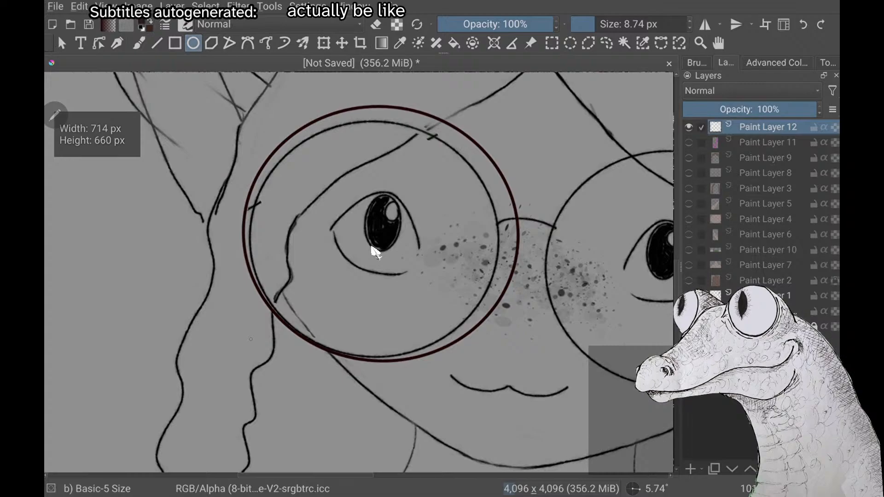
Show Paint Layer 9 and Paint Layer 4 to examine the new lens outline against the front hair and face
{"action": "left_click", "coordinate": [689, 158]}
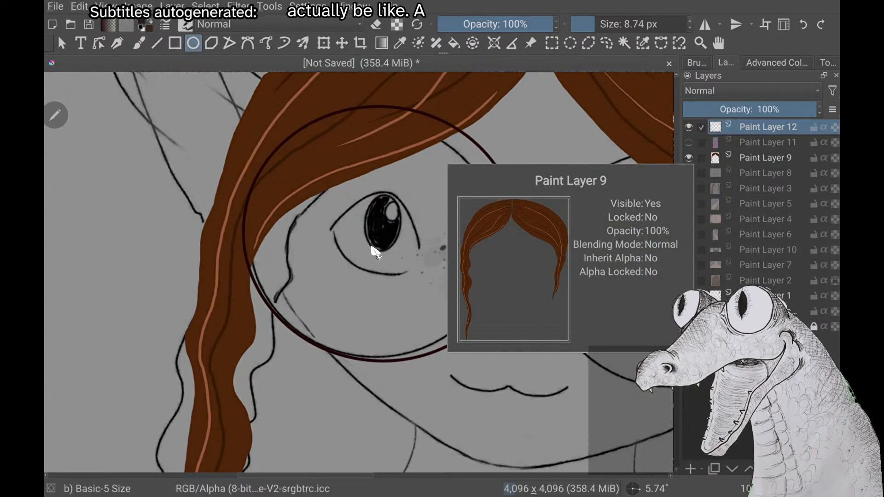
{"action": "scroll", "coordinate": [372, 247], "scroll_direction": "down", "scroll_amount": 5}
{"action": "scroll", "coordinate": [372, 247], "scroll_direction": "down", "scroll_amount": 2}
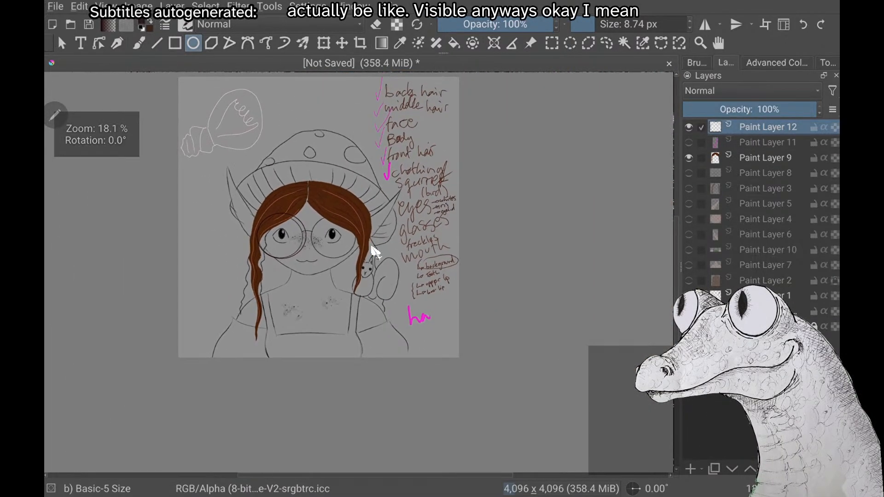
{"action": "scroll", "coordinate": [372, 247], "scroll_direction": "down", "scroll_amount": 1}
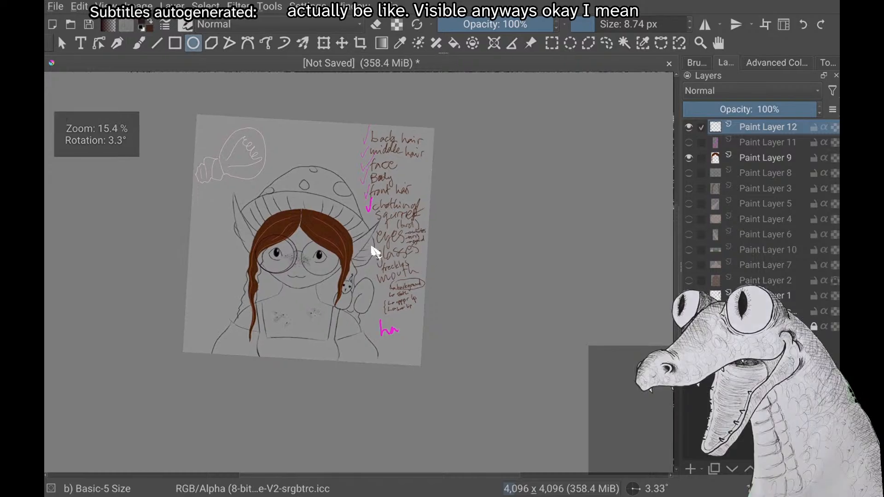
{"action": "left_click", "coordinate": [689, 219]}
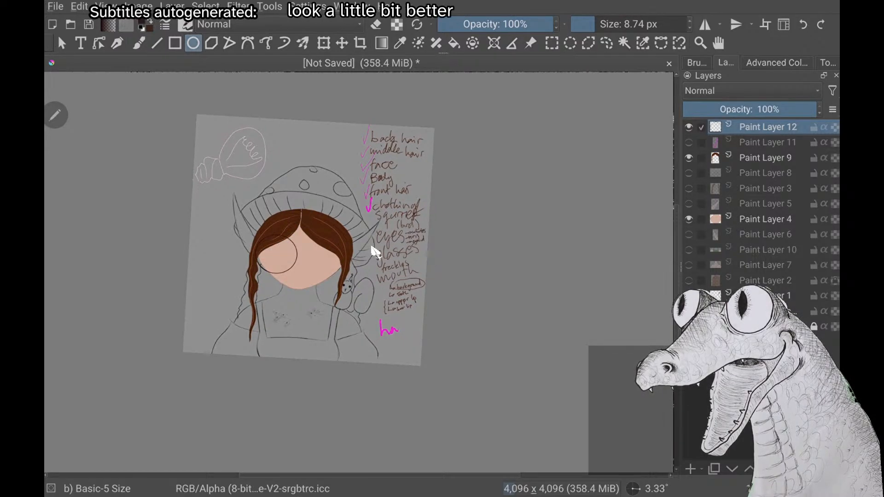
{"action": "scroll", "coordinate": [372, 247], "scroll_direction": "up", "scroll_amount": 5}
{"action": "scroll", "coordinate": [372, 248], "scroll_direction": "down", "scroll_amount": 1}
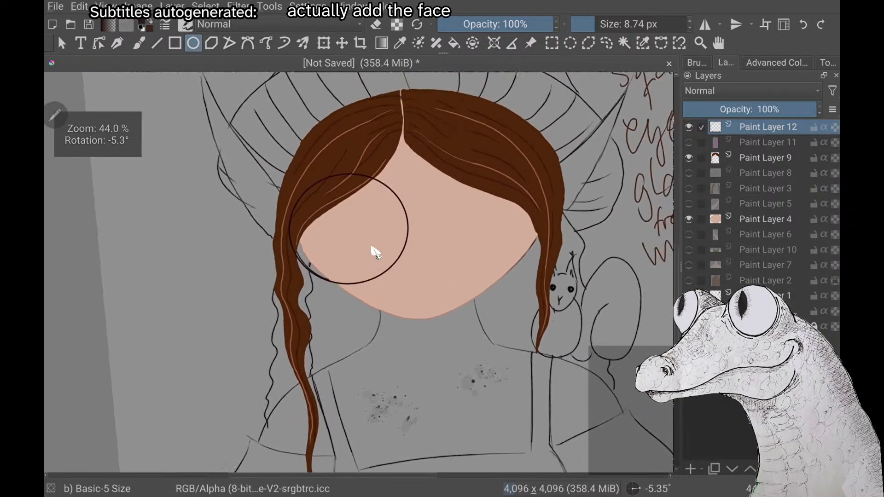
{"action": "scroll", "coordinate": [372, 247], "scroll_direction": "up", "scroll_amount": 2}
{"action": "scroll", "coordinate": [373, 251], "scroll_direction": "down", "scroll_amount": 4}
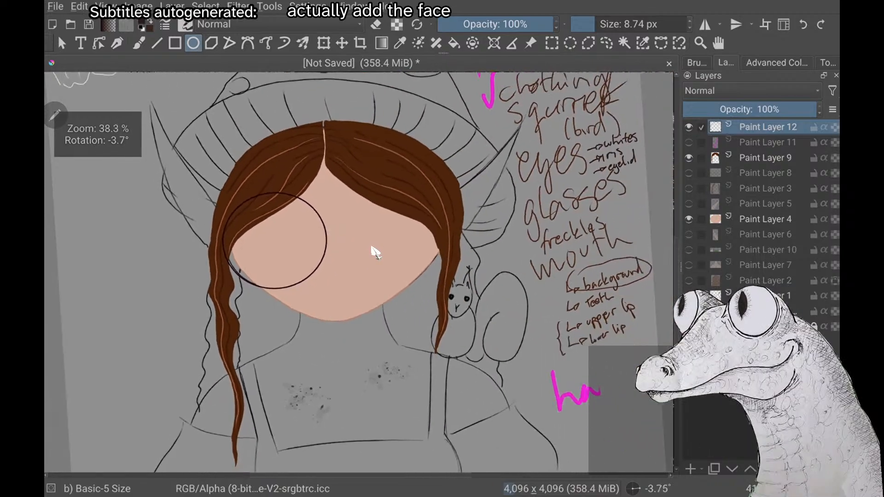
Examine the first lens outline over the front hair and face at several zoom levels and canvas rotations
{"action": "scroll", "coordinate": [373, 250], "scroll_direction": "down", "scroll_amount": 3}
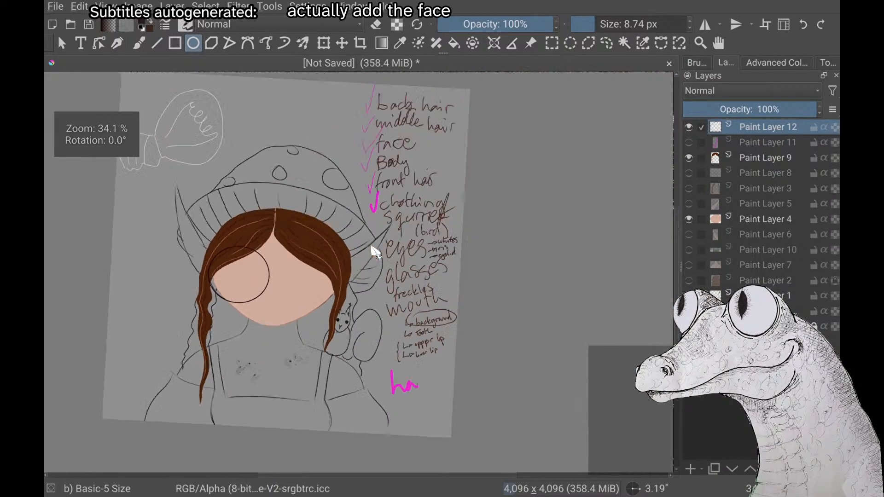
{"action": "scroll", "coordinate": [373, 251], "scroll_direction": "up", "scroll_amount": 4}
{"action": "scroll", "coordinate": [373, 251], "scroll_direction": "up", "scroll_amount": 1}
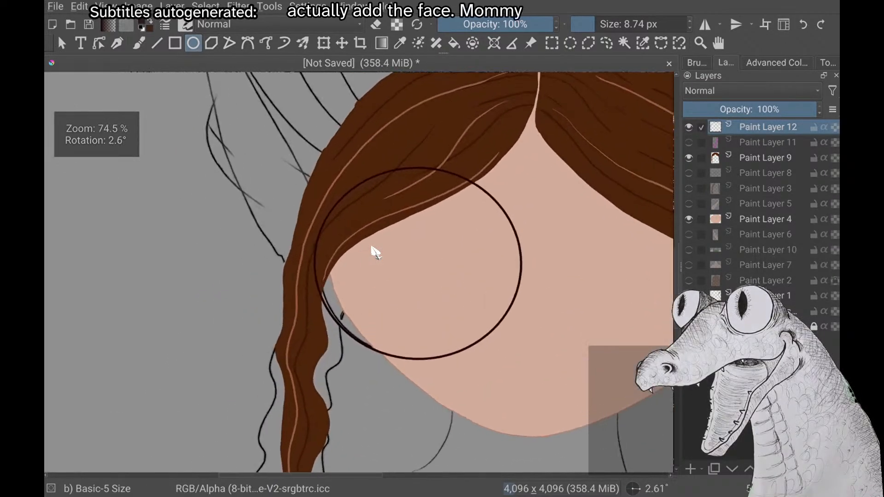
{"action": "scroll", "coordinate": [373, 251], "scroll_direction": "down", "scroll_amount": 1}
{"action": "scroll", "coordinate": [375, 253], "scroll_direction": "down", "scroll_amount": 1}
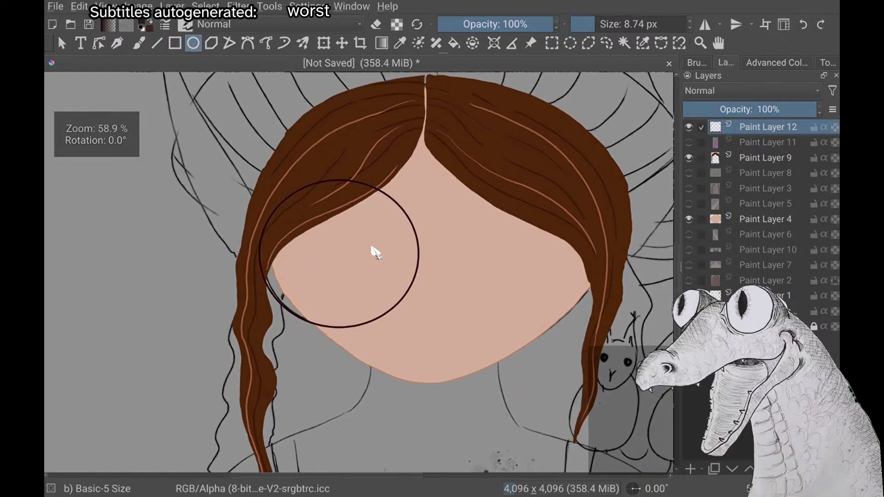
{"action": "scroll", "coordinate": [375, 252], "scroll_direction": "up", "scroll_amount": 2}
{"action": "scroll", "coordinate": [375, 253], "scroll_direction": "down", "scroll_amount": 3}
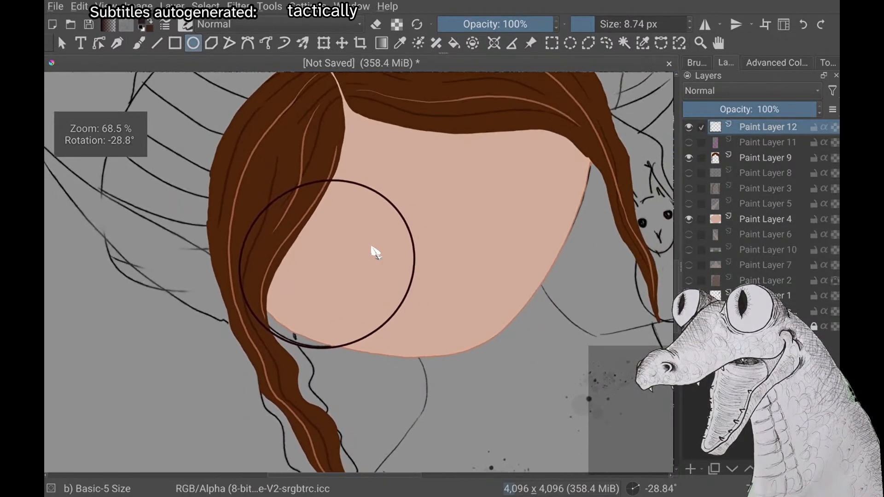
{"action": "scroll", "coordinate": [375, 252], "scroll_direction": "down", "scroll_amount": 1}
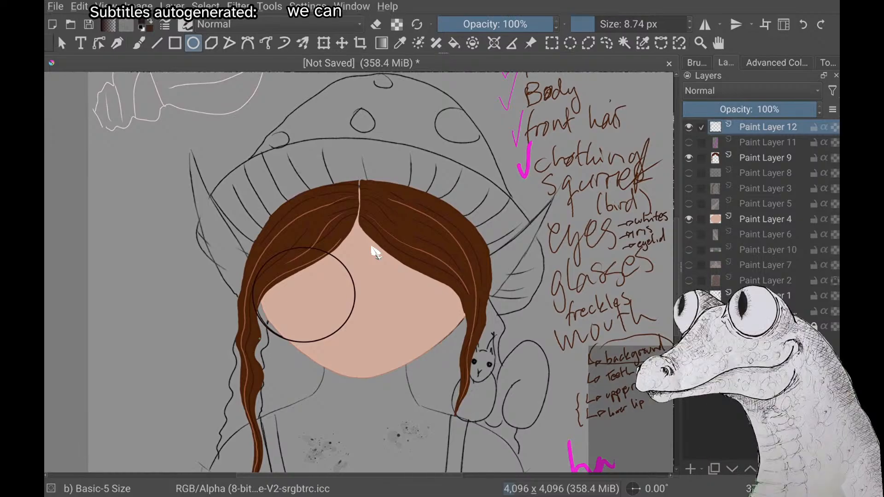
Hide Paint Layer 4 and free-transform the first lens ellipse, reducing its width and height to fit the sketched lens
{"action": "left_click", "coordinate": [689, 219]}
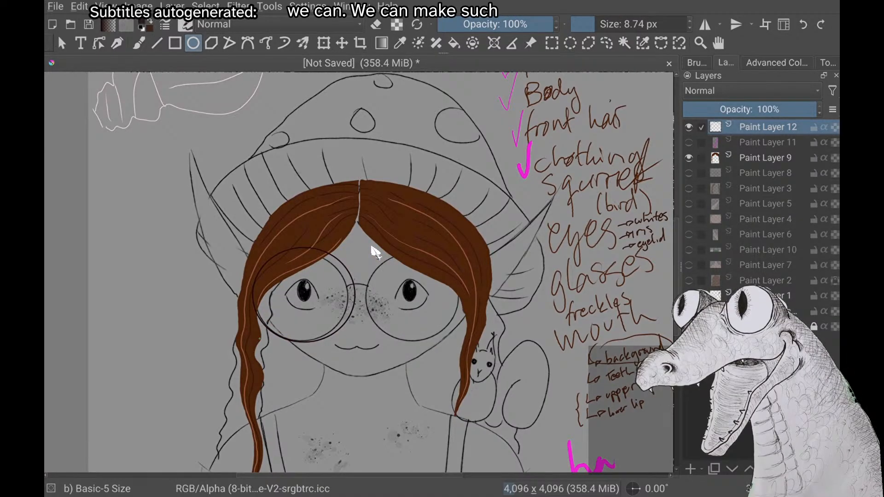
{"action": "key", "text": "ctrl+t"}
{"action": "scroll", "coordinate": [372, 248], "scroll_direction": "up", "scroll_amount": 3}
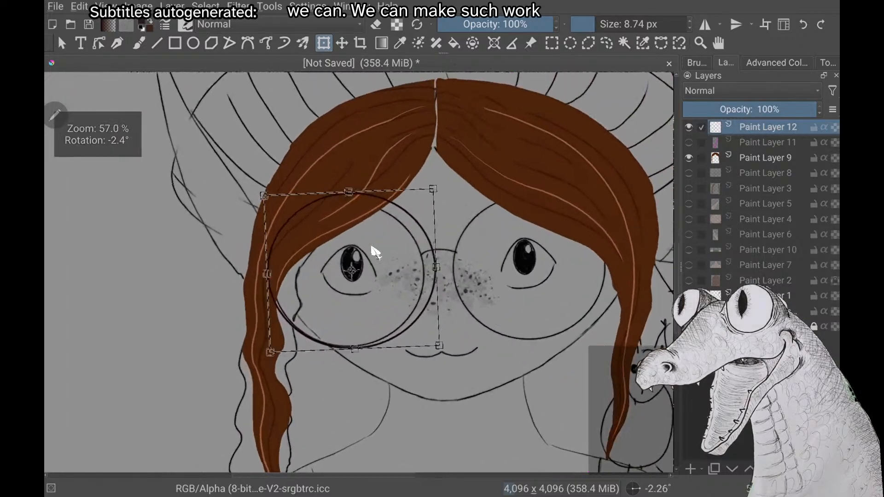
{"action": "left_click_drag", "start_coordinate": [446, 281], "coordinate": [432, 282]}
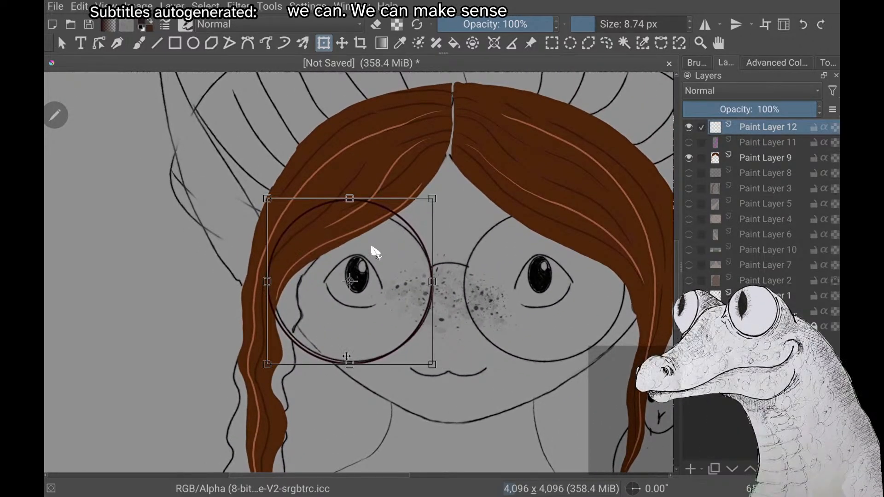
{"action": "left_click_drag", "start_coordinate": [350, 364], "coordinate": [350, 361]}
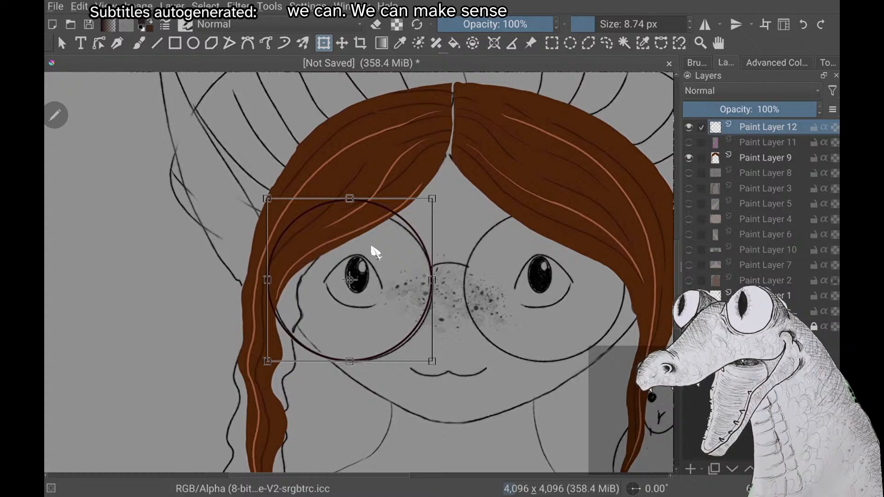
{"action": "key", "text": "Return"}
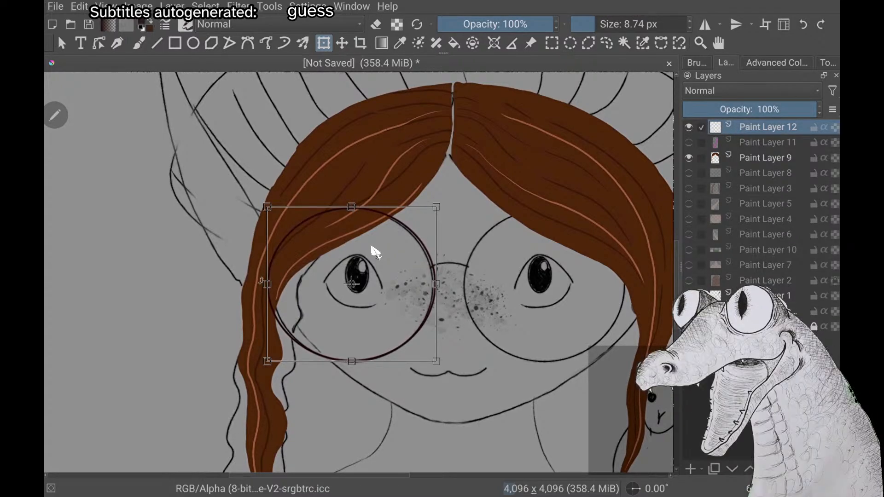
Fine-tune the first lens ellipse by pulling both its sides slightly inward until they match the sketched outline
{"action": "left_click_drag", "start_coordinate": [267, 284], "coordinate": [269, 284]}
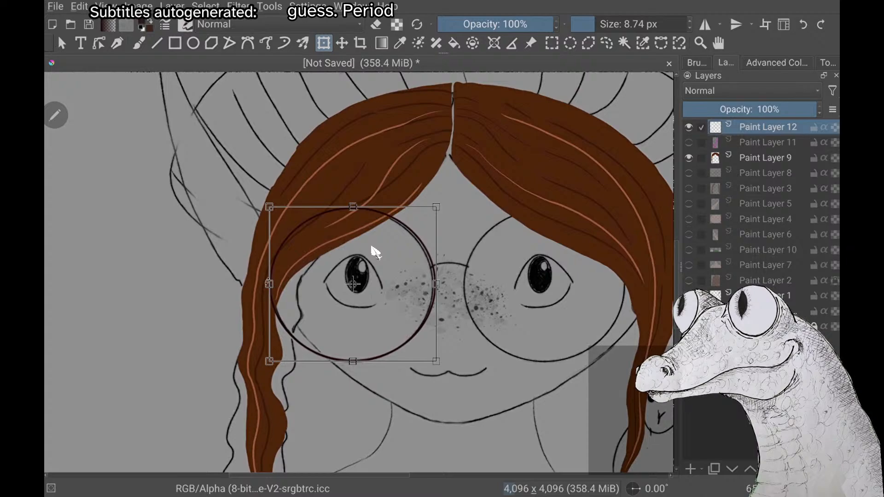
{"action": "key", "text": "Return"}
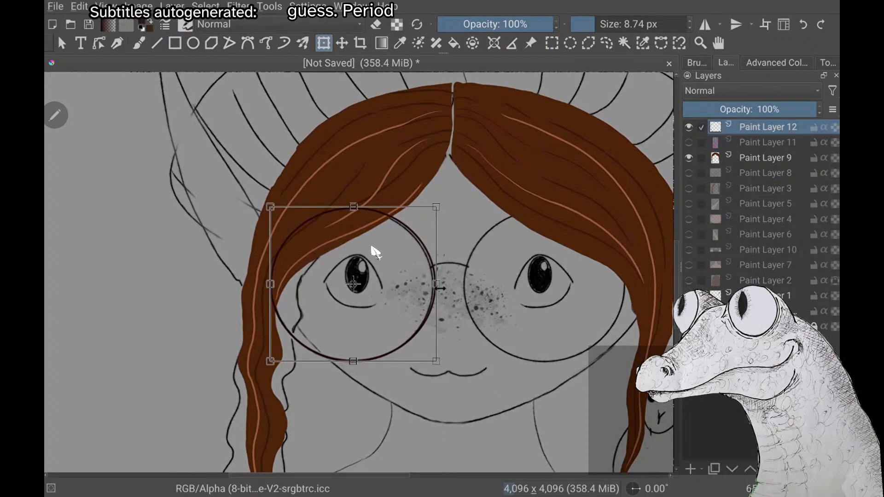
{"action": "left_click_drag", "start_coordinate": [437, 284], "coordinate": [434, 284]}
{"action": "key", "text": "Return"}
{"action": "scroll", "coordinate": [371, 246], "scroll_direction": "up", "scroll_amount": 2}
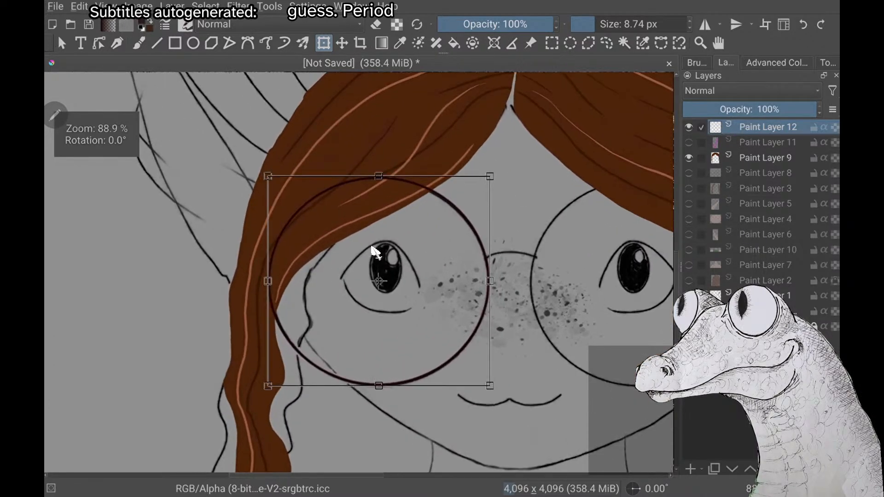
{"action": "scroll", "coordinate": [371, 247], "scroll_direction": "up", "scroll_amount": 3}
{"action": "scroll", "coordinate": [371, 246], "scroll_direction": "down", "scroll_amount": 2}
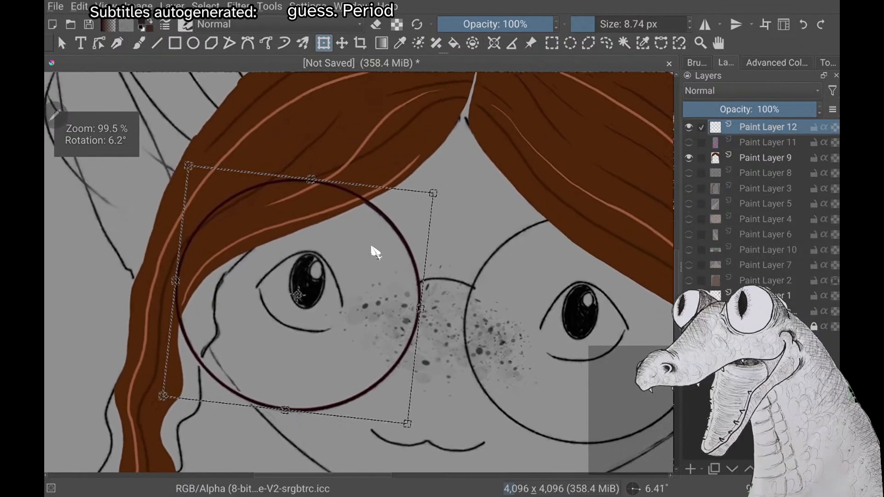
{"action": "scroll", "coordinate": [371, 248], "scroll_direction": "down", "scroll_amount": 2}
{"action": "right_click", "coordinate": [371, 247]}
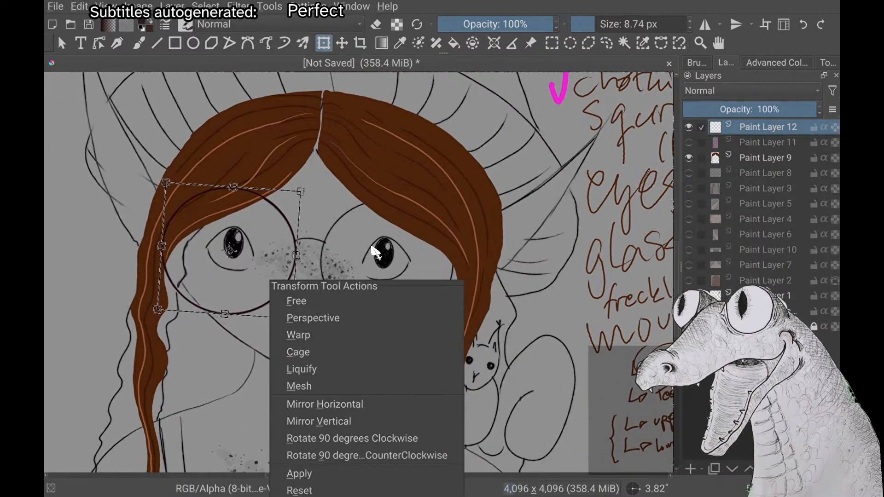
Try a dark red ellipse about 688 by 646 px around the second sketched lens on Paint Layer 12
{"action": "left_click", "coordinate": [193, 44]}
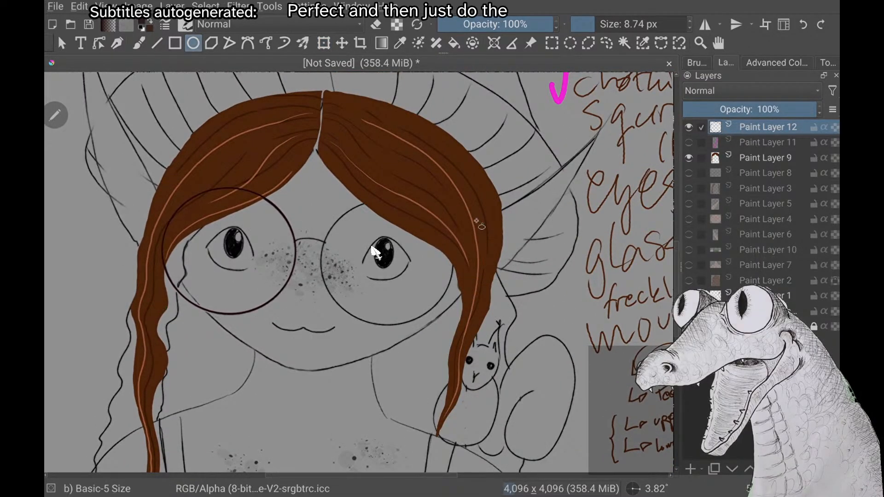
{"action": "left_click_drag", "start_coordinate": [320, 198], "coordinate": [452, 338]}
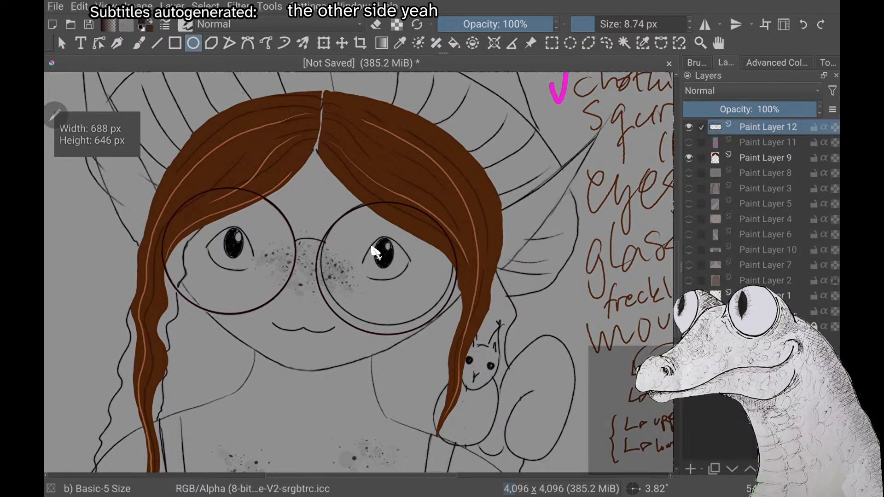
{"action": "key", "text": "ctrl+t"}
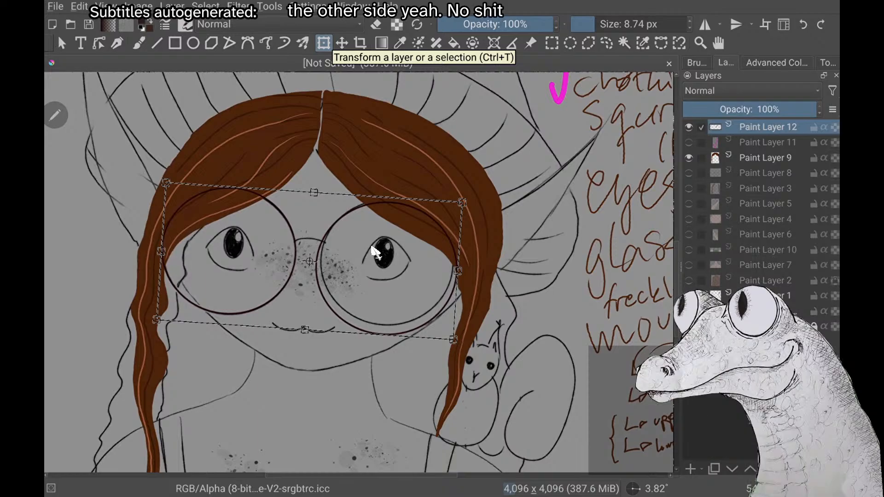
{"action": "key", "text": "Return"}
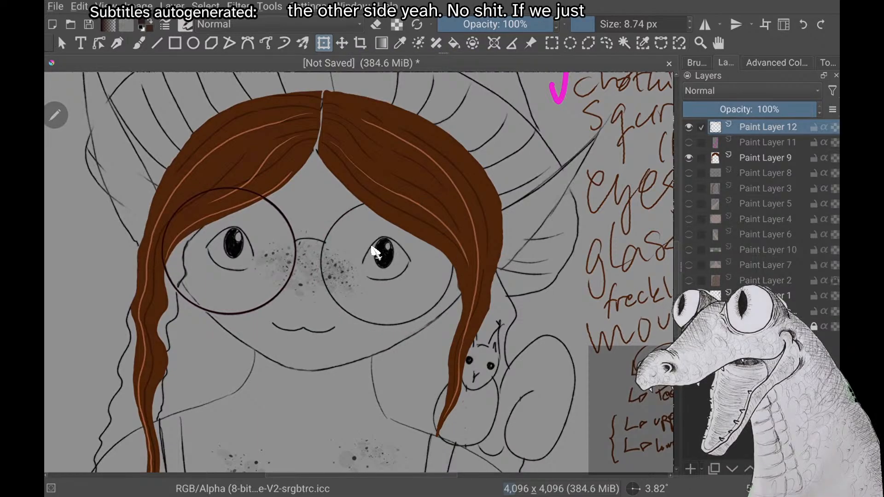
Add a new paint layer and draw an ellipse about 654 by 633 px around the second sketched lens
{"action": "key", "text": "Insert"}
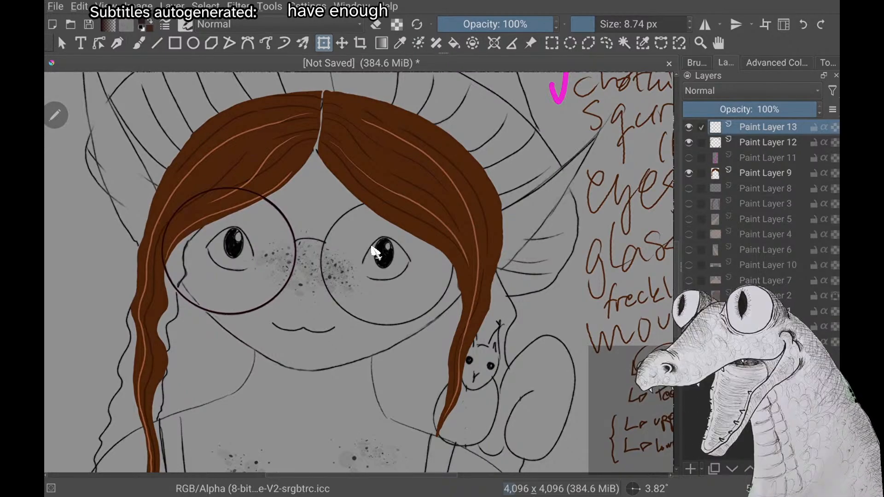
{"action": "key", "text": "u"}
{"action": "left_click_drag", "start_coordinate": [324, 197], "coordinate": [460, 328]}
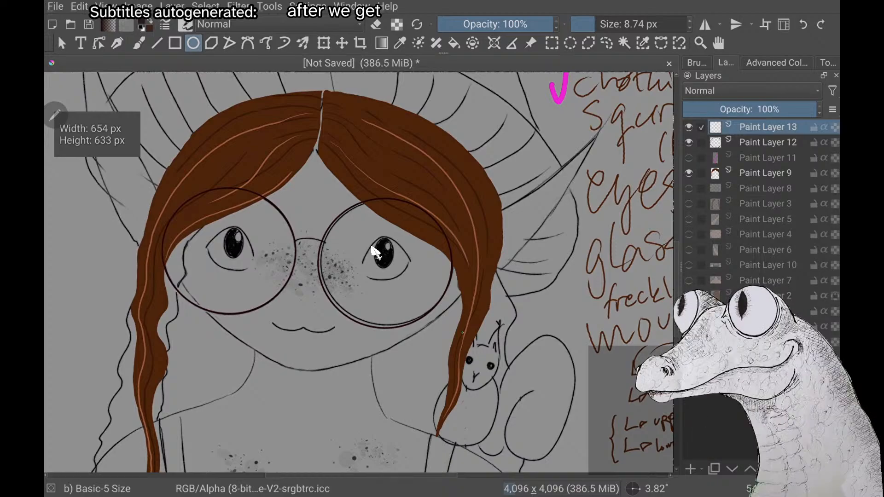
Free-transform the second lens ellipse on Paint Layer 13, adjusting its lower edge and inner side to match the sketch
{"action": "key", "text": "ctrl+t"}
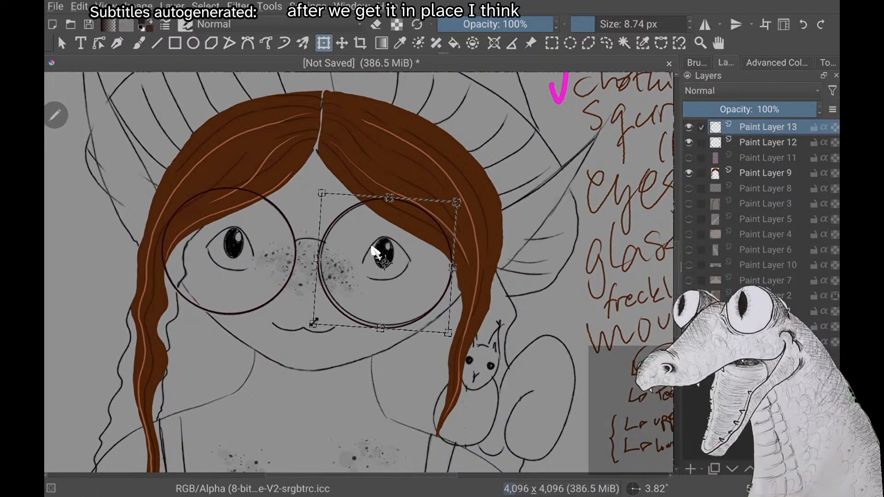
{"action": "left_click_drag", "start_coordinate": [317, 324], "coordinate": [322, 322]}
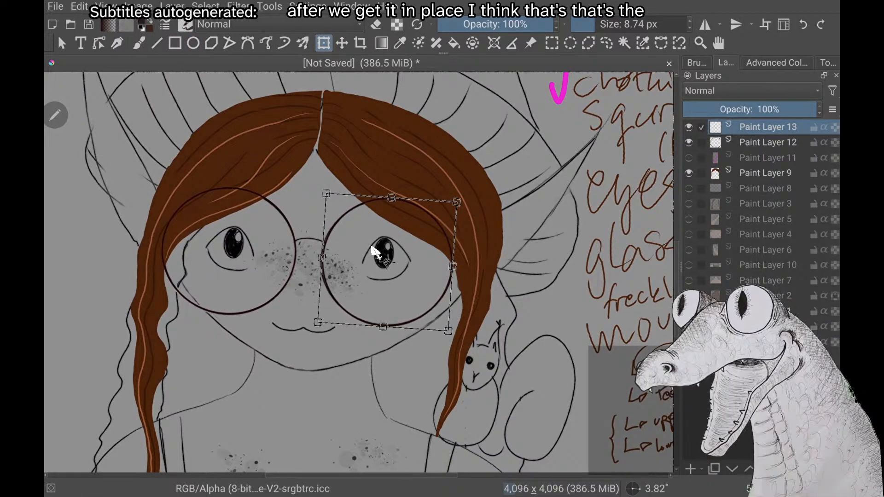
{"action": "scroll", "coordinate": [373, 249], "scroll_direction": "up", "scroll_amount": 3}
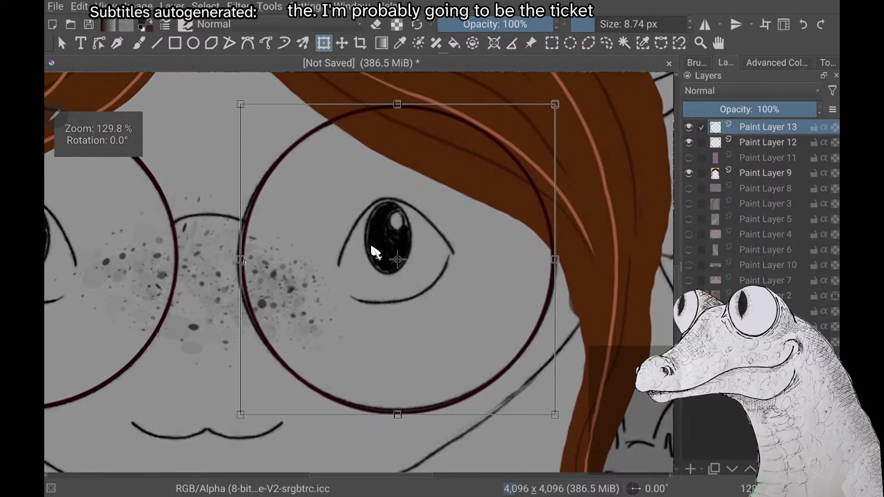
{"action": "scroll", "coordinate": [375, 253], "scroll_direction": "down", "scroll_amount": 1}
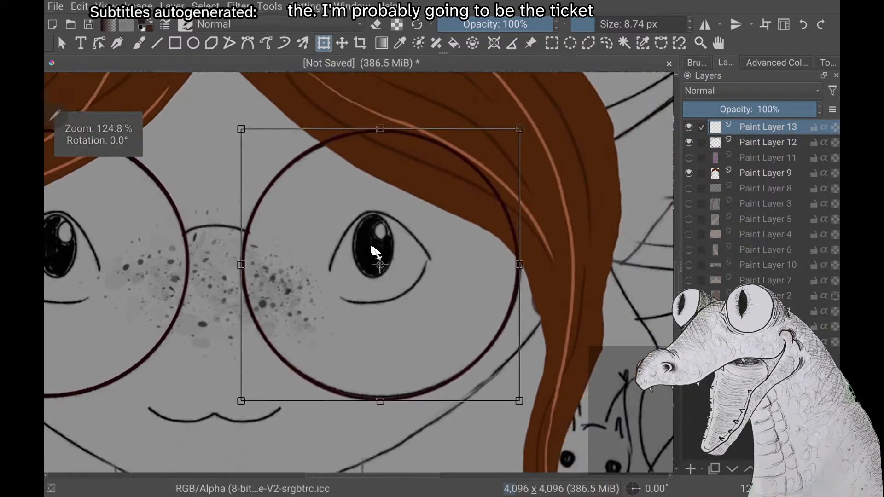
{"action": "scroll", "coordinate": [375, 253], "scroll_direction": "down", "scroll_amount": 5}
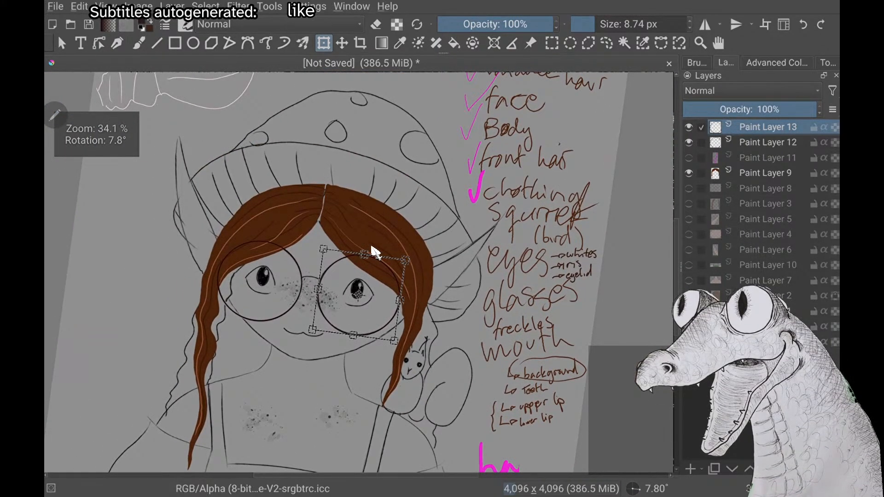
{"action": "scroll", "coordinate": [375, 253], "scroll_direction": "up", "scroll_amount": 4}
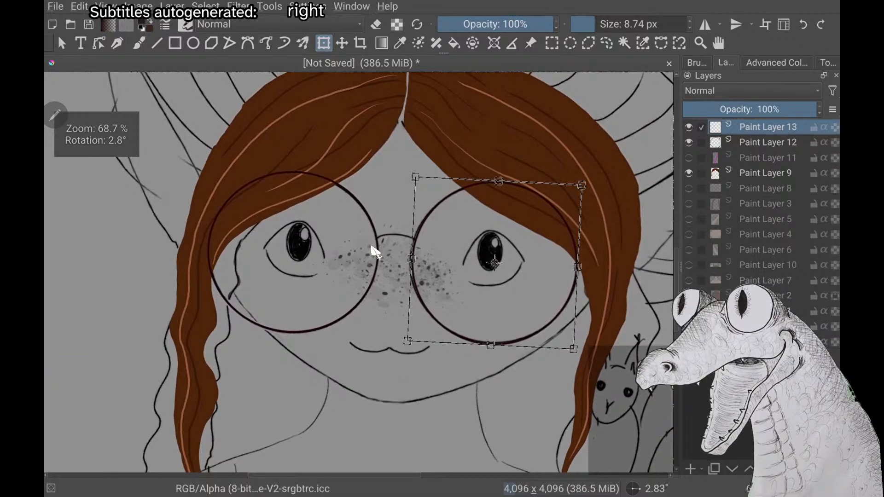
{"action": "left_click_drag", "start_coordinate": [412, 260], "coordinate": [409, 260]}
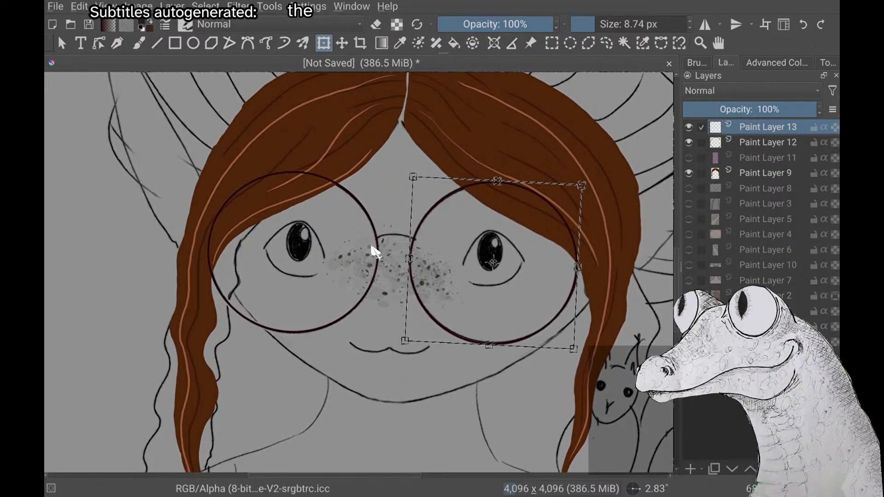
{"action": "scroll", "coordinate": [375, 252], "scroll_direction": "down", "scroll_amount": 5}
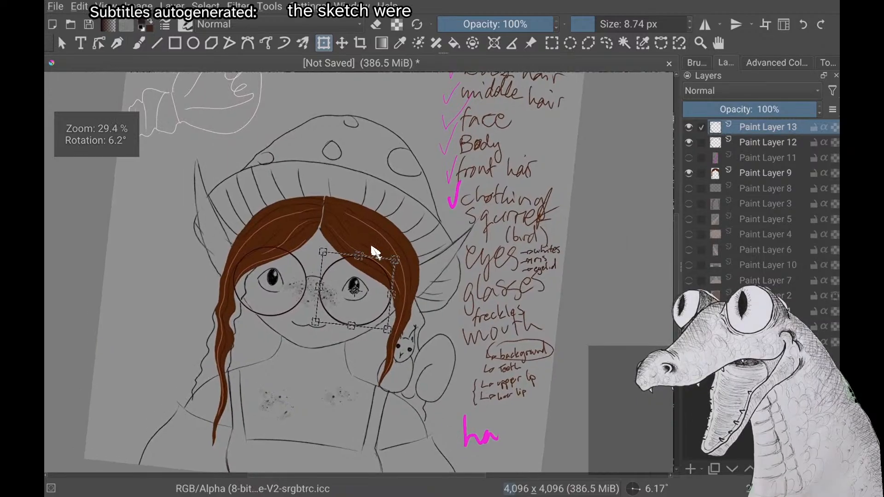
{"action": "left_click", "coordinate": [705, 25]}
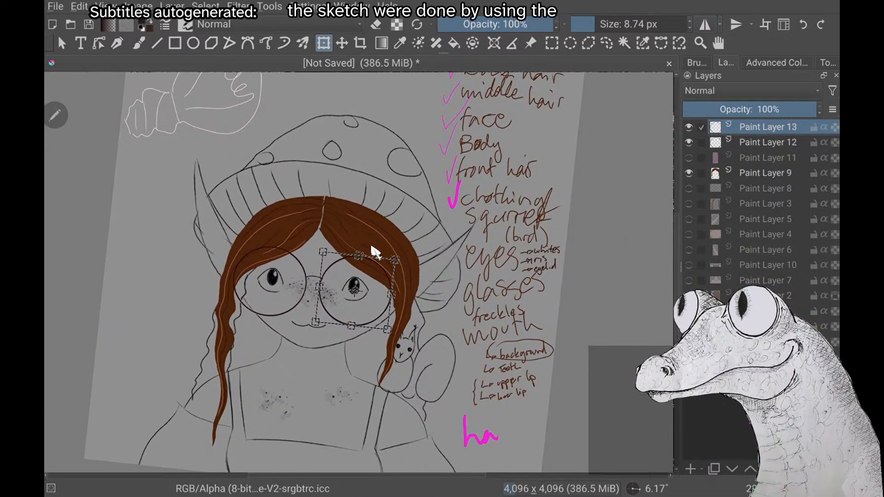
{"action": "scroll", "coordinate": [375, 252], "scroll_direction": "up", "scroll_amount": 5}
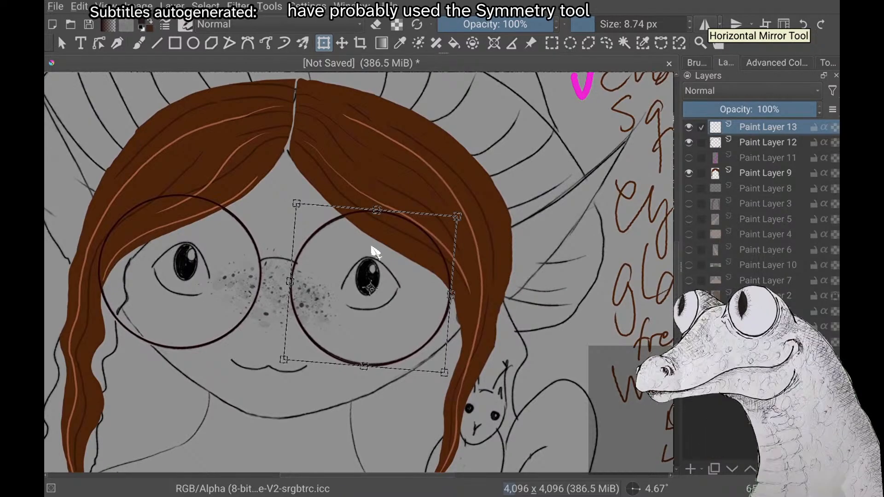
{"action": "scroll", "coordinate": [375, 252], "scroll_direction": "down", "scroll_amount": 4}
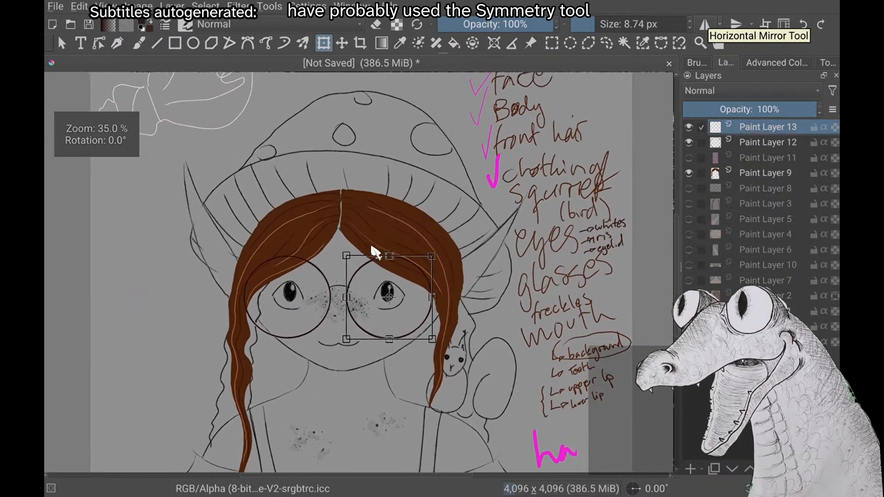
Apply the second lens's transform, return to the freehand brush and merge Paint Layer 13 down into Paint Layer 12
{"action": "key", "text": "b"}
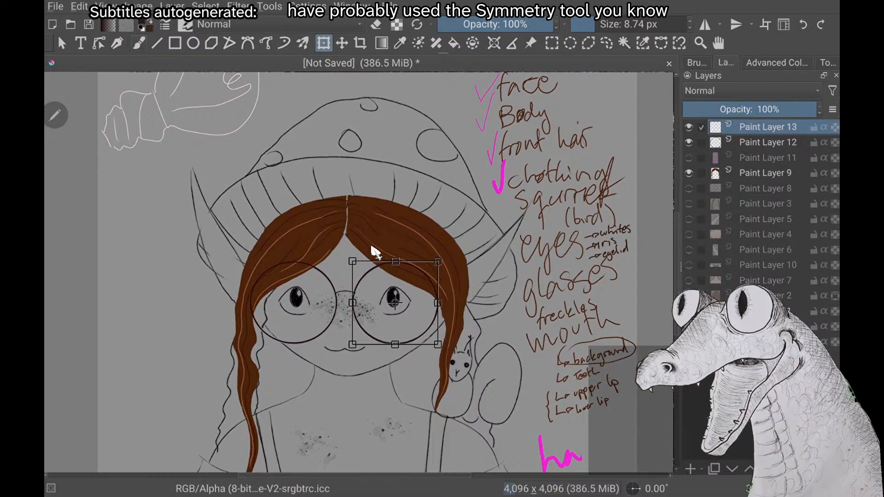
{"action": "key", "text": "b"}
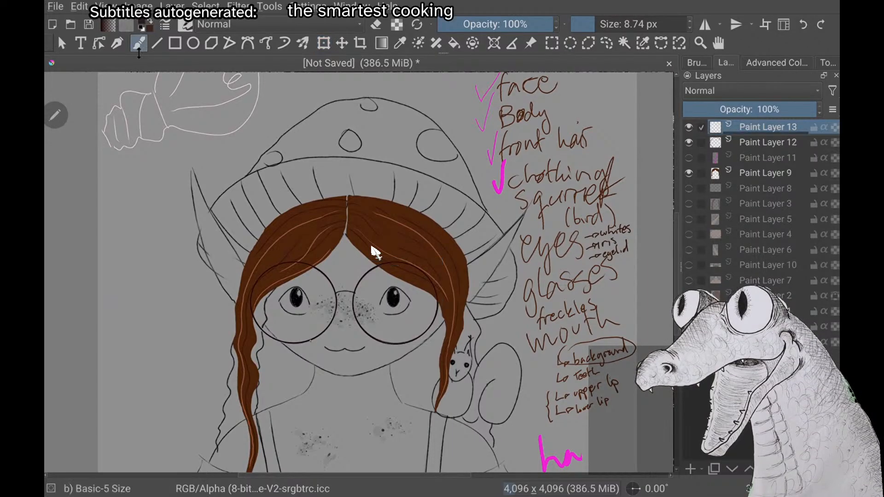
{"action": "right_click", "coordinate": [775, 127]}
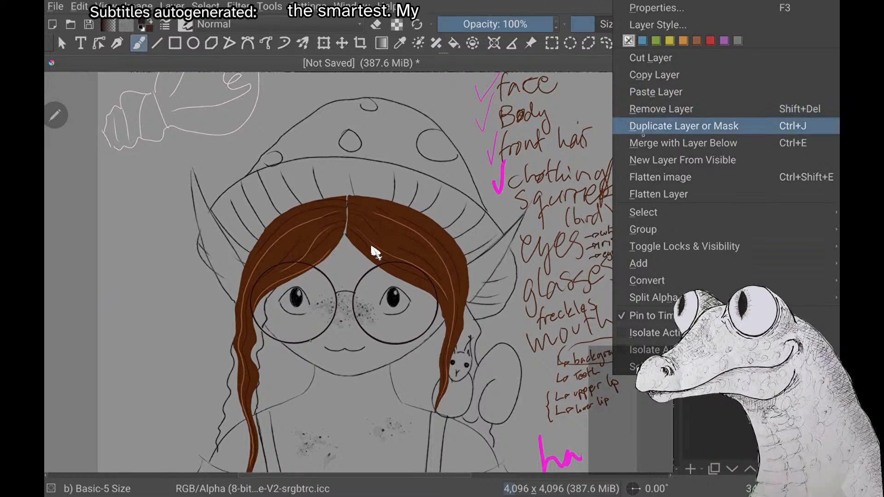
{"action": "key", "text": "Return"}
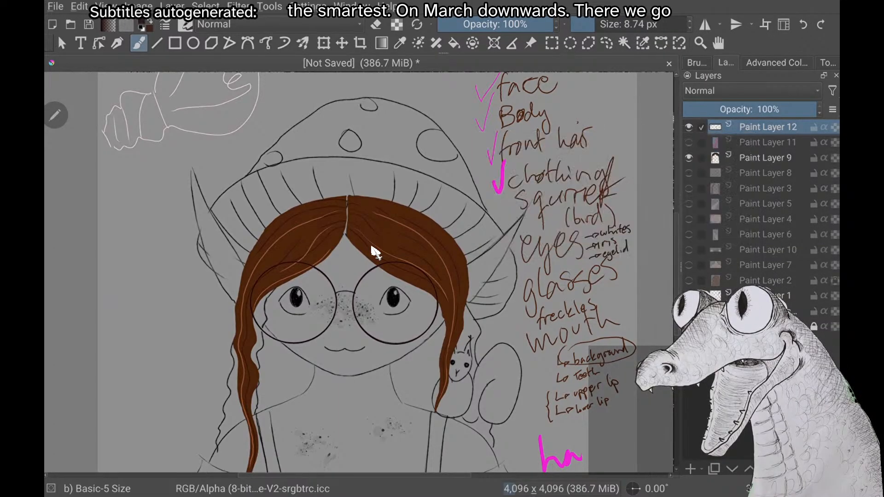
Try a dark red brush stroke for the nose bridge between the two lenses on Paint Layer 12
{"action": "scroll", "coordinate": [375, 252], "scroll_direction": "up", "scroll_amount": 4}
{"action": "scroll", "coordinate": [375, 252], "scroll_direction": "down", "scroll_amount": 1}
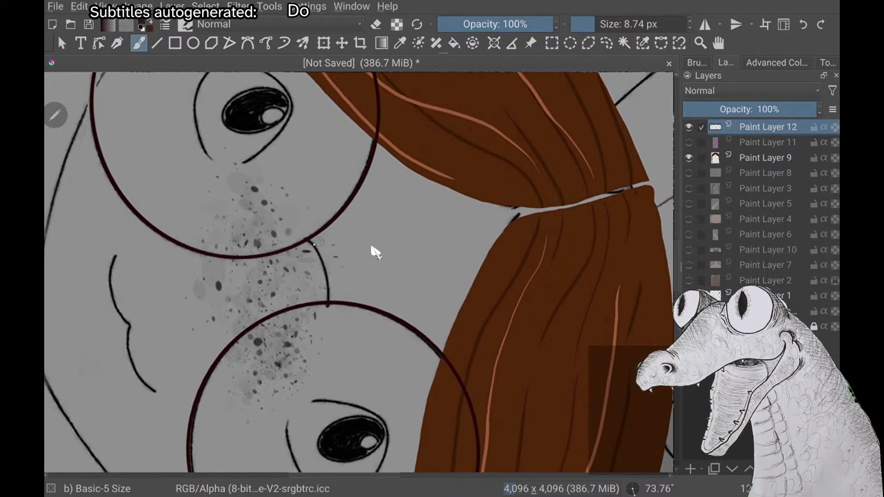
{"action": "left_click_drag", "start_coordinate": [327, 269], "coordinate": [328, 287]}
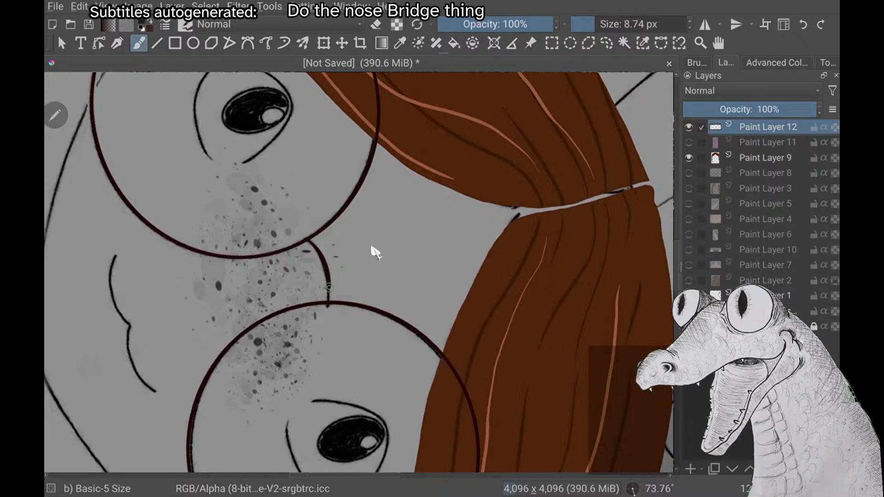
{"action": "scroll", "coordinate": [372, 248], "scroll_direction": "down", "scroll_amount": 6}
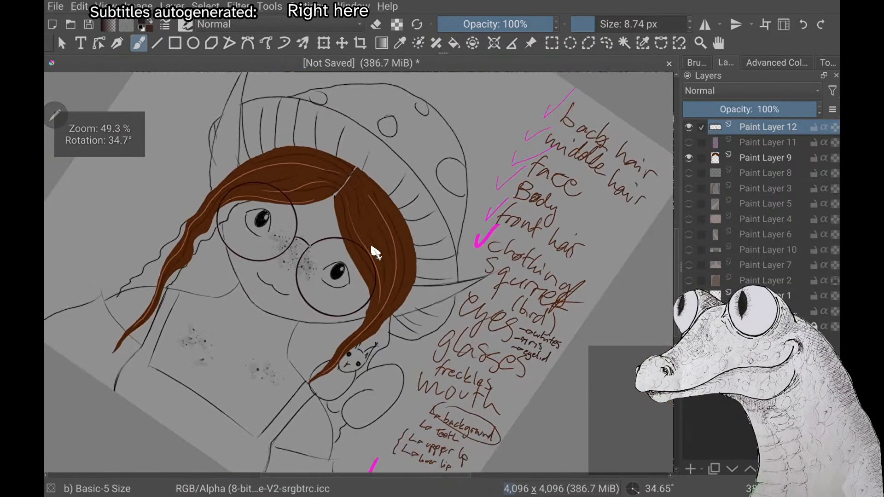
{"action": "scroll", "coordinate": [372, 248], "scroll_direction": "up", "scroll_amount": 5}
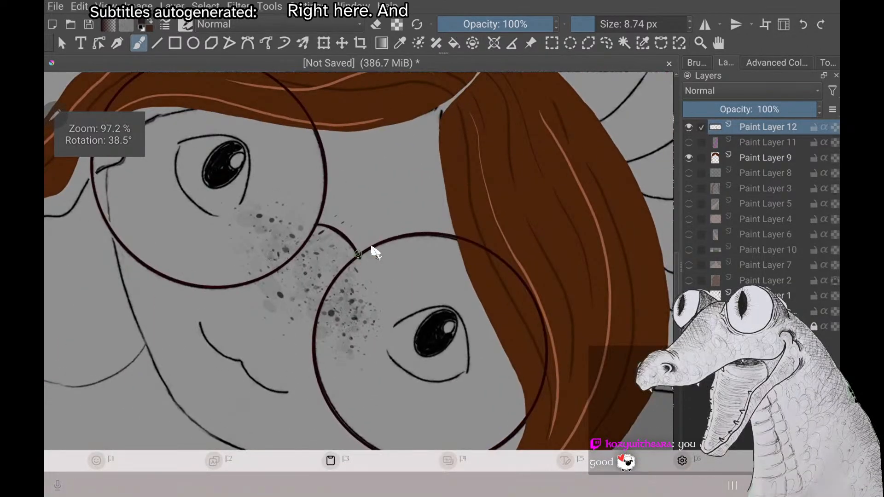
{"action": "scroll", "coordinate": [373, 248], "scroll_direction": "up", "scroll_amount": 3}
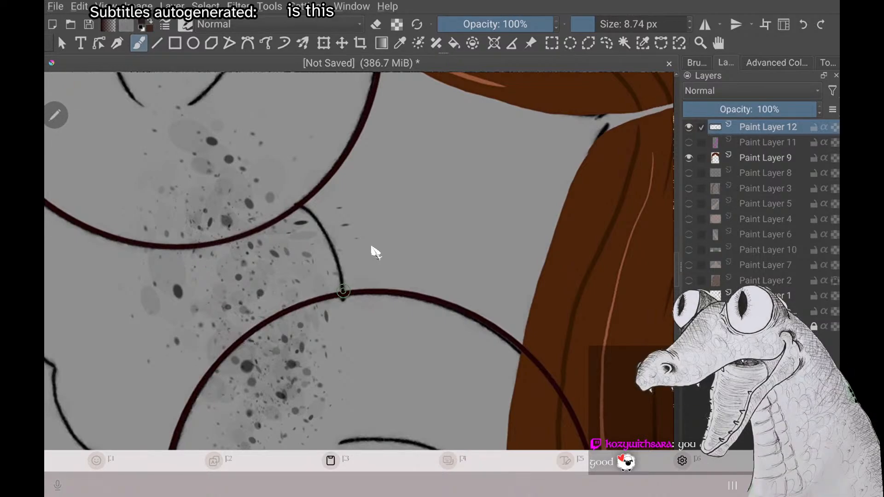
{"action": "right_click", "coordinate": [241, 315]}
{"action": "right_click", "coordinate": [241, 315]}
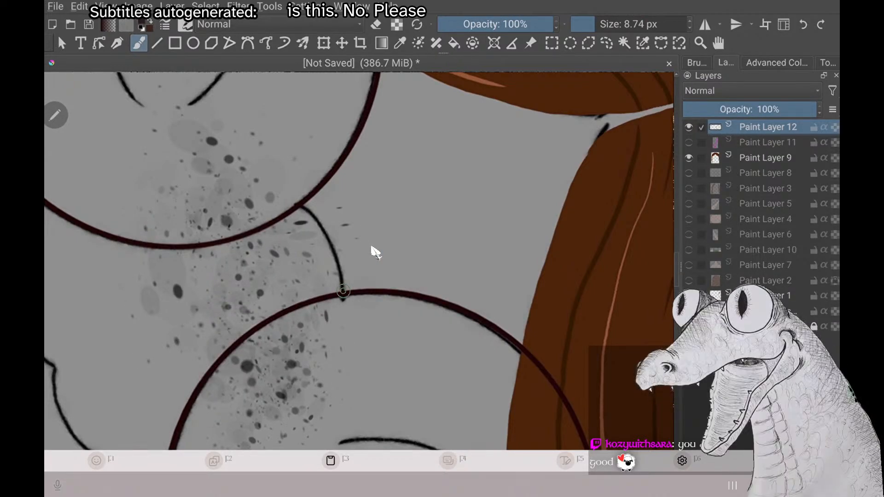
{"action": "right_click", "coordinate": [373, 249]}
{"action": "right_click", "coordinate": [372, 248]}
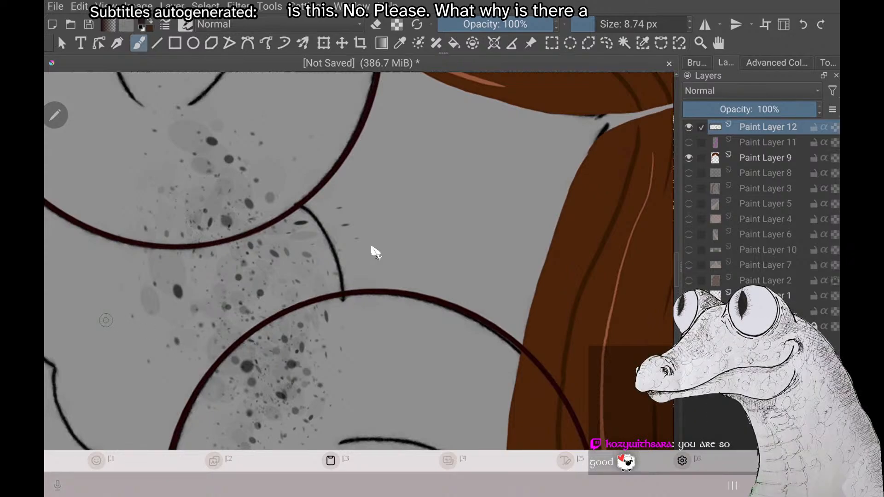
Paint a thick dark red nose bridge along the sketched curve between both lenses with two overlapping brush strokes
{"action": "scroll", "coordinate": [372, 248], "scroll_direction": "up", "scroll_amount": 5}
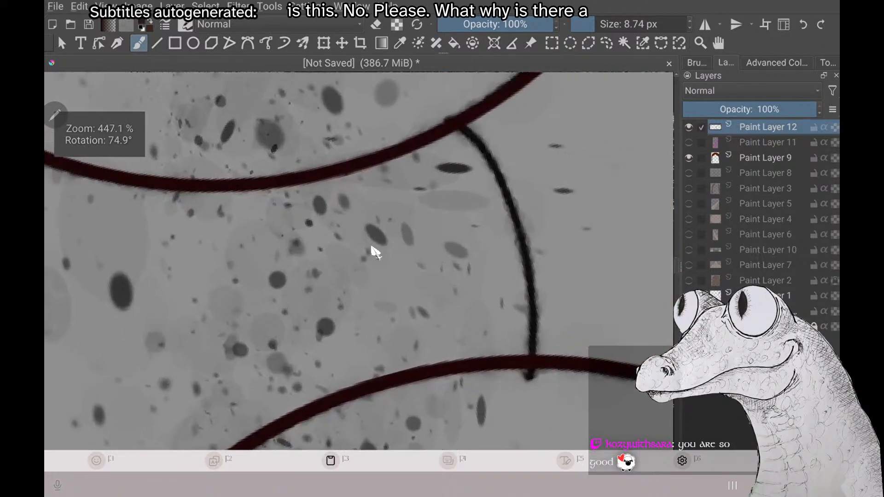
{"action": "scroll", "coordinate": [372, 249], "scroll_direction": "down", "scroll_amount": 2}
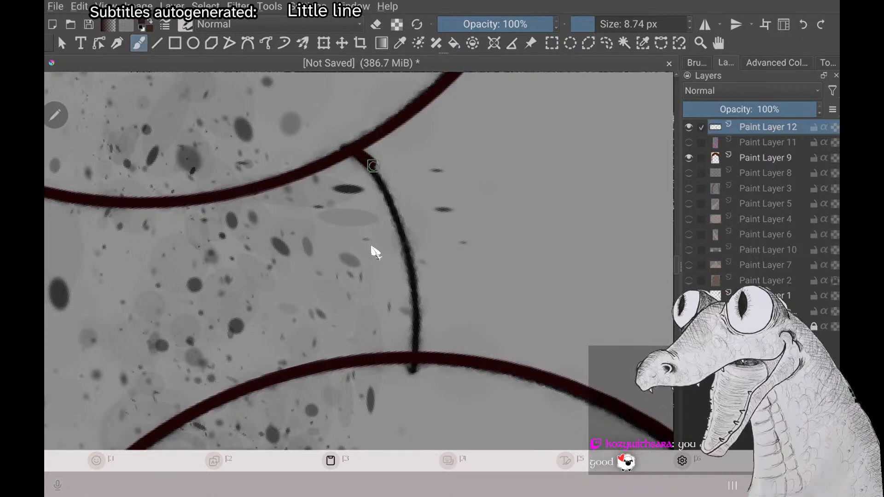
{"action": "mouse_move", "coordinate": [373, 166]}
{"action": "left_mouse_down"}
{"action": "mouse_move", "coordinate": [414, 270]}
{"action": "mouse_move", "coordinate": [411, 335]}
{"action": "left_mouse_up"}
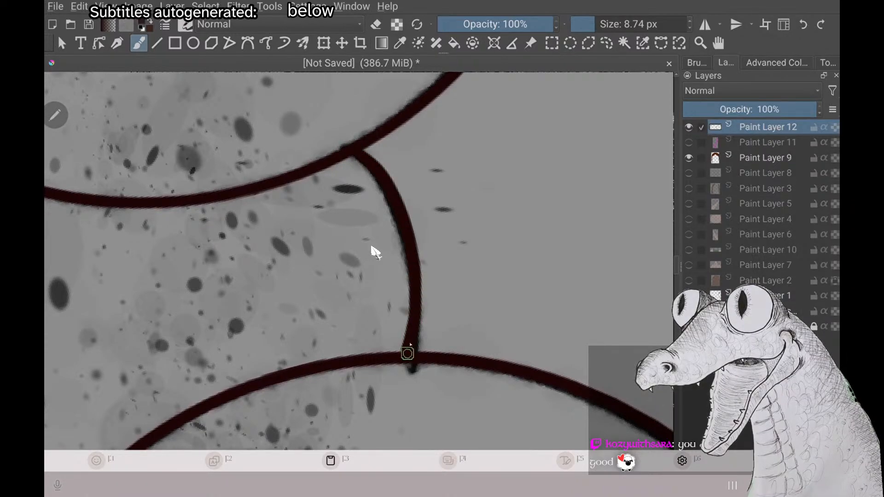
{"action": "mouse_move", "coordinate": [362, 146]}
{"action": "left_mouse_down"}
{"action": "mouse_move", "coordinate": [405, 203]}
{"action": "mouse_move", "coordinate": [420, 258]}
{"action": "mouse_move", "coordinate": [421, 322]}
{"action": "mouse_move", "coordinate": [411, 353]}
{"action": "left_mouse_up"}
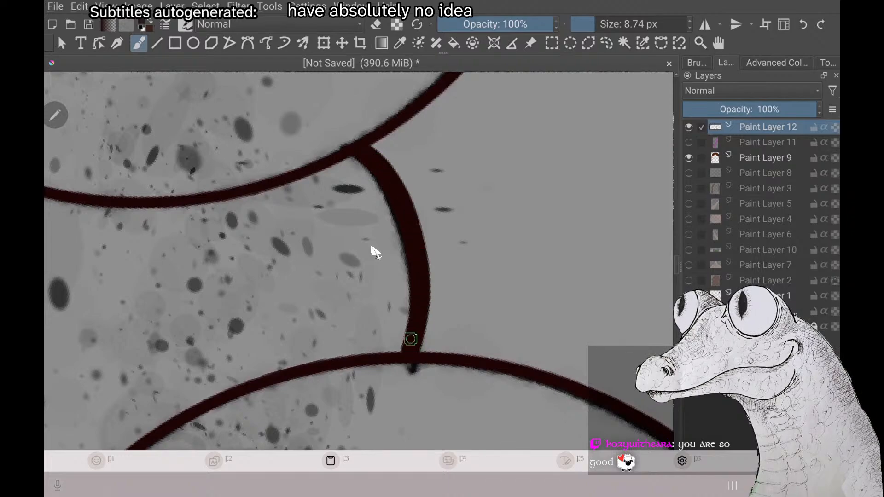
{"action": "scroll", "coordinate": [376, 253], "scroll_direction": "down", "scroll_amount": 10}
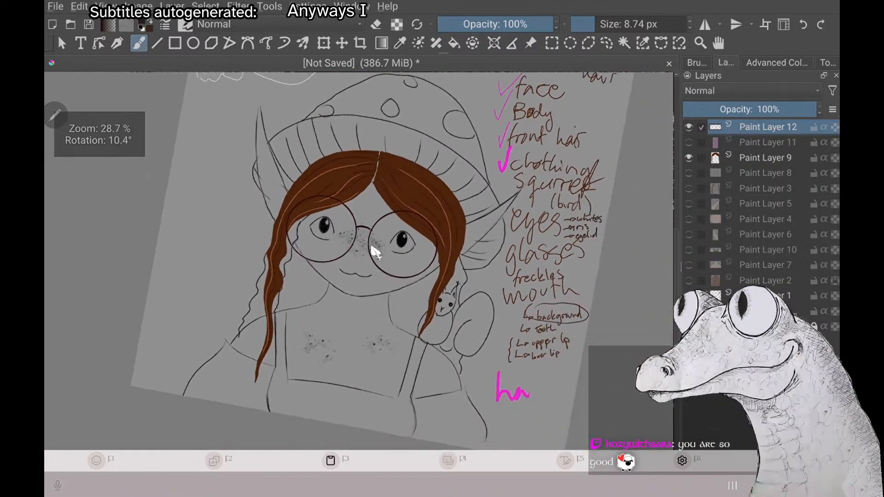
Try a loop around the magenta "ha" scribble below the list and undo it
{"action": "scroll", "coordinate": [375, 253], "scroll_direction": "down", "scroll_amount": 1}
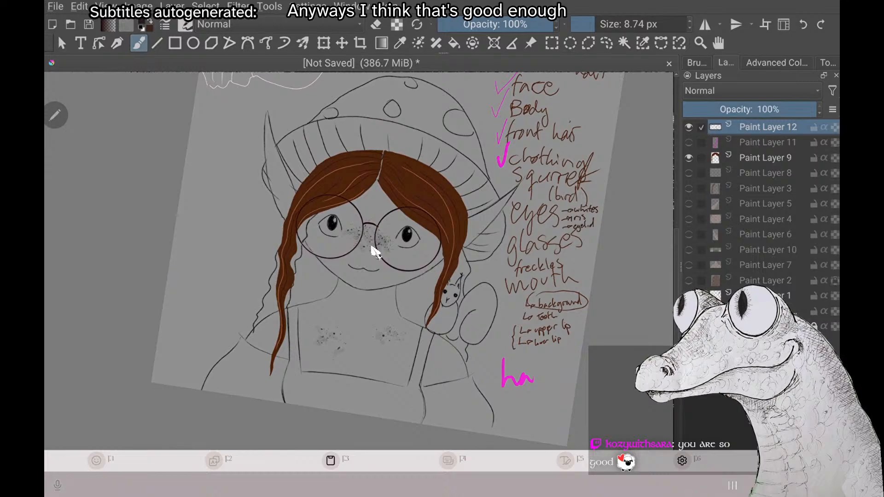
{"action": "mouse_move", "coordinate": [509, 339]}
{"action": "left_mouse_down"}
{"action": "mouse_move", "coordinate": [492, 401]}
{"action": "mouse_move", "coordinate": [540, 423]}
{"action": "left_mouse_up"}
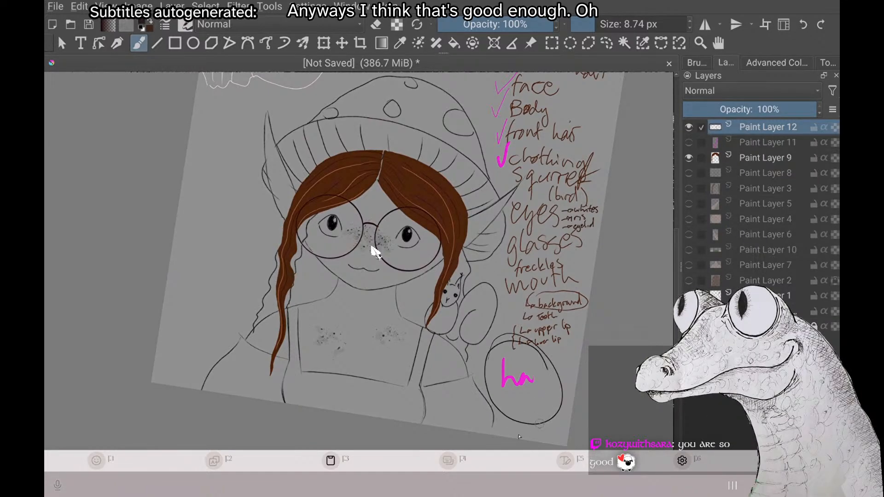
{"action": "key", "text": "ctrl+z"}
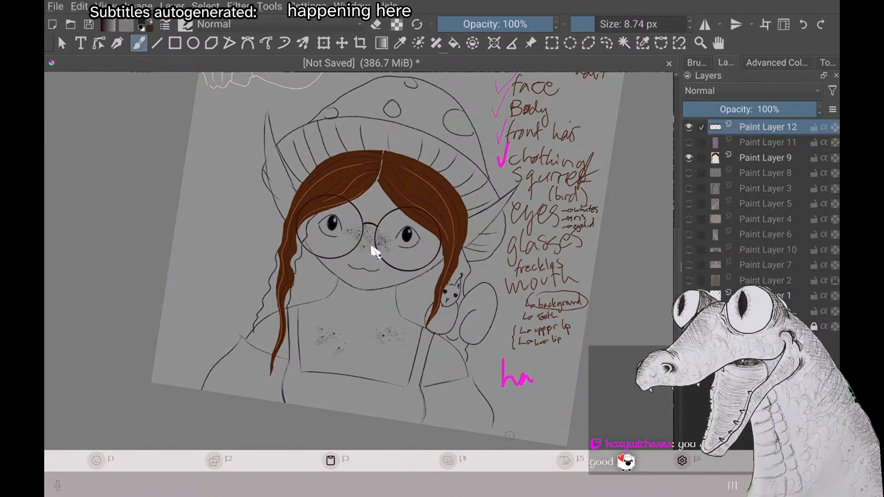
Make Paint Layer 11, which holds the magenta check mark, visible
{"action": "scroll", "coordinate": [374, 250], "scroll_direction": "down", "scroll_amount": 1}
{"action": "scroll", "coordinate": [374, 252], "scroll_direction": "down", "scroll_amount": 2}
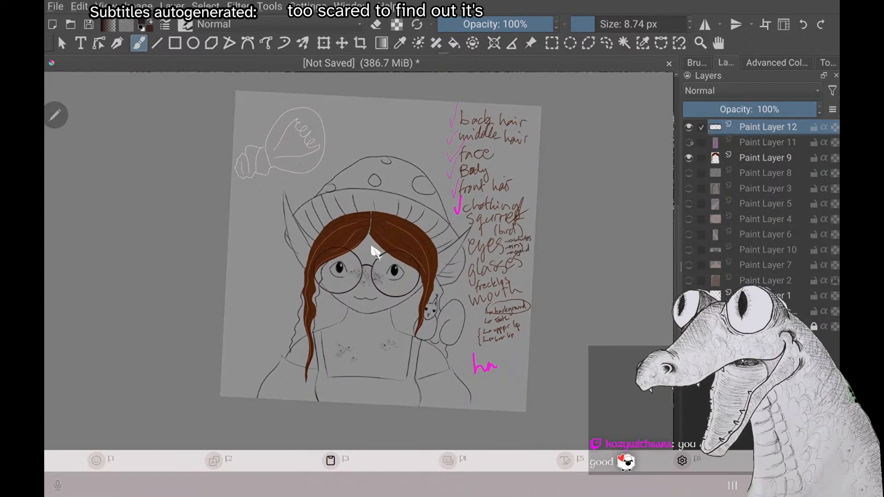
{"action": "left_click", "coordinate": [689, 143]}
{"action": "left_click", "coordinate": [689, 143]}
{"action": "left_click", "coordinate": [689, 142]}
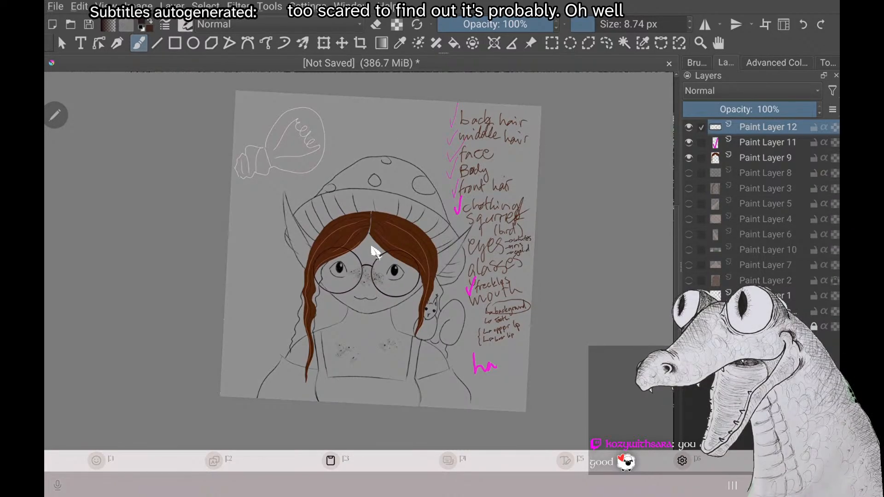
{"action": "key", "text": "F7"}
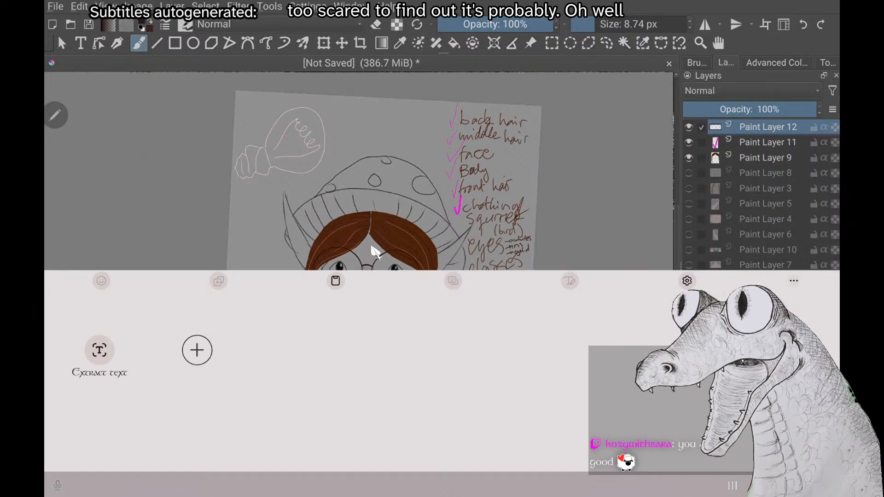
{"action": "key", "text": "Escape"}
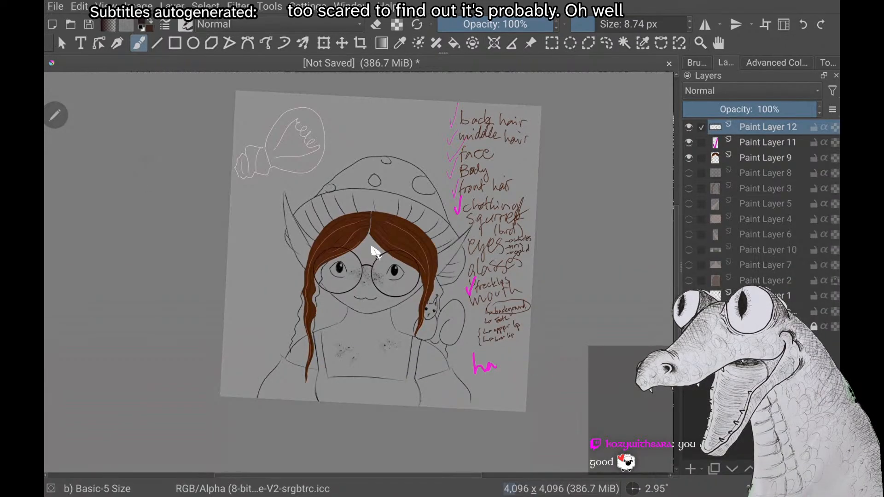
Try moving Paint Layer 12 down the layer stack and return it to the top
{"action": "key", "text": "ctrl+Page_Down"}
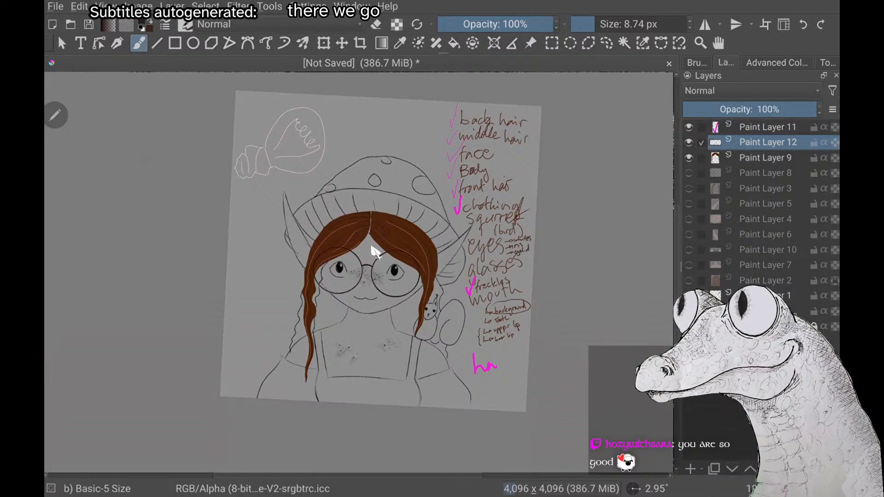
{"action": "key", "text": "ctrl+Page_Down"}
{"action": "key", "text": "ctrl+Page_Down"}
{"action": "key", "text": "ctrl+Page_Down"}
{"action": "key", "text": "ctrl+Page_Down"}
{"action": "key", "text": "ctrl+Page_Down"}
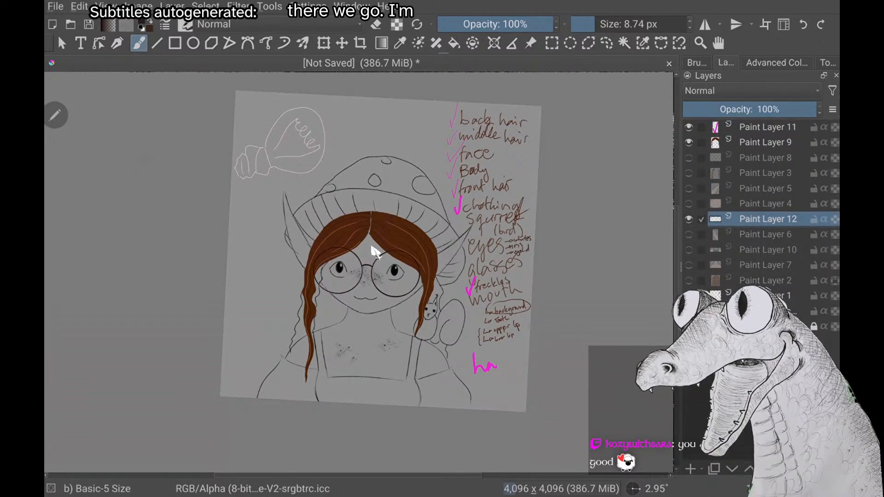
{"action": "key", "text": "ctrl+Page_Up"}
{"action": "key", "text": "ctrl+Page_Up"}
{"action": "key", "text": "ctrl+Page_Up"}
{"action": "key", "text": "ctrl+Page_Up"}
{"action": "key", "text": "ctrl+Page_Up"}
{"action": "key", "text": "ctrl+Page_Up"}
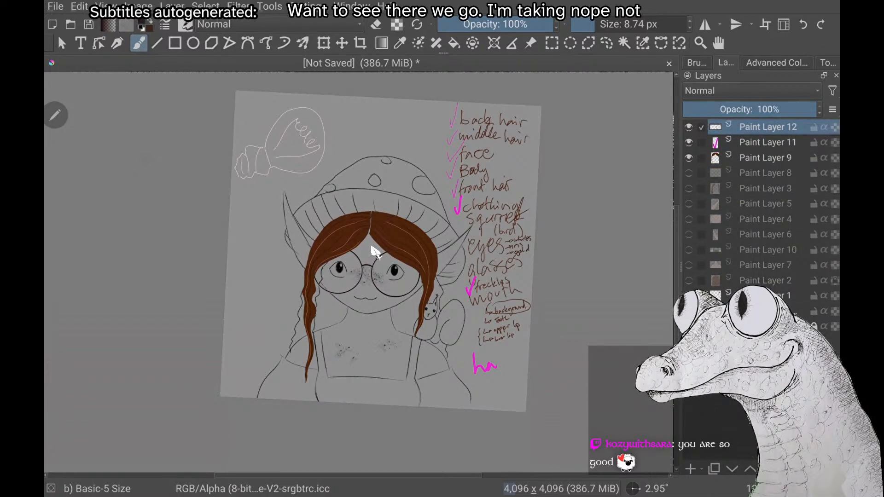
Select Paint Layer 11 and move it down the stack to directly above Paint Layer 1
{"action": "key", "text": "Page_Down"}
{"action": "key", "text": "ctrl+Page_Down"}
{"action": "key", "text": "ctrl+Page_Down"}
{"action": "key", "text": "ctrl+Page_Down"}
{"action": "key", "text": "ctrl+Page_Down"}
{"action": "key", "text": "ctrl+Page_Down"}
{"action": "key", "text": "ctrl+Page_Down"}
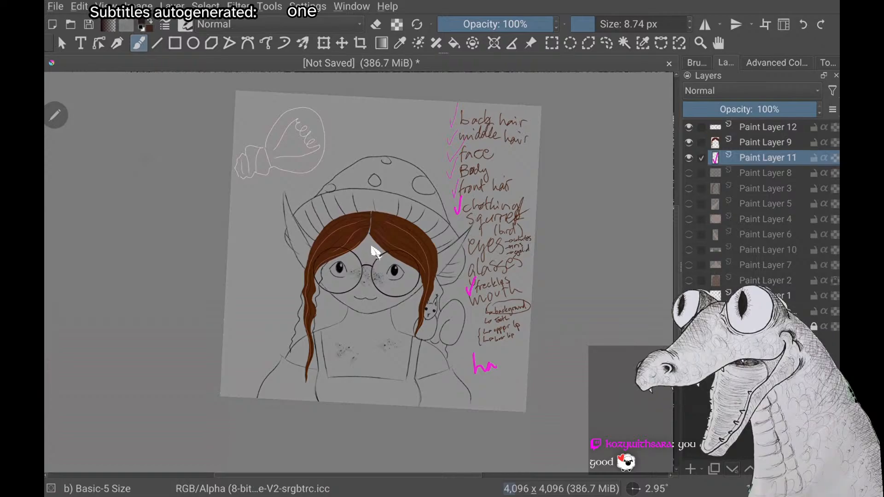
{"action": "key", "text": "ctrl+Page_Down"}
{"action": "key", "text": "ctrl+Page_Down"}
{"action": "key", "text": "ctrl+Page_Down"}
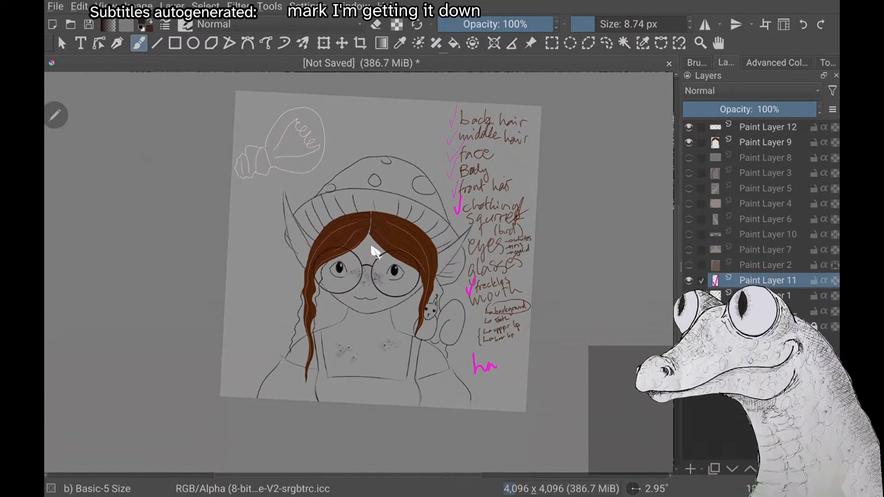
Merge Paint Layer 11 into Paint Layer 1 and check the merged layer by hiding and showing it
{"action": "right_click", "coordinate": [768, 281]}
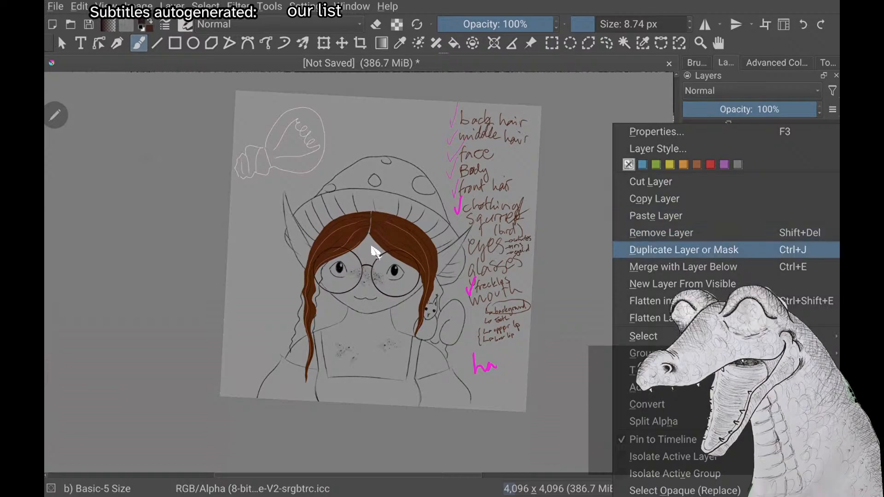
{"action": "left_click", "coordinate": [684, 267]}
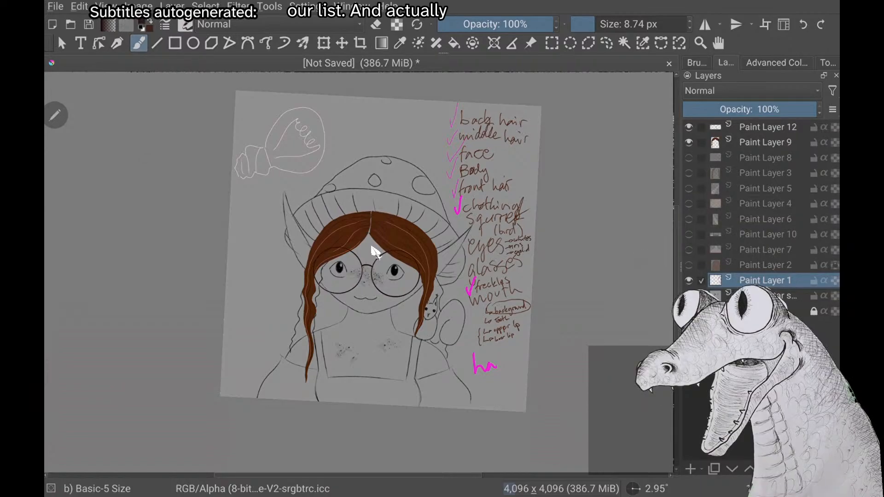
{"action": "left_click", "coordinate": [689, 280]}
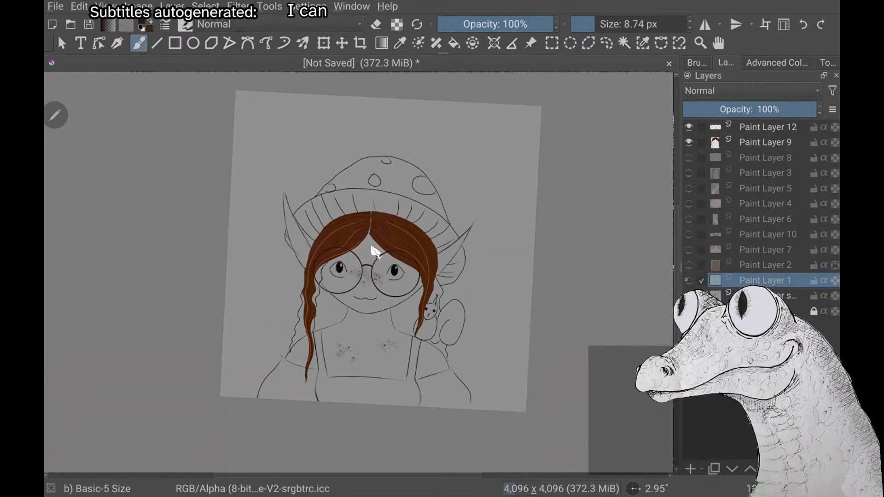
{"action": "left_click", "coordinate": [689, 281]}
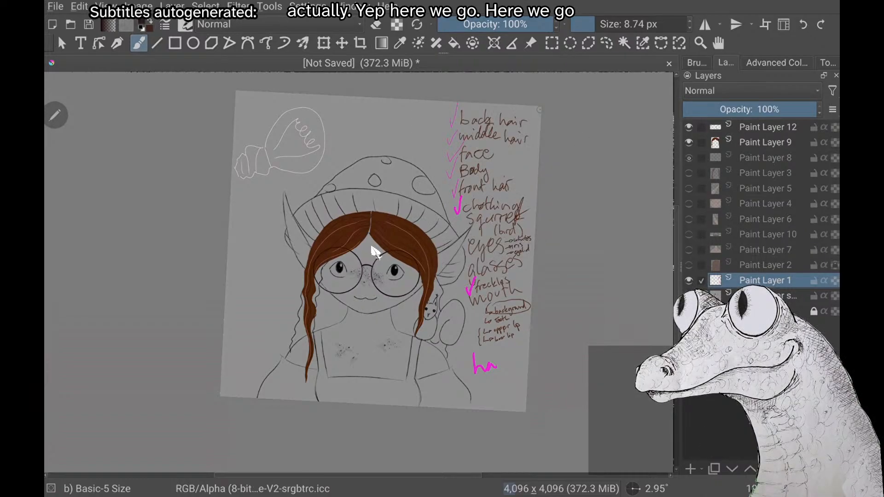
Make Paint Layers 8, 5, 4, 6, 10, 7 and 2 visible and keep Paint Layer 3 hidden
{"action": "left_click", "coordinate": [689, 158]}
{"action": "left_click", "coordinate": [689, 173]}
{"action": "left_click", "coordinate": [689, 189]}
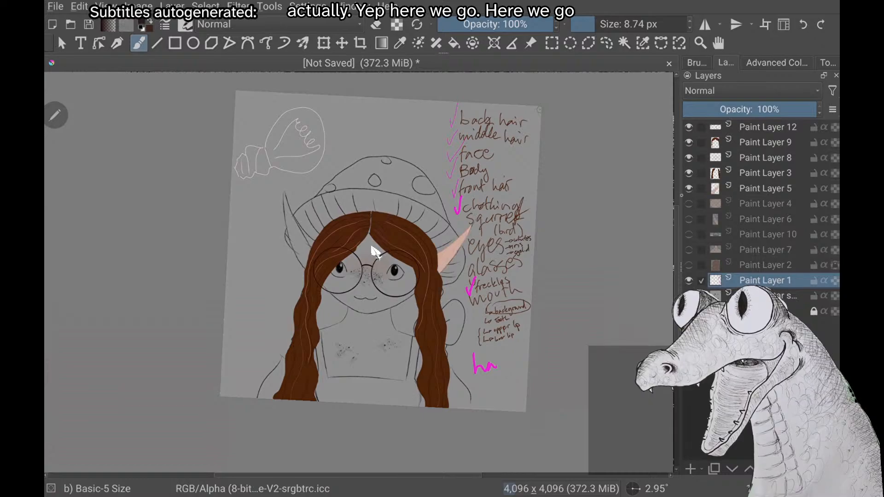
{"action": "left_click", "coordinate": [688, 173]}
{"action": "left_click", "coordinate": [689, 204]}
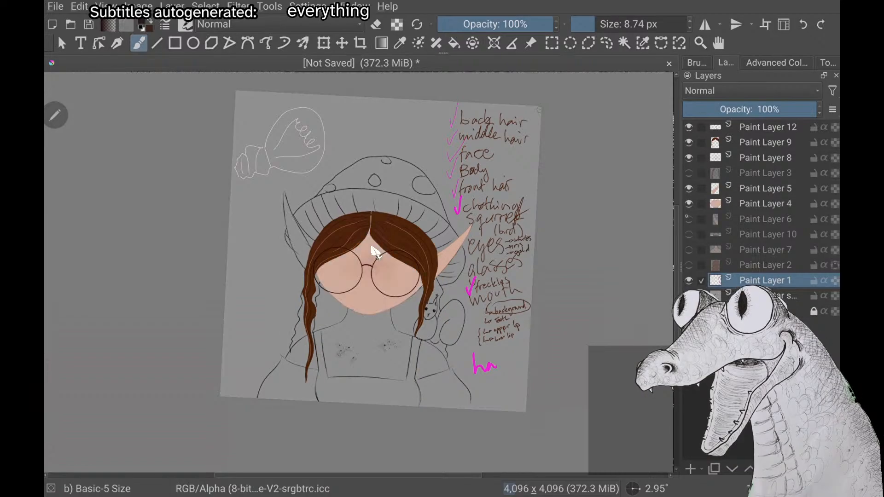
{"action": "left_click", "coordinate": [689, 219]}
{"action": "left_click", "coordinate": [689, 235]}
{"action": "left_click", "coordinate": [689, 250]}
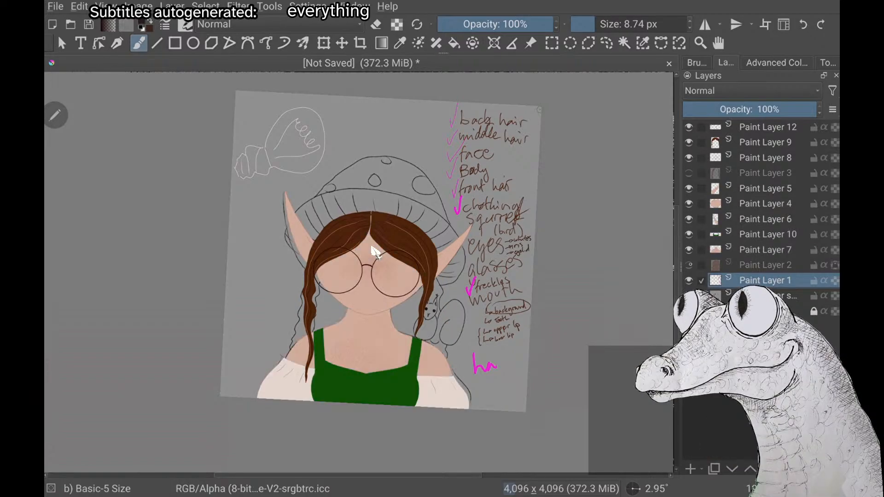
Examine the avatar's glasses, freckles and hair close up, and check how the picture reads at thumbnail size
{"action": "scroll", "coordinate": [375, 253], "scroll_direction": "up", "scroll_amount": 2}
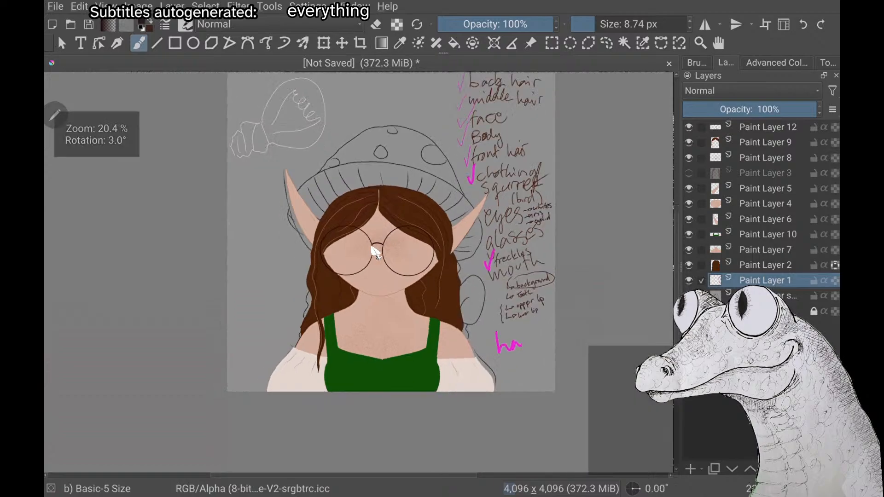
{"action": "scroll", "coordinate": [375, 252], "scroll_direction": "up", "scroll_amount": 3}
{"action": "scroll", "coordinate": [375, 252], "scroll_direction": "down", "scroll_amount": 1}
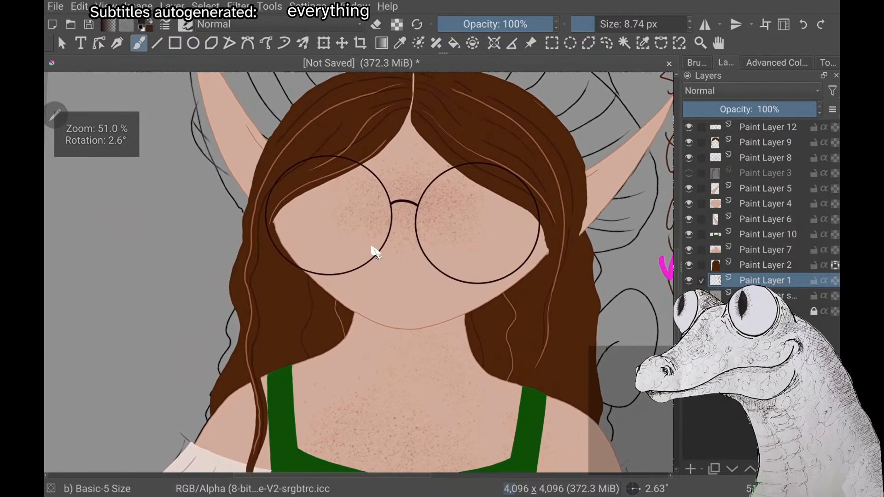
{"action": "scroll", "coordinate": [375, 252], "scroll_direction": "down", "scroll_amount": 2}
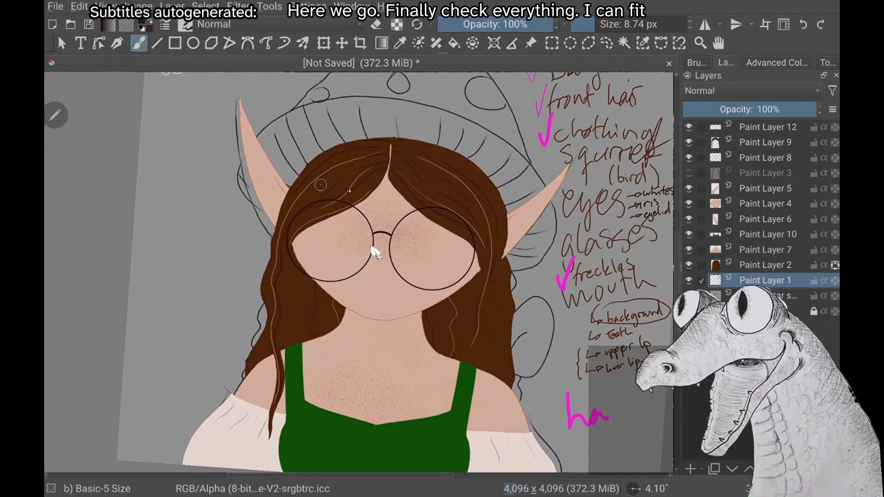
{"action": "scroll", "coordinate": [376, 252], "scroll_direction": "down", "scroll_amount": 3}
{"action": "scroll", "coordinate": [375, 252], "scroll_direction": "up", "scroll_amount": 1}
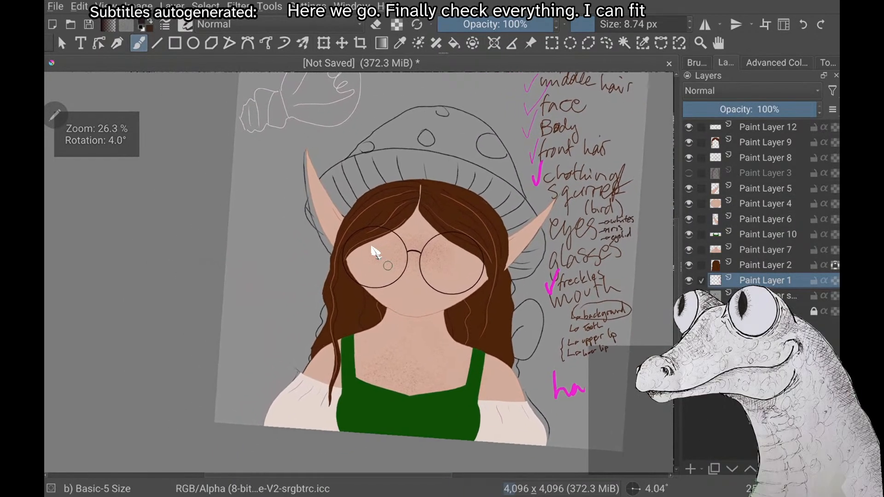
{"action": "scroll", "coordinate": [376, 253], "scroll_direction": "down", "scroll_amount": 5}
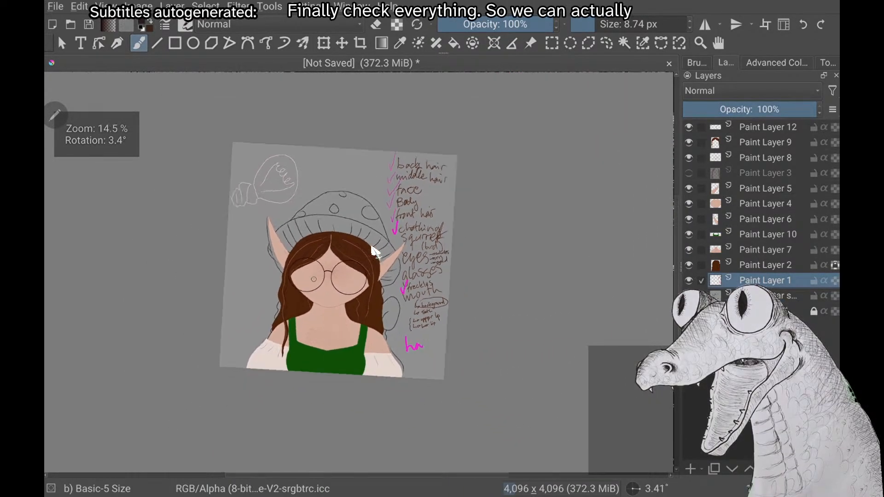
{"action": "scroll", "coordinate": [375, 253], "scroll_direction": "down", "scroll_amount": 1}
{"action": "scroll", "coordinate": [375, 252], "scroll_direction": "up", "scroll_amount": 1}
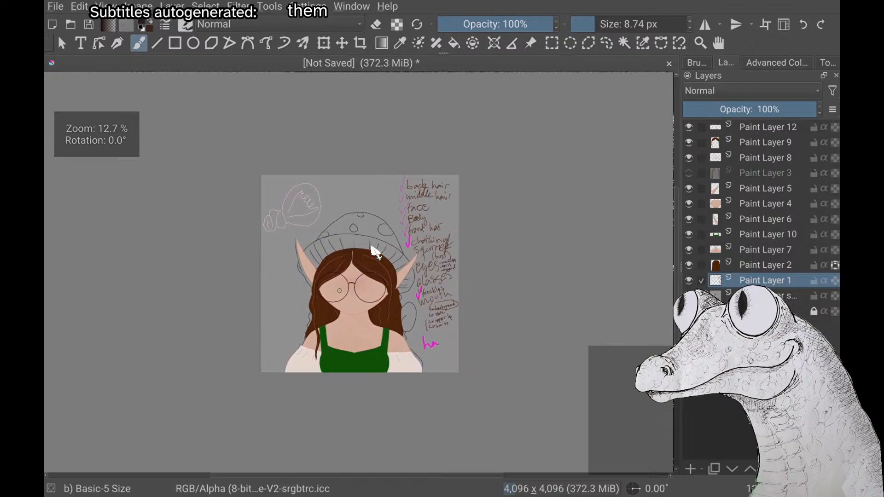
{"action": "scroll", "coordinate": [376, 252], "scroll_direction": "down", "scroll_amount": 6}
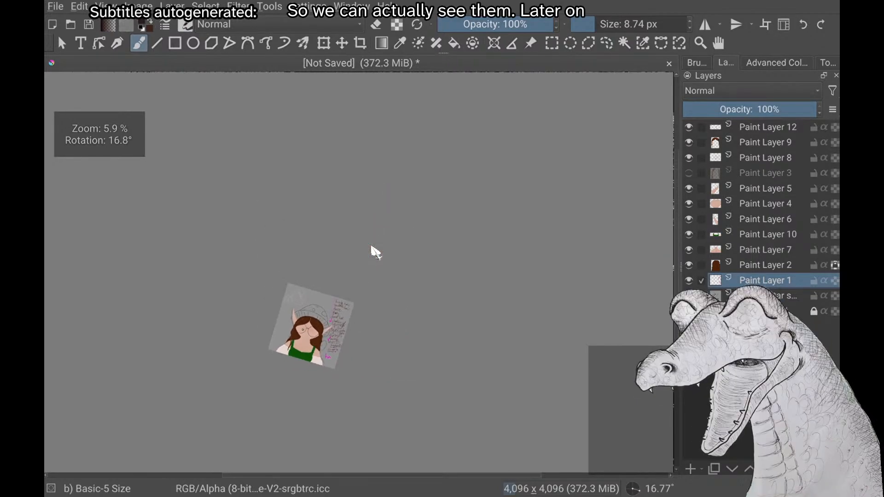
{"action": "scroll", "coordinate": [375, 253], "scroll_direction": "down", "scroll_amount": 2}
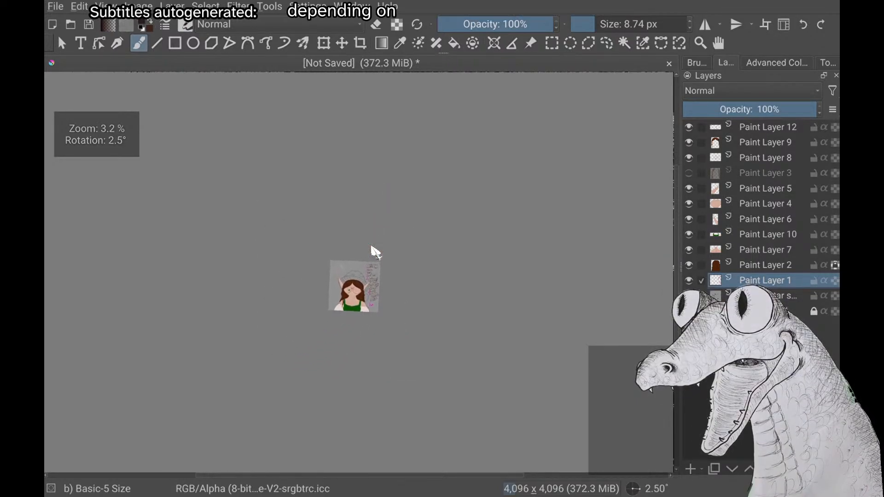
{"action": "scroll", "coordinate": [376, 253], "scroll_direction": "down", "scroll_amount": 1}
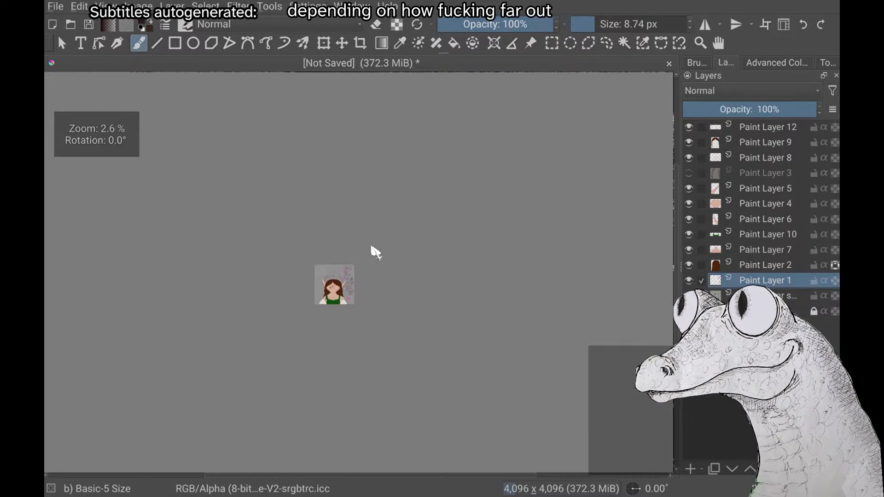
{"action": "right_click", "coordinate": [376, 253]}
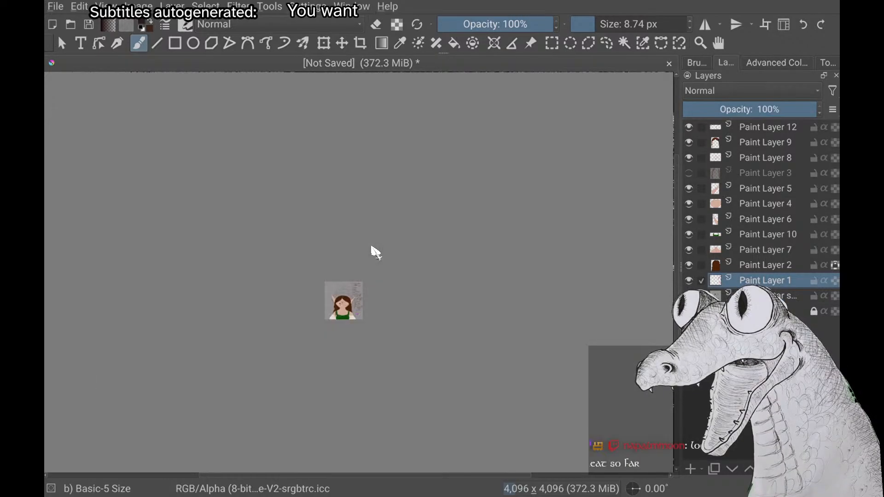
Review the face and clothing close up and compare them with the whole canvas, including the checklist
{"action": "scroll", "coordinate": [375, 252], "scroll_direction": "up", "scroll_amount": 6}
{"action": "scroll", "coordinate": [375, 253], "scroll_direction": "up", "scroll_amount": 5}
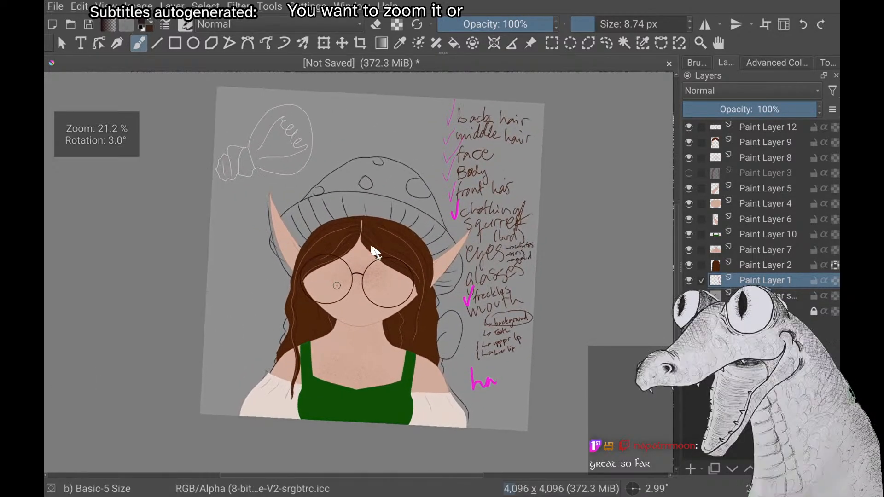
{"action": "scroll", "coordinate": [375, 252], "scroll_direction": "up", "scroll_amount": 1}
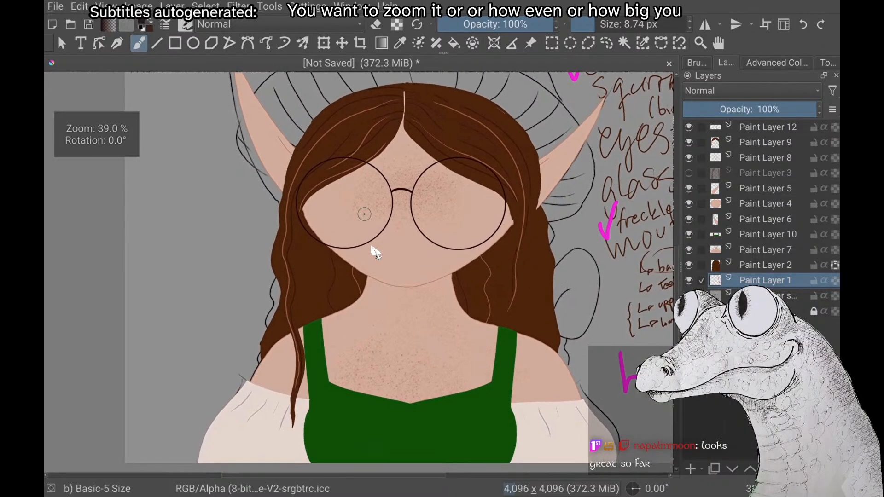
{"action": "scroll", "coordinate": [375, 253], "scroll_direction": "down", "scroll_amount": 3}
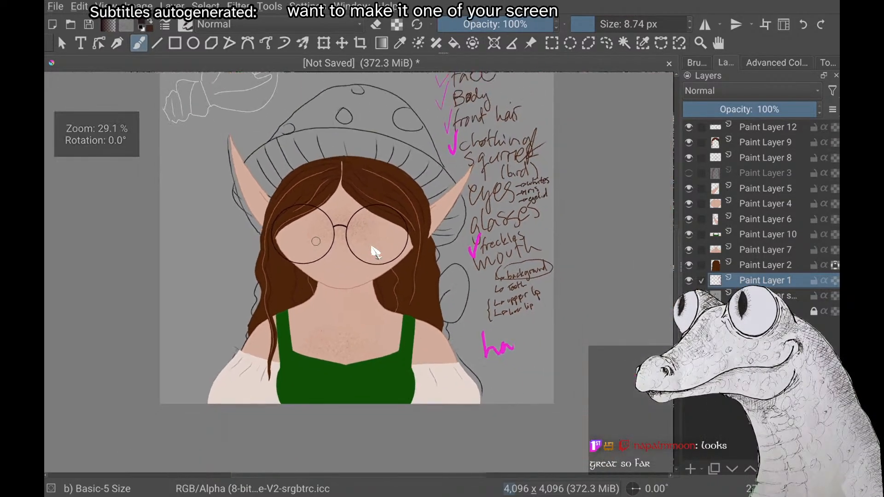
{"action": "scroll", "coordinate": [375, 253], "scroll_direction": "down", "scroll_amount": 3}
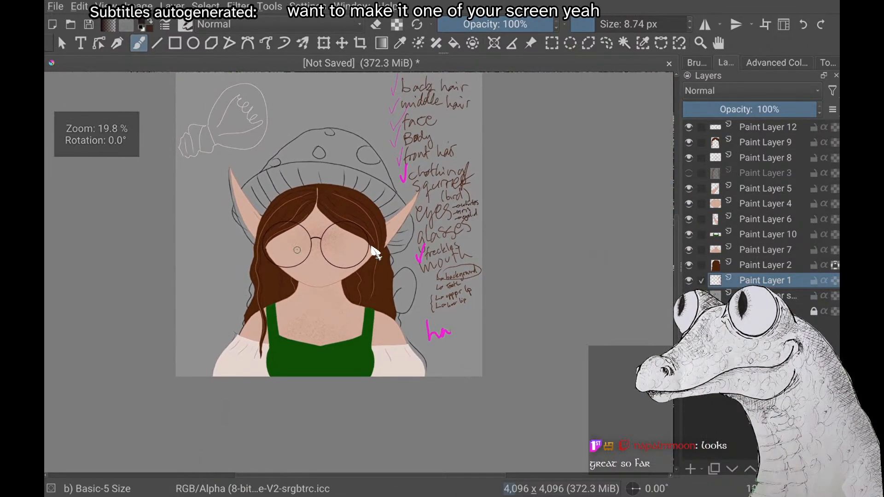
{"action": "scroll", "coordinate": [375, 252], "scroll_direction": "up", "scroll_amount": 2}
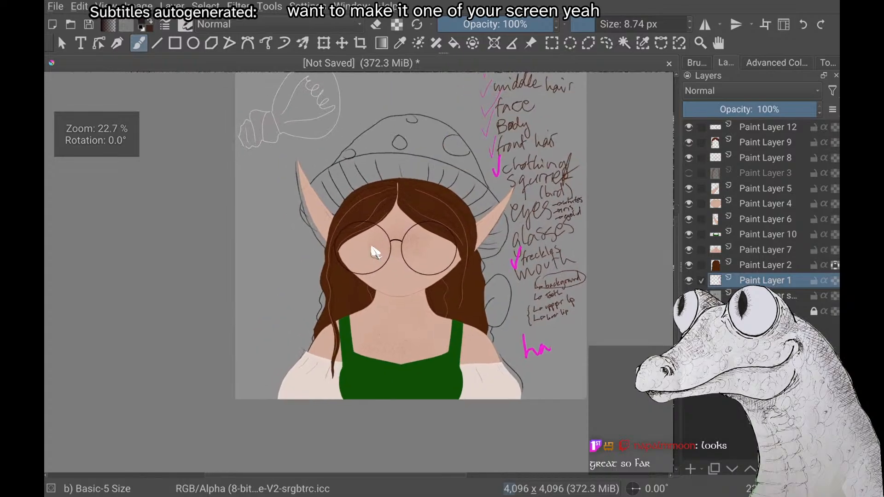
{"action": "scroll", "coordinate": [375, 252], "scroll_direction": "up", "scroll_amount": 1}
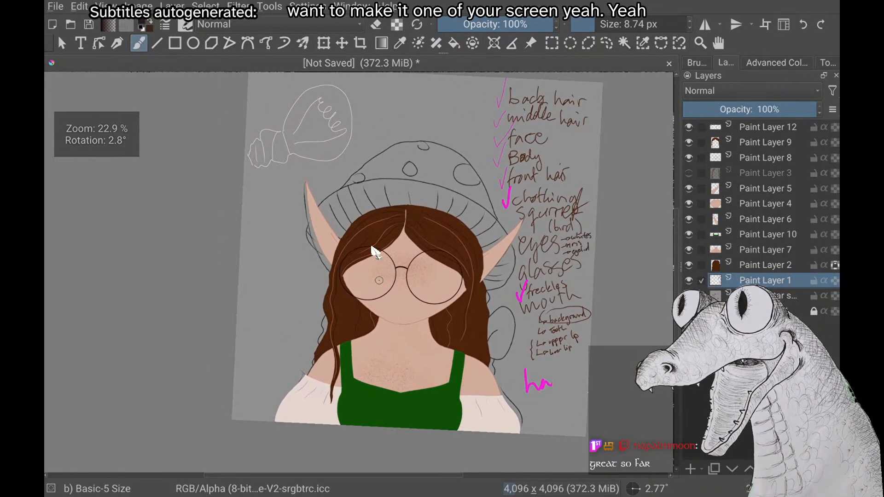
{"action": "scroll", "coordinate": [375, 252], "scroll_direction": "up", "scroll_amount": 1}
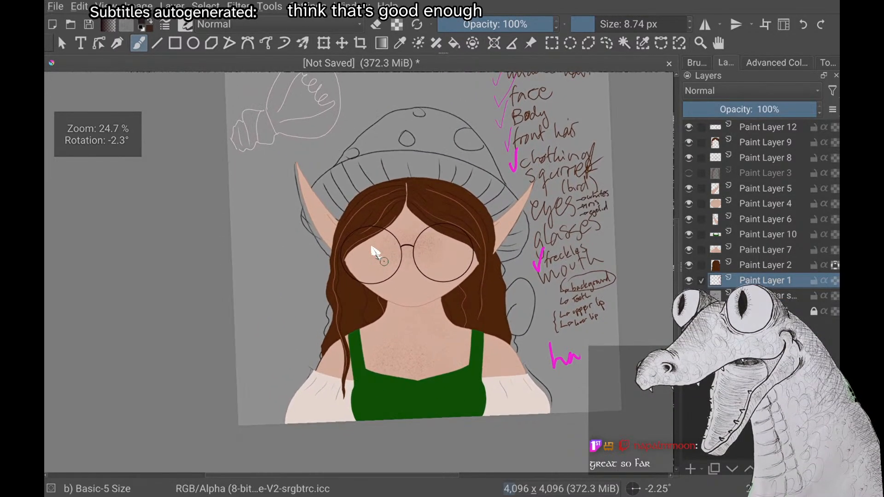
{"action": "scroll", "coordinate": [375, 252], "scroll_direction": "down", "scroll_amount": 1}
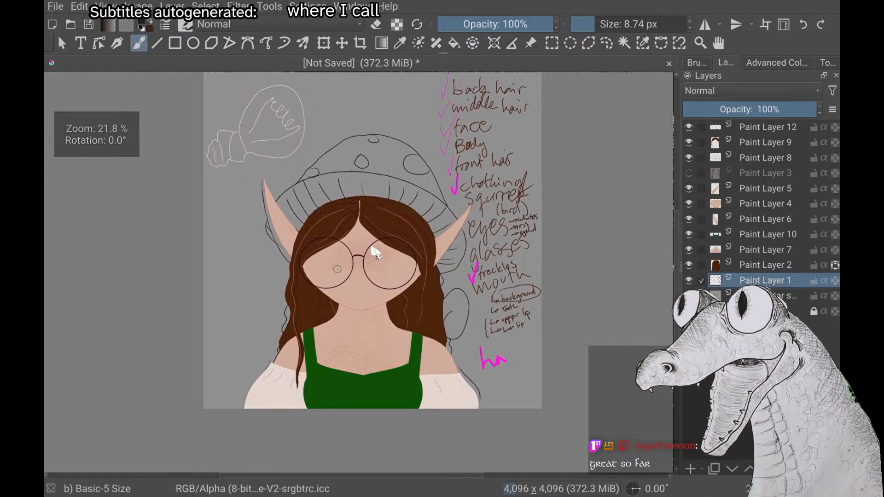
{"action": "scroll", "coordinate": [375, 252], "scroll_direction": "down", "scroll_amount": 1}
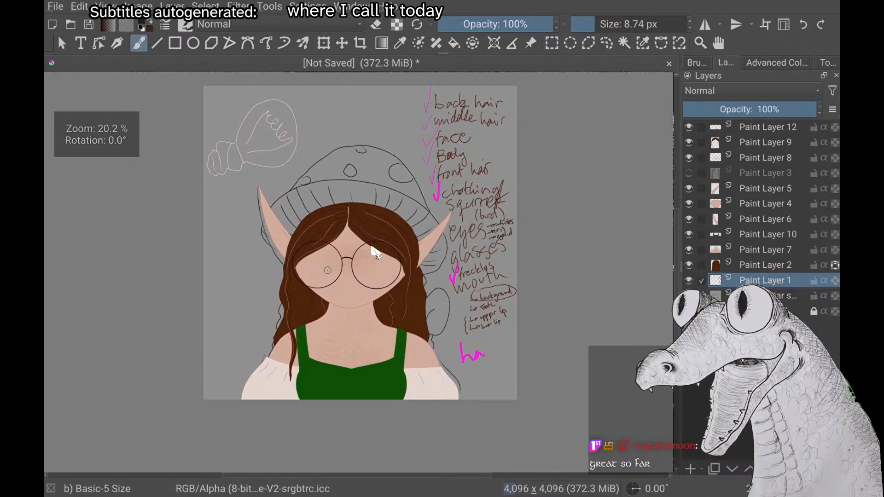
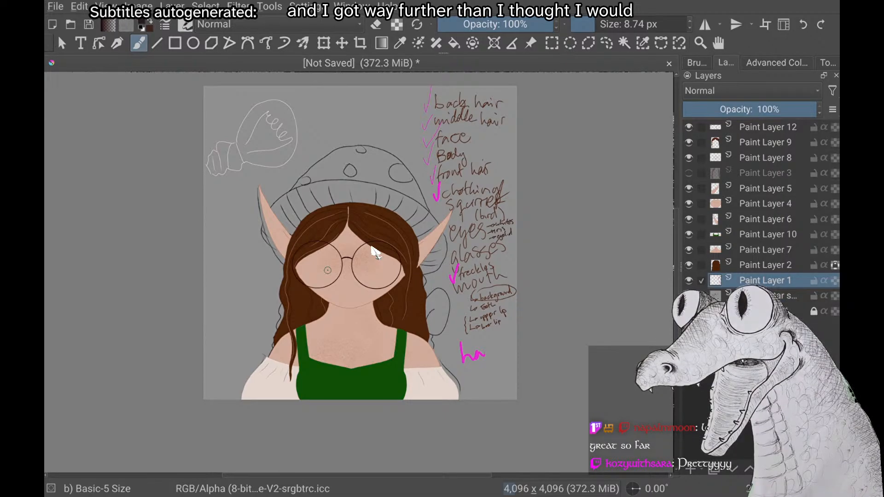
Examine the elf avatar's glasses, freckles and hair at varying magnifications and angles, ending with the whole canvas upright in view
{"action": "scroll", "coordinate": [372, 248], "scroll_direction": "up", "scroll_amount": 4}
{"action": "scroll", "coordinate": [372, 248], "scroll_direction": "down", "scroll_amount": 2}
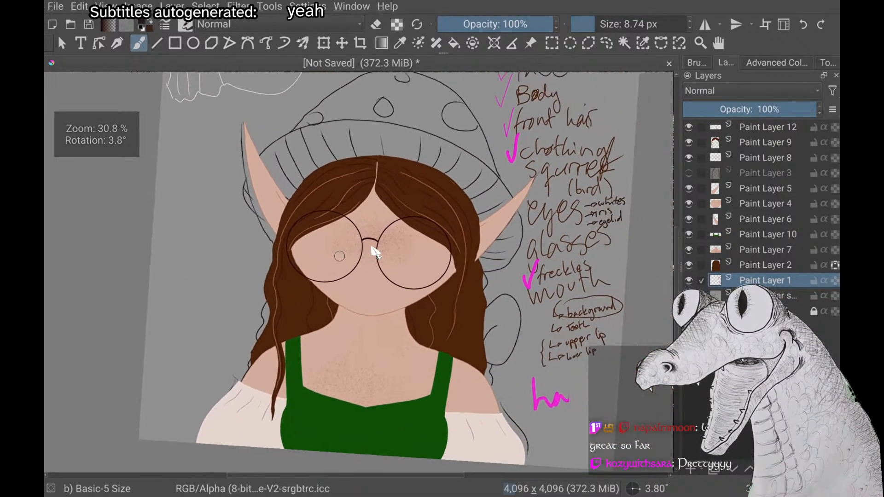
{"action": "scroll", "coordinate": [372, 248], "scroll_direction": "down", "scroll_amount": 2}
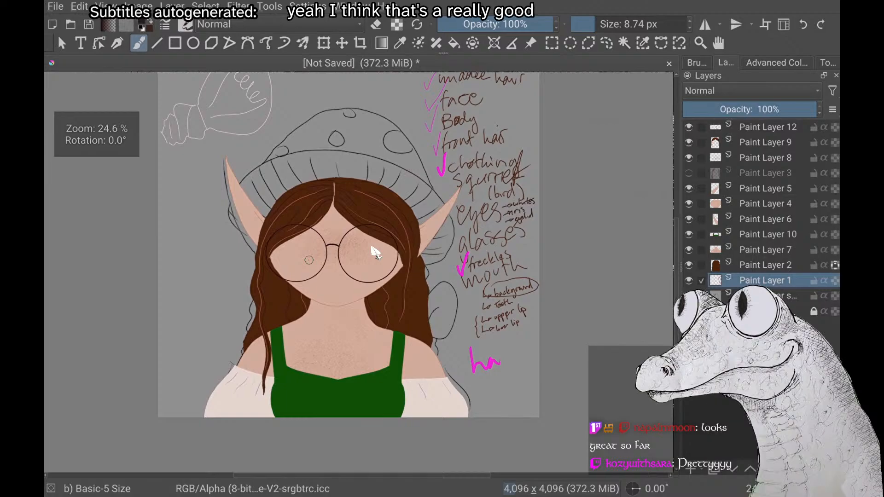
{"action": "scroll", "coordinate": [372, 247], "scroll_direction": "down", "scroll_amount": 1}
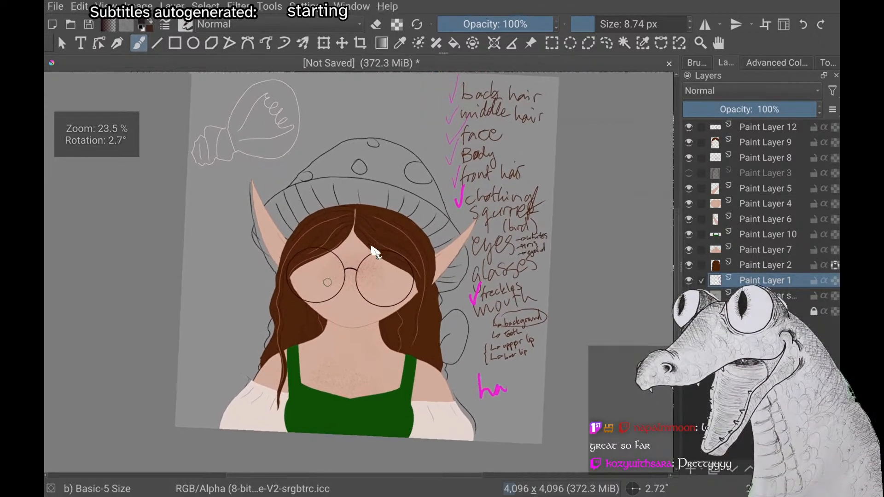
{"action": "scroll", "coordinate": [374, 252], "scroll_direction": "down", "scroll_amount": 1}
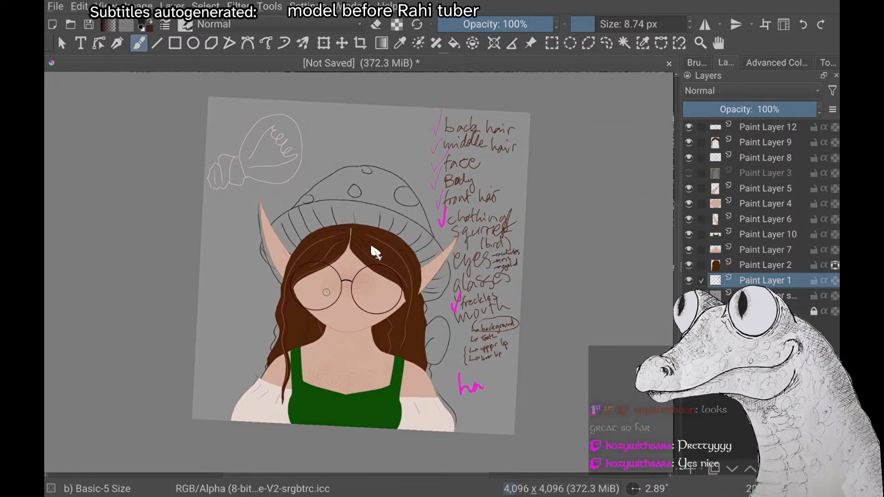
{"action": "scroll", "coordinate": [375, 252], "scroll_direction": "up", "scroll_amount": 5}
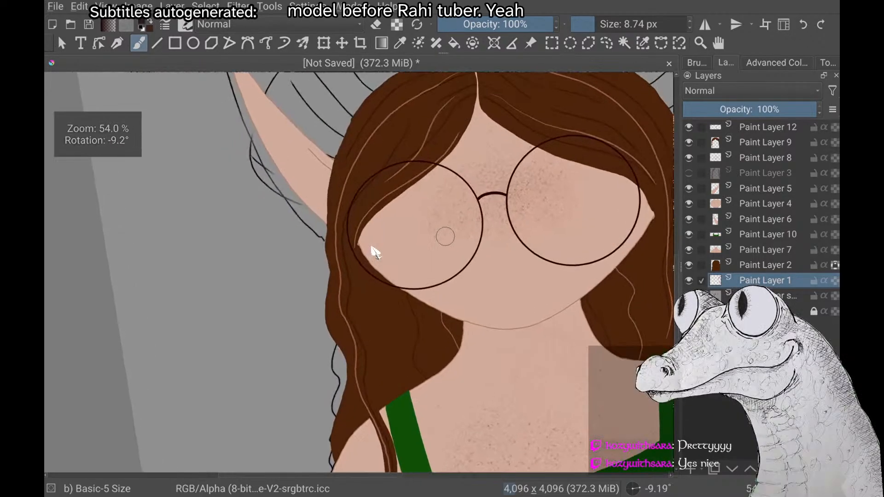
{"action": "scroll", "coordinate": [375, 253], "scroll_direction": "down", "scroll_amount": 6}
{"action": "key", "text": "5"}
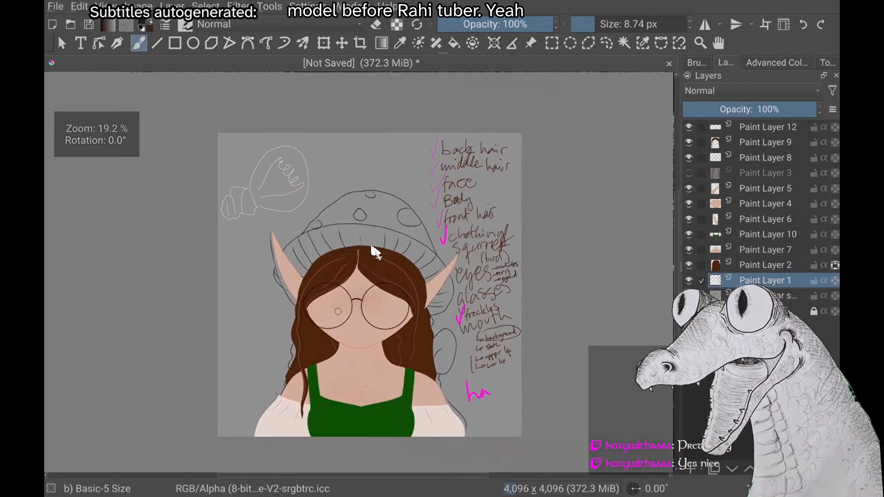
{"action": "scroll", "coordinate": [375, 252], "scroll_direction": "up", "scroll_amount": 2}
{"action": "scroll", "coordinate": [376, 252], "scroll_direction": "down", "scroll_amount": 3}
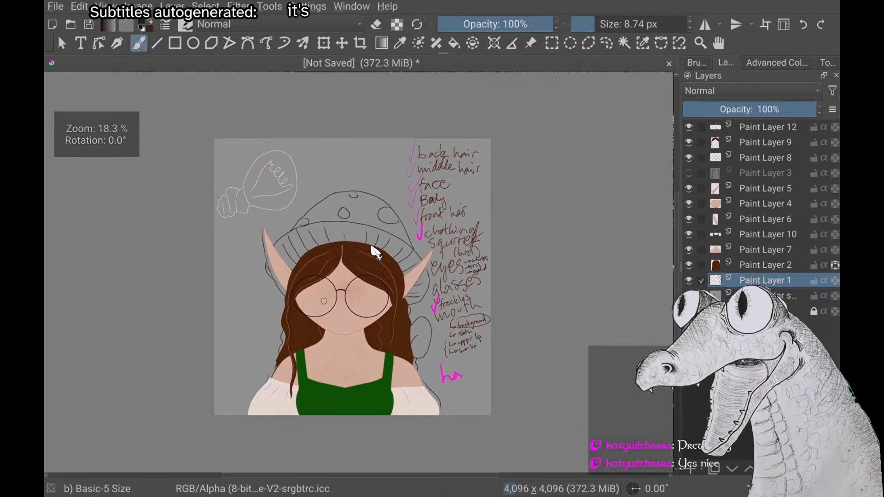